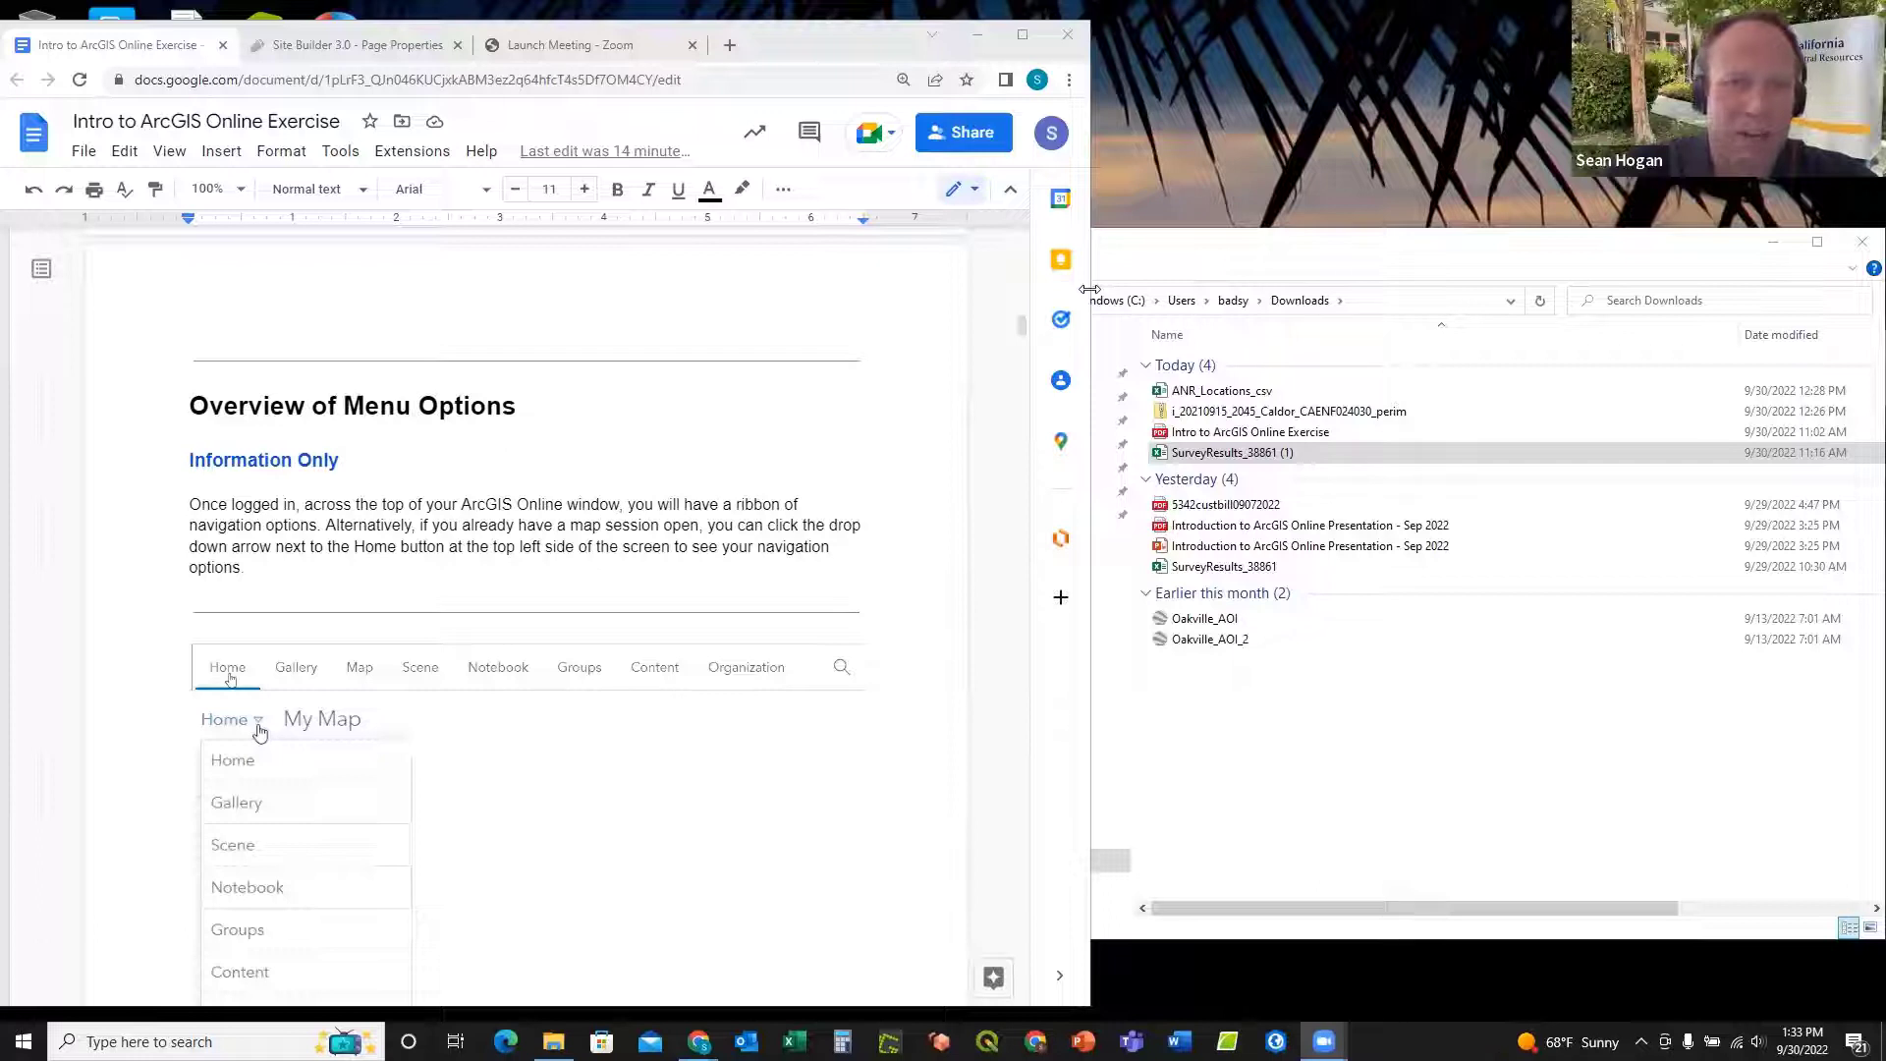
# Step: Narrow the document window, highlight the login-information phrase under 'Setting up an Account', then list open Chrome windows
pyautogui.moveTo(1089, 289); pyautogui.dragTo(1029, 289)
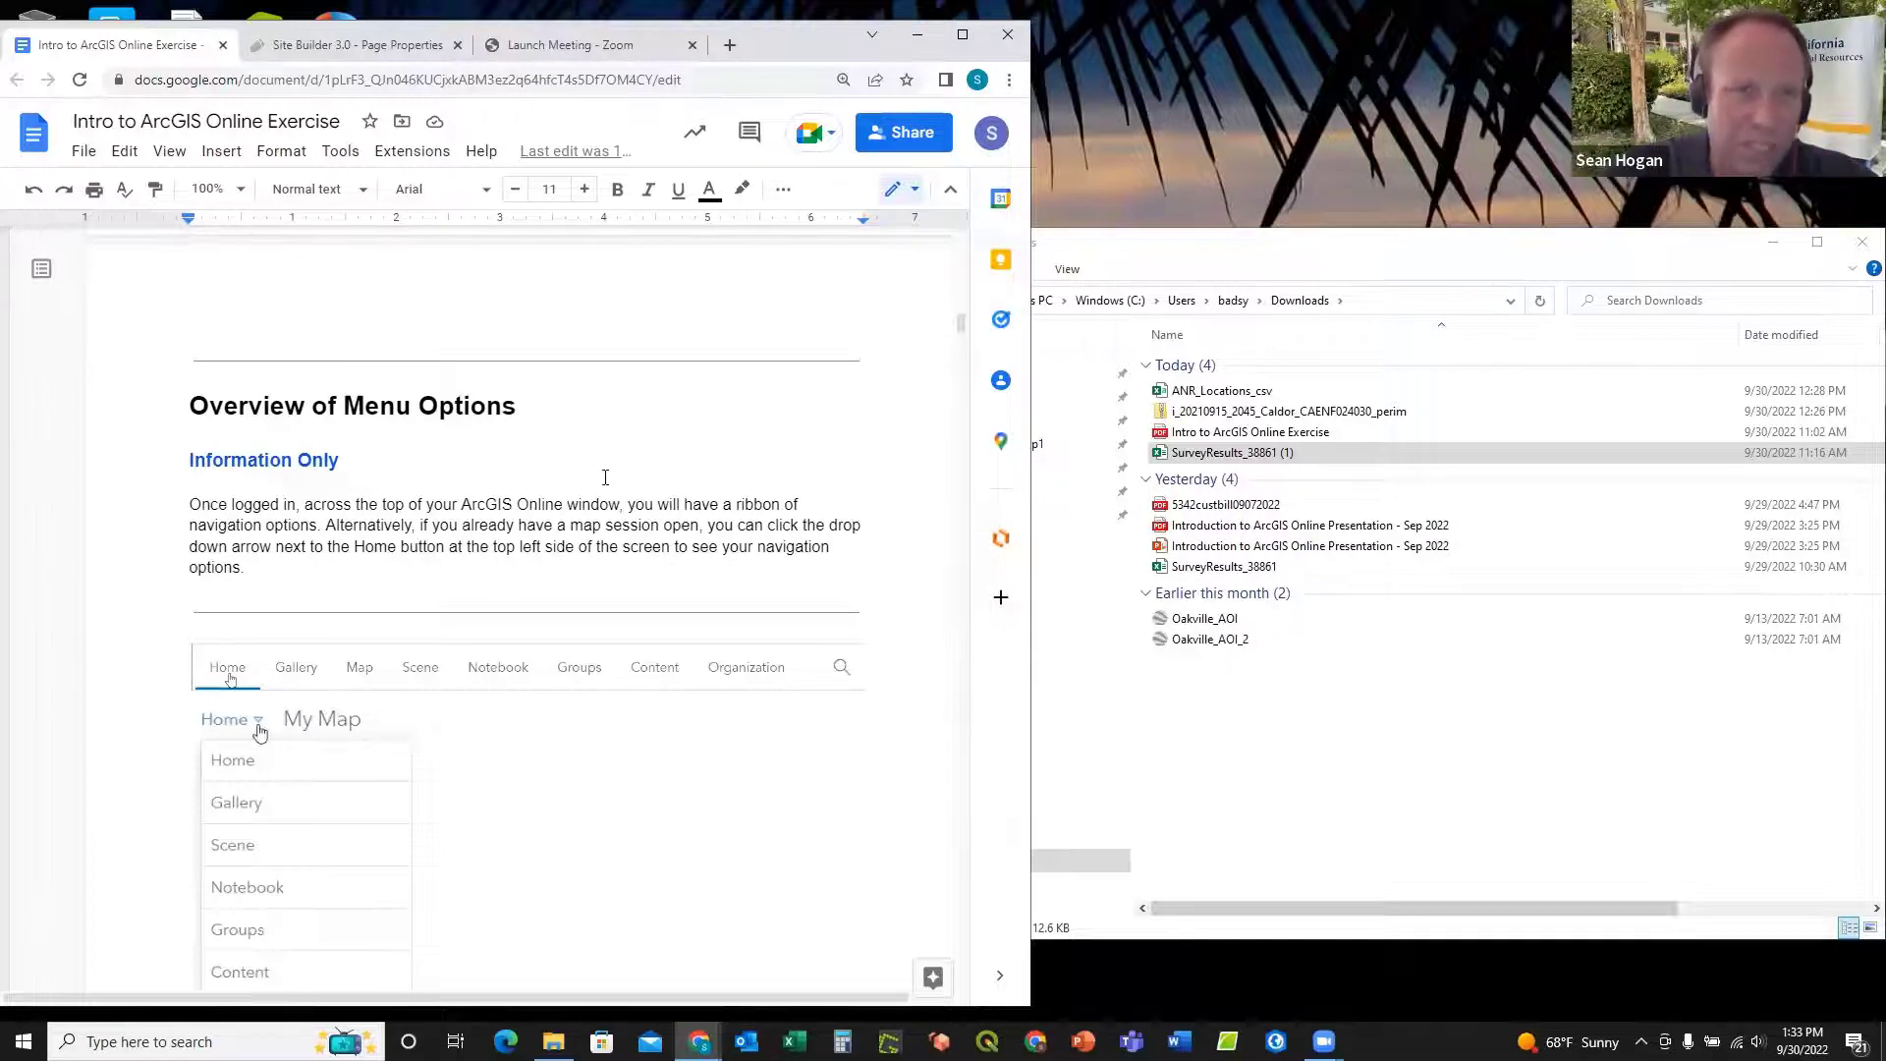
pyautogui.scroll(7, 605, 478)
pyautogui.scroll(15, 605, 477)
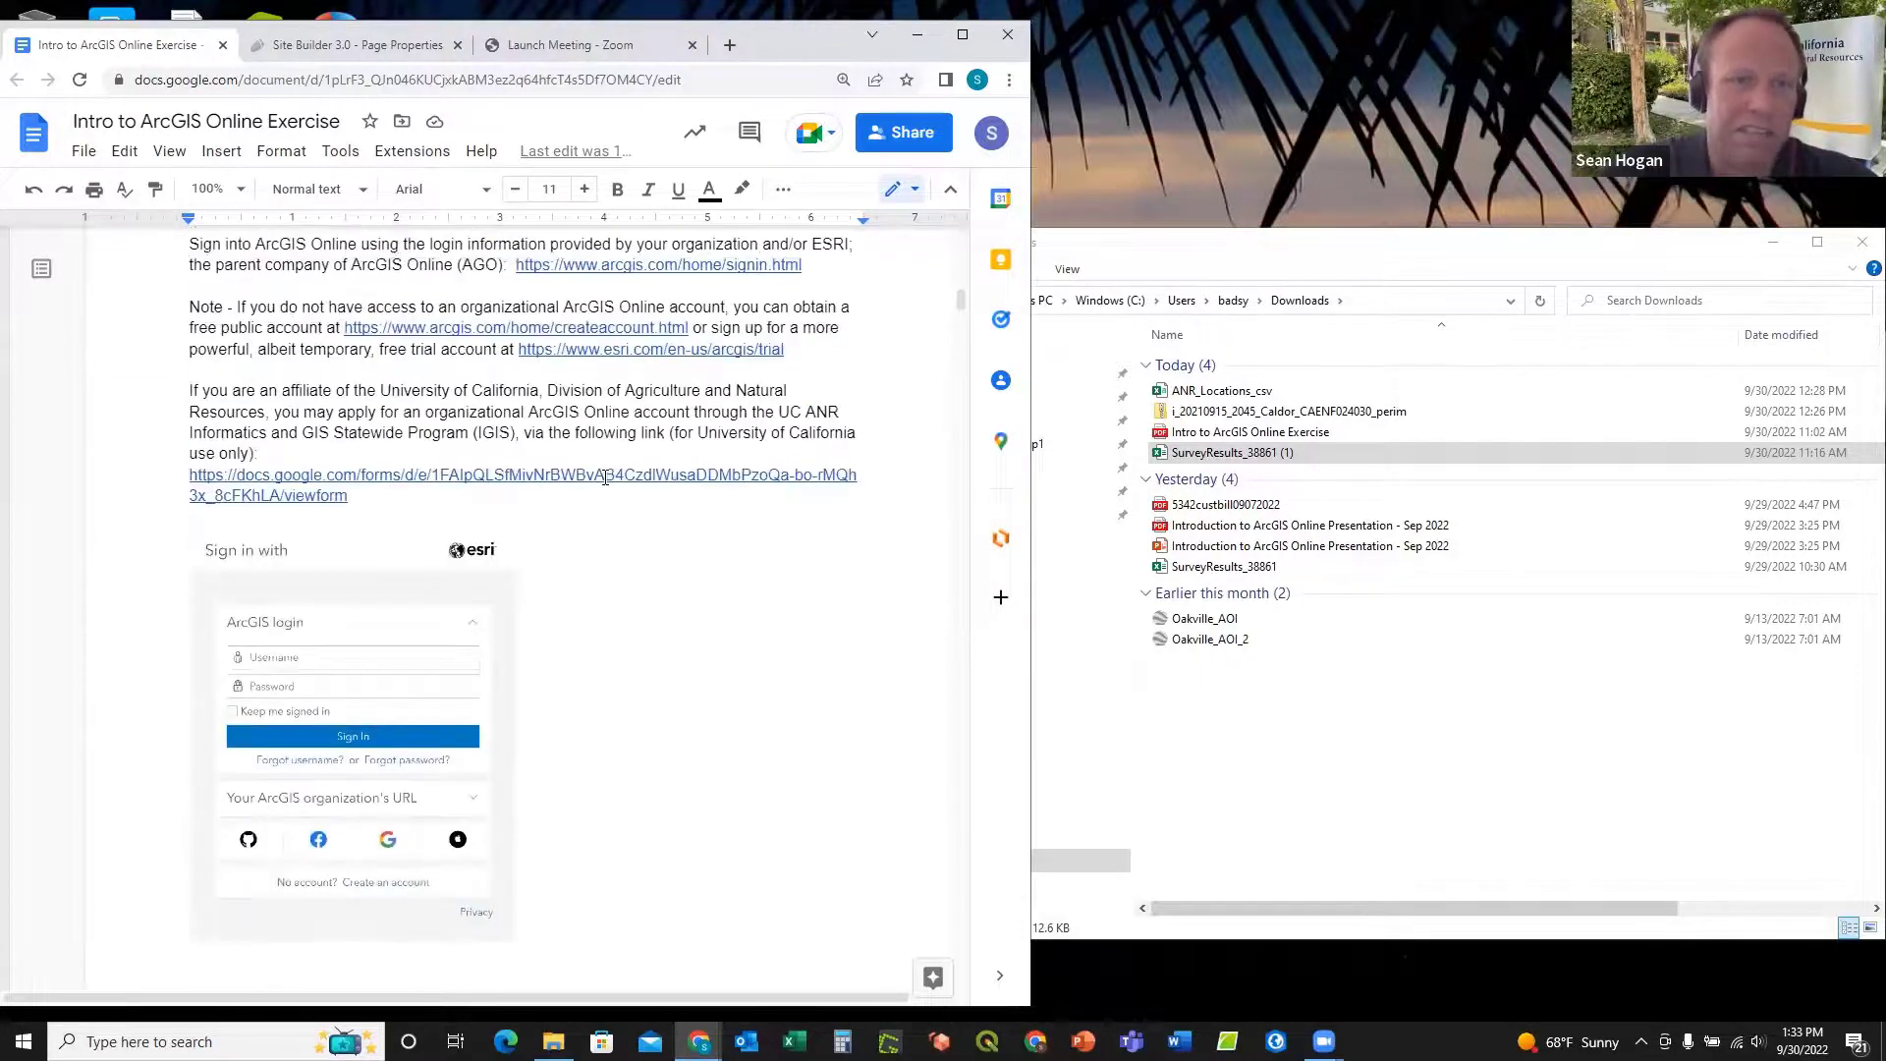
pyautogui.scroll(6, 605, 477)
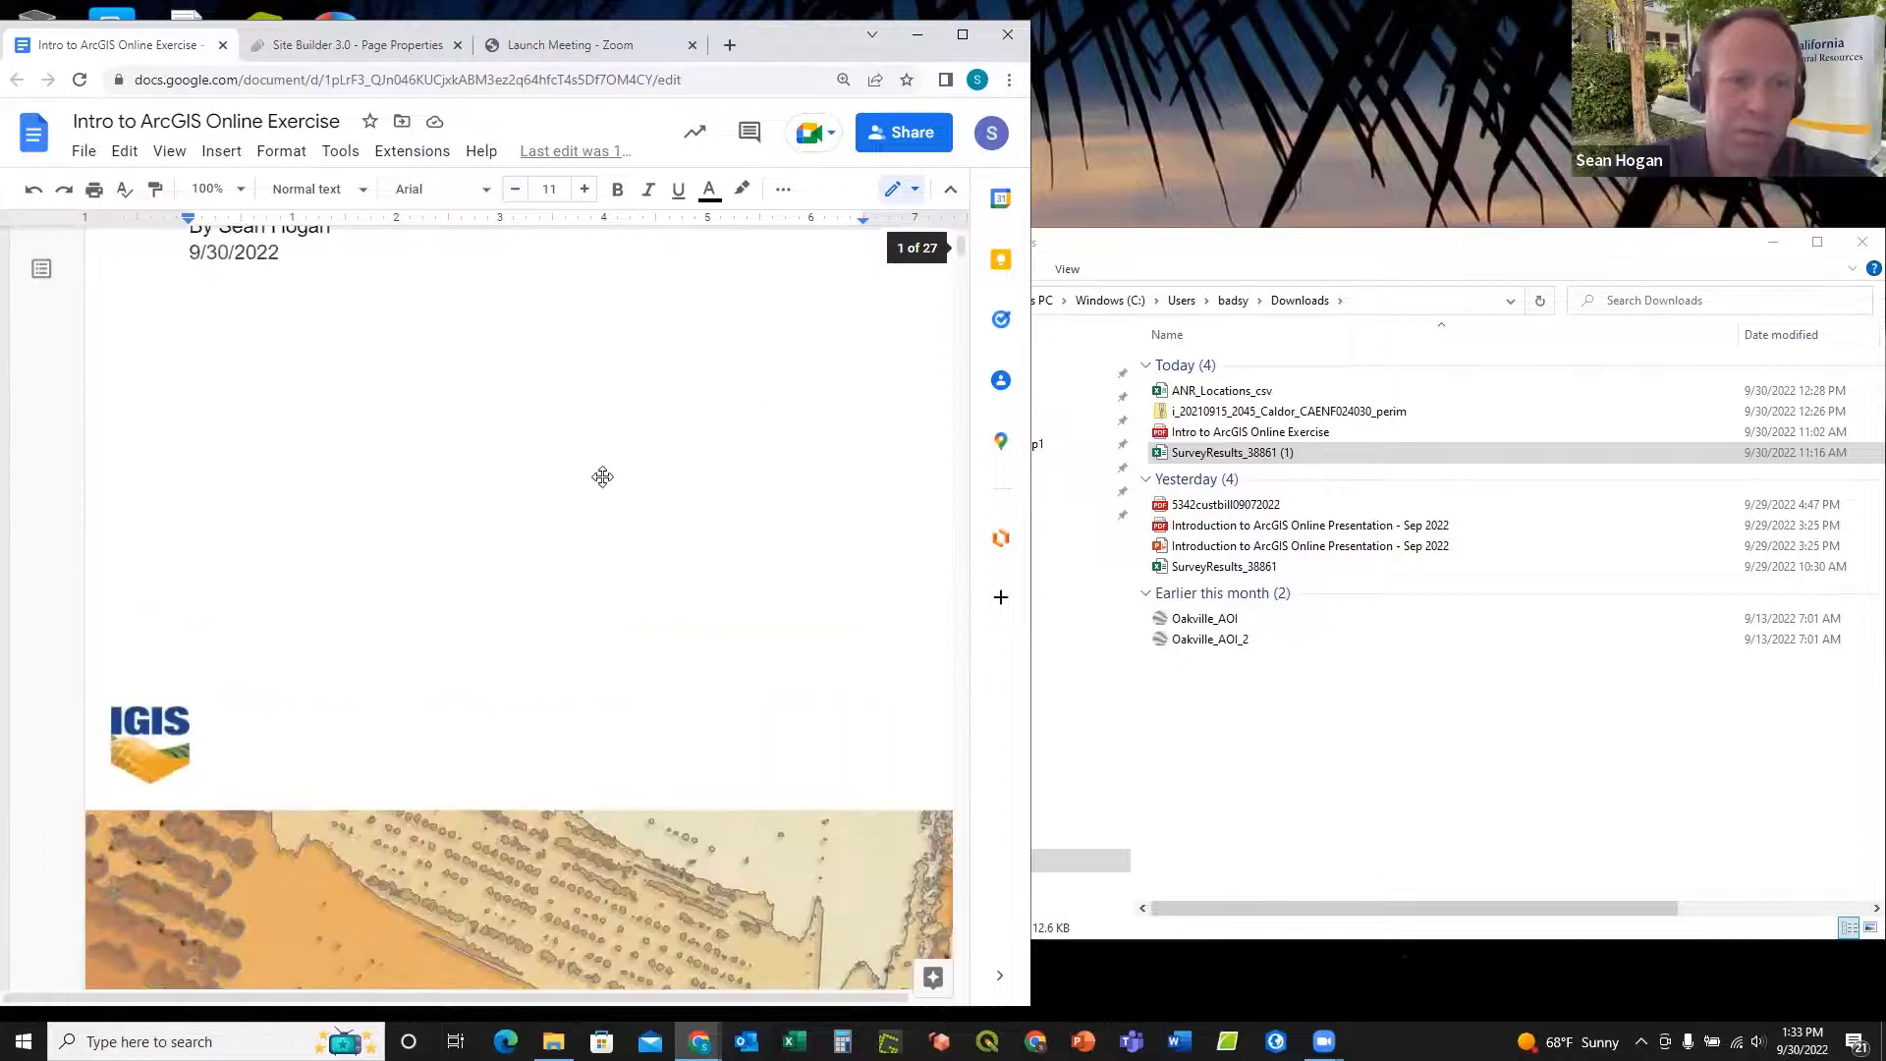
pyautogui.scroll(-12, 605, 477)
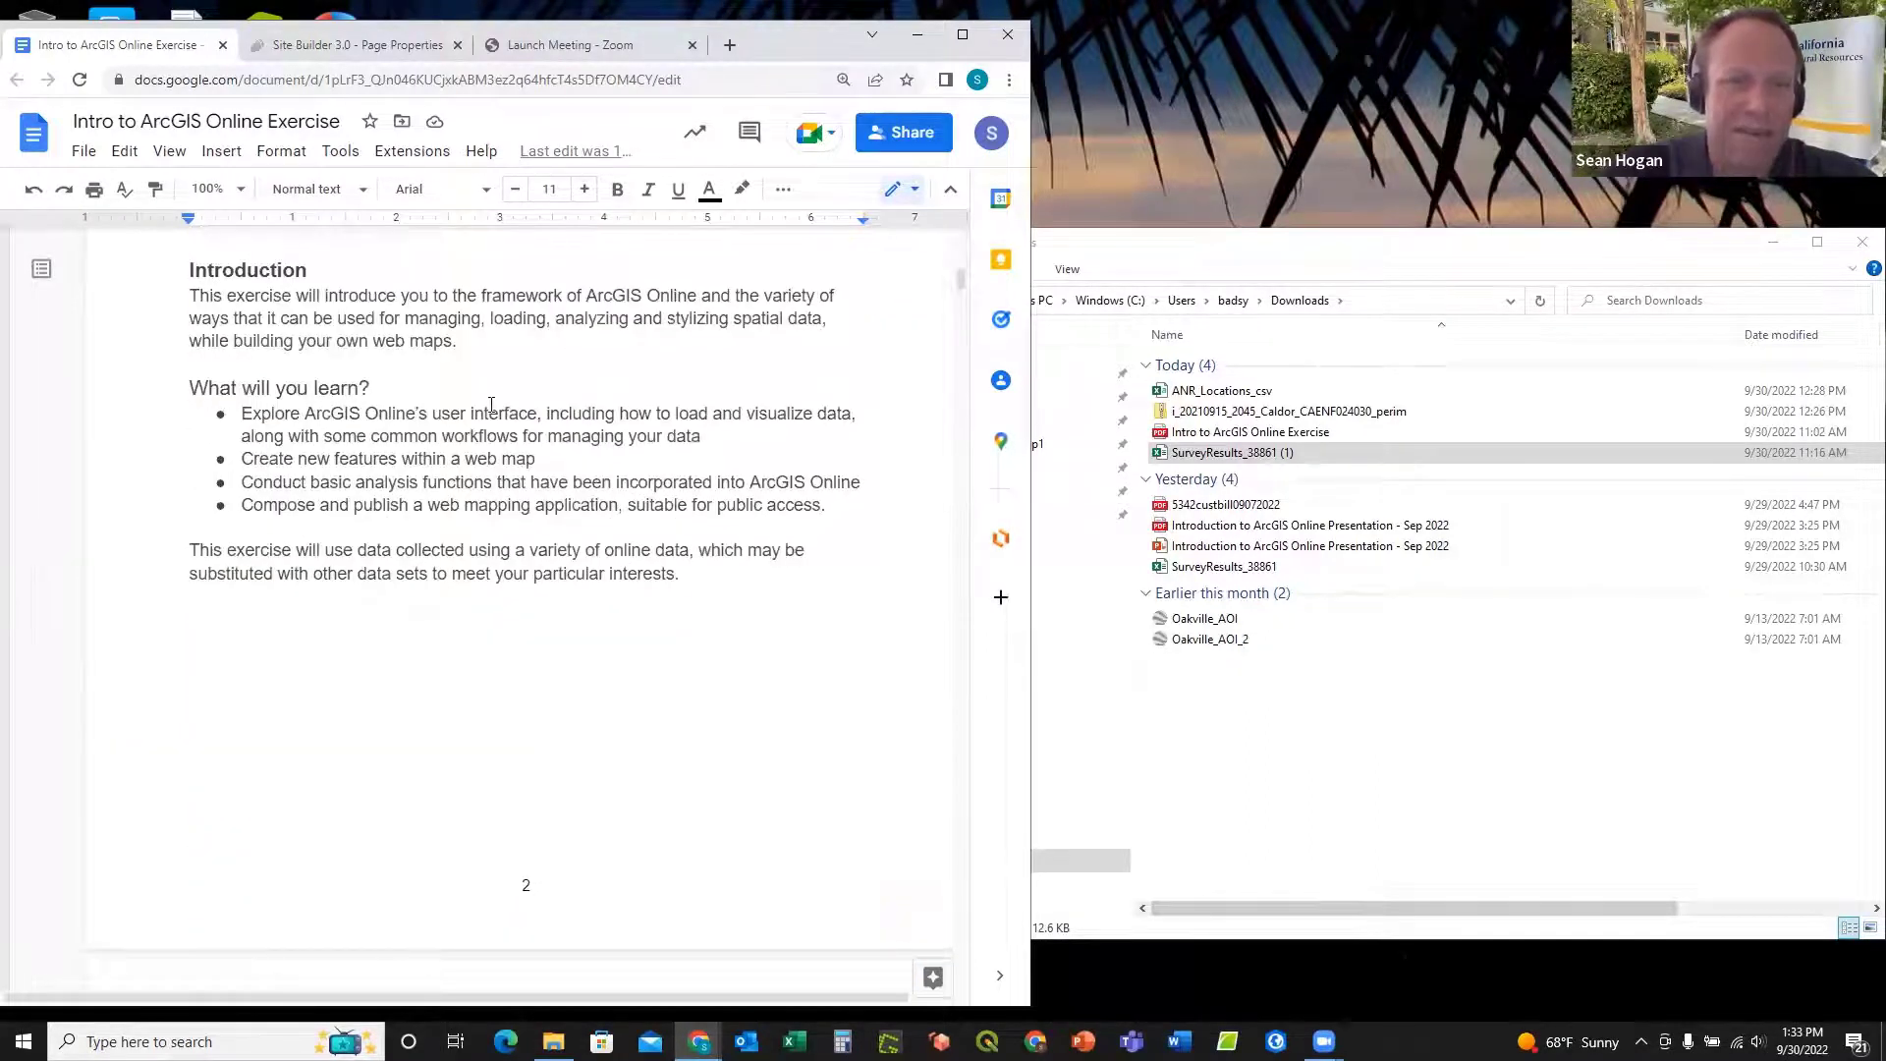
pyautogui.scroll(-1, 546, 516)
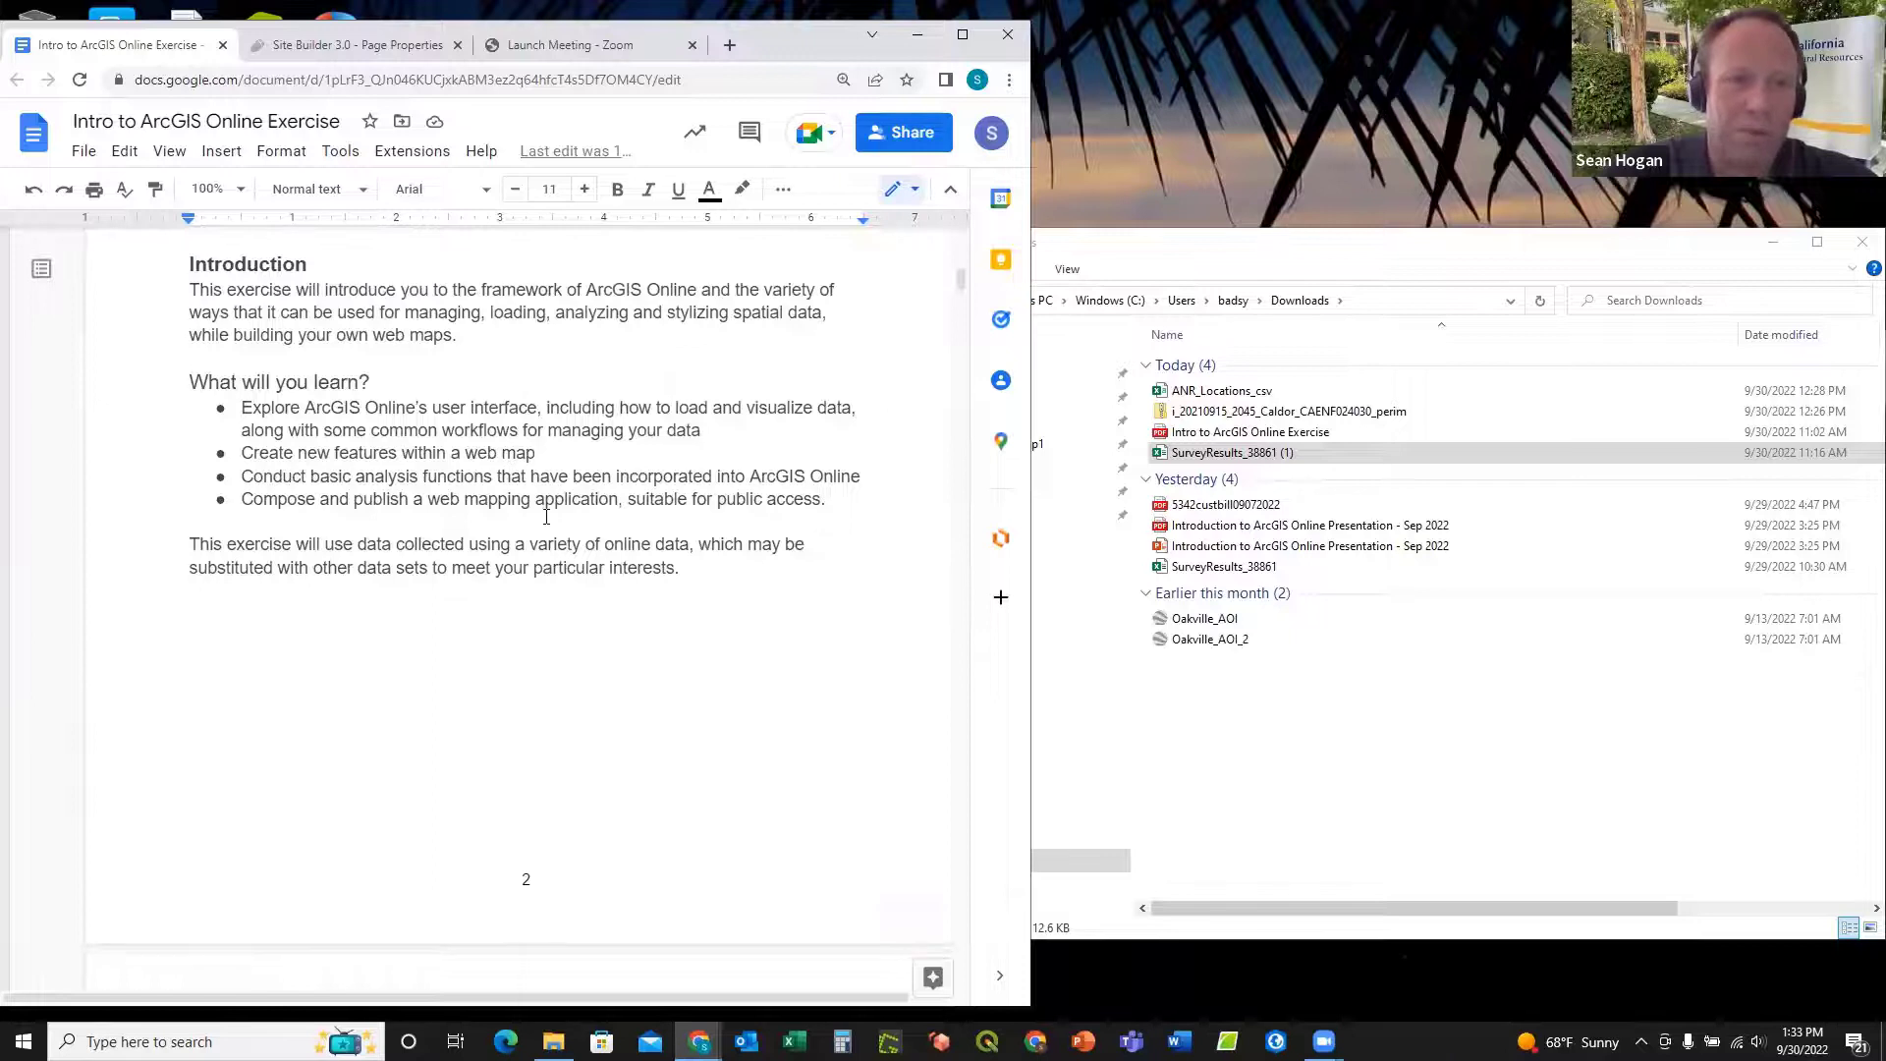
pyautogui.scroll(-10, 546, 517)
pyautogui.scroll(3, 546, 517)
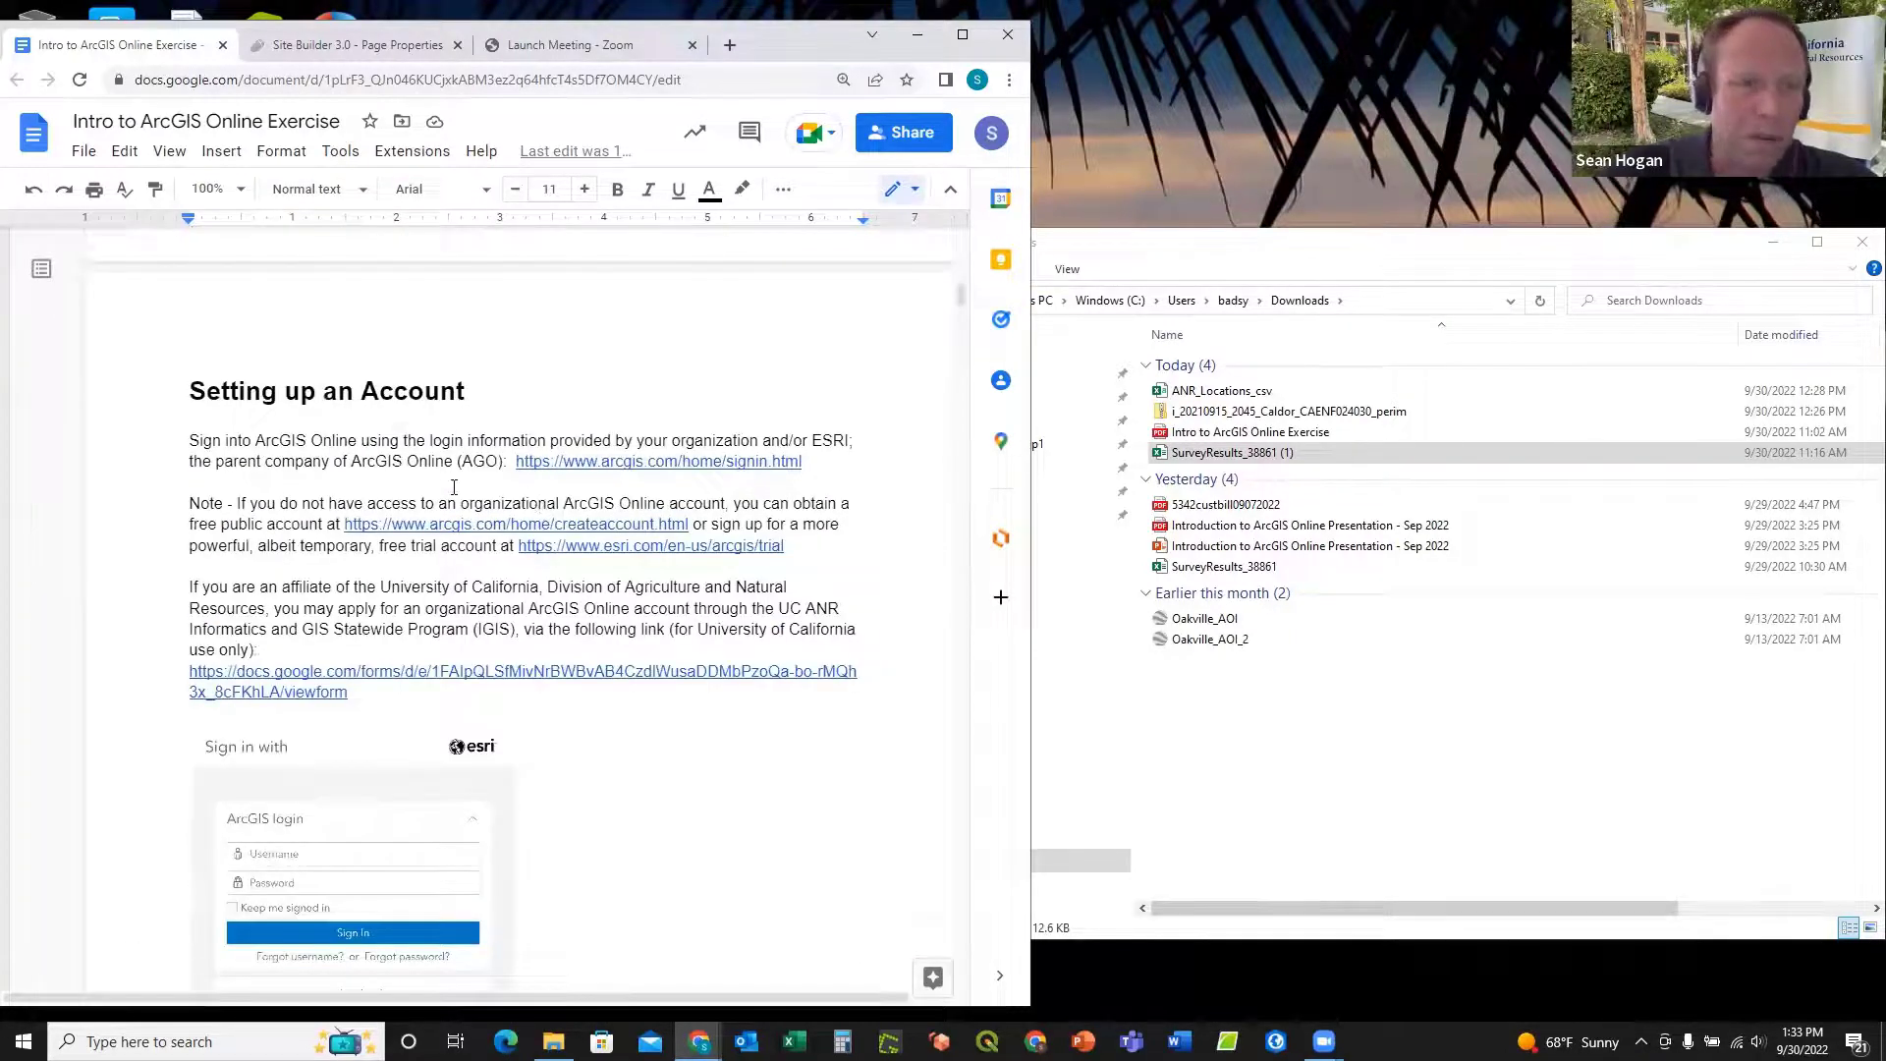
pyautogui.scroll(2, 454, 487)
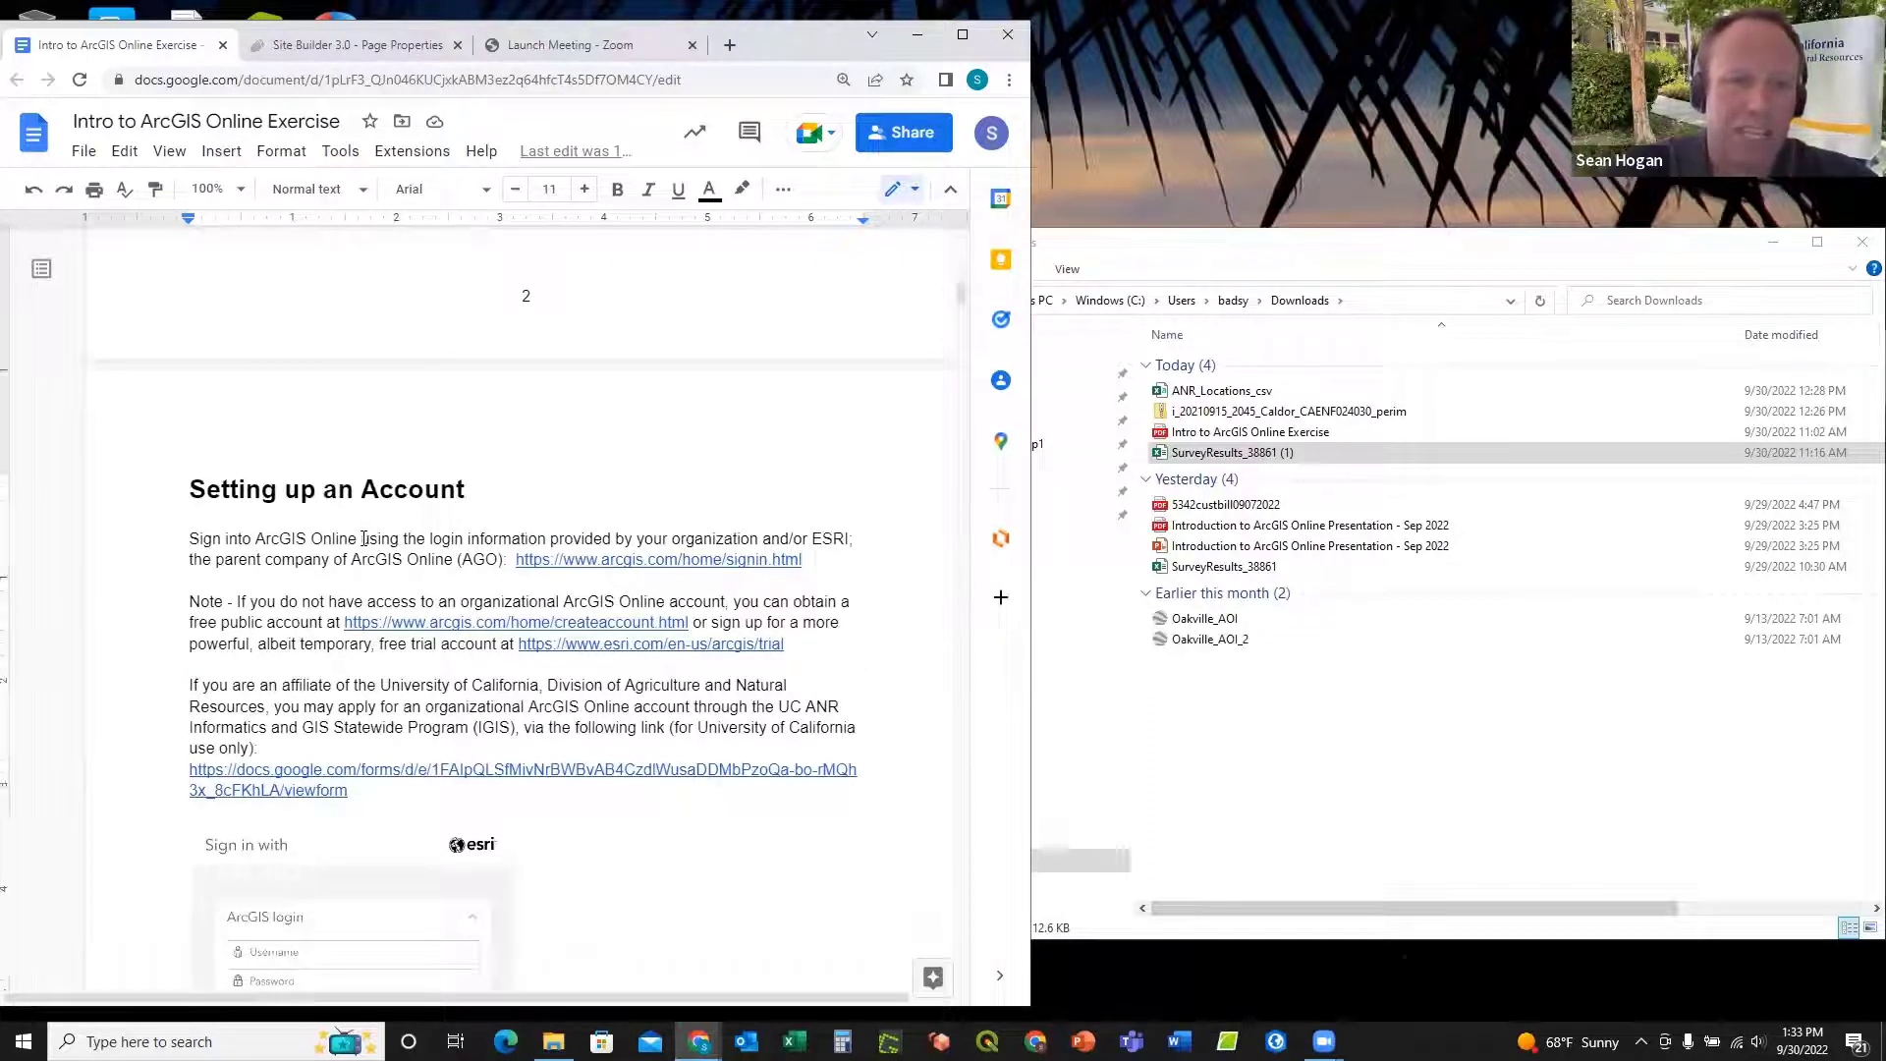
pyautogui.moveTo(363, 539); pyautogui.dragTo(533, 541)
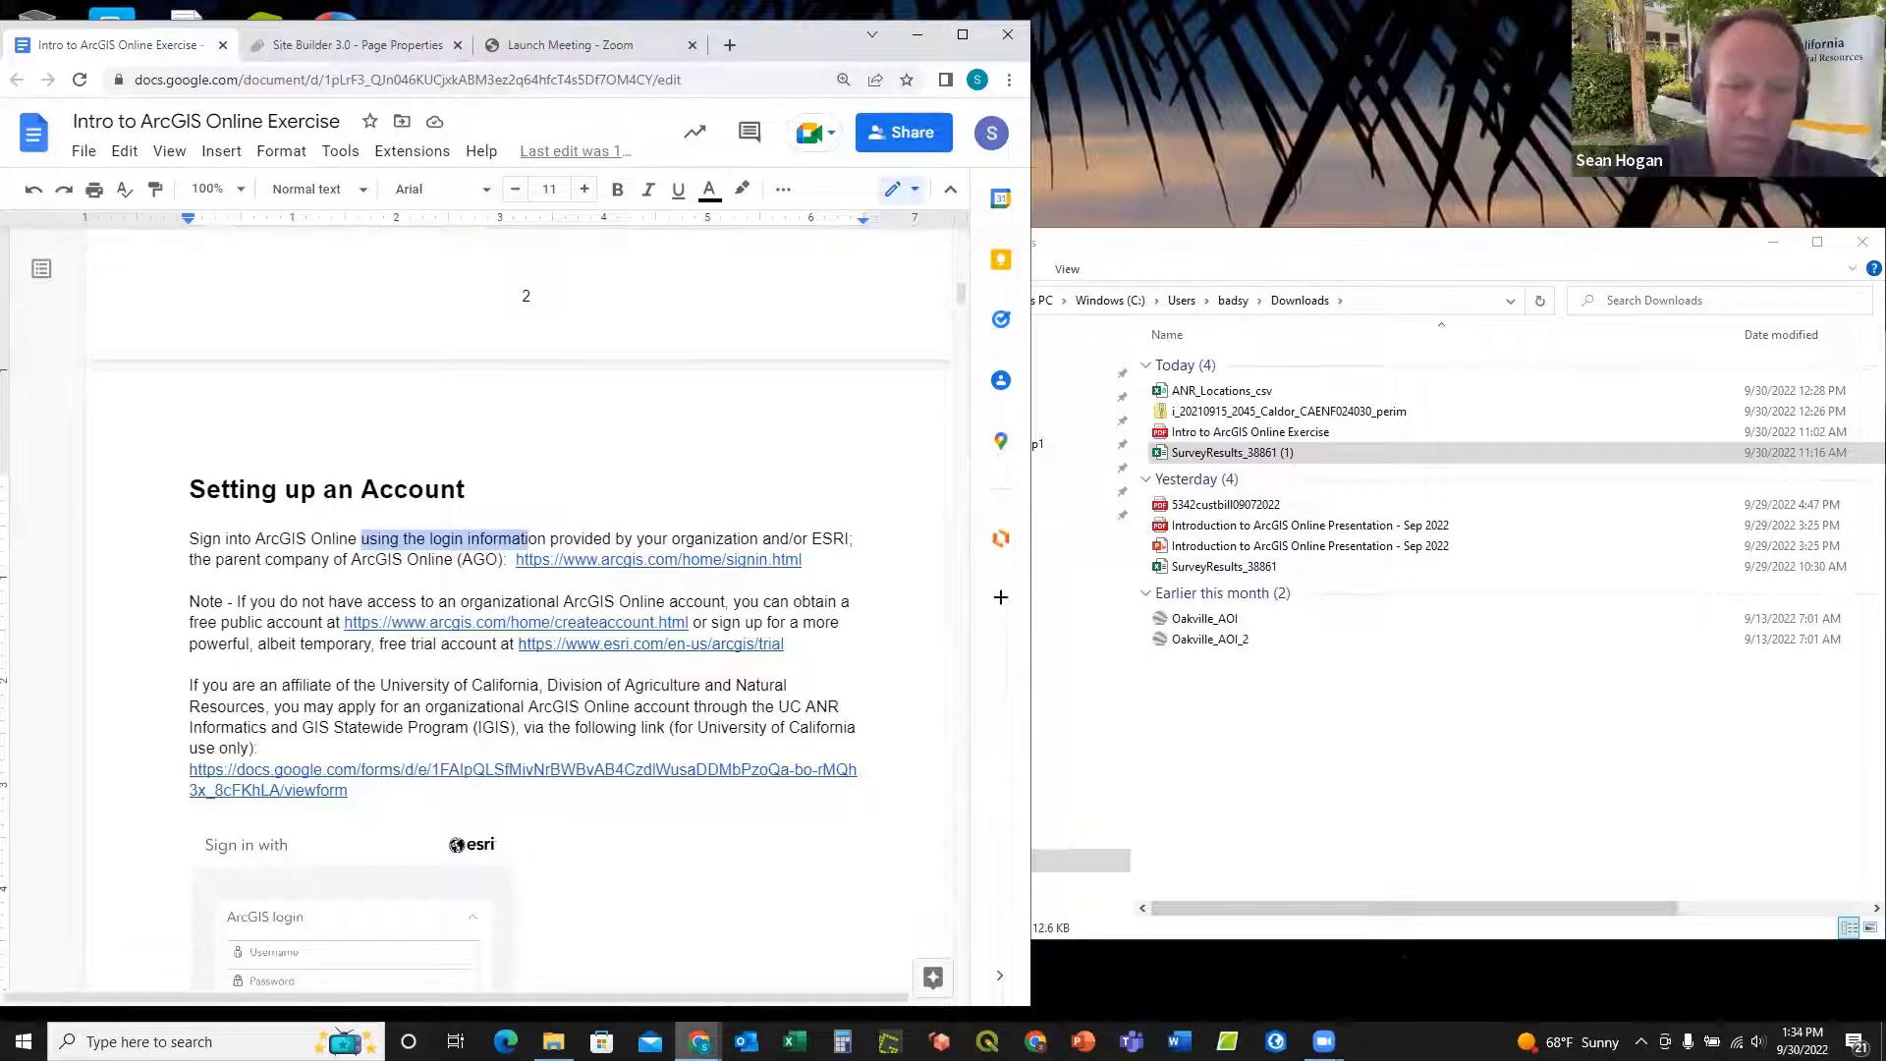
pyautogui.click(700, 1042)
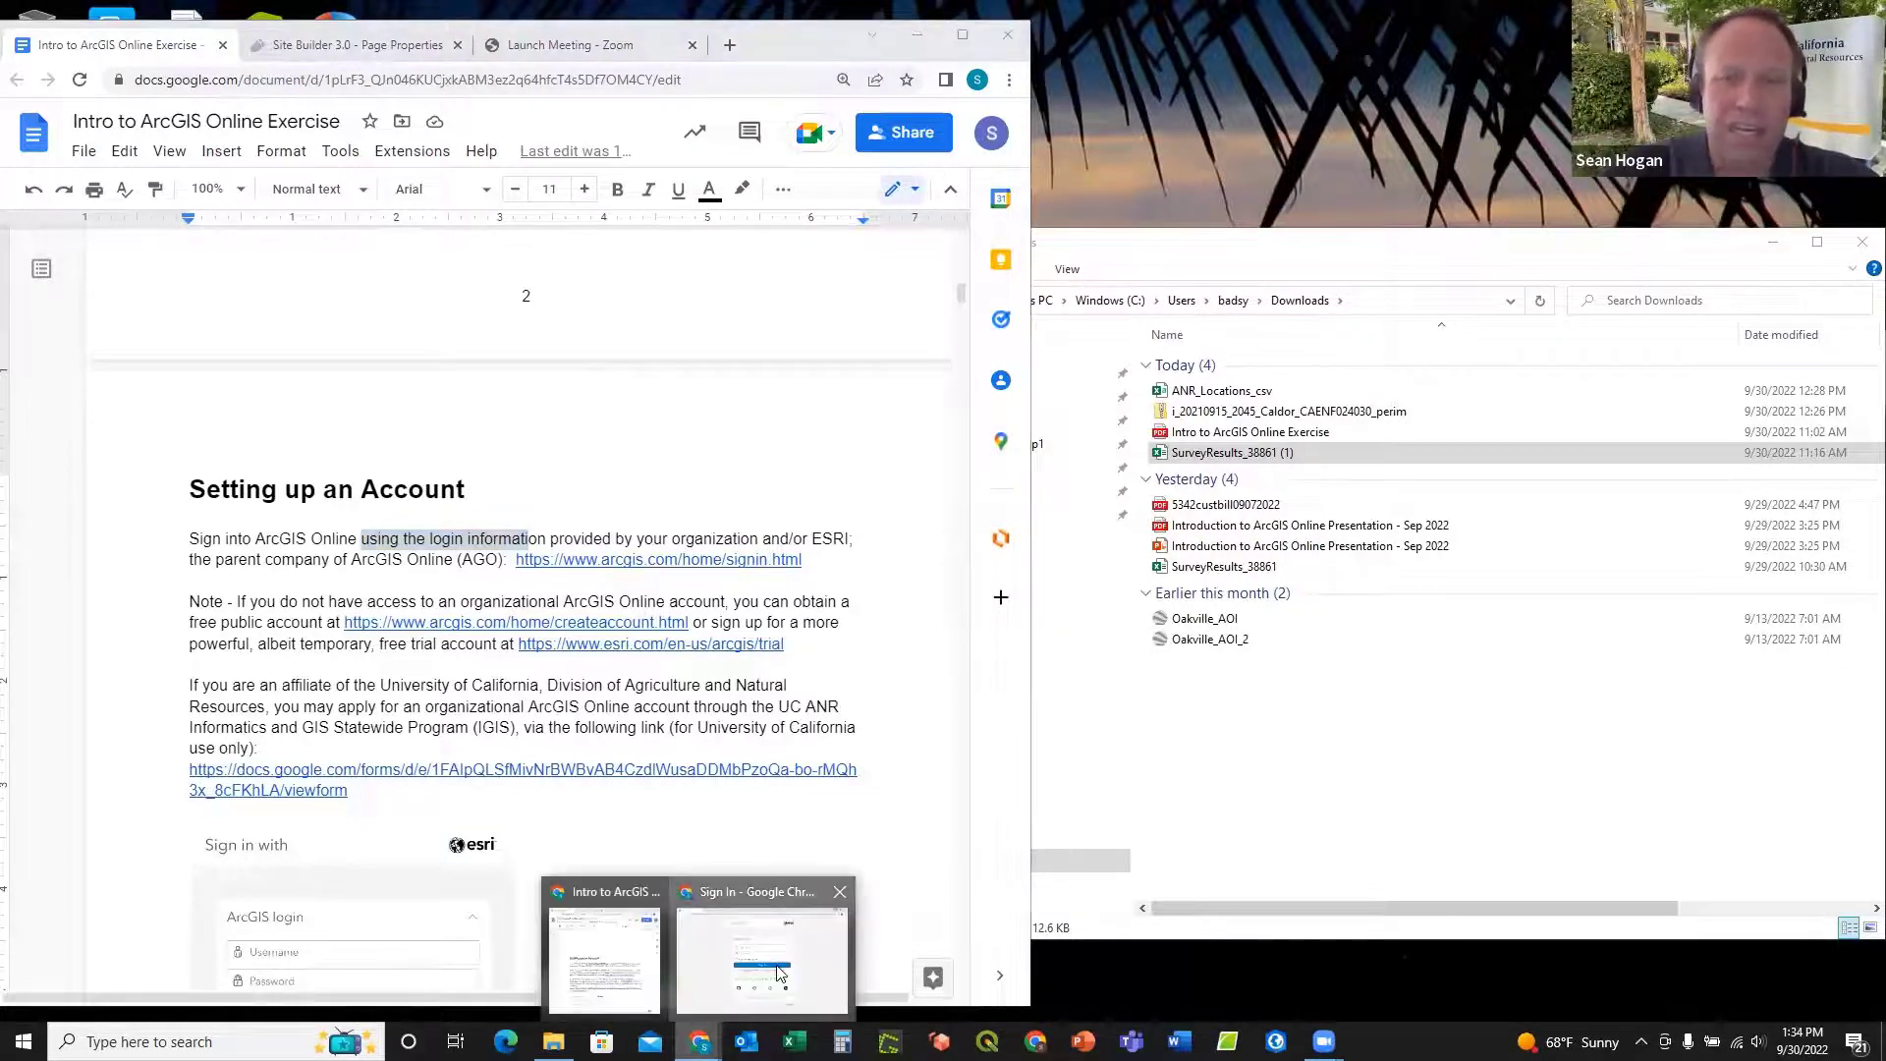
# Step: Bring the 'Sign In - Google Chrome' window with the ArcGIS login page to the front
pyautogui.click(779, 972)
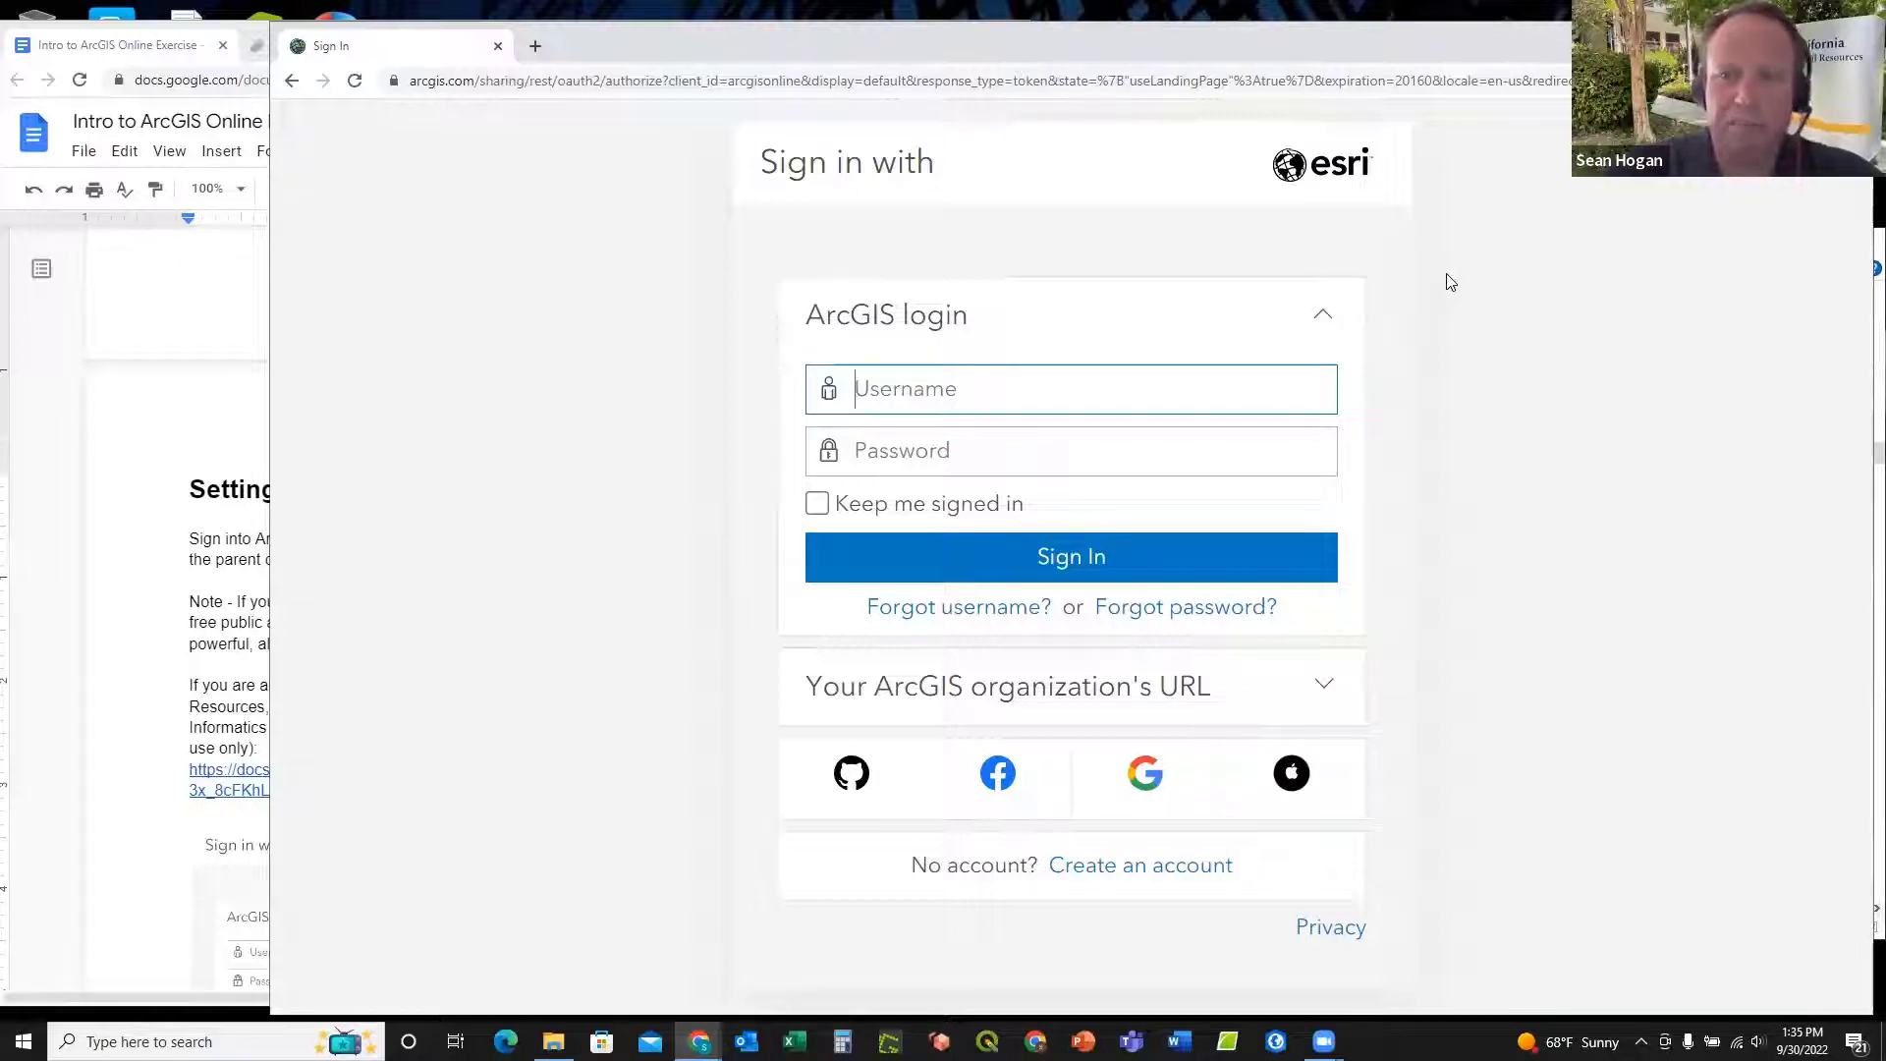
pyautogui.click(339, 909)
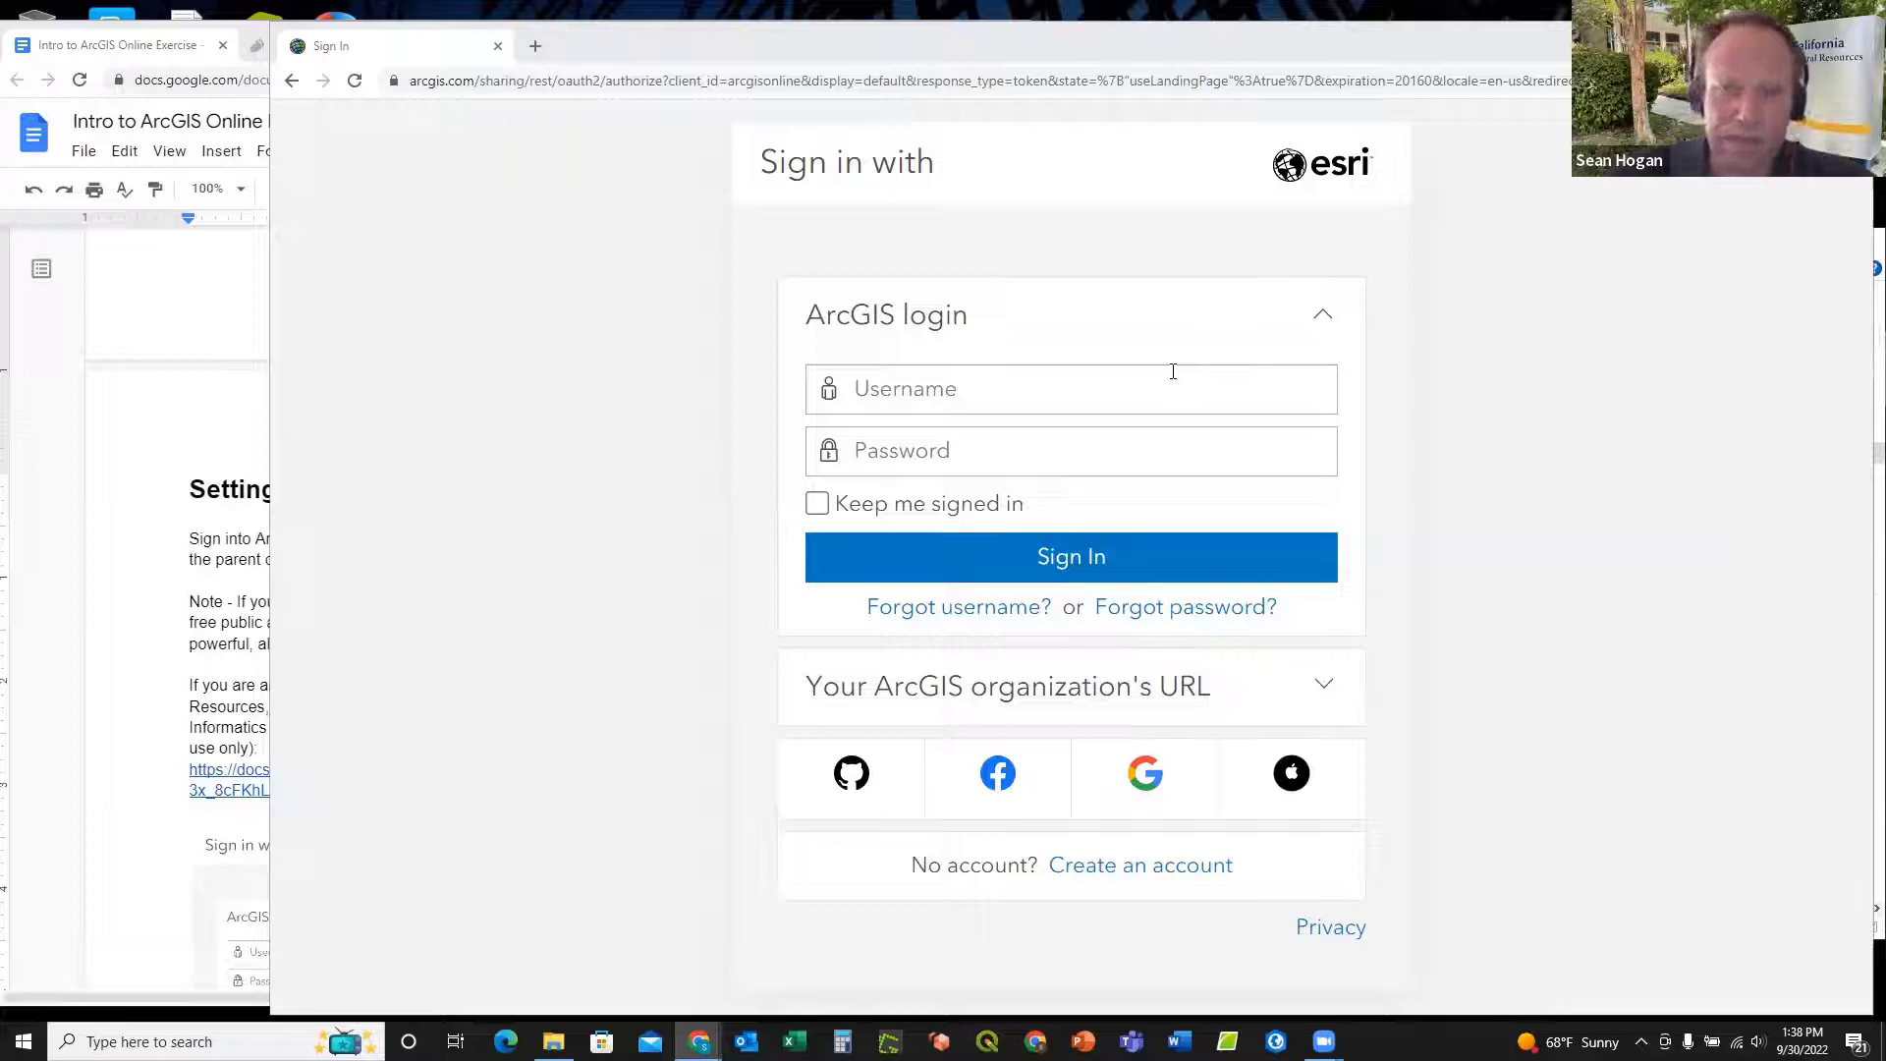
# Step: Sign in with the organizational username and password, re-entering the password after the timeout error
pyautogui.click(949, 387)
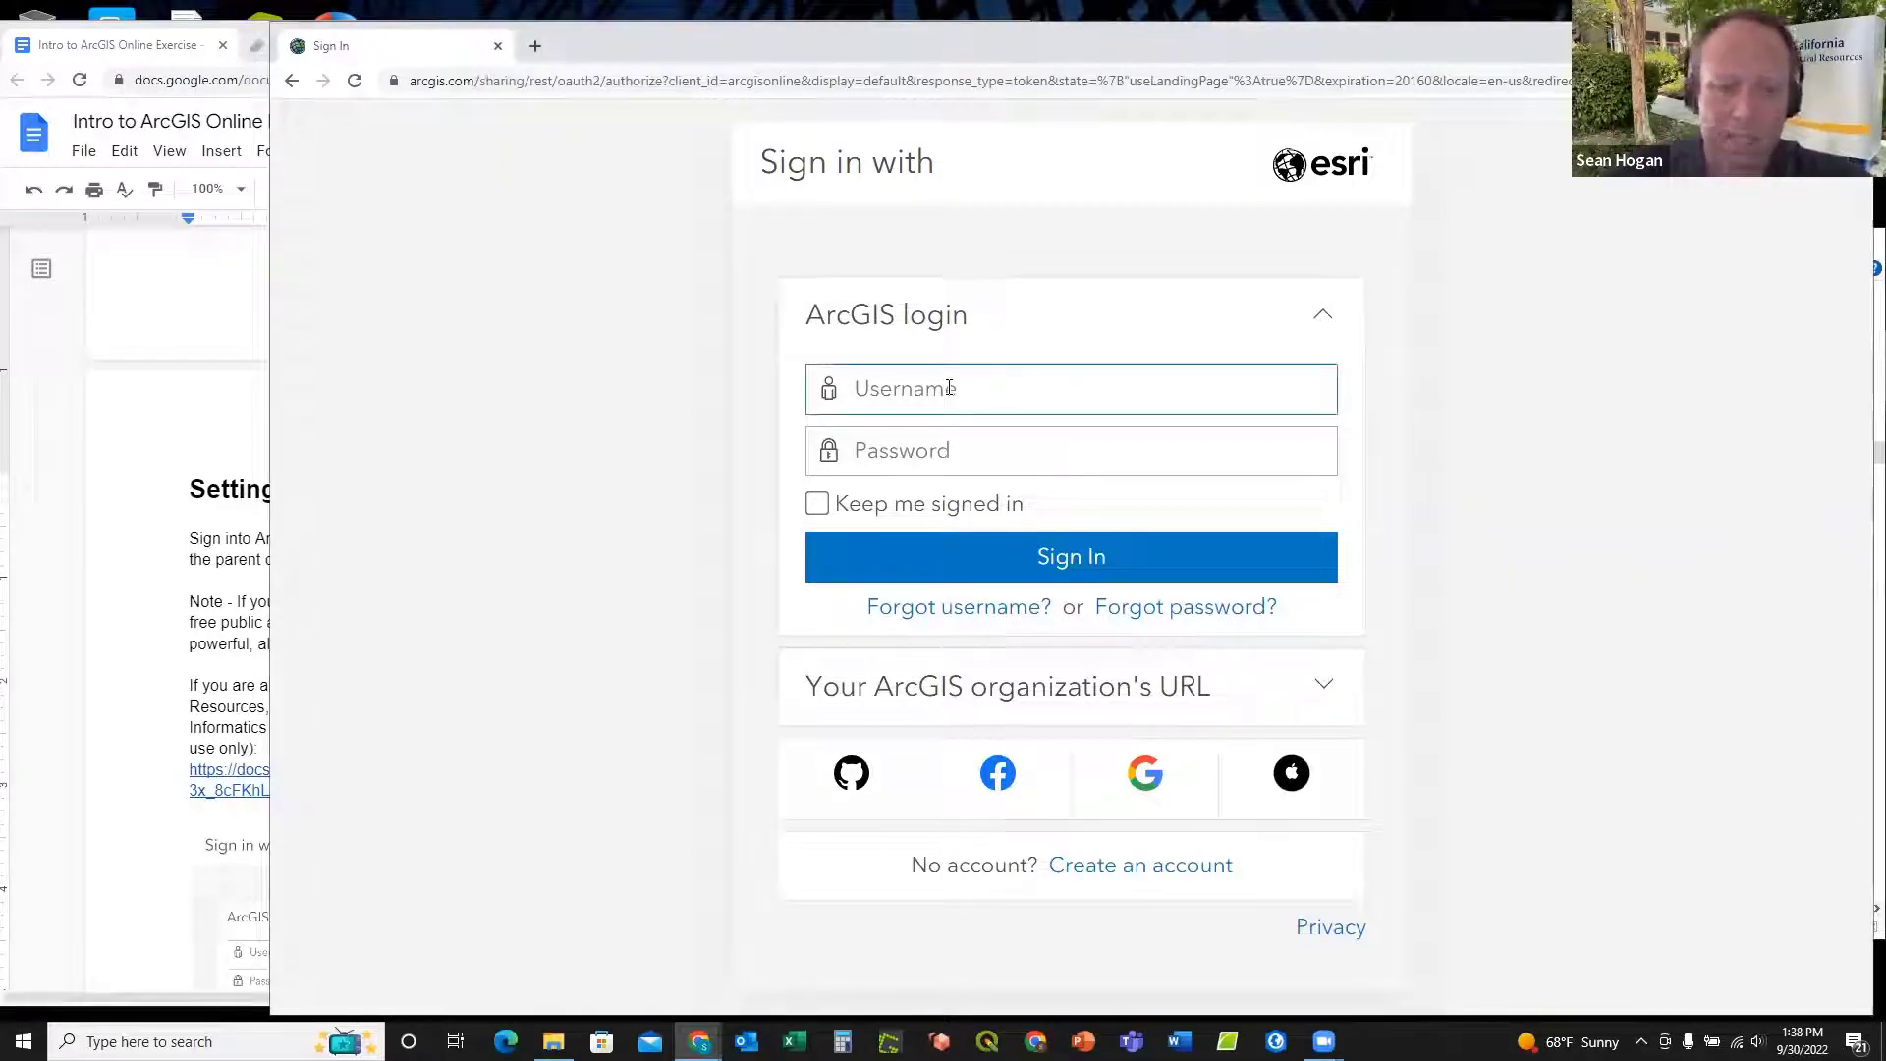
pyautogui.write('sdo')
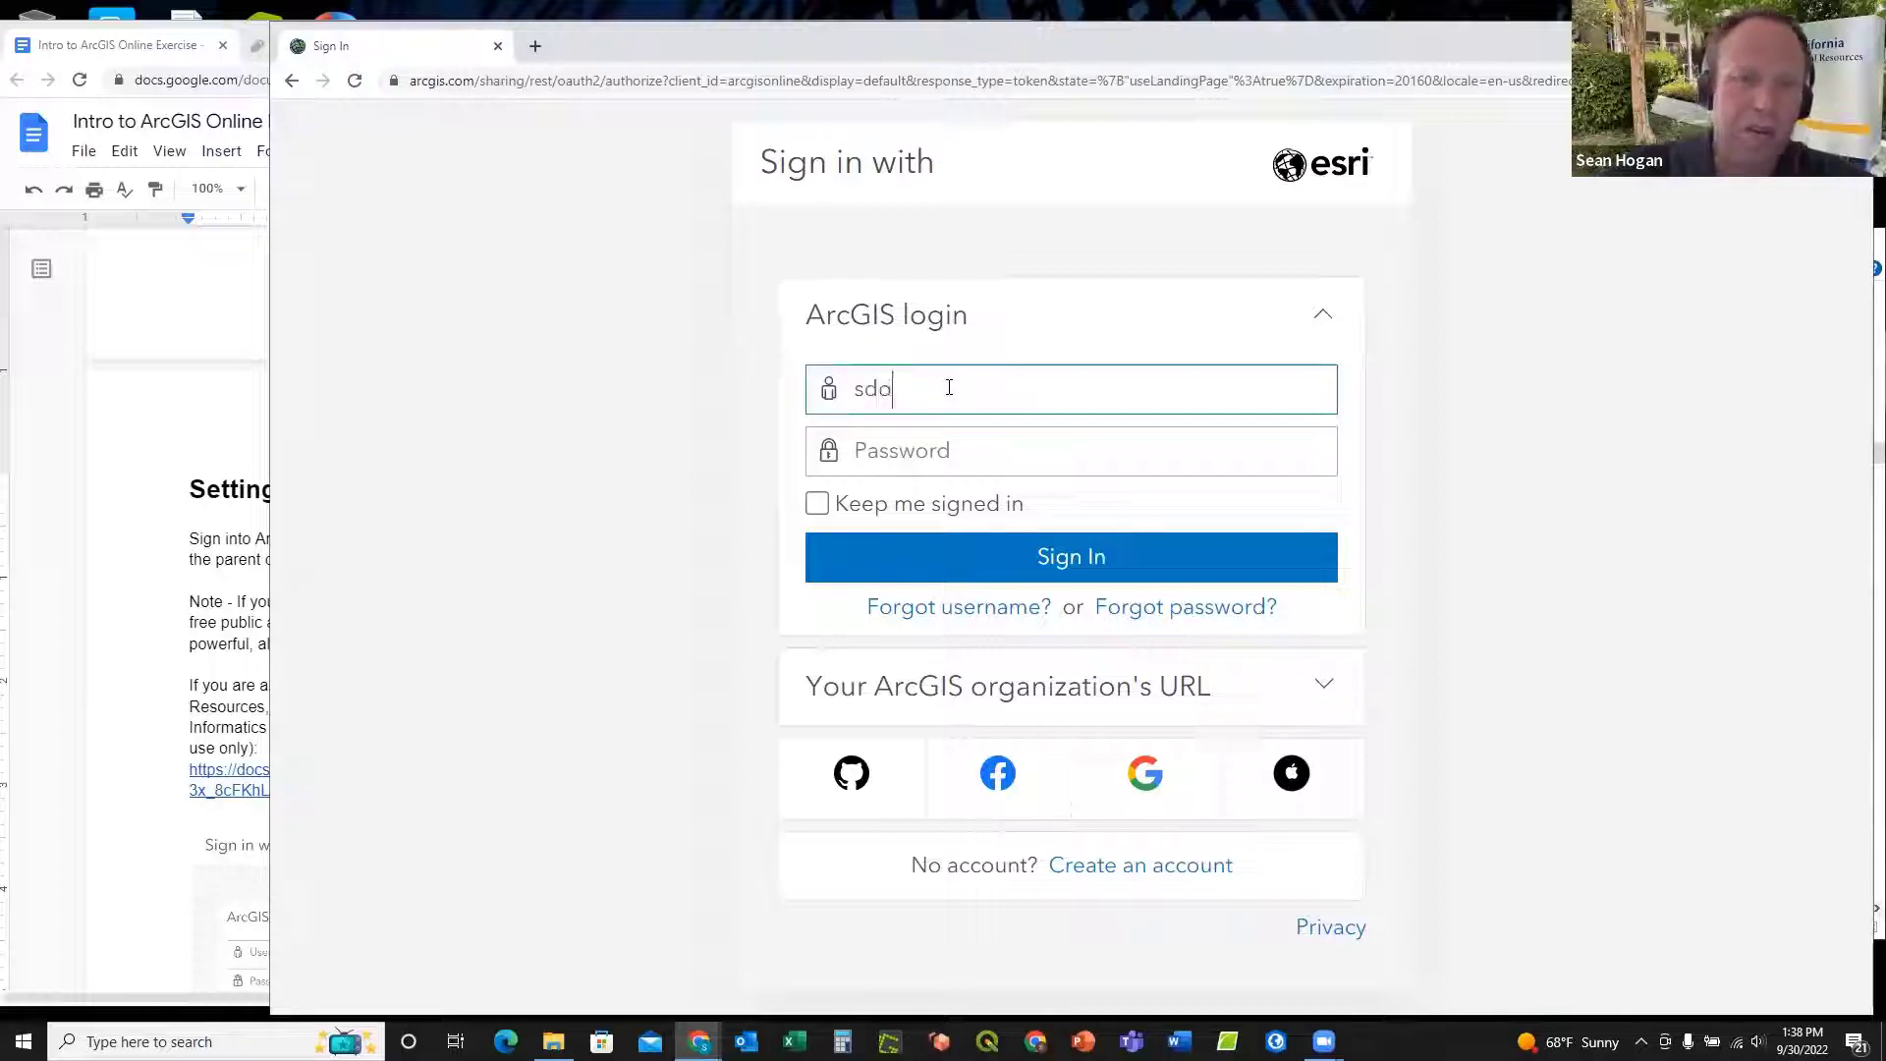
pyautogui.press('BackSpace')
pyautogui.write('ho')
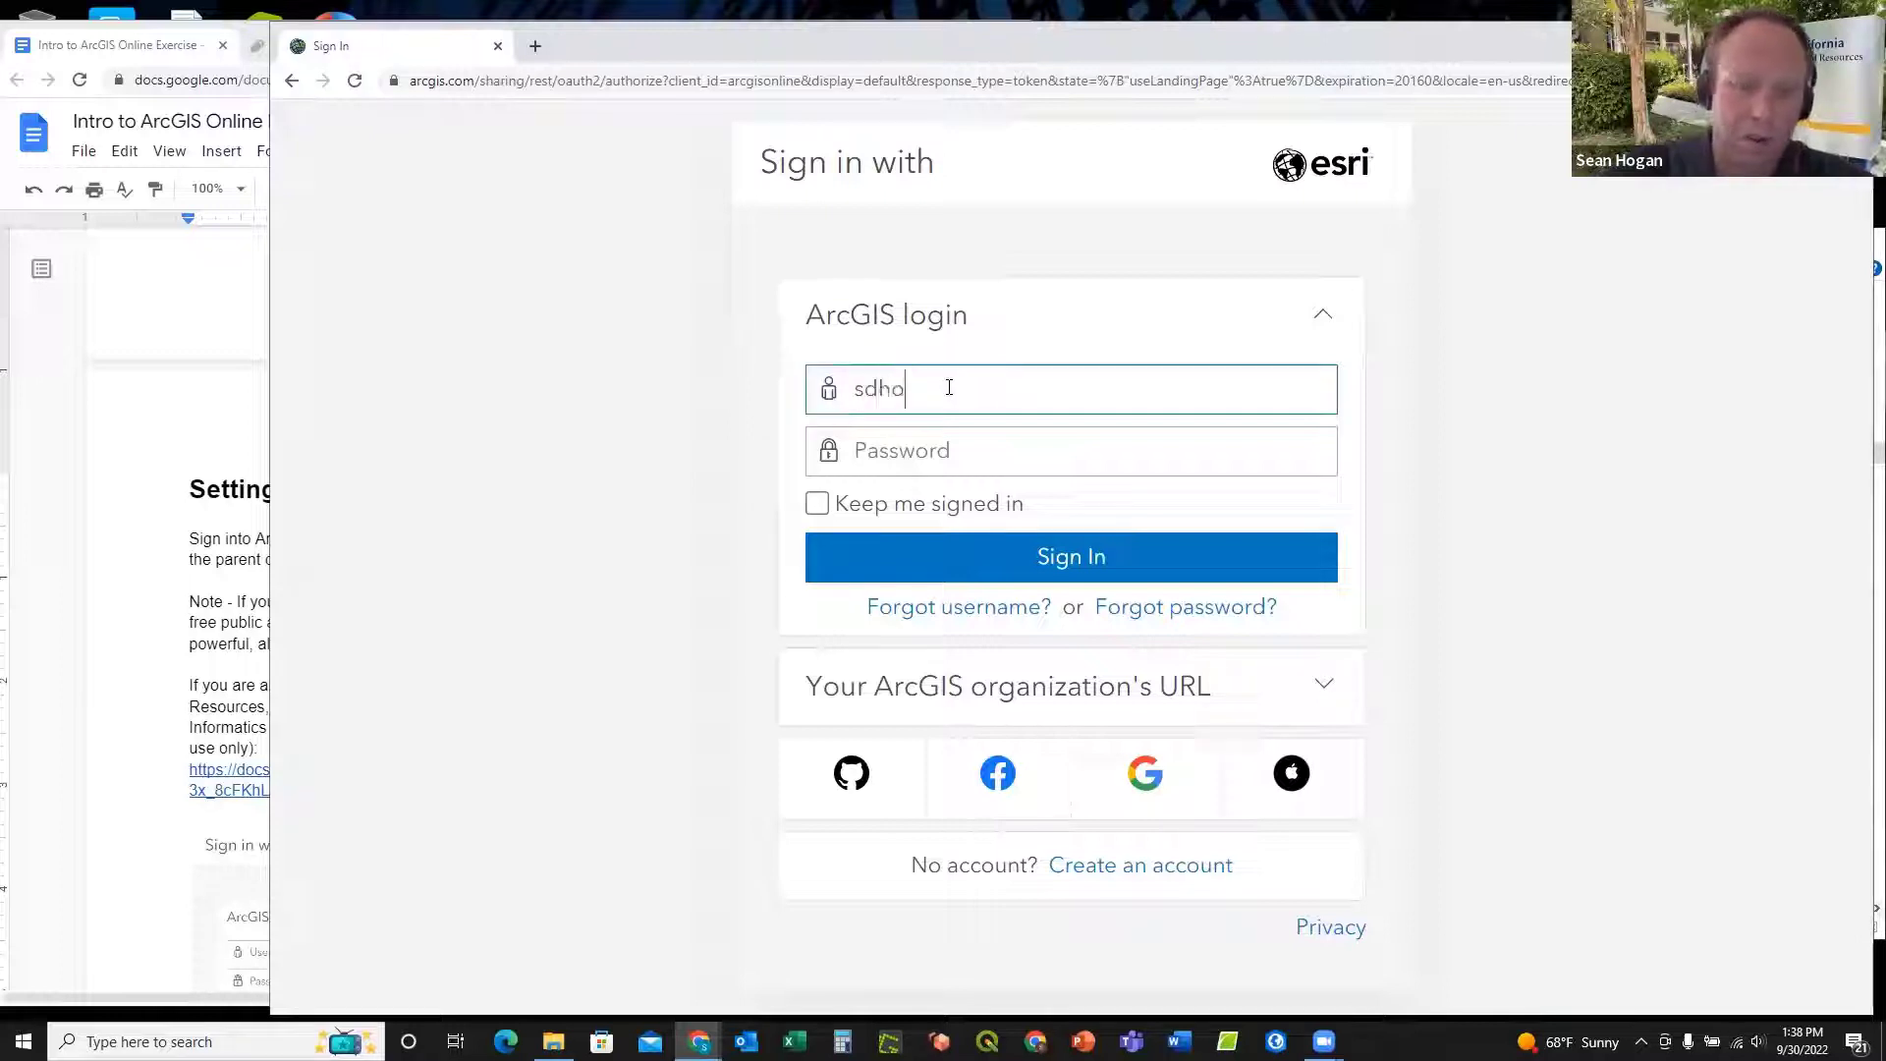
pyautogui.write('gan1')
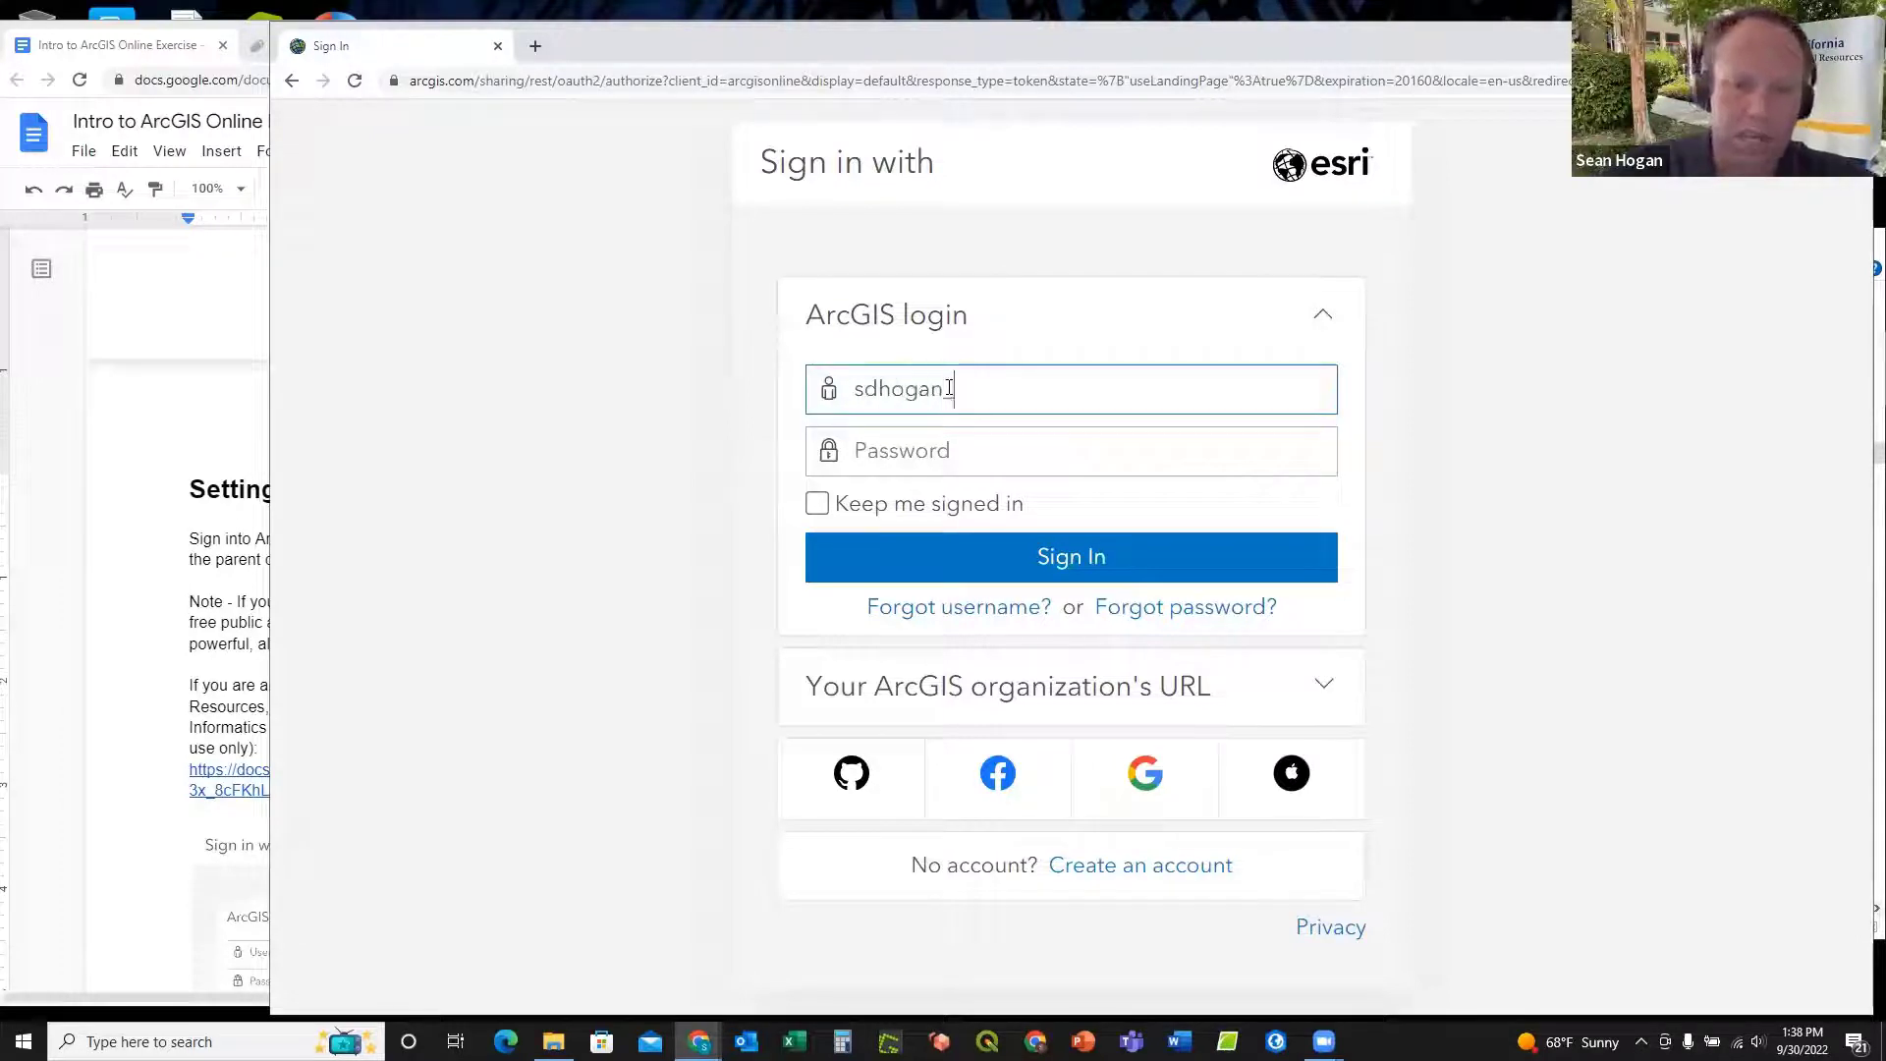
pyautogui.write('UCANR')
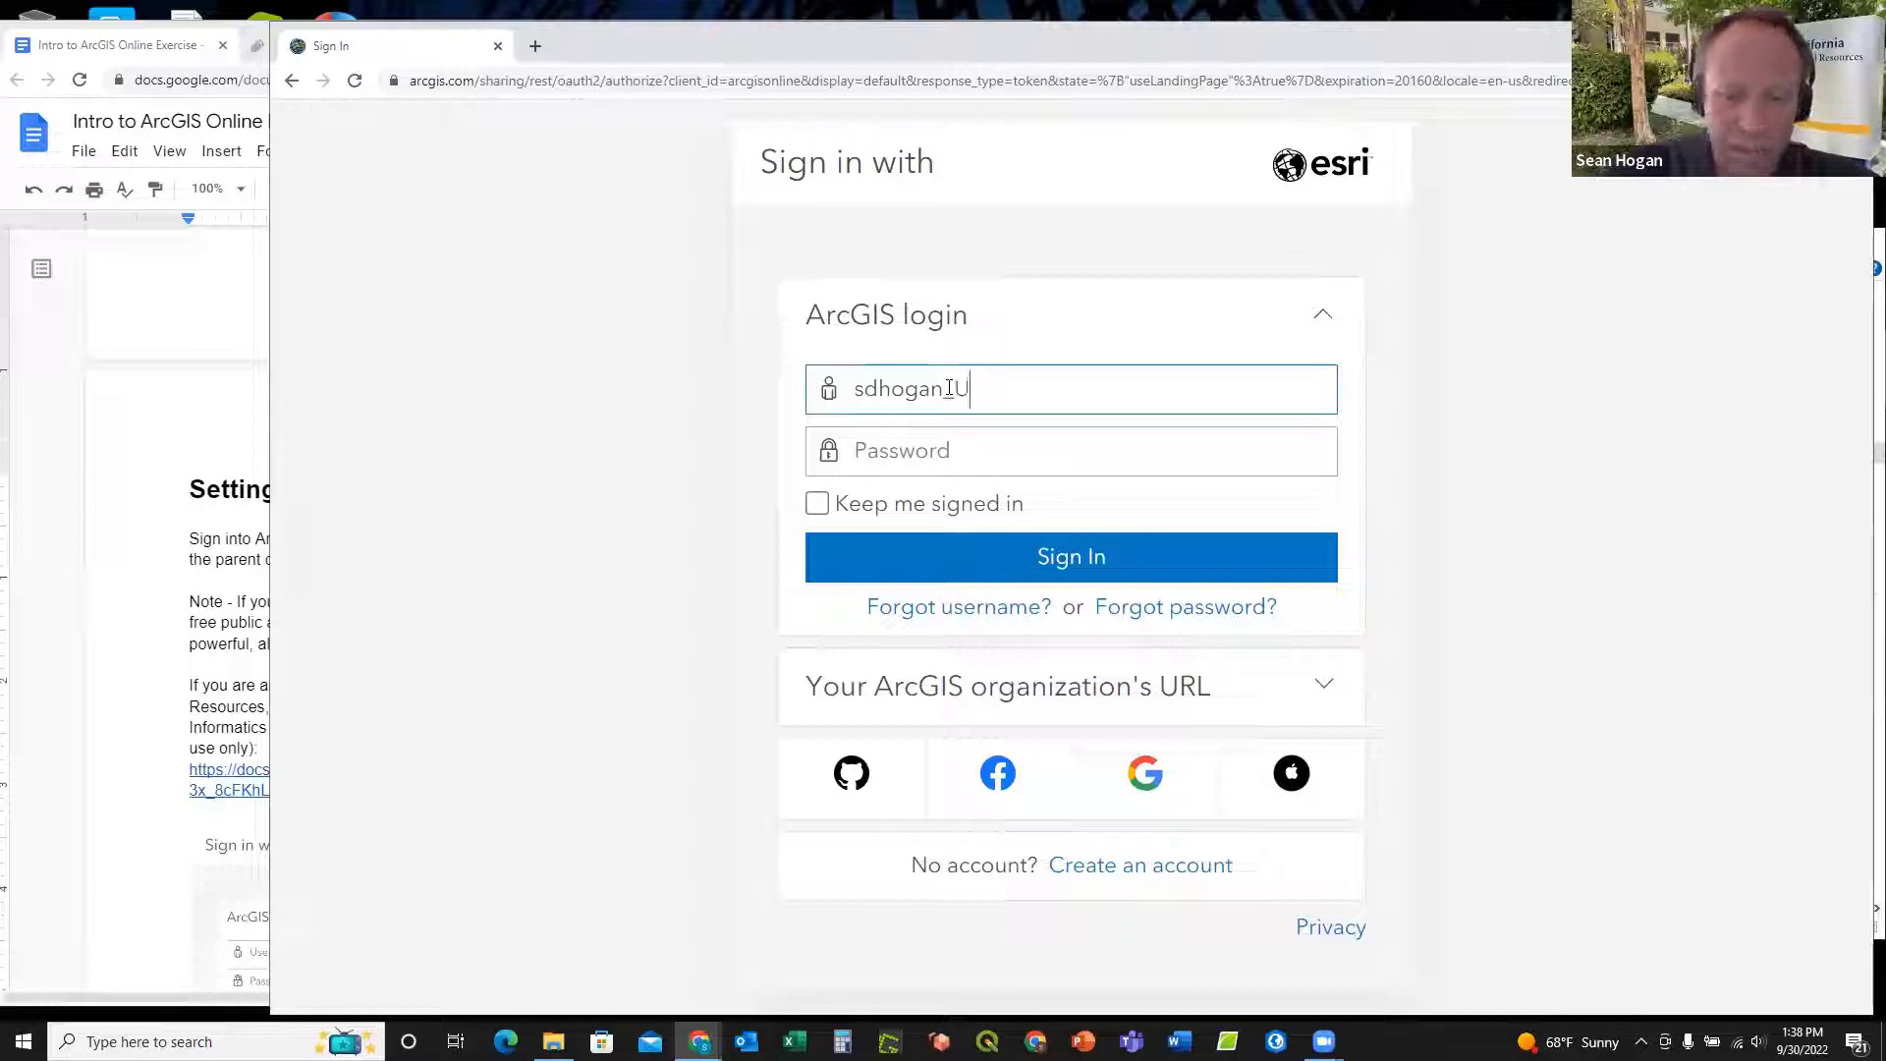
pyautogui.press('Tab')
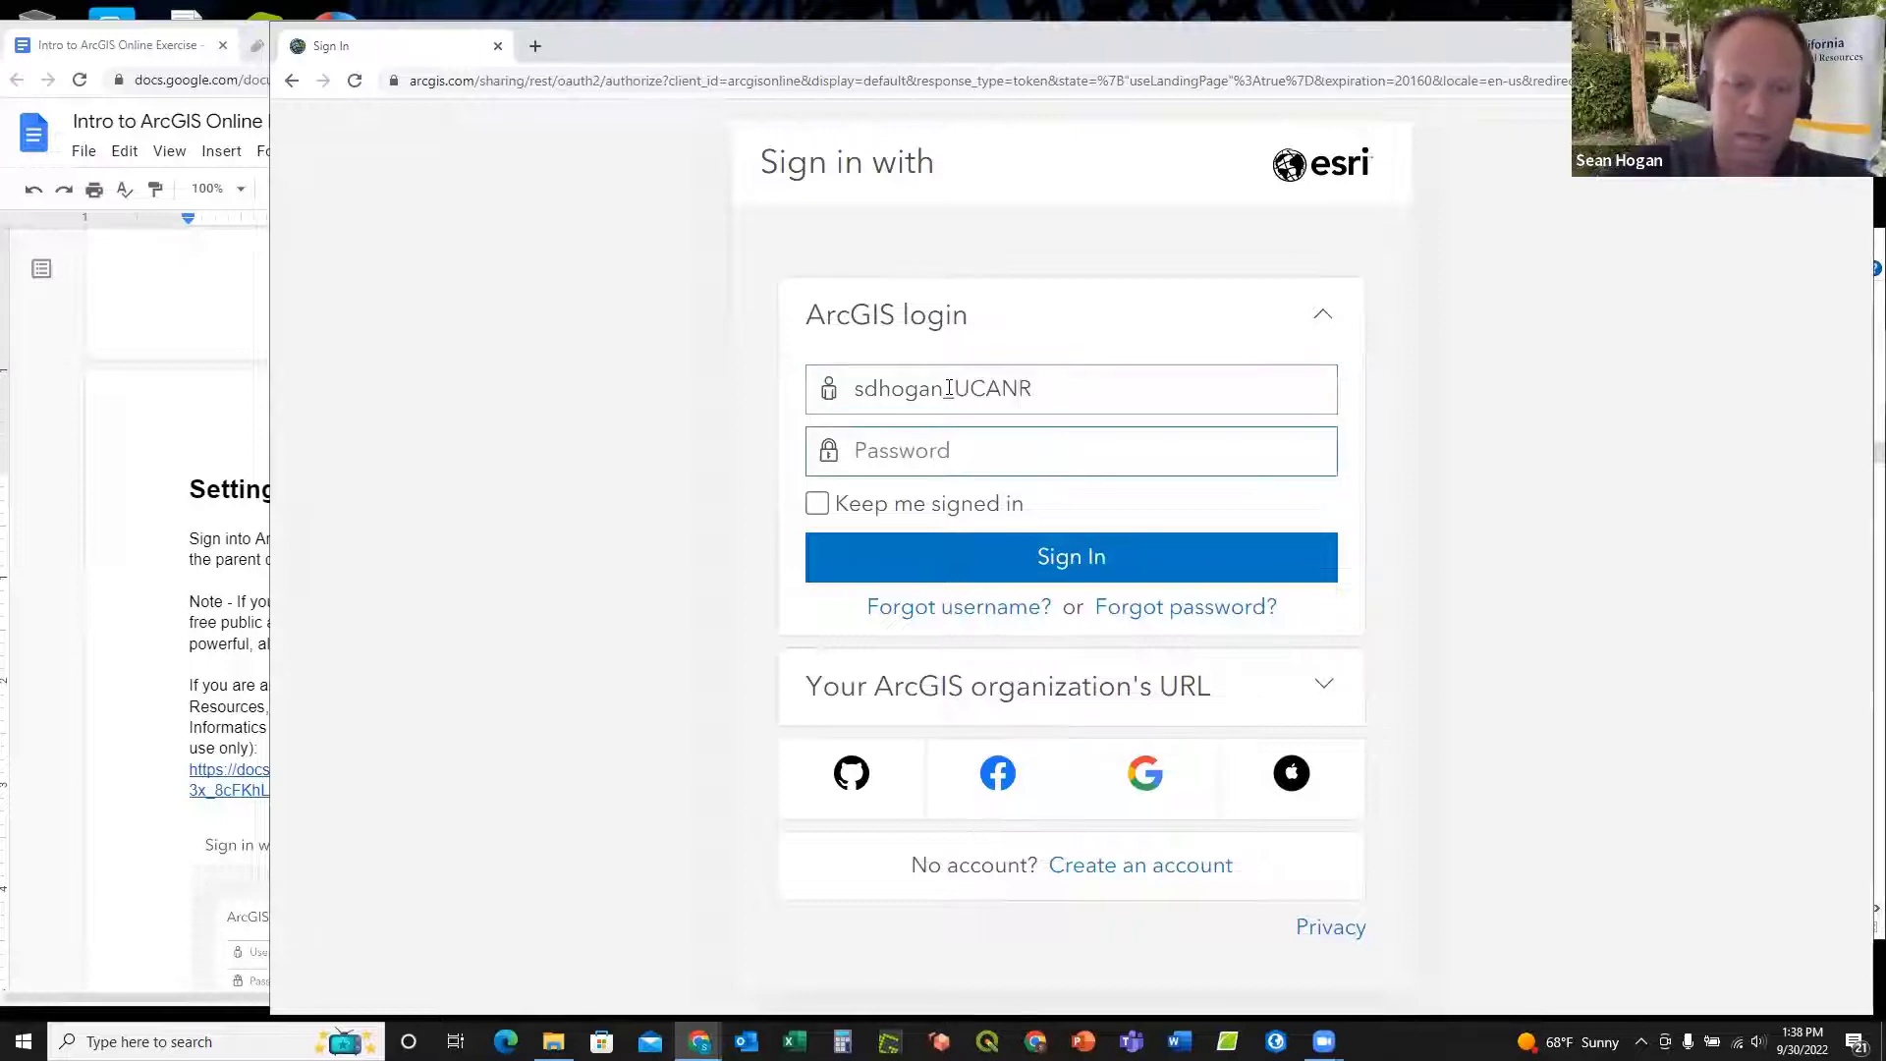
pyautogui.write('••••••')
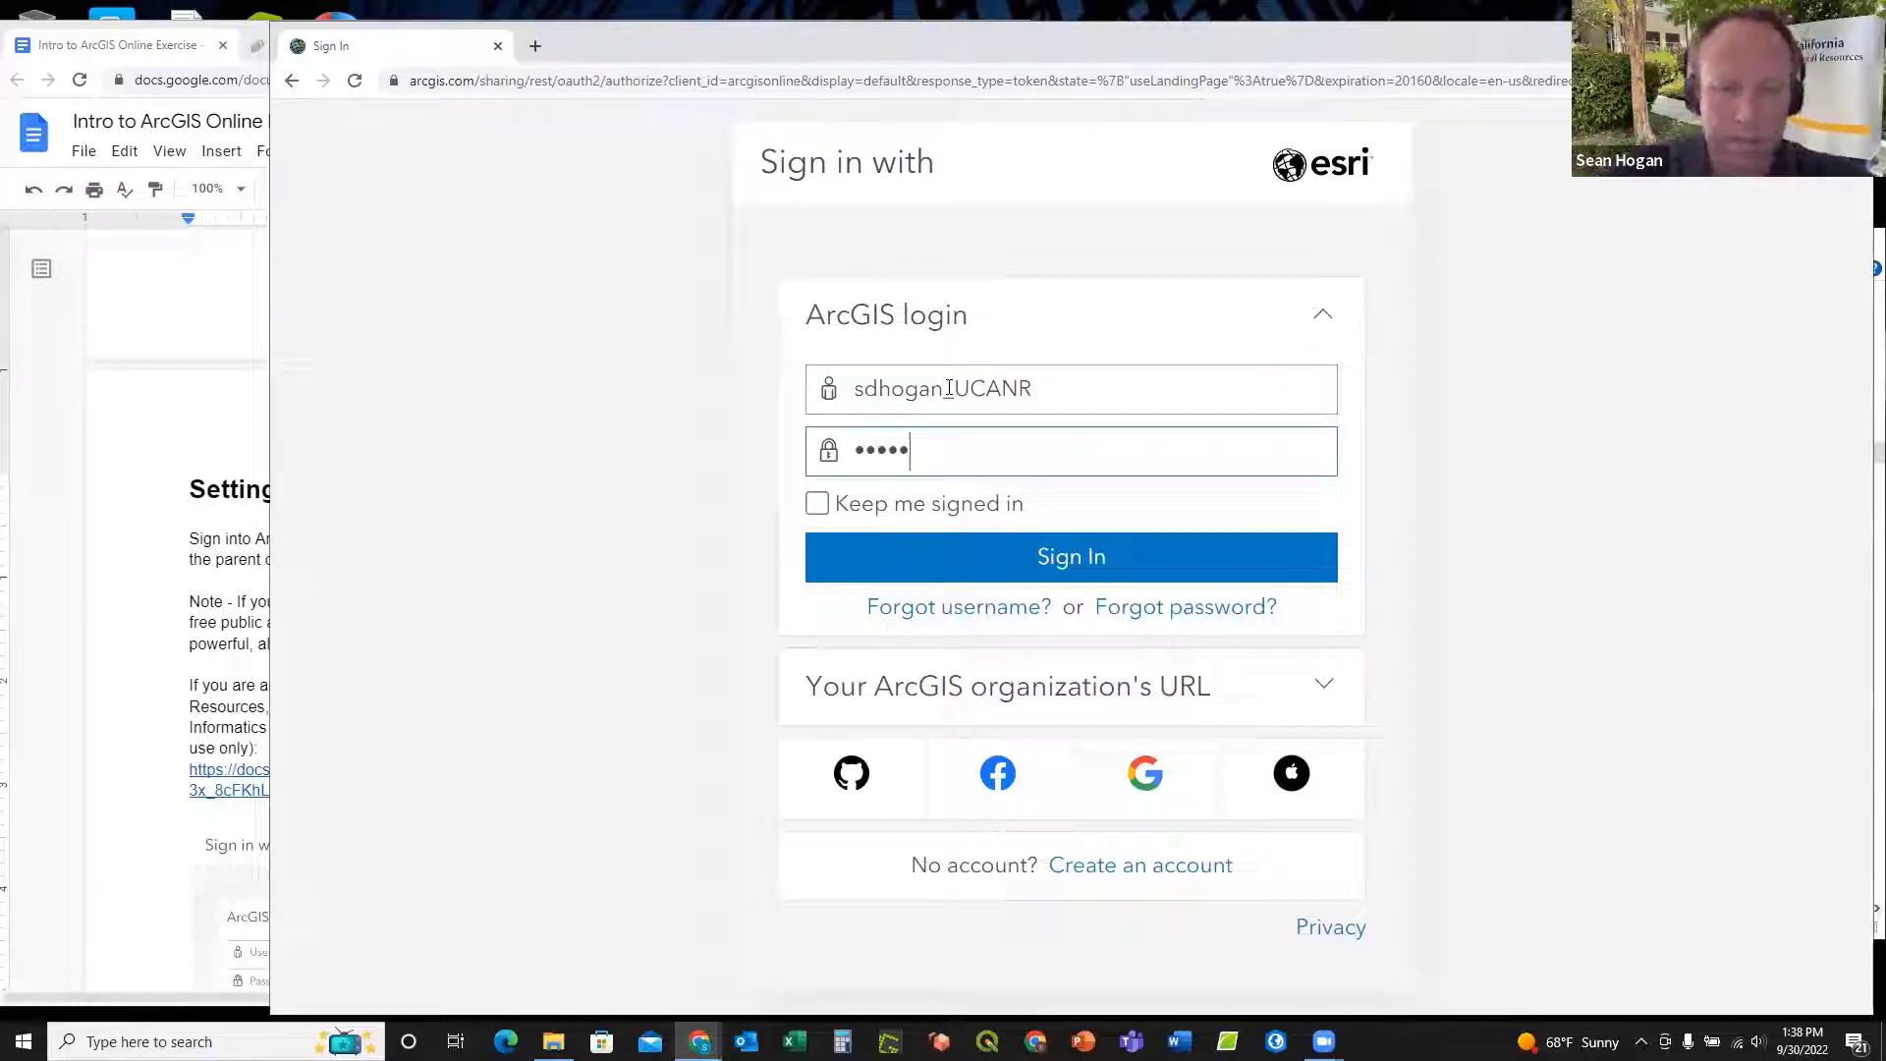
pyautogui.write('••')
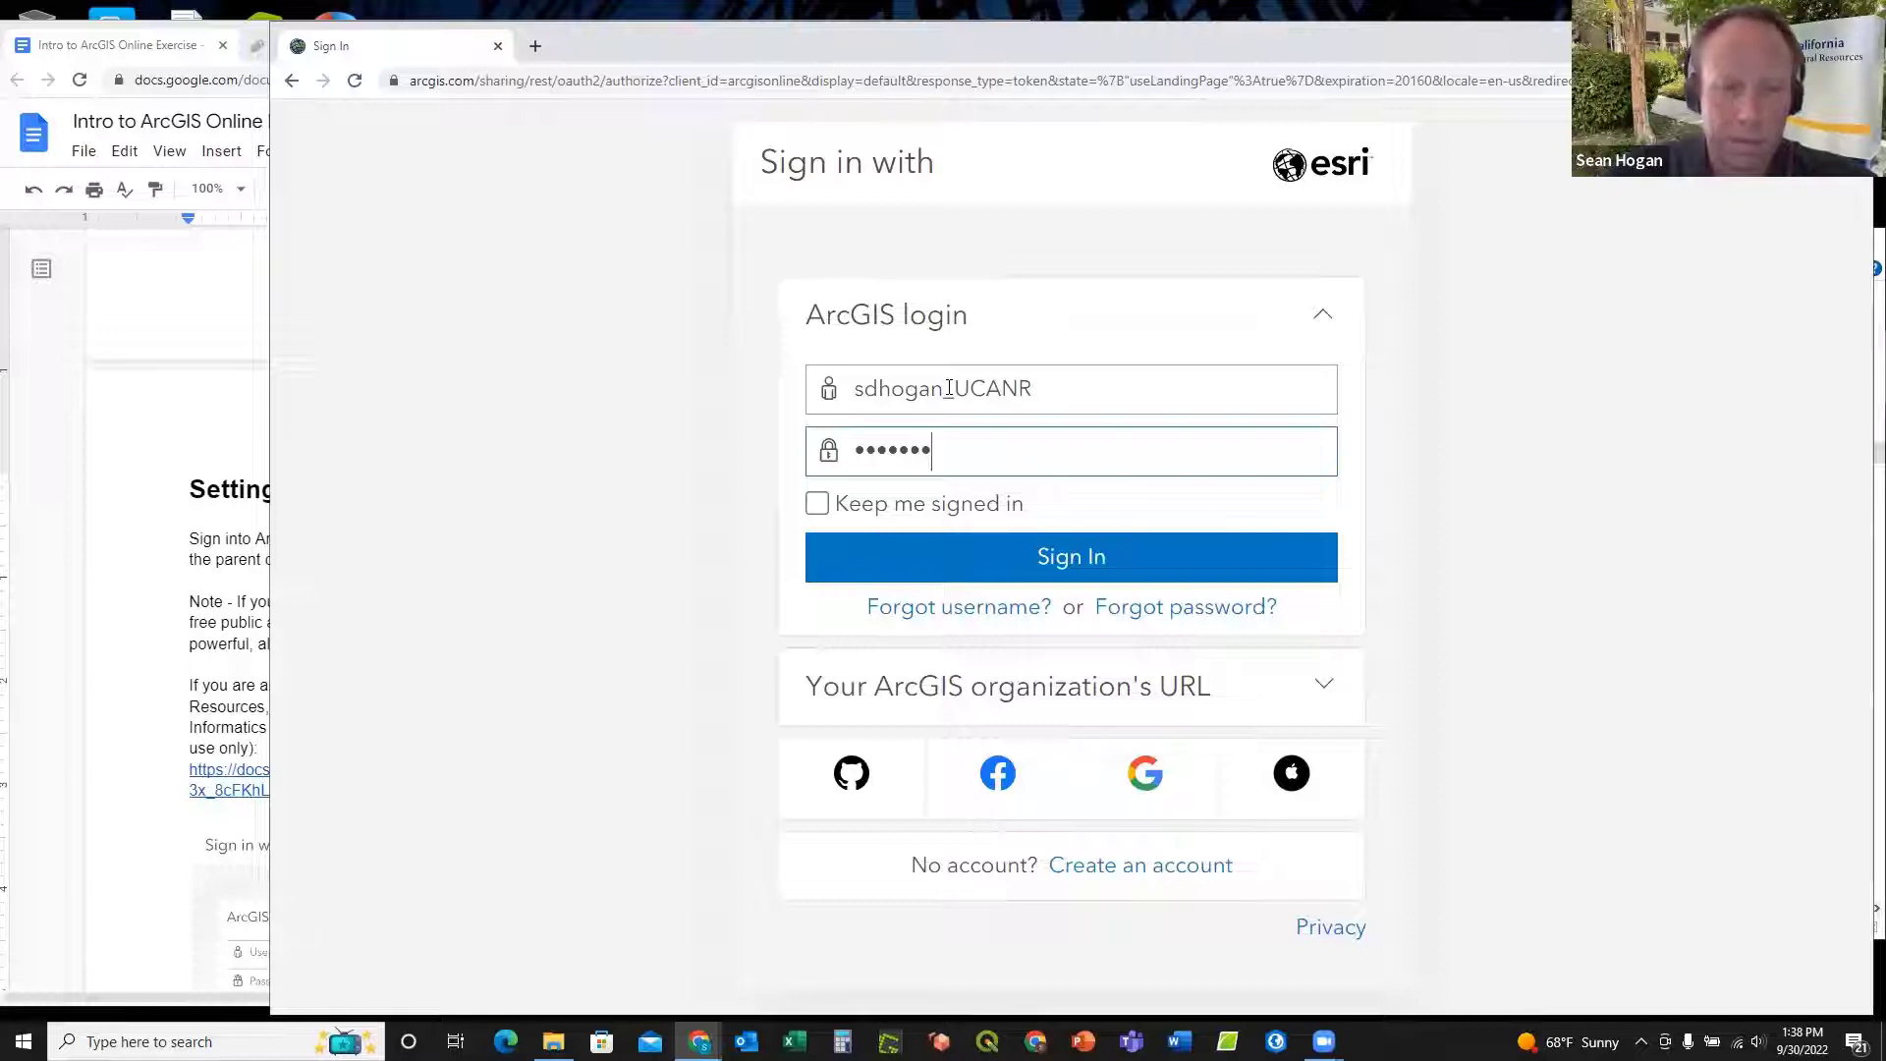
pyautogui.press('Return')
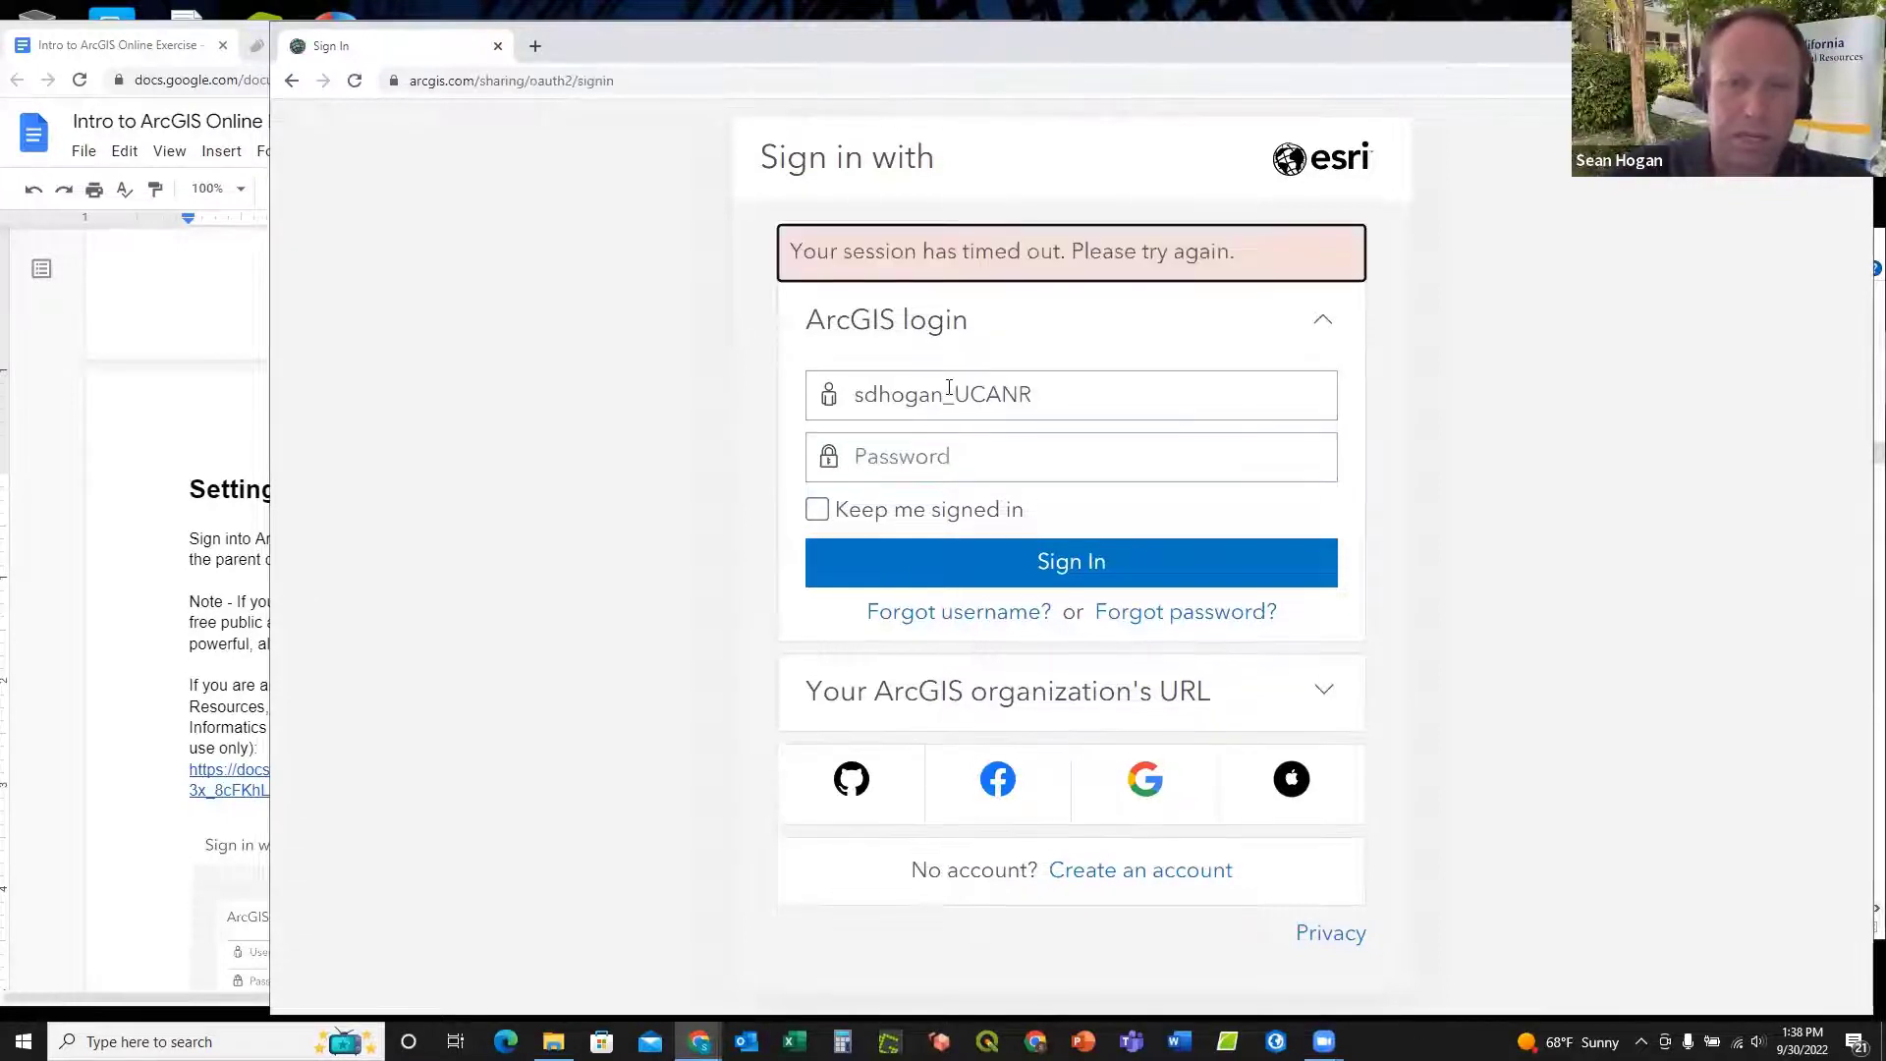
pyautogui.click(906, 464)
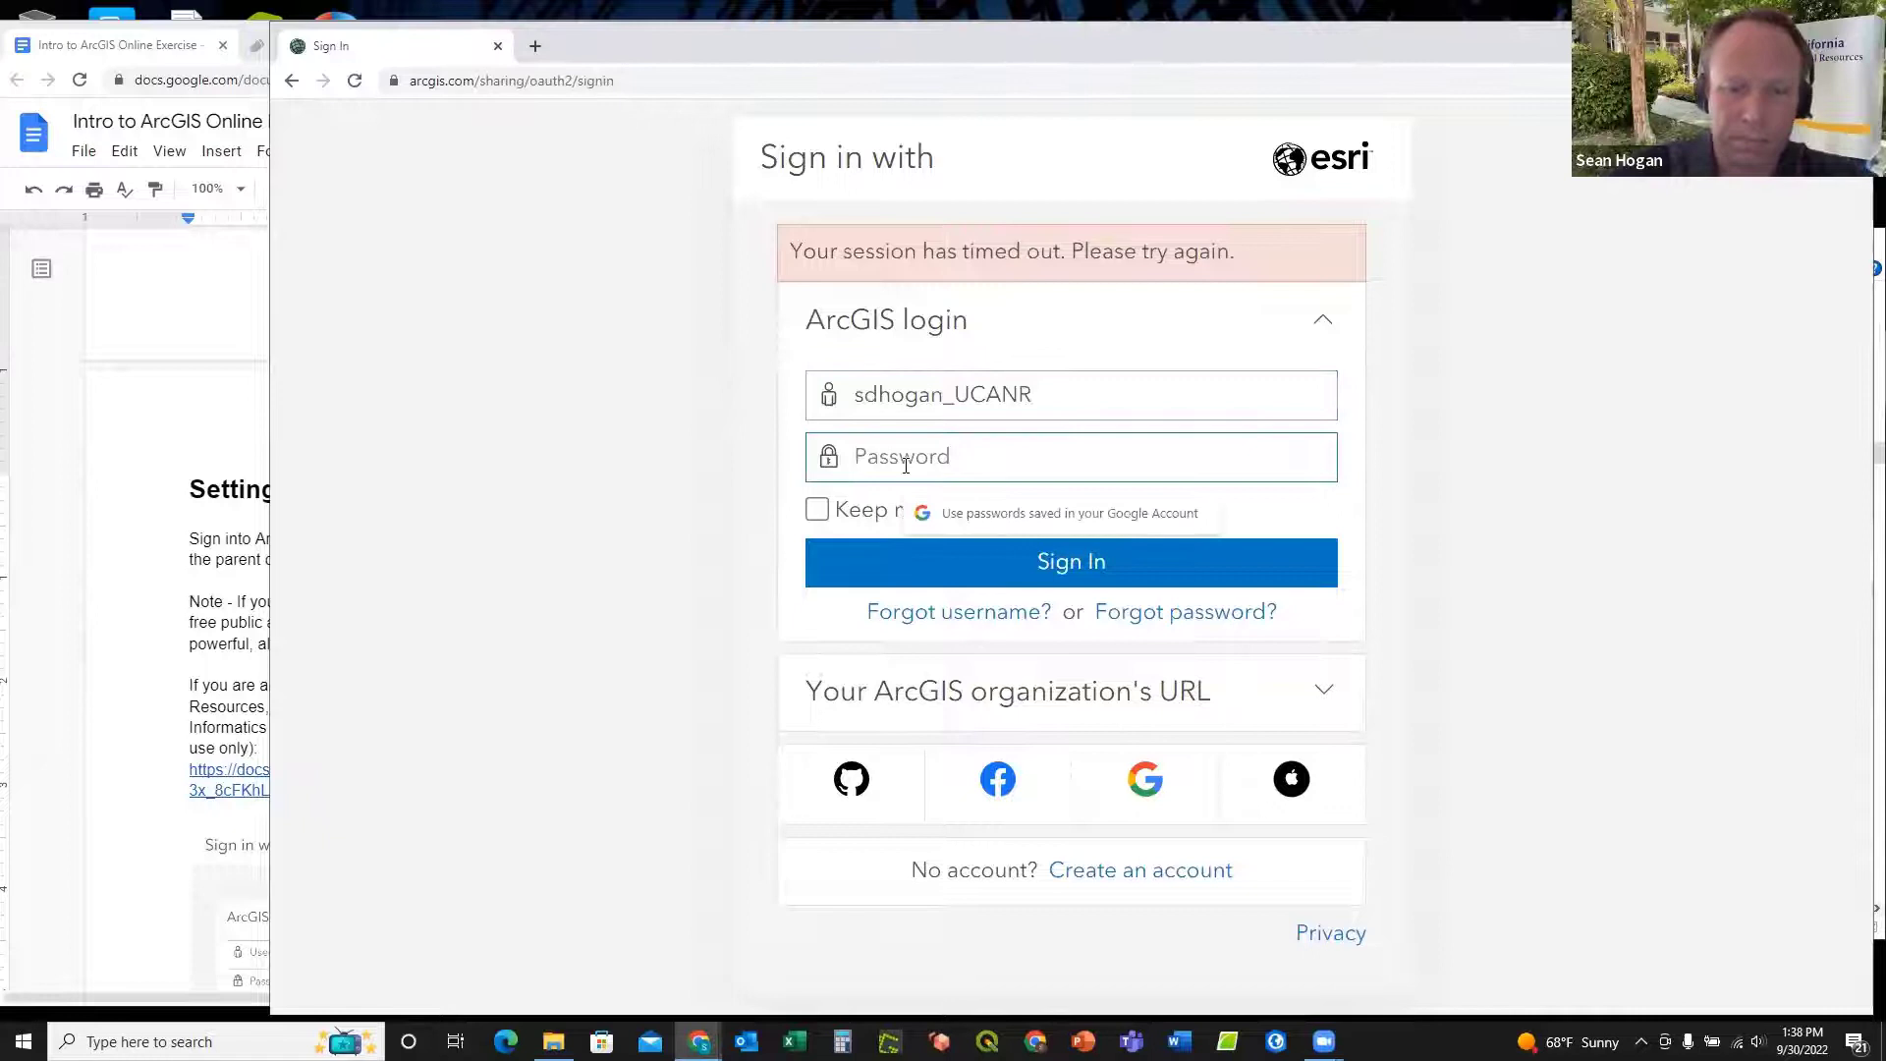
pyautogui.write('•••••••••')
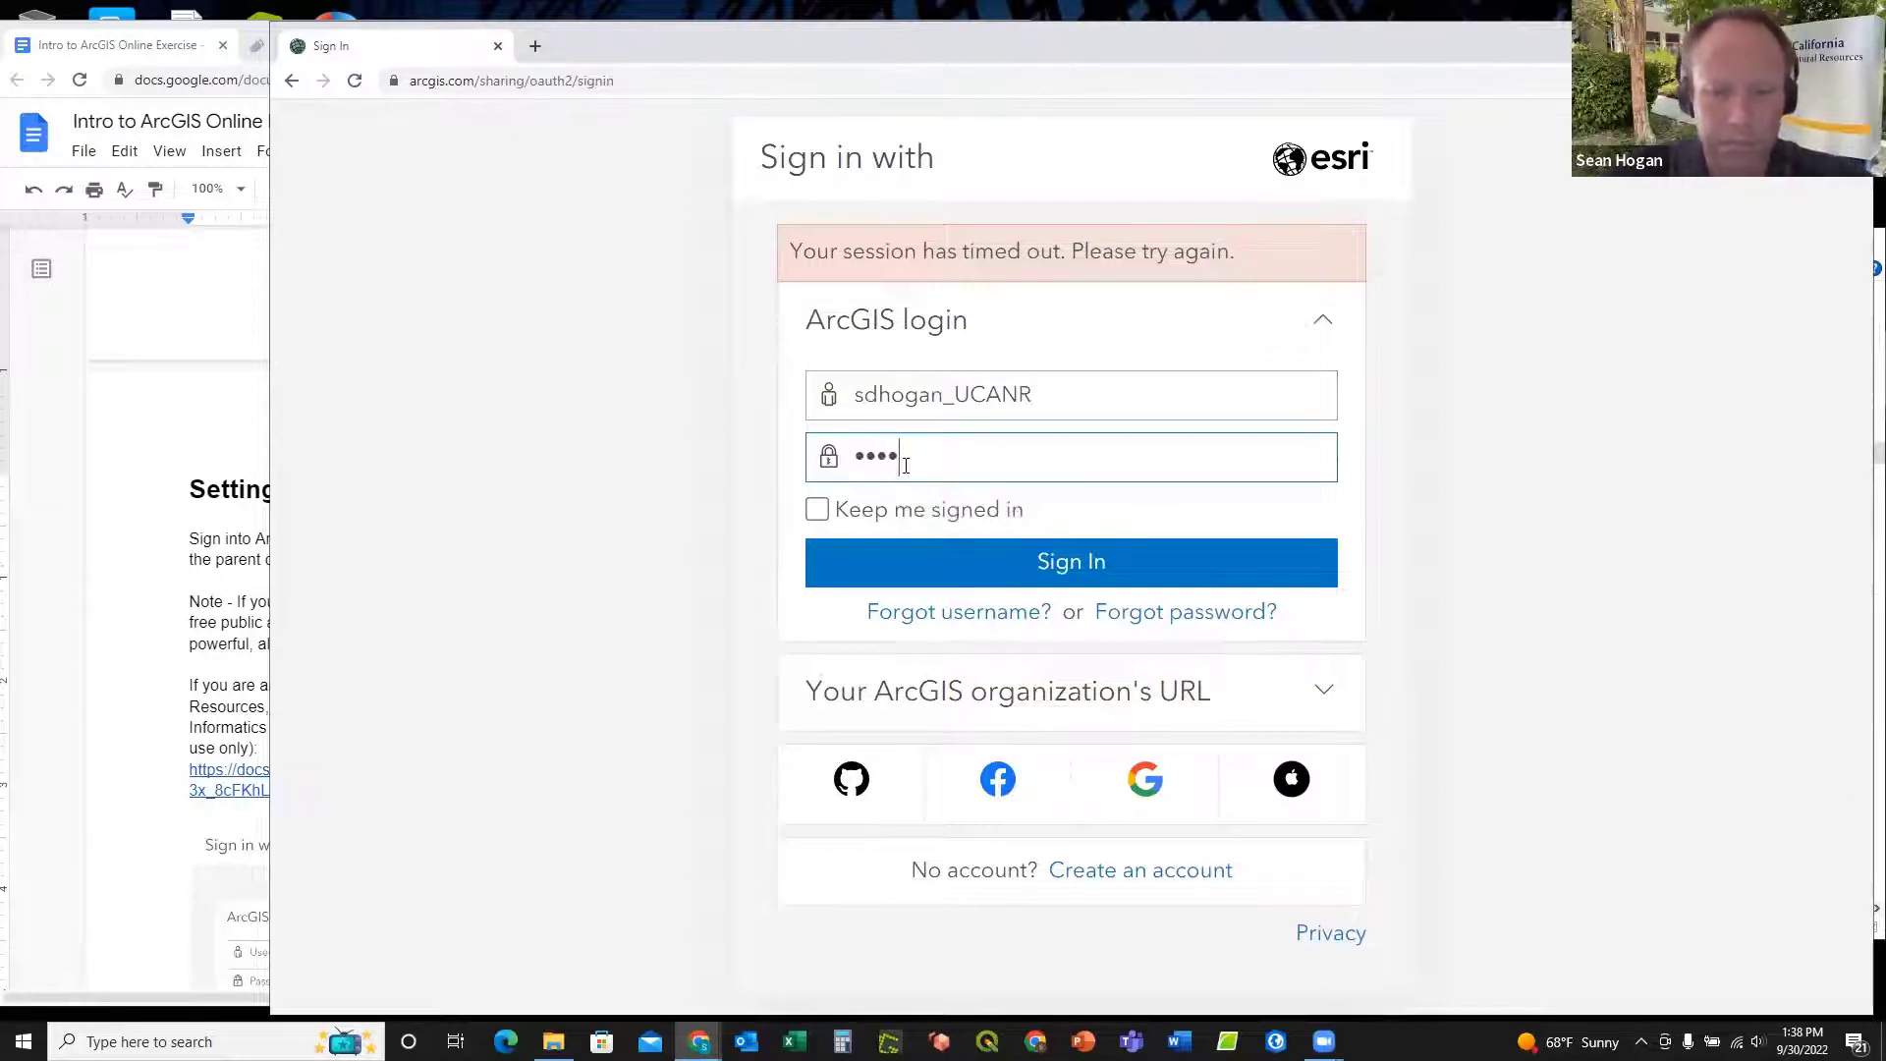
pyautogui.press('Return')
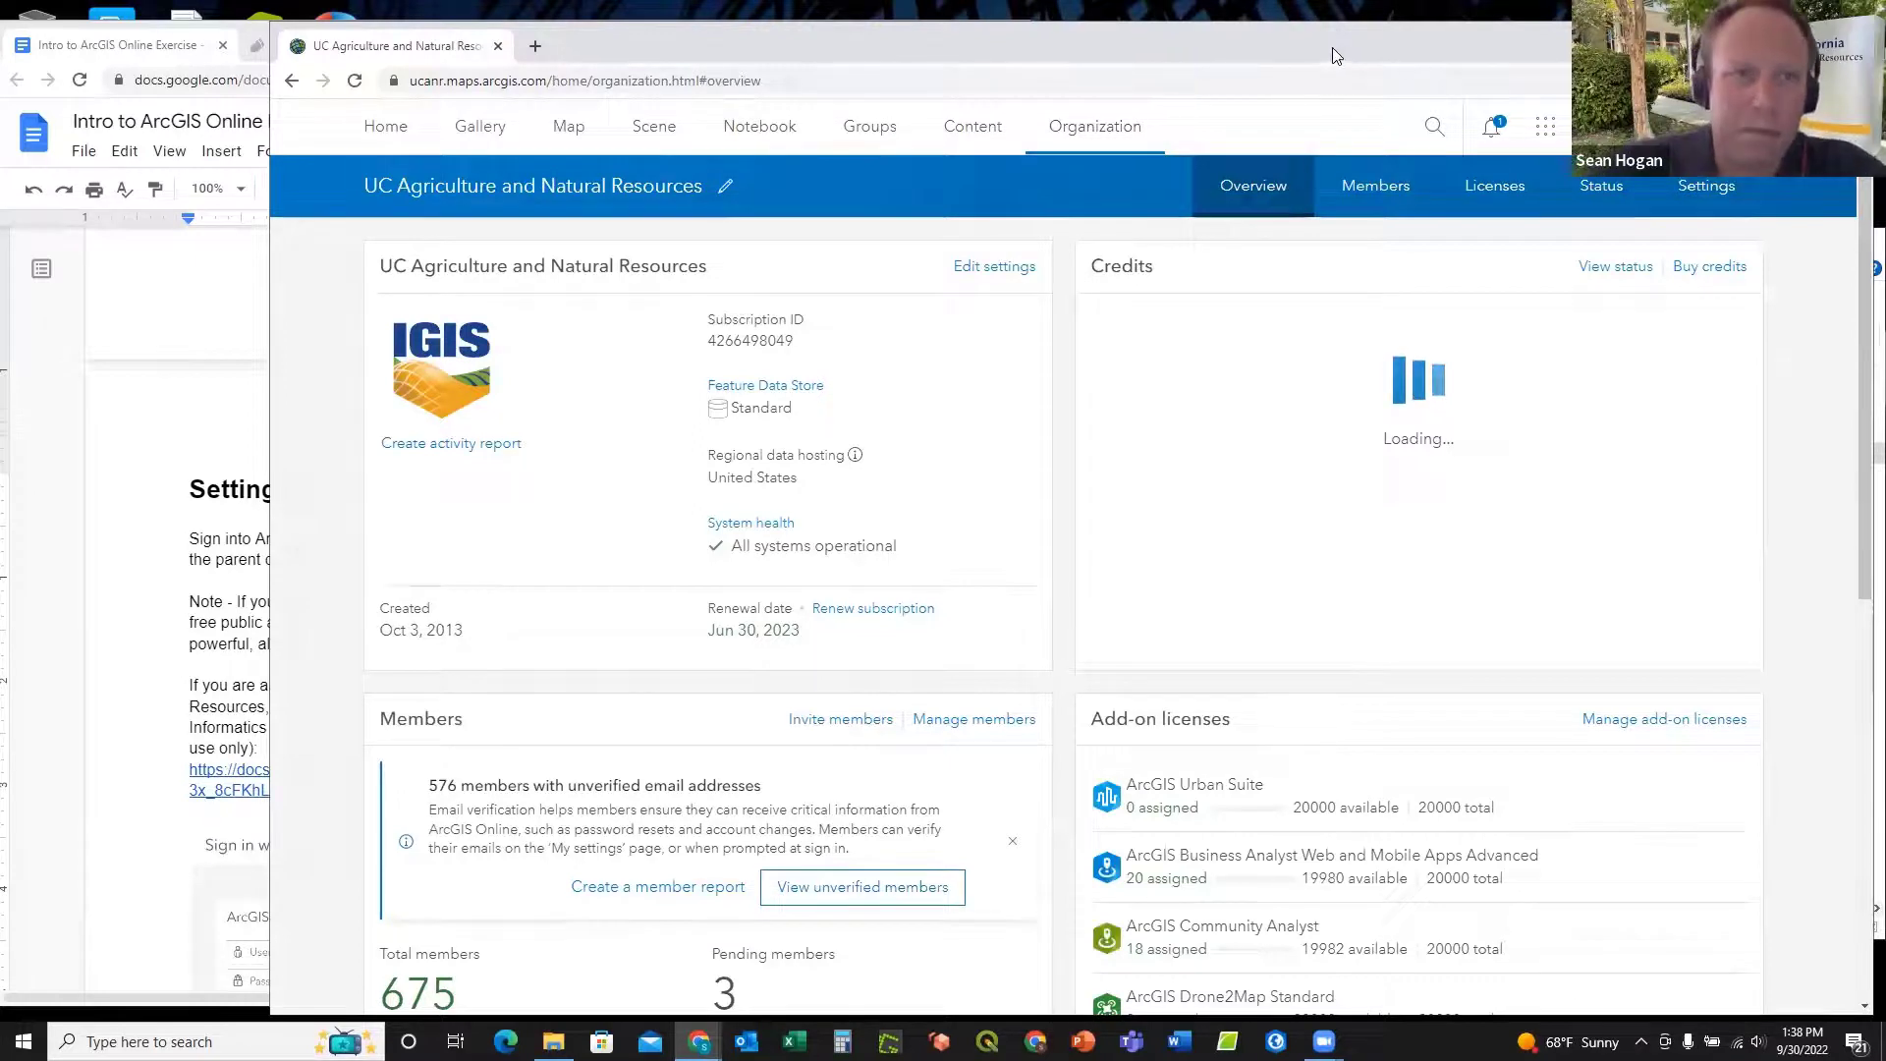
# Step: Shift the ArcGIS browser window left, then minimize it
pyautogui.moveTo(1337, 56); pyautogui.dragTo(1257, 52)
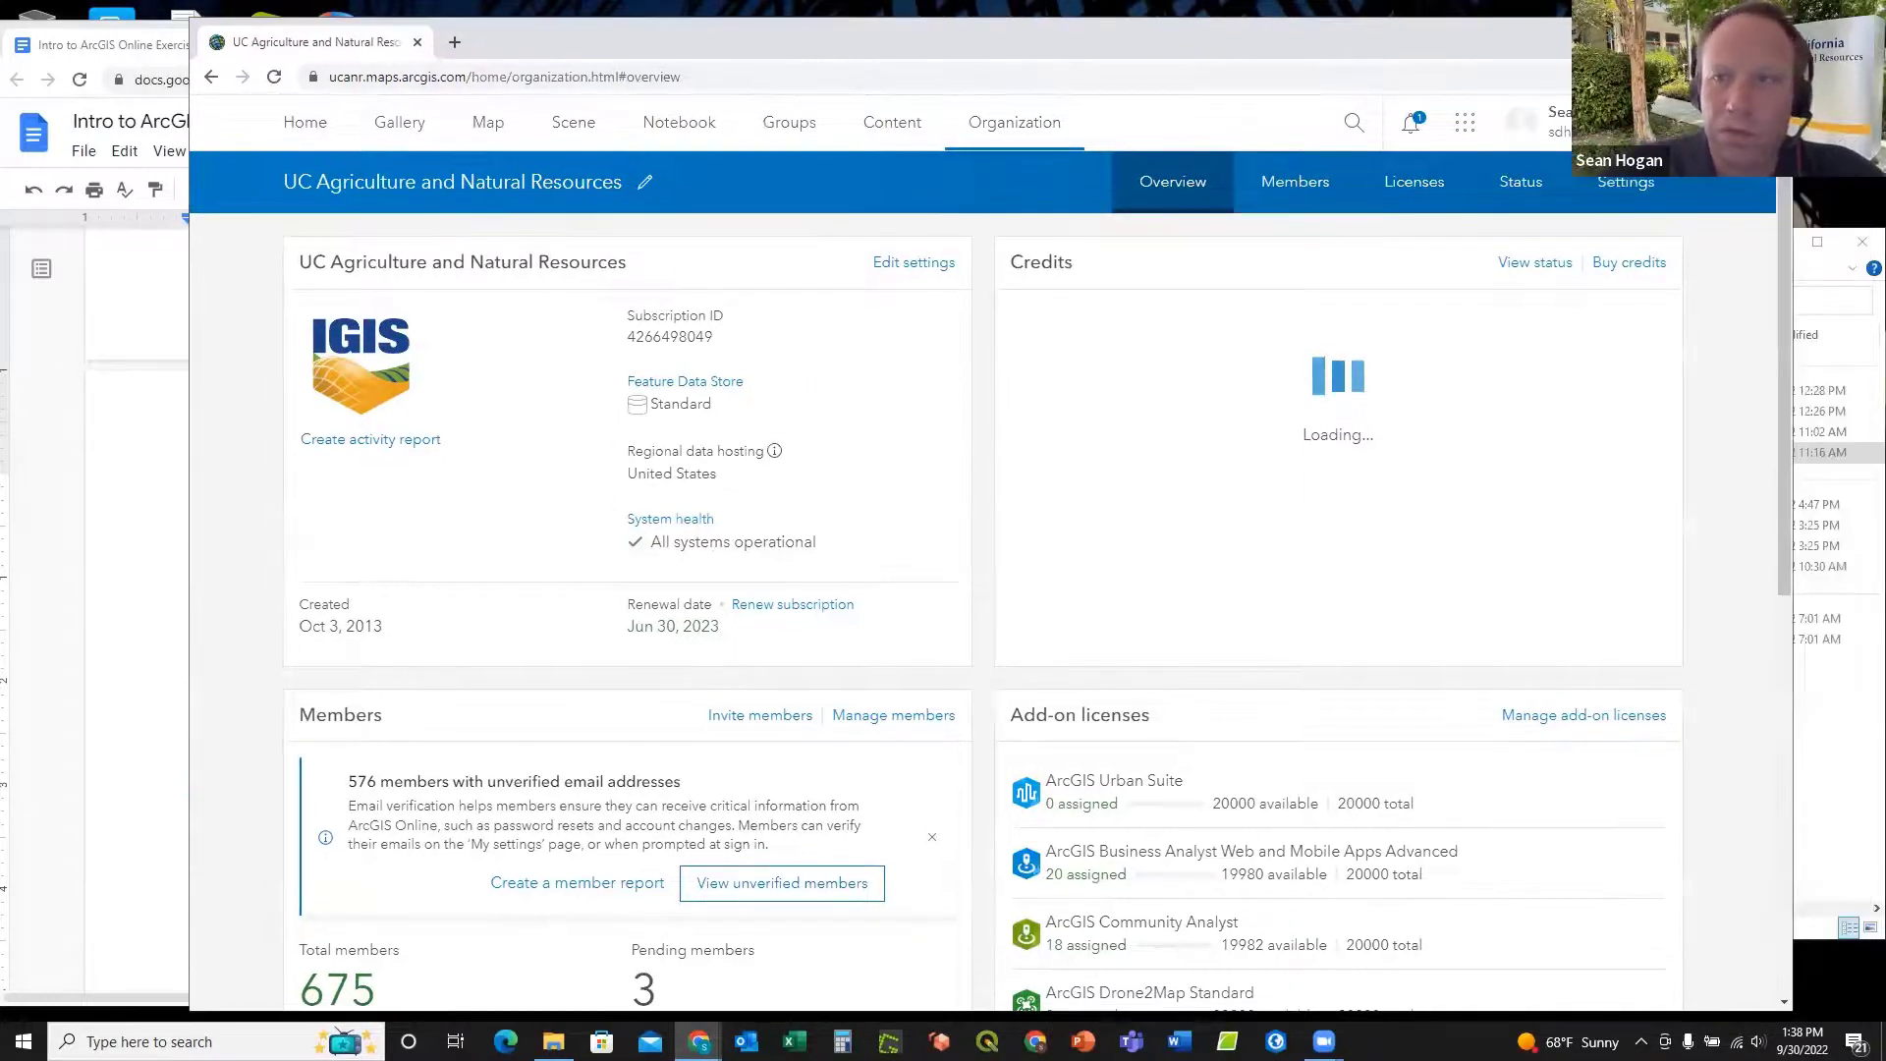
pyautogui.click(1681, 31)
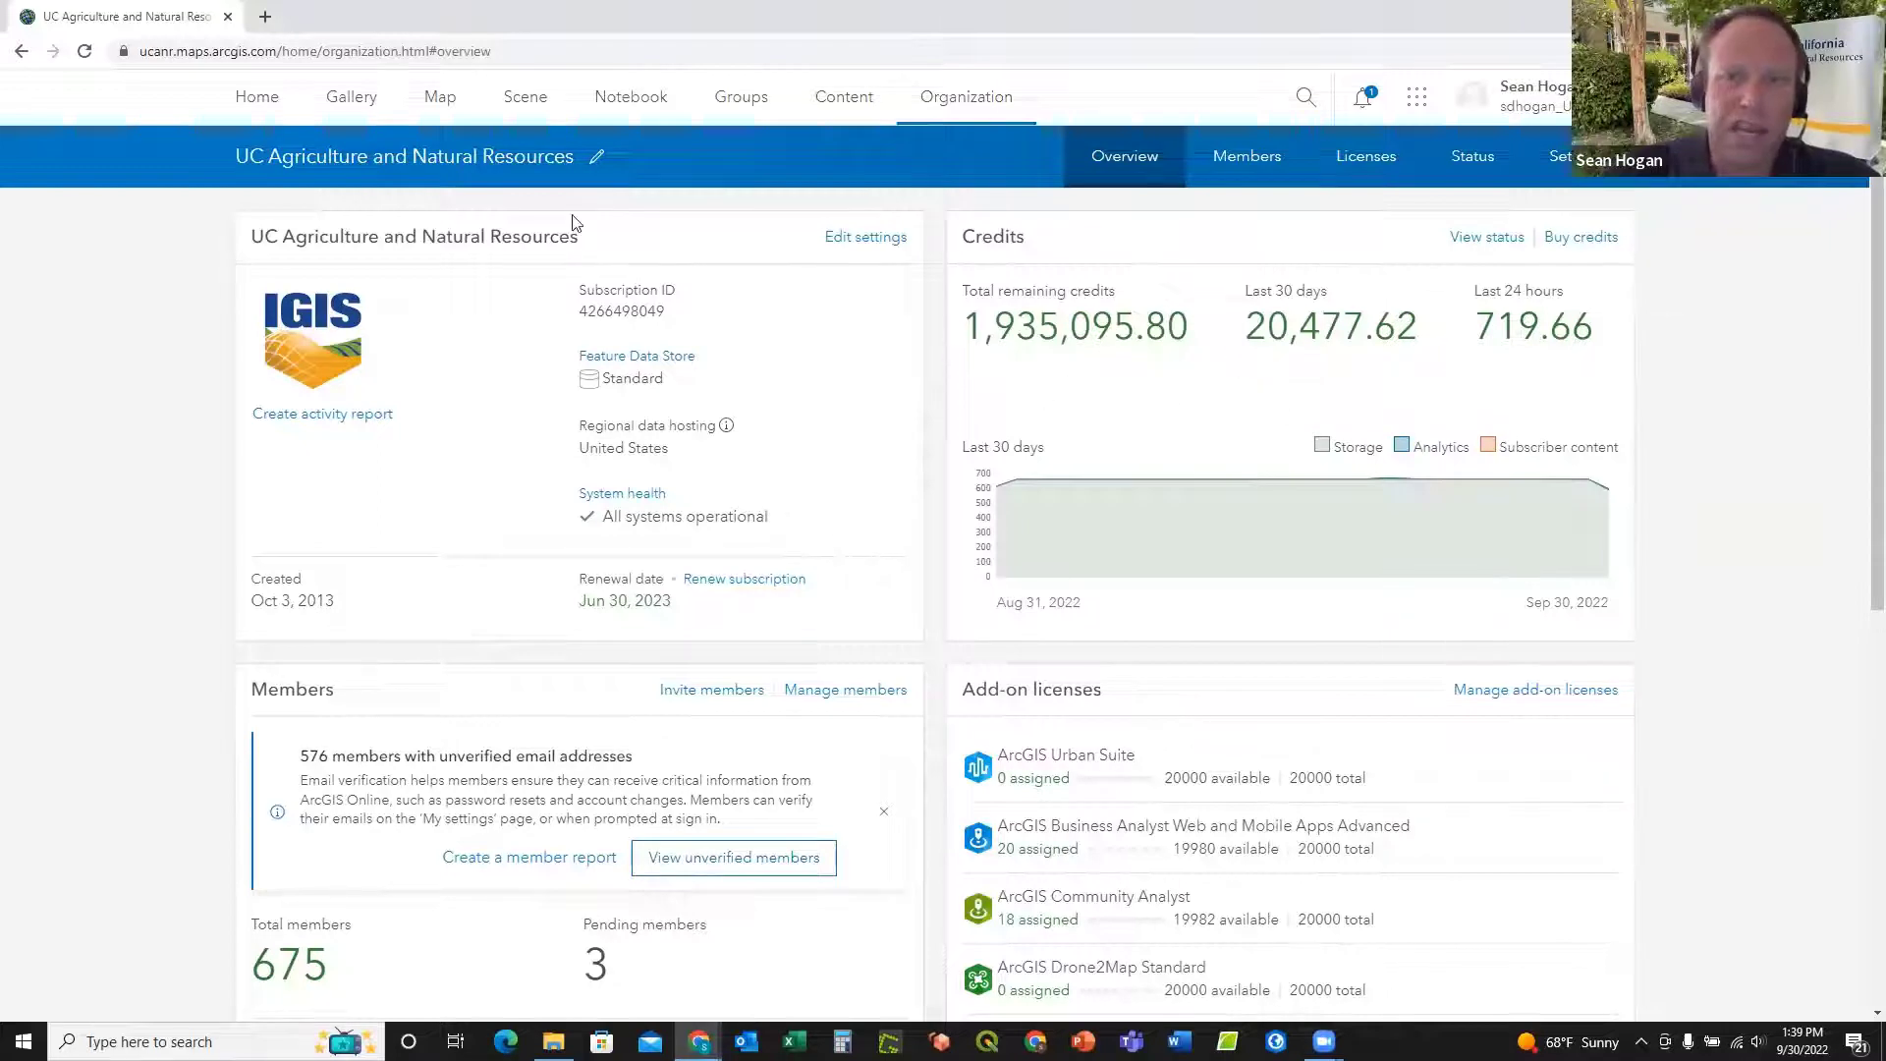
# Step: Return to the UC Agriculture and Natural Resources home page and look over its Featured Items
pyautogui.click(259, 97)
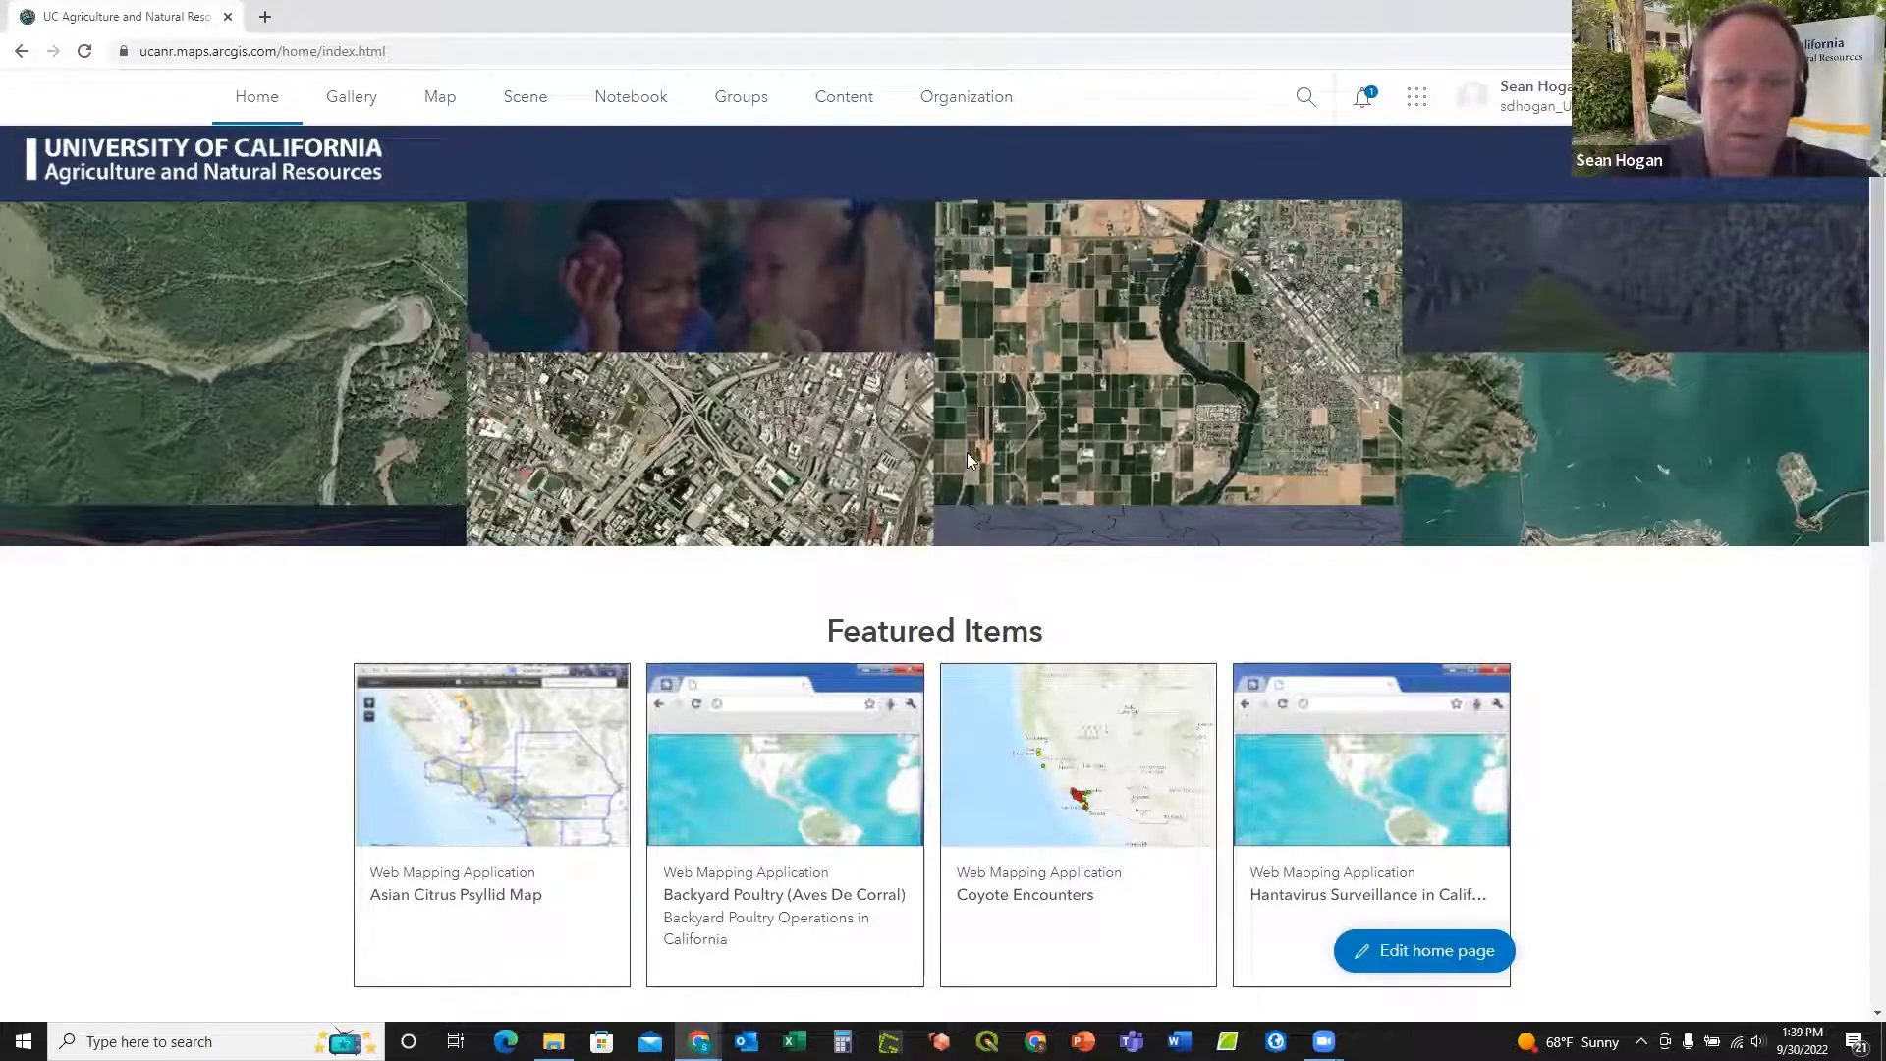
pyautogui.scroll(-5, 966, 457)
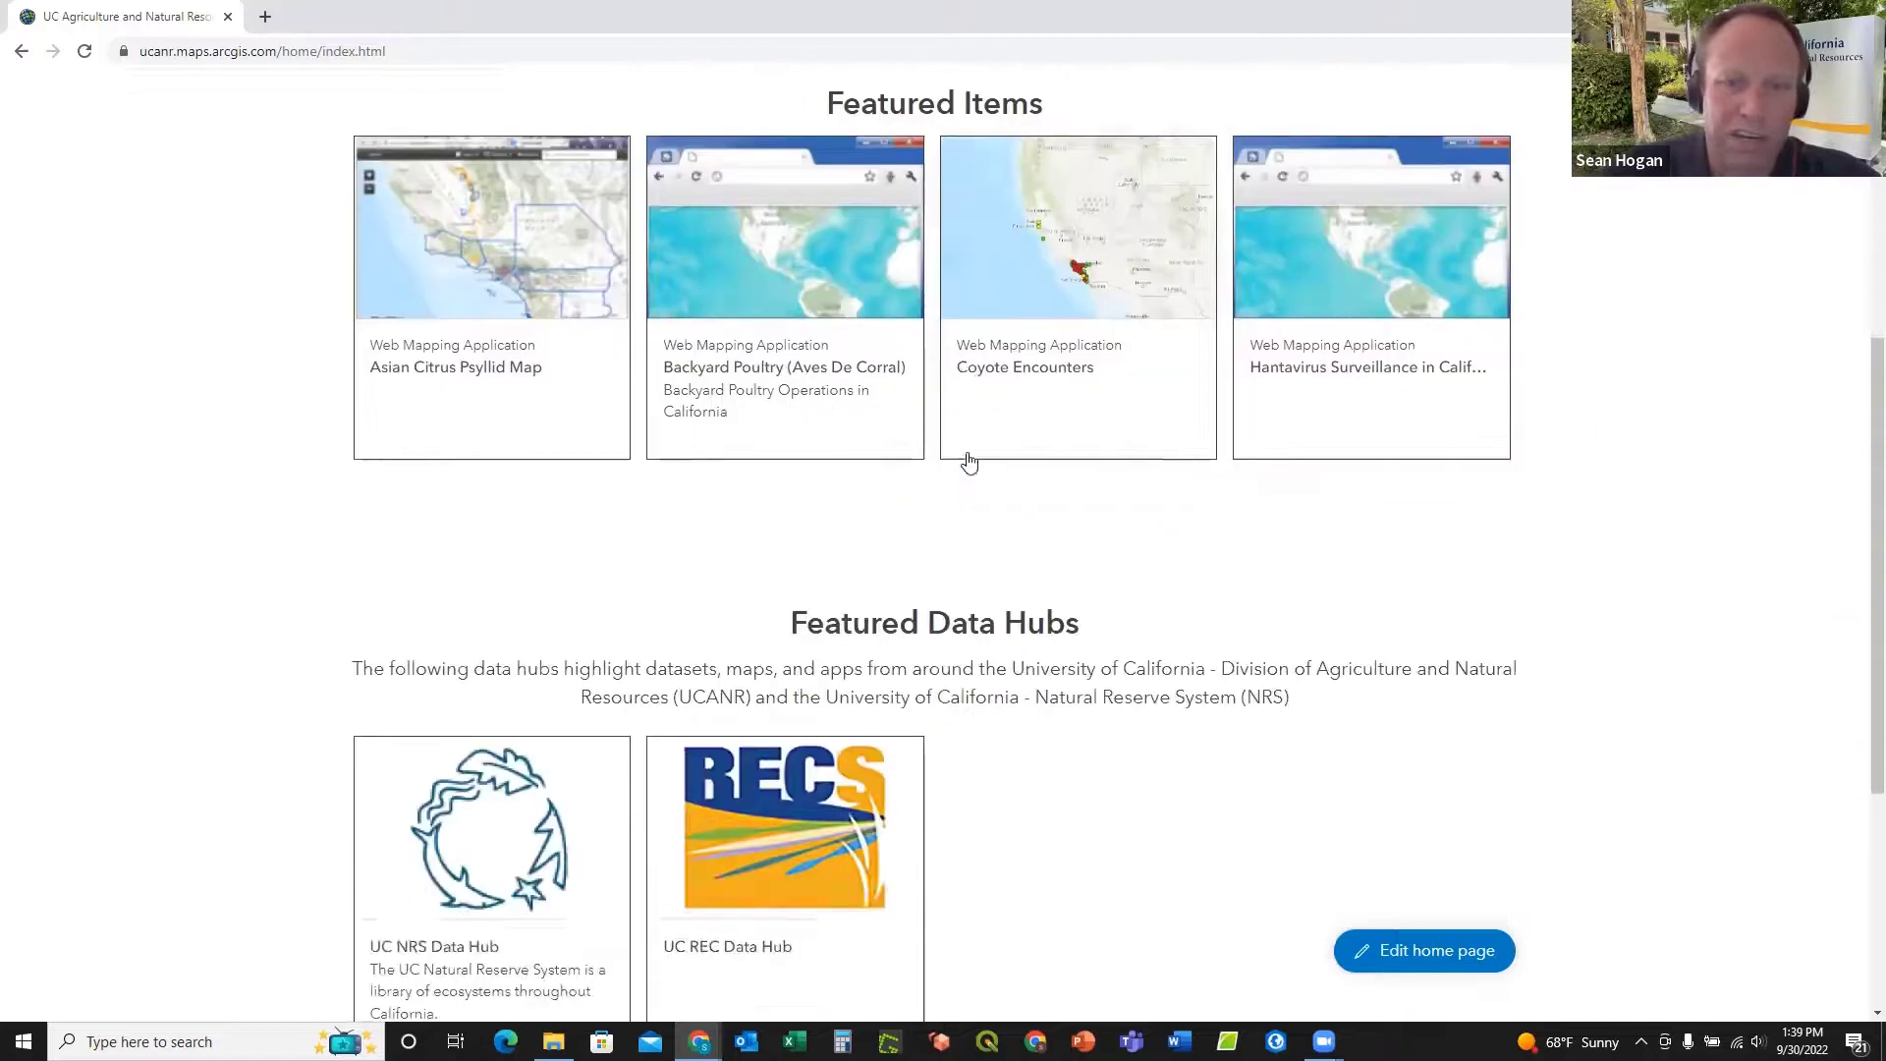
pyautogui.scroll(-2, 966, 458)
pyautogui.scroll(2, 968, 452)
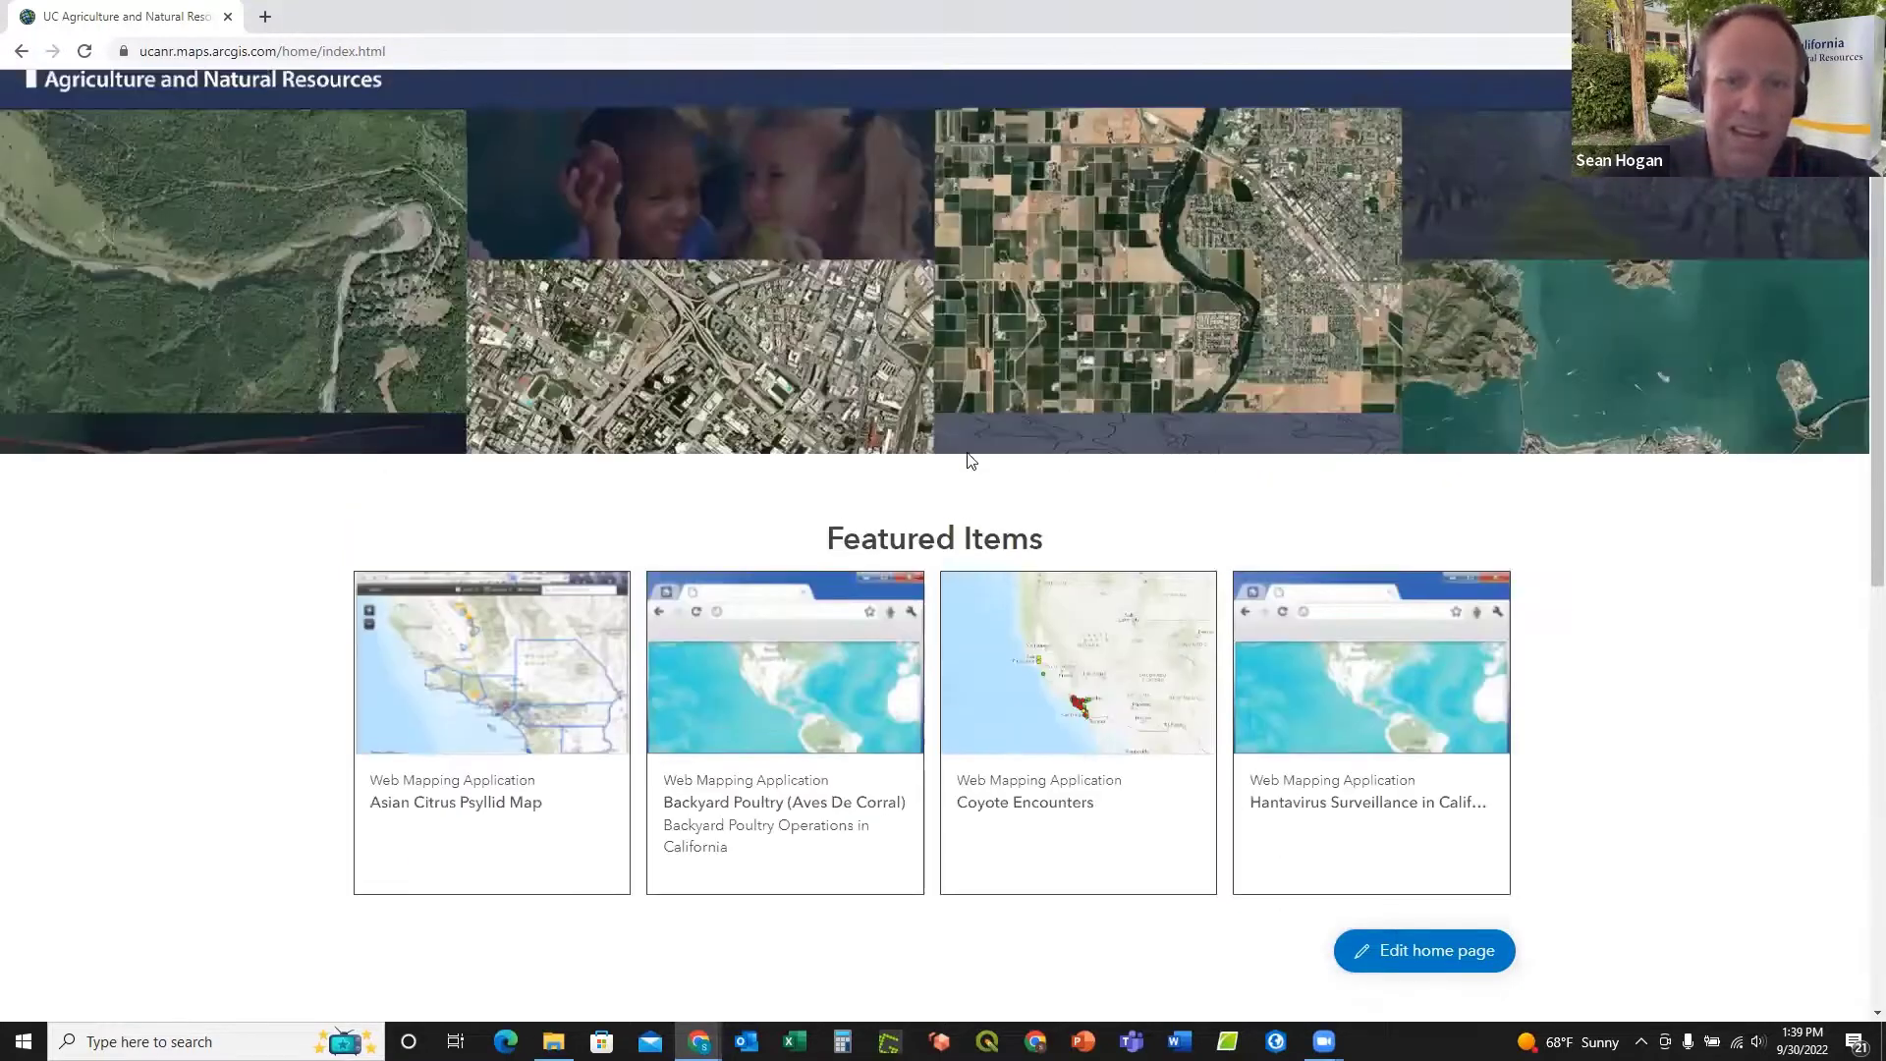
pyautogui.scroll(1, 967, 456)
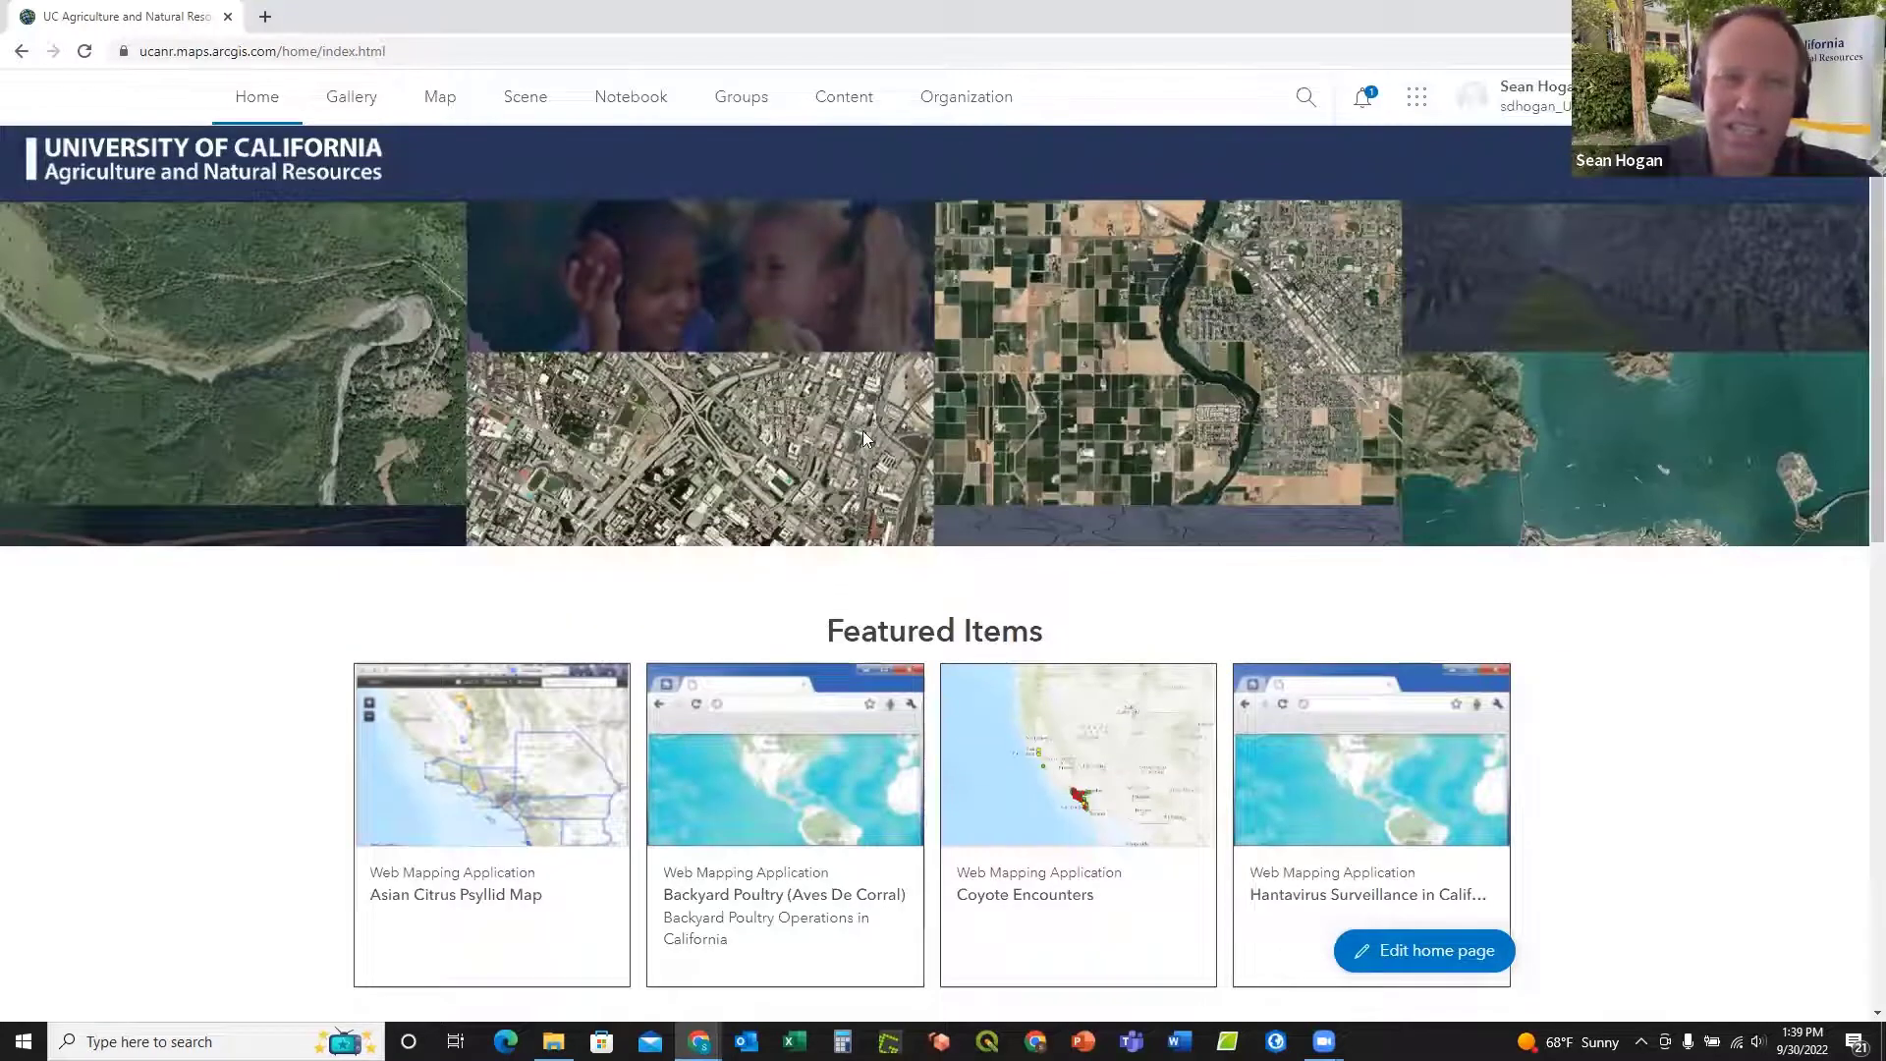
# Step: Browse the organization Gallery of shared items such as Sonoma County Fire History and NASS Croplands 2009
pyautogui.click(344, 102)
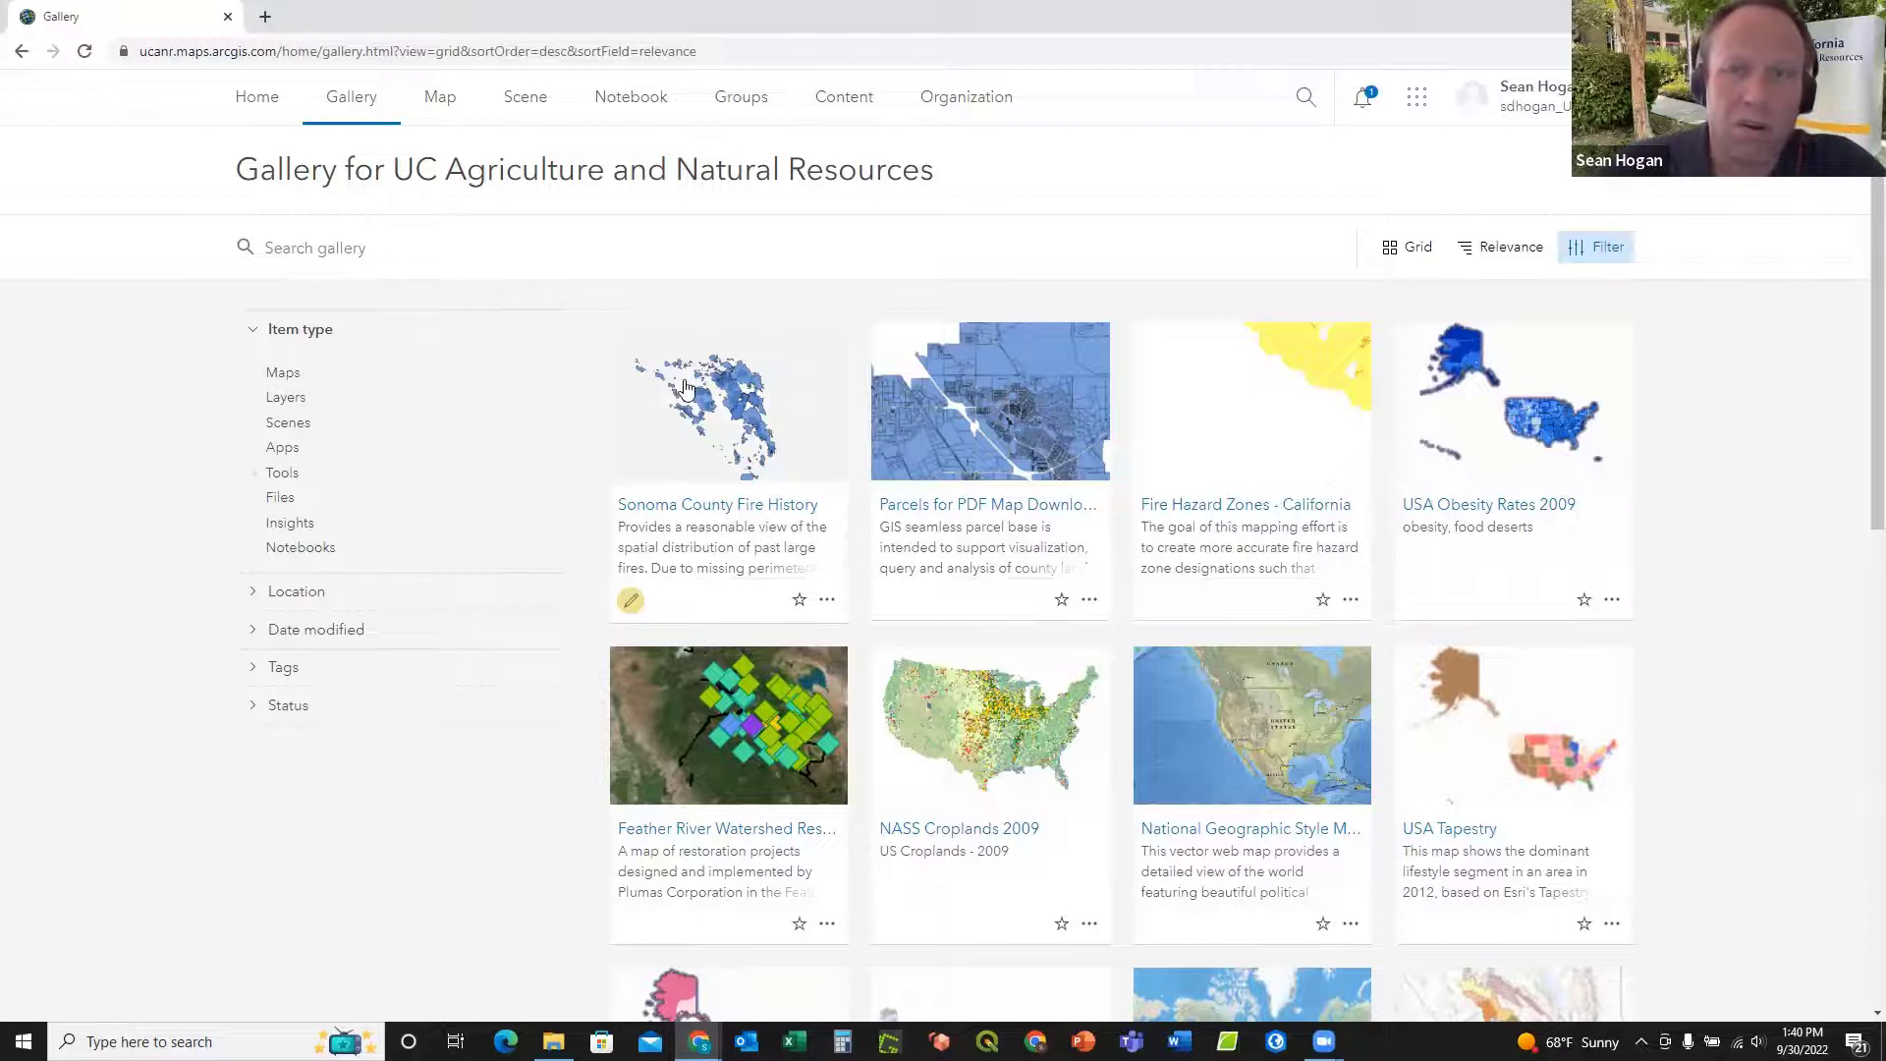
pyautogui.moveTo(957, 353)
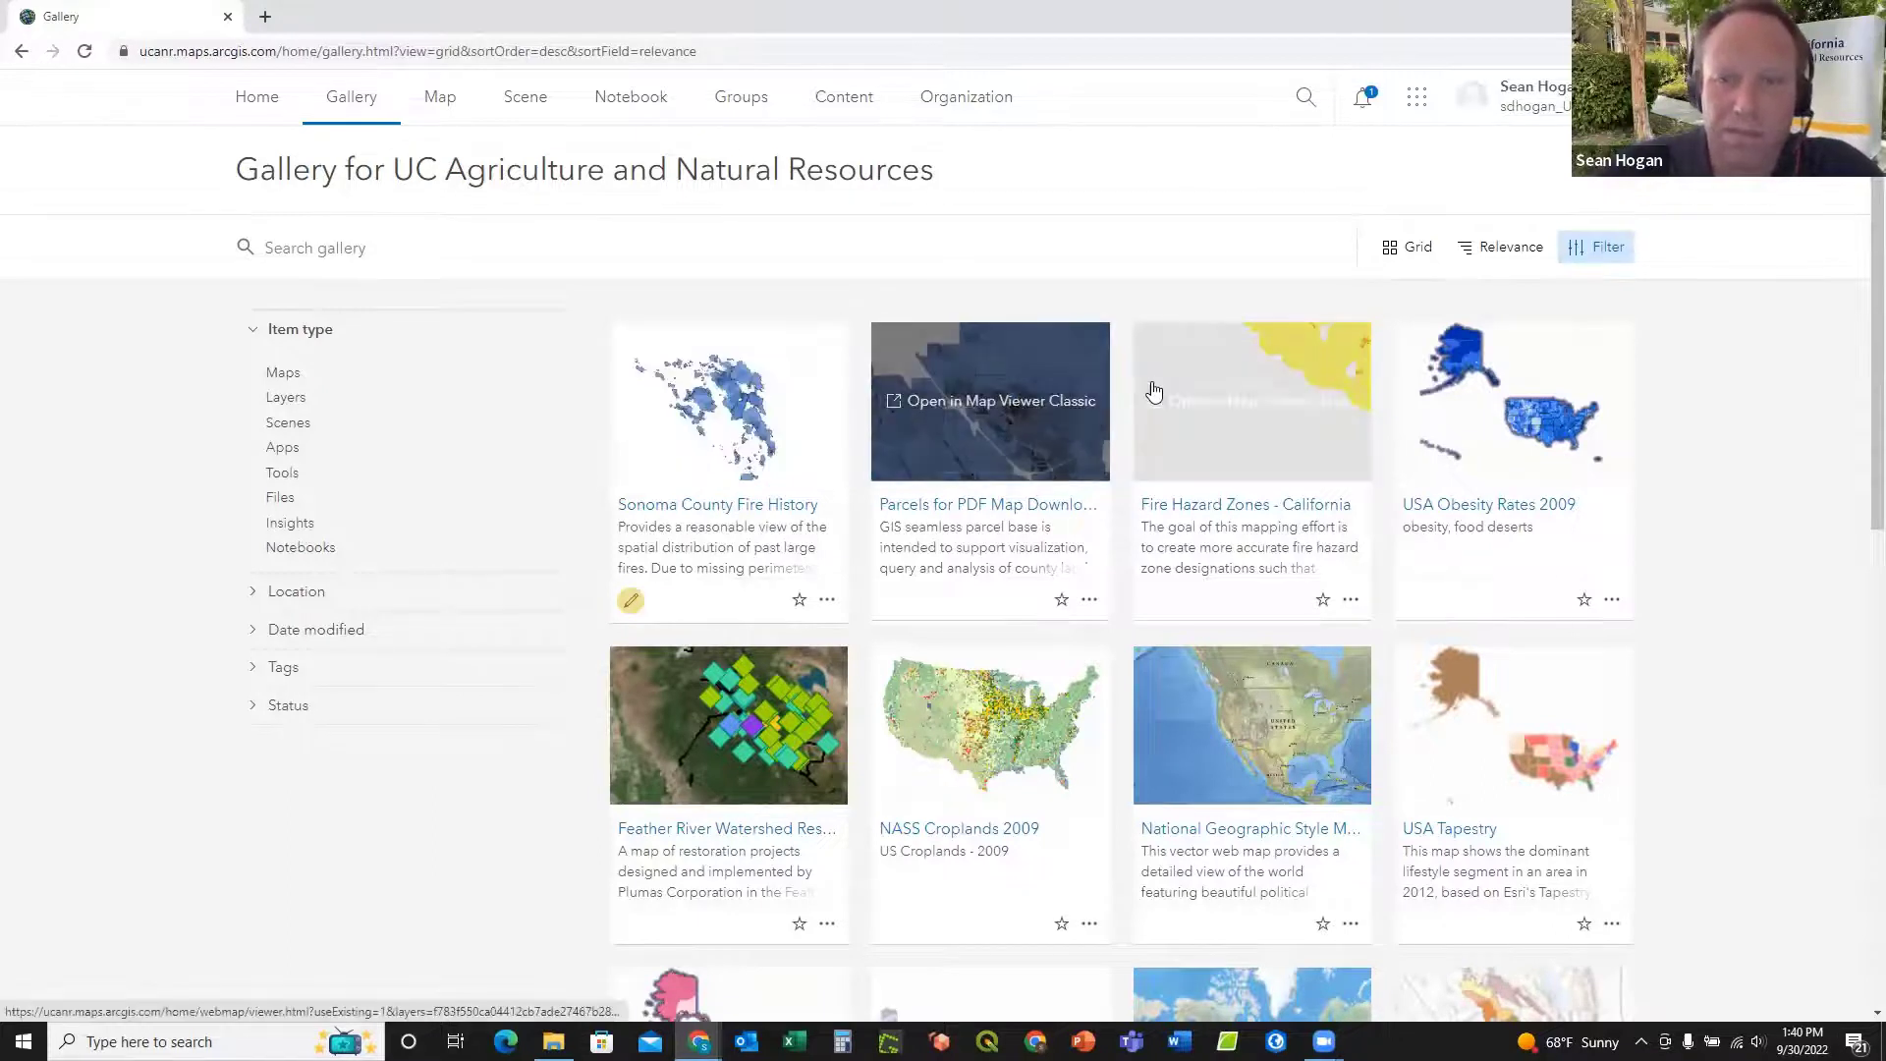
pyautogui.scroll(-3, 1151, 390)
pyautogui.scroll(-1, 1151, 390)
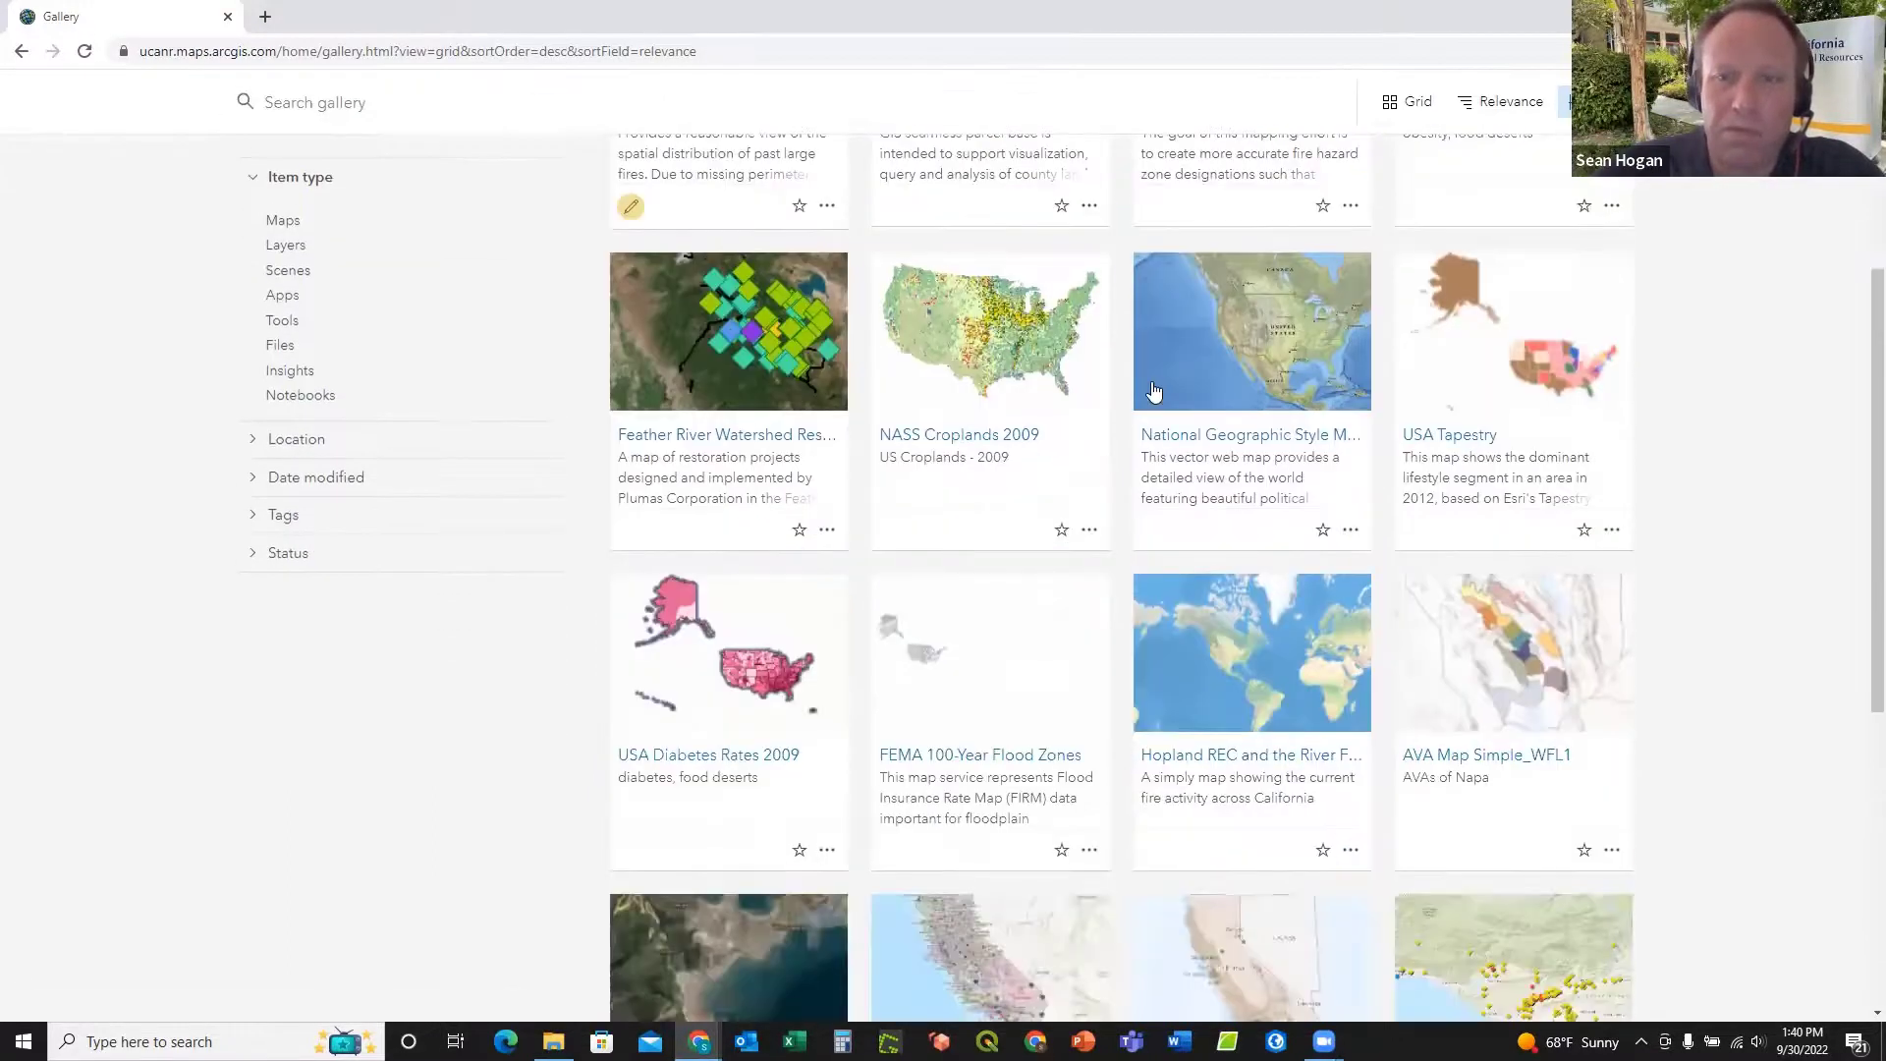
pyautogui.scroll(3, 1155, 477)
pyautogui.scroll(2, 1158, 482)
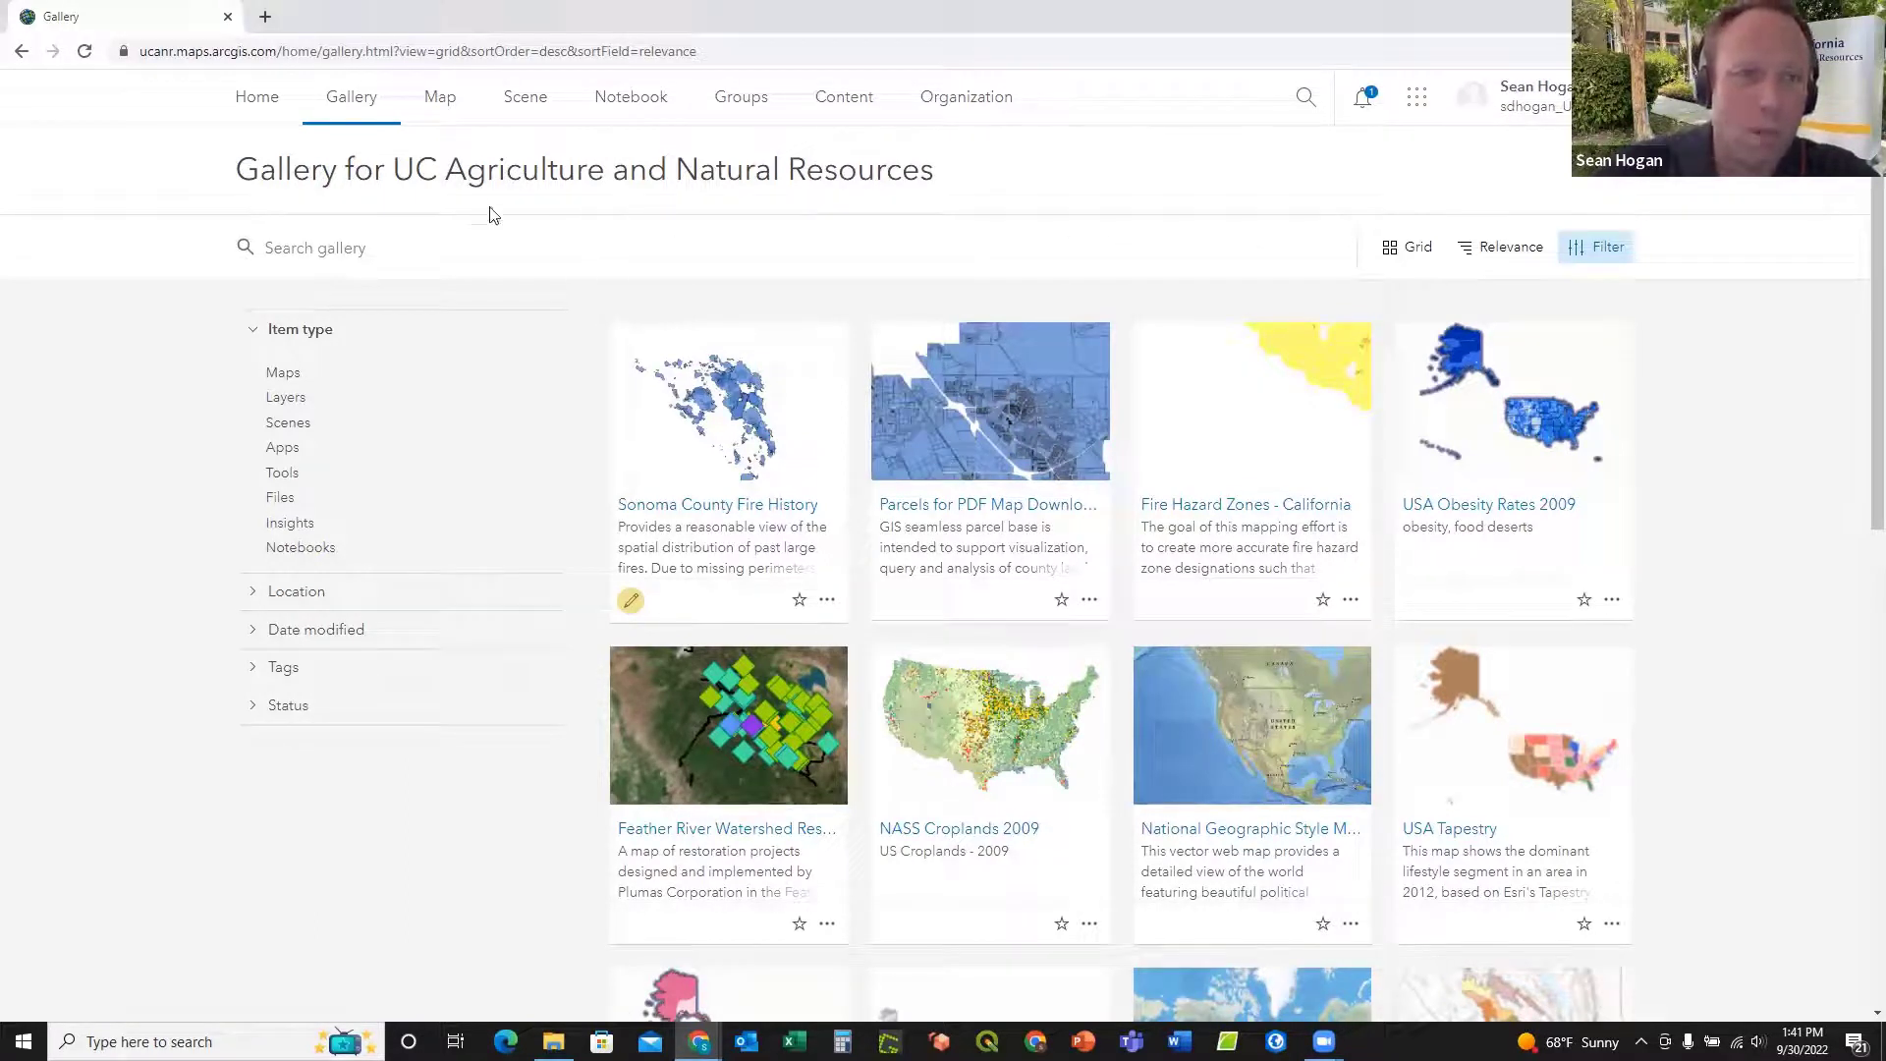
pyautogui.click(826, 599)
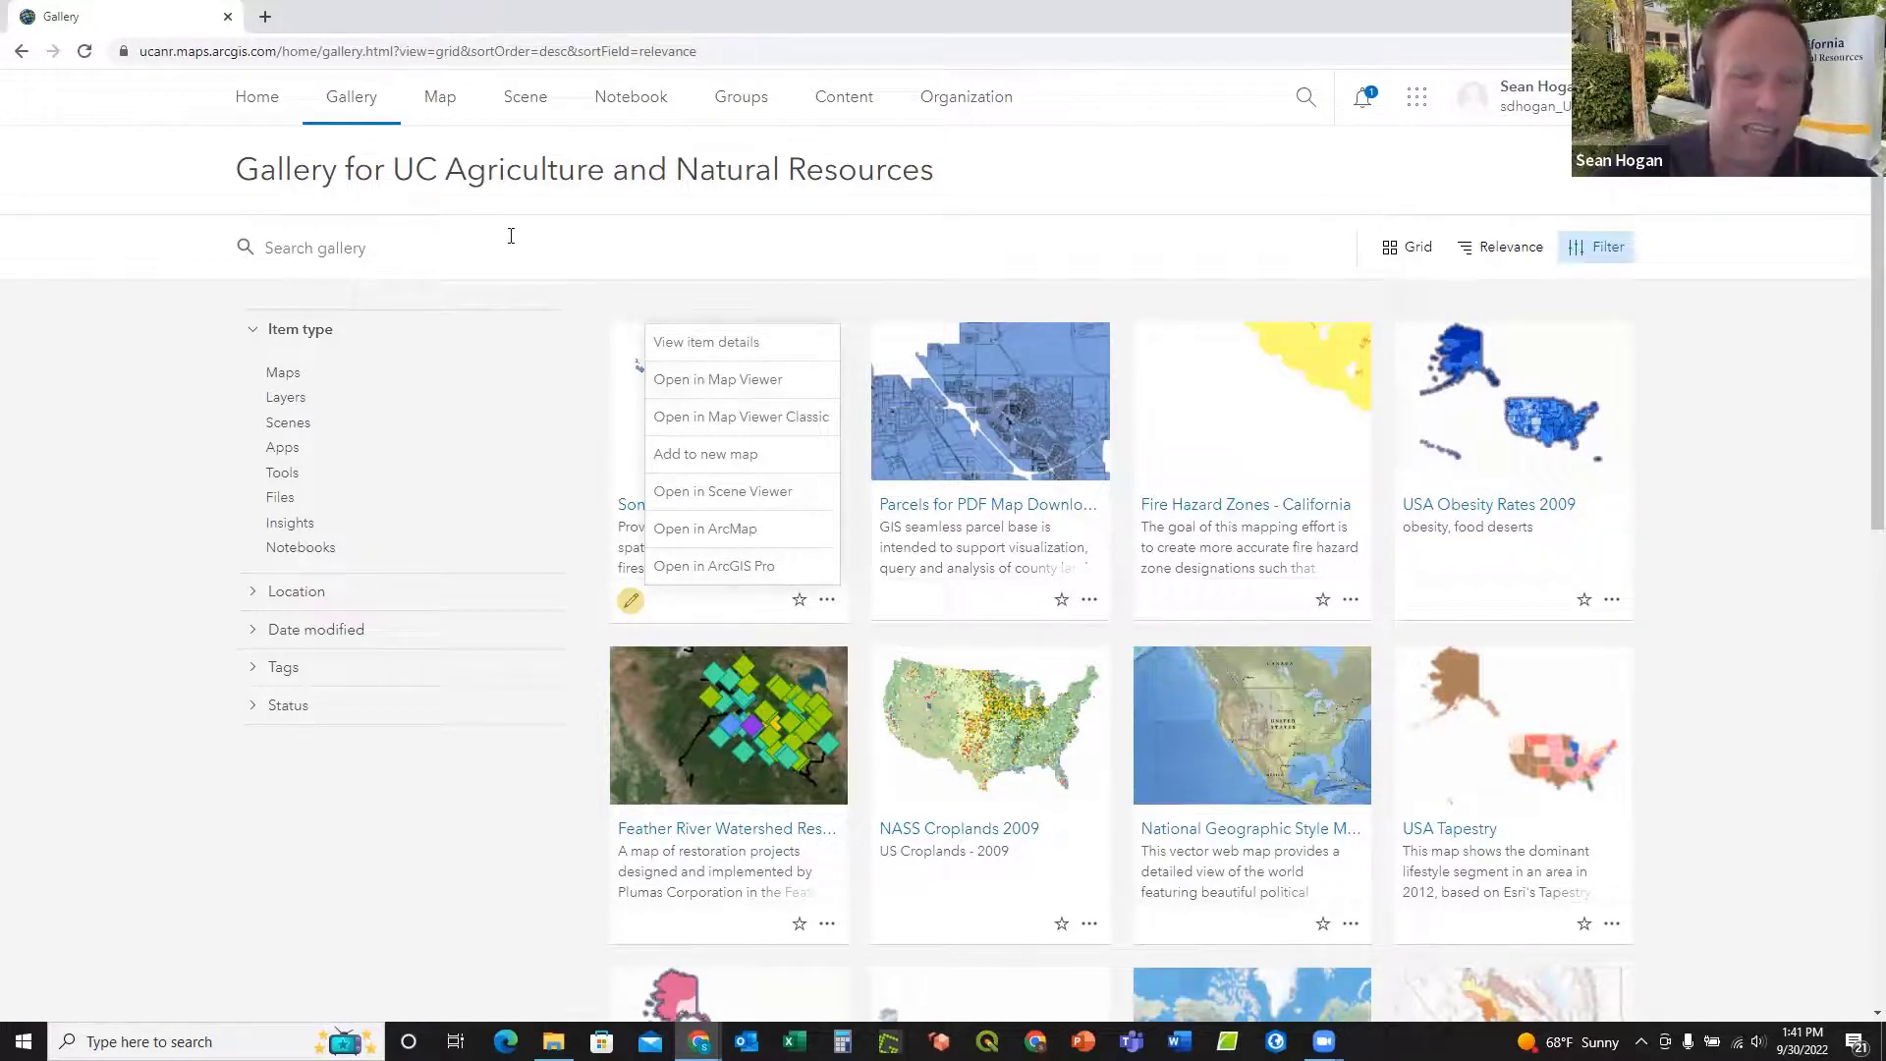
pyautogui.click(528, 257)
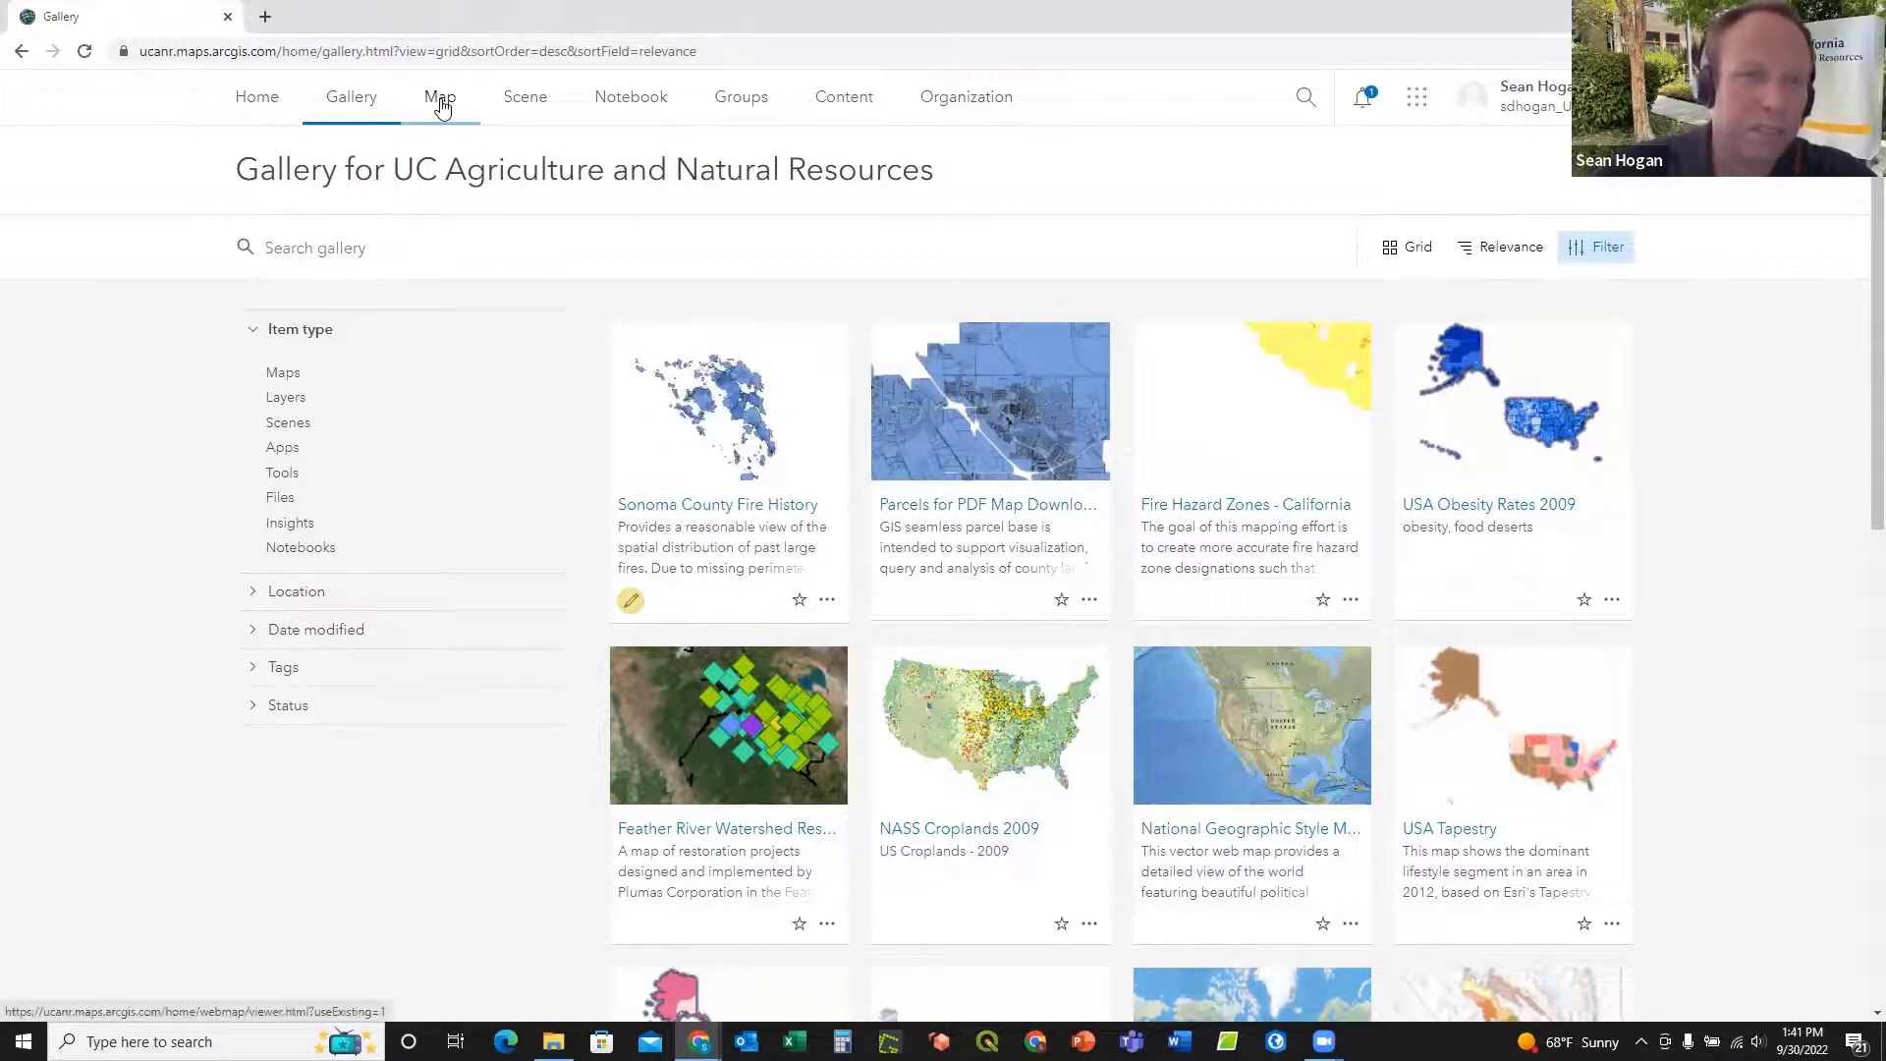
# Step: Start an untitled 'My Map' in Map Viewer Classic showing the Topographic basemap of the US
pyautogui.click(441, 106)
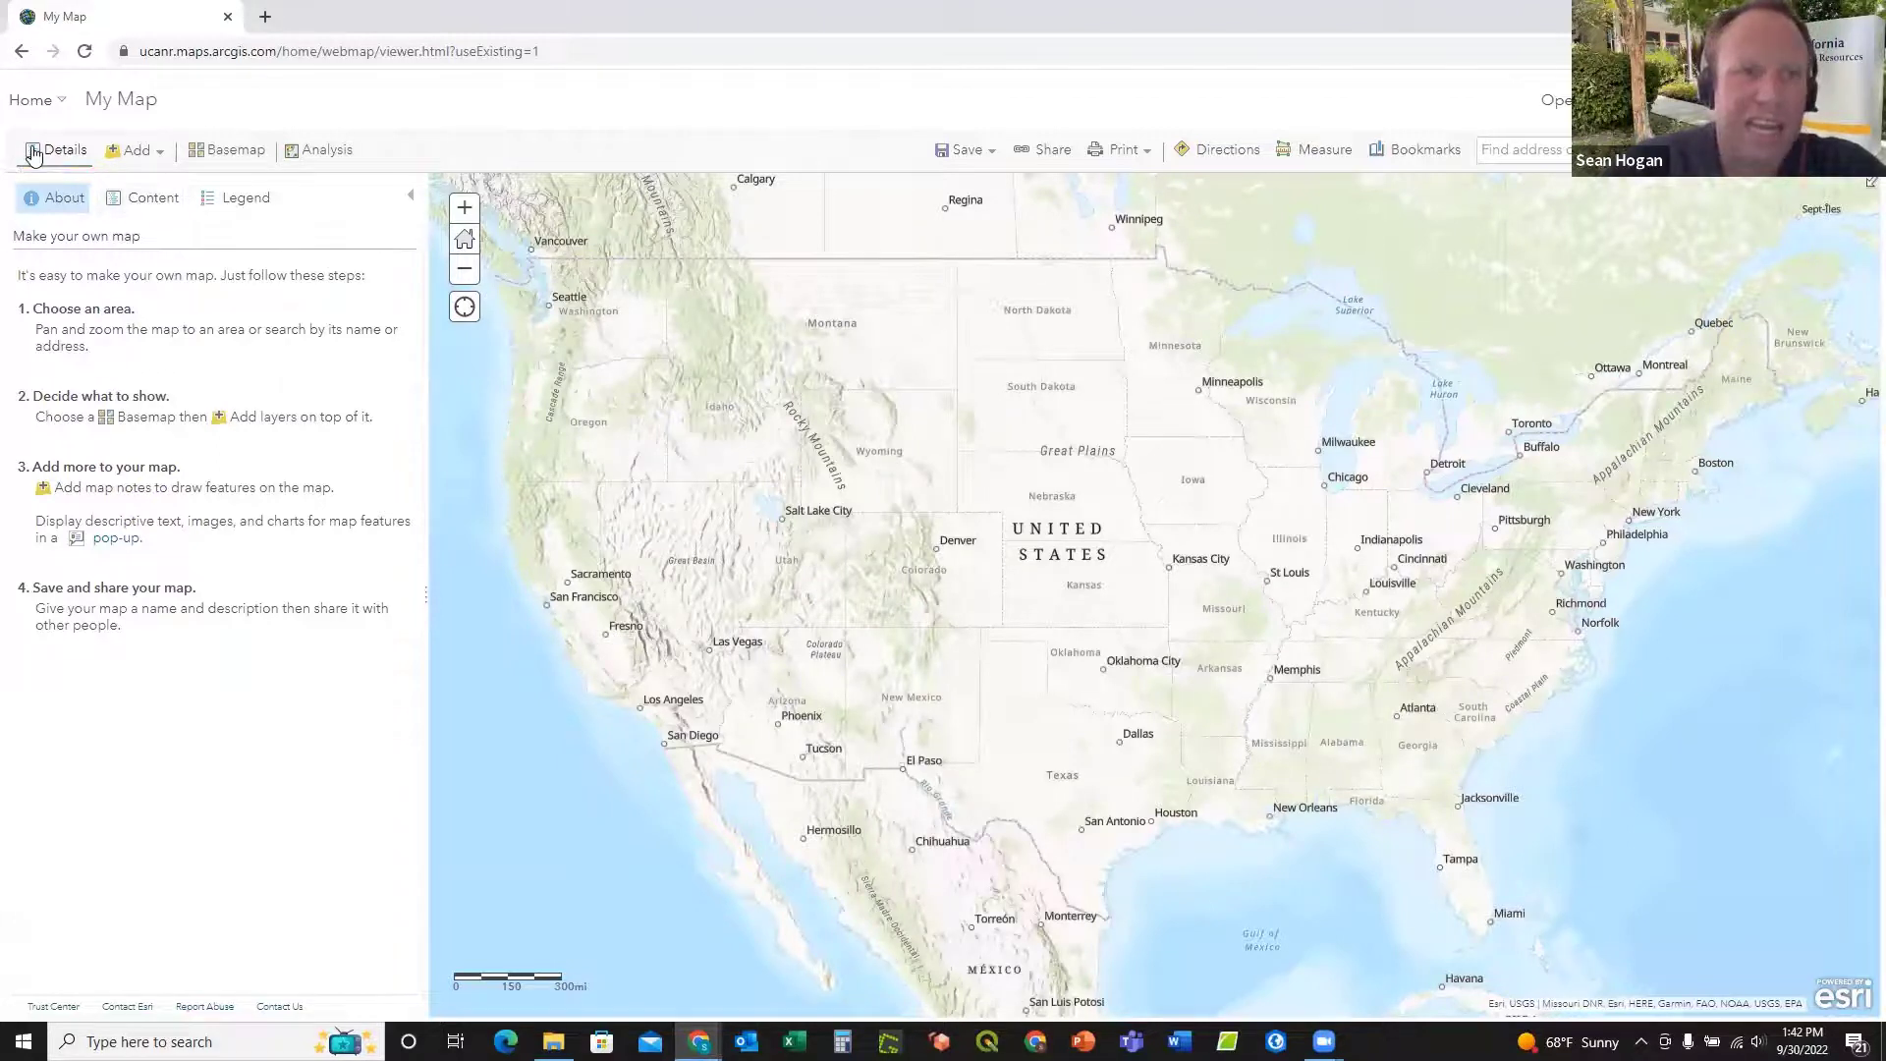
# Step: Search all public ArcGIS Online layers for 'USA Counties' through Add > Search for Layers
pyautogui.click(143, 153)
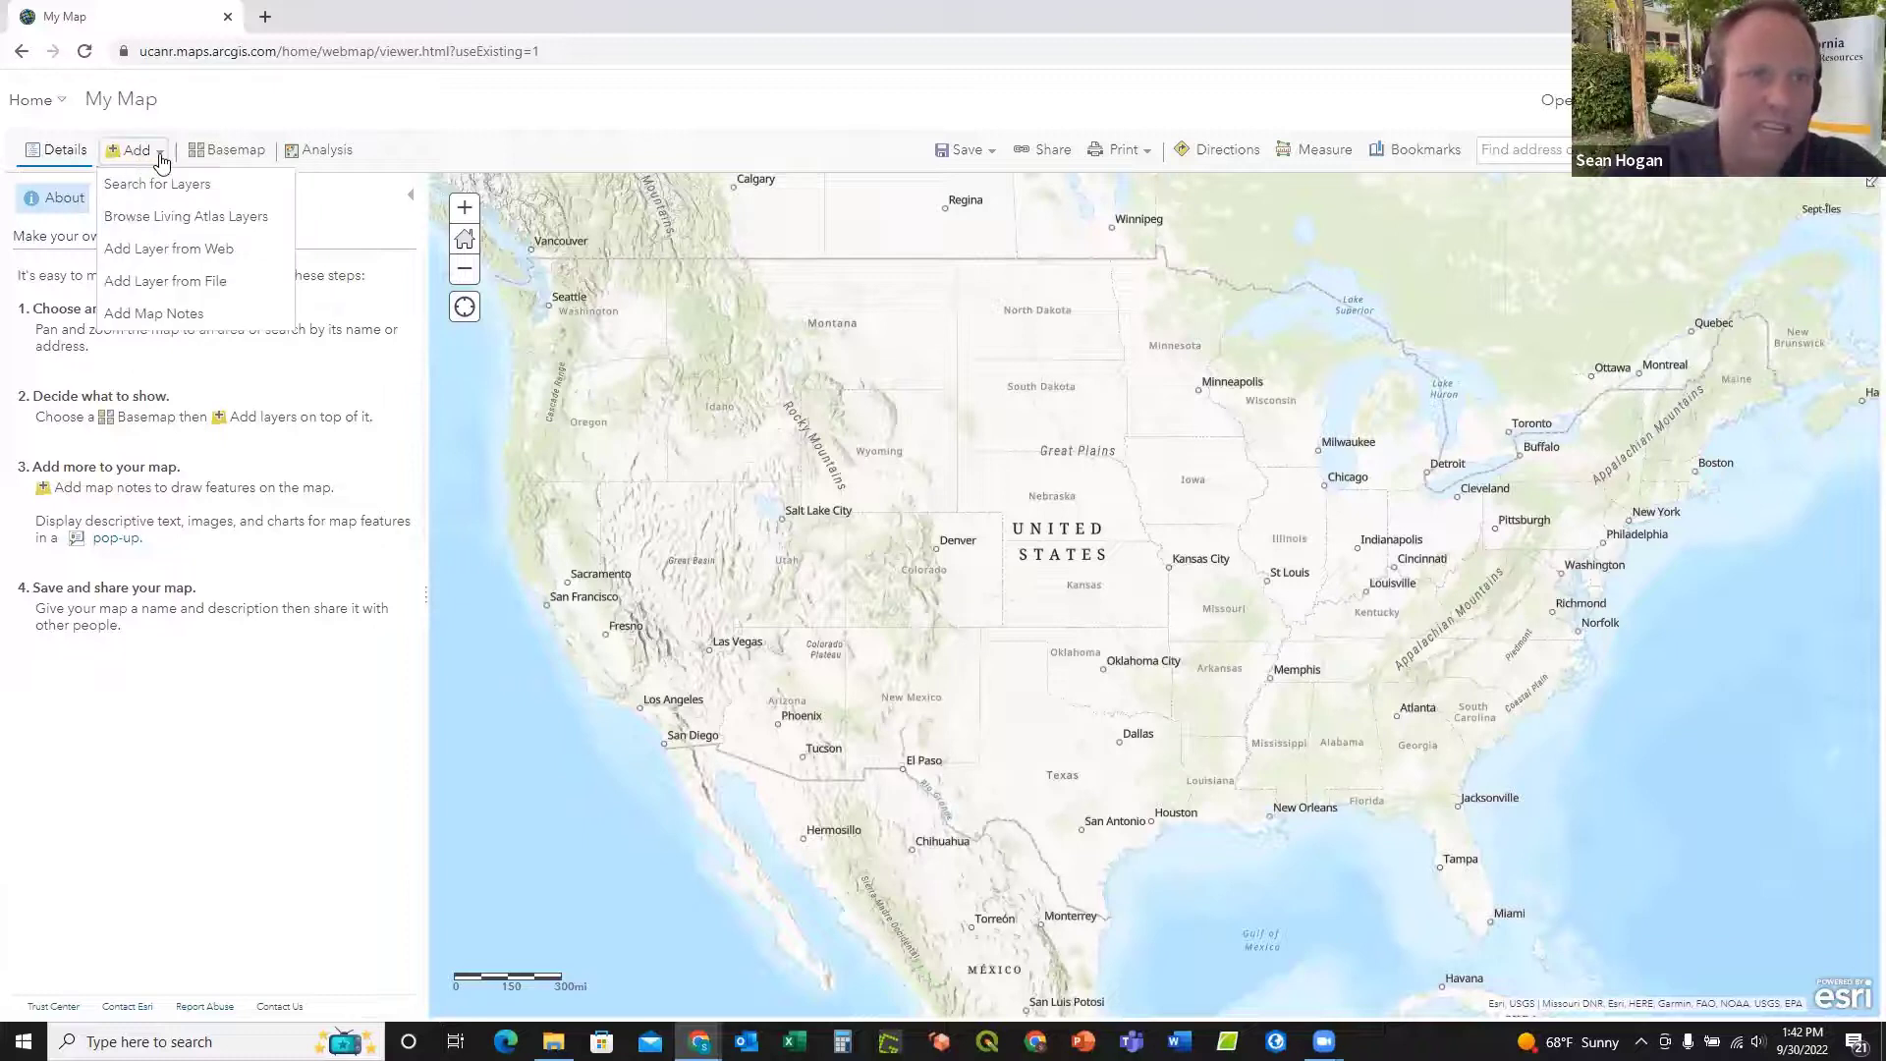
pyautogui.click(161, 184)
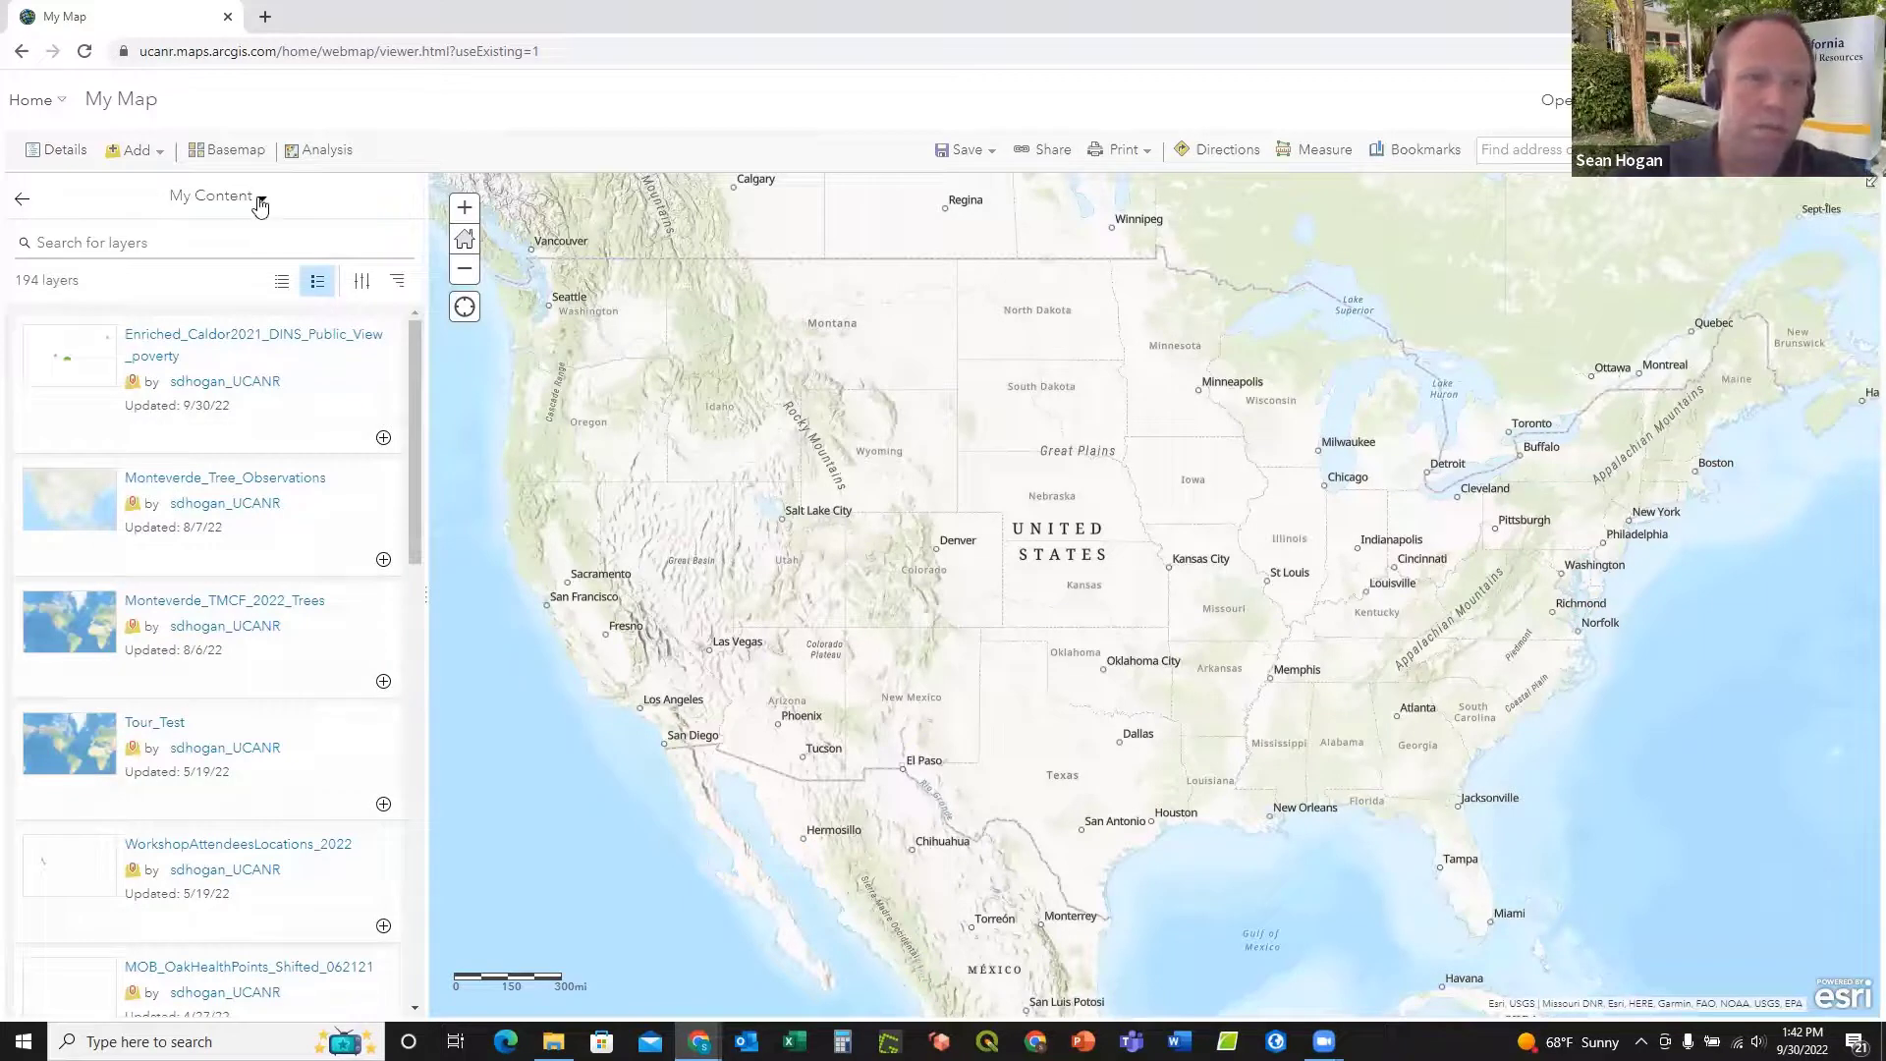
pyautogui.click(260, 201)
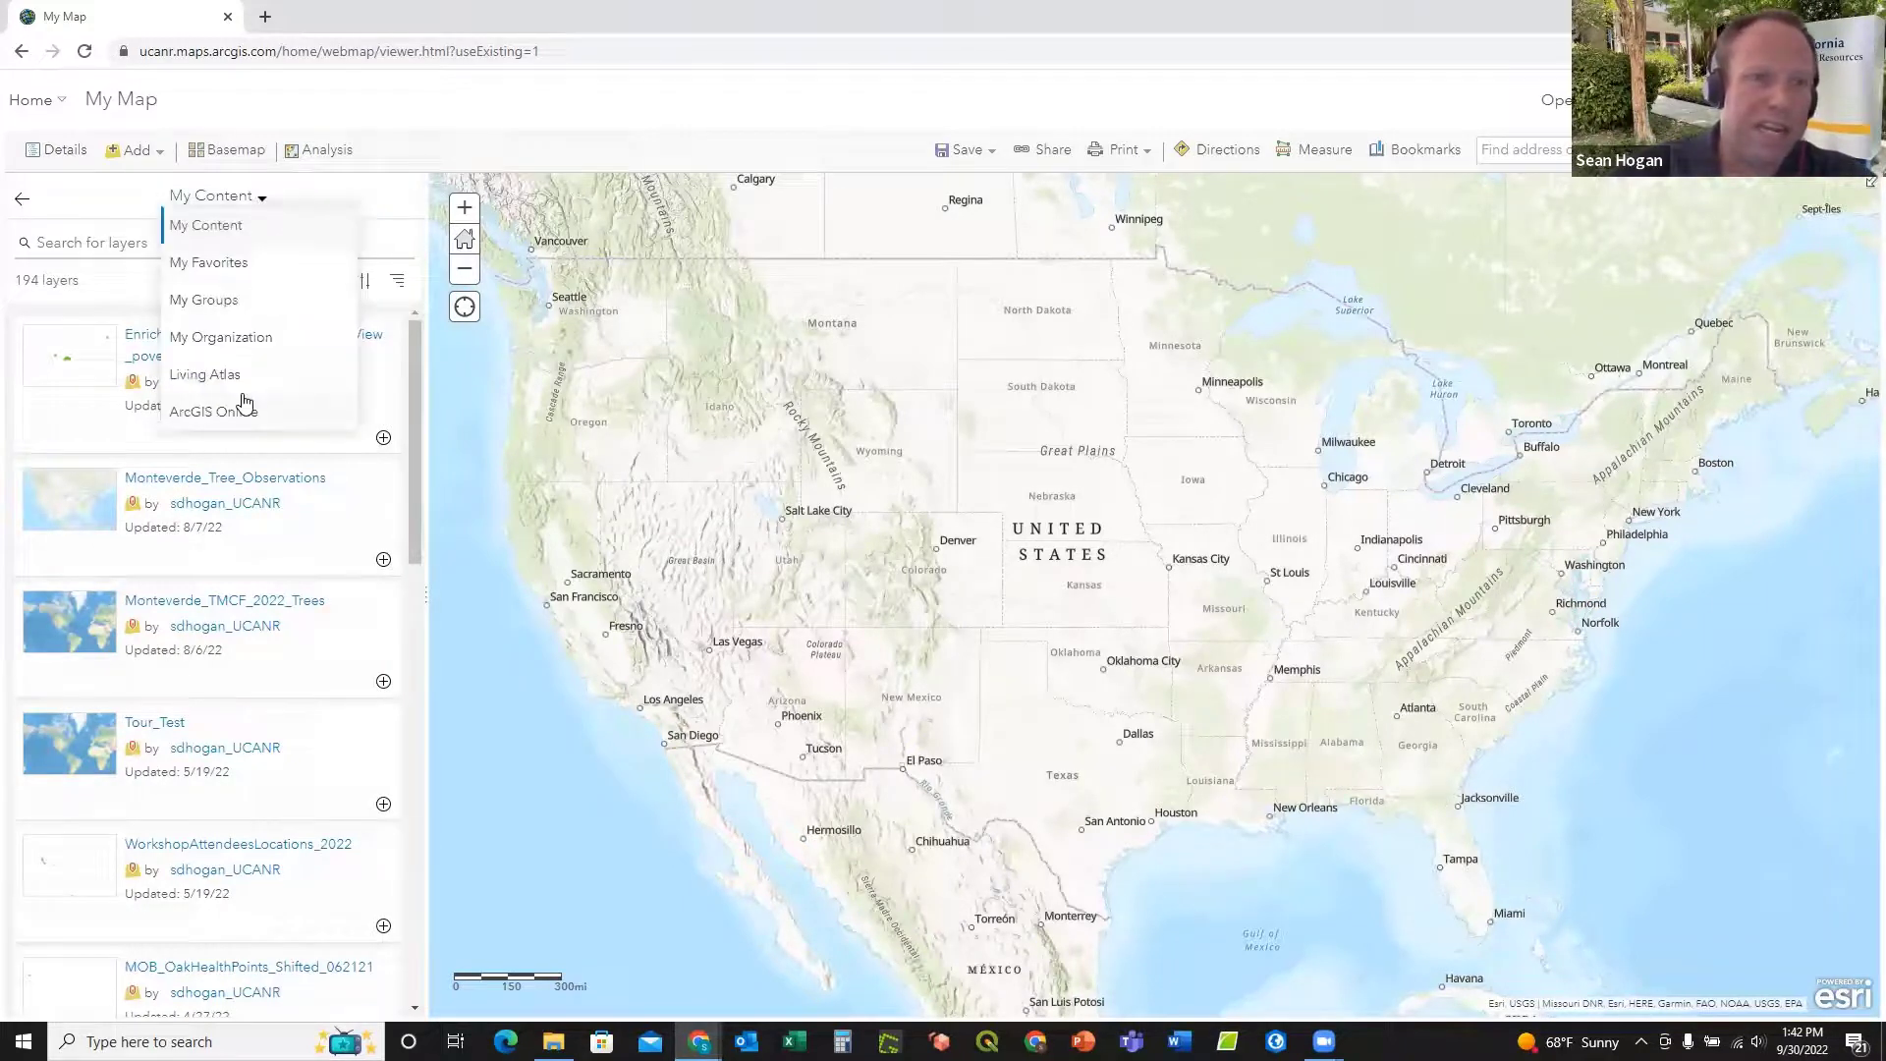
pyautogui.click(240, 411)
pyautogui.click(110, 245)
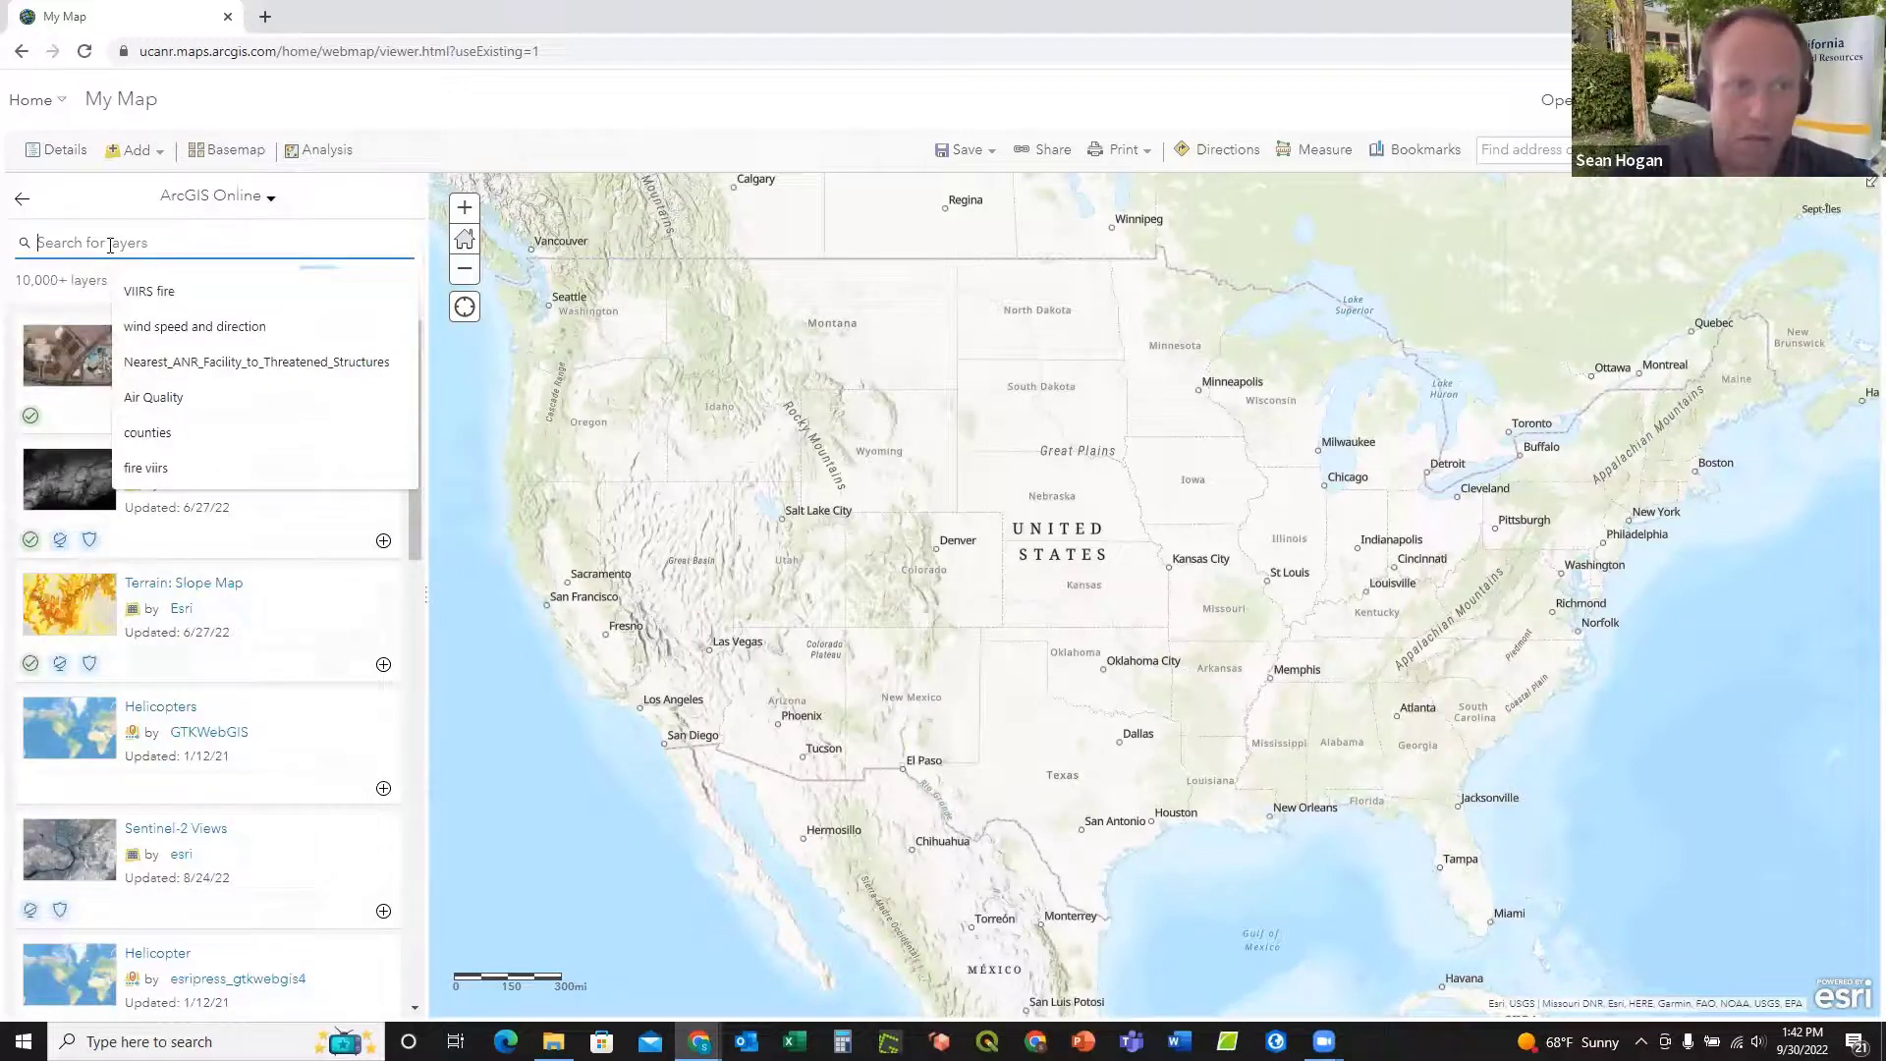
pyautogui.write('US')
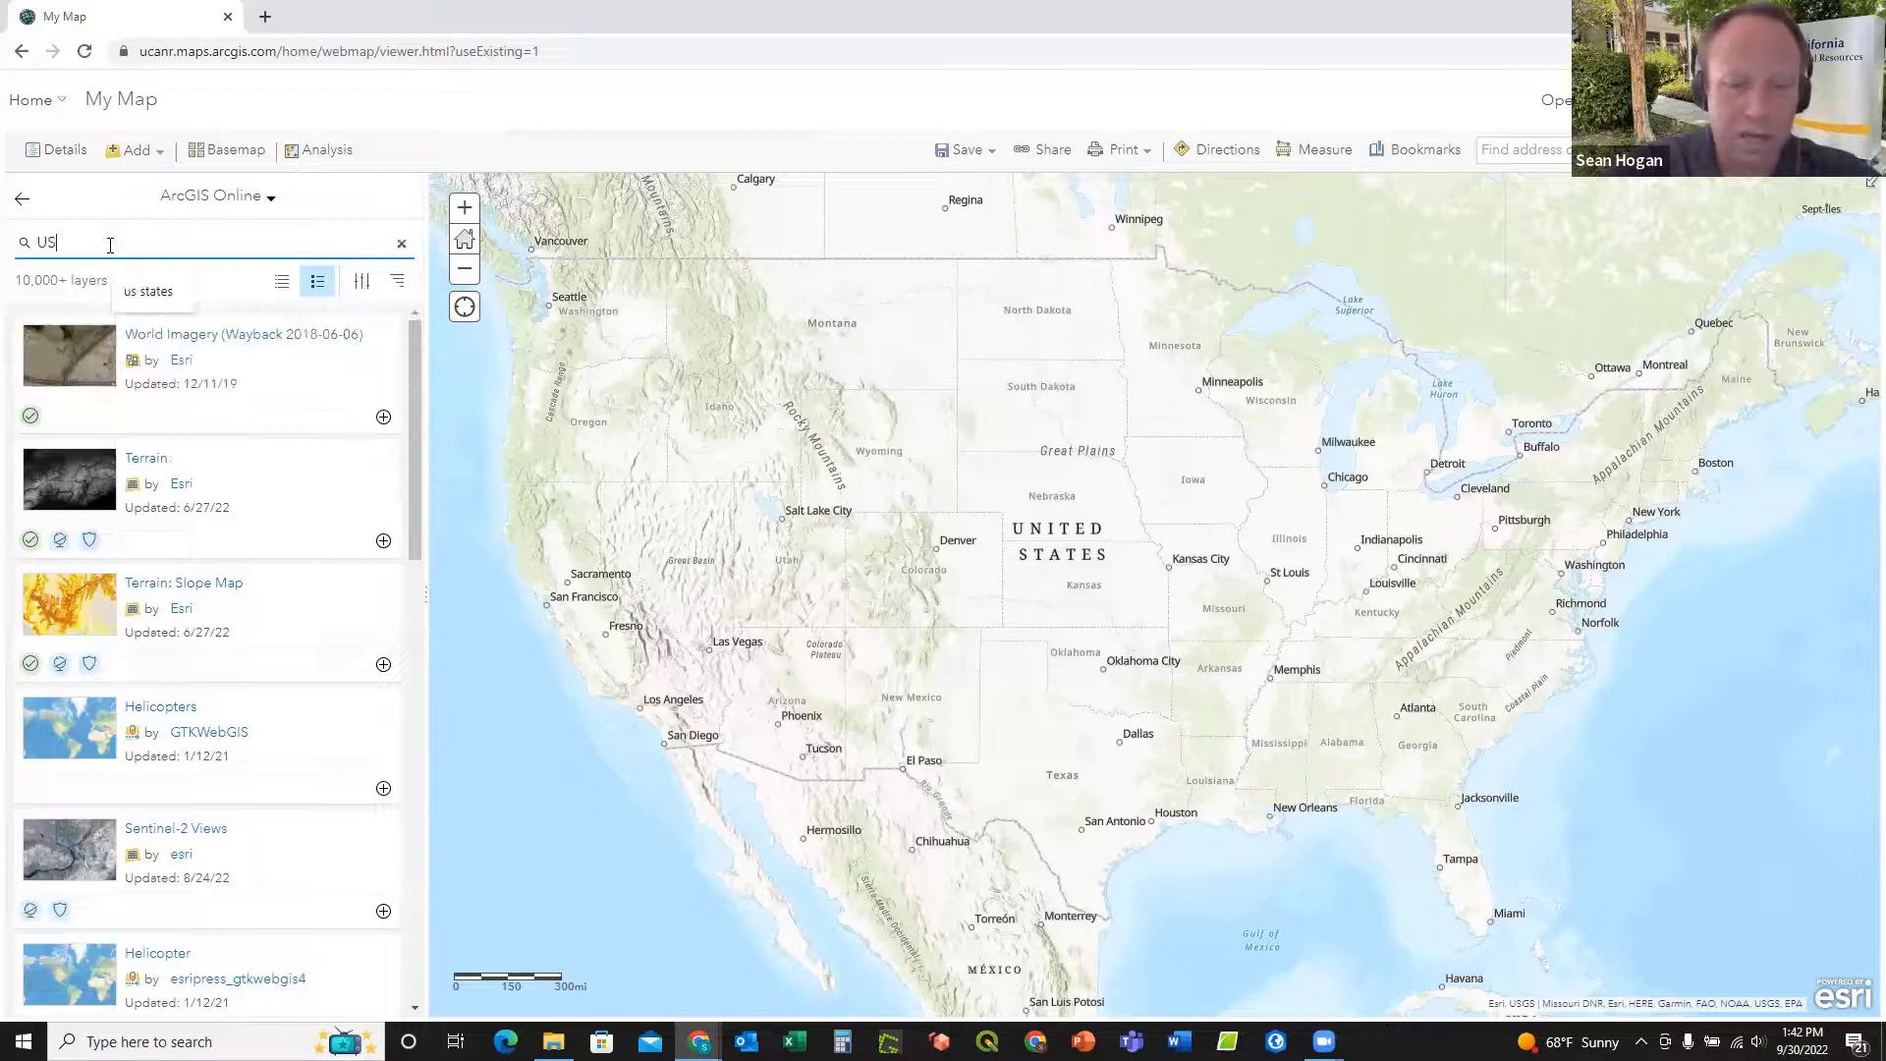
pyautogui.write('A Cou')
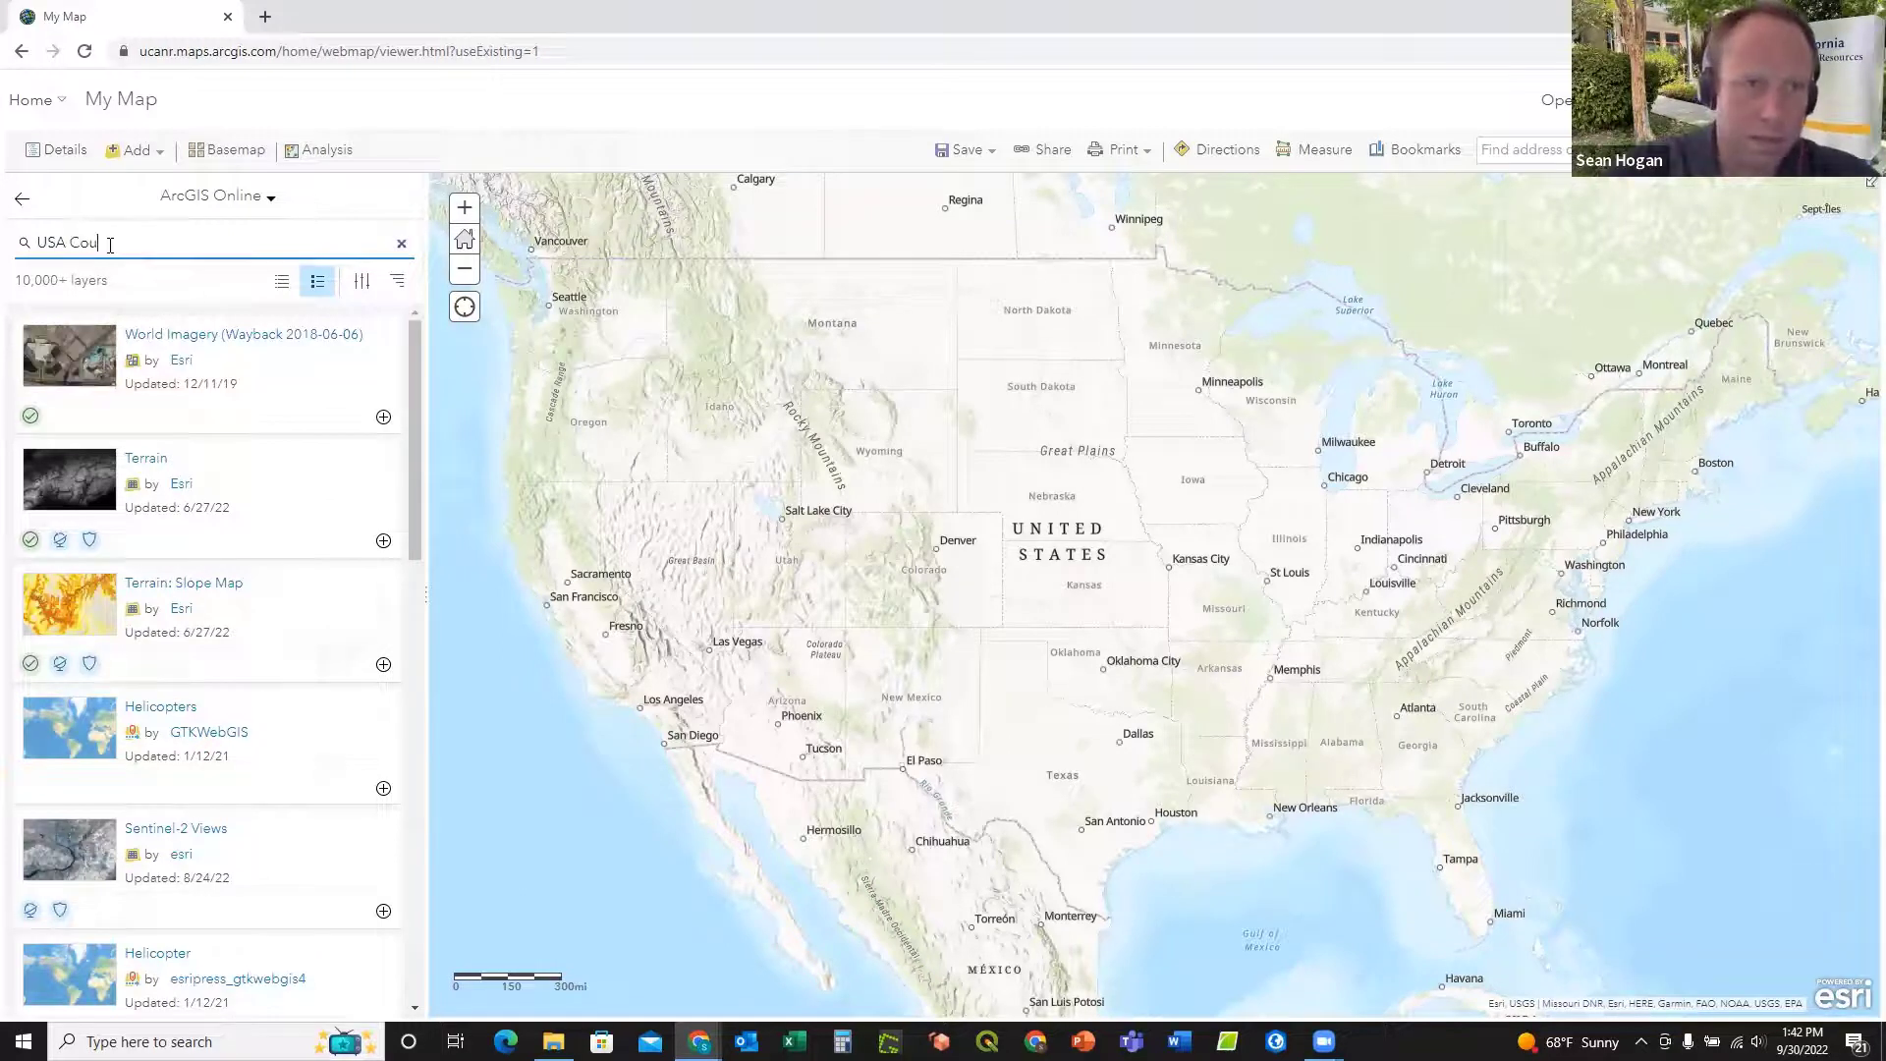
pyautogui.write('nties')
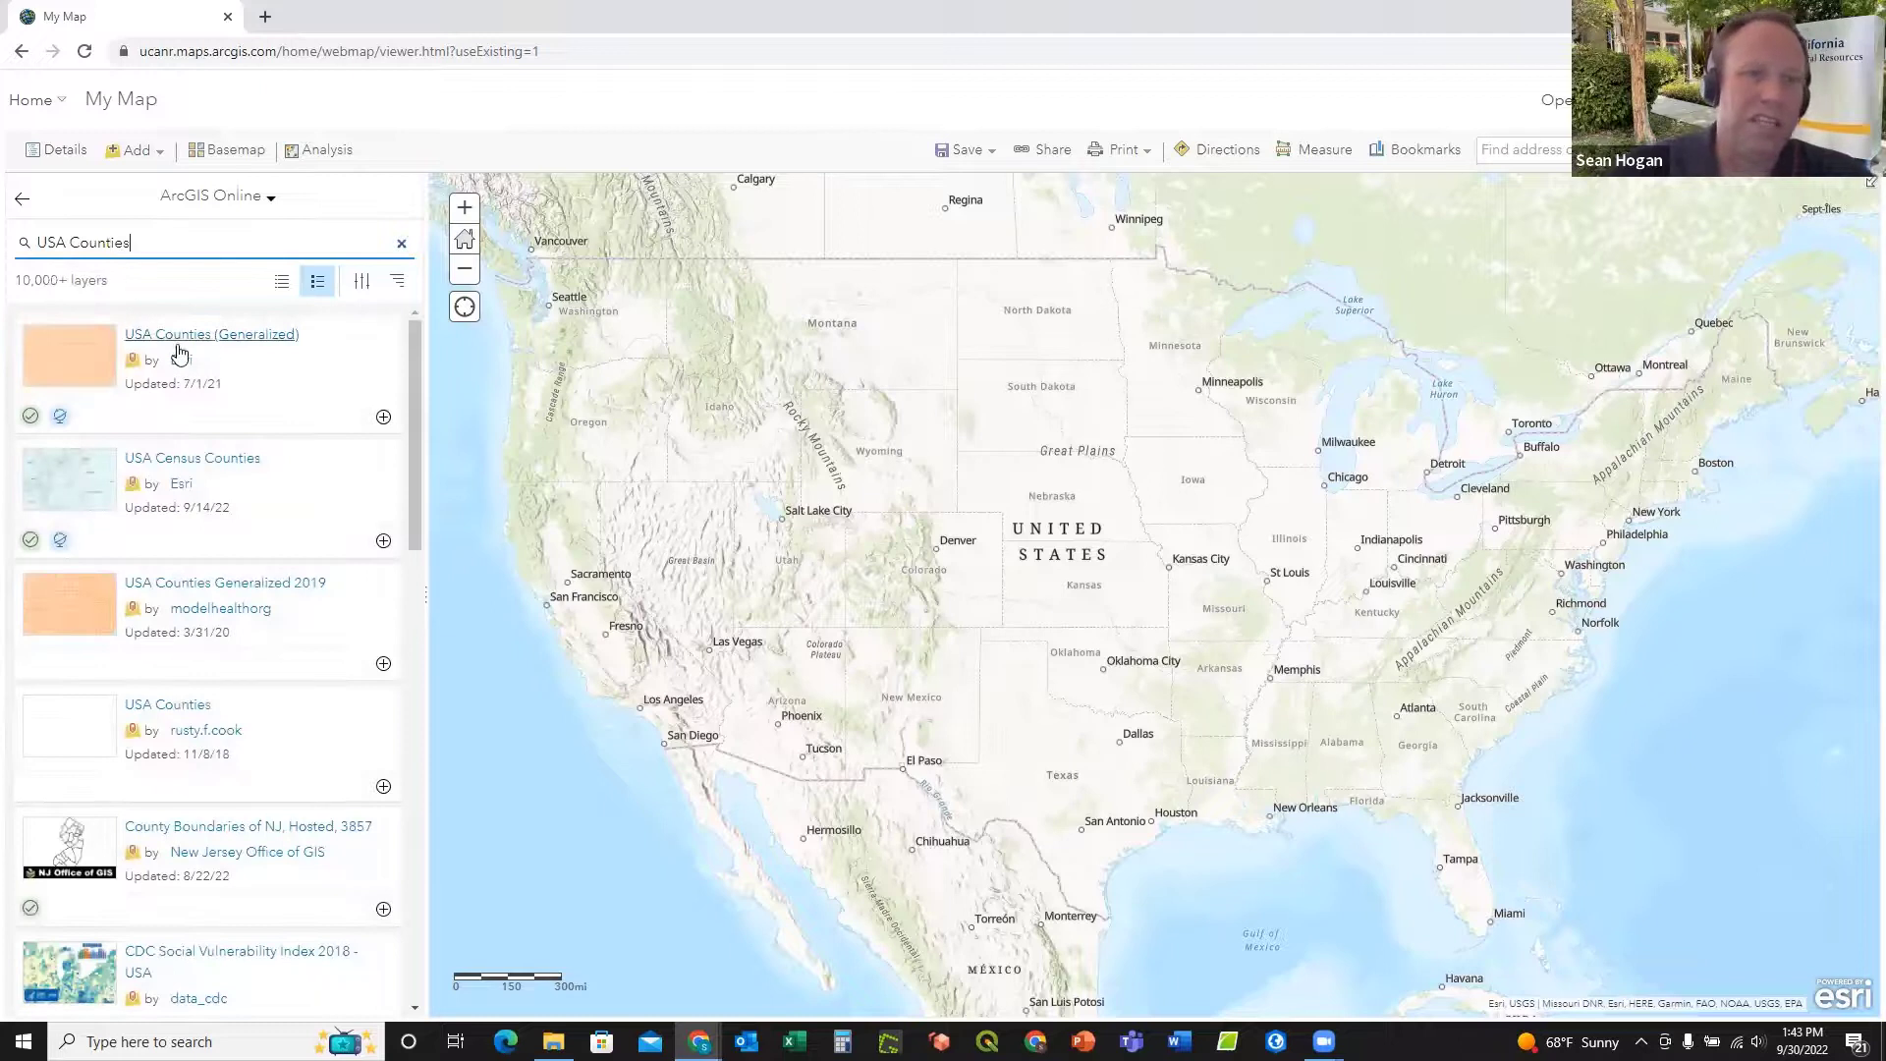
# Step: Review the USA Counties (Generalized) details and add that layer to the map
pyautogui.click(88, 361)
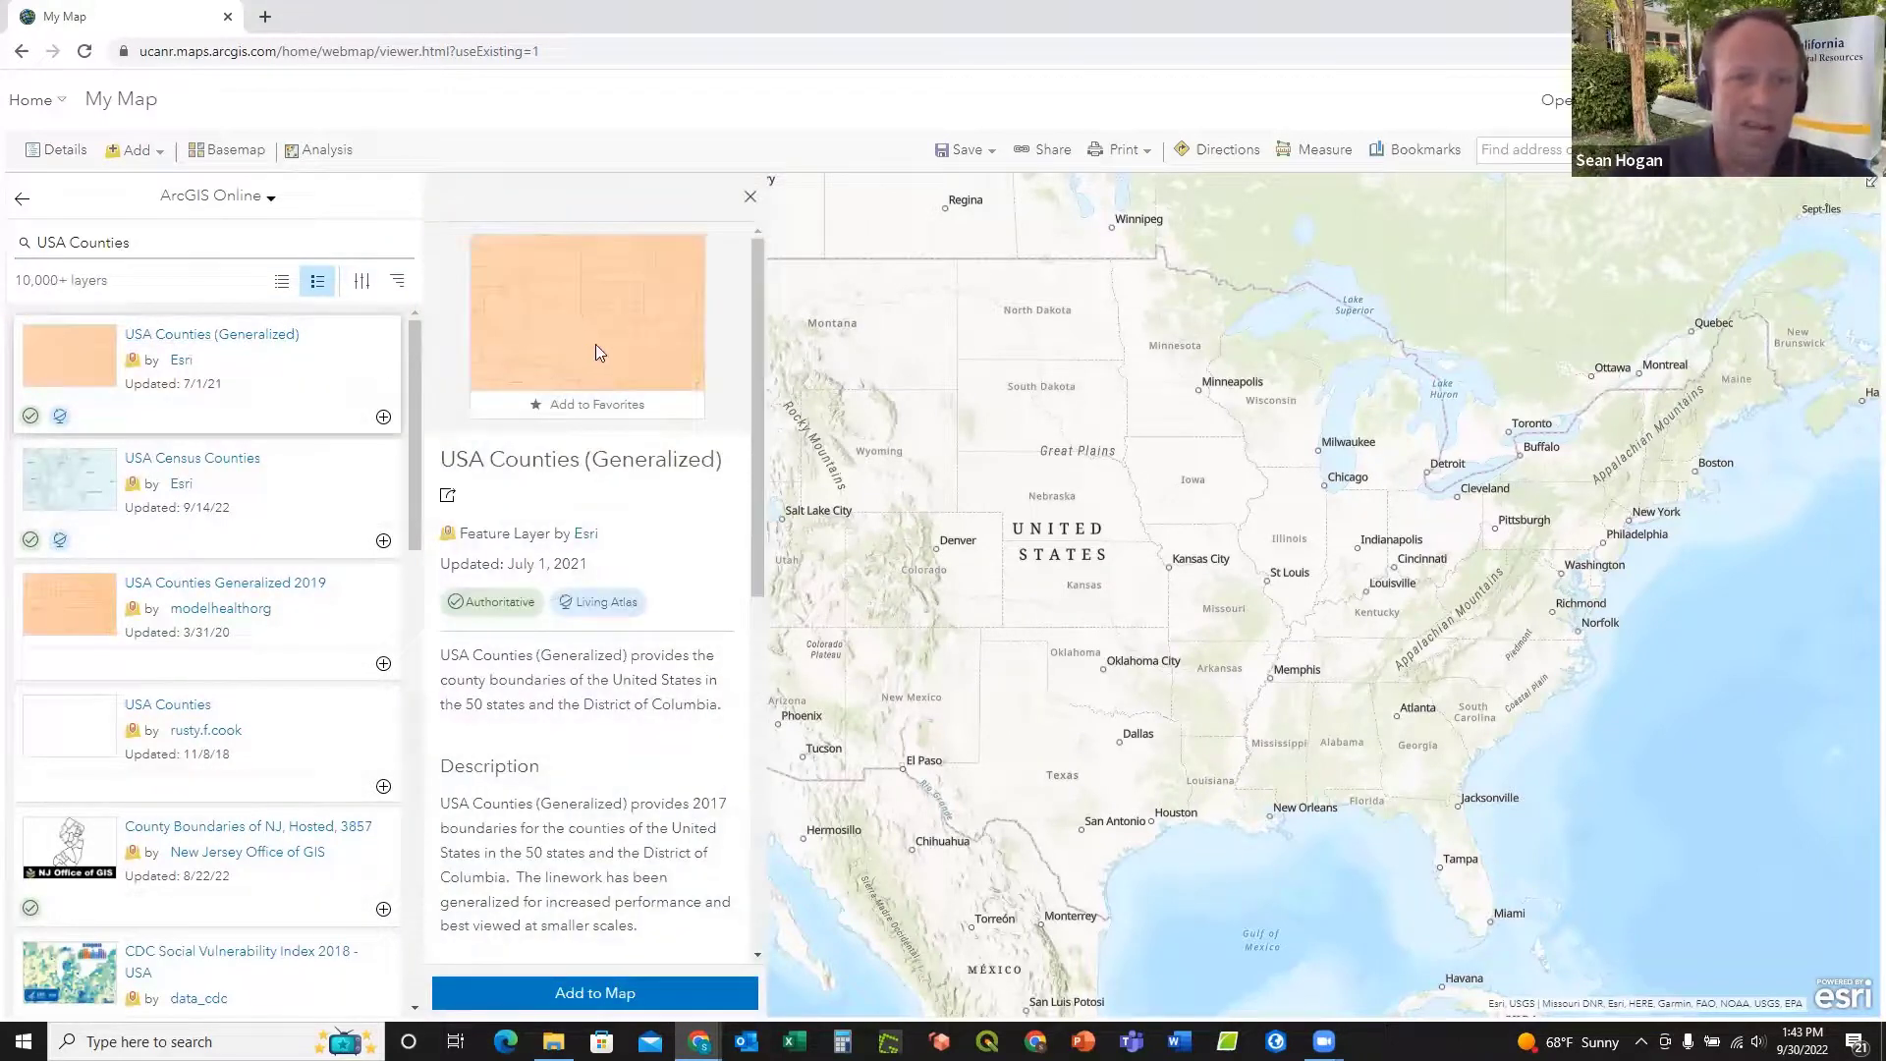
pyautogui.scroll(-1, 644, 413)
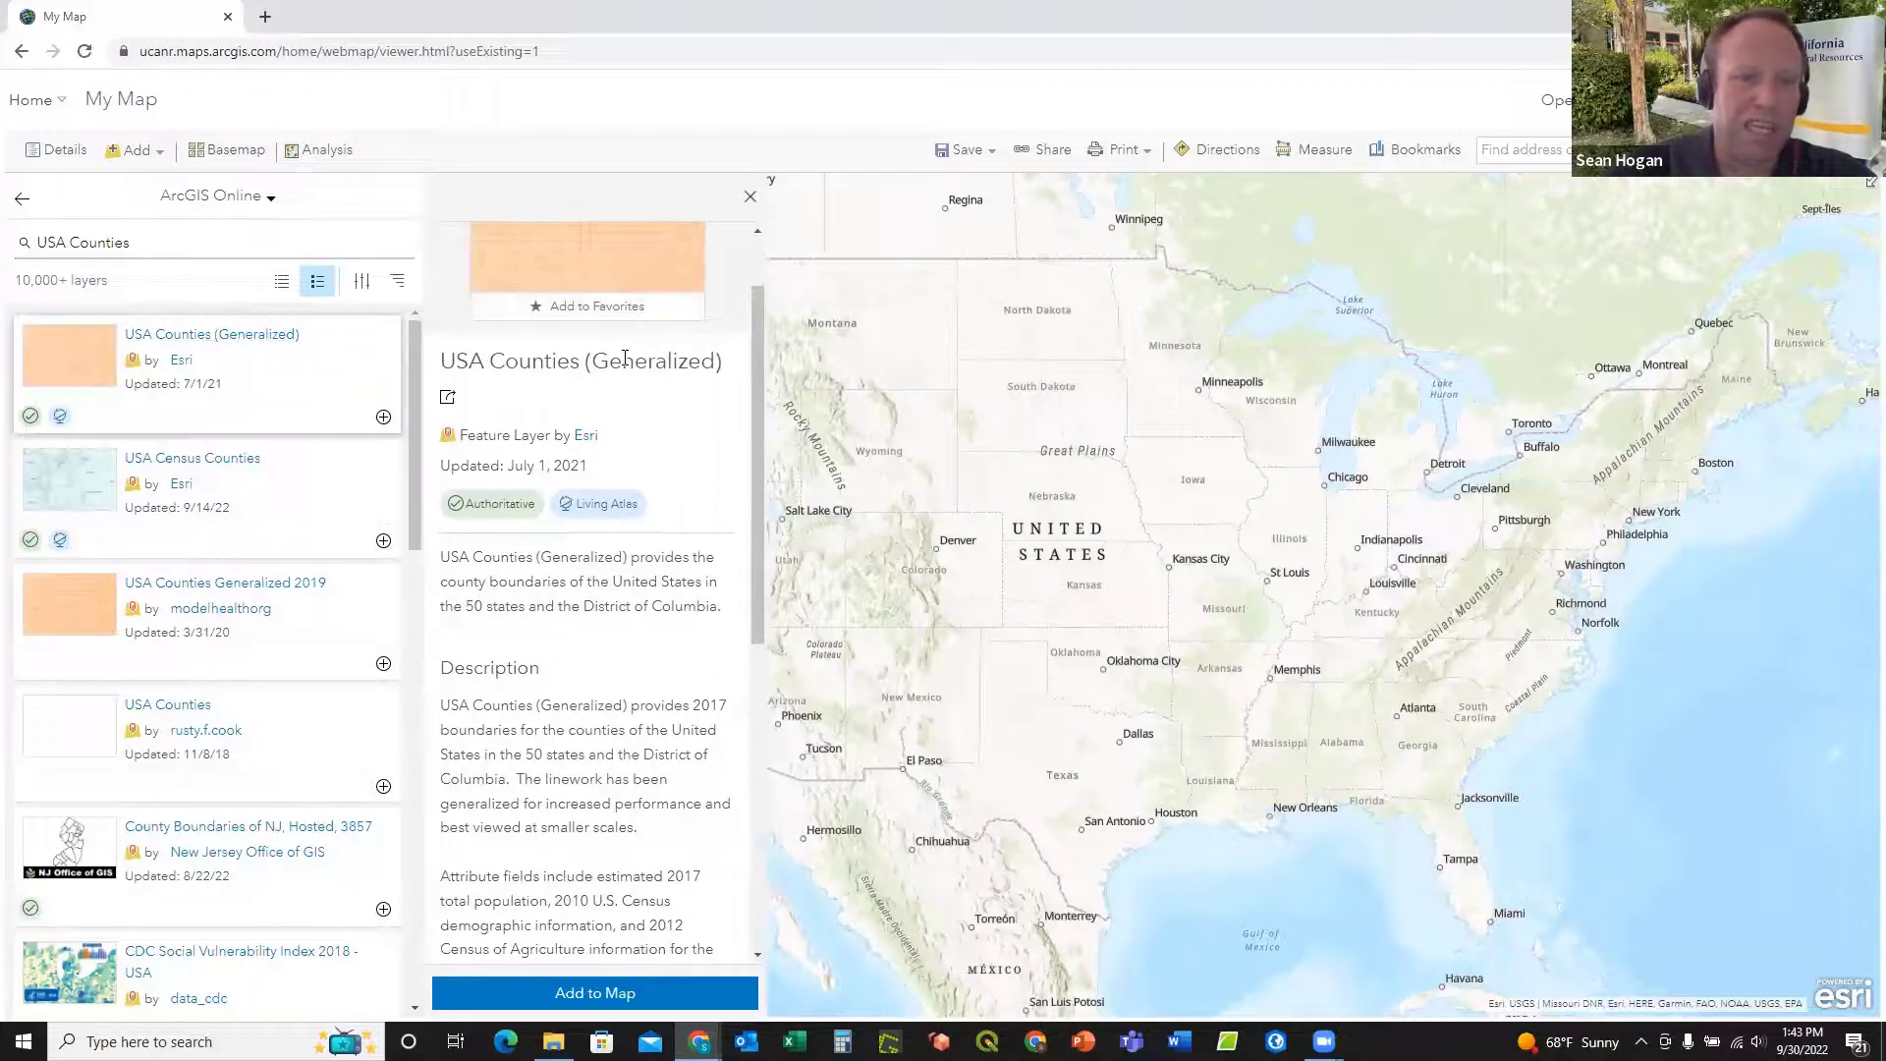
pyautogui.scroll(-2, 692, 416)
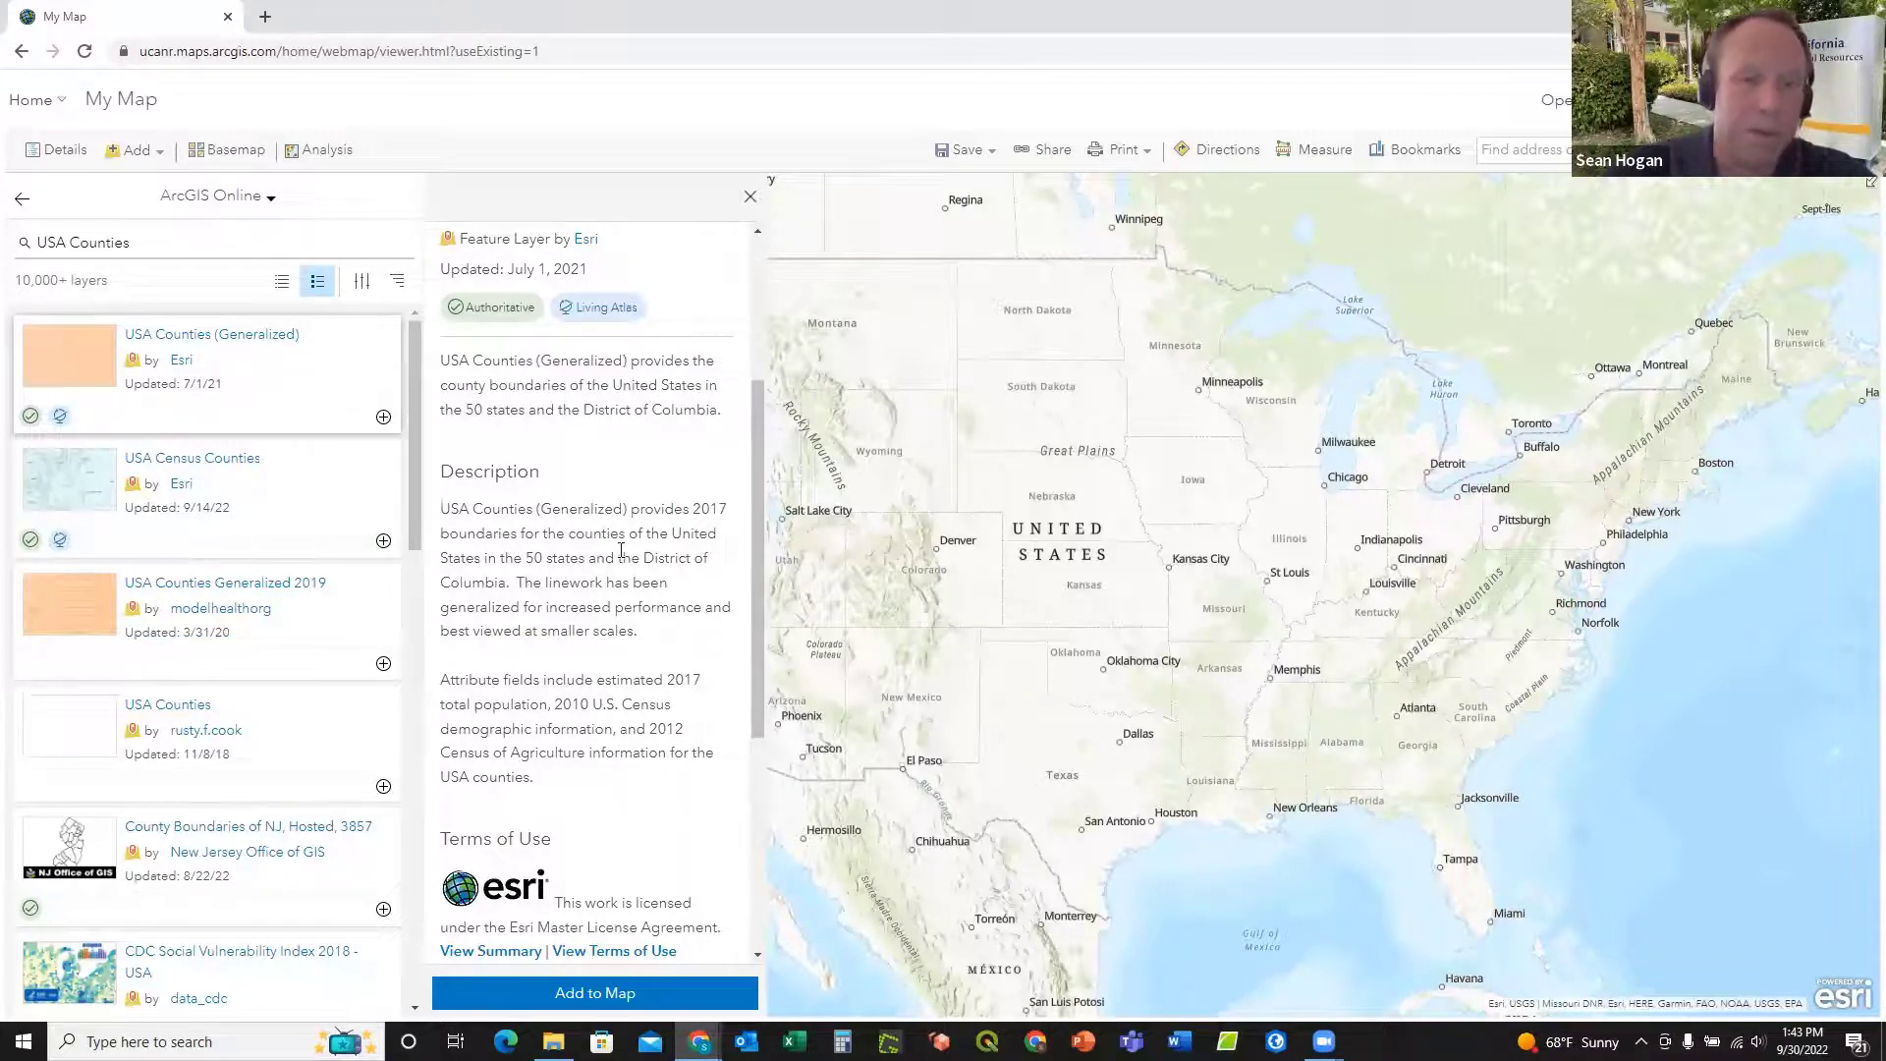
pyautogui.scroll(-2, 605, 553)
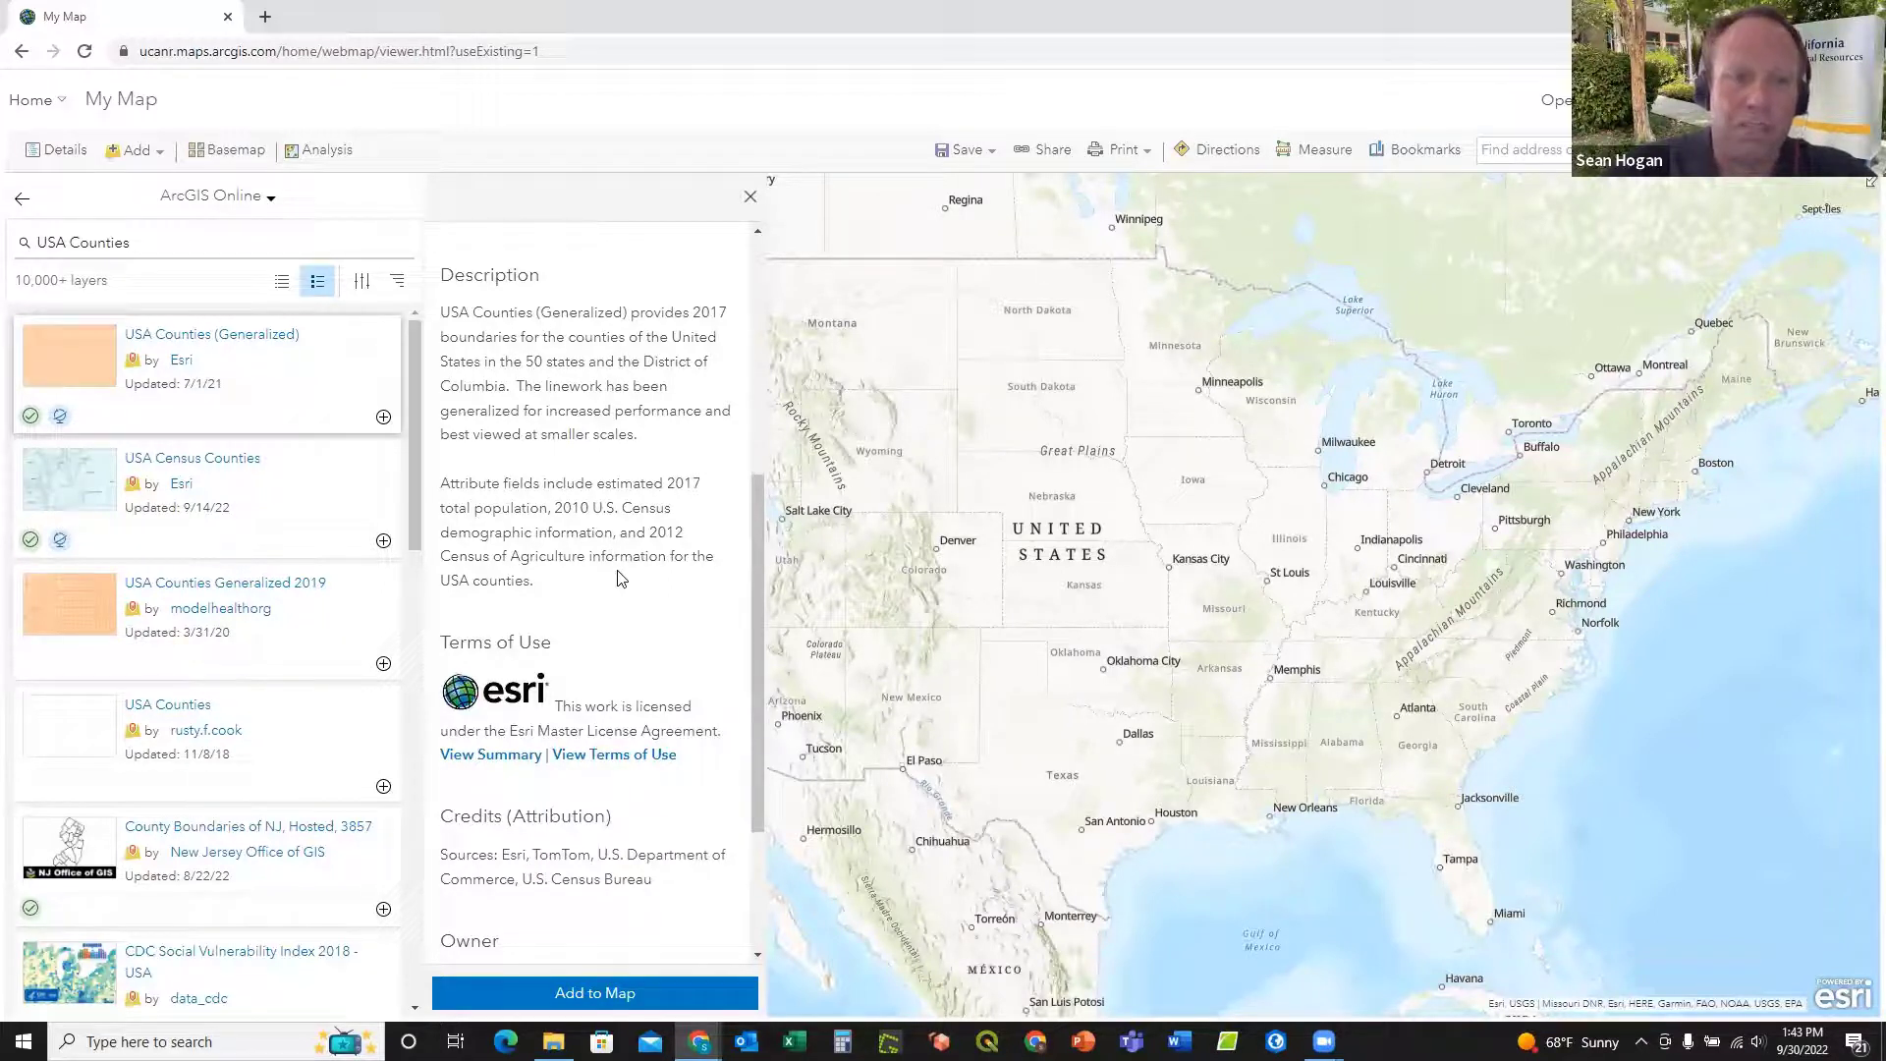
pyautogui.scroll(-1, 620, 577)
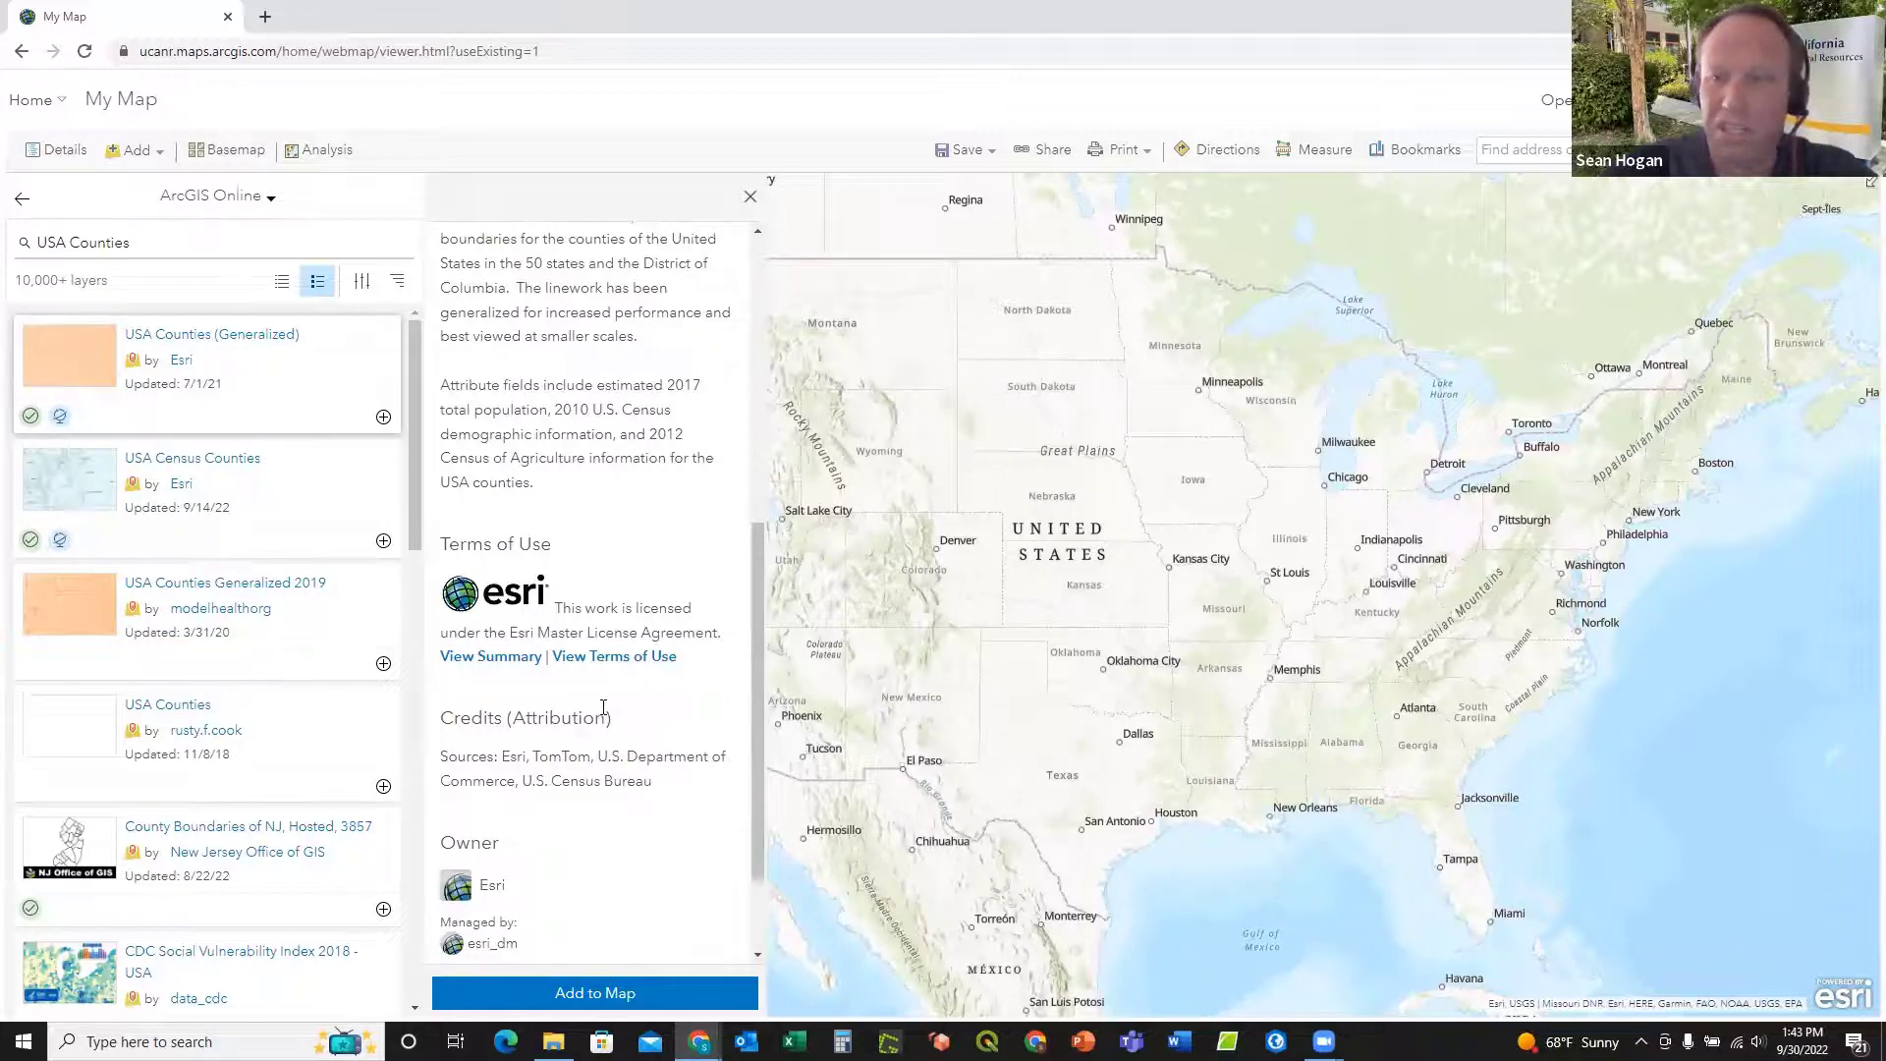
pyautogui.scroll(-2, 609, 707)
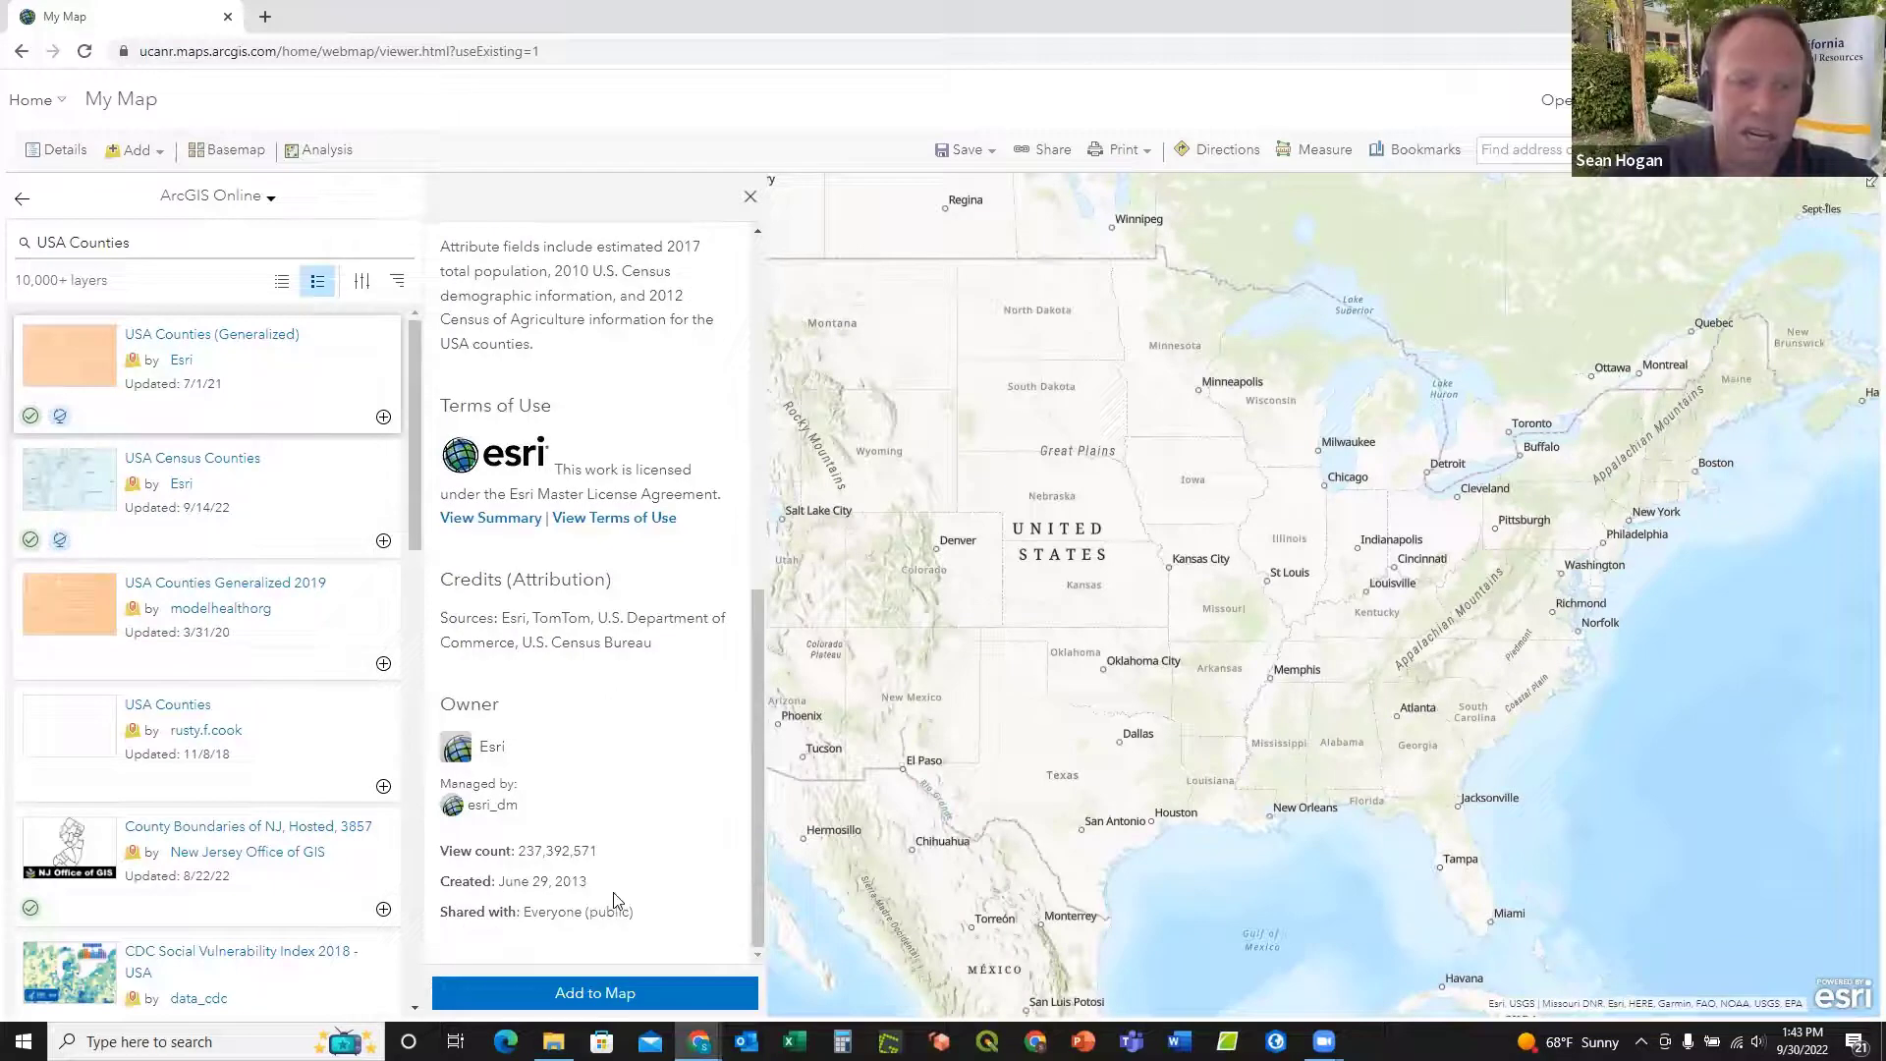
pyautogui.click(576, 997)
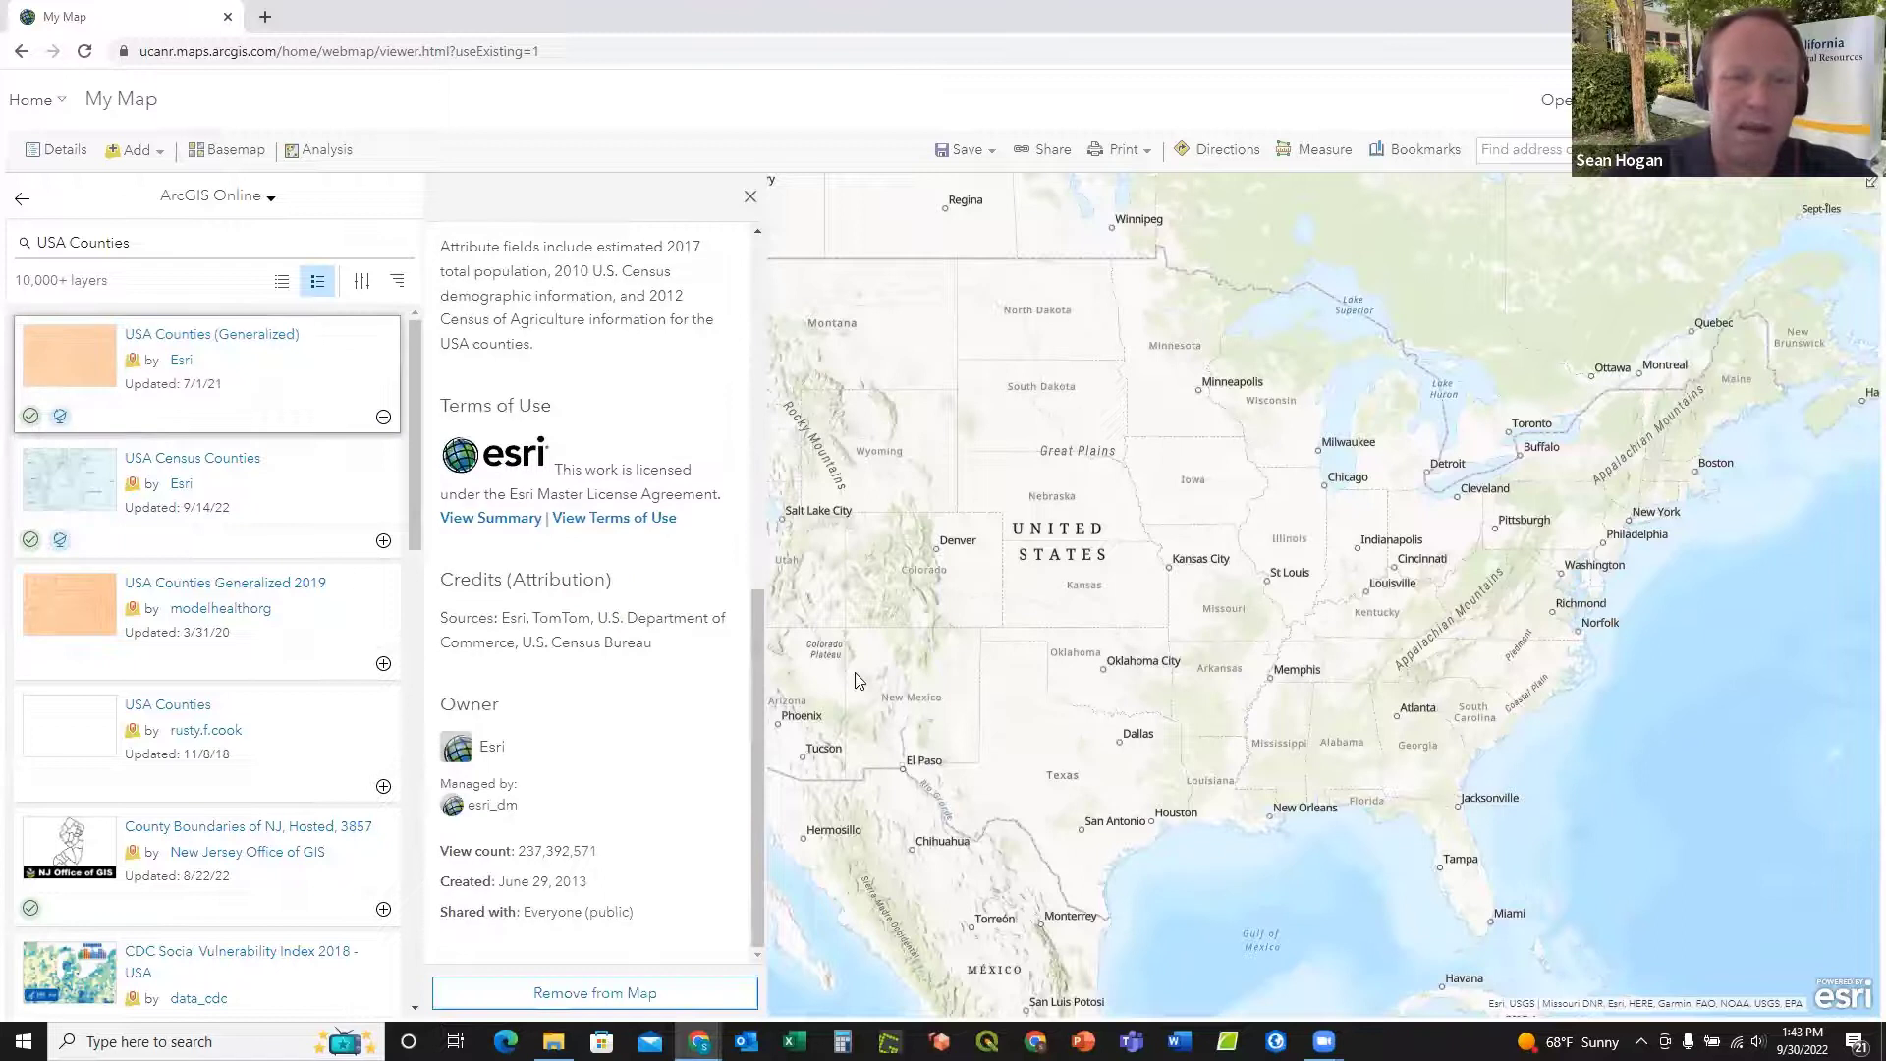
# Step: Close the layer description, exit the search, and list the map Content: USA Counties over Topographic
pyautogui.click(751, 200)
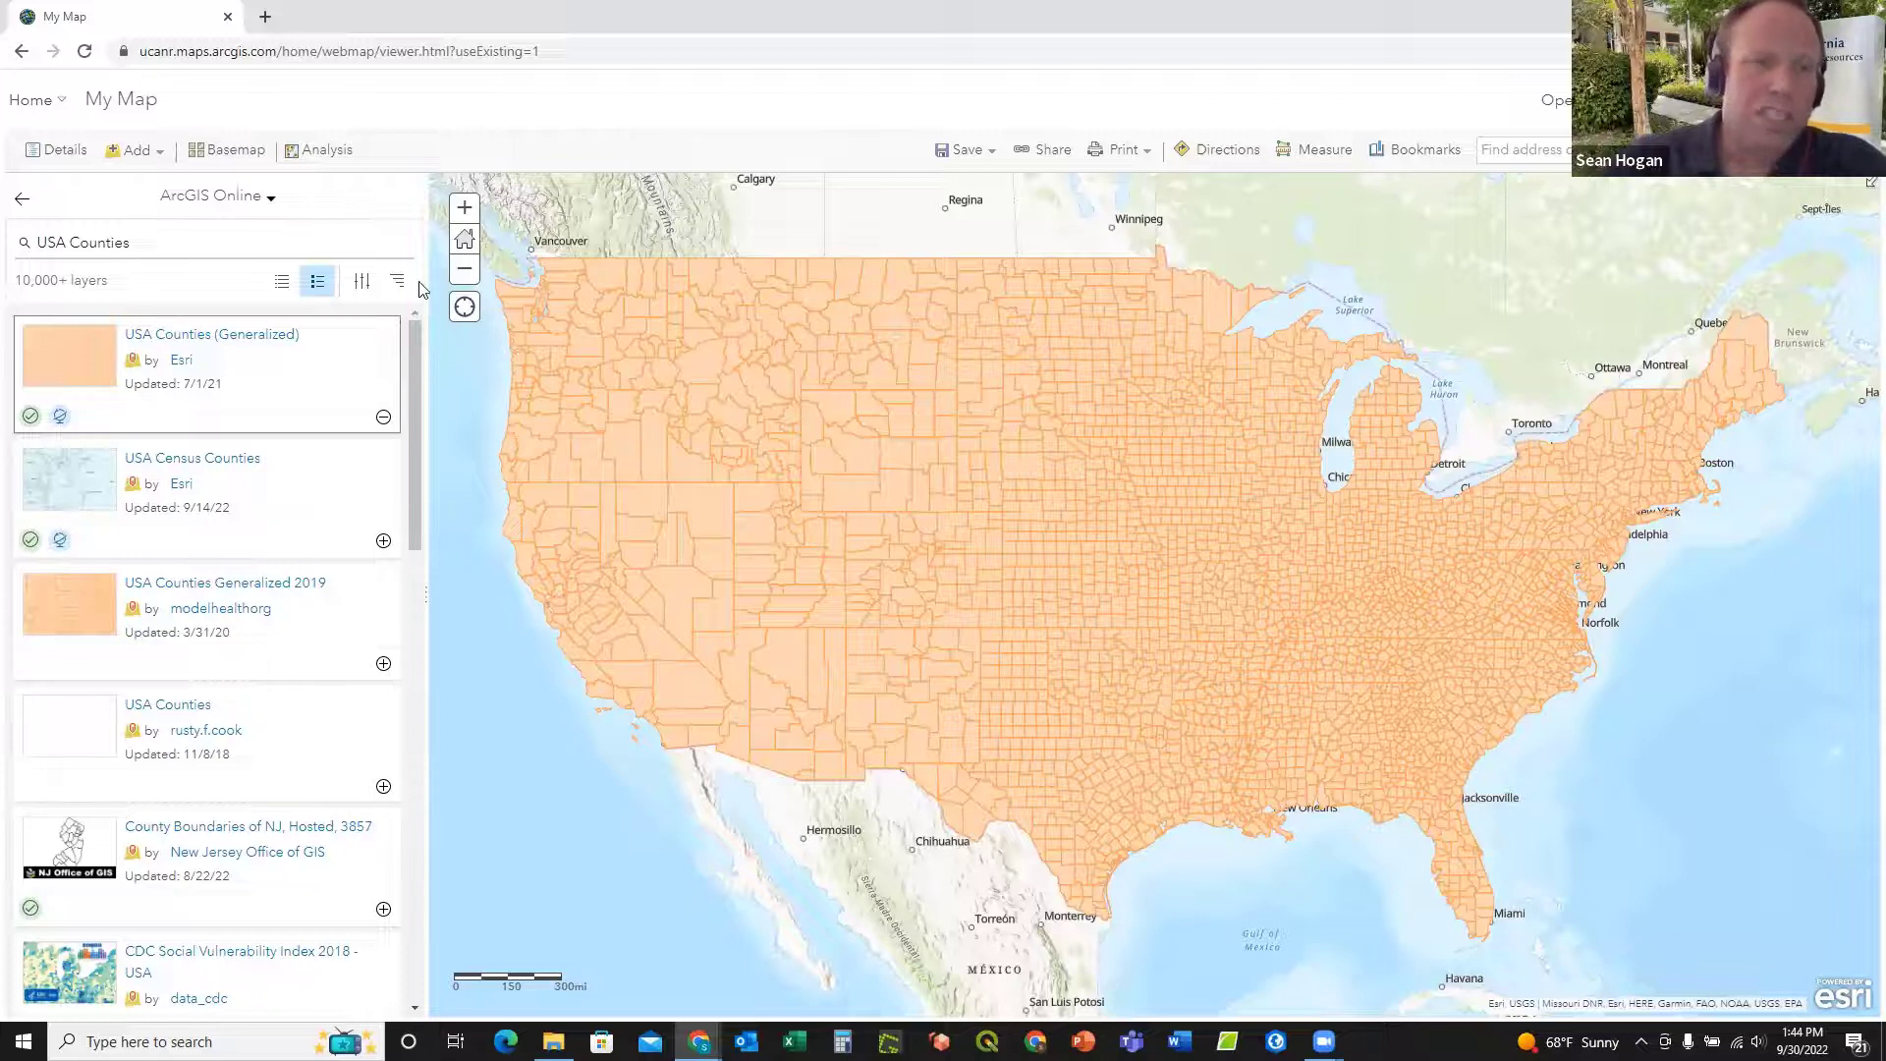
pyautogui.click(19, 205)
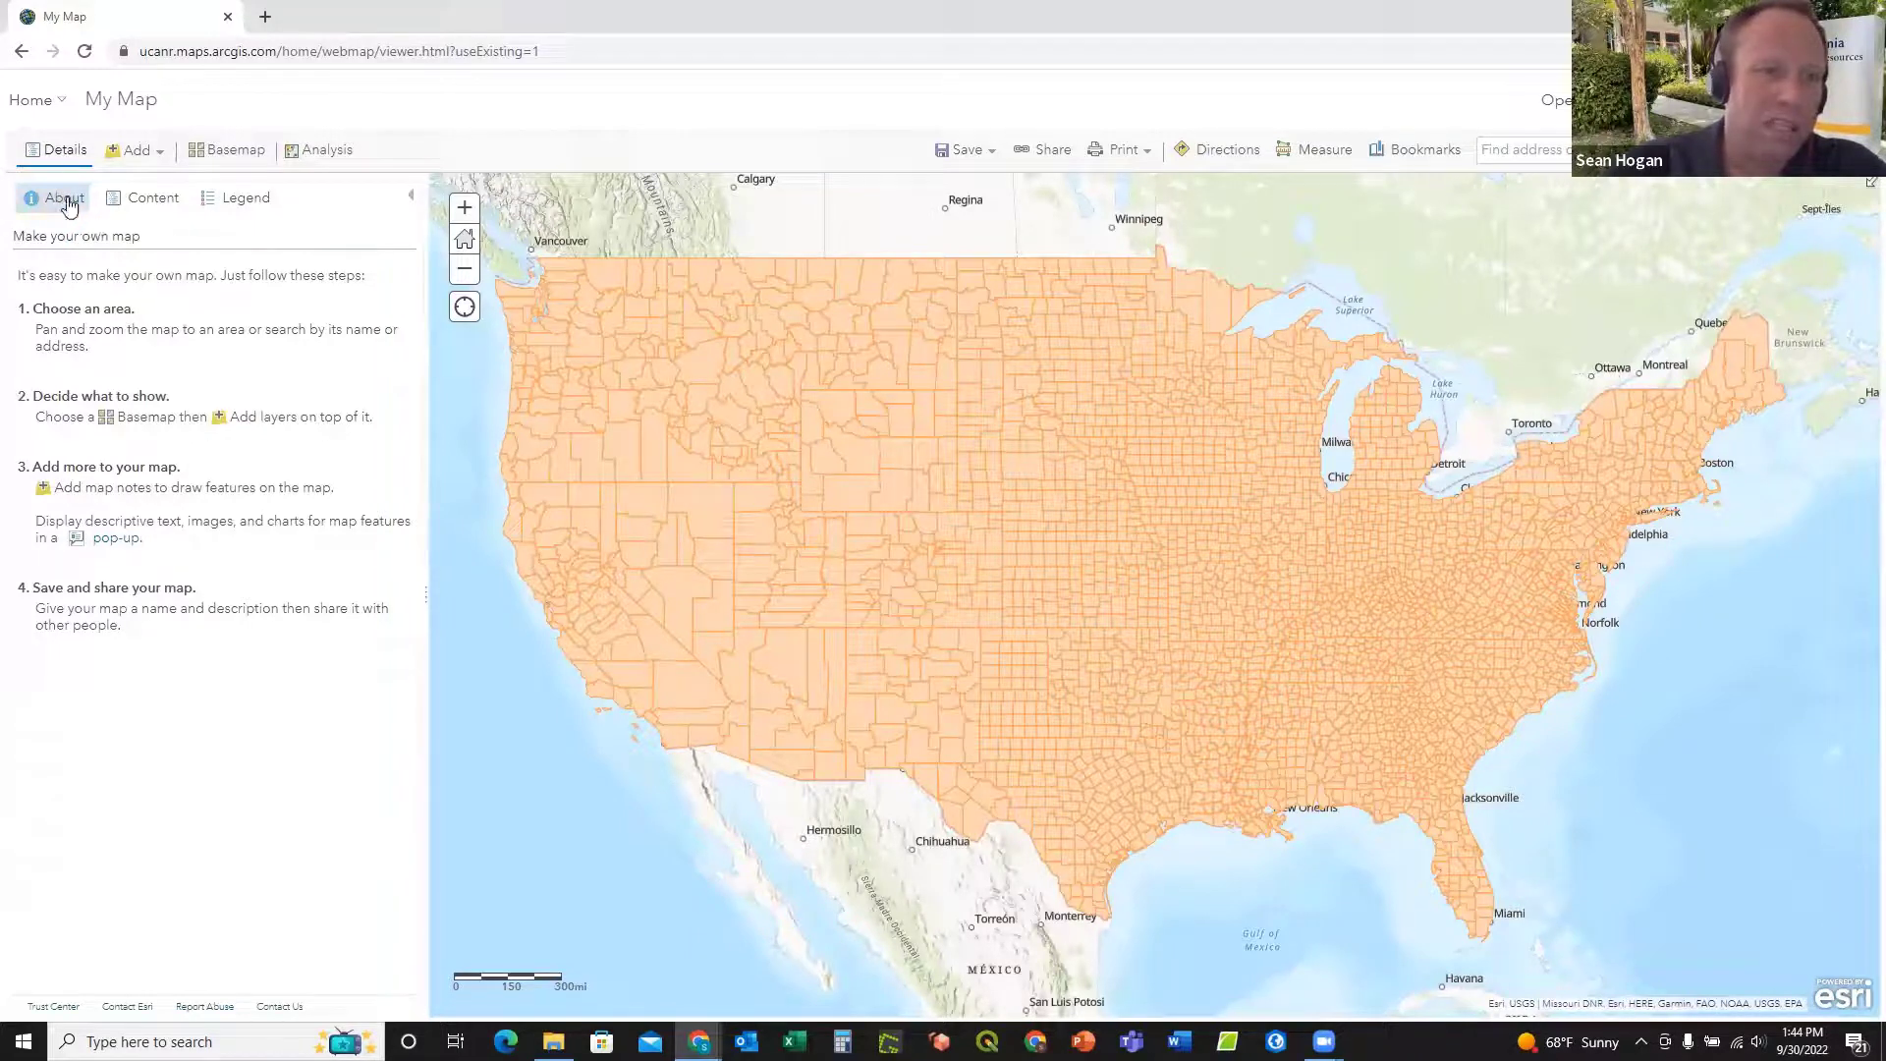
pyautogui.click(150, 201)
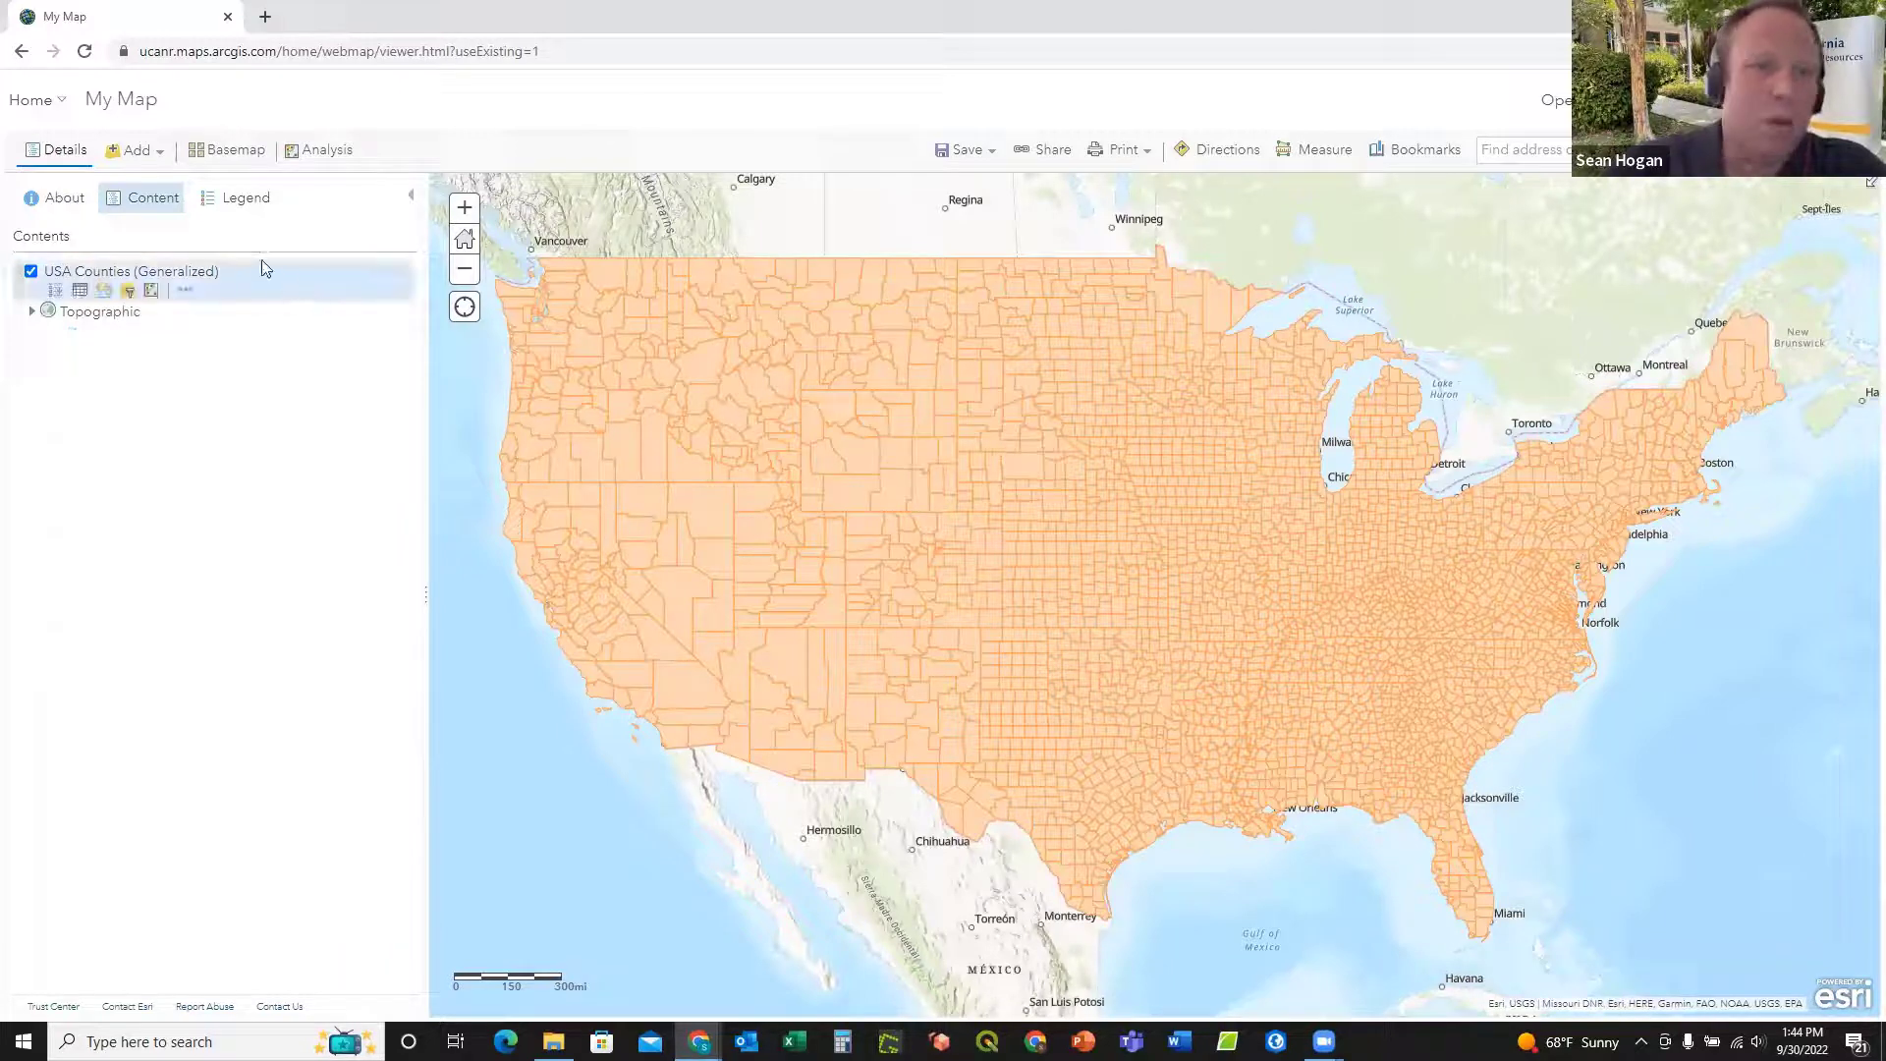
pyautogui.click(116, 275)
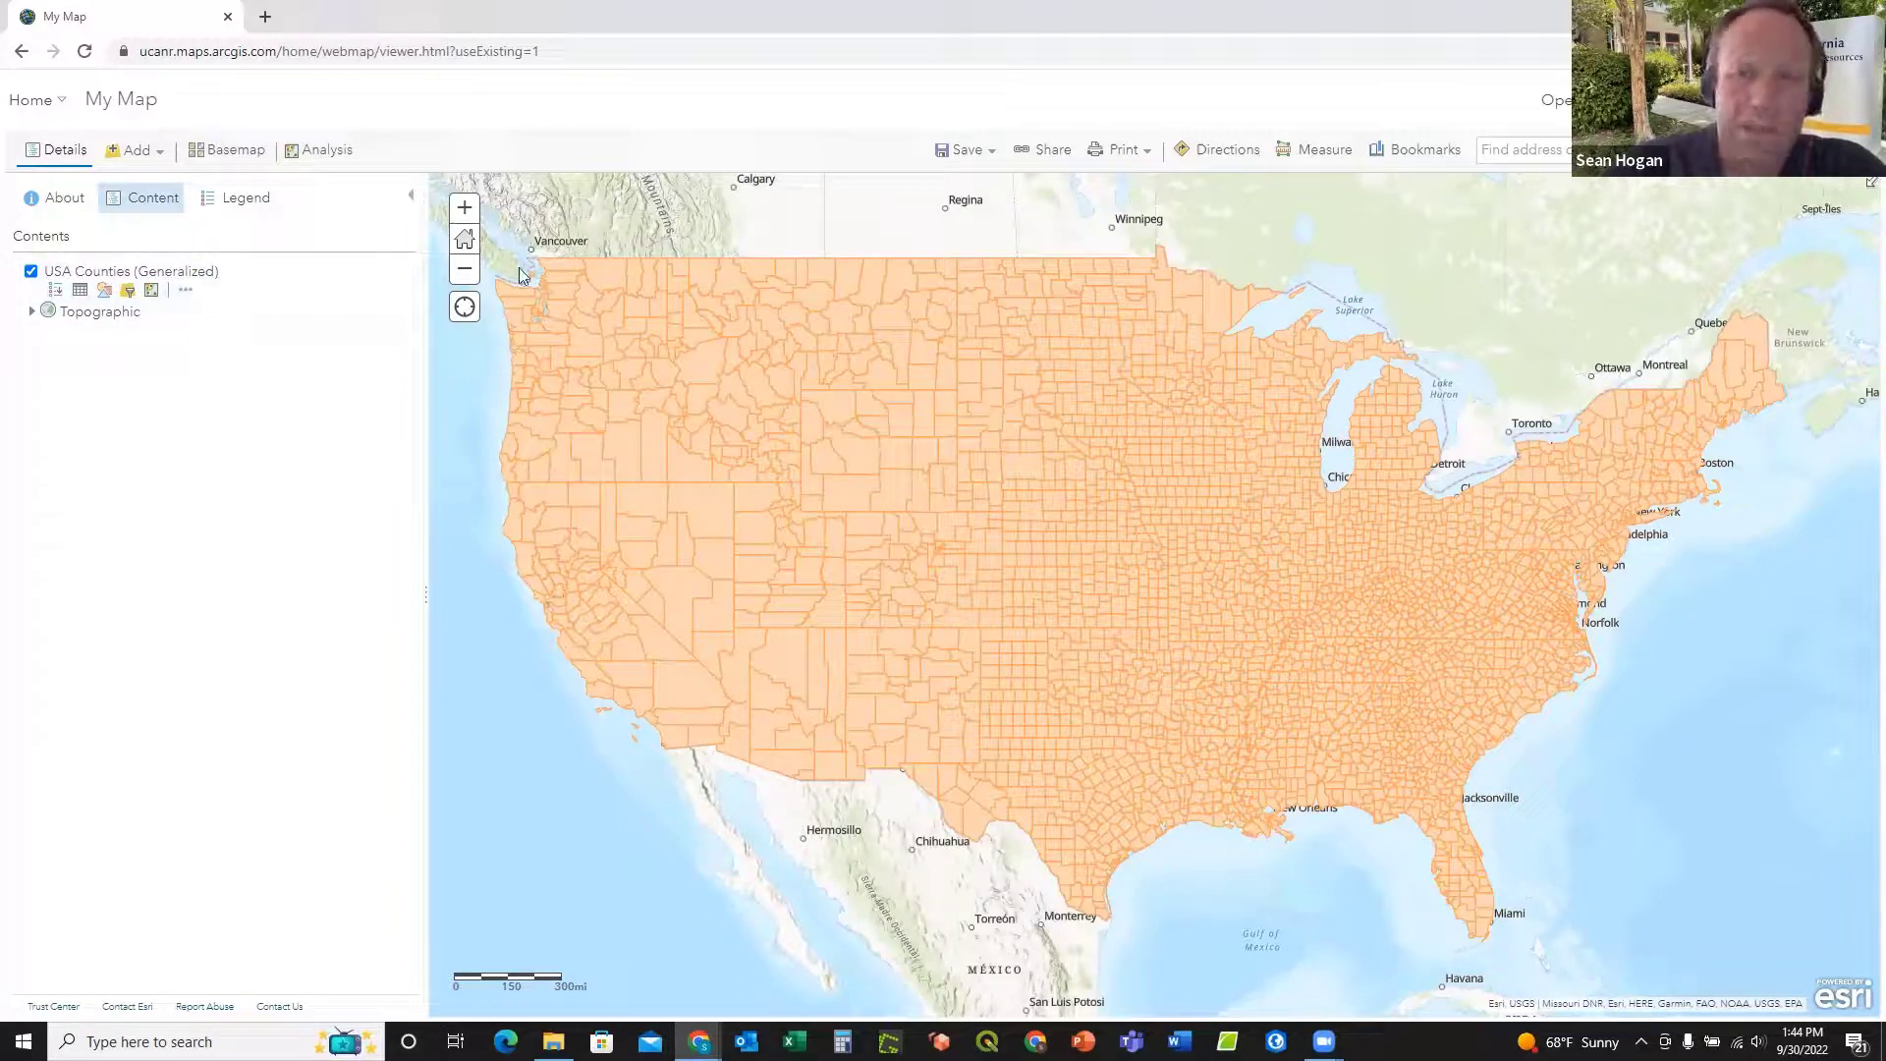
pyautogui.click(81, 292)
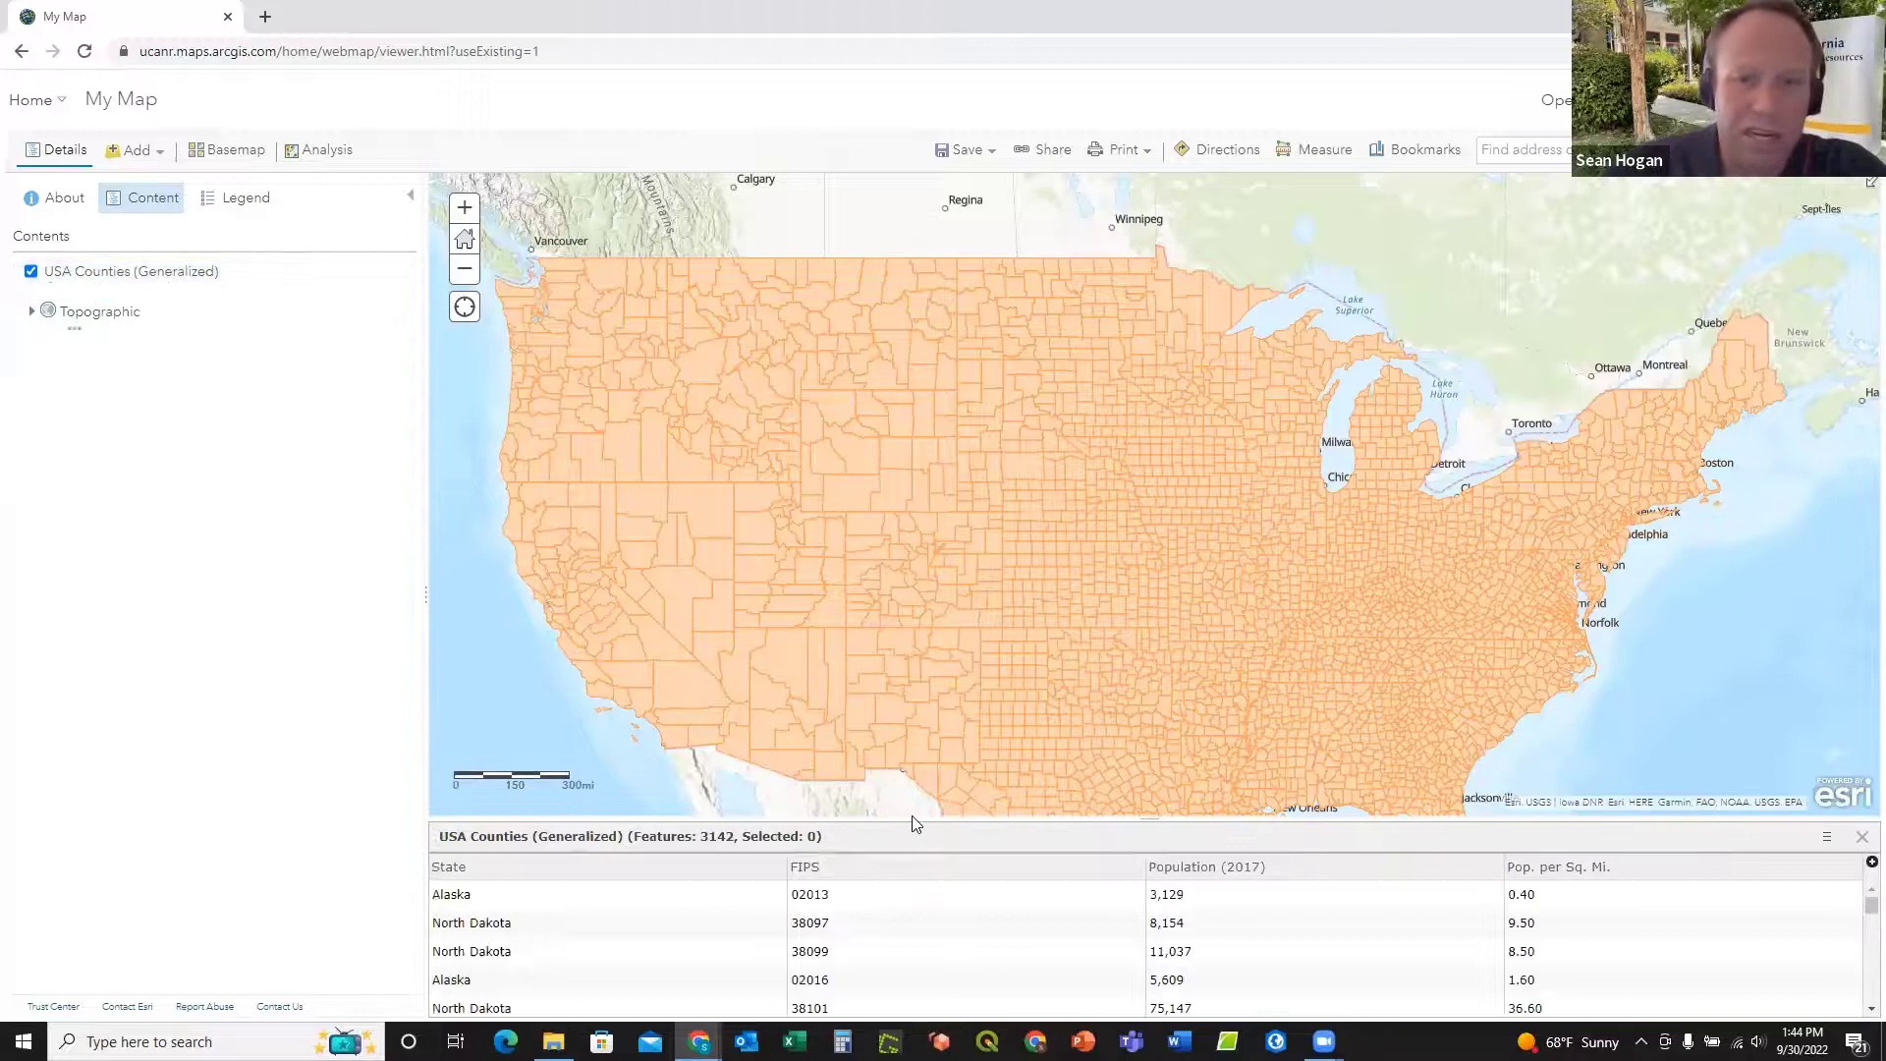
pyautogui.moveTo(905, 816); pyautogui.dragTo(925, 558)
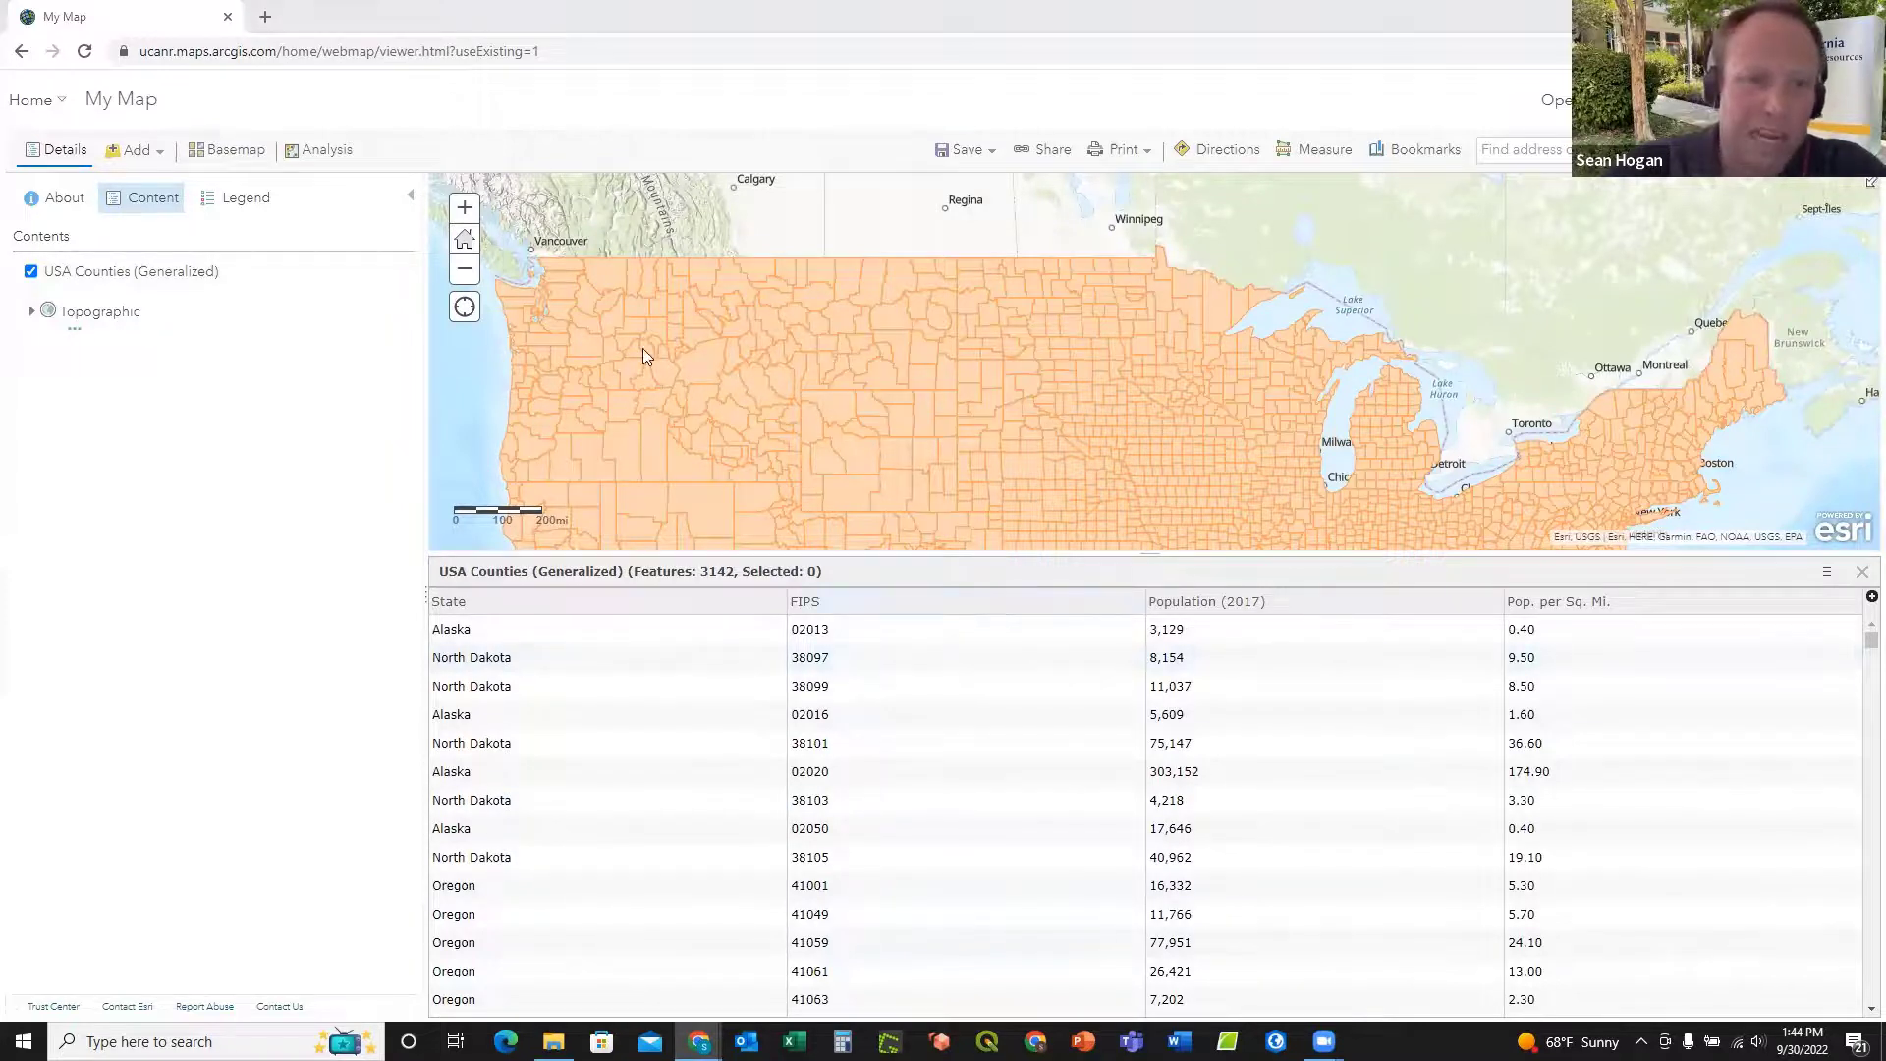
pyautogui.moveTo(199, 279)
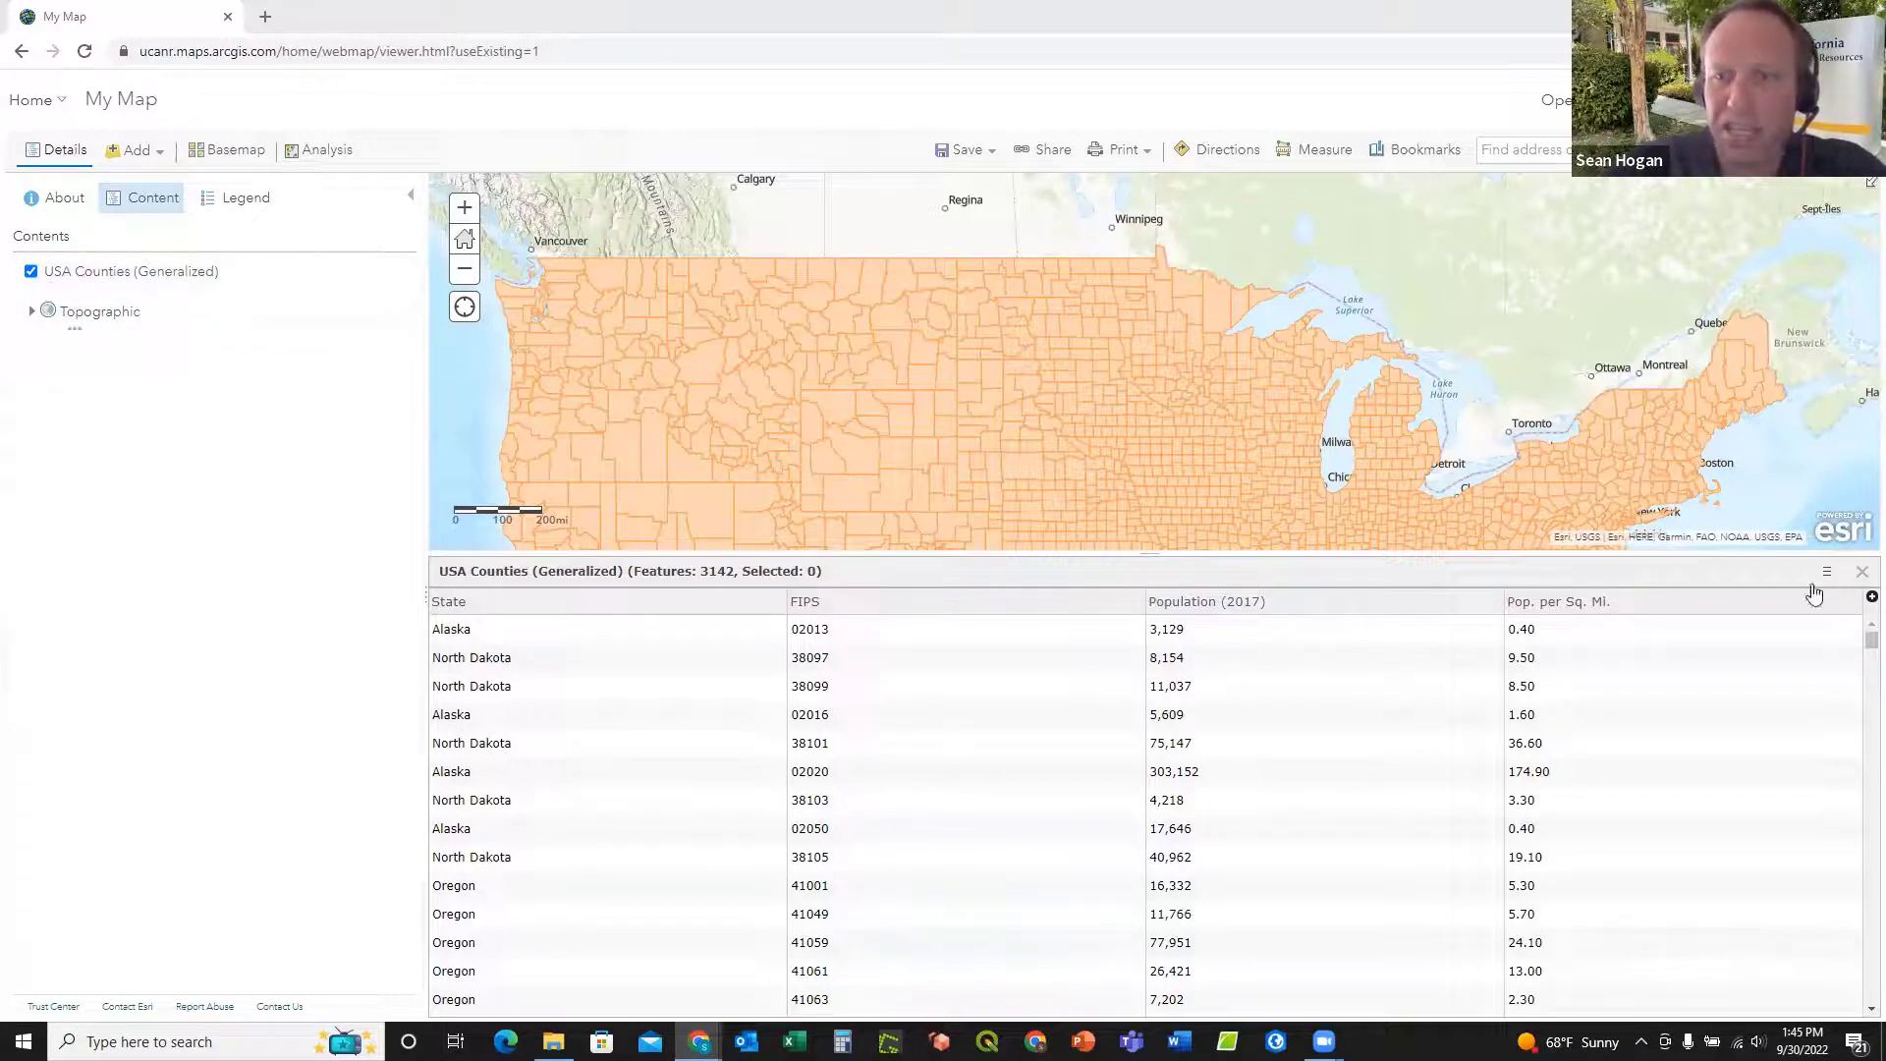
pyautogui.click(1862, 578)
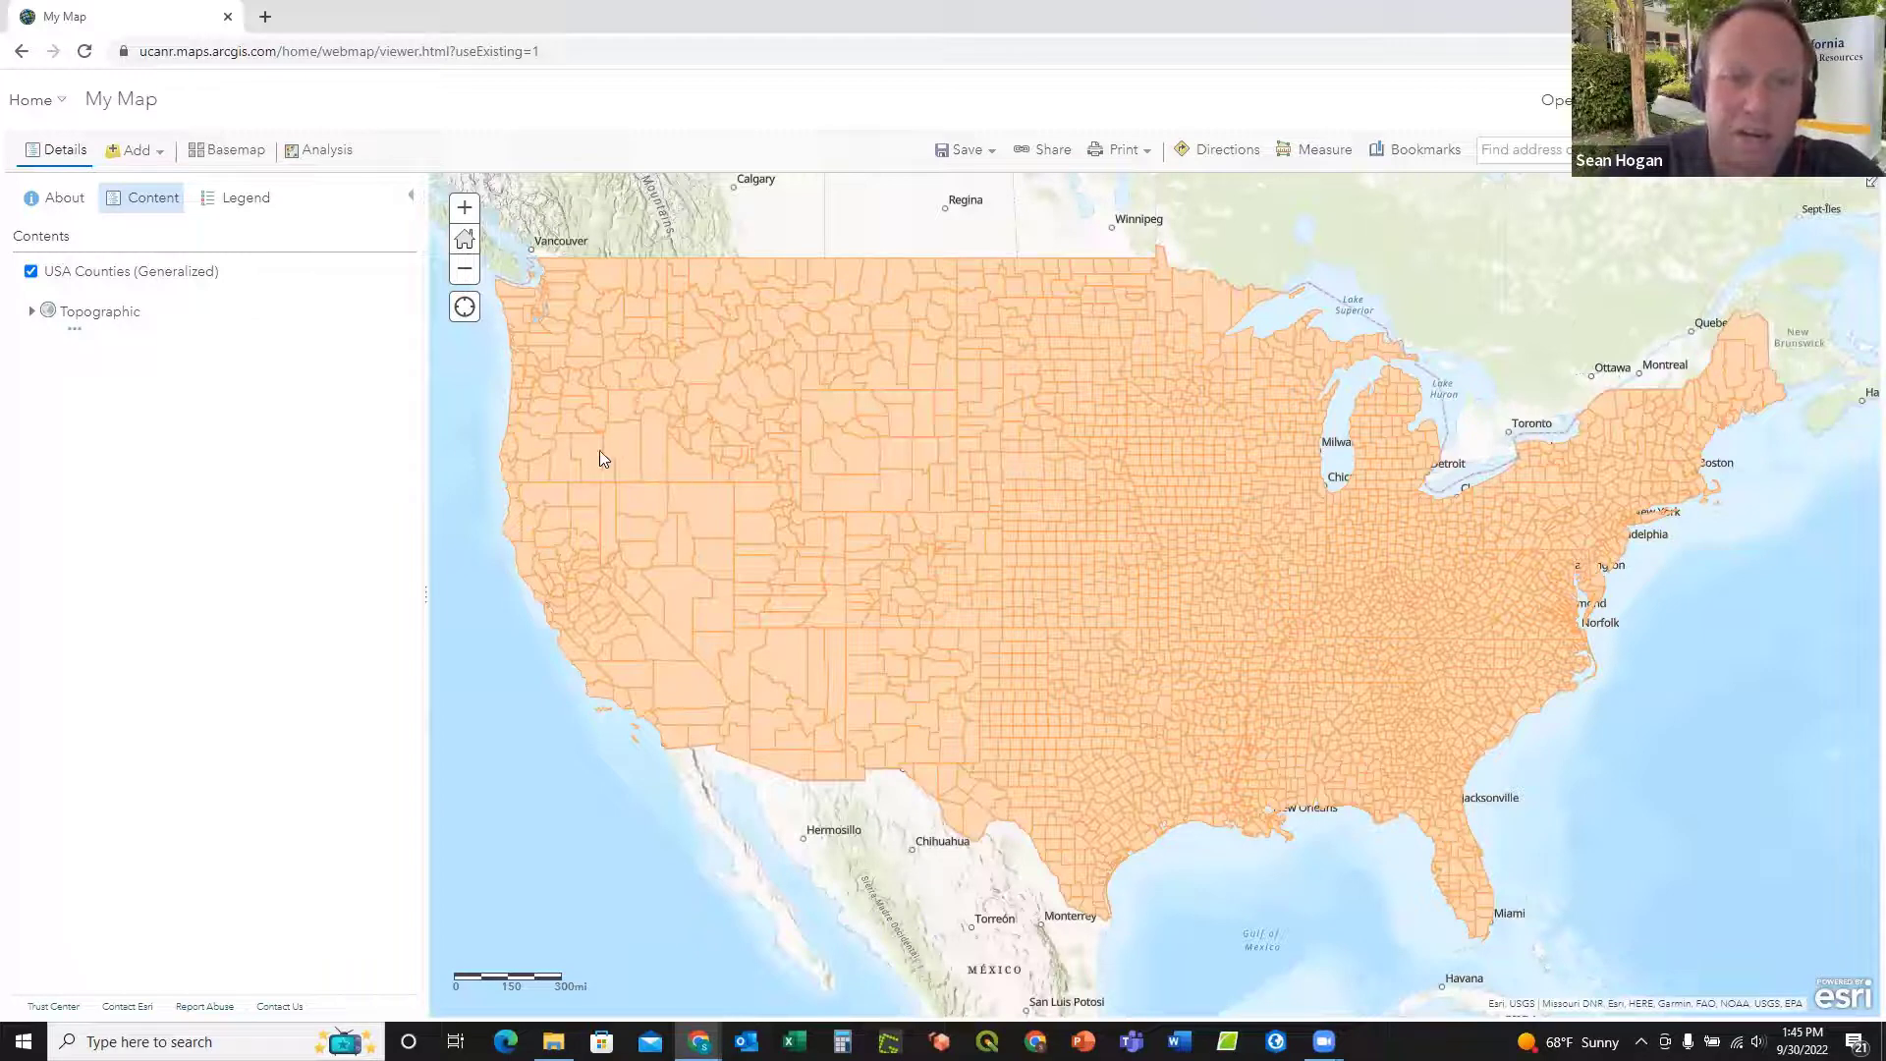
pyautogui.moveTo(266, 301)
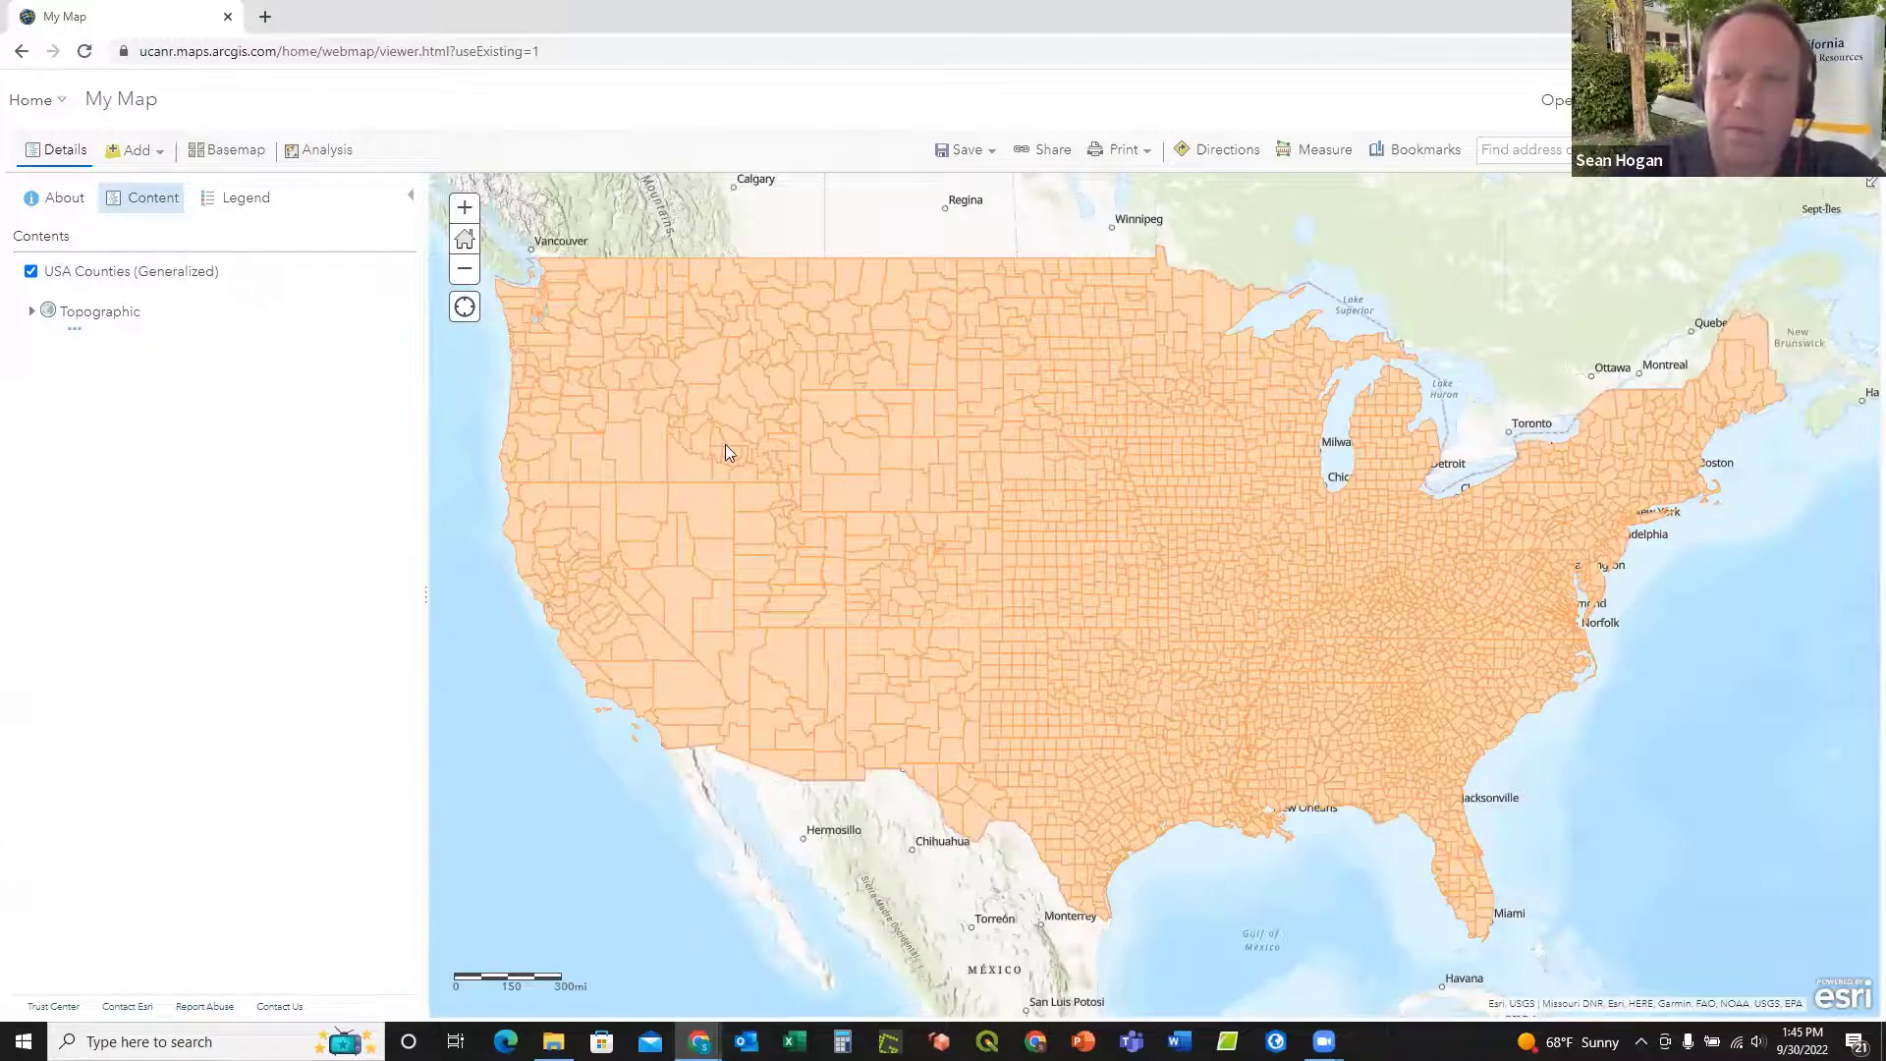
pyautogui.moveTo(127, 283)
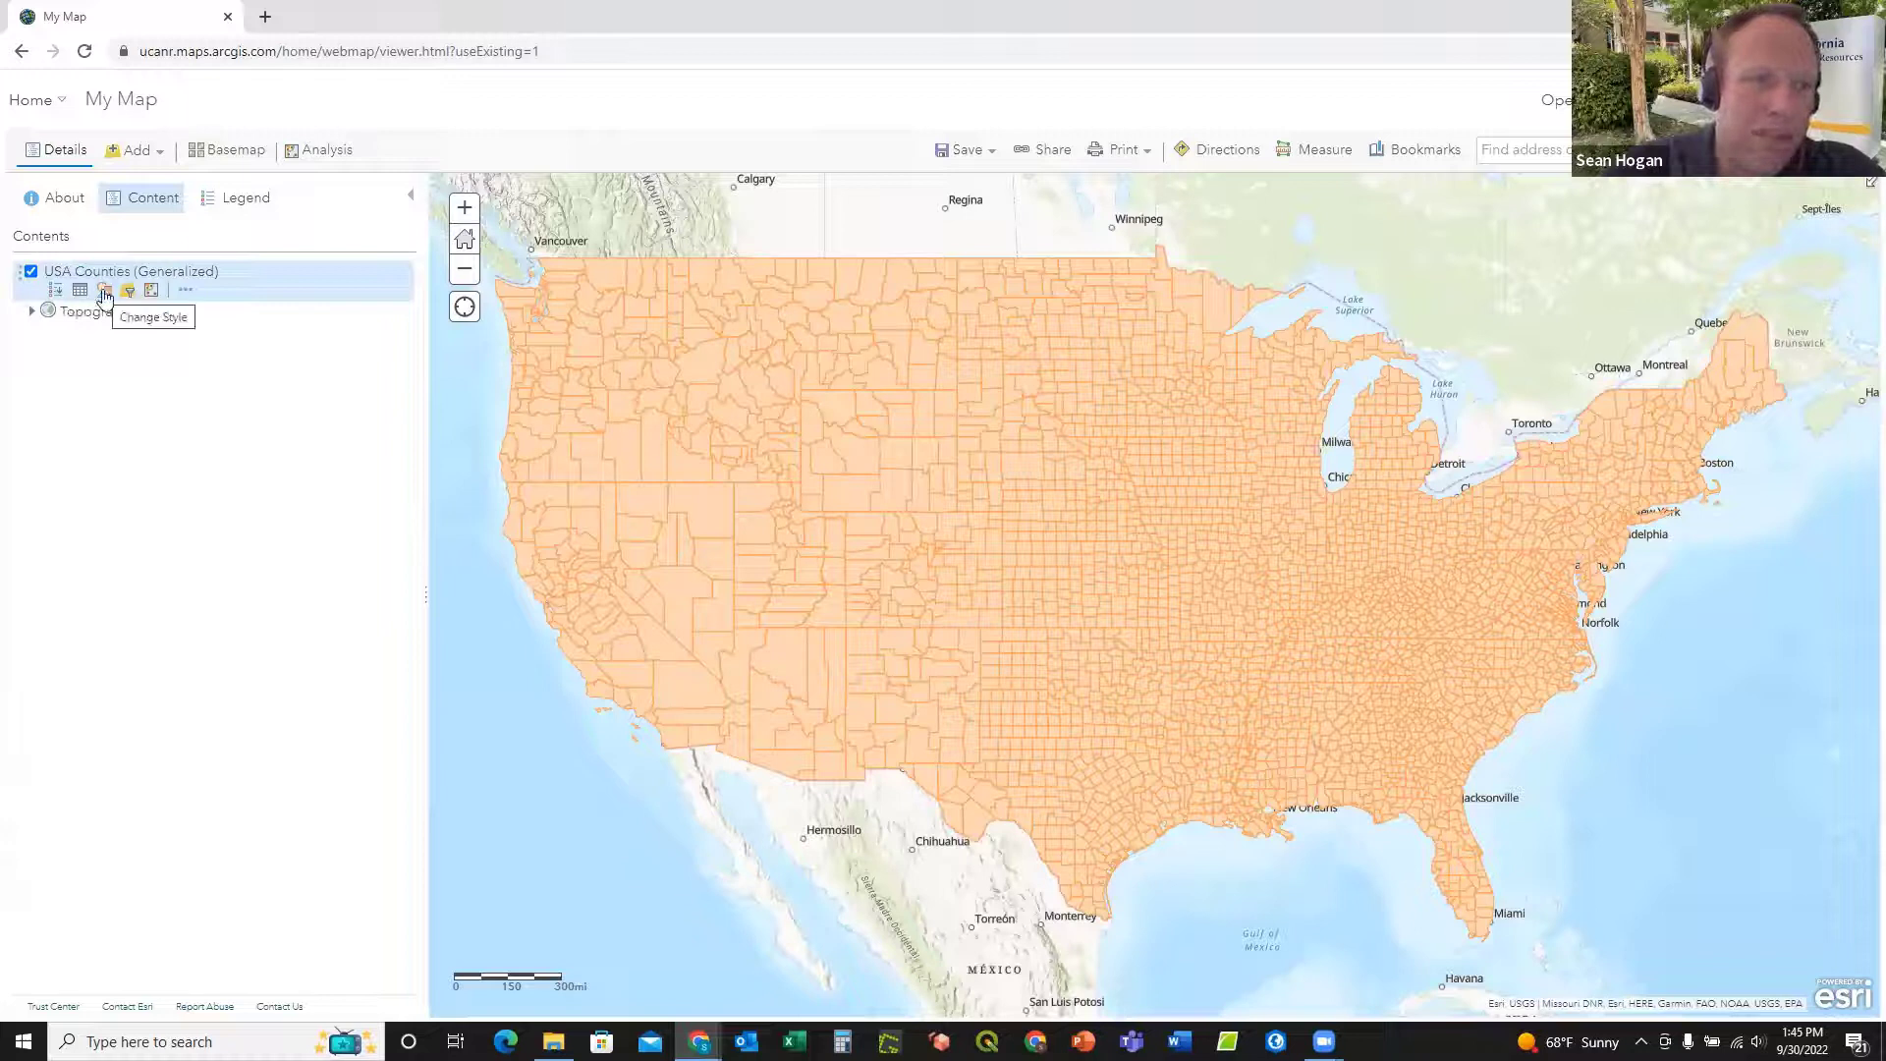
pyautogui.click(106, 292)
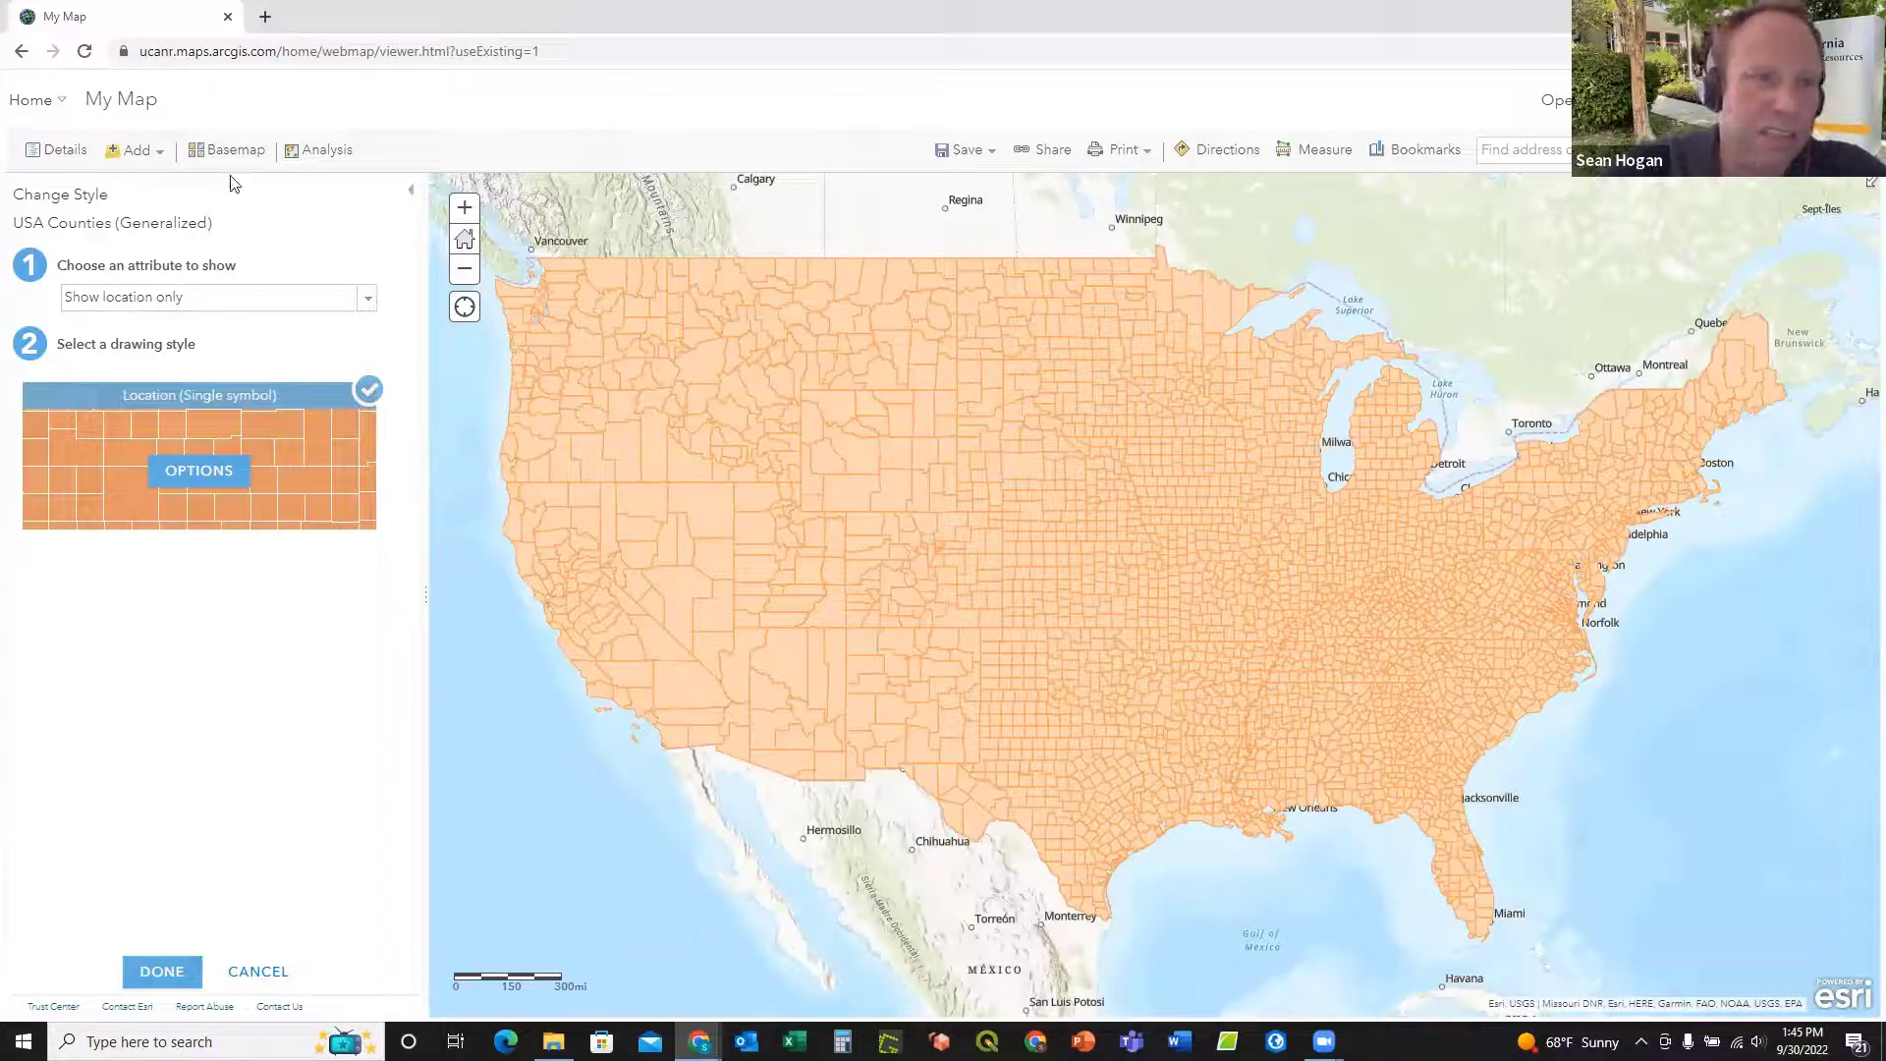
pyautogui.click(406, 199)
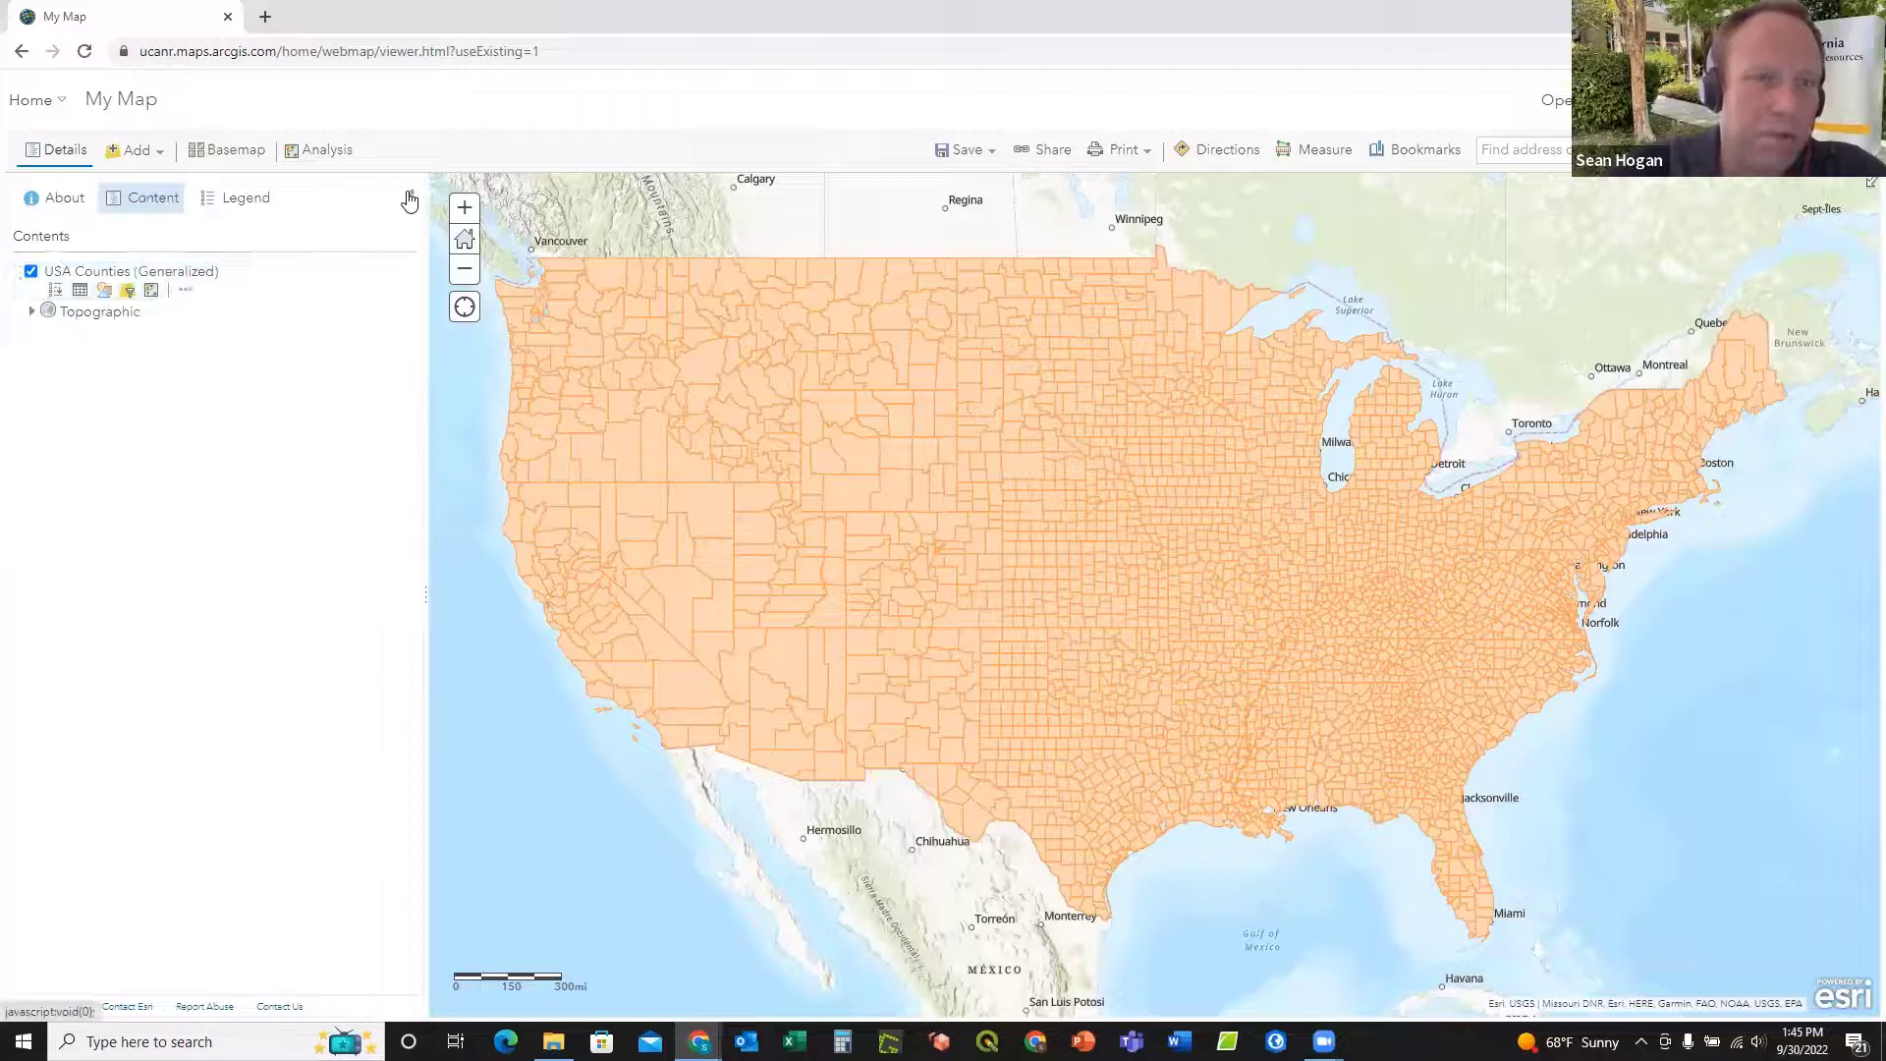
pyautogui.click(130, 293)
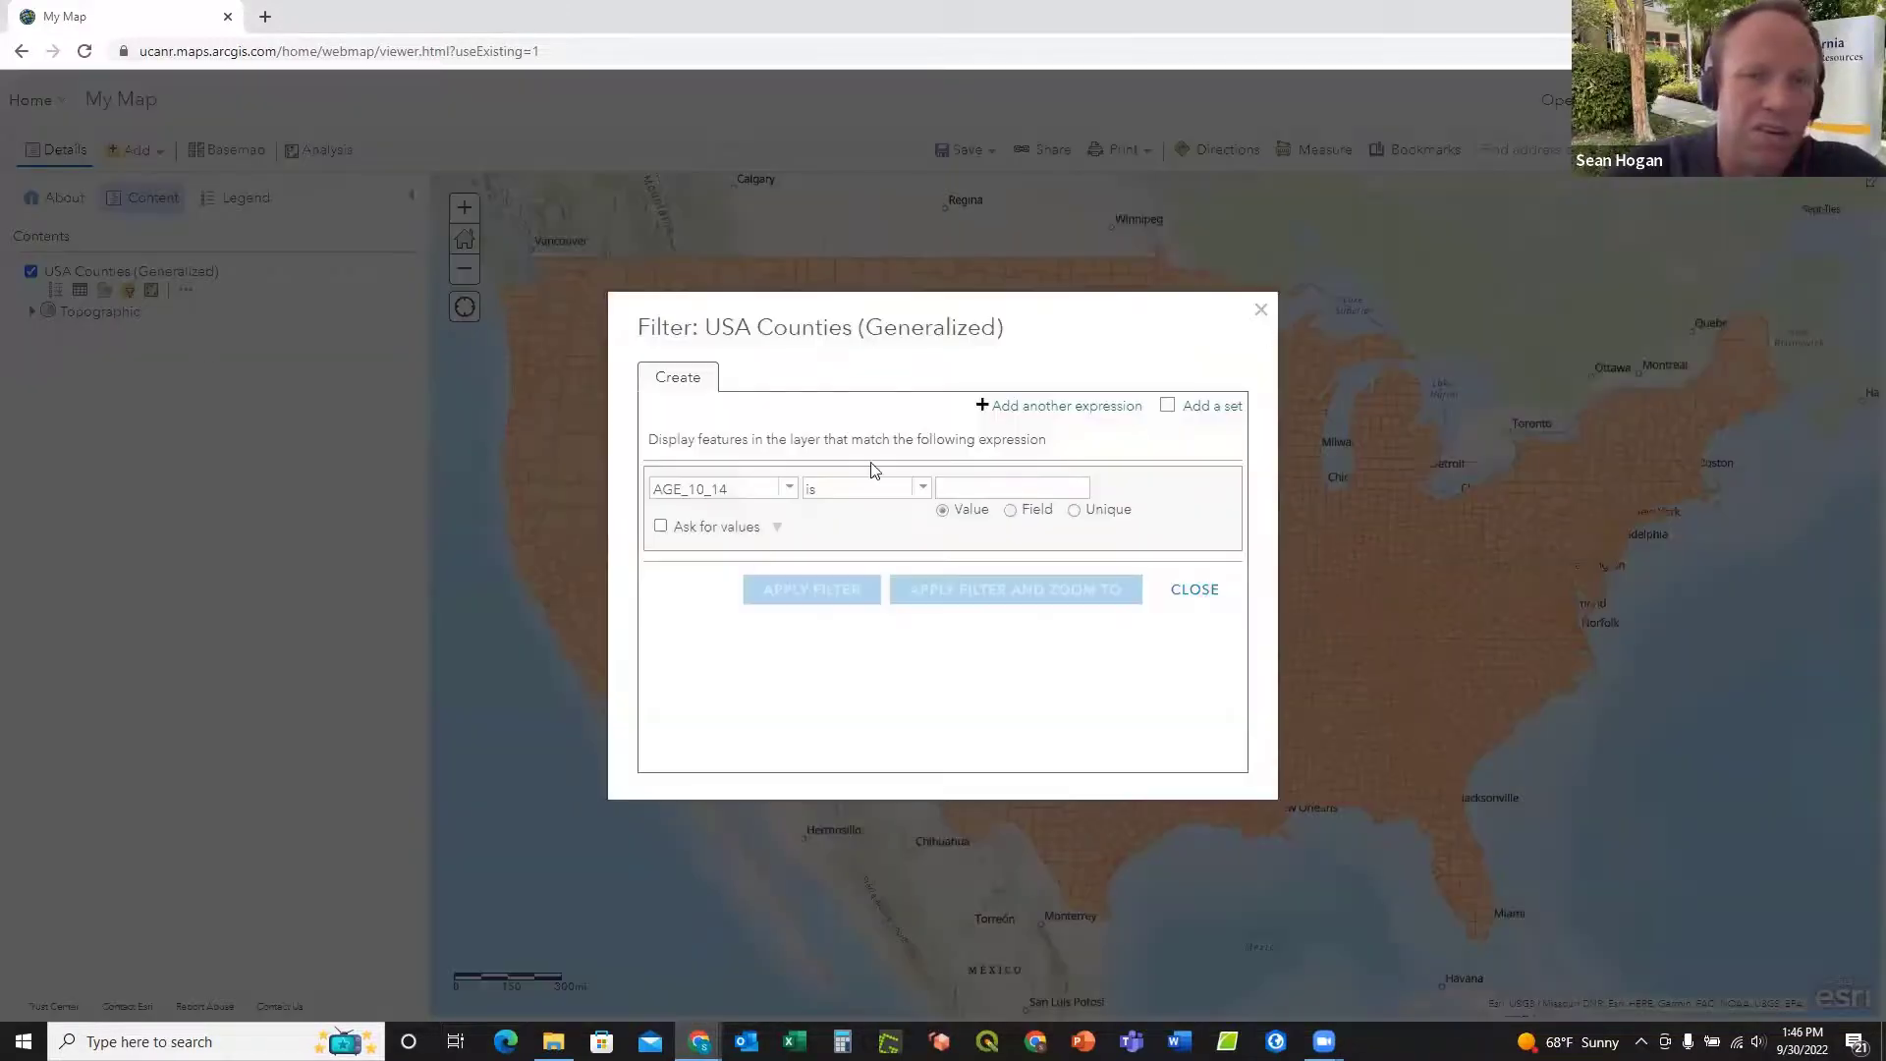
pyautogui.click(1262, 310)
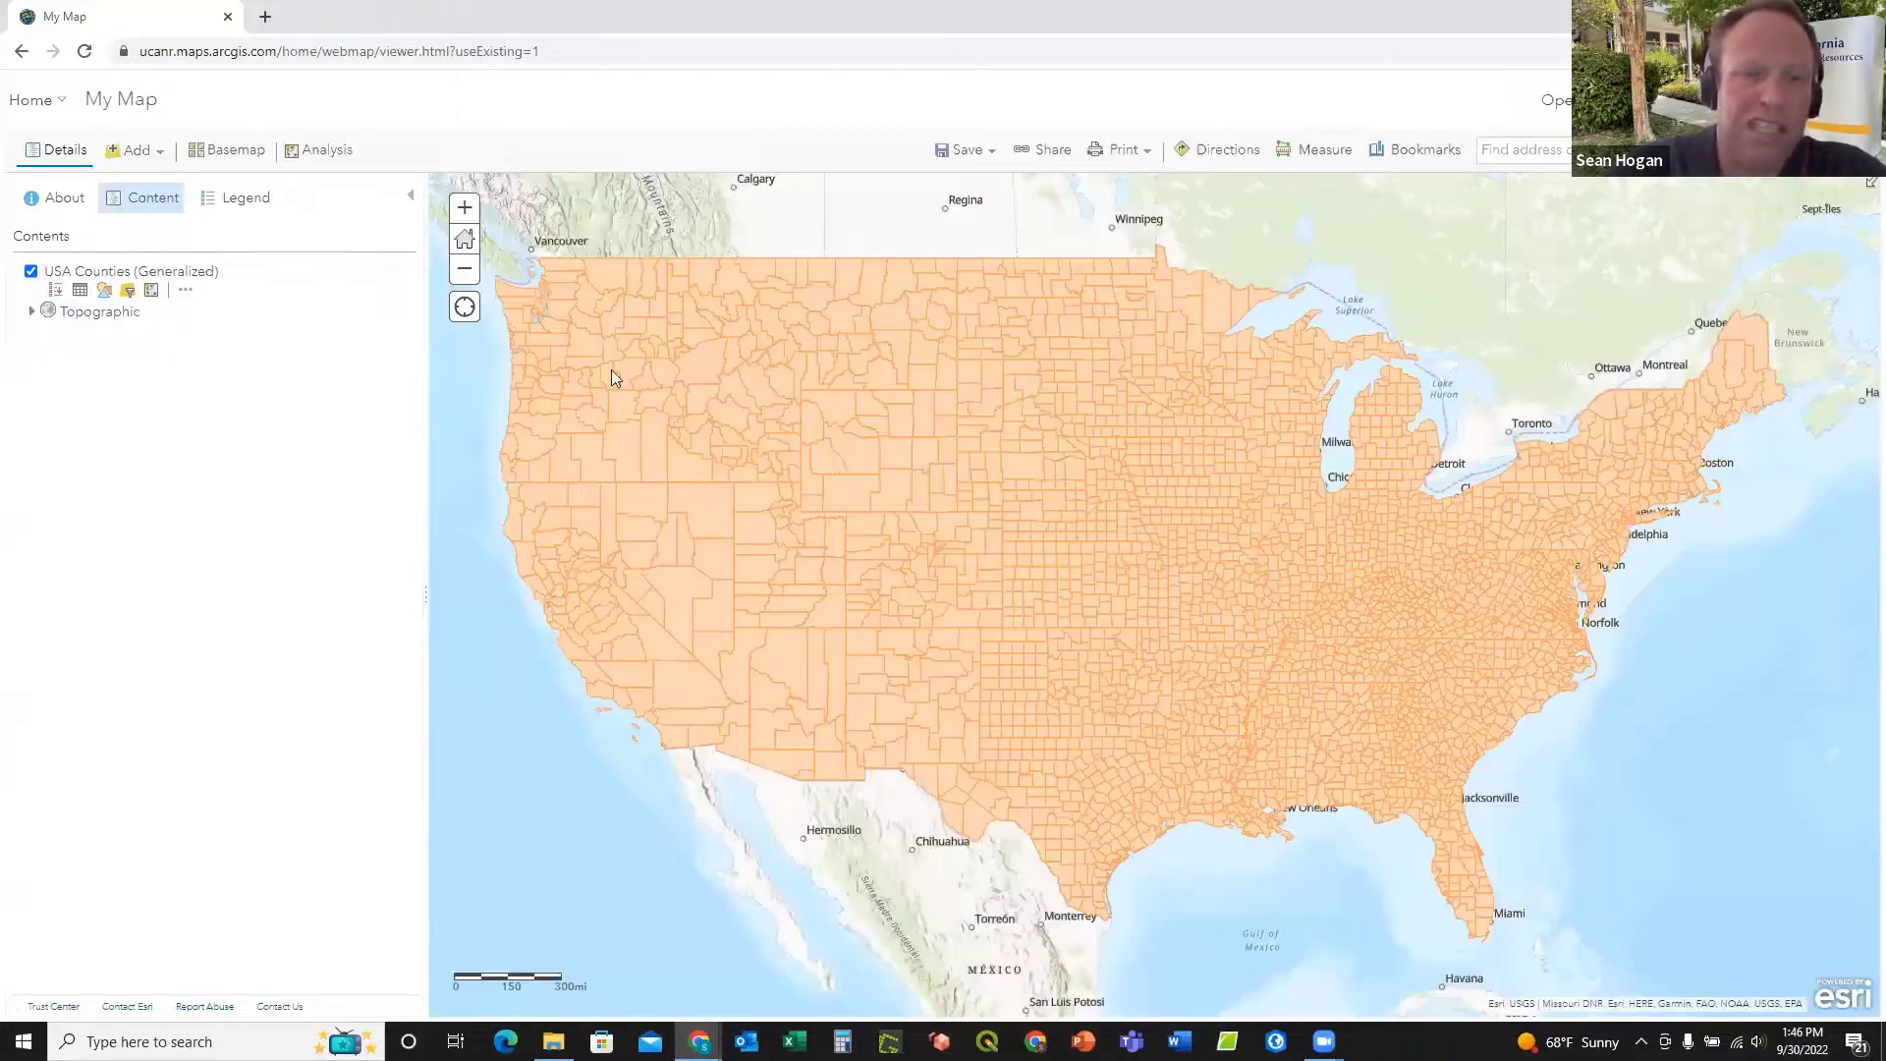
pyautogui.click(152, 293)
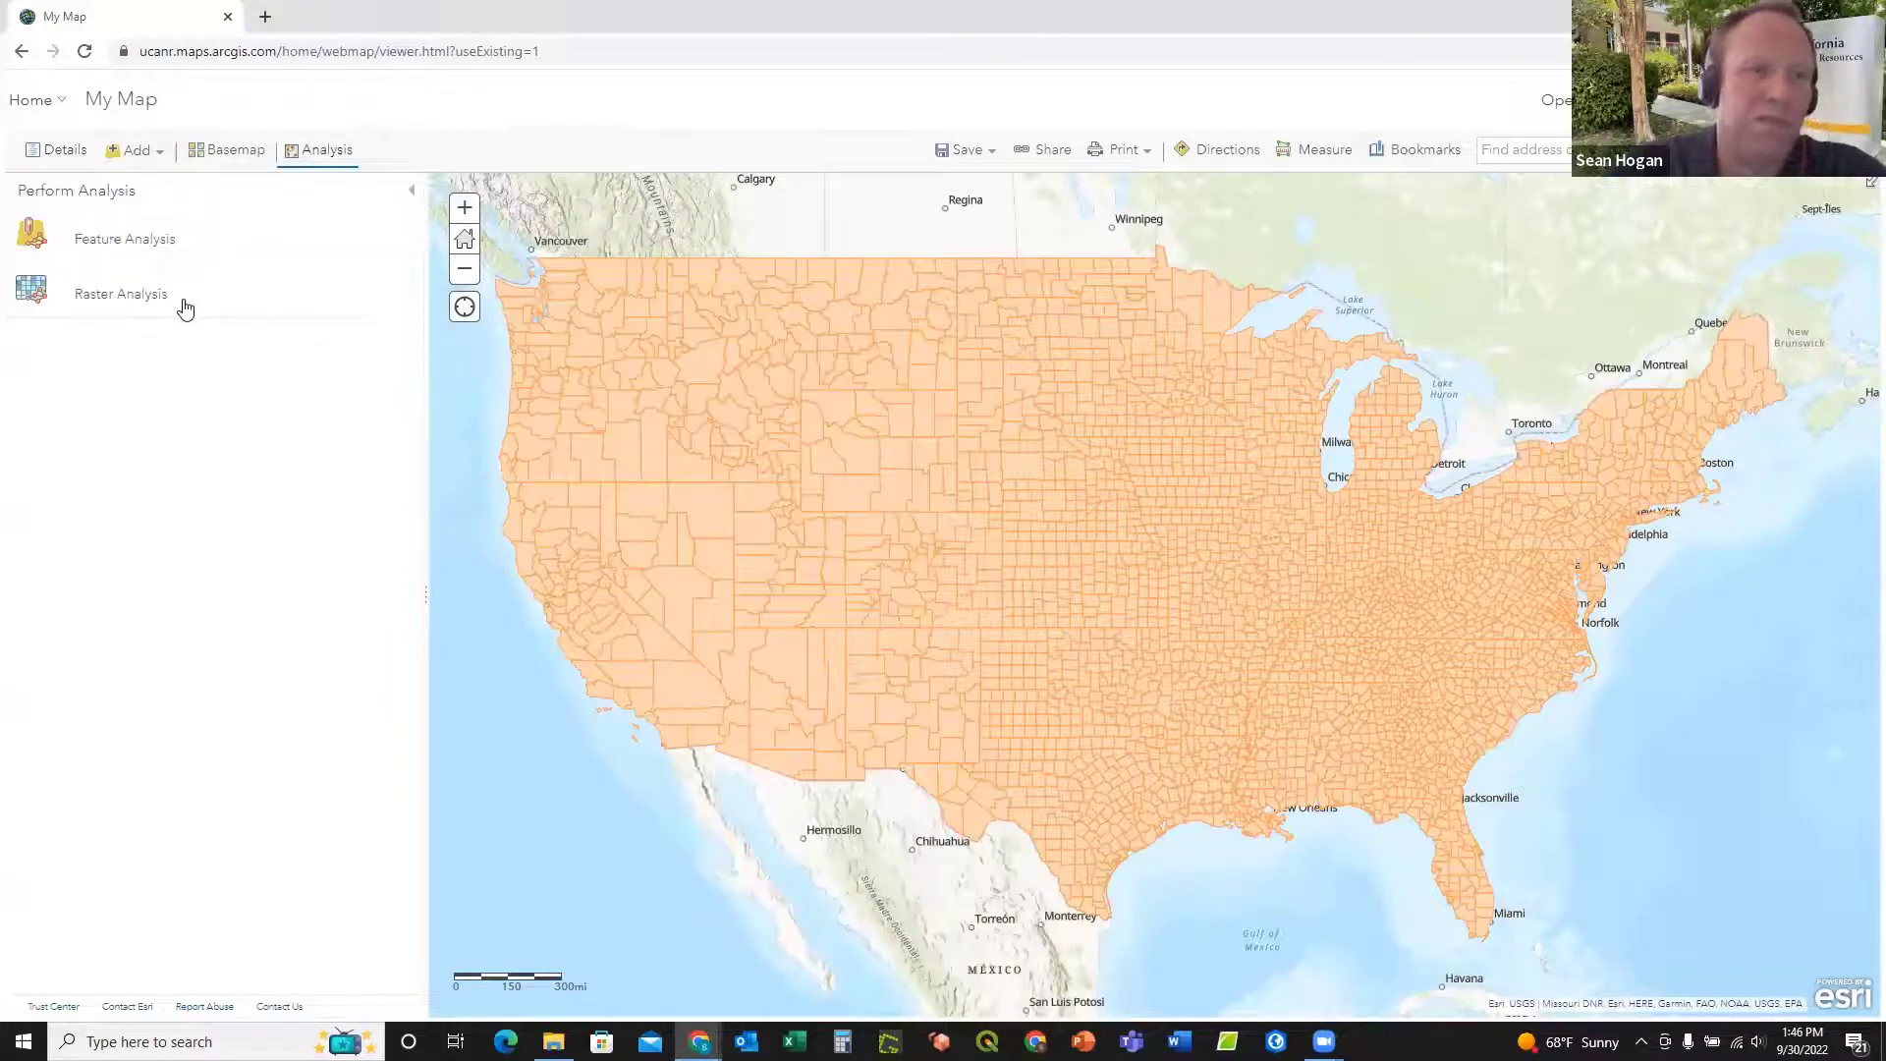
pyautogui.click(121, 245)
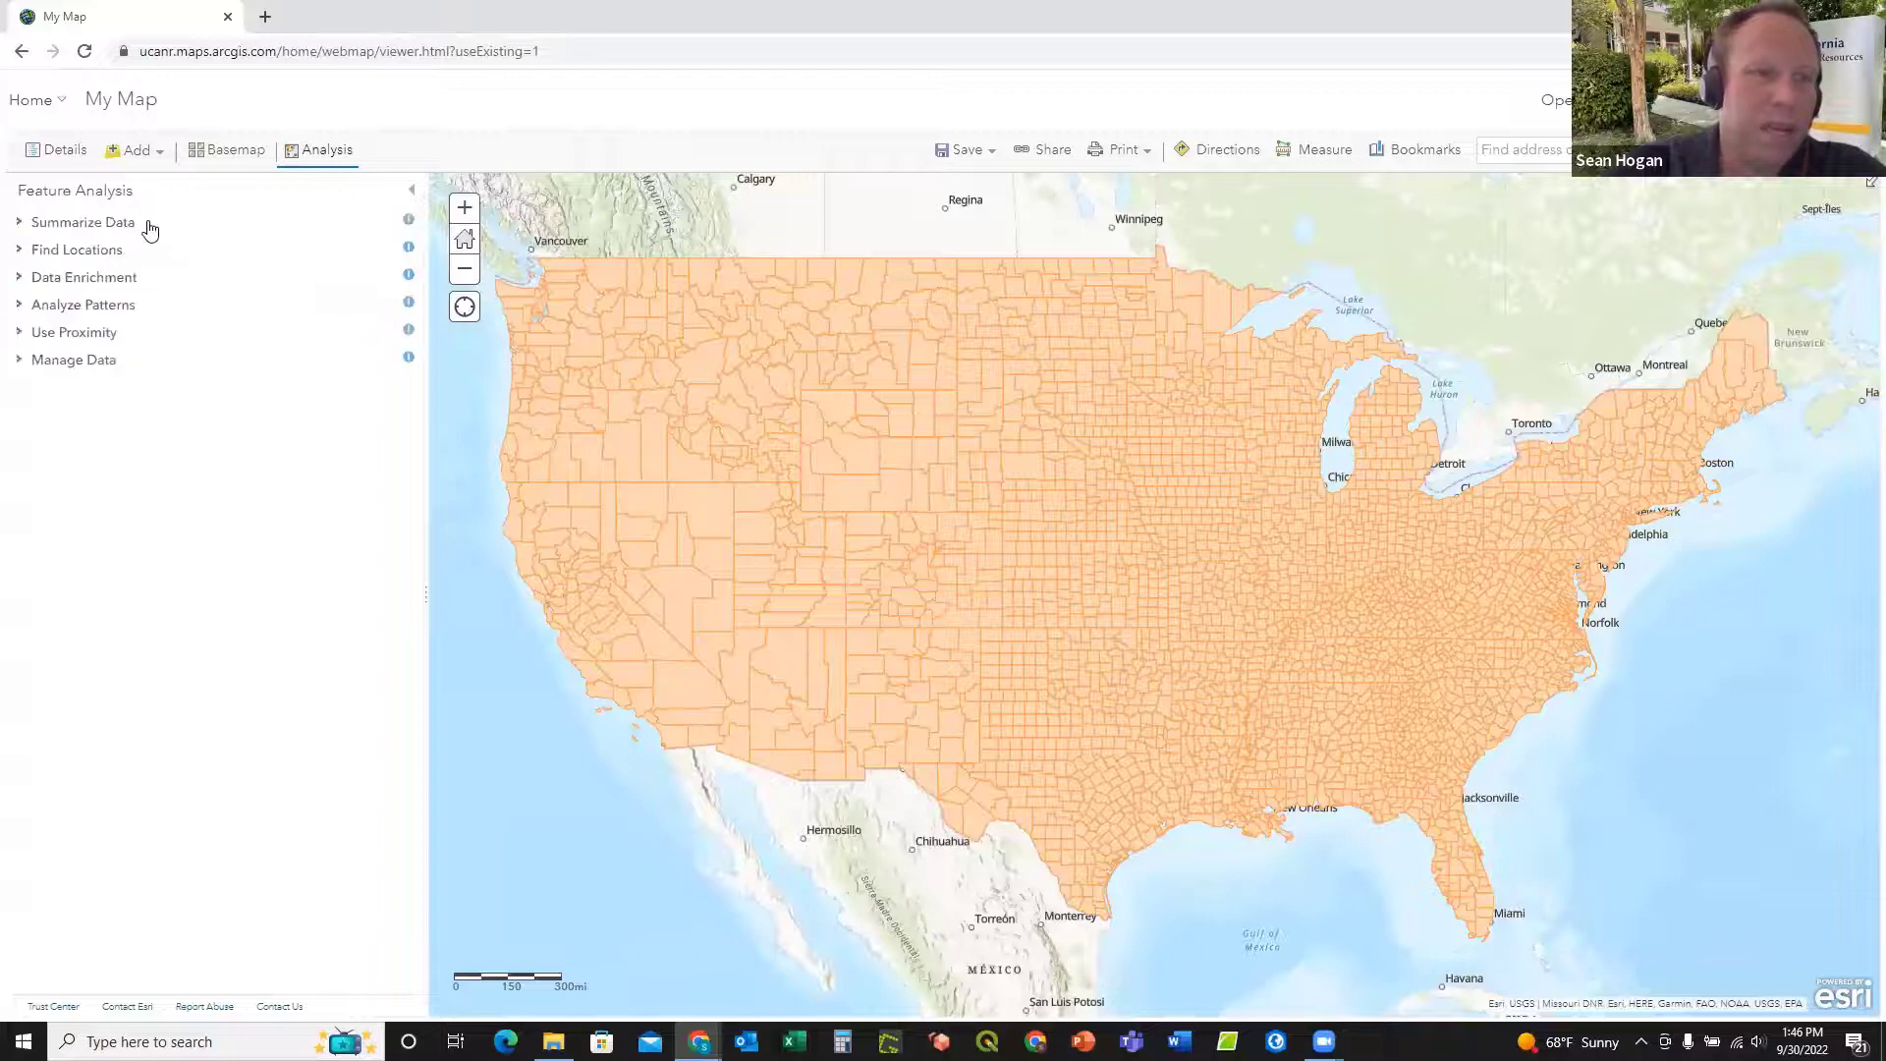
pyautogui.click(20, 224)
pyautogui.click(20, 224)
pyautogui.click(20, 278)
pyautogui.click(20, 279)
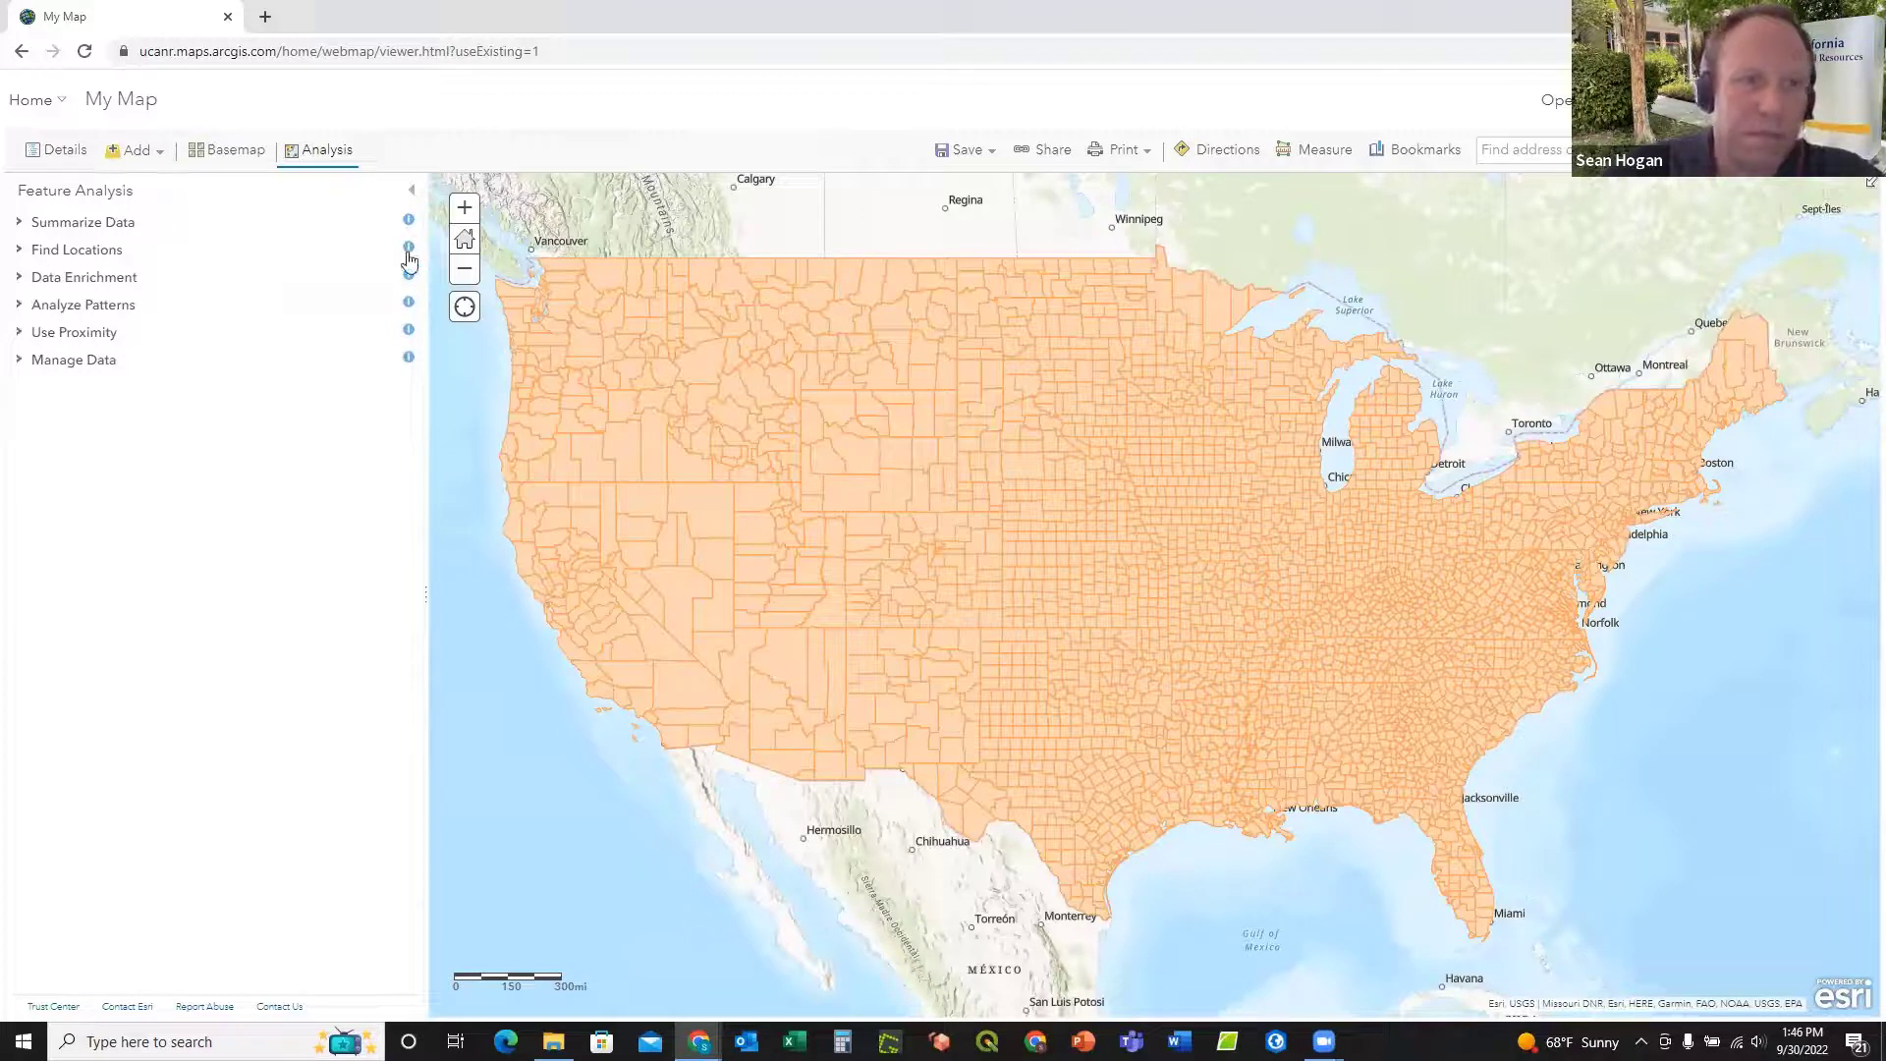
pyautogui.click(411, 191)
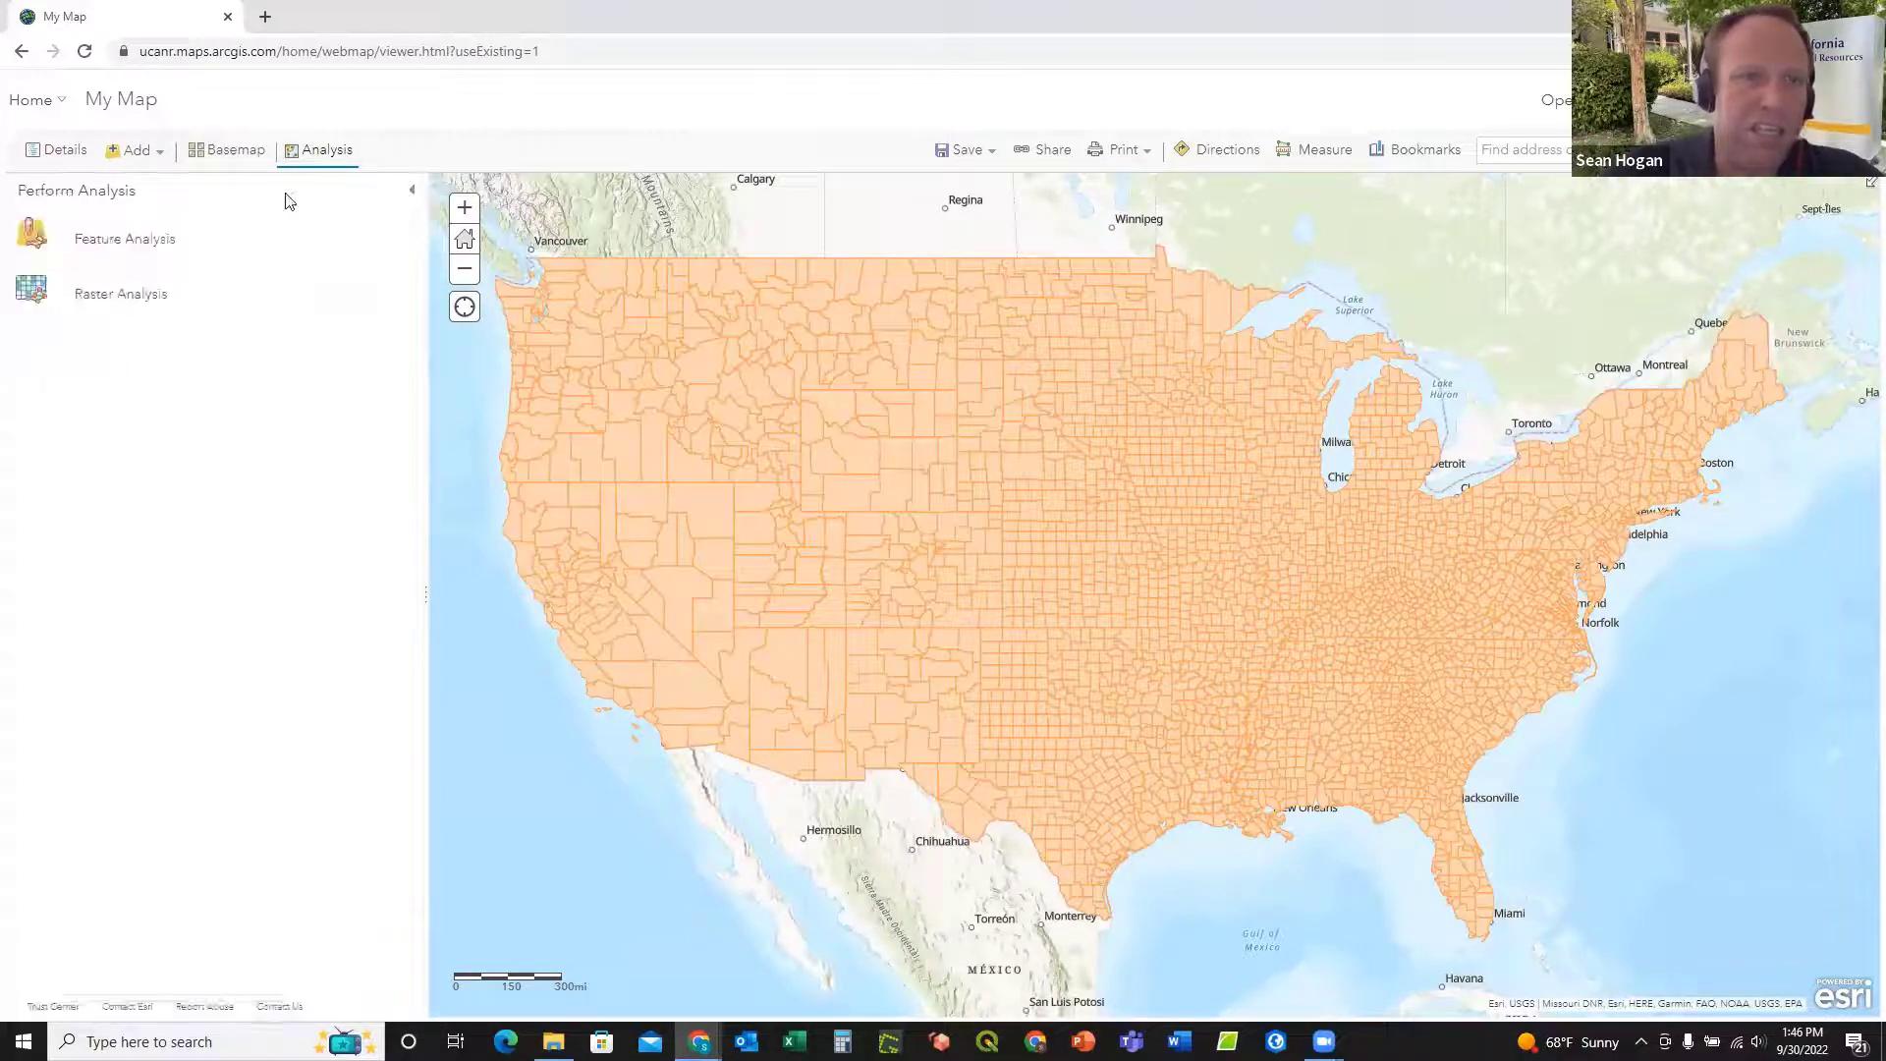
pyautogui.click(411, 191)
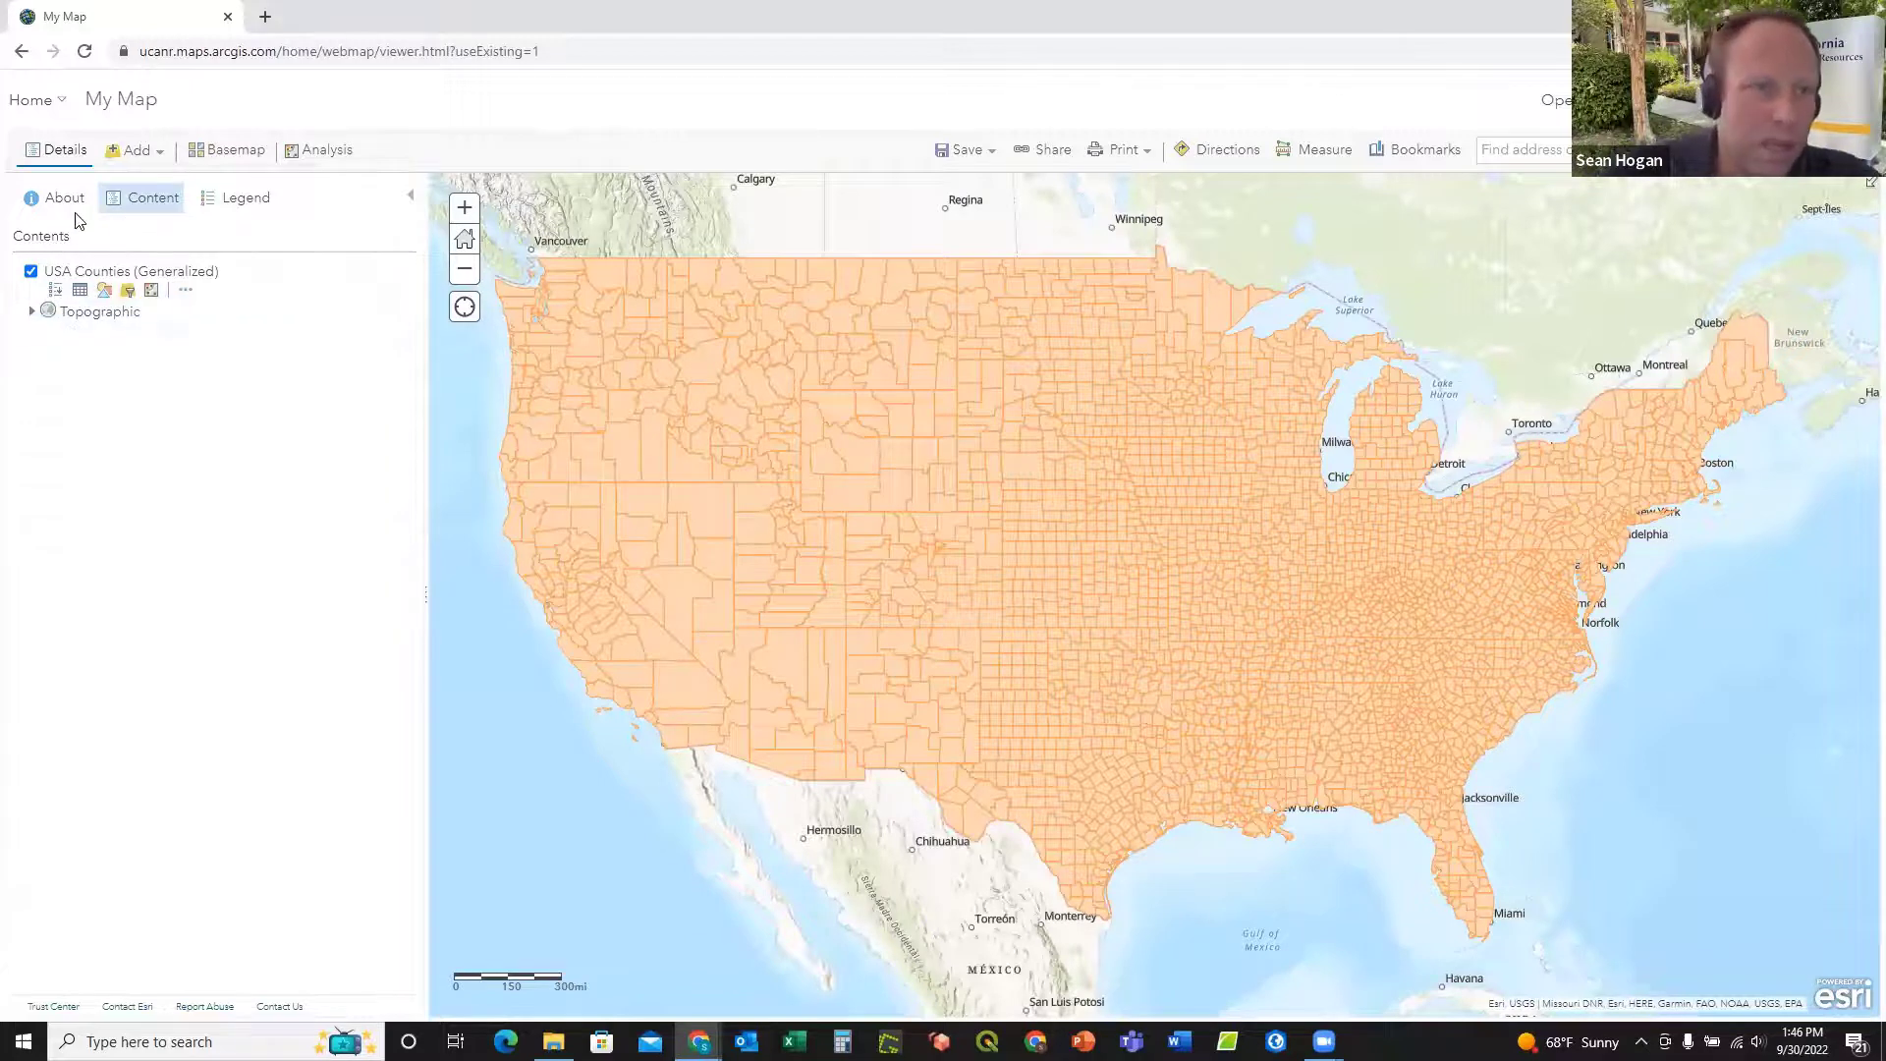
pyautogui.click(186, 295)
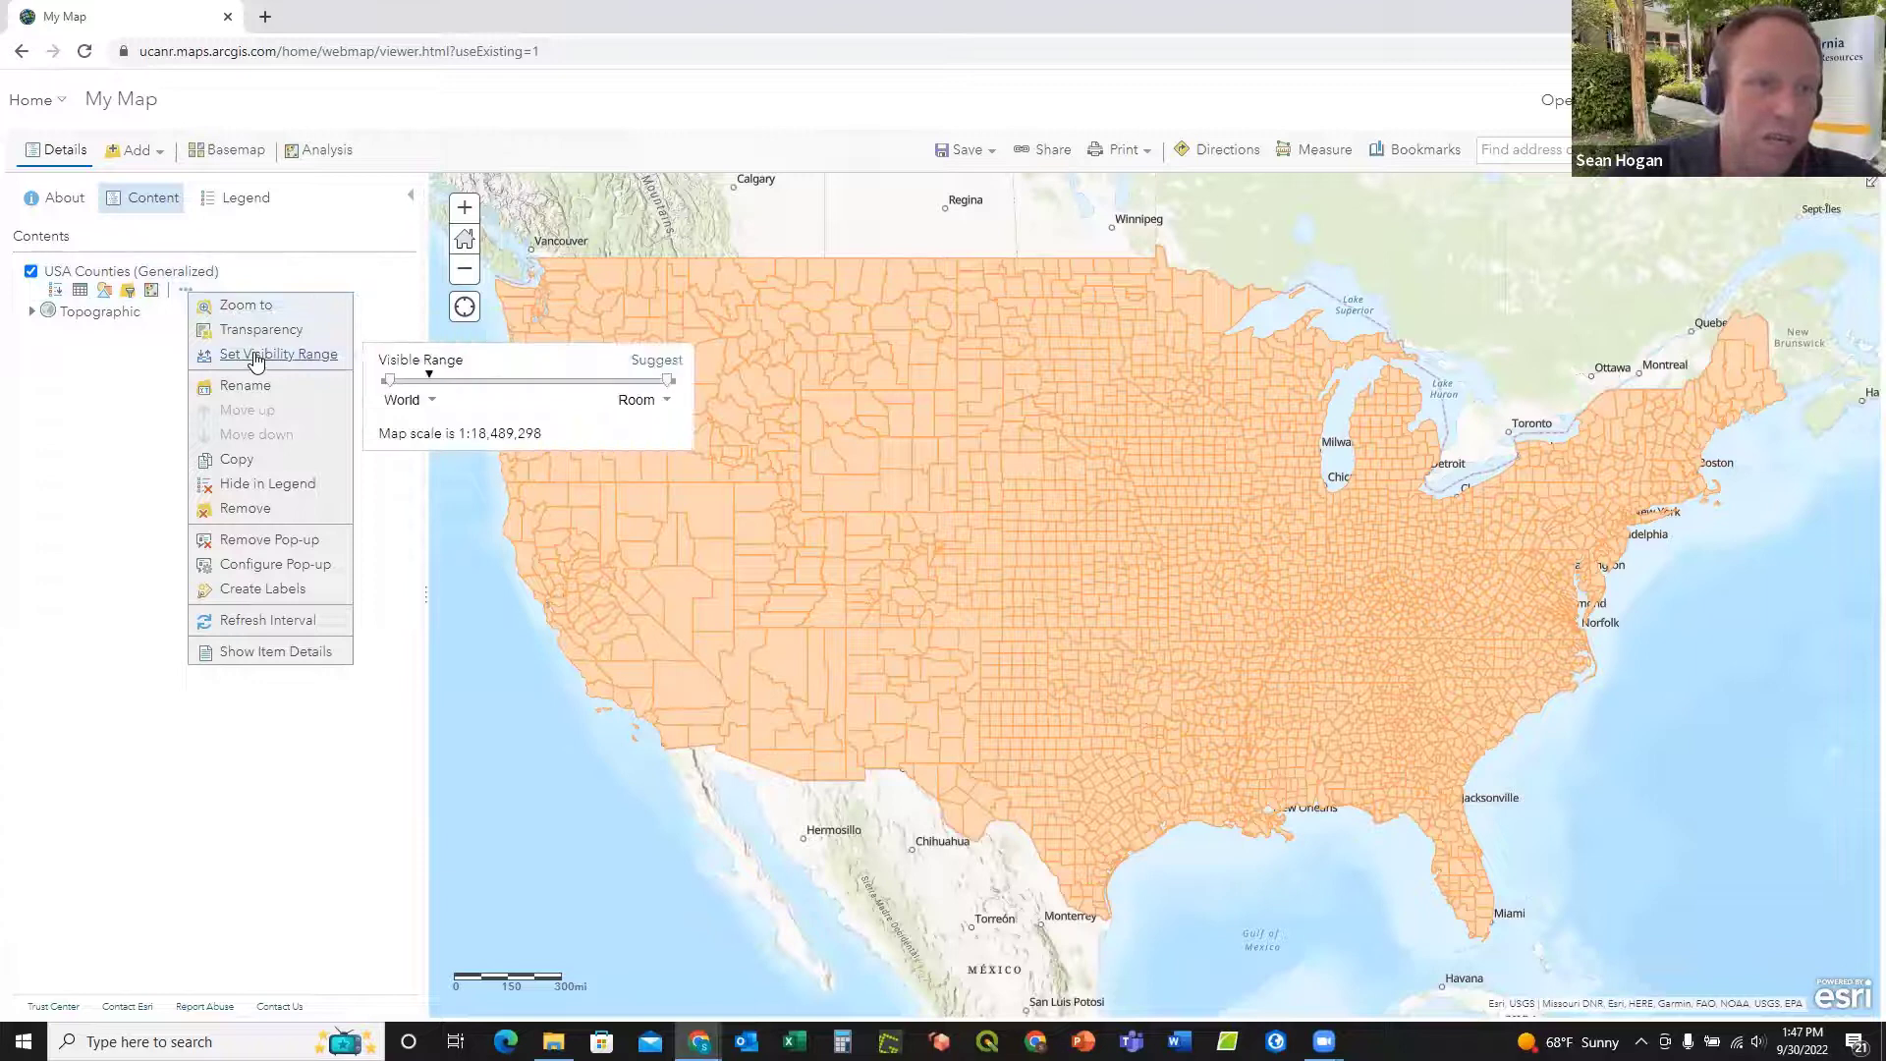
pyautogui.moveTo(254, 329)
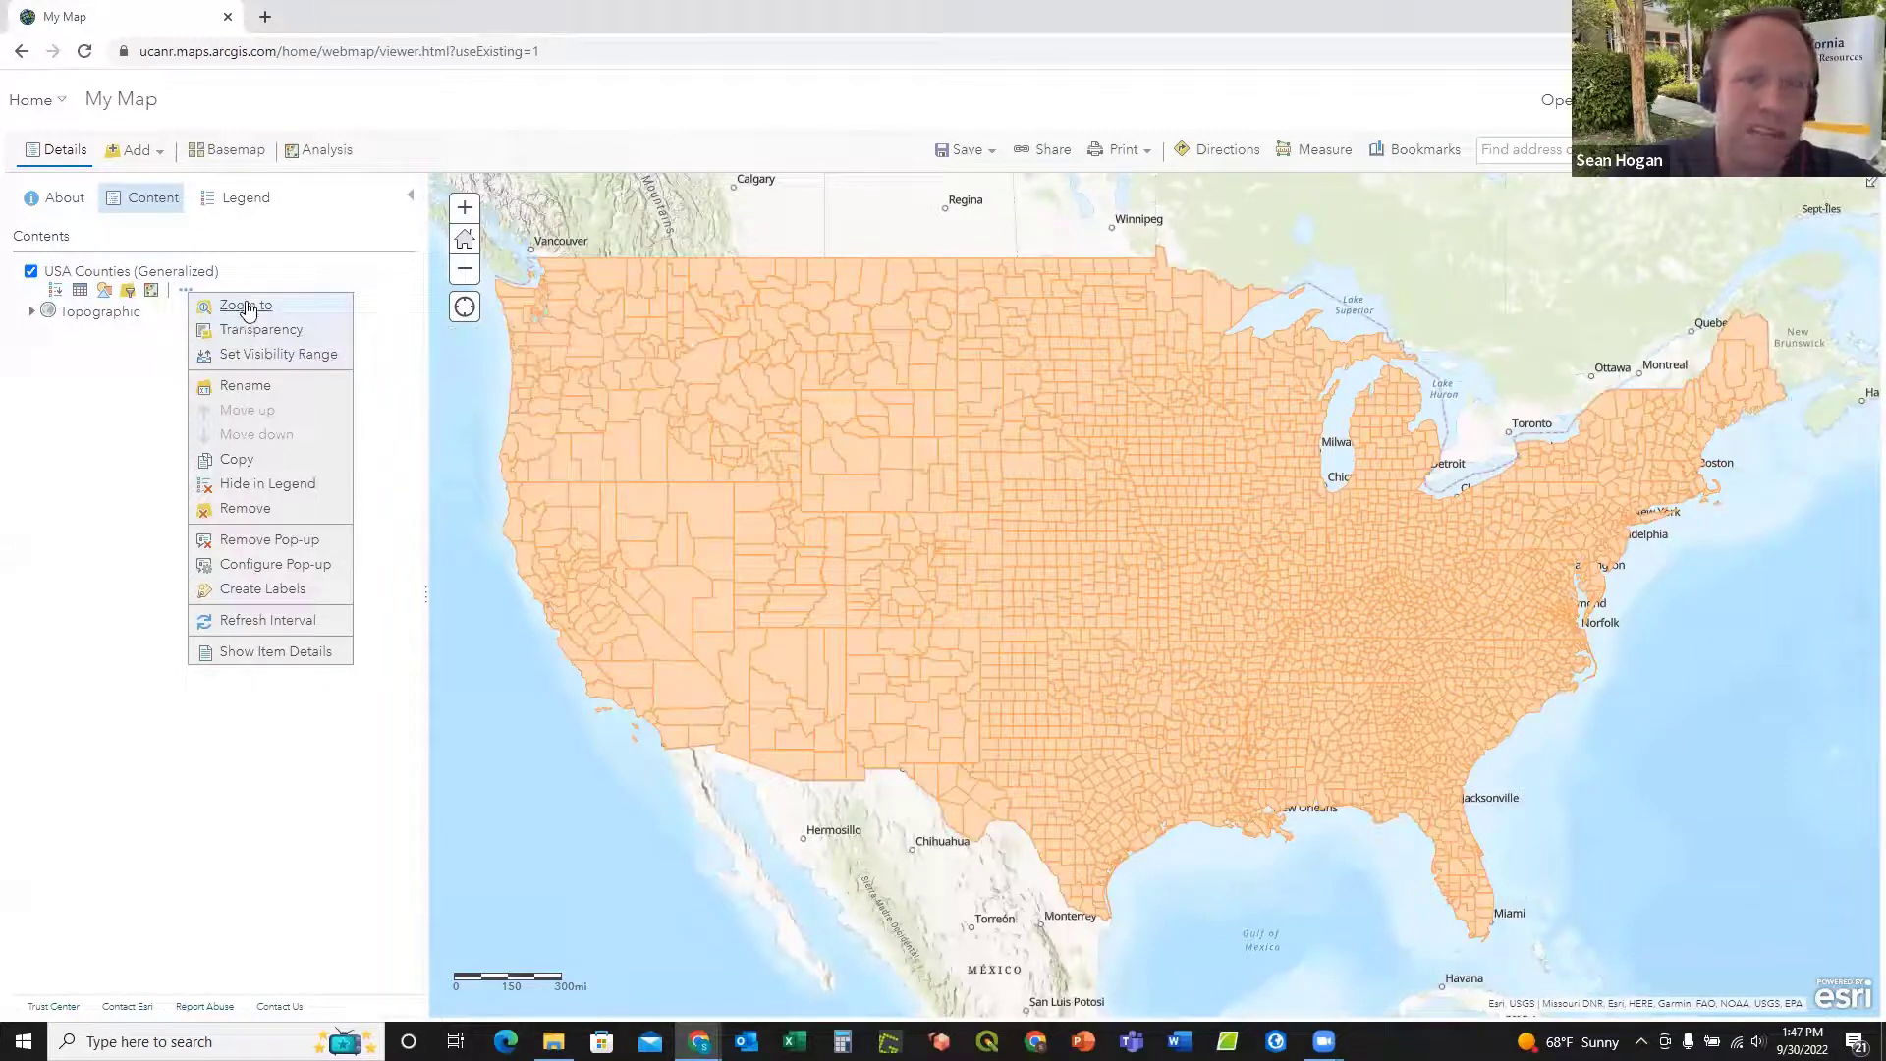
pyautogui.click(245, 308)
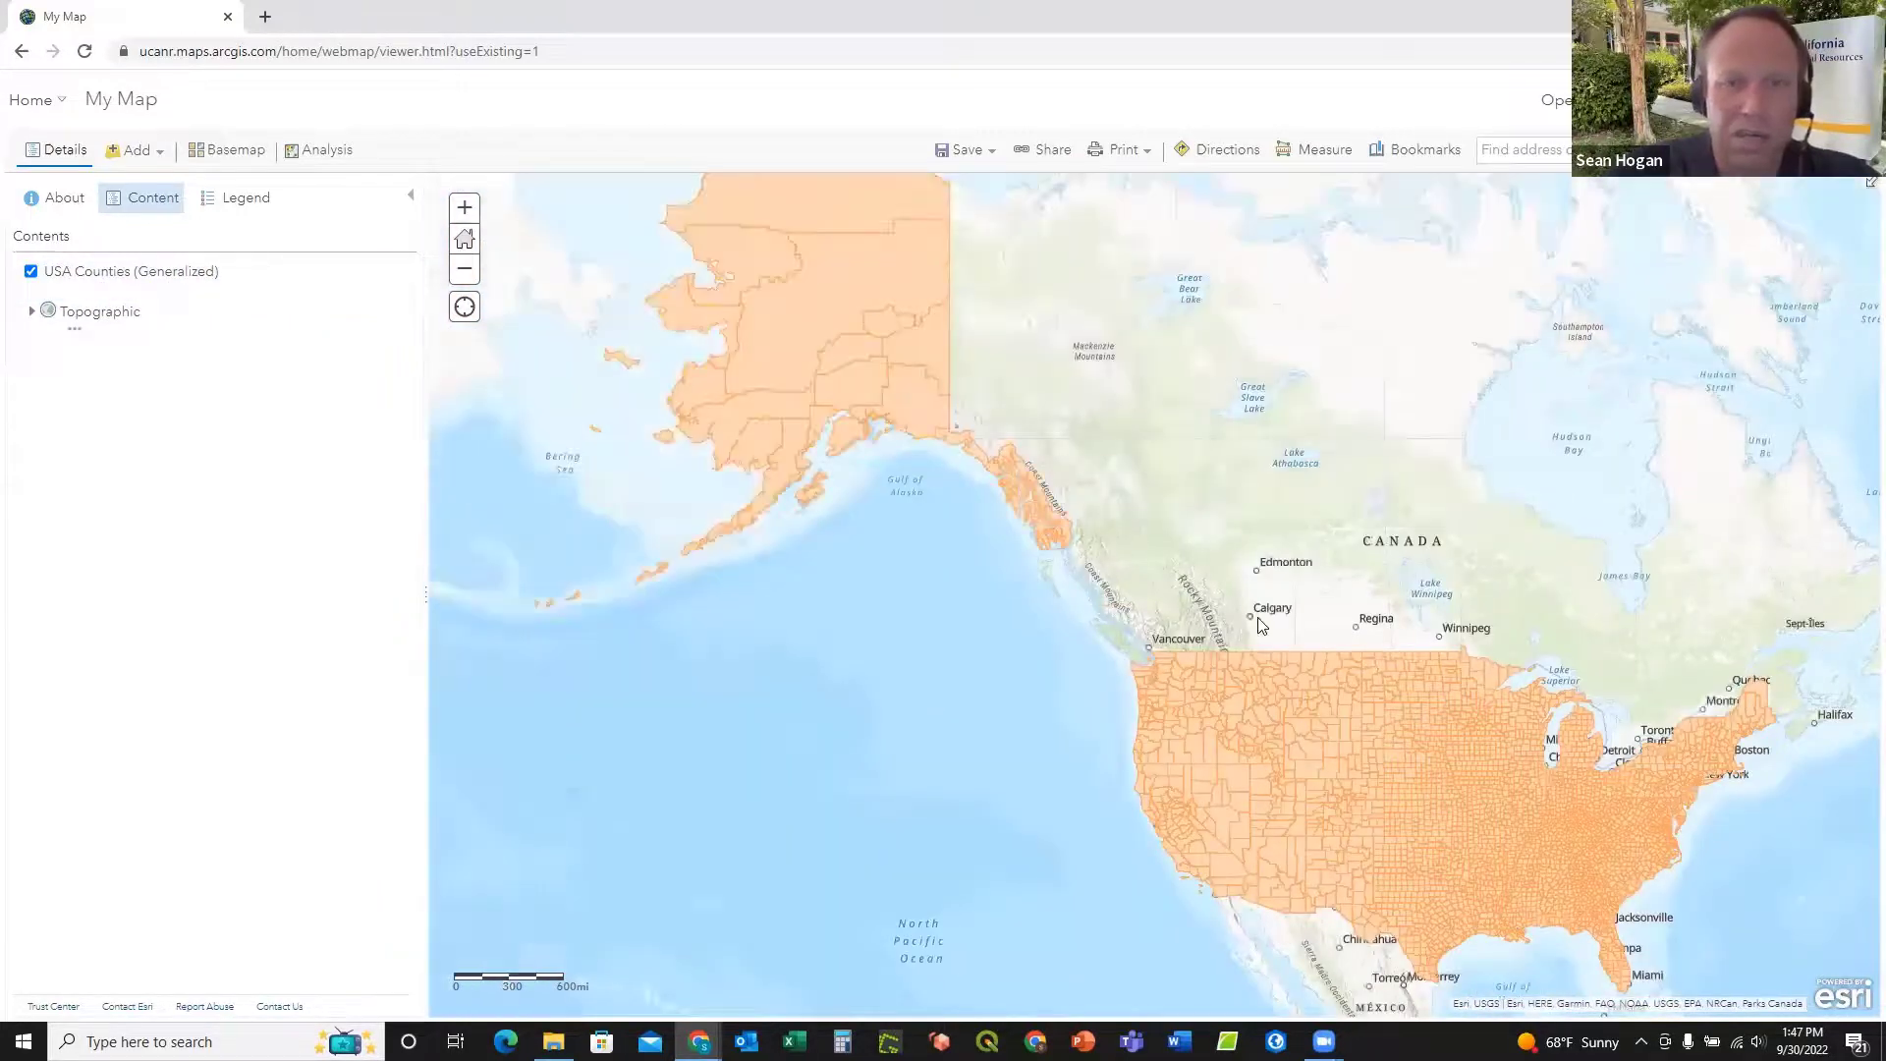
pyautogui.moveTo(1258, 618); pyautogui.dragTo(758, 373)
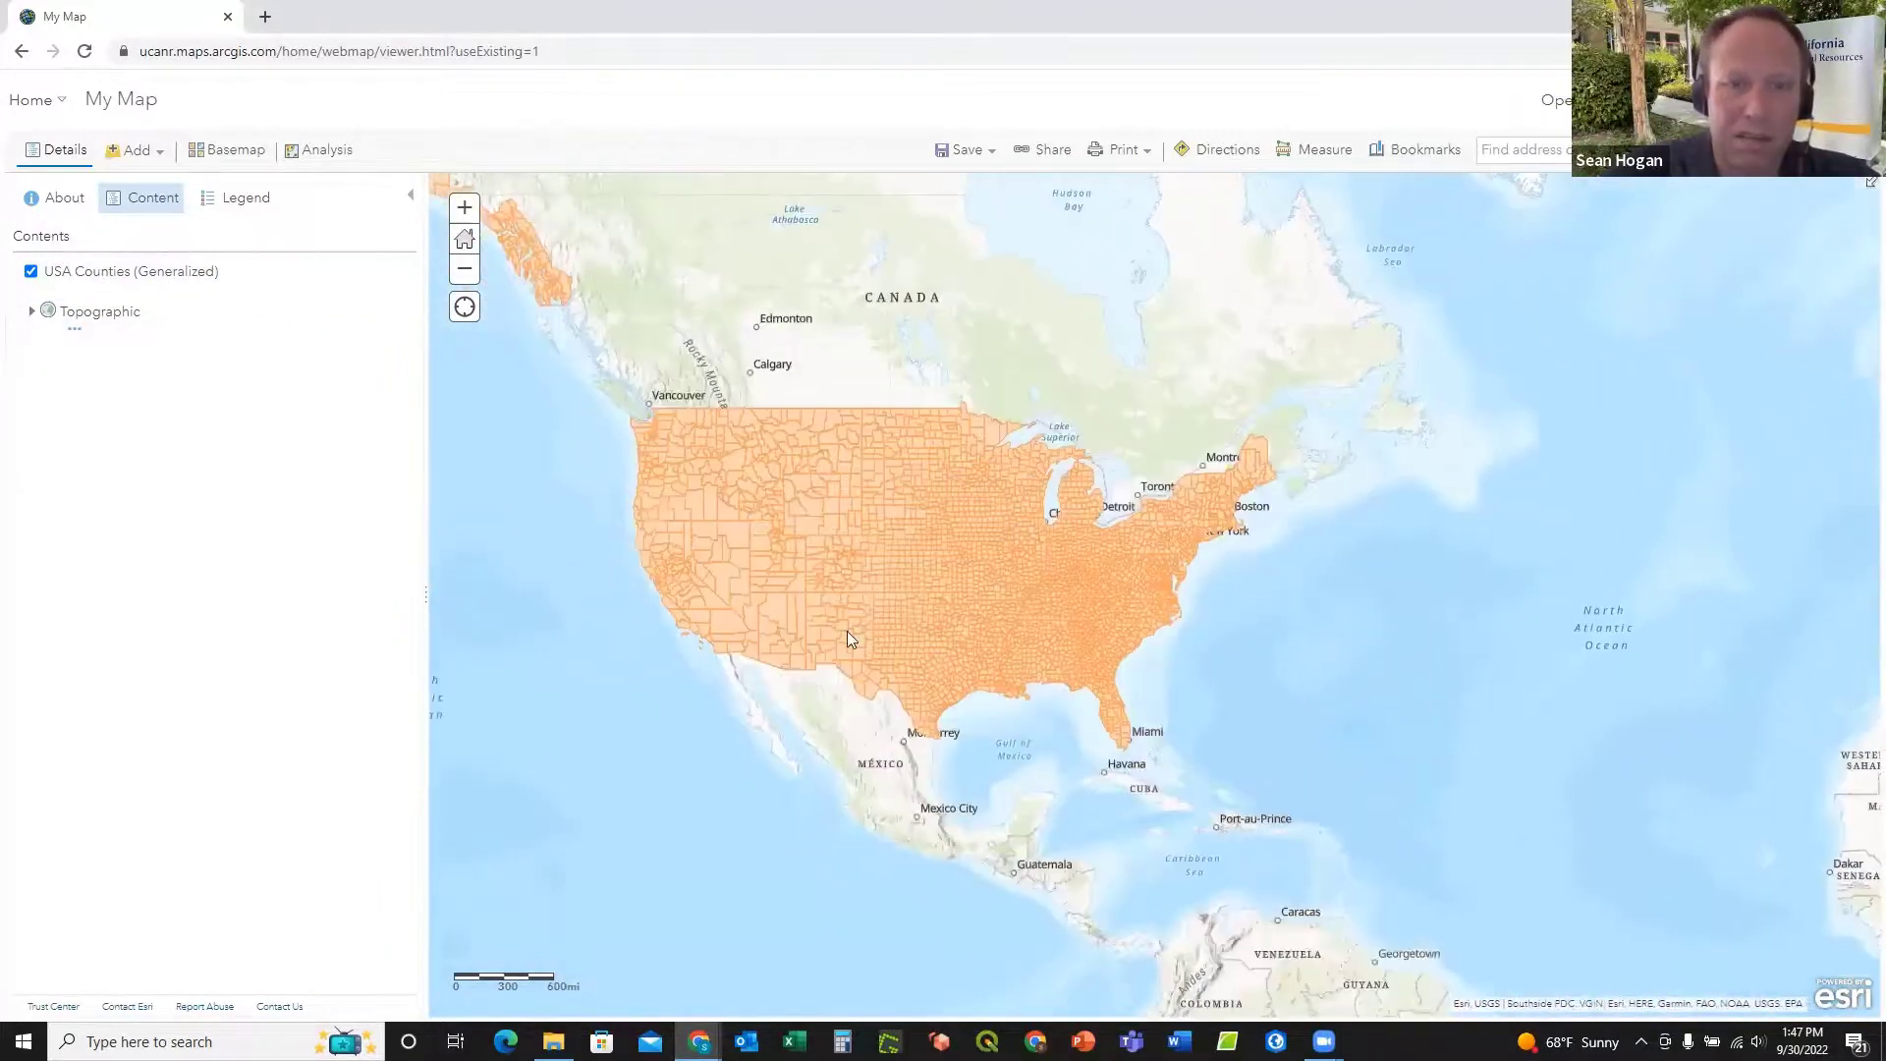
pyautogui.scroll(1, 847, 592)
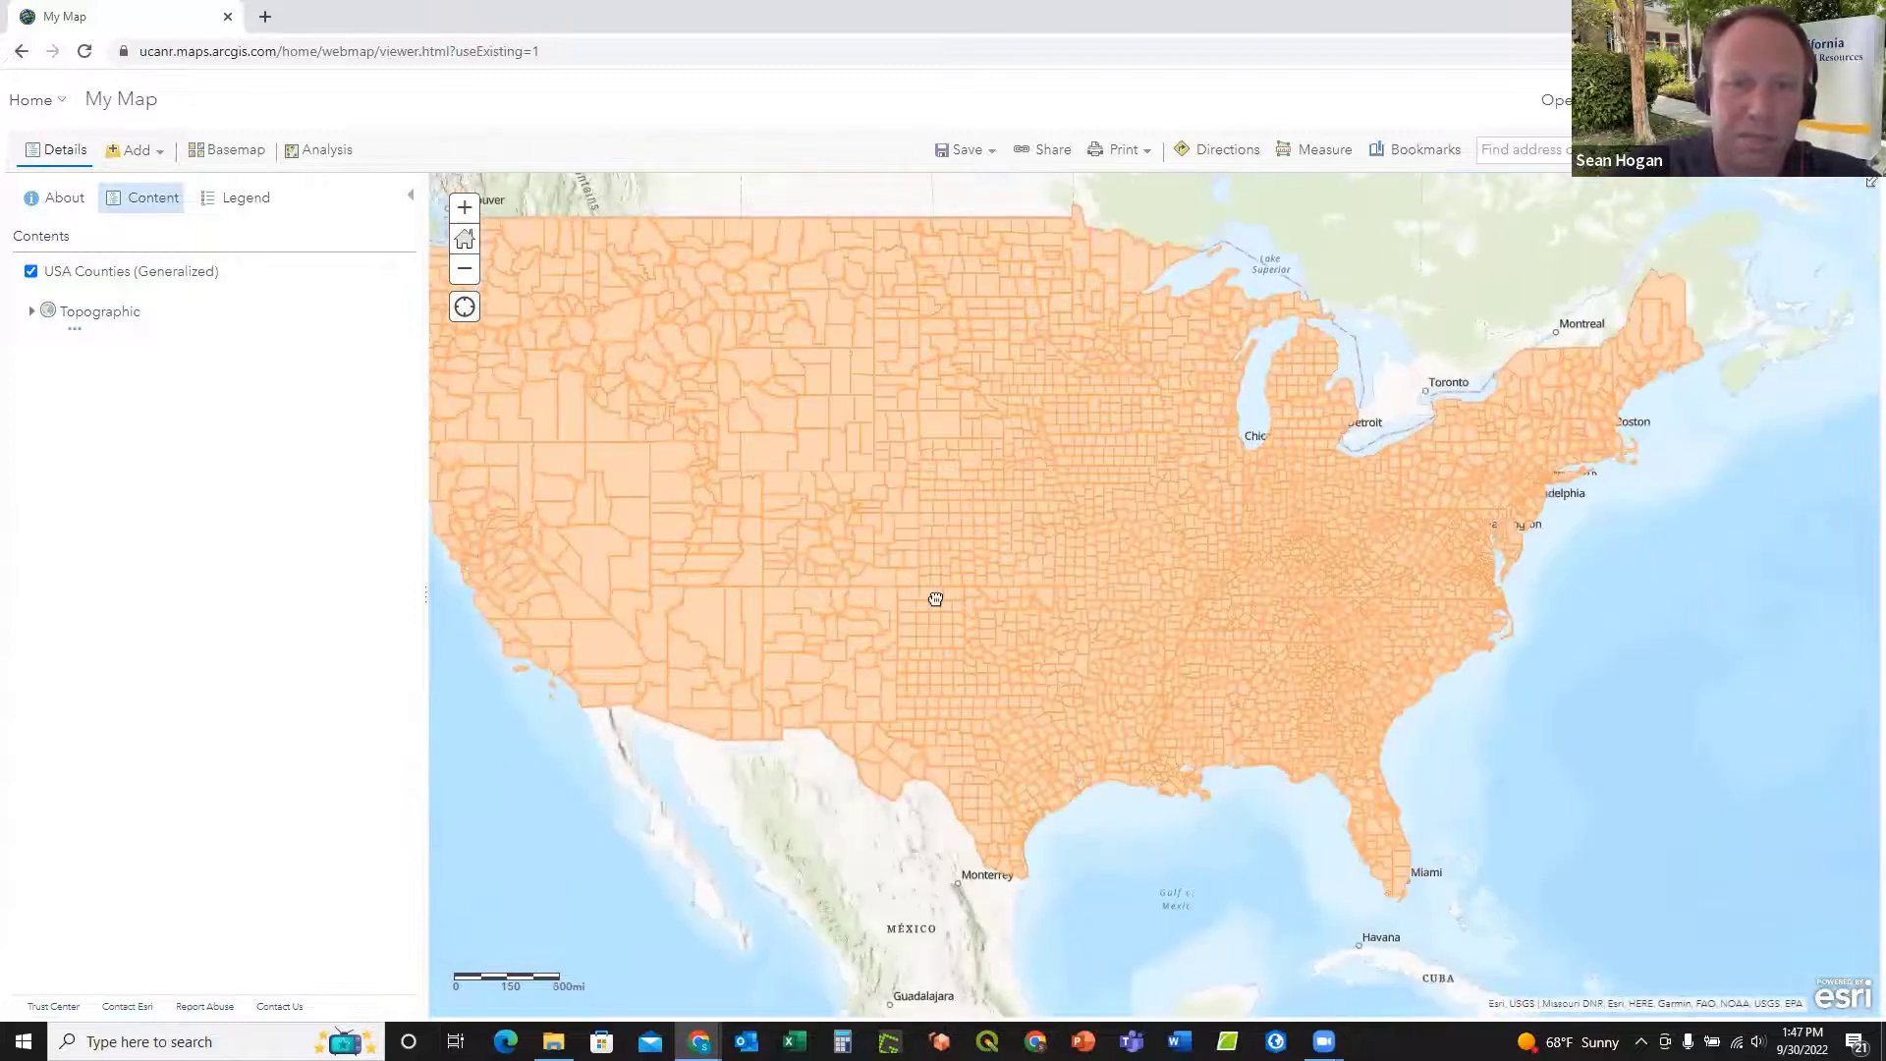
pyautogui.moveTo(976, 617); pyautogui.dragTo(964, 611)
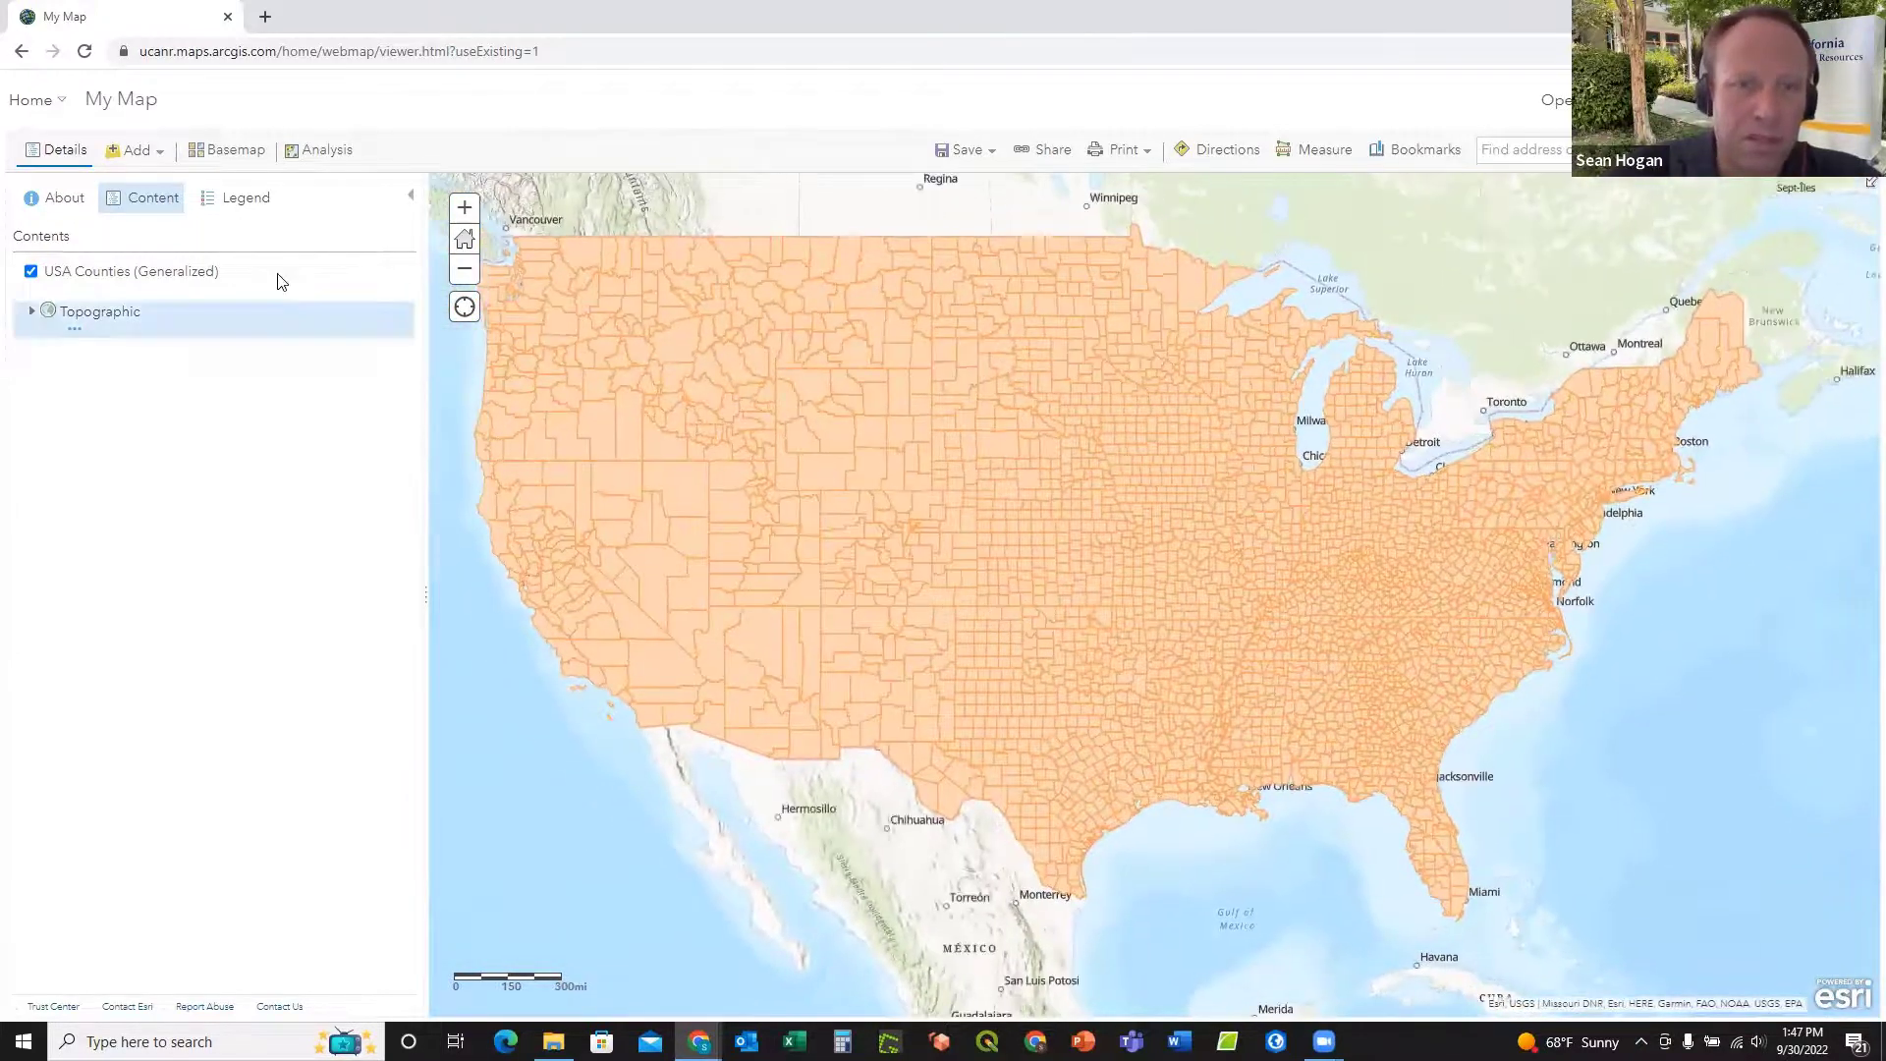
pyautogui.click(186, 291)
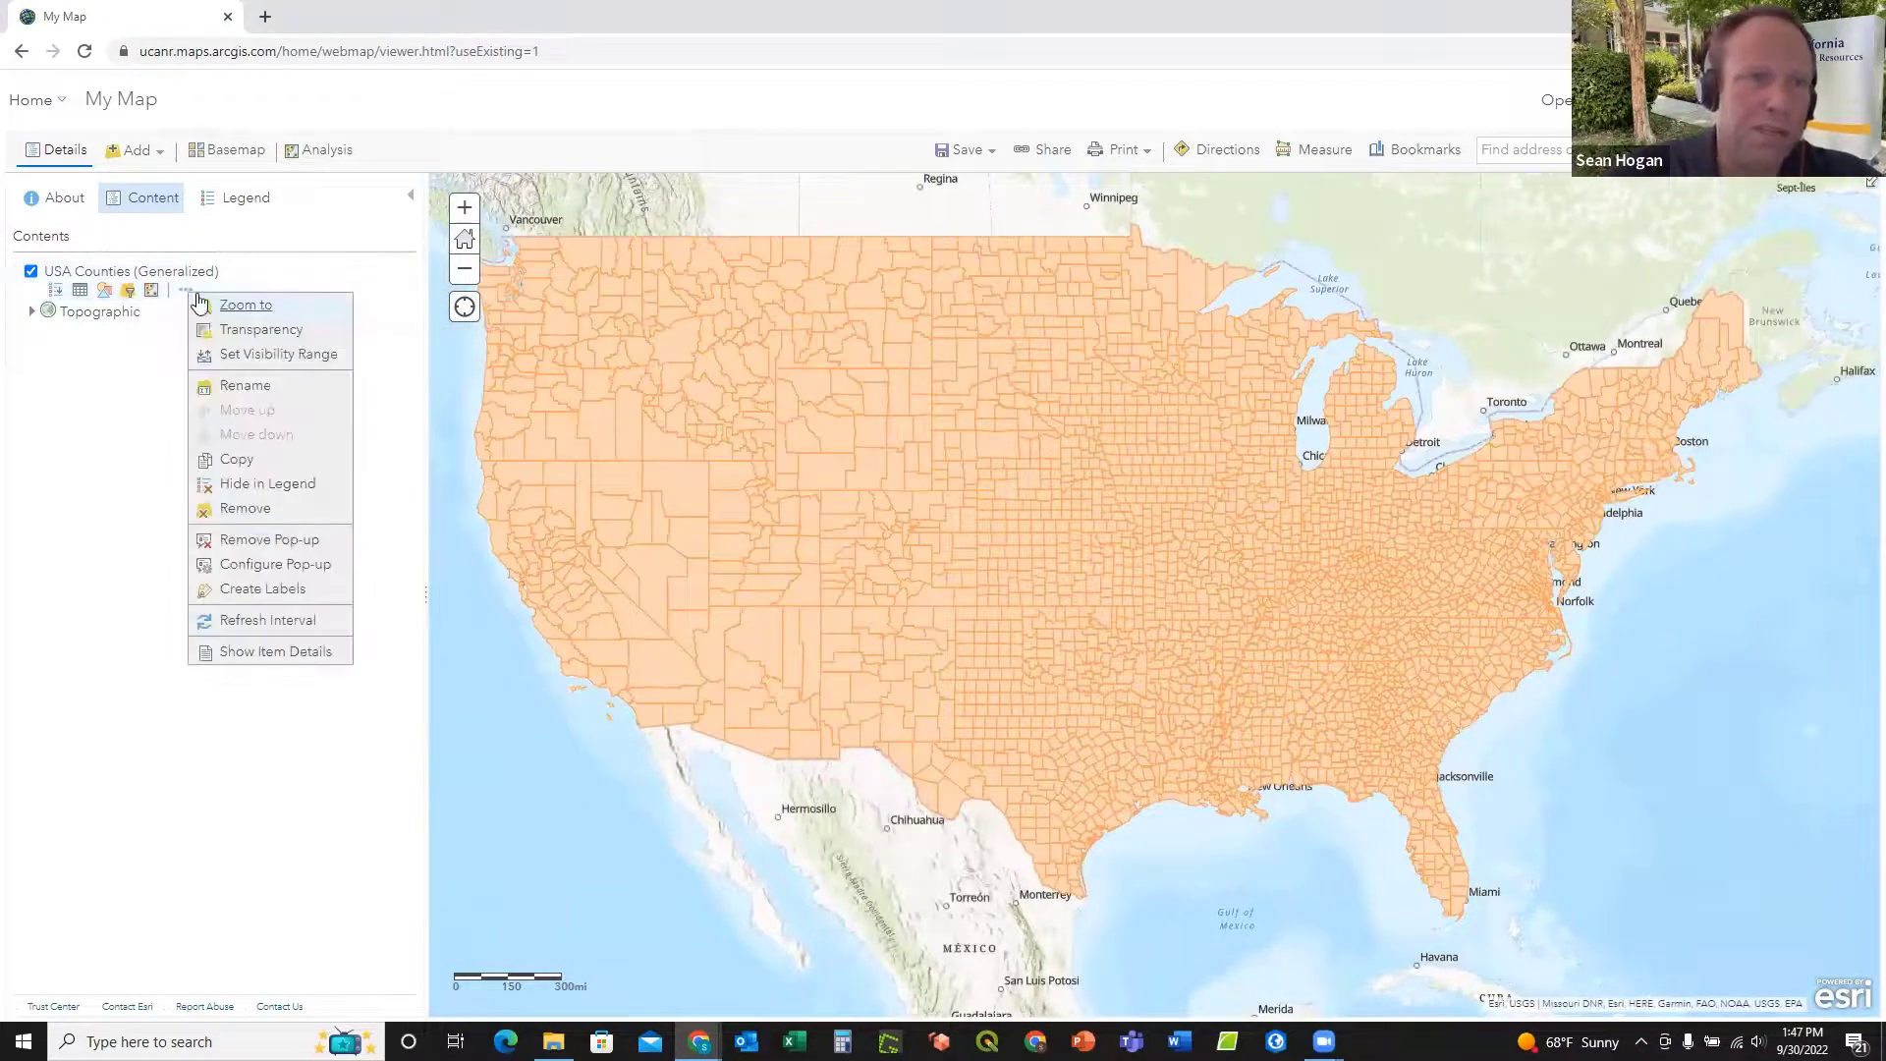
pyautogui.click(238, 354)
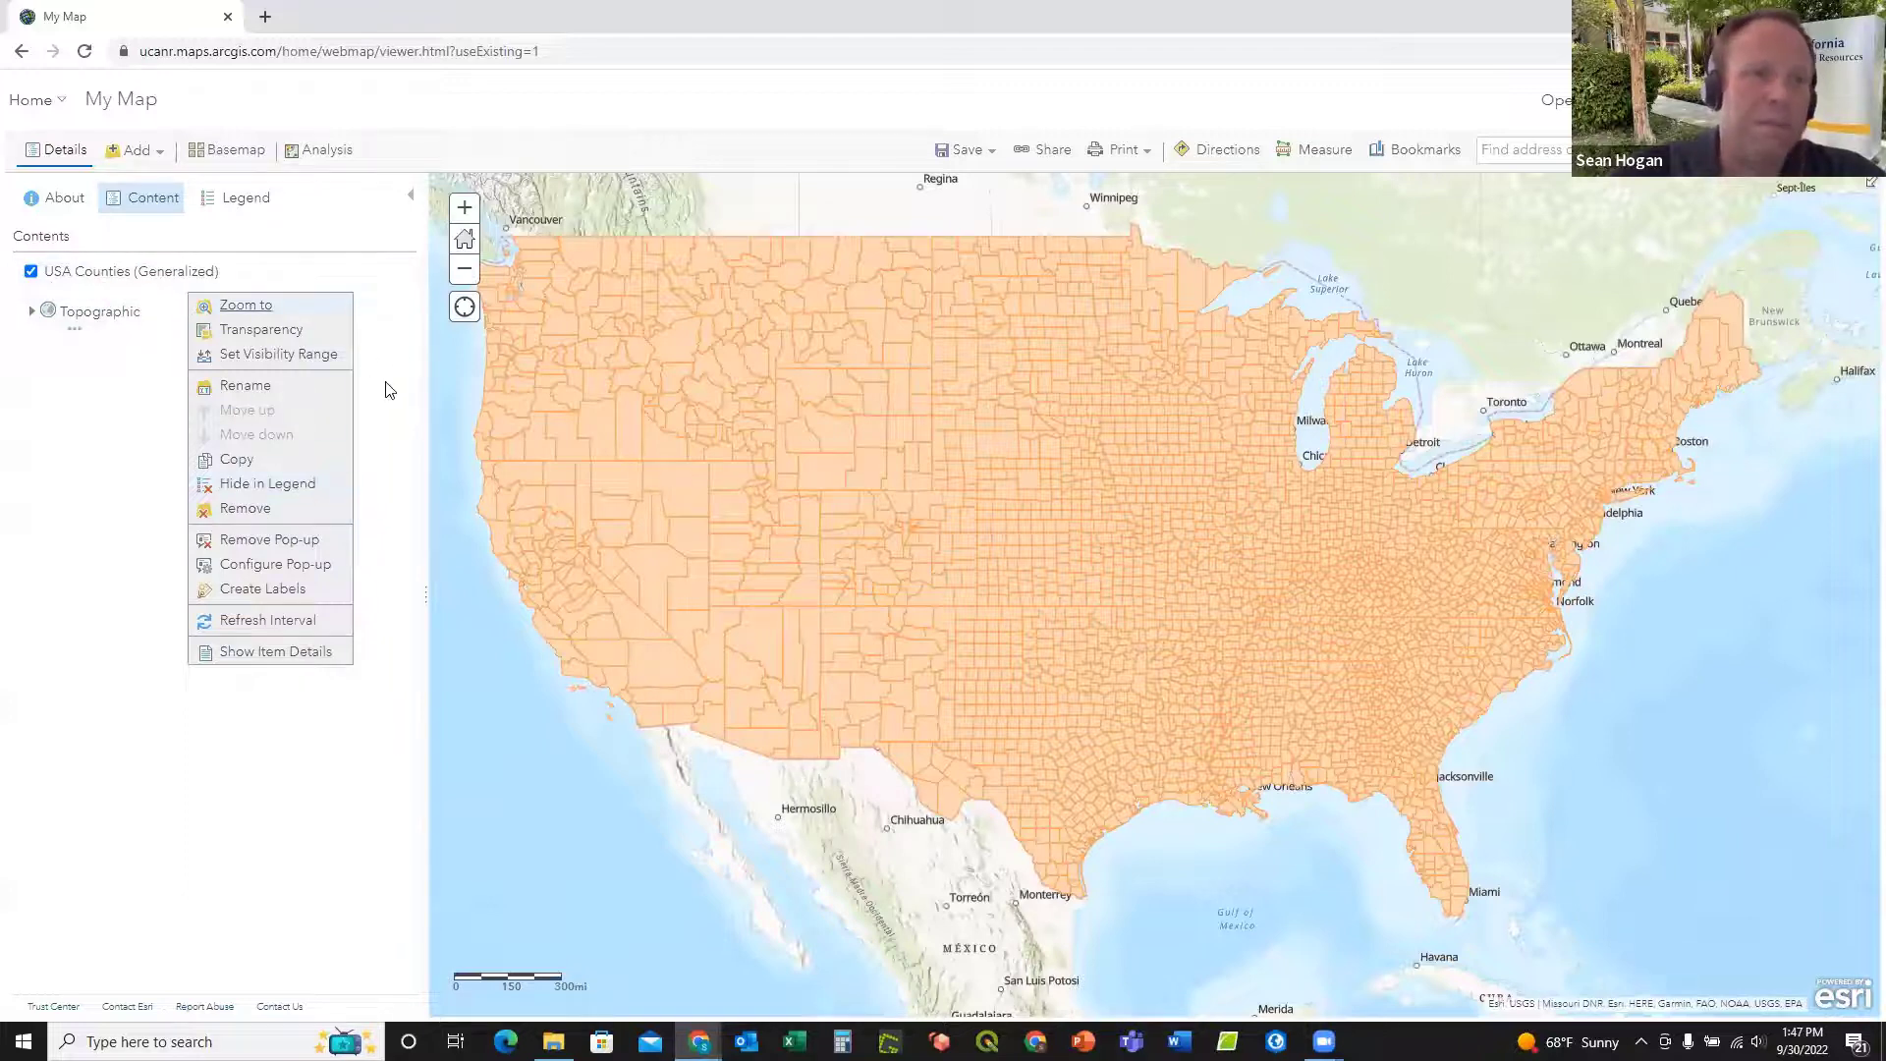
pyautogui.click(398, 357)
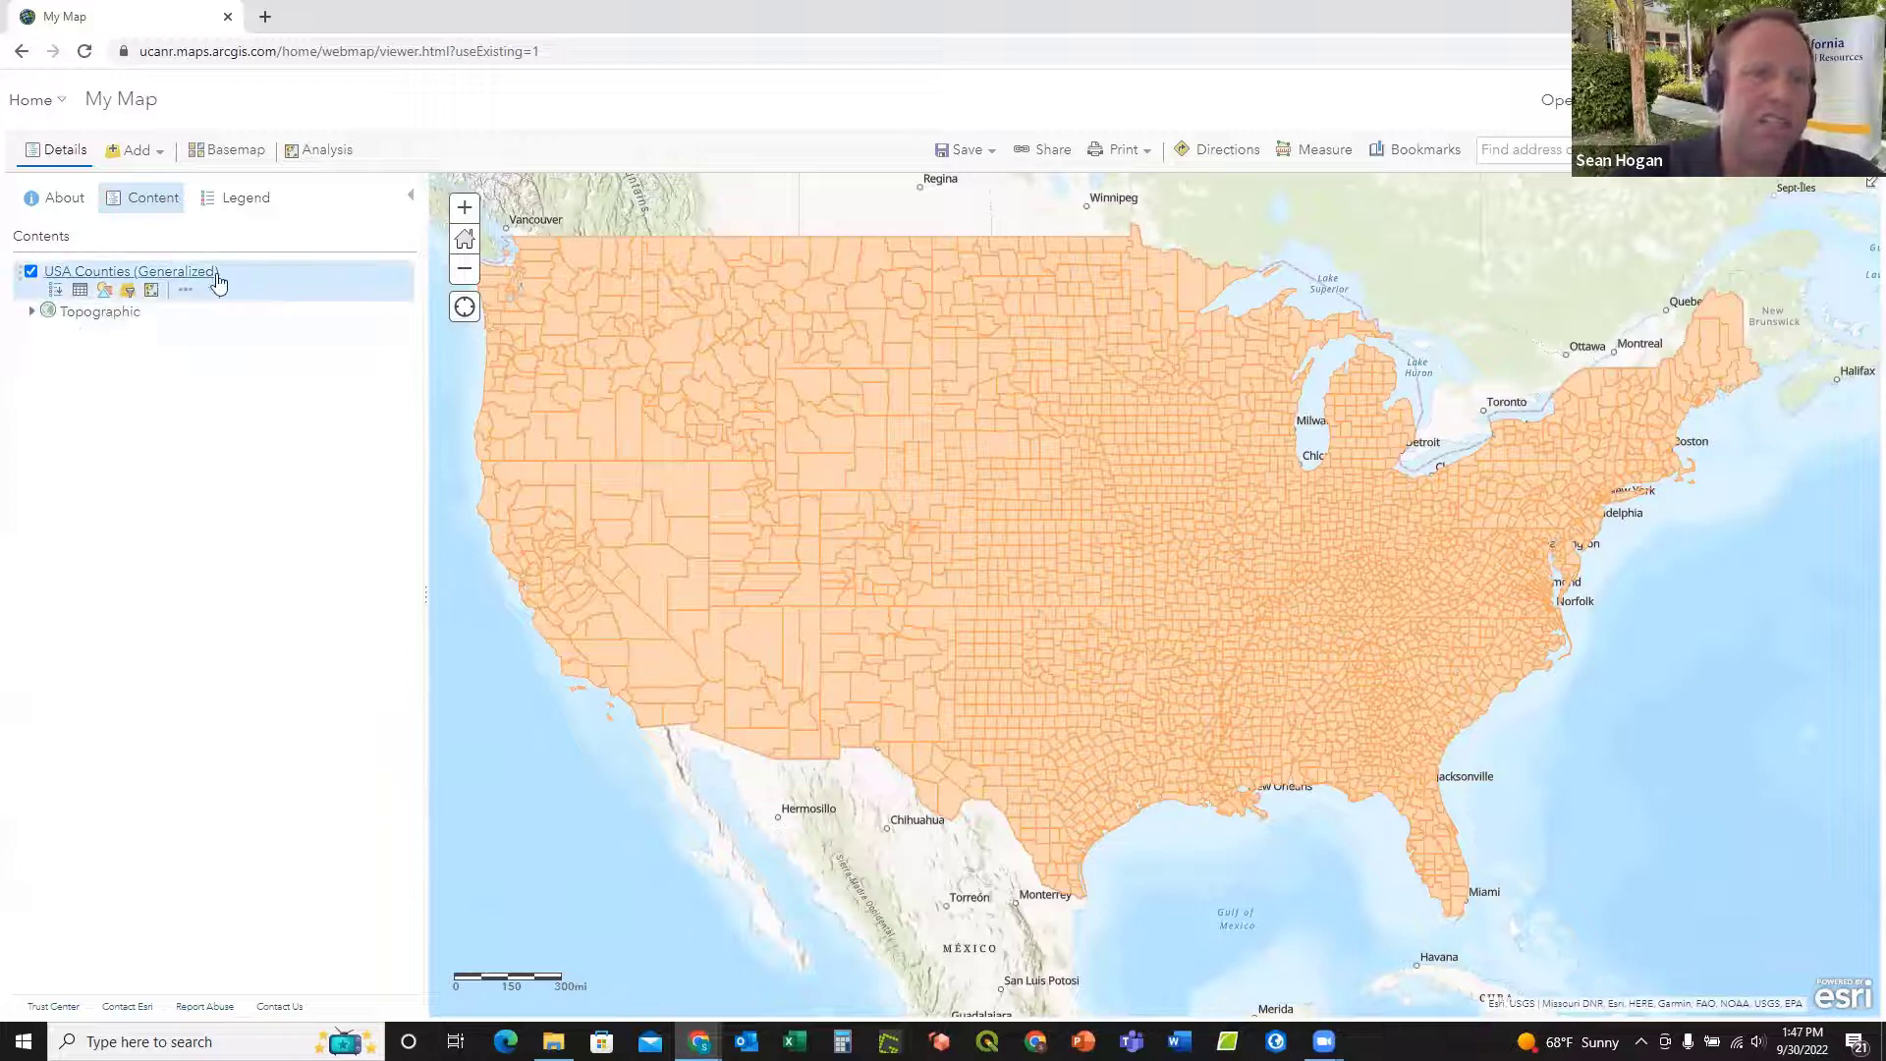
# Step: Show the map legend, where USA Counties (Generalized) appears as a single orange symbol
pyautogui.click(245, 199)
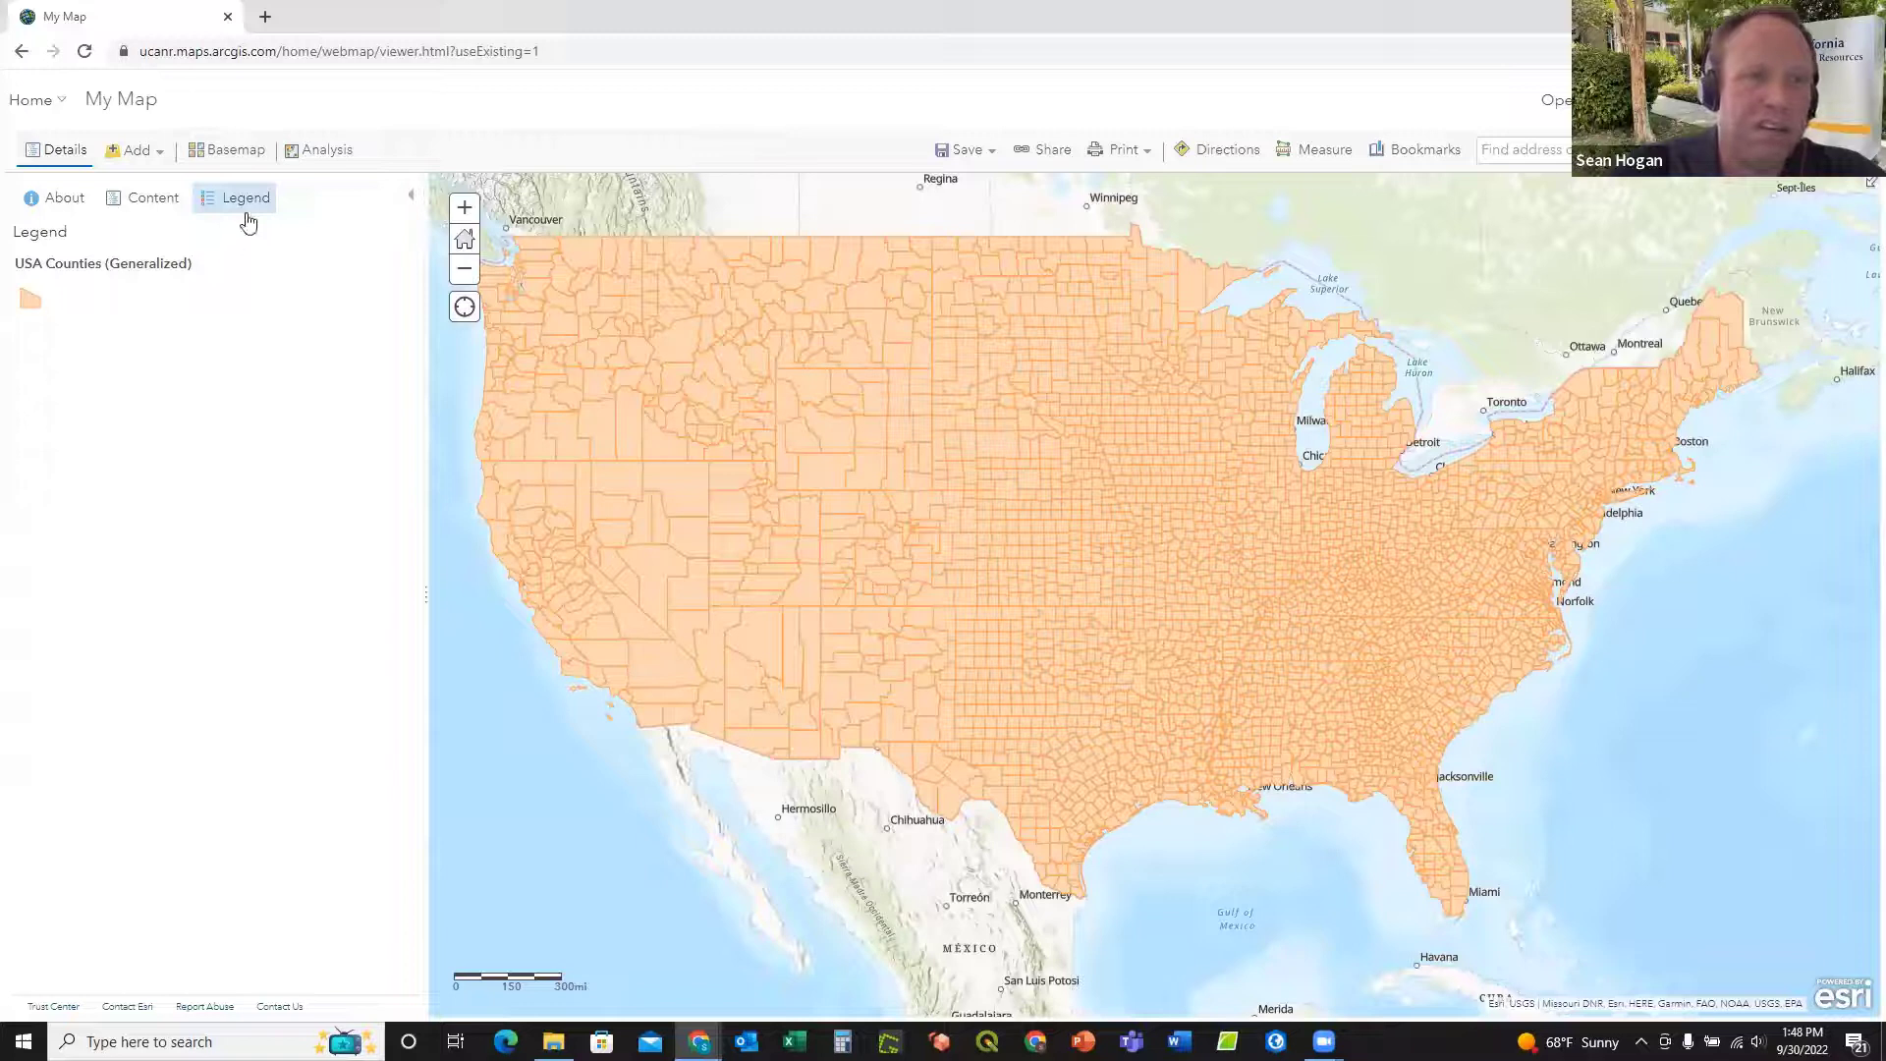
pyautogui.click(160, 154)
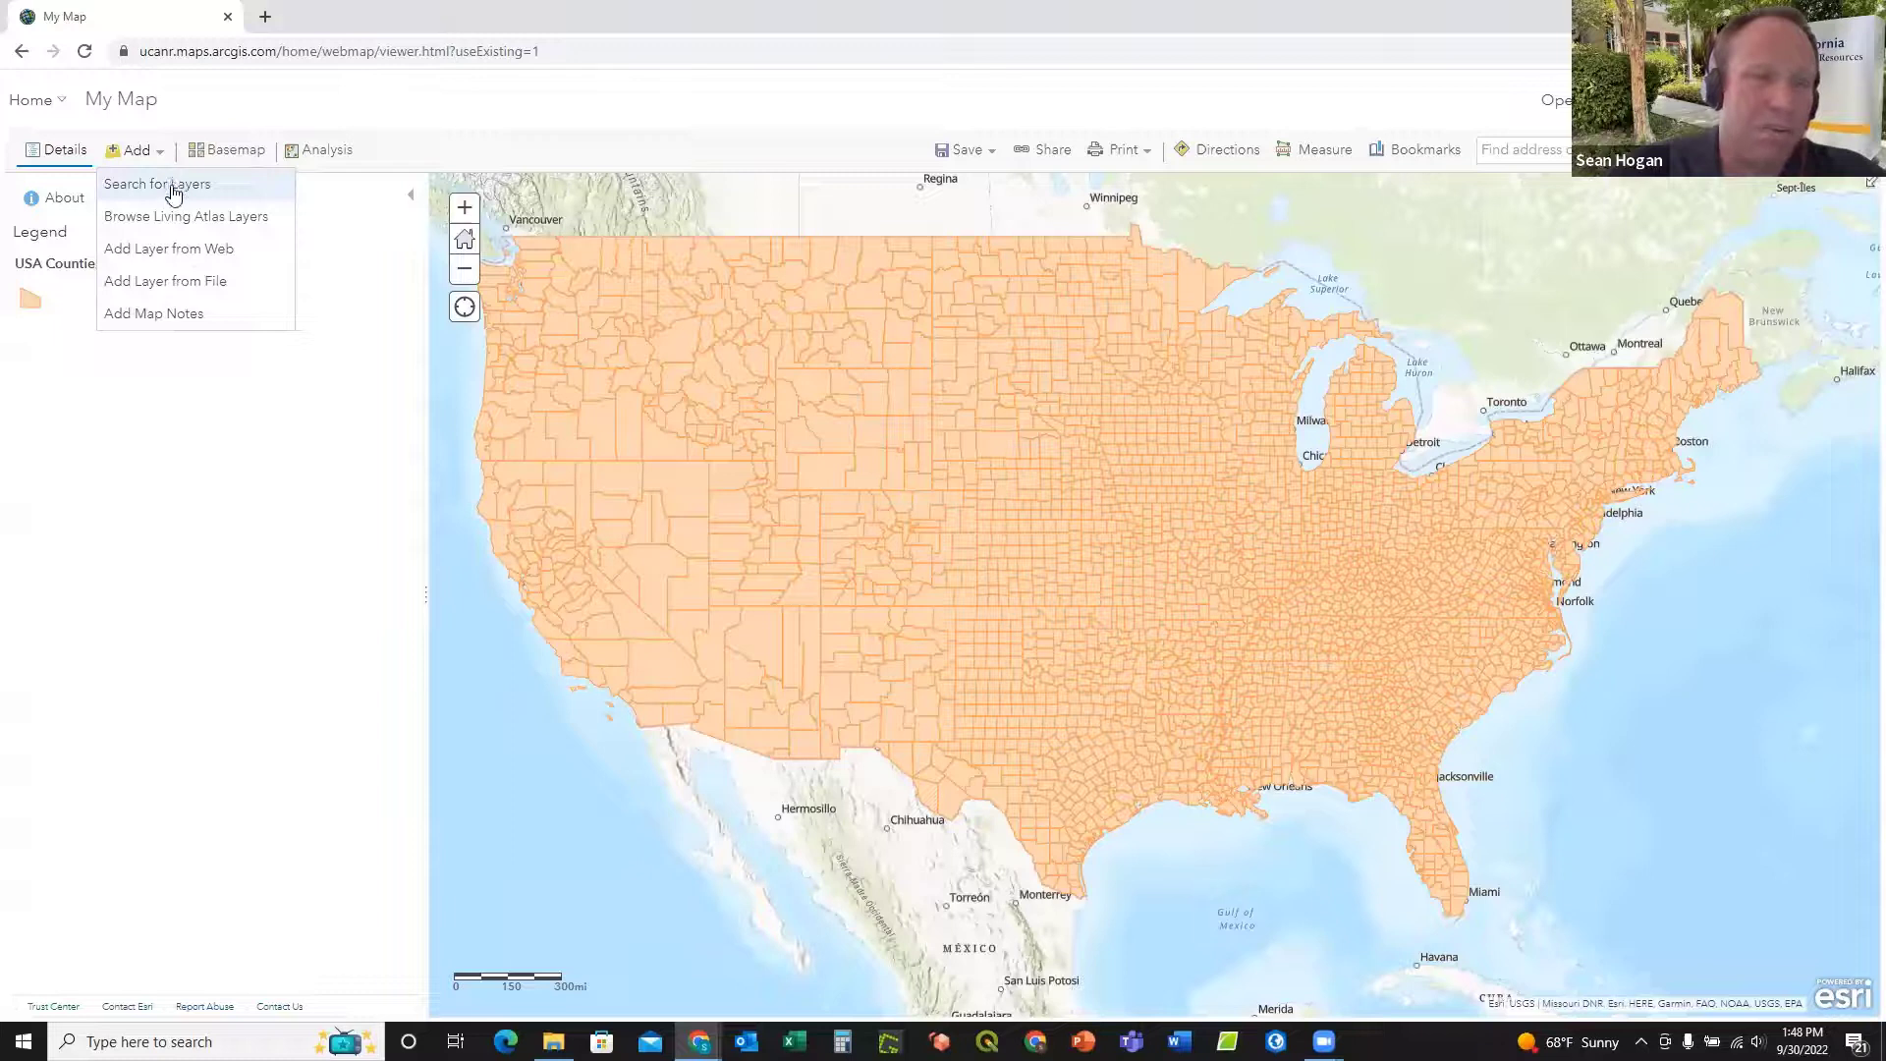
pyautogui.click(173, 191)
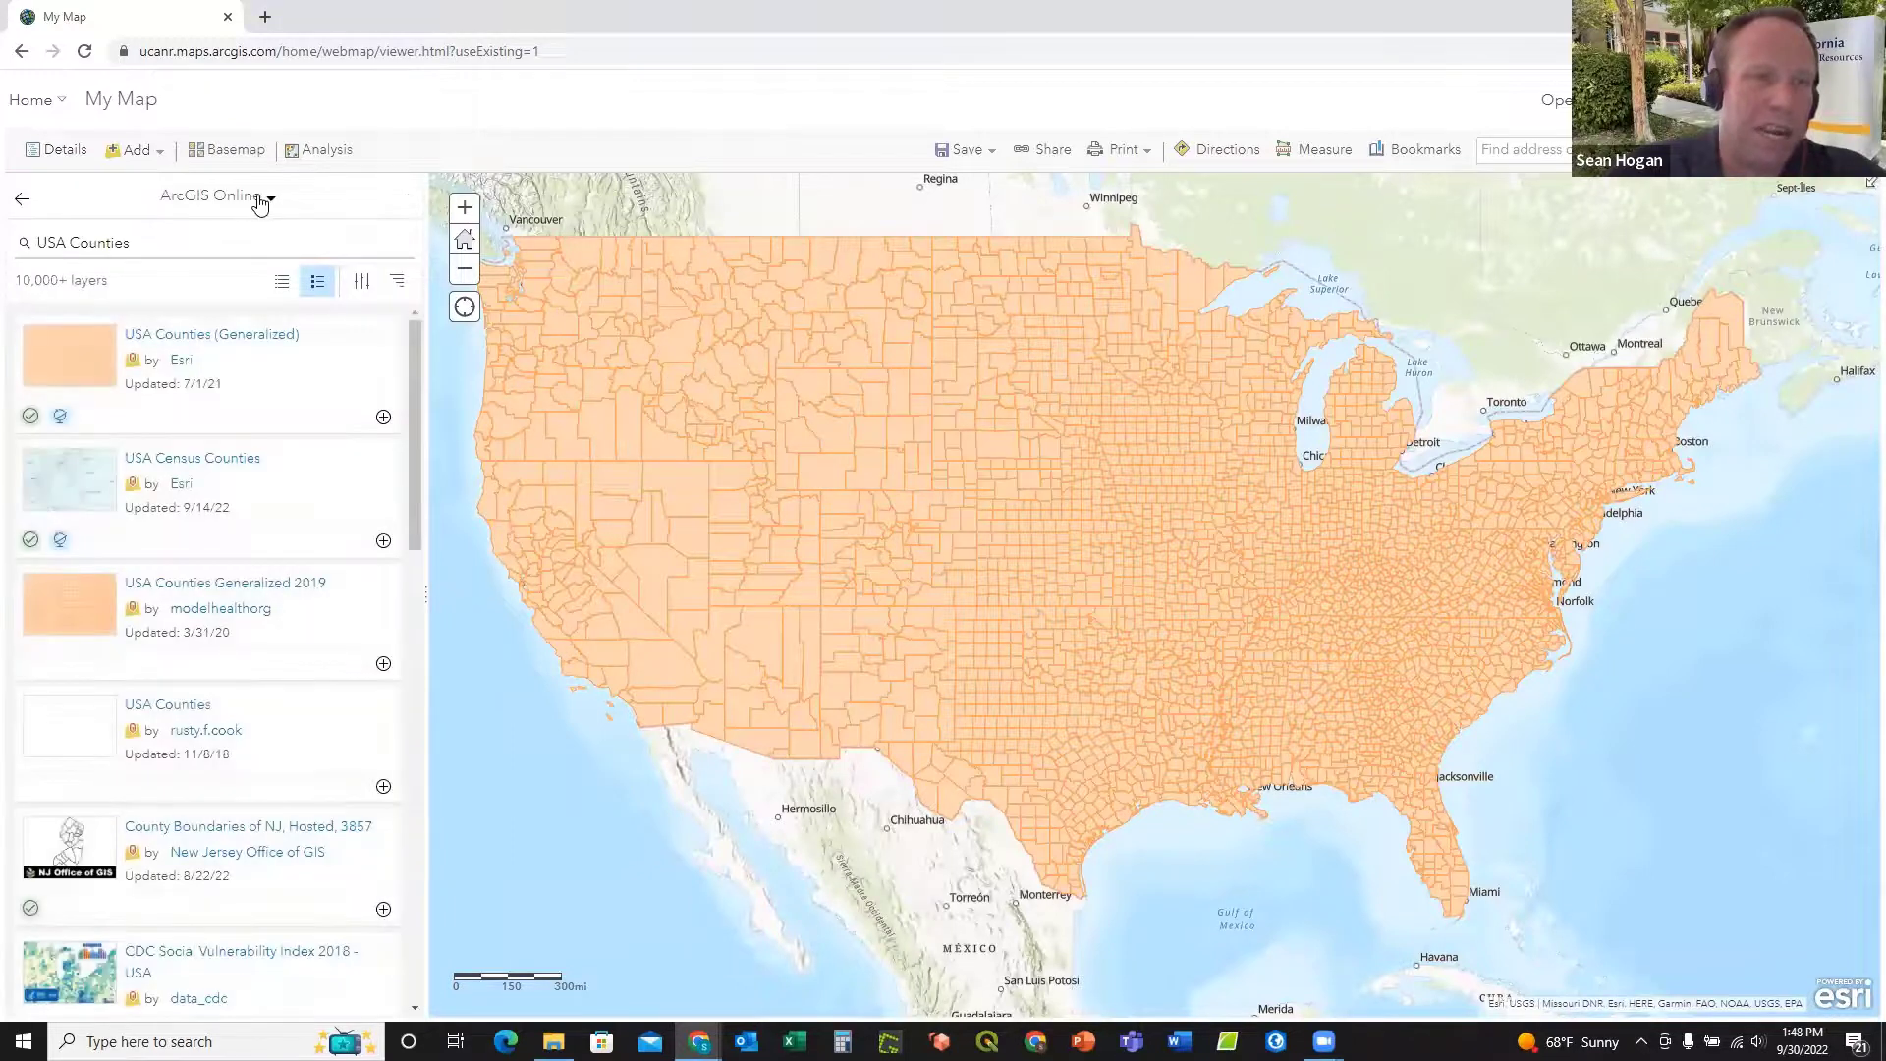
pyautogui.click(263, 200)
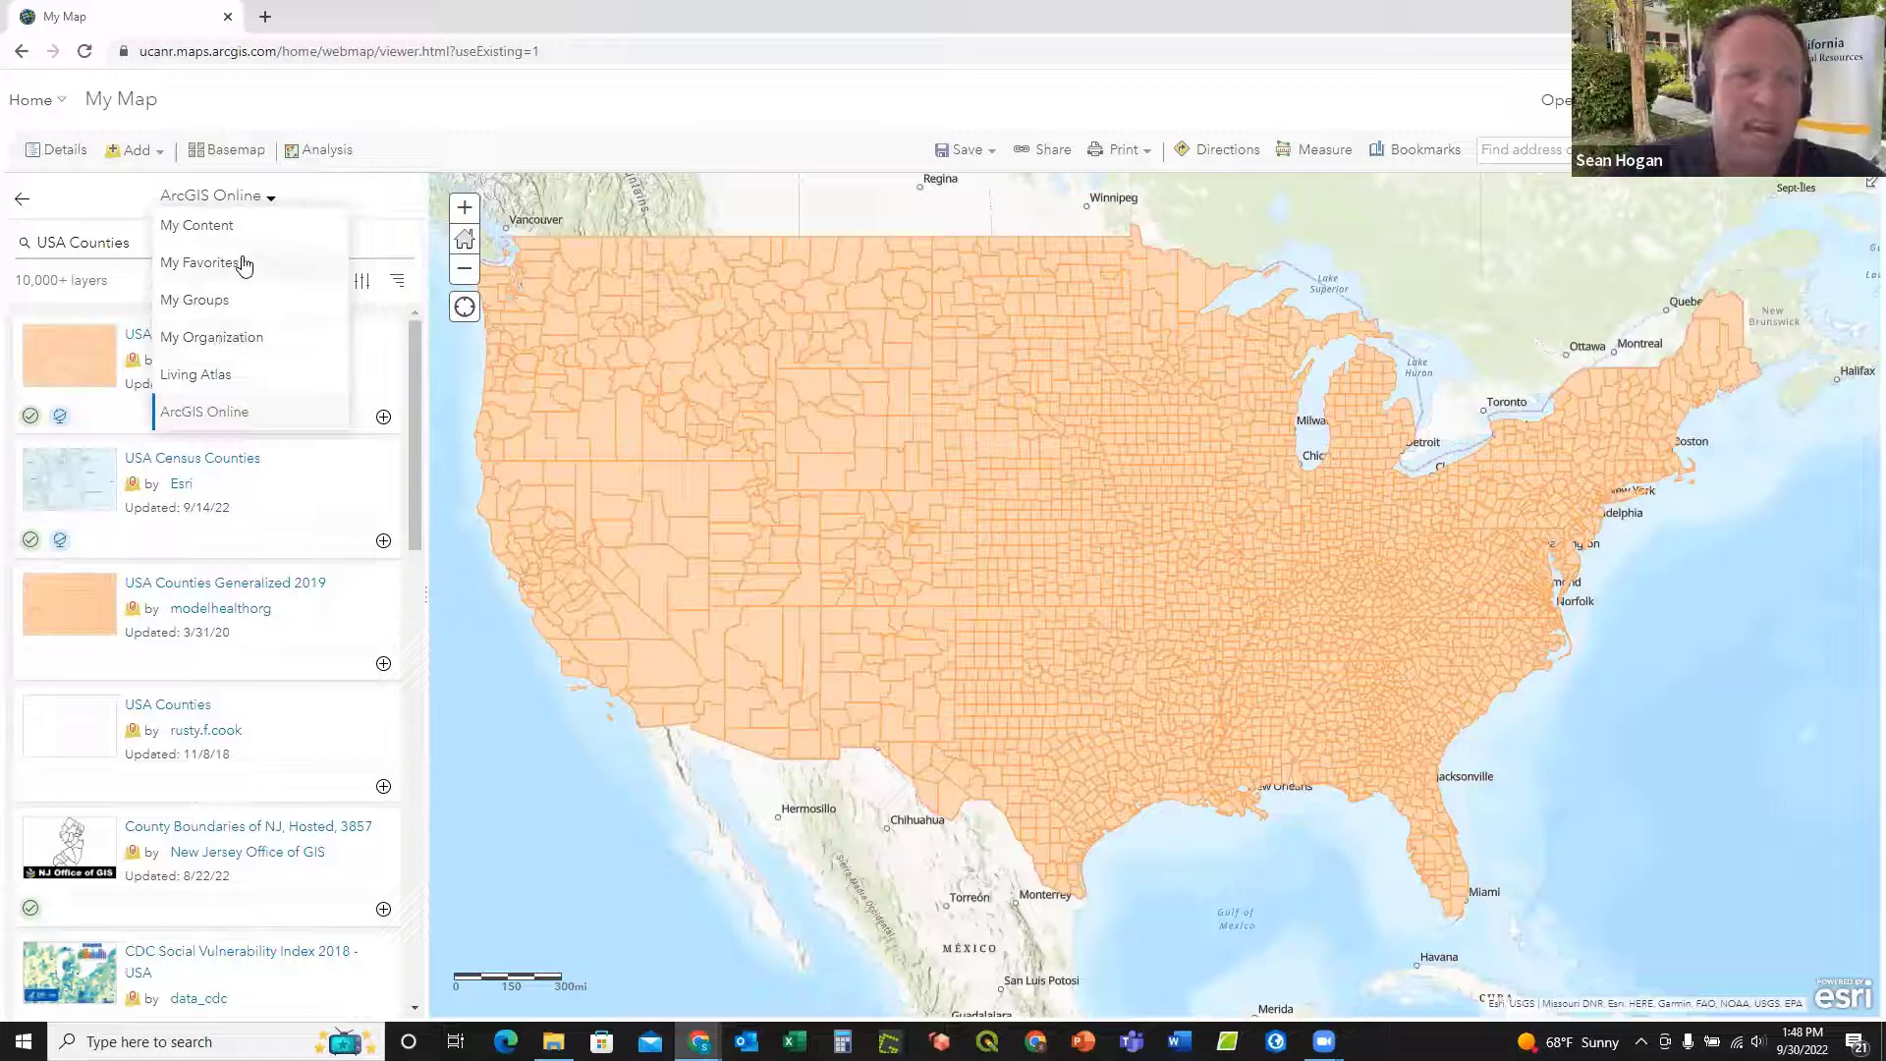
pyautogui.click(110, 202)
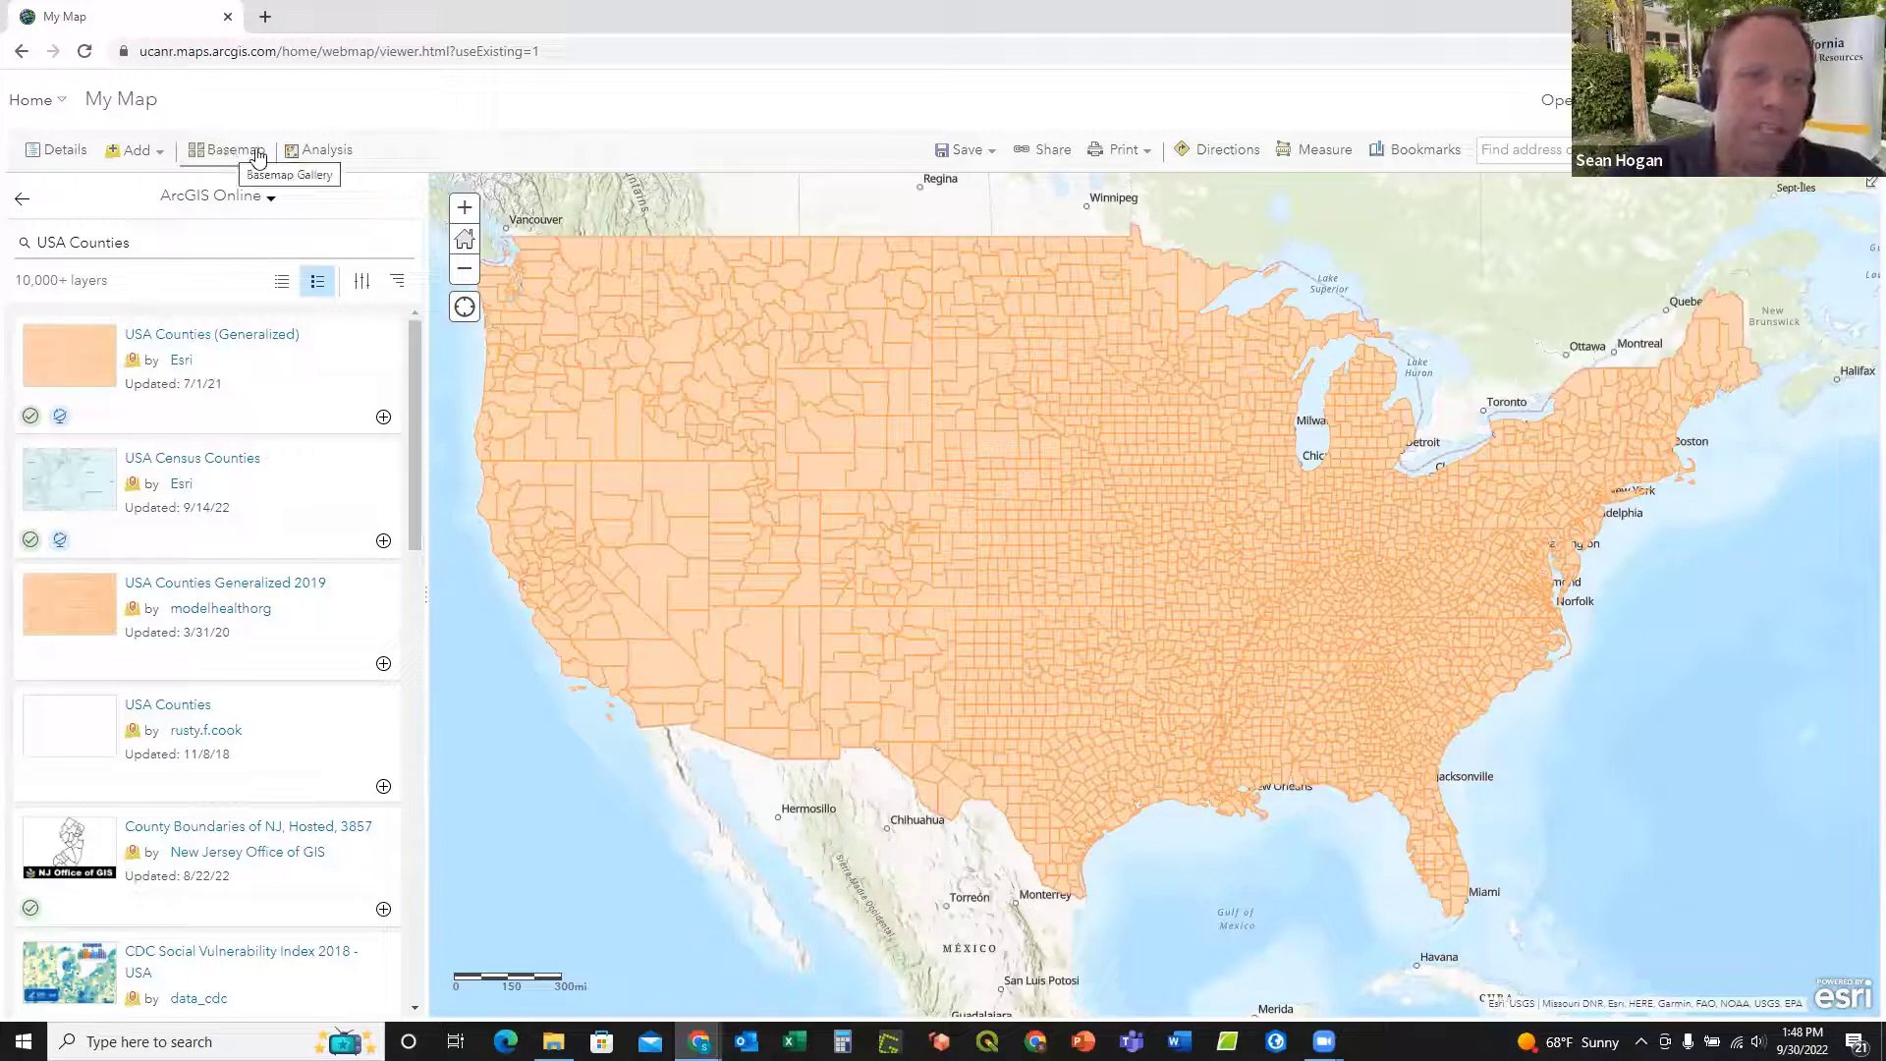
pyautogui.click(21, 201)
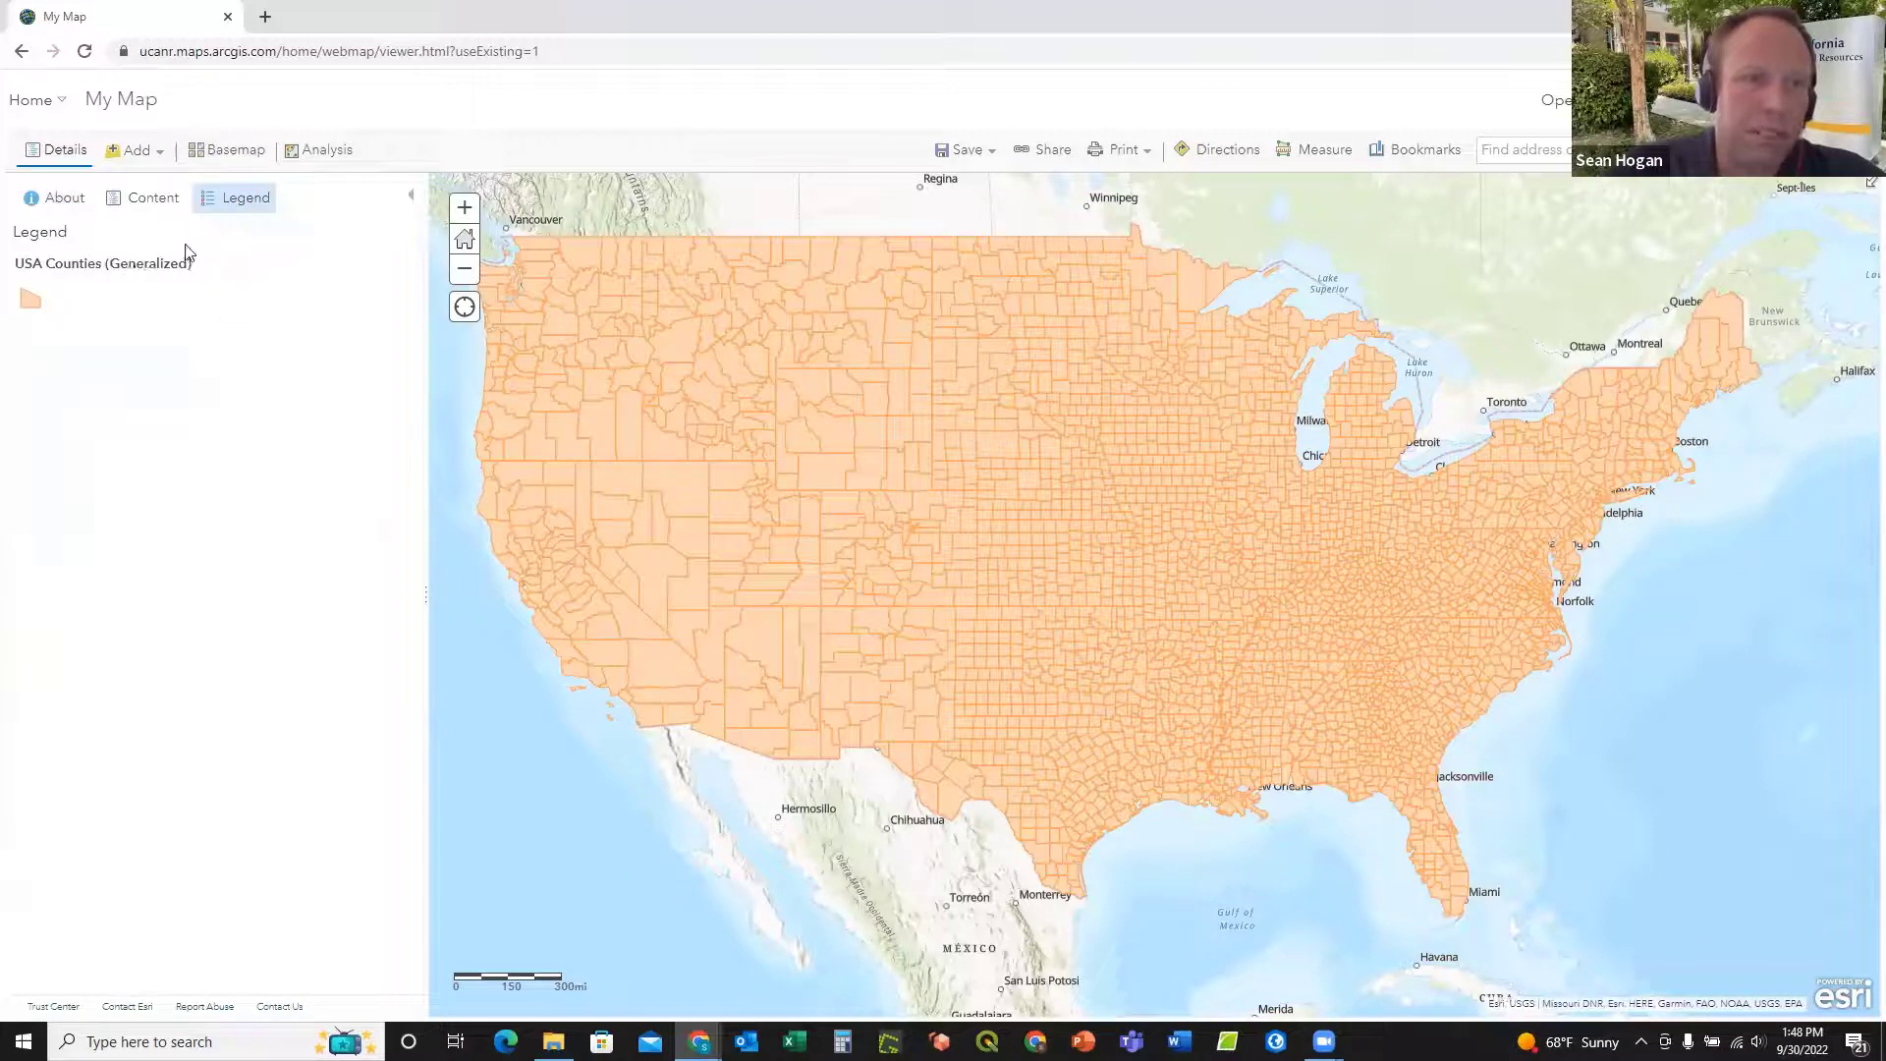
# Step: Hide the USA Counties (Generalized) layer, leaving Topographic, and browse the basemap gallery thumbnails
pyautogui.click(150, 197)
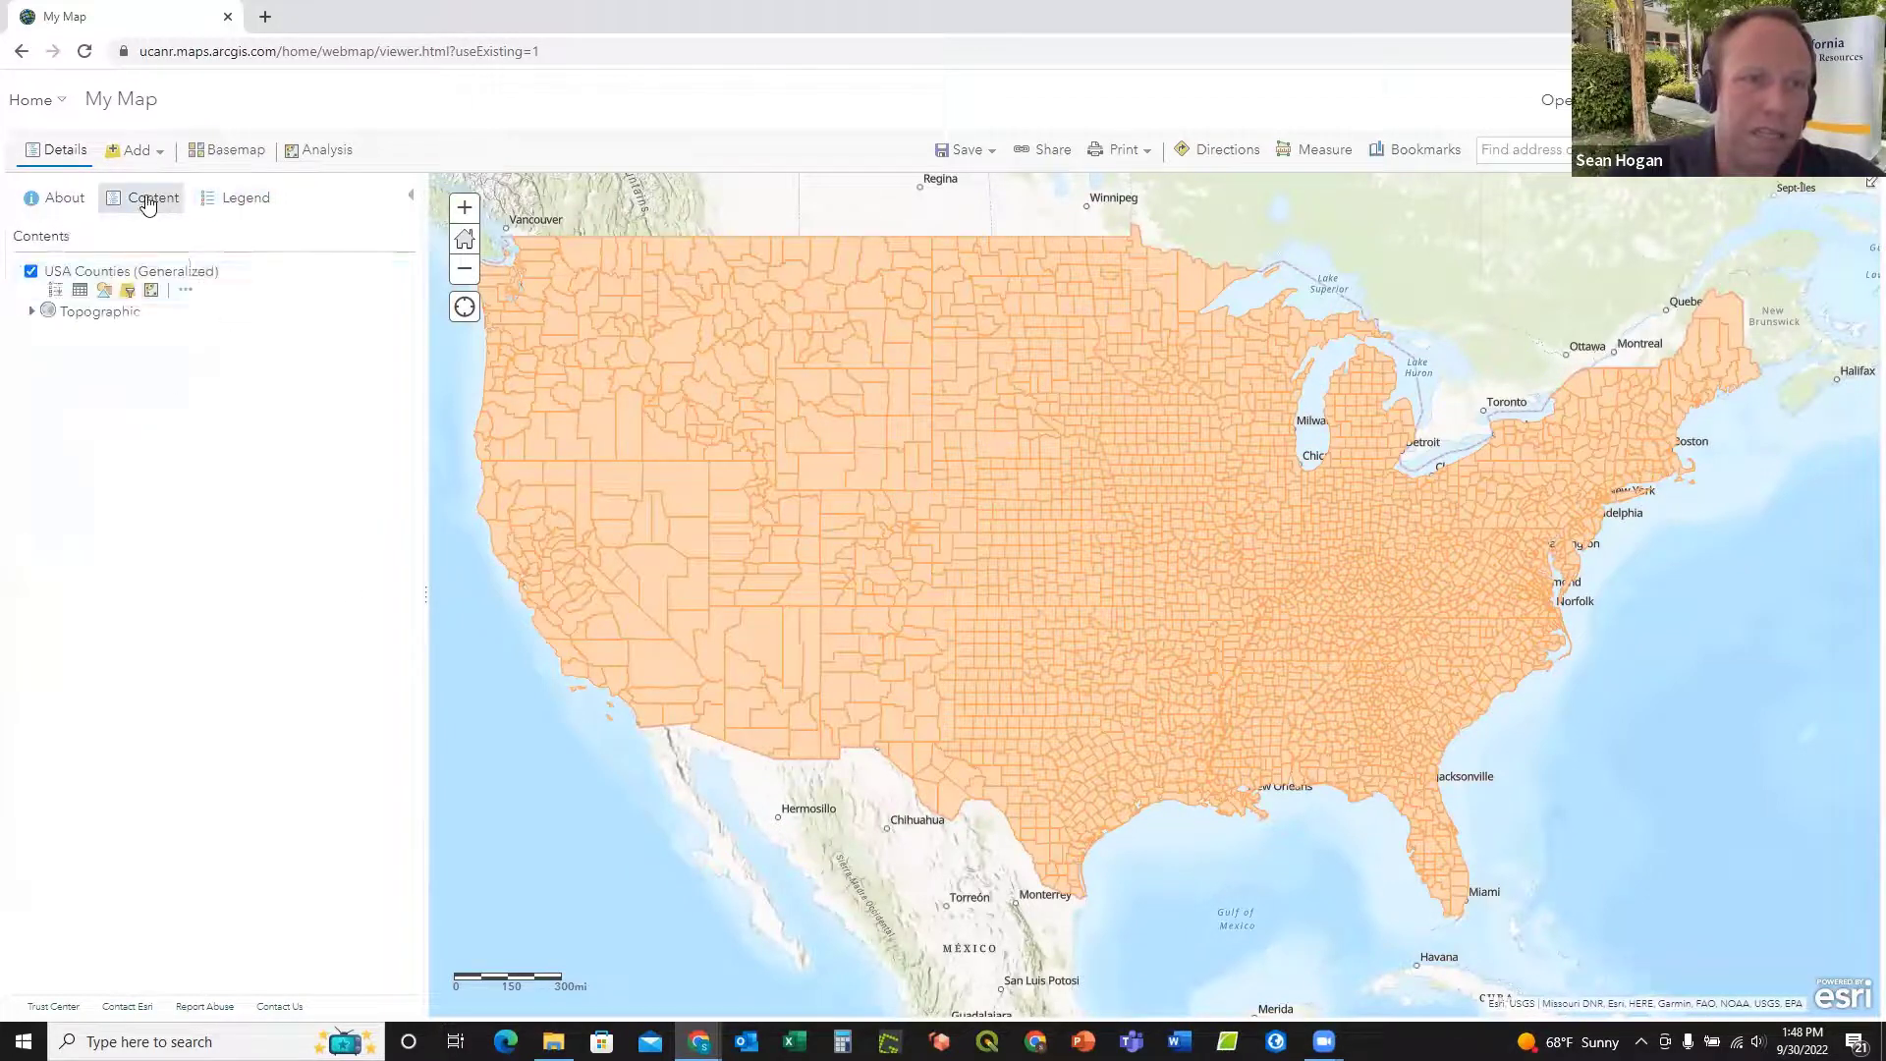
pyautogui.click(30, 272)
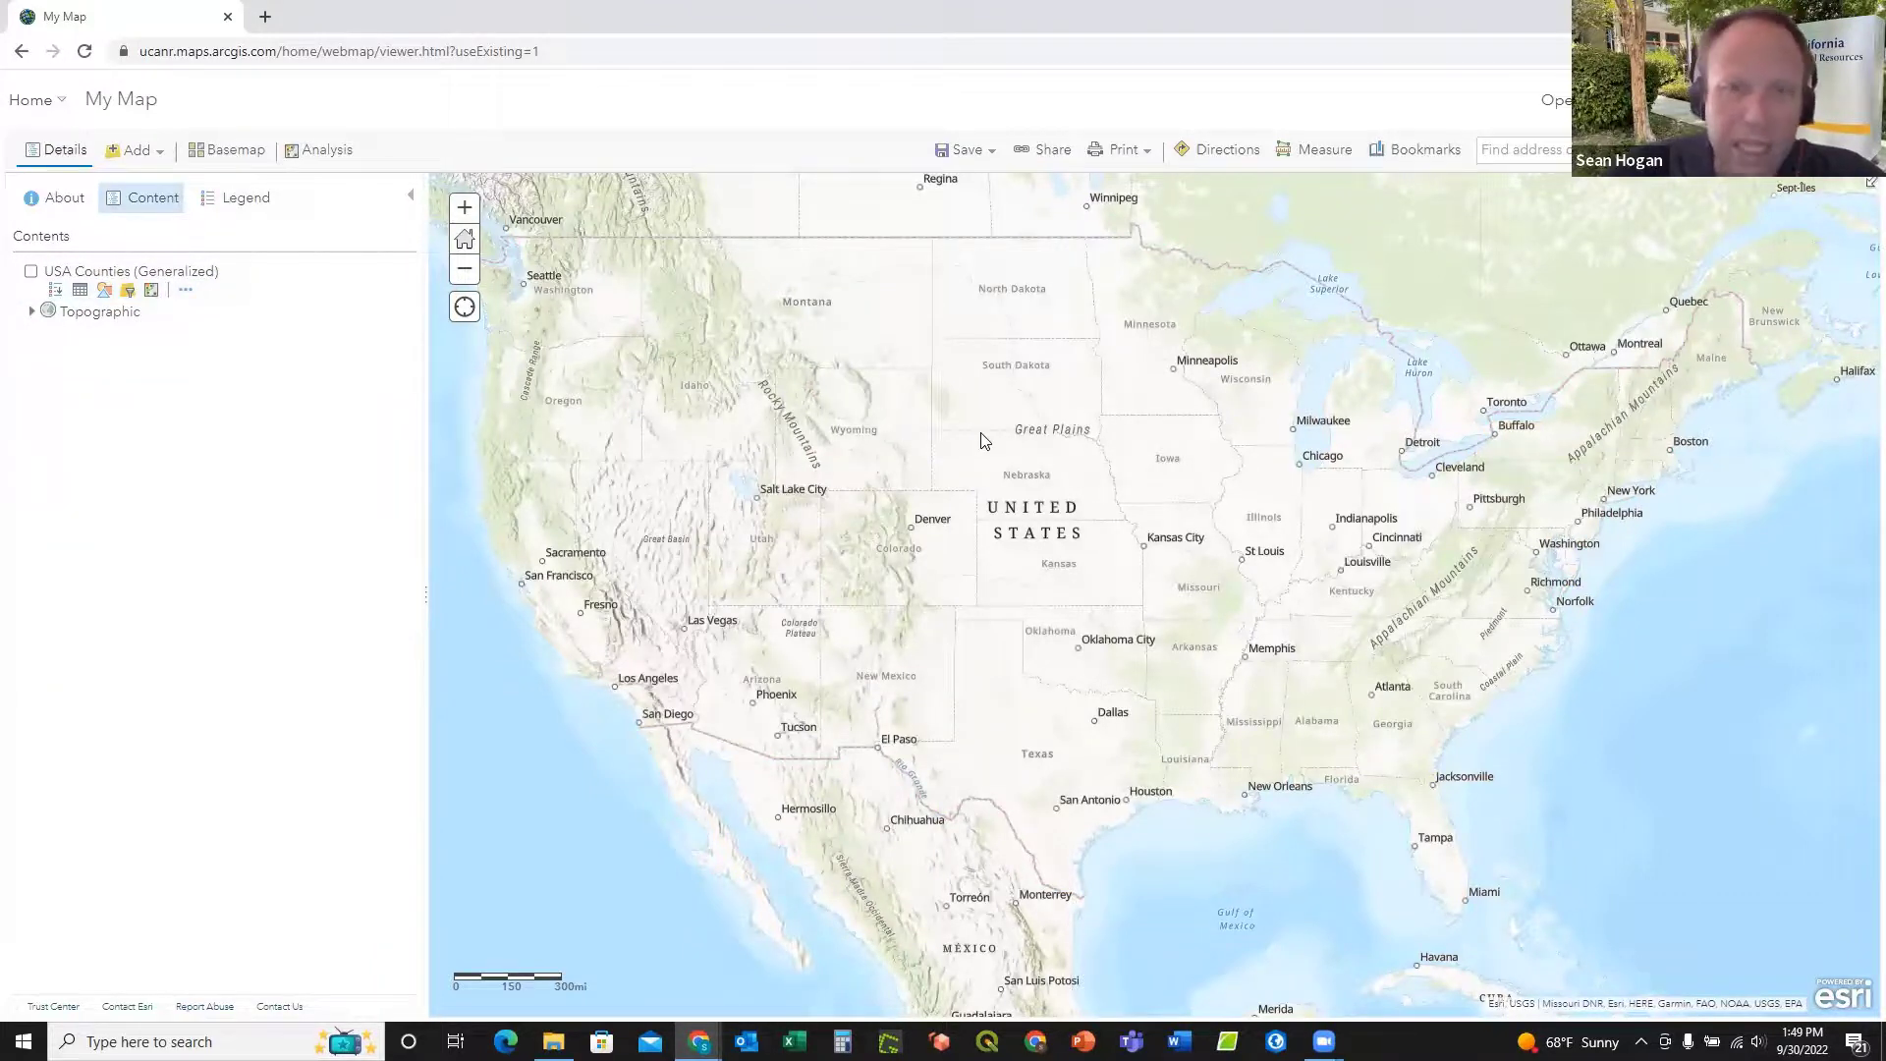
pyautogui.click(214, 155)
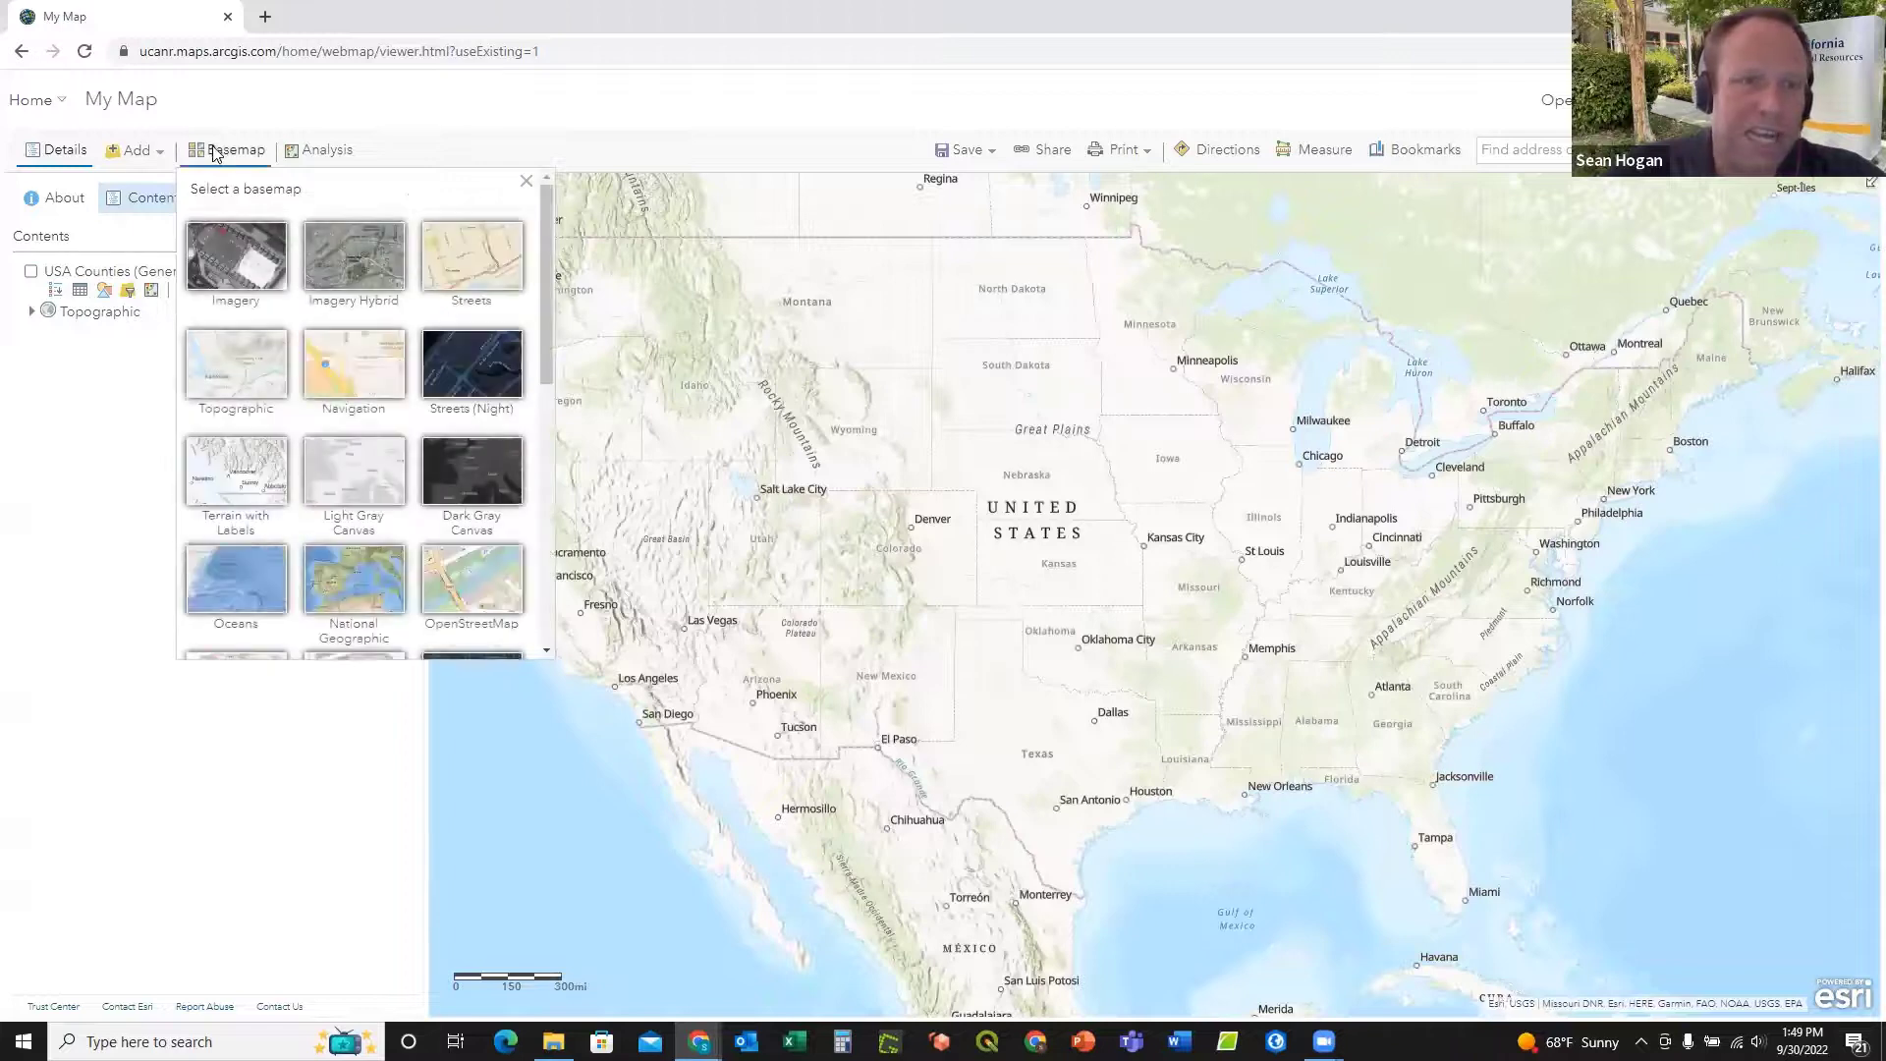
pyautogui.scroll(-5, 367, 425)
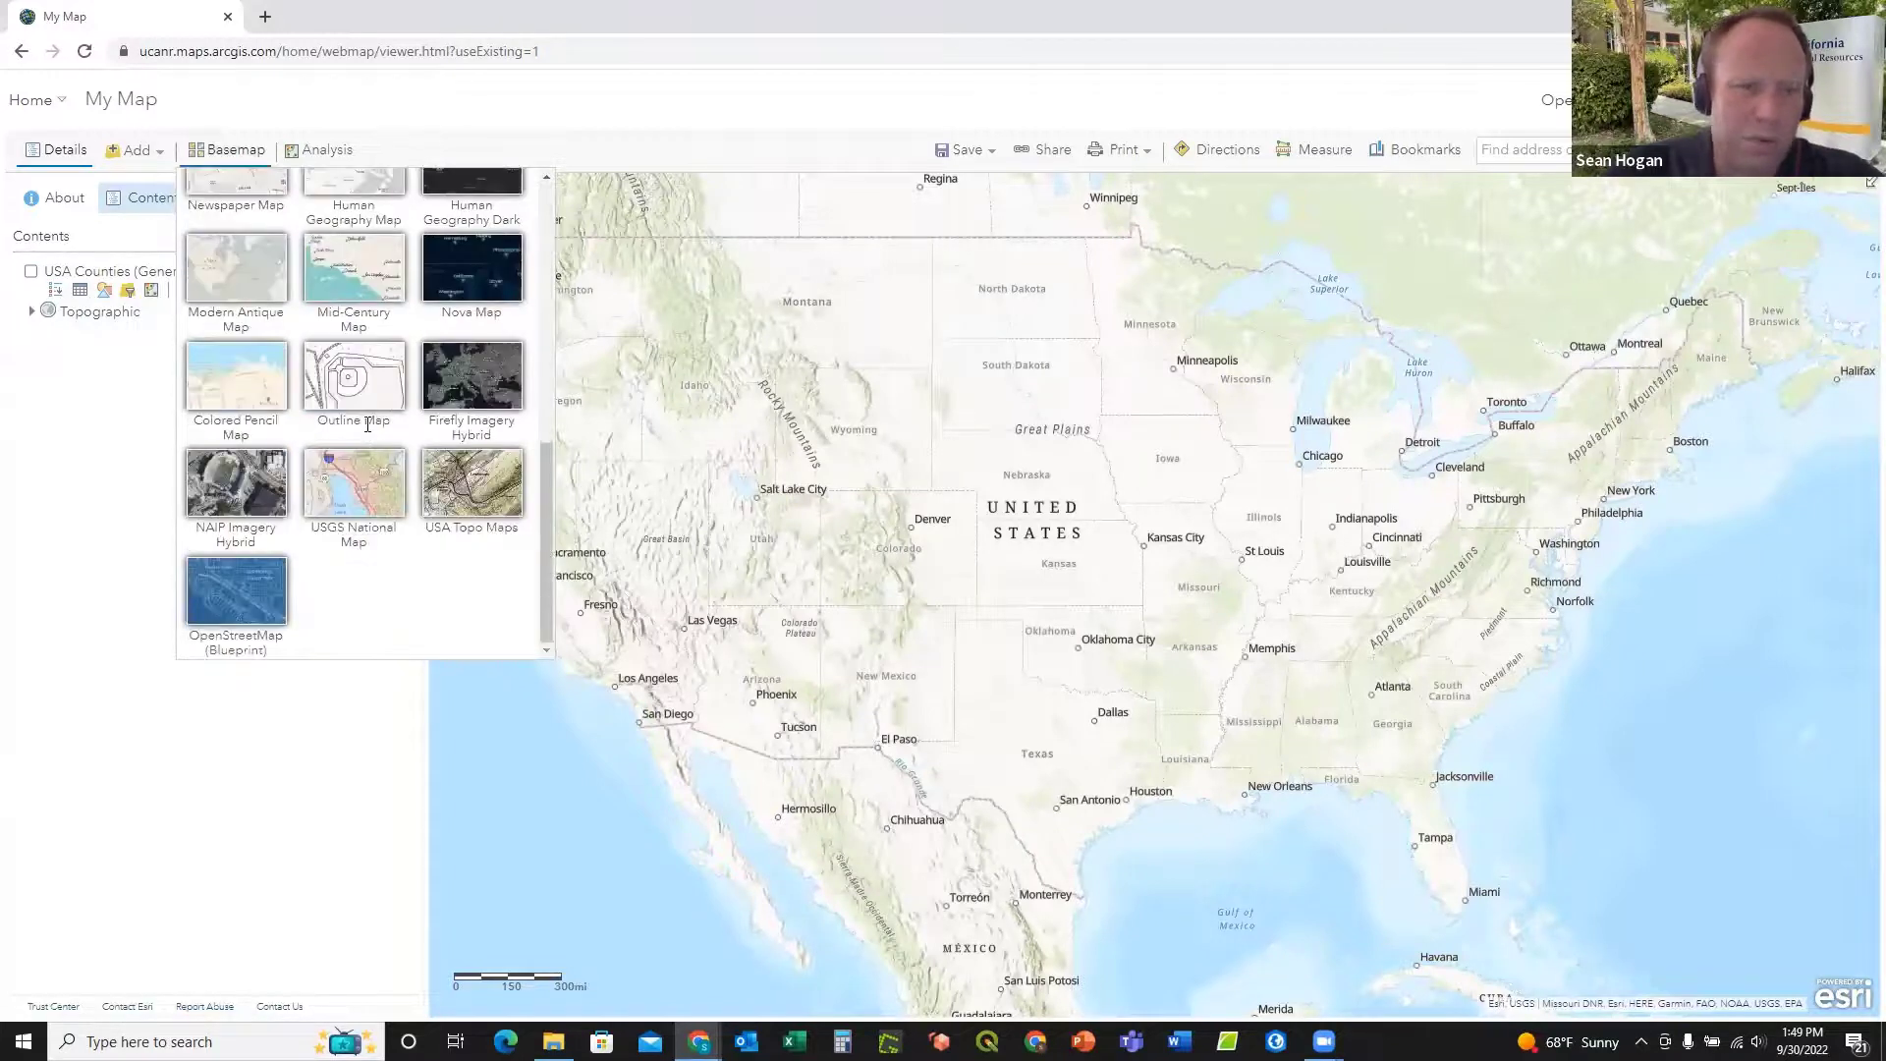
pyautogui.scroll(5, 368, 424)
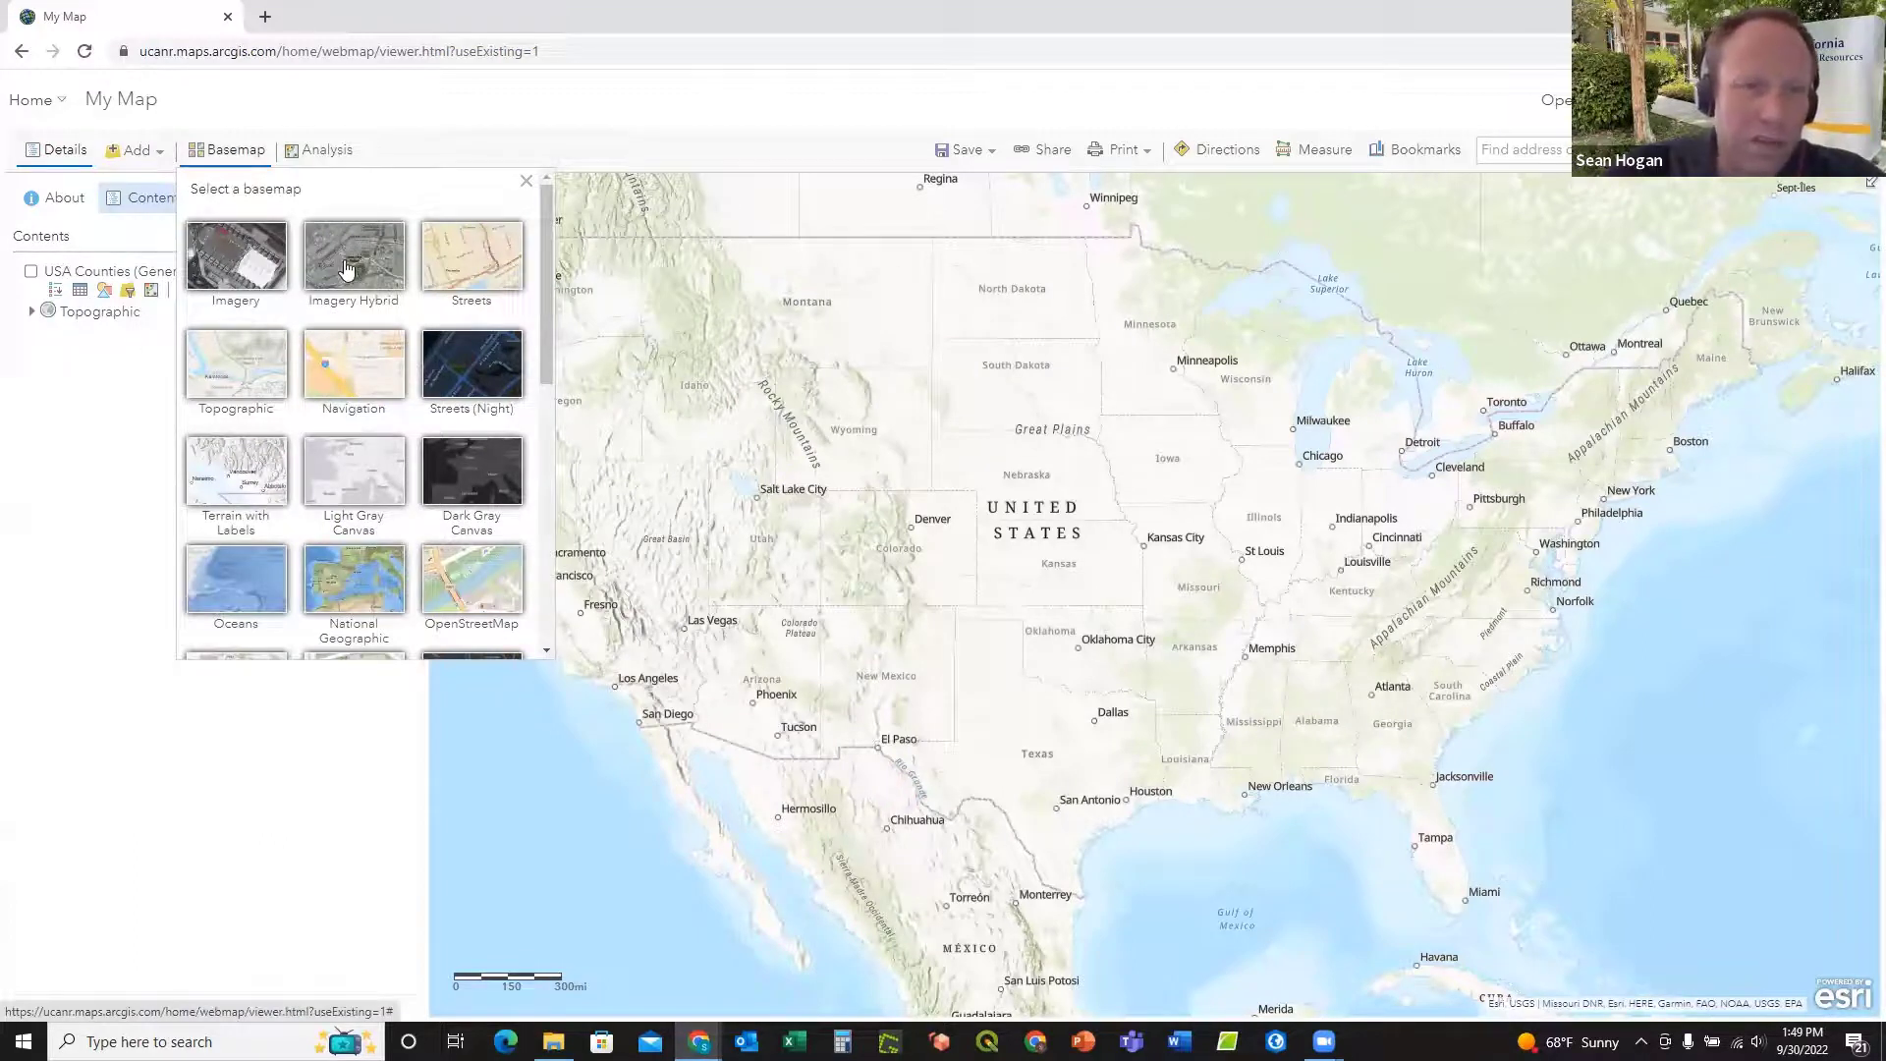
# Step: Switch the basemap to Imagery Hybrid, zoom to Sacramento, then frame the continental US
pyautogui.click(346, 267)
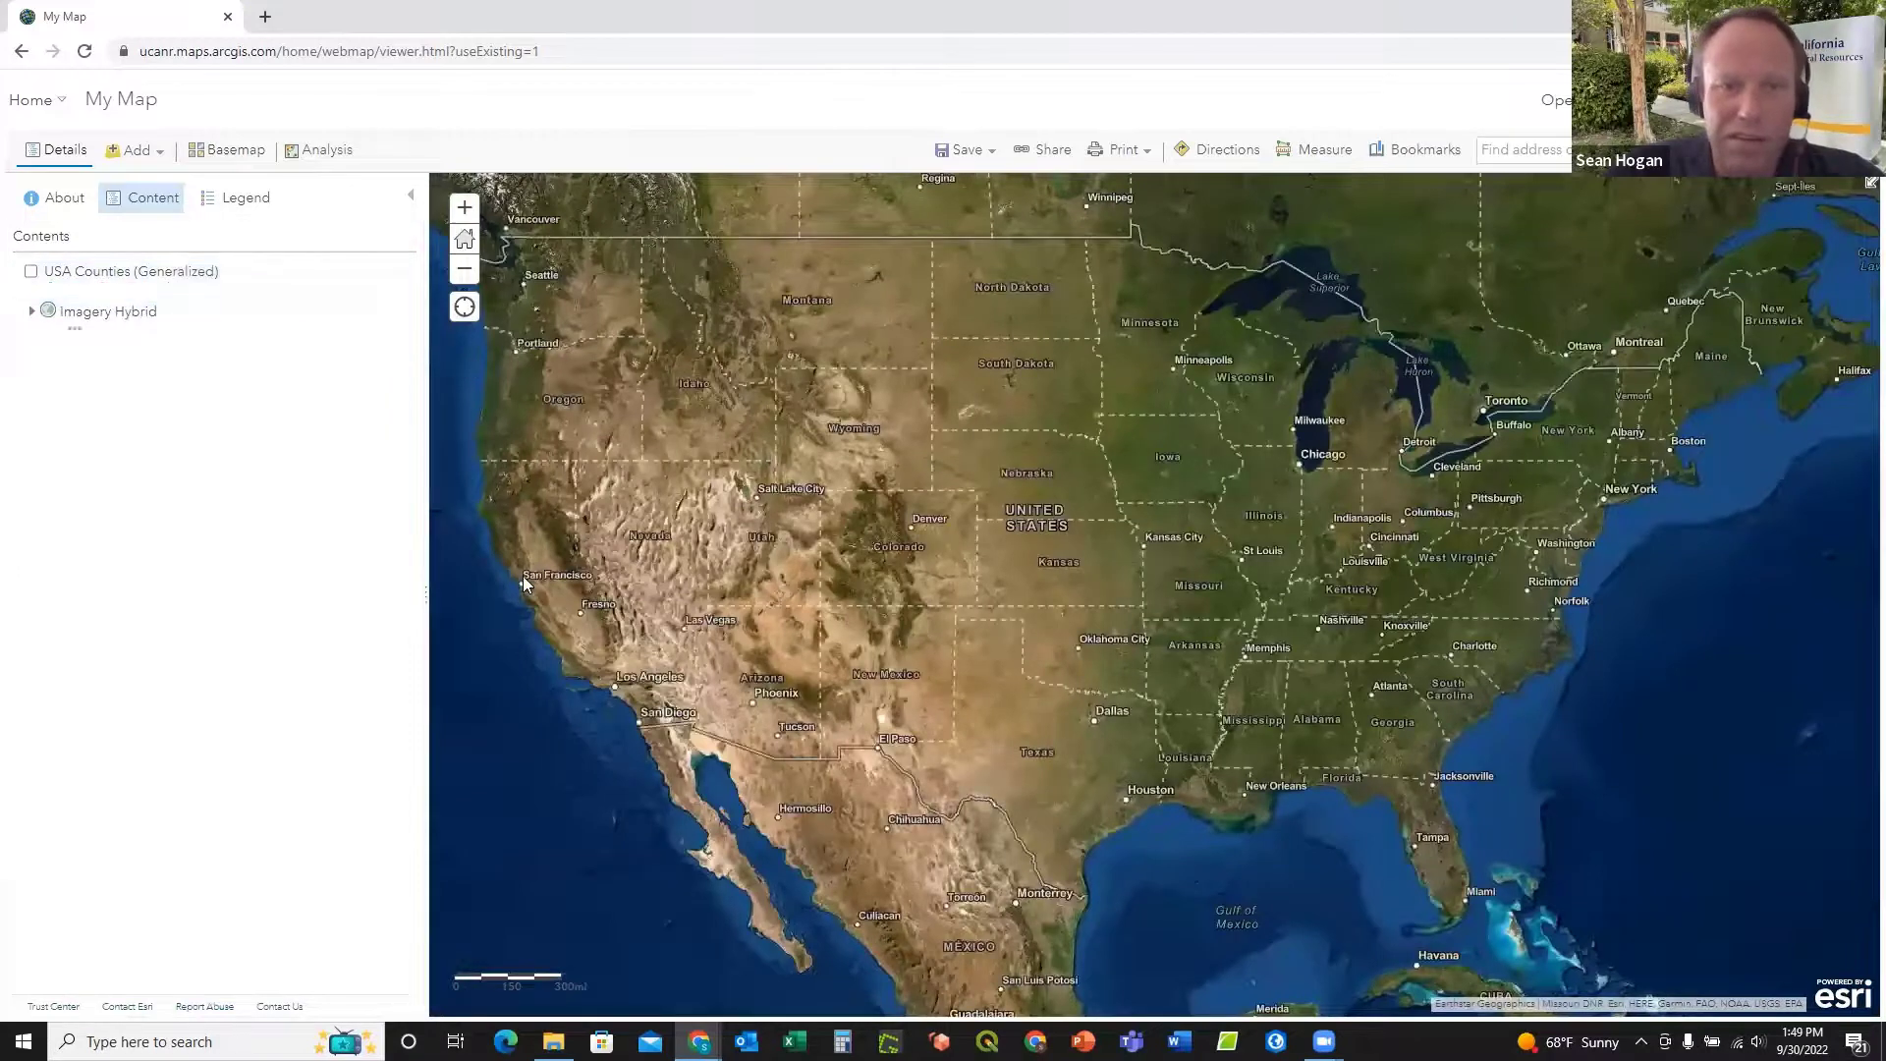
pyautogui.scroll(3, 522, 574)
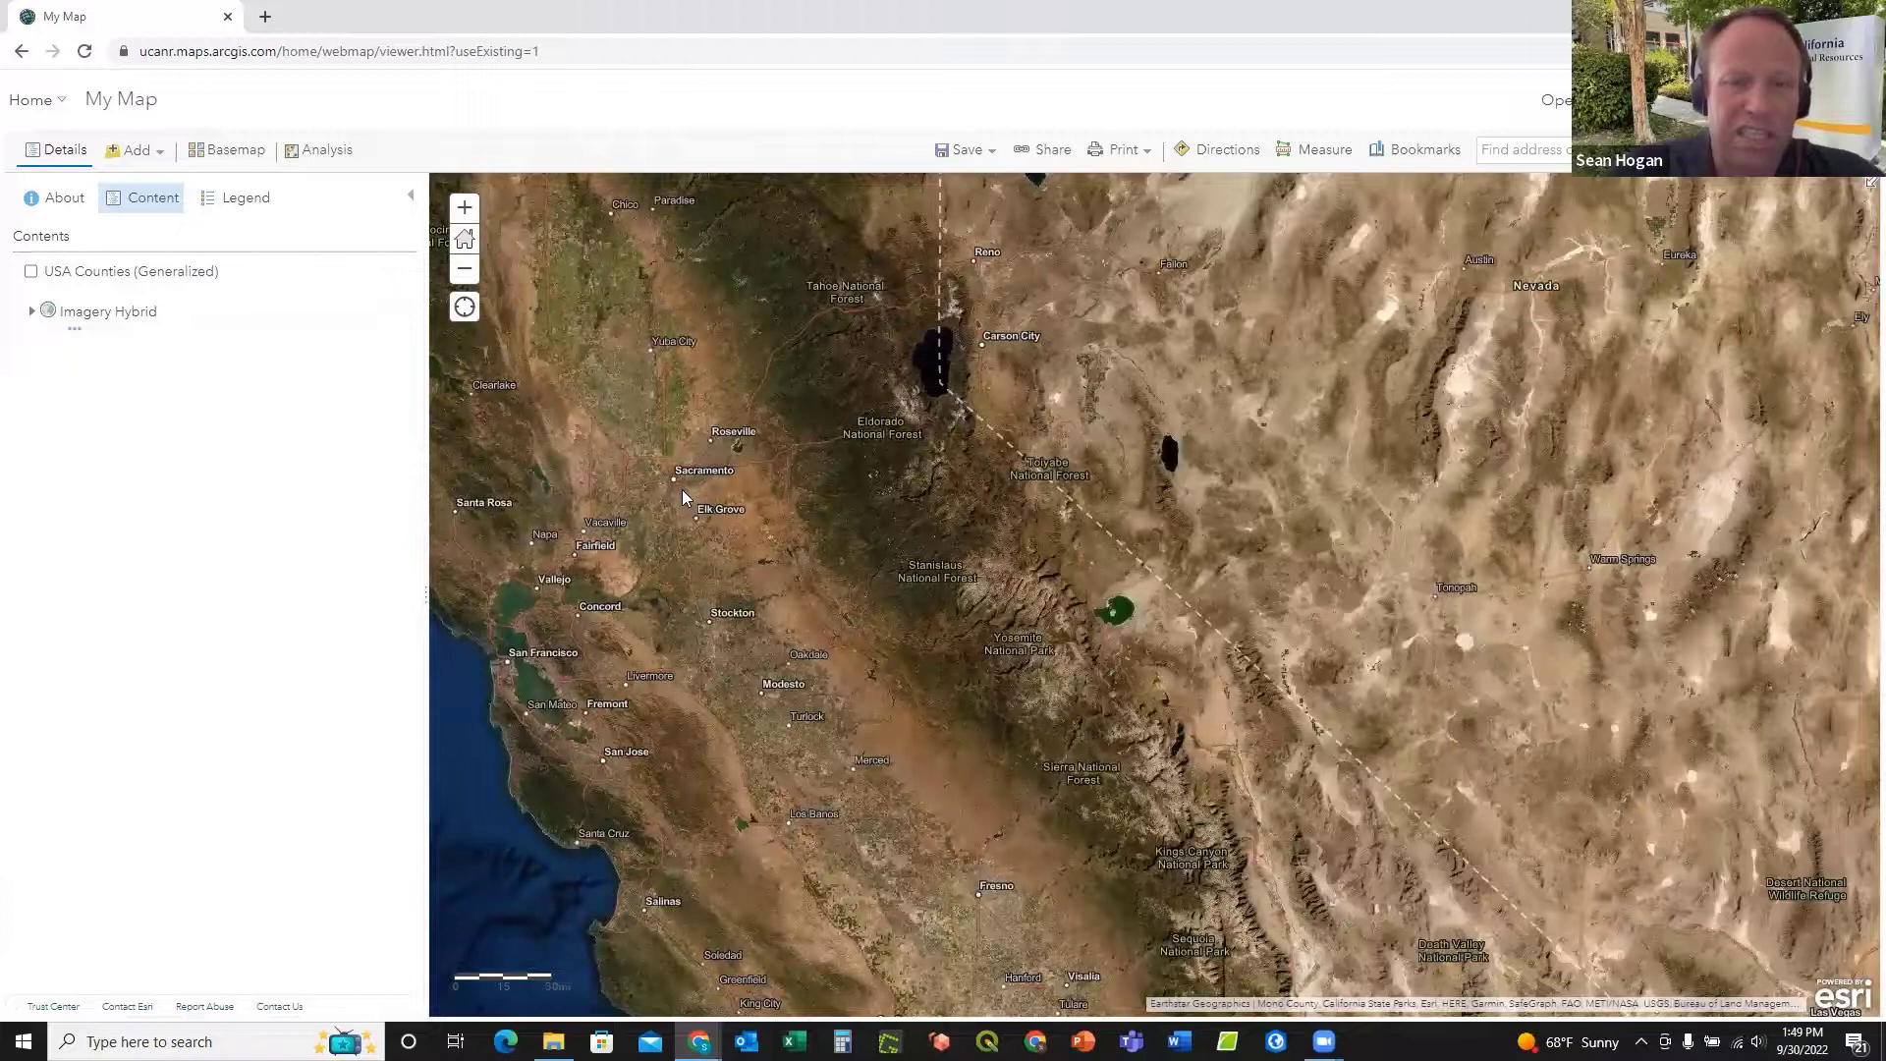
pyautogui.scroll(2, 681, 490)
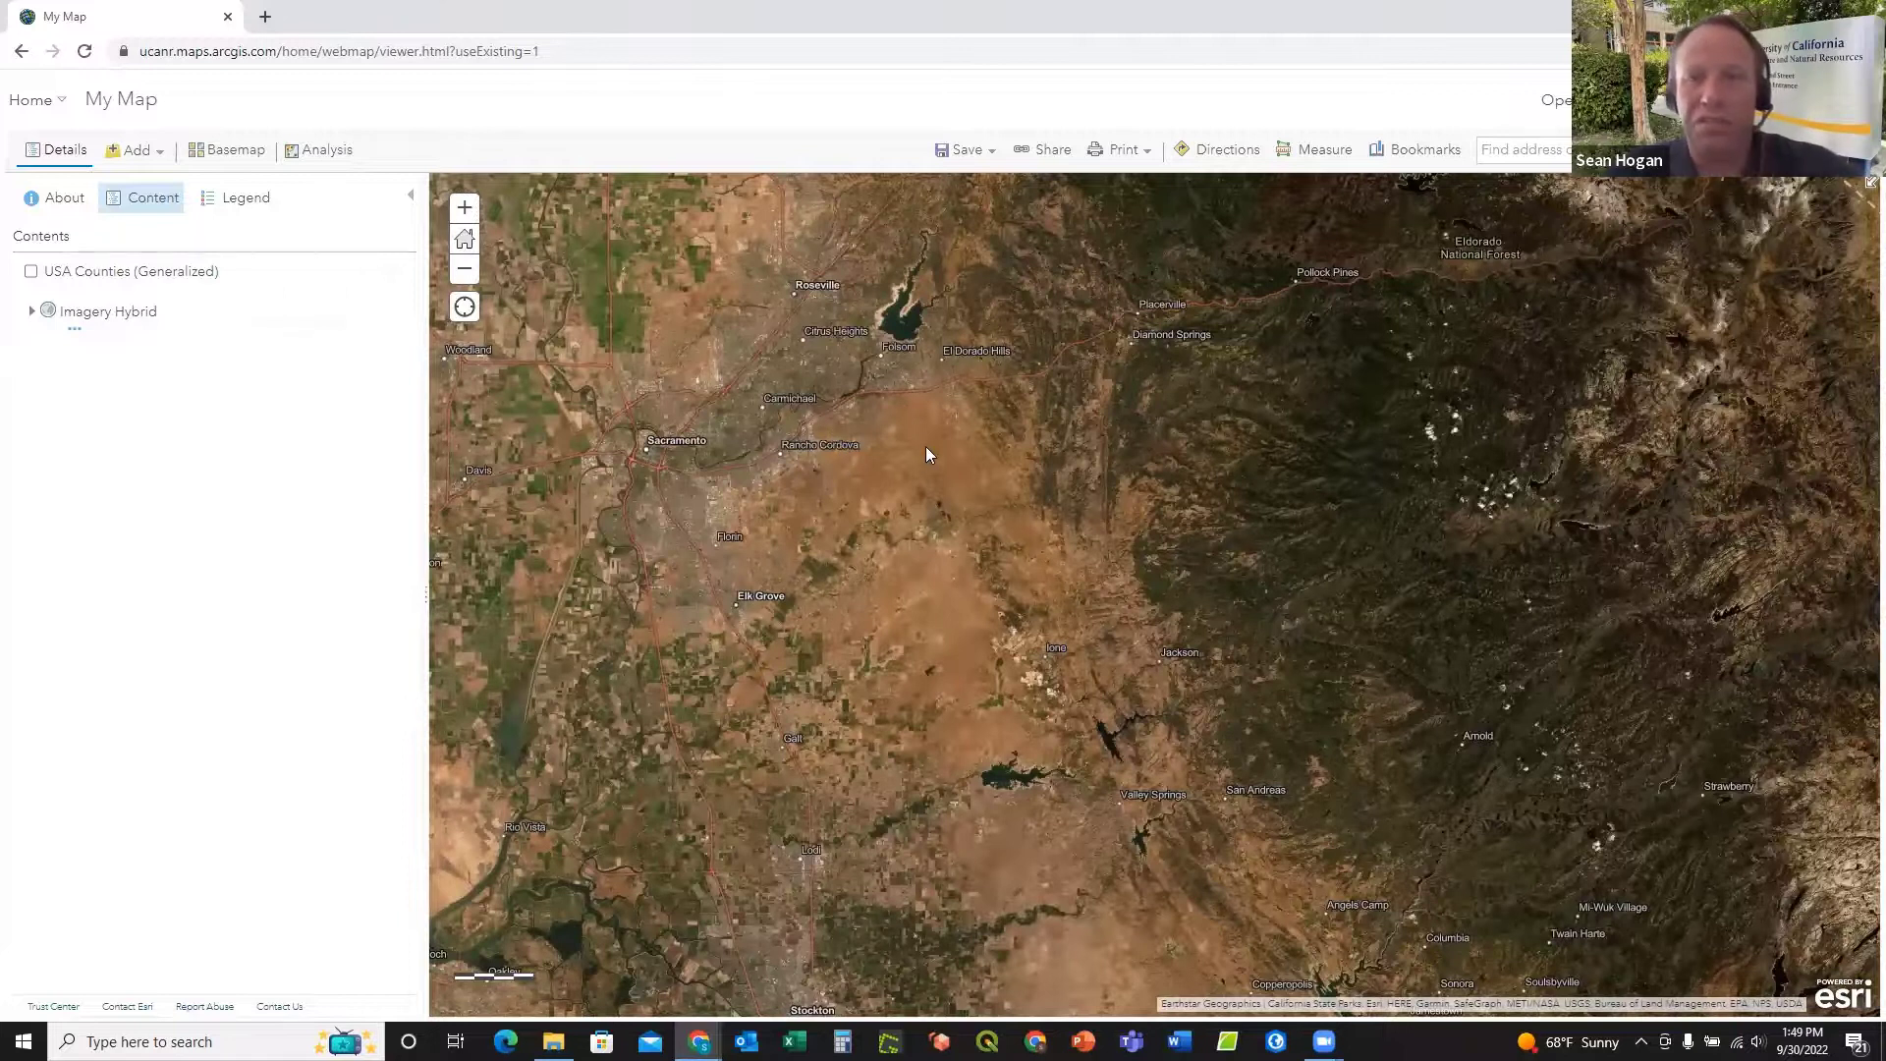
pyautogui.scroll(-5, 926, 446)
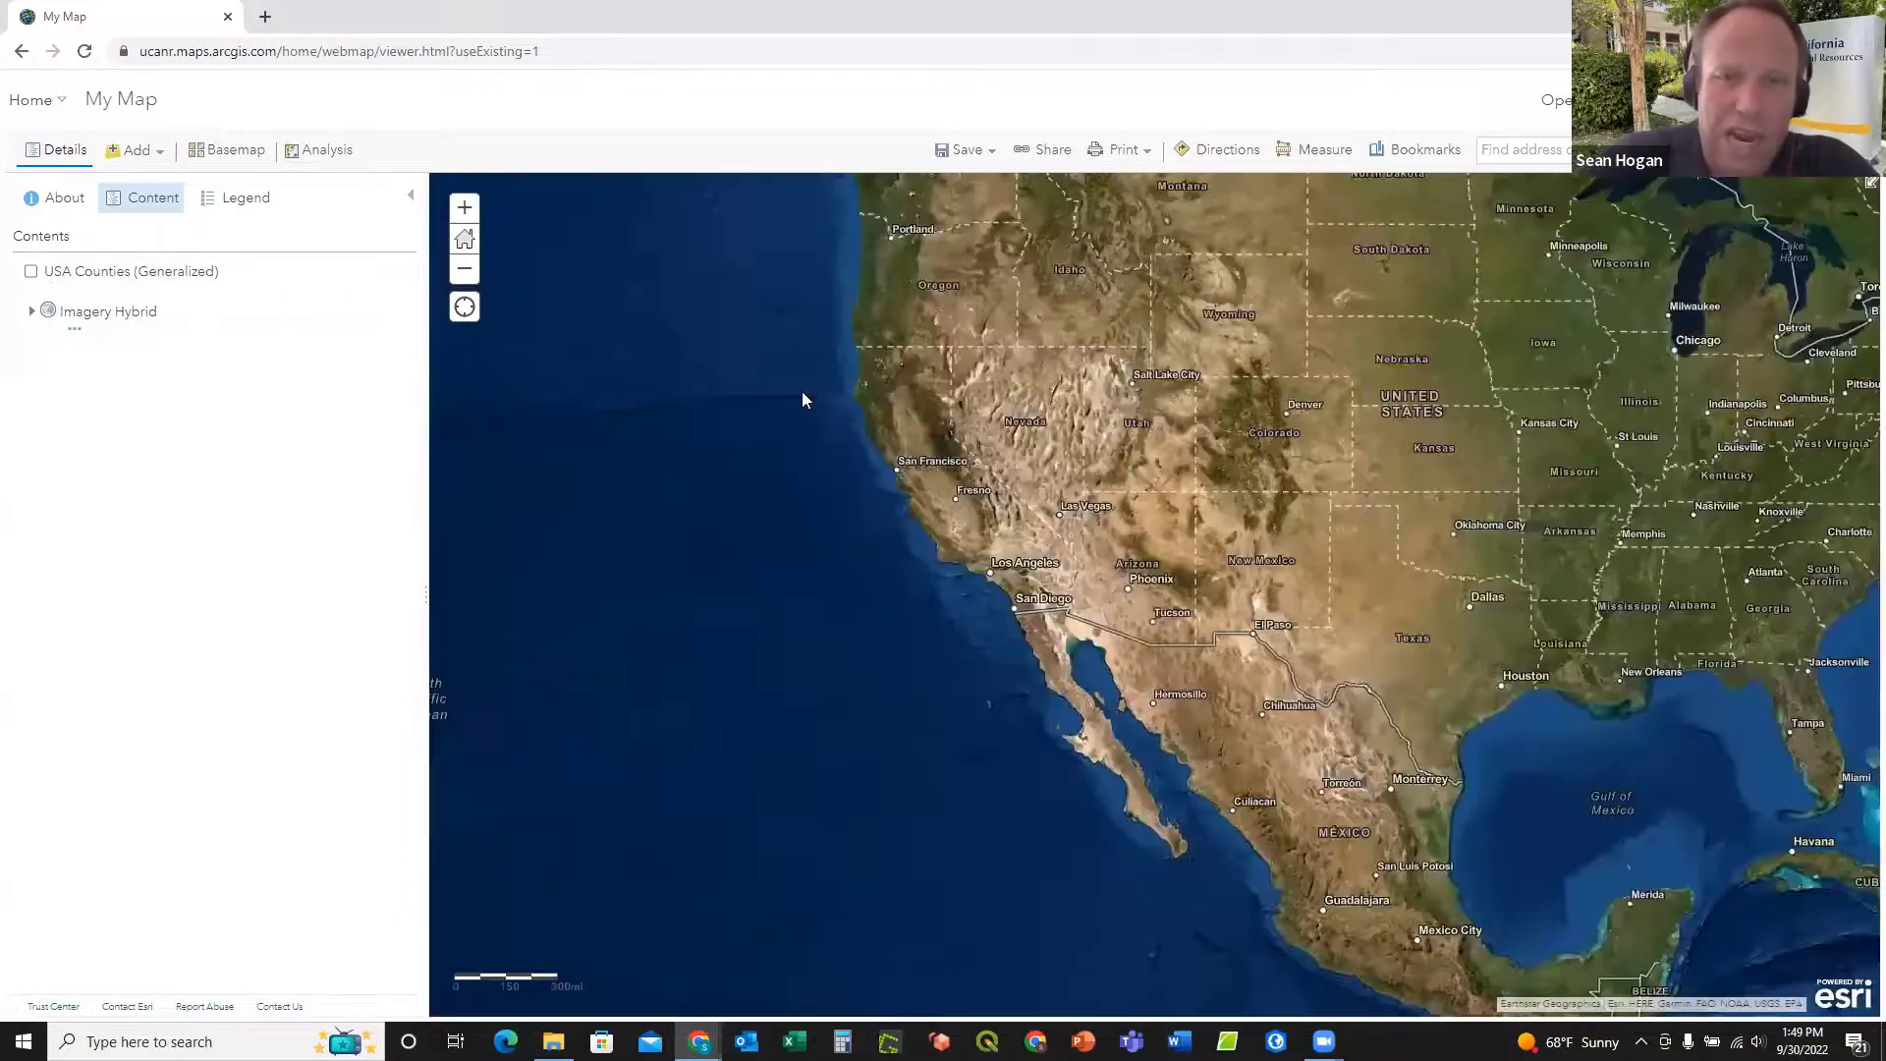
pyautogui.moveTo(1018, 381); pyautogui.dragTo(731, 503)
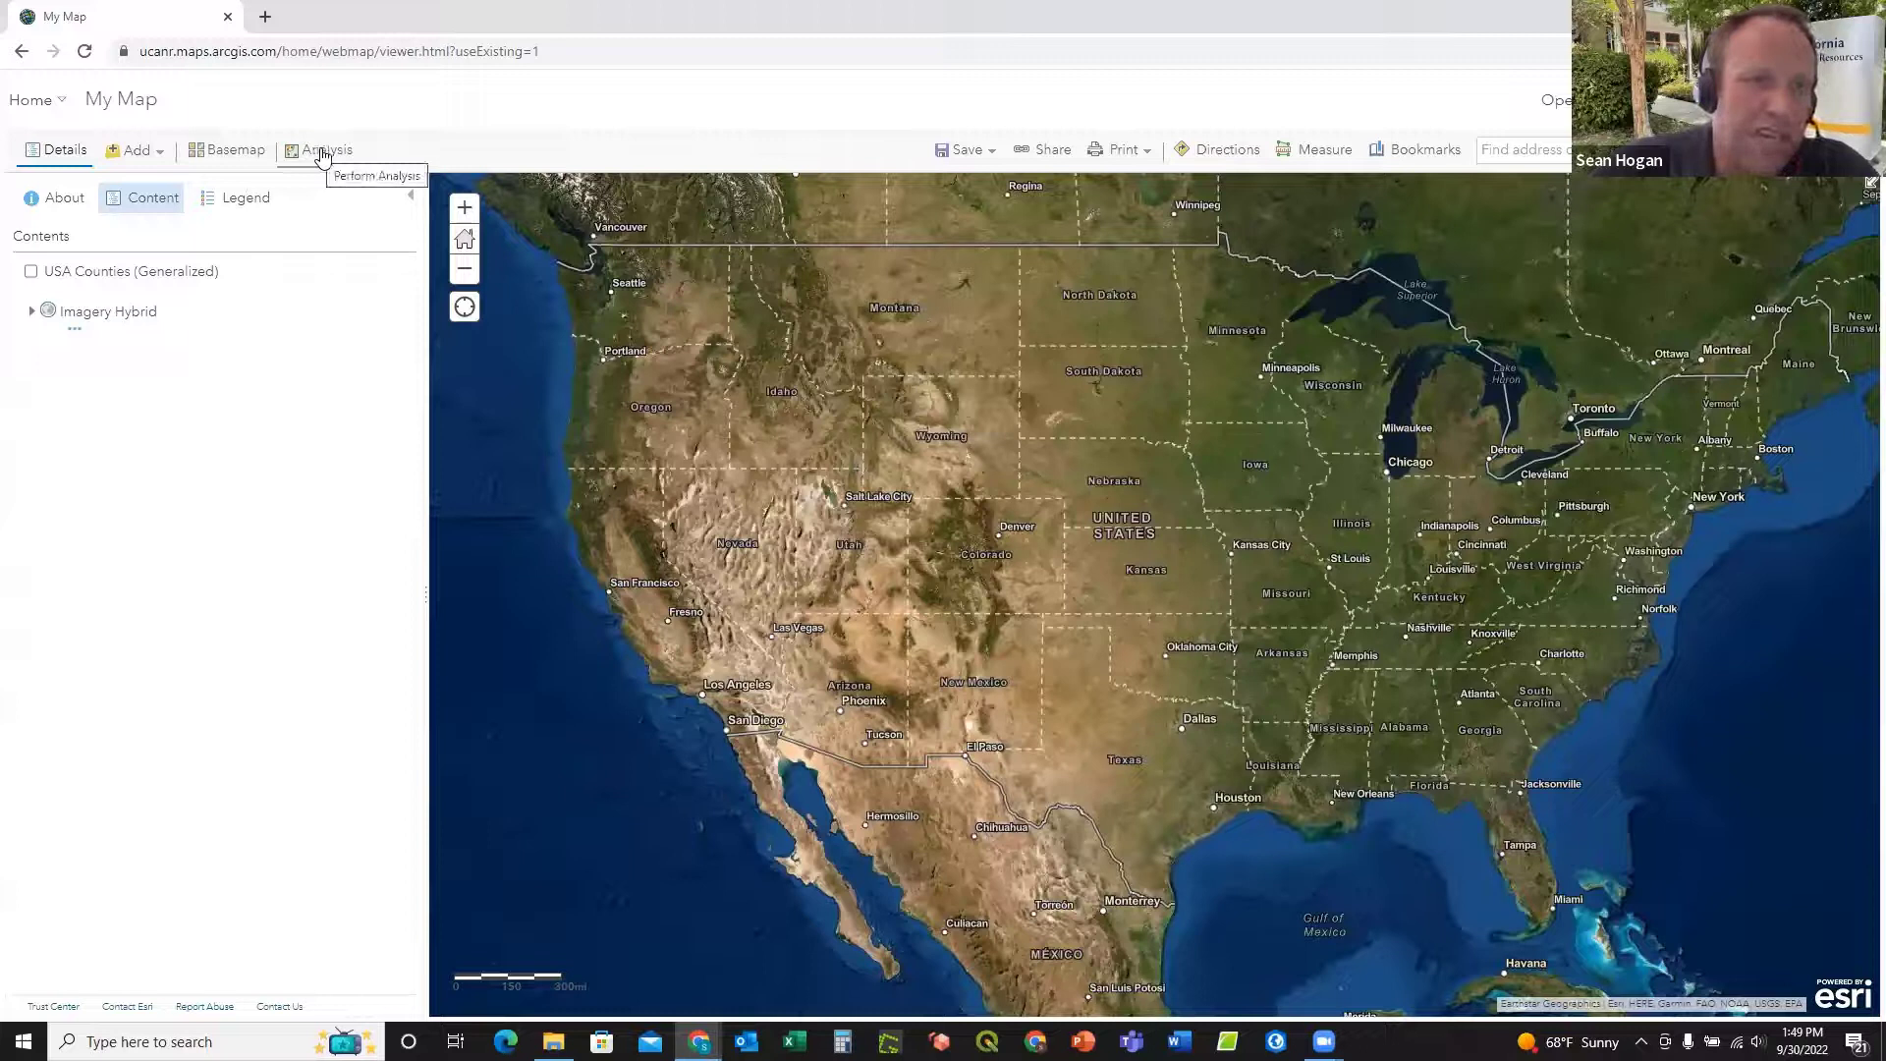
pyautogui.moveTo(194, 271)
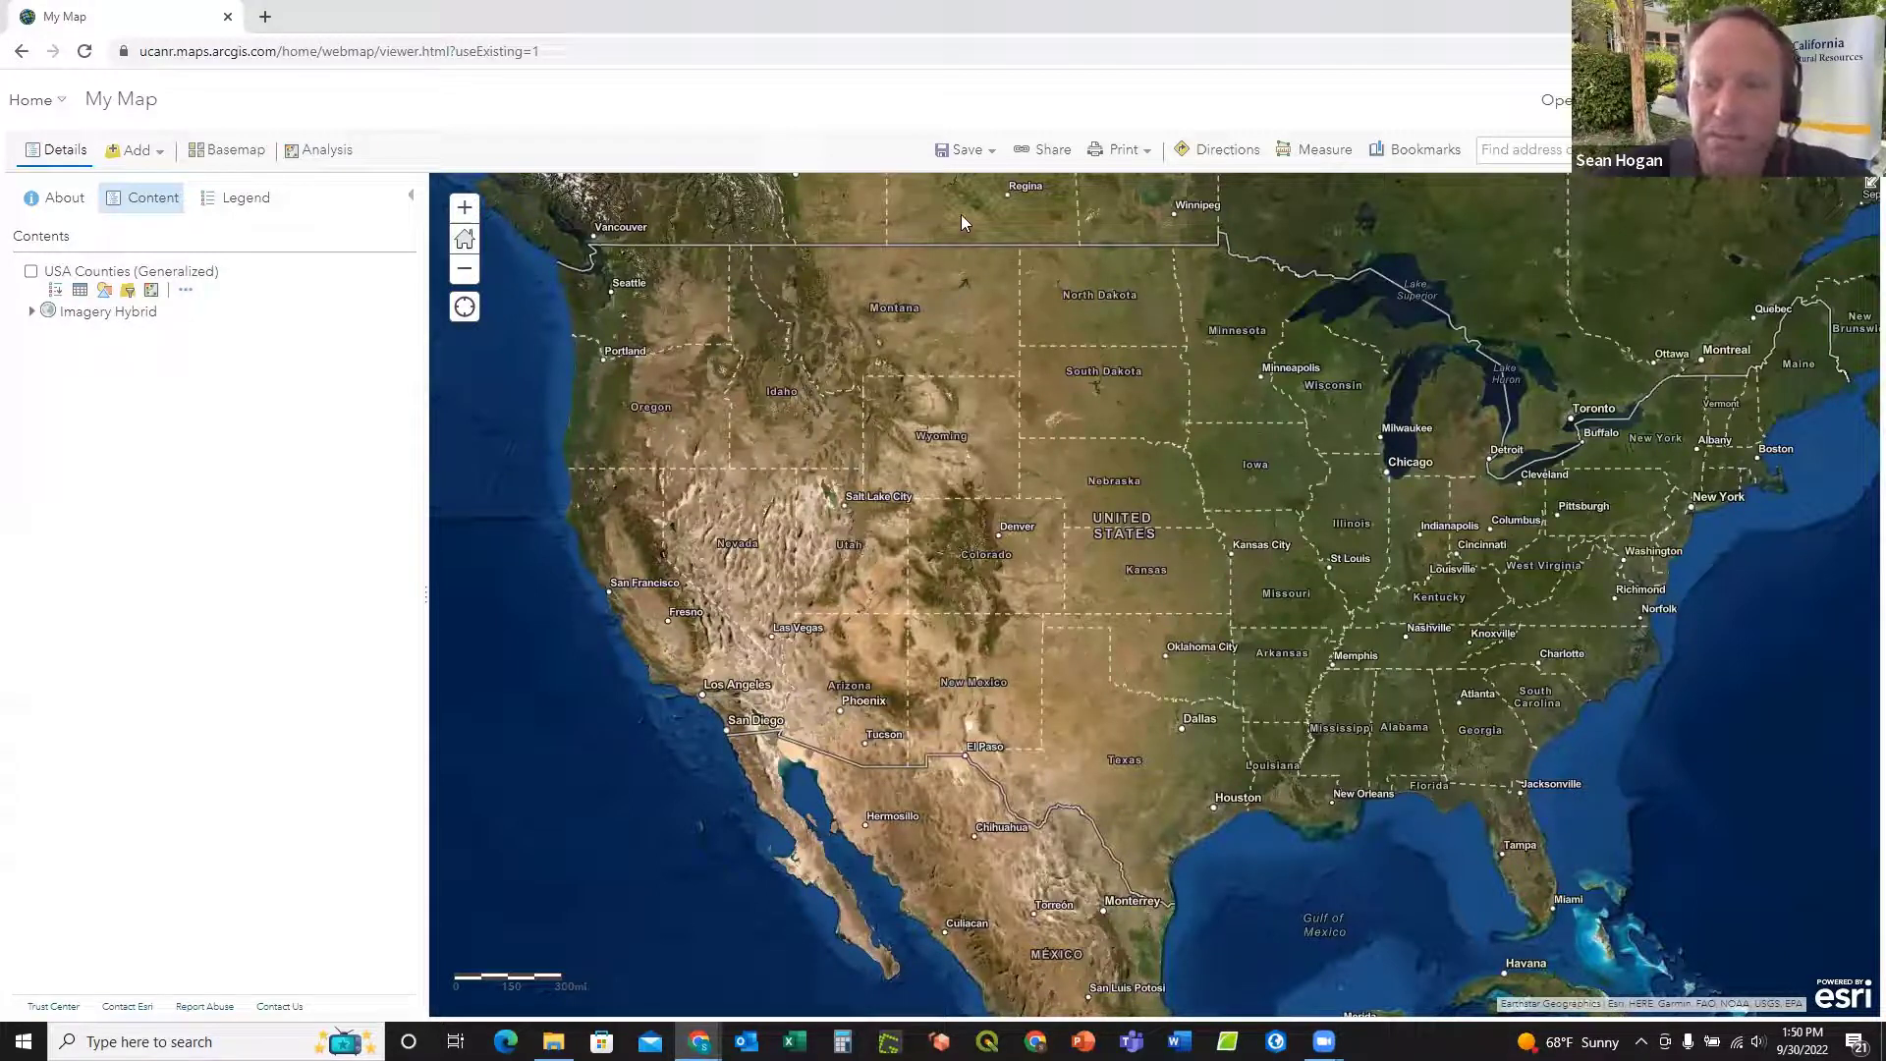
# Step: Save As a new web map titled Junk5 with the tag junk
pyautogui.click(983, 153)
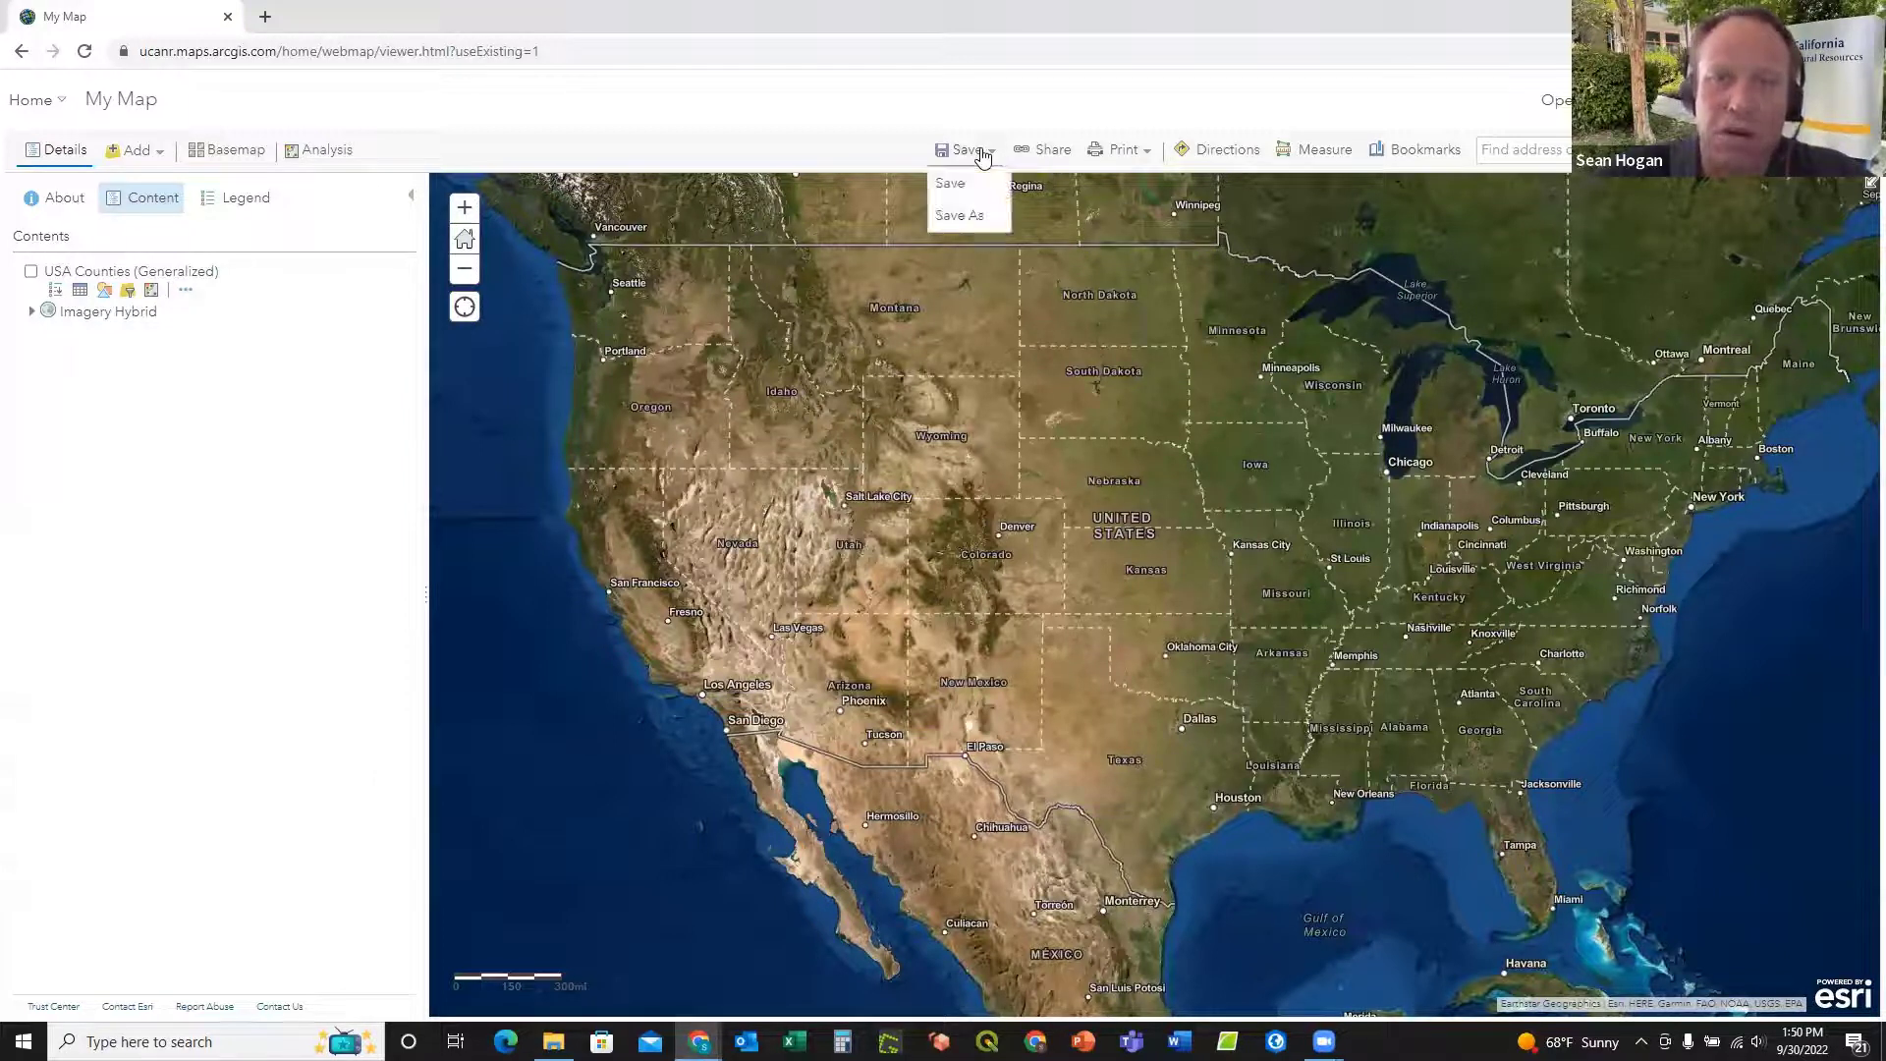
pyautogui.click(960, 216)
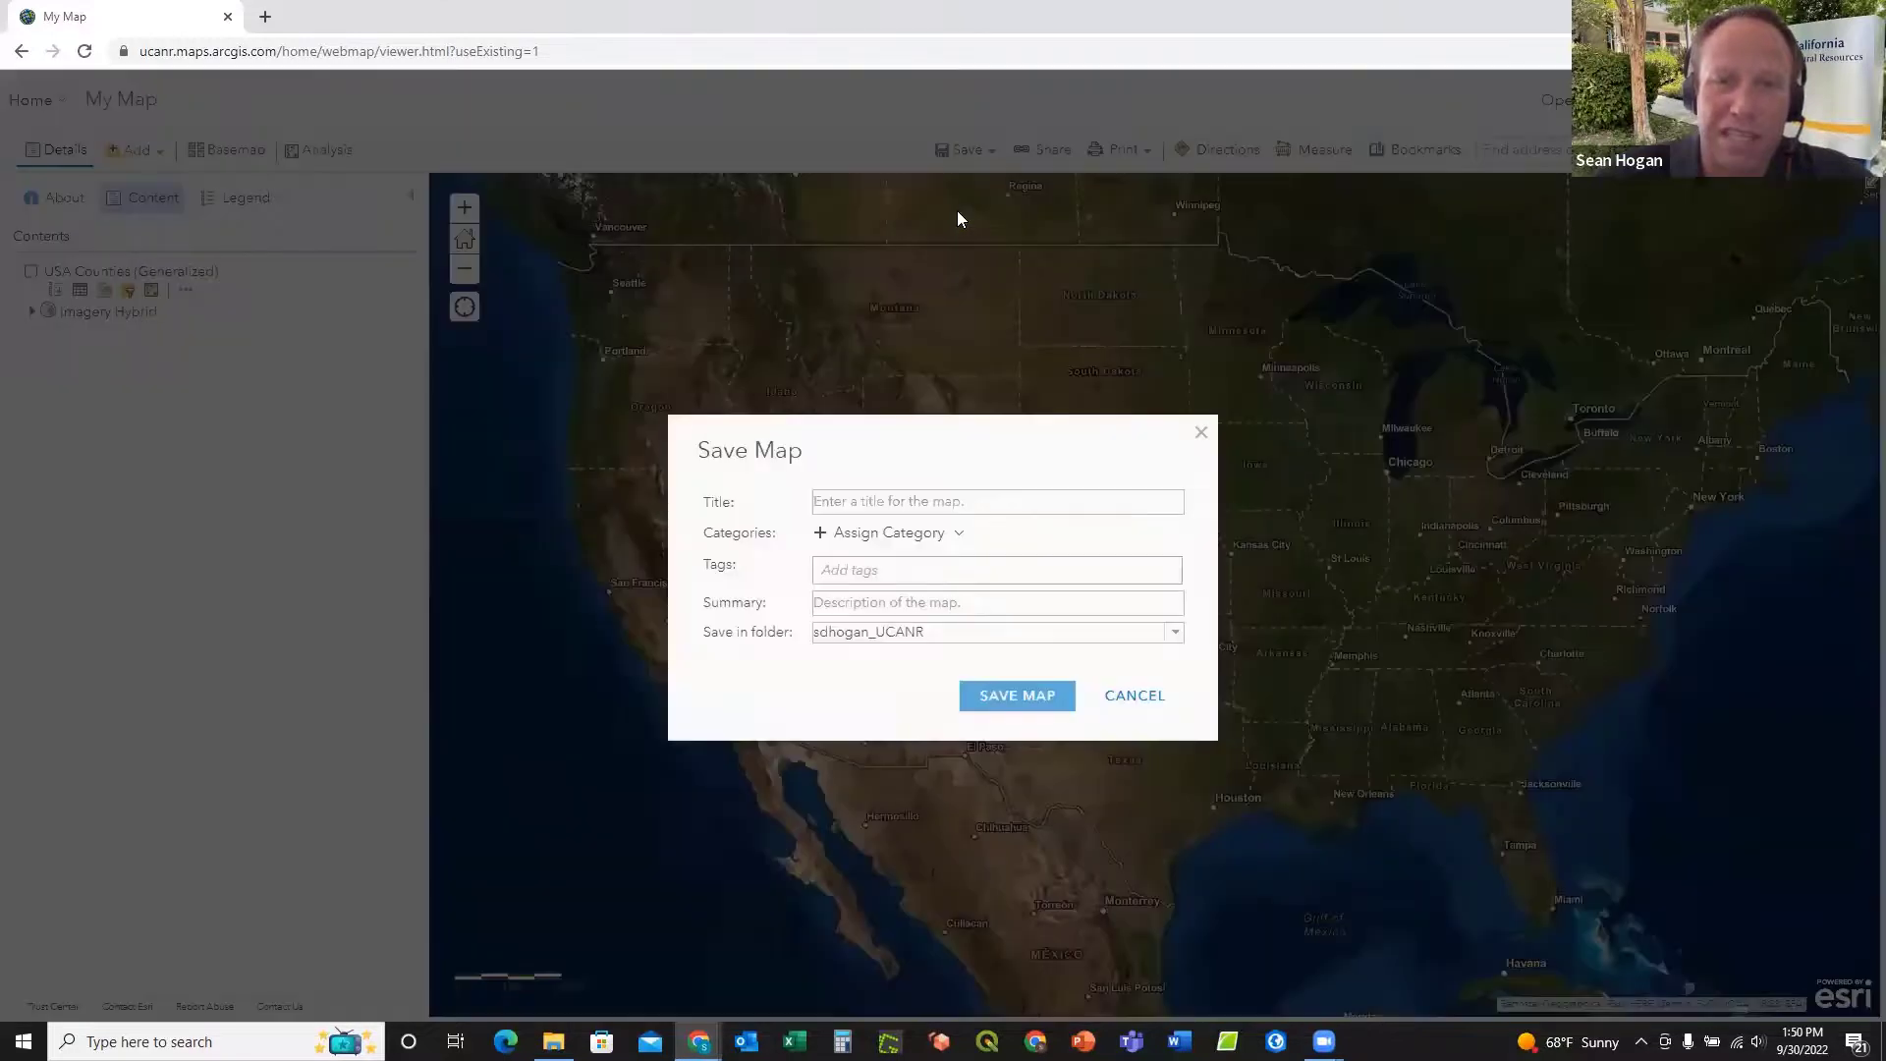
pyautogui.click(867, 498)
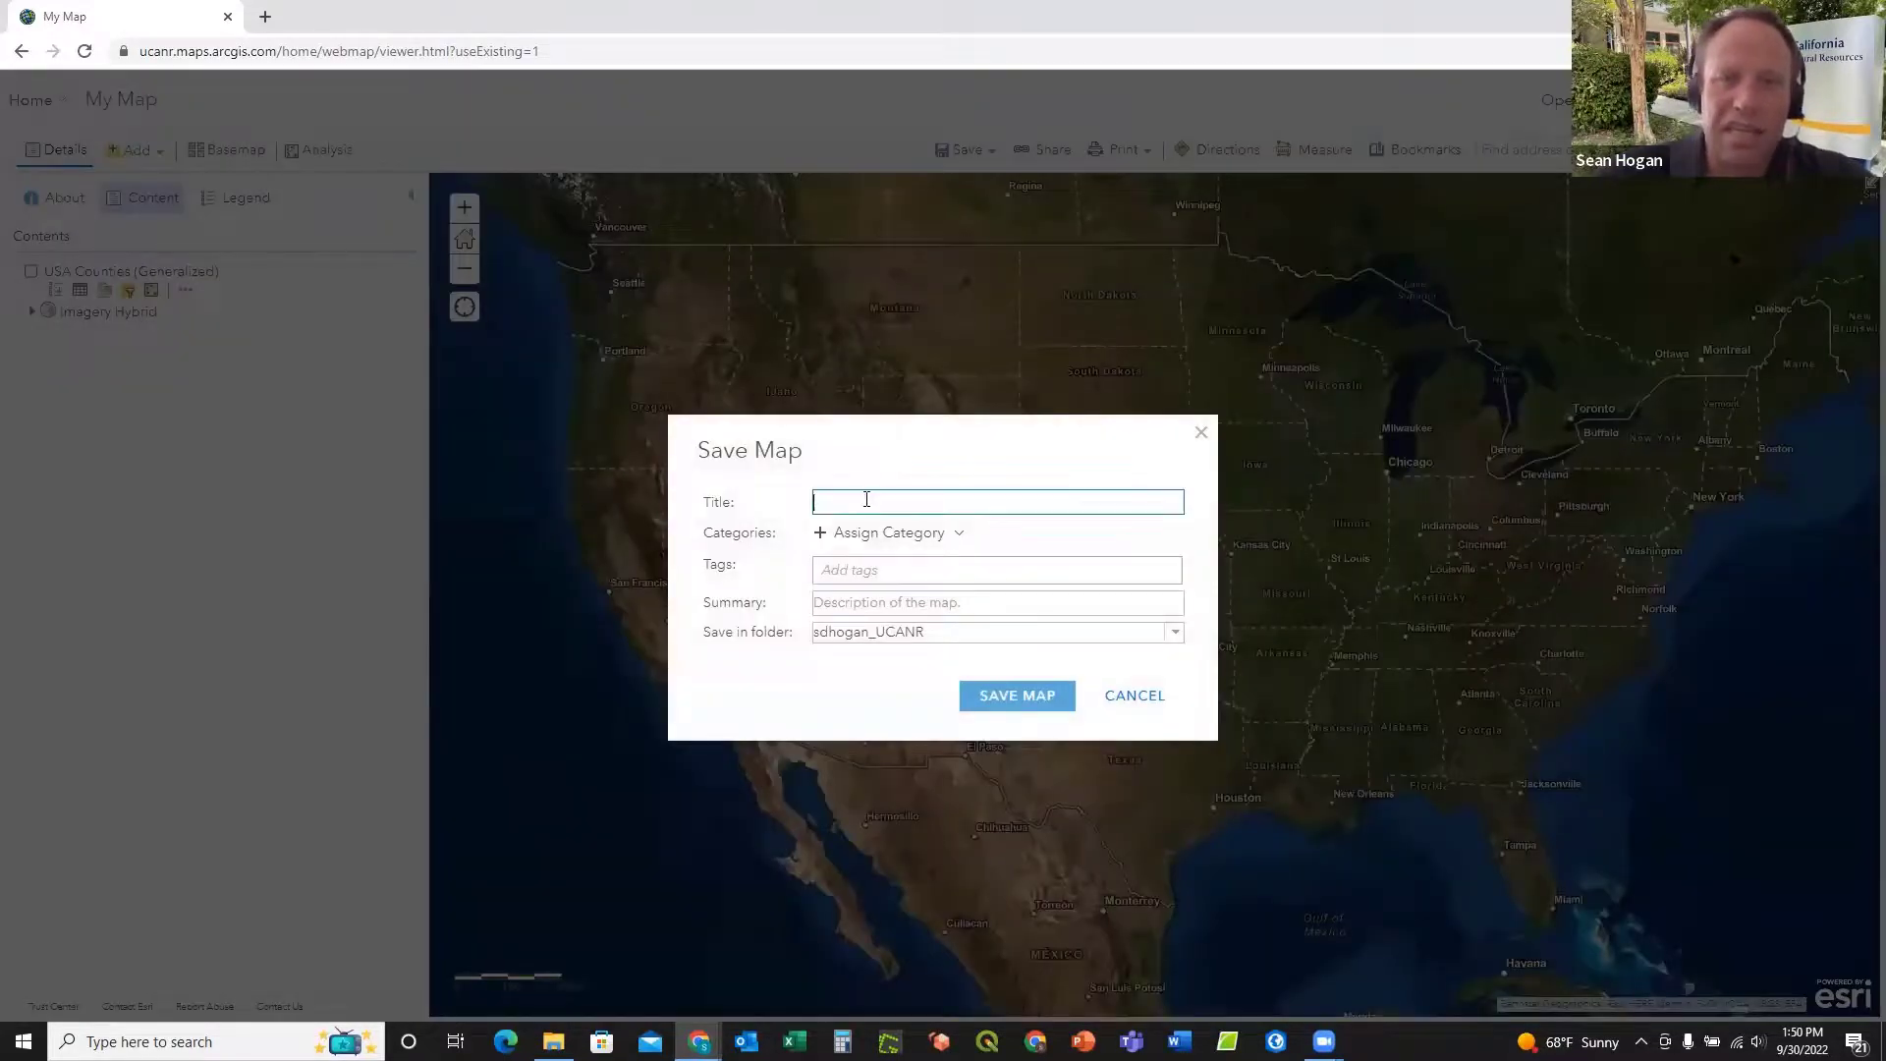
pyautogui.write('Junk')
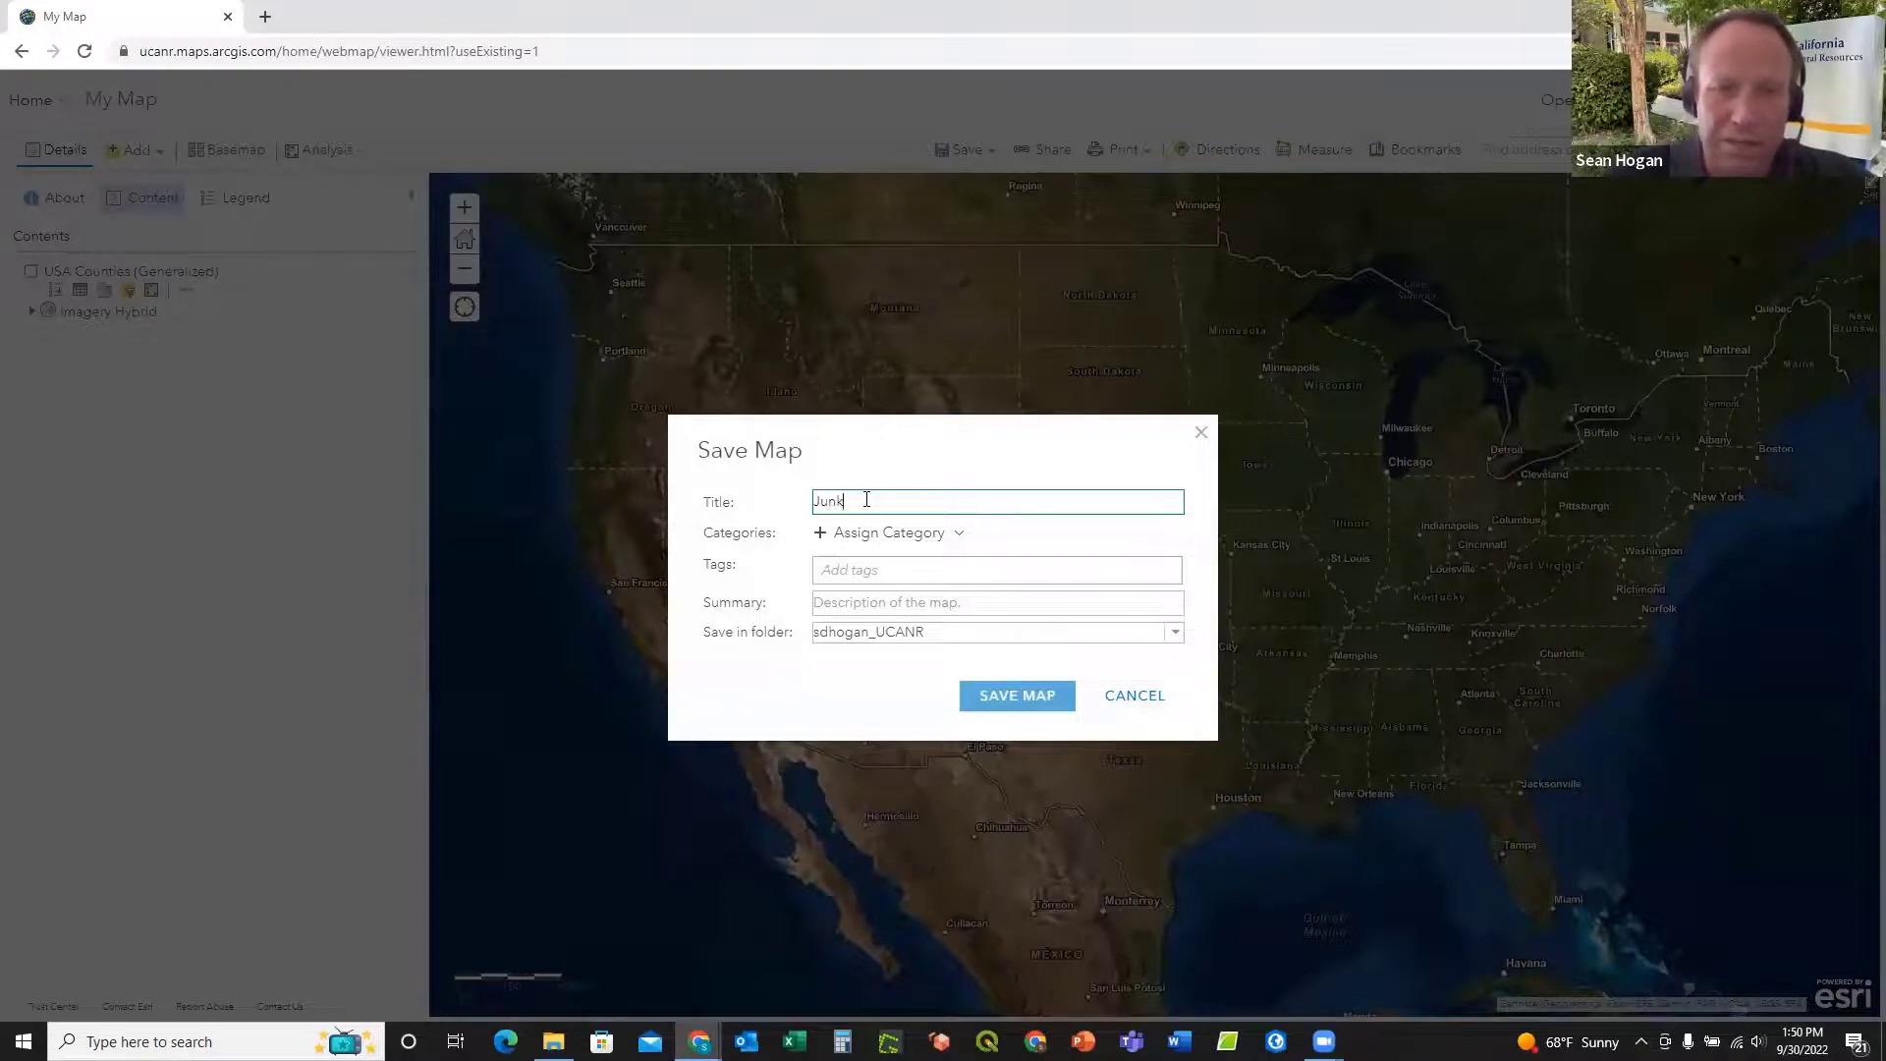
pyautogui.write('5')
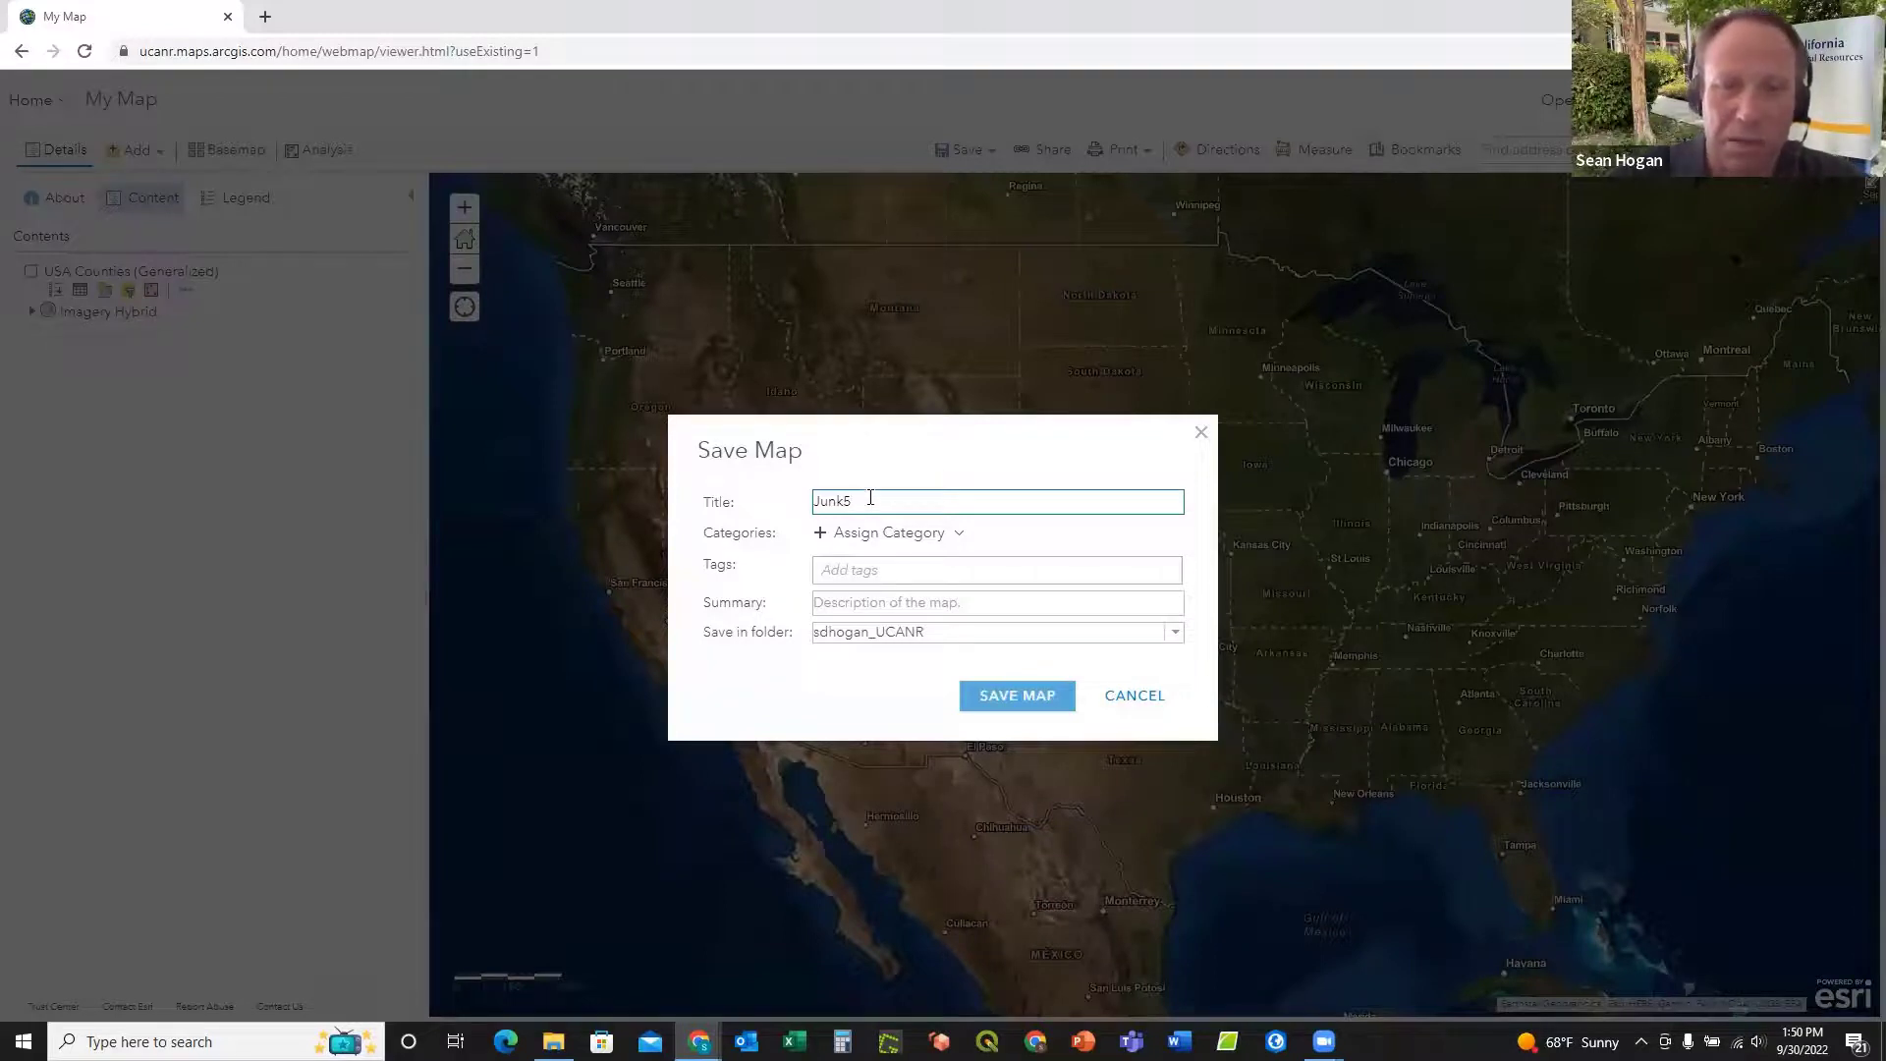
pyautogui.click(857, 577)
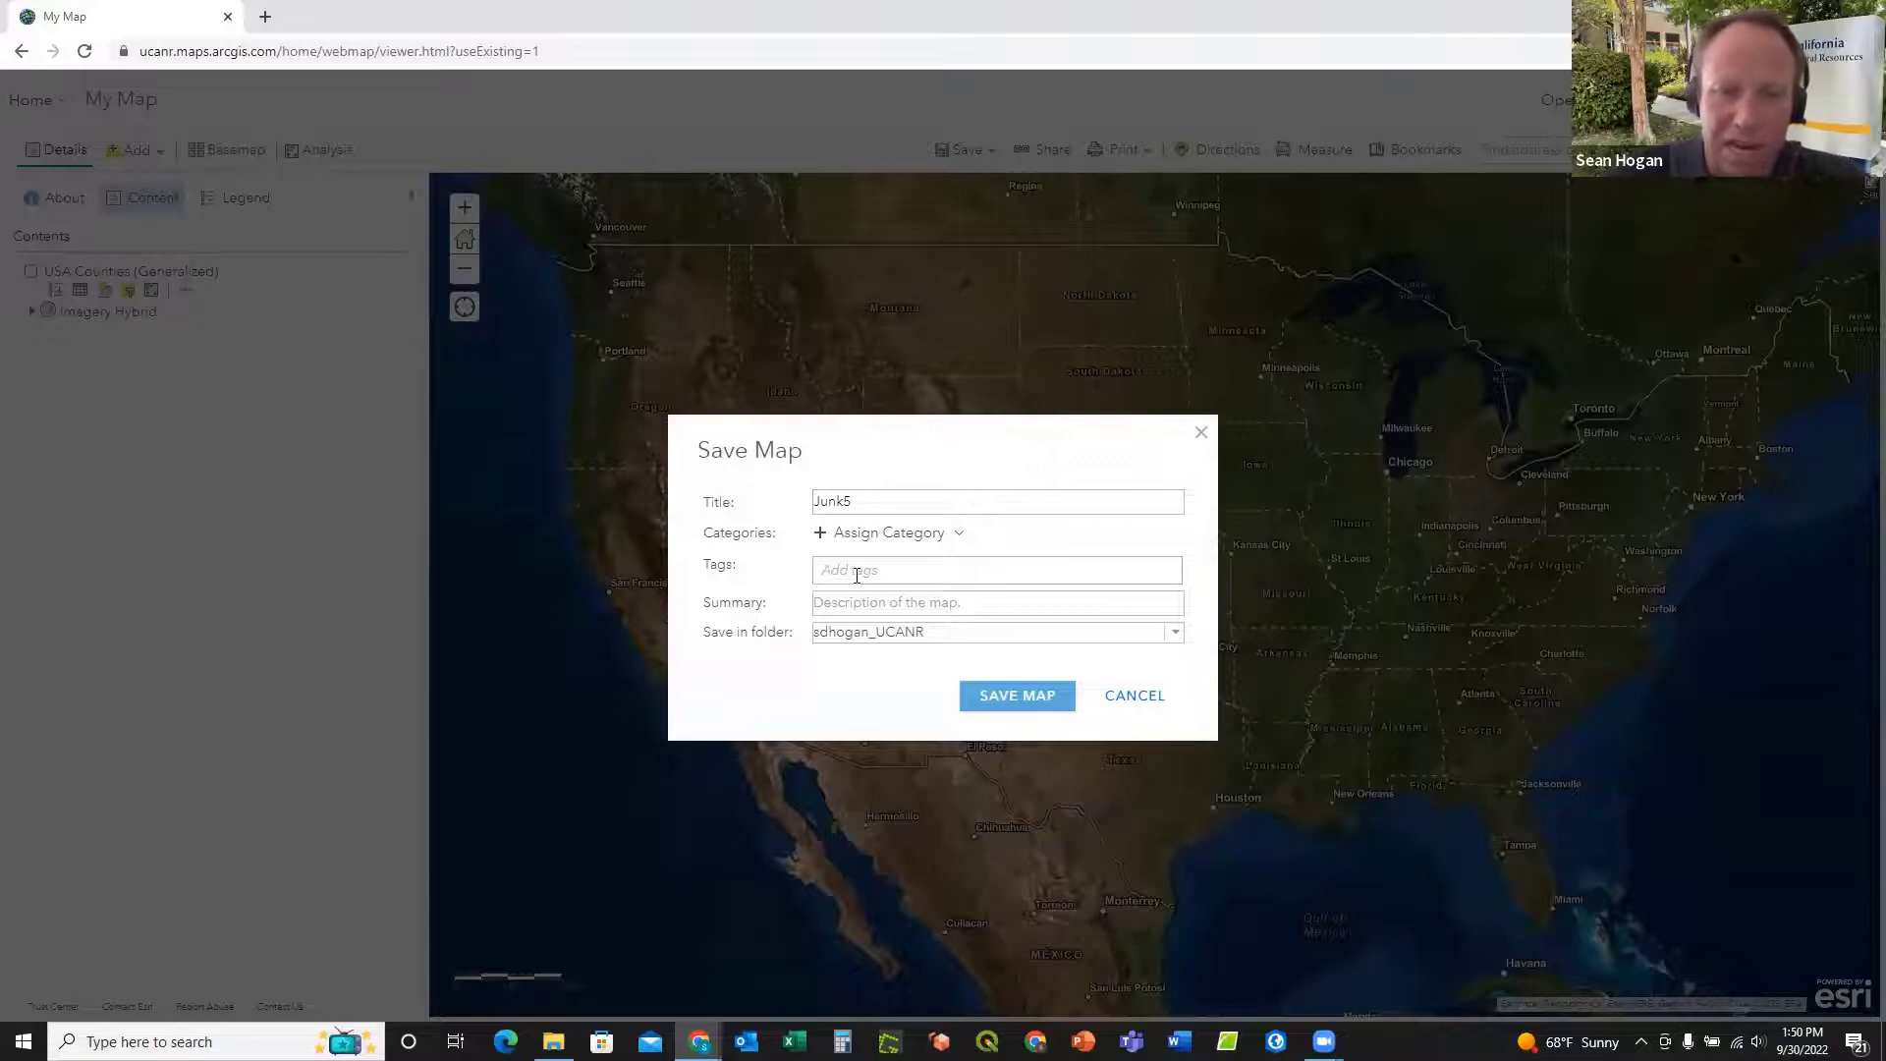
pyautogui.write('Junk')
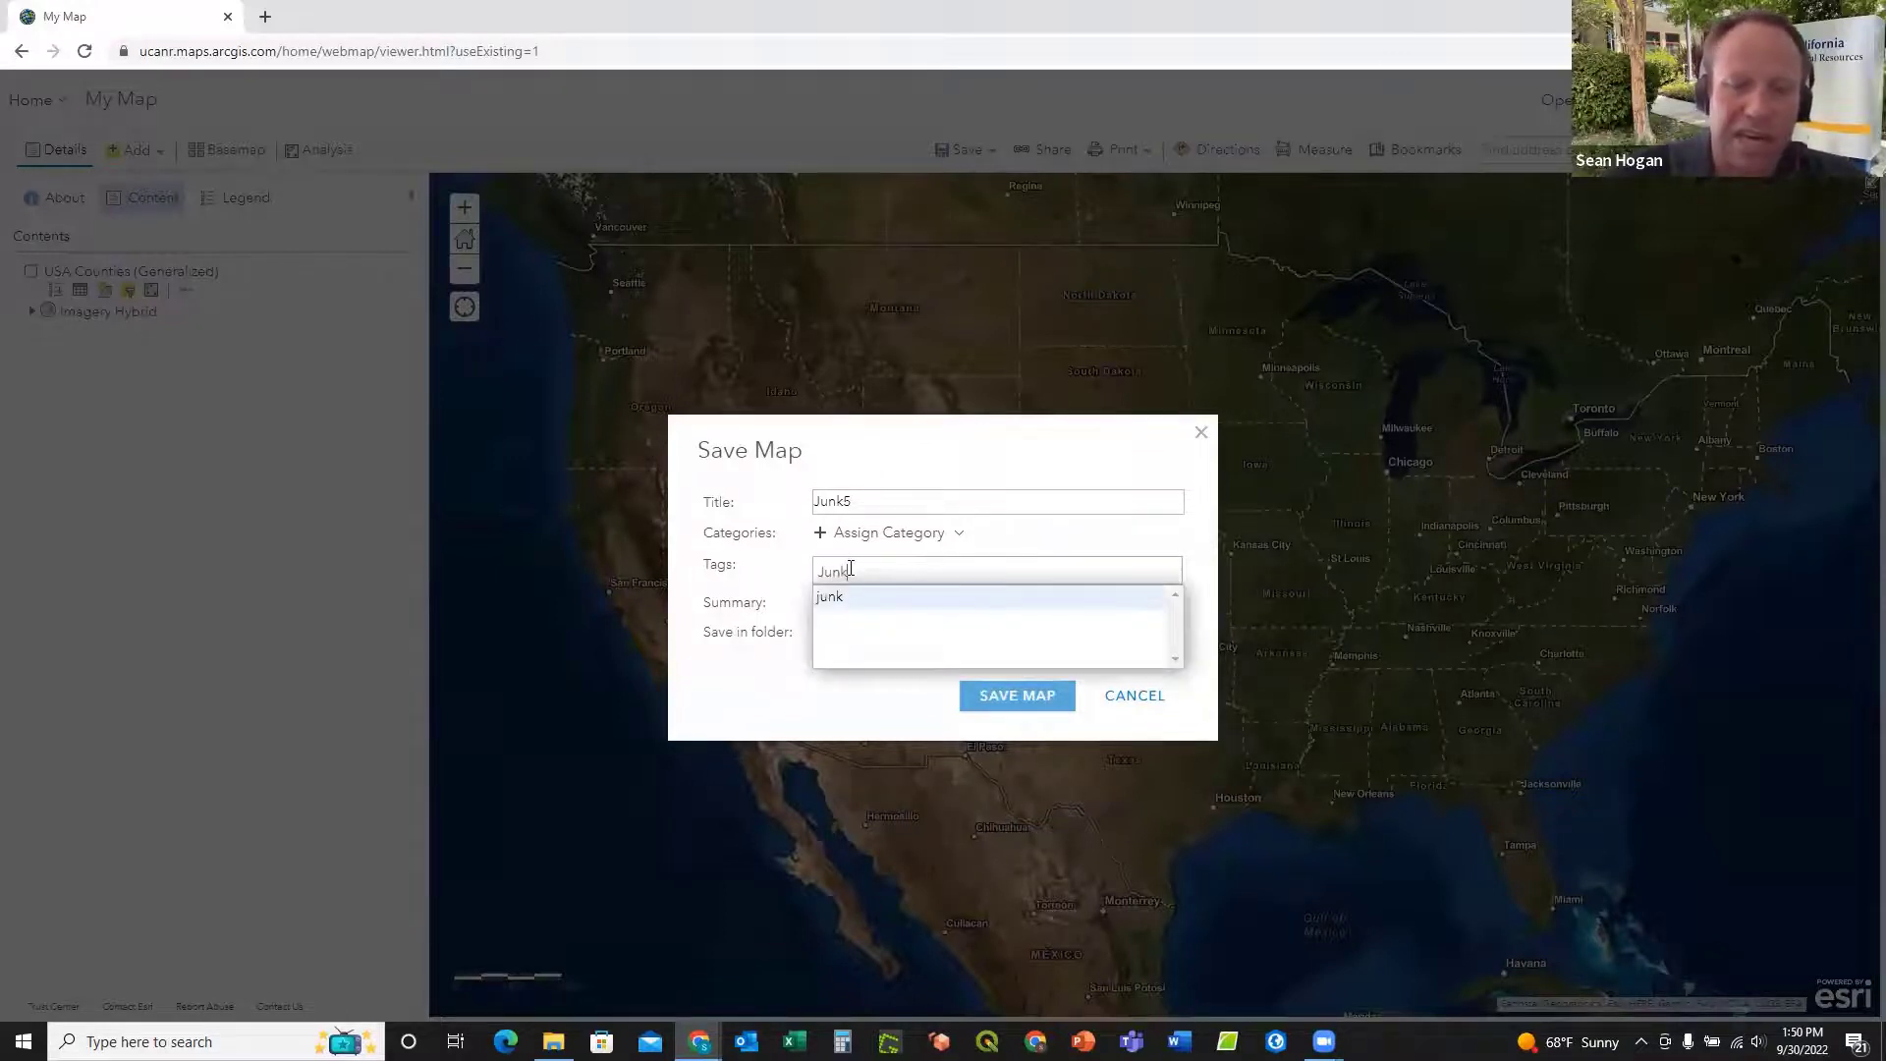
pyautogui.click(828, 601)
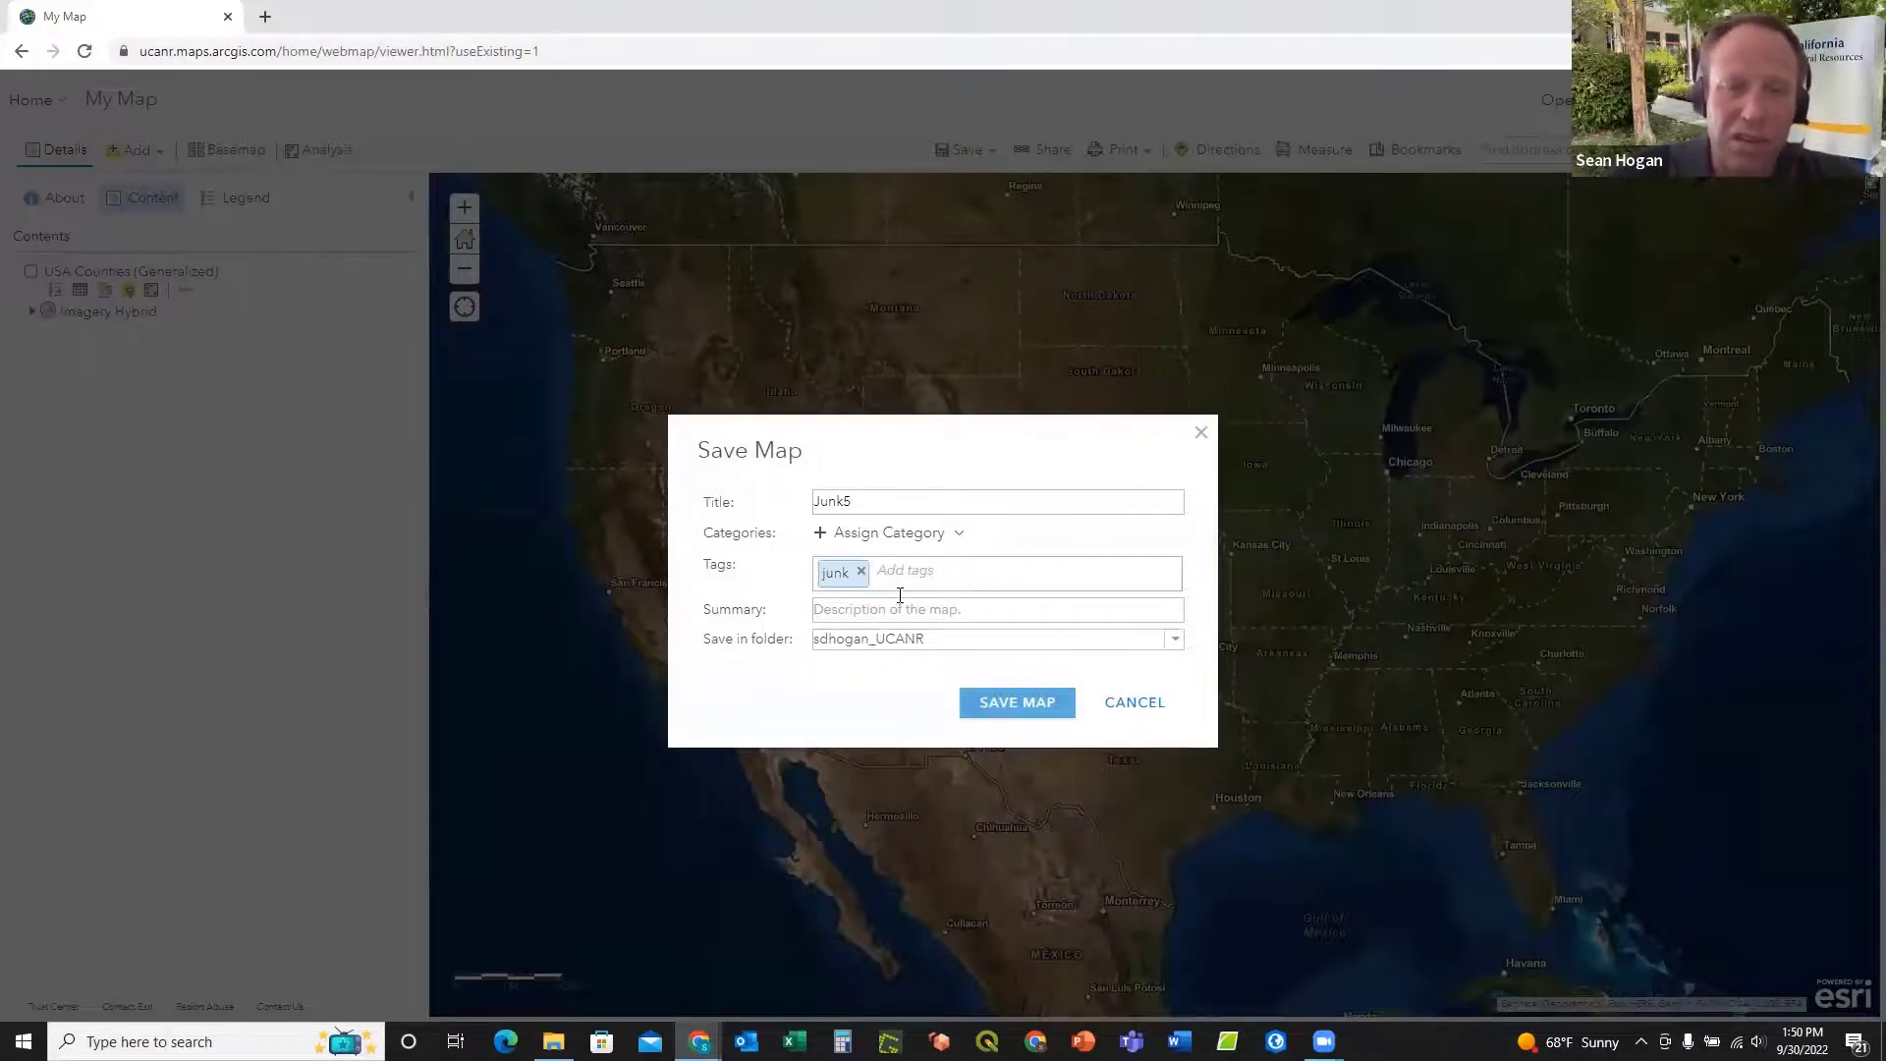
pyautogui.click(1002, 704)
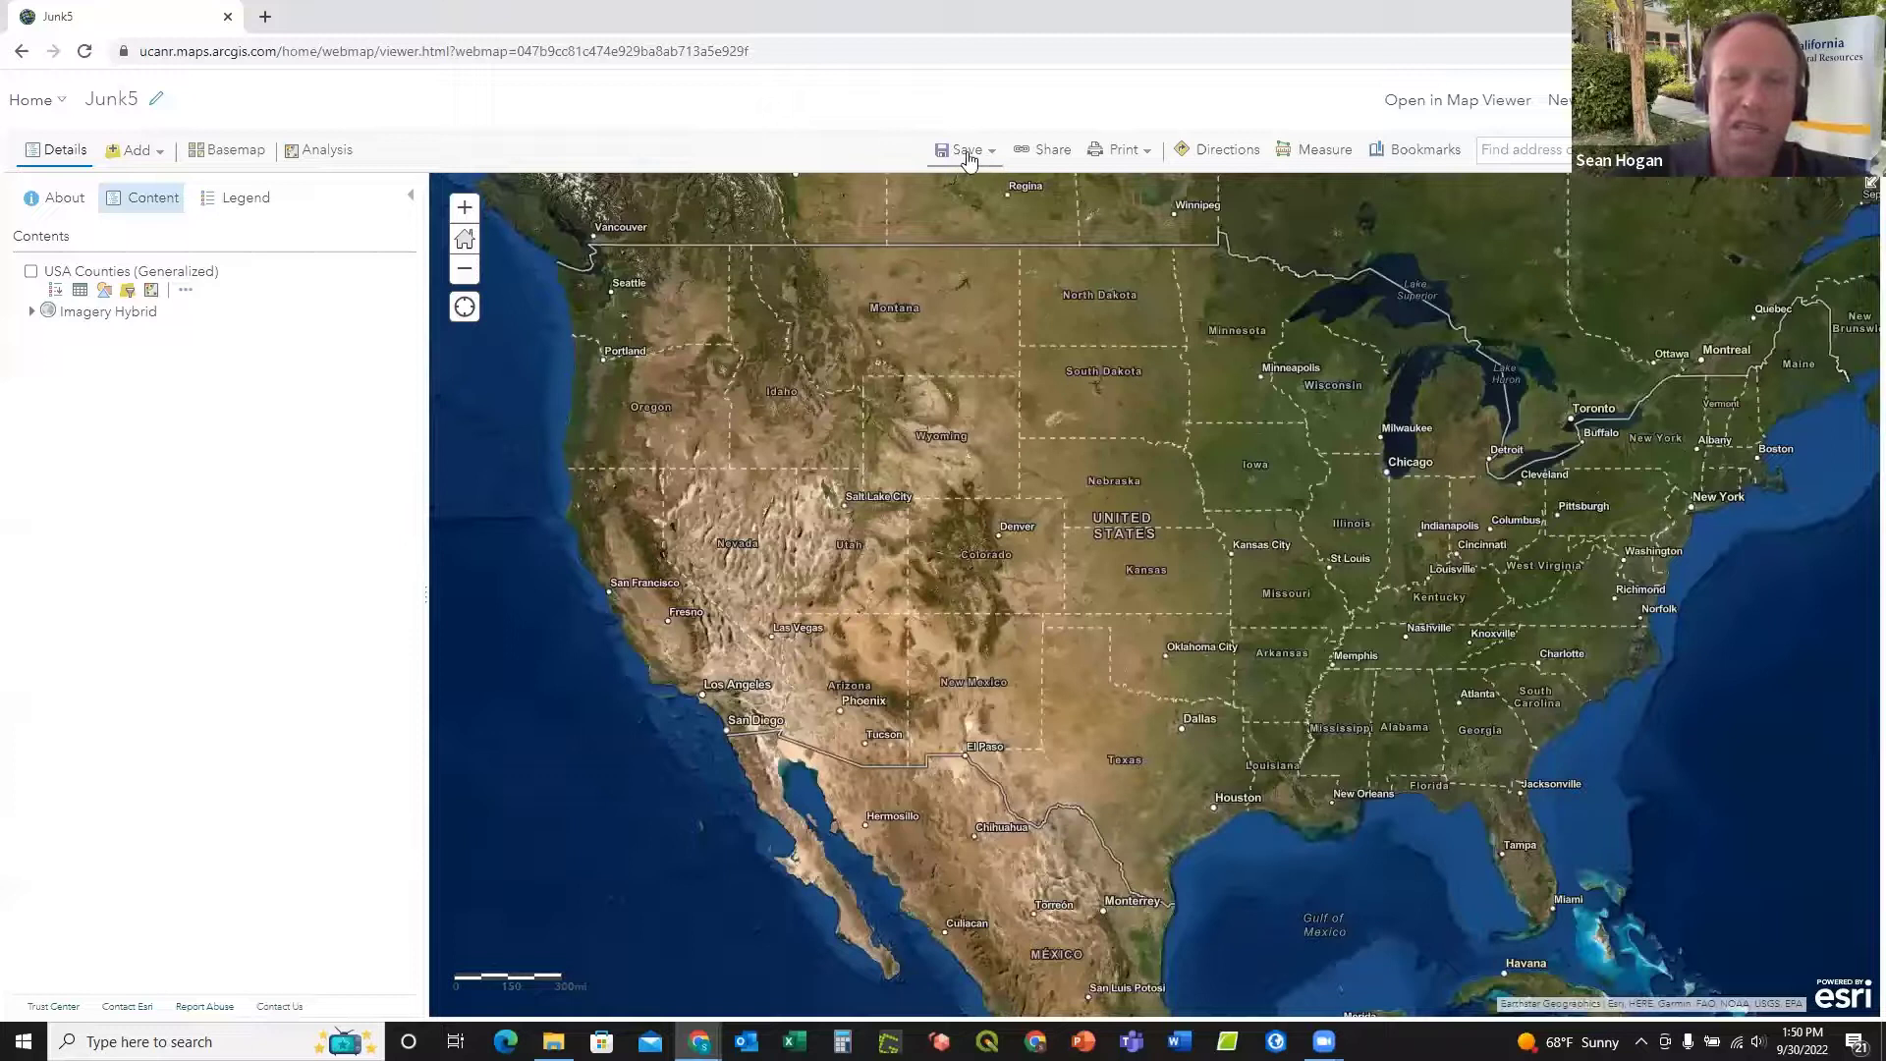
pyautogui.click(966, 152)
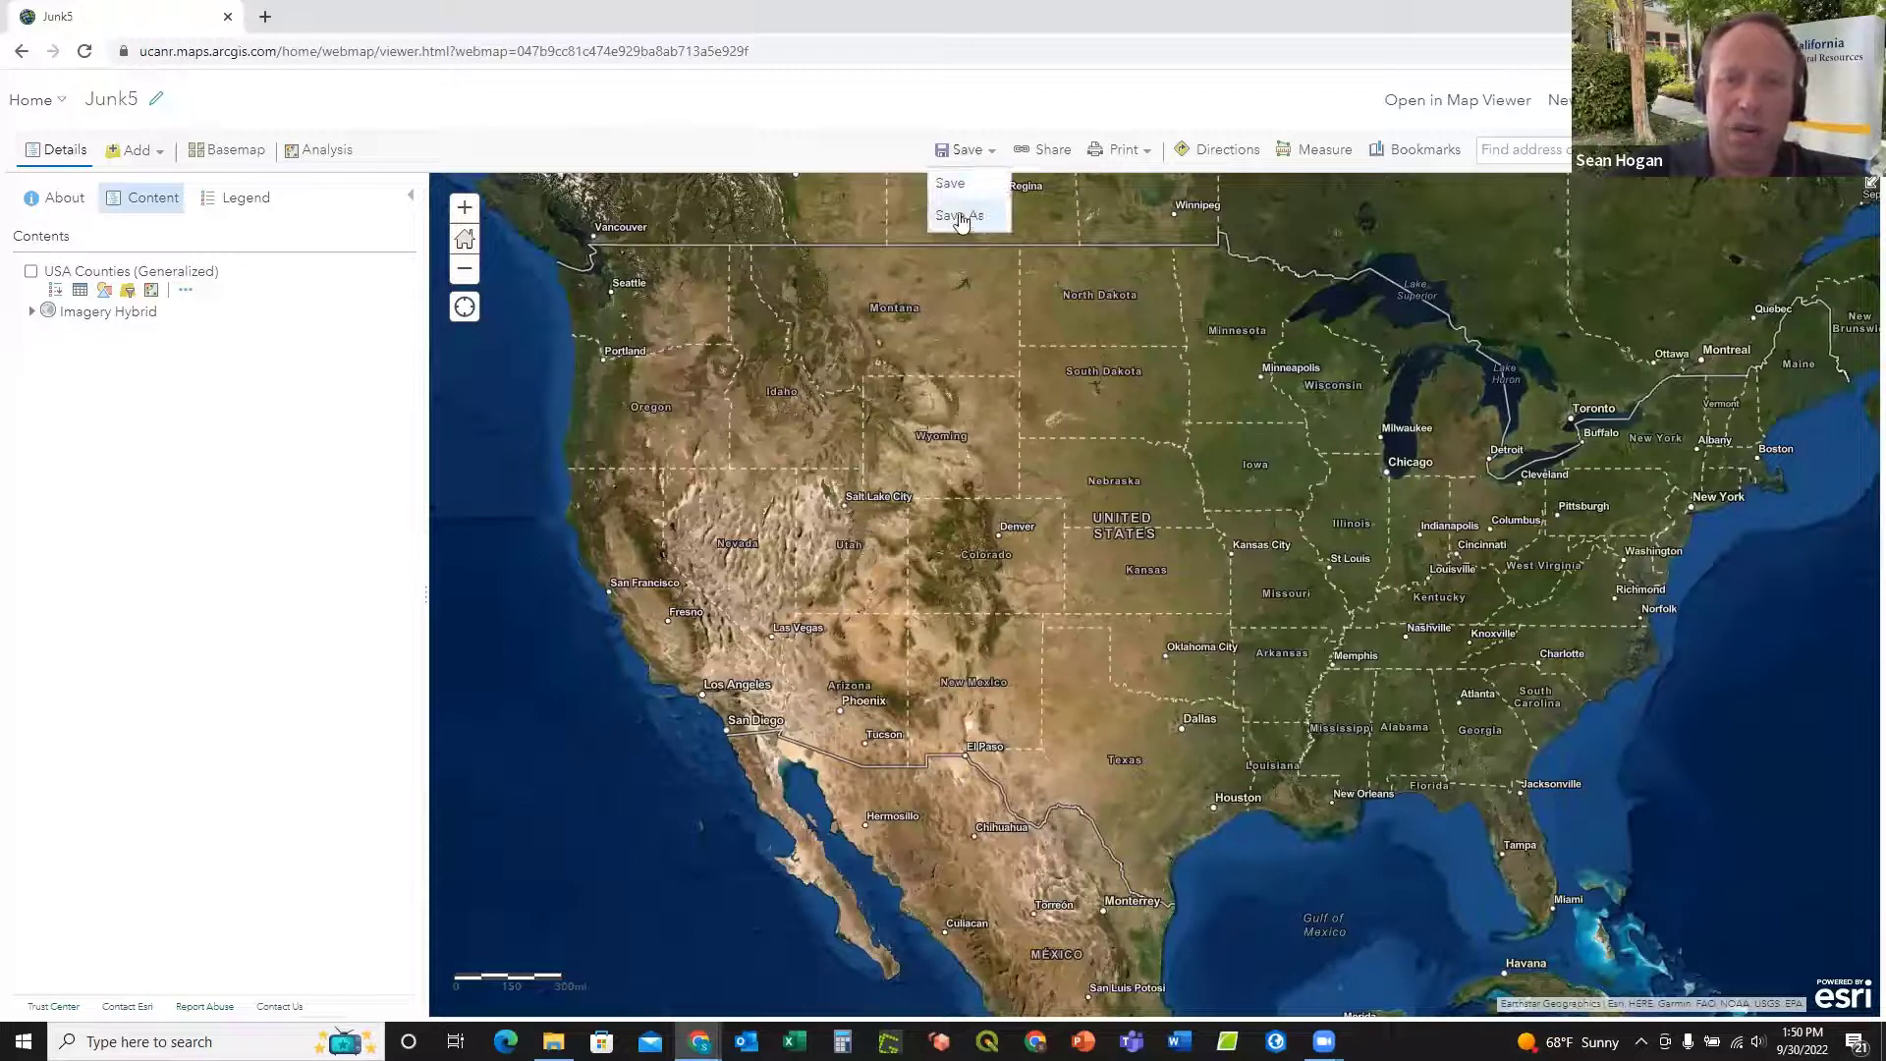
pyautogui.click(960, 212)
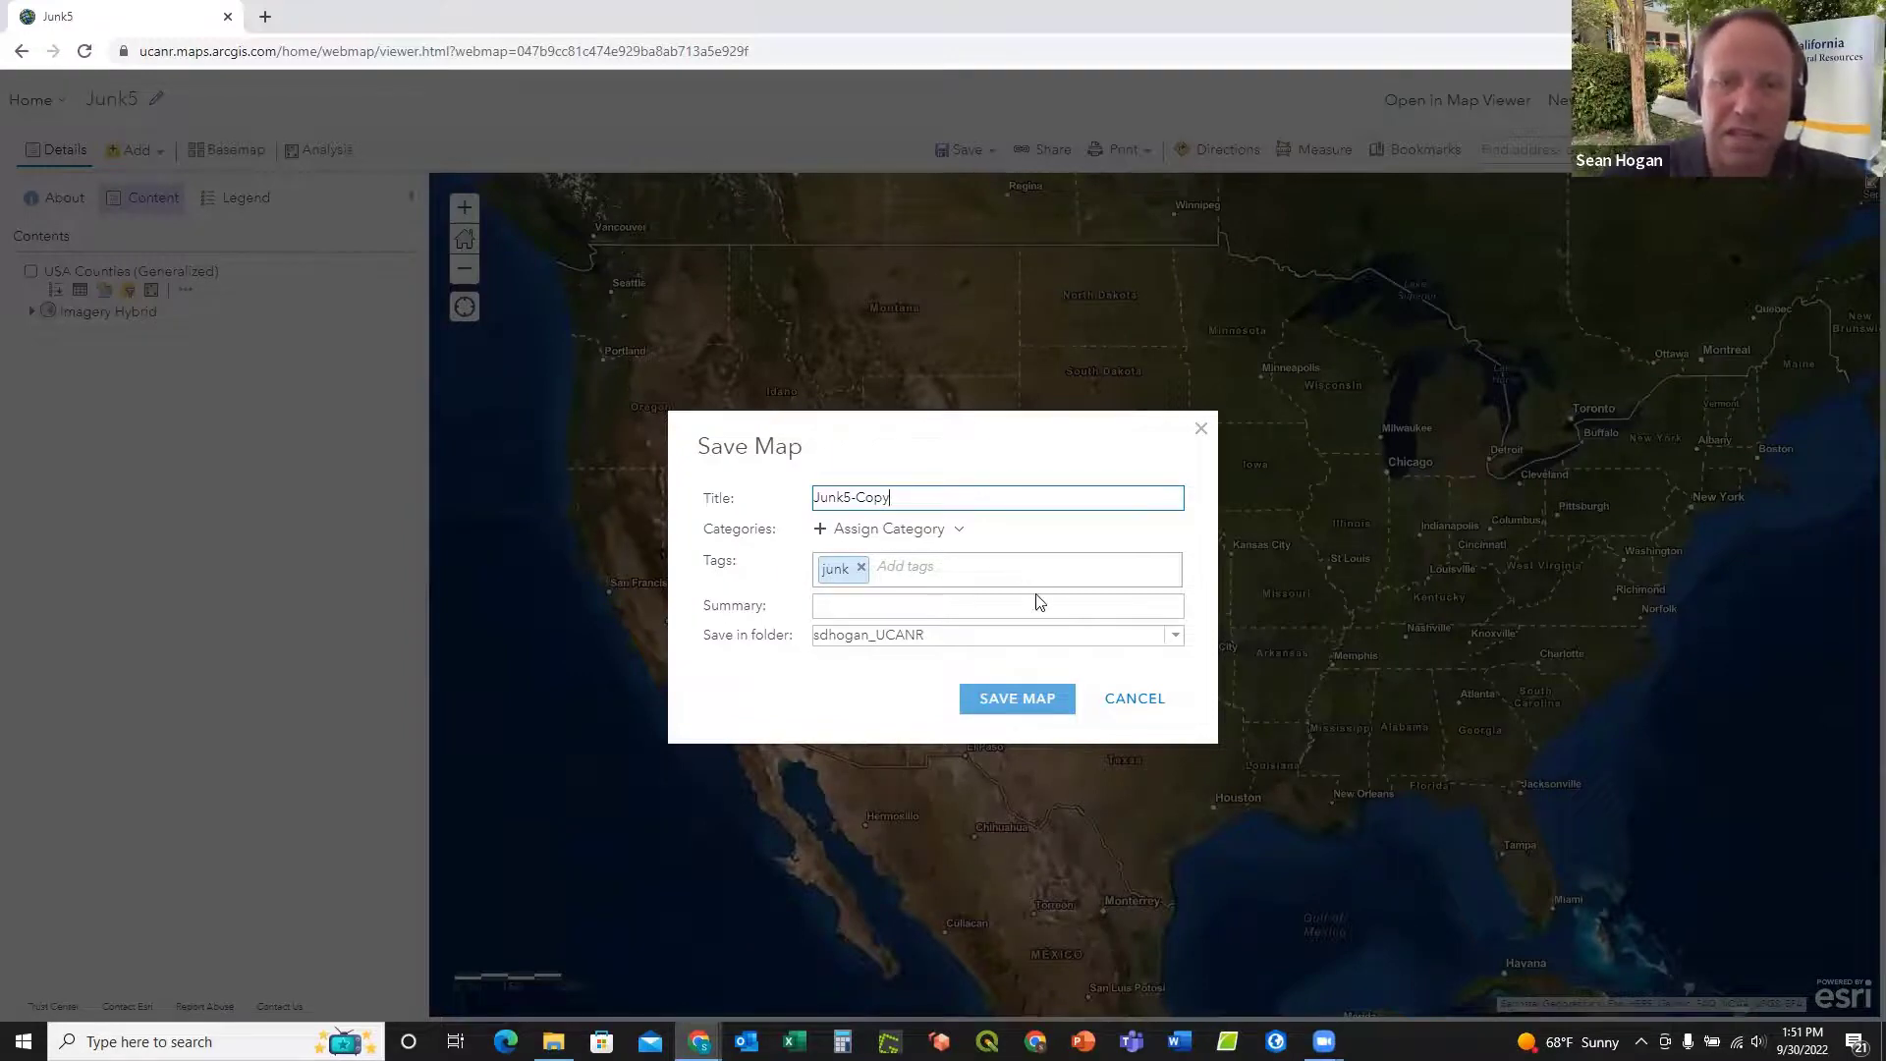
pyautogui.click(1145, 703)
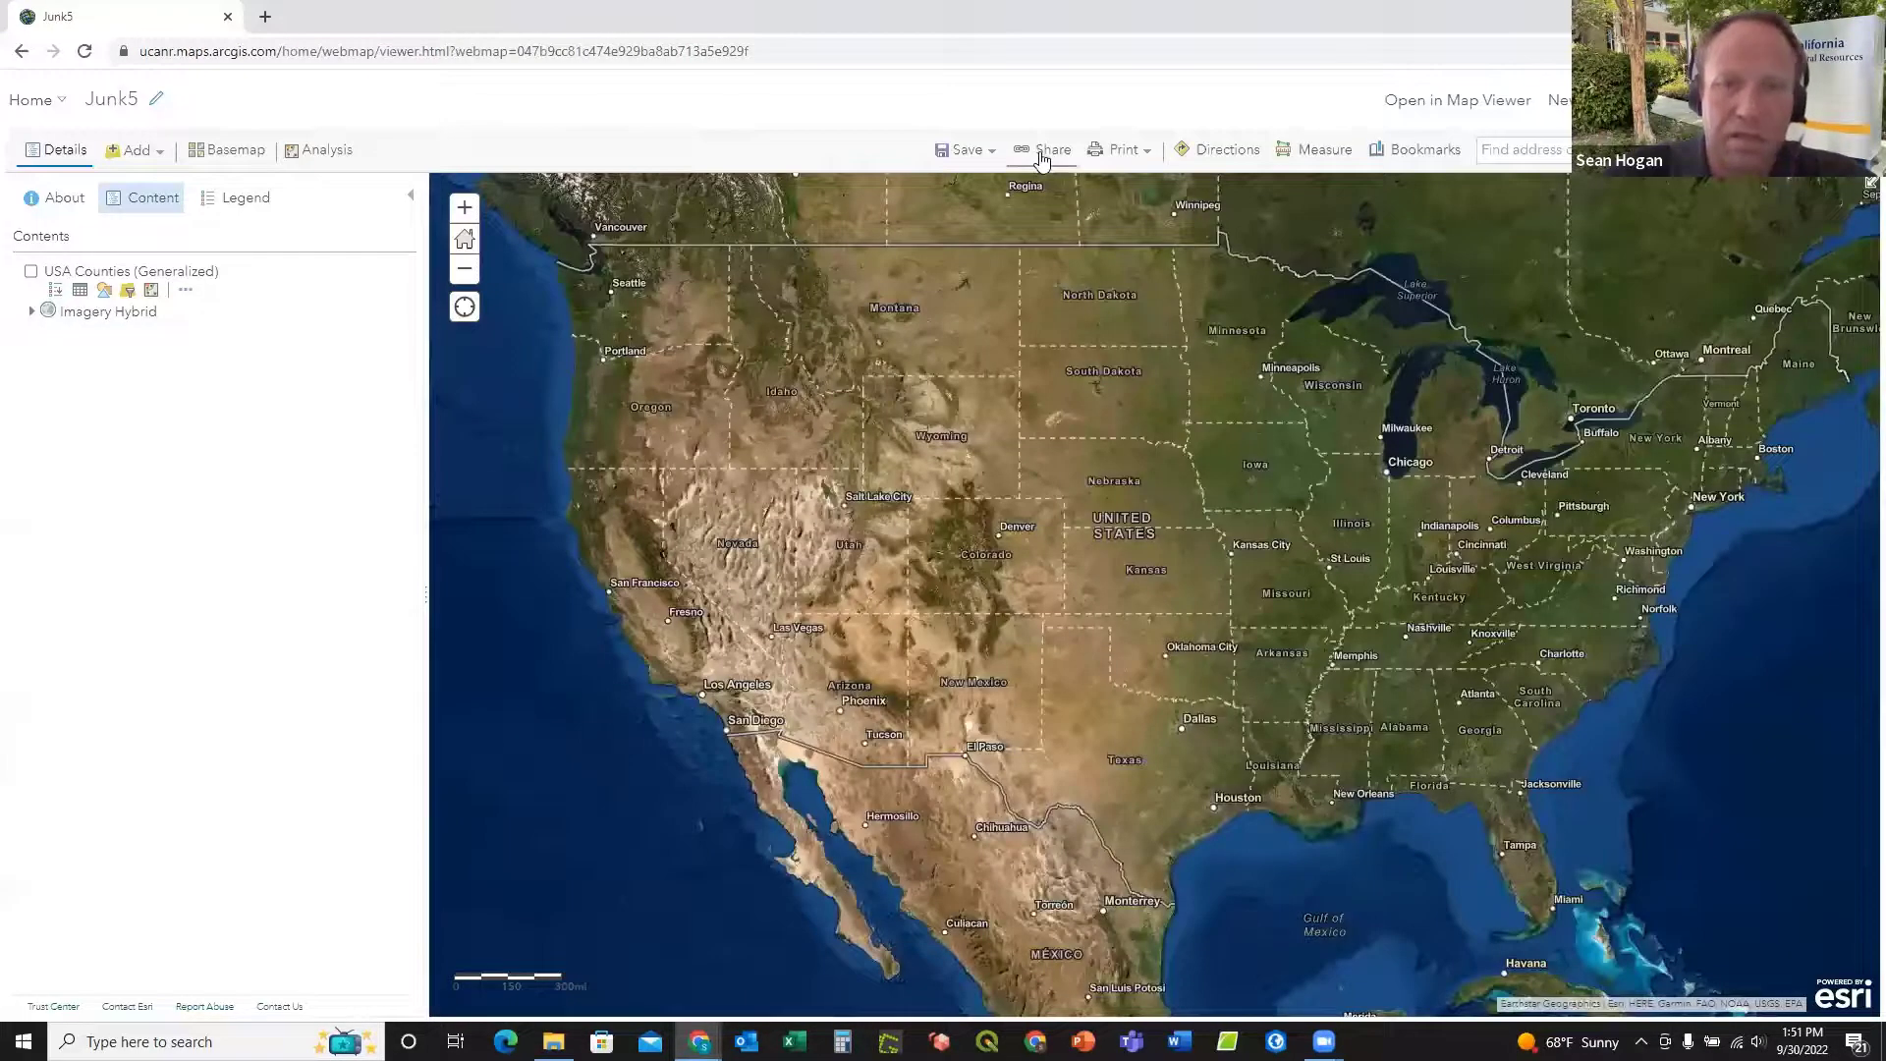
pyautogui.click(1043, 155)
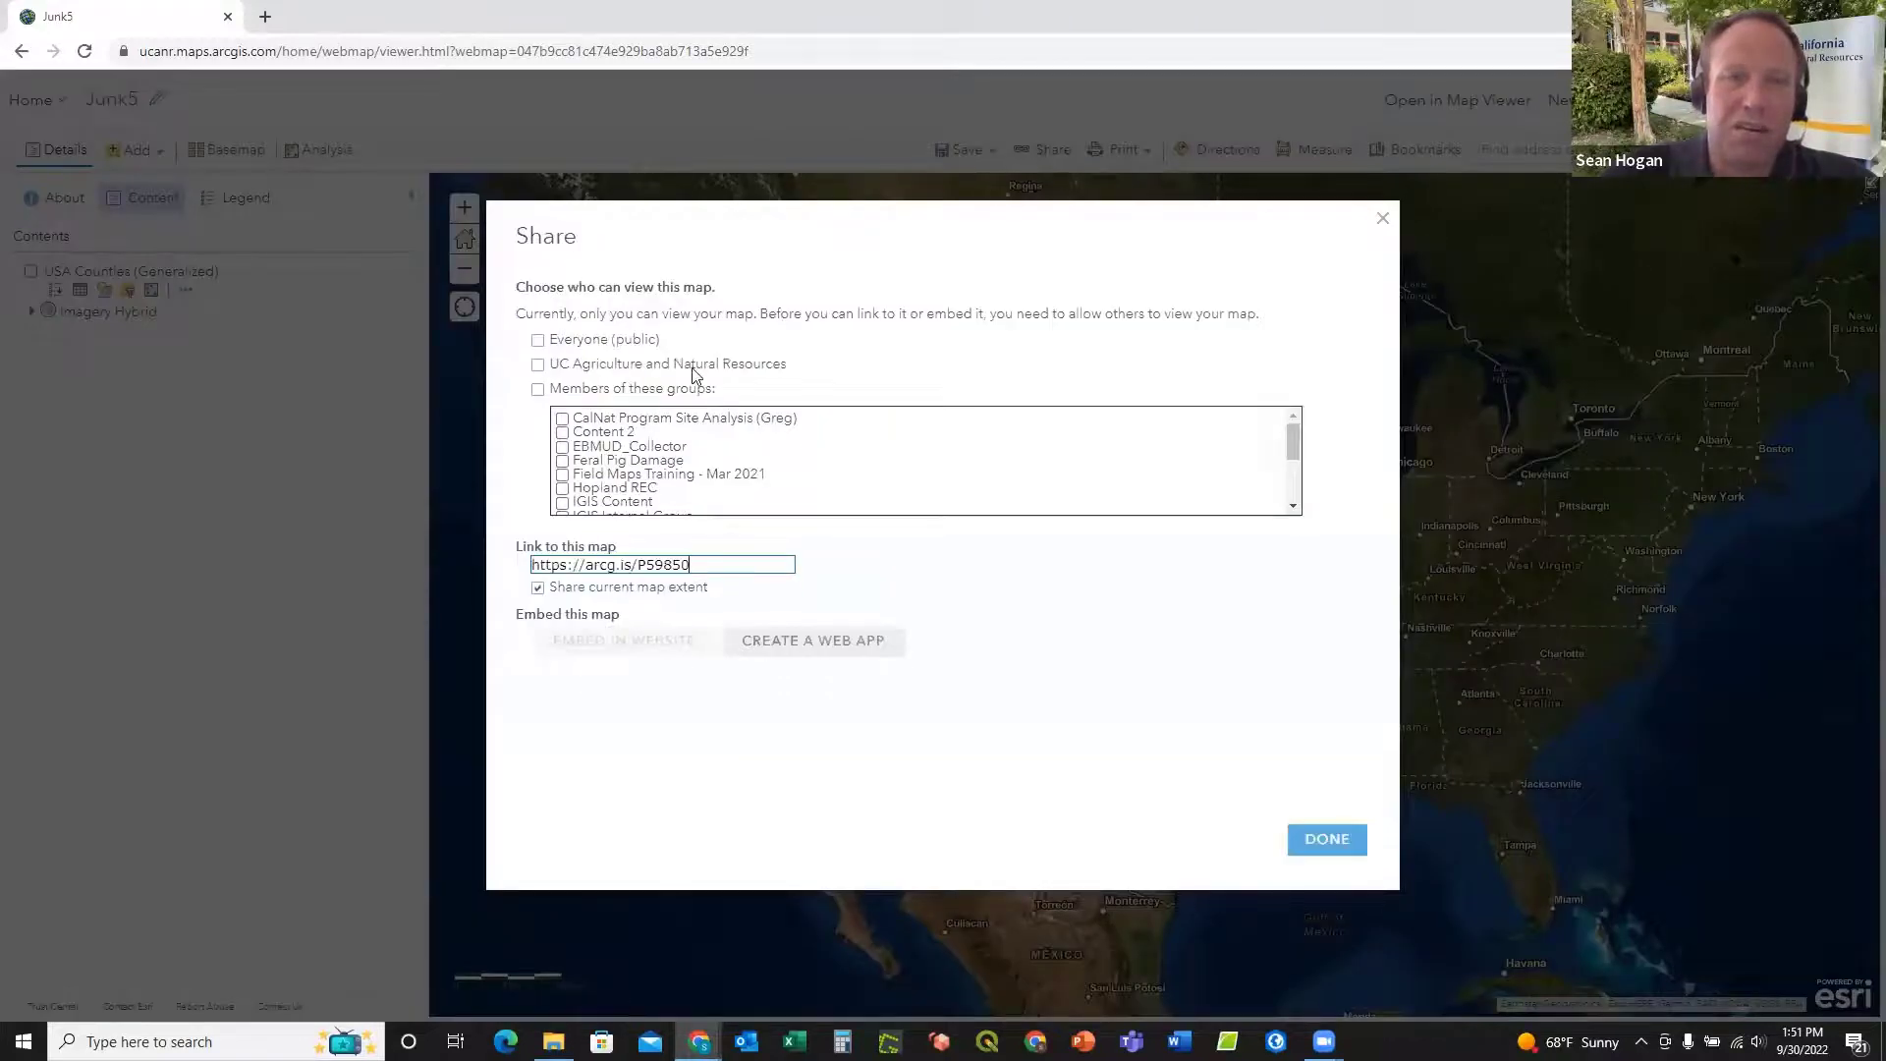
pyautogui.click(537, 341)
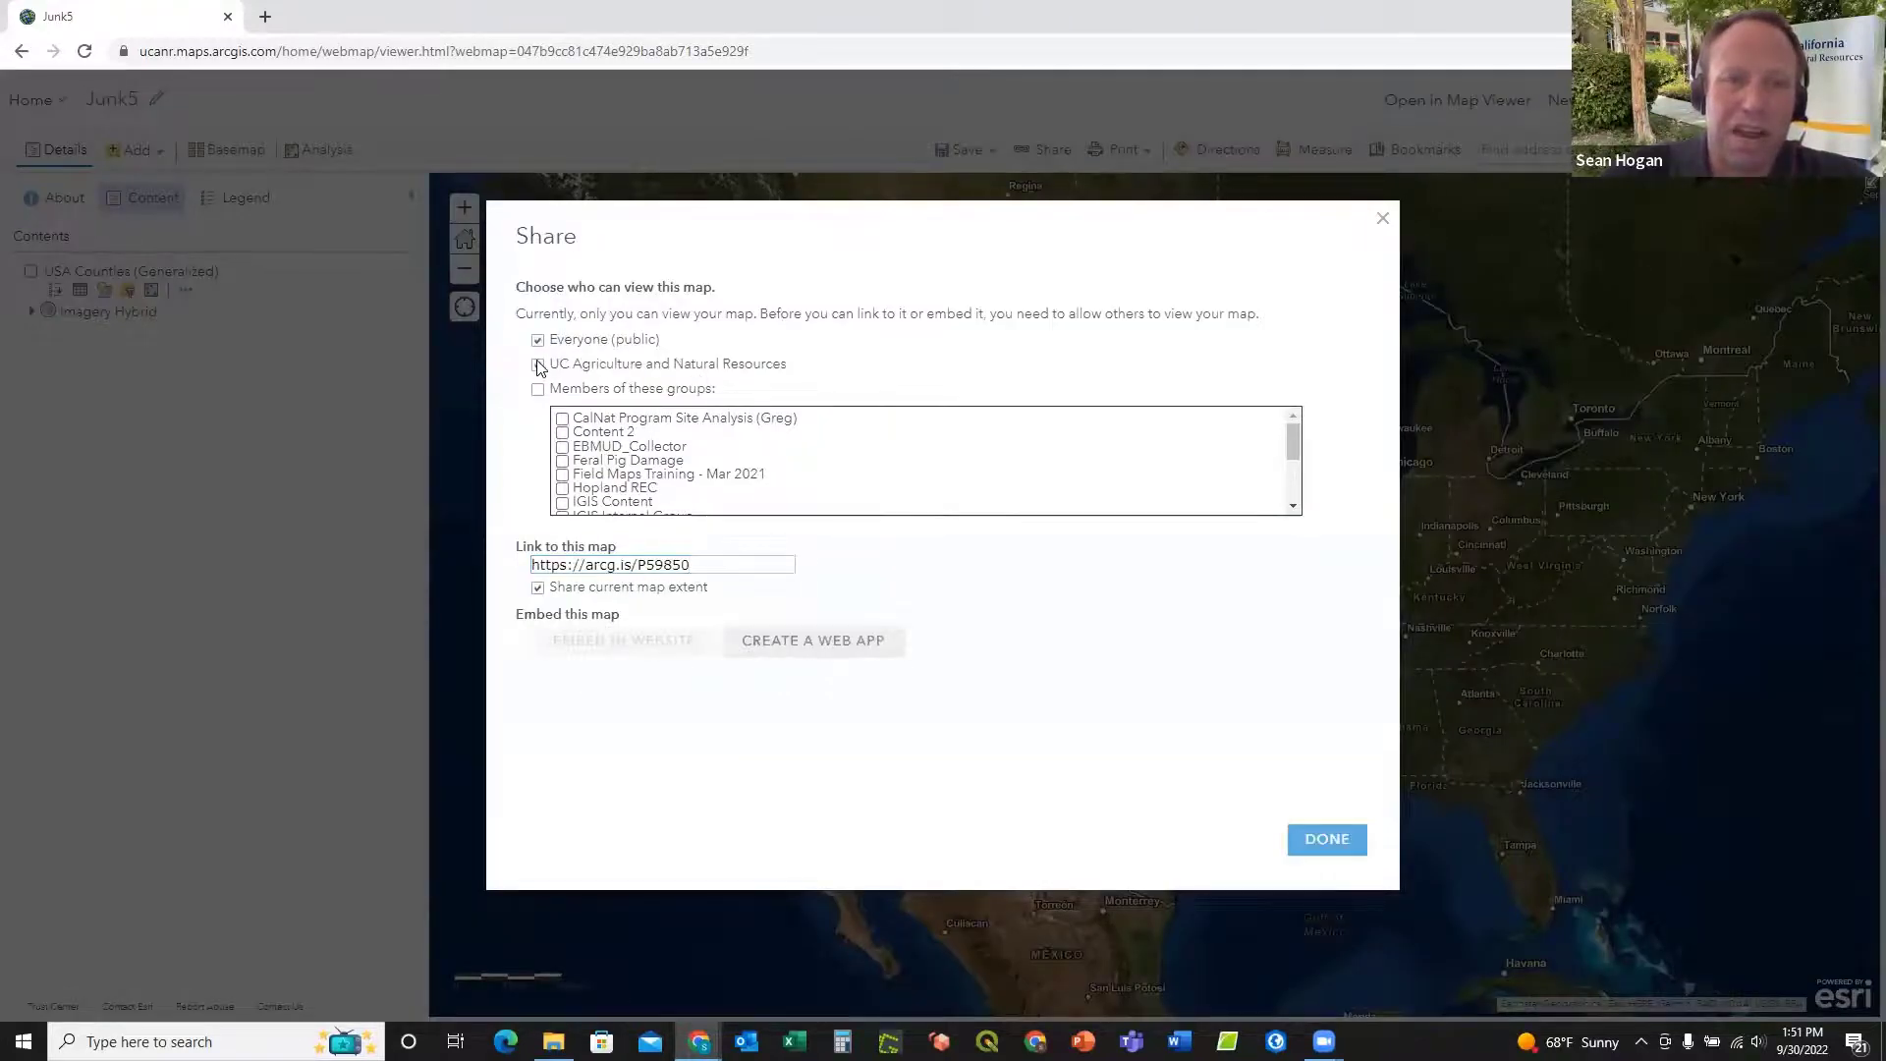
pyautogui.click(537, 341)
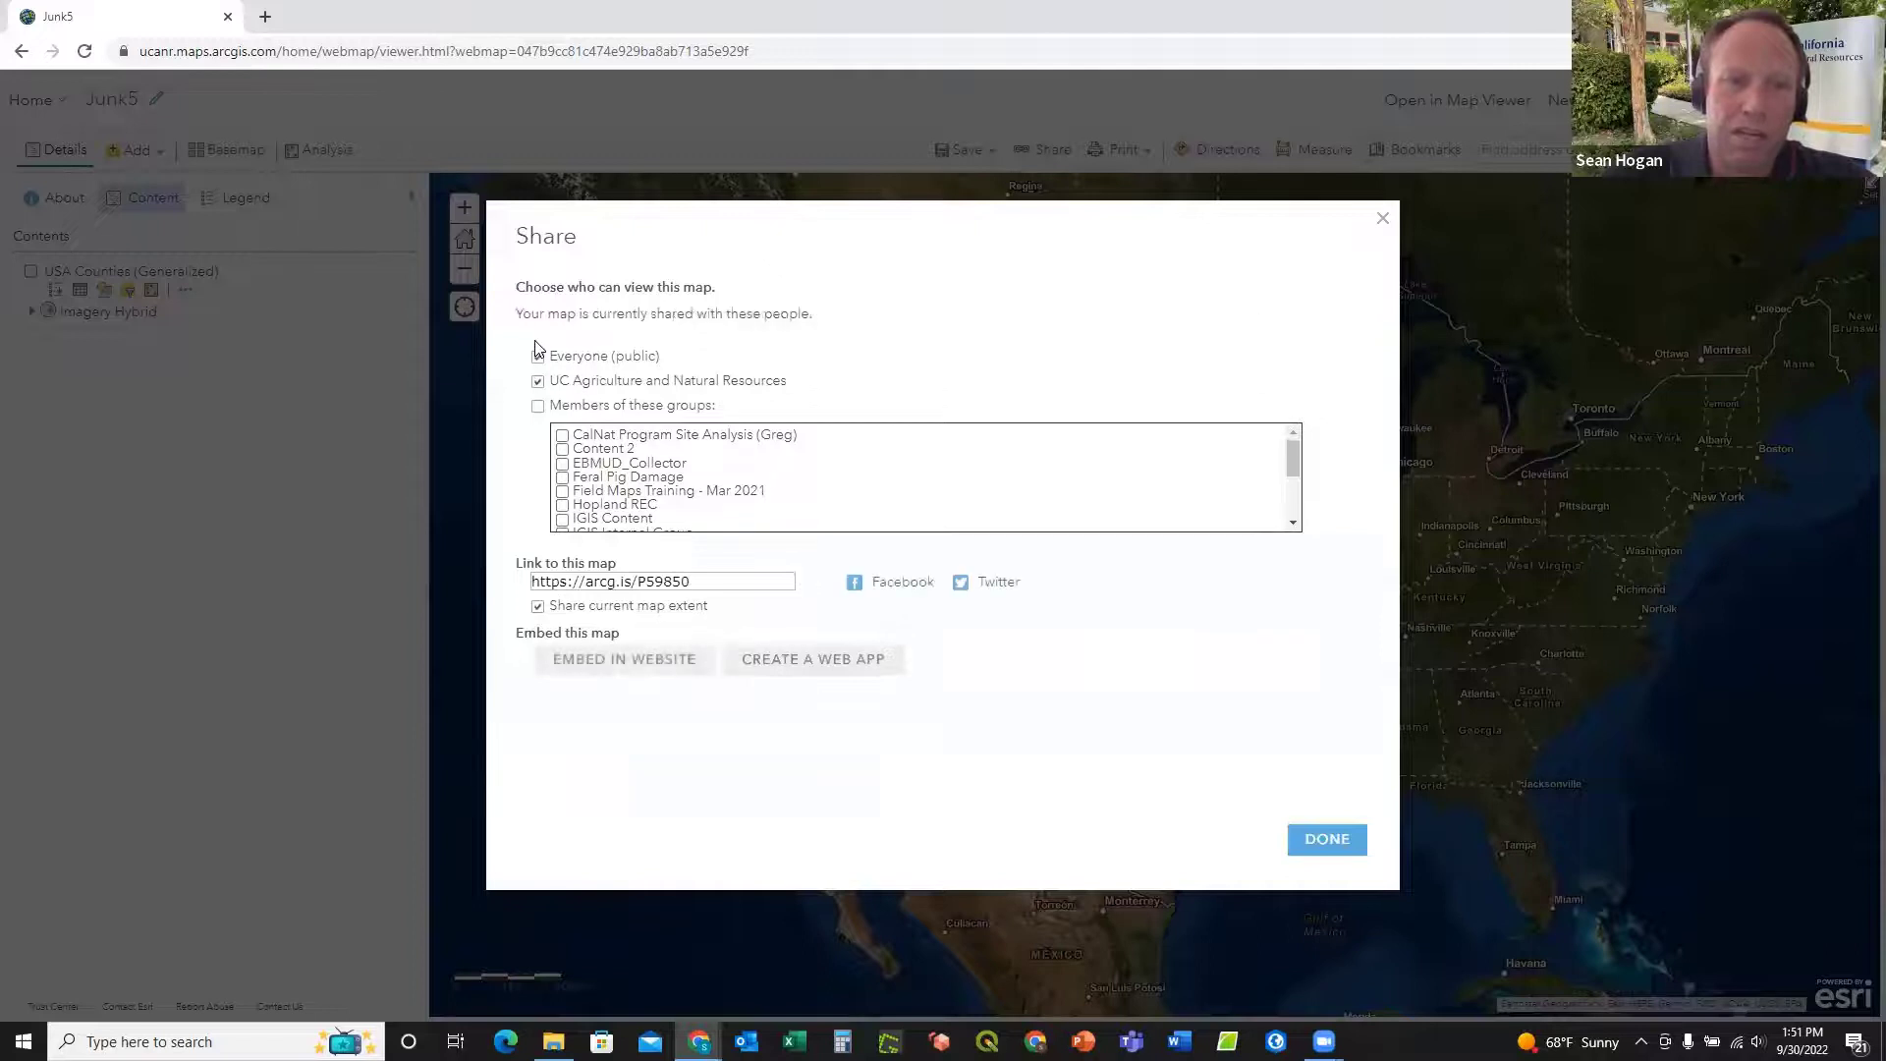
pyautogui.click(538, 406)
pyautogui.click(537, 406)
pyautogui.scroll(-3, 703, 478)
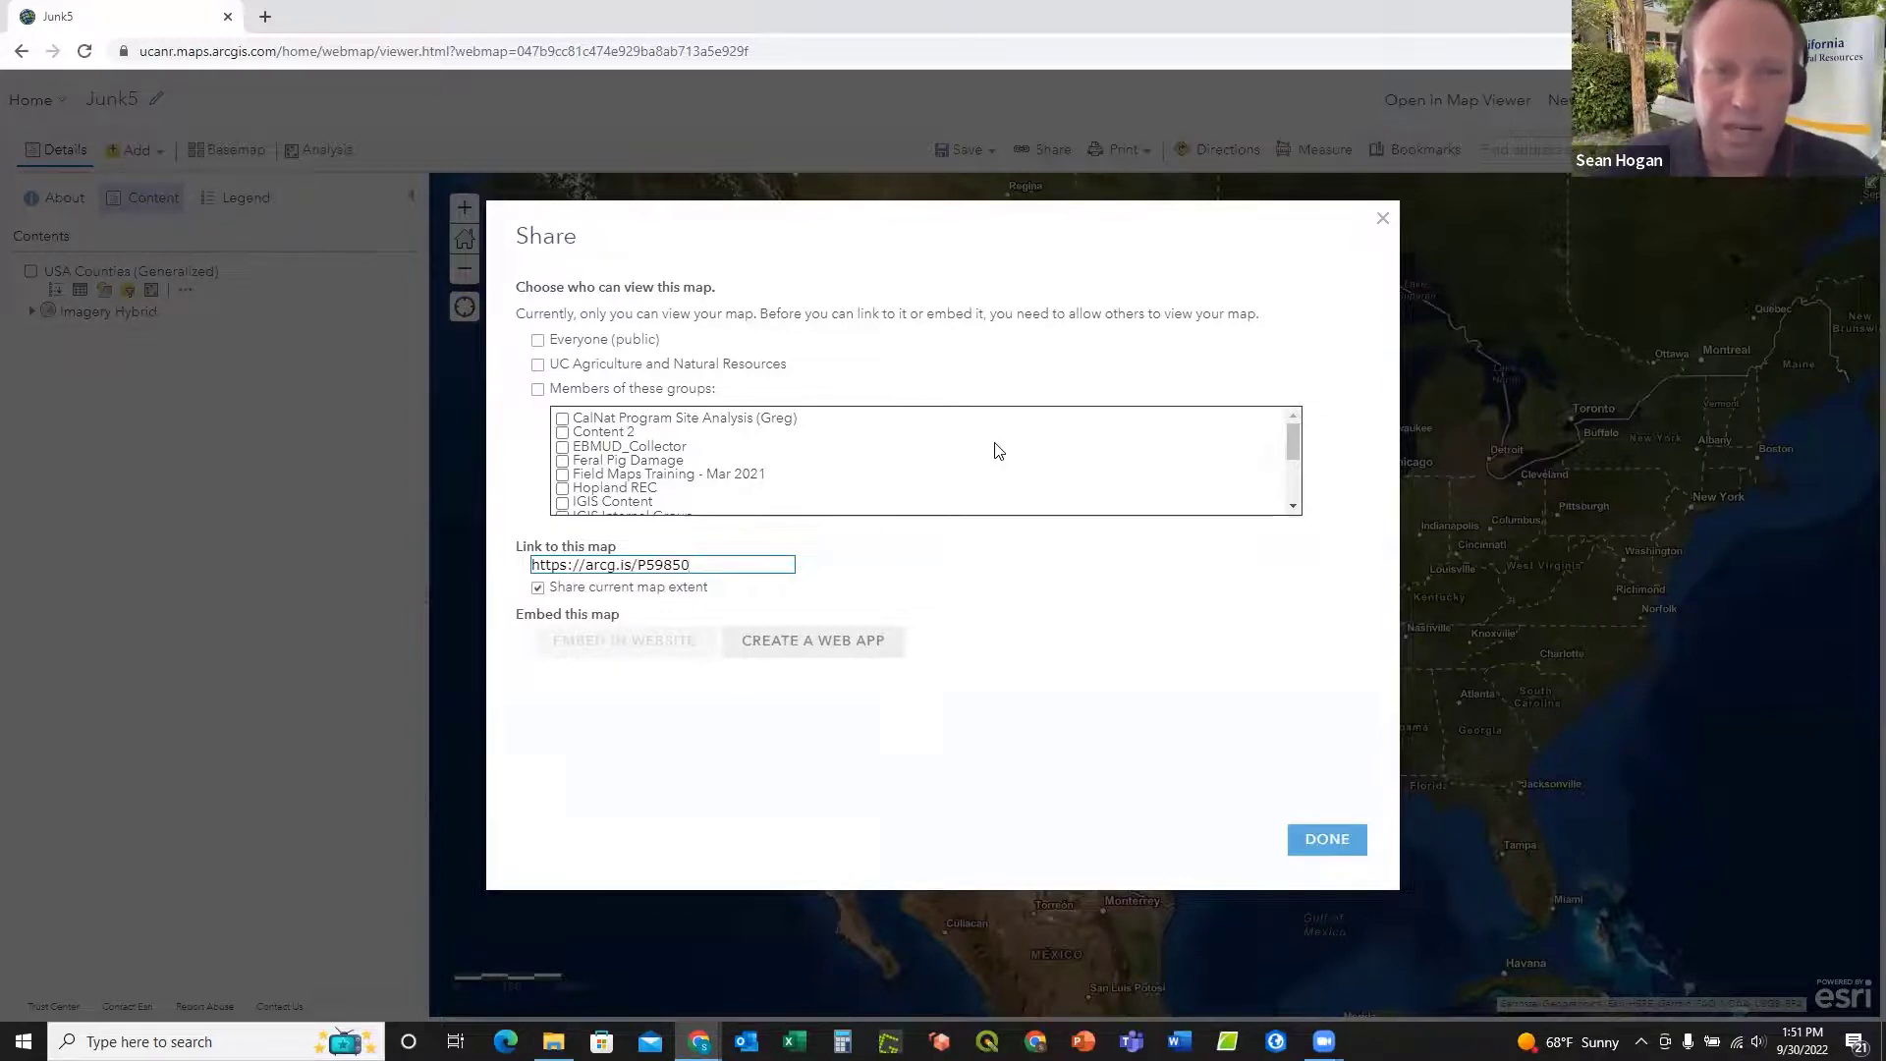
pyautogui.click(1385, 219)
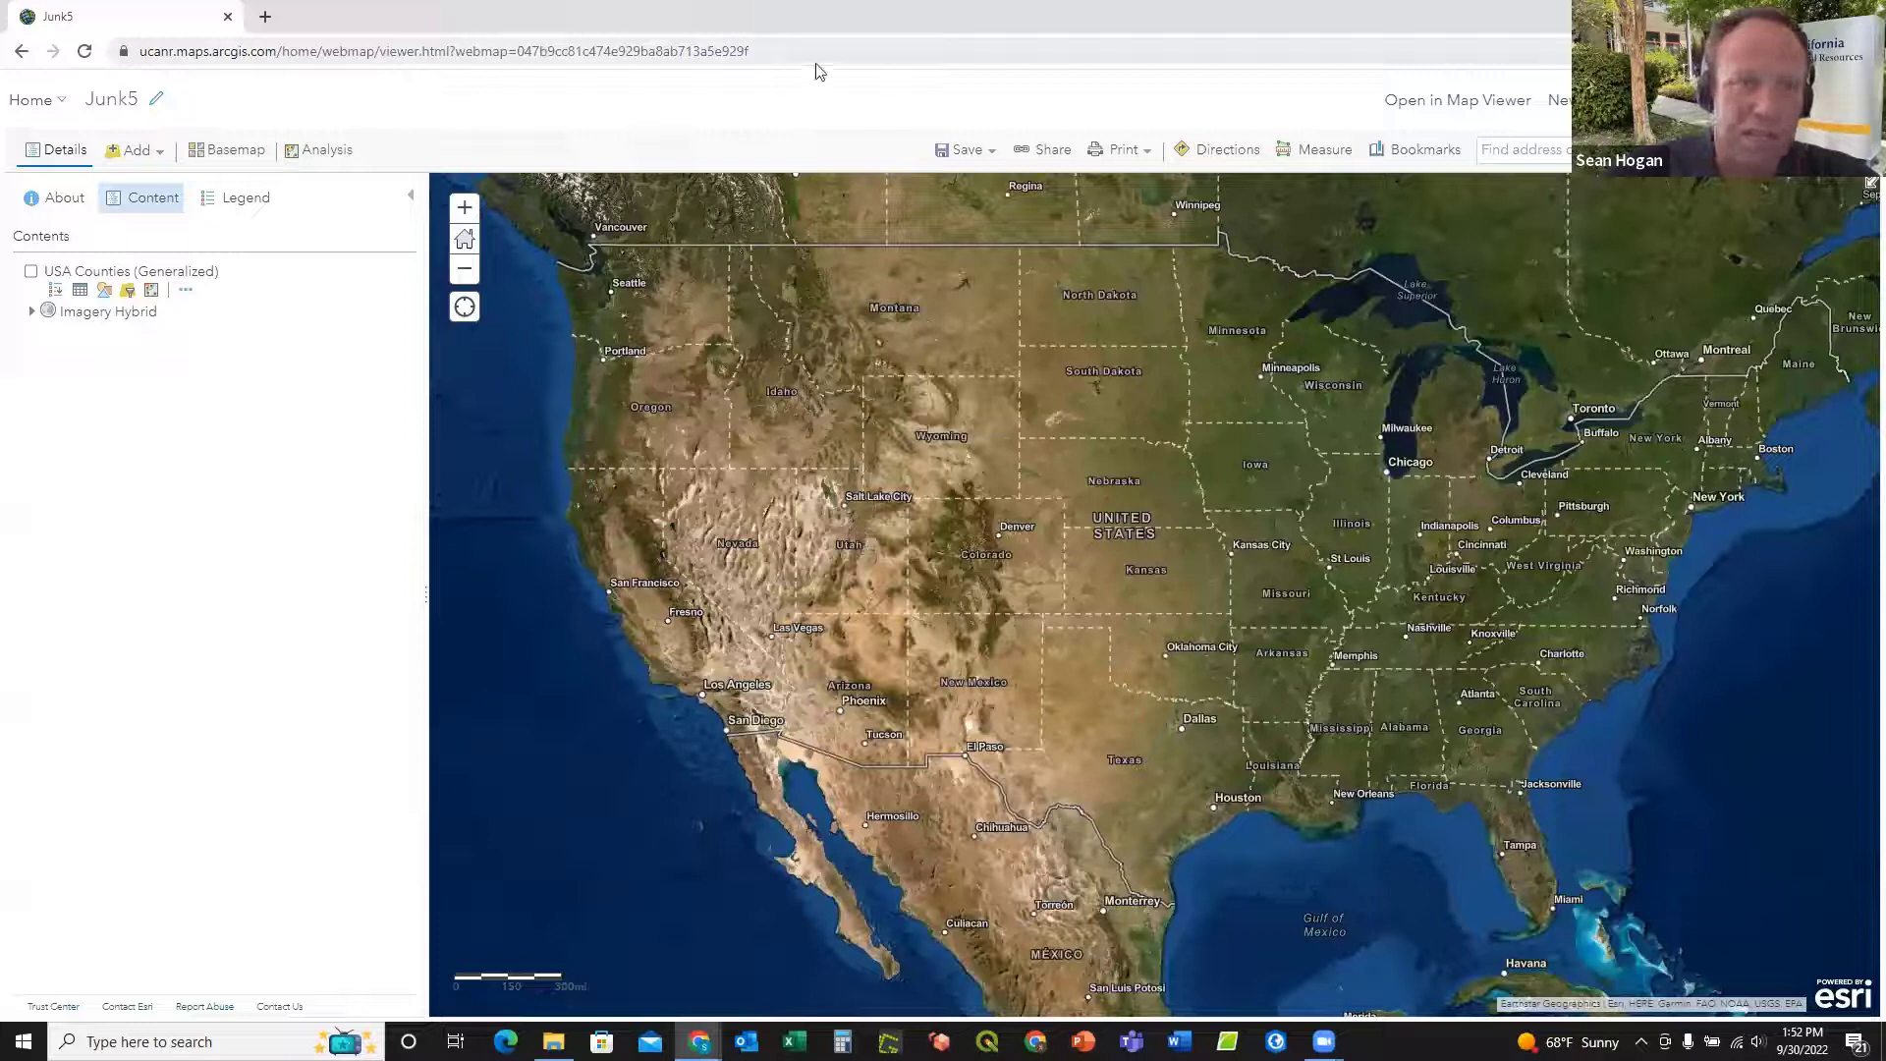
# Step: Go to Scene Viewer from the portal menu and open the HREC example scene
pyautogui.click(62, 102)
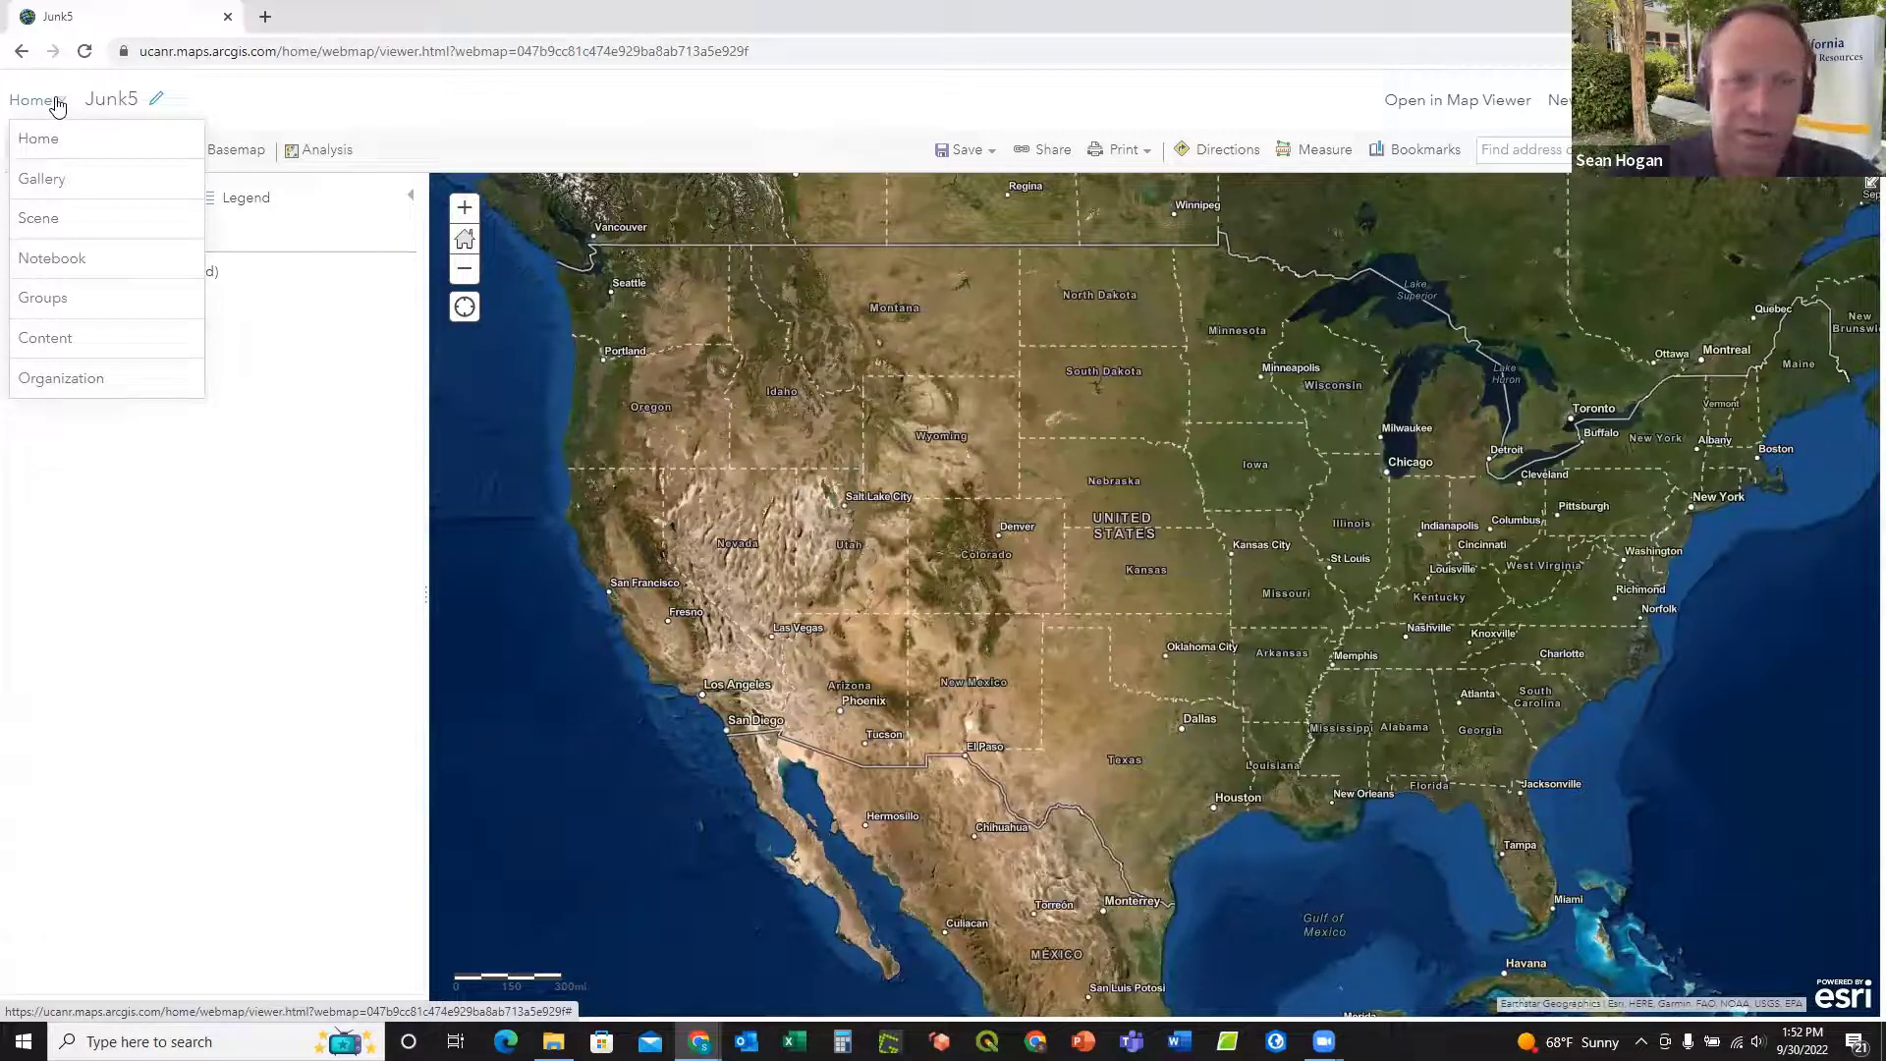
pyautogui.click(49, 222)
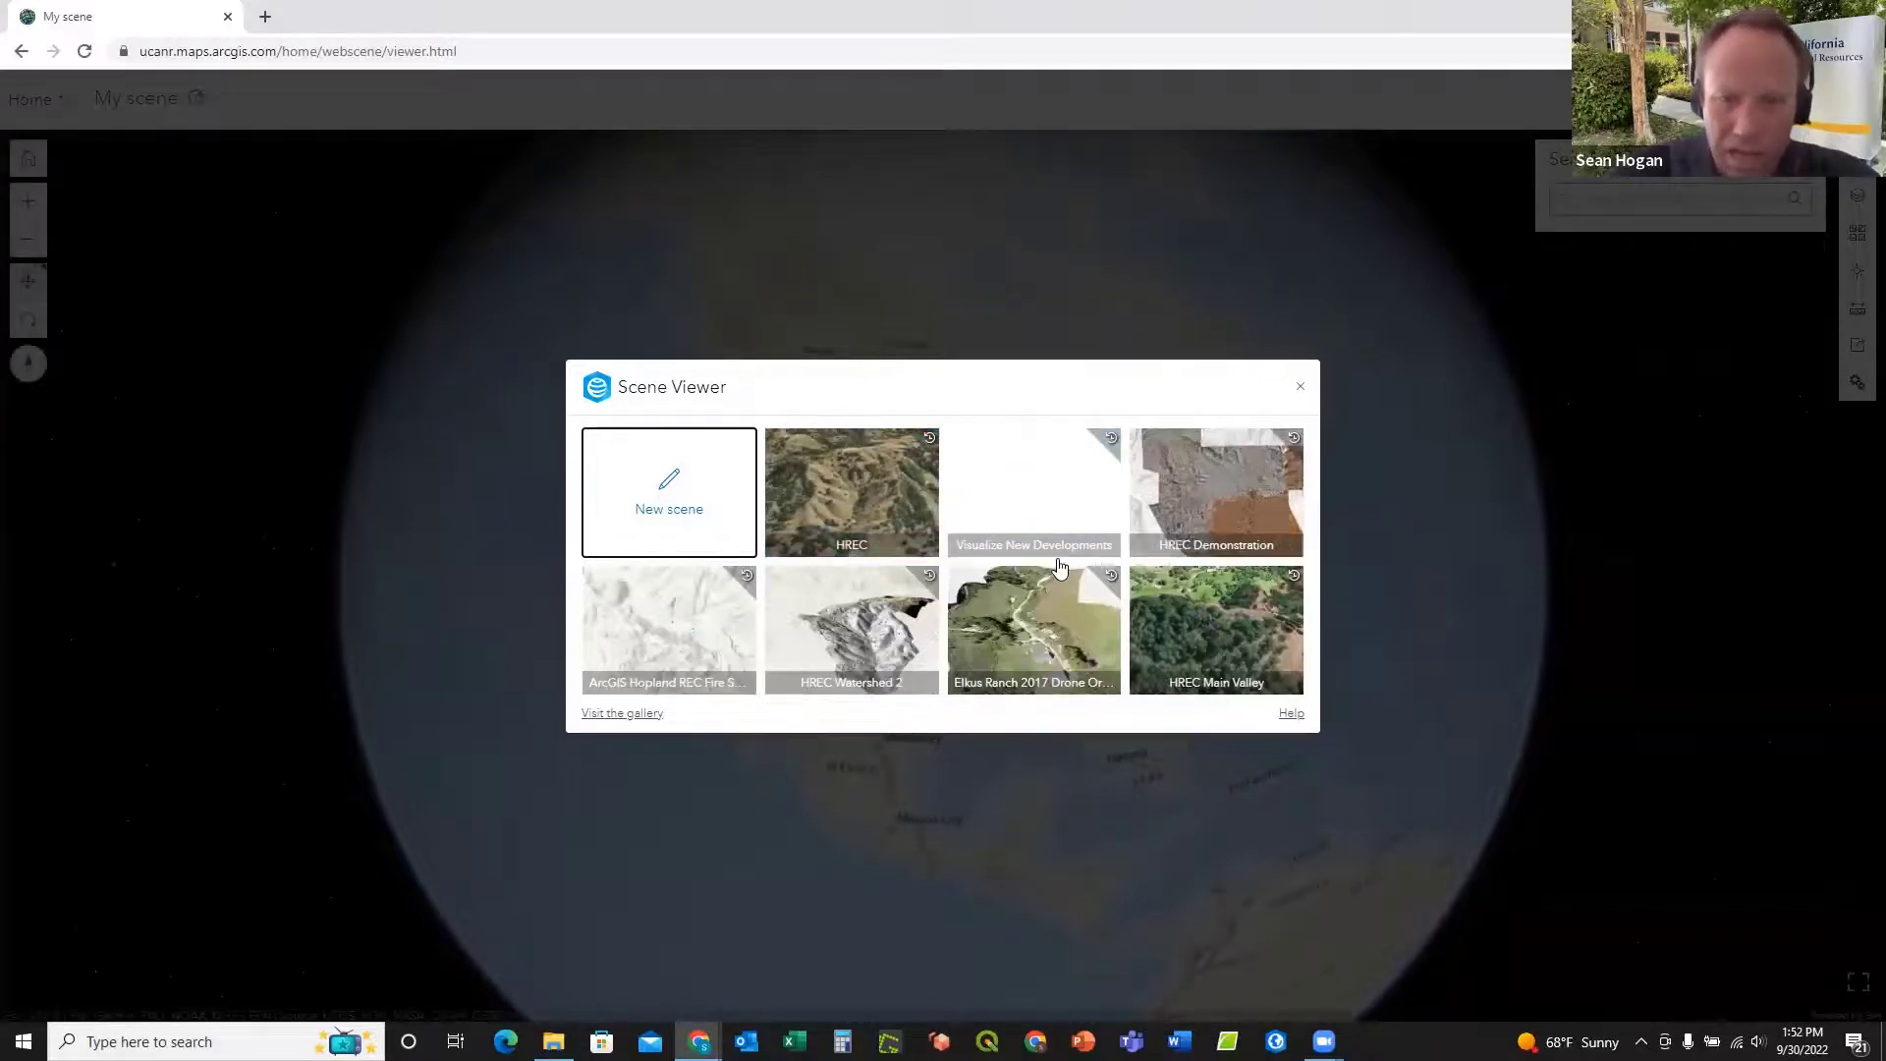
pyautogui.click(836, 488)
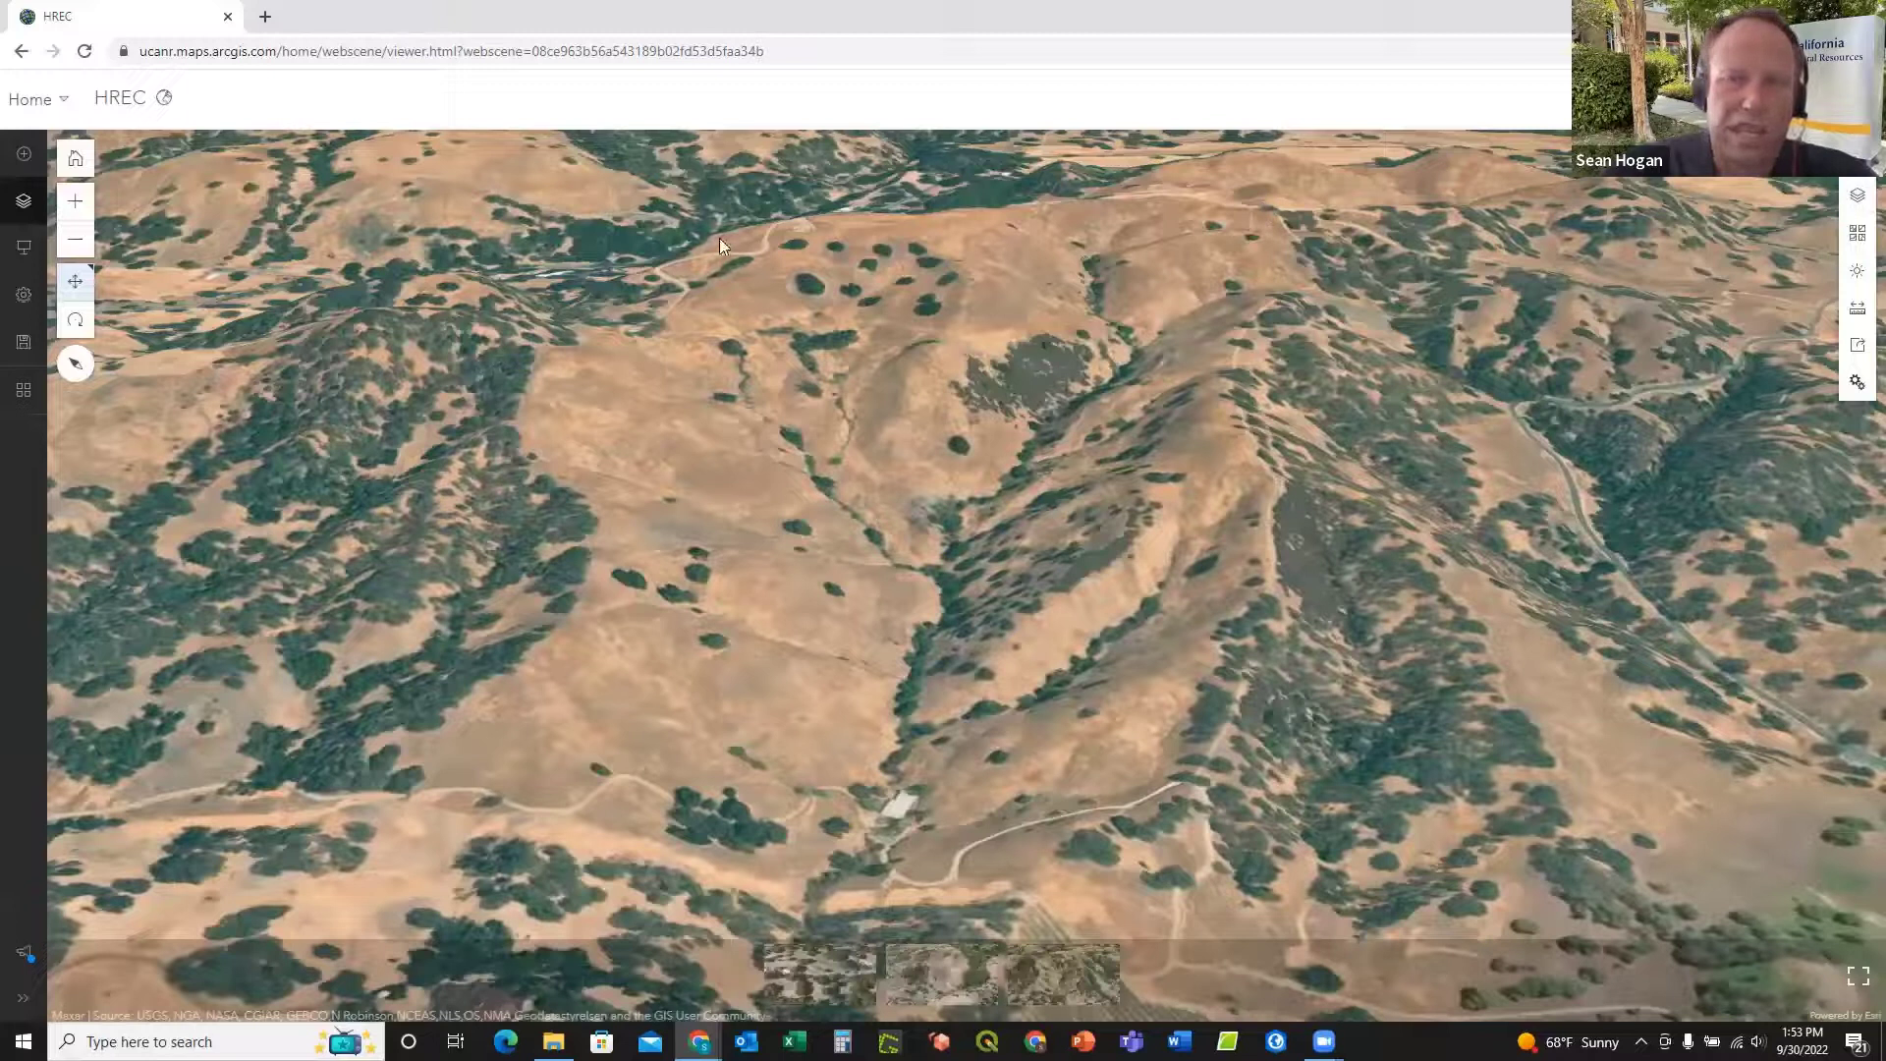
# Step: Zoom the HREC scene out and in, then fly to the WS1 and WS2 slides
pyautogui.click(694, 54)
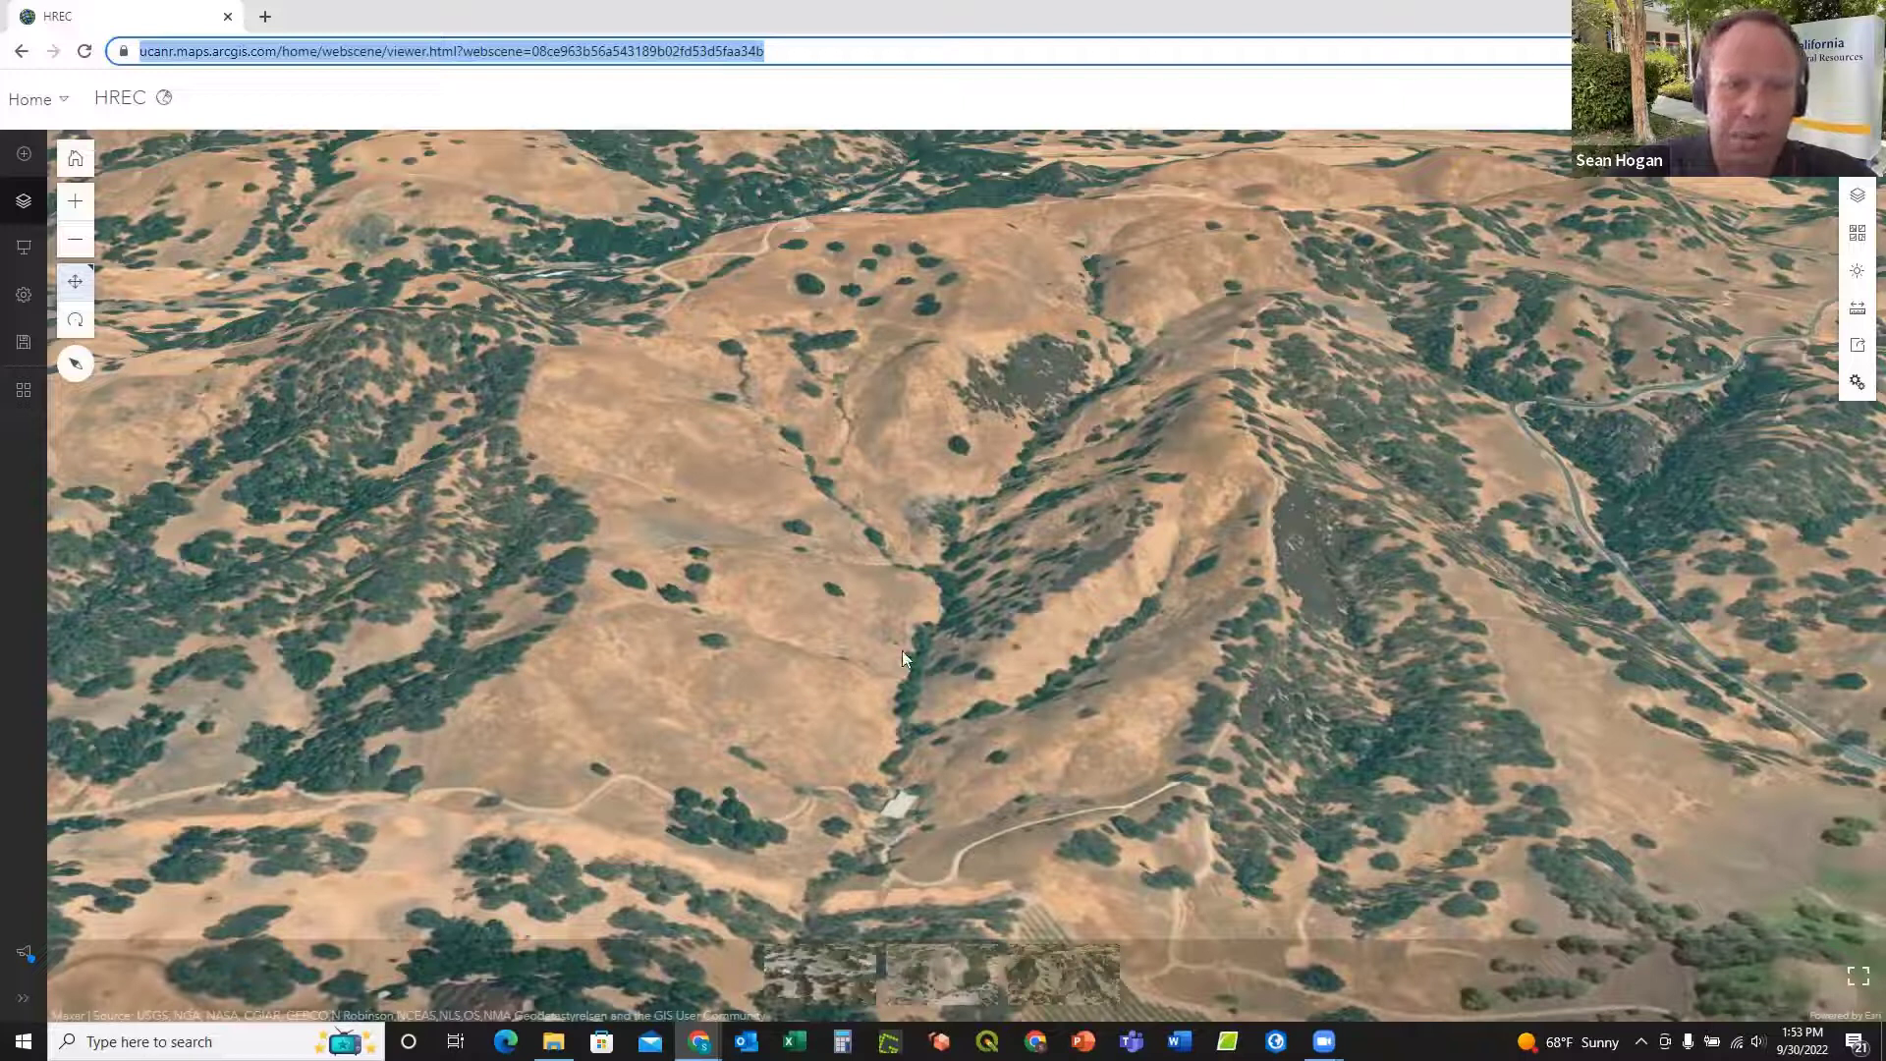
pyautogui.scroll(-5, 879, 584)
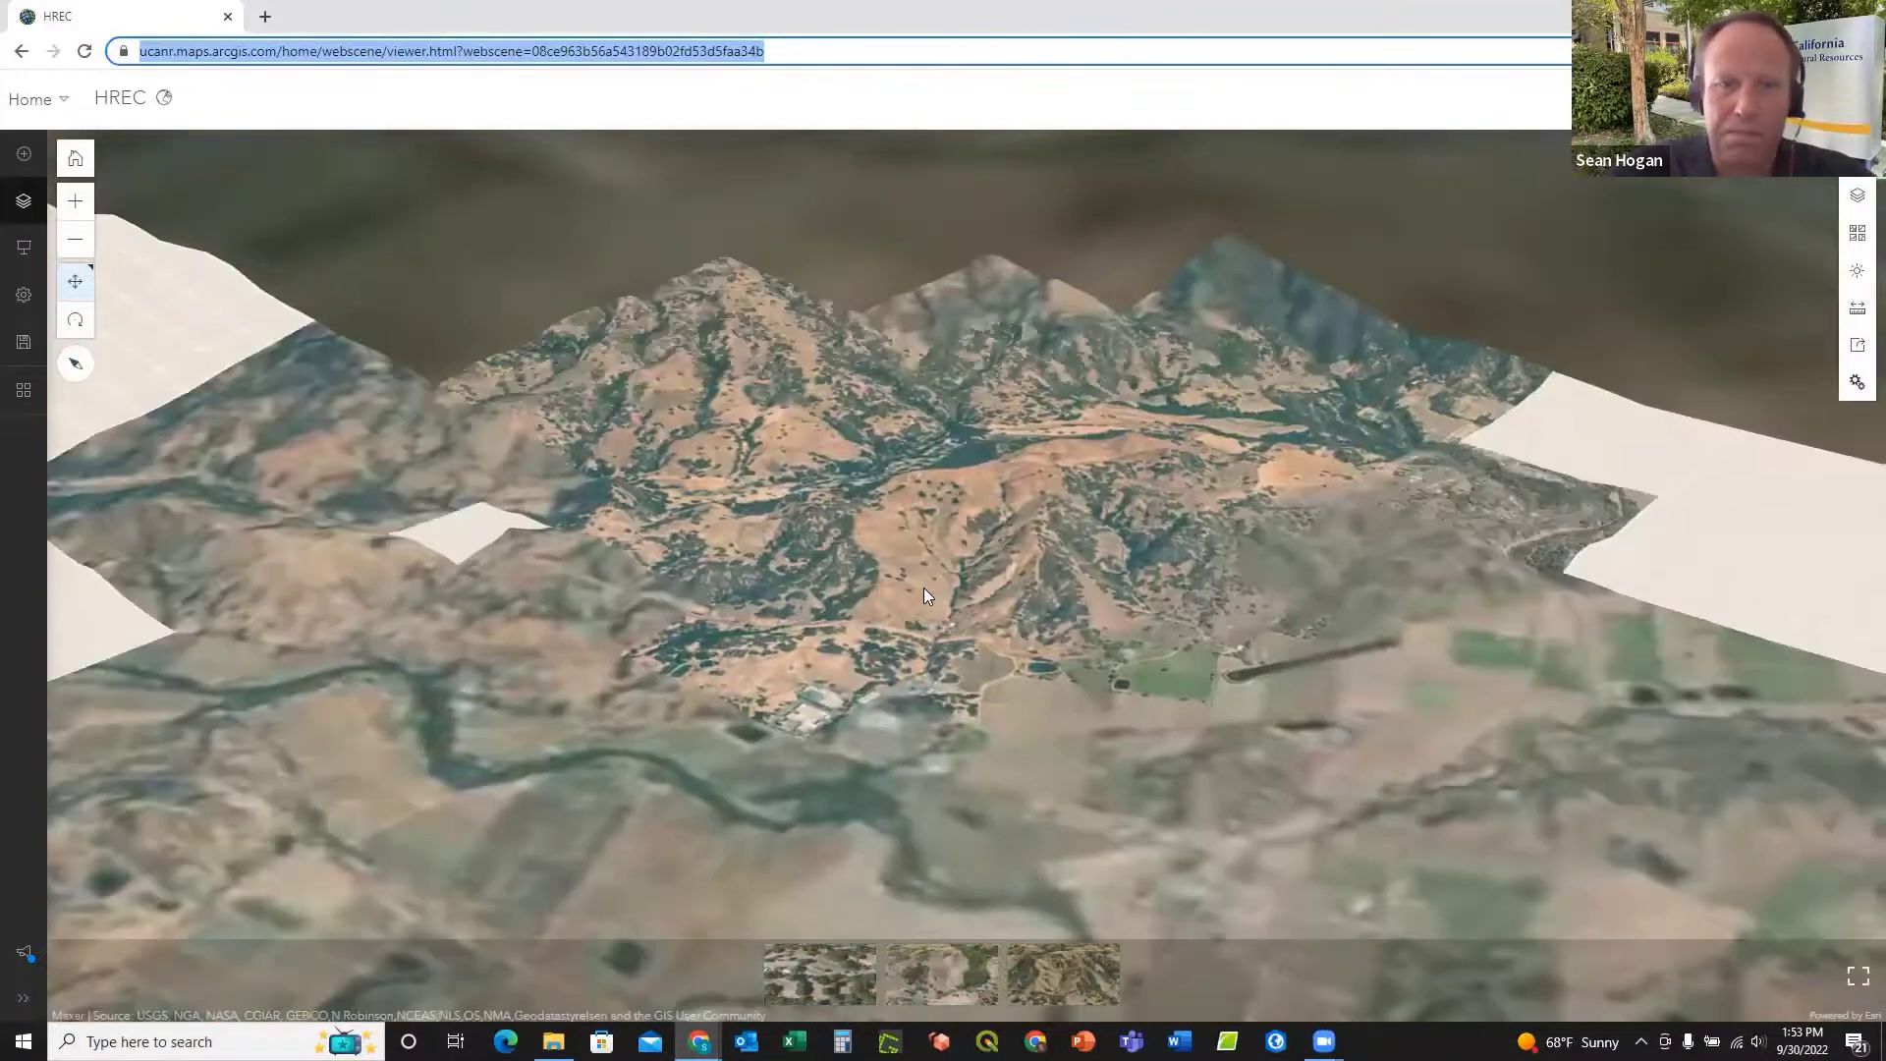
pyautogui.scroll(5, 931, 600)
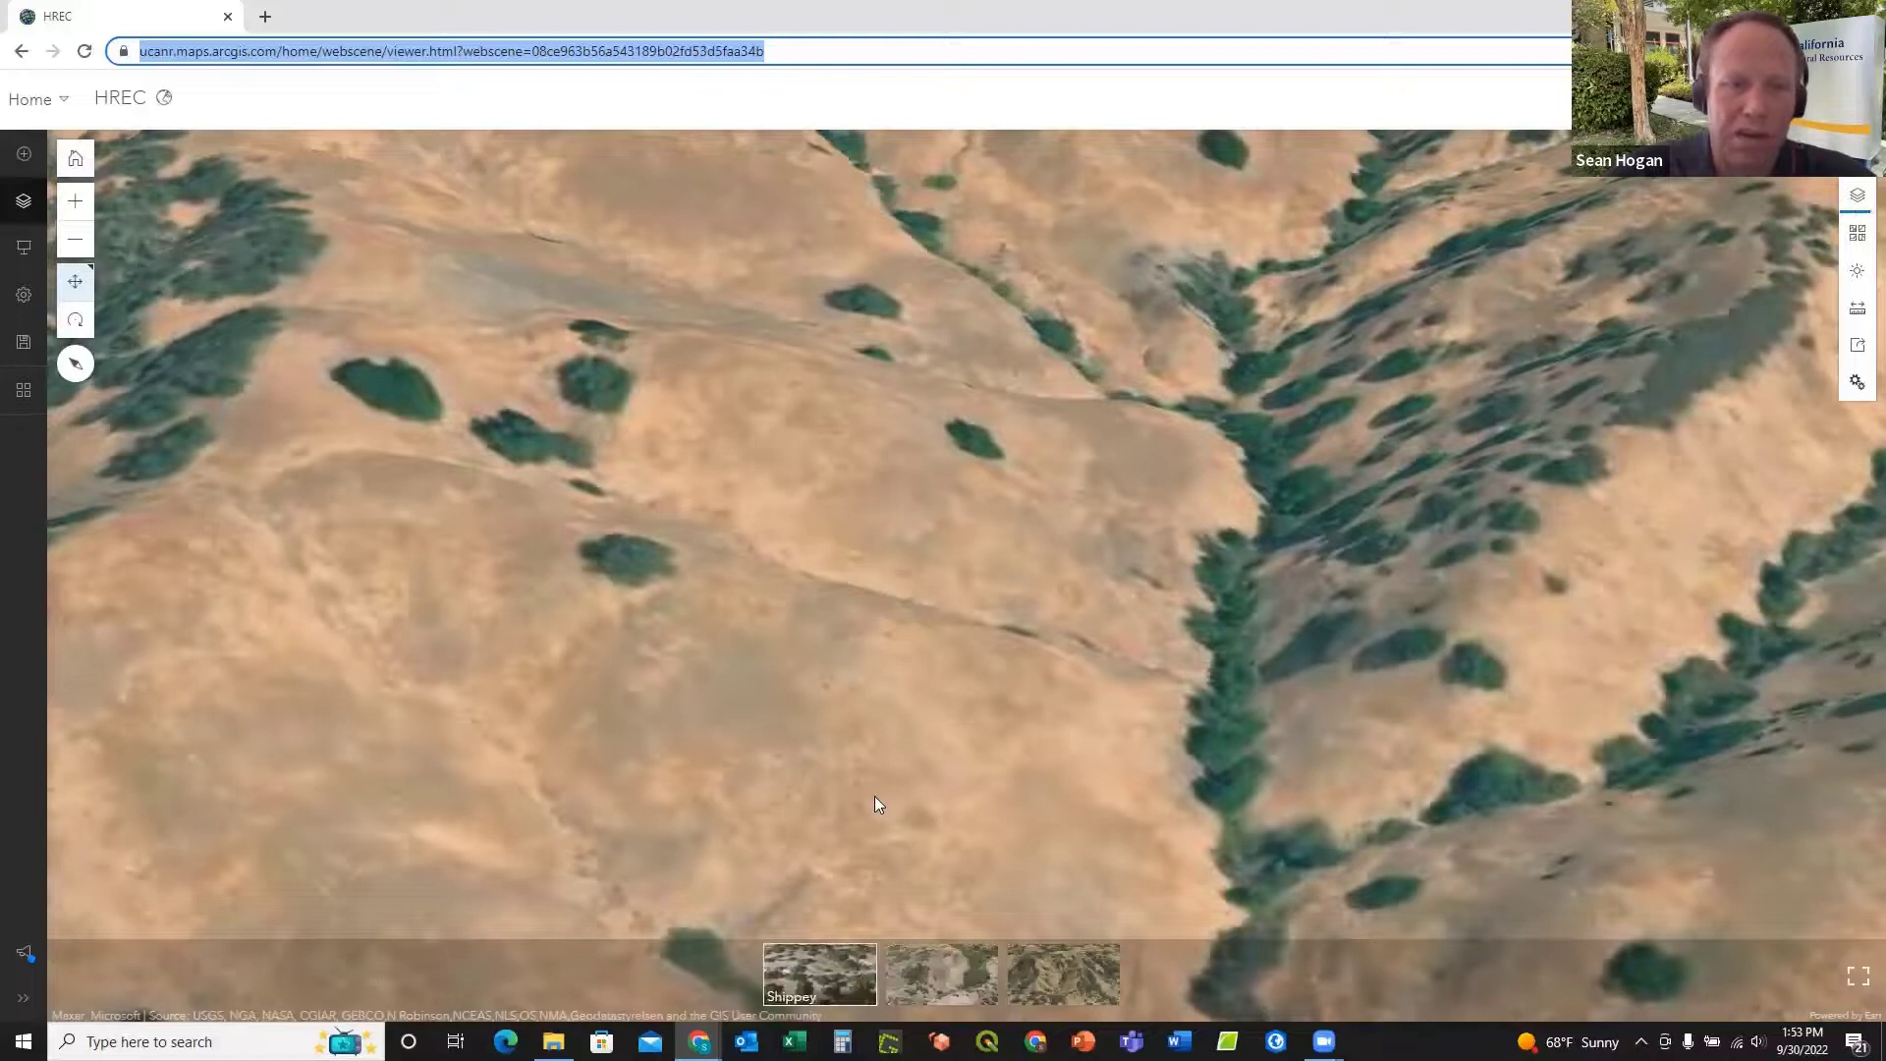
pyautogui.click(879, 803)
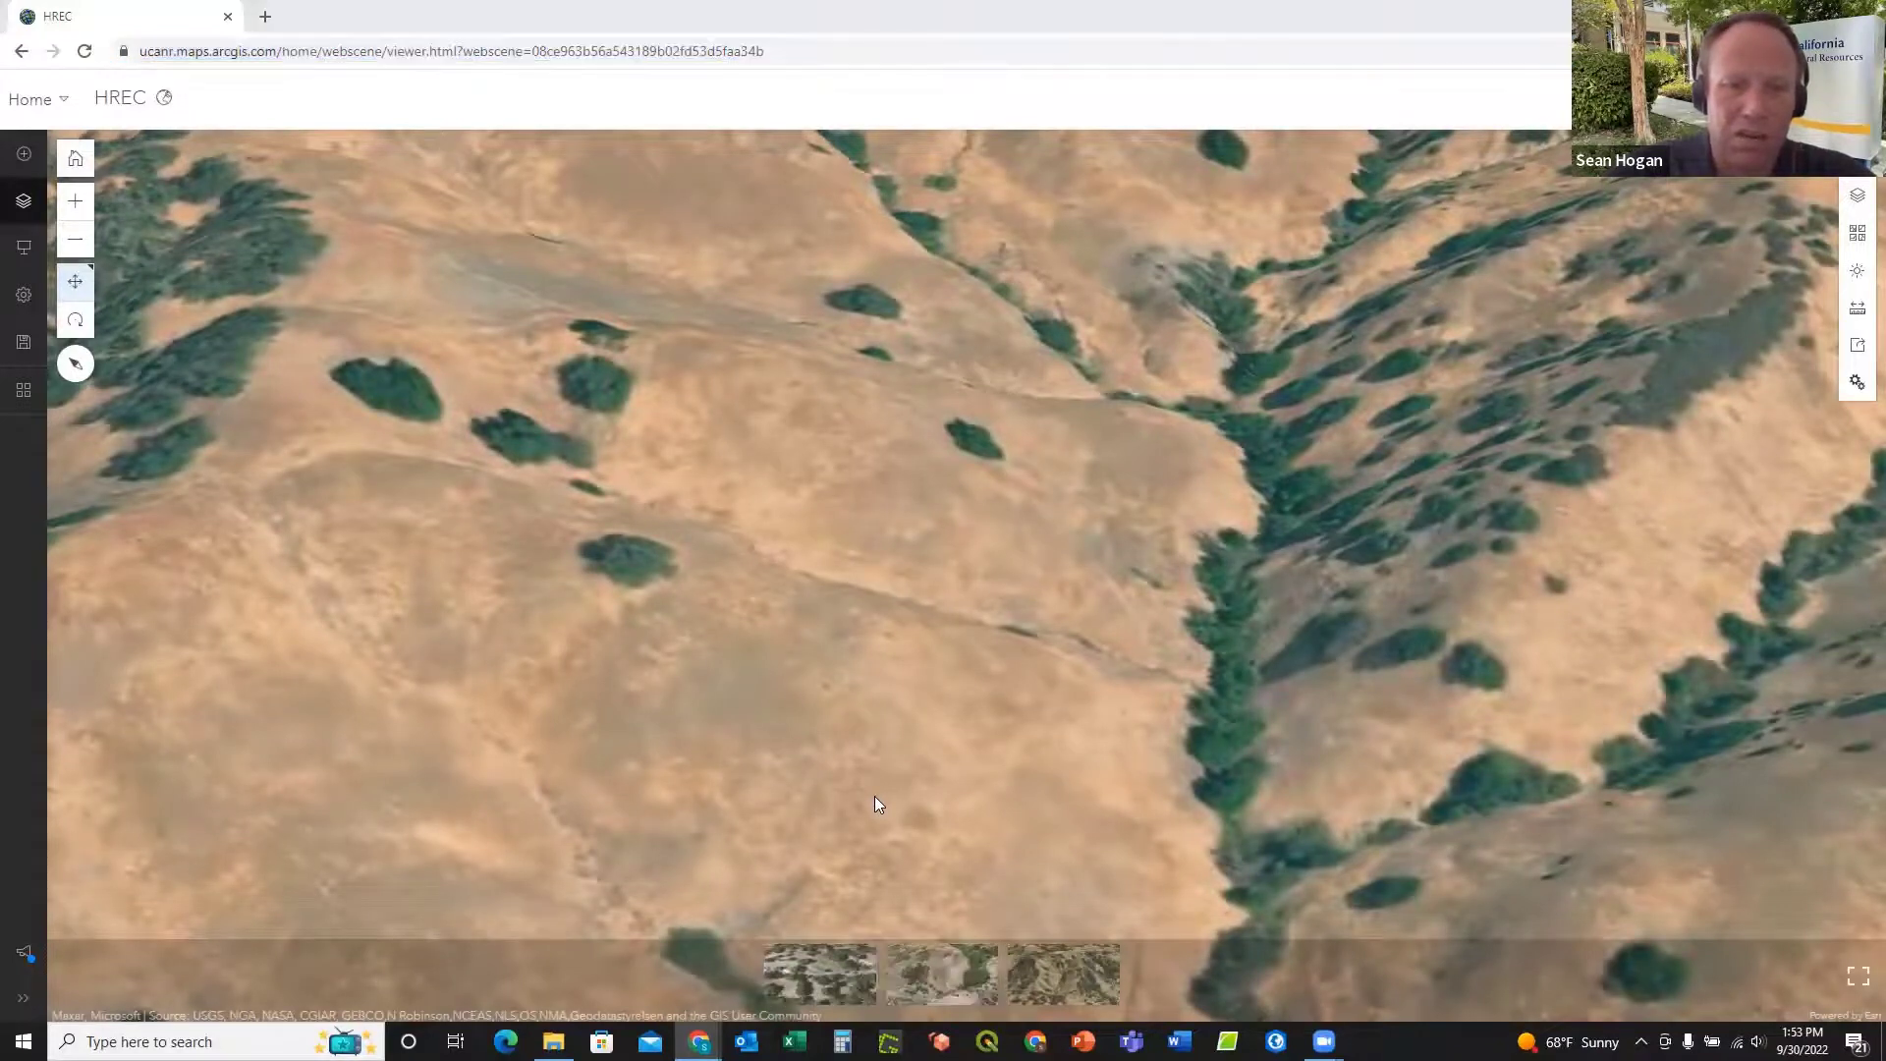
pyautogui.click(941, 974)
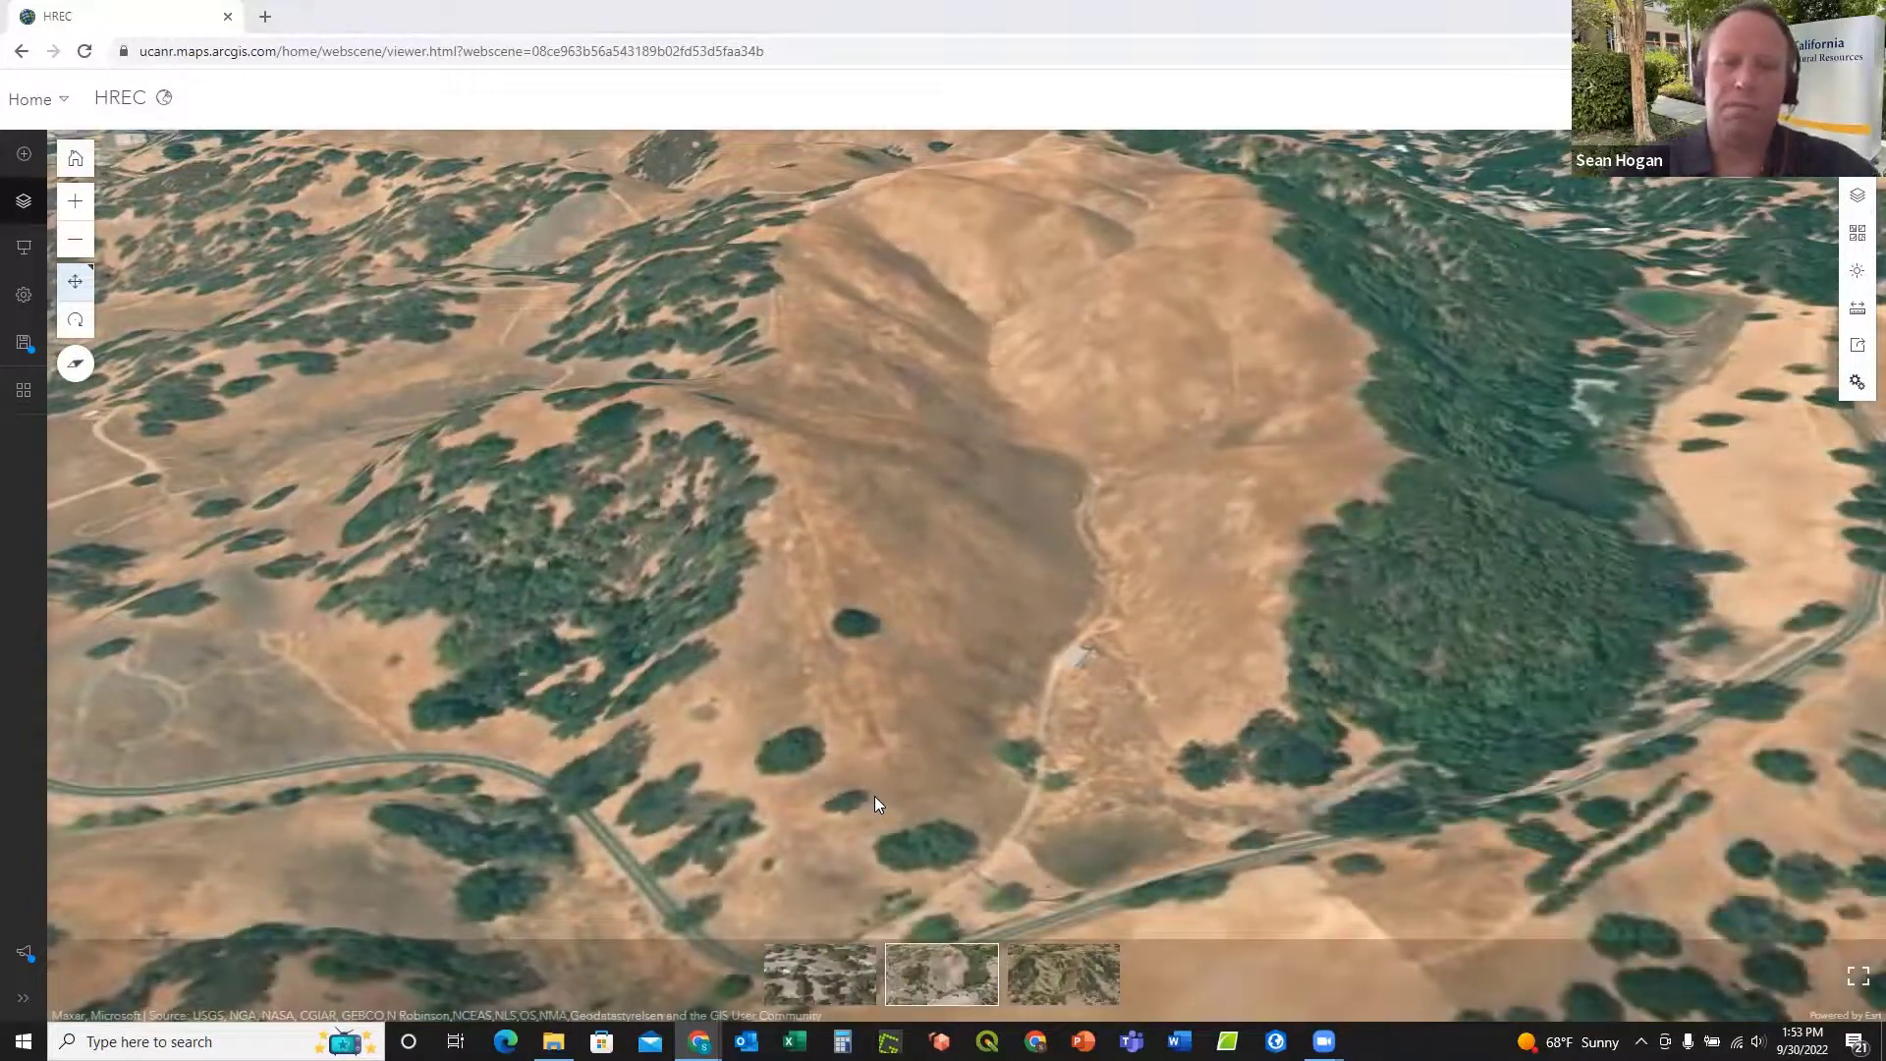
pyautogui.click(1063, 975)
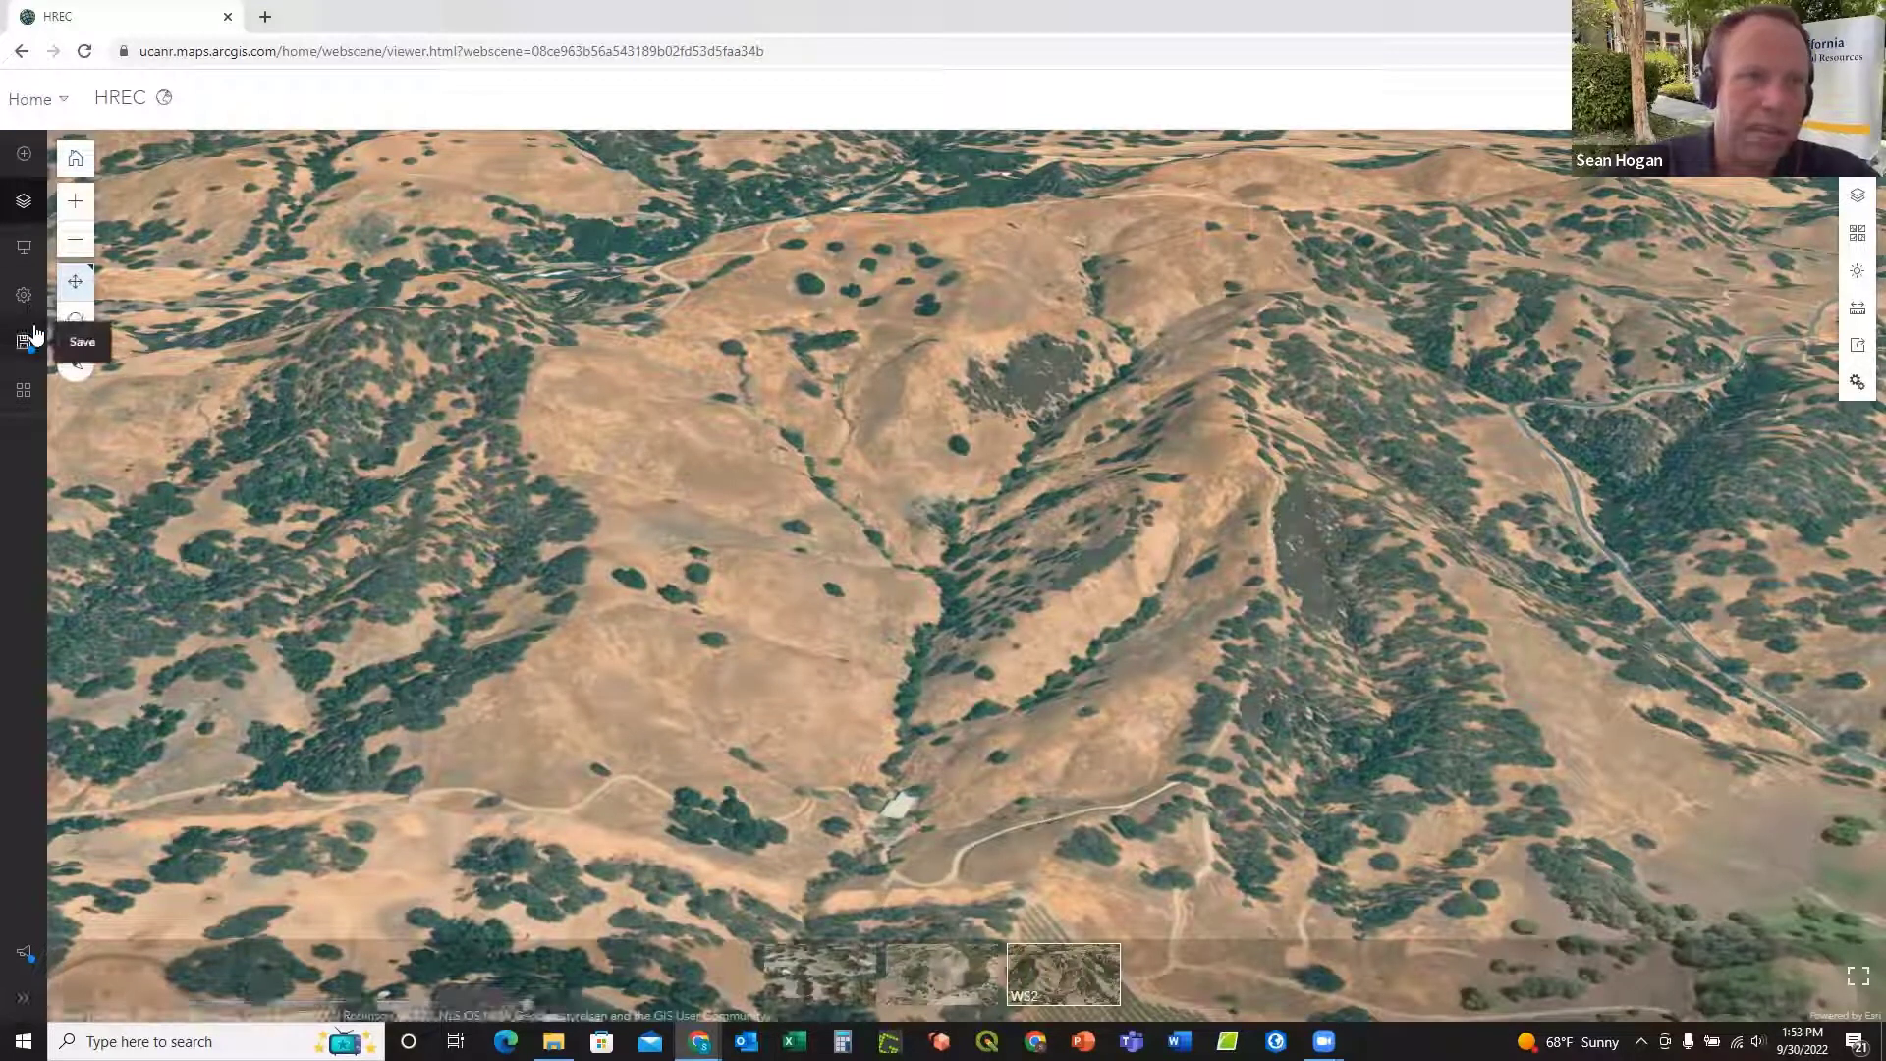
# Step: Leave the scene for the Notebooks page and list the Standard, Advanced and GPU notebook types
pyautogui.click(65, 102)
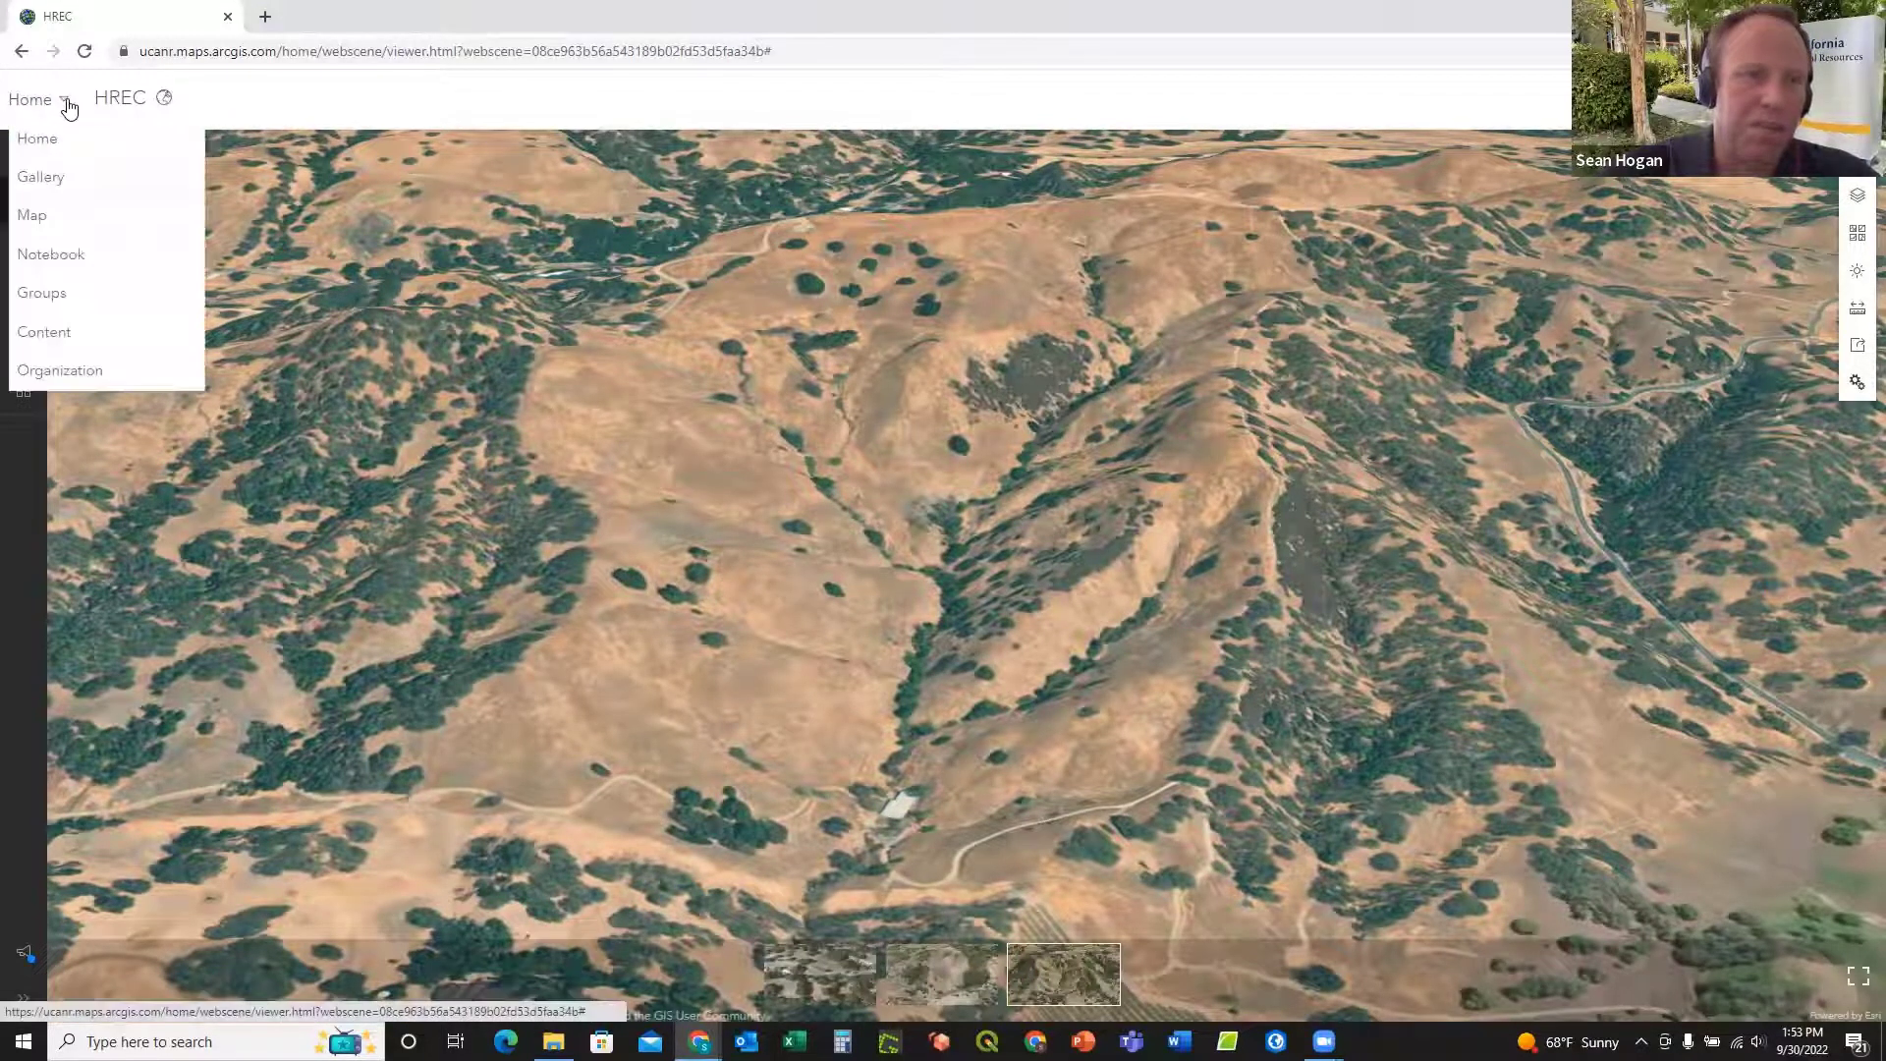
pyautogui.click(62, 258)
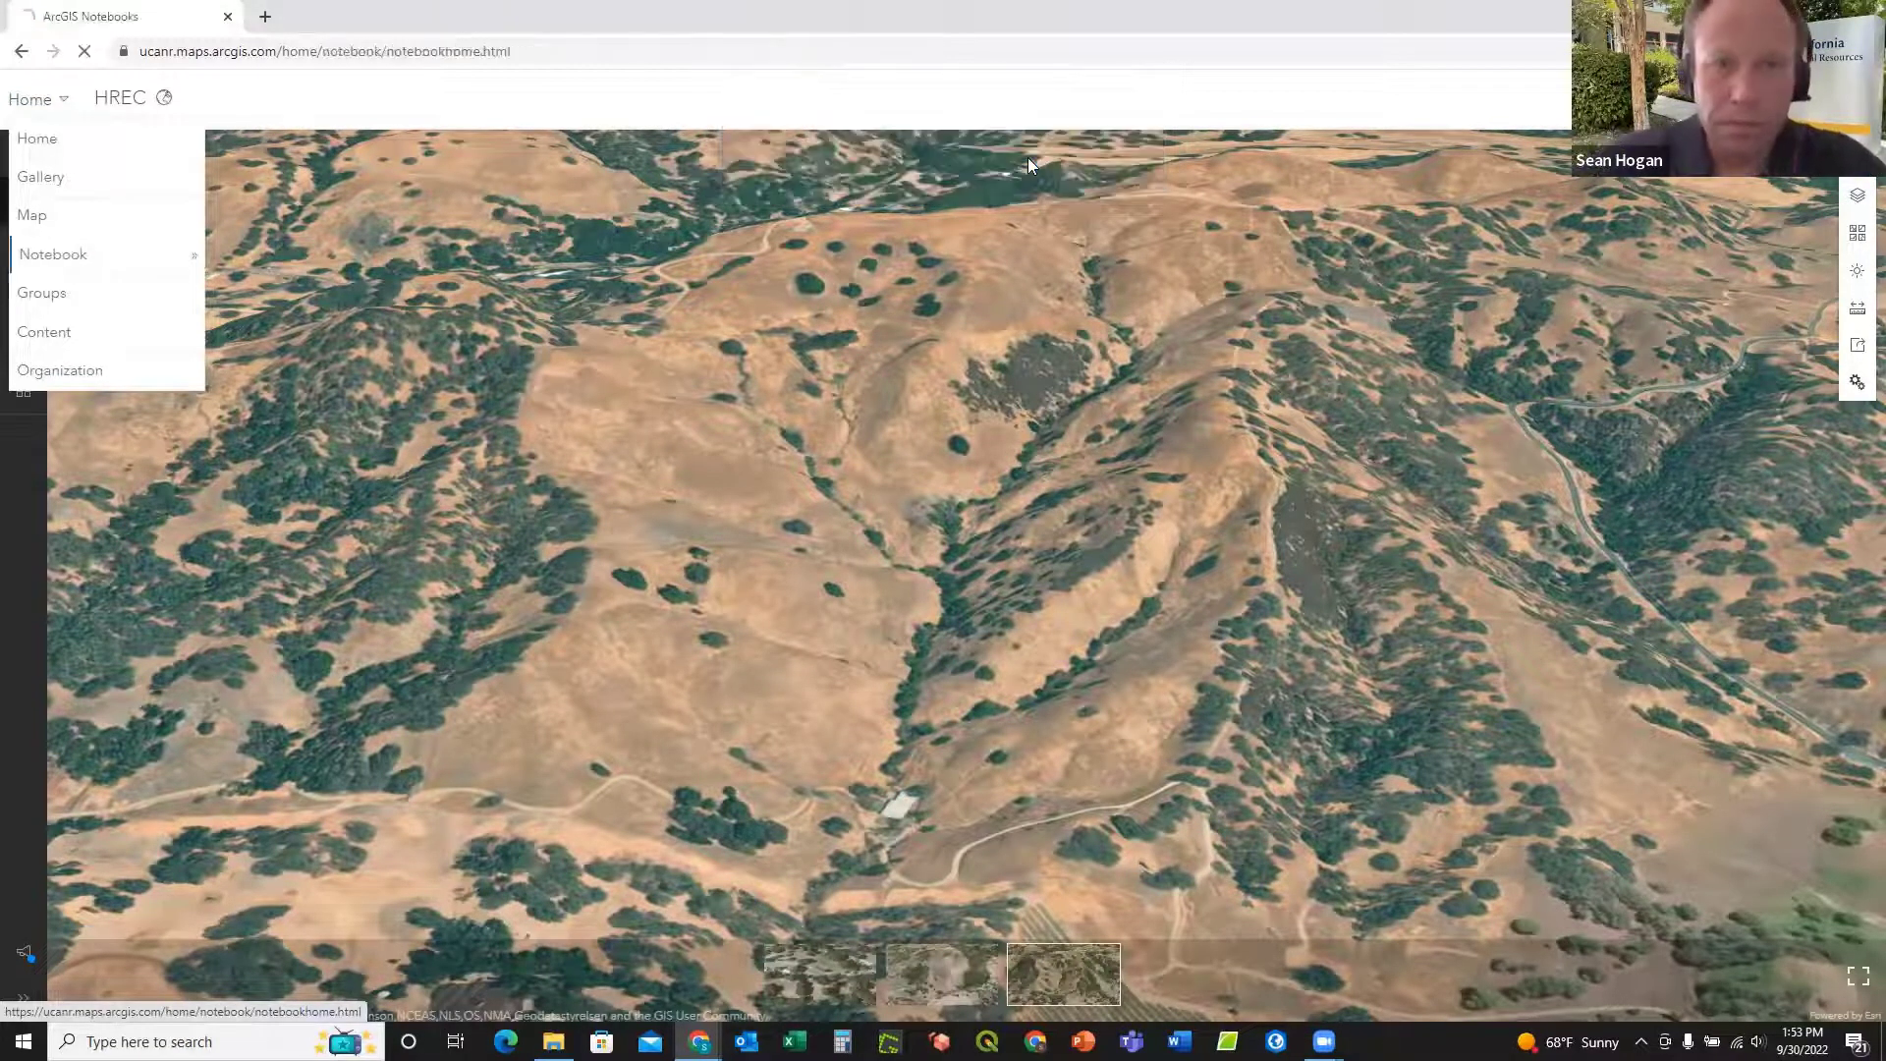
pyautogui.click(1038, 162)
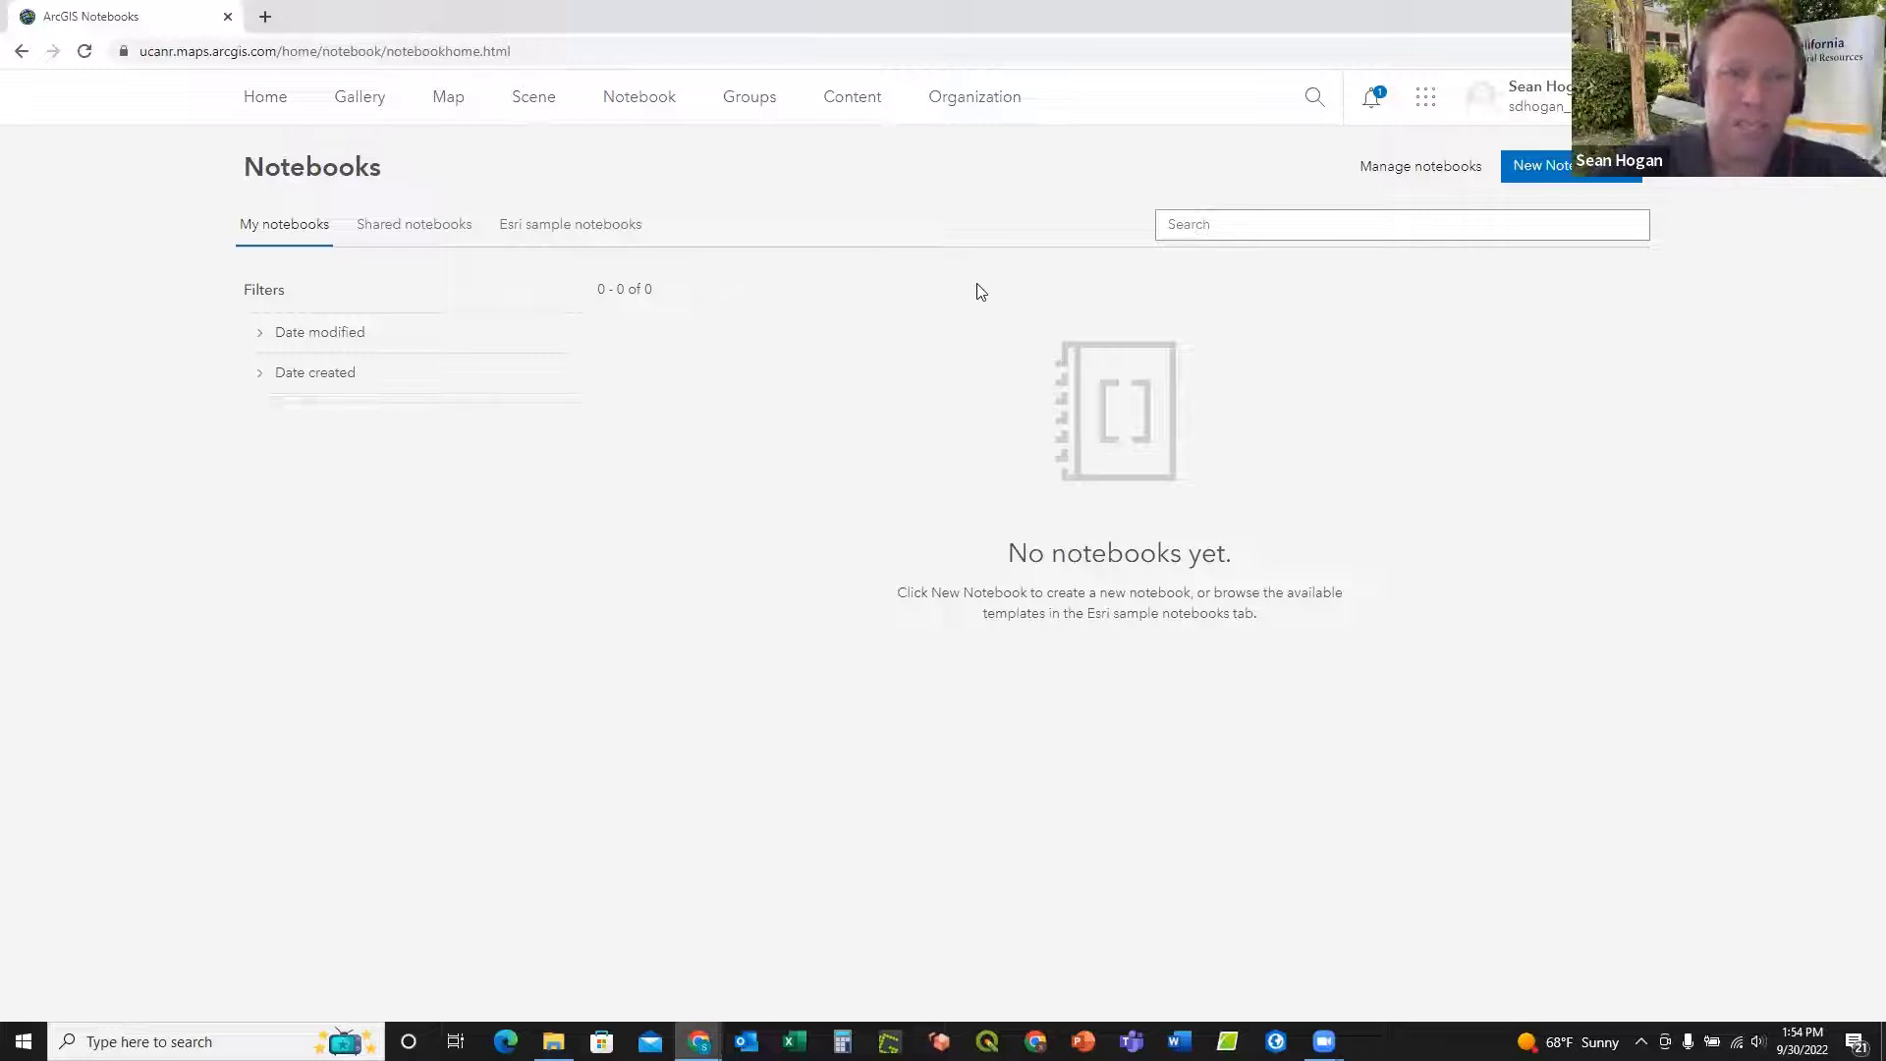
pyautogui.click(1544, 167)
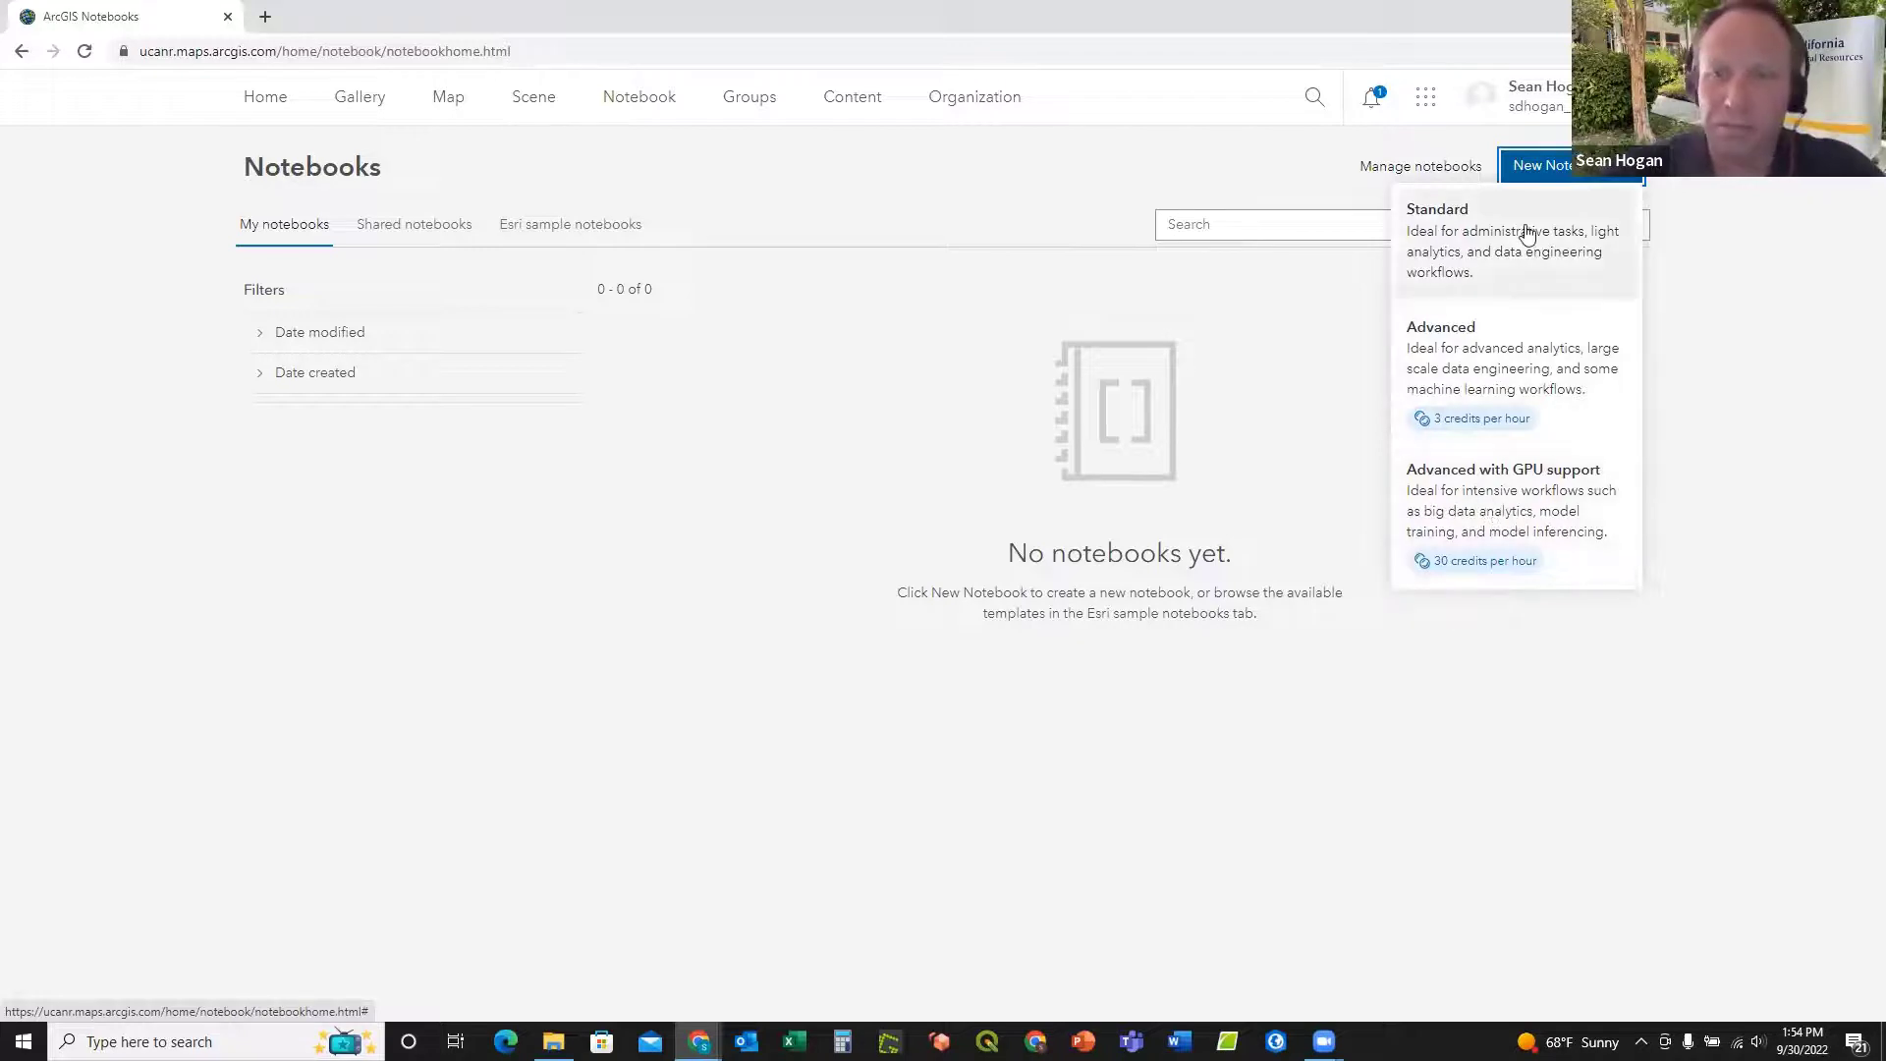
# Step: Create a Standard notebook in a new tab, then return to the ArcGIS Notebooks tab
pyautogui.click(1477, 240)
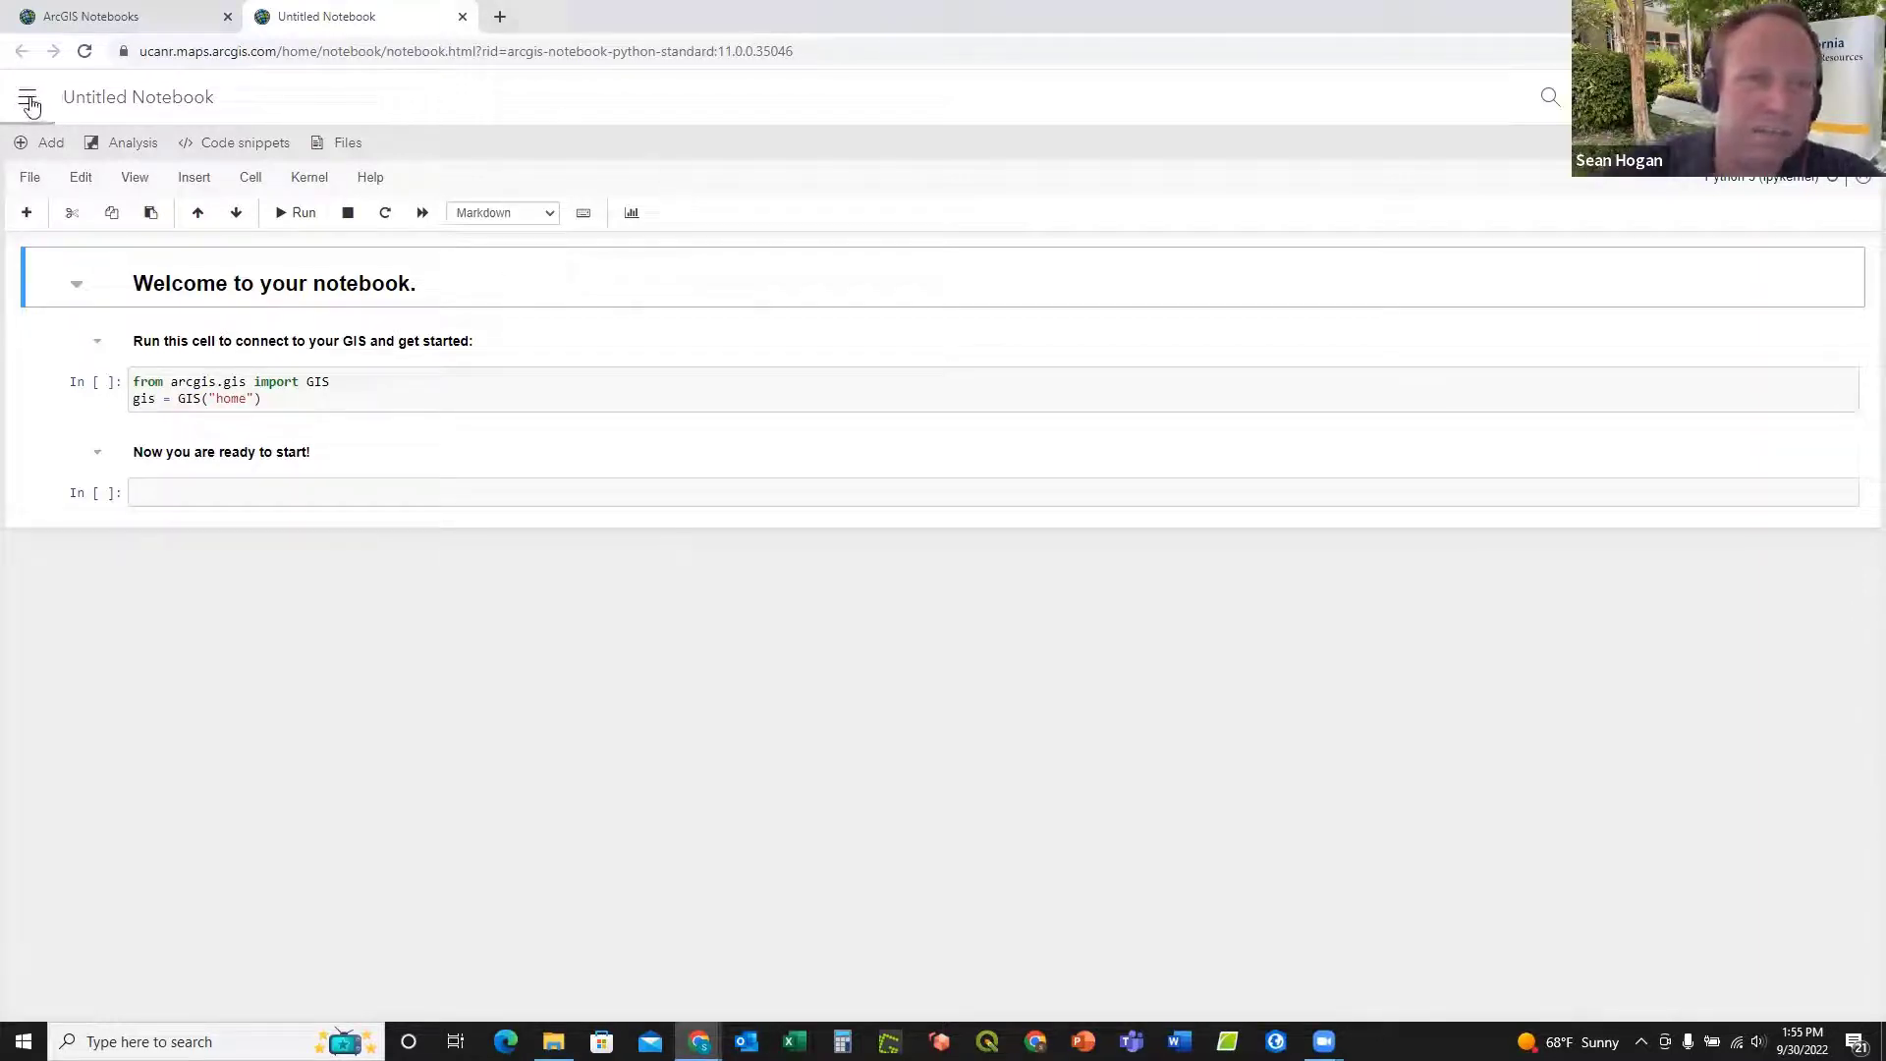
pyautogui.click(112, 20)
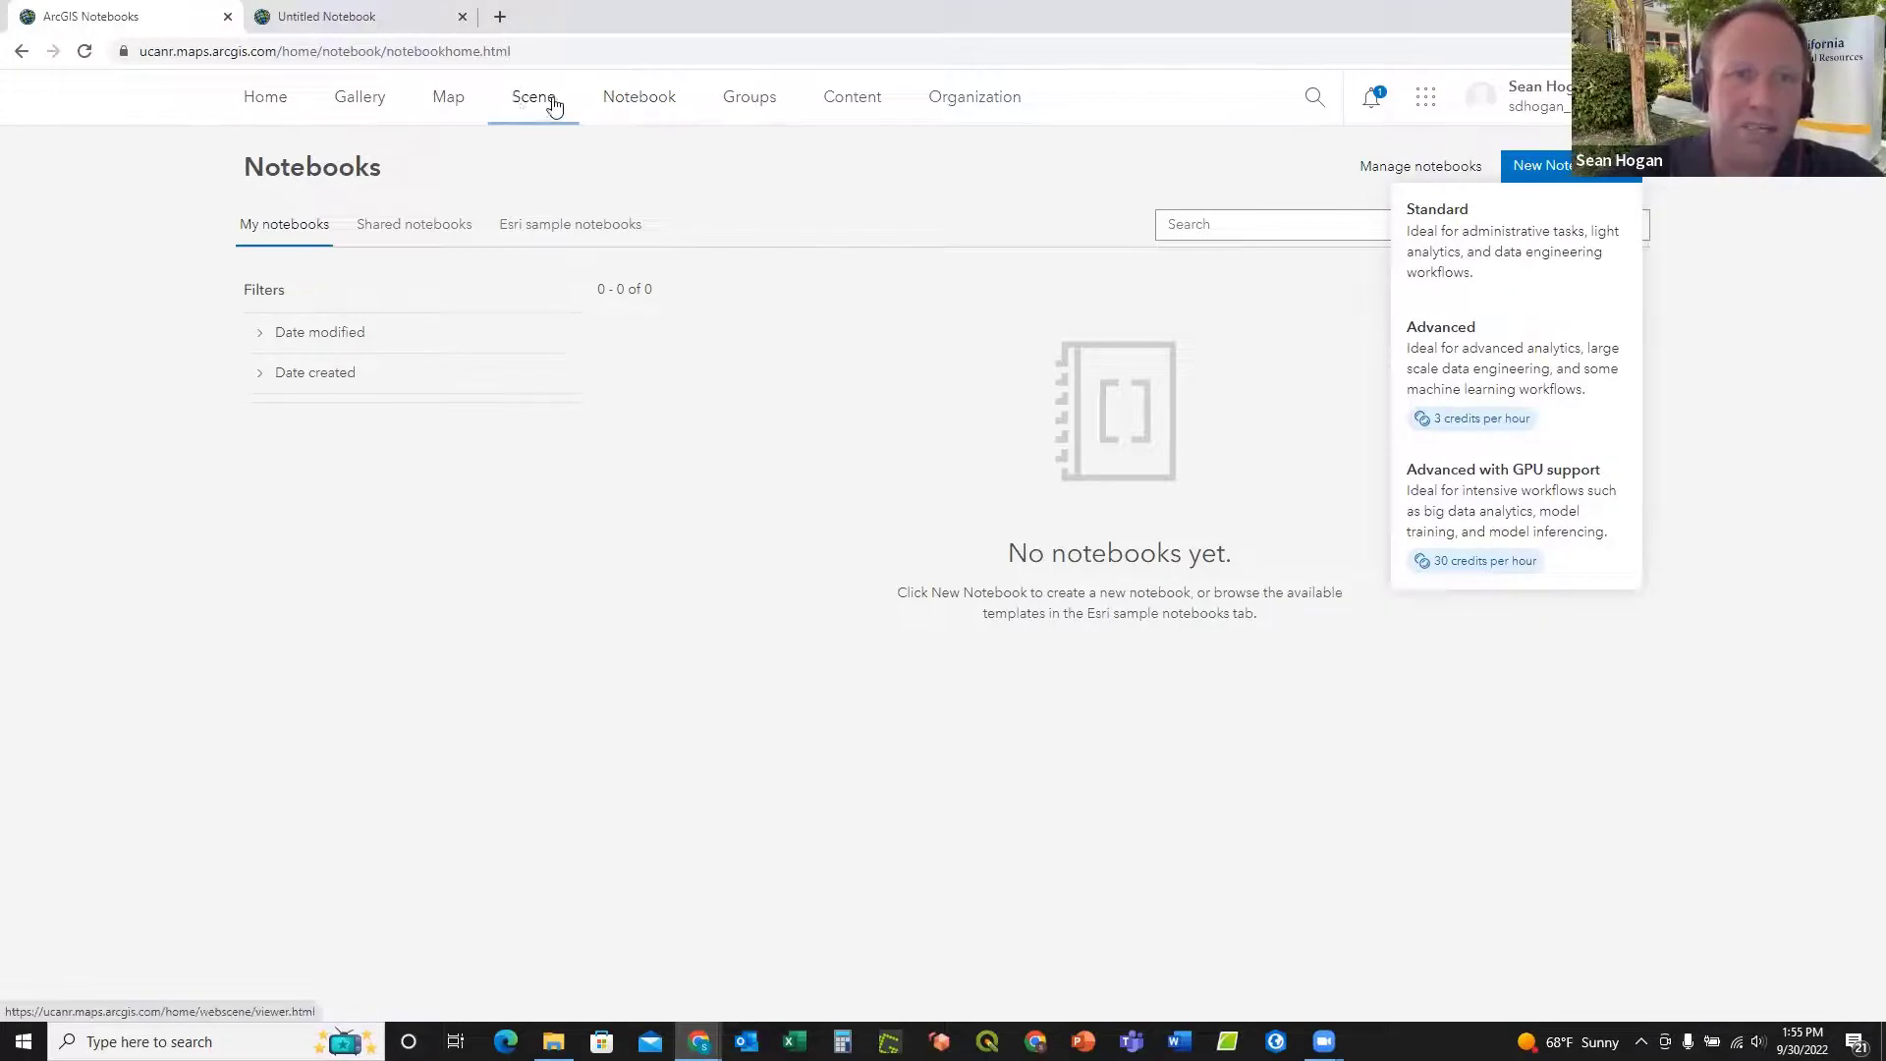
# Step: Go to the Groups page and scroll through the My Groups list
pyautogui.click(754, 106)
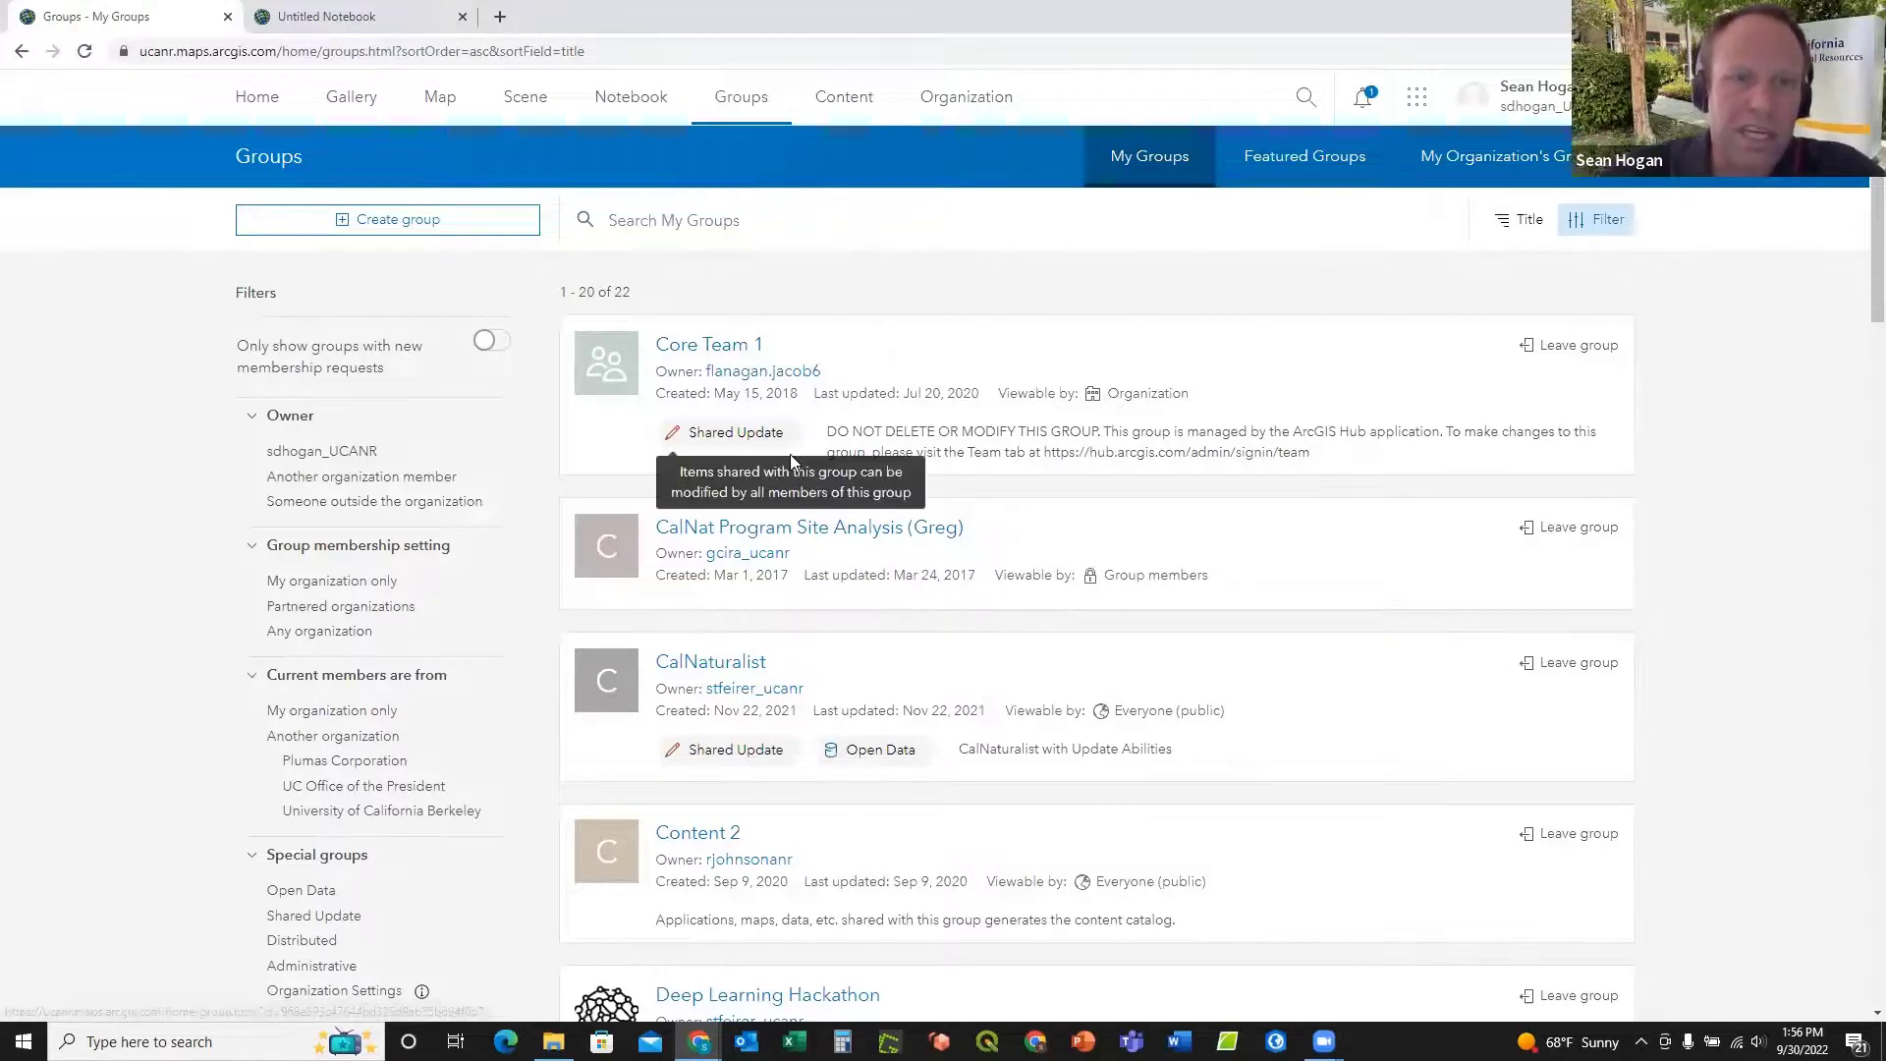
pyautogui.scroll(-8, 789, 457)
pyautogui.scroll(-8, 794, 461)
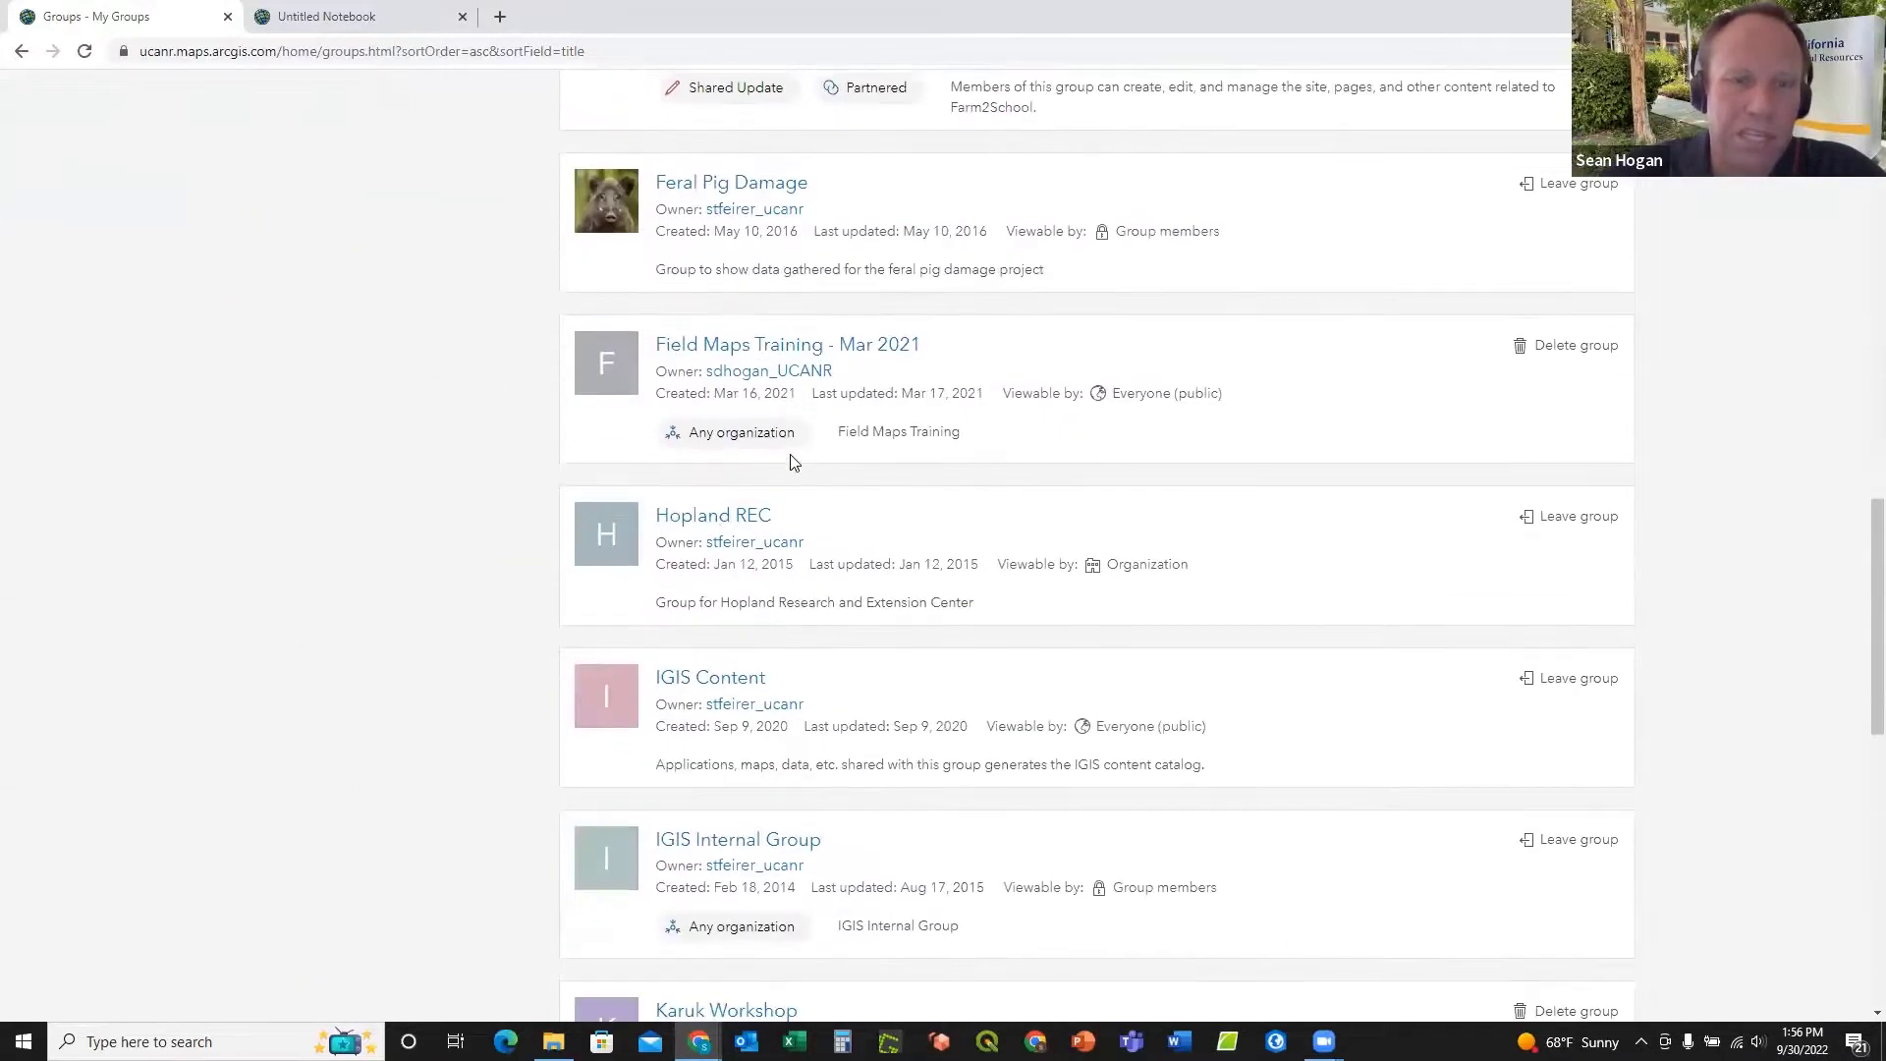
pyautogui.scroll(9, 794, 461)
pyautogui.scroll(8, 794, 462)
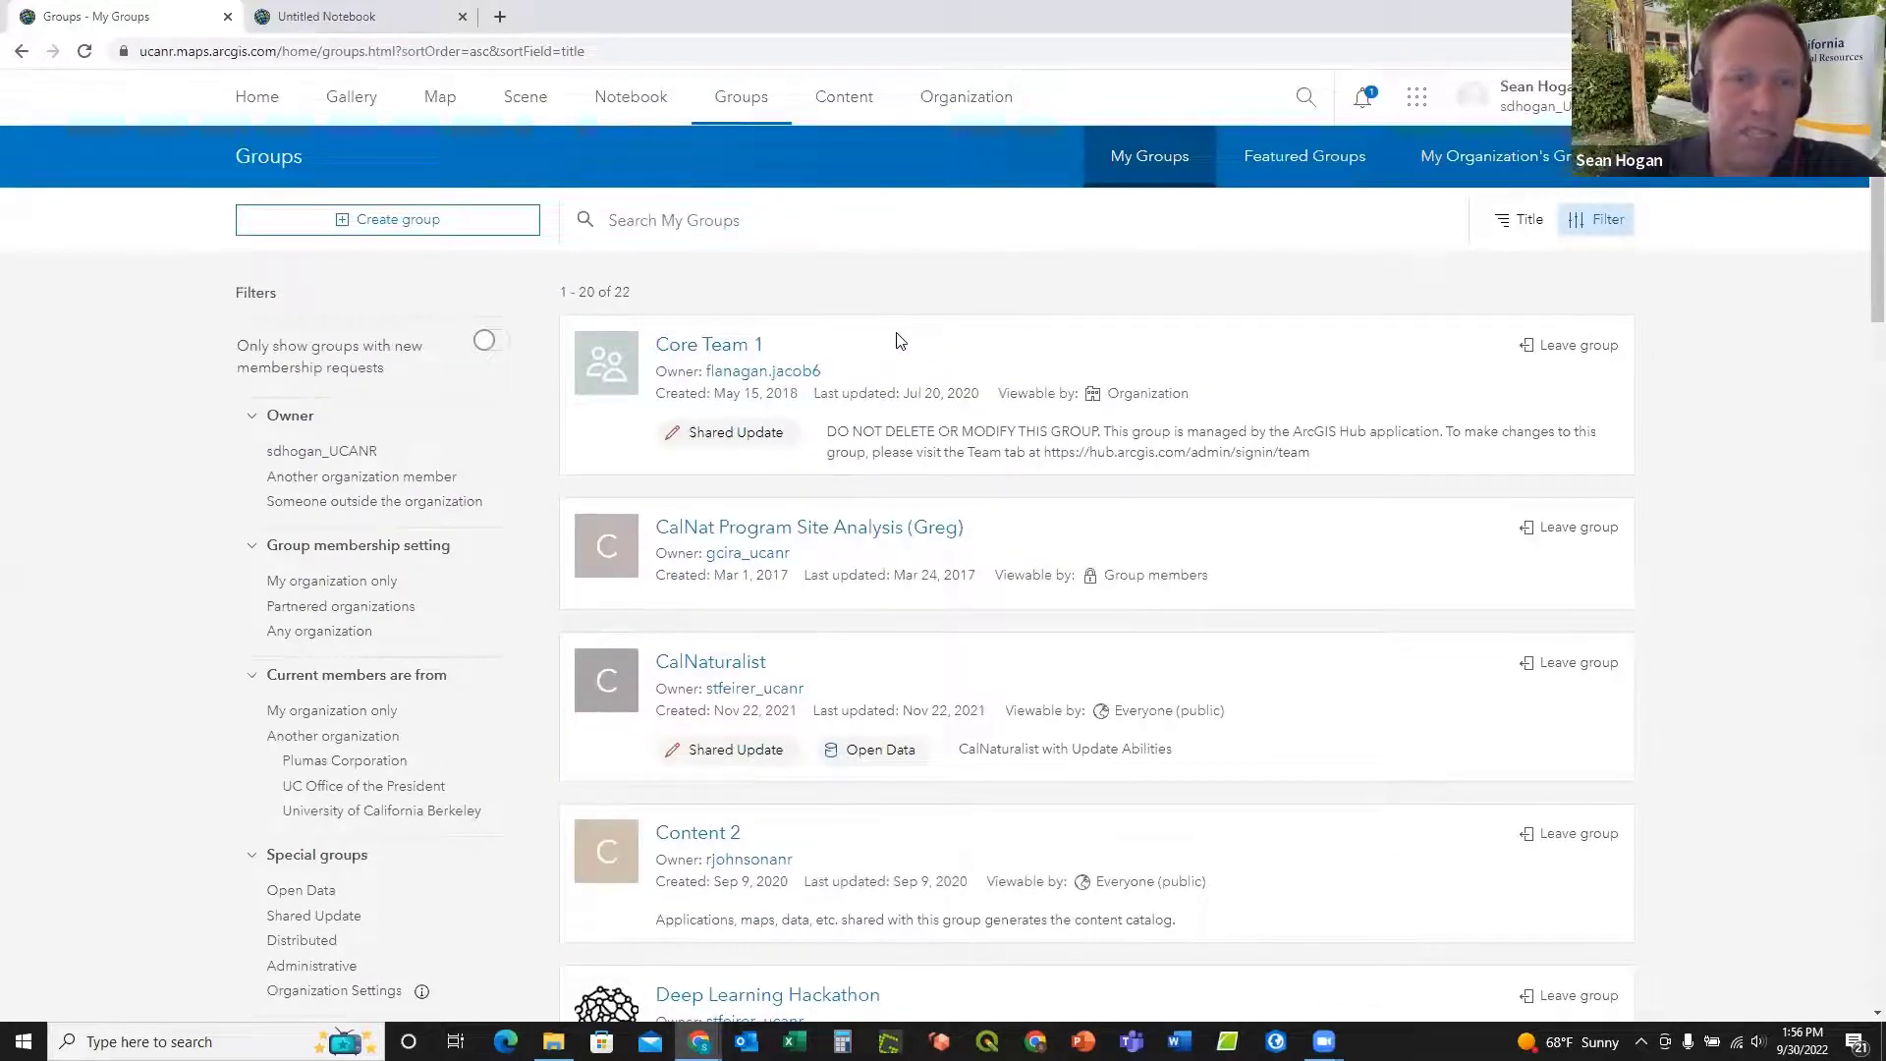
# Step: Preview the Create group form, close it without saving, and go to My Content
pyautogui.click(438, 218)
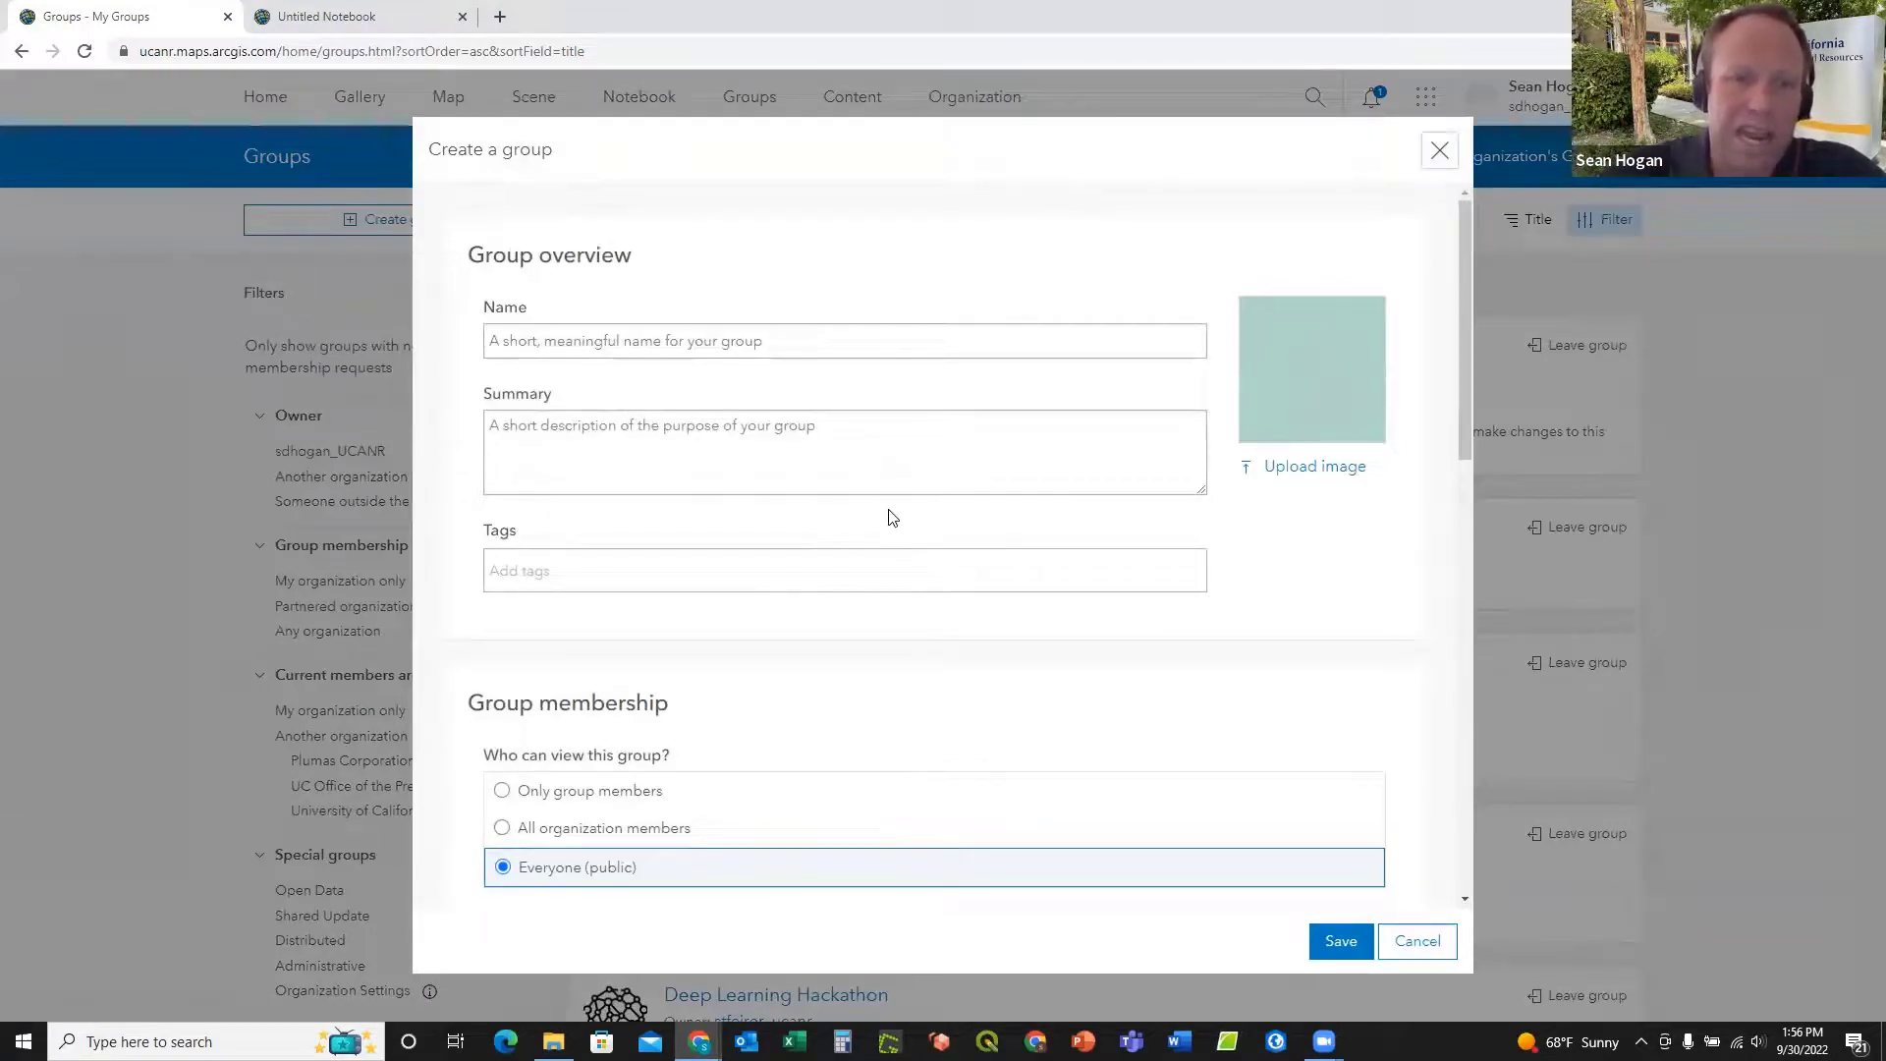
pyautogui.click(1440, 153)
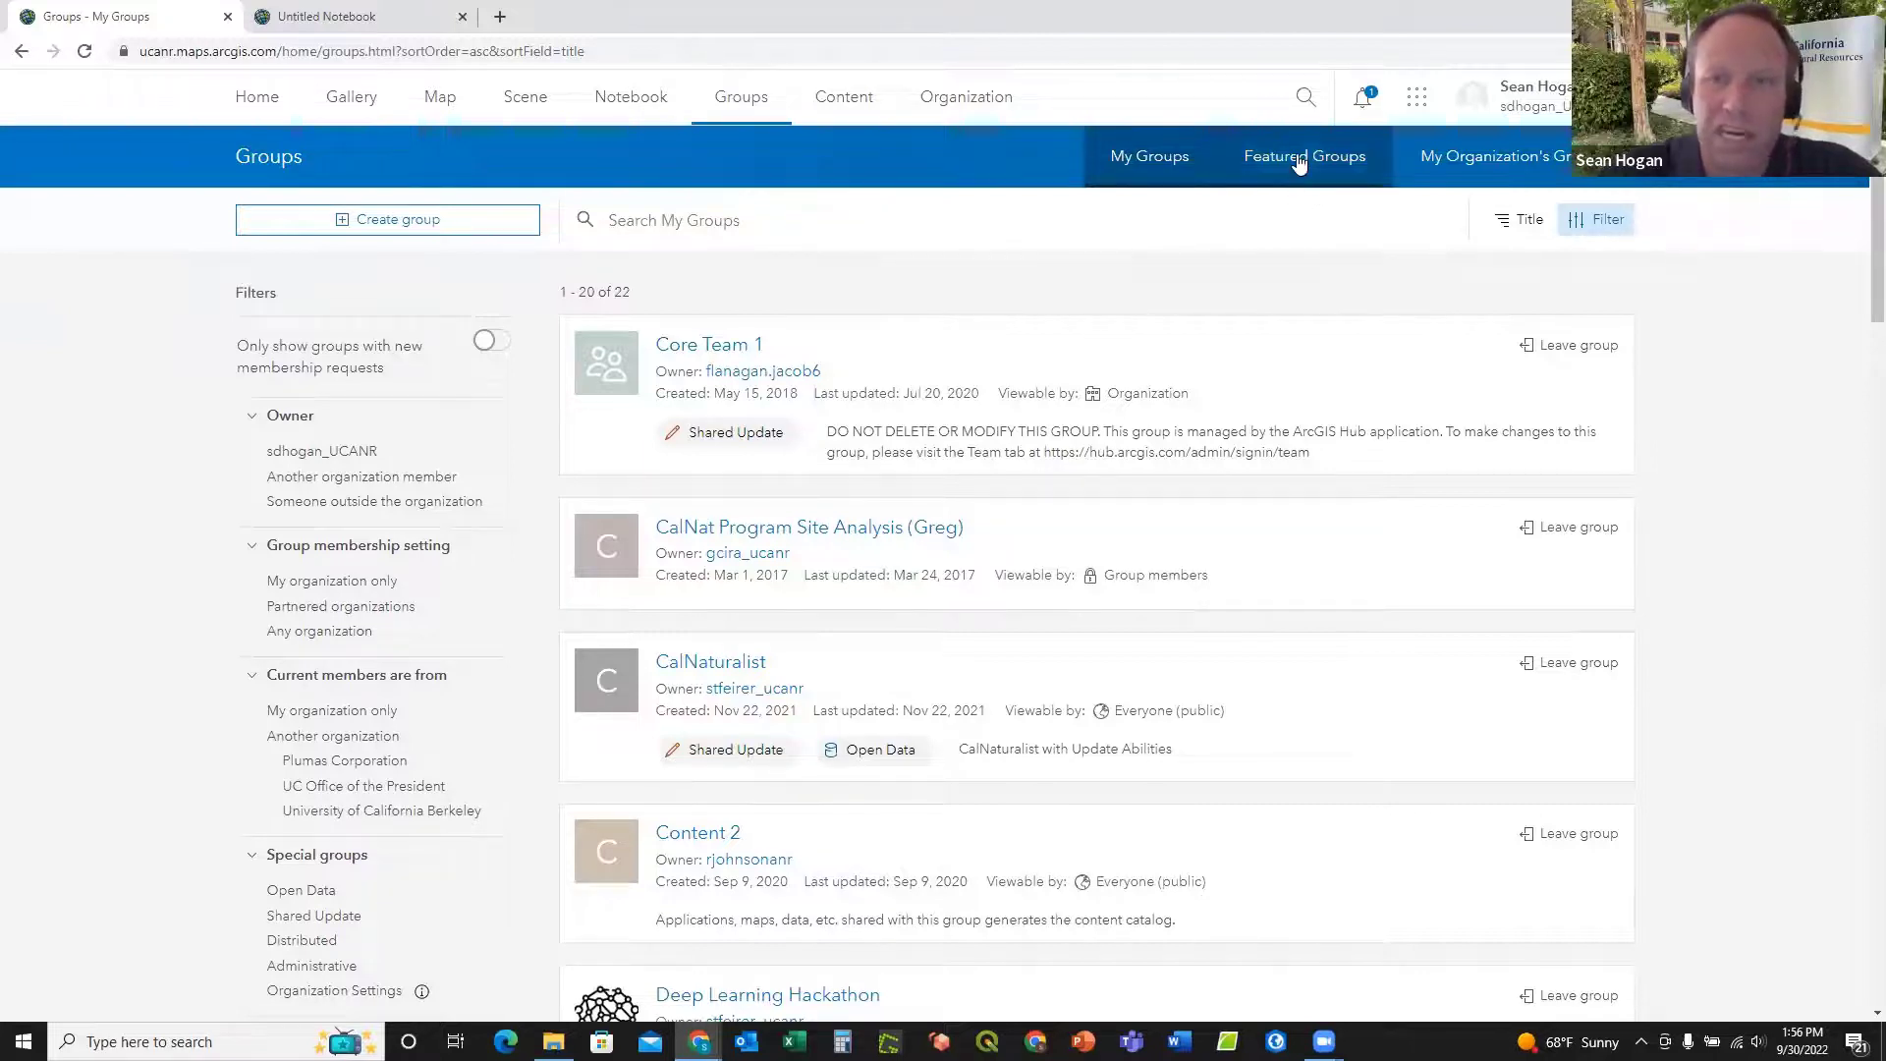
pyautogui.click(847, 104)
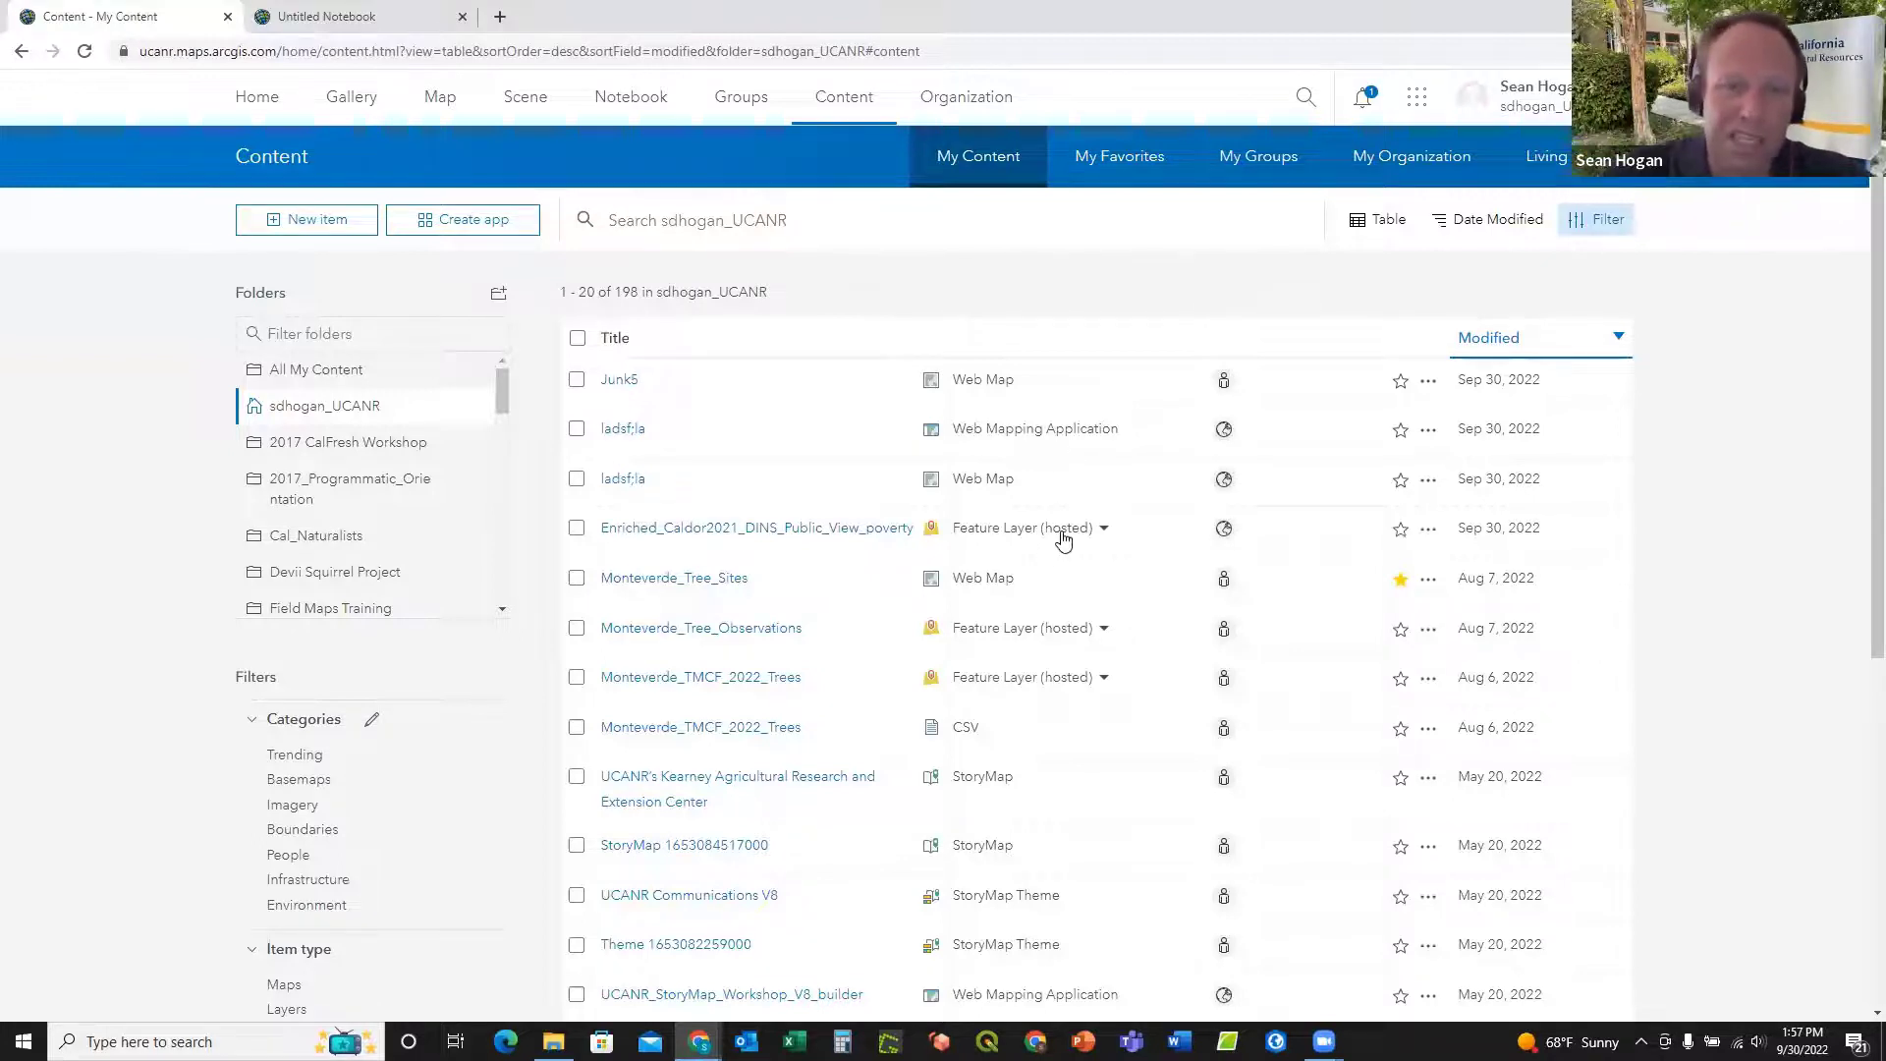
# Step: Unfavorite Monteverde_Tree_Sites, favorite Junk5, check My Favorites, then return to My Content
pyautogui.scroll(-1, 1062, 540)
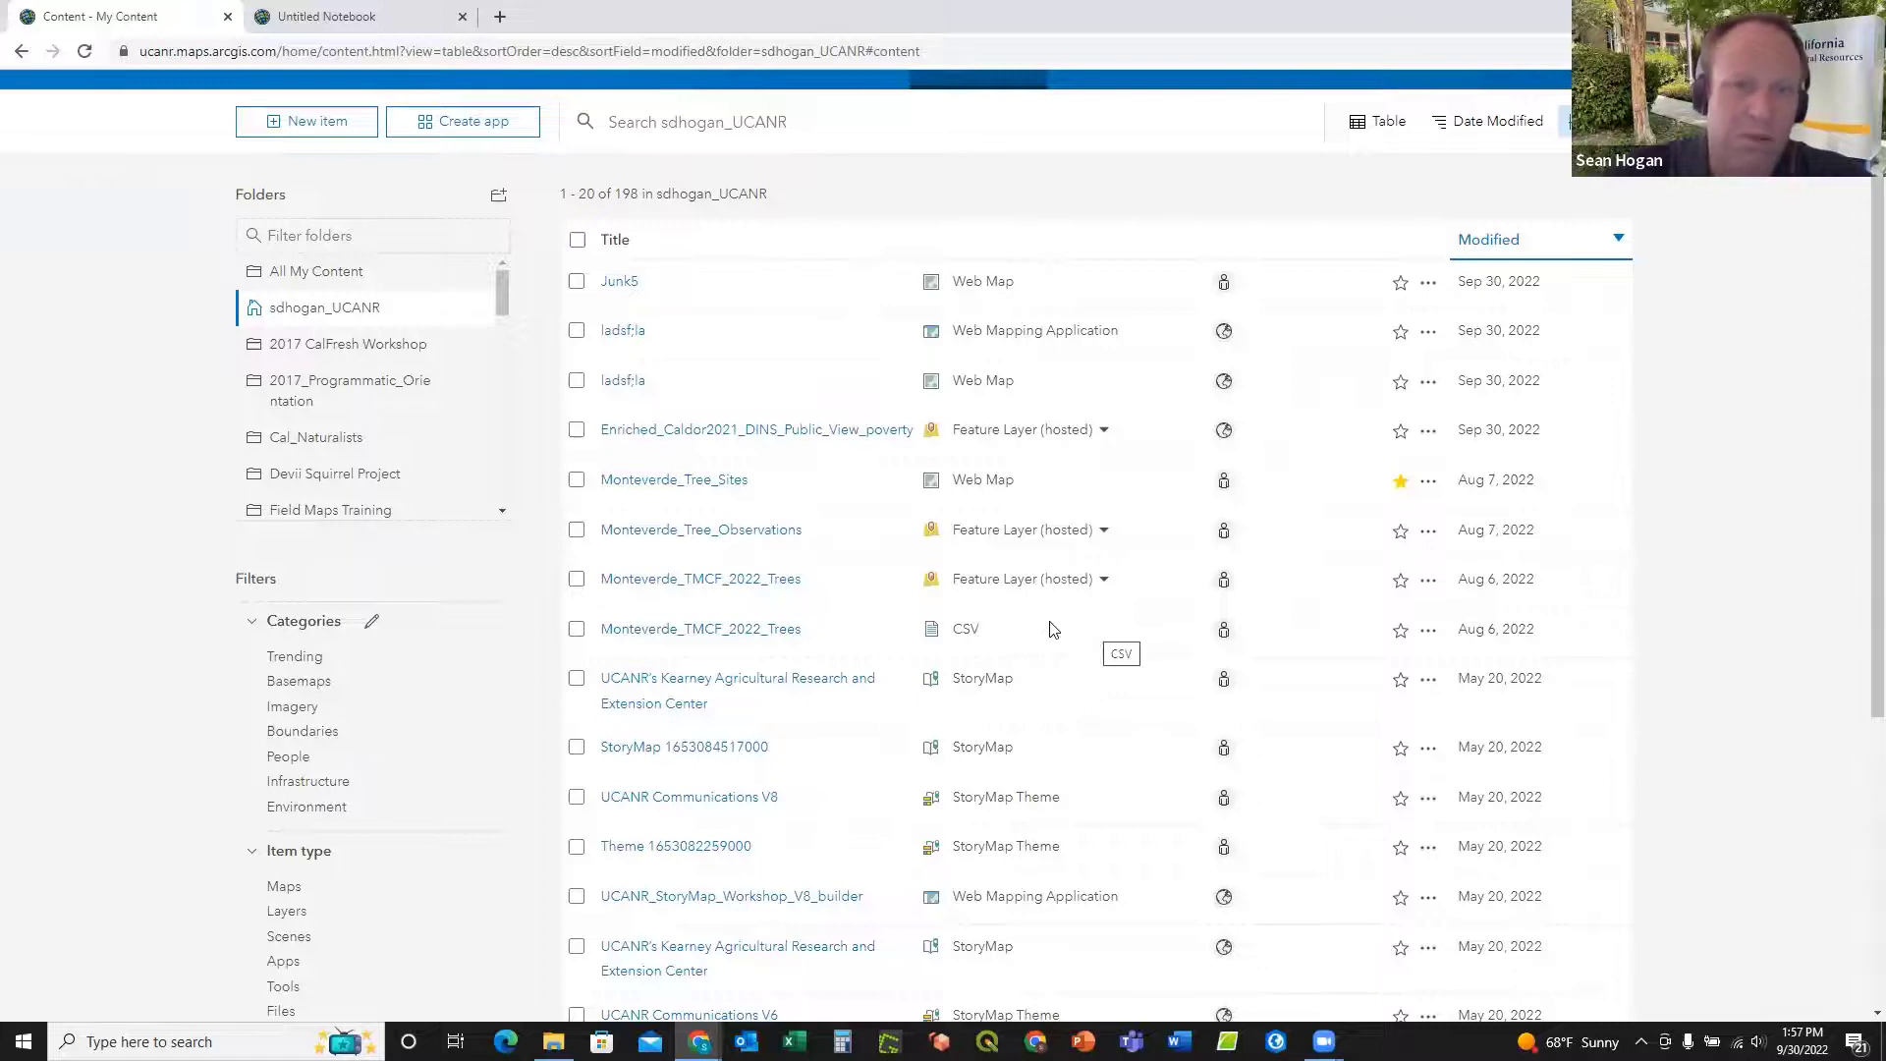
pyautogui.scroll(-4, 1053, 617)
pyautogui.scroll(-1, 1053, 613)
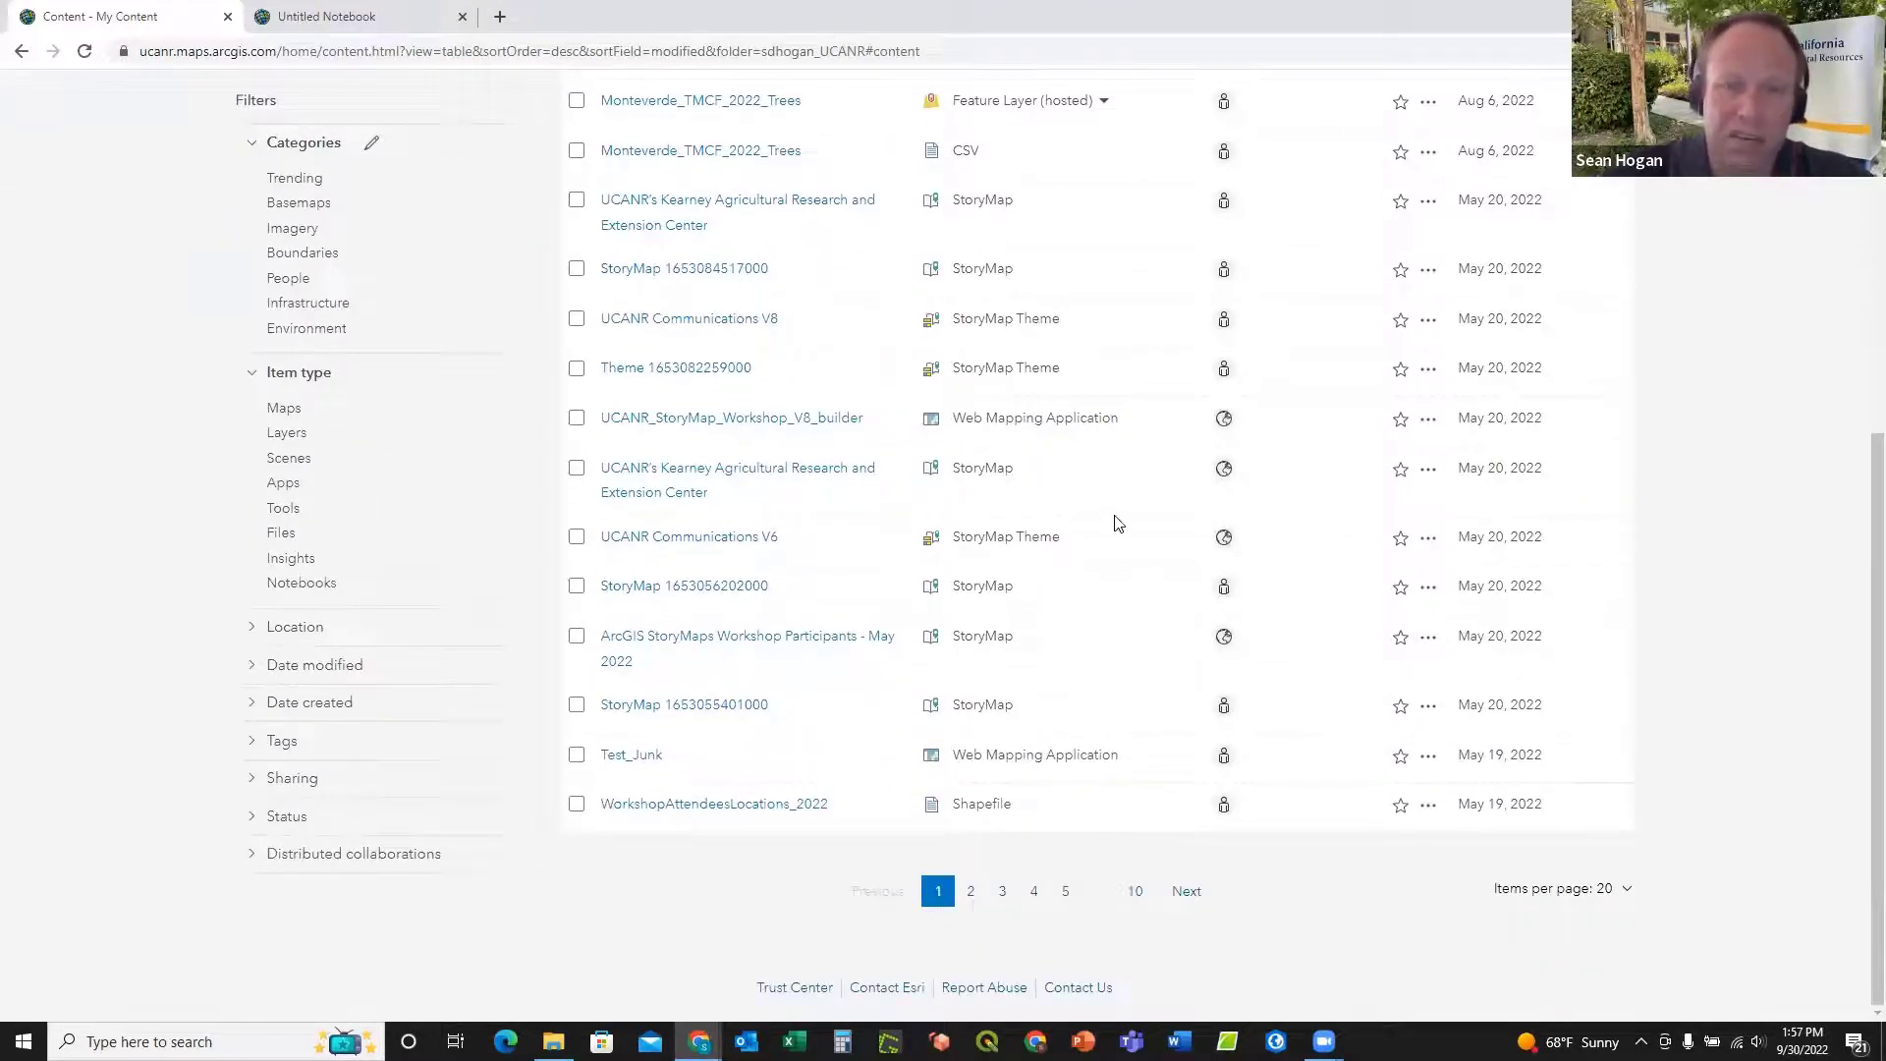
pyautogui.scroll(5, 1116, 523)
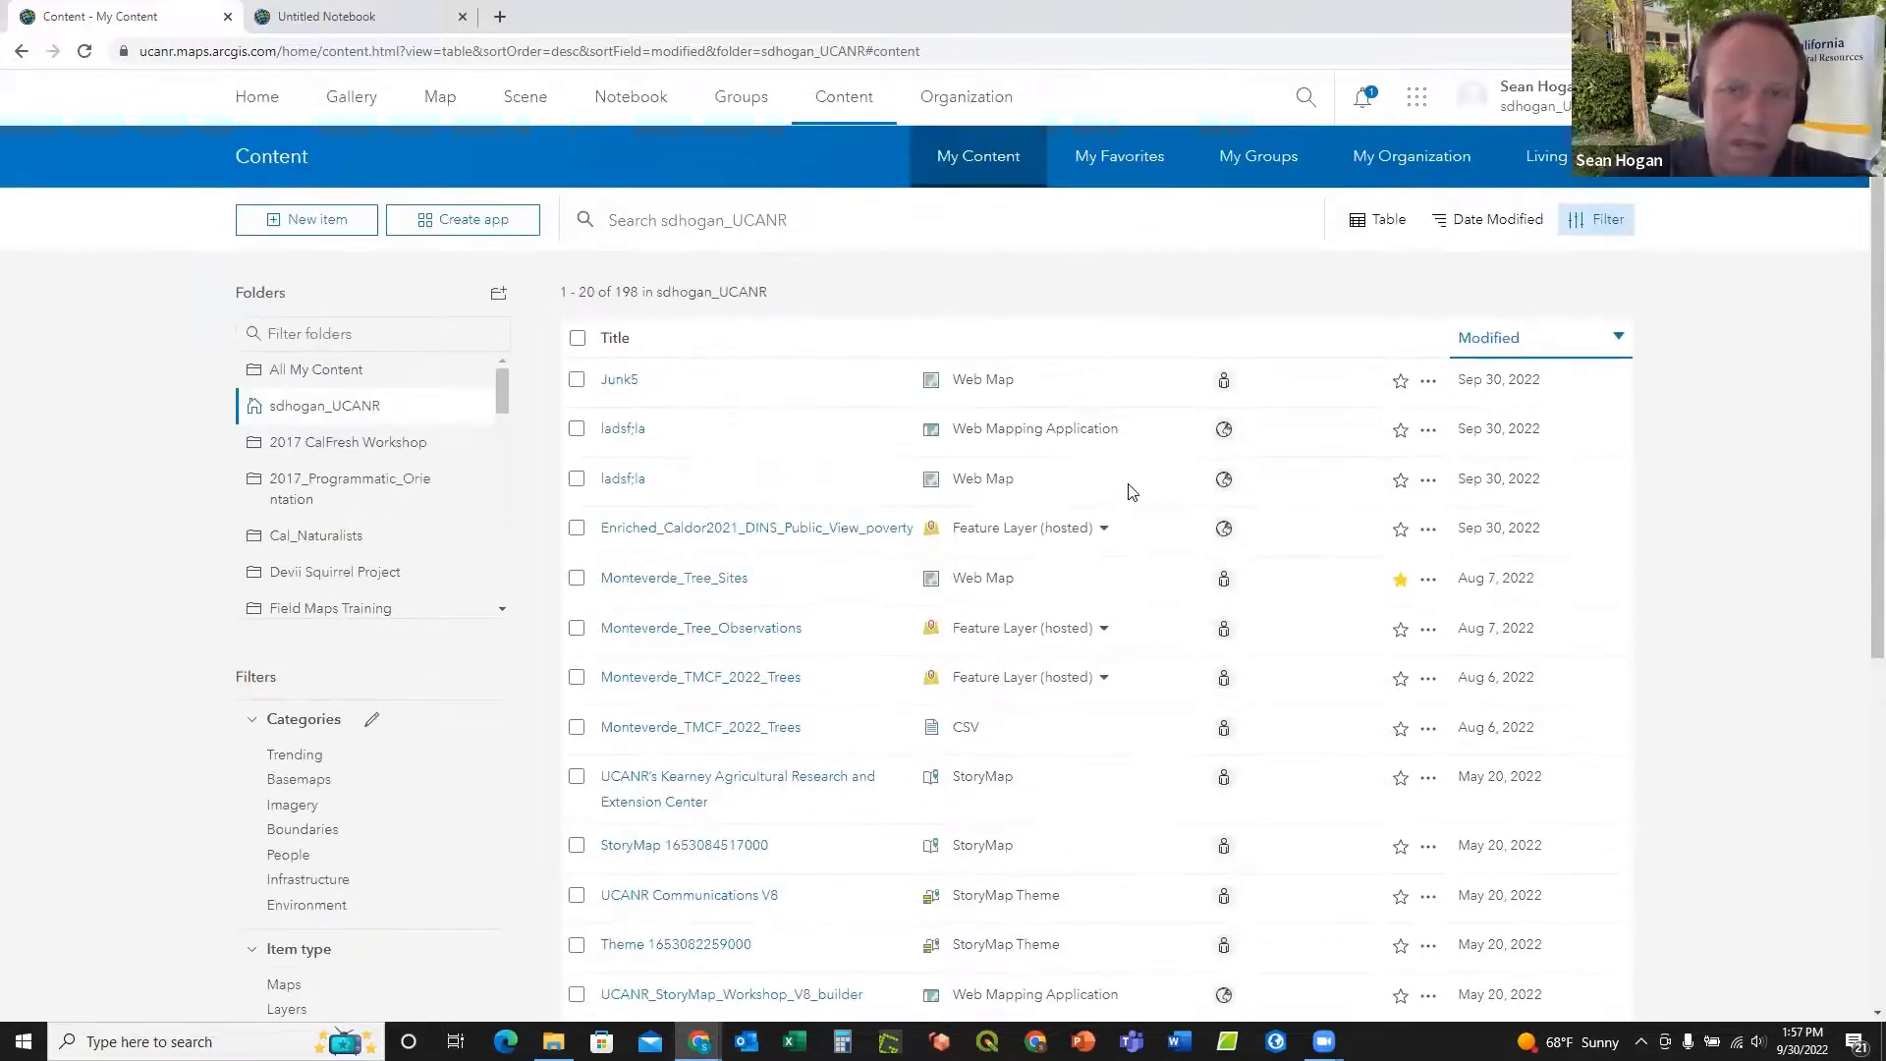
pyautogui.click(1402, 581)
pyautogui.click(1402, 384)
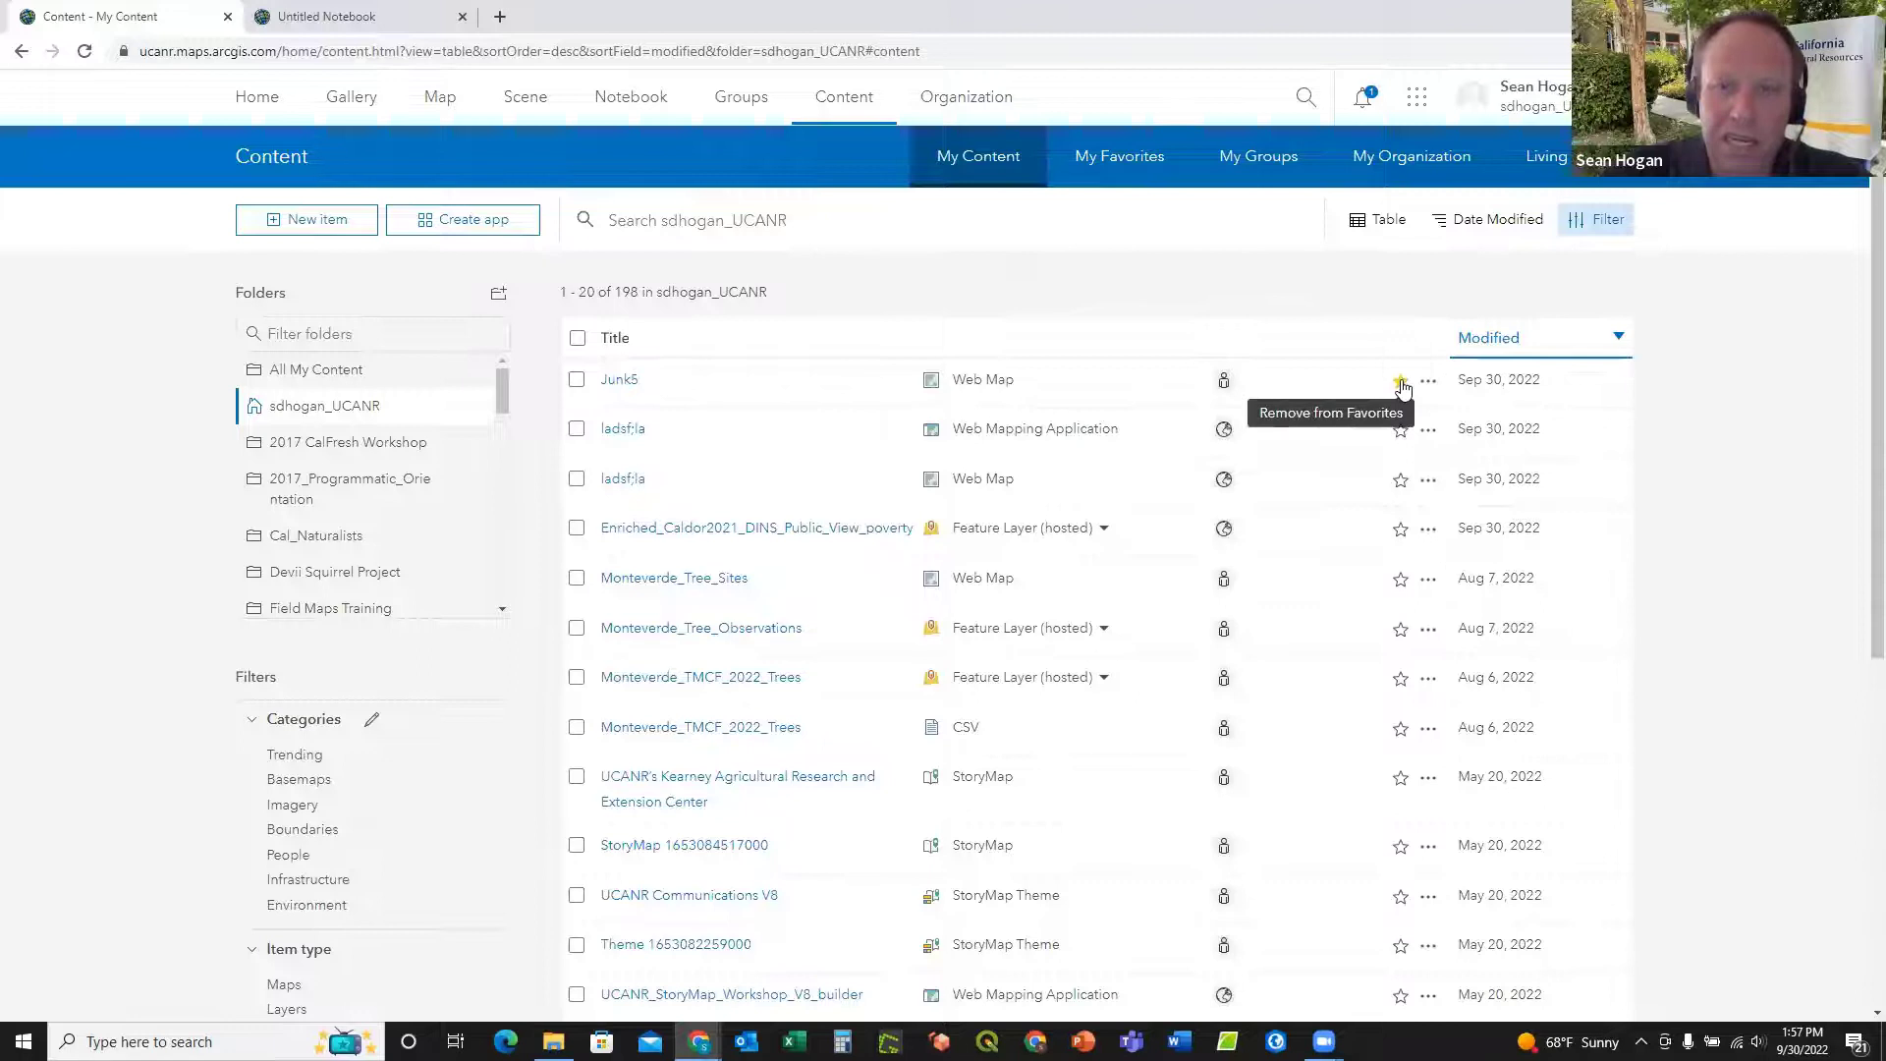
pyautogui.click(1120, 172)
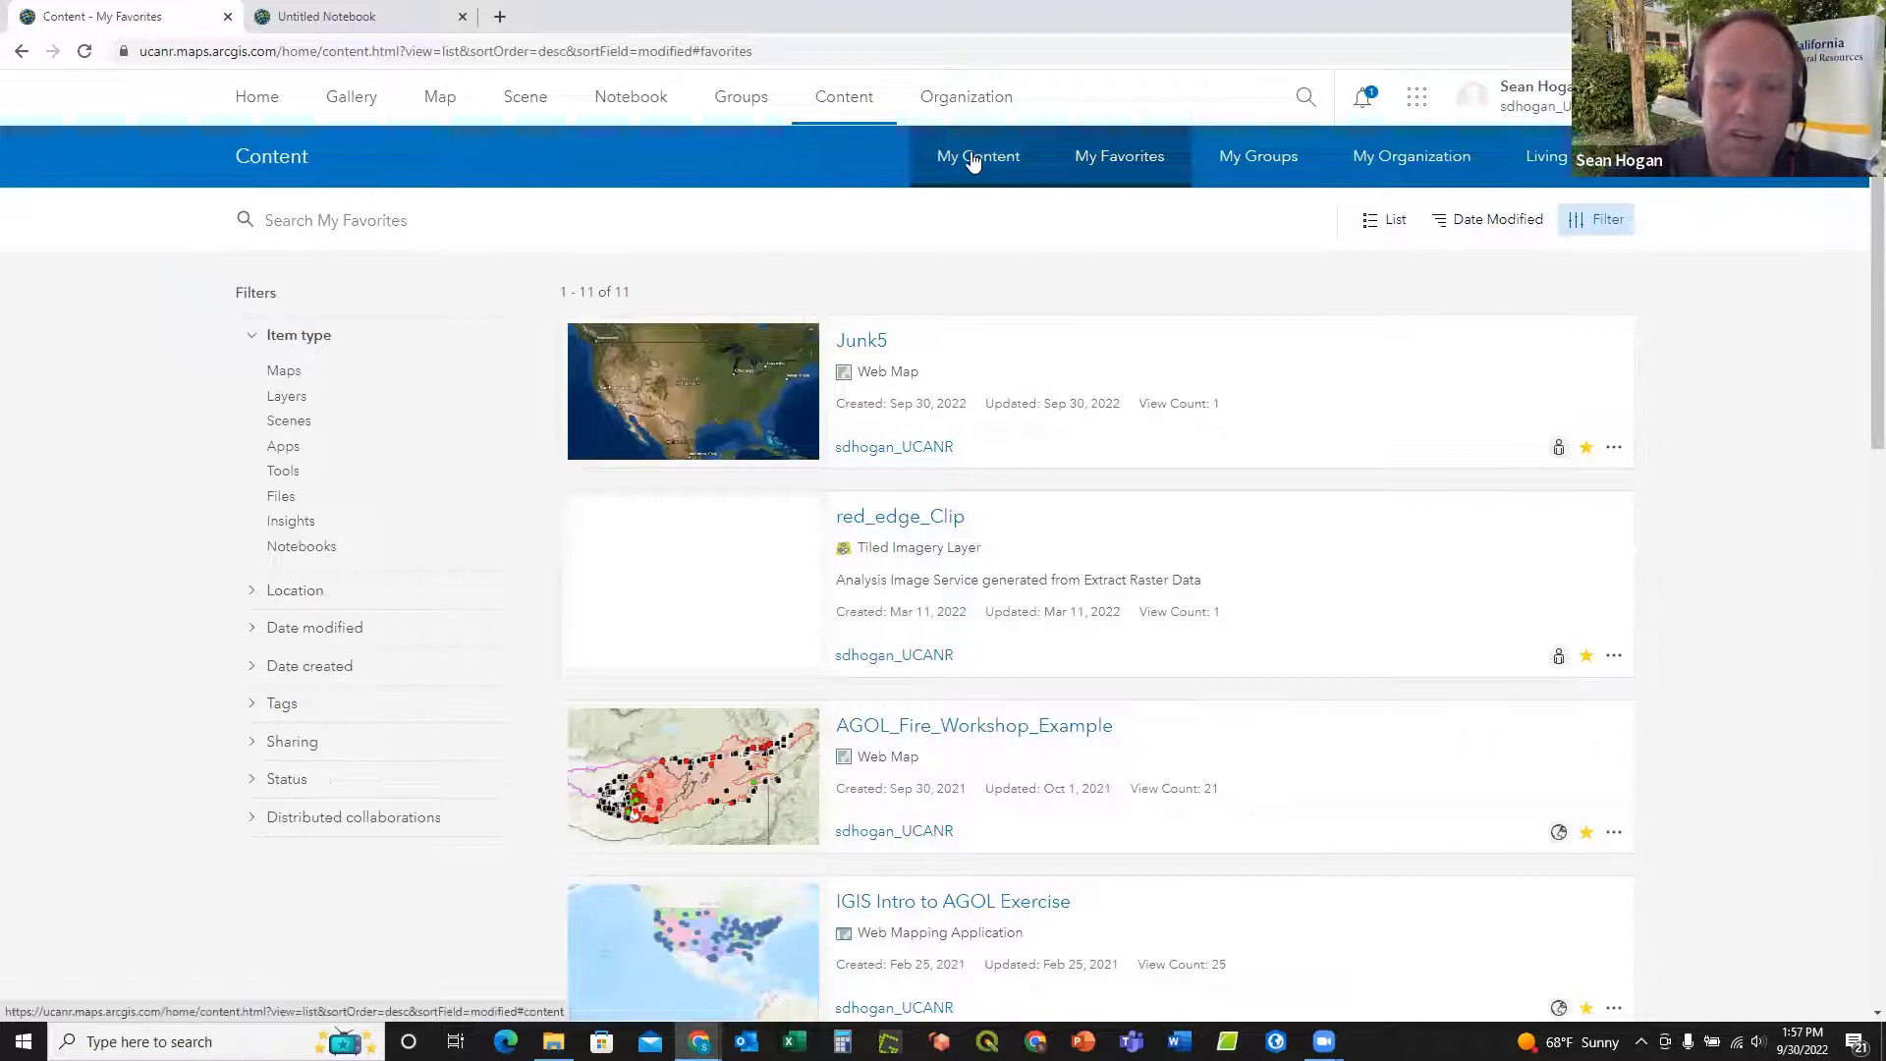
pyautogui.click(972, 160)
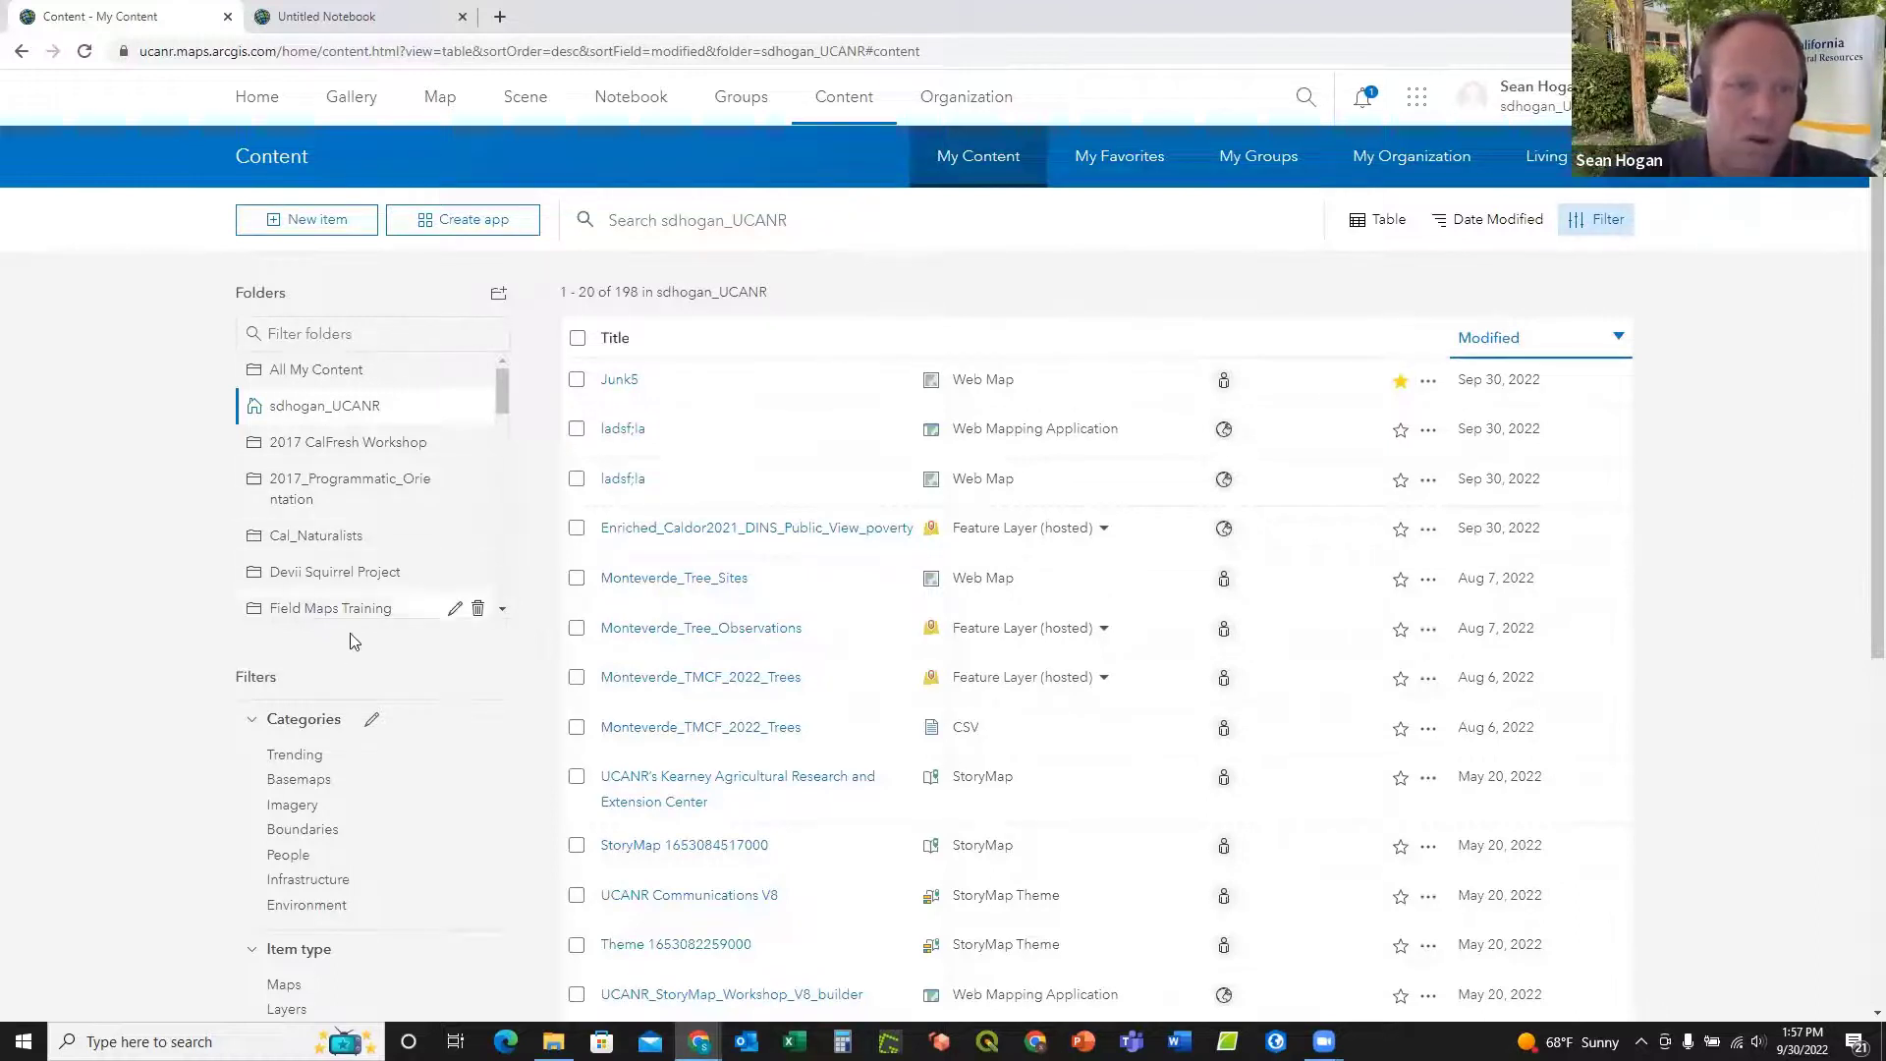
pyautogui.moveTo(505, 383)
pyautogui.mouseDown()
pyautogui.moveTo(480, 586)
pyautogui.moveTo(489, 368)
pyautogui.mouseUp()
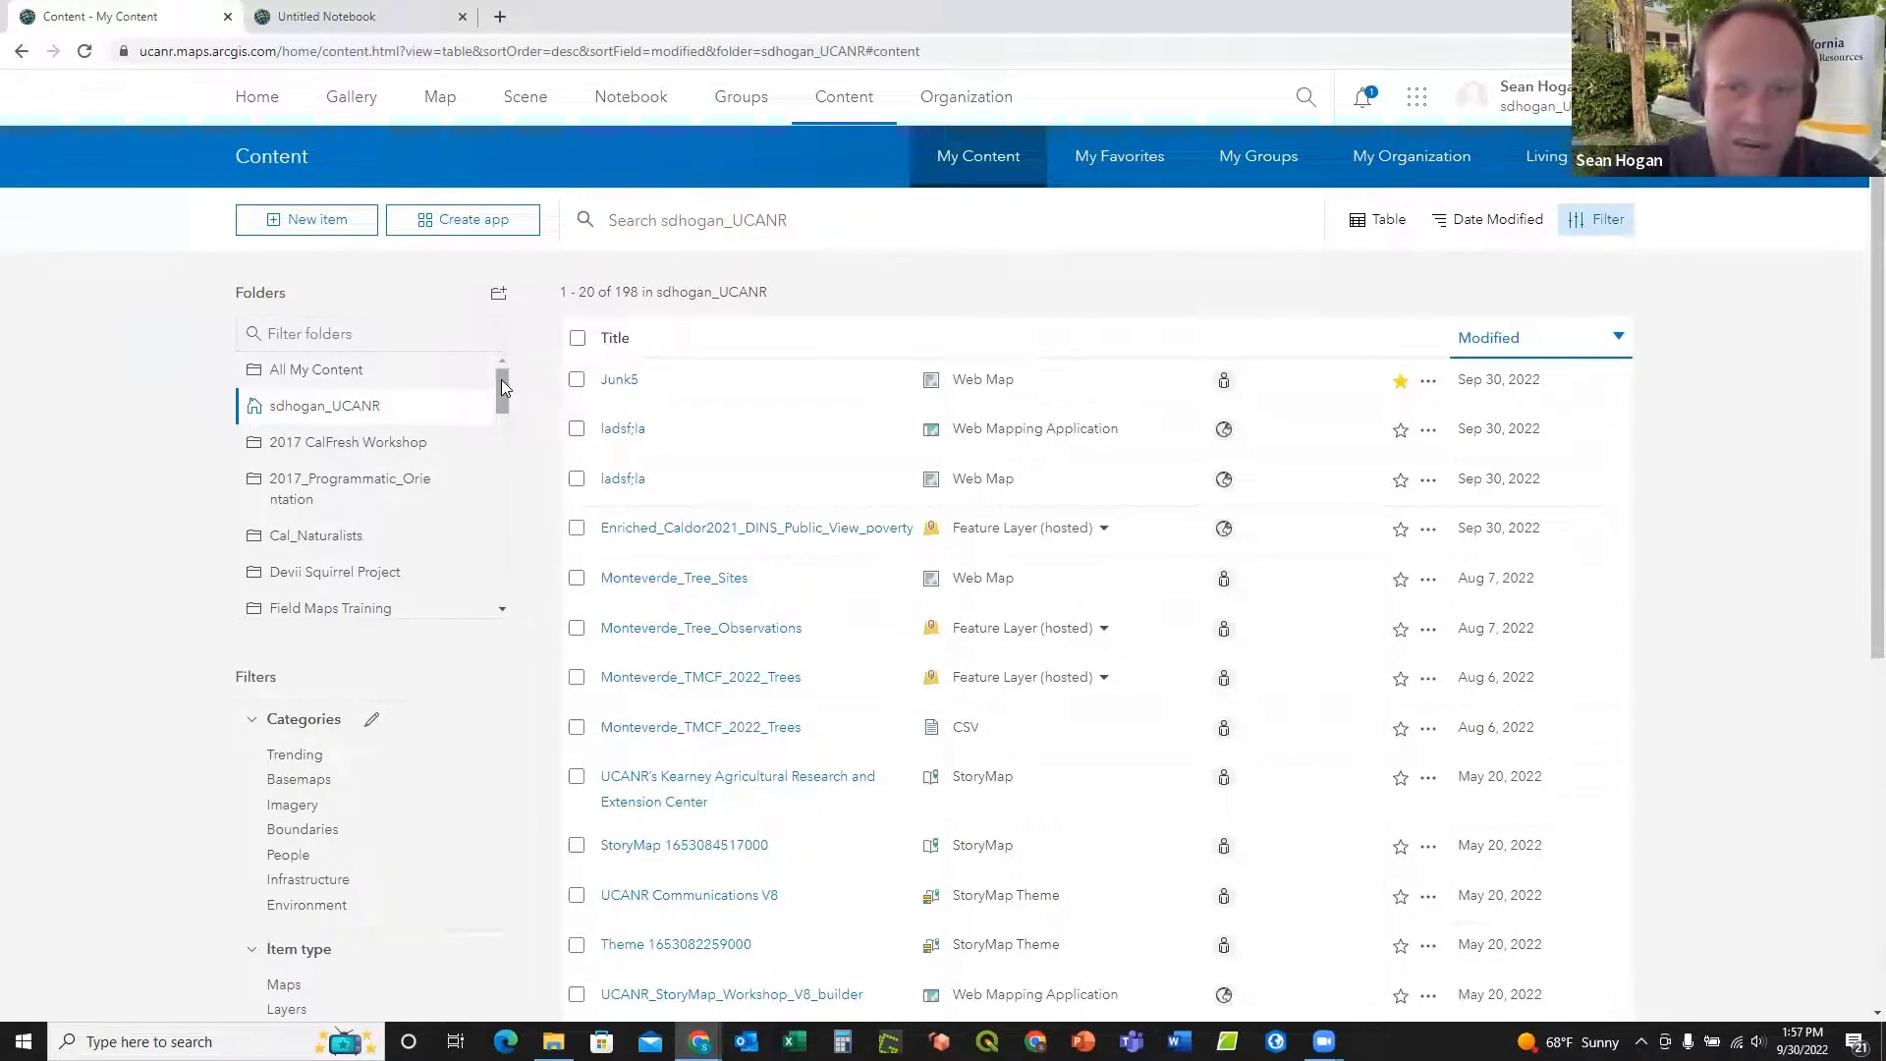
# Step: Search My Content for 'Junk' and scan the 24 matching items, with Junk5 listed first
pyautogui.click(649, 221)
pyautogui.write('Junk')
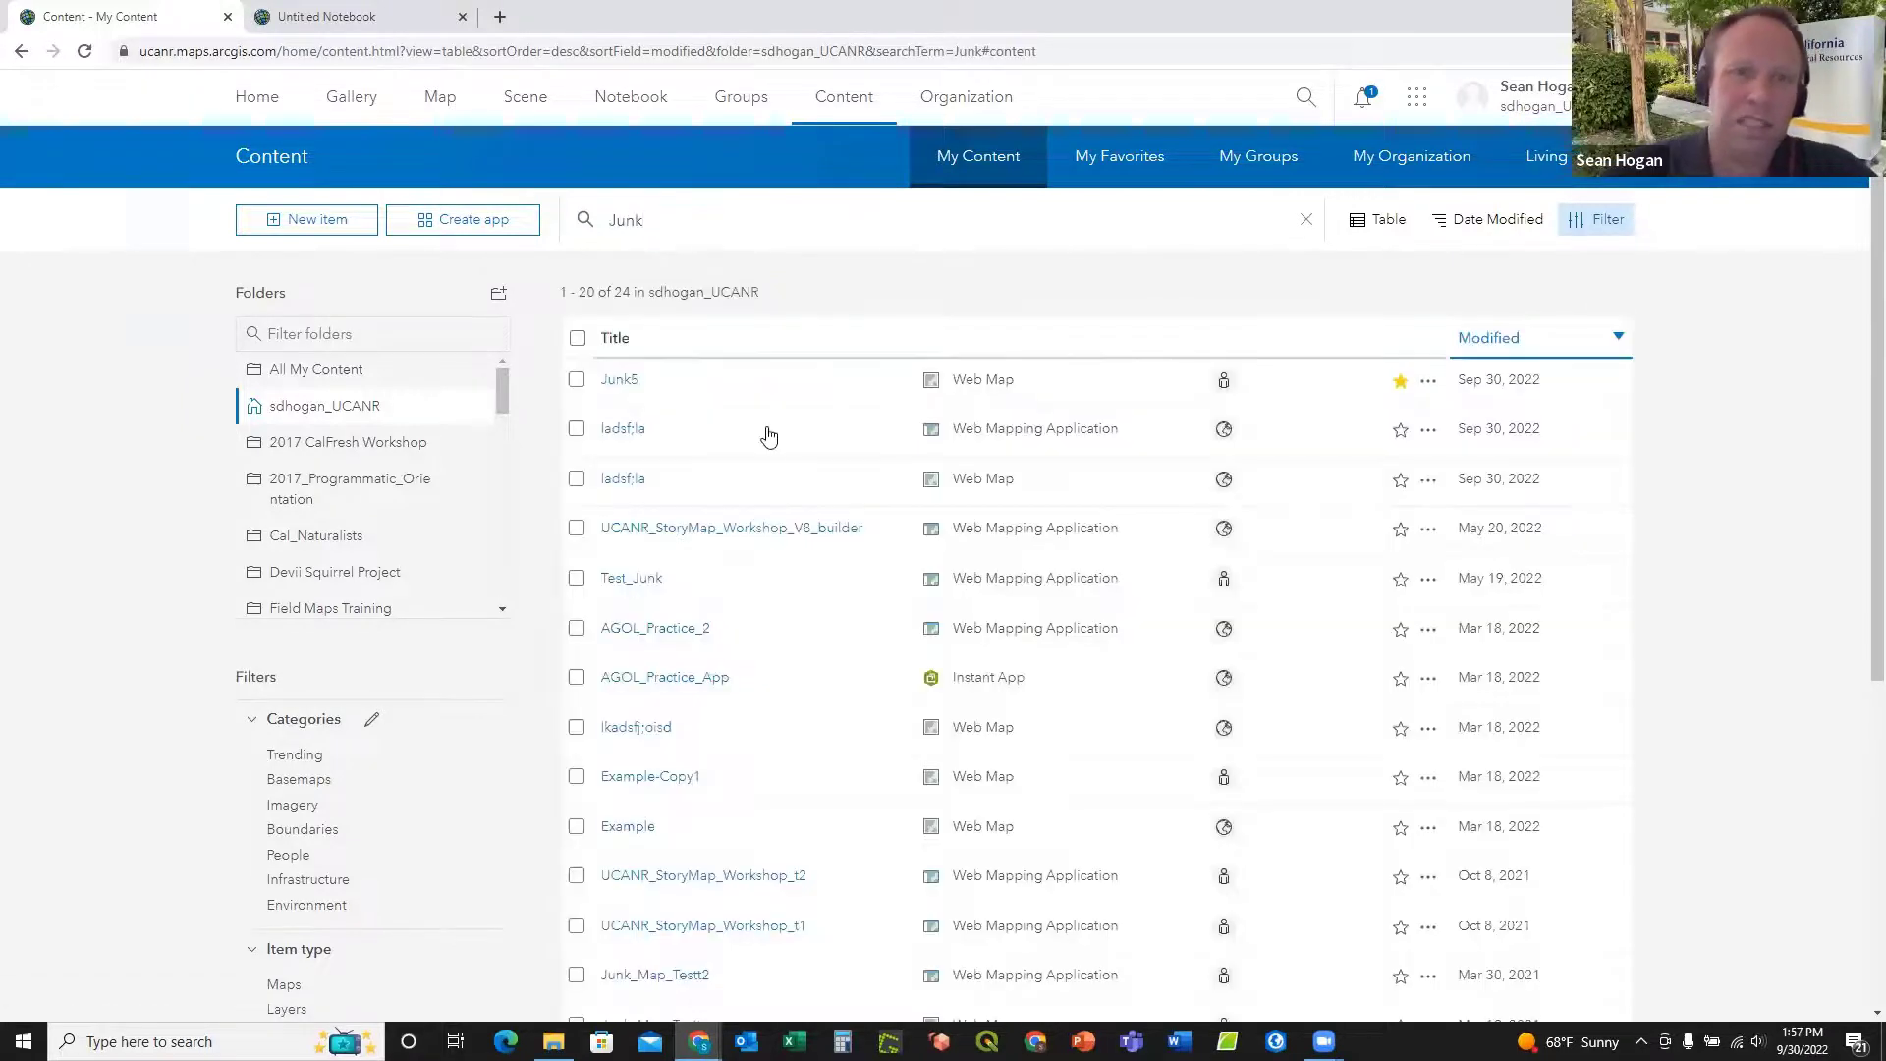
pyautogui.scroll(-5, 800, 470)
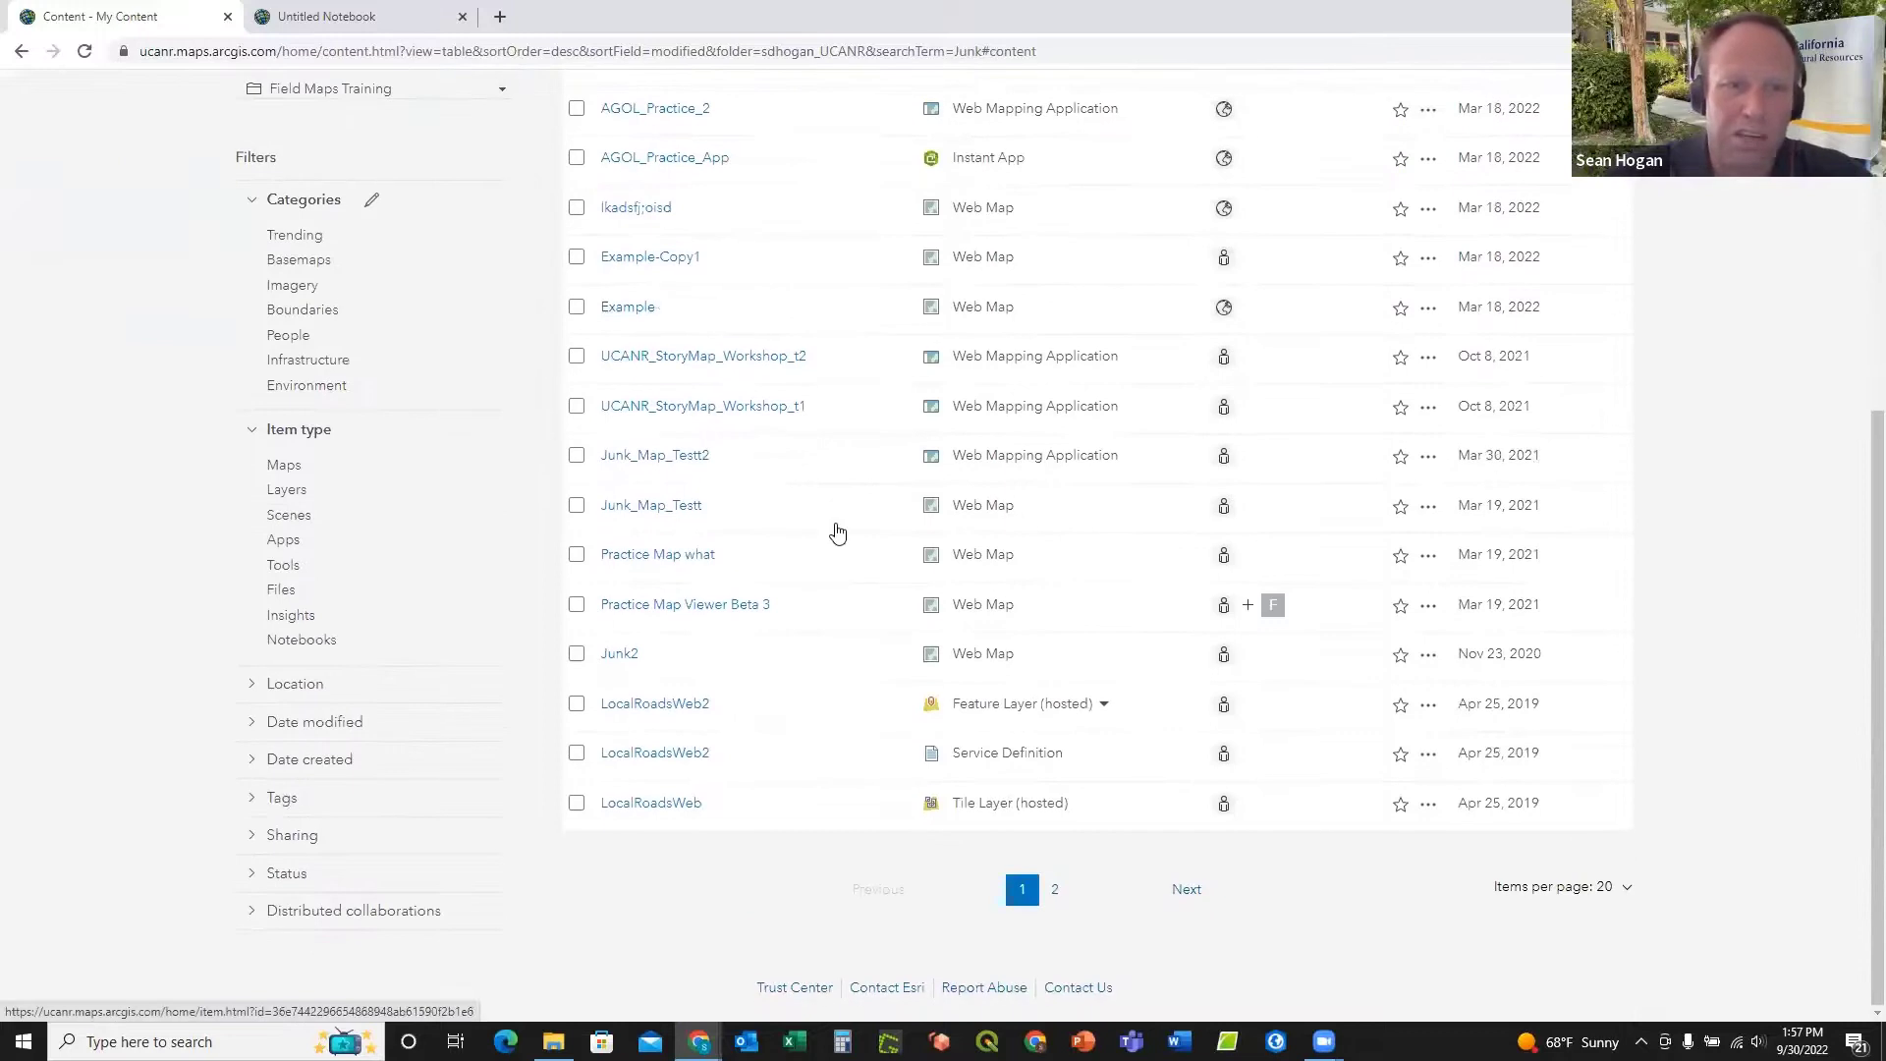
pyautogui.scroll(5, 854, 576)
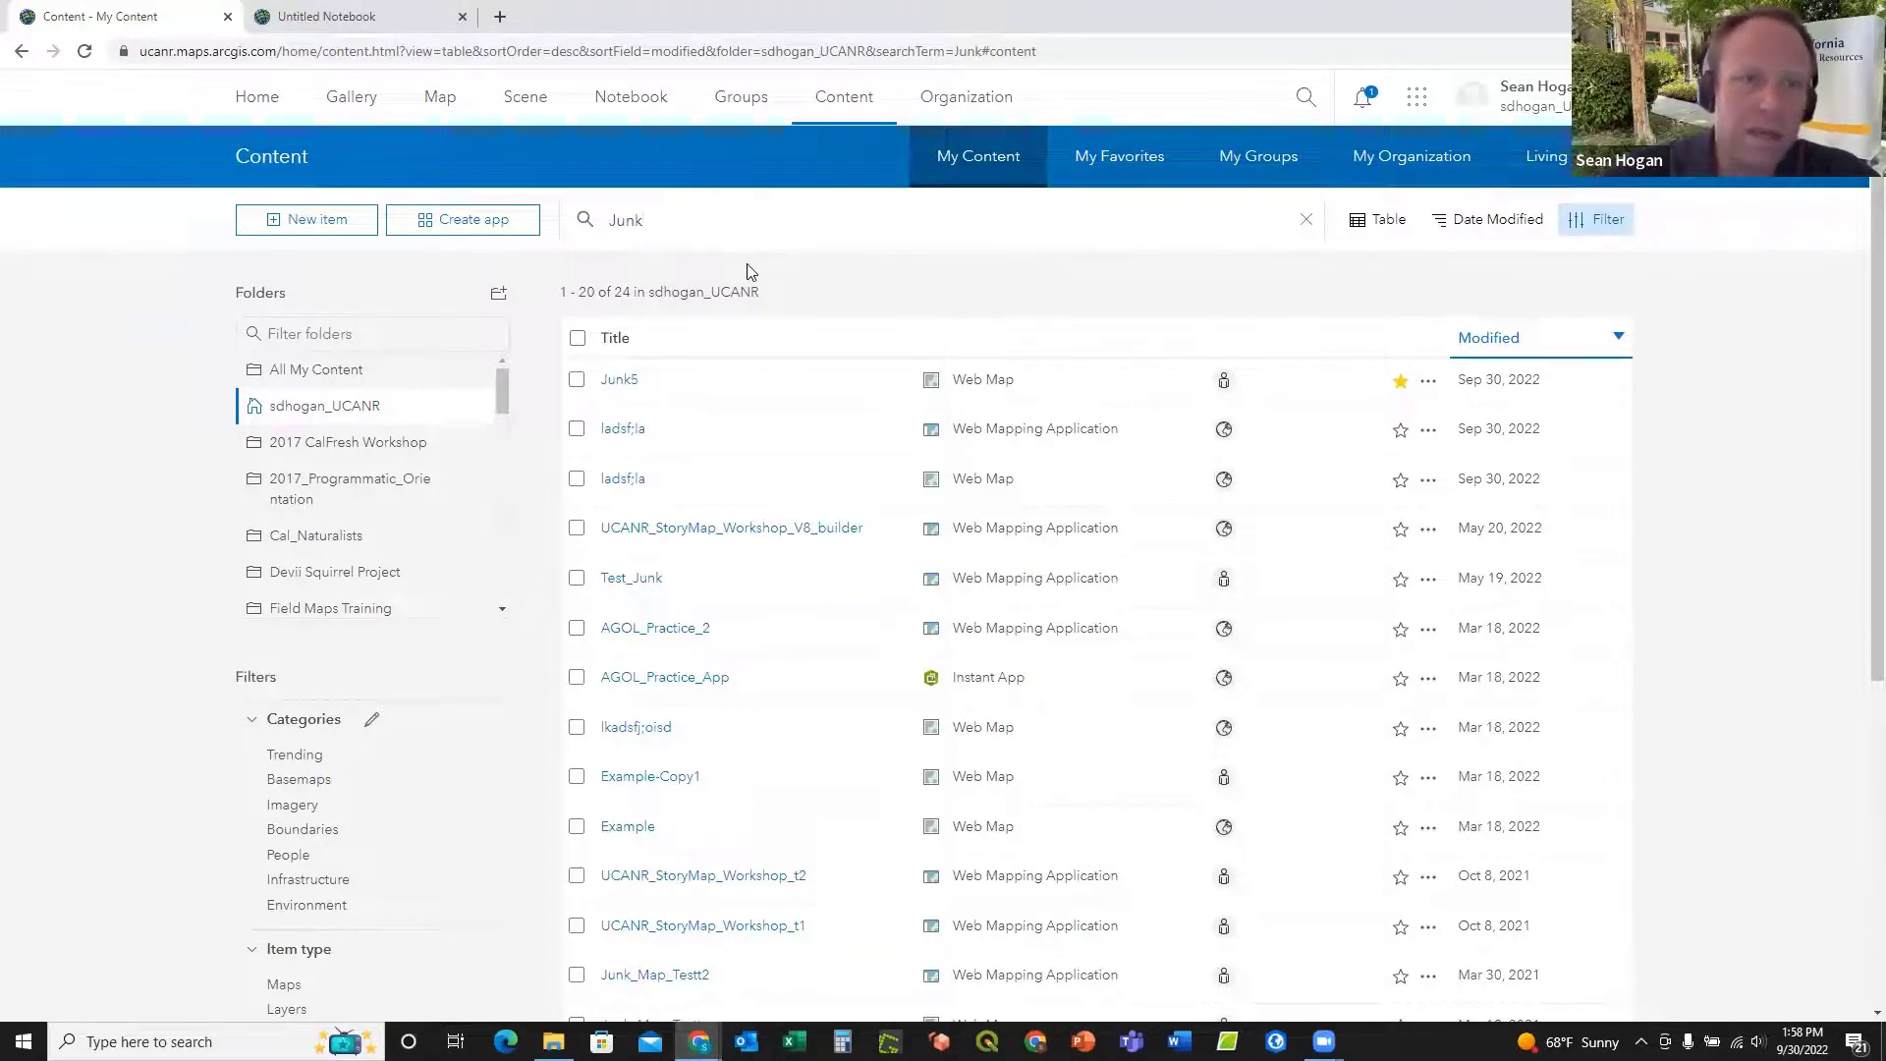
# Step: Dismiss the new item window and browse the My Favorites, My Groups, My Organization and Living Atlas tabs, then return to Junk-filtered My Content
pyautogui.click(305, 222)
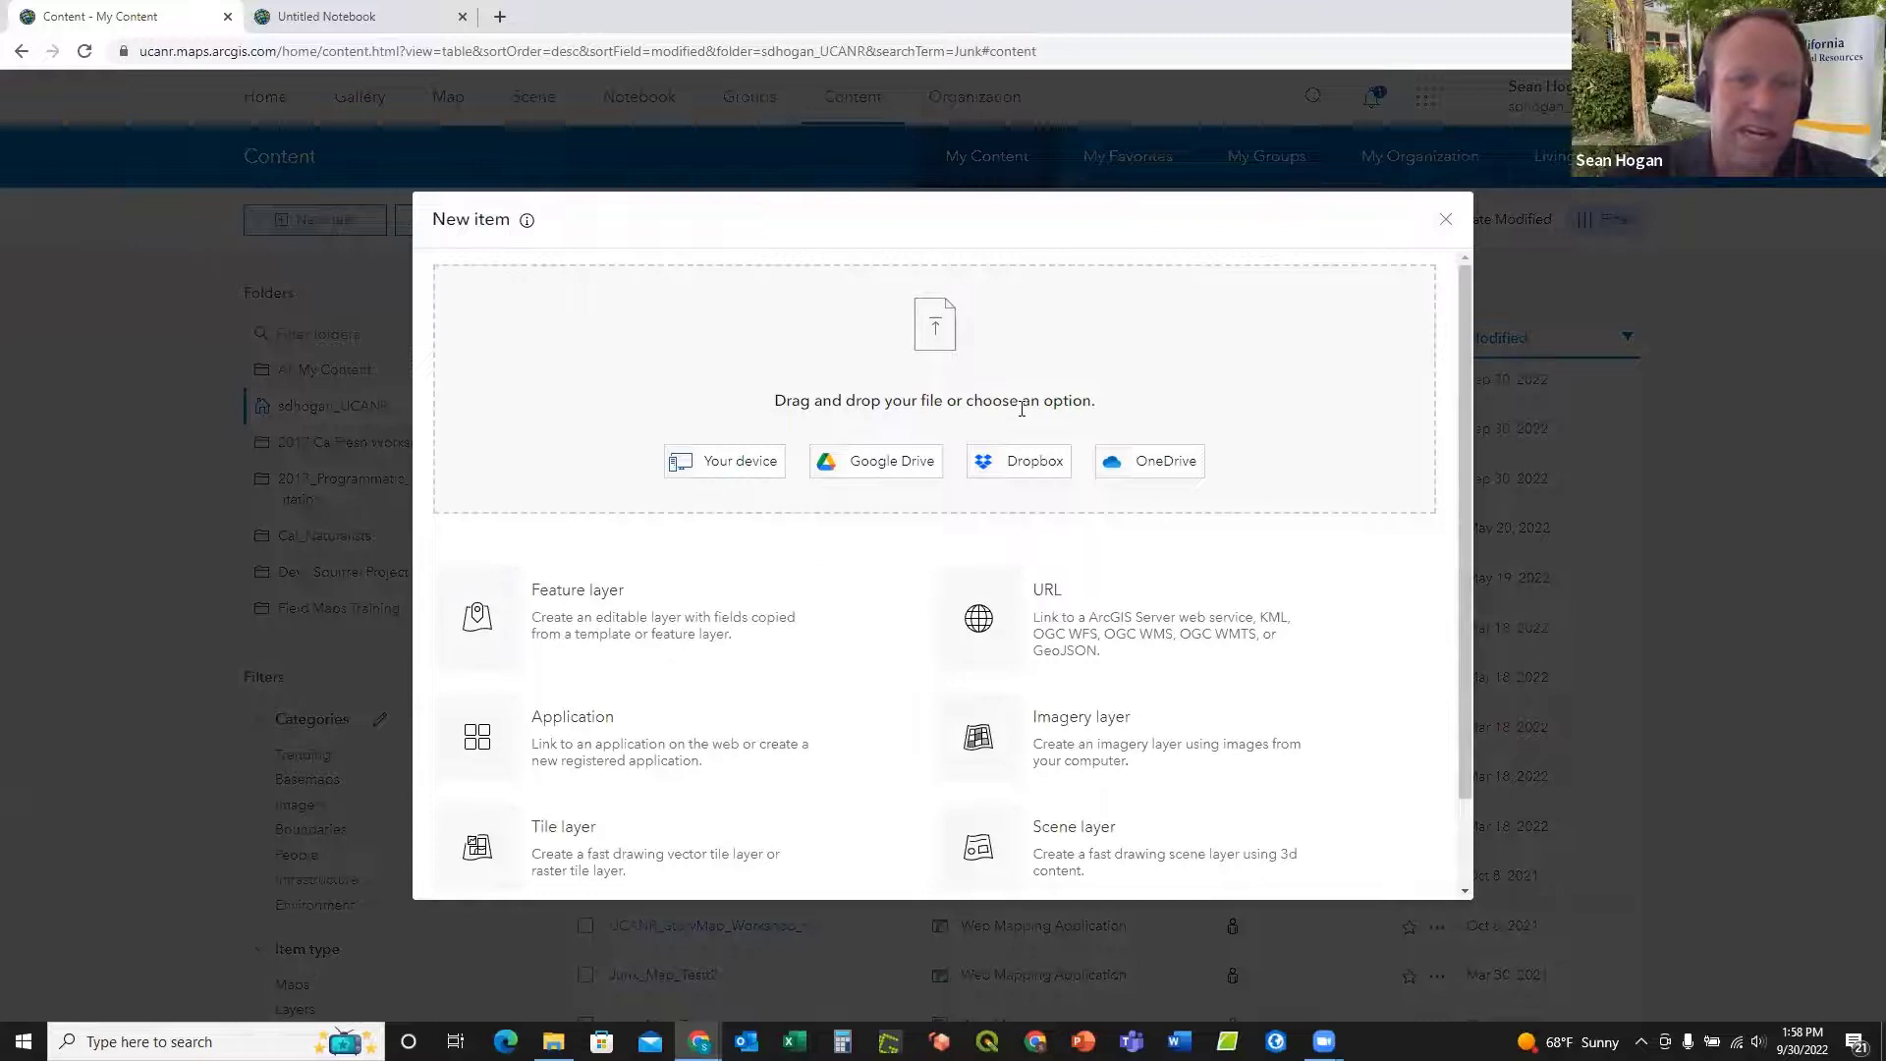
pyautogui.click(1444, 225)
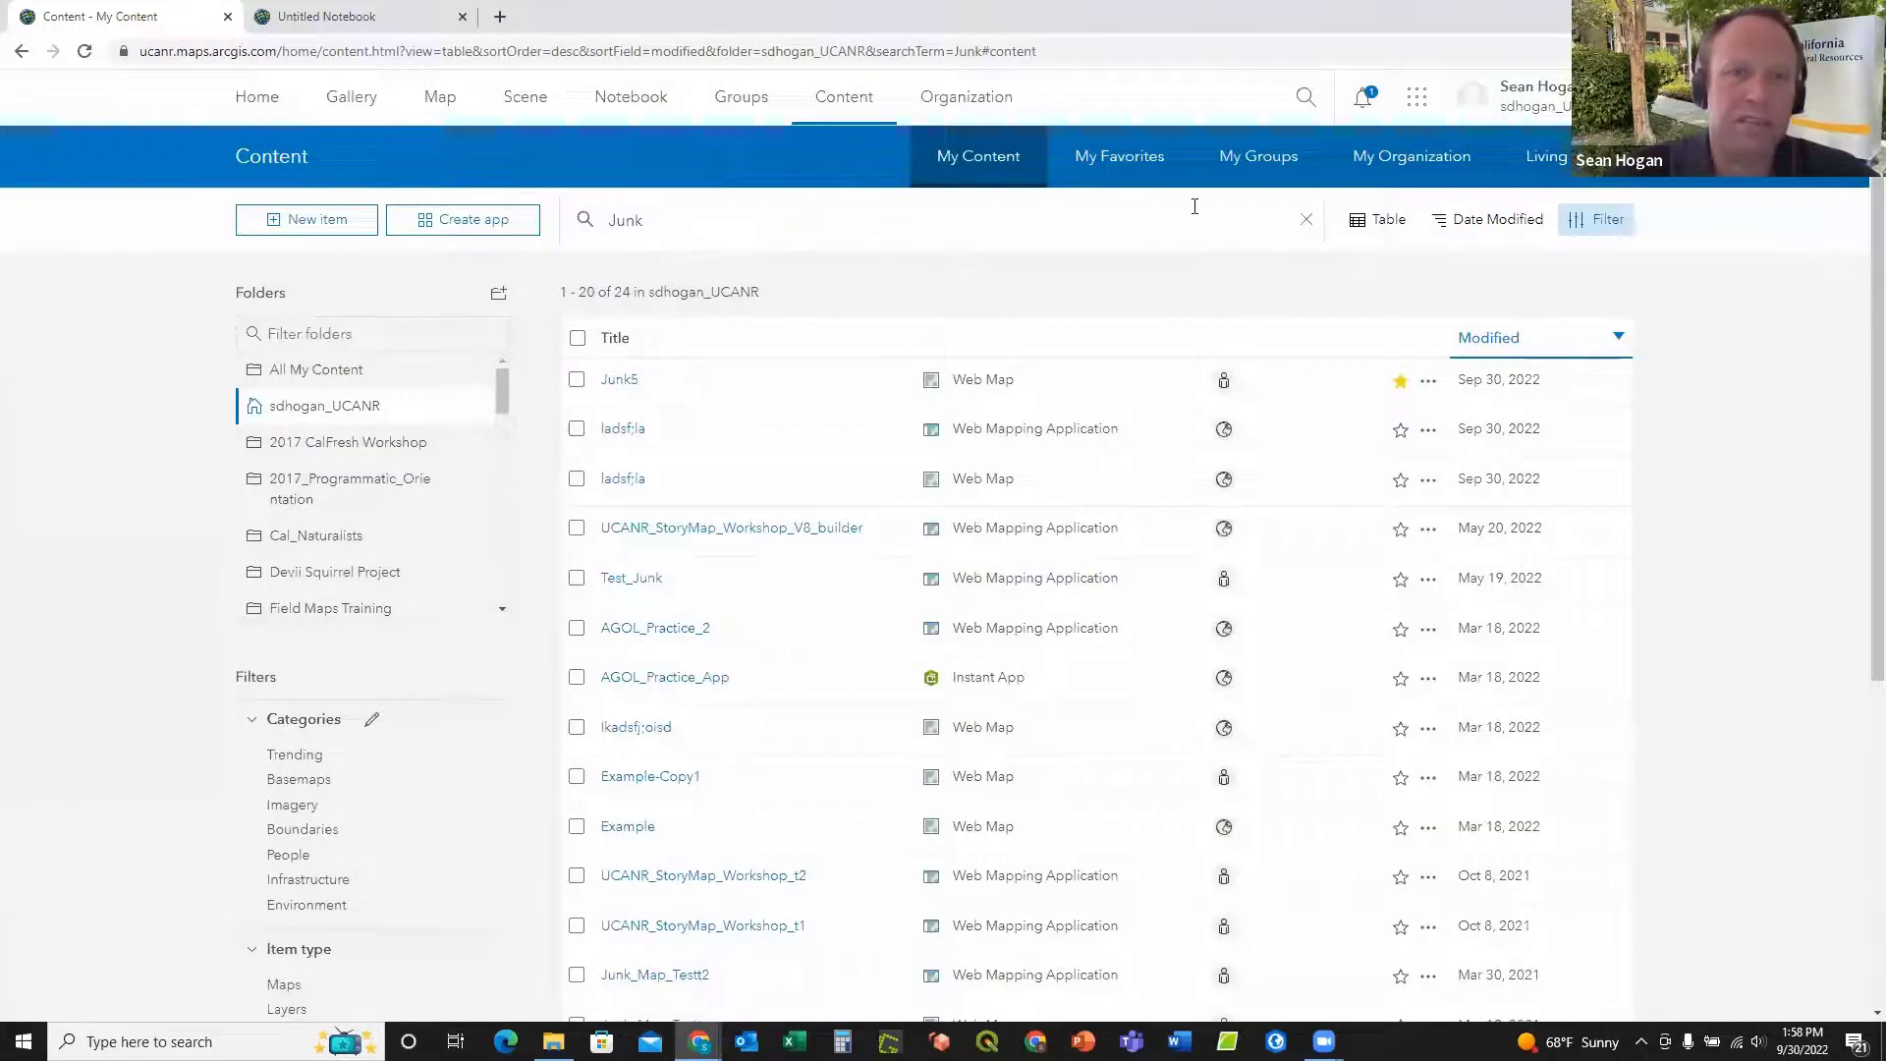
pyautogui.click(1129, 162)
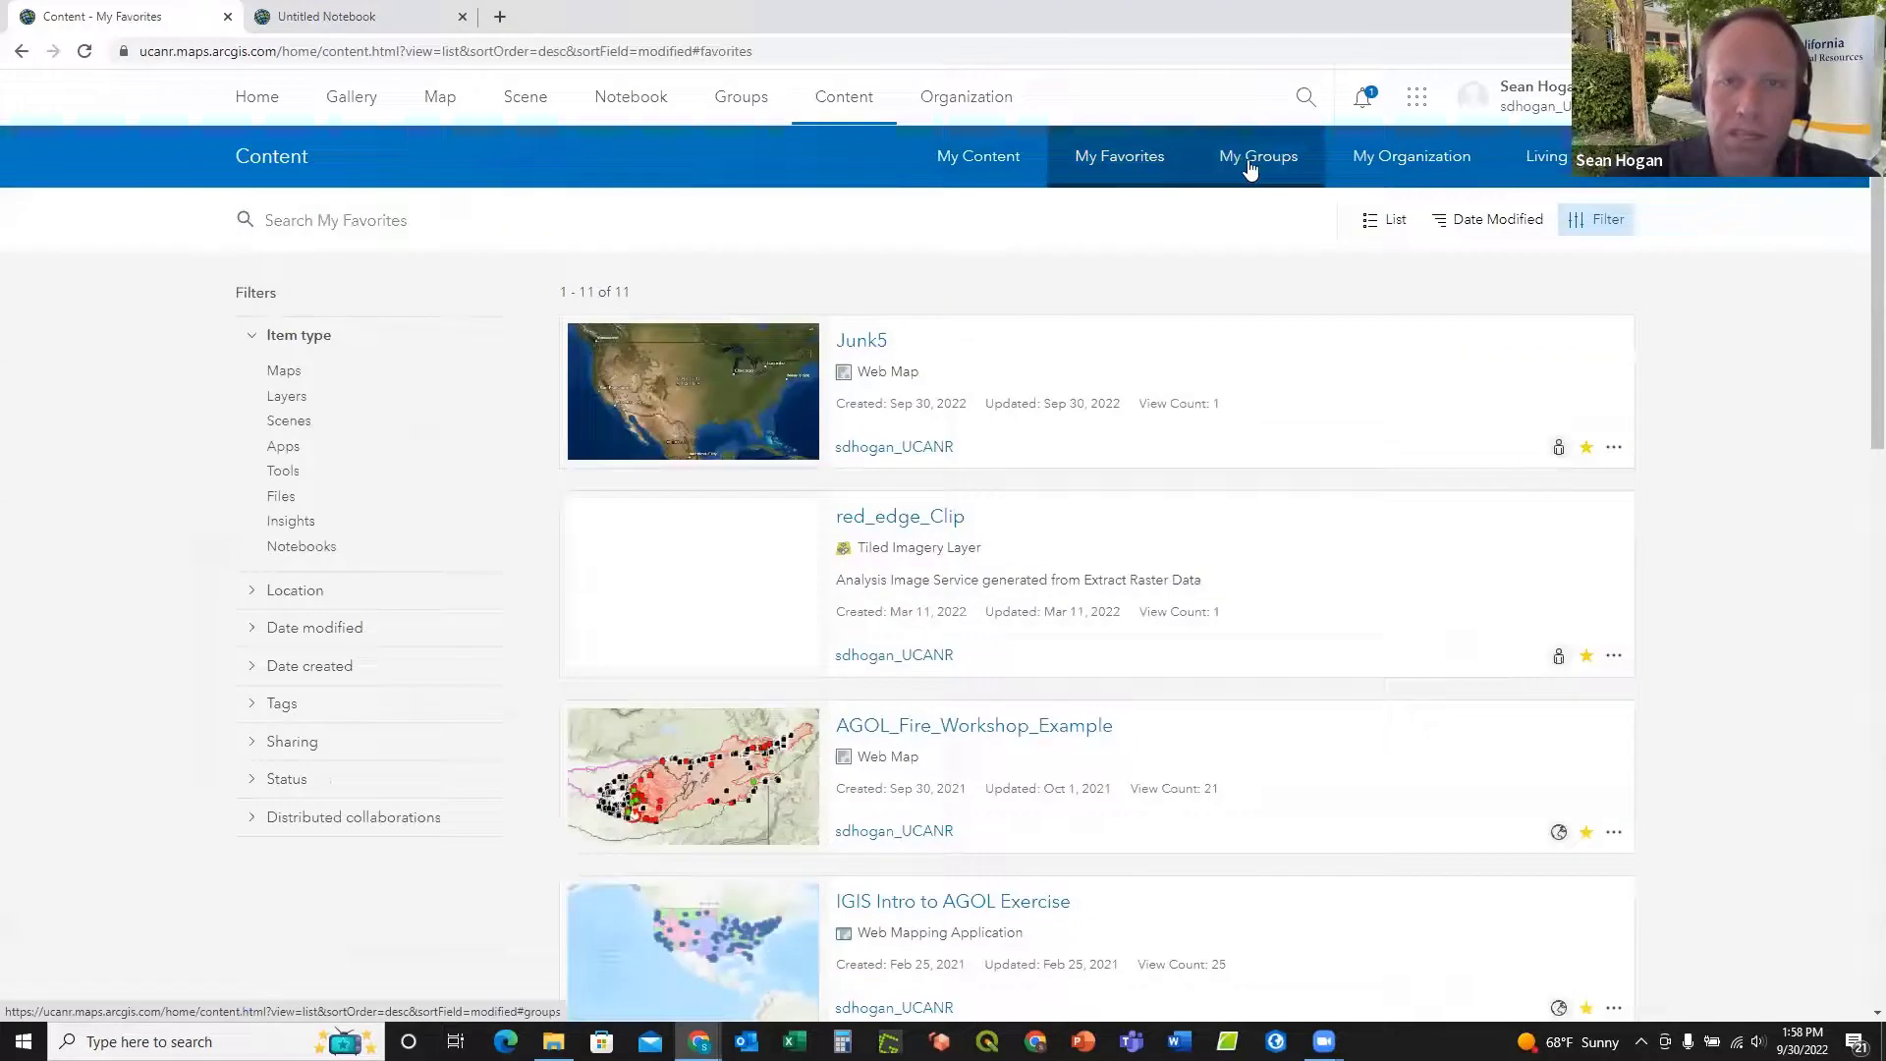
pyautogui.click(1253, 167)
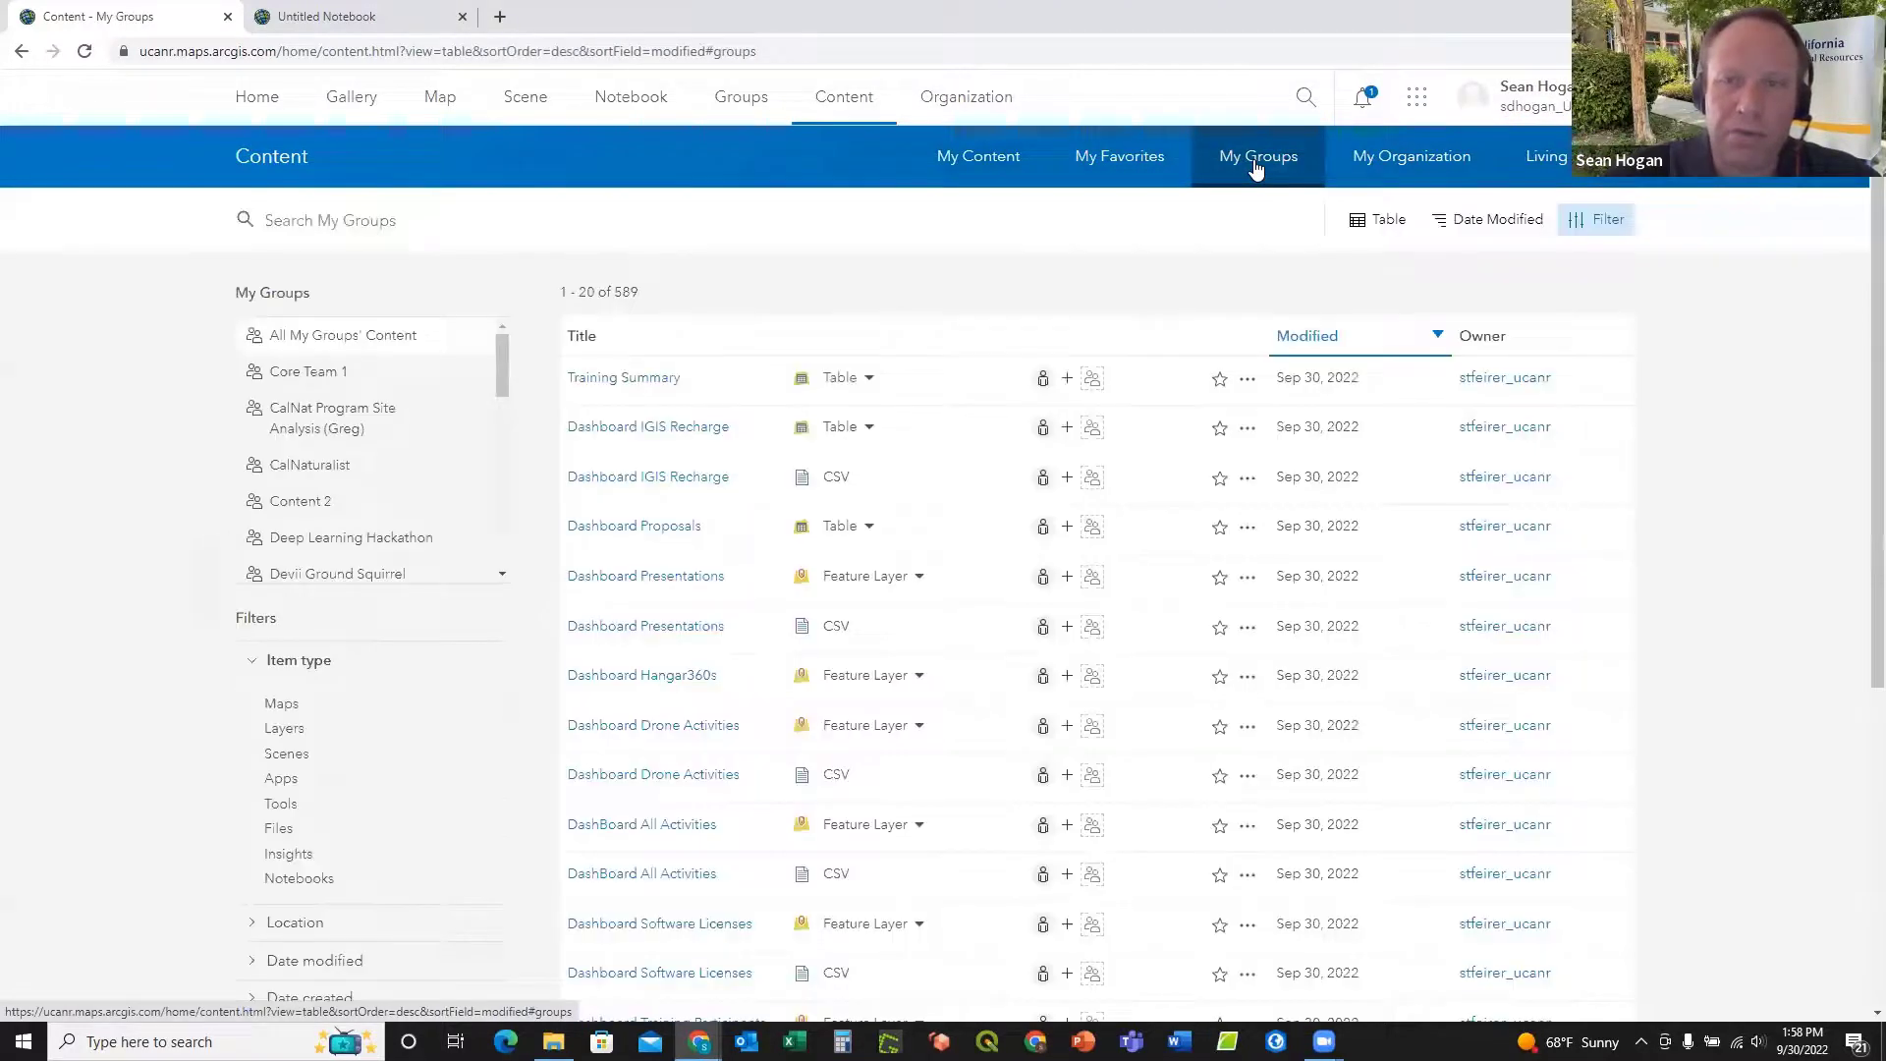
pyautogui.click(1415, 173)
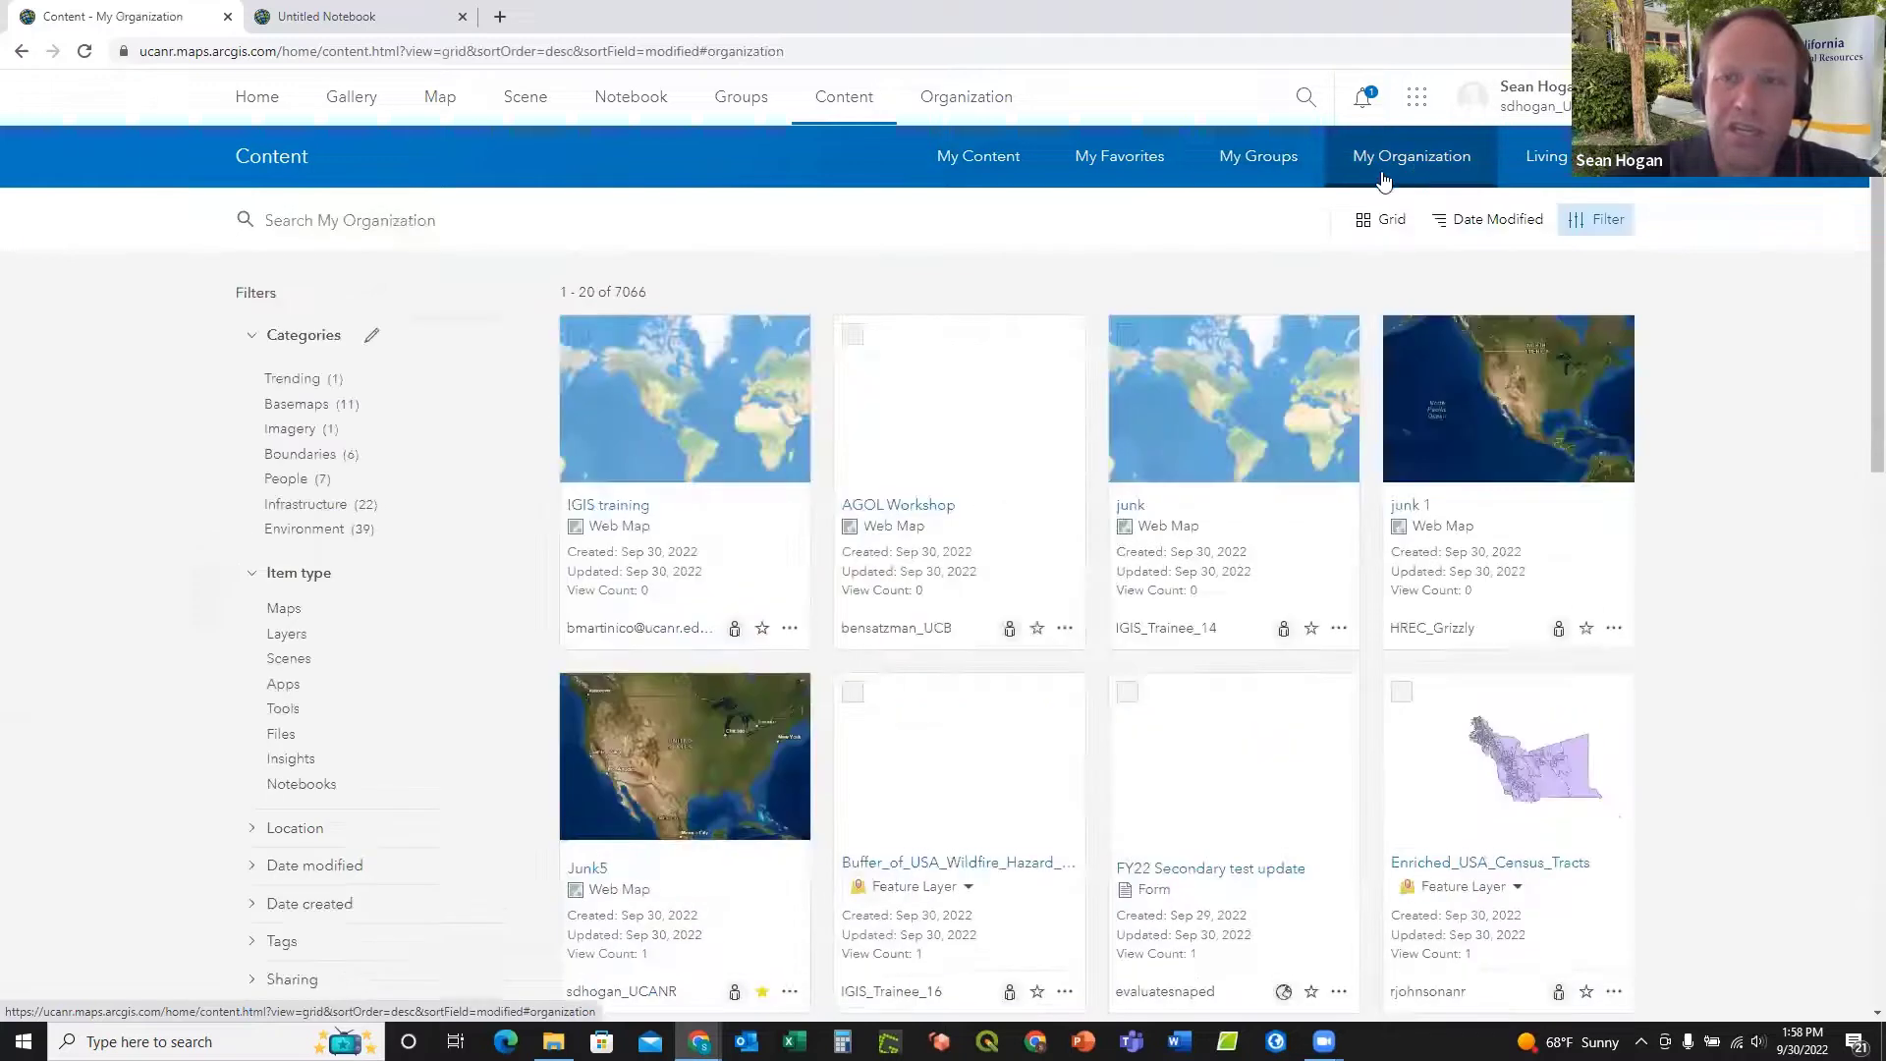
pyautogui.click(1563, 163)
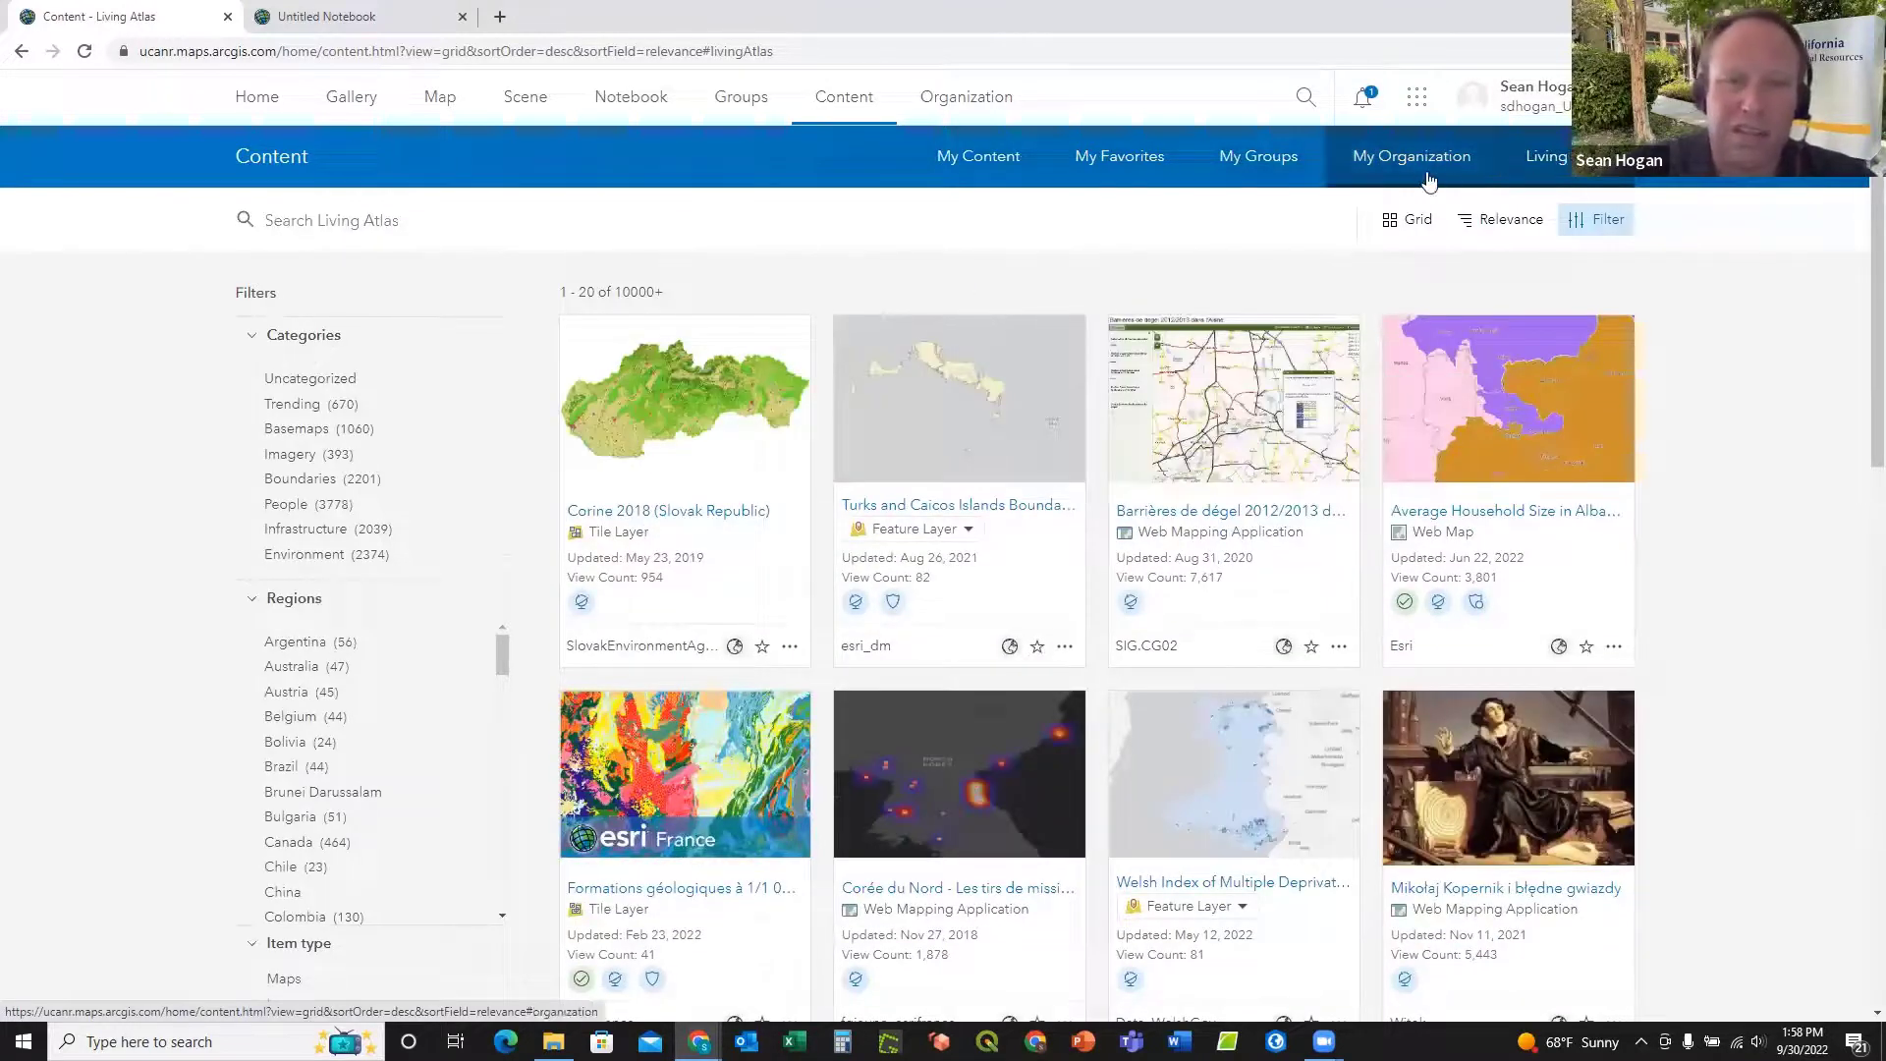
pyautogui.click(960, 163)
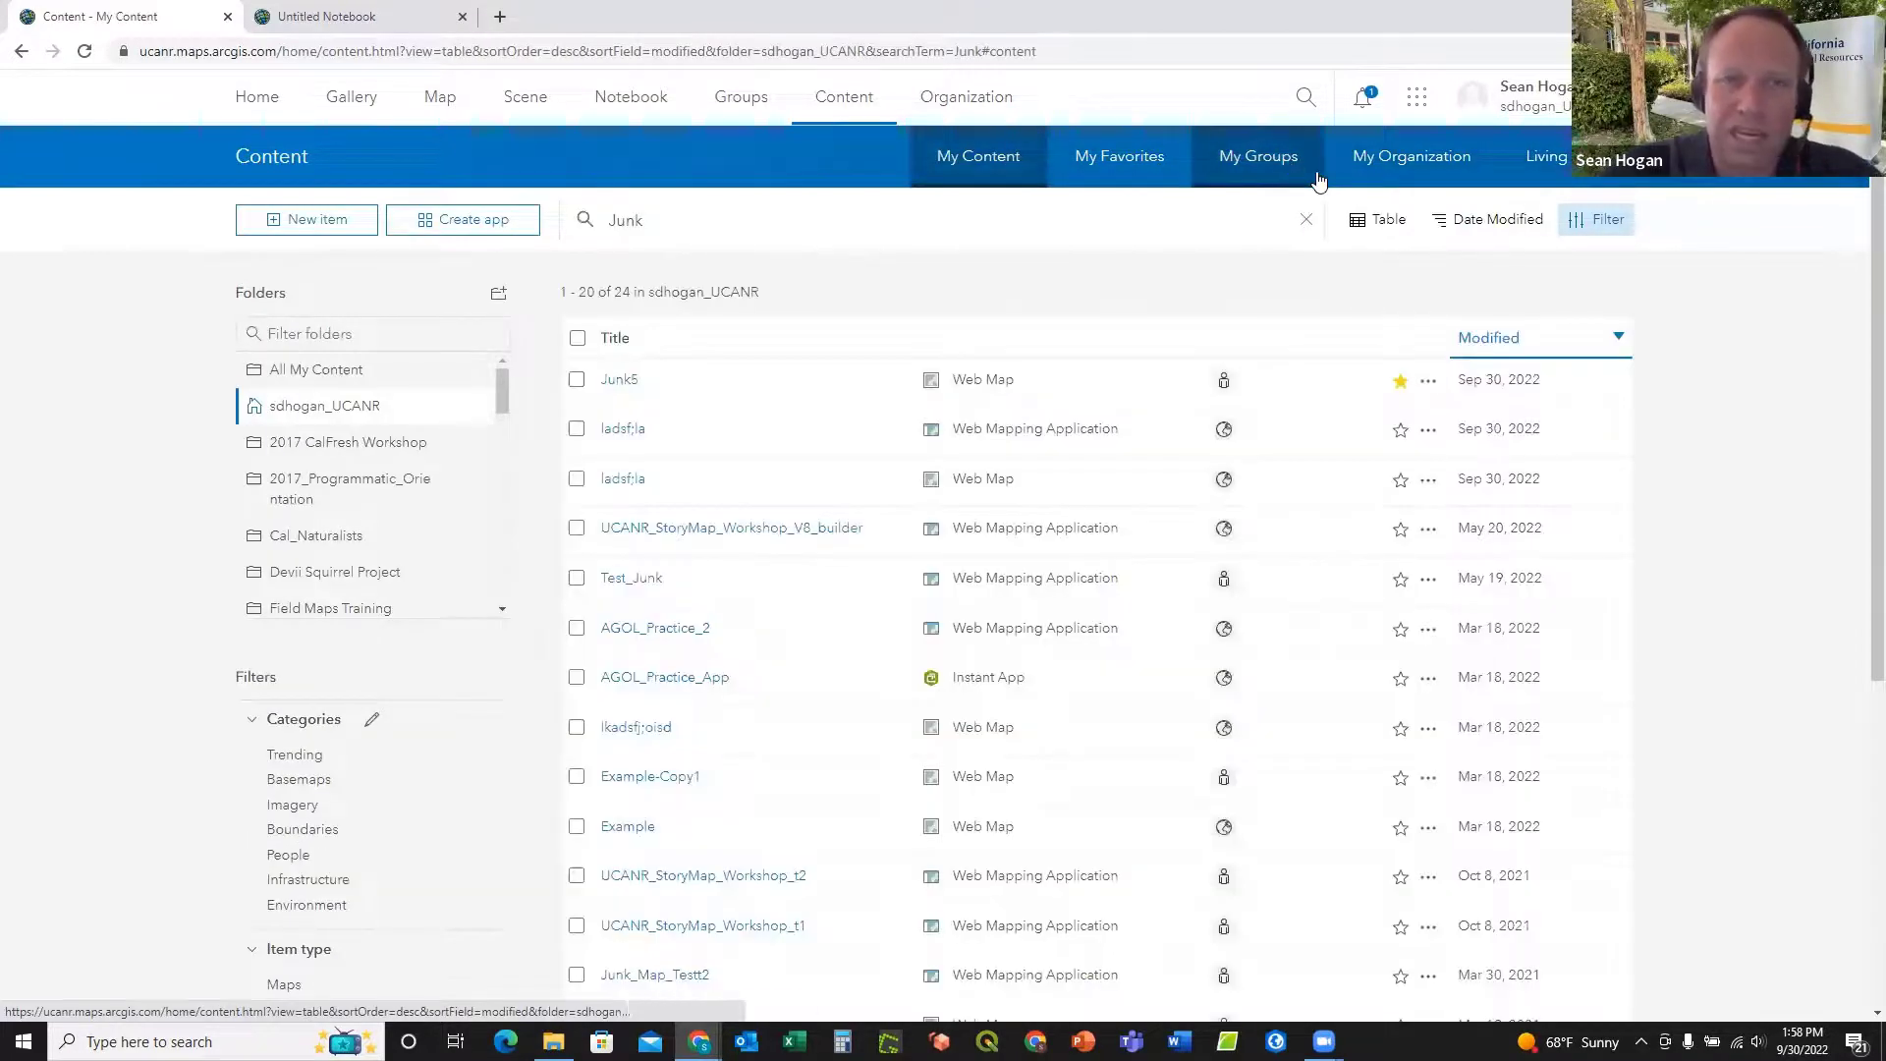
# Step: From the ArcGIS apps launcher, open the UC Agriculture and Natural Resources overview in a new tab
pyautogui.click(1416, 99)
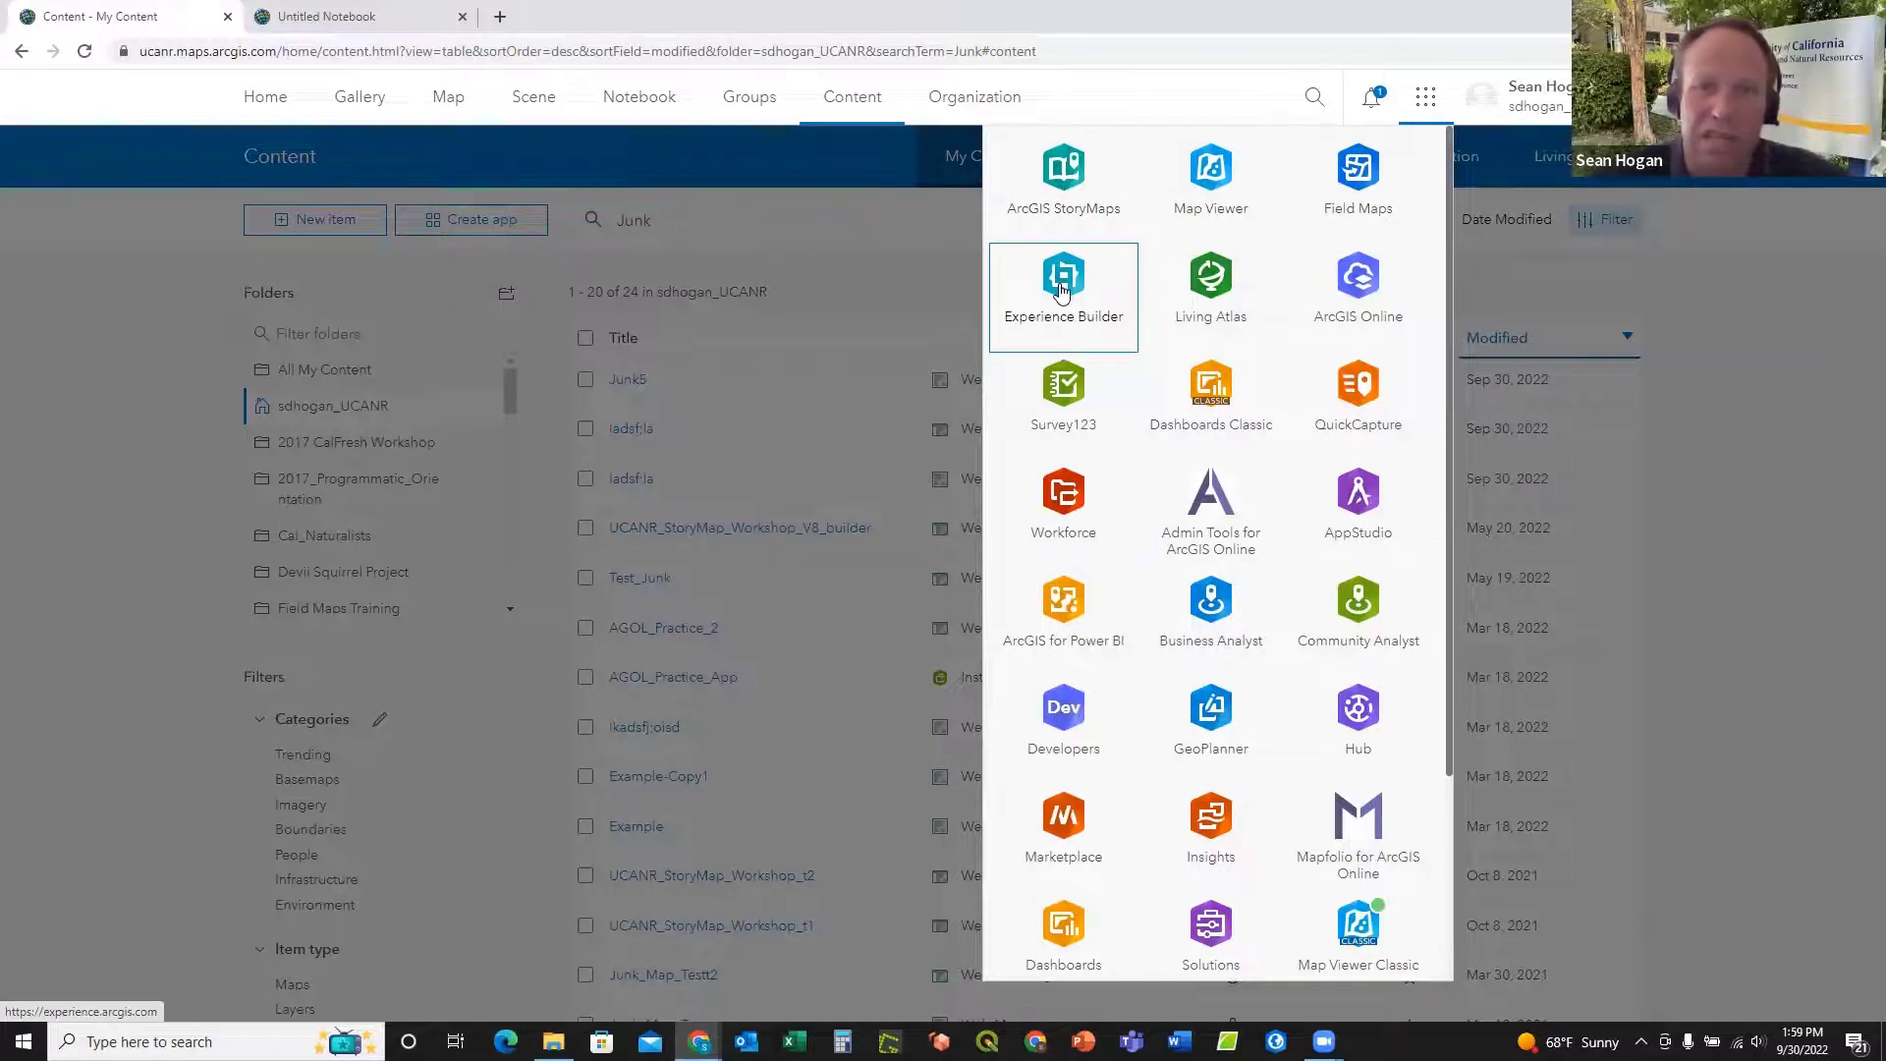
pyautogui.scroll(-2, 1145, 381)
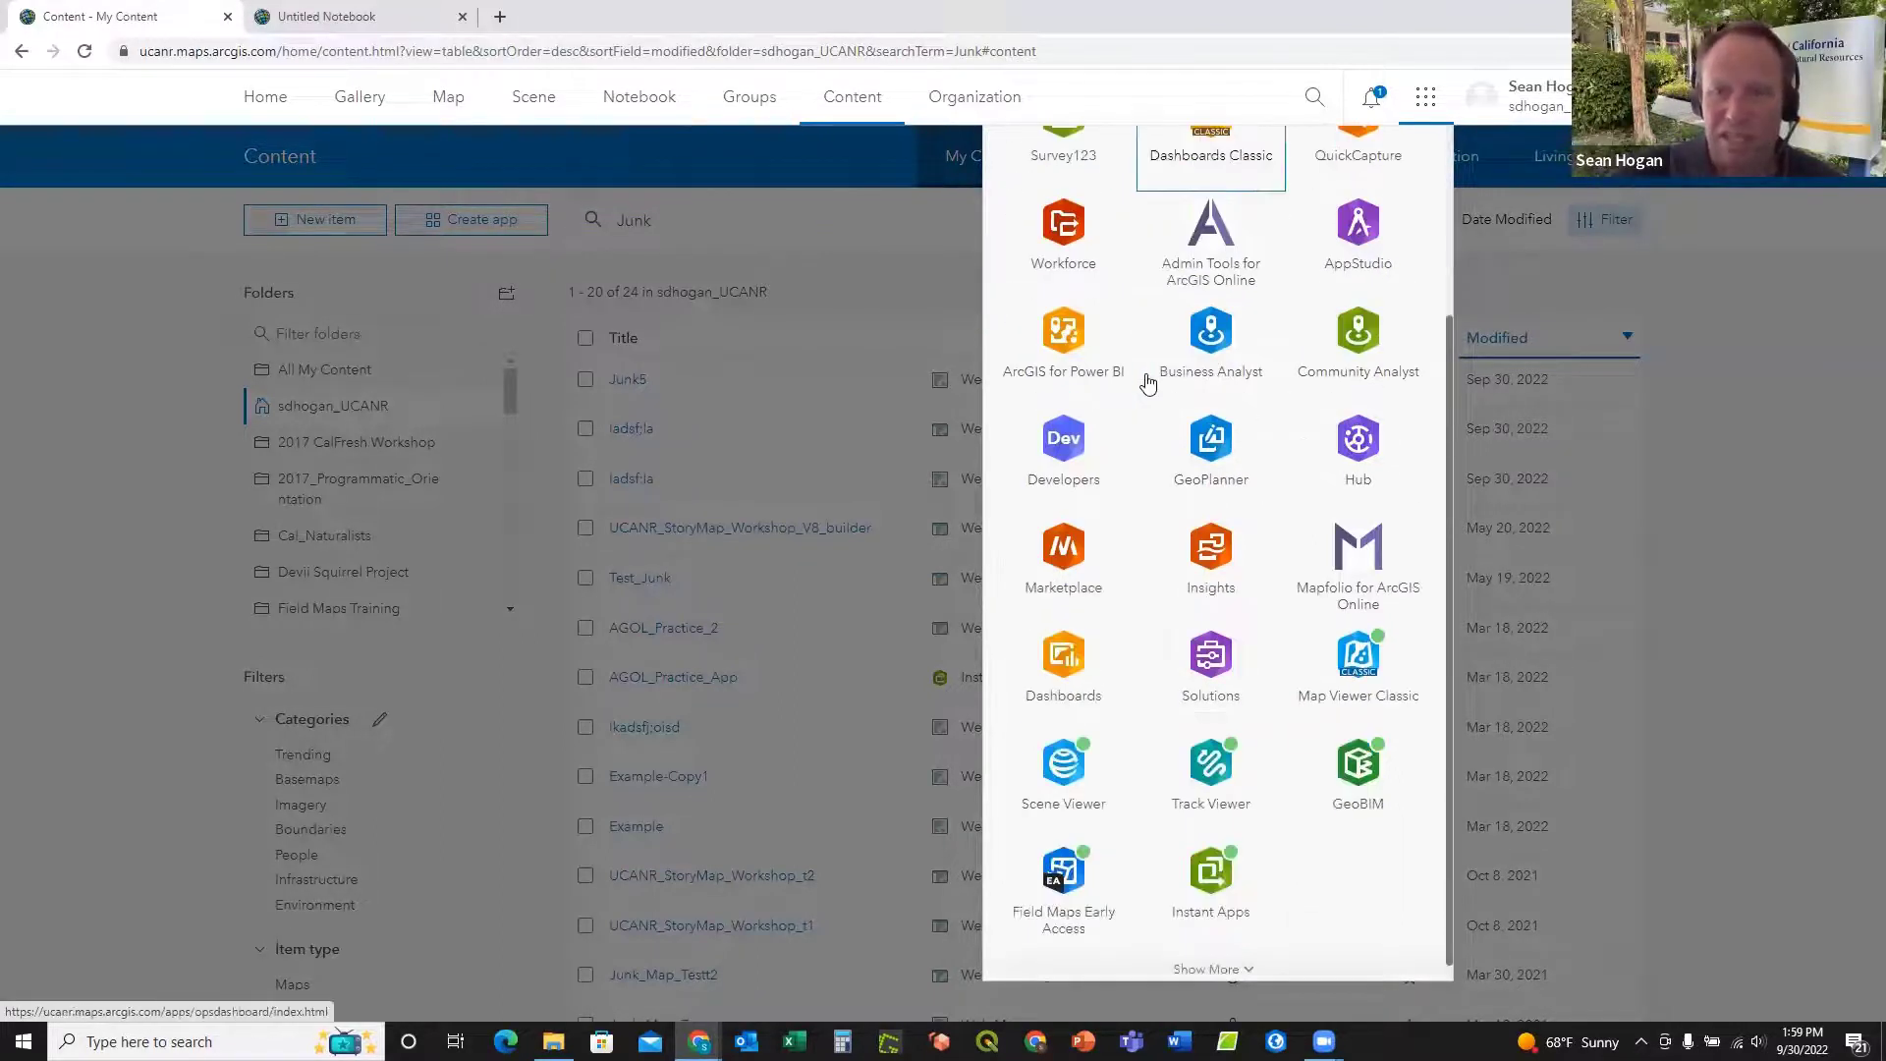
pyautogui.scroll(2, 1148, 383)
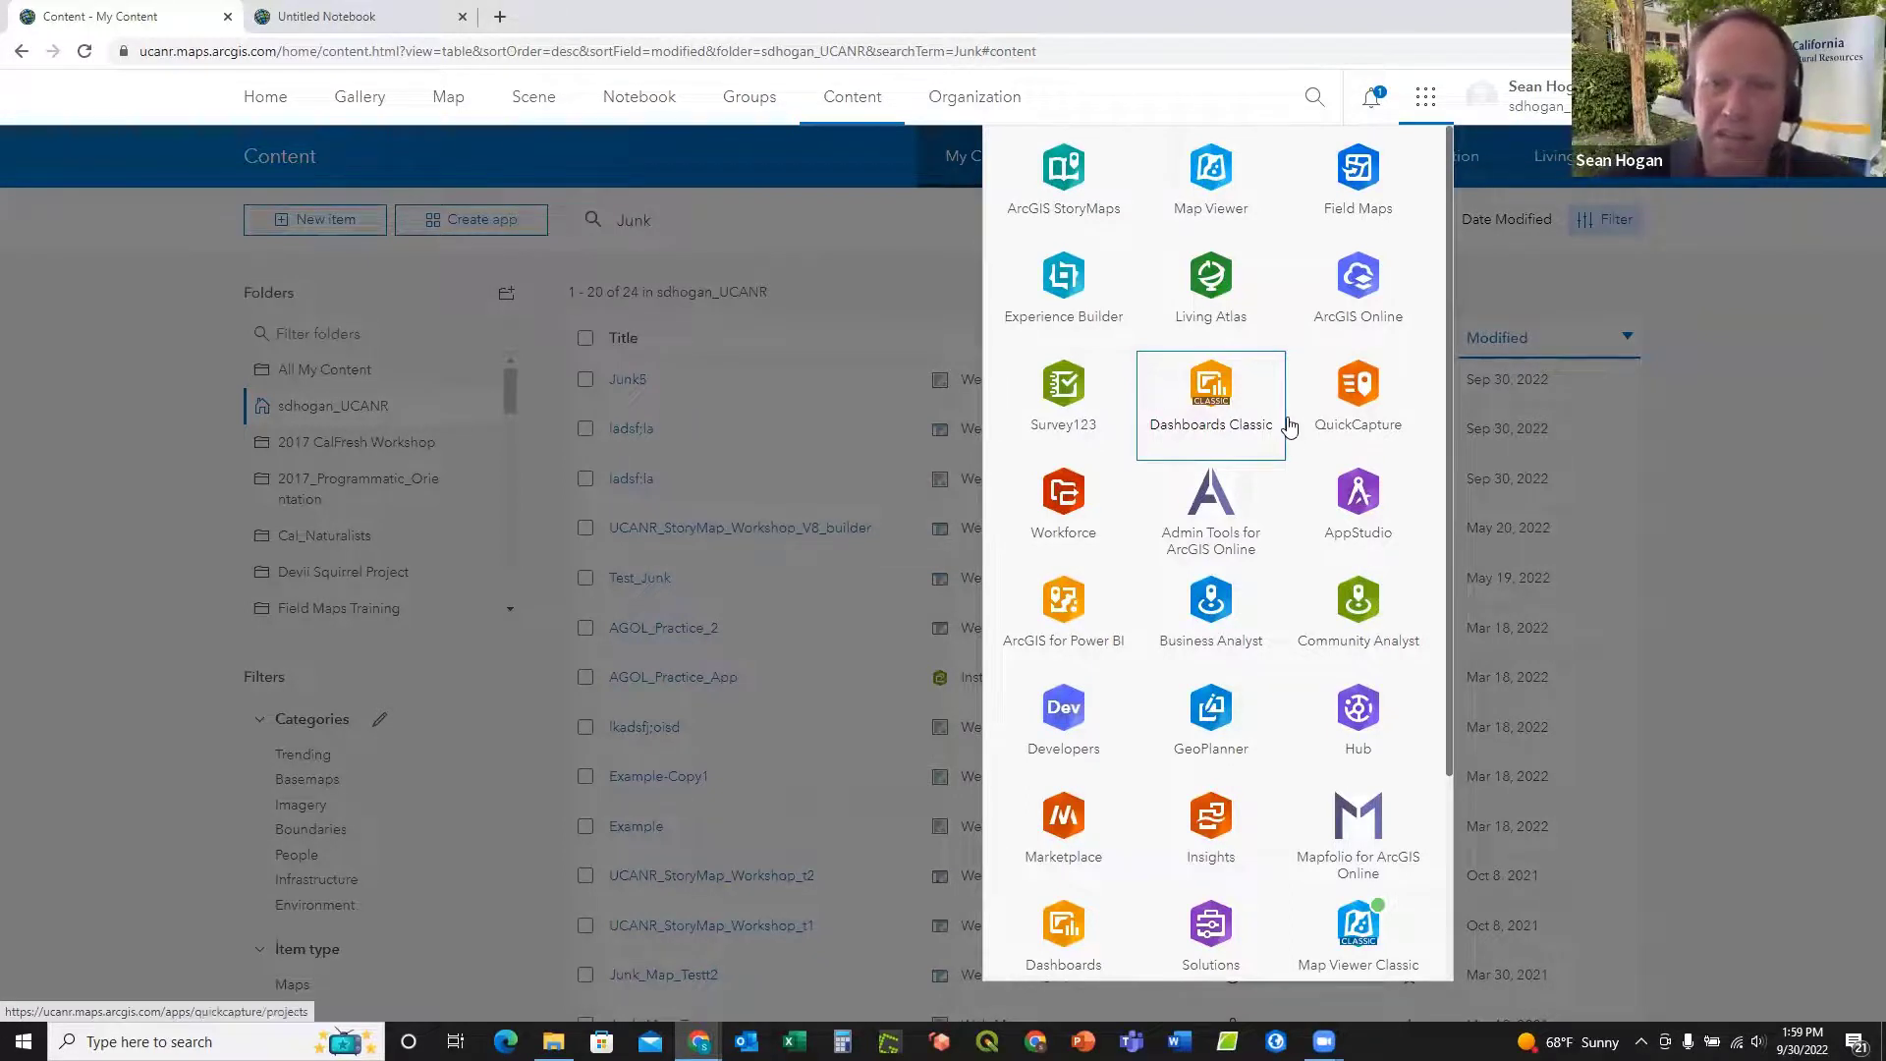
pyautogui.click(1341, 285)
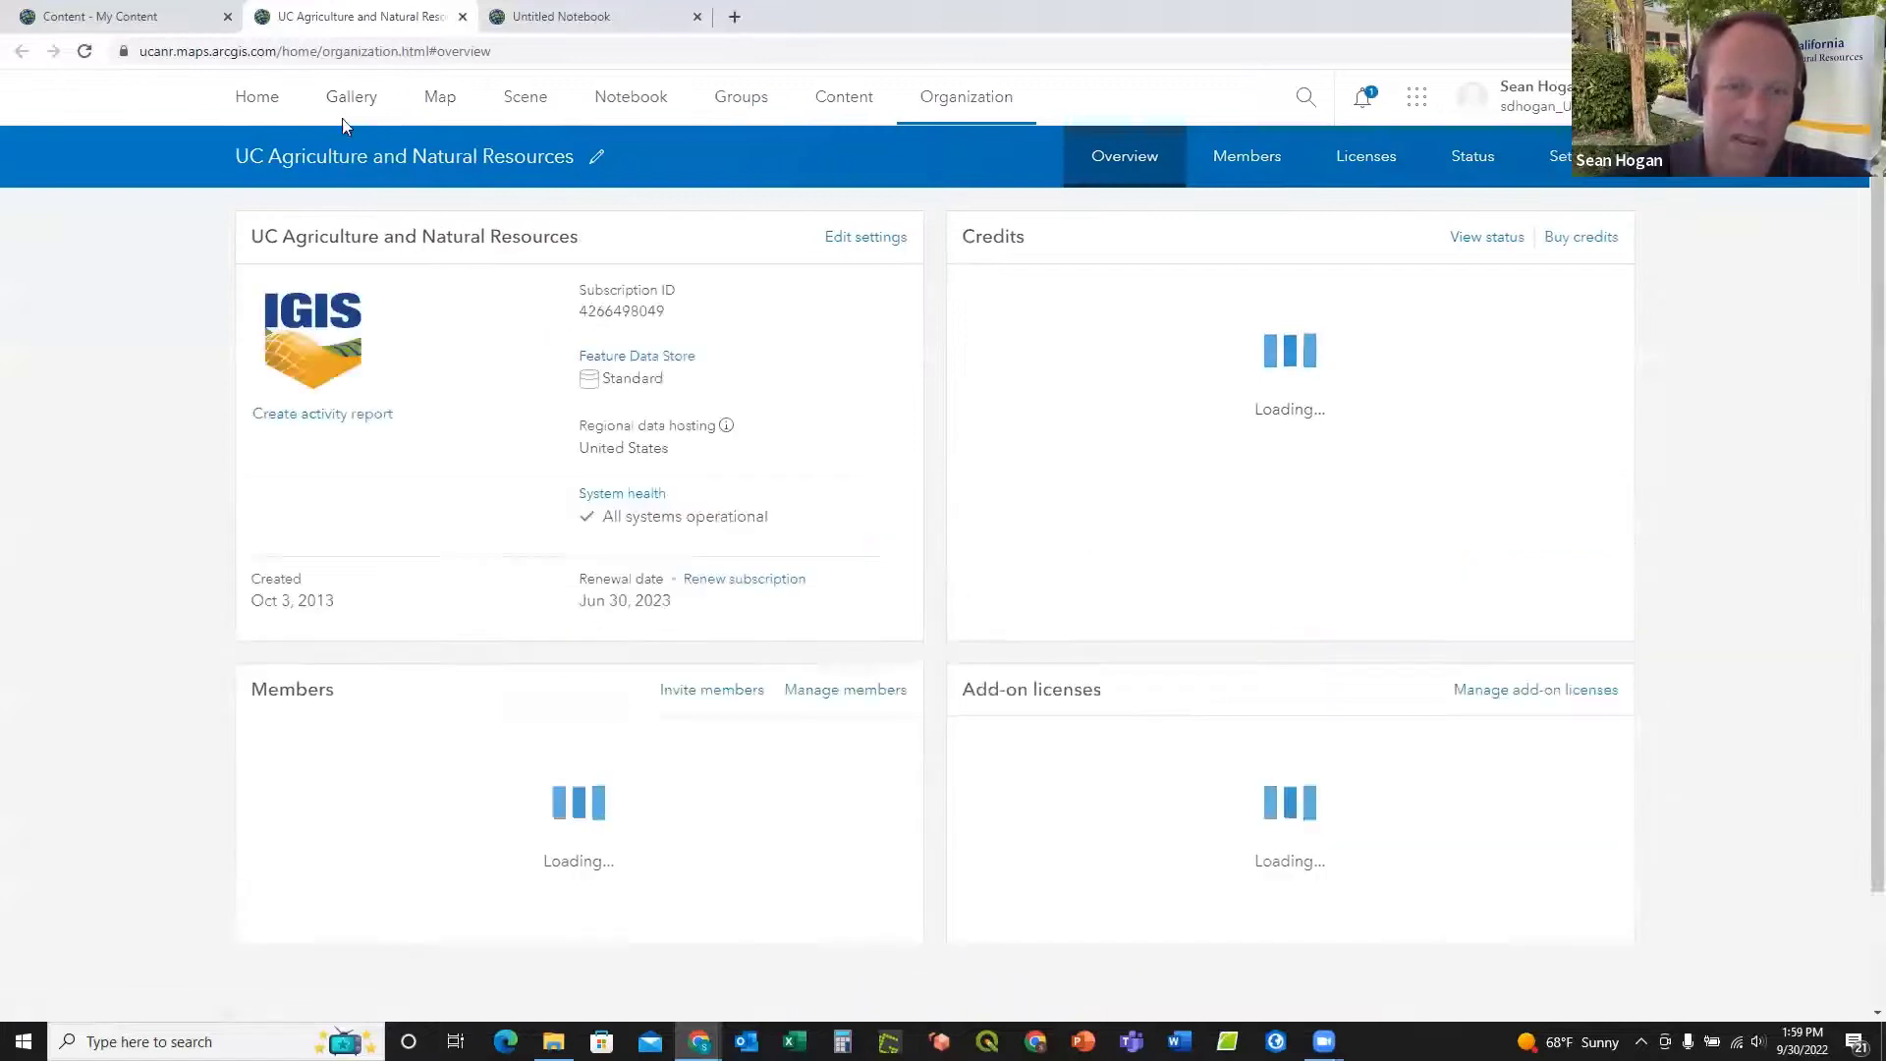
# Step: Compare the My Content and organization overview tabs, then show the ArcGIS apps list over the overview
pyautogui.click(124, 18)
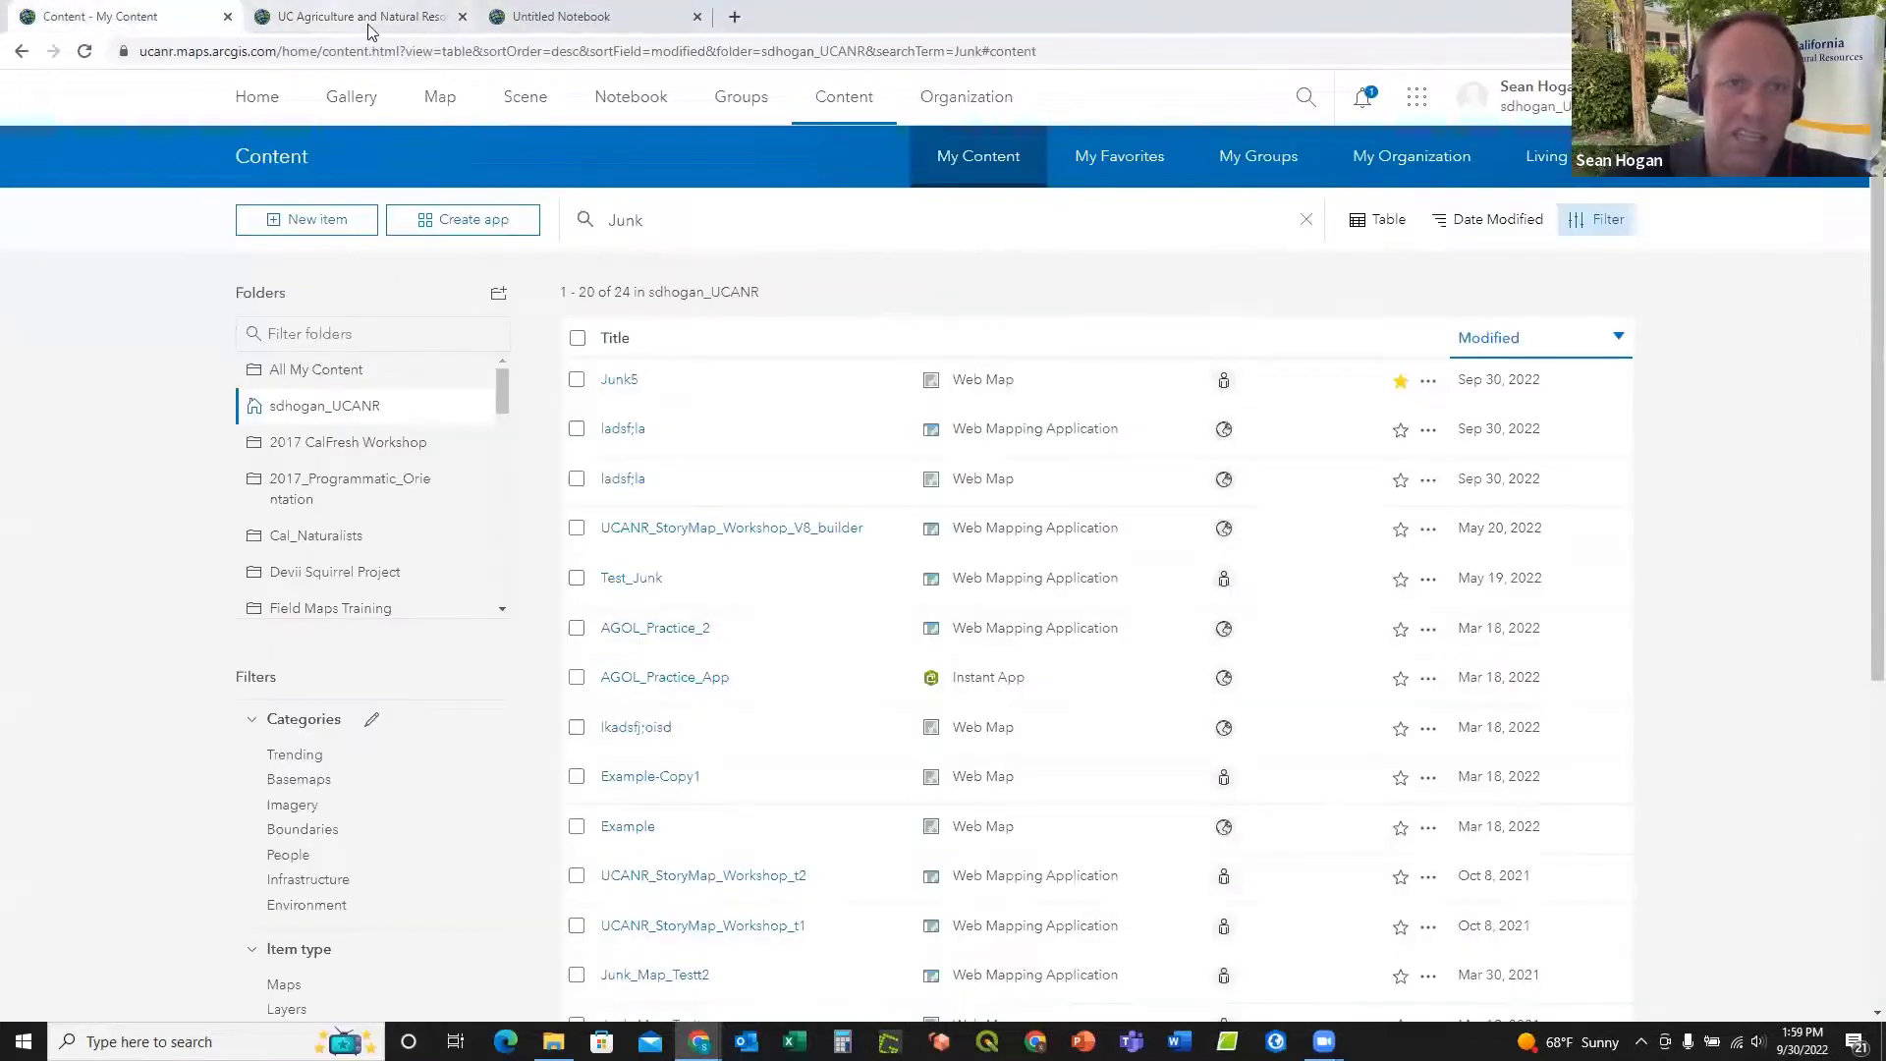
pyautogui.click(379, 17)
pyautogui.click(116, 17)
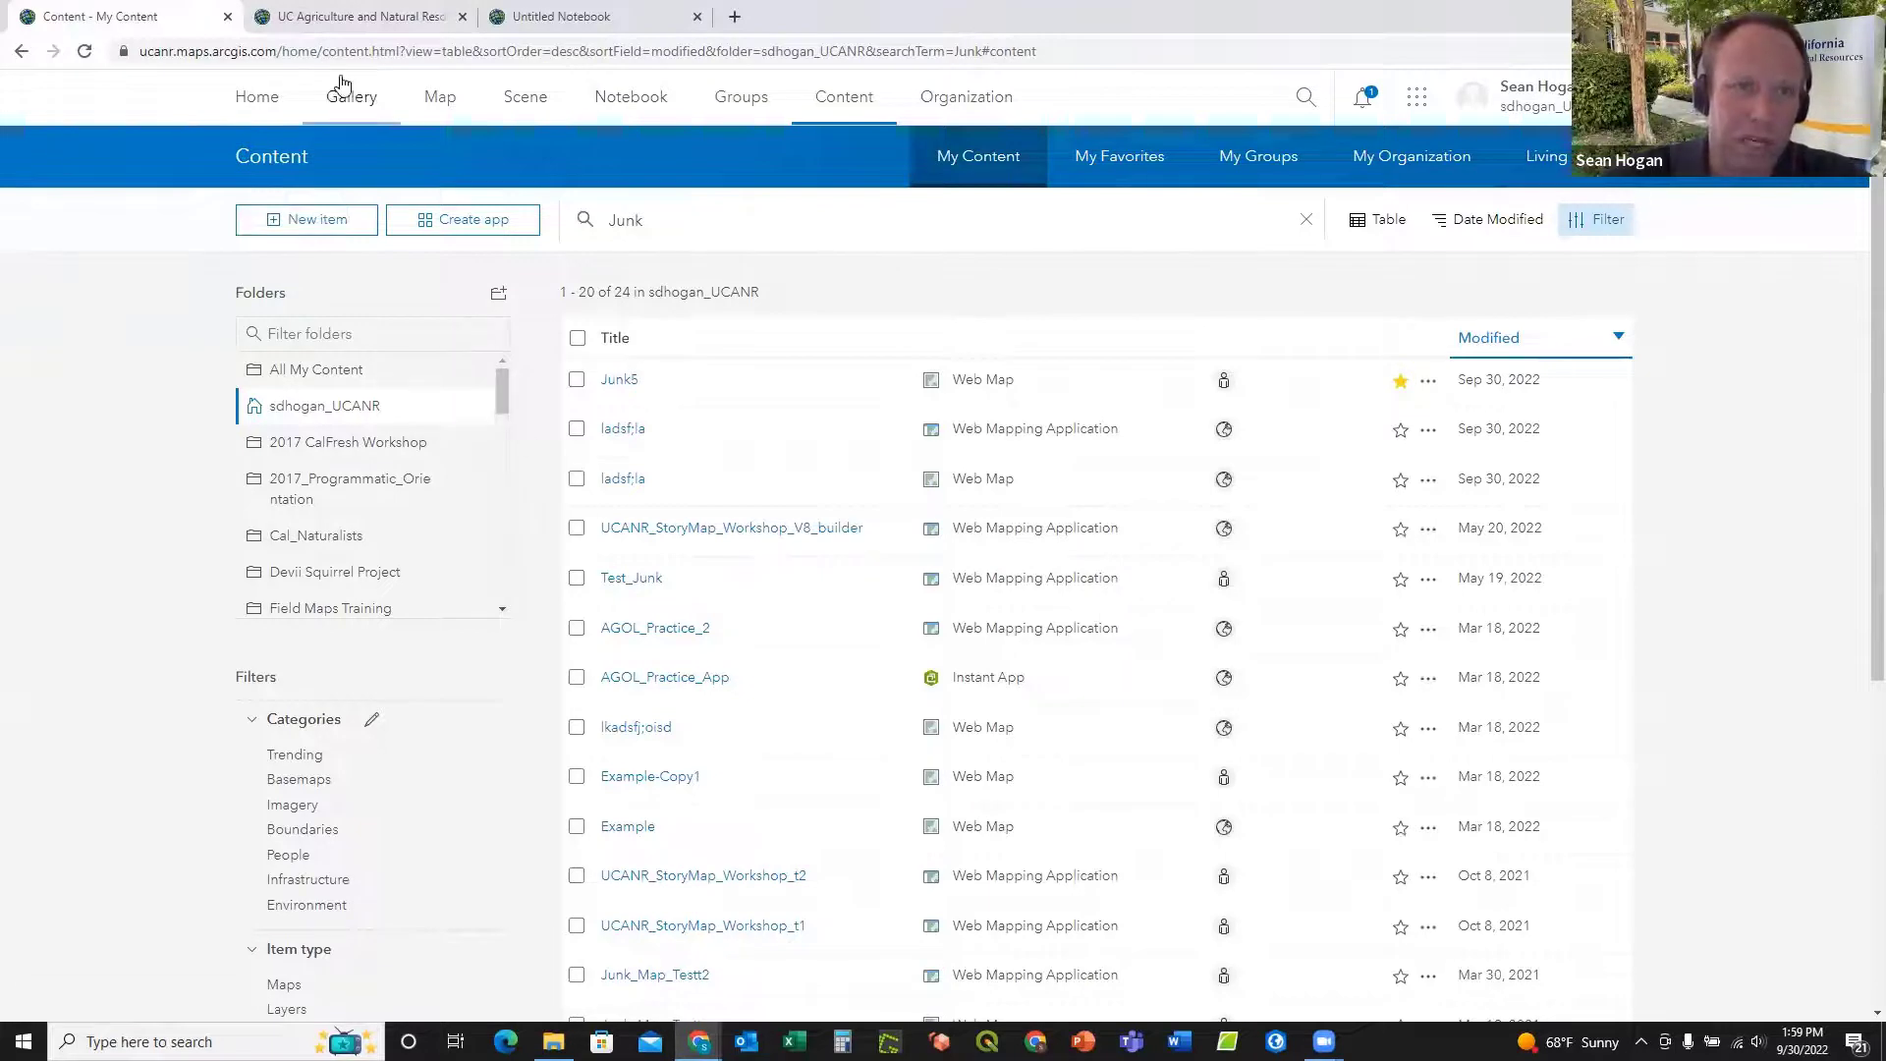
pyautogui.click(347, 18)
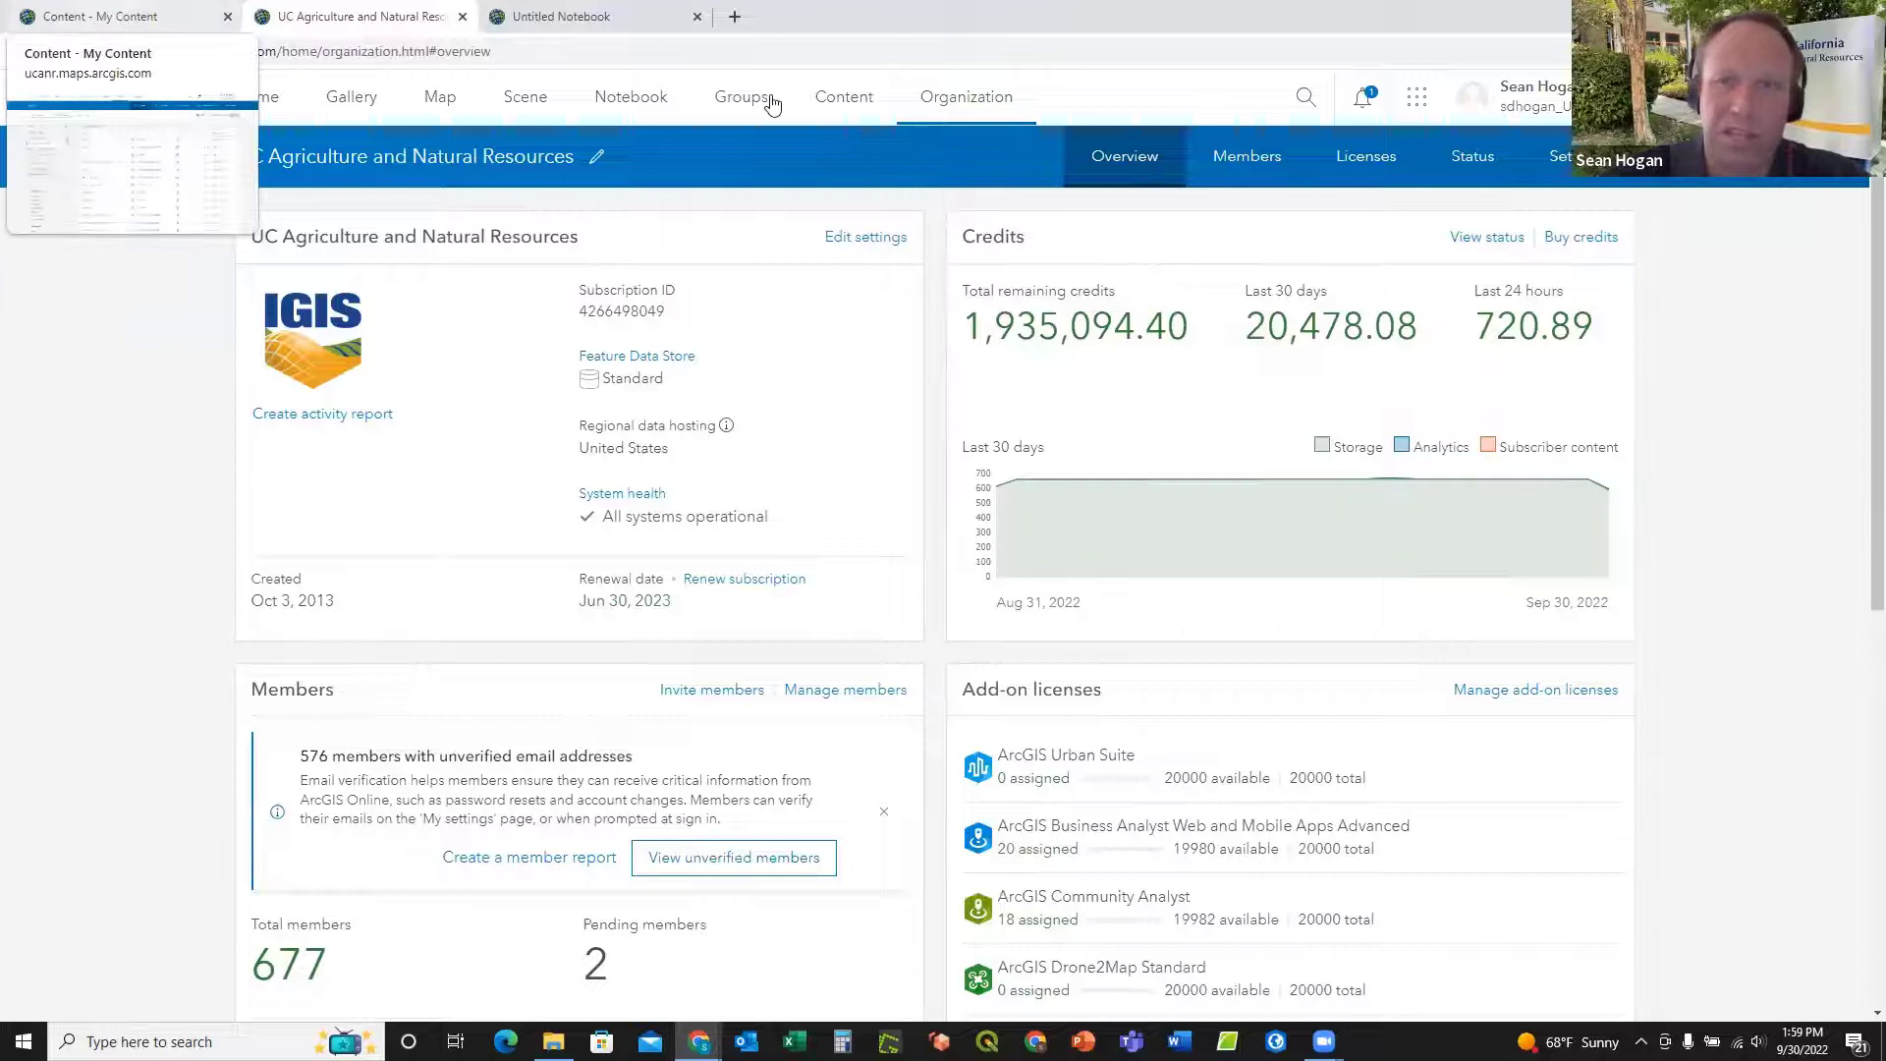
pyautogui.click(1417, 96)
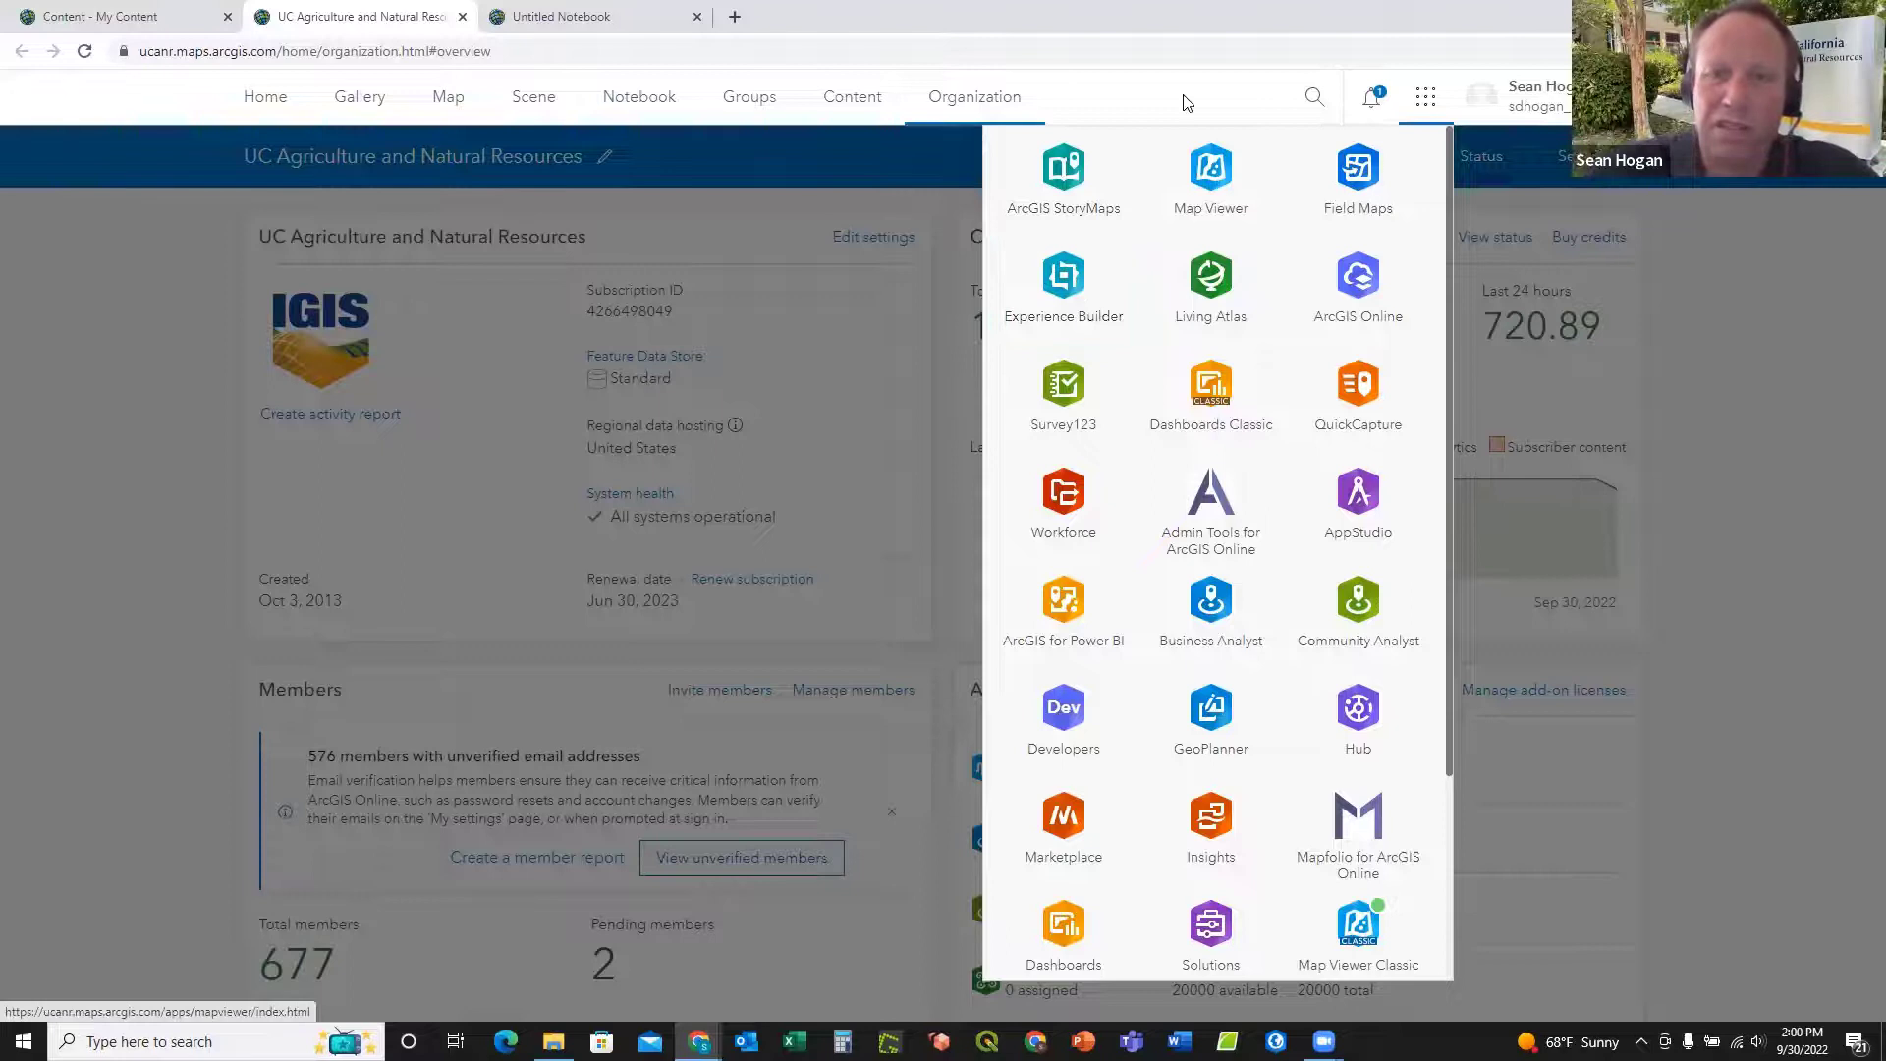
# Step: Close the apps list and open a blank My Map on the Topographic basemap
pyautogui.click(1203, 43)
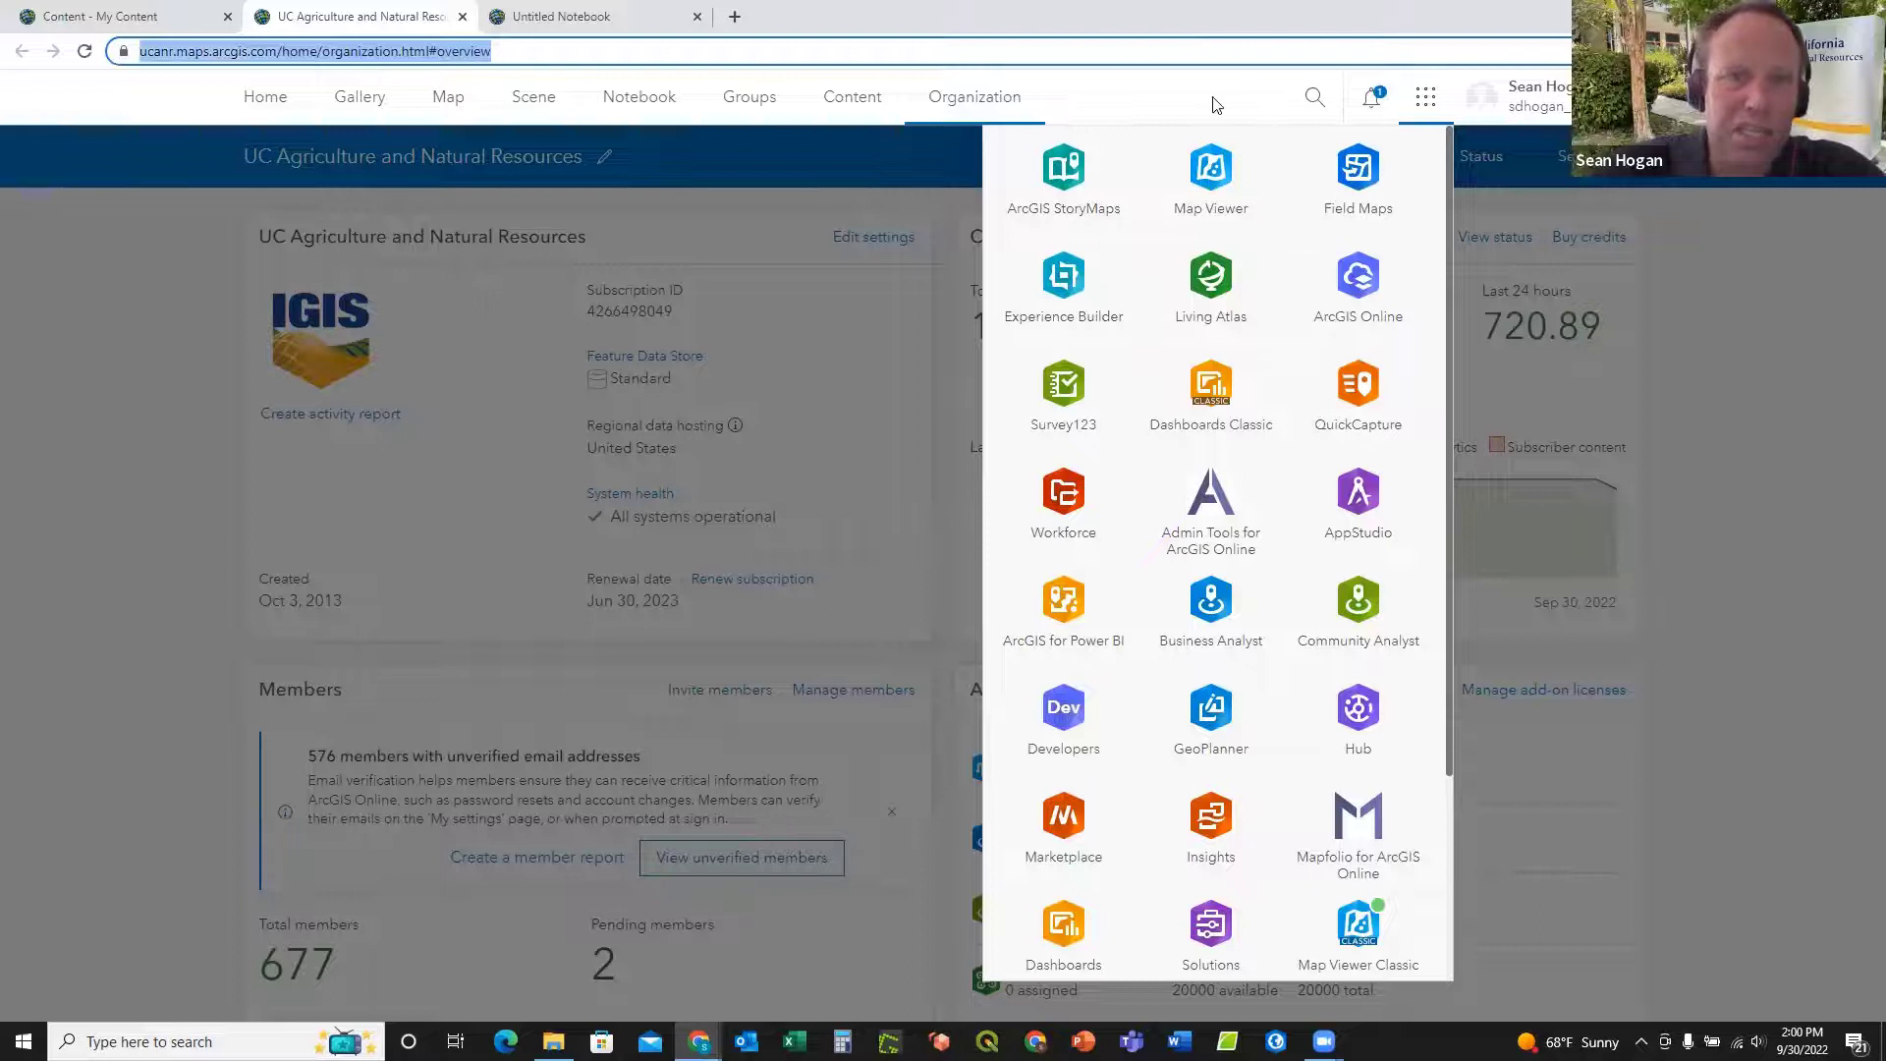
pyautogui.click(842, 159)
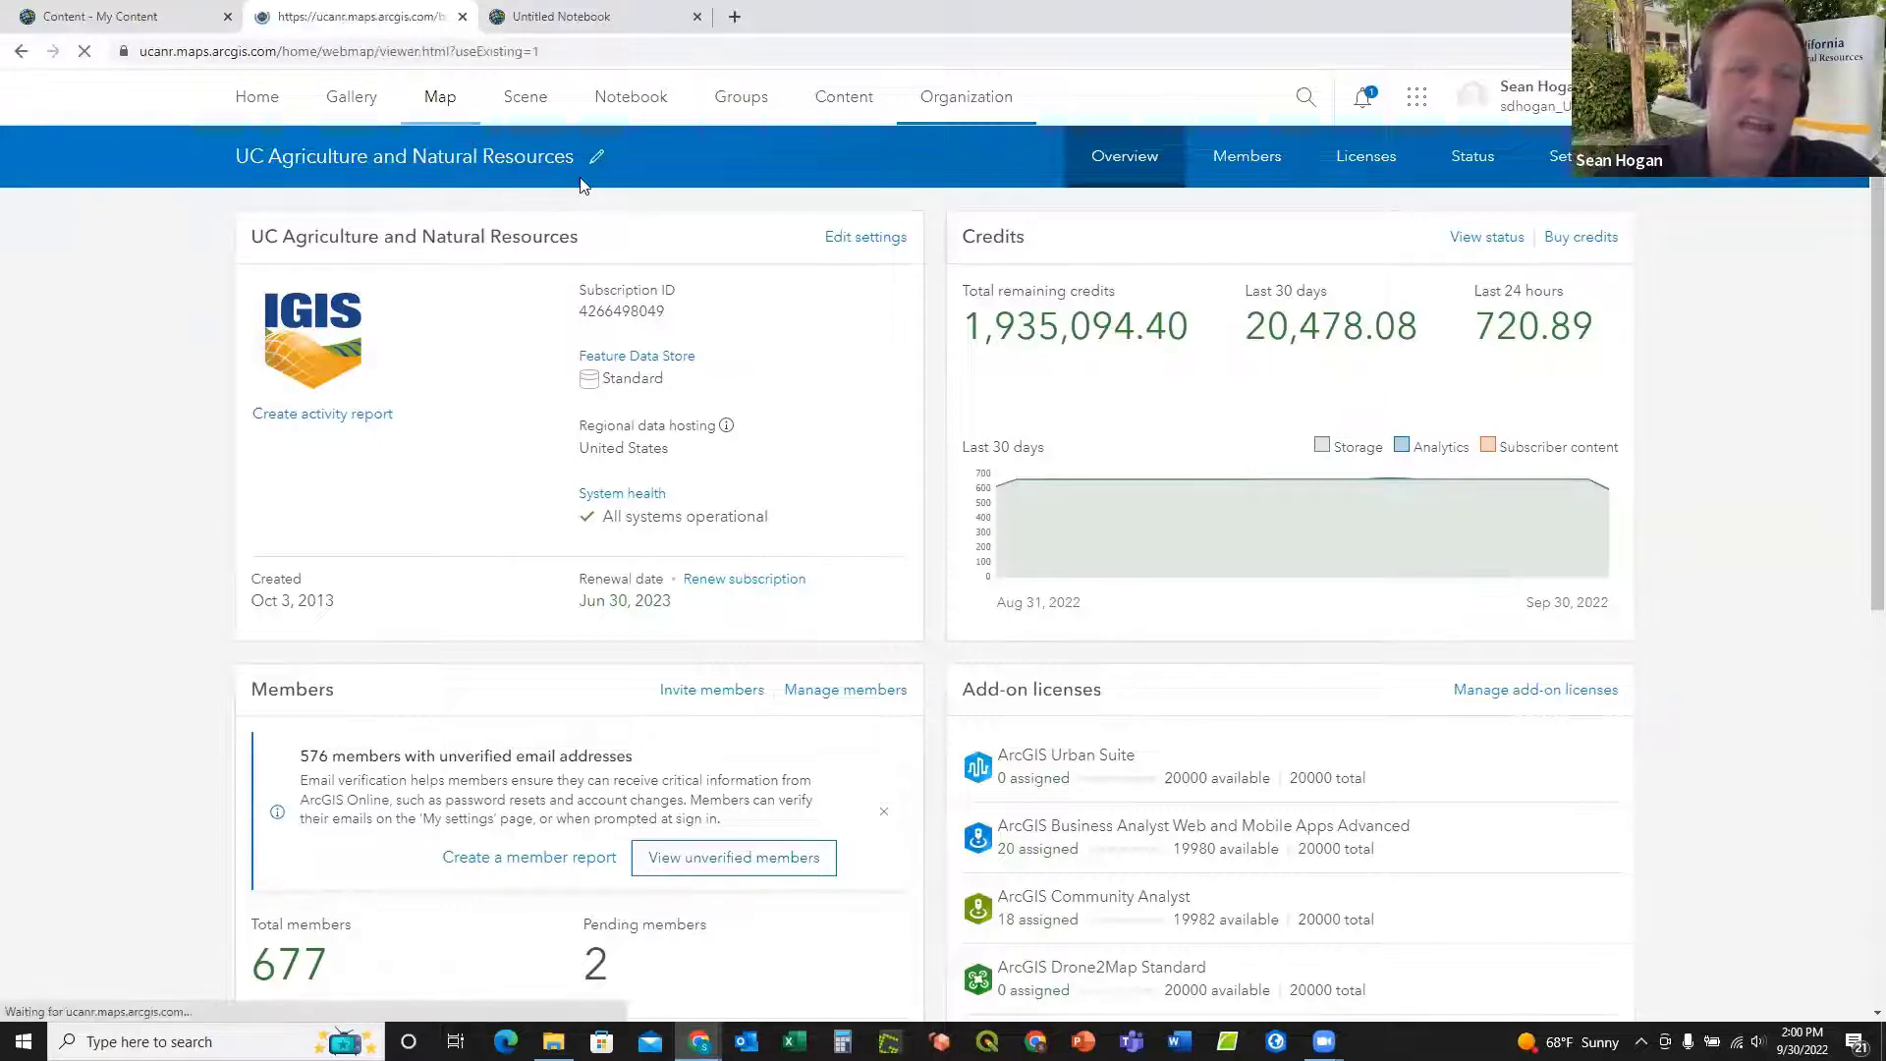
pyautogui.click(439, 102)
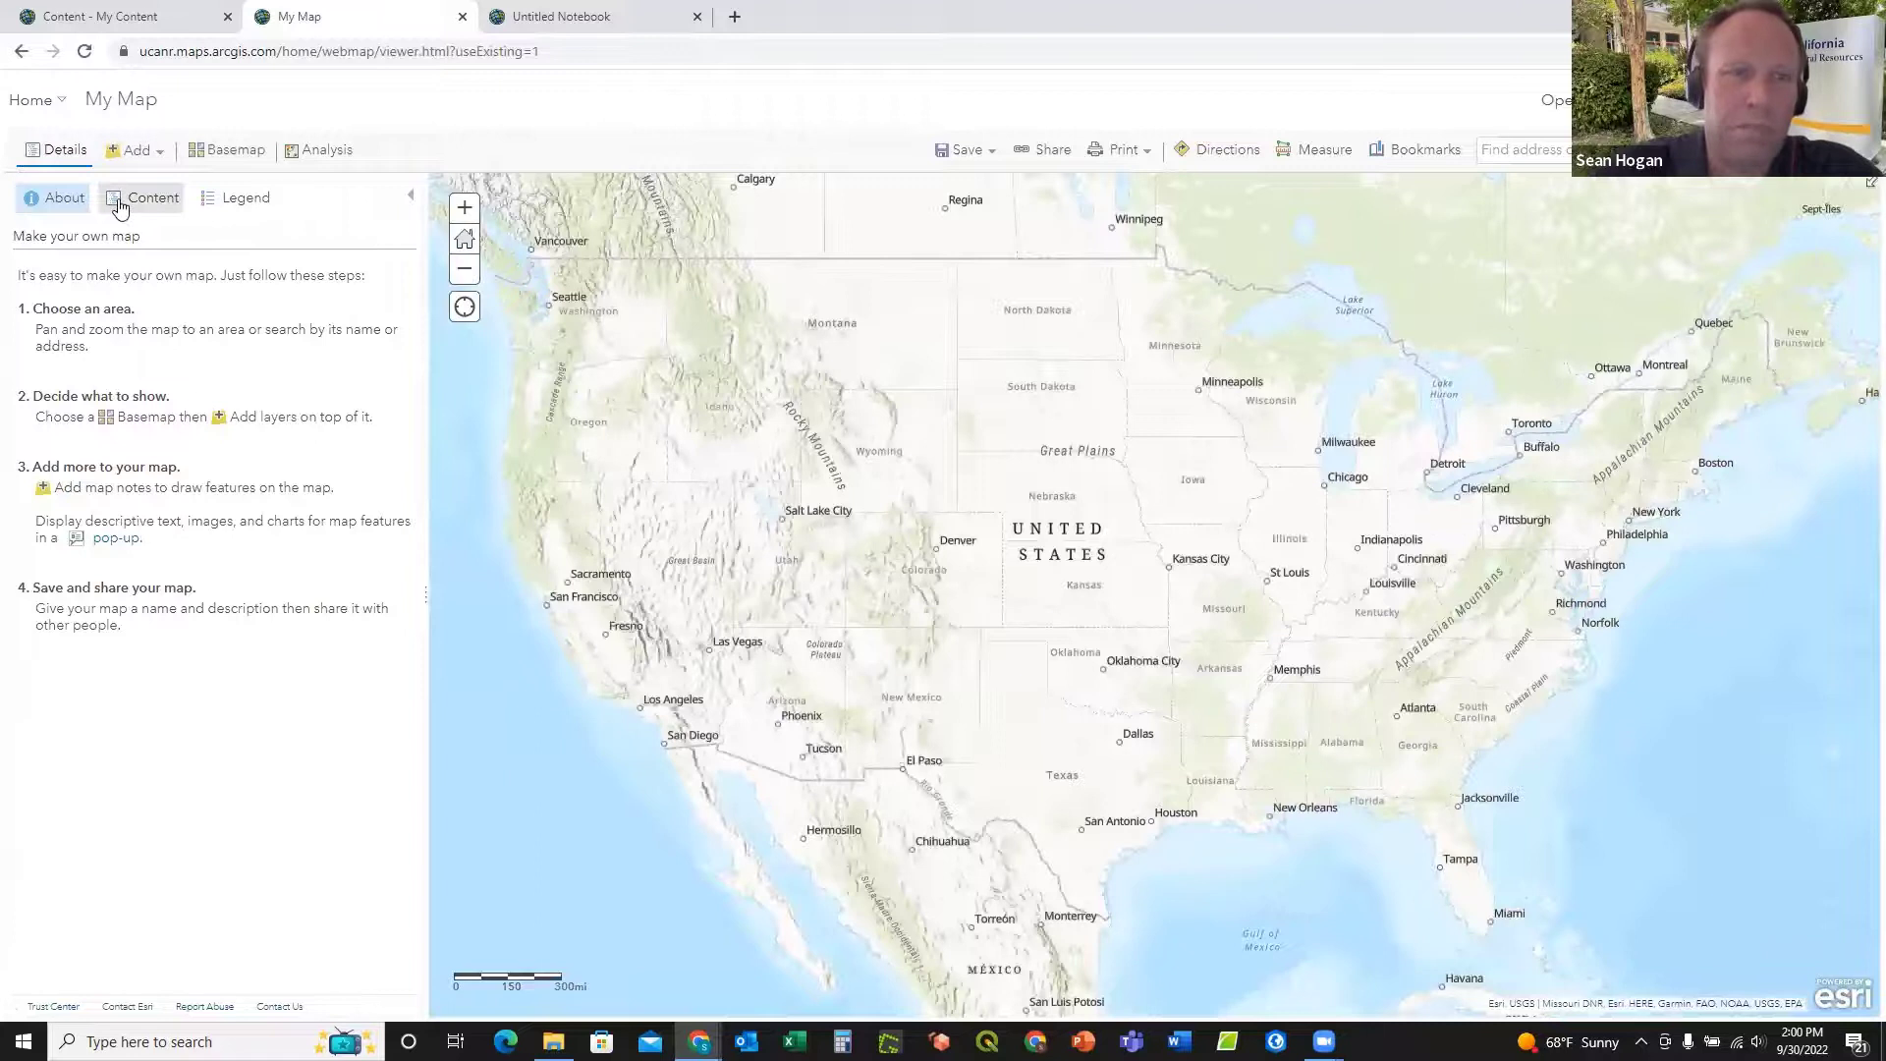
# Step: Check the new map's Content and About panels, collapsing and reopening the Details side panel
pyautogui.click(179, 201)
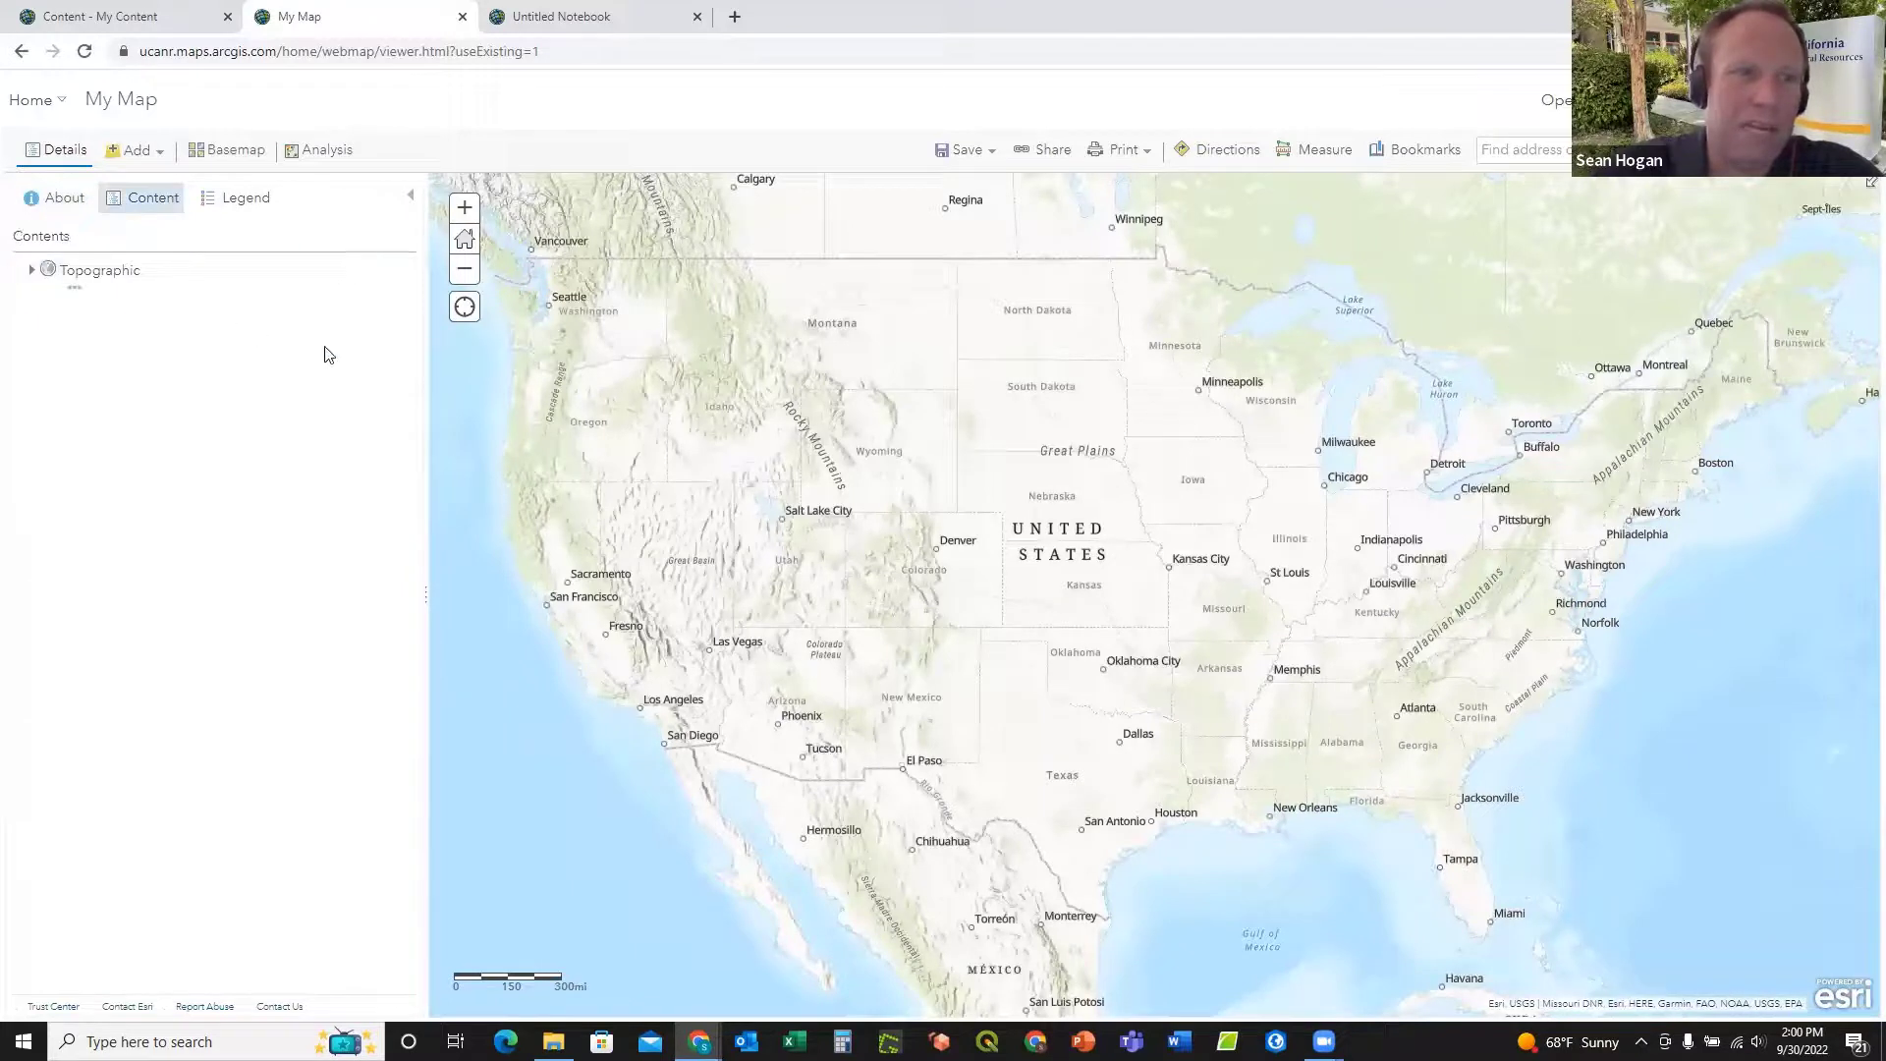
pyautogui.click(59, 202)
pyautogui.click(59, 153)
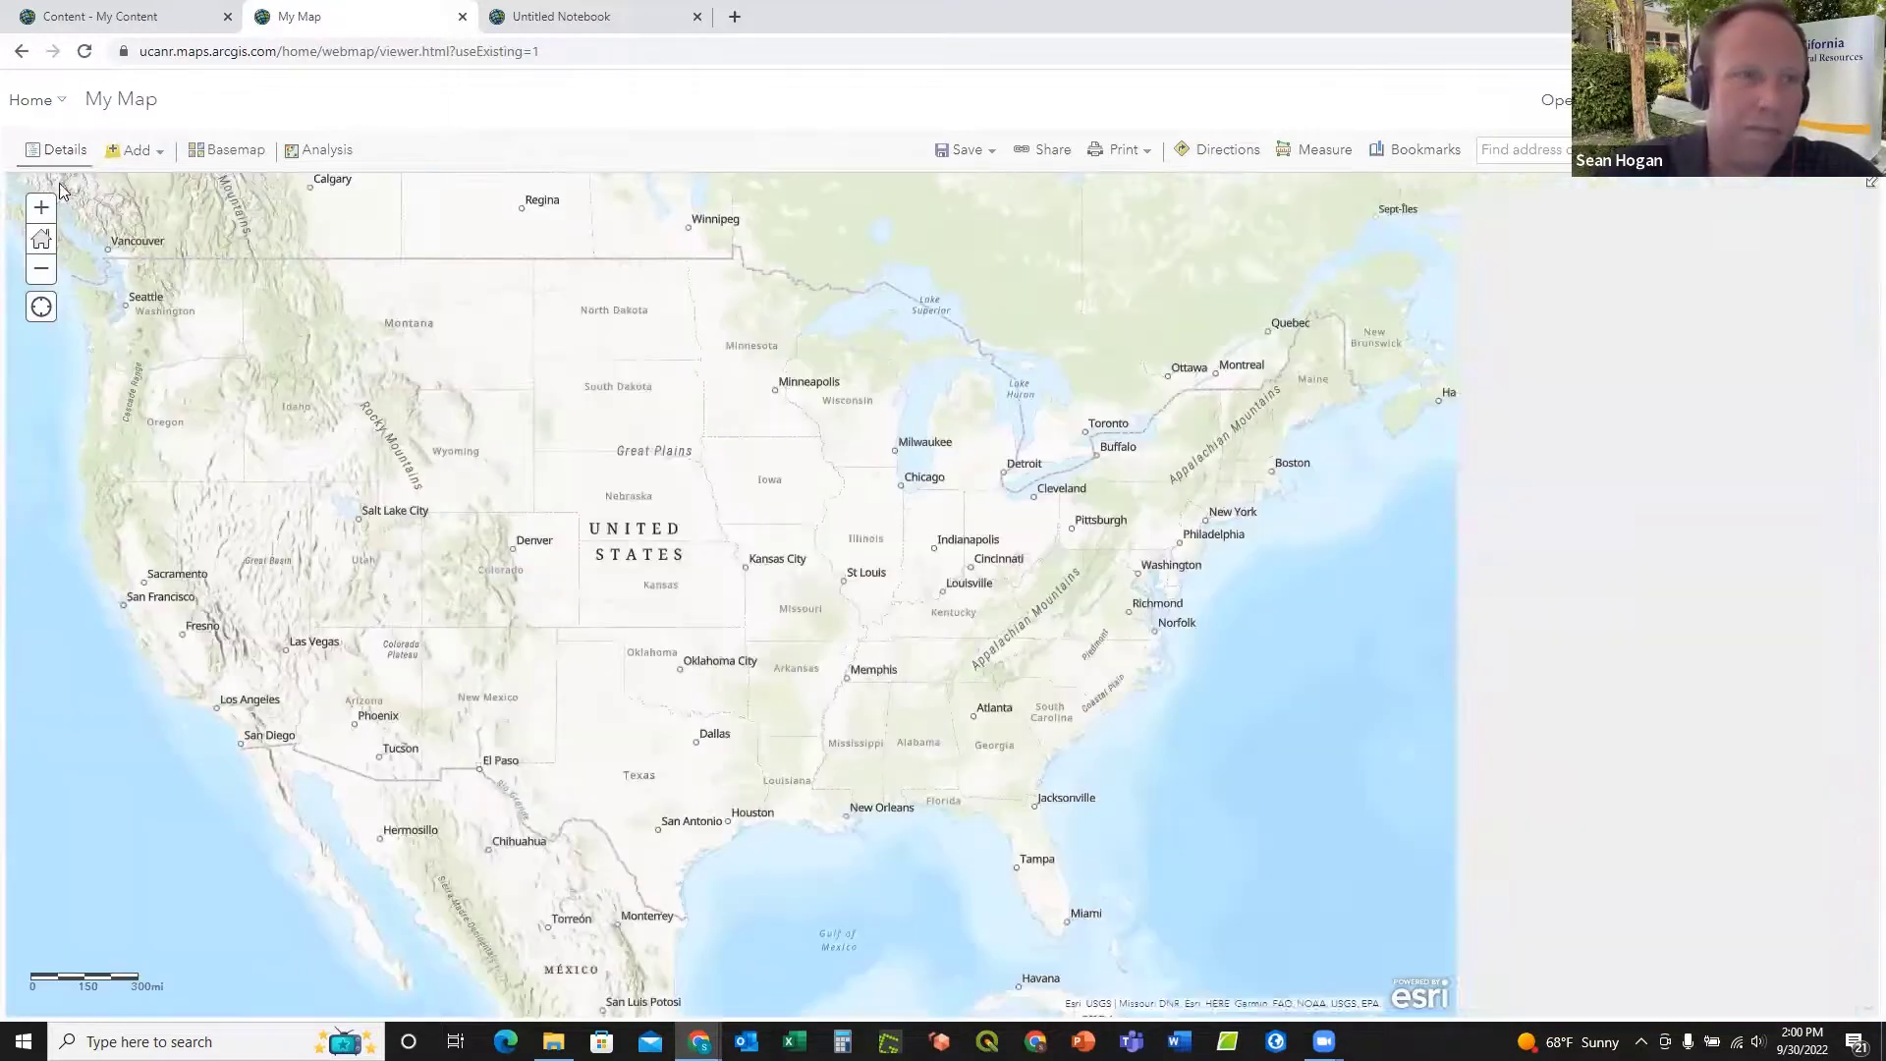
pyautogui.click(61, 152)
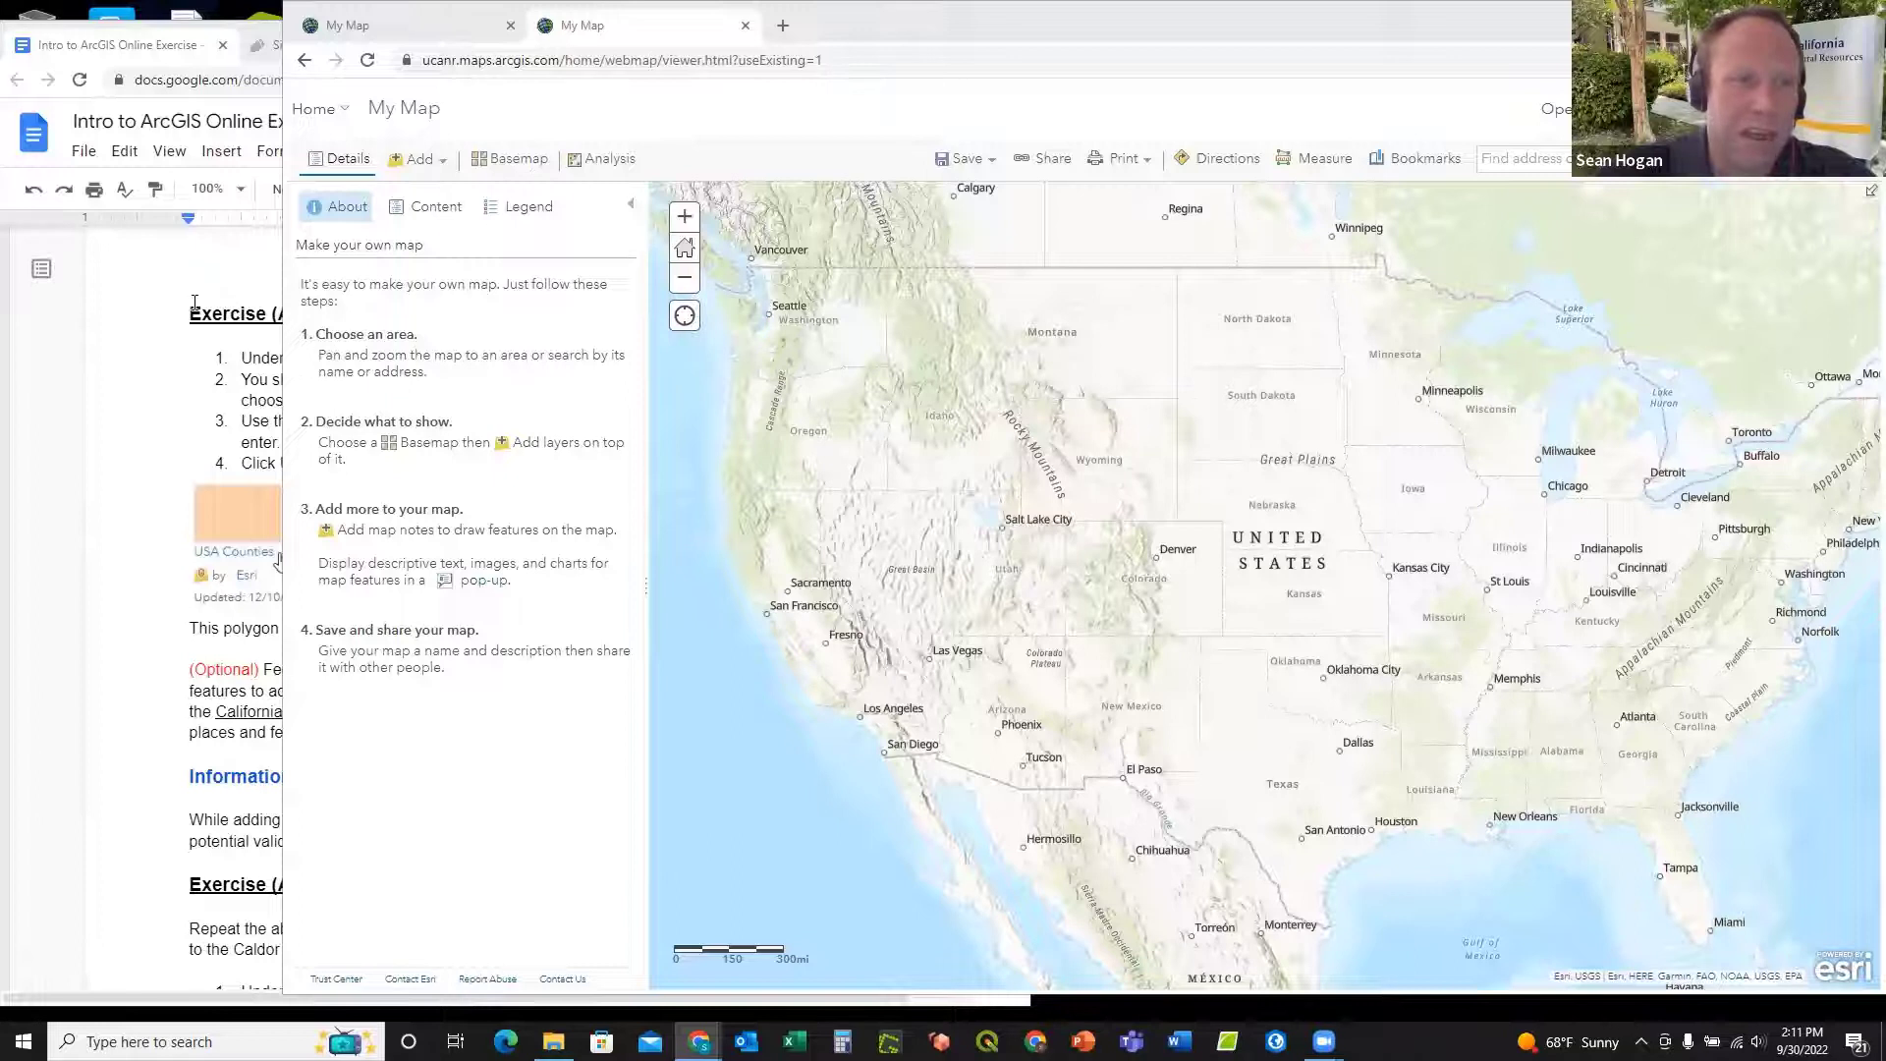
# Step: Bring the exercise document forward and highlight the (Optional) note and the Information Only heading
pyautogui.click(197, 305)
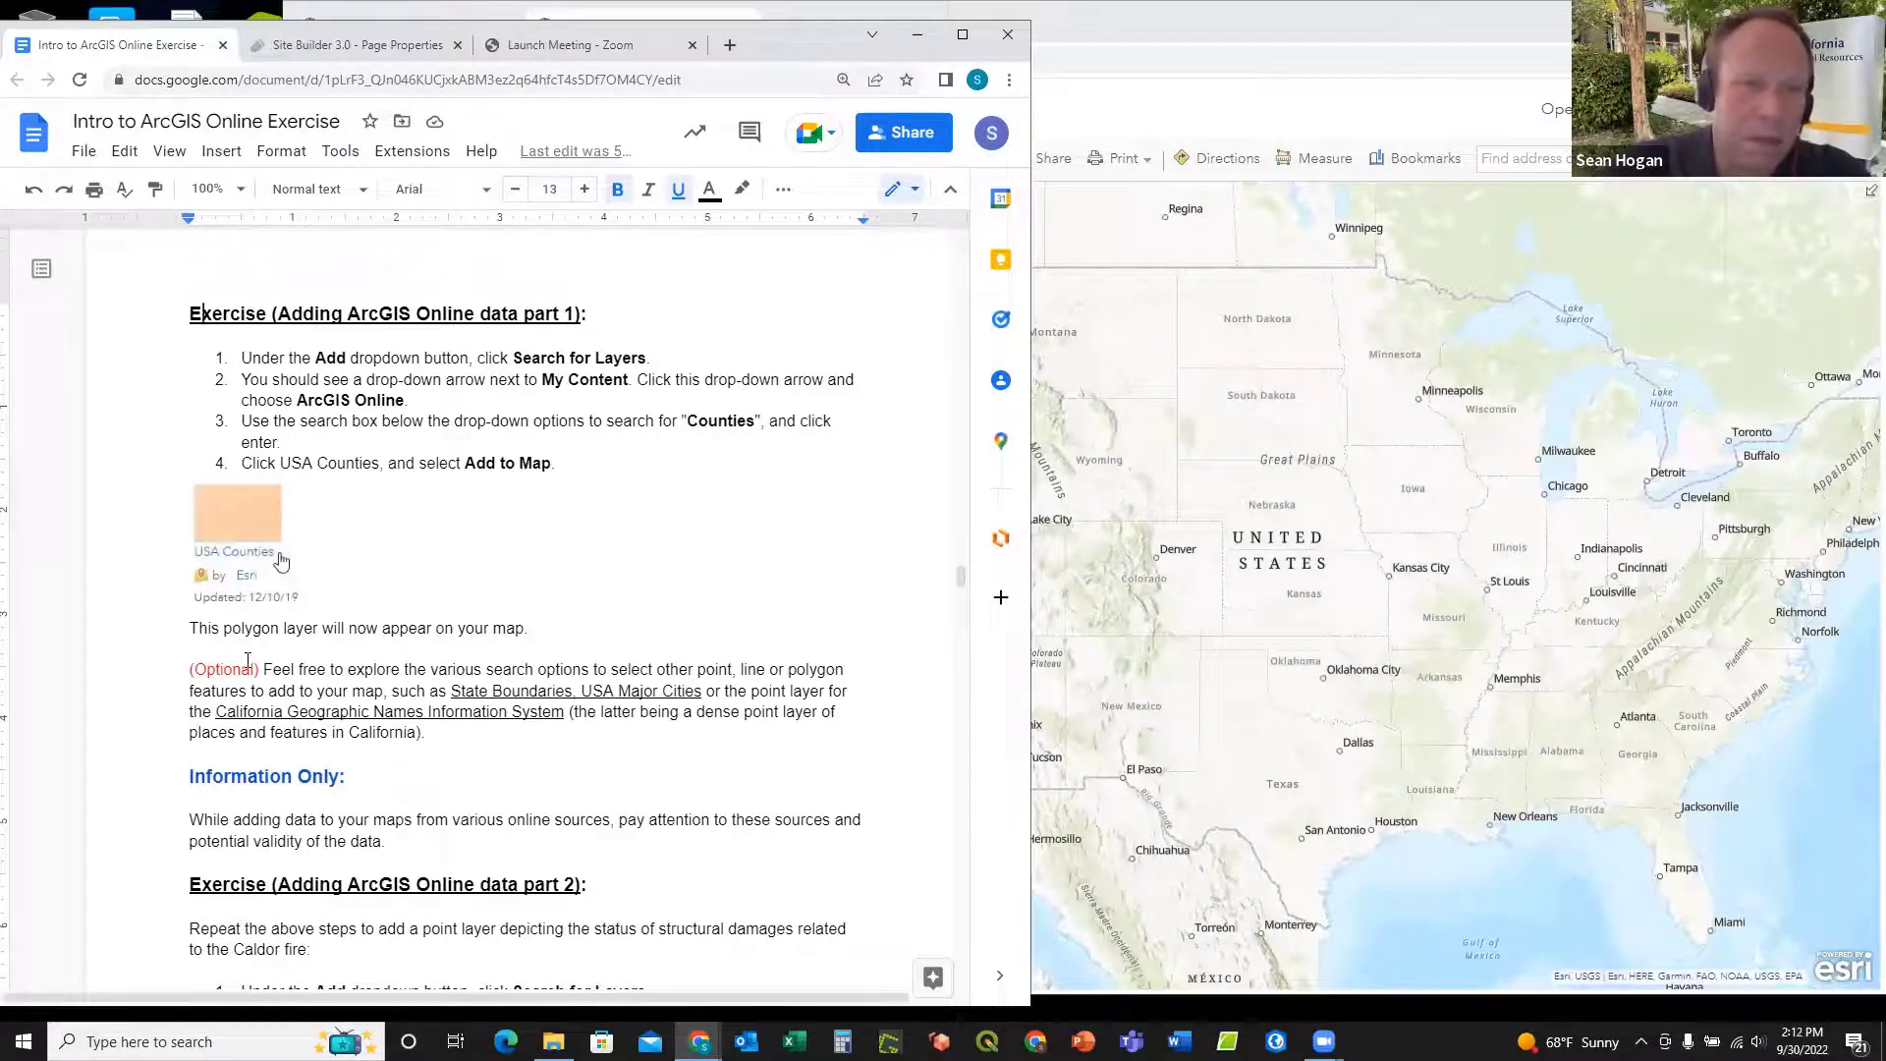
pyautogui.moveTo(190, 670); pyautogui.dragTo(237, 674)
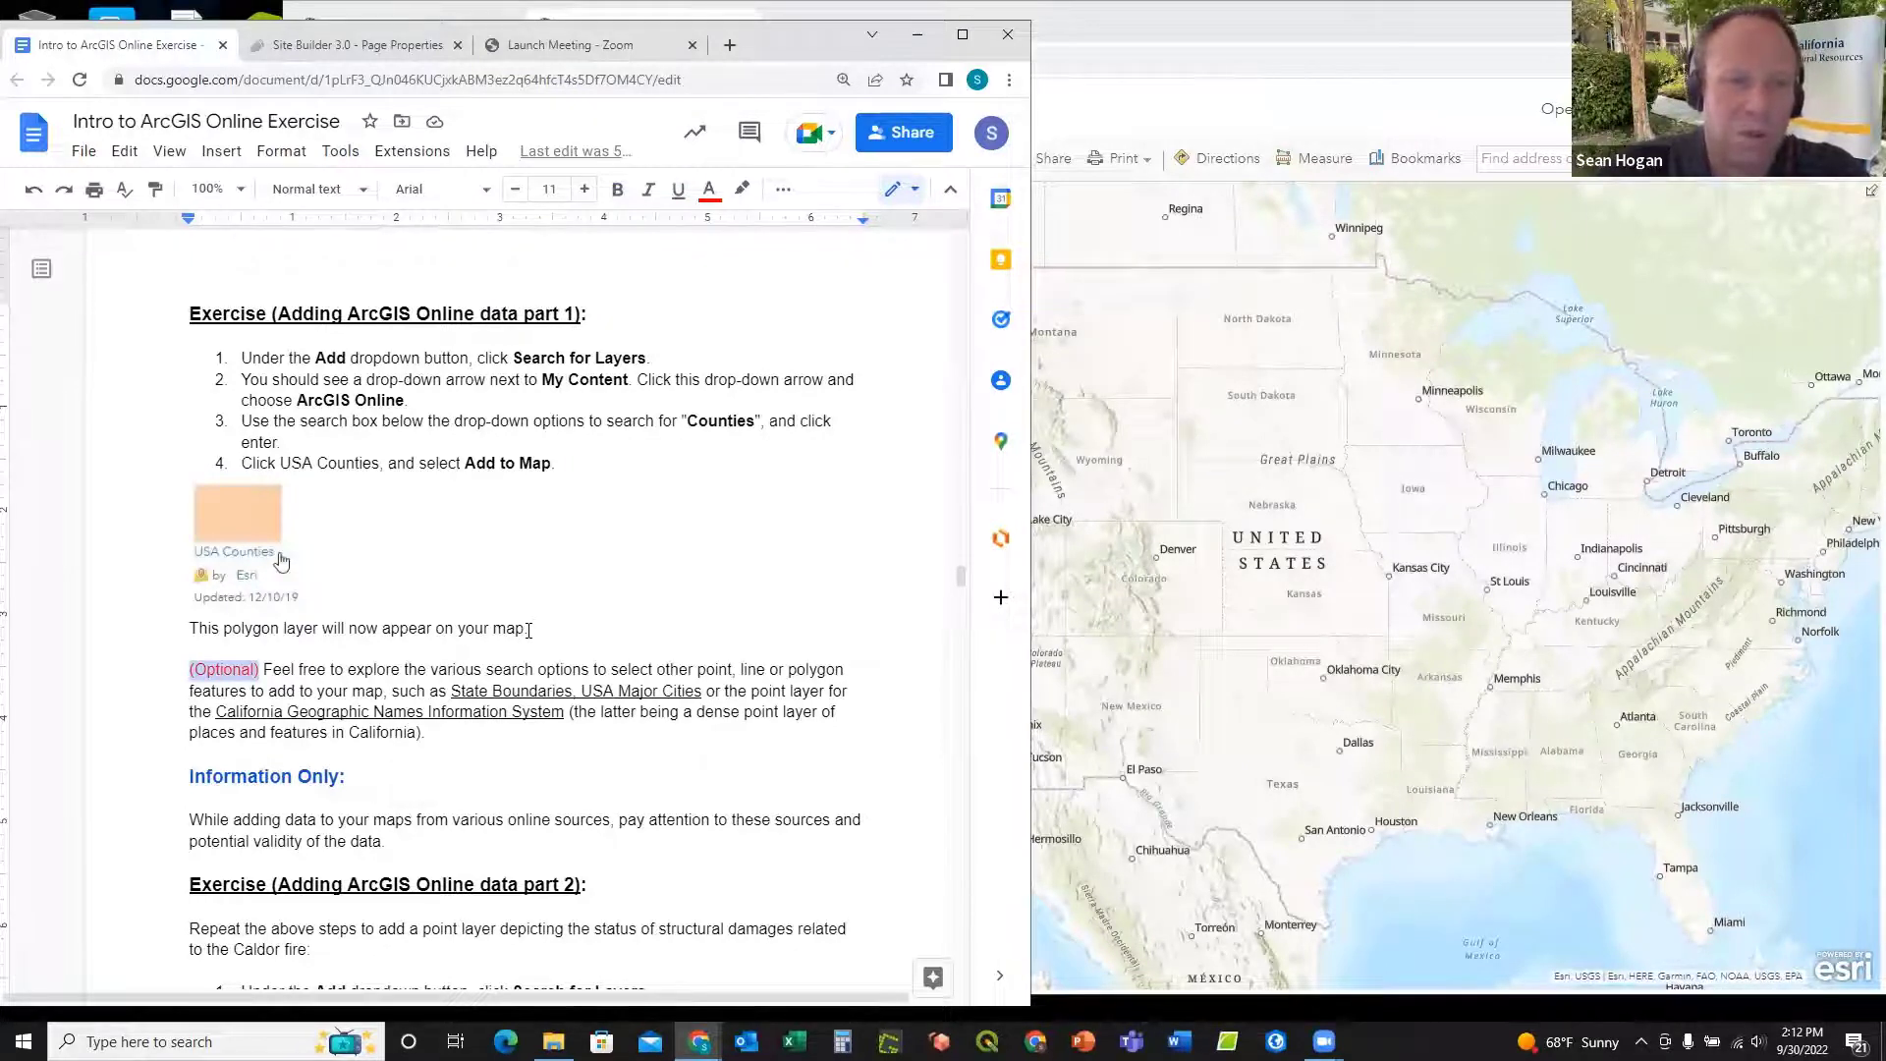
pyautogui.moveTo(187, 776); pyautogui.dragTo(353, 773)
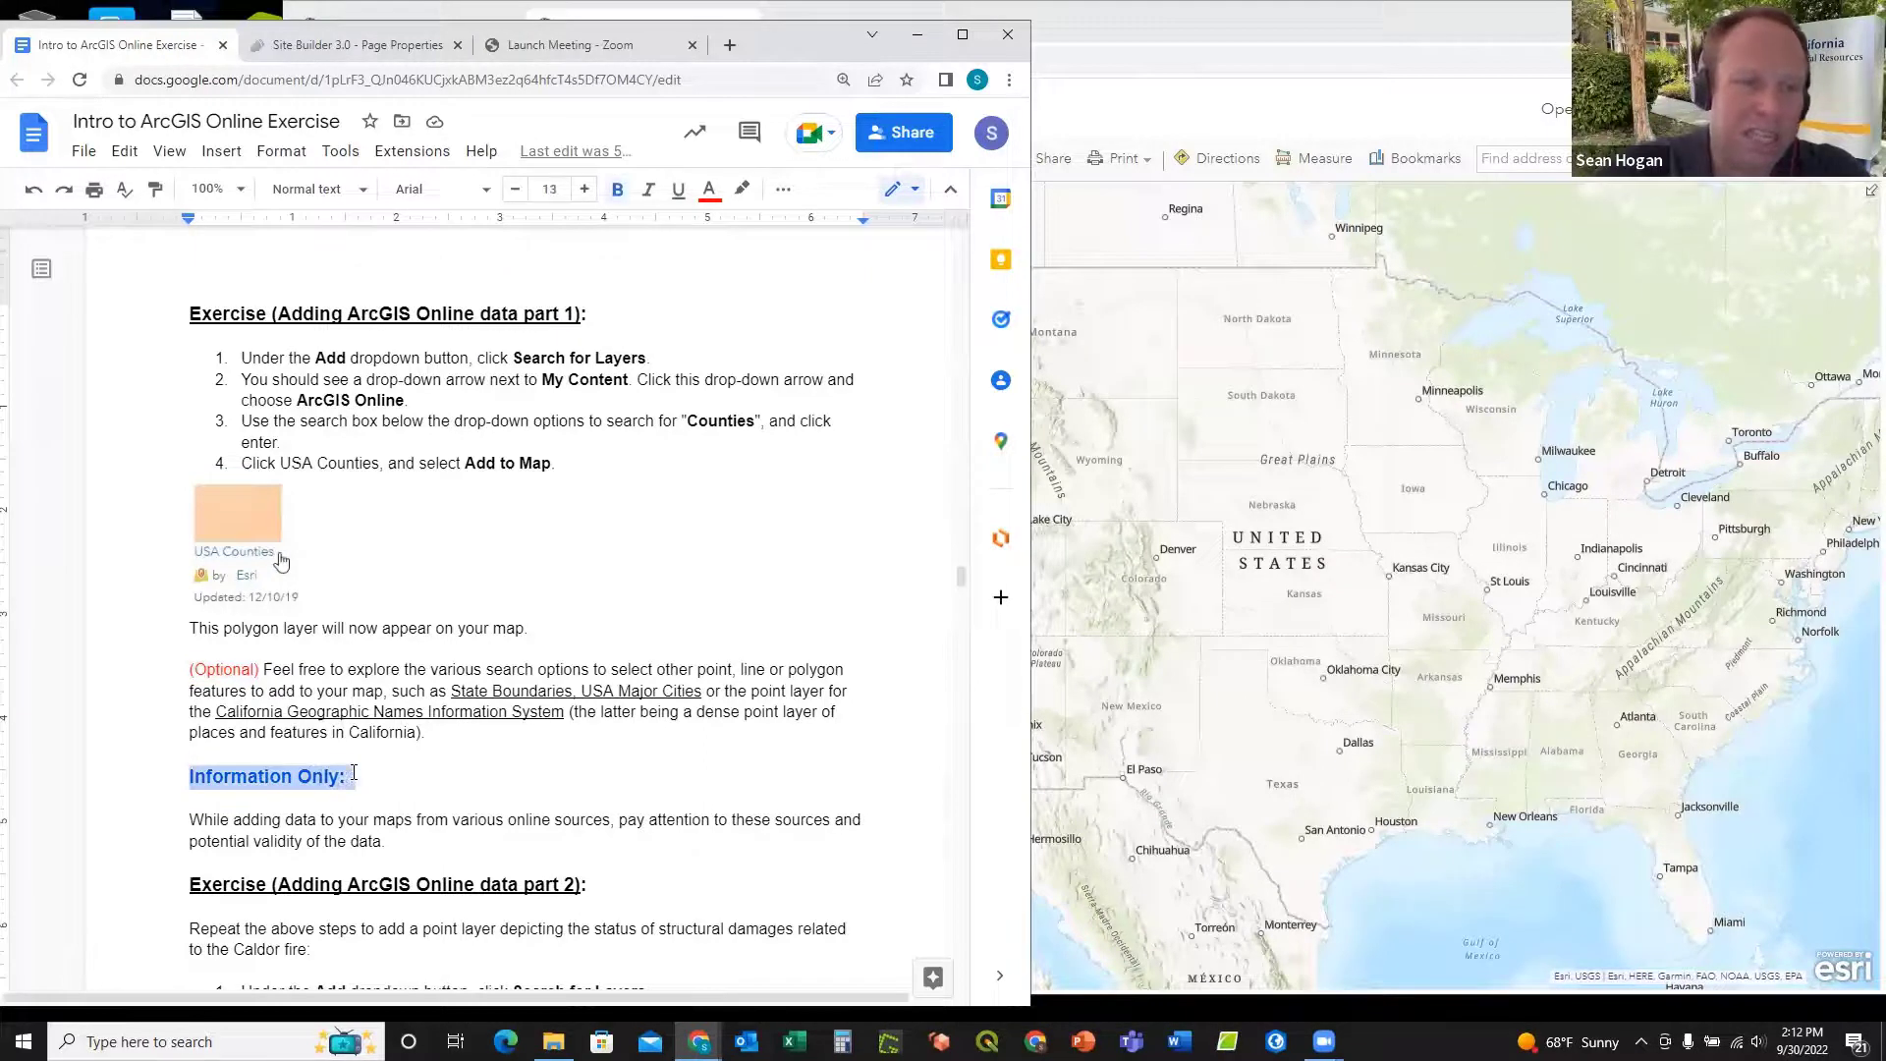
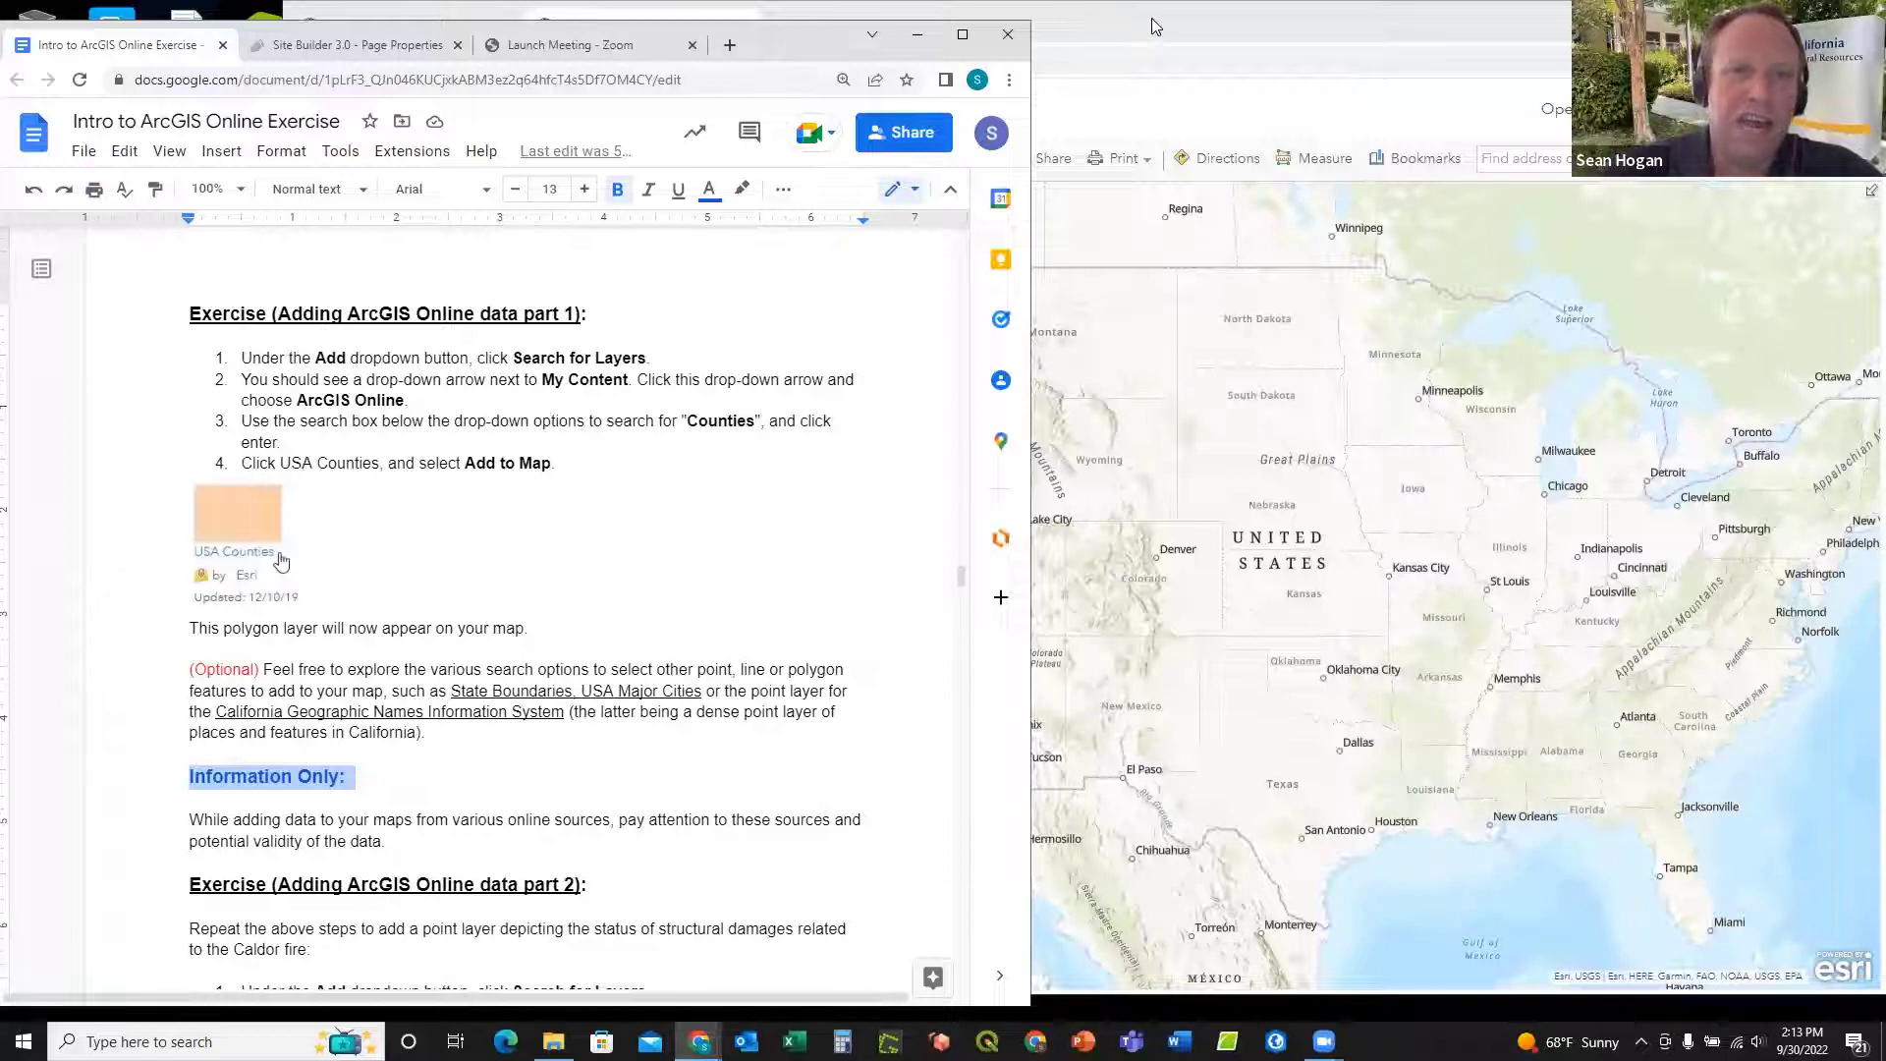
# Step: Bring the ArcGIS My Map window in front of the Google Docs exercise
pyautogui.moveTo(795, 38); pyautogui.dragTo(811, 25)
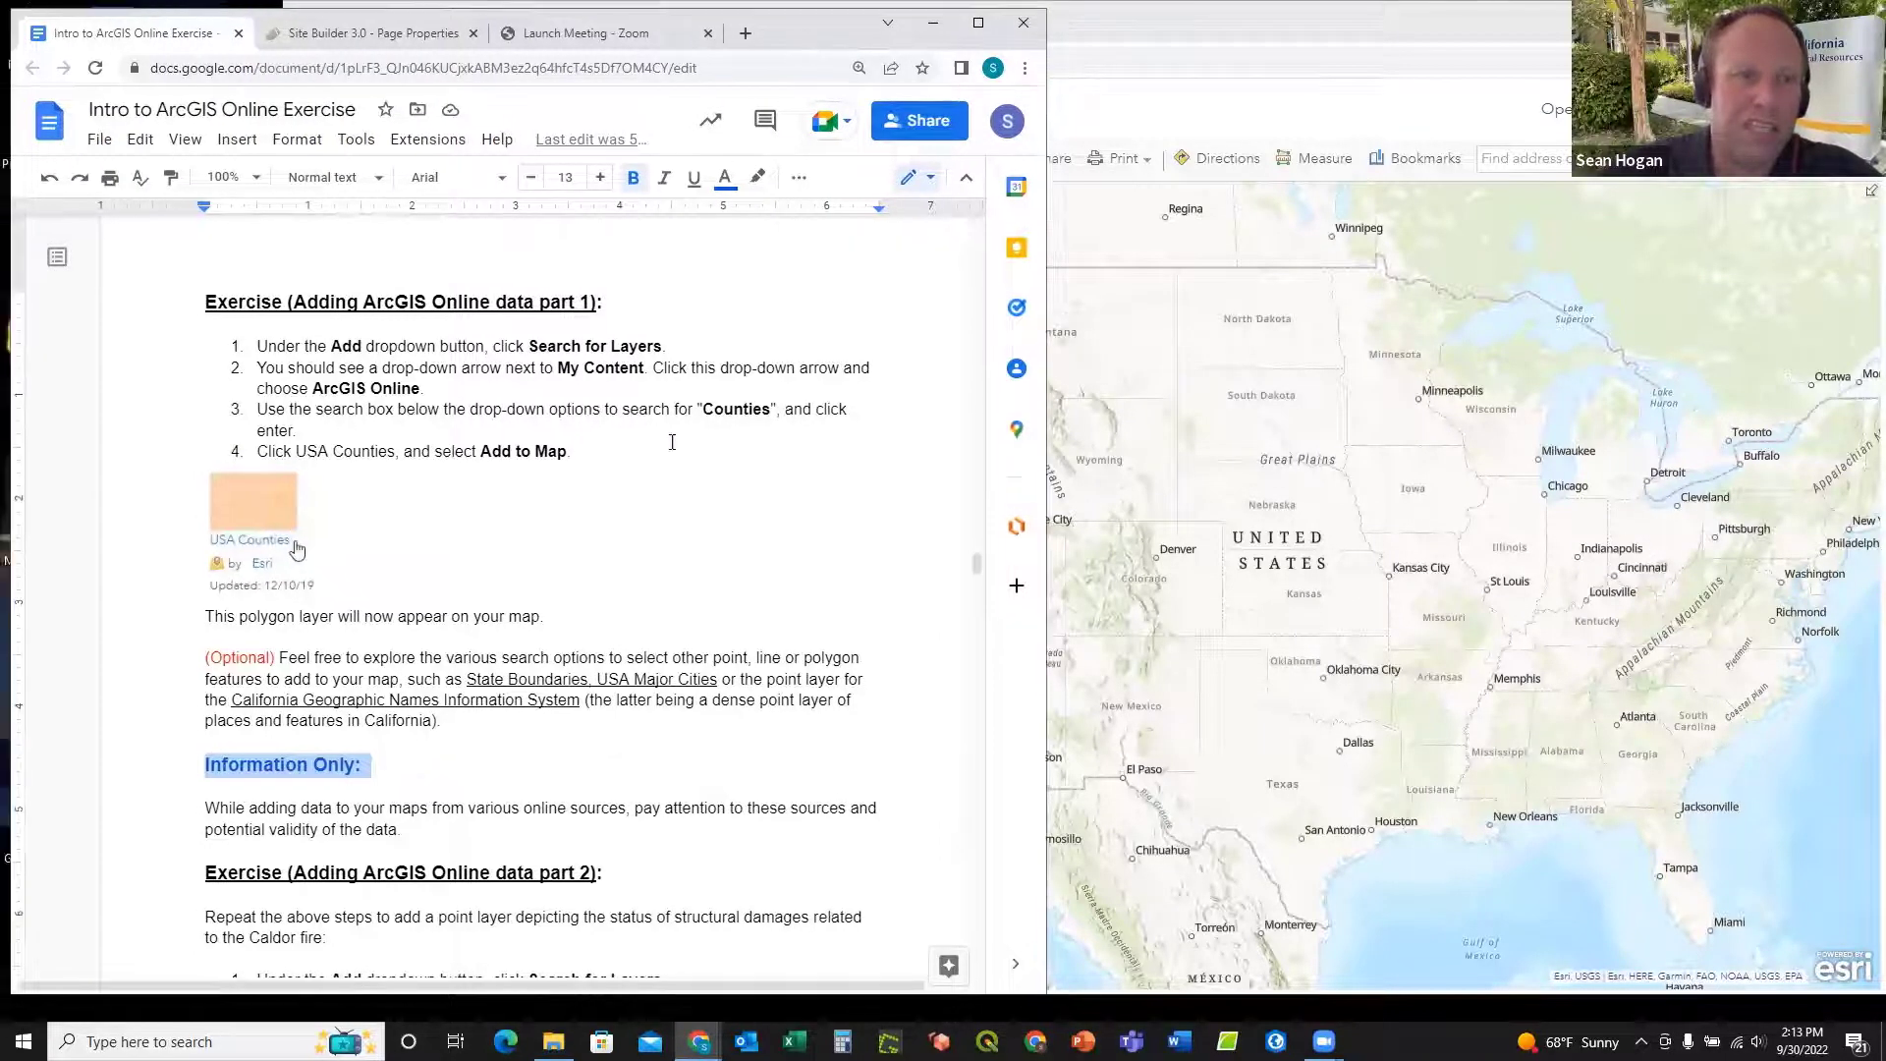
pyautogui.scroll(1, 701, 452)
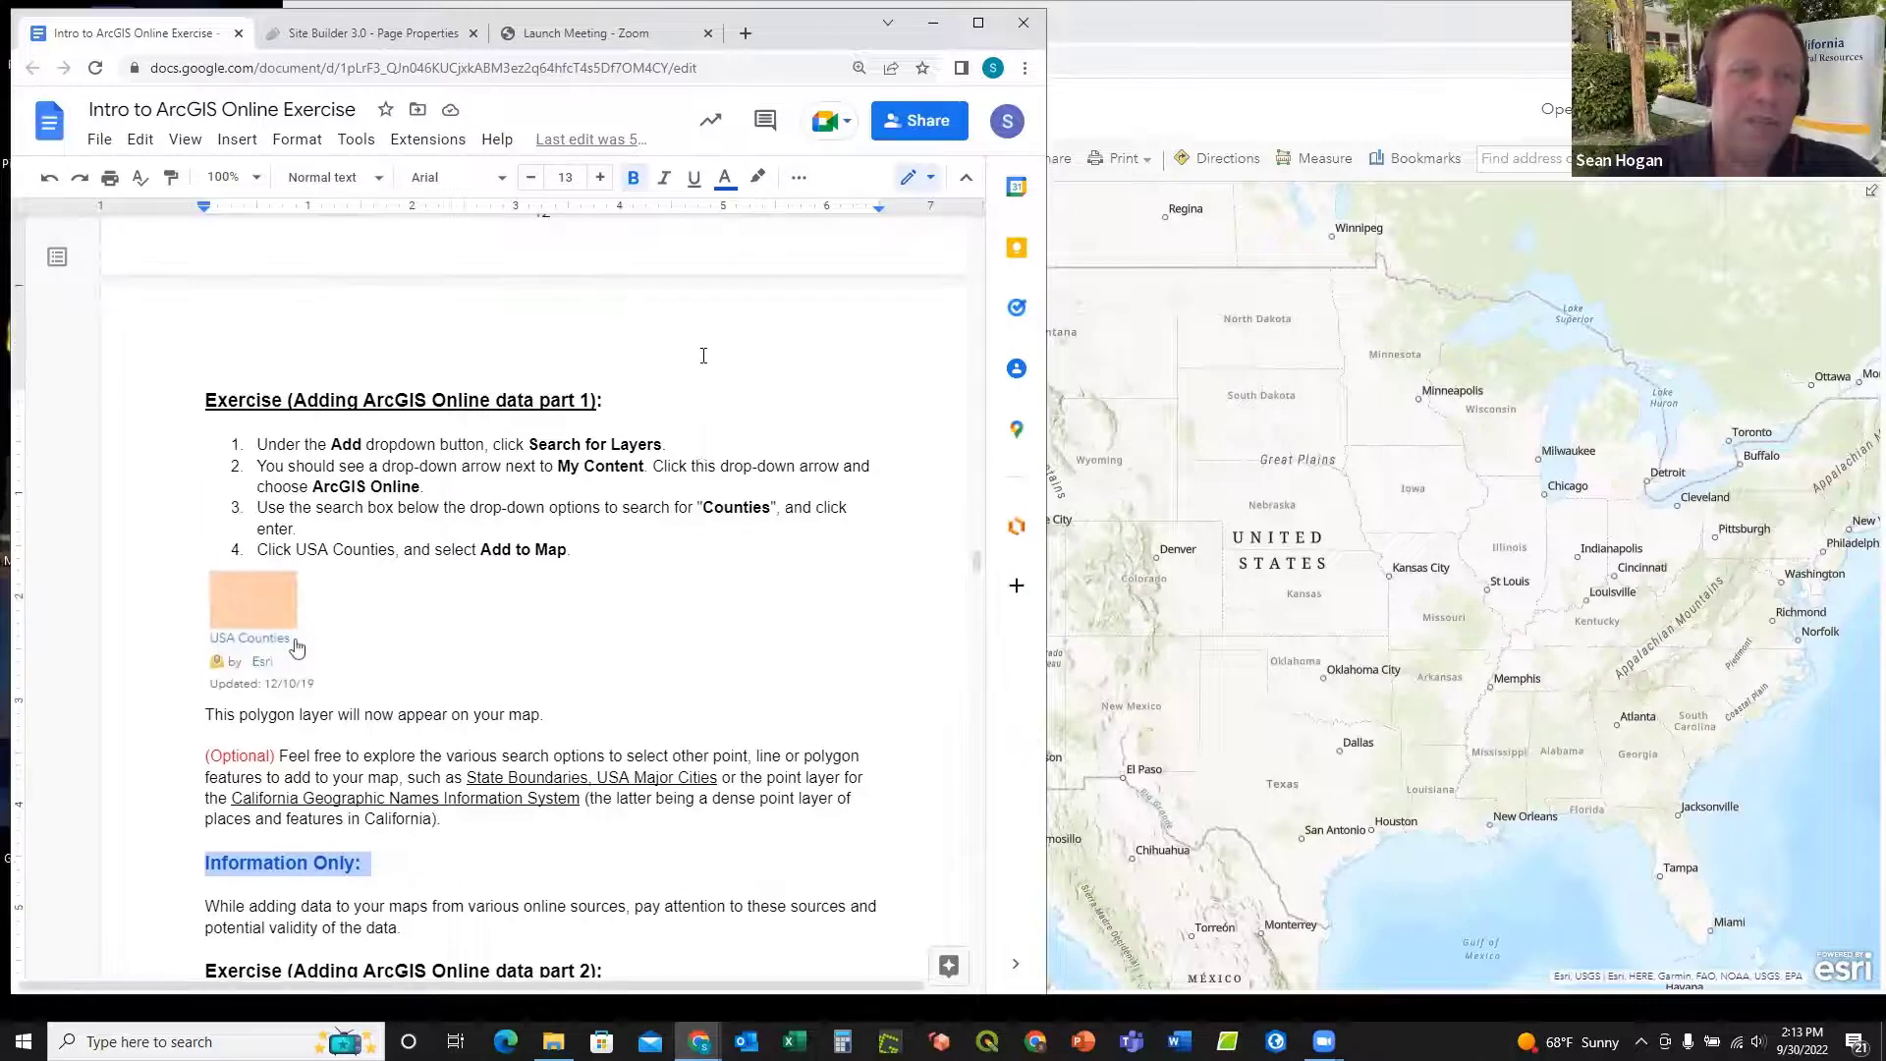
pyautogui.click(1275, 30)
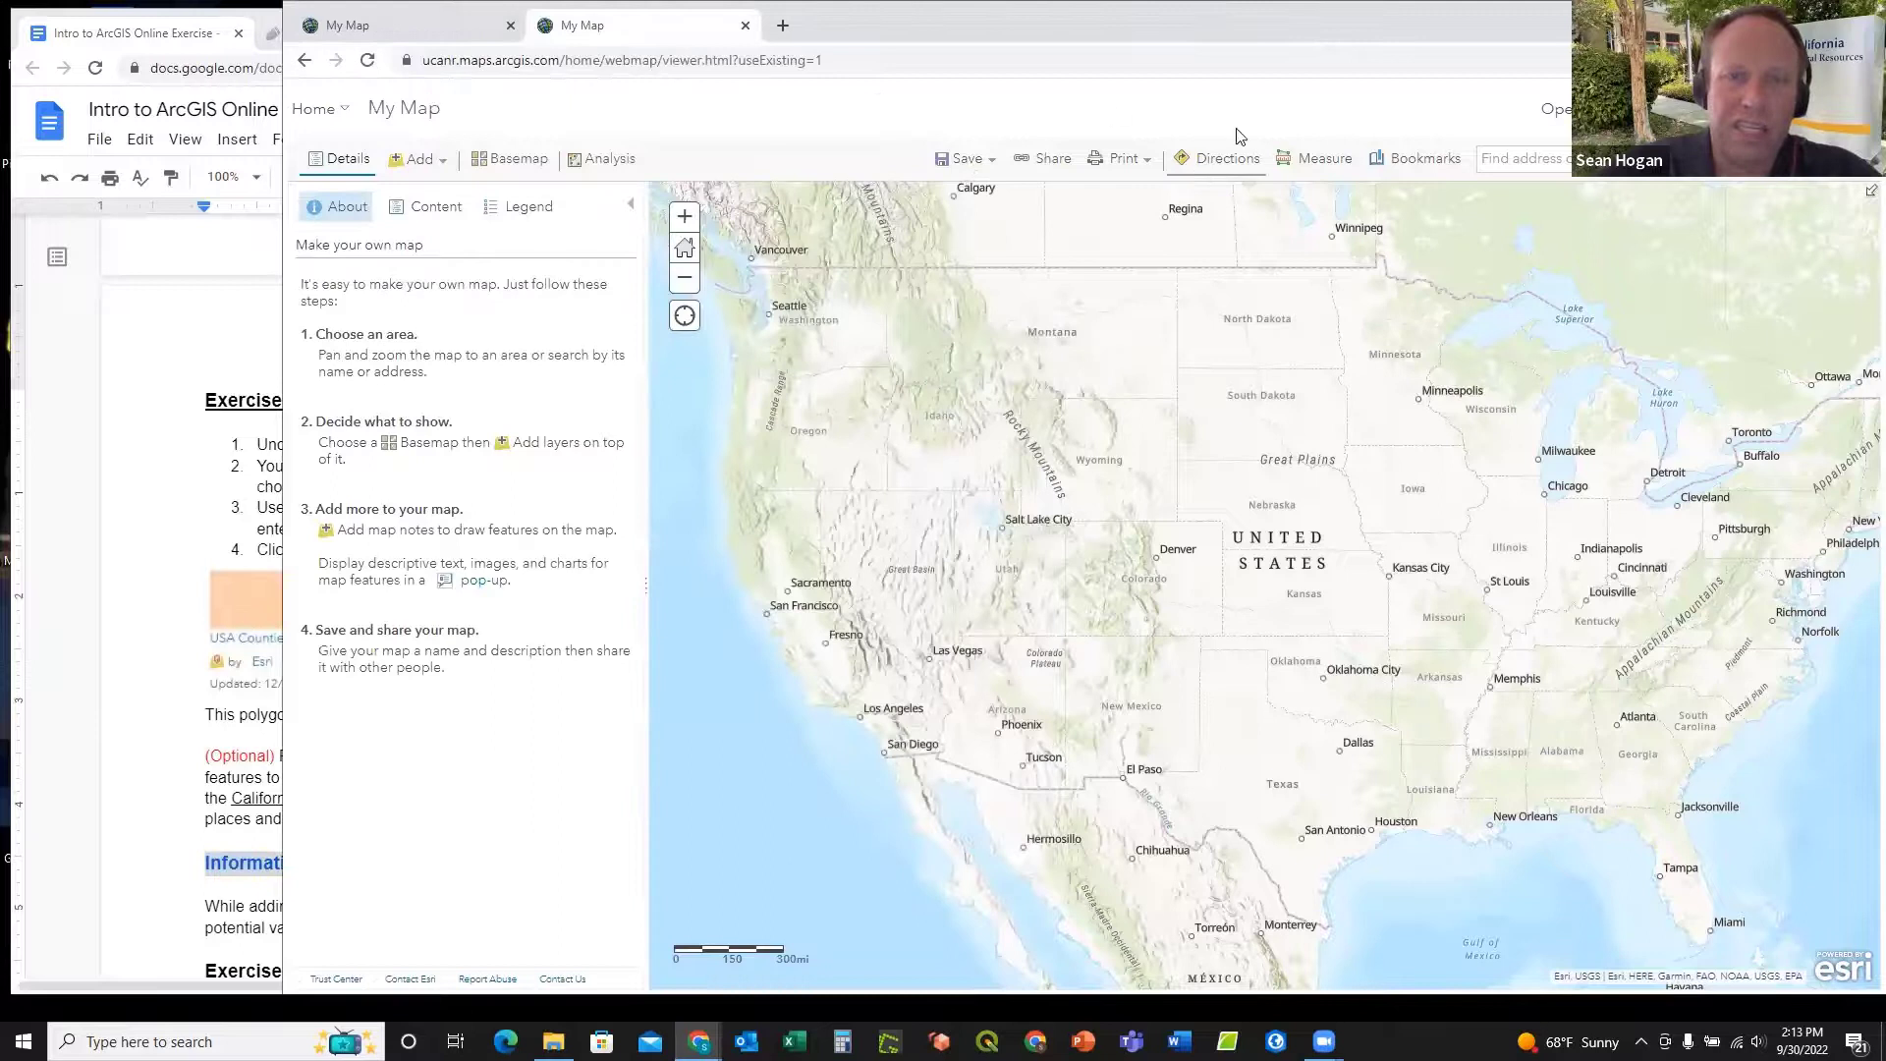
# Step: Go to the organisation's Home page and open the Map viewer
pyautogui.click(334, 110)
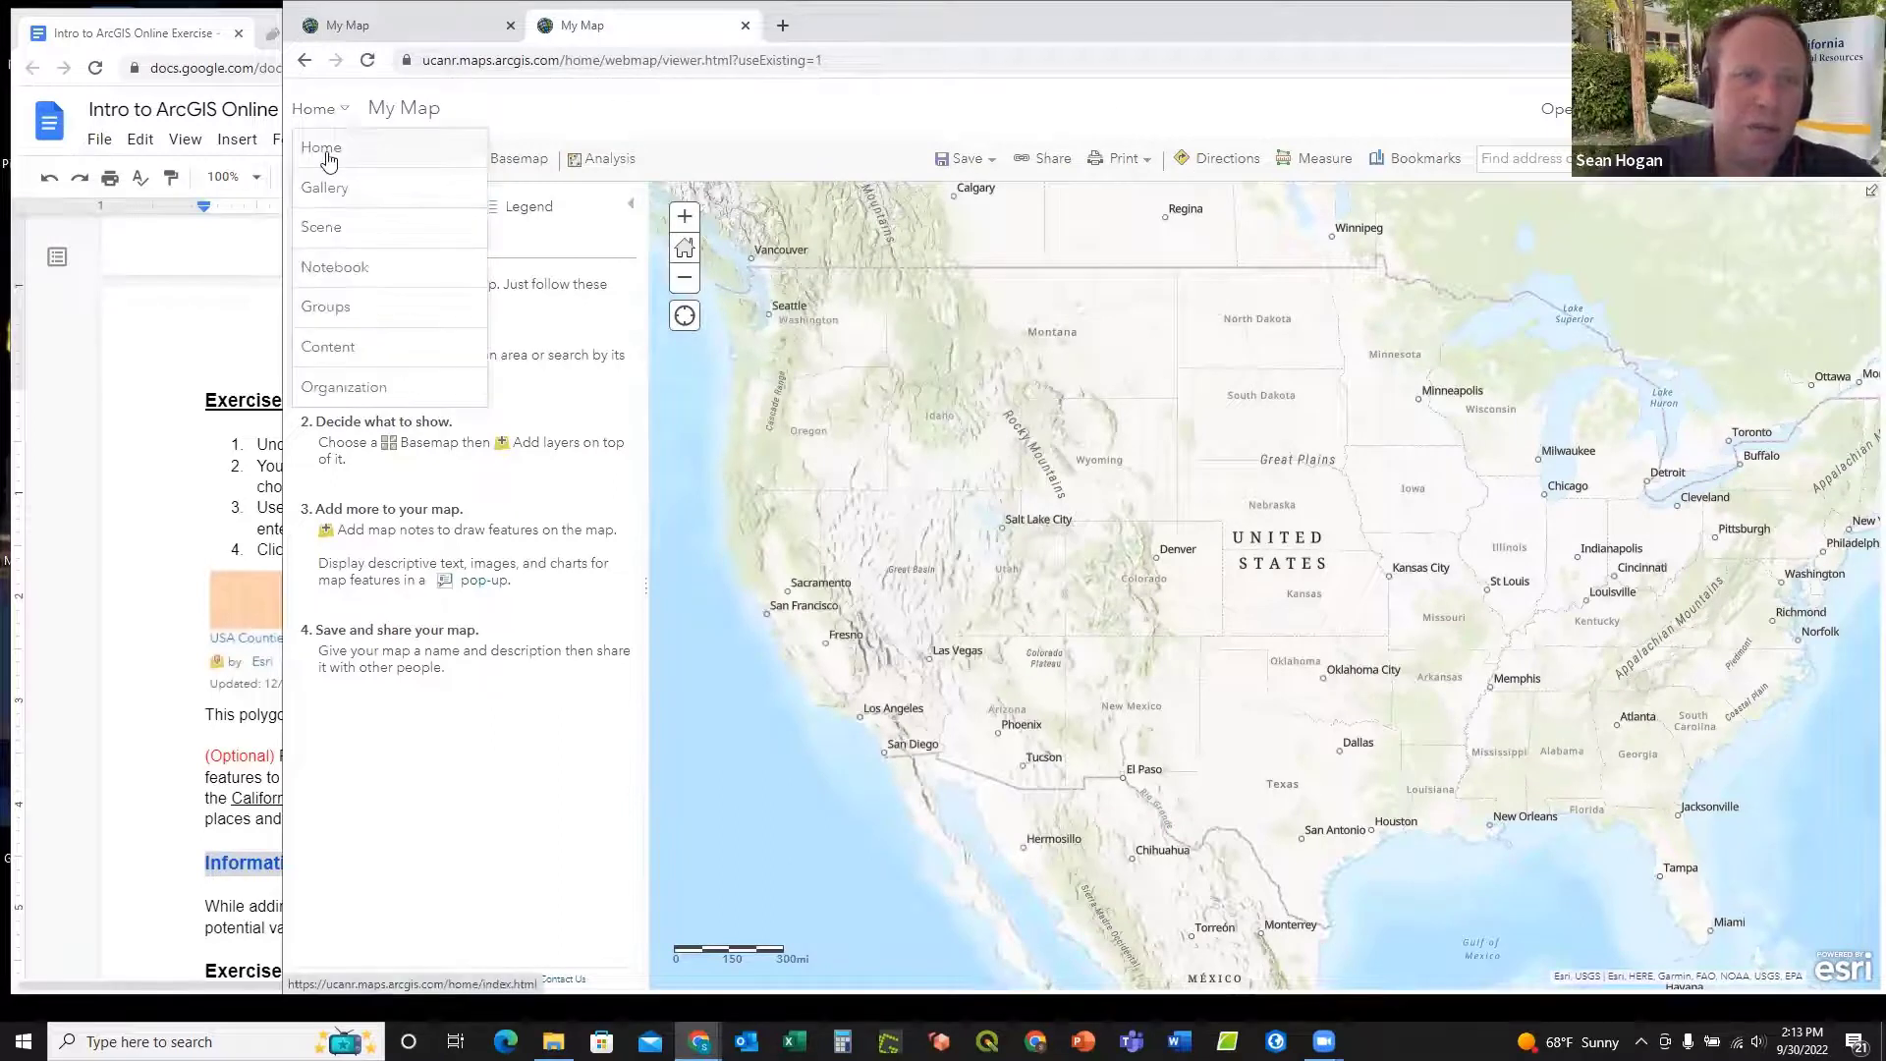
pyautogui.click(319, 149)
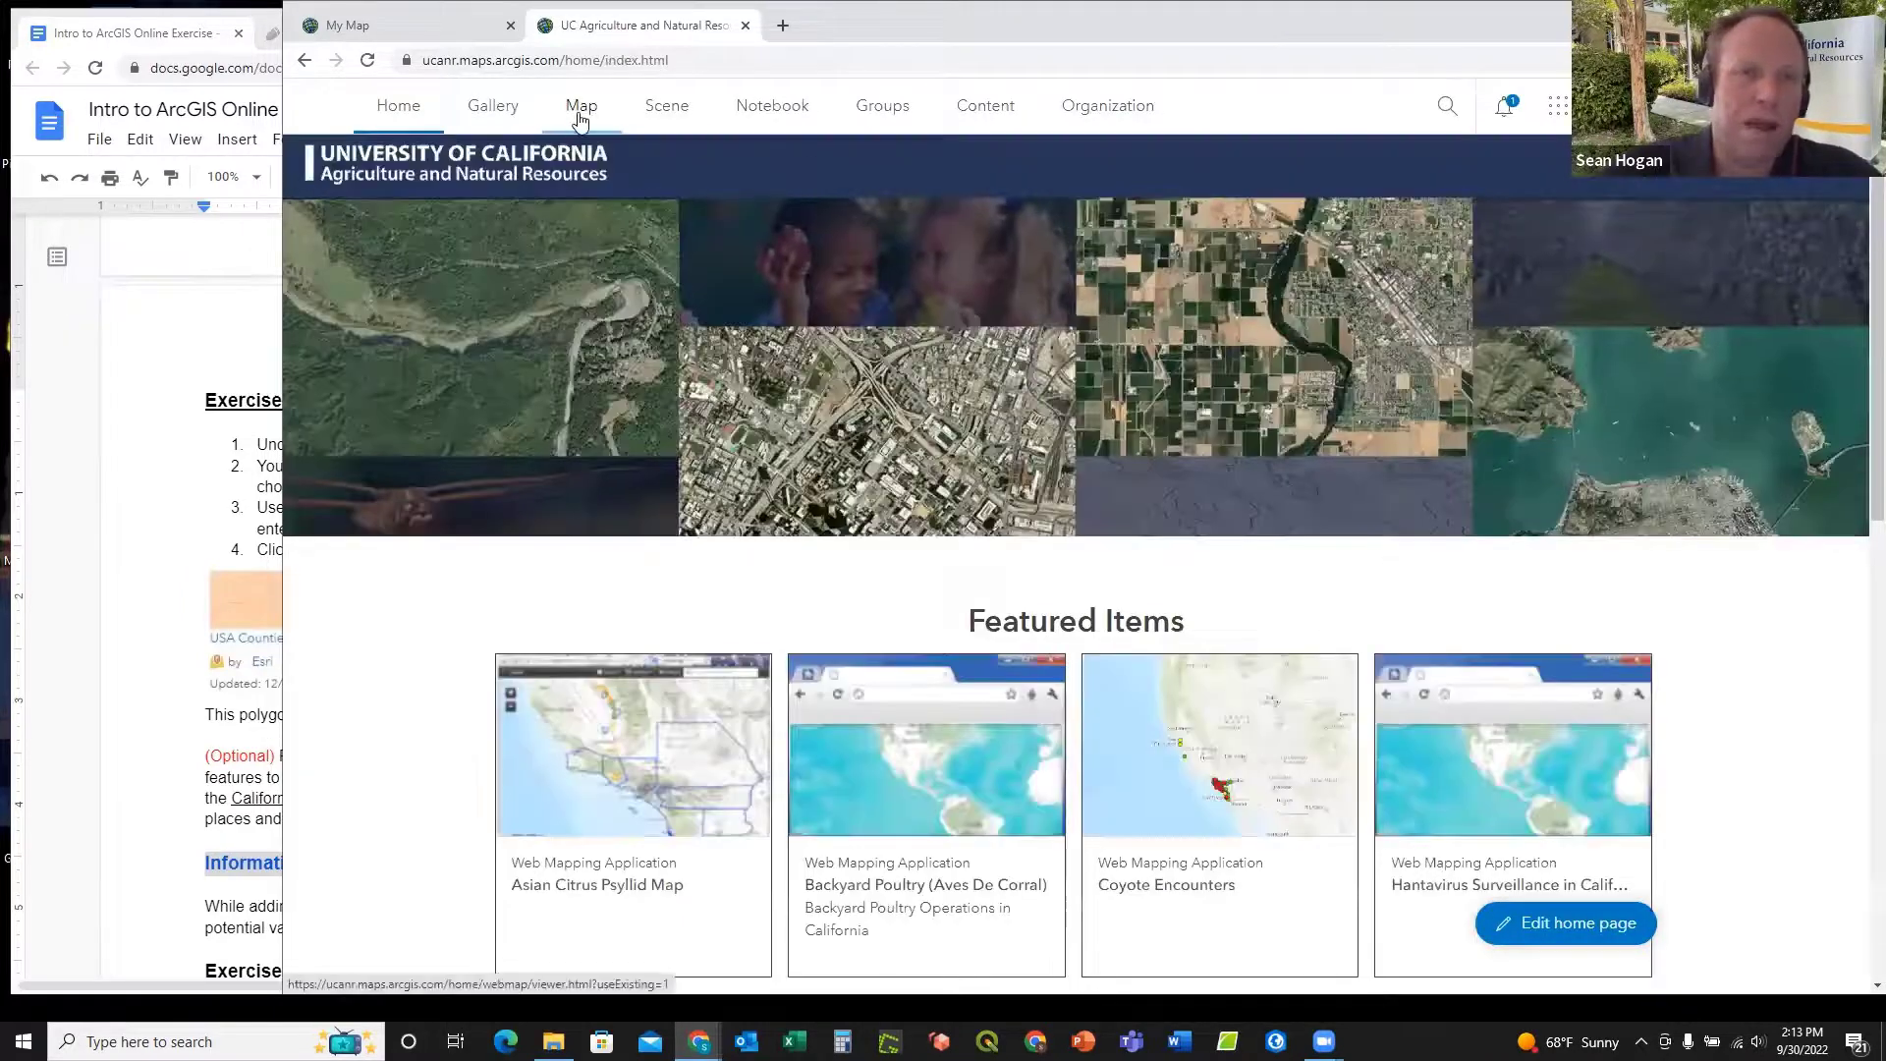
pyautogui.click(580, 111)
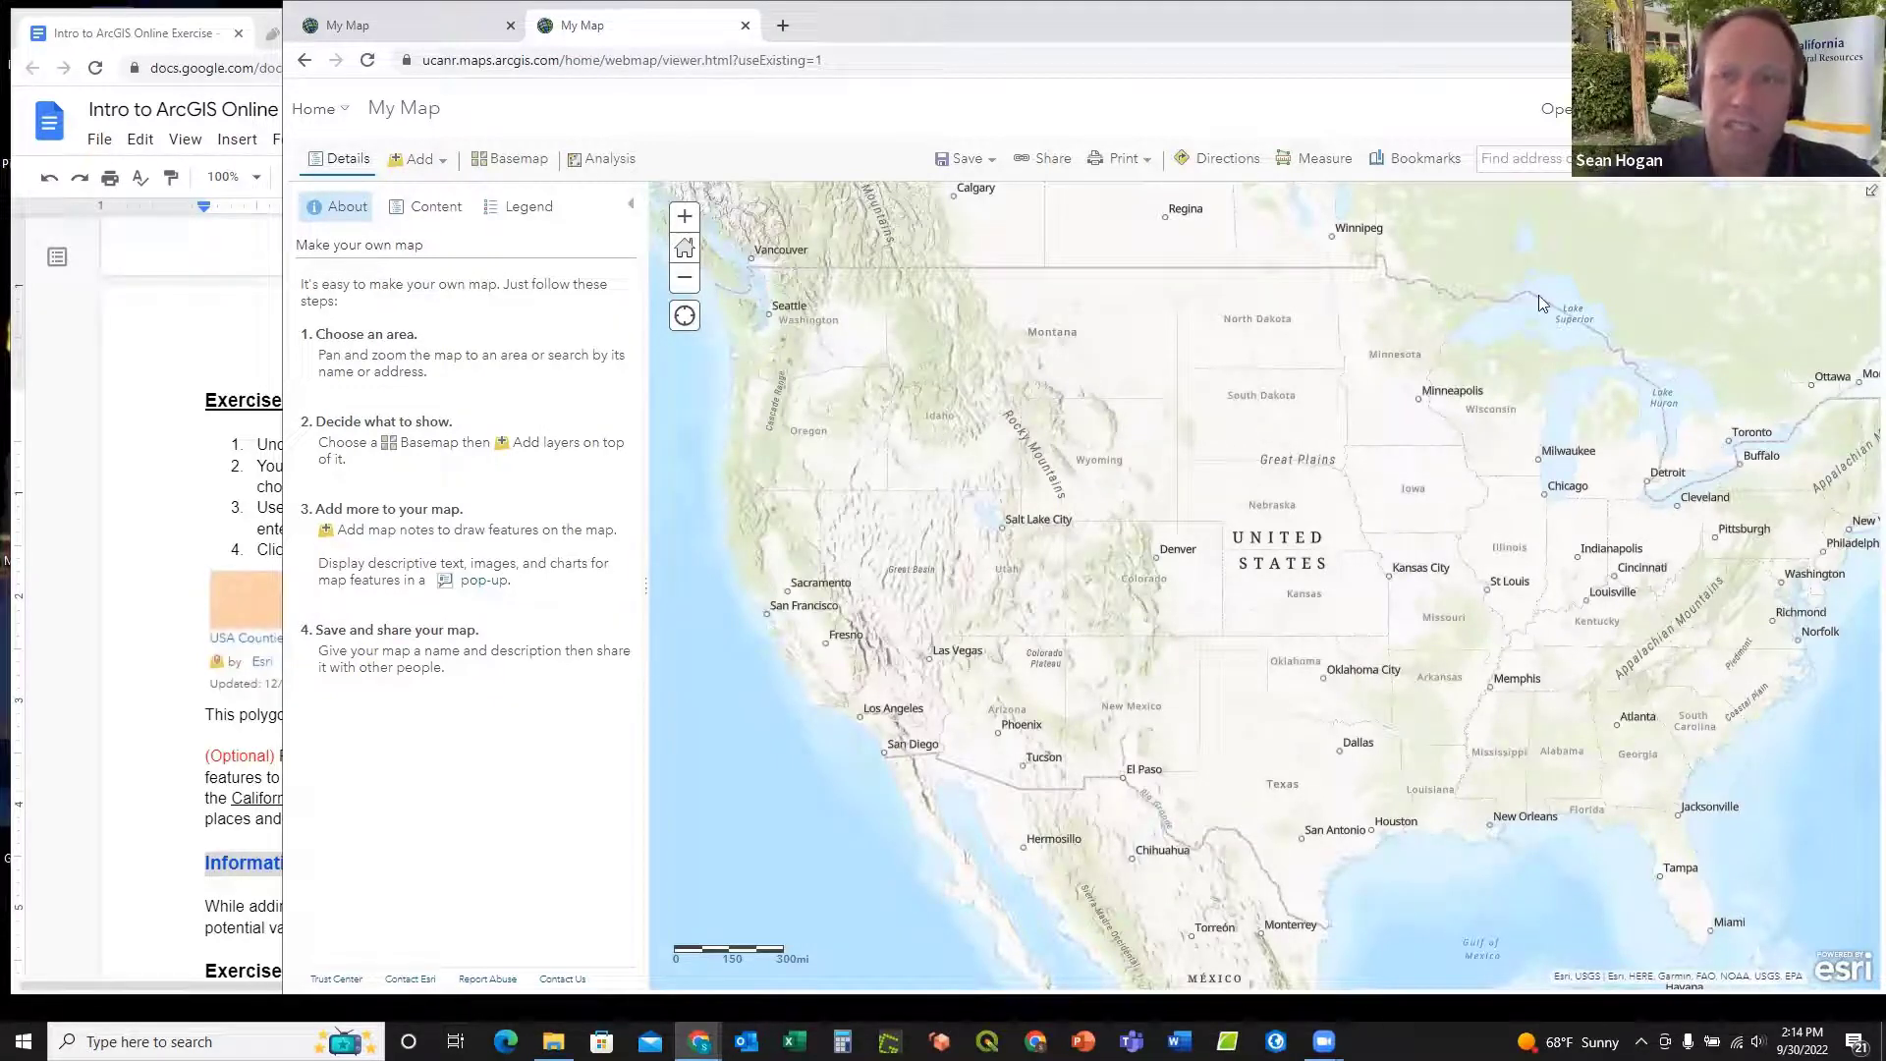
# Step: Create a new blank map from the New Map menu and zoom out
pyautogui.click(1750, 109)
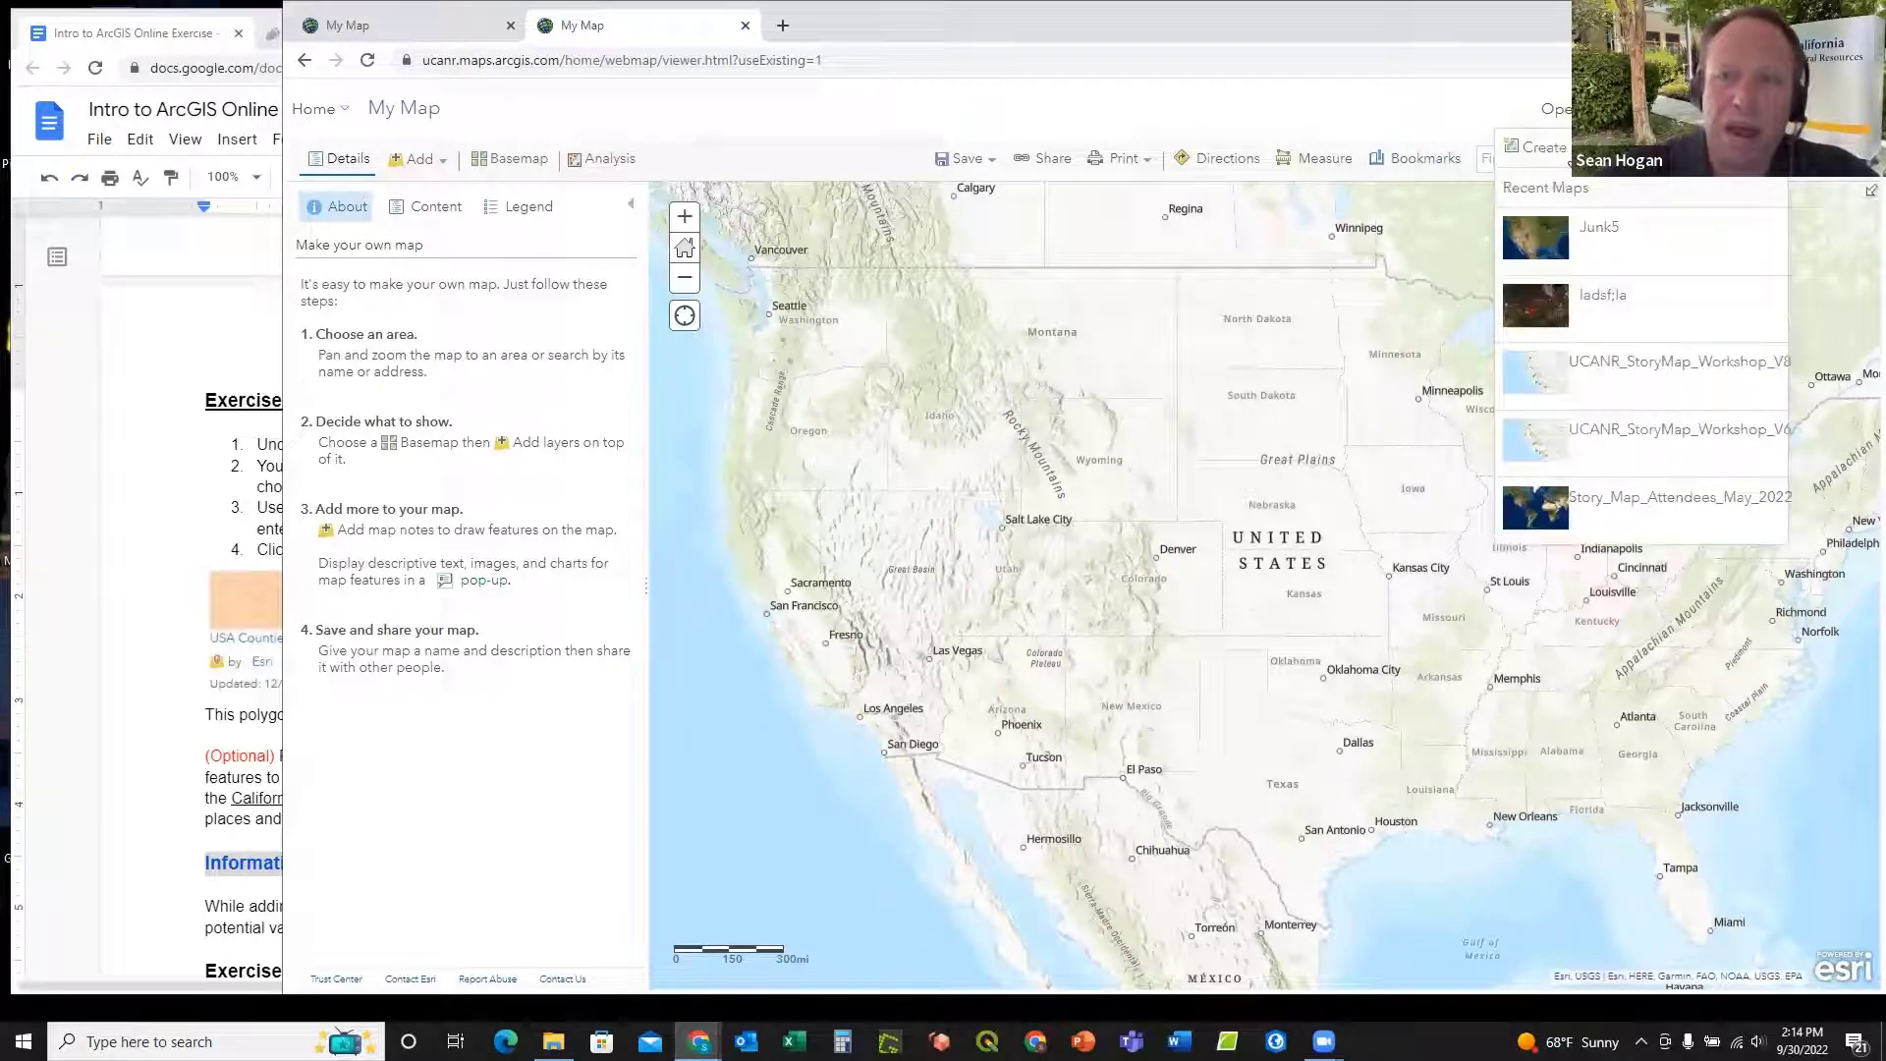
pyautogui.click(1613, 177)
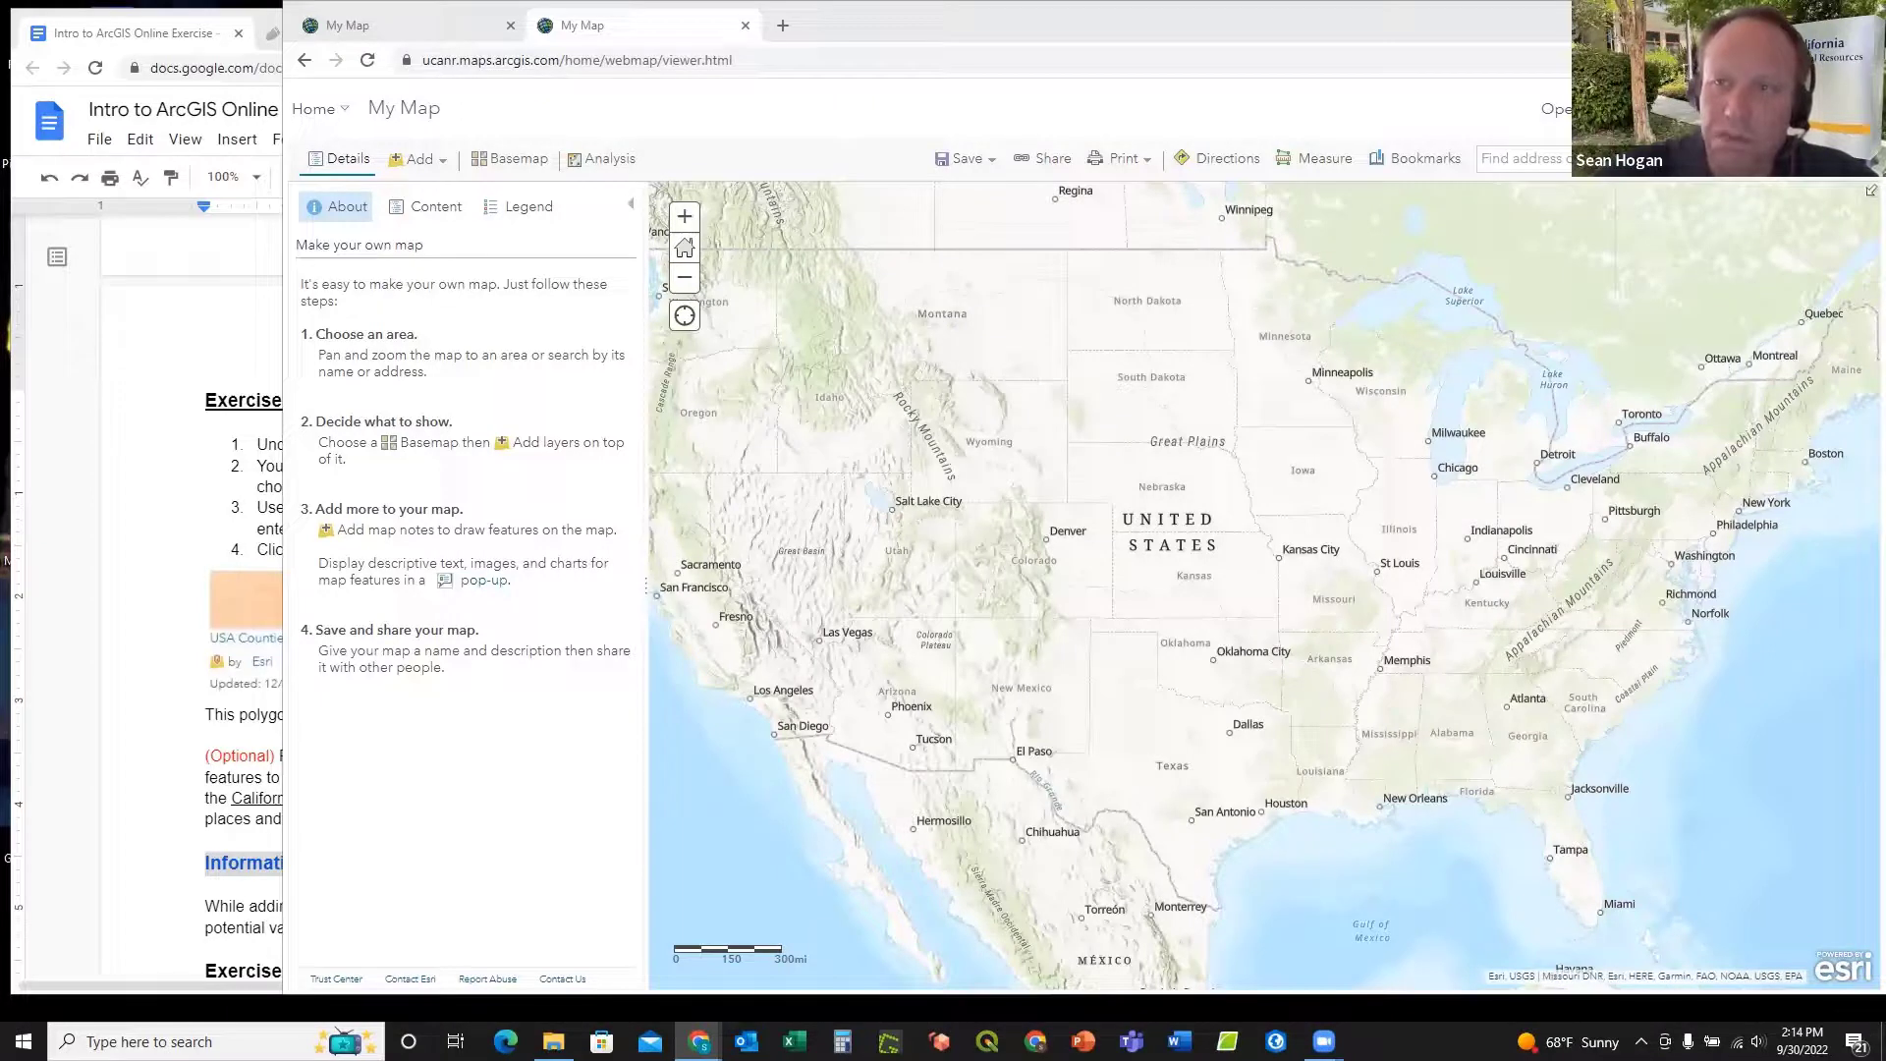
pyautogui.click(1747, 109)
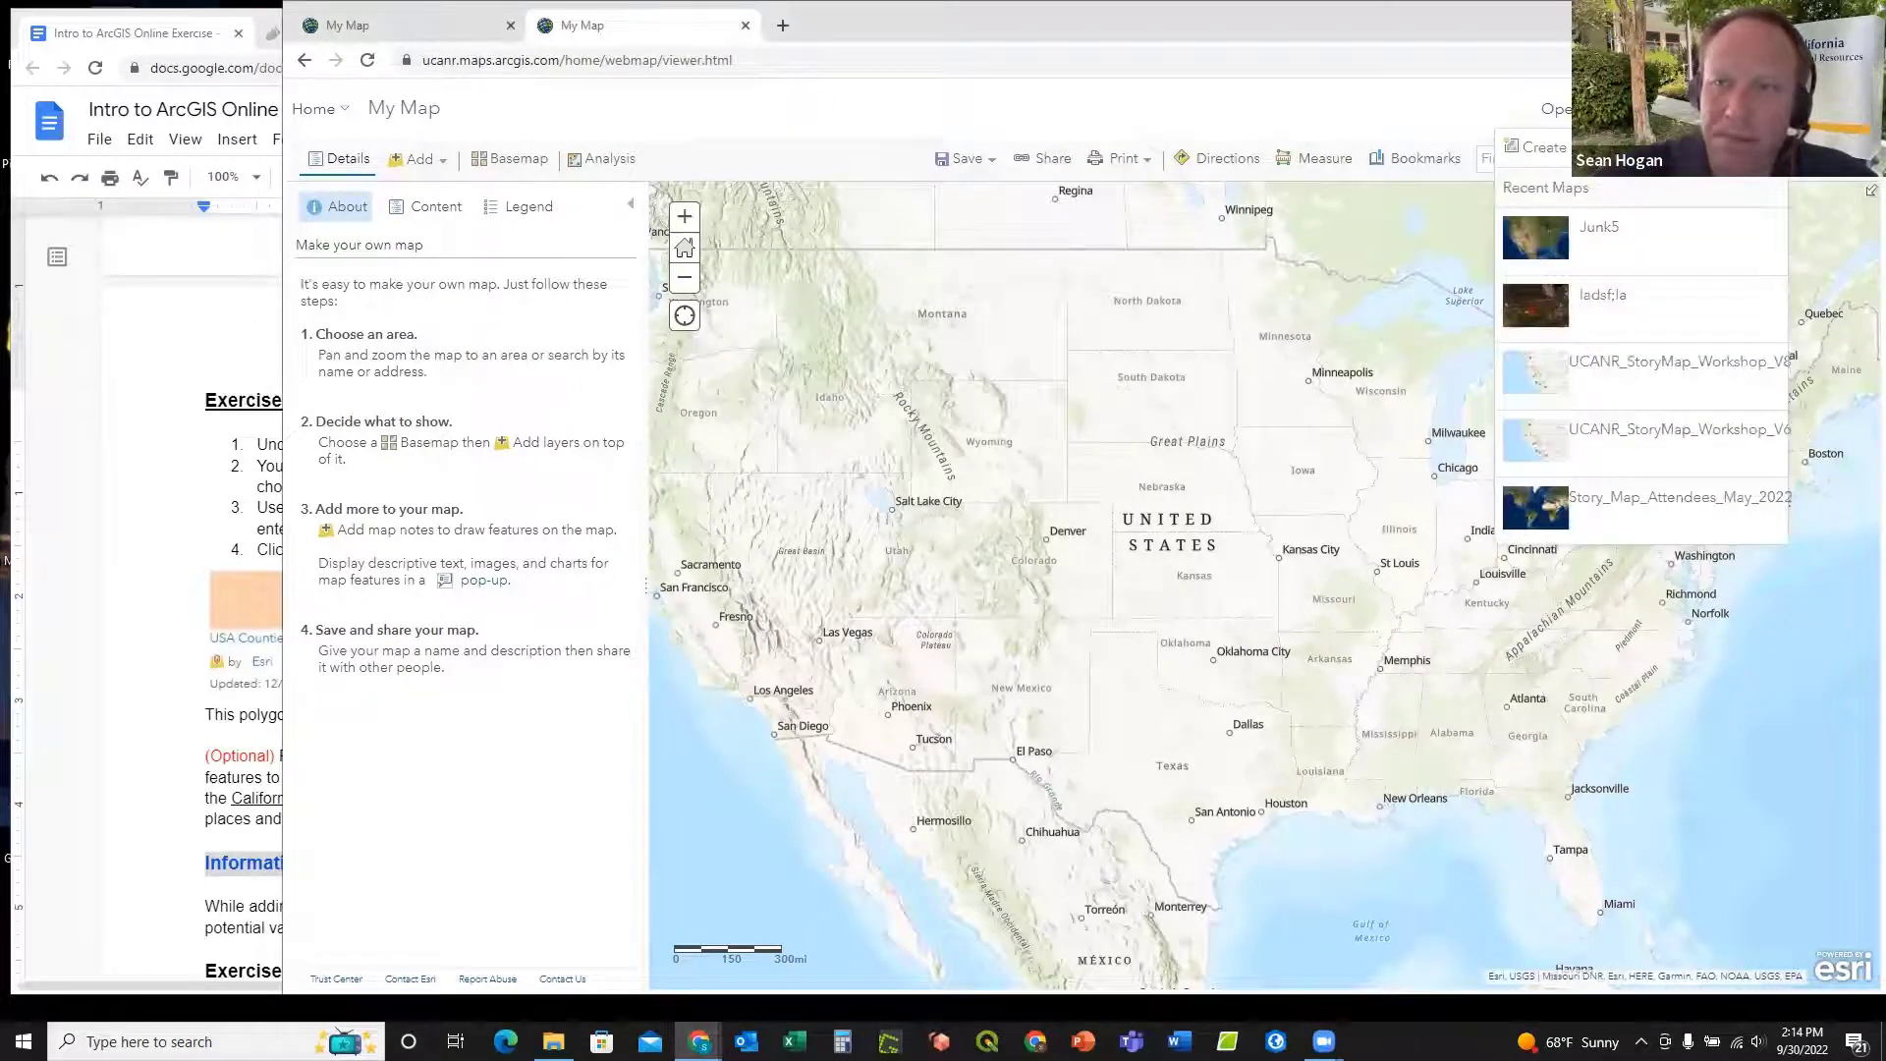
pyautogui.click(1594, 148)
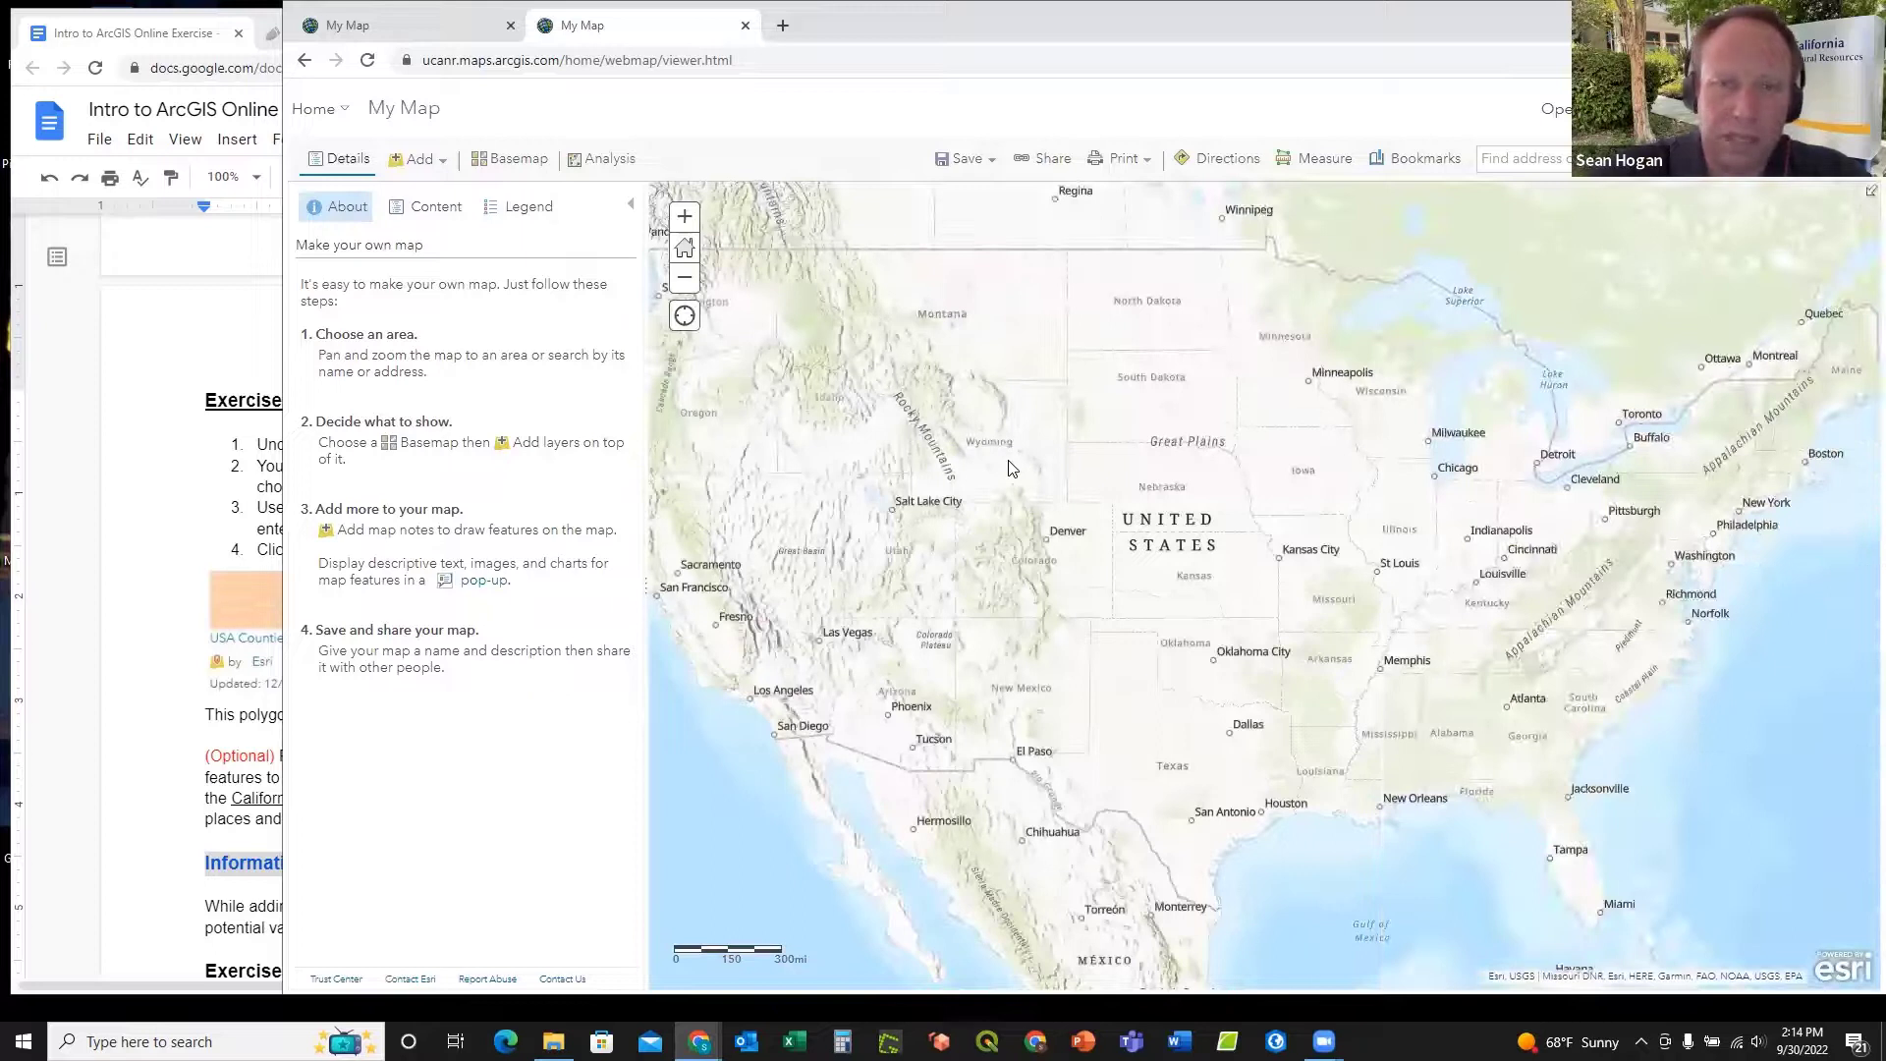
pyautogui.scroll(-1, 1012, 468)
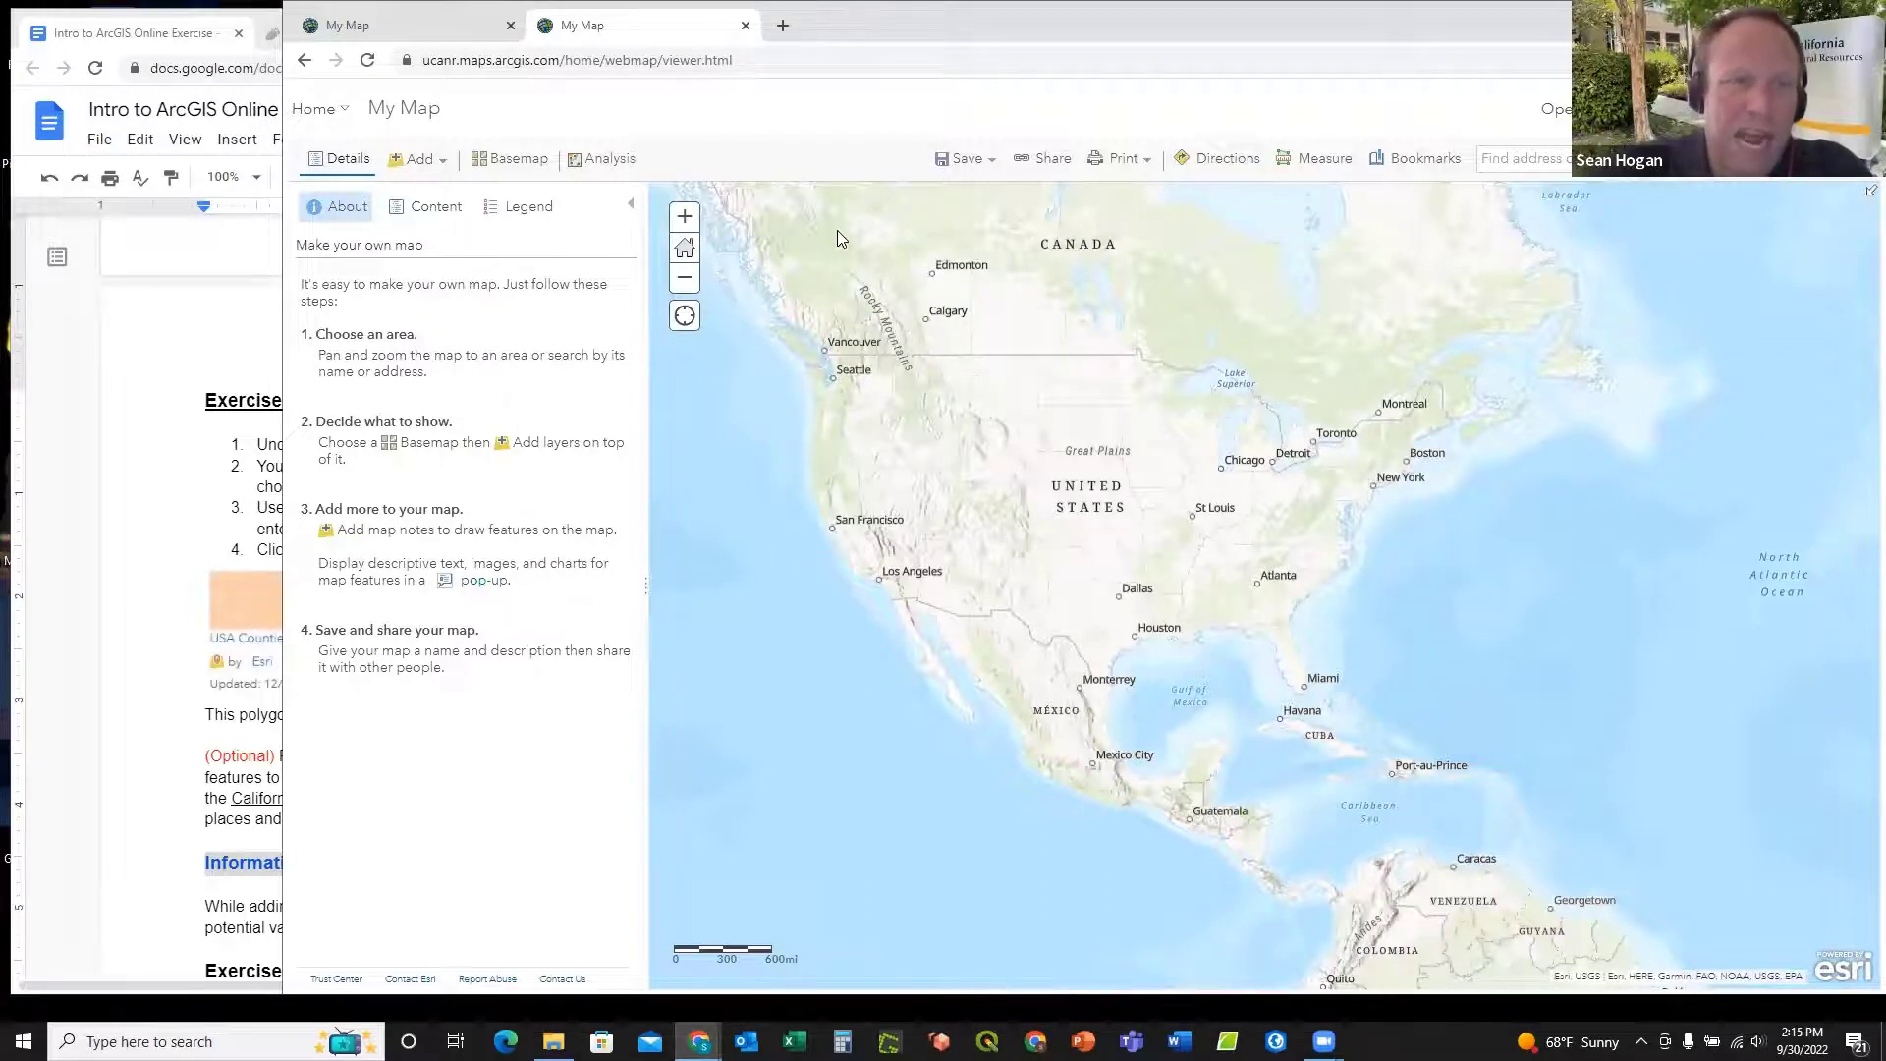
# Step: Open Search for Layers and switch the source from My Content to ArcGIS Online
pyautogui.click(436, 168)
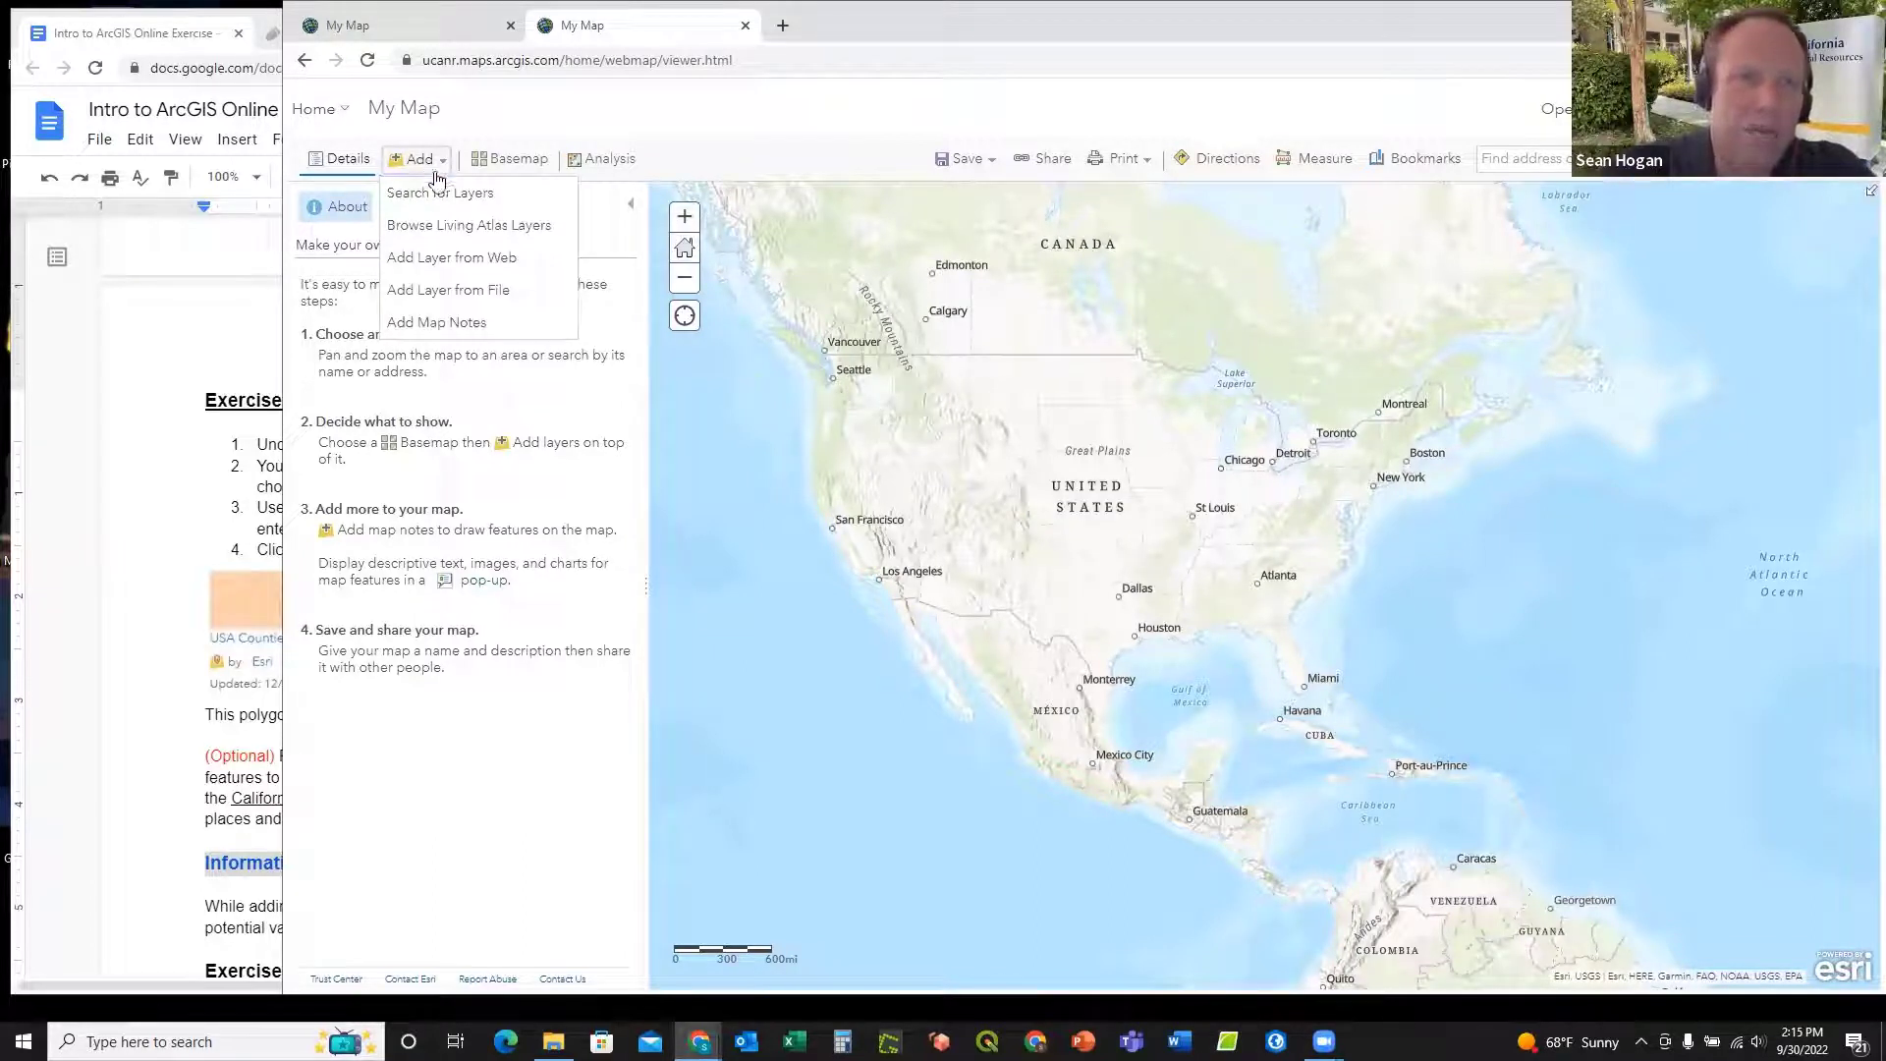
pyautogui.click(438, 196)
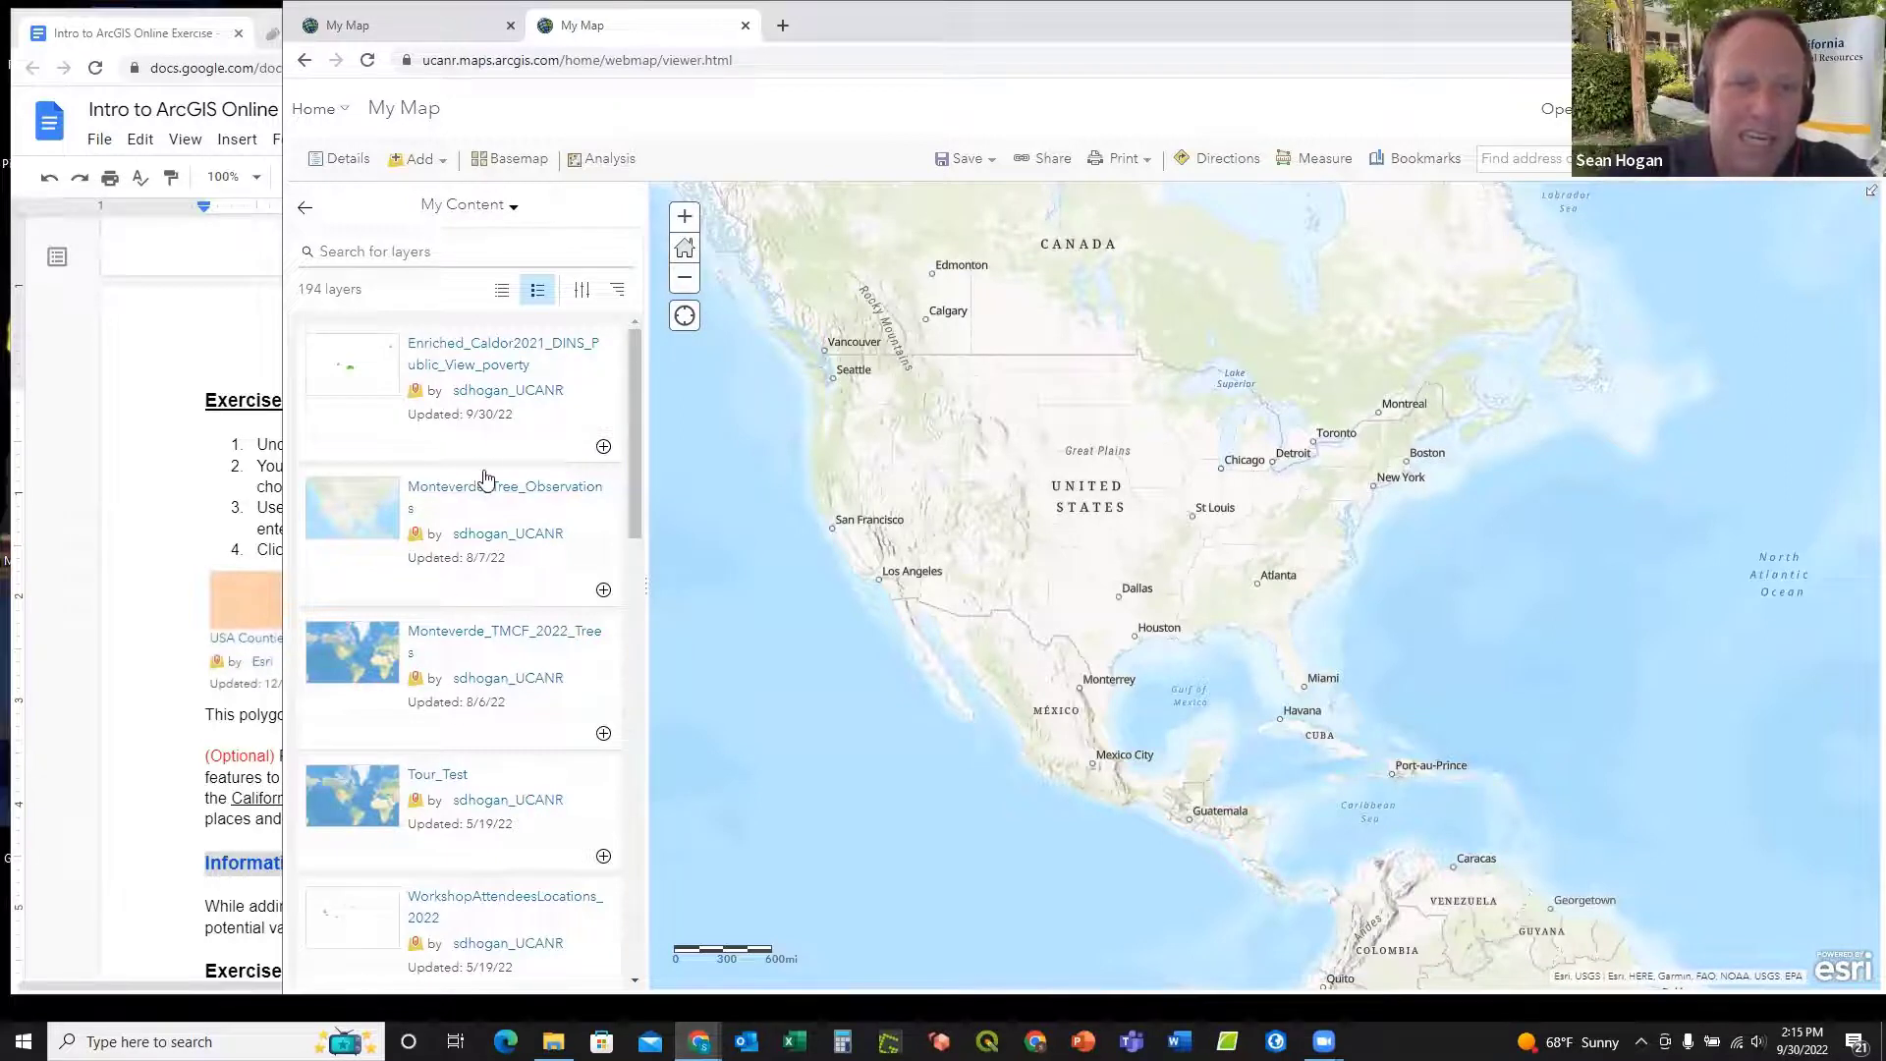
pyautogui.click(514, 208)
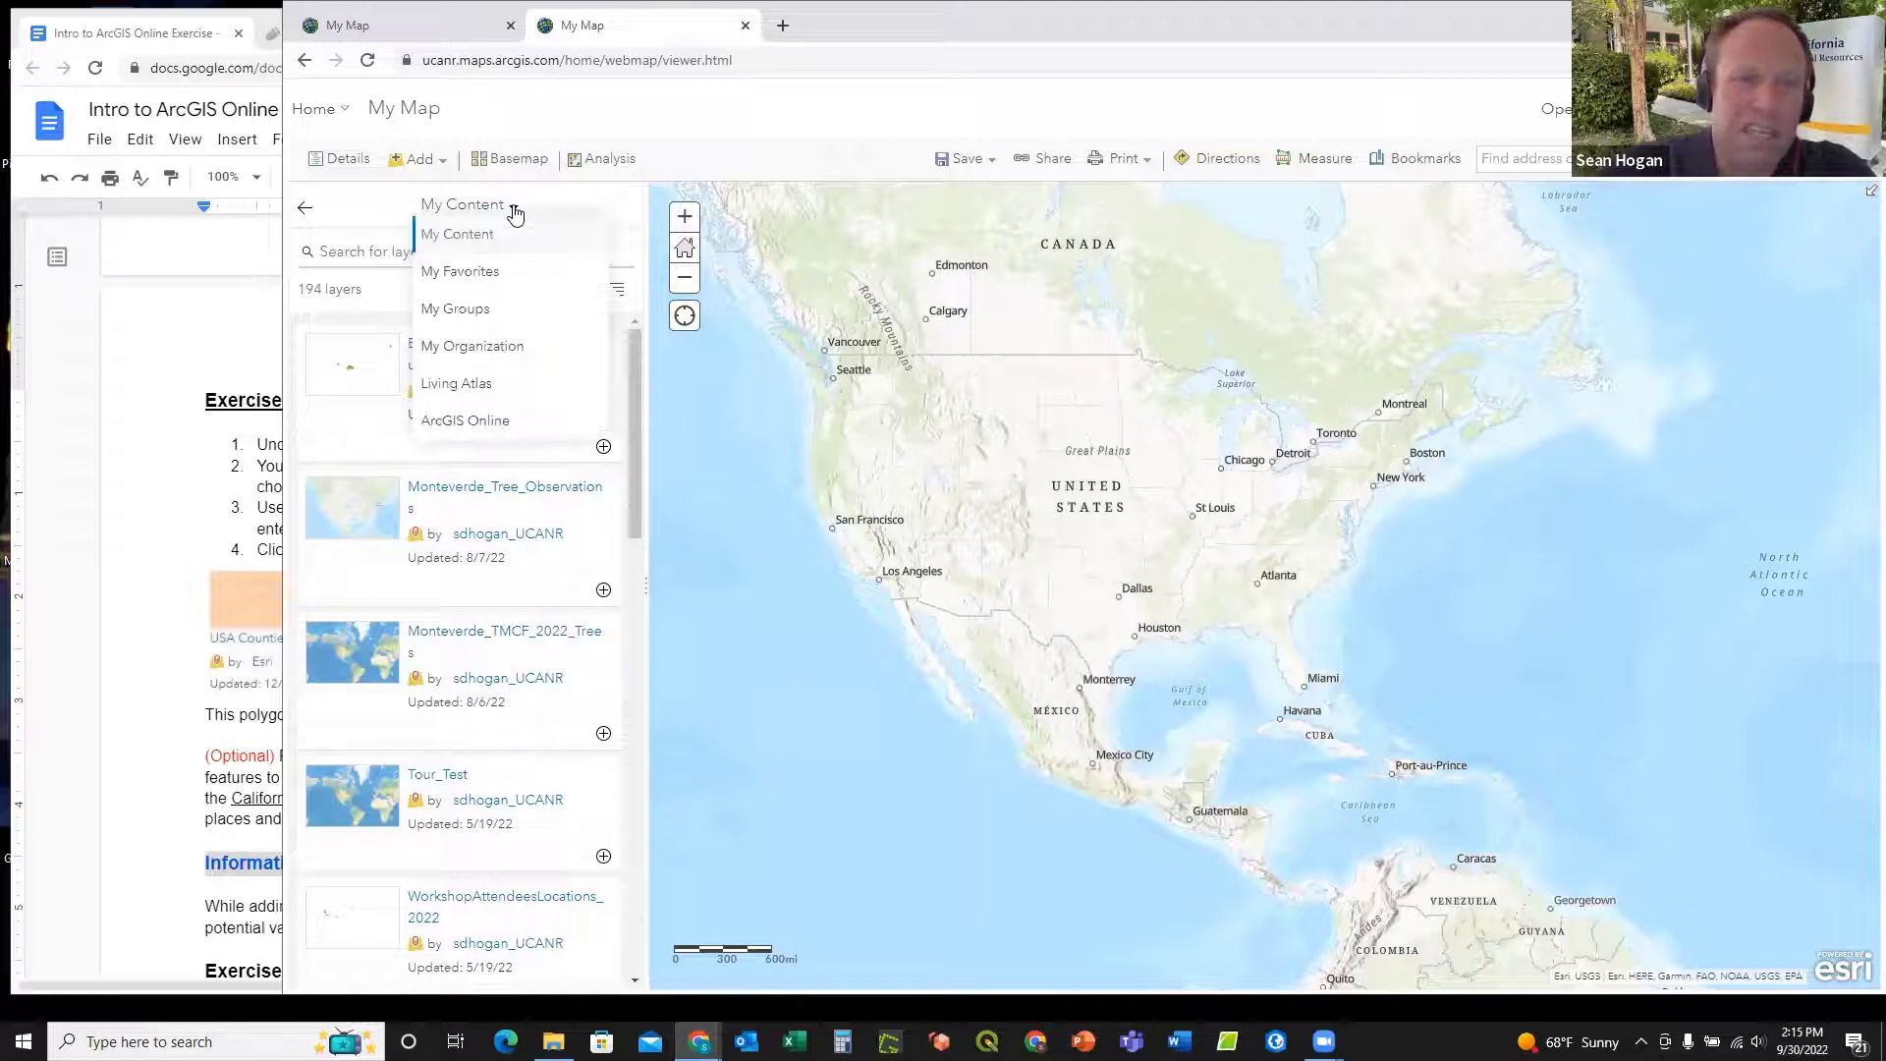
pyautogui.click(481, 424)
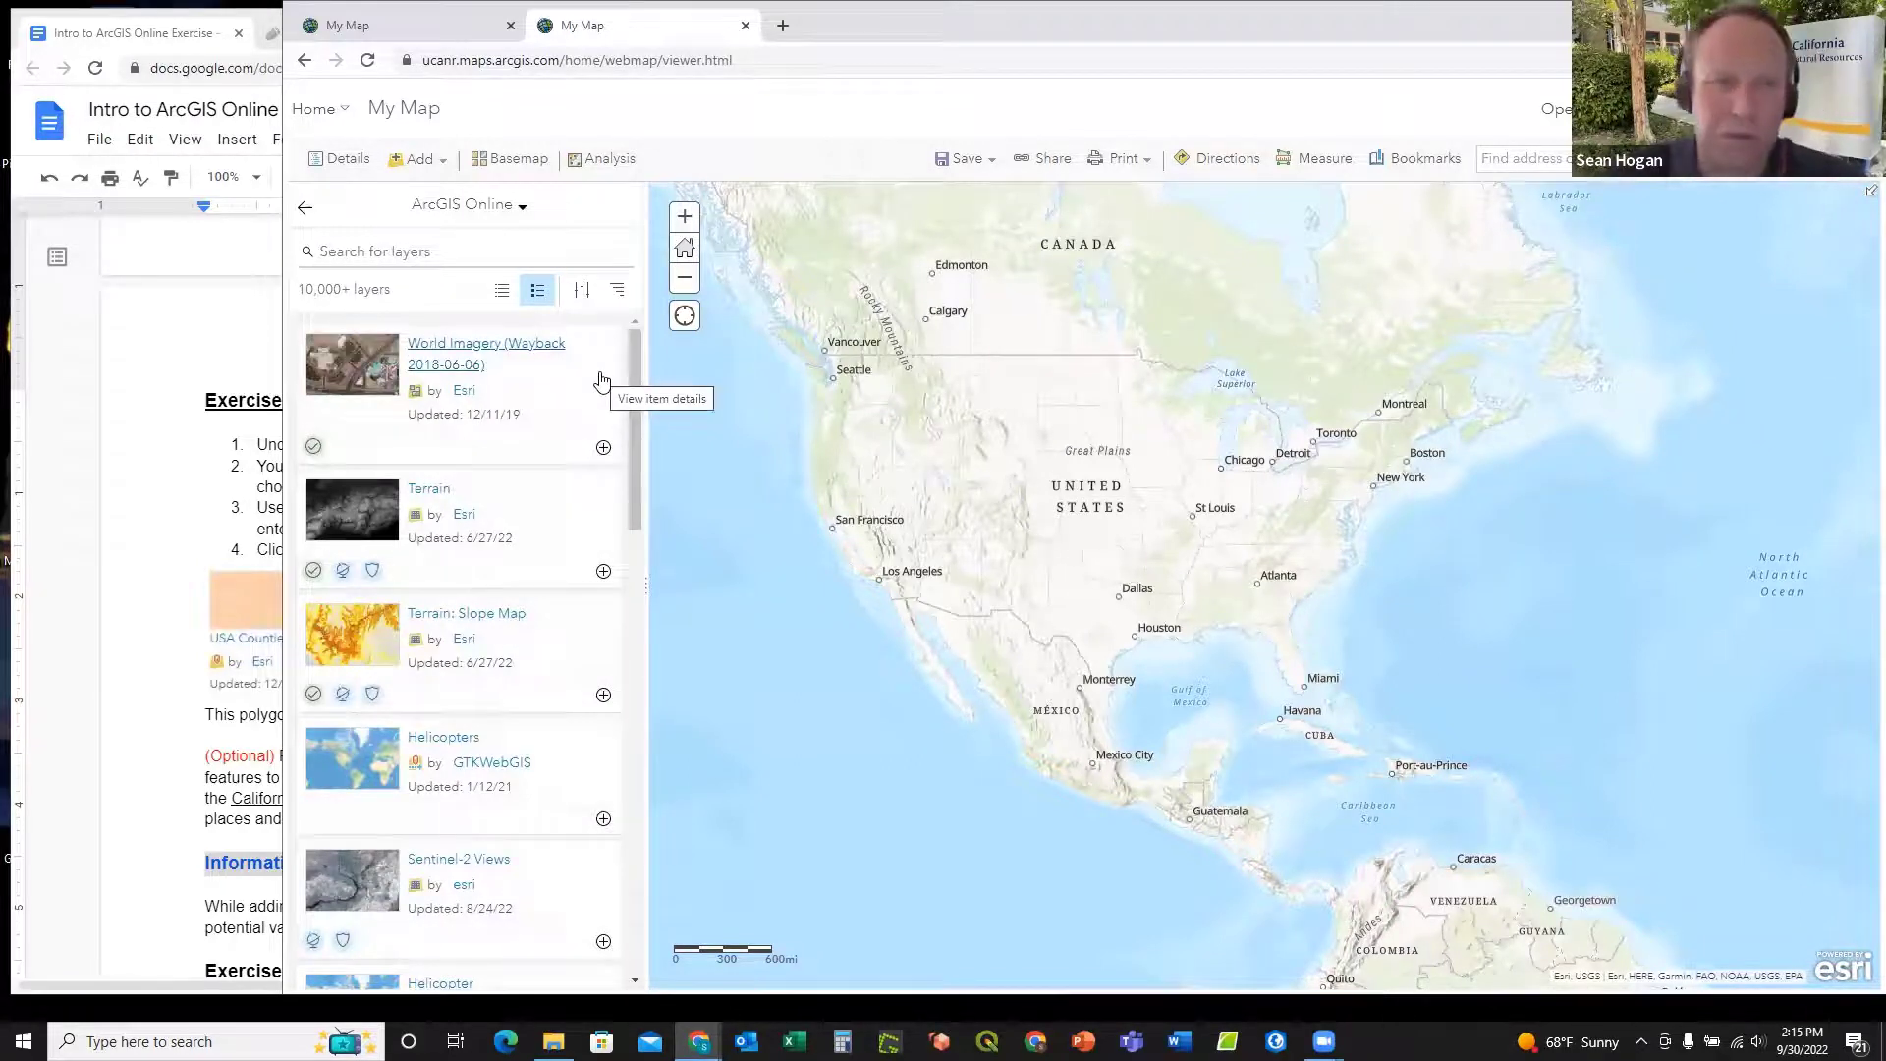
# Step: Search ArcGIS Online layers for 'USA Counties' via the 'usa' suggestion
pyautogui.click(375, 251)
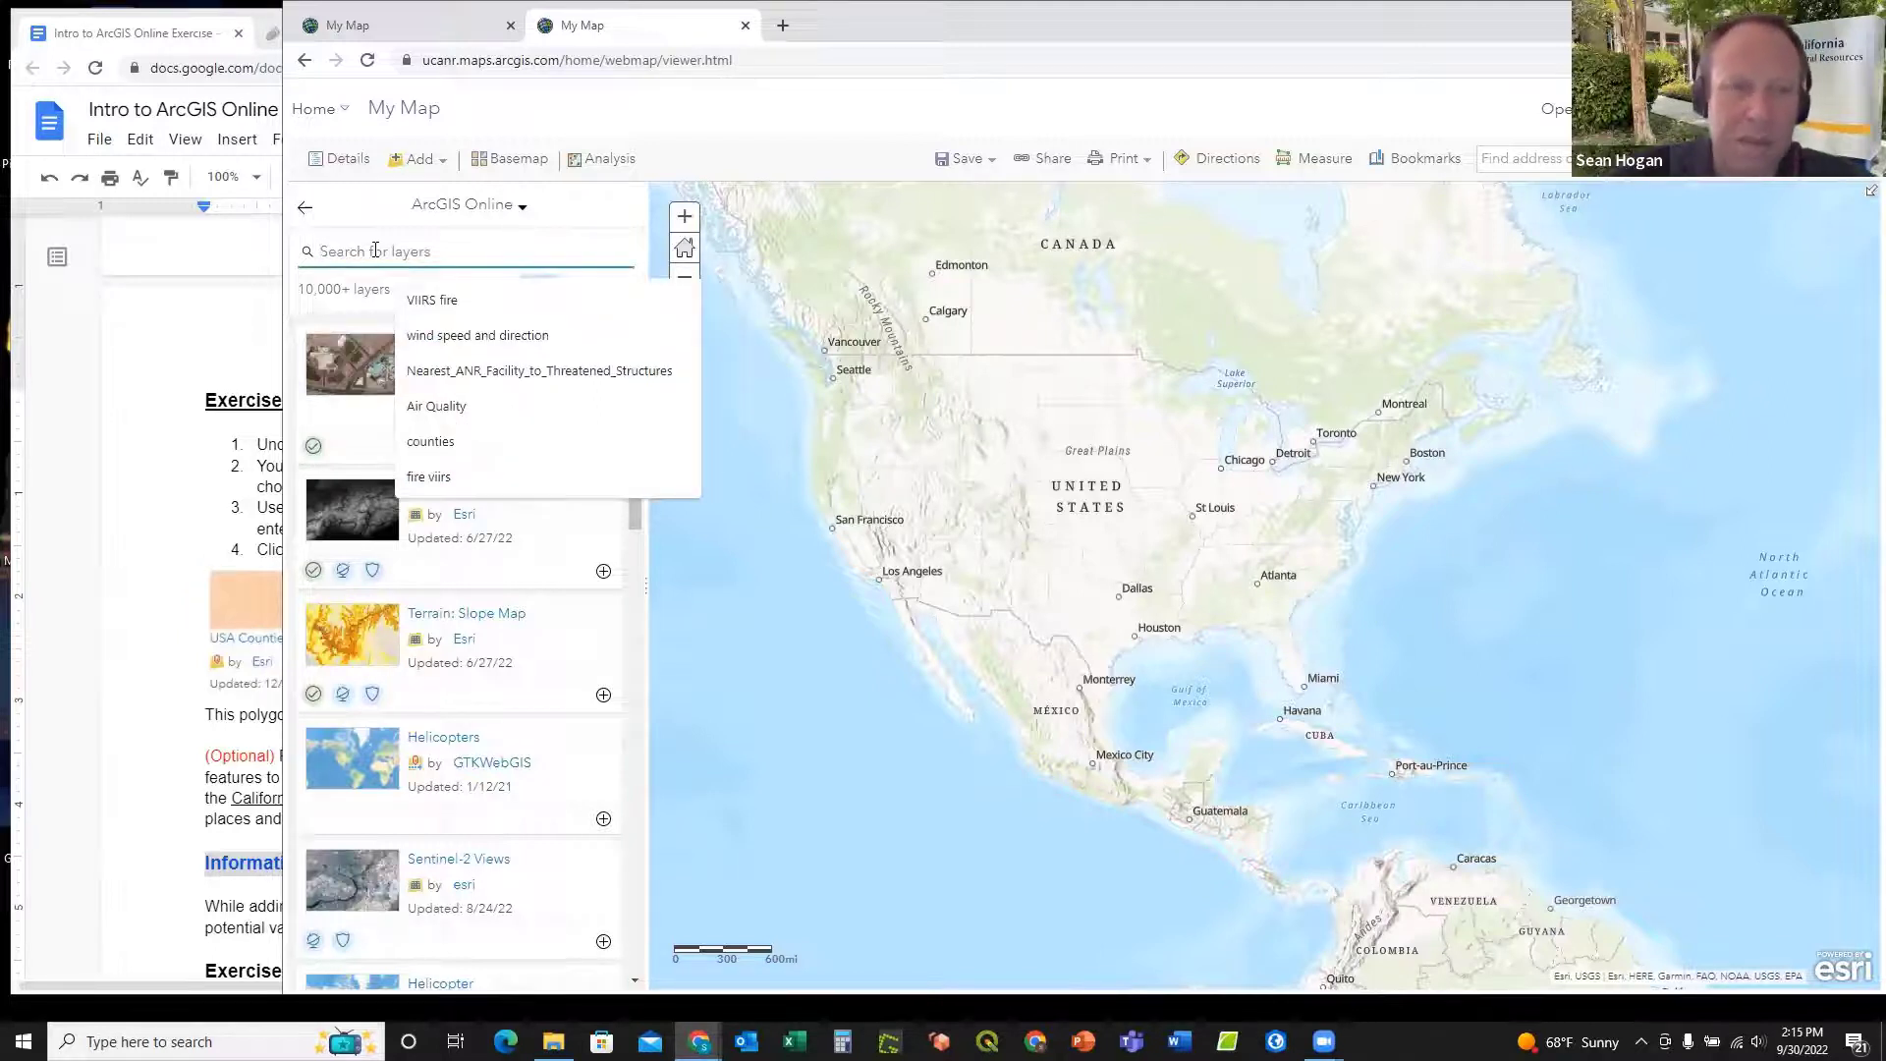
pyautogui.write('usa co')
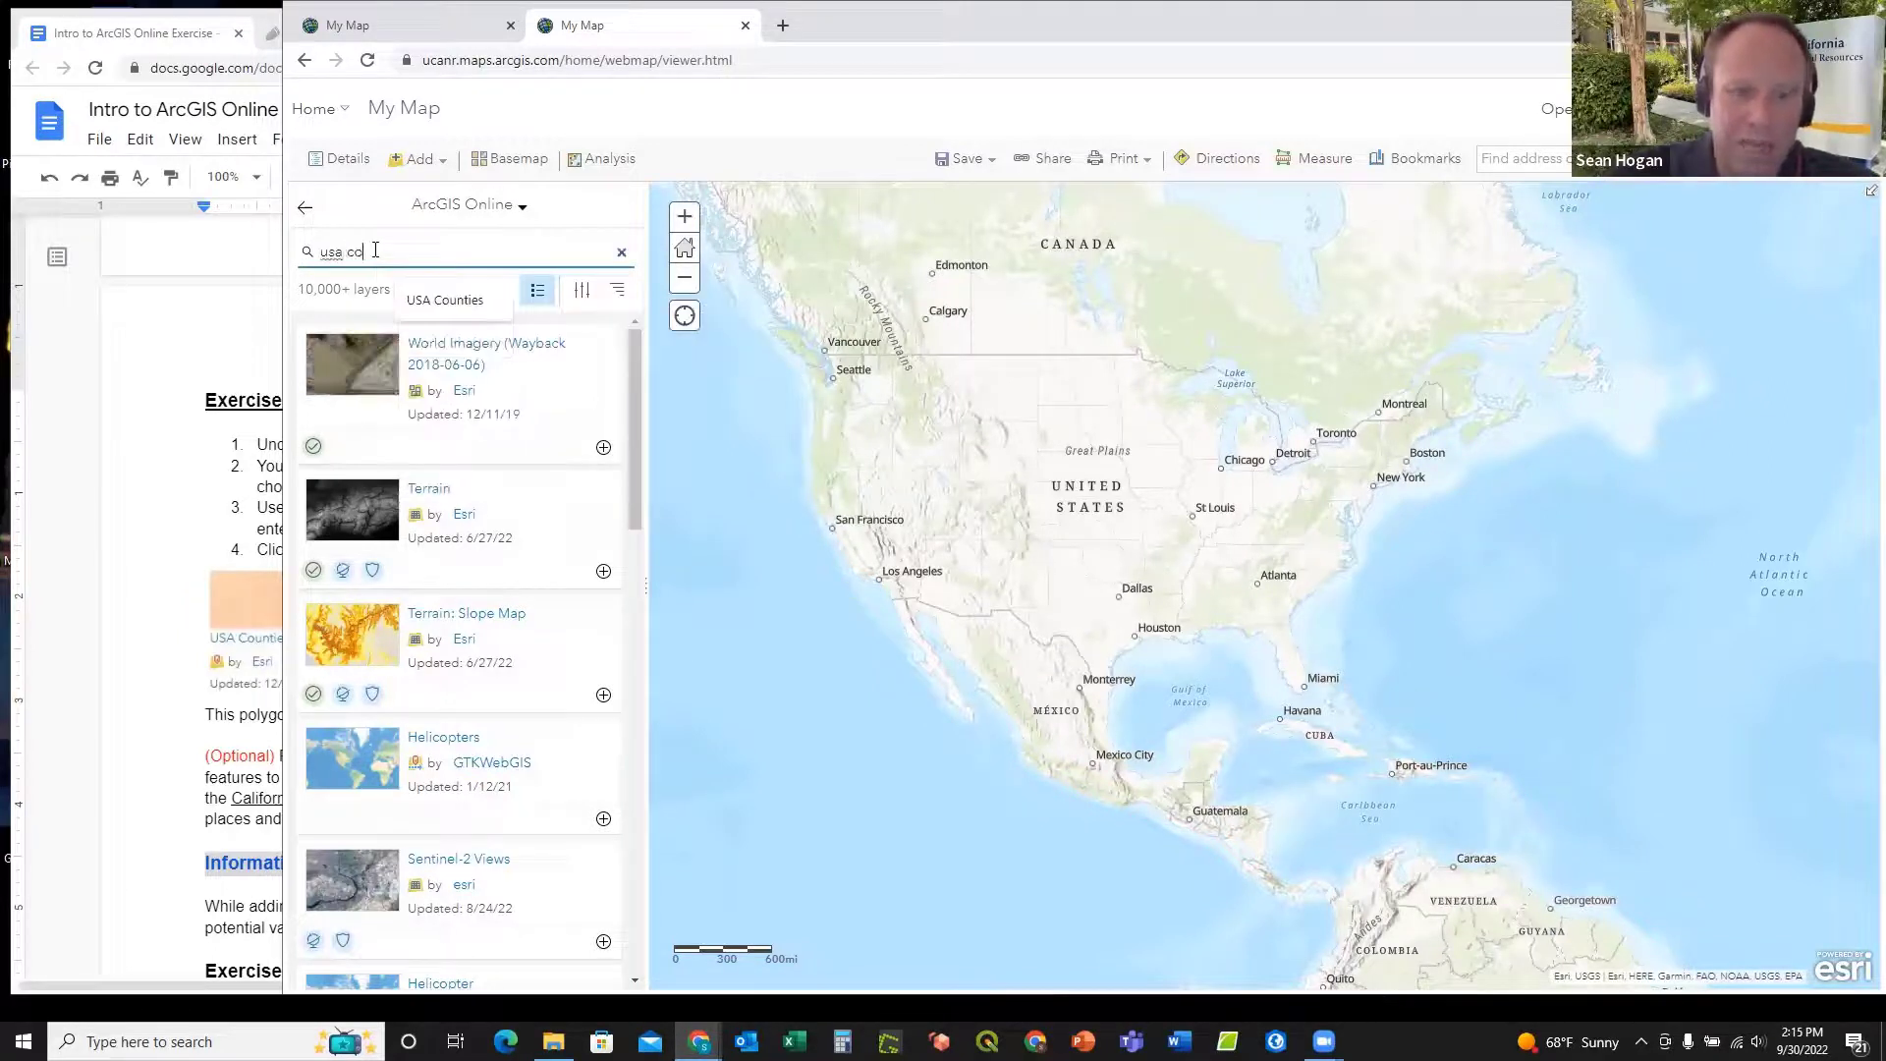
pyautogui.click(442, 300)
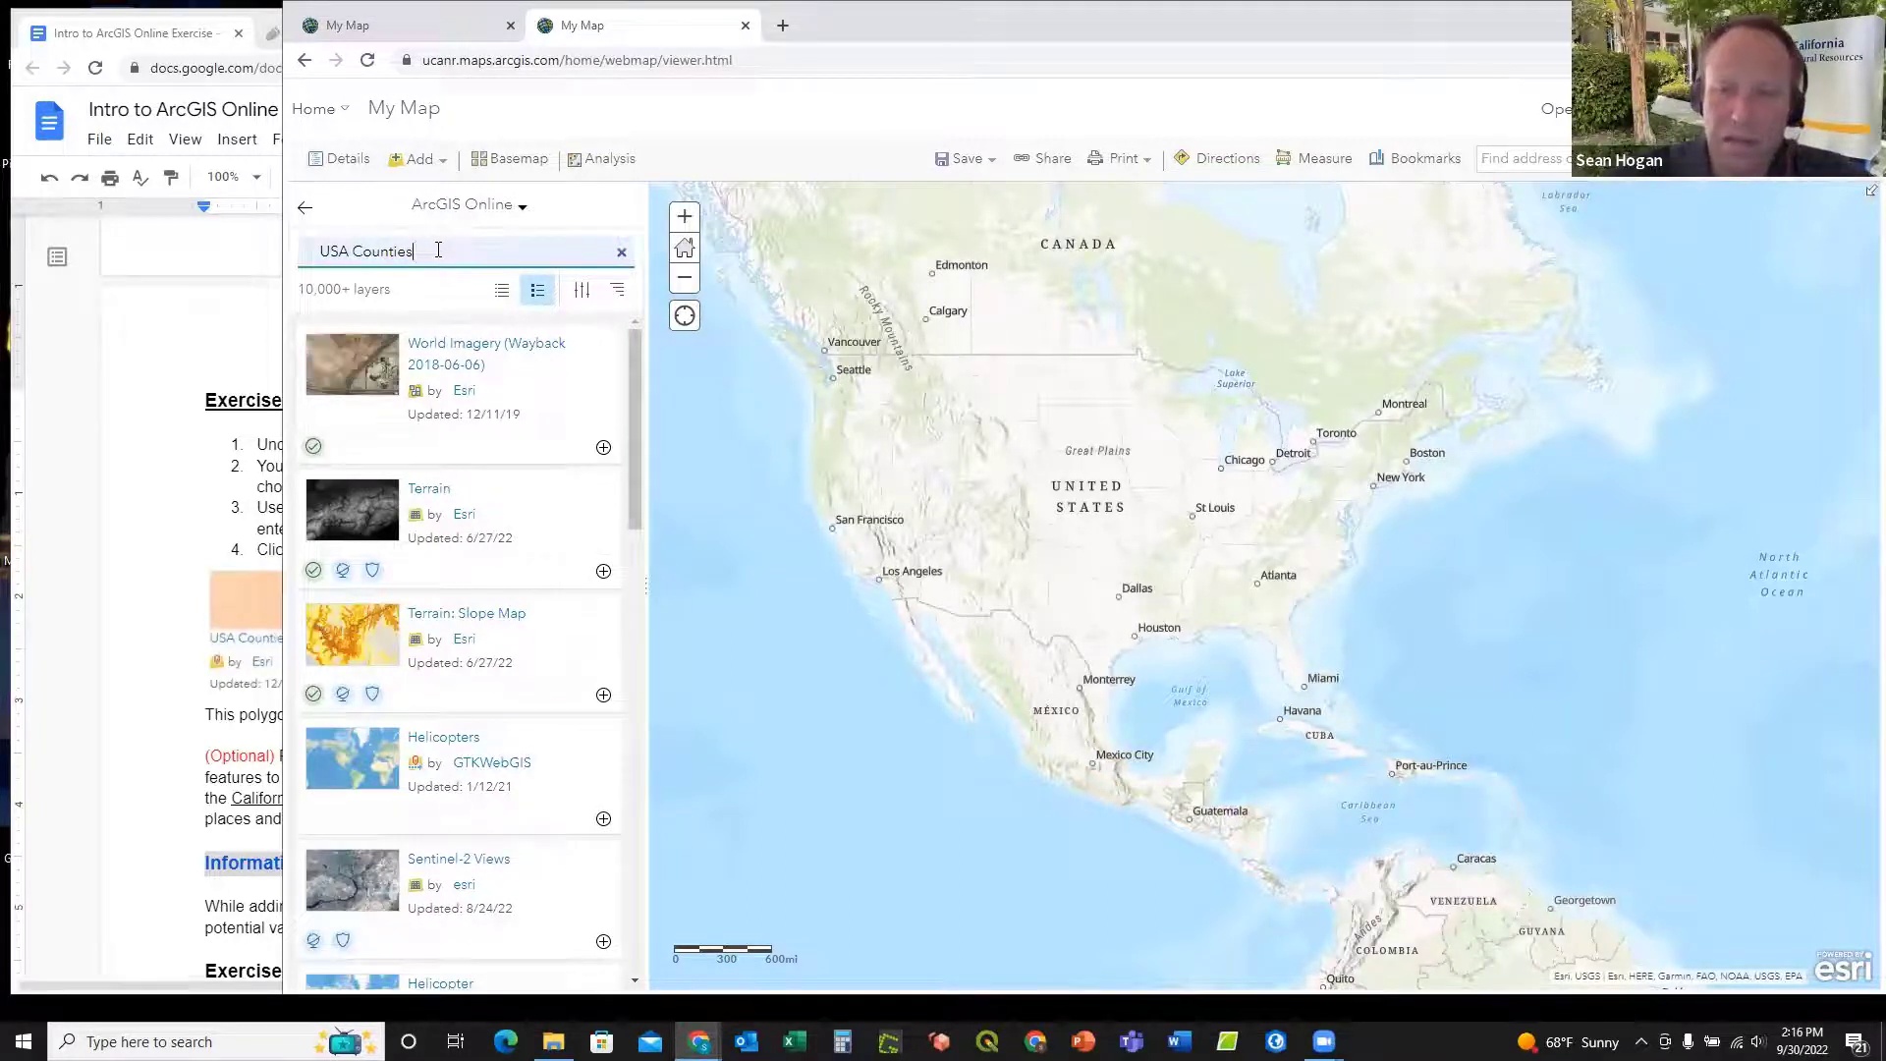
pyautogui.press('Return')
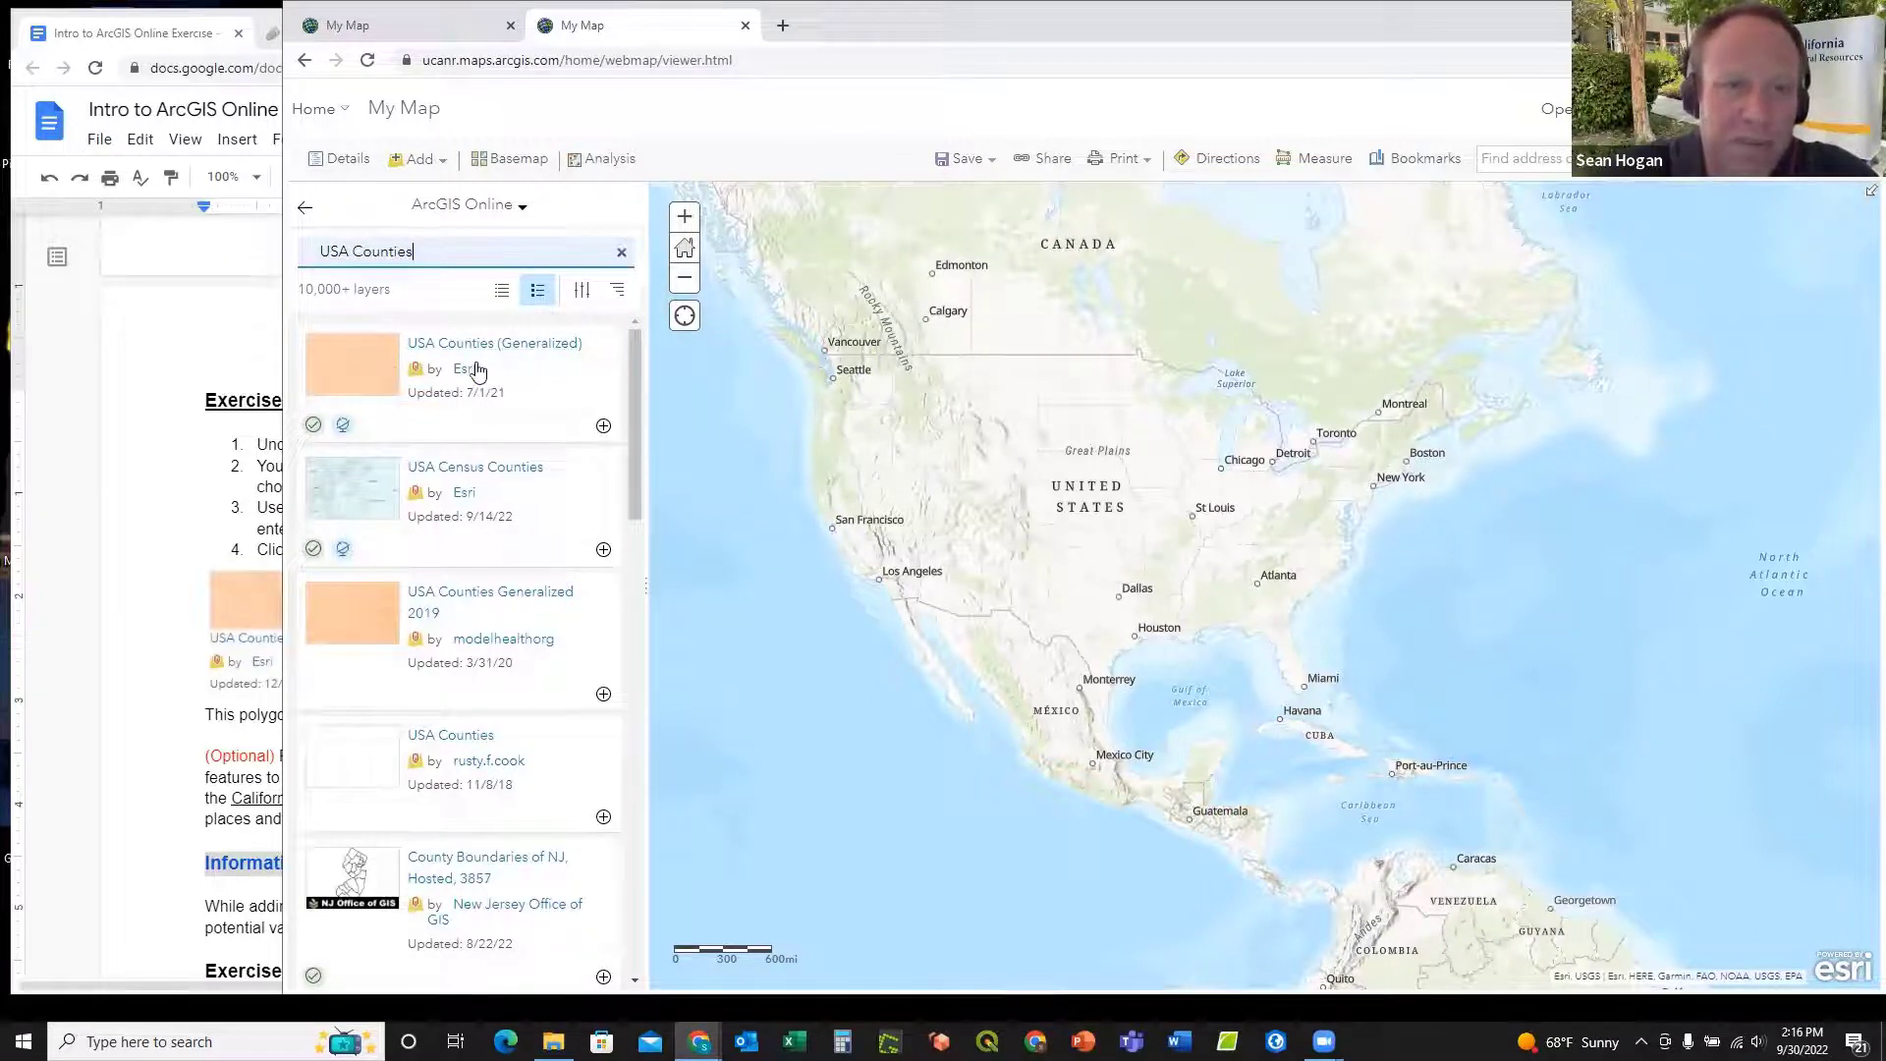
# Step: Review the USA Counties (Generalized) item details and add the layer to the map
pyautogui.click(369, 365)
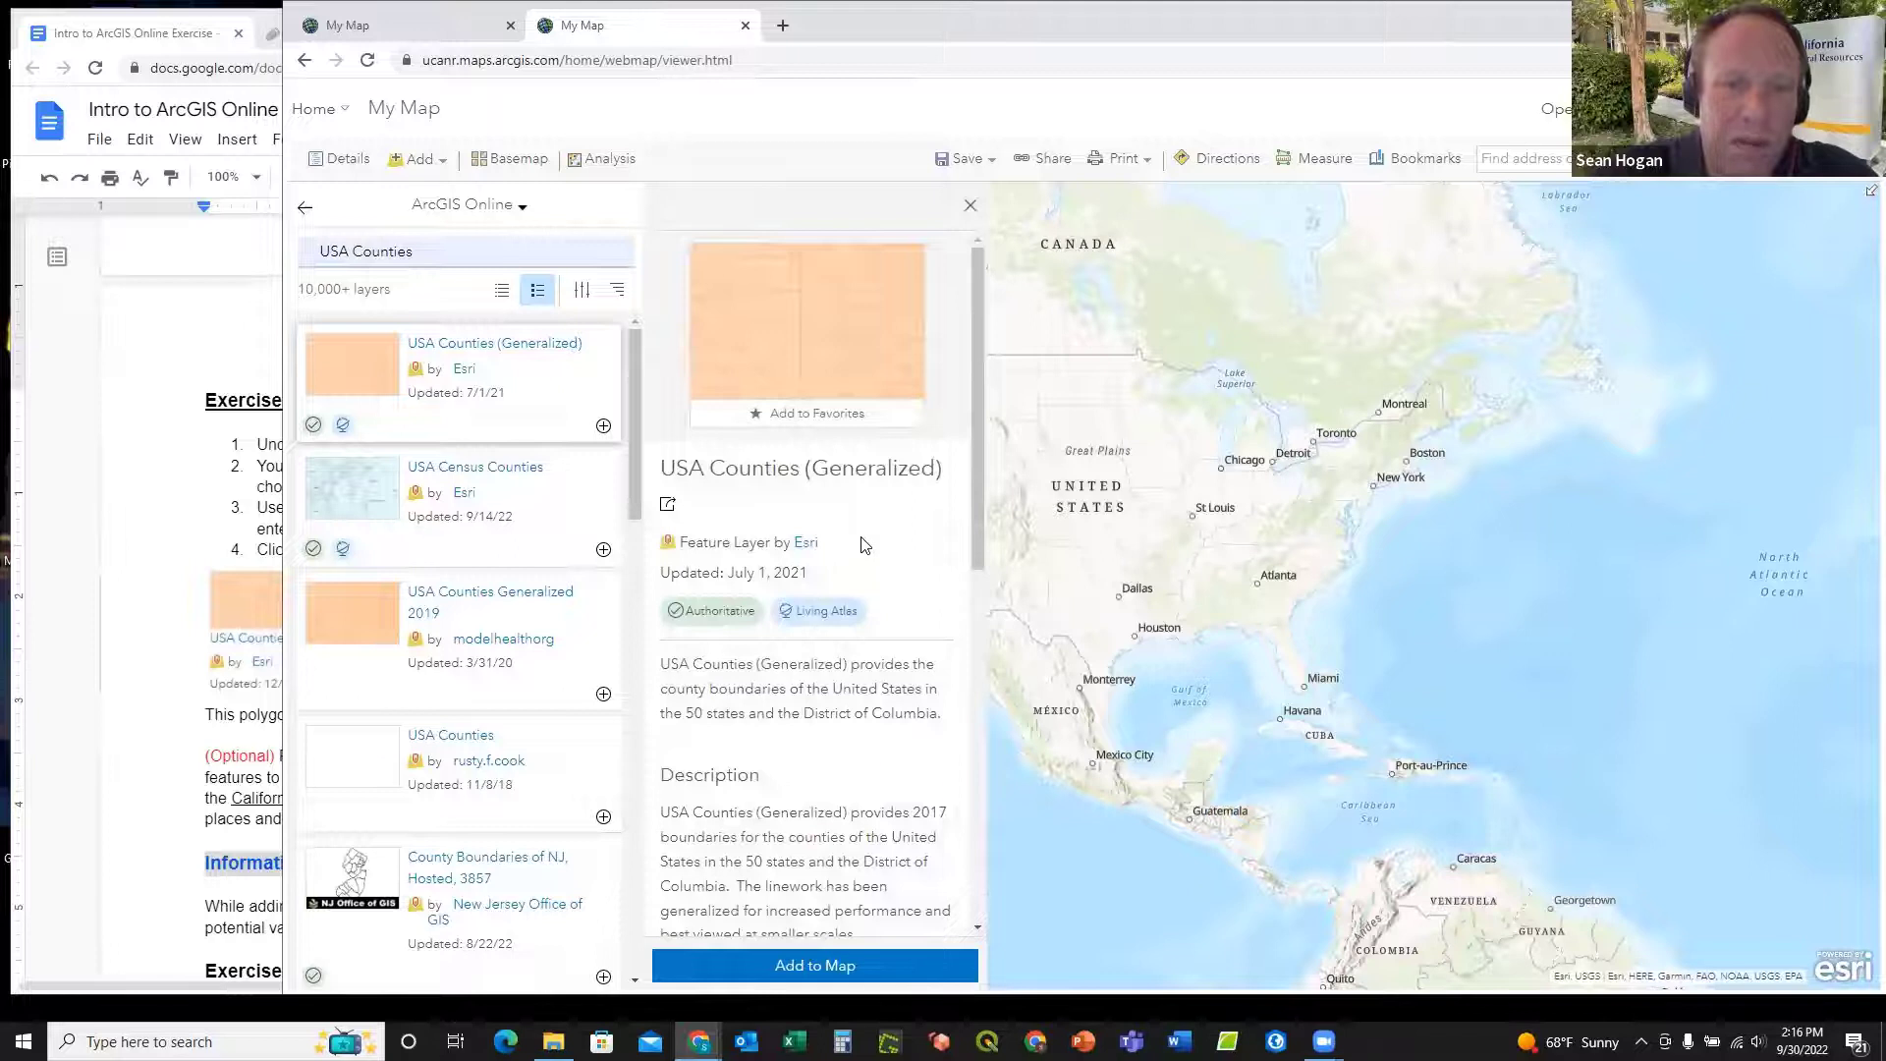
pyautogui.scroll(-1, 864, 545)
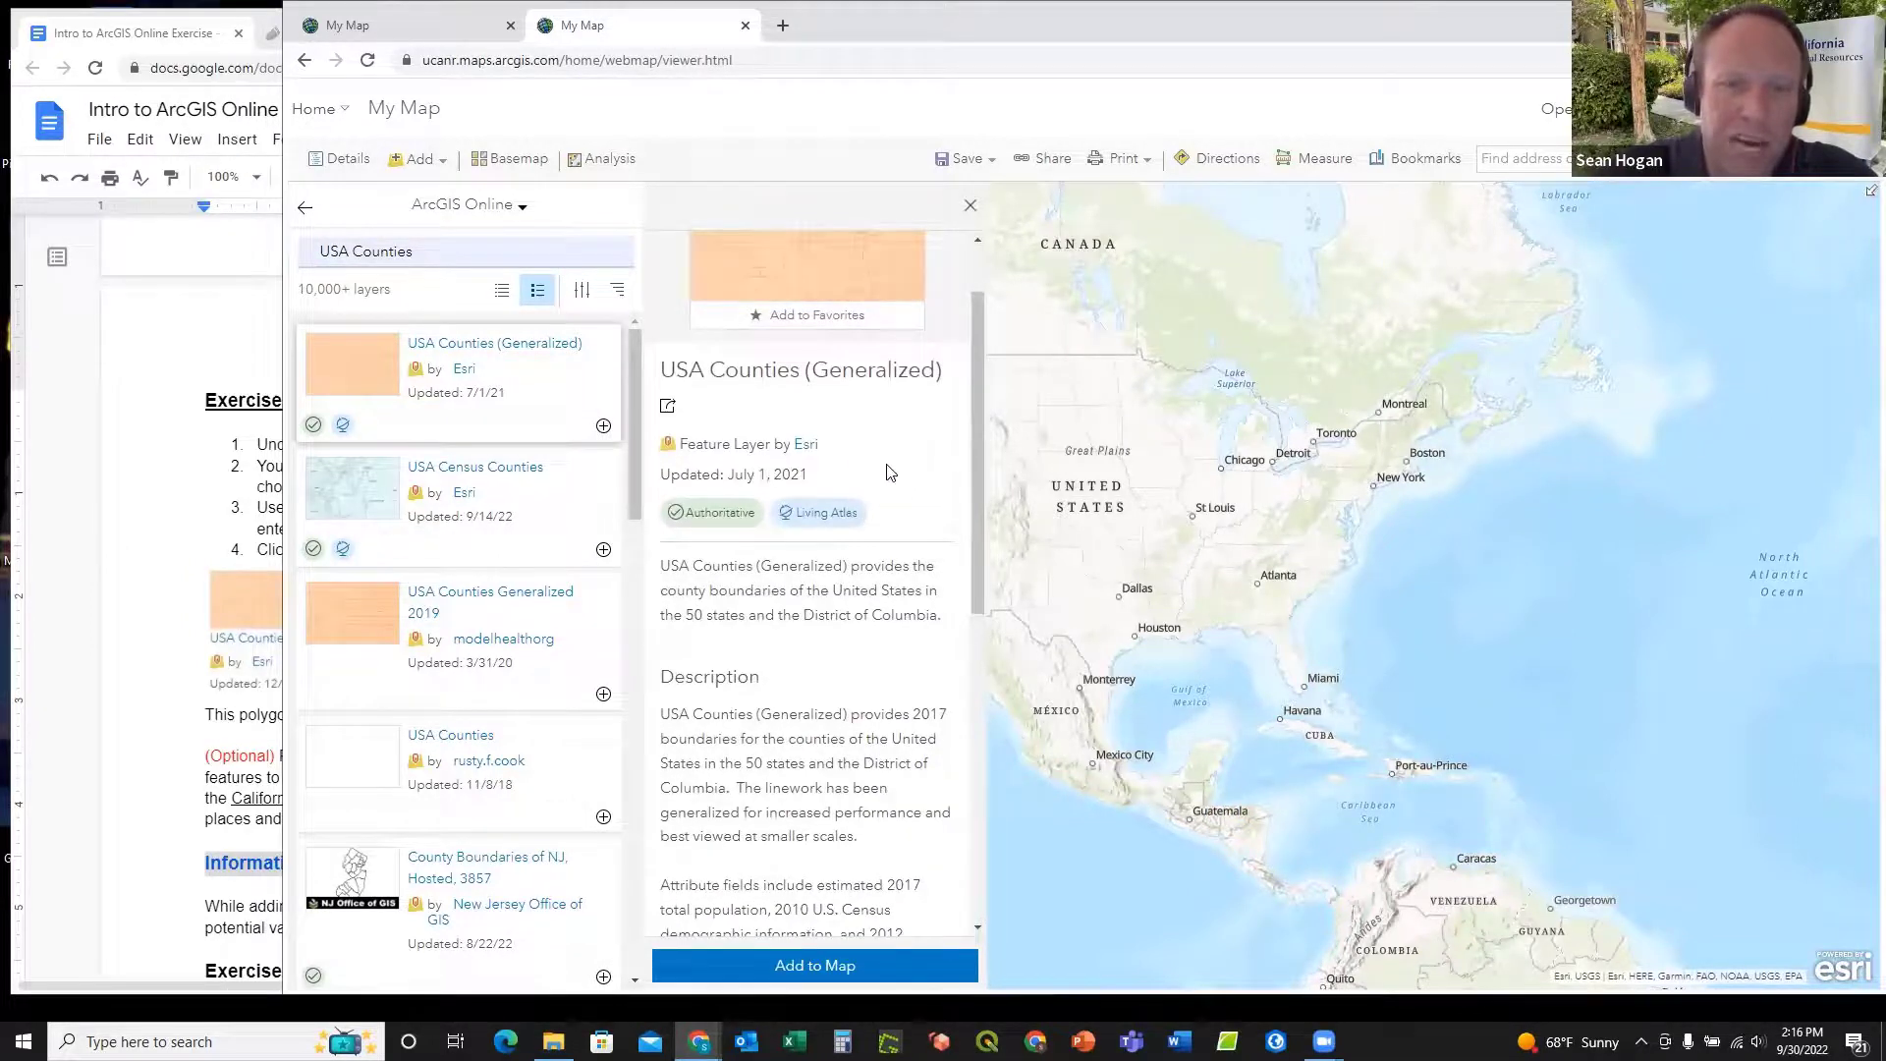
pyautogui.scroll(-2, 891, 470)
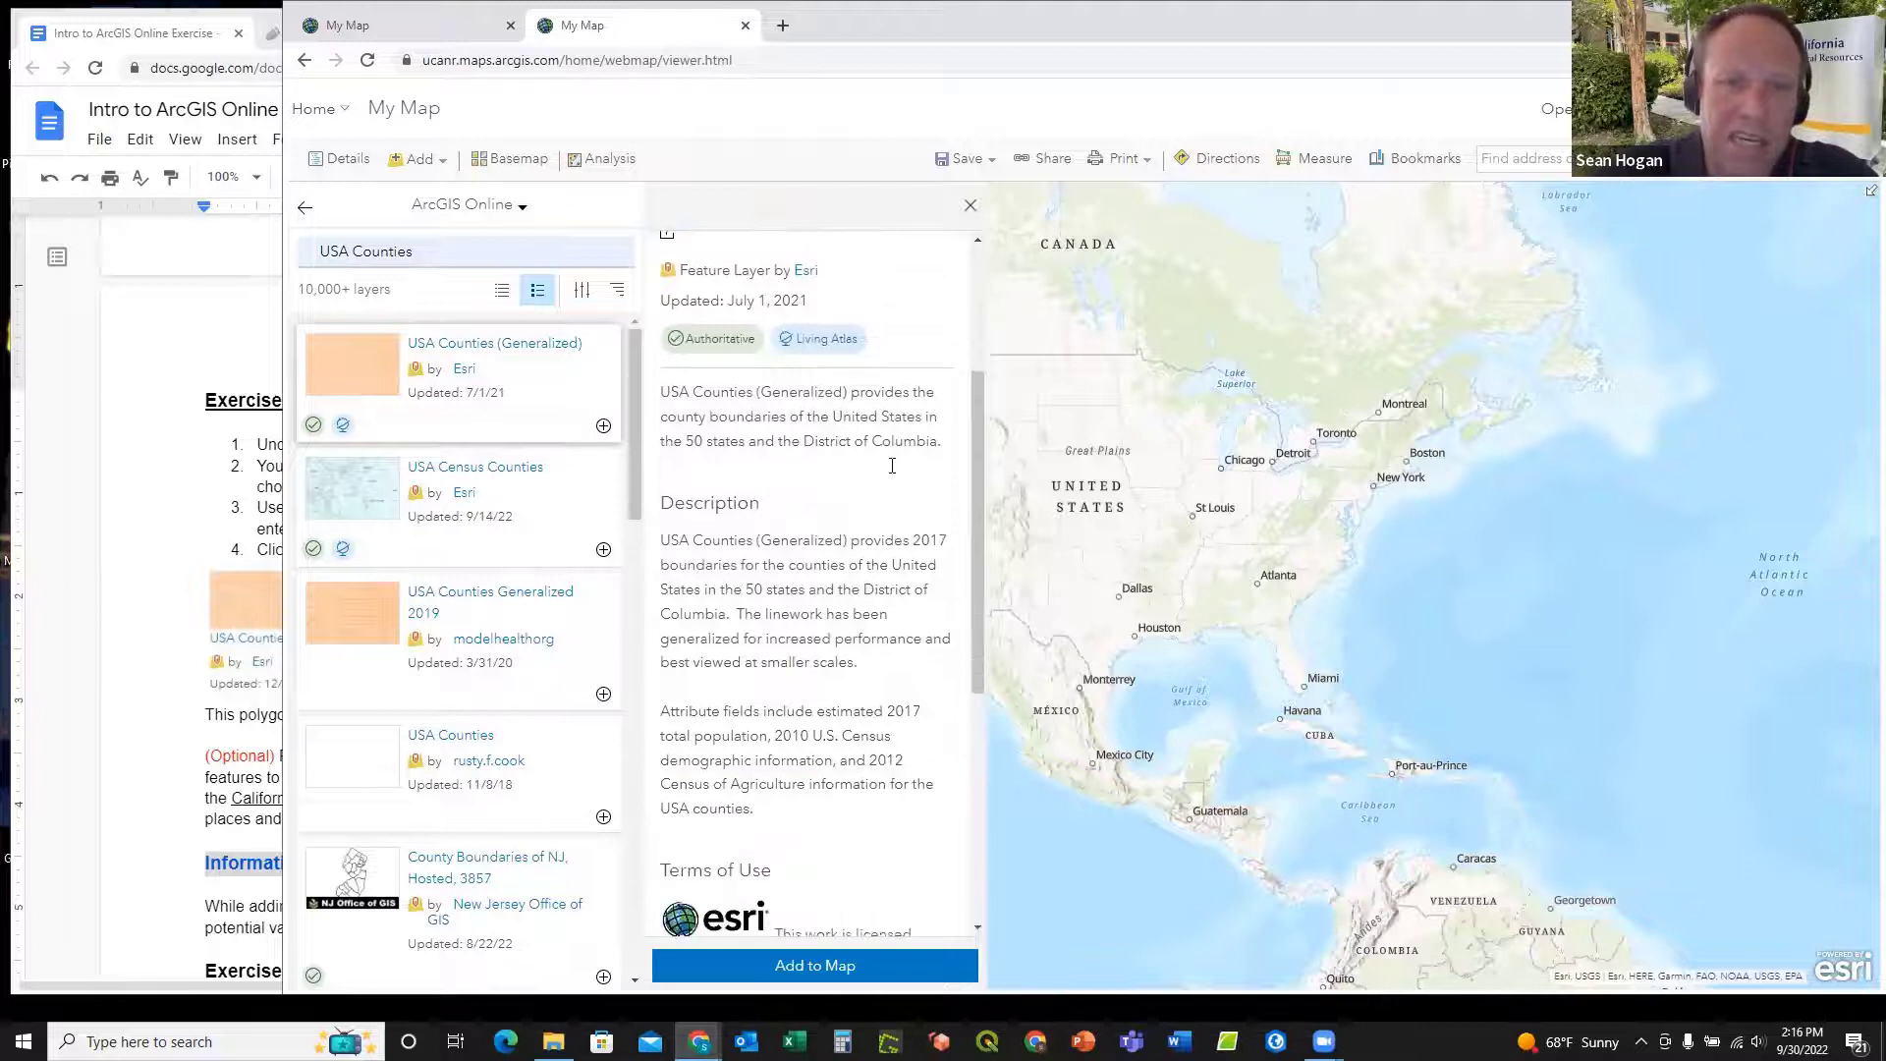
pyautogui.scroll(-1, 891, 466)
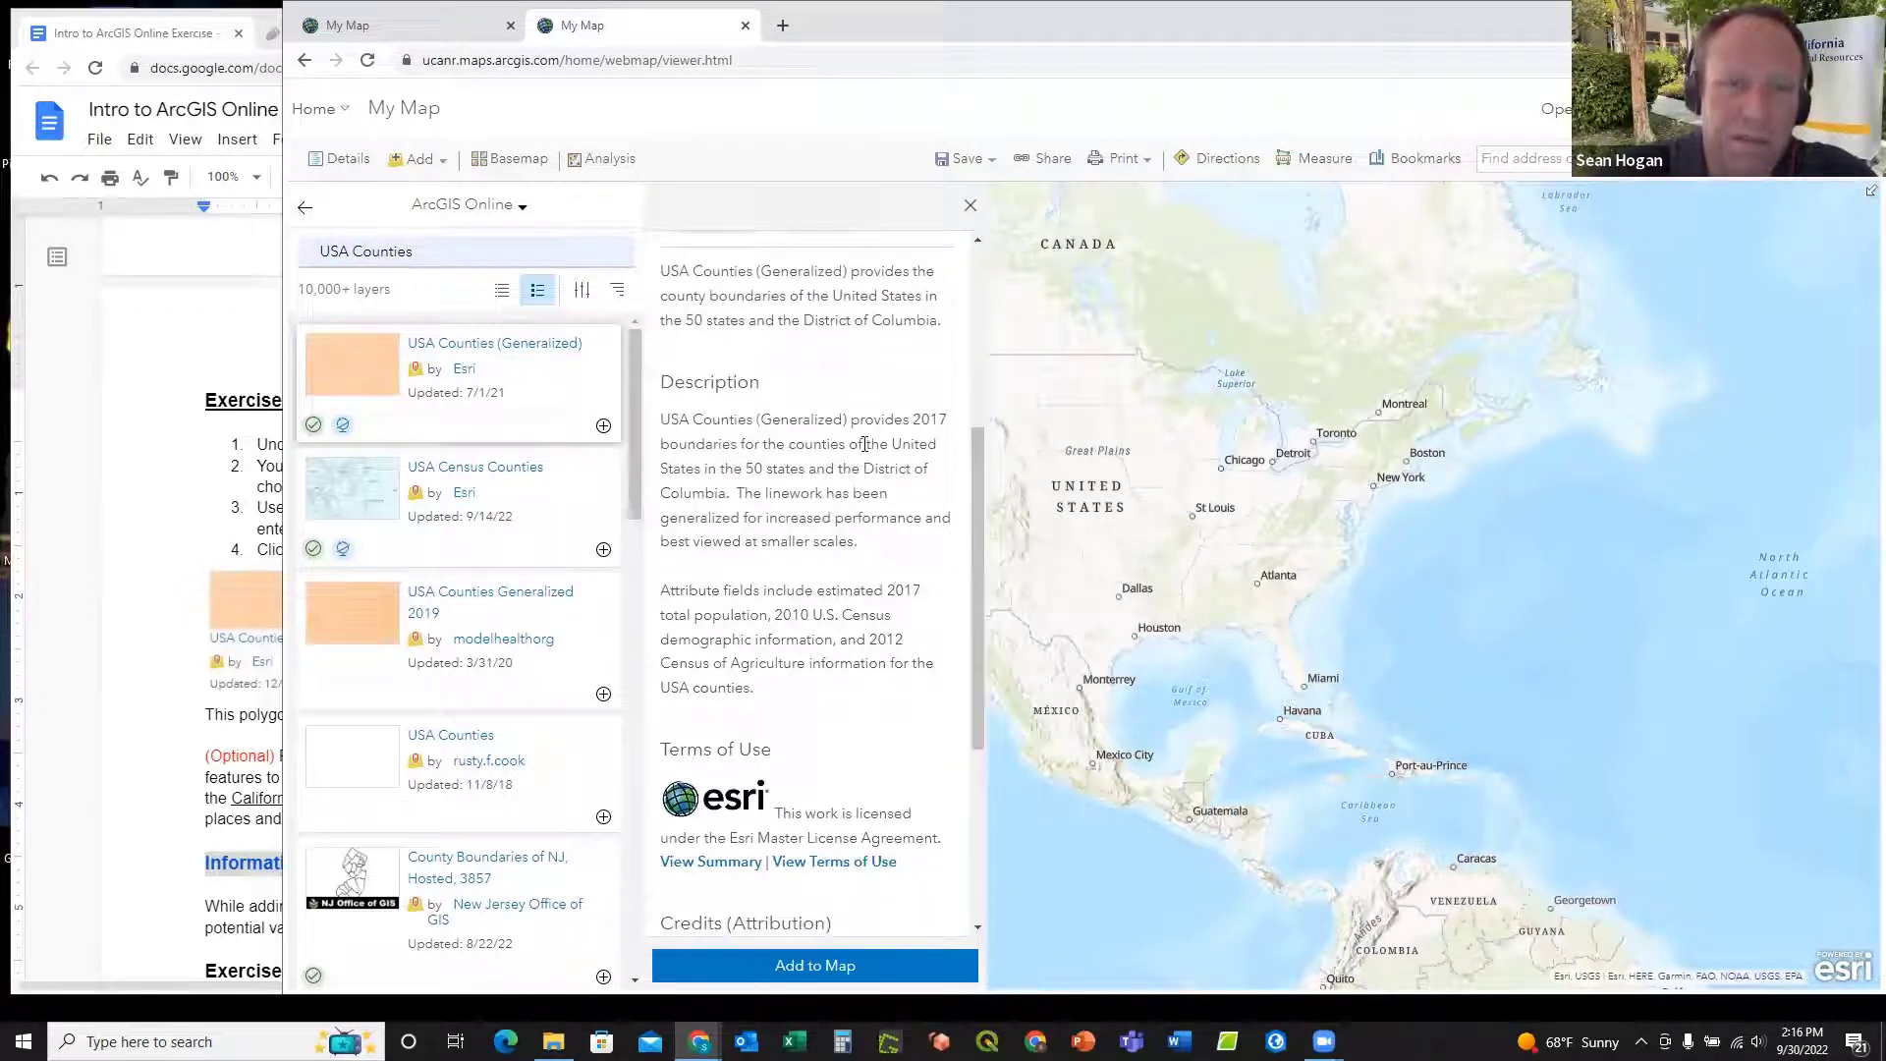
pyautogui.scroll(-1, 880, 527)
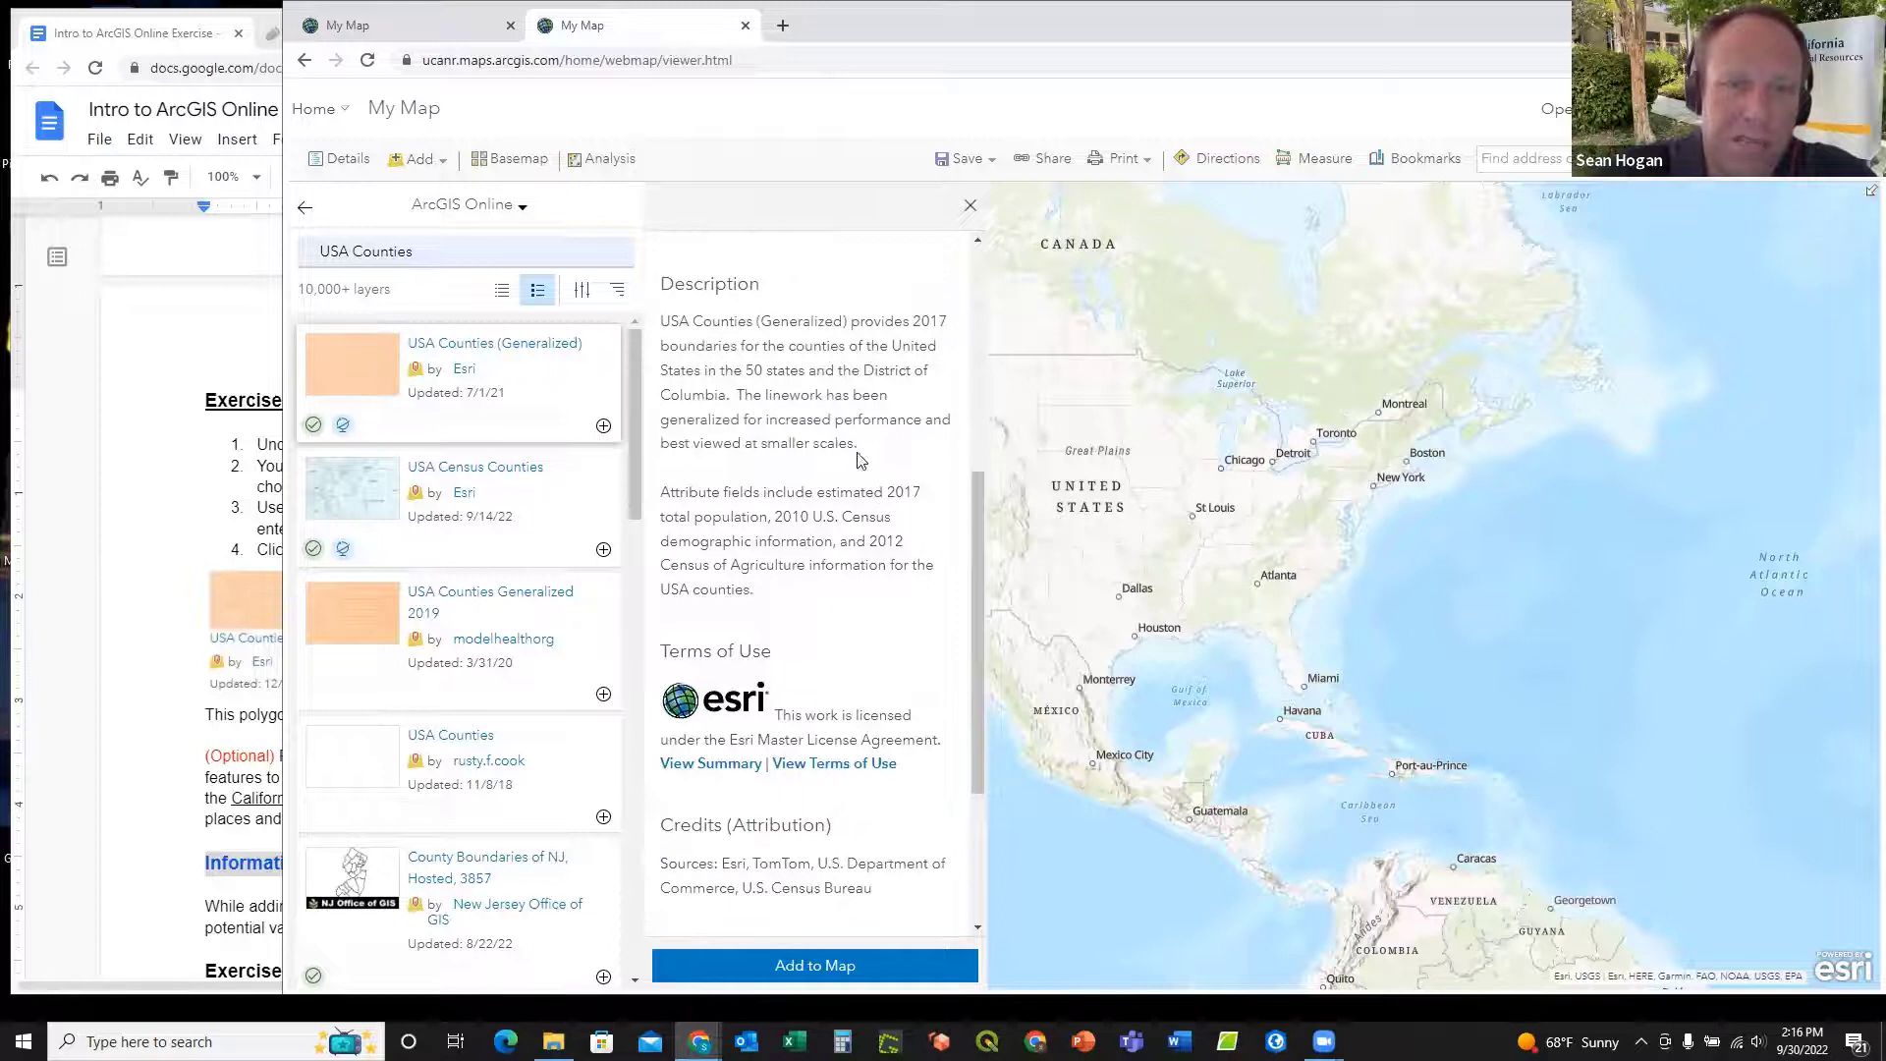
pyautogui.scroll(-3, 858, 458)
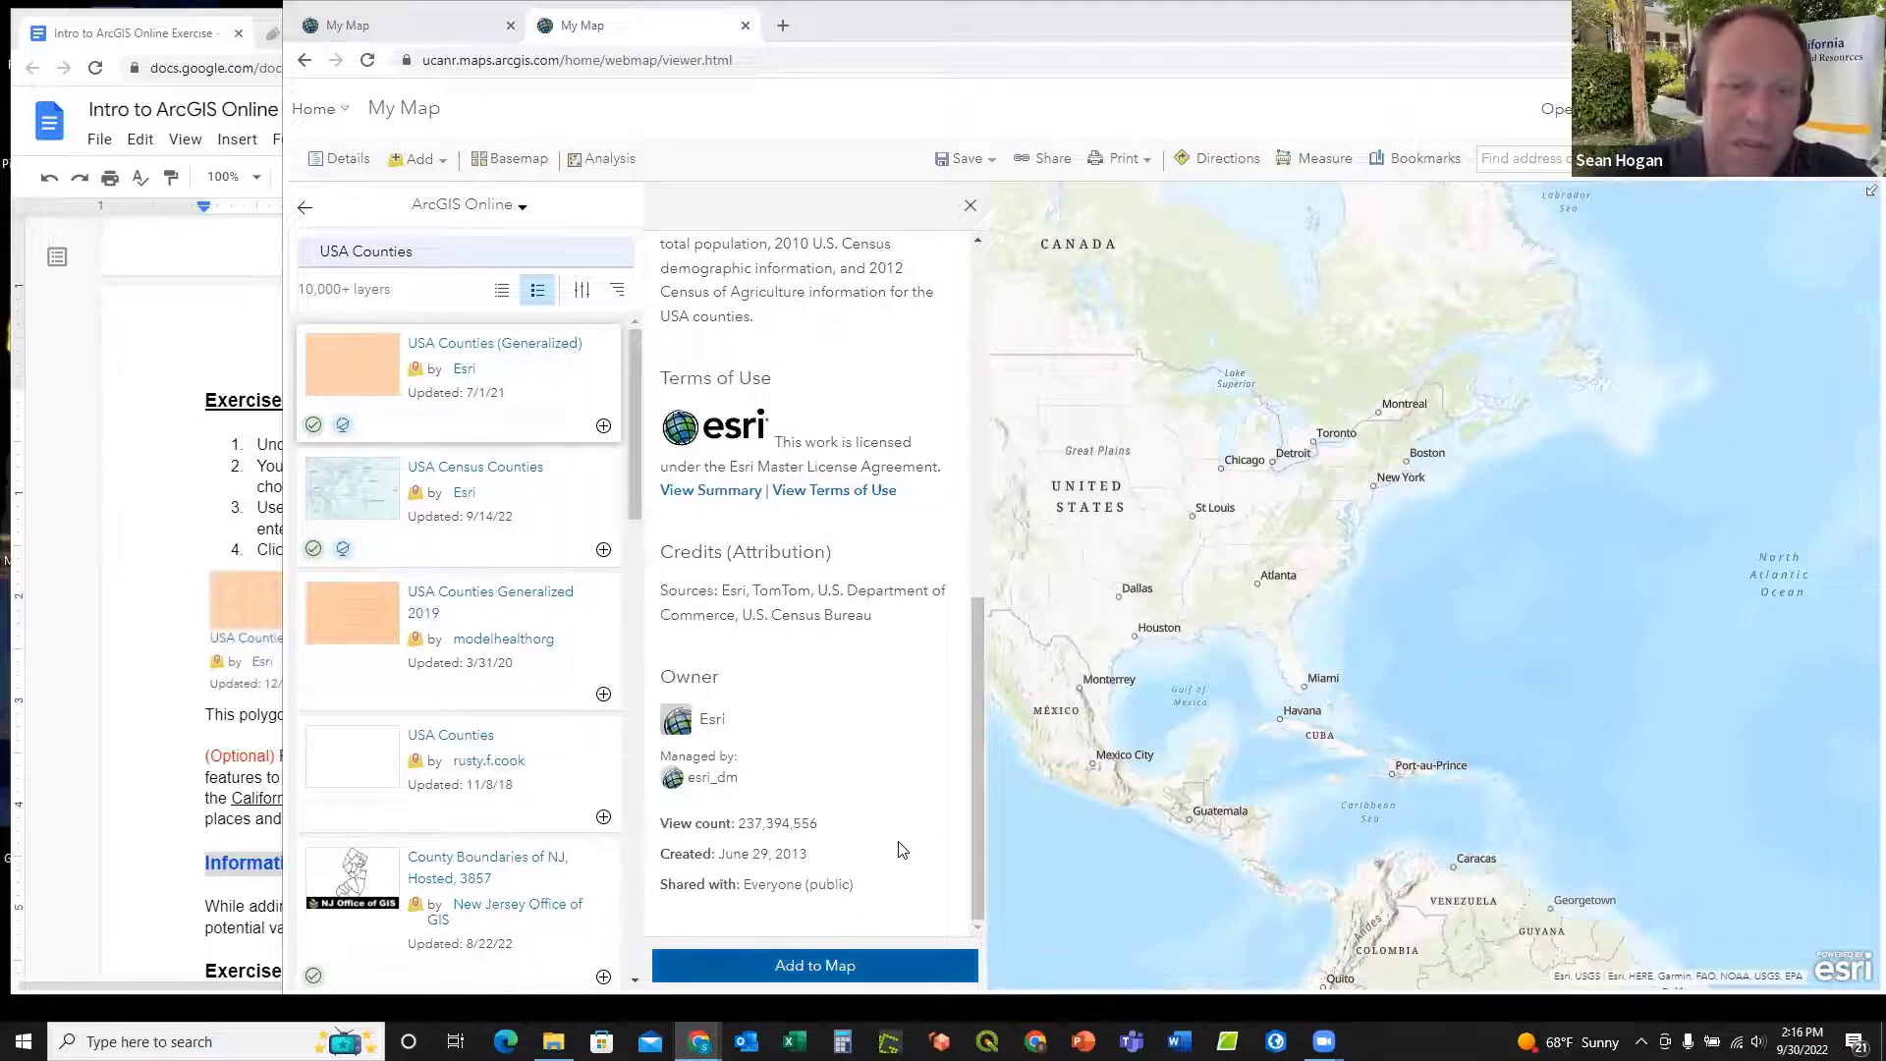
pyautogui.click(815, 966)
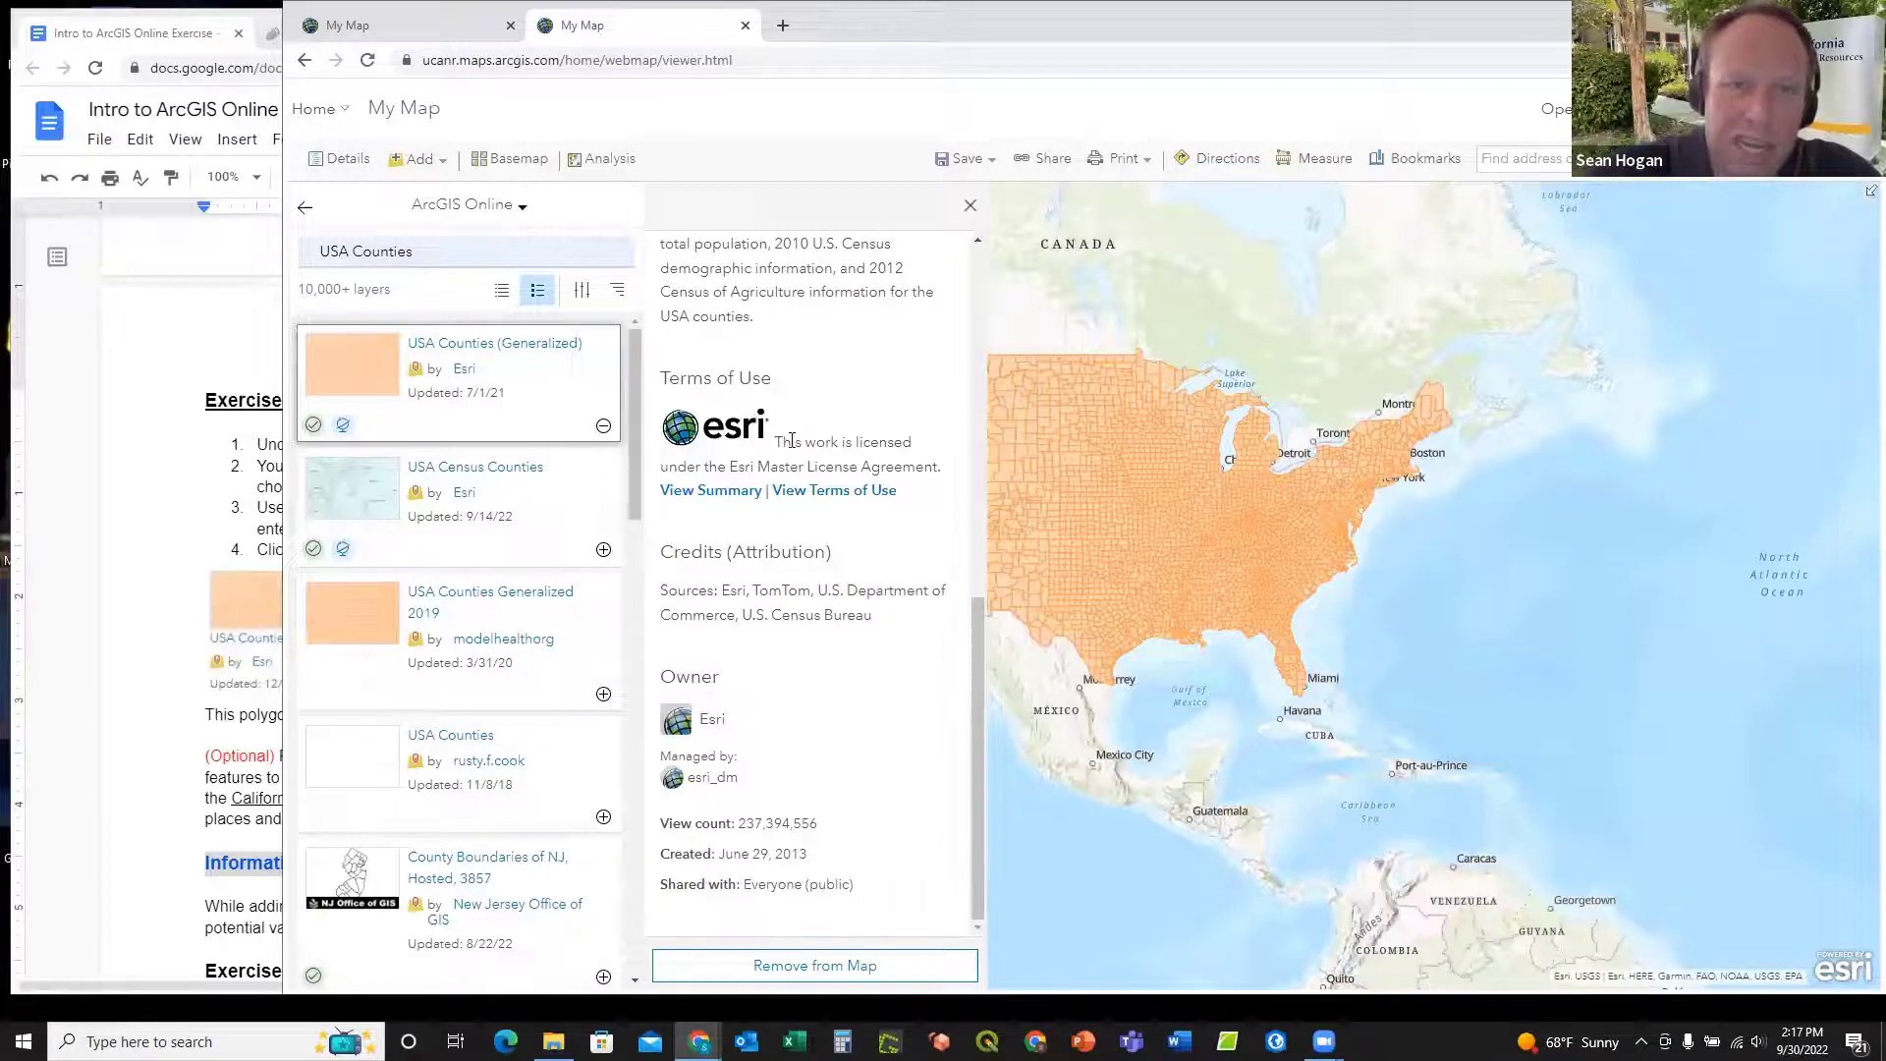
# Step: Close the layer details, return to Contents, and expand the USA Counties (Generalized) legend
pyautogui.click(972, 209)
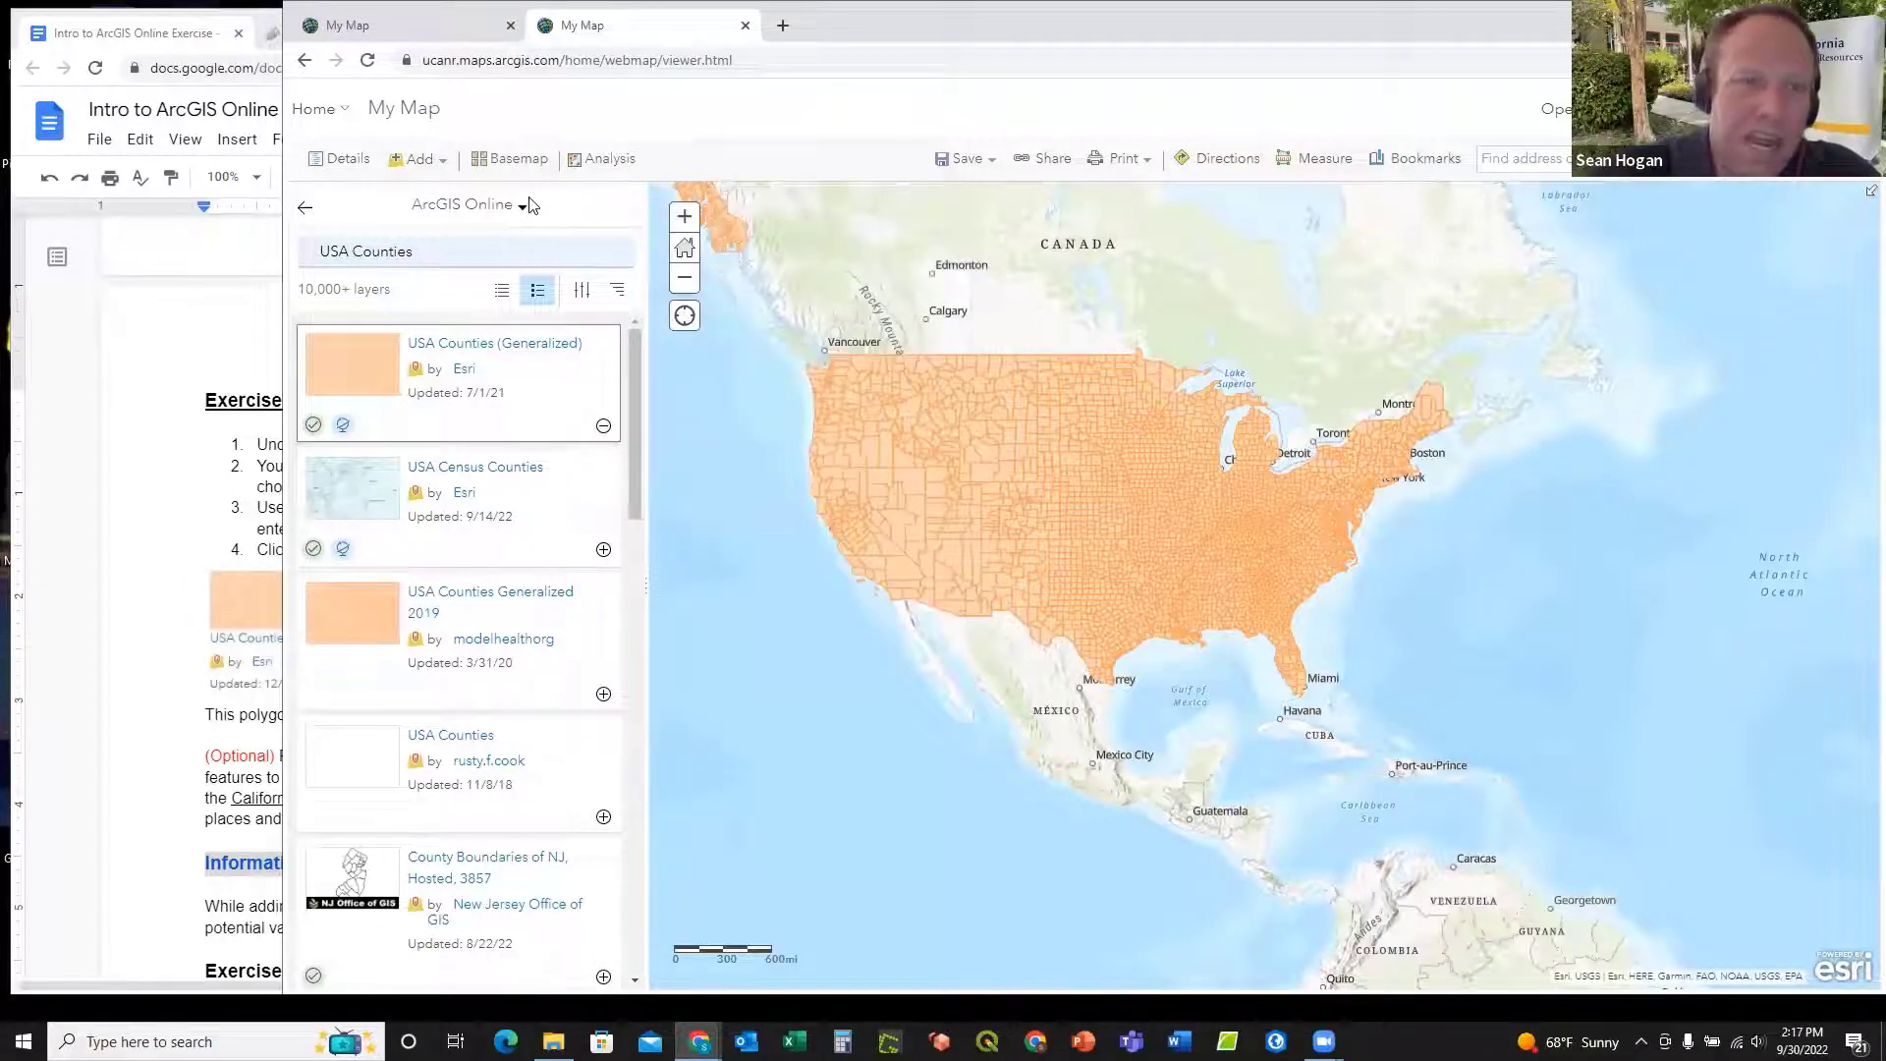
pyautogui.click(304, 212)
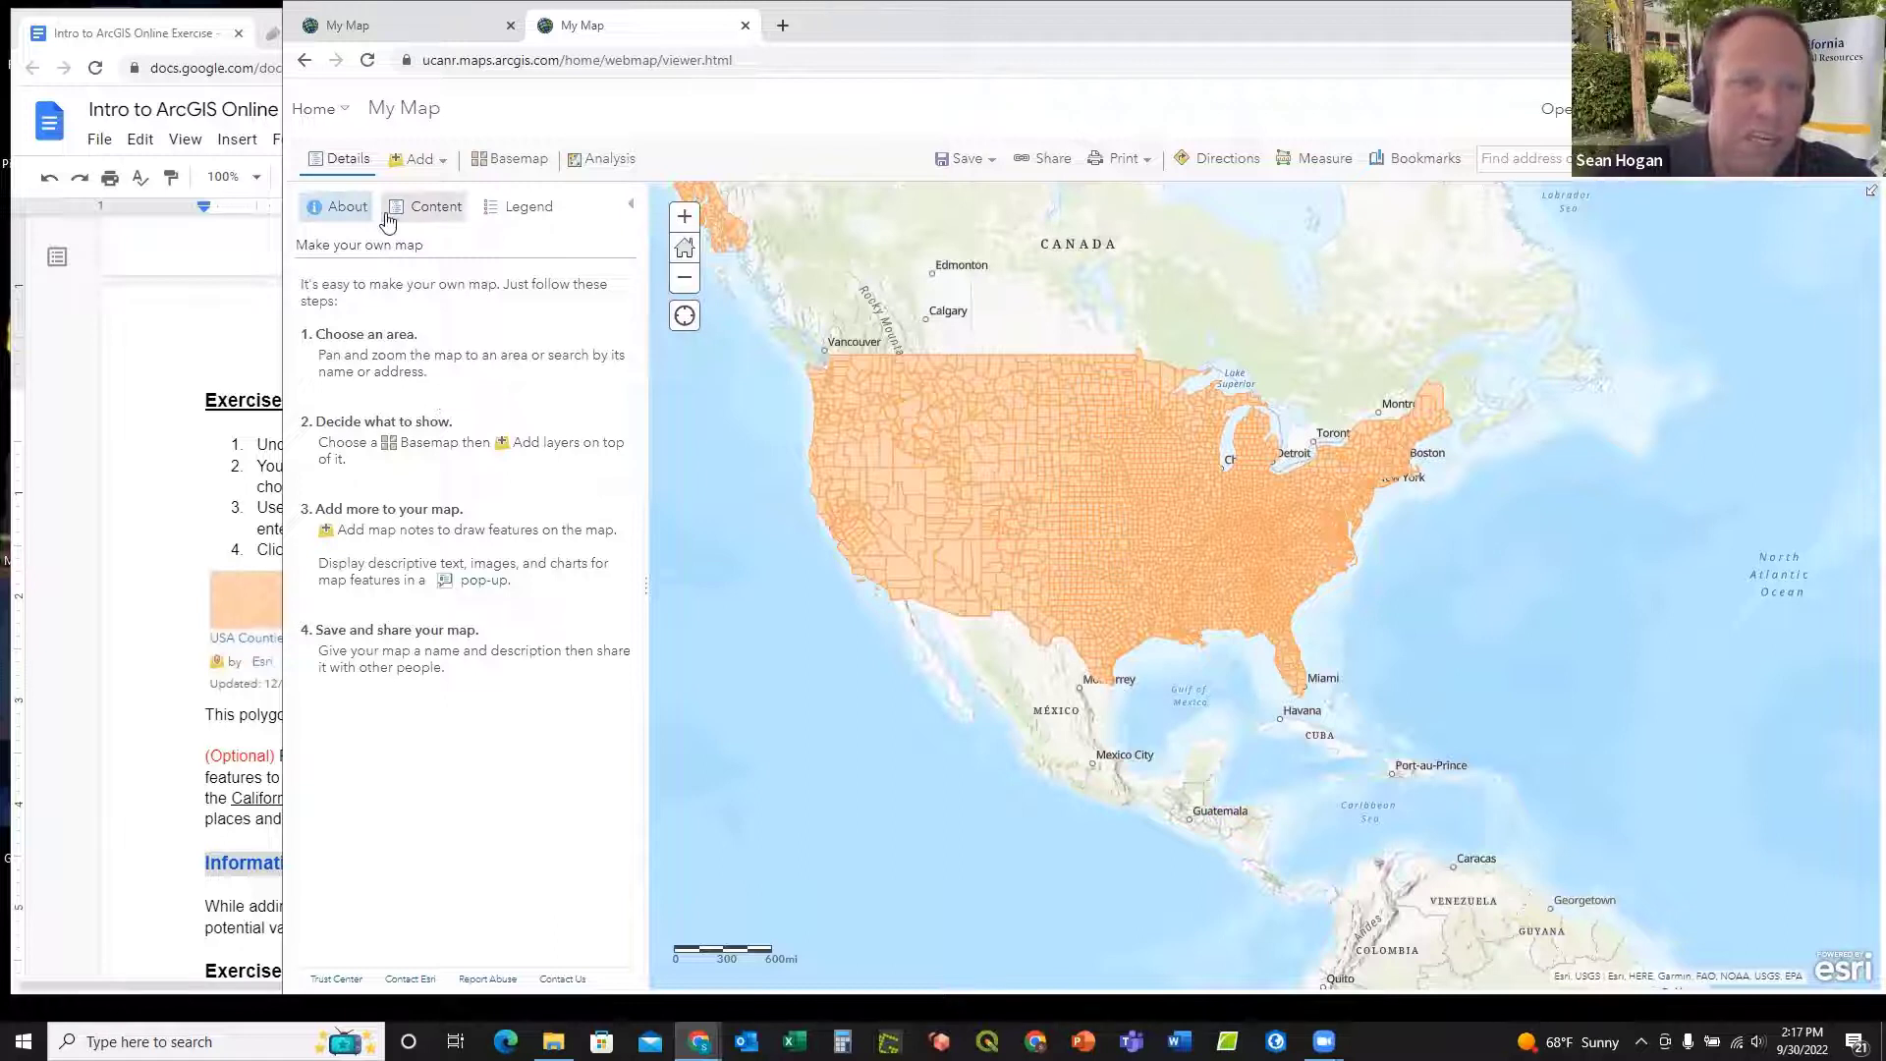
pyautogui.click(429, 211)
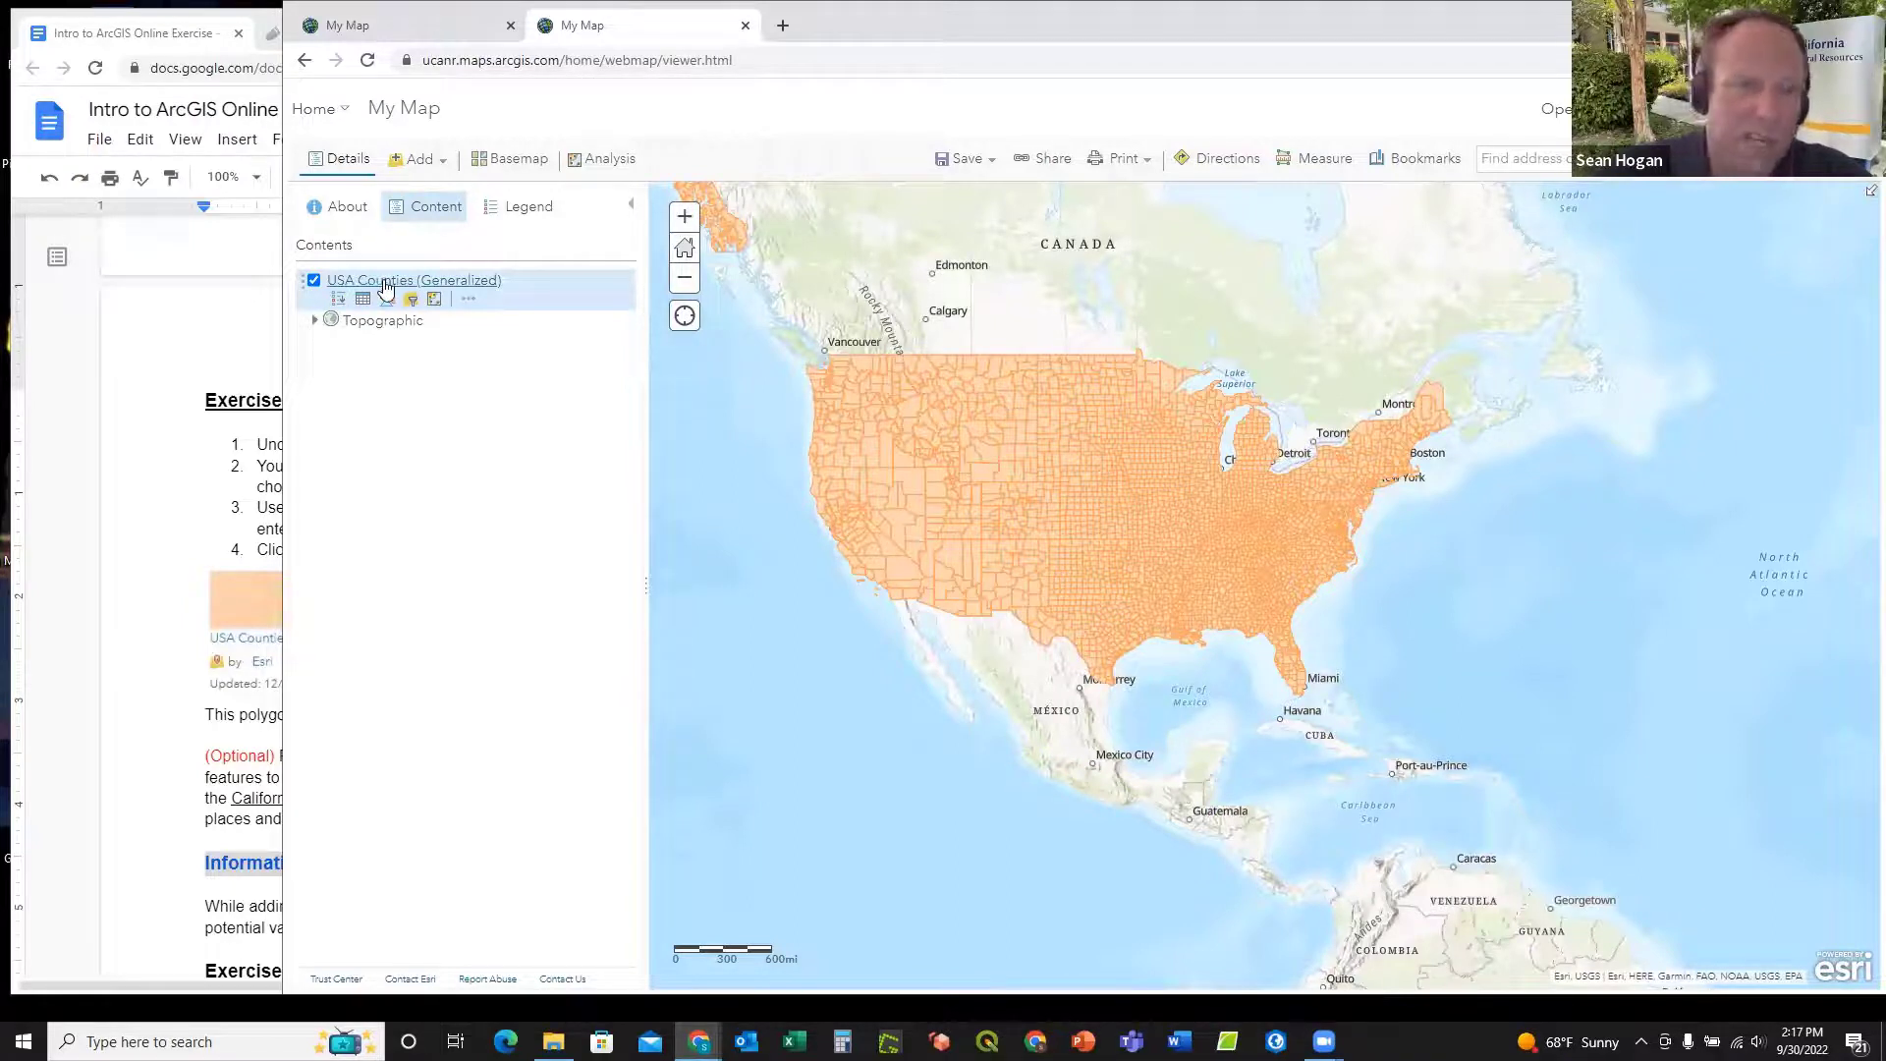
pyautogui.click(338, 305)
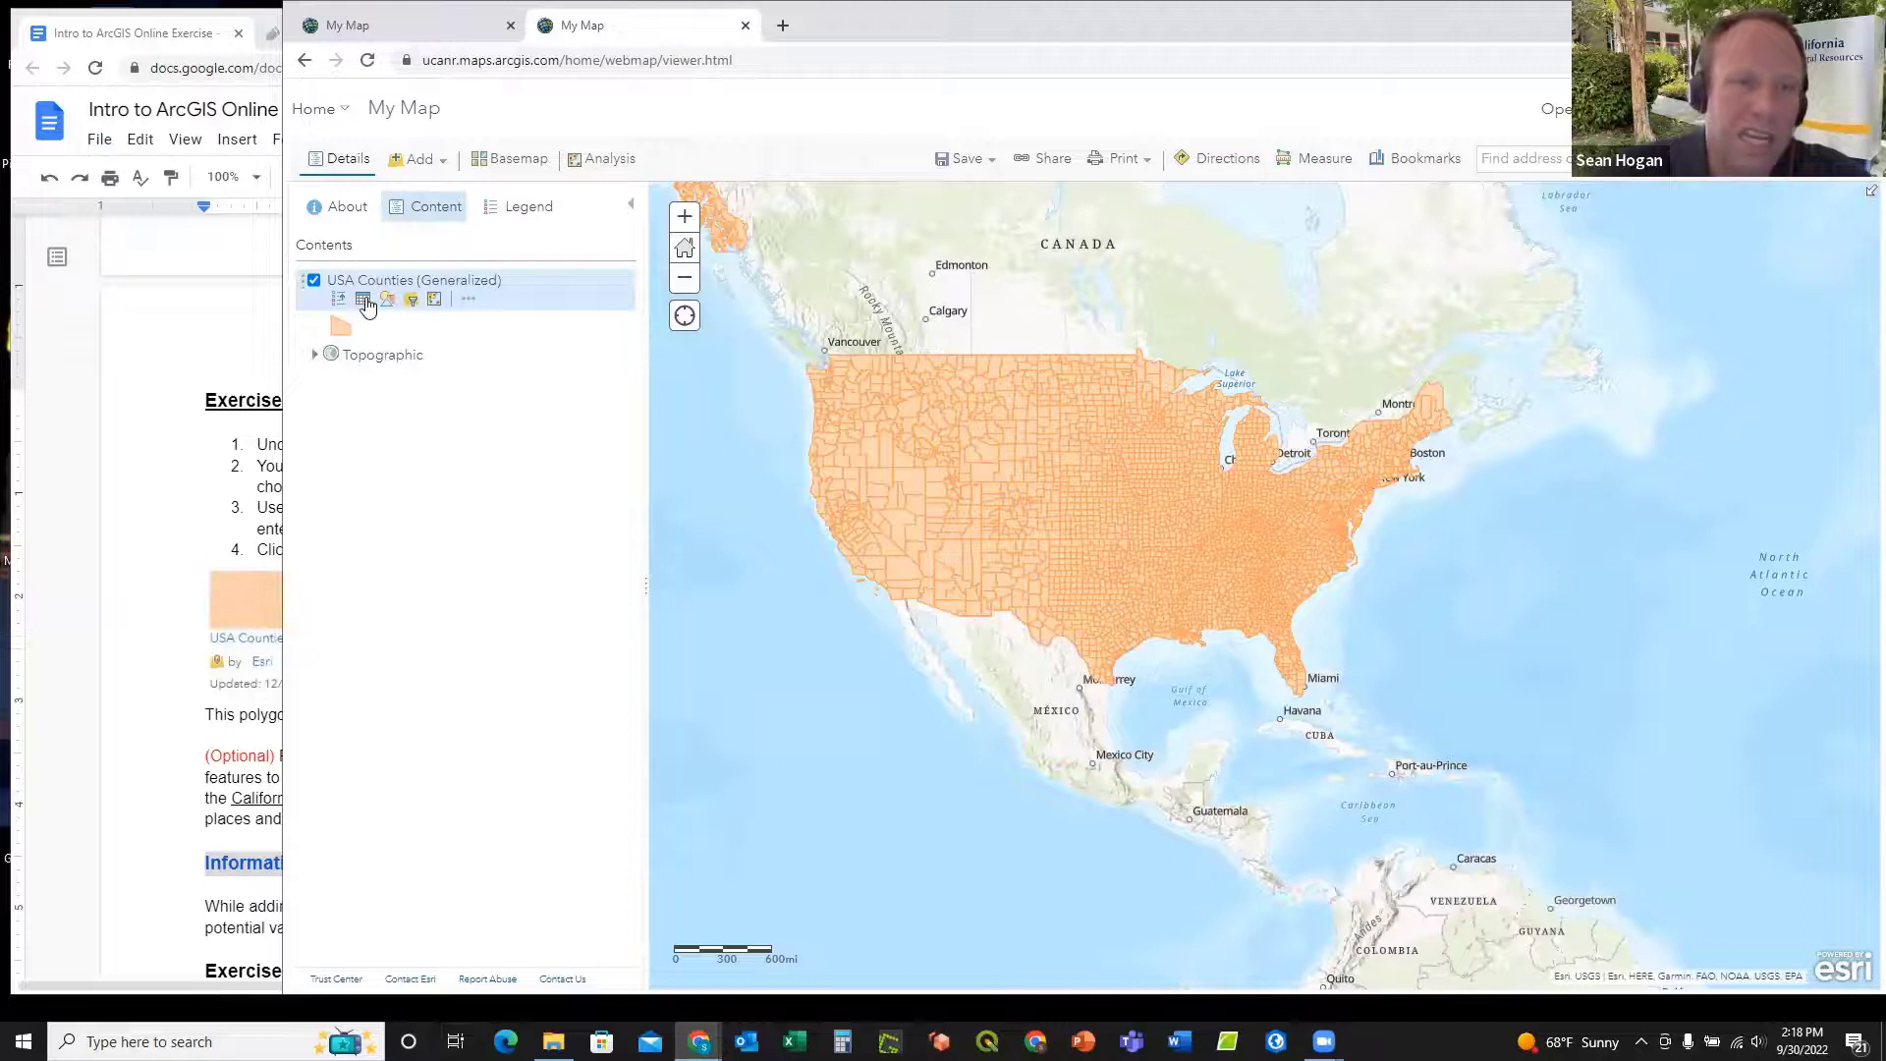
pyautogui.click(363, 299)
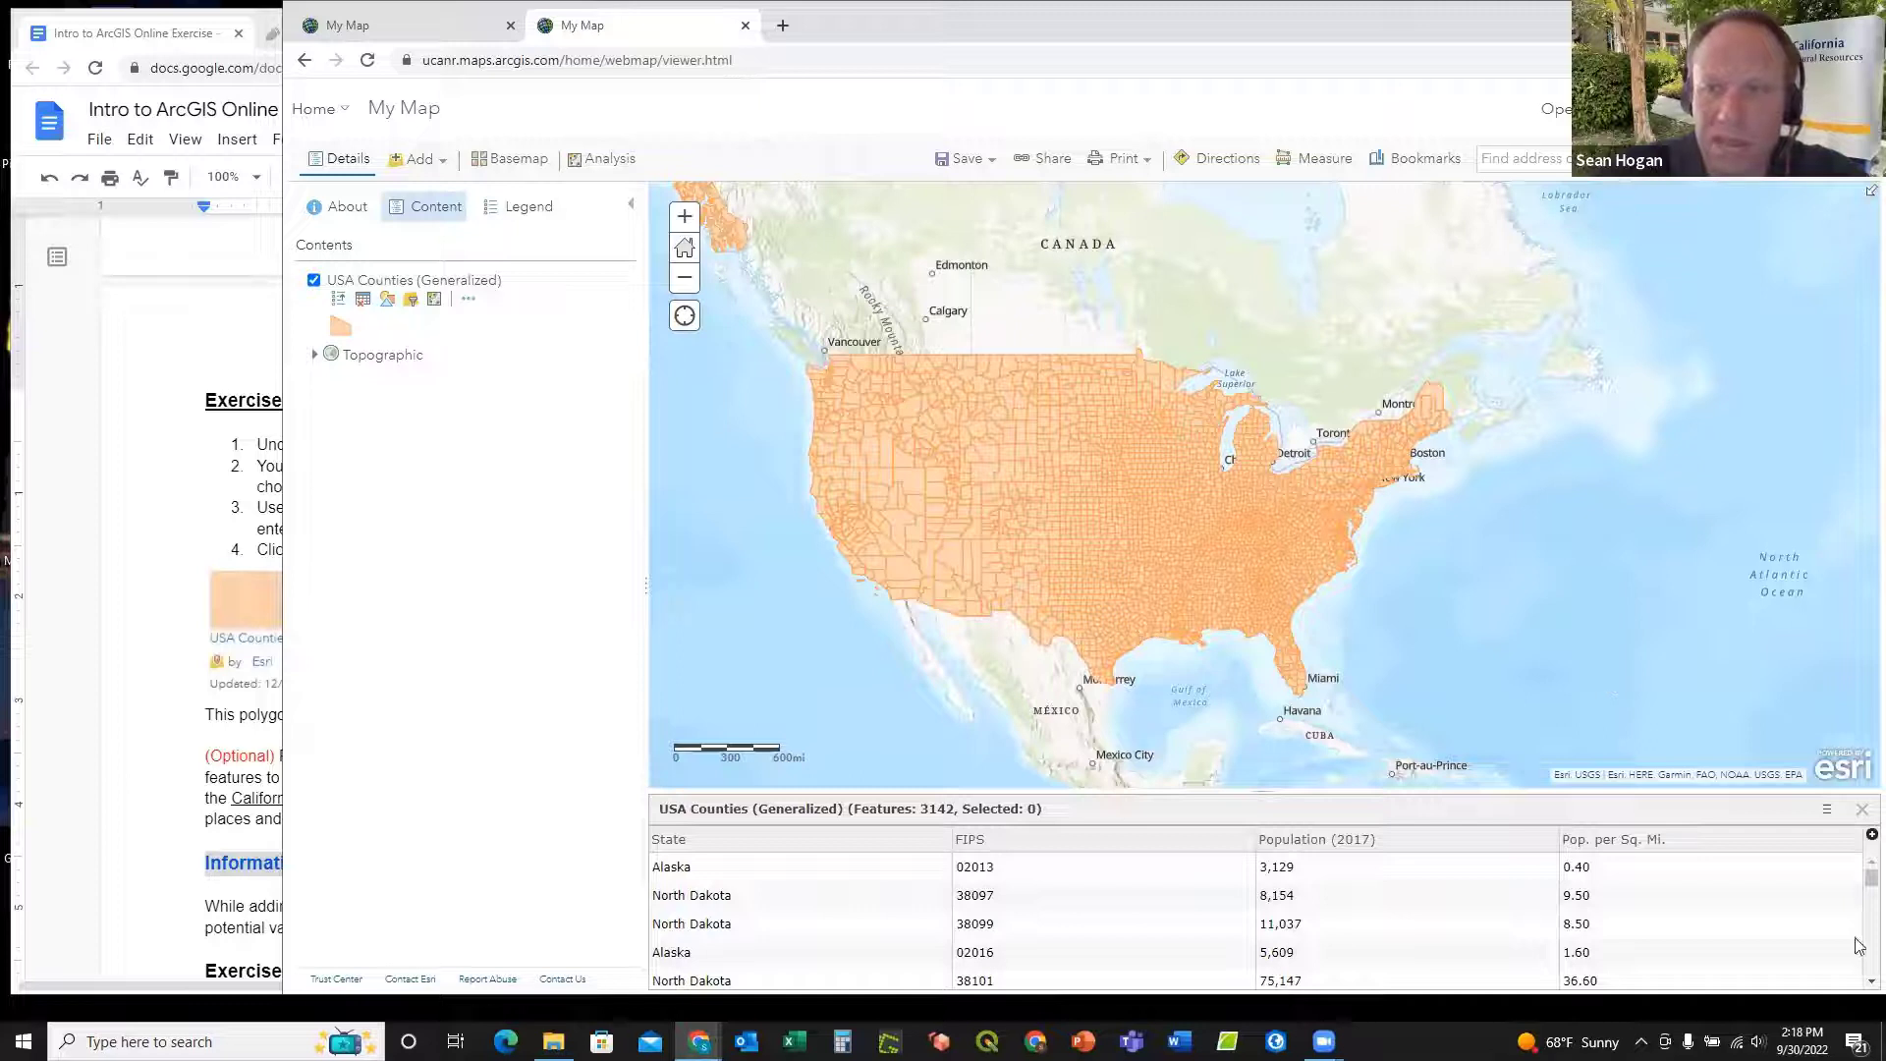
pyautogui.click(1859, 809)
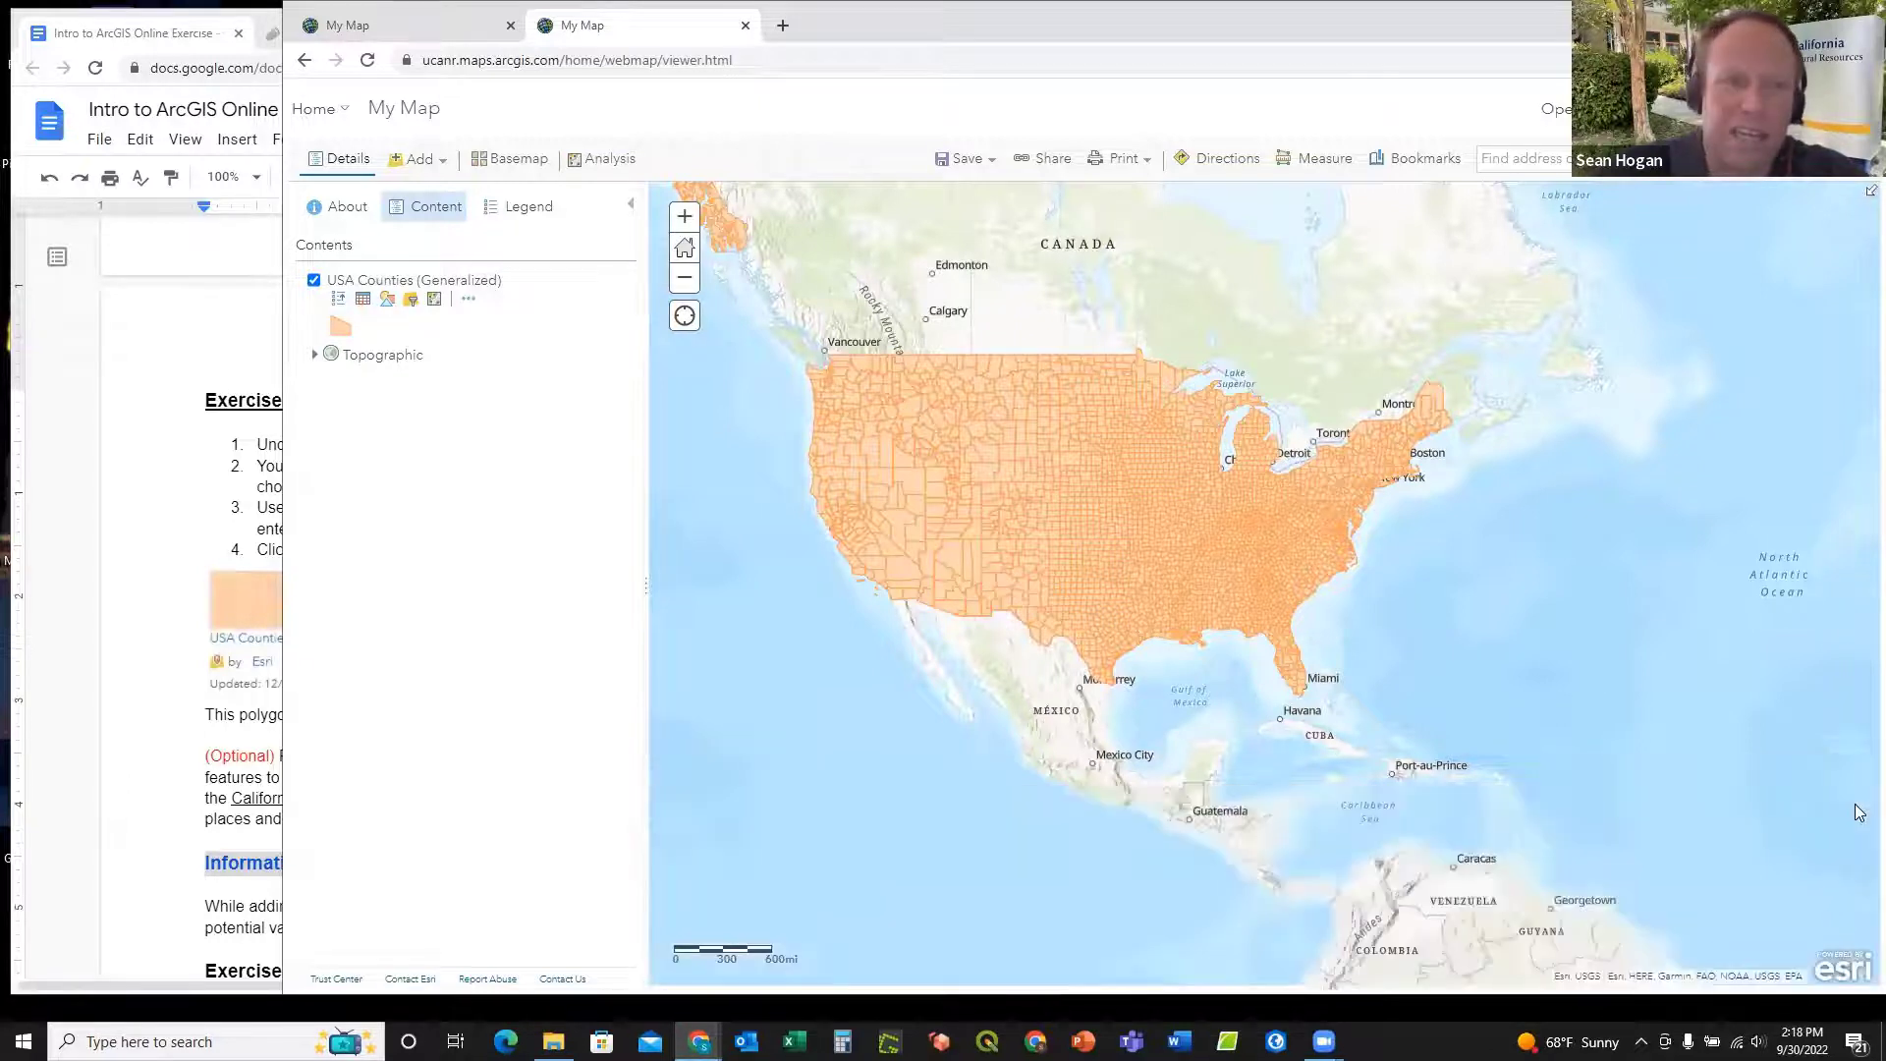
pyautogui.click(391, 305)
pyautogui.click(469, 491)
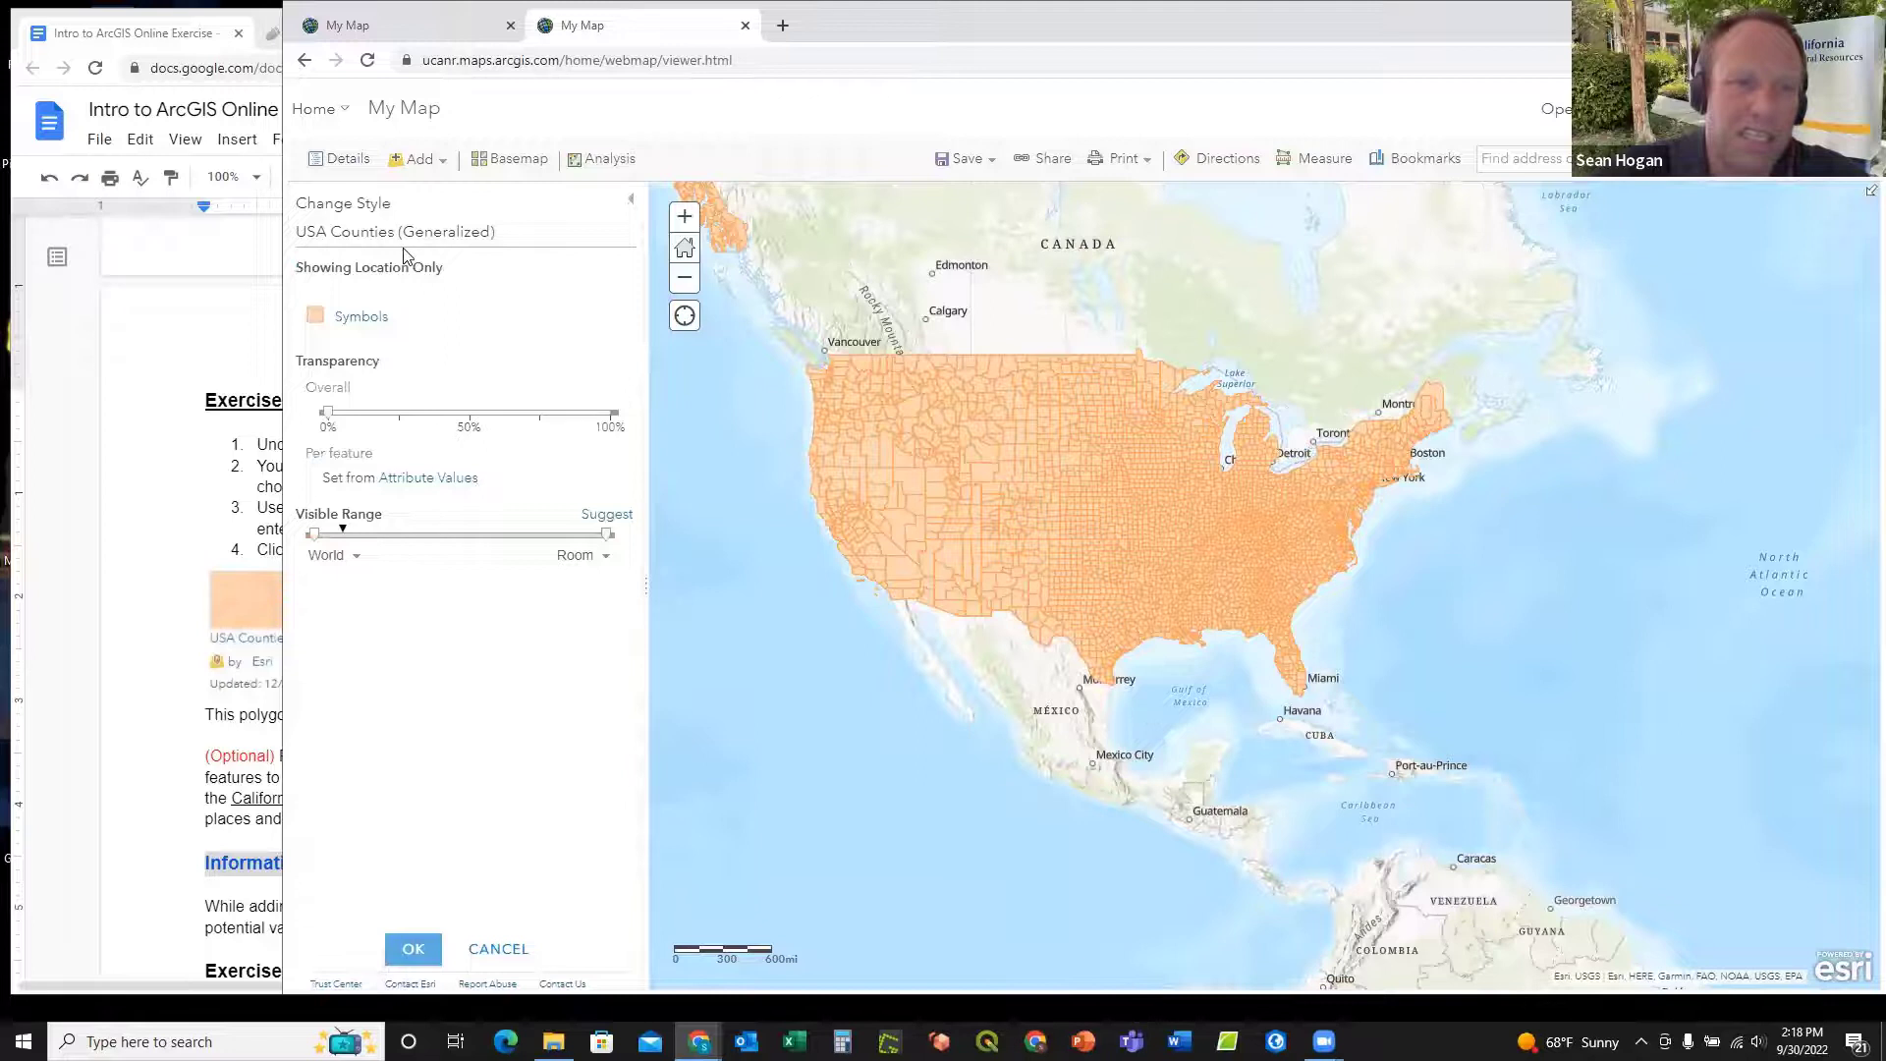
pyautogui.click(631, 201)
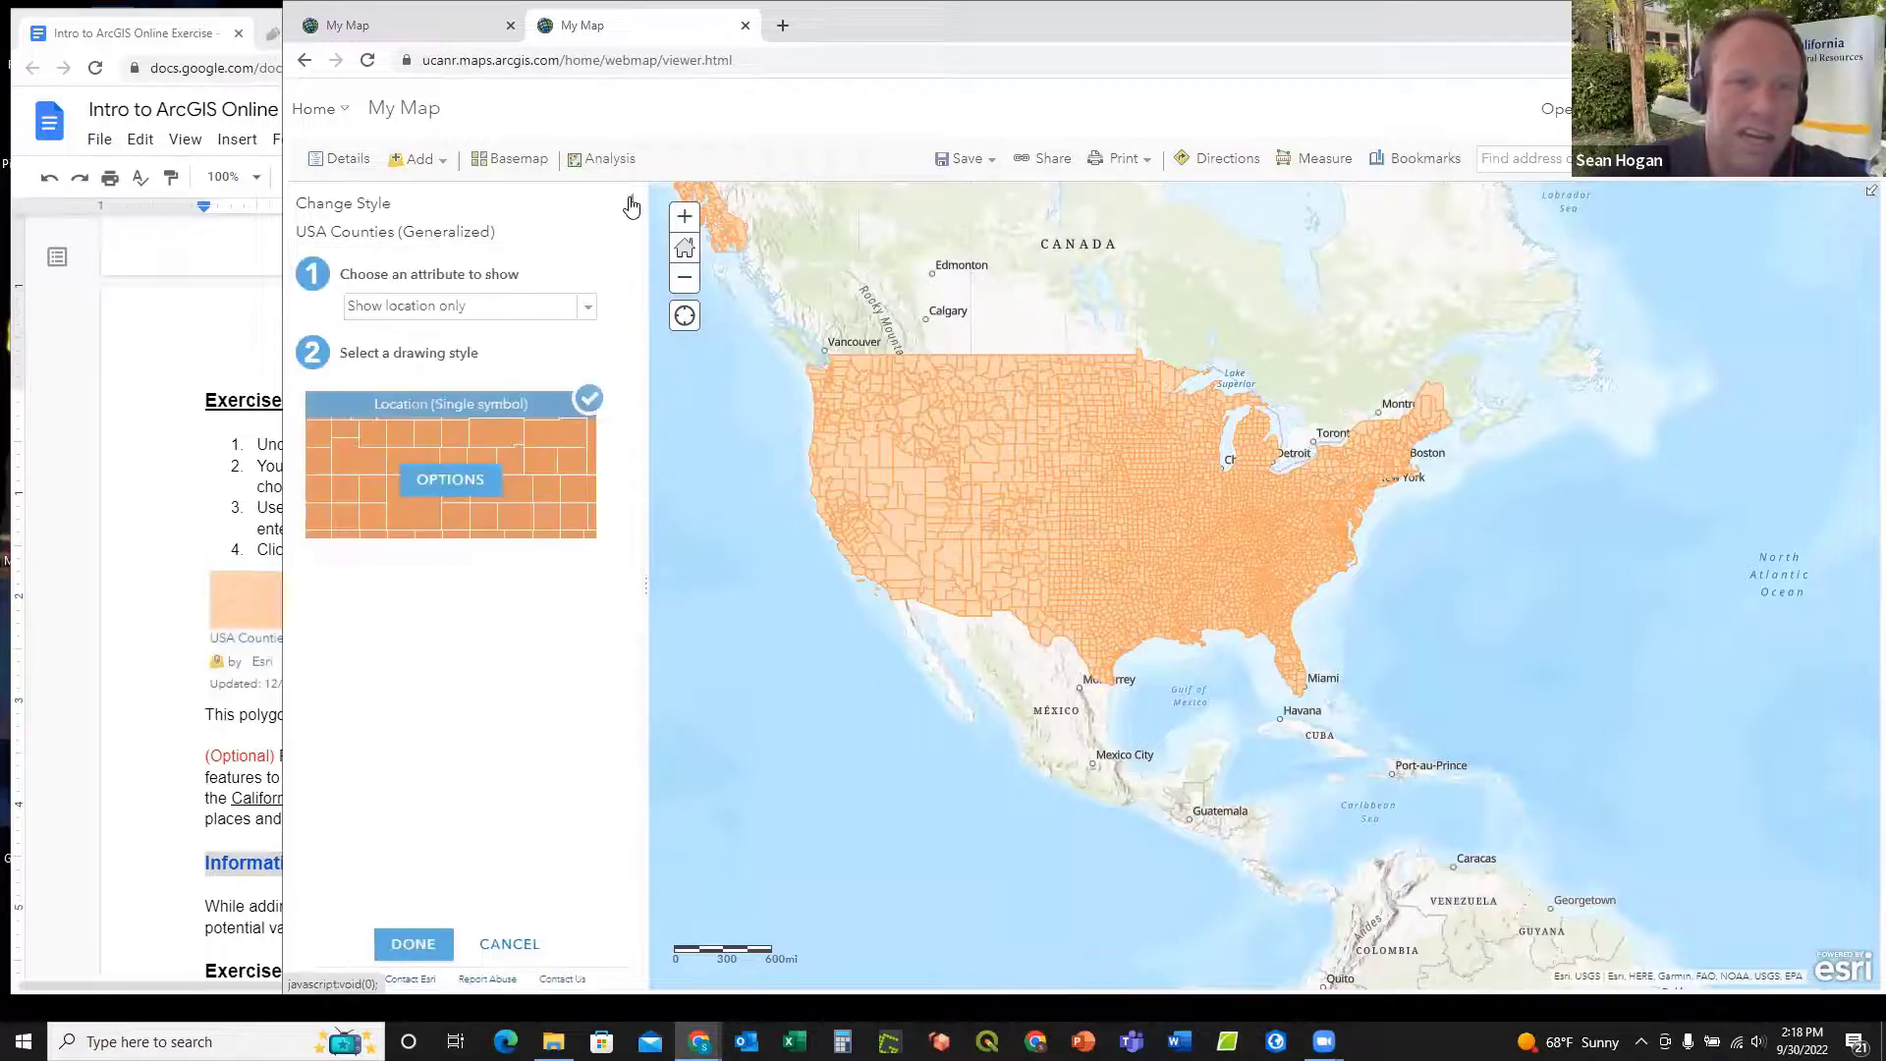
pyautogui.click(630, 203)
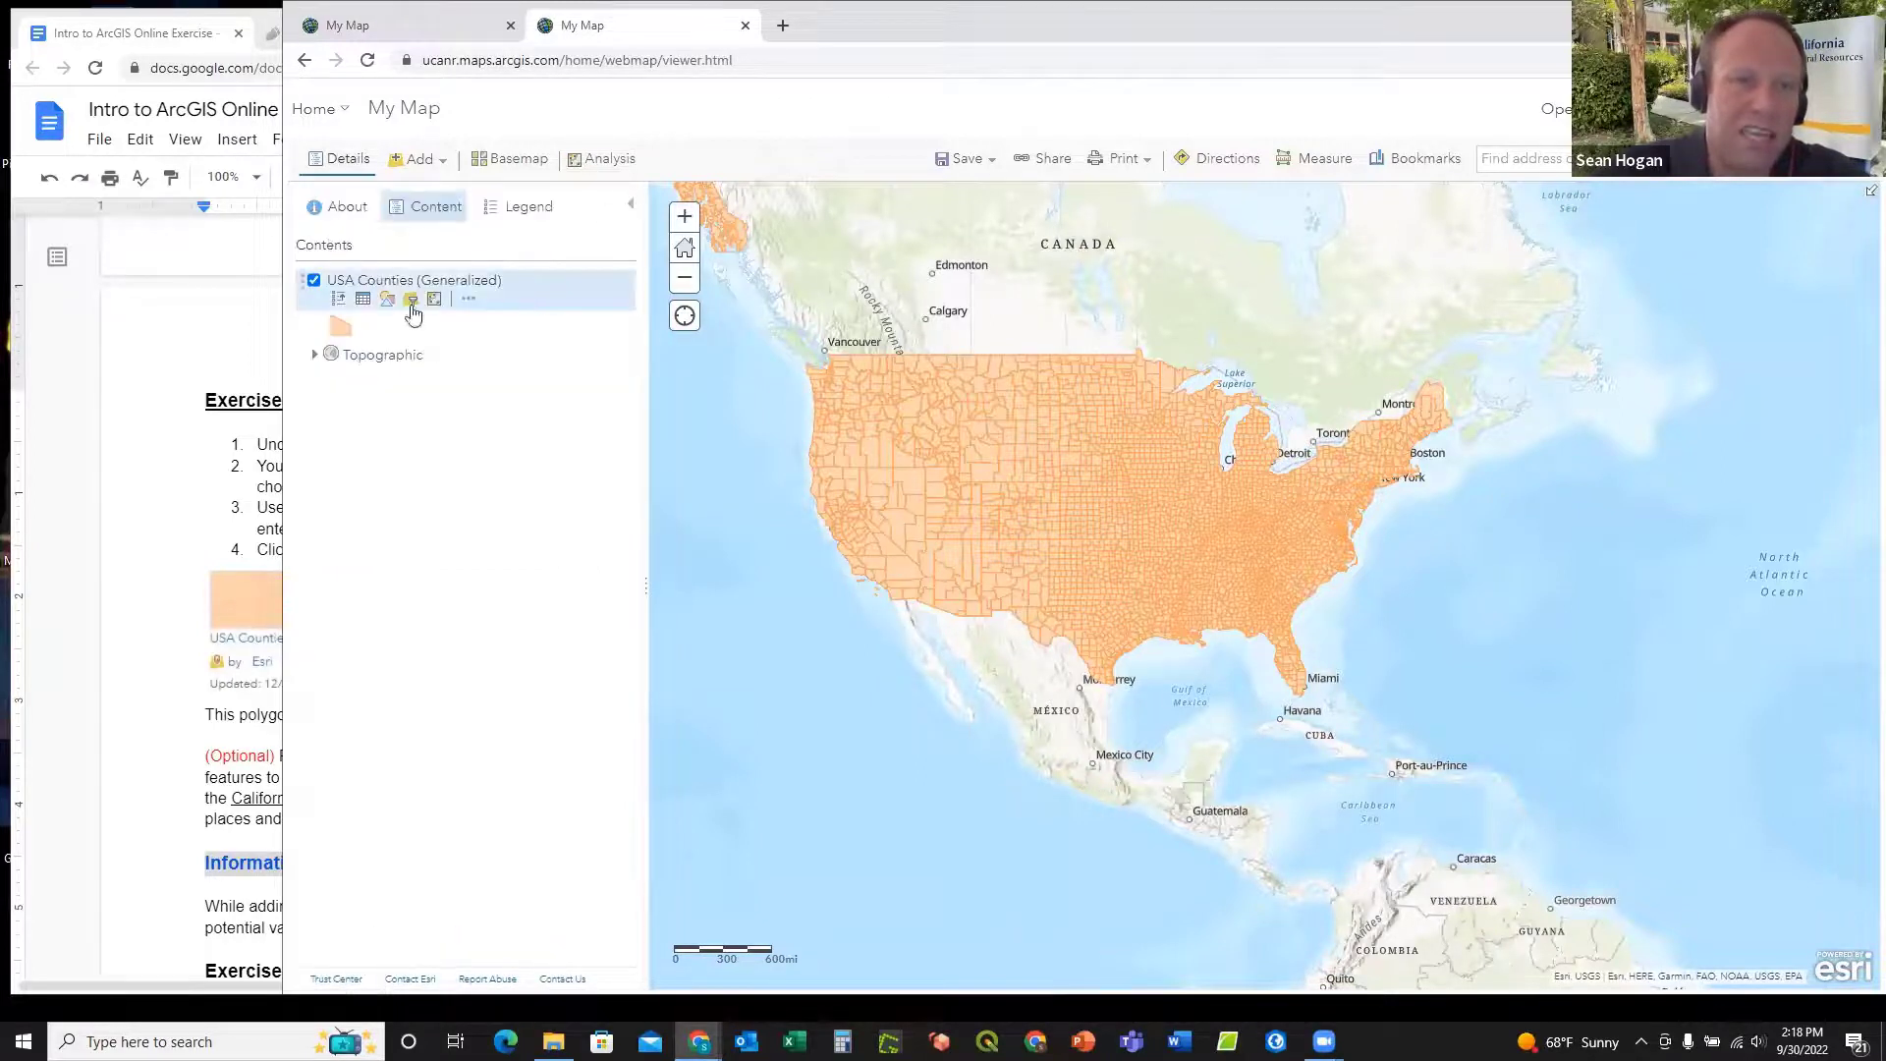
pyautogui.click(472, 303)
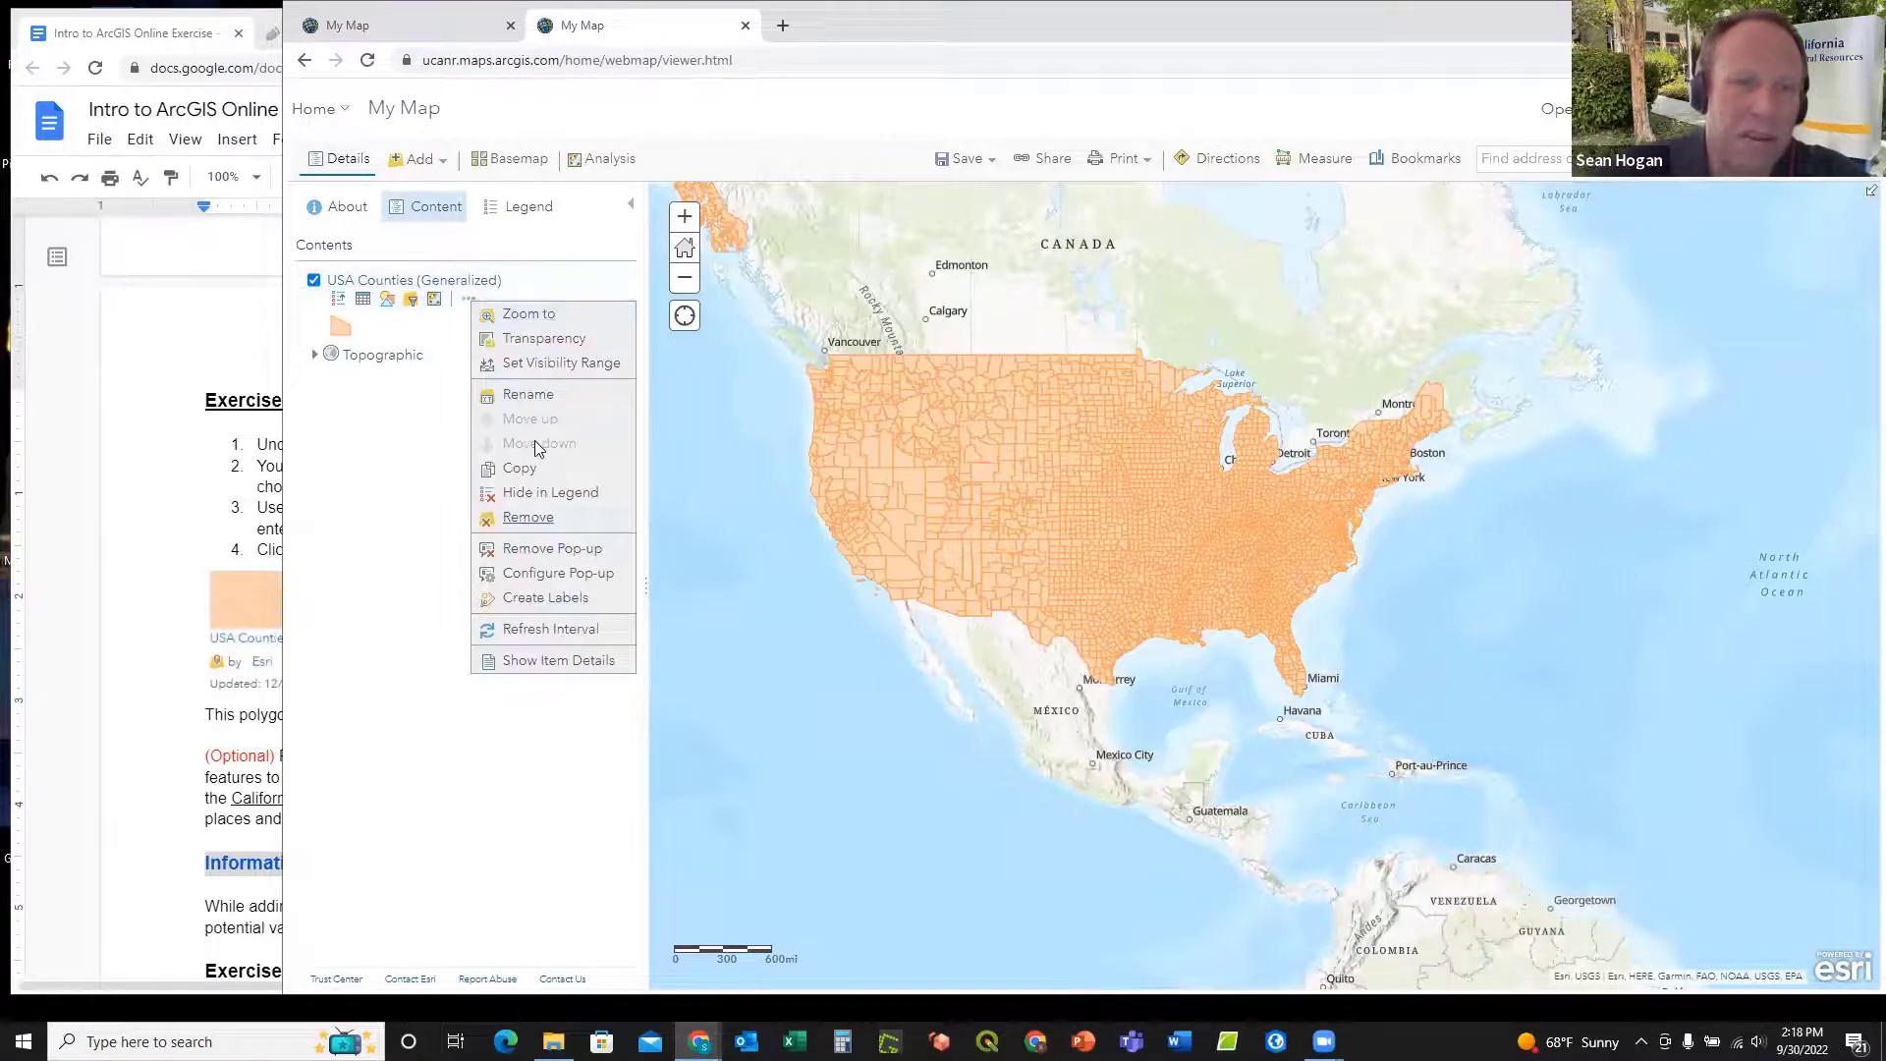
pyautogui.click(538, 247)
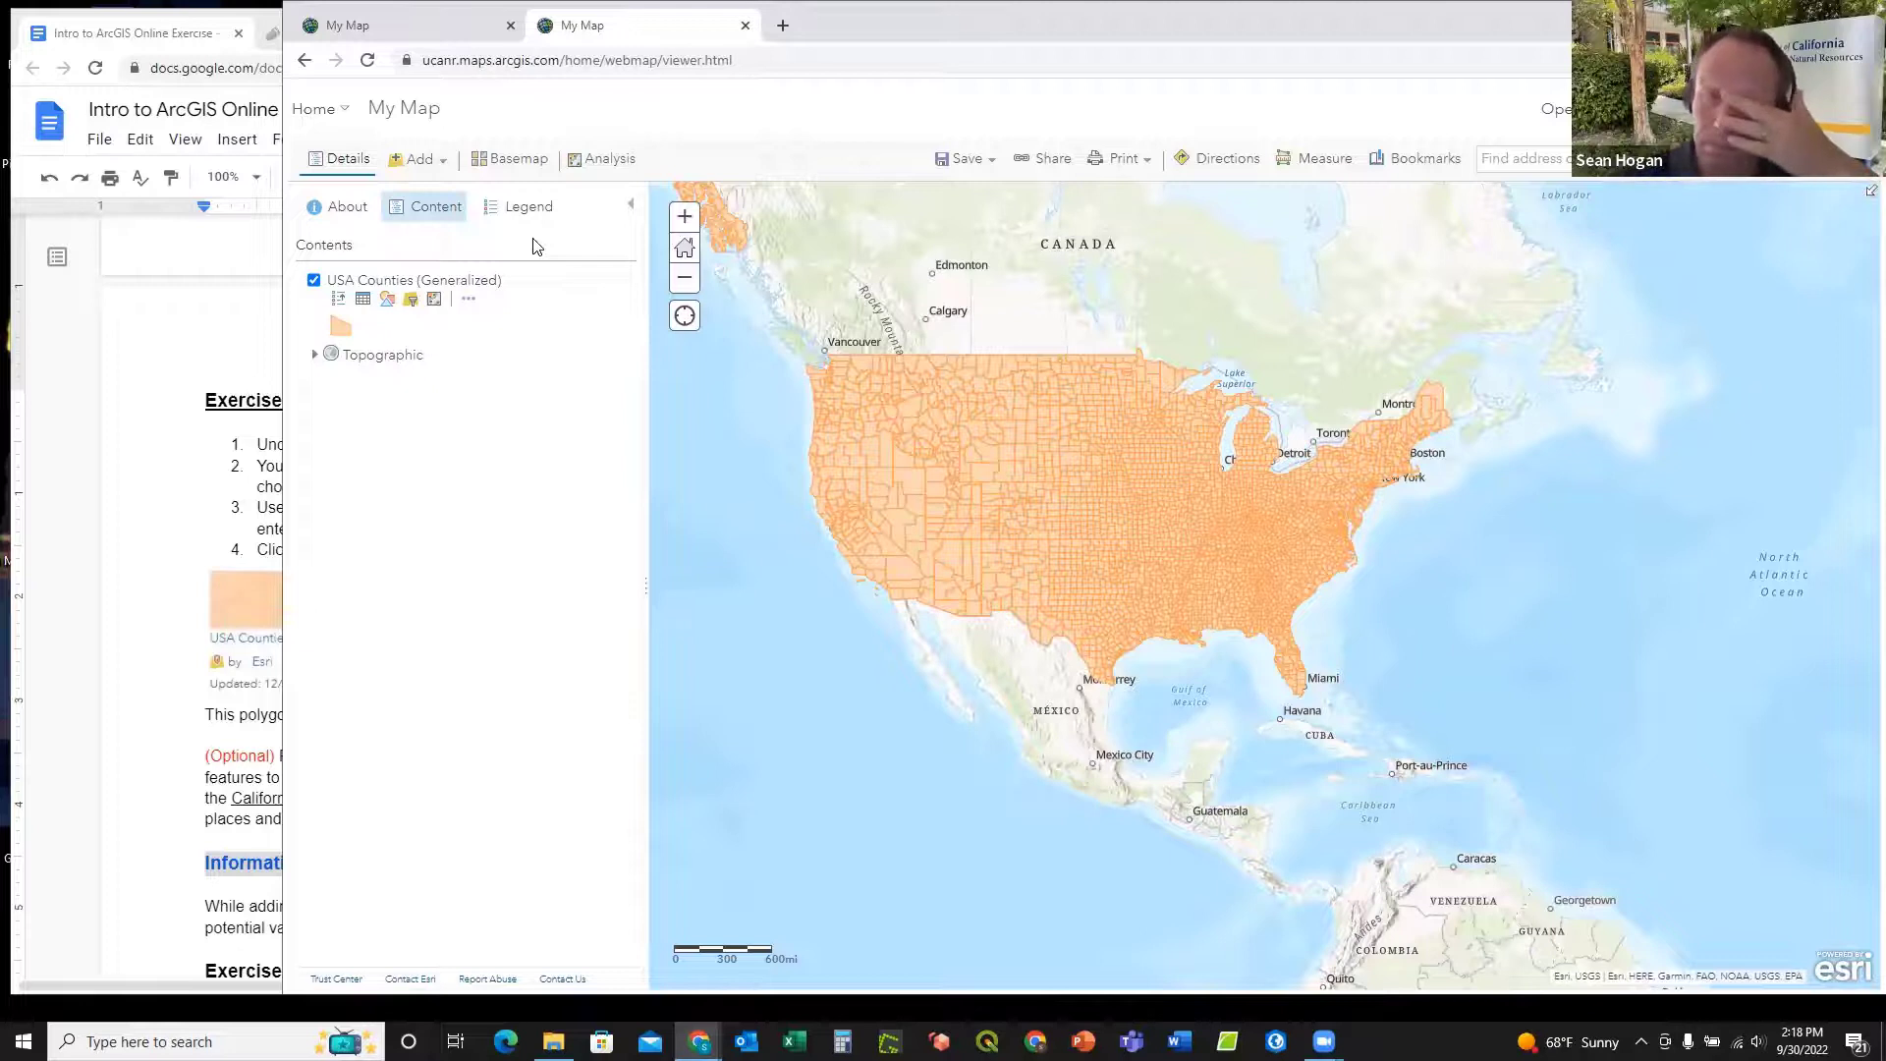
pyautogui.click(151, 387)
pyautogui.scroll(-4, 157, 388)
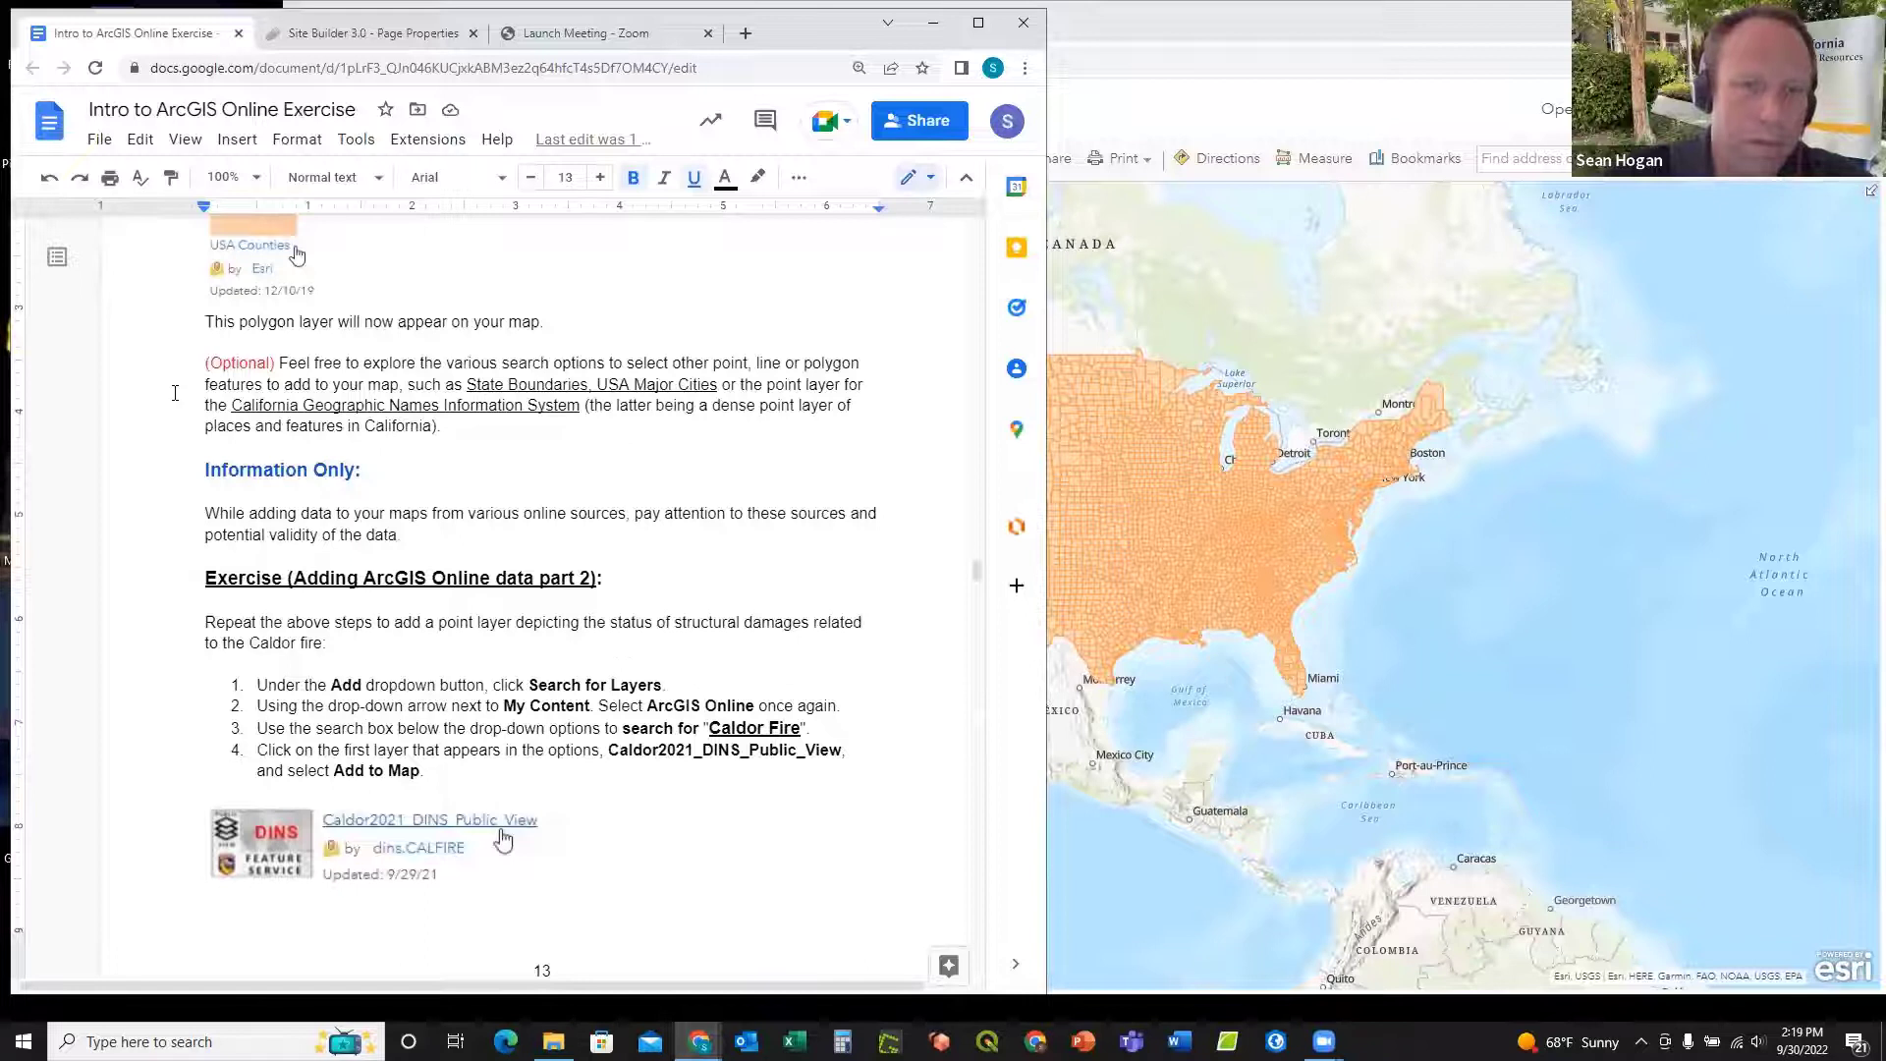
pyautogui.scroll(-2, 175, 393)
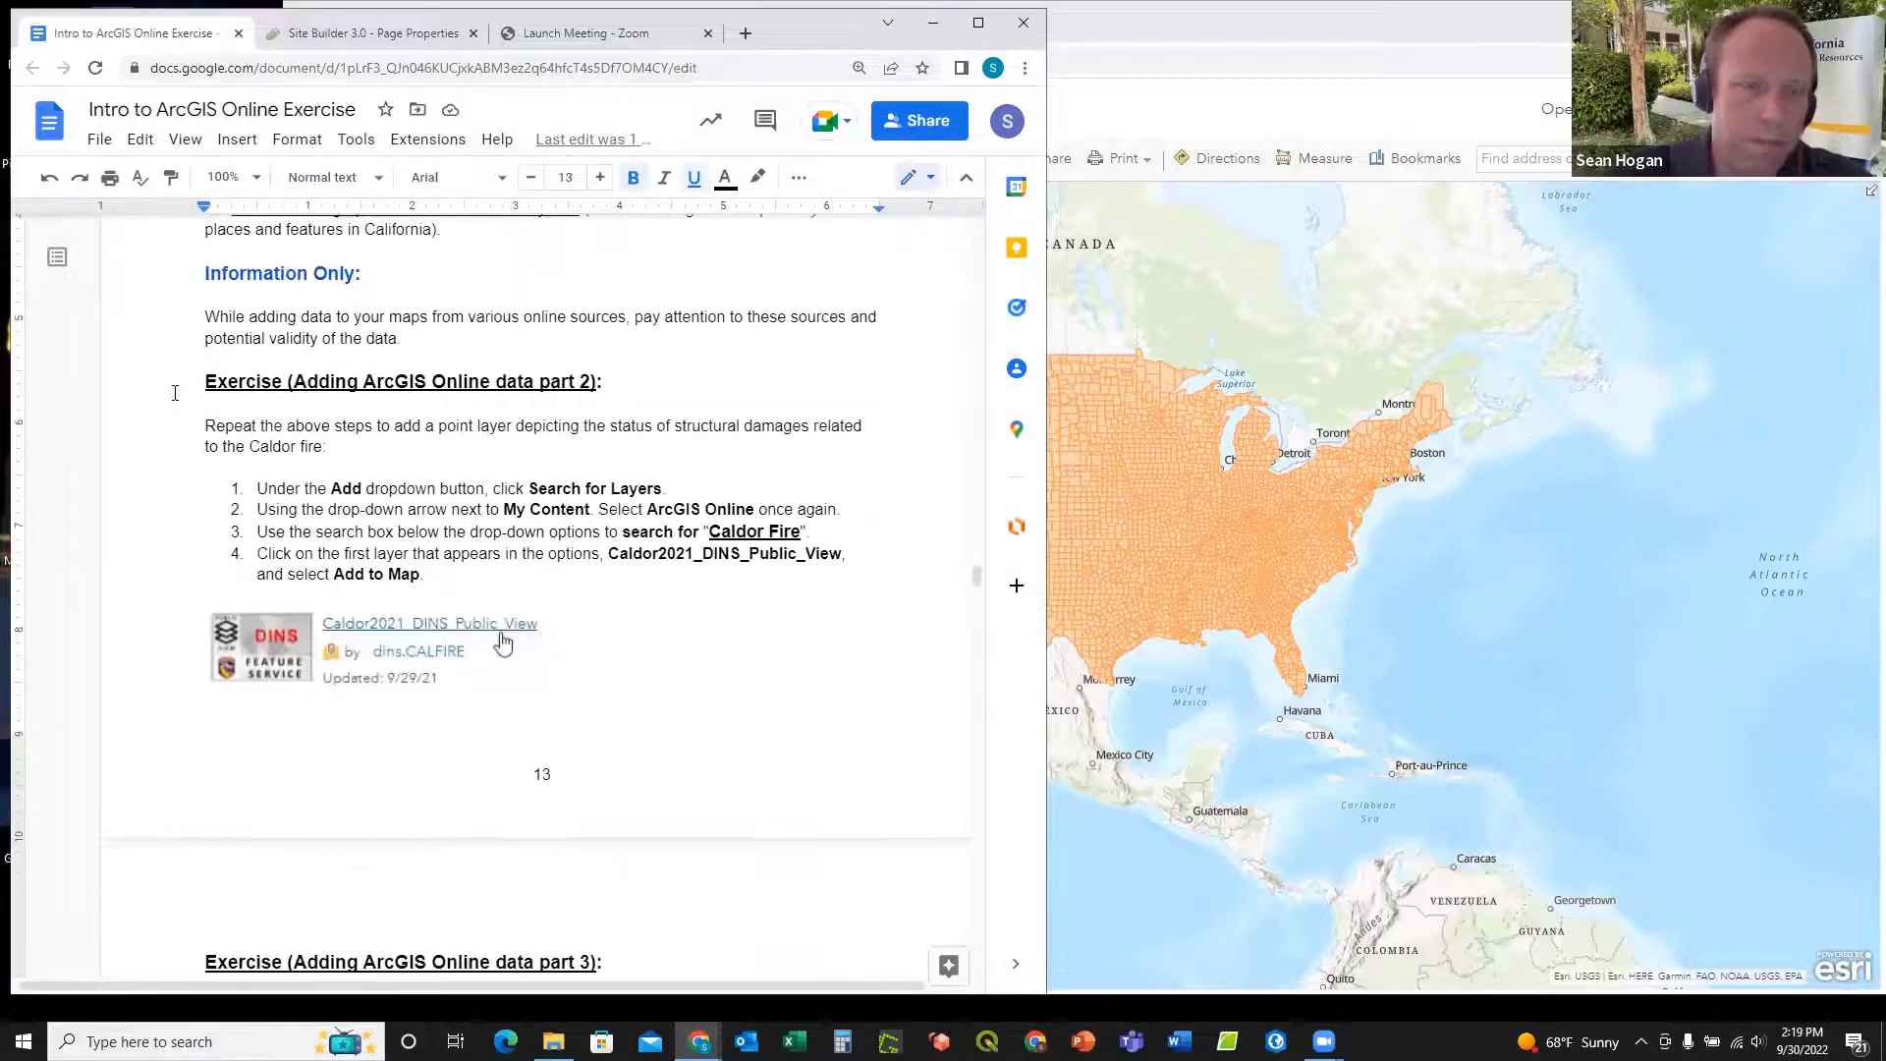
pyautogui.scroll(1, 173, 405)
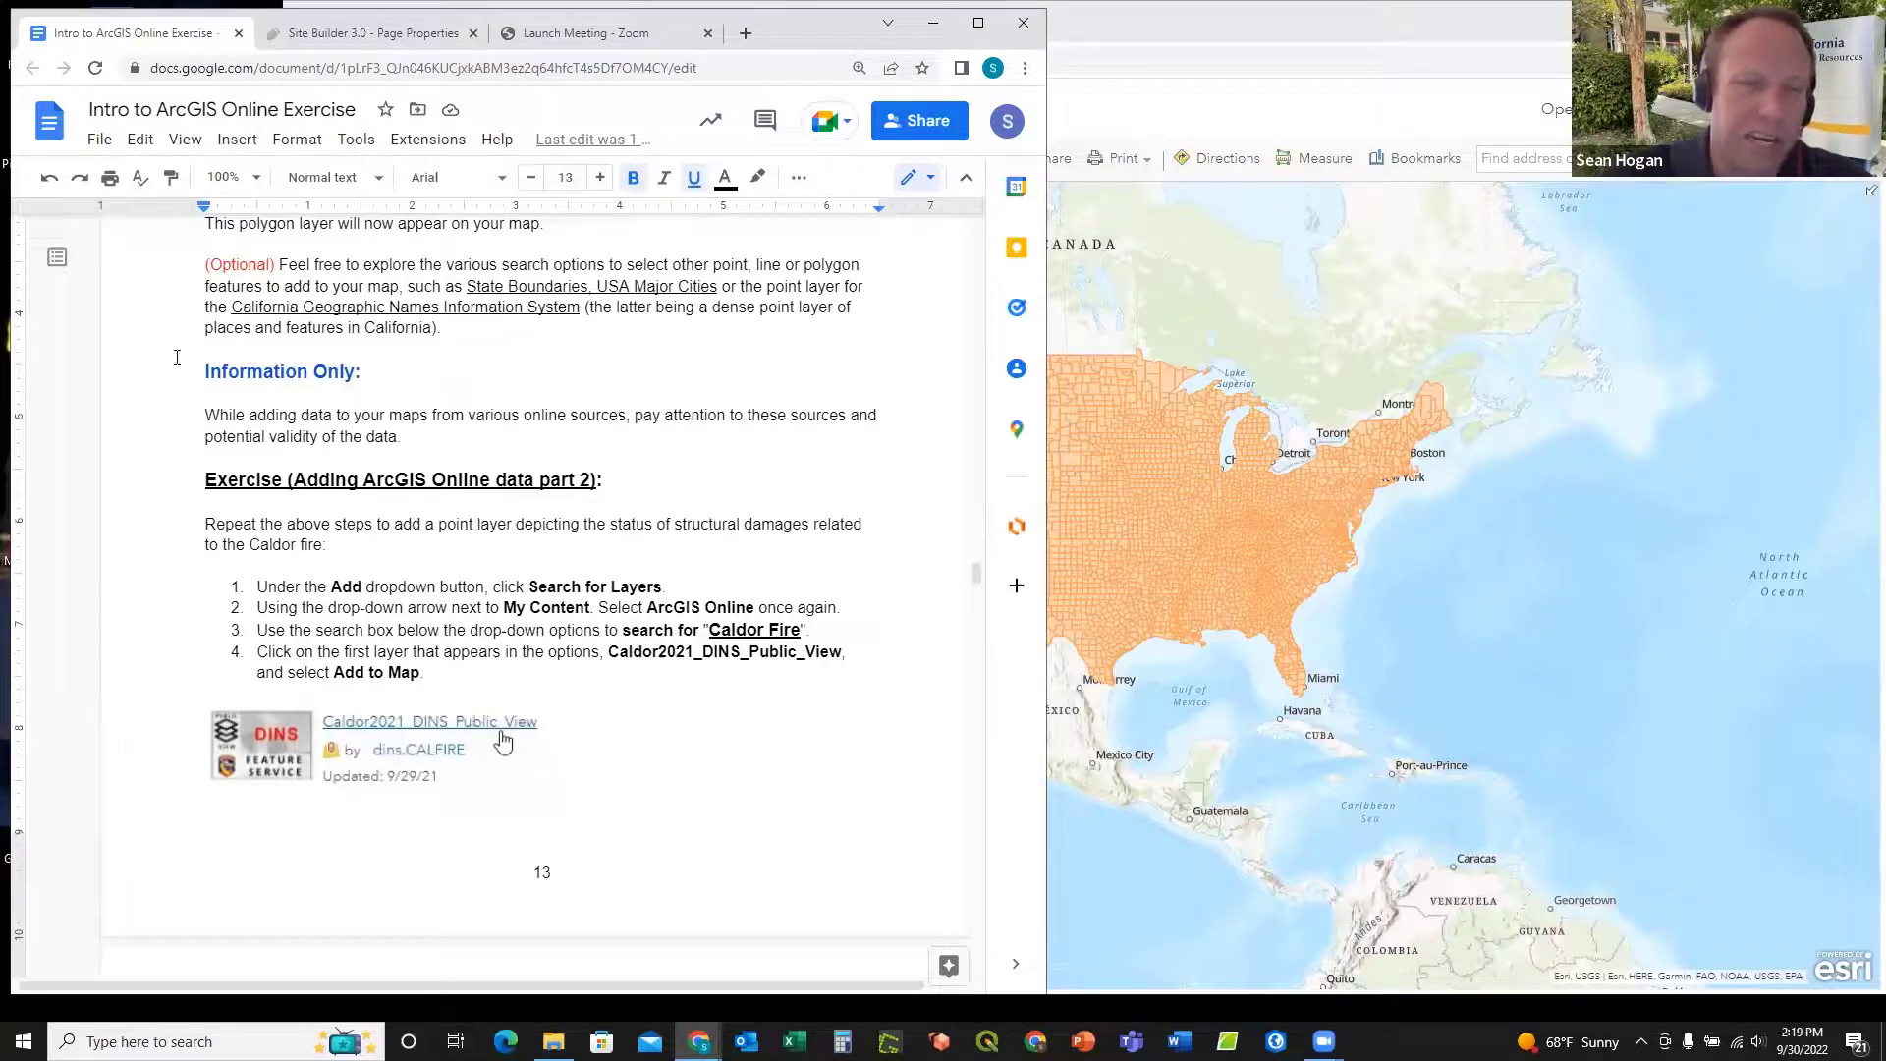
pyautogui.scroll(-1, 177, 357)
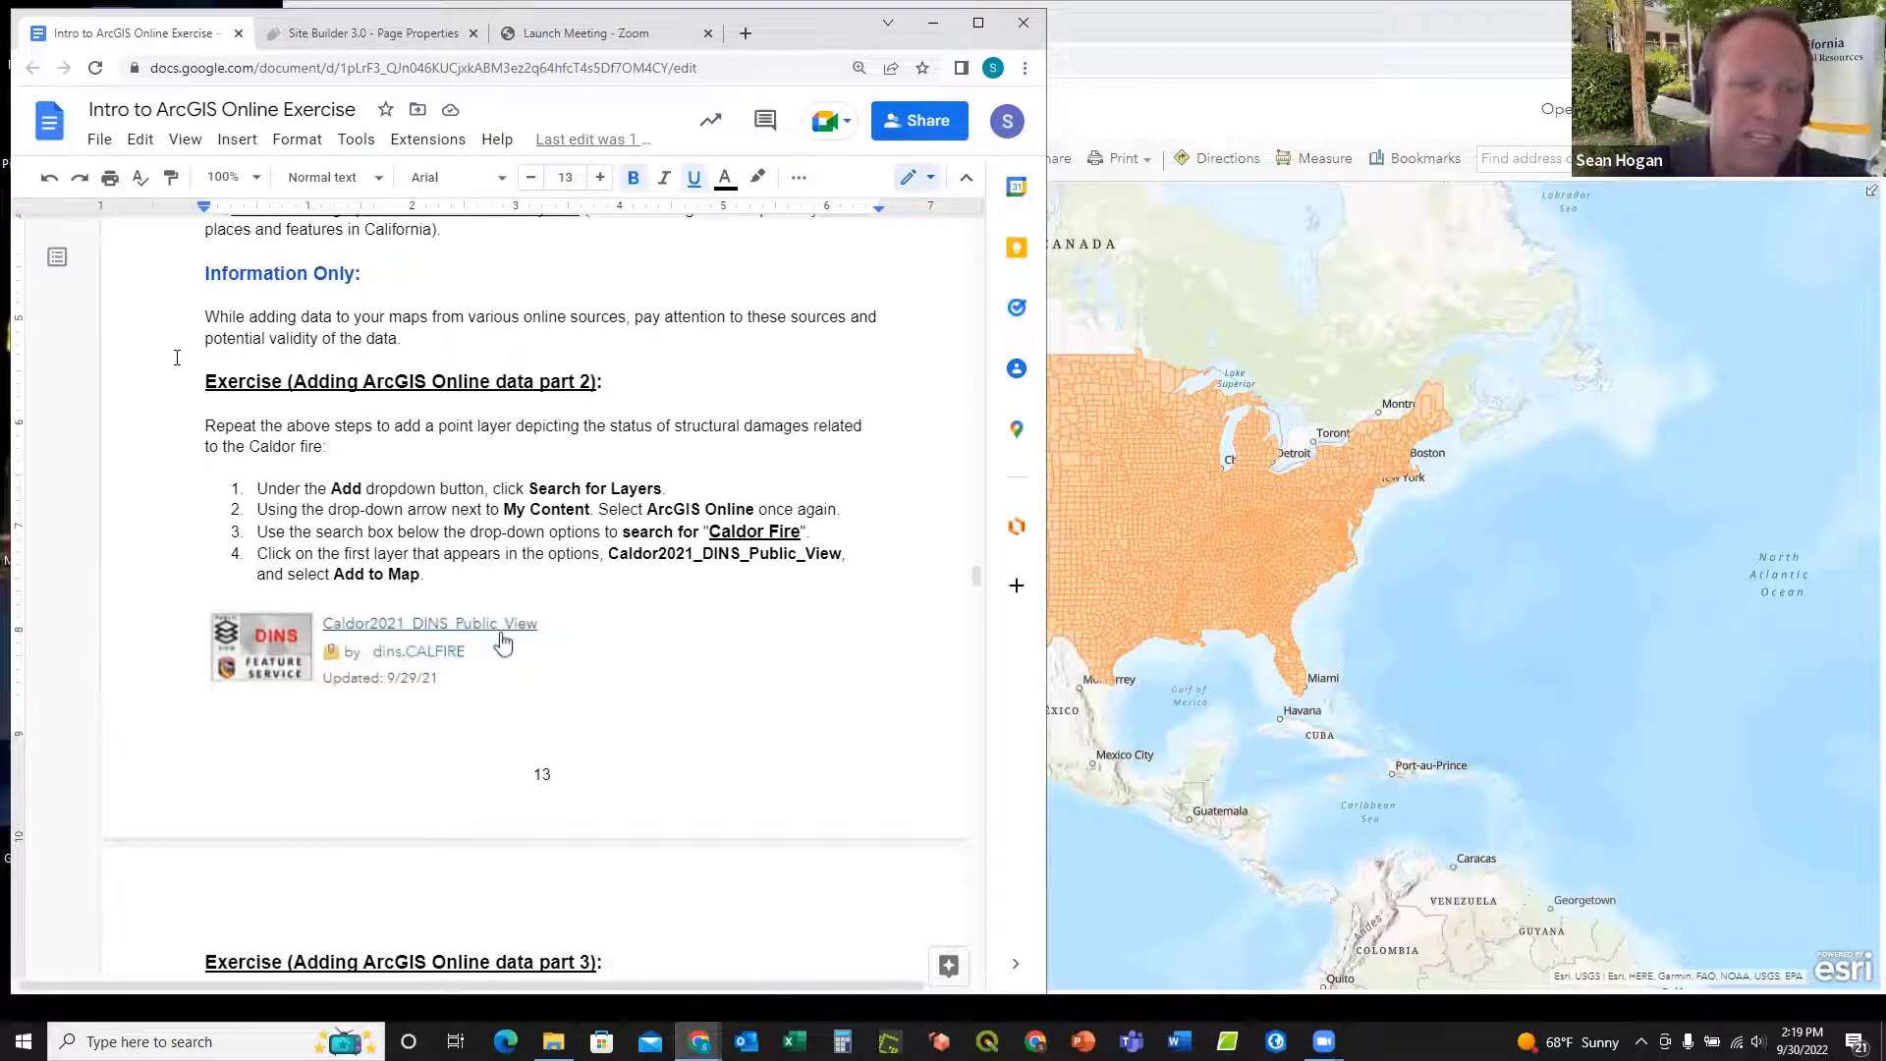
pyautogui.scroll(-1, 177, 357)
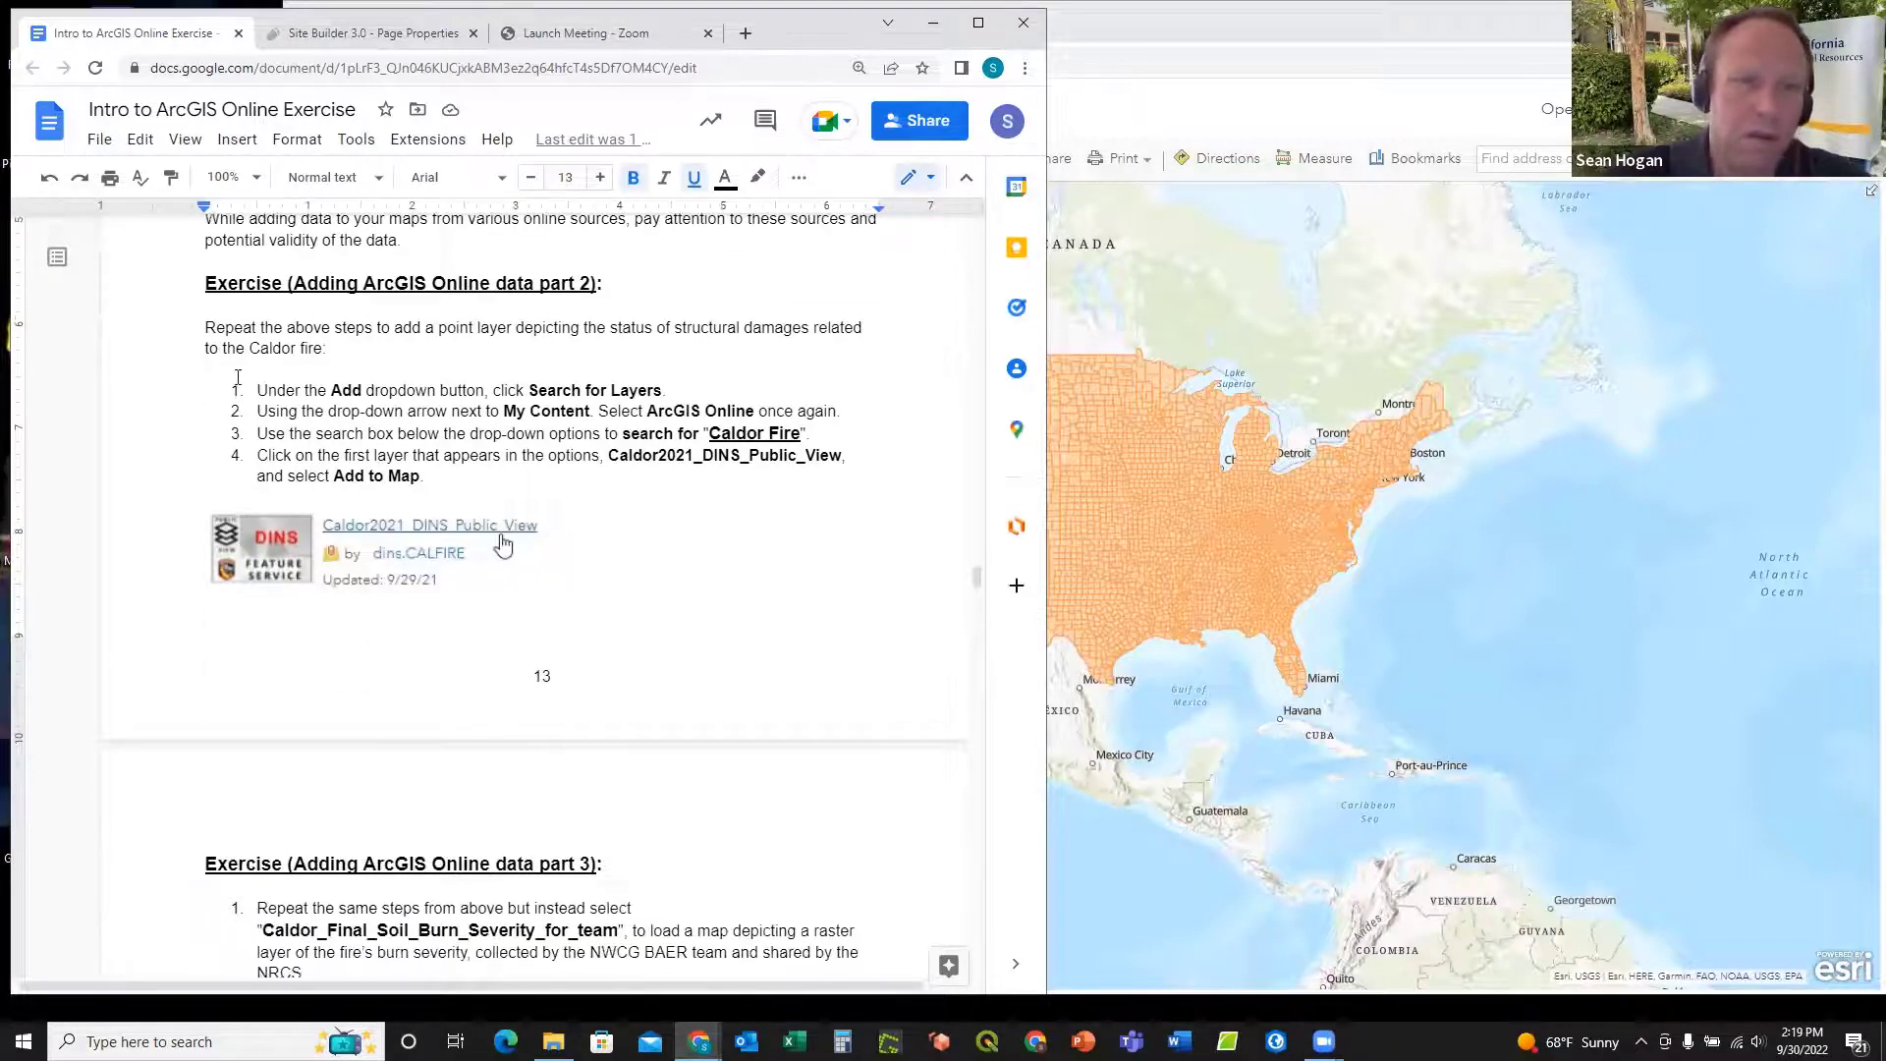
pyautogui.moveTo(709, 433); pyautogui.dragTo(803, 433)
pyautogui.hotkey('ctrl', 'c')
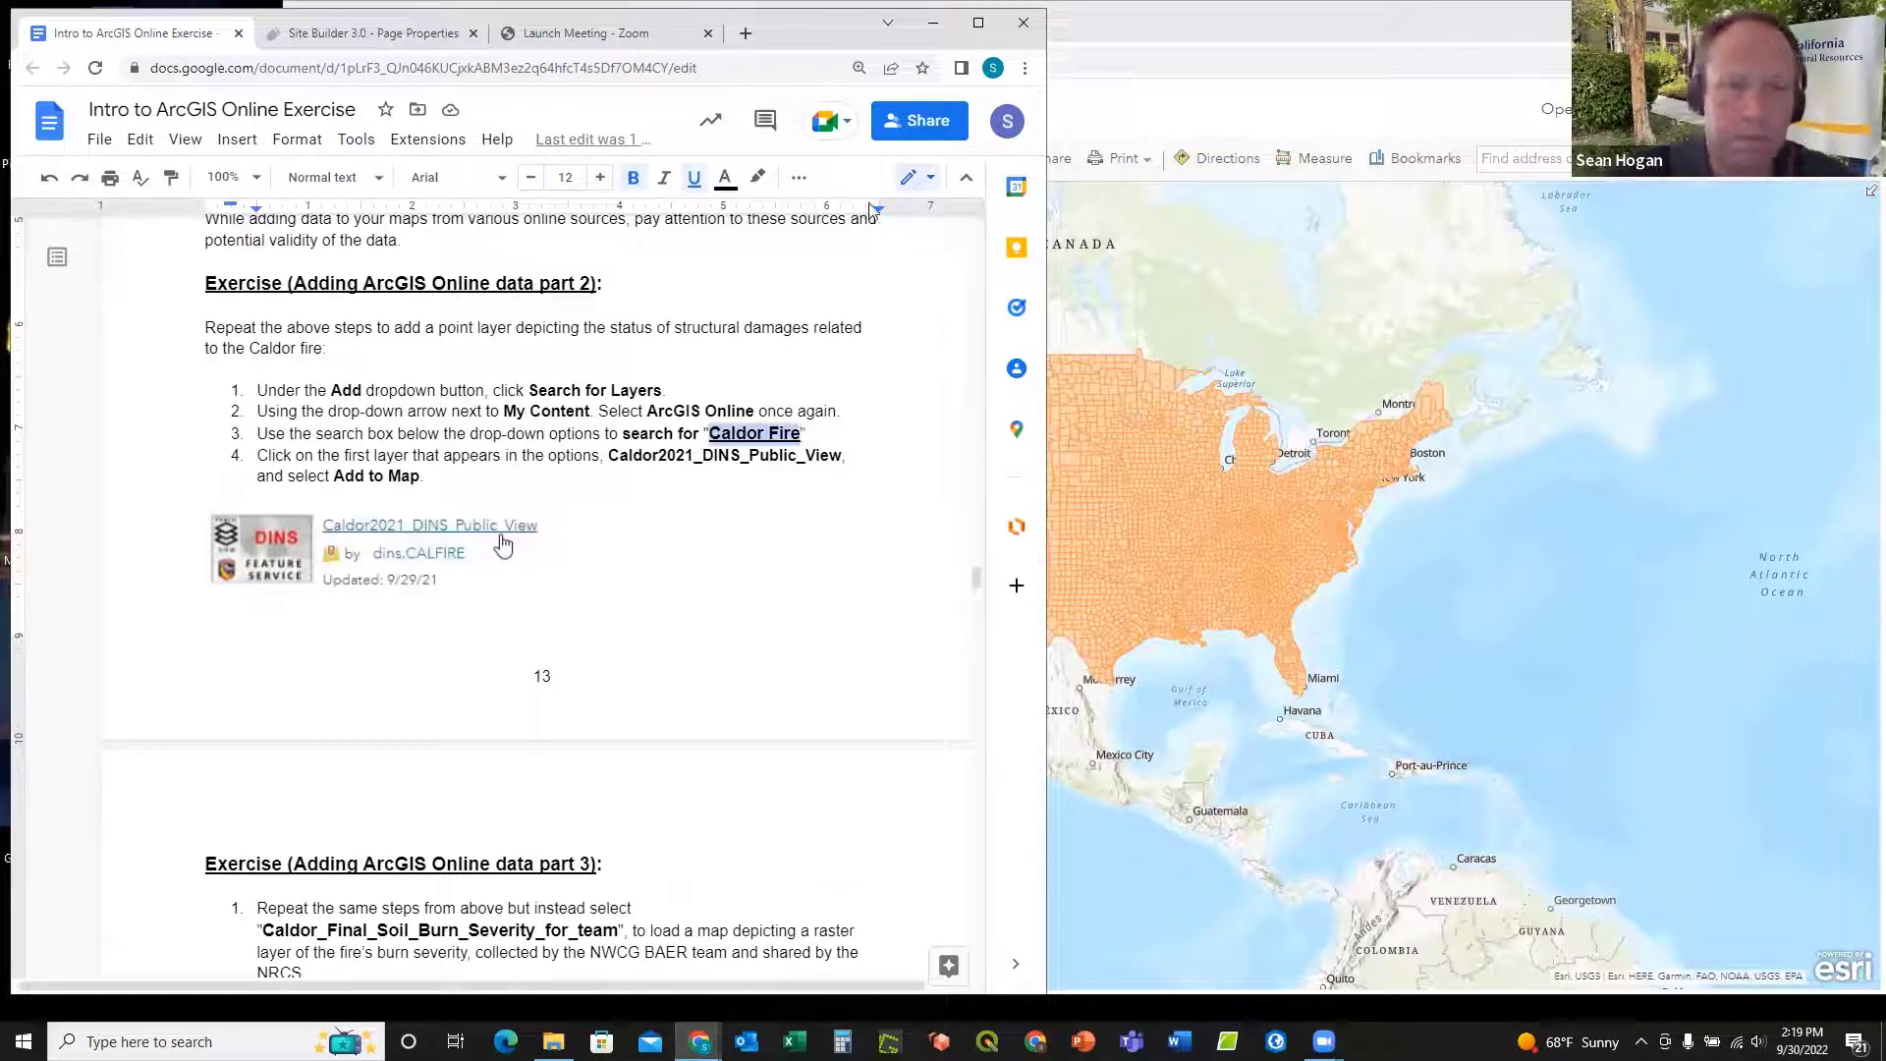
pyautogui.click(1081, 31)
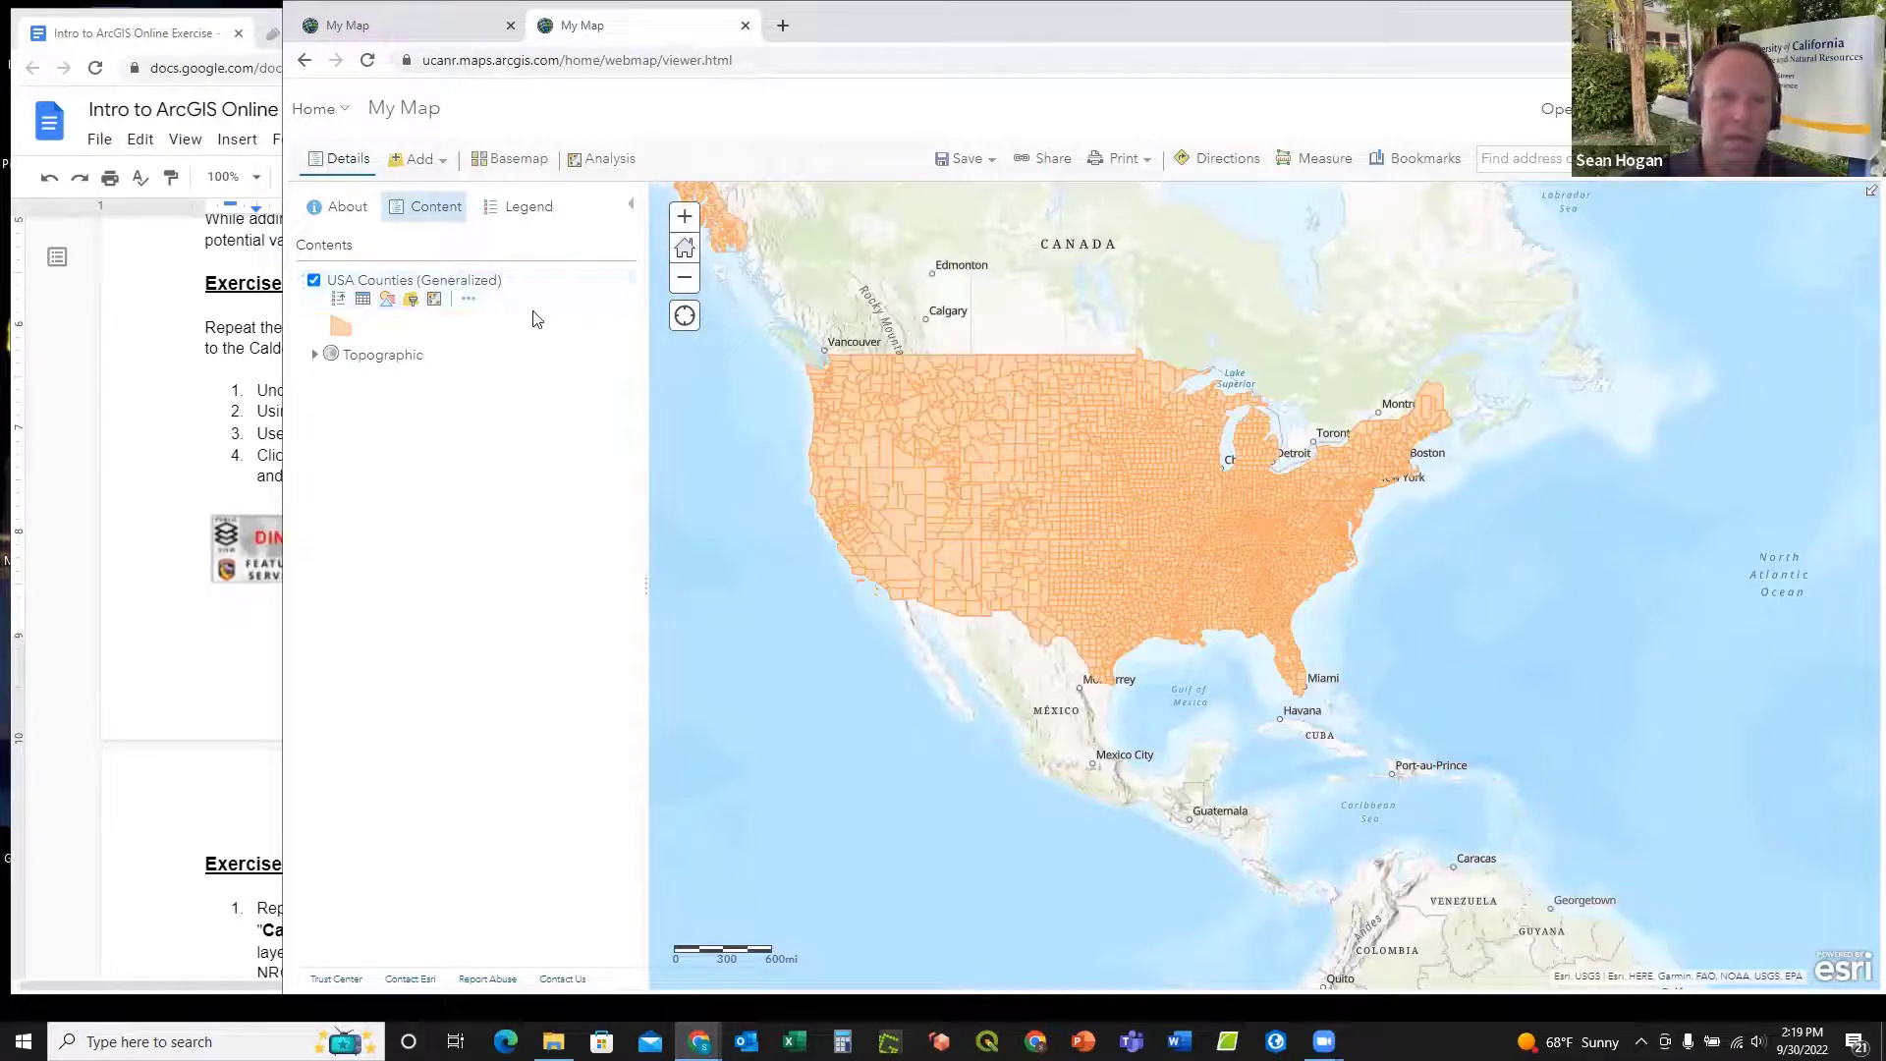
# Step: Check the USA Counties layer's visibility range slider while zooming, keeping World-to-Room
pyautogui.click(468, 306)
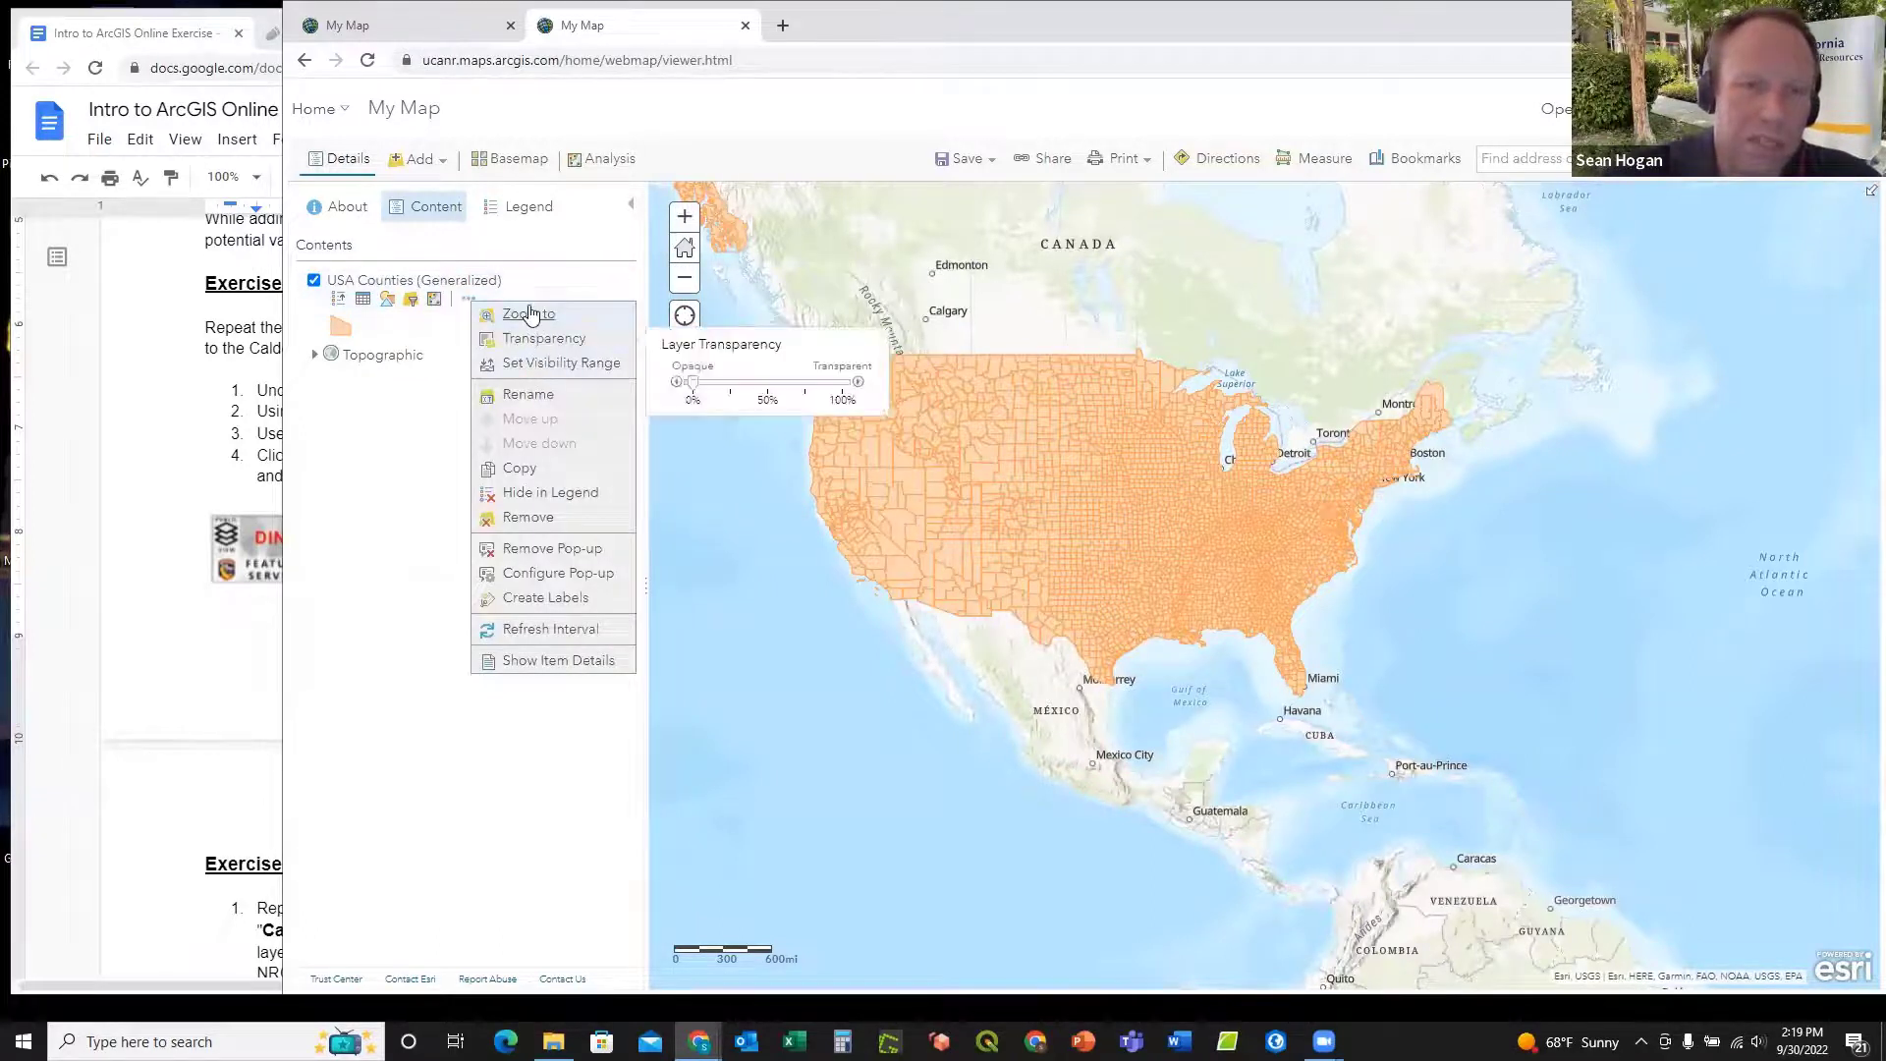
pyautogui.moveTo(527, 343)
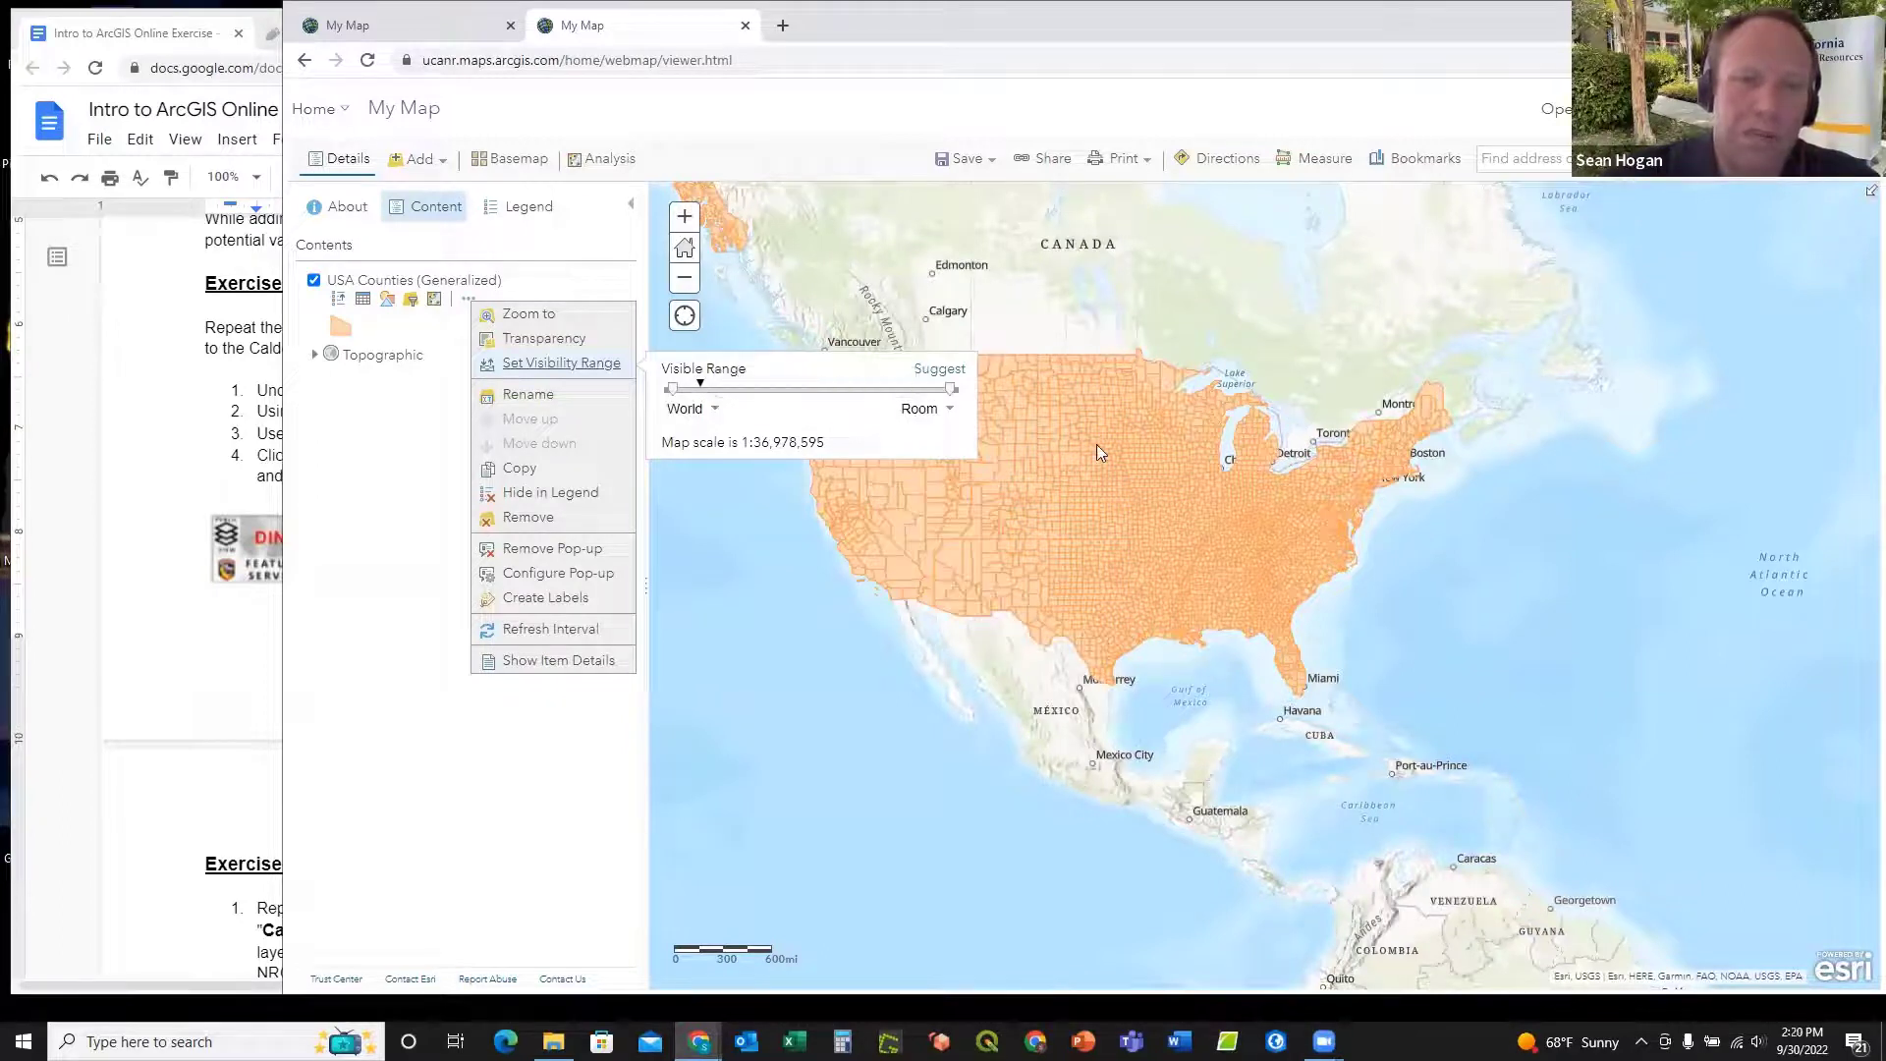
pyautogui.scroll(4, 1096, 444)
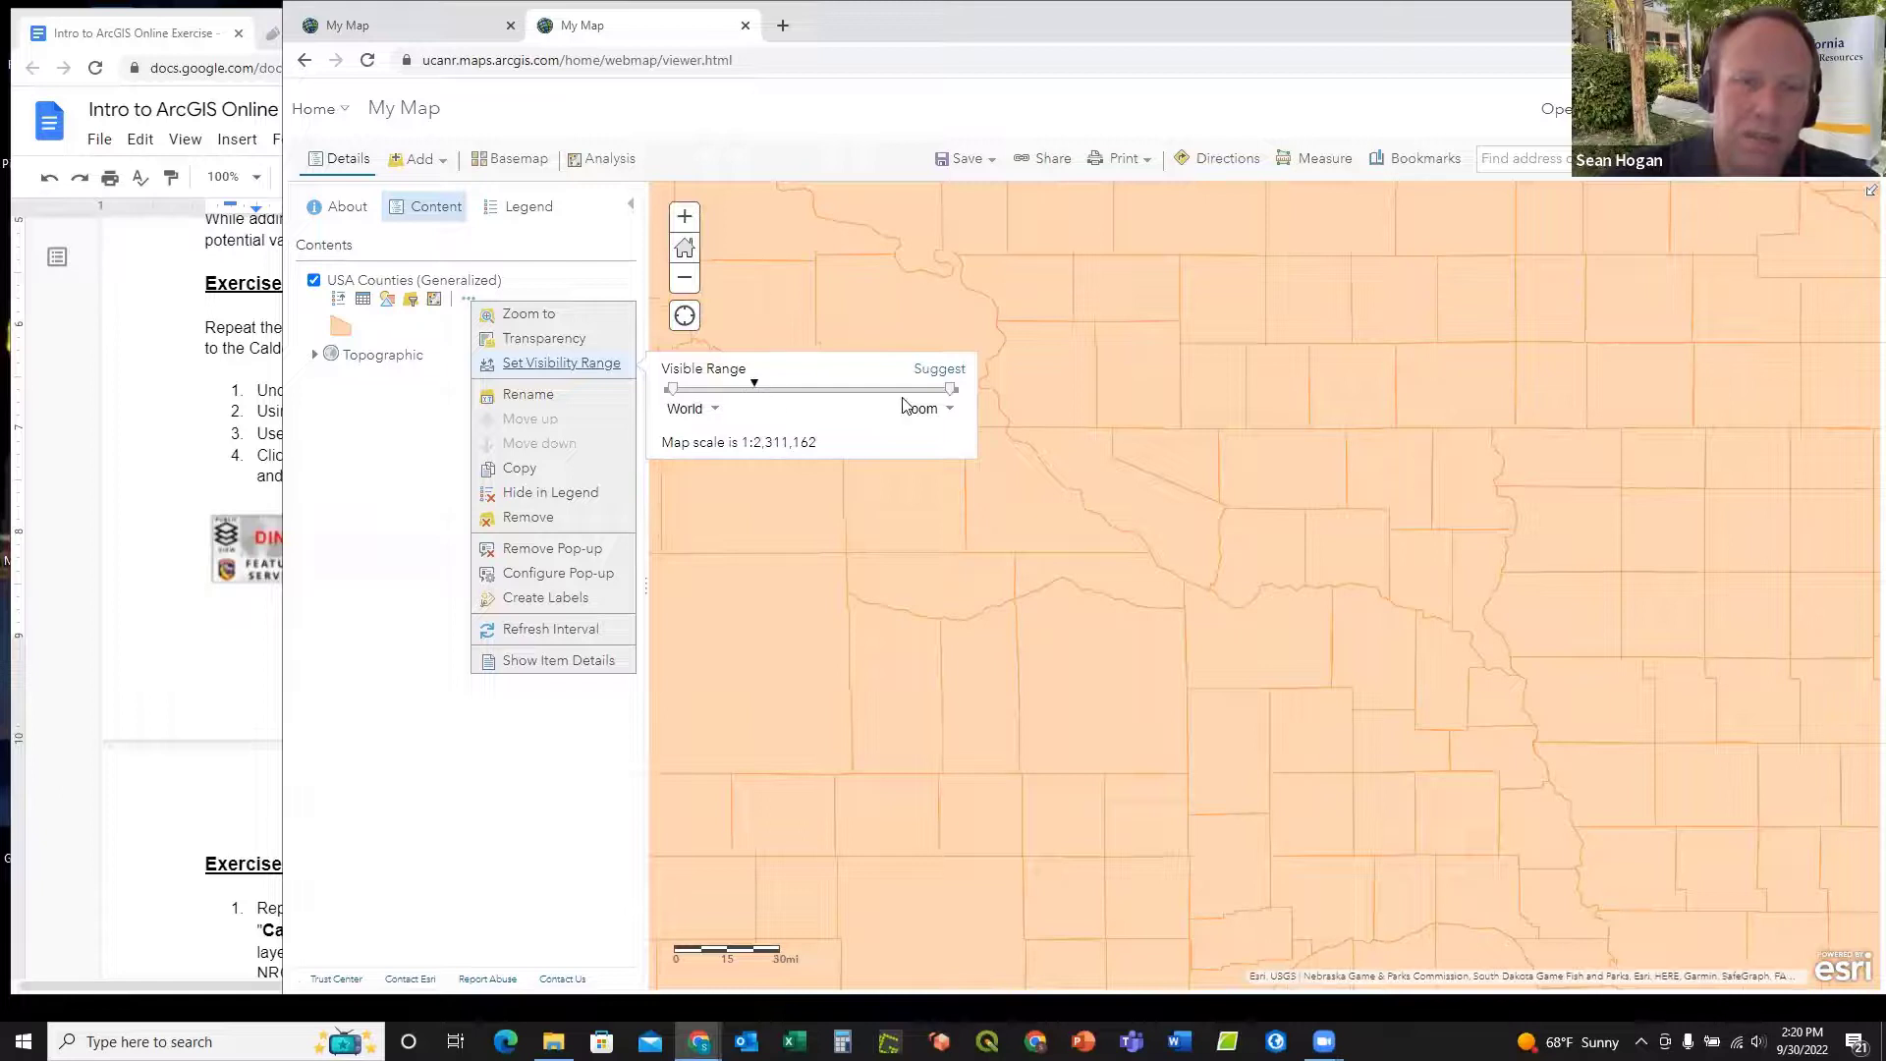
pyautogui.scroll(-2, 1147, 422)
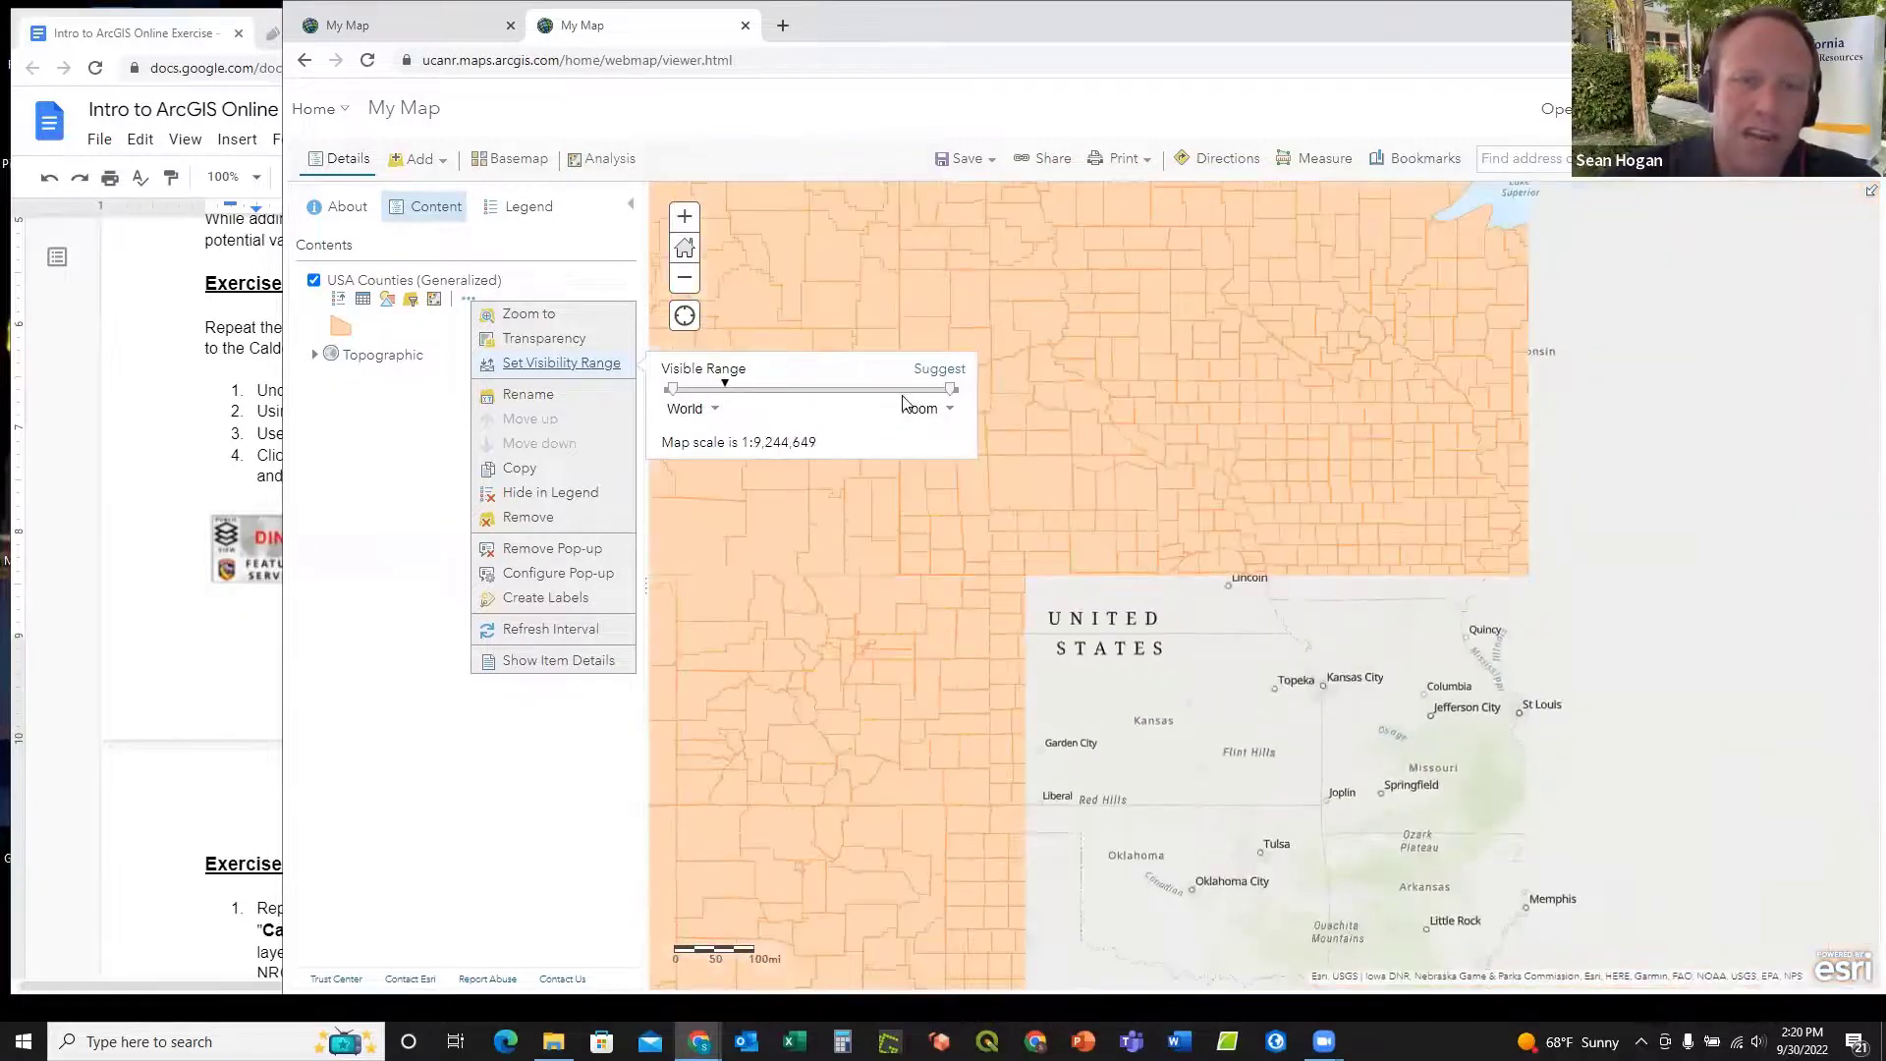
pyautogui.scroll(-3, 1094, 415)
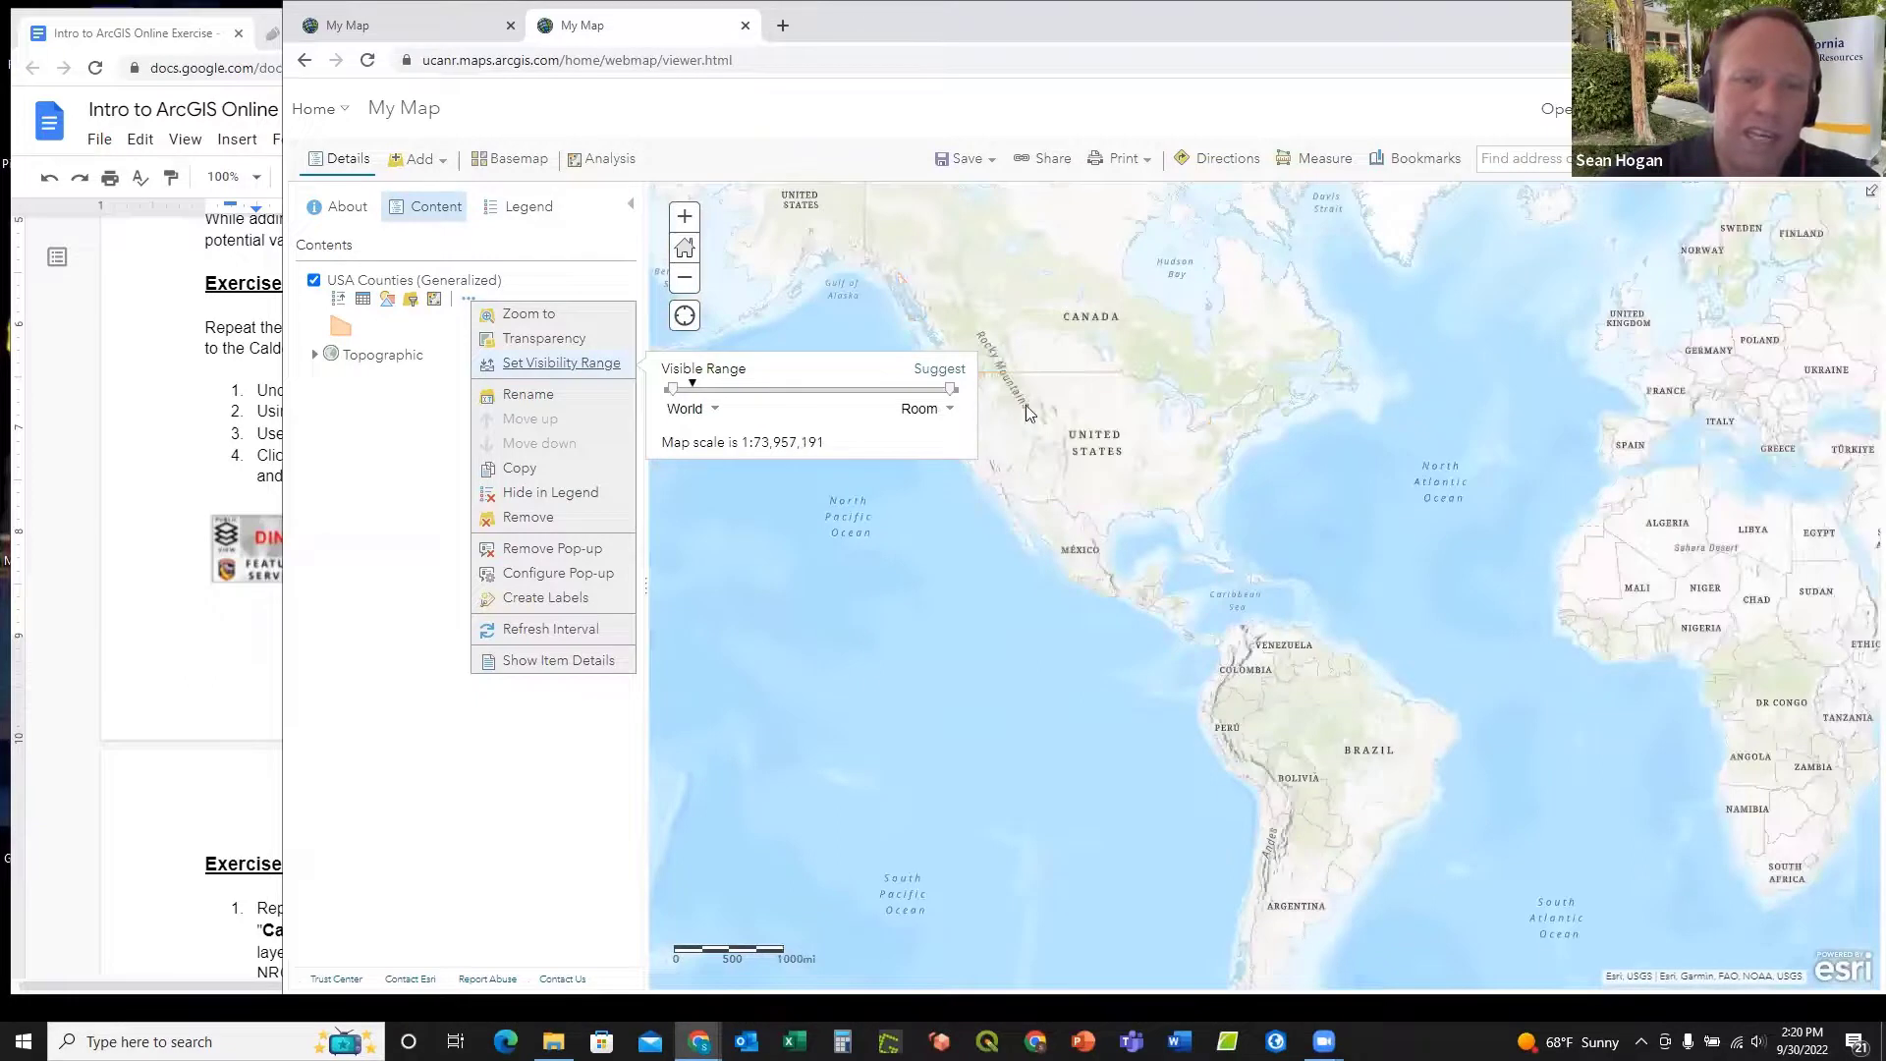
pyautogui.scroll(1, 1107, 416)
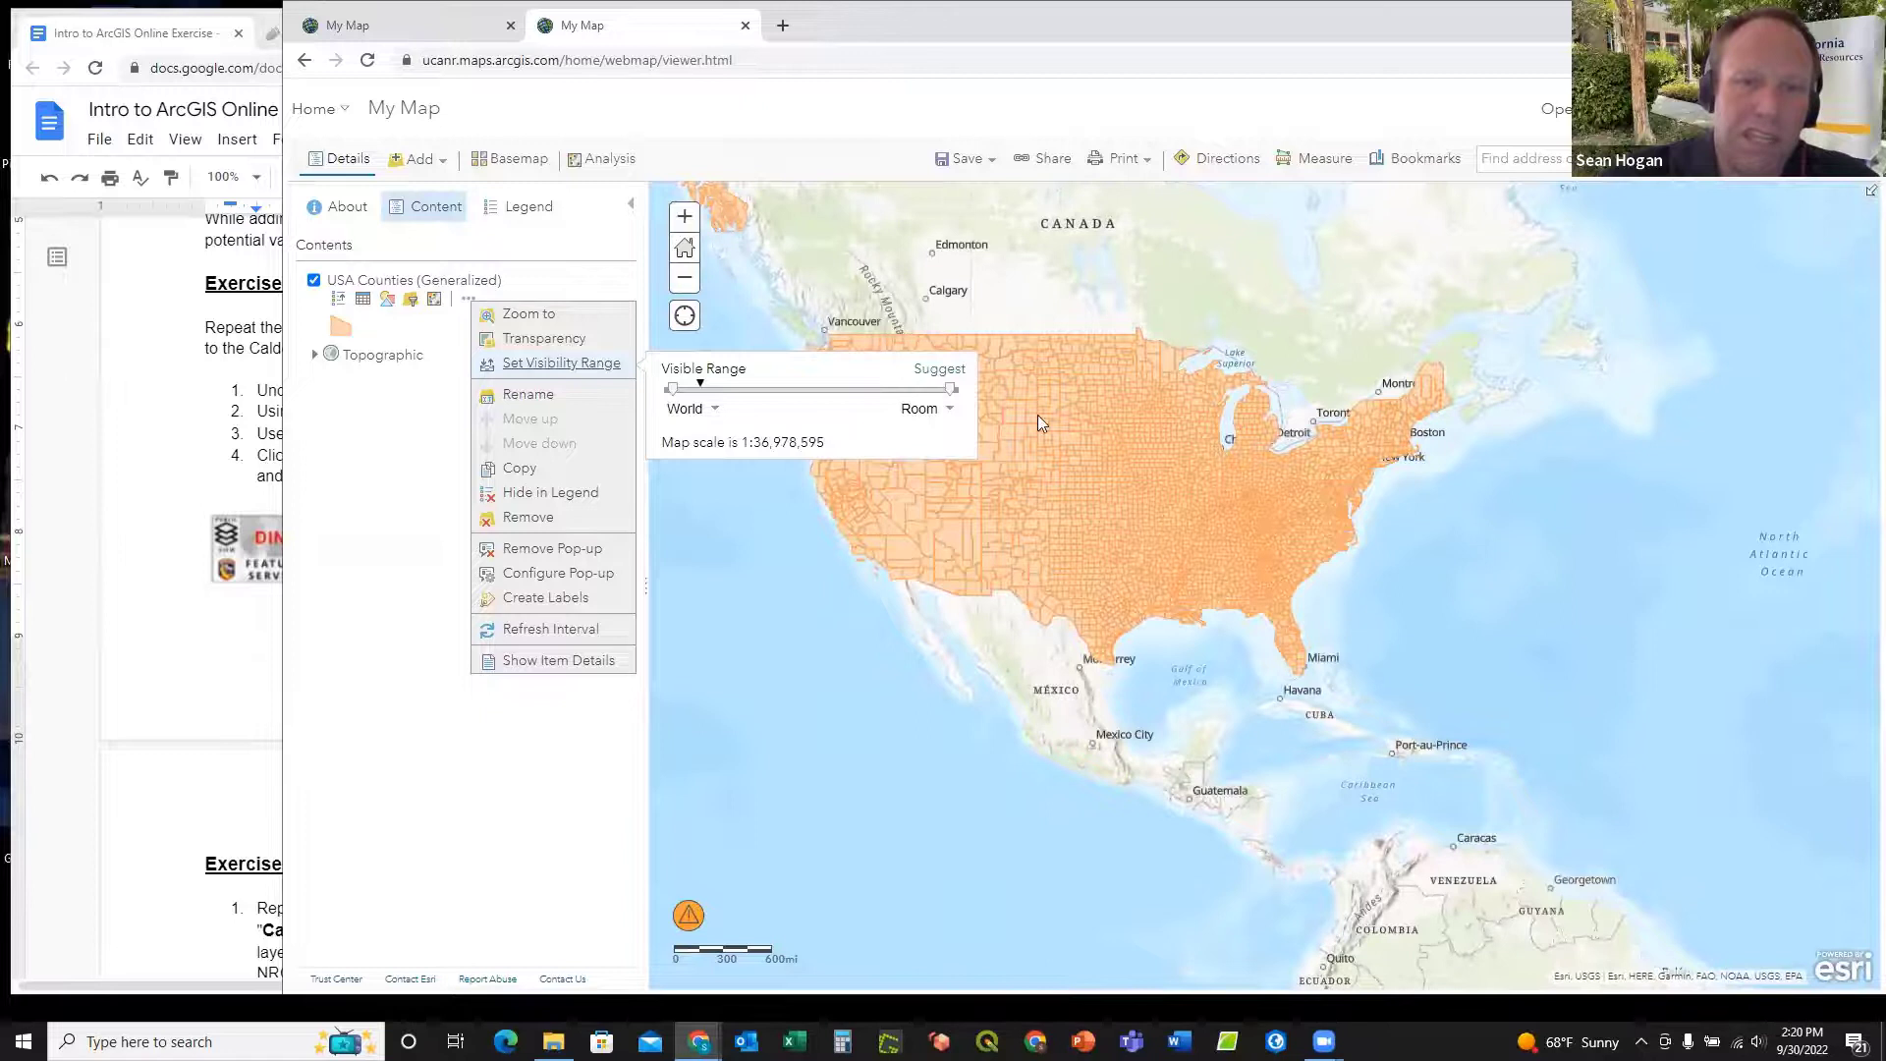
pyautogui.moveTo(671, 389)
pyautogui.mouseDown()
pyautogui.moveTo(763, 395)
pyautogui.moveTo(668, 401)
pyautogui.mouseUp()
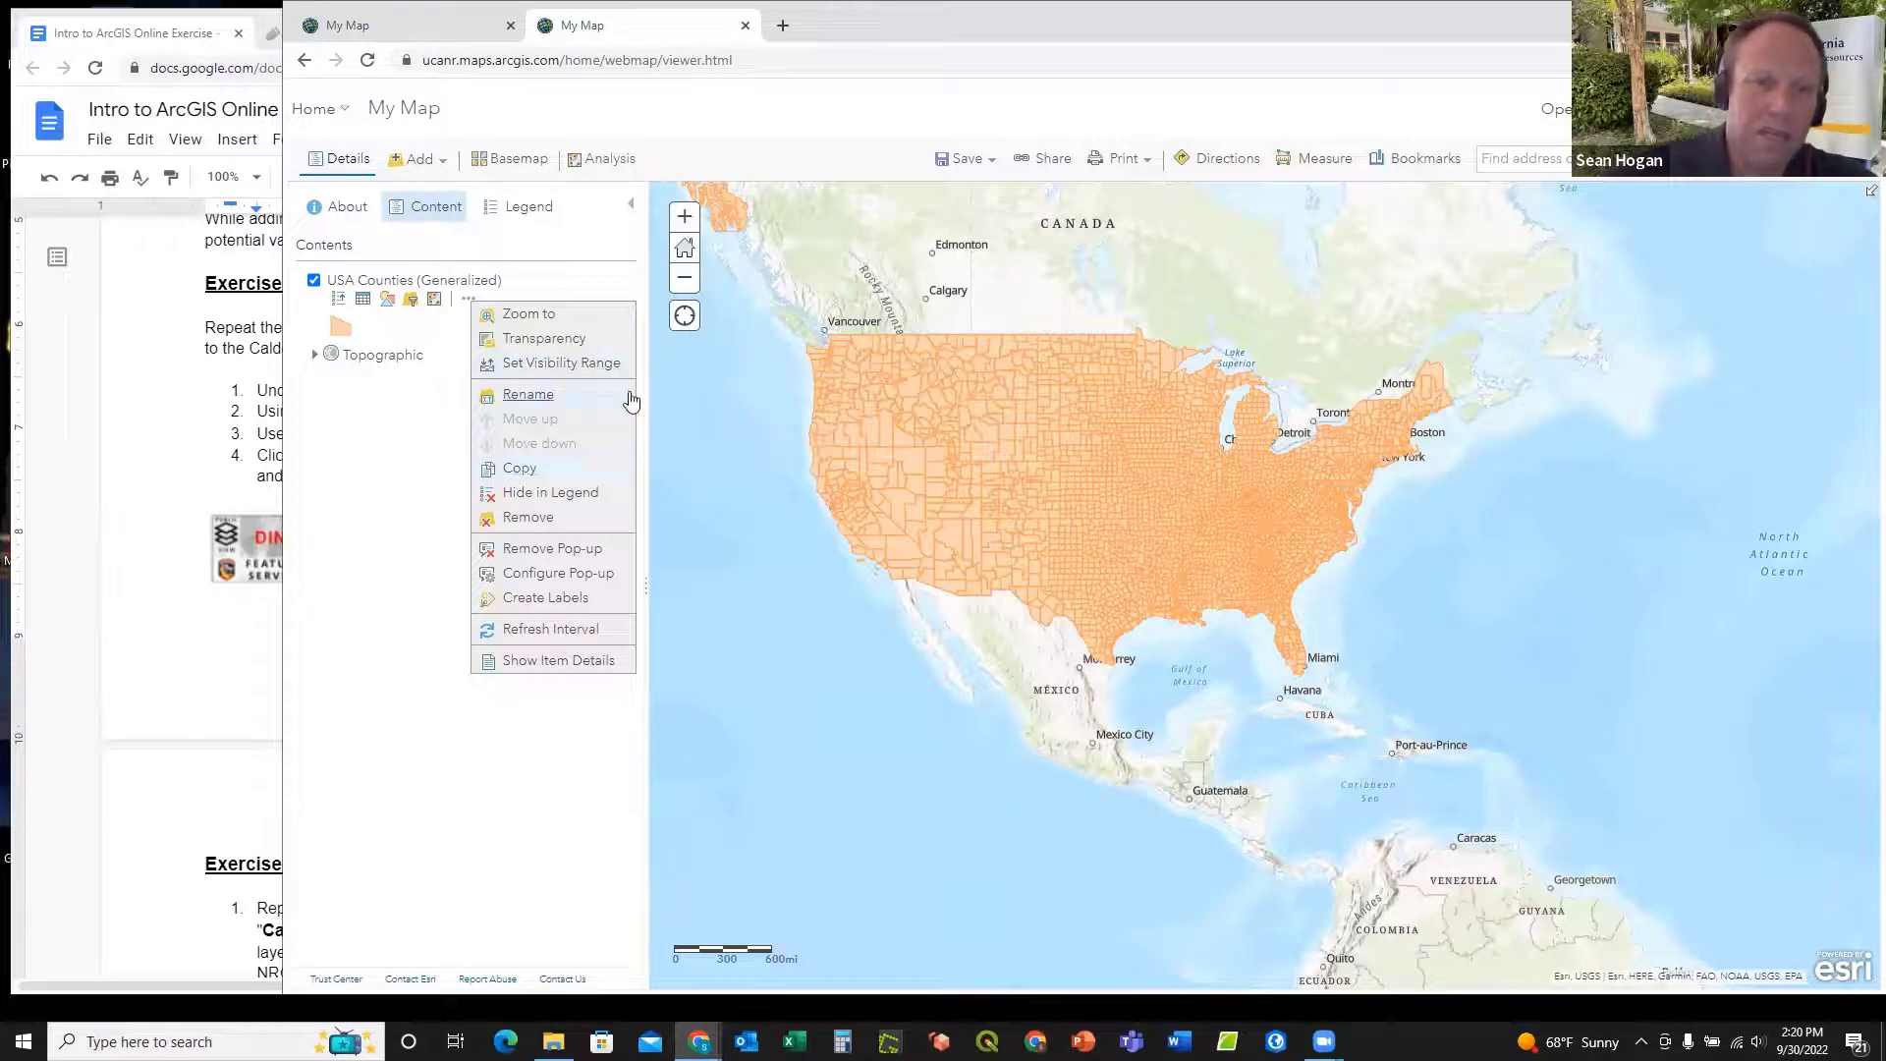
# Step: Close the layer options, collapse the USA Counties legend, and open Search for Layers
pyautogui.click(530, 256)
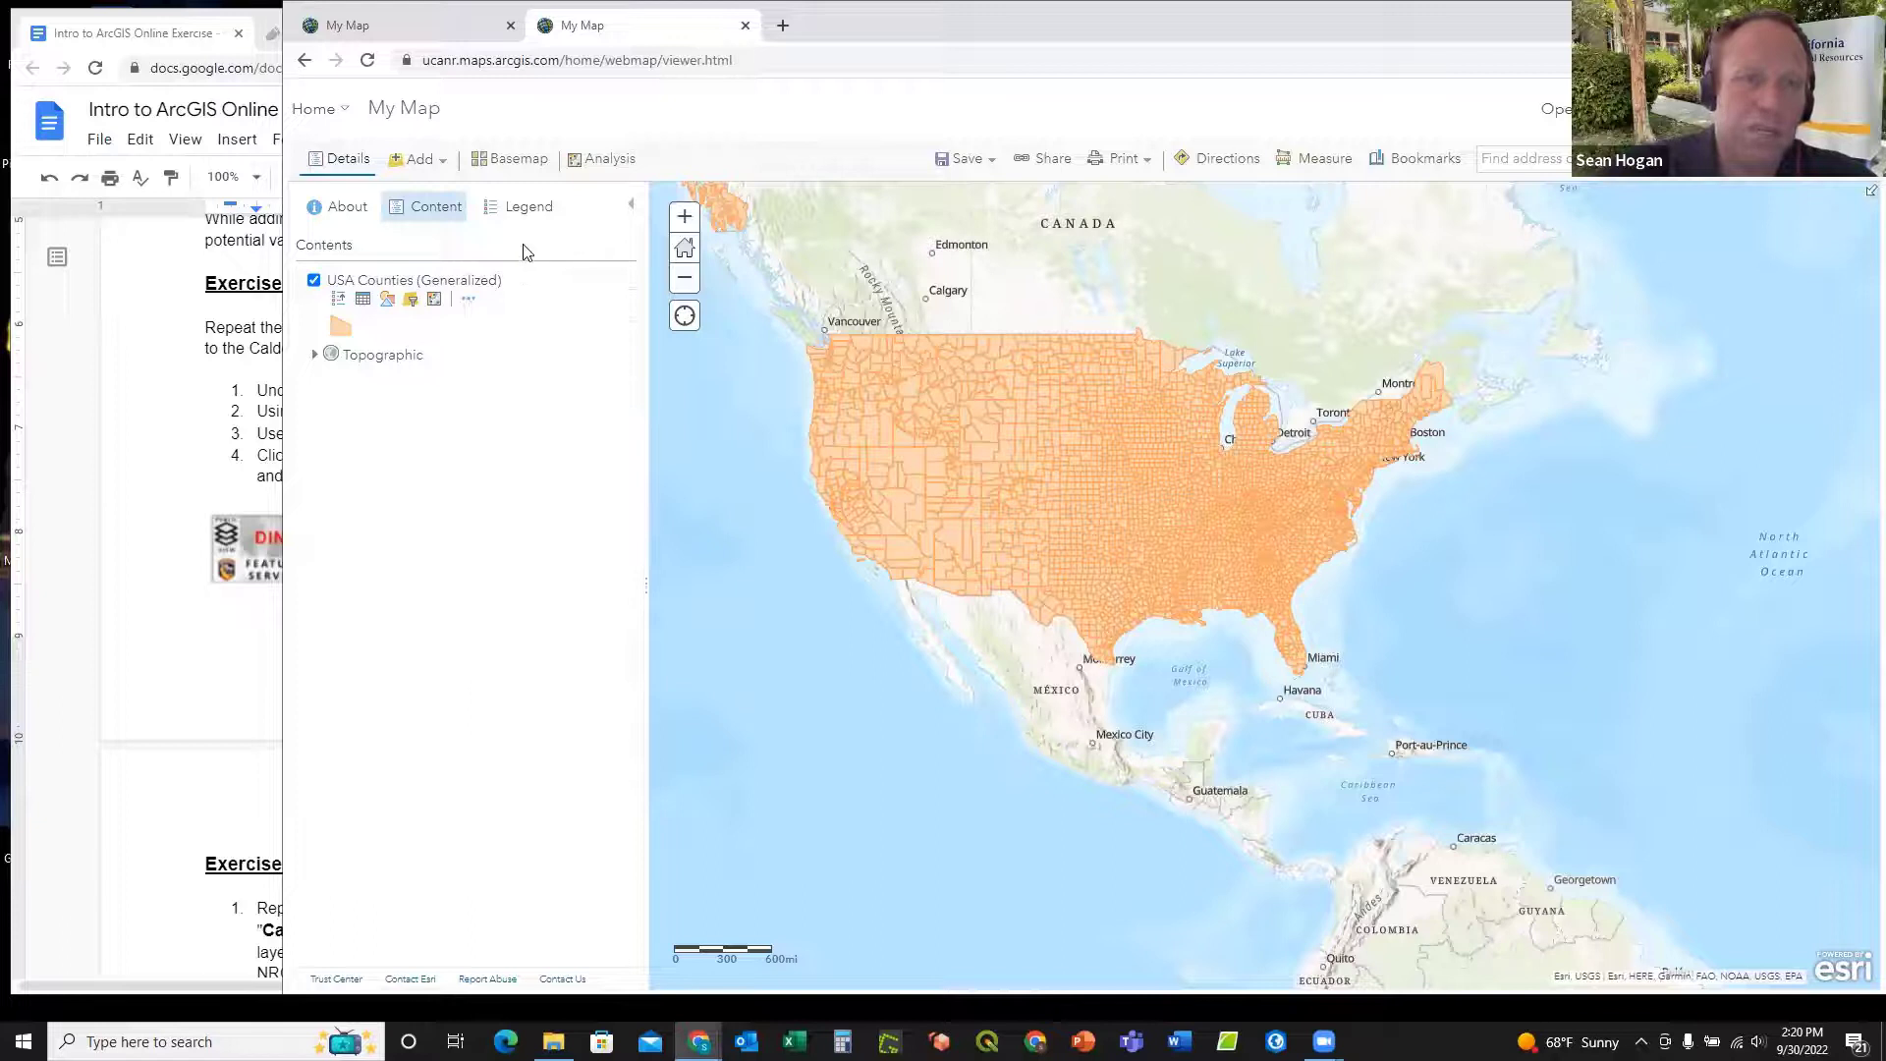
pyautogui.click(338, 298)
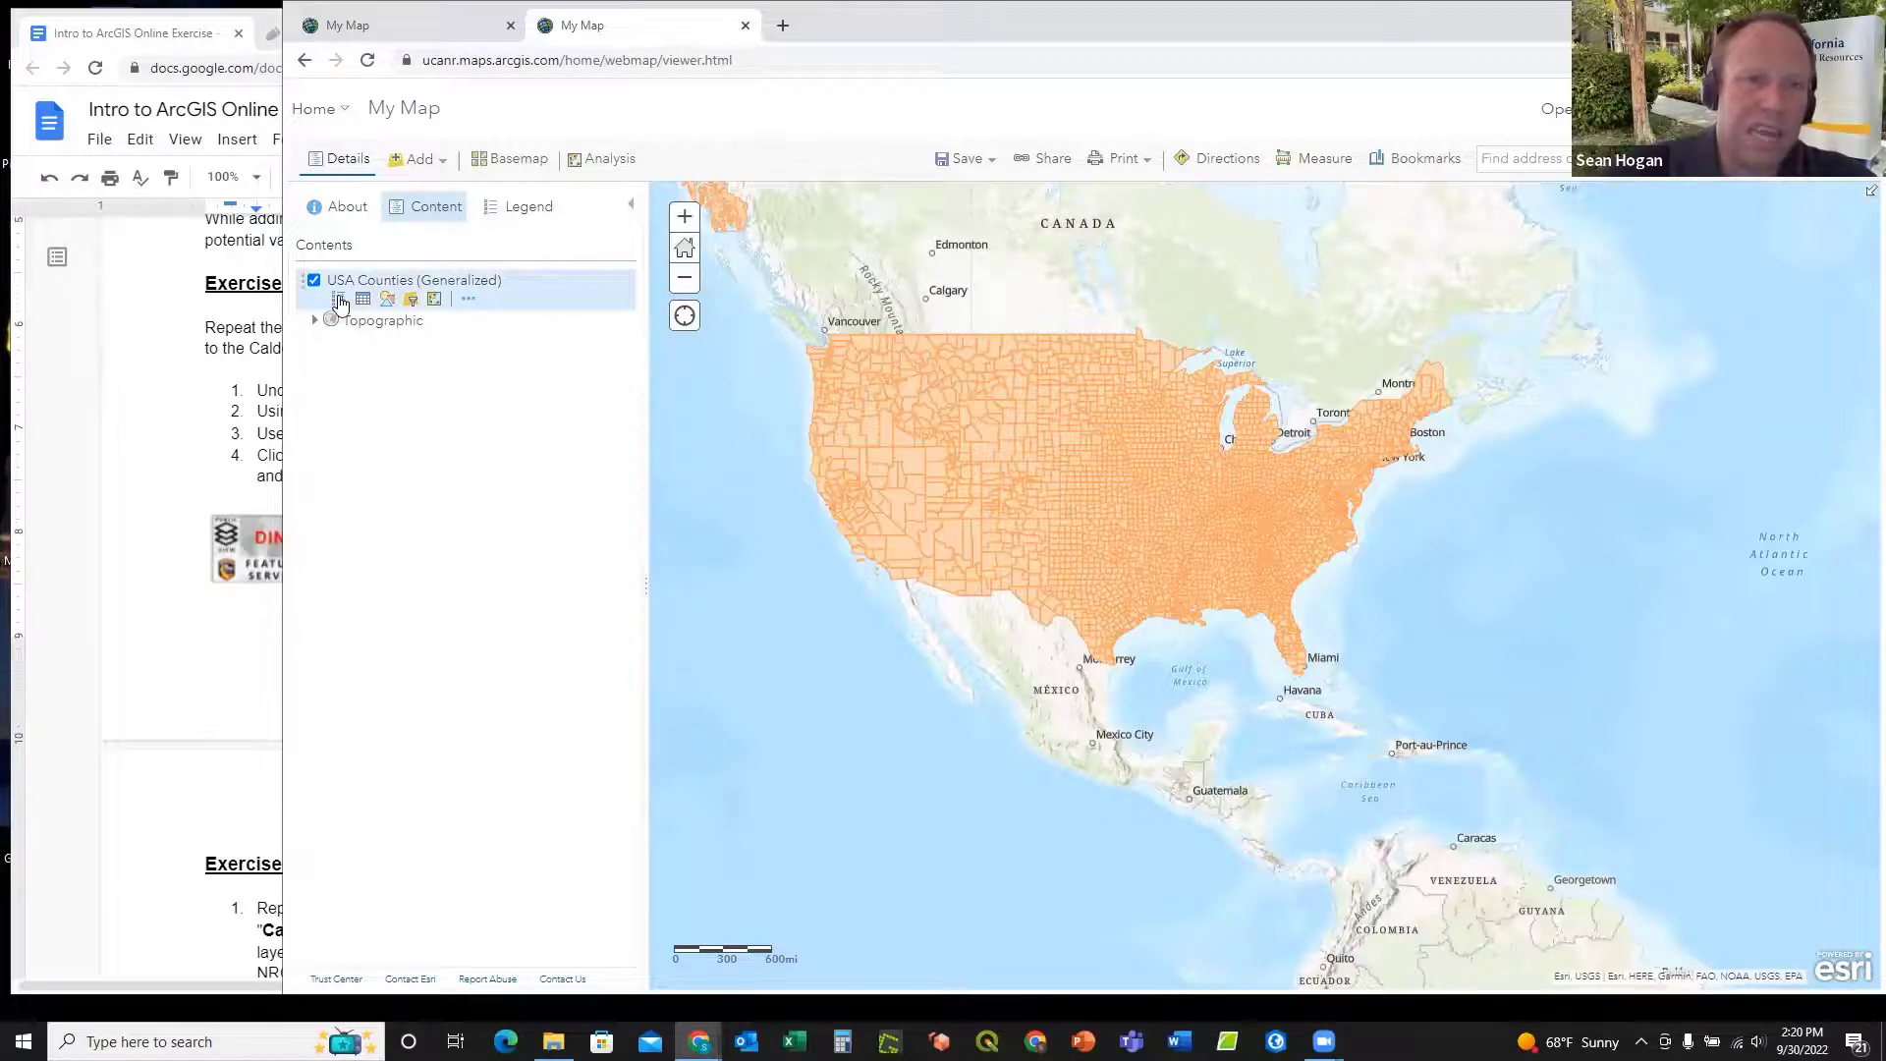
pyautogui.click(445, 167)
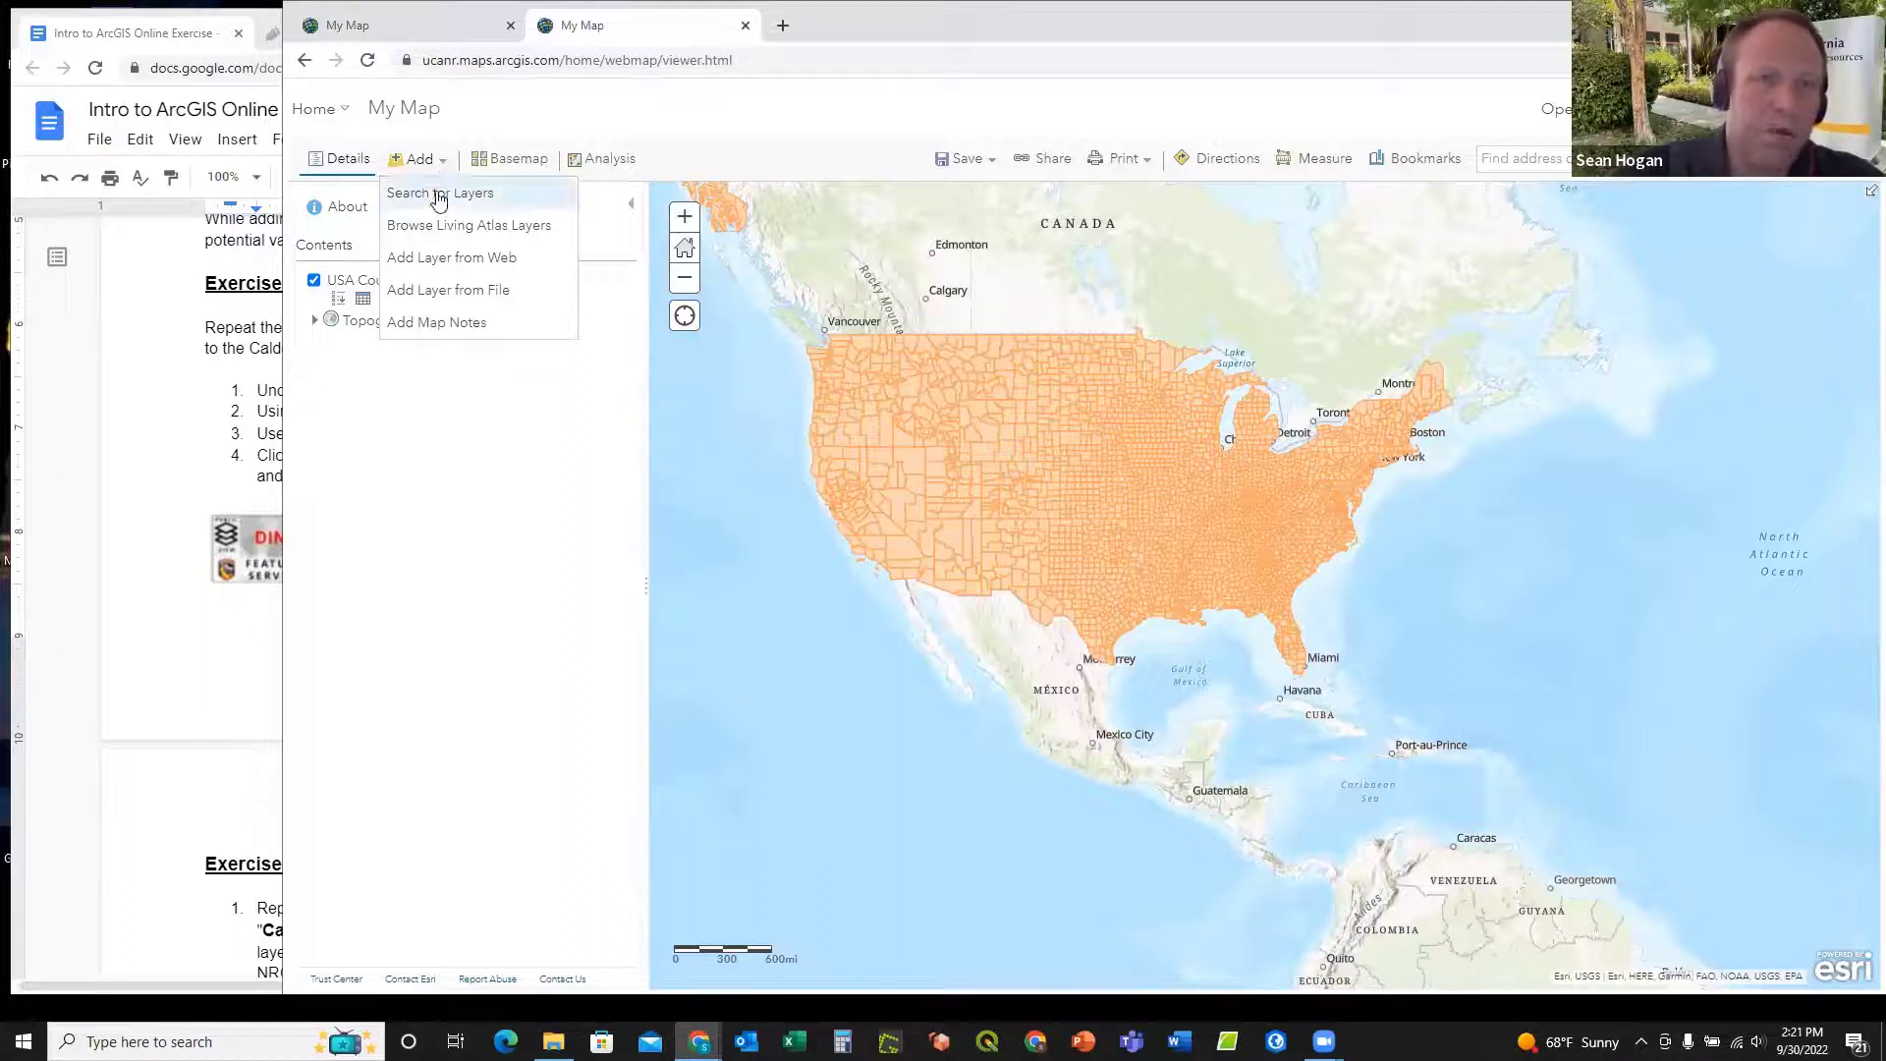
pyautogui.click(438, 199)
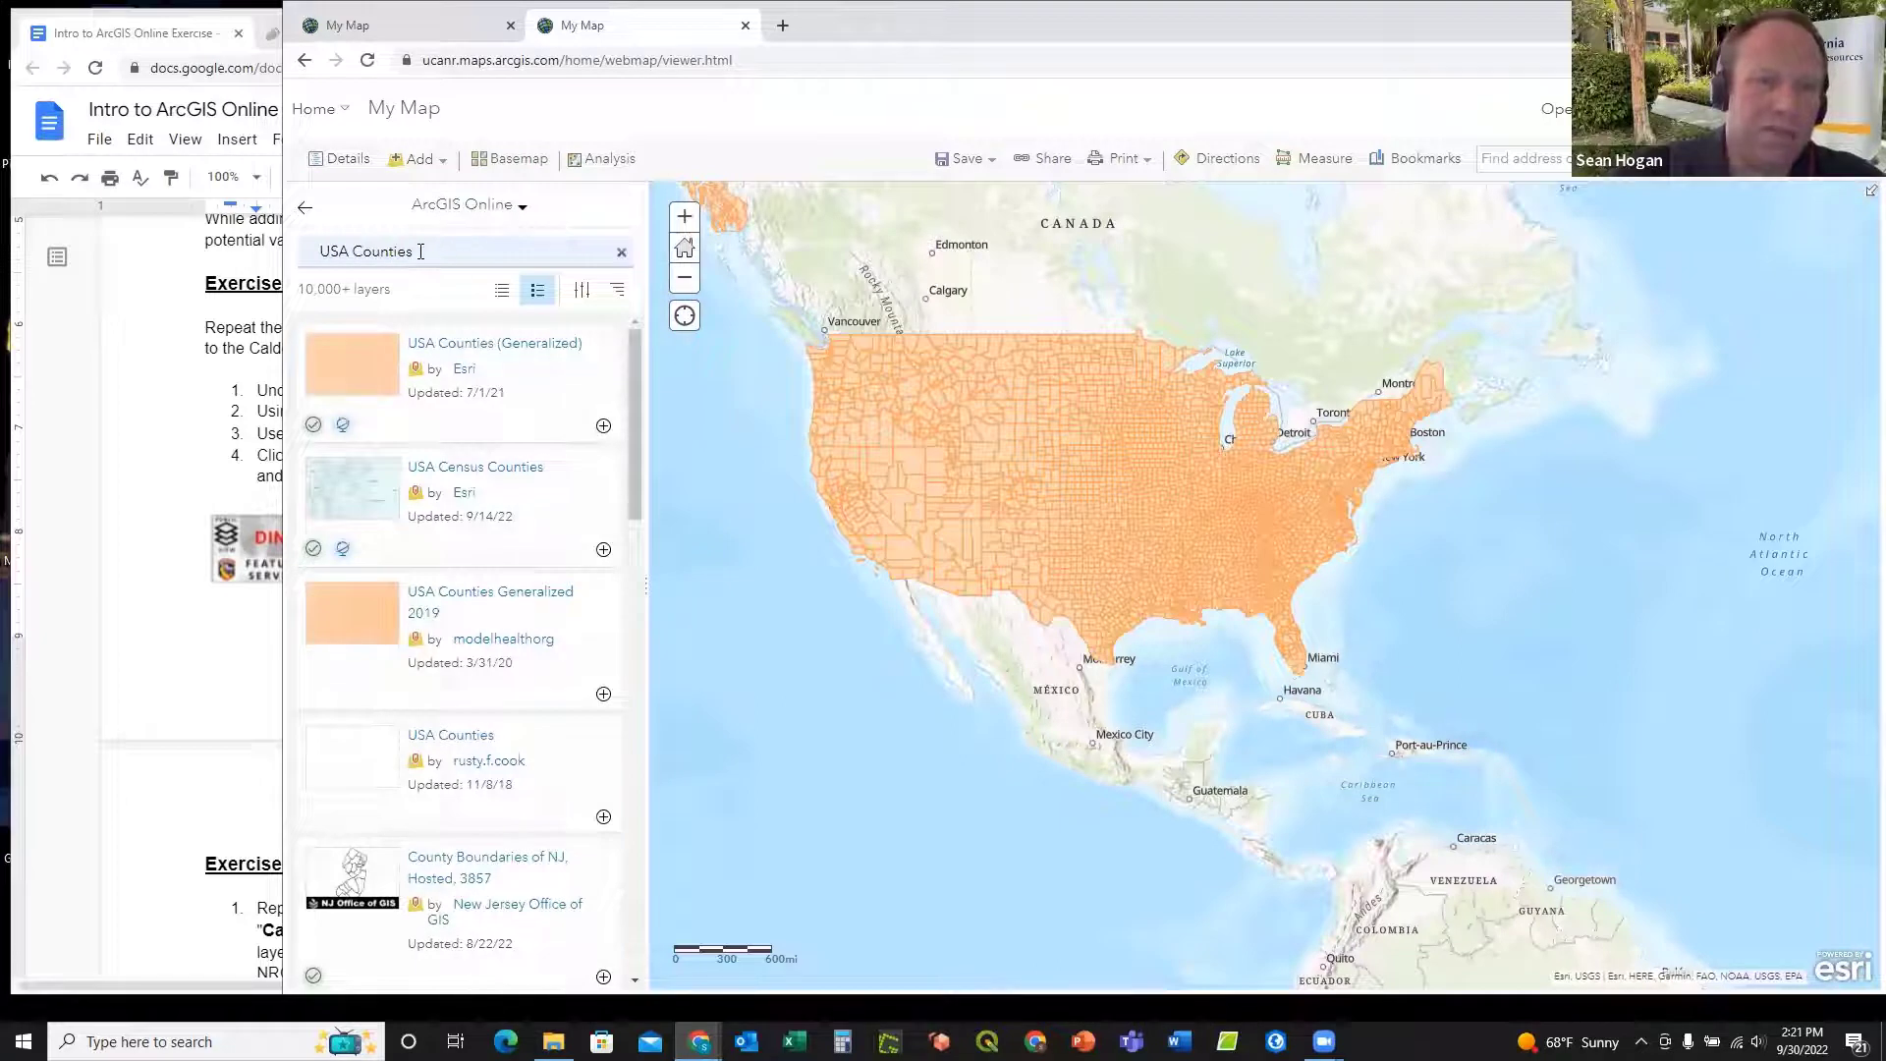
# Step: Replace the search term with 'Caldor Fire' and run the ArcGIS Online layer search
pyautogui.moveTo(421, 251); pyautogui.dragTo(309, 249)
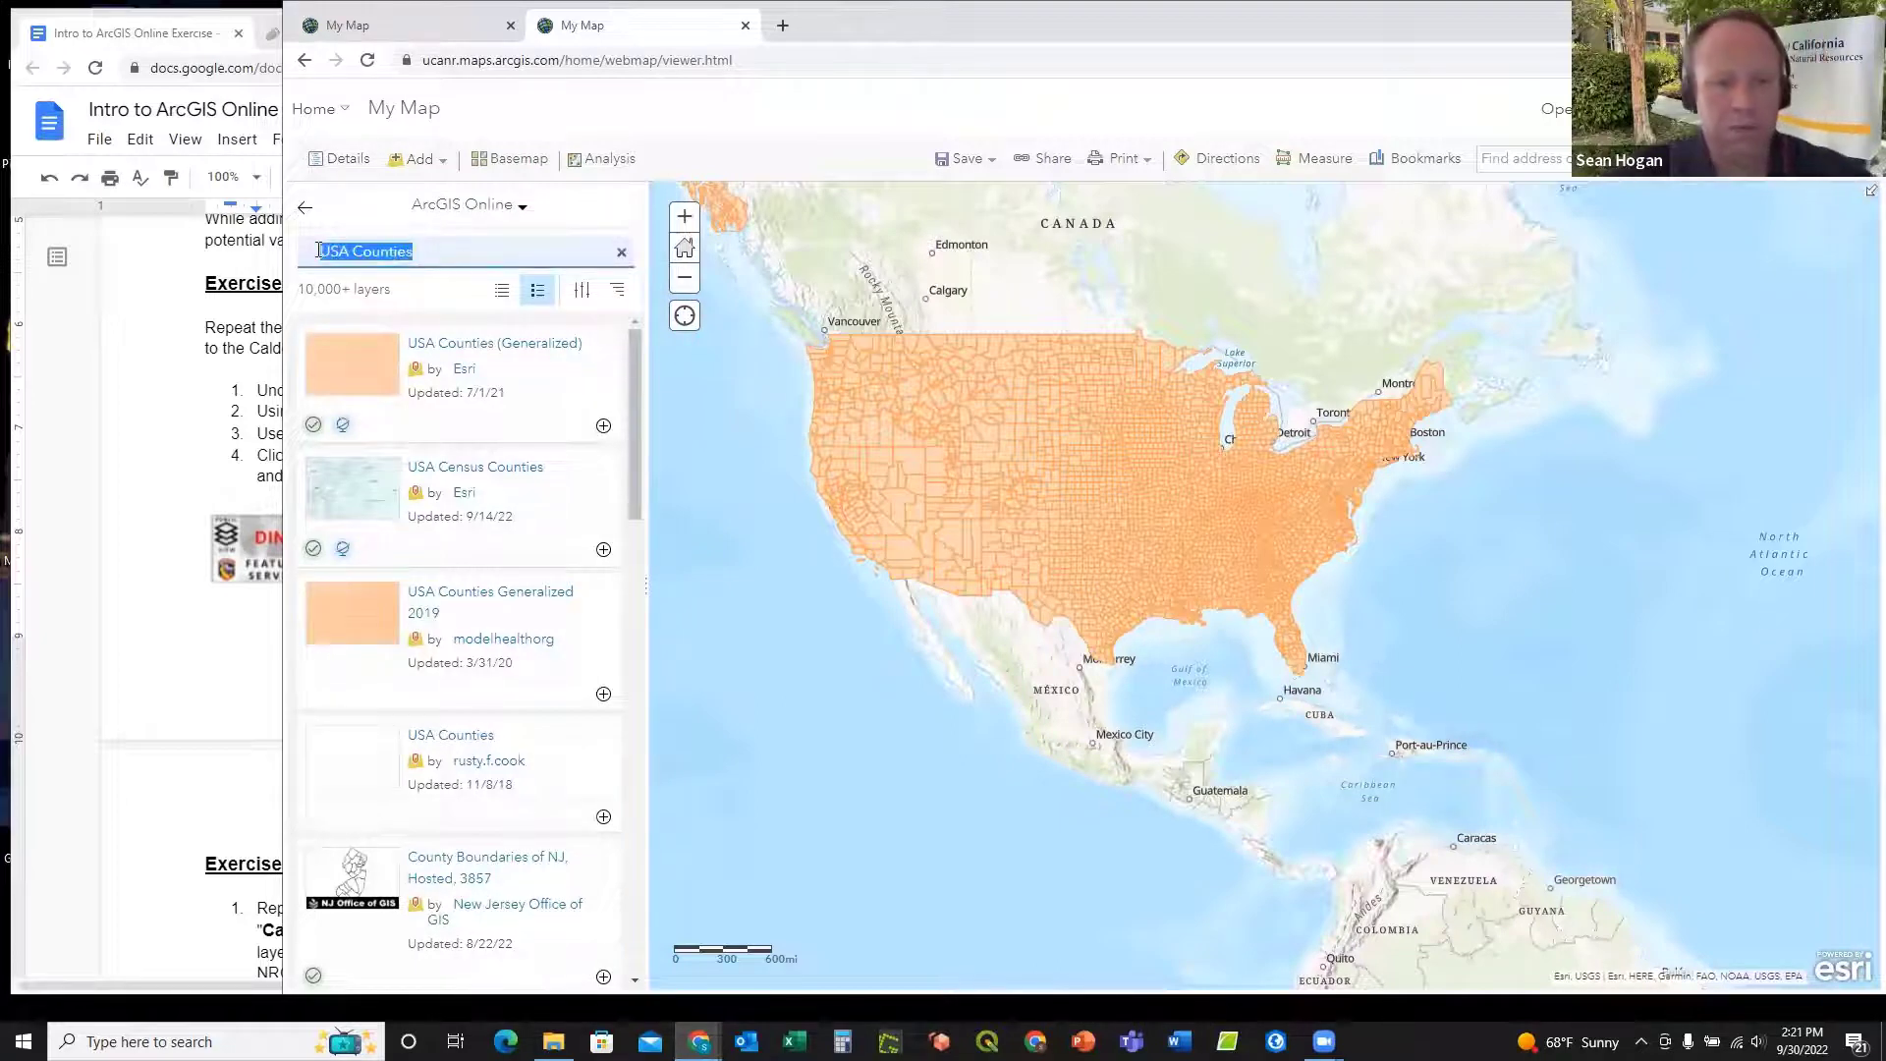
pyautogui.hotkey('ctrl', 'v')
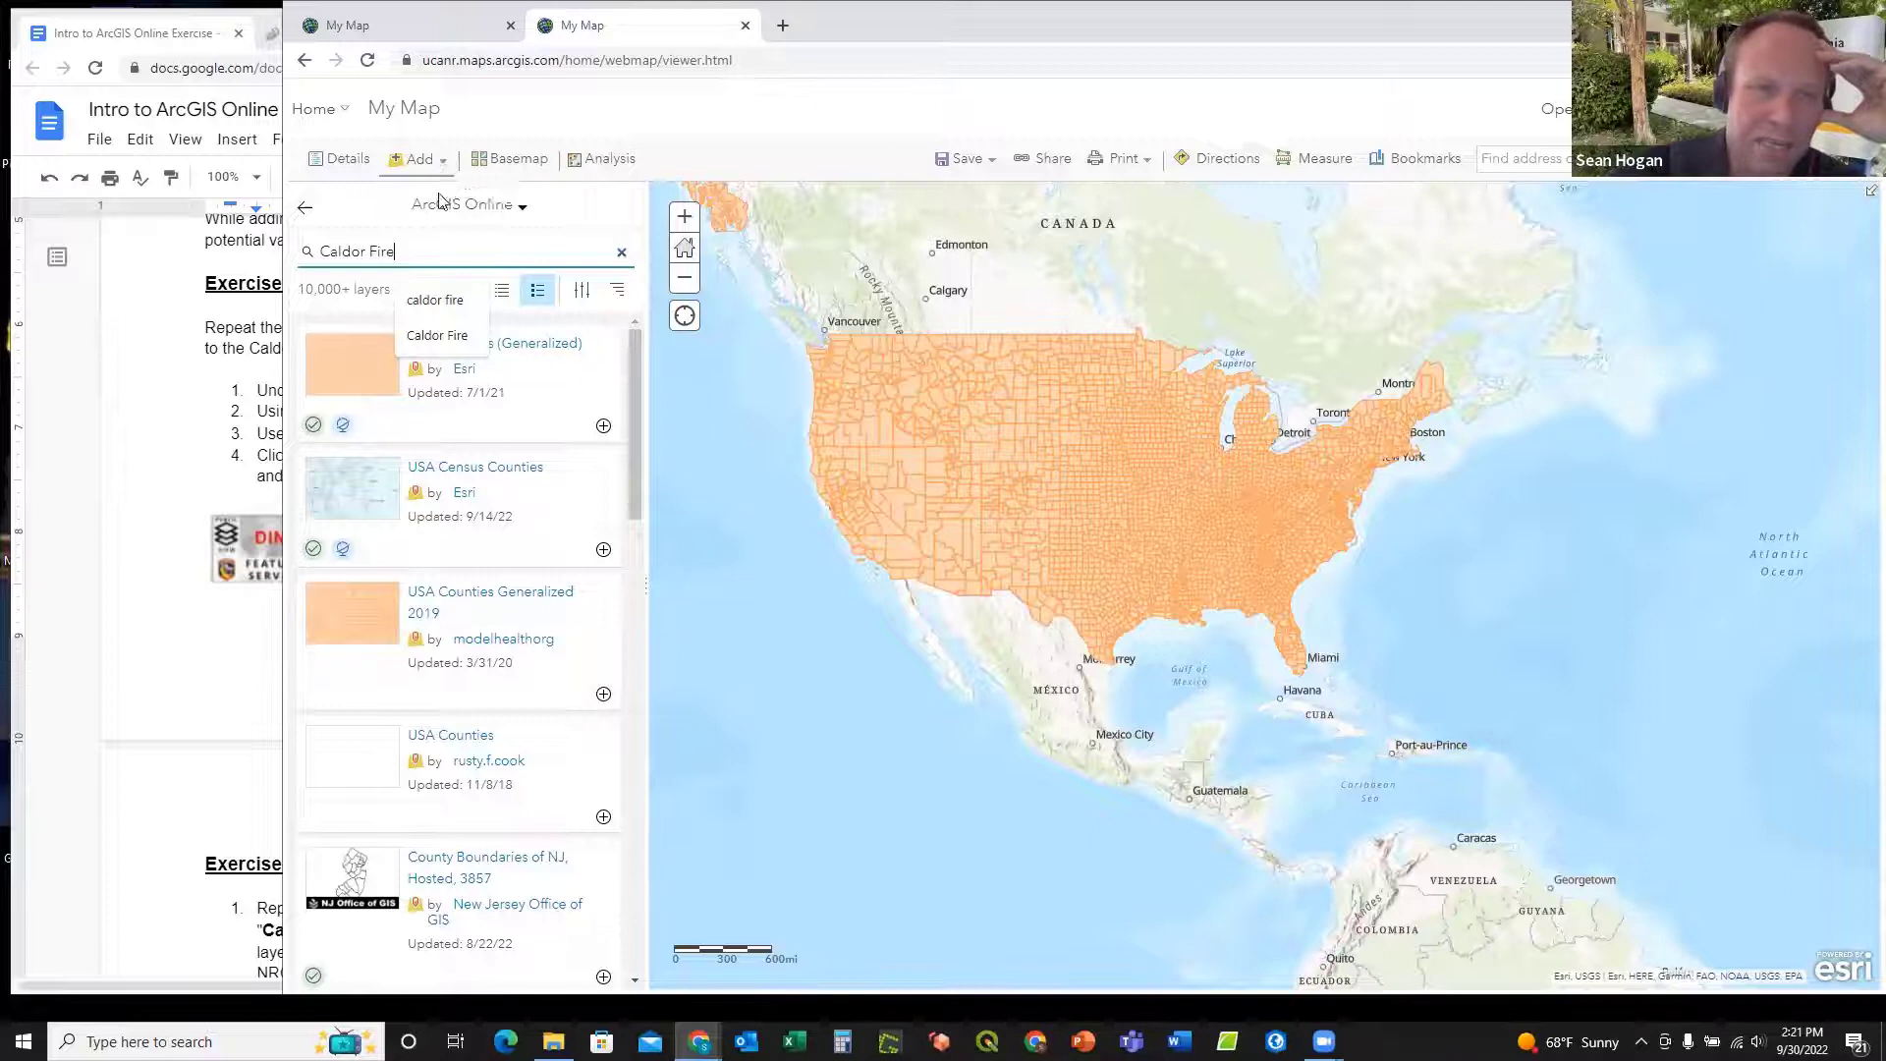
pyautogui.click(520, 209)
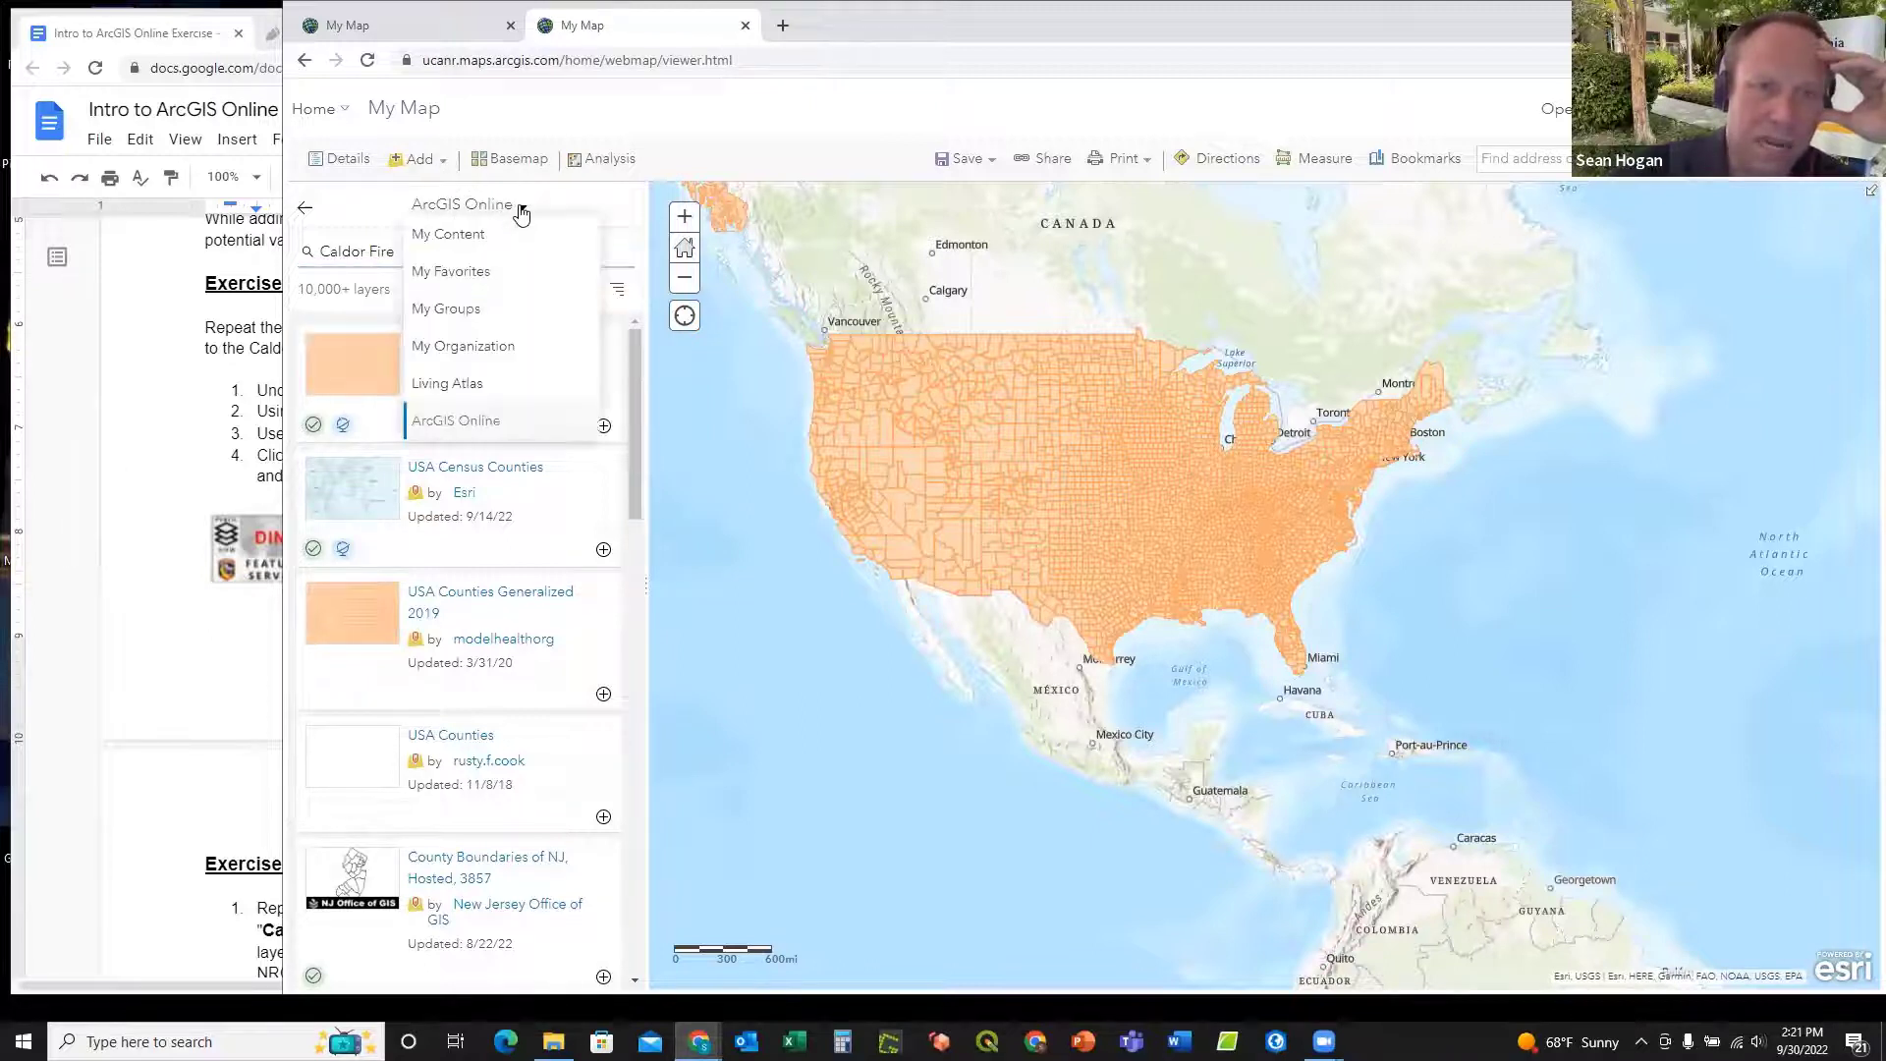
pyautogui.click(574, 203)
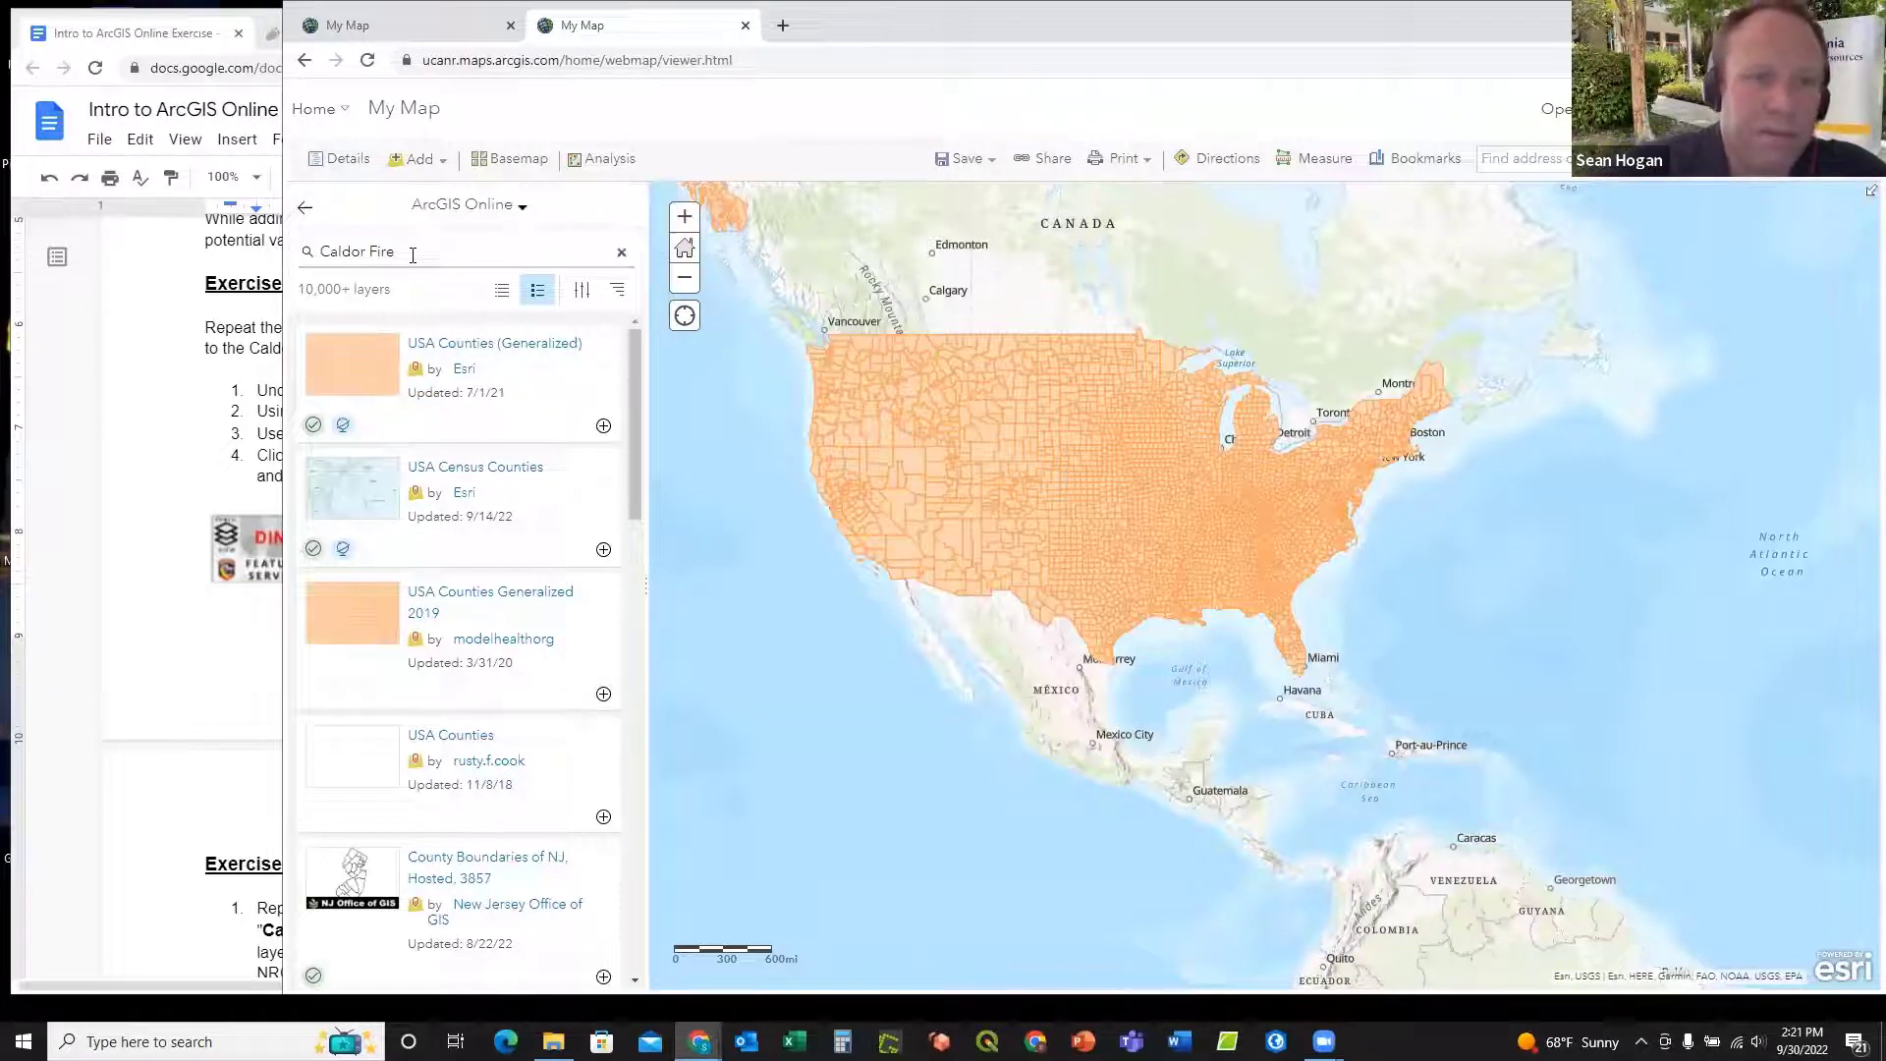
pyautogui.click(446, 251)
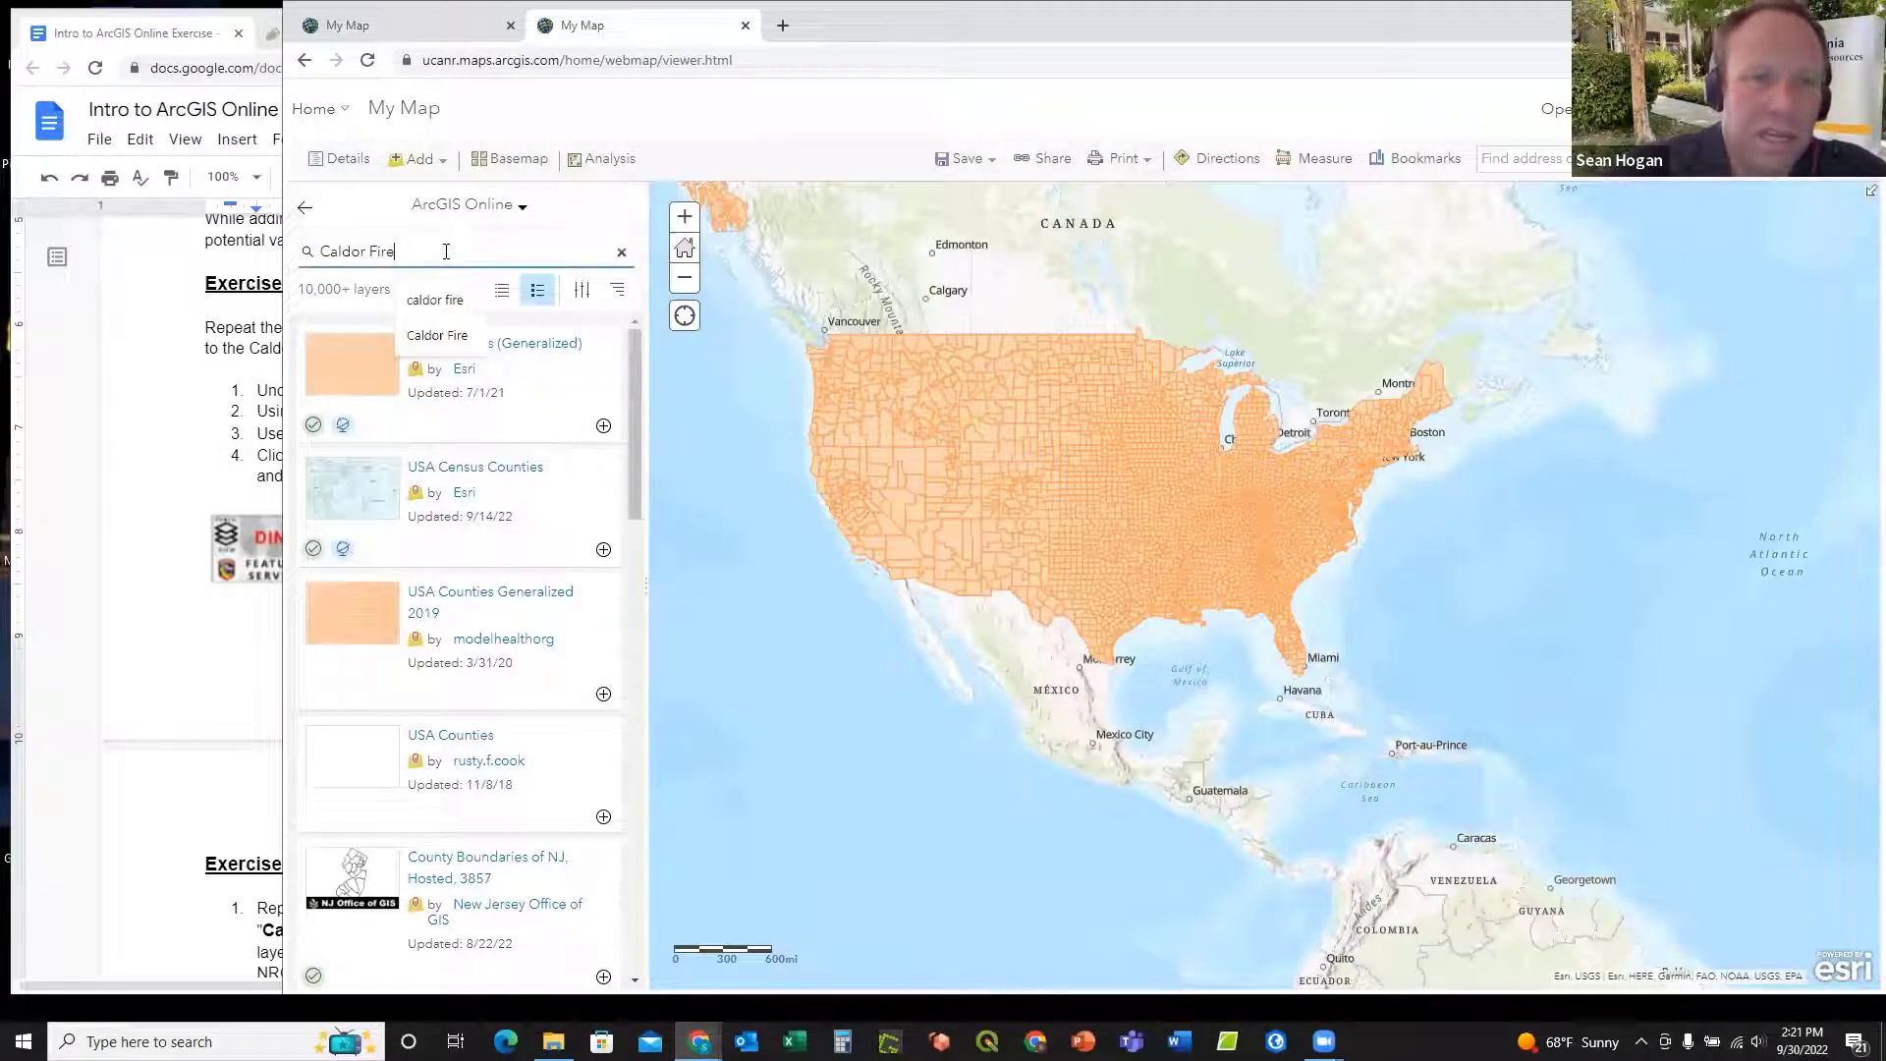
pyautogui.press('Return')
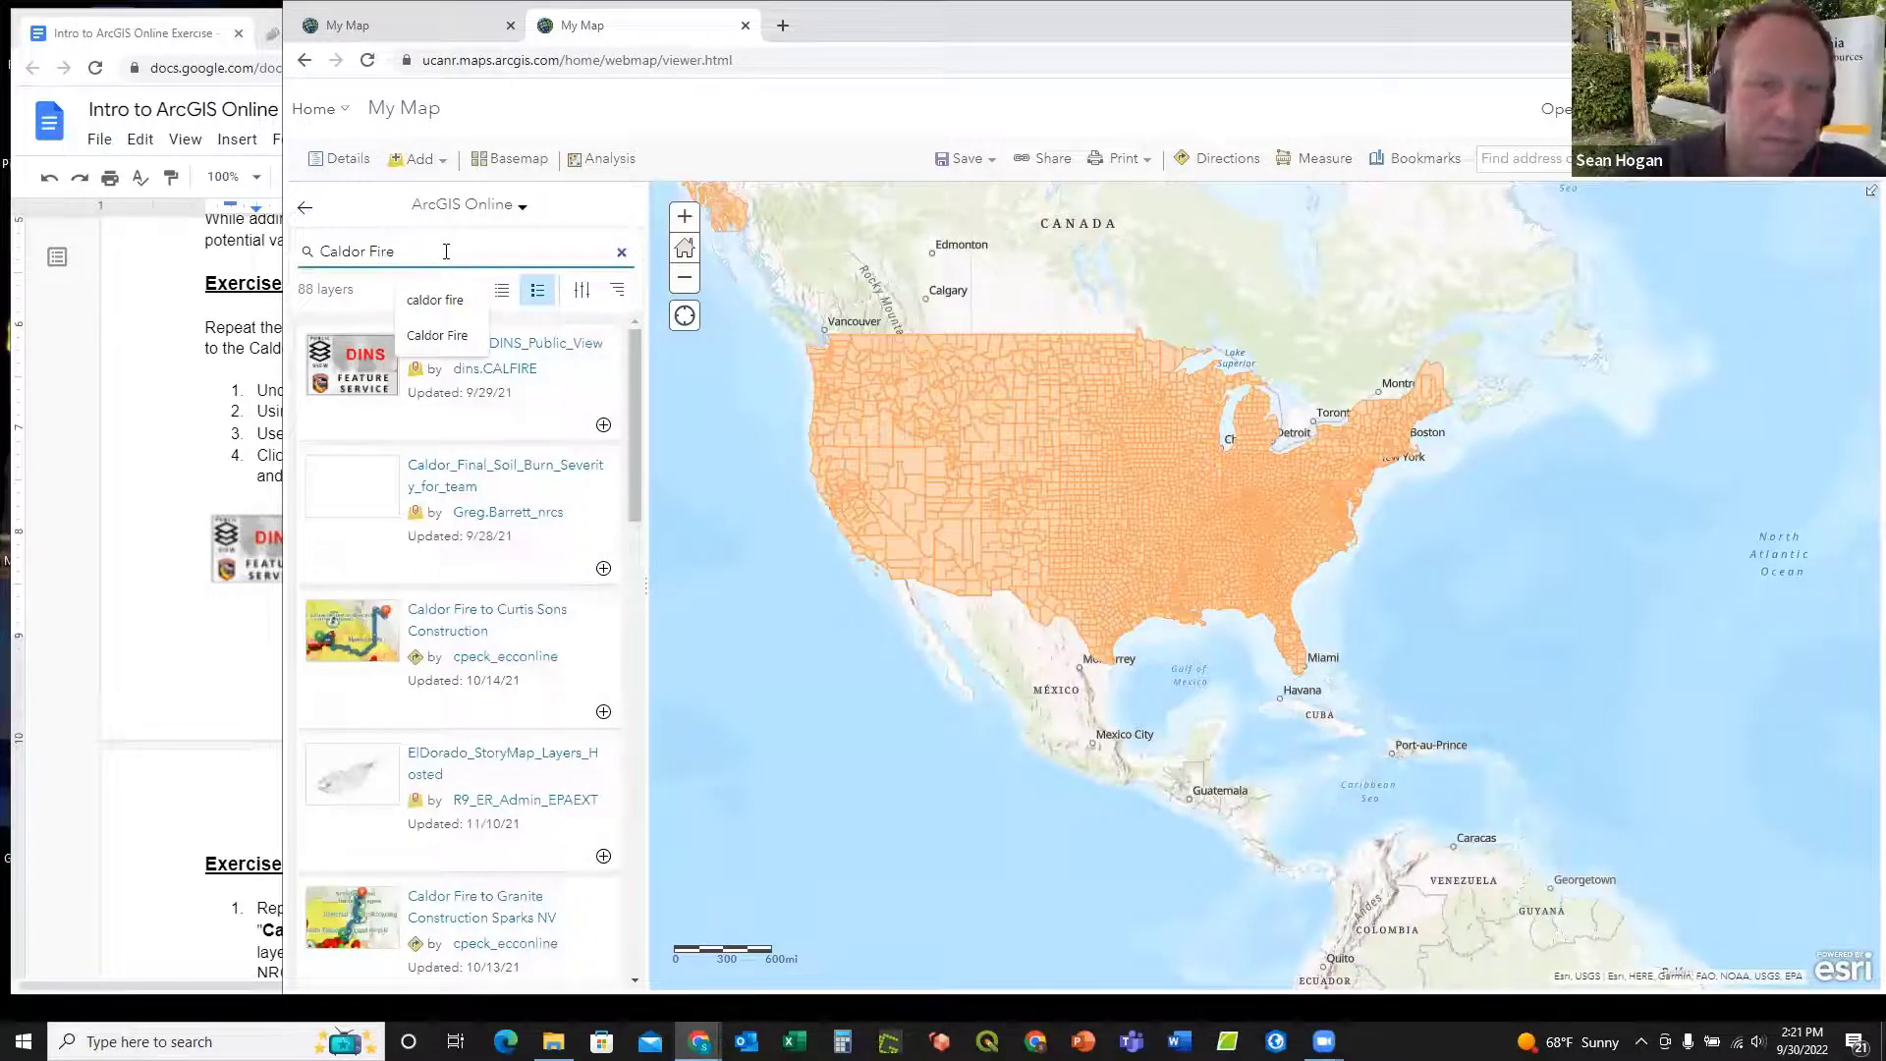
# Step: Add the Caldor2021_DINS_Public_View layer from its item details, then close the details panel
pyautogui.click(574, 402)
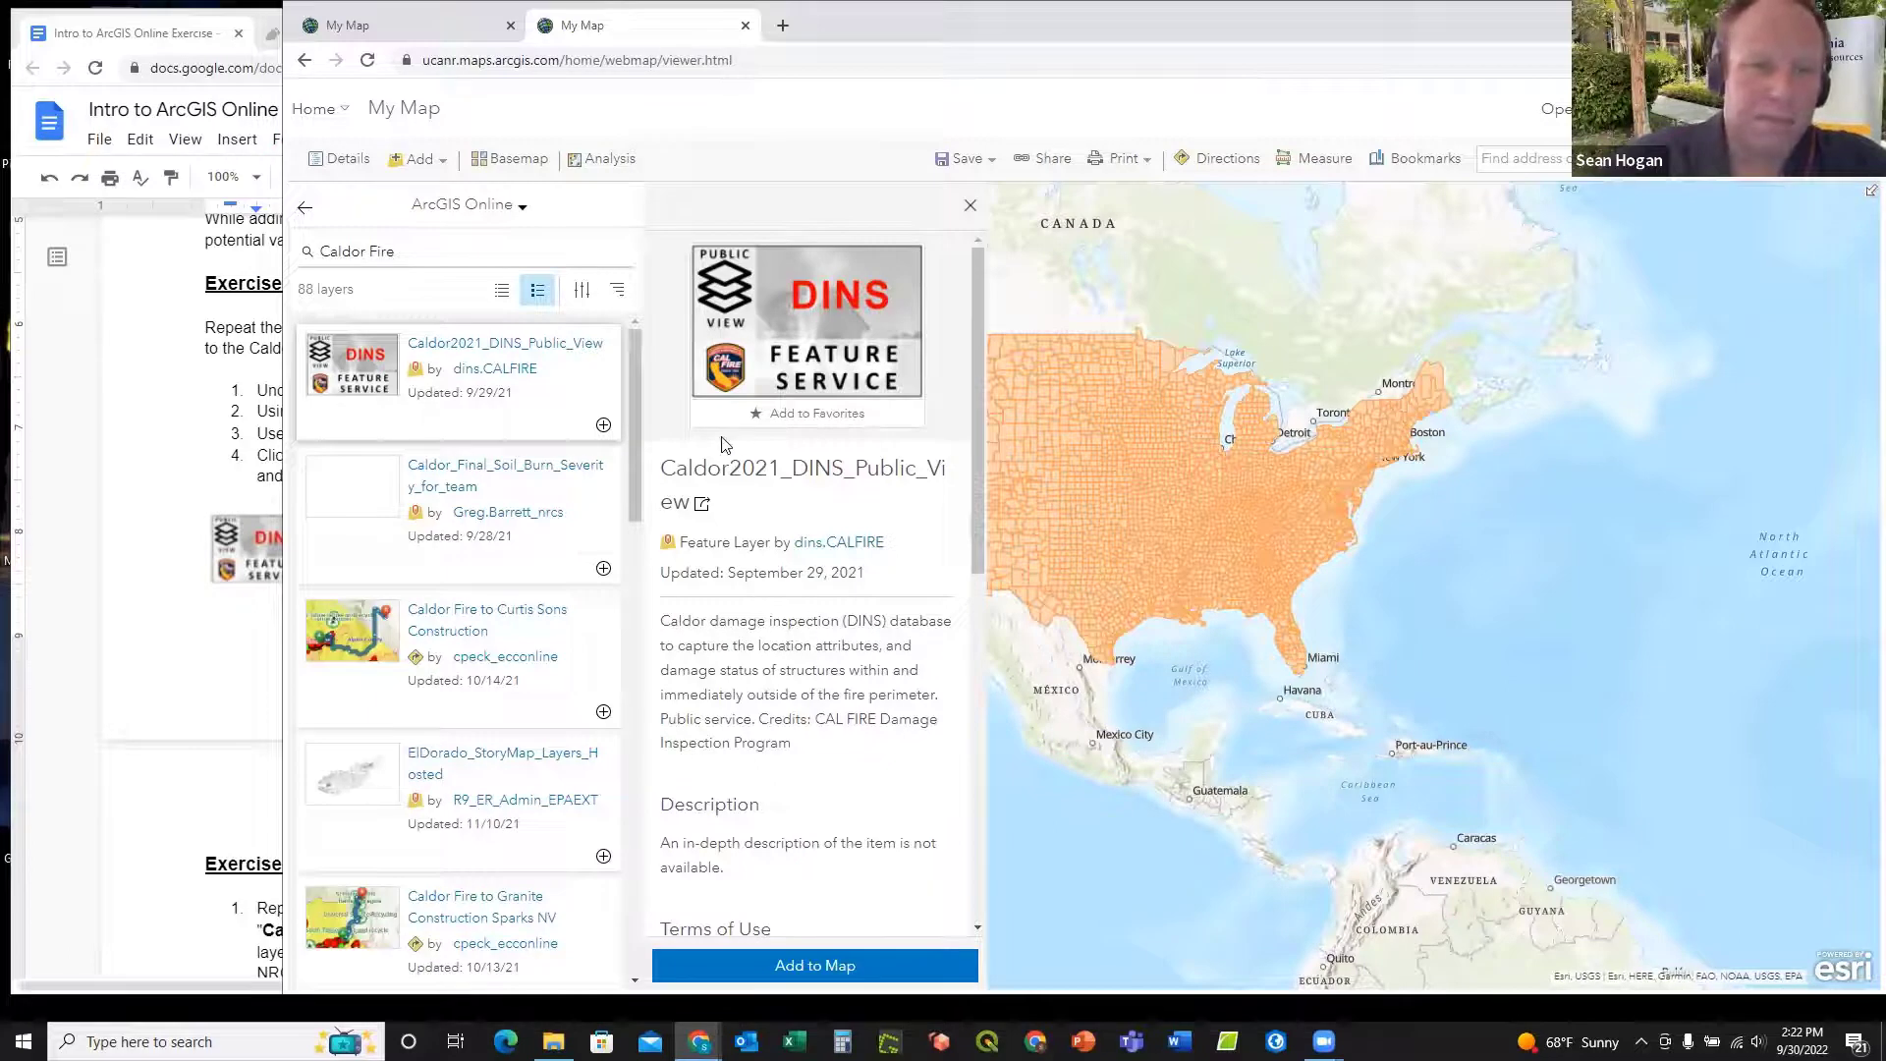
pyautogui.scroll(-6, 840, 617)
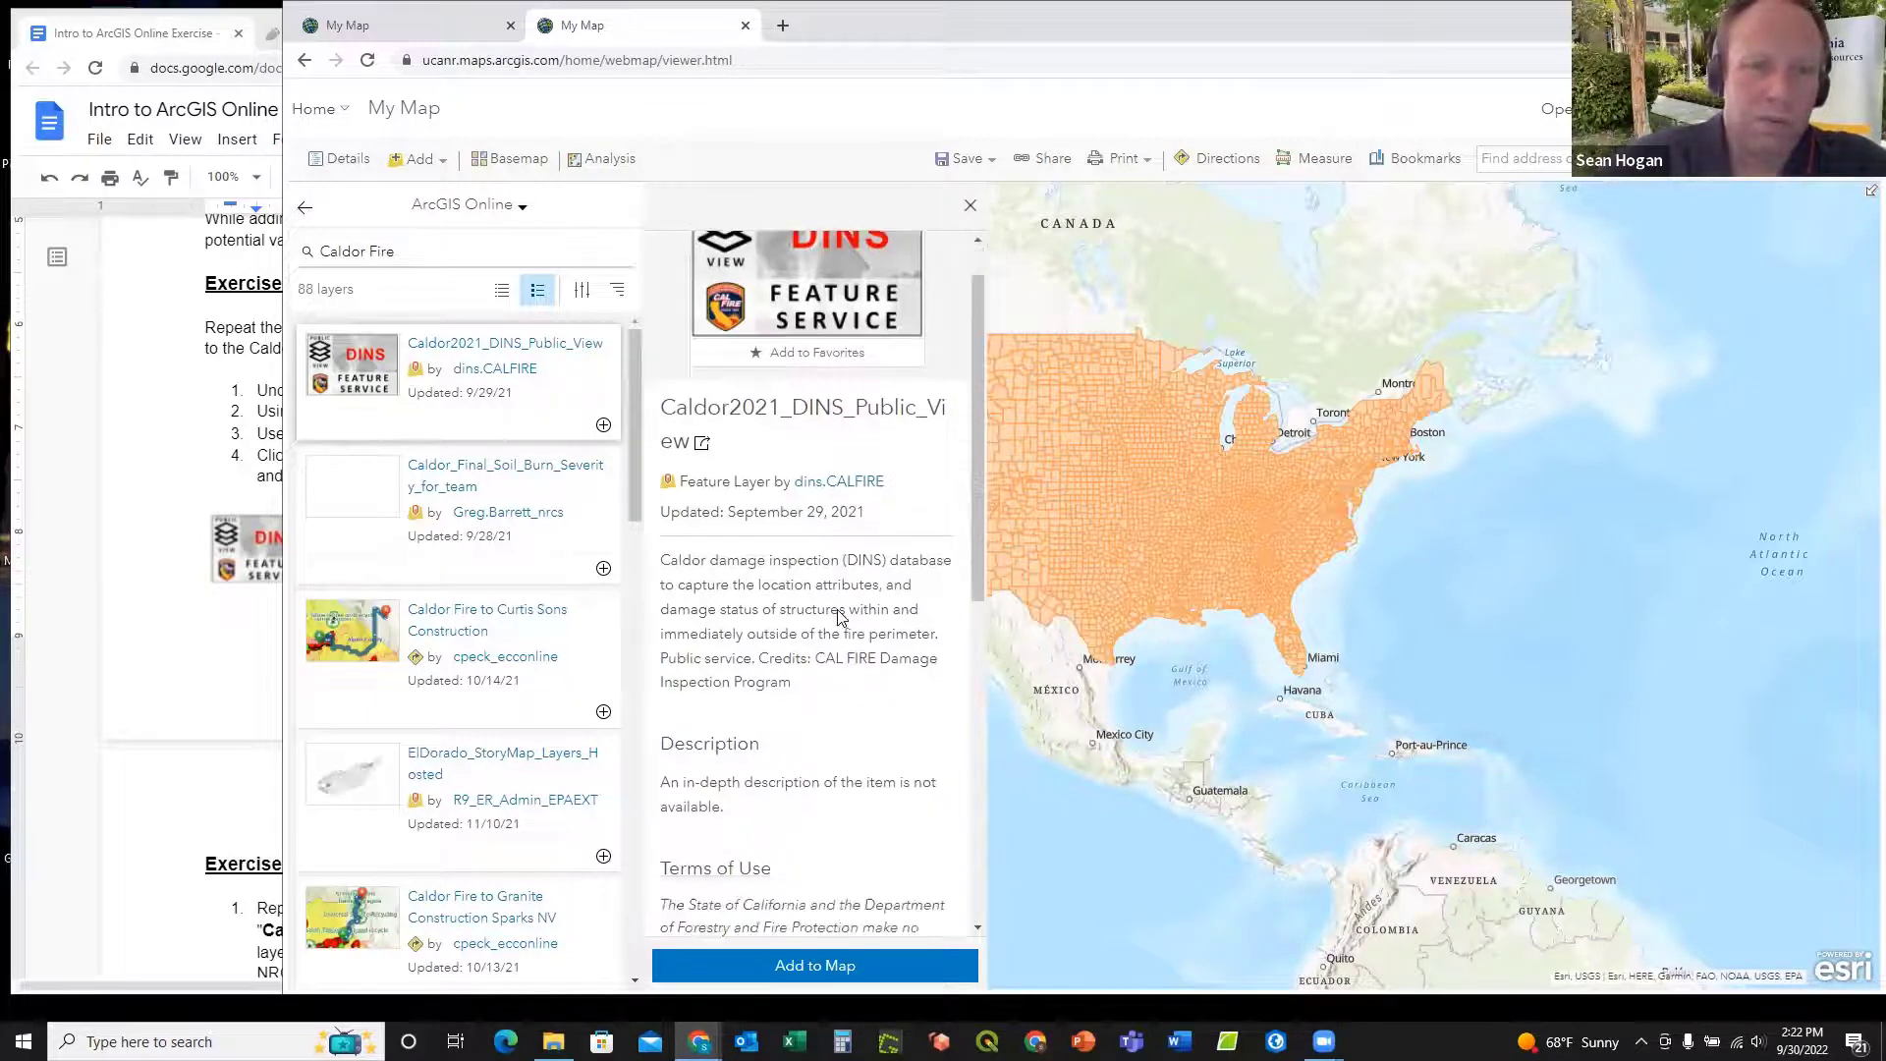
pyautogui.scroll(-2, 840, 617)
pyautogui.scroll(5, 840, 617)
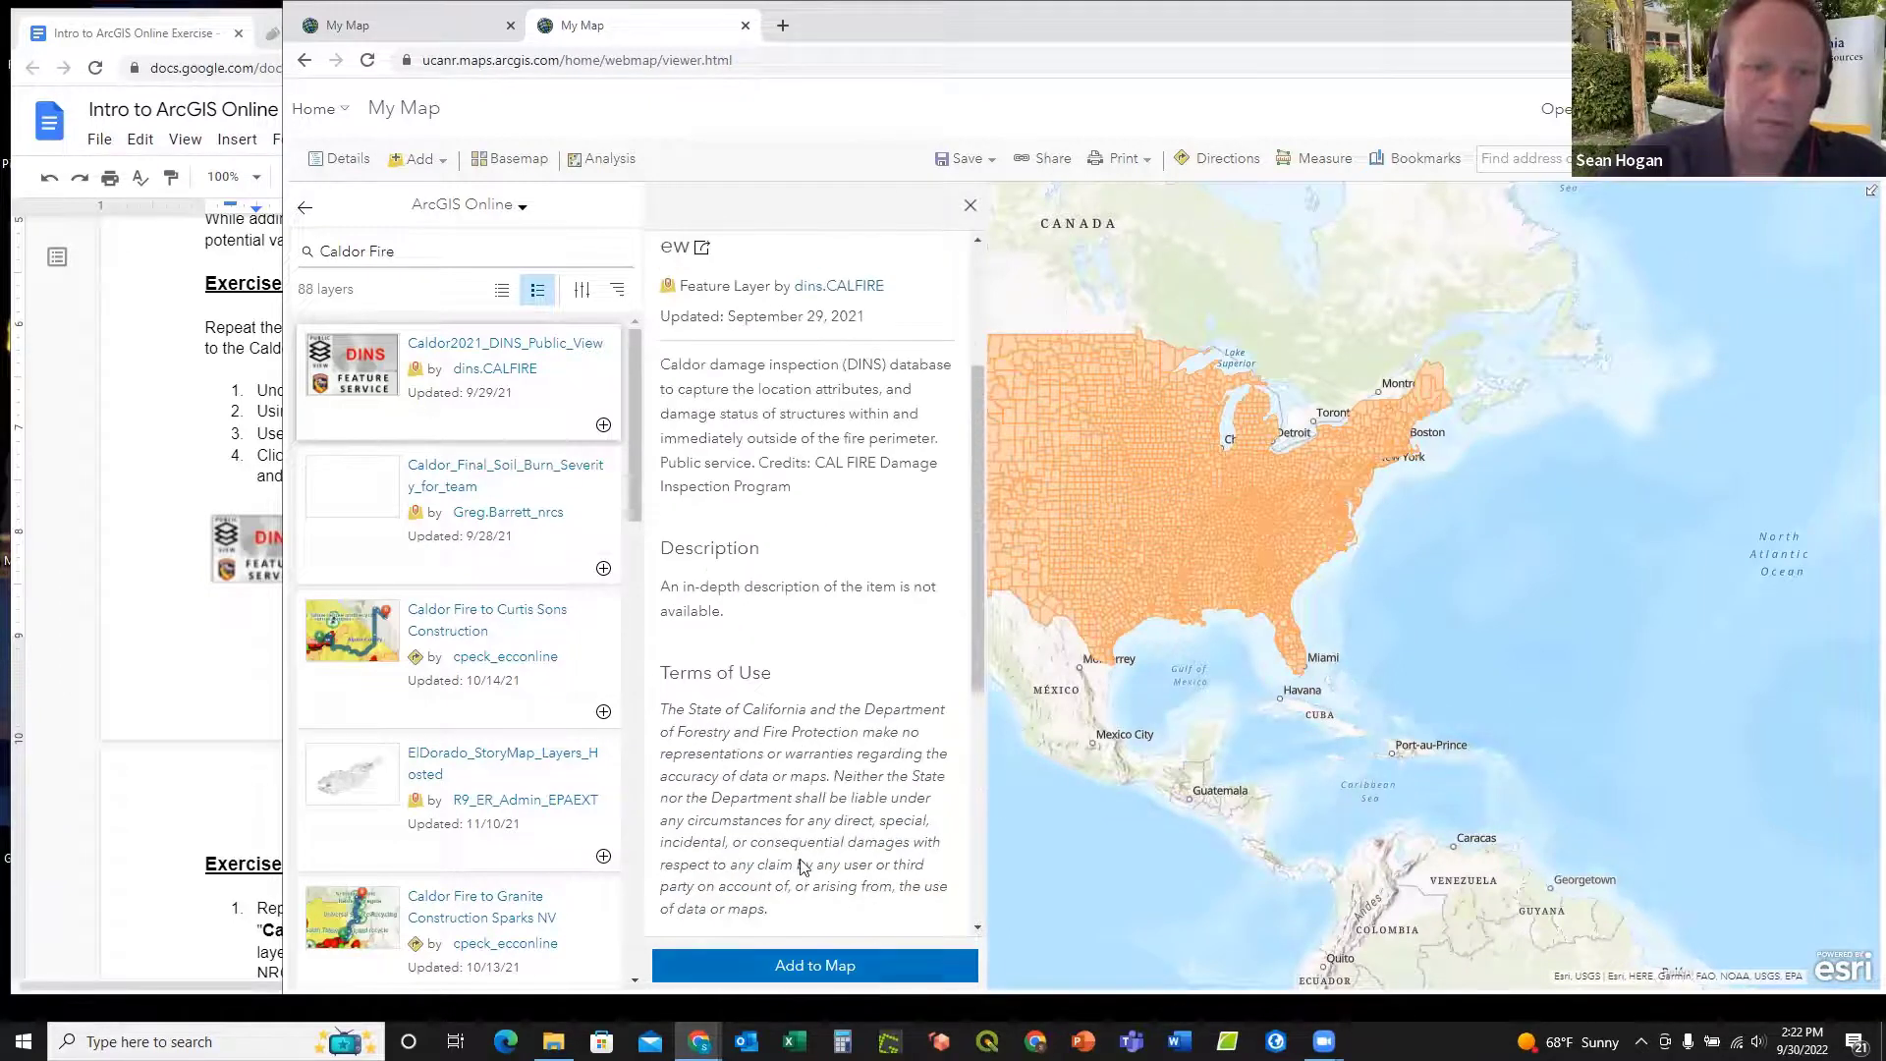
pyautogui.click(814, 965)
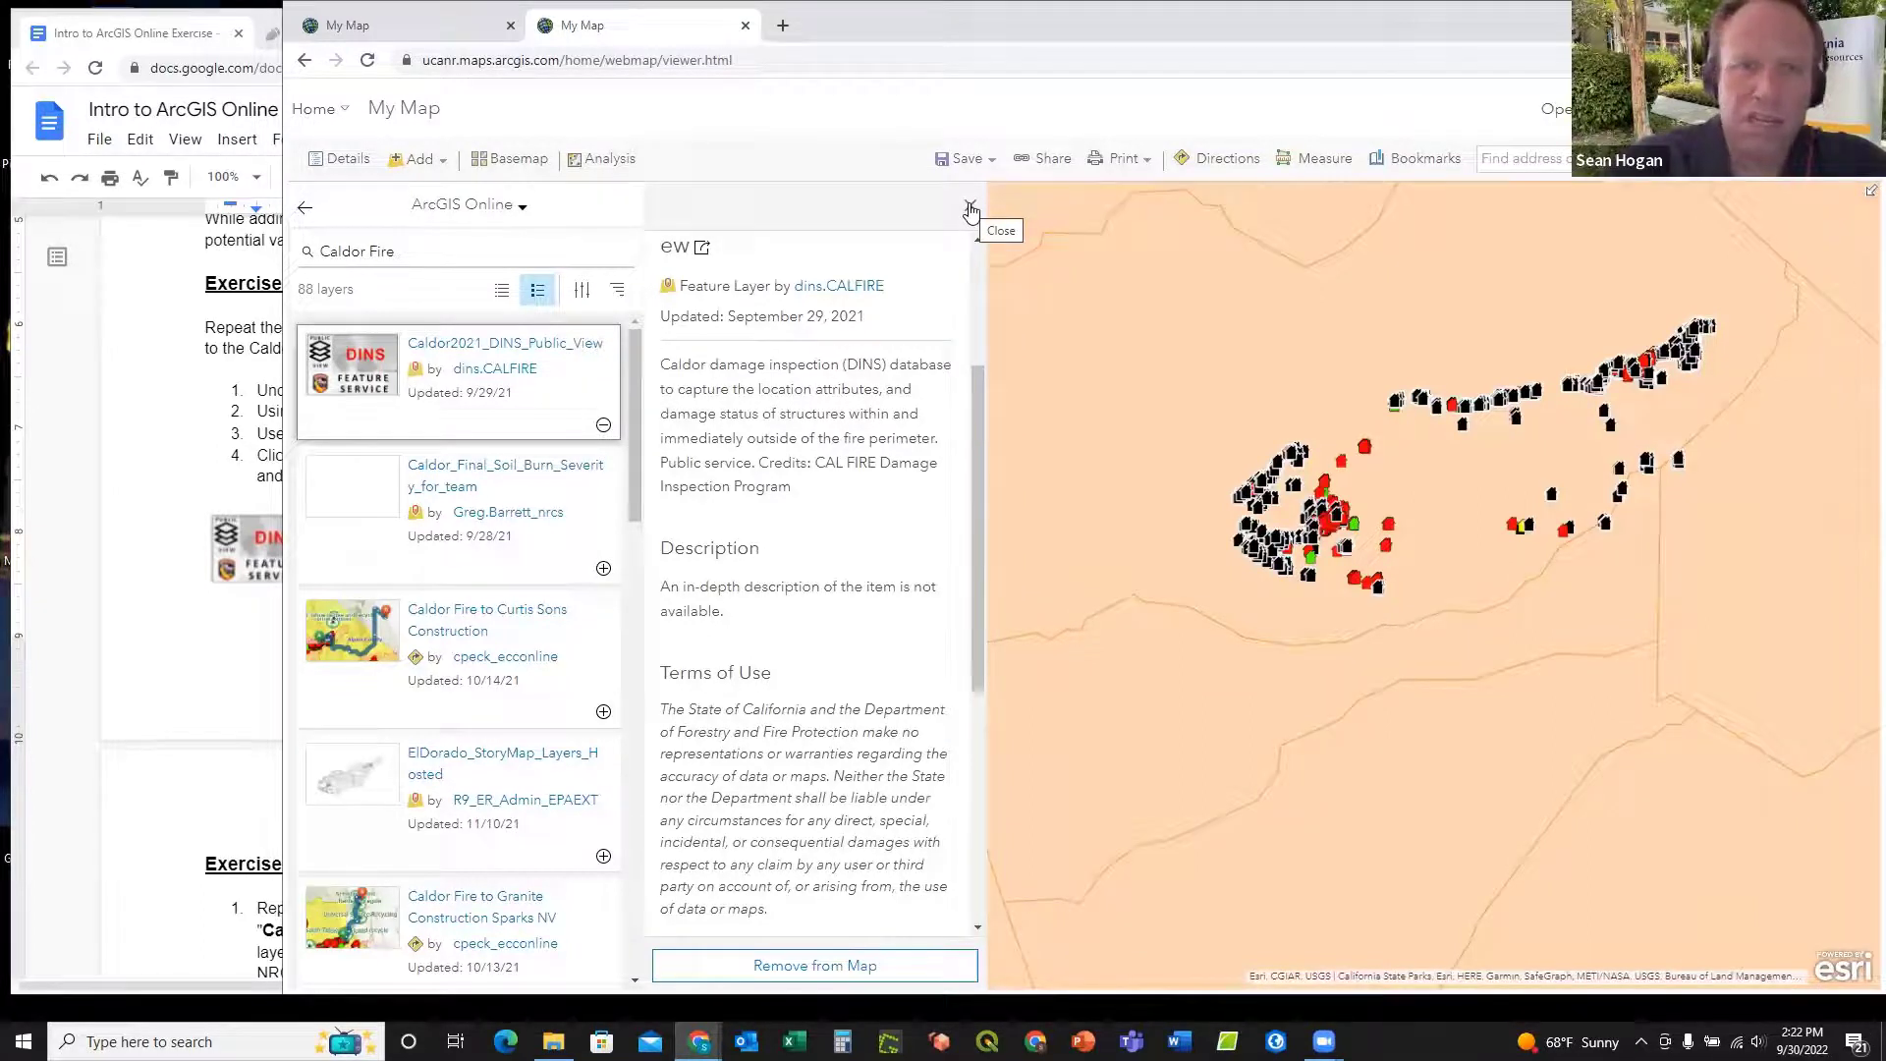
pyautogui.click(971, 210)
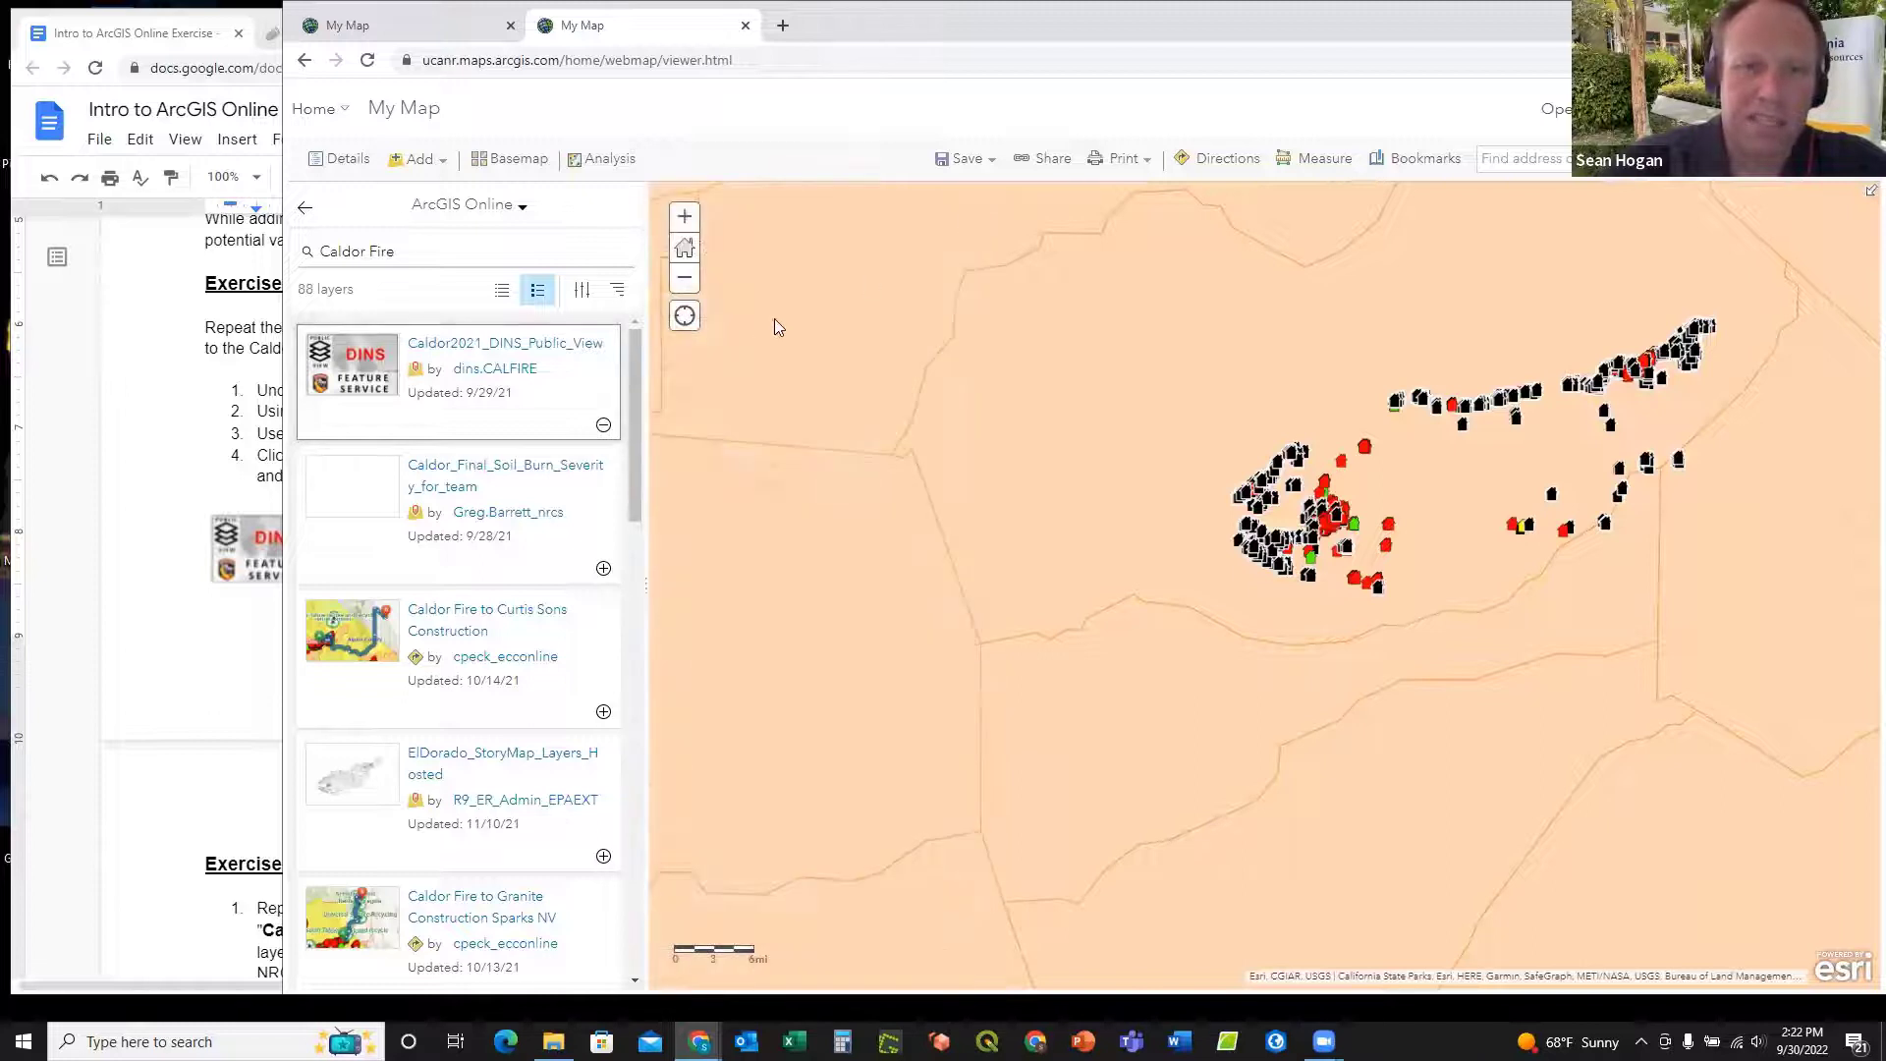
# Step: Switch off USA Counties (Generalized) in Contents and pan to centre the damage points
pyautogui.click(304, 211)
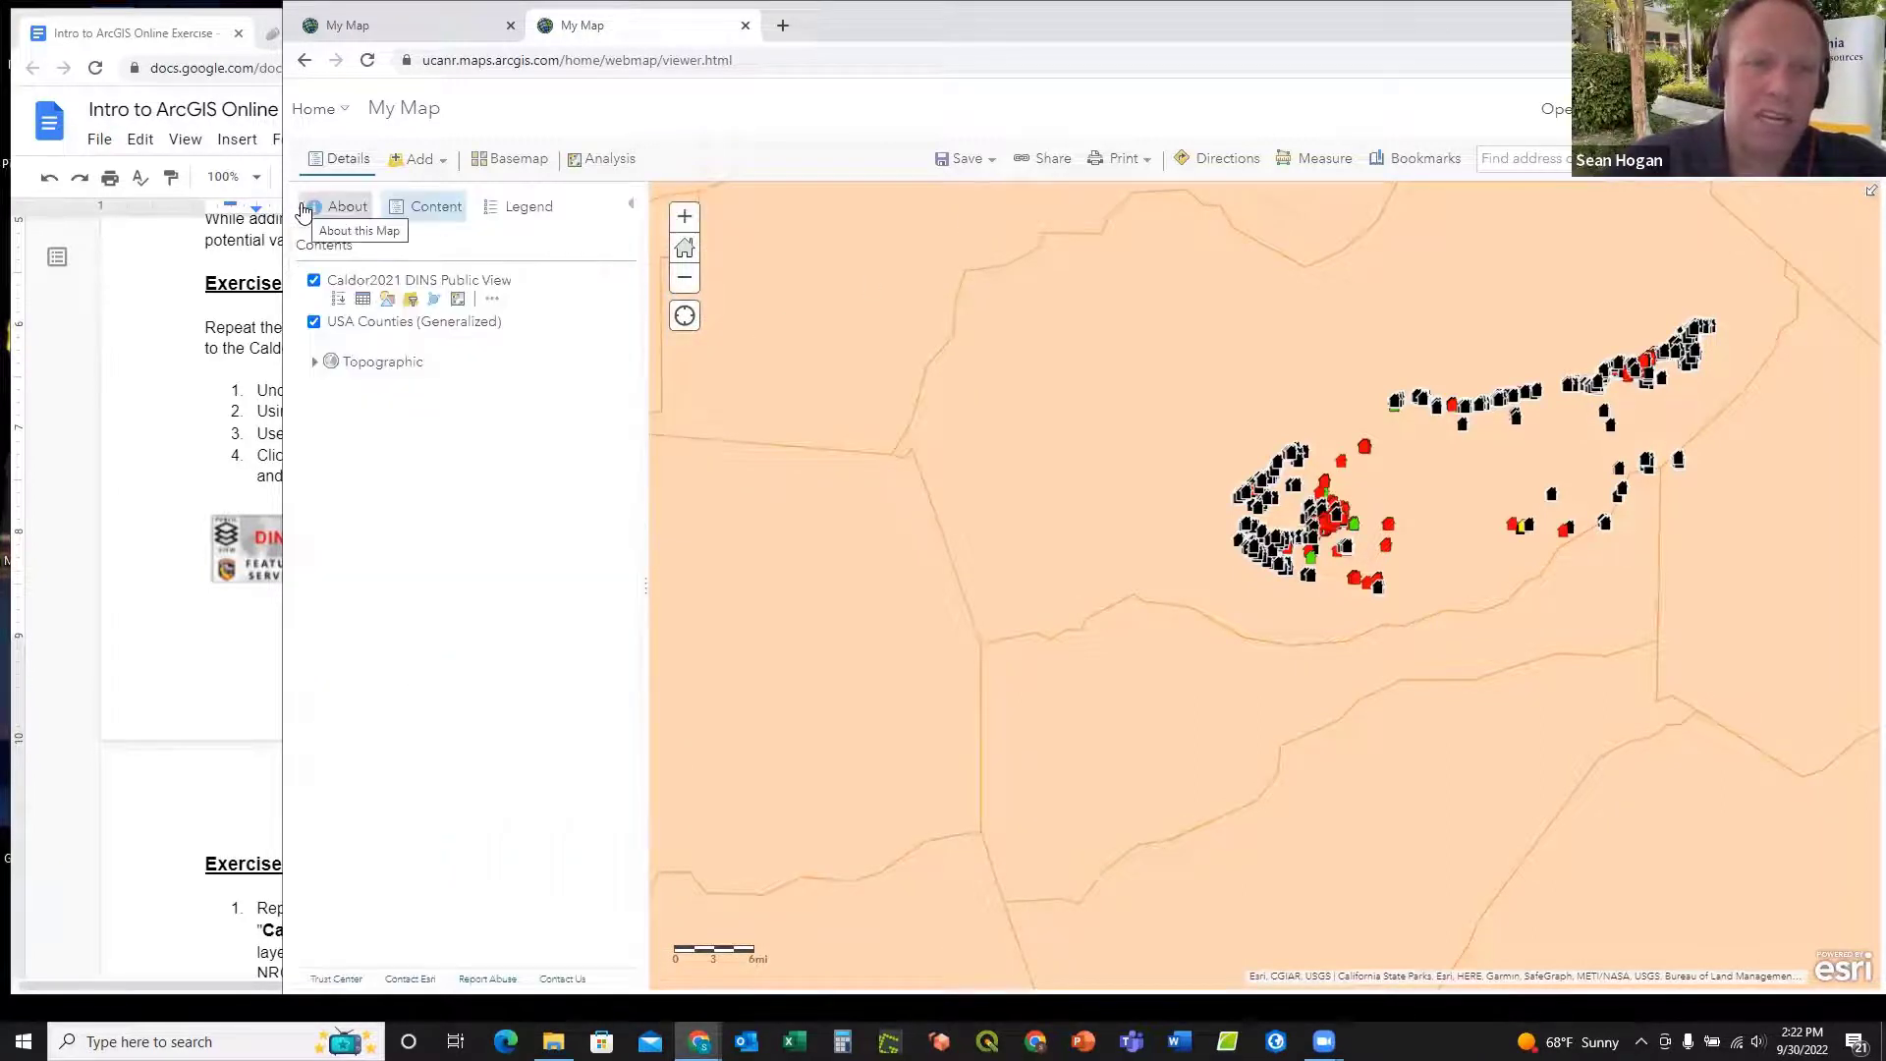
pyautogui.click(314, 324)
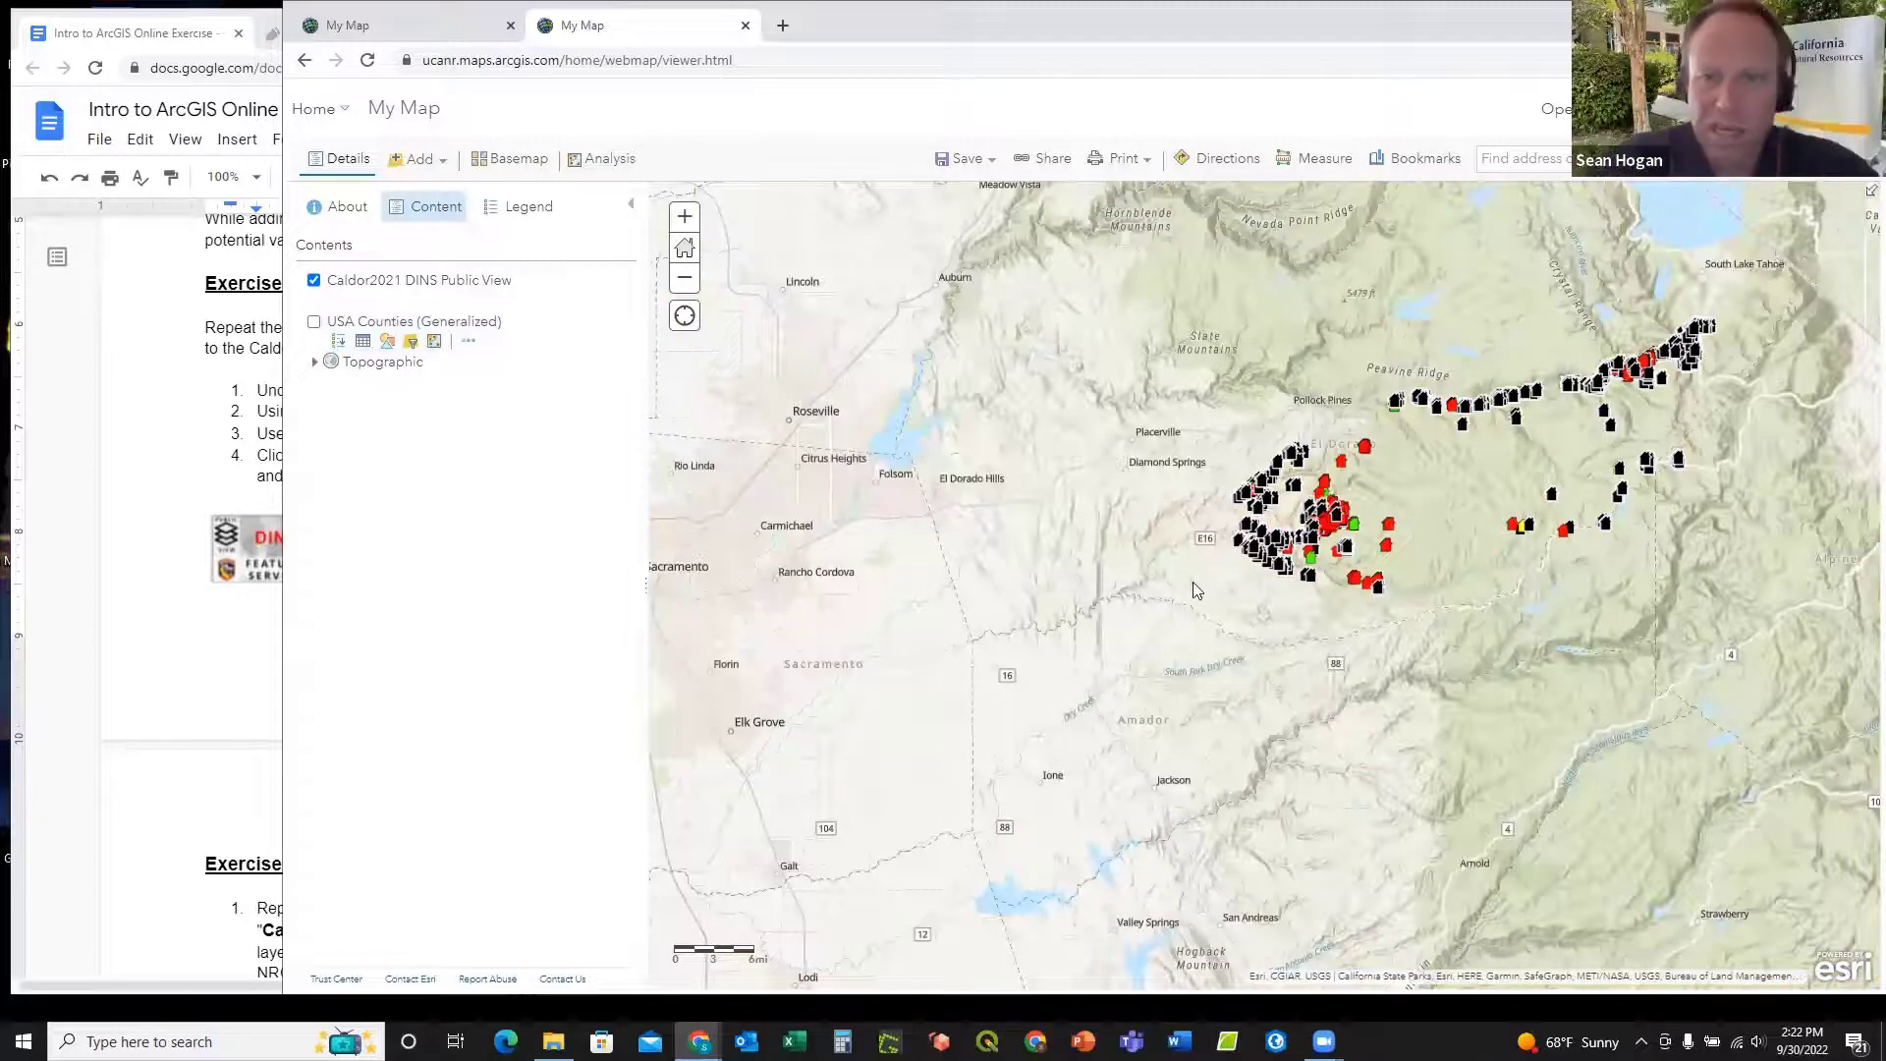
pyautogui.moveTo(1195, 590); pyautogui.dragTo(1002, 625)
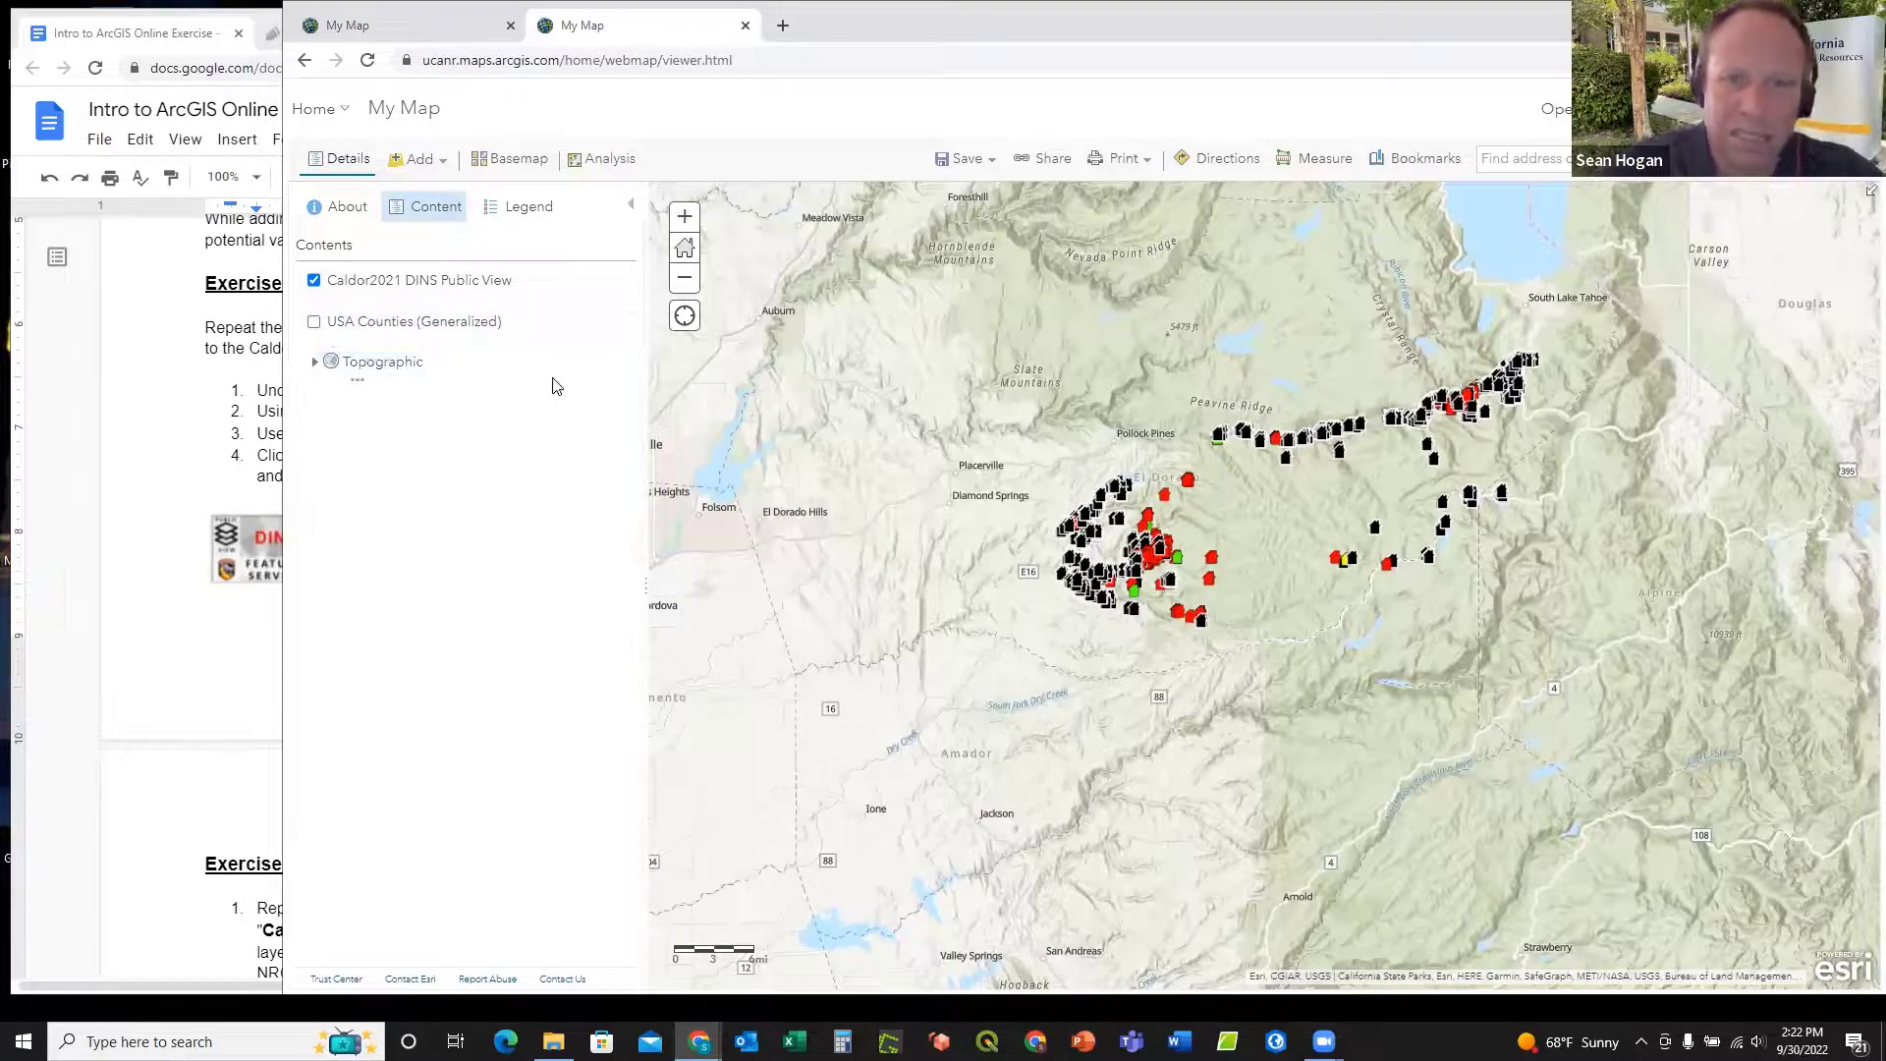
# Step: Expand the DINS layer's damage categories legend, then collapse it again
pyautogui.moveTo(535, 317)
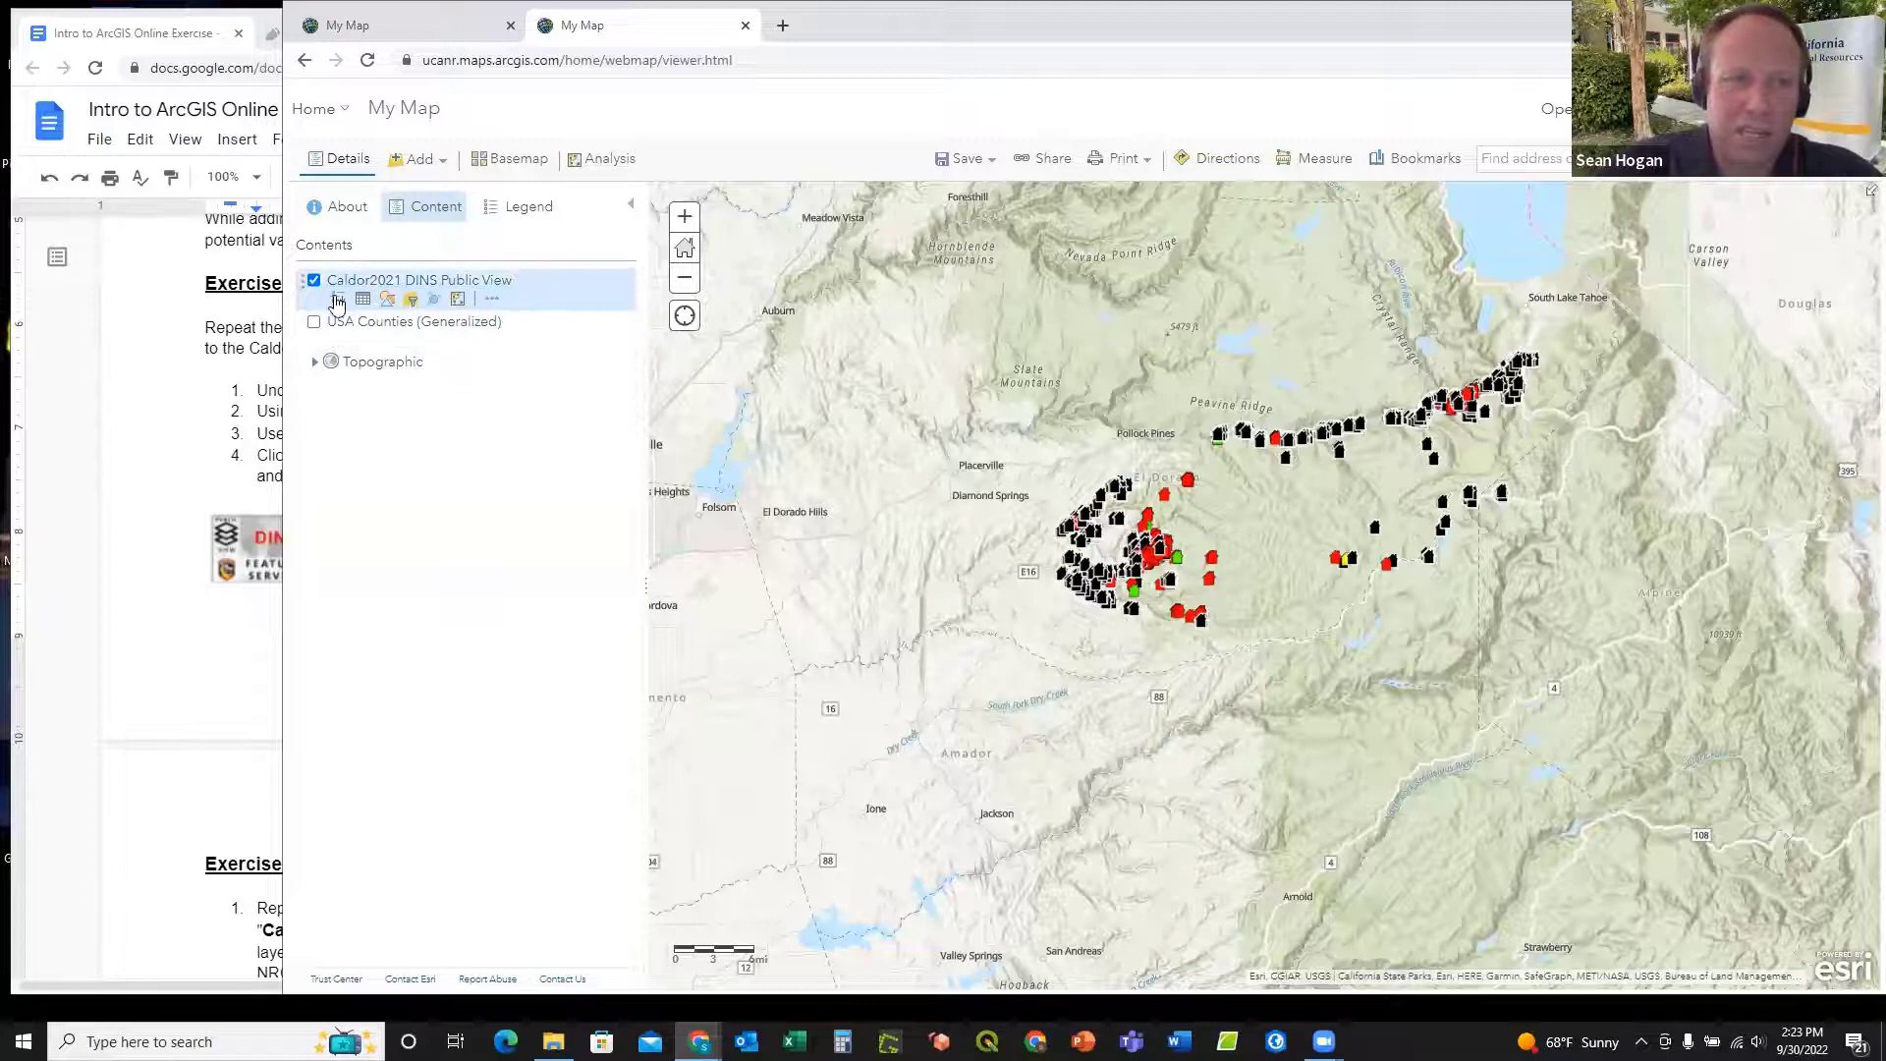
pyautogui.click(337, 300)
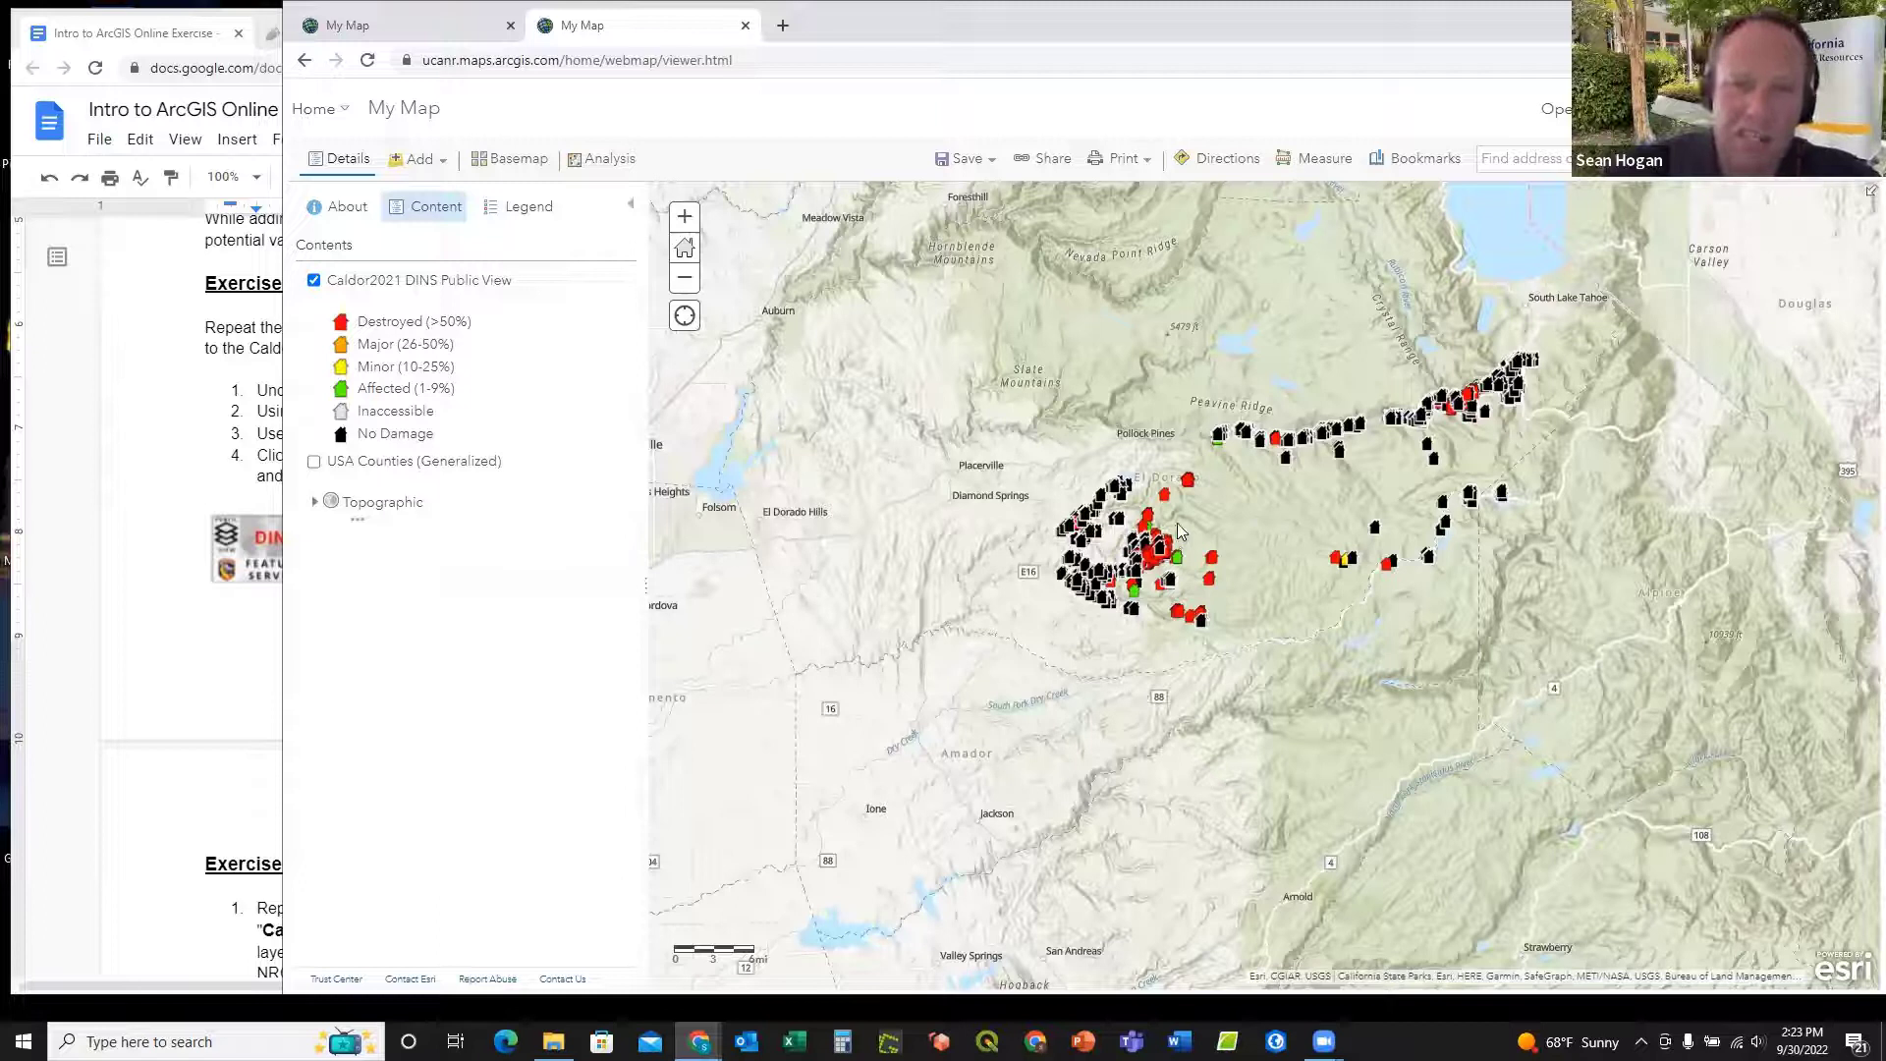
pyautogui.moveTo(341, 288)
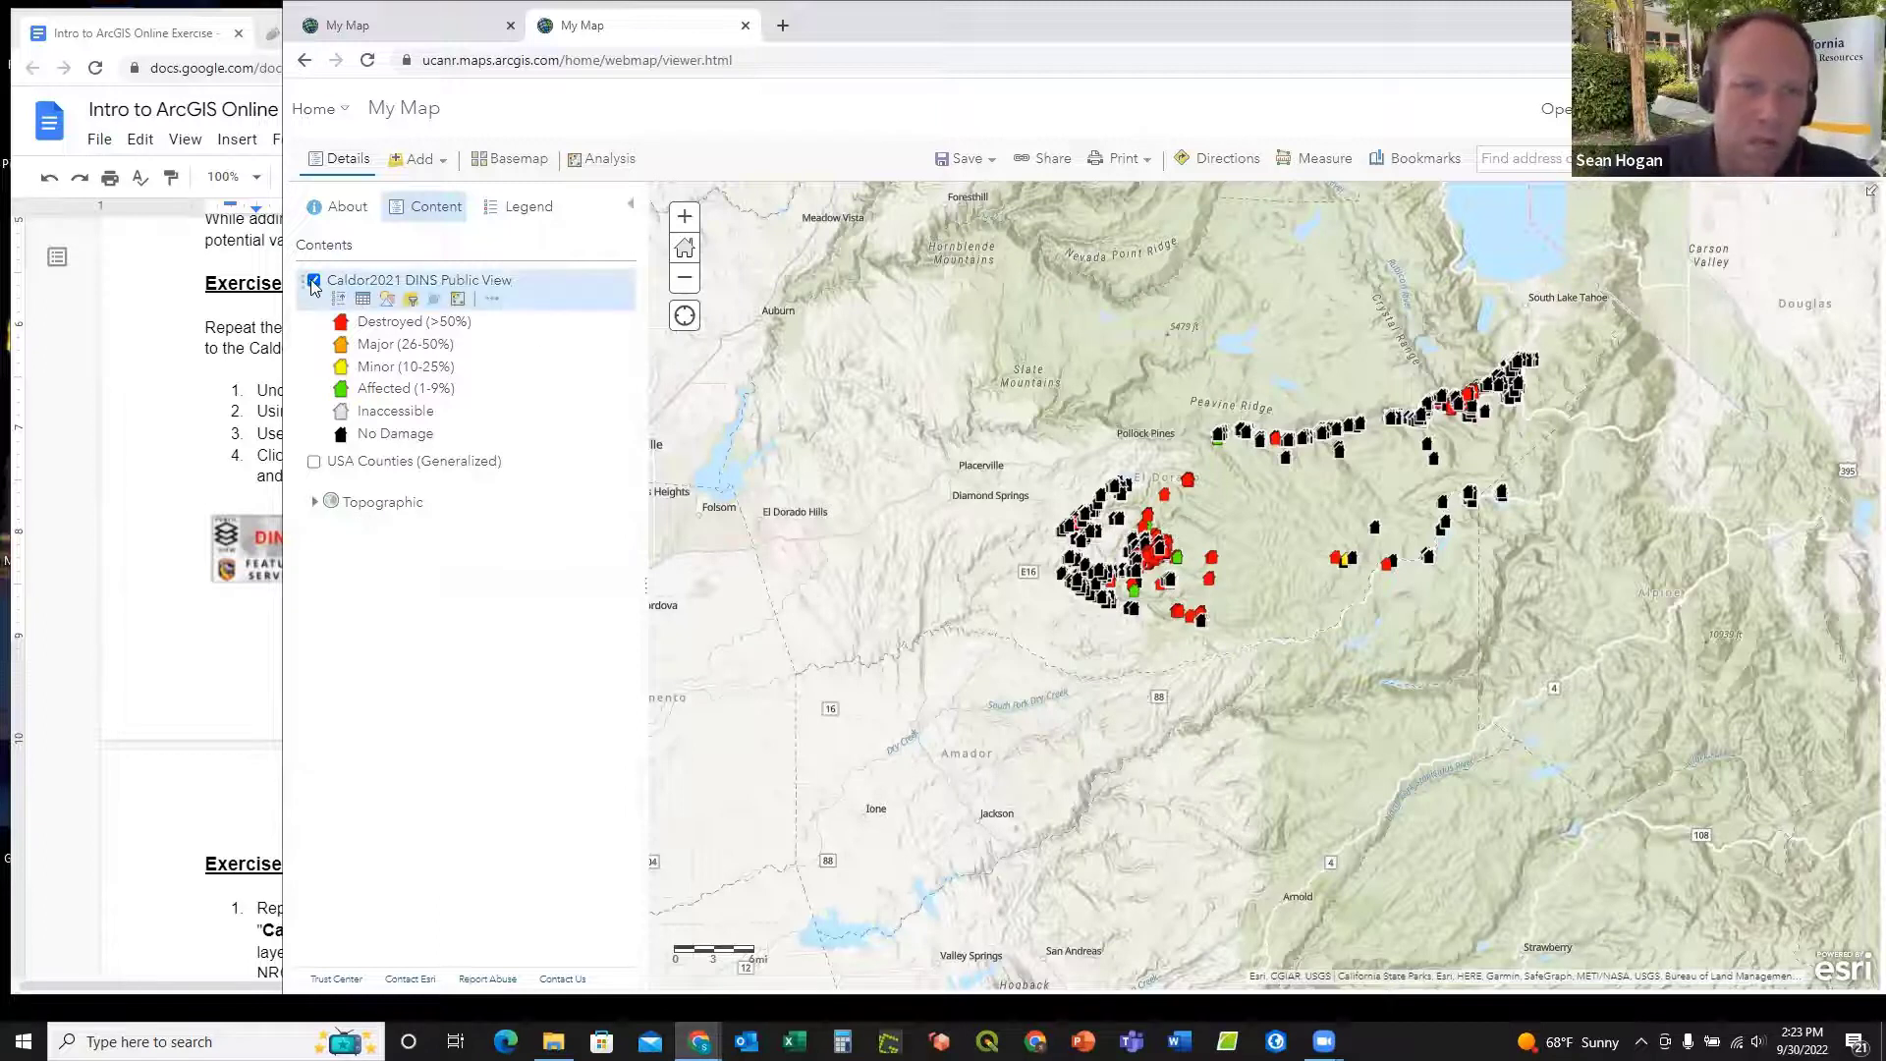
pyautogui.click(338, 299)
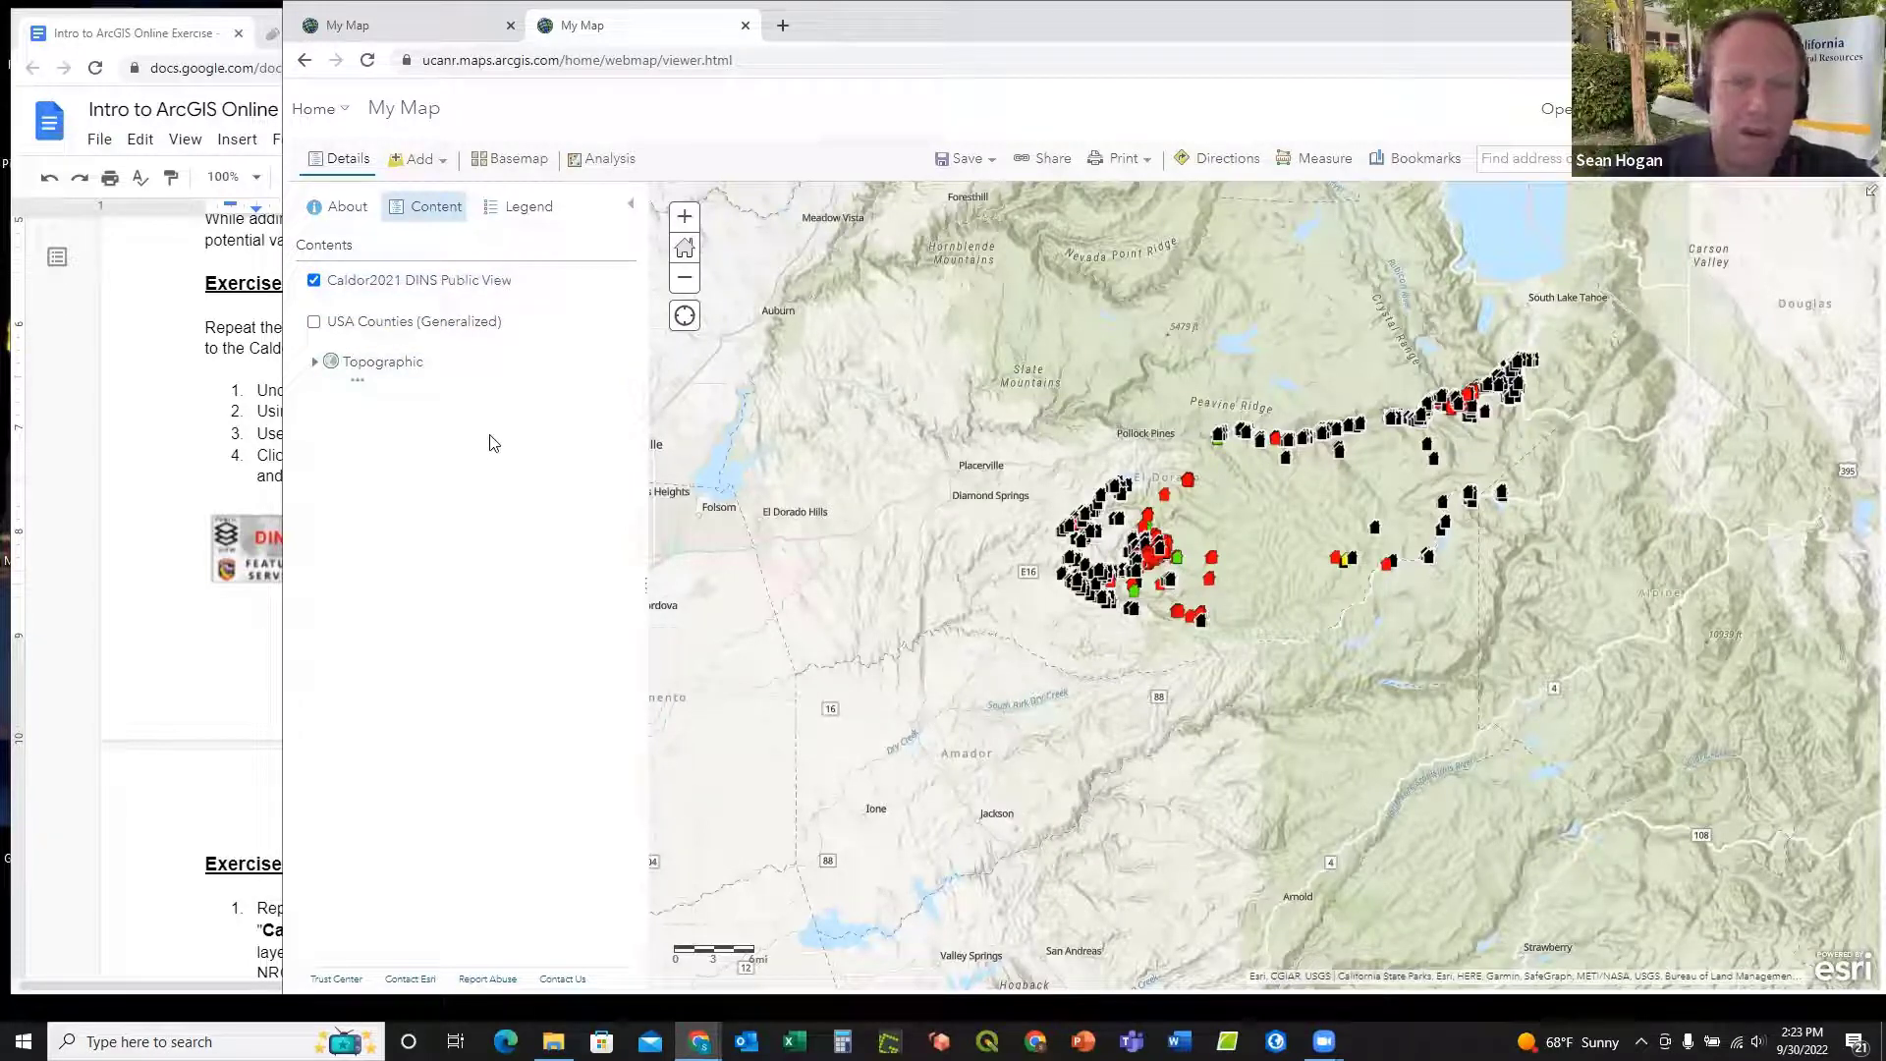
# Step: Scroll through the Google Docs exercise to review the part 3 steps
pyautogui.moveTo(538, 346)
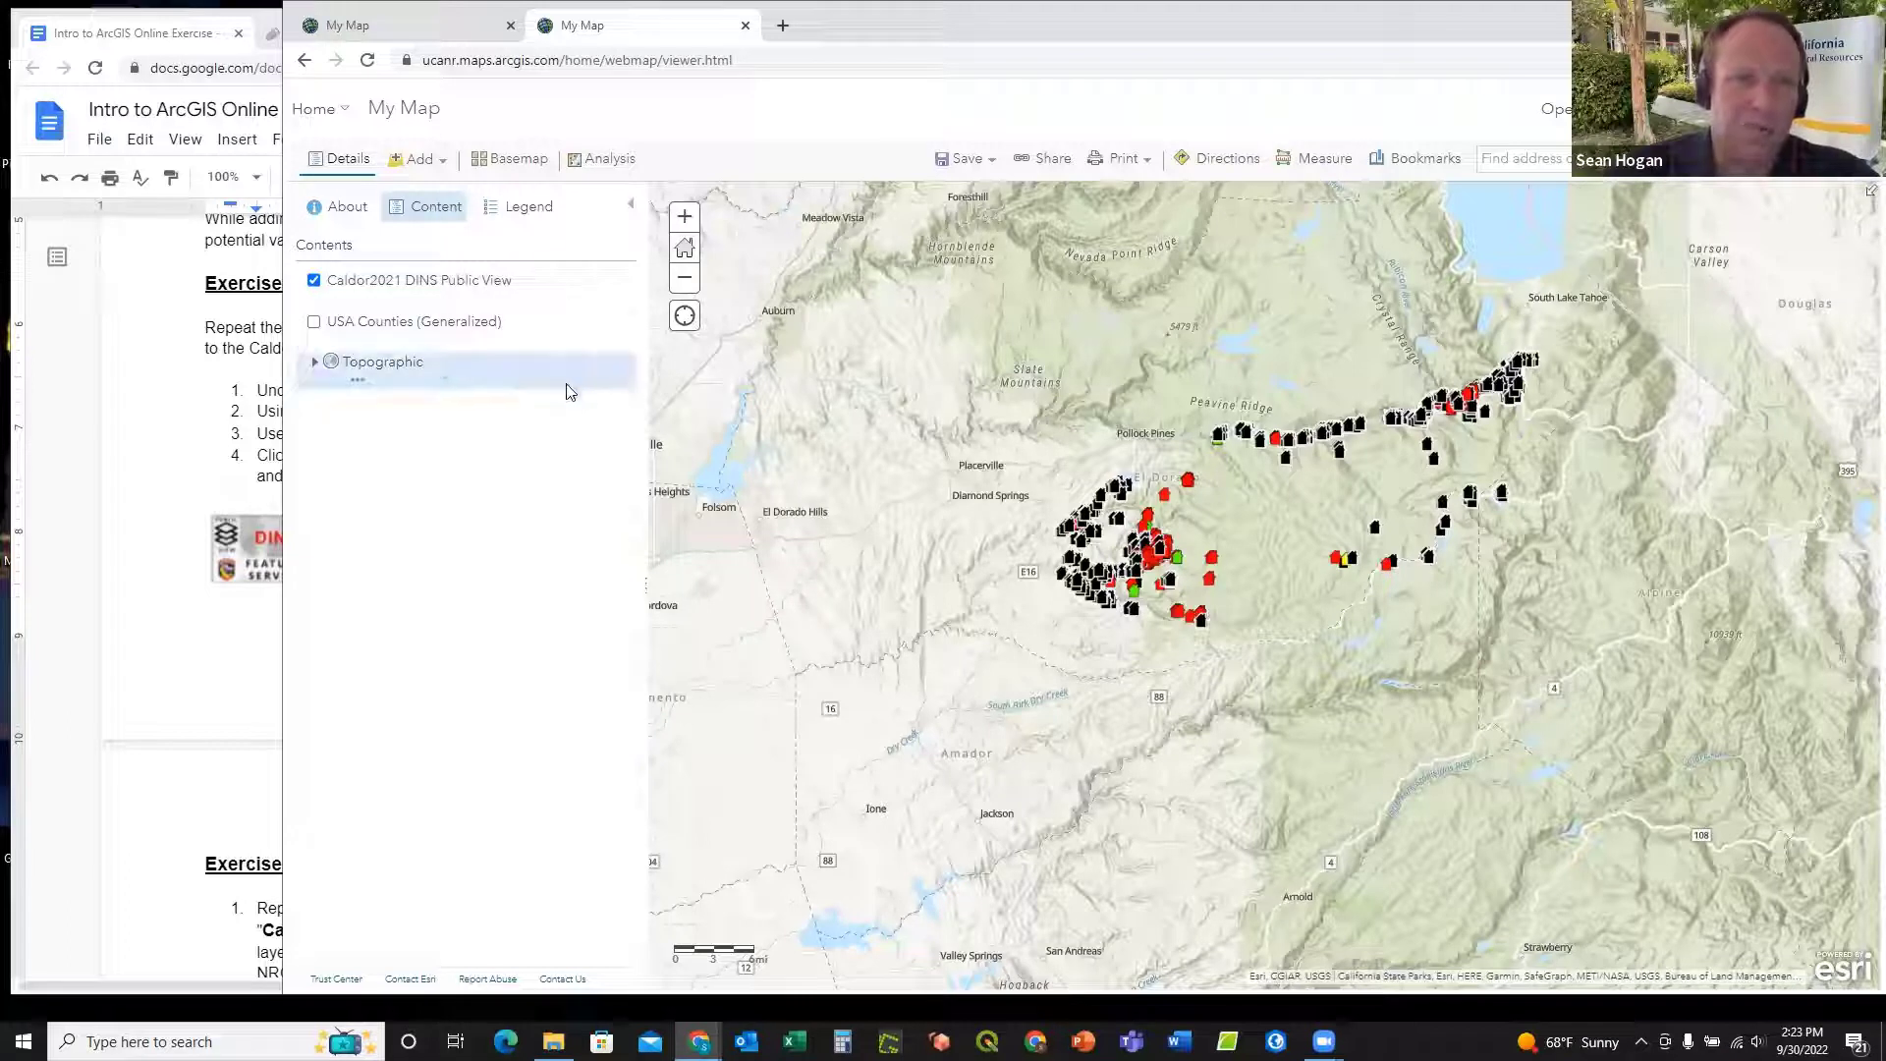
pyautogui.click(161, 457)
pyautogui.scroll(-3, 193, 578)
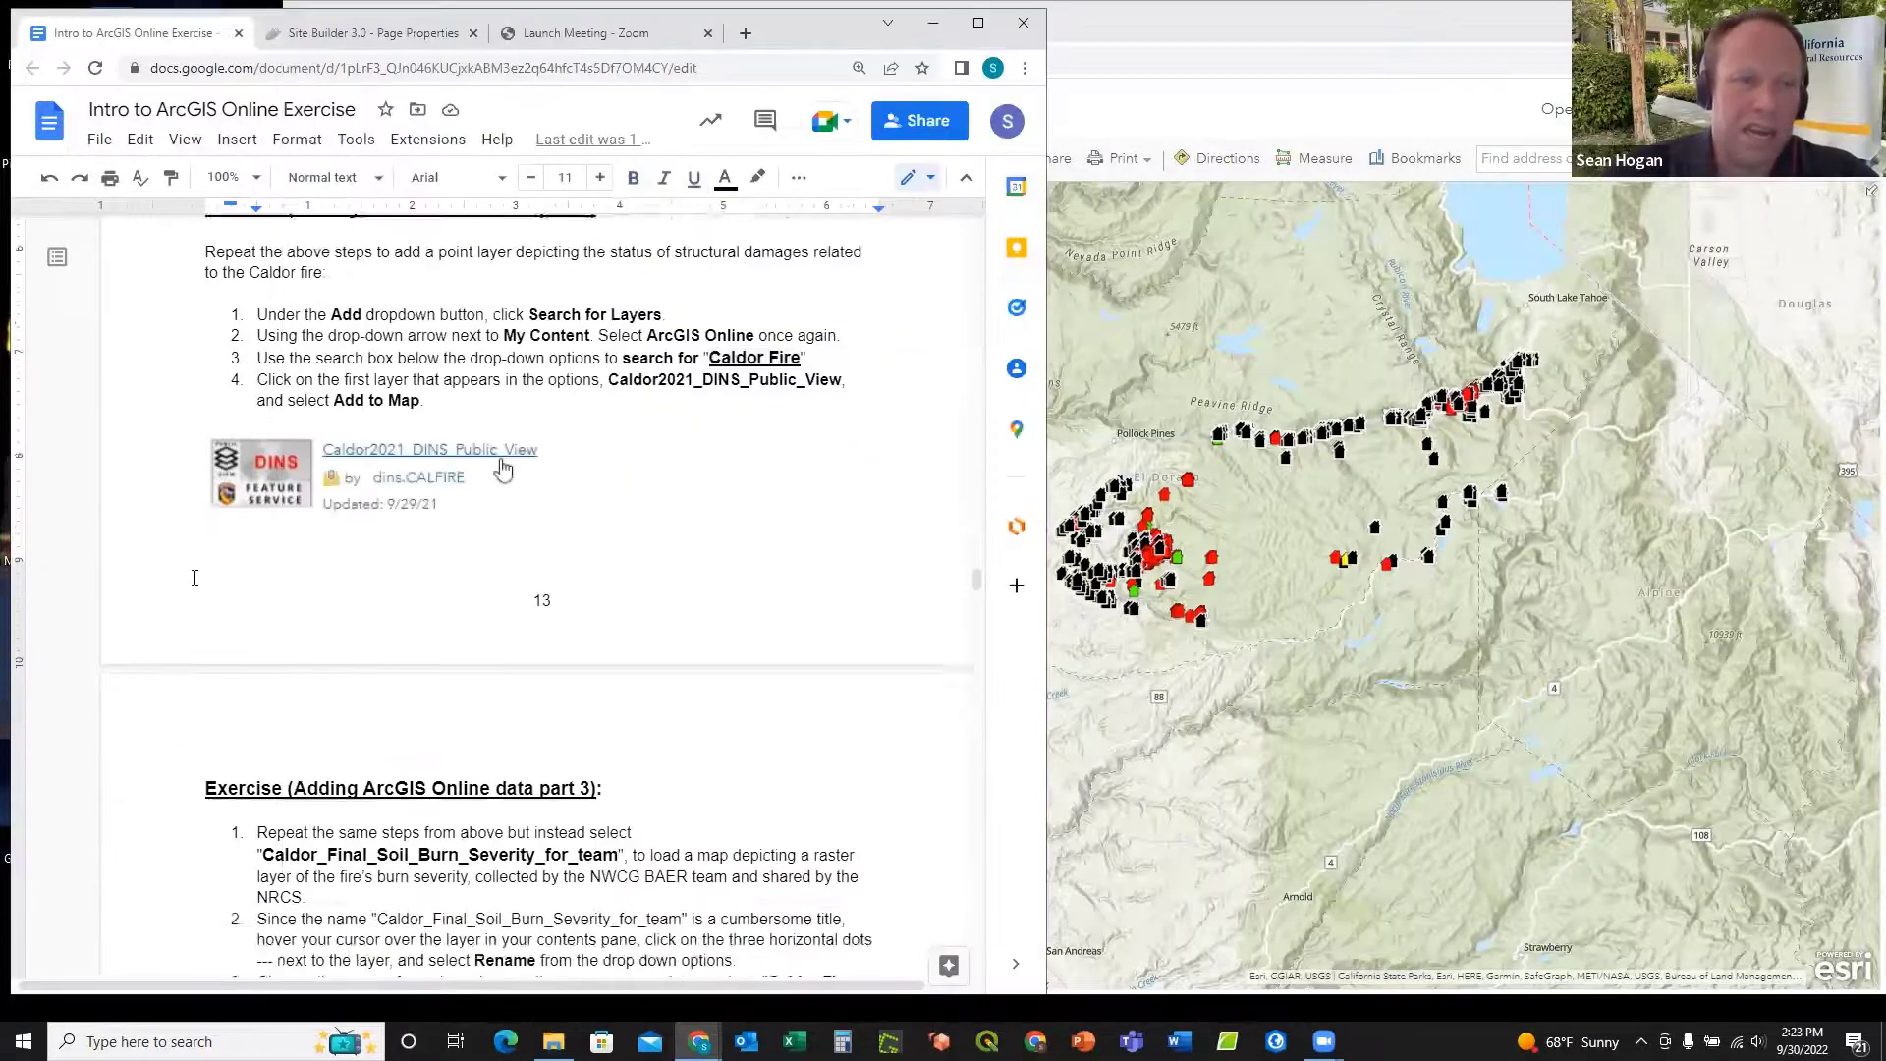
pyautogui.scroll(2, 456, 468)
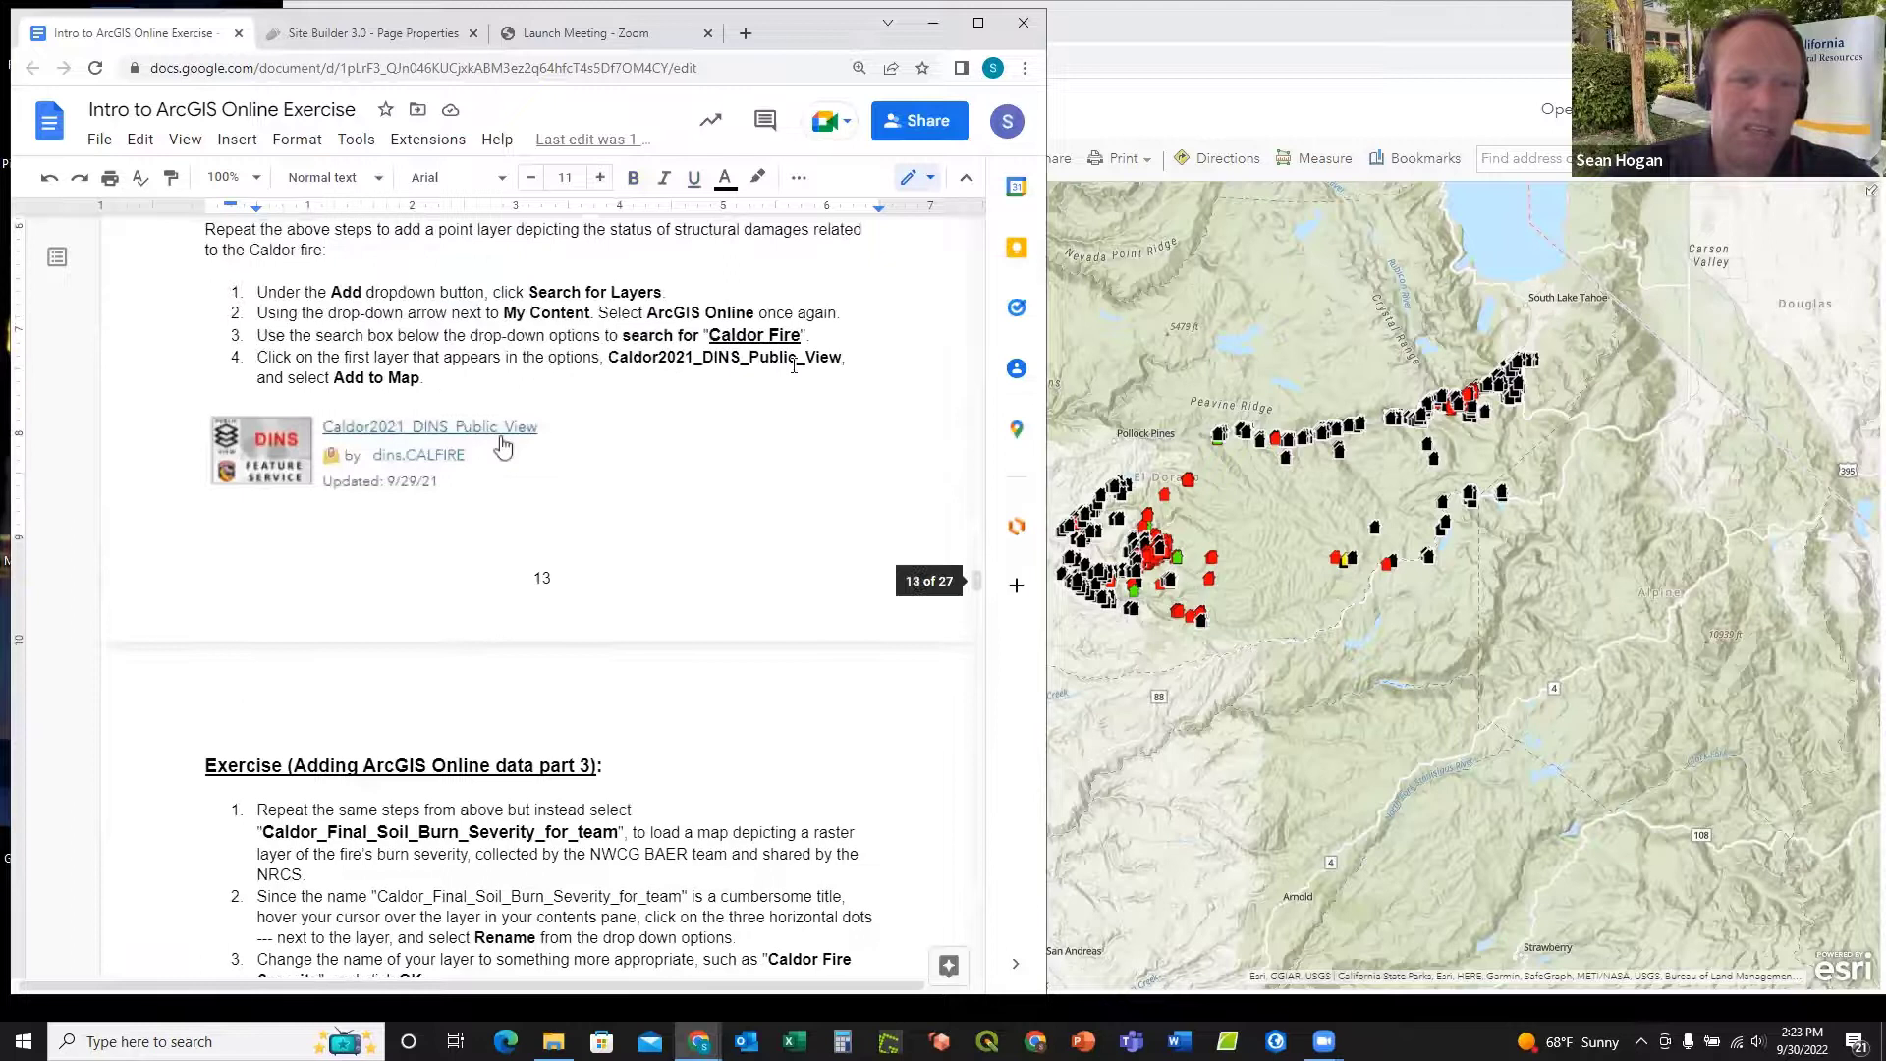
pyautogui.scroll(-5, 717, 428)
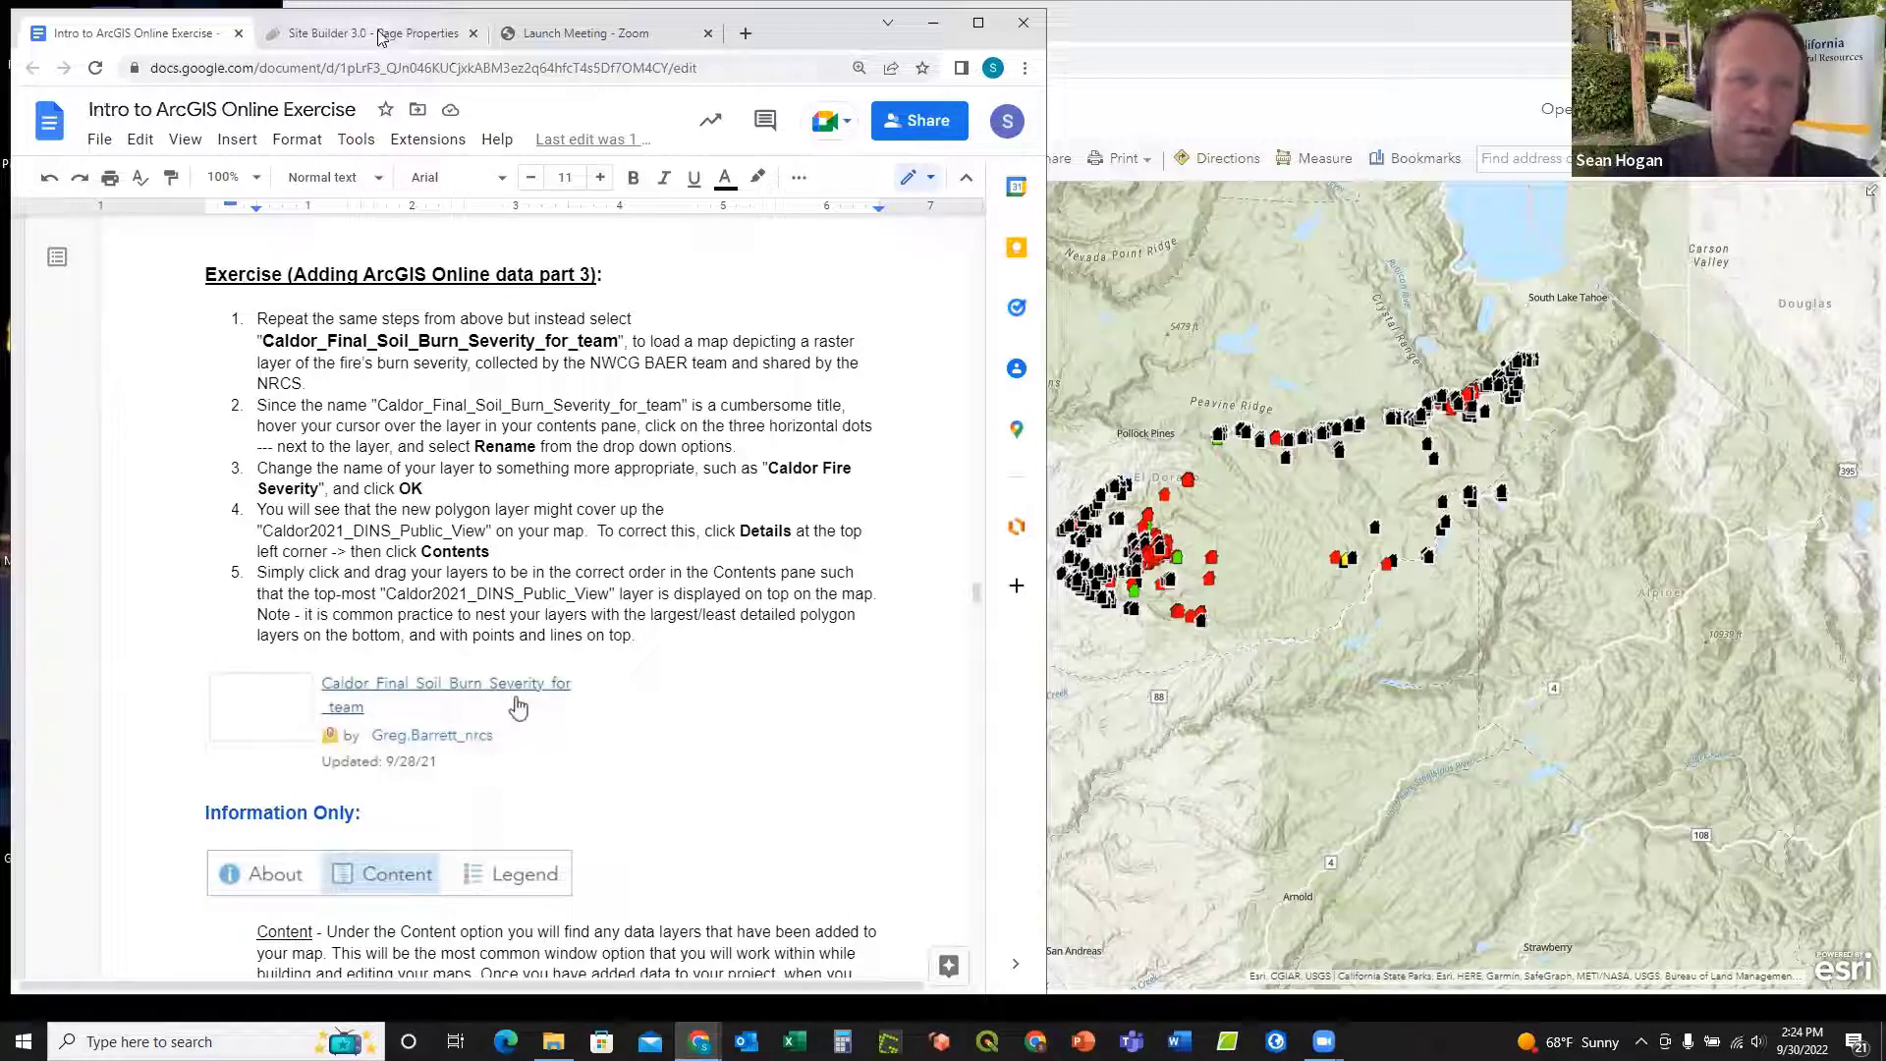
# Step: Back in Map Viewer, bring up the layer search via Add > Search for Layers
pyautogui.click(1235, 38)
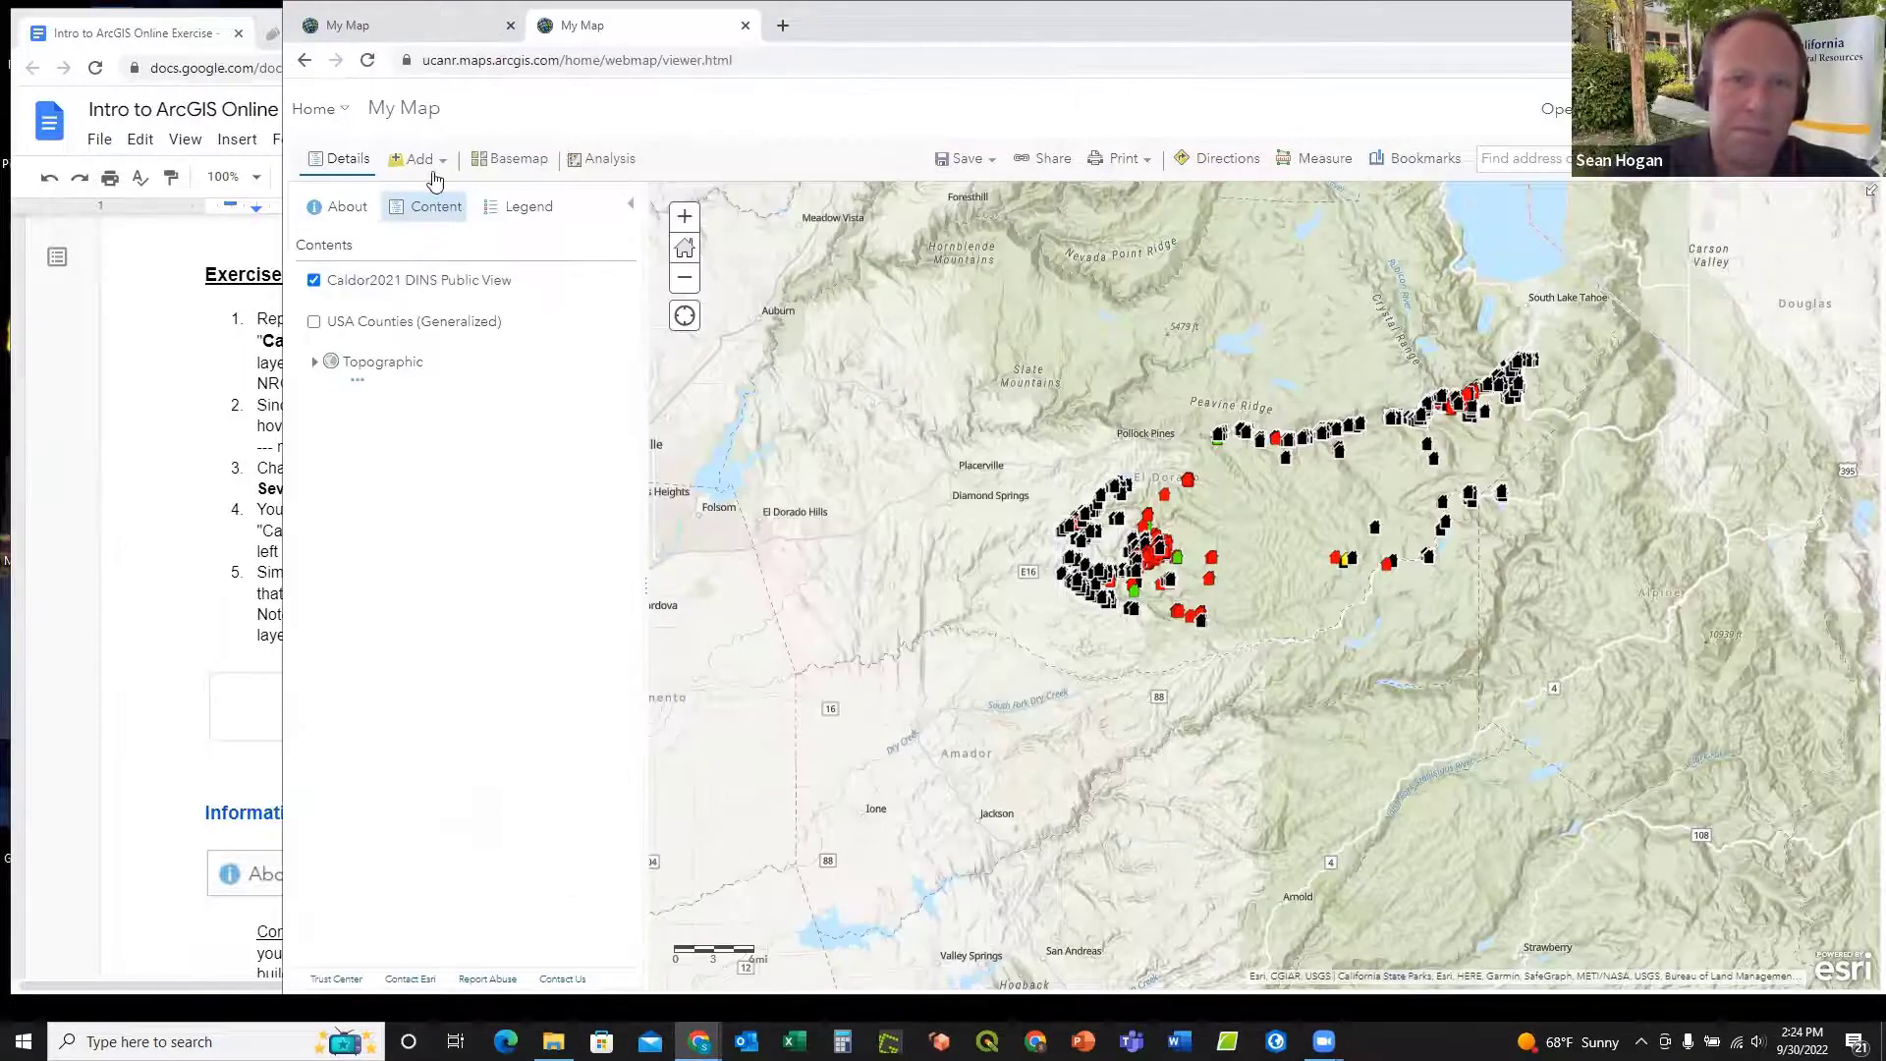
pyautogui.click(435, 169)
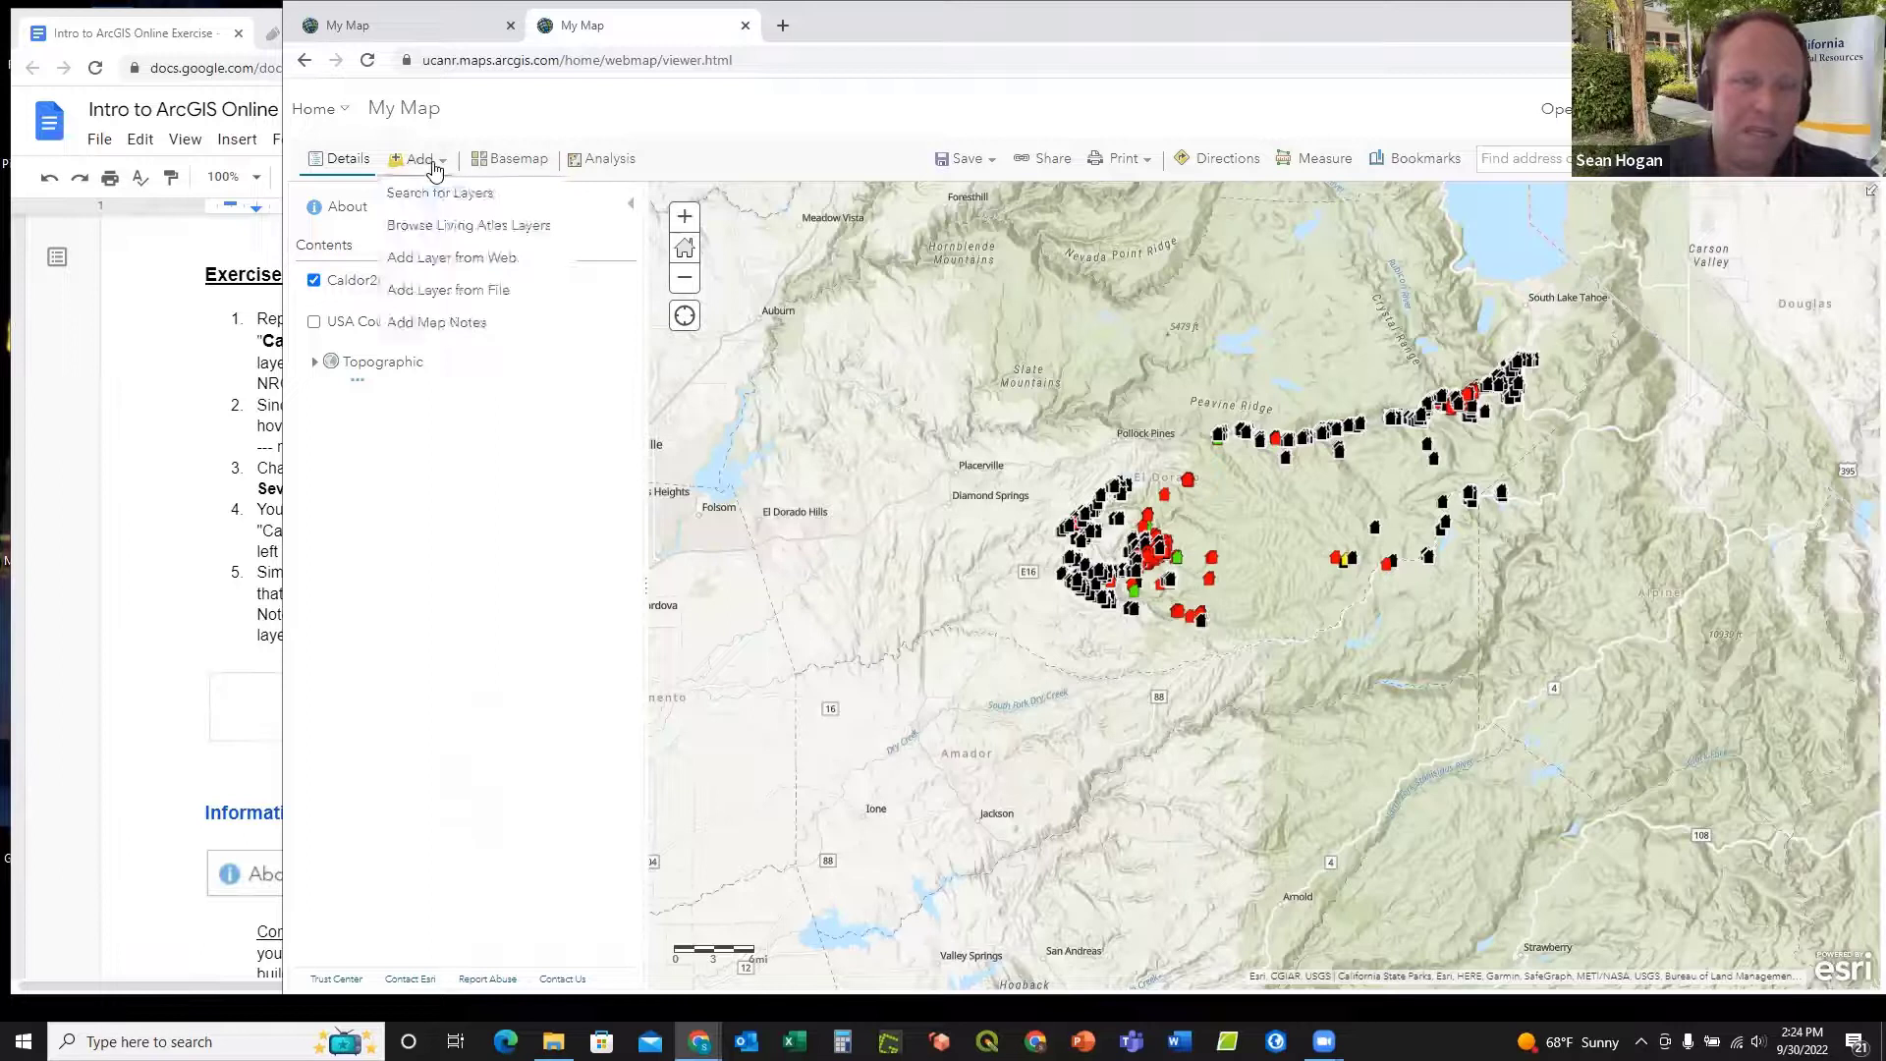
pyautogui.click(434, 192)
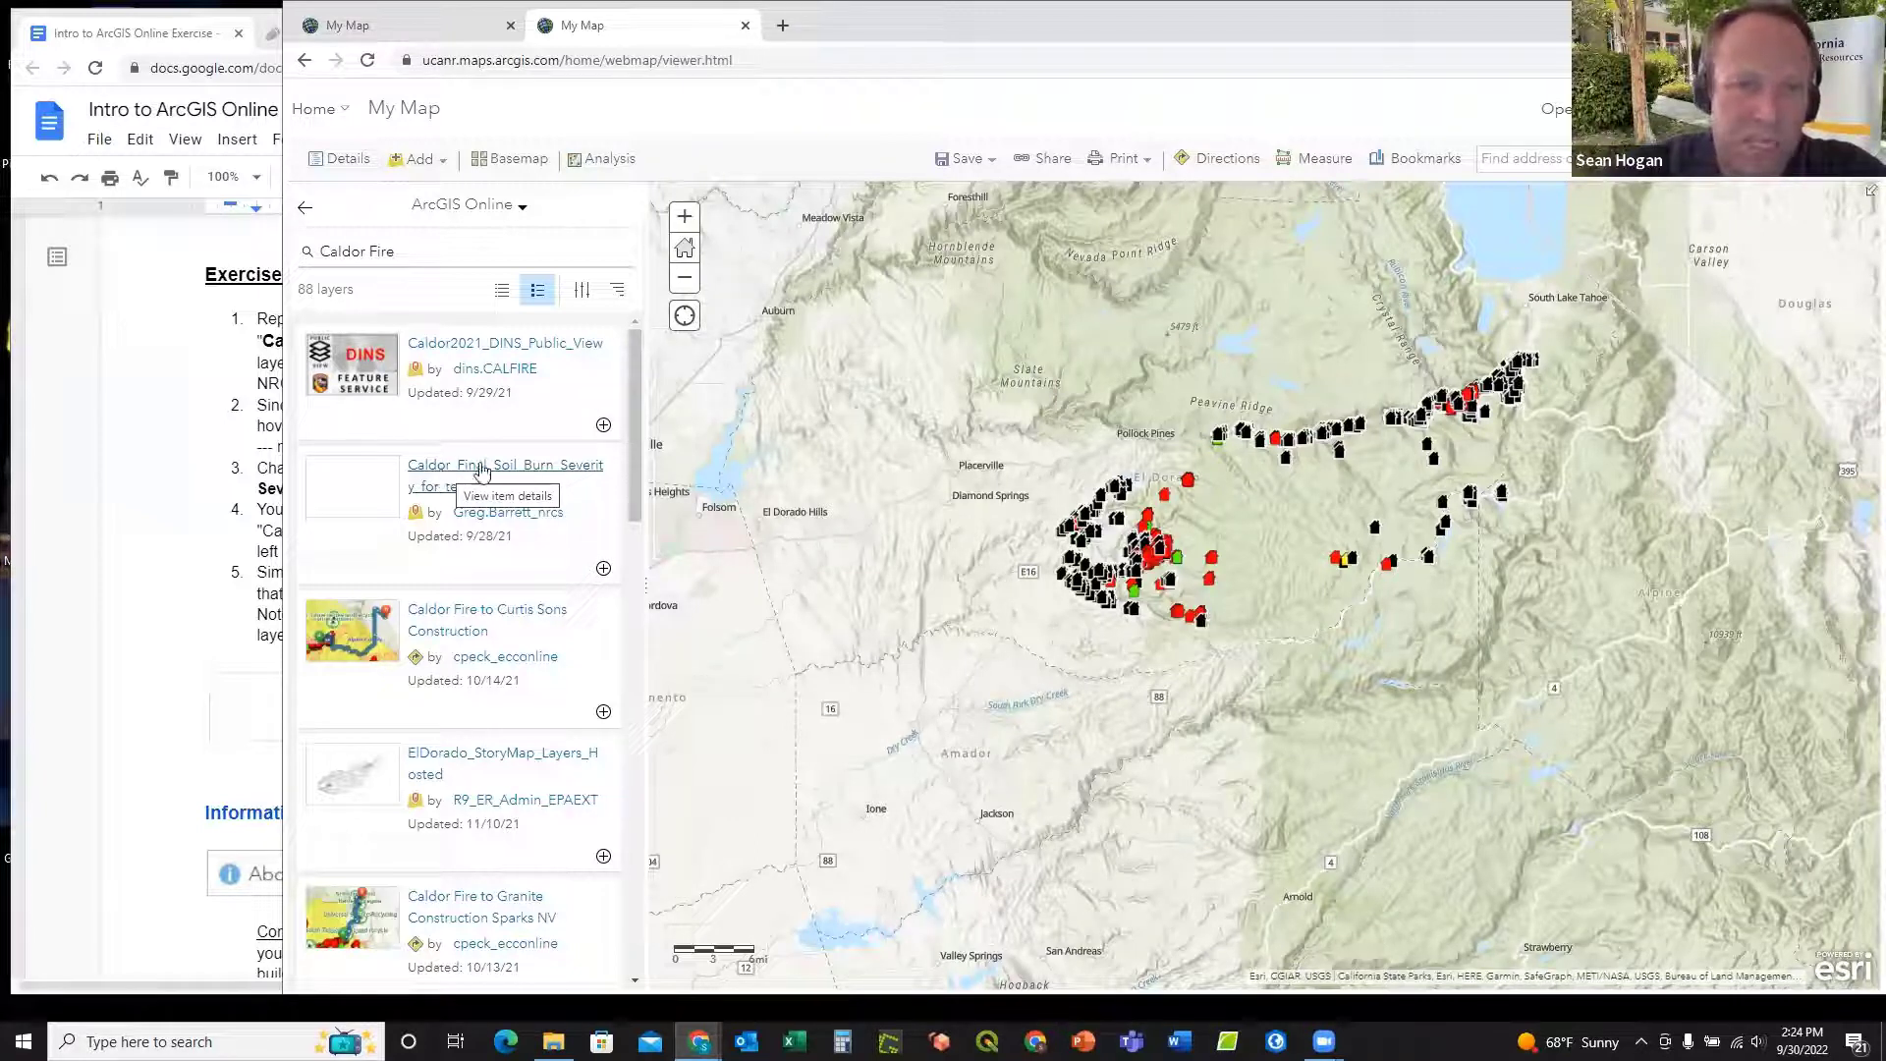
# Step: Add Caldor_Final_Soil_Burn_Severity_for_team from its item details to the map, then return to Contents
pyautogui.click(438, 475)
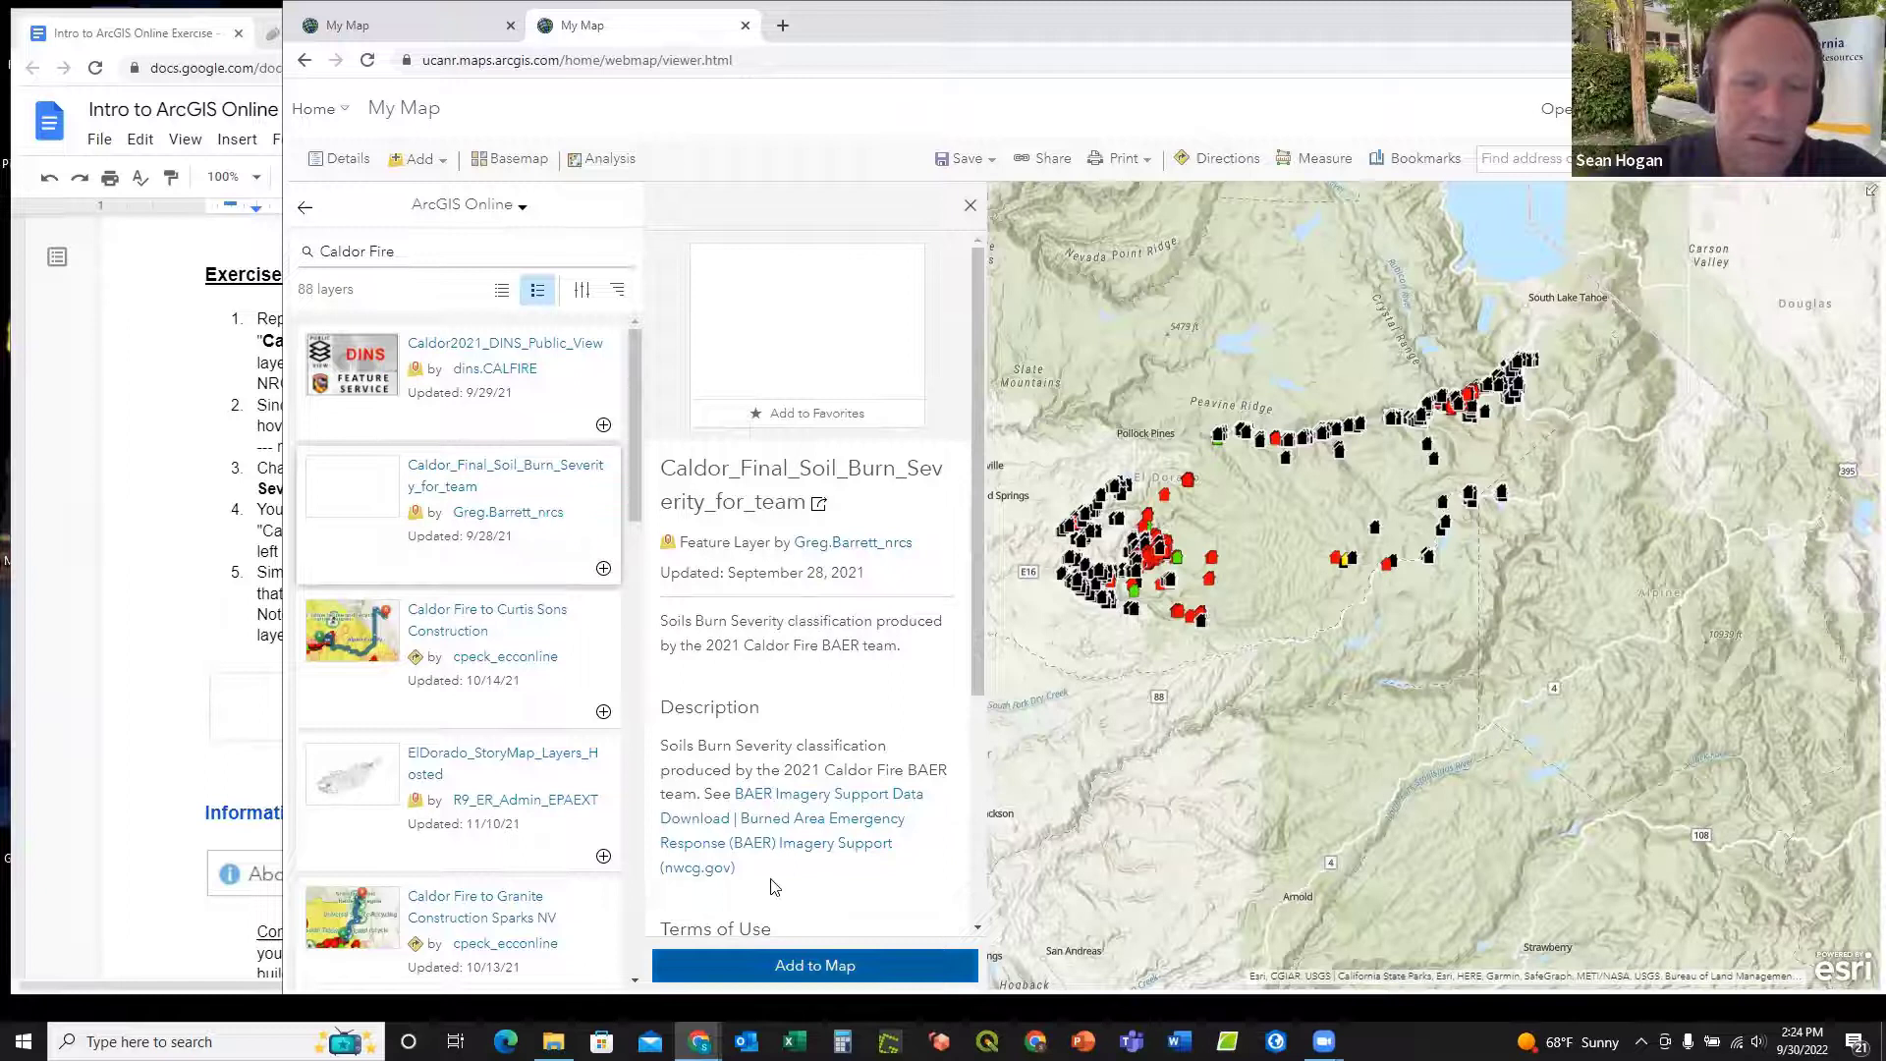
pyautogui.click(806, 965)
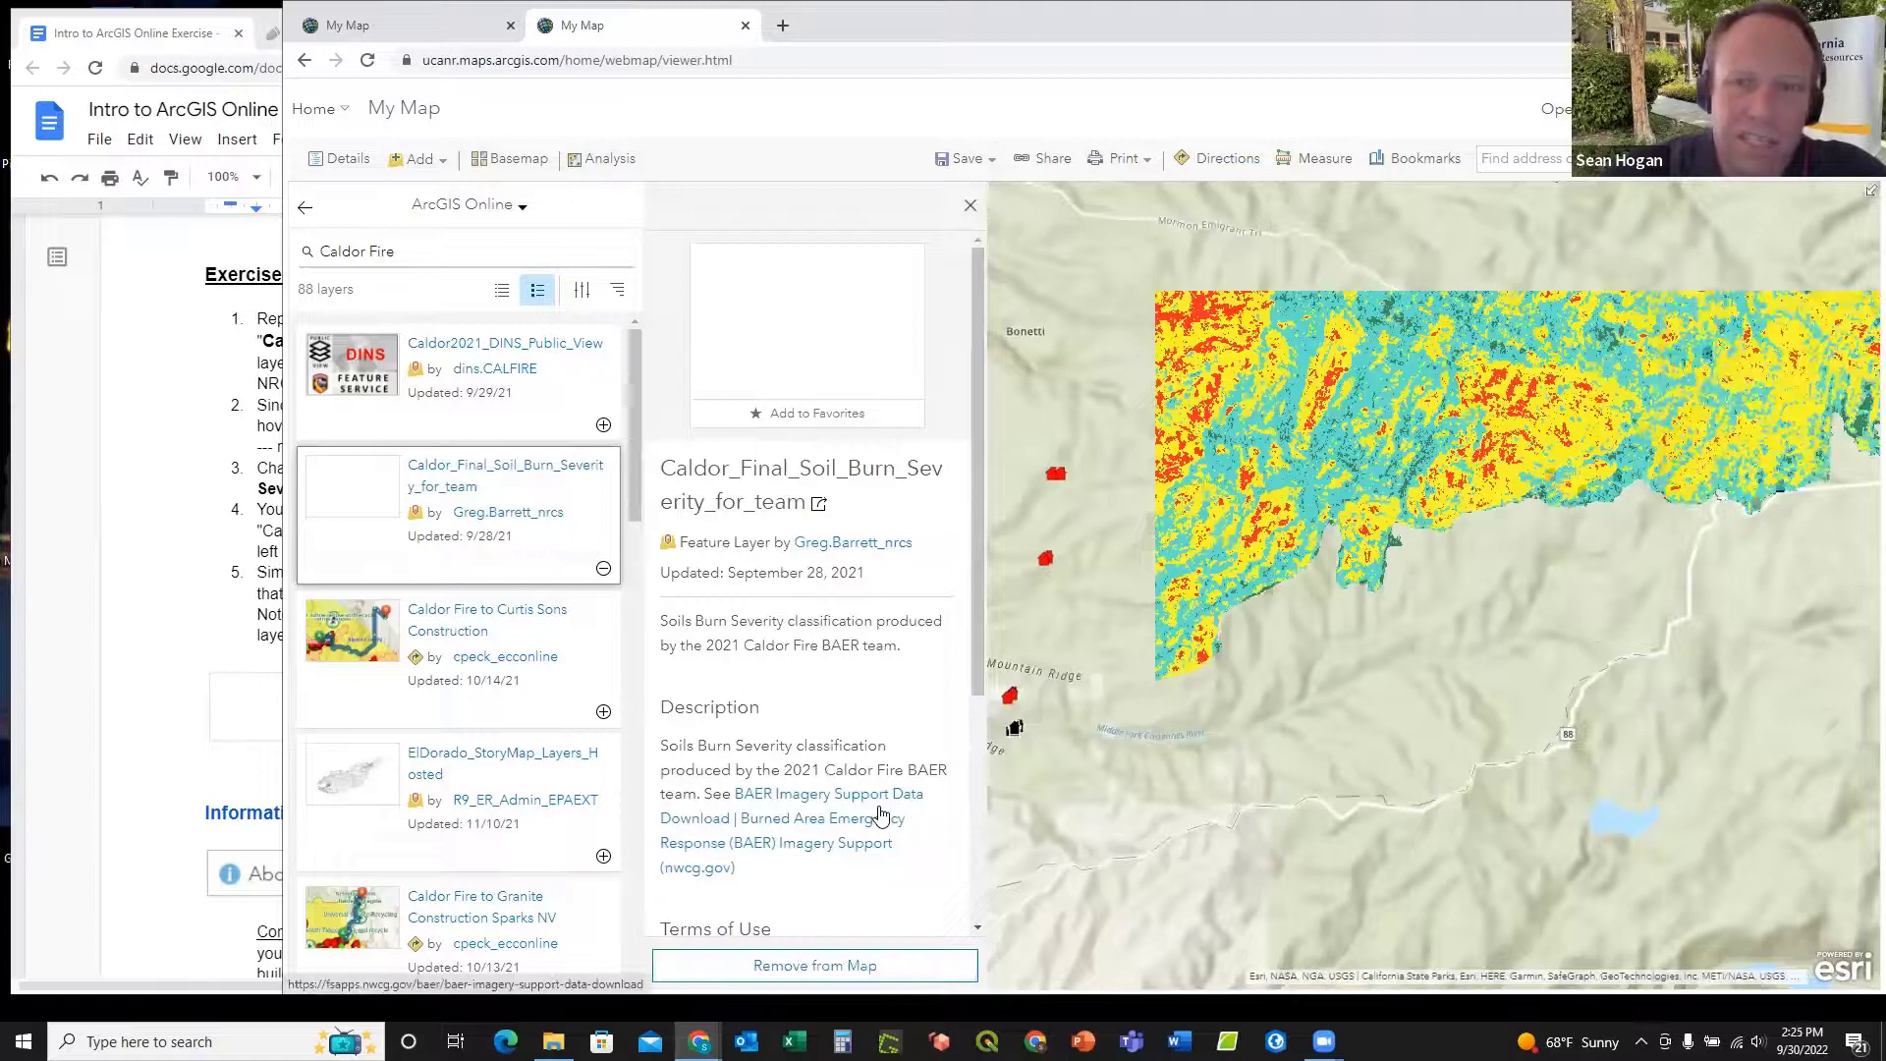
pyautogui.click(970, 201)
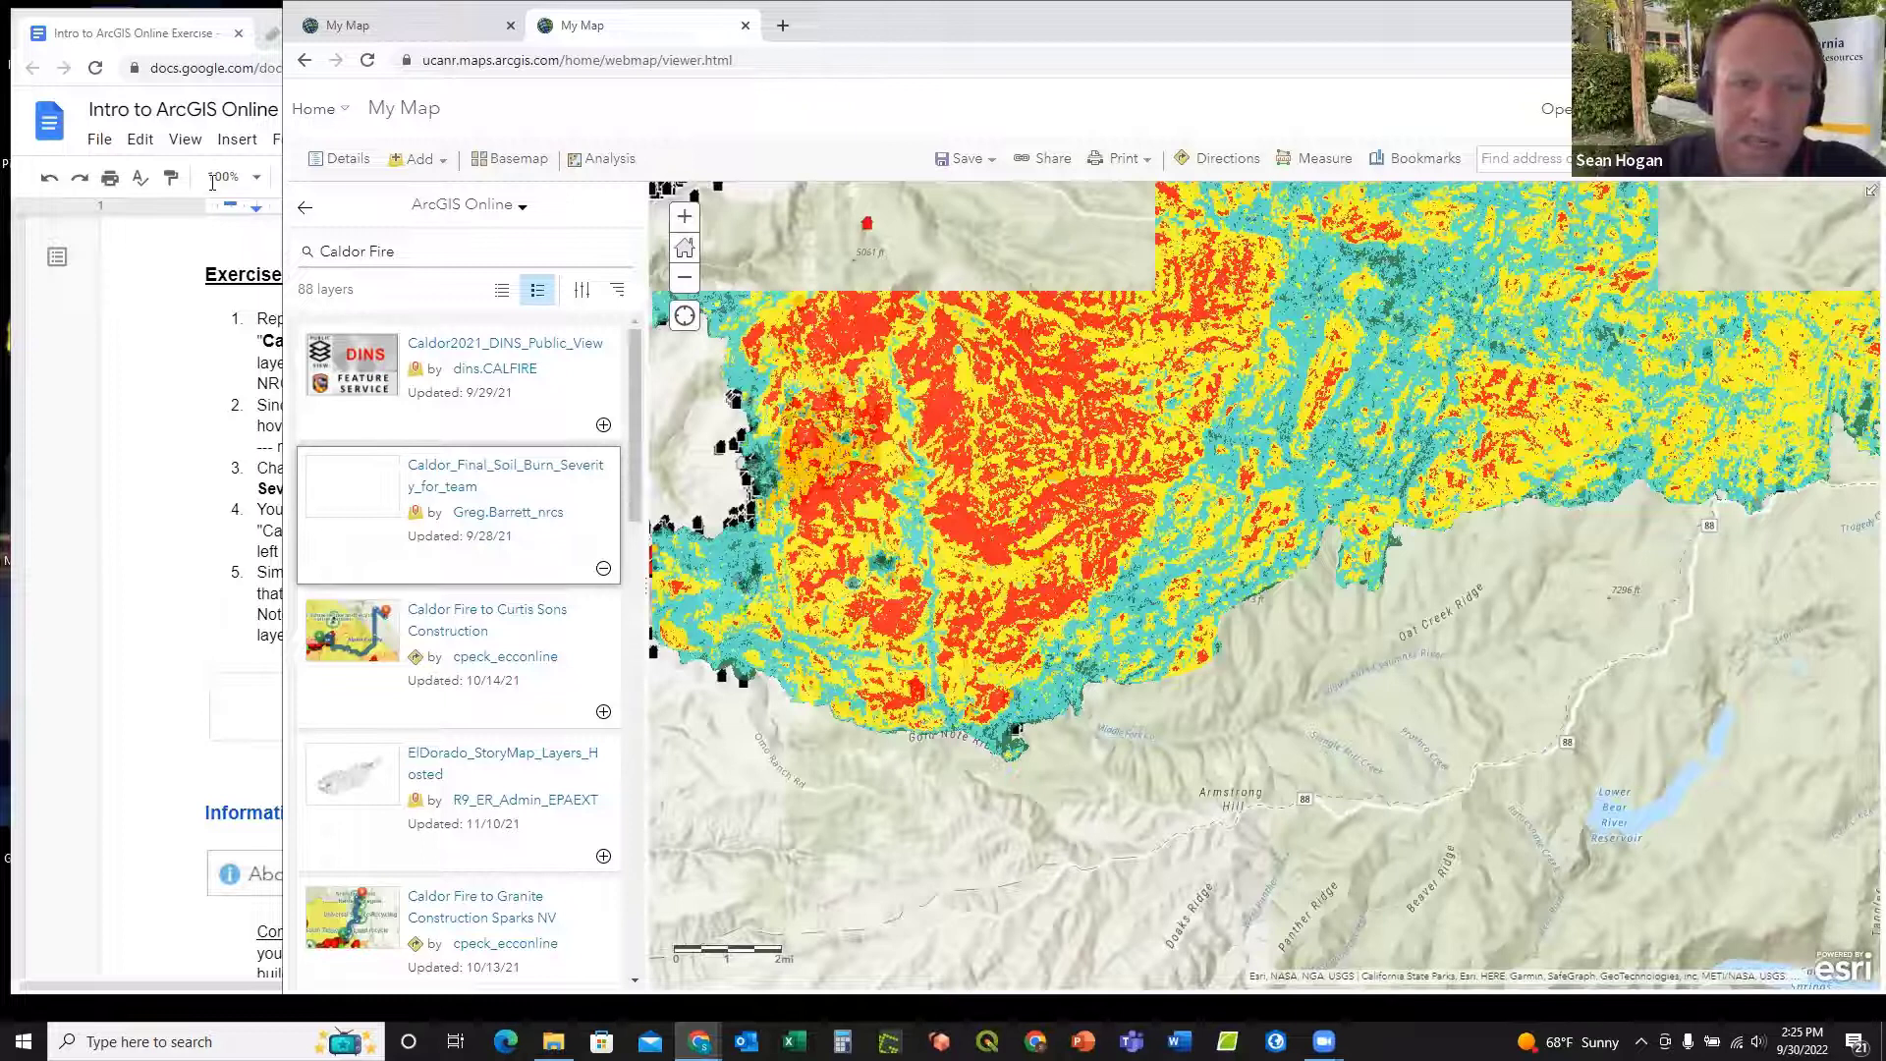
pyautogui.click(304, 208)
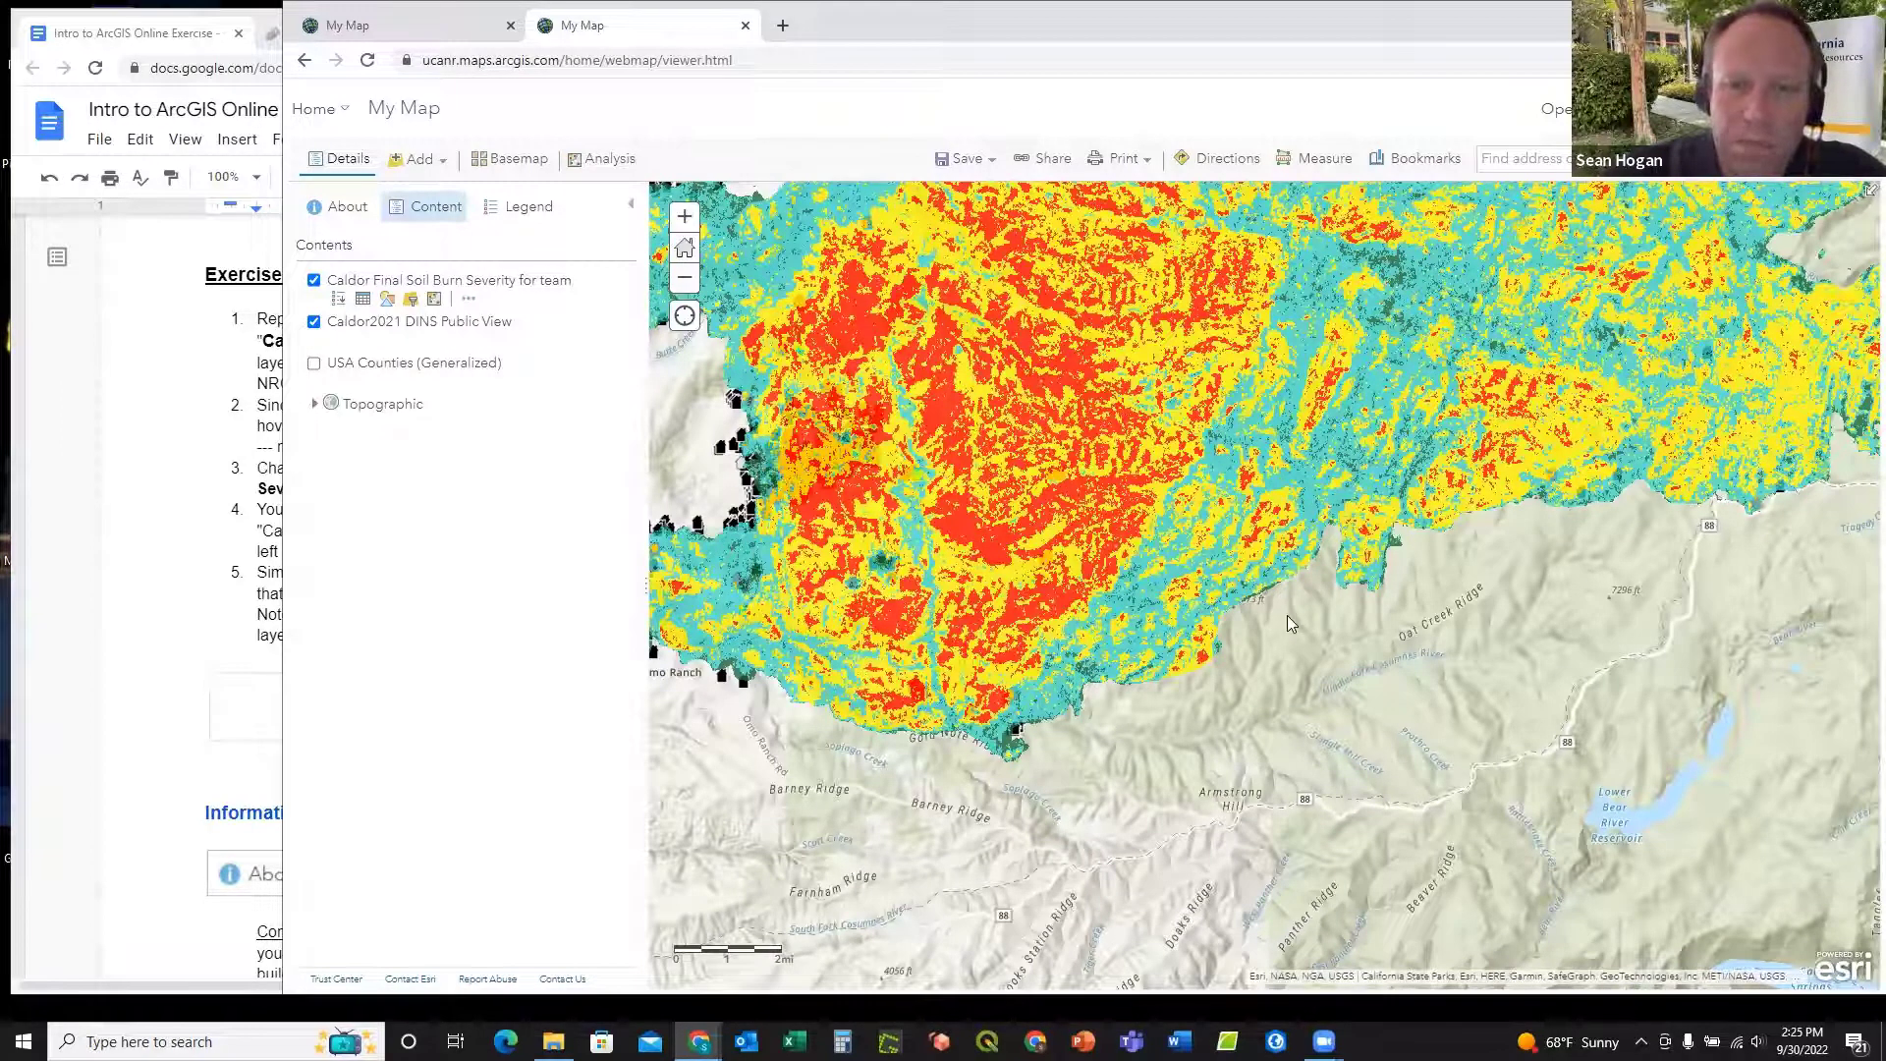
pyautogui.moveTo(1197, 486); pyautogui.dragTo(1239, 649)
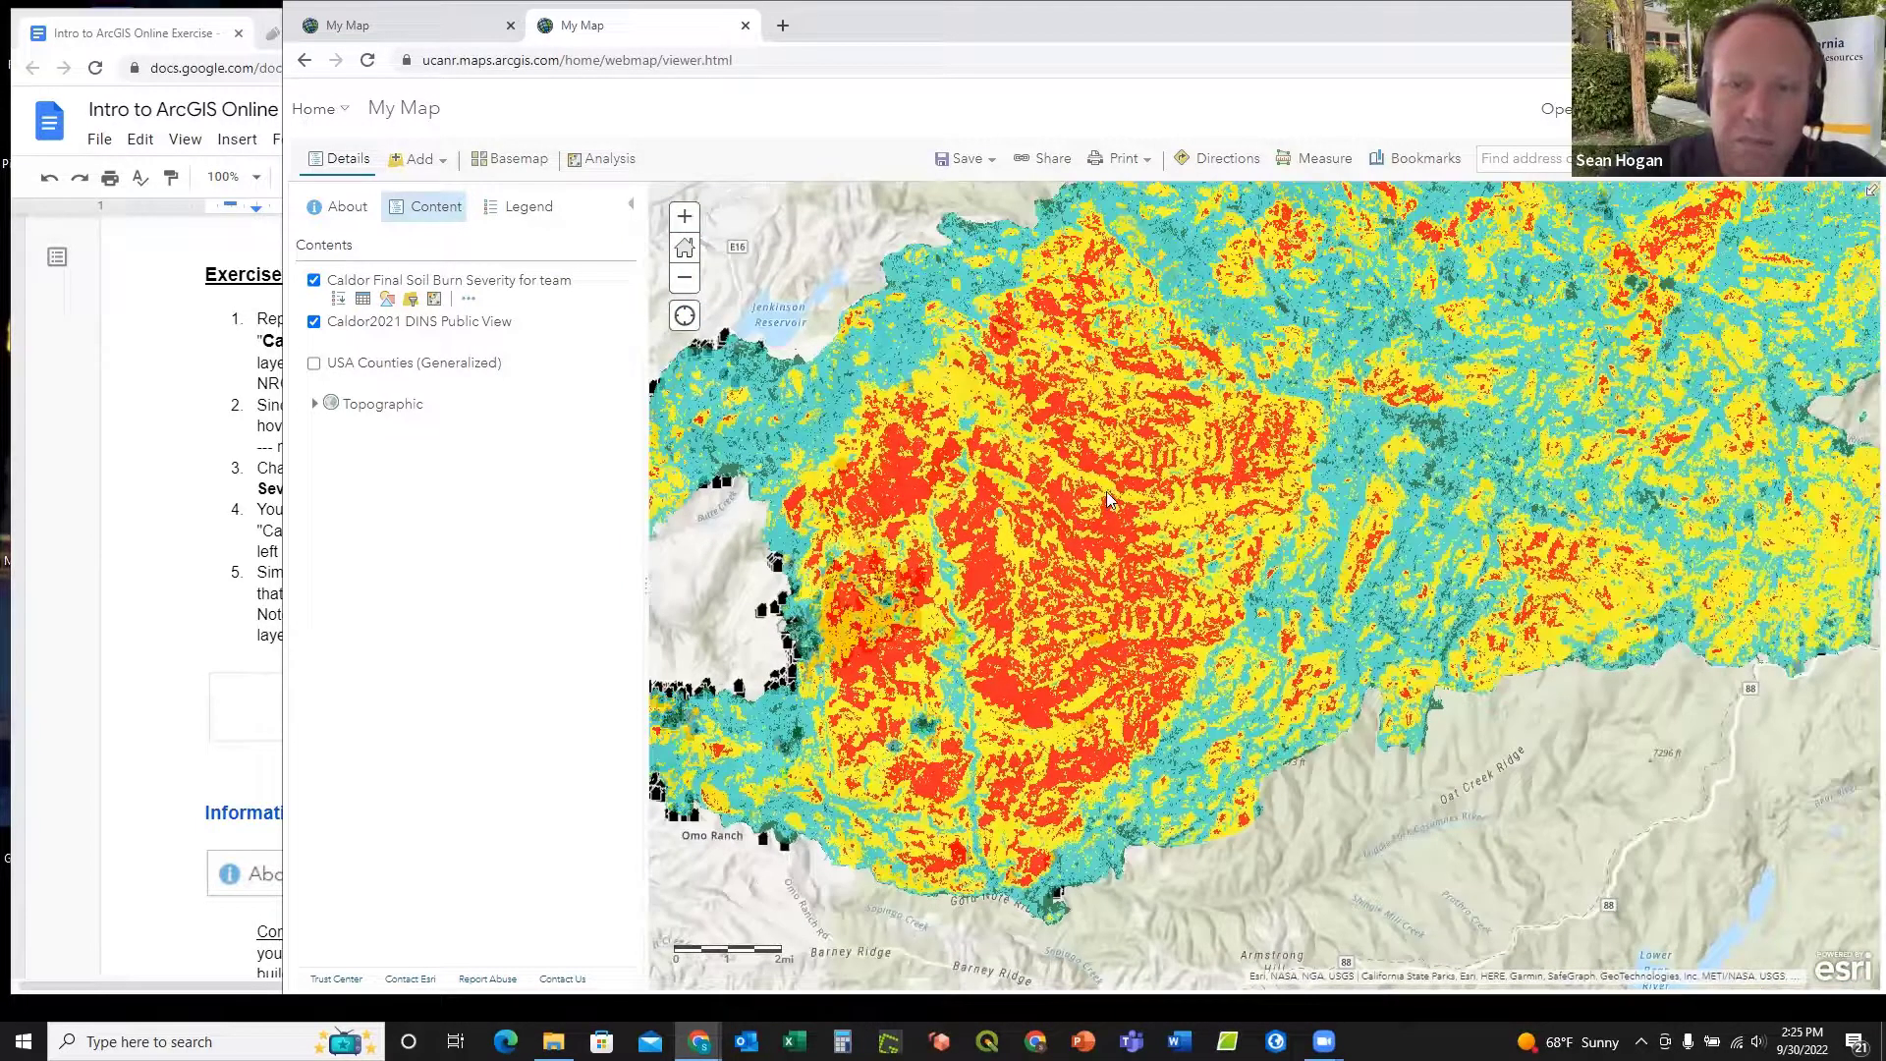
pyautogui.scroll(-3, 1106, 491)
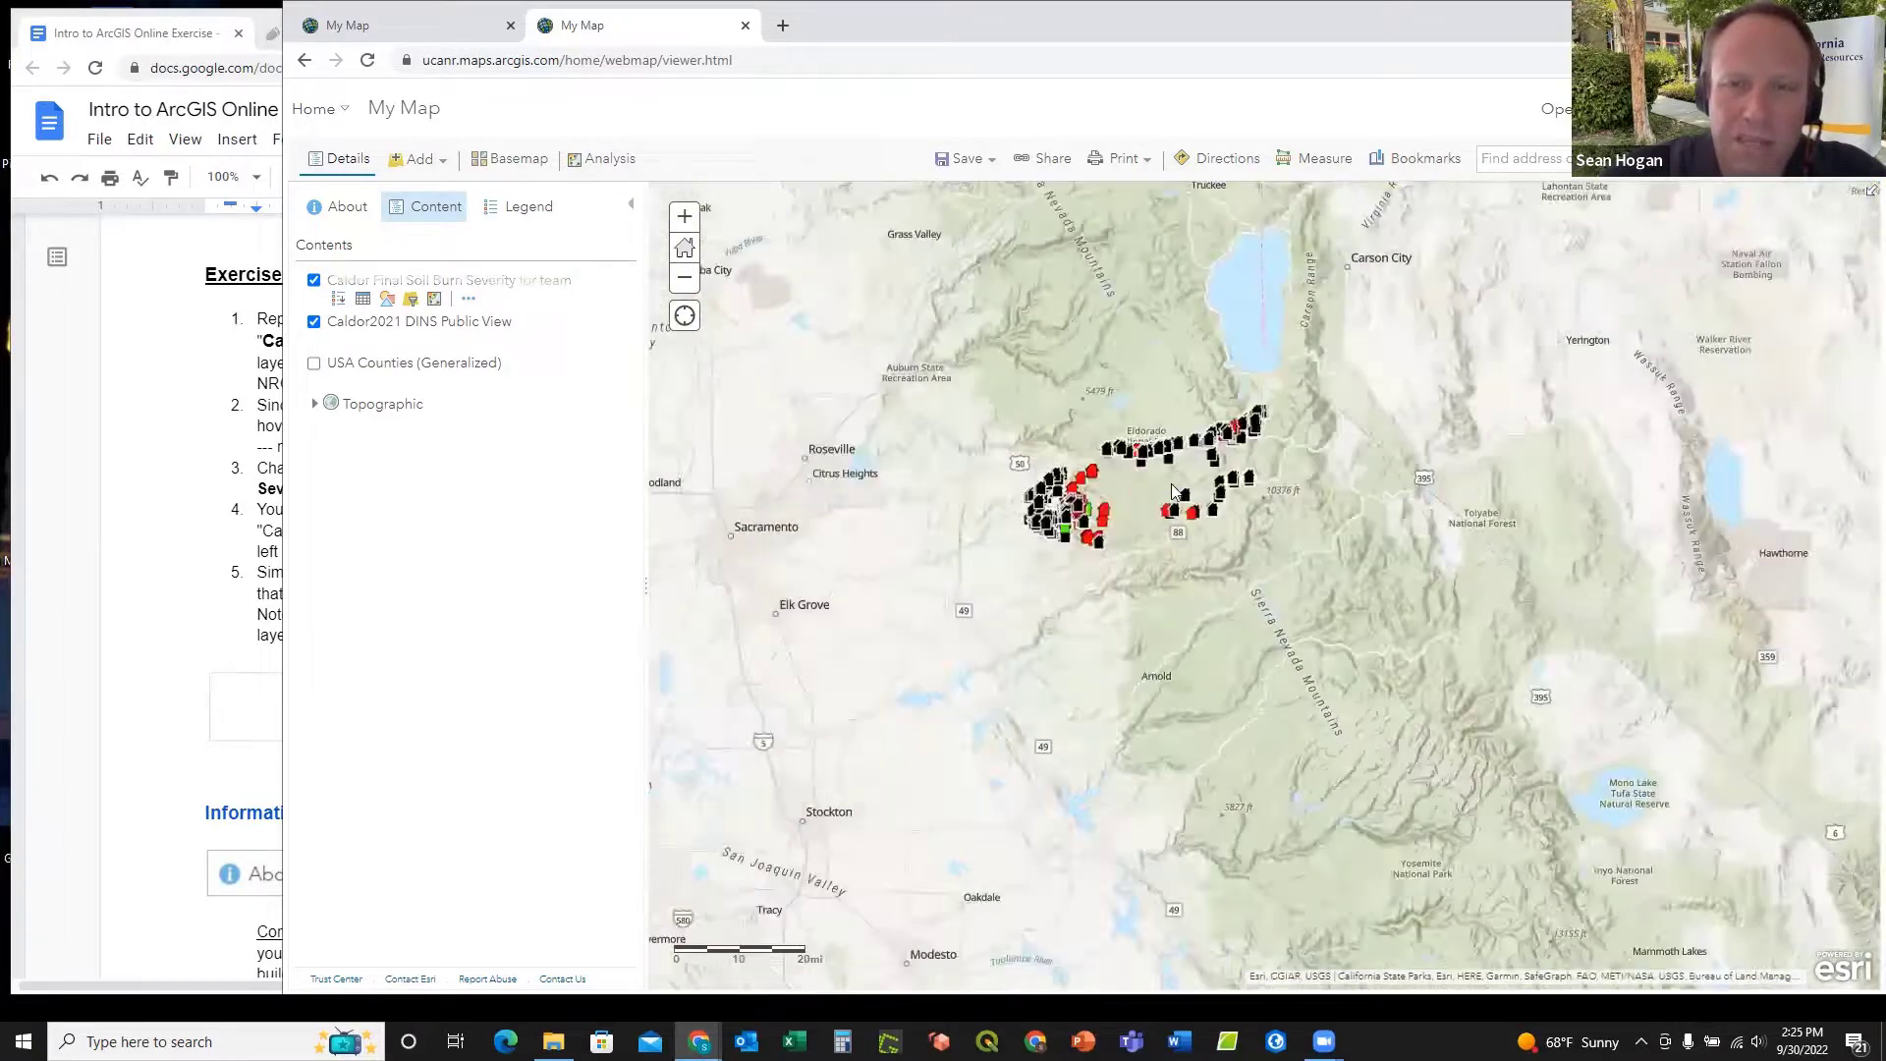
pyautogui.scroll(1, 1171, 483)
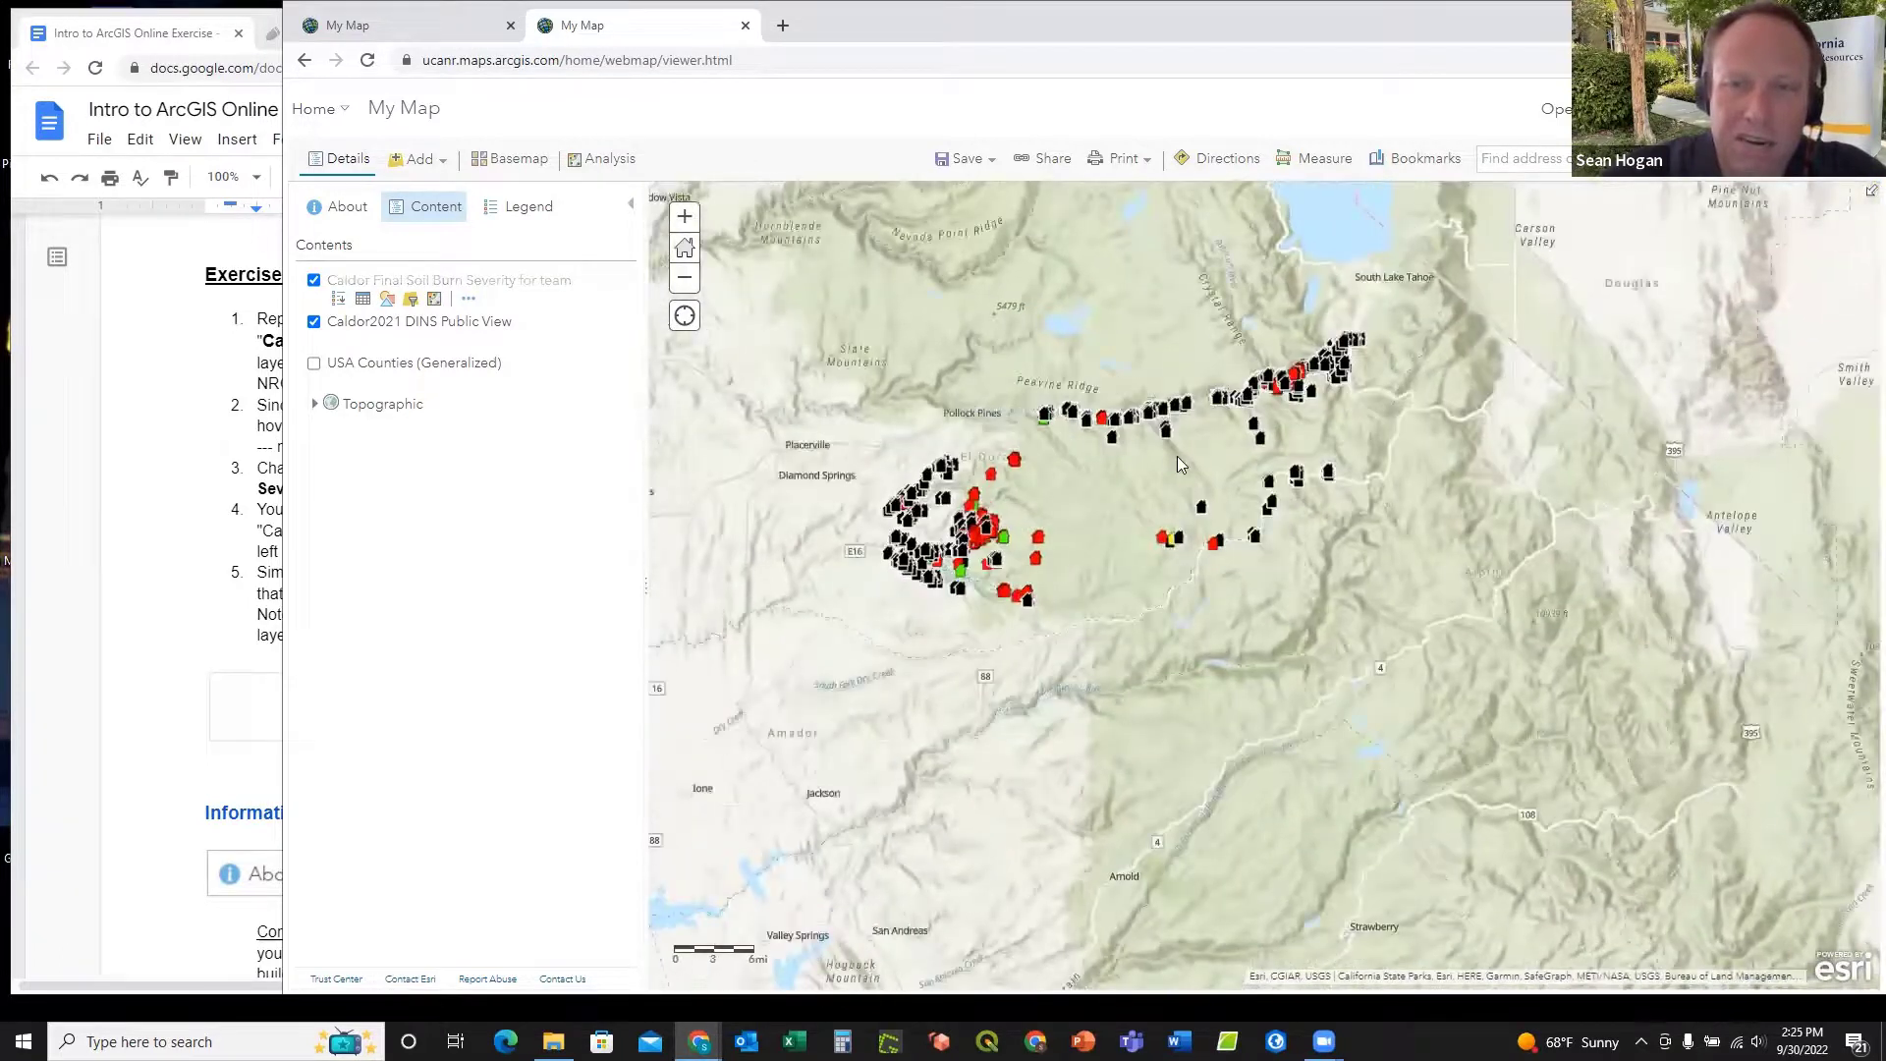
pyautogui.scroll(1, 1176, 456)
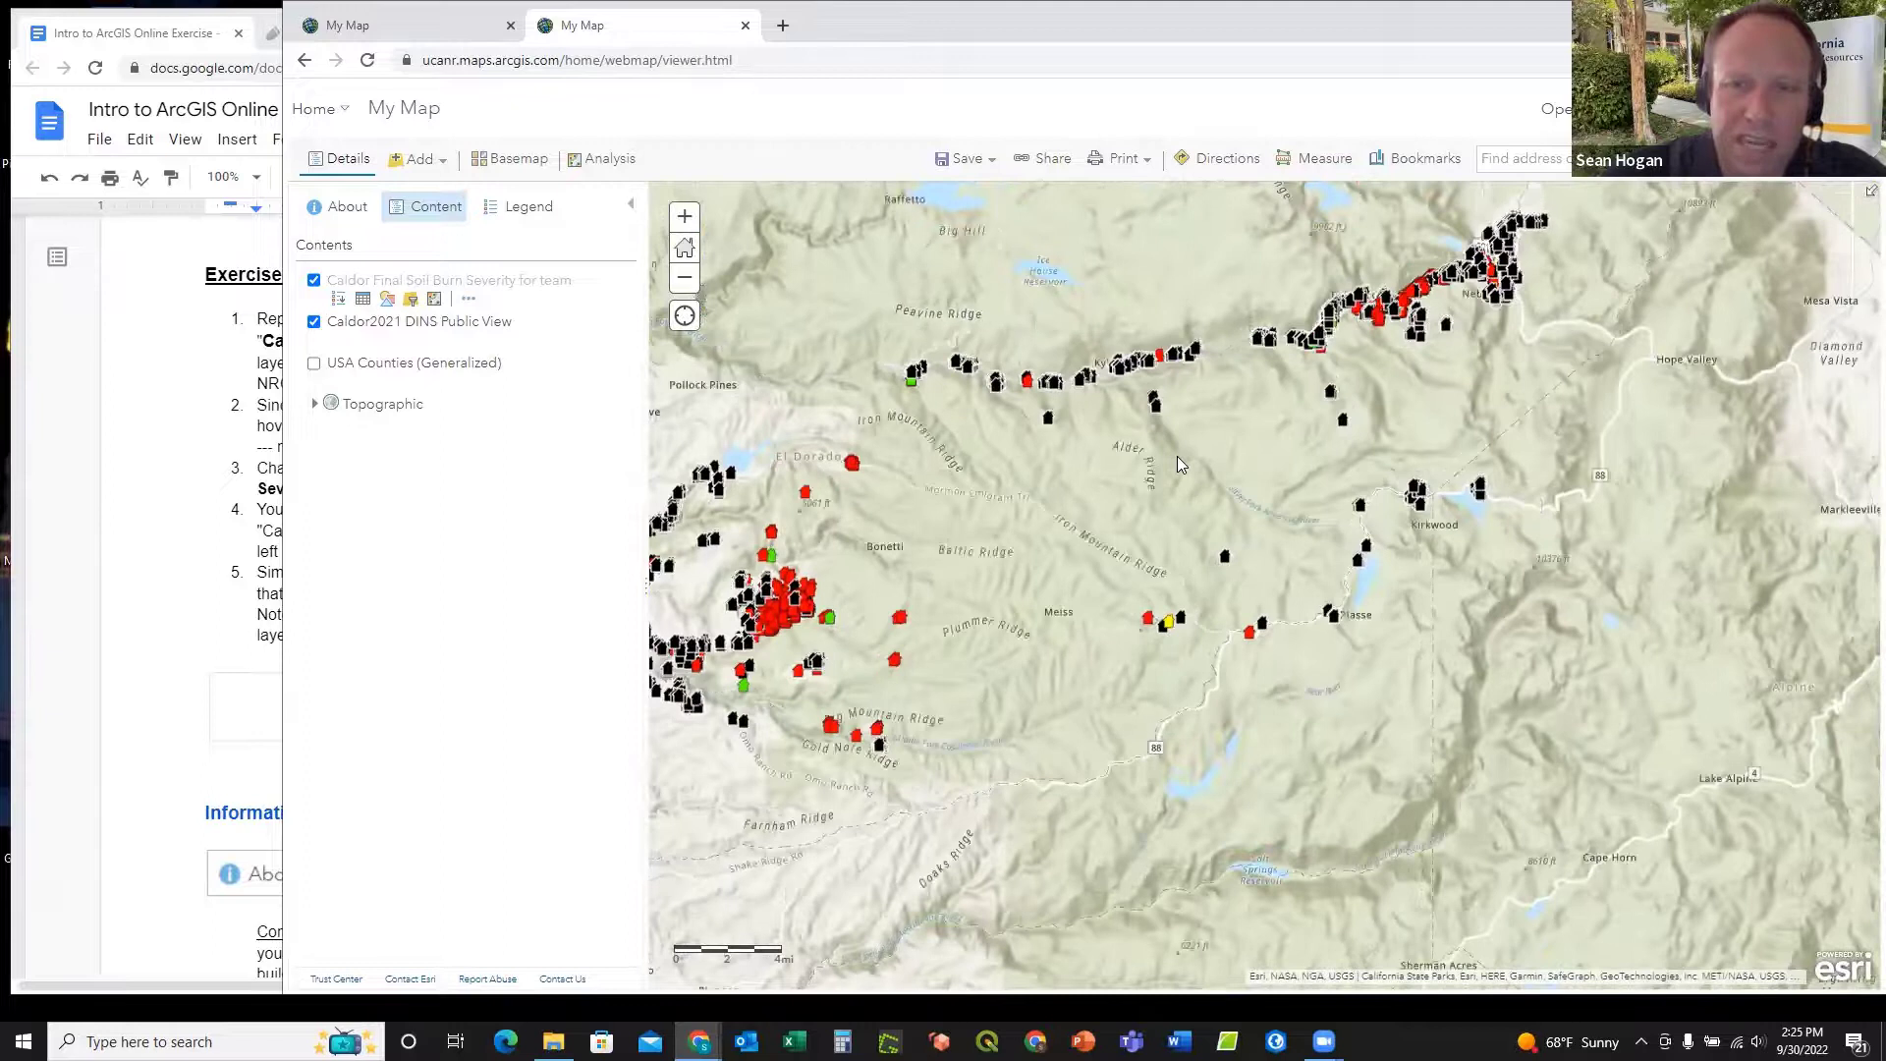
# Step: Extend the burn severity layer's visibility range out toward Cities so it draws zoomed out
pyautogui.scroll(-1, 1176, 456)
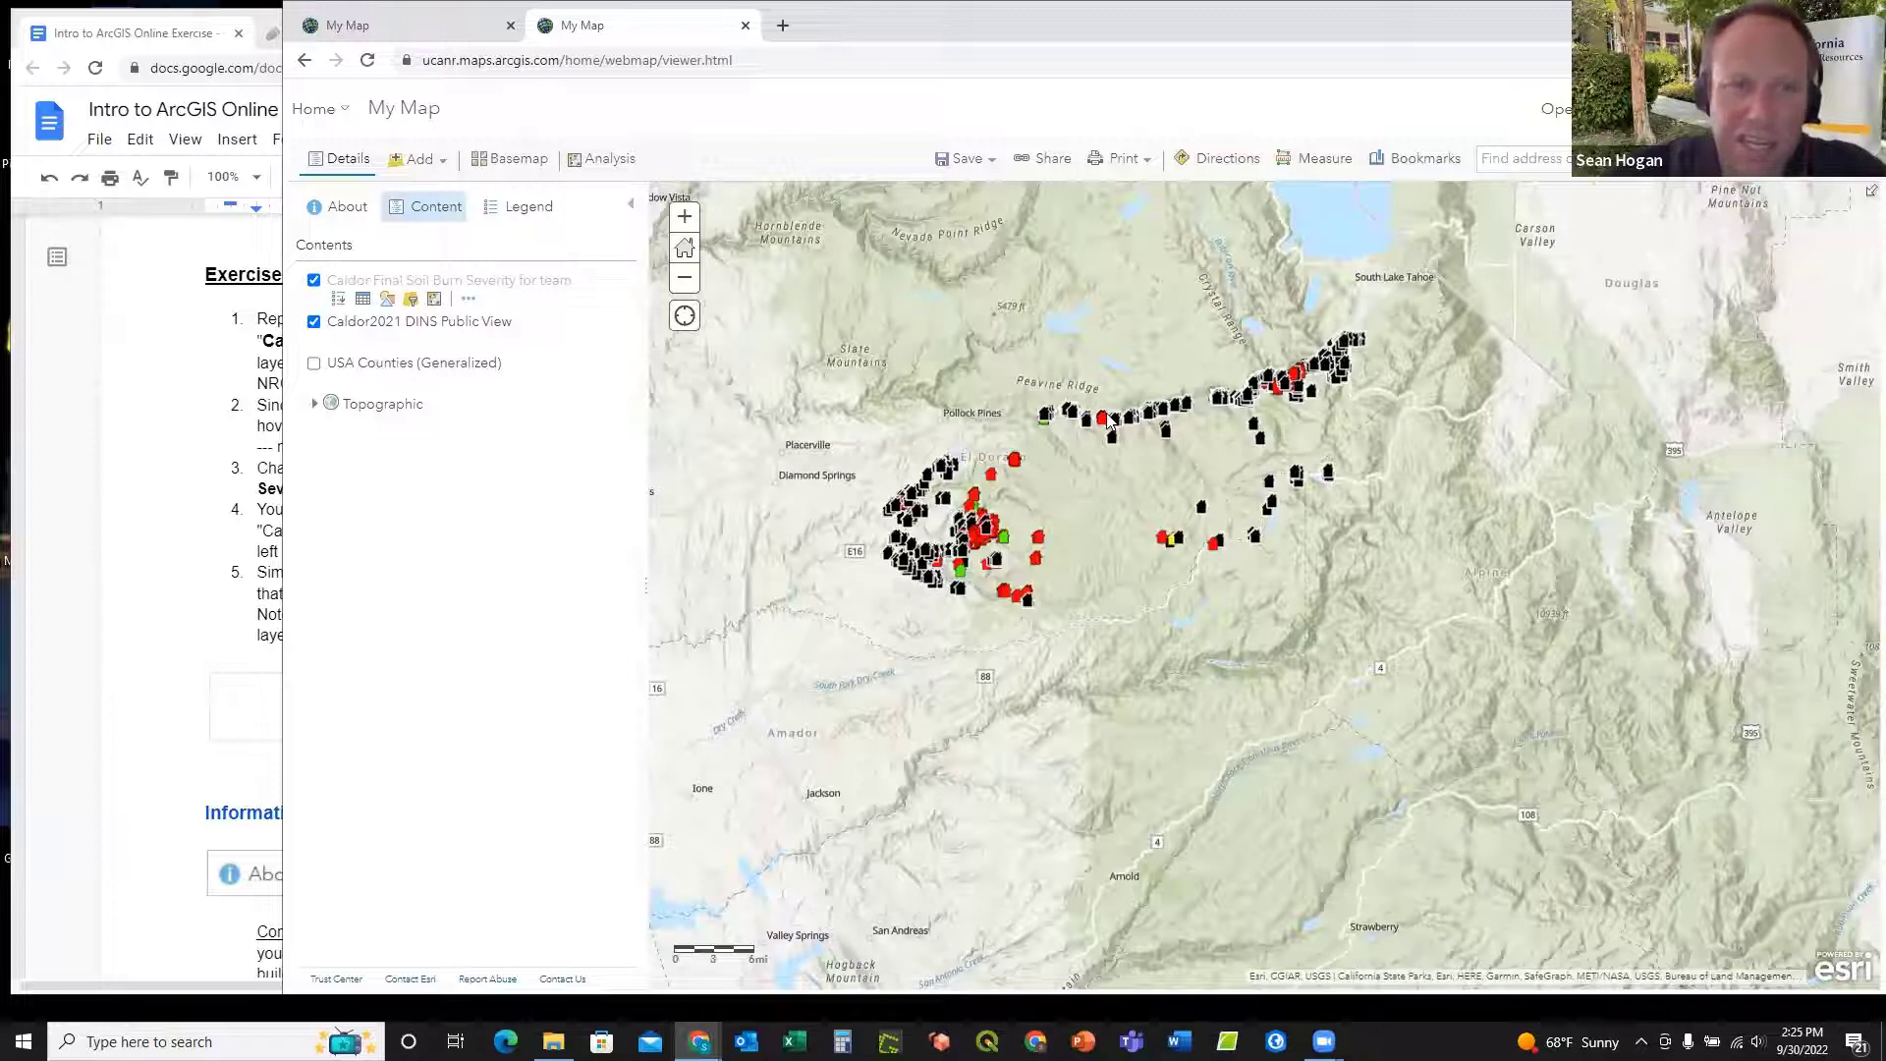
pyautogui.moveTo(441, 337)
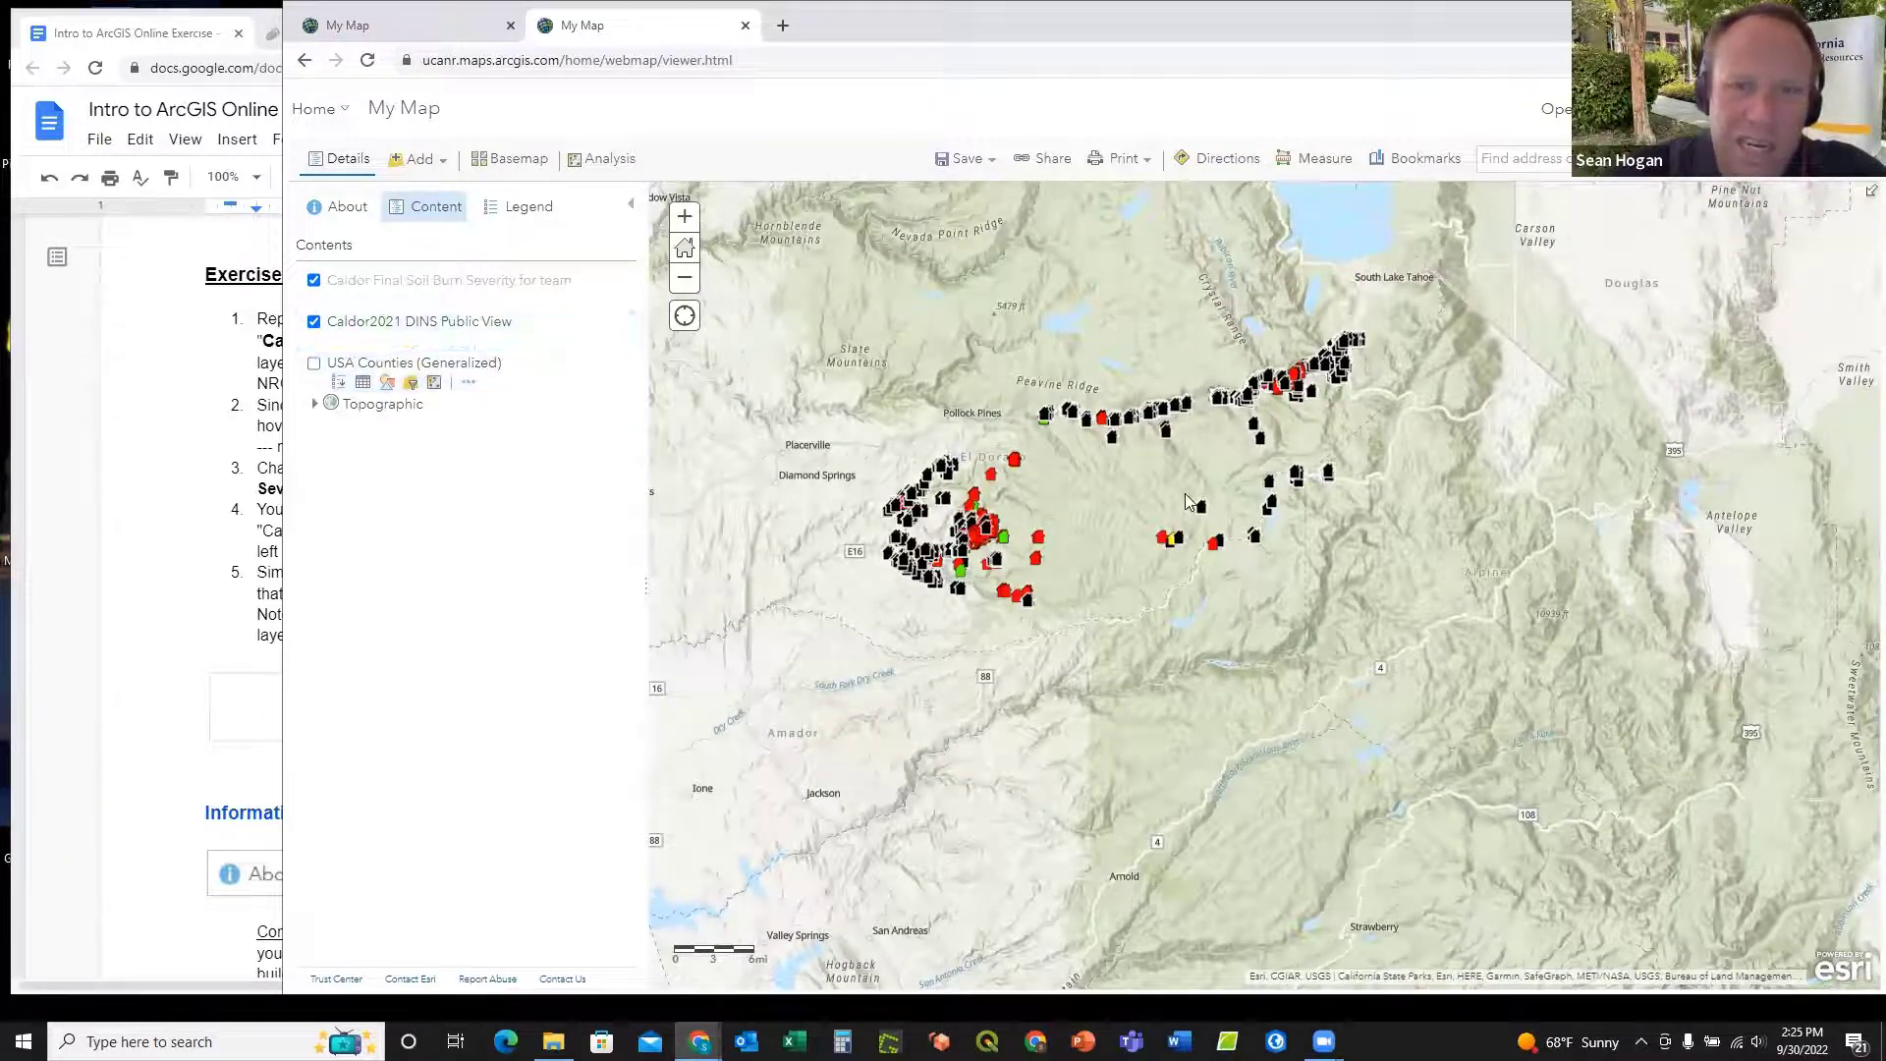
pyautogui.moveTo(362, 293)
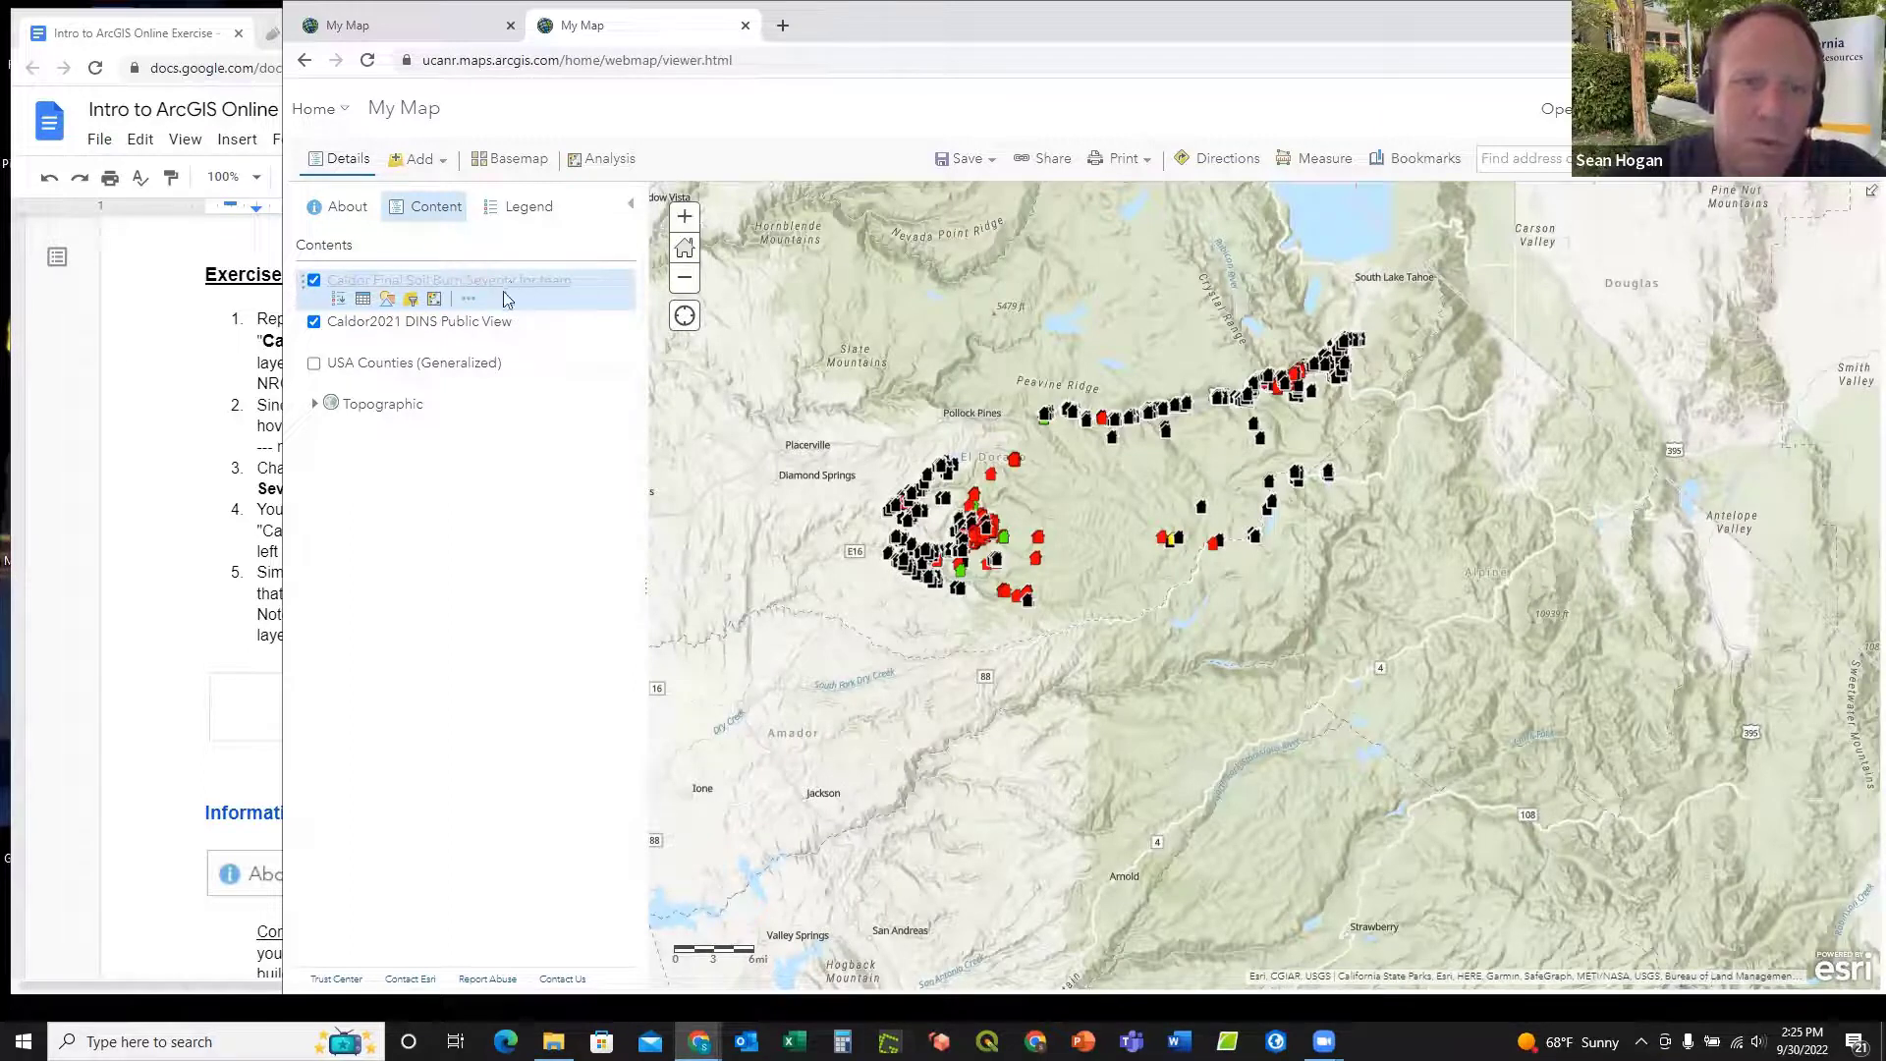
pyautogui.click(468, 302)
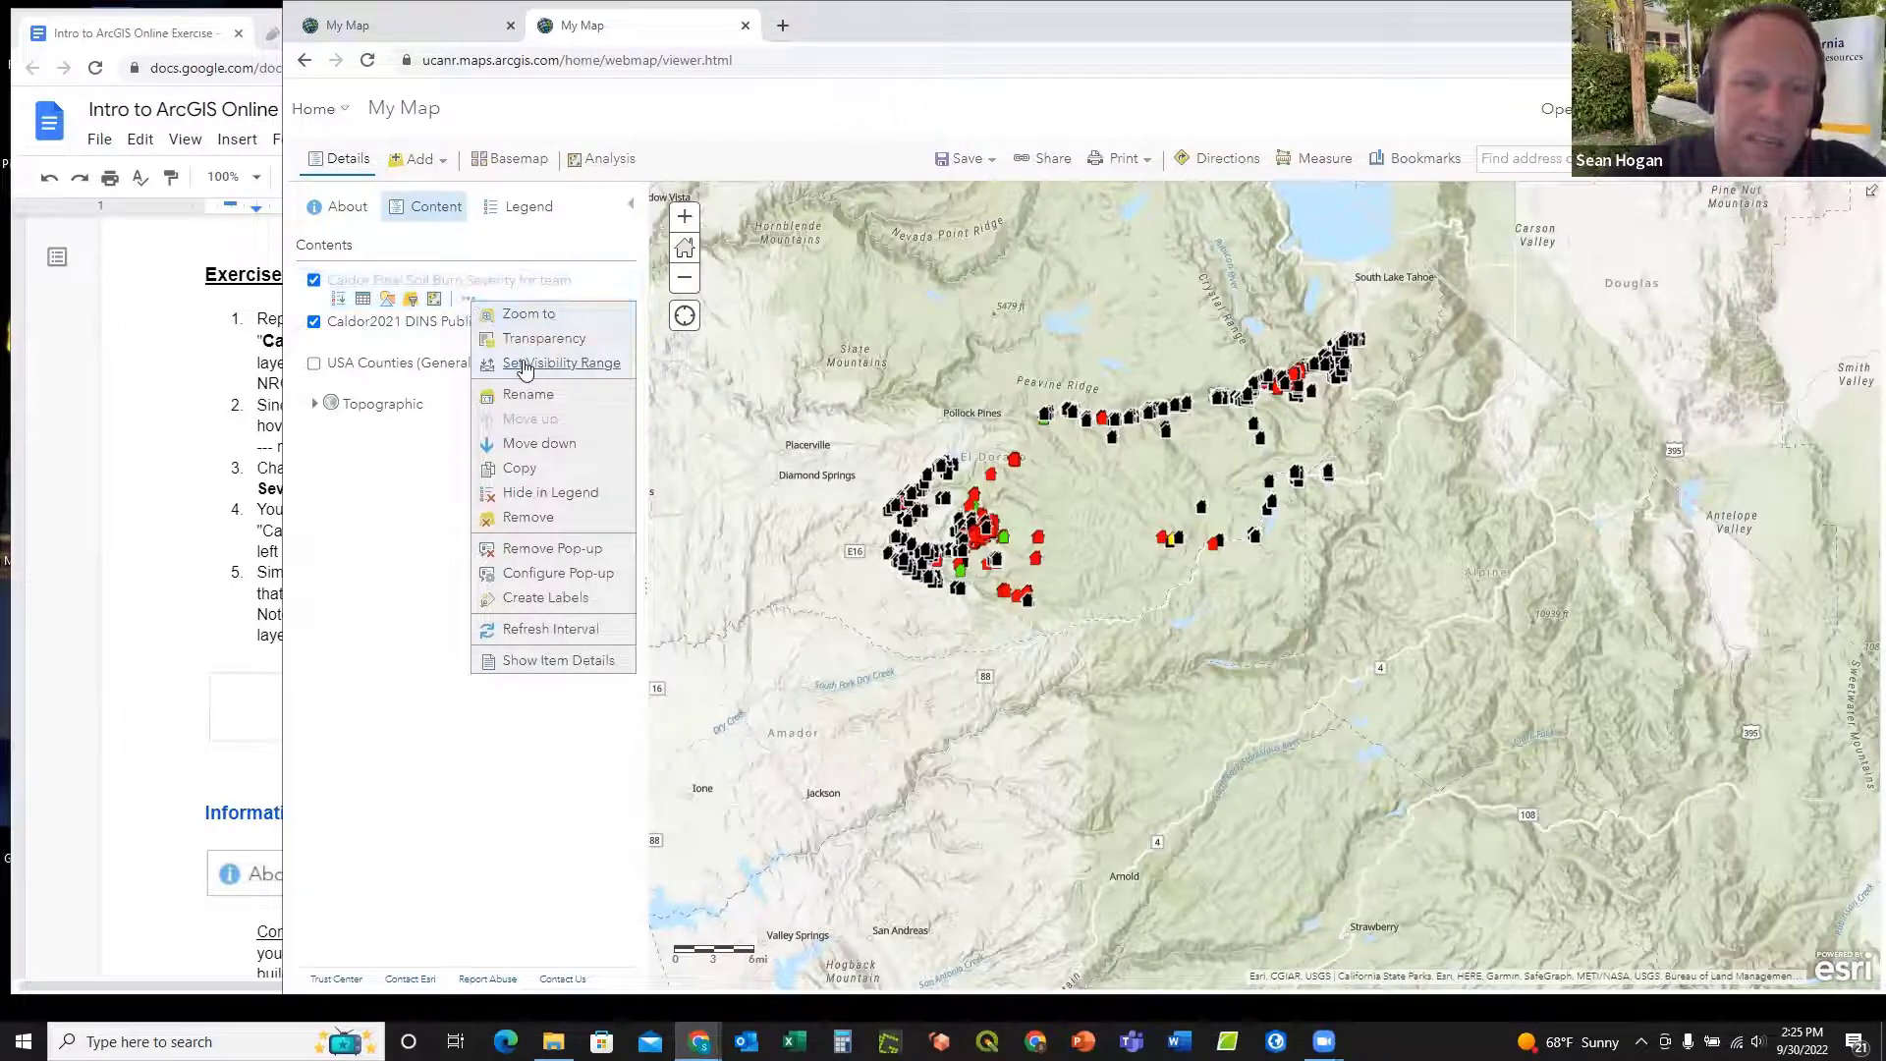
pyautogui.moveTo(523, 367)
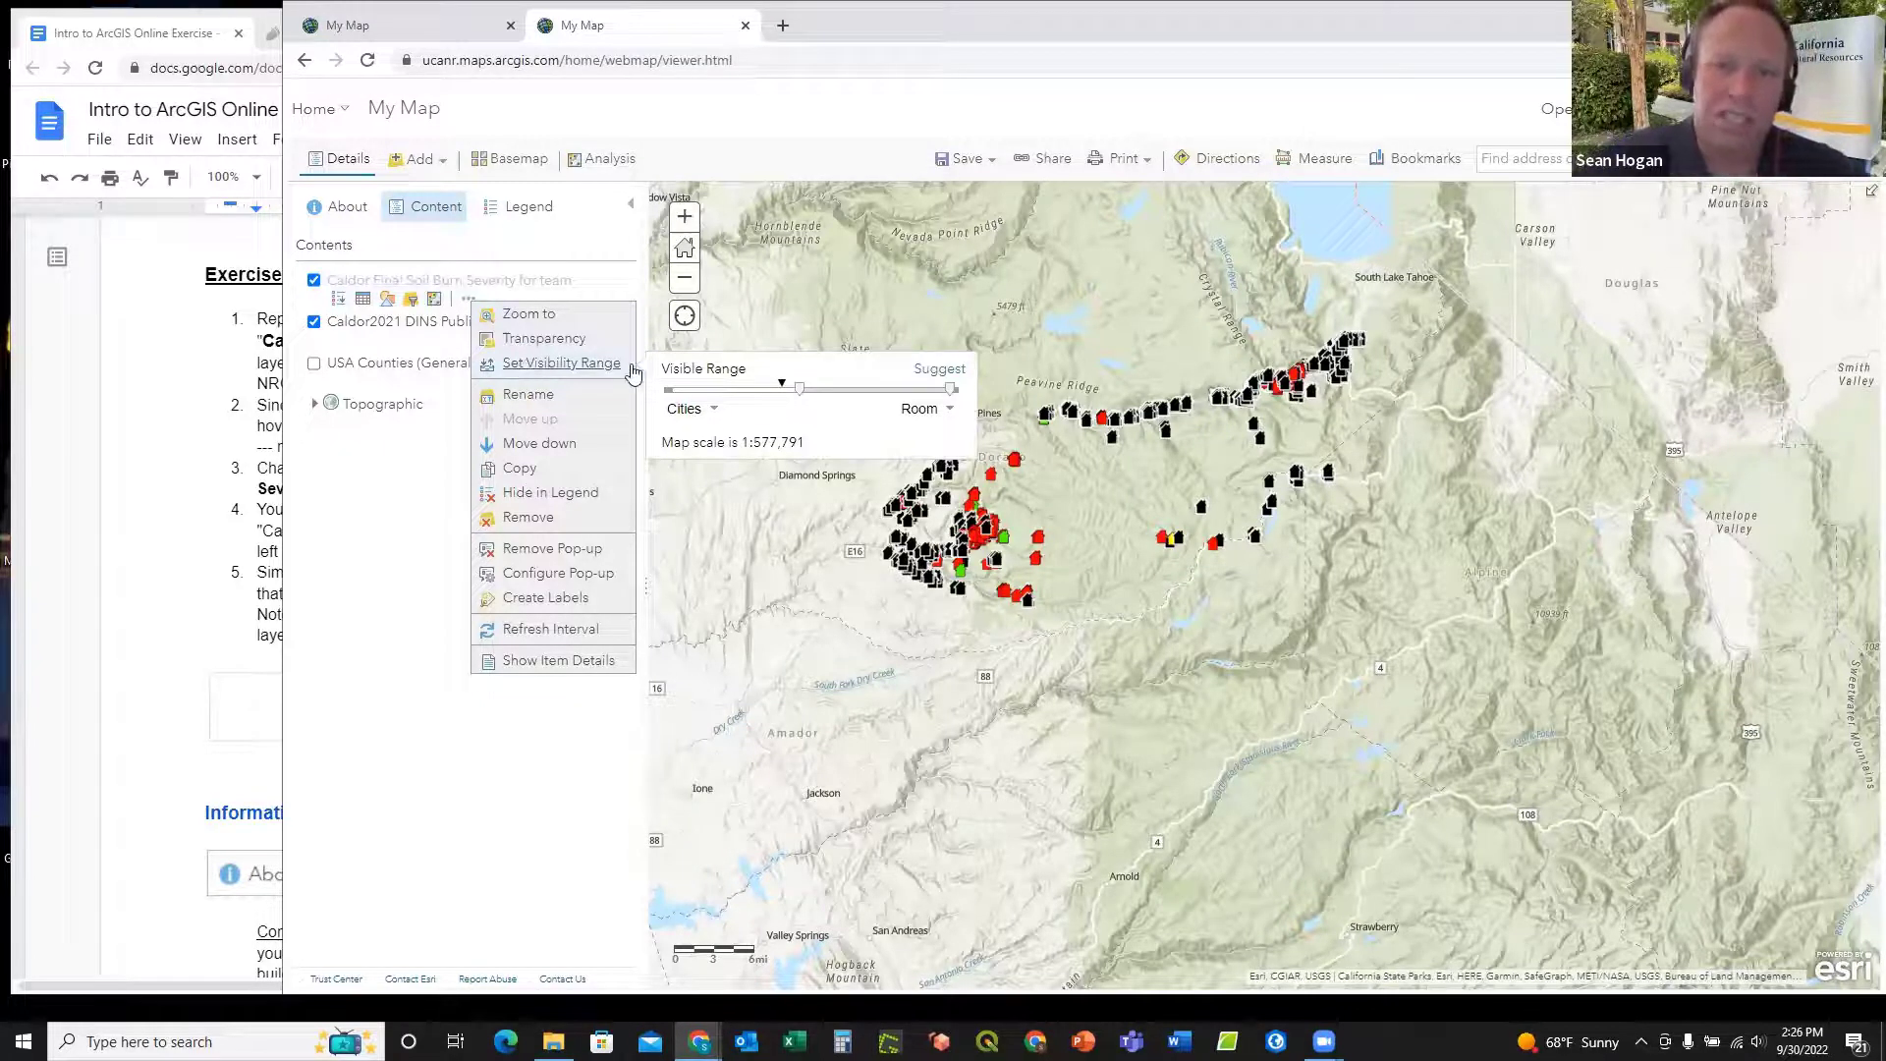
pyautogui.moveTo(799, 396)
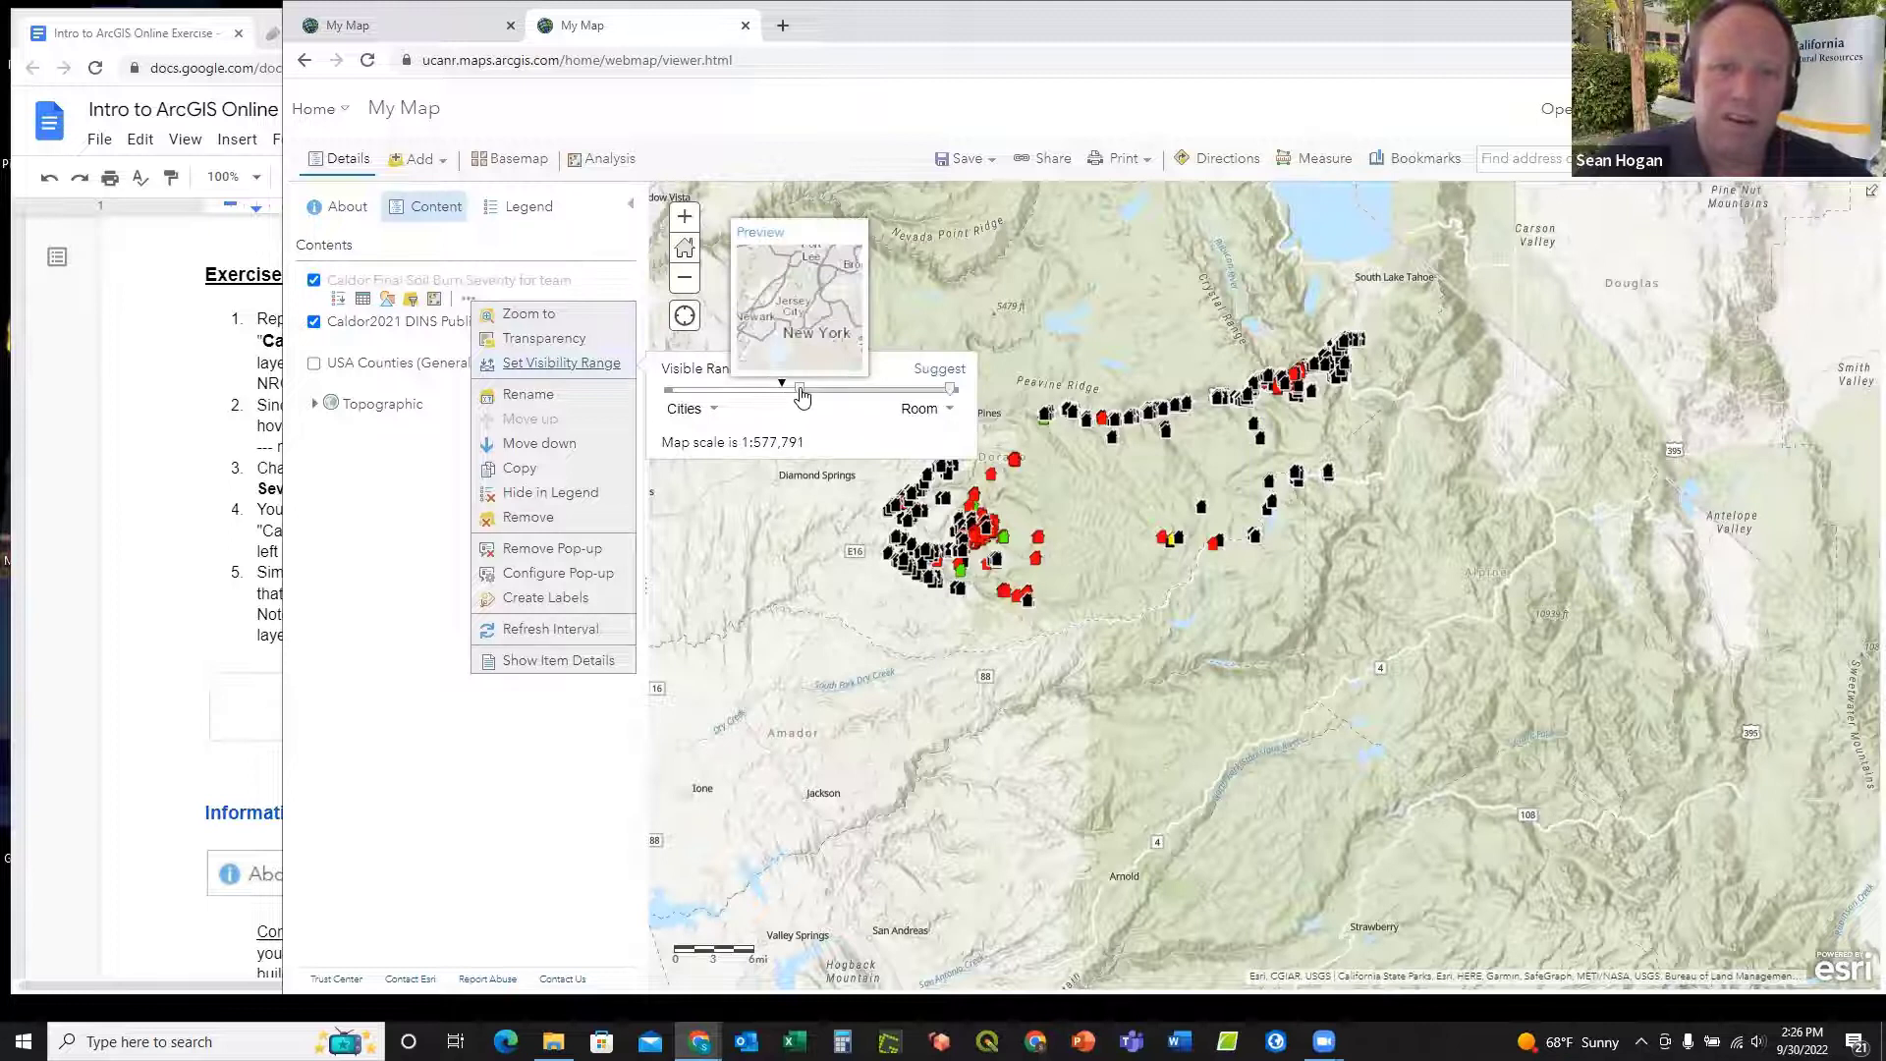
pyautogui.moveTo(802, 396); pyautogui.dragTo(505, 420)
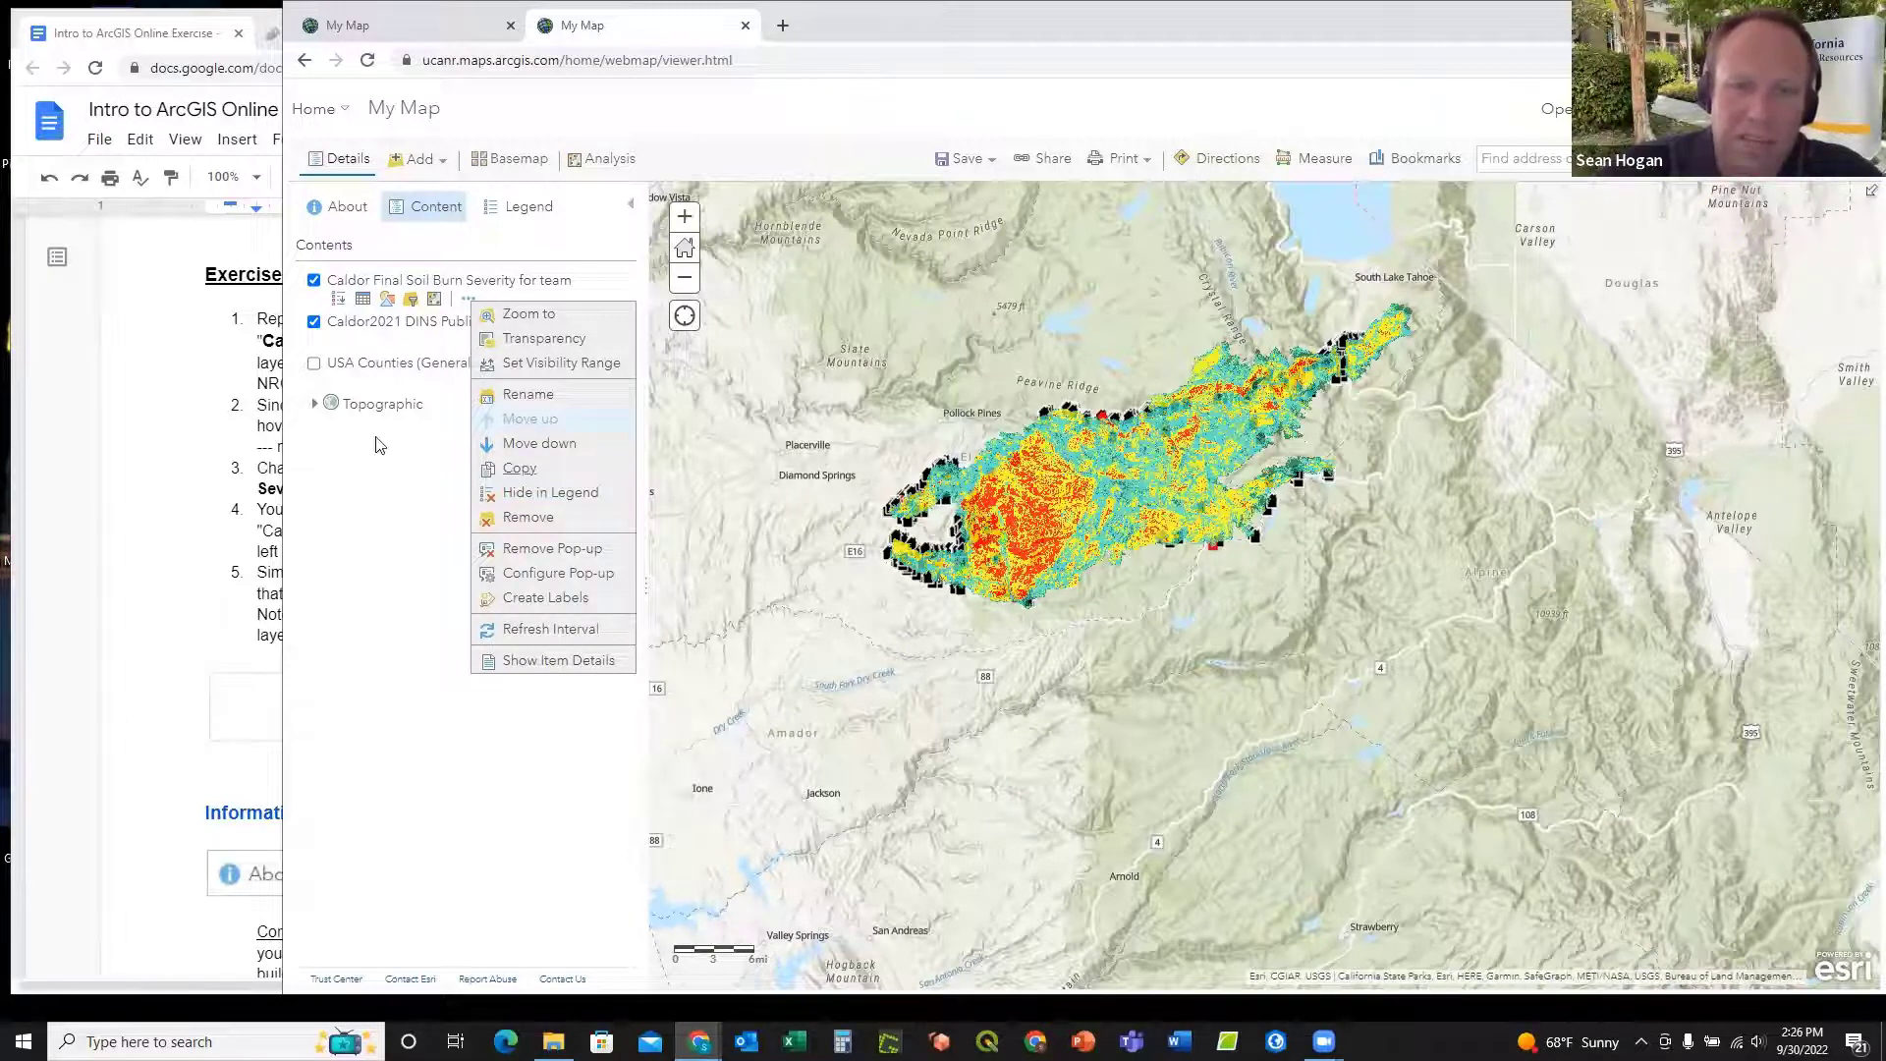
# Step: Move Caldor2021 DINS Public View above Caldor Final Soil Burn Severity in Contents
pyautogui.click(389, 475)
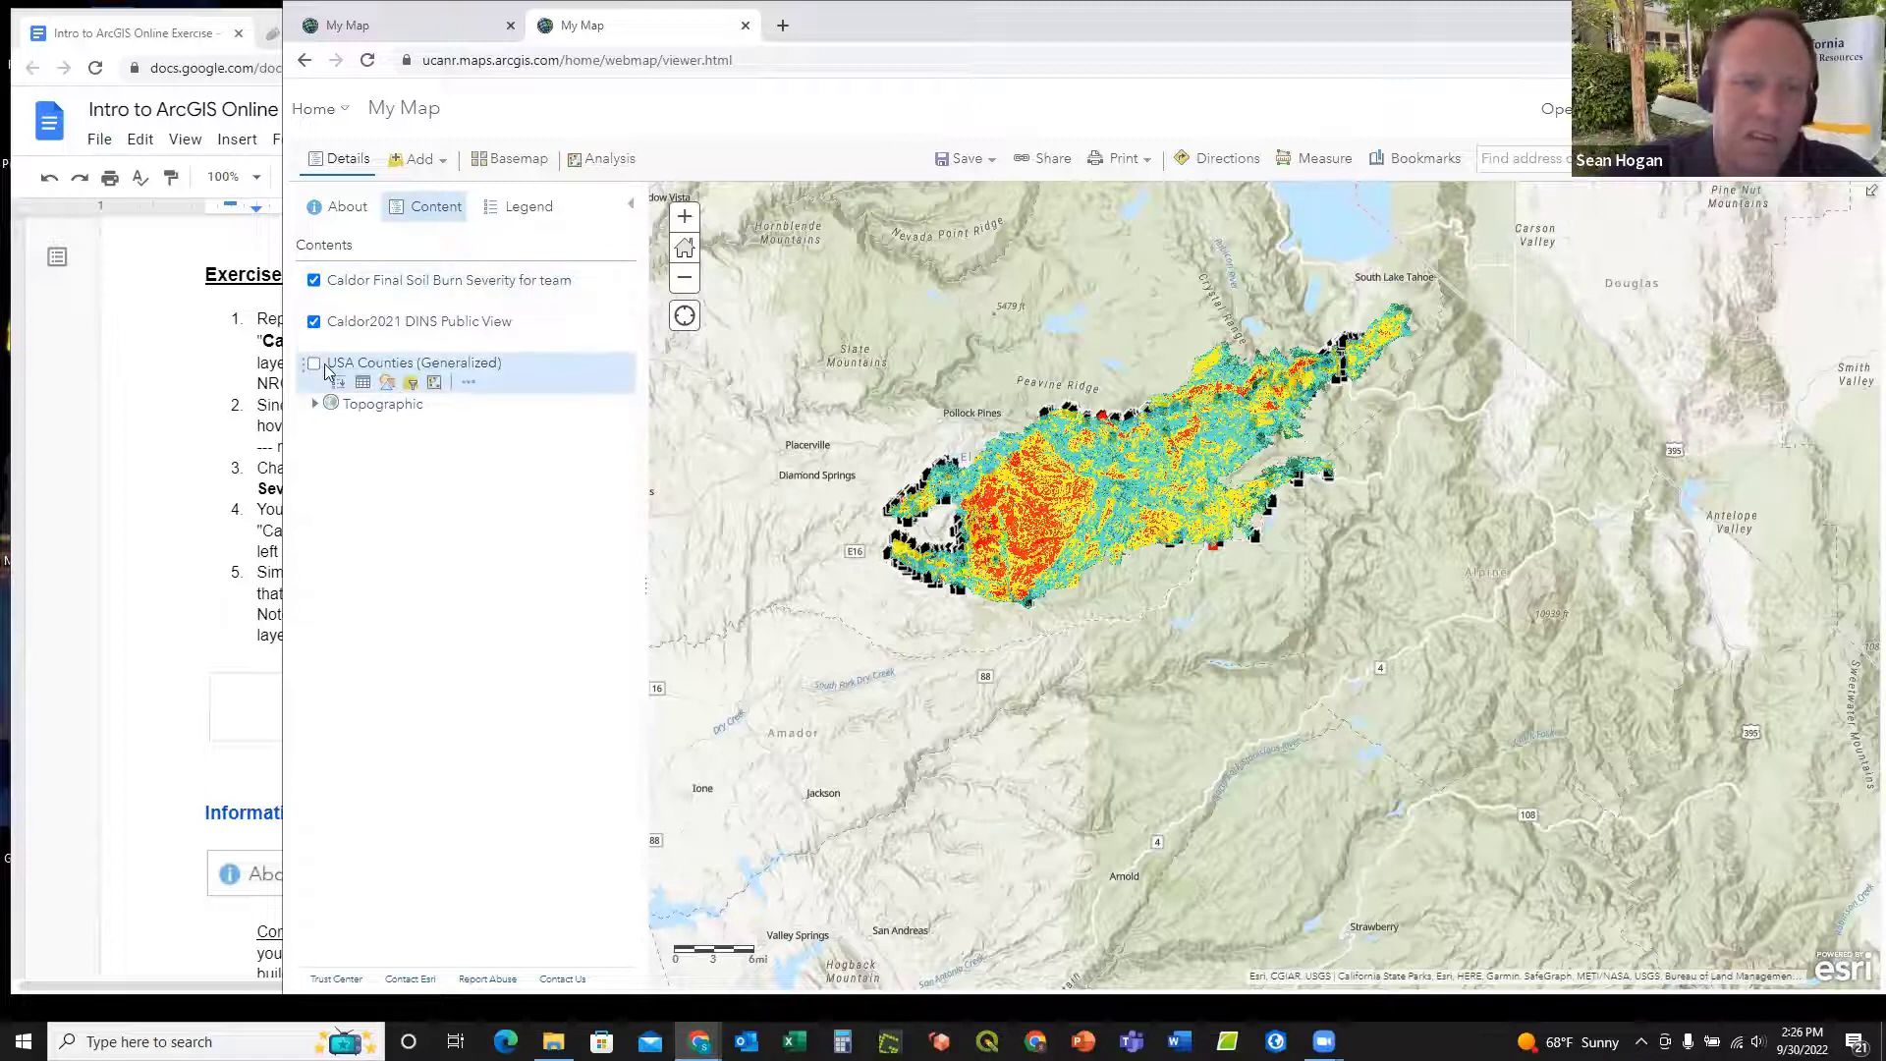
pyautogui.click(303, 320)
pyautogui.moveTo(303, 320); pyautogui.dragTo(303, 271)
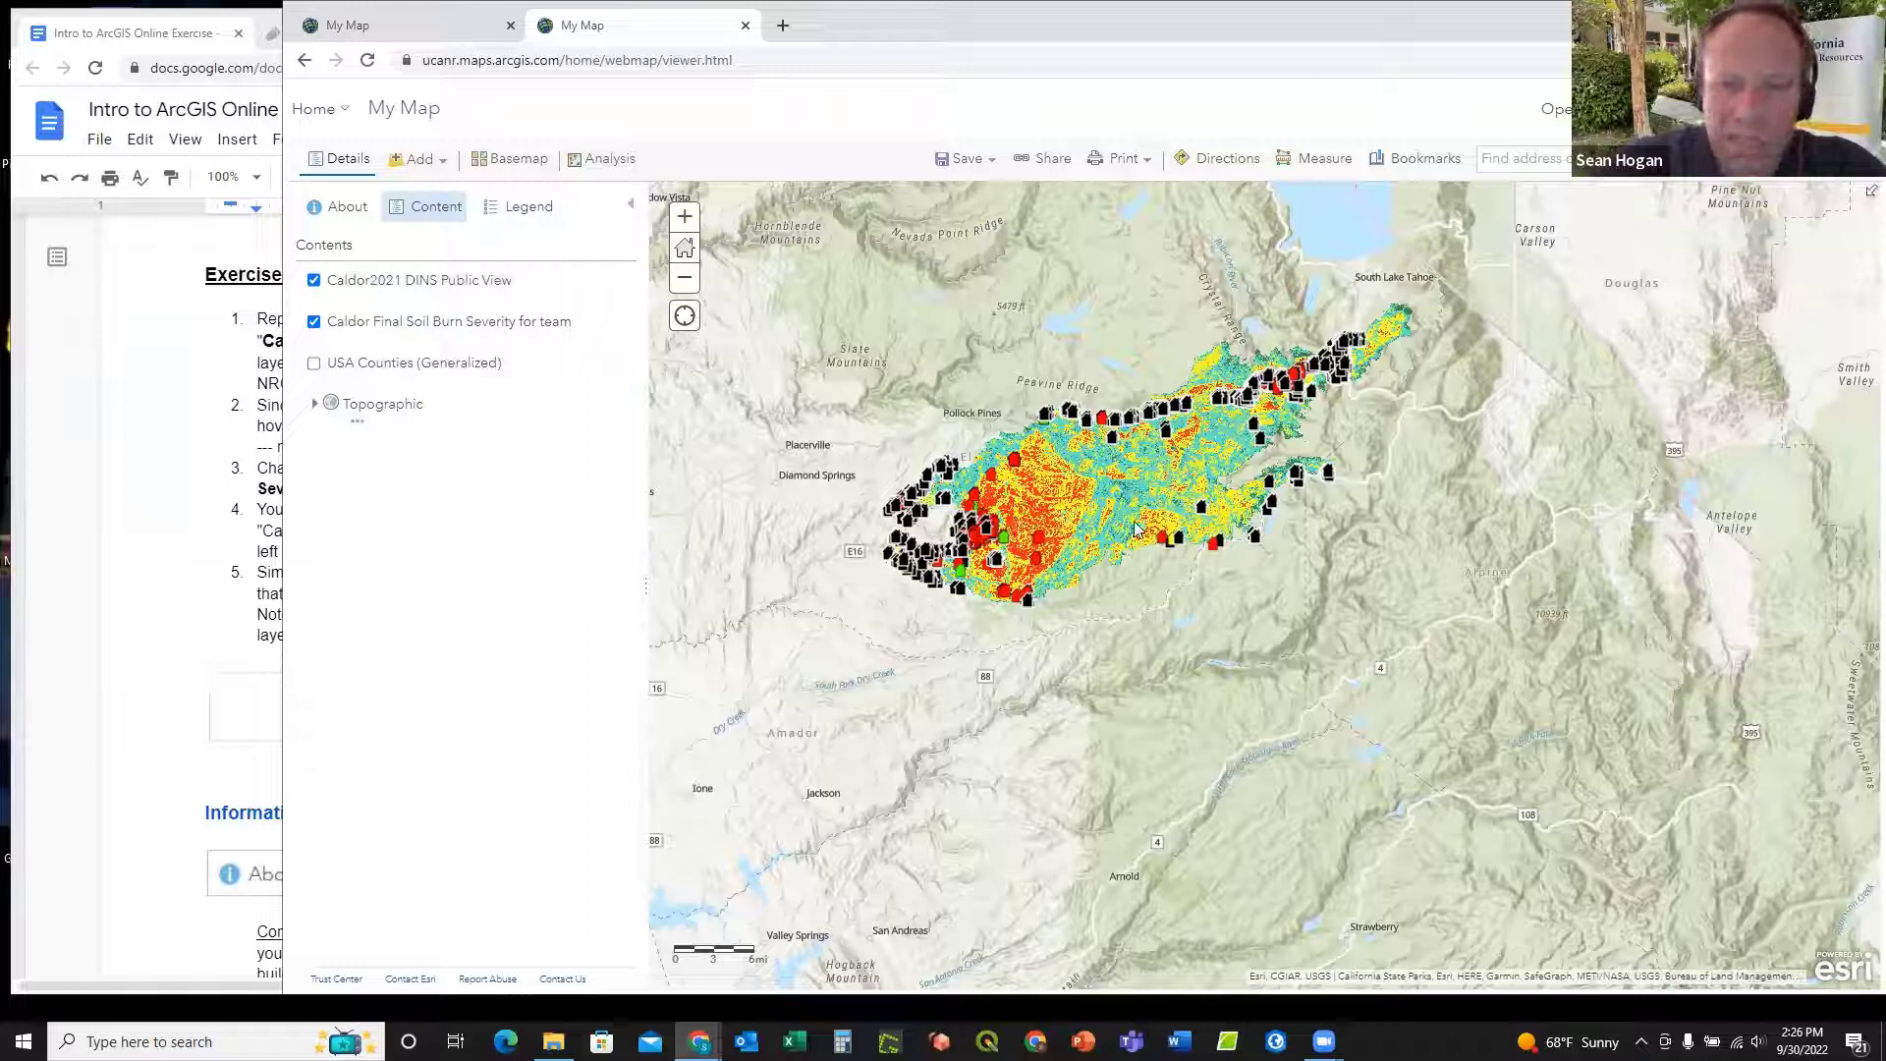
pyautogui.scroll(1, 988, 539)
pyautogui.scroll(3, 987, 538)
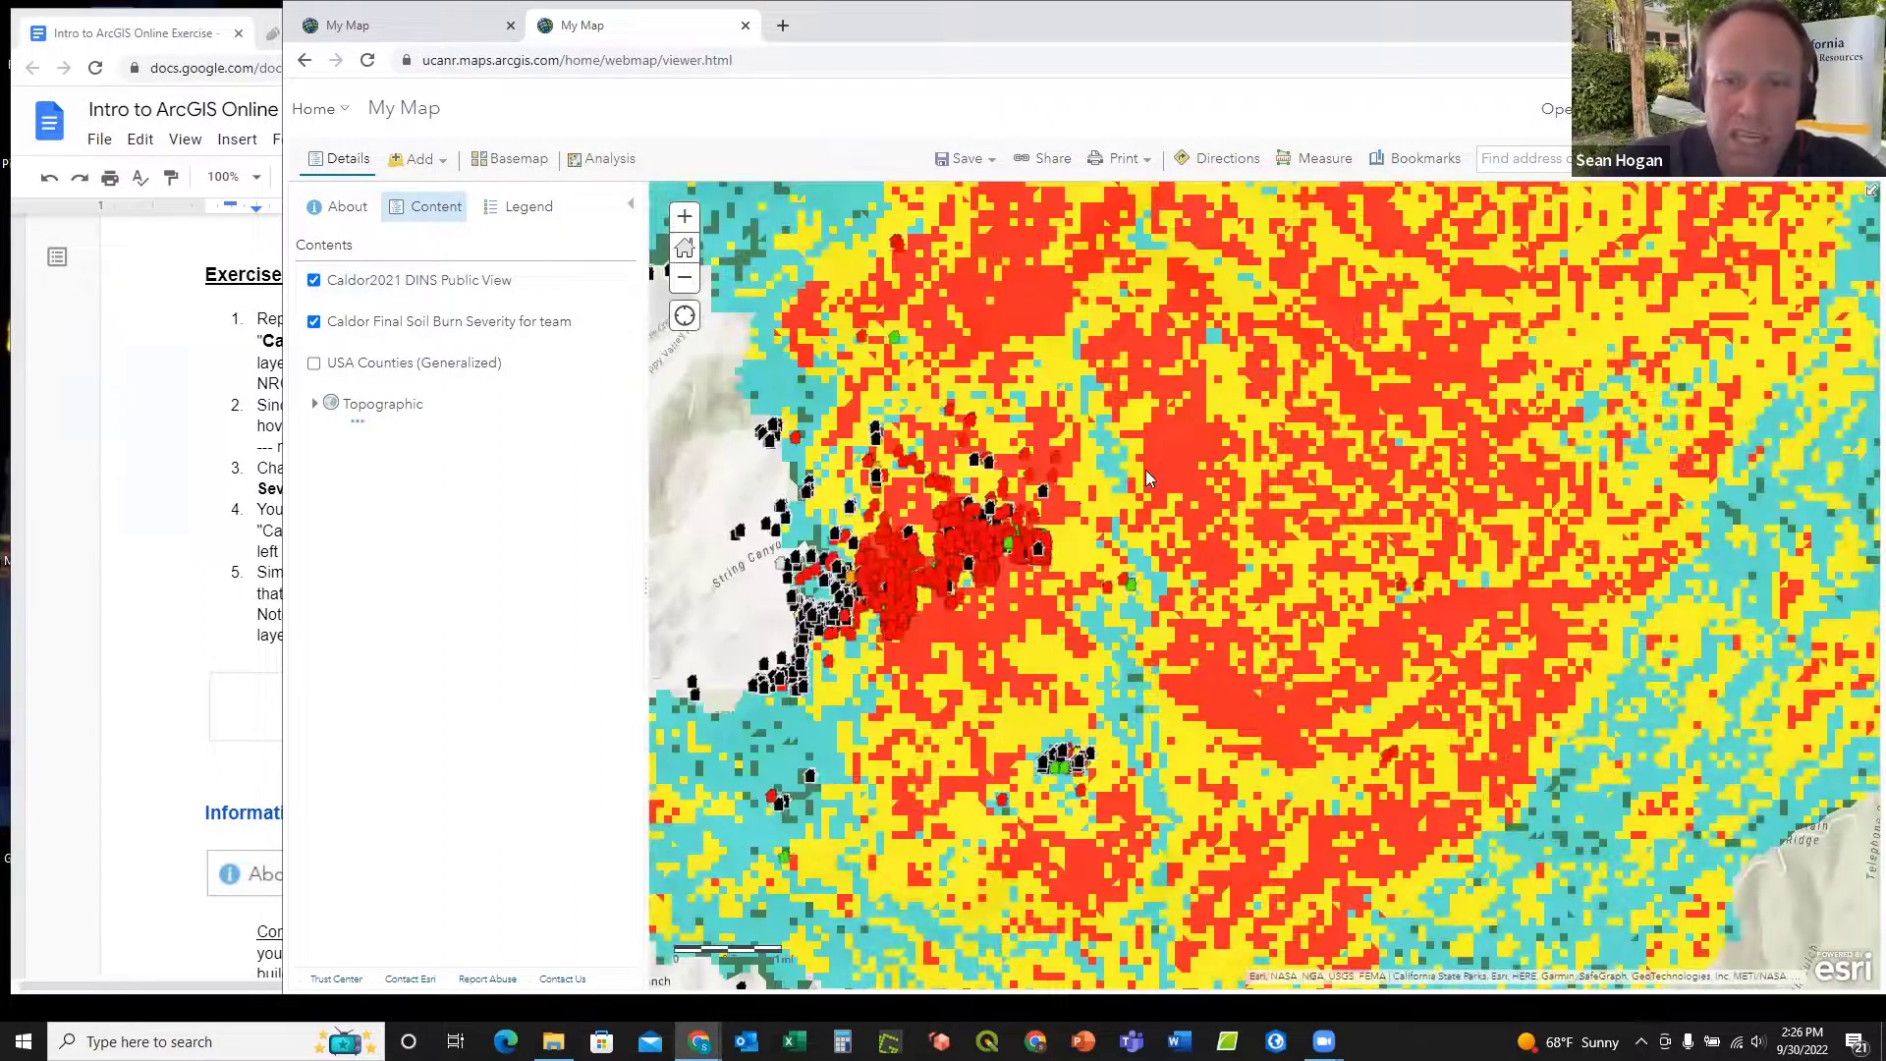
pyautogui.scroll(-4, 1130, 491)
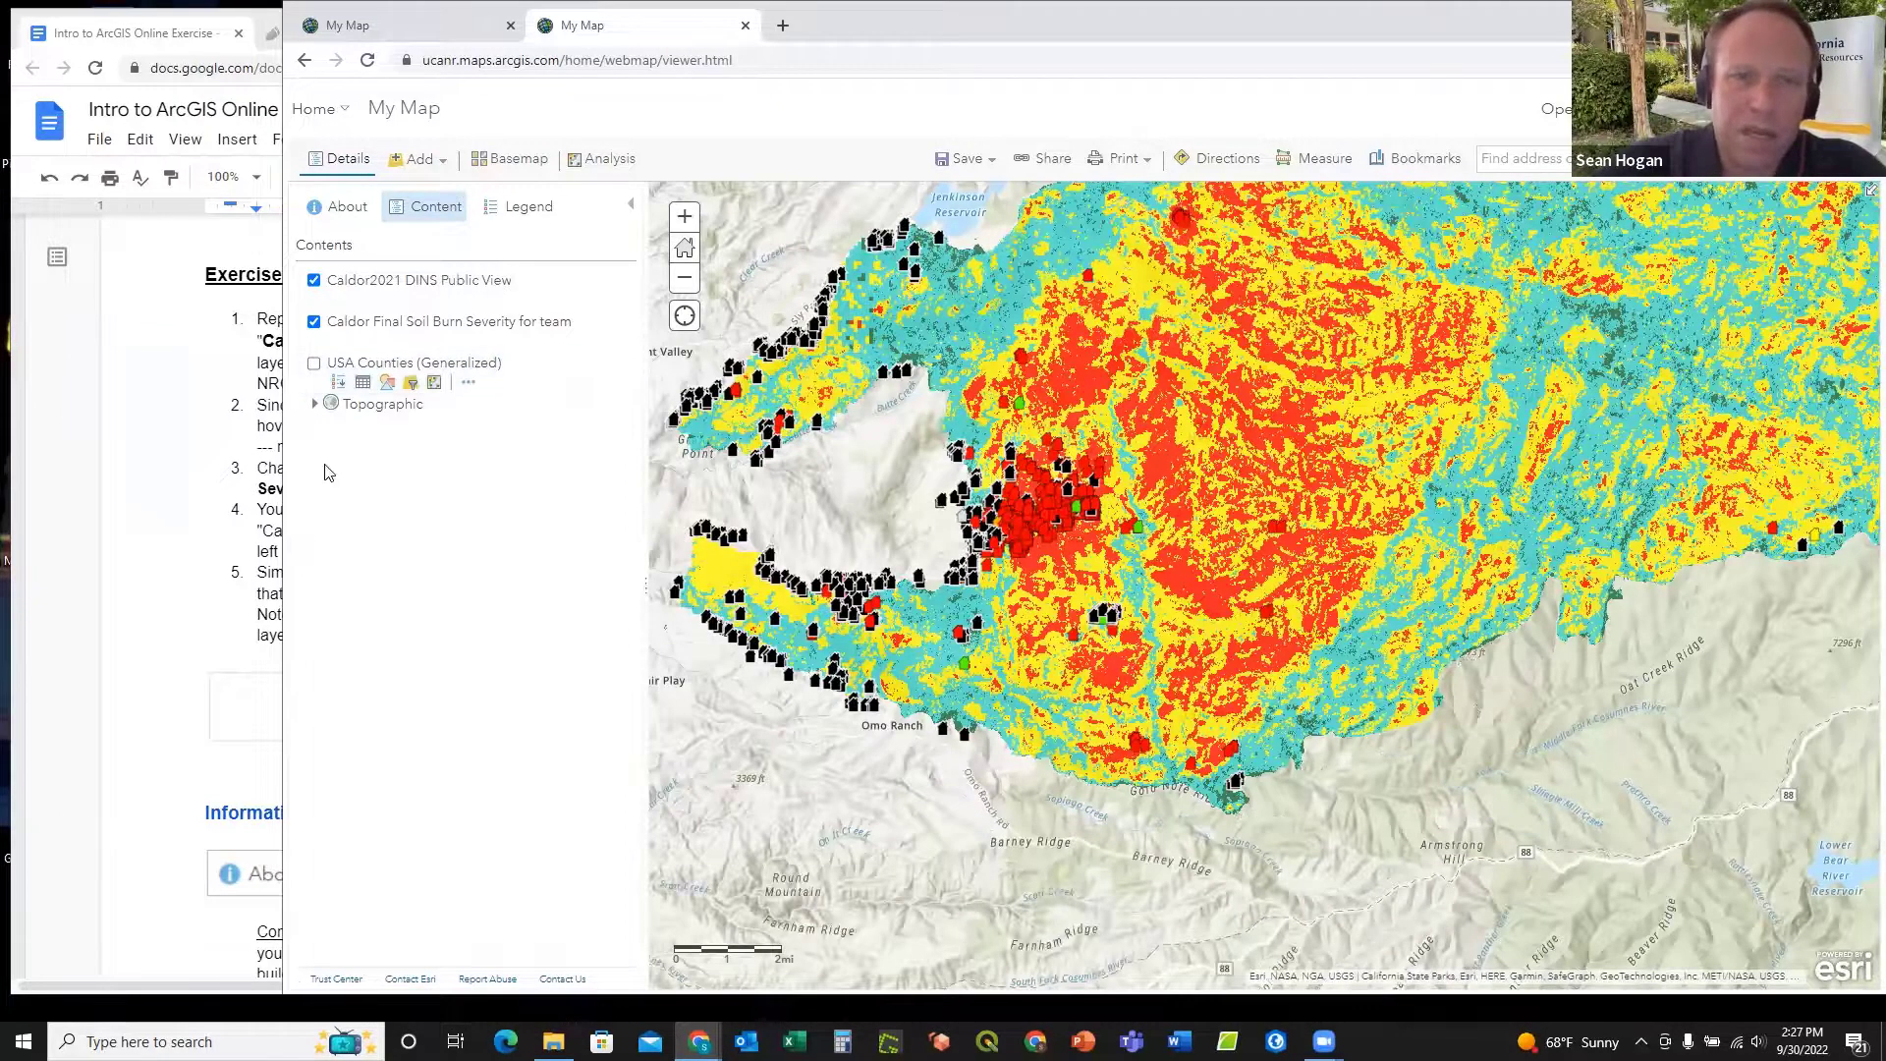
# Step: Scroll the exercise document down to the Adding Living Atlas Data section
pyautogui.click(145, 480)
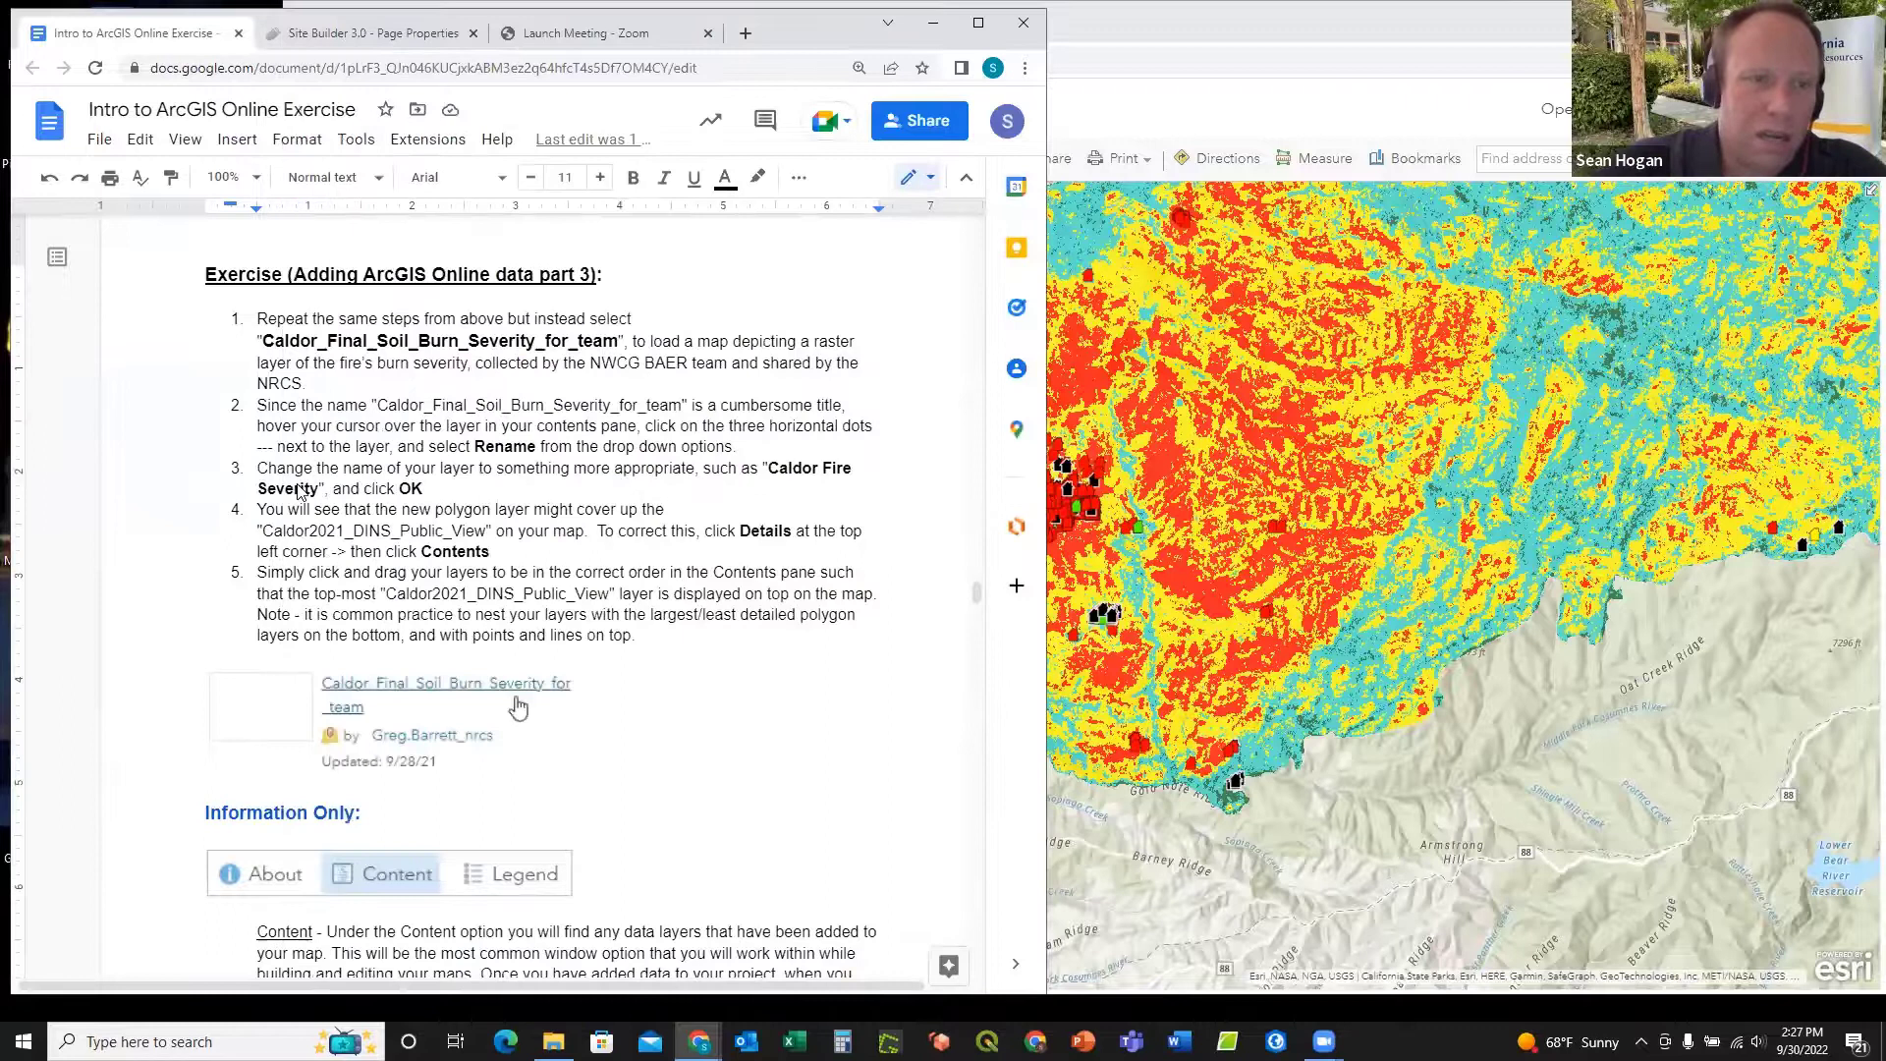
pyautogui.scroll(-6, 298, 488)
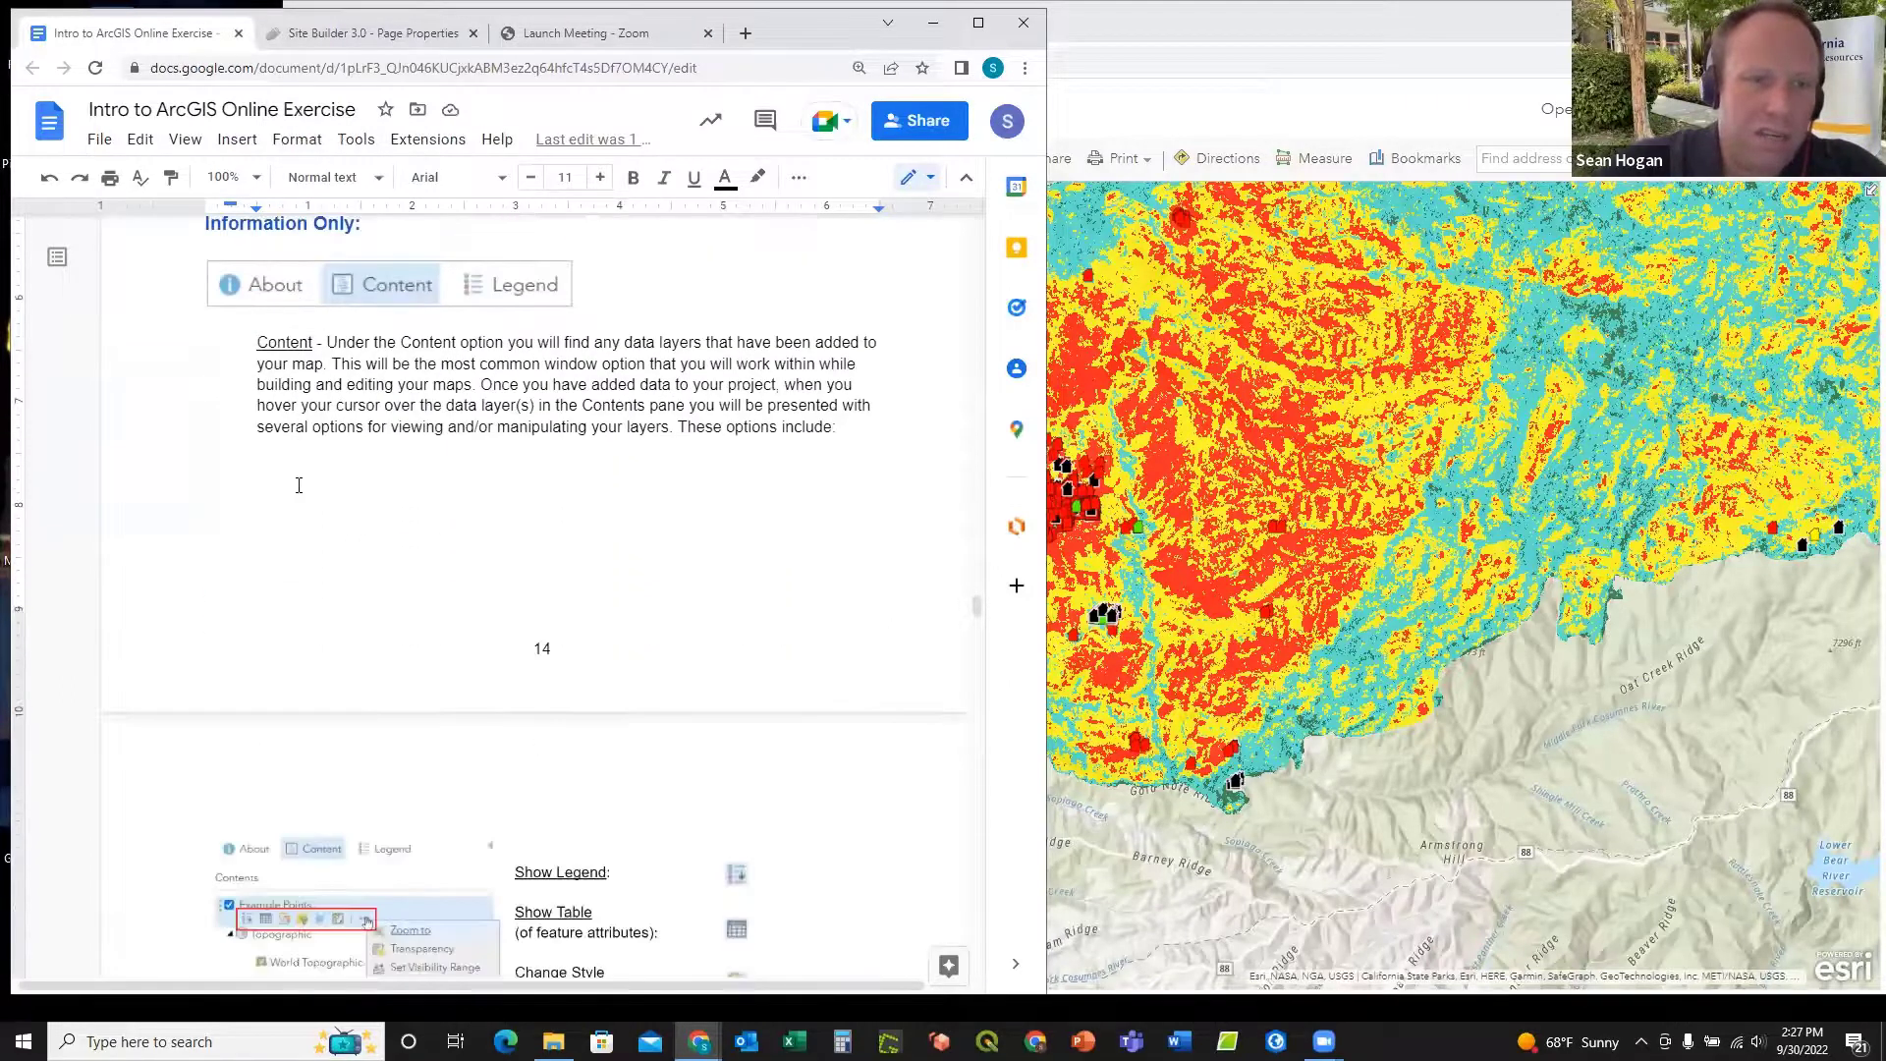
pyautogui.scroll(-4, 396, 431)
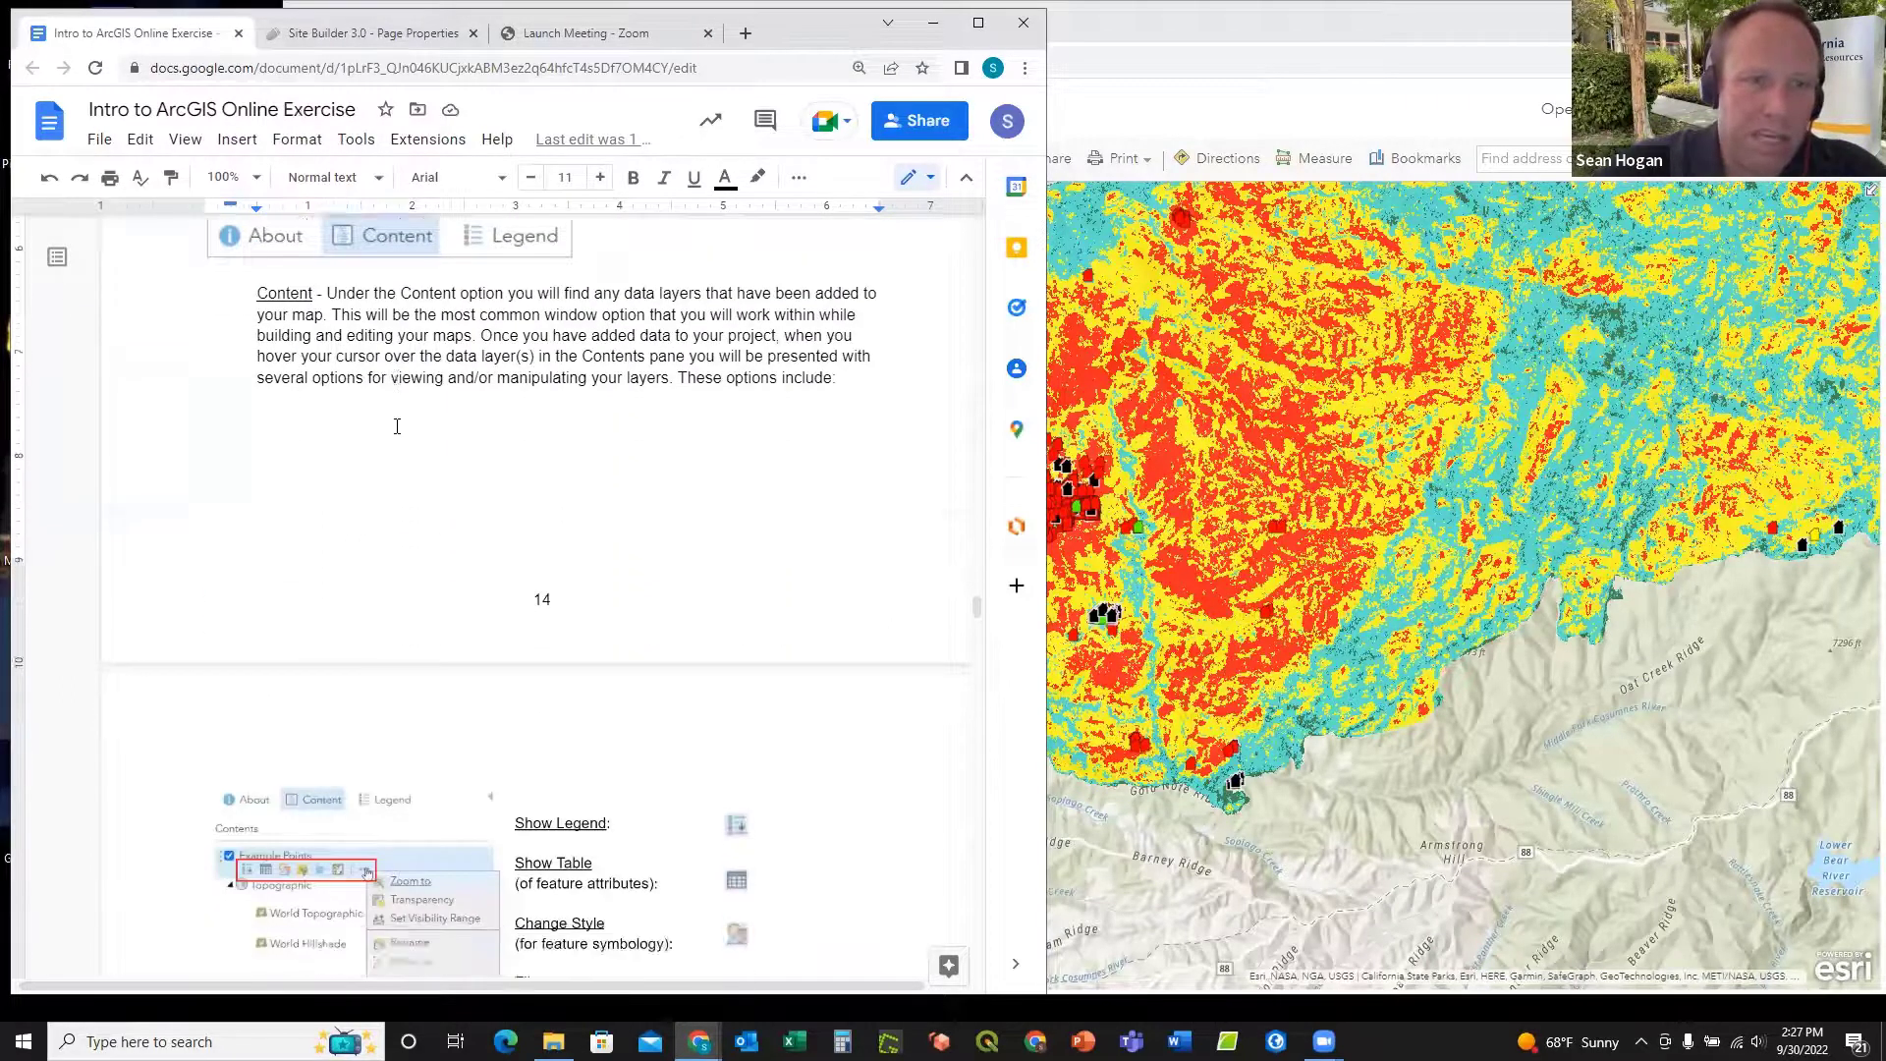
pyautogui.scroll(-9, 507, 501)
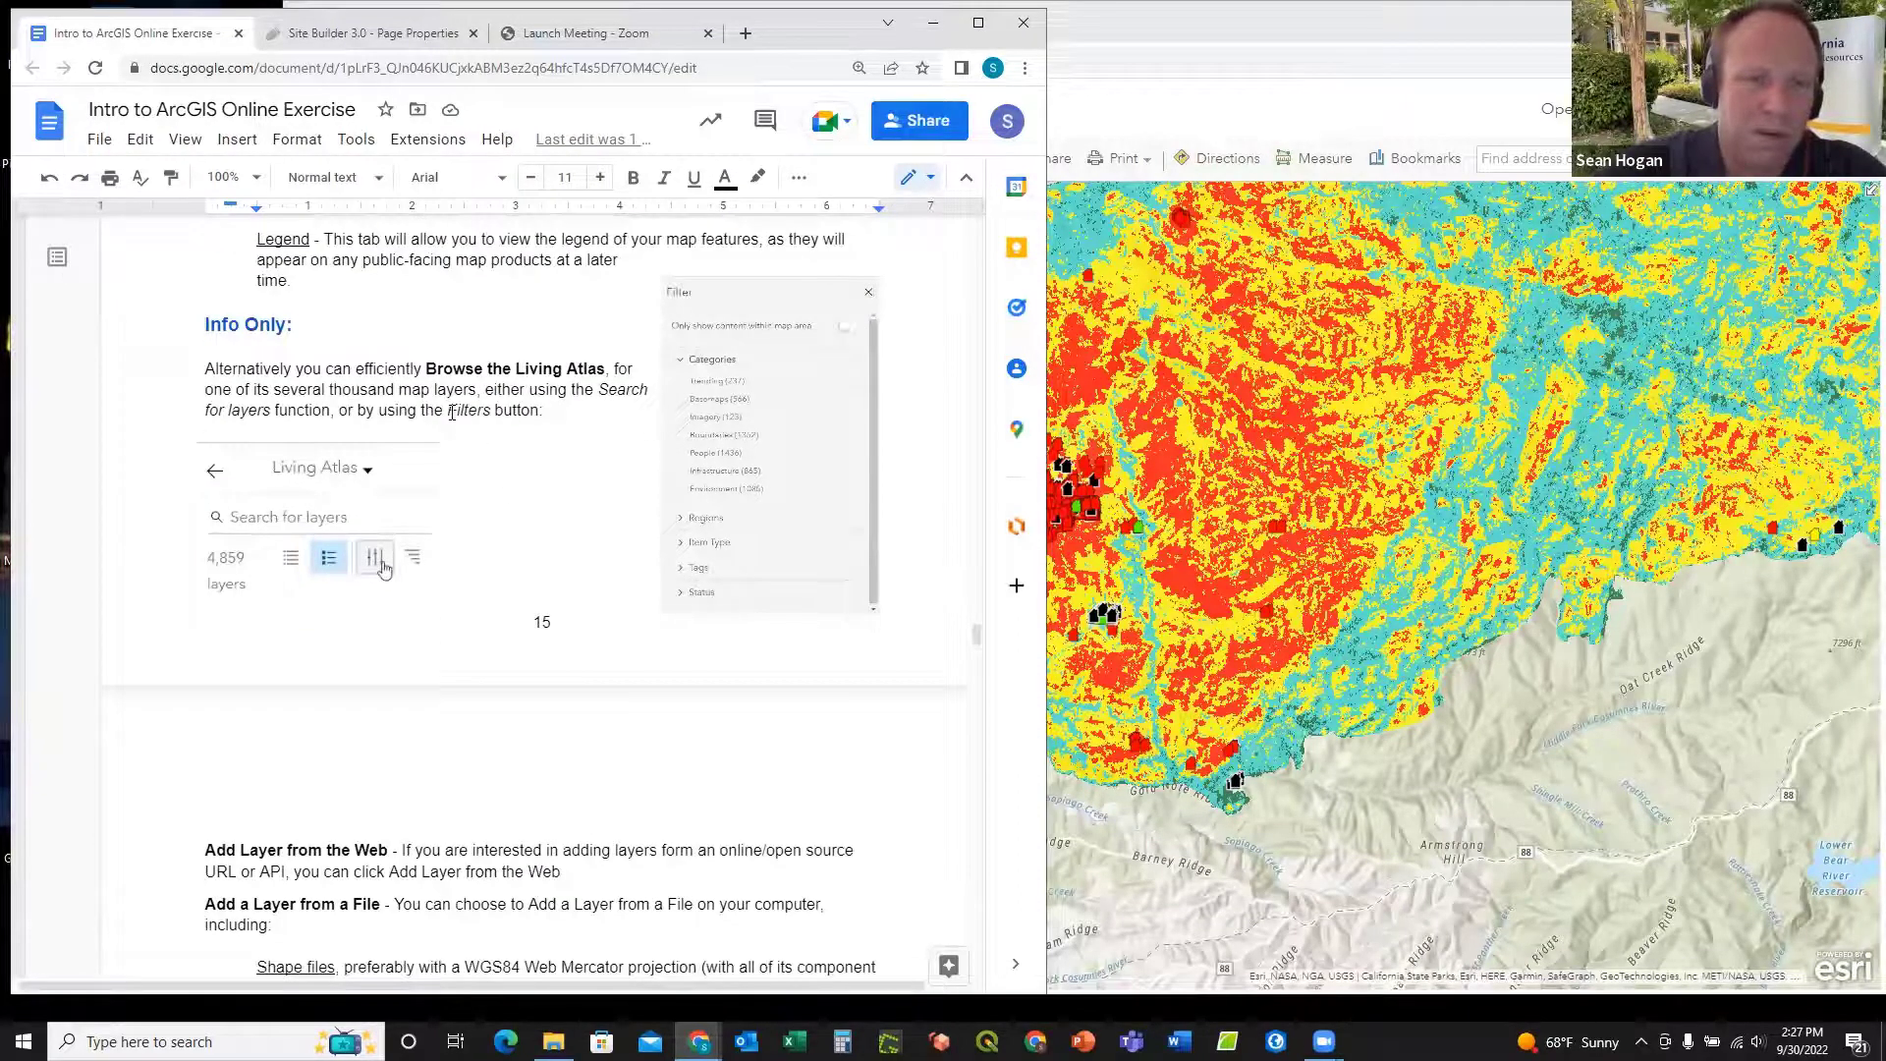
pyautogui.scroll(-1, 448, 413)
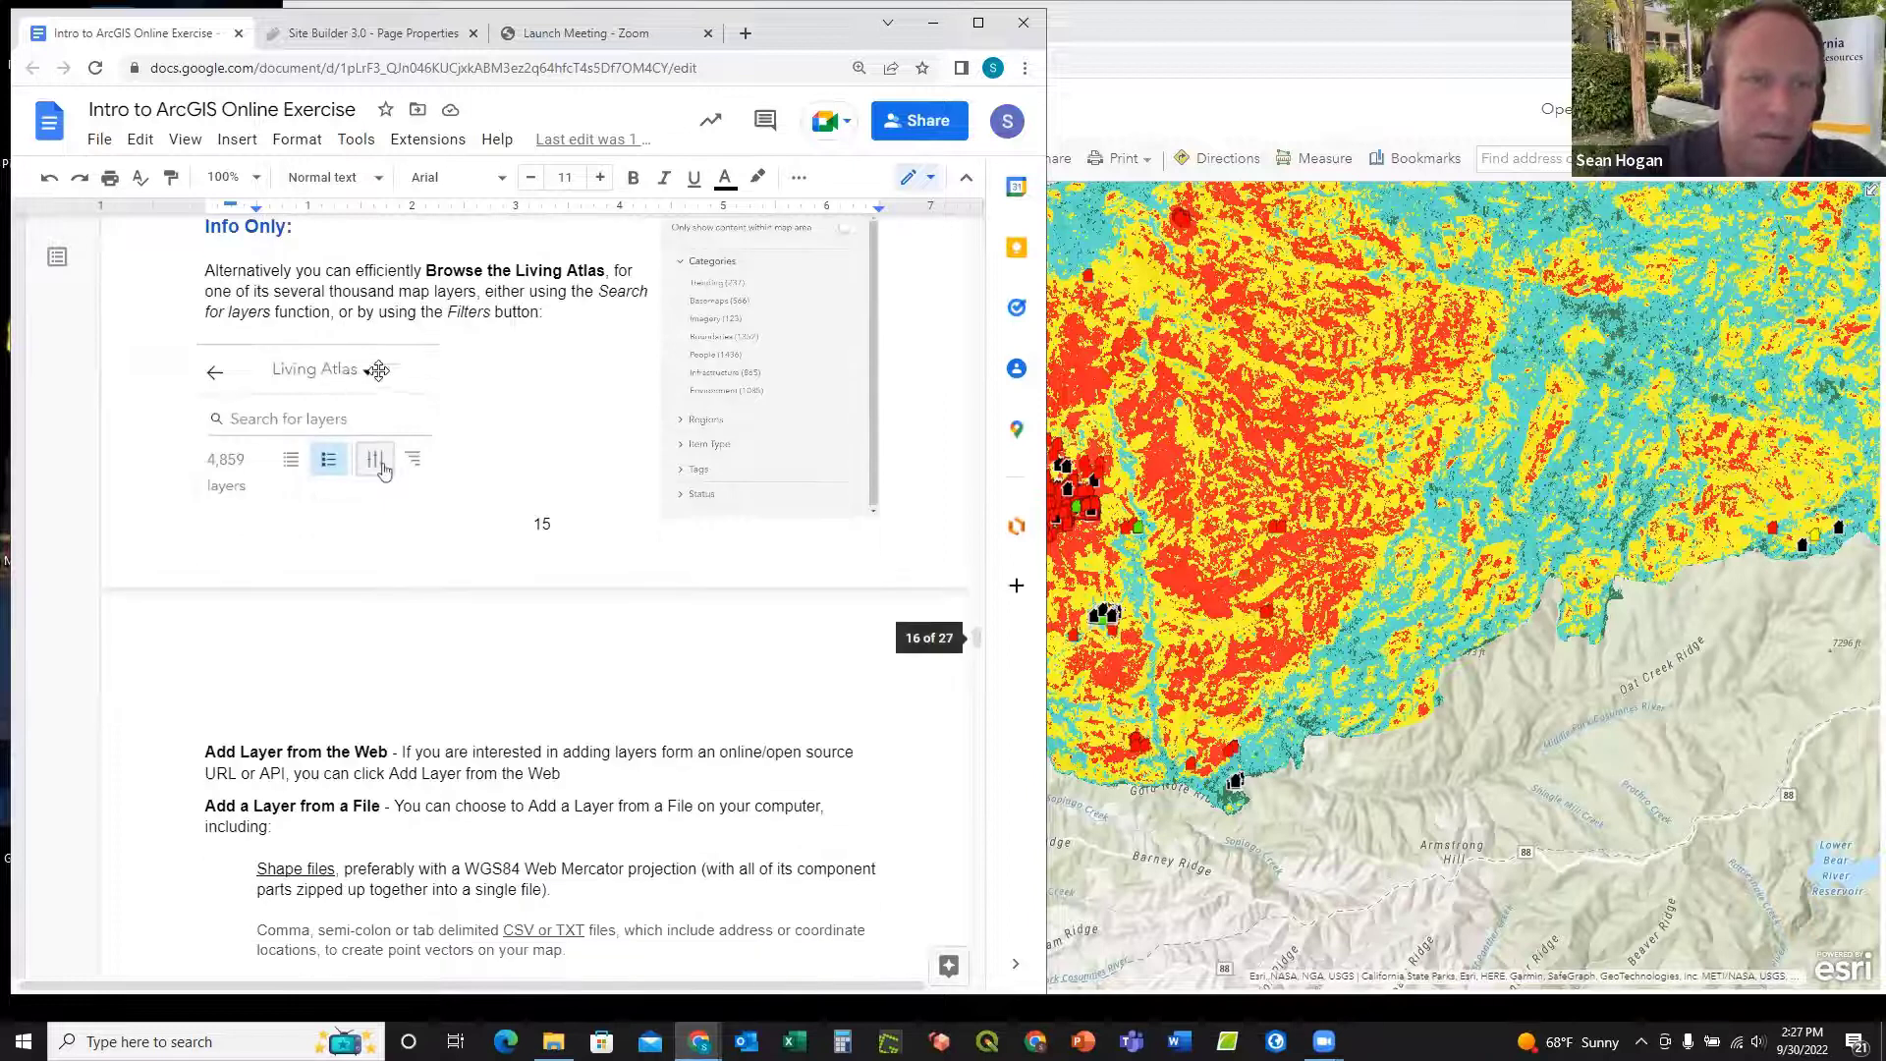
pyautogui.scroll(1, 320, 381)
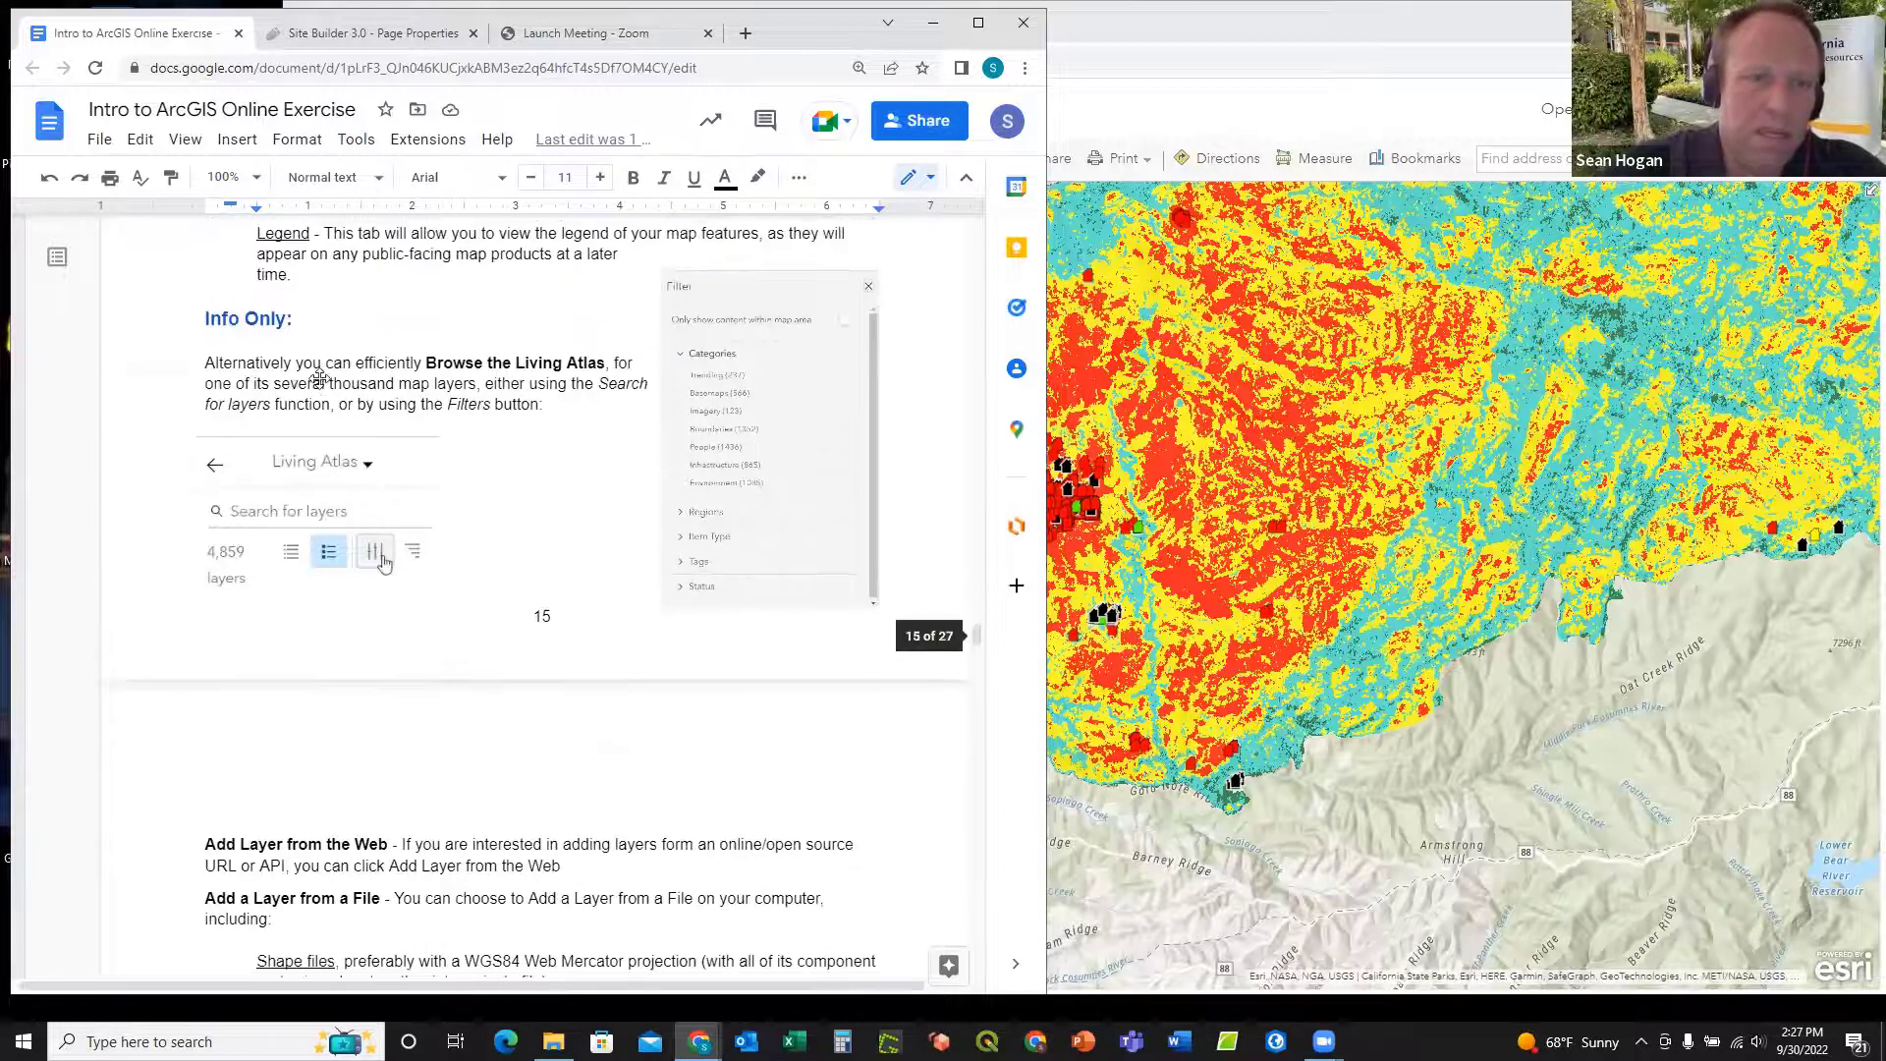
pyautogui.scroll(-5, 319, 384)
pyautogui.scroll(-1, 327, 386)
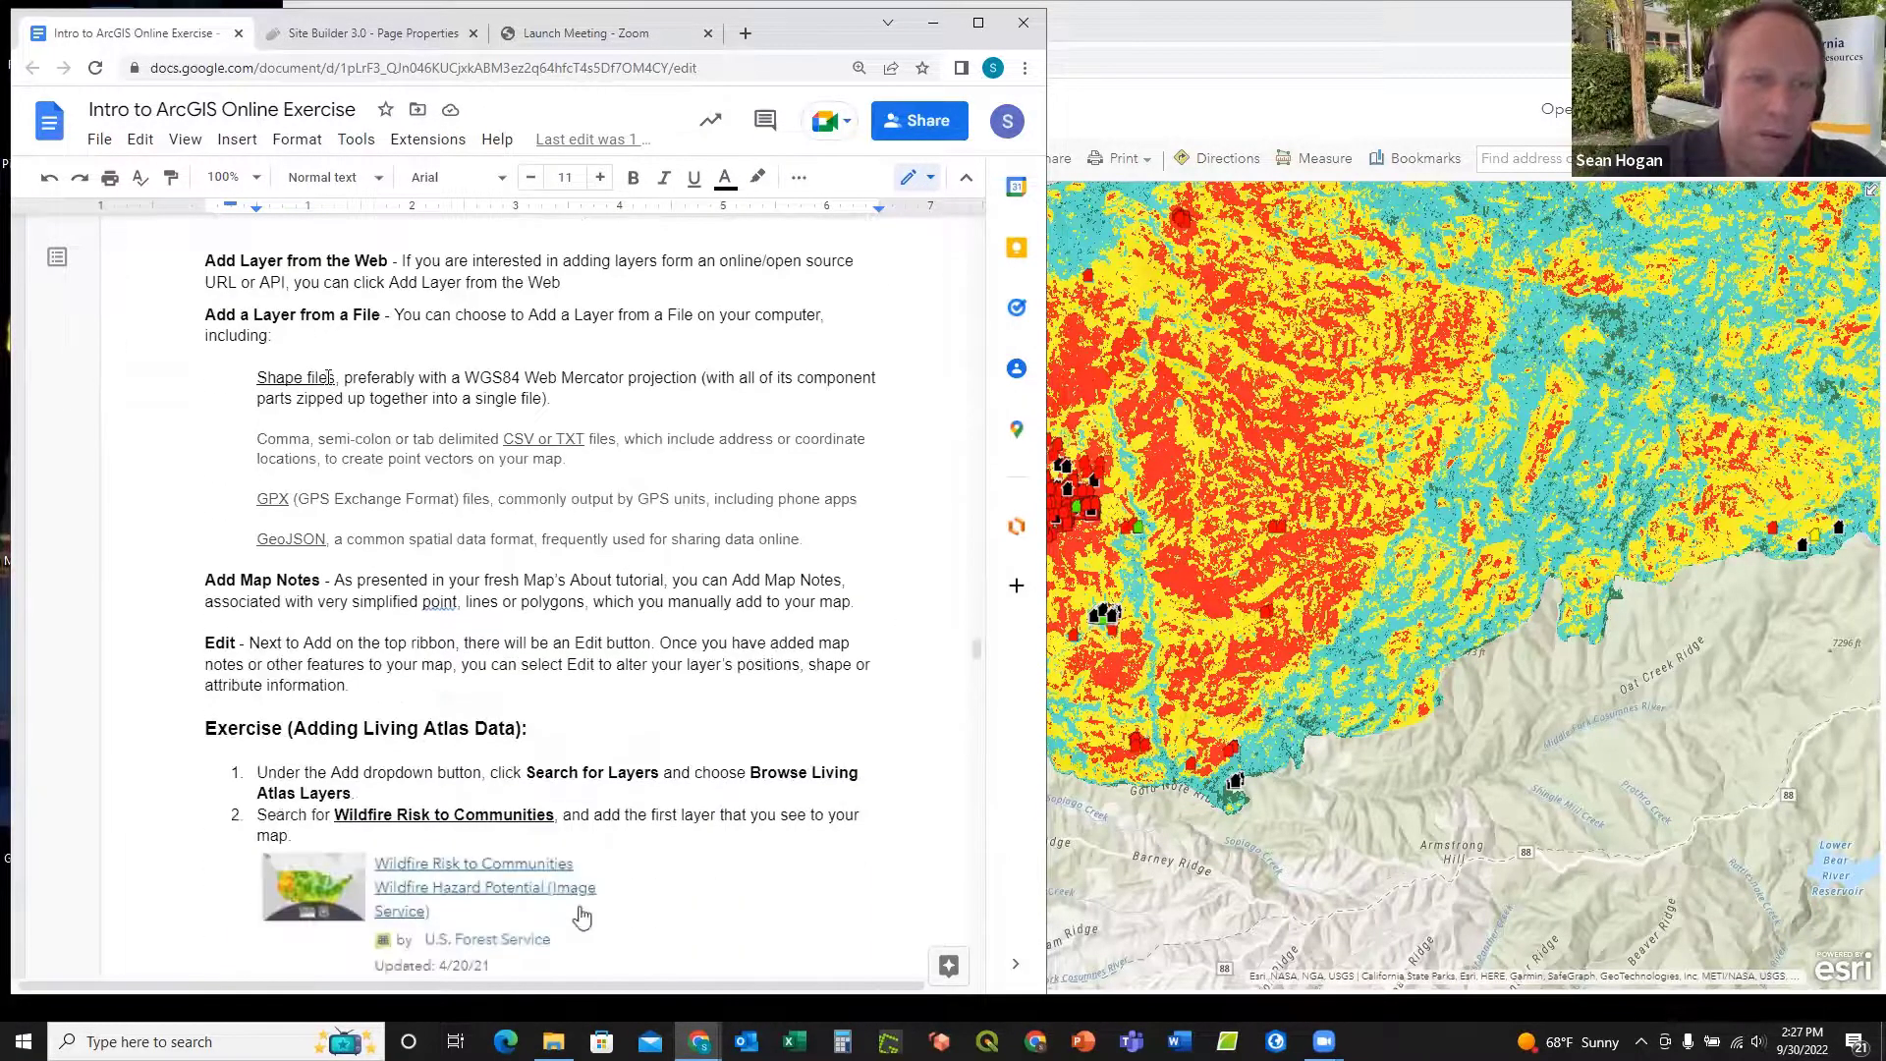
pyautogui.scroll(1, 332, 378)
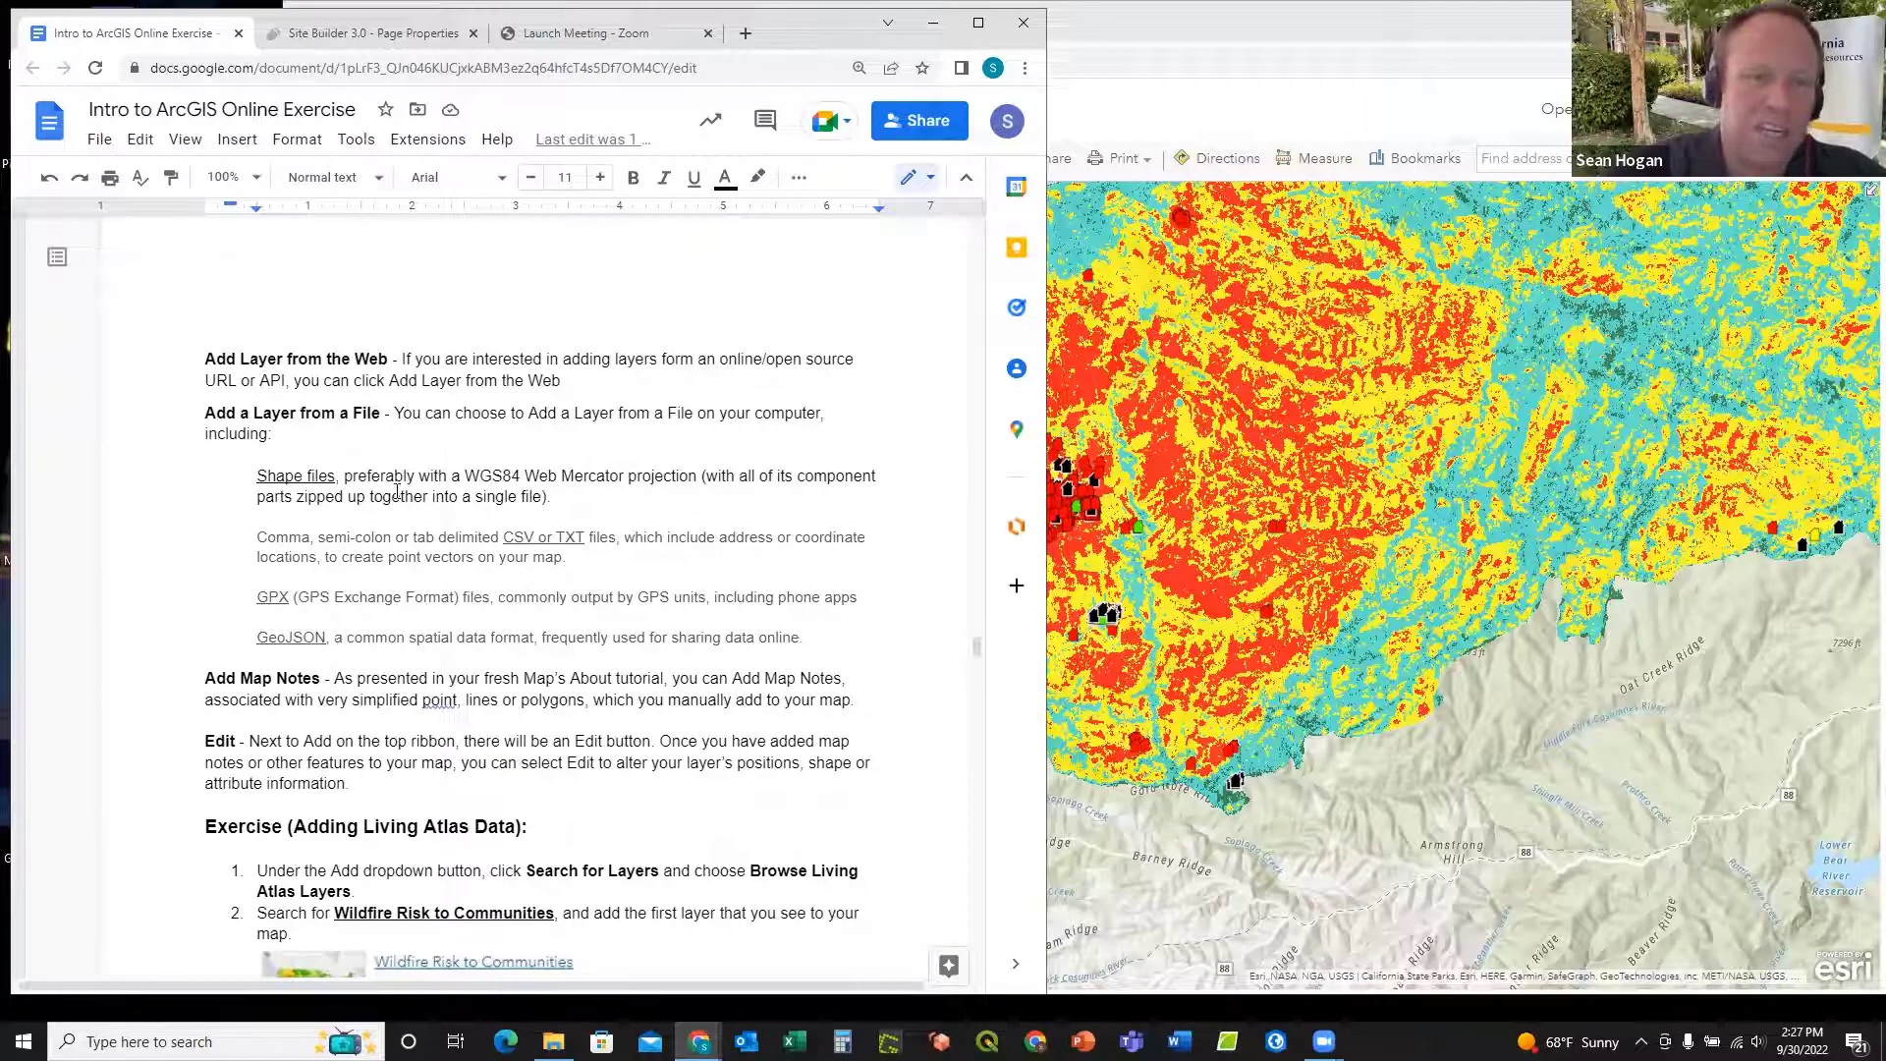
pyautogui.scroll(-1, 391, 543)
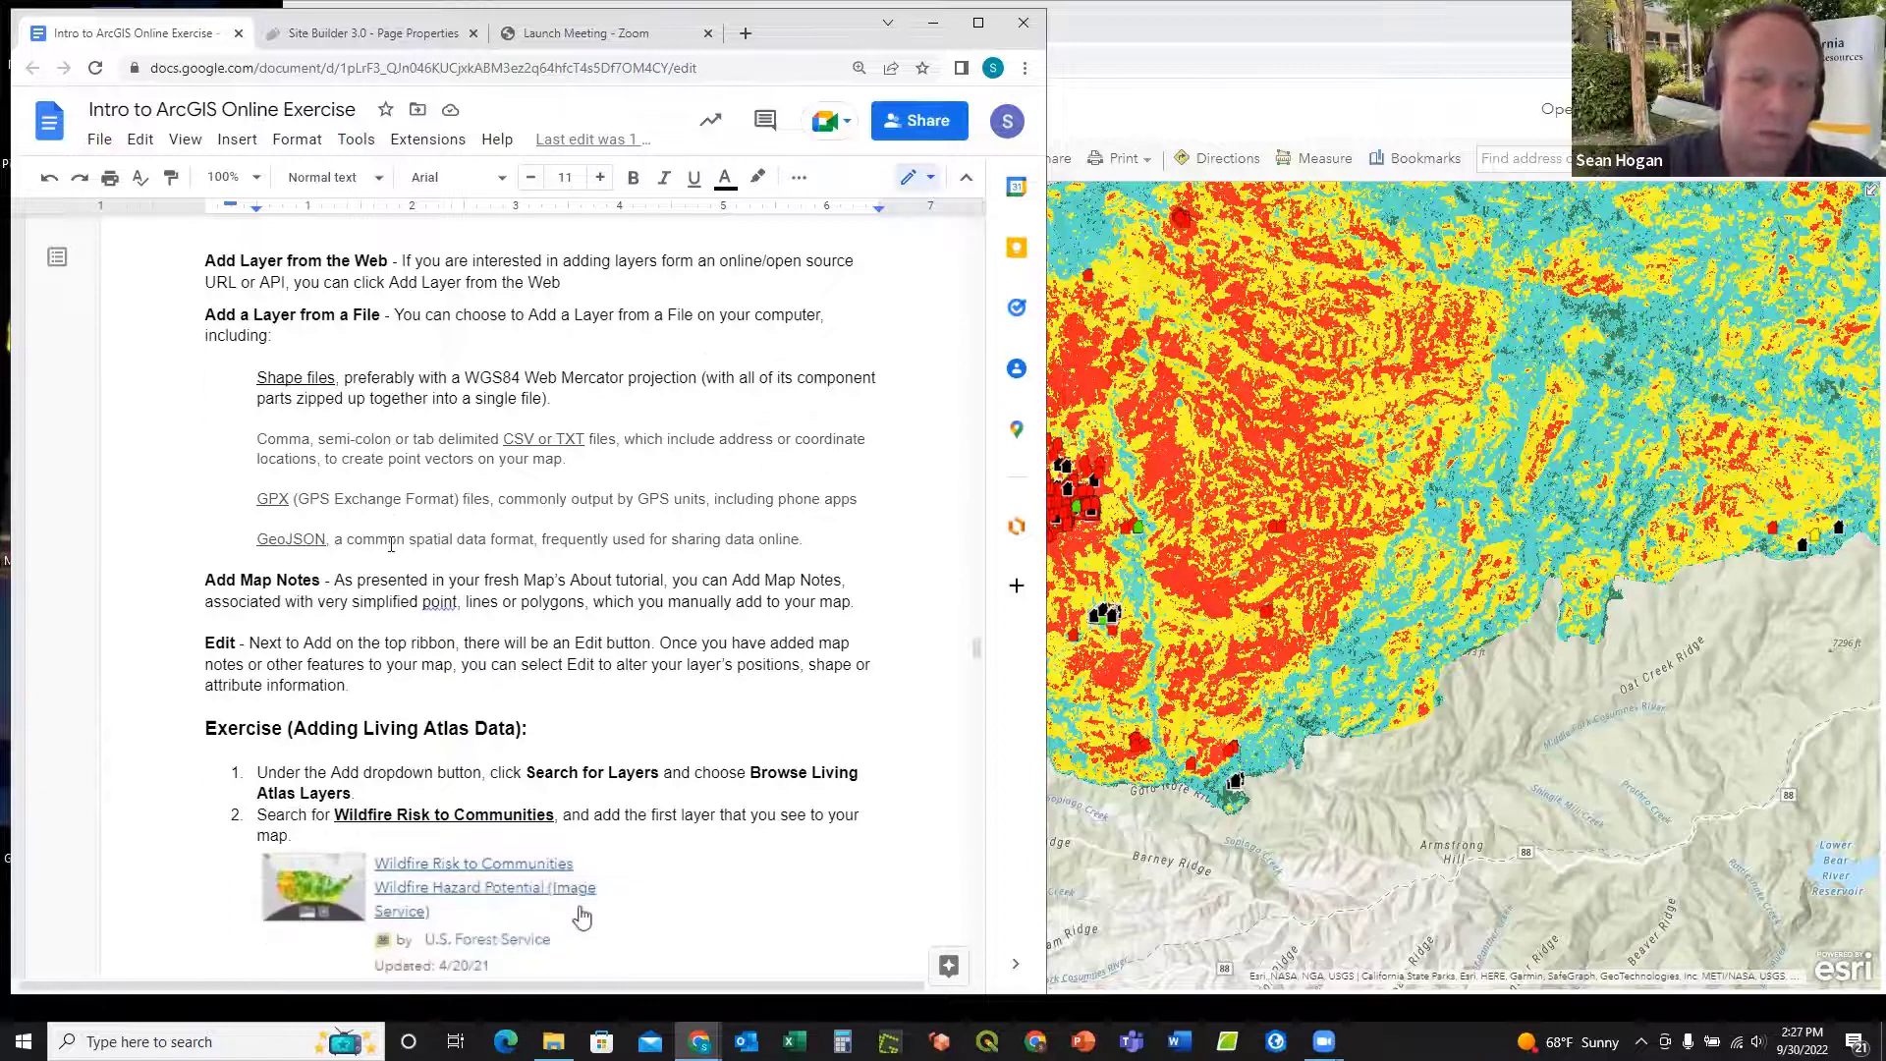
pyautogui.scroll(-4, 369, 548)
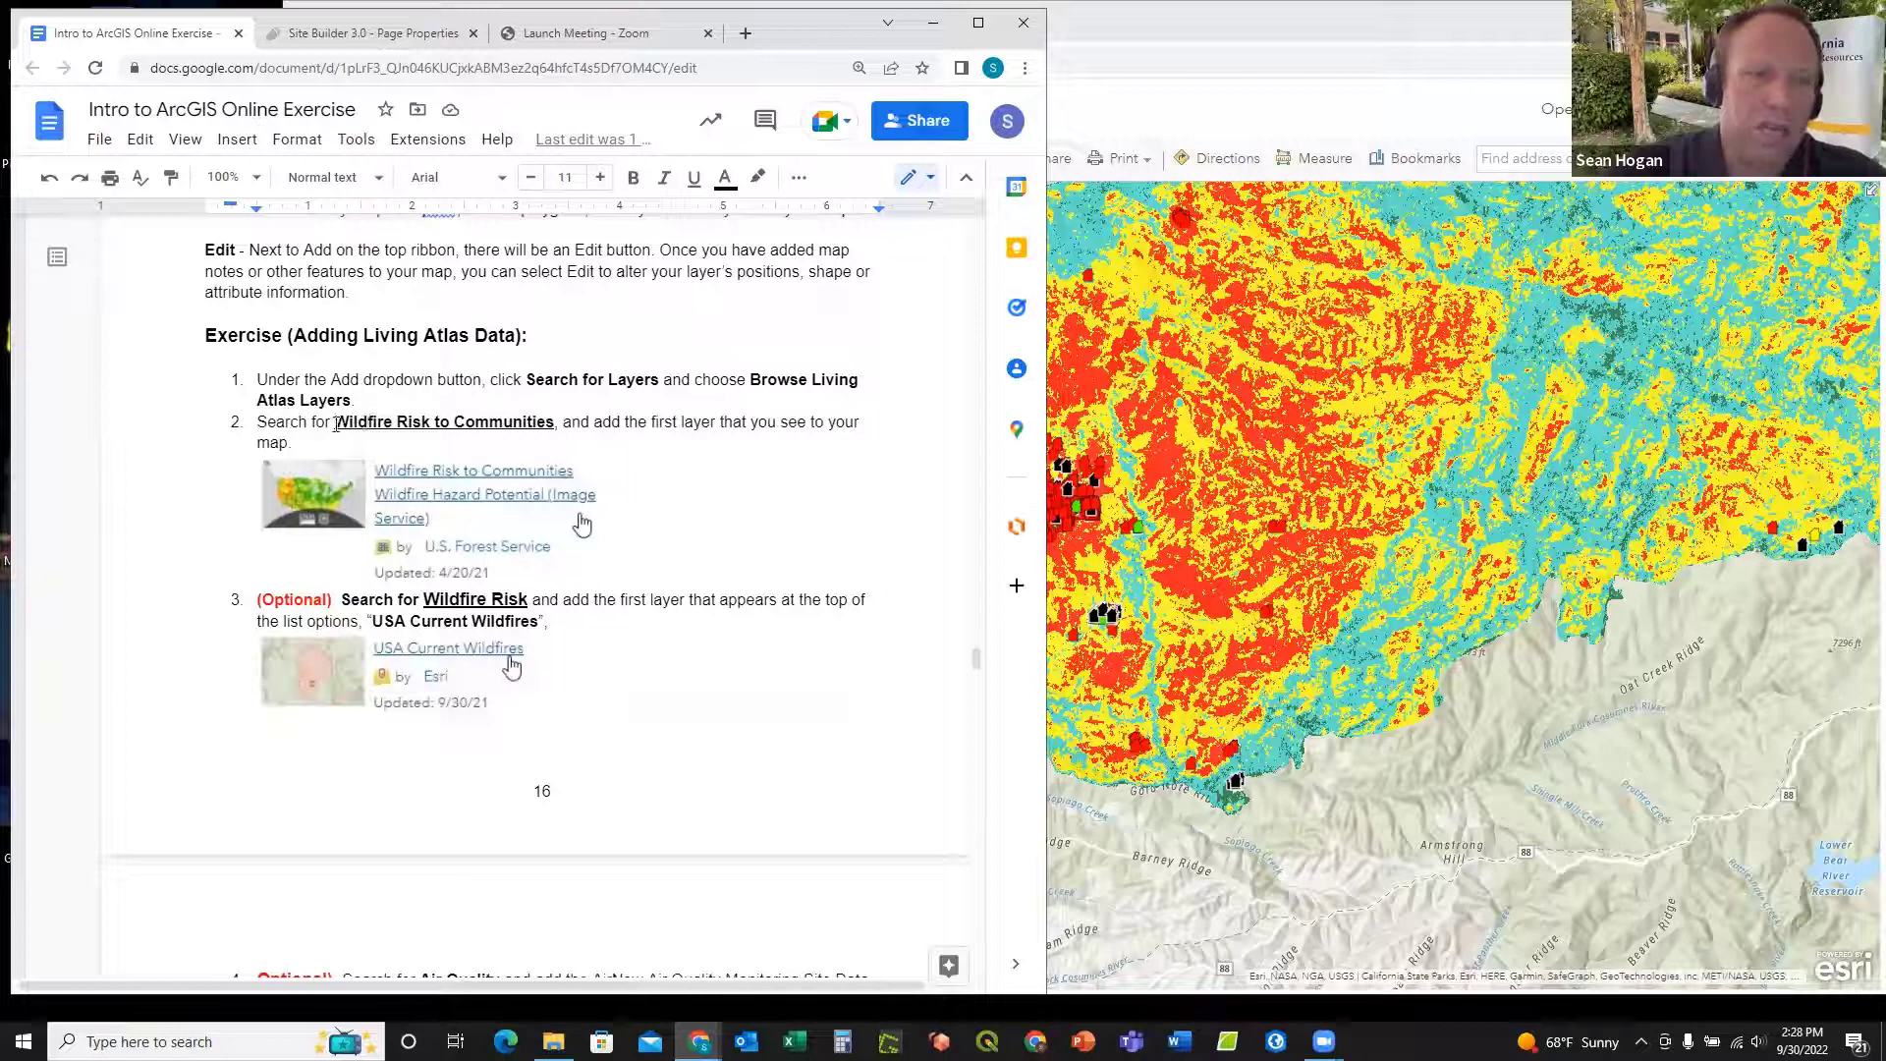
# Step: Highlight the layer name to search and the Living Atlas heading, then return to the map
pyautogui.moveTo(335, 424); pyautogui.dragTo(556, 425)
pyautogui.hotkey('ctrl', 'c')
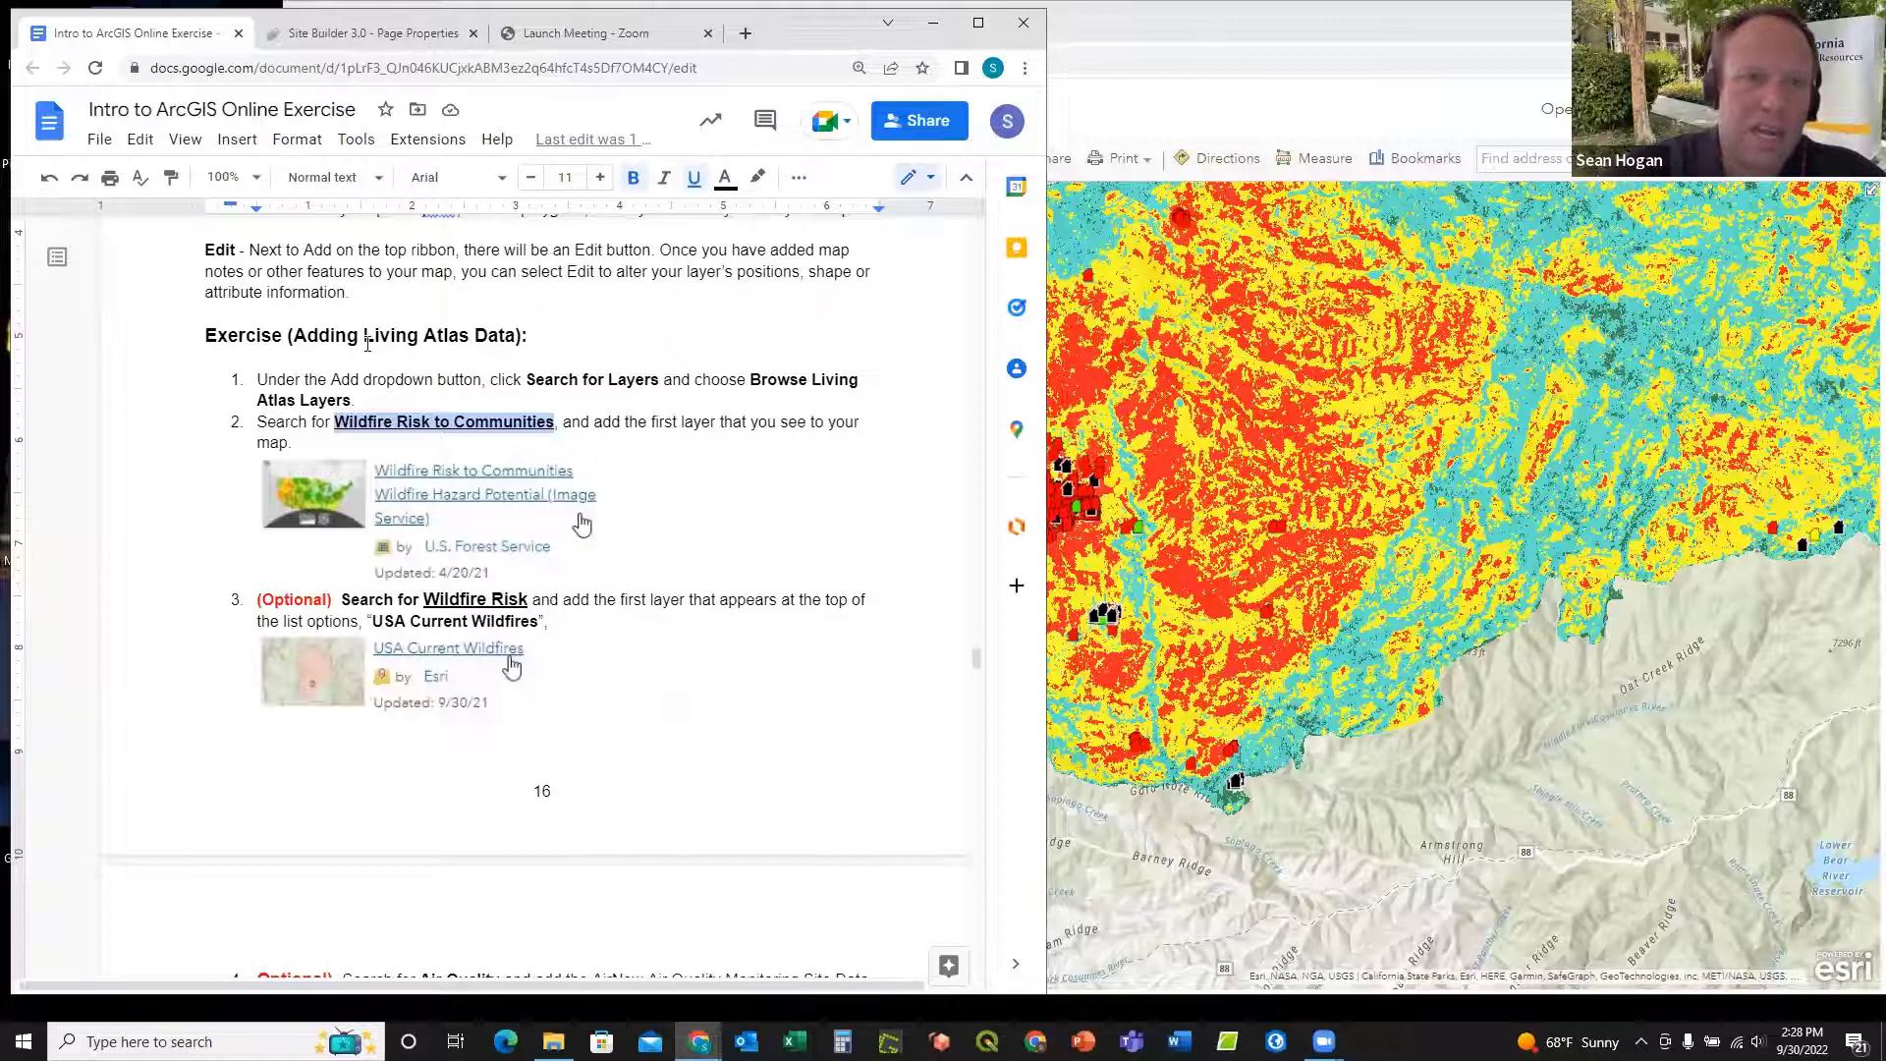
pyautogui.moveTo(519, 337); pyautogui.dragTo(430, 337)
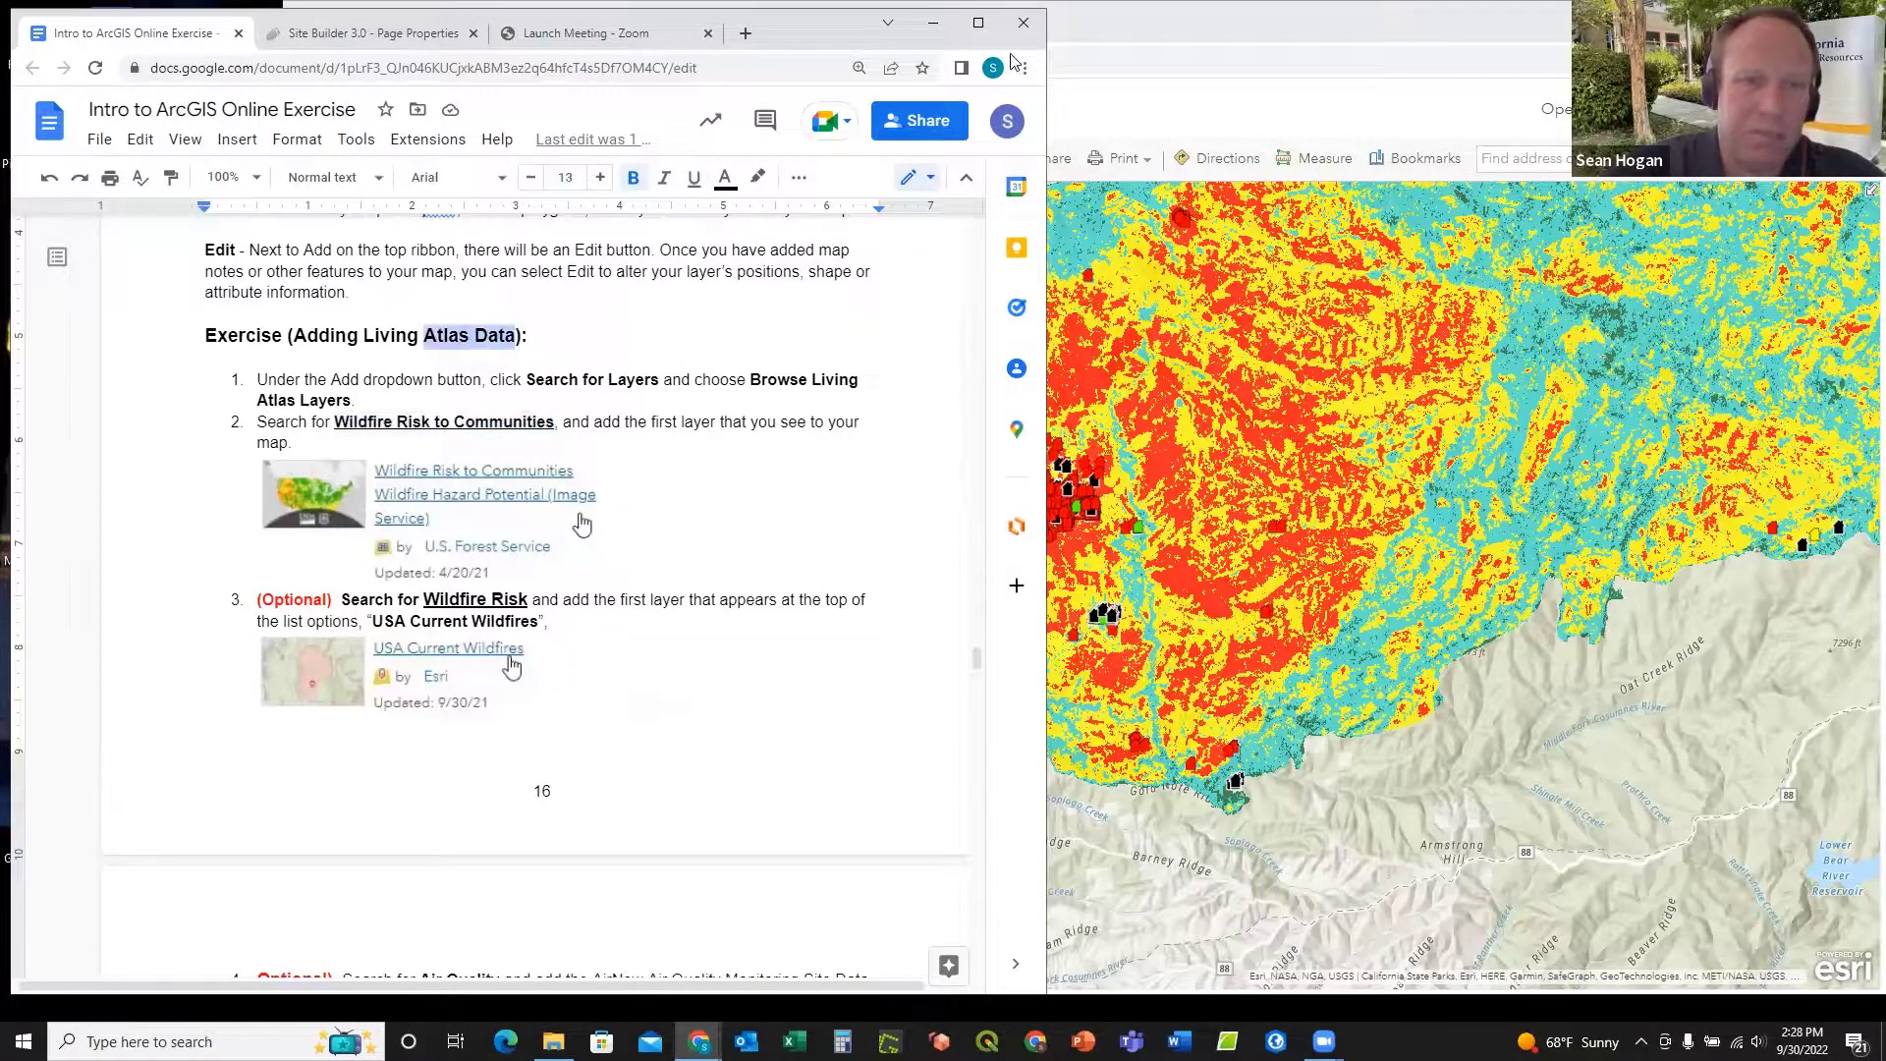
pyautogui.click(1151, 28)
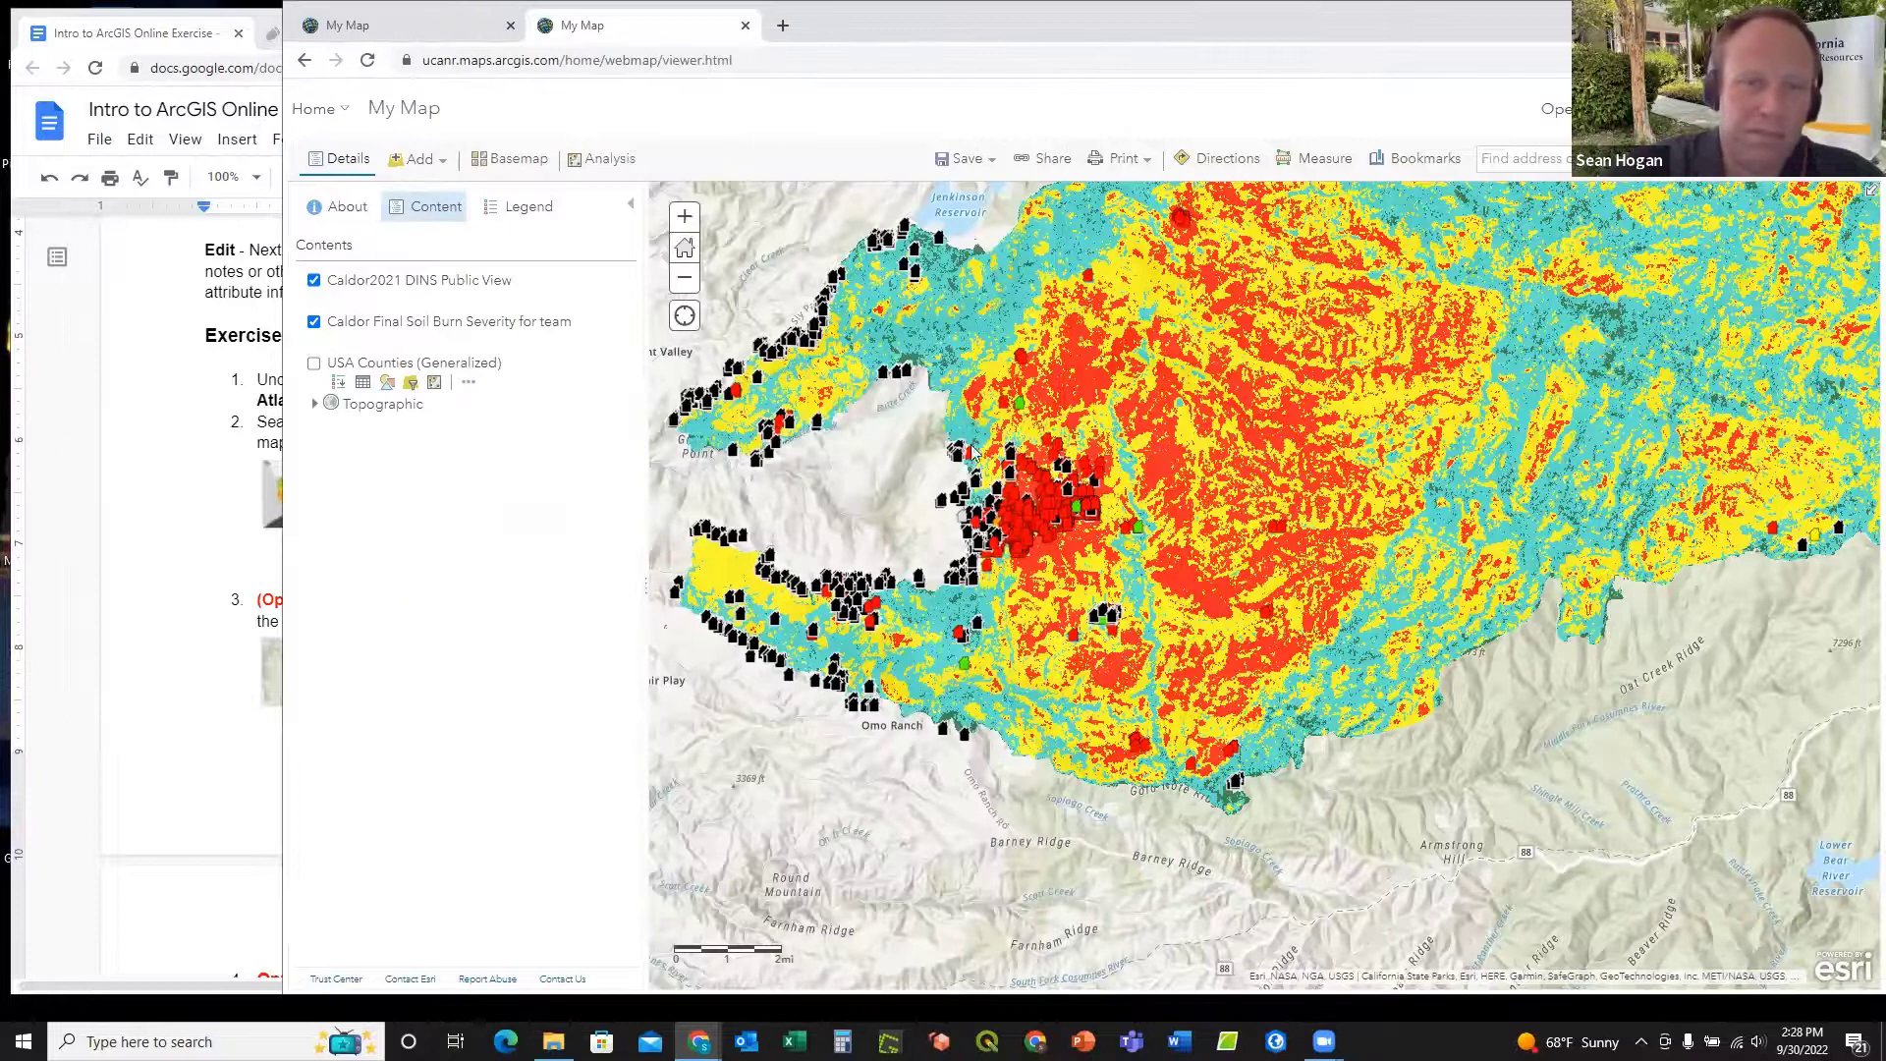
# Step: Search Living Atlas layers for 'Wildfire Risk to Communities', replacing the old Caldor Fire query
pyautogui.scroll(-1, 884, 468)
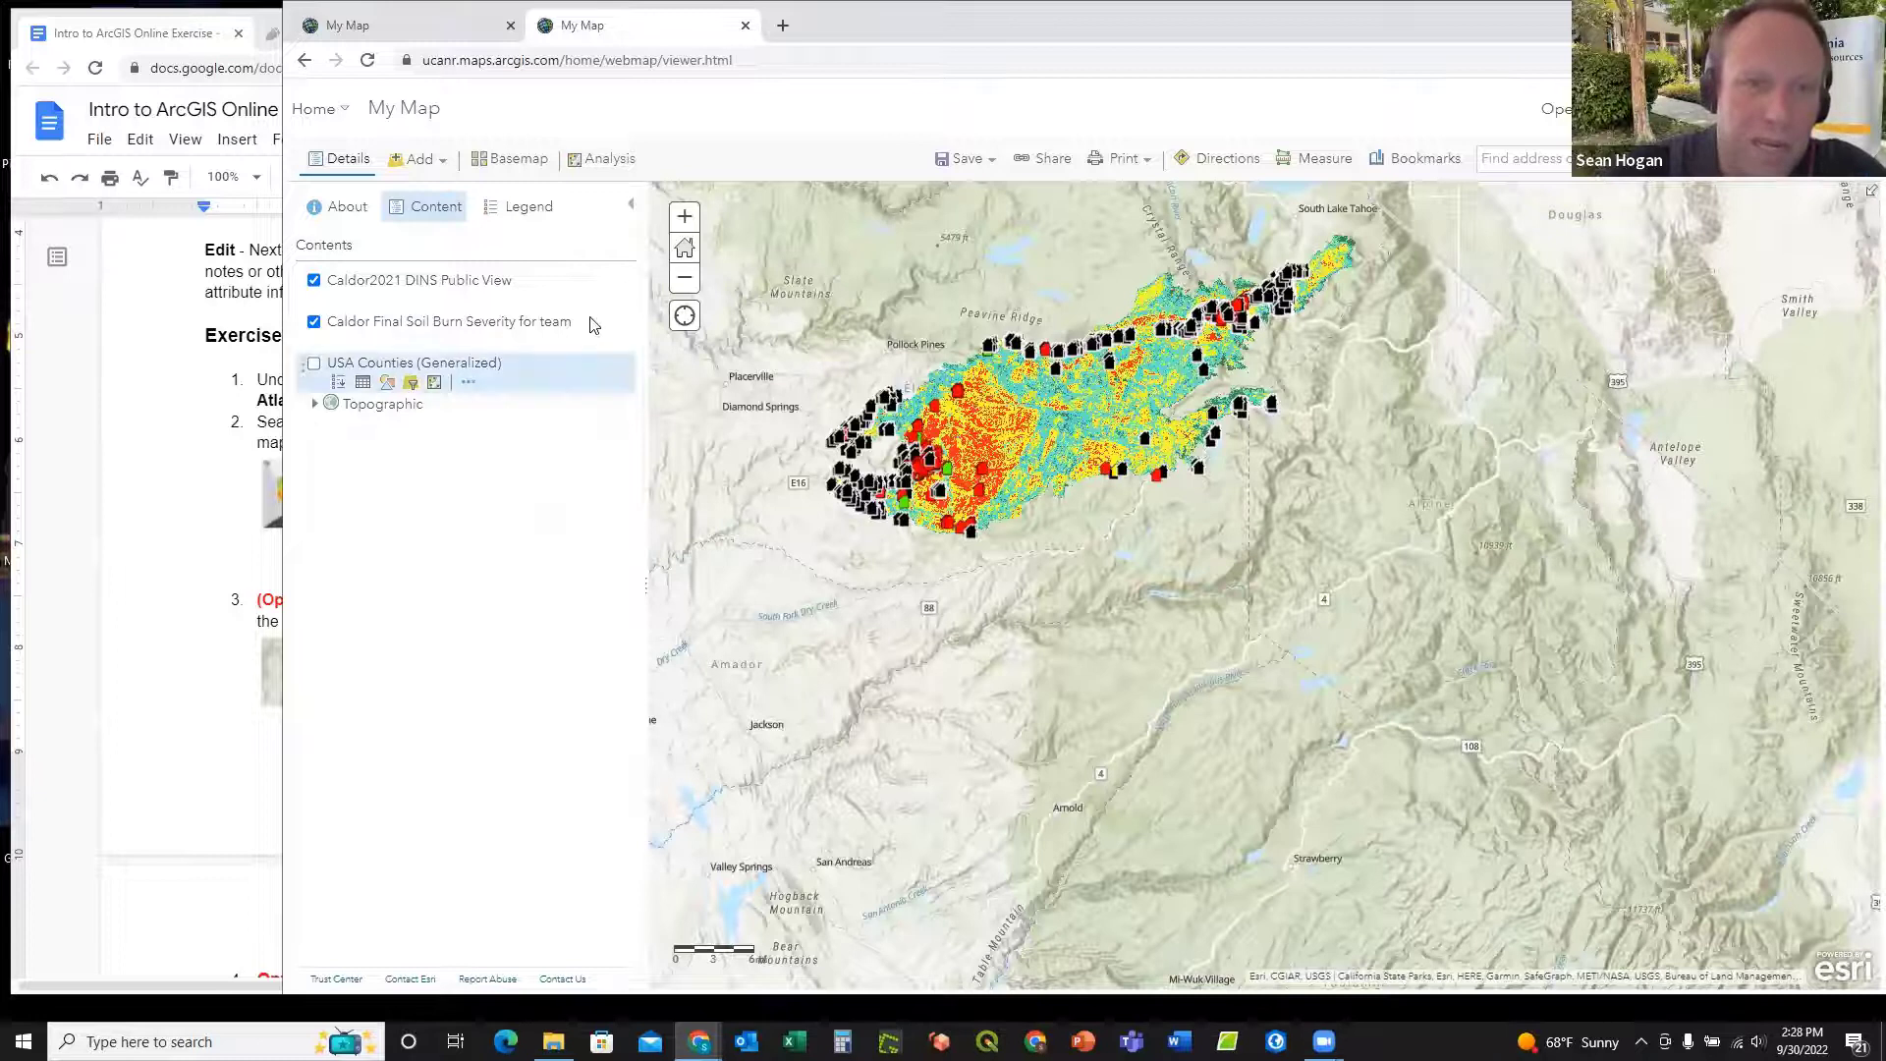
pyautogui.click(424, 159)
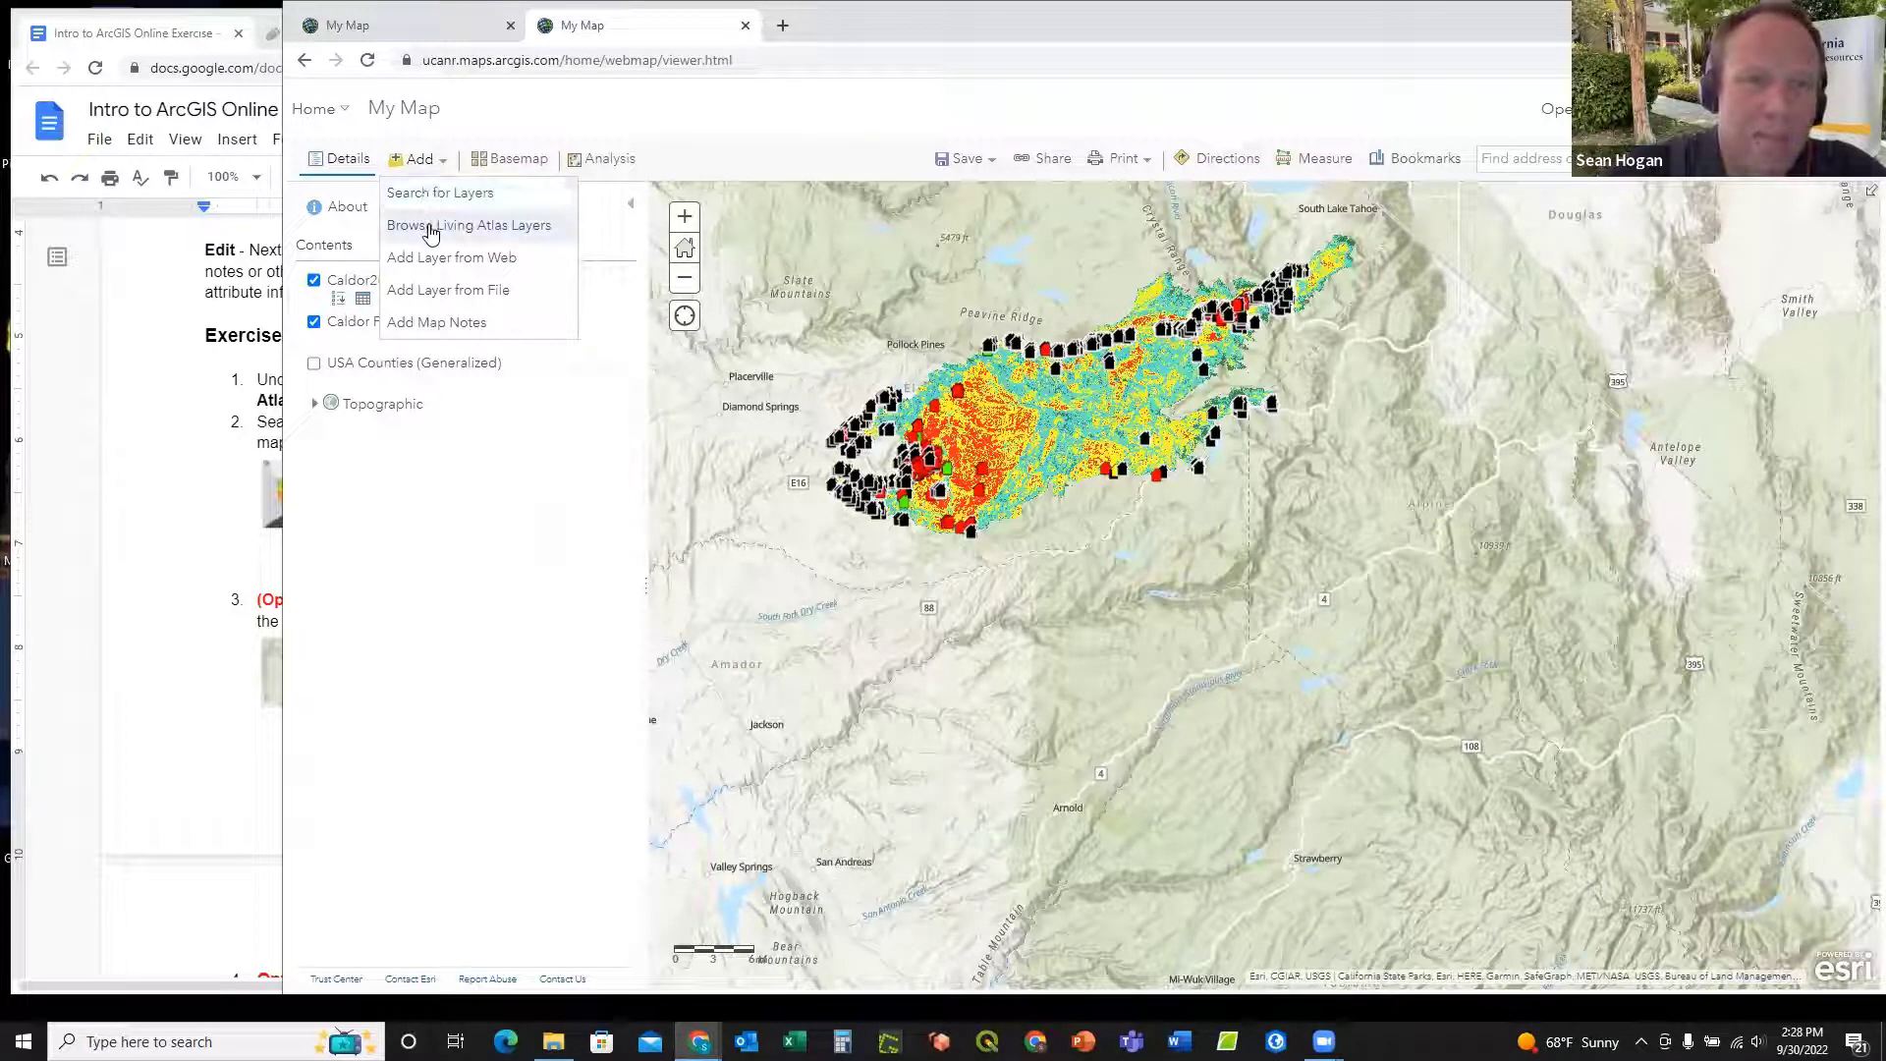
pyautogui.click(430, 226)
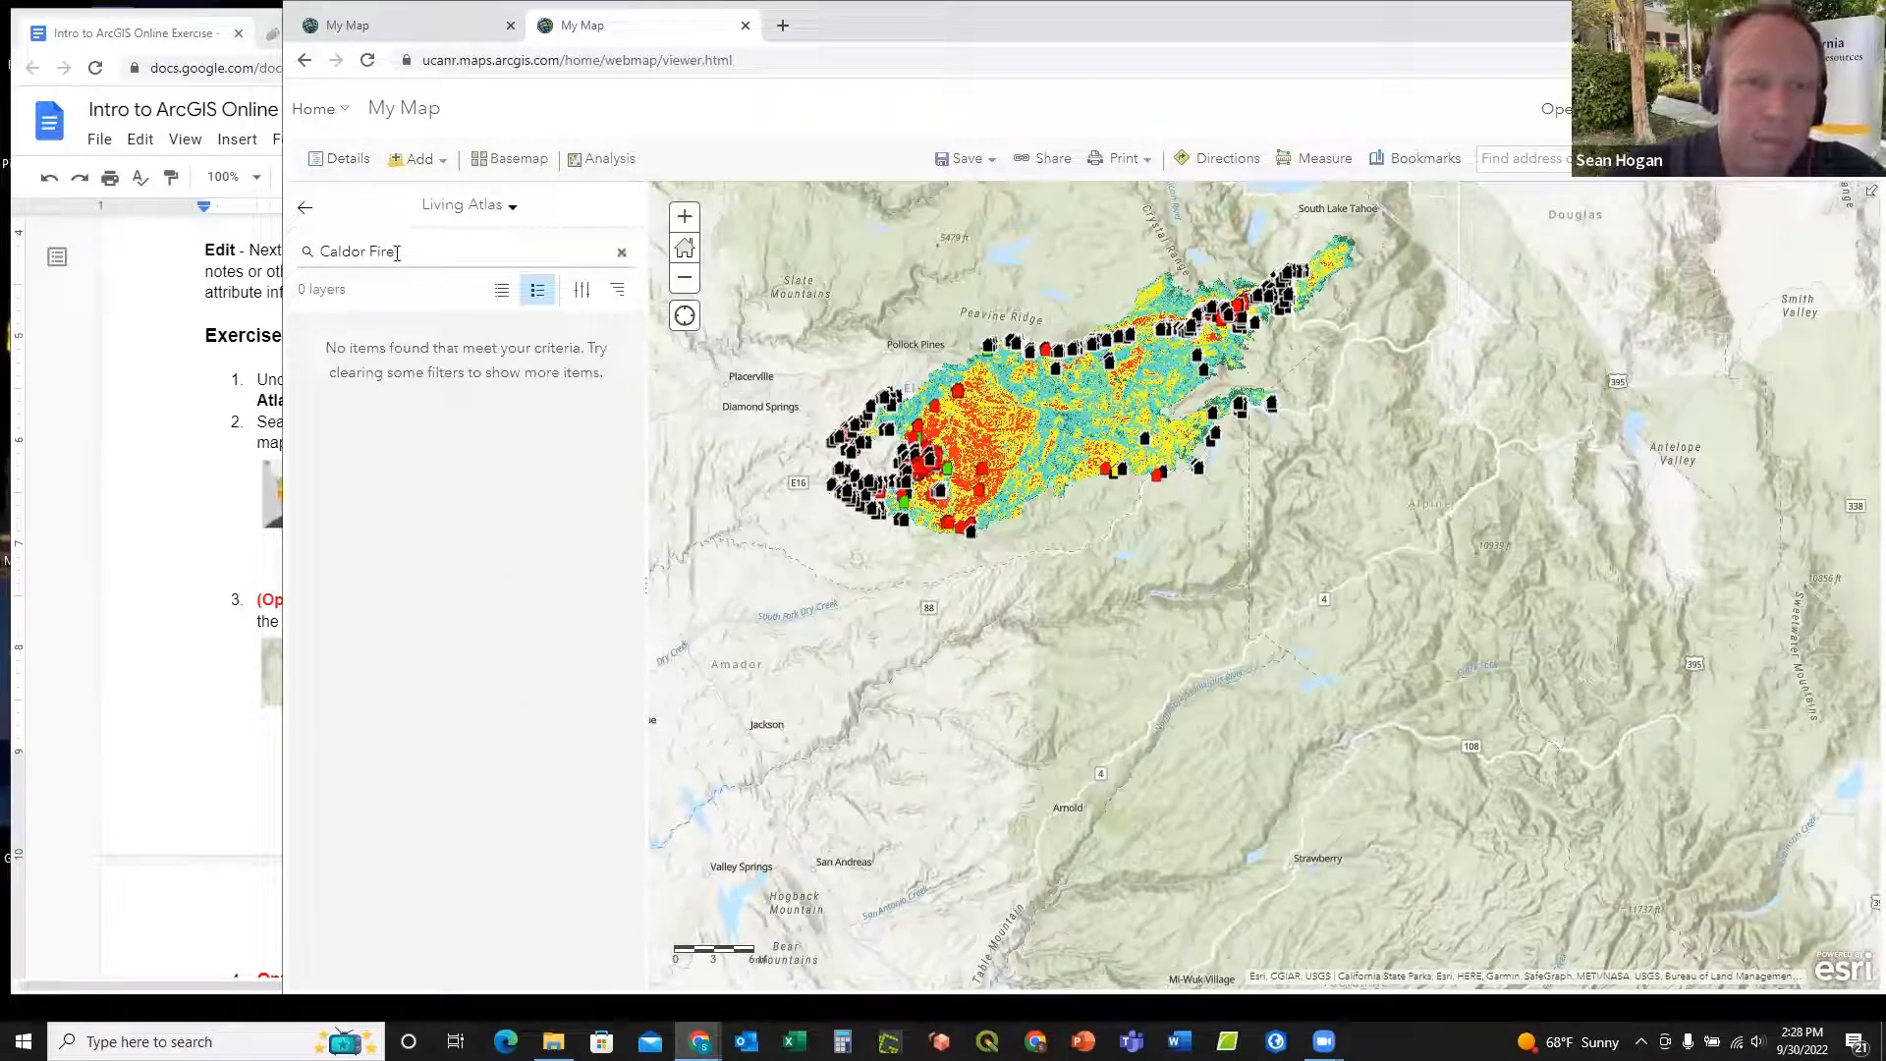
pyautogui.click(397, 252)
pyautogui.moveTo(396, 253); pyautogui.dragTo(308, 253)
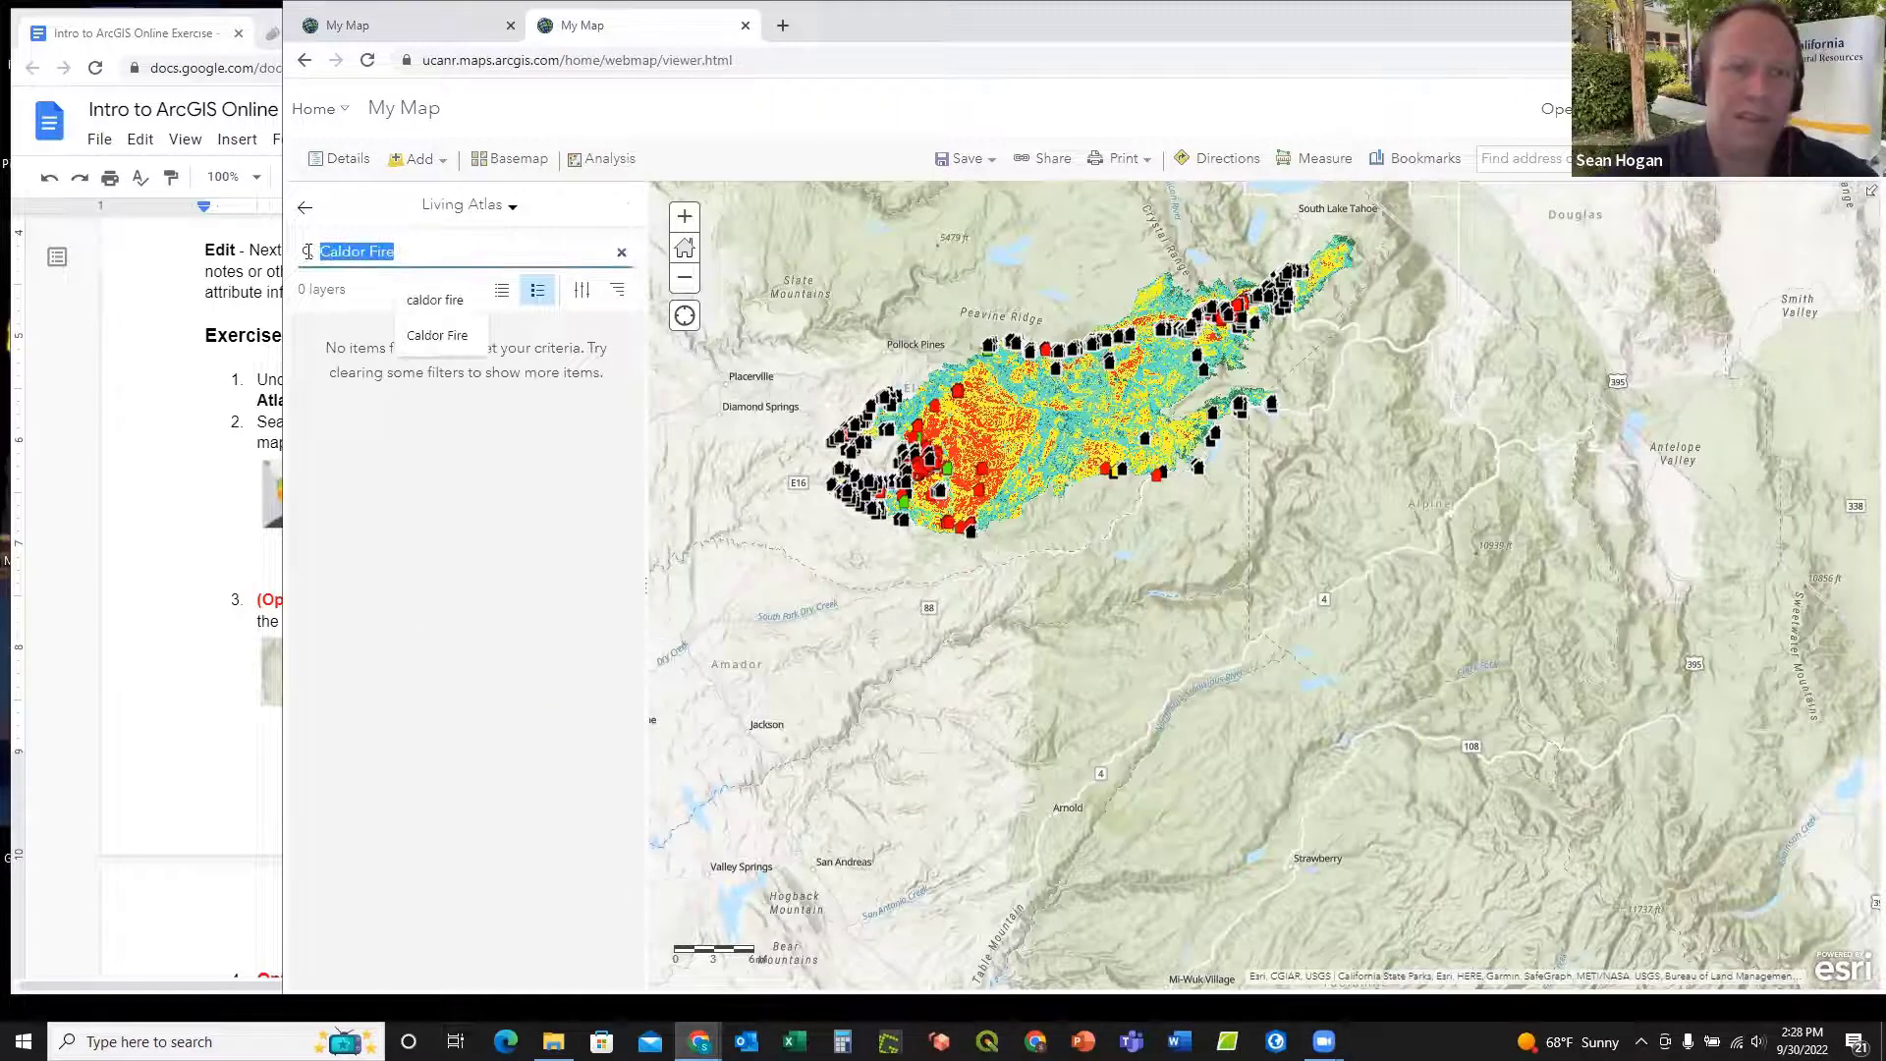
pyautogui.hotkey('ctrl', 'v')
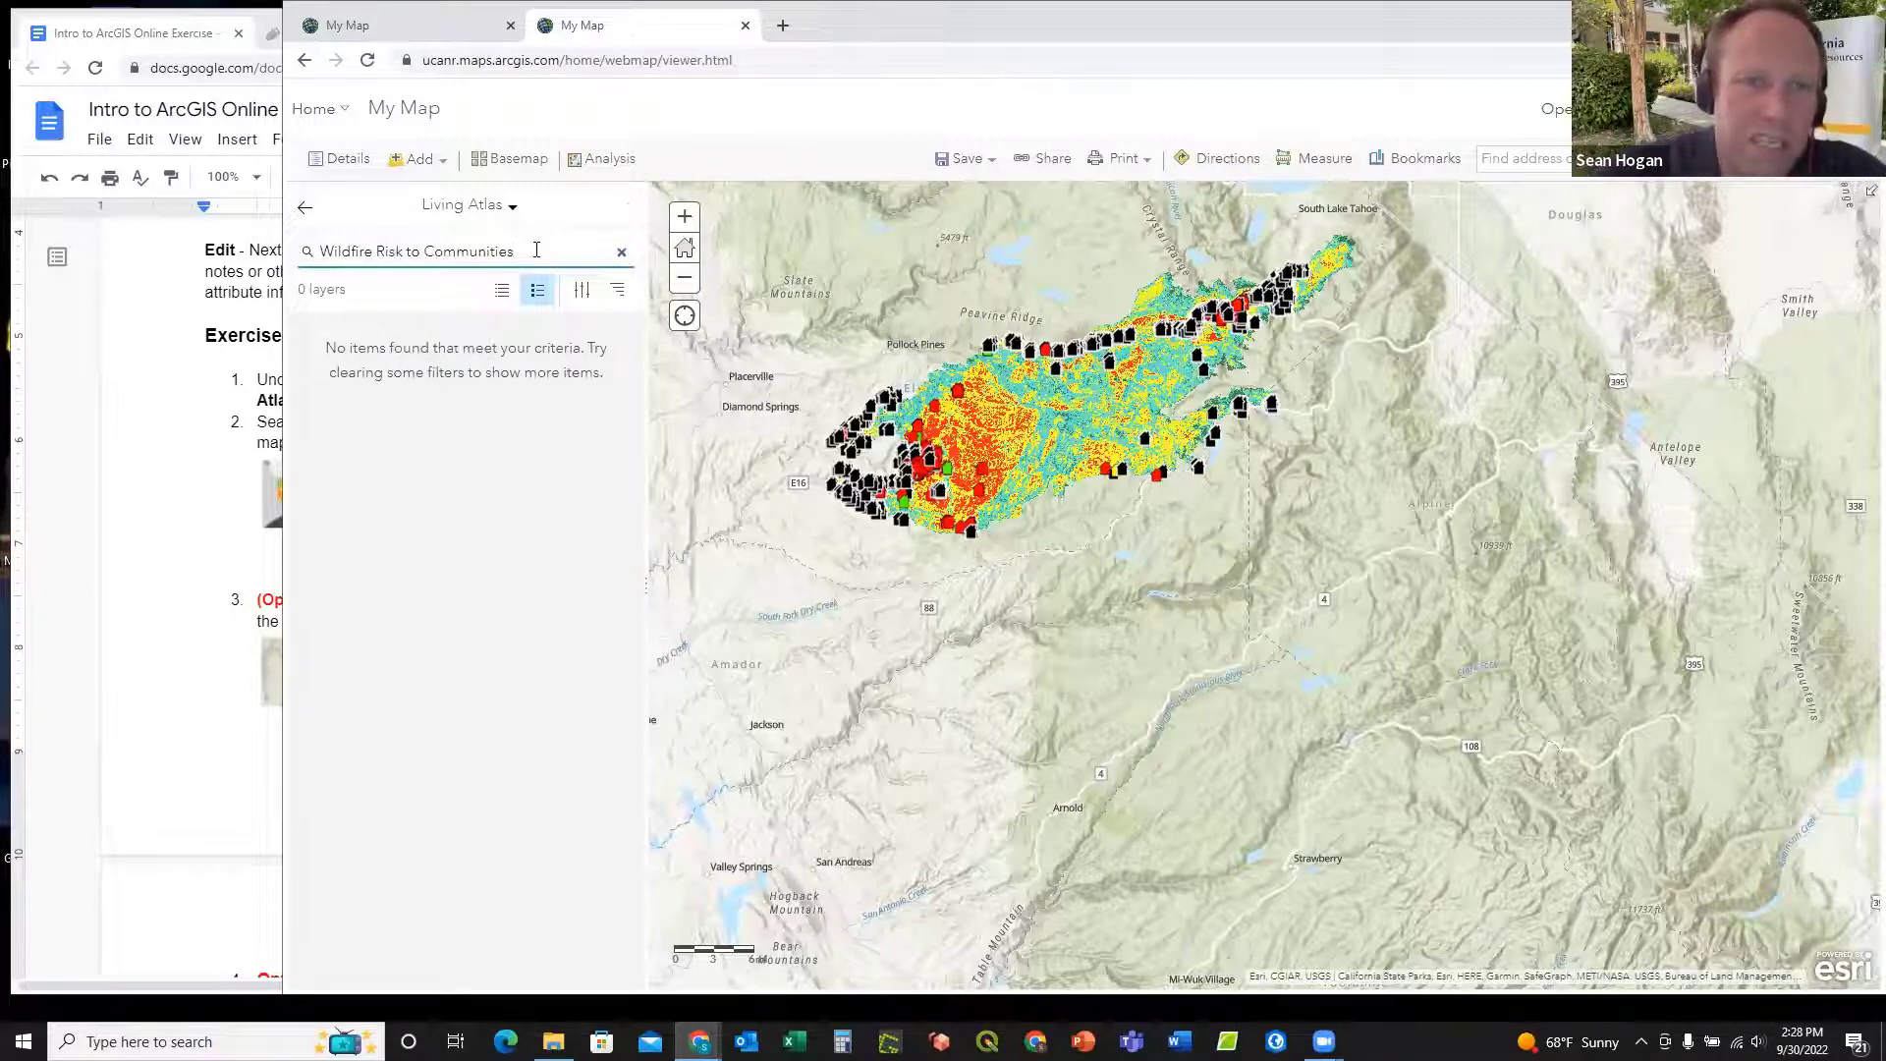
pyautogui.press('Return')
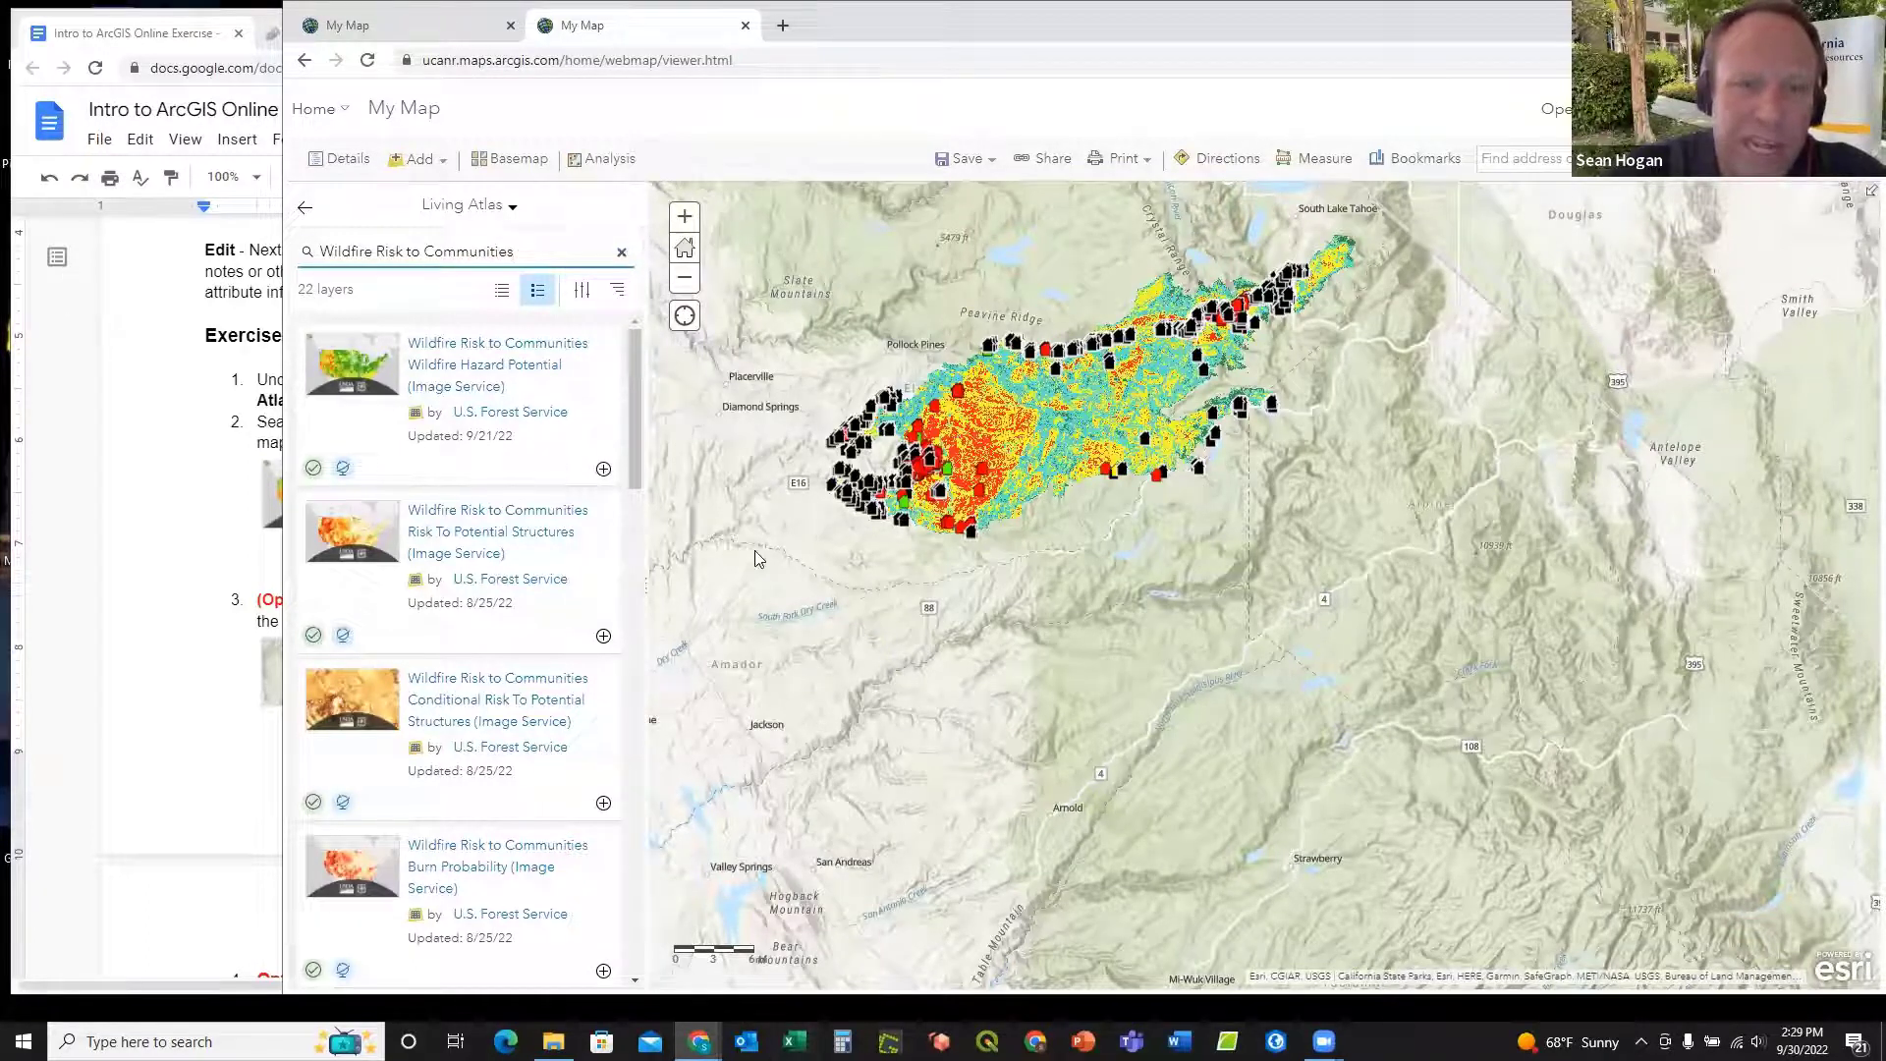
# Step: Add the Wildfire Hazard Potential (Image Service) layer to the map and zoom around it
pyautogui.click(603, 470)
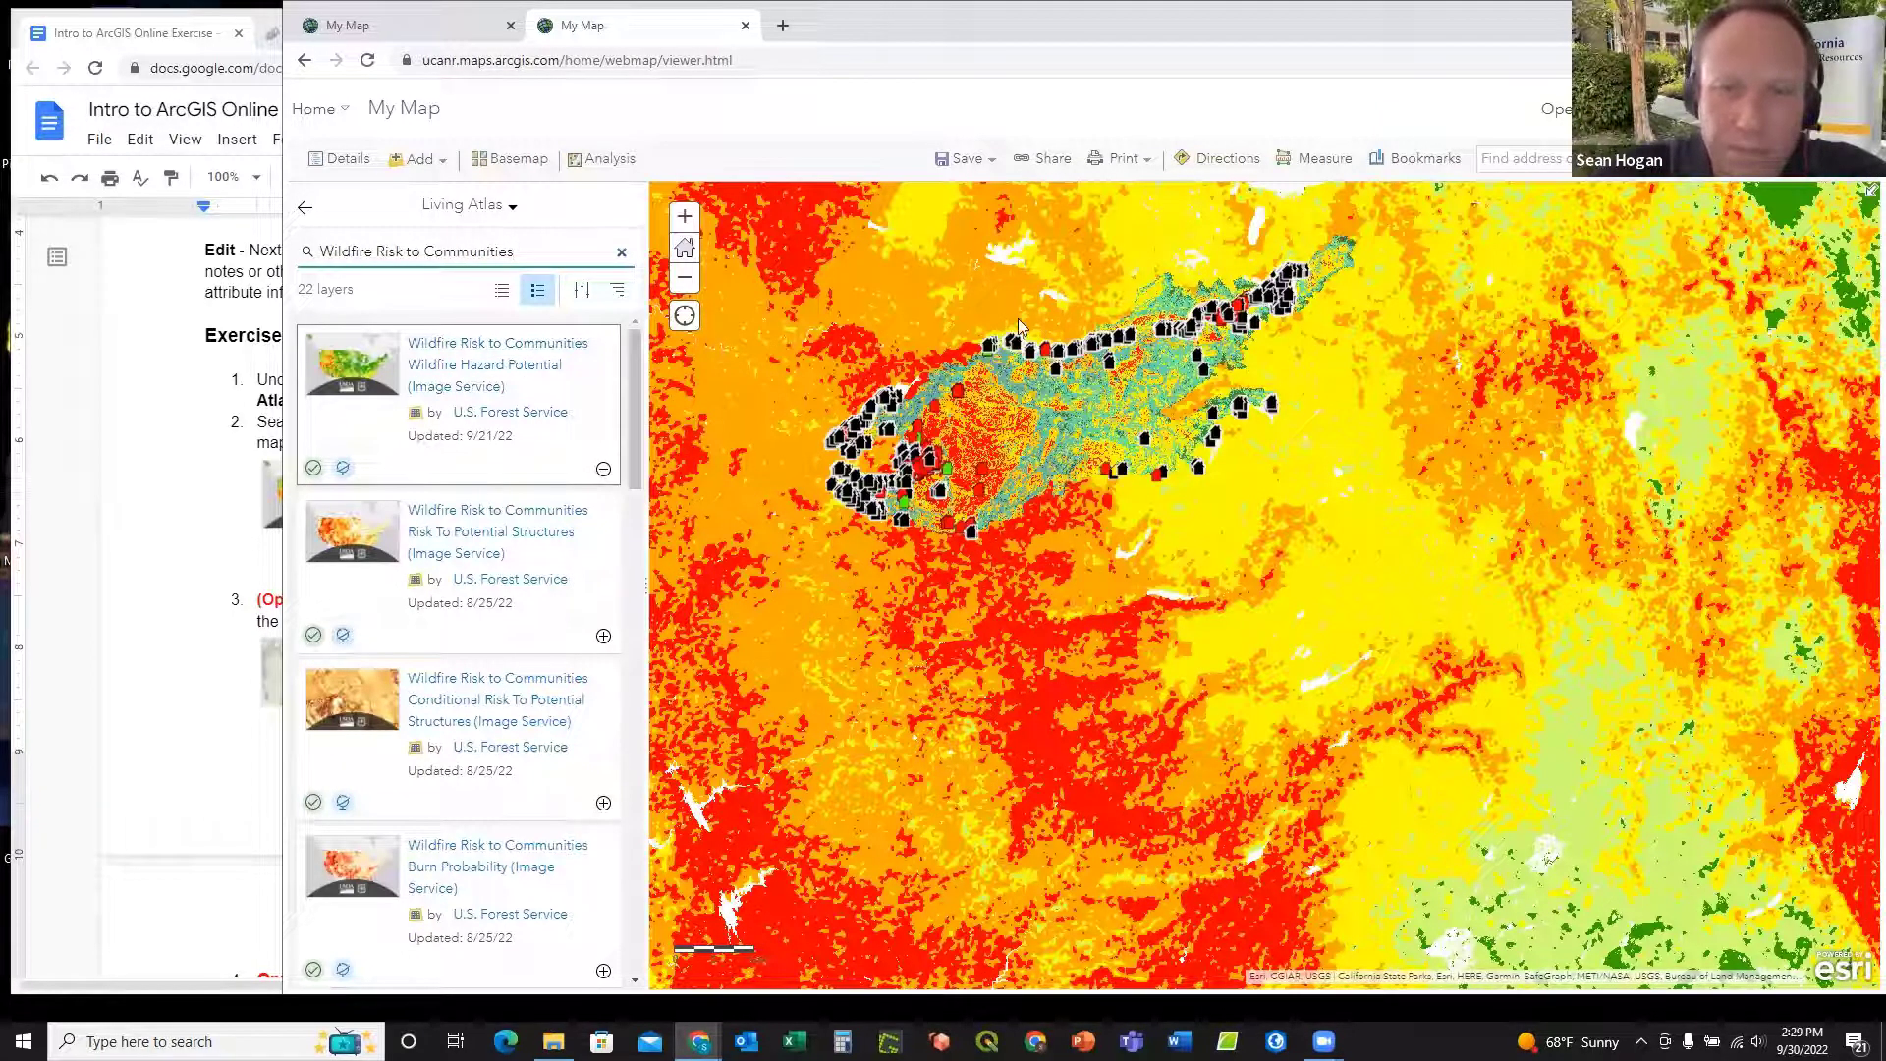
pyautogui.scroll(1, 1042, 359)
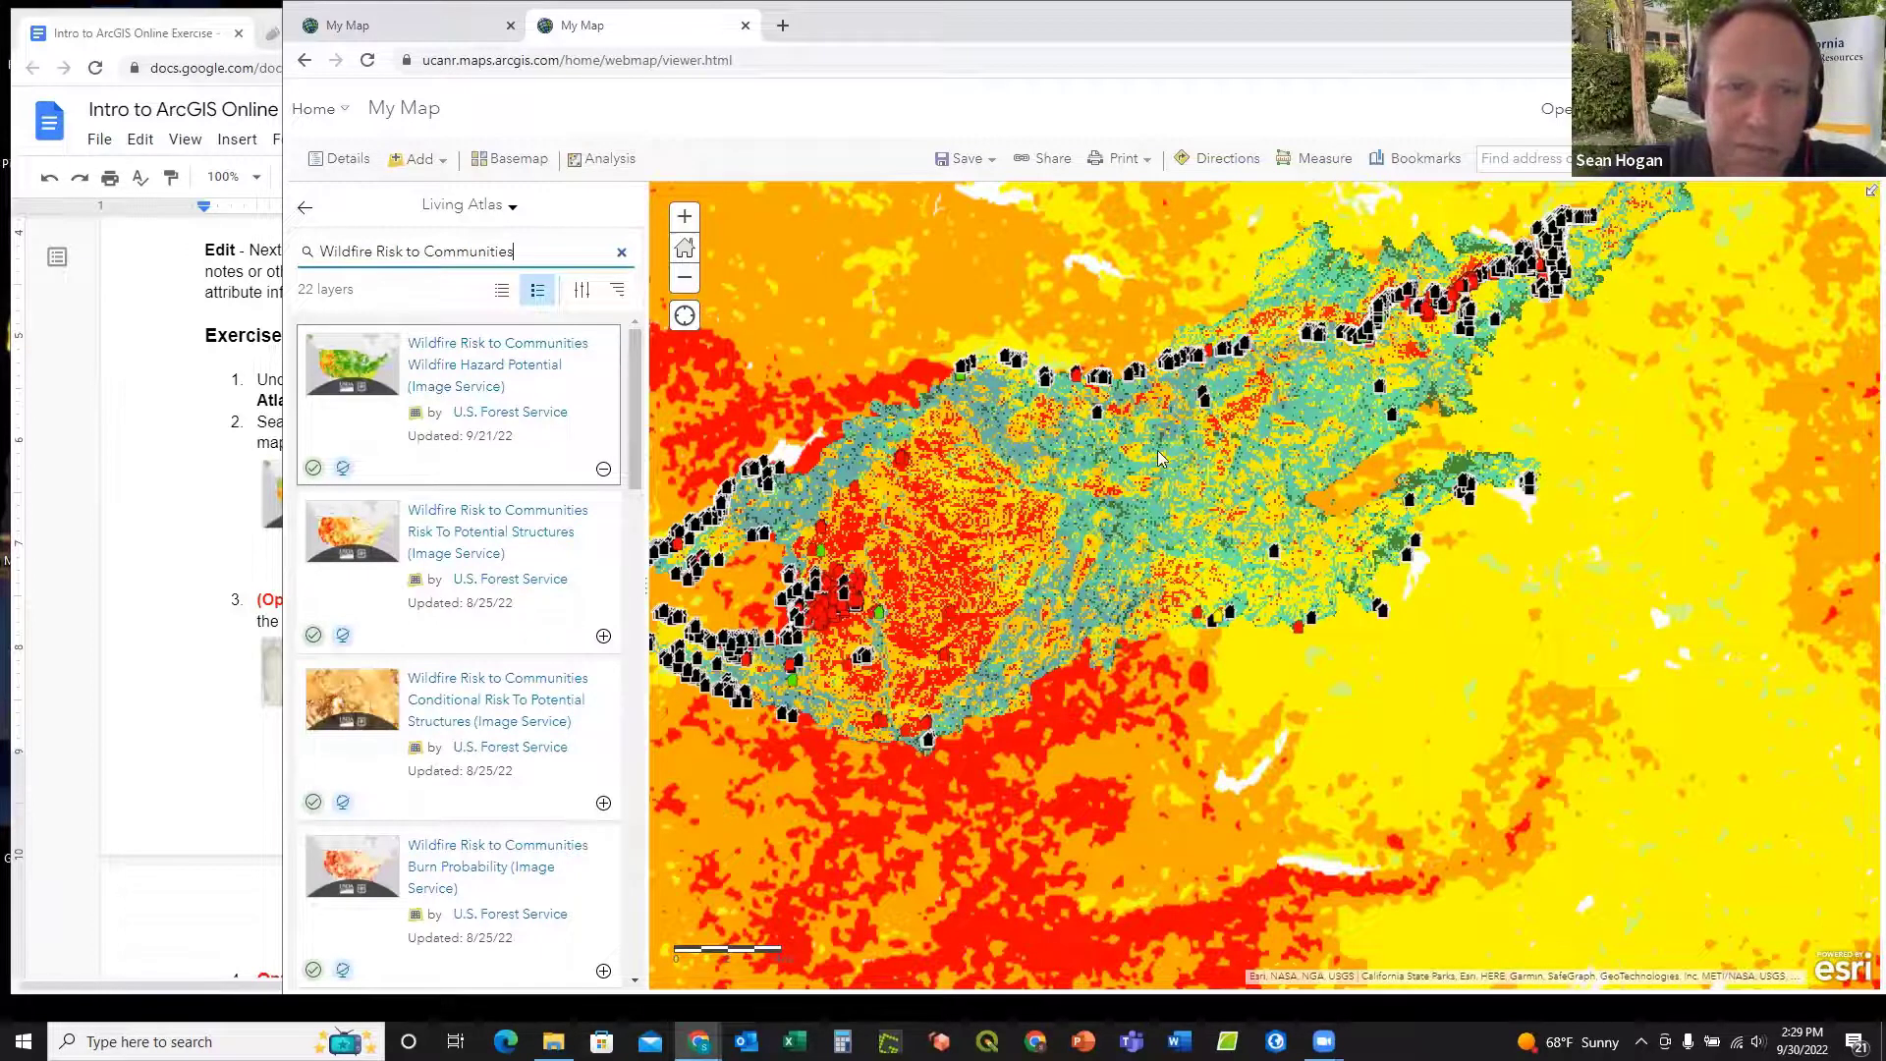
pyautogui.scroll(-2, 1113, 430)
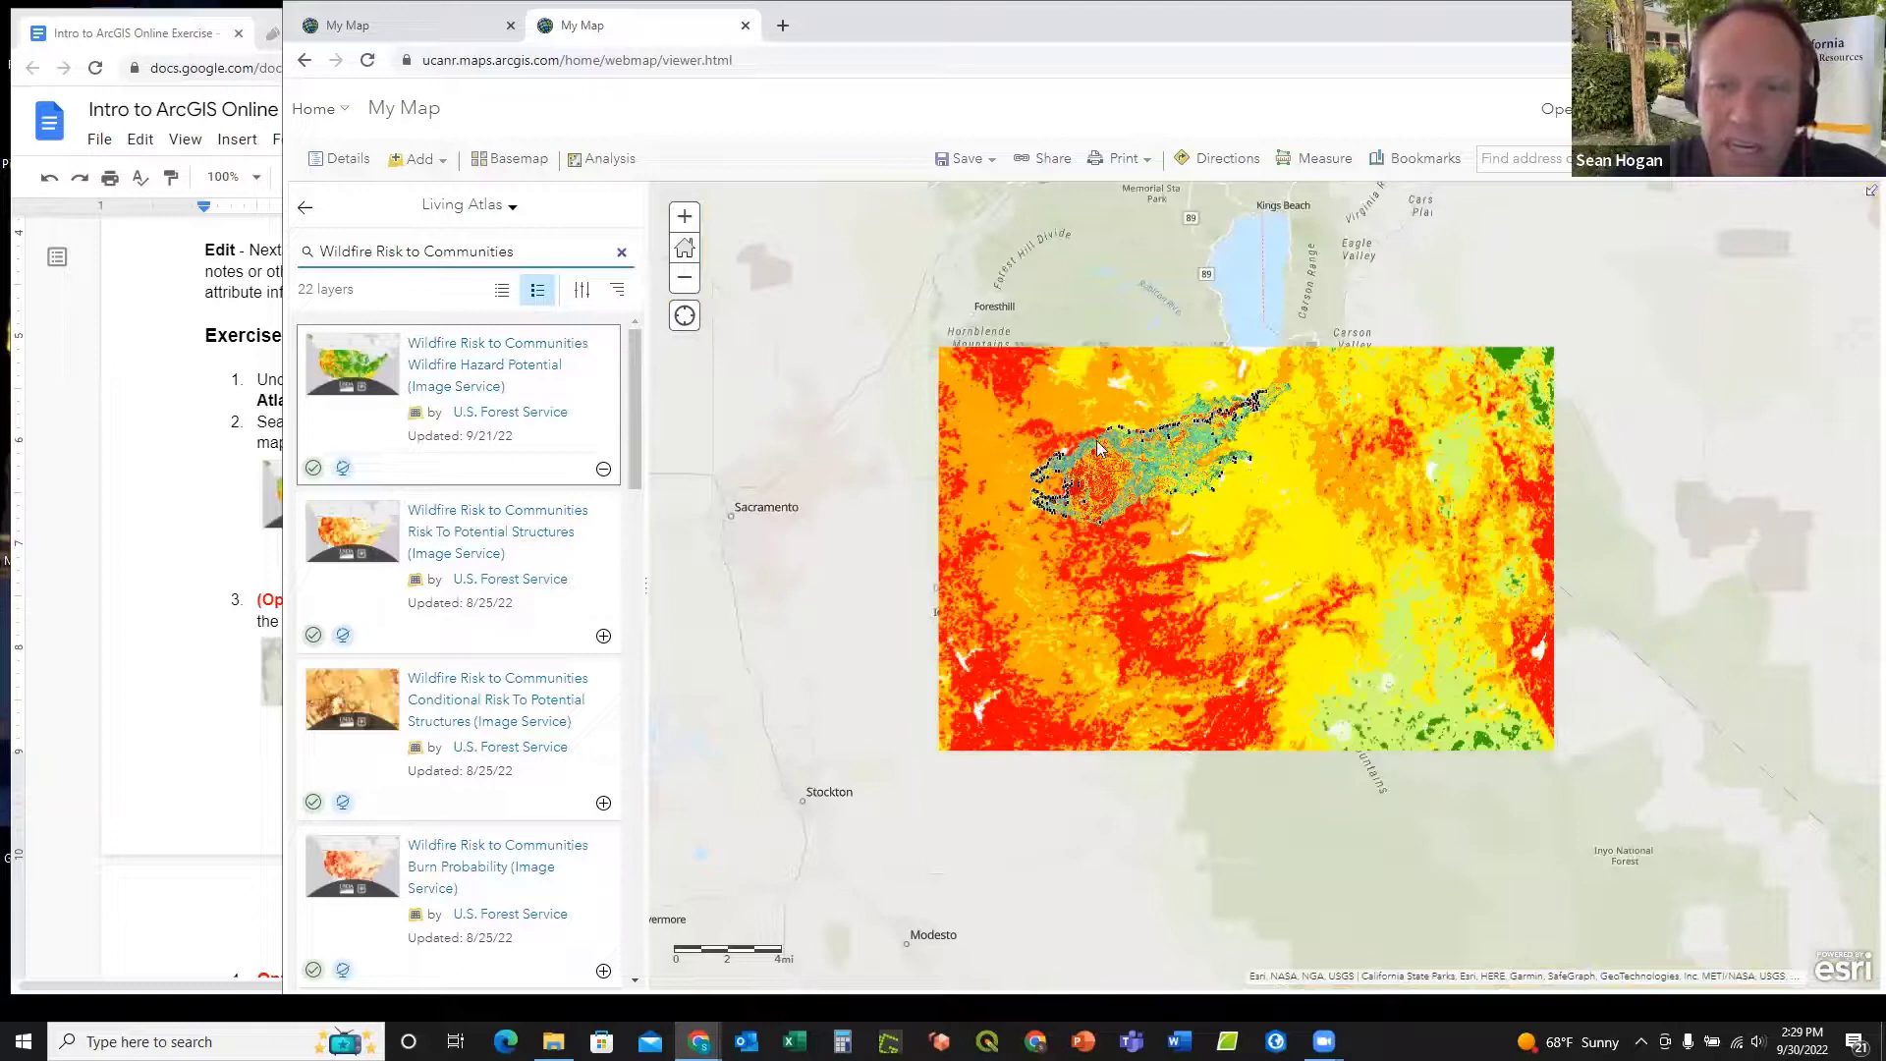
pyautogui.scroll(2, 1066, 421)
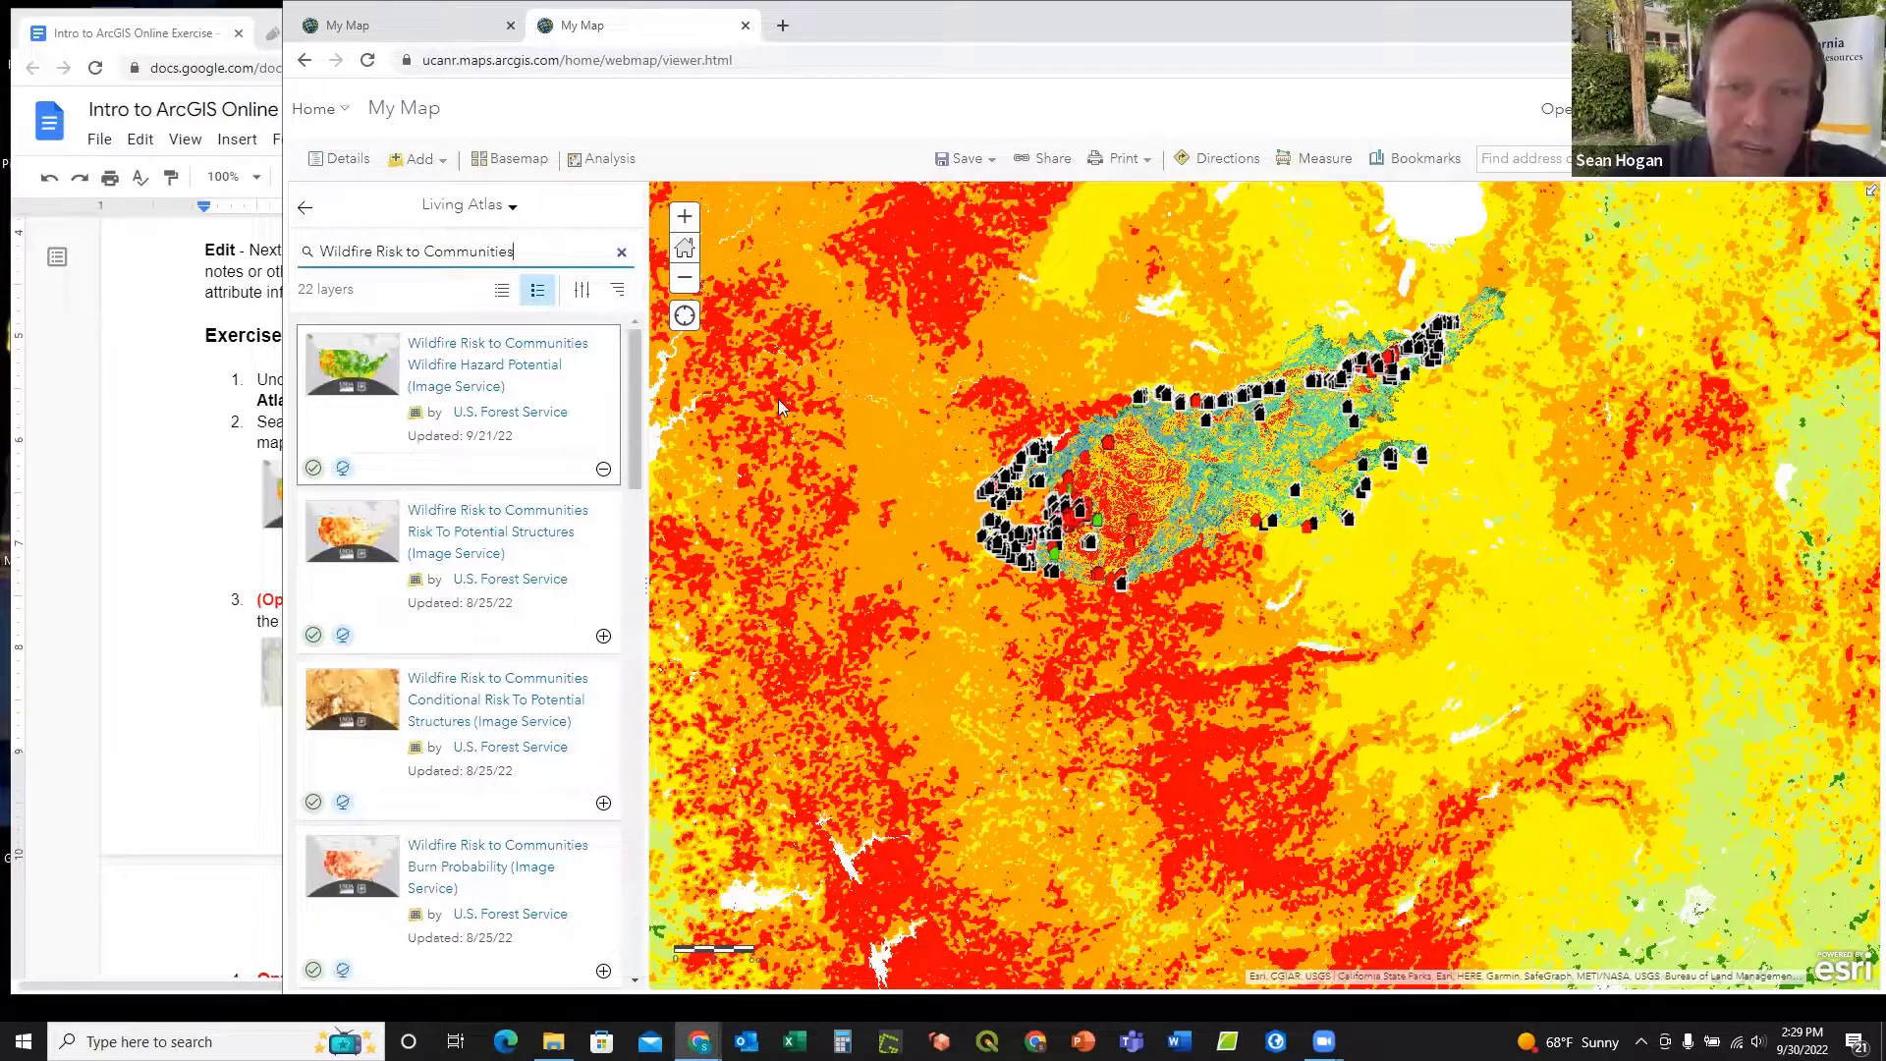
# Step: In Contents, toggle the burn severity layer's visibility off and back on
pyautogui.click(305, 208)
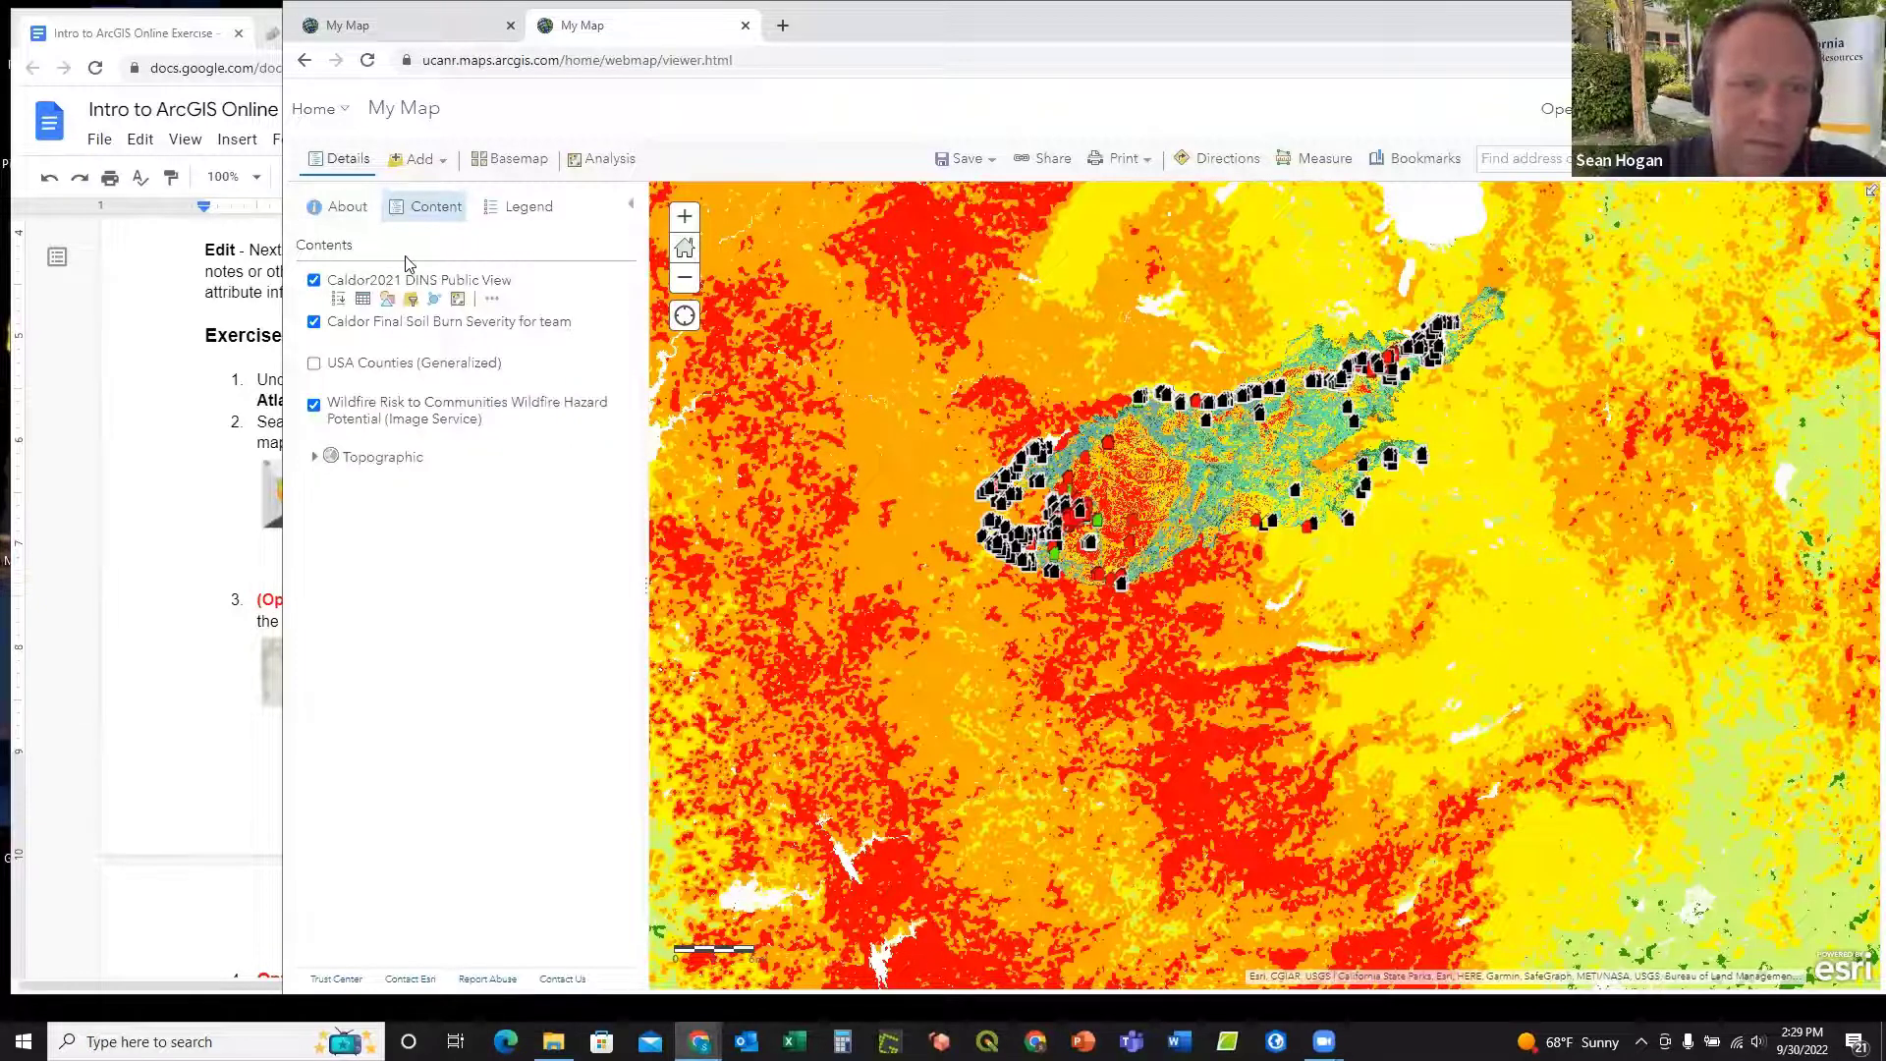
pyautogui.moveTo(336, 327)
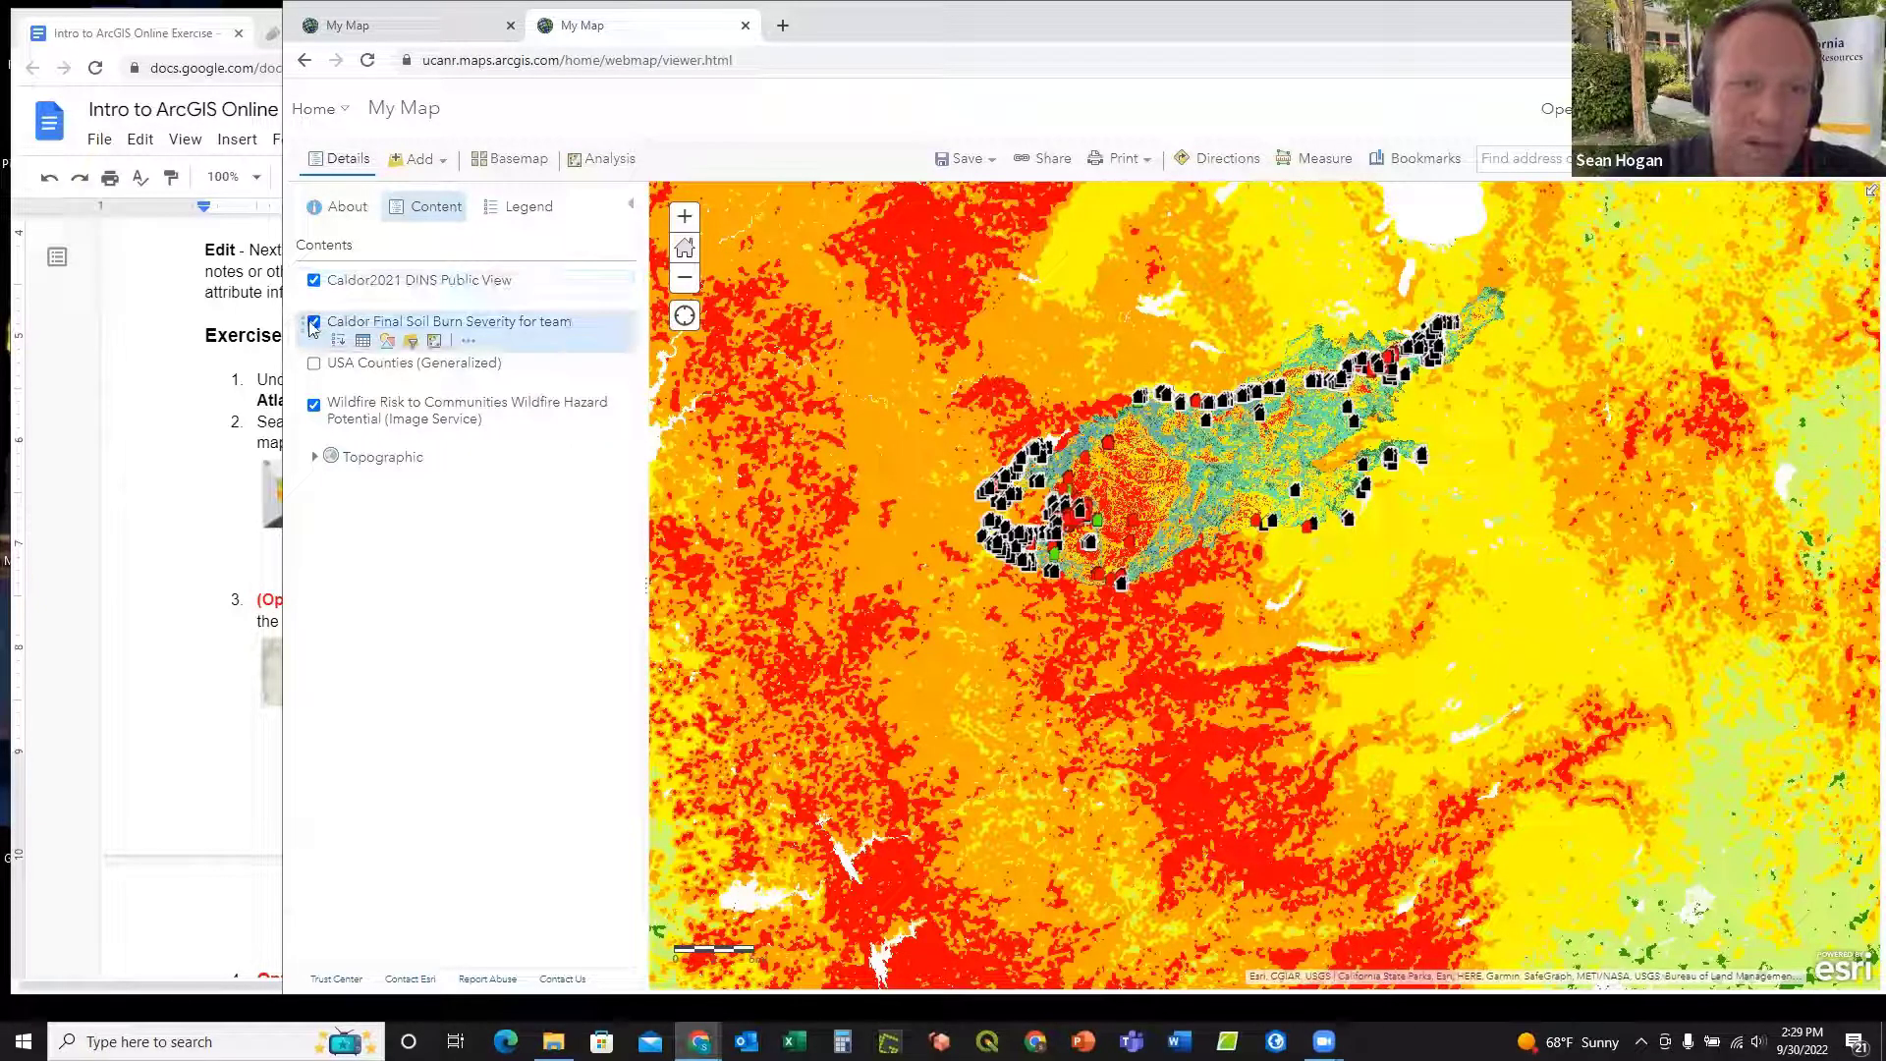
pyautogui.click(314, 323)
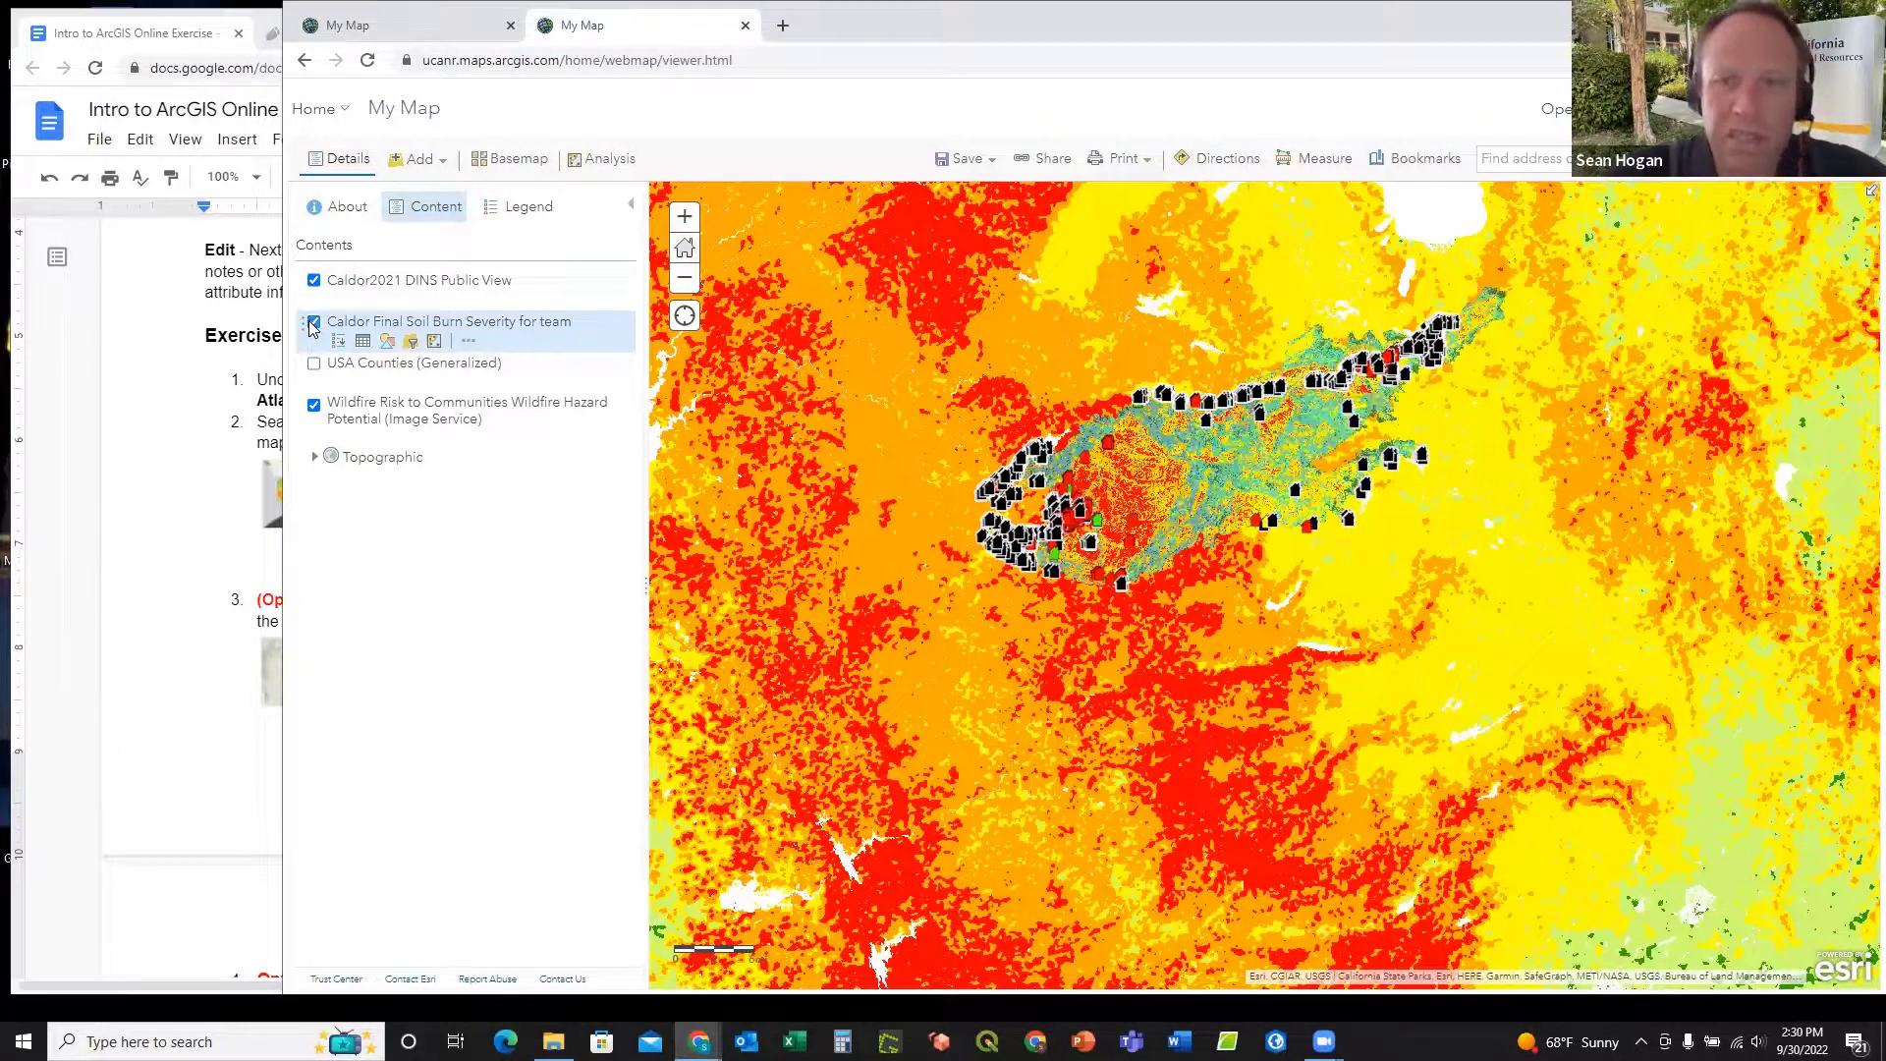
pyautogui.click(313, 323)
pyautogui.click(313, 323)
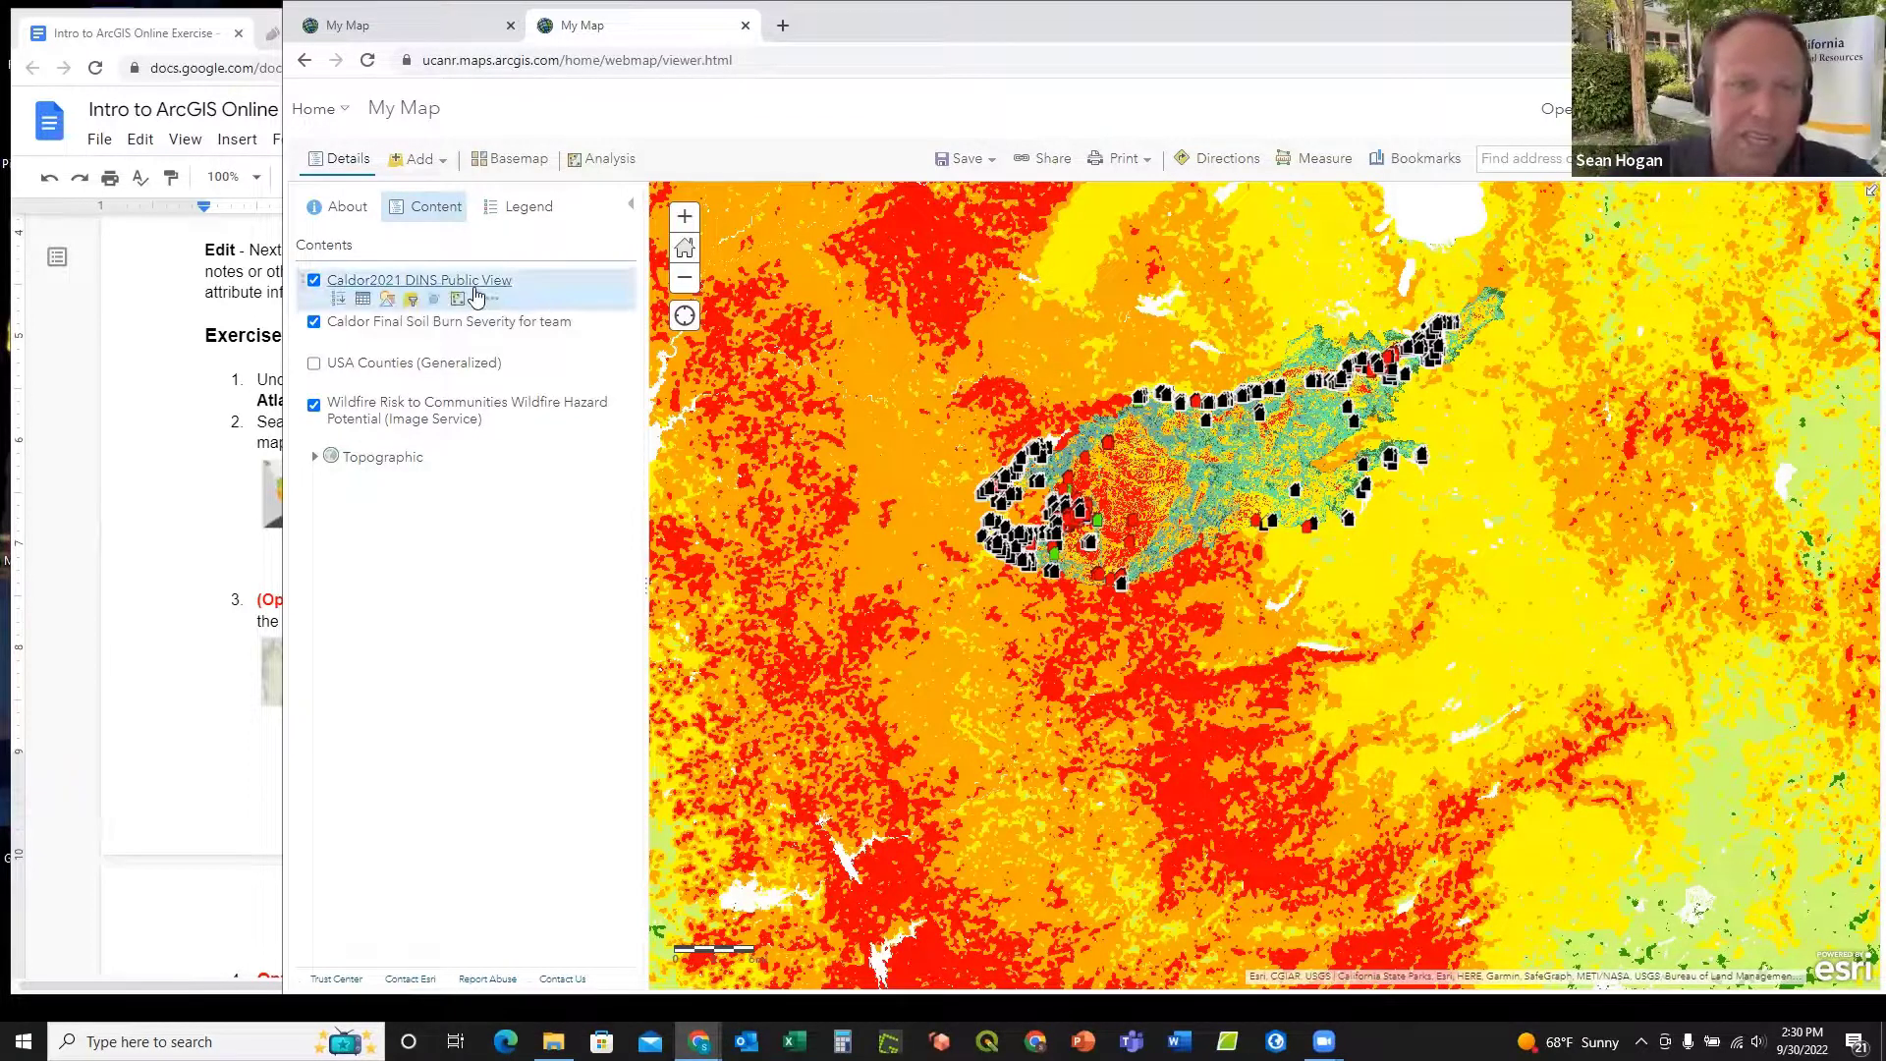
# Step: Hide the Wildfire Hazard Potential layer and bring the exercise document forward
pyautogui.moveTo(330, 307)
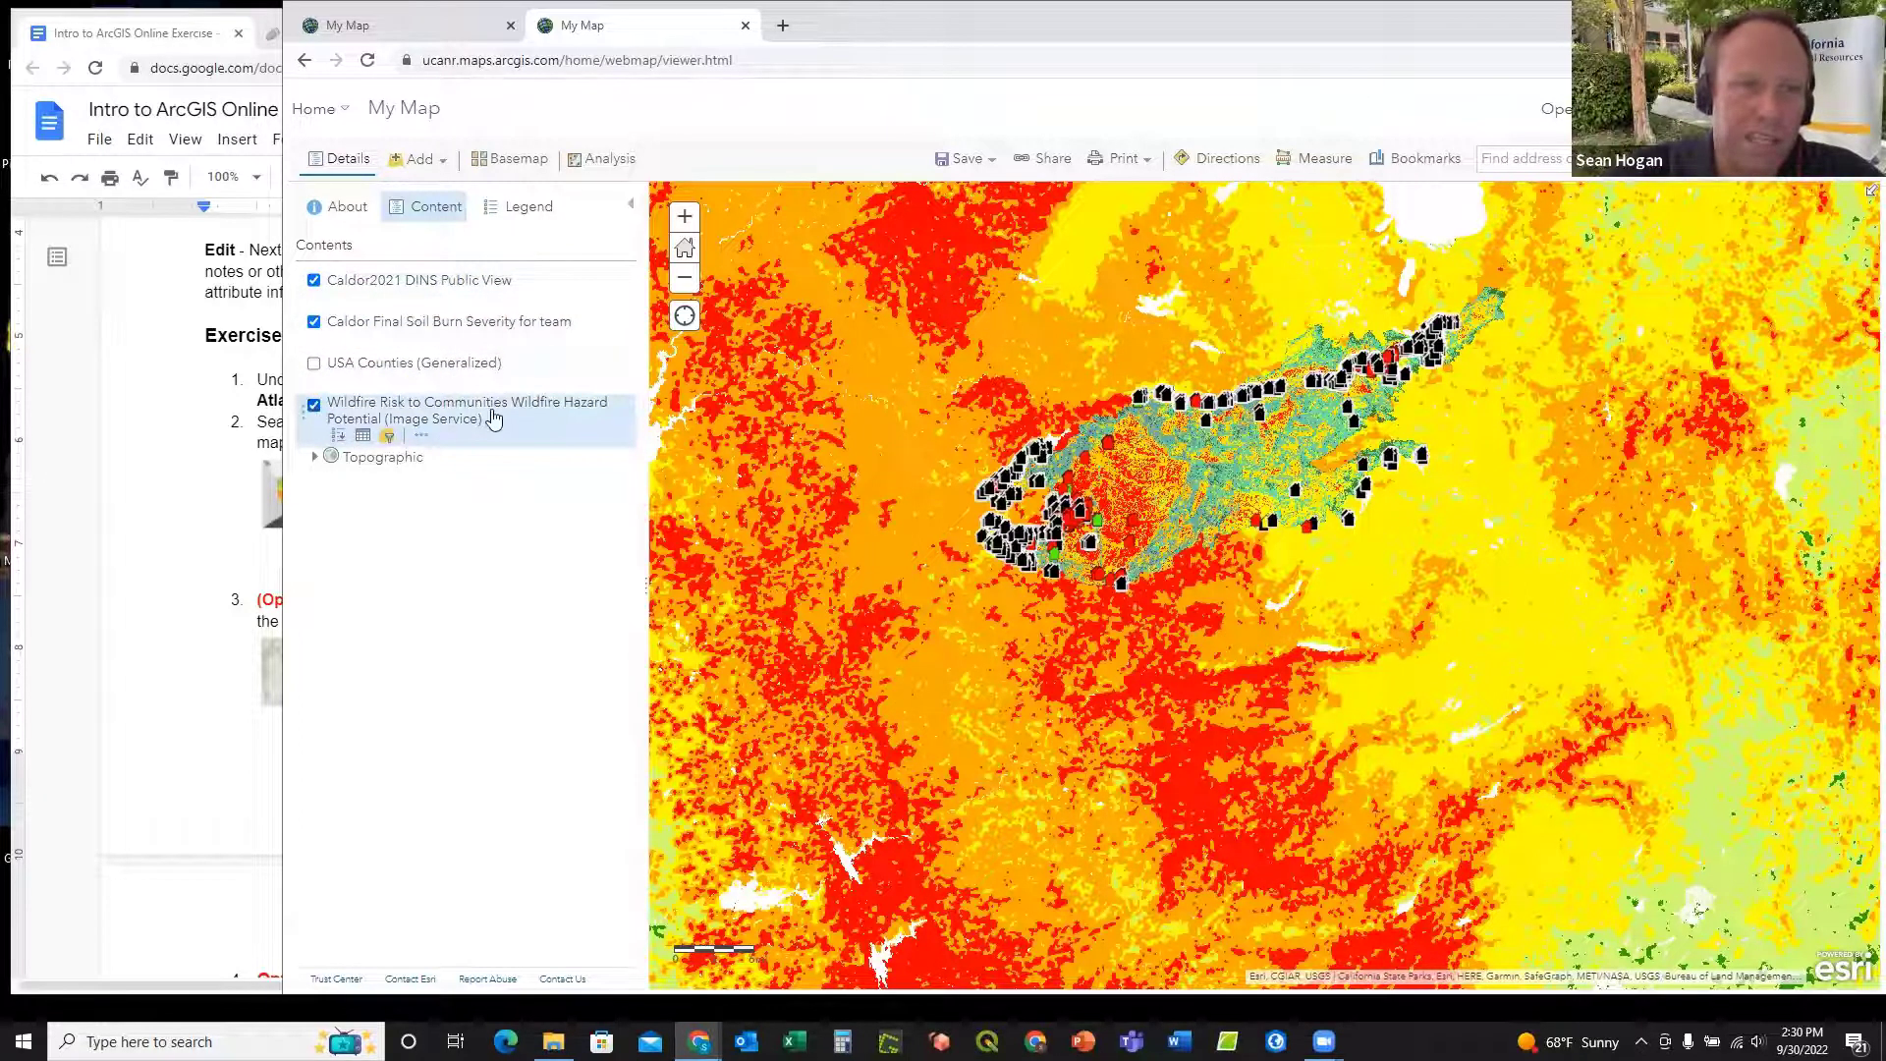
pyautogui.click(314, 405)
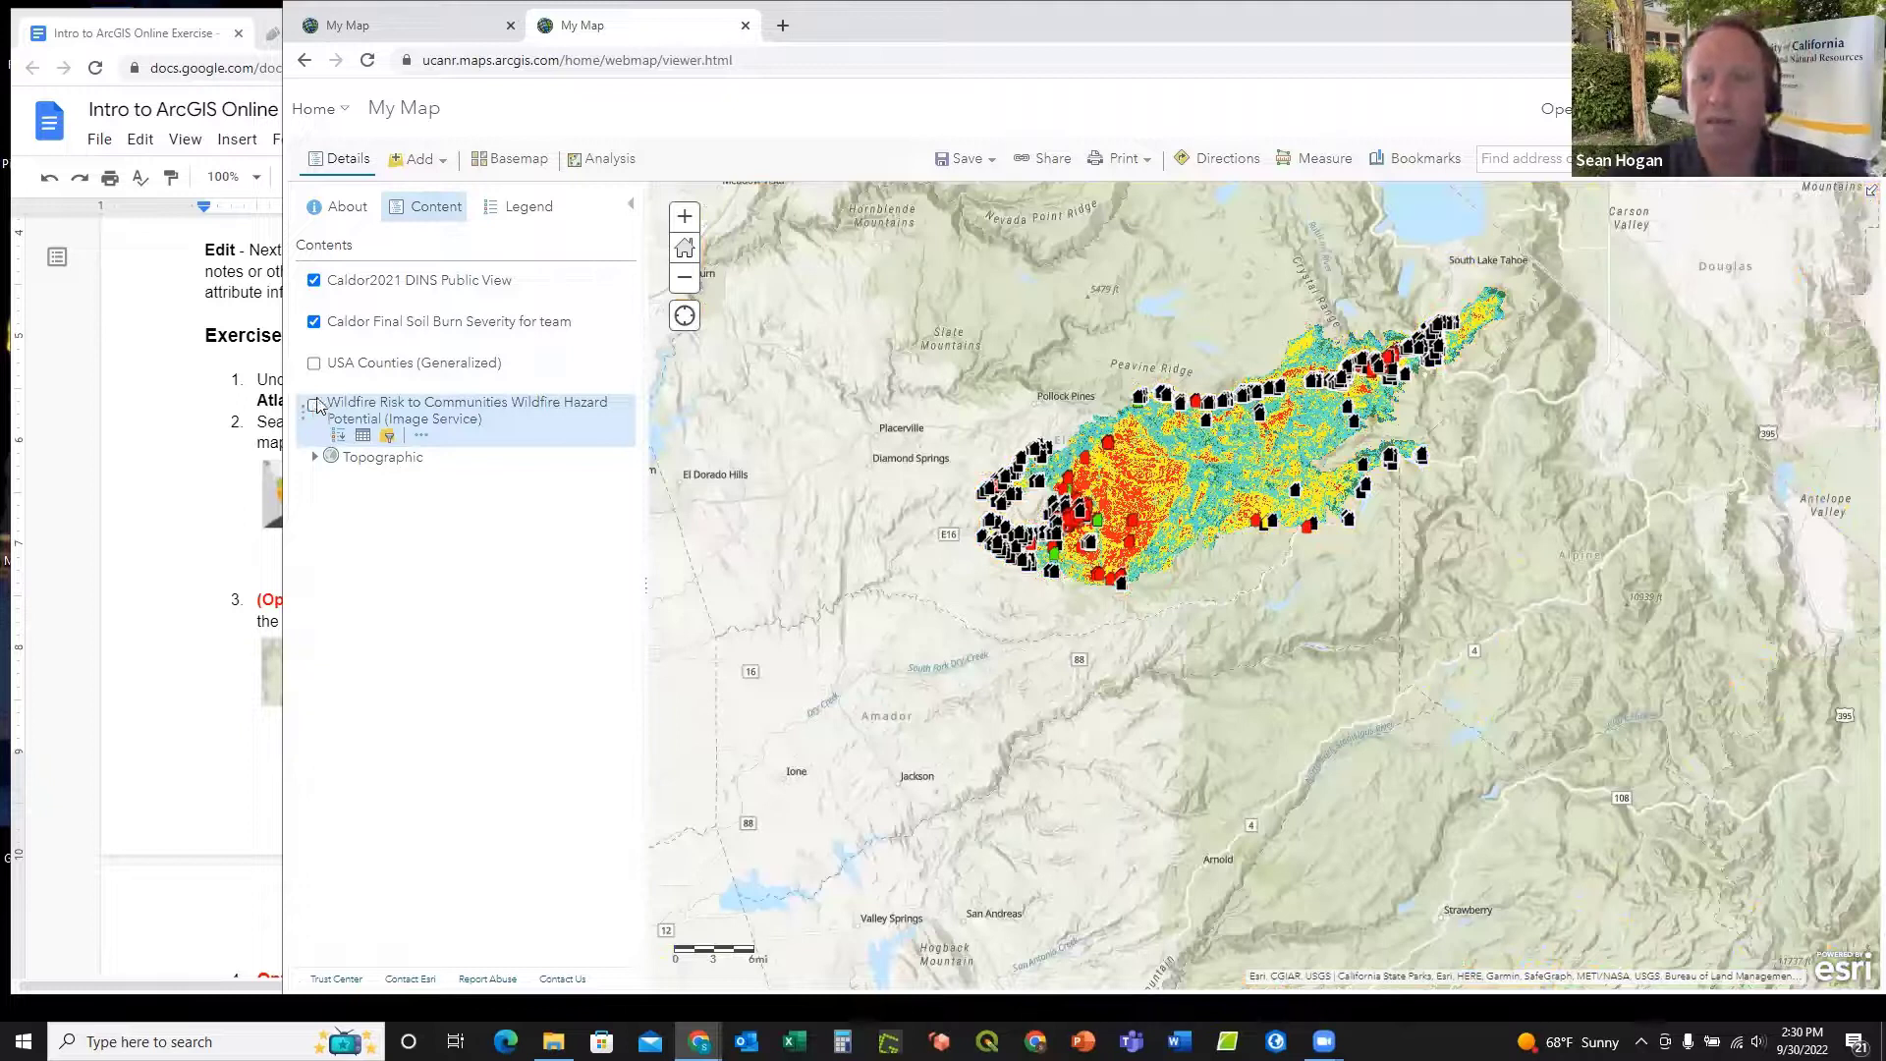
pyautogui.click(192, 456)
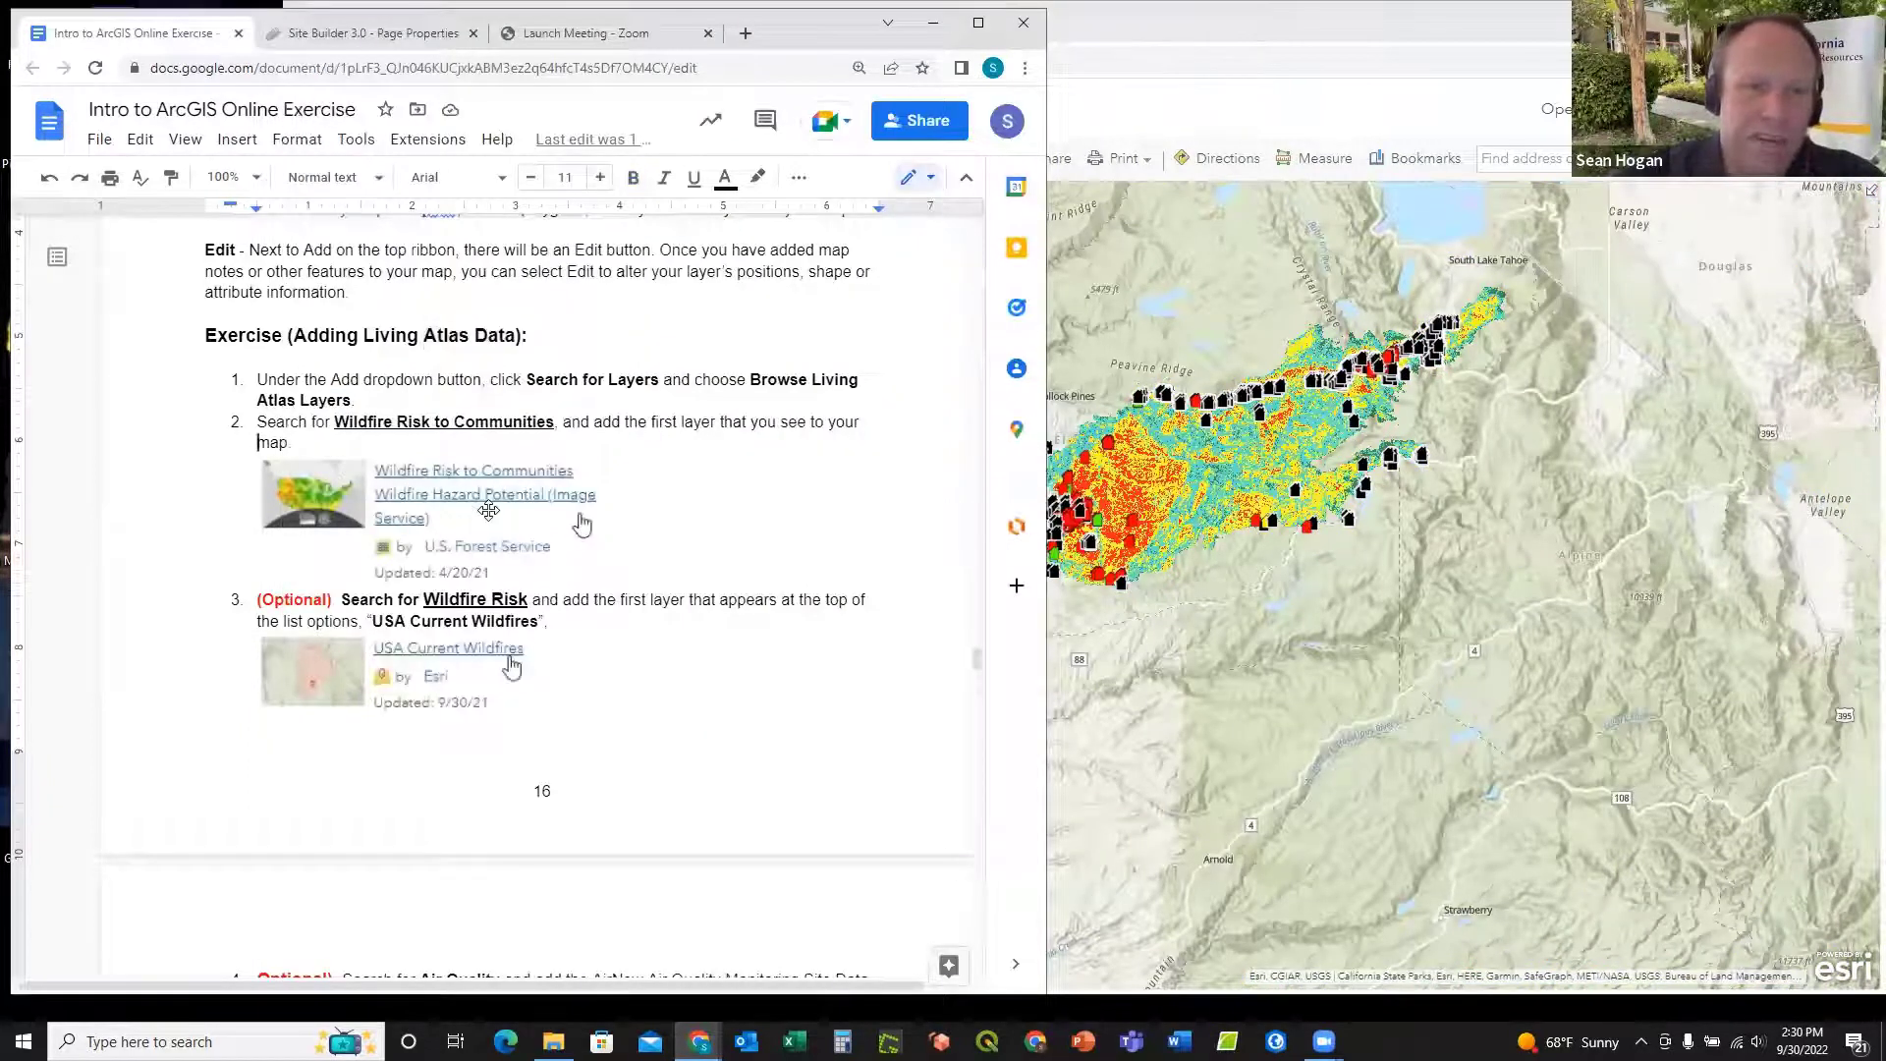
# Step: Scroll to optional step 3 and select the bold search term 'Wildfire Risk'
pyautogui.scroll(-1, 489, 511)
pyautogui.scroll(-1, 509, 486)
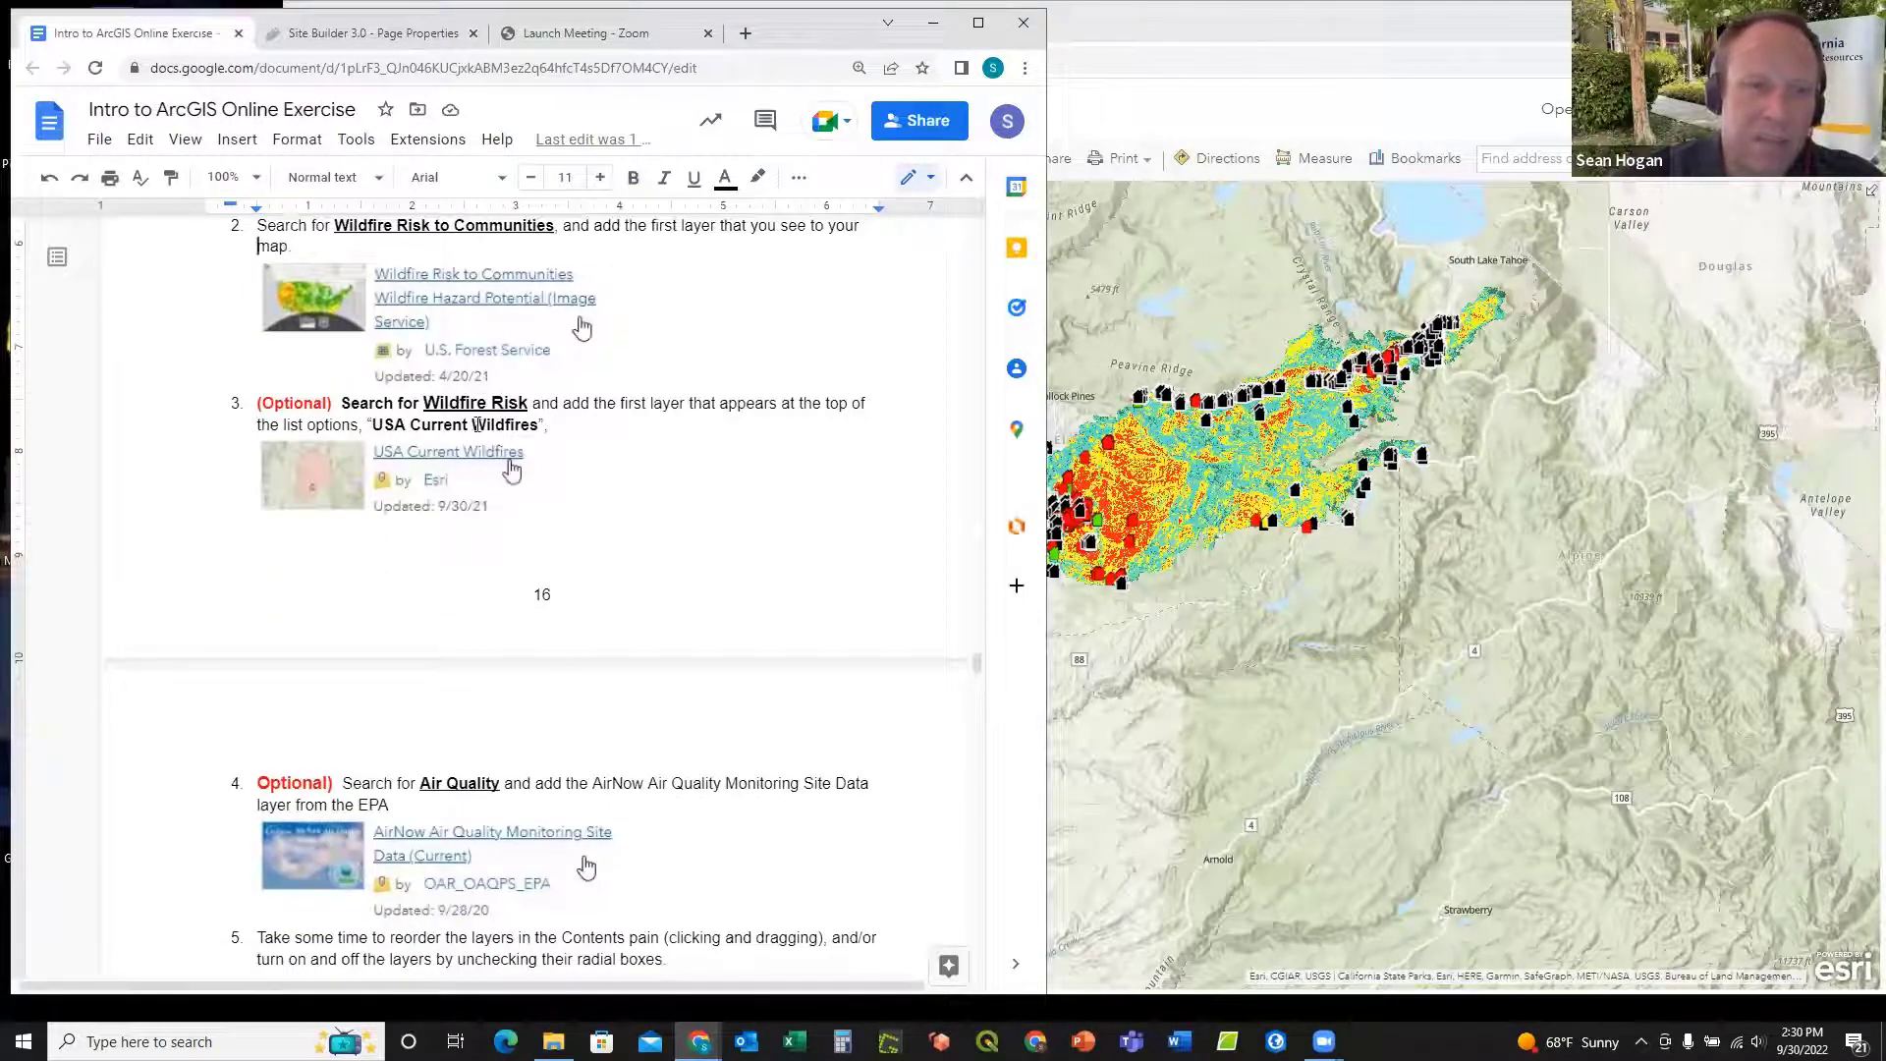
pyautogui.scroll(-3, 477, 425)
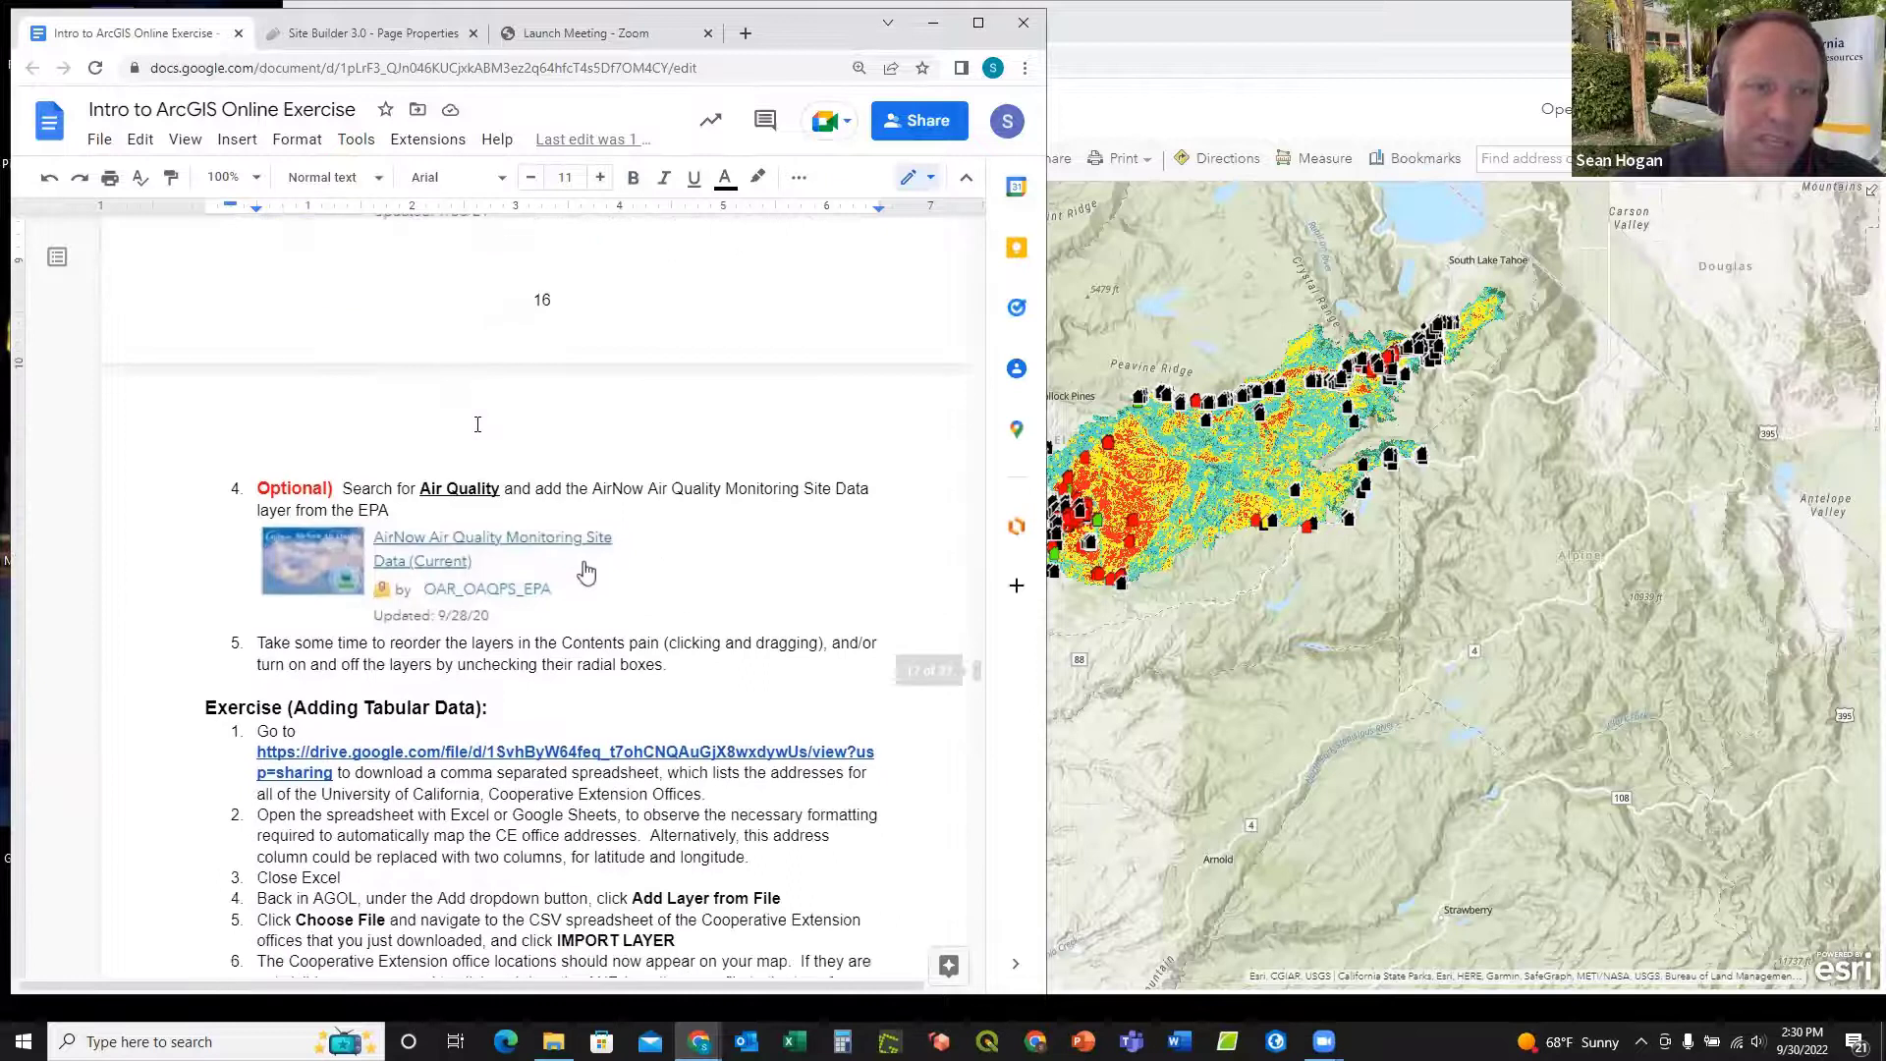
pyautogui.scroll(3, 482, 442)
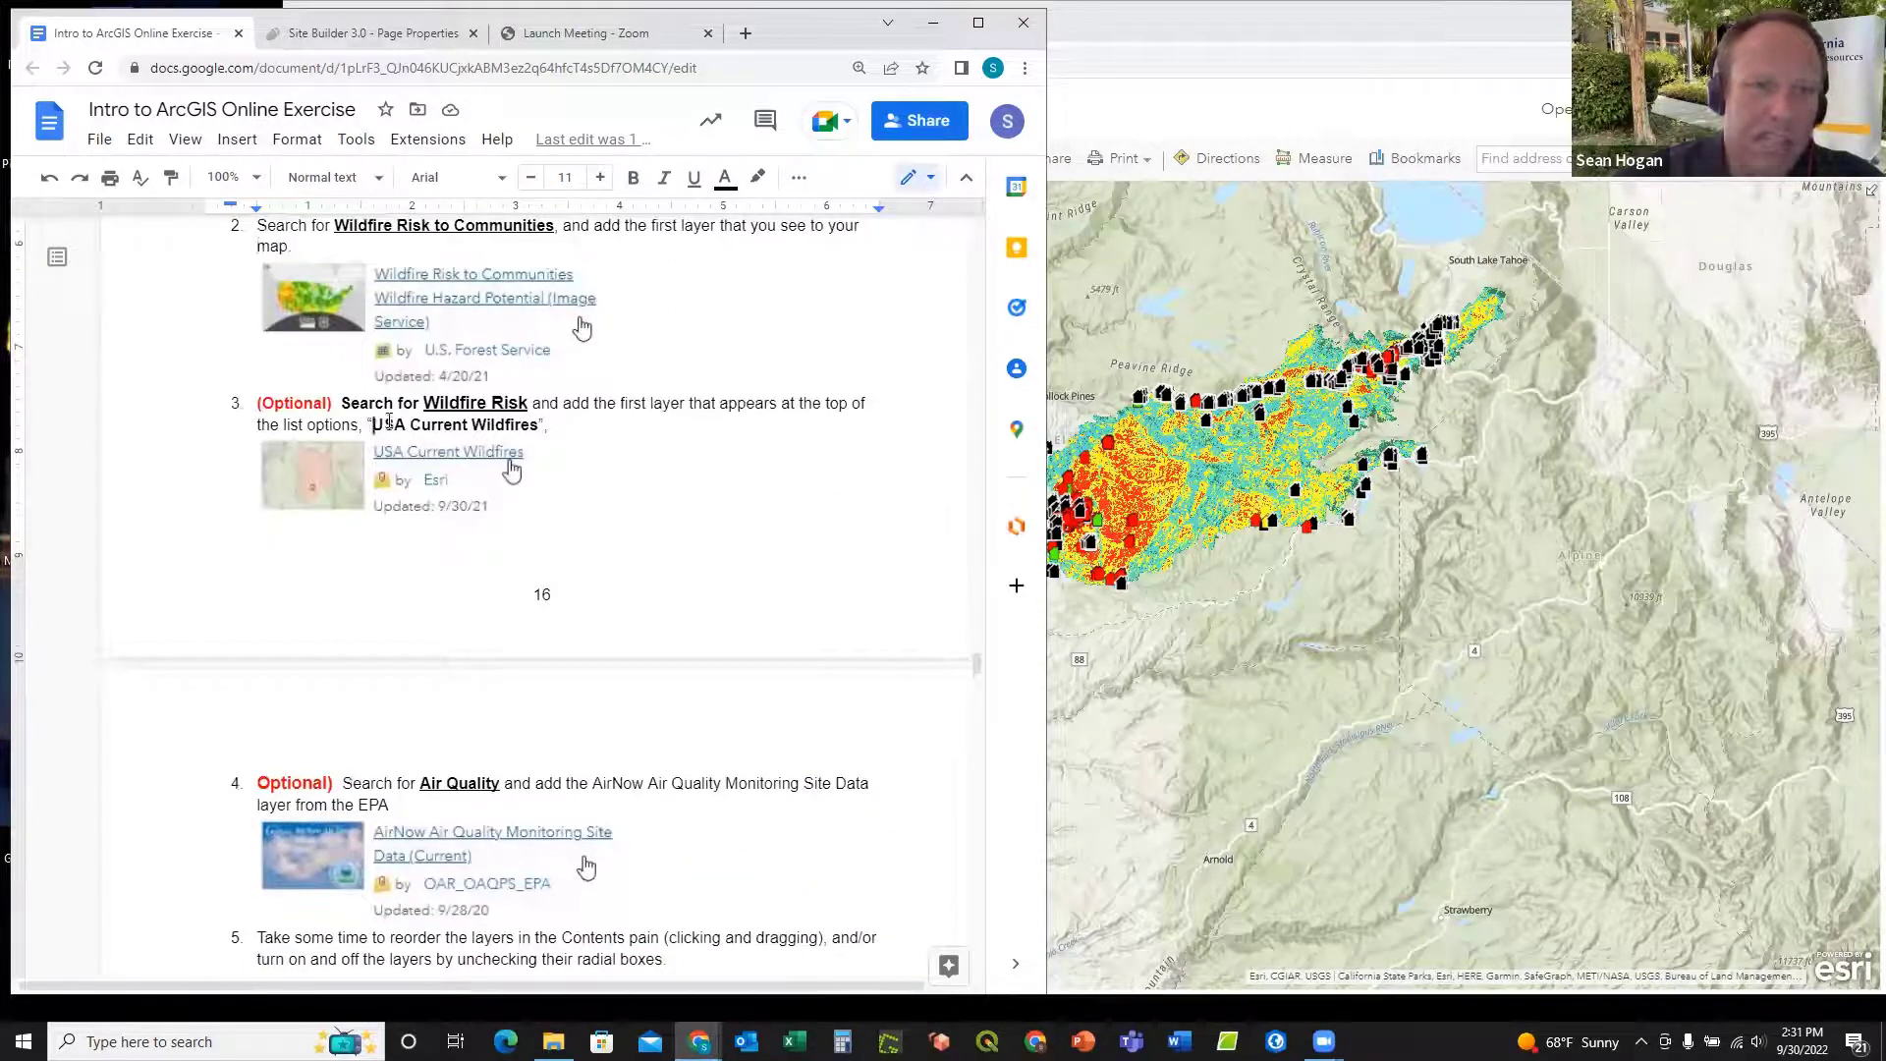
pyautogui.moveTo(373, 422); pyautogui.dragTo(393, 424)
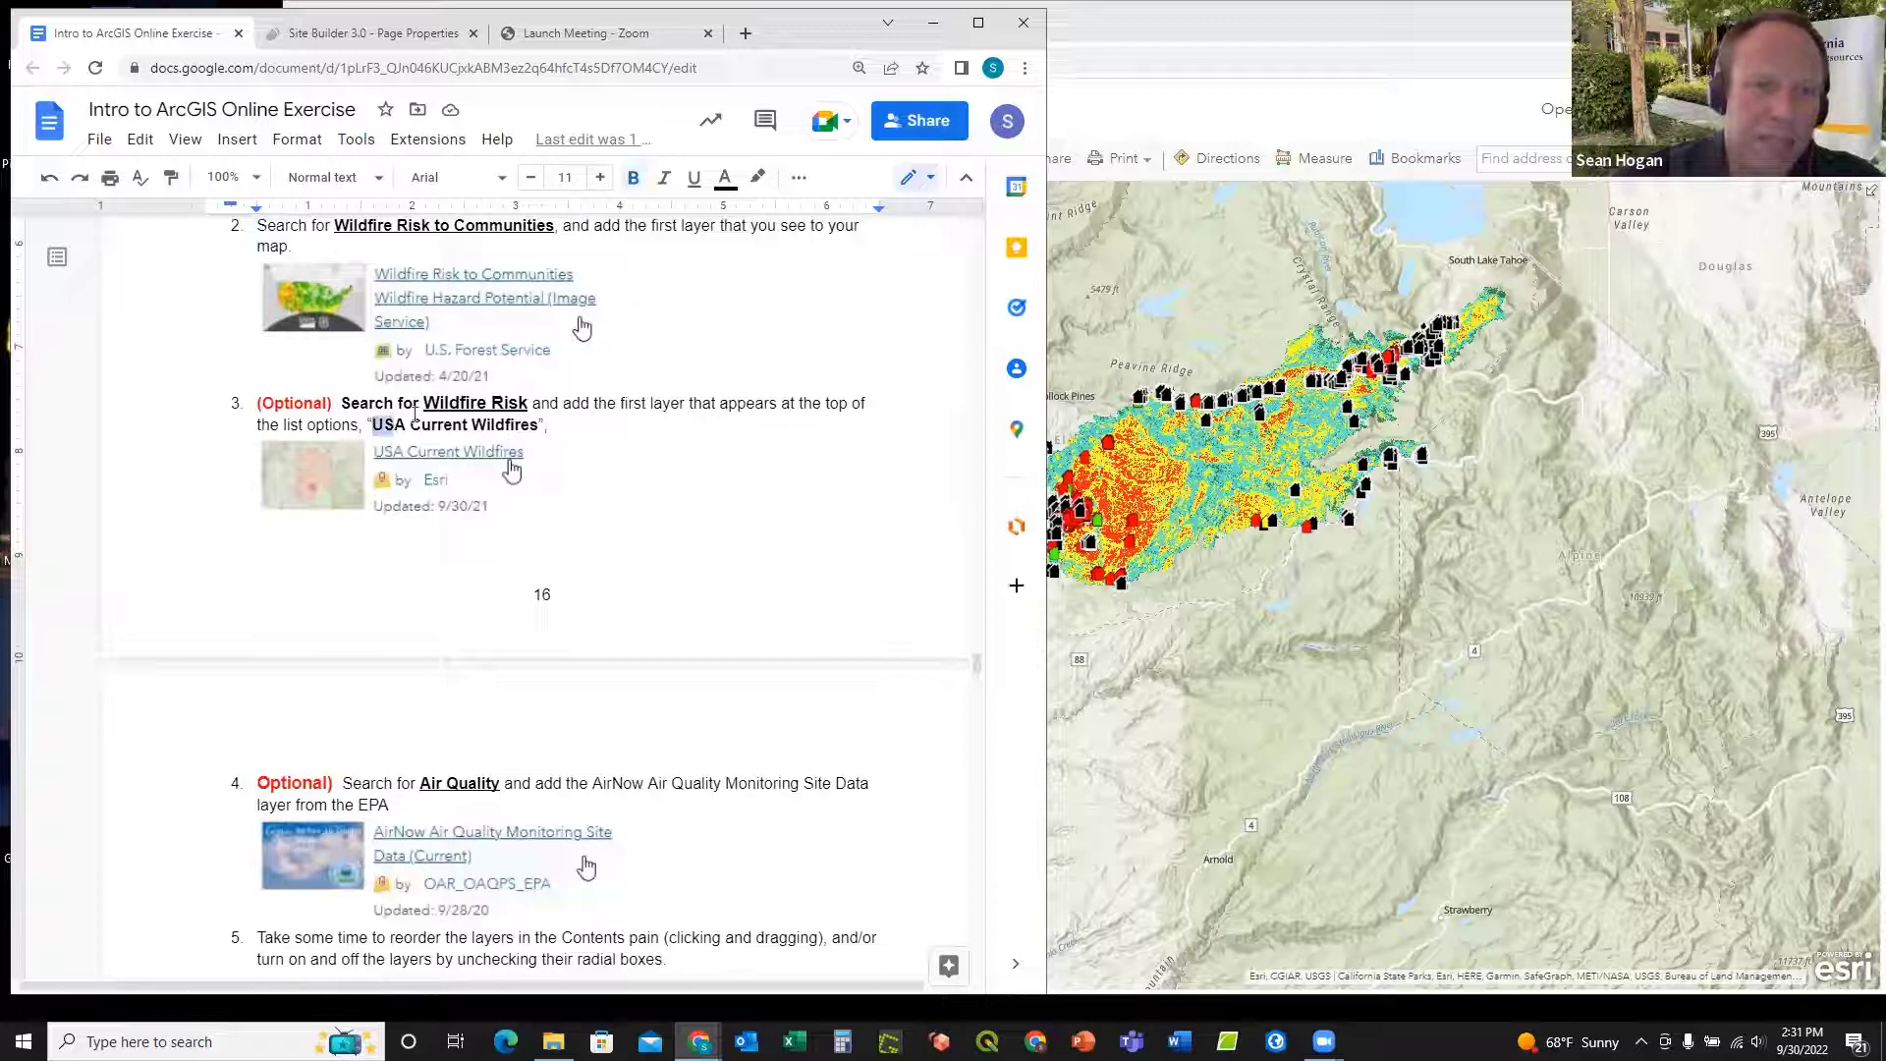
pyautogui.click(411, 425)
pyautogui.moveTo(428, 401); pyautogui.dragTo(528, 402)
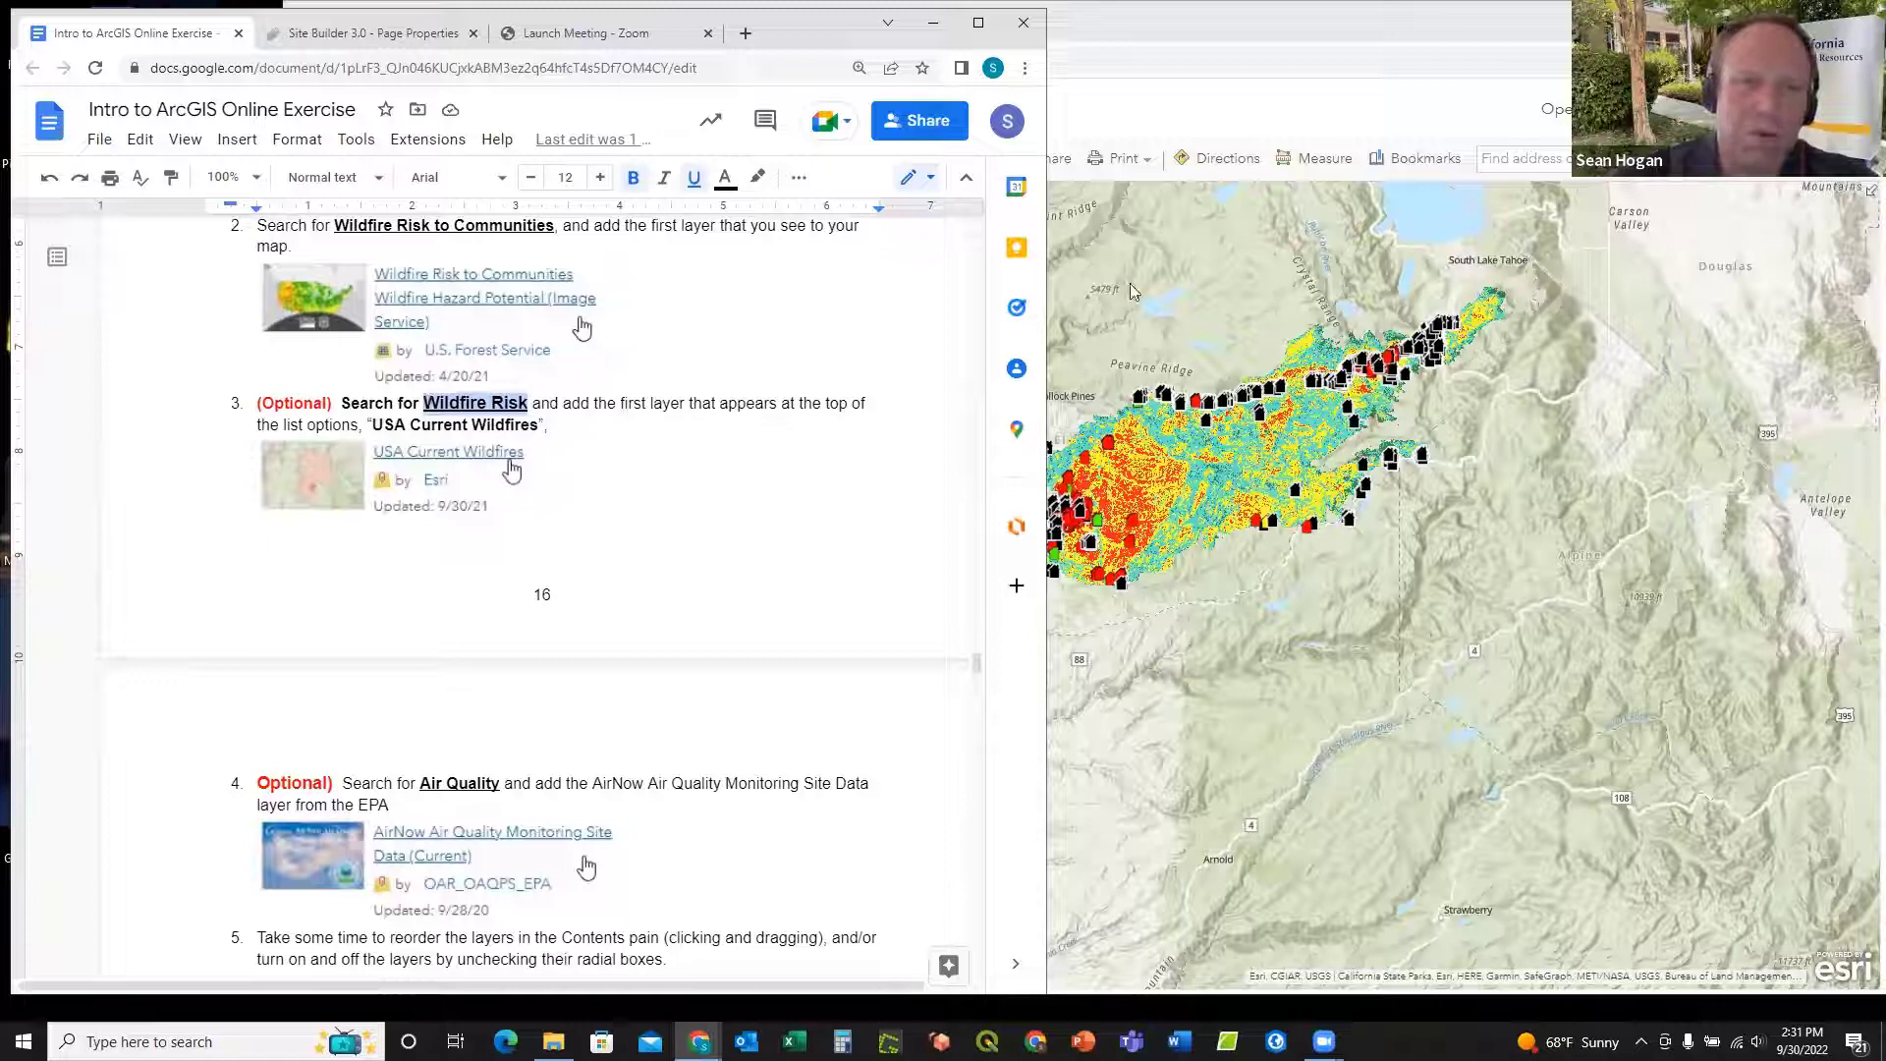
# Step: Search the Living Atlas layers for 'Wildfire Risk'
pyautogui.click(1178, 120)
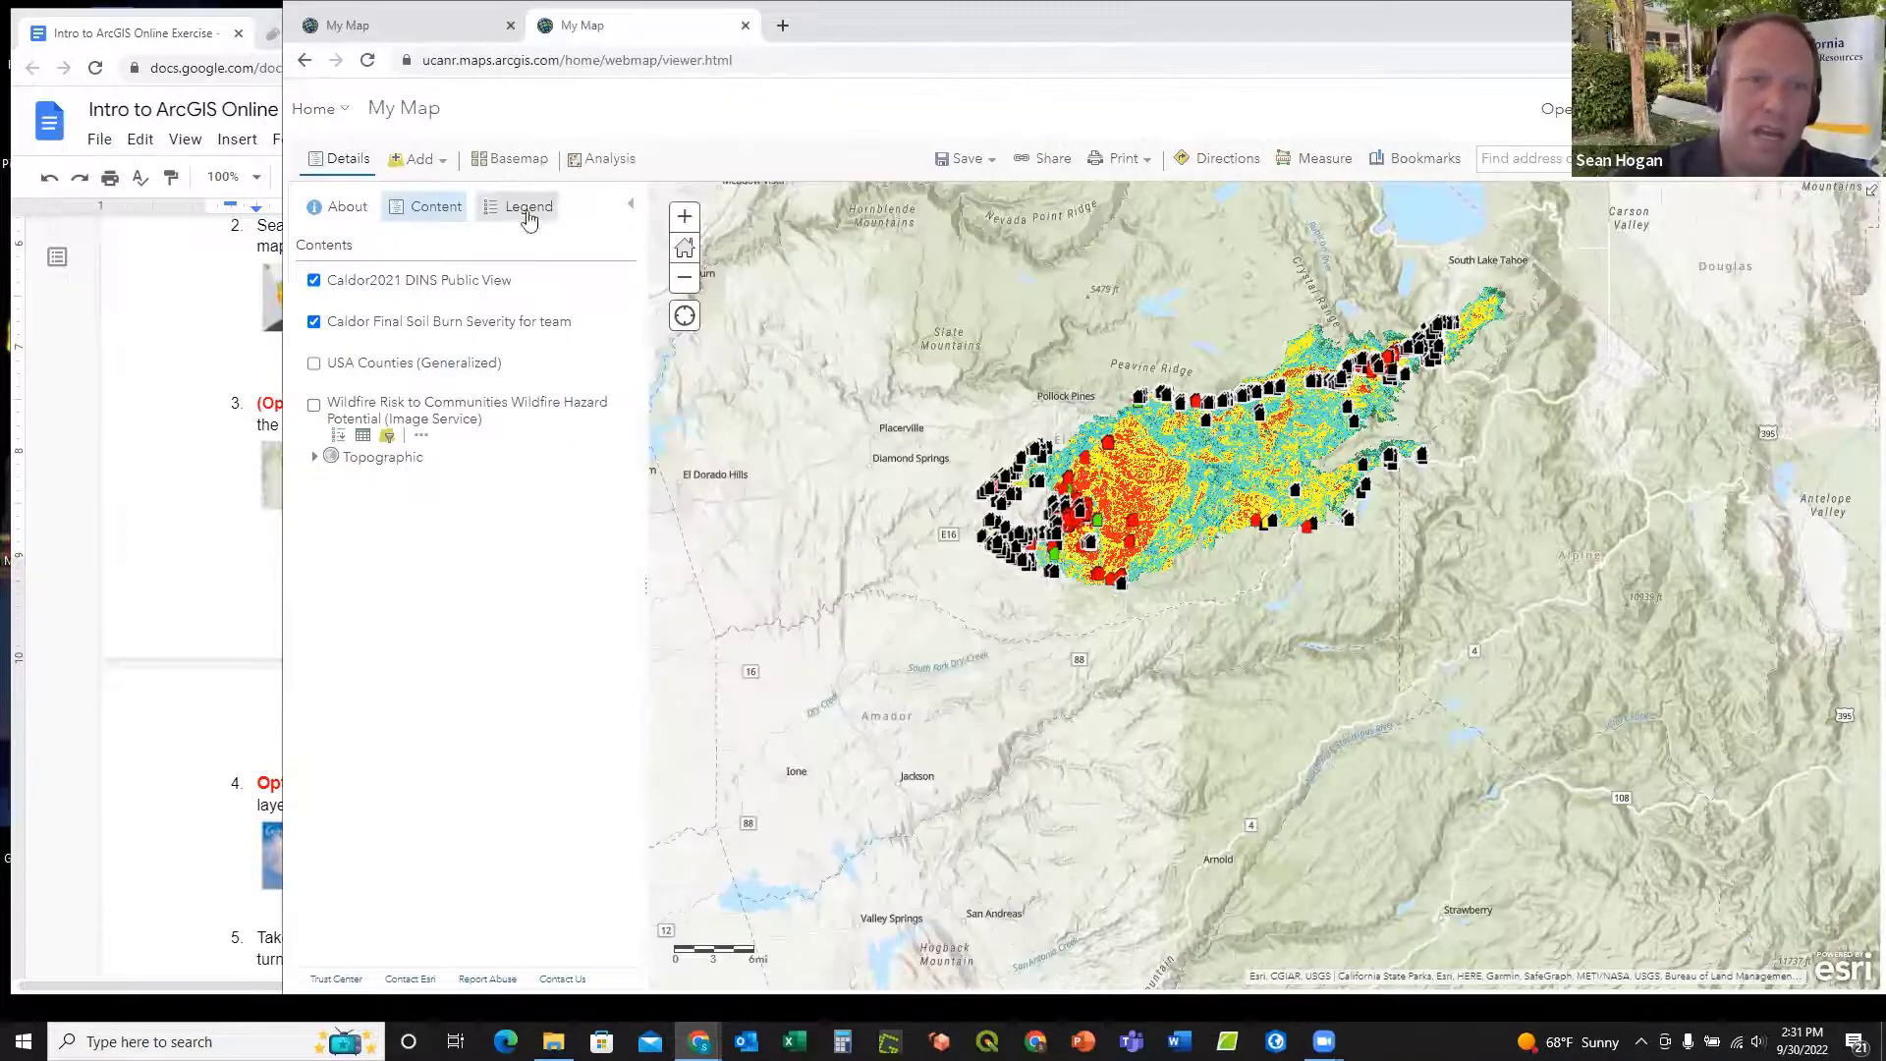
pyautogui.click(445, 162)
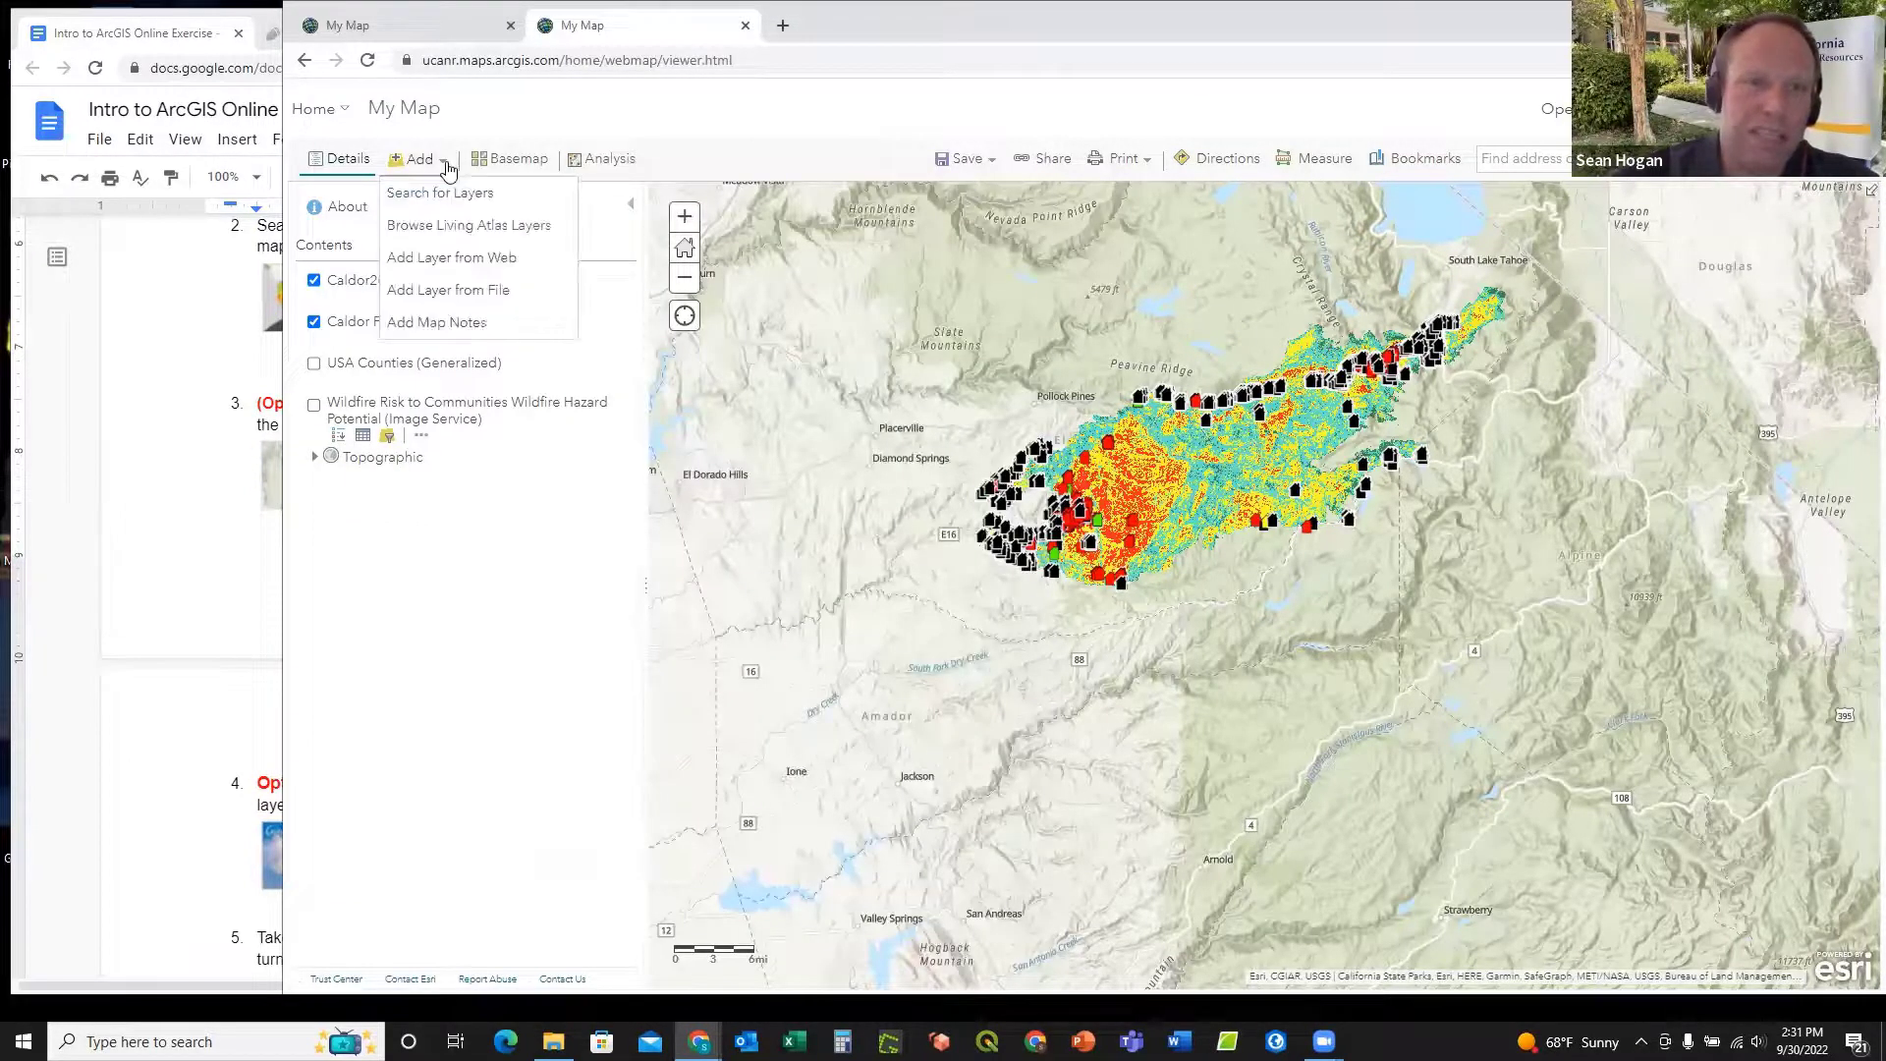
pyautogui.click(442, 226)
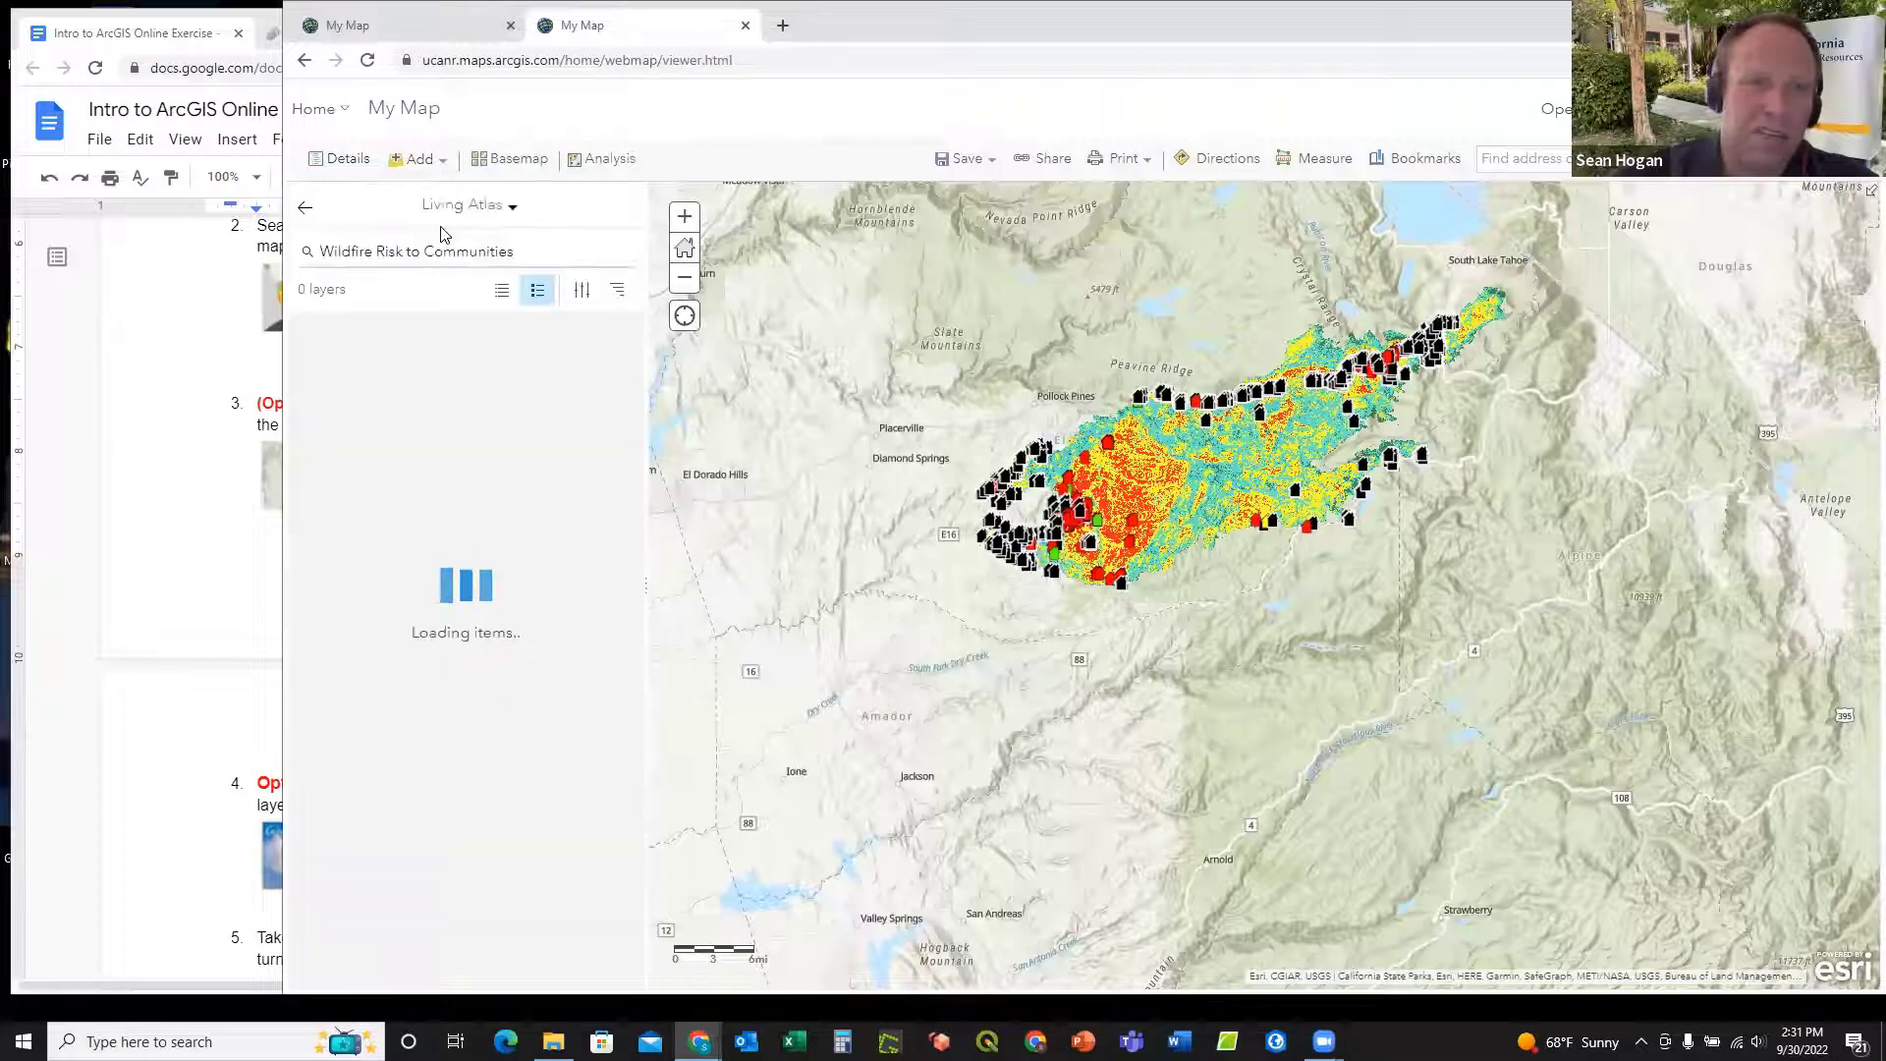
pyautogui.moveTo(539, 252); pyautogui.dragTo(310, 253)
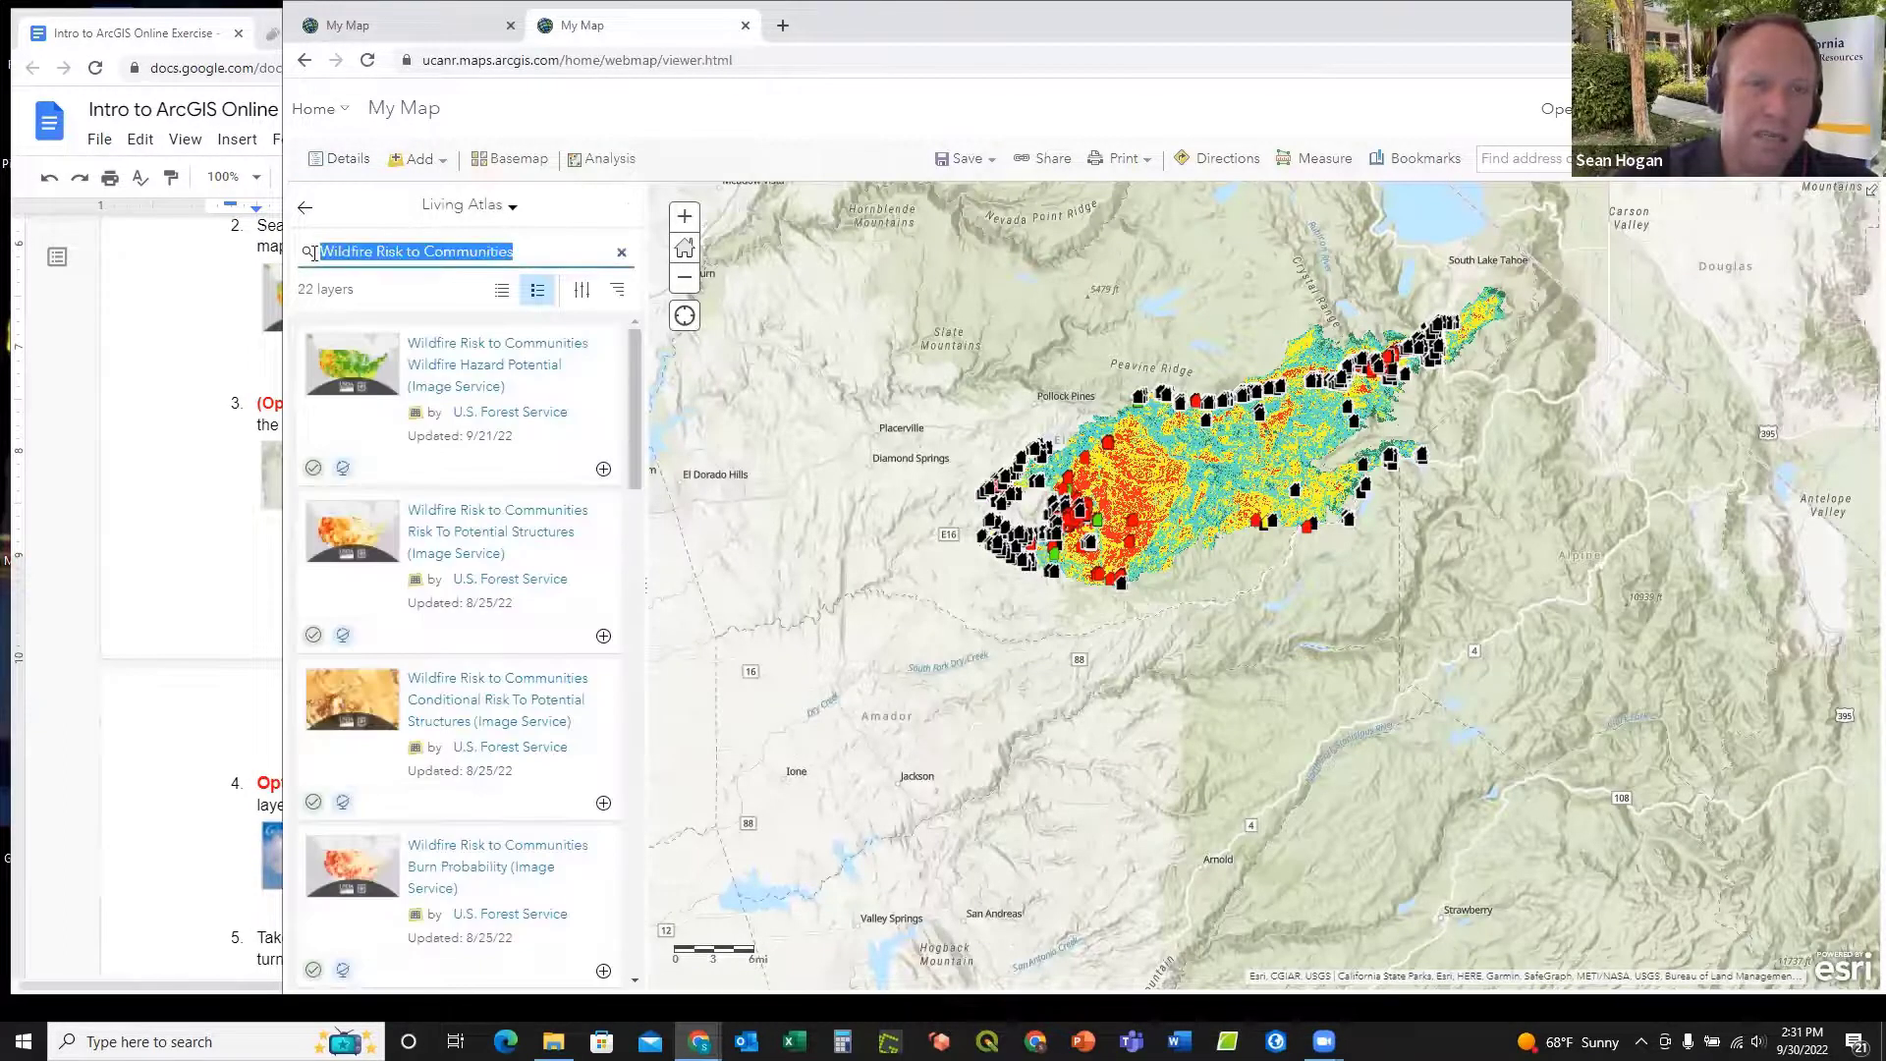
pyautogui.write('Wildfire Risk')
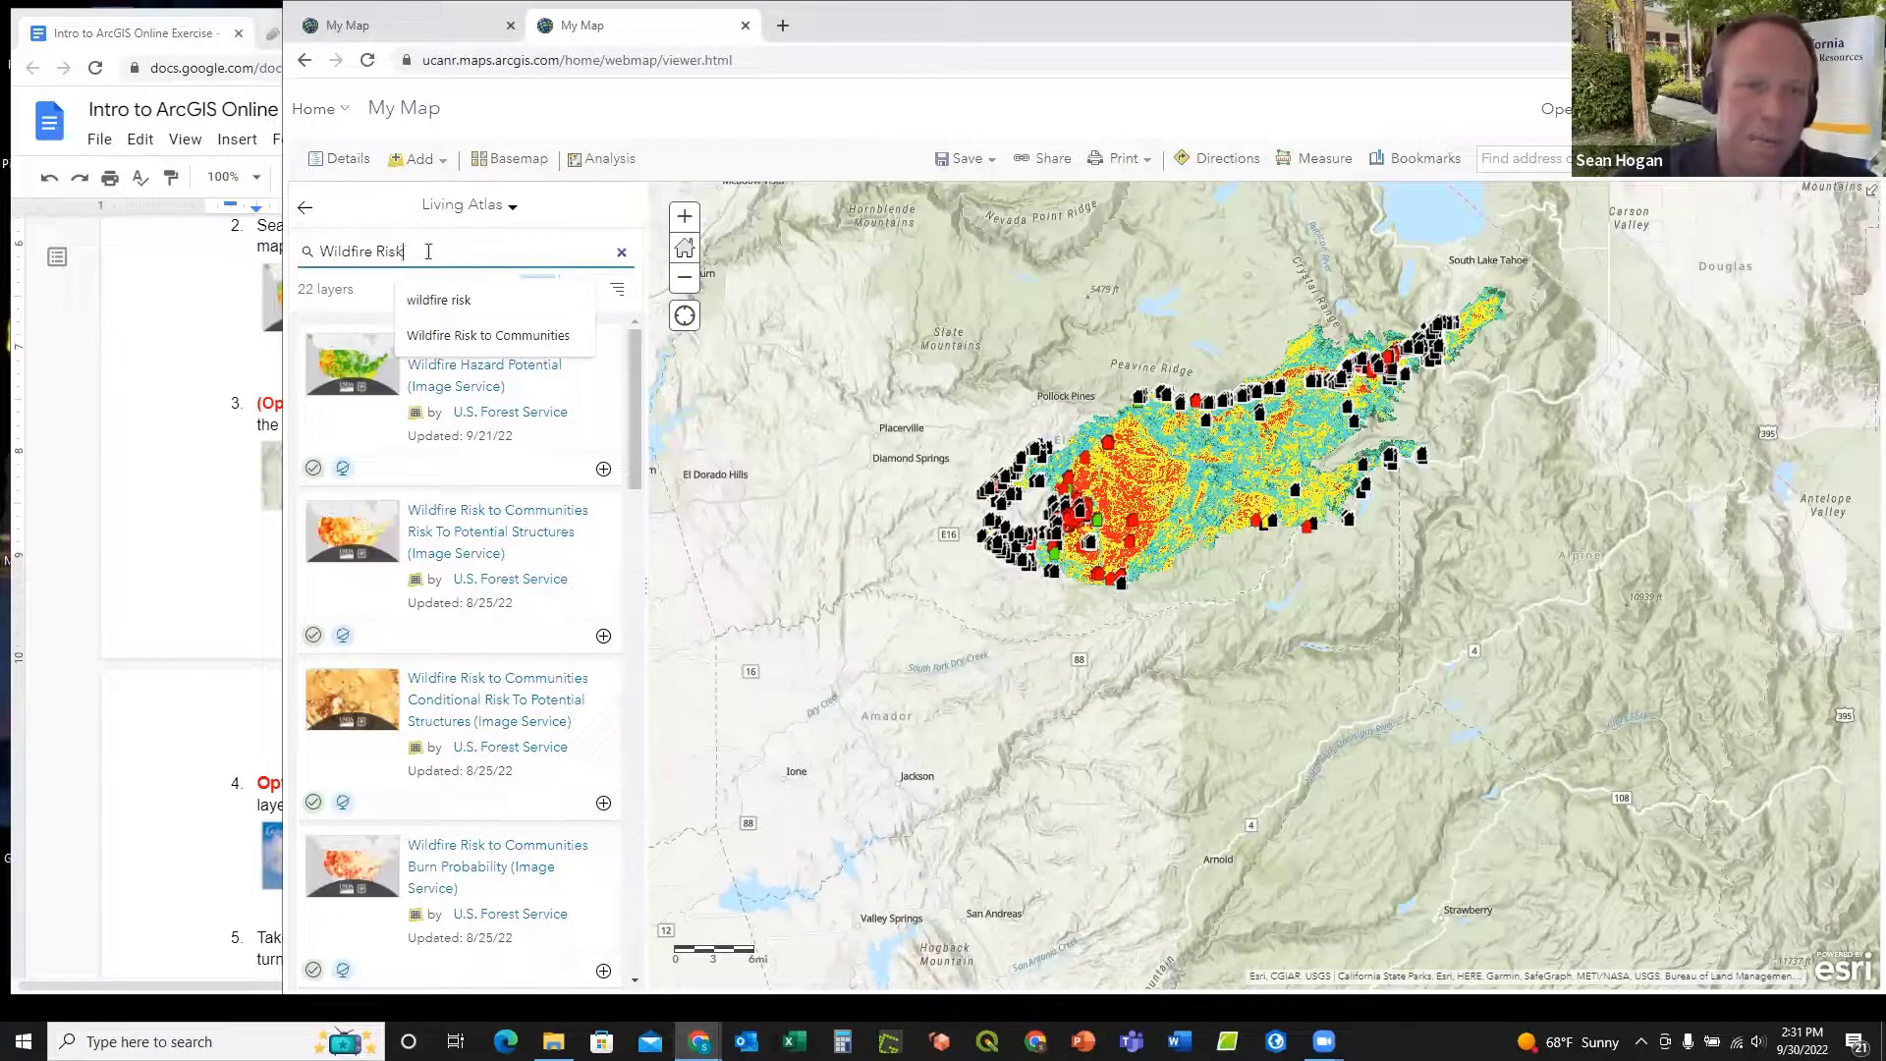
pyautogui.press('Return')
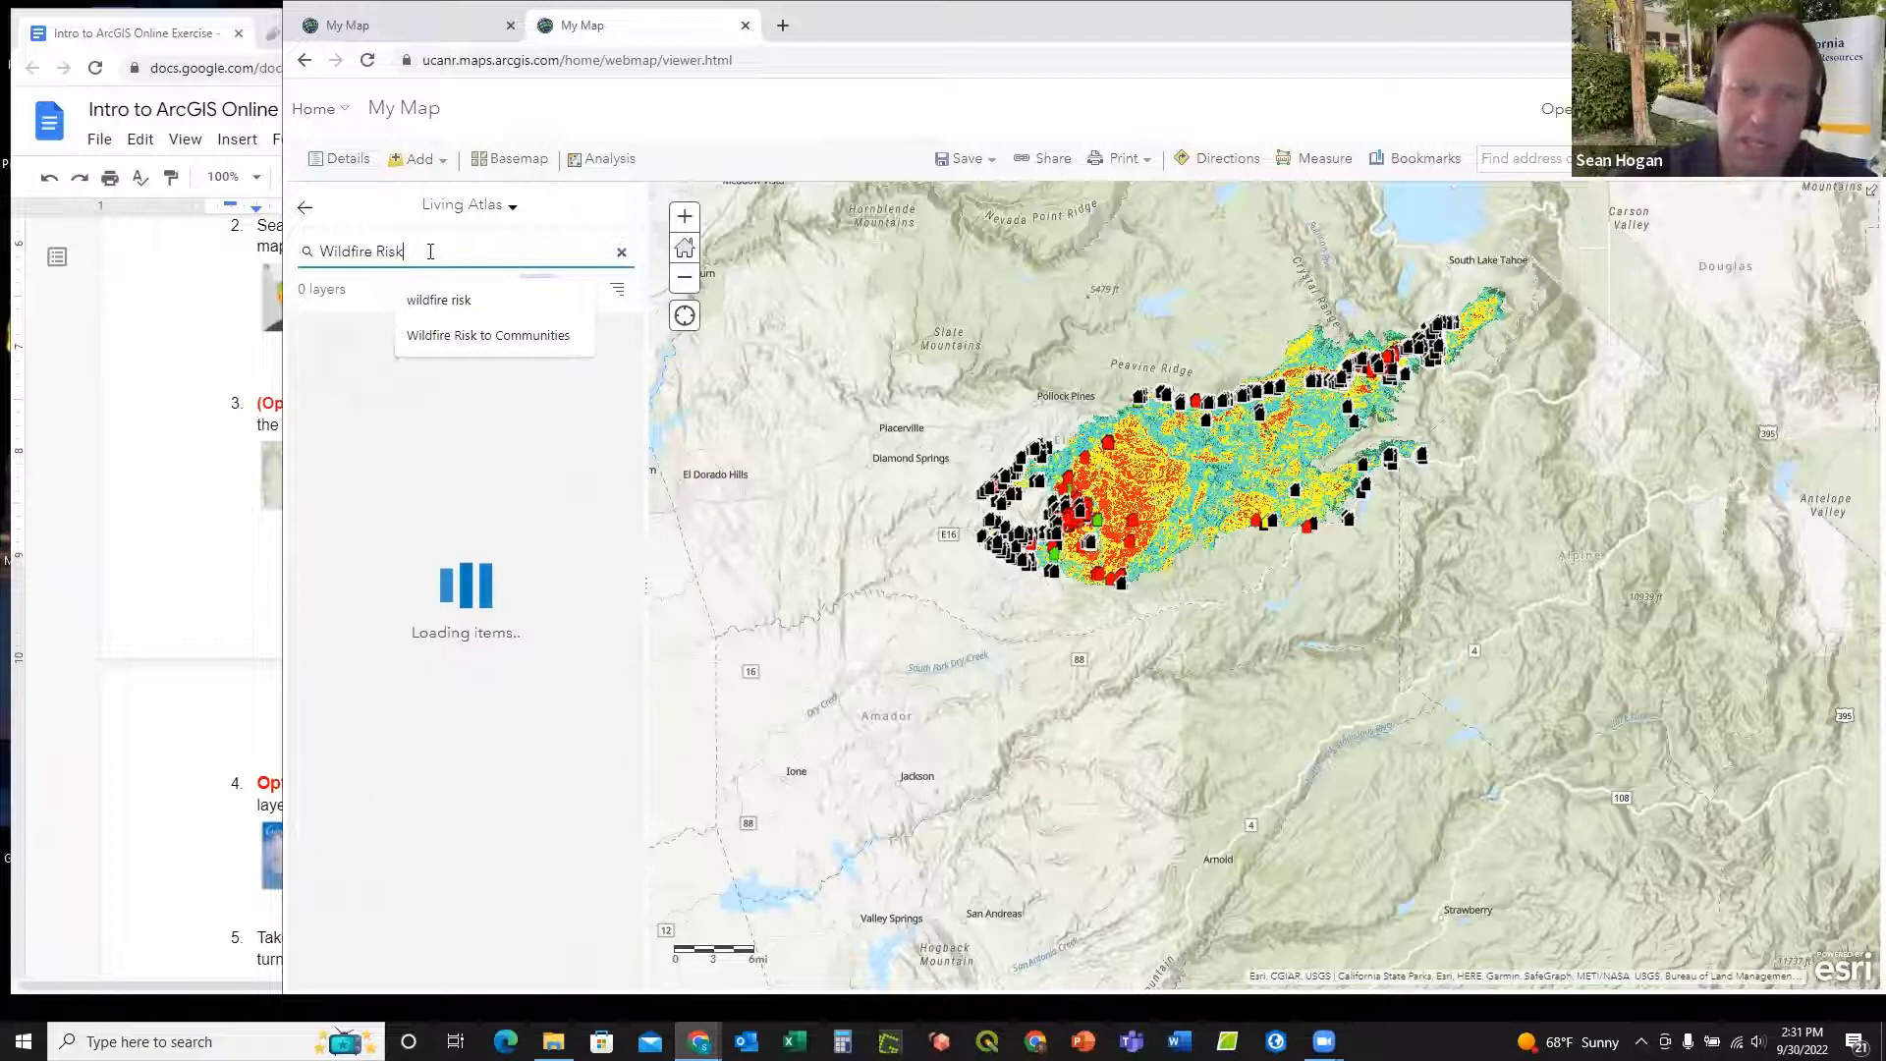
# Step: Add the USA Current Wildfires layer to the map and zoom out to see active fires
pyautogui.click(201, 387)
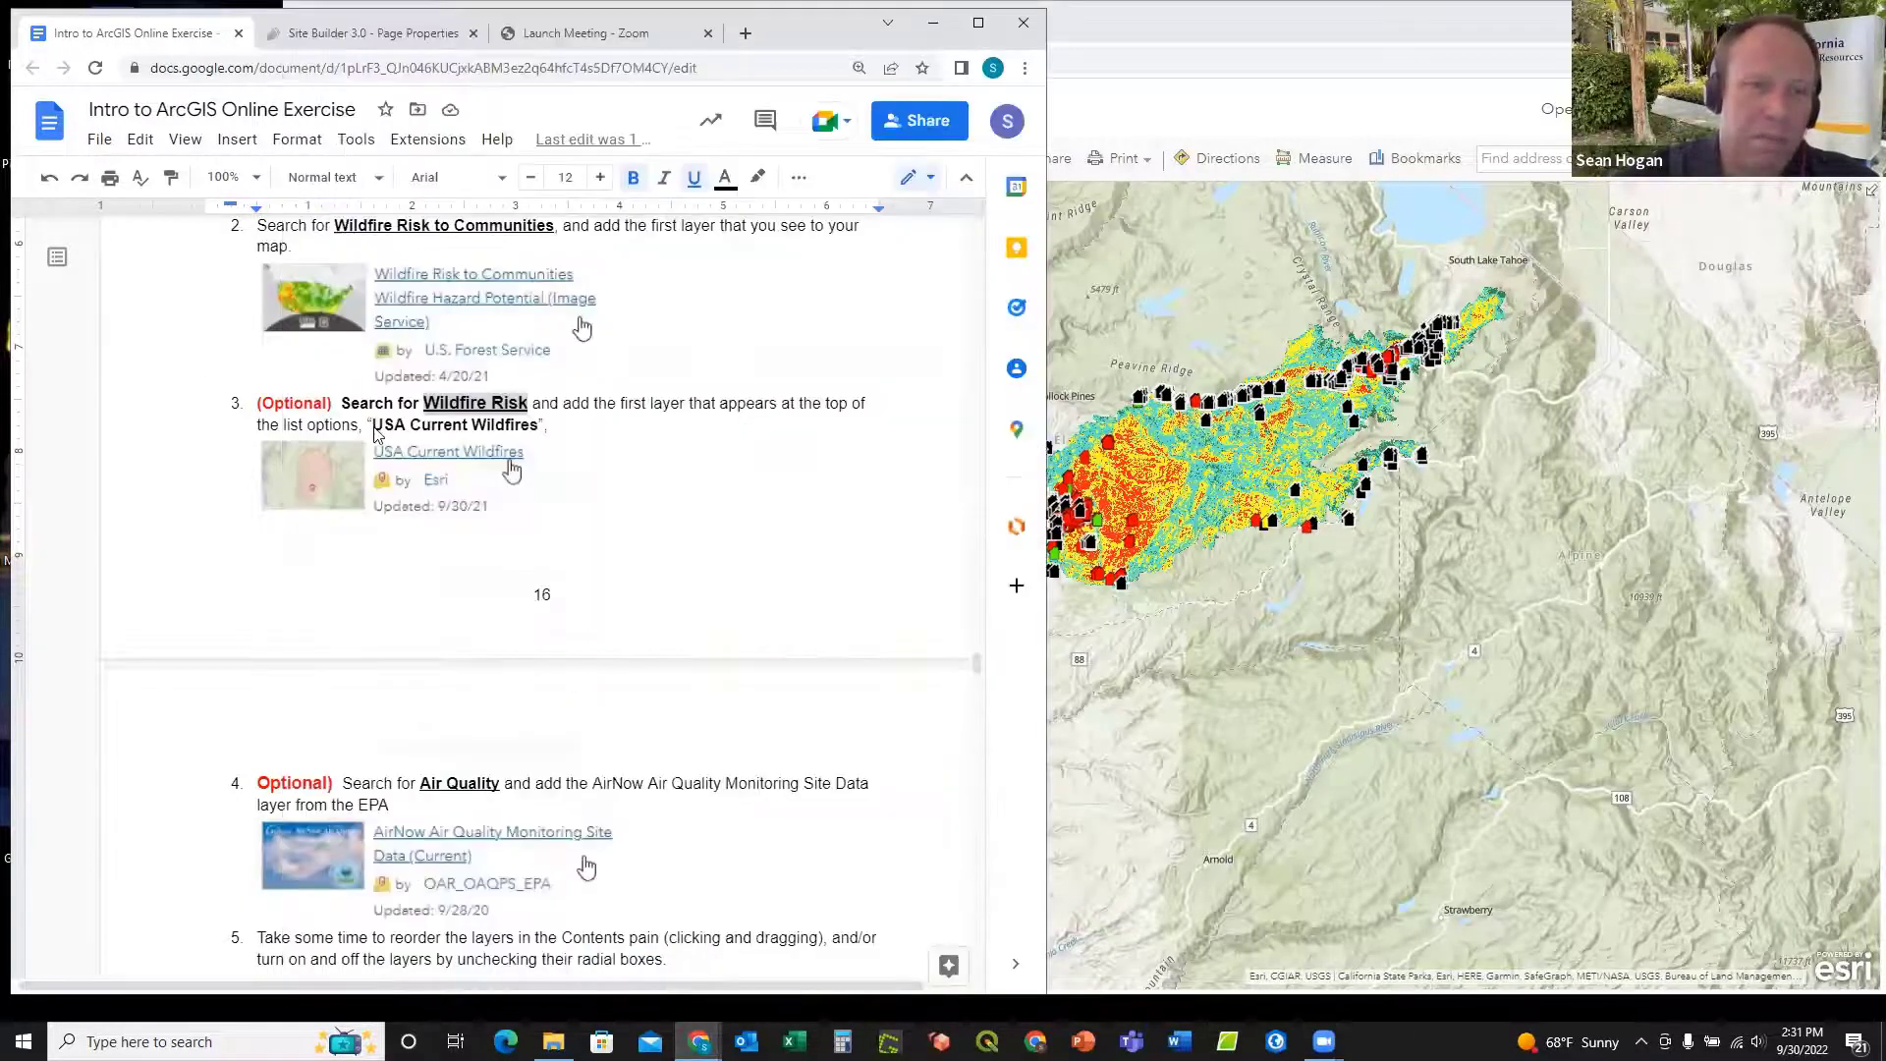
pyautogui.click(1162, 25)
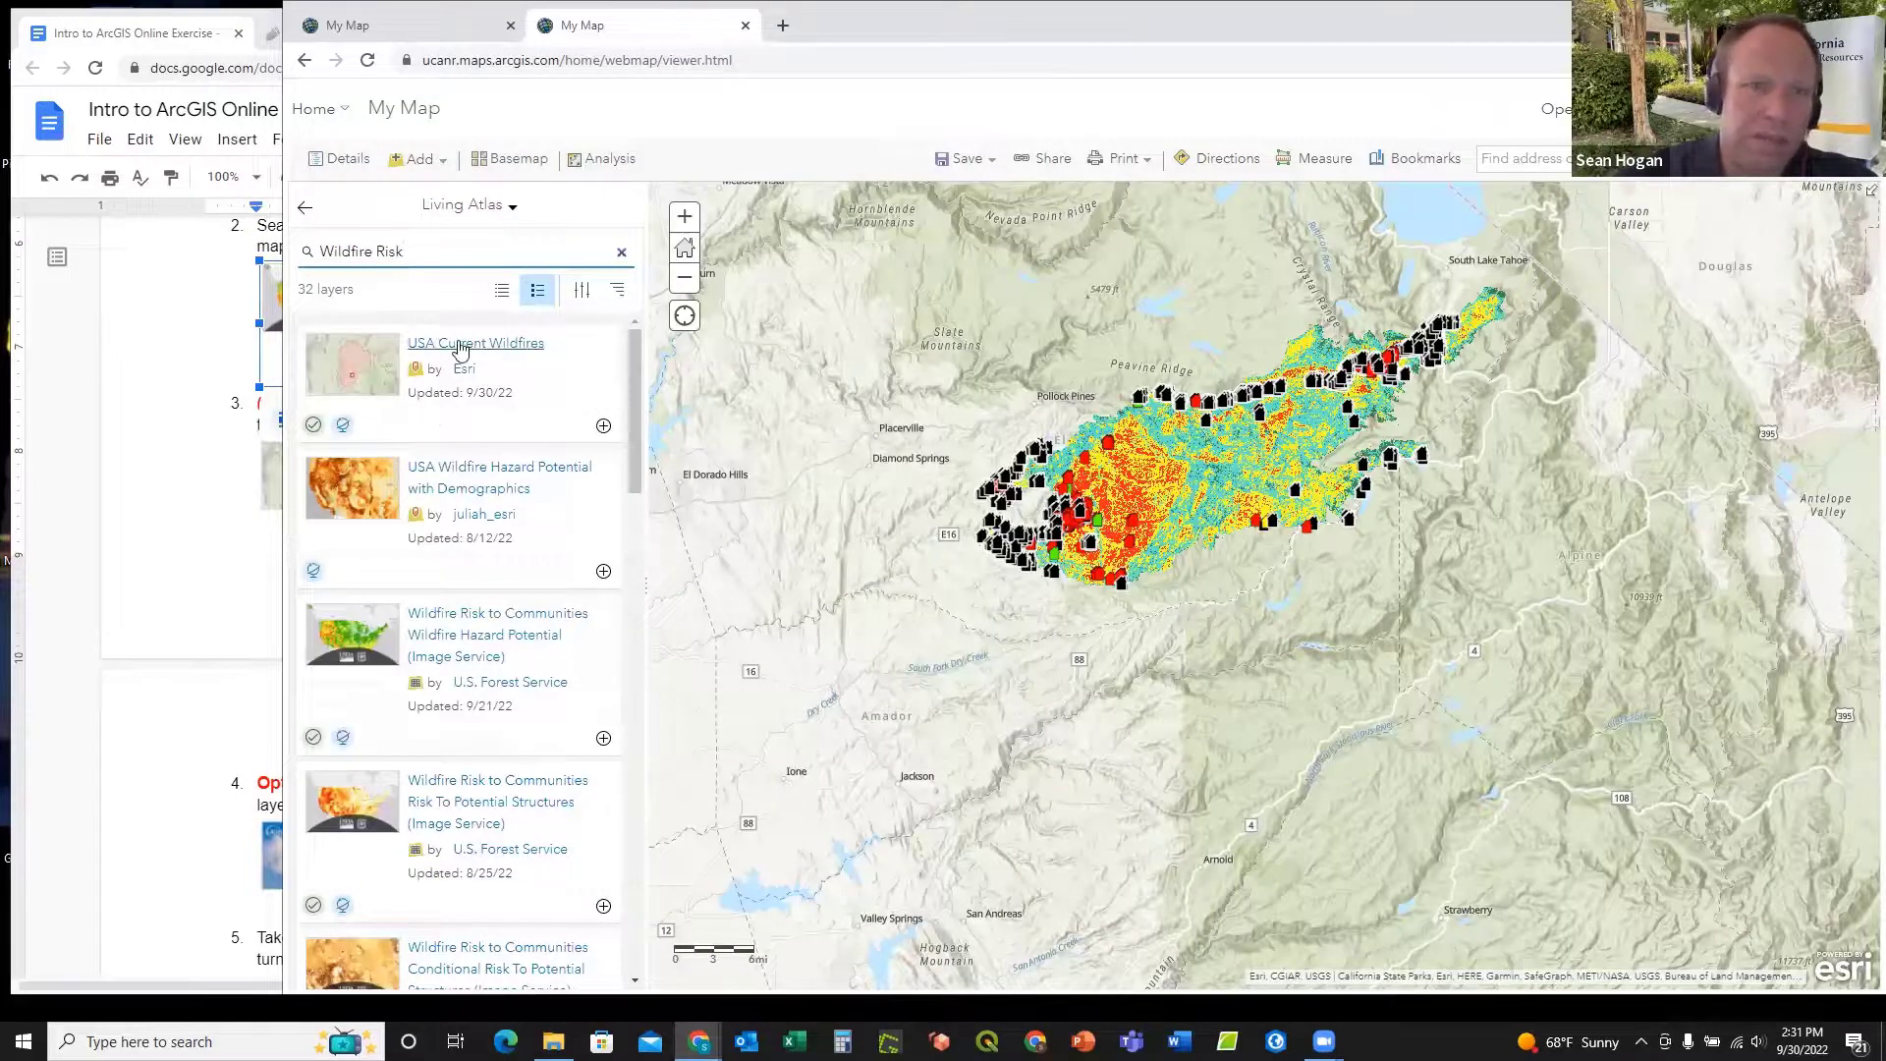
pyautogui.click(603, 425)
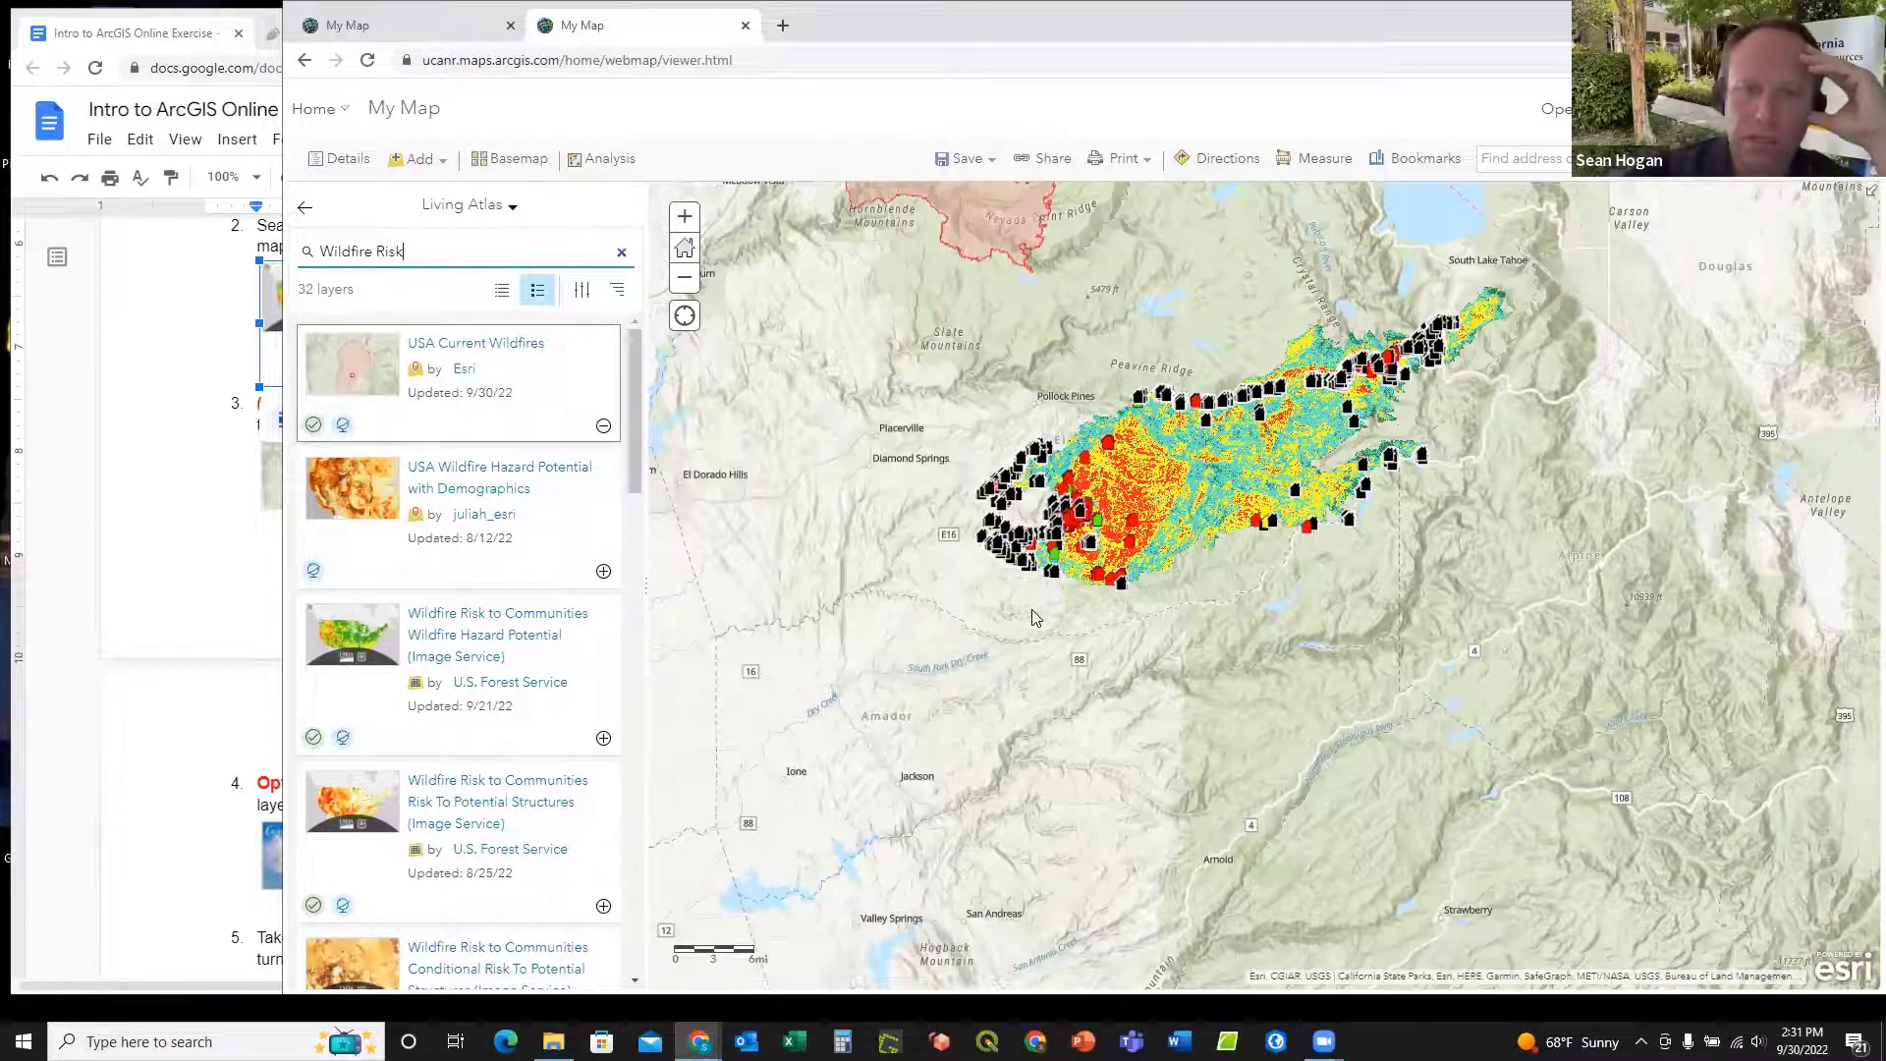
pyautogui.scroll(-1, 1031, 614)
pyautogui.scroll(-1, 1031, 617)
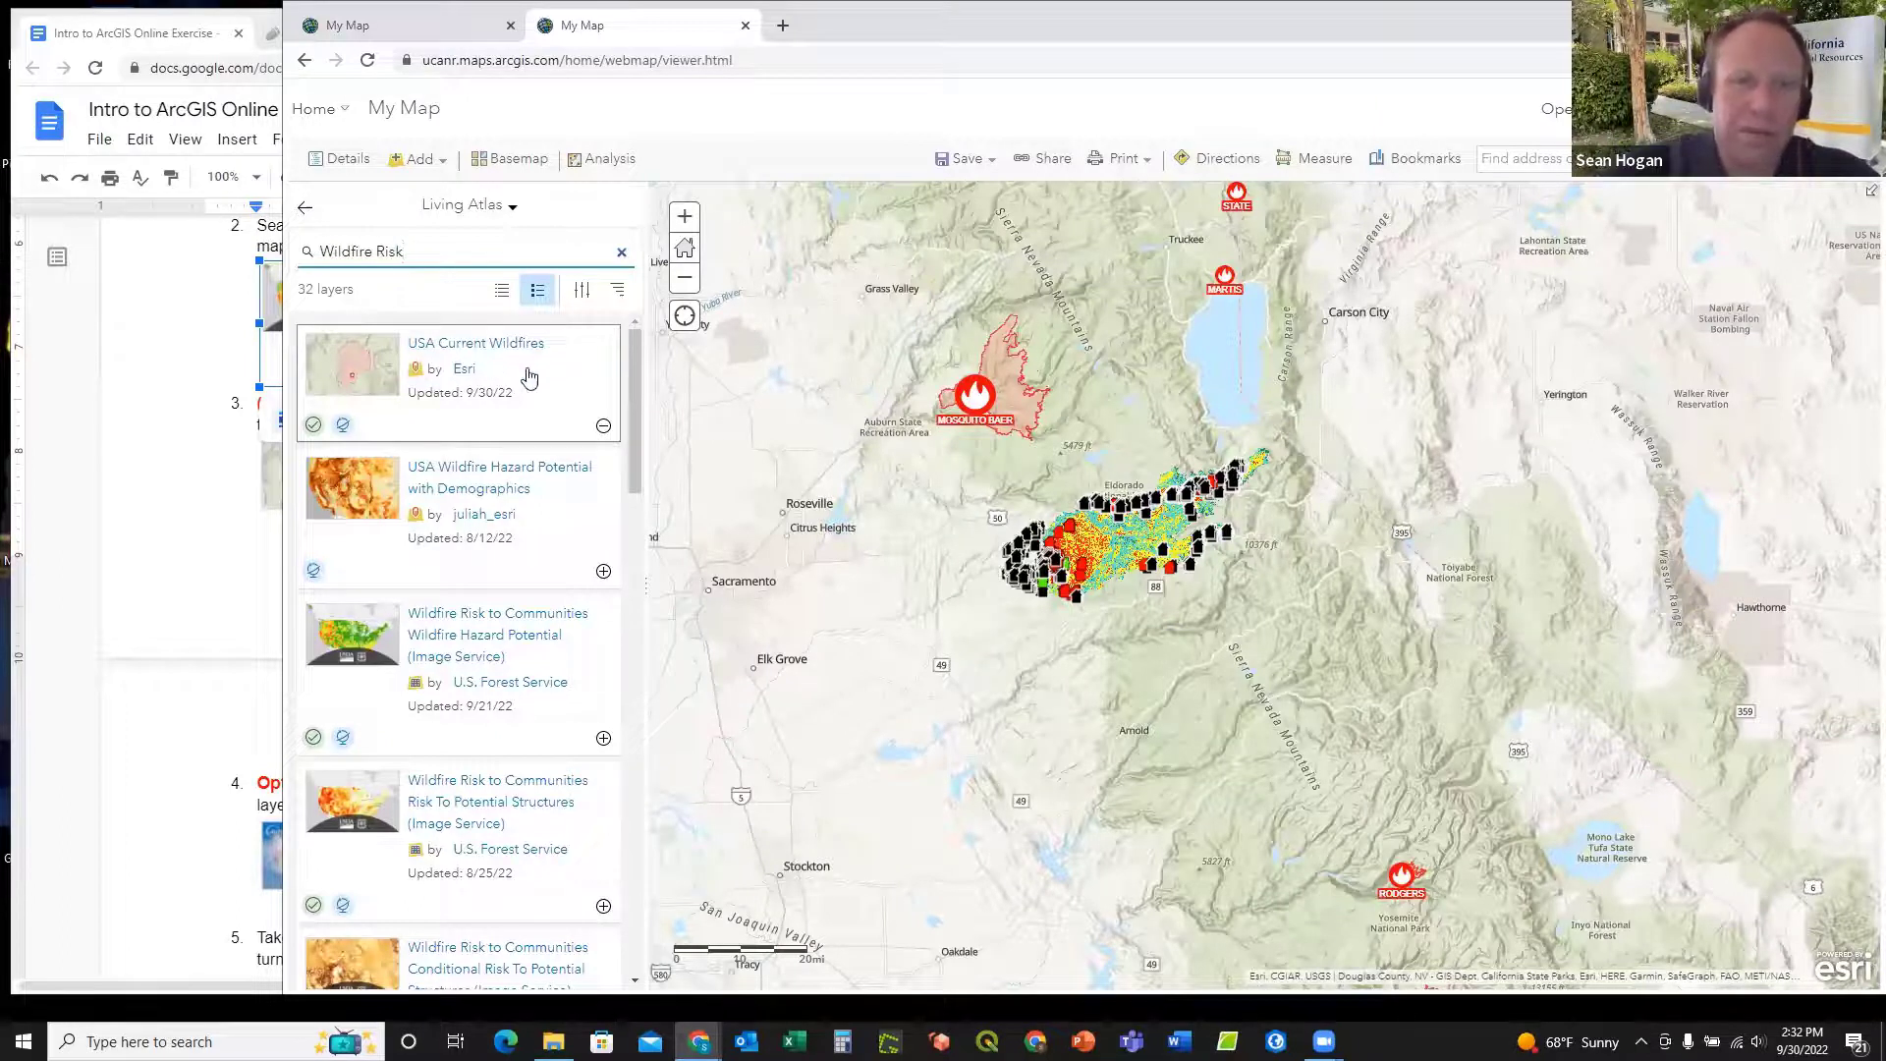
# Step: Read the Mosquito Baer fire incident popup, close it, and return to the map's layer list
pyautogui.click(978, 403)
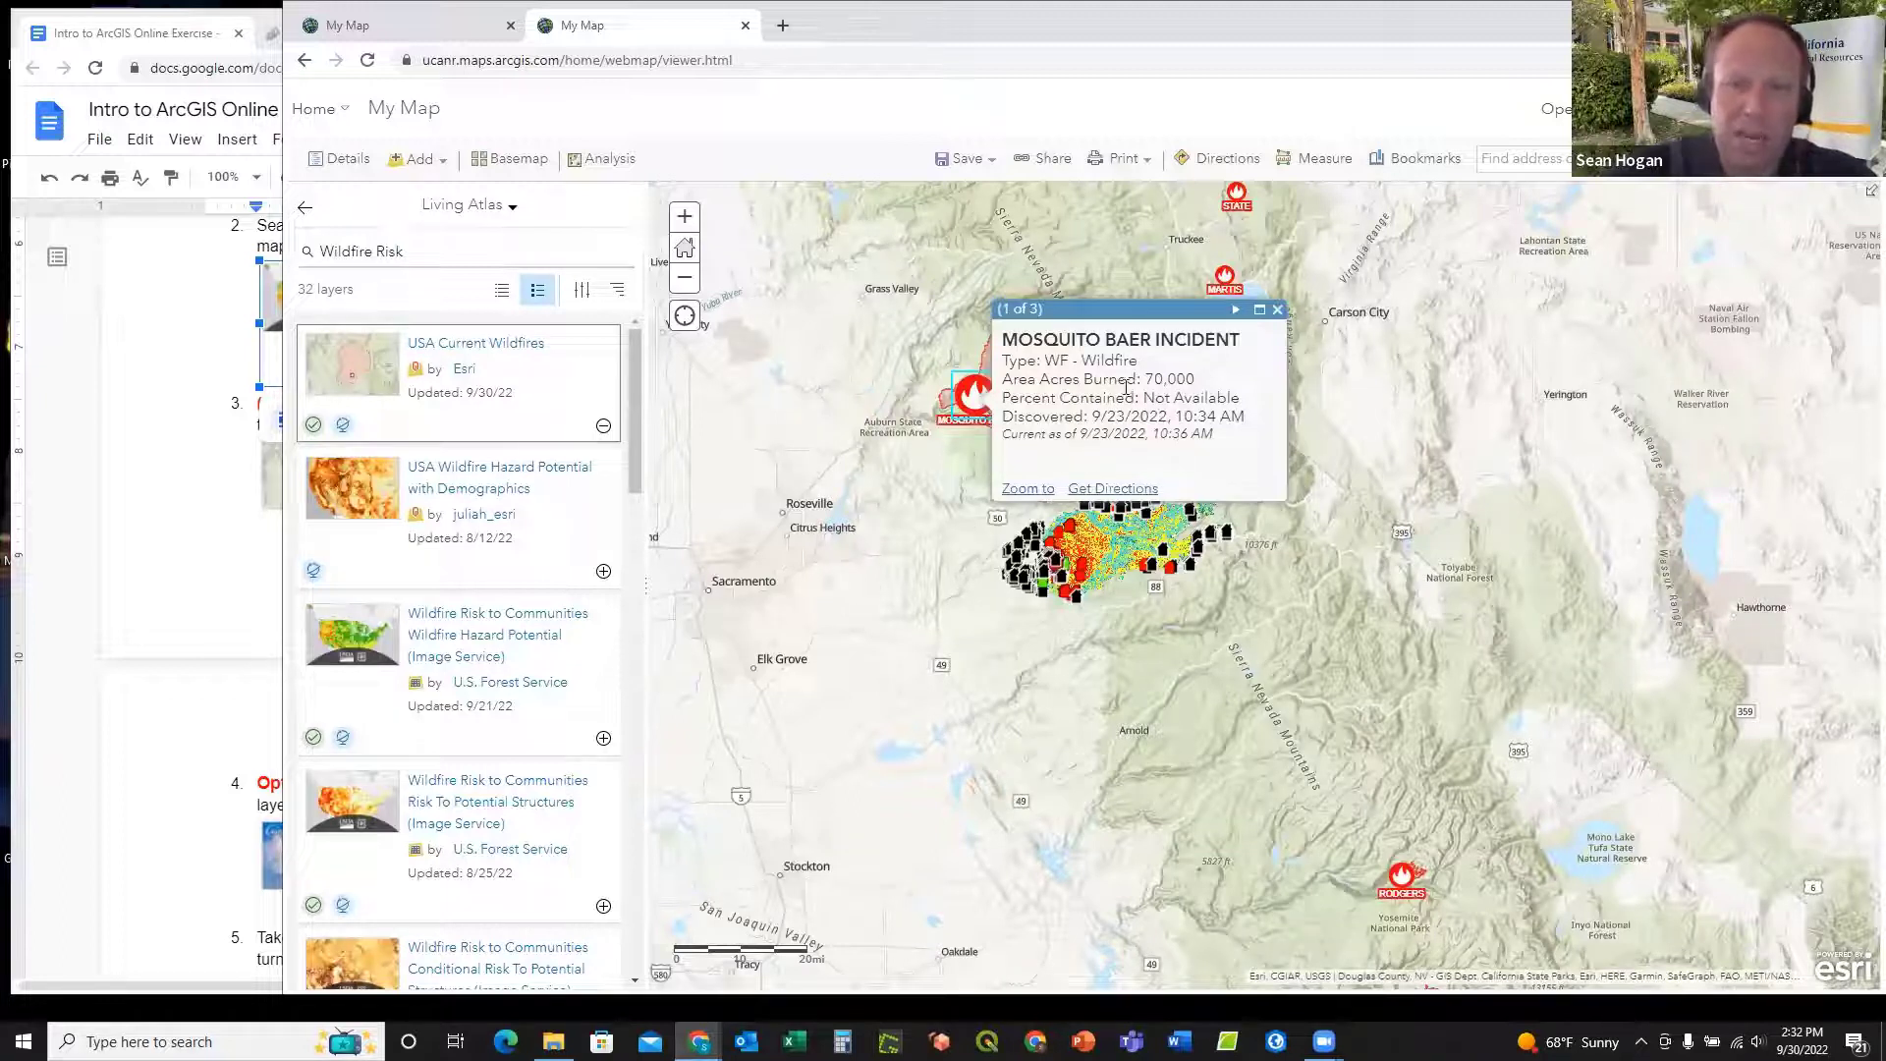
pyautogui.click(1277, 310)
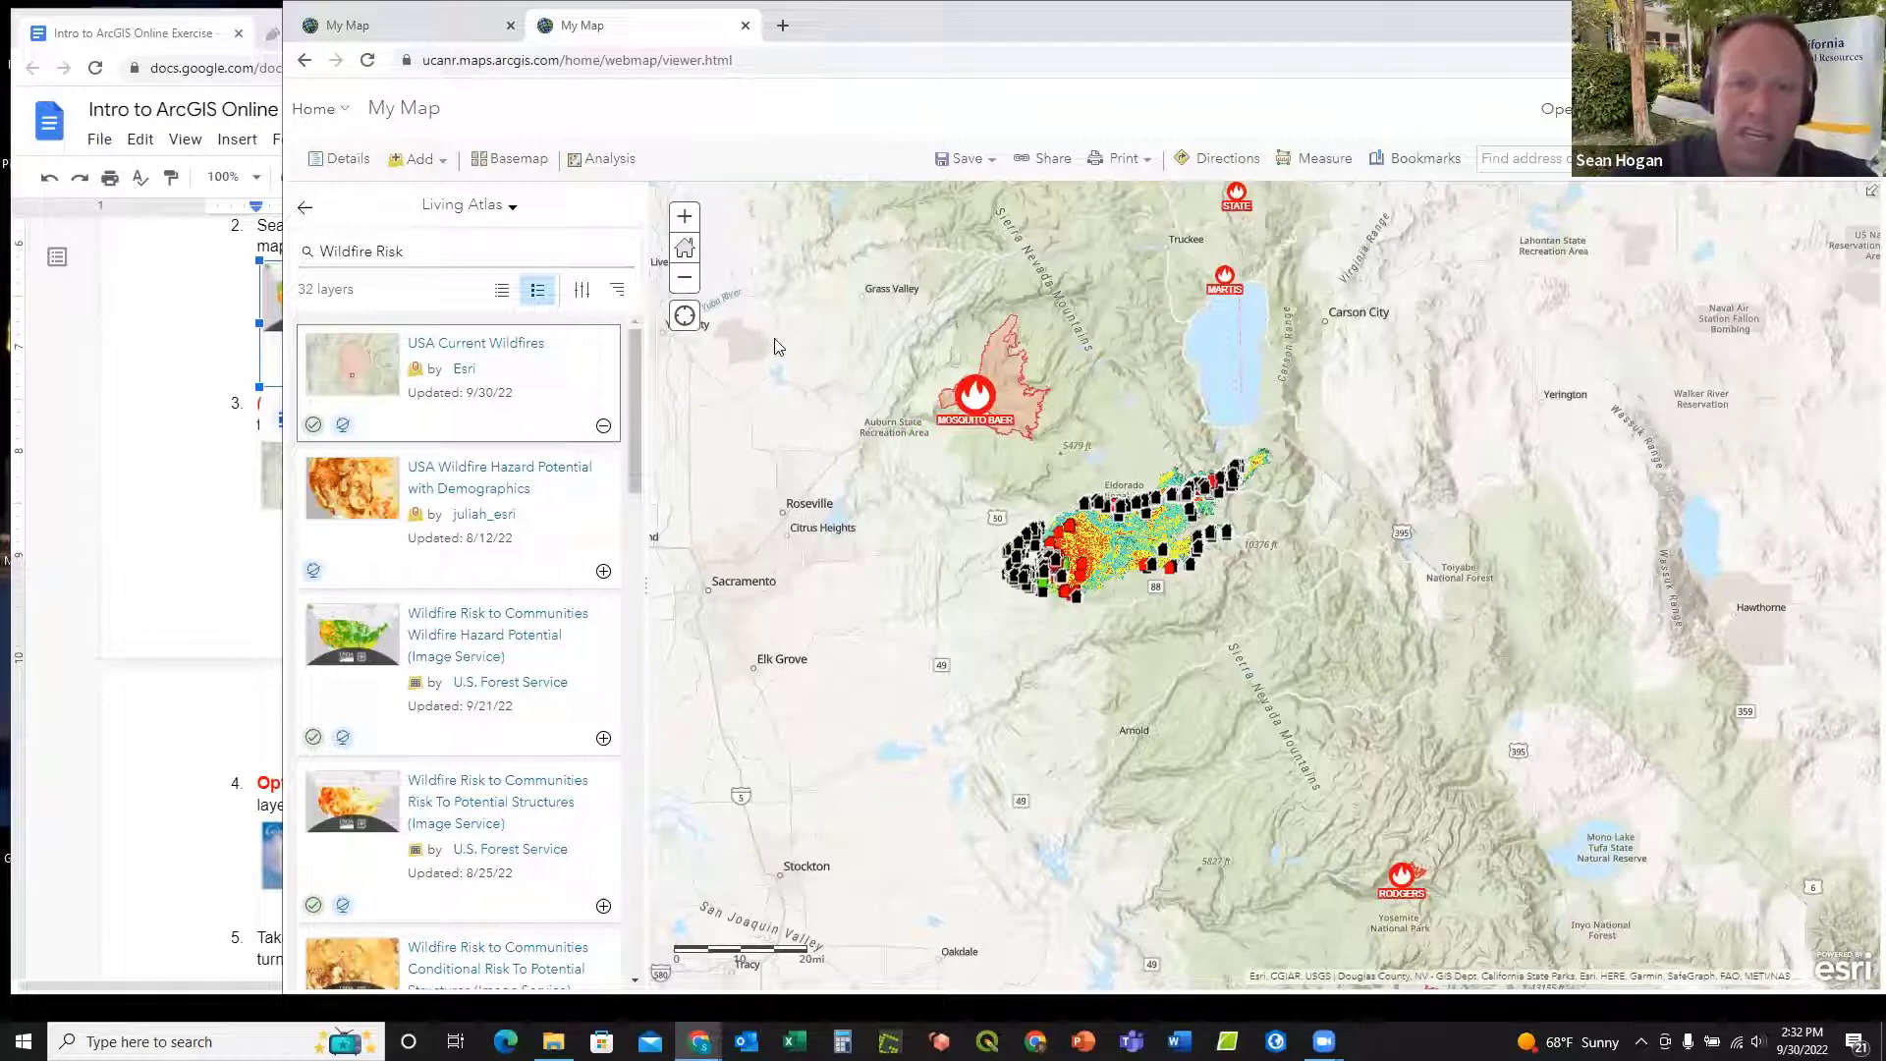
pyautogui.click(304, 208)
pyautogui.moveTo(475, 387)
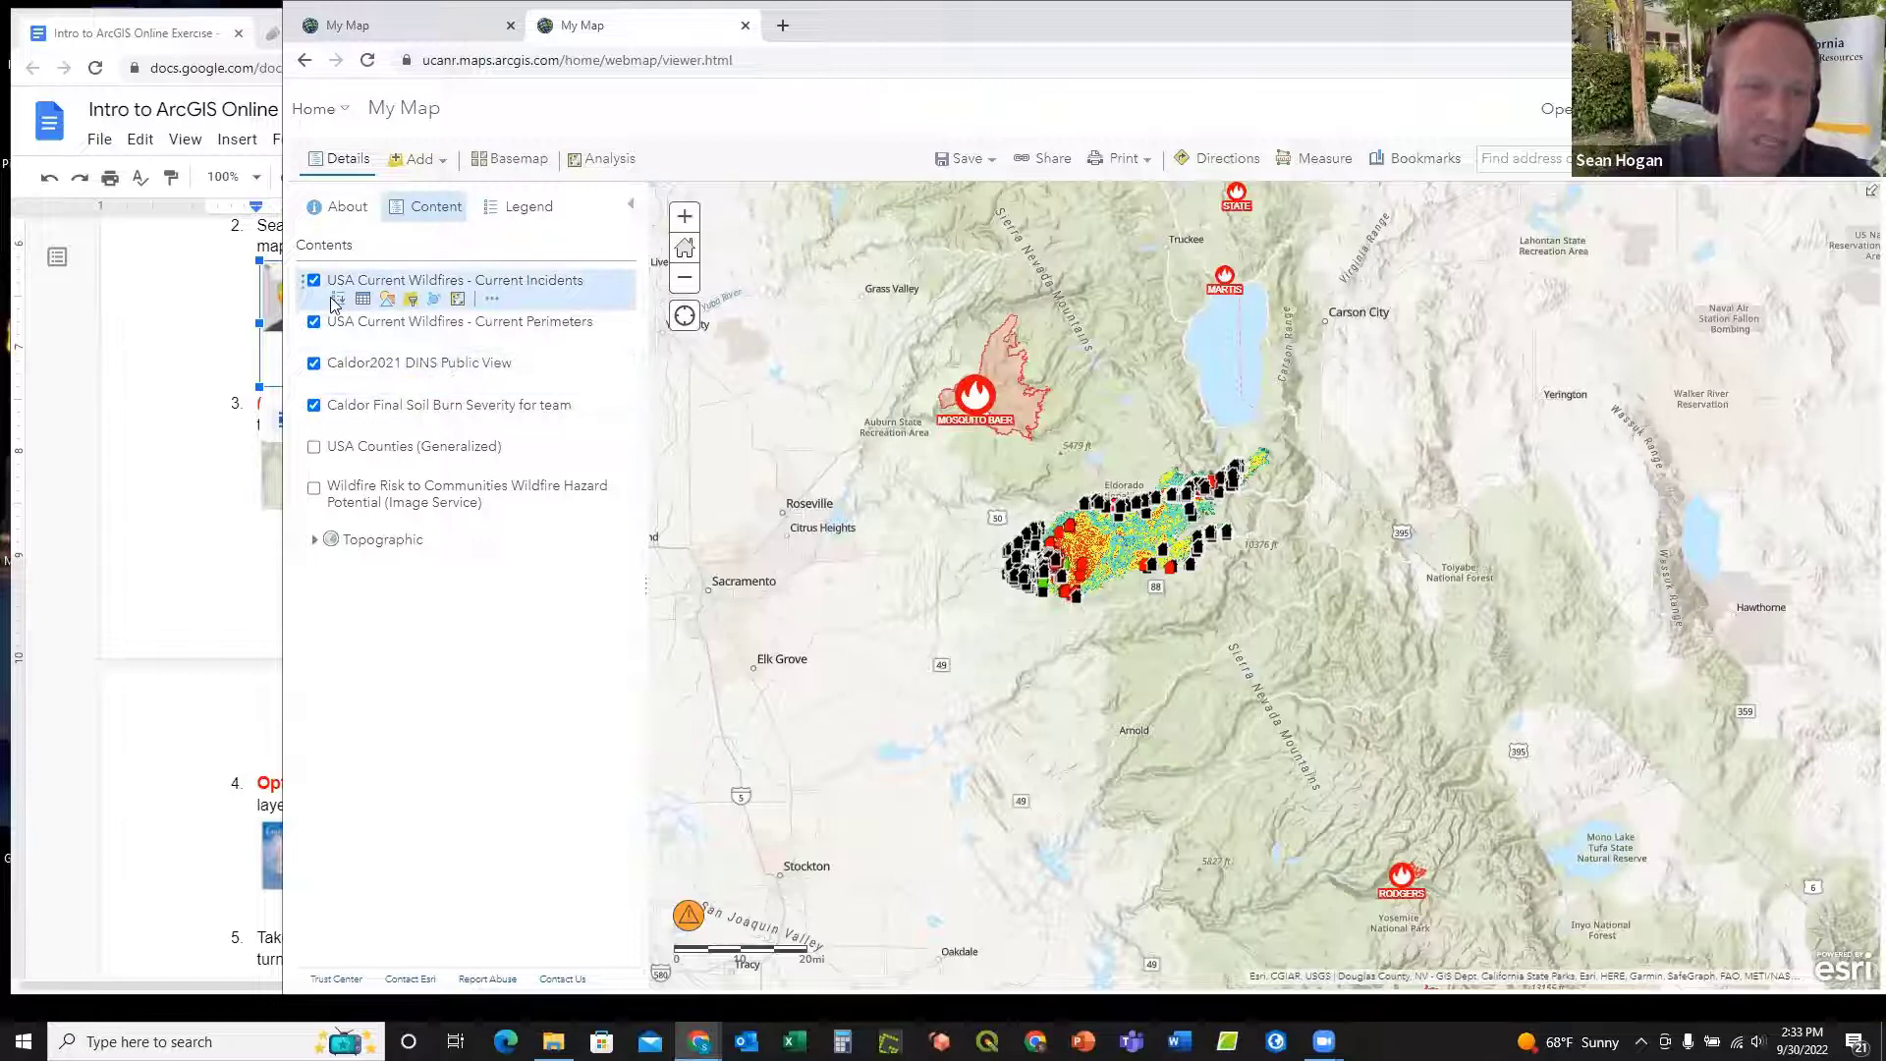
# Step: Remove the USA Current Wildfires Current Incidents layer from the map
pyautogui.click(492, 299)
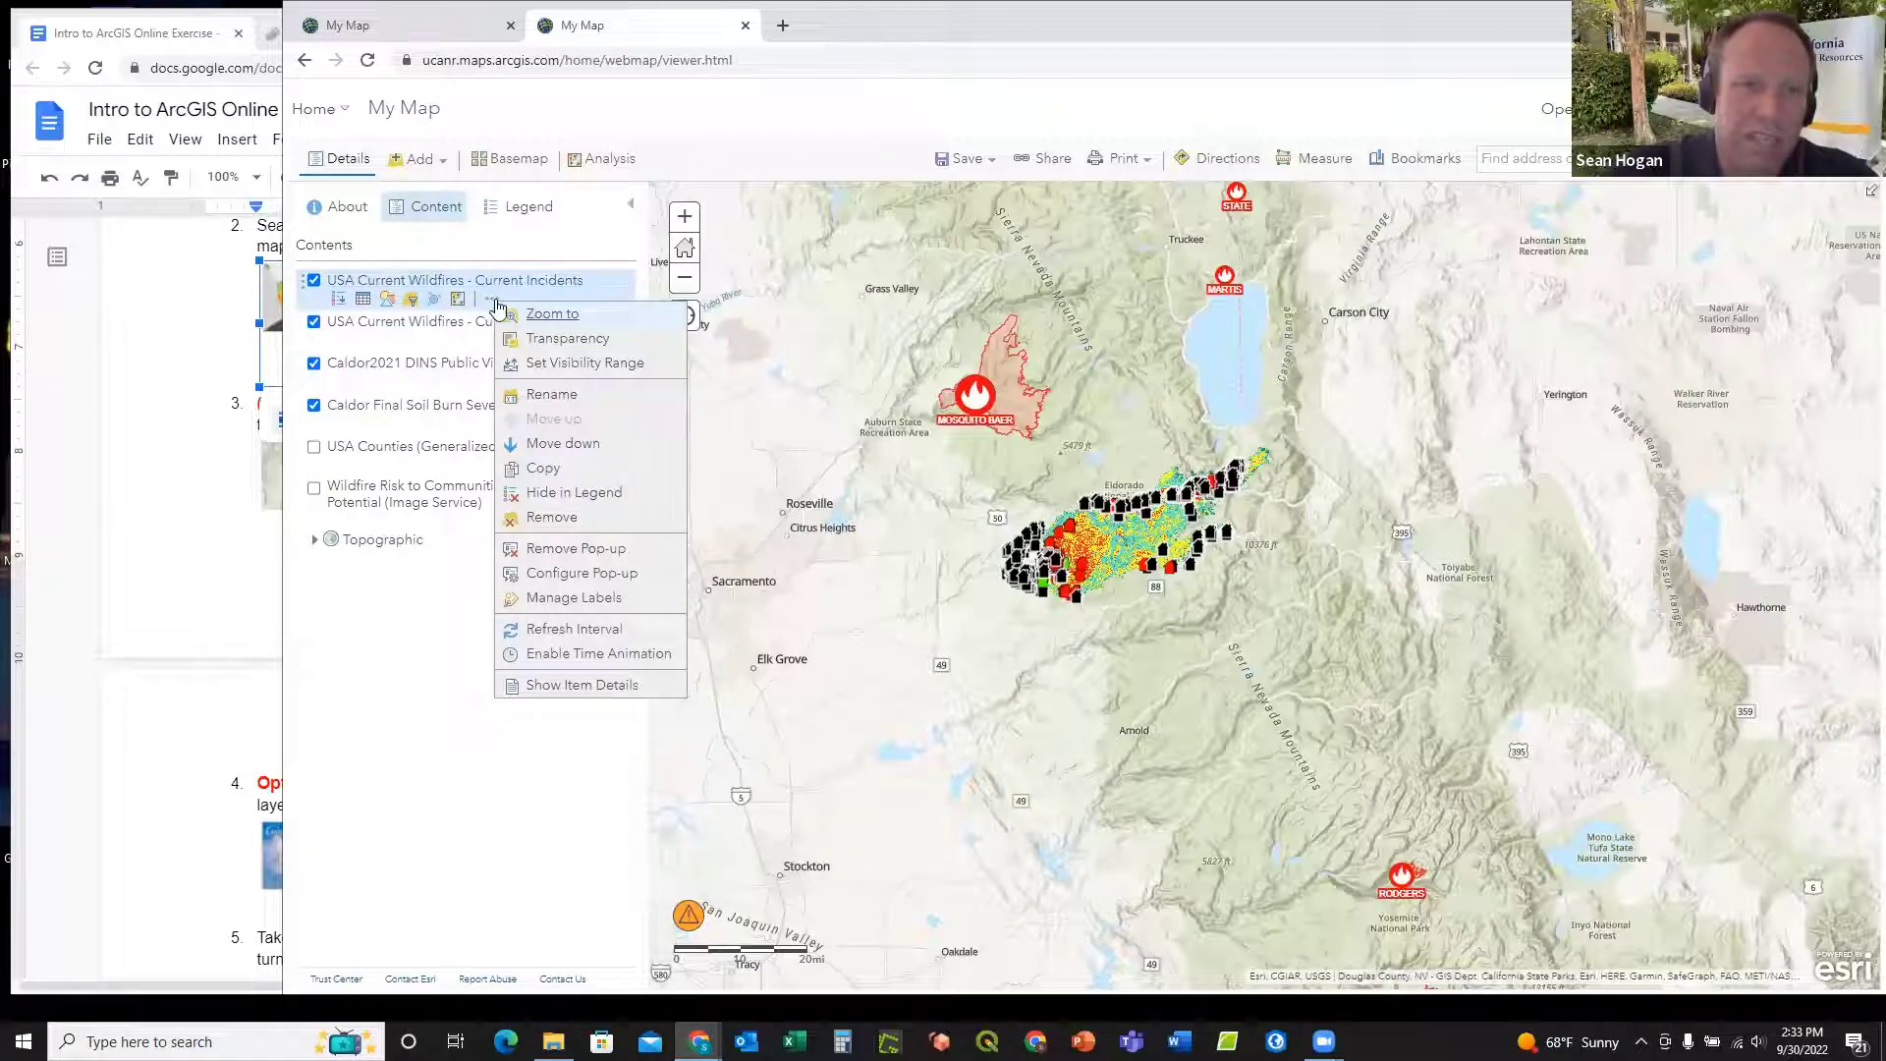
pyautogui.click(551, 518)
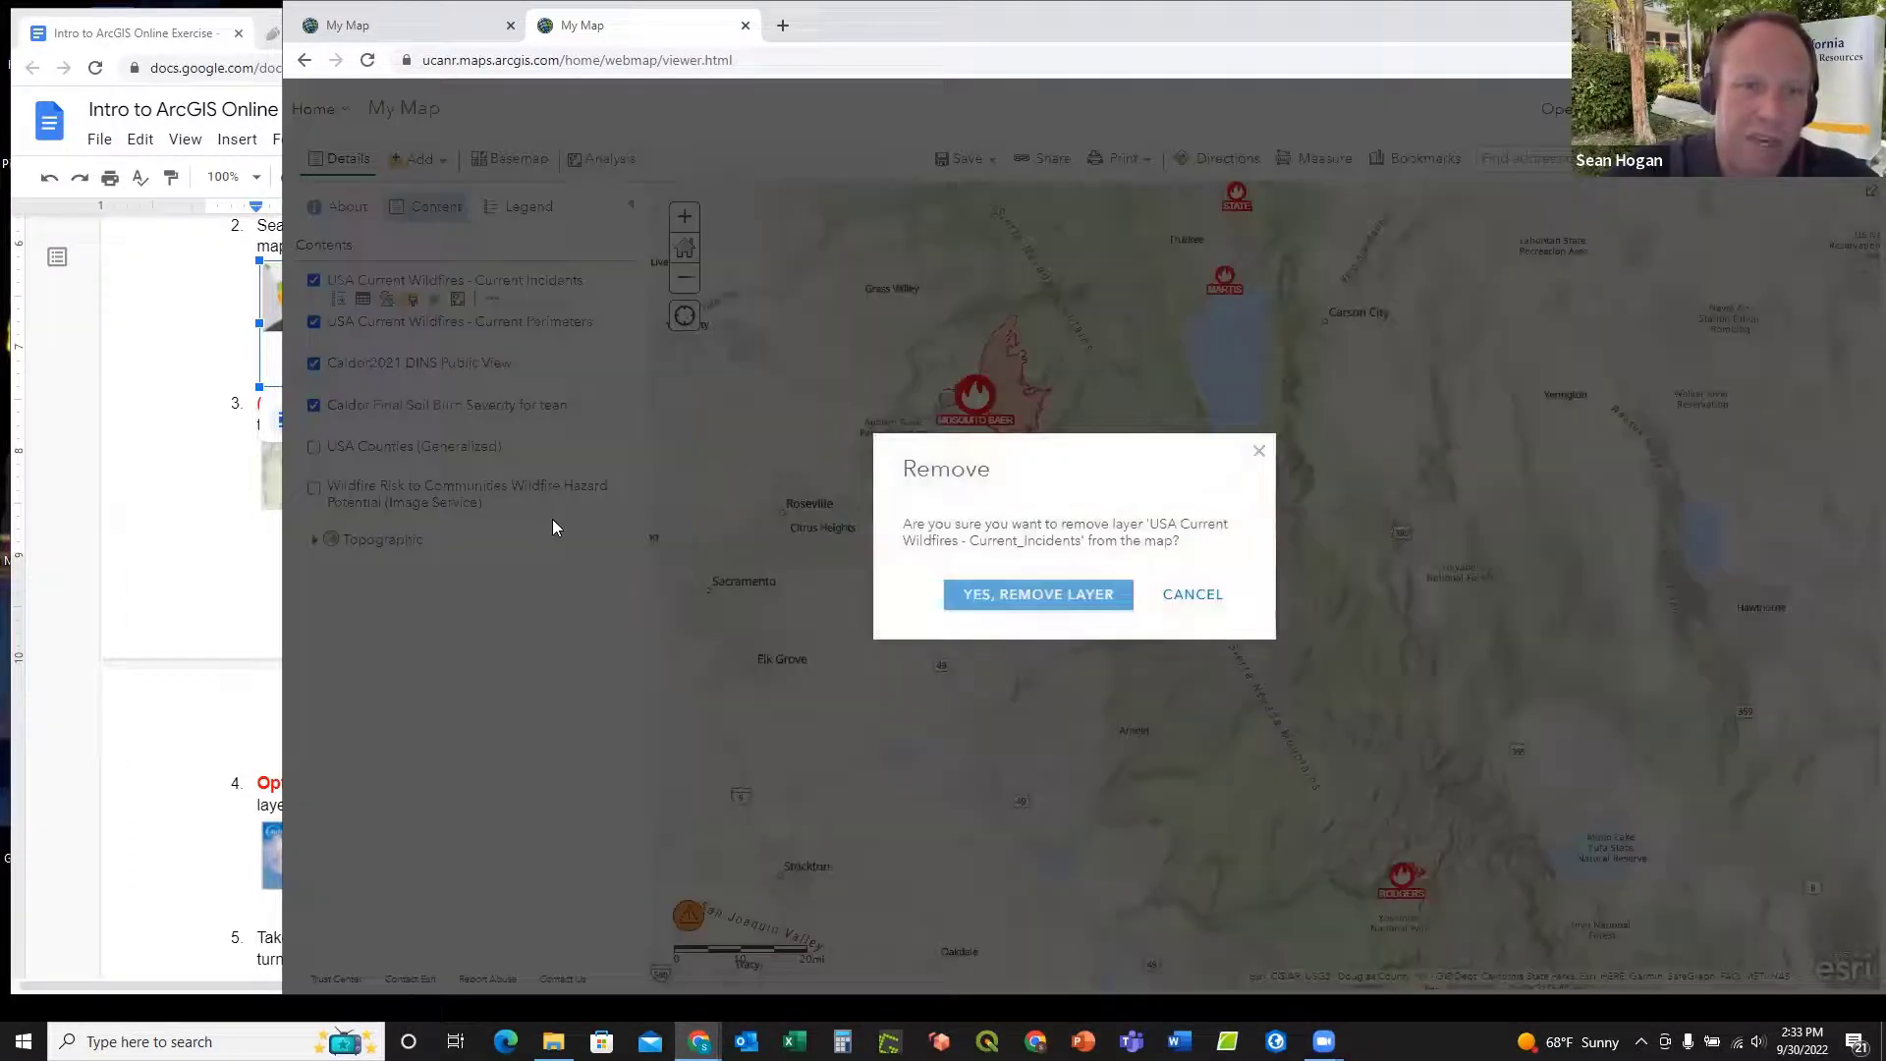
pyautogui.click(1059, 596)
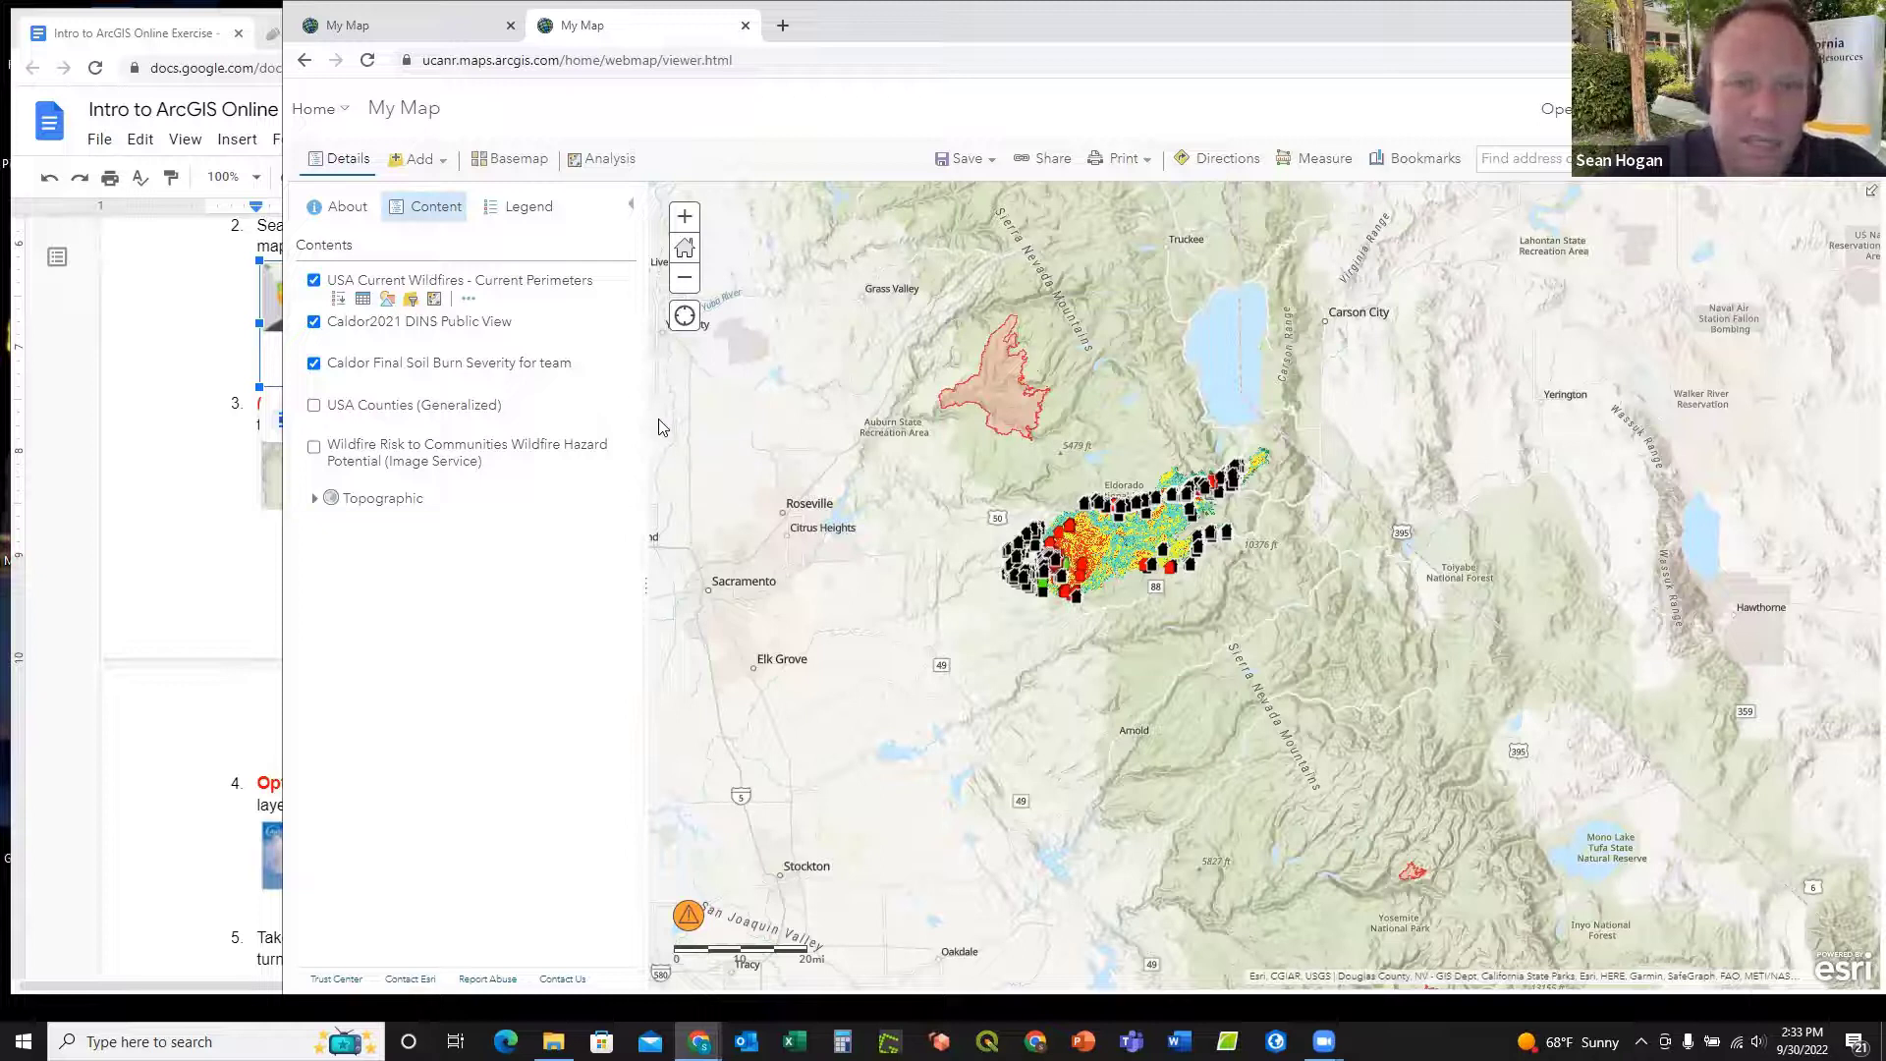
# Step: Remove the Current Perimeters layer, then go to step 4 of the exercise document
pyautogui.click(470, 301)
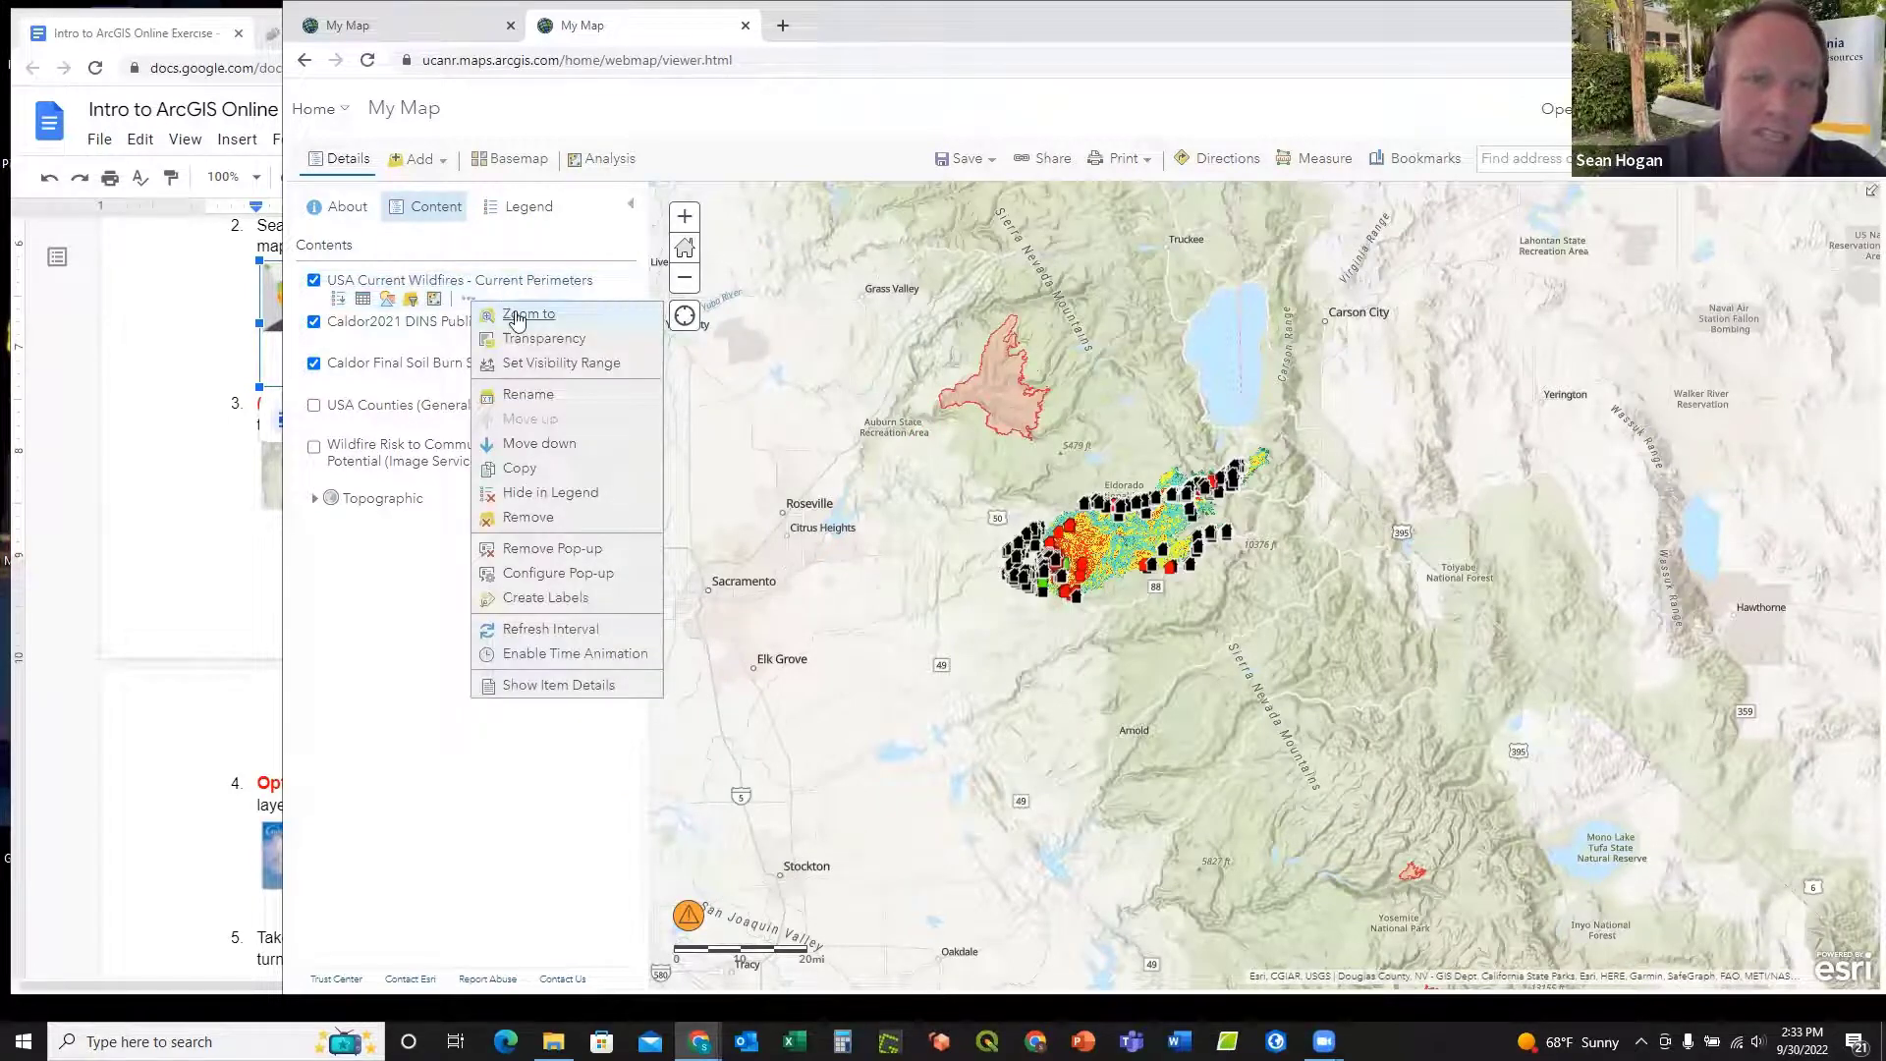
pyautogui.moveTo(561, 373)
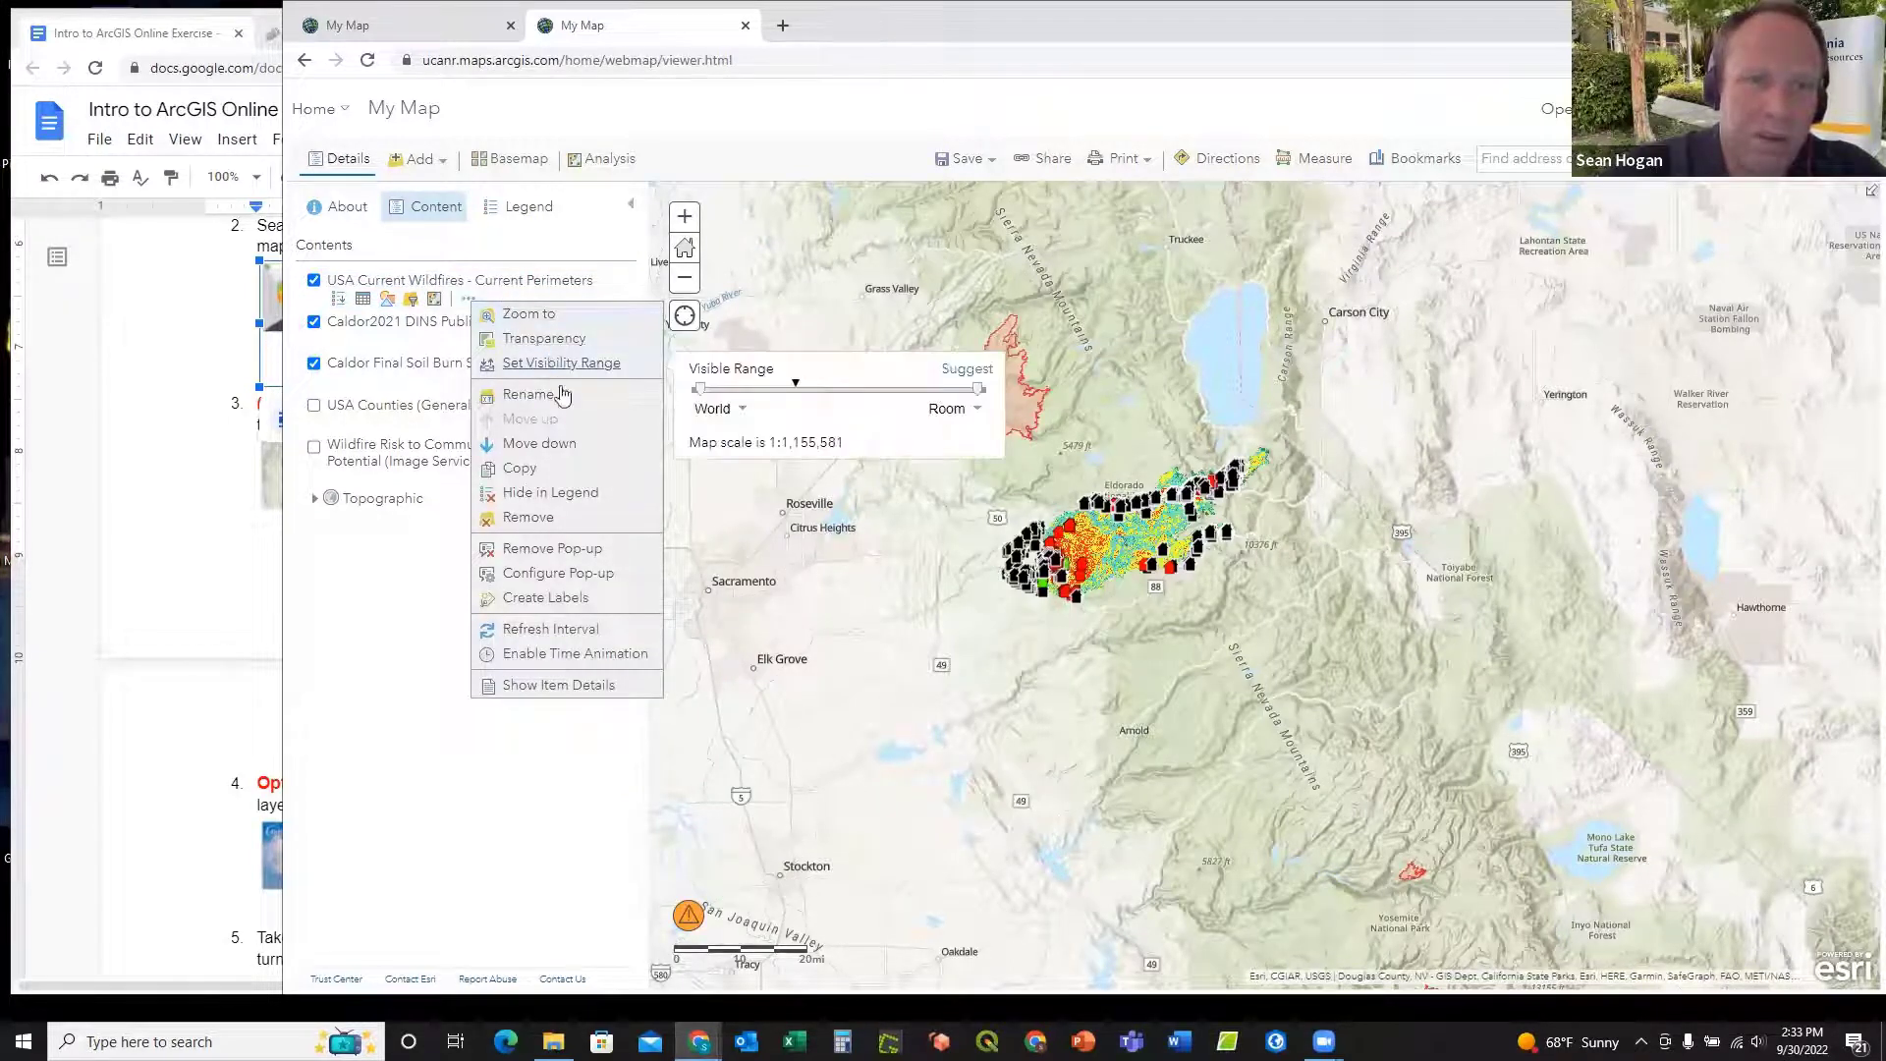
pyautogui.click(526, 517)
pyautogui.click(1031, 594)
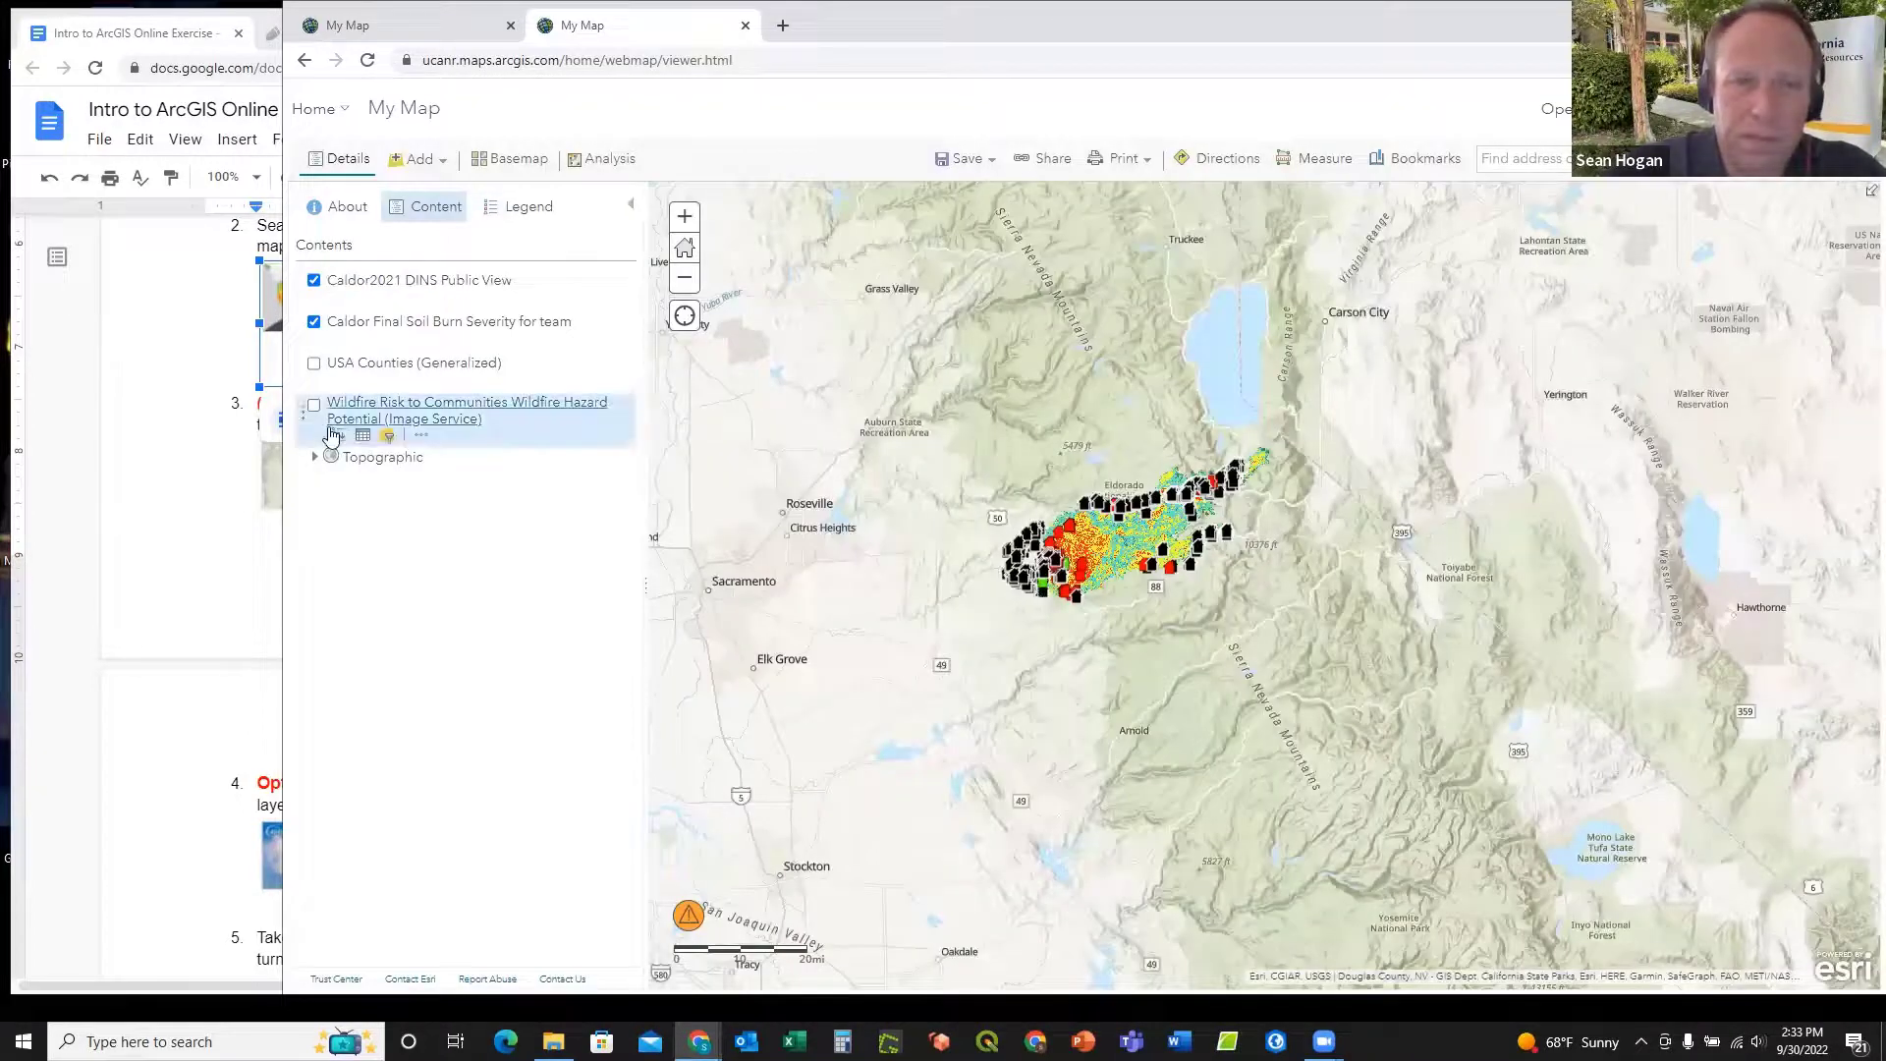
pyautogui.click(173, 512)
pyautogui.scroll(-5, 660, 462)
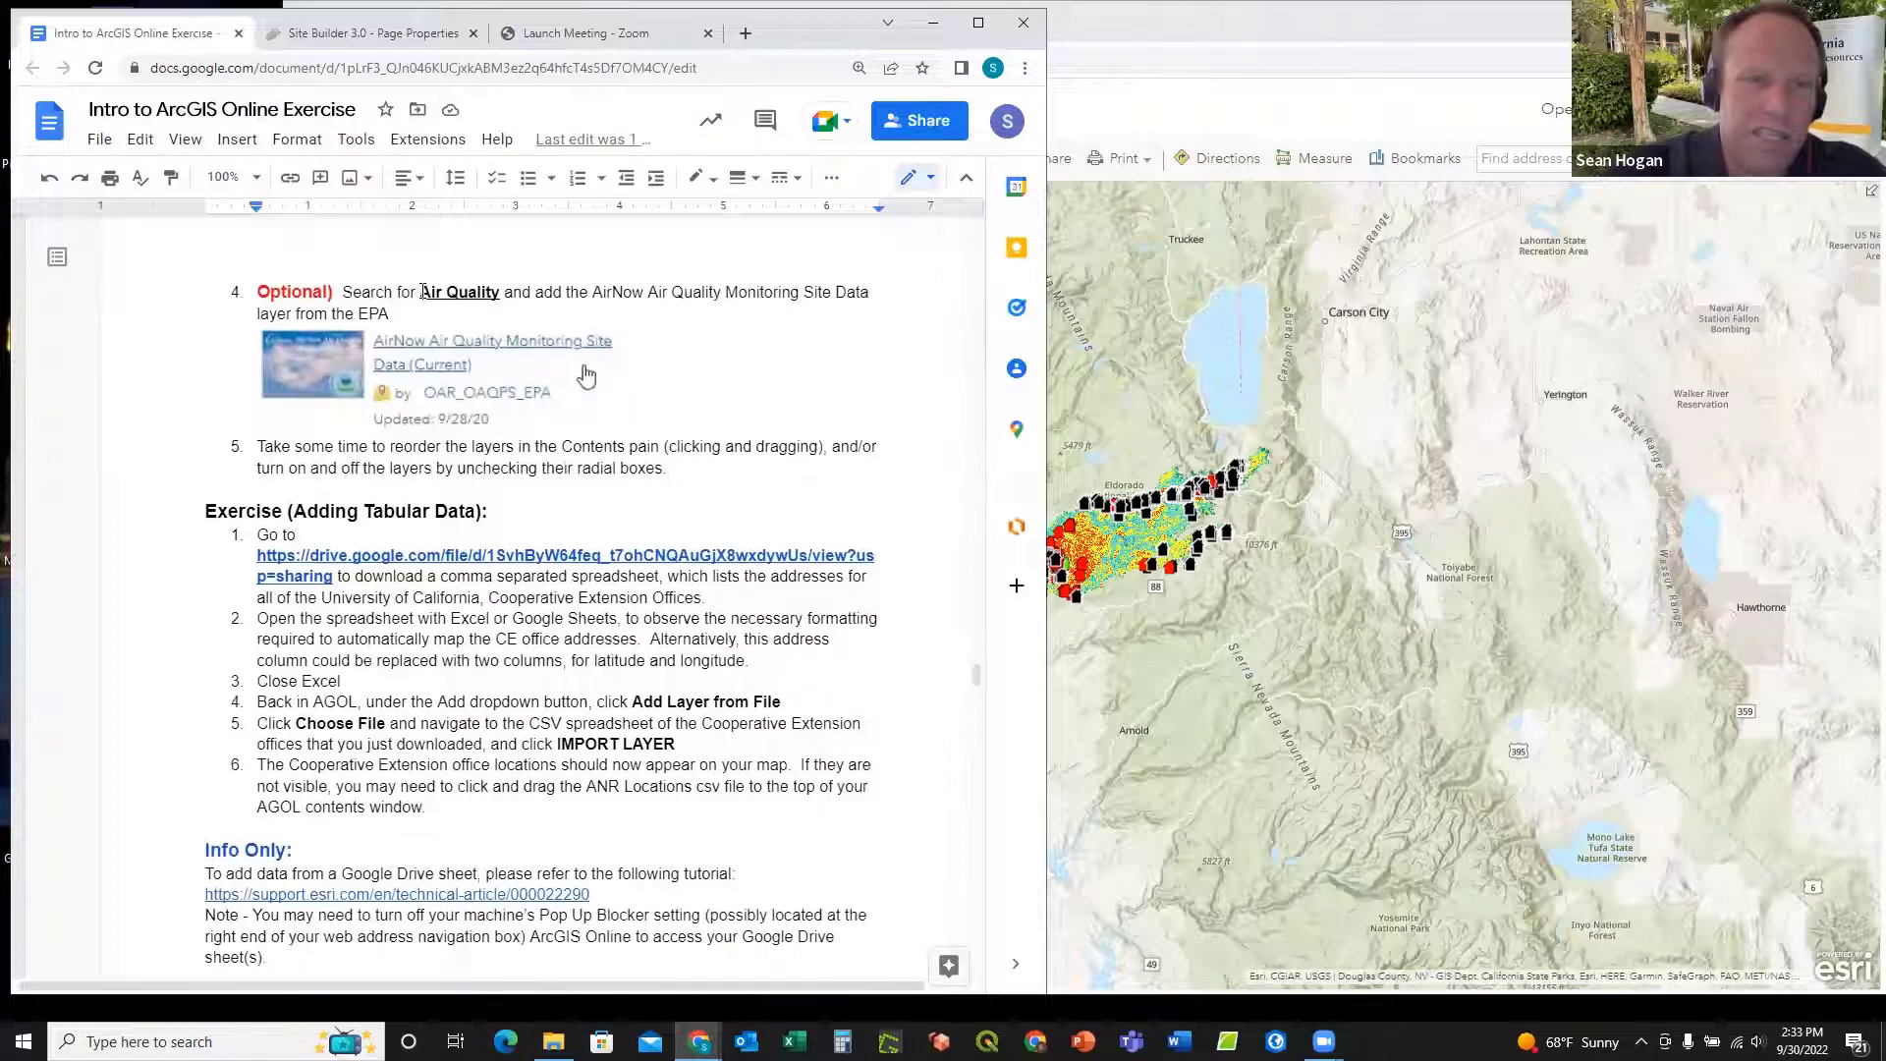
# Step: Copy 'Air Quality' from step 4 of the exercise and return to the web map
pyautogui.moveTo(422, 292); pyautogui.dragTo(500, 293)
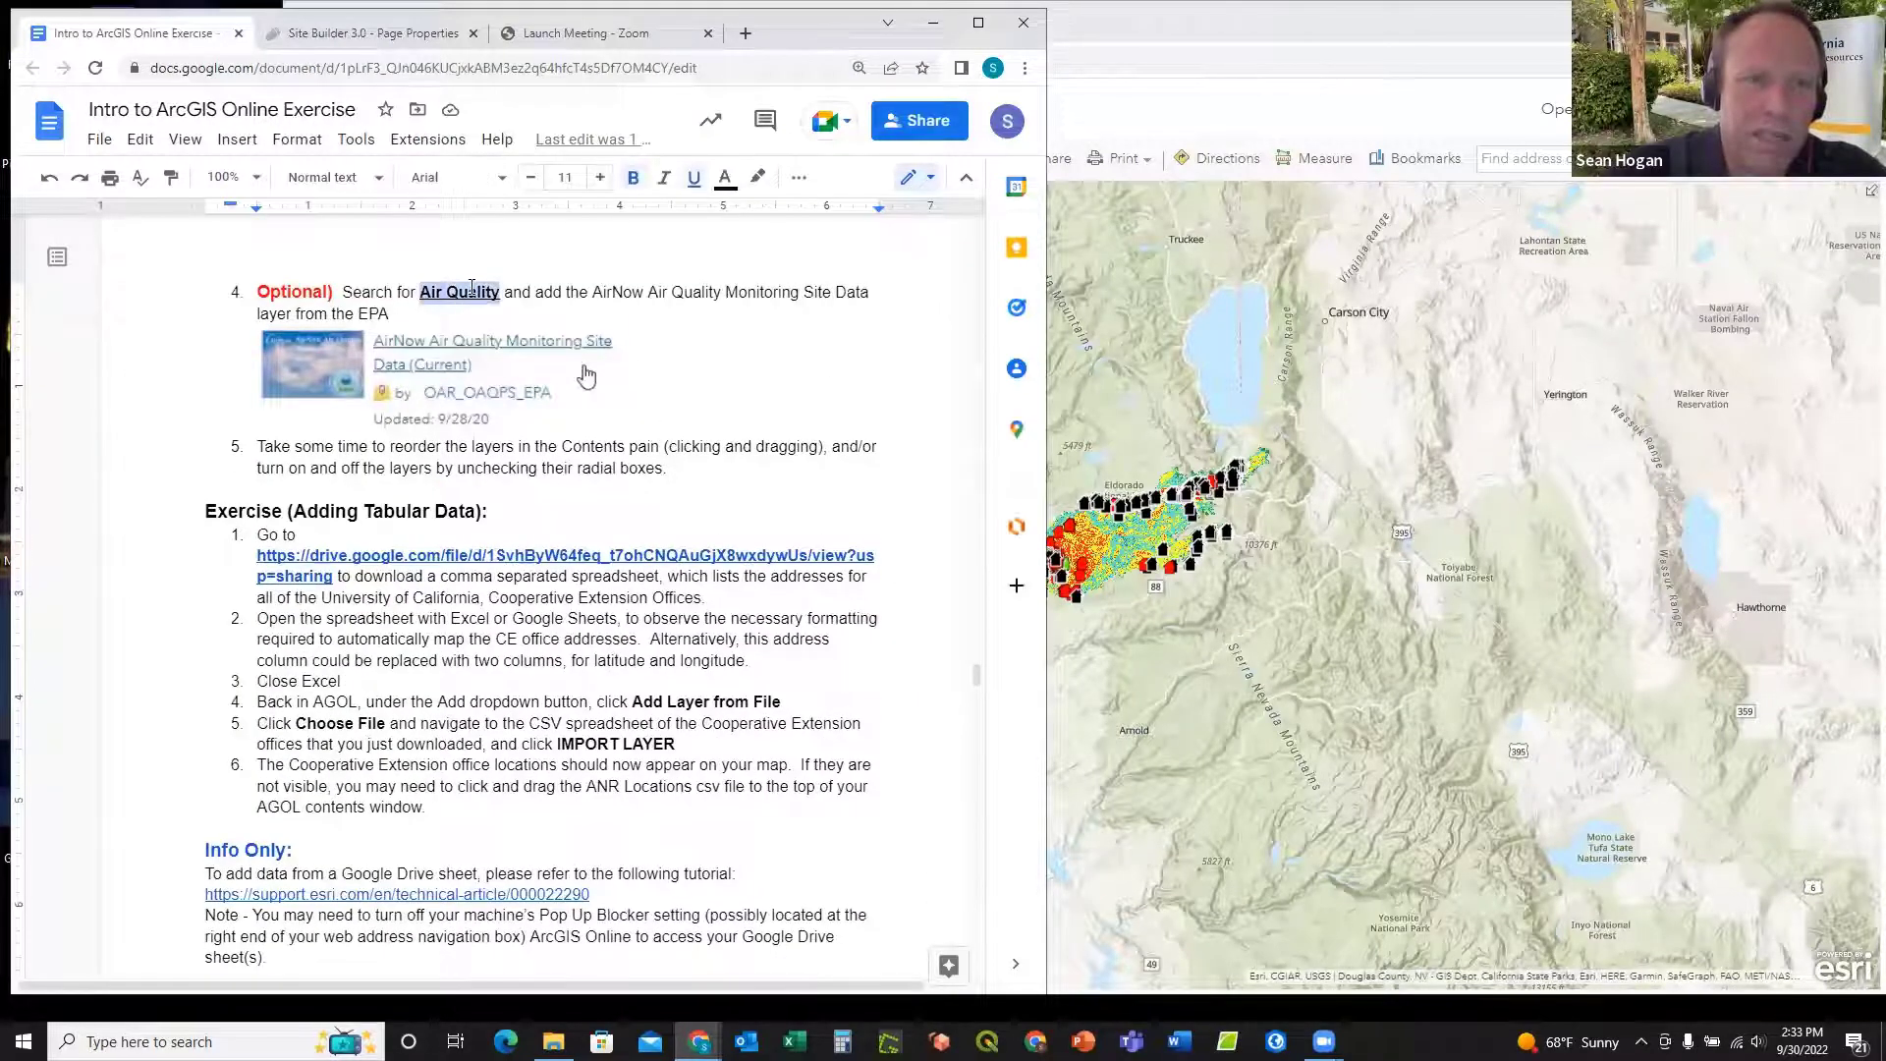
pyautogui.rightClick(473, 292)
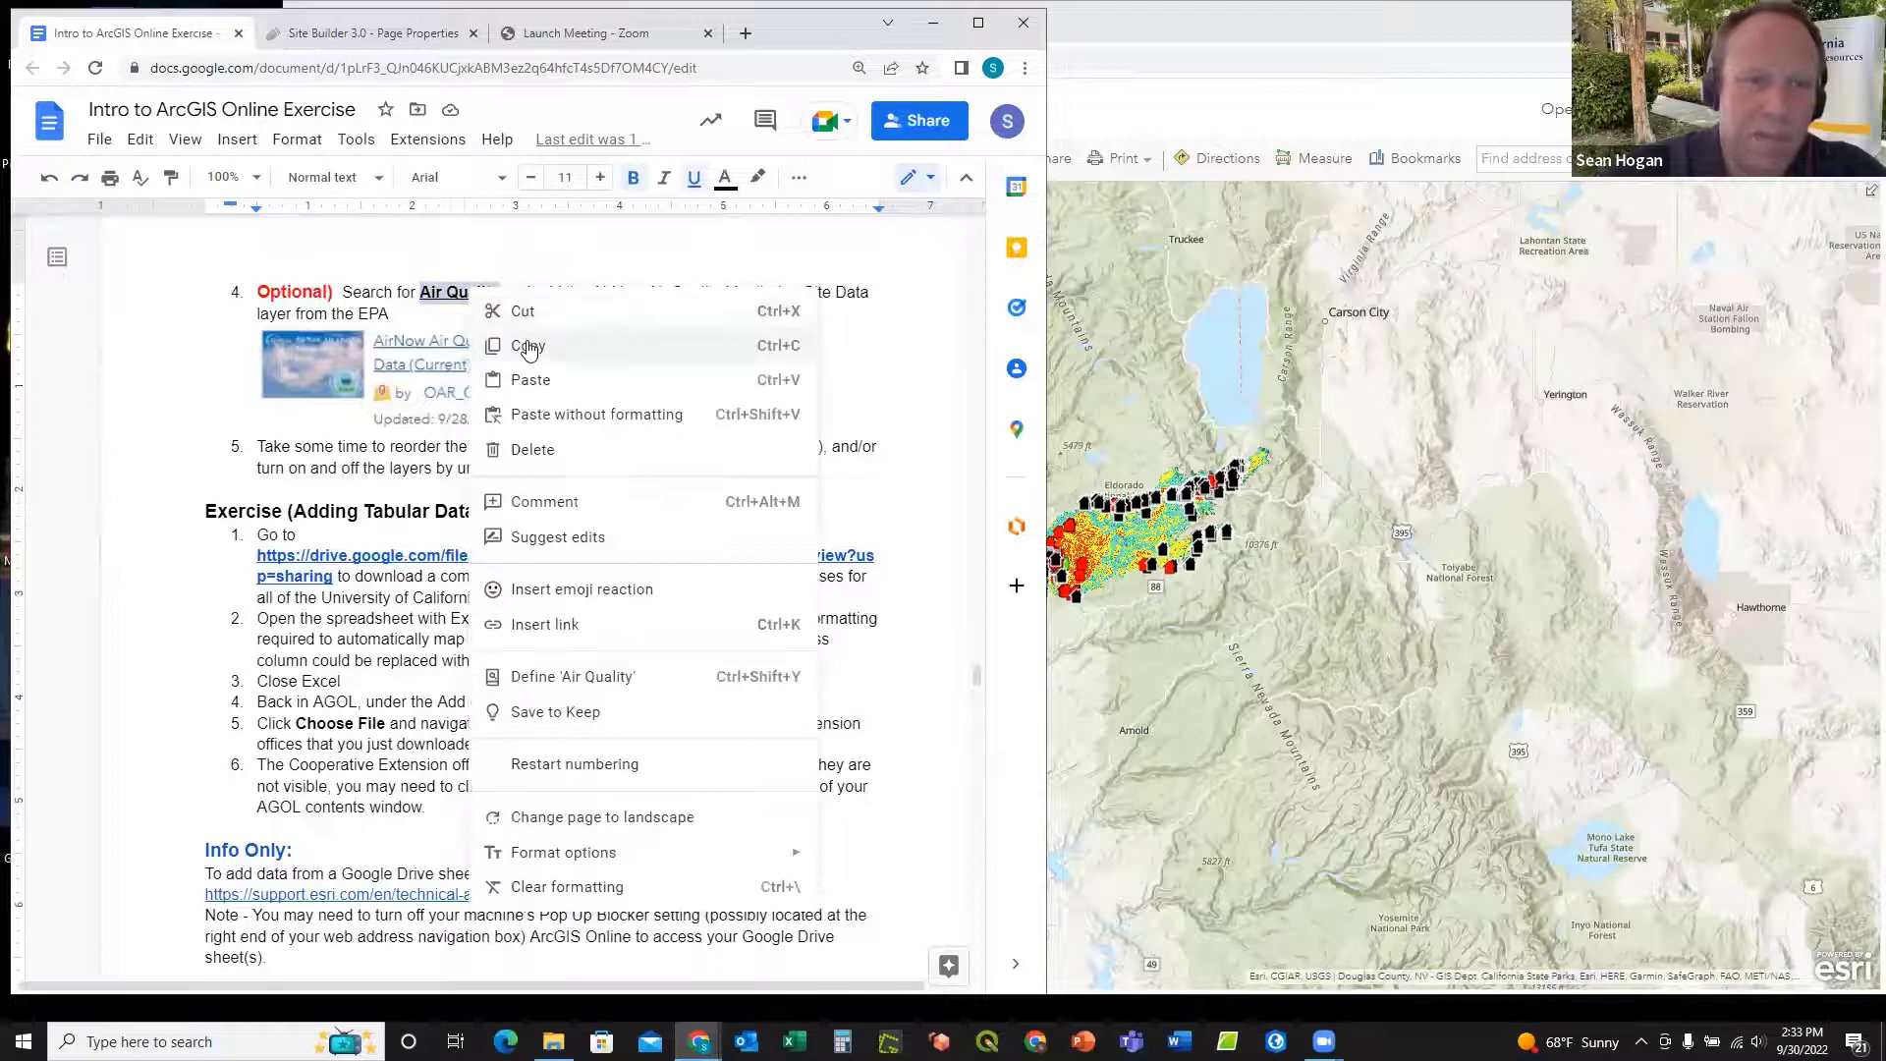
pyautogui.click(529, 347)
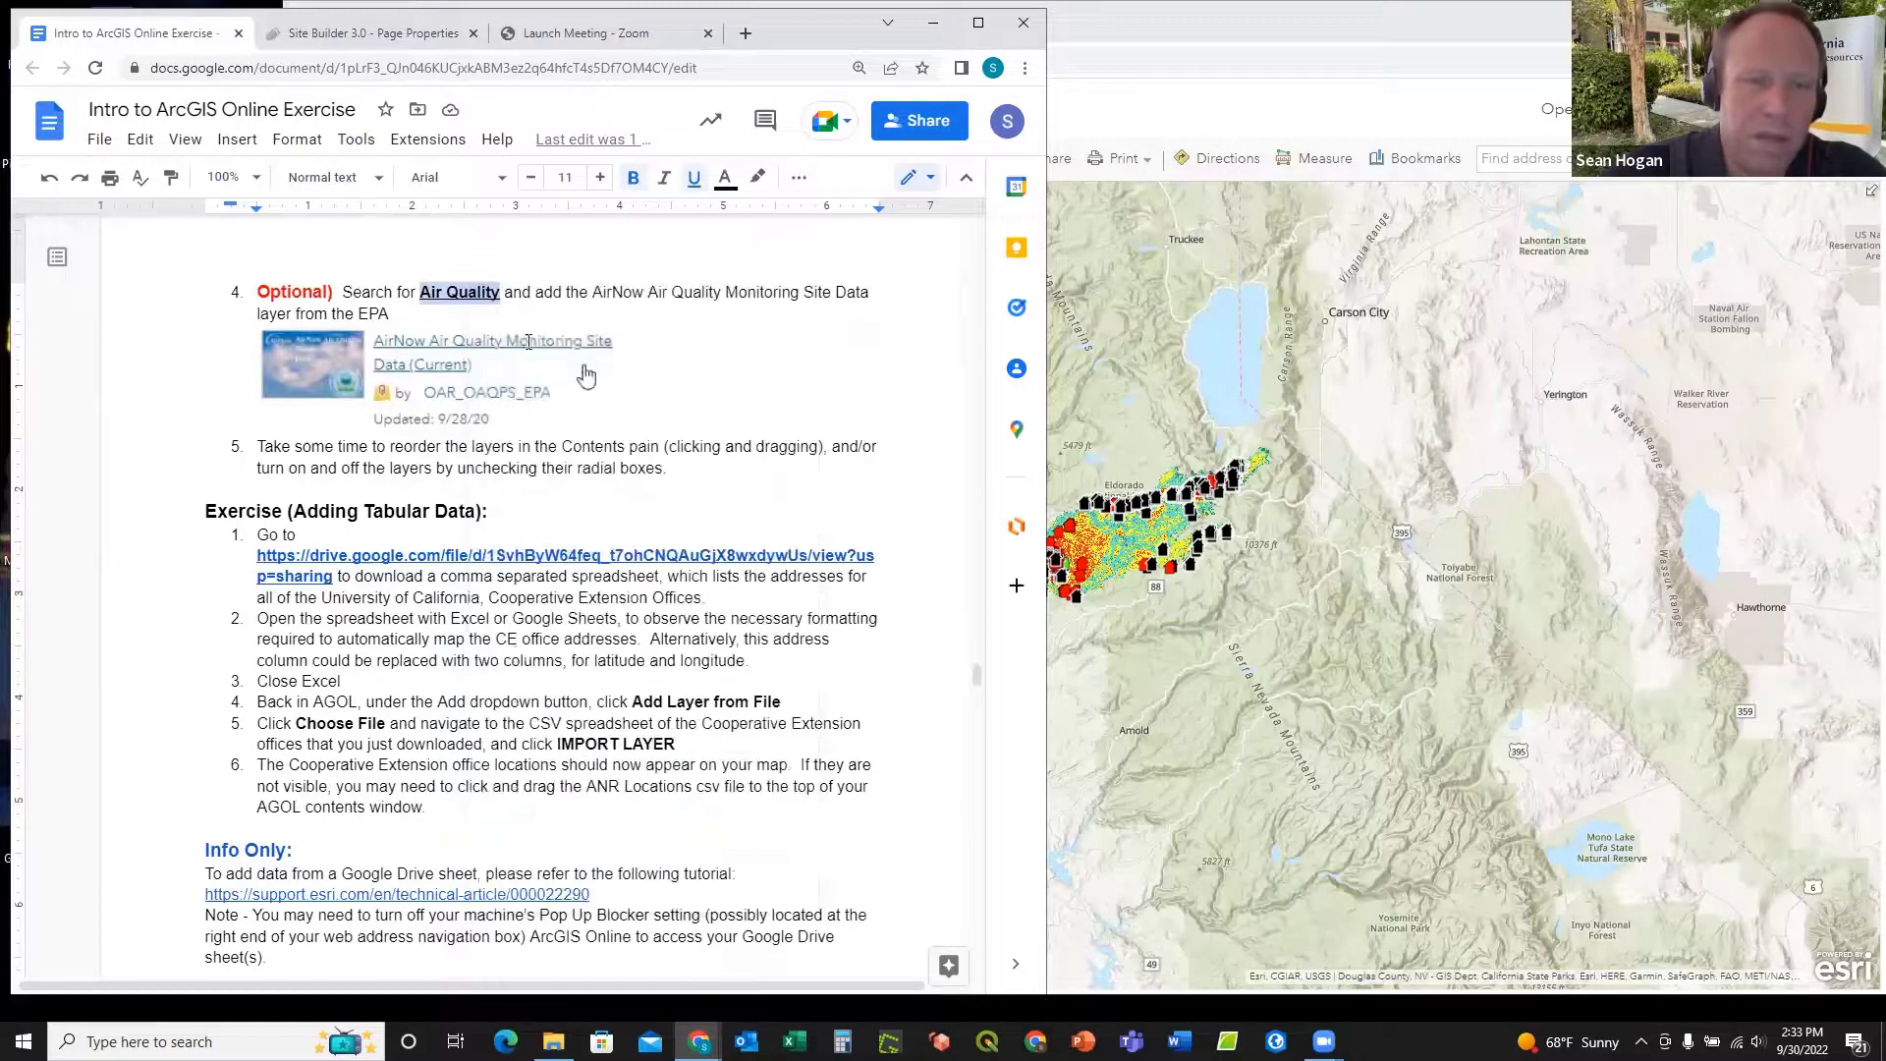
pyautogui.click(1264, 31)
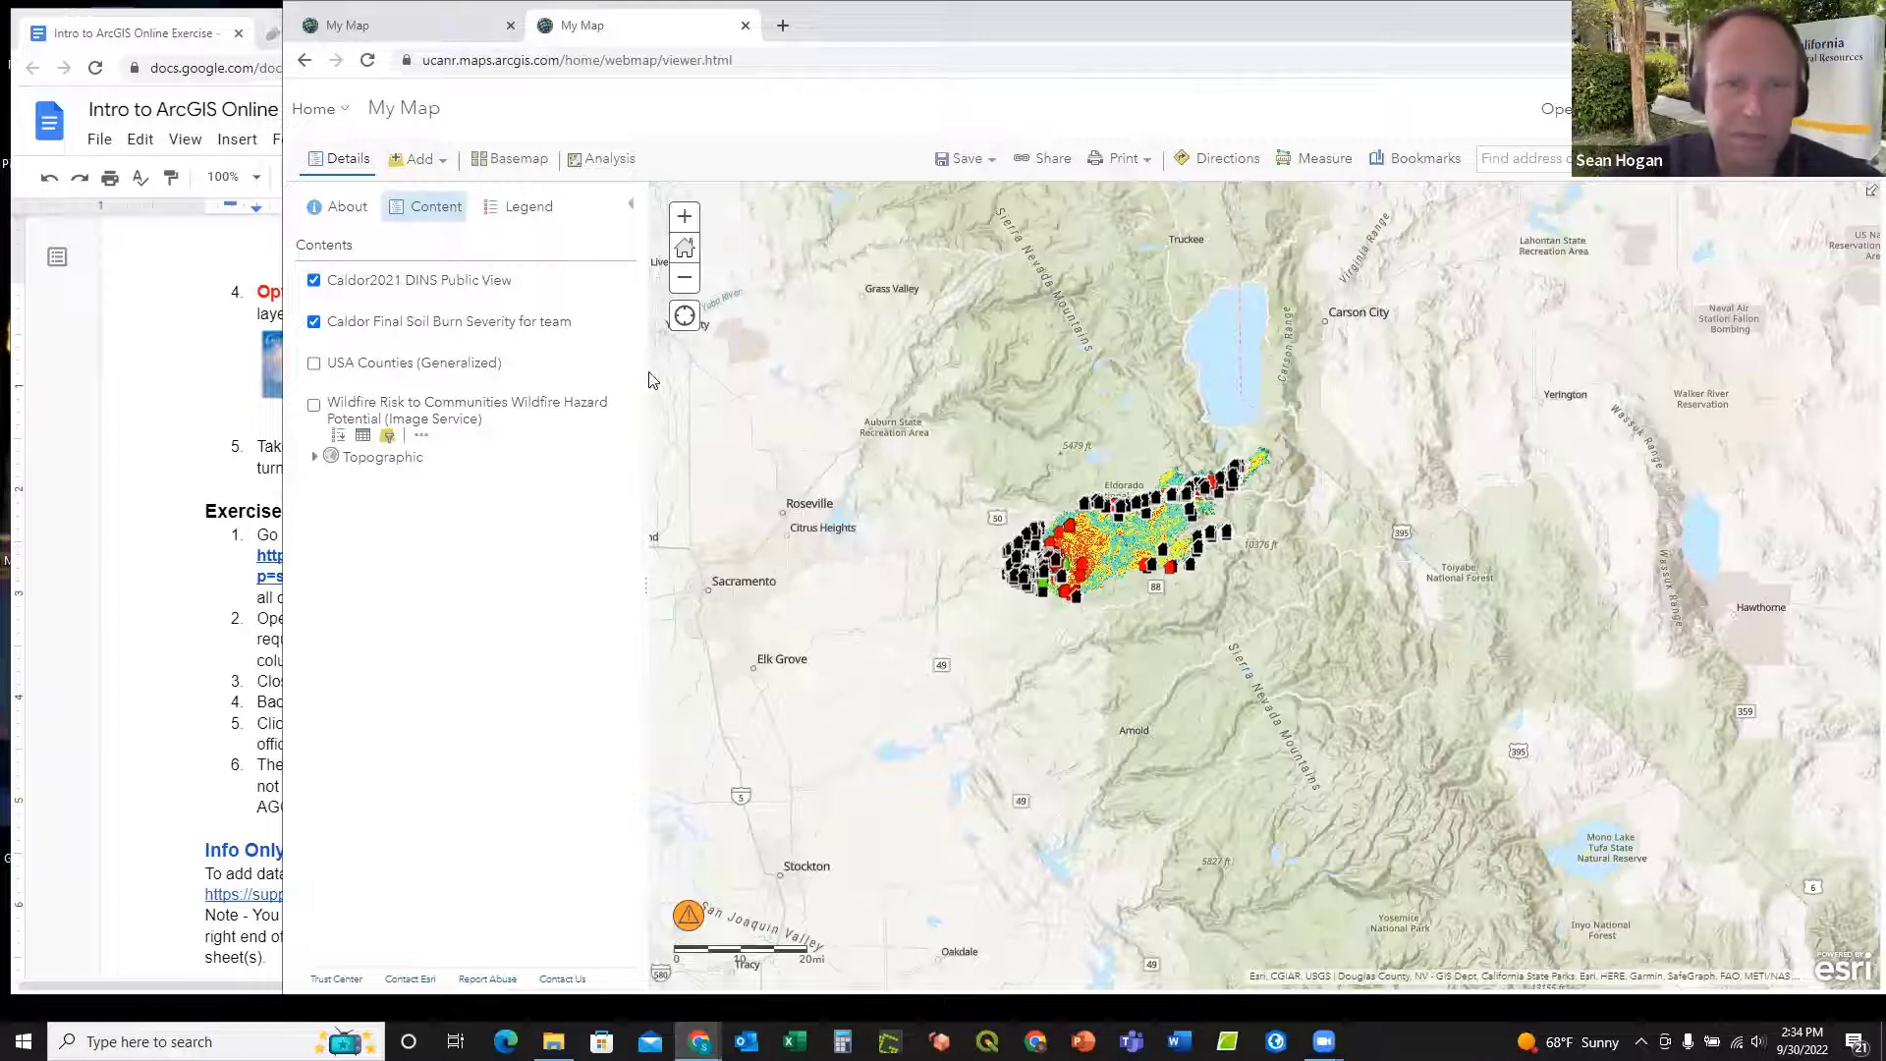
# Step: Search Living Atlas for 'Air Quality' and add the AirNow Air Quality Monitoring Site Data layer
pyautogui.click(437, 163)
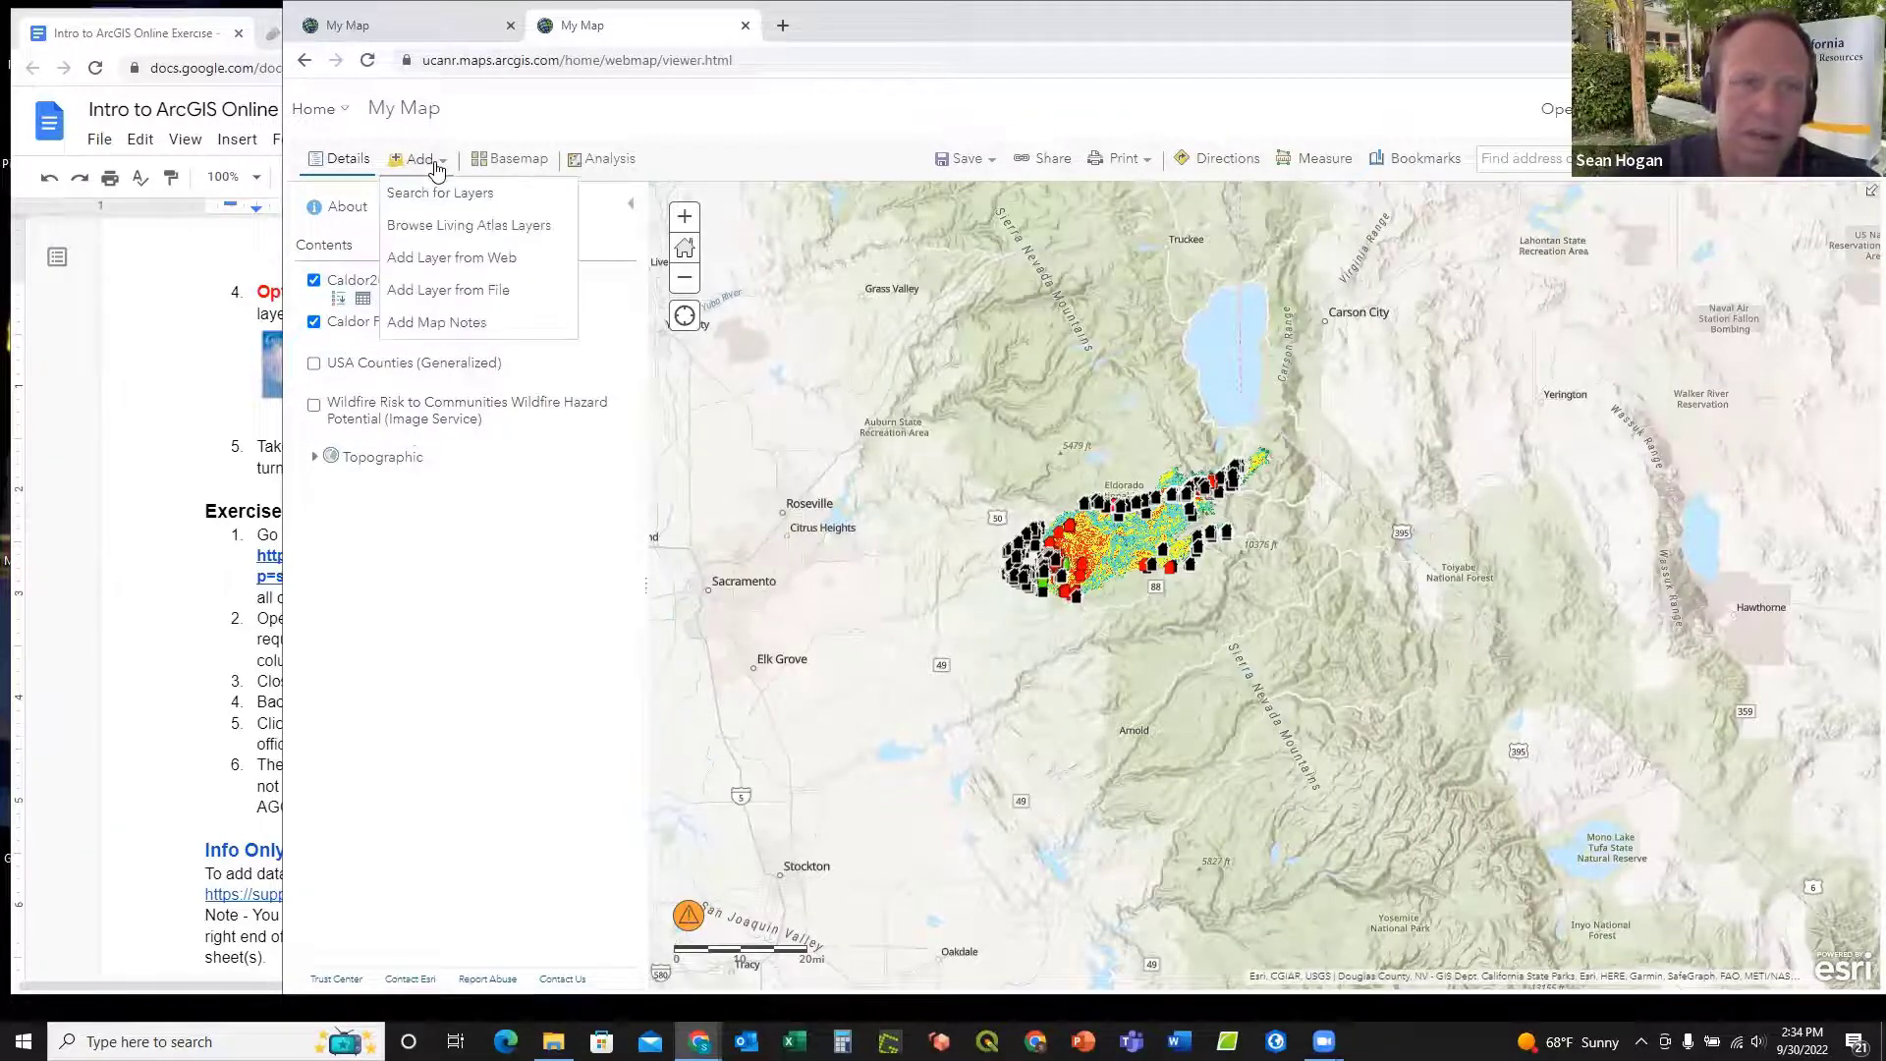
pyautogui.click(438, 226)
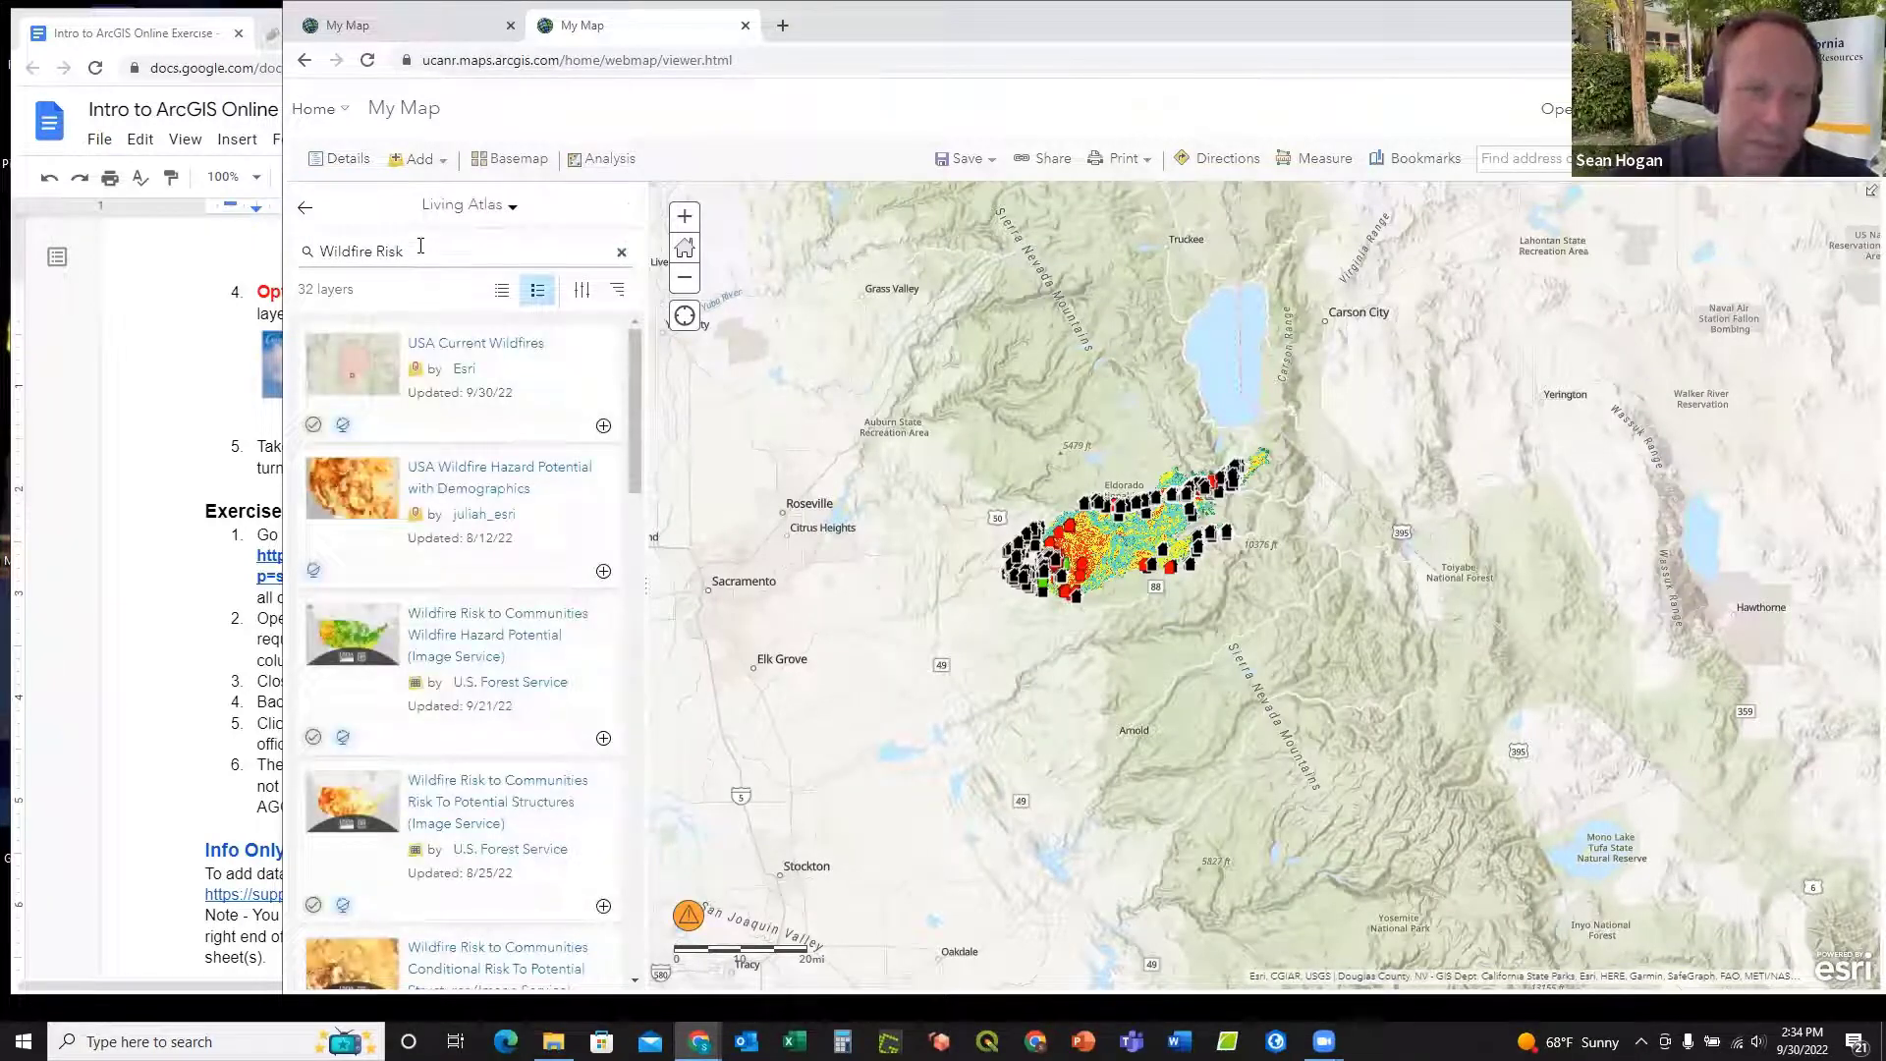
pyautogui.moveTo(422, 252); pyautogui.dragTo(322, 255)
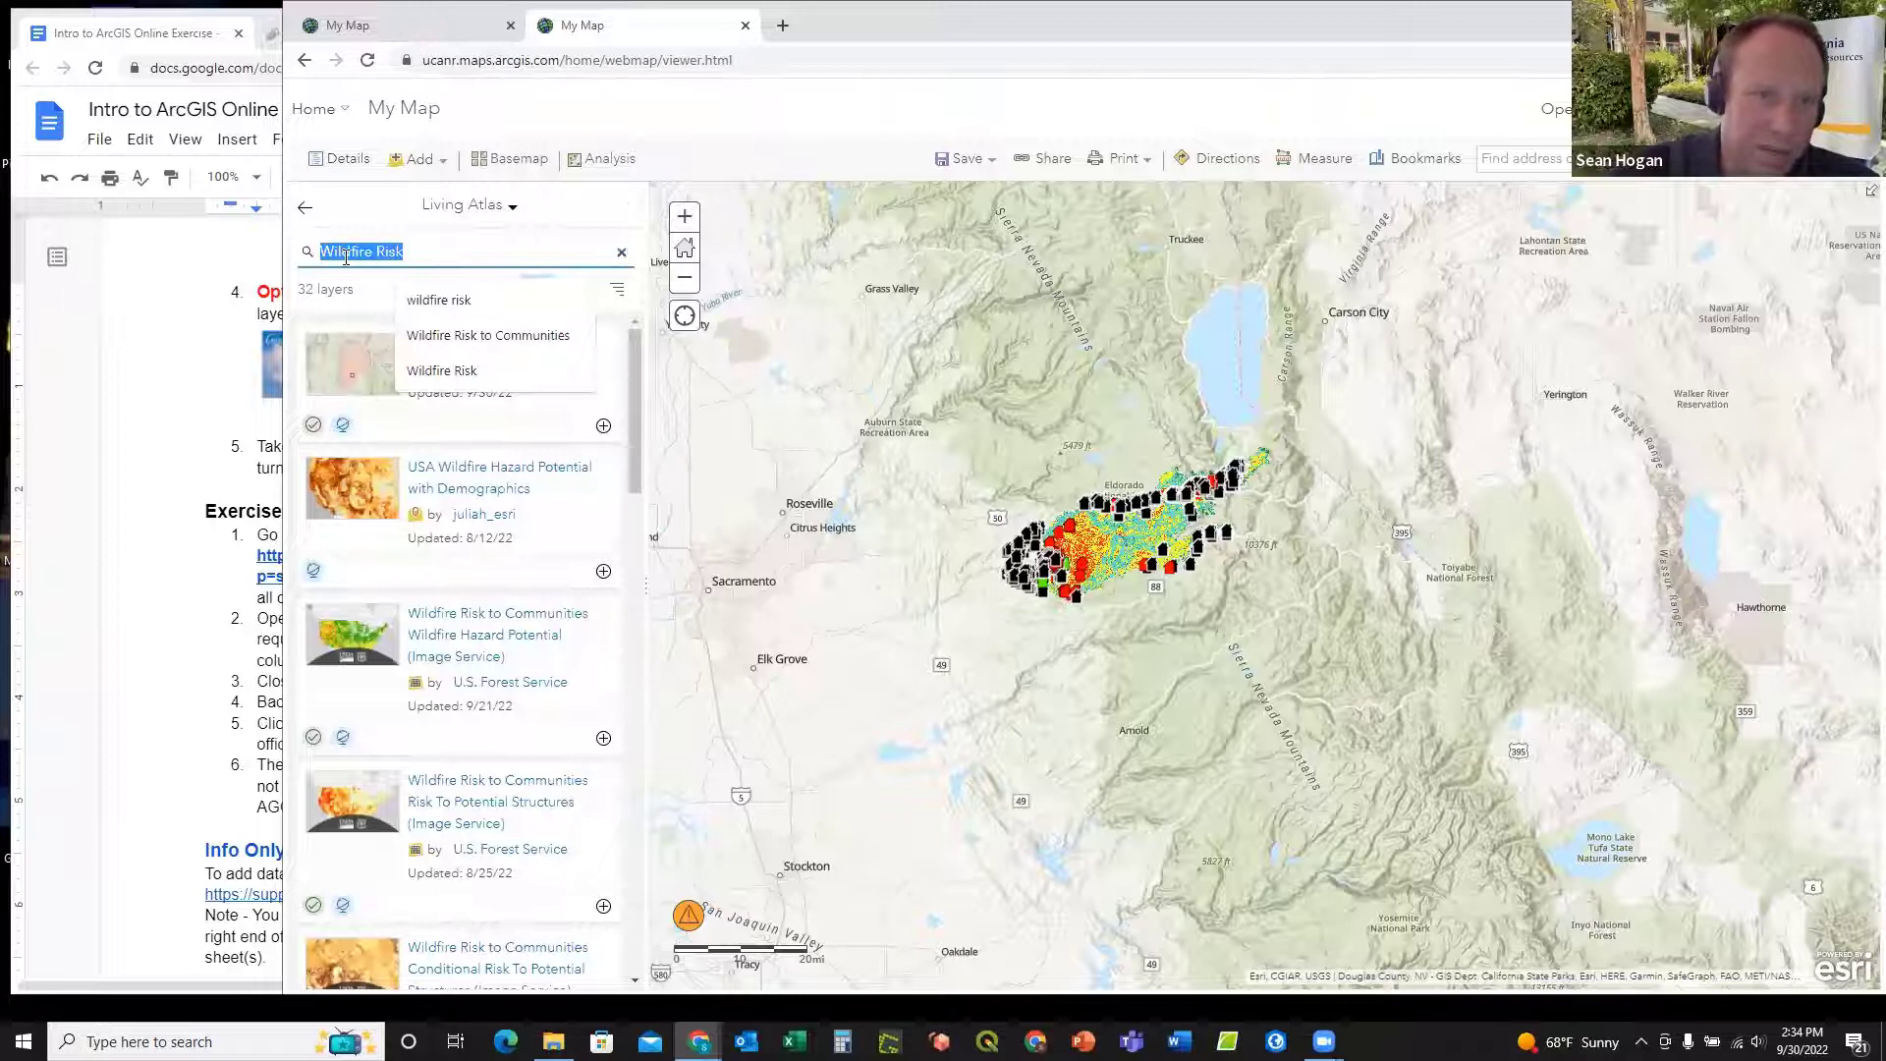
pyautogui.rightClick(354, 254)
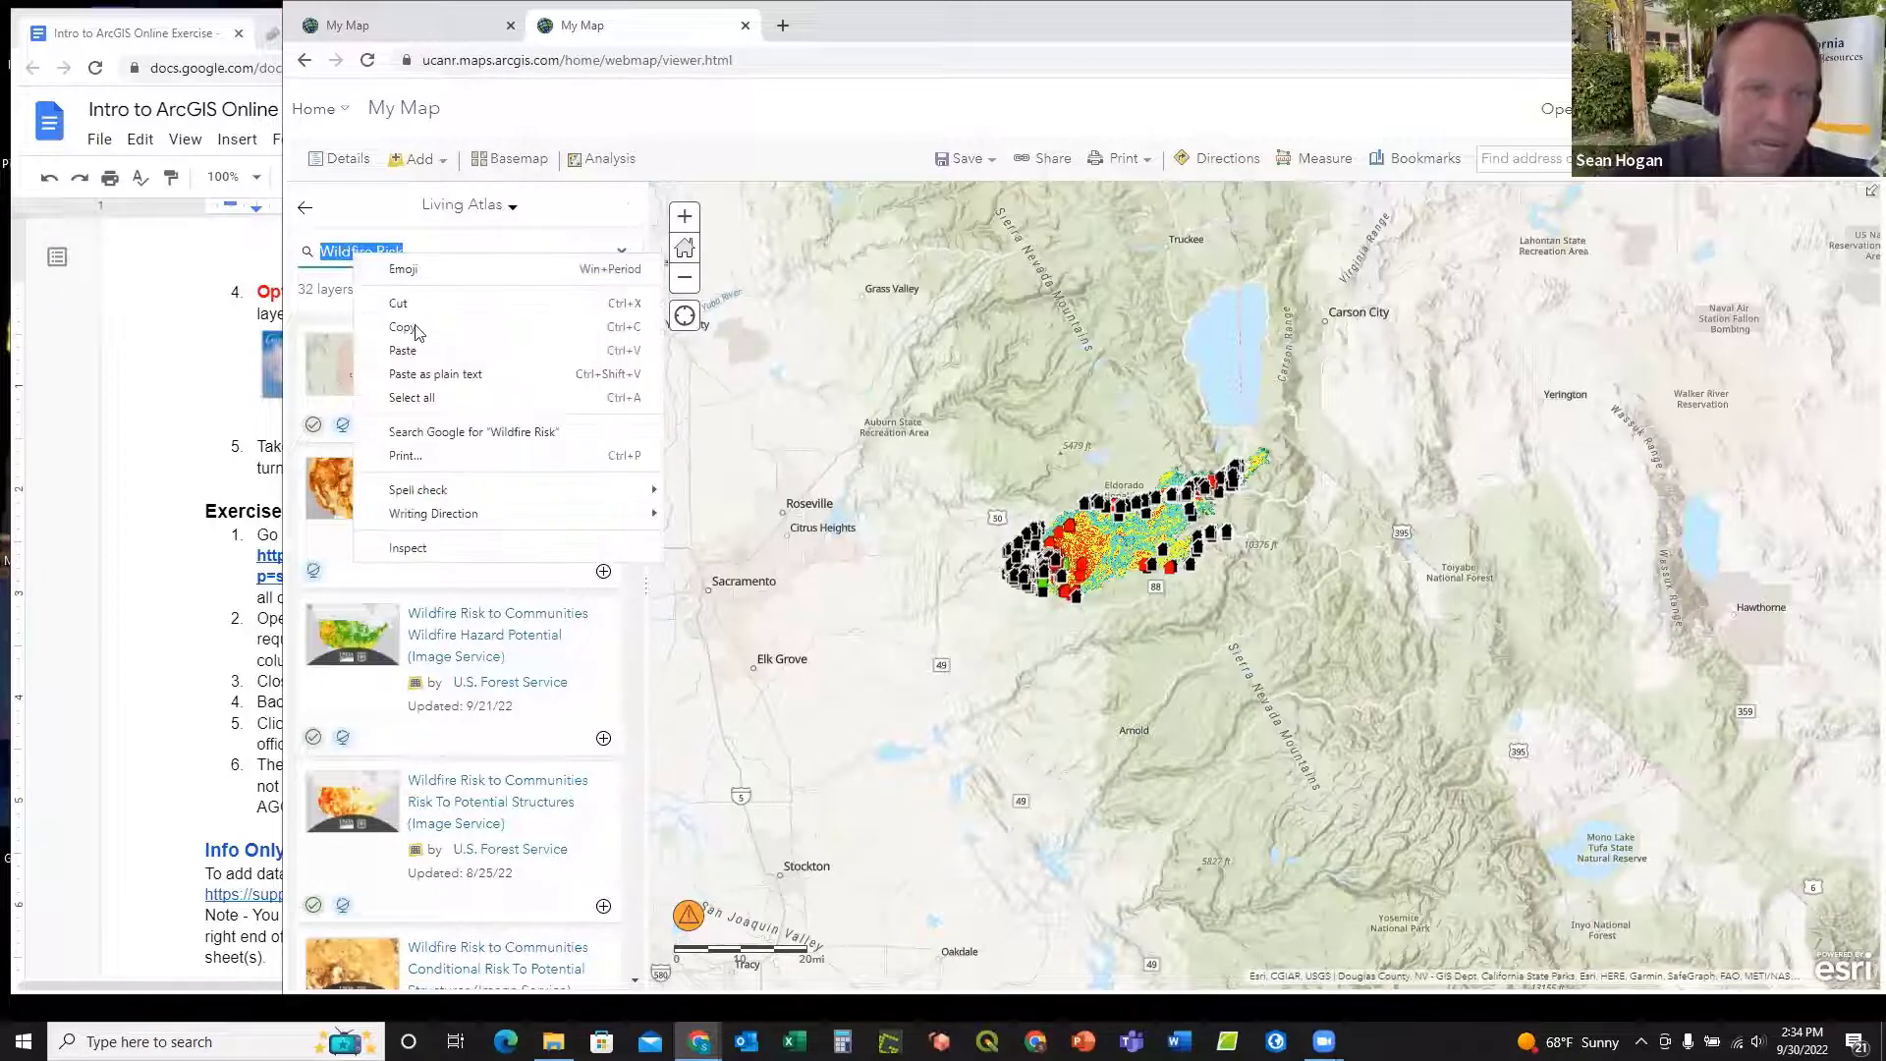
pyautogui.click(432, 374)
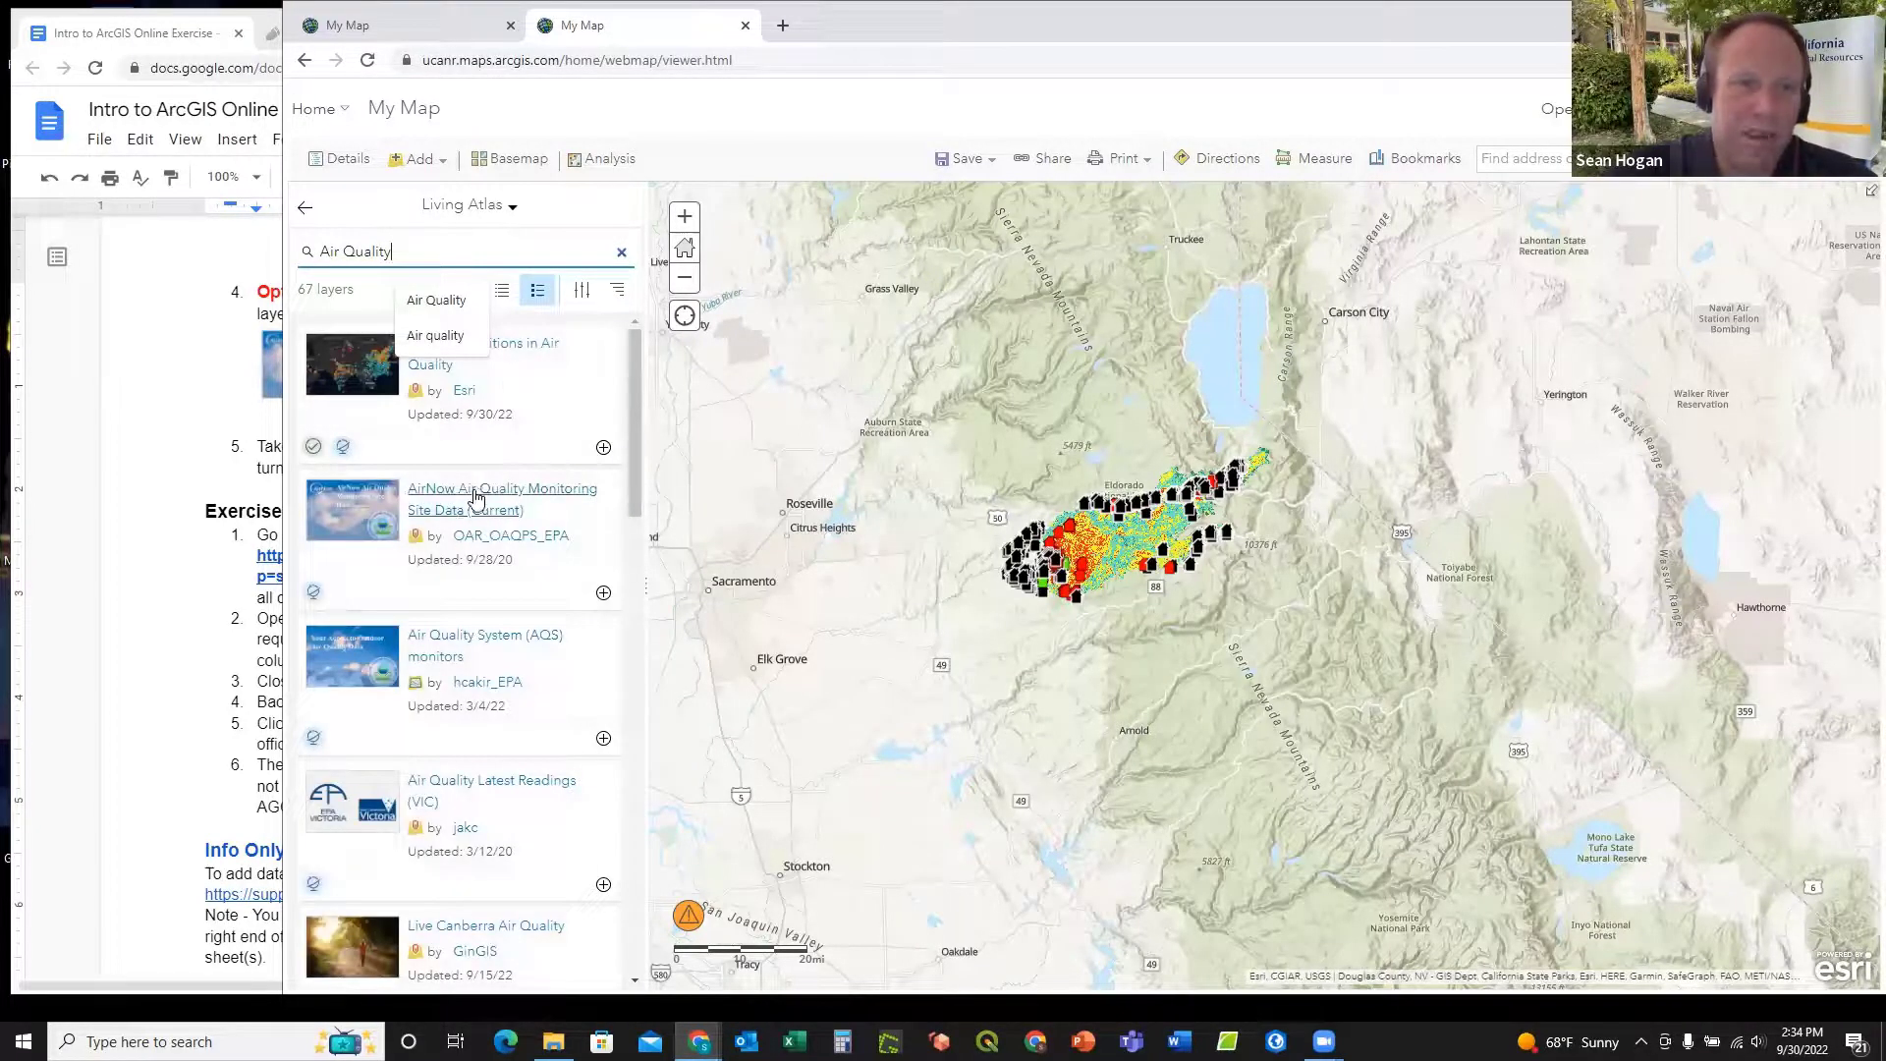
pyautogui.click(603, 592)
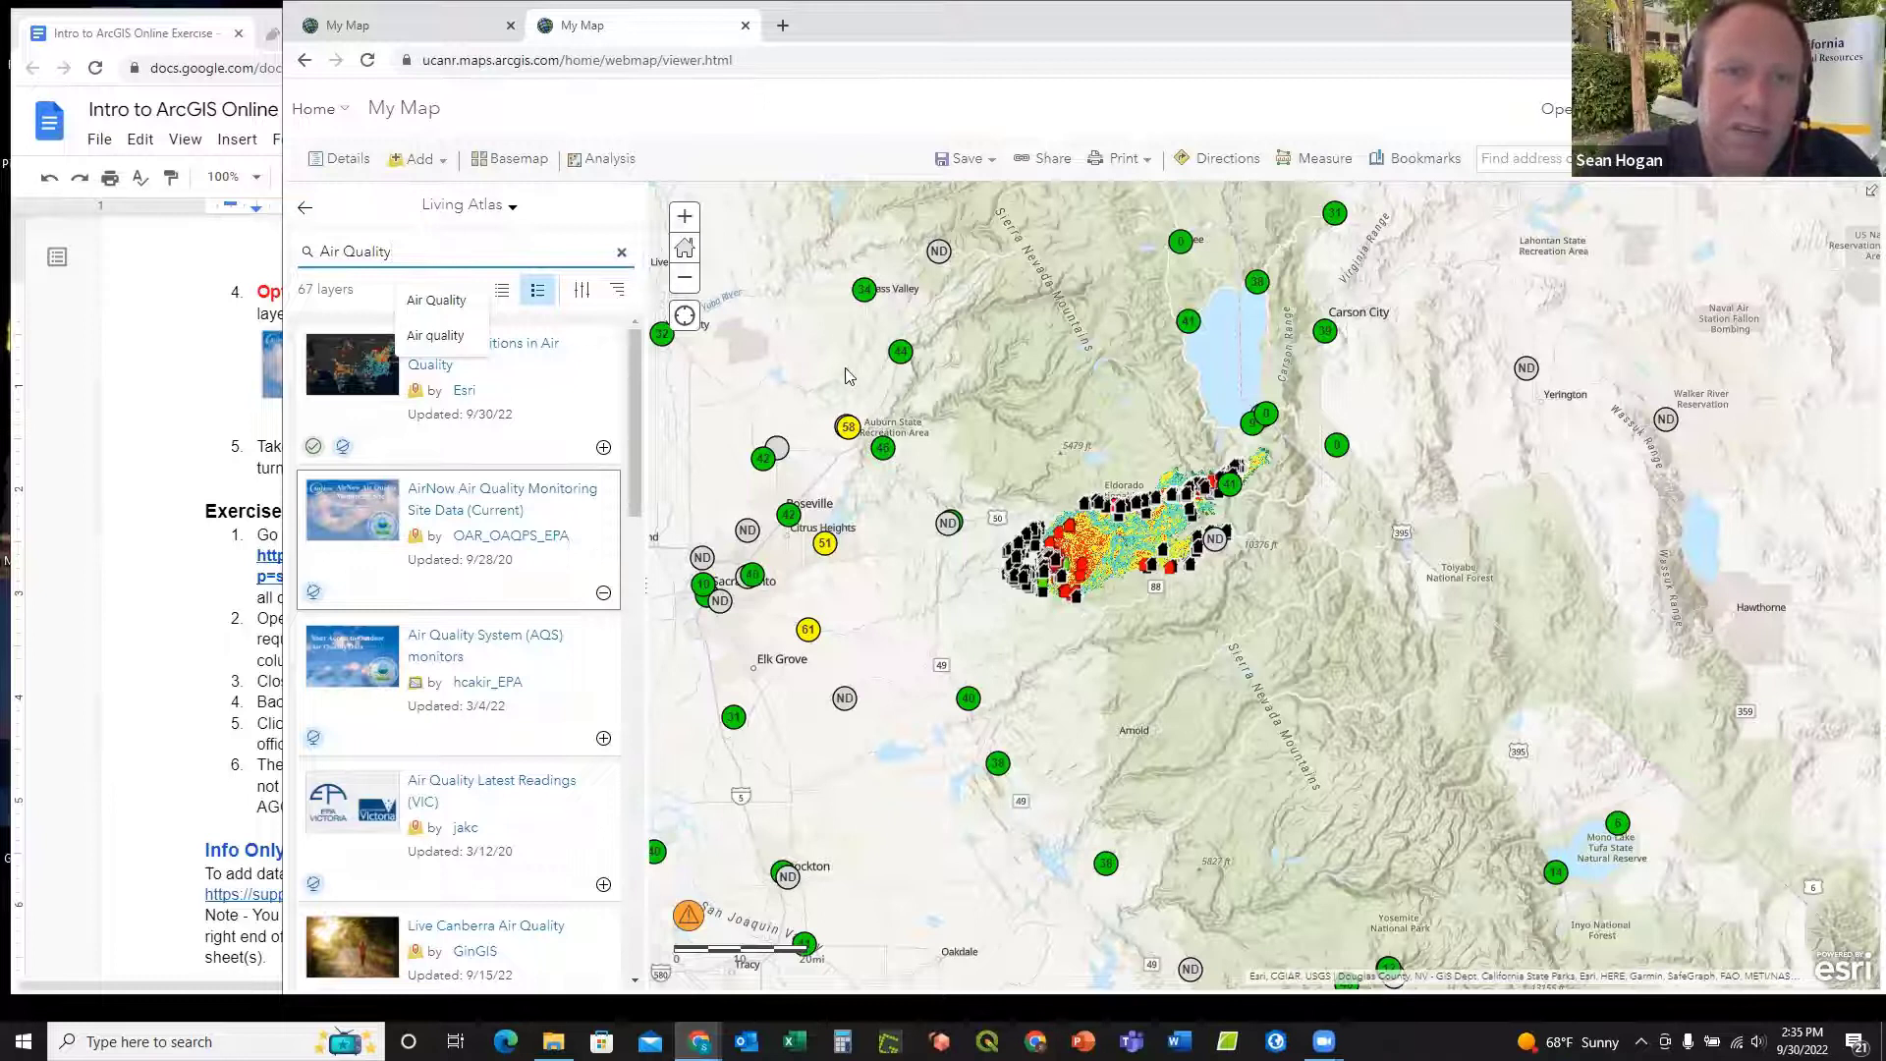
# Step: Return to the map's layer contents and bring the exercise instructions forward
pyautogui.click(306, 207)
pyautogui.click(183, 395)
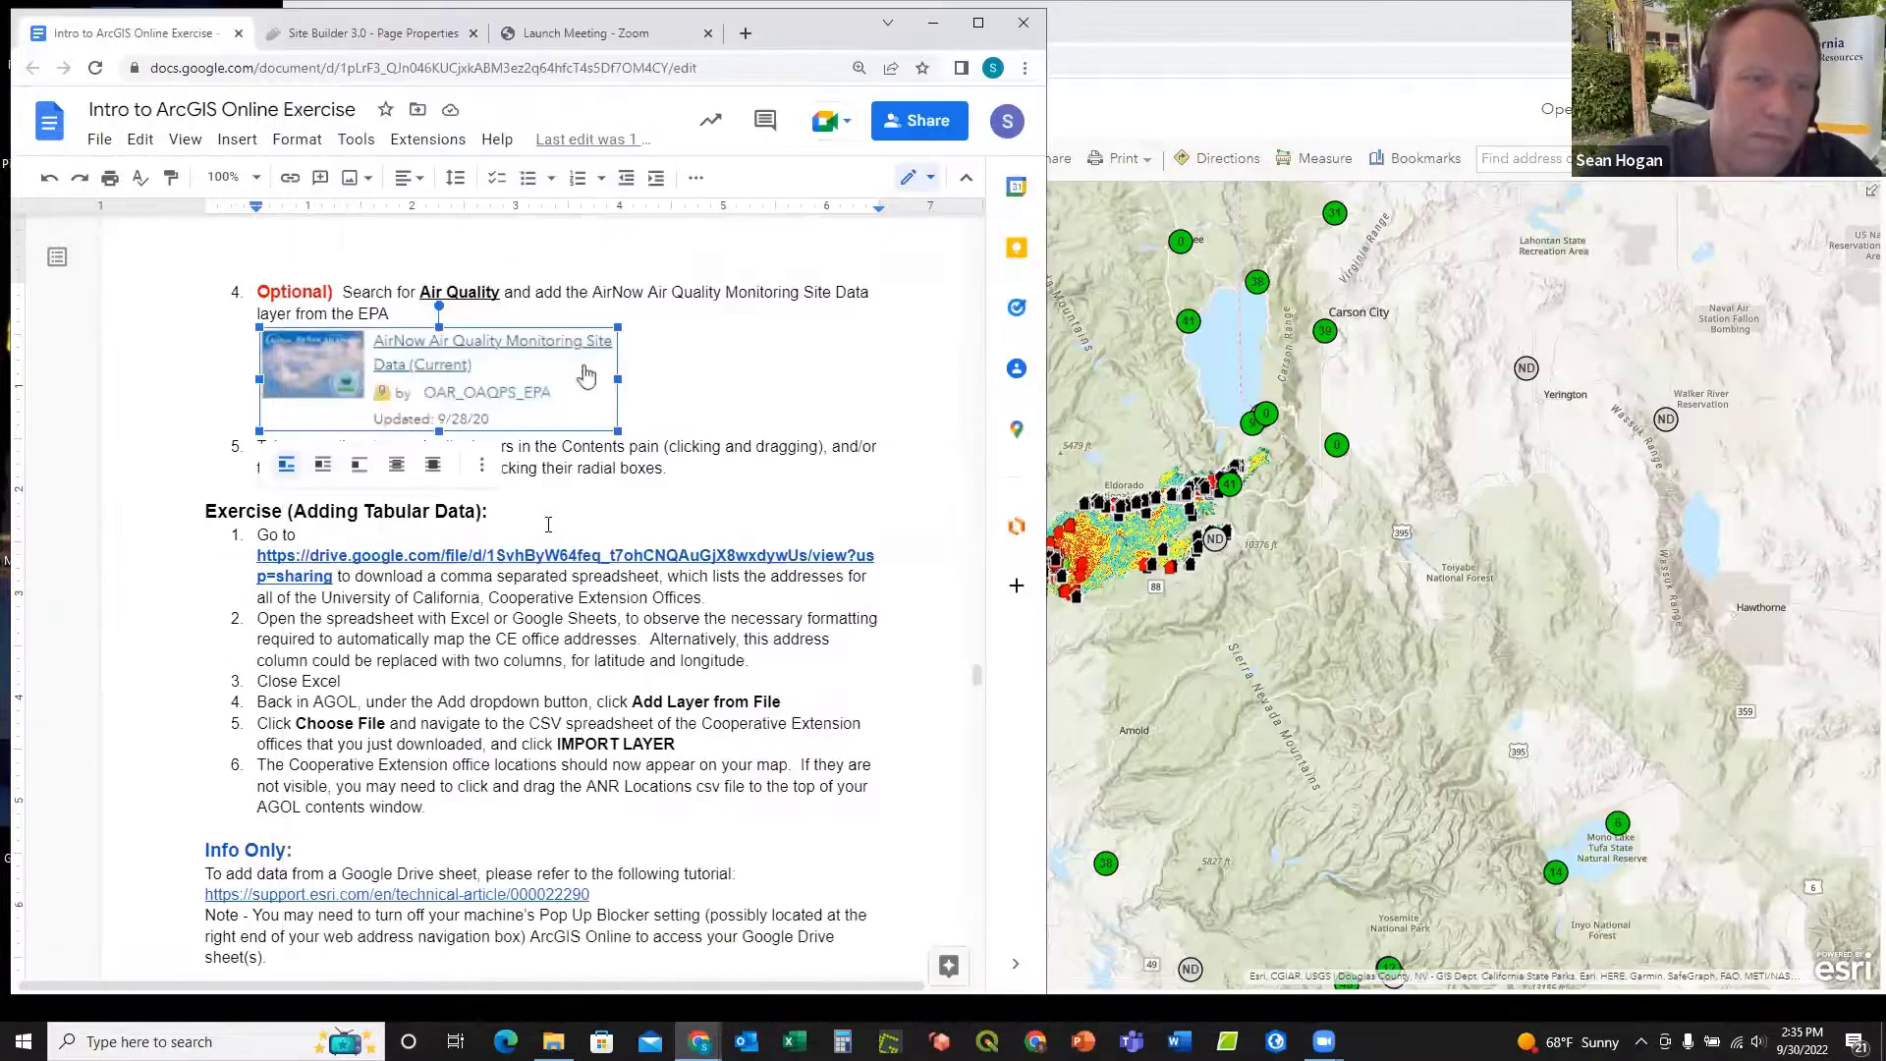
pyautogui.scroll(-5, 549, 524)
pyautogui.scroll(4, 569, 509)
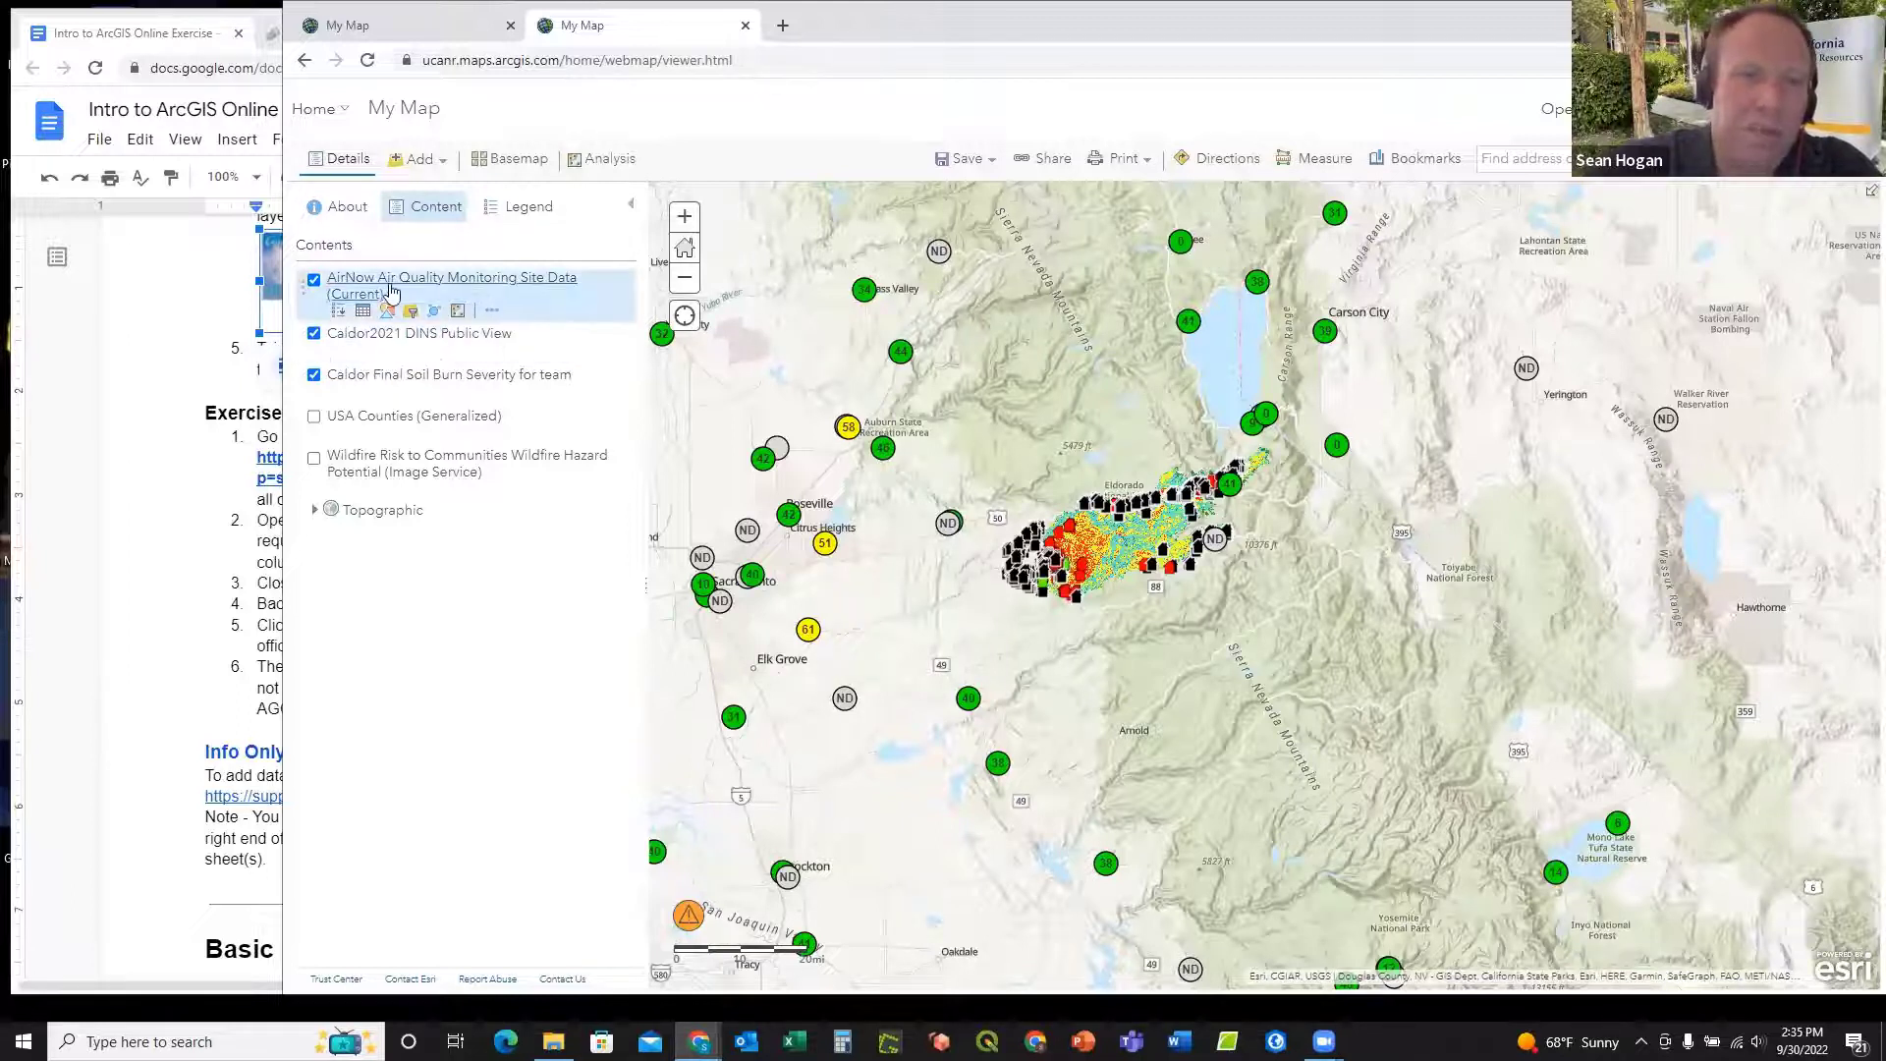
pyautogui.click(458, 312)
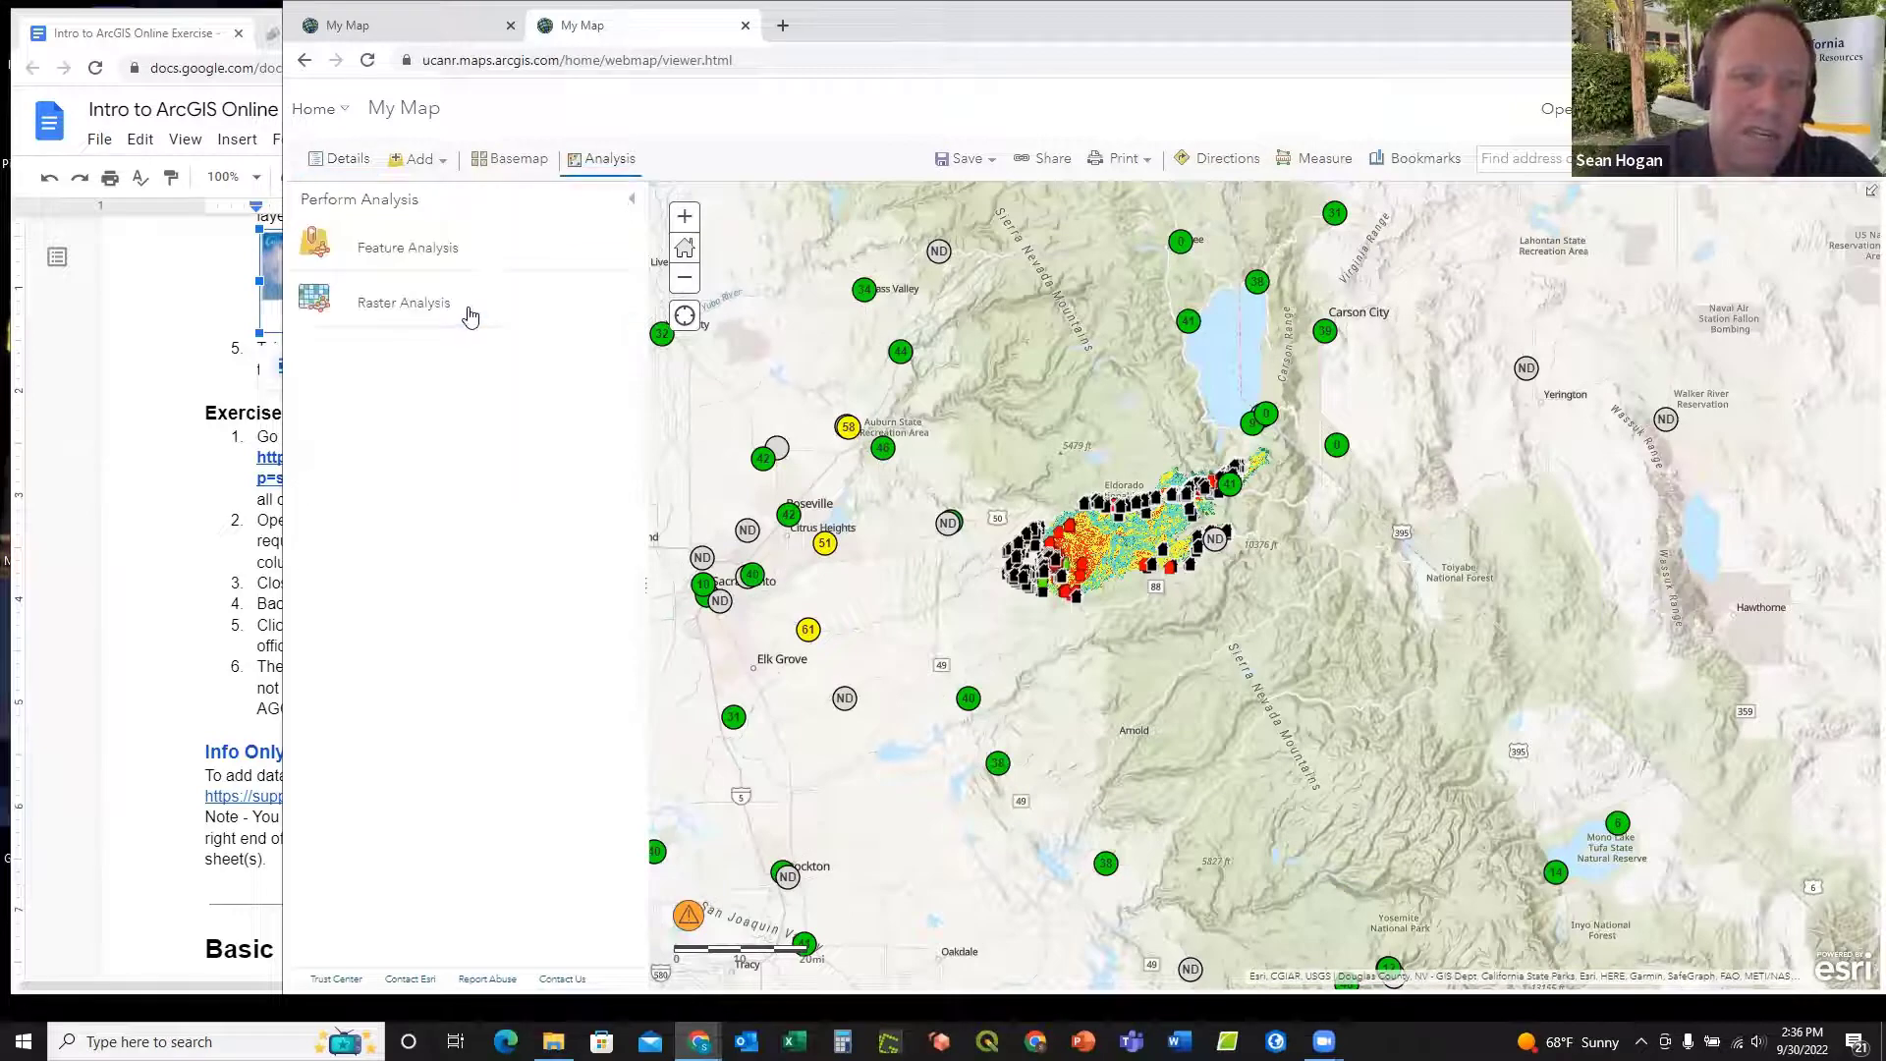
pyautogui.click(425, 254)
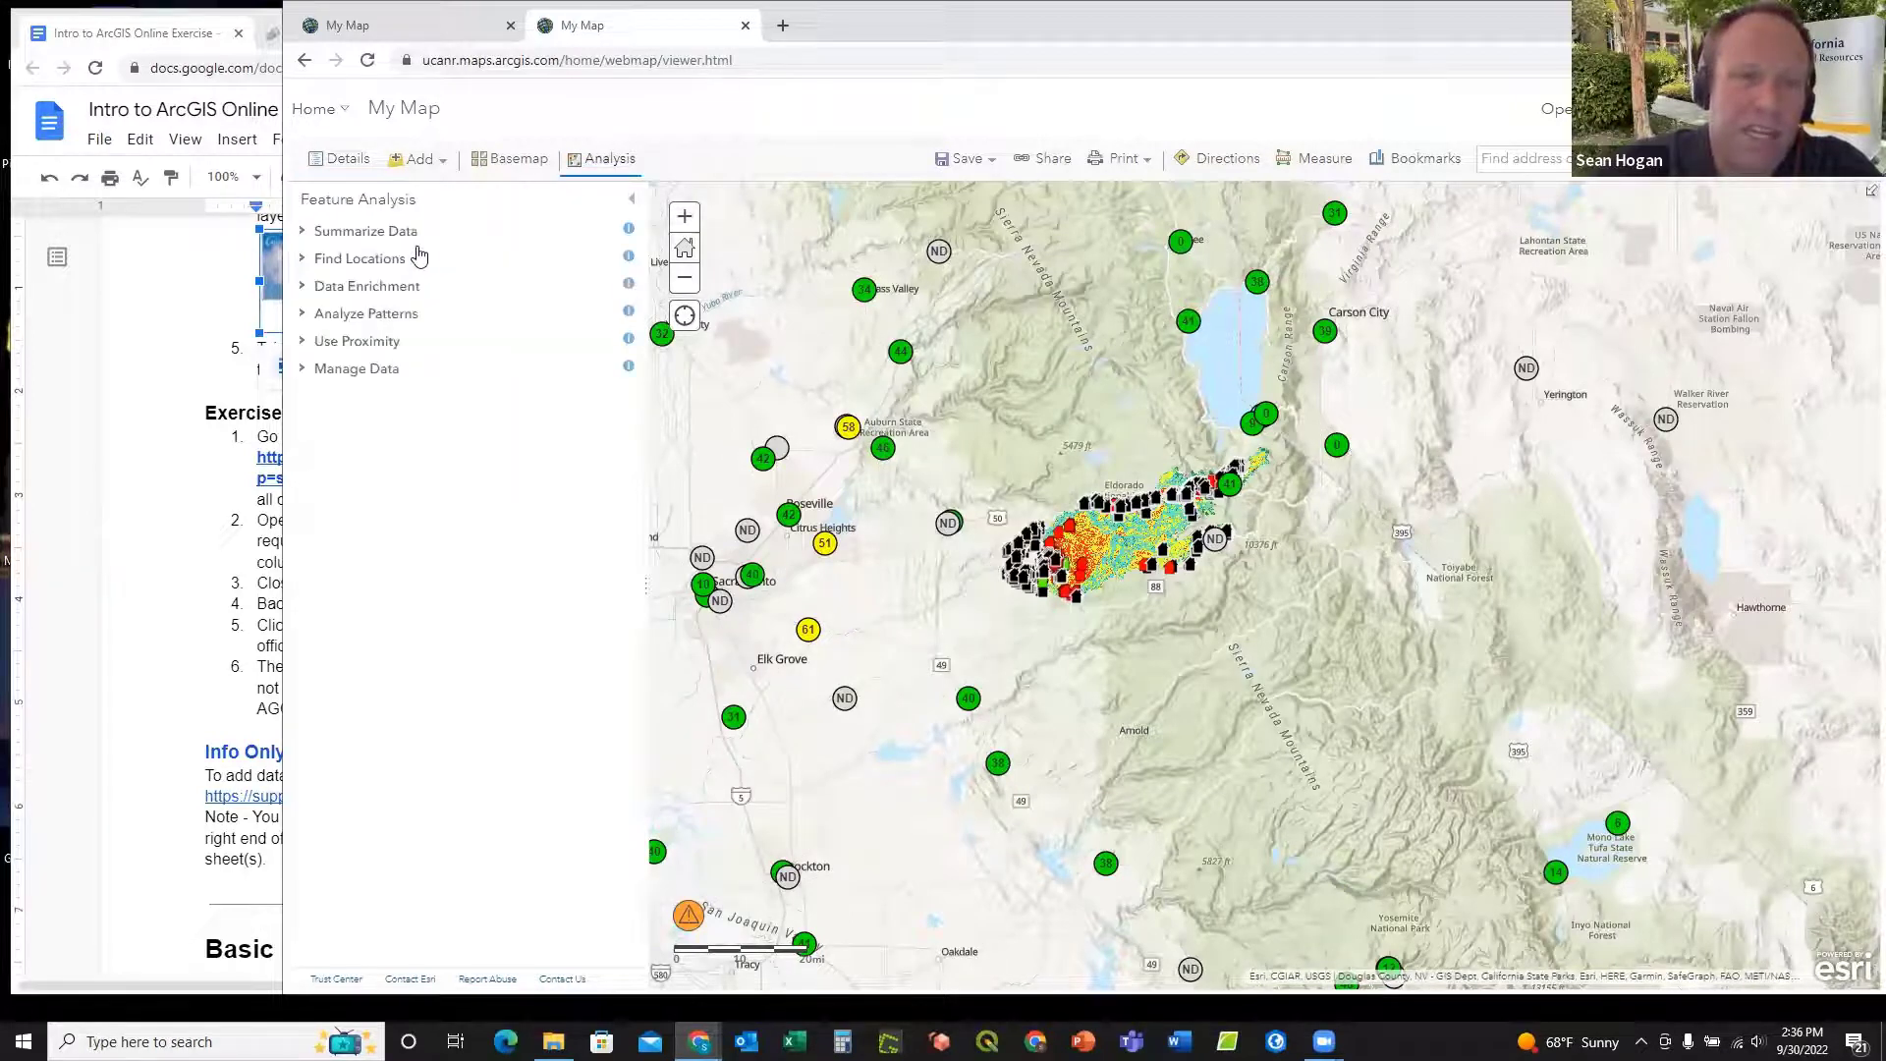
pyautogui.click(302, 232)
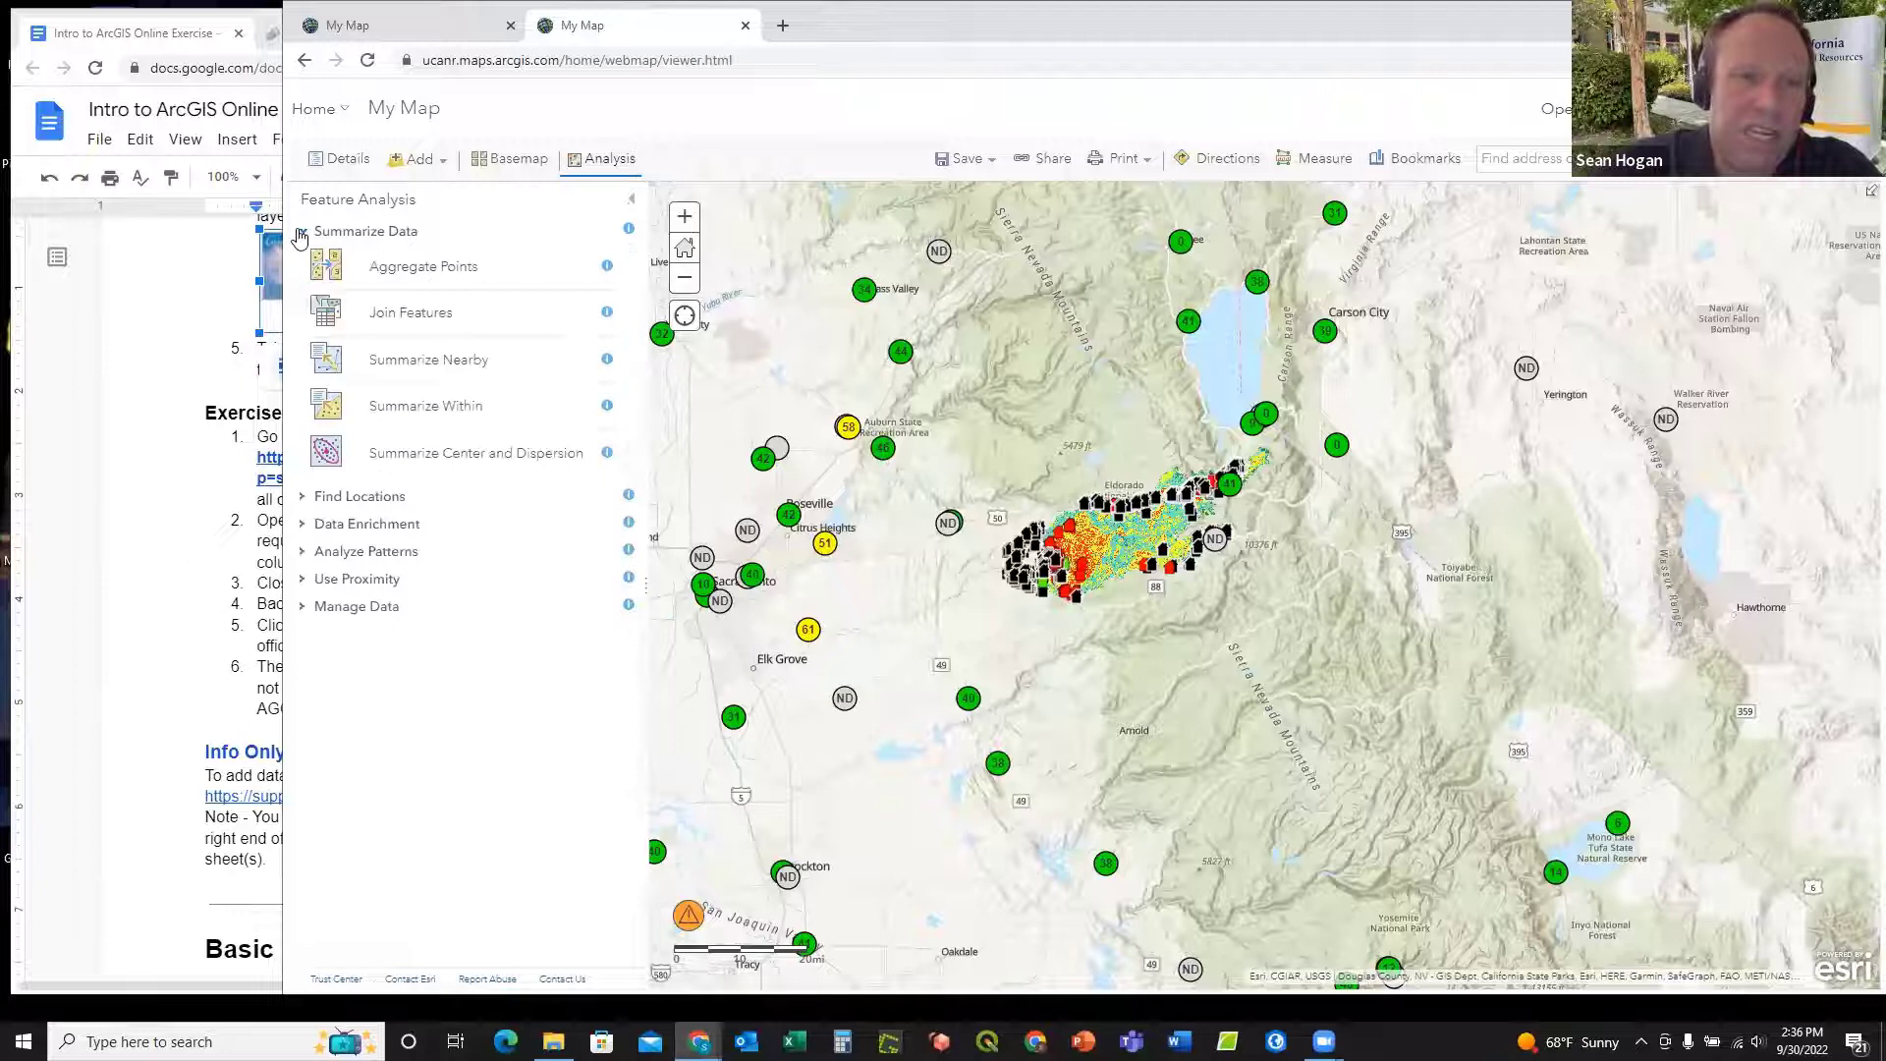
pyautogui.click(421, 315)
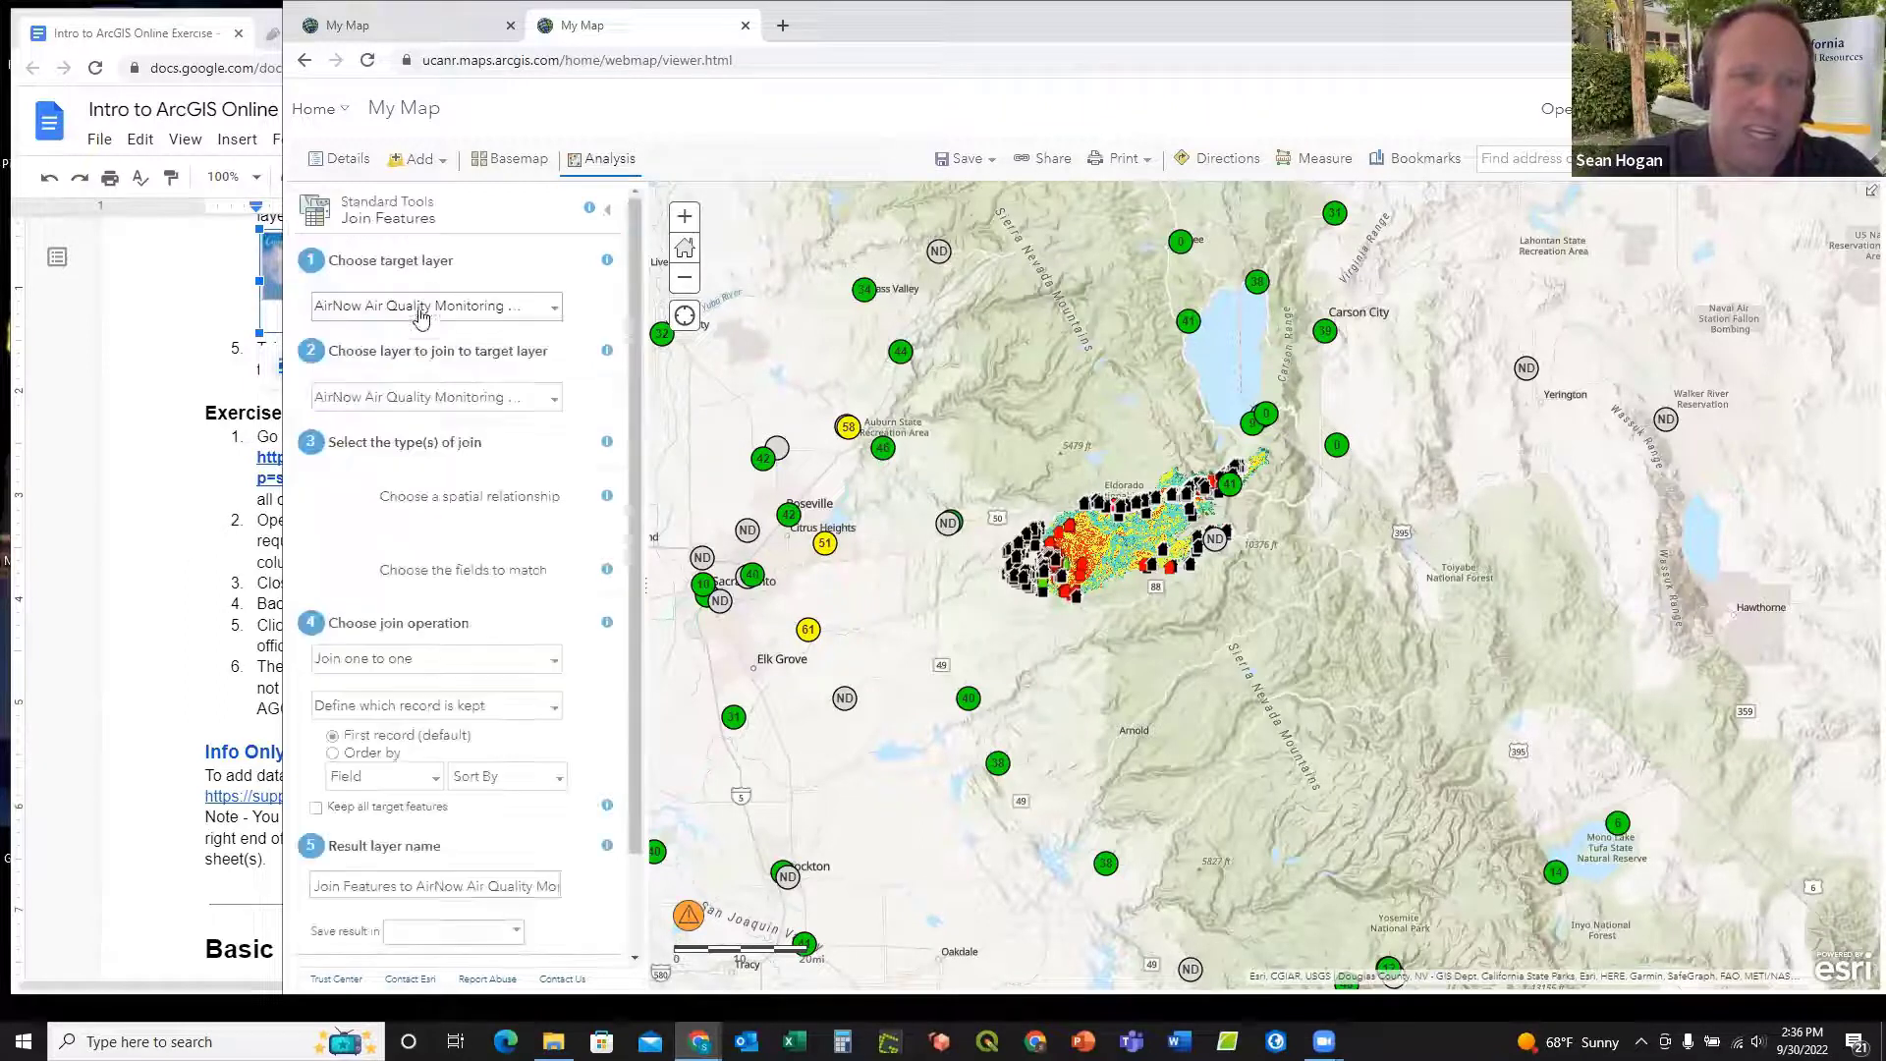
pyautogui.click(549, 399)
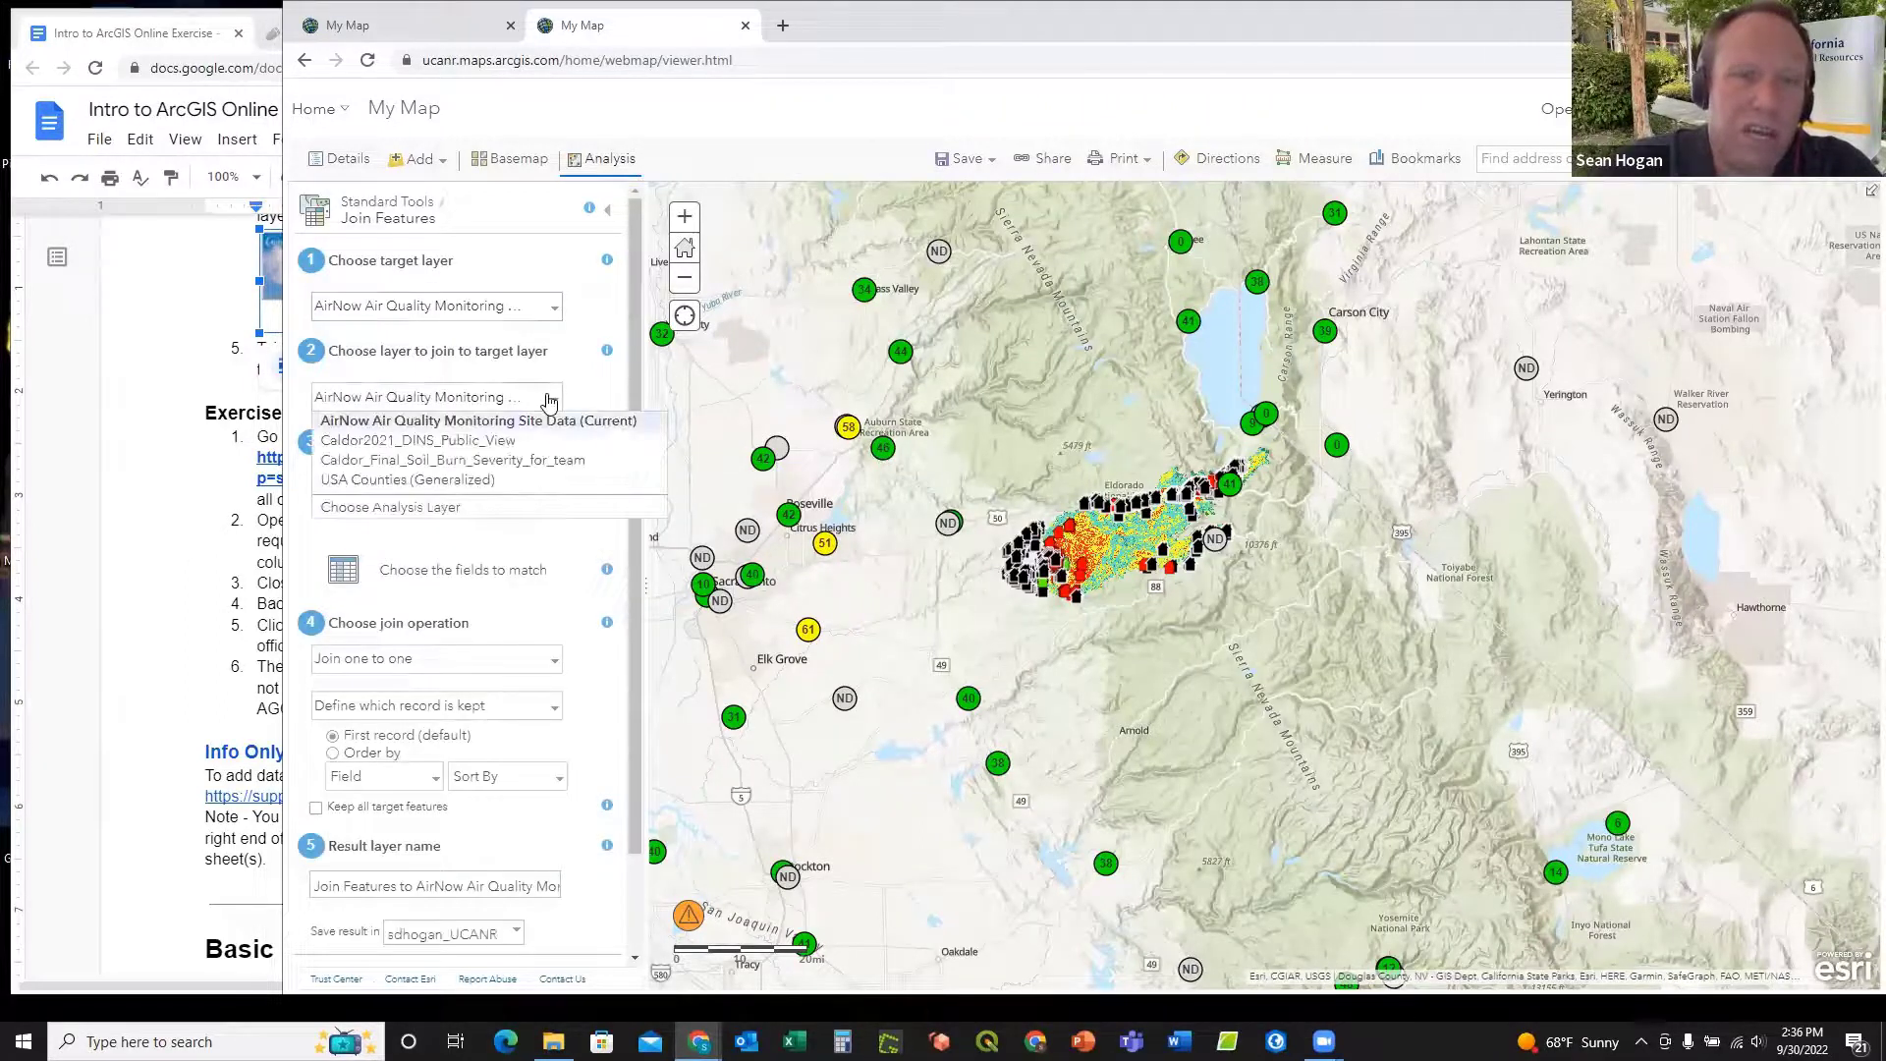
pyautogui.click(471, 480)
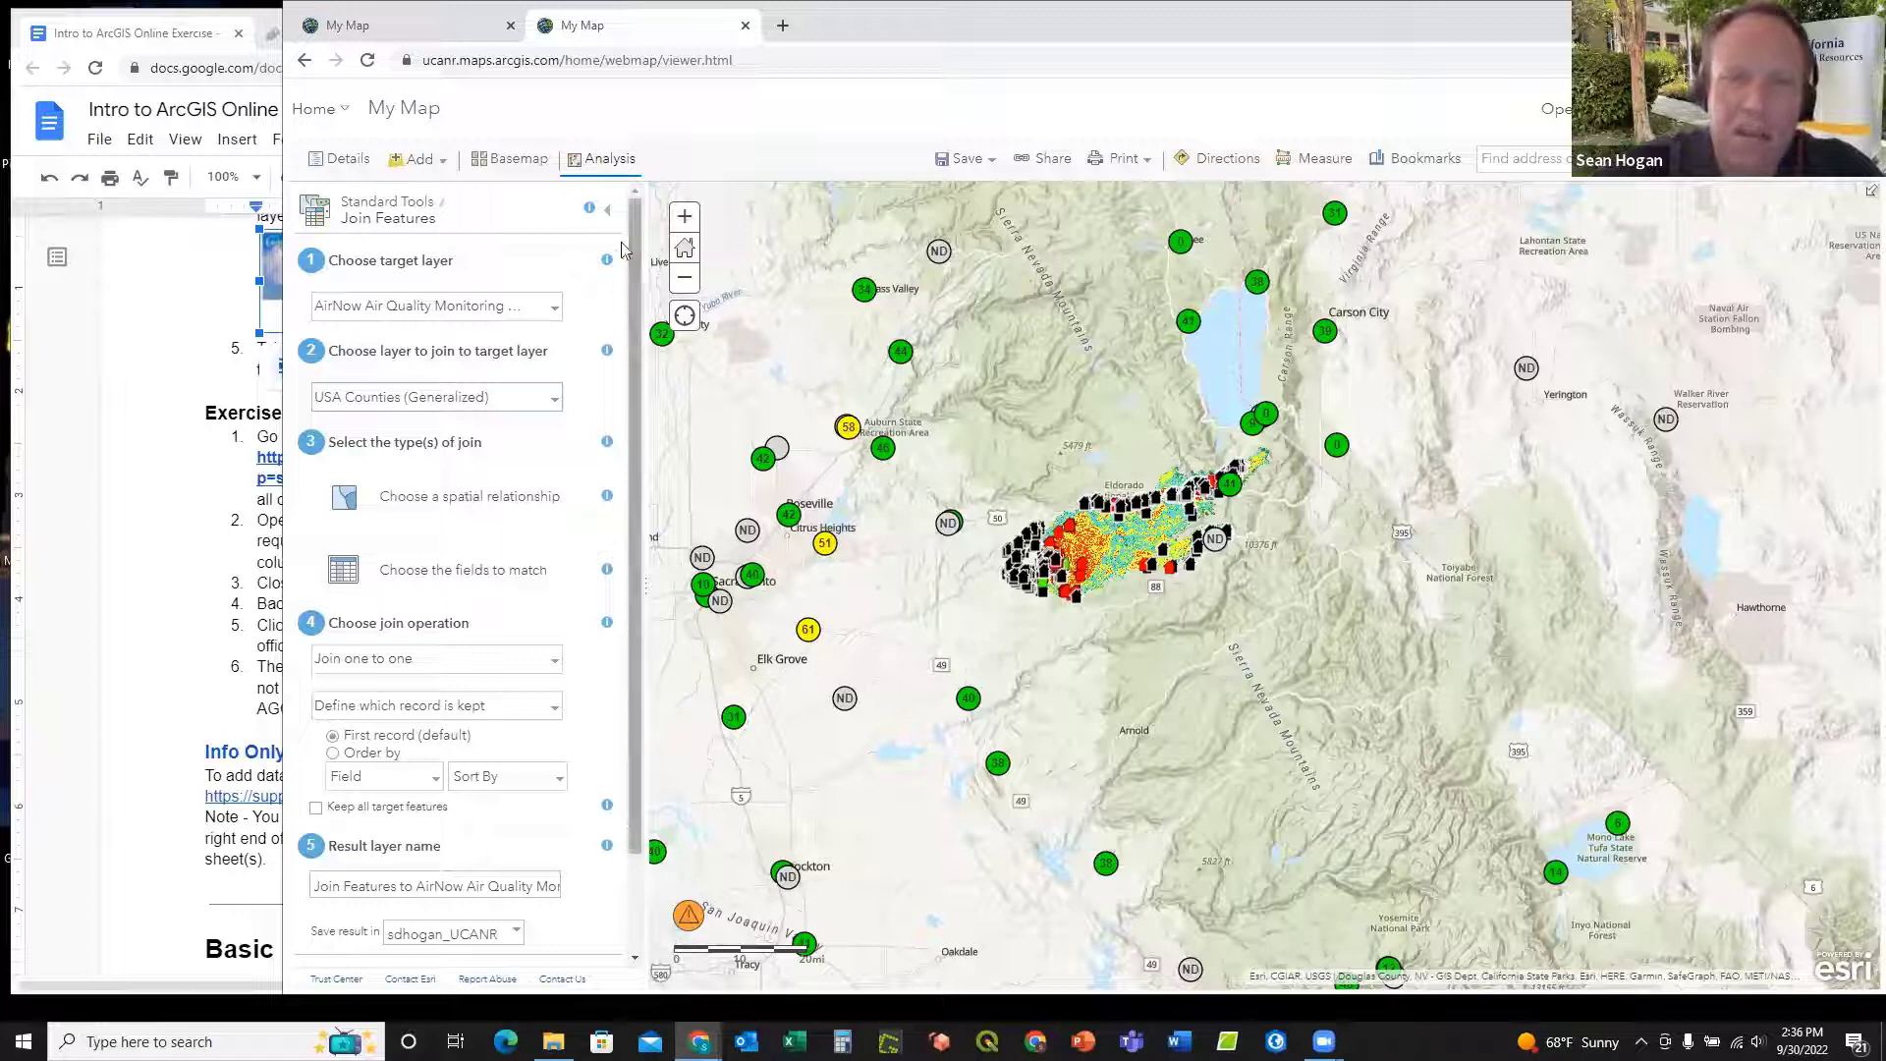
pyautogui.click(608, 211)
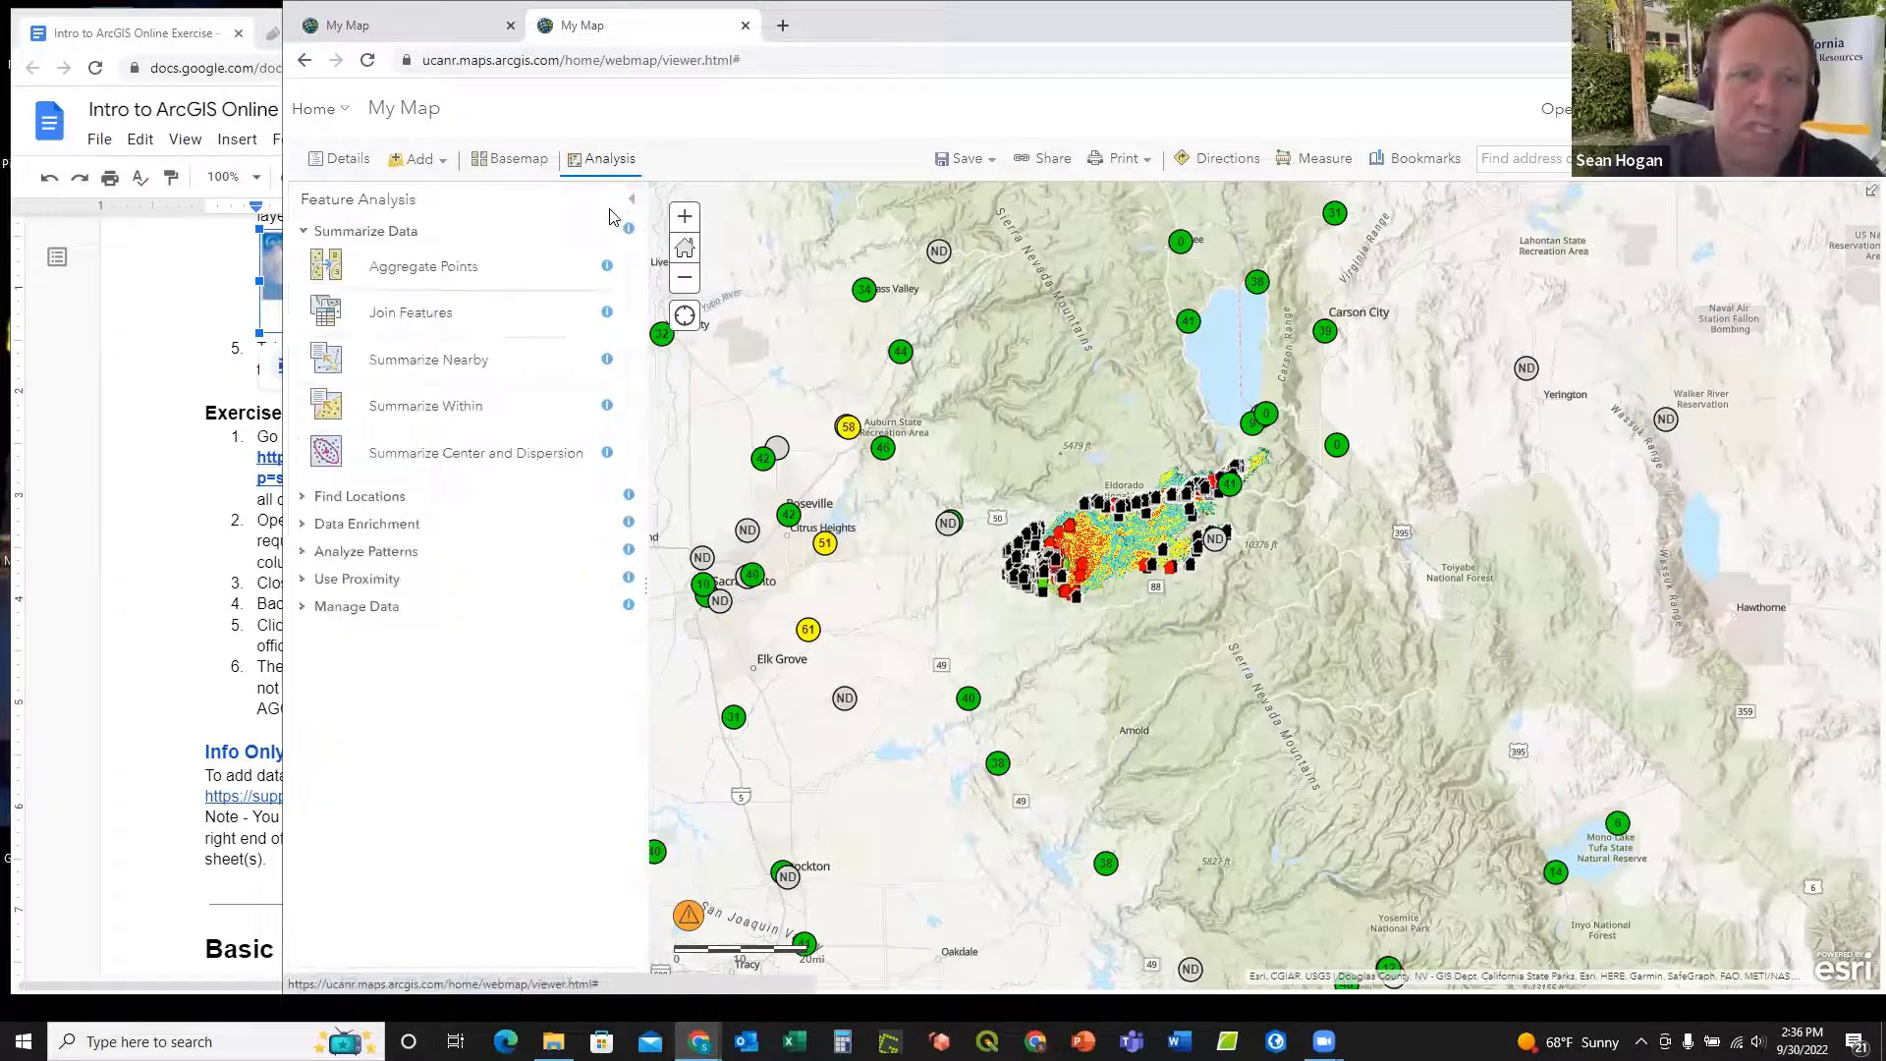
pyautogui.click(632, 200)
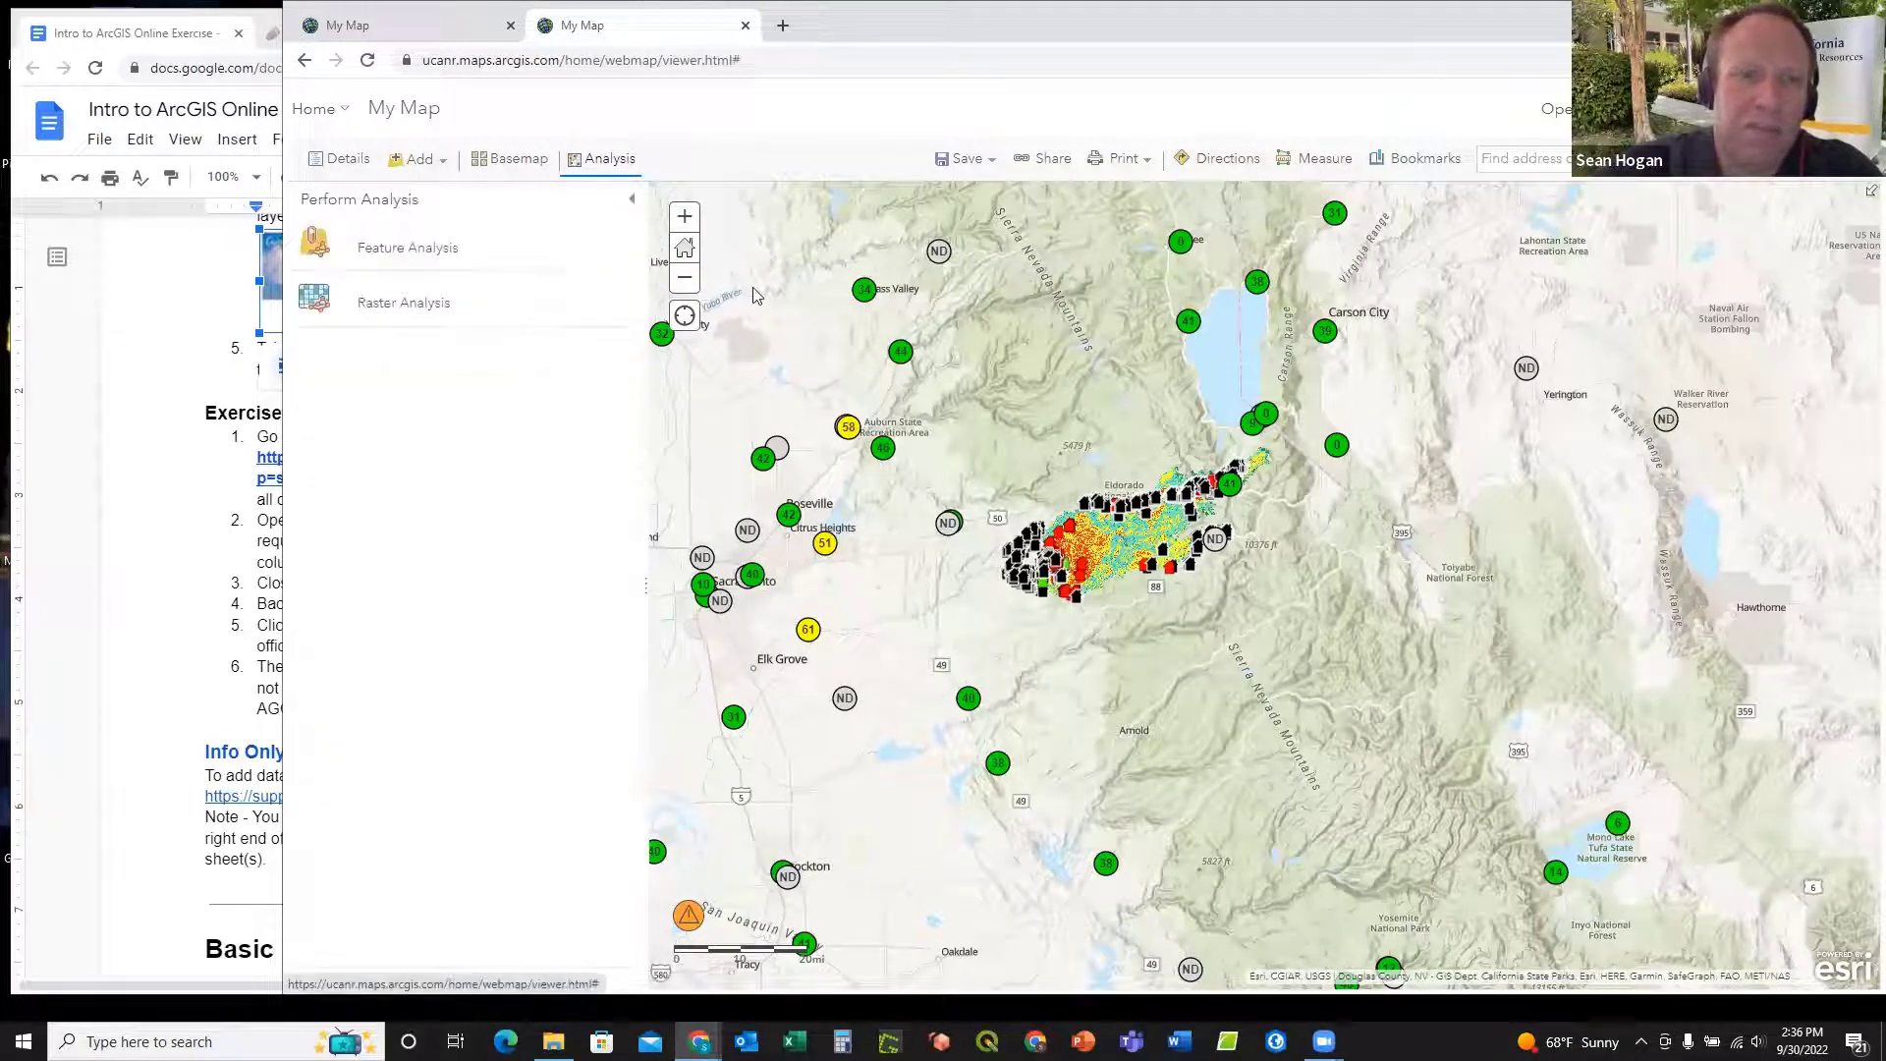
pyautogui.click(632, 200)
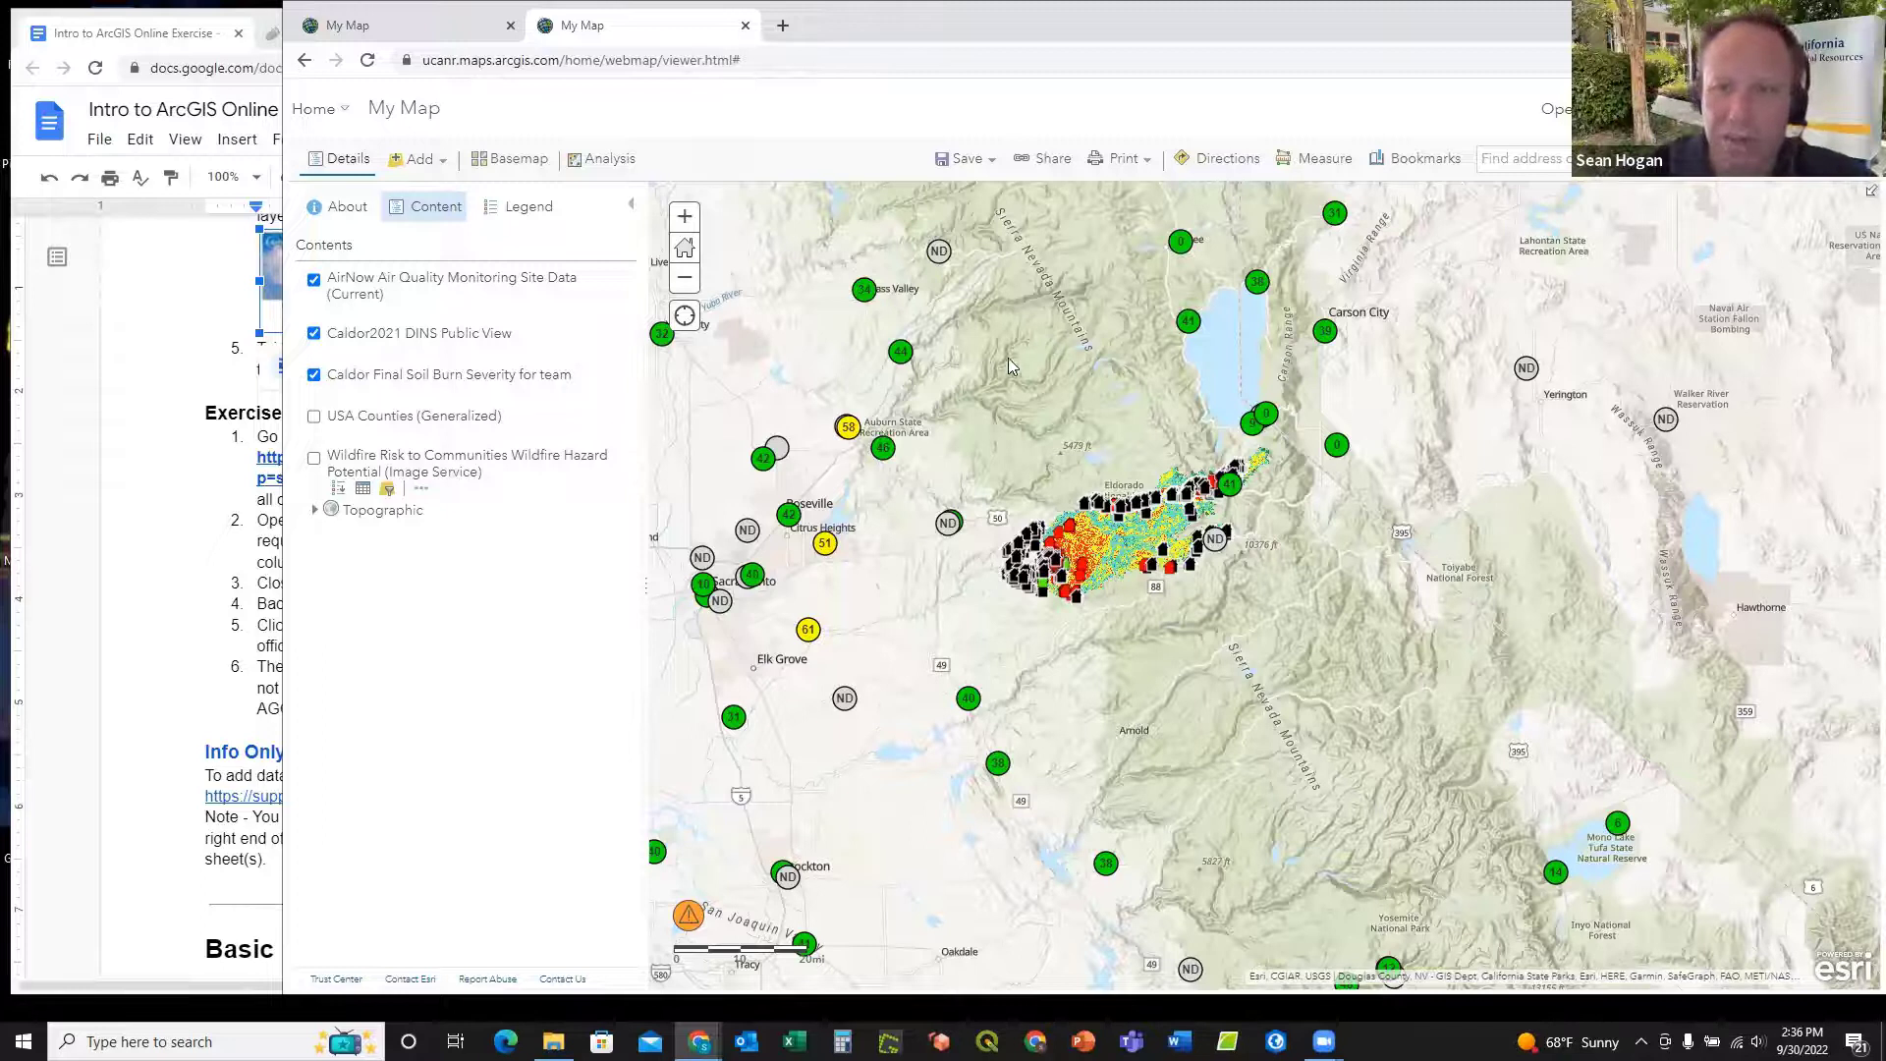
pyautogui.moveTo(588, 364)
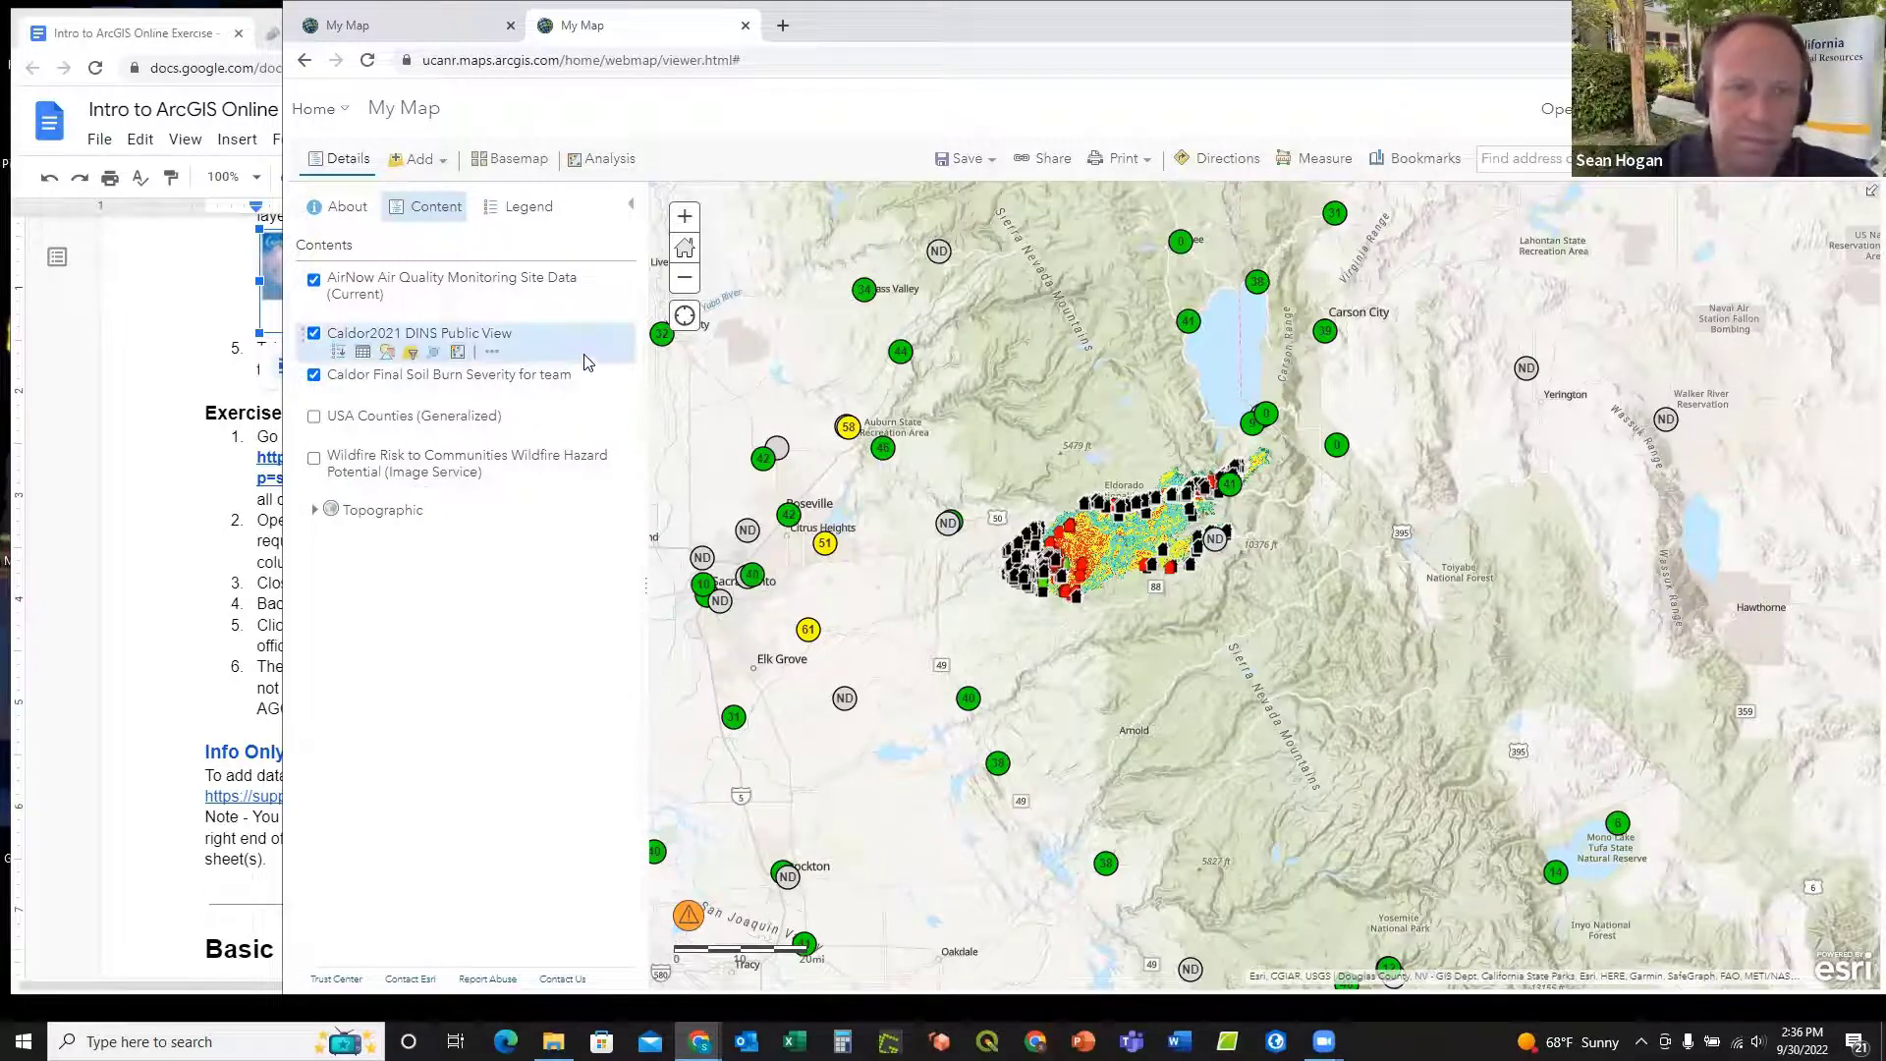
# Step: Remove the AirNow Air Quality Monitoring Site Data layer, leaving the Caldor layers
pyautogui.moveTo(450, 289)
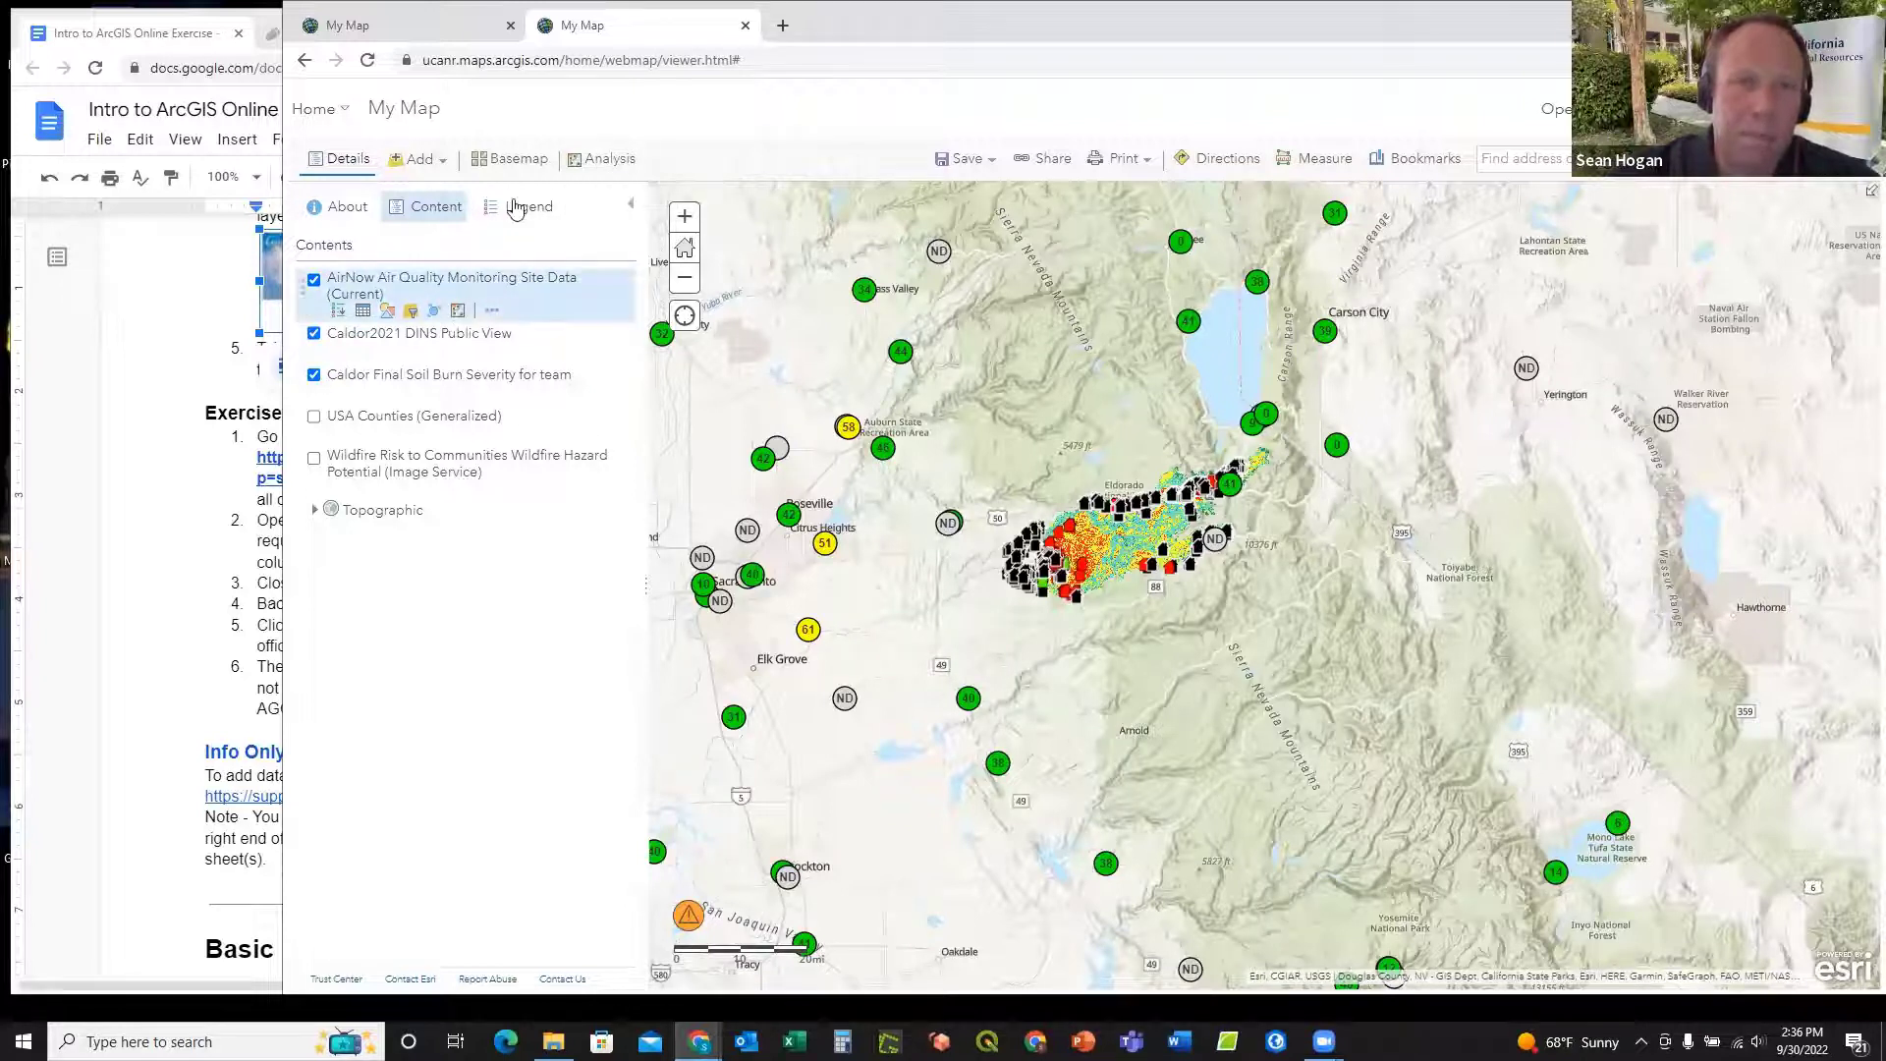
pyautogui.click(458, 312)
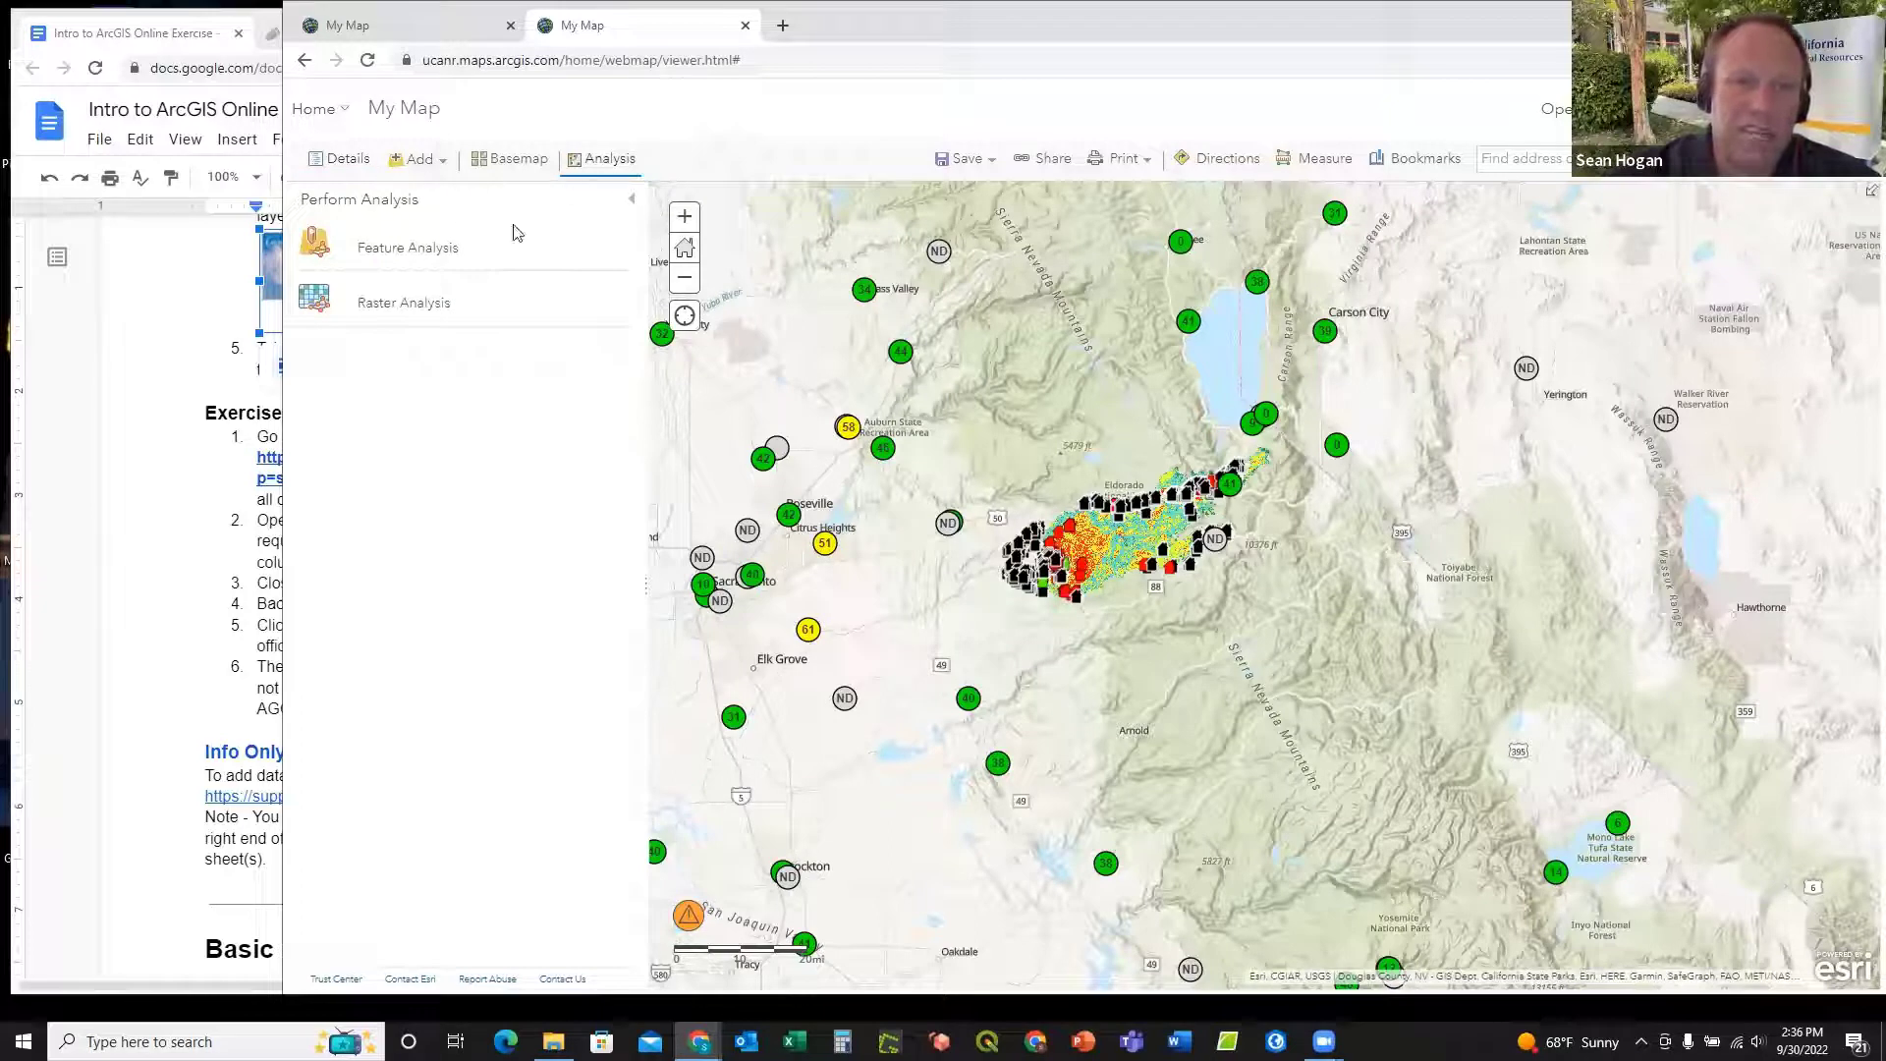
pyautogui.click(632, 200)
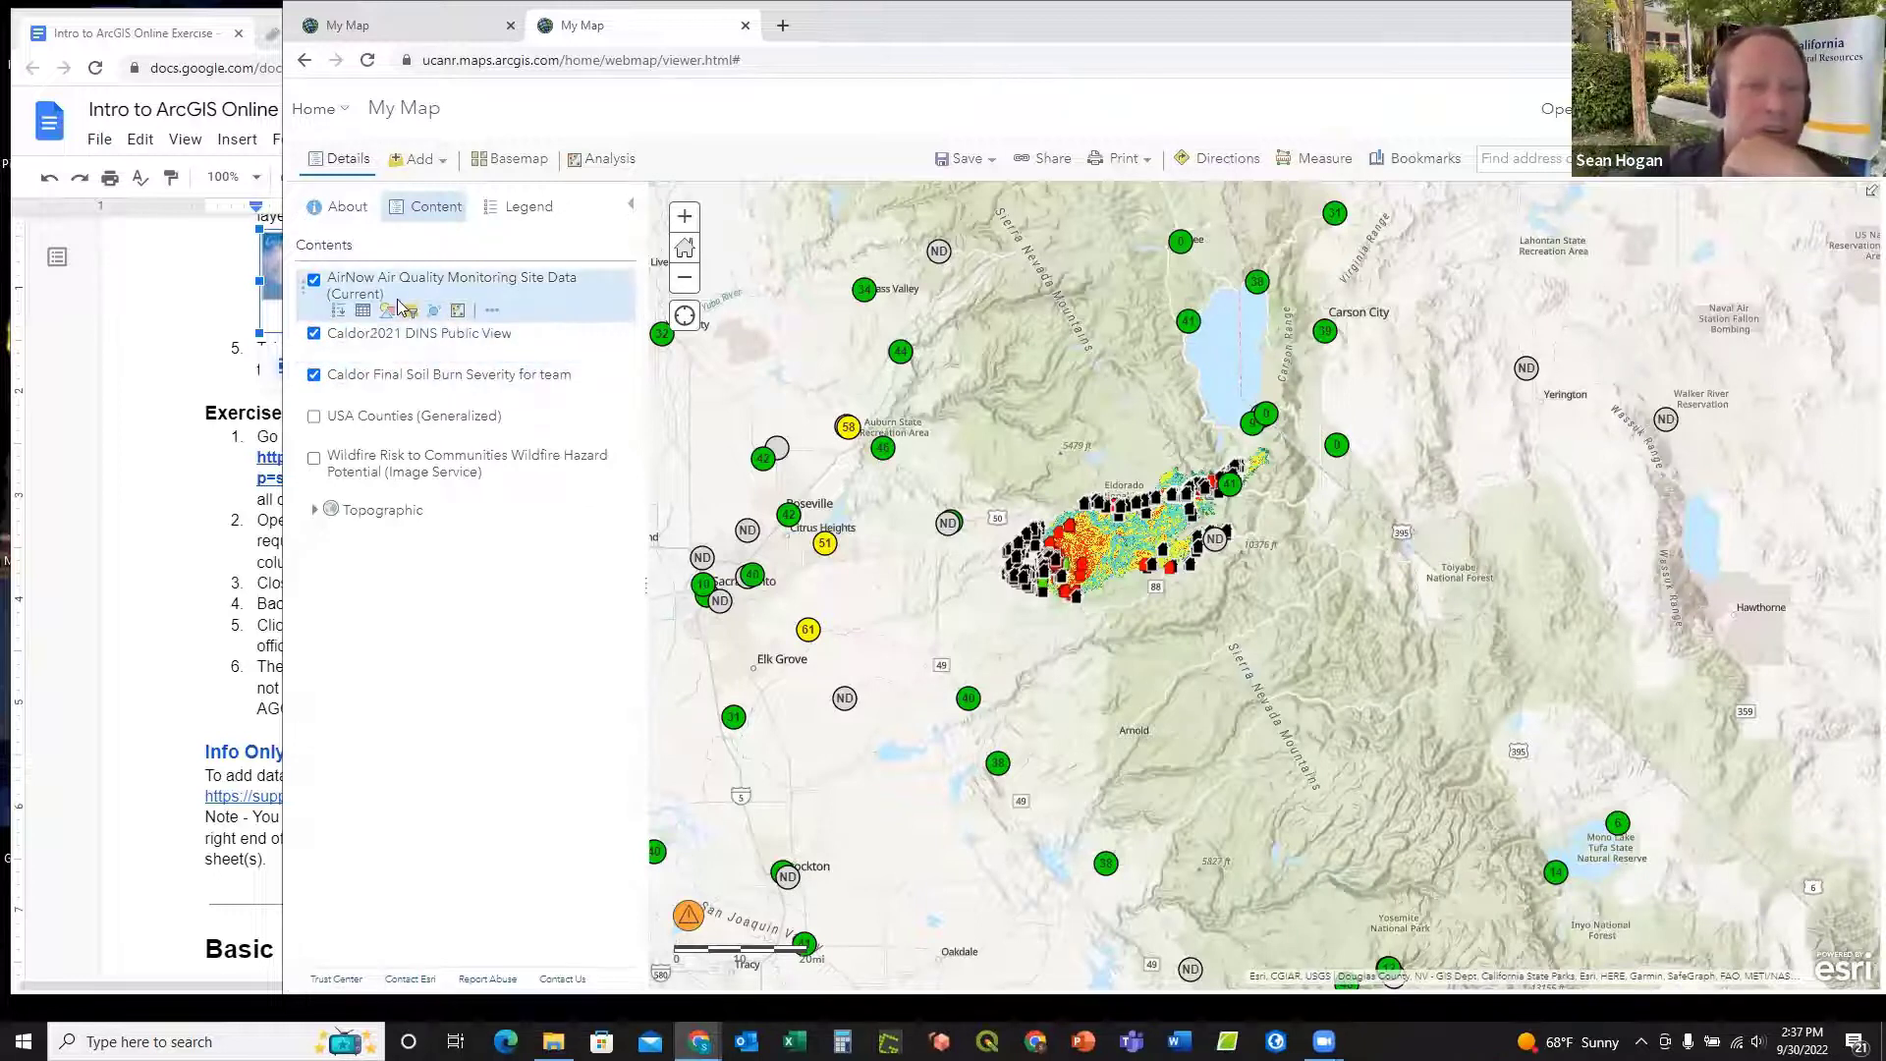
pyautogui.click(492, 311)
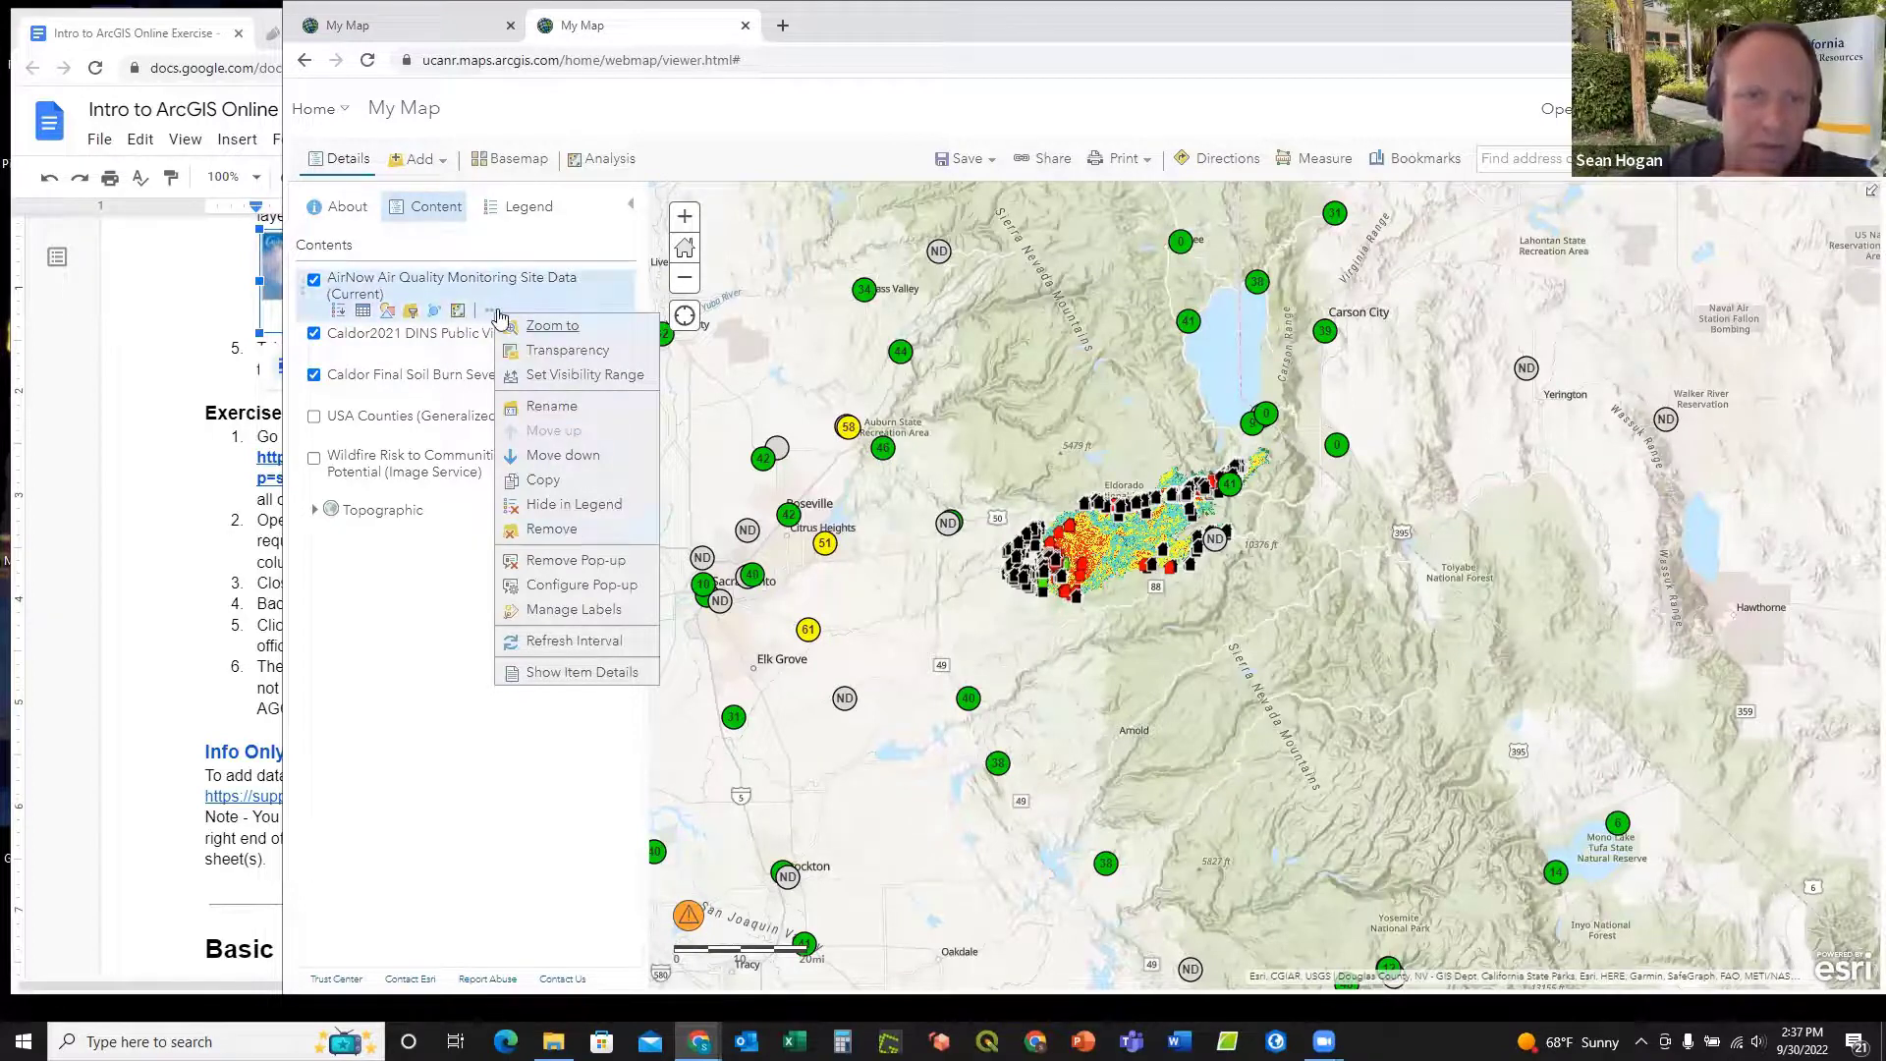
pyautogui.click(553, 531)
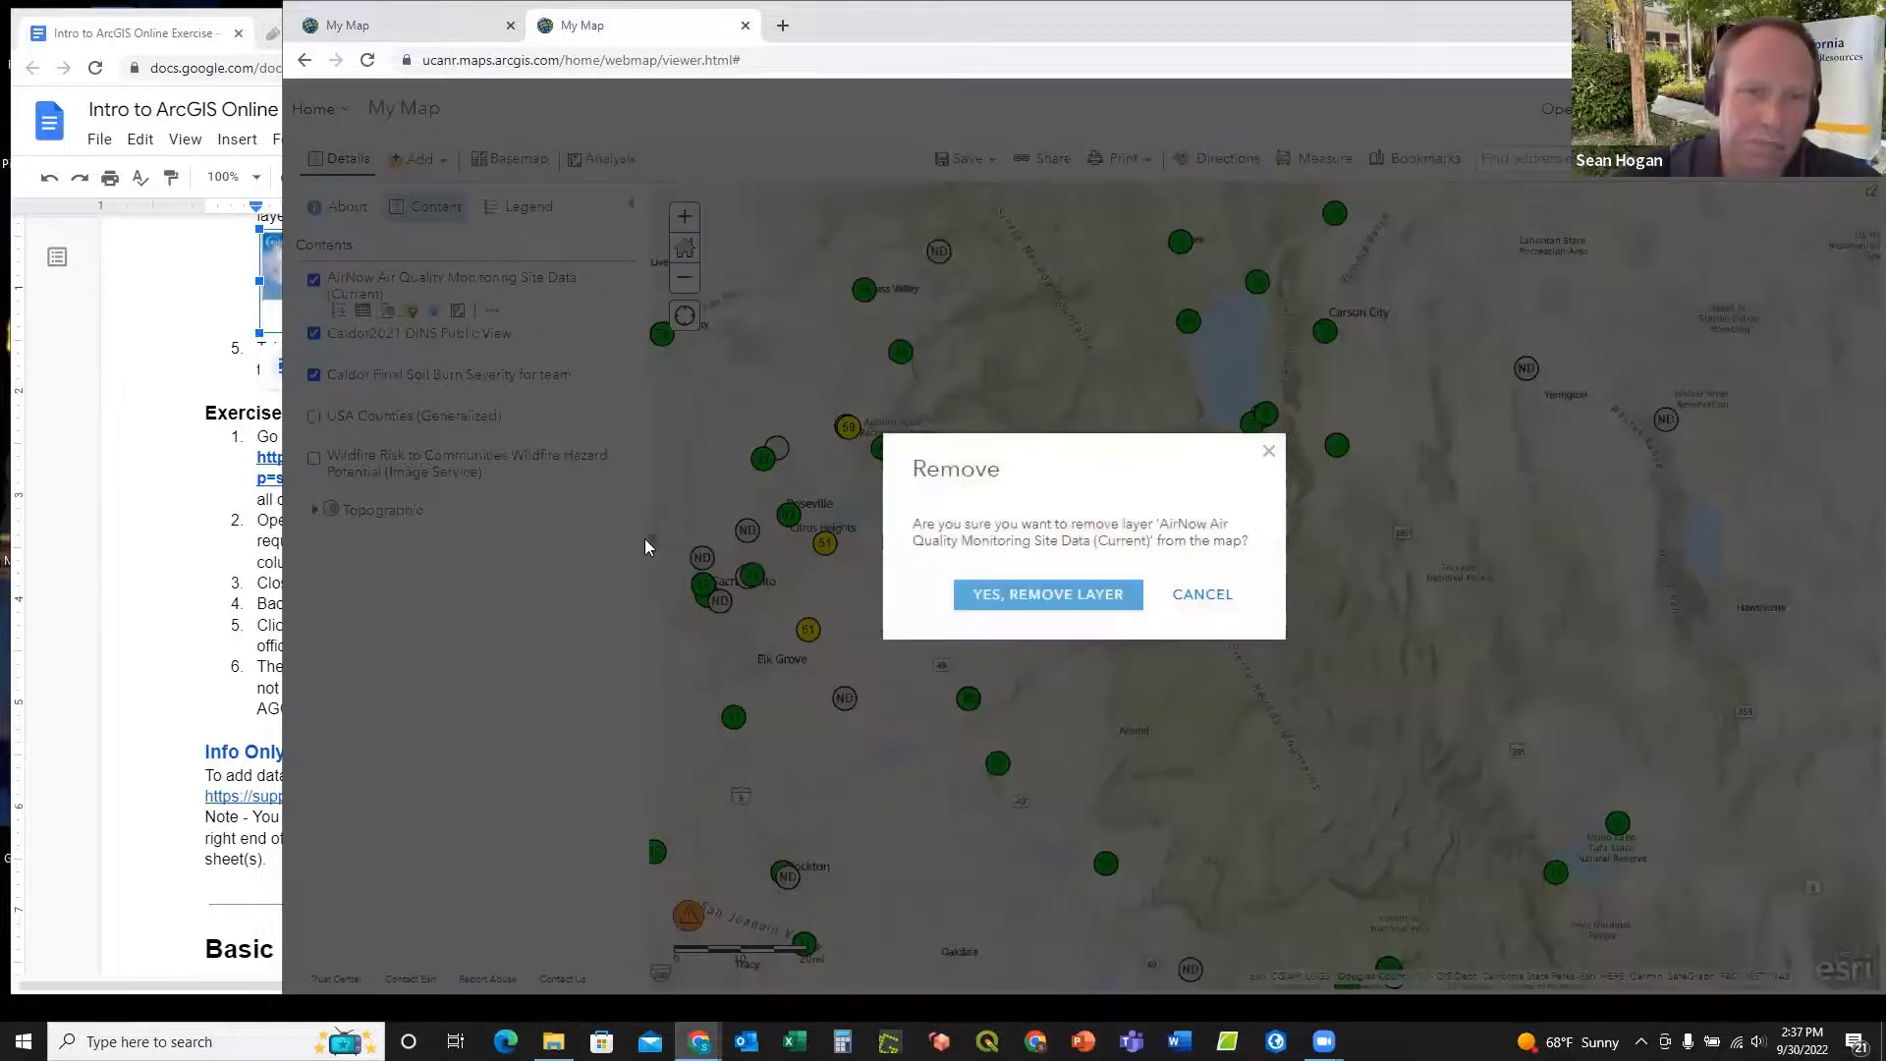
pyautogui.click(1069, 596)
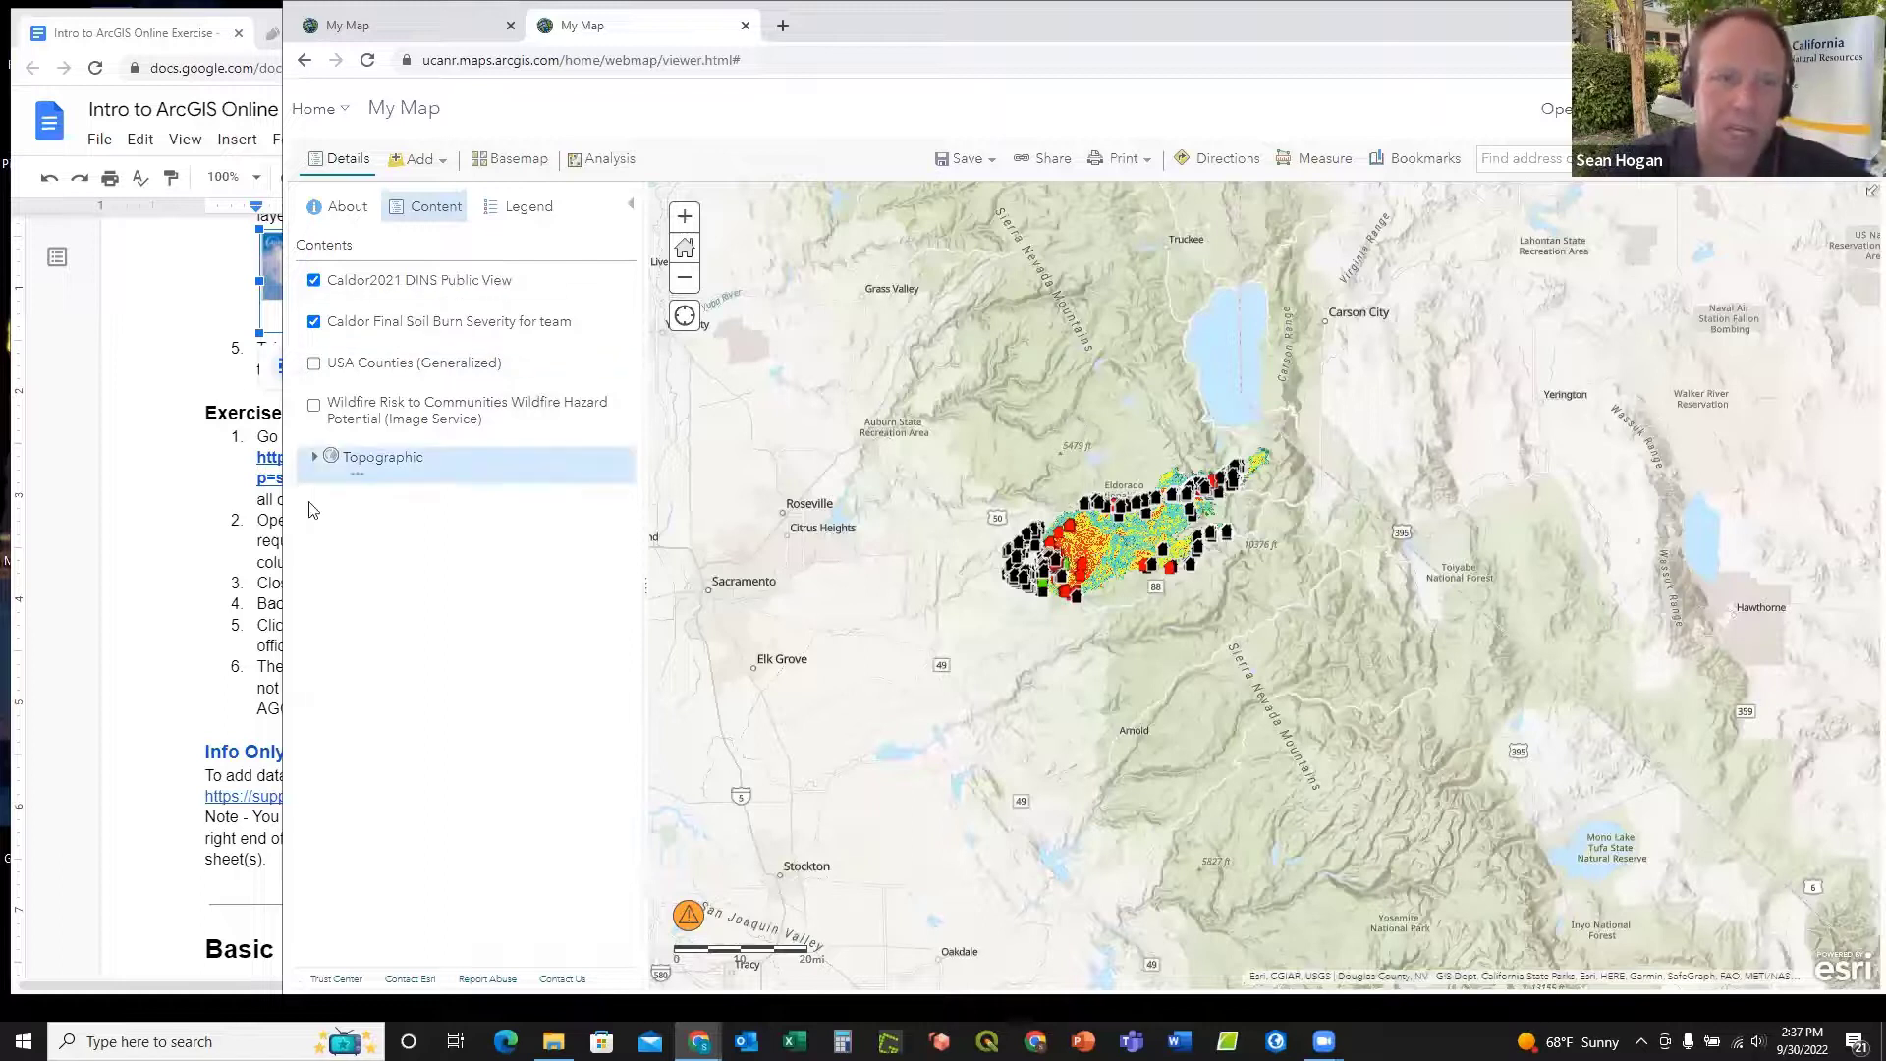
# Step: Select the Google Drive link to ANR_Locations_csv.csv in step 1 of Adding Tabular Data
pyautogui.click(171, 529)
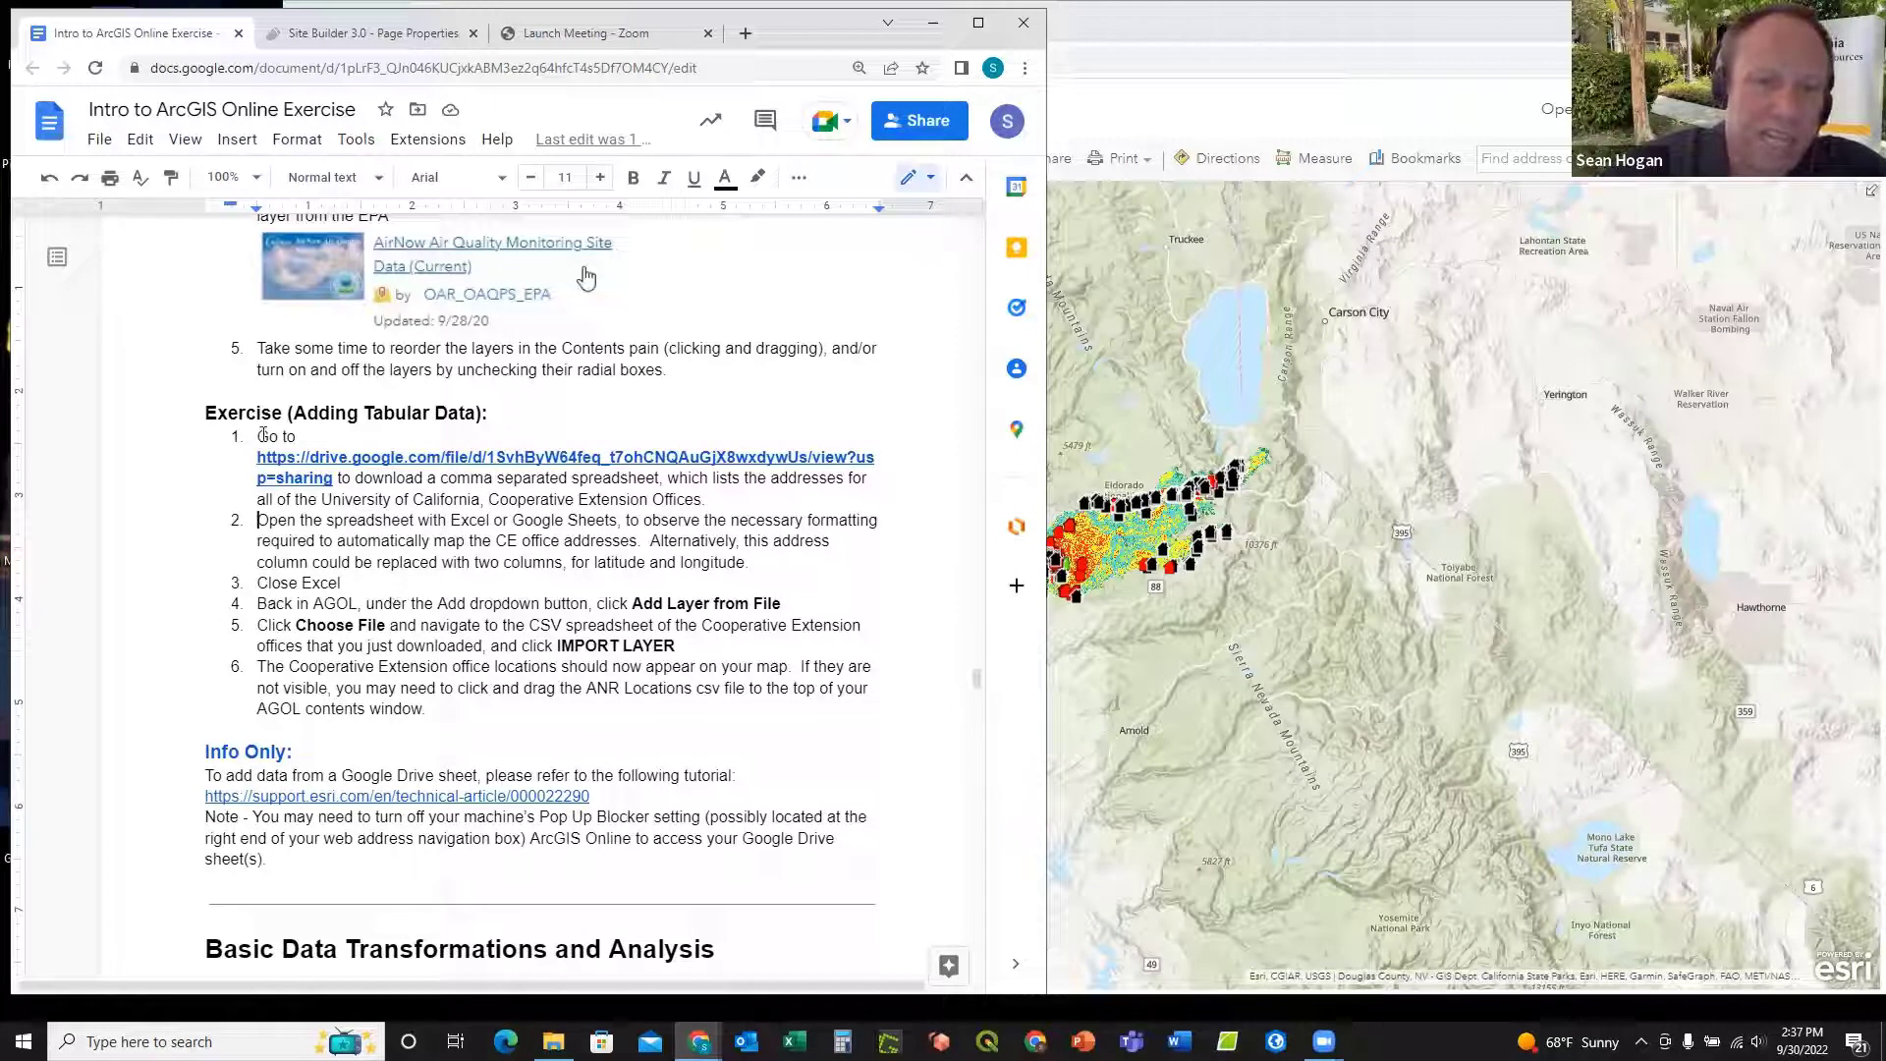
pyautogui.doubleClick(335, 477)
pyautogui.hotkey('ctrl', 'c')
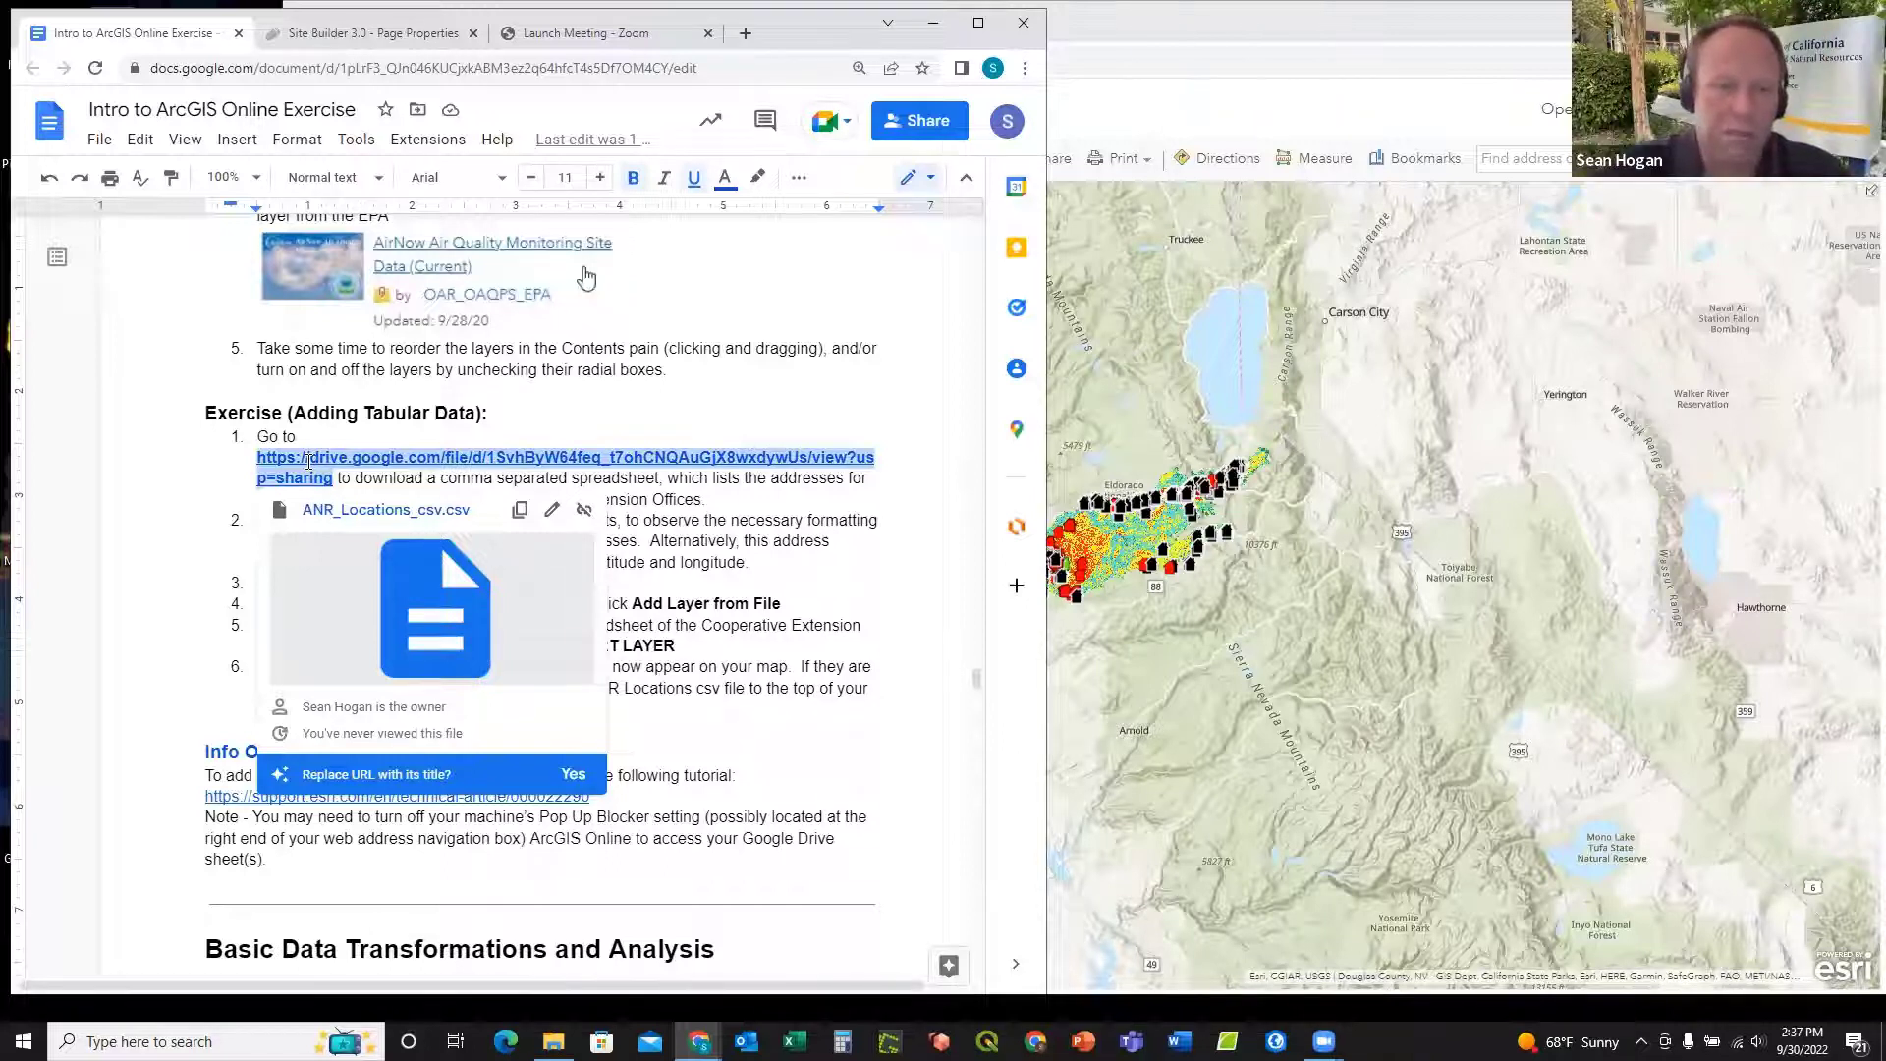
# Step: Open the copied Drive link to ANR_Locations_csv.csv in a new tab, then open File Explorer
pyautogui.click(745, 34)
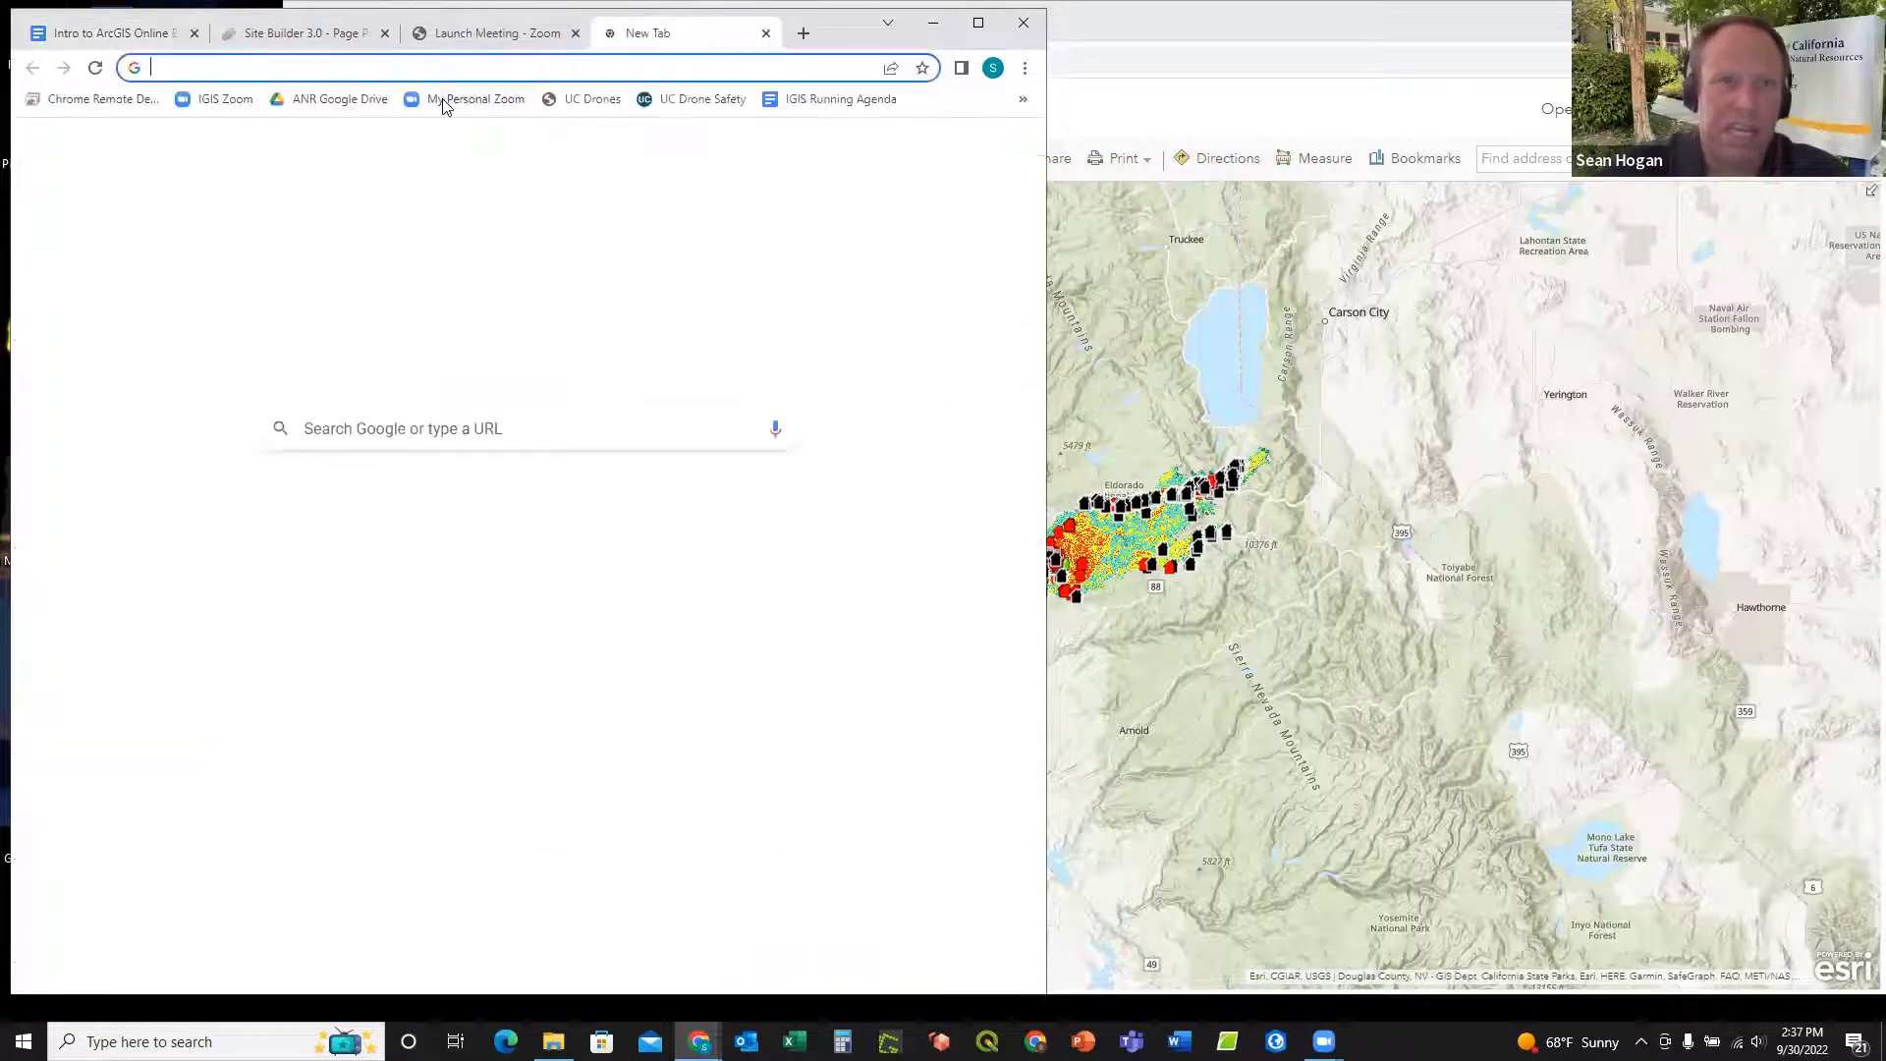
pyautogui.click(434, 68)
pyautogui.hotkey('ctrl', 'v')
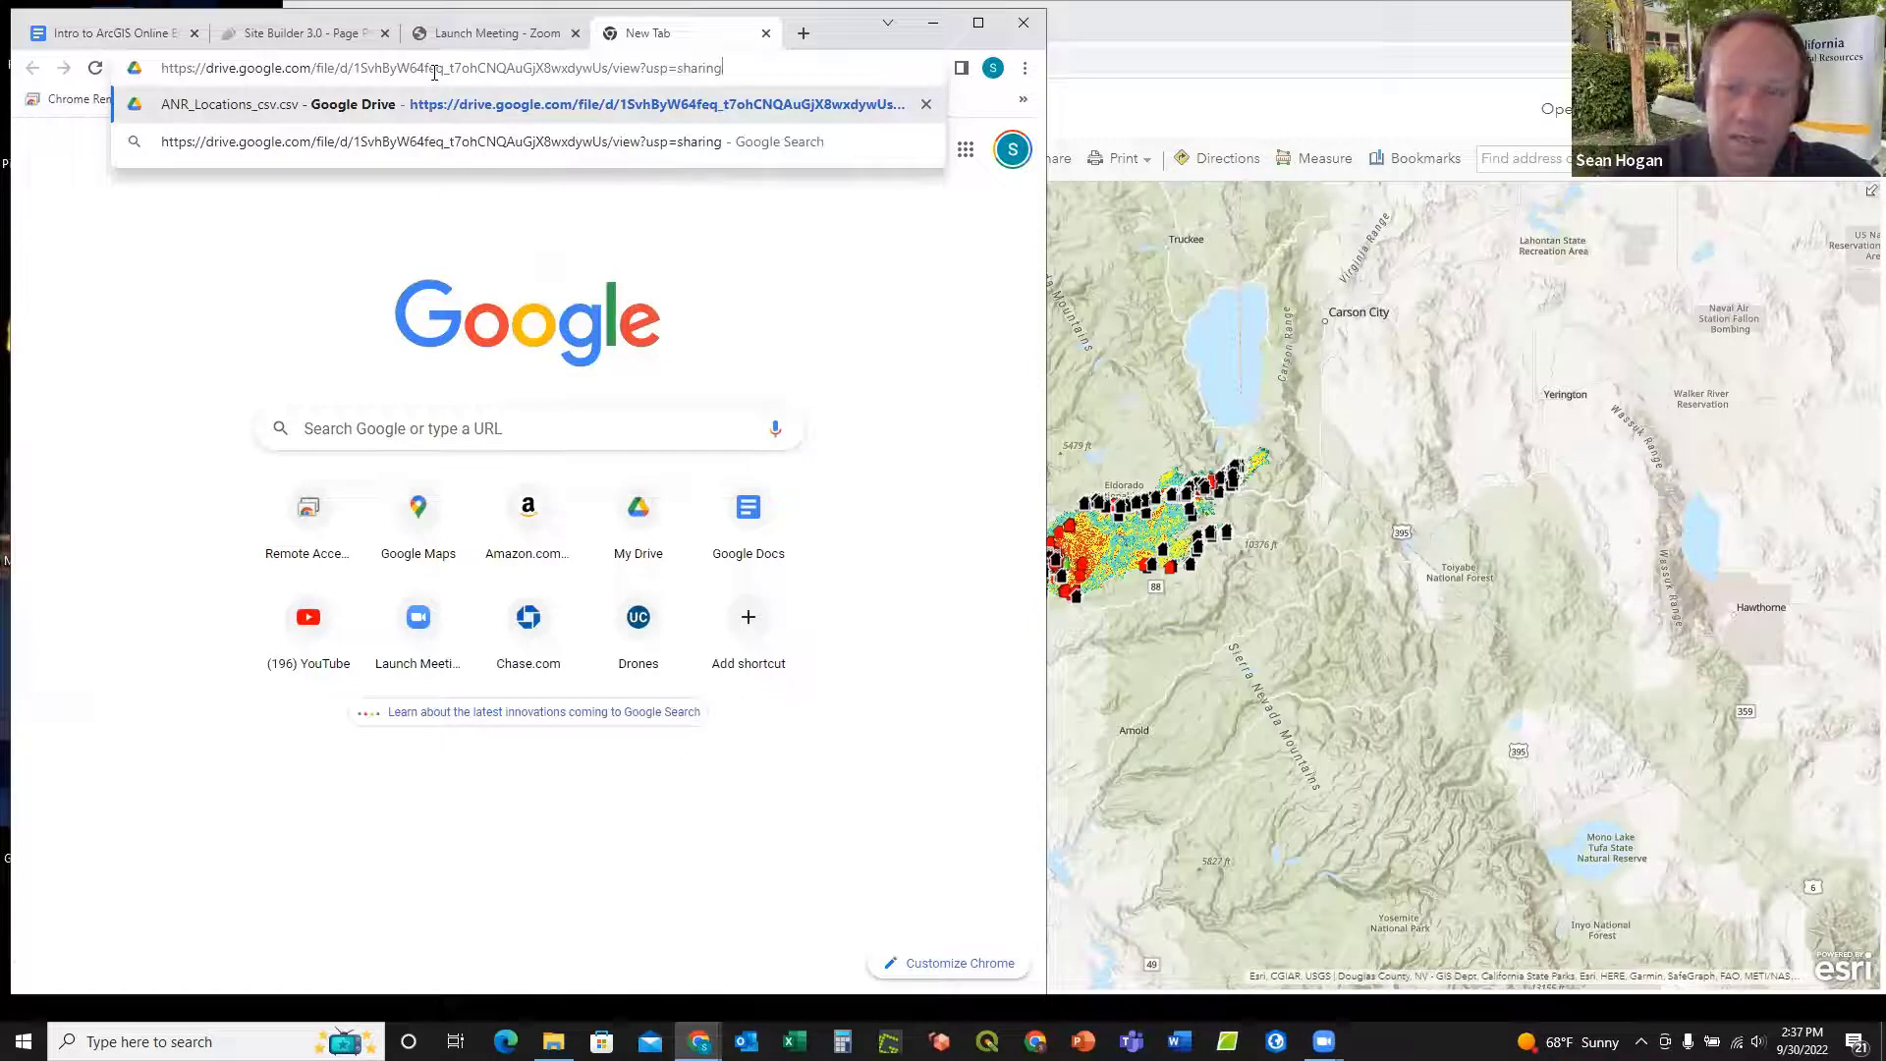
pyautogui.press('Return')
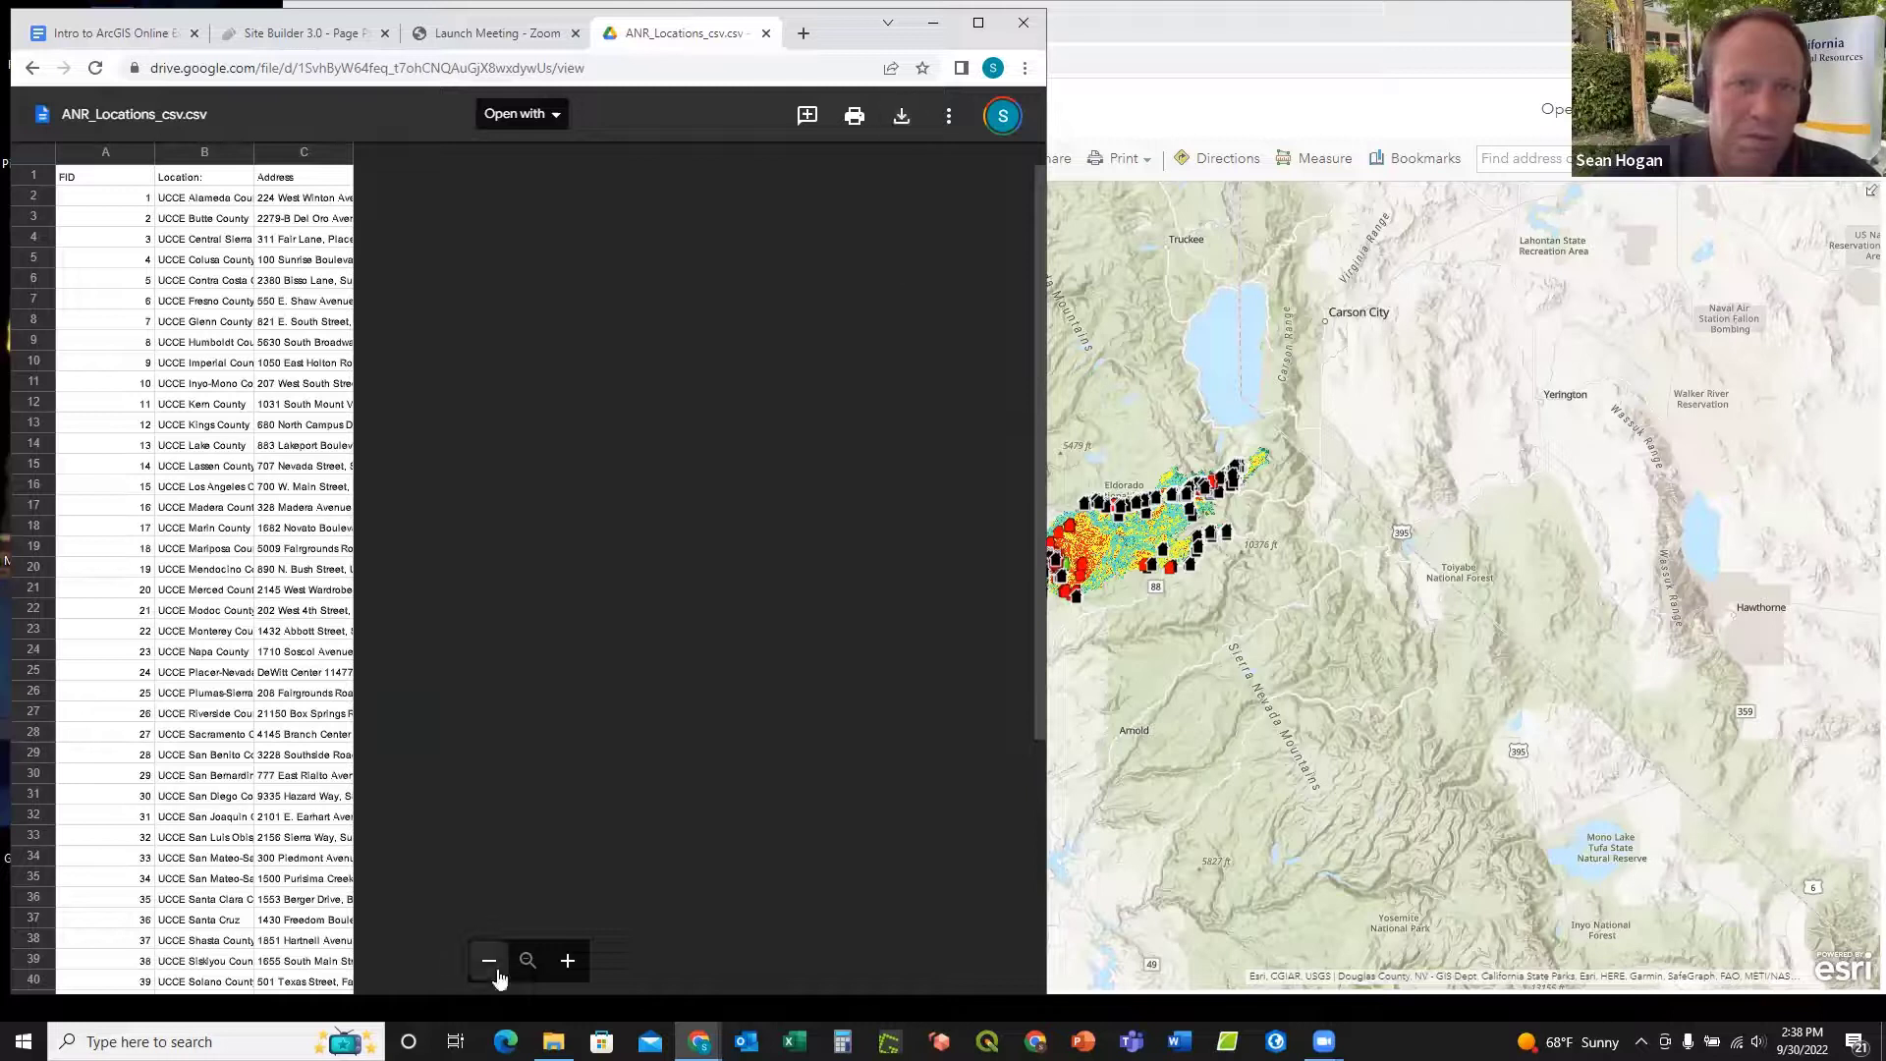
pyautogui.click(553, 1041)
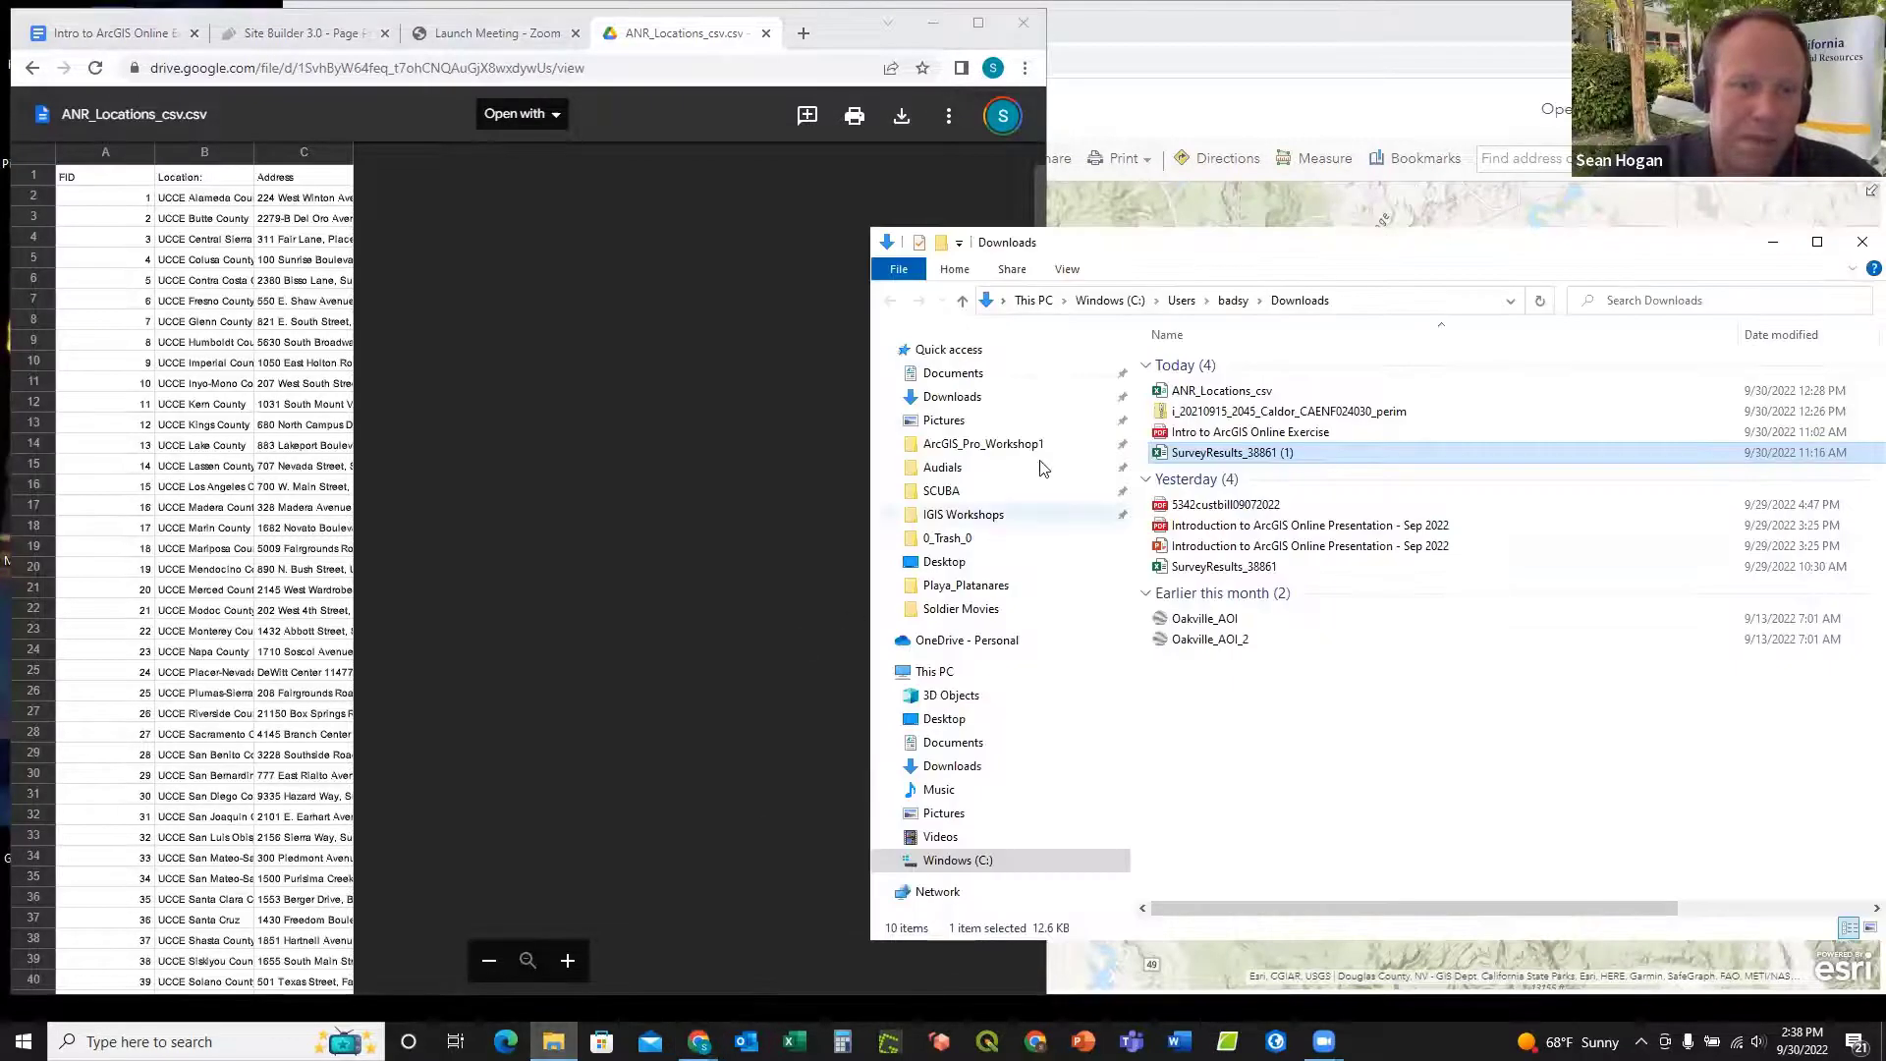
# Step: Show the Downloads folder to find today's ANR_Locations_csv file
pyautogui.click(978, 396)
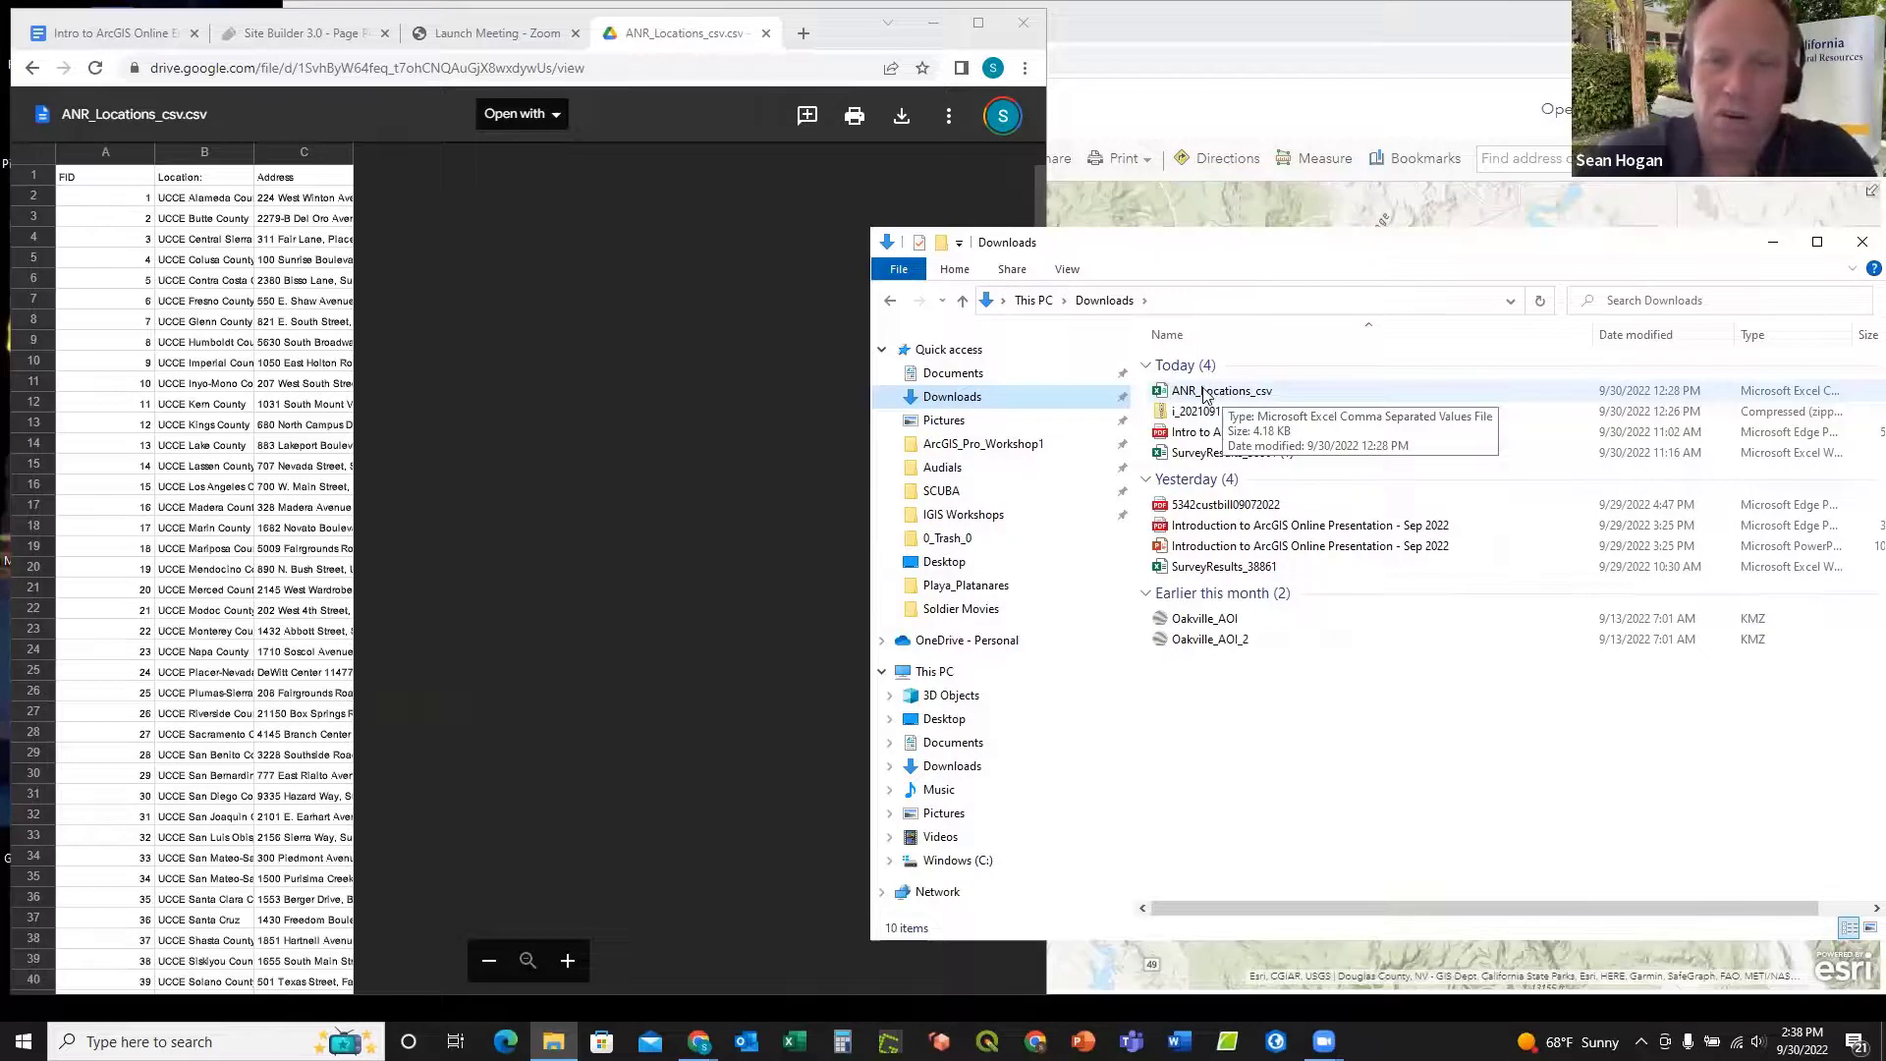
# Step: Open ANR_Locations_csv in Excel, widen columns B and C, then close without saving
pyautogui.doubleClick(1202, 395)
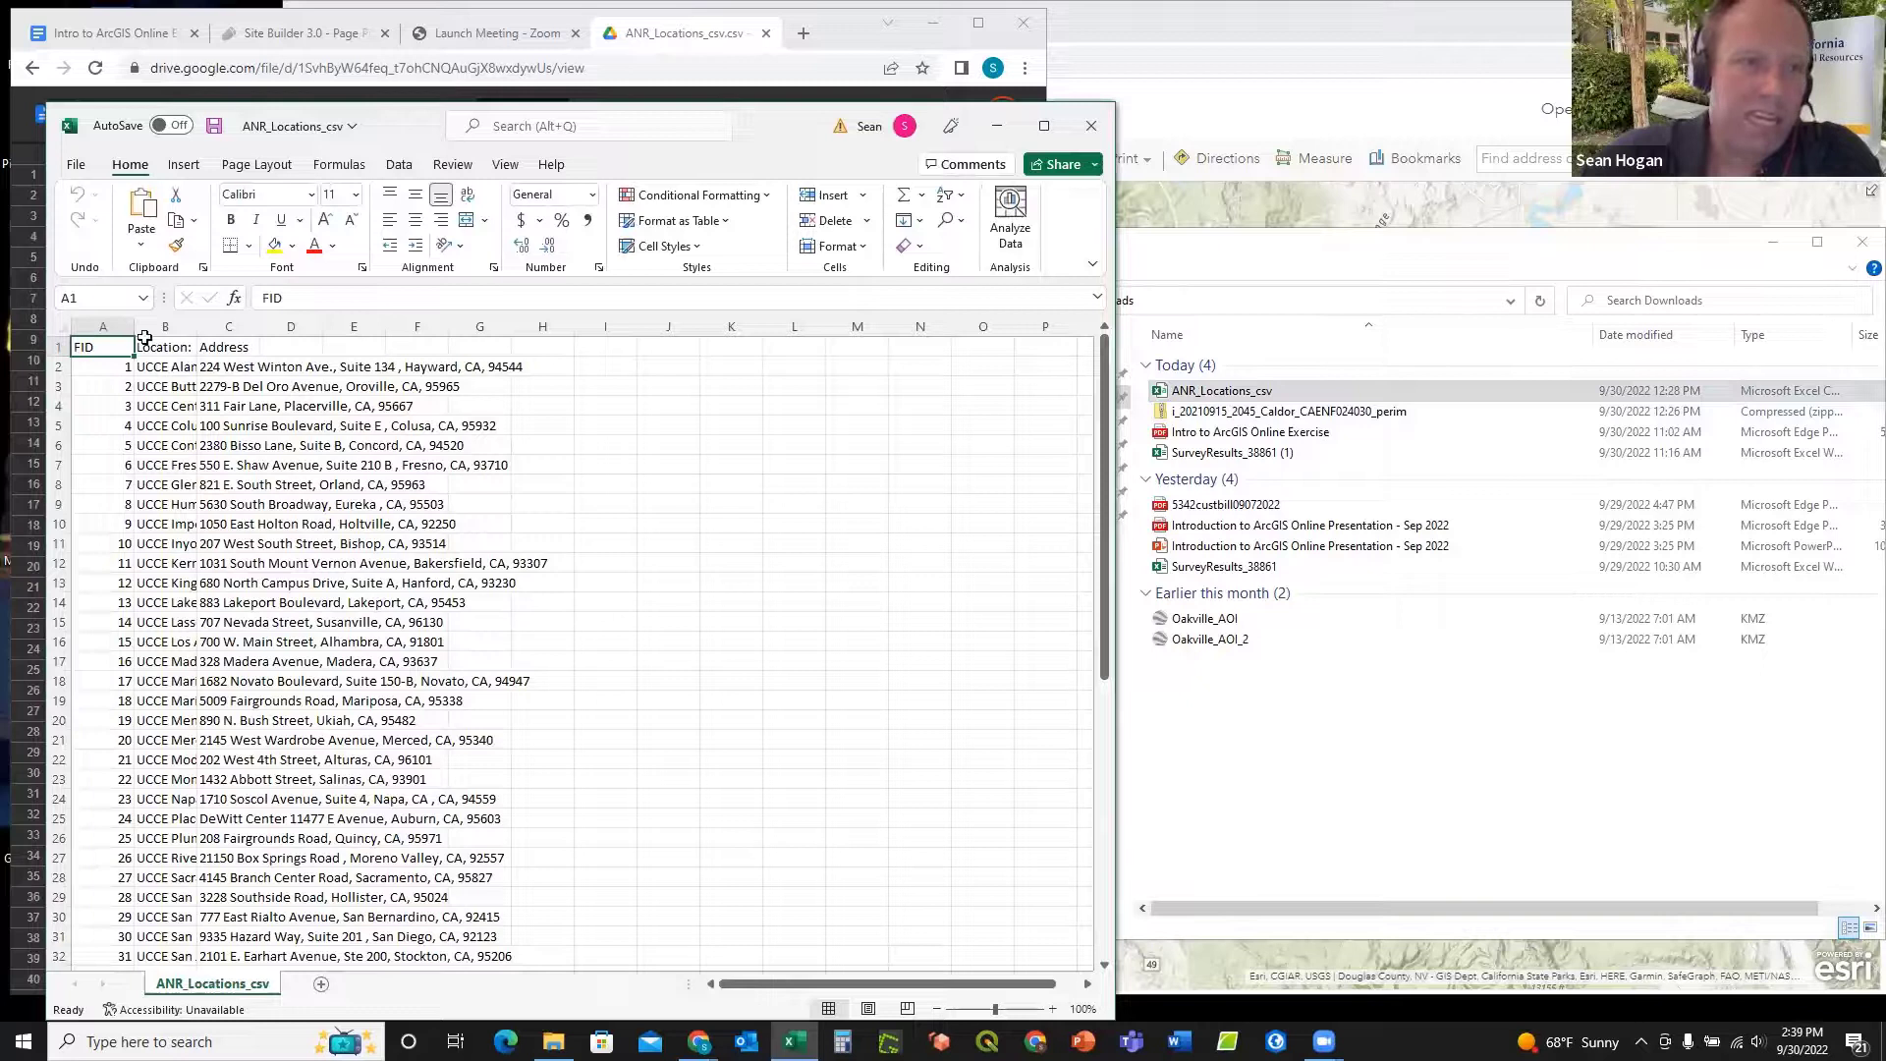
pyautogui.moveTo(197, 326); pyautogui.dragTo(287, 322)
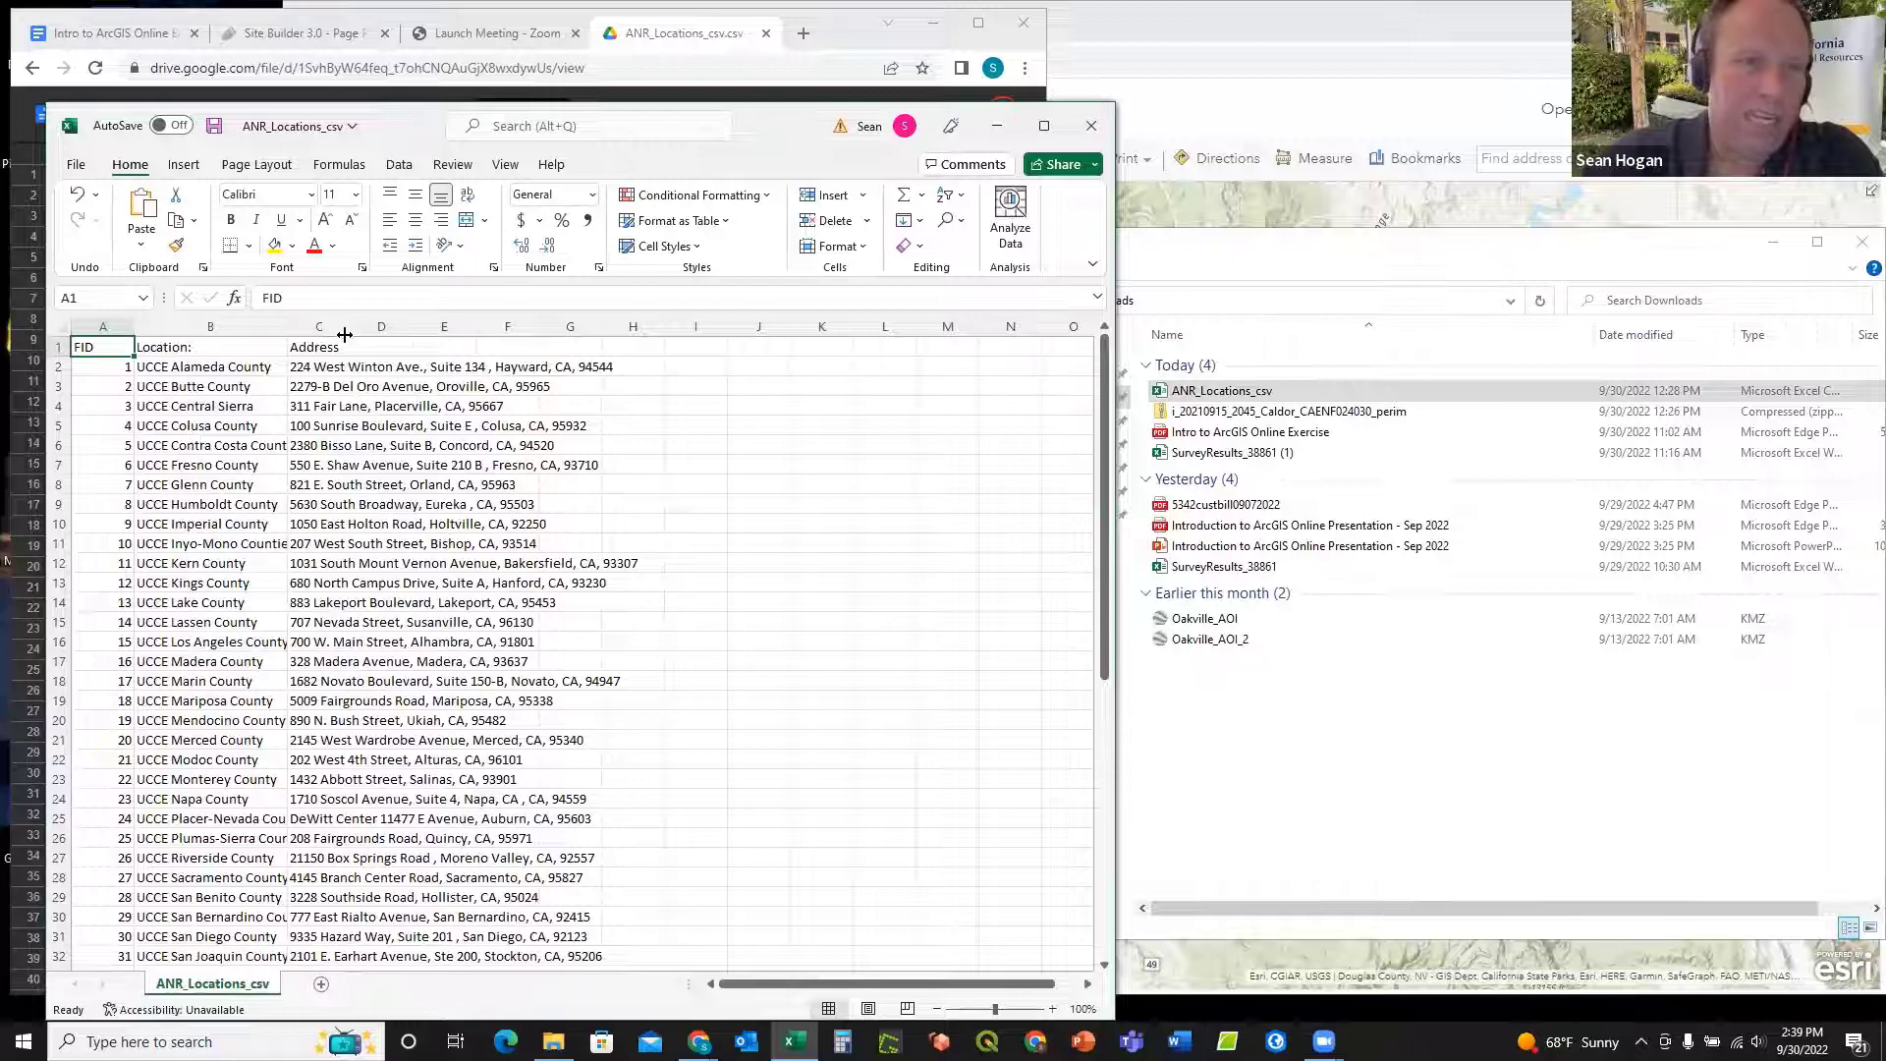
pyautogui.moveTo(349, 321); pyautogui.dragTo(650, 328)
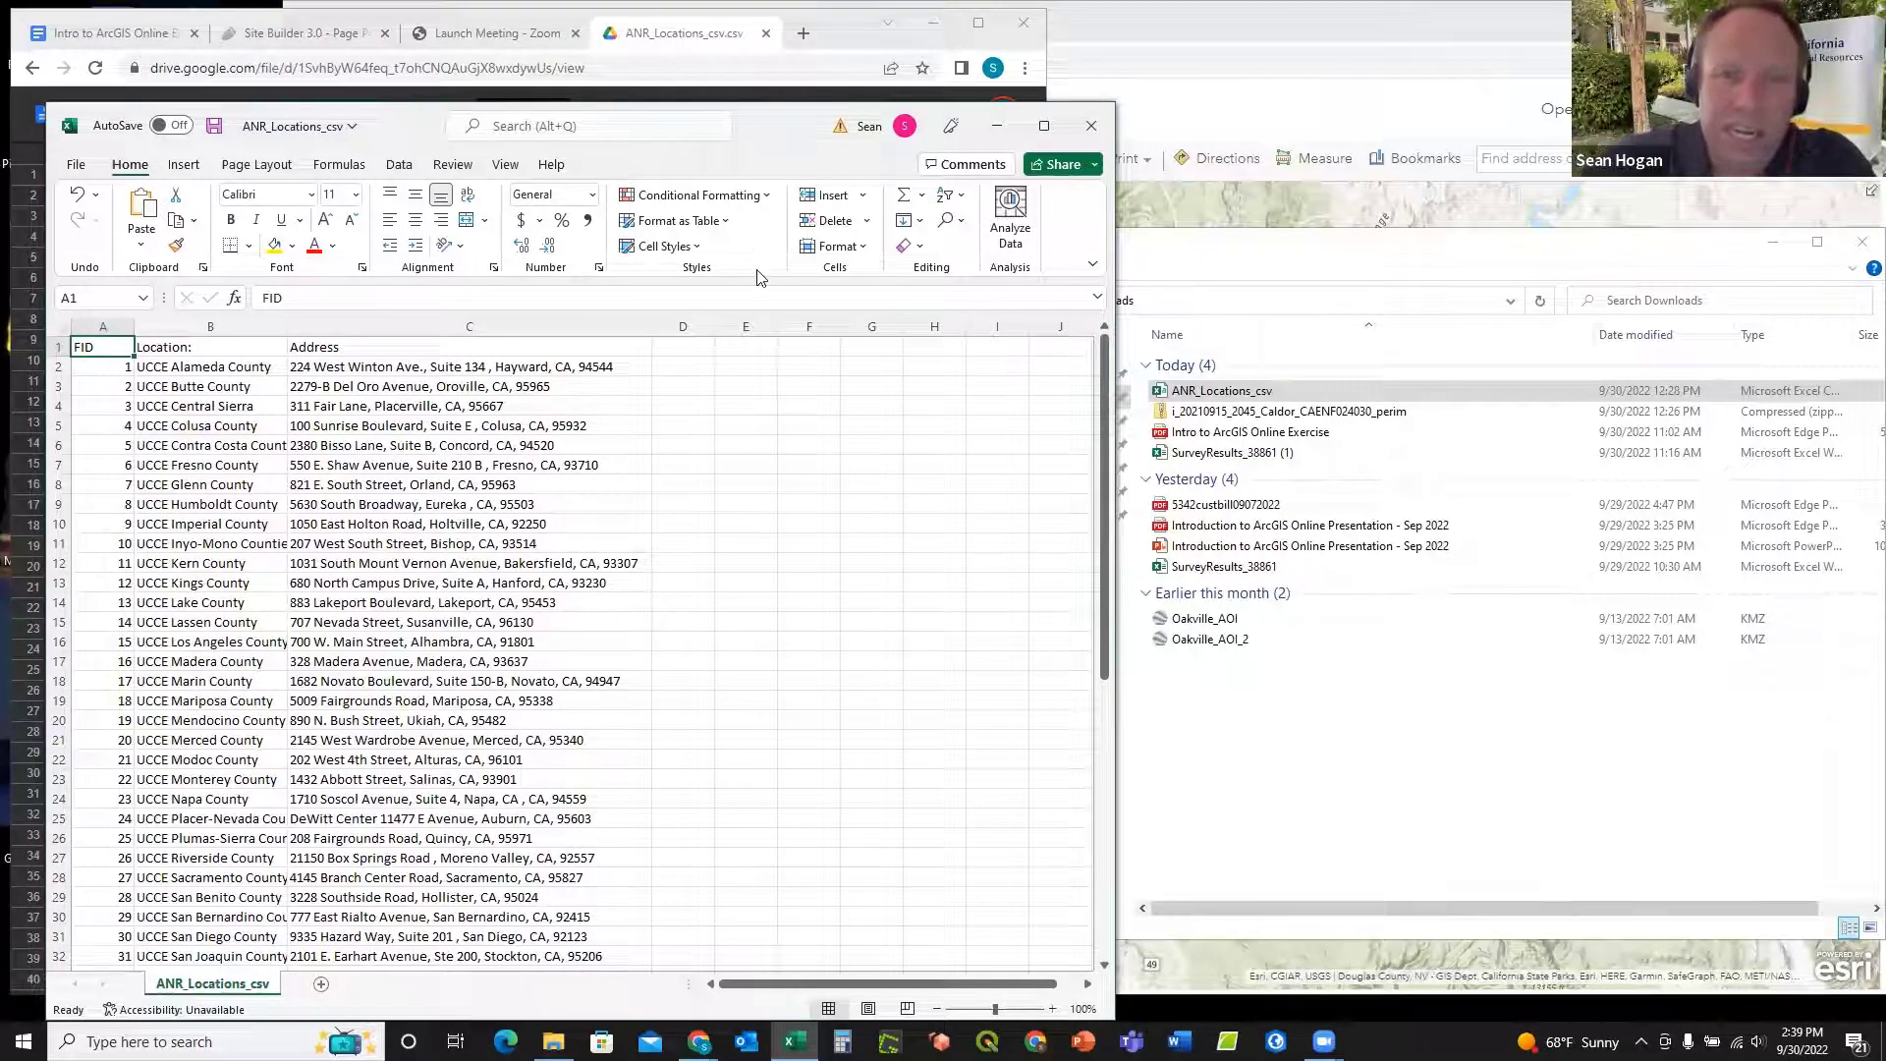
pyautogui.click(1095, 121)
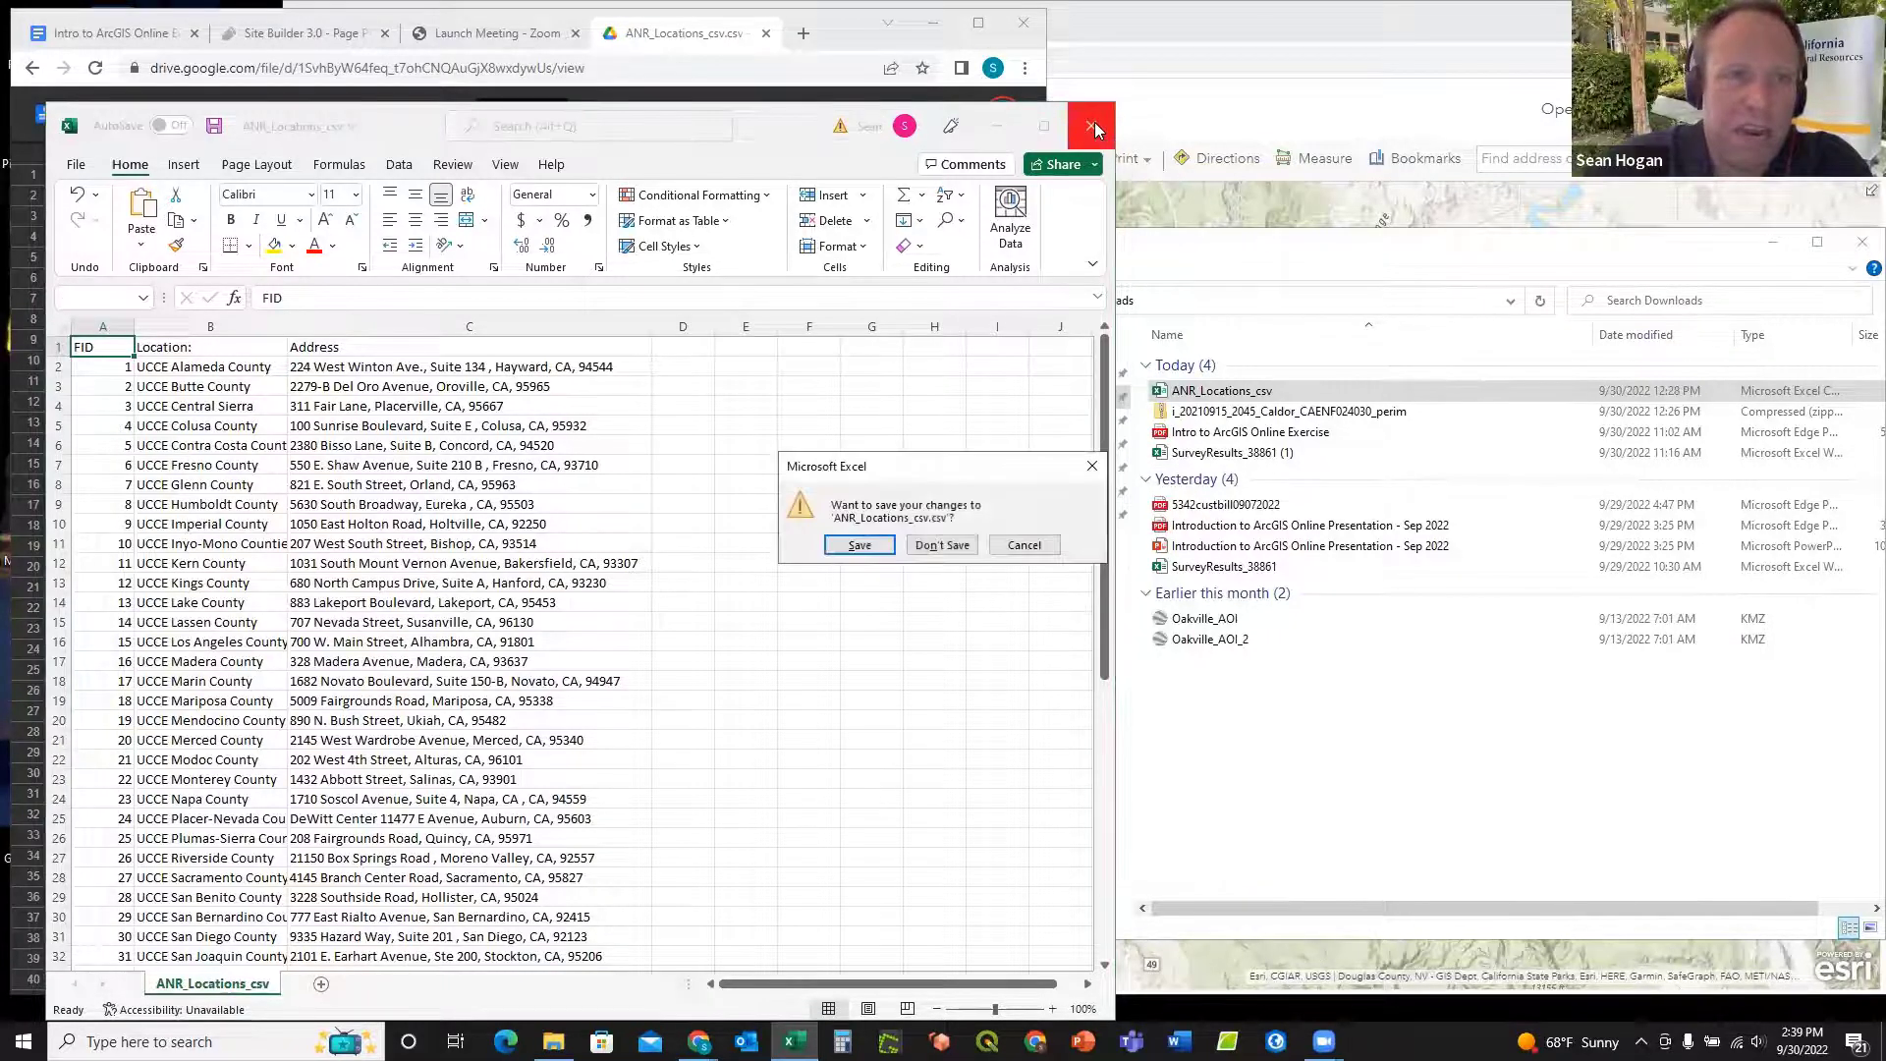
pyautogui.click(938, 546)
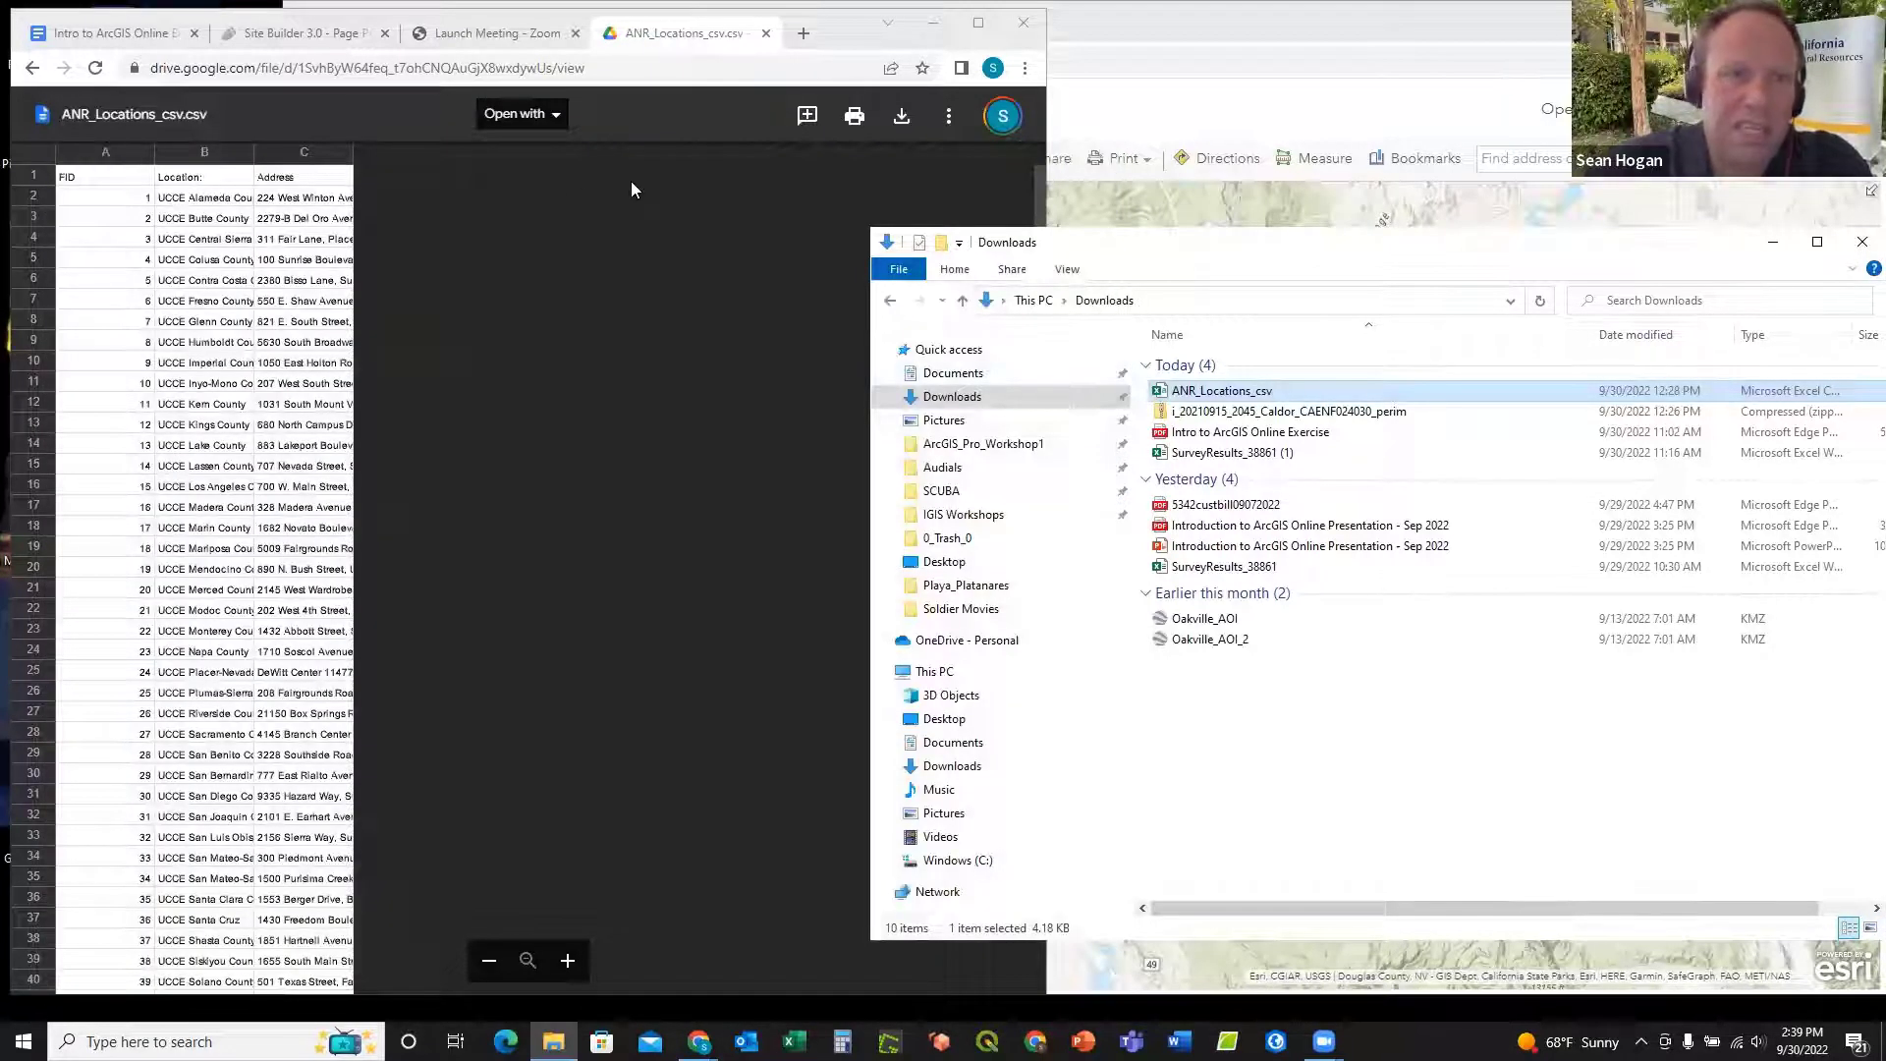
# Step: Review the Intro to ArcGIS Online Exercise steps, then return to the My Map viewer
pyautogui.click(86, 33)
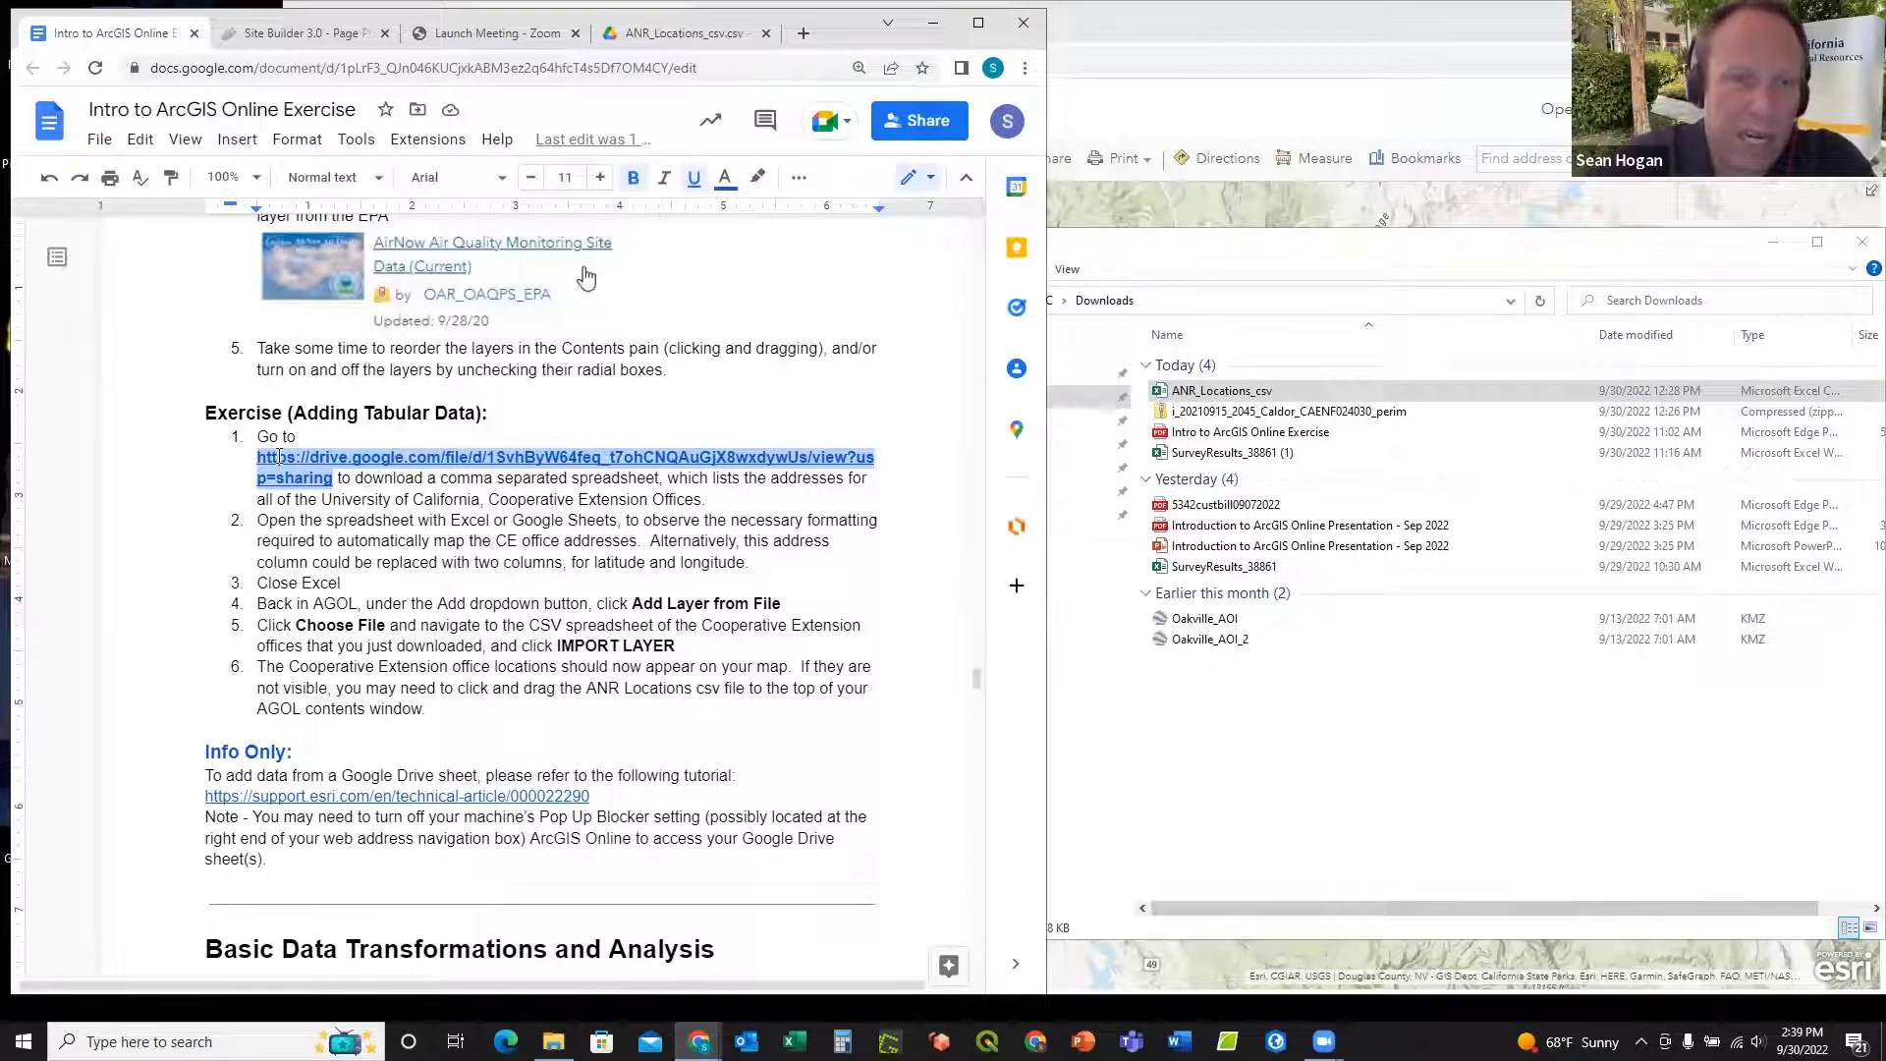
pyautogui.click(1222, 27)
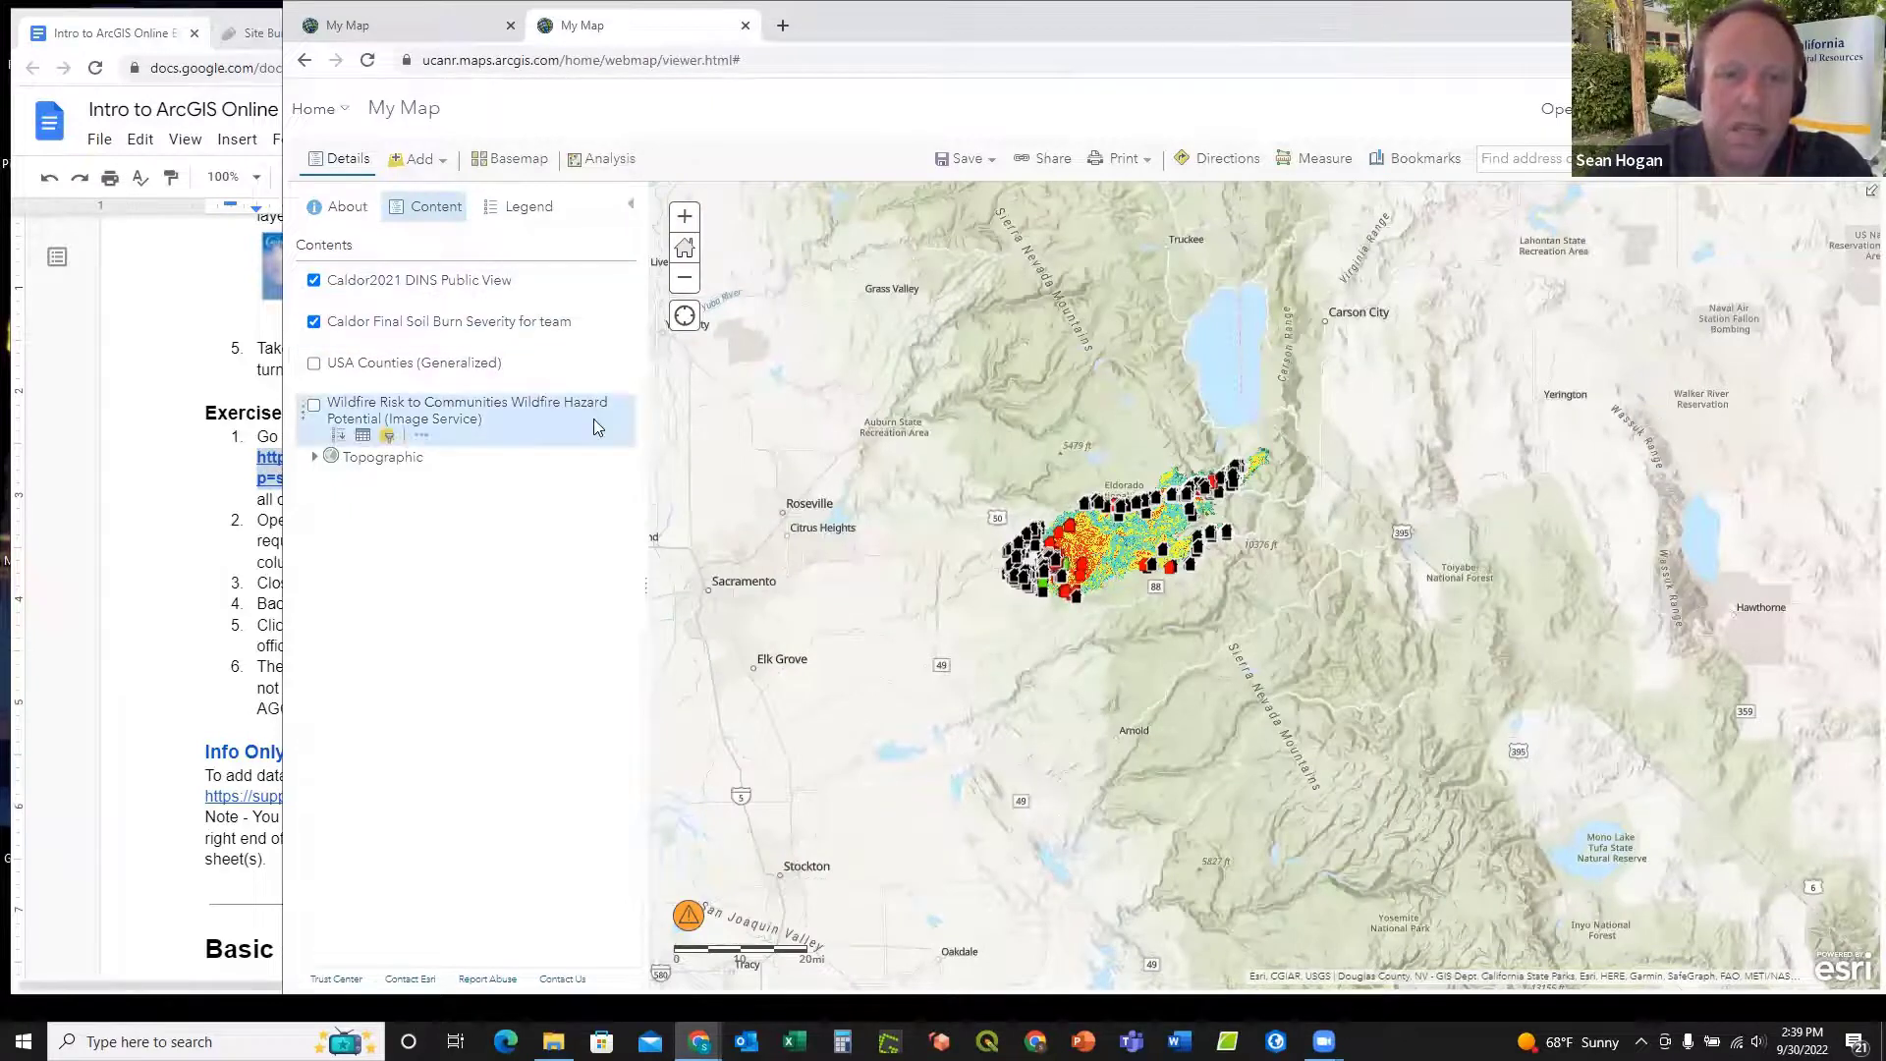
# Step: Pick ANR_Locations_csv from Downloads in Add Layer from File, using the Details file view
pyautogui.click(444, 167)
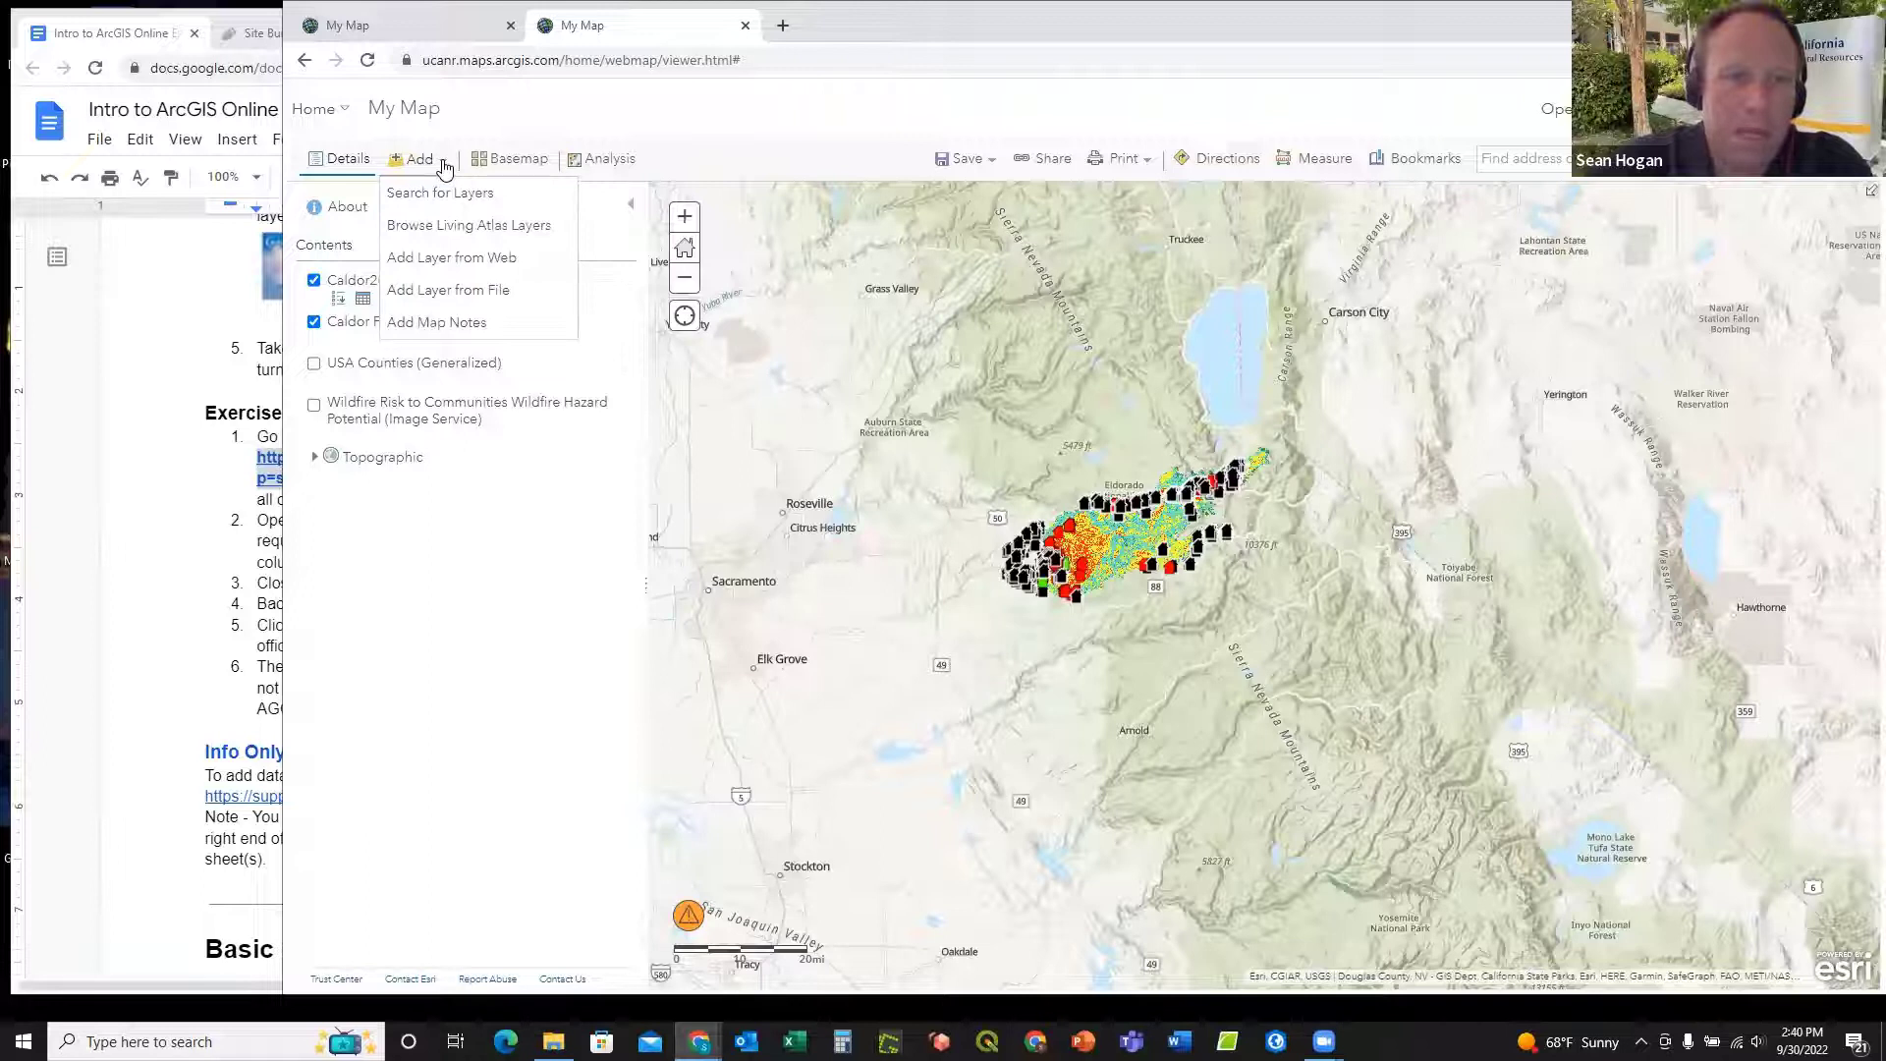
pyautogui.click(448, 298)
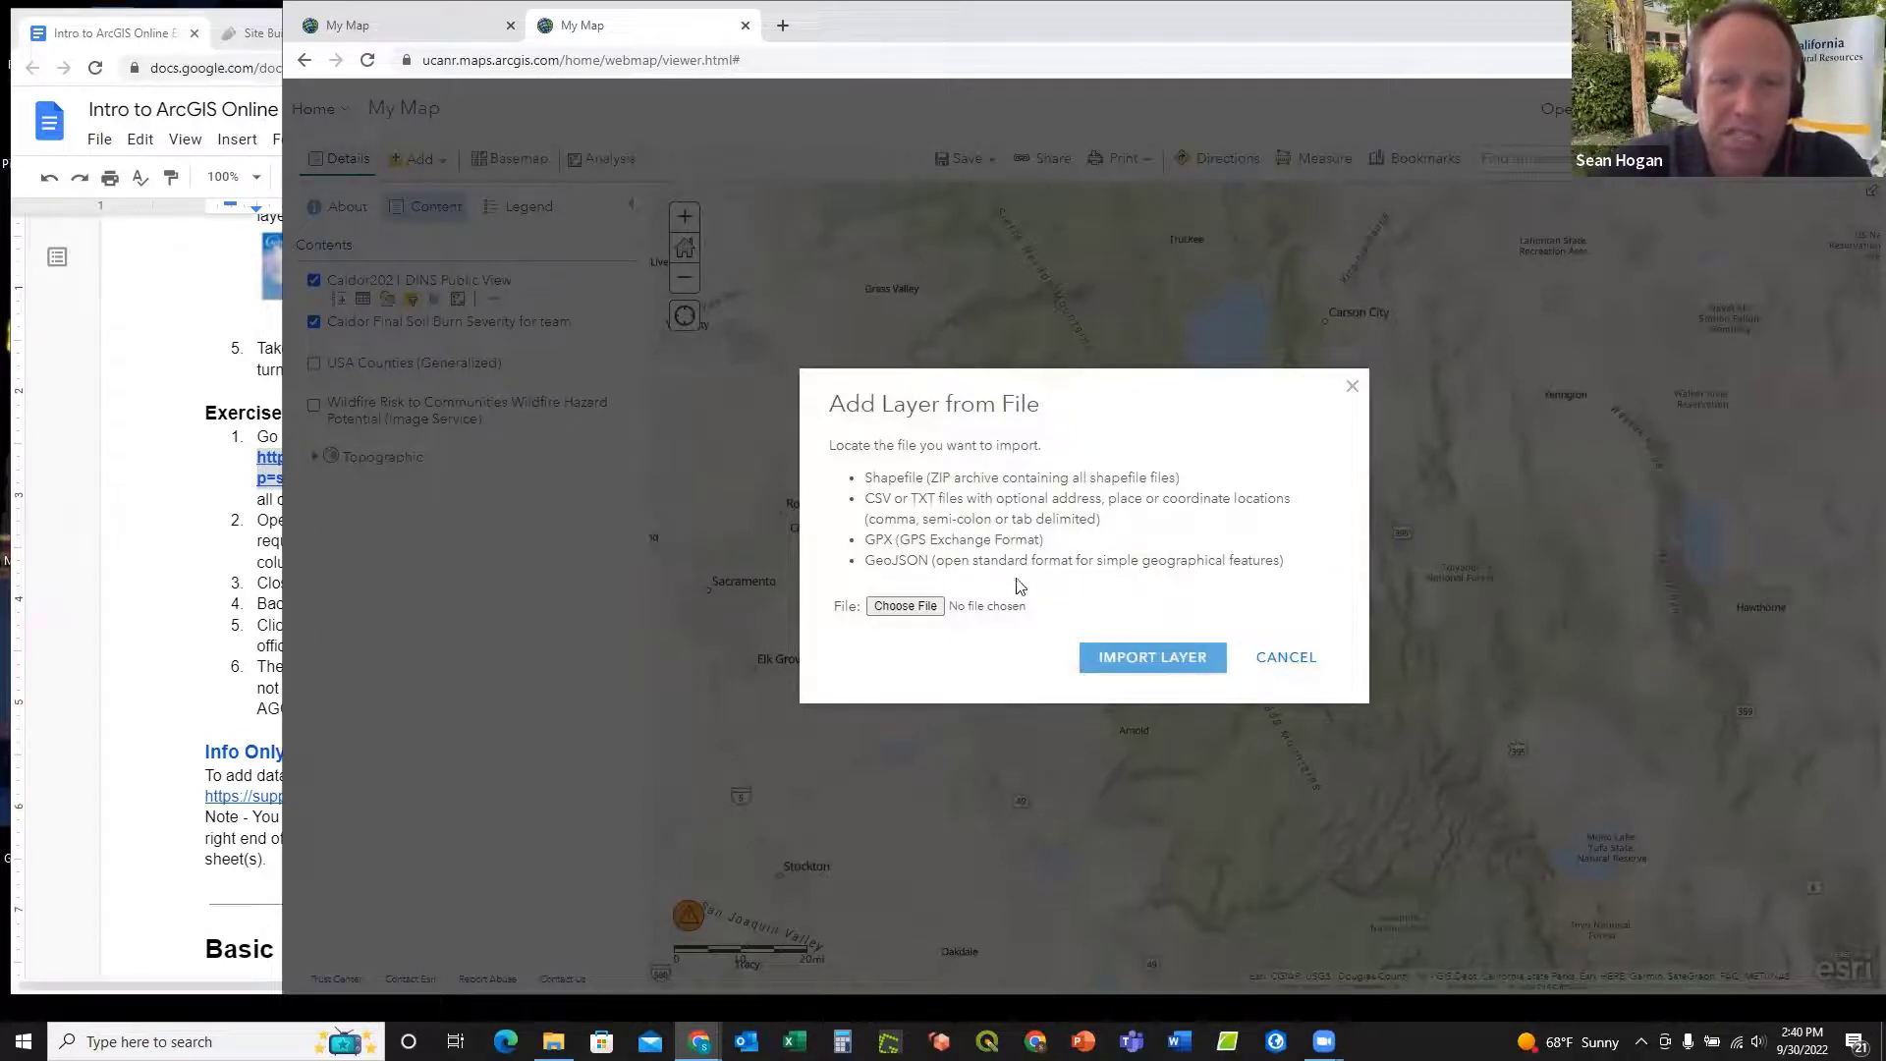
pyautogui.click(902, 606)
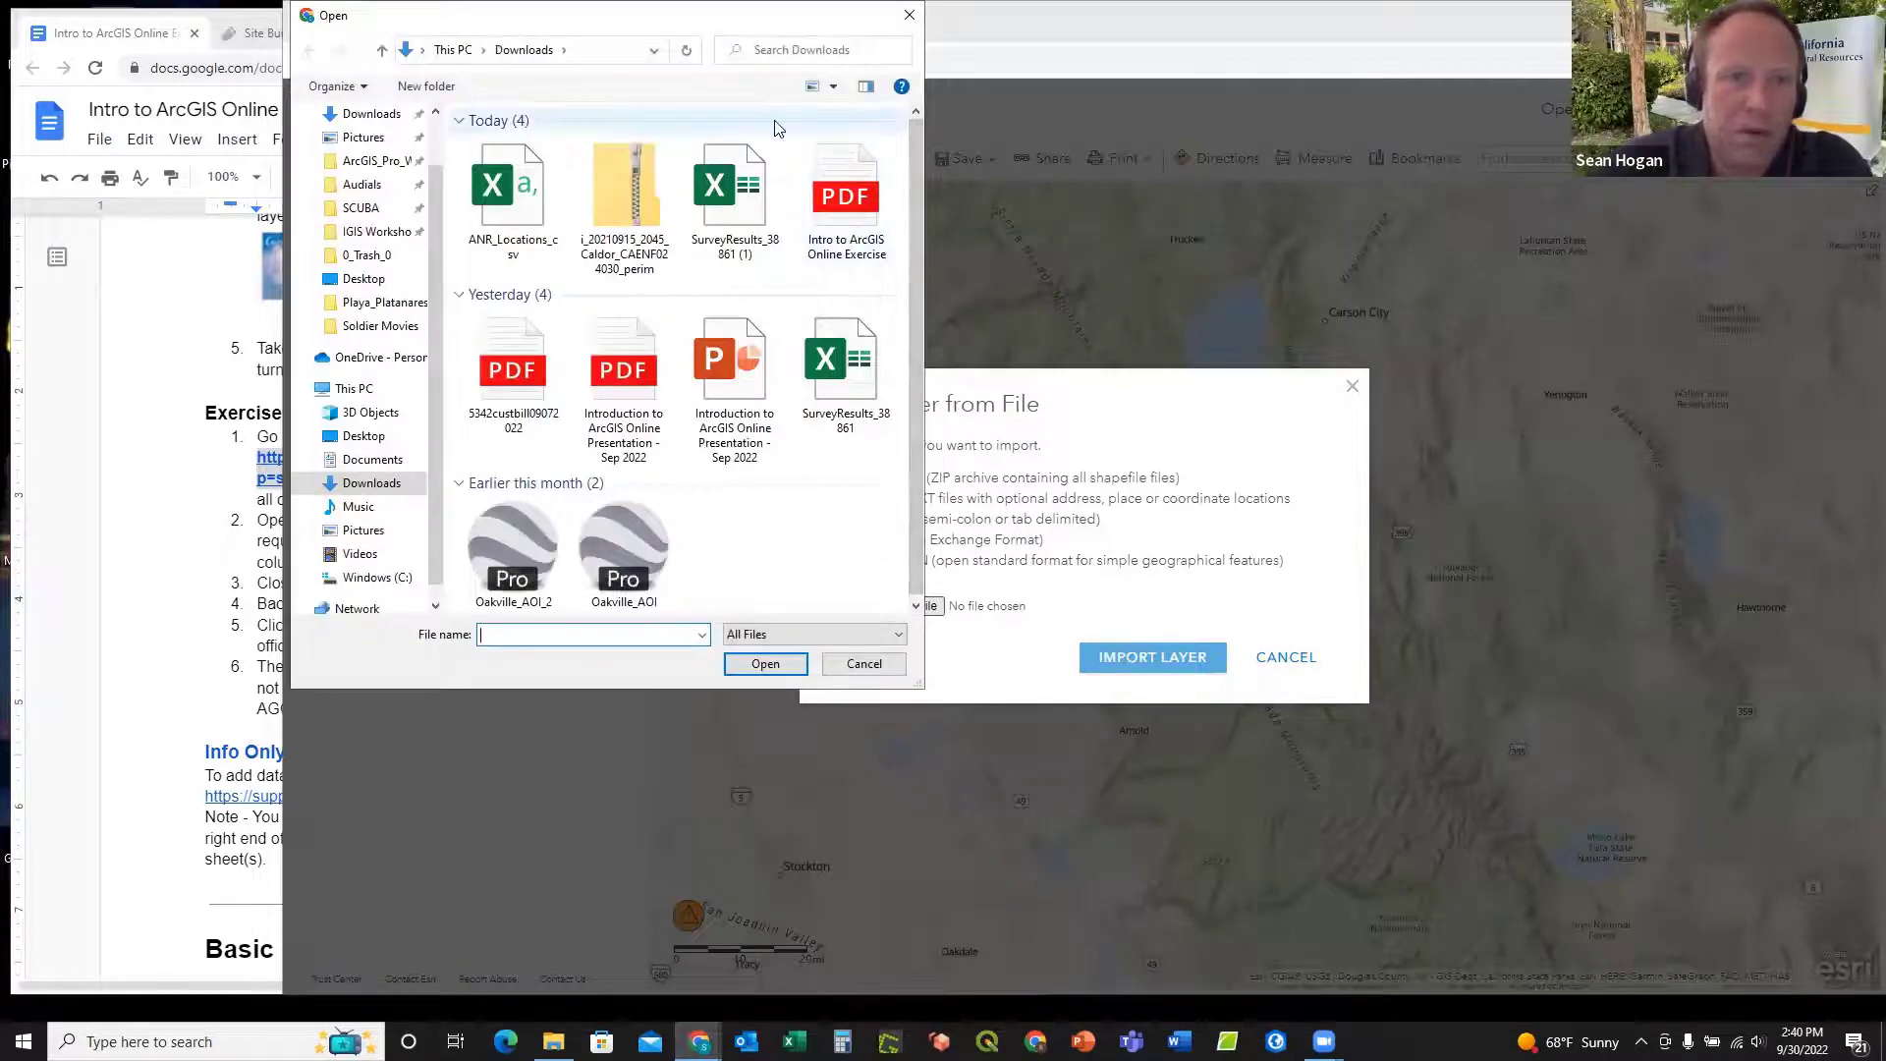
pyautogui.click(834, 87)
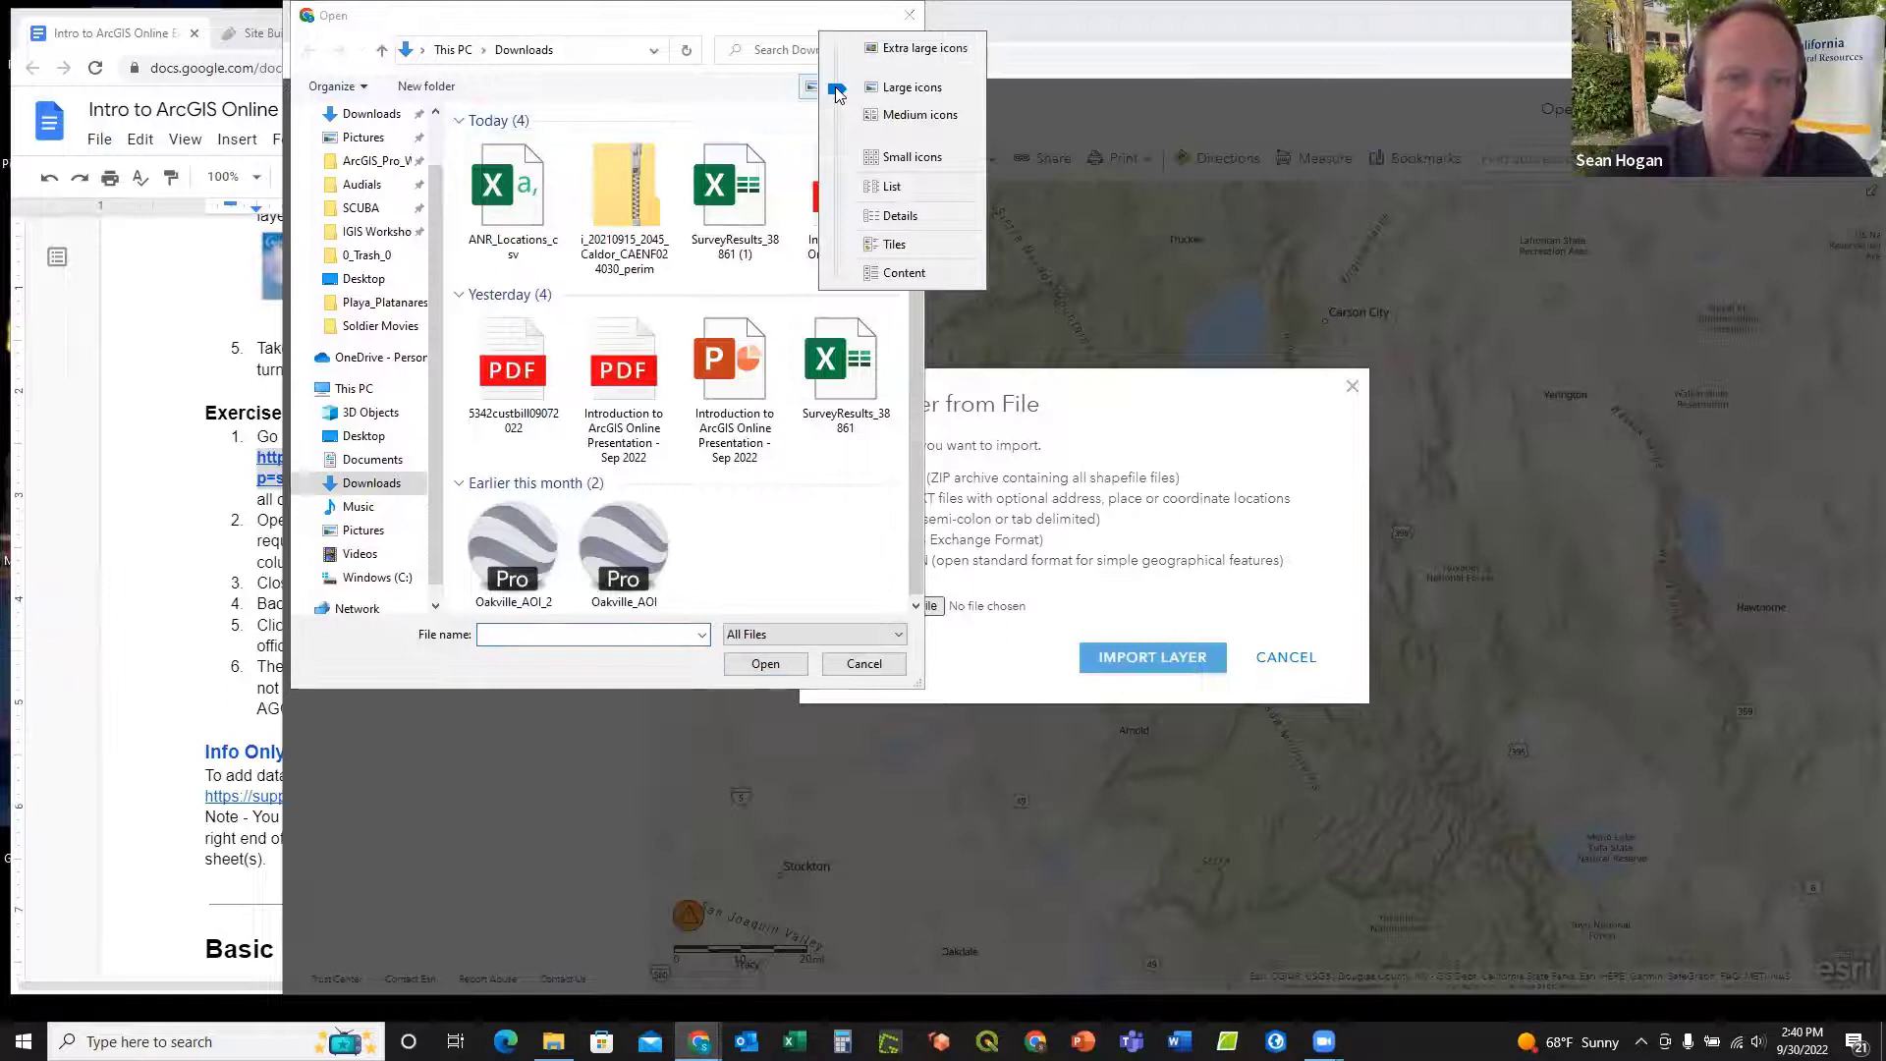
pyautogui.moveTo(836, 91); pyautogui.dragTo(836, 215)
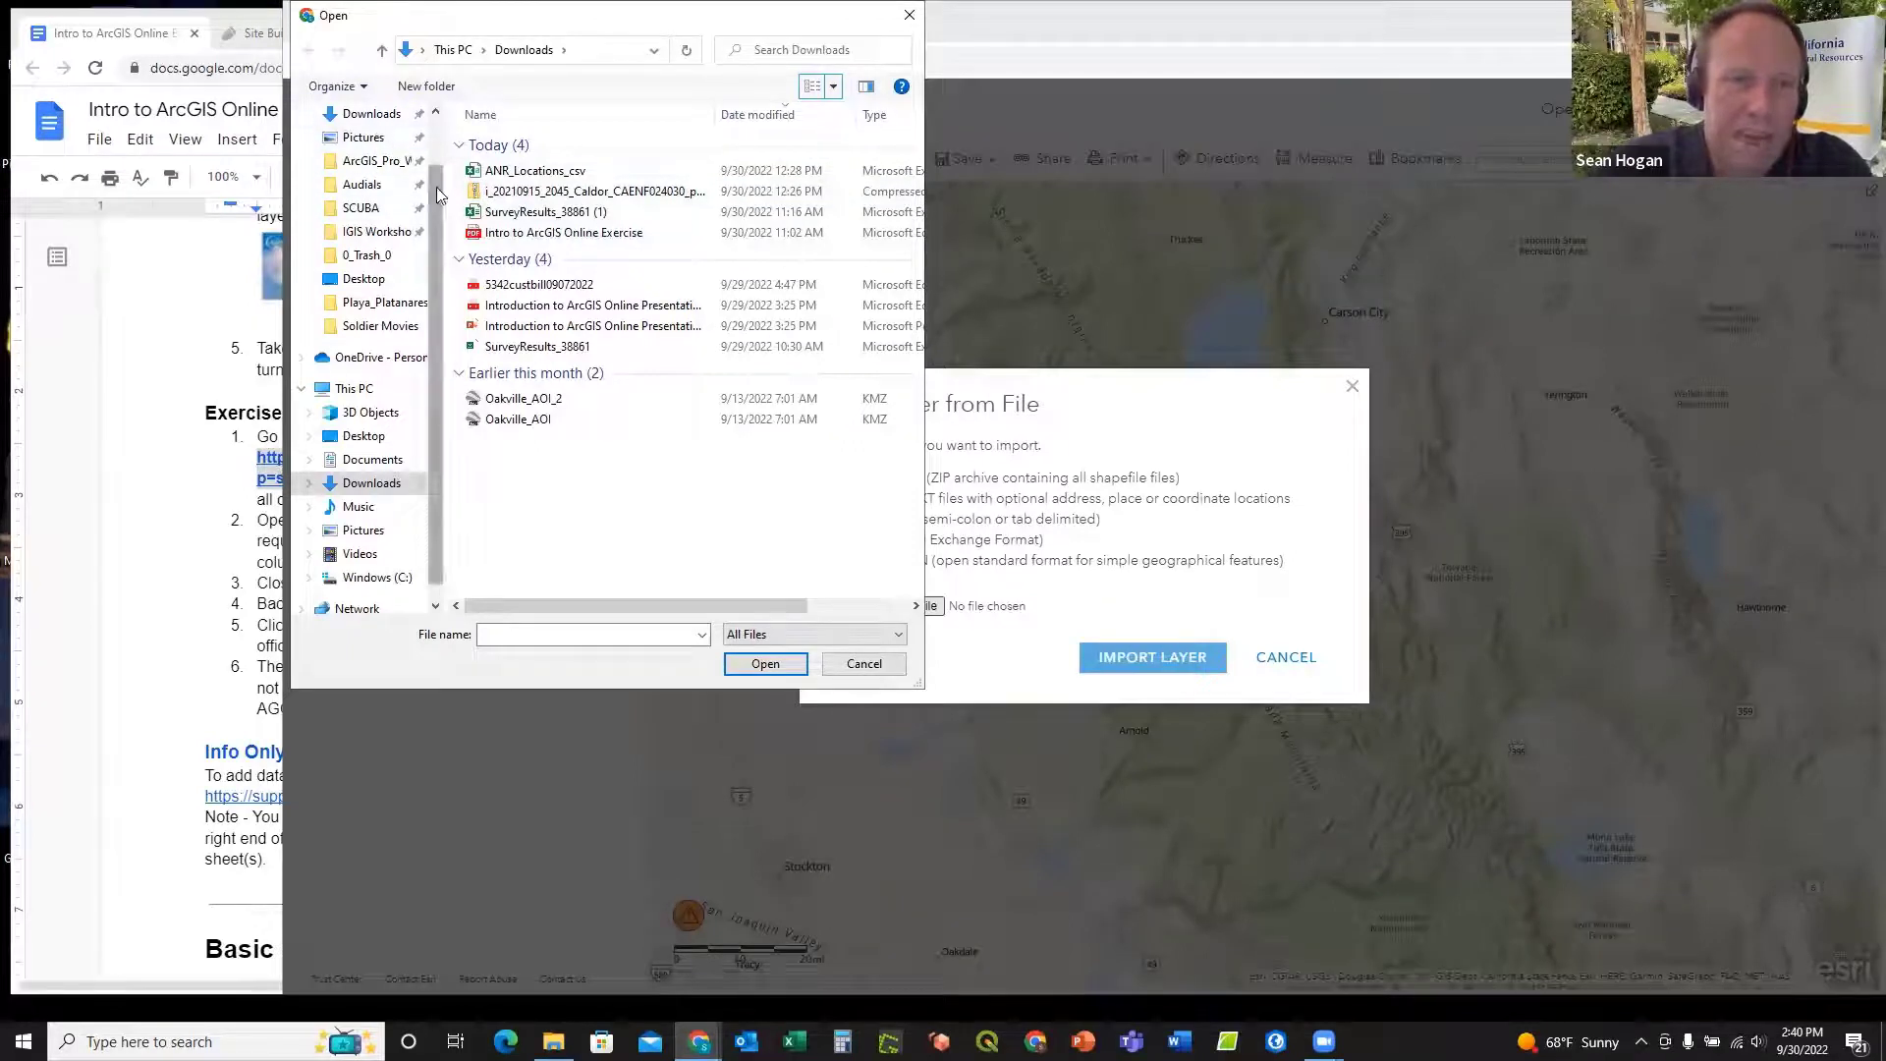
pyautogui.scroll(1, 439, 194)
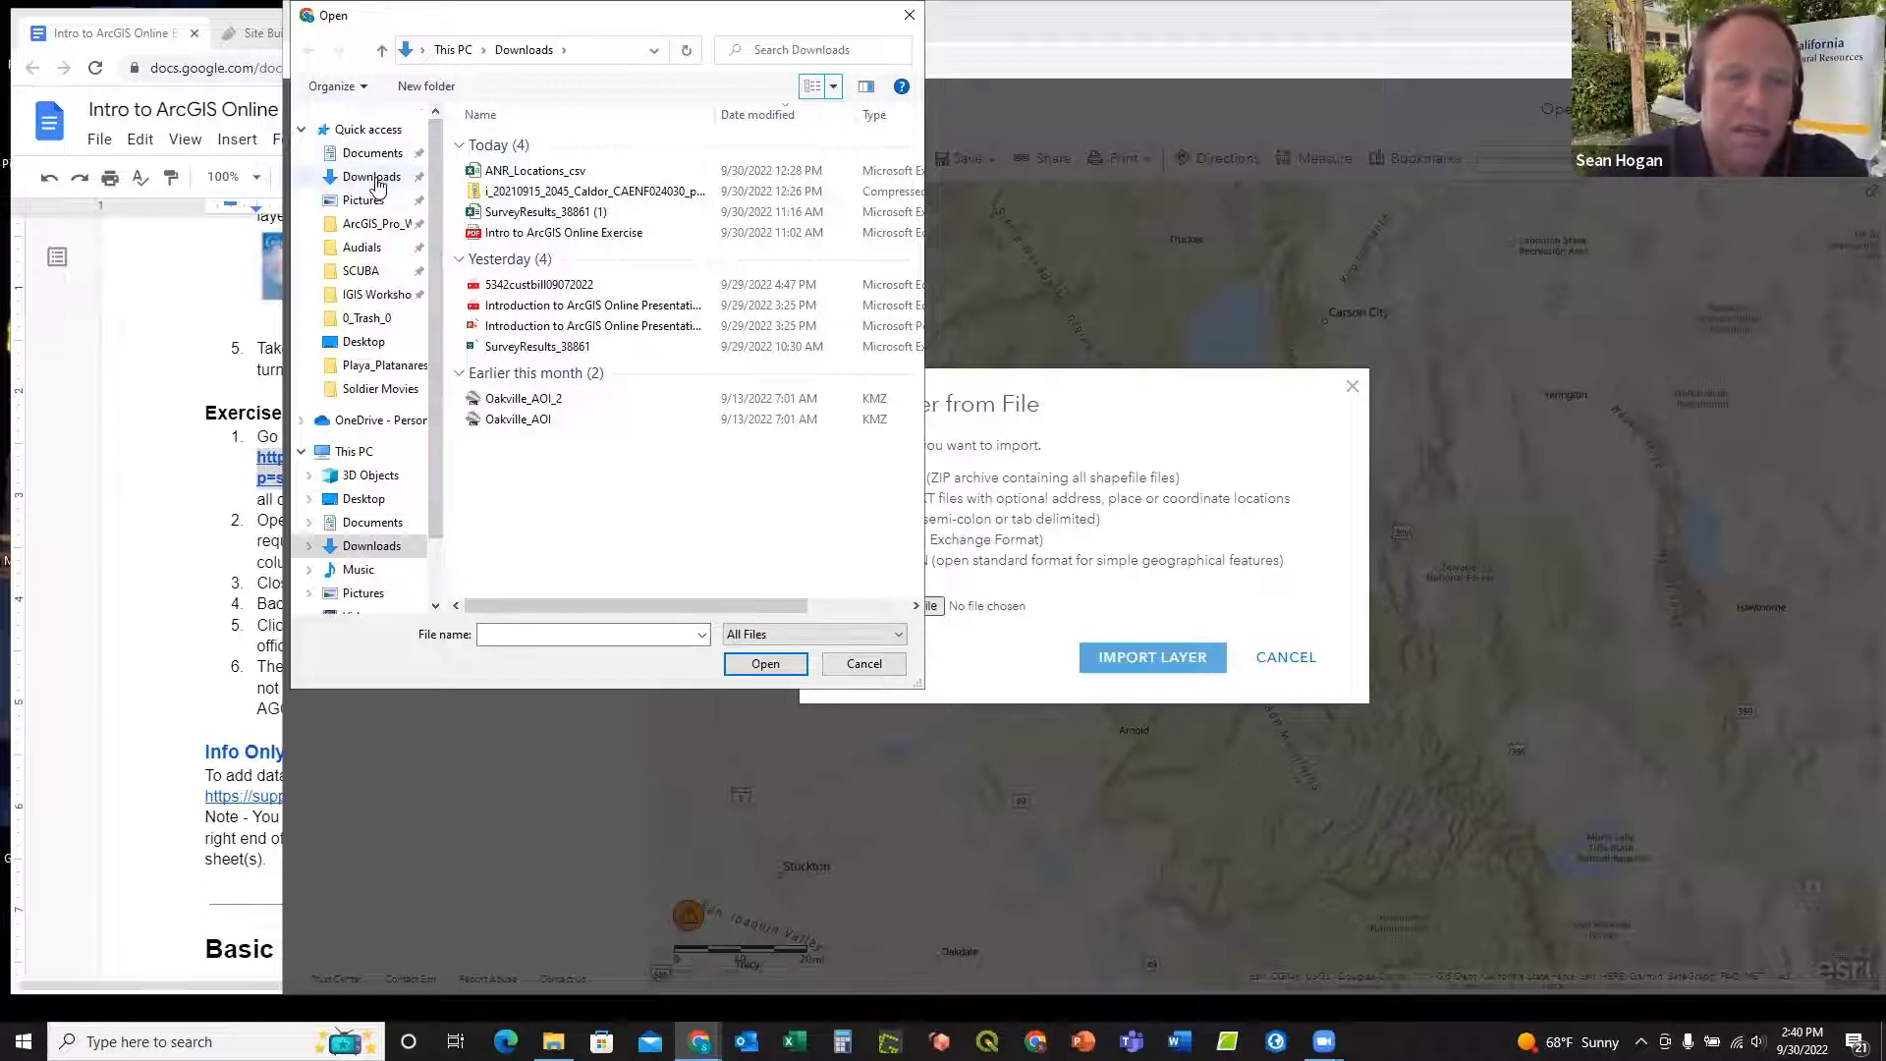
pyautogui.click(556, 178)
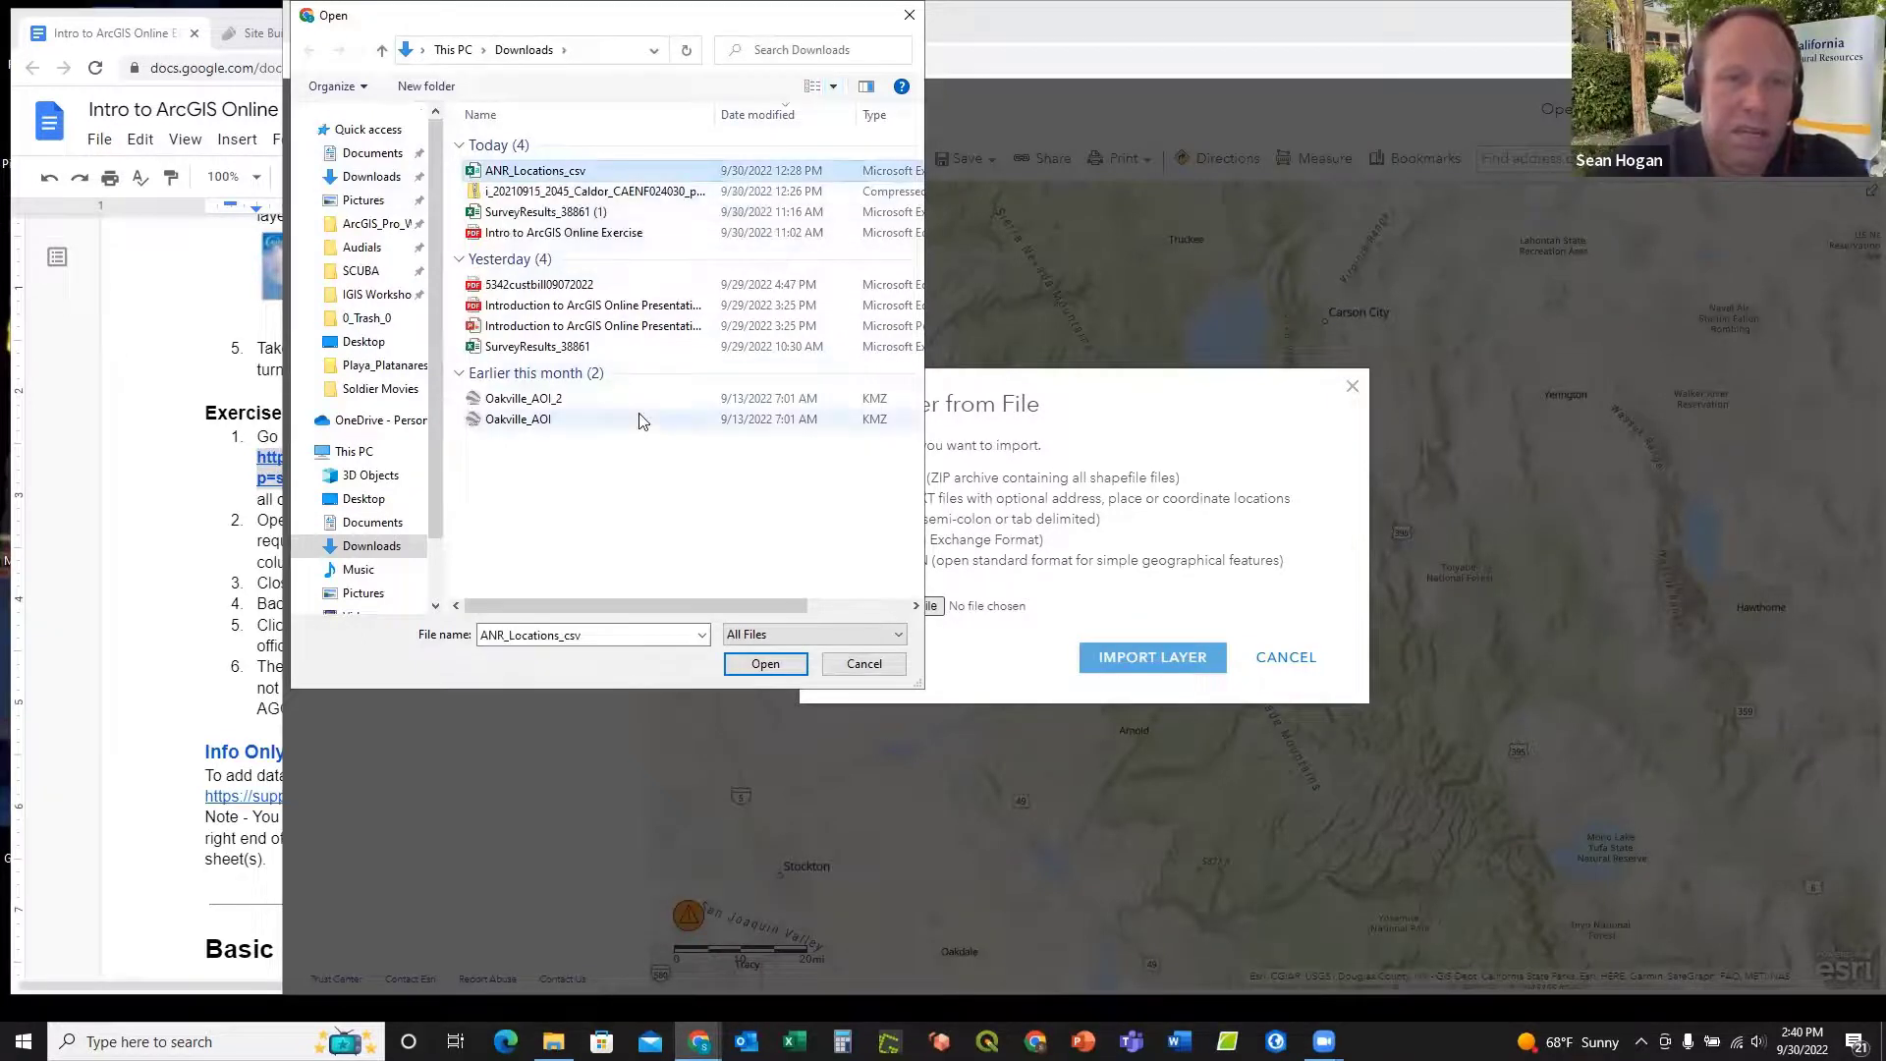
pyautogui.click(764, 664)
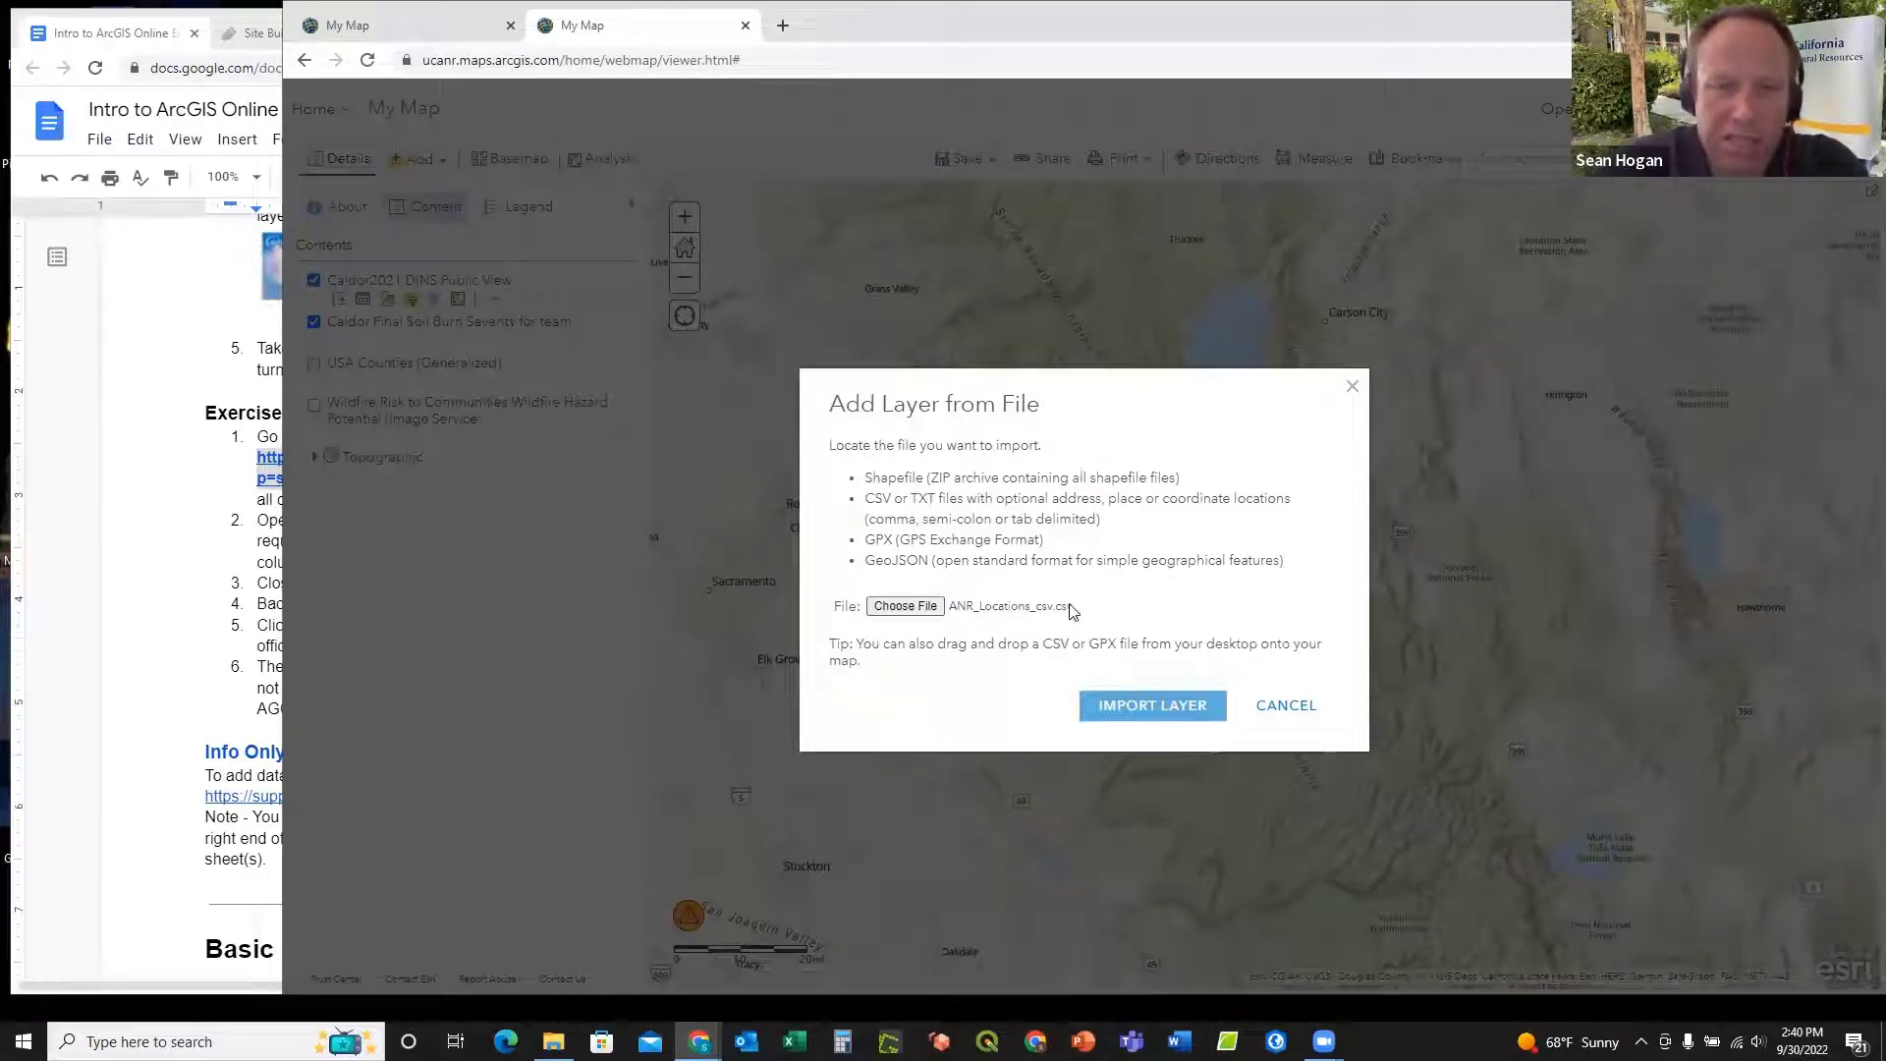
# Step: Import the ANR Locations CSV geocoded by its Address field and add the points to the map
pyautogui.click(1153, 703)
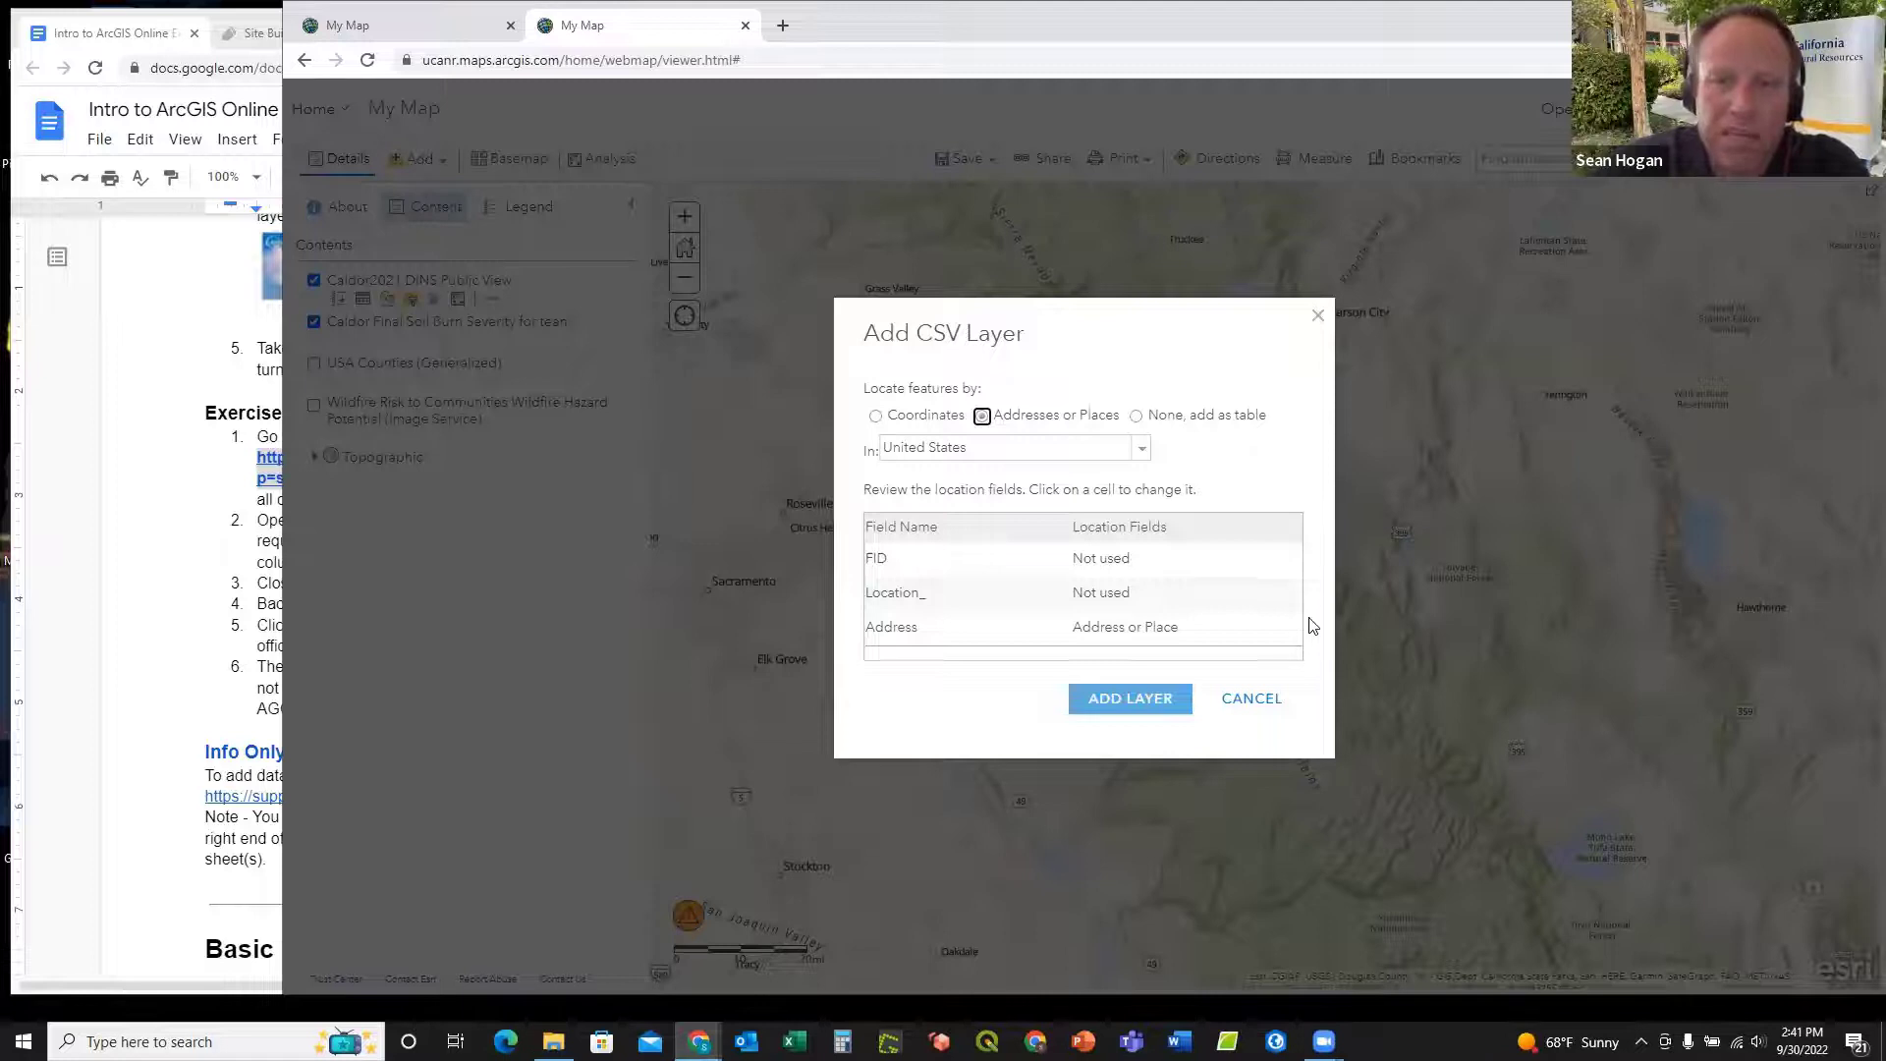
pyautogui.click(1127, 698)
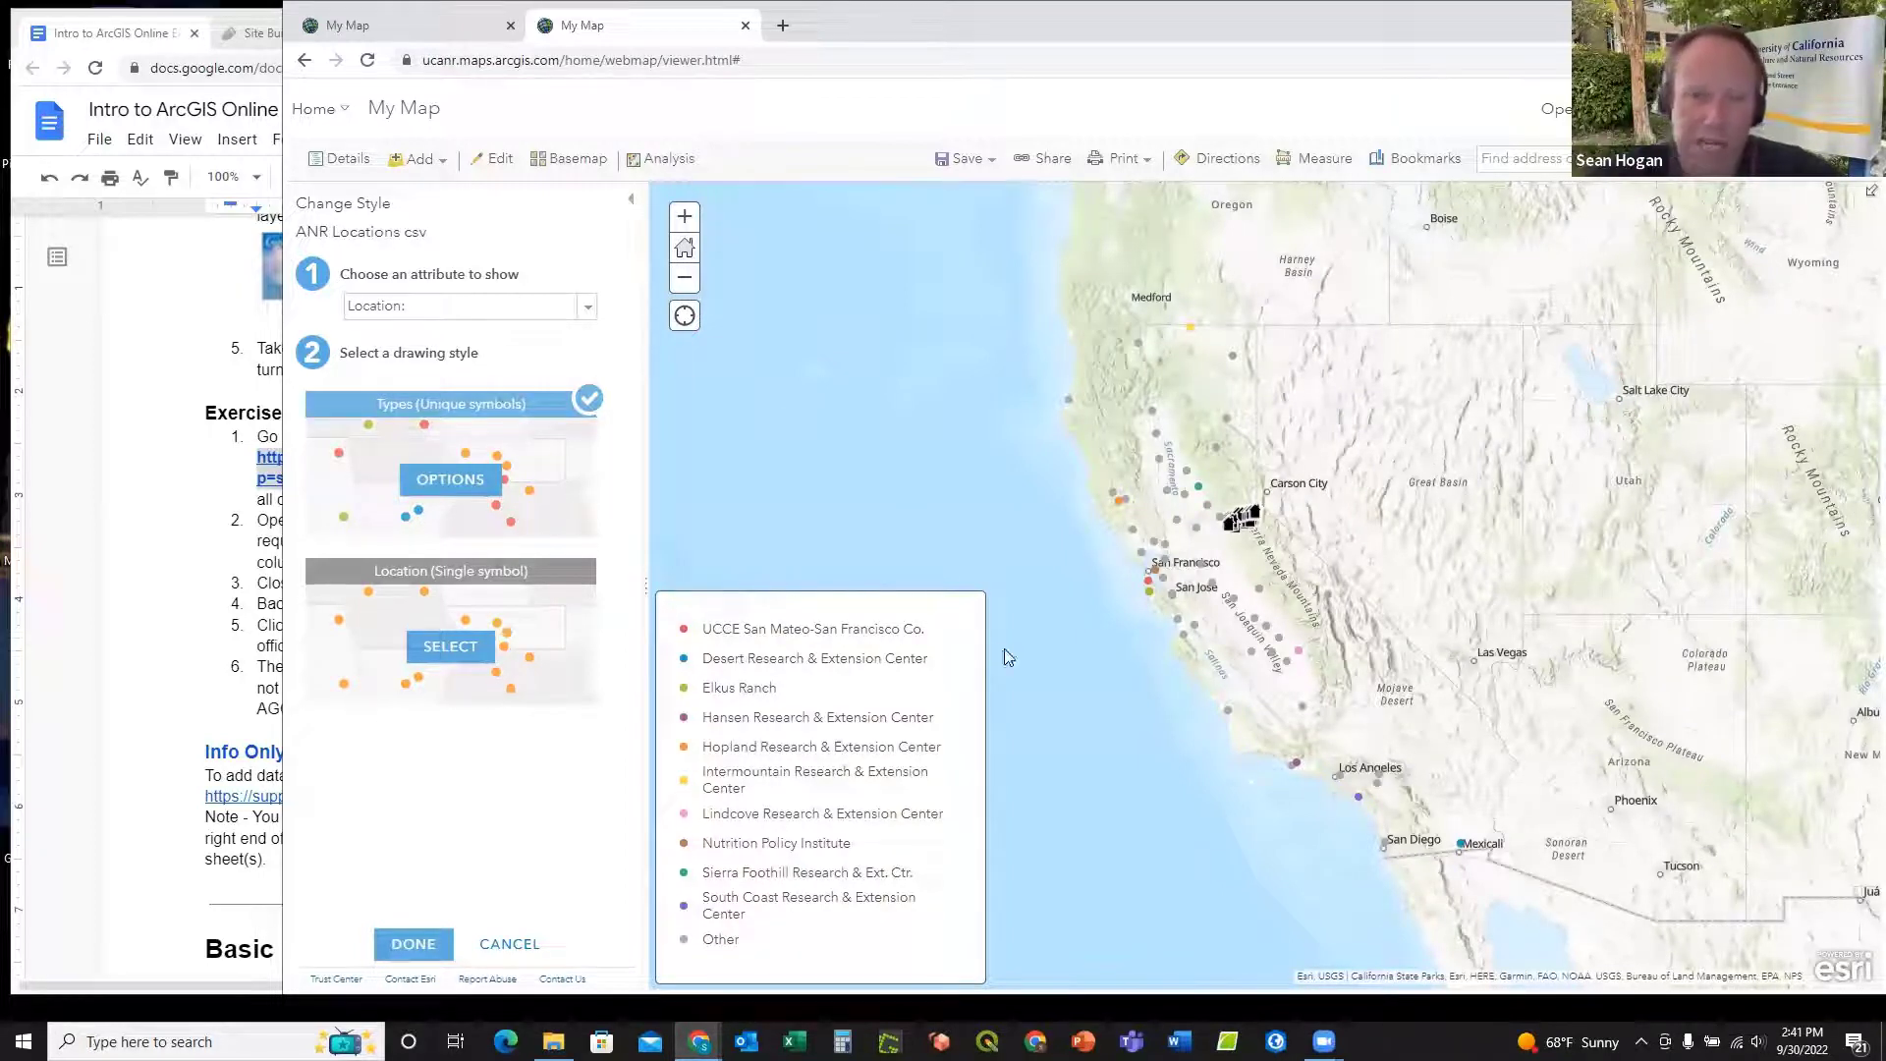
# Step: Review the exercise instructions in the Google Doc, then bring up the map's Save menu
pyautogui.click(150, 709)
pyautogui.scroll(-4, 499, 642)
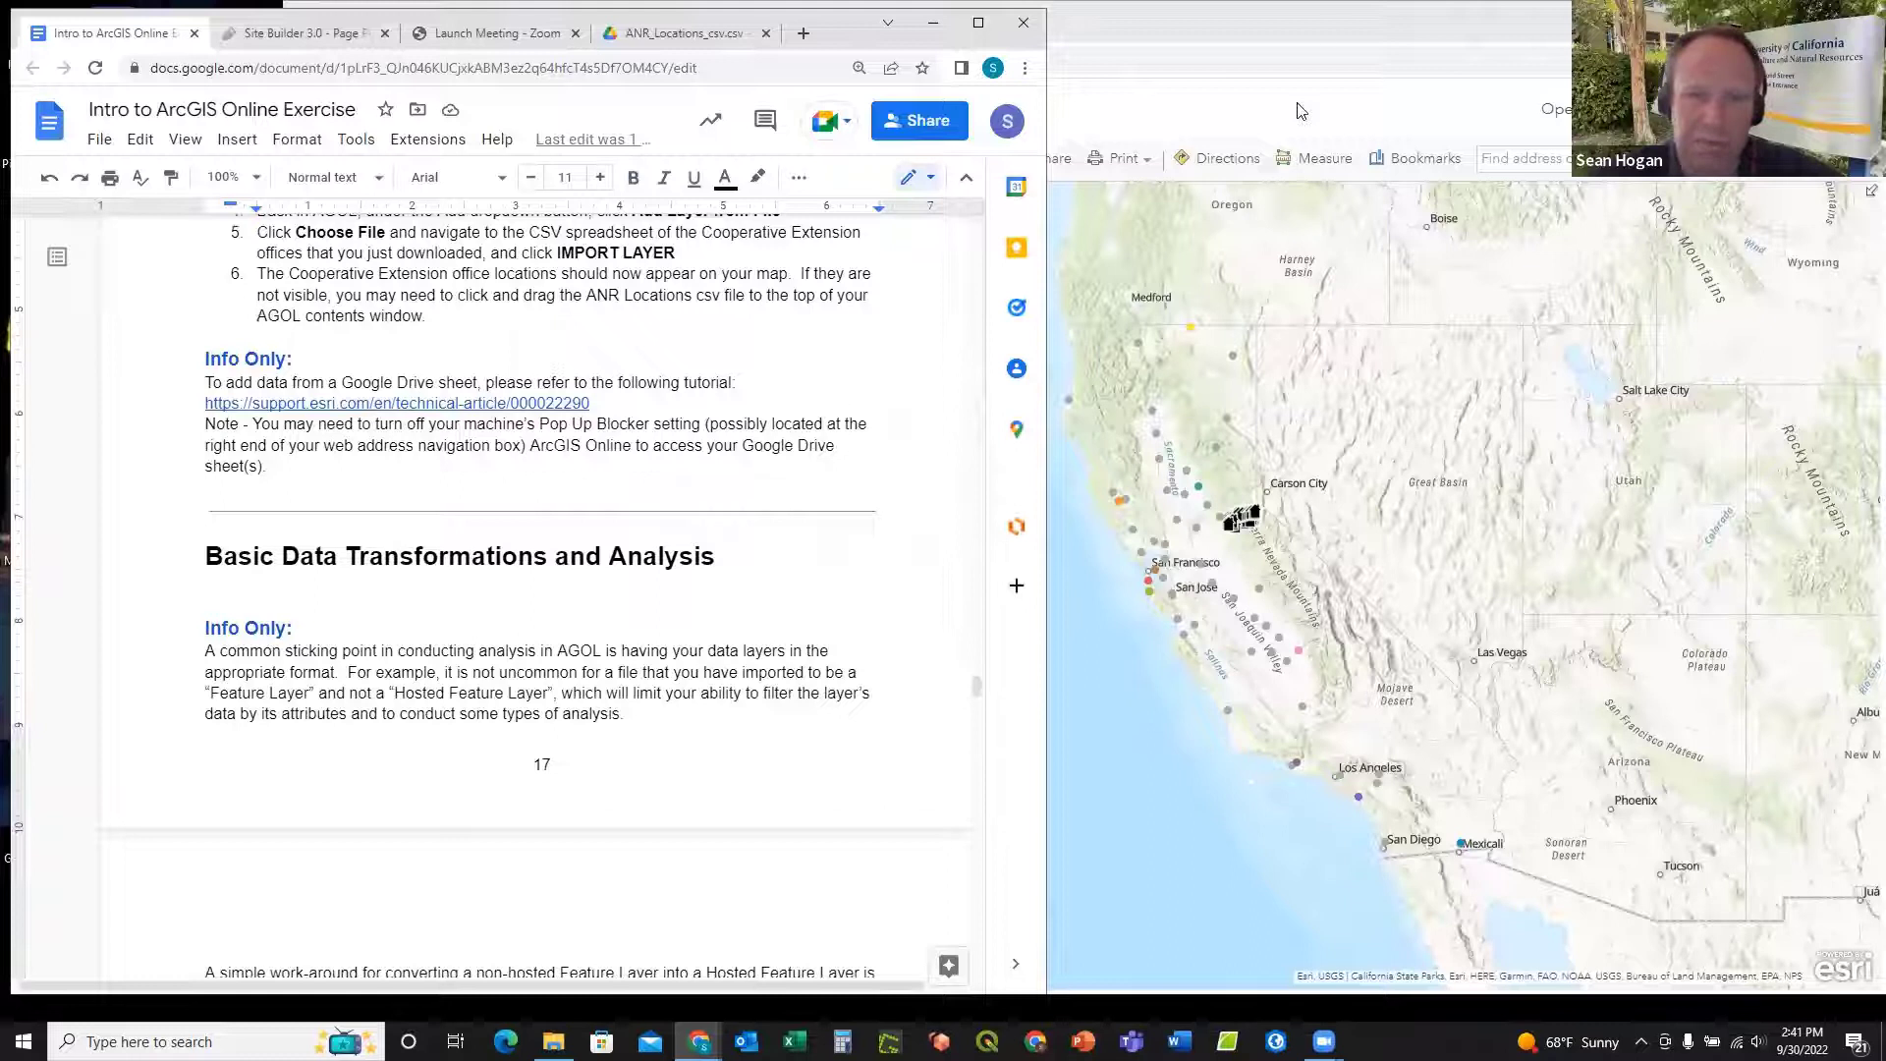
pyautogui.click(1315, 19)
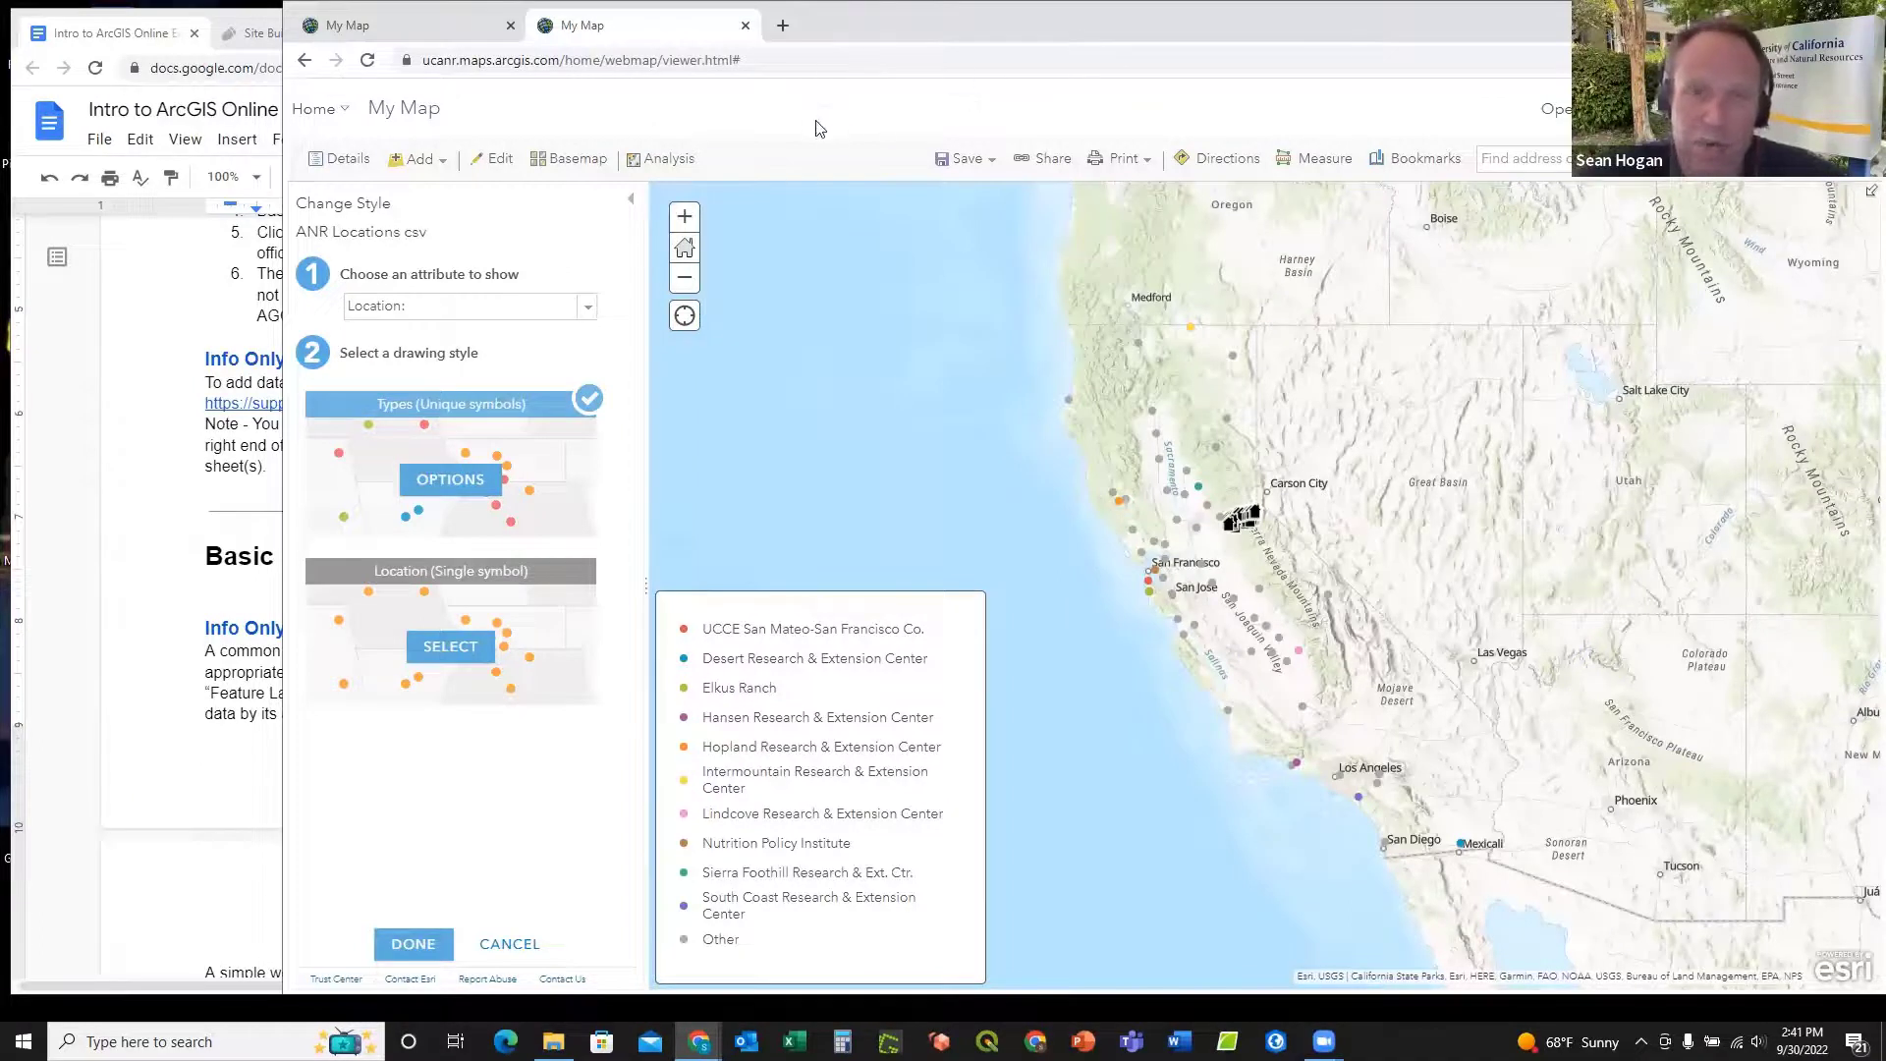
pyautogui.click(992, 167)
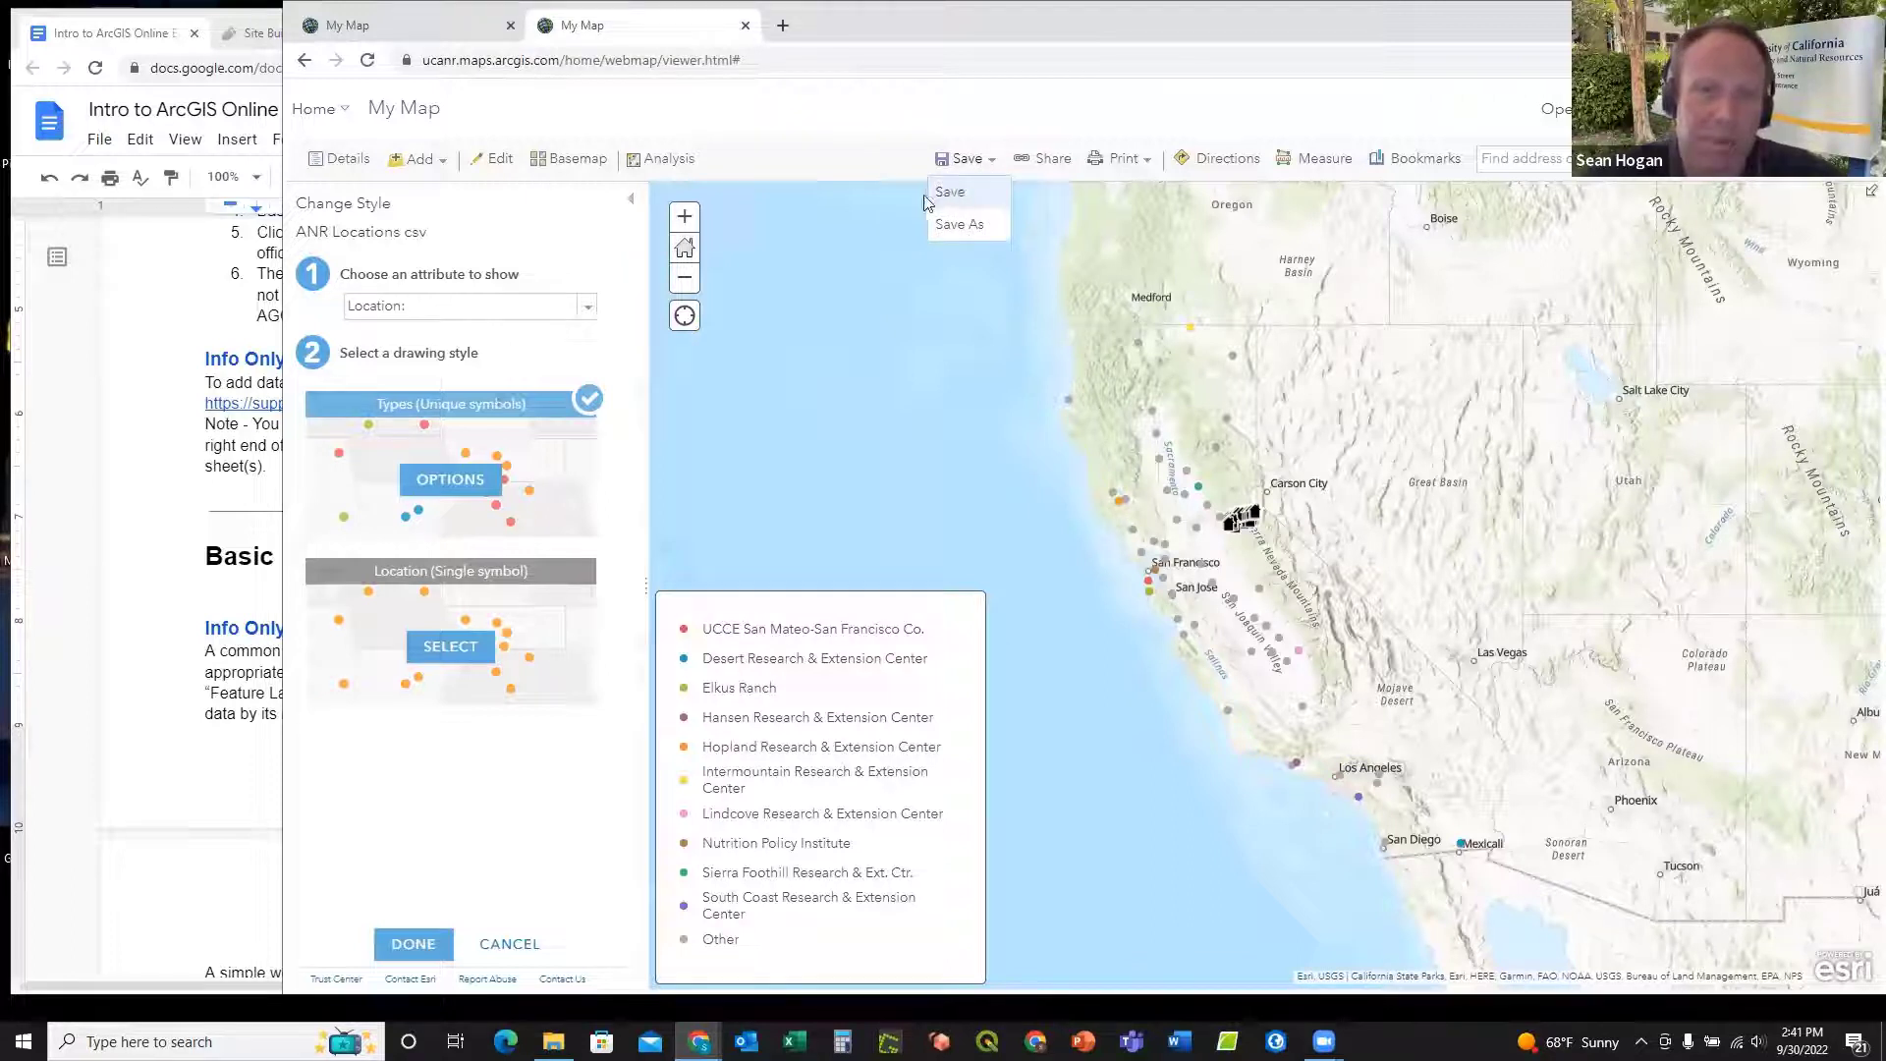
# Step: Save the map to My Content with title 'AGOL_Training_Map' and tag 'Junk'
pyautogui.click(952, 195)
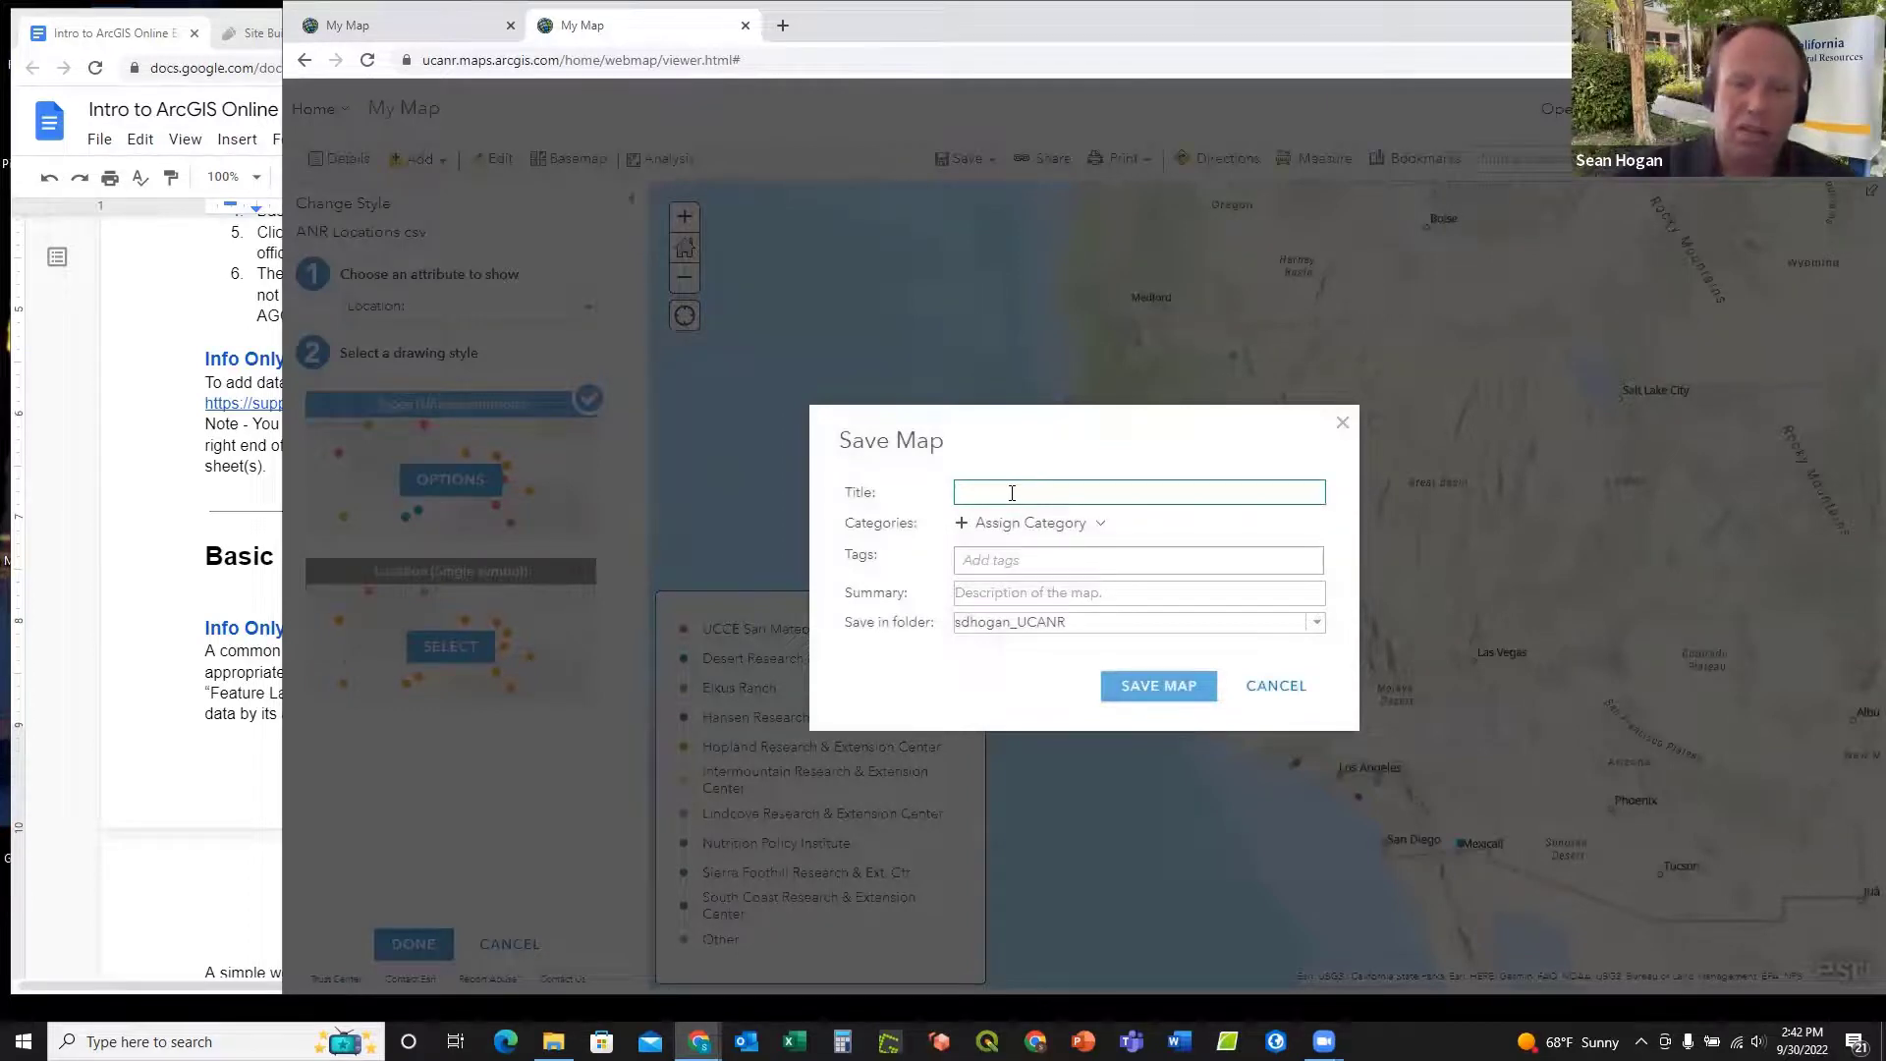
pyautogui.write('AGOL')
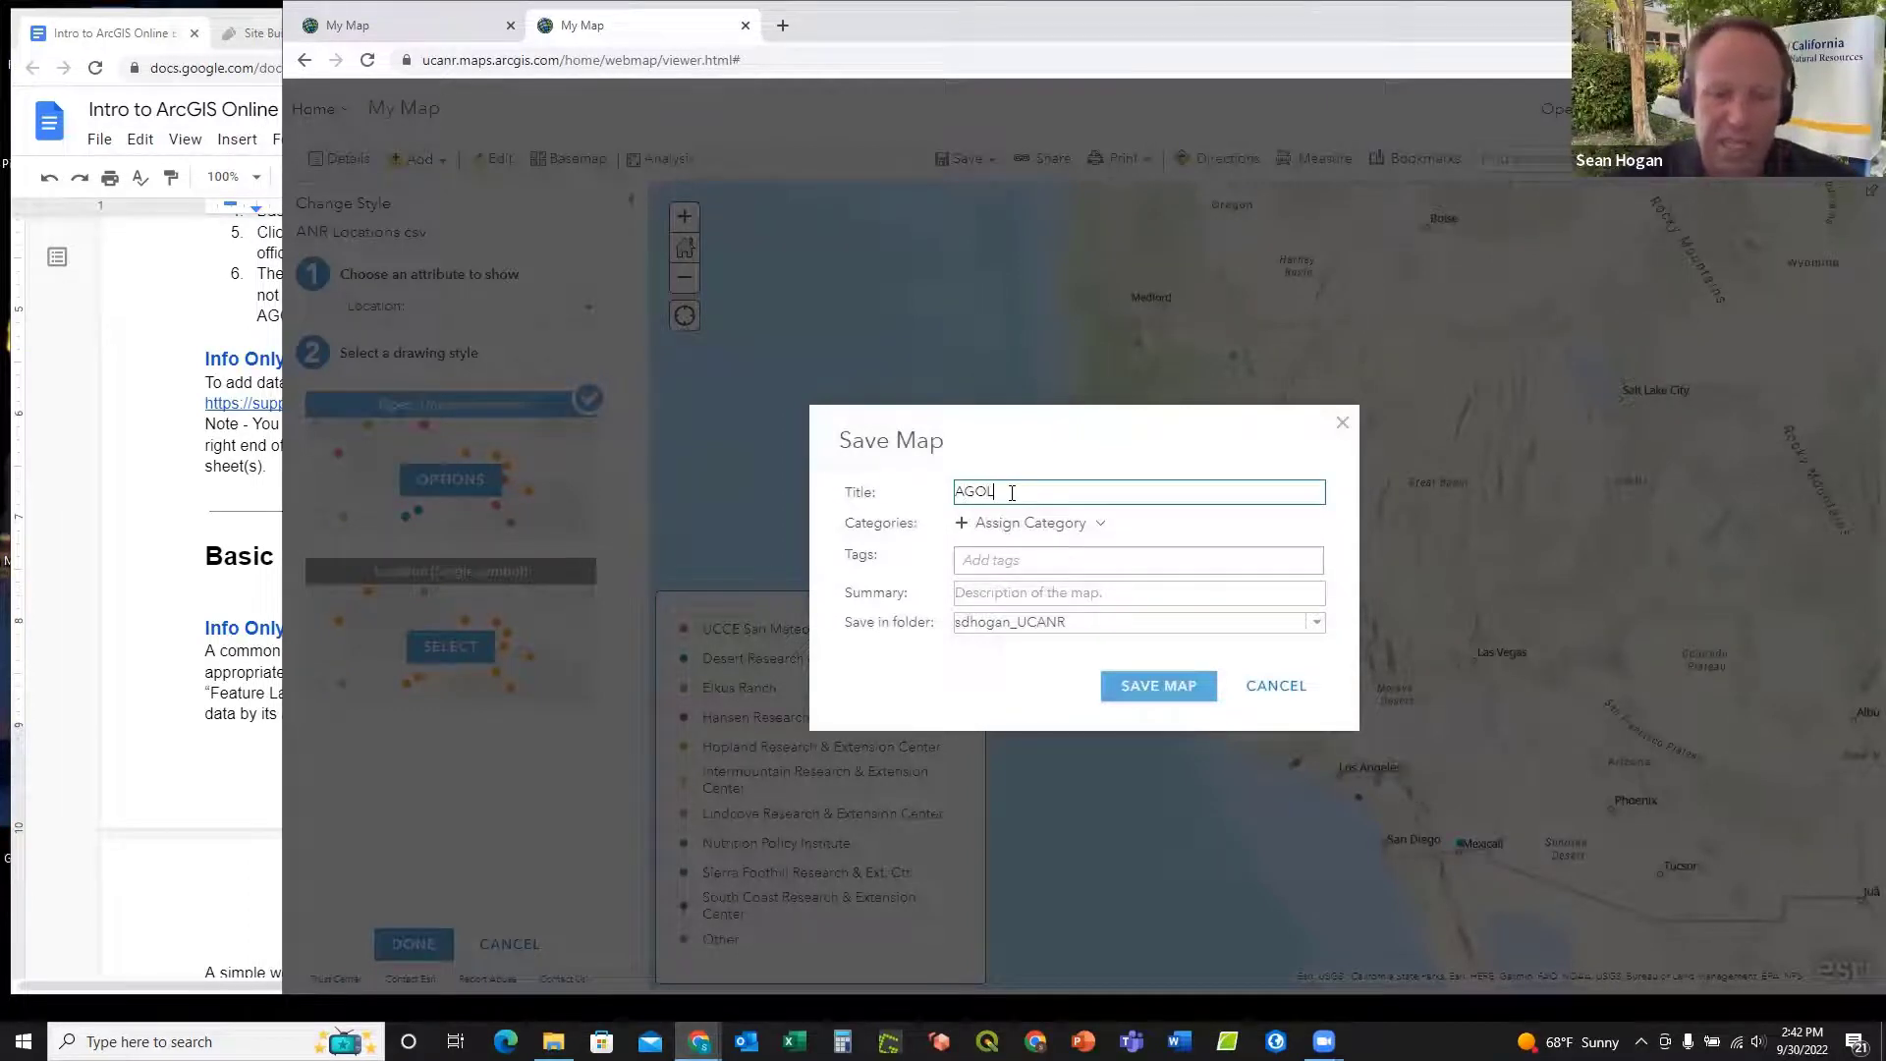
pyautogui.write('_Tra')
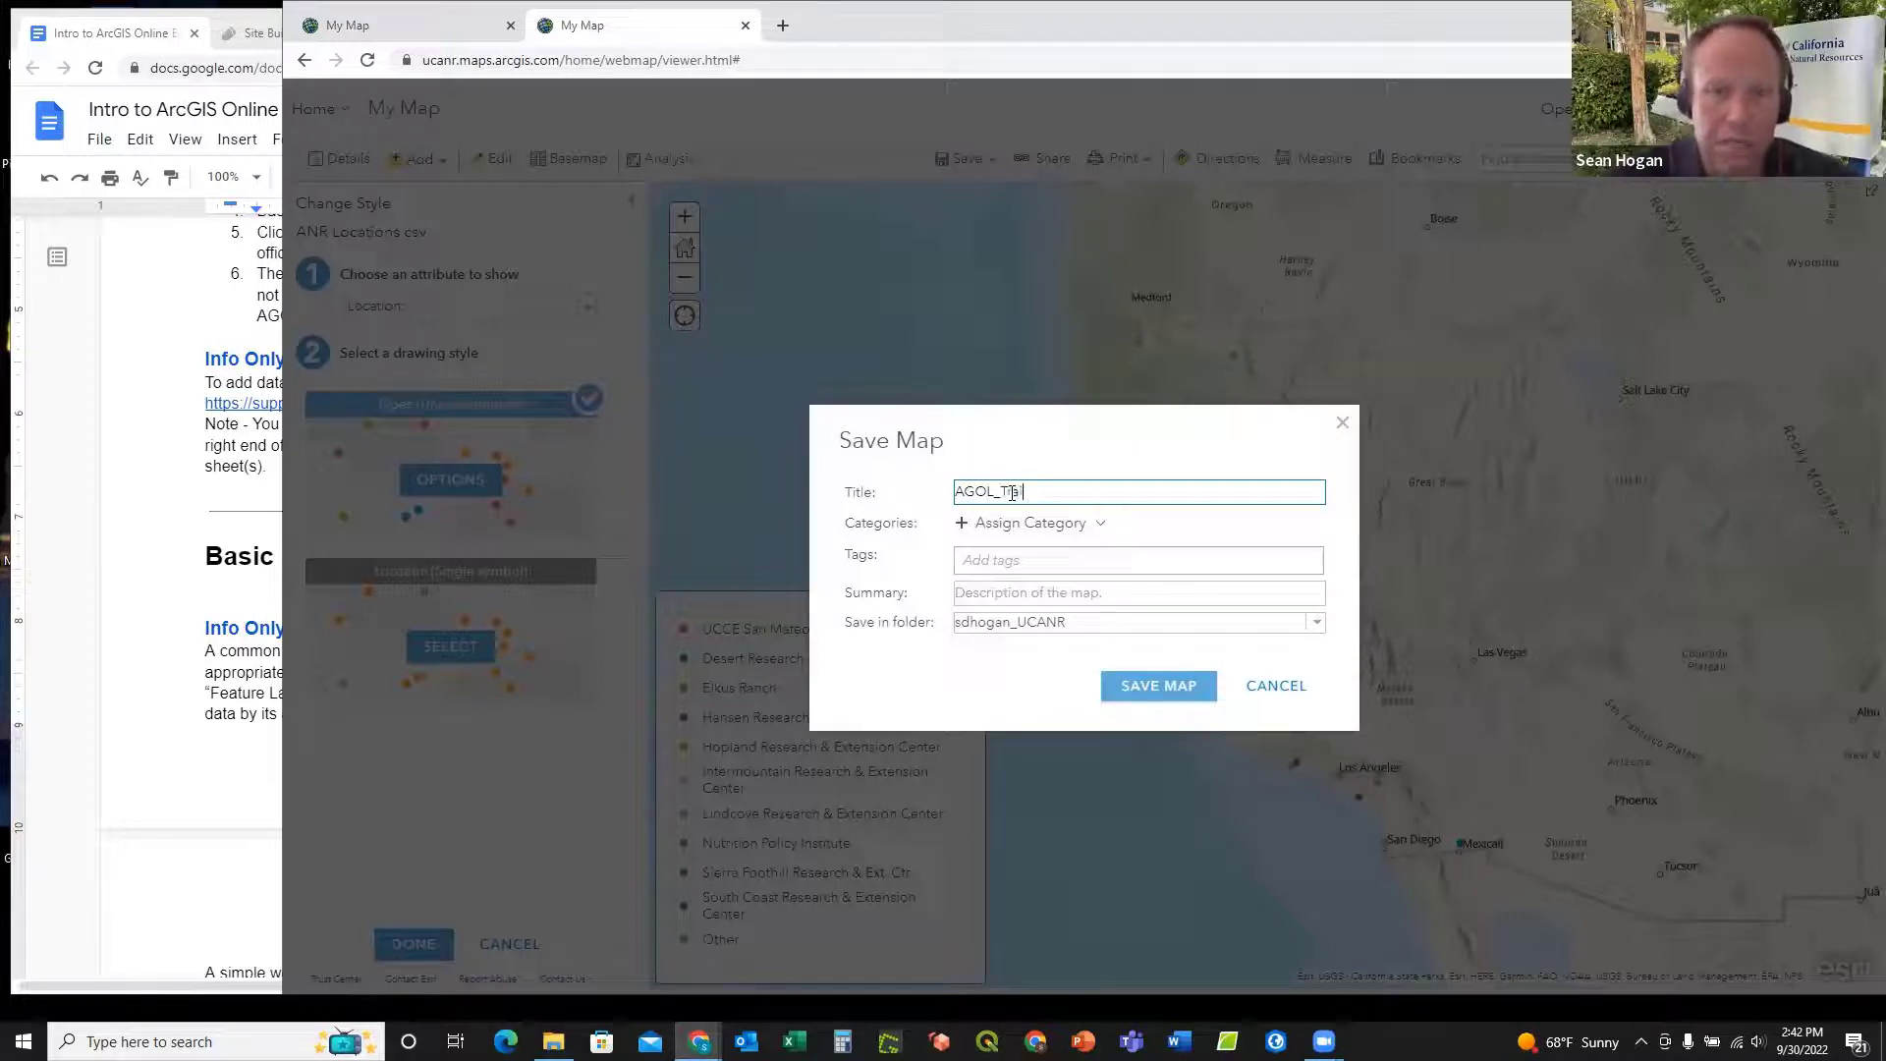
pyautogui.write('ining_Map')
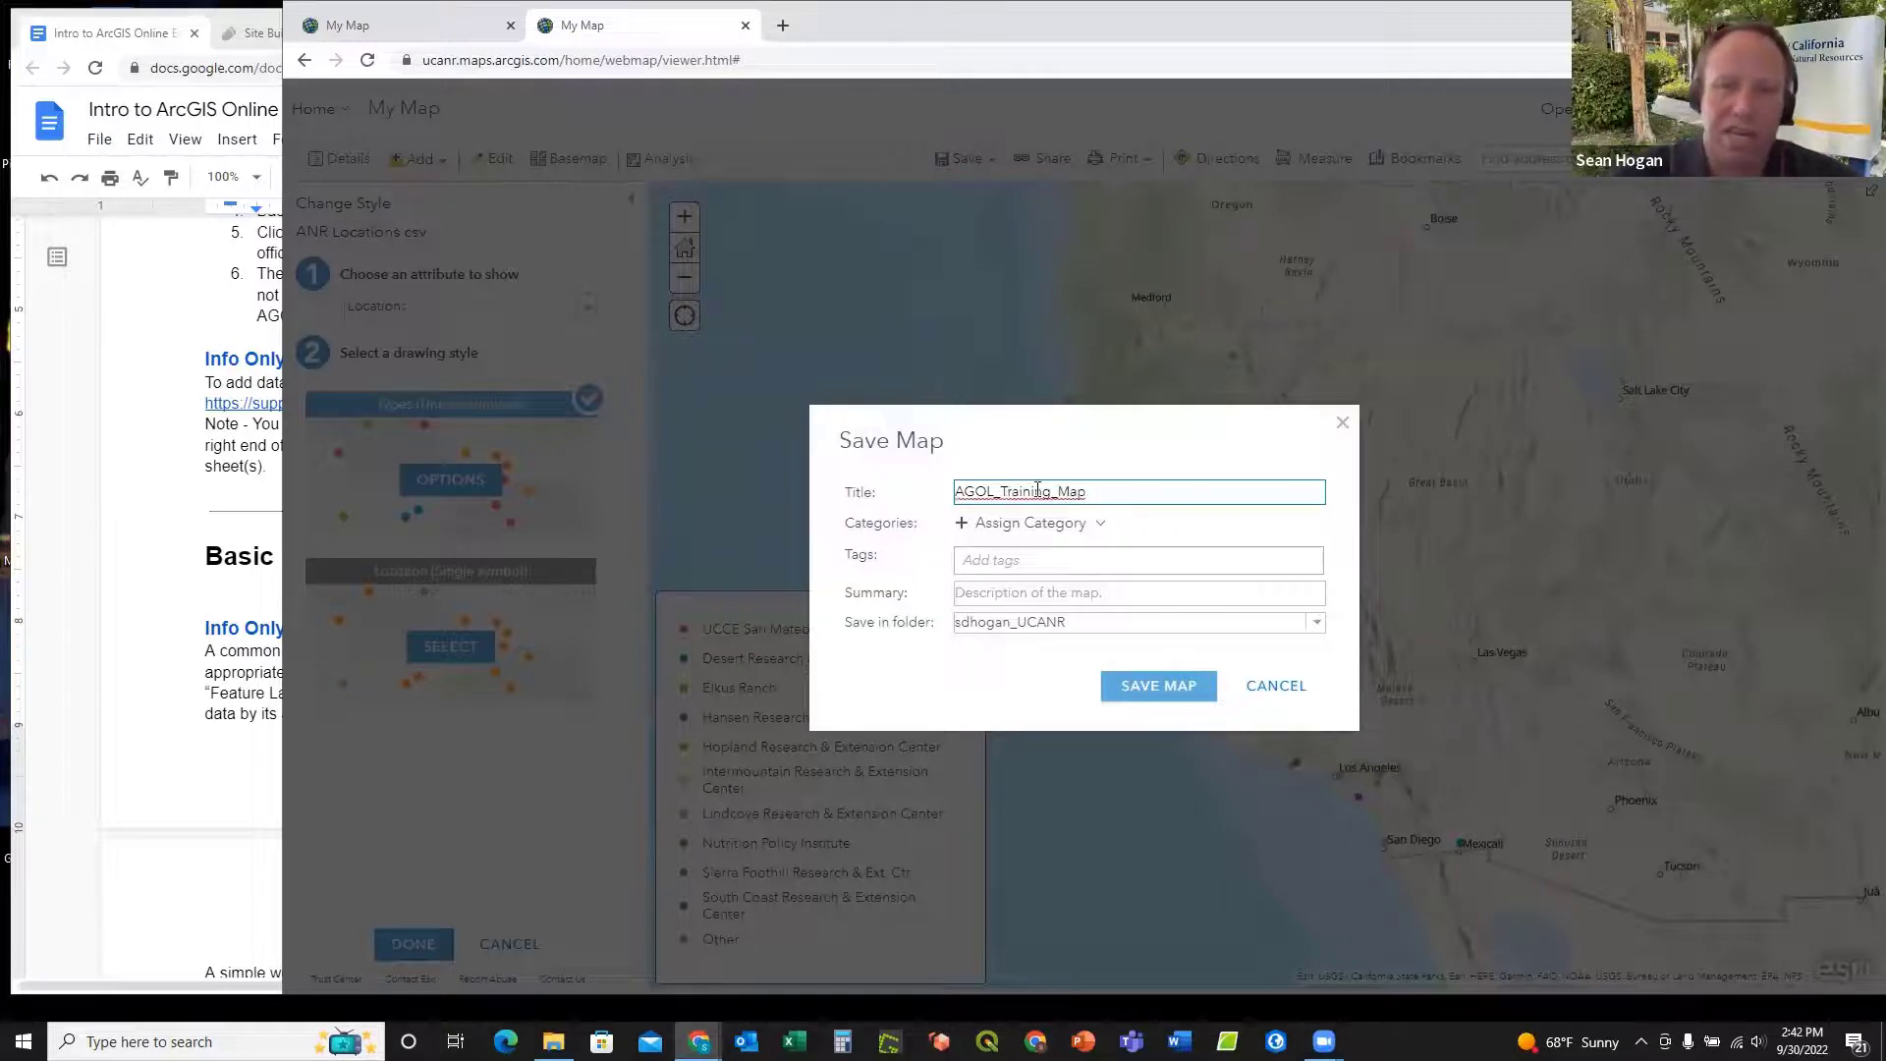
pyautogui.click(1020, 560)
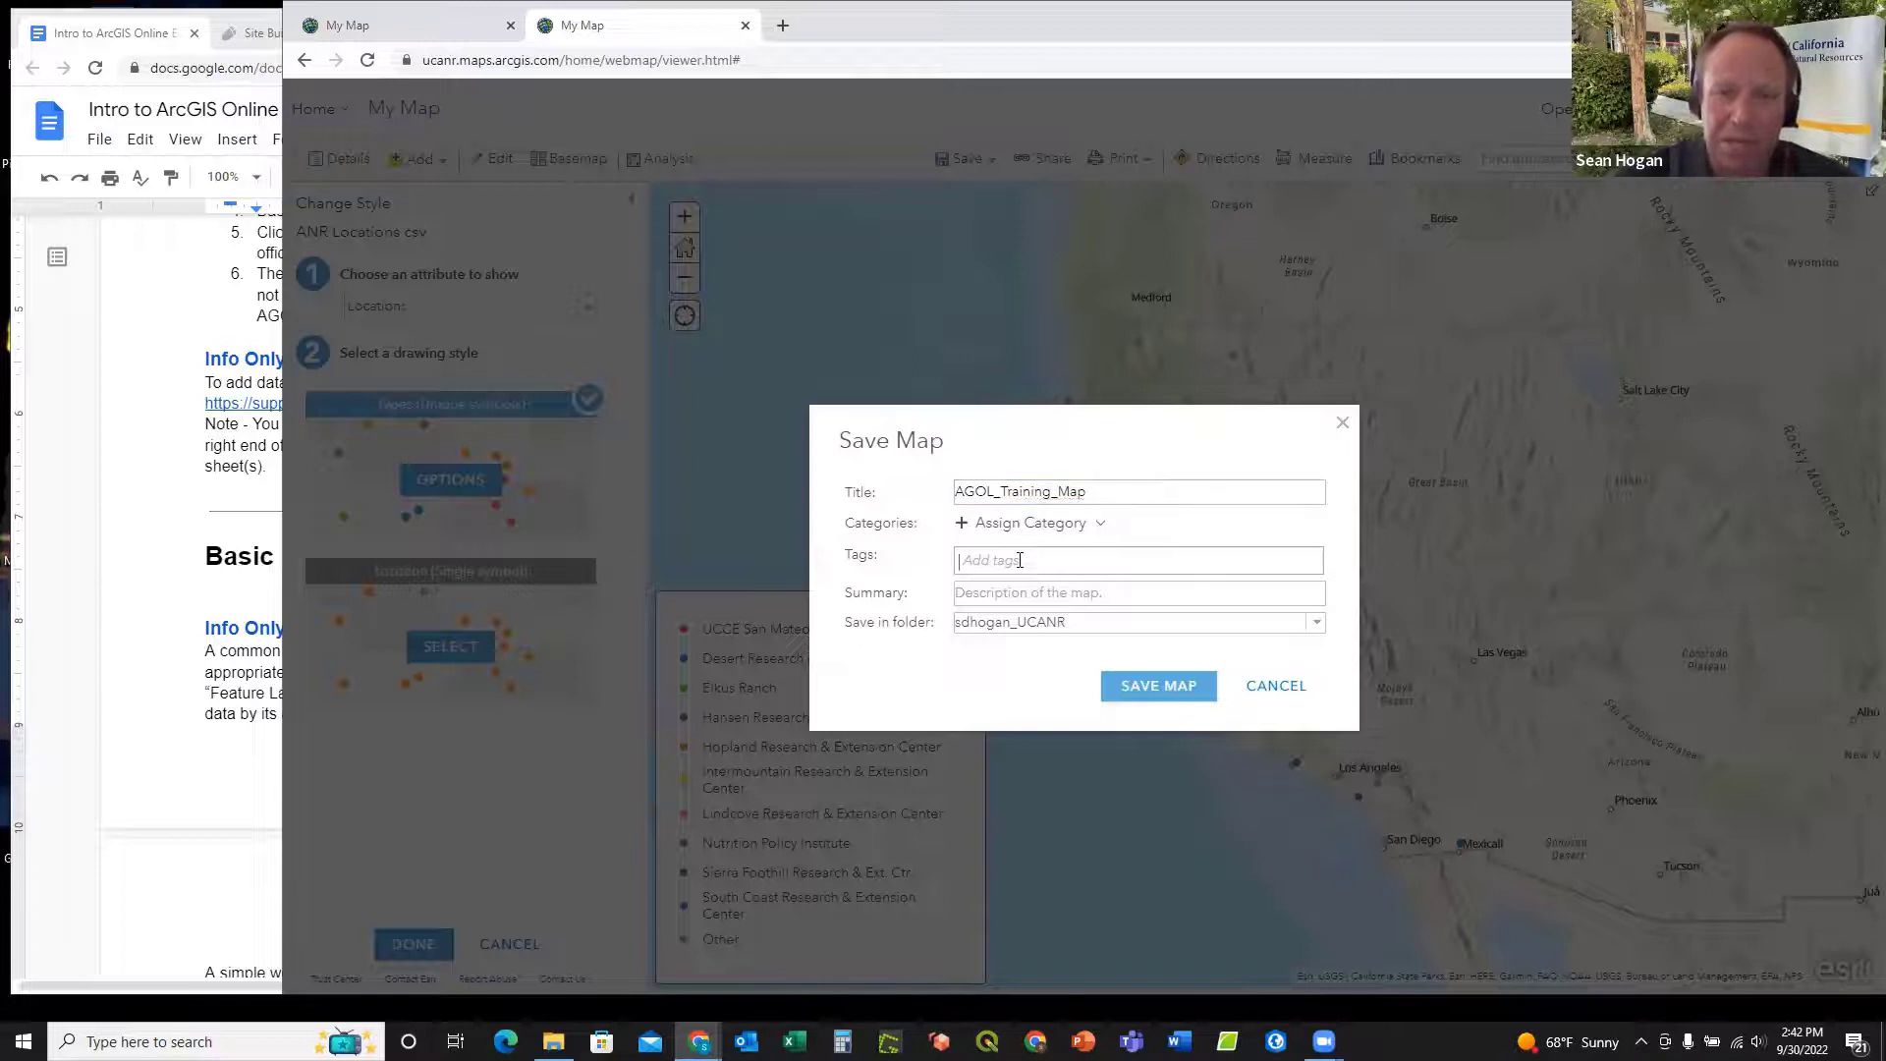
pyautogui.write('J')
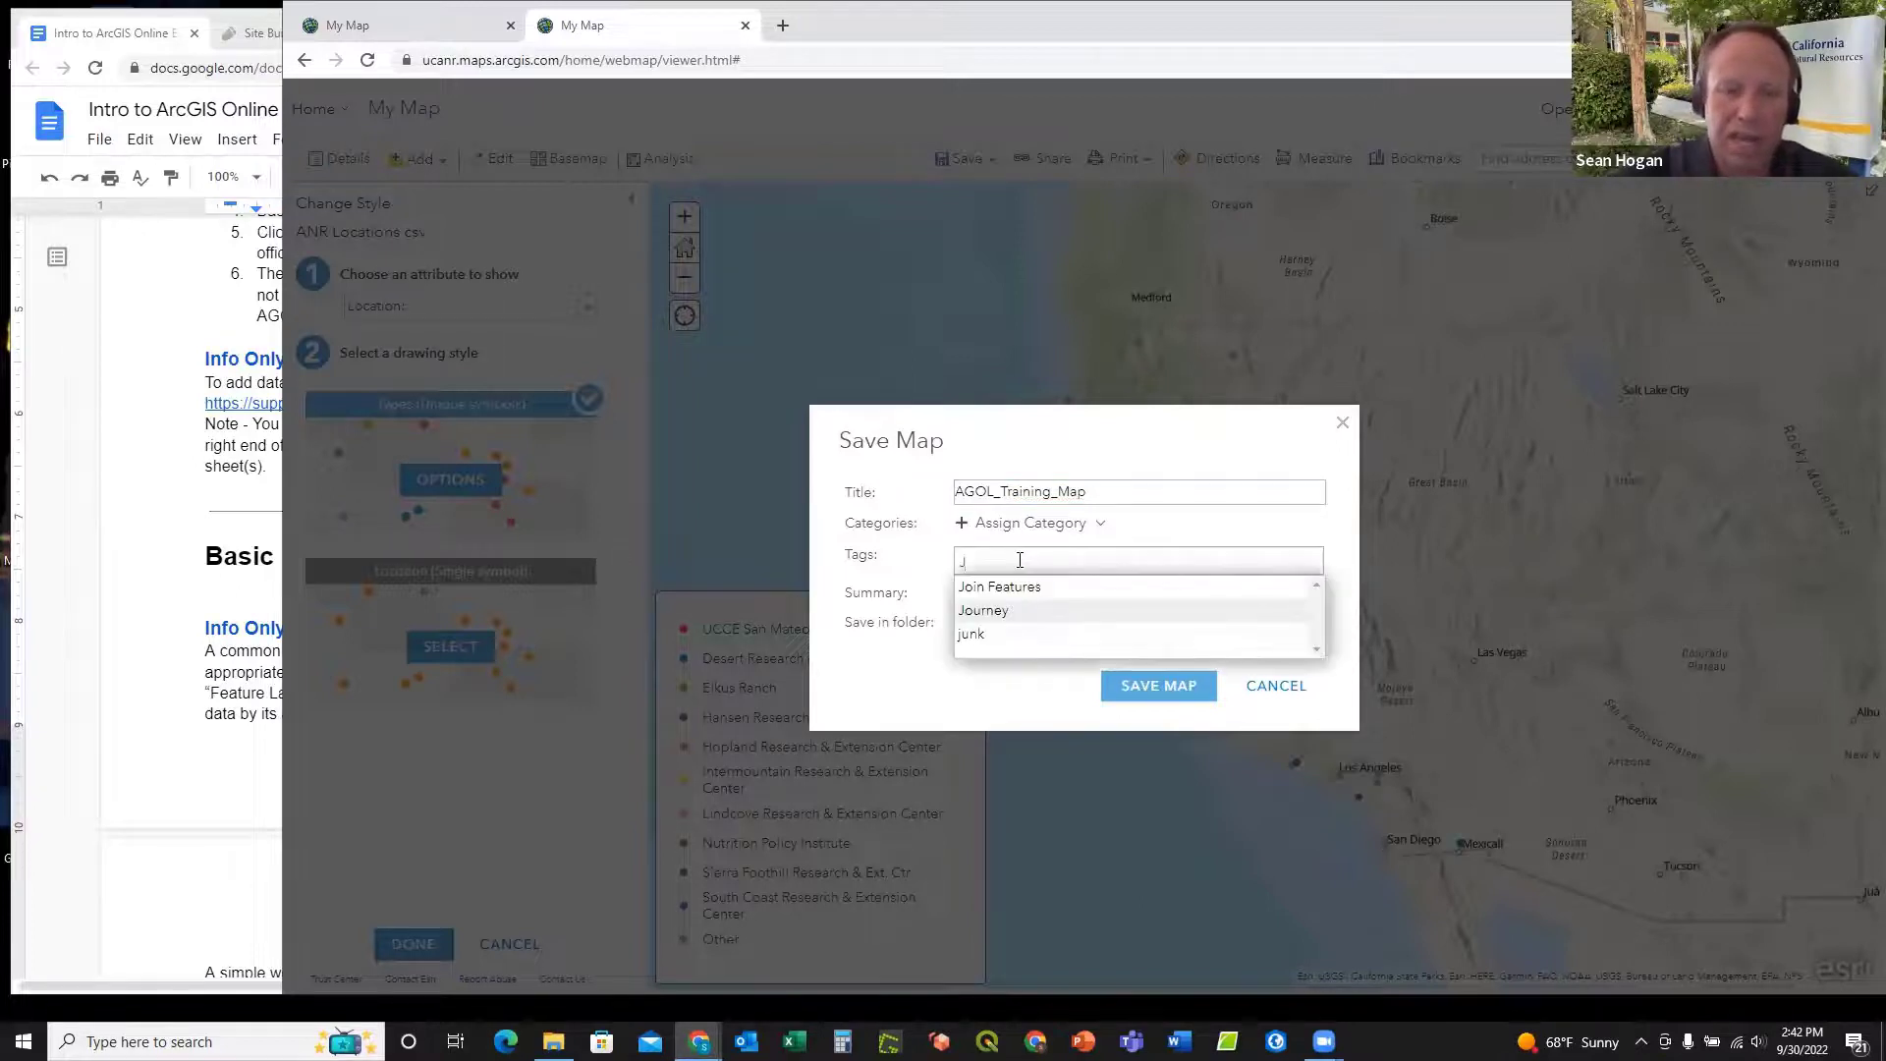
pyautogui.write('unk')
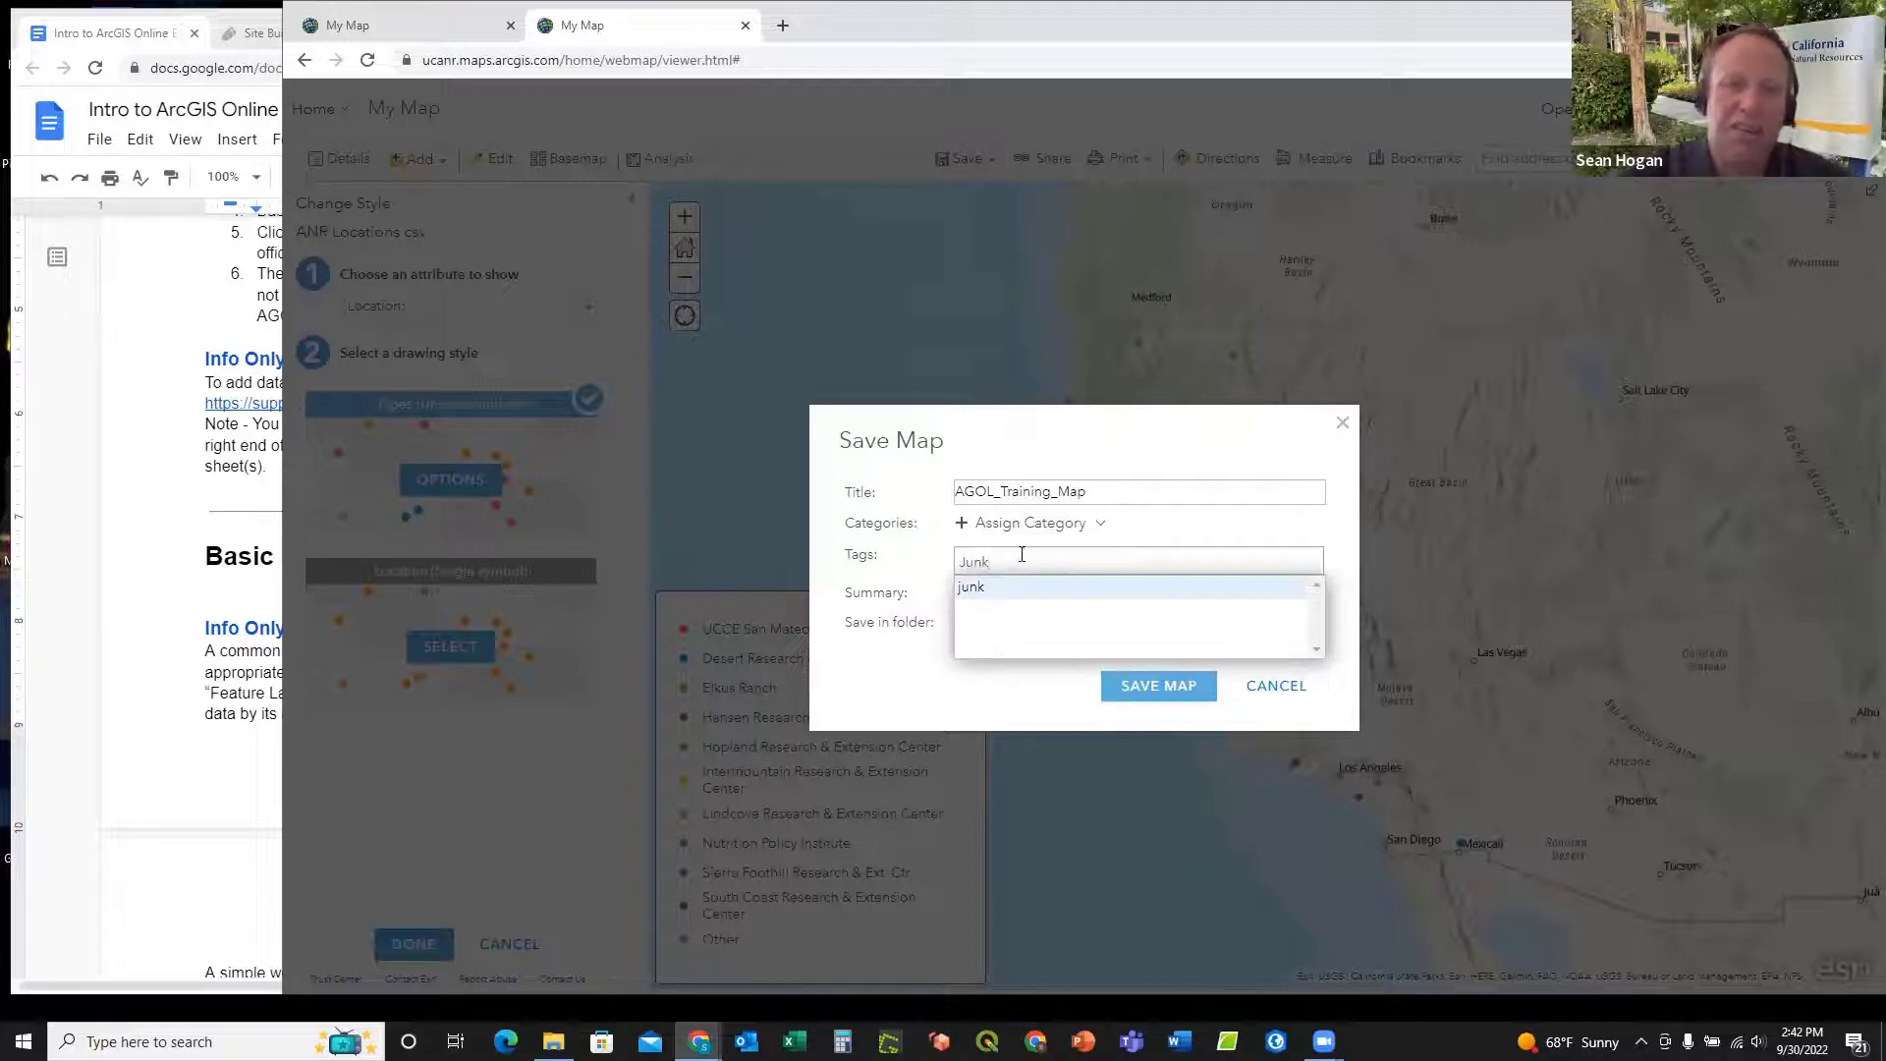
pyautogui.press('Return')
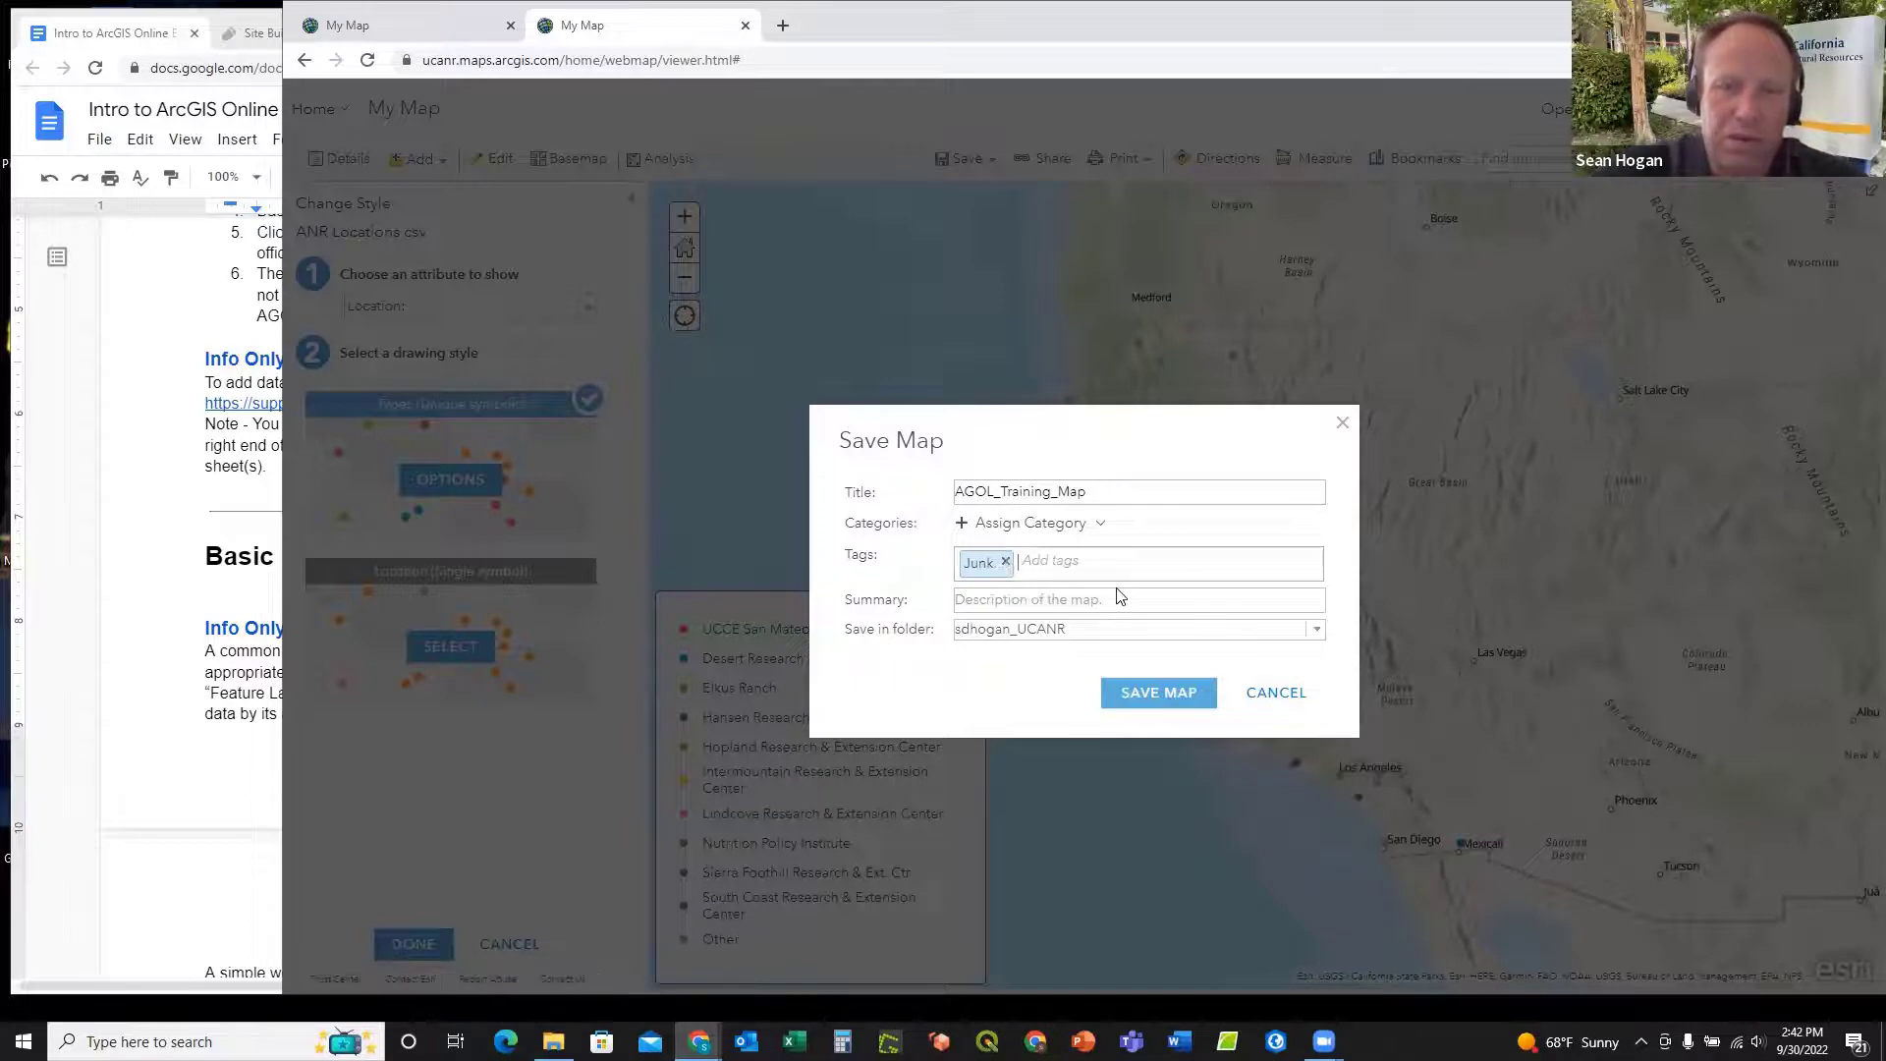
pyautogui.click(1153, 694)
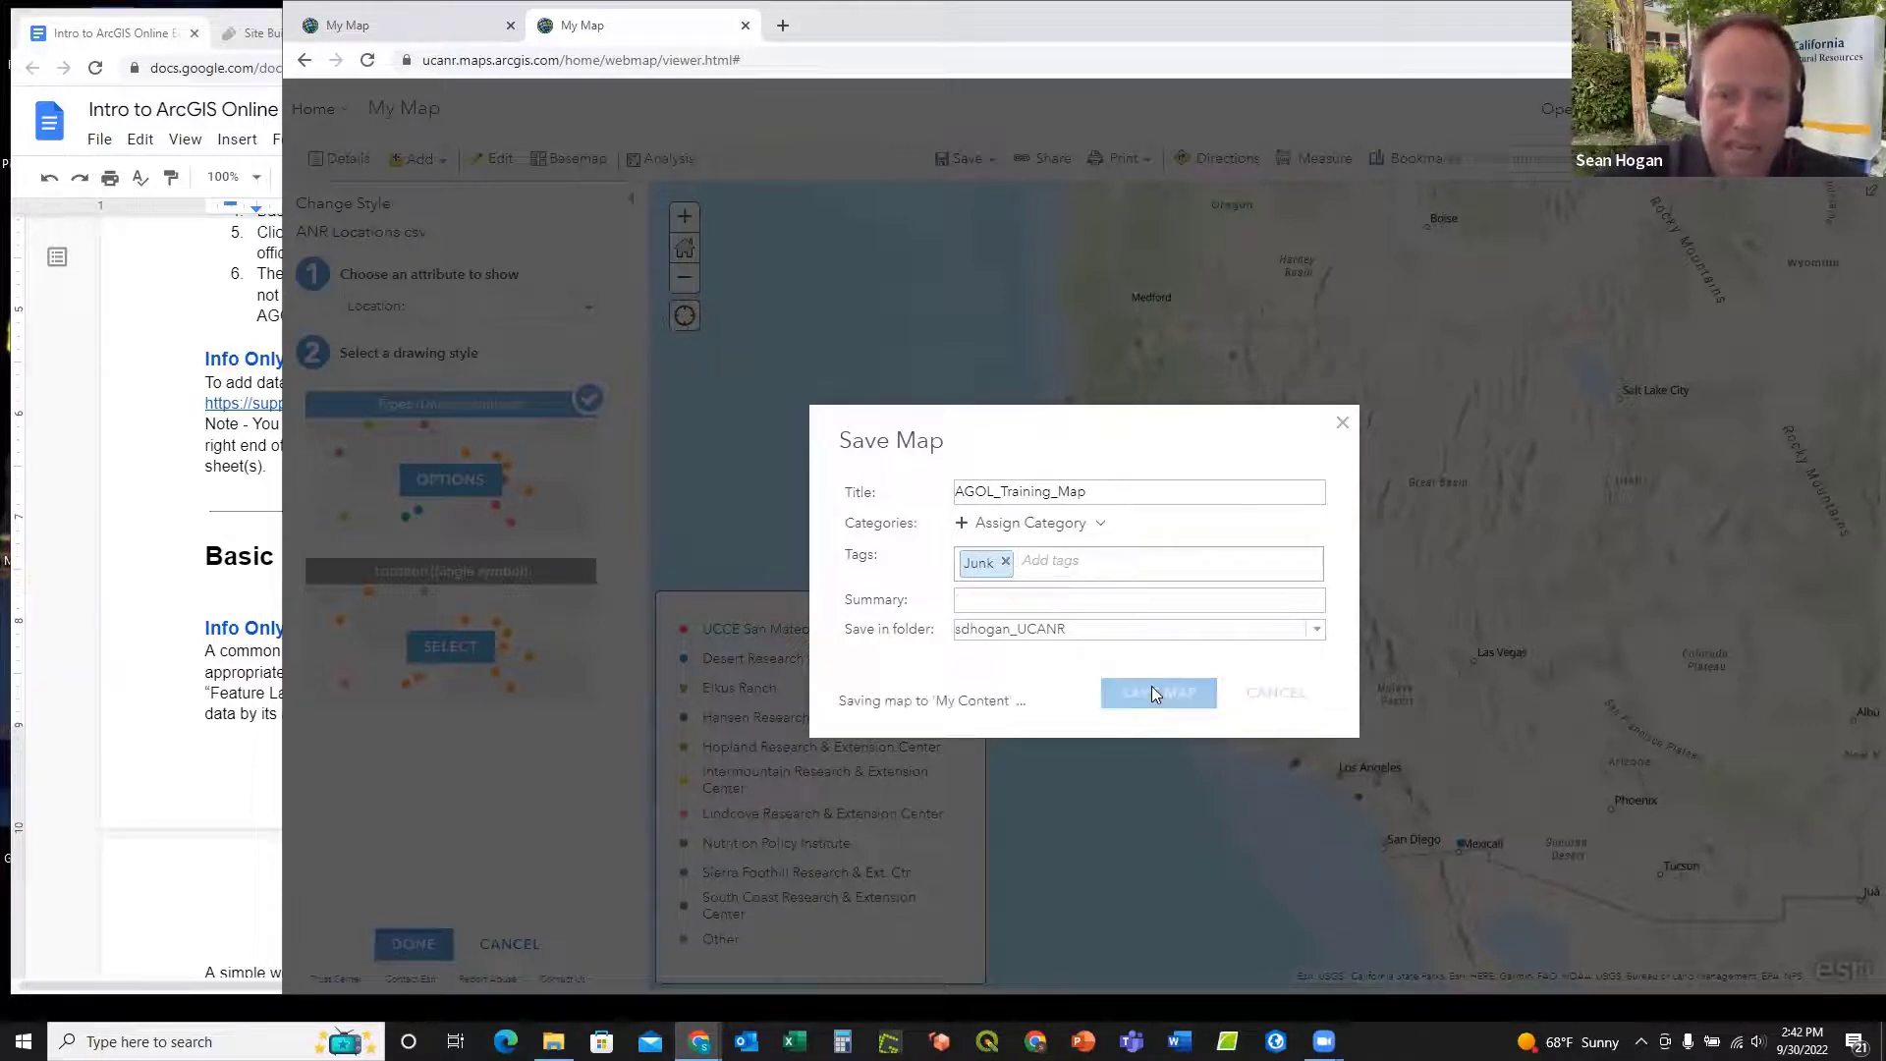
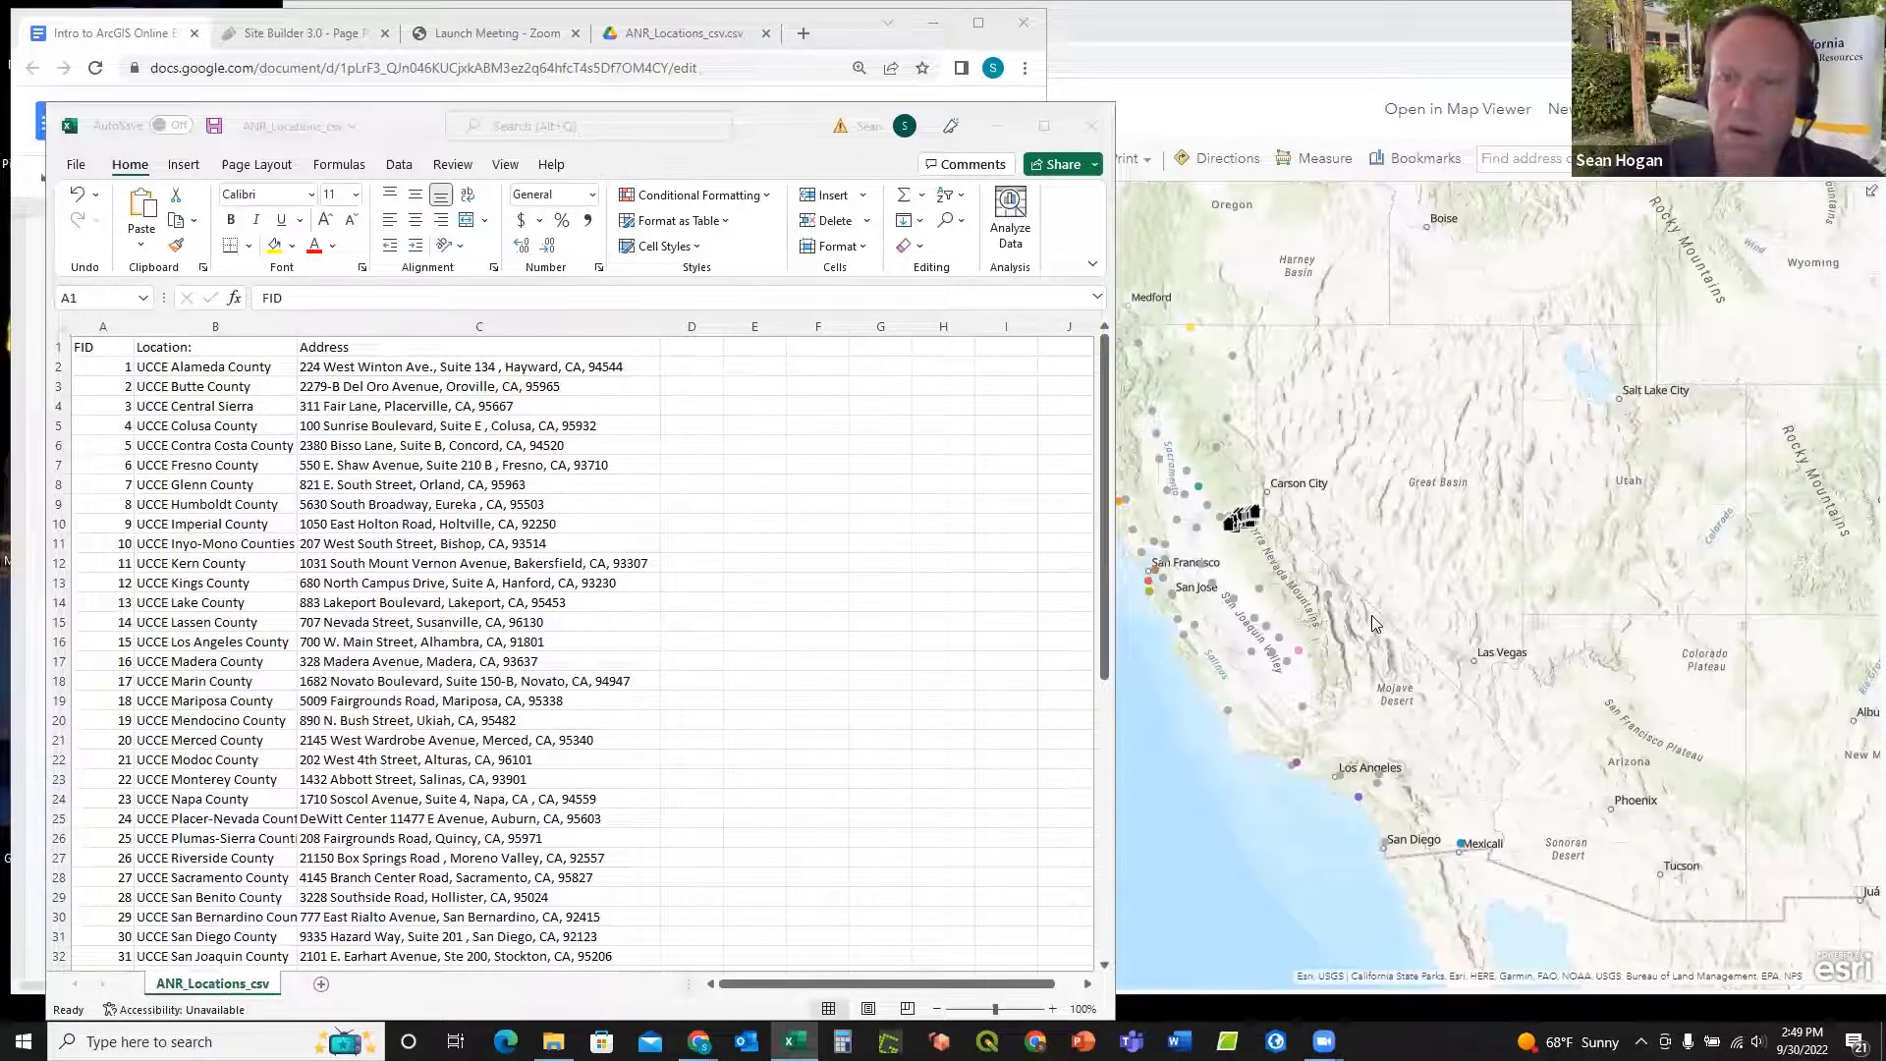
# Step: Close the ANR_Locations_csv workbook in Excel without saving its changes
pyautogui.click(1090, 127)
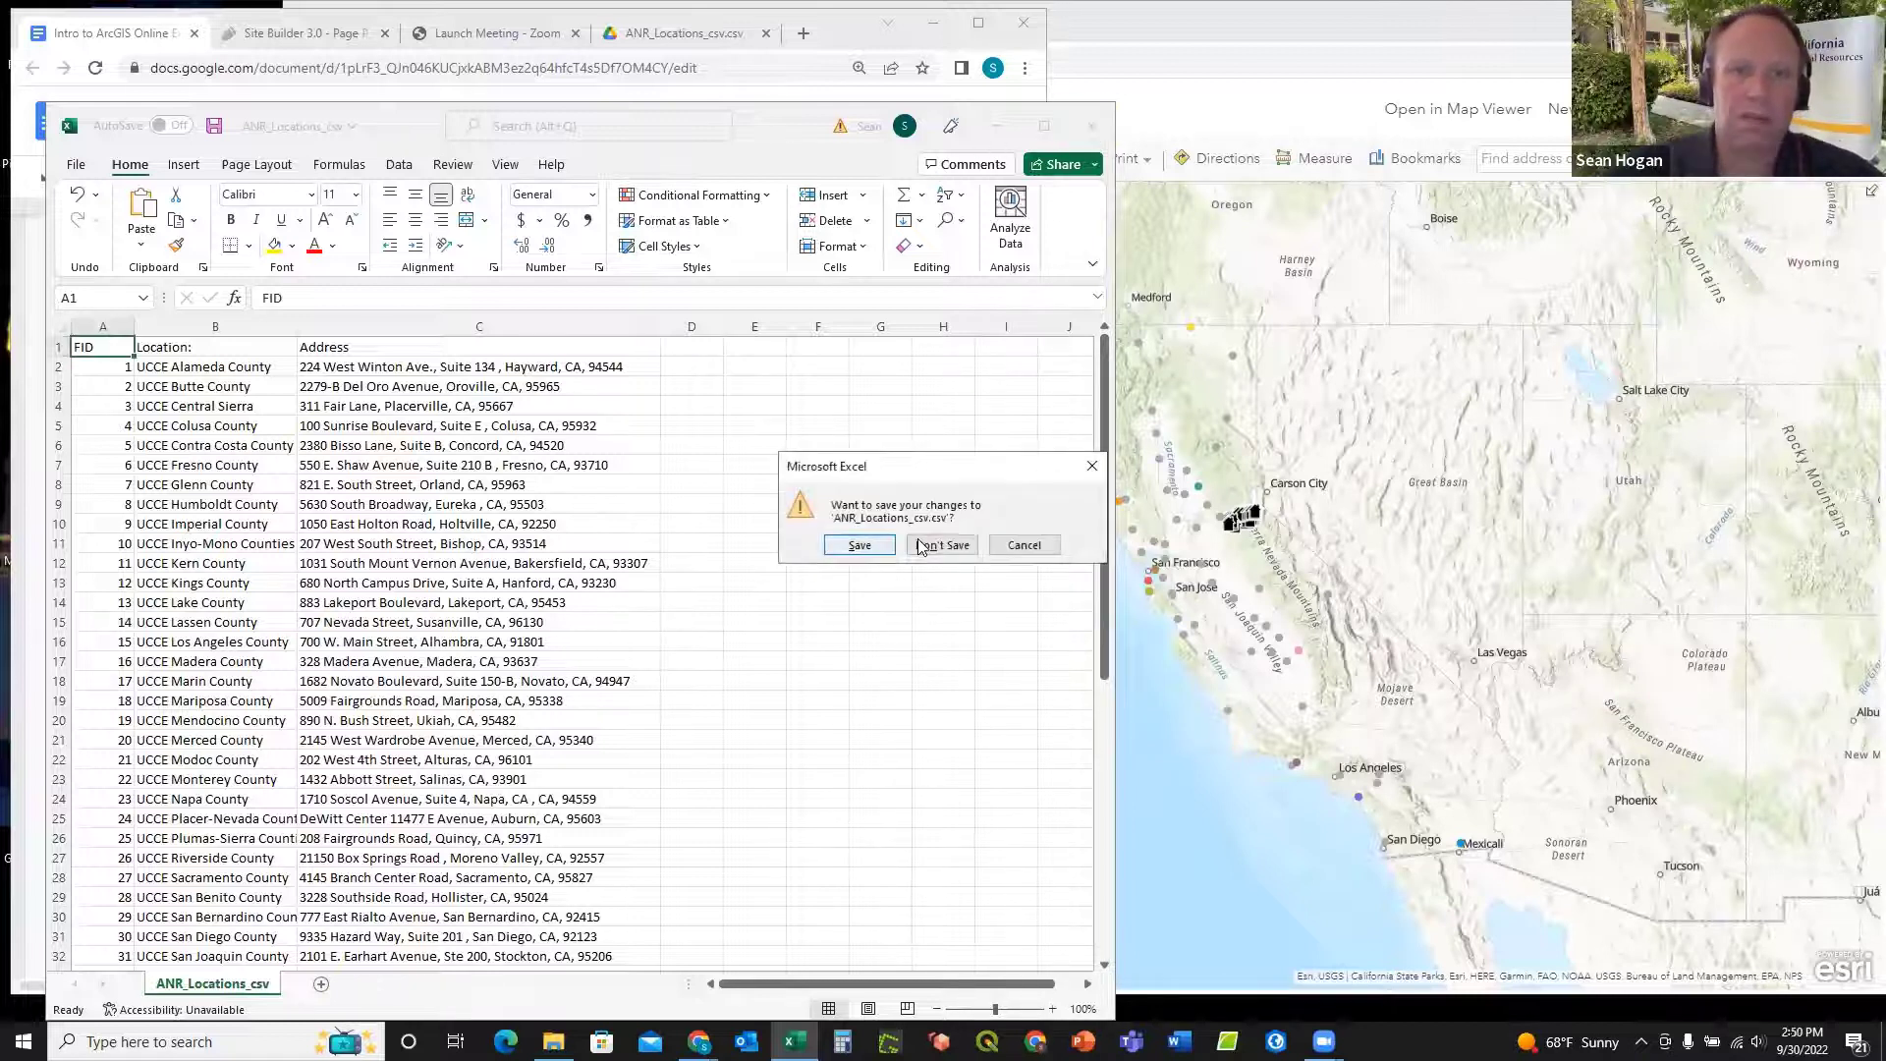
pyautogui.click(967, 543)
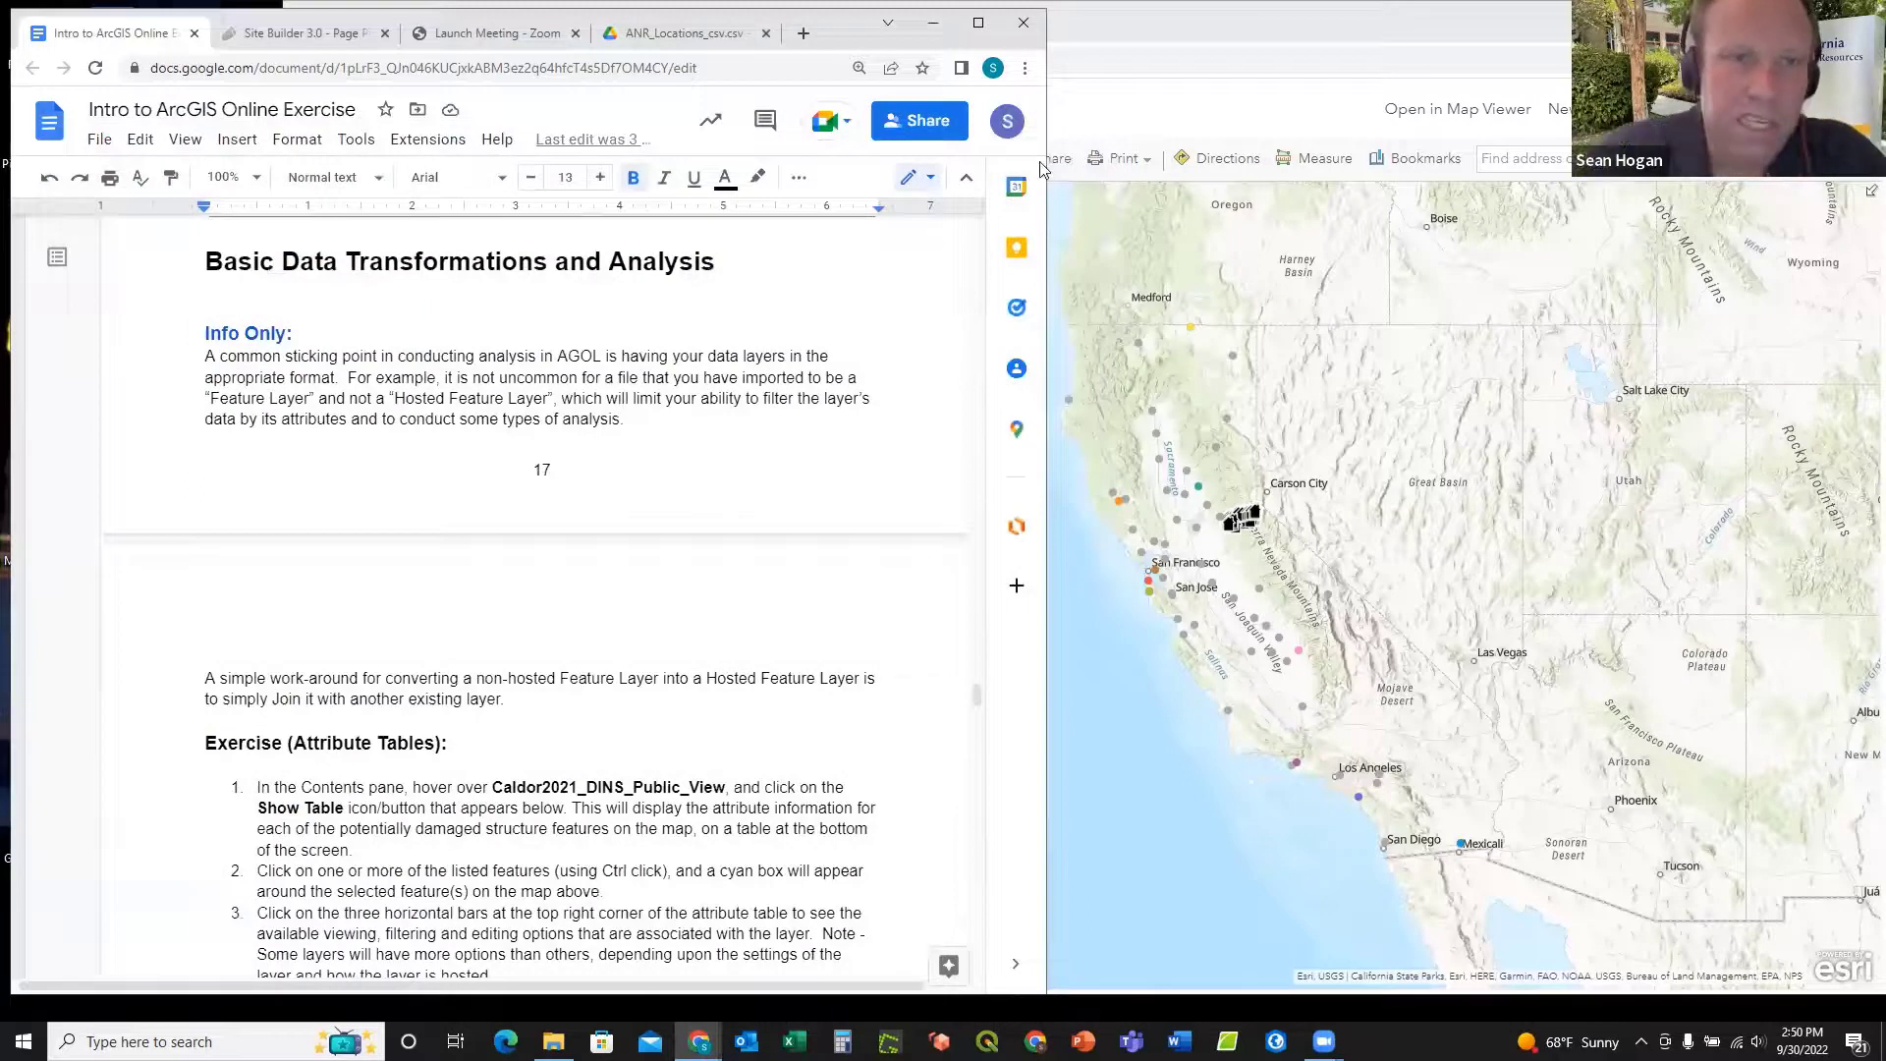
# Step: Read the Attribute Tables and Filter exercise section in the Google Doc, then return to the AGOL_Training_Map viewer
pyautogui.click(1263, 13)
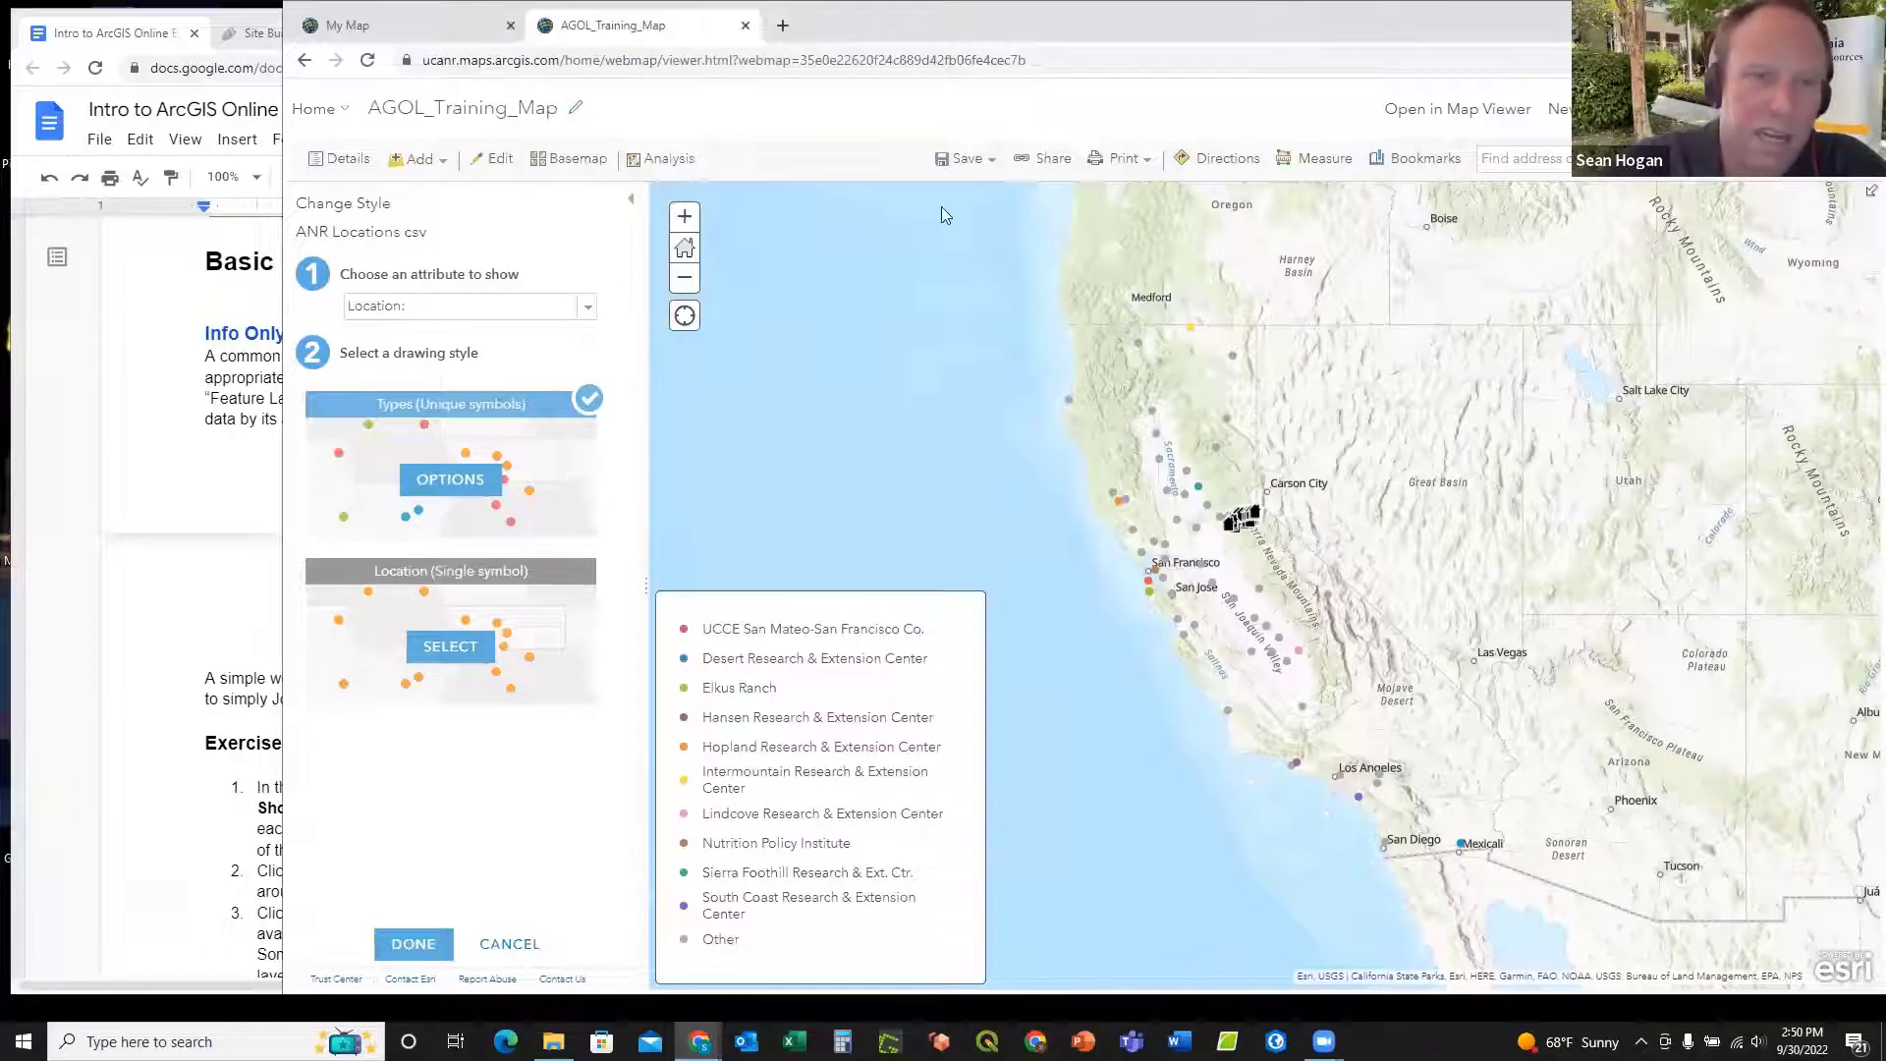
pyautogui.click(153, 650)
pyautogui.scroll(-3, 533, 601)
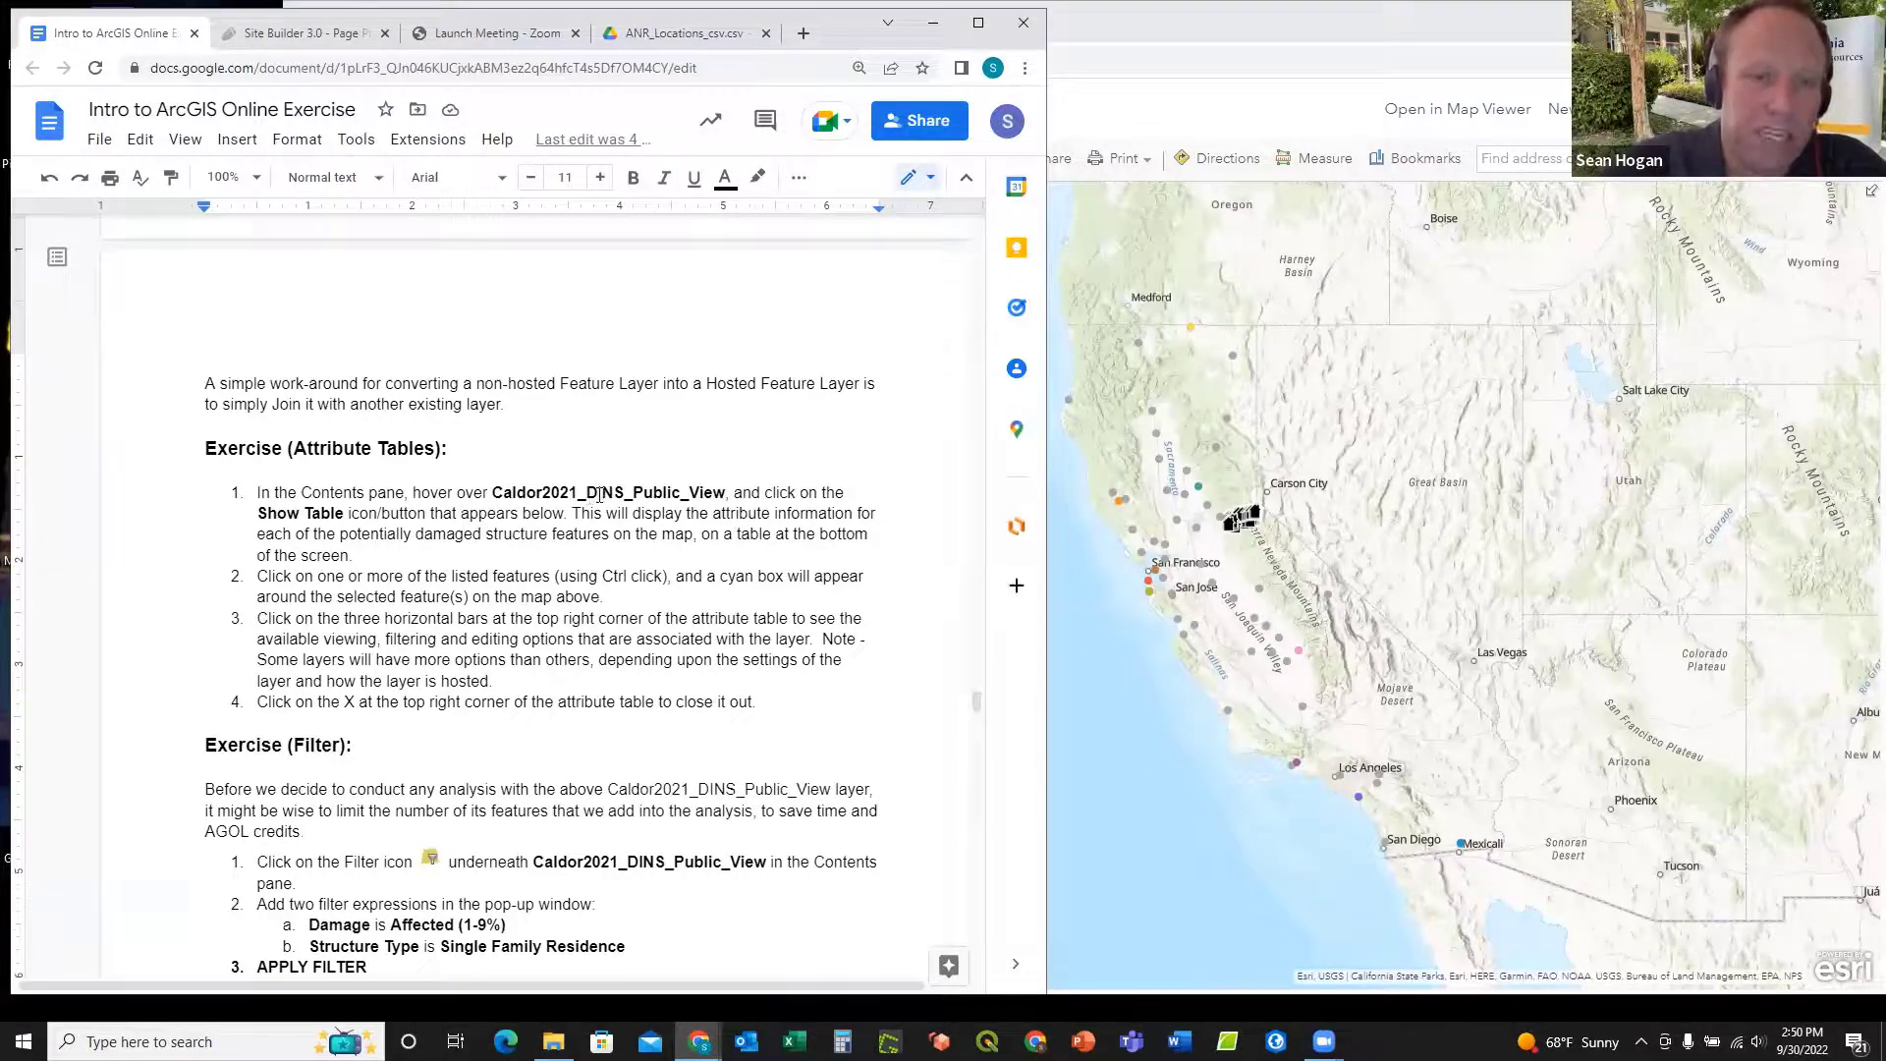
pyautogui.scroll(-1, 599, 495)
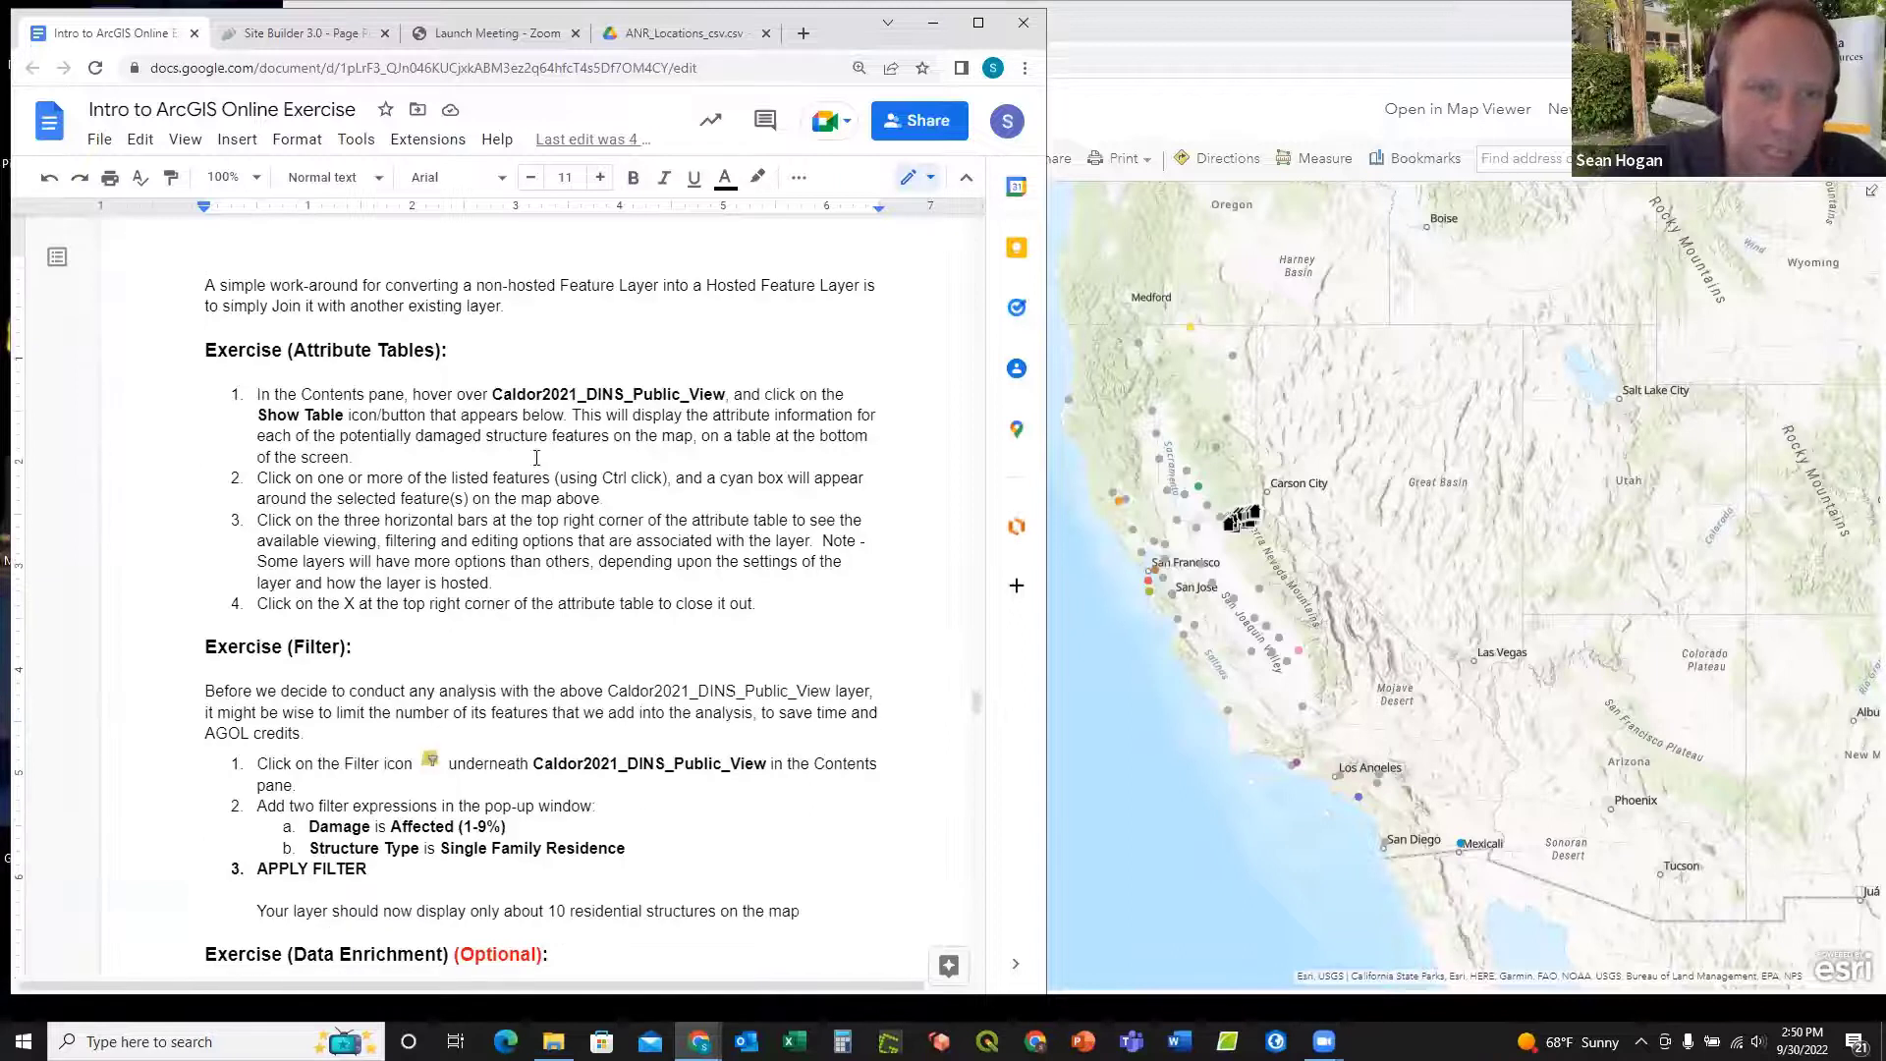
pyautogui.click(1269, 30)
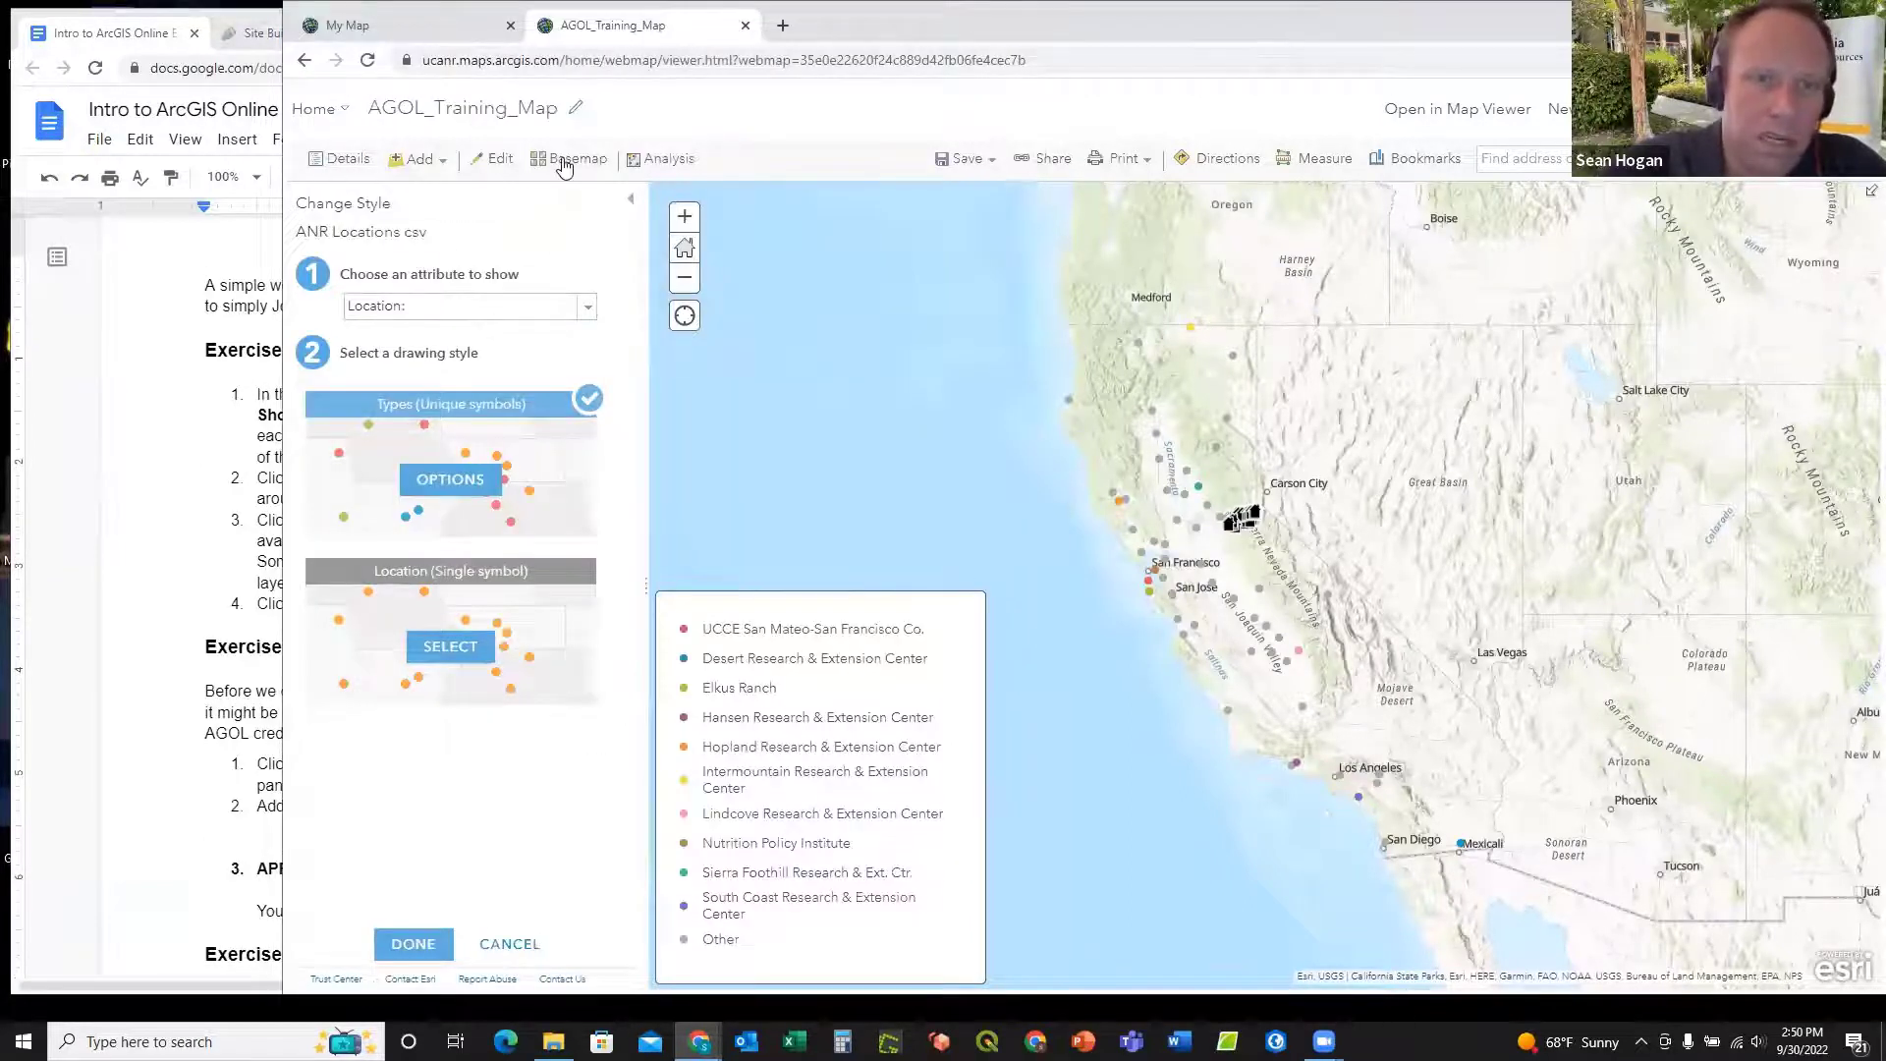
# Step: Close the Change Style panel, then open and scroll the Caldor2021 DINS Public View table's 4445 features
pyautogui.click(630, 202)
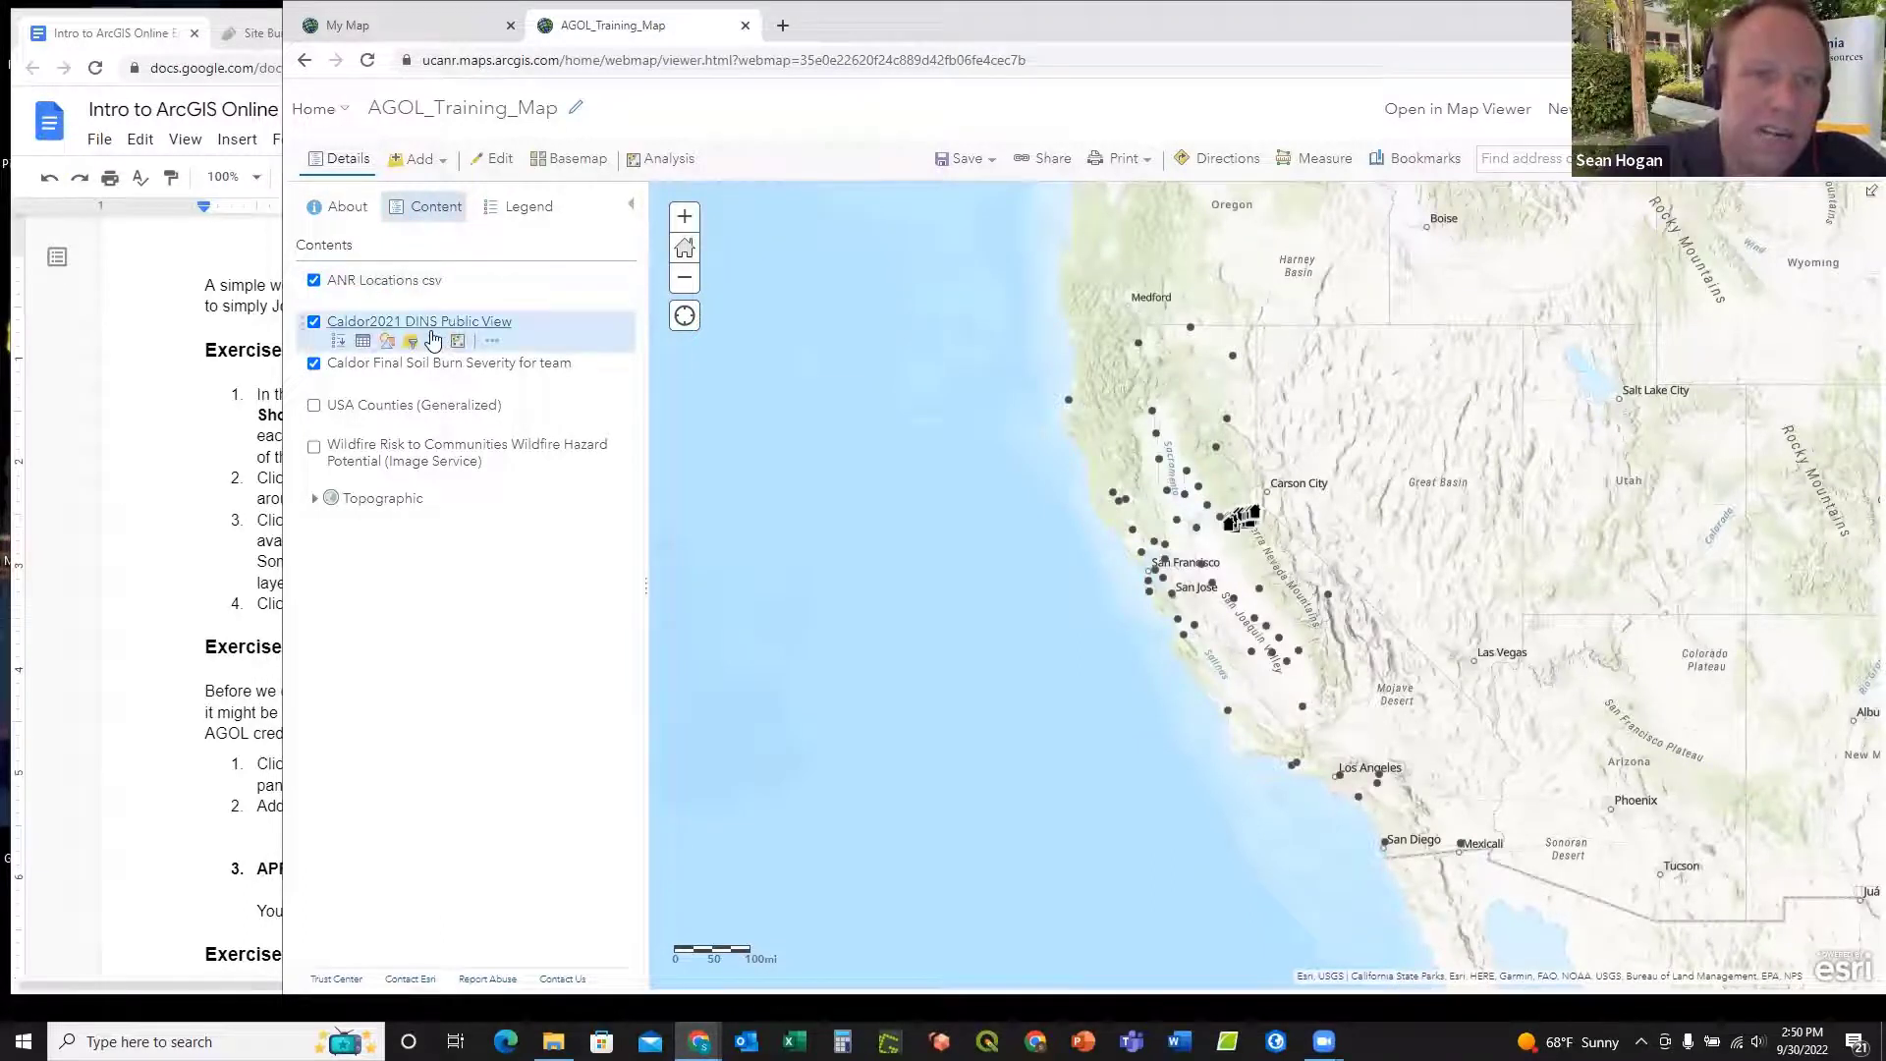
pyautogui.click(363, 341)
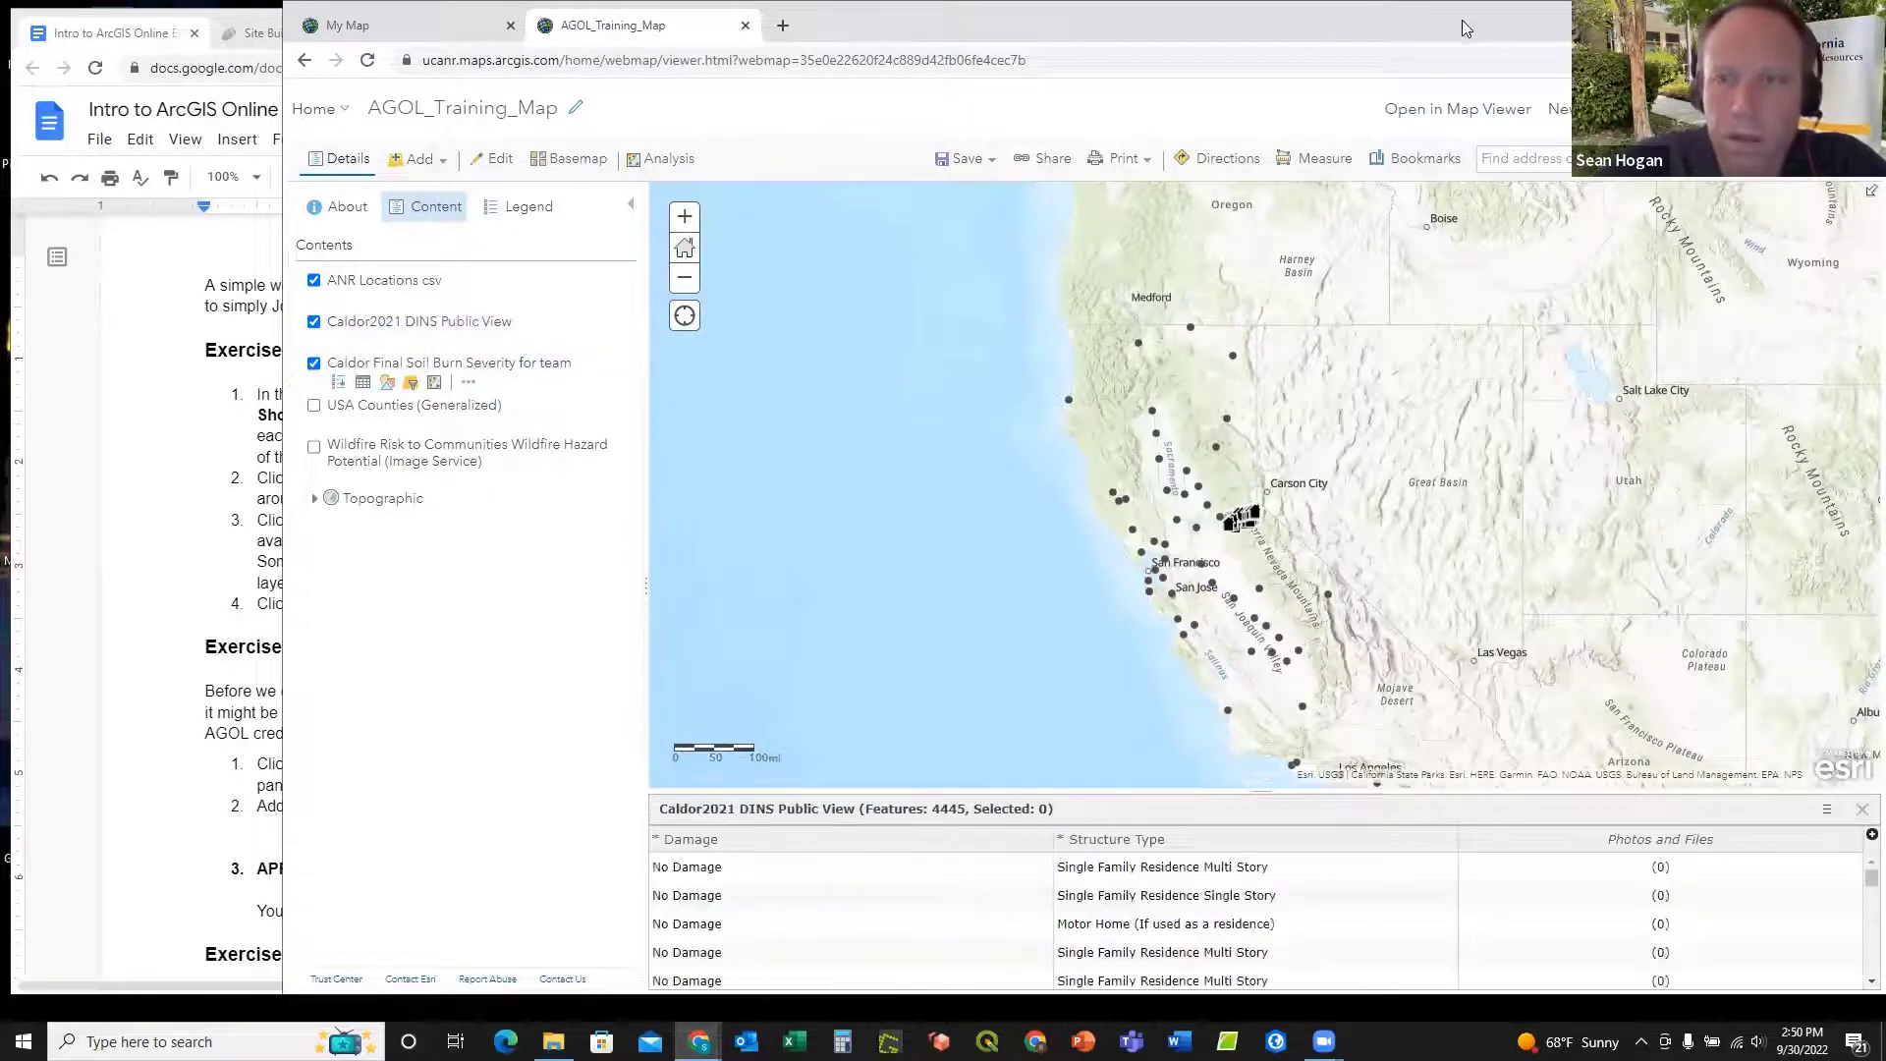
pyautogui.moveTo(1462, 19); pyautogui.dragTo(1422, 21)
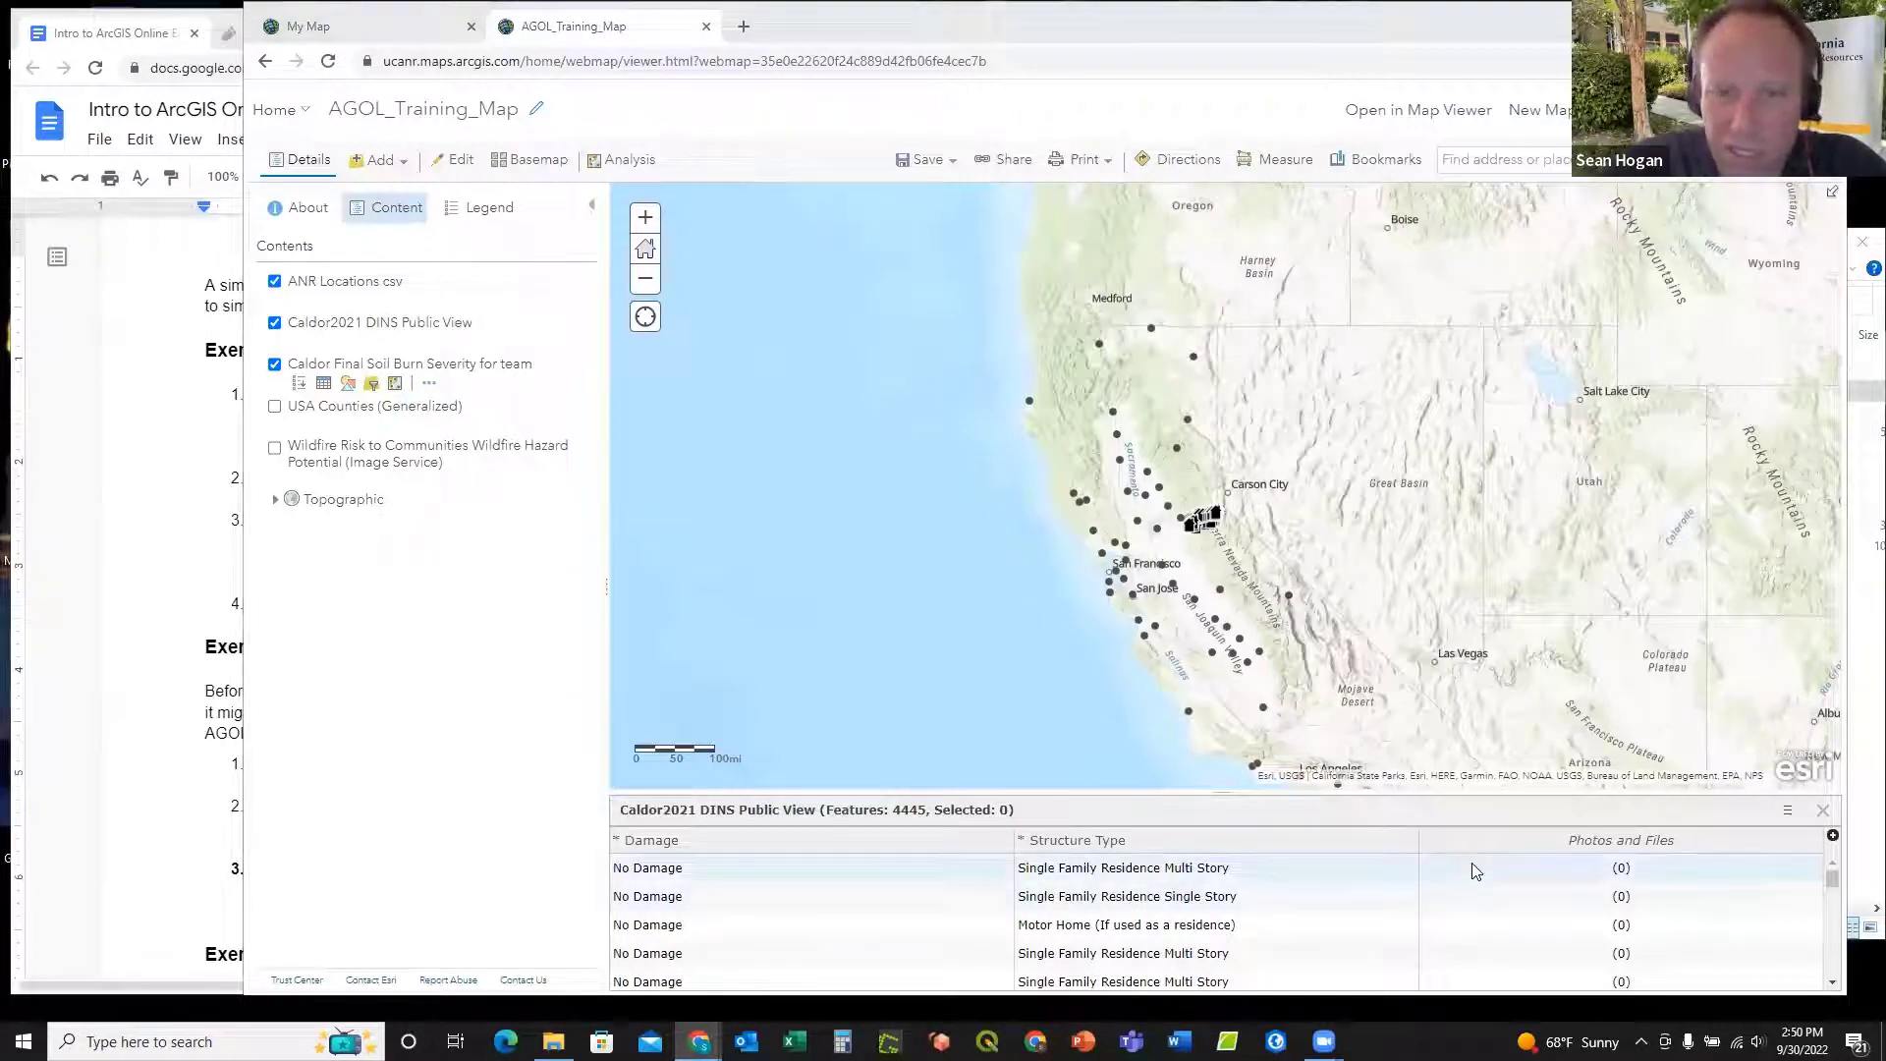
pyautogui.scroll(-2, 941, 887)
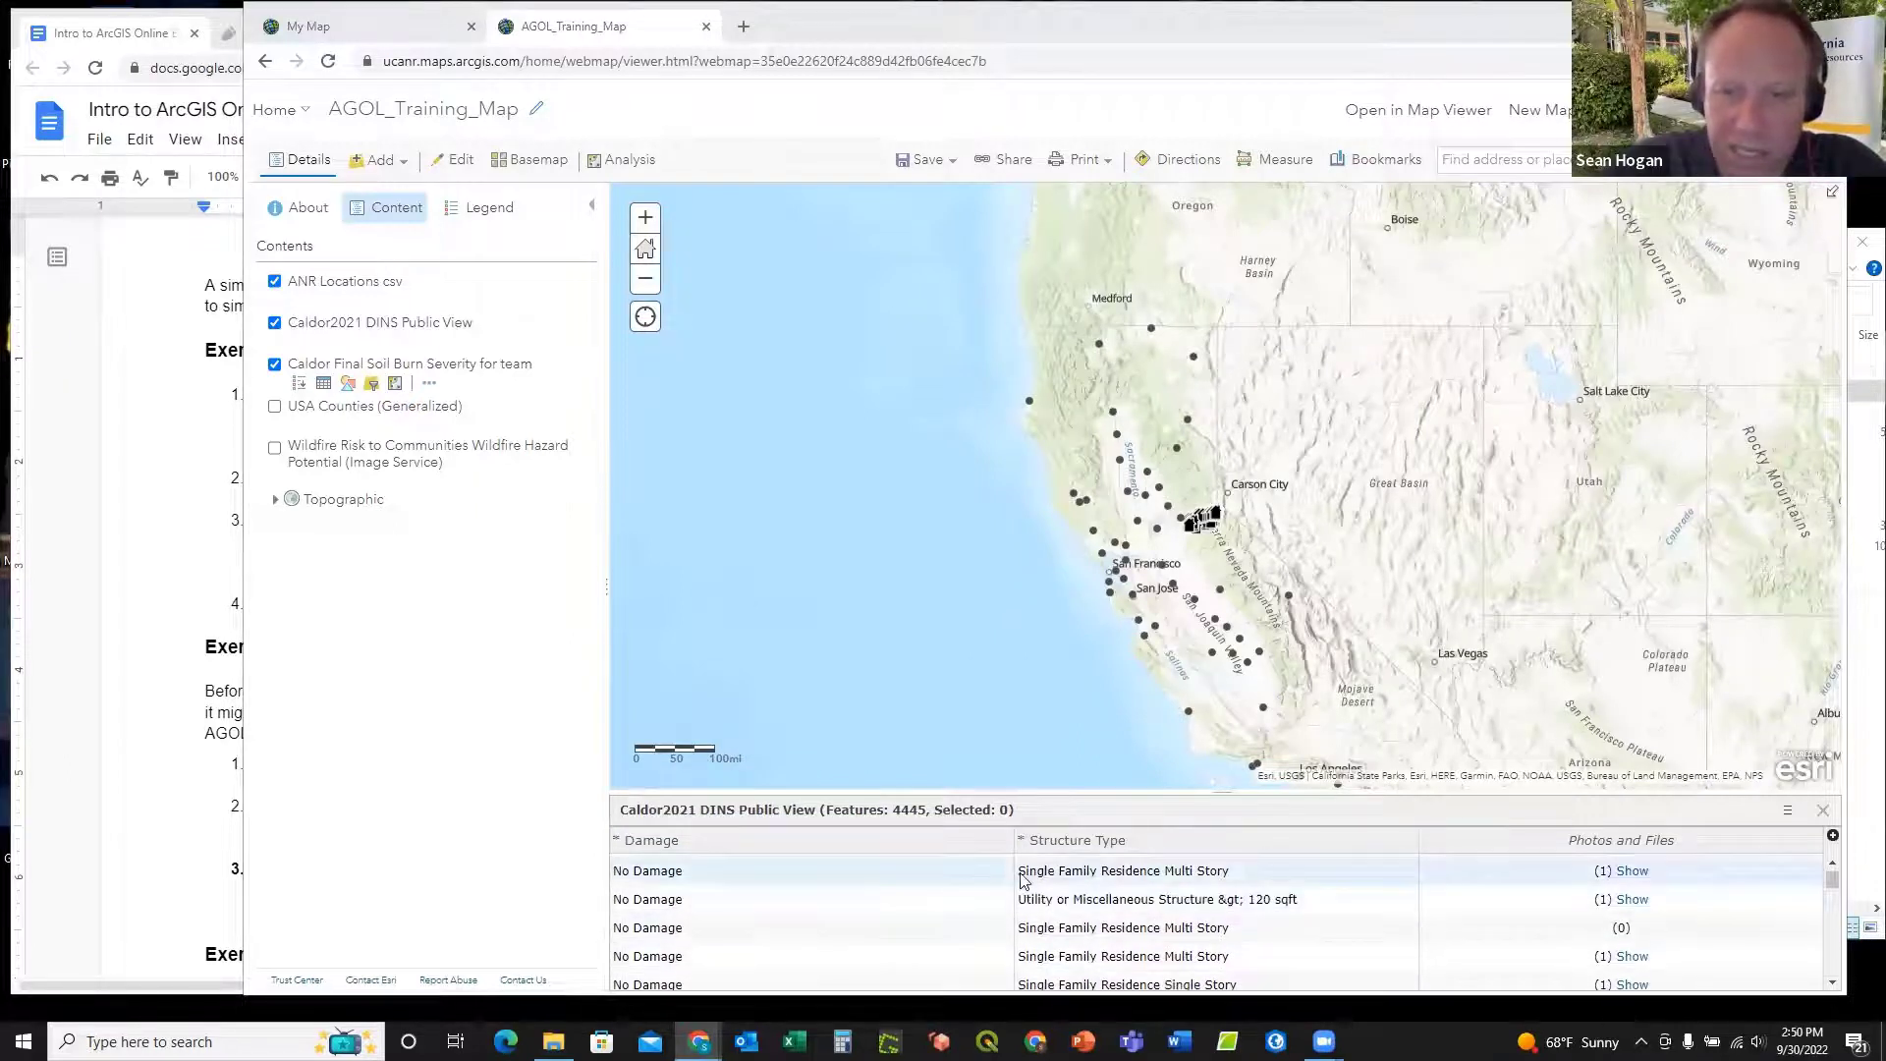
pyautogui.scroll(-5, 836, 877)
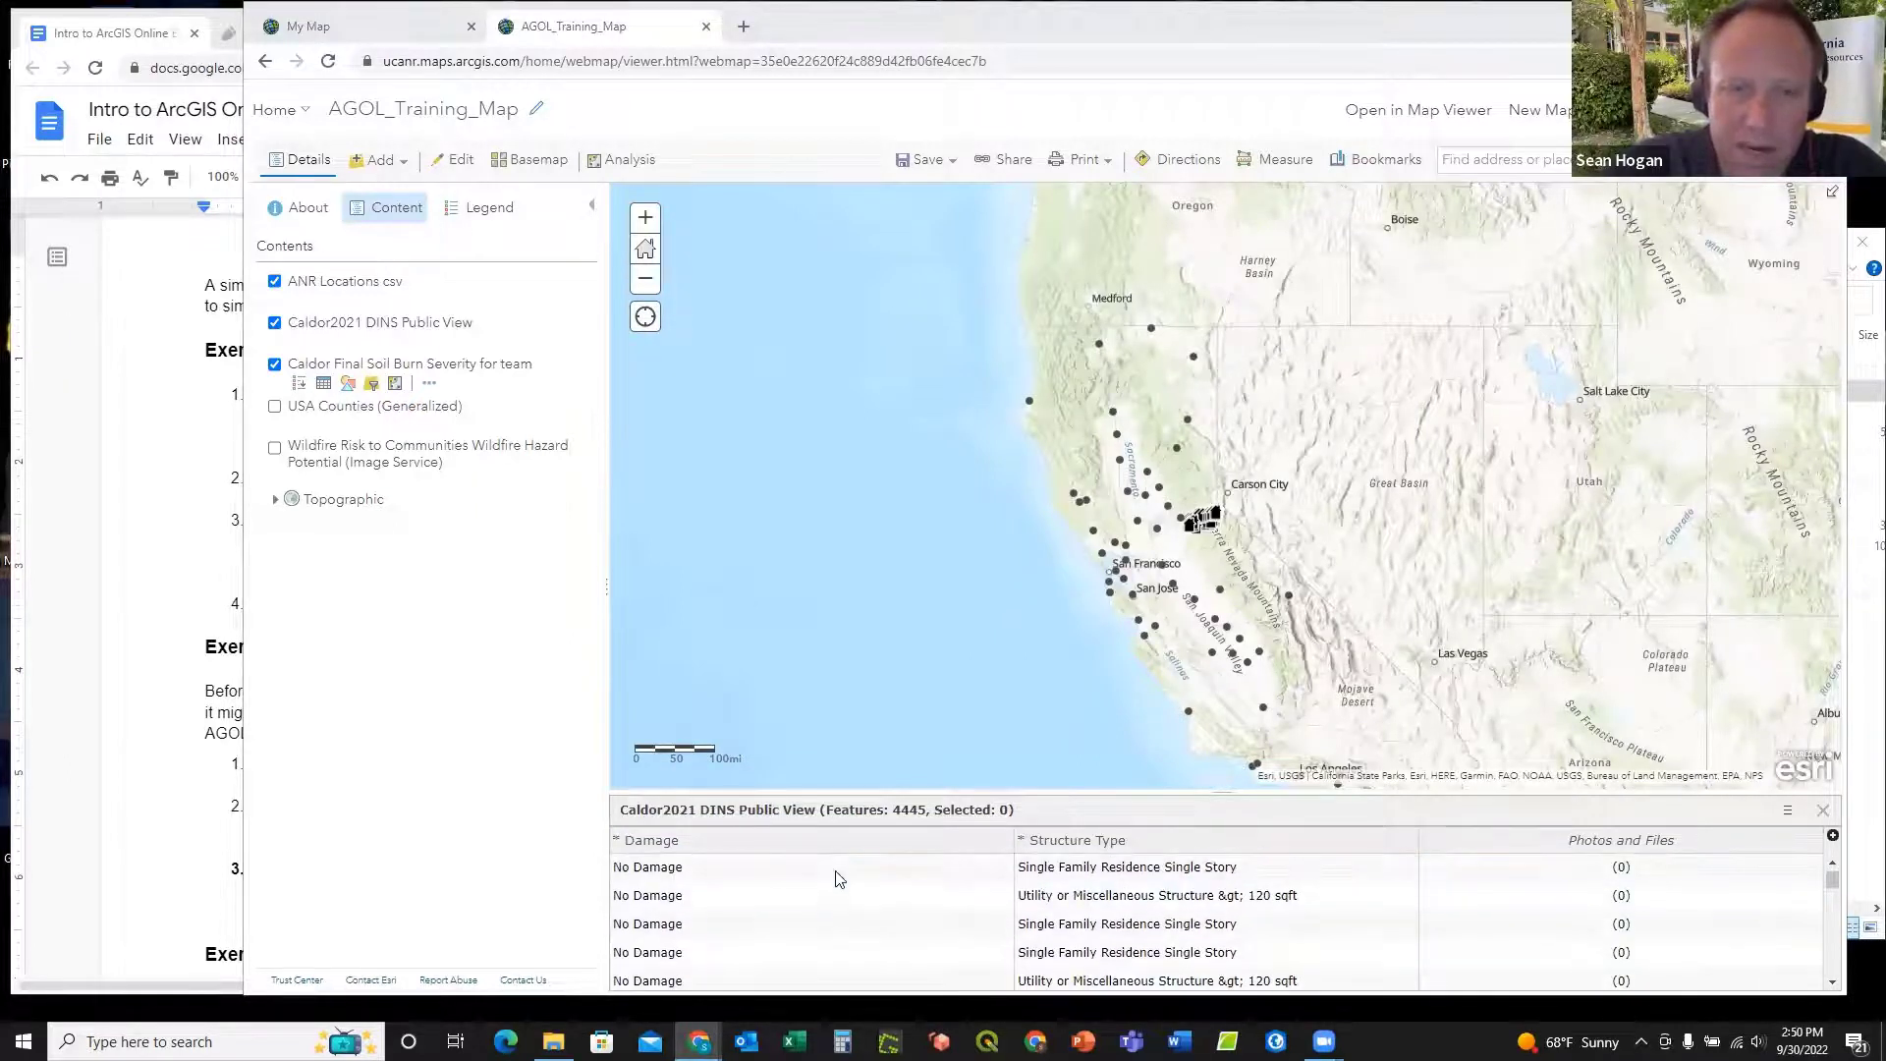
pyautogui.scroll(-4, 836, 887)
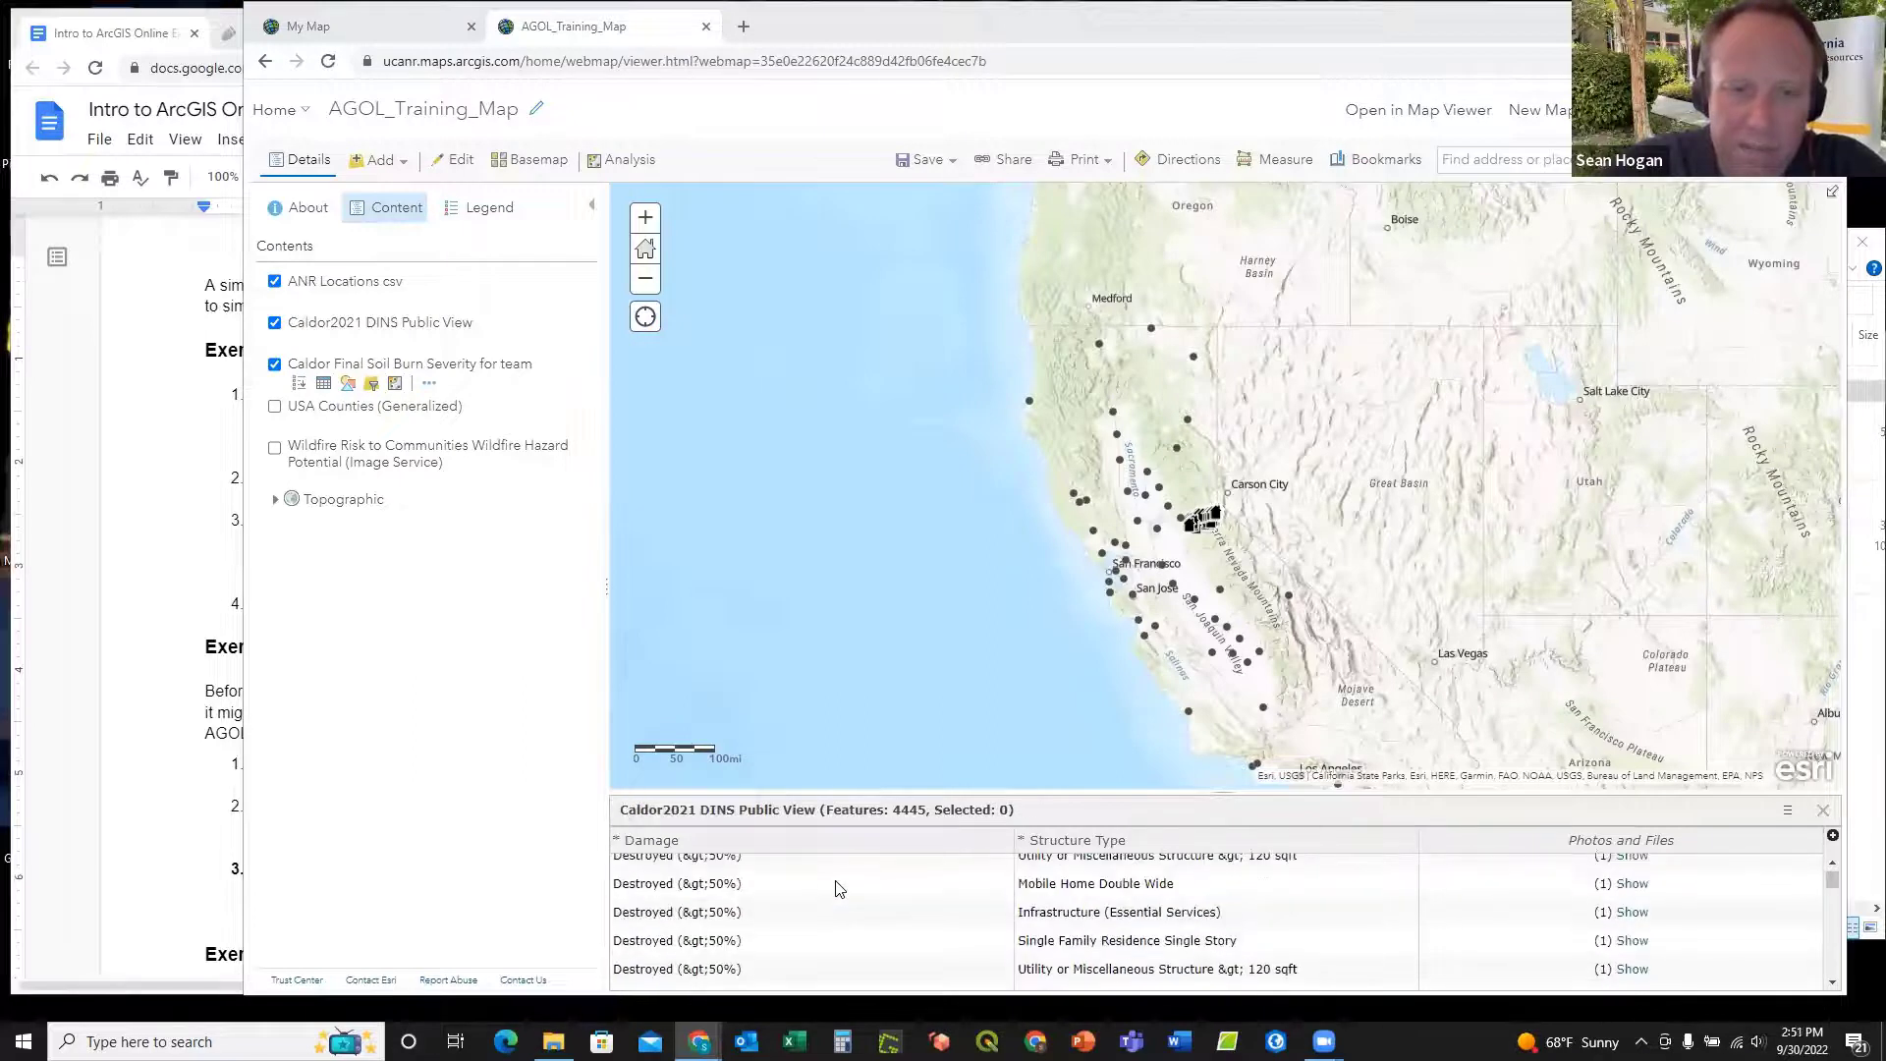
pyautogui.scroll(-3, 836, 888)
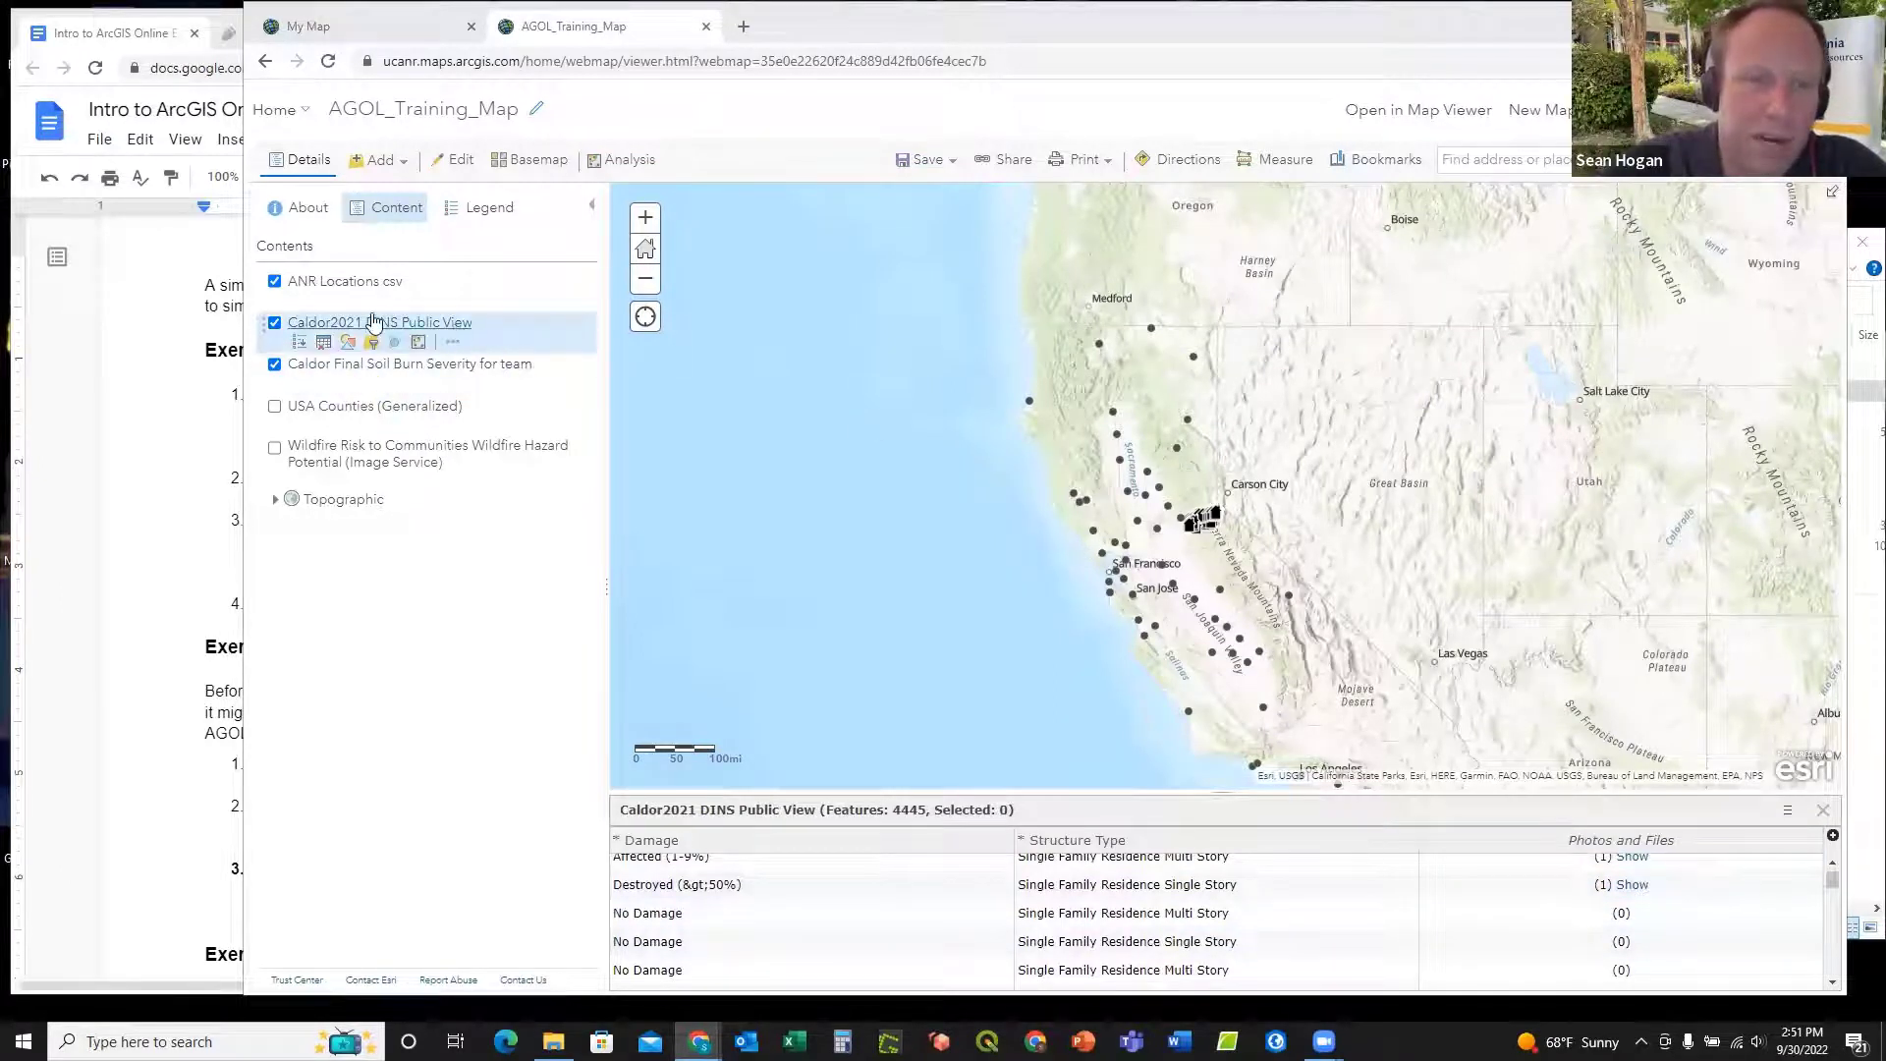
# Step: Zoom the map to the Caldor2021 DINS Public View layer, then expand and collapse its damage legend
pyautogui.click(458, 344)
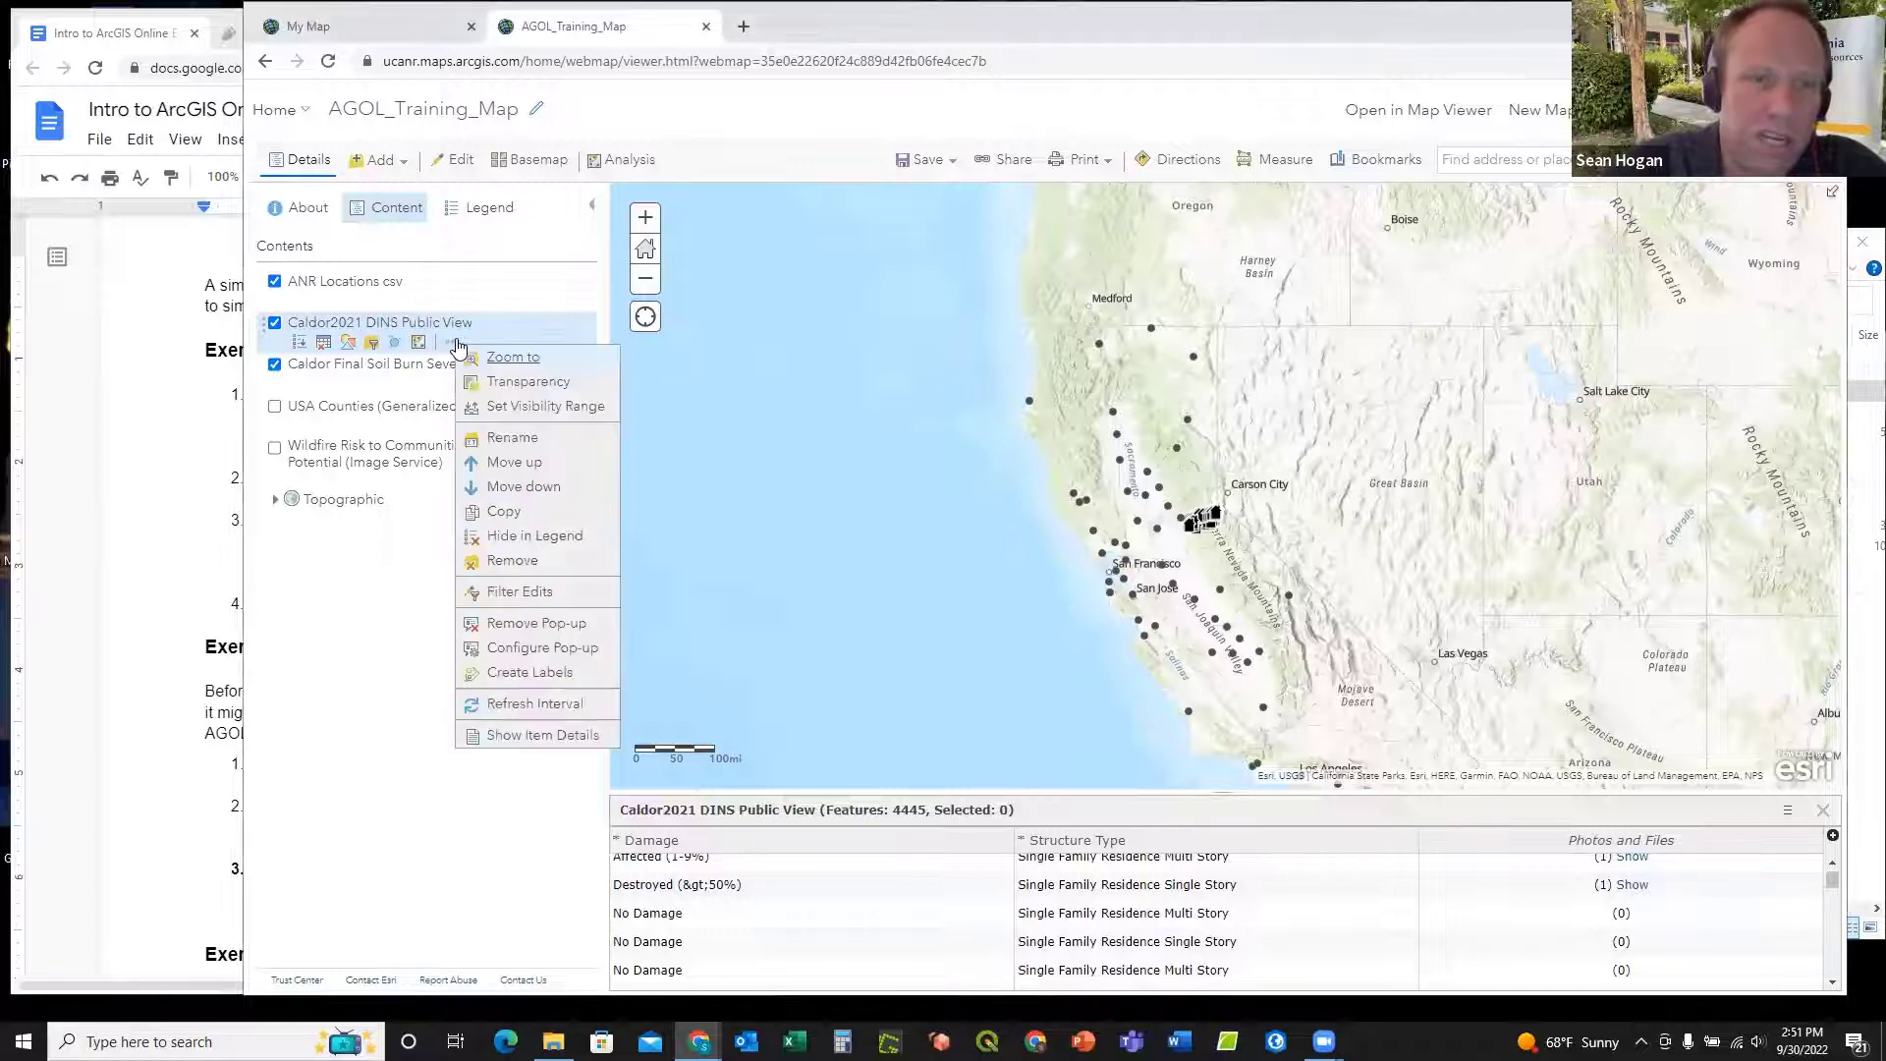
pyautogui.click(503, 366)
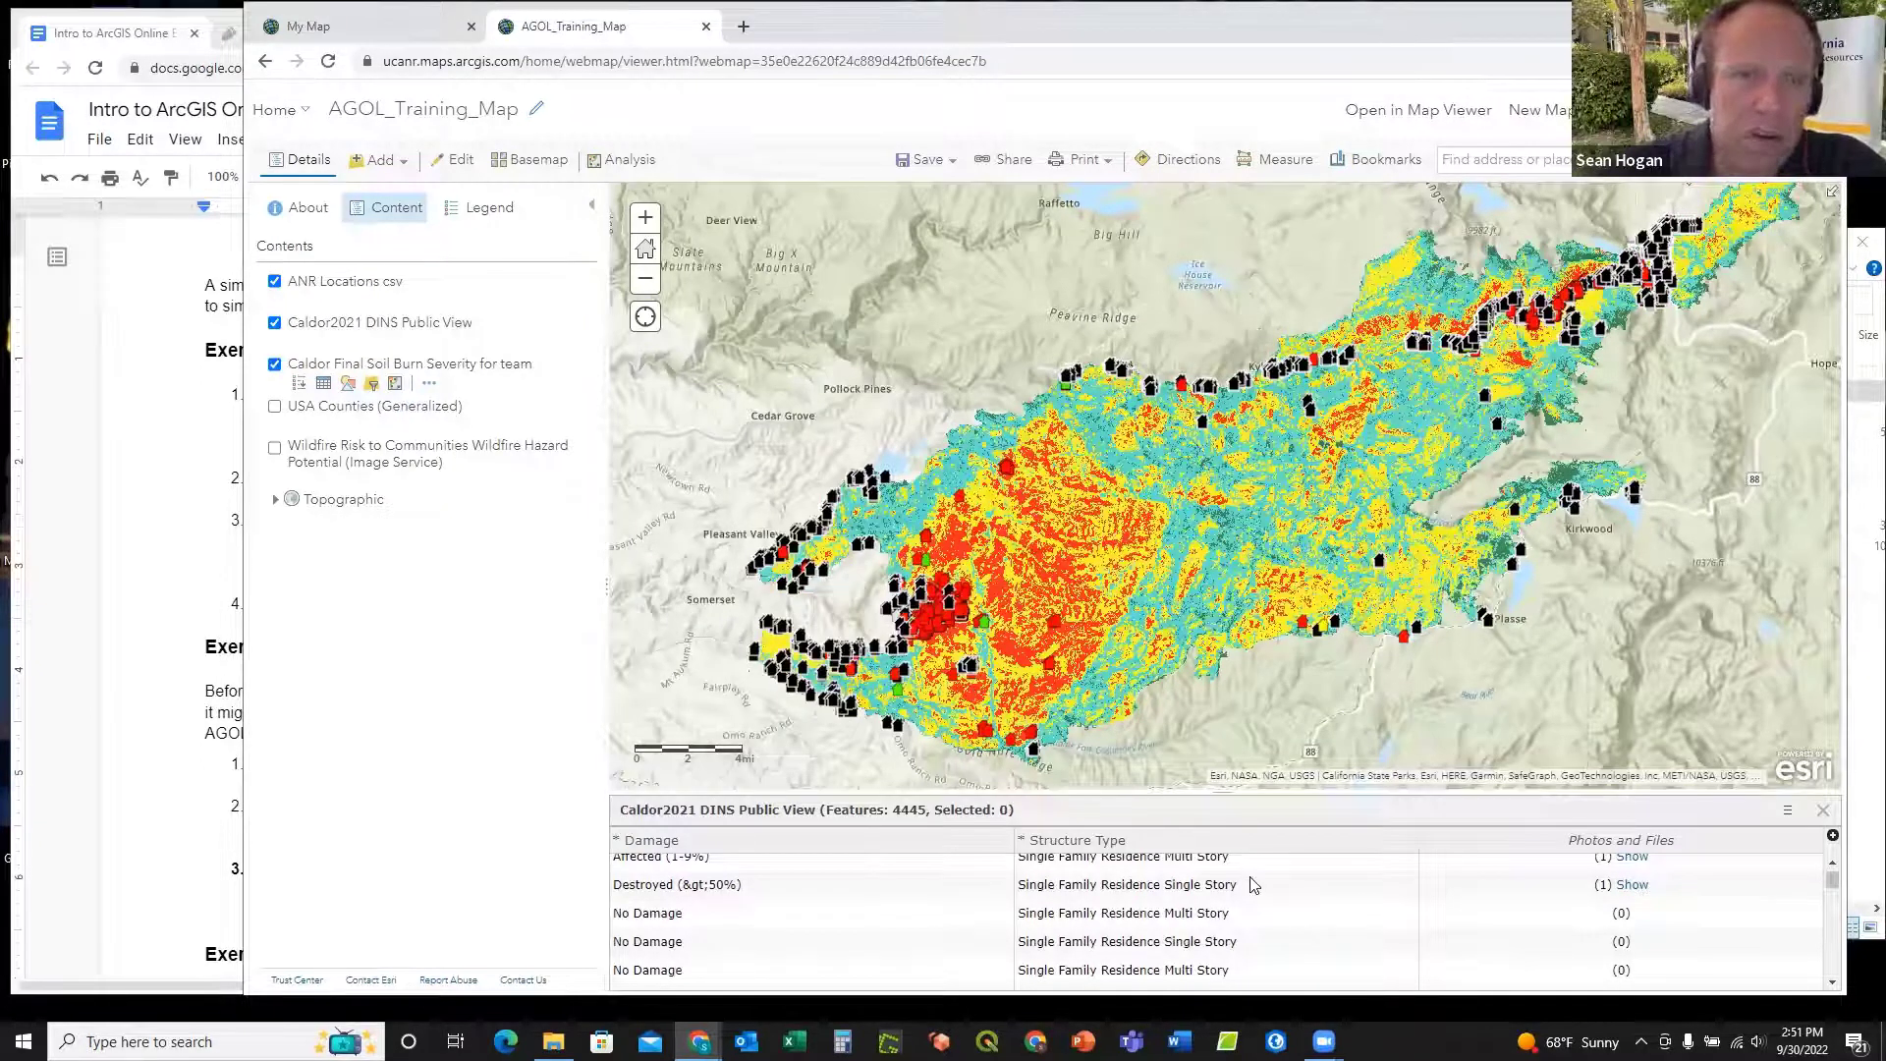
pyautogui.moveTo(355, 322)
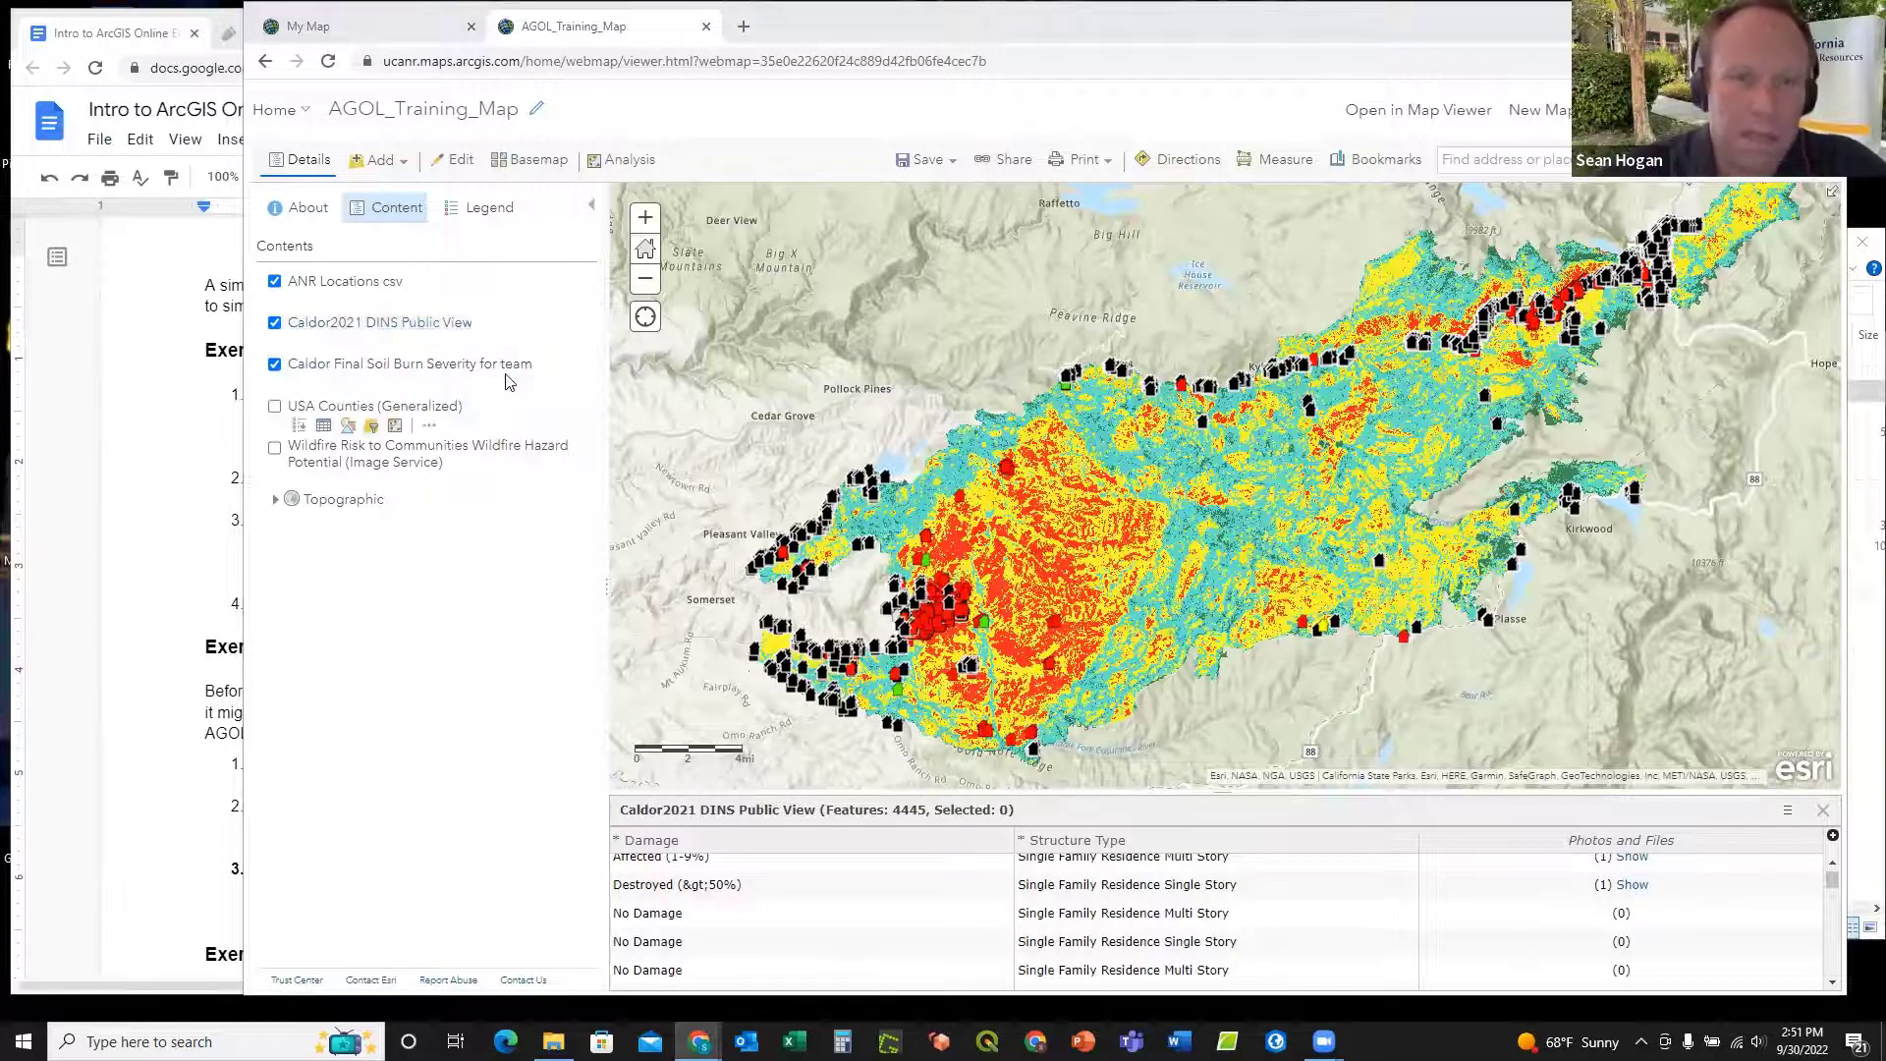
pyautogui.moveTo(534, 332)
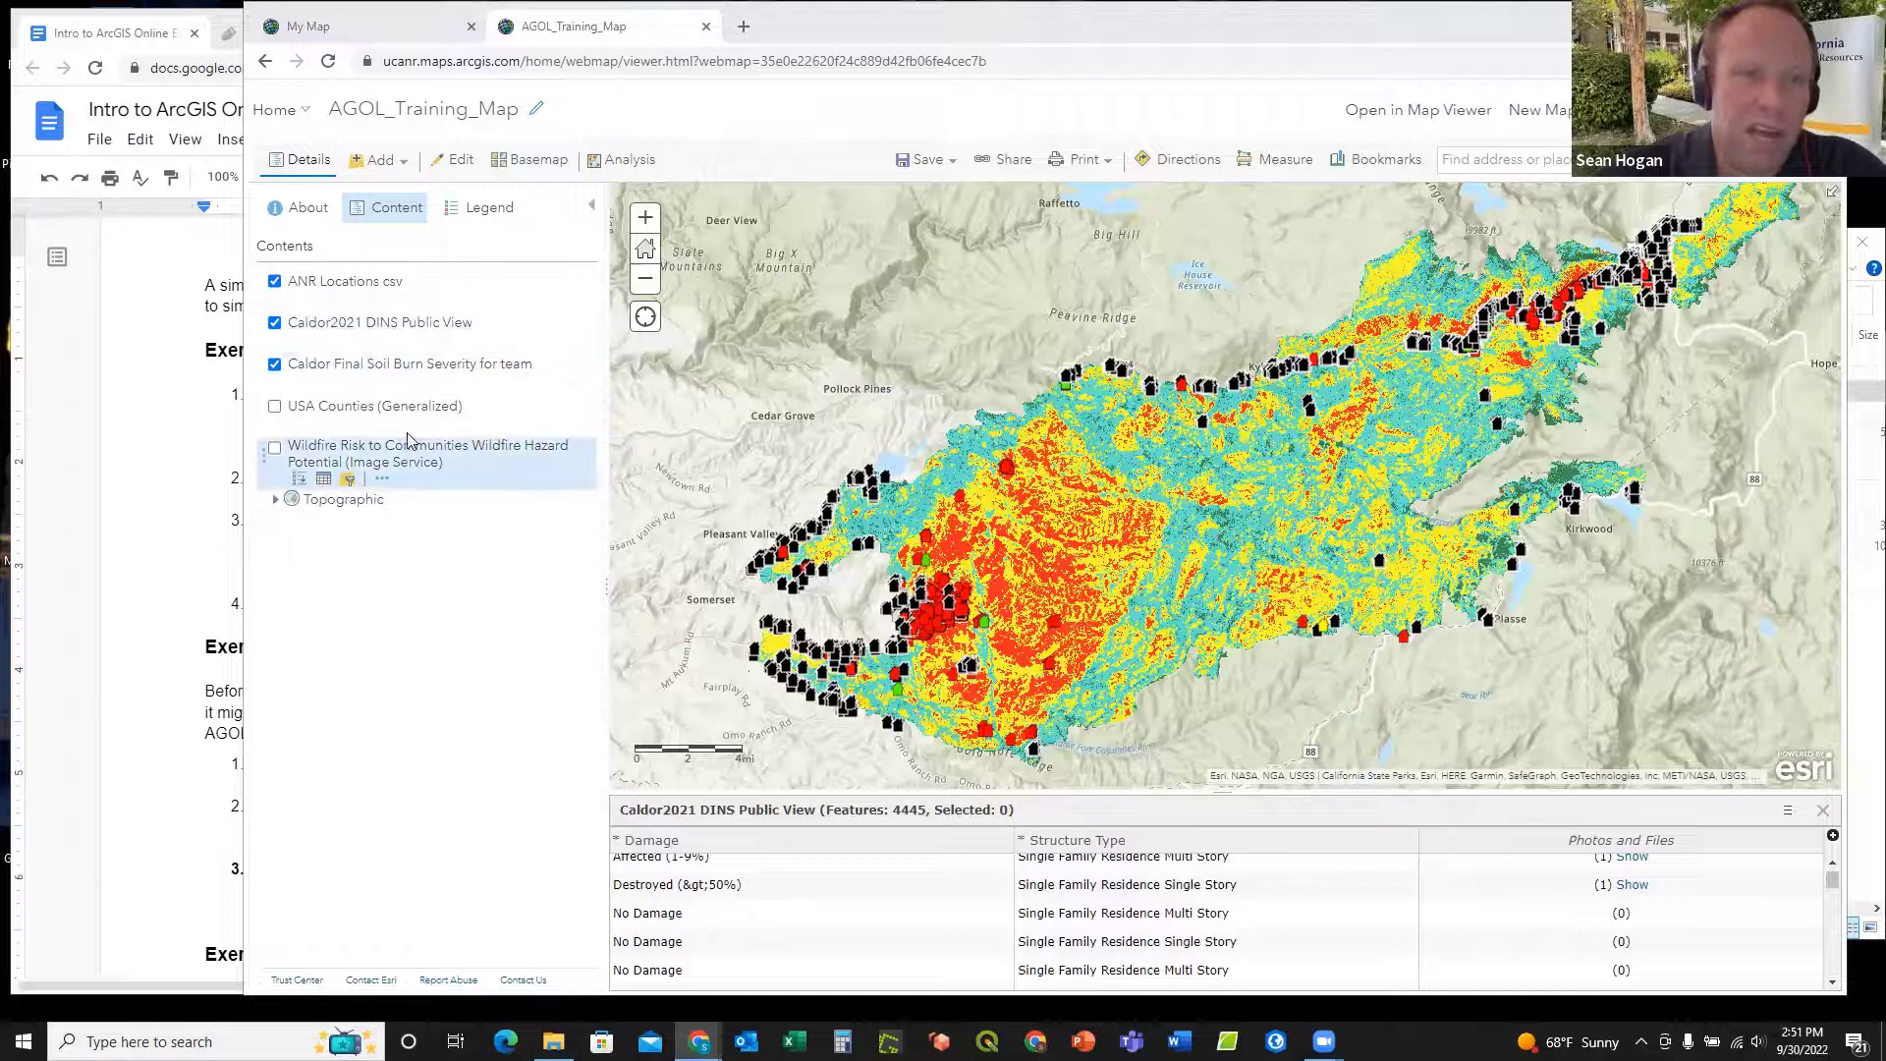
pyautogui.click(369, 326)
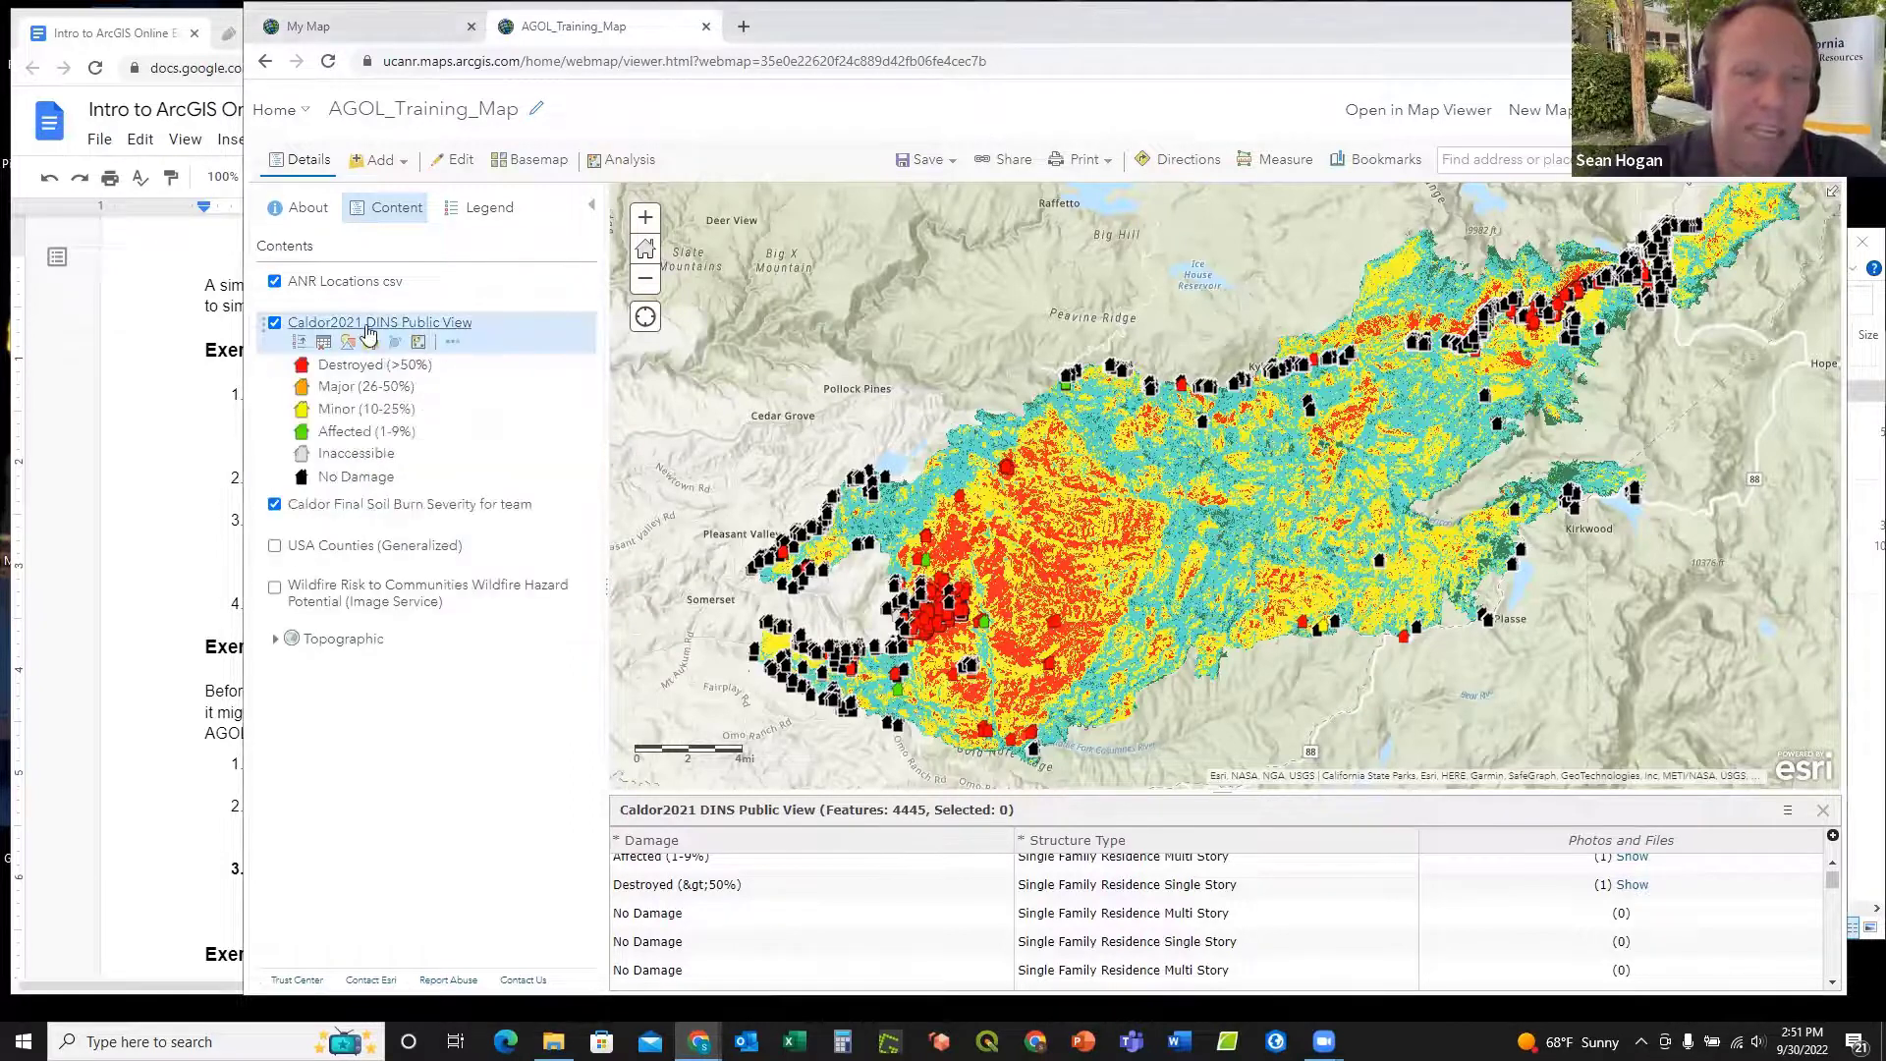
pyautogui.click(369, 329)
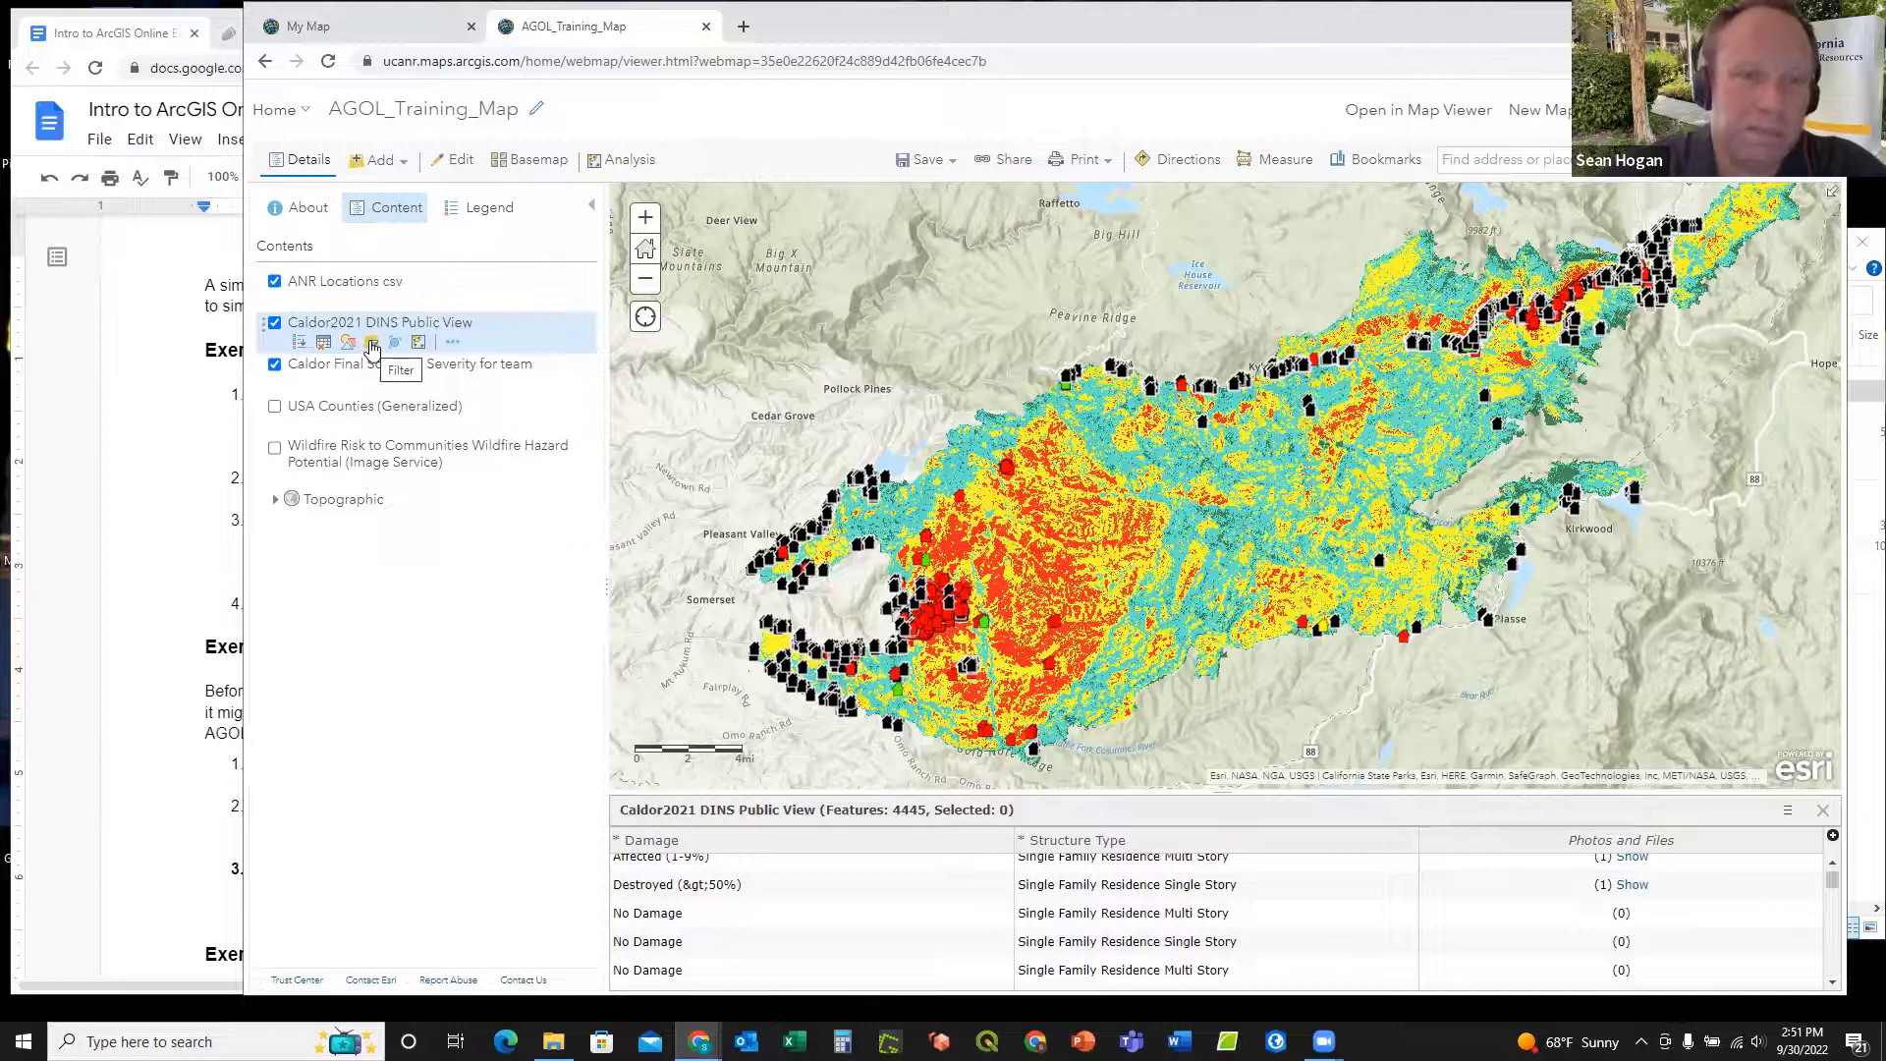
# Step: Filter Caldor2021 DINS Public View to Damage Affected (1-9%) and Structure Type Single Family Residence
pyautogui.click(372, 343)
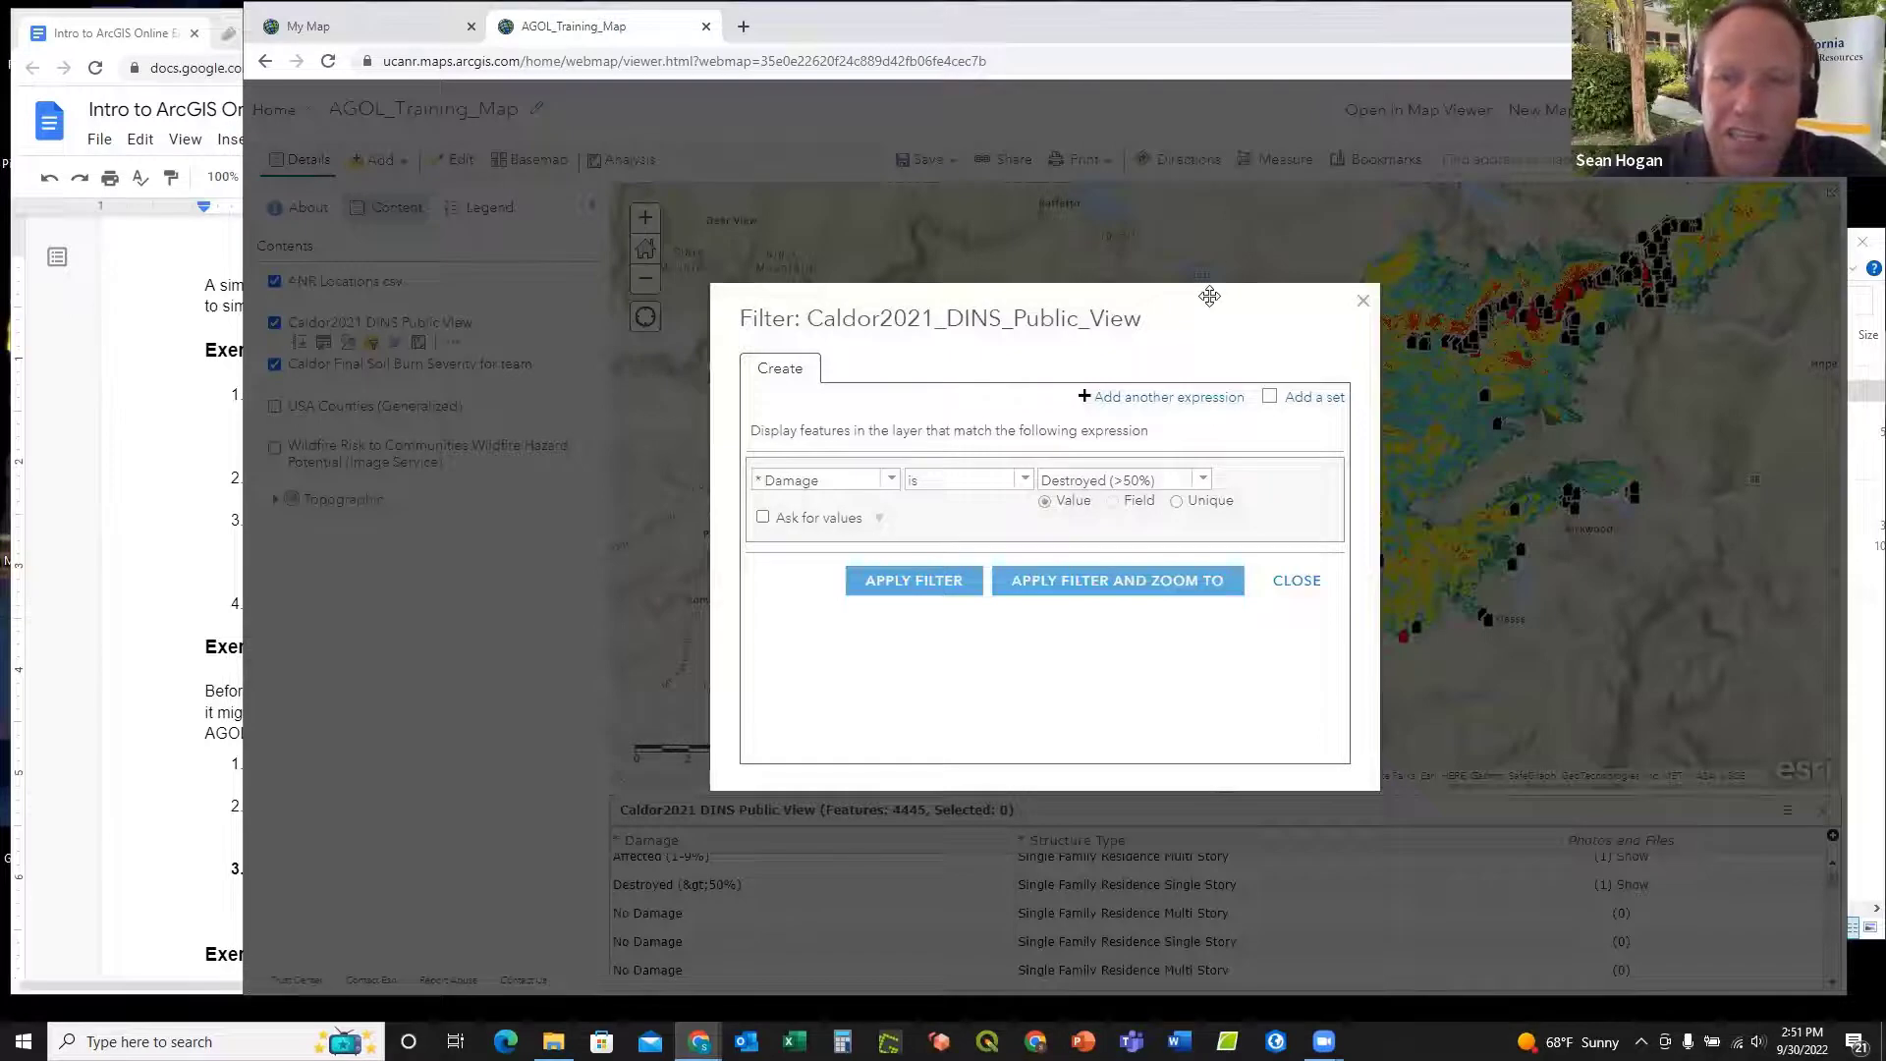
pyautogui.moveTo(1203, 297); pyautogui.dragTo(749, 249)
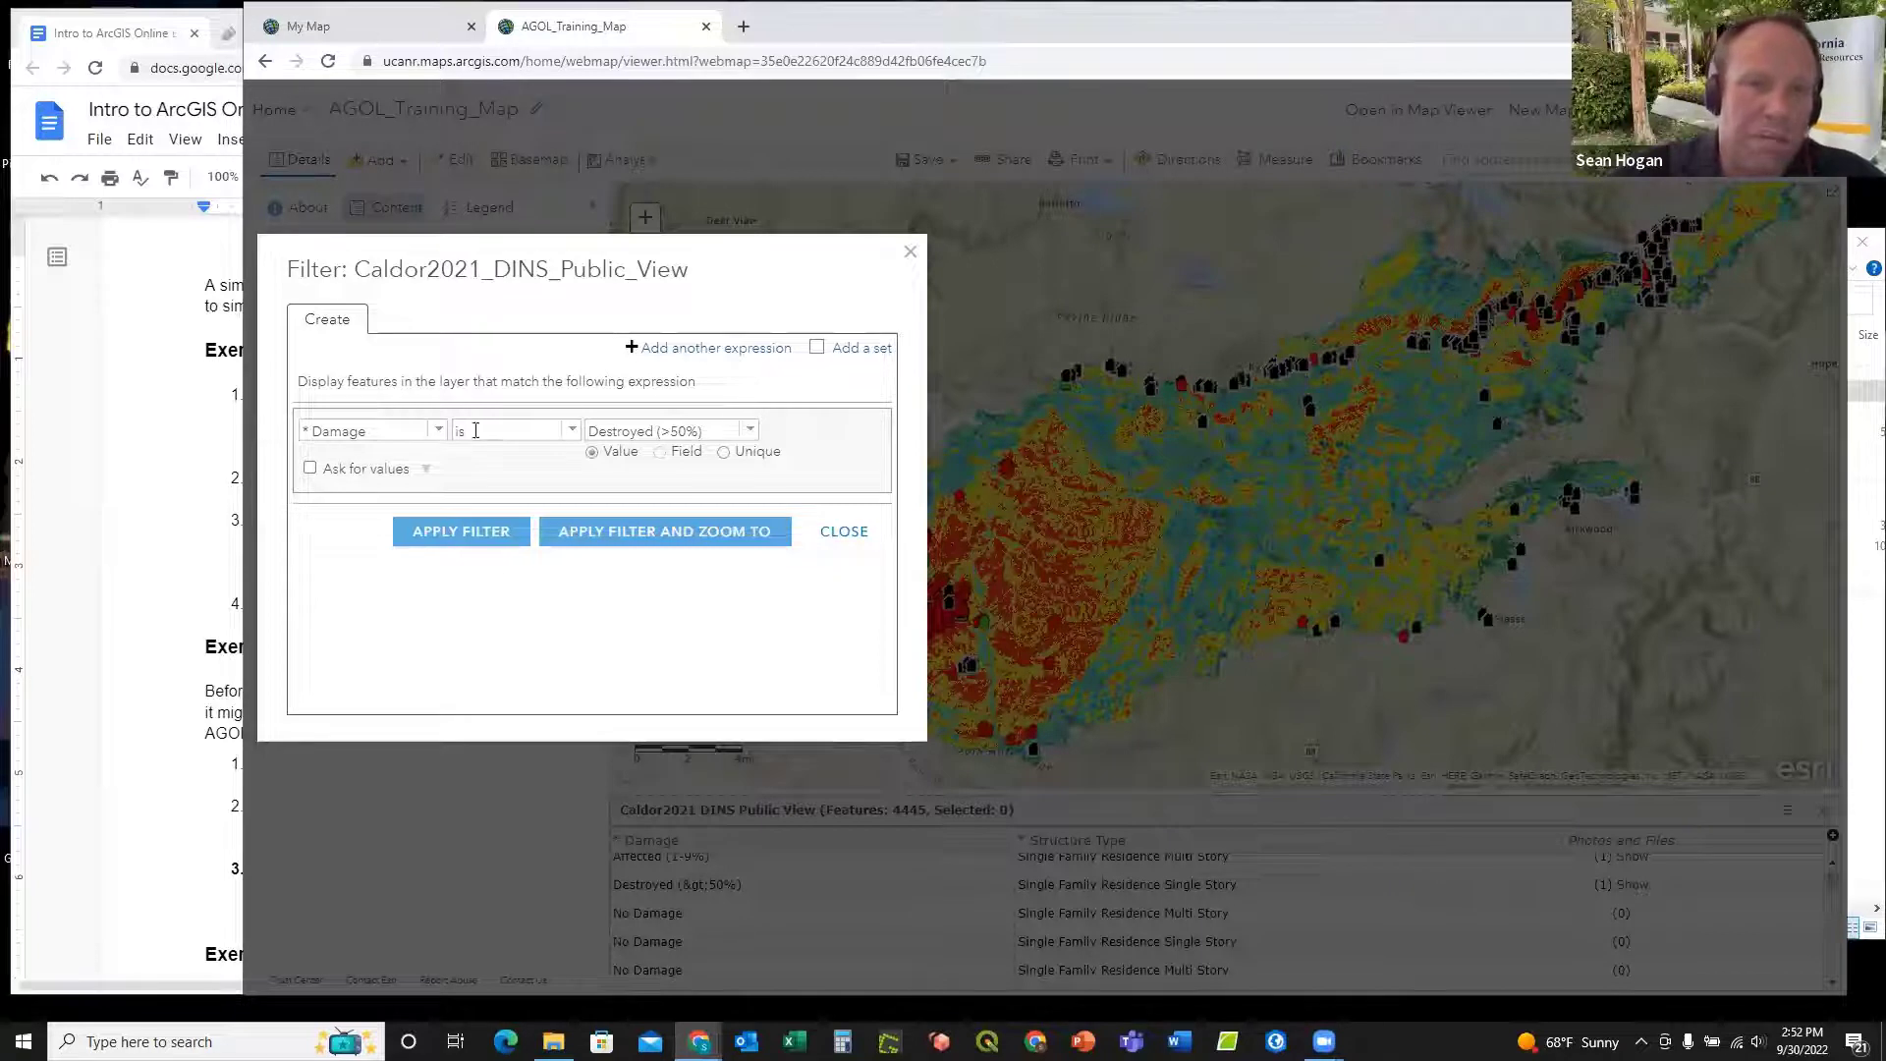
pyautogui.click(749, 430)
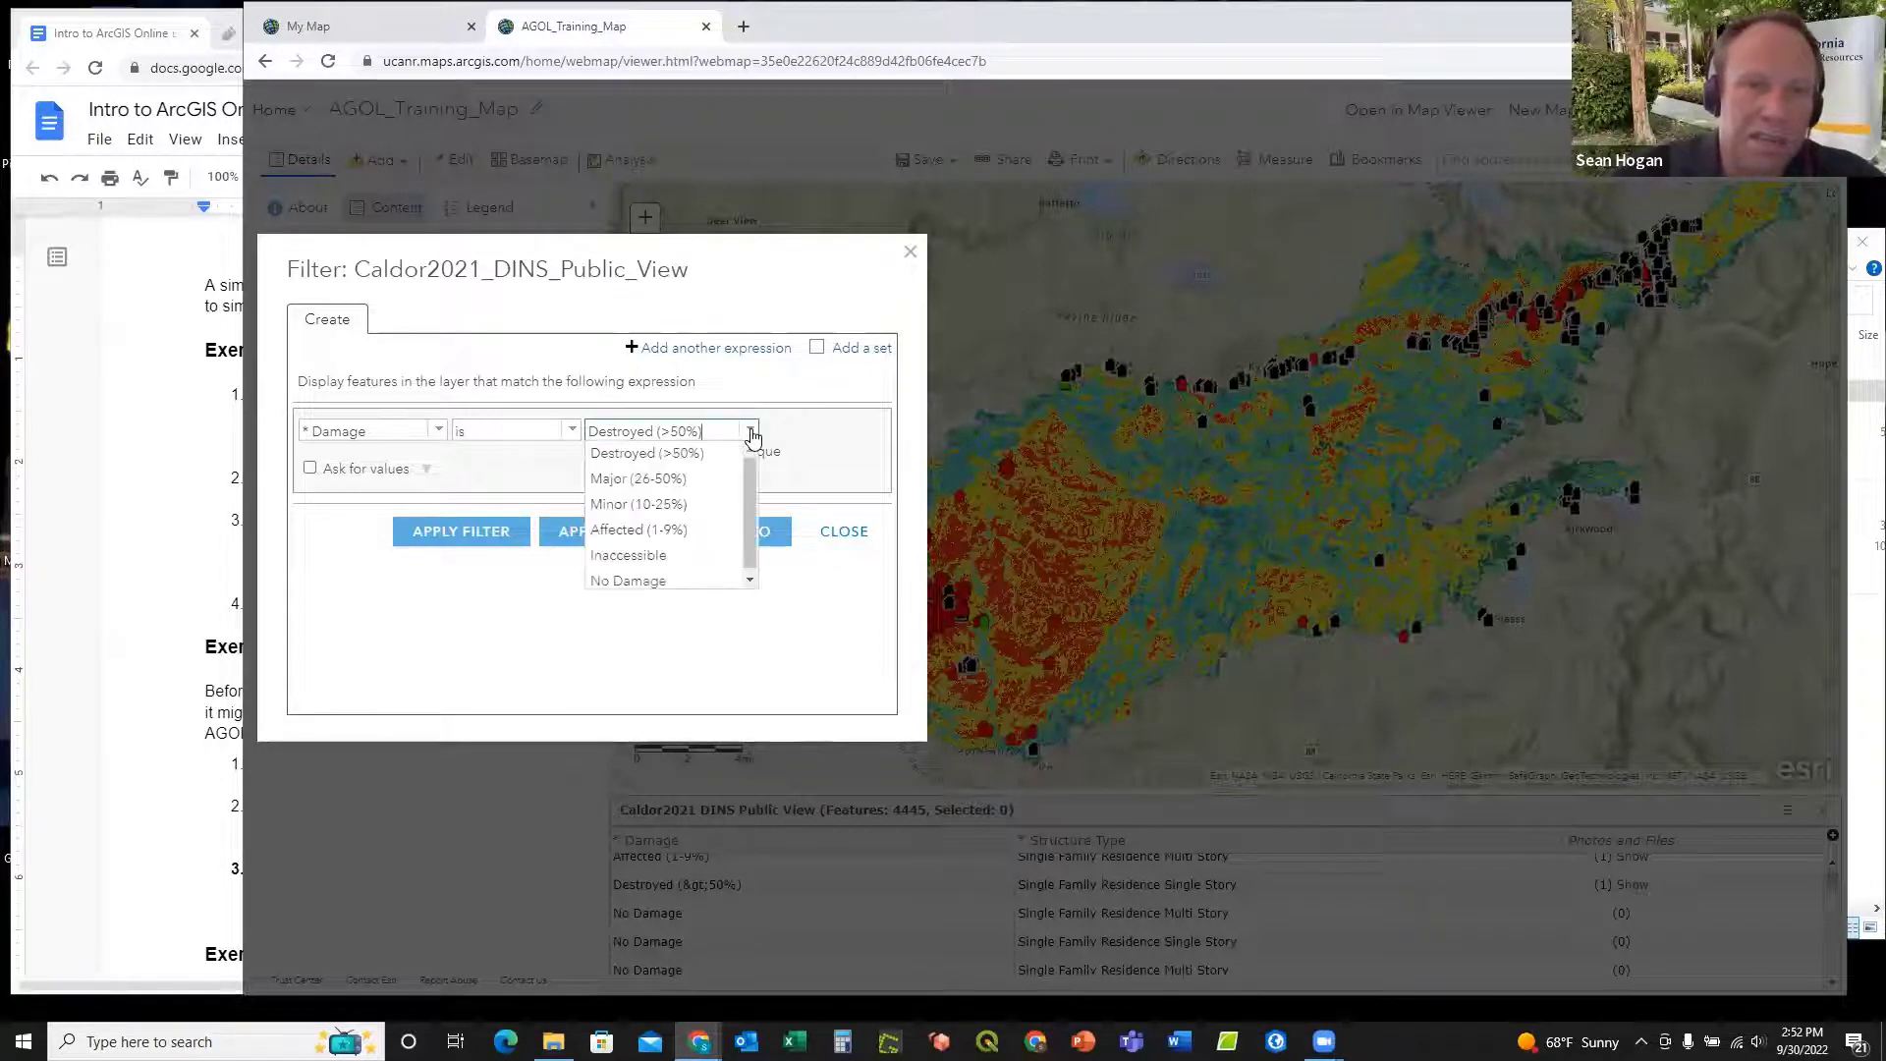
pyautogui.click(660, 530)
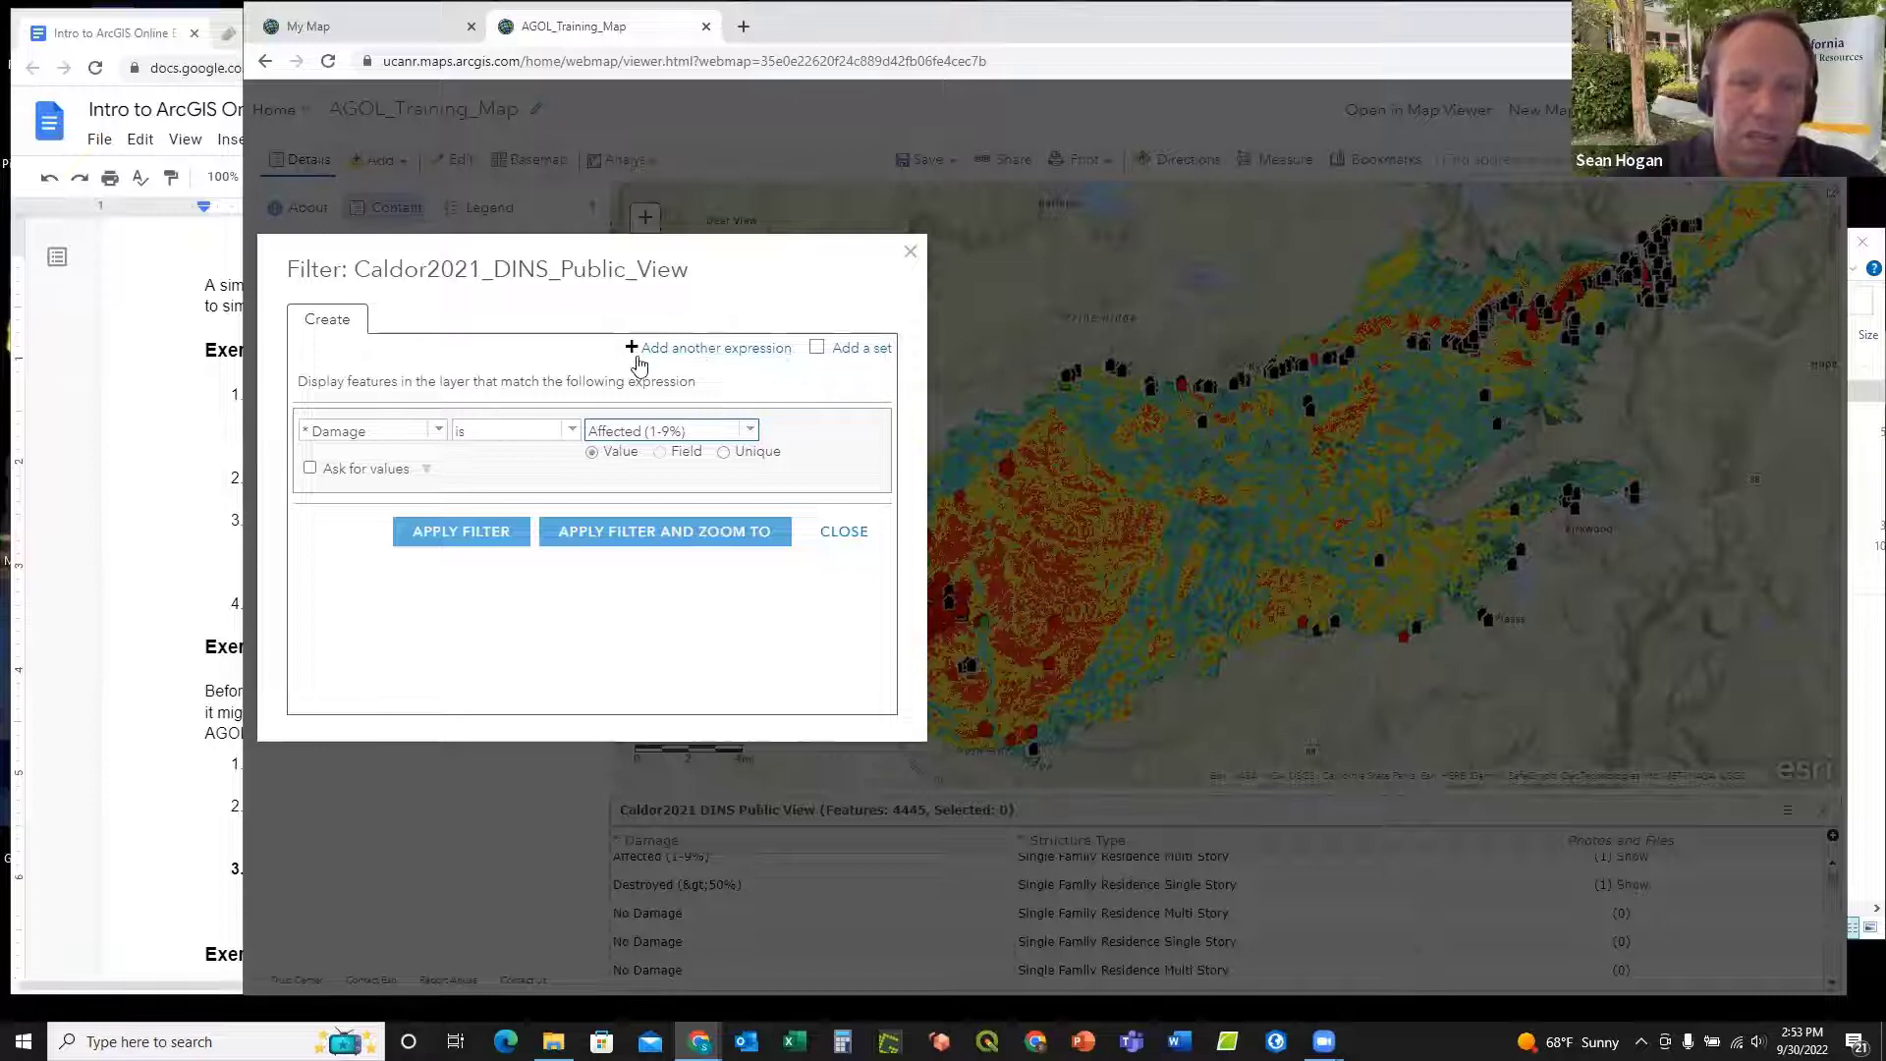
pyautogui.click(699, 350)
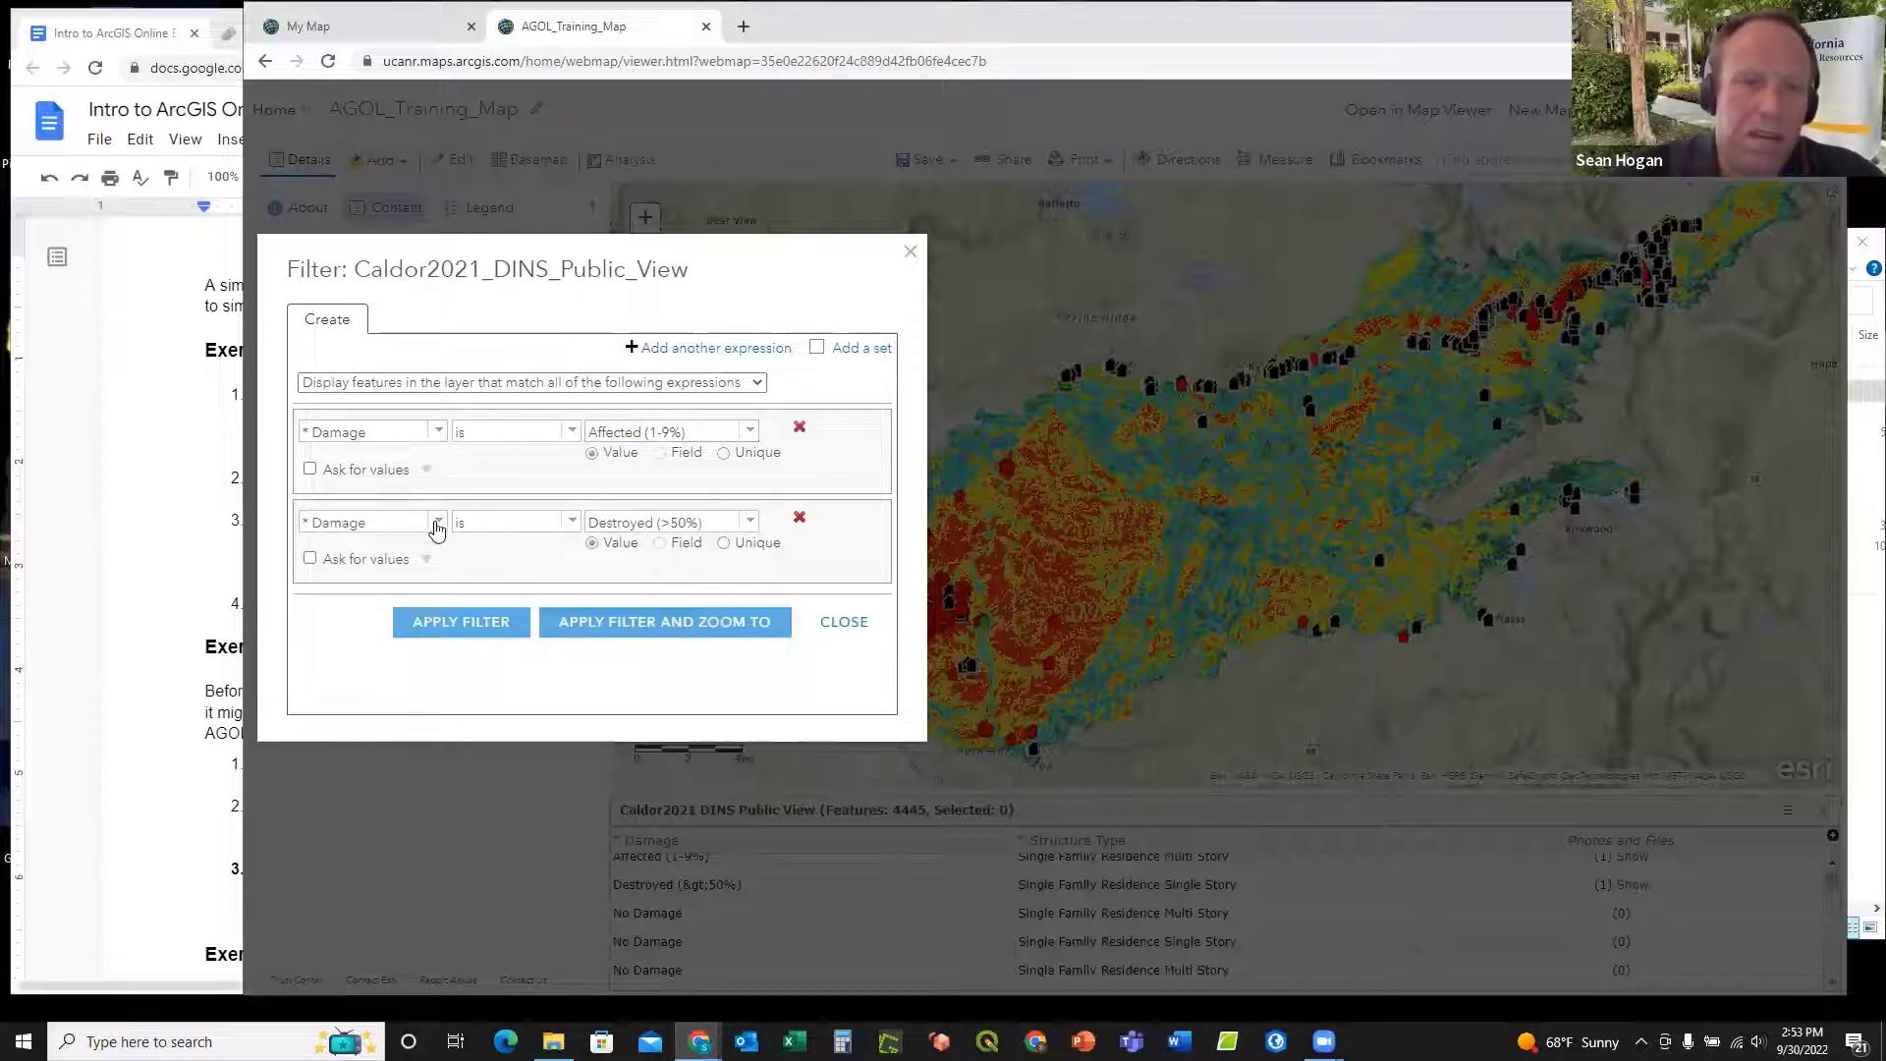
pyautogui.click(438, 521)
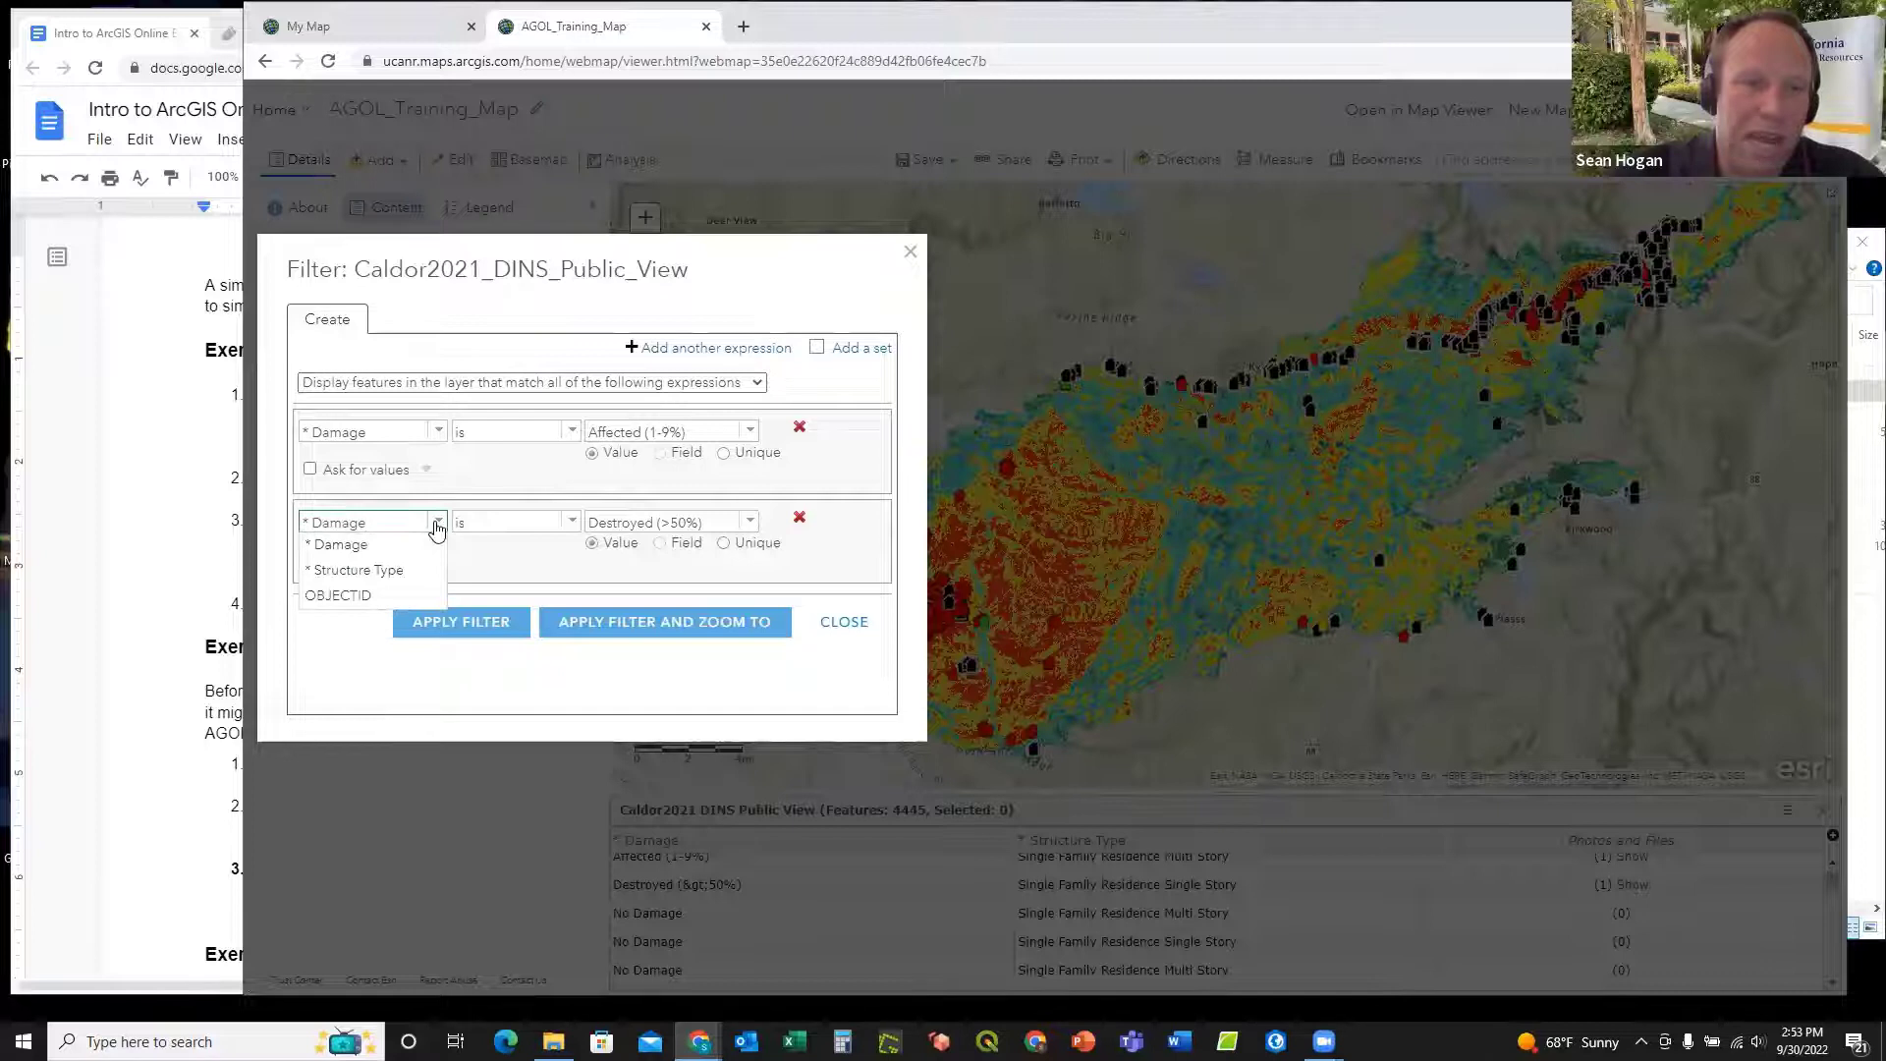
pyautogui.click(361, 569)
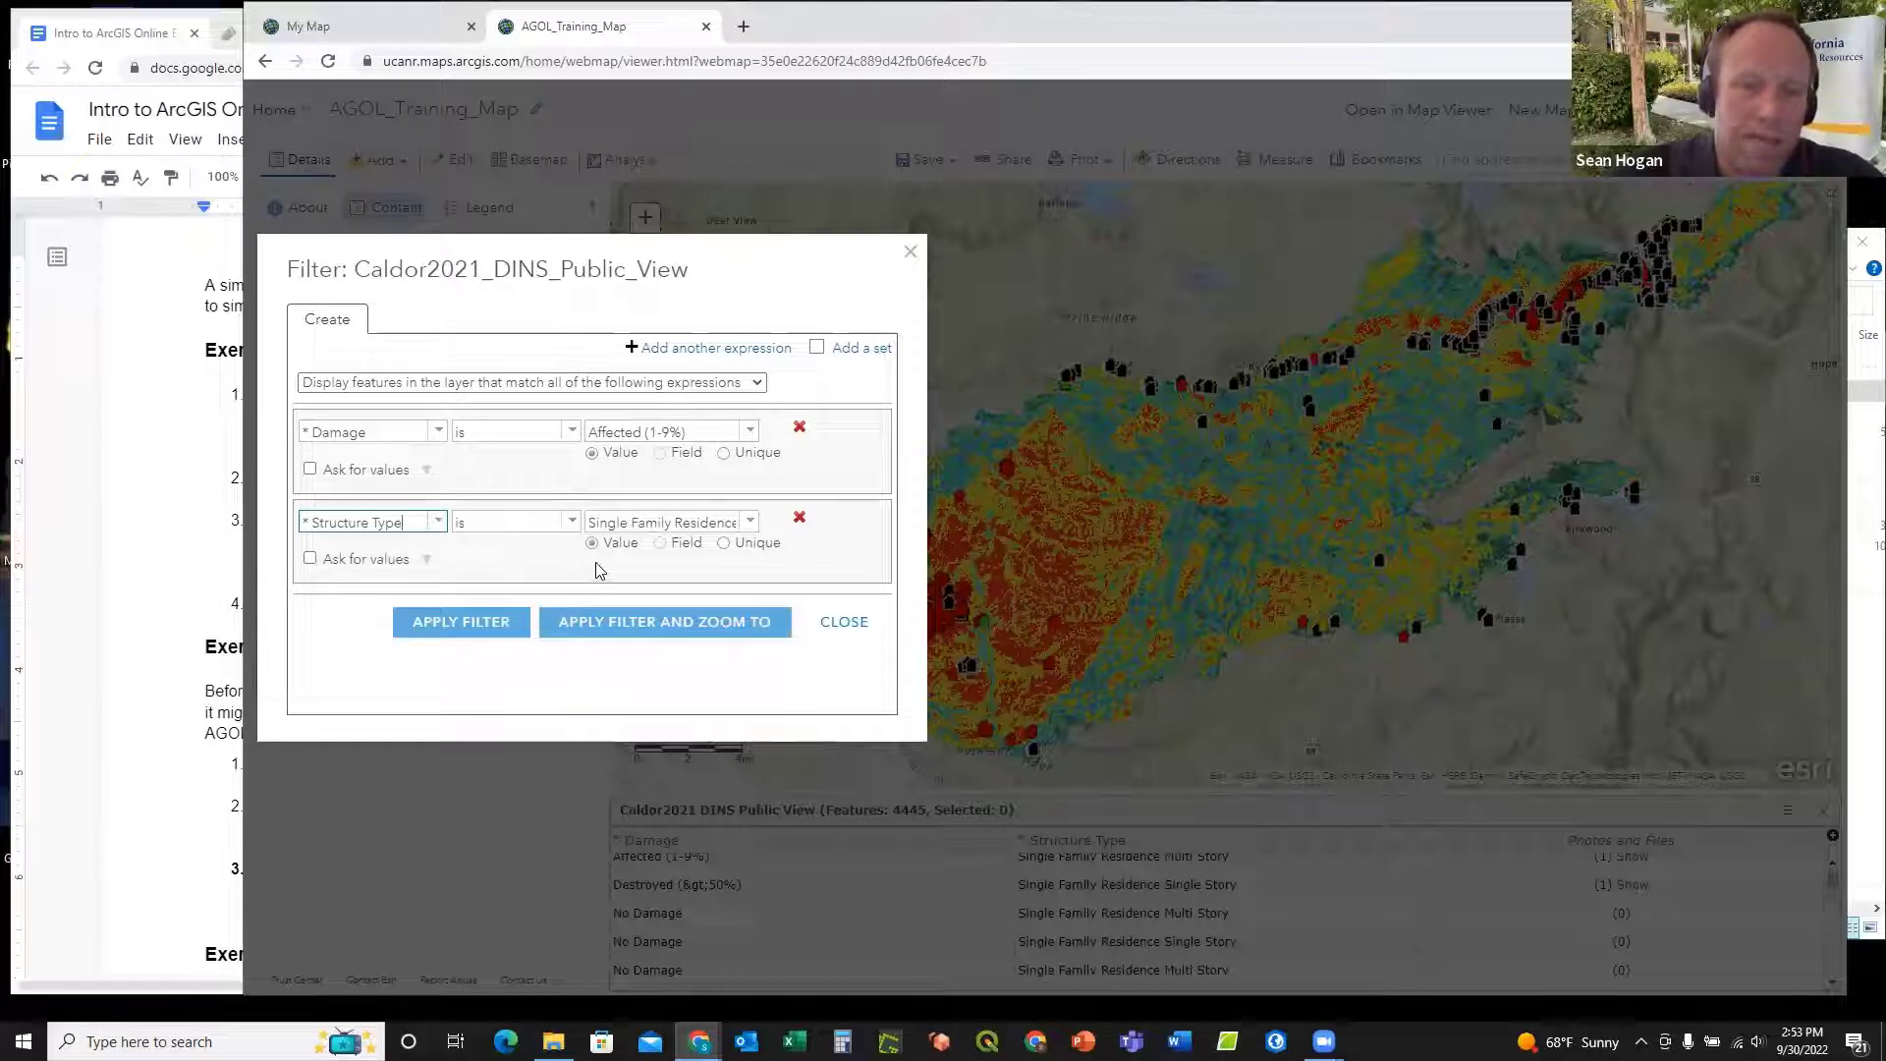
pyautogui.click(461, 623)
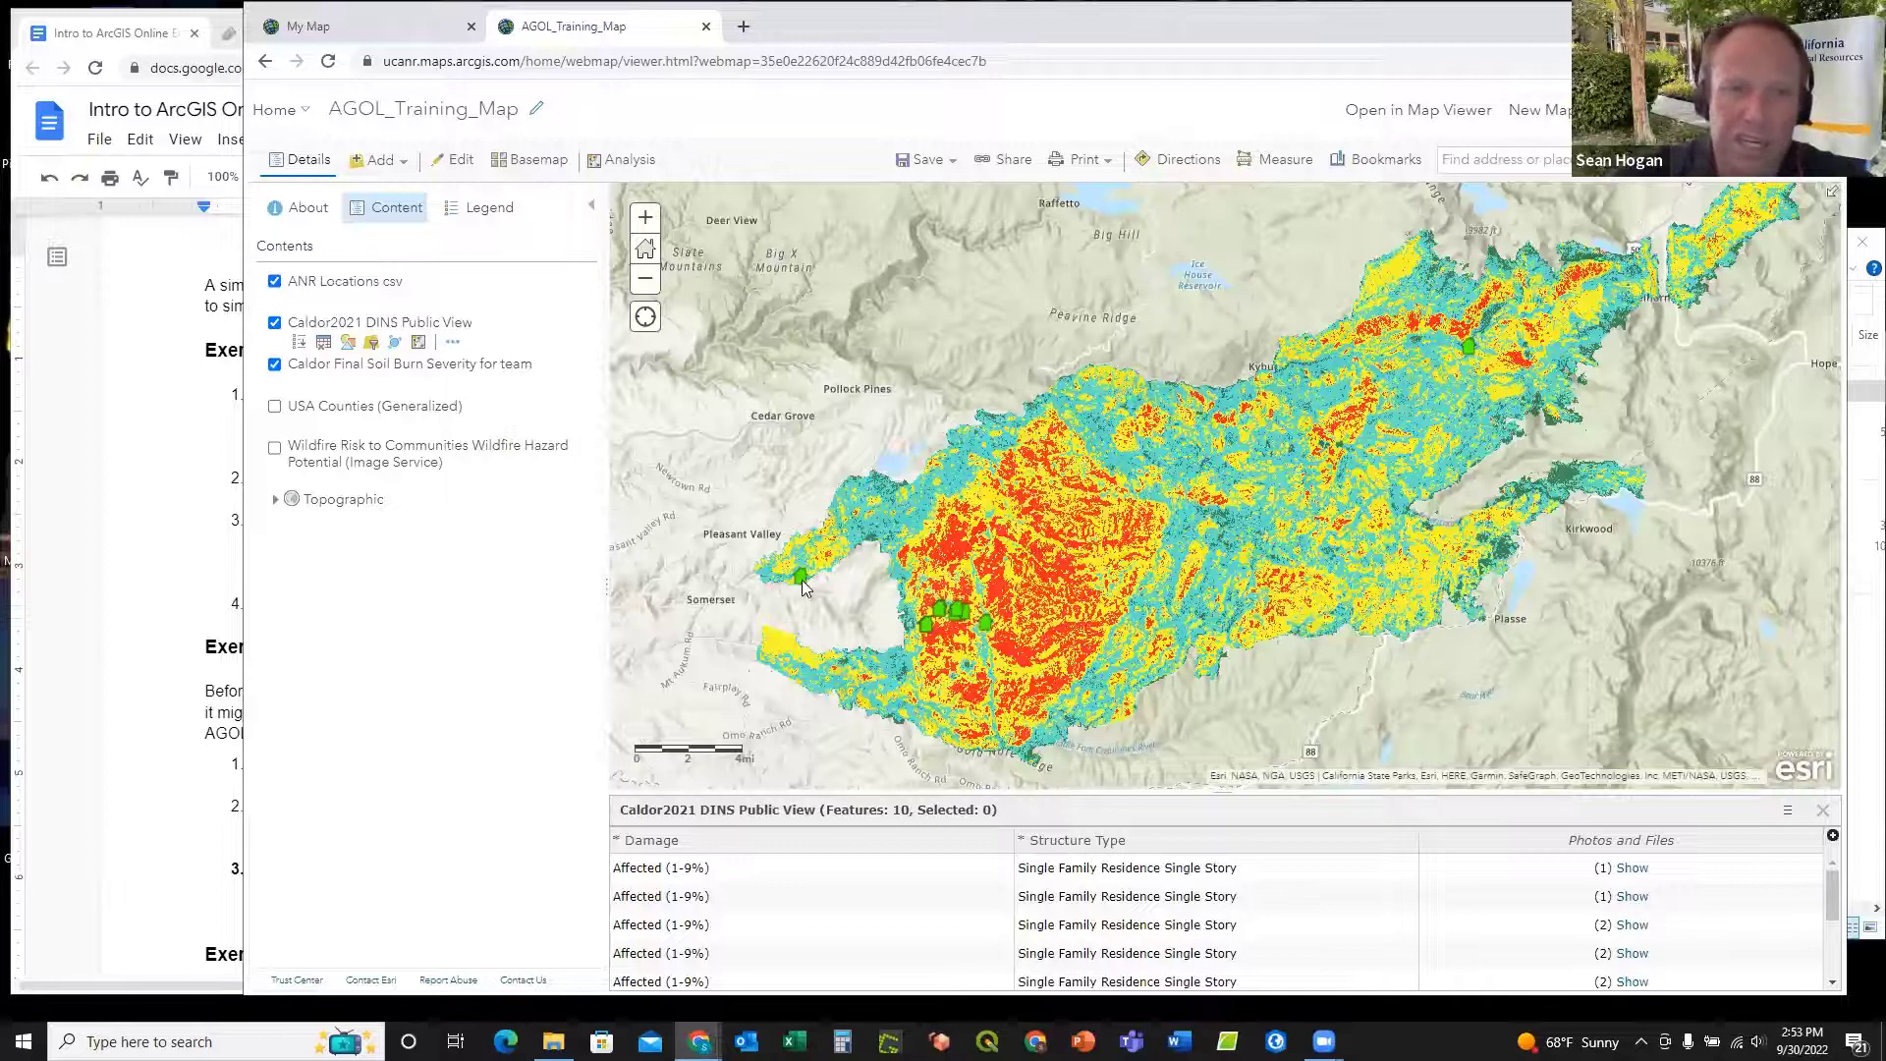
# Step: Expand the Caldor2021 DINS damage legend and read the Data Enrichment steps in the exercise document
pyautogui.moveTo(521, 467)
pyautogui.click(334, 324)
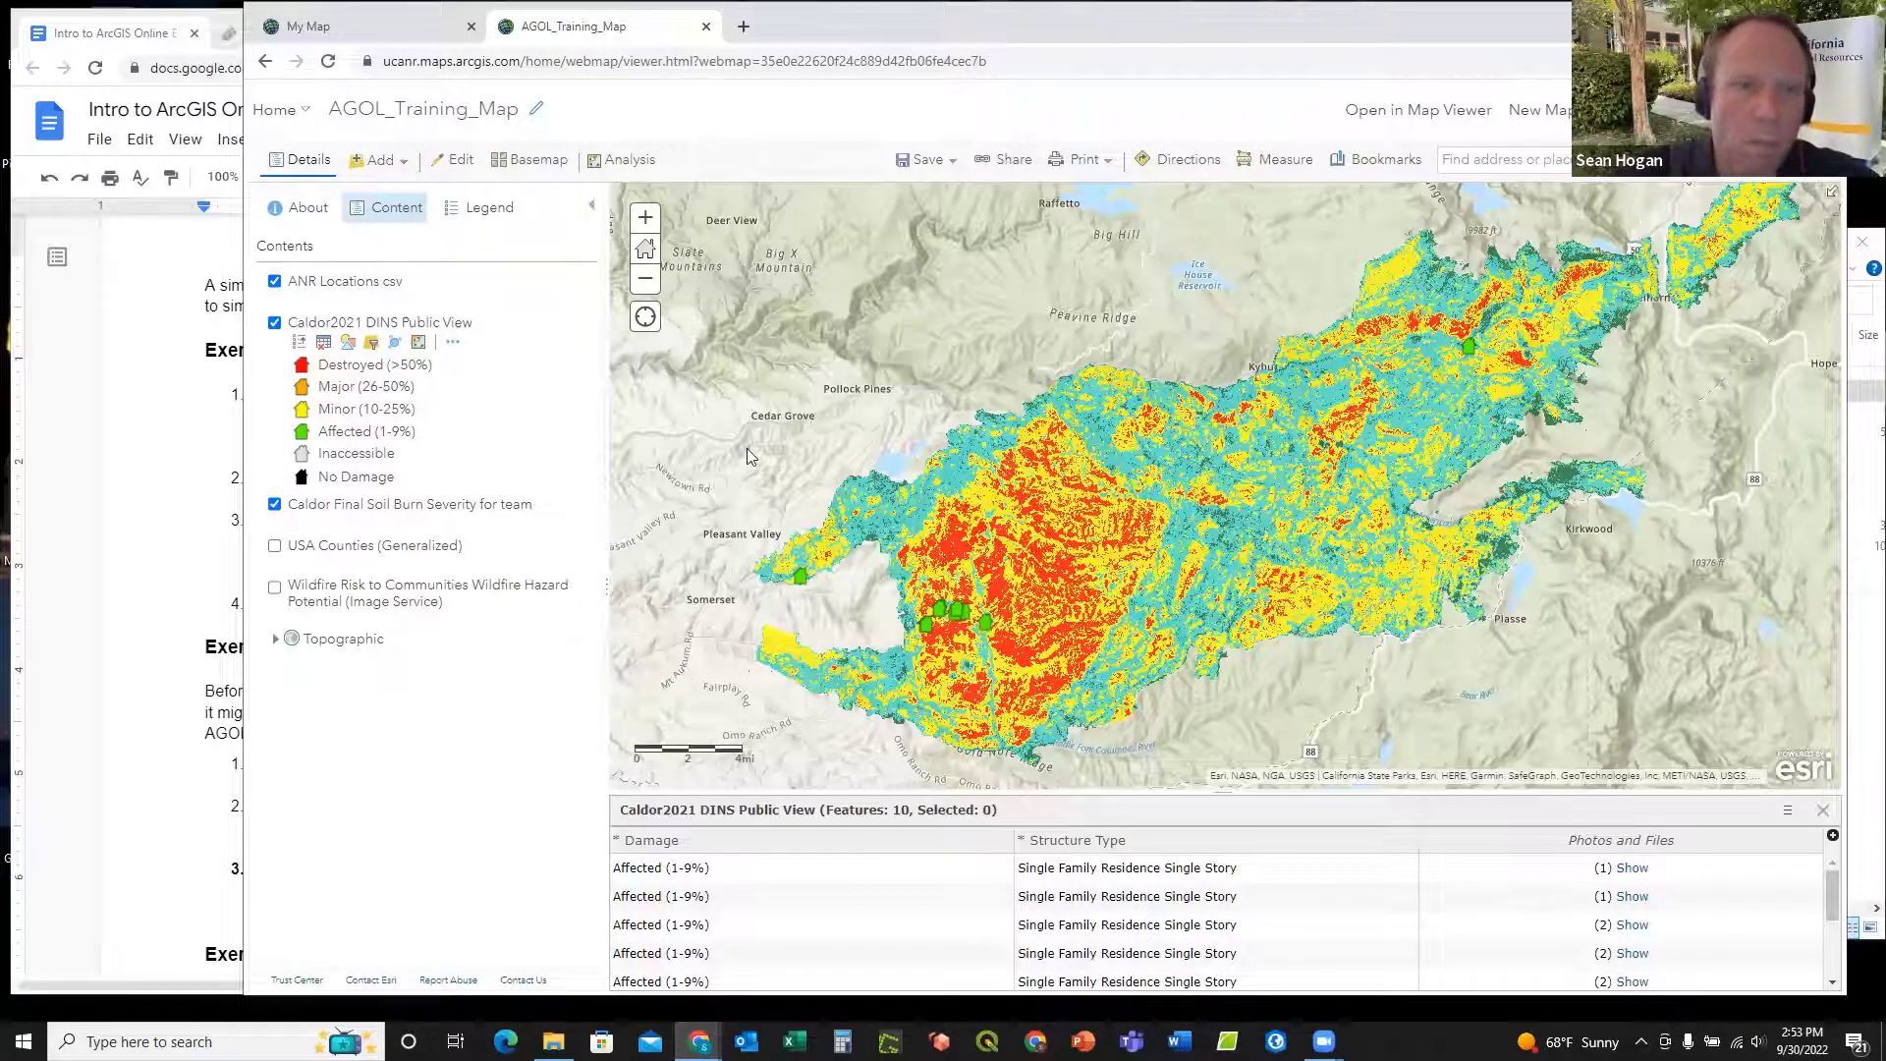
pyautogui.click(214, 542)
pyautogui.scroll(-7, 214, 542)
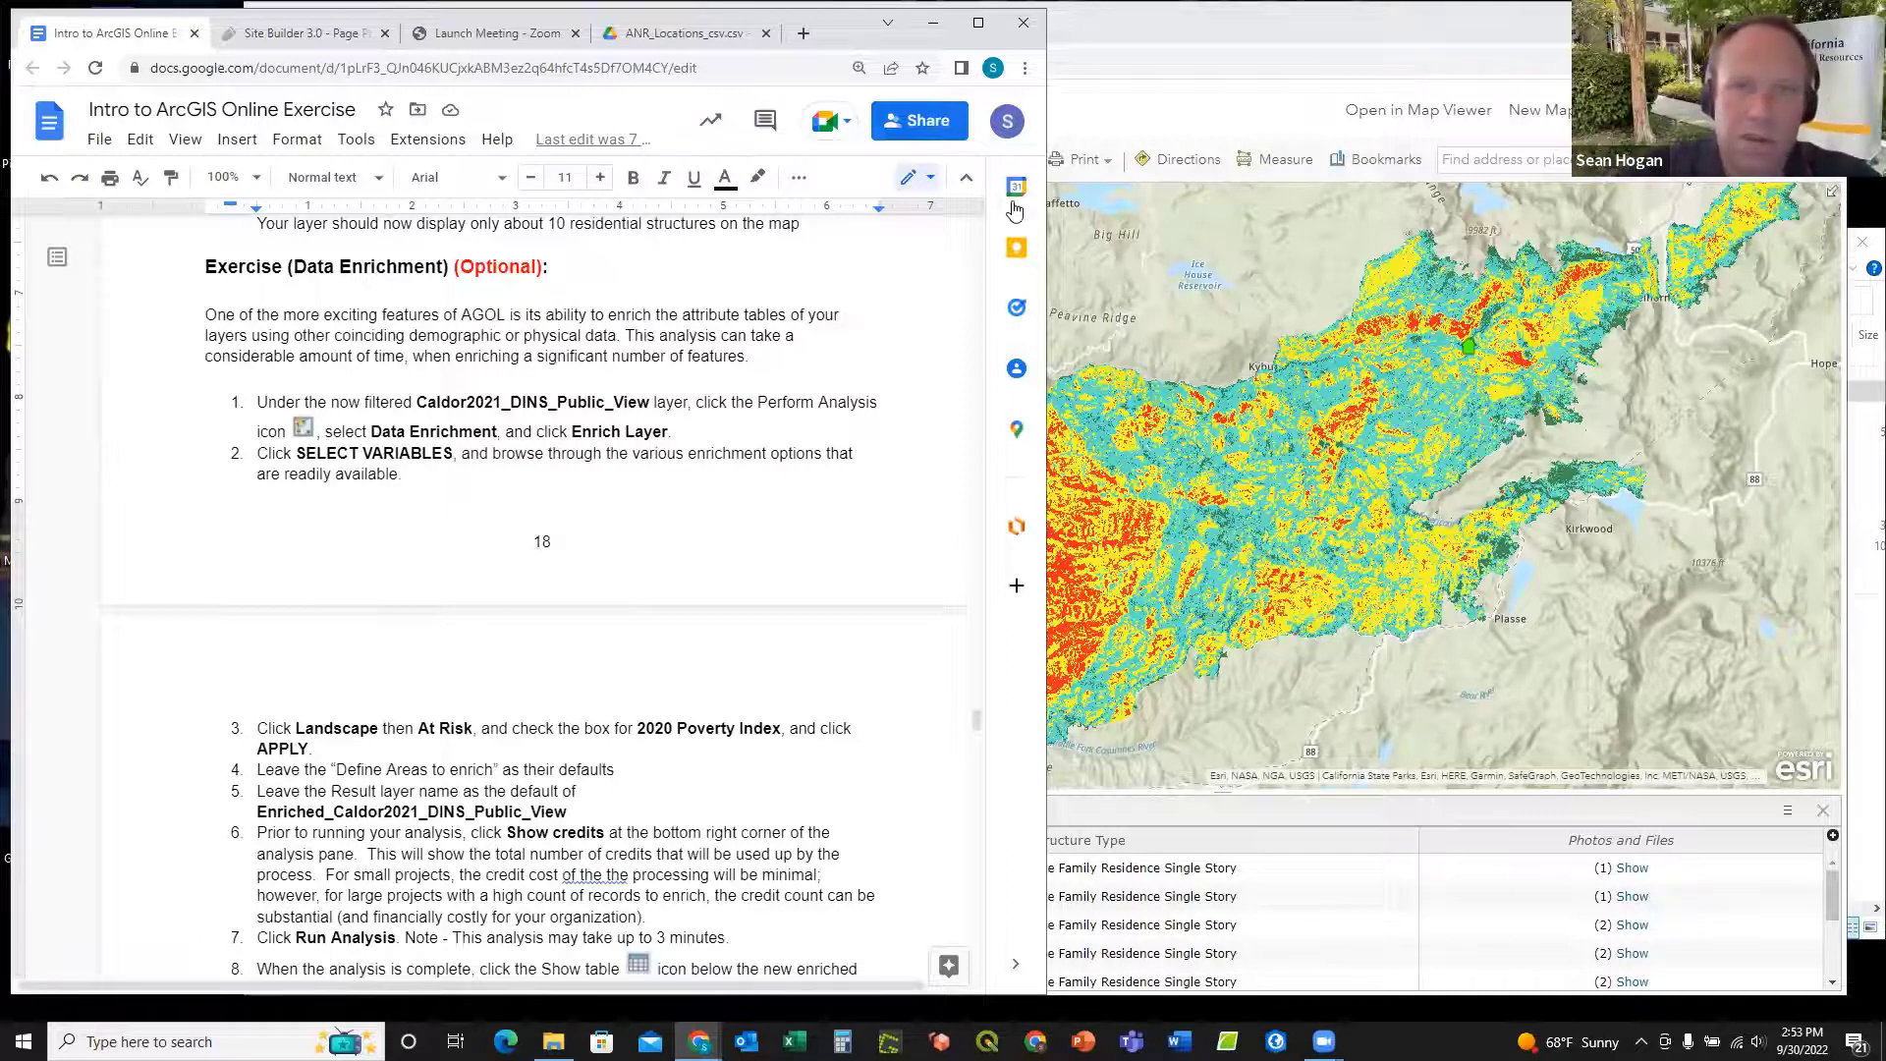
# Step: Back in the map, collapse the Caldor2021 DINS legend and close and reopen its attribute table
pyautogui.click(1130, 122)
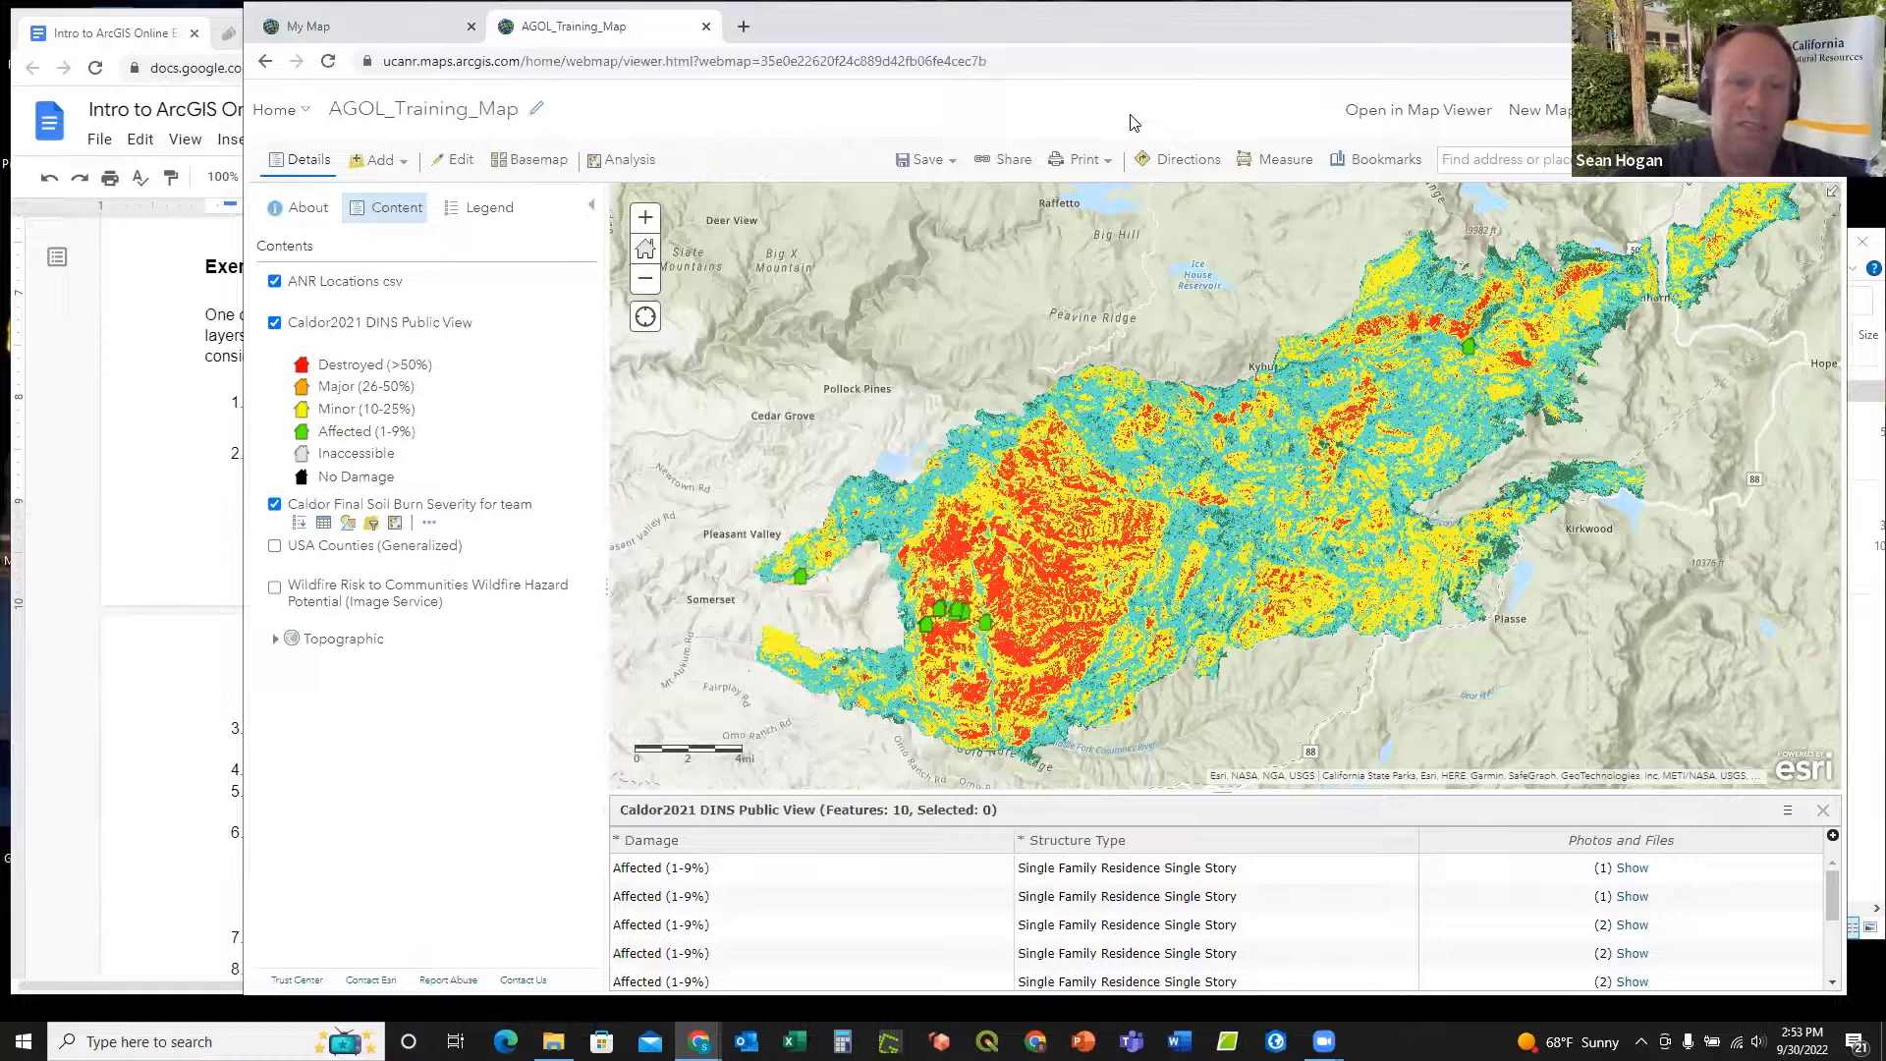
pyautogui.click(341, 324)
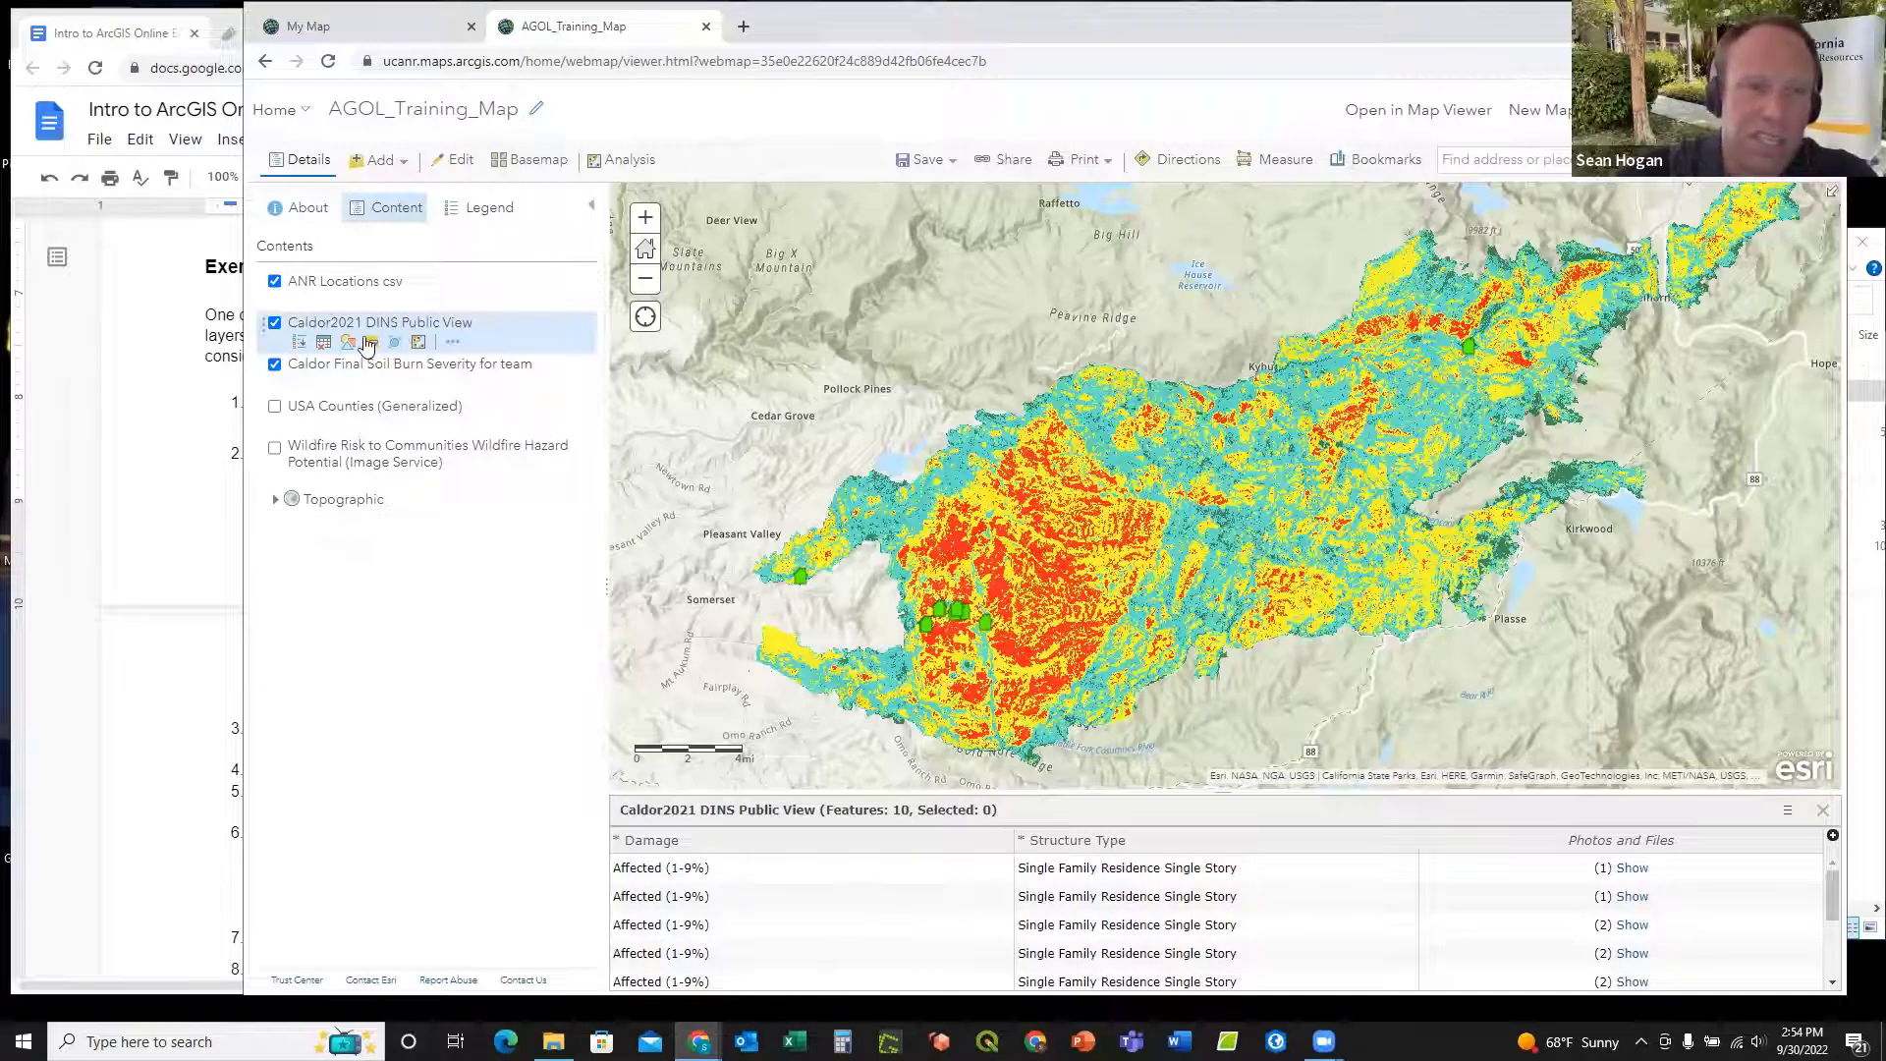
pyautogui.click(325, 342)
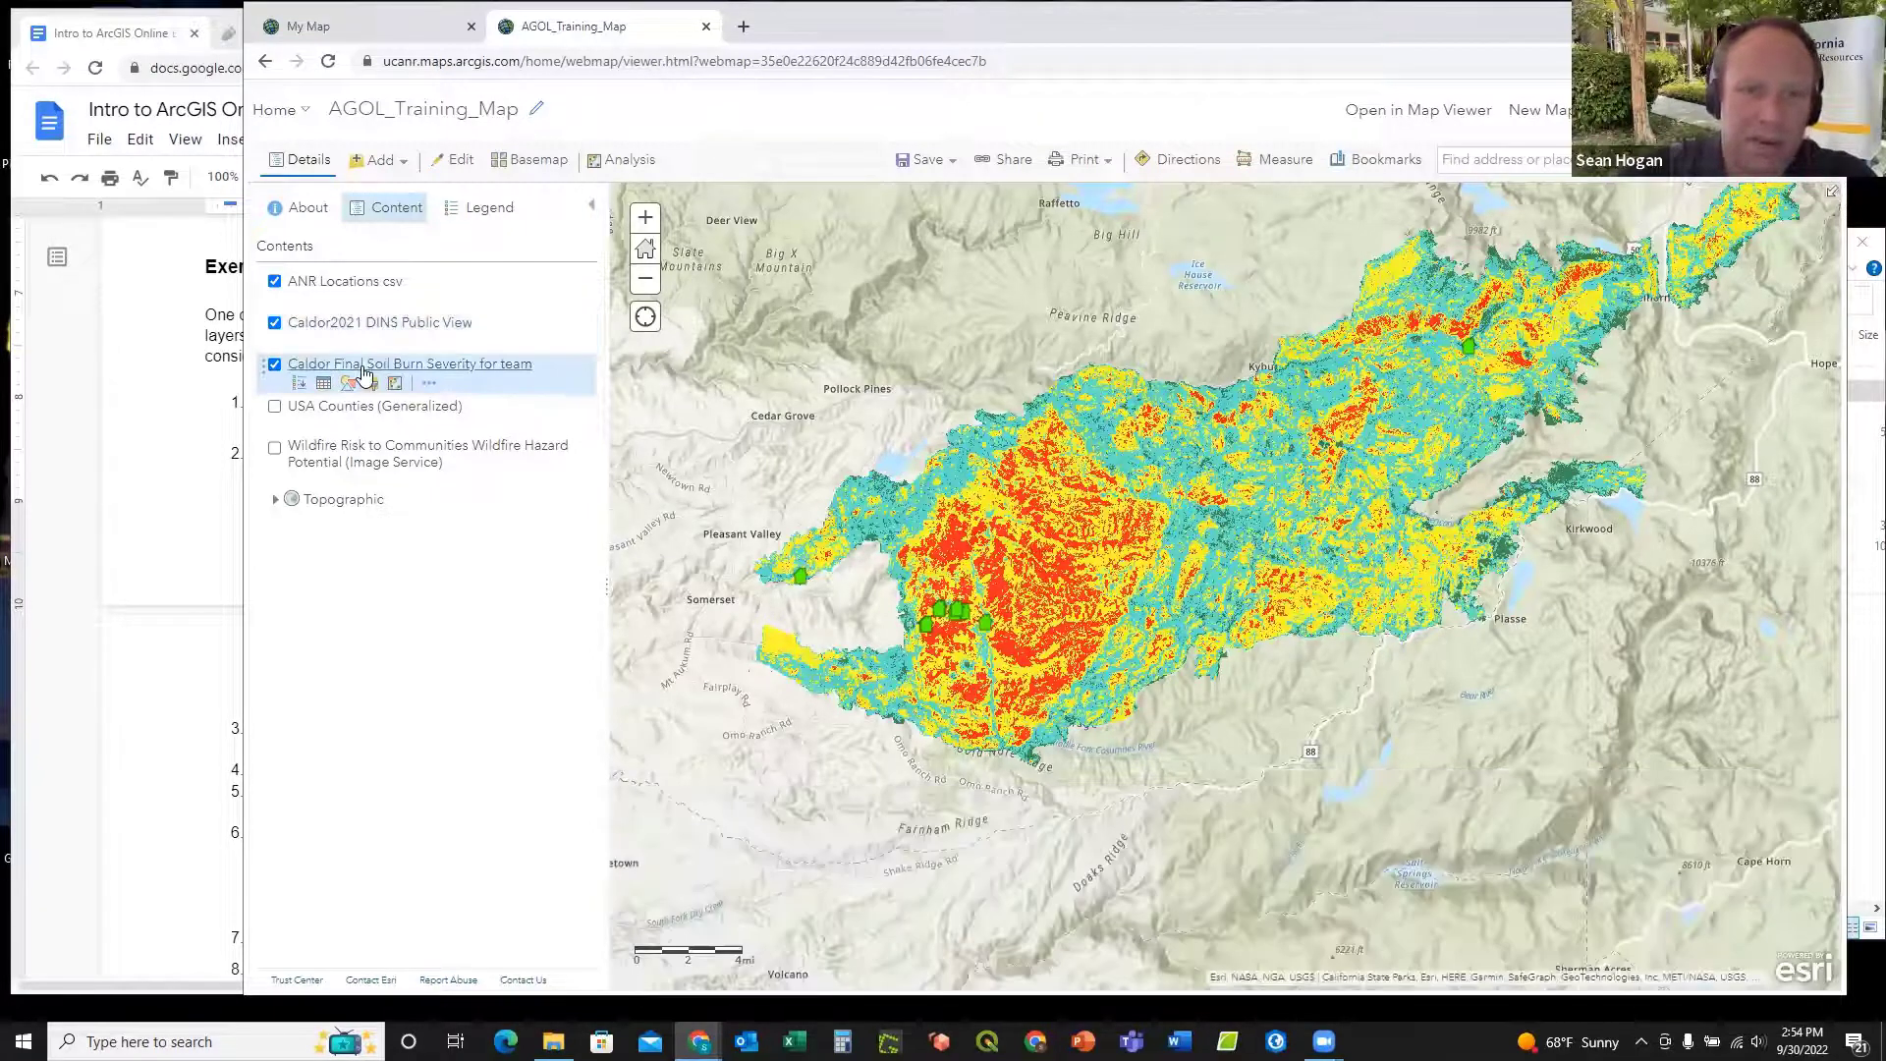
pyautogui.click(324, 343)
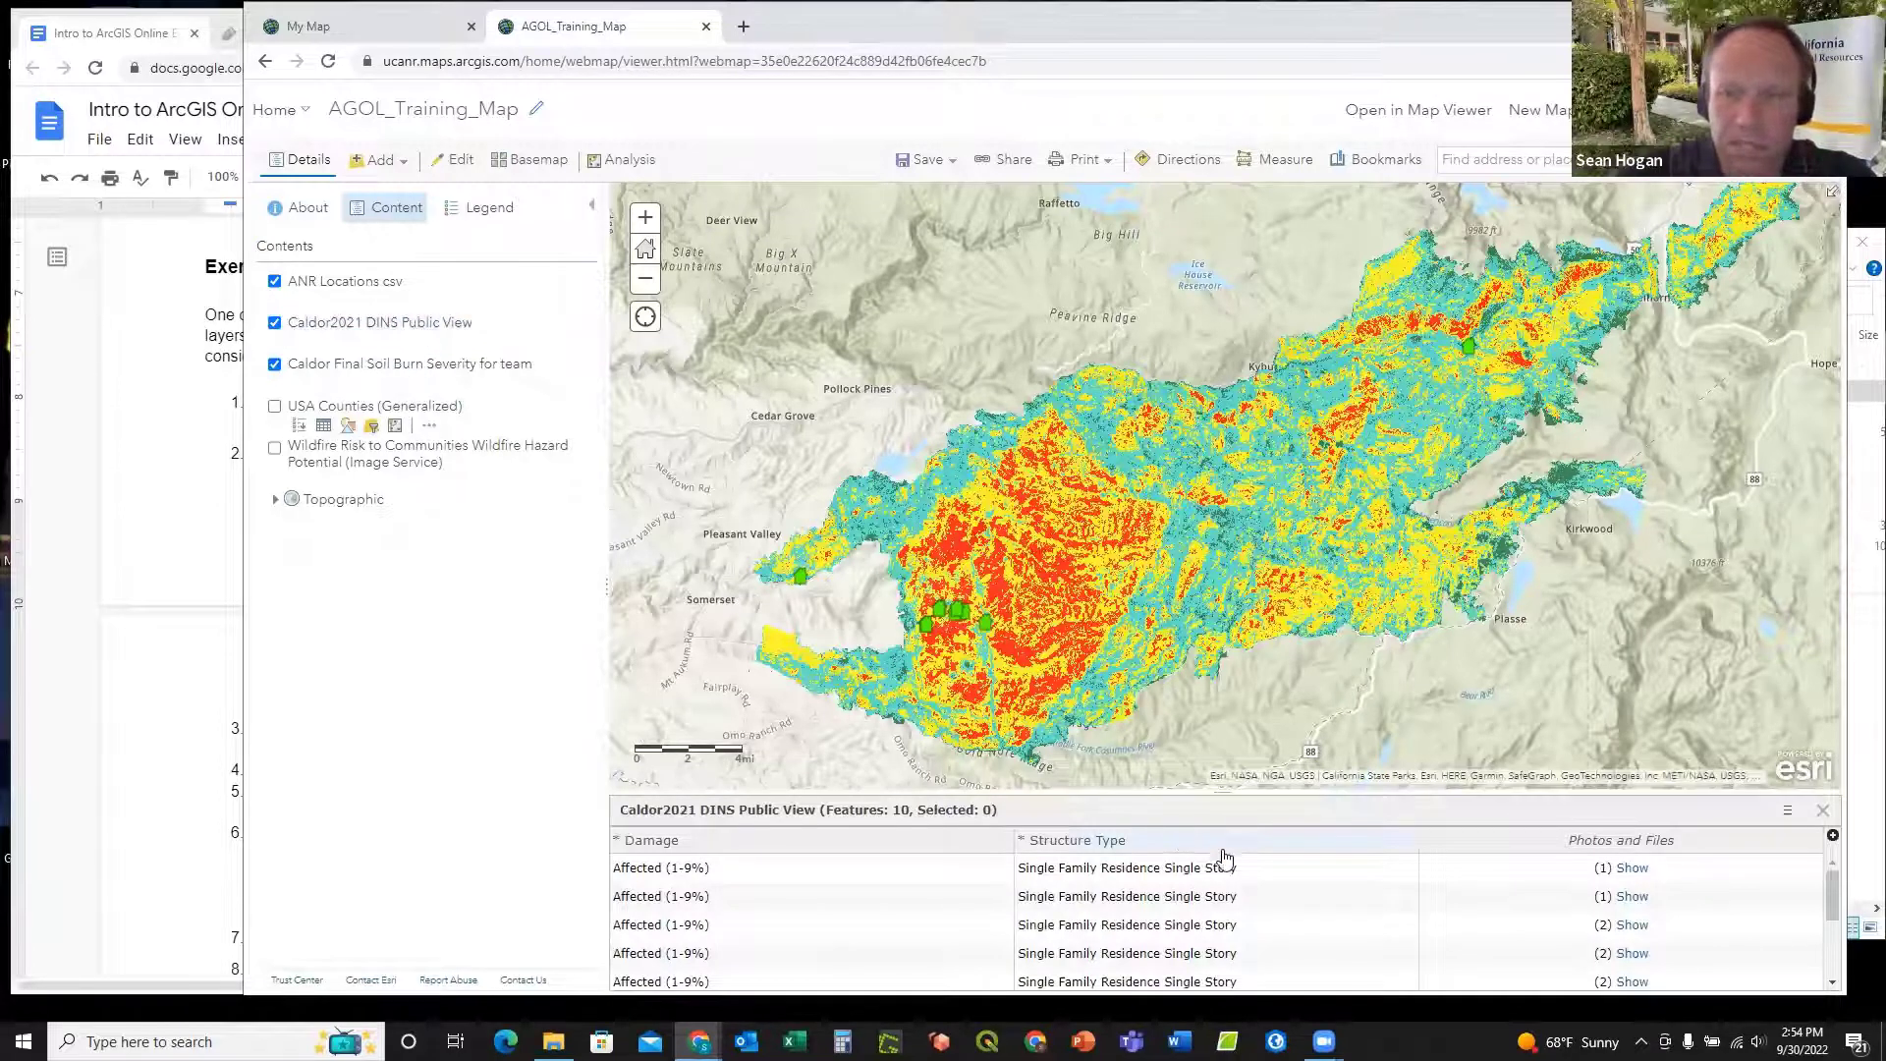
pyautogui.moveTo(1833, 901); pyautogui.dragTo(1831, 843)
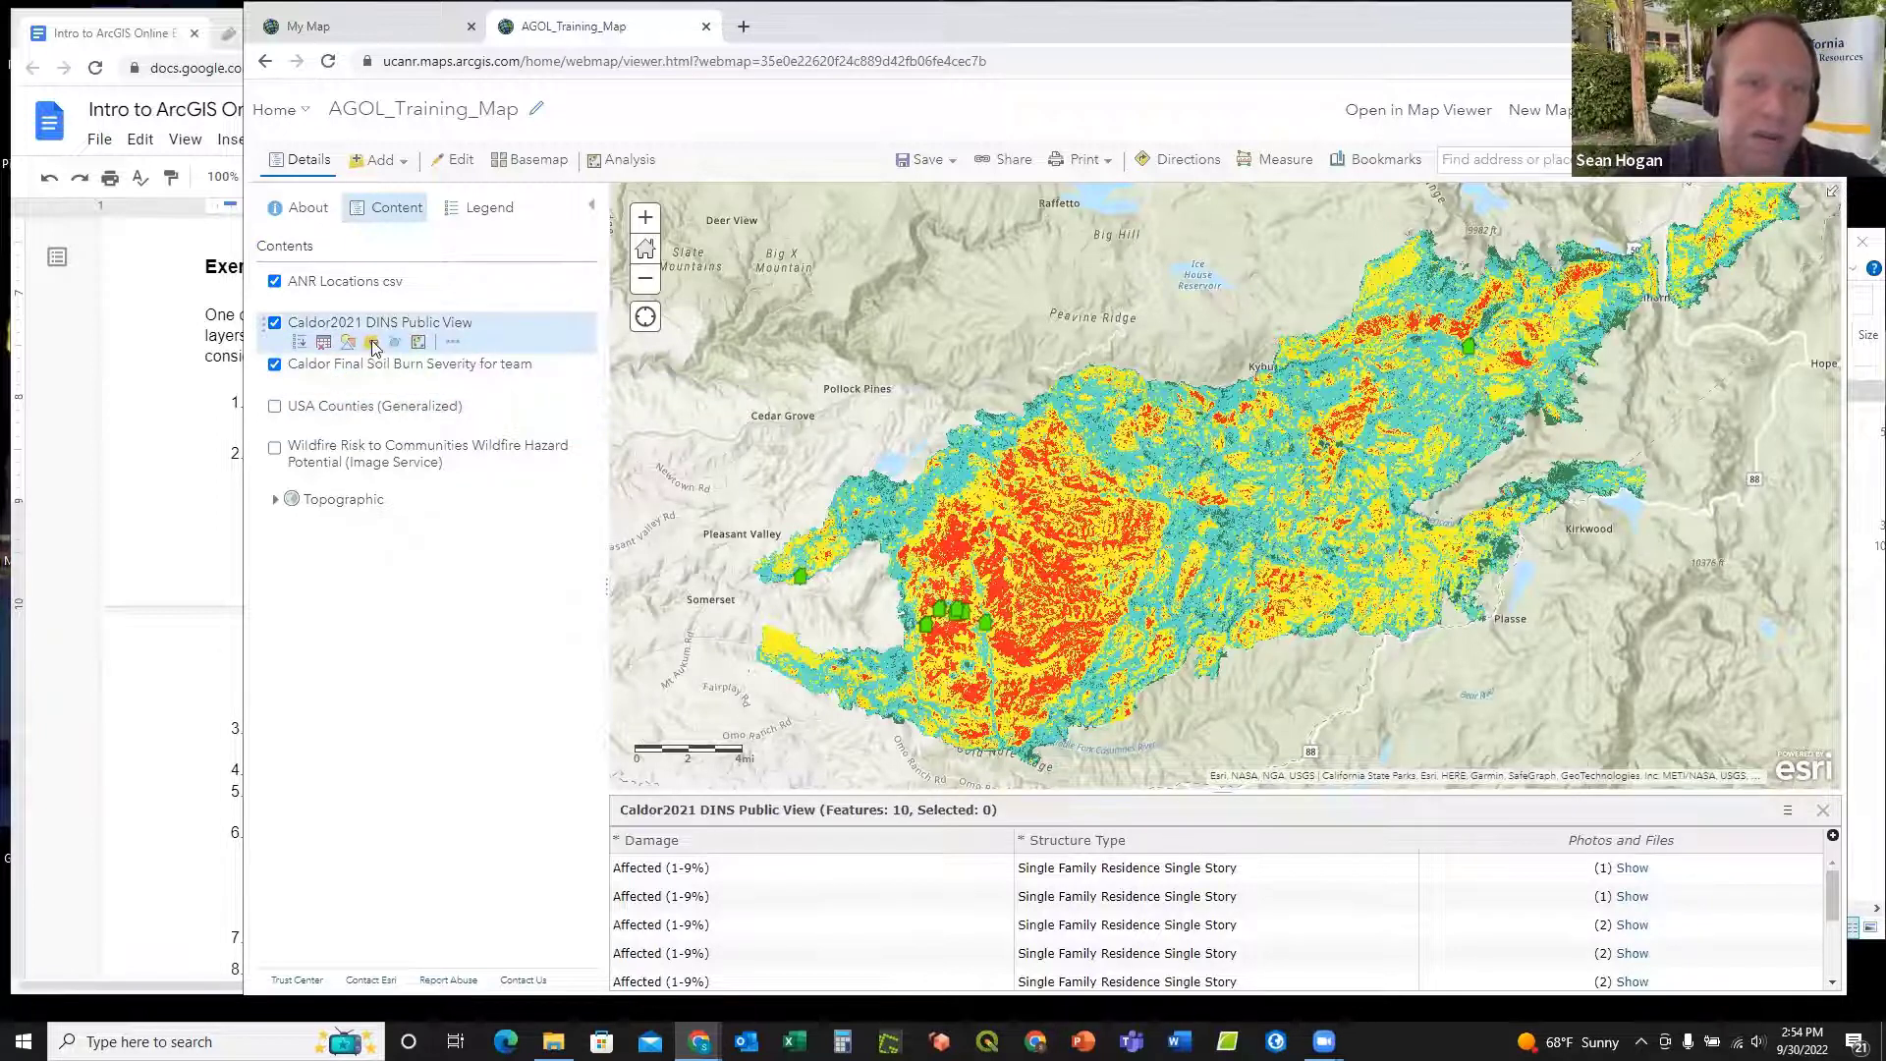
pyautogui.click(371, 341)
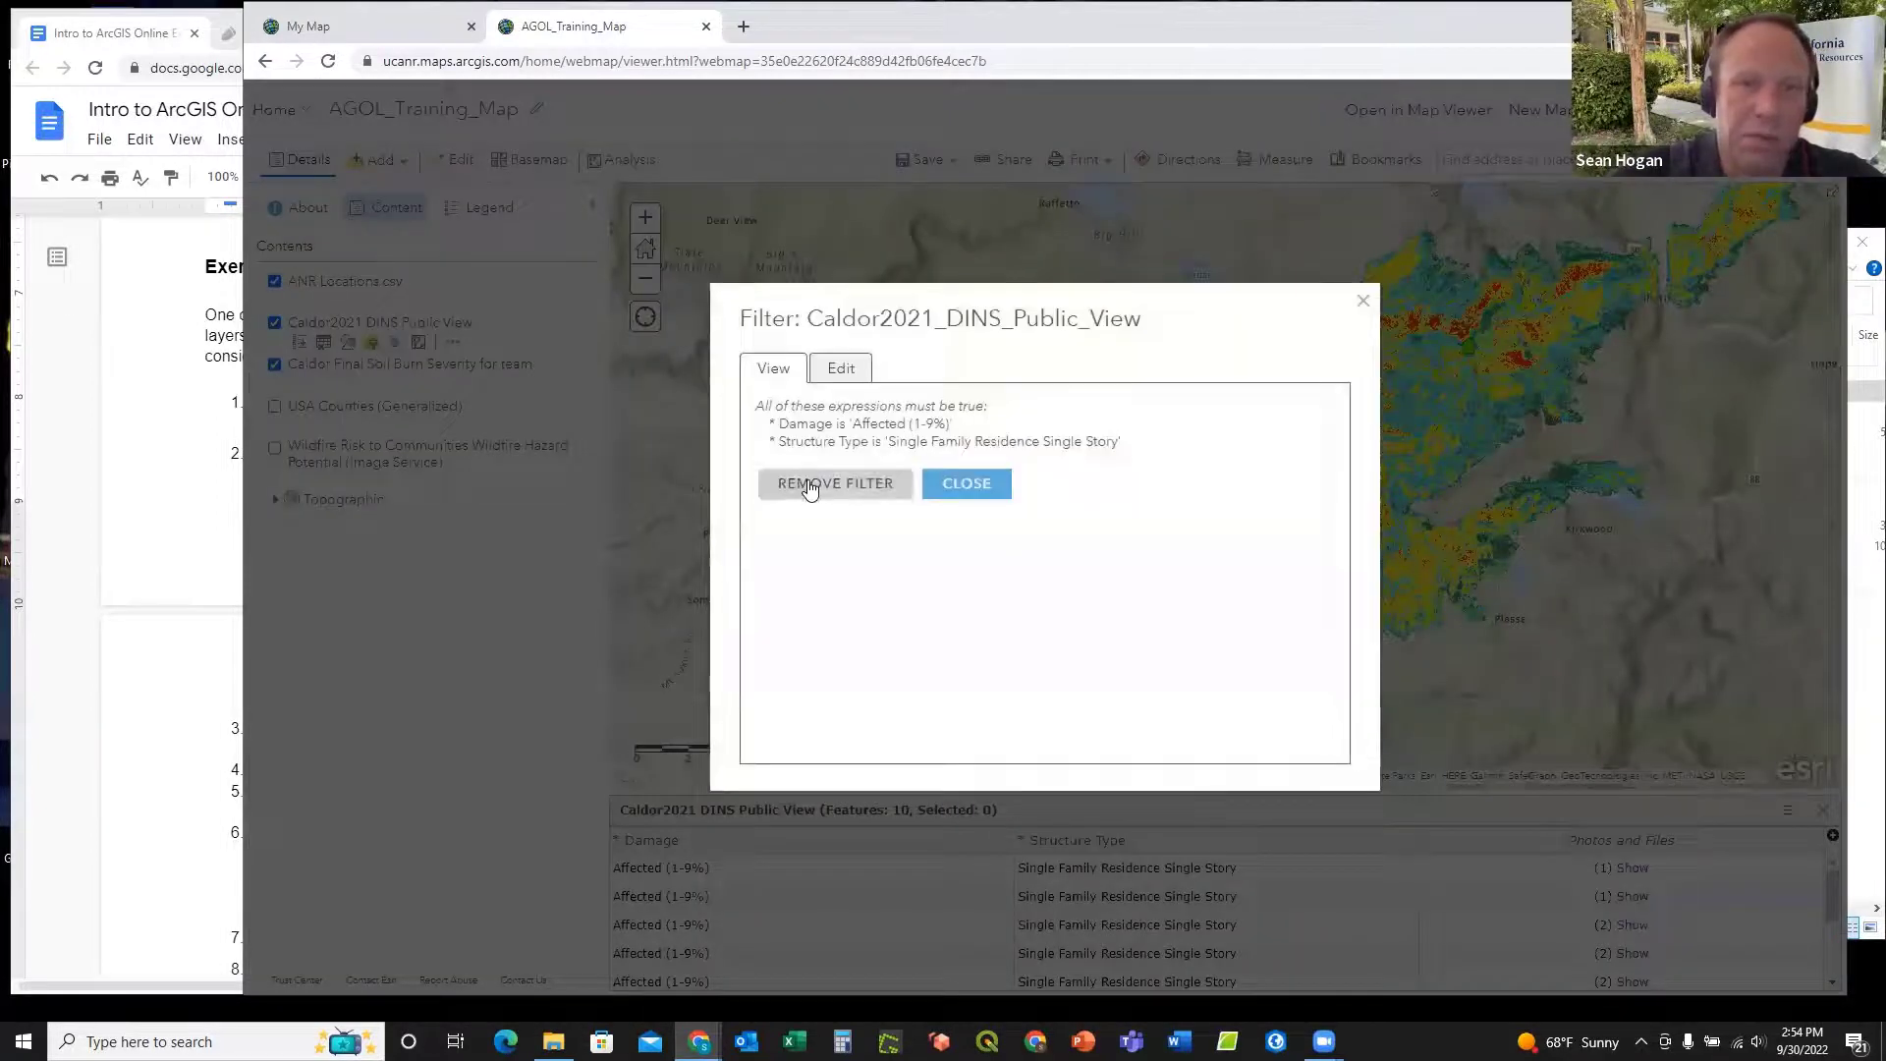
pyautogui.click(1363, 302)
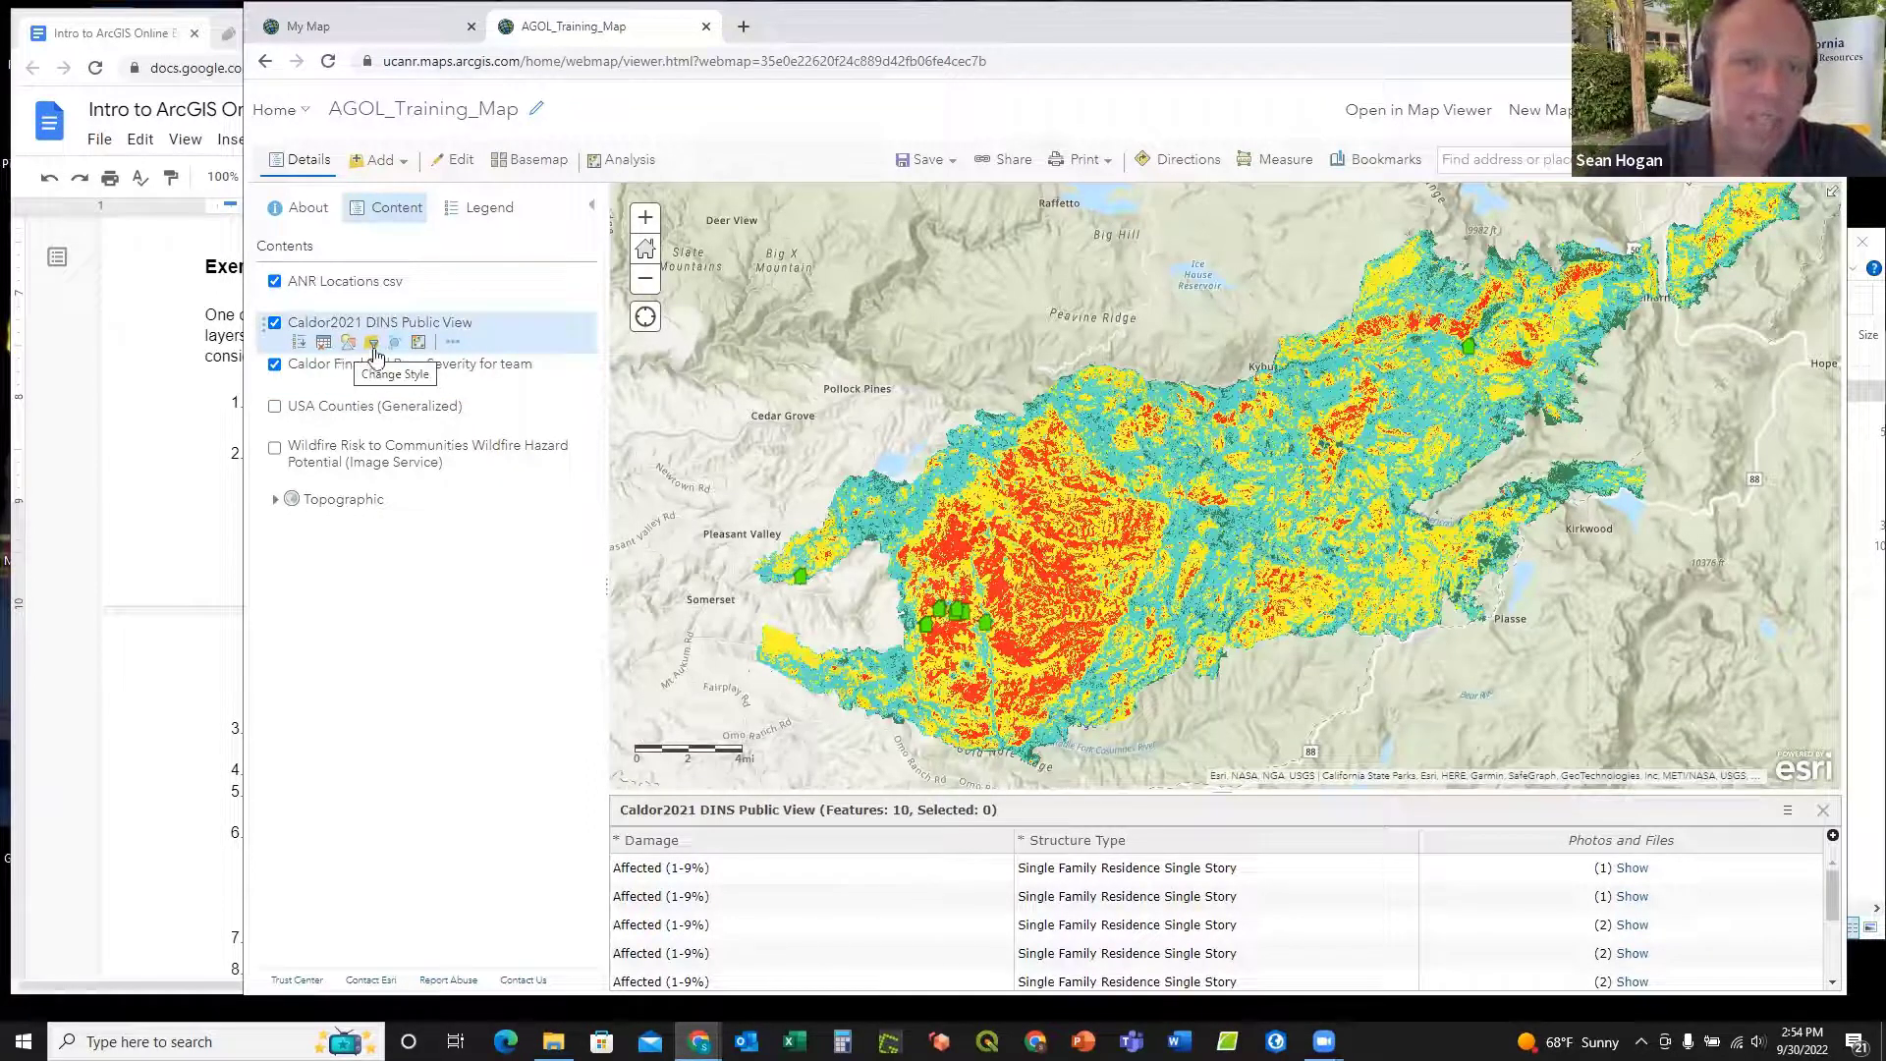
# Step: Open Analysis > Feature Analysis > Data Enrichment > Enrich Layer and bring up its Data Browser
pyautogui.click(420, 343)
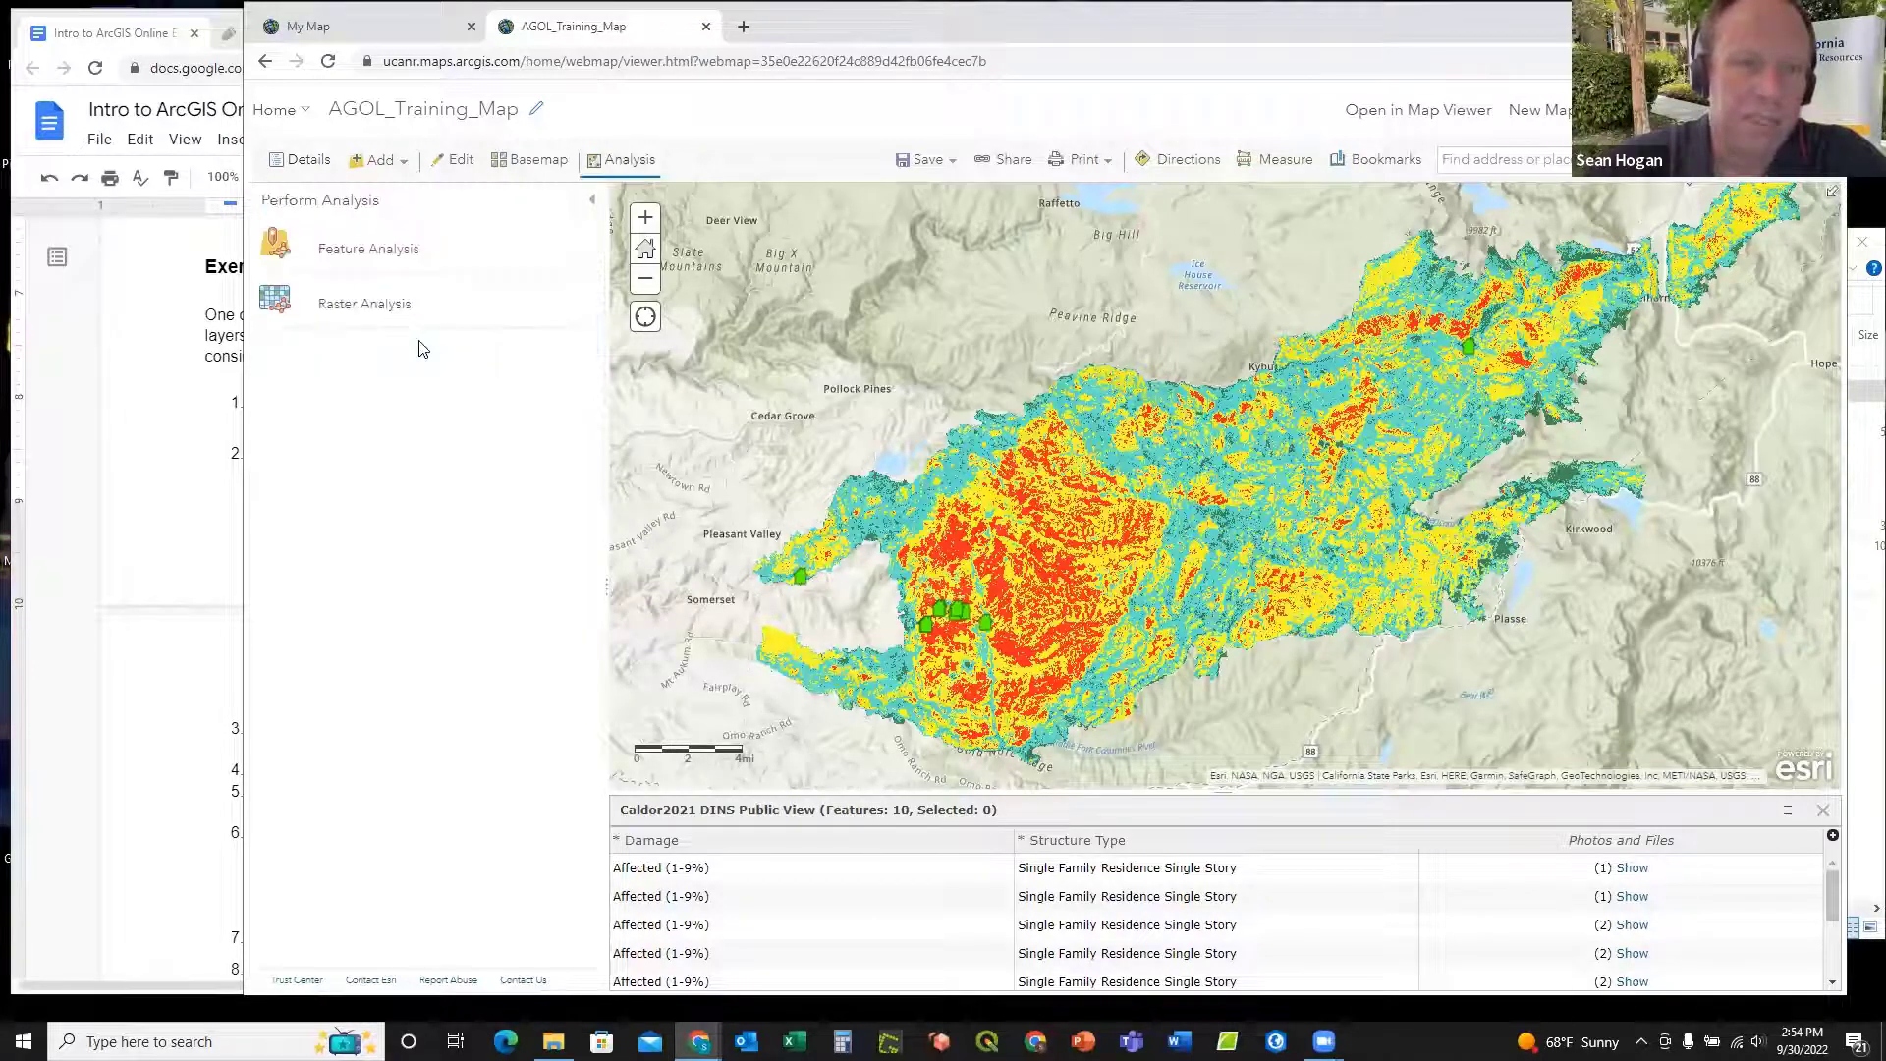
pyautogui.click(346, 258)
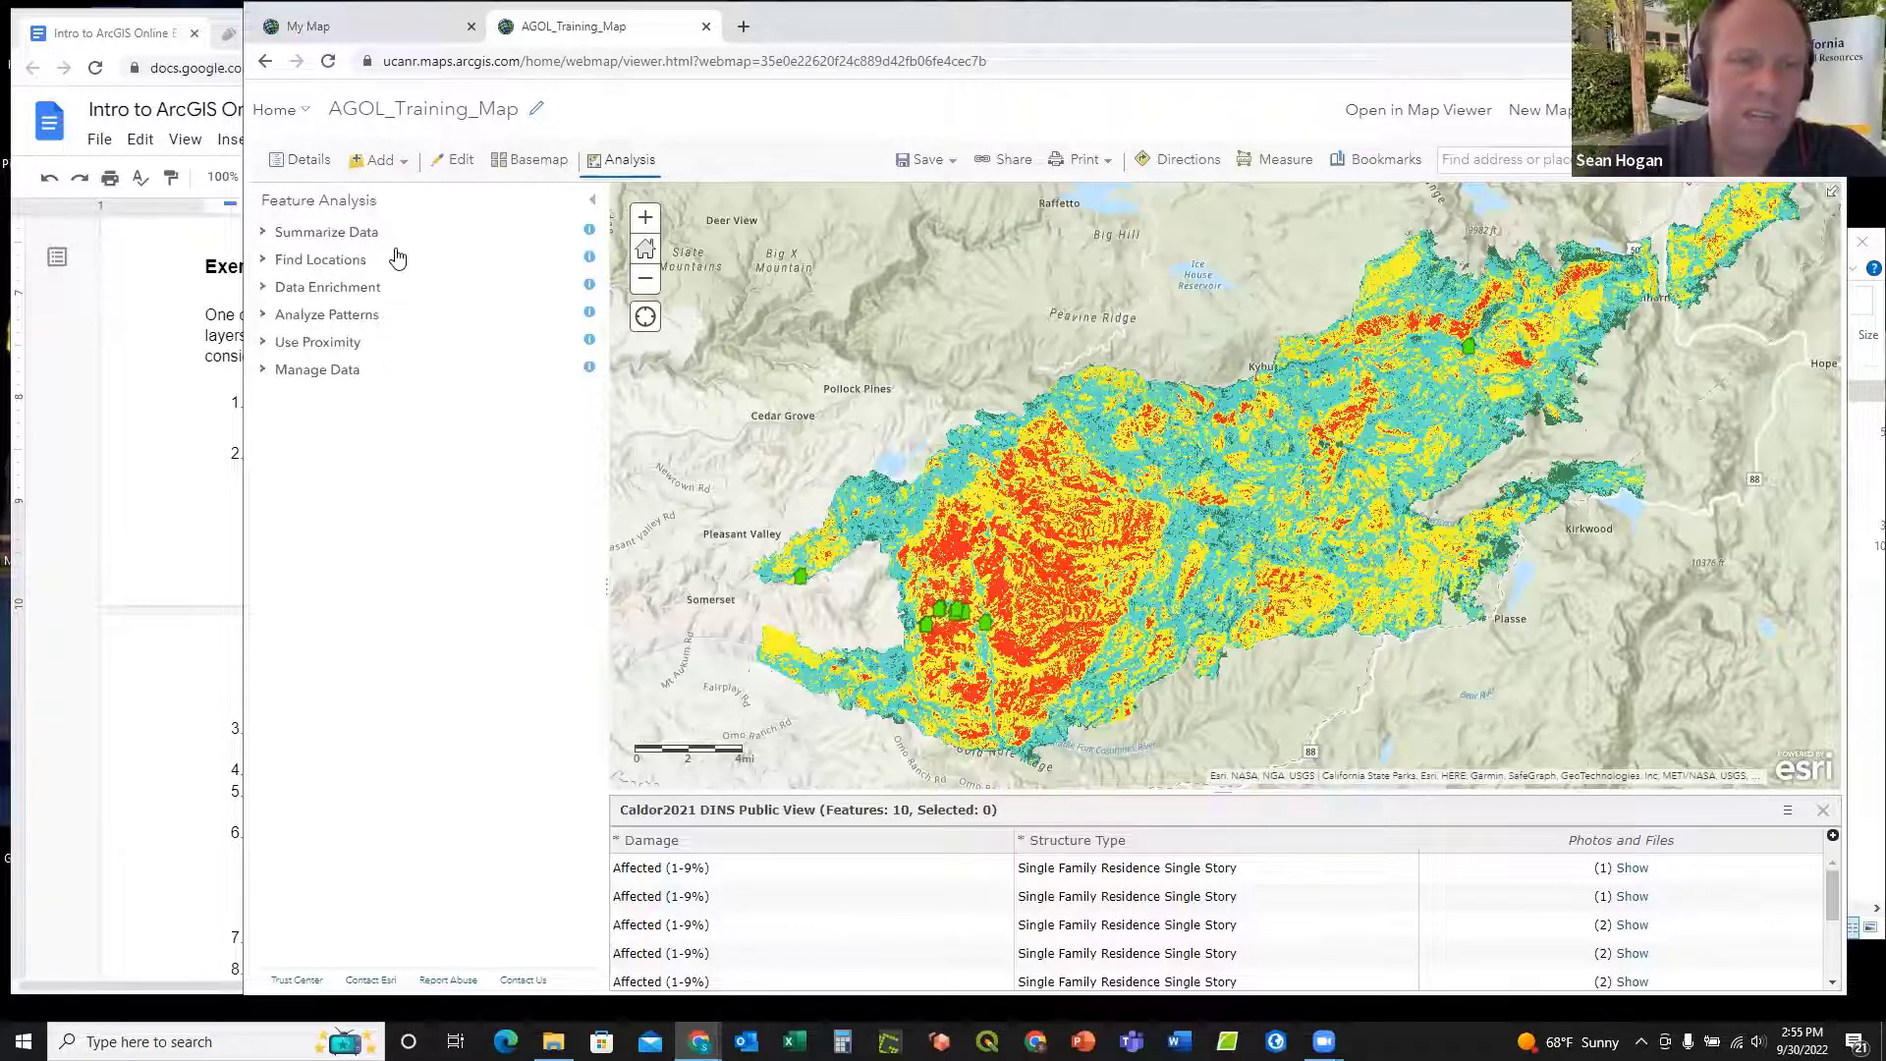
pyautogui.click(262, 288)
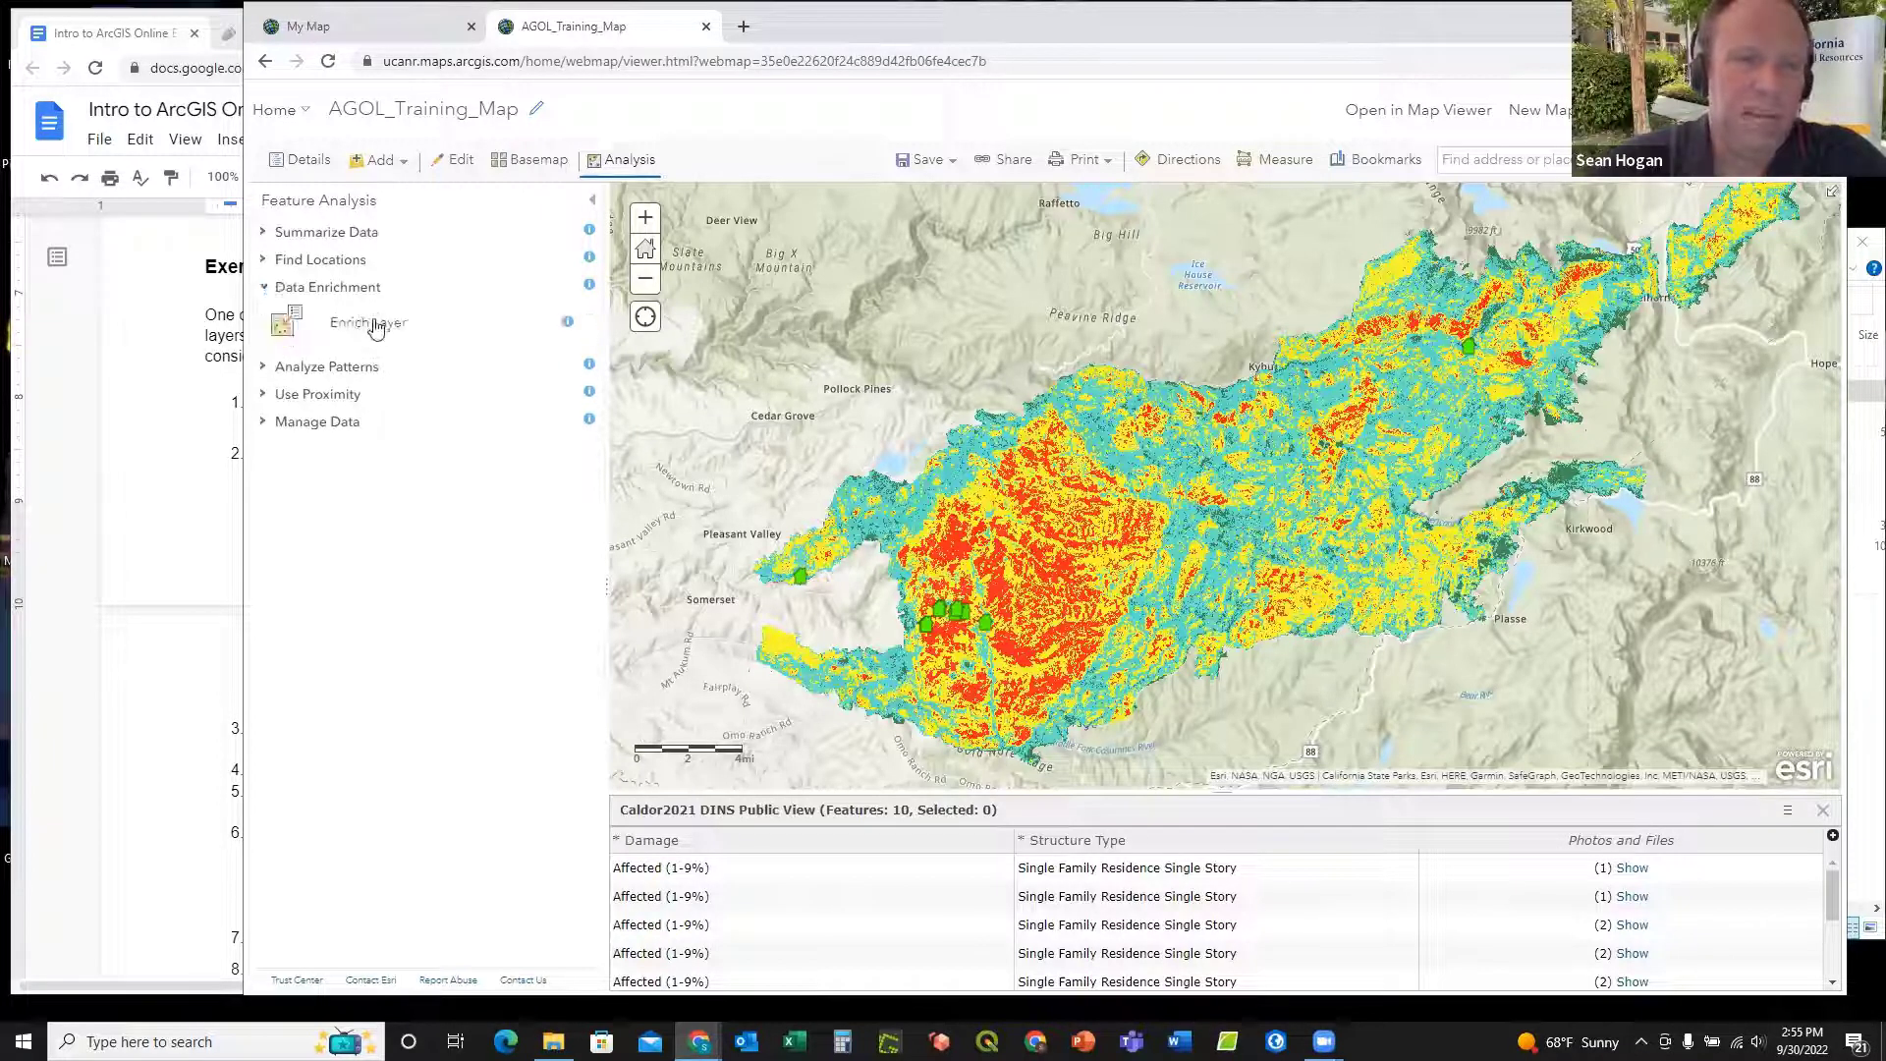
pyautogui.click(369, 324)
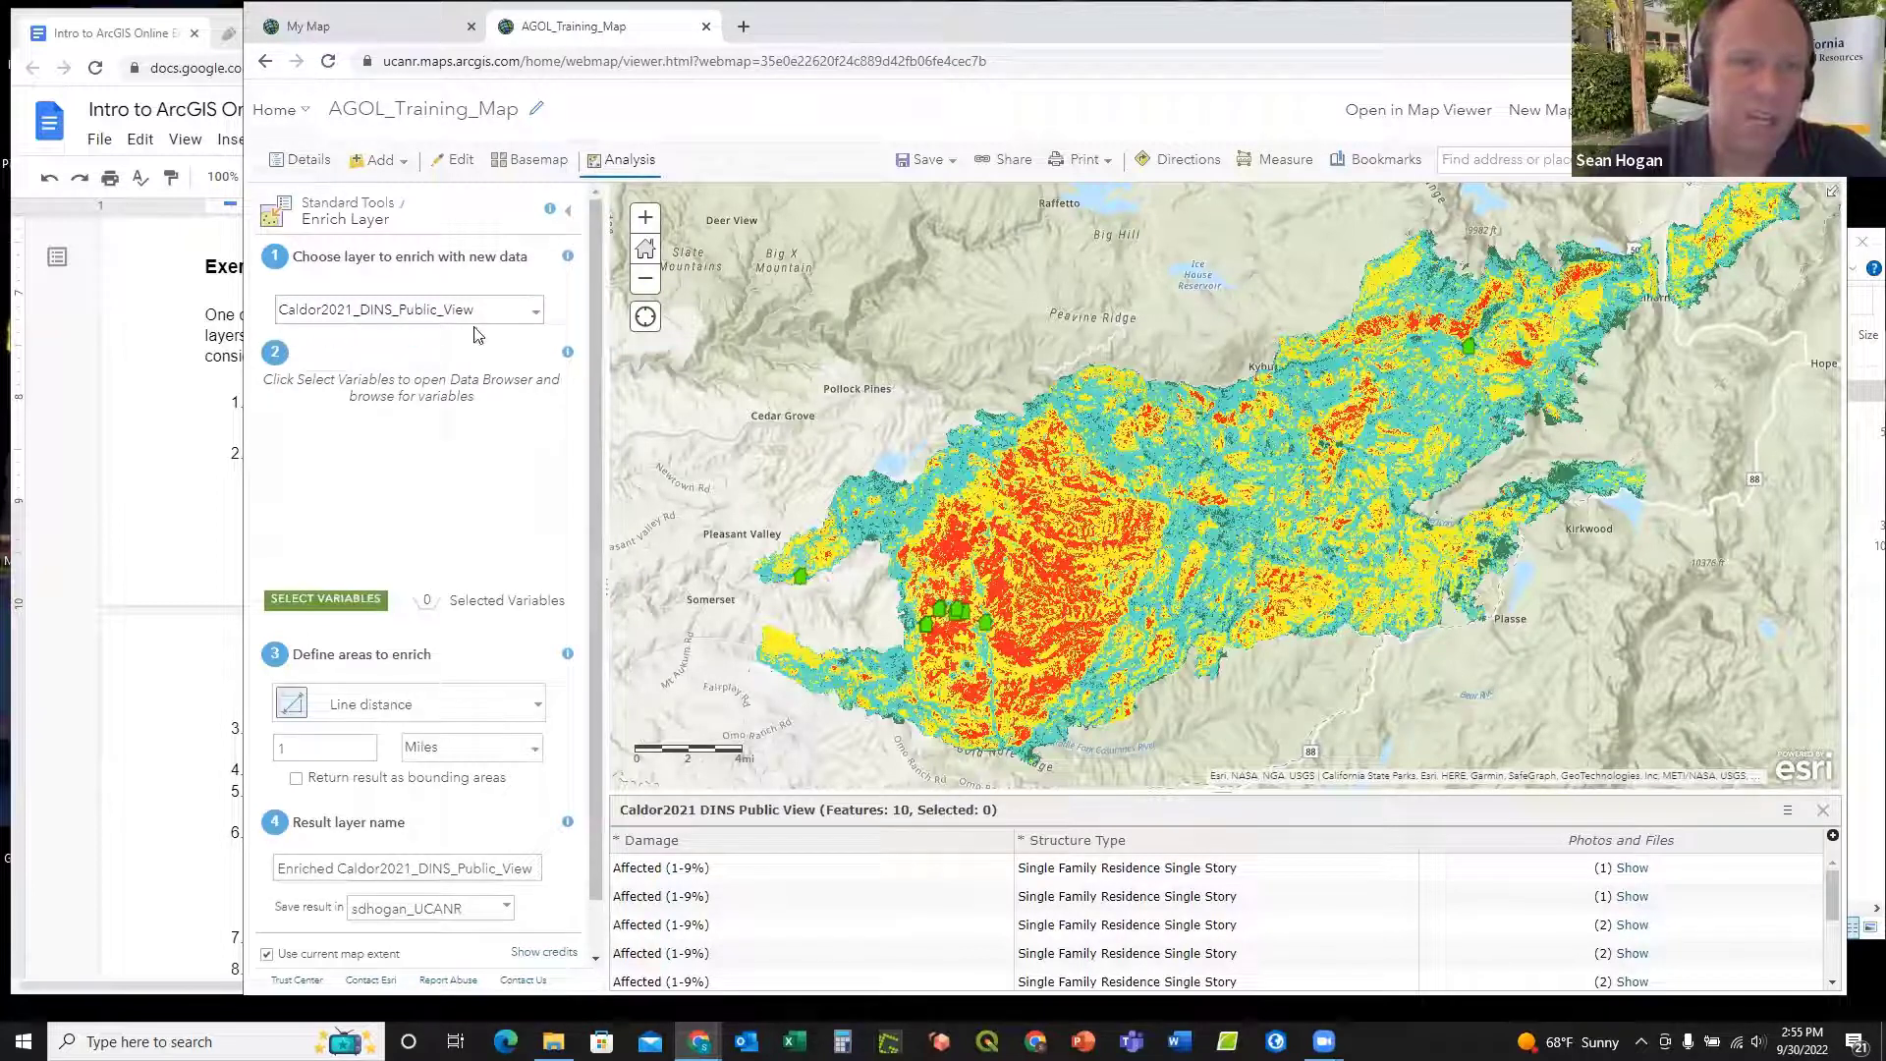
pyautogui.click(330, 598)
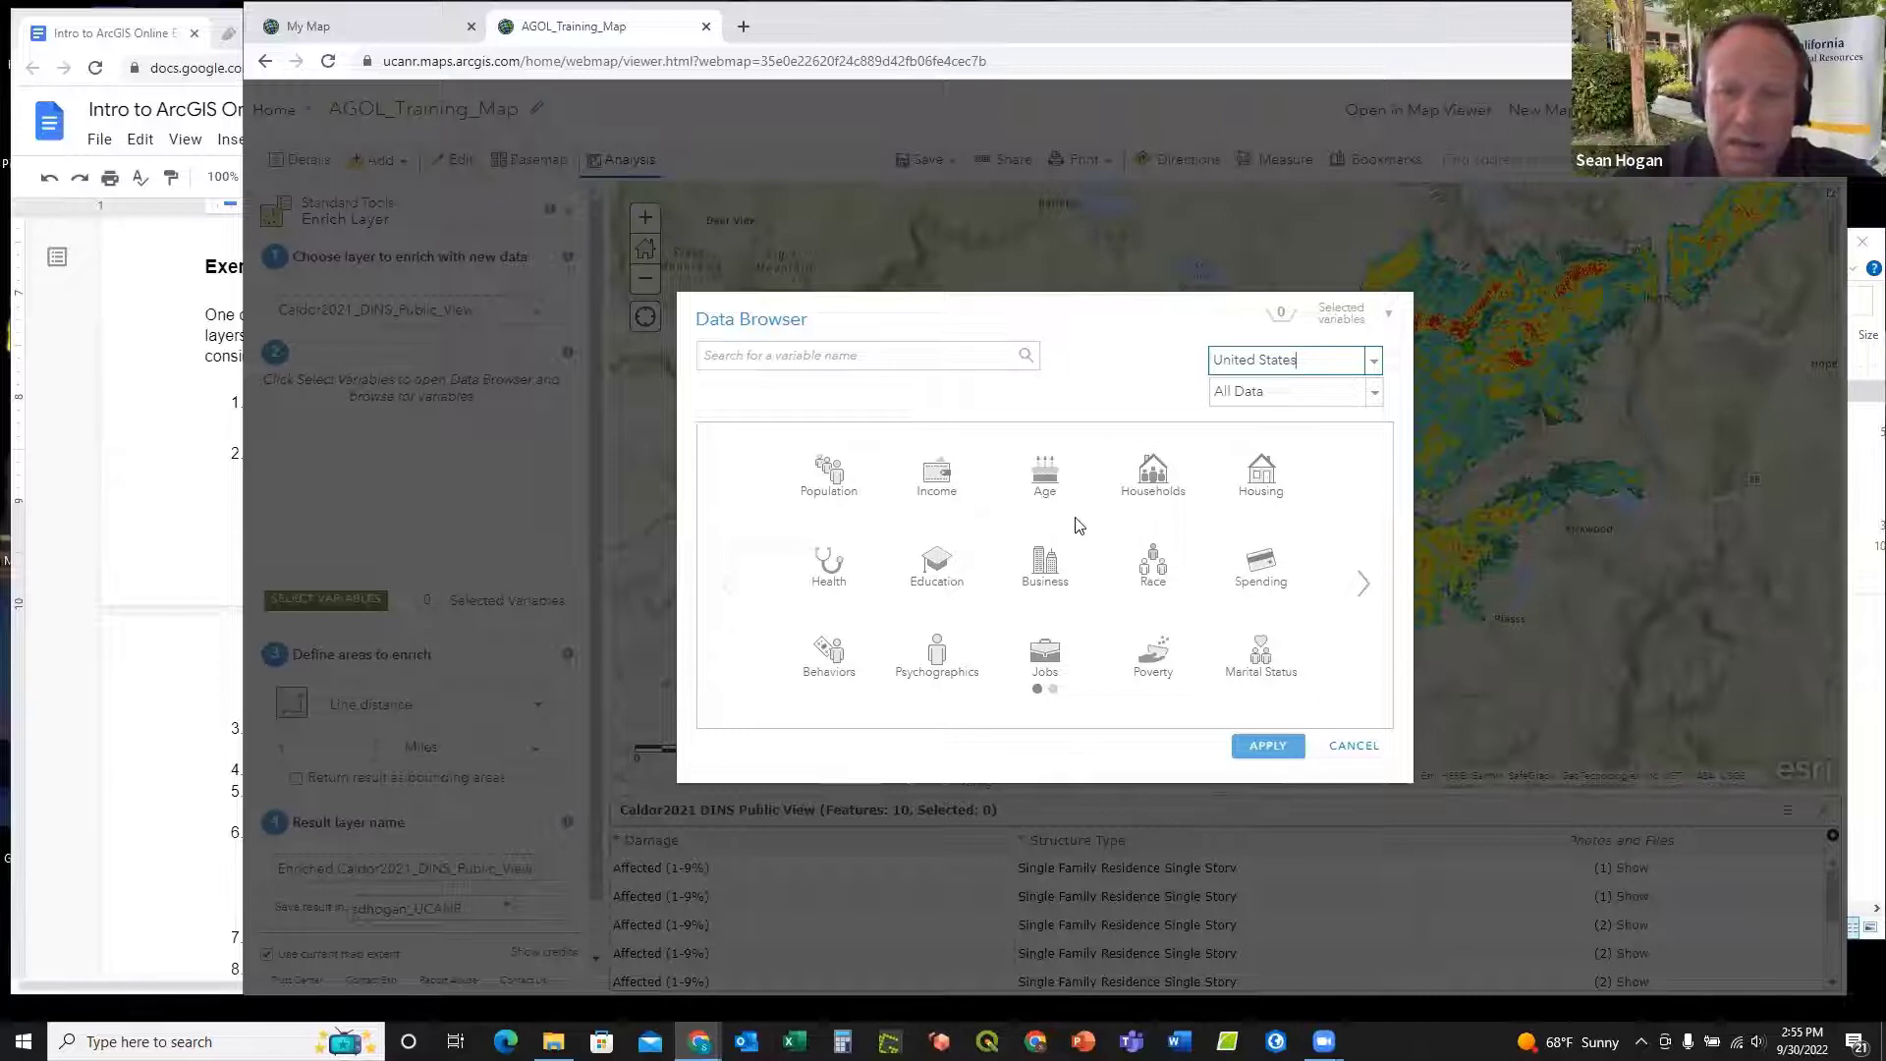
# Step: Browse the 60 At Risk variables in the Data Browser, then cancel without selecting any
pyautogui.click(1365, 587)
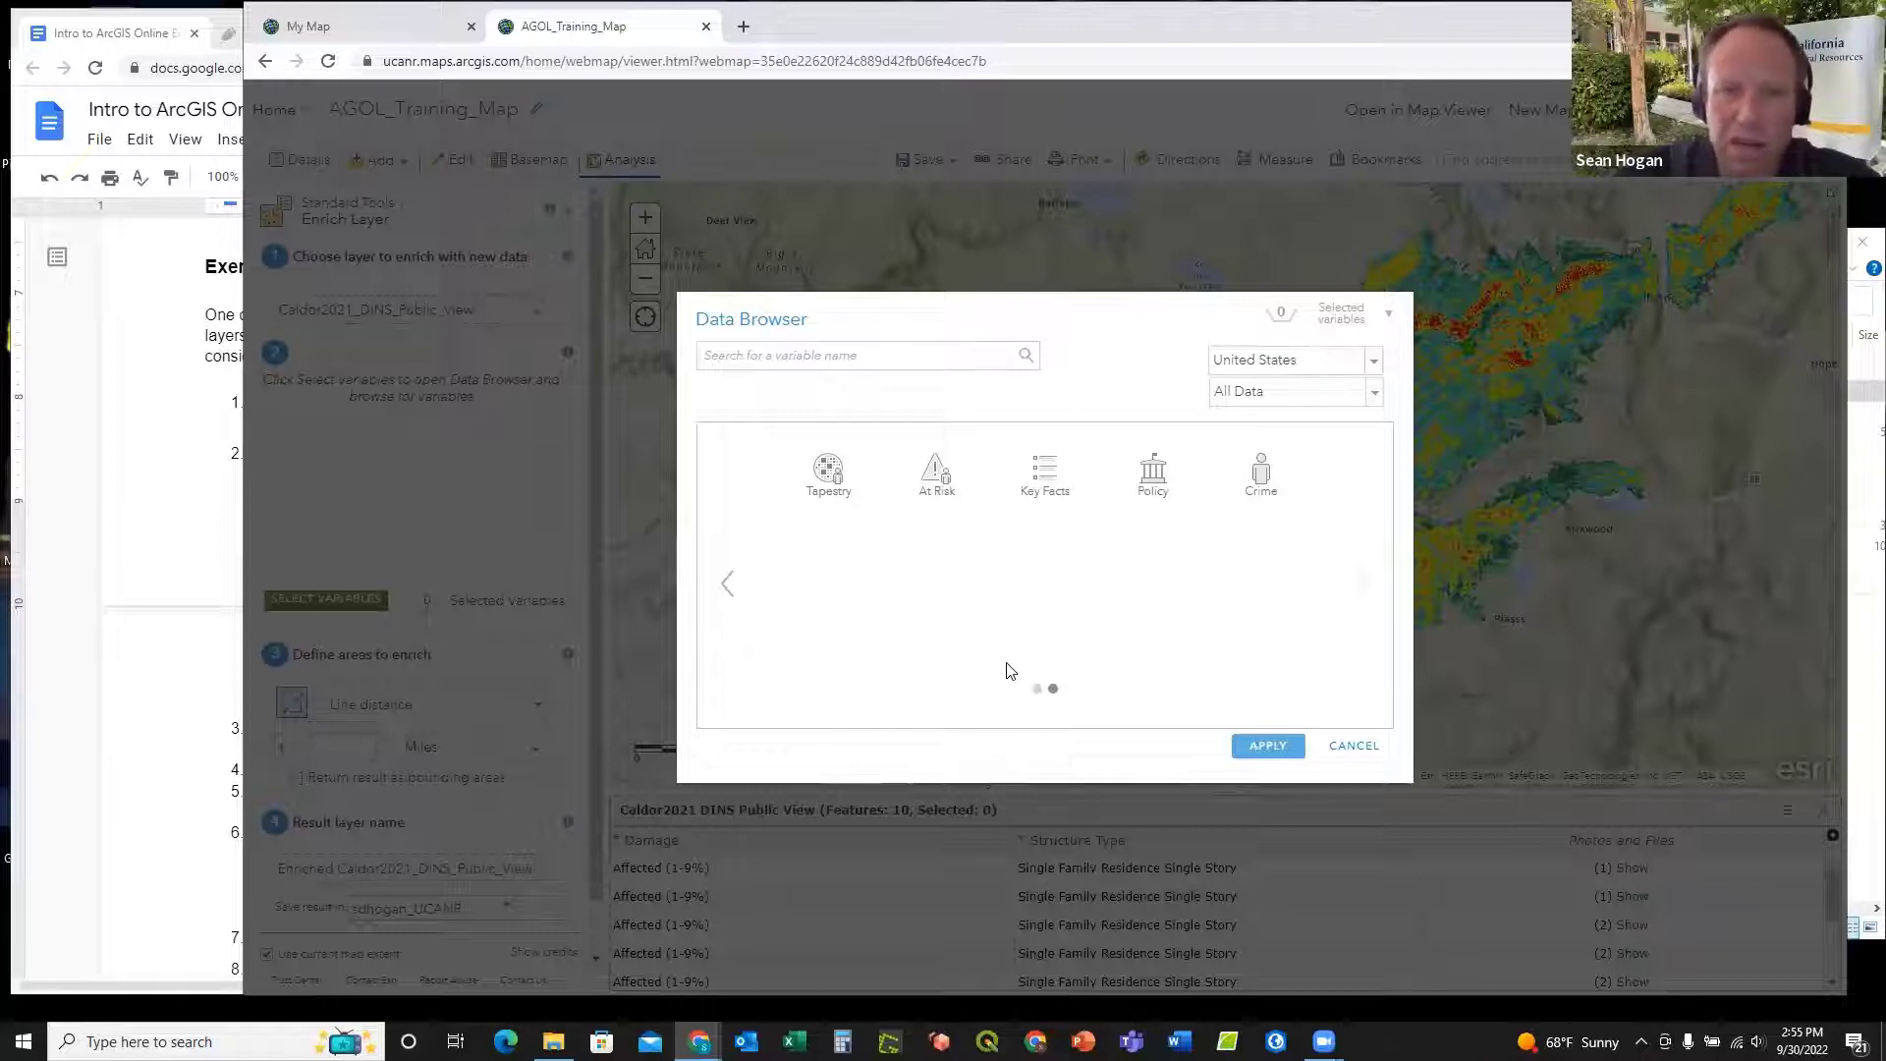
pyautogui.click(941, 476)
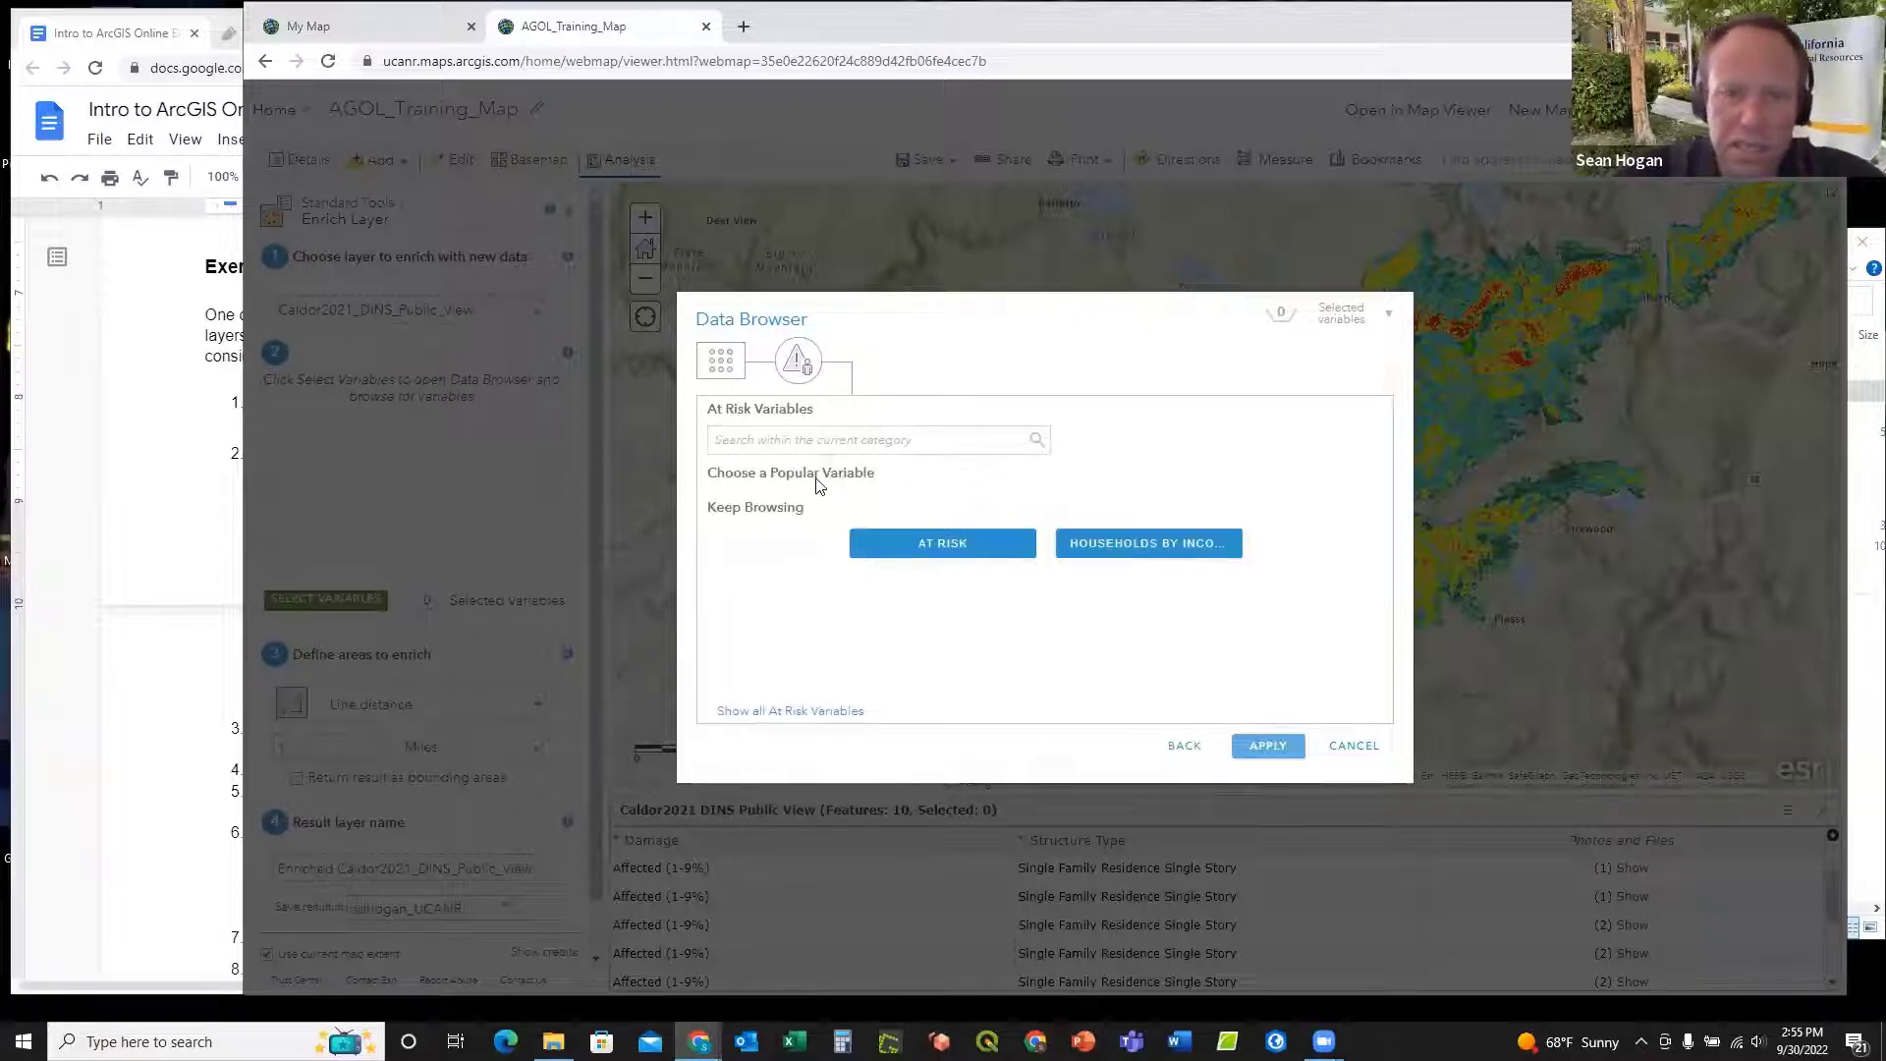
pyautogui.click(764, 714)
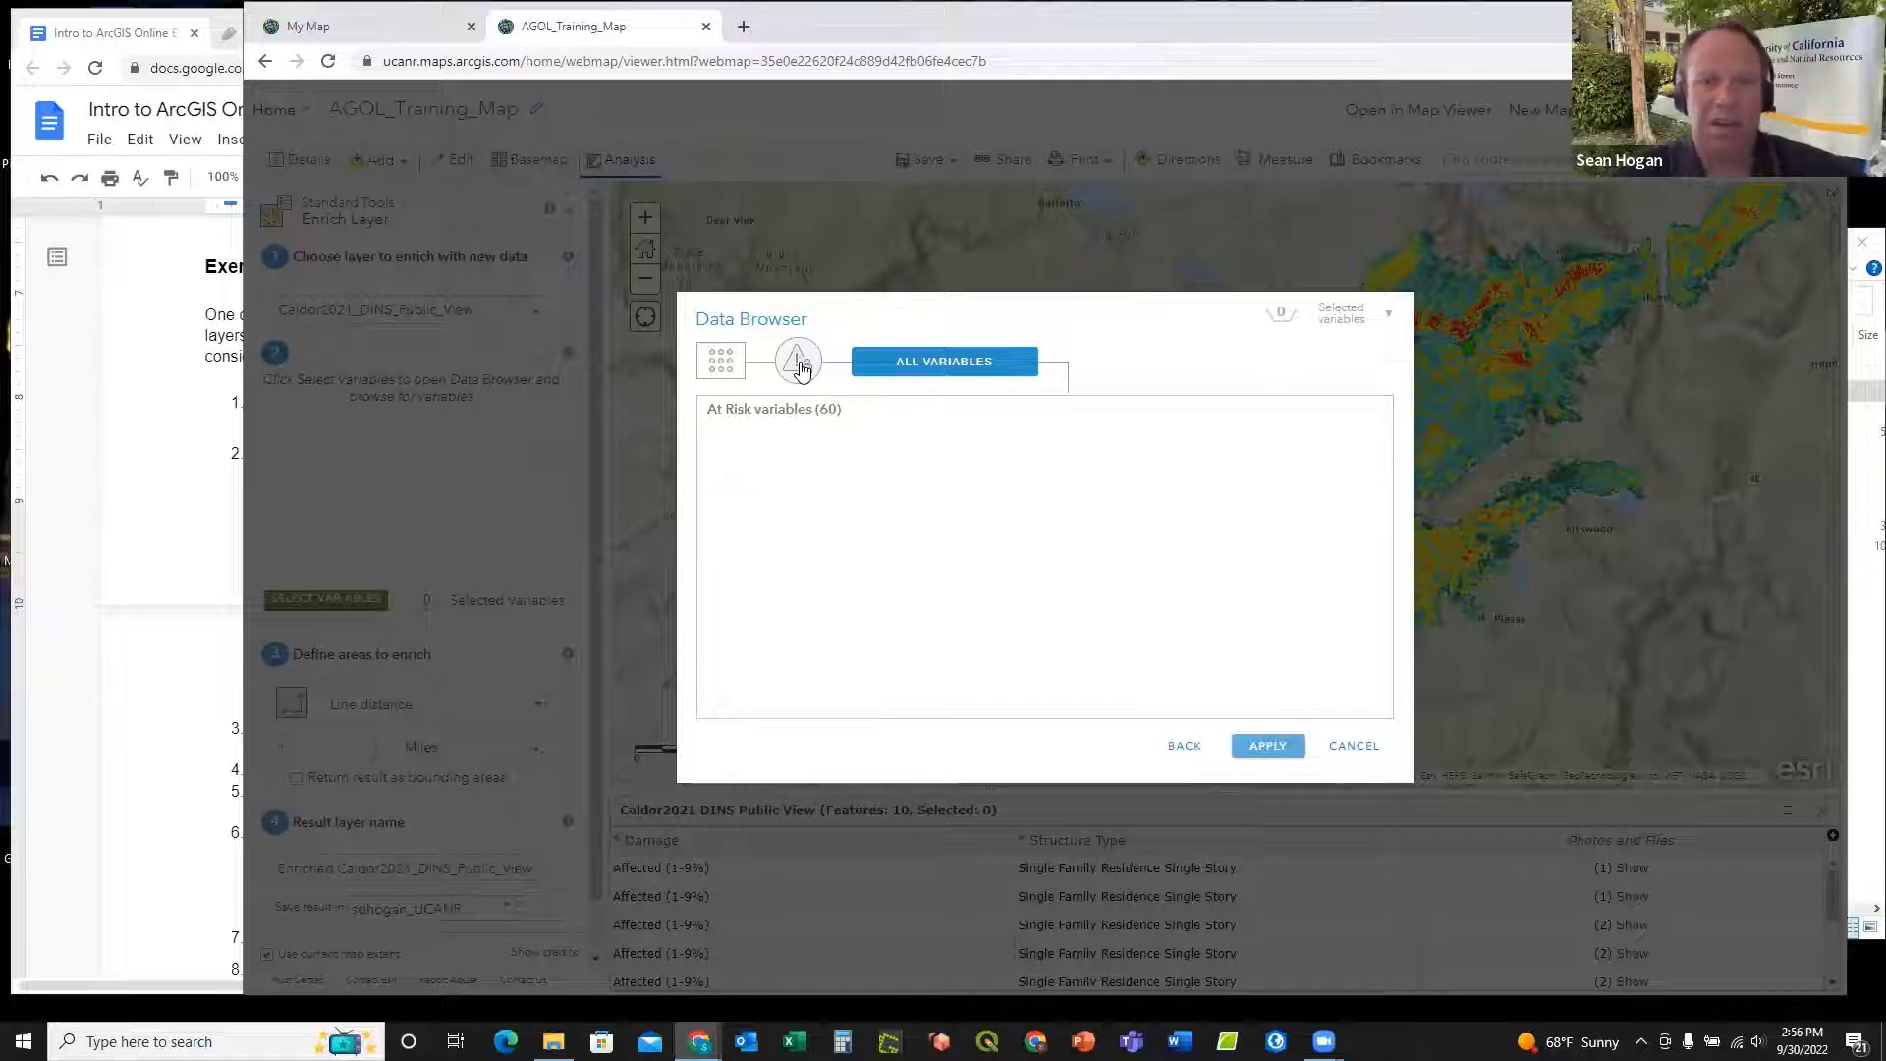
pyautogui.click(800, 365)
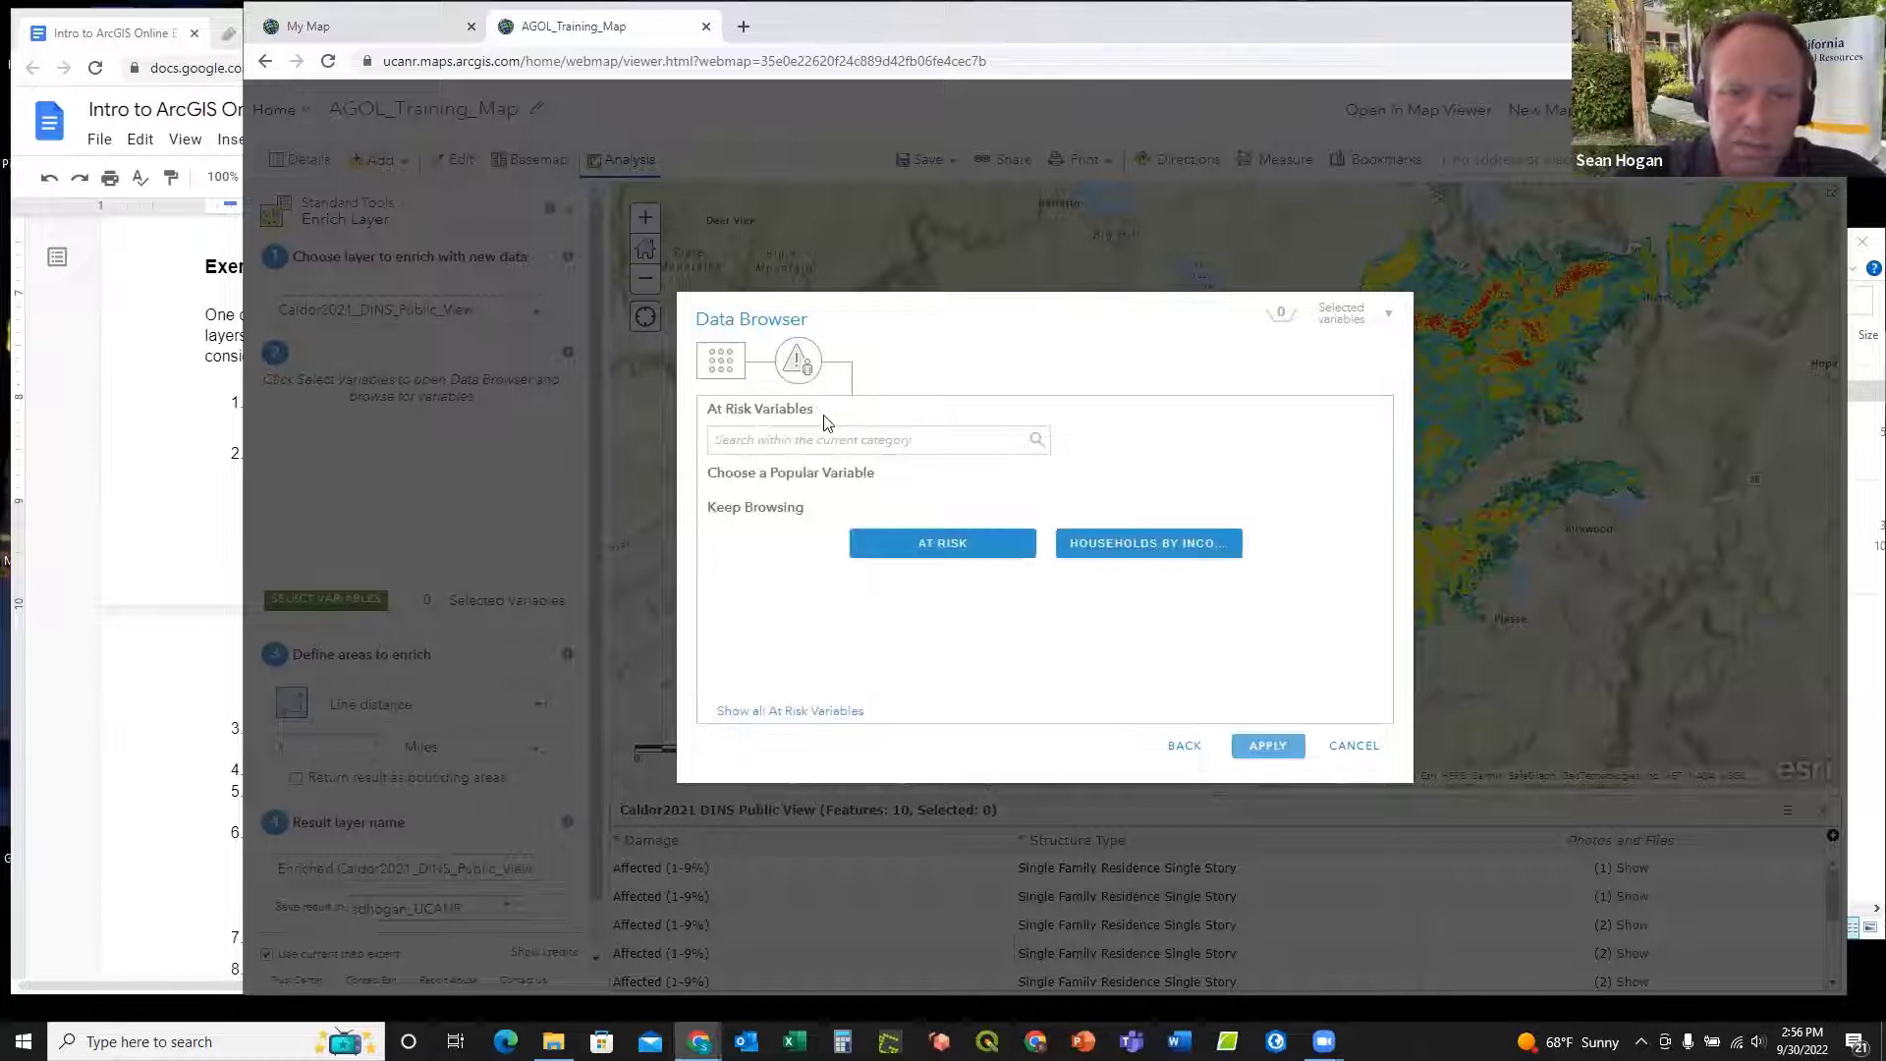
pyautogui.click(962, 550)
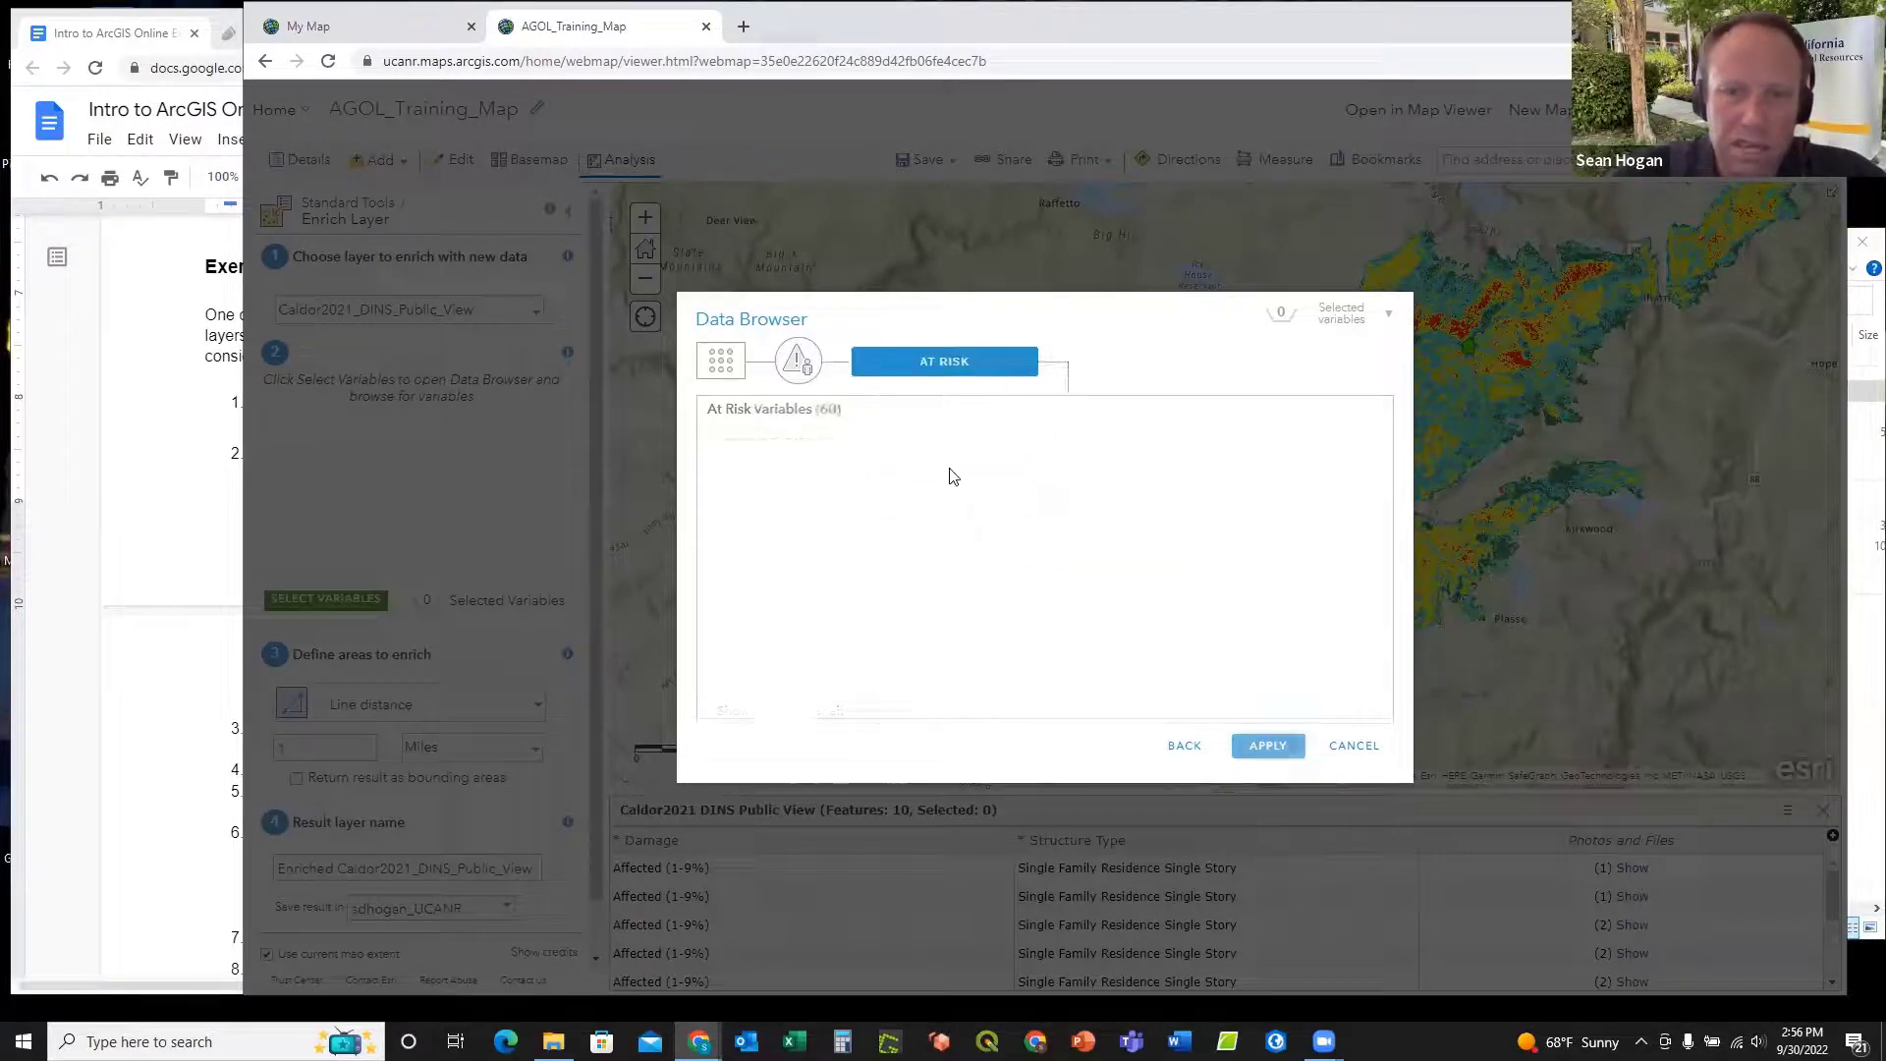
pyautogui.click(724, 361)
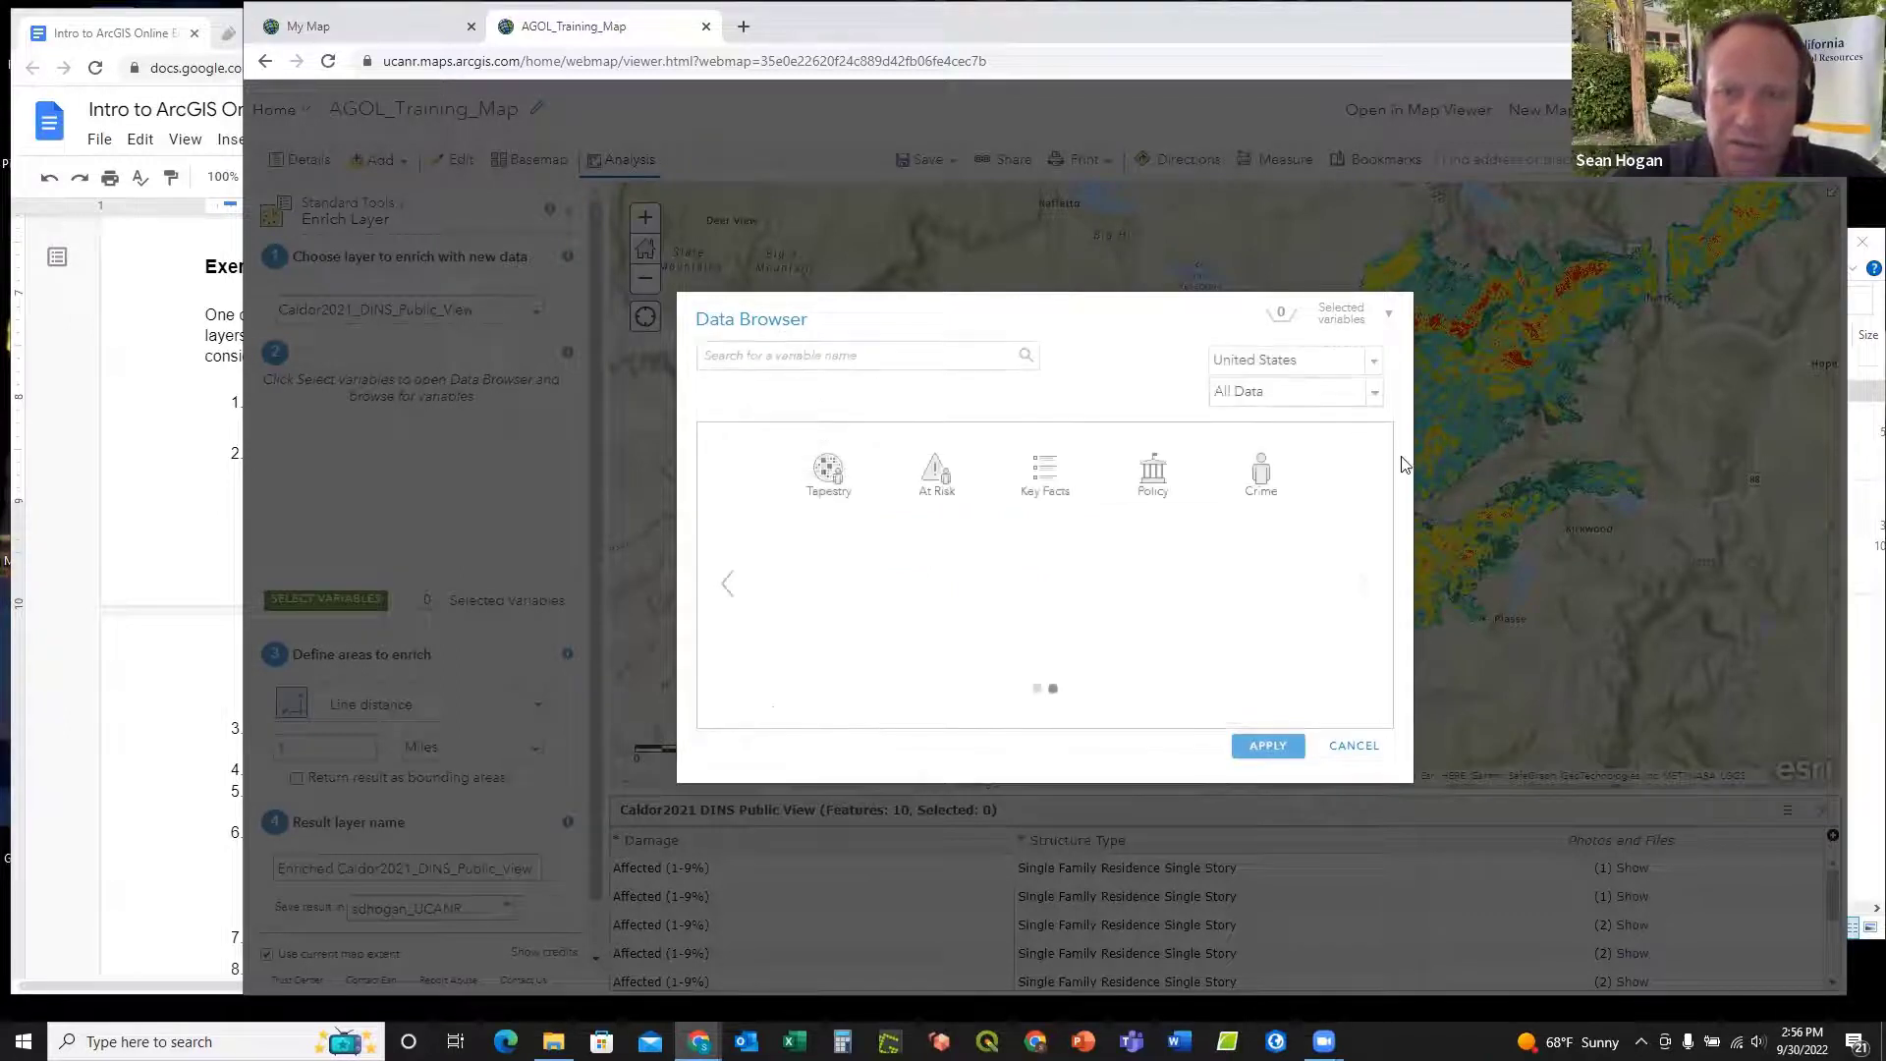
pyautogui.click(1354, 747)
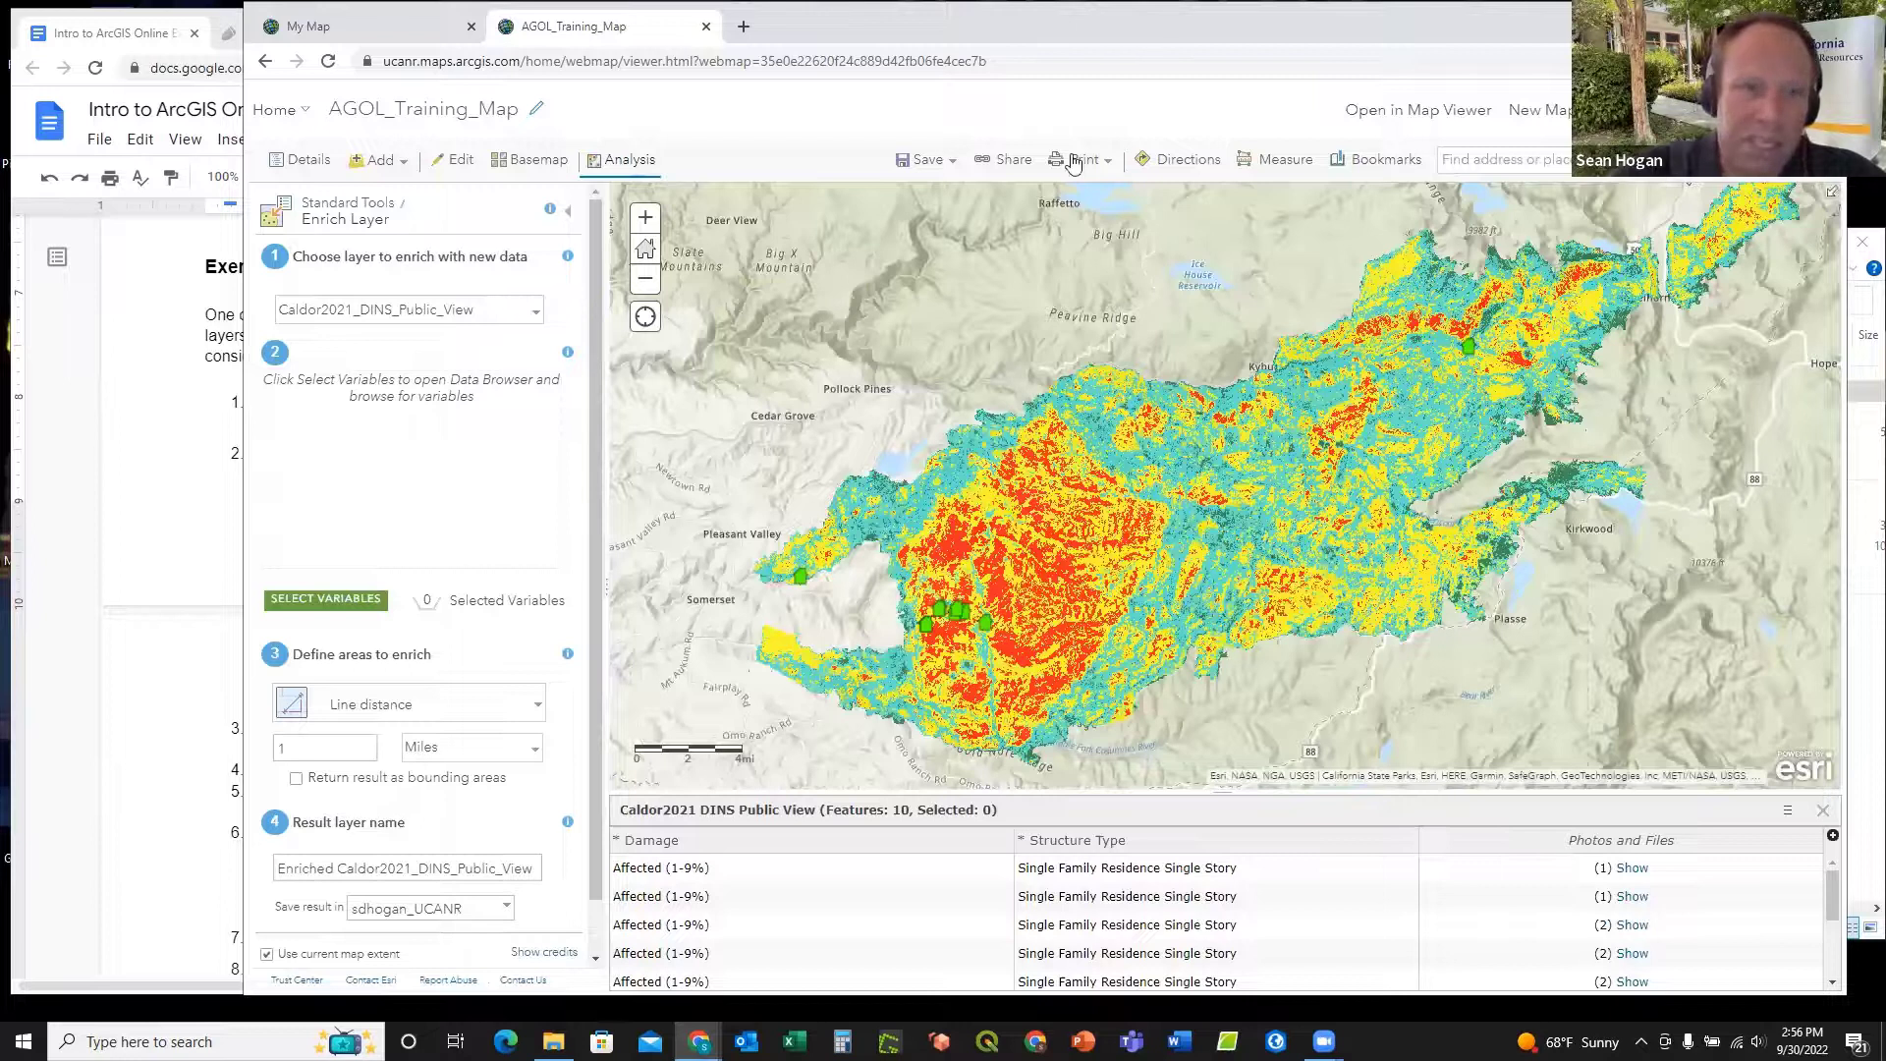
# Step: Save the web map, then back out of Enrich Layer to the content list and hide the side pane
pyautogui.click(924, 160)
pyautogui.click(913, 193)
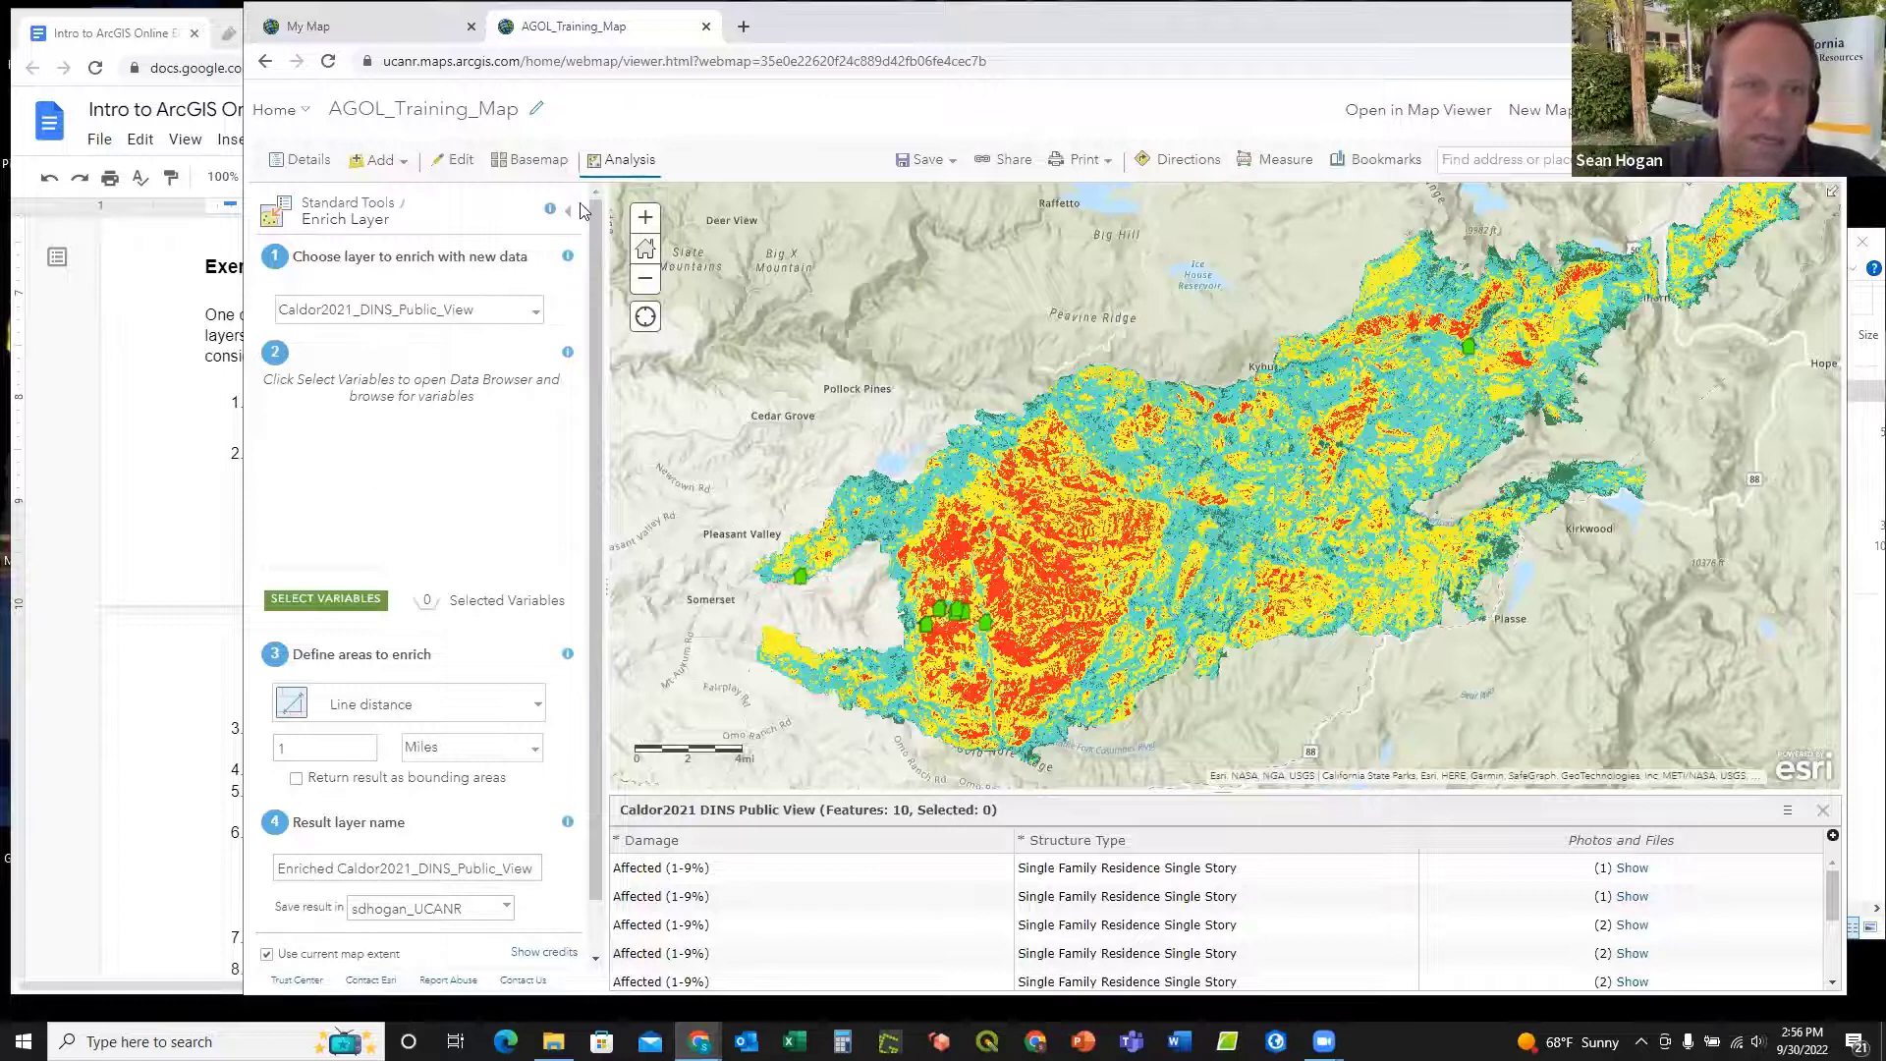
pyautogui.click(572, 214)
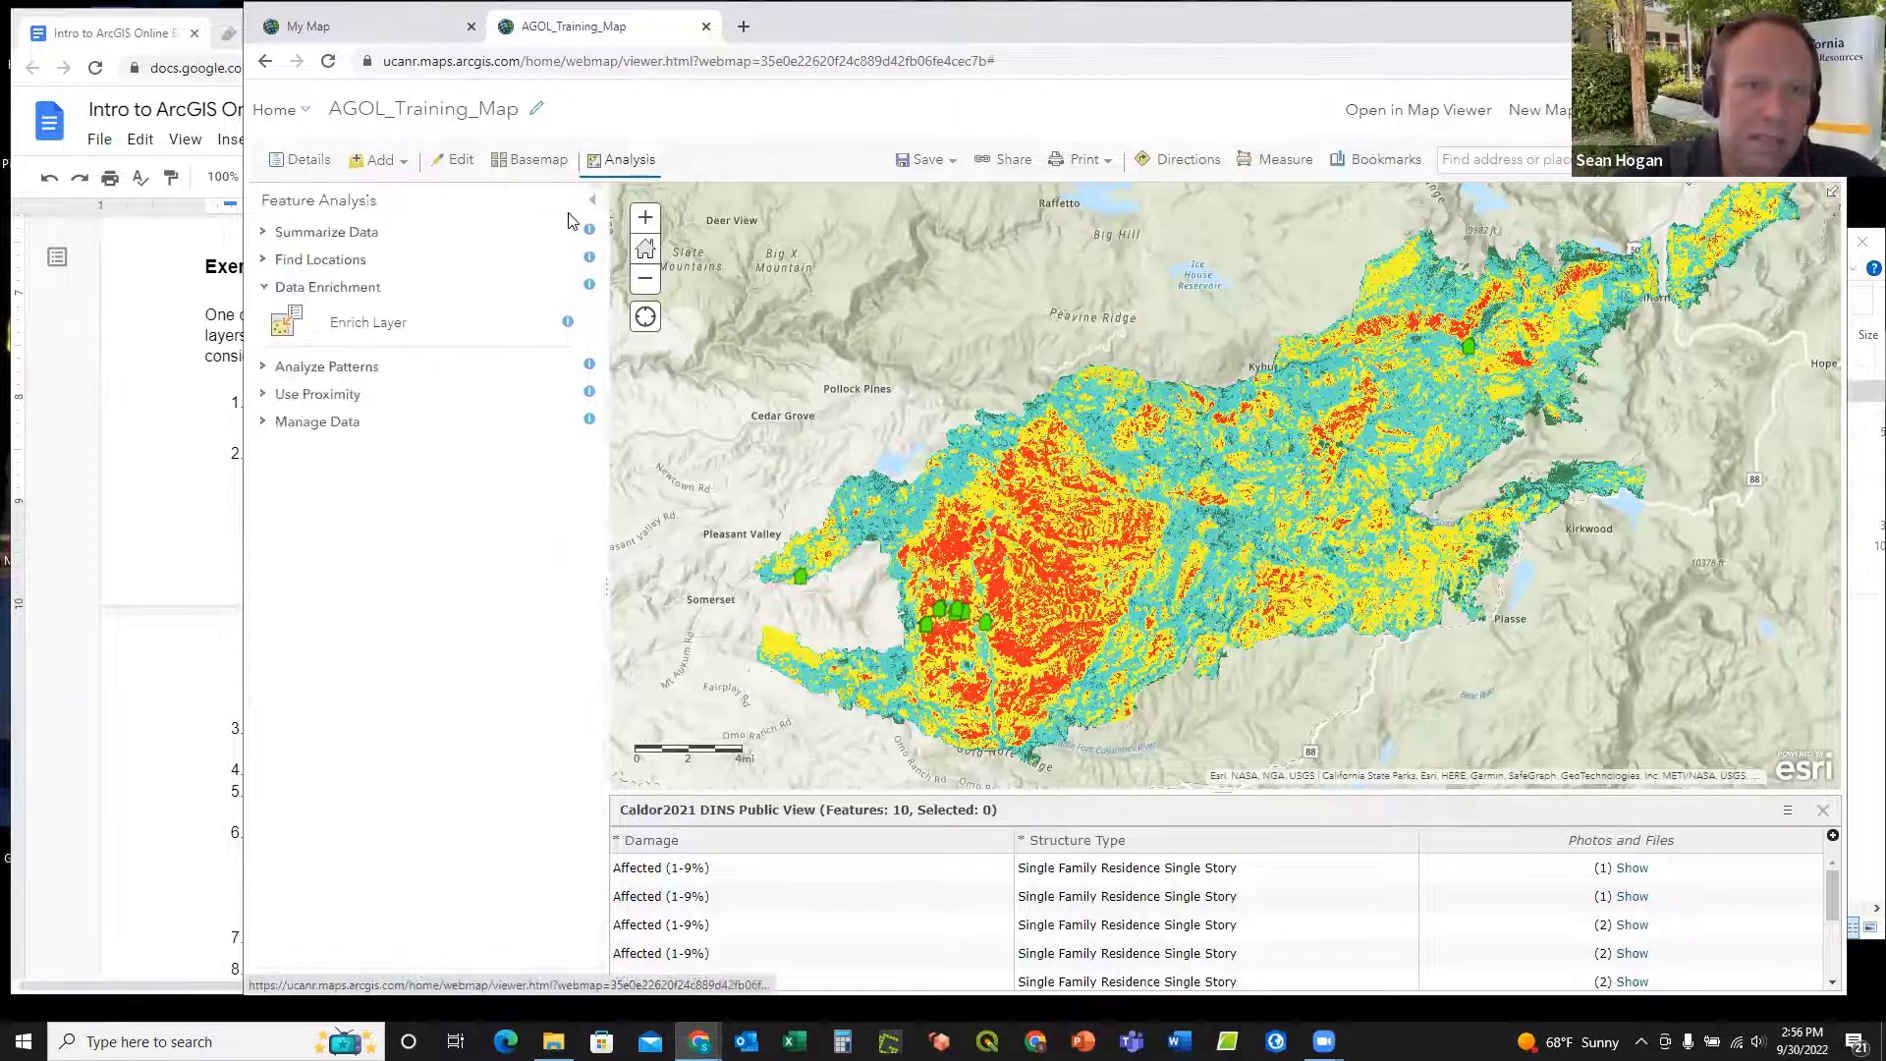
pyautogui.click(590, 203)
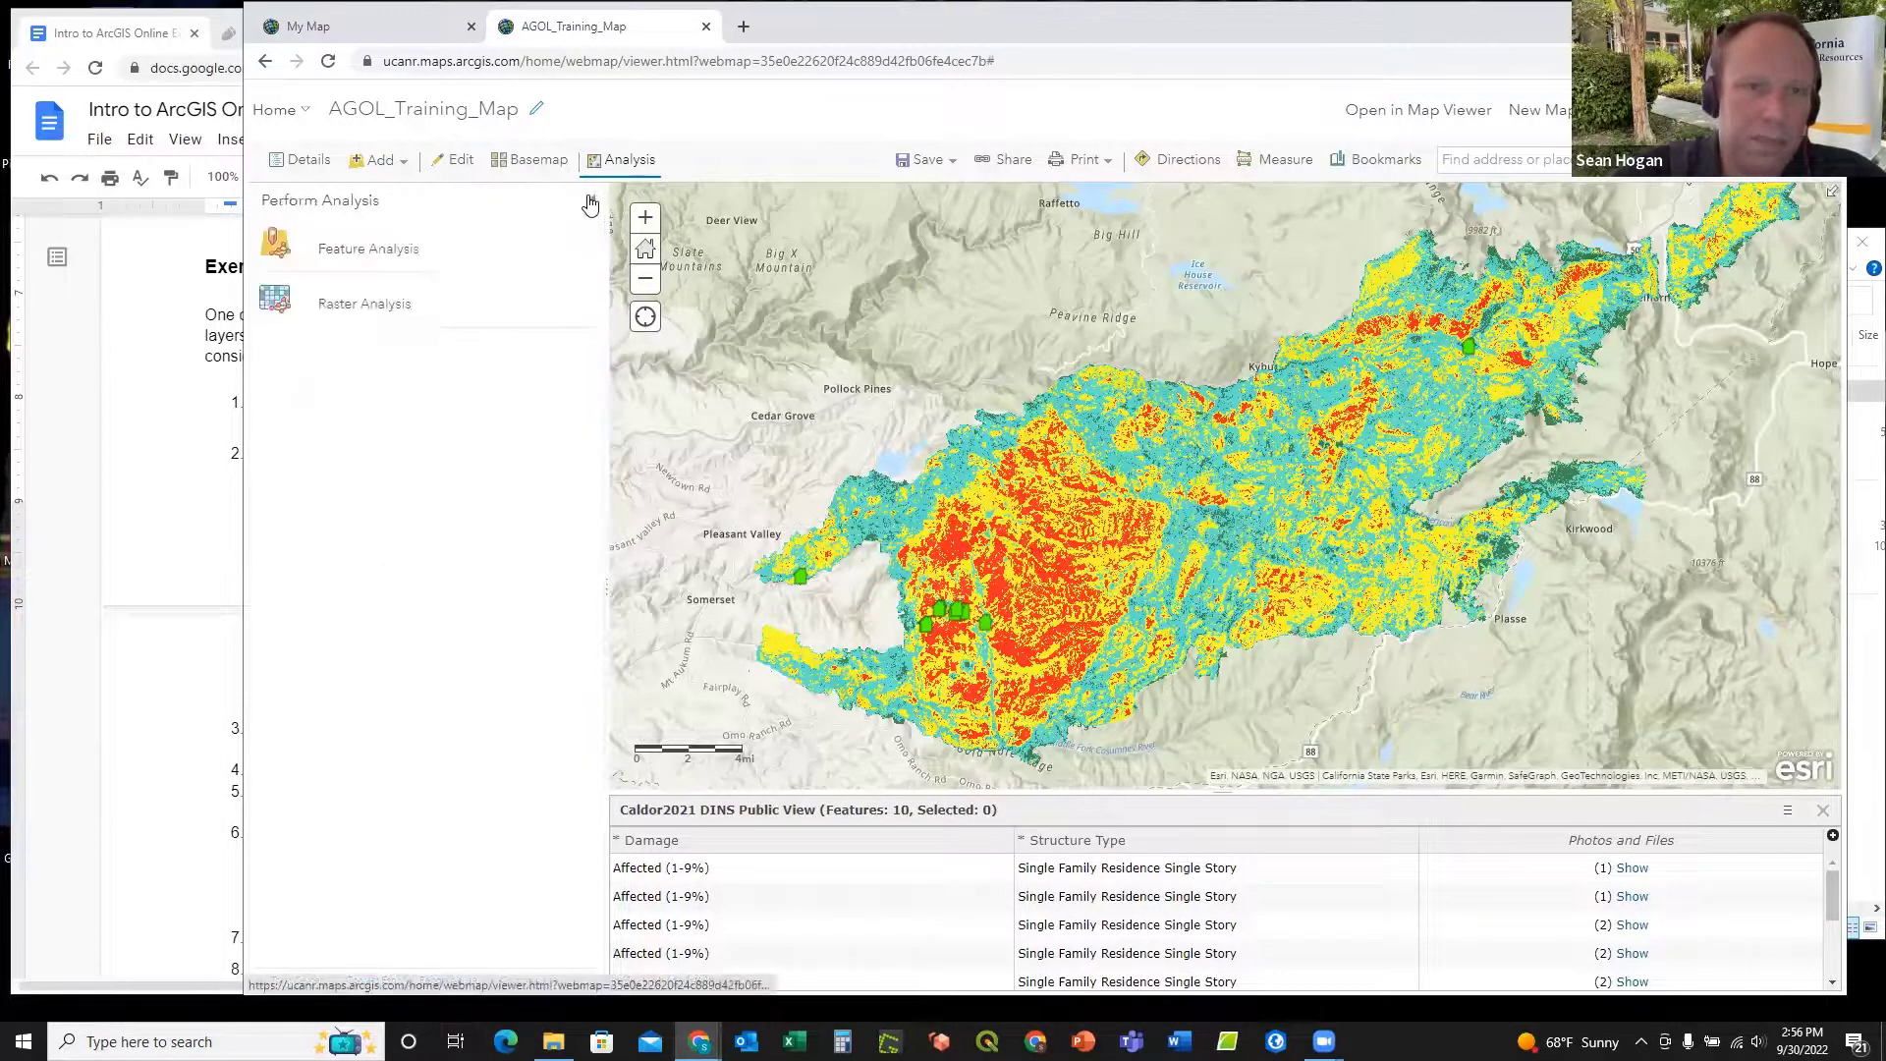
pyautogui.click(589, 203)
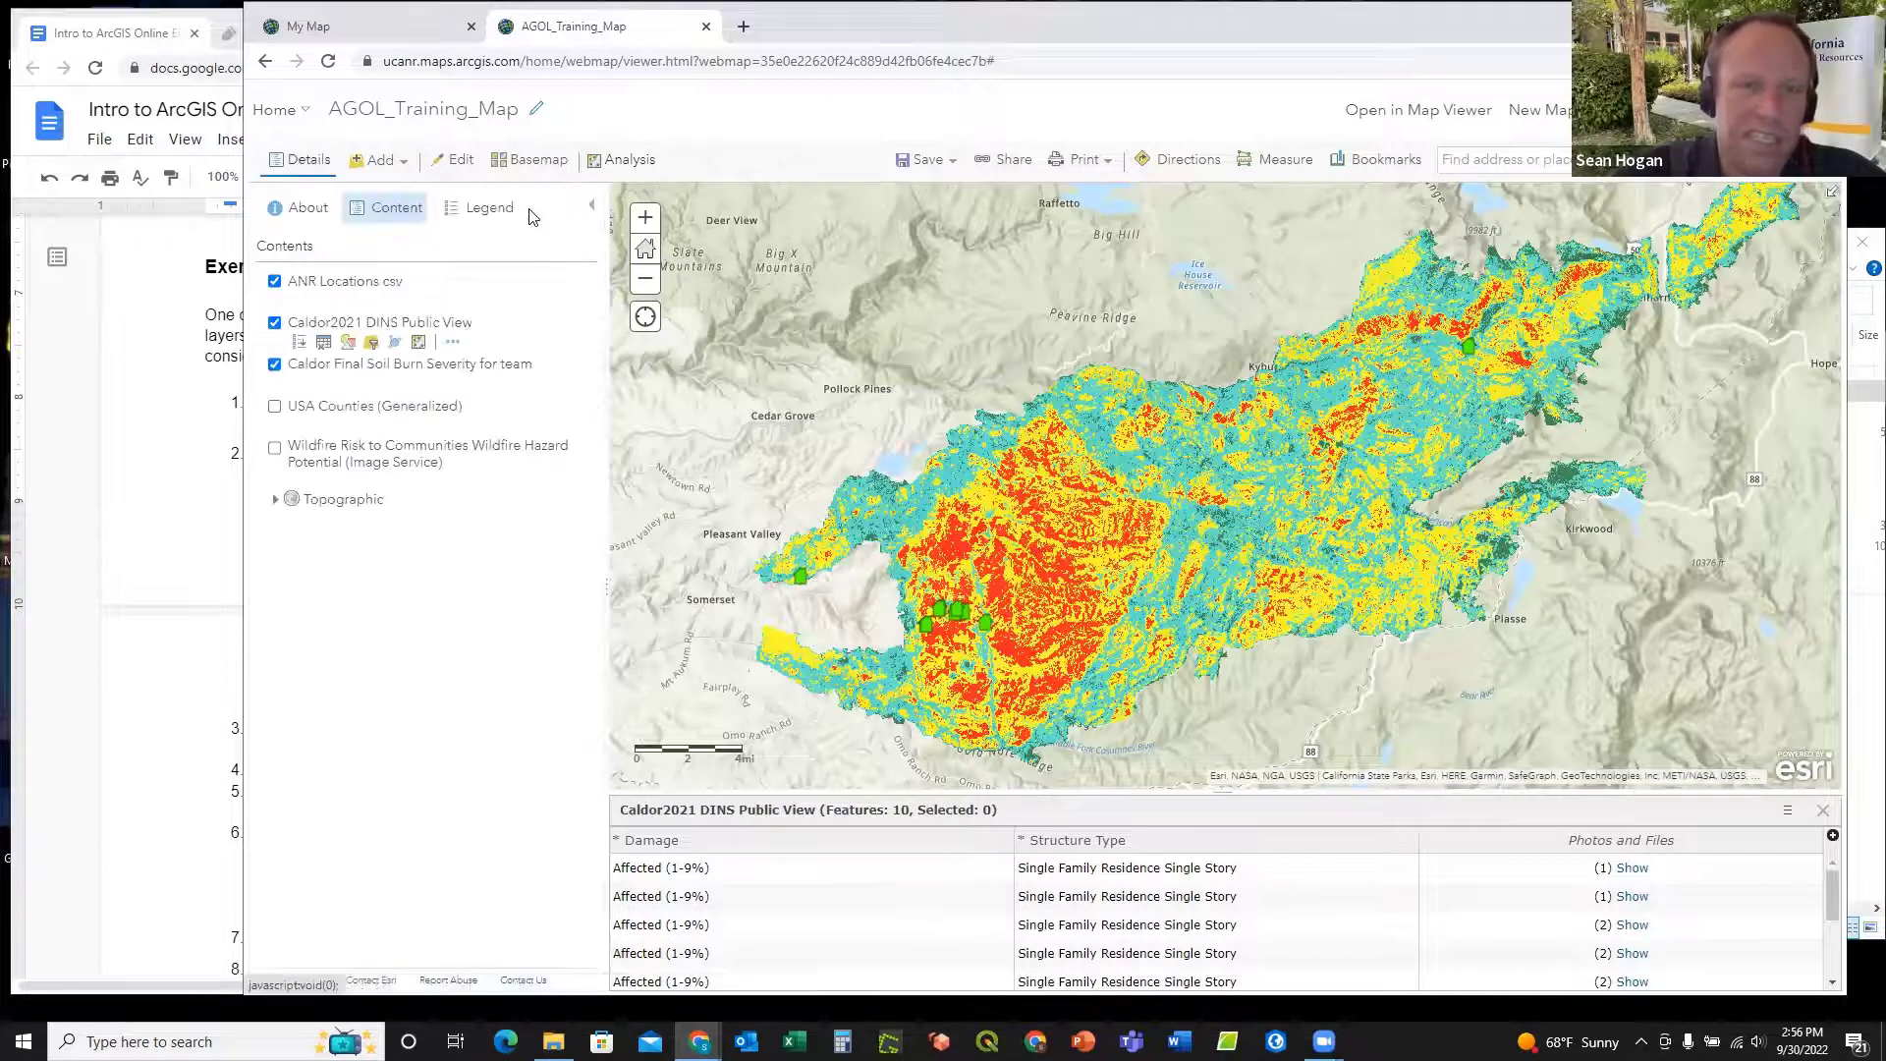
pyautogui.click(591, 206)
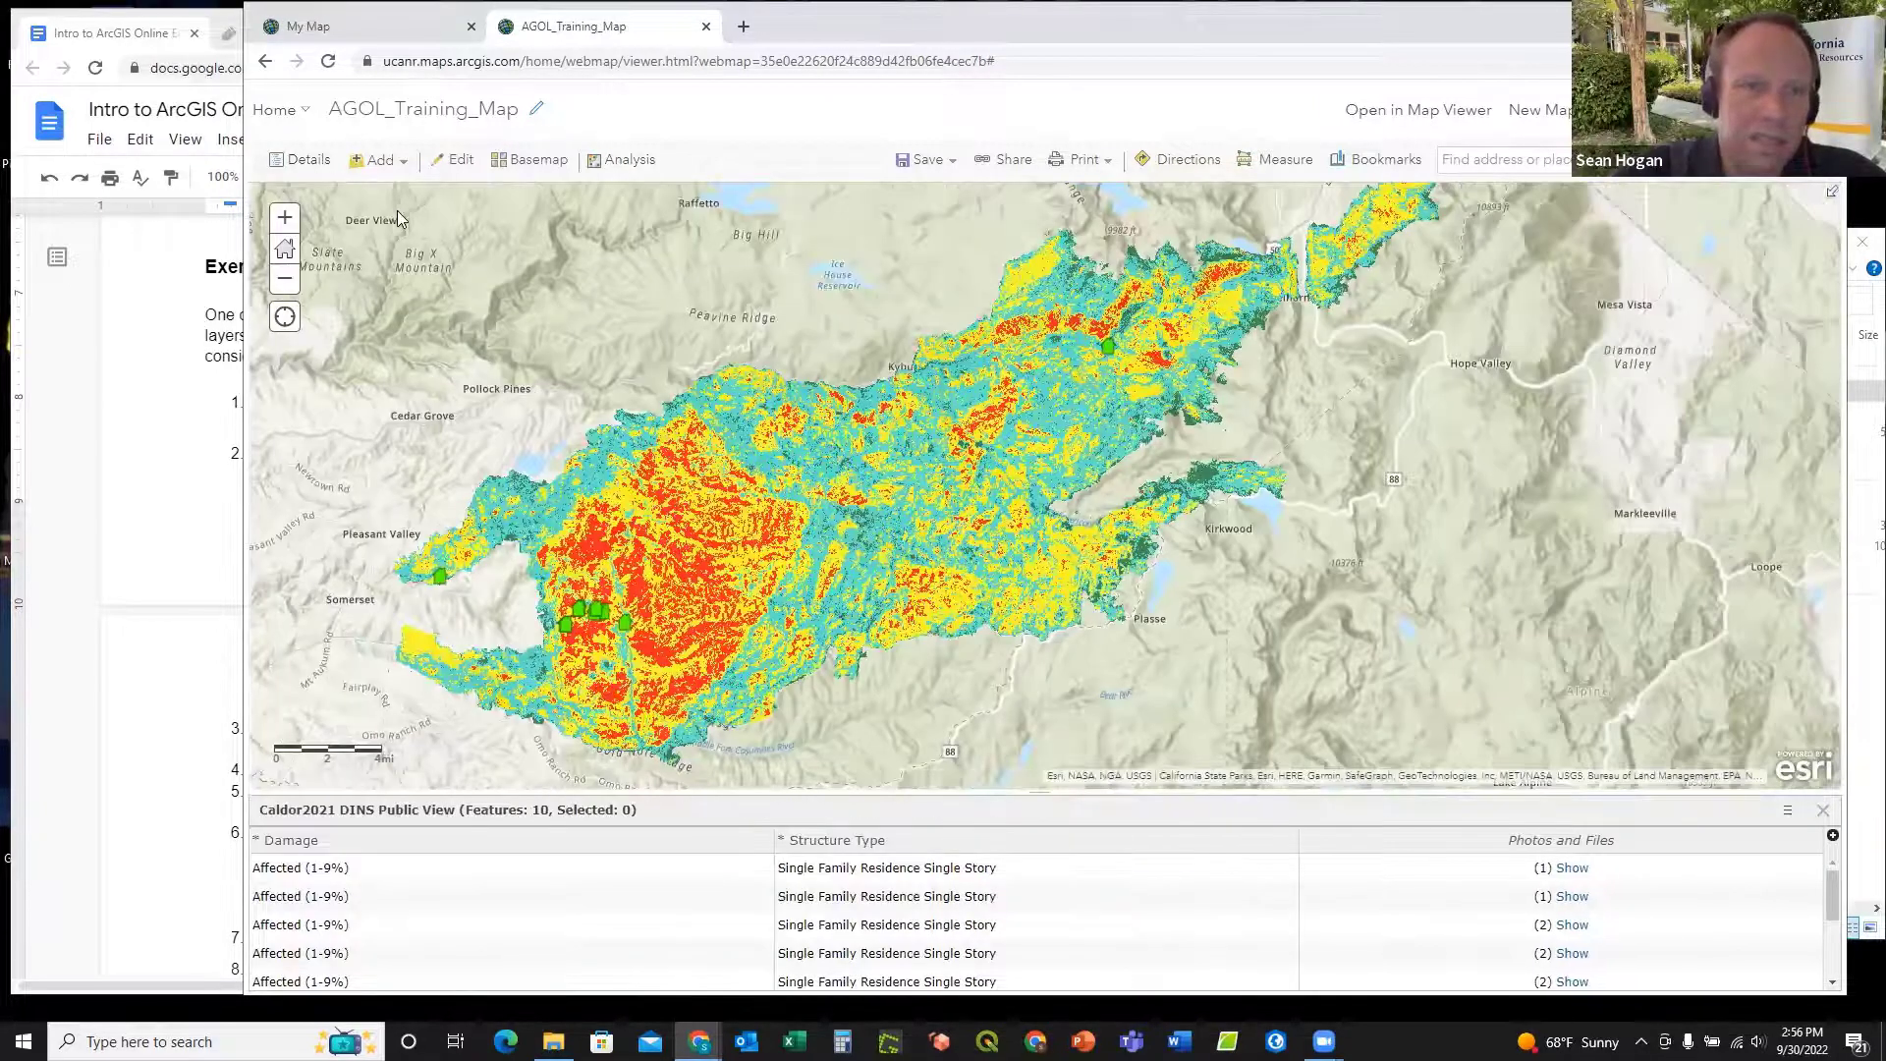
# Step: Reopen Enrich Layer under Feature Analysis > Data Enrichment and bring up its Data Browser
pyautogui.click(303, 161)
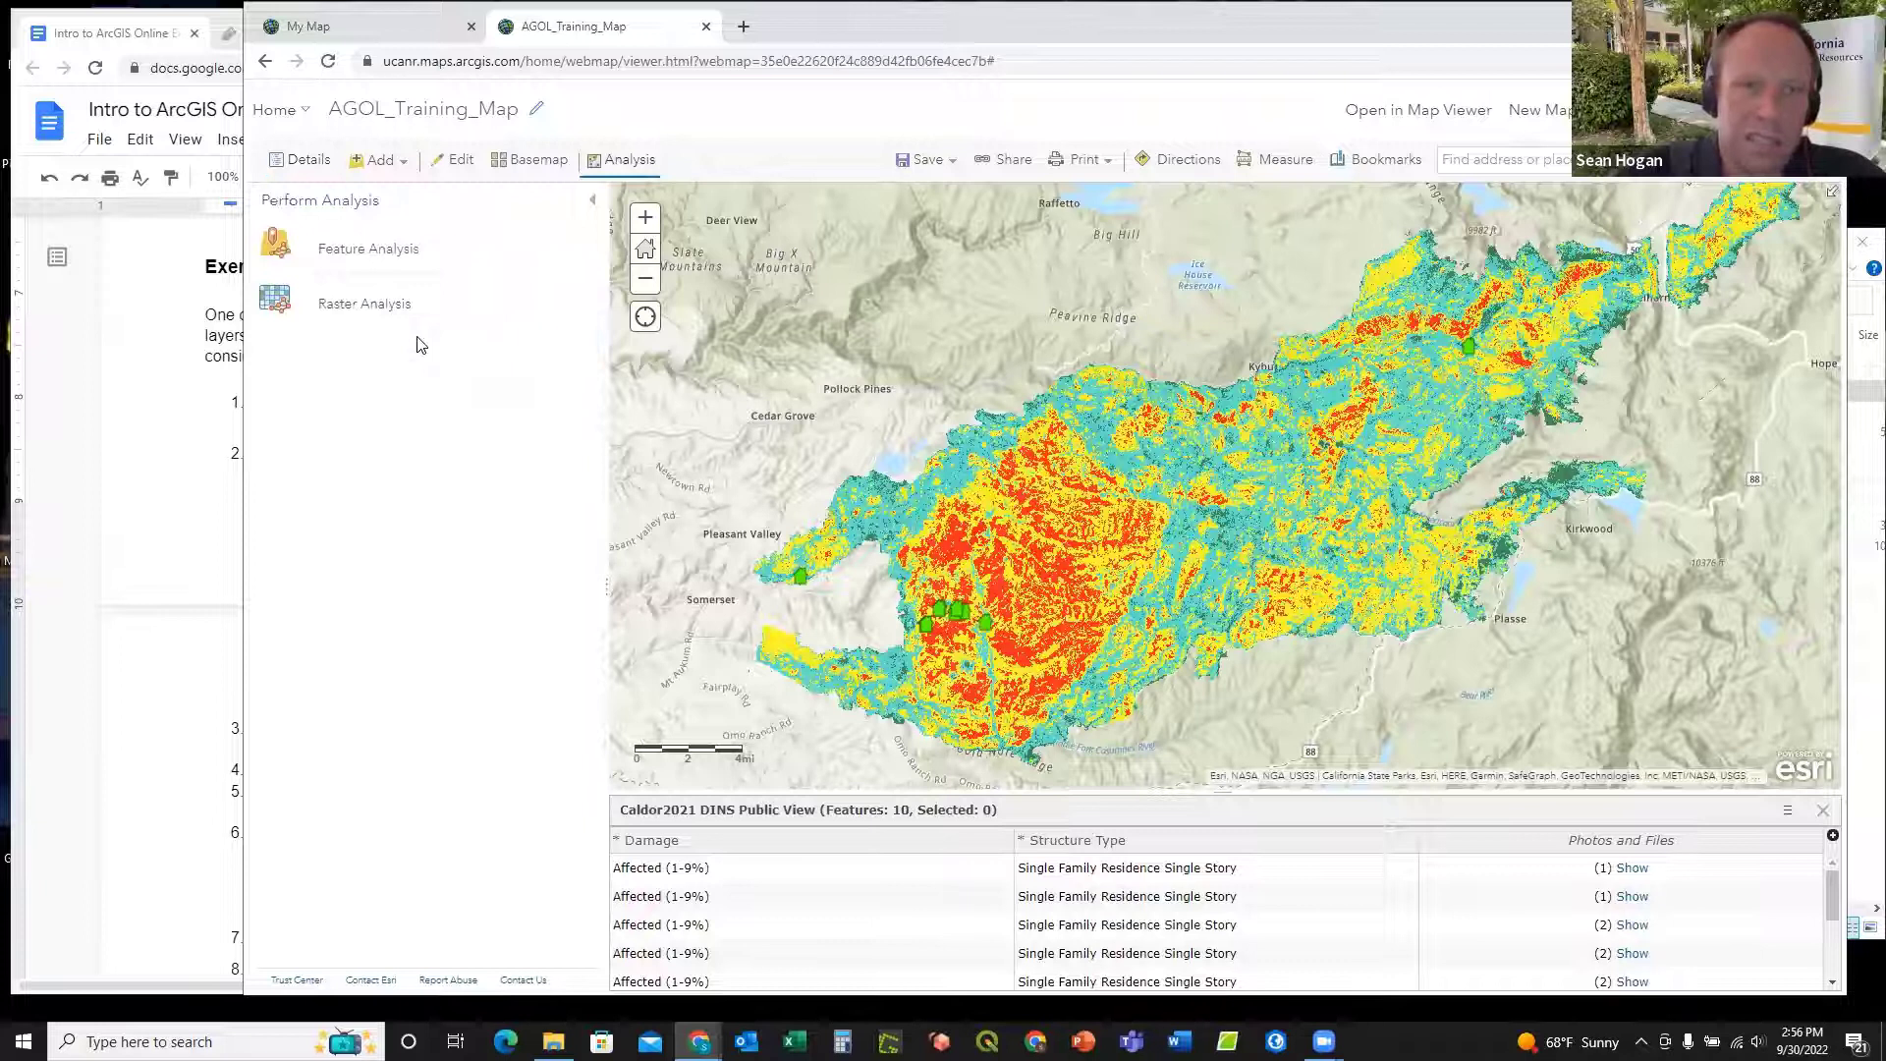
pyautogui.click(376, 255)
pyautogui.click(266, 287)
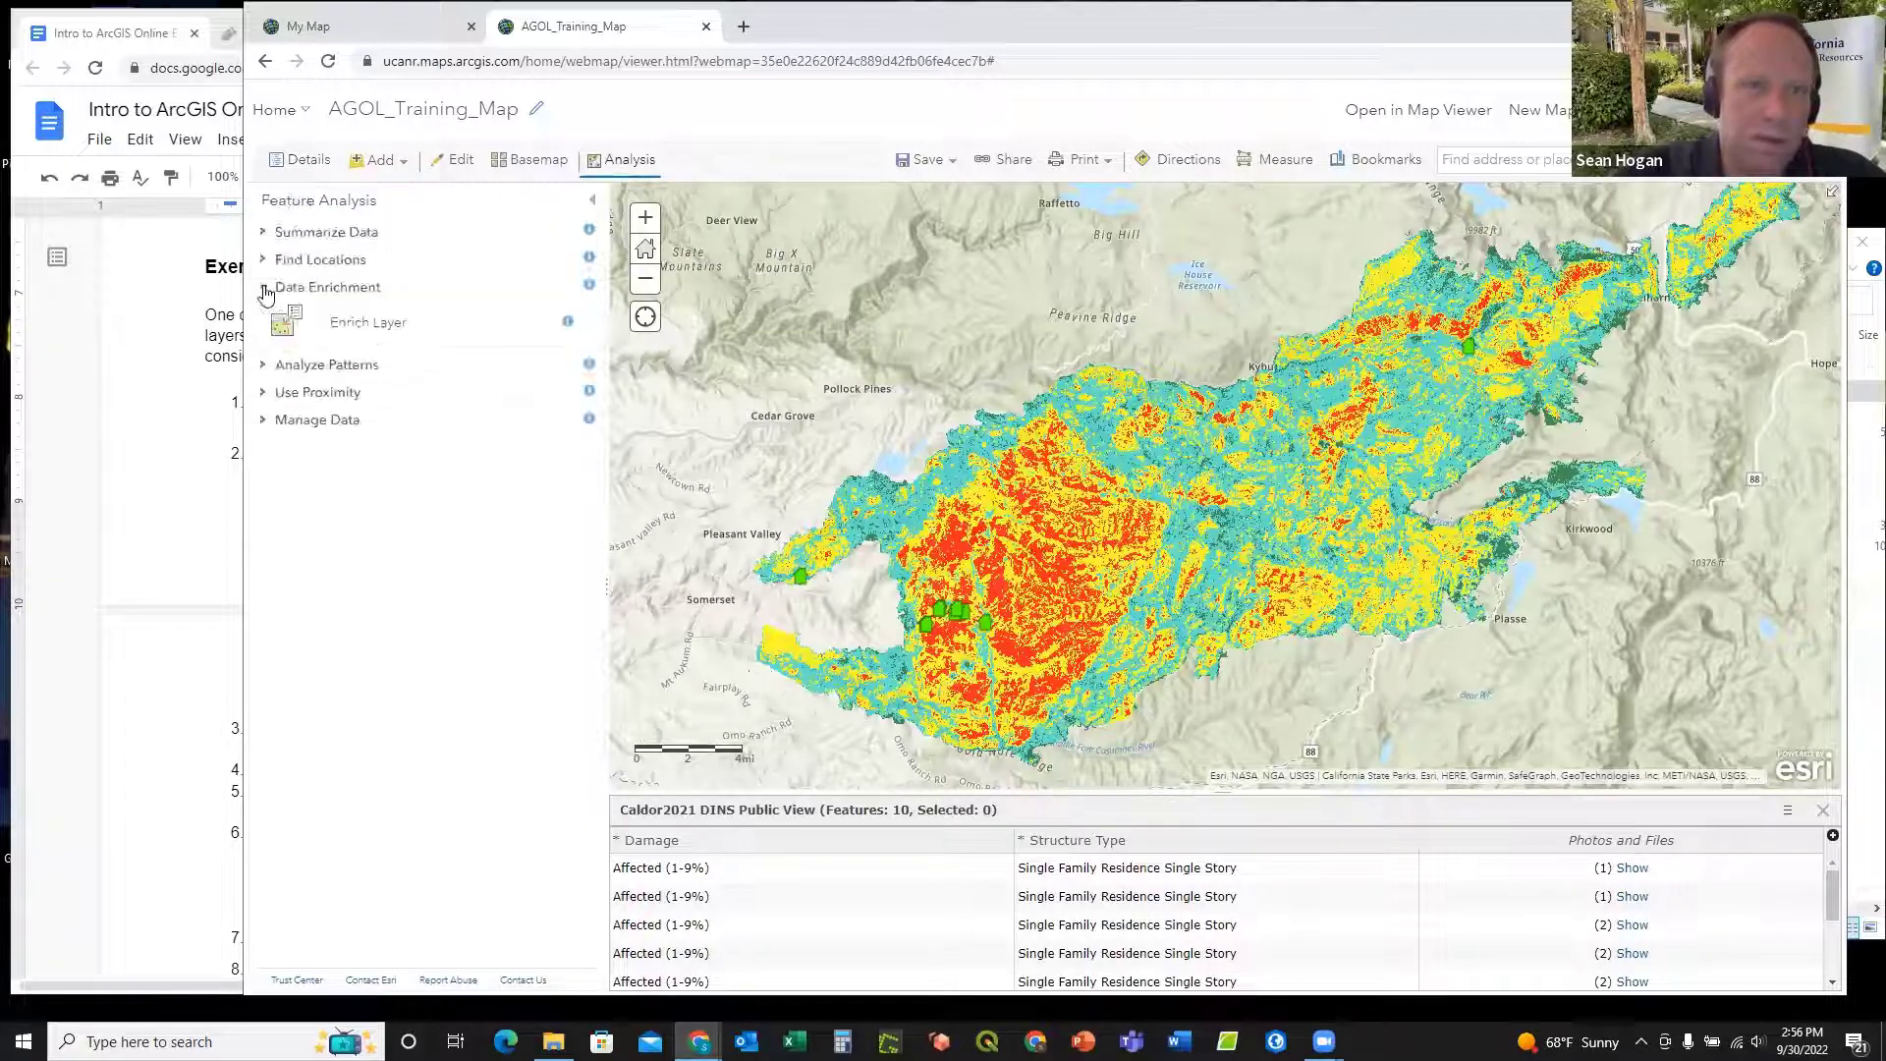
pyautogui.click(361, 329)
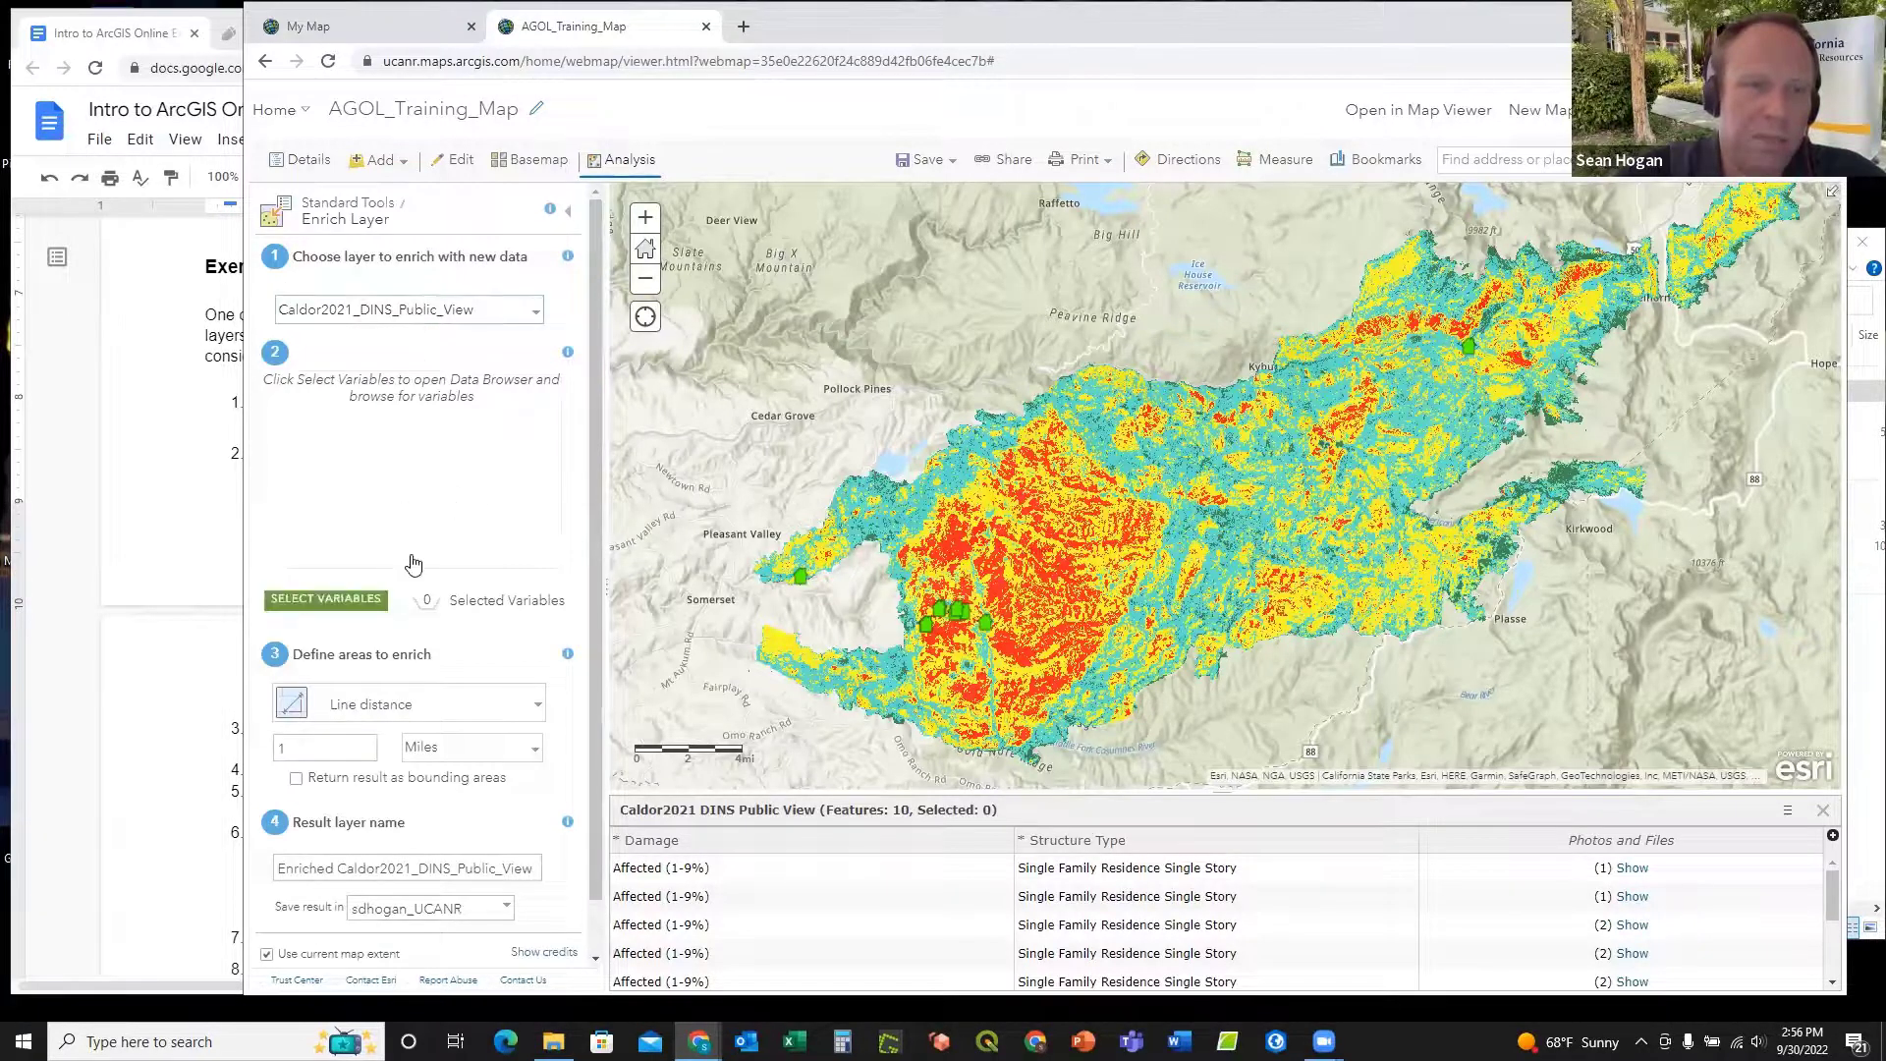
pyautogui.click(340, 595)
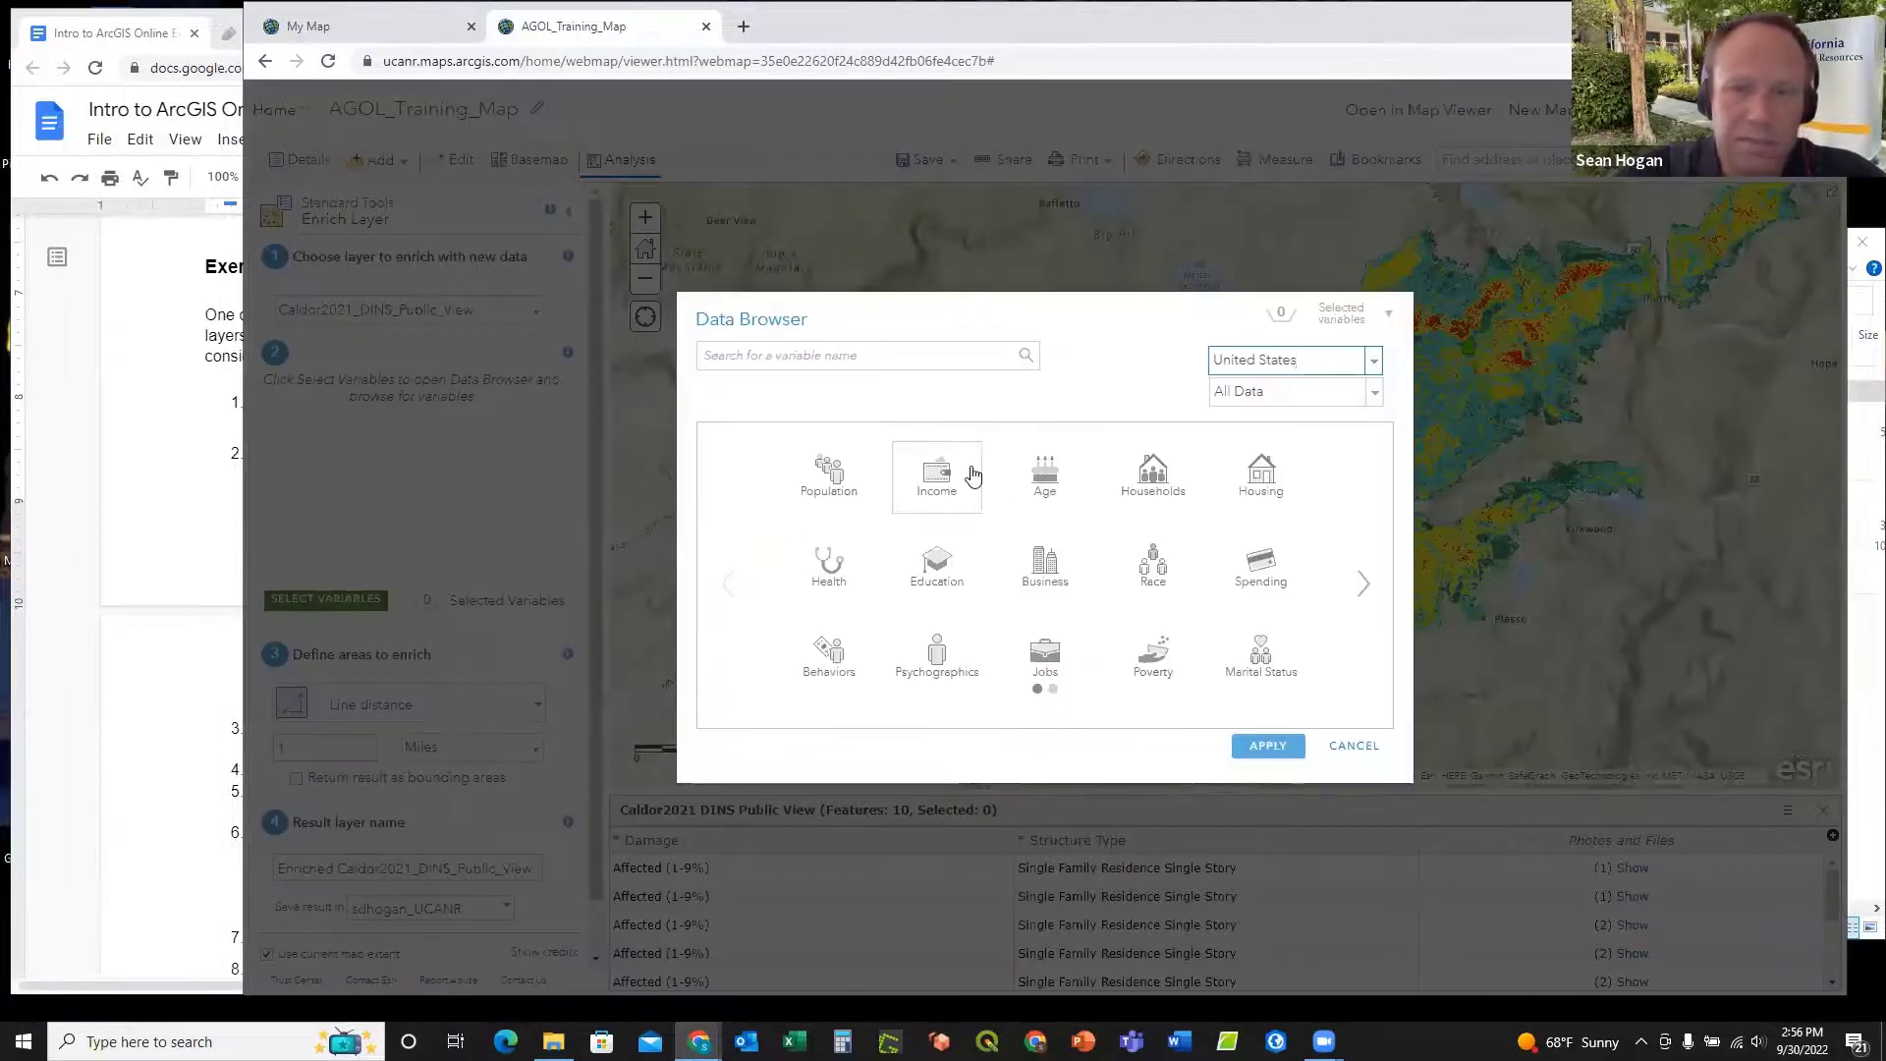
# Step: After browsing At Risk and Tapestry, select 2020 Poverty Index (ACS 5-Yr) under At Risk and apply it
pyautogui.click(1362, 586)
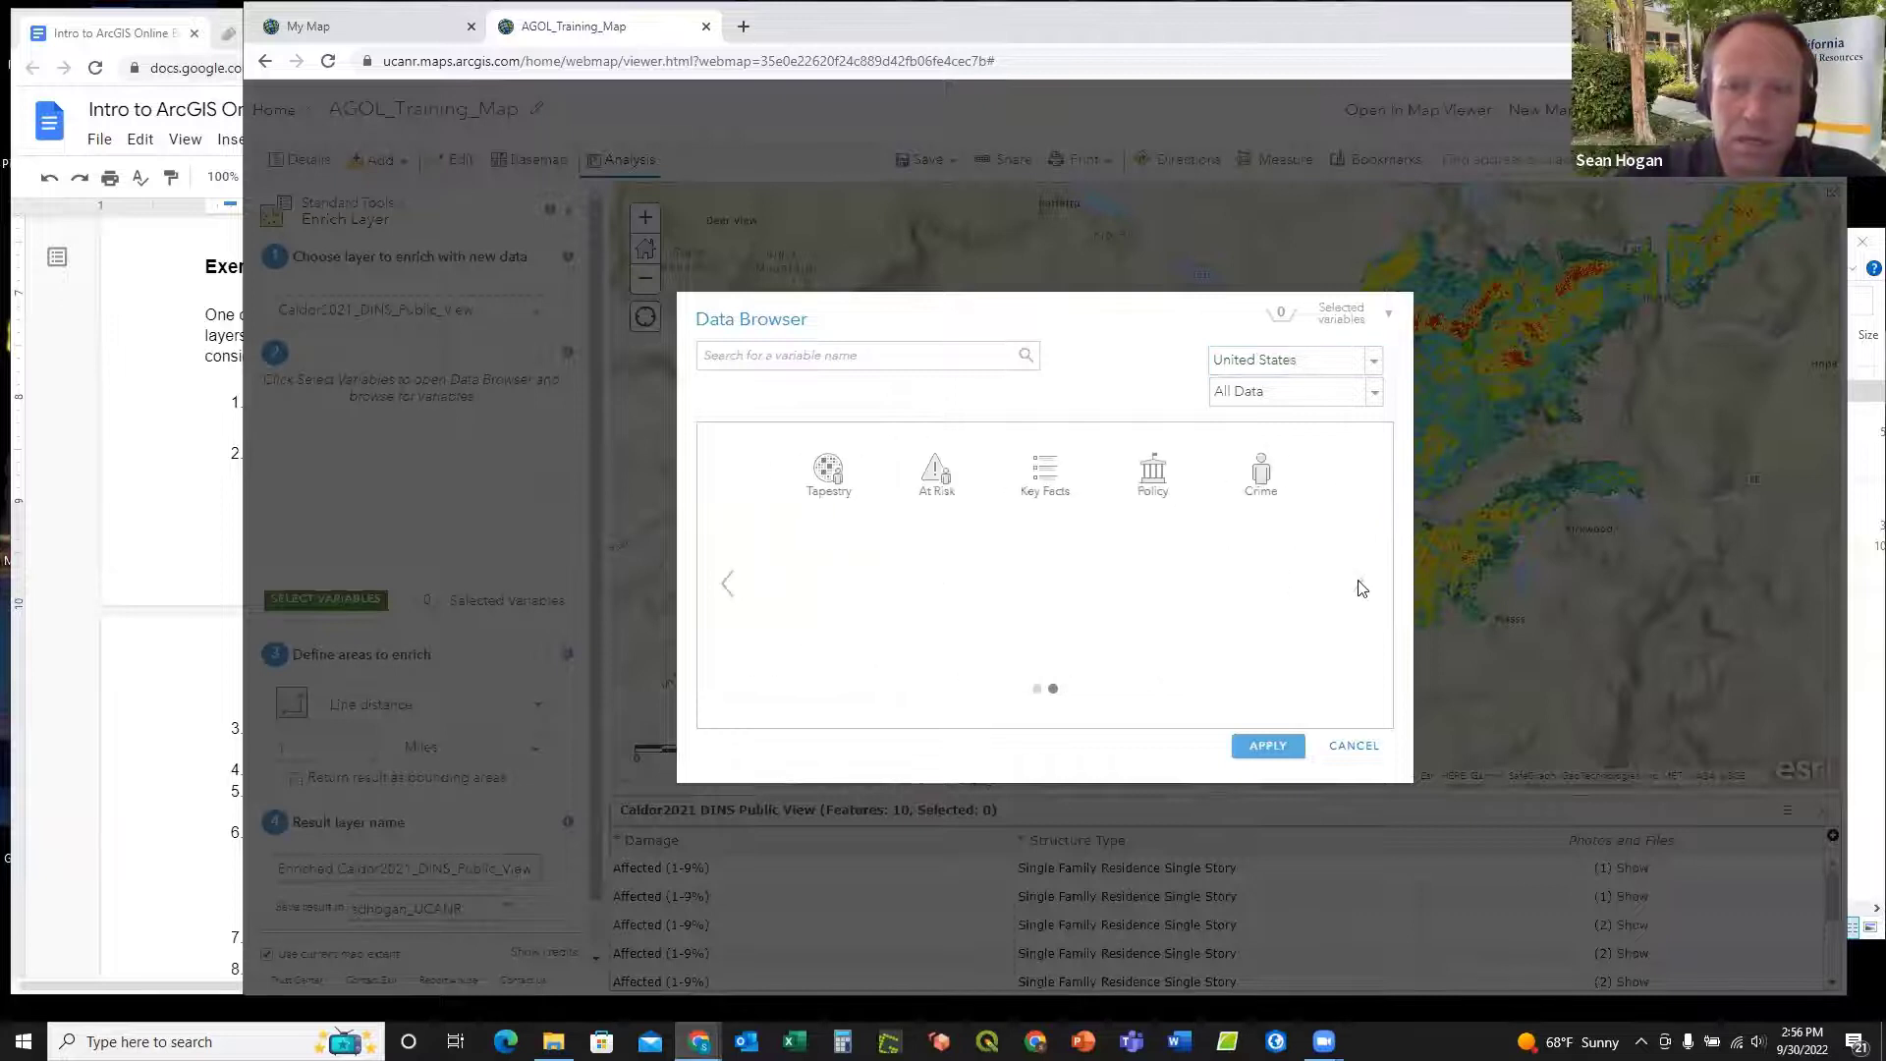
pyautogui.click(943, 475)
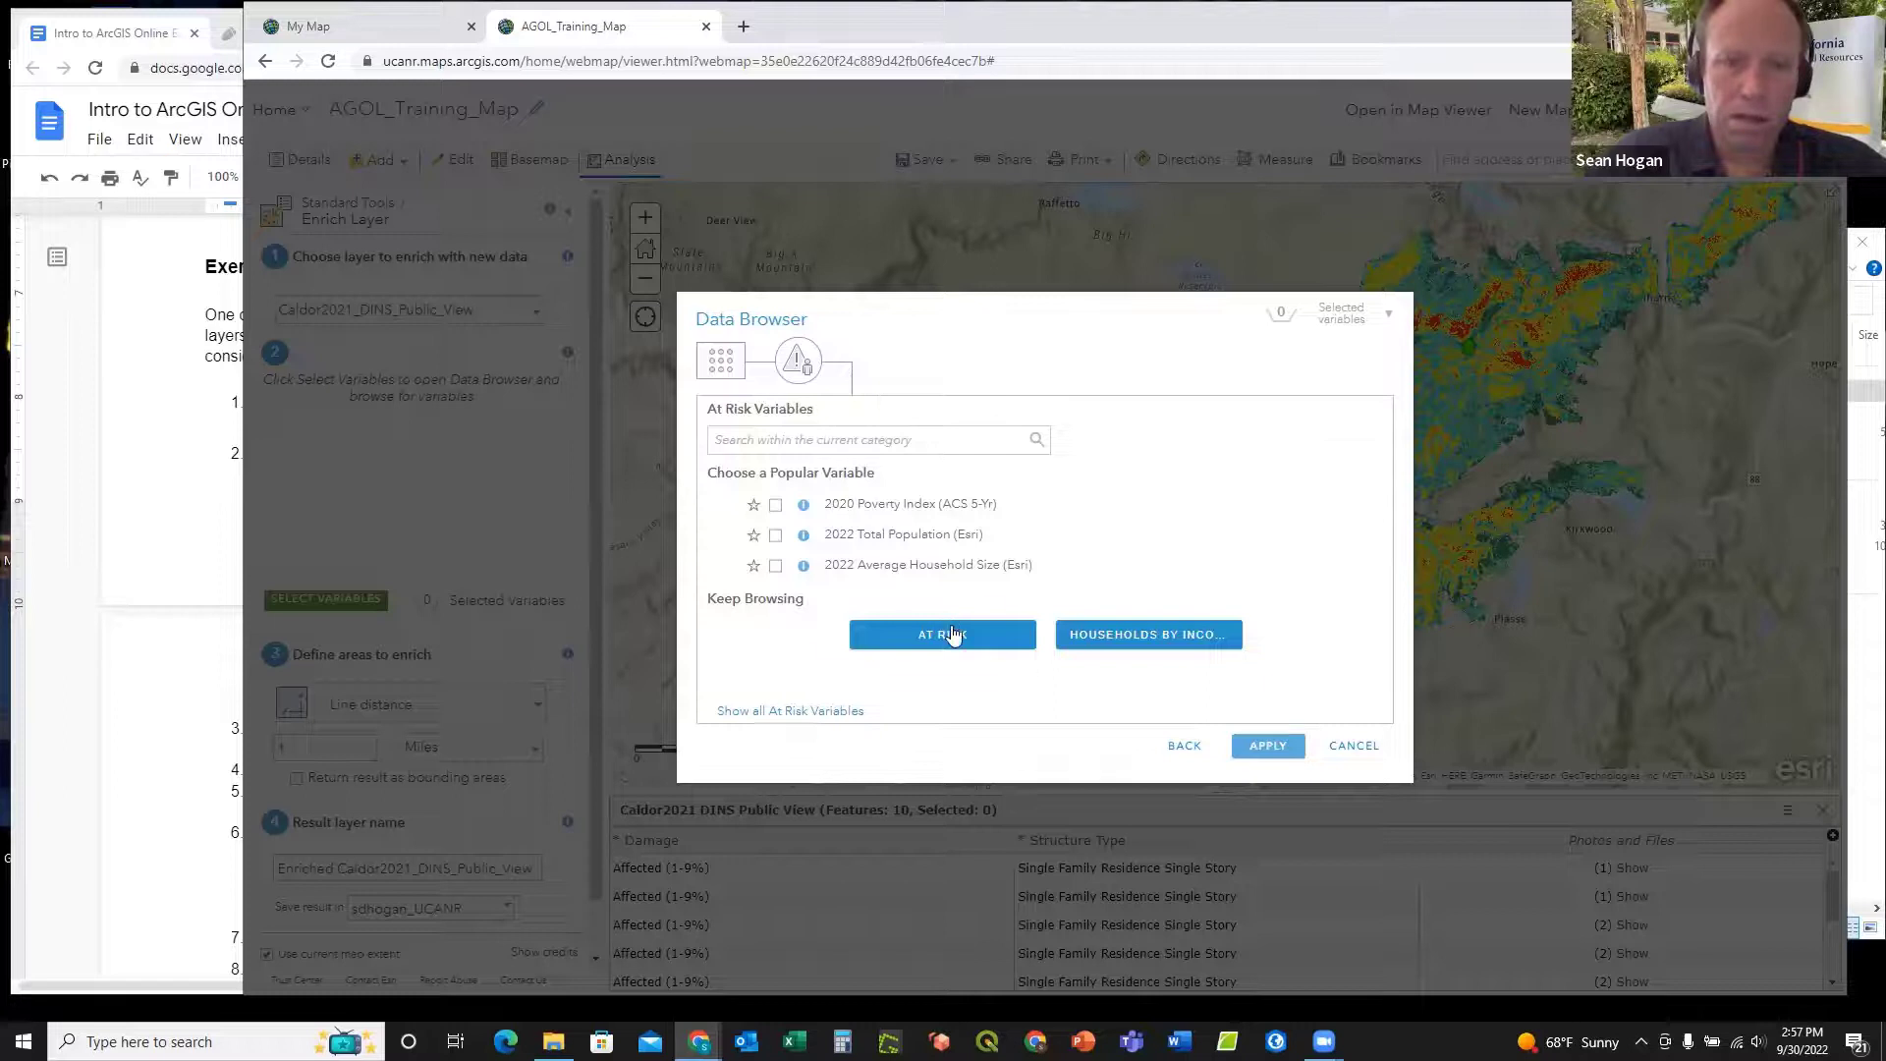
pyautogui.click(1183, 749)
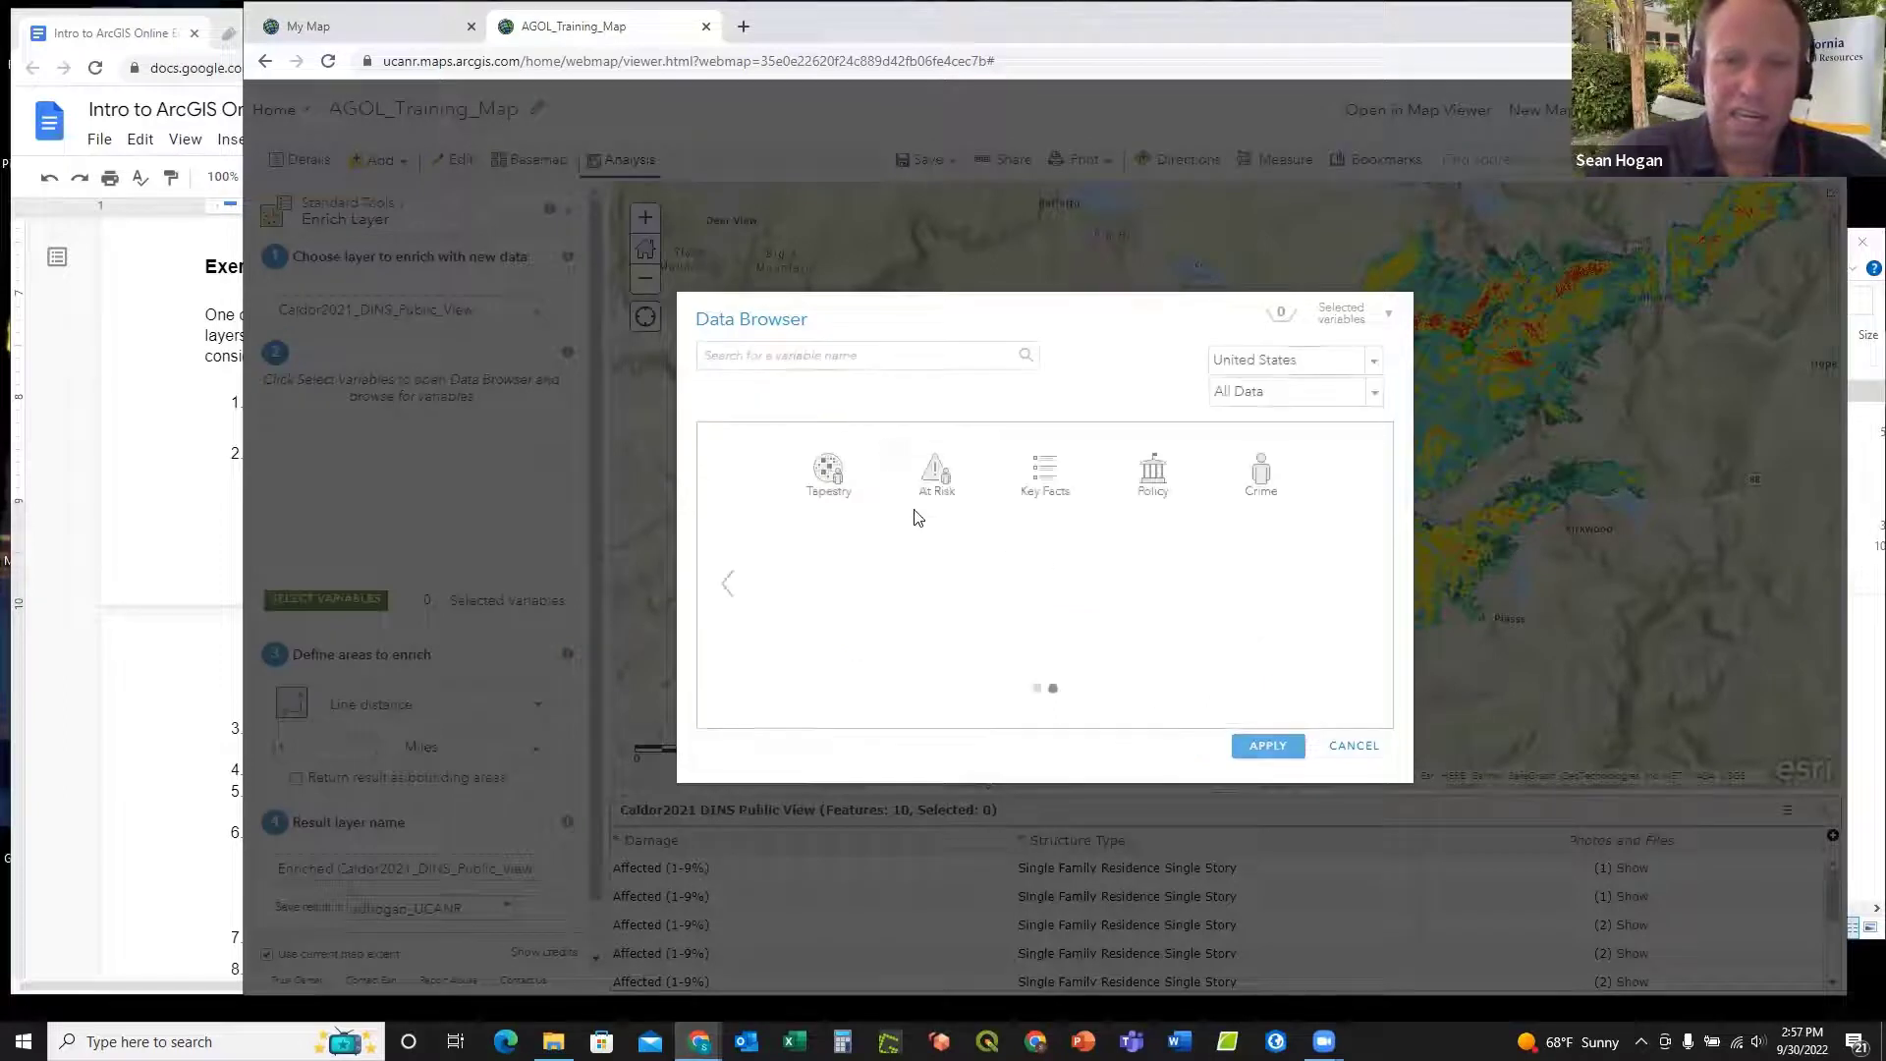
pyautogui.click(811, 485)
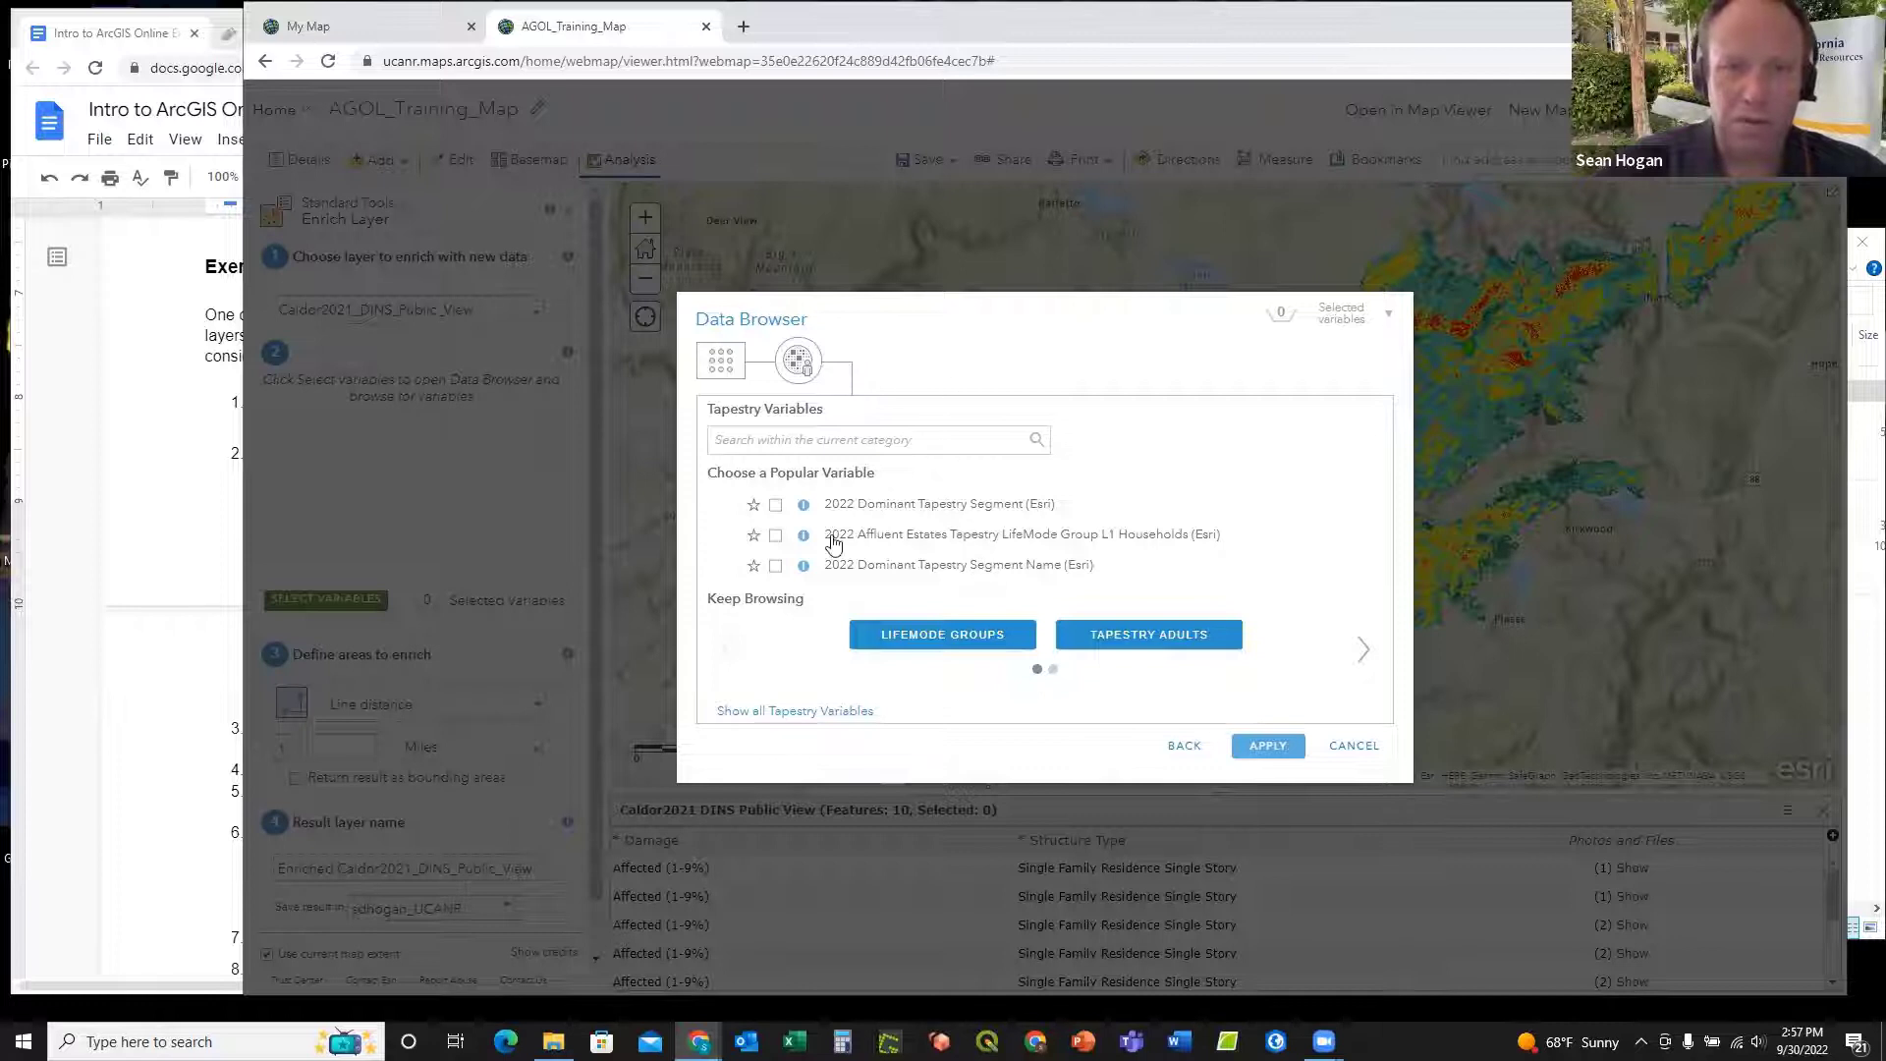
pyautogui.click(1185, 748)
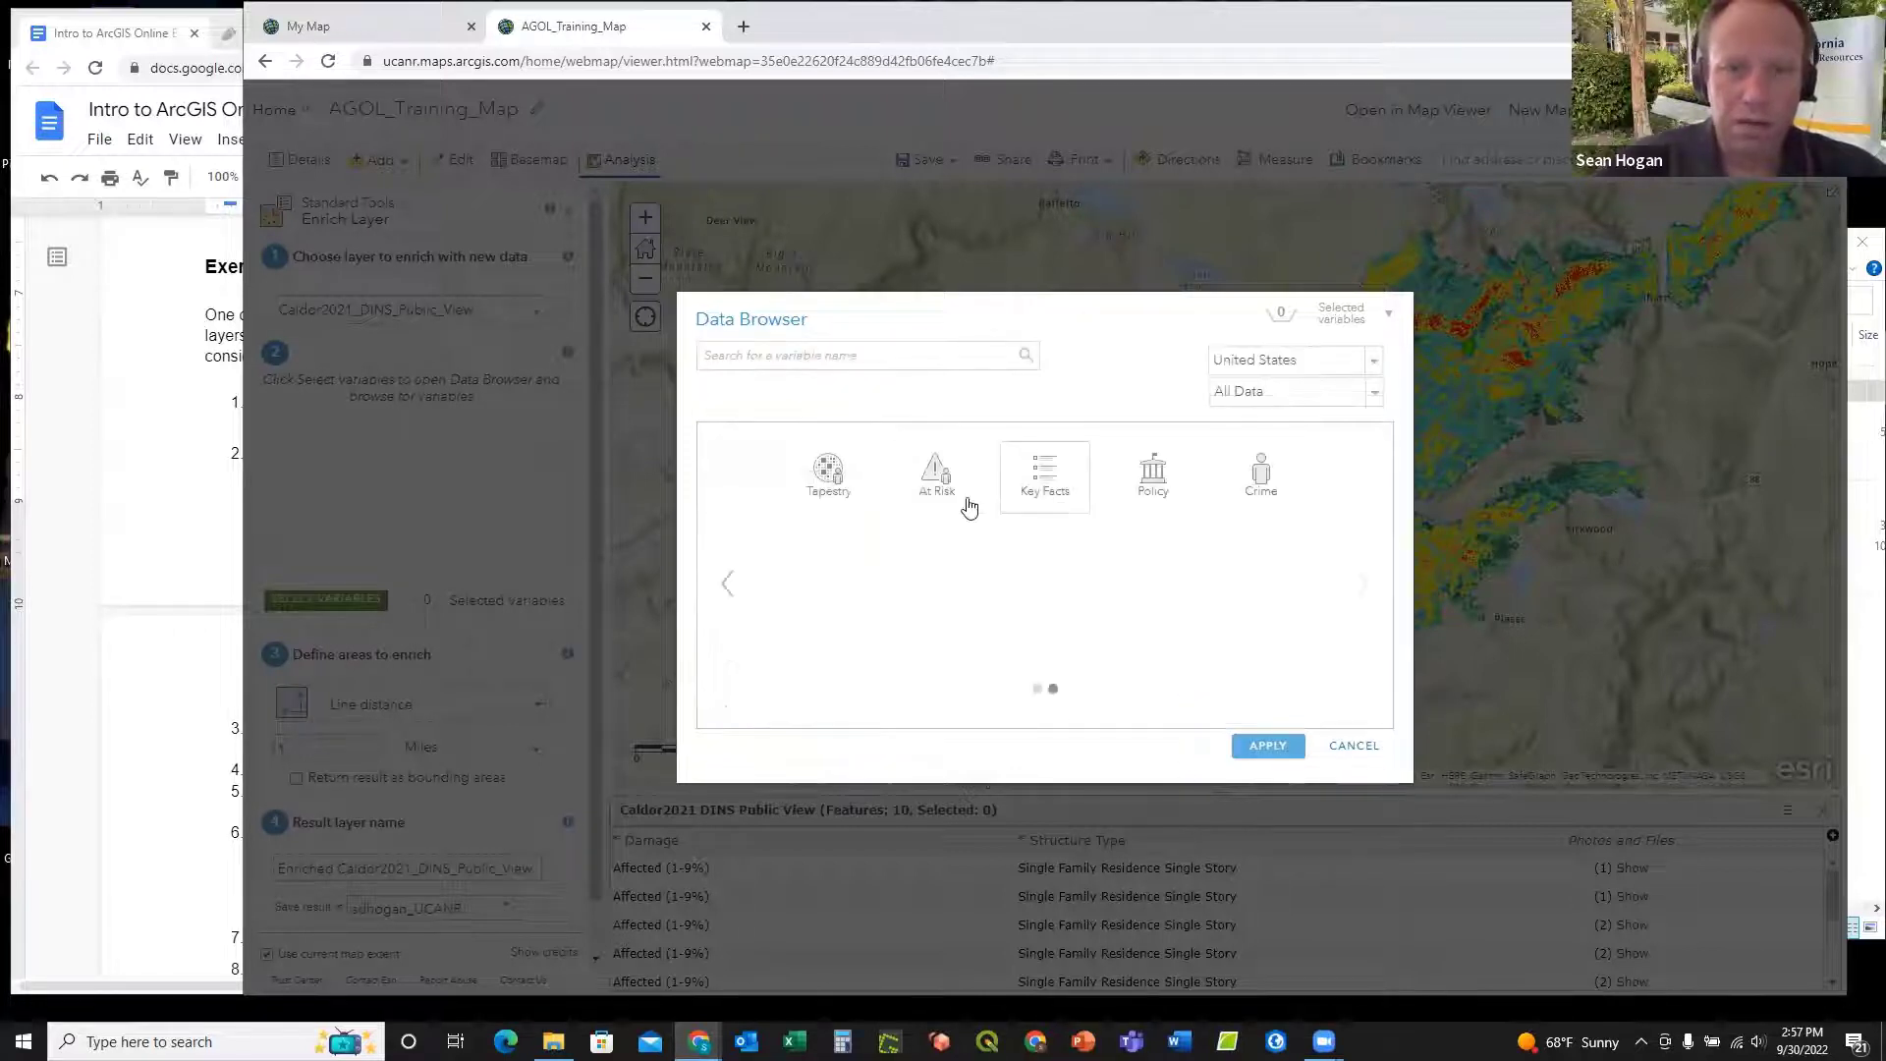
pyautogui.click(936, 478)
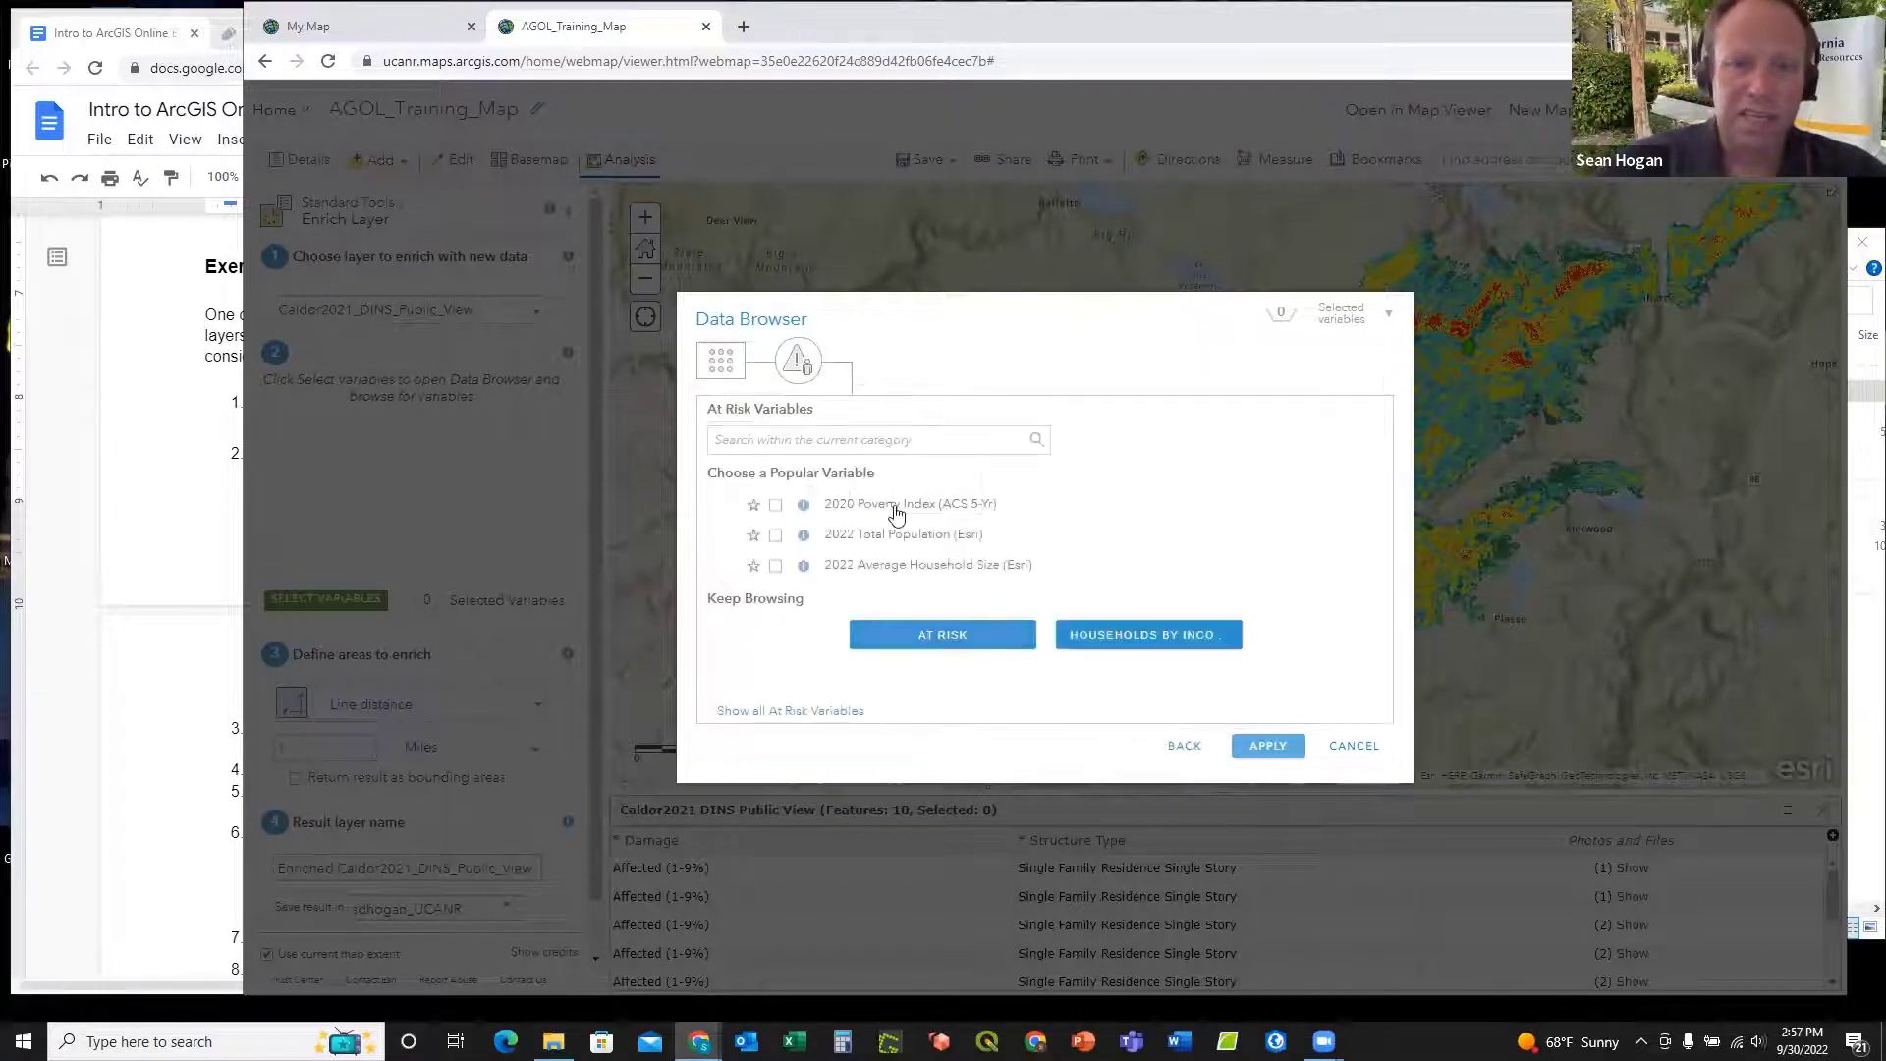
pyautogui.click(890, 509)
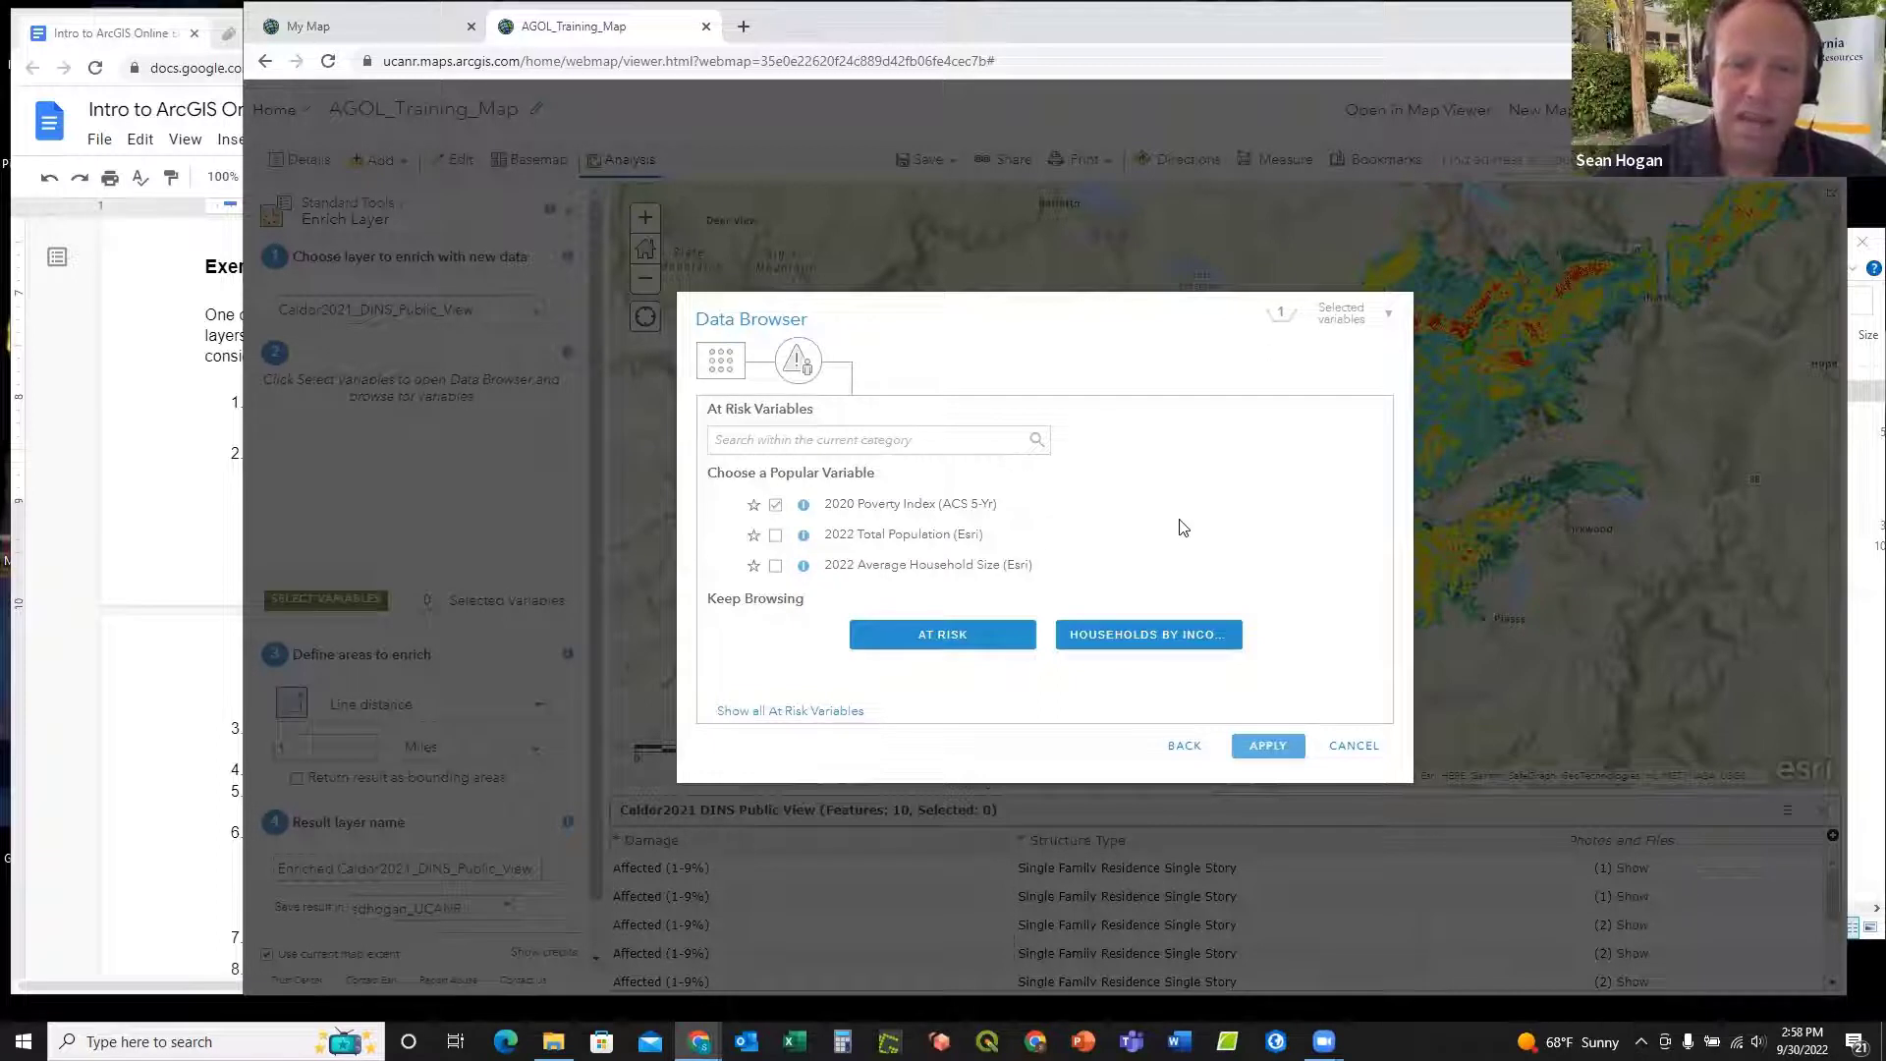
pyautogui.click(1266, 746)
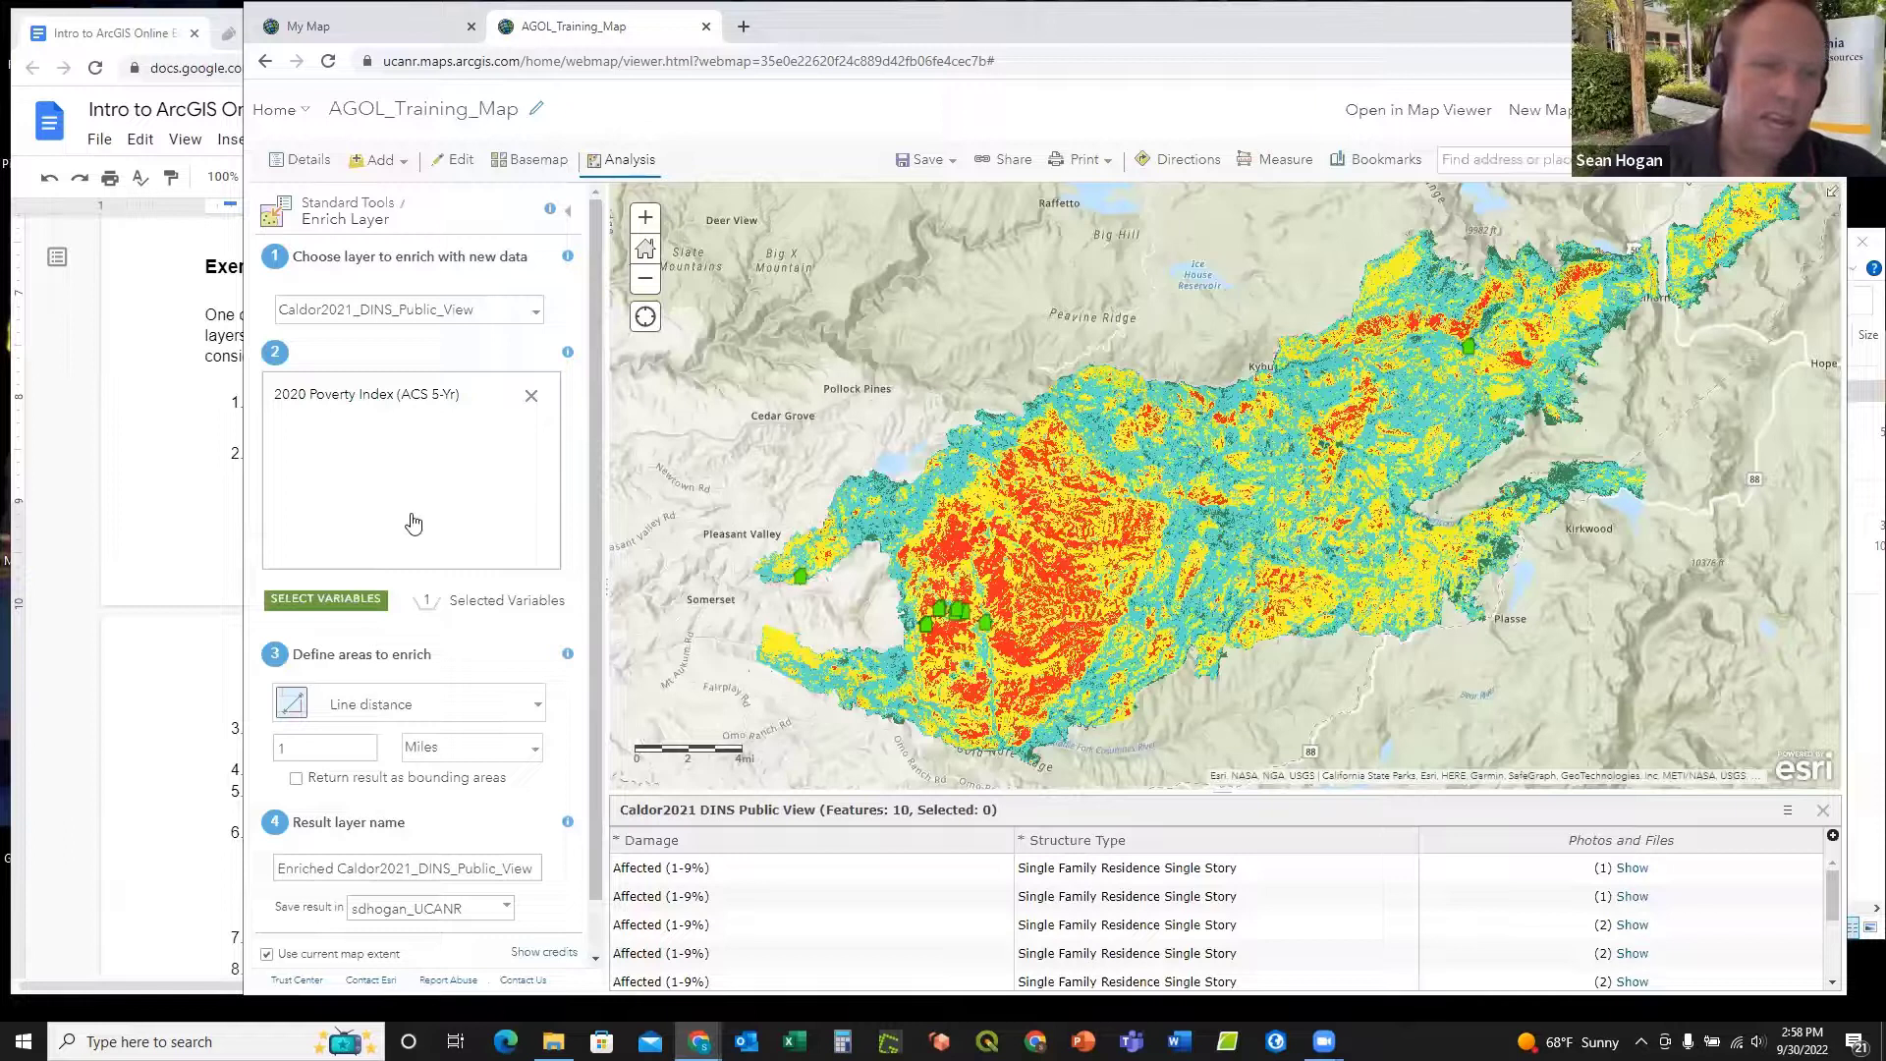
# Step: Show the Enrich Layer credit estimate: 10 records requiring 0.1 credits
pyautogui.scroll(-1, 413, 520)
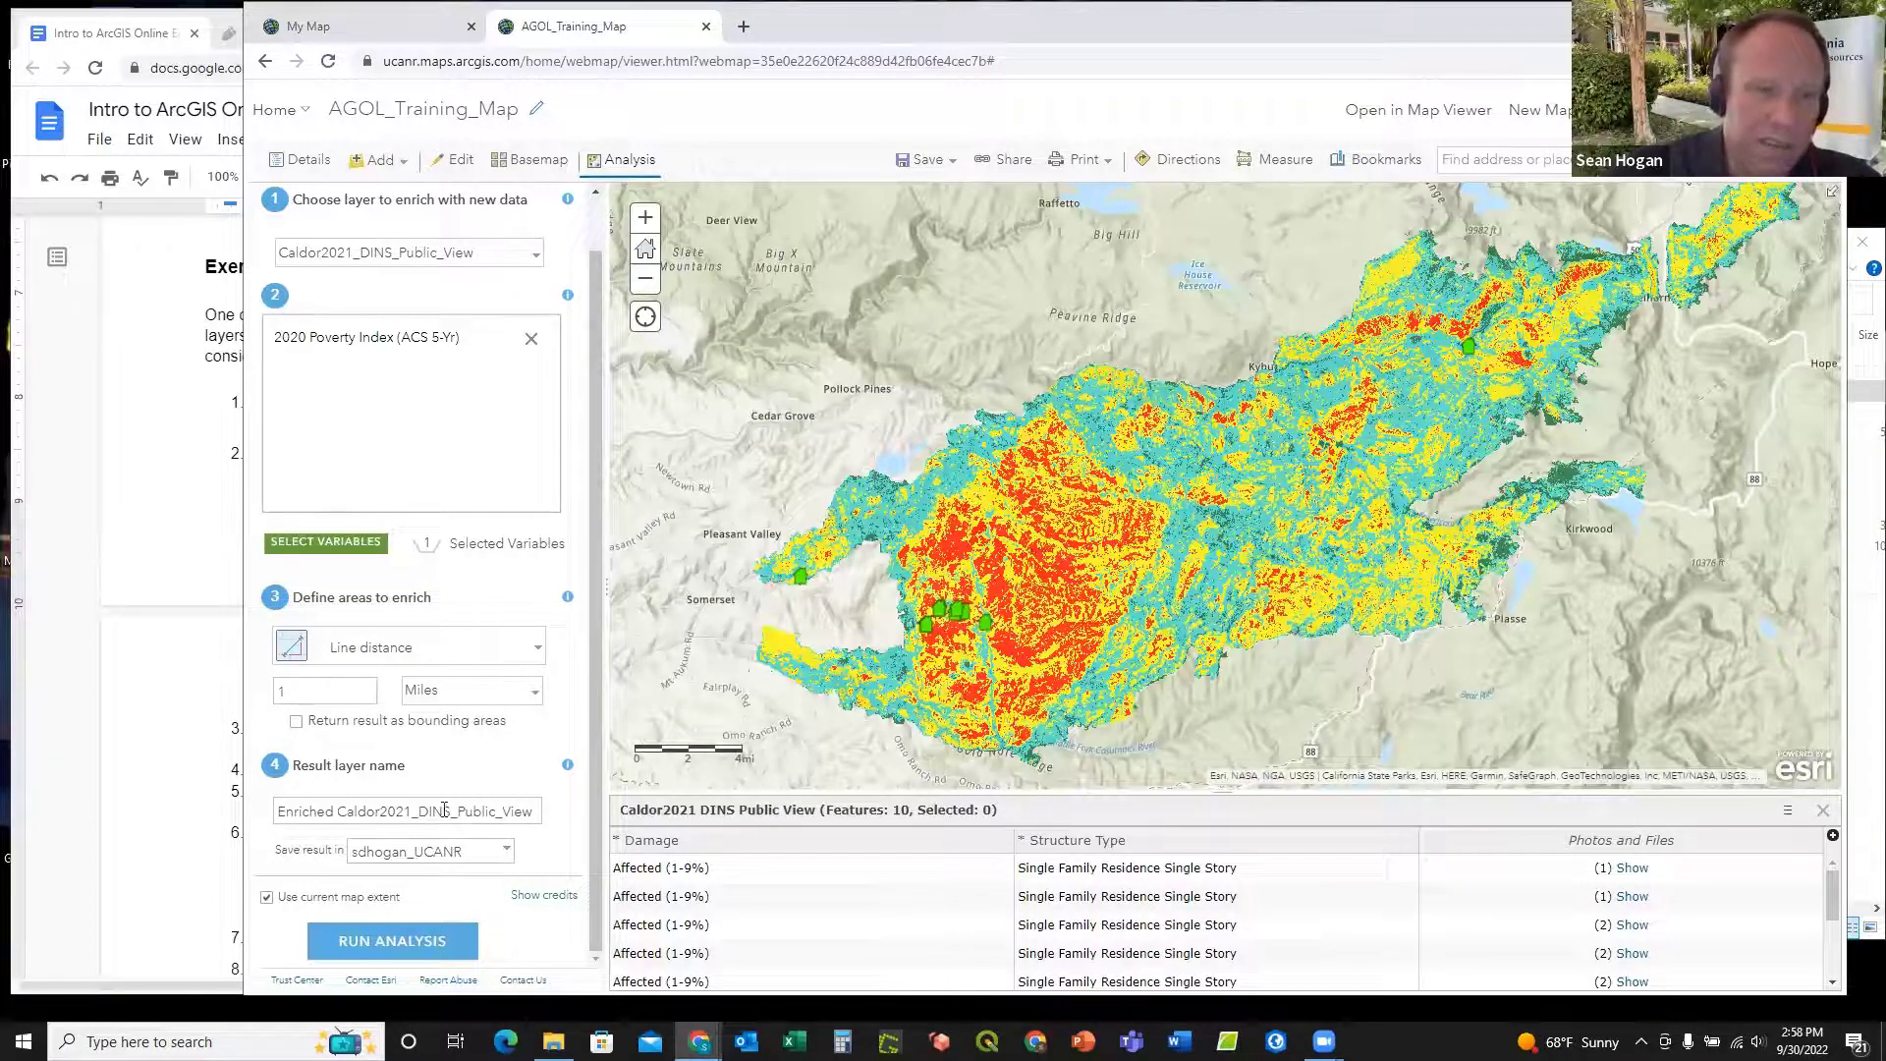
pyautogui.moveTo(534, 902); pyautogui.dragTo(555, 895)
pyautogui.click(538, 896)
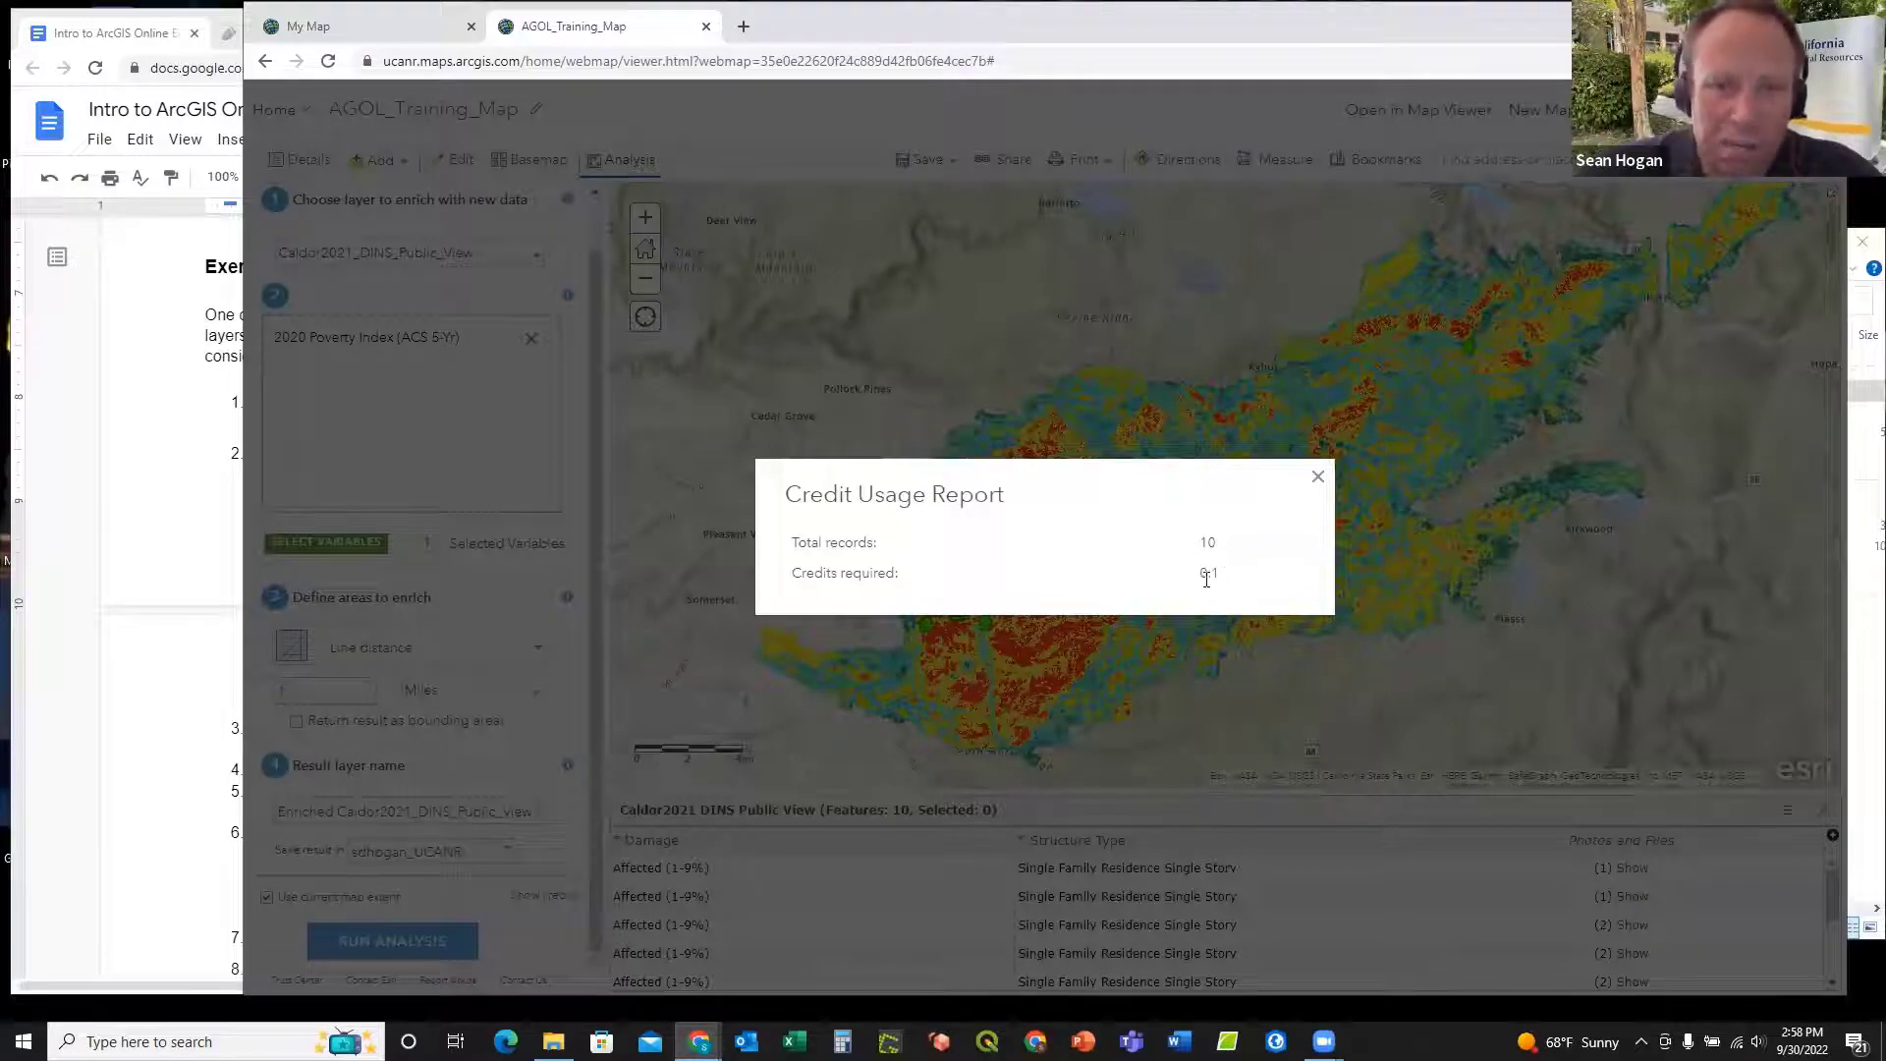
# Step: Dismiss the Credit Usage Report and return to the top of the Enrich Layer settings
pyautogui.click(1317, 478)
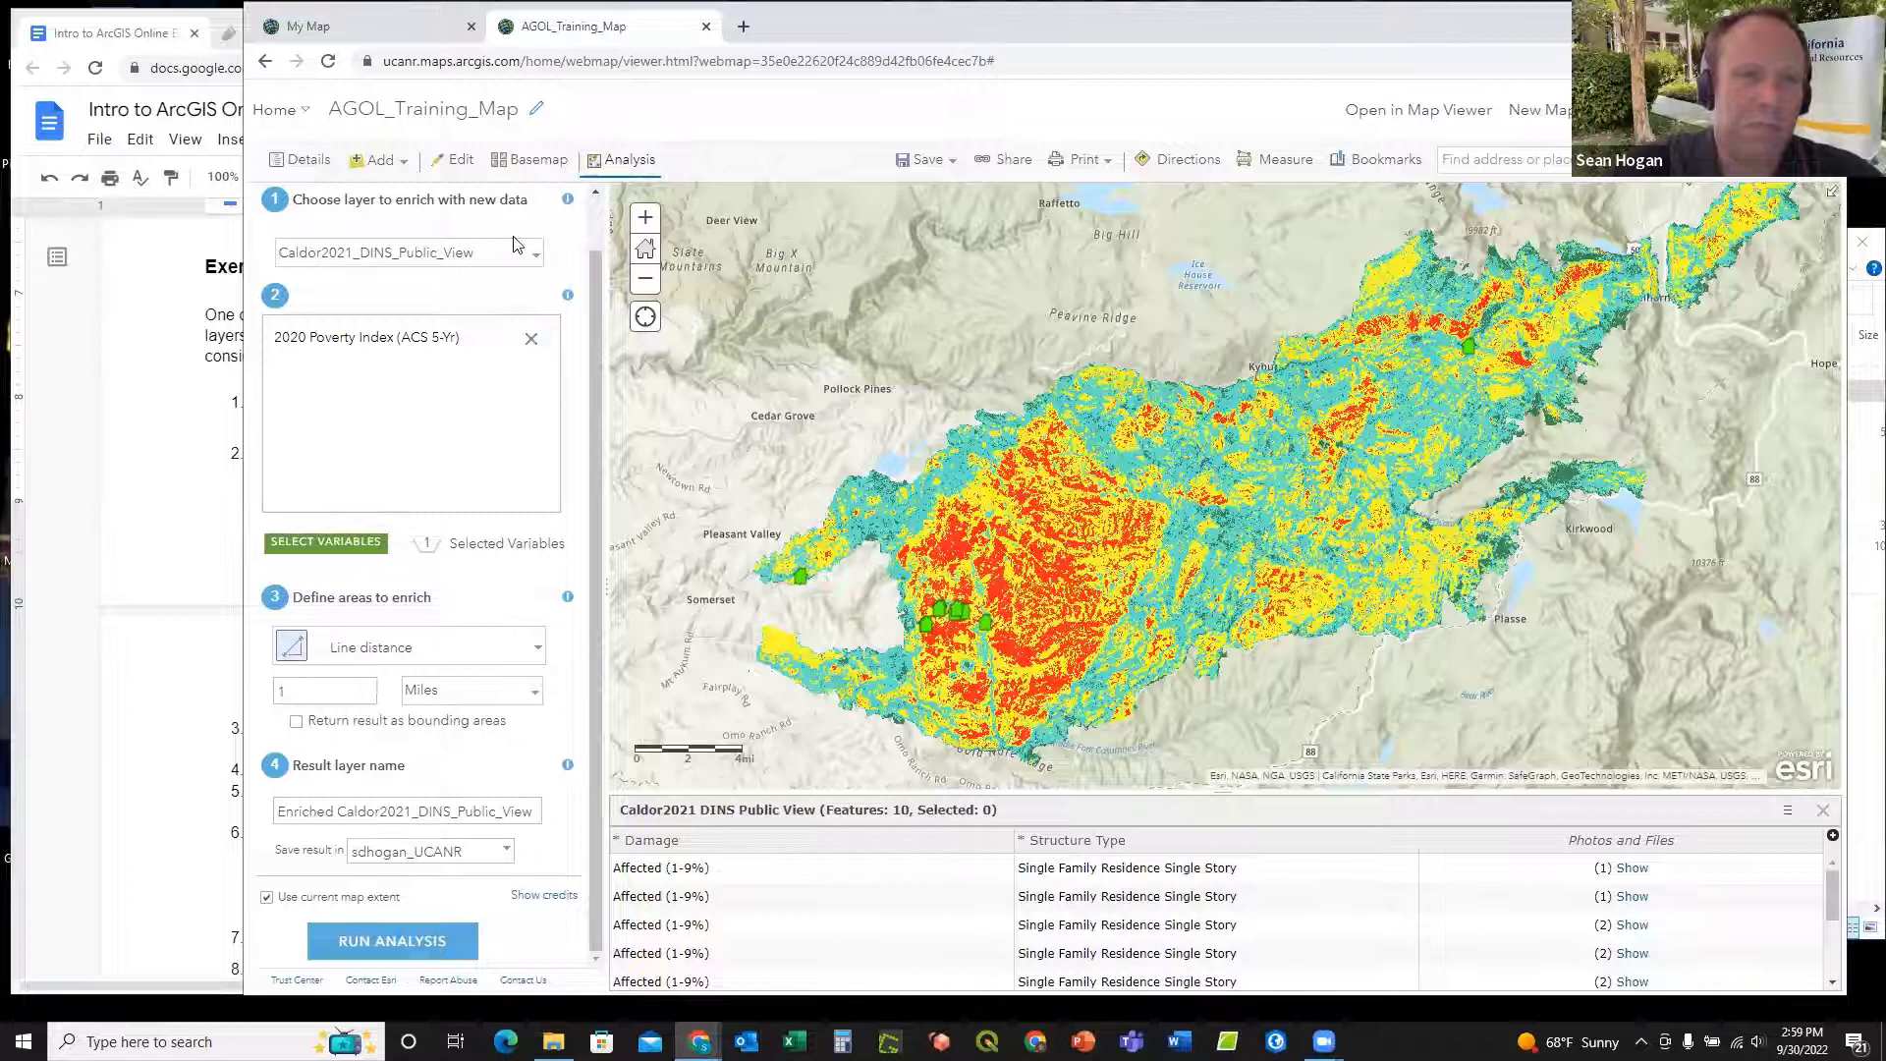
pyautogui.scroll(1, 576, 255)
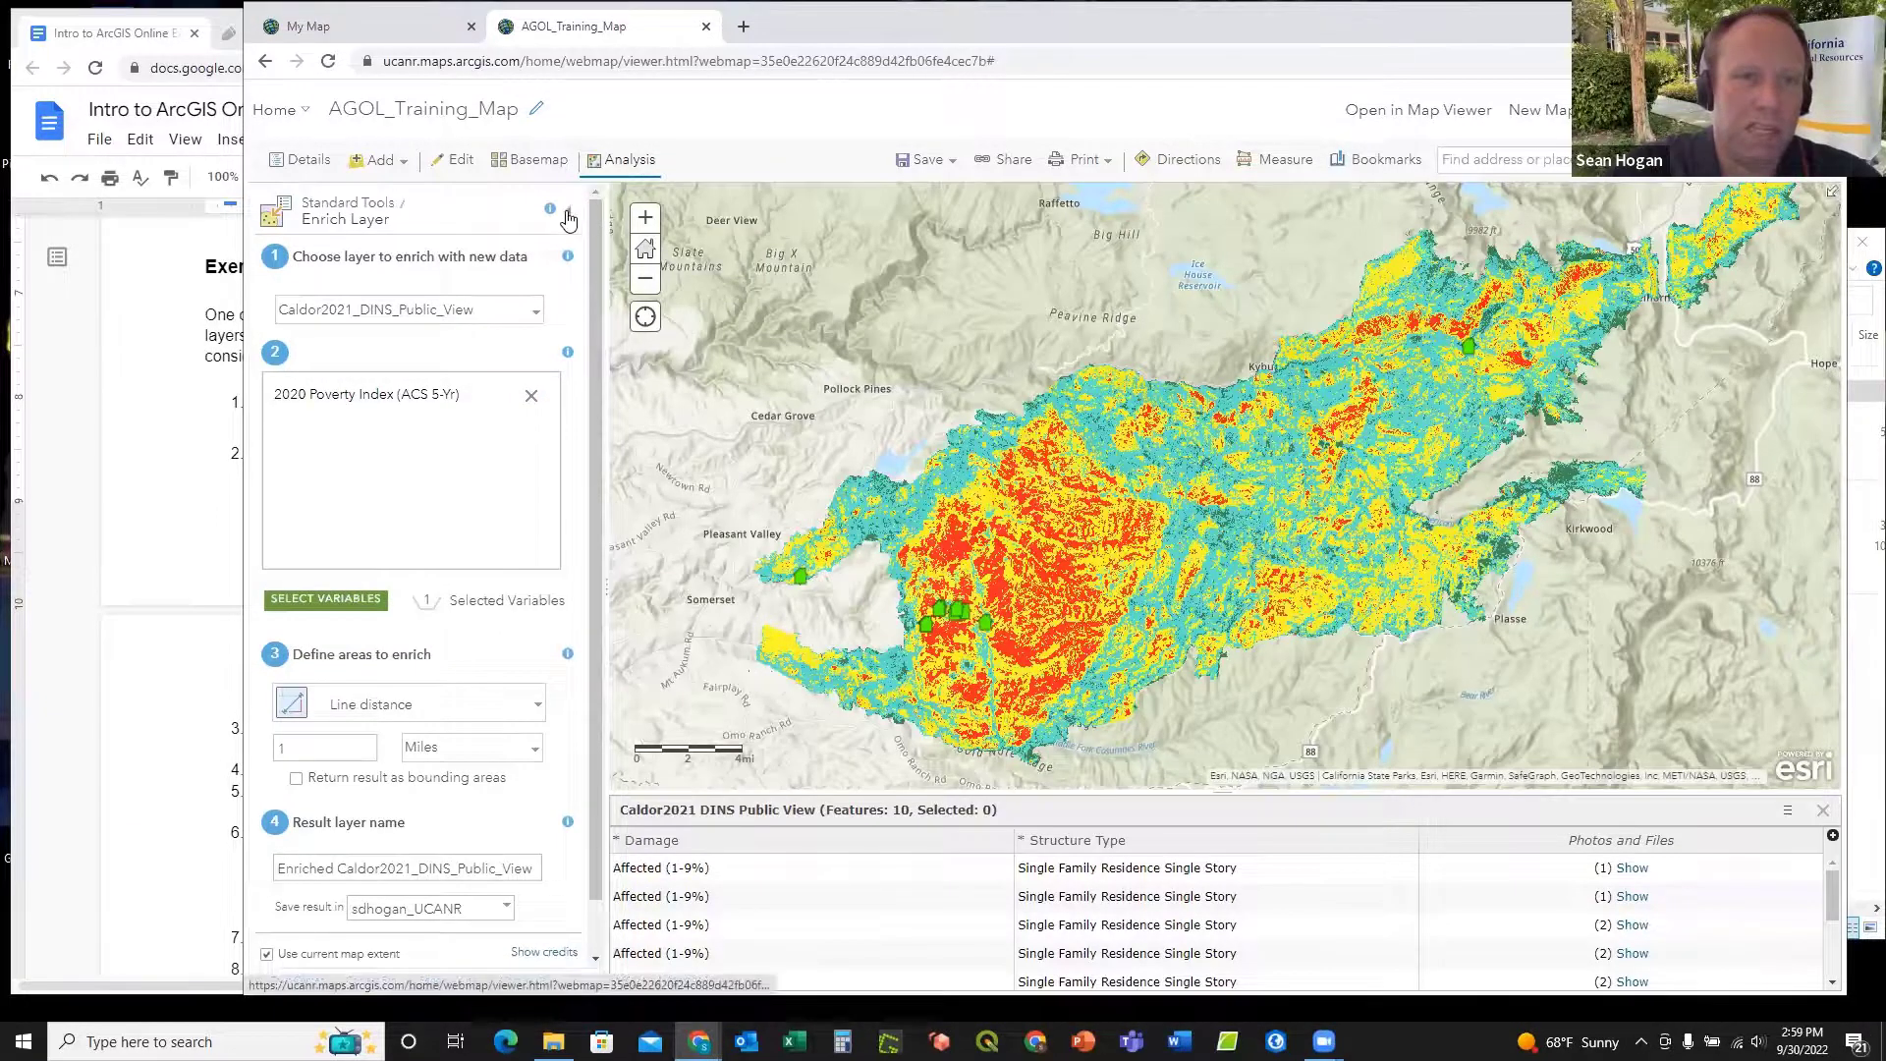
# Step: Leave Enrich Layer without running it, show the map's layer list, then return to the exercise document
pyautogui.click(568, 216)
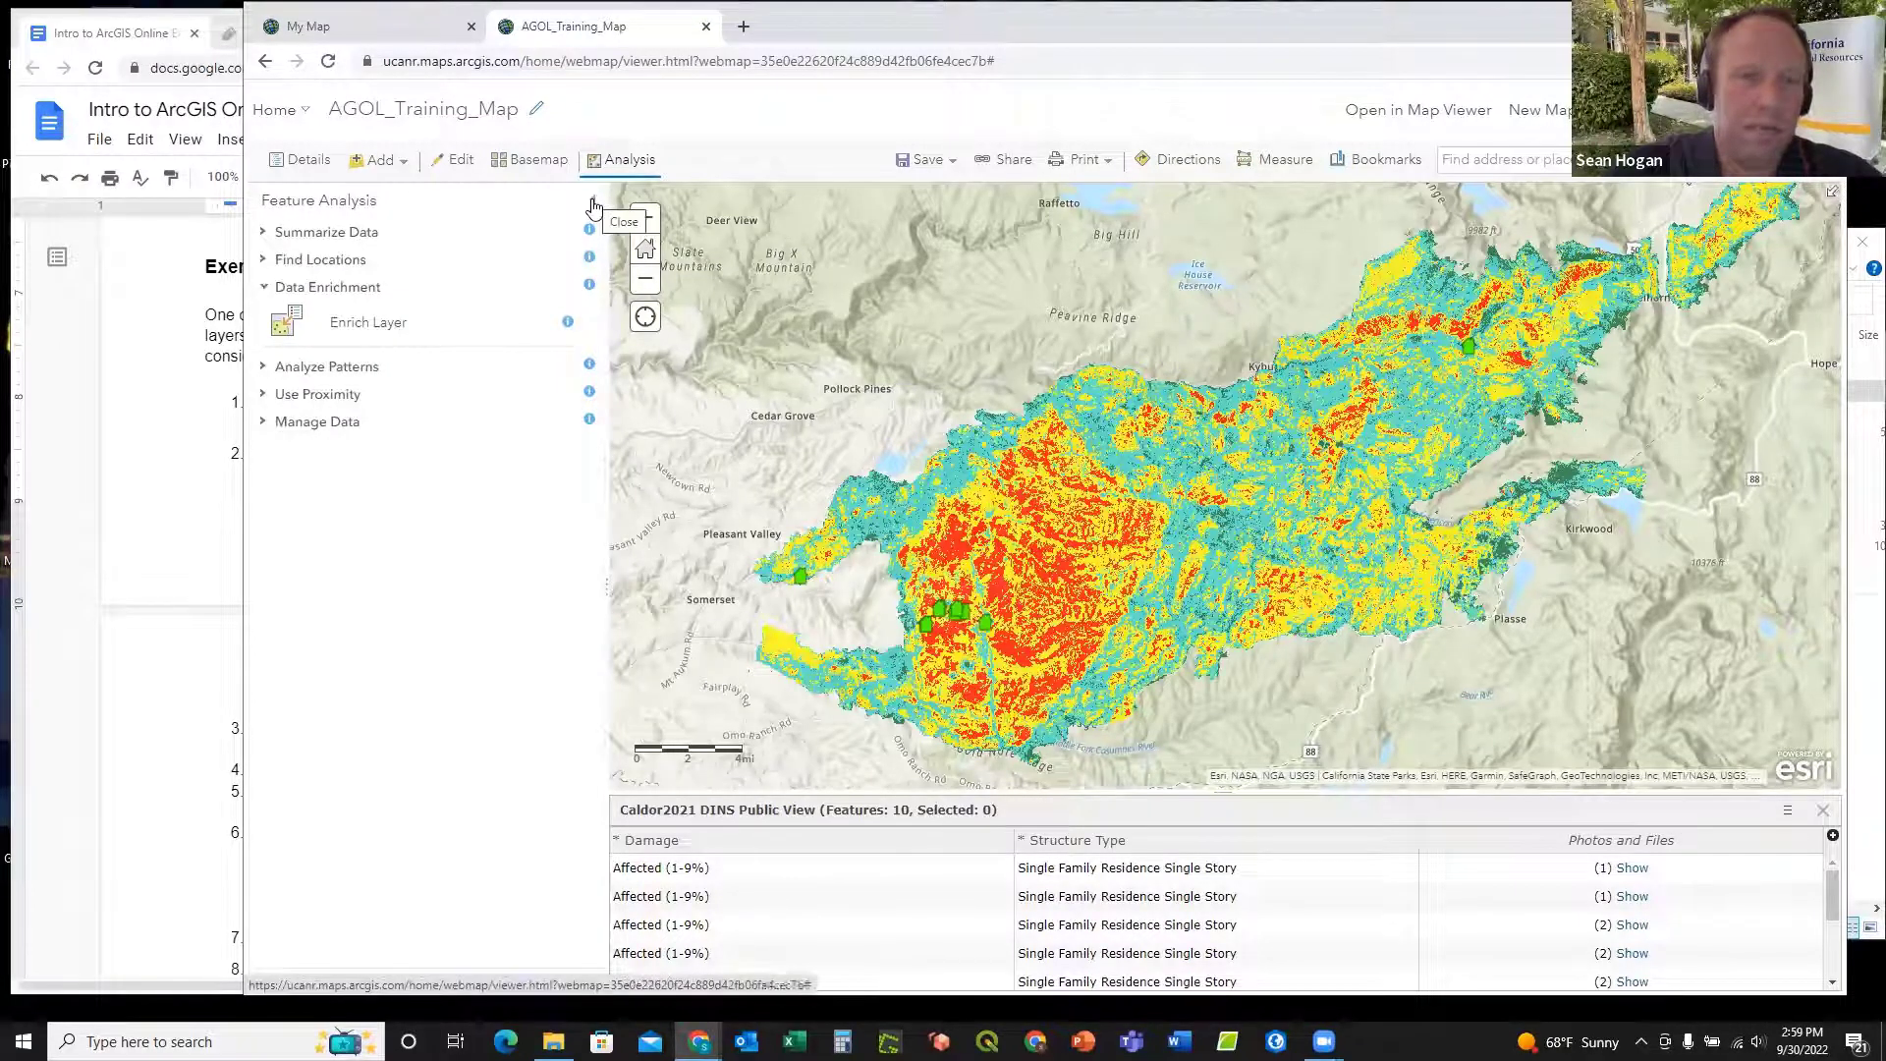
pyautogui.click(594, 207)
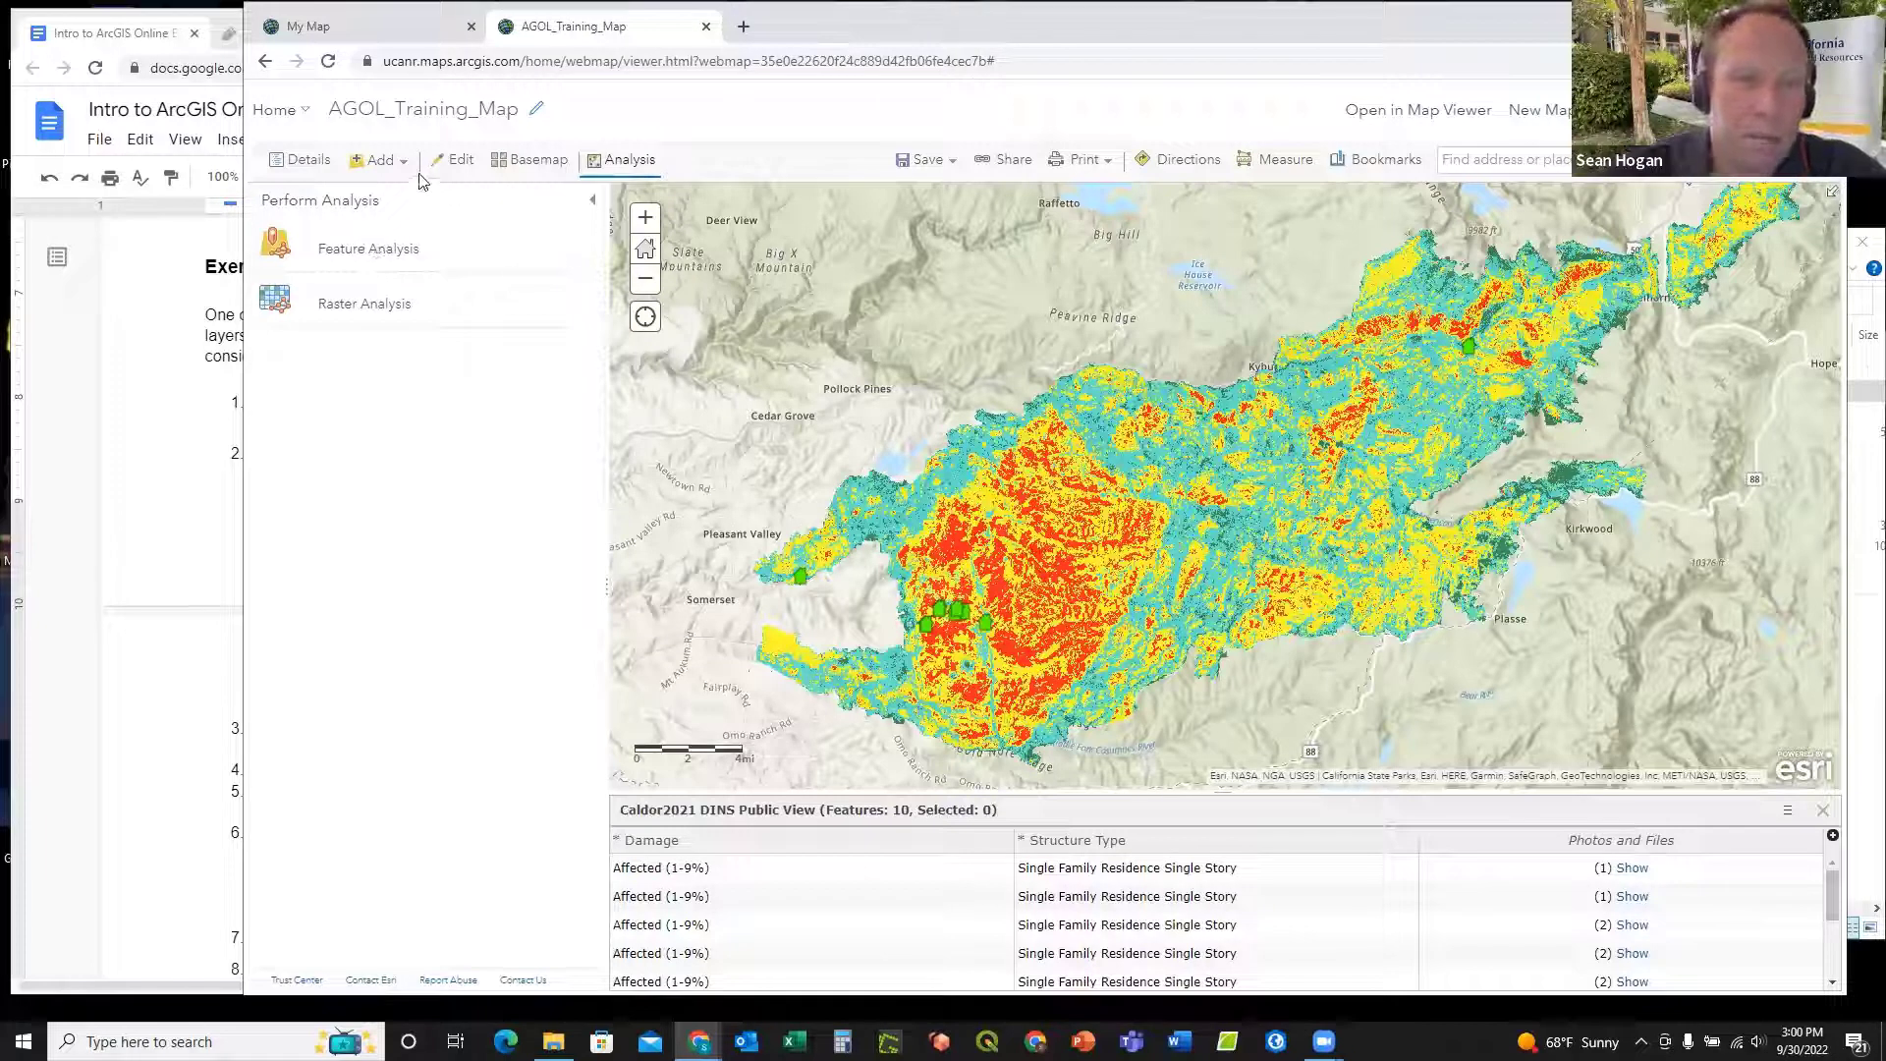
pyautogui.click(594, 204)
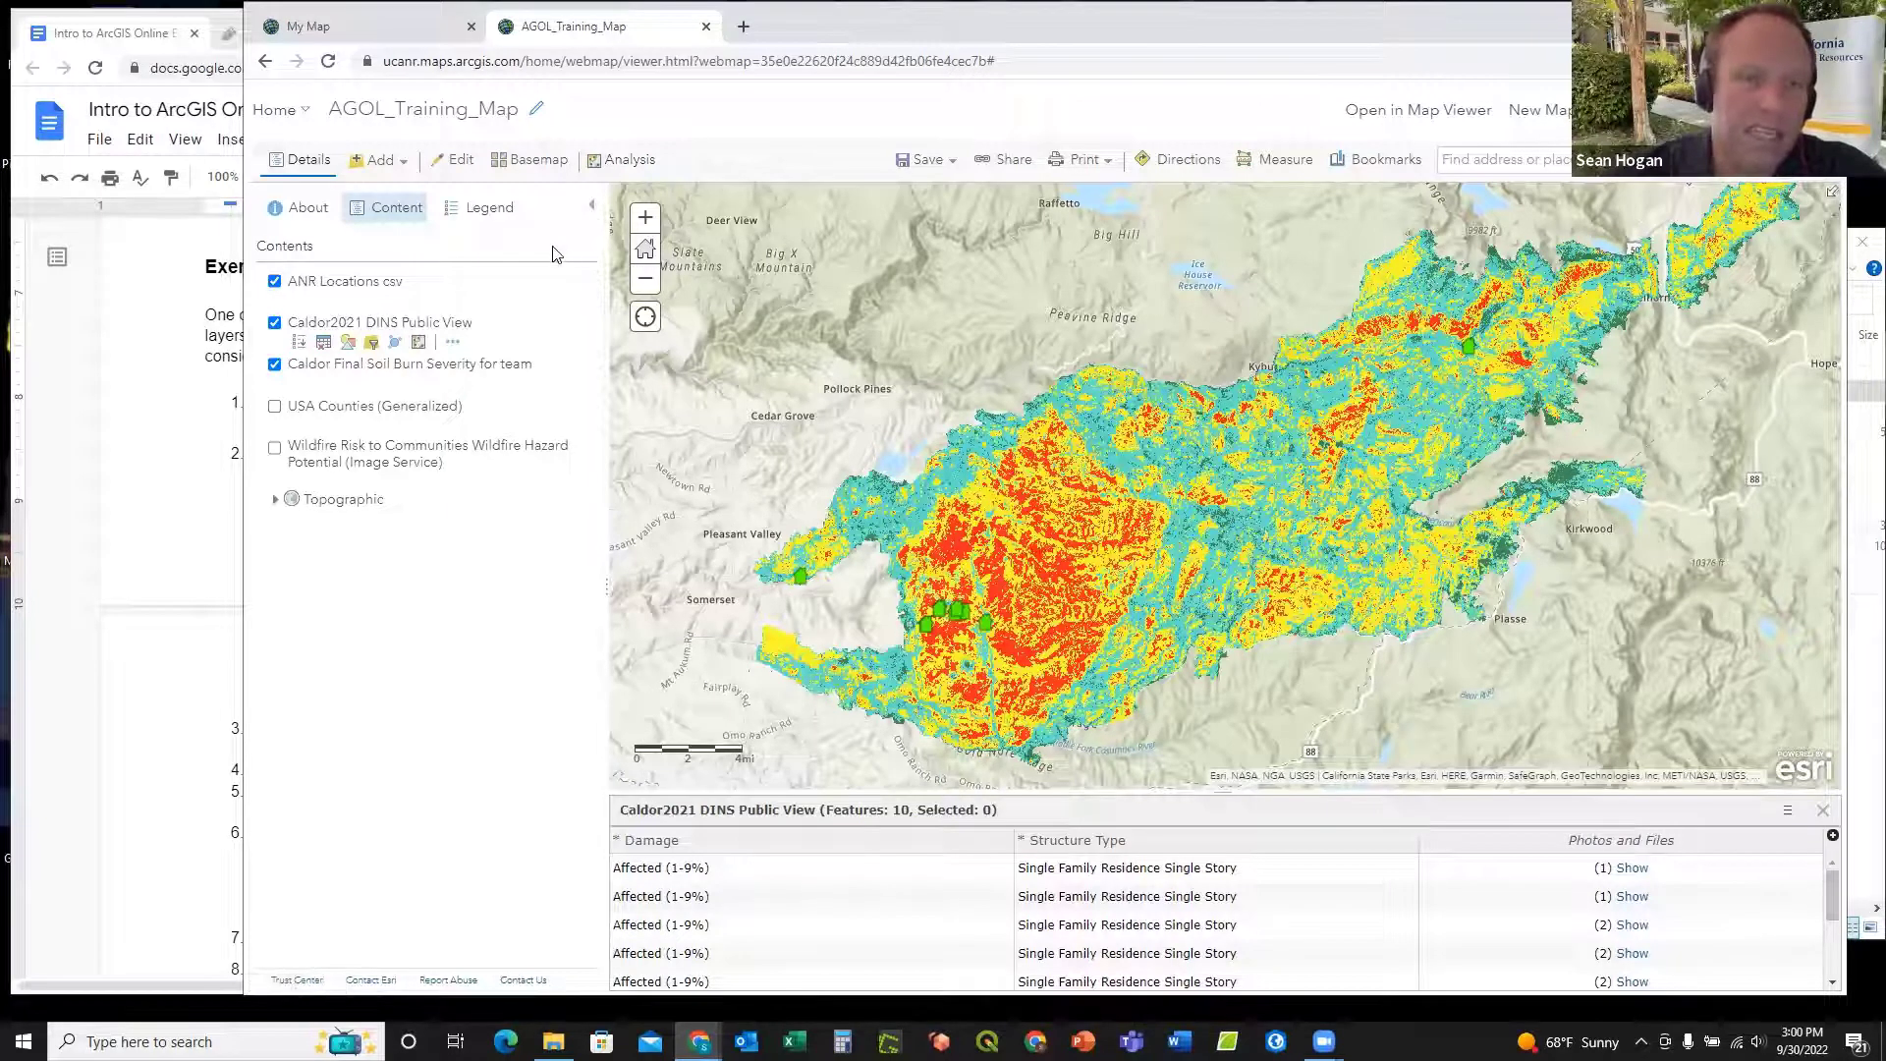
pyautogui.click(129, 336)
# Step: Scroll the exercise past Join Layers to the Proximity to ANR Offices section
pyautogui.scroll(-4, 371, 429)
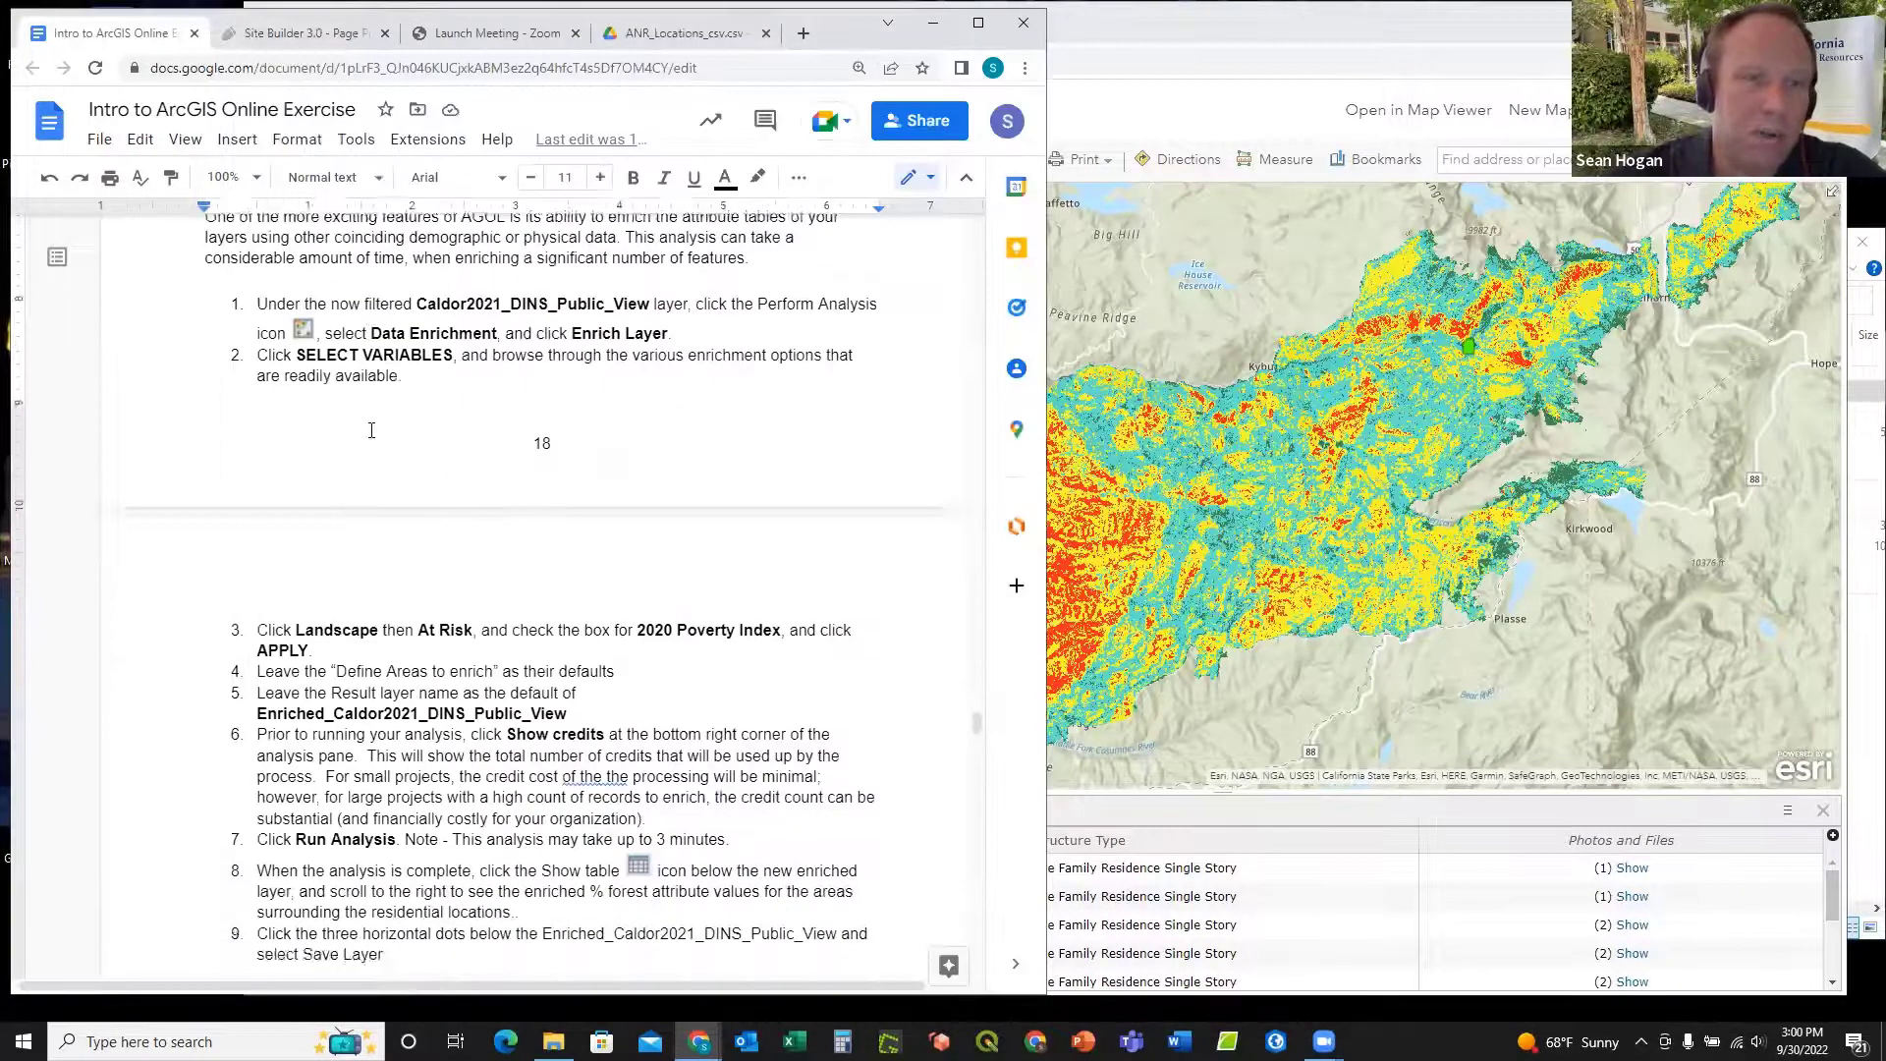
pyautogui.scroll(-4, 372, 429)
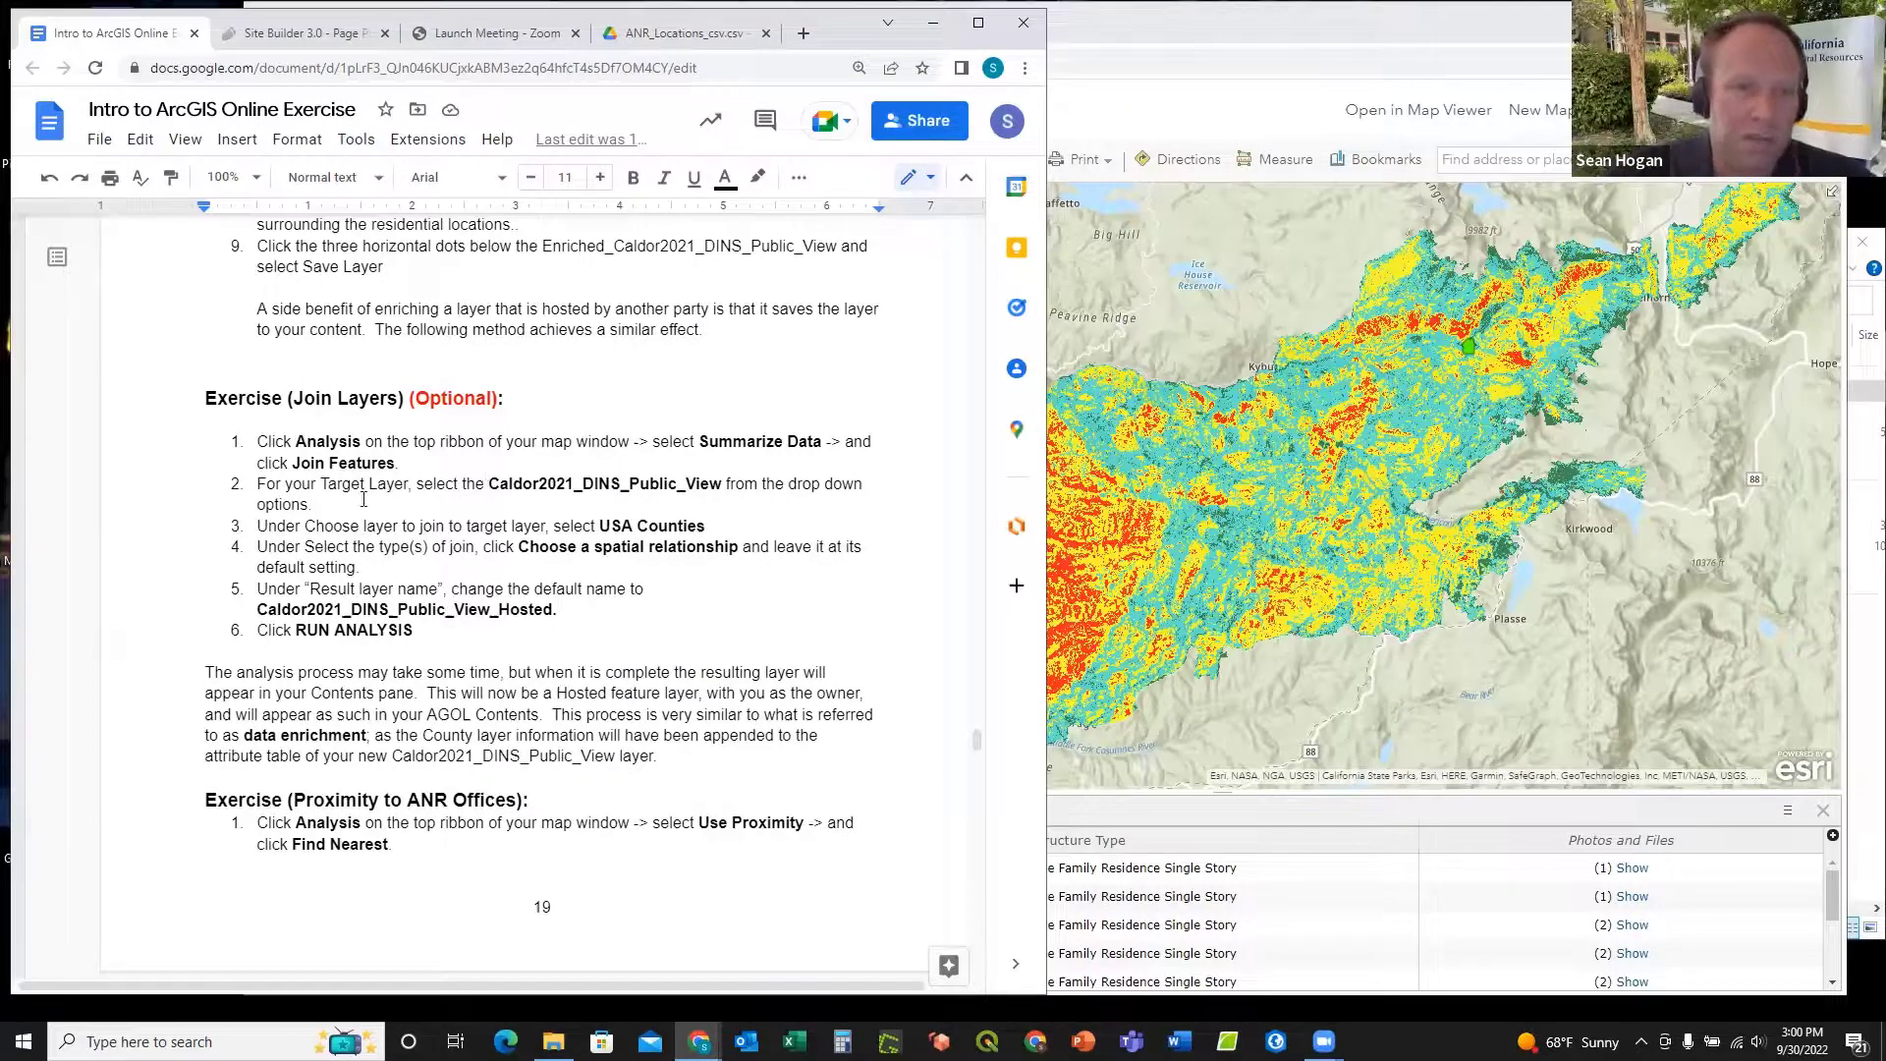
pyautogui.scroll(4, 491, 527)
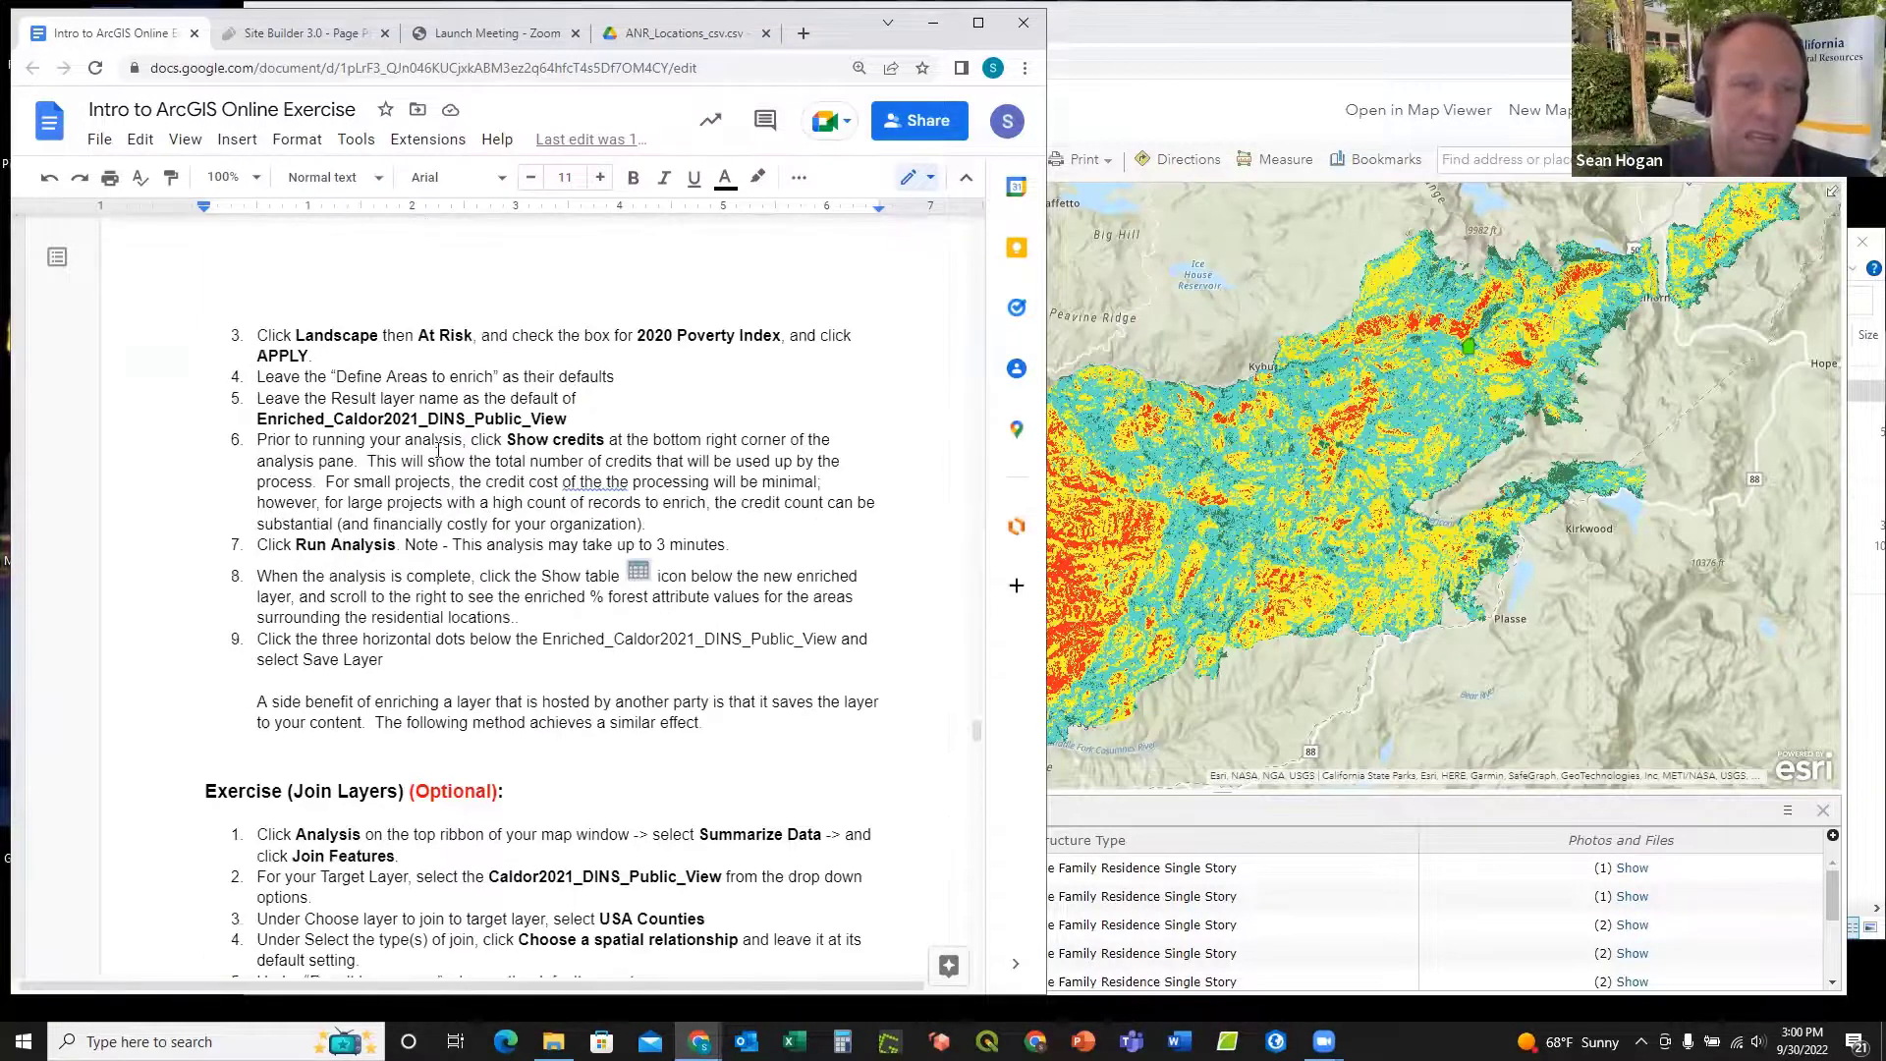
pyautogui.scroll(-4, 460, 507)
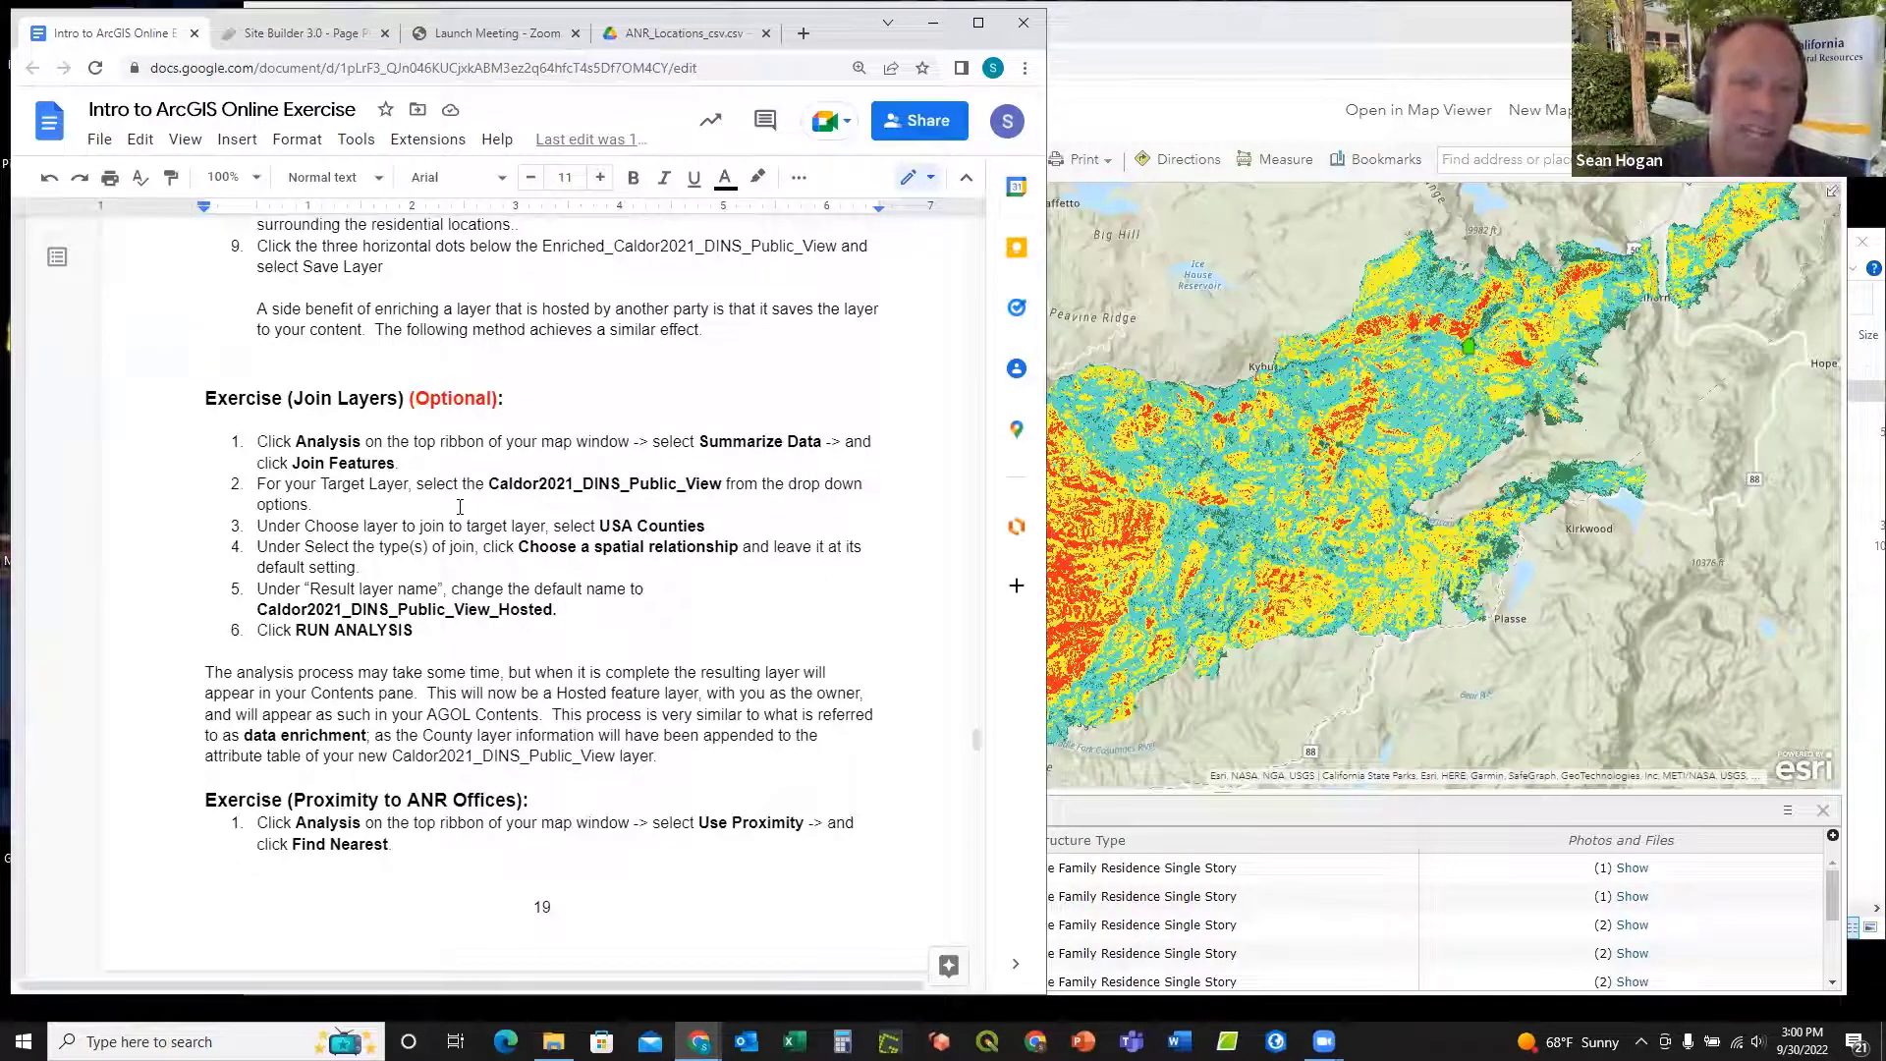
pyautogui.scroll(-4, 601, 543)
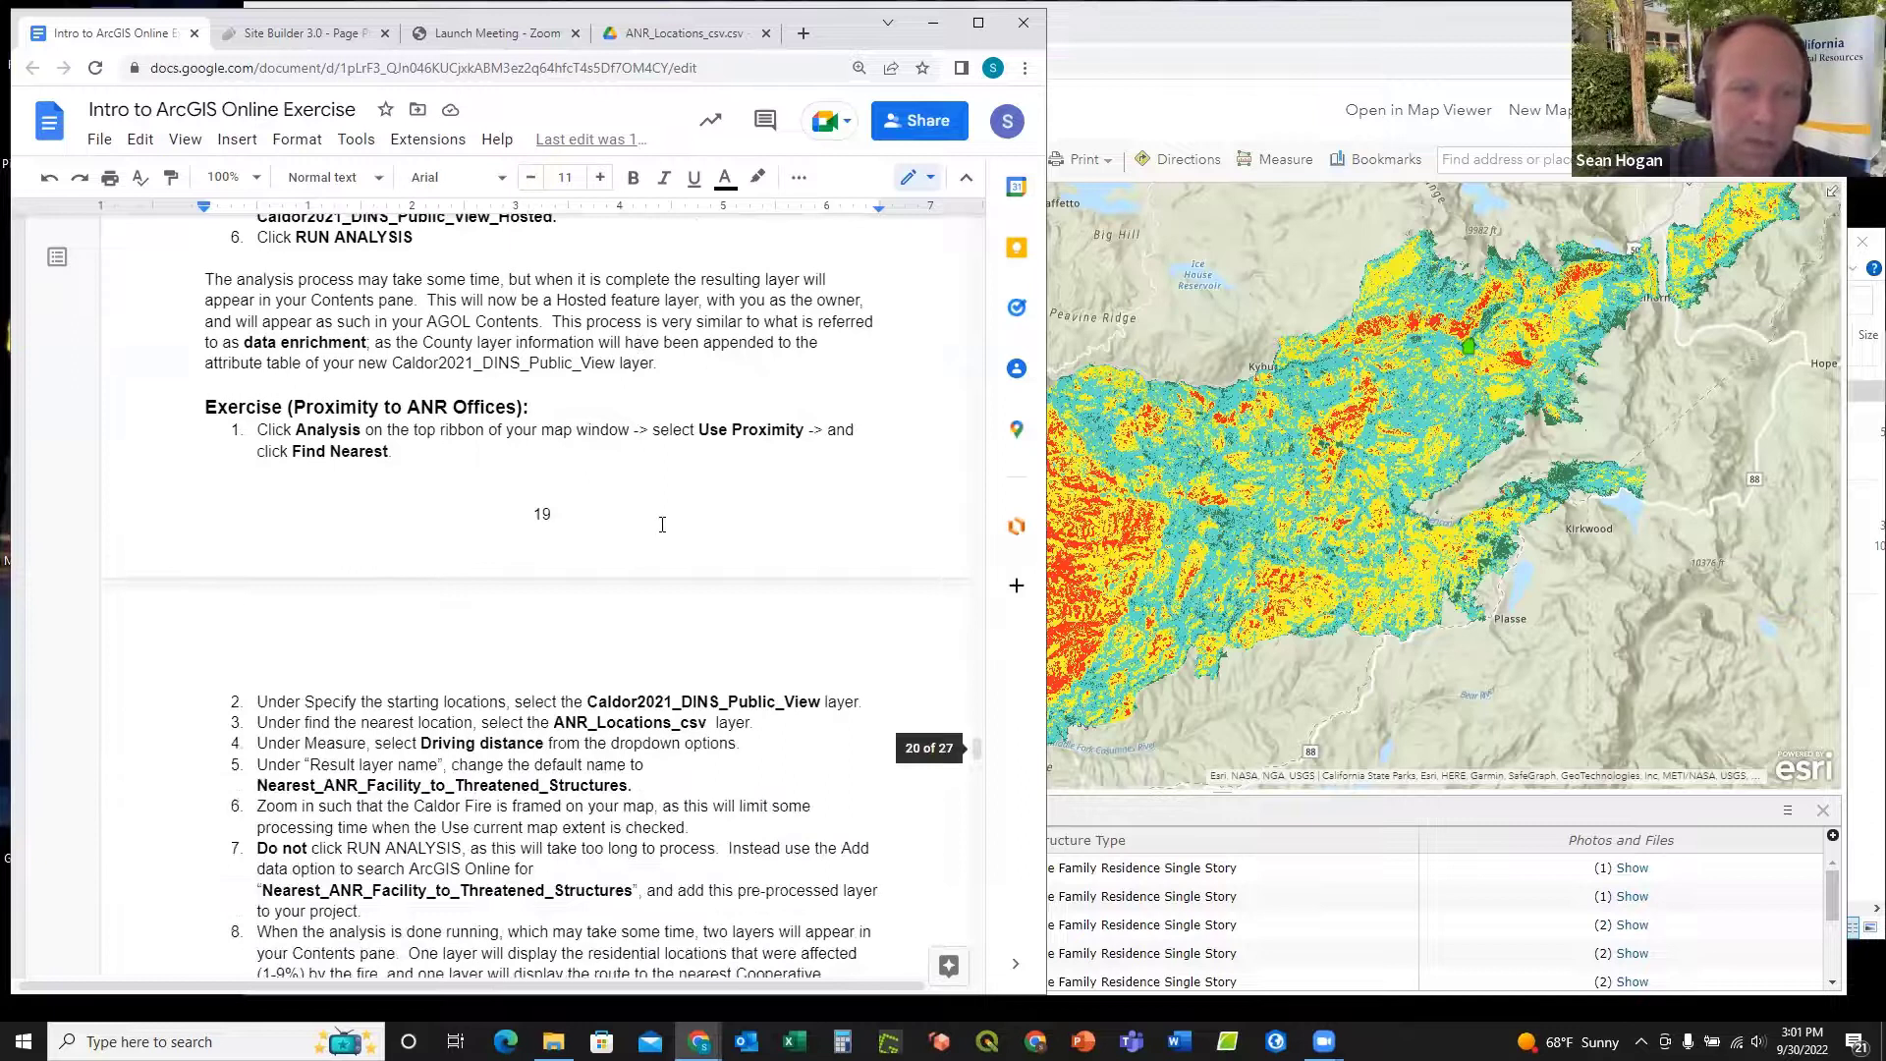
pyautogui.scroll(-1, 661, 525)
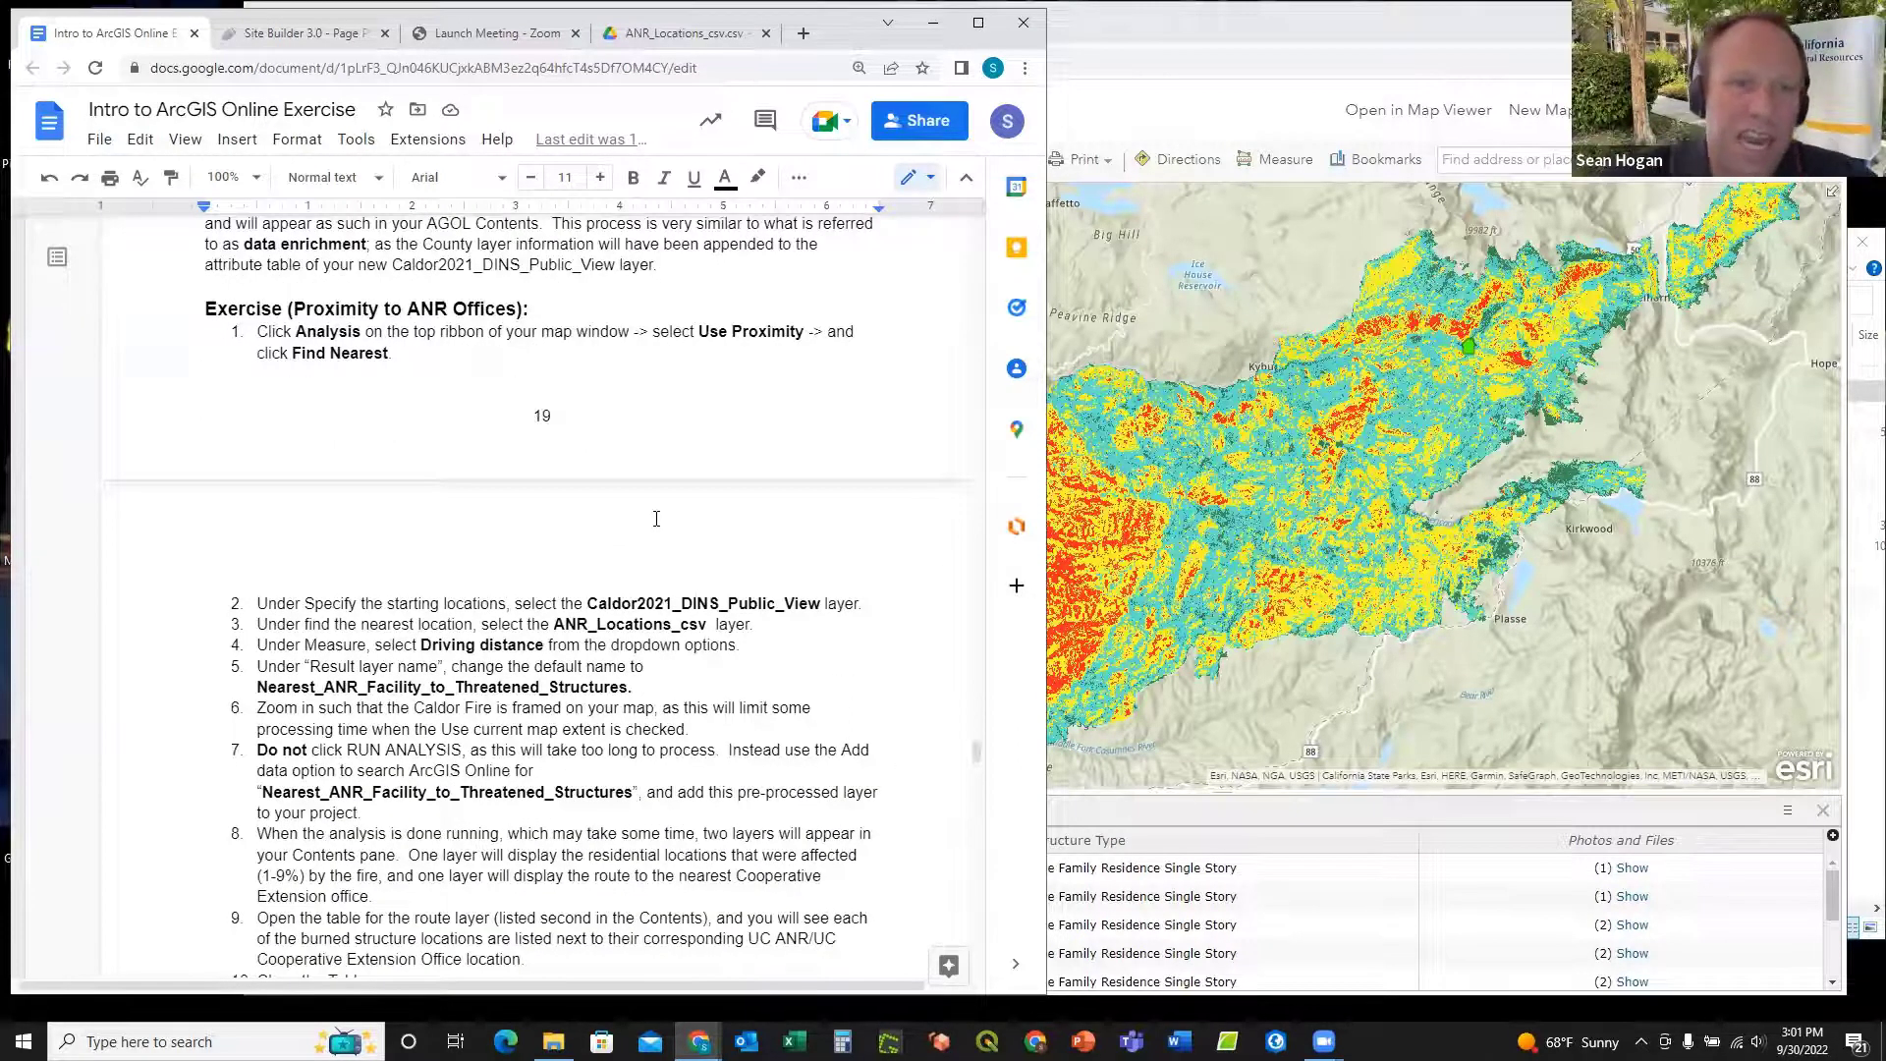
pyautogui.scroll(-1, 776, 412)
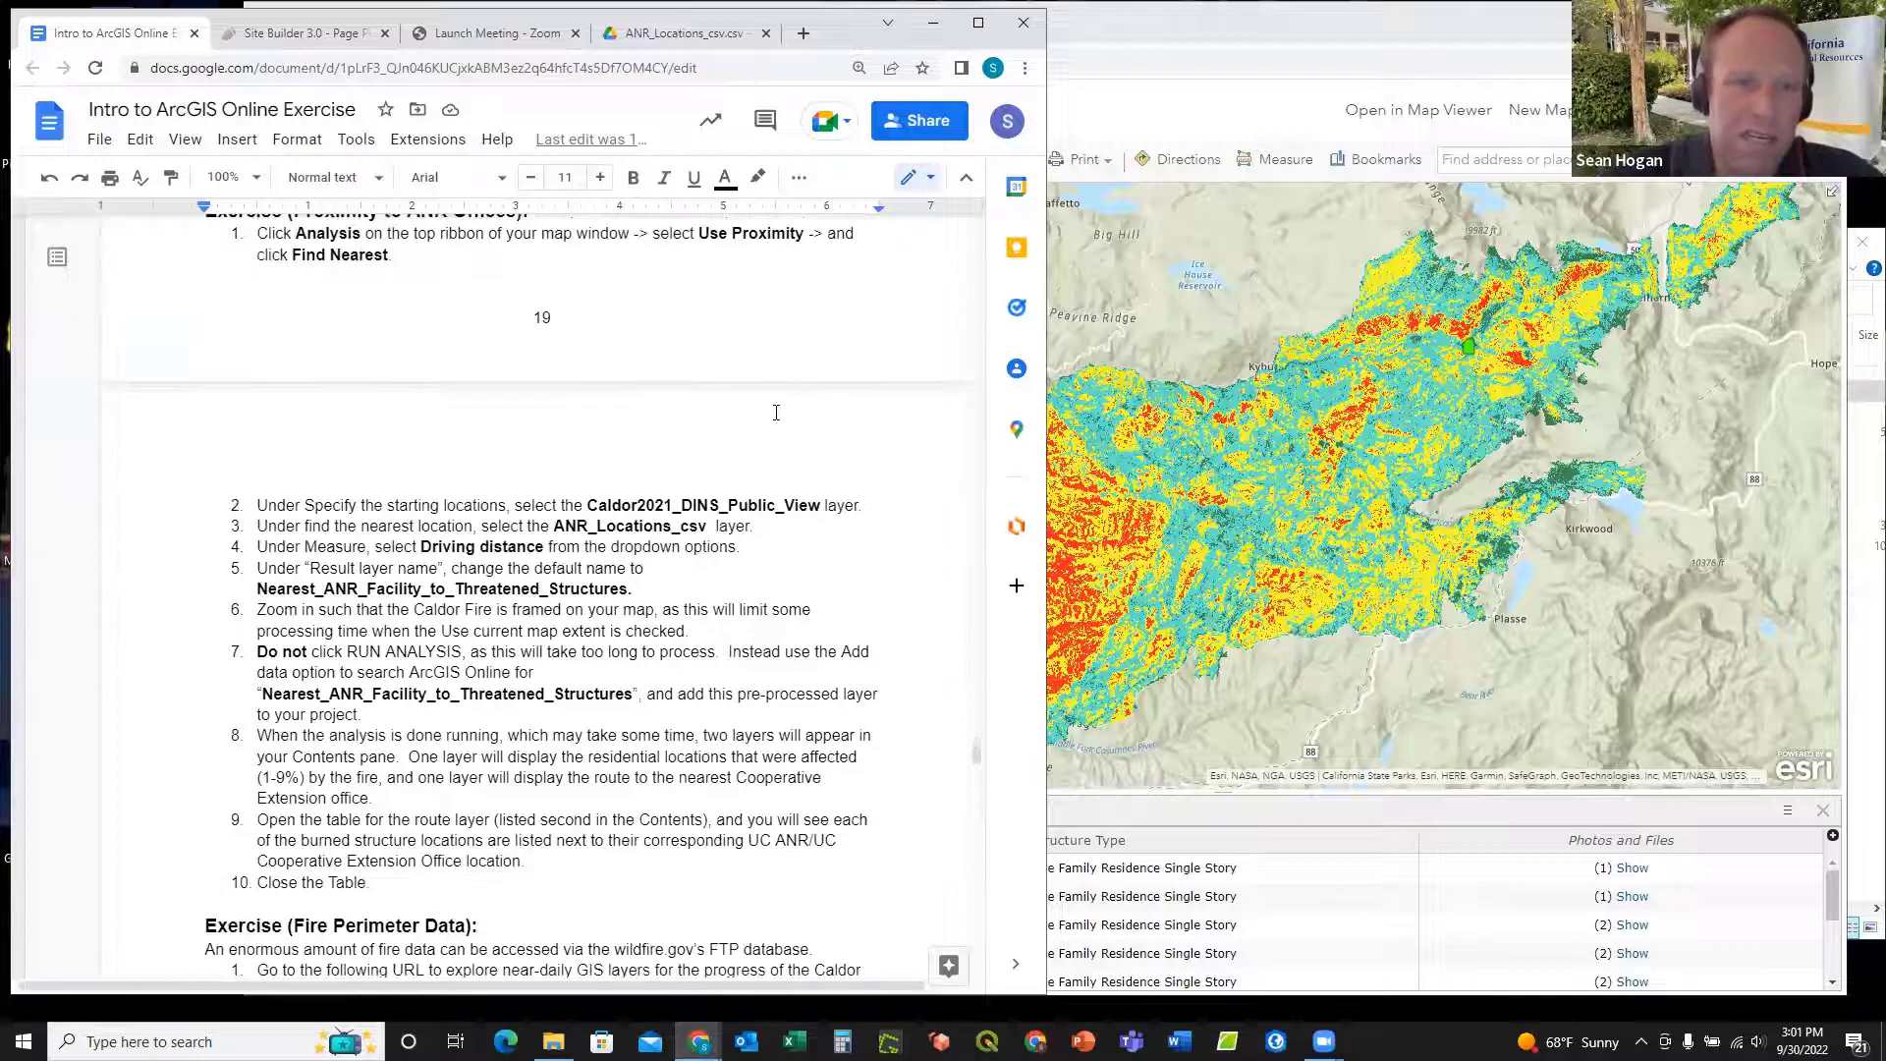
pyautogui.scroll(1, 776, 413)
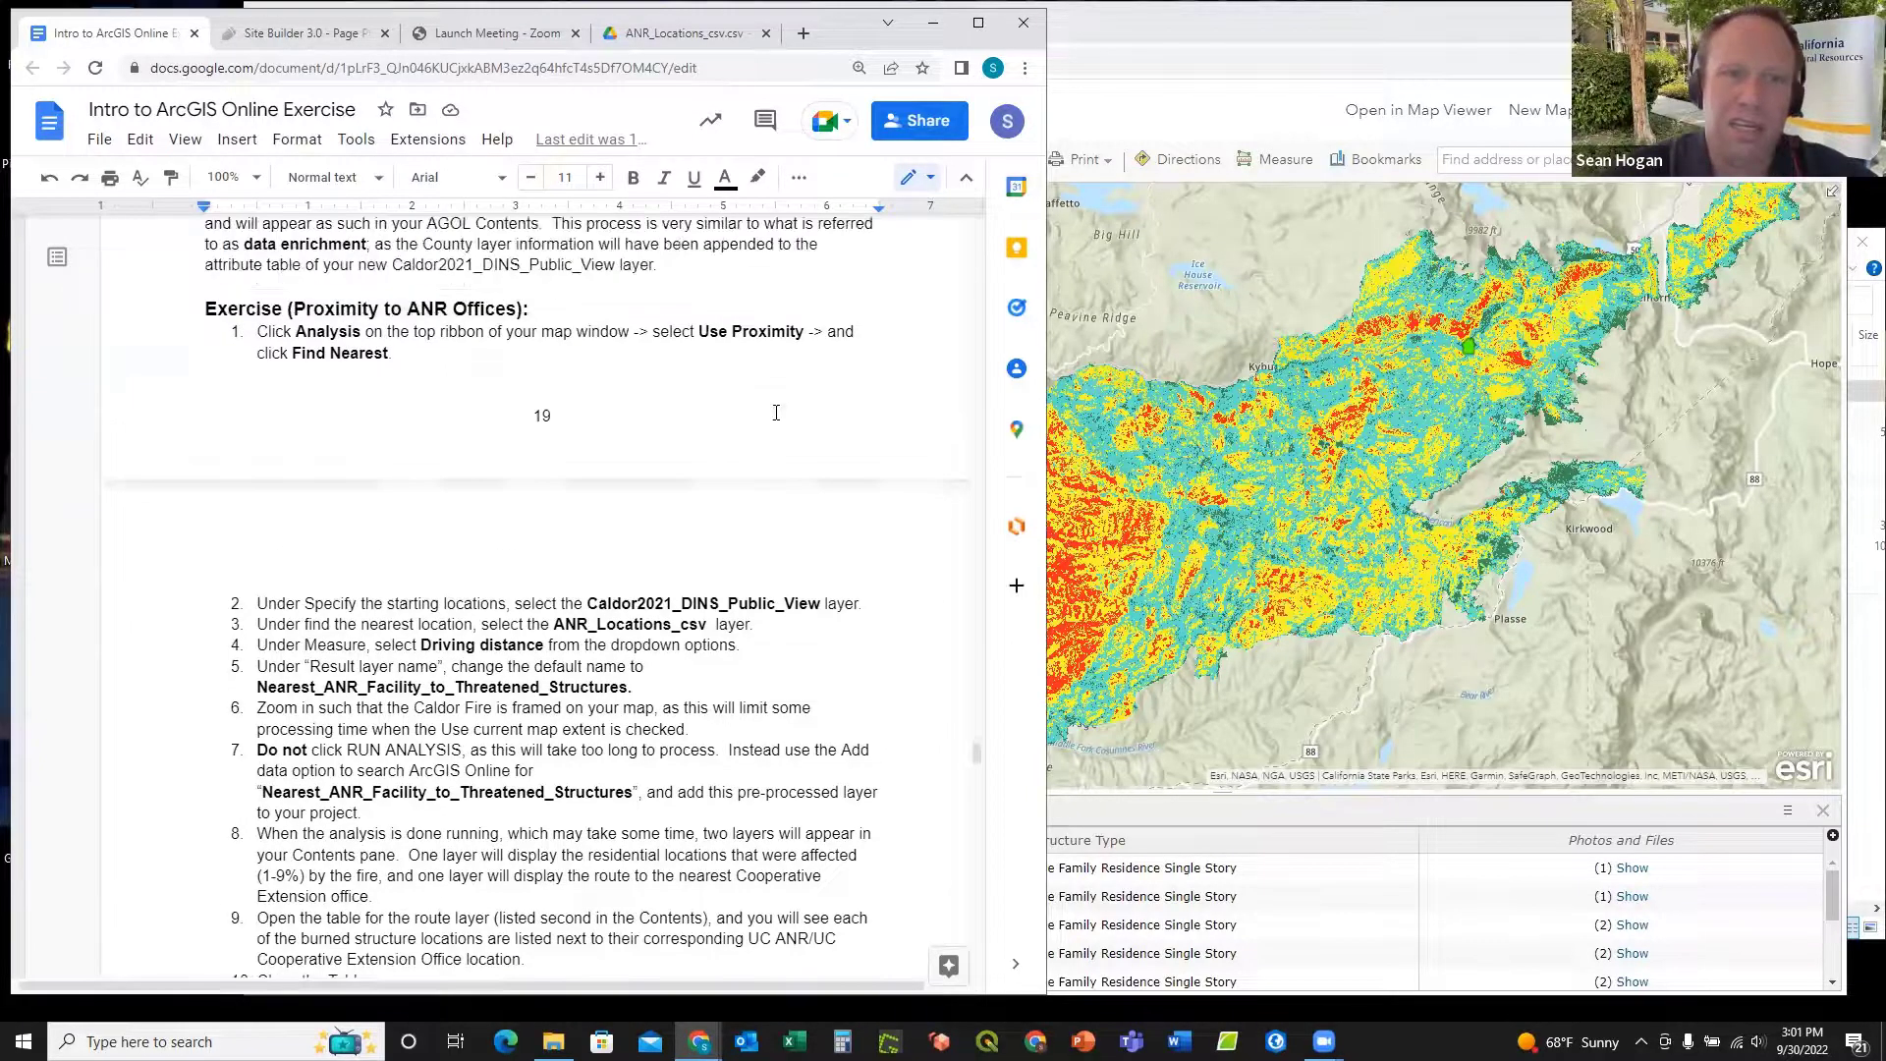
# Step: Return to AGOL_Training_Map and inspect, then close, the Placerville ANR location popup
pyautogui.click(1191, 24)
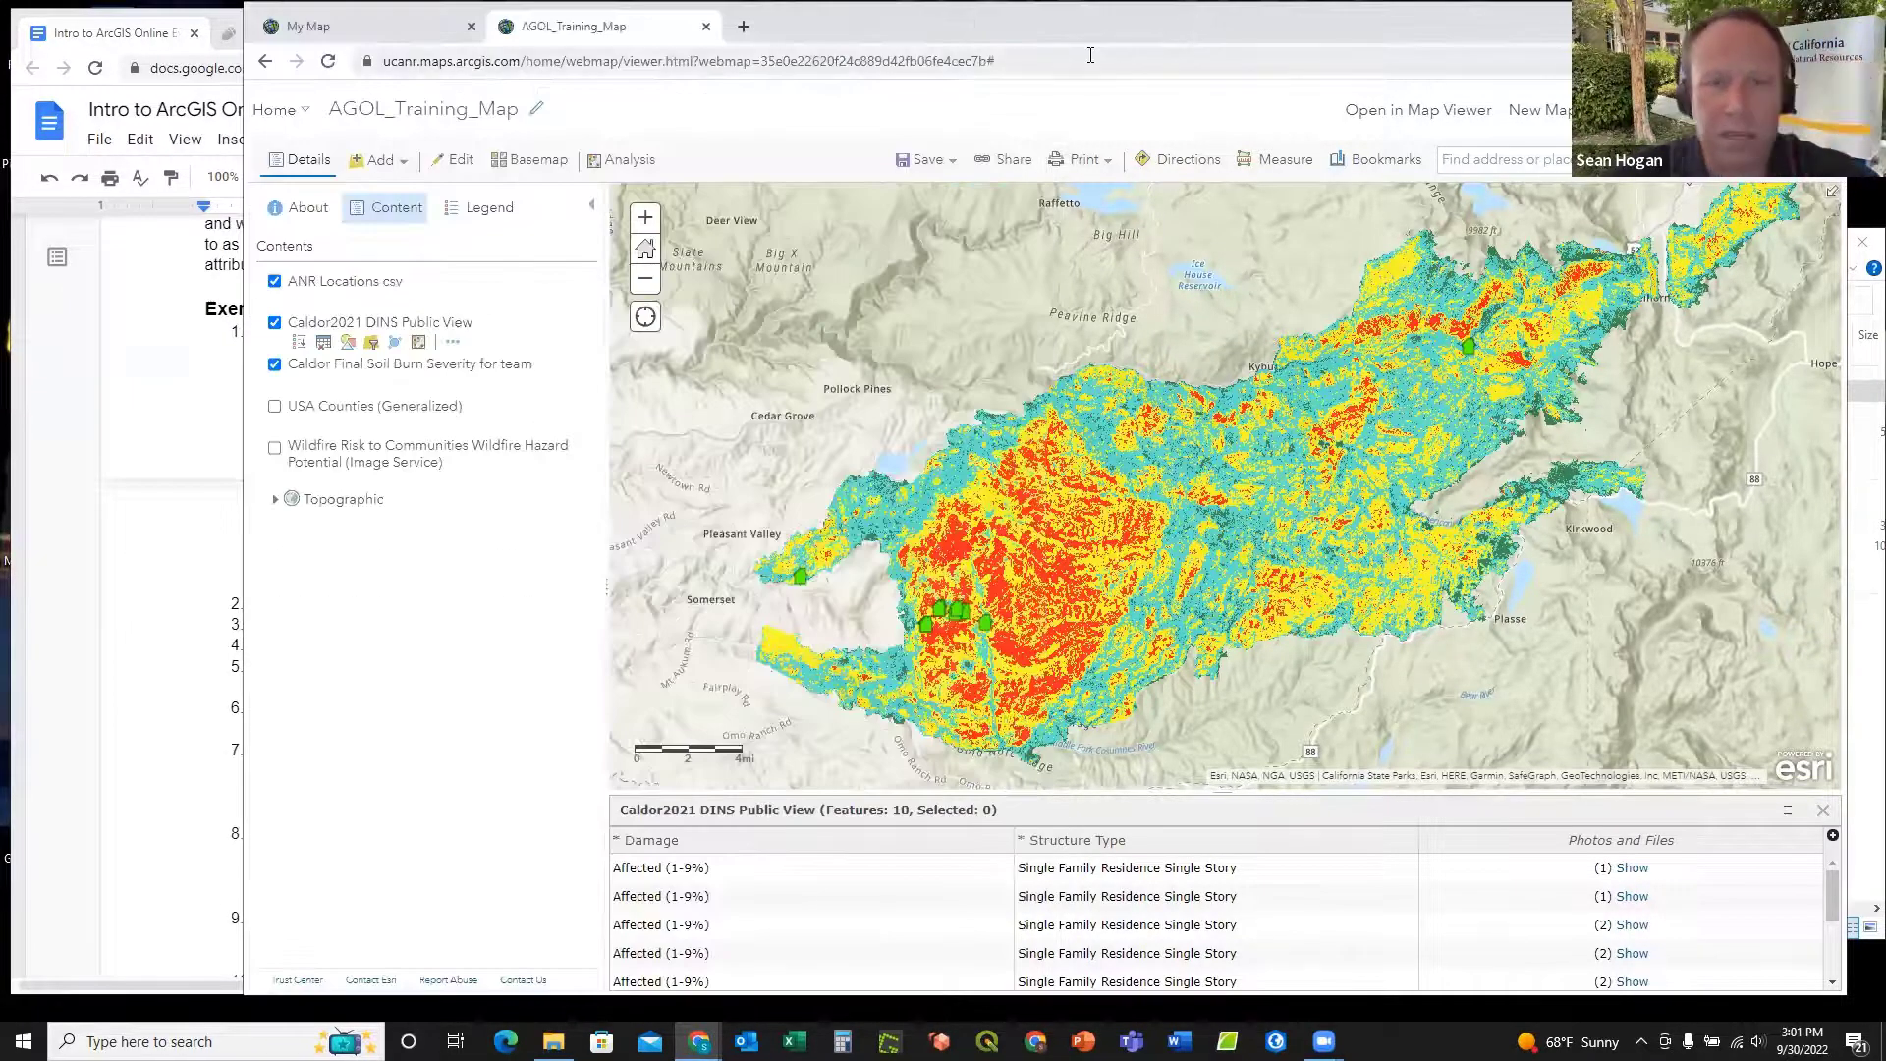
pyautogui.scroll(-1, 1177, 354)
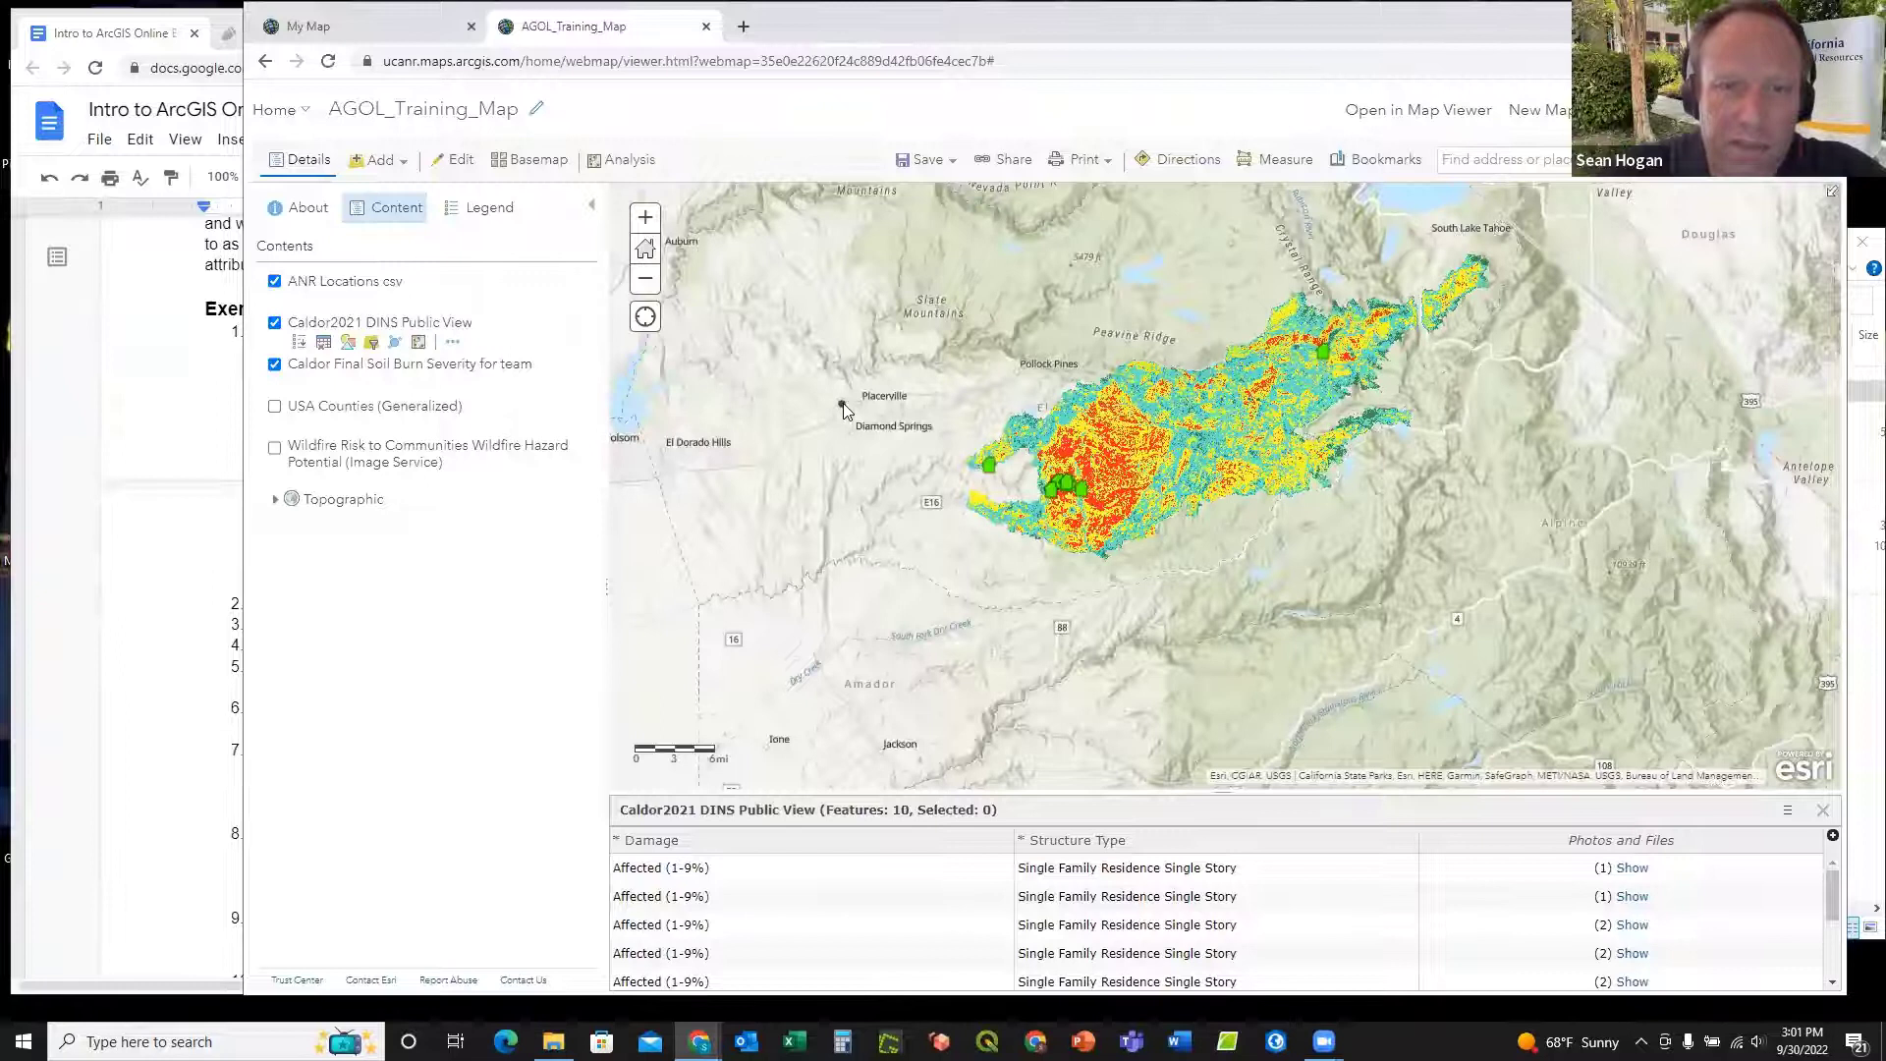
pyautogui.click(842, 406)
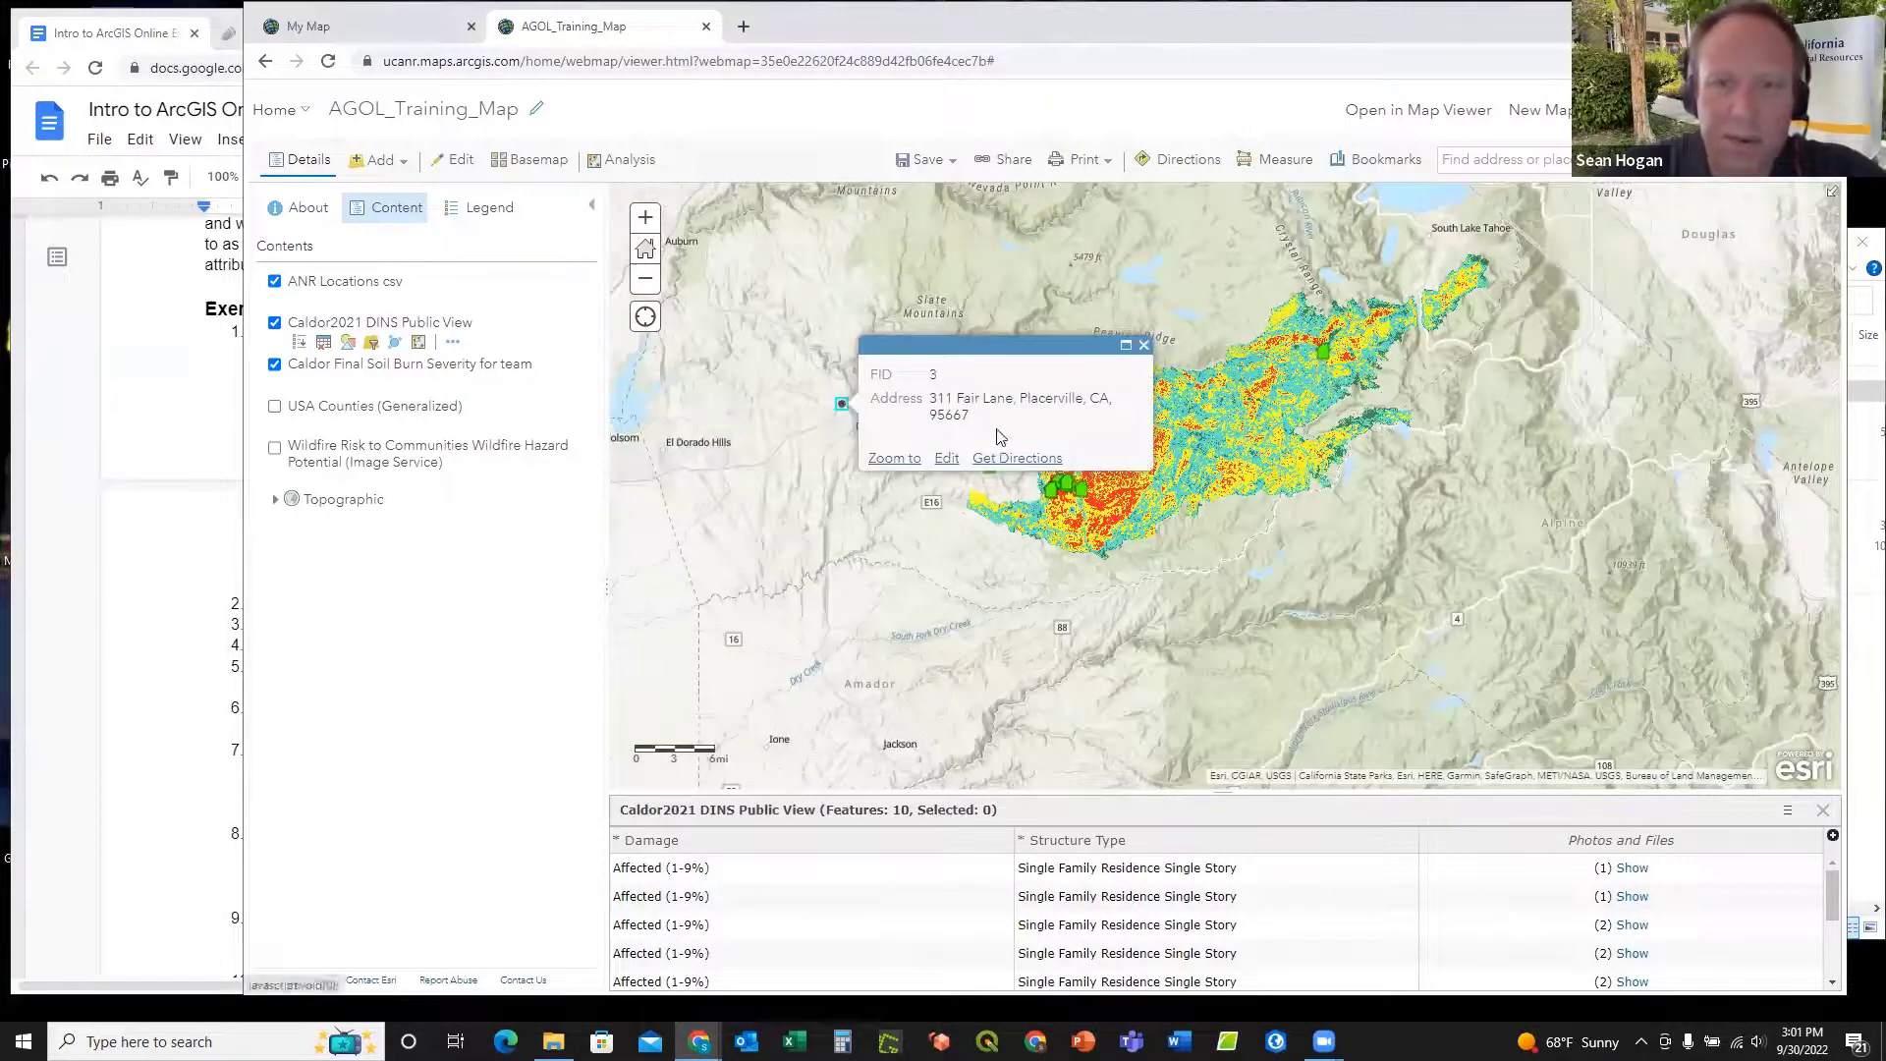
pyautogui.click(1146, 347)
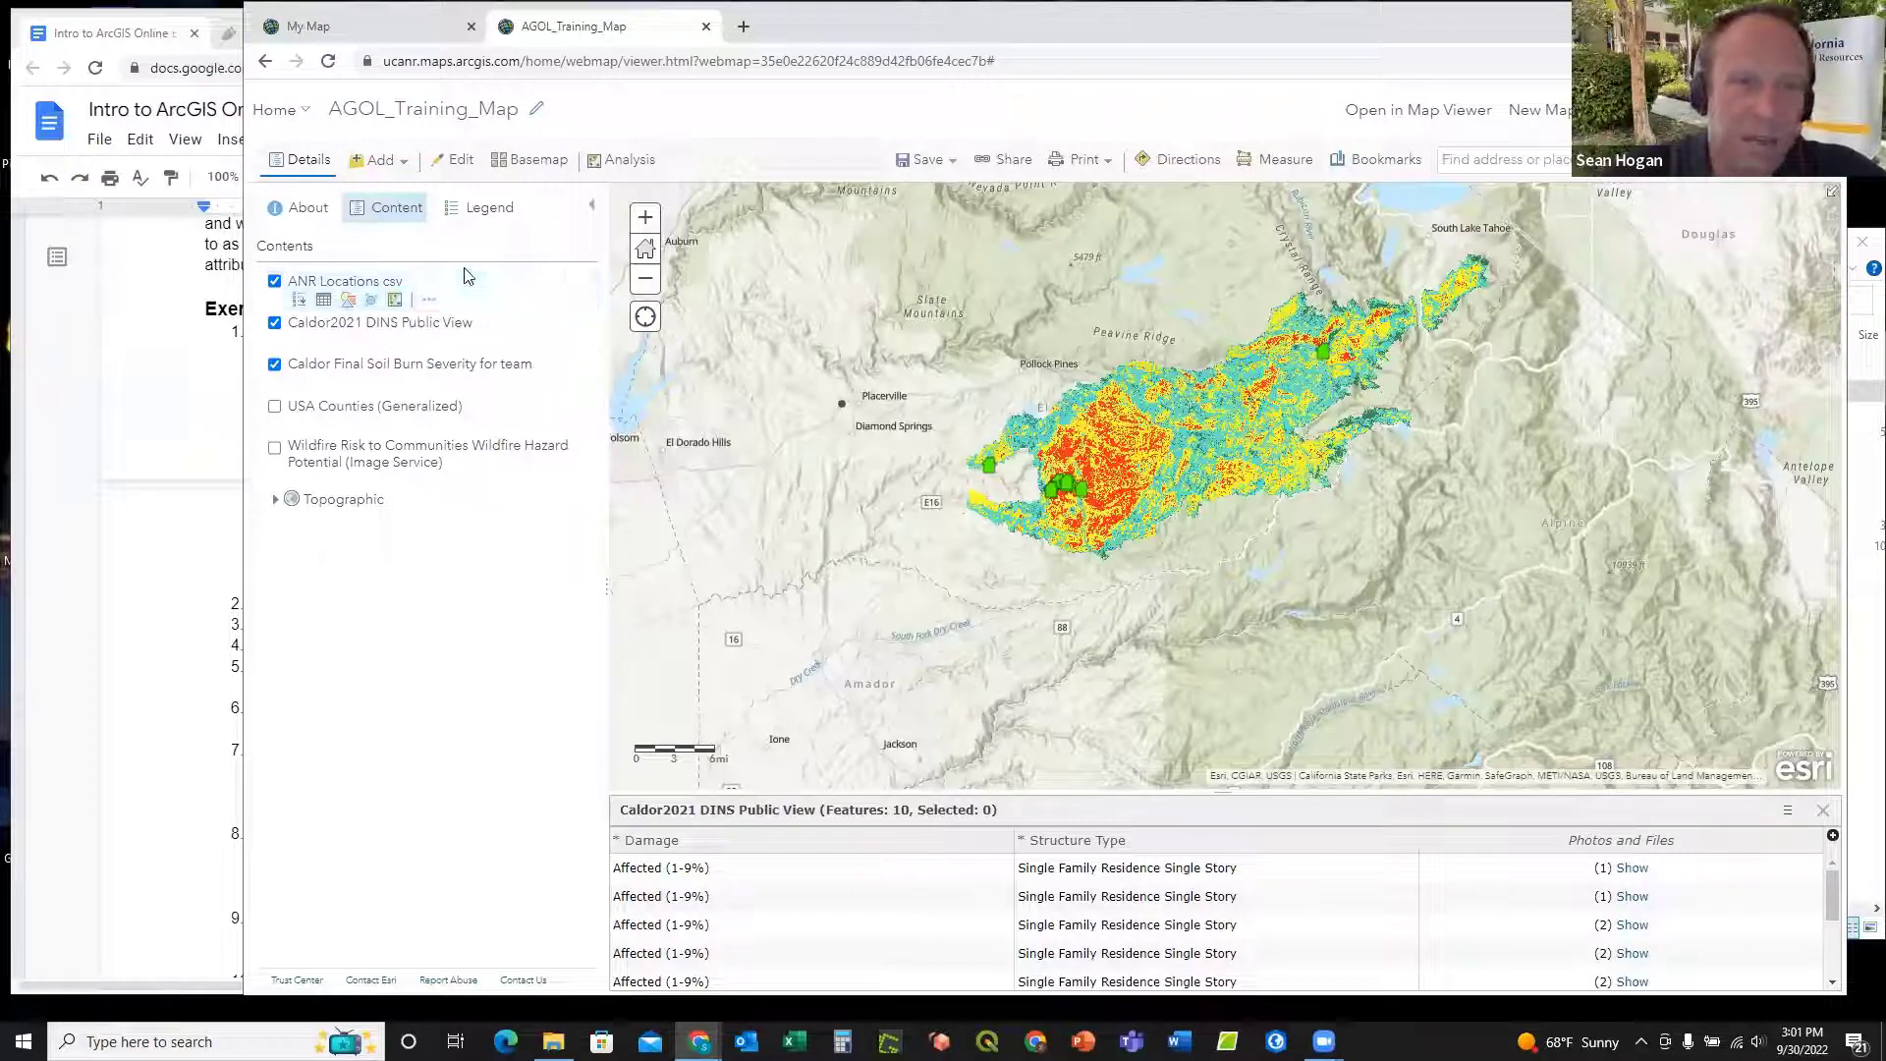
# Step: Give the ANR Locations csv points the house icon from the General Infrastructure symbols
pyautogui.click(349, 300)
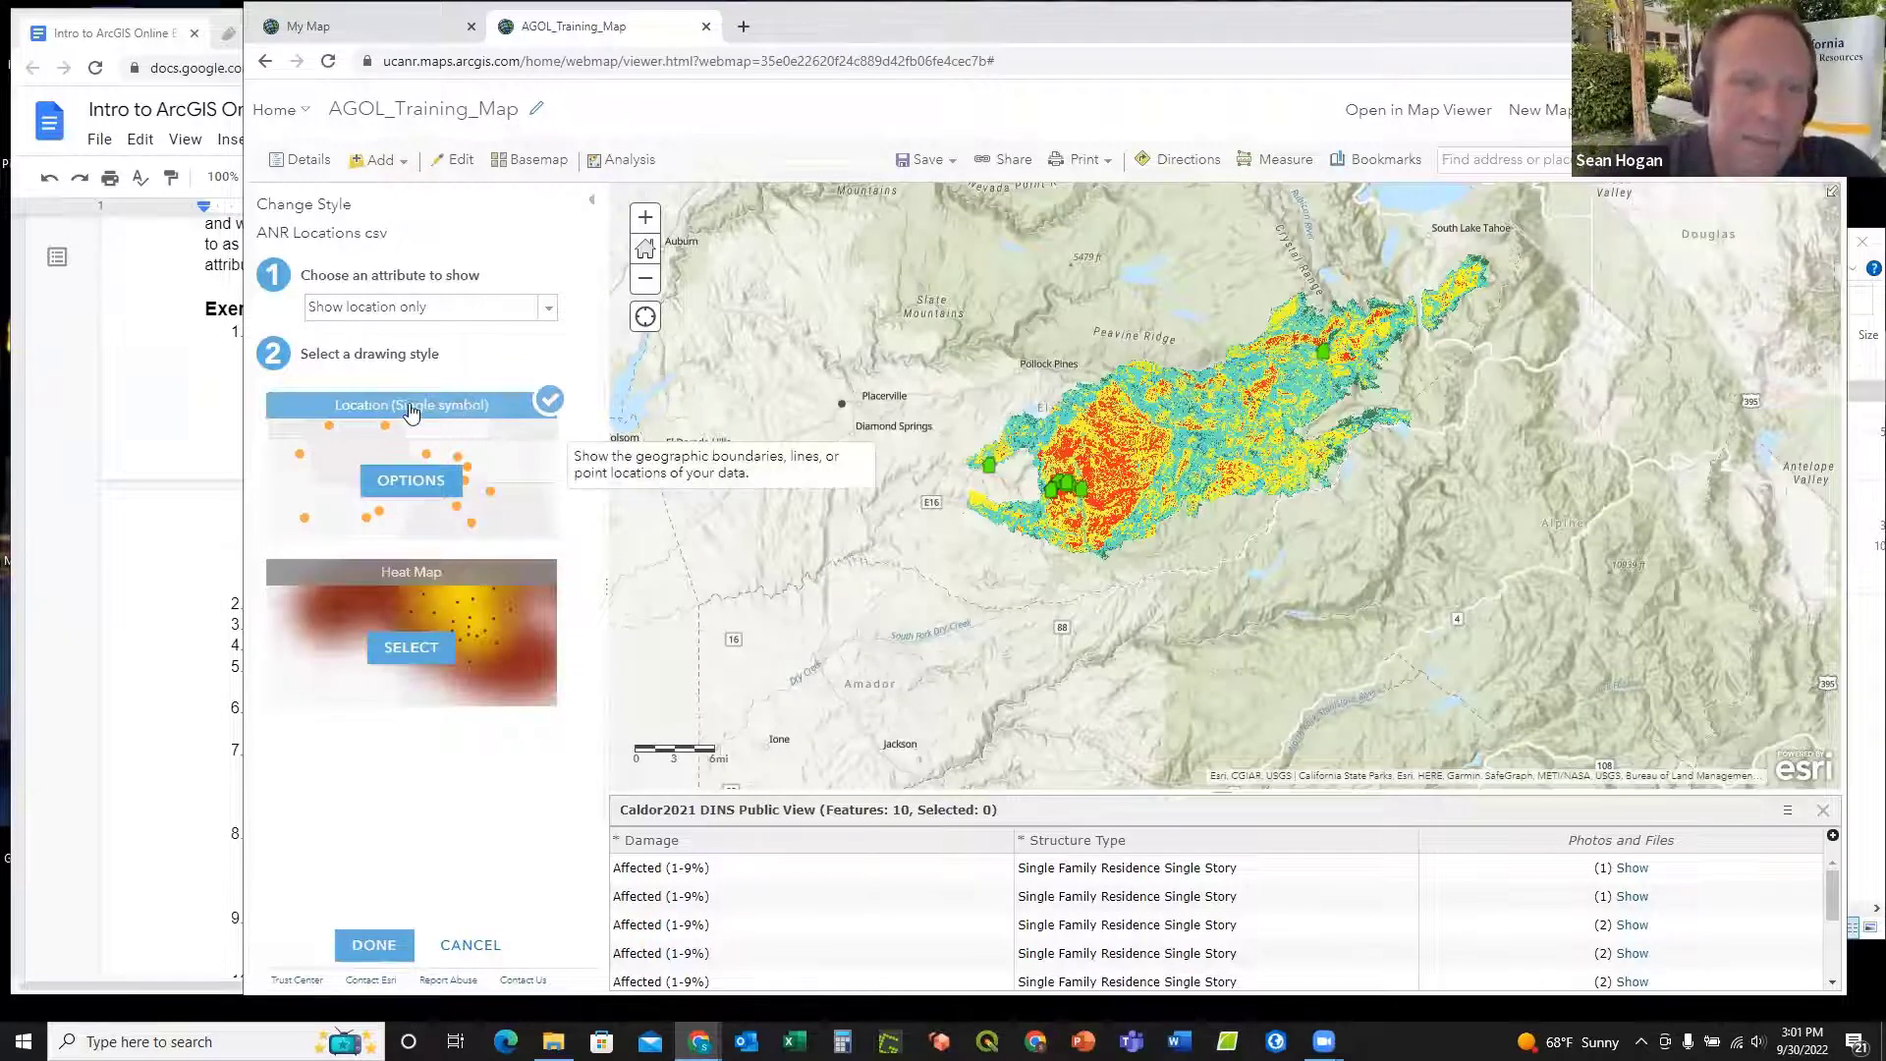
pyautogui.click(412, 489)
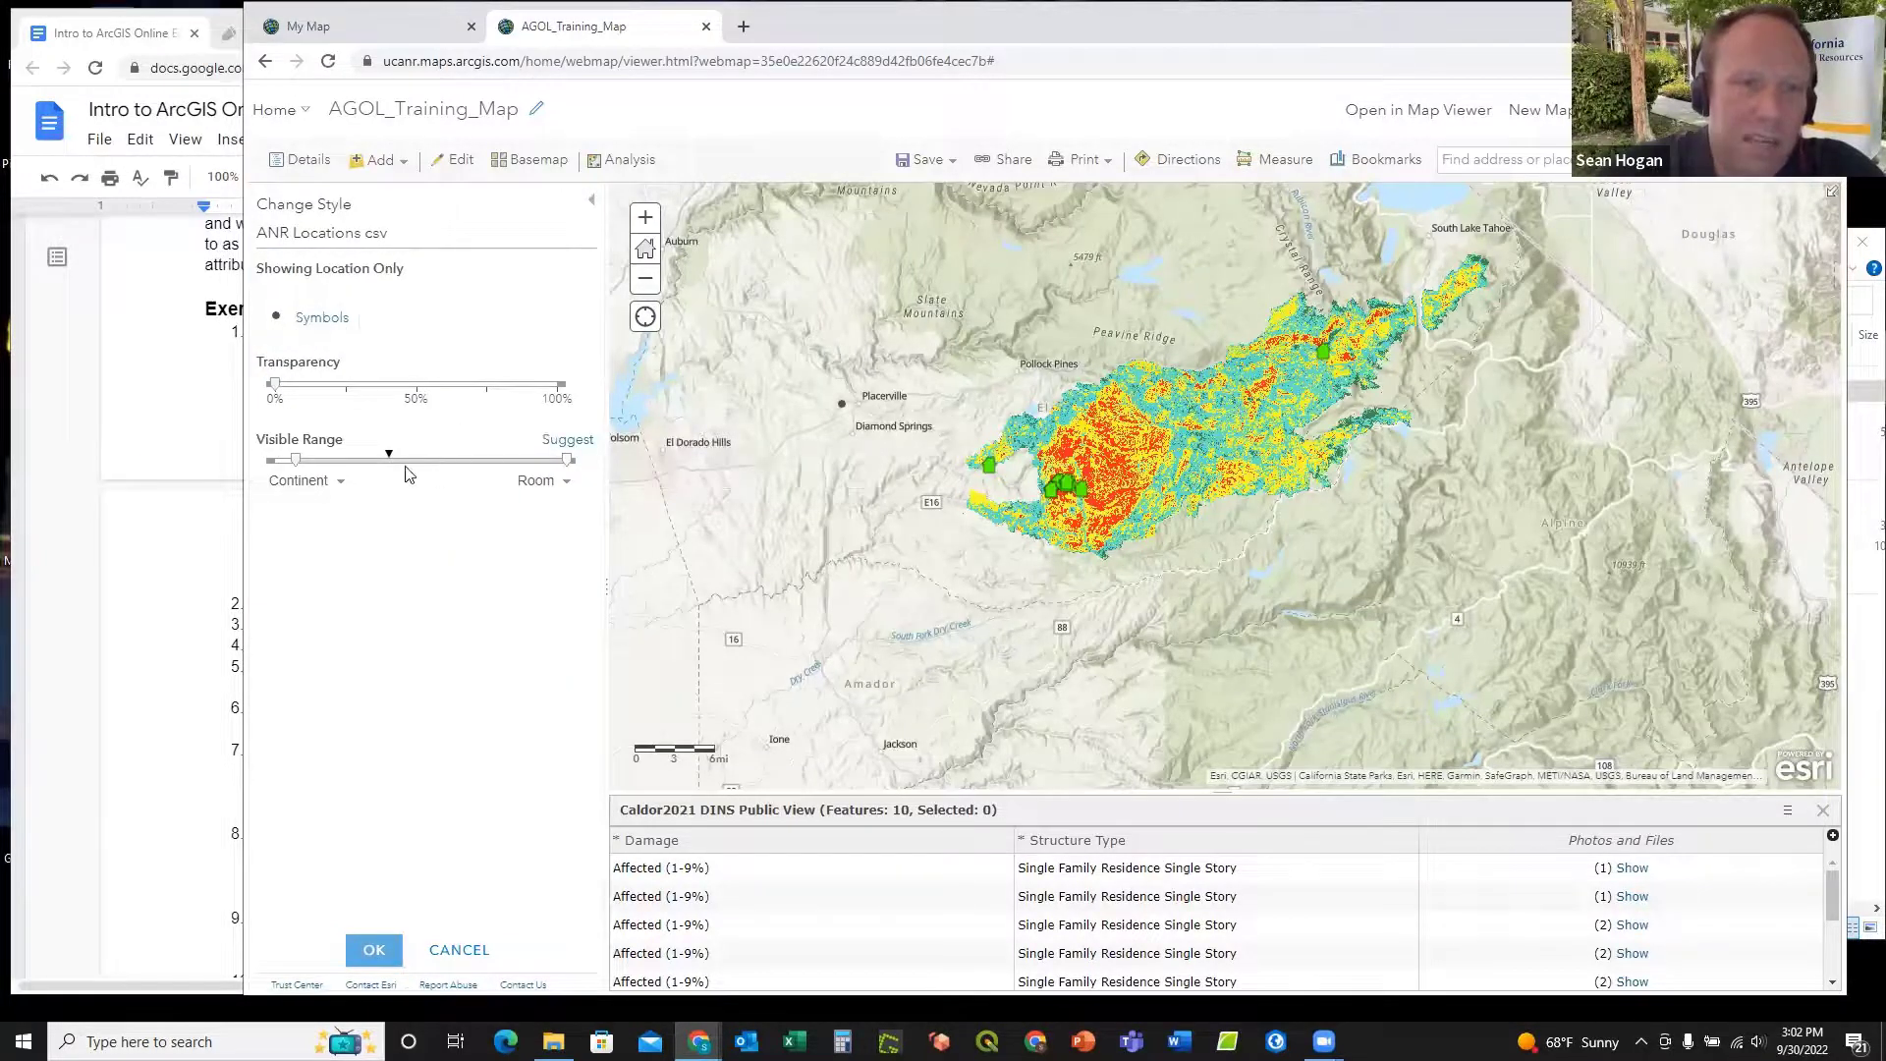
pyautogui.click(276, 318)
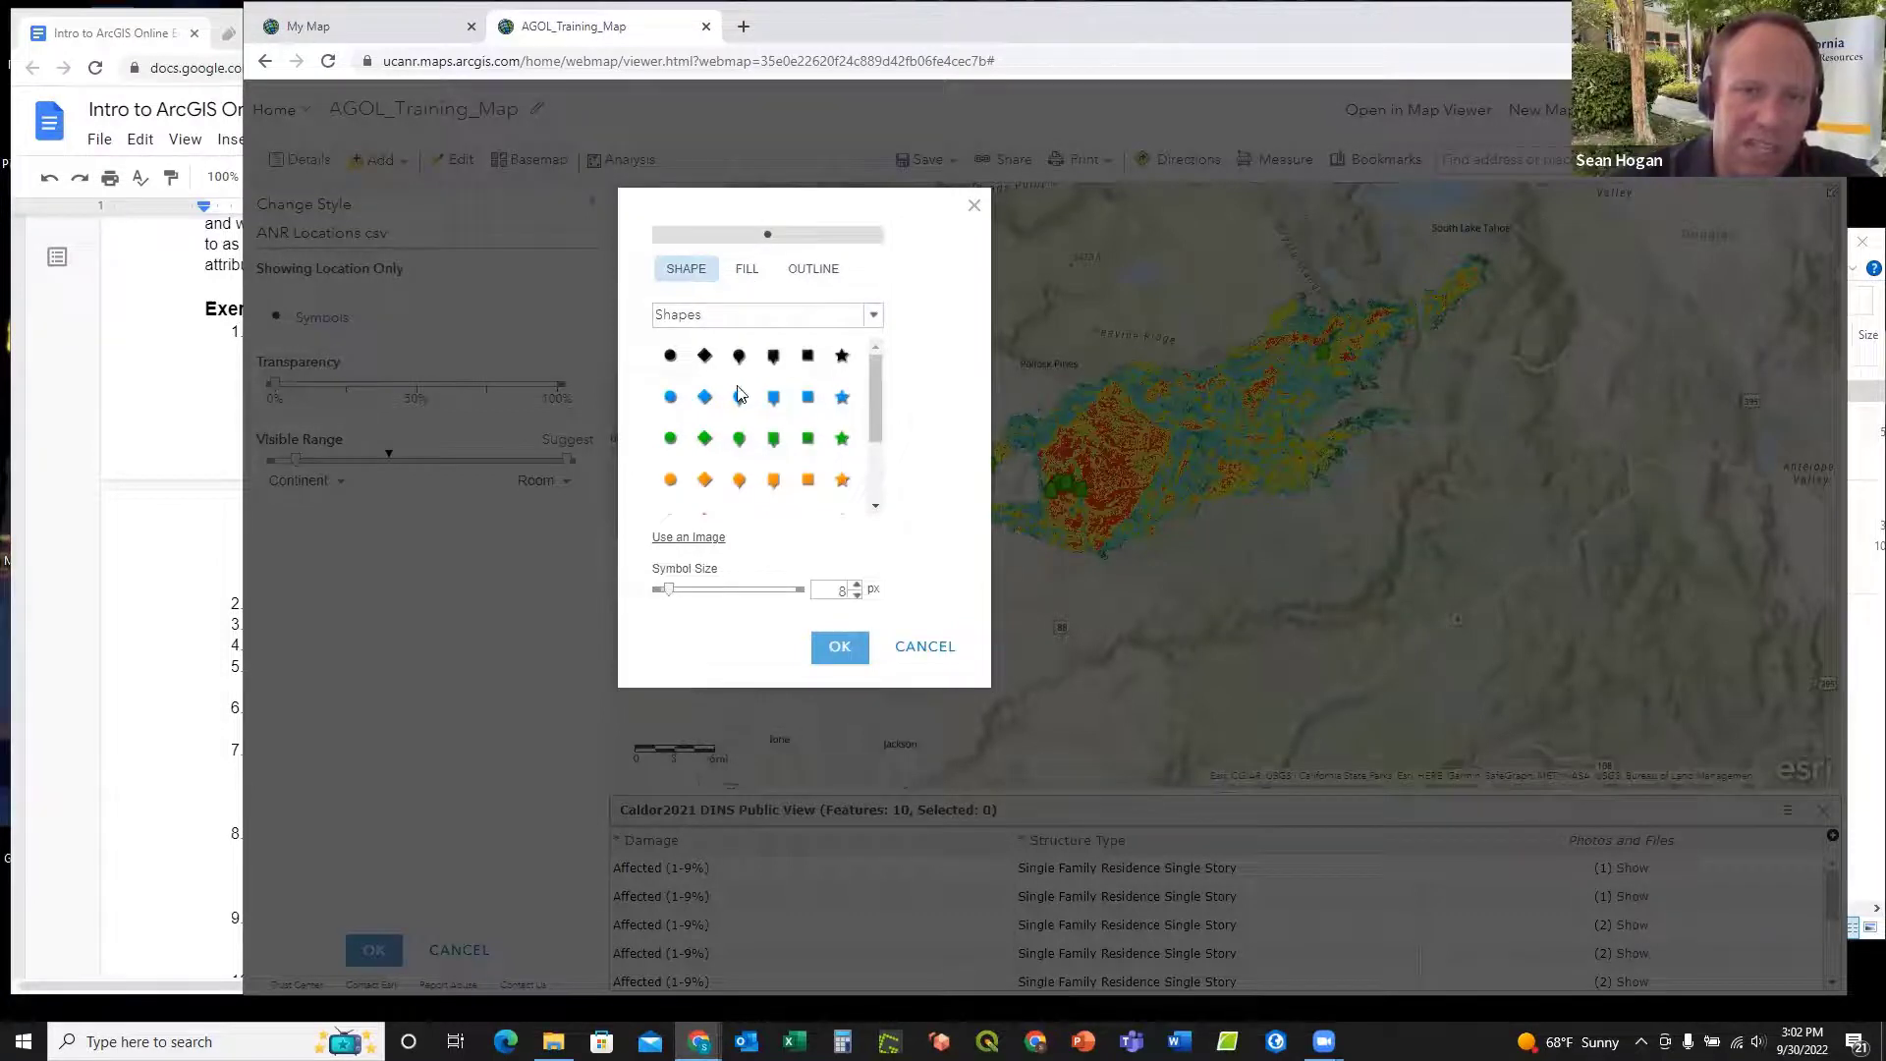
pyautogui.click(875, 318)
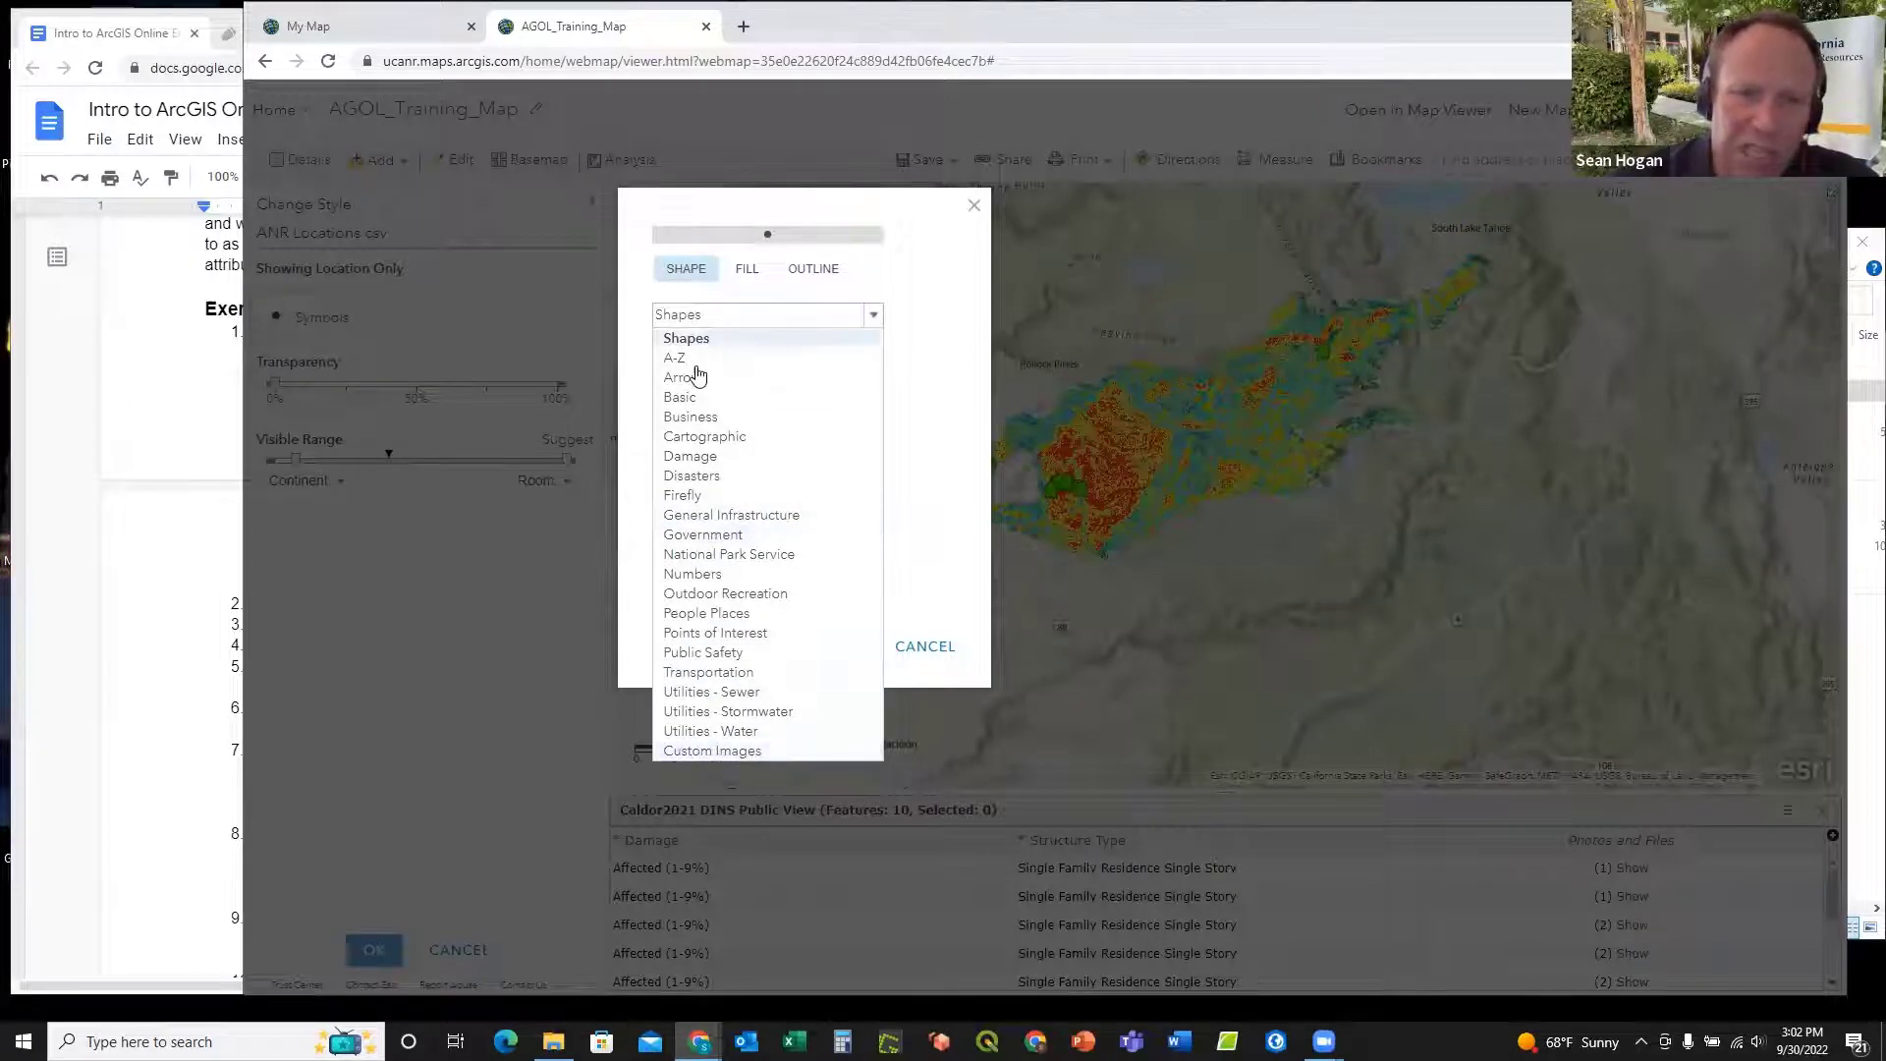
pyautogui.click(732, 517)
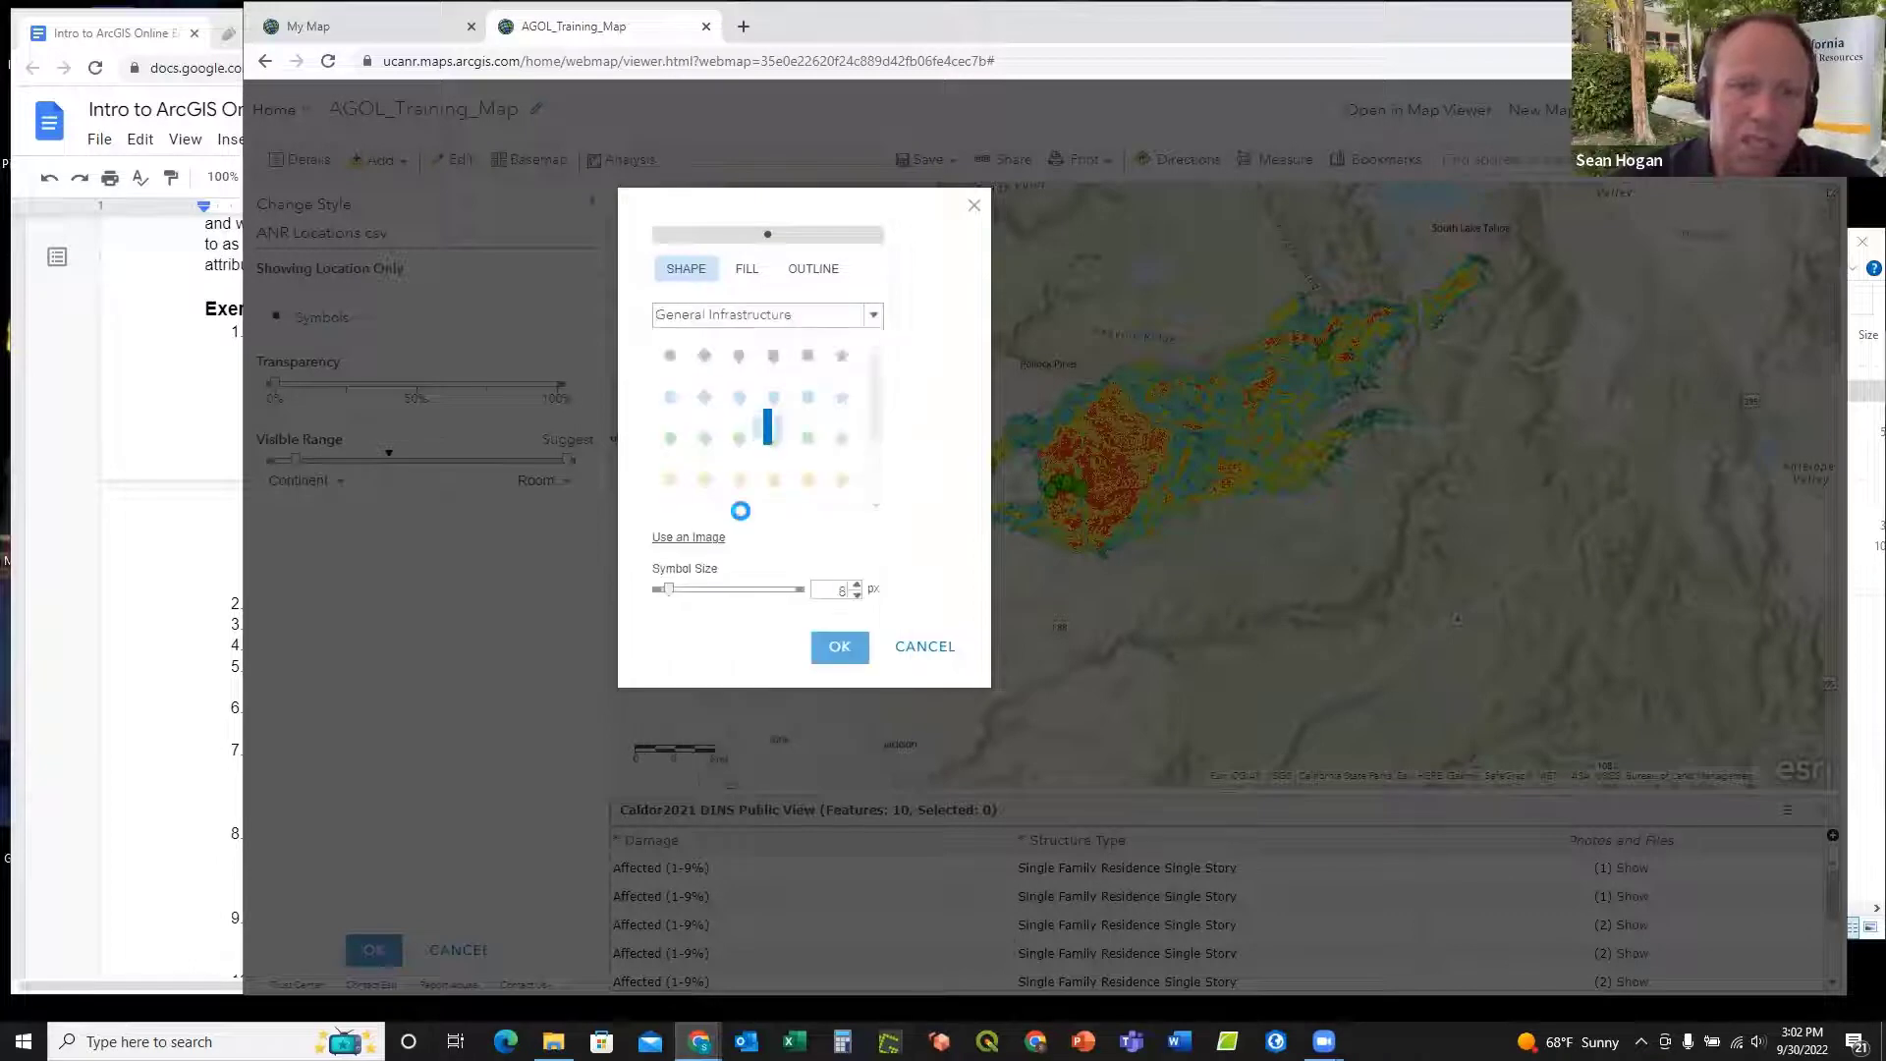
pyautogui.scroll(-3, 774, 406)
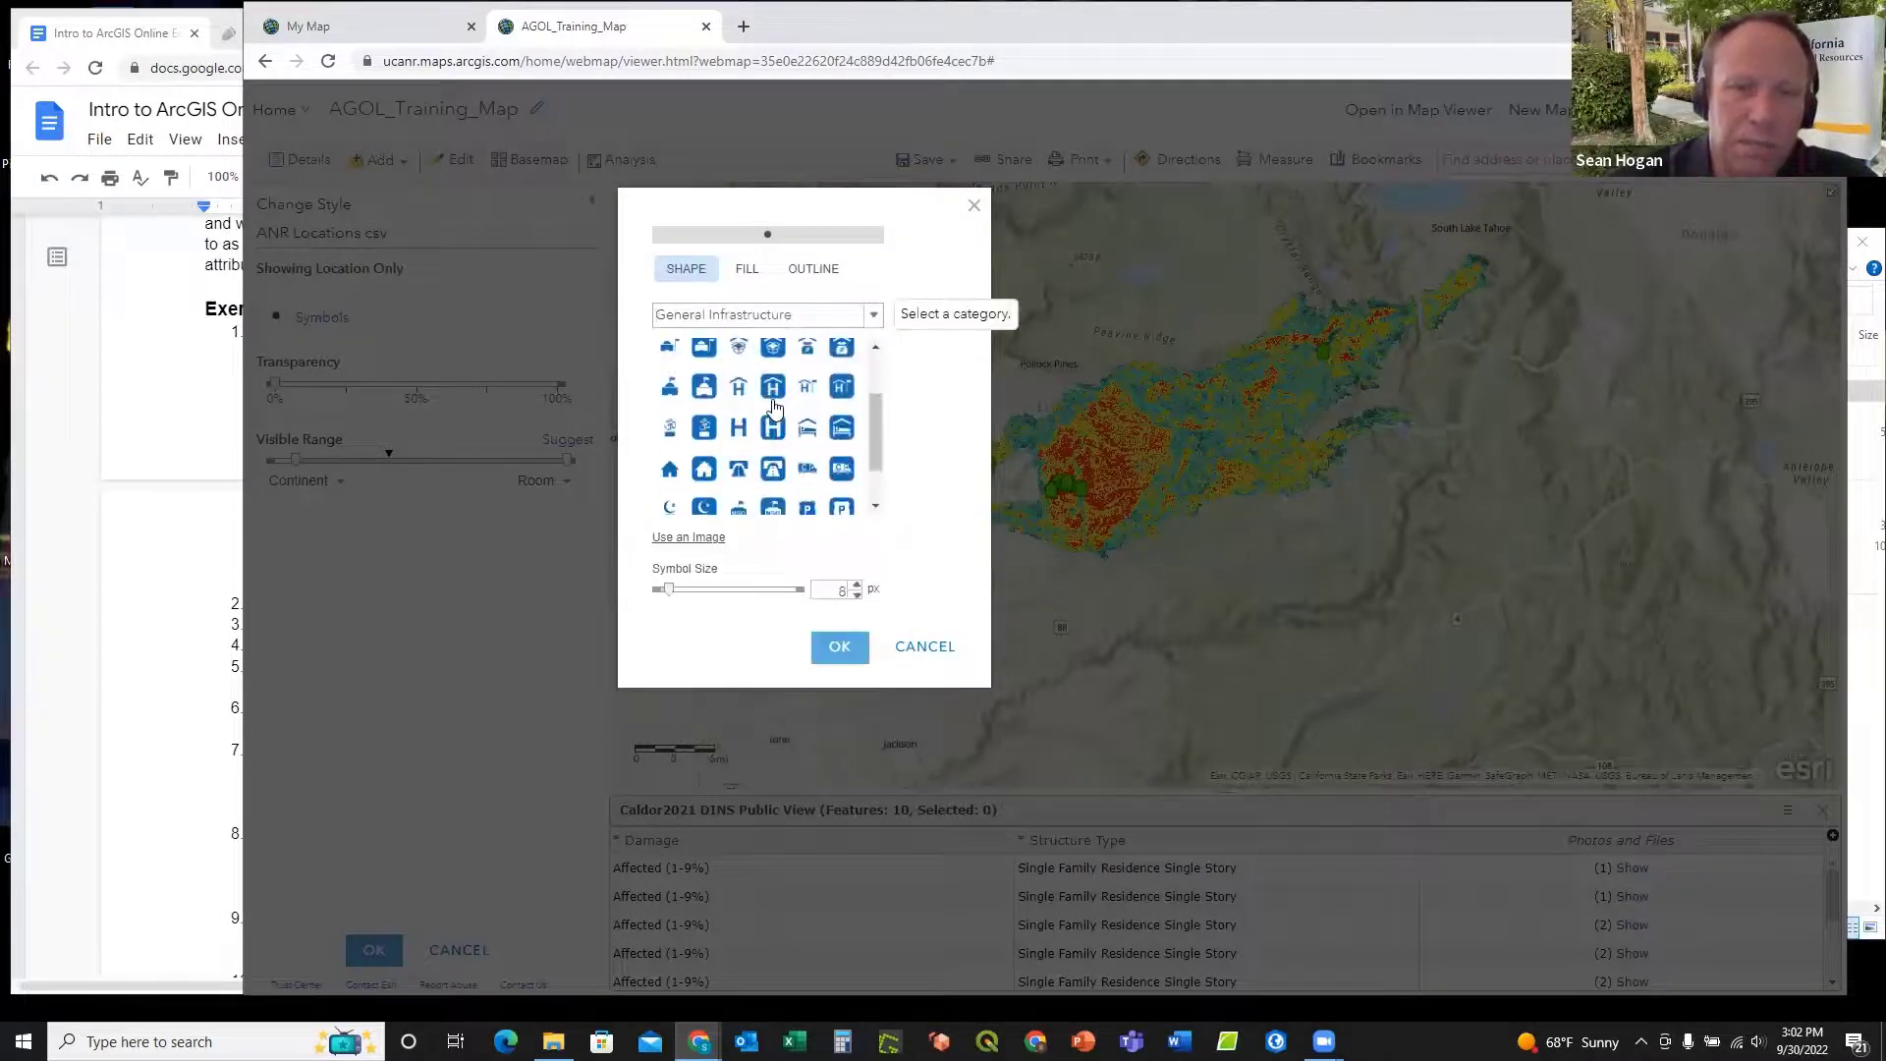
pyautogui.scroll(-1, 746, 409)
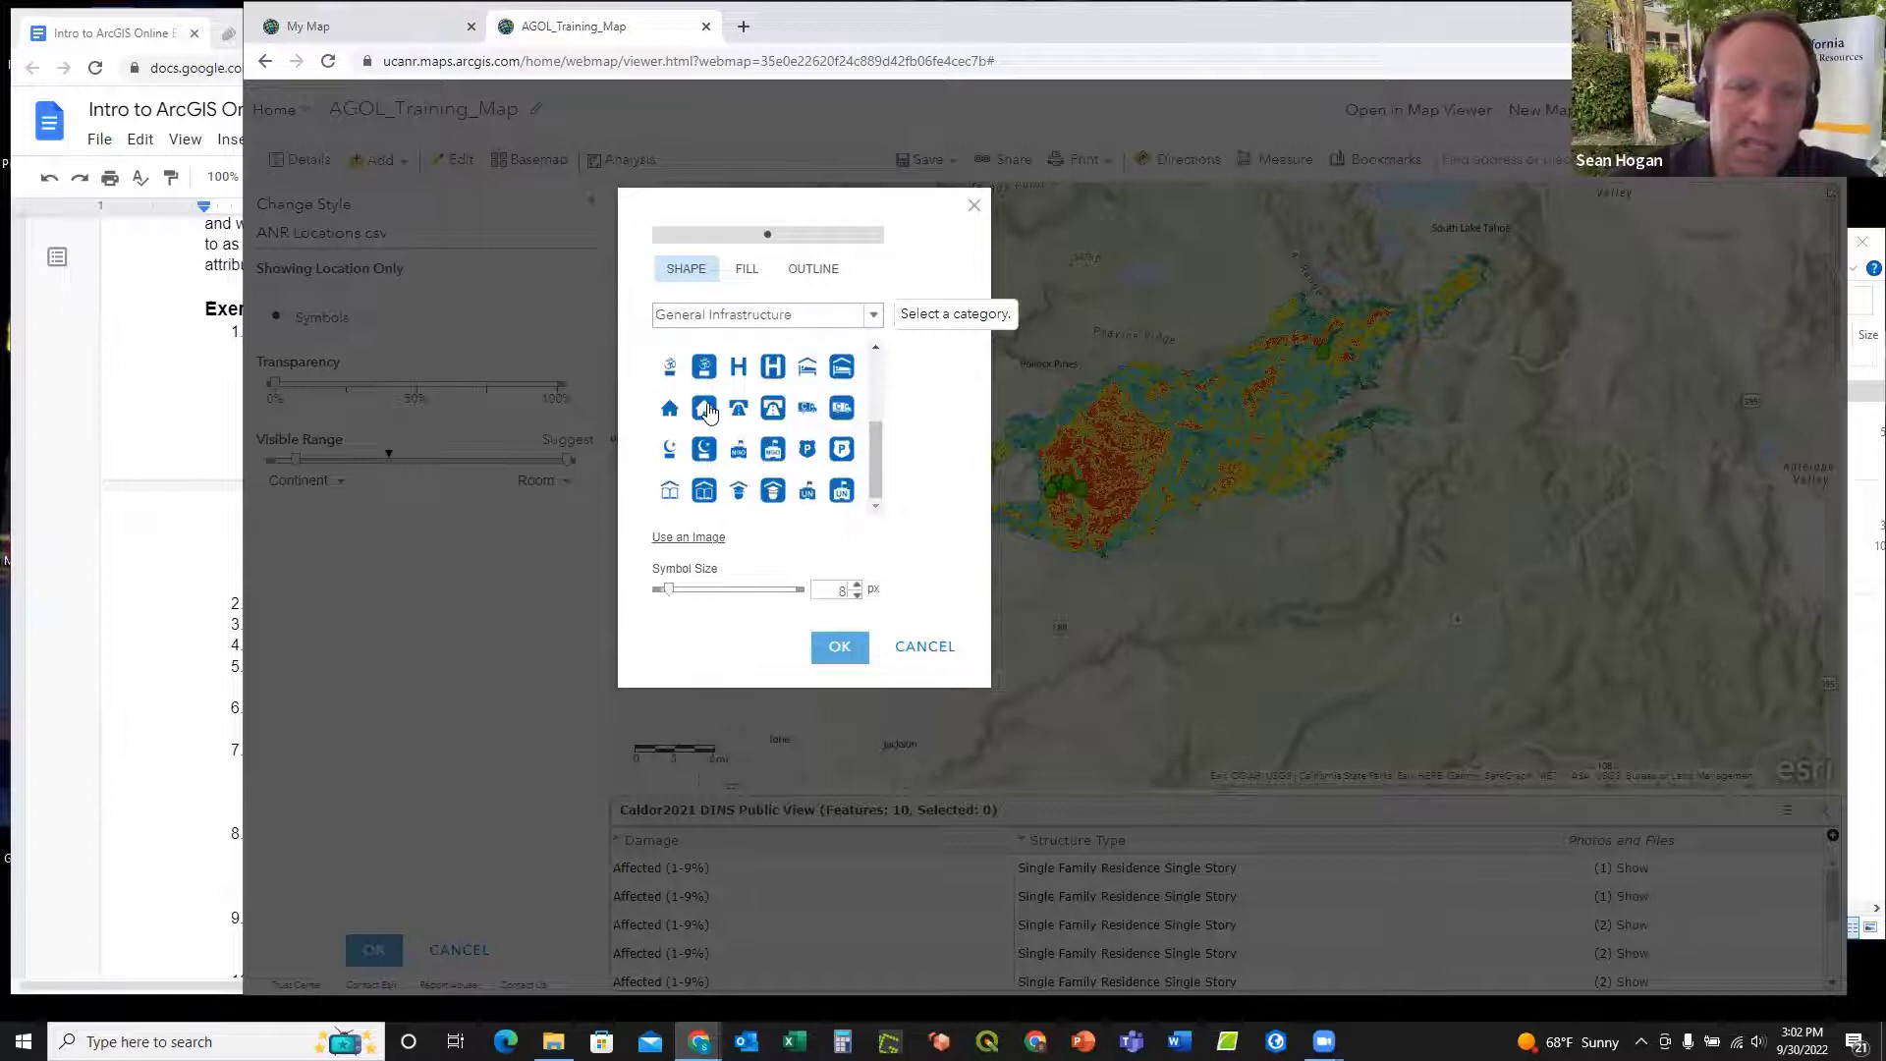
pyautogui.click(706, 409)
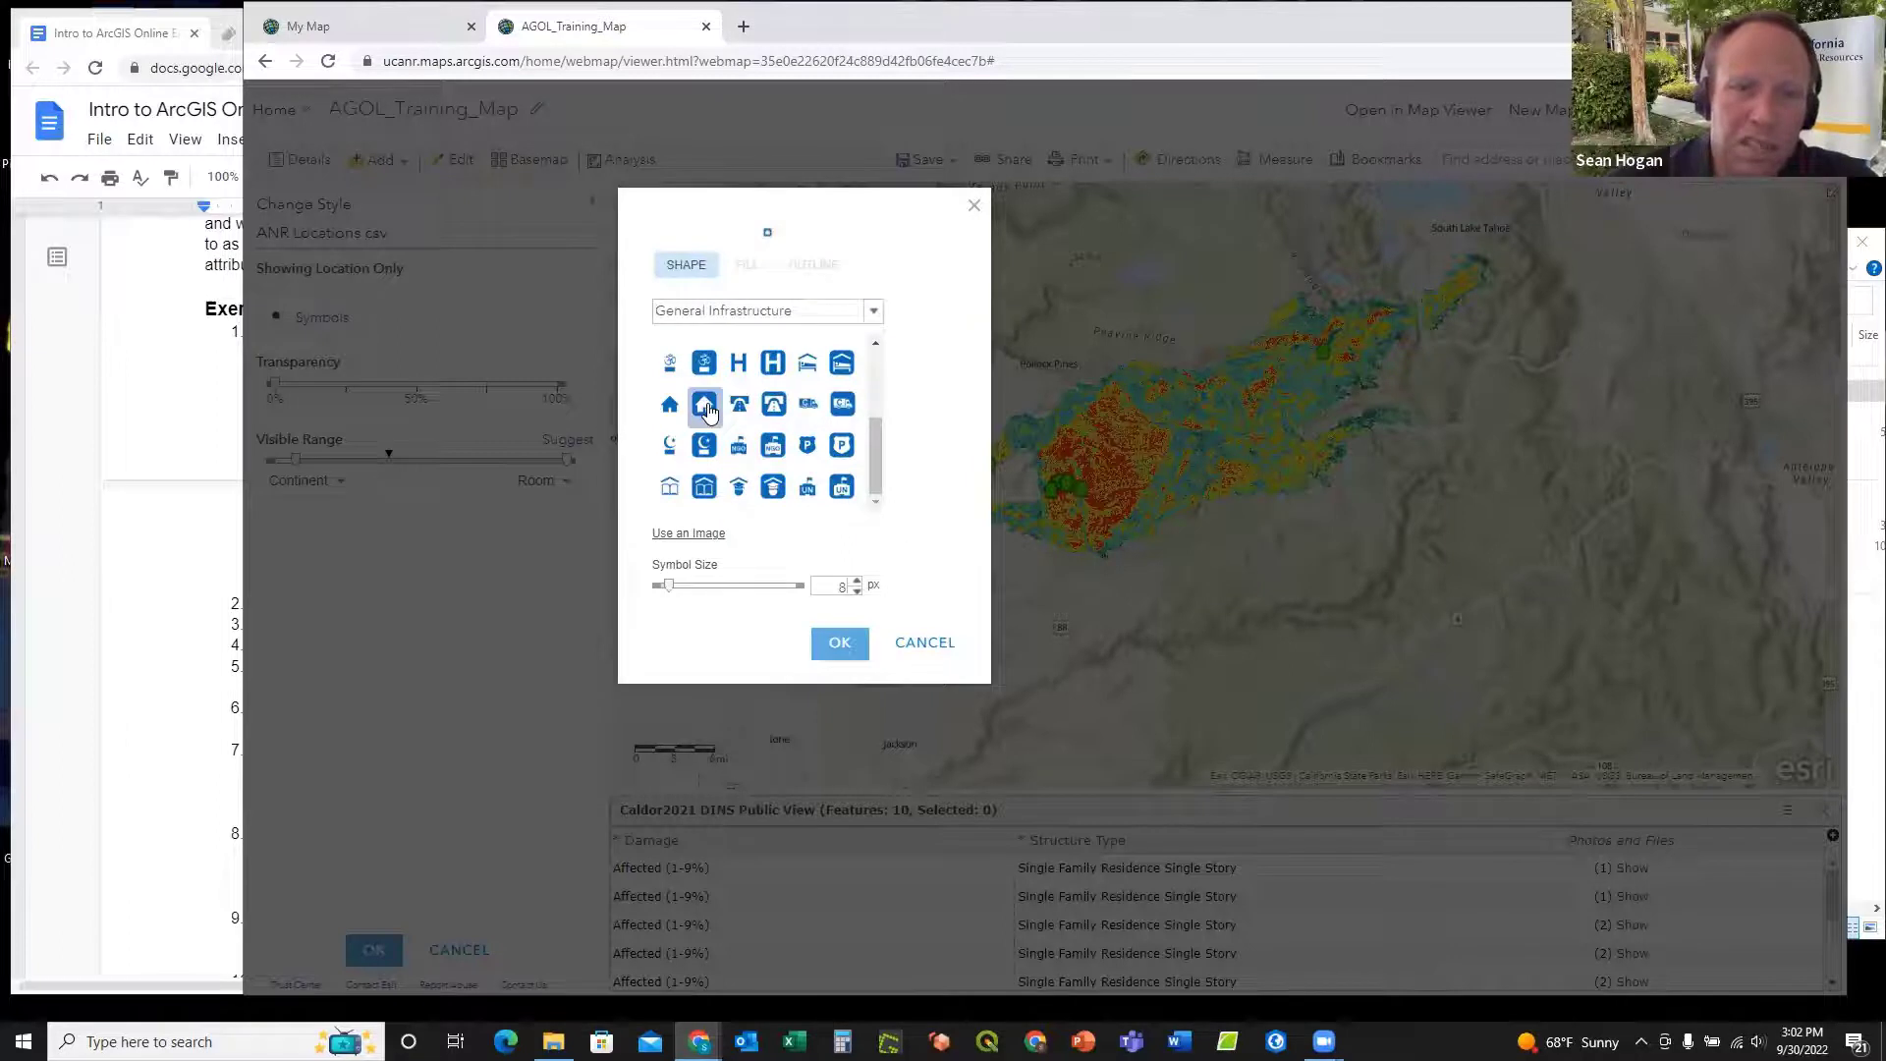
# Step: Set the house symbol size to 30 px and confirm the location symbol settings
pyautogui.doubleClick(833, 587)
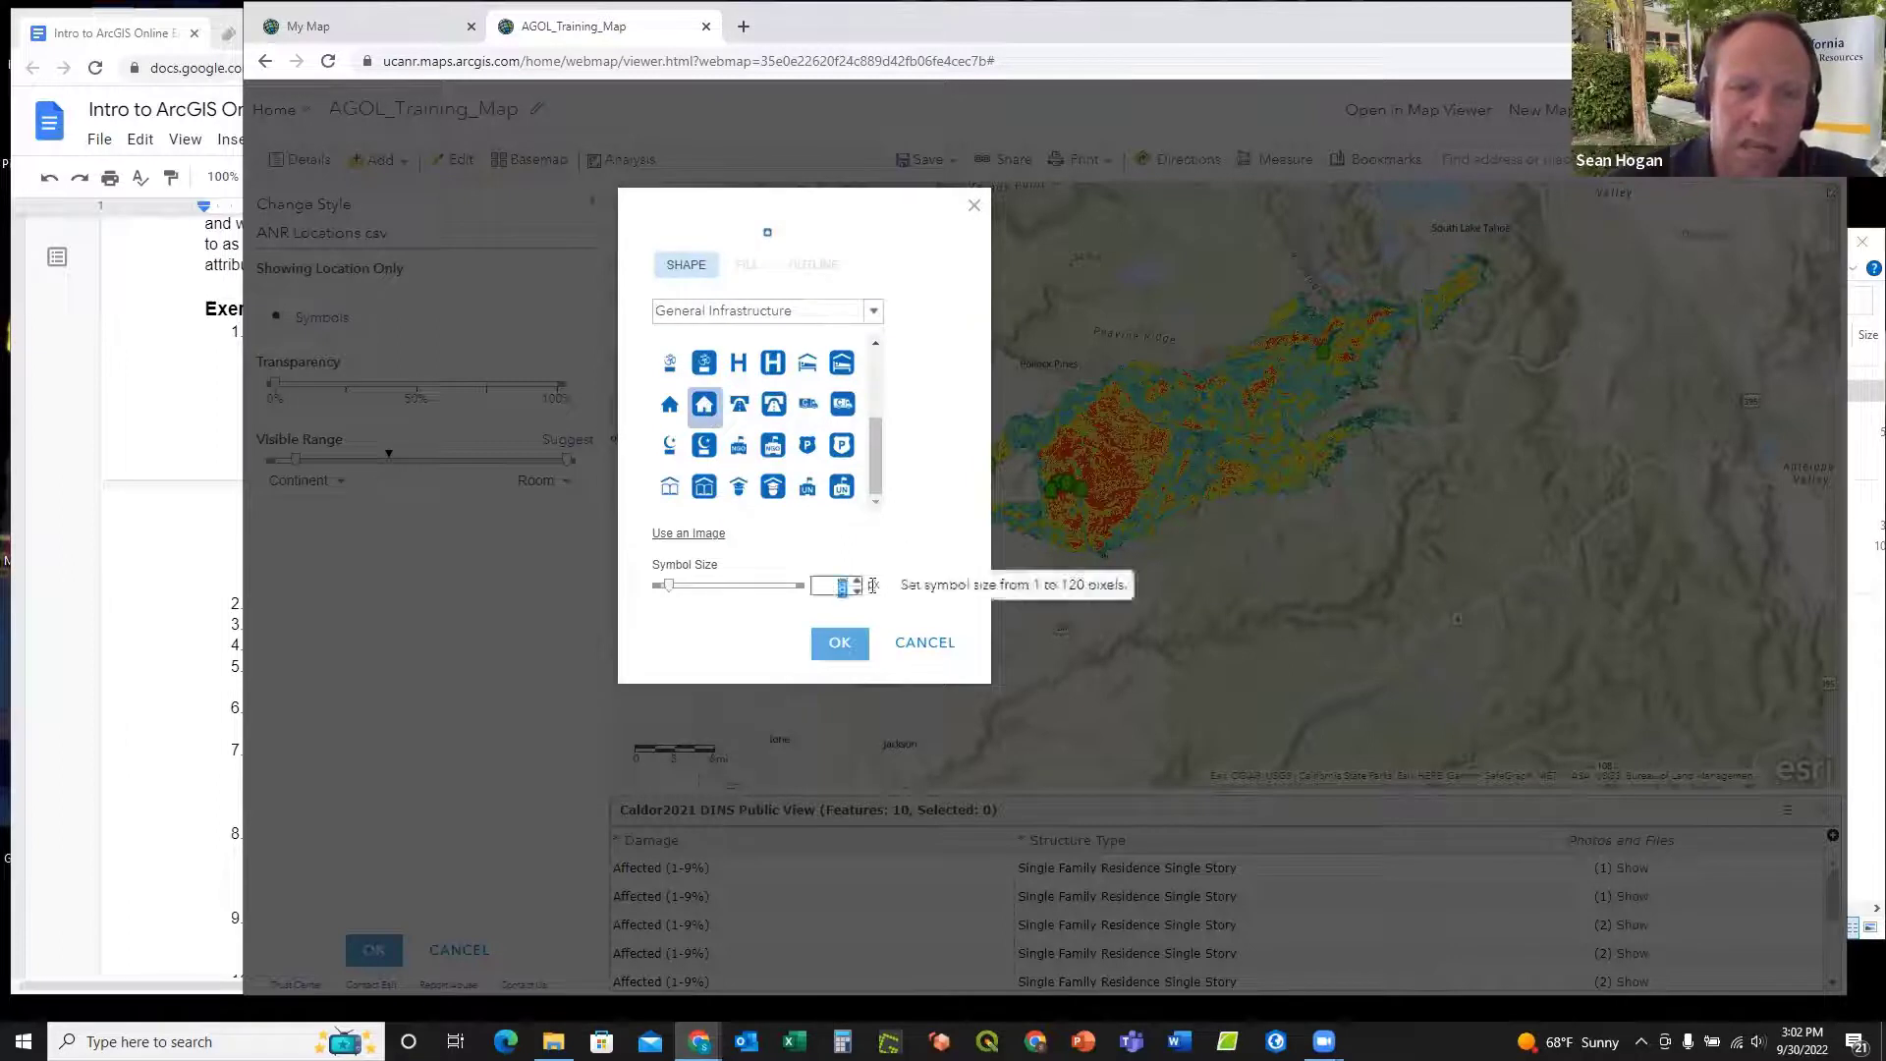
pyautogui.write('30')
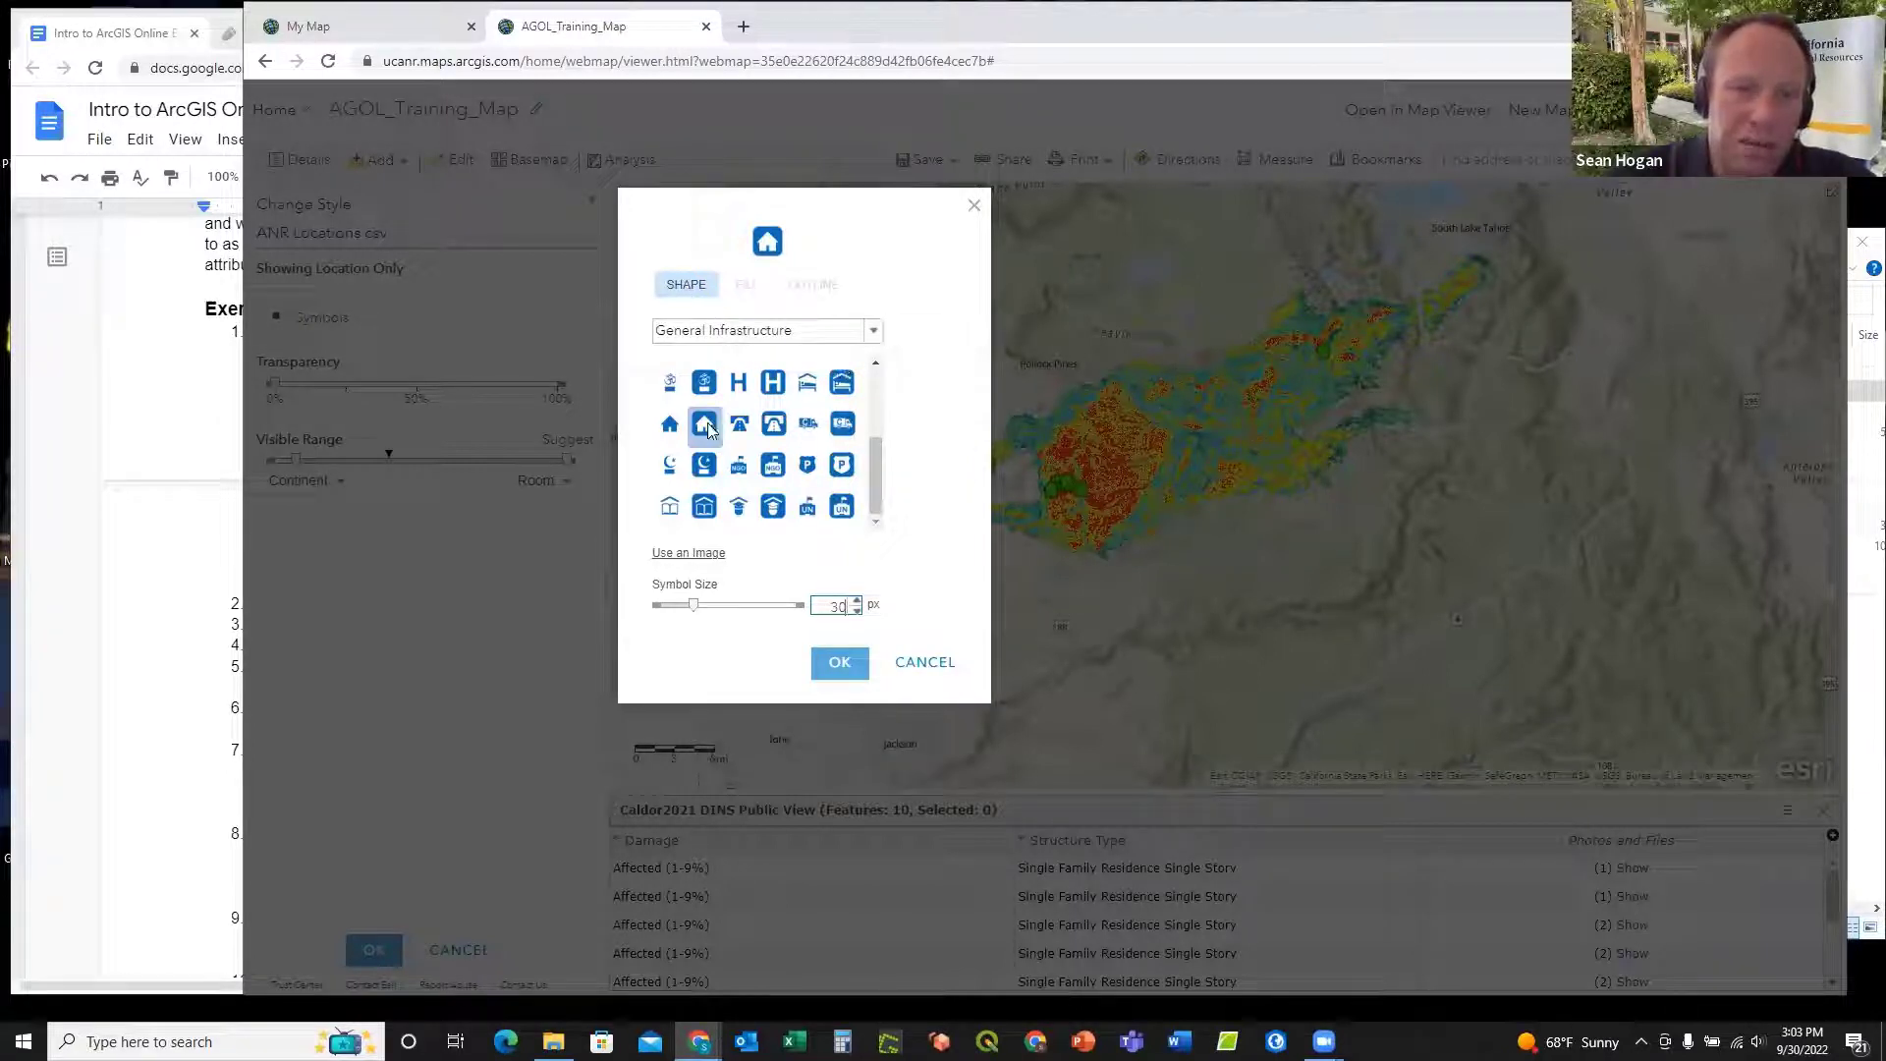
pyautogui.click(841, 660)
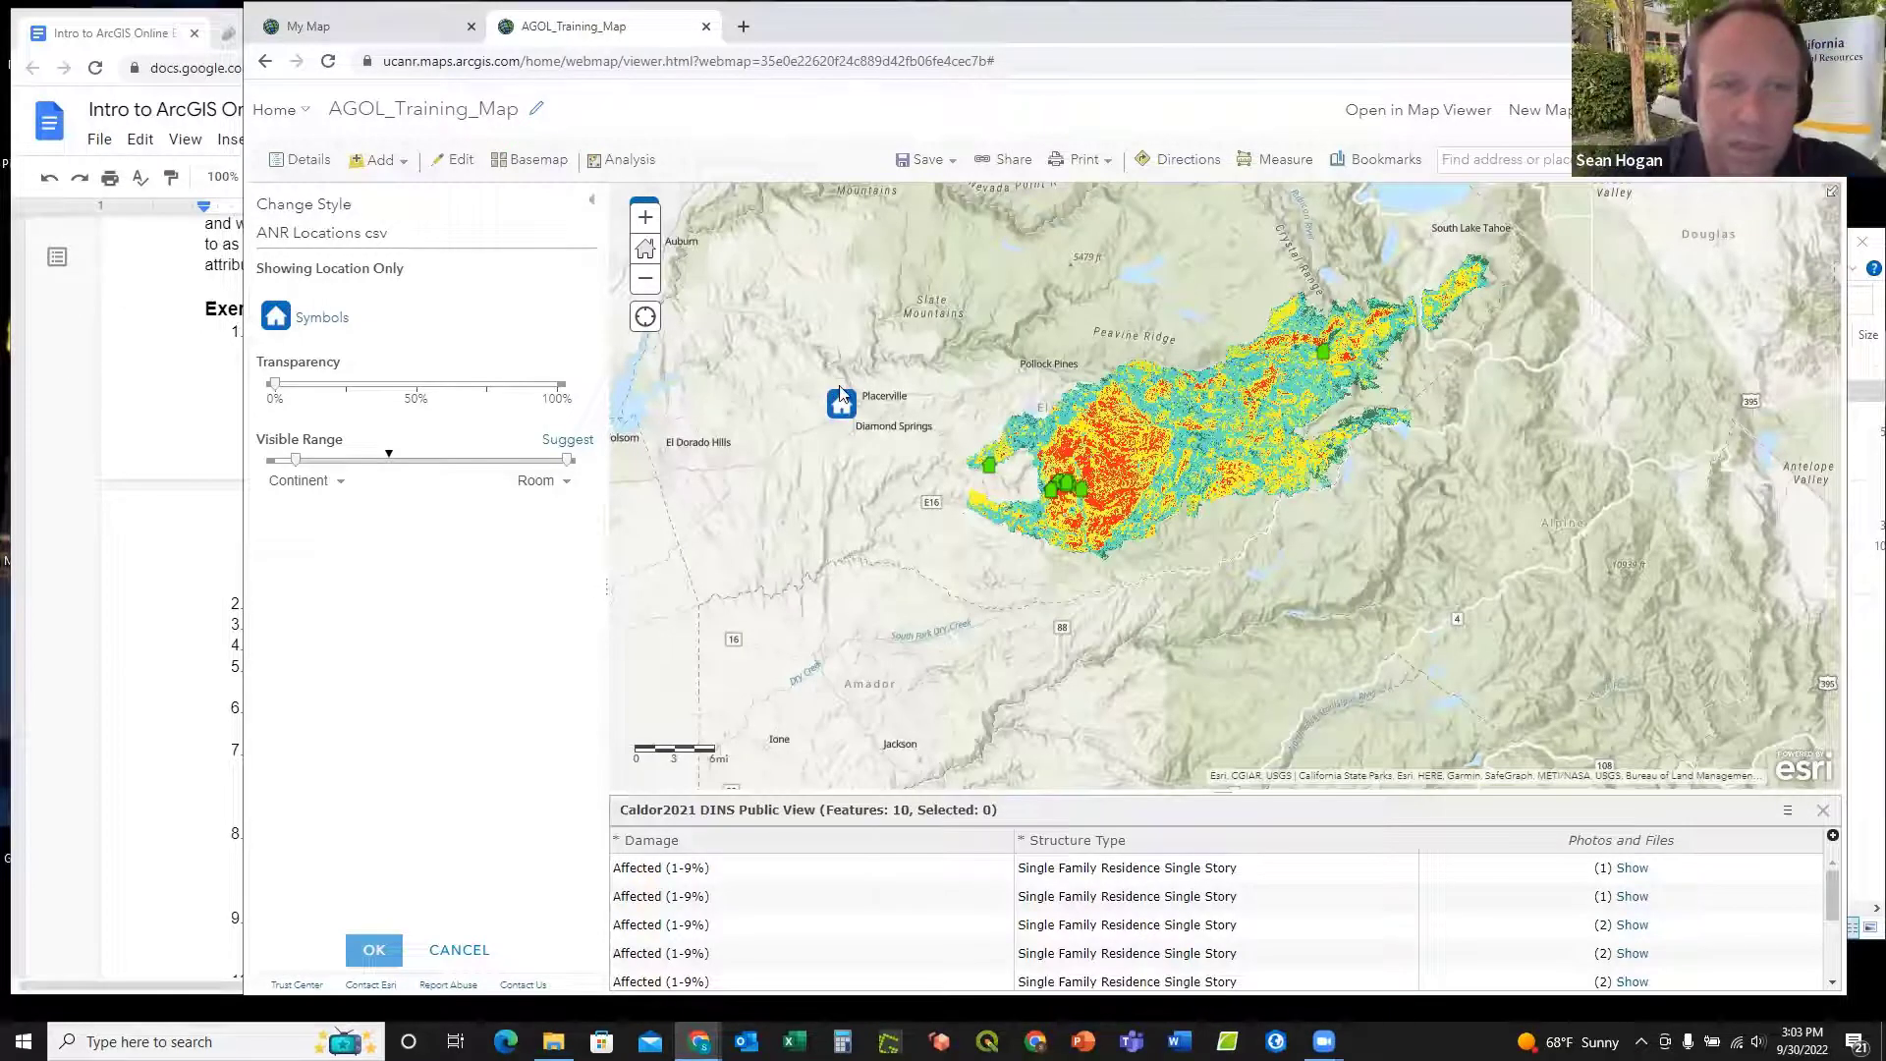
pyautogui.click(376, 950)
# Step: Finish the ANR Locations style change, recheck the exercise, and open the map's Analysis tools
pyautogui.click(376, 948)
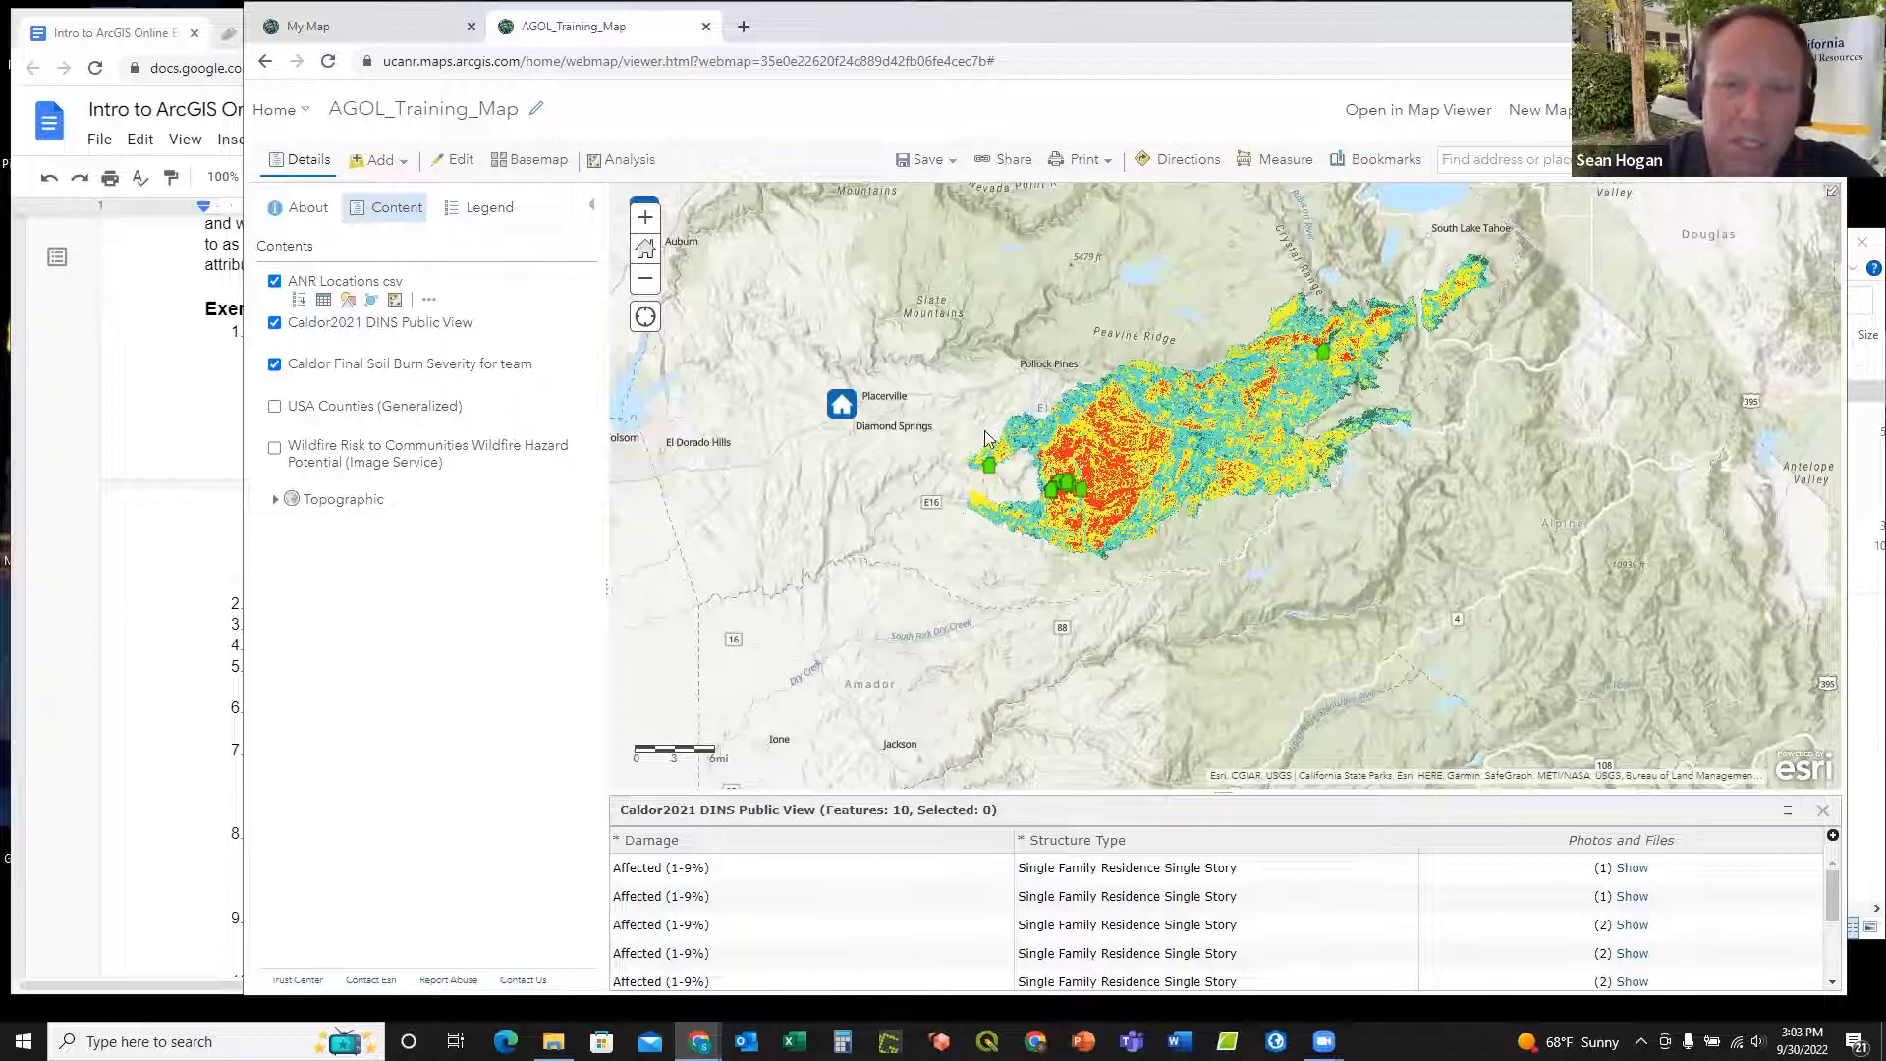
pyautogui.click(161, 403)
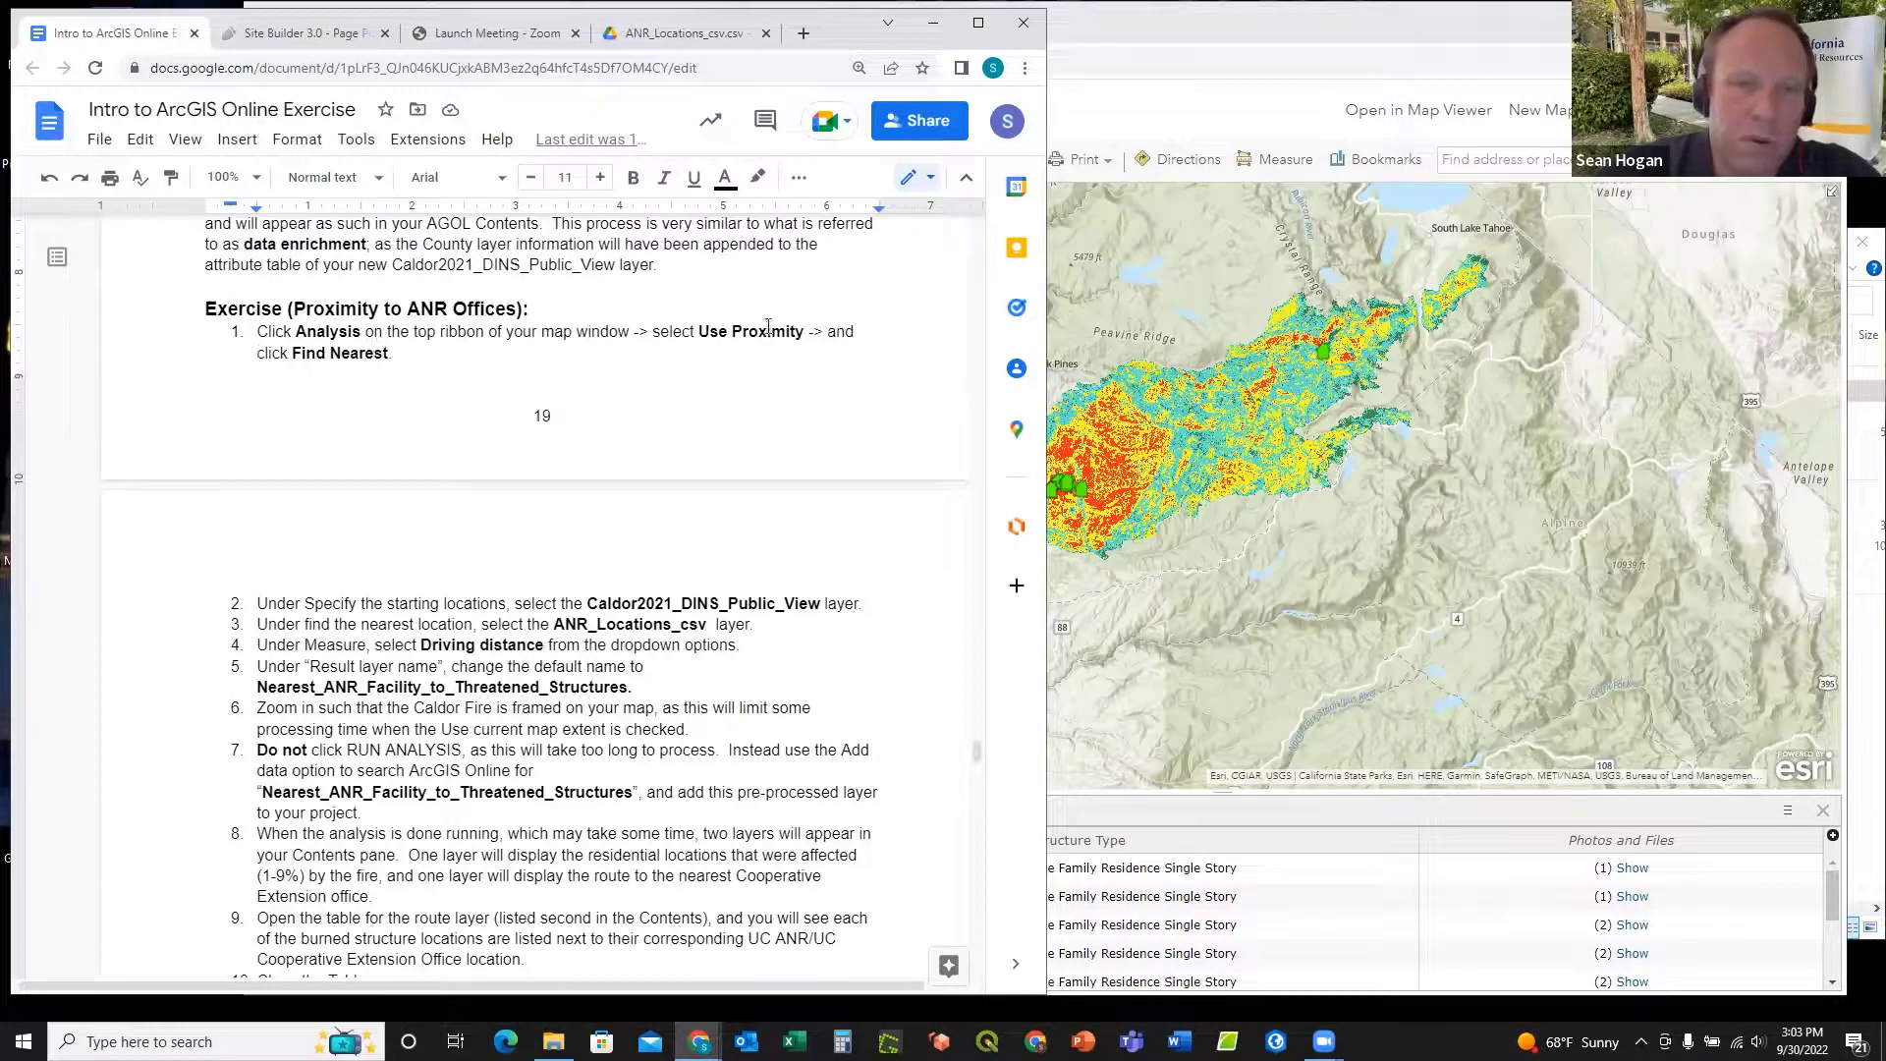
pyautogui.click(1173, 27)
pyautogui.moveTo(481, 307)
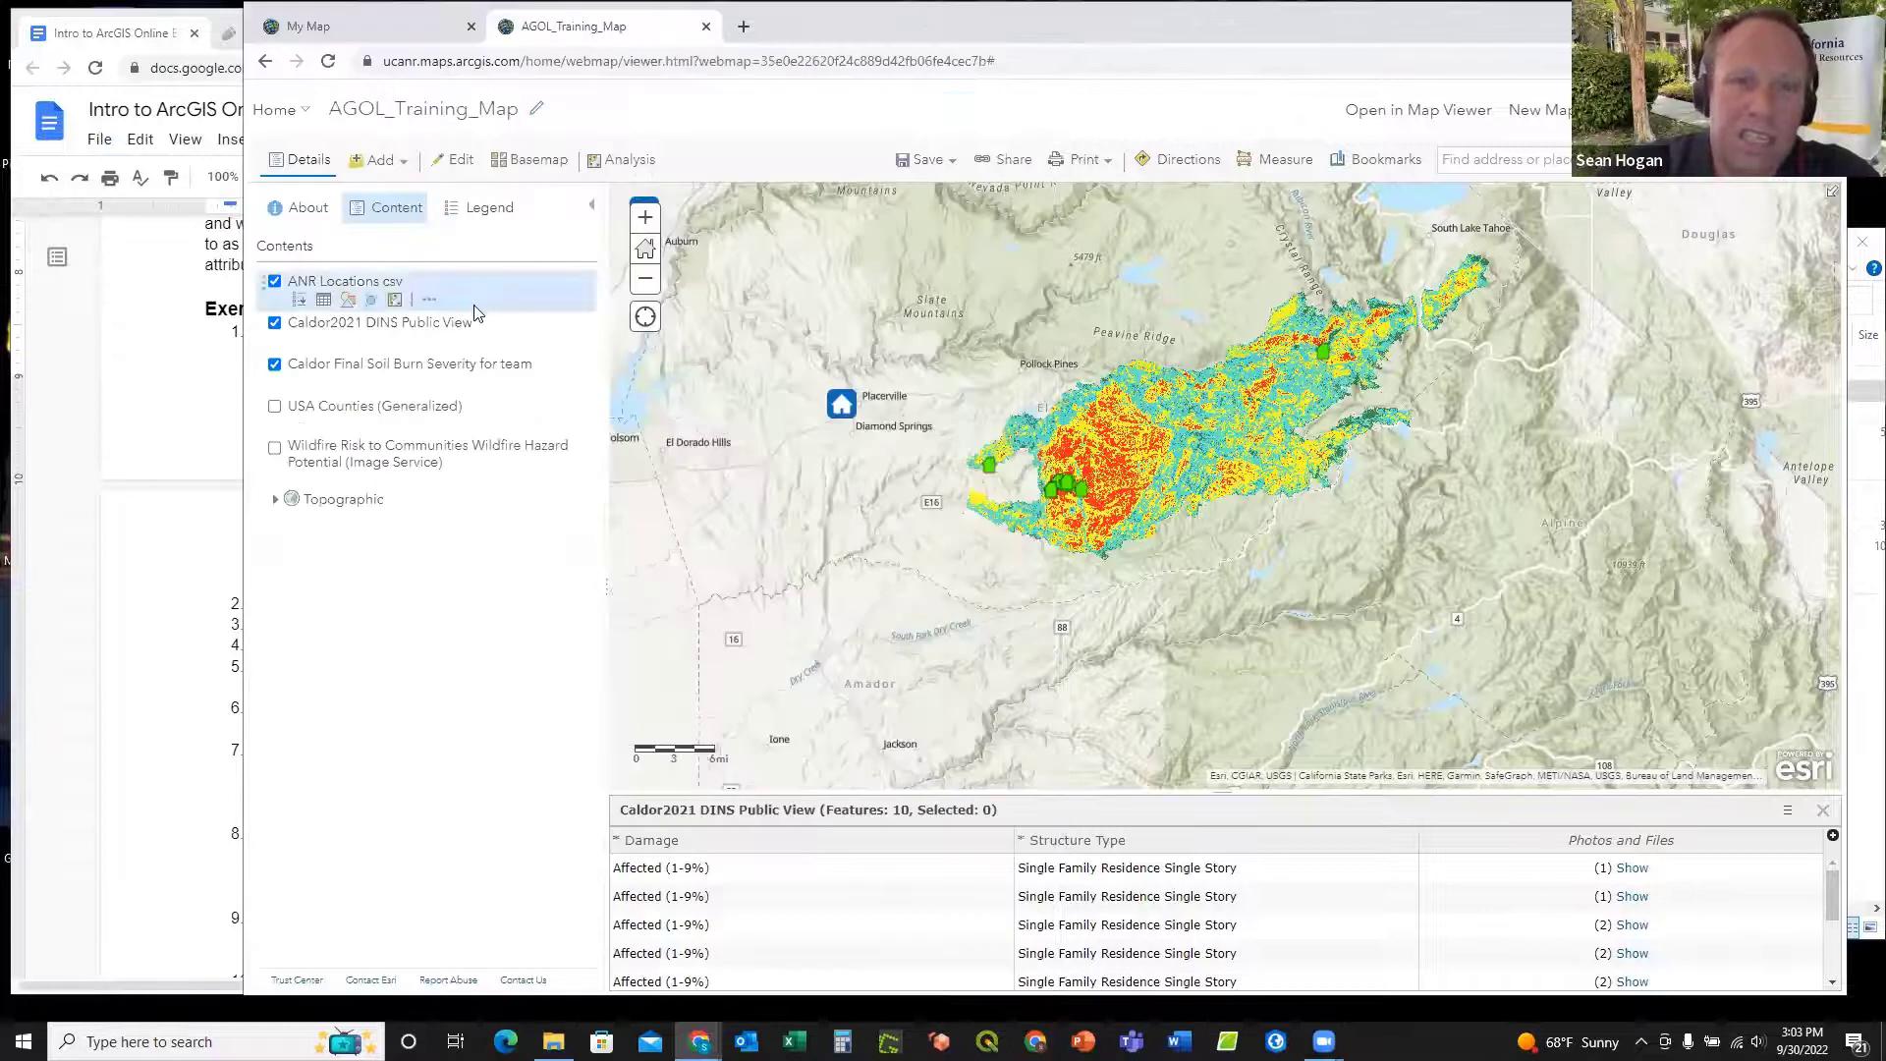
pyautogui.click(396, 306)
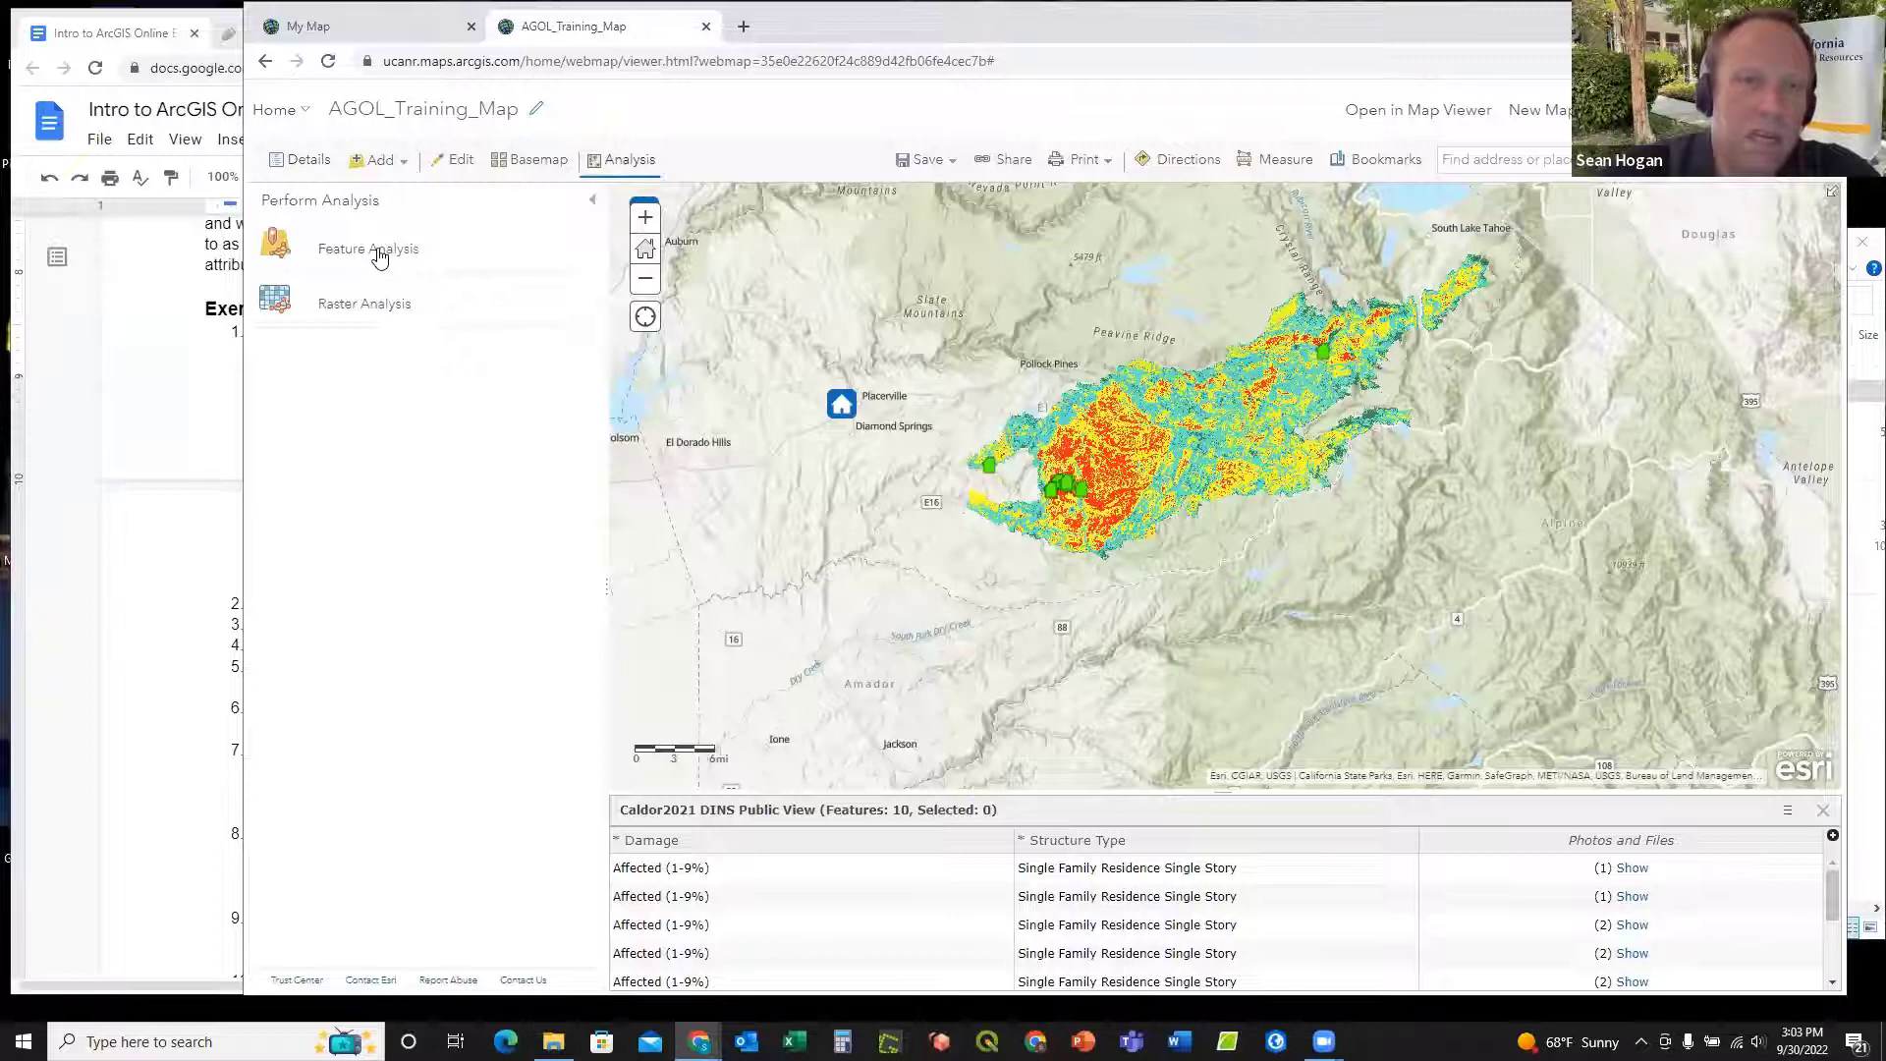
# Step: Open Find Nearest from Feature Analysis > Use Proximity, after rereading the exercise step
pyautogui.click(380, 257)
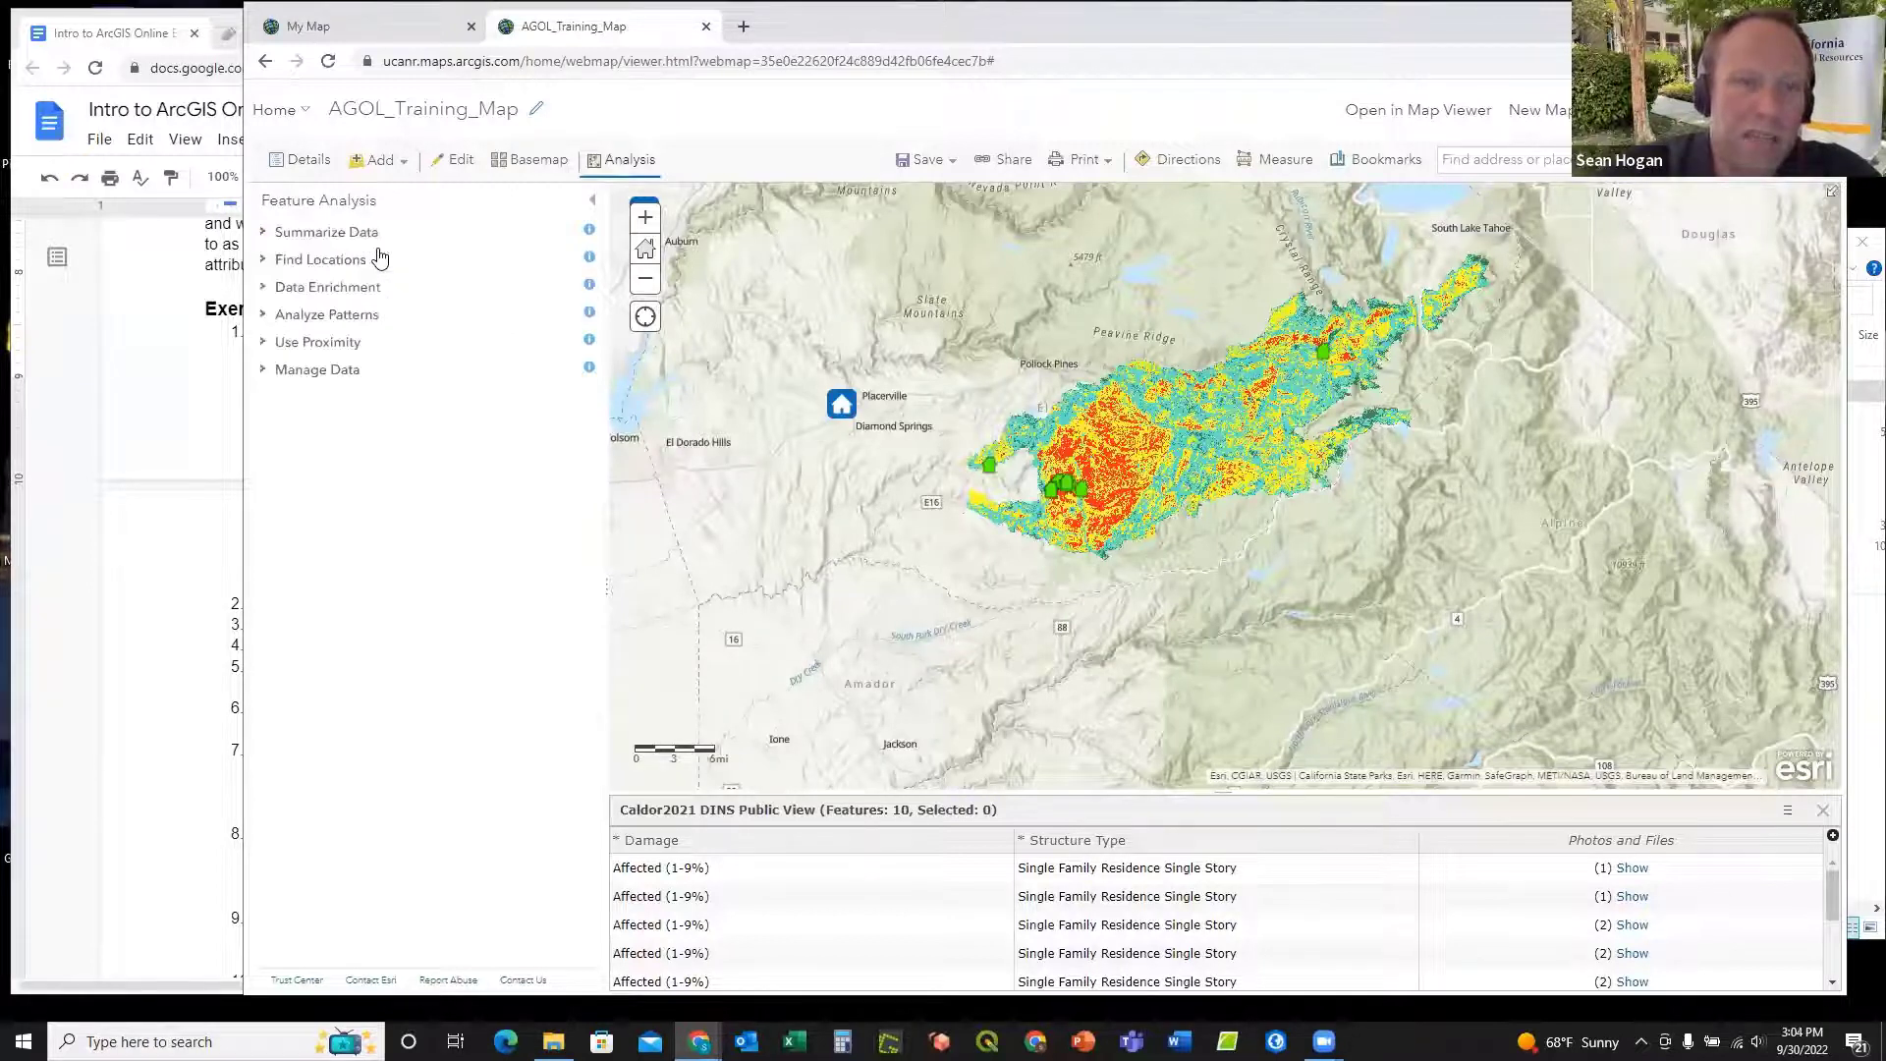
pyautogui.click(268, 263)
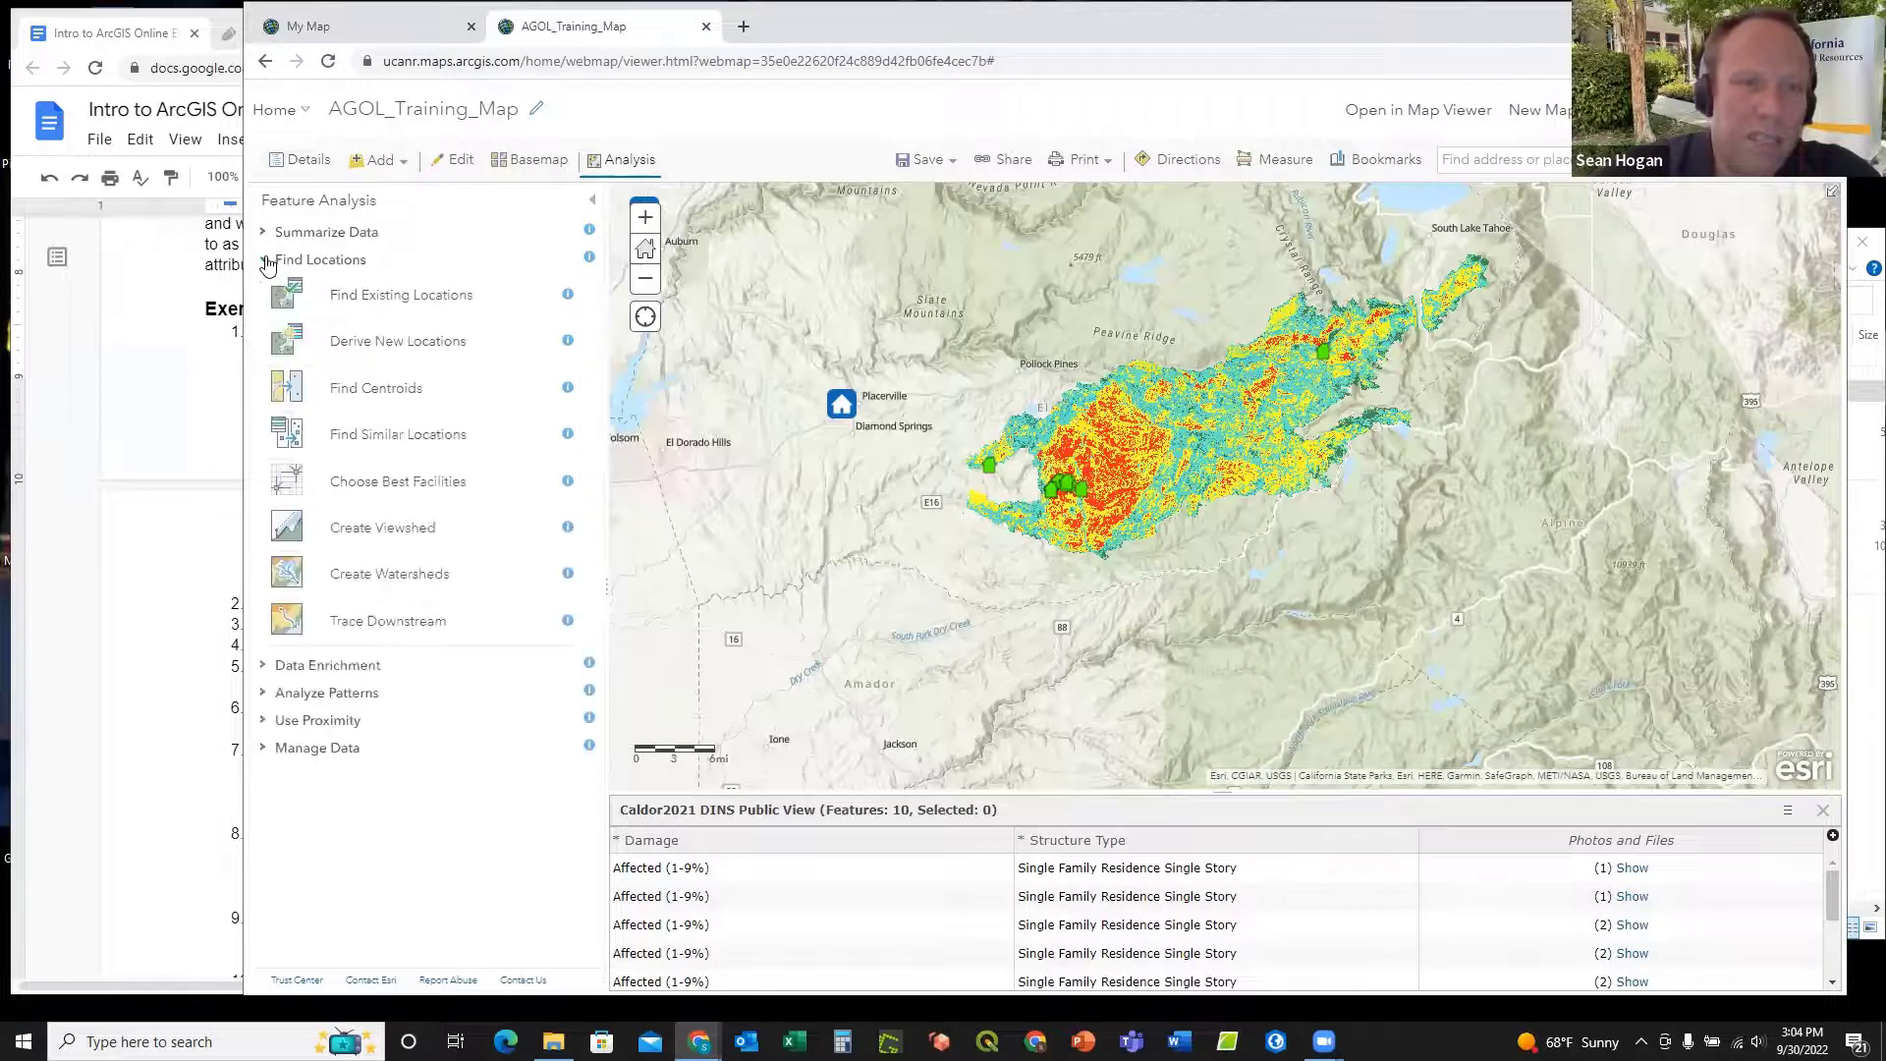
pyautogui.click(157, 425)
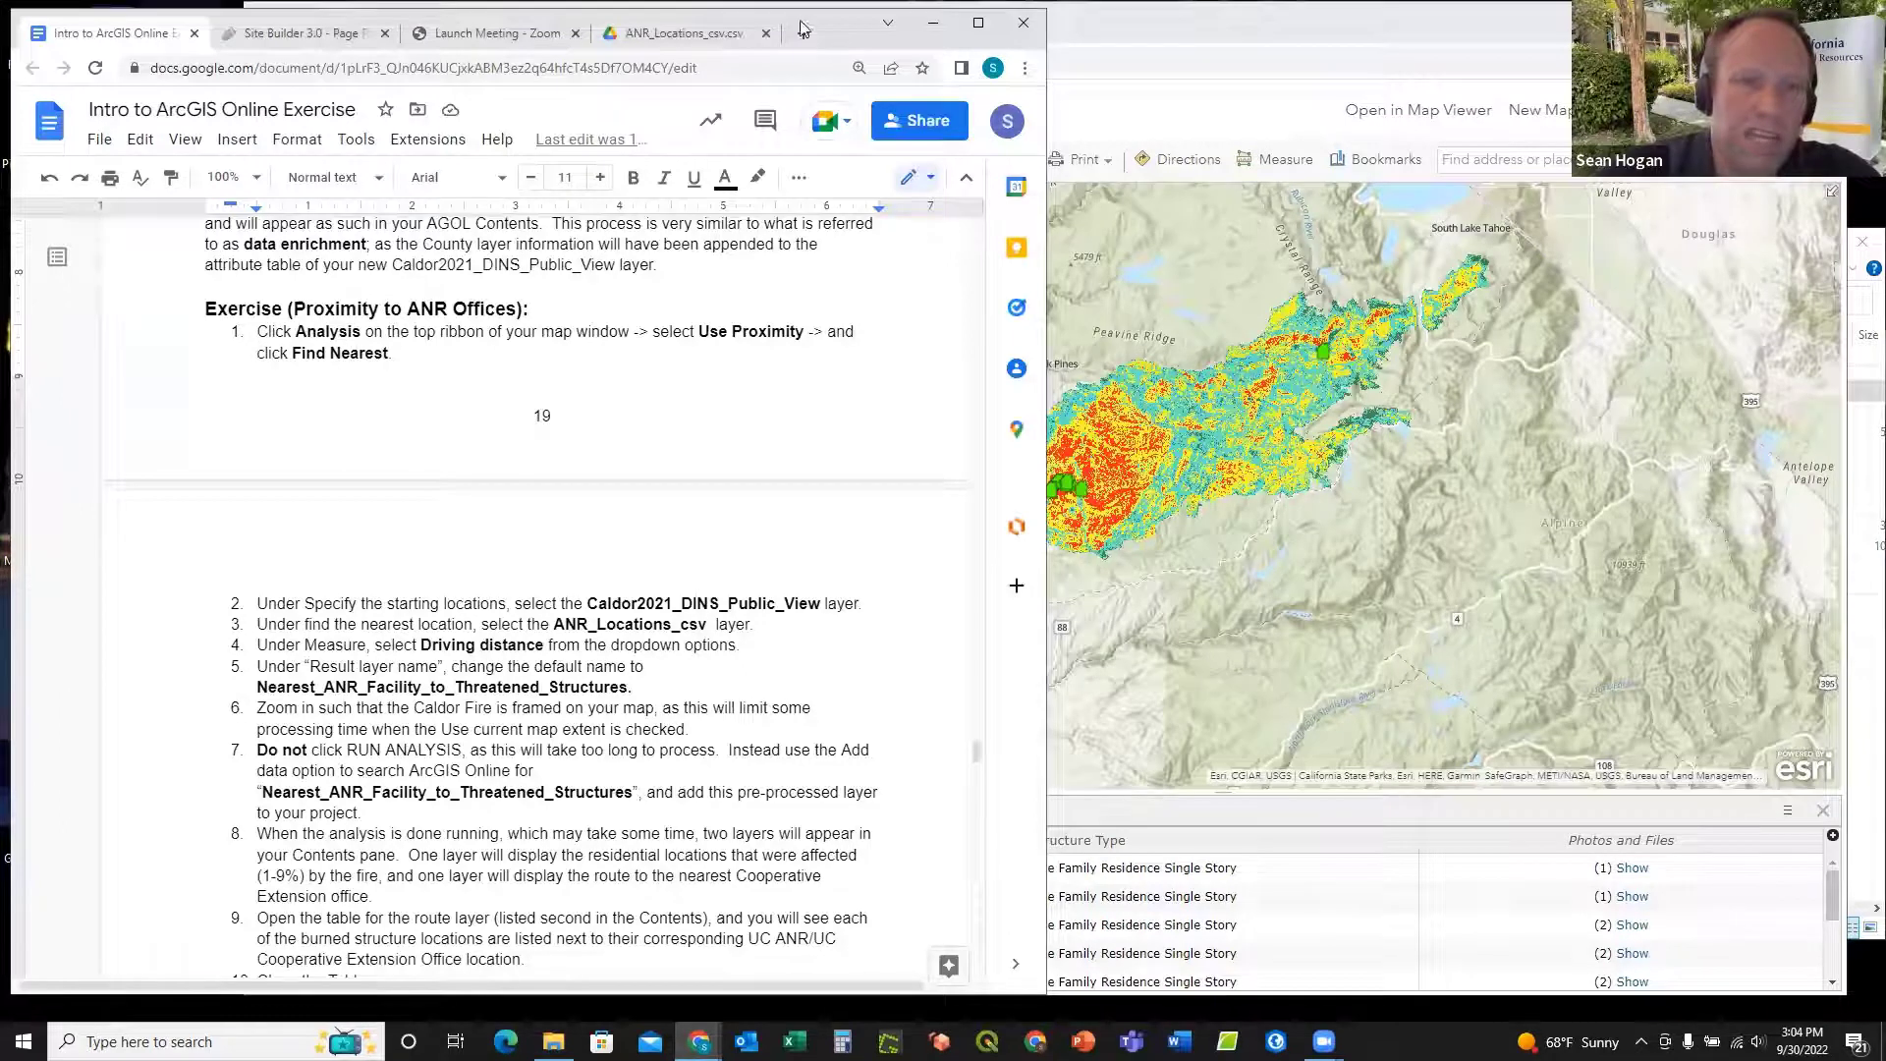
pyautogui.click(1131, 24)
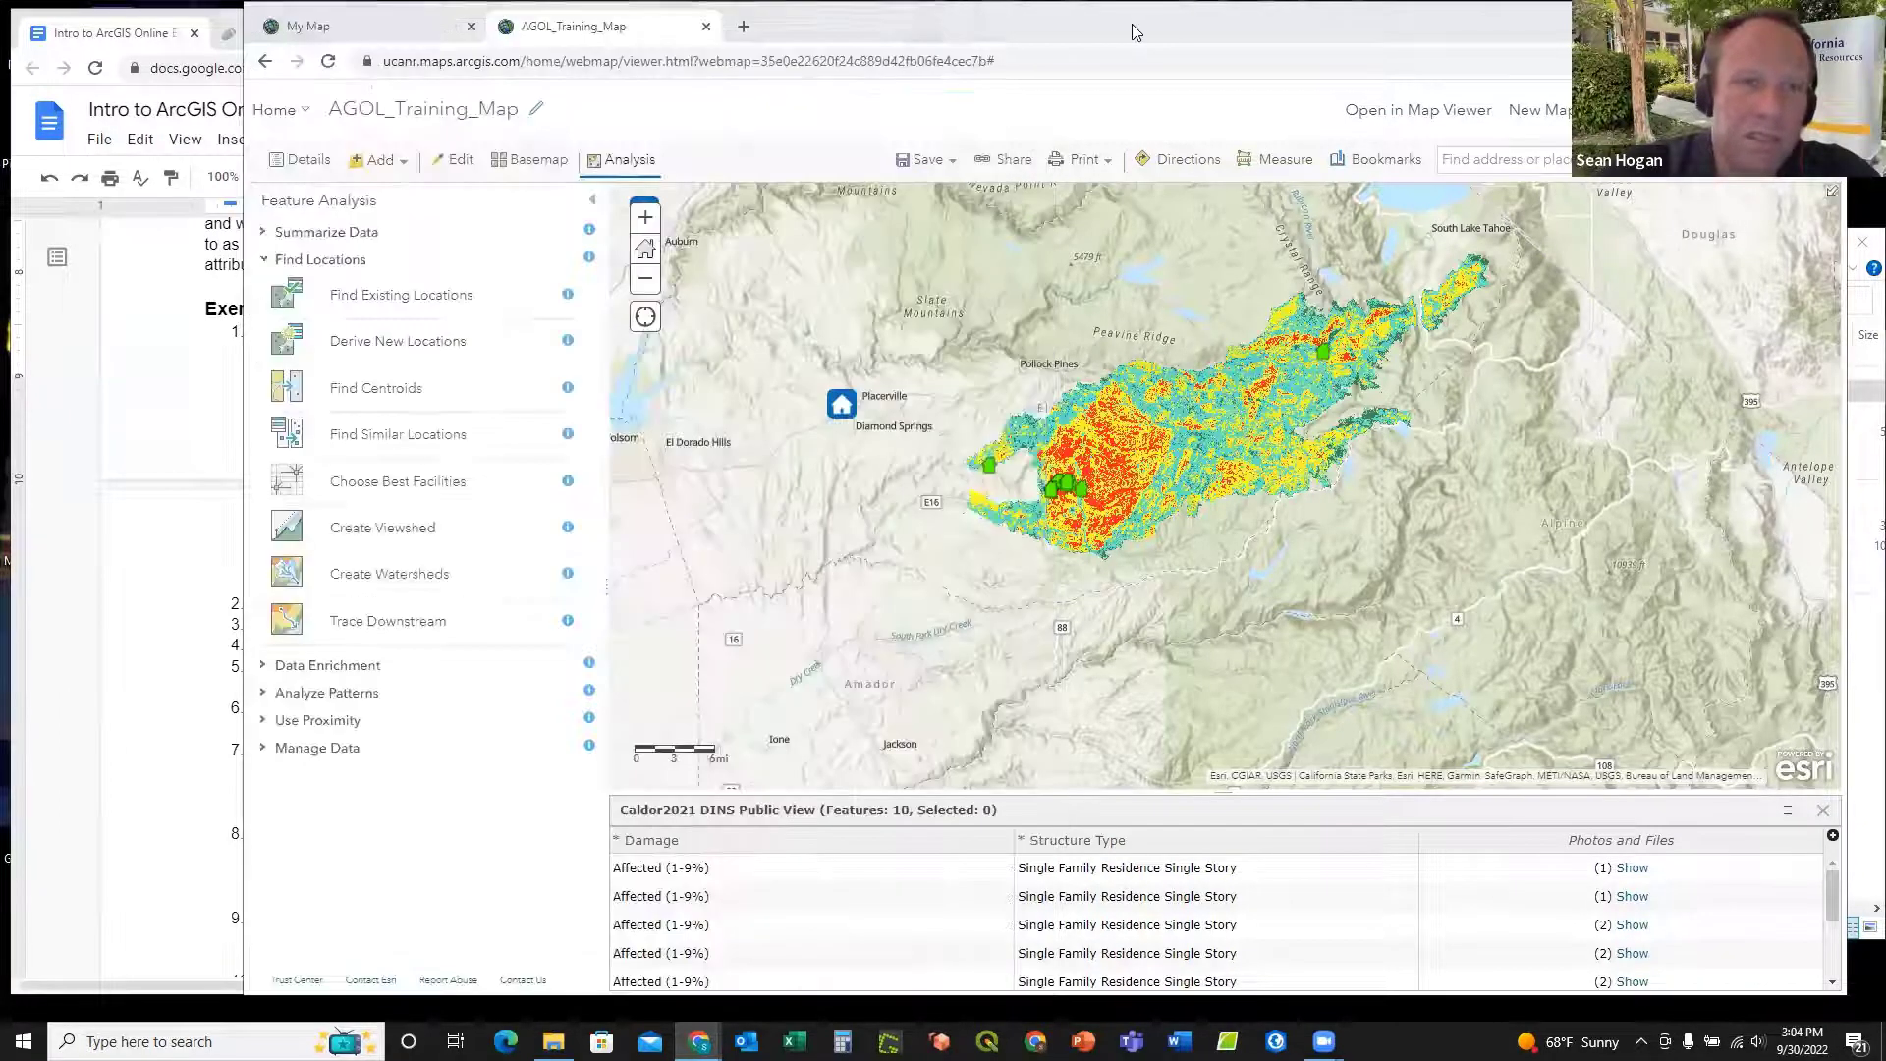
pyautogui.click(265, 267)
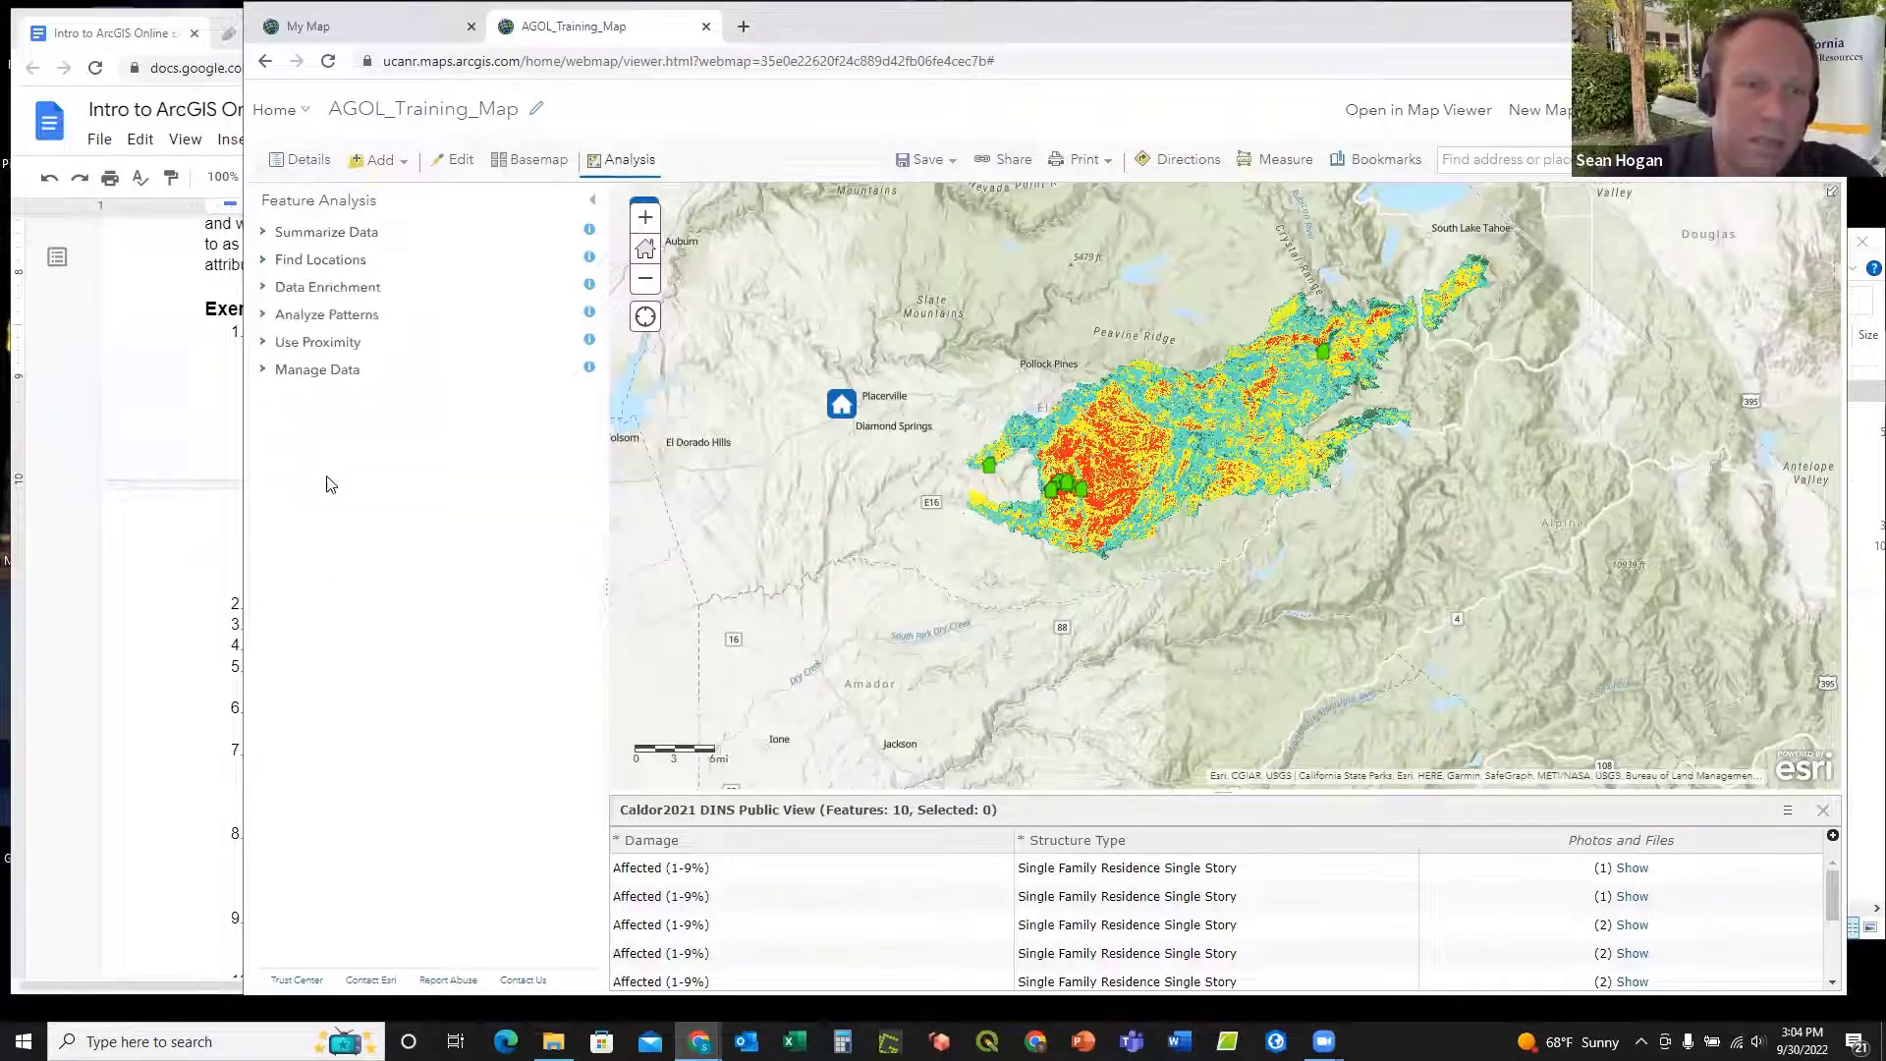
pyautogui.click(263, 344)
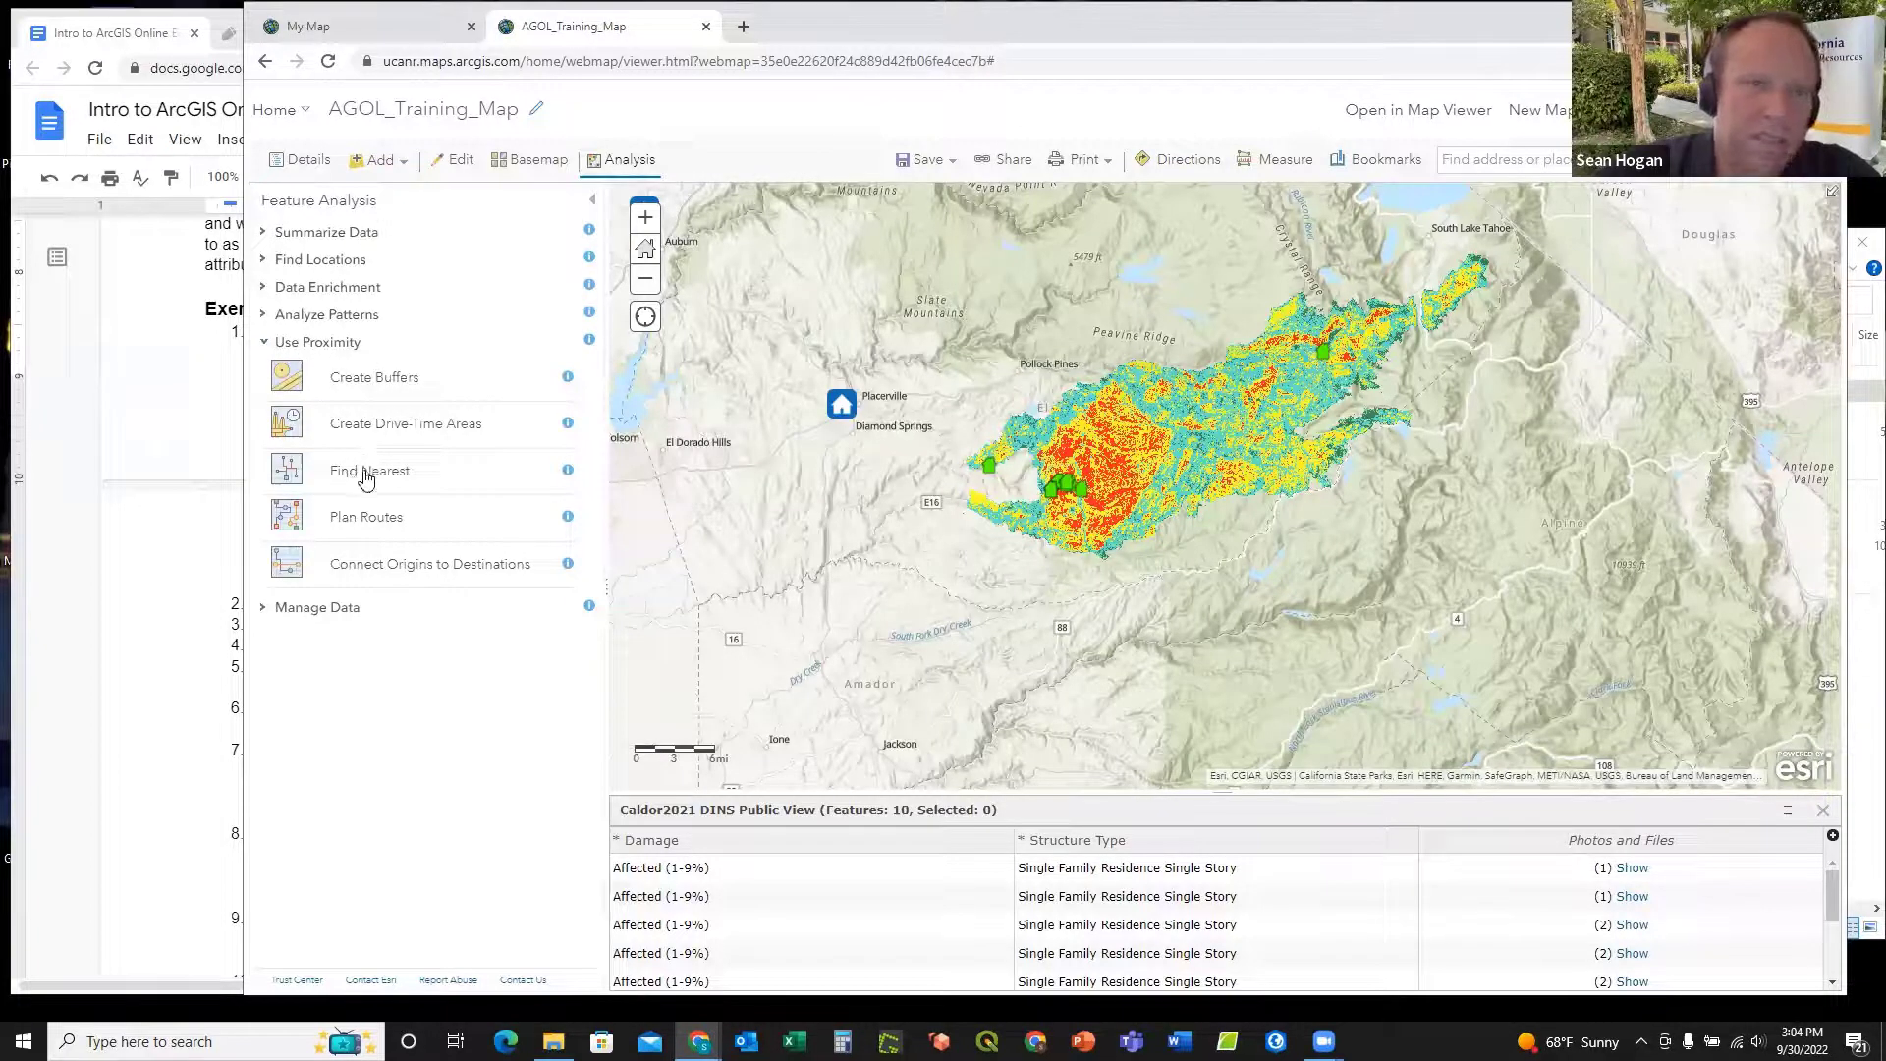
pyautogui.click(267, 342)
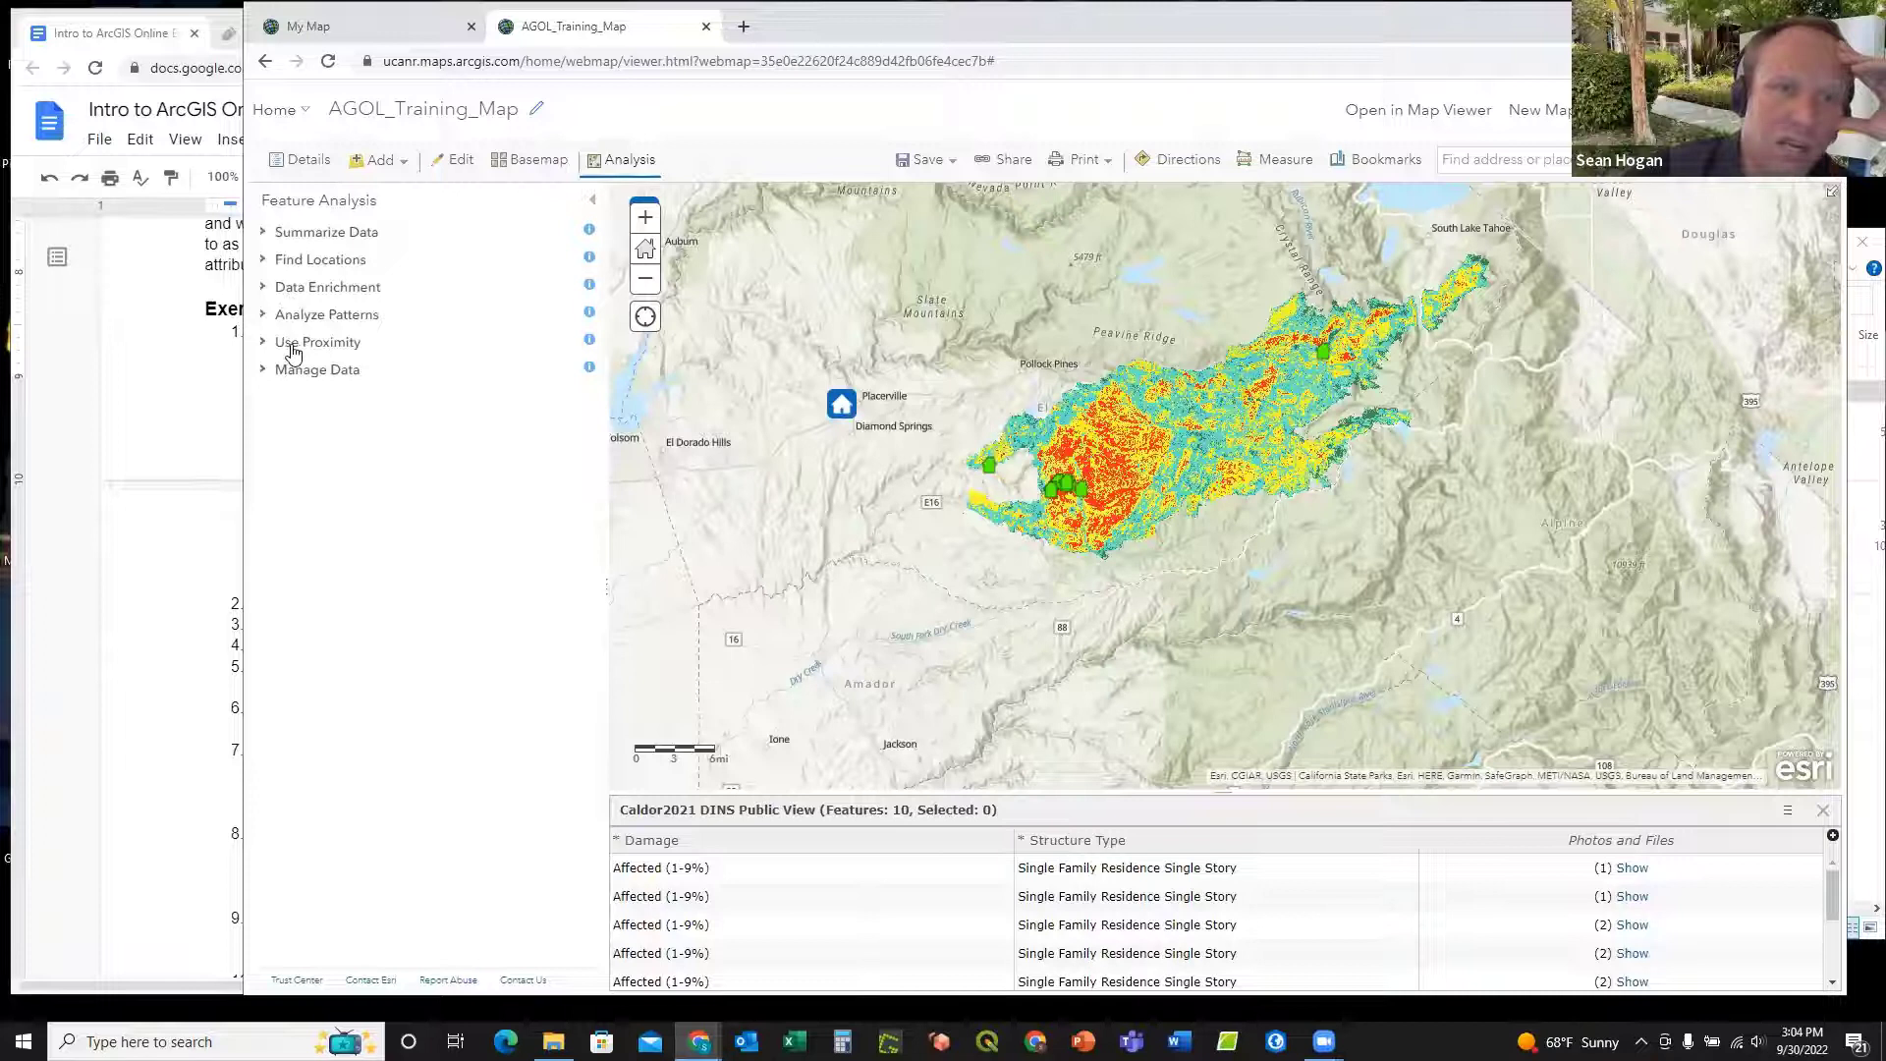
pyautogui.click(261, 346)
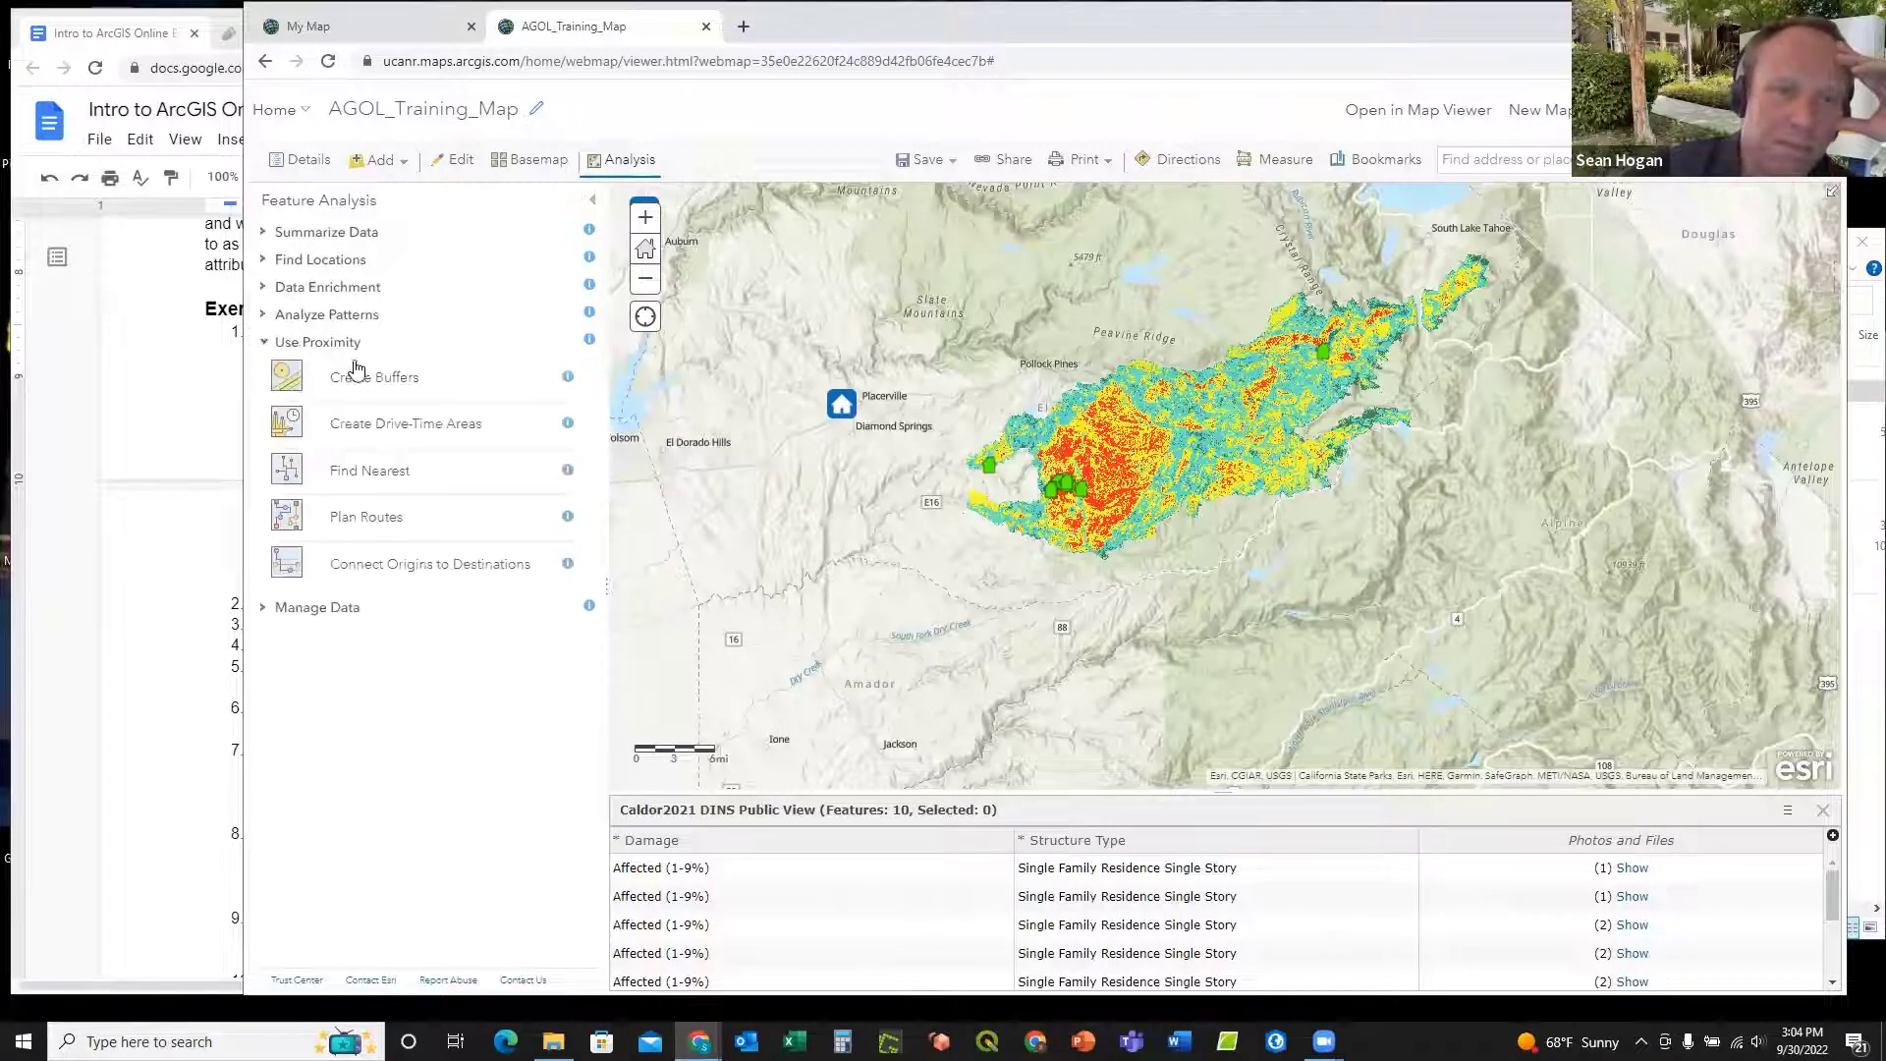
pyautogui.click(363, 478)
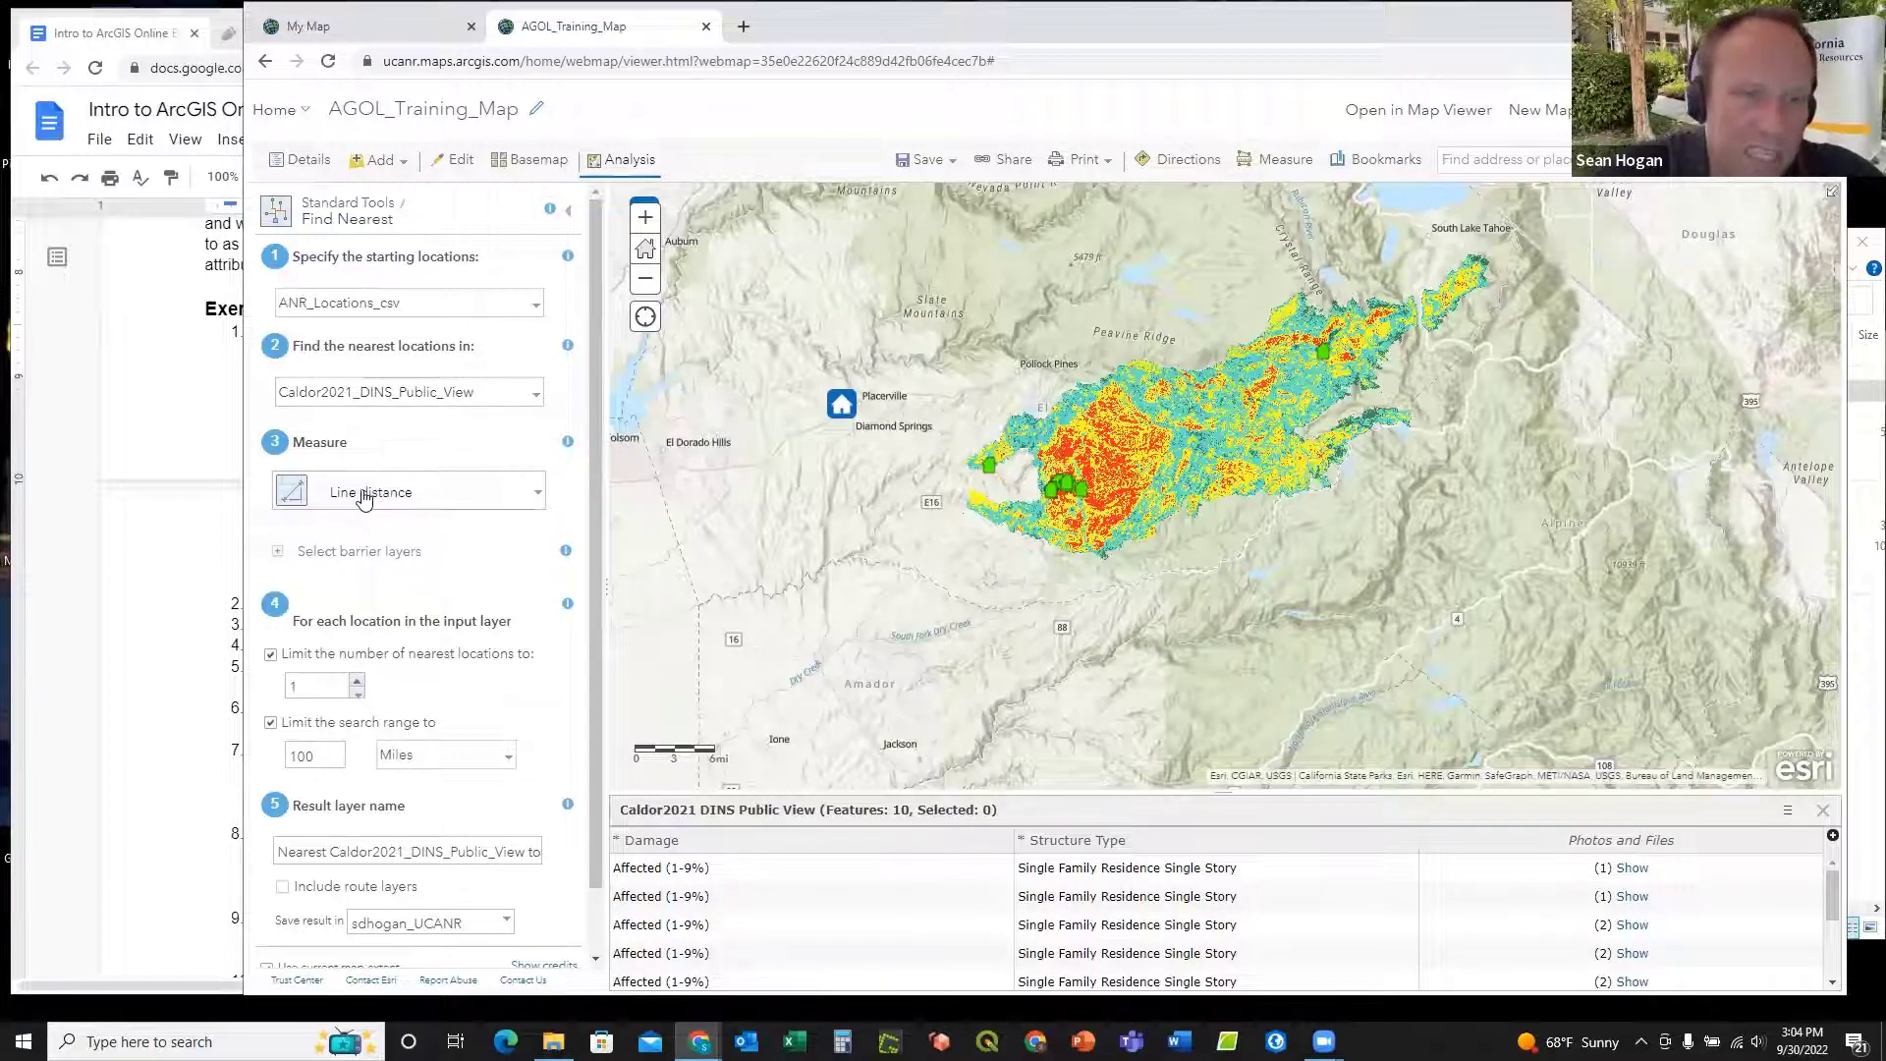
# Step: Measure distance by Driving Distance and include route layers in the Find Nearest results
pyautogui.click(535, 496)
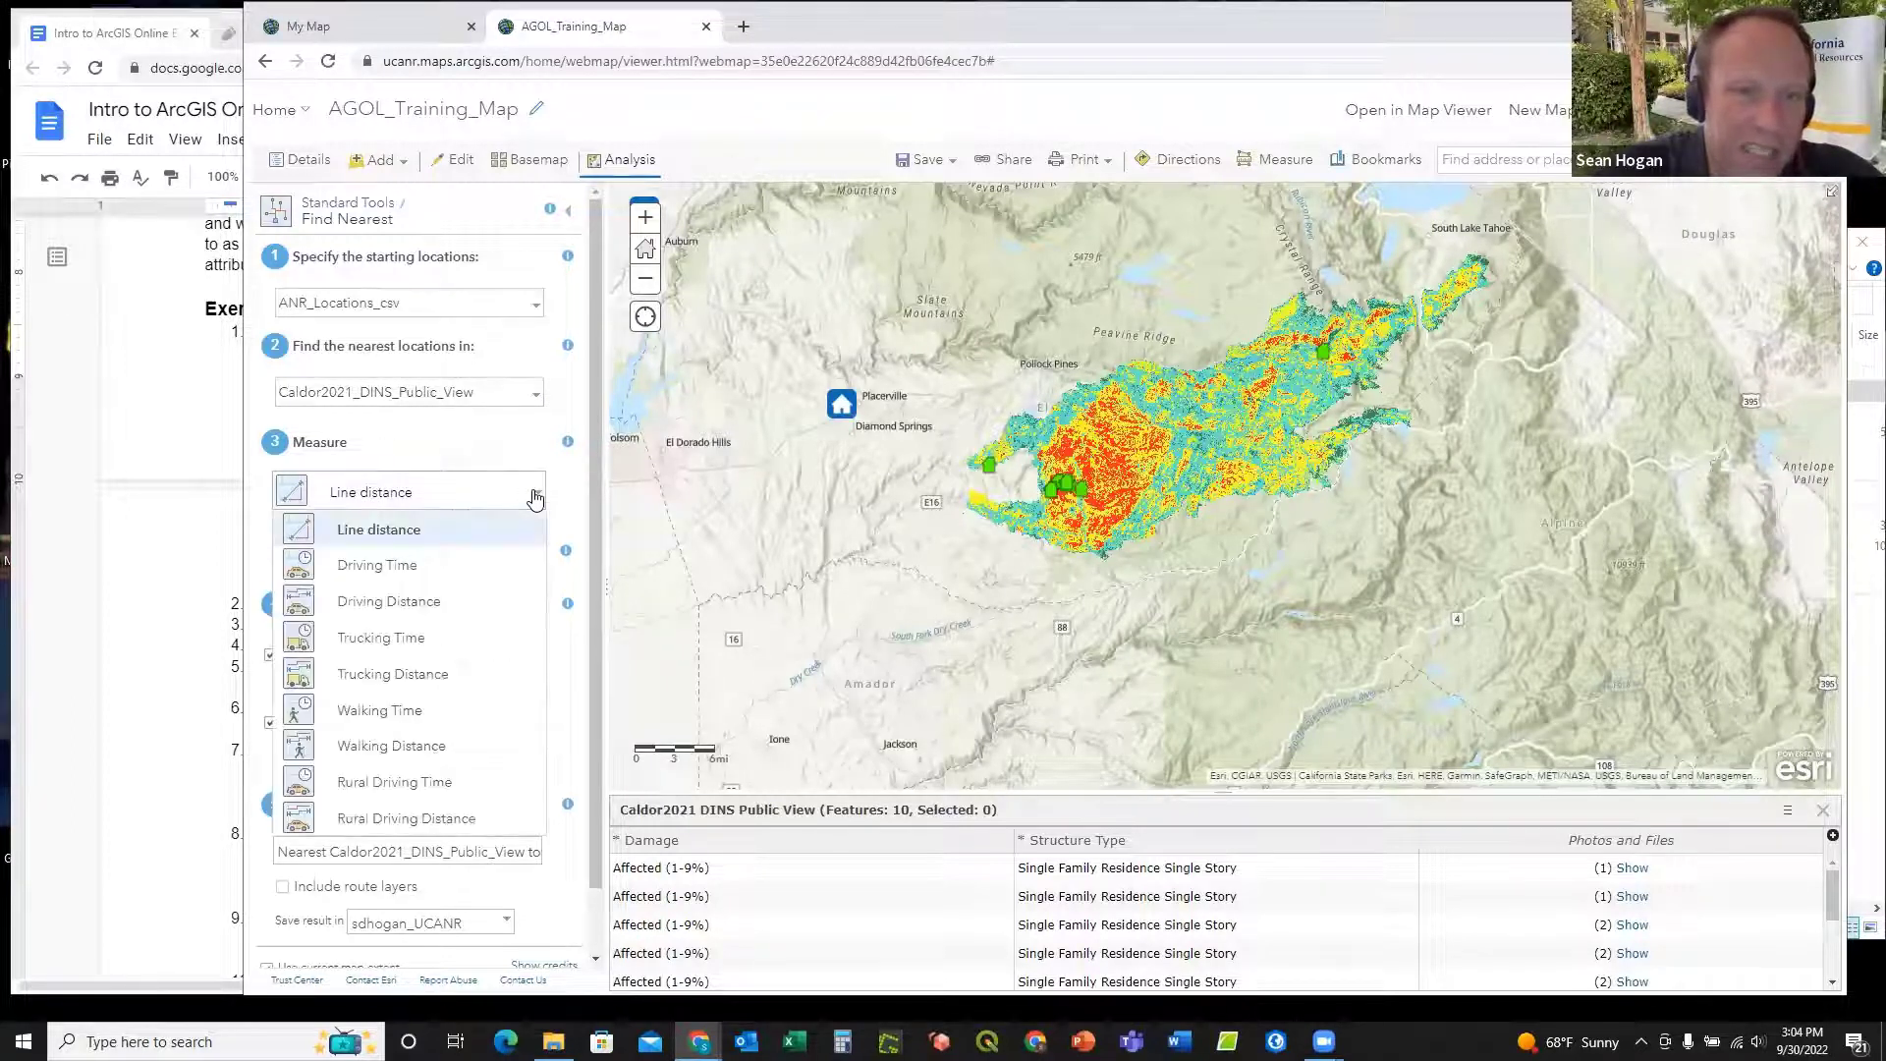
pyautogui.click(391, 606)
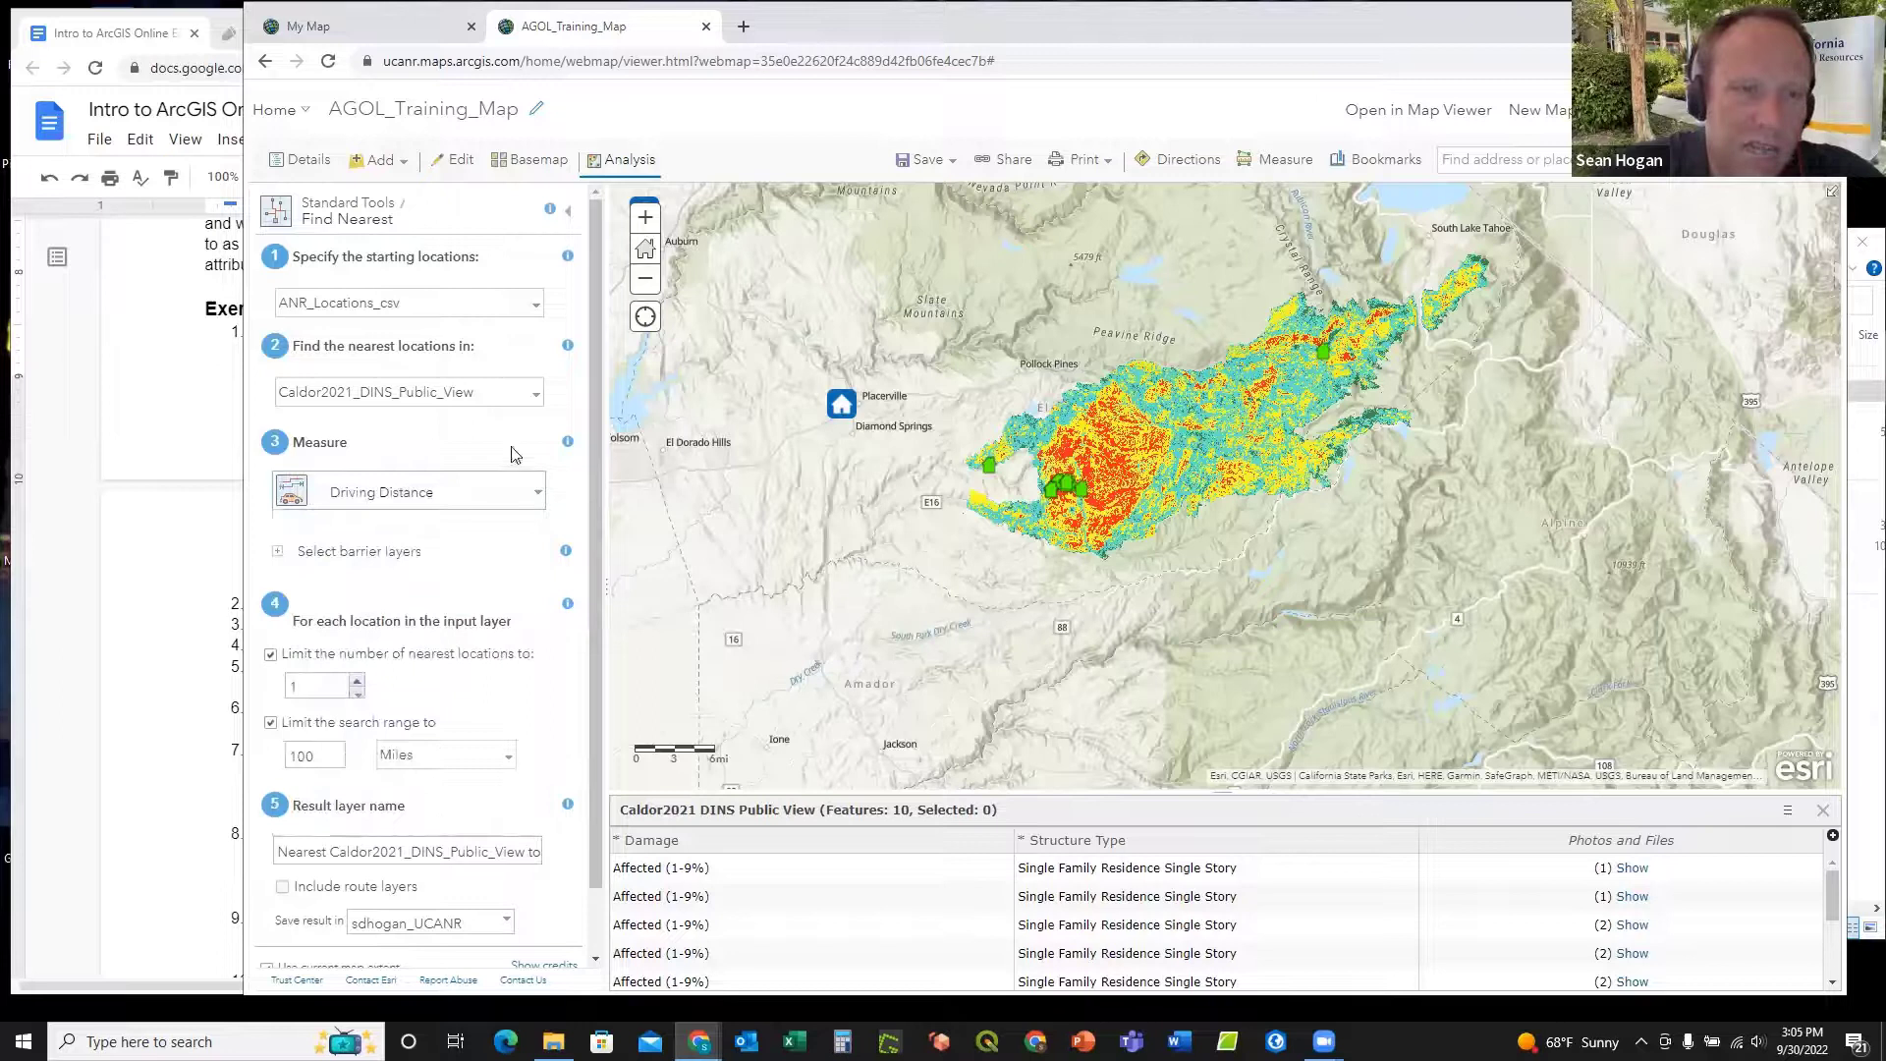
pyautogui.scroll(-1, 530, 494)
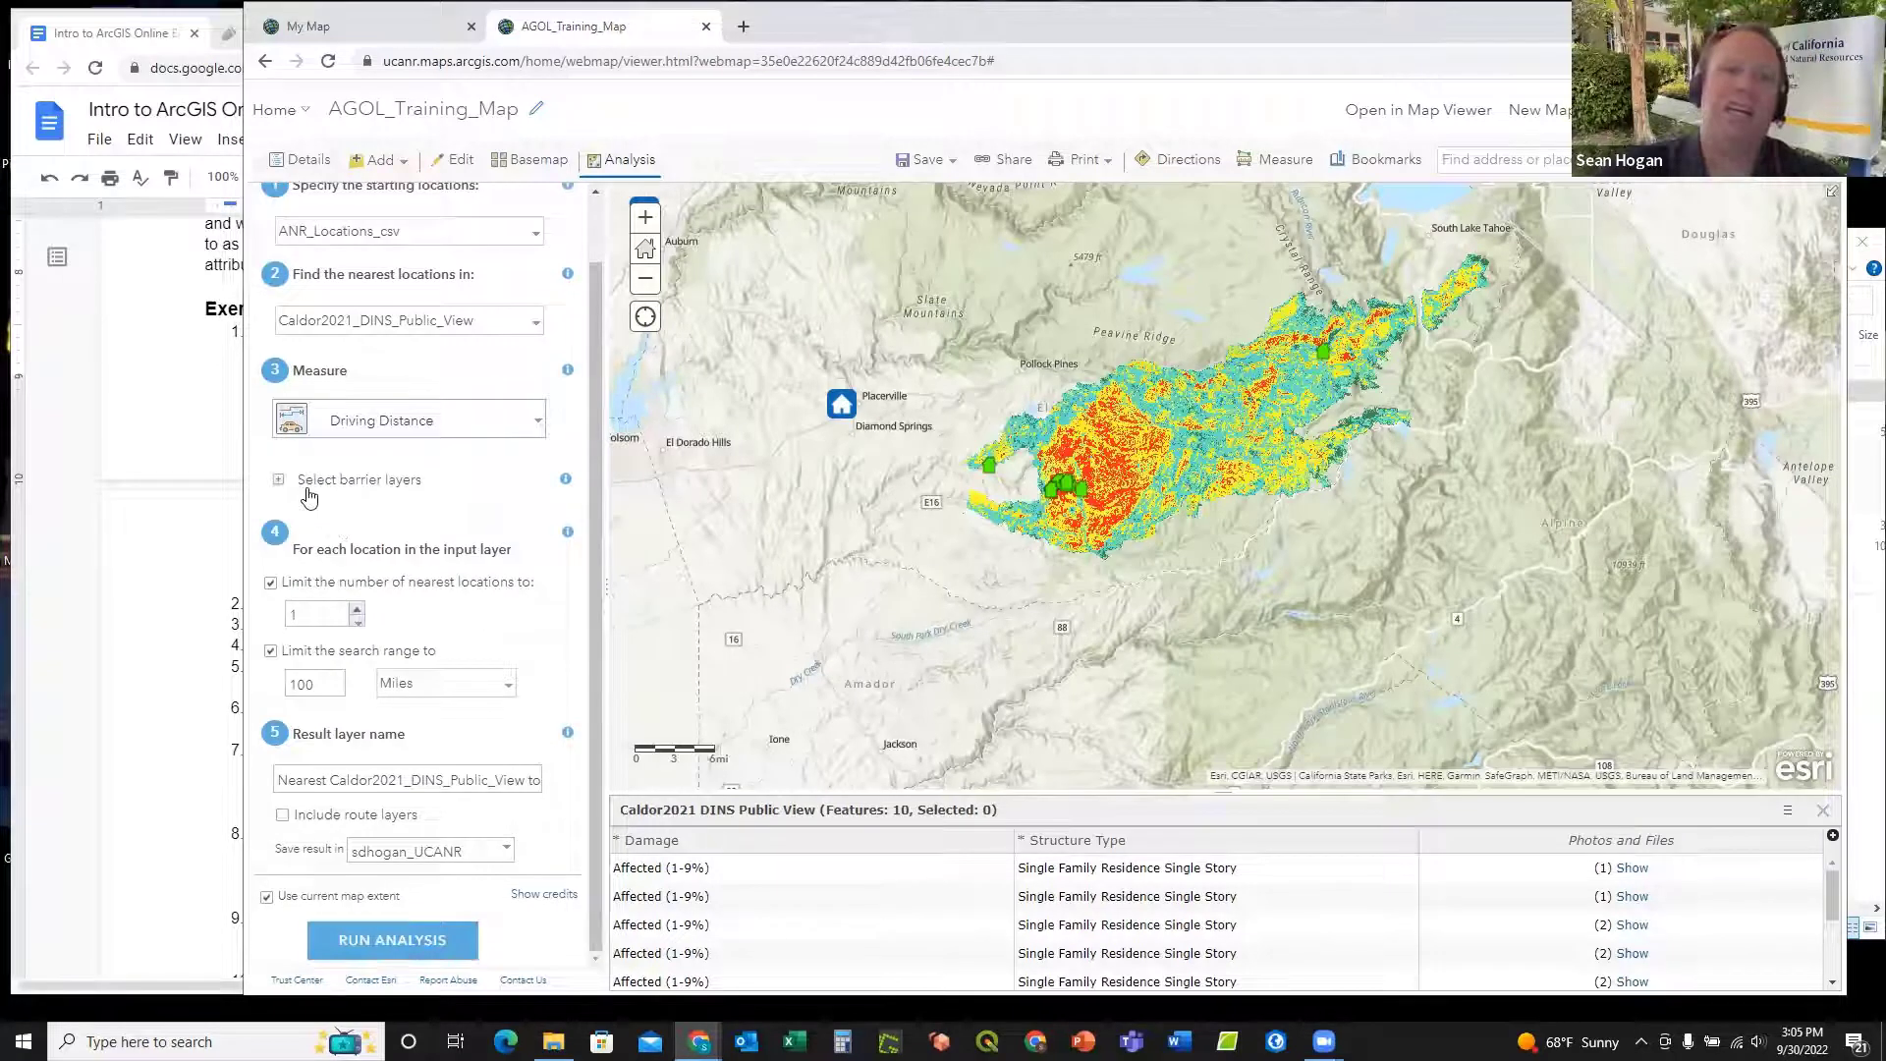
pyautogui.click(278, 481)
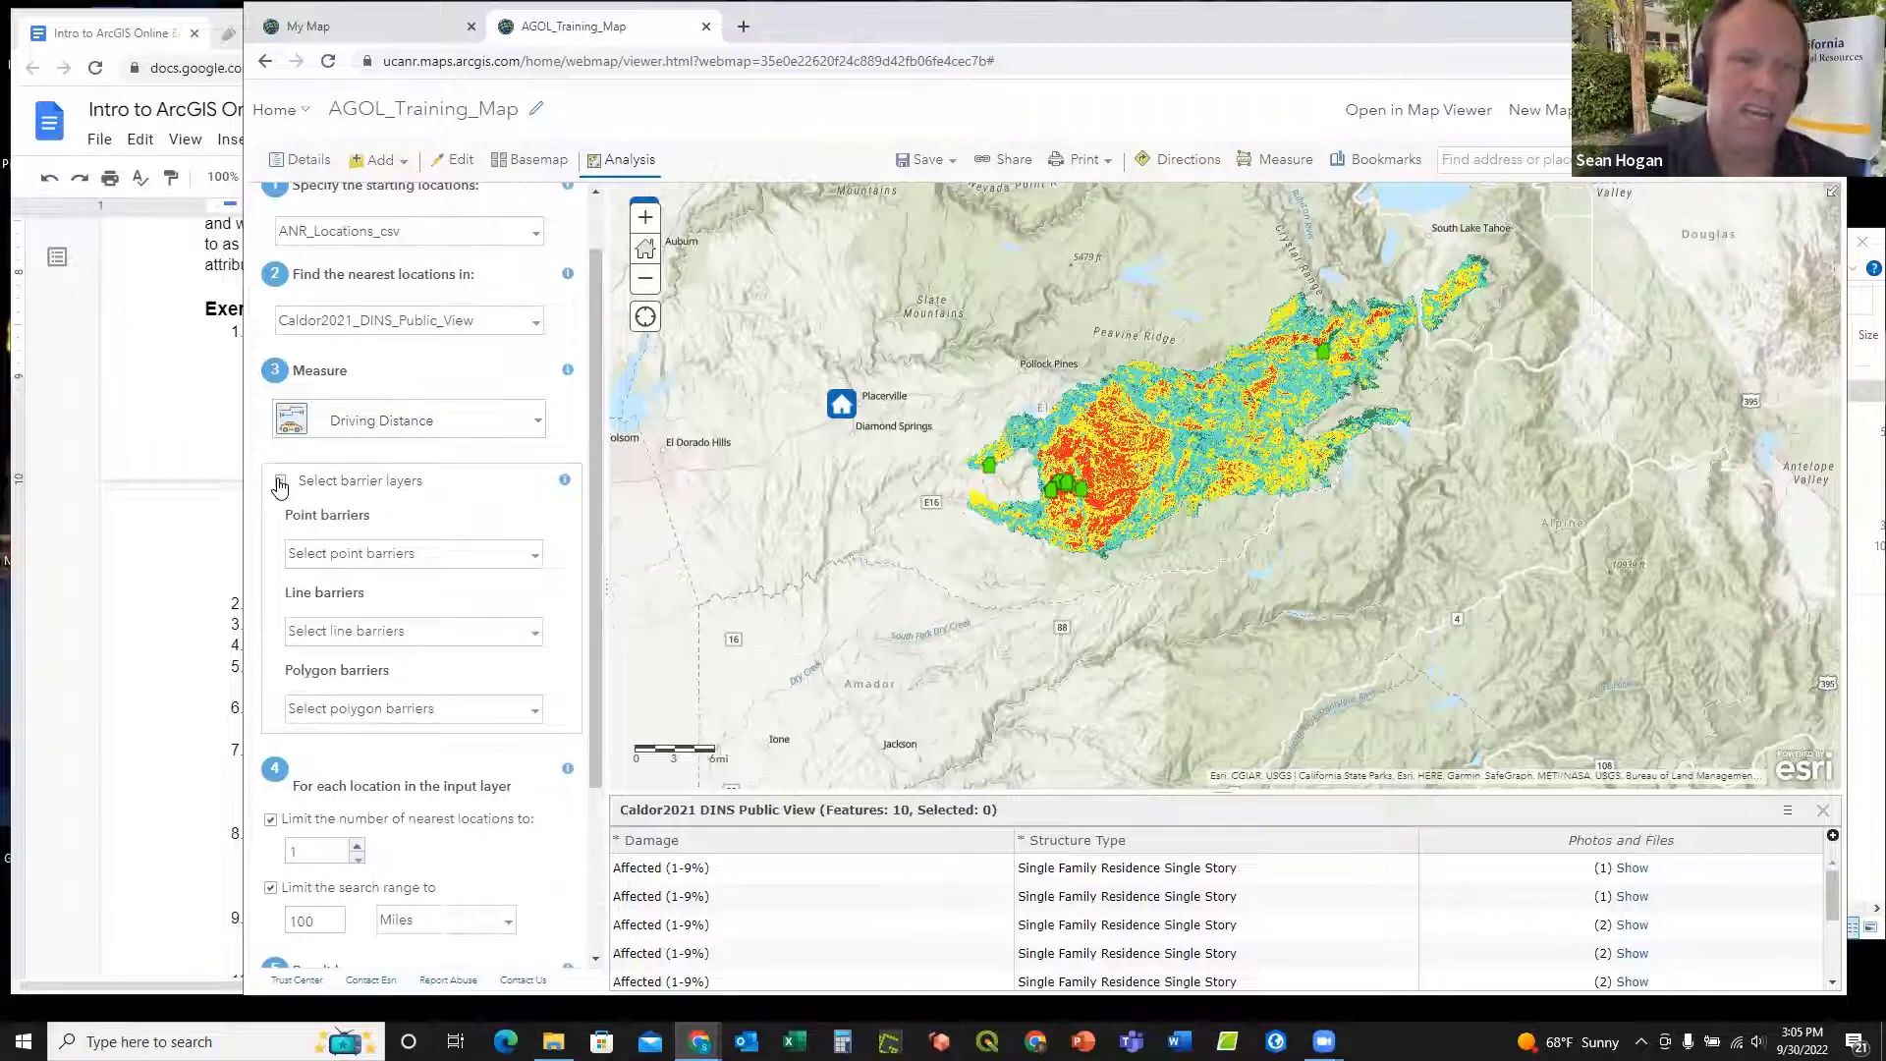
pyautogui.click(280, 483)
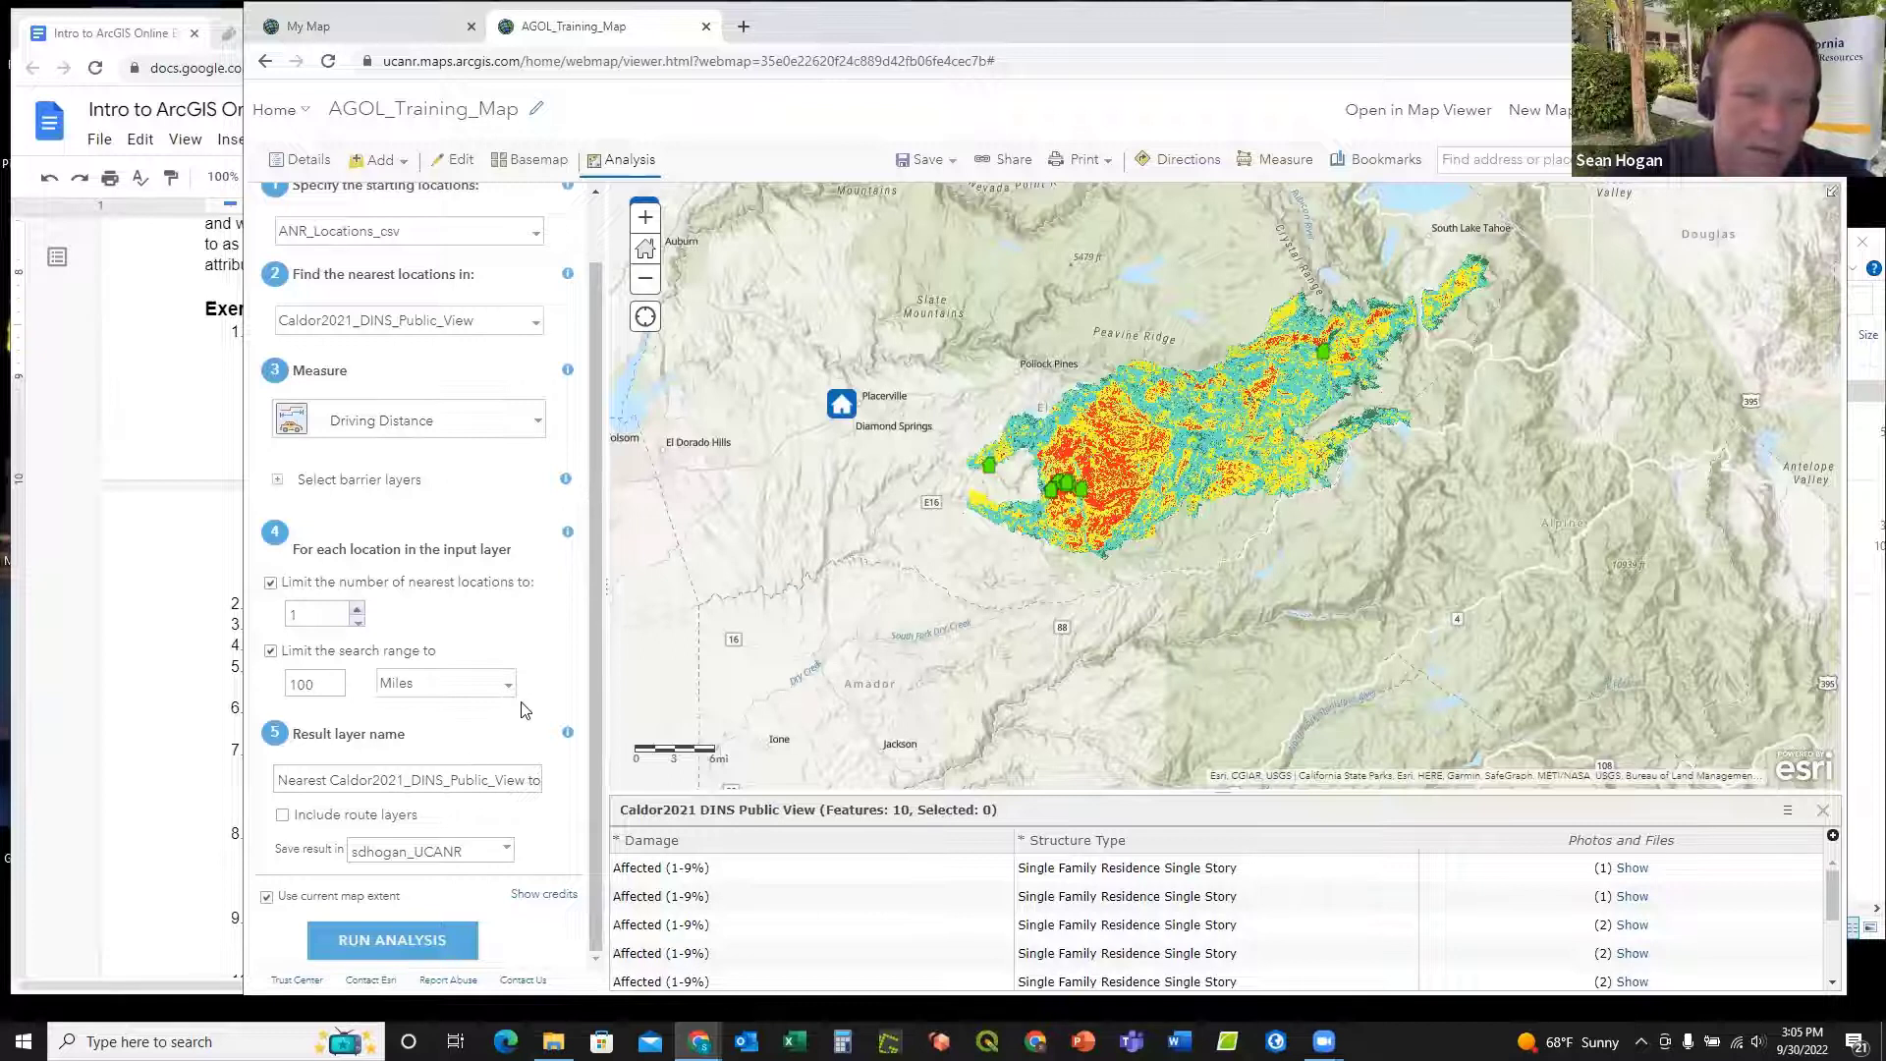
pyautogui.click(285, 817)
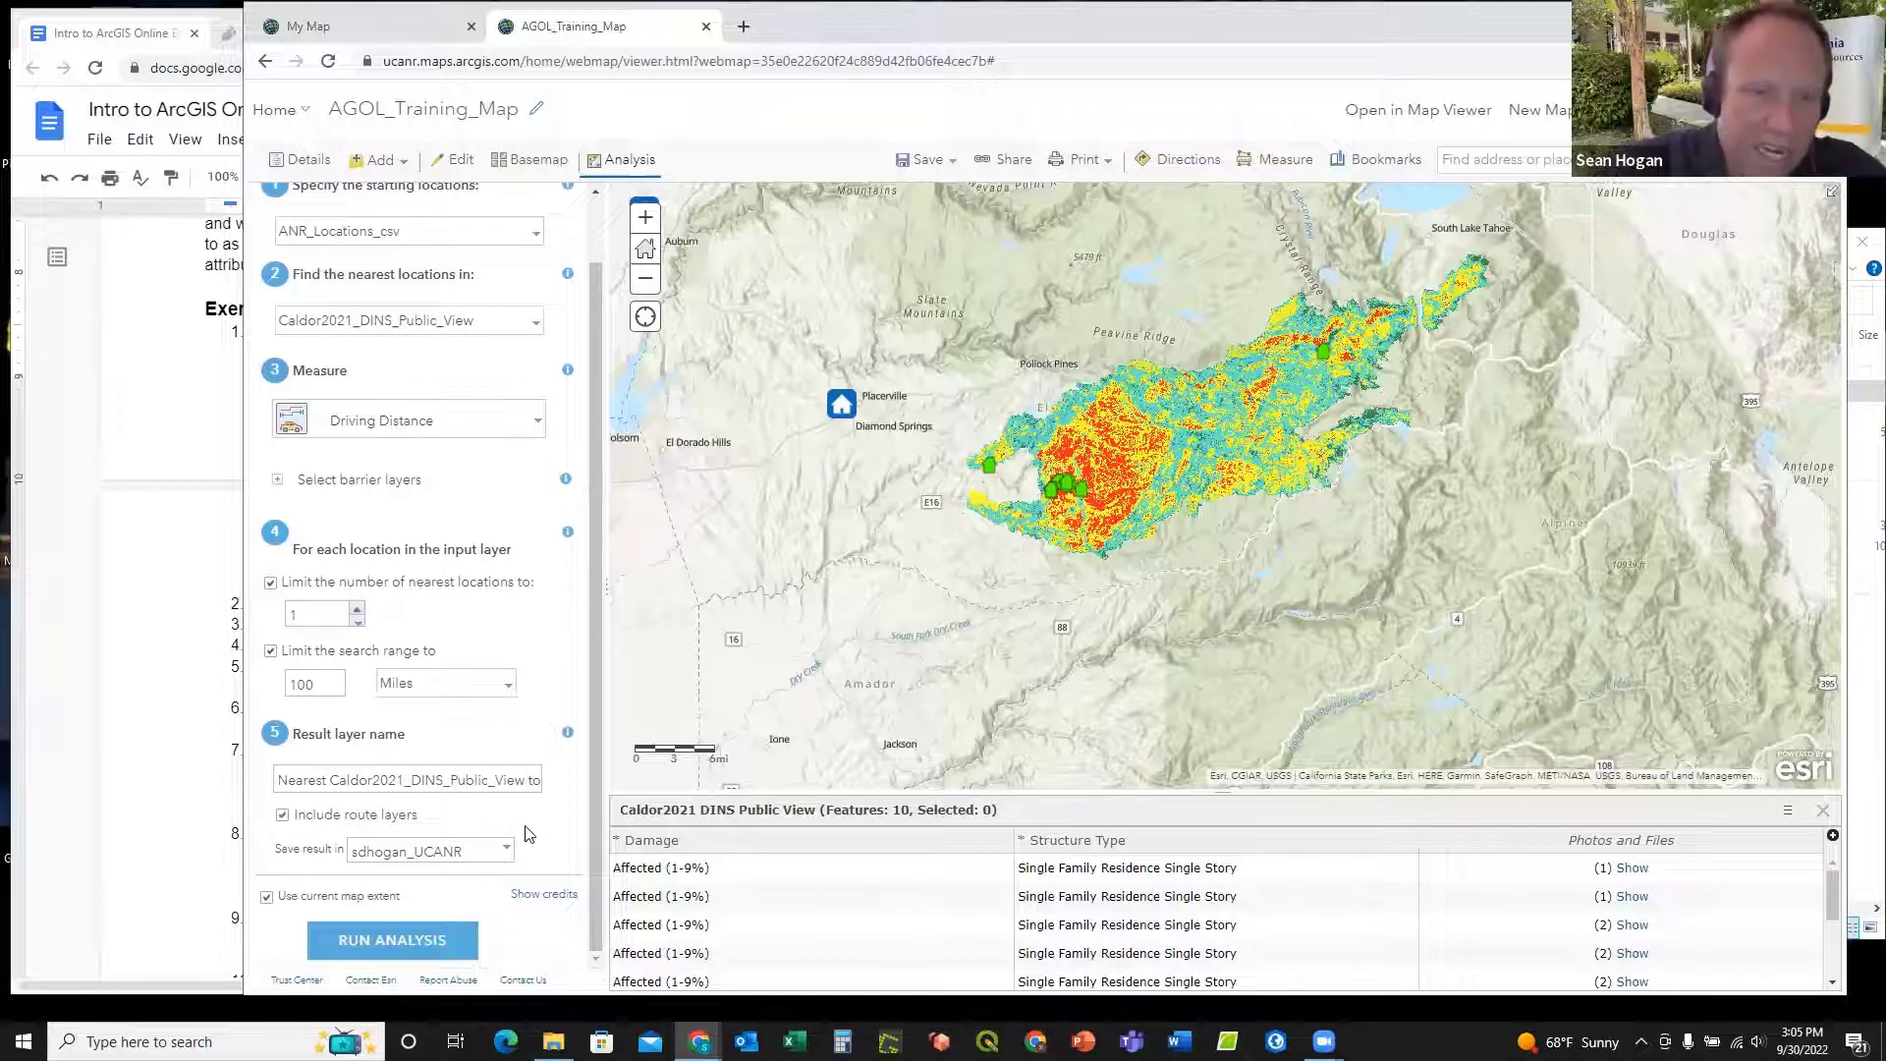
# Step: Check the Find Nearest credit cost, centre the map on the Caldor fire, and return to the exercise
pyautogui.click(545, 895)
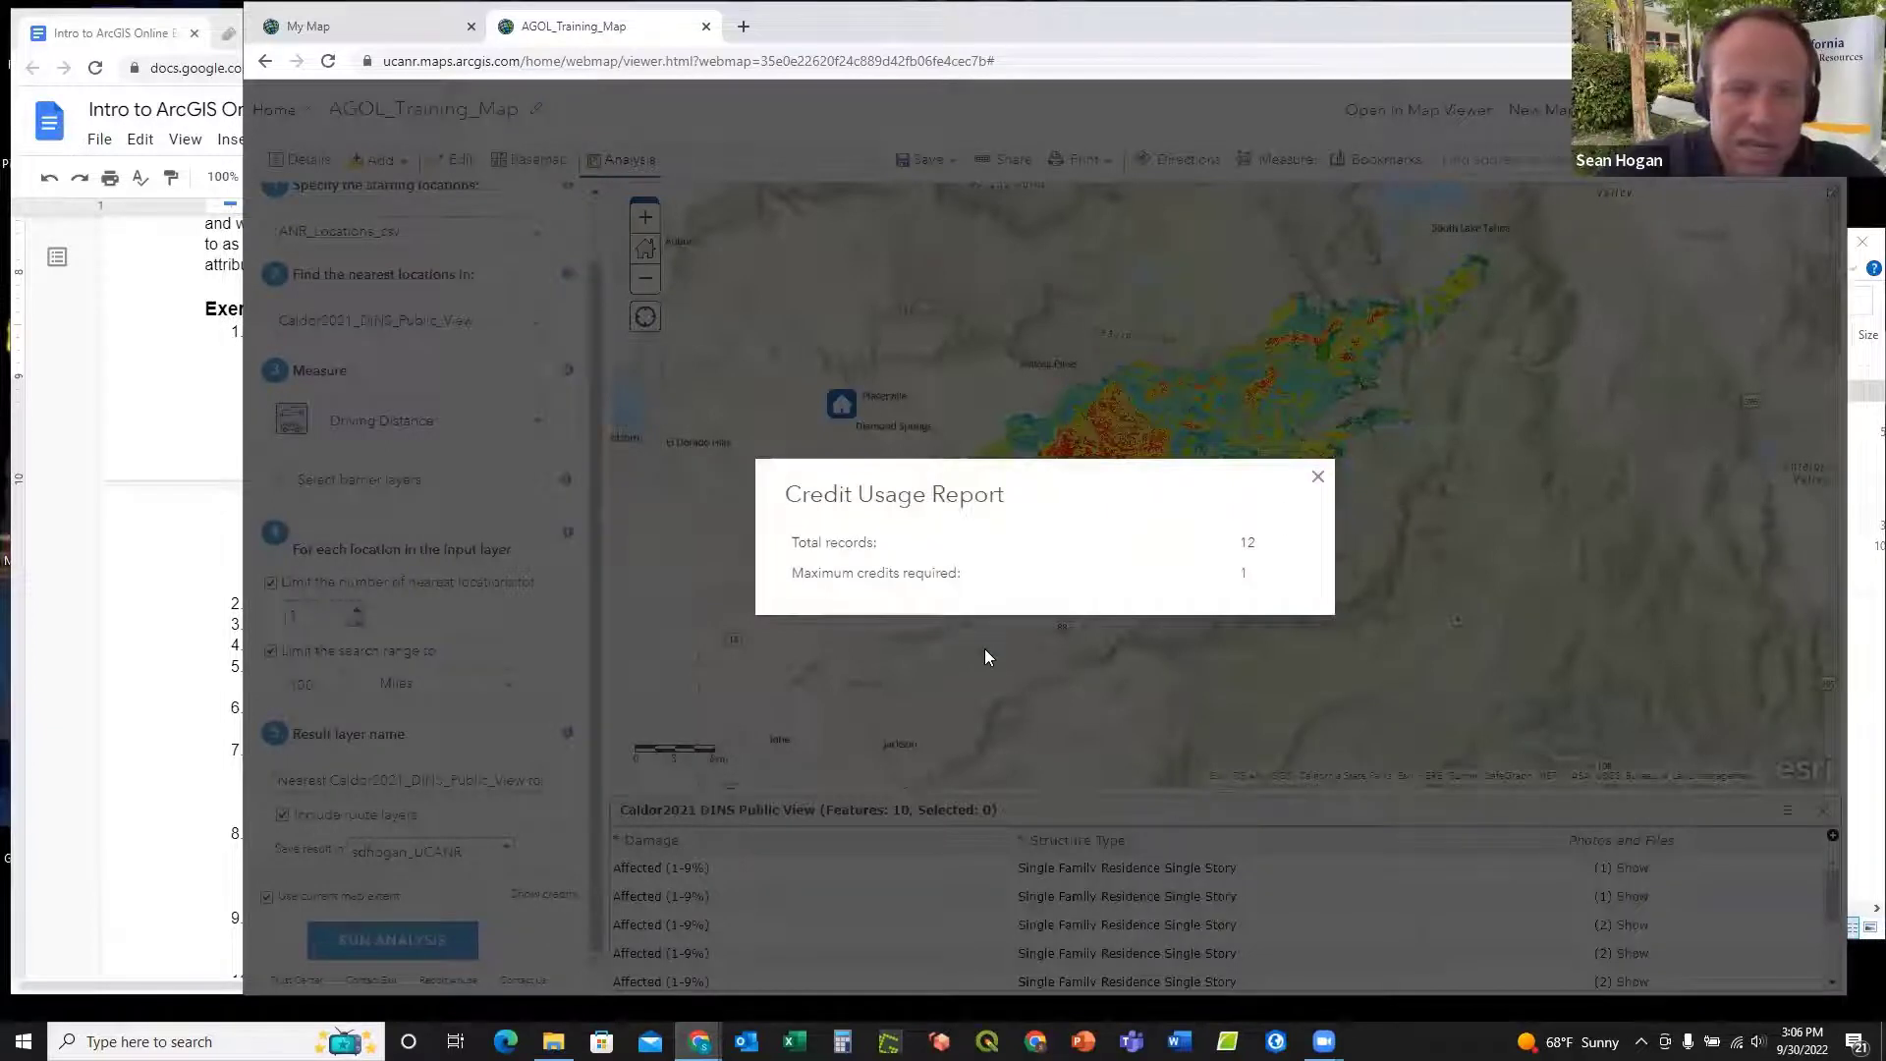
pyautogui.click(1318, 479)
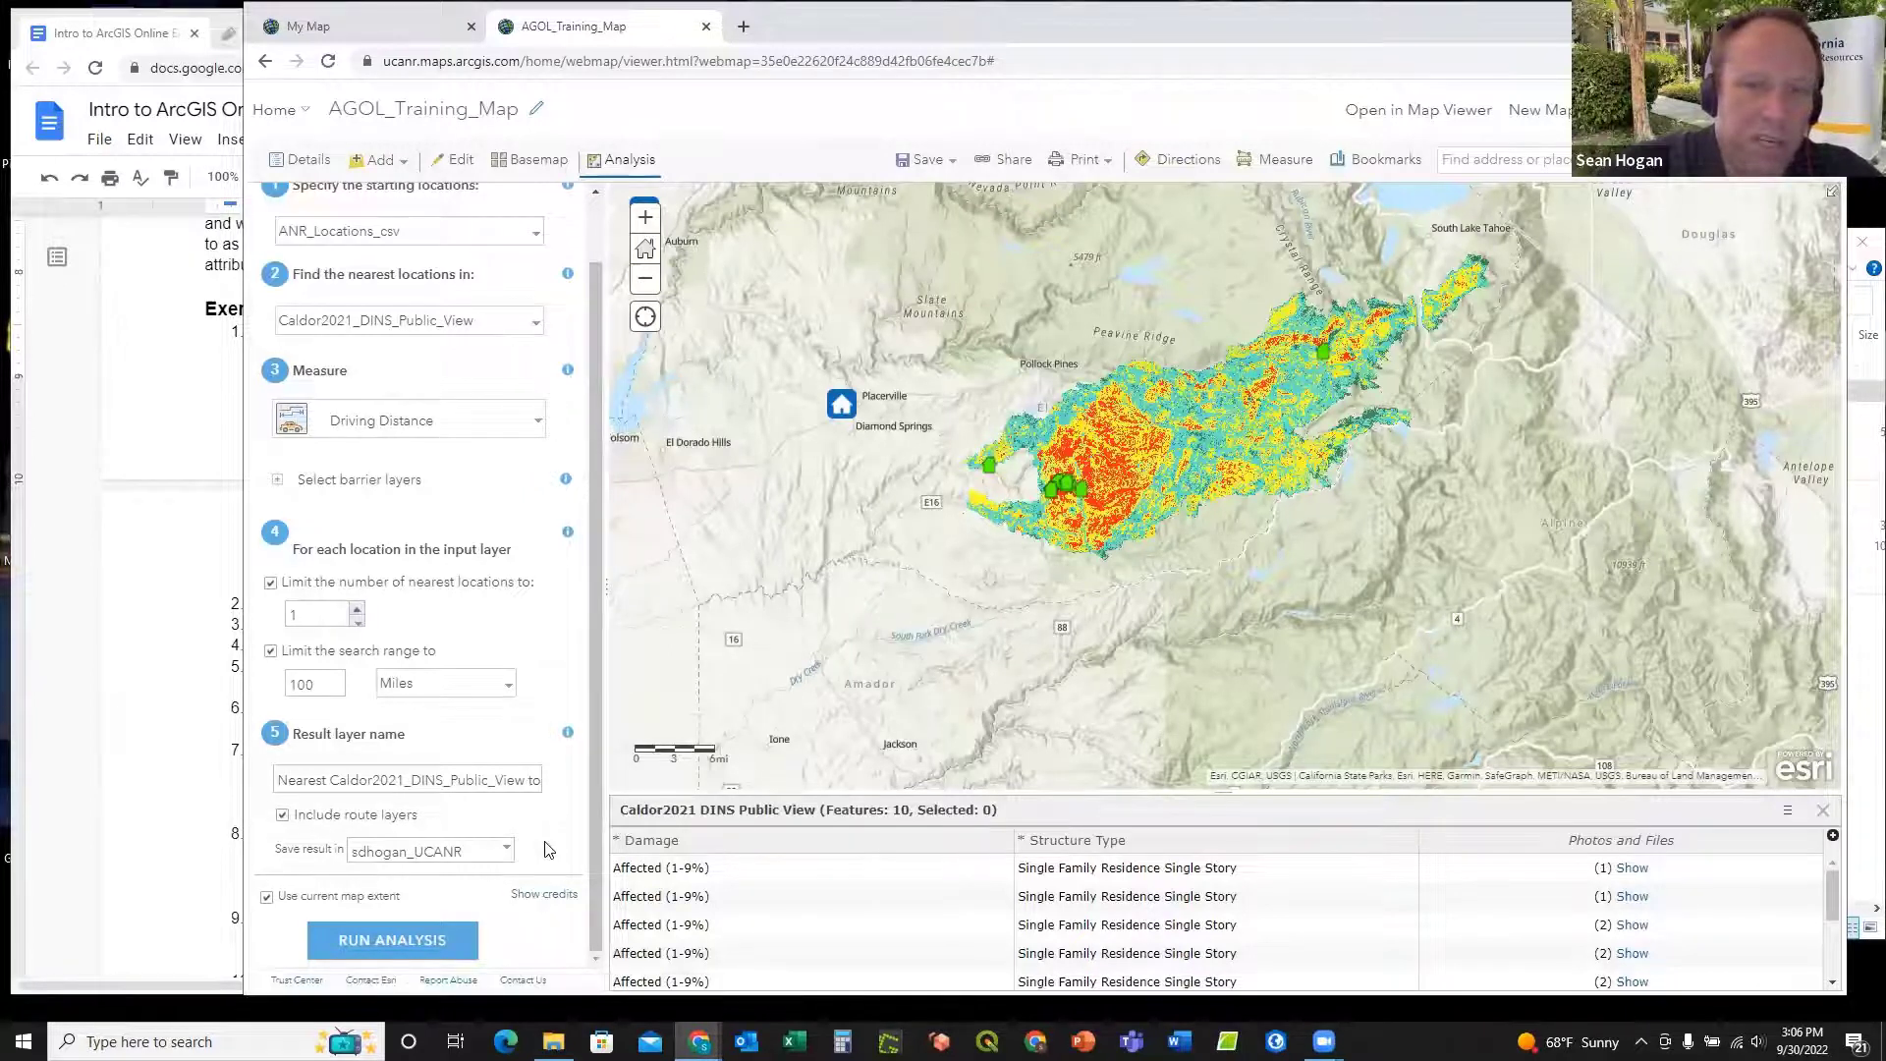
pyautogui.moveTo(1172, 539); pyautogui.dragTo(1104, 617)
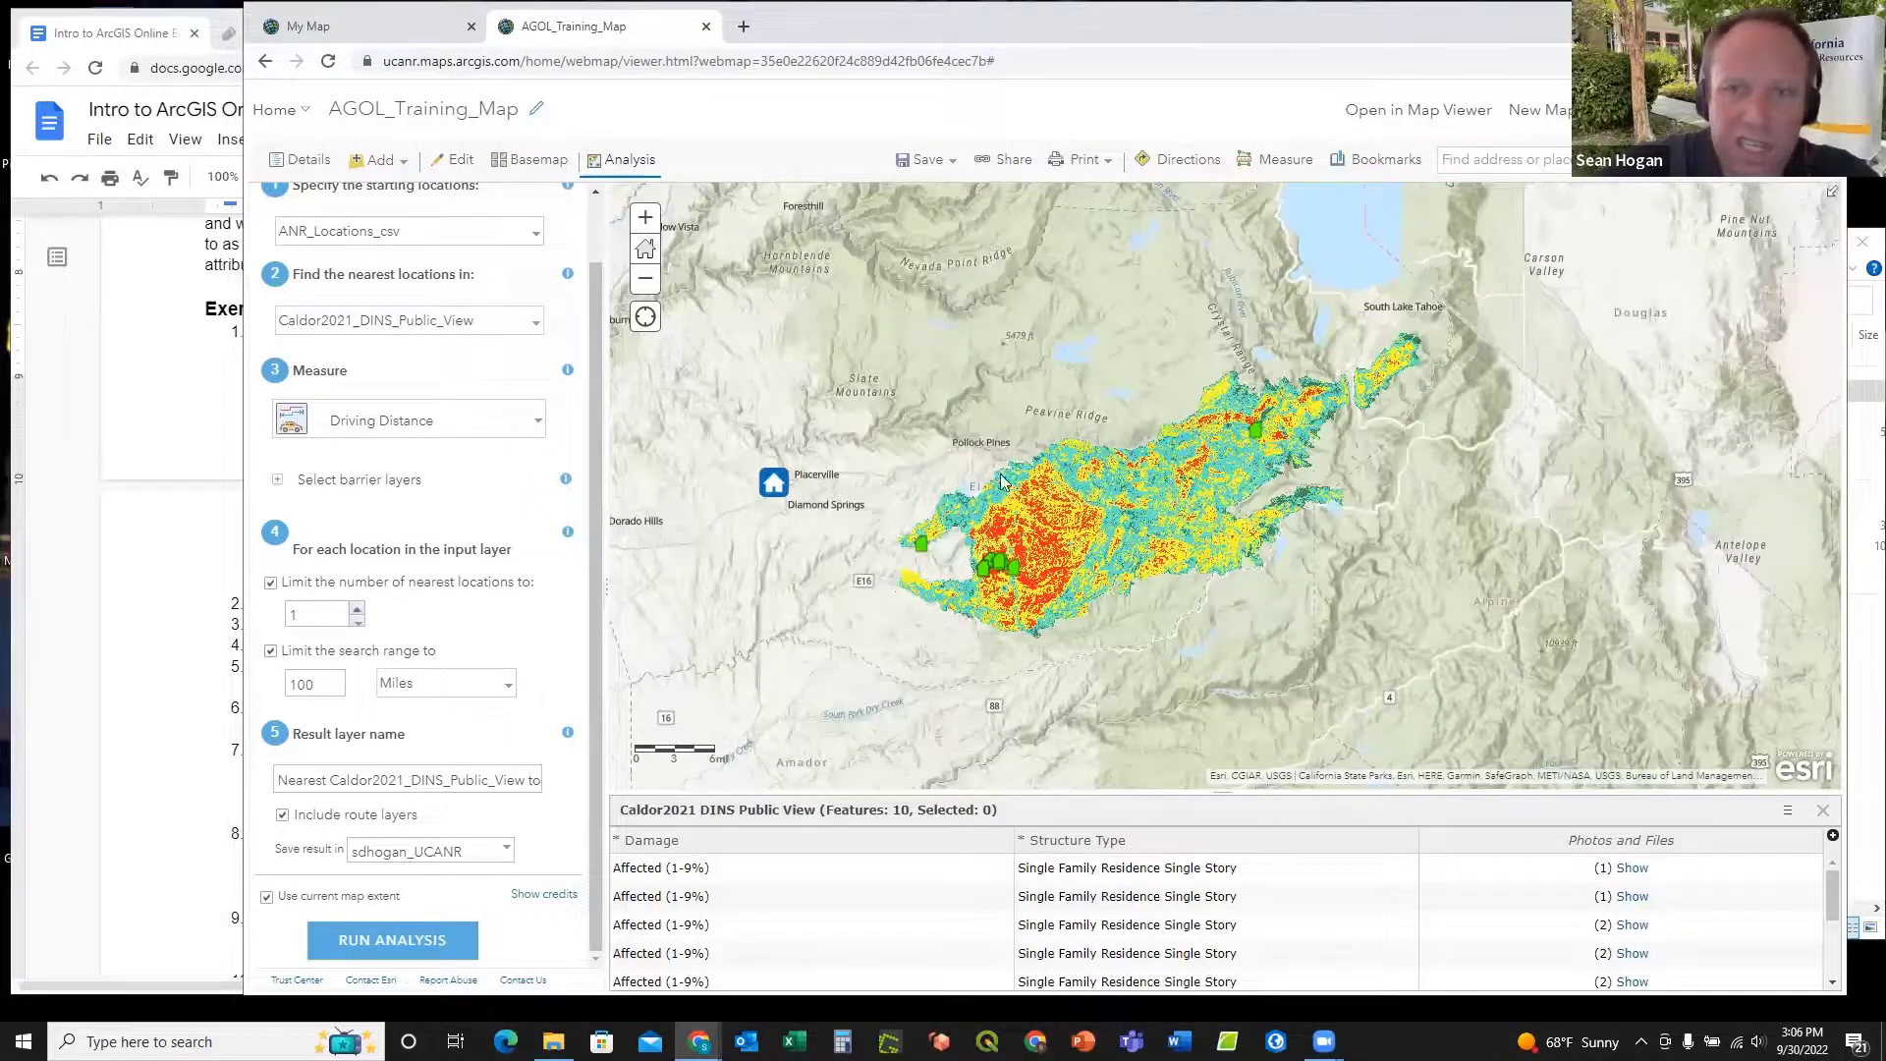
pyautogui.scroll(1, 1002, 440)
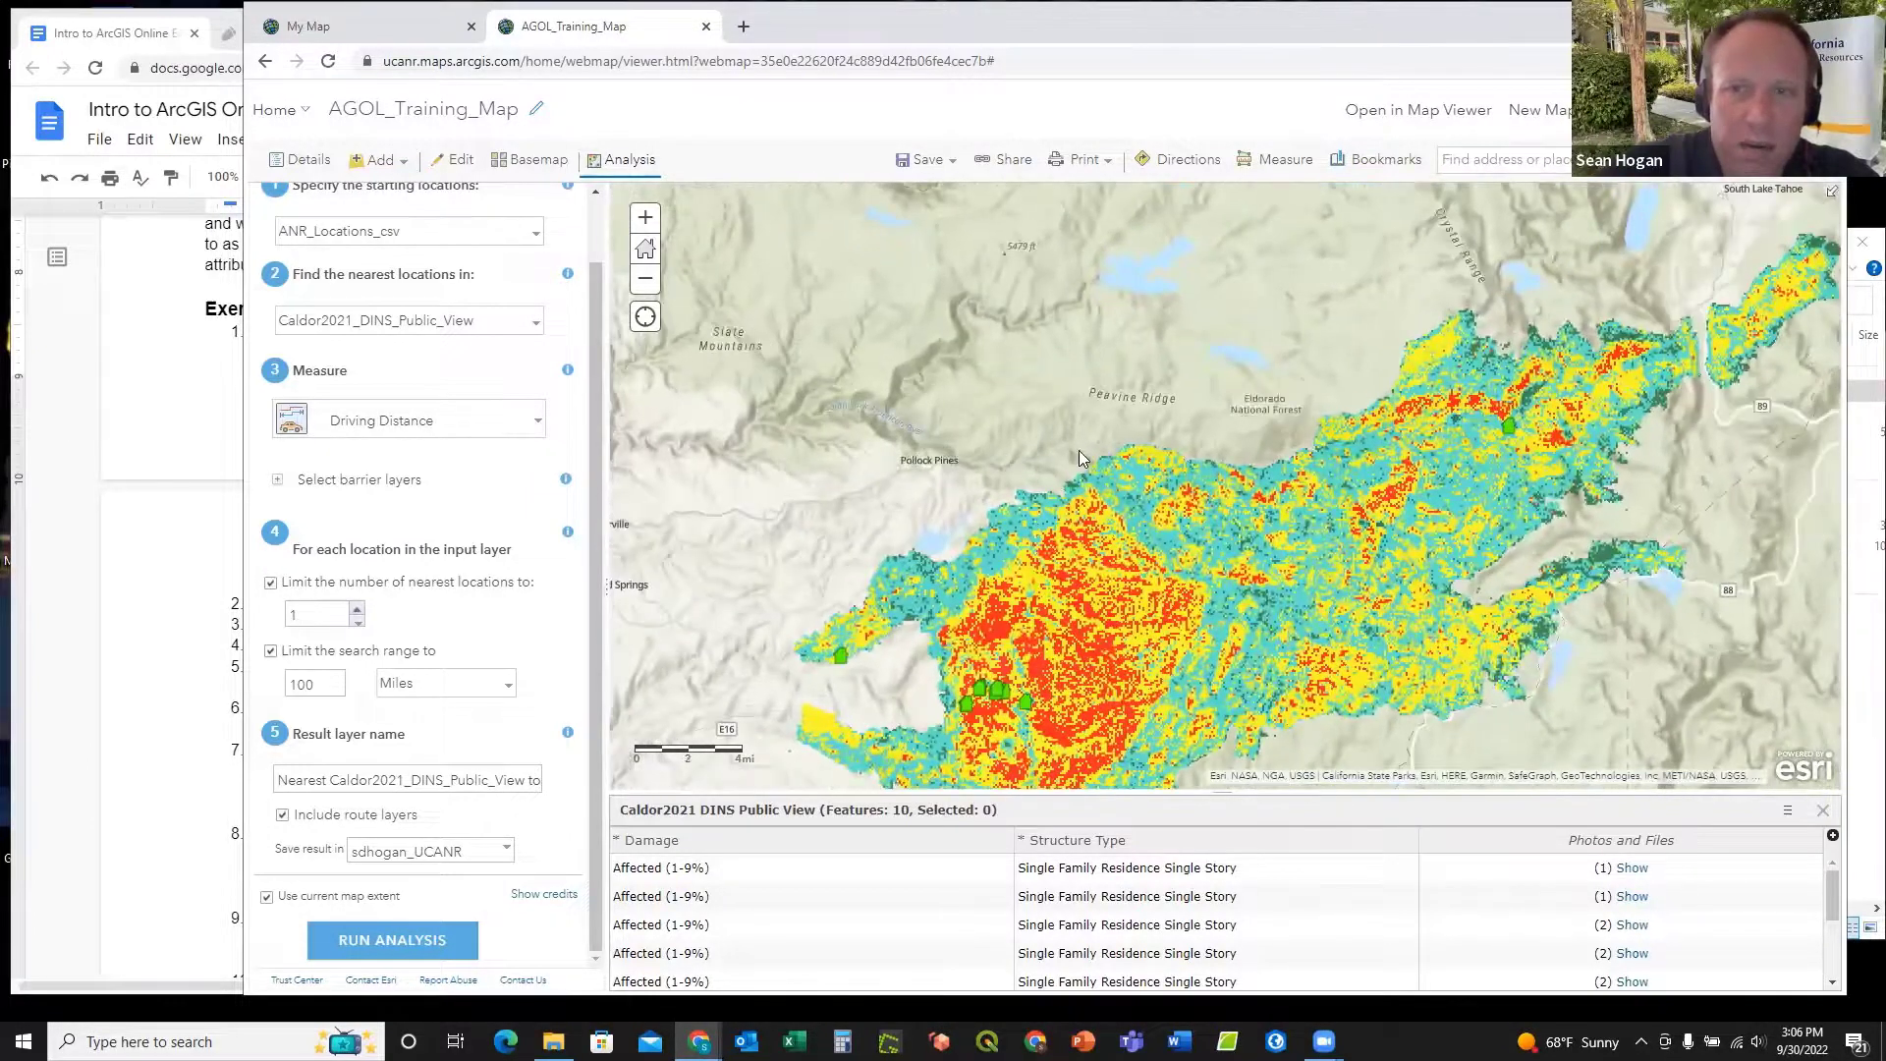
pyautogui.scroll(-1, 1096, 462)
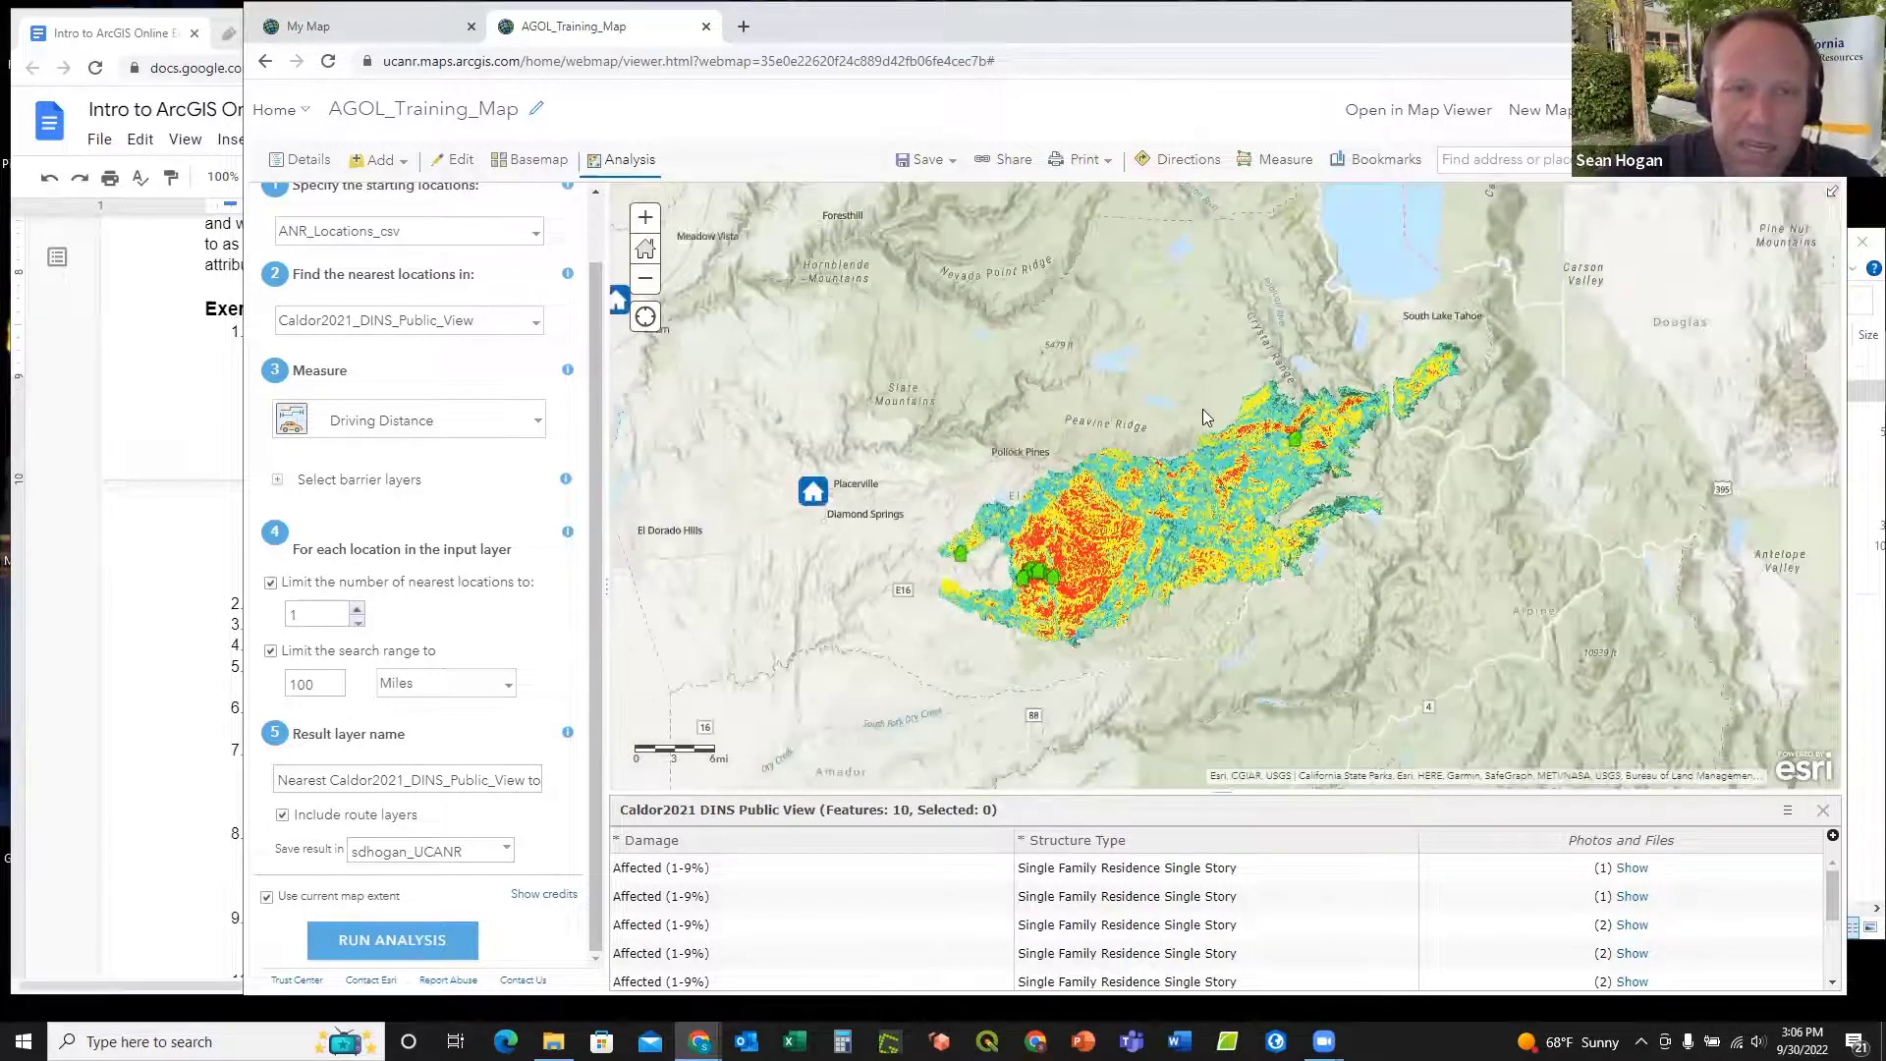
pyautogui.moveTo(1130, 429); pyautogui.dragTo(1072, 452)
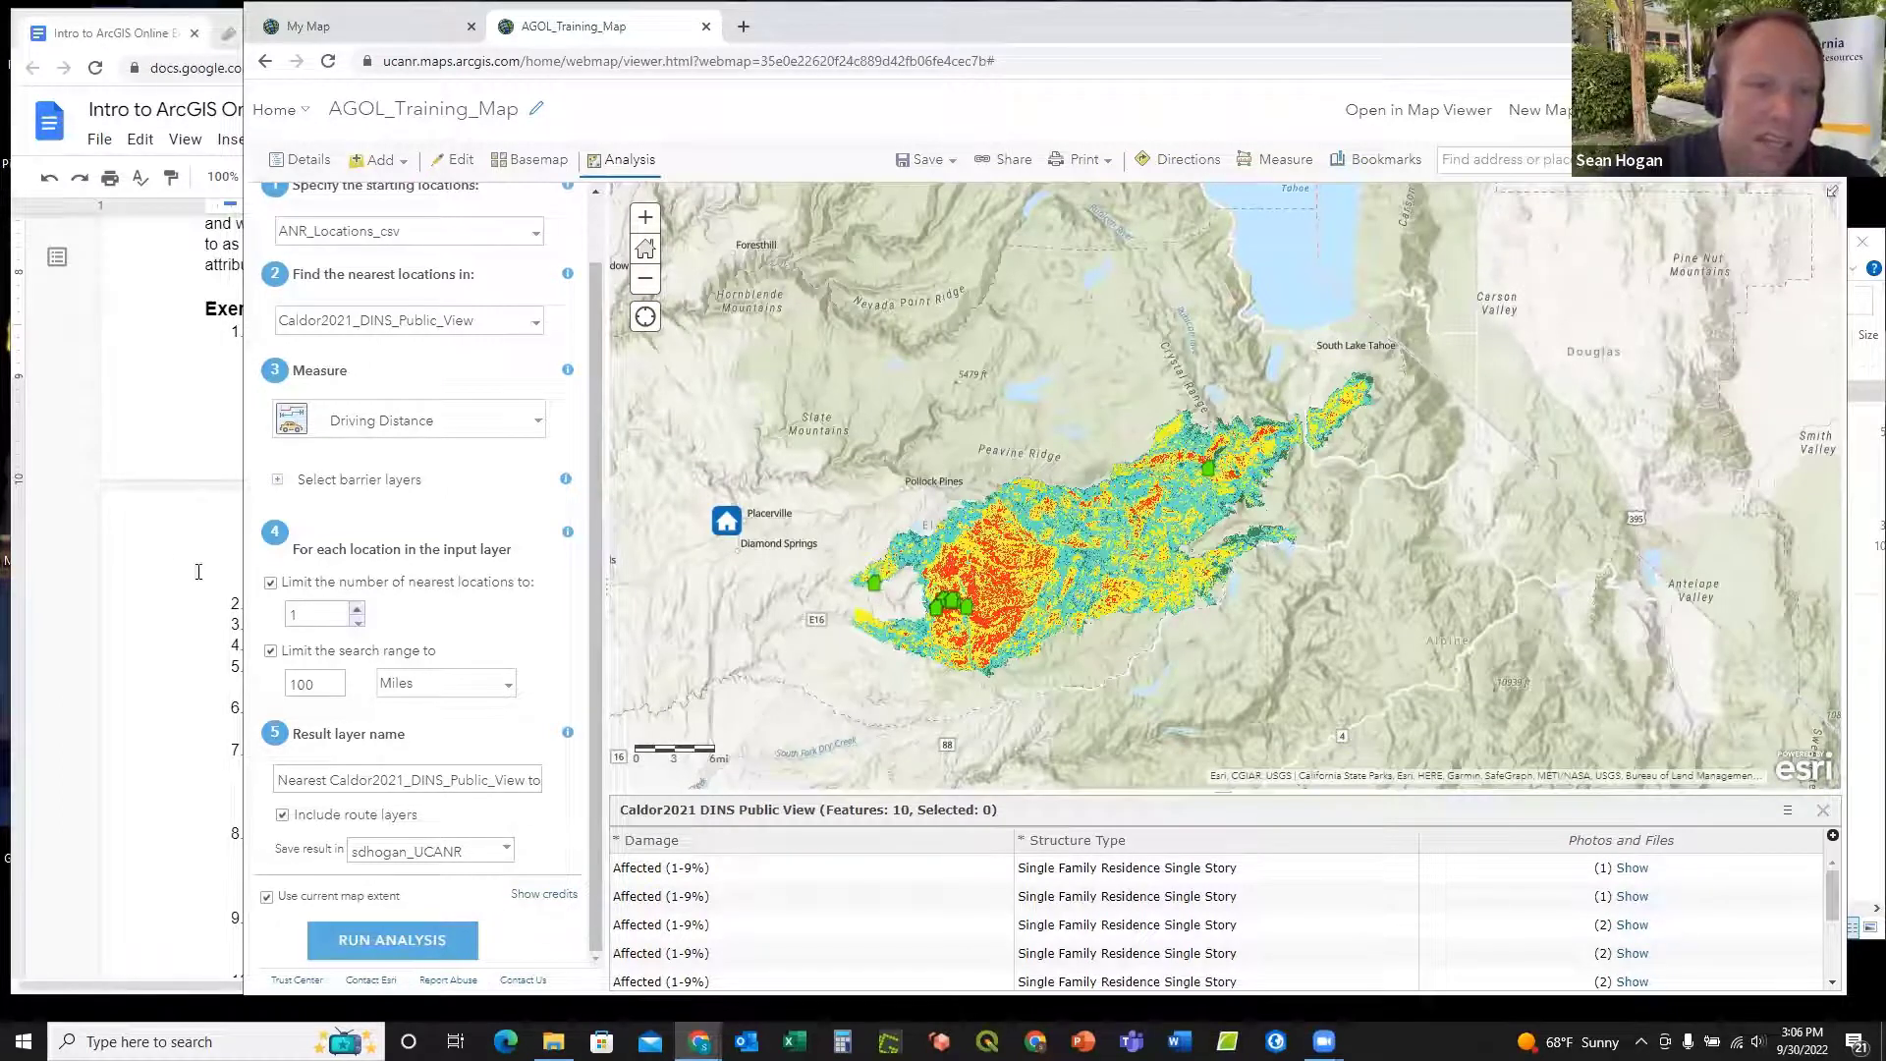
pyautogui.click(167, 561)
pyautogui.scroll(-2, 560, 542)
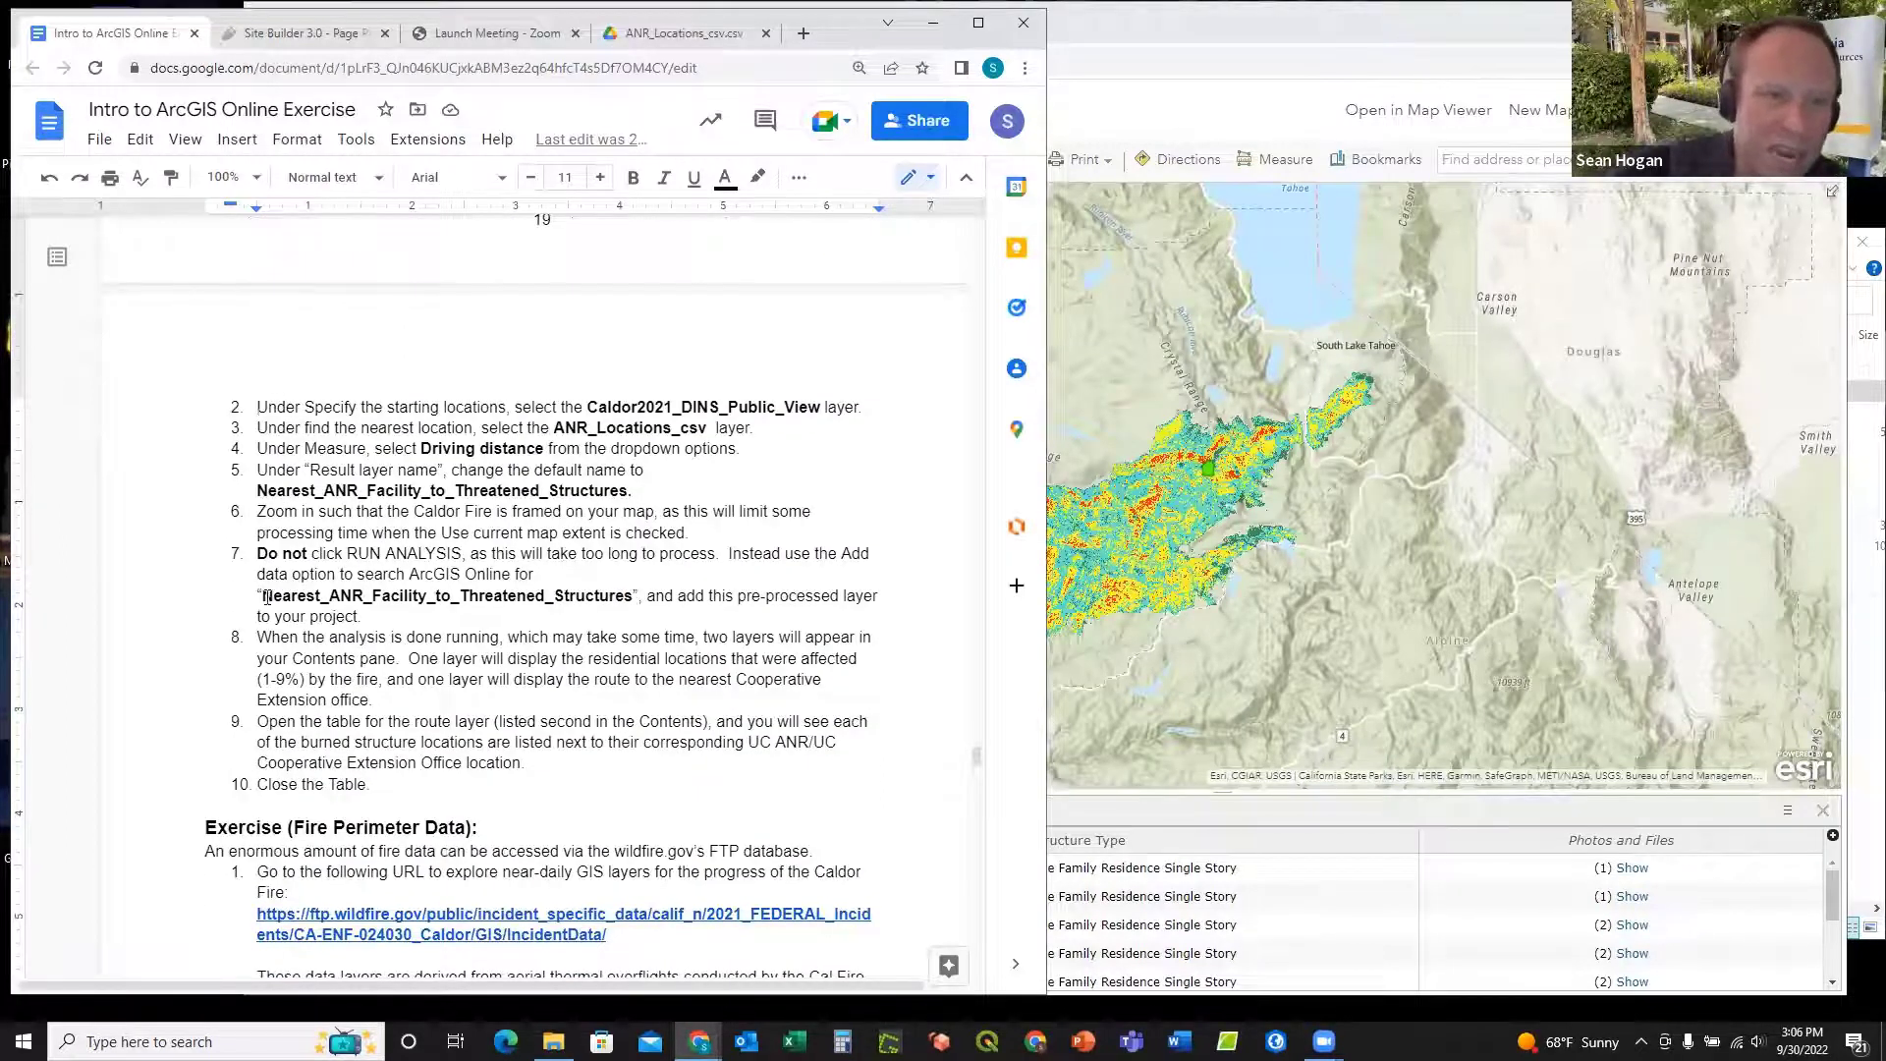
# Step: Select the layer name Nearest_ANR_Facility_to_Threatened_Structures in step 7 of the exercise
pyautogui.moveTo(266, 596); pyautogui.dragTo(636, 596)
pyautogui.hotkey('ctrl', 'c')
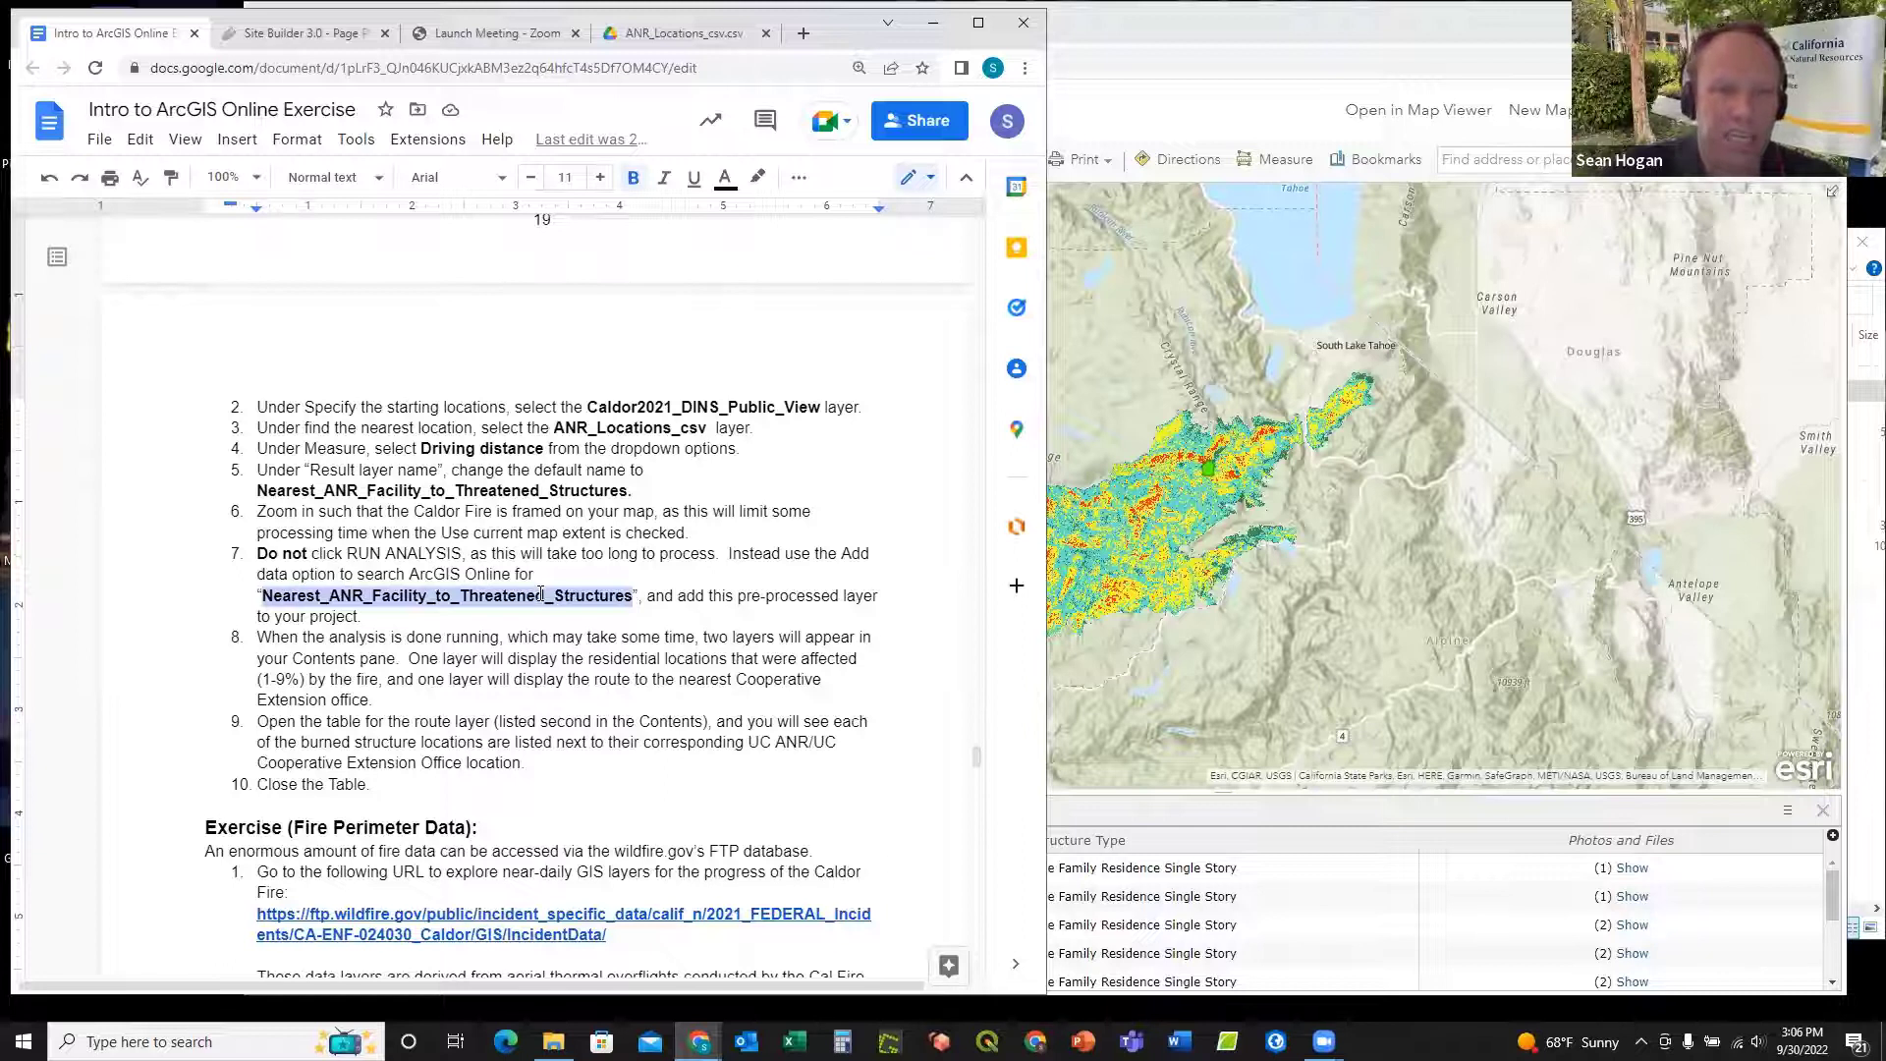
pyautogui.scroll(-5, 651, 604)
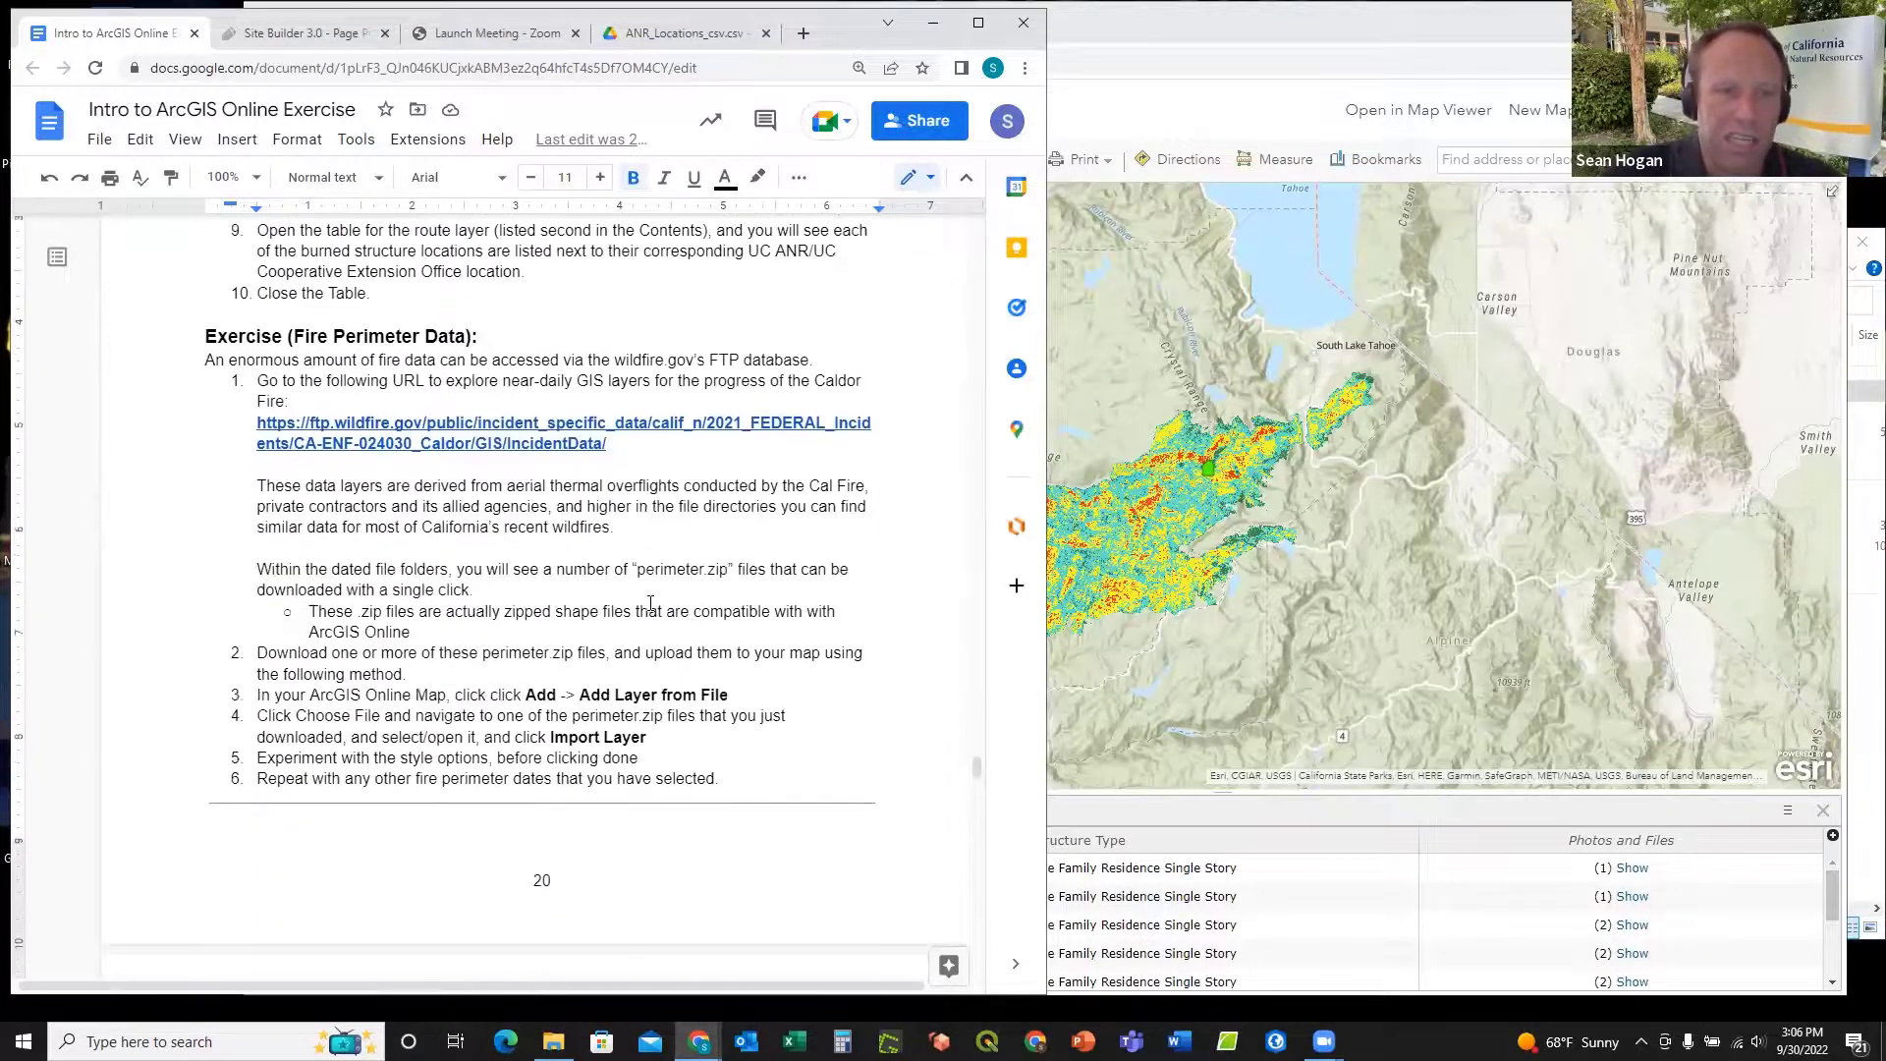
pyautogui.scroll(4, 650, 603)
pyautogui.scroll(2, 574, 581)
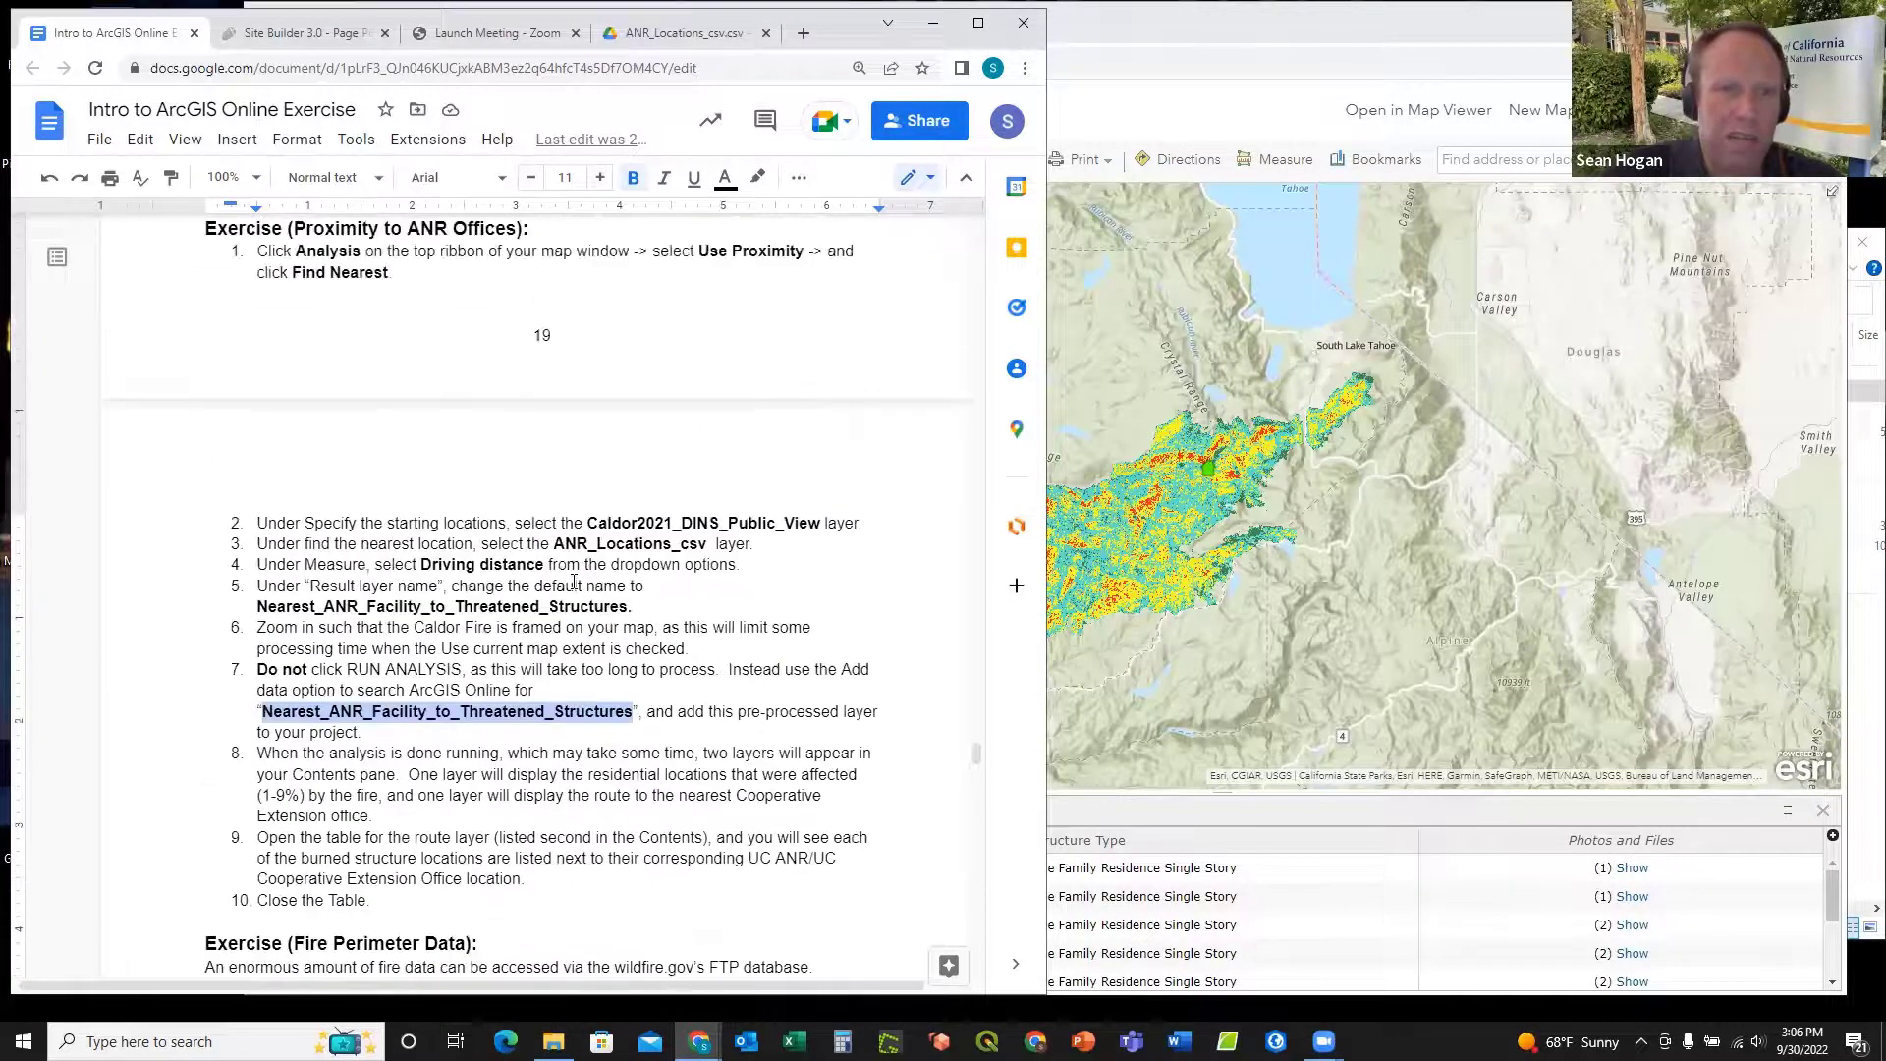
pyautogui.scroll(-1, 356, 606)
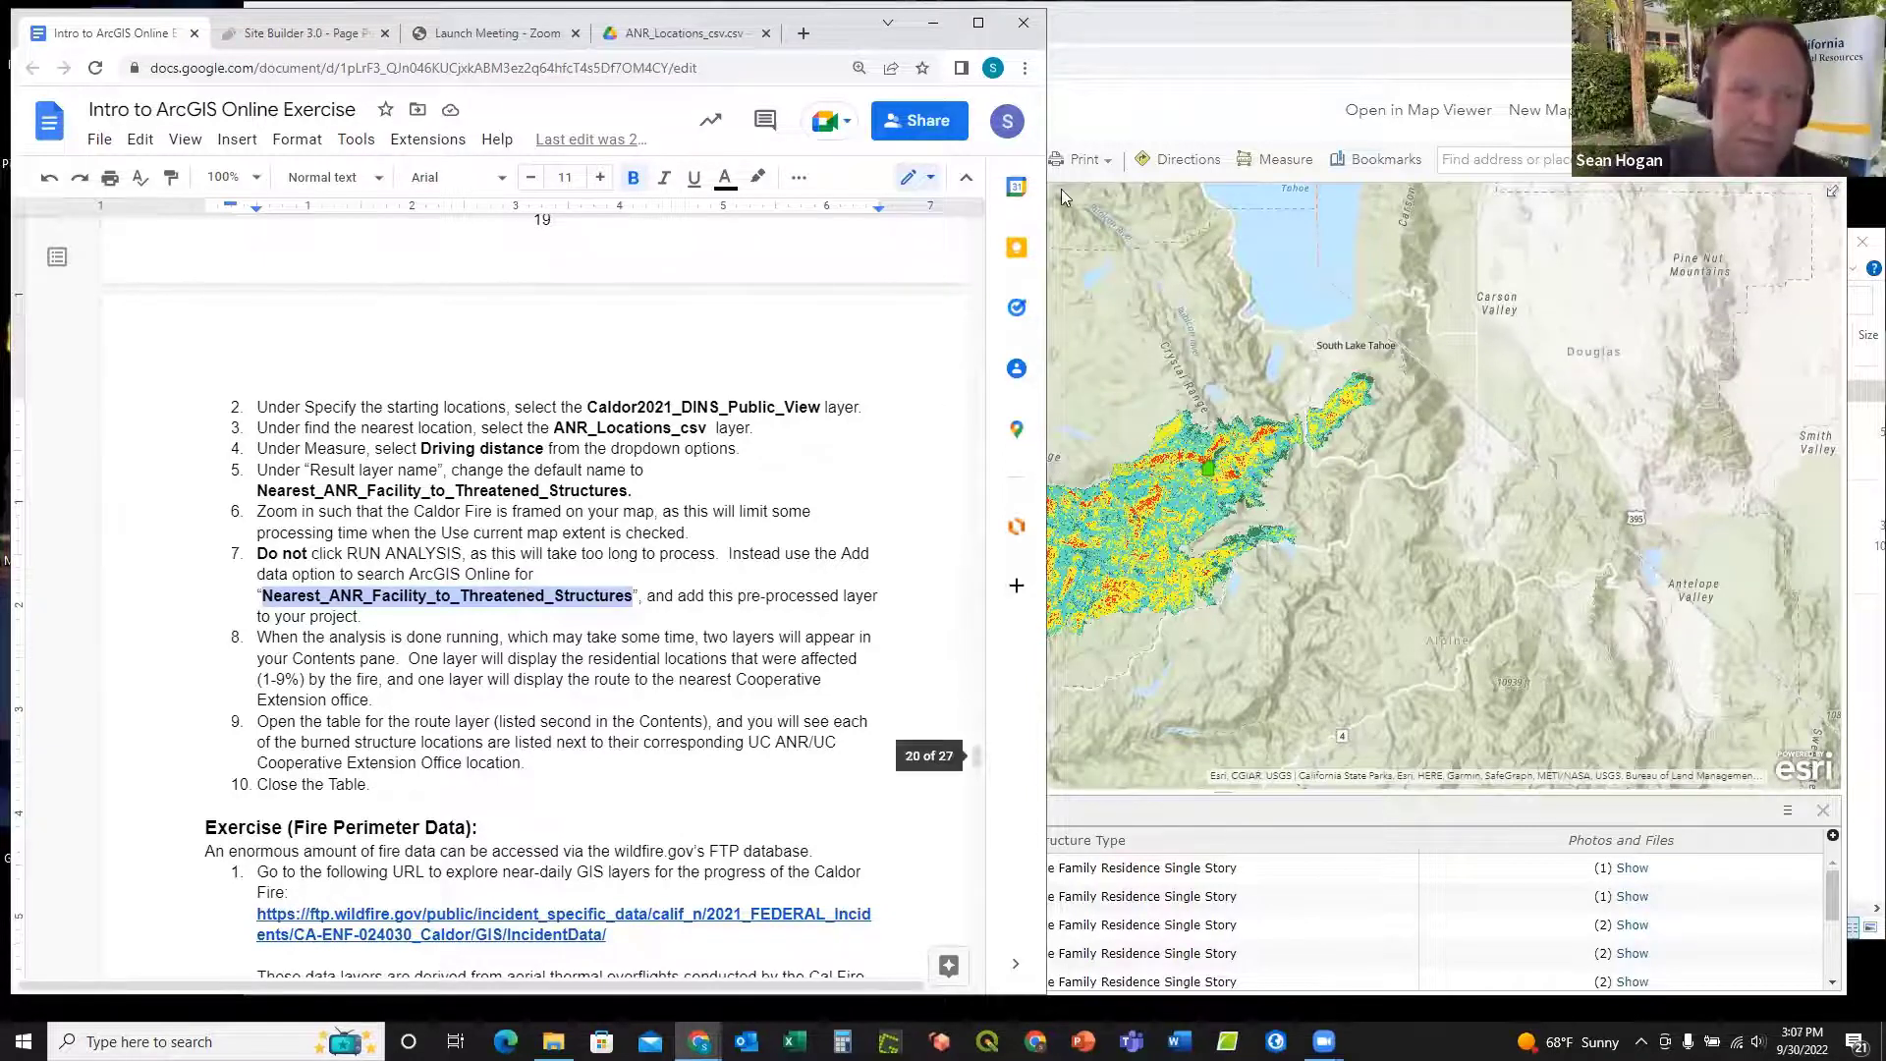
# Step: Open the map's layer search and switch its source to ArcGIS Online
pyautogui.click(1135, 12)
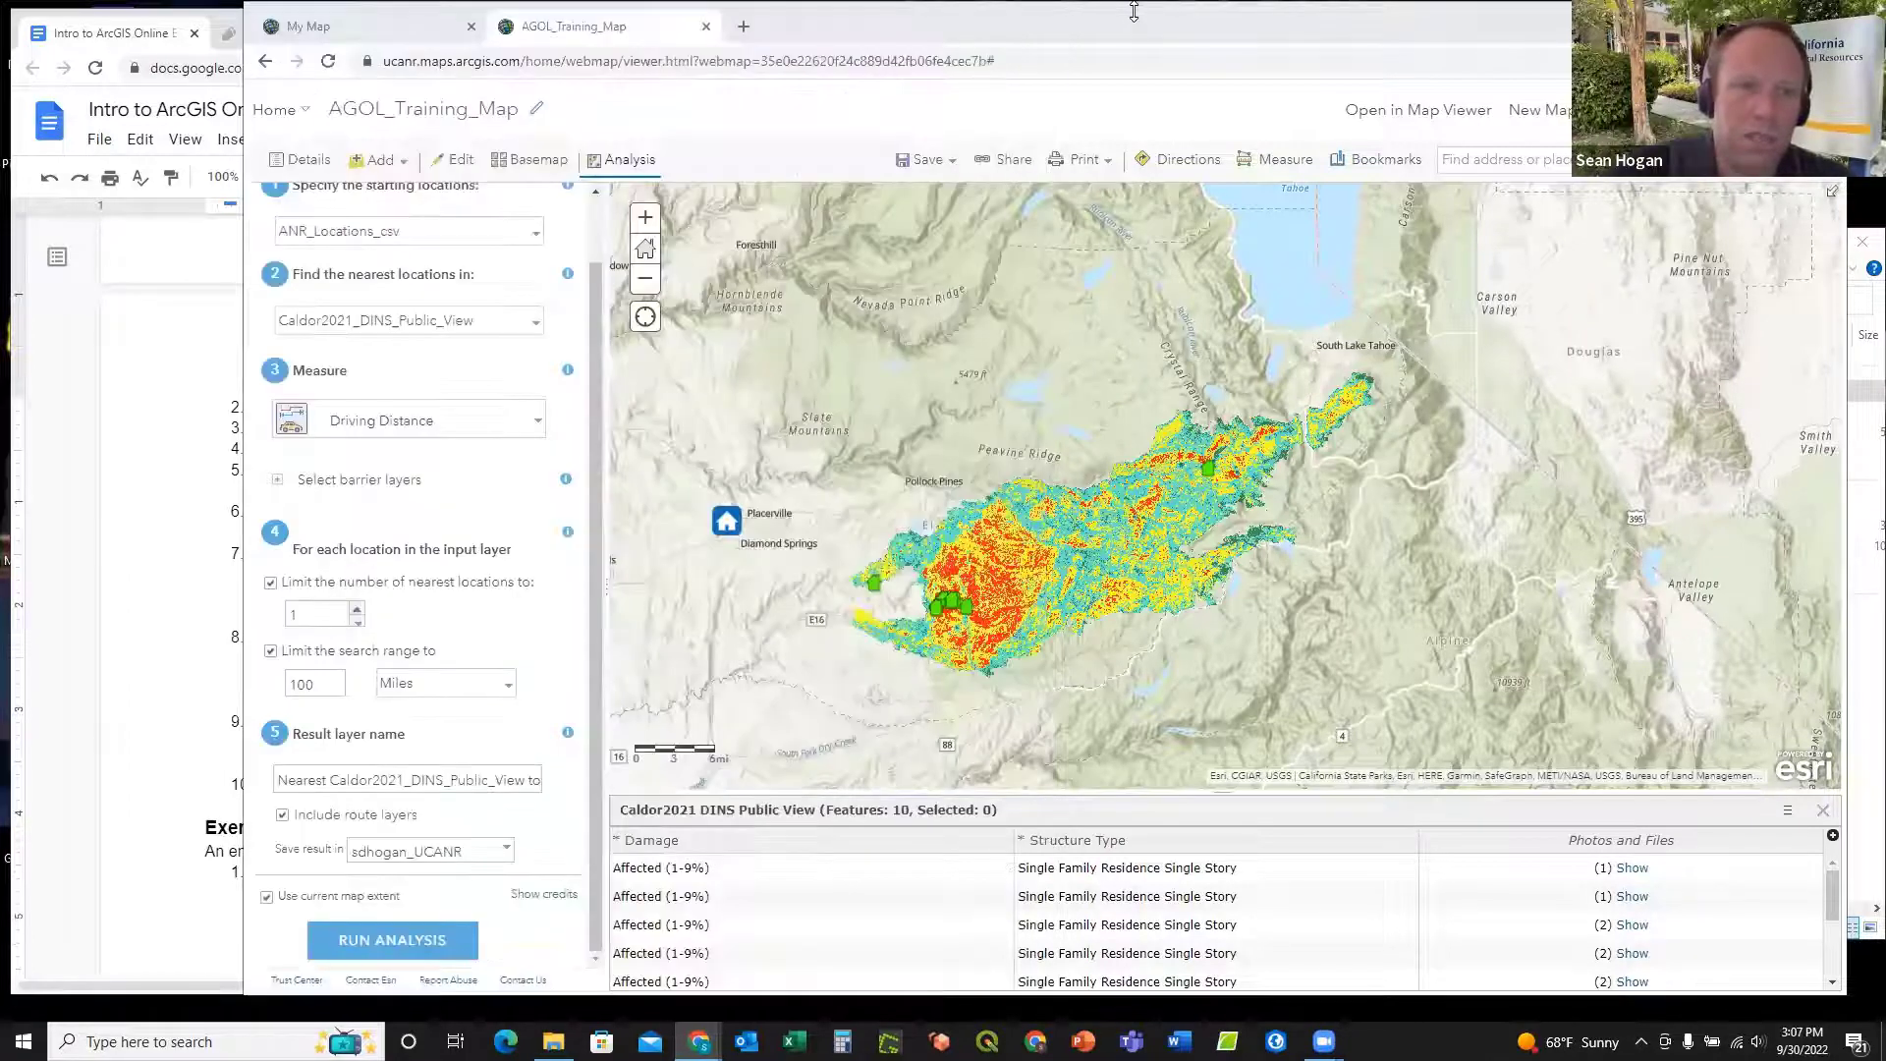
pyautogui.click(399, 163)
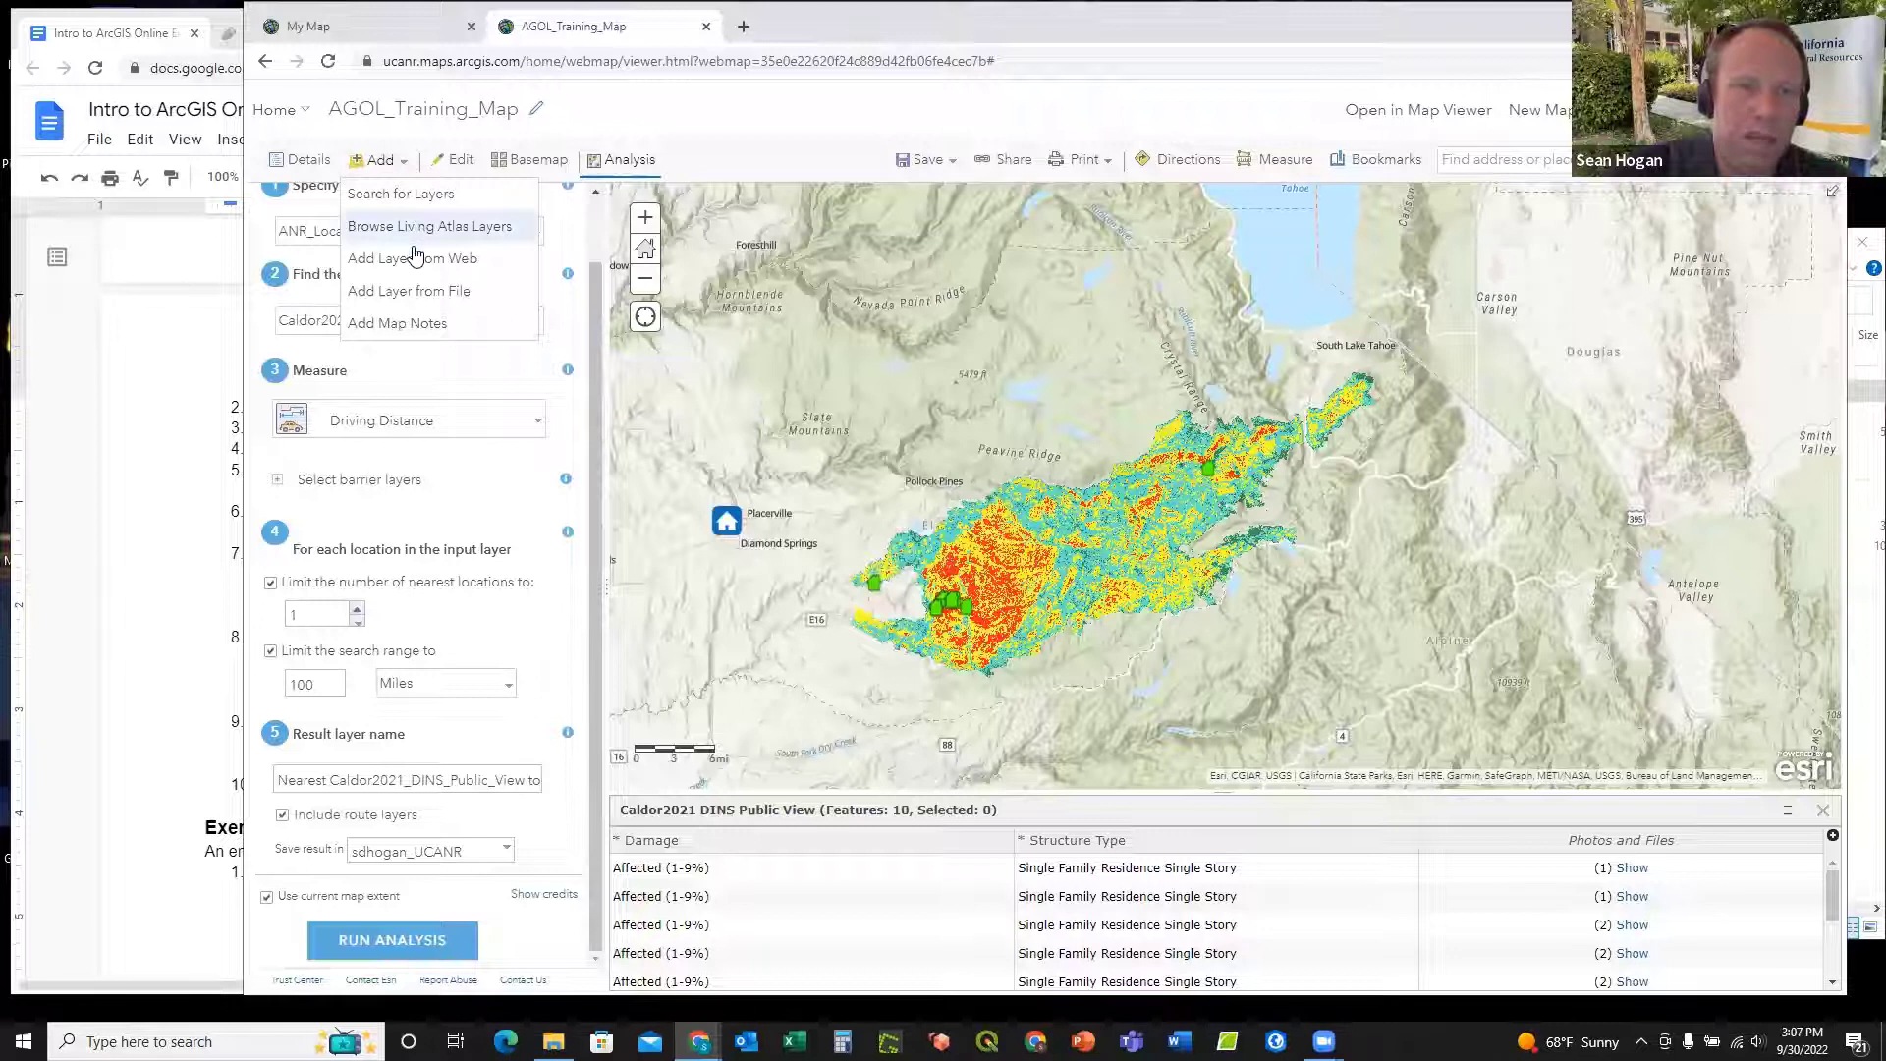
pyautogui.click(422, 195)
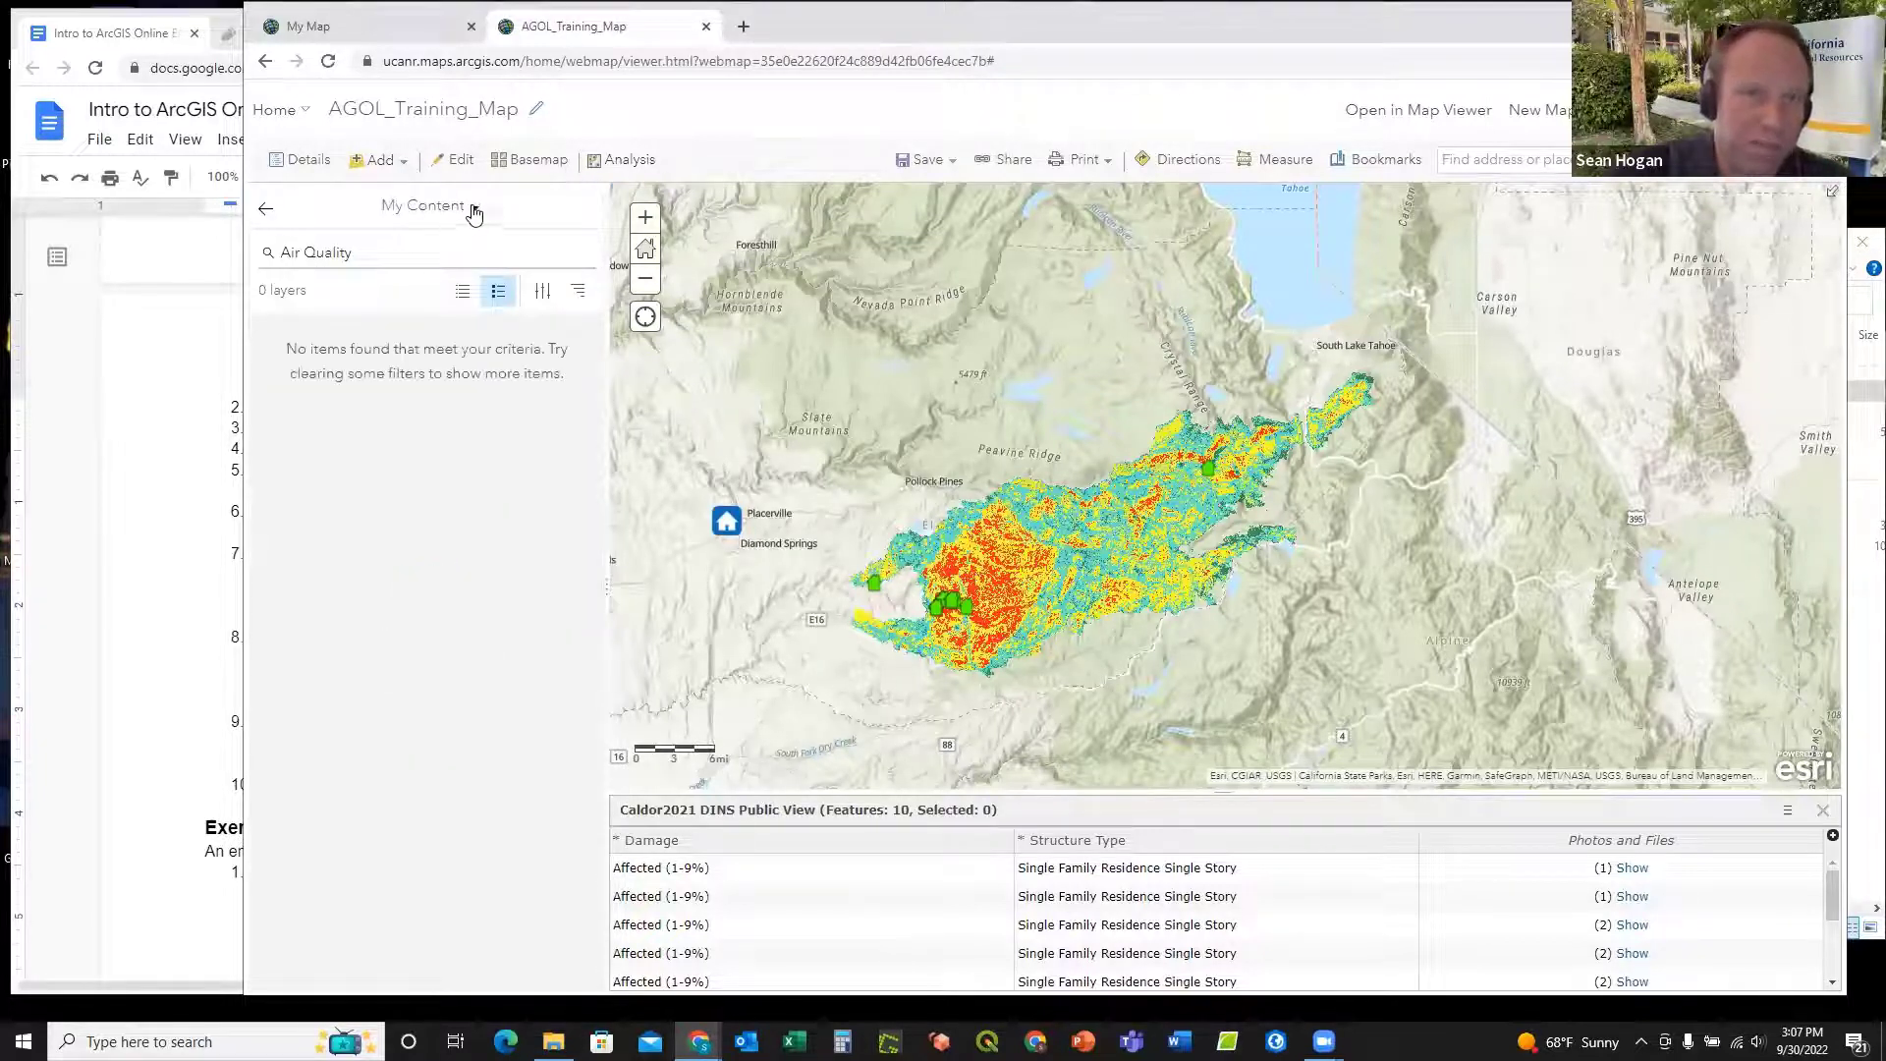
pyautogui.click(471, 209)
pyautogui.click(453, 421)
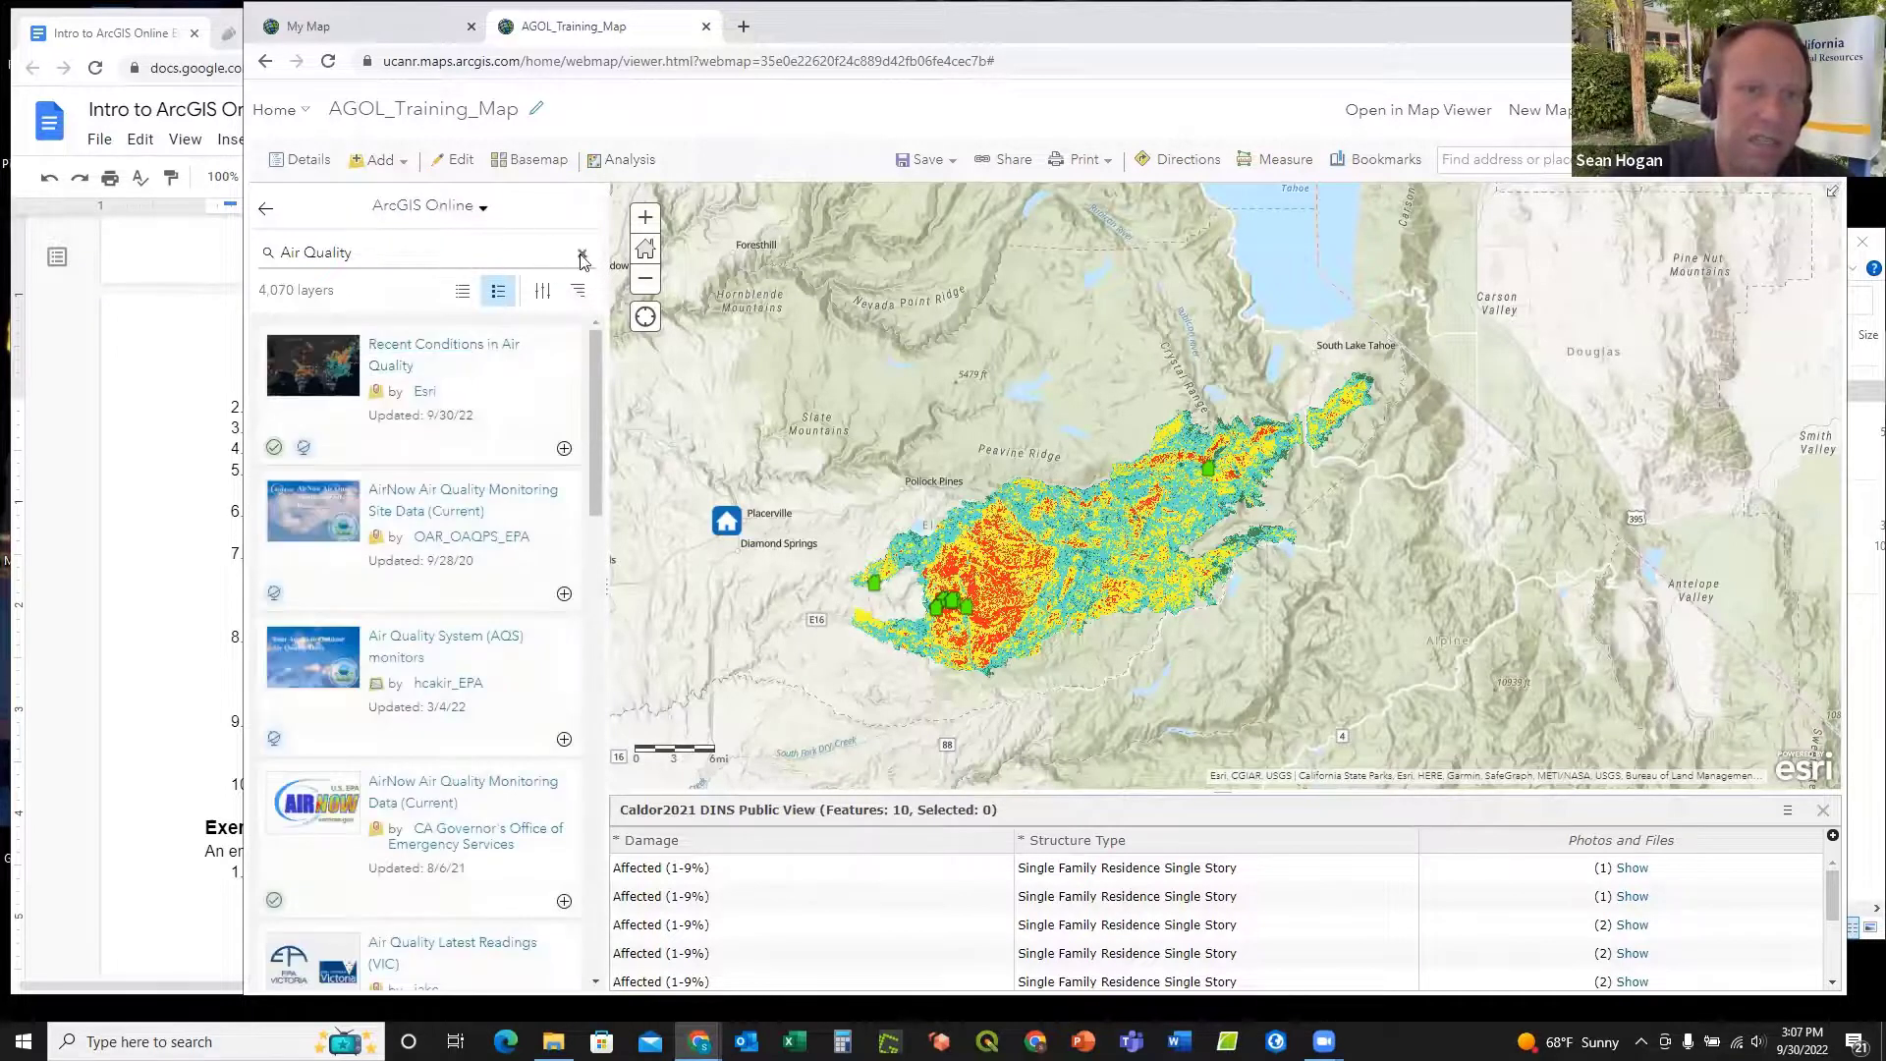
# Step: Replace the Air Quality query with the pasted Nearest_ANR_Facility_to_Threatened_Structures name and run it, getting 12 matches
pyautogui.click(581, 253)
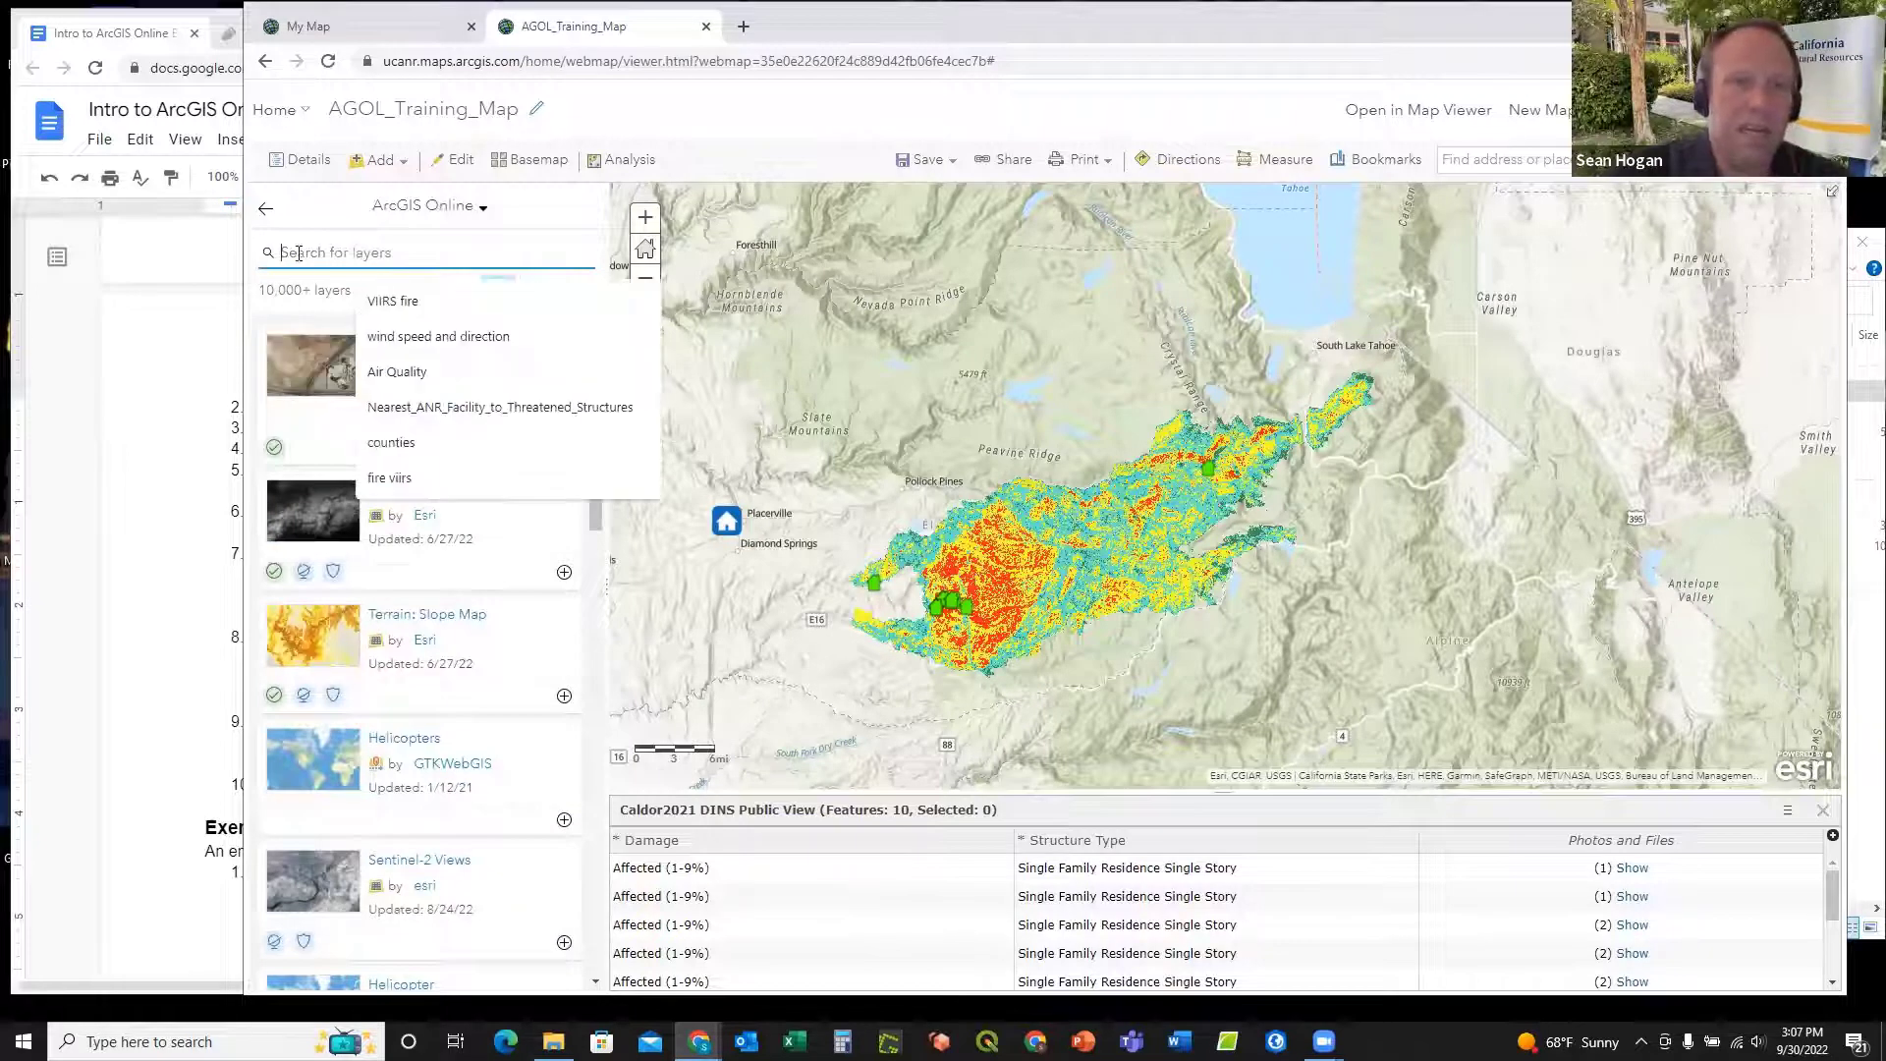
pyautogui.hotkey('ctrl', 'v')
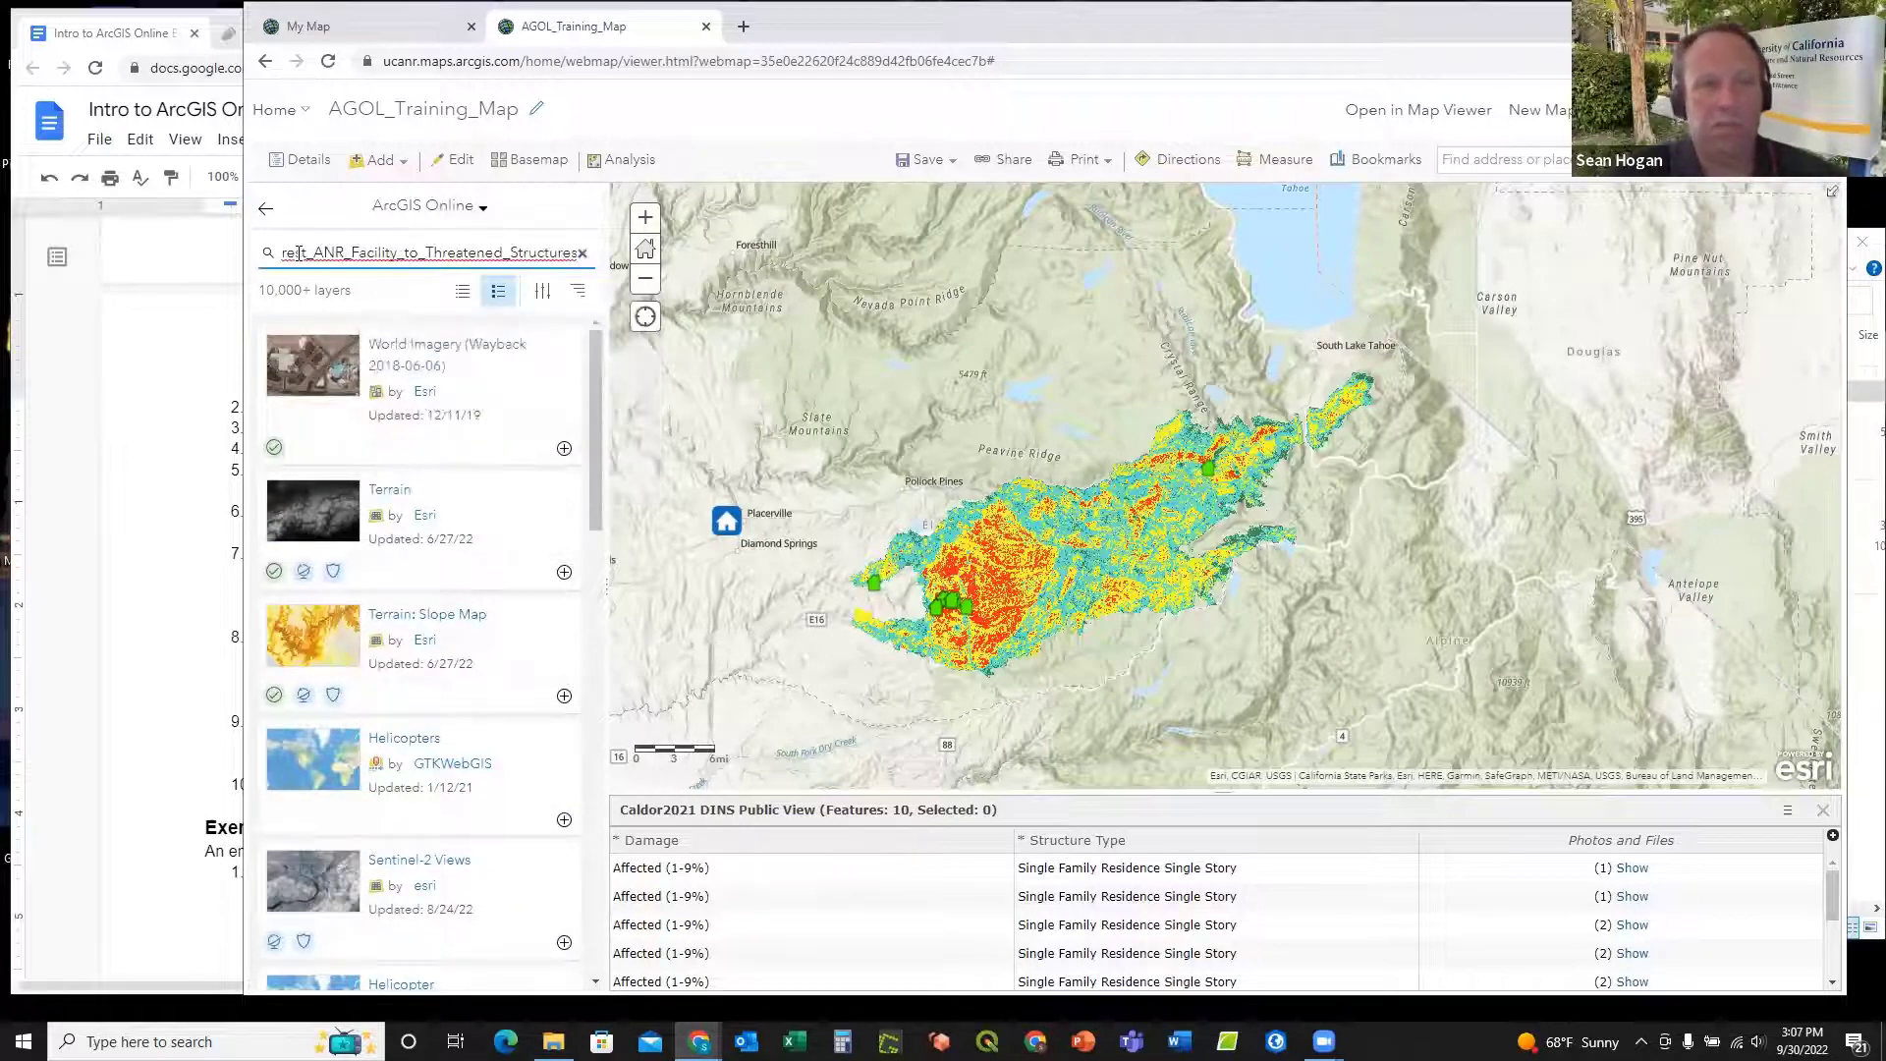
pyautogui.click(315, 254)
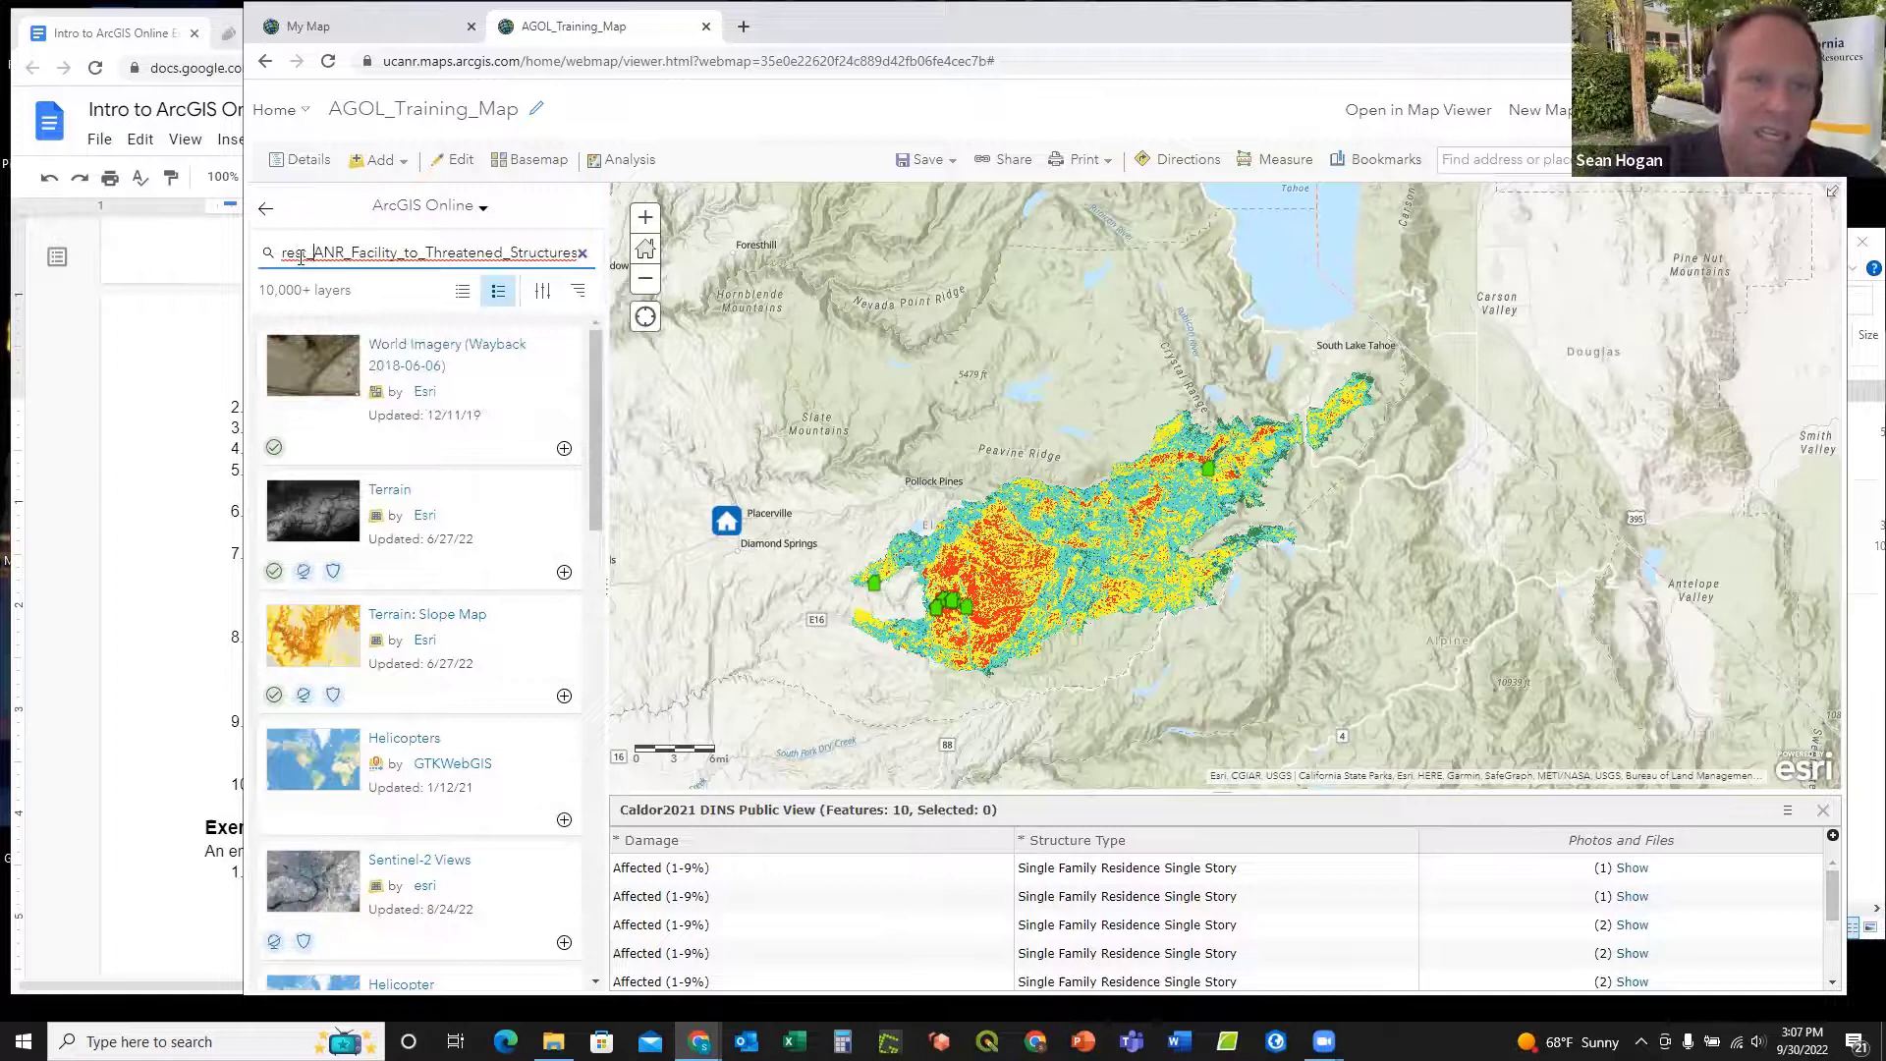
pyautogui.hotkey('shift', 'Home')
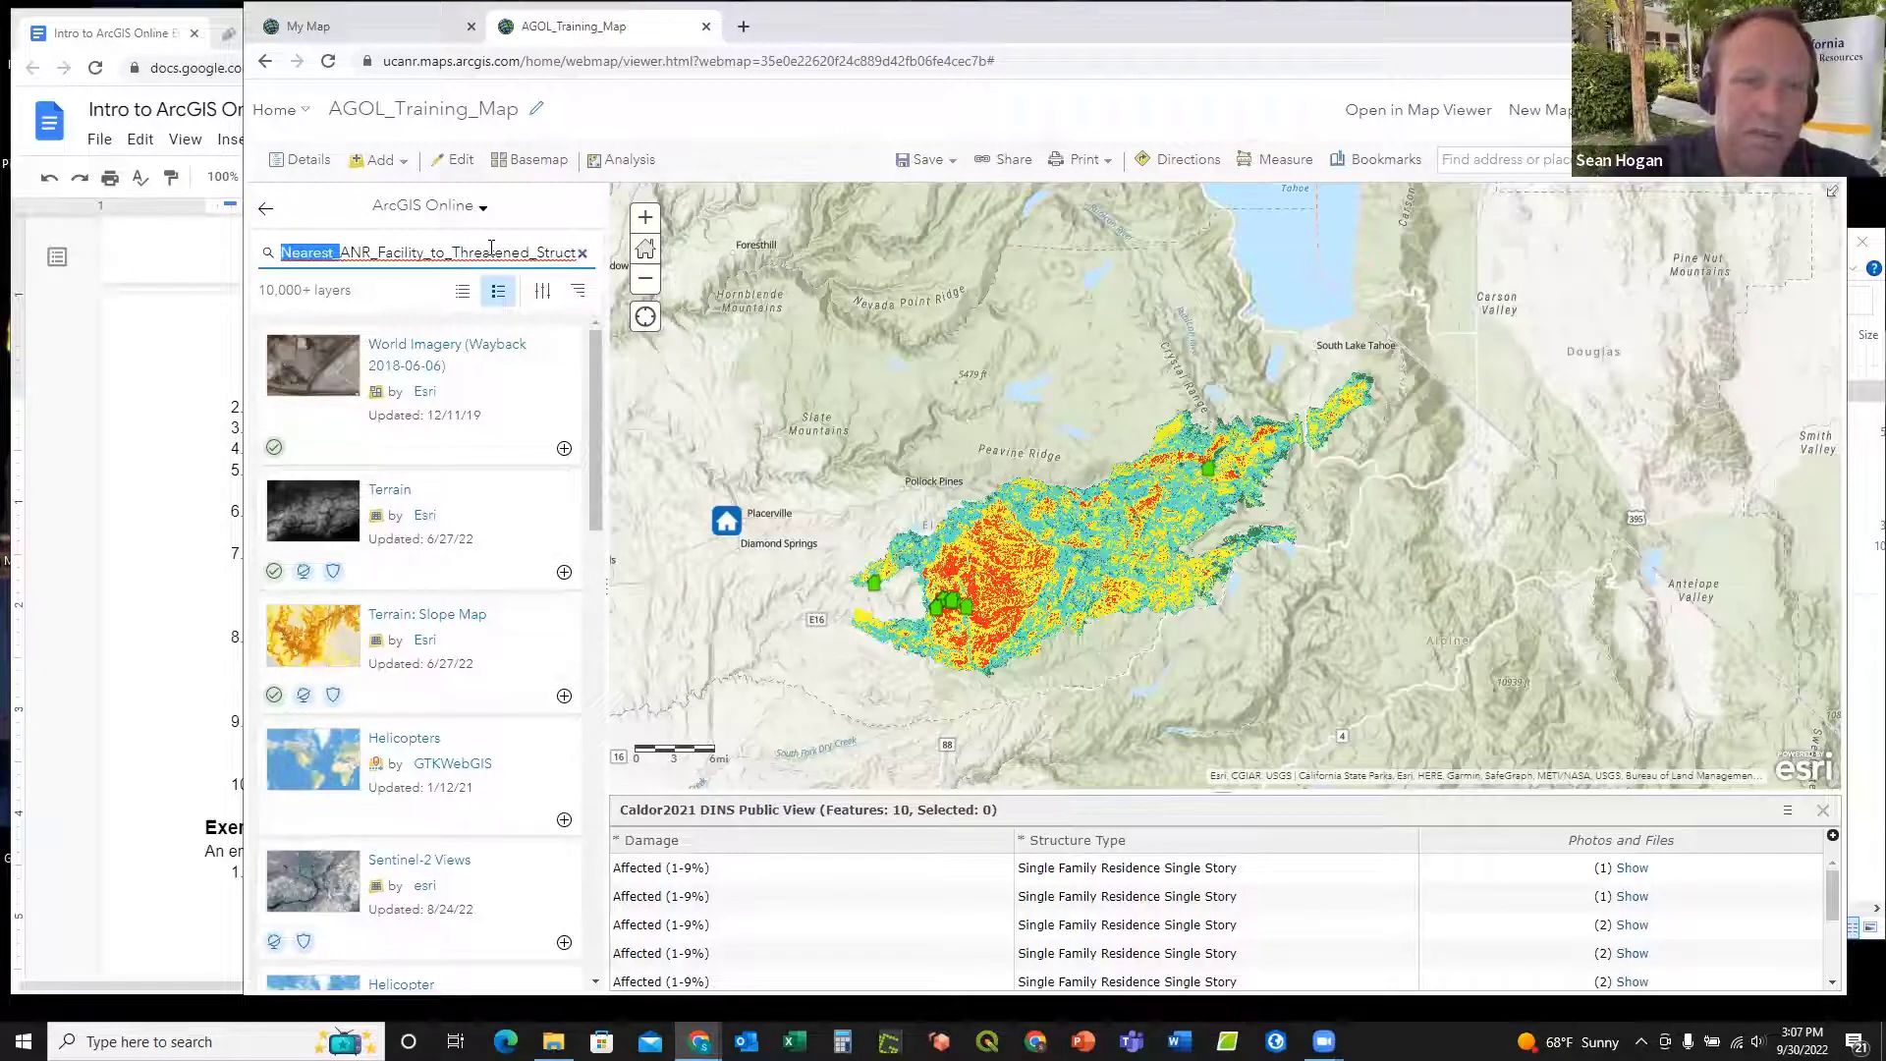
pyautogui.press('Return')
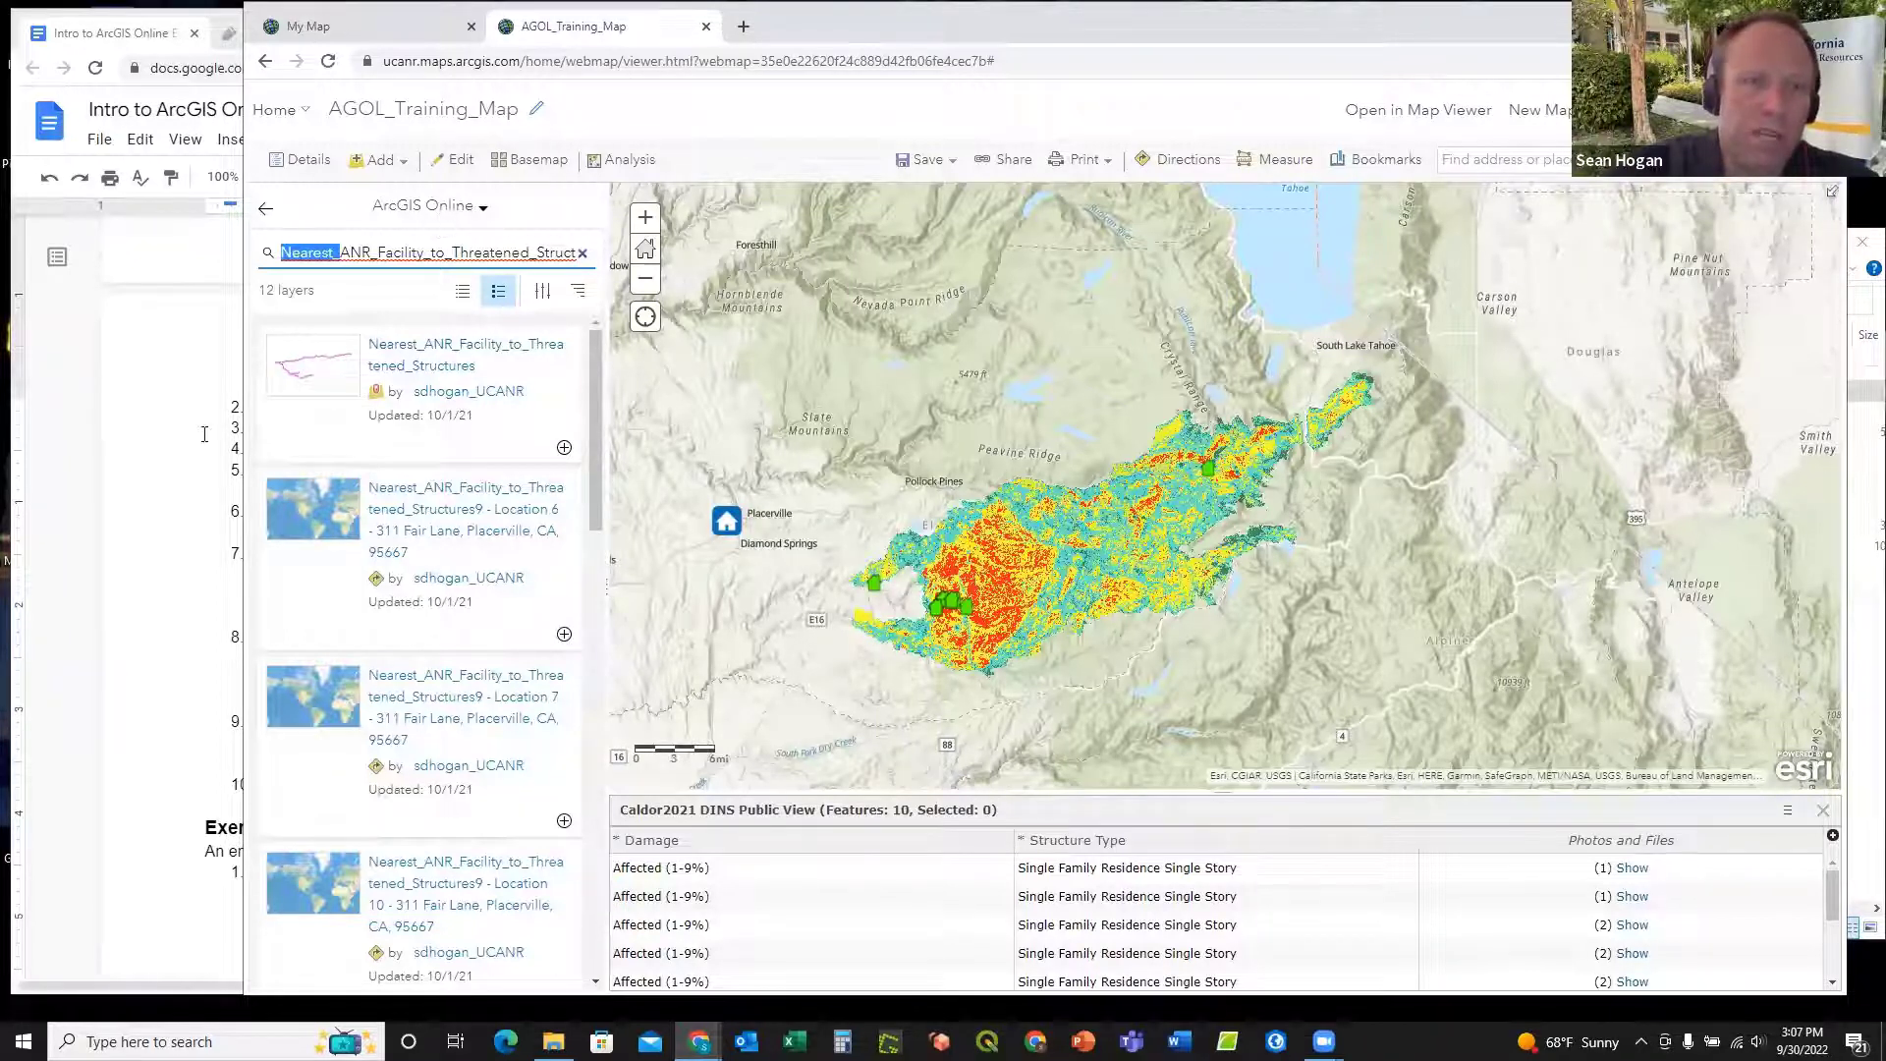
pyautogui.click(173, 478)
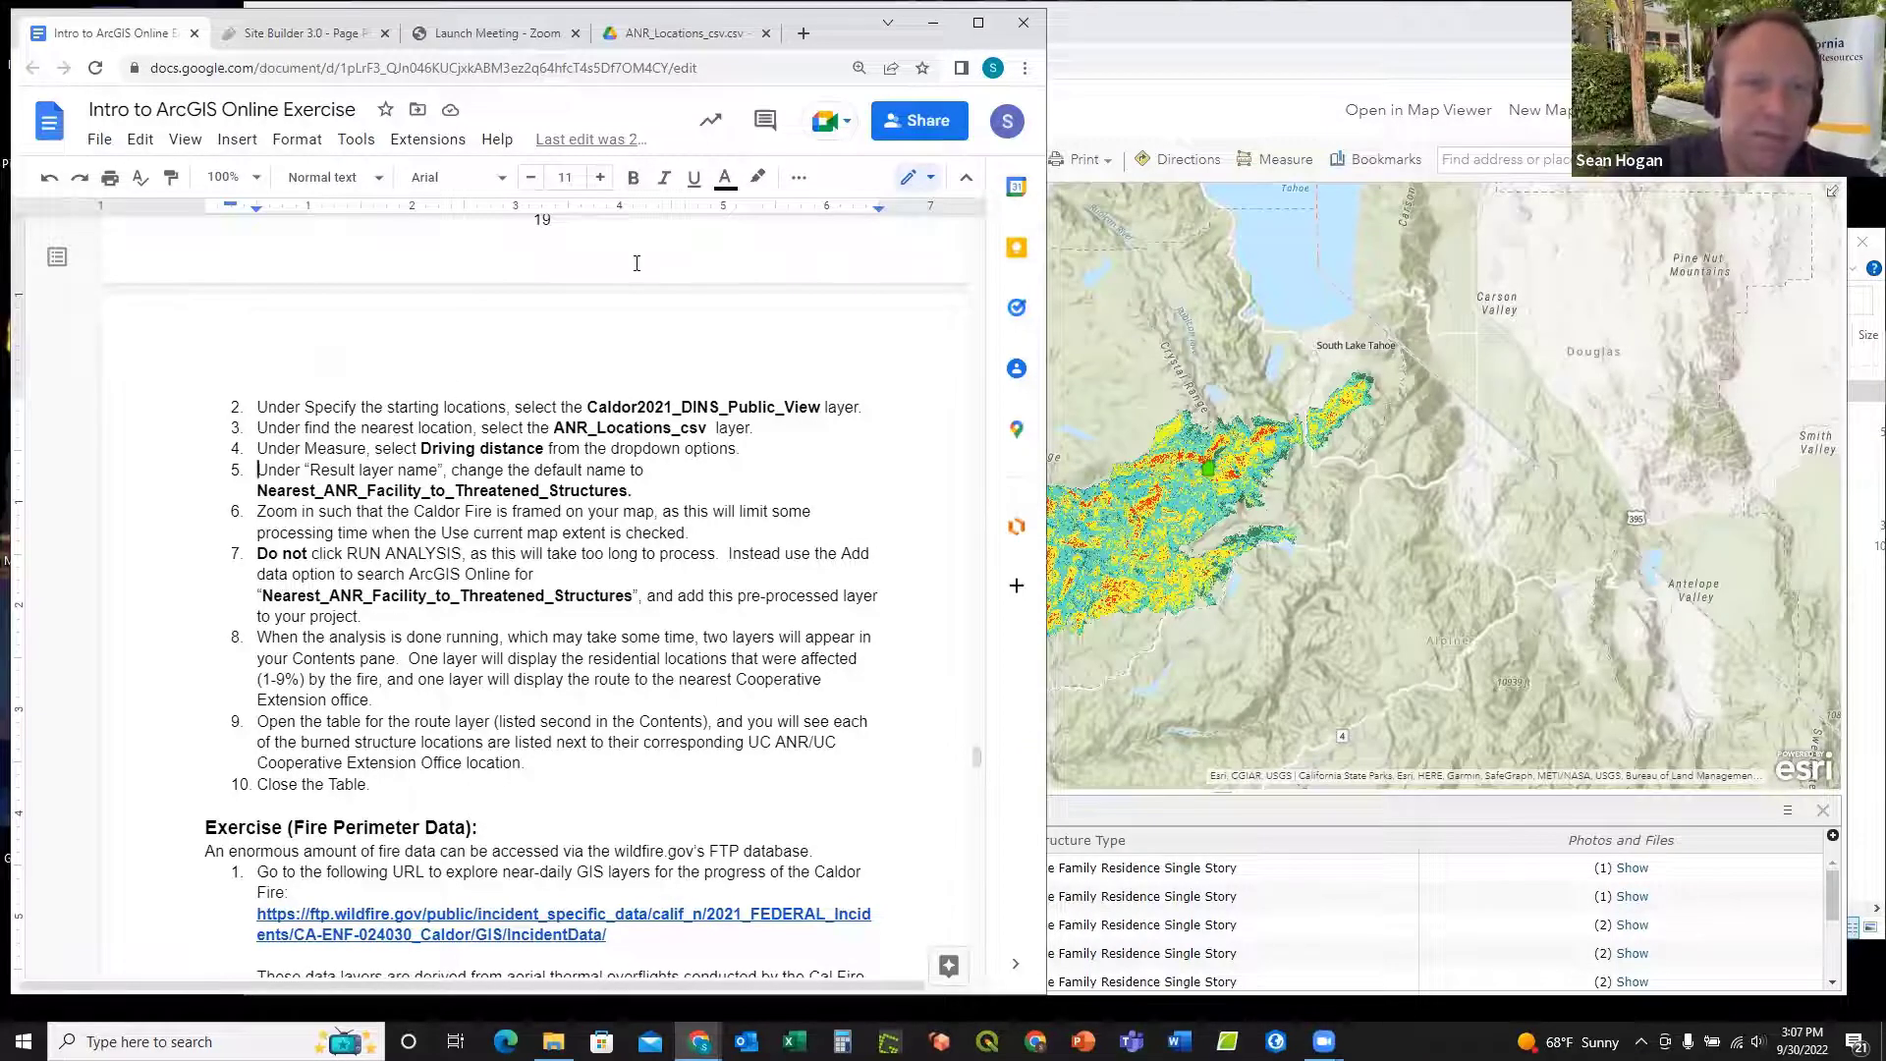
# Step: Highlight the layer name in step 7 of the exercise, then return to the map's search results
pyautogui.moveTo(264, 596); pyautogui.dragTo(631, 596)
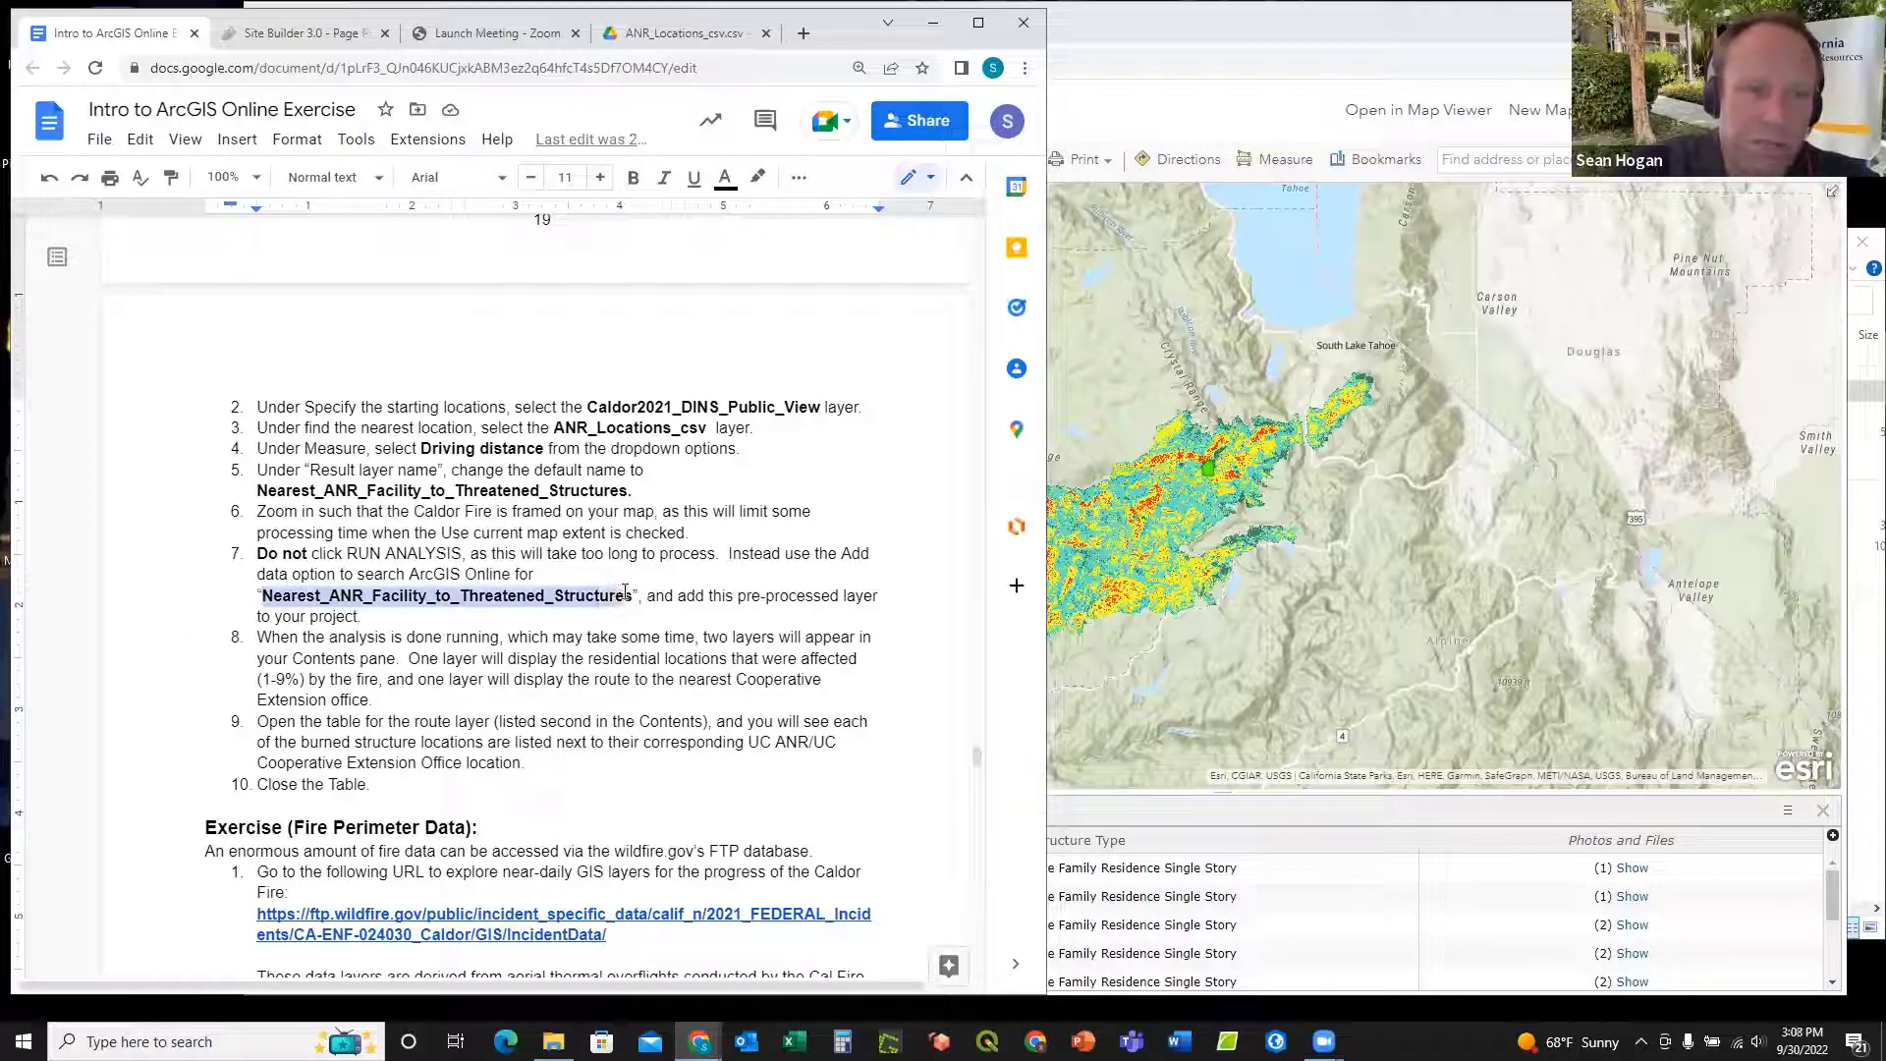
pyautogui.click(1145, 8)
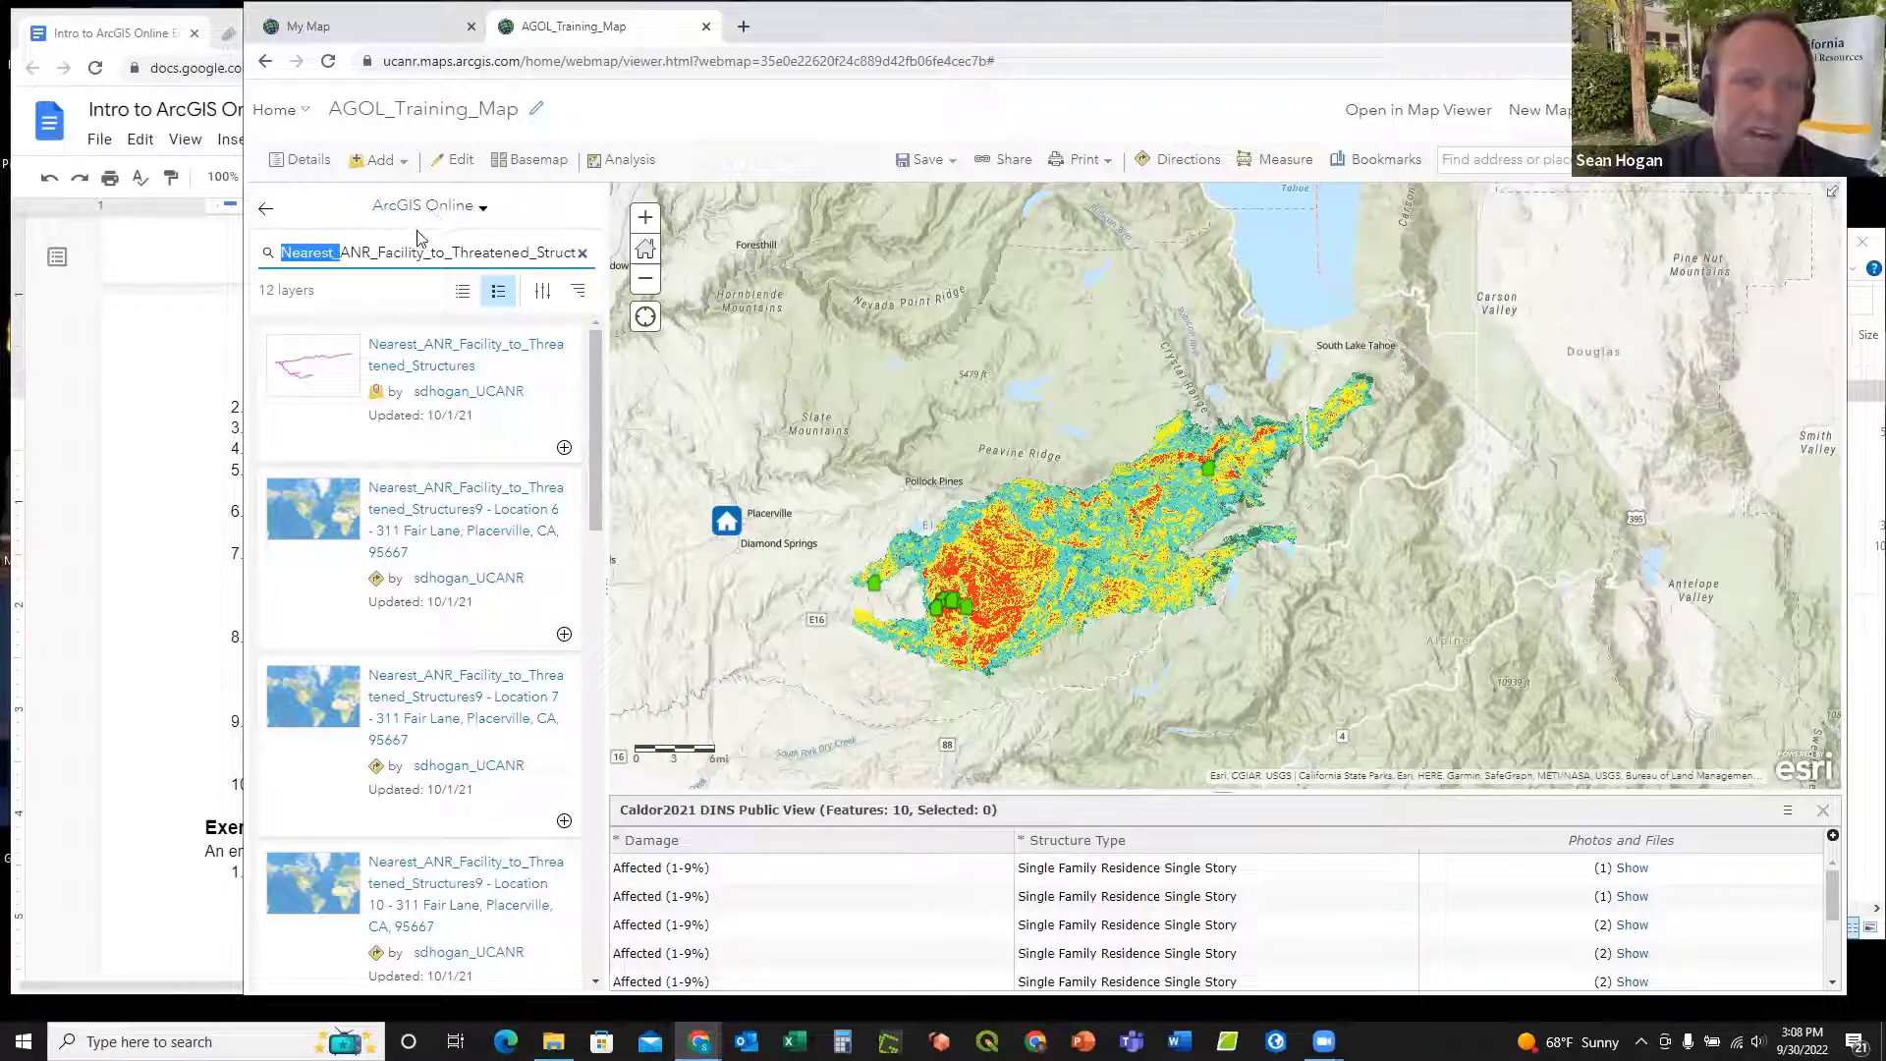
# Step: Add the first Nearest_ANR_Facility_to_Threatened_Structures result and go back to the map's layer list
pyautogui.click(562, 448)
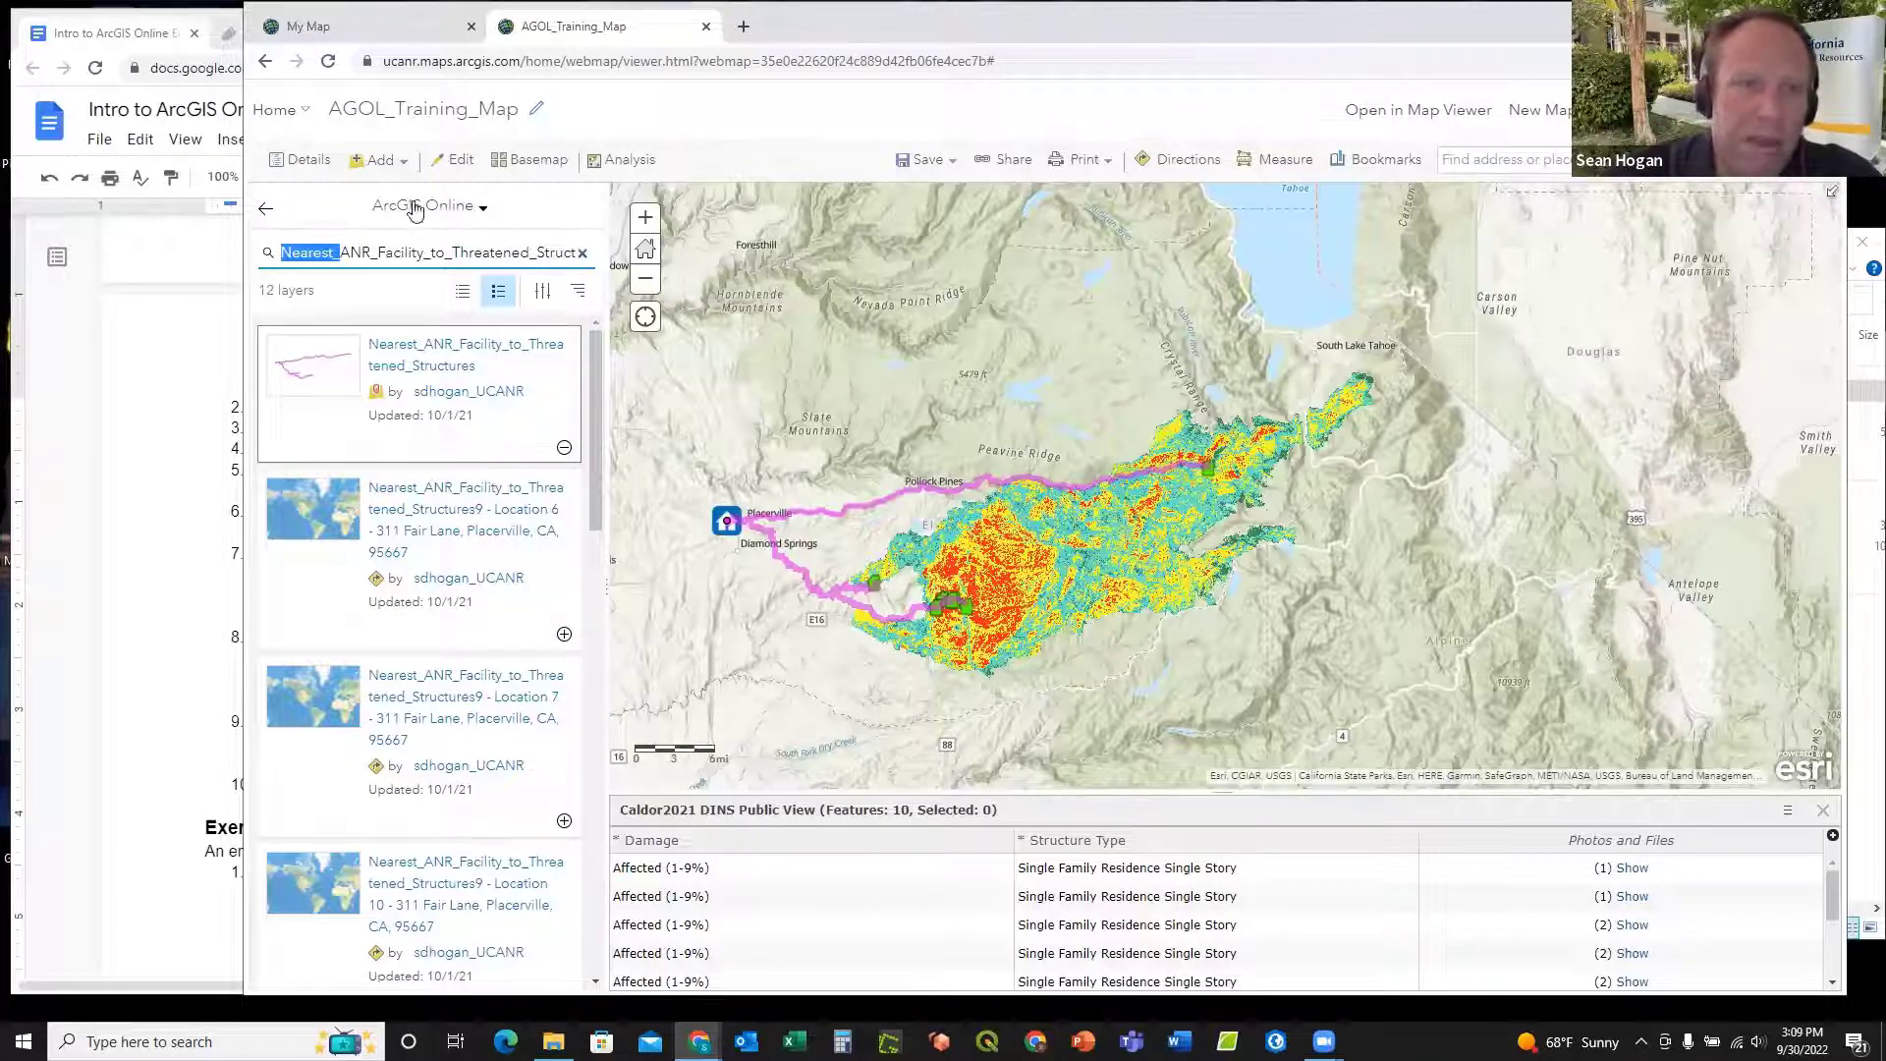
pyautogui.click(267, 210)
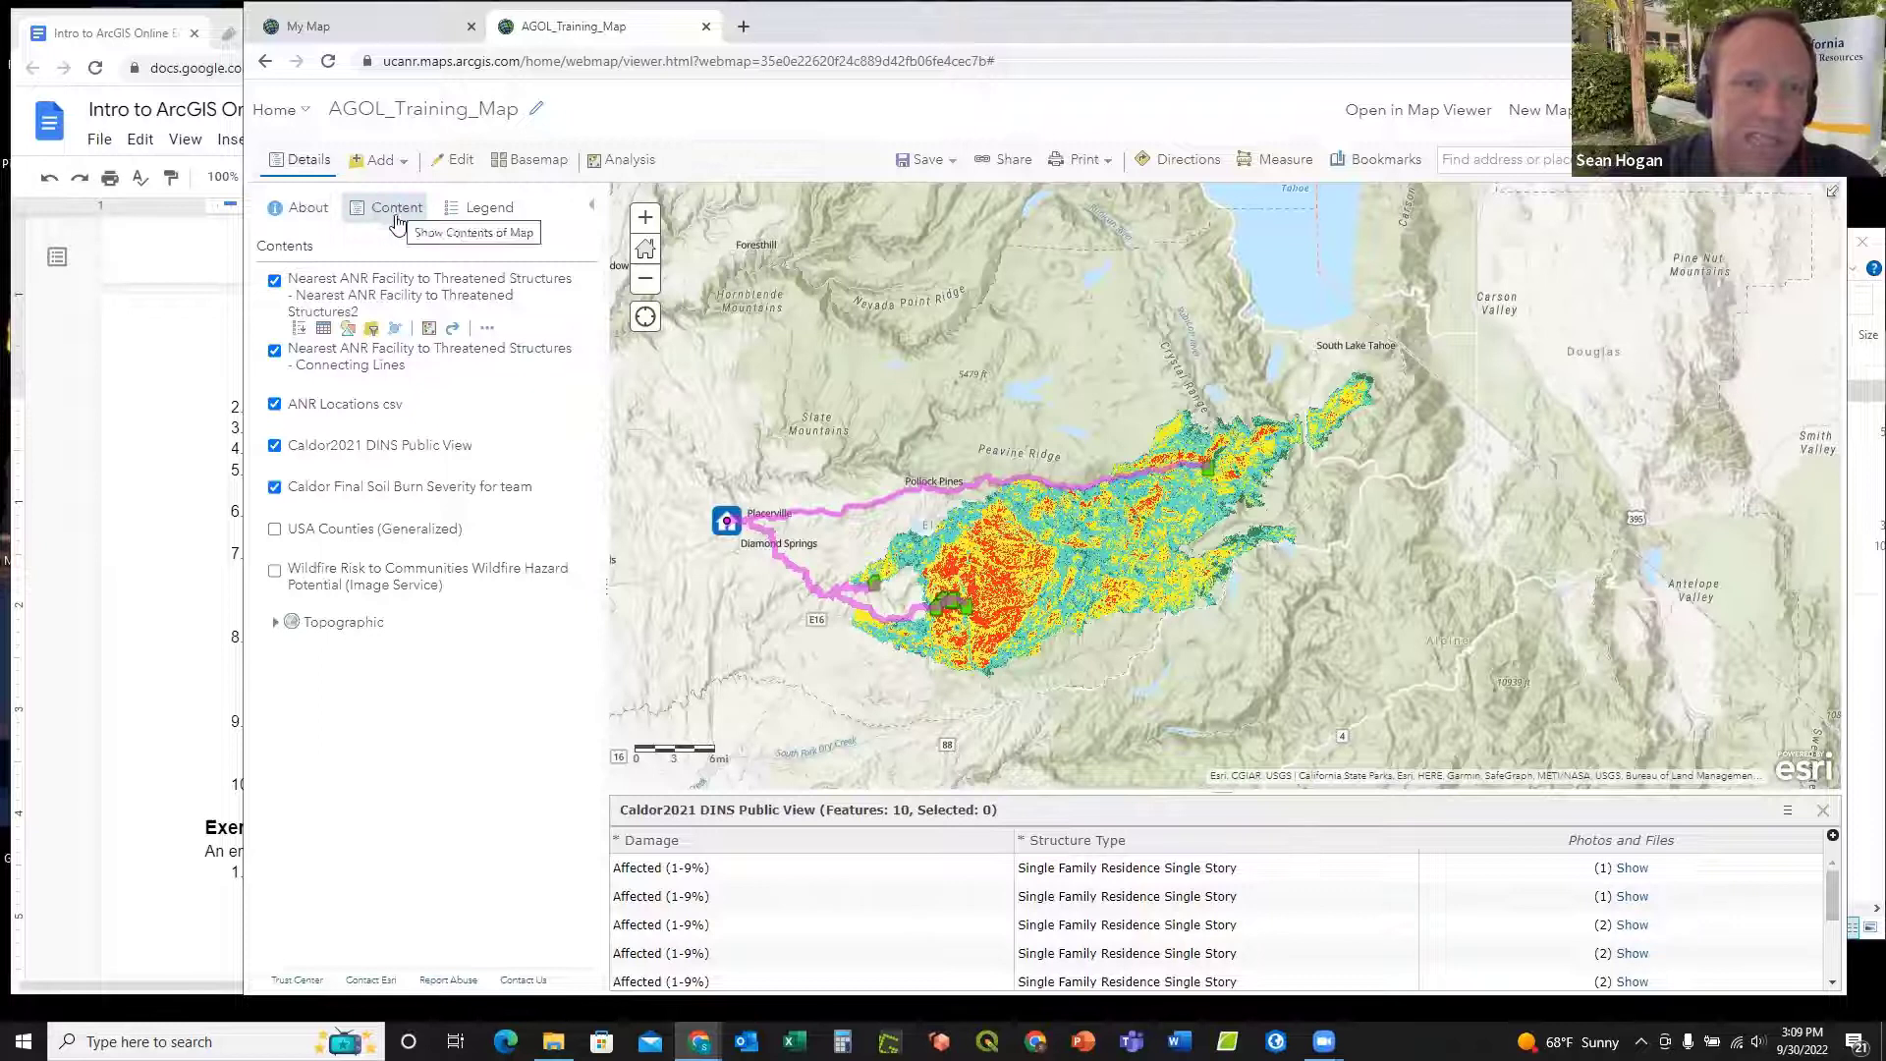
# Step: Toggle the Nearest ANR Facility, Connecting Lines and Threatened Structures2 layers off and on to compare them
pyautogui.click(275, 280)
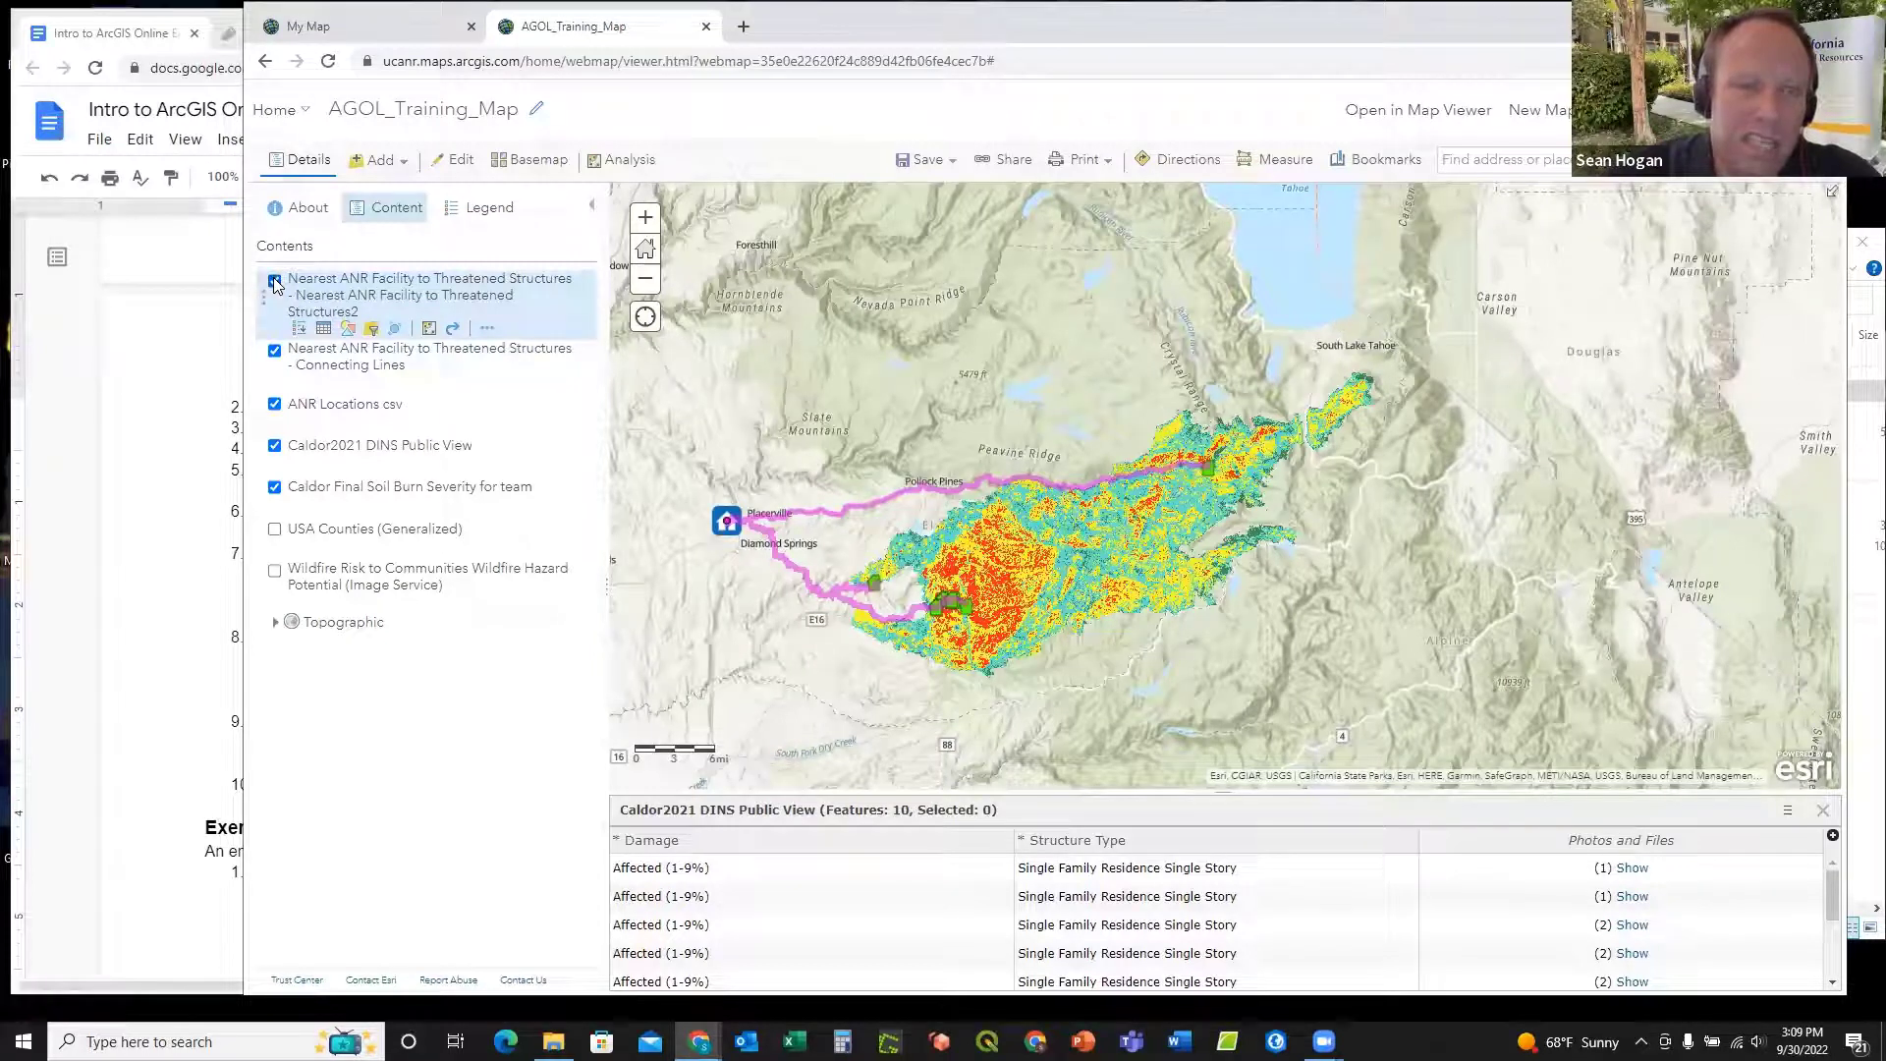
pyautogui.click(275, 351)
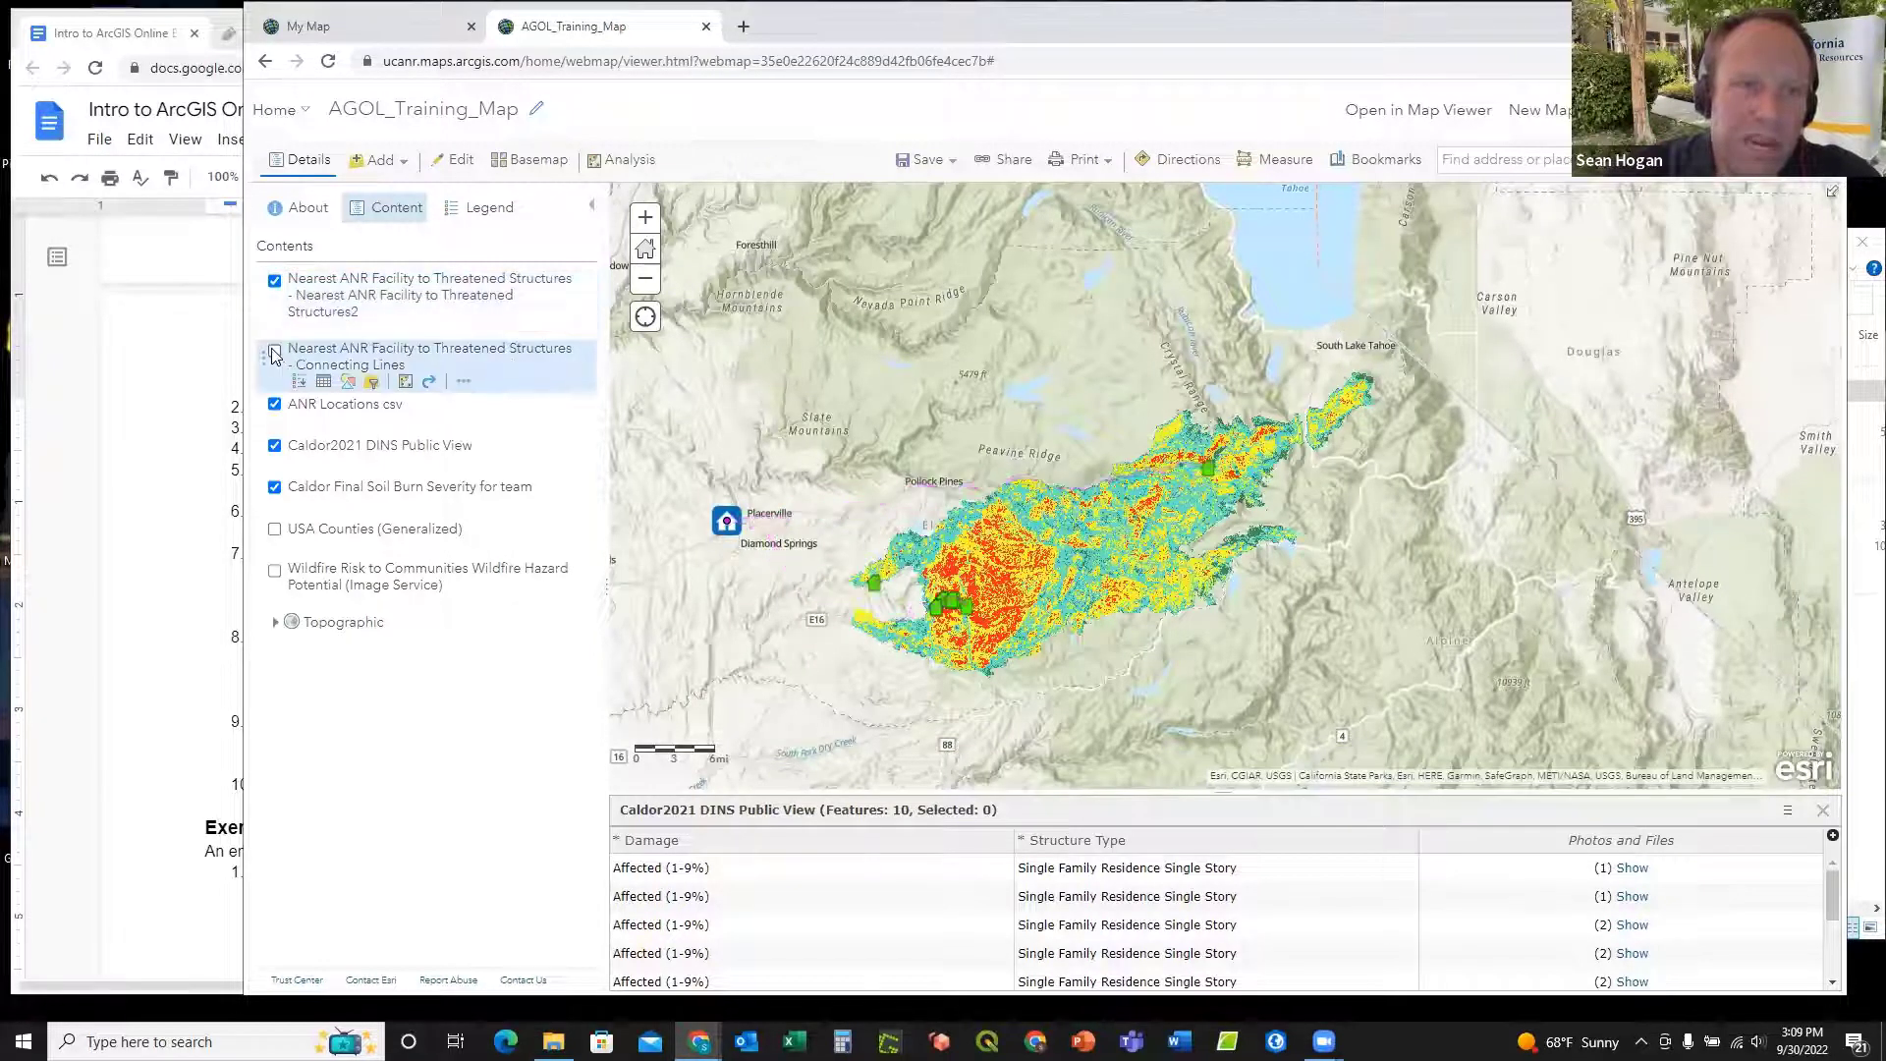
pyautogui.click(275, 351)
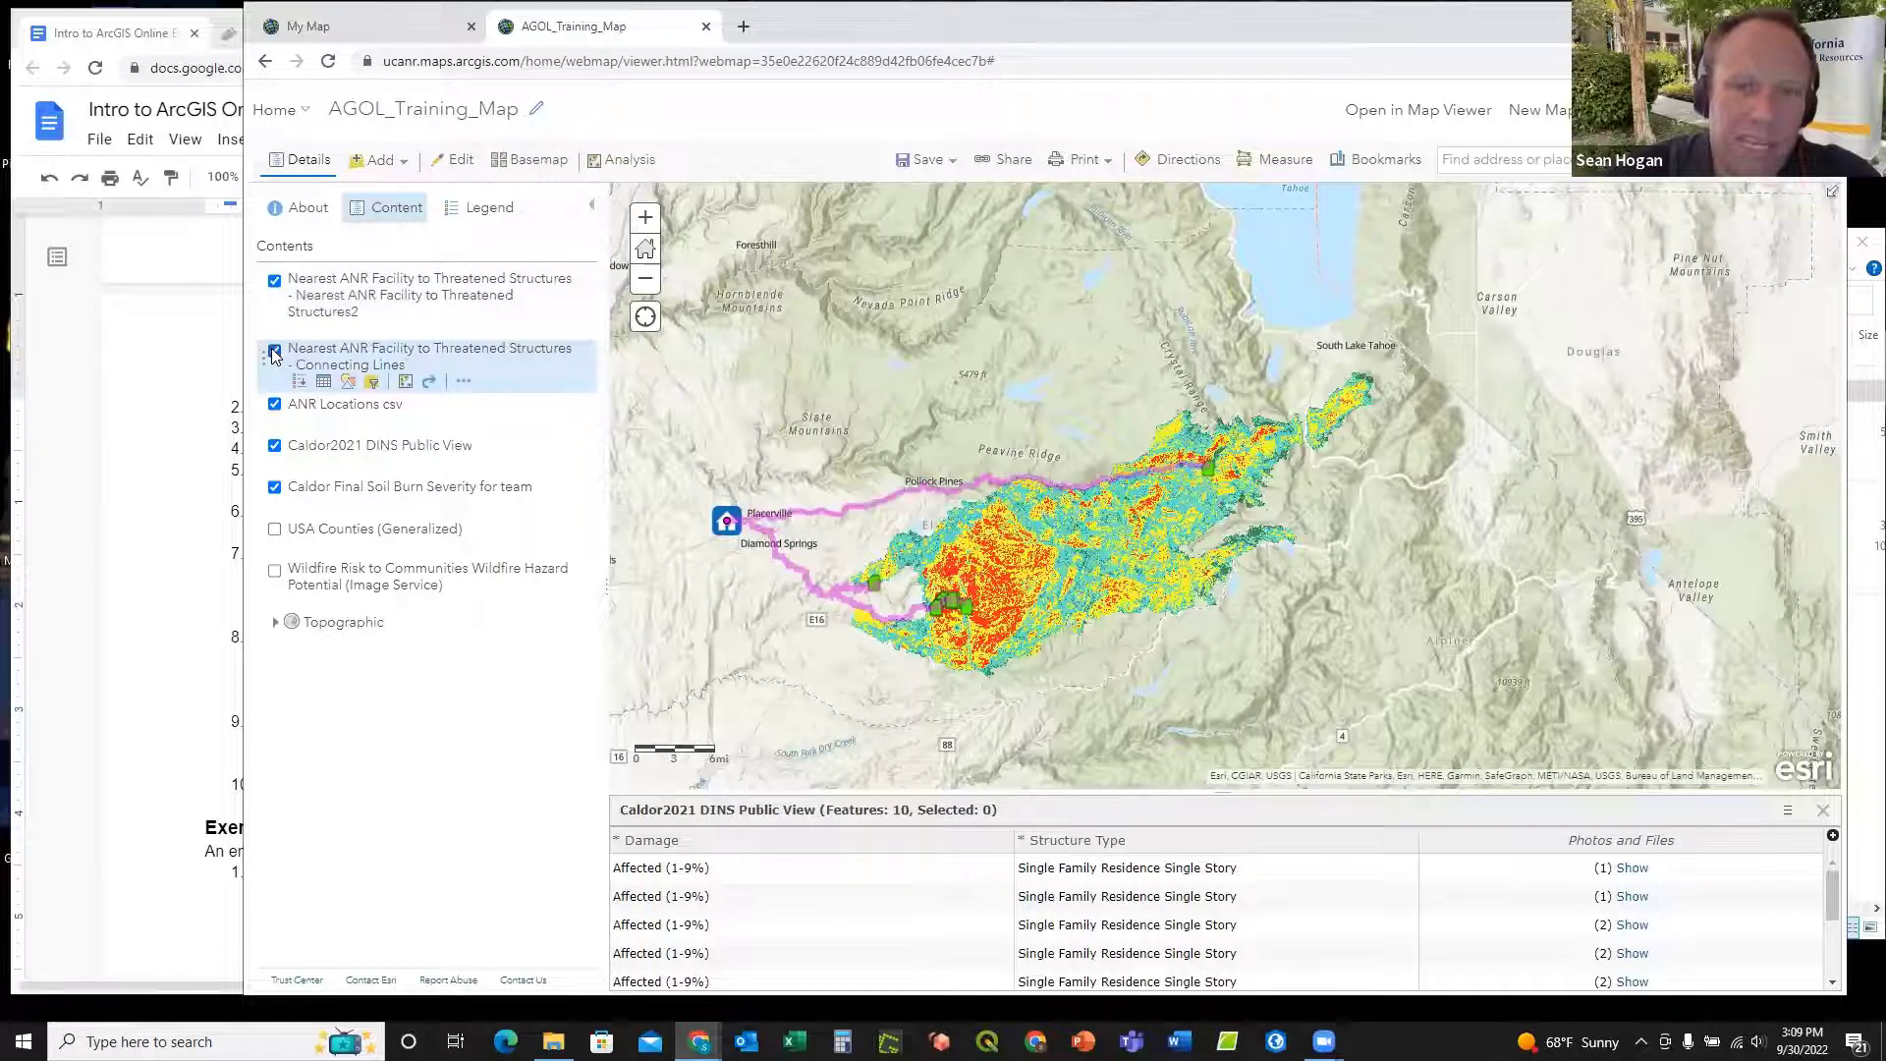
pyautogui.click(275, 282)
pyautogui.click(275, 282)
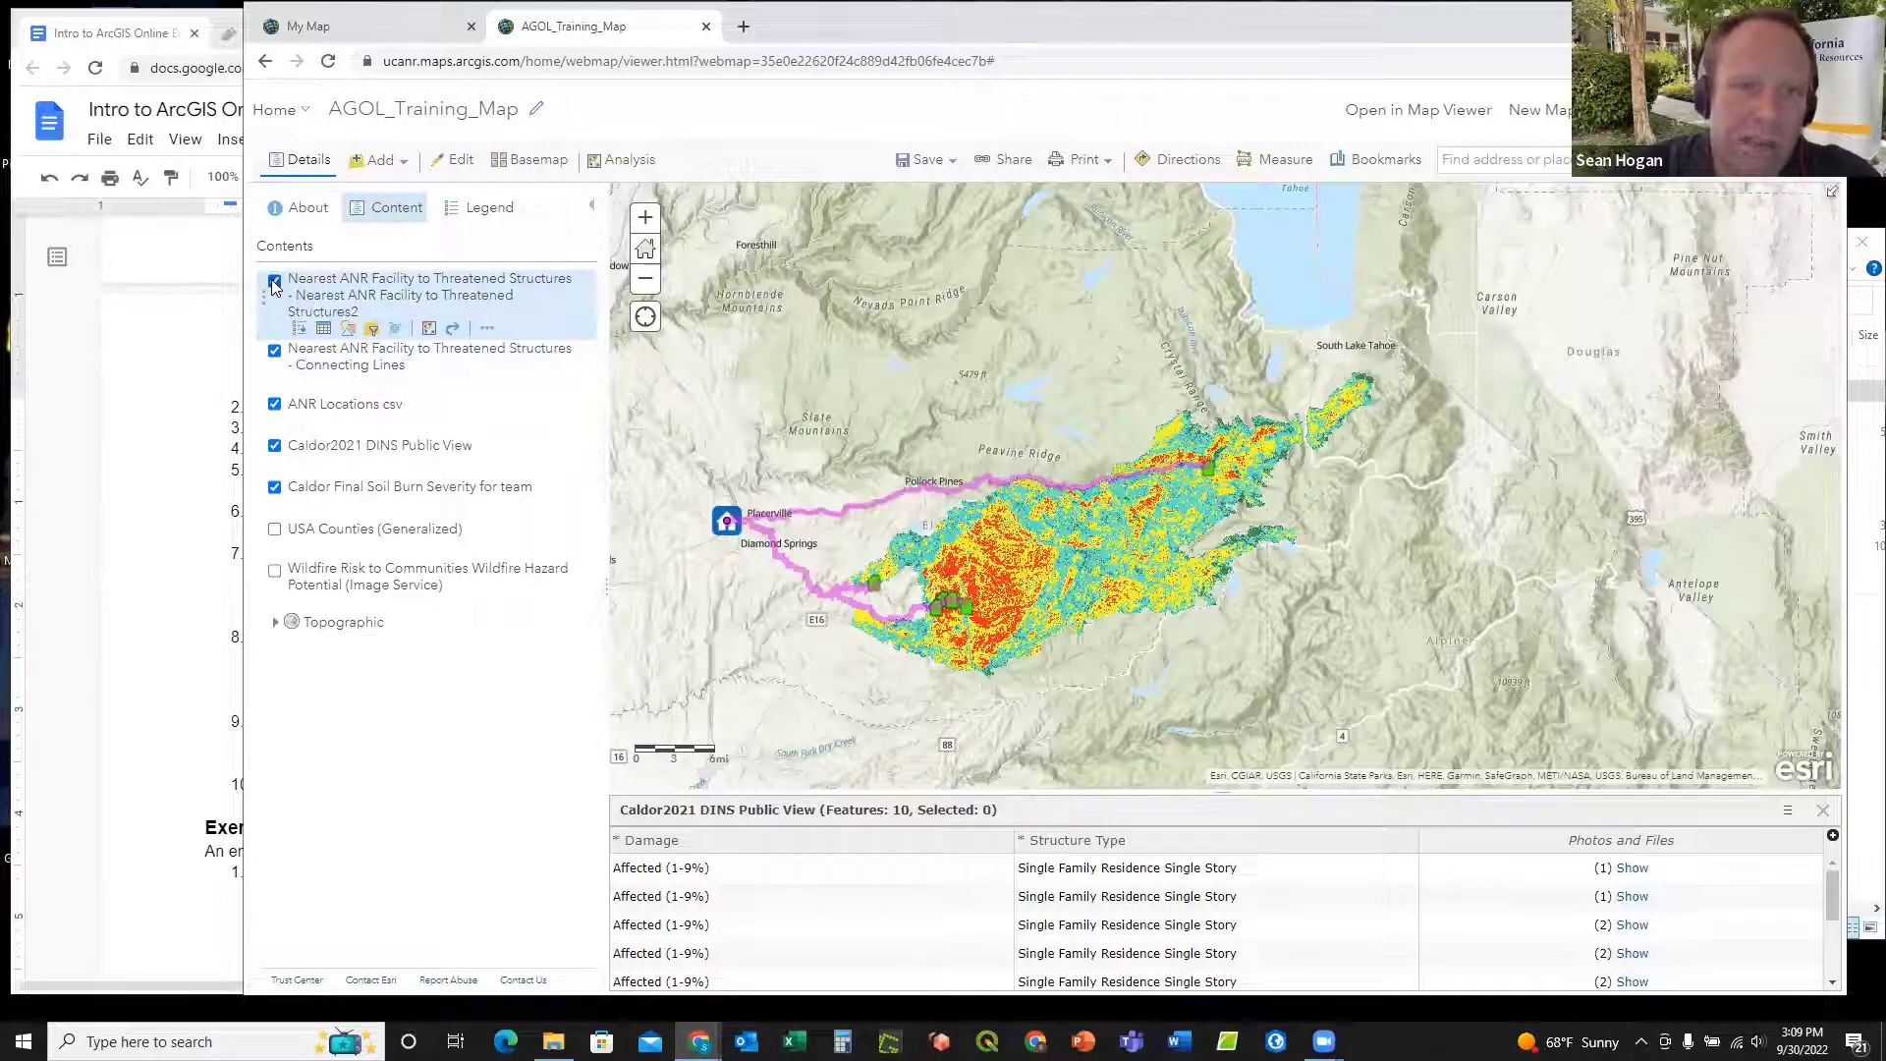
# Step: Remove Threatened Structures2, move ANR Locations csv to the top, and place Caldor2021 DINS above Connecting Lines
pyautogui.click(487, 330)
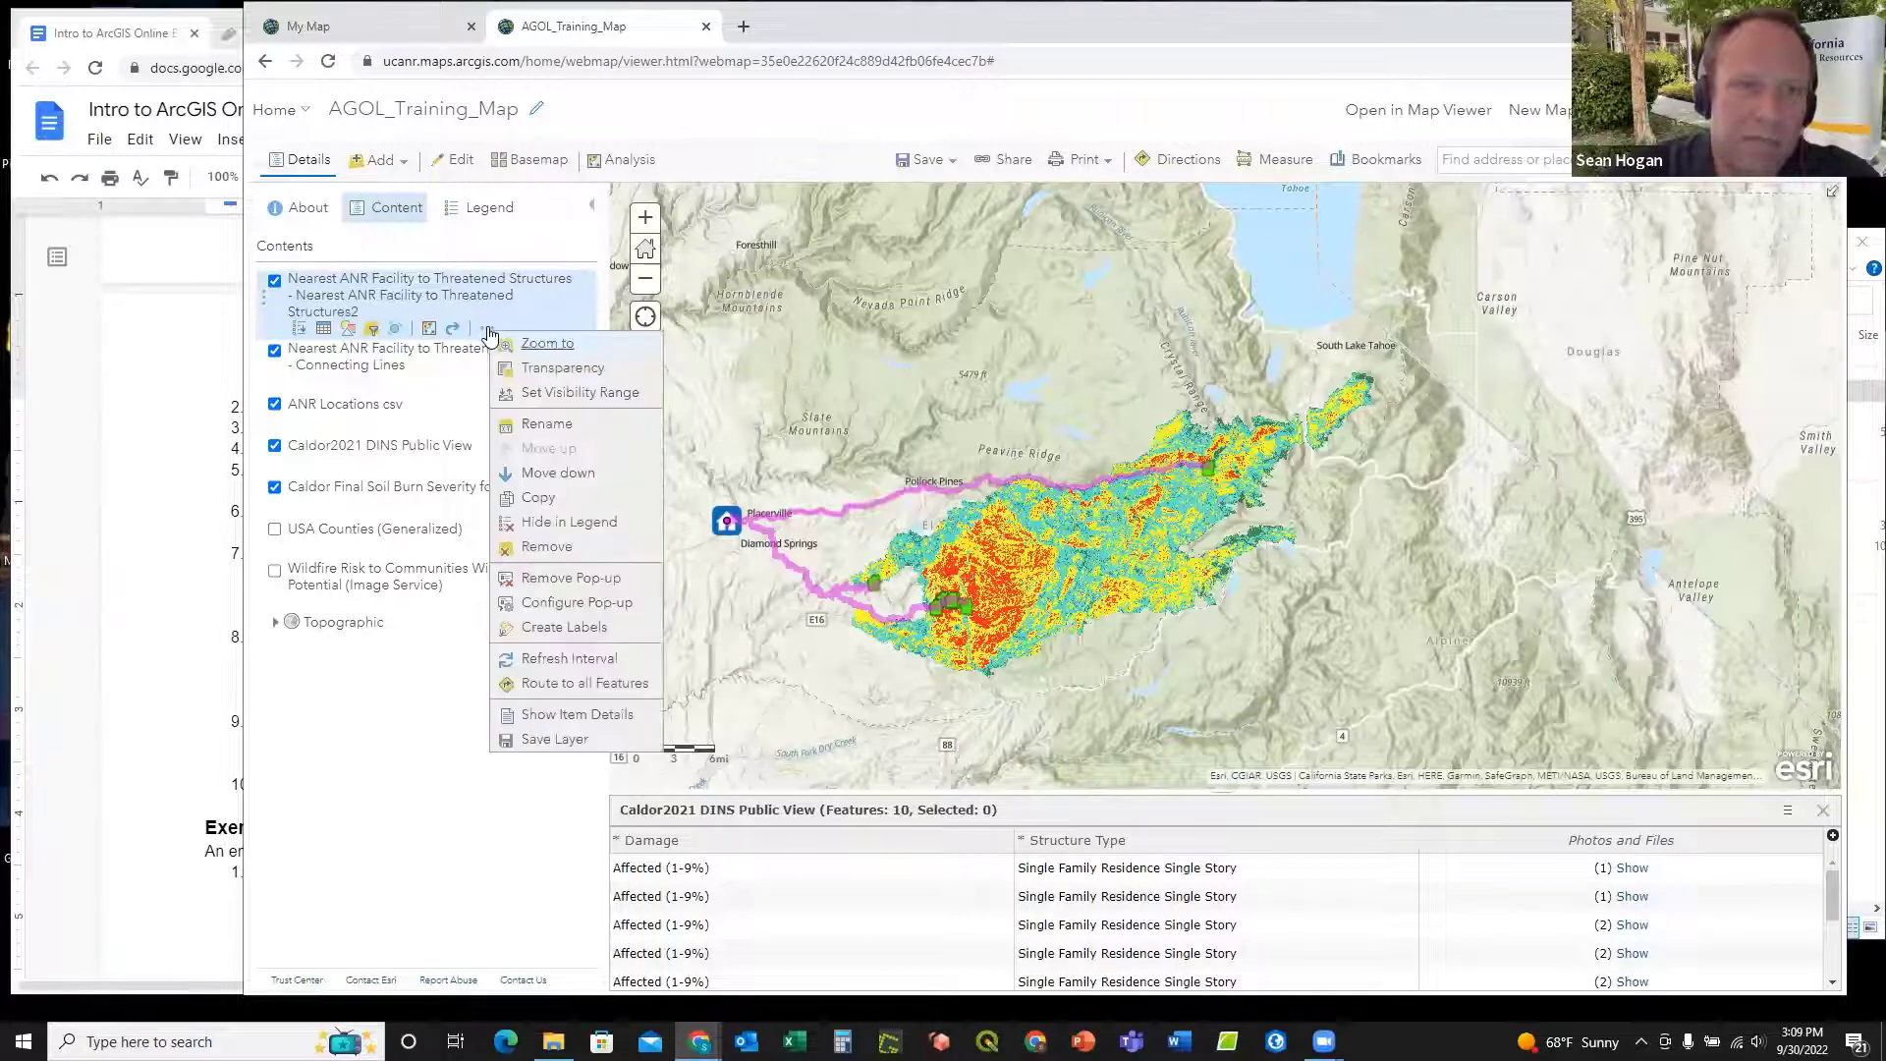
pyautogui.click(568, 546)
pyautogui.click(978, 616)
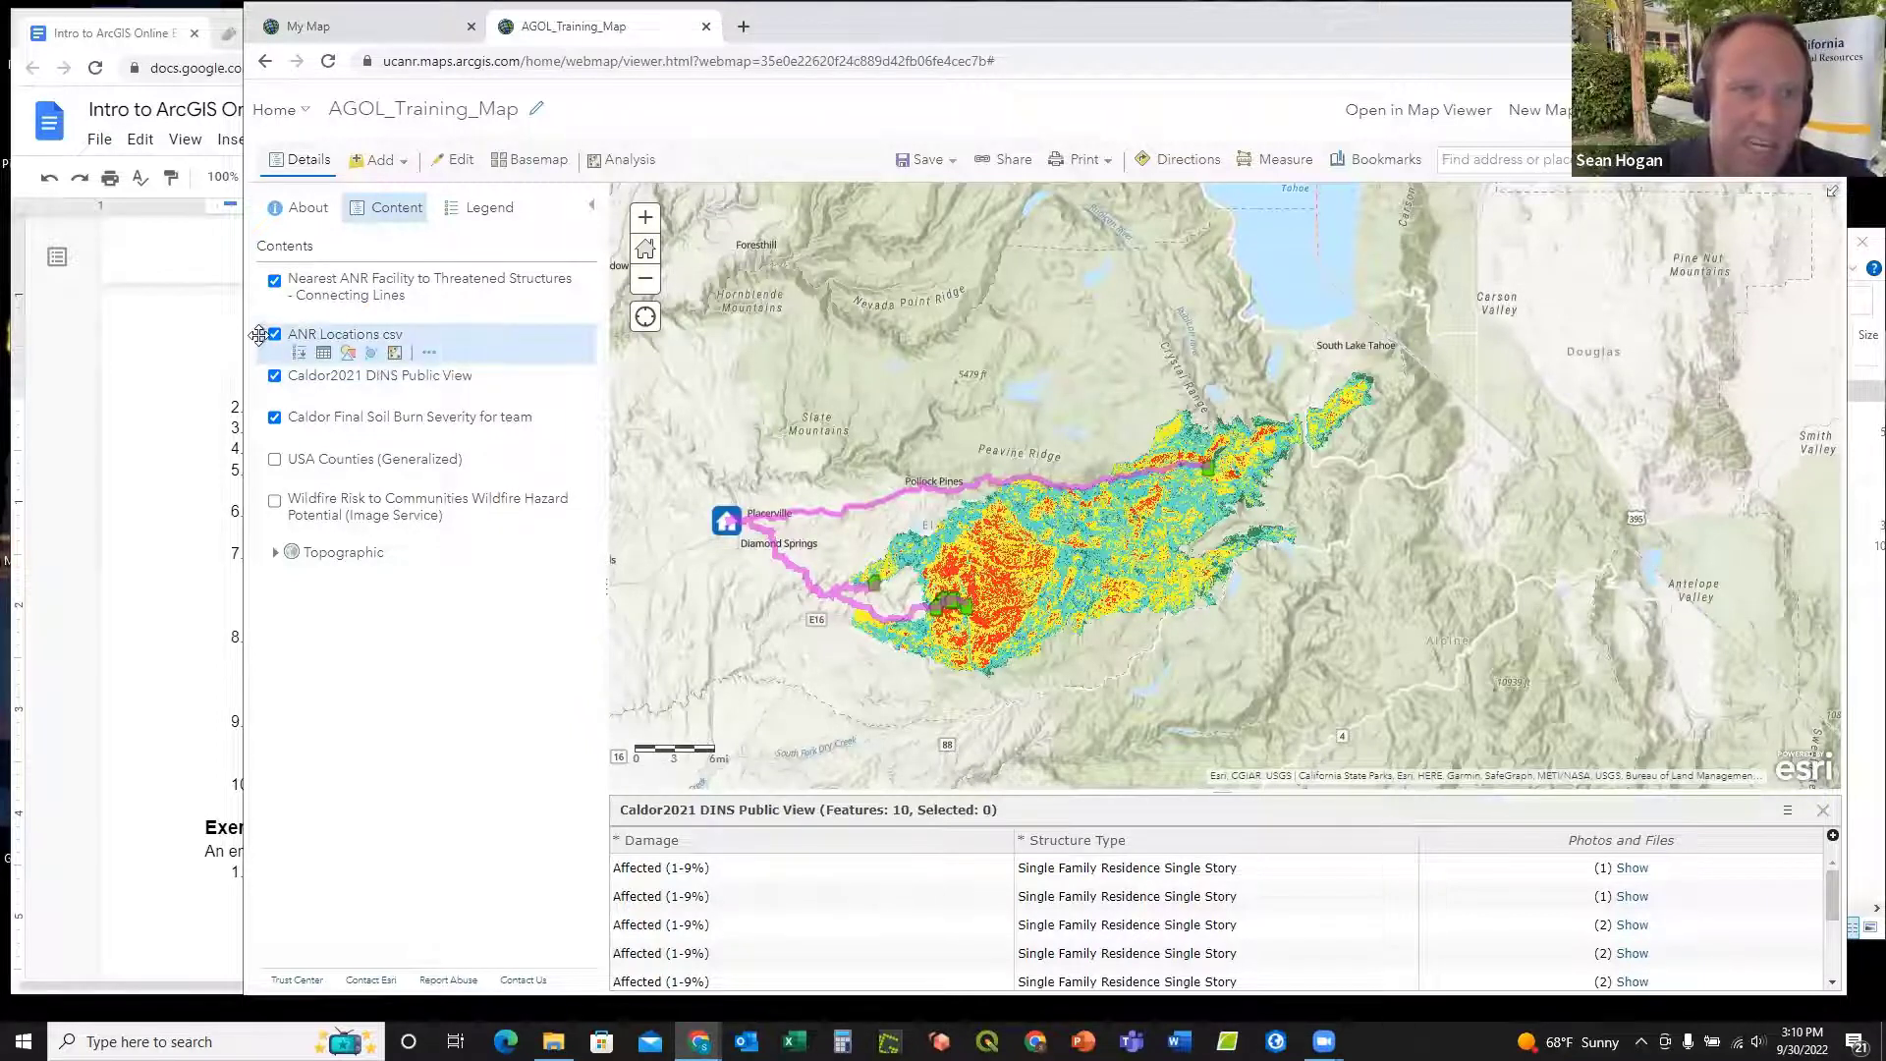
pyautogui.moveTo(258, 337); pyautogui.dragTo(265, 282)
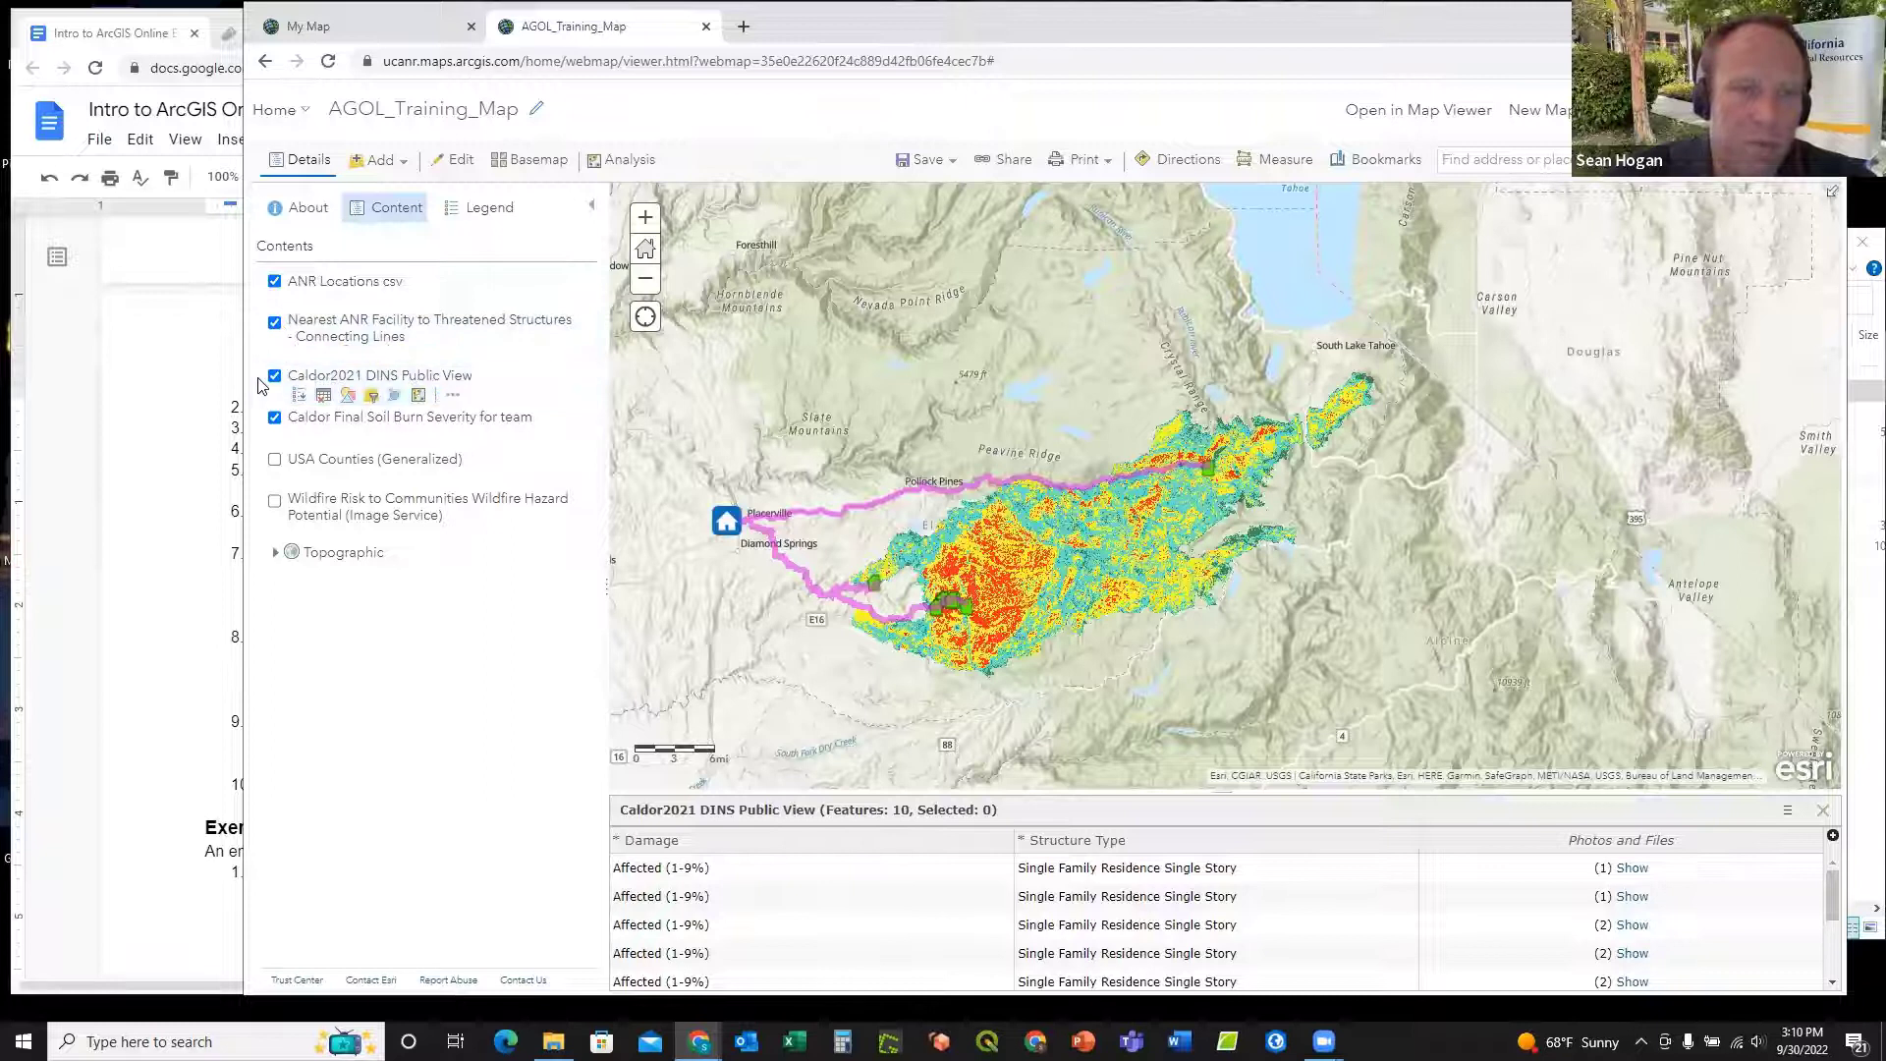
pyautogui.moveTo(261, 374); pyautogui.dragTo(265, 313)
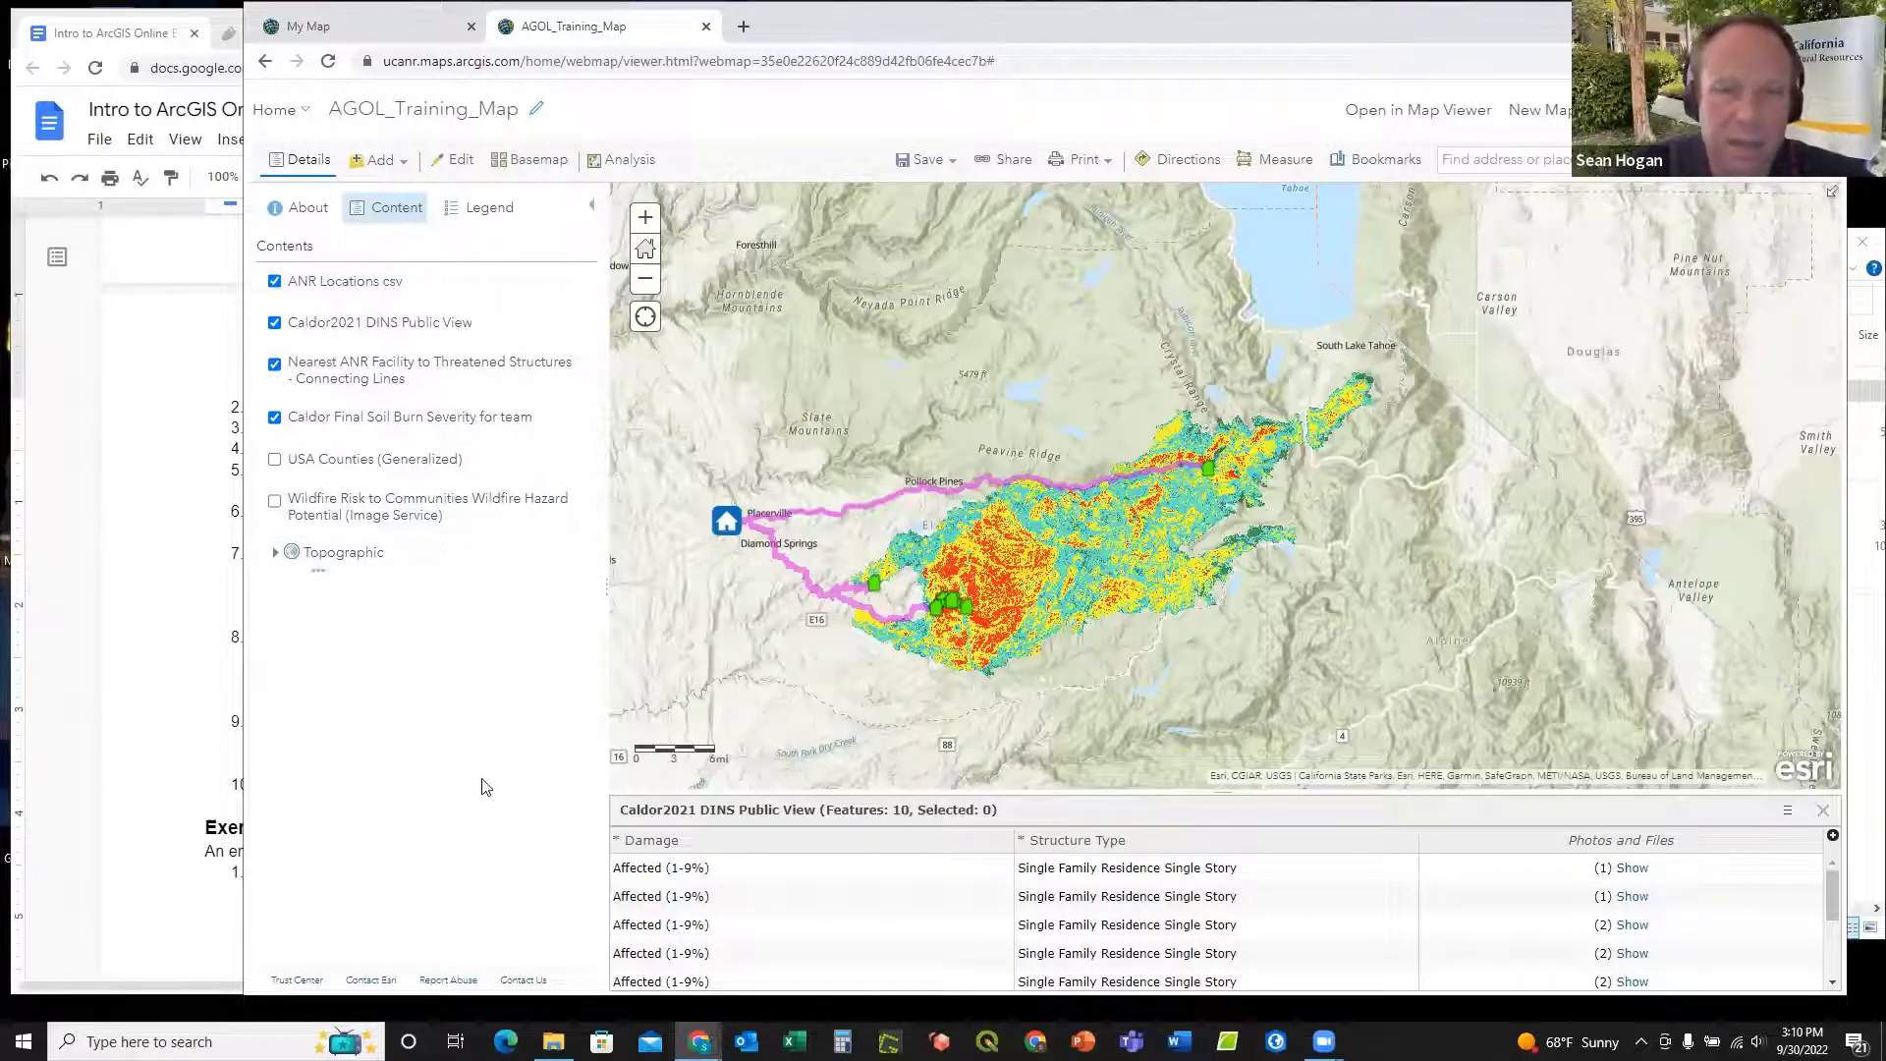
# Step: Scroll the exercise document to the Fire Perimeter Data section and select the ftp.wildfire.gov link
pyautogui.click(155, 692)
pyautogui.scroll(-4, 399, 590)
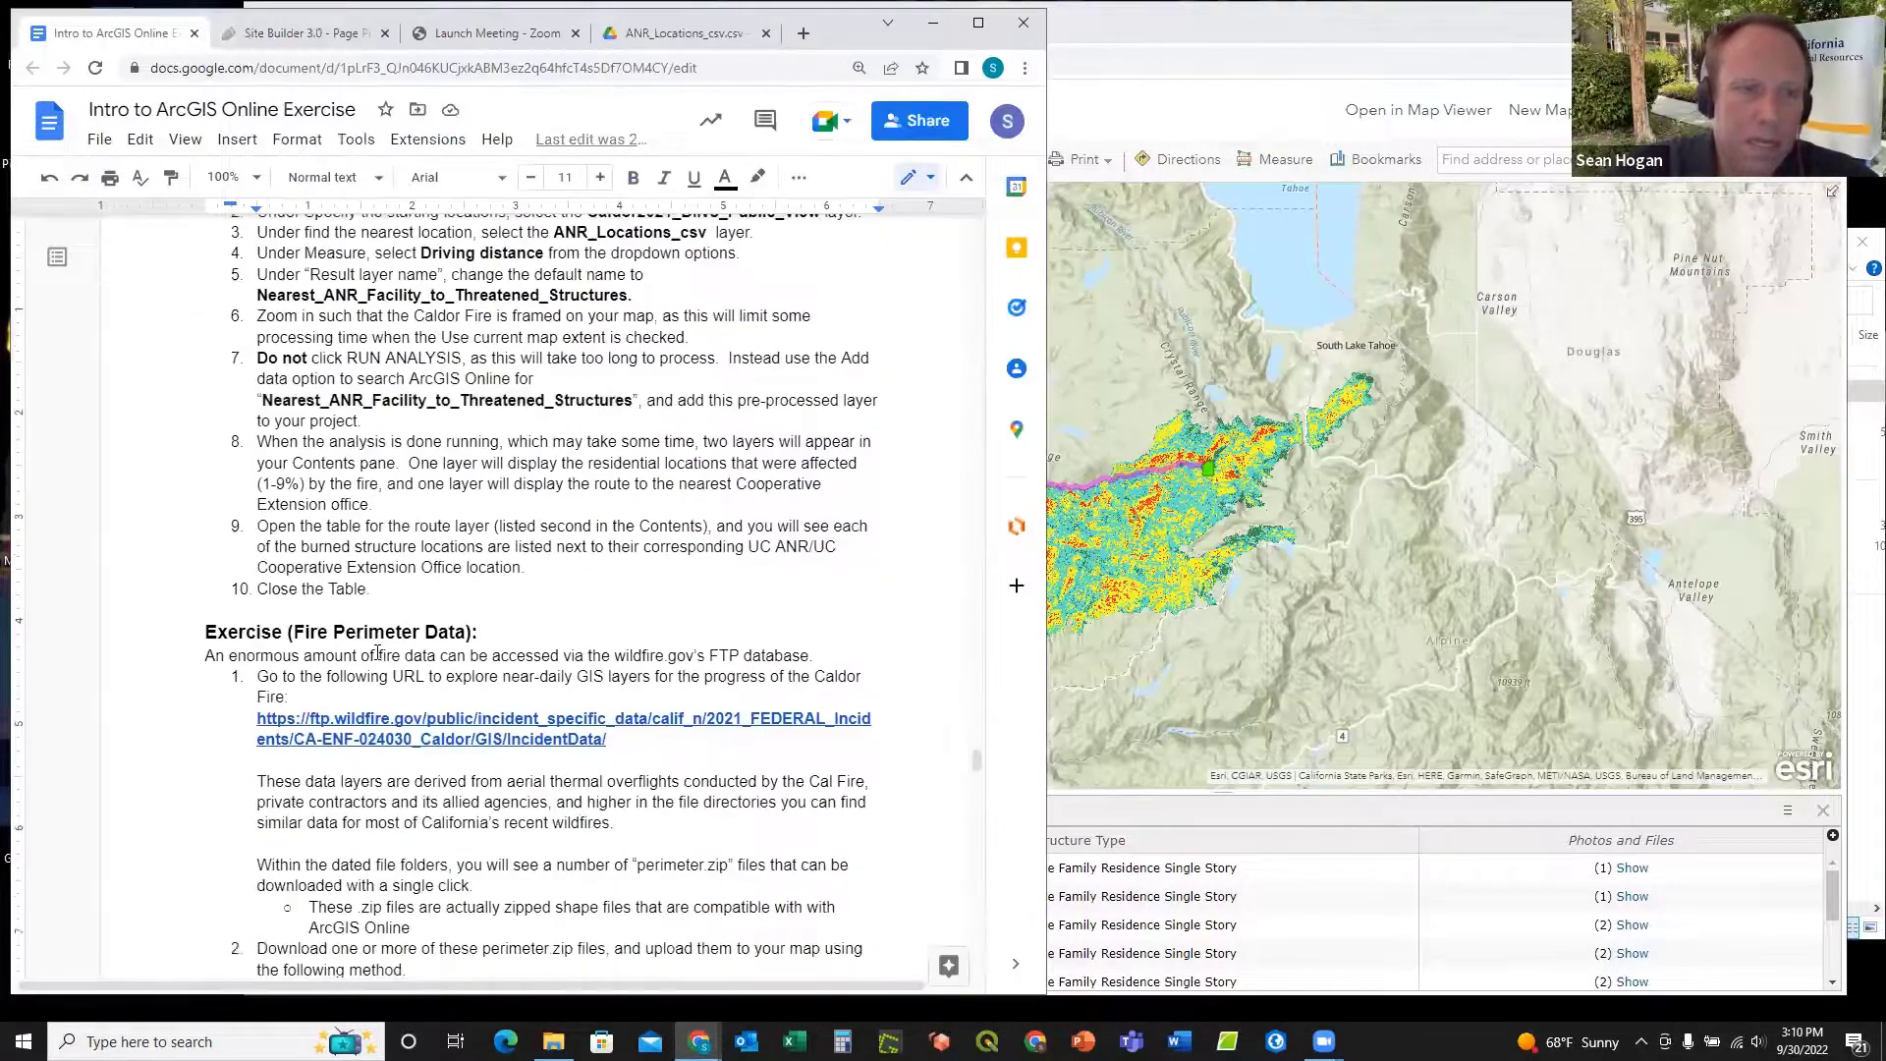
pyautogui.scroll(-4, 403, 582)
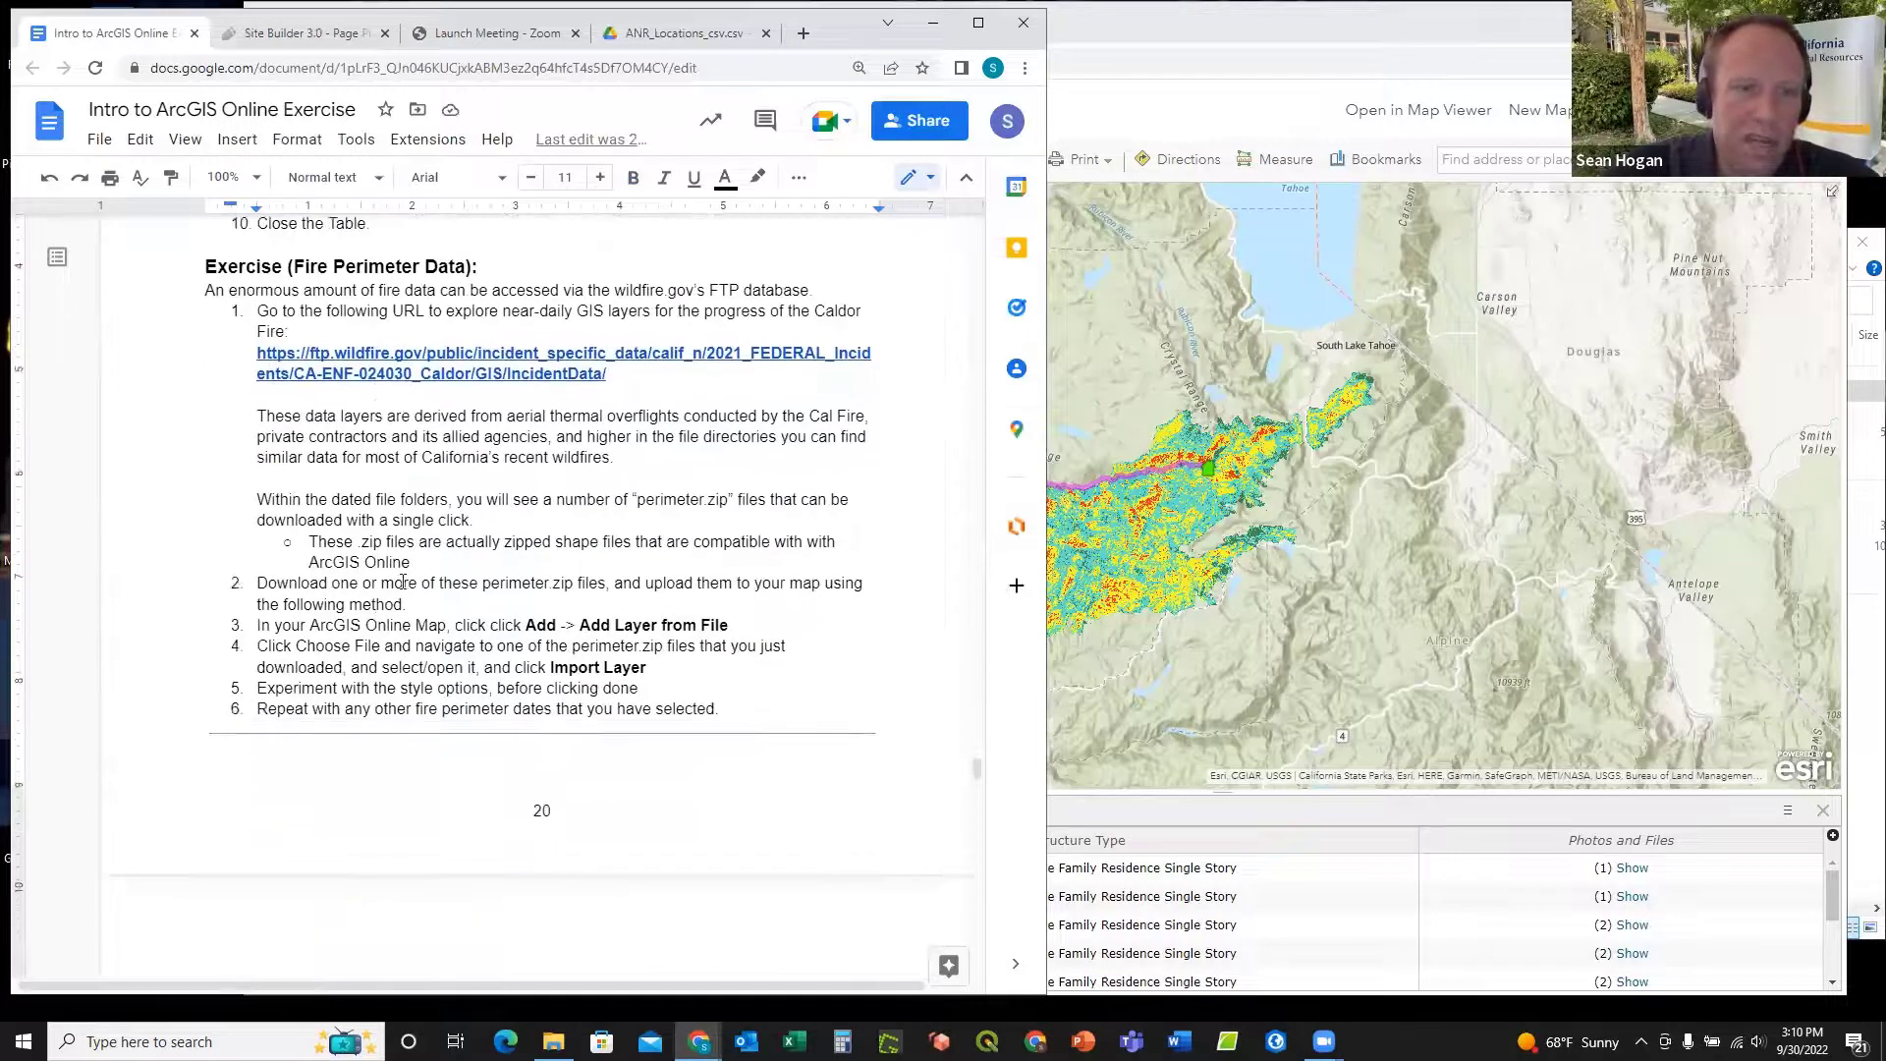
pyautogui.scroll(2, 403, 582)
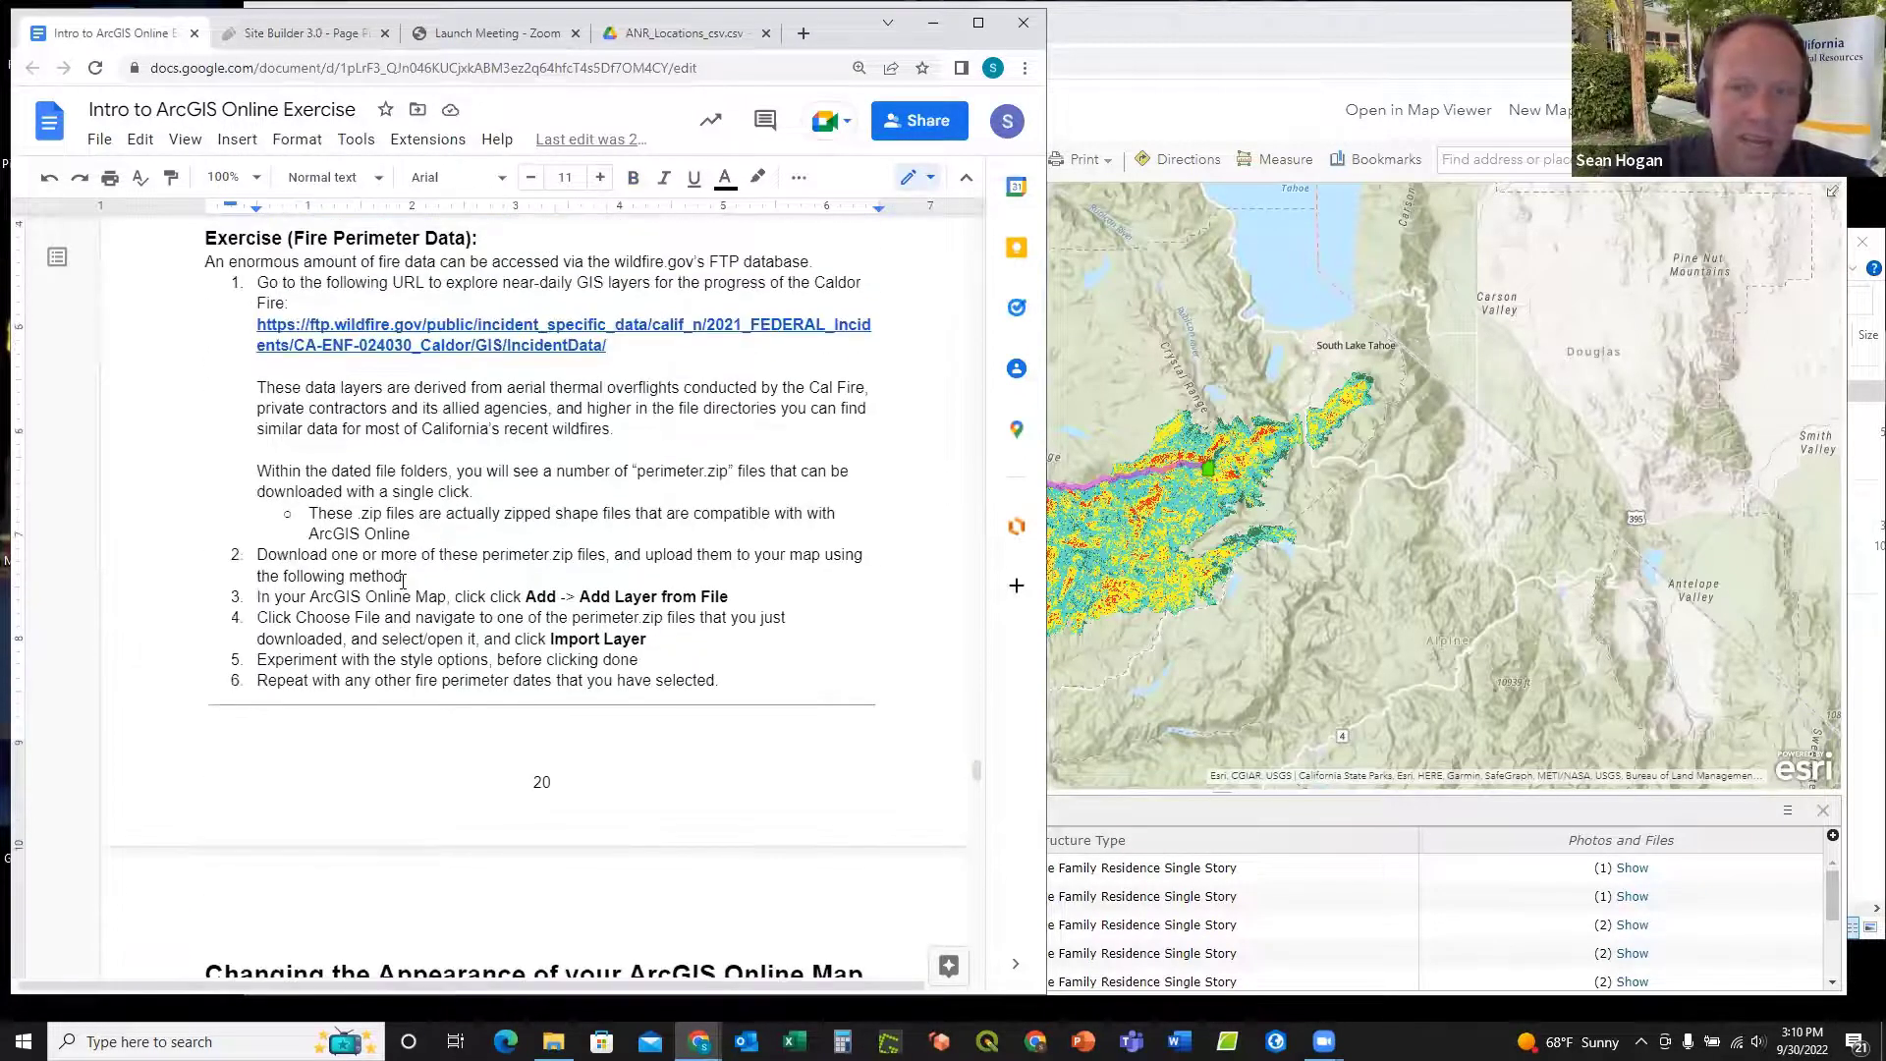
pyautogui.scroll(1, 466, 444)
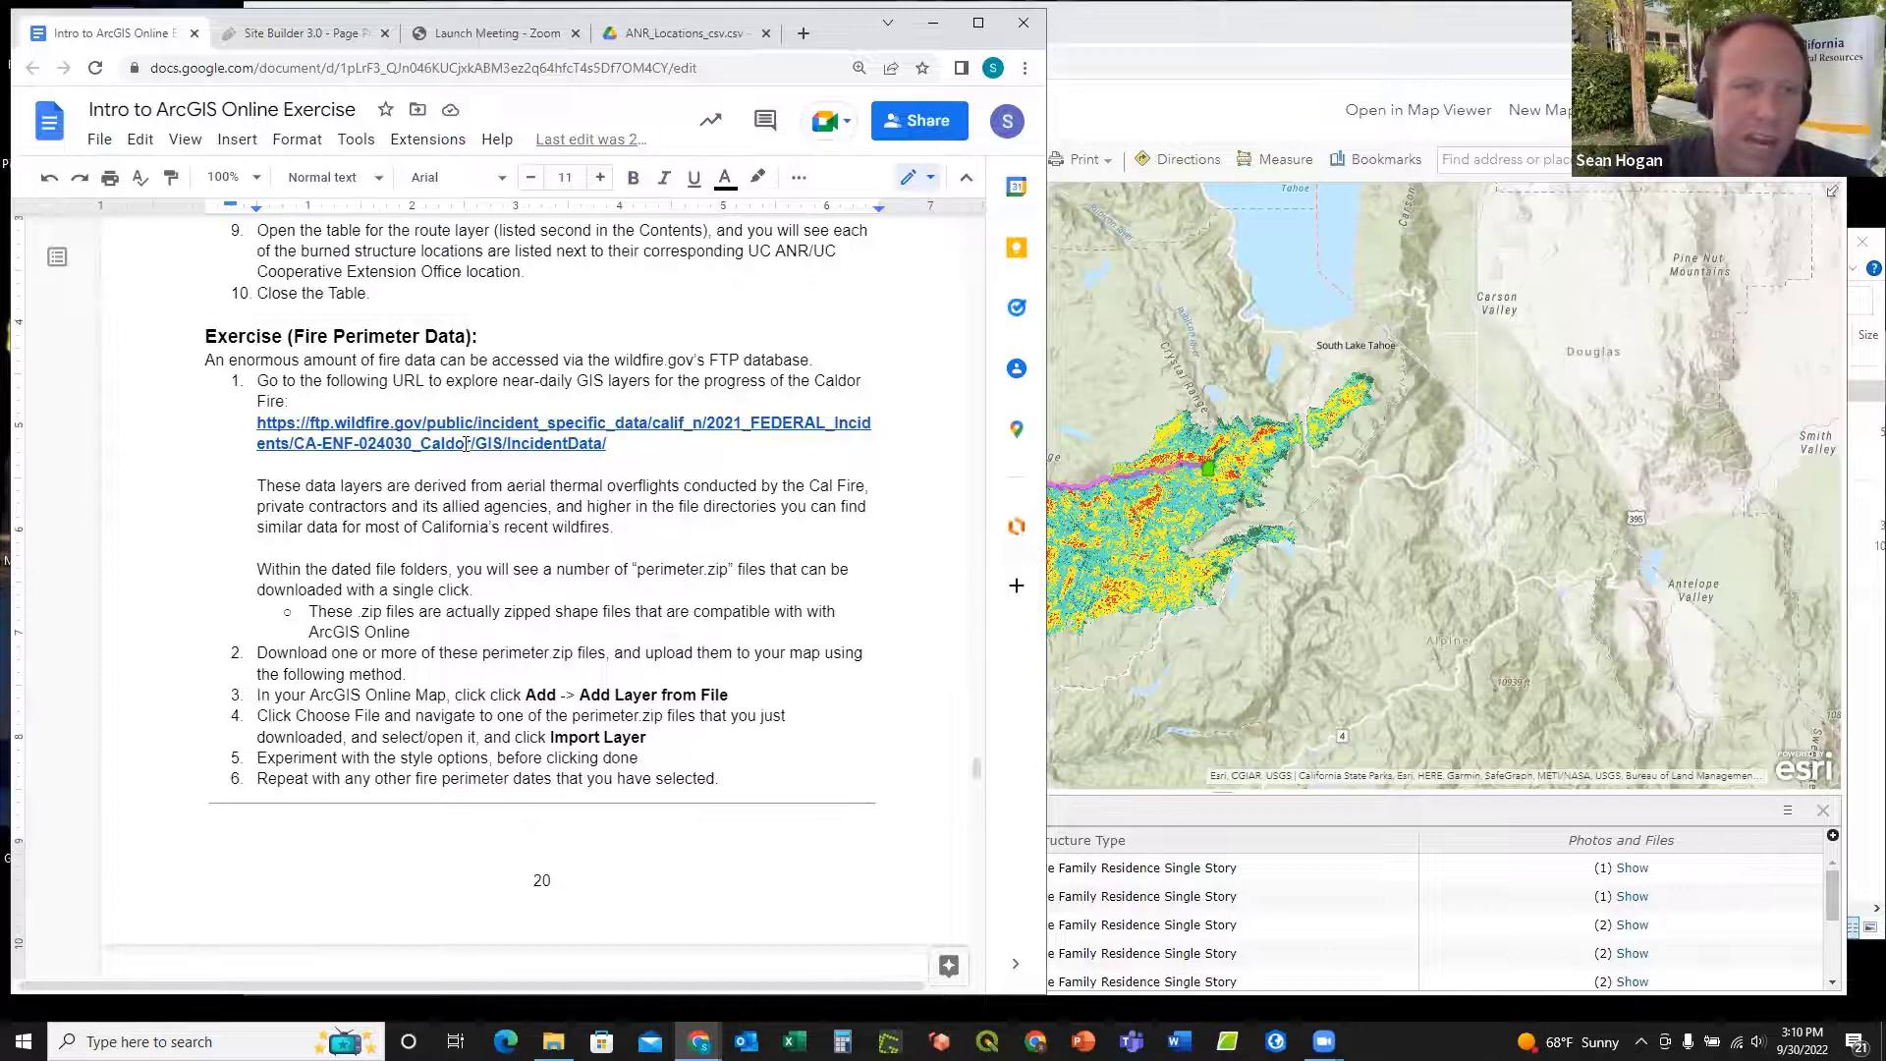
pyautogui.scroll(-6, 466, 444)
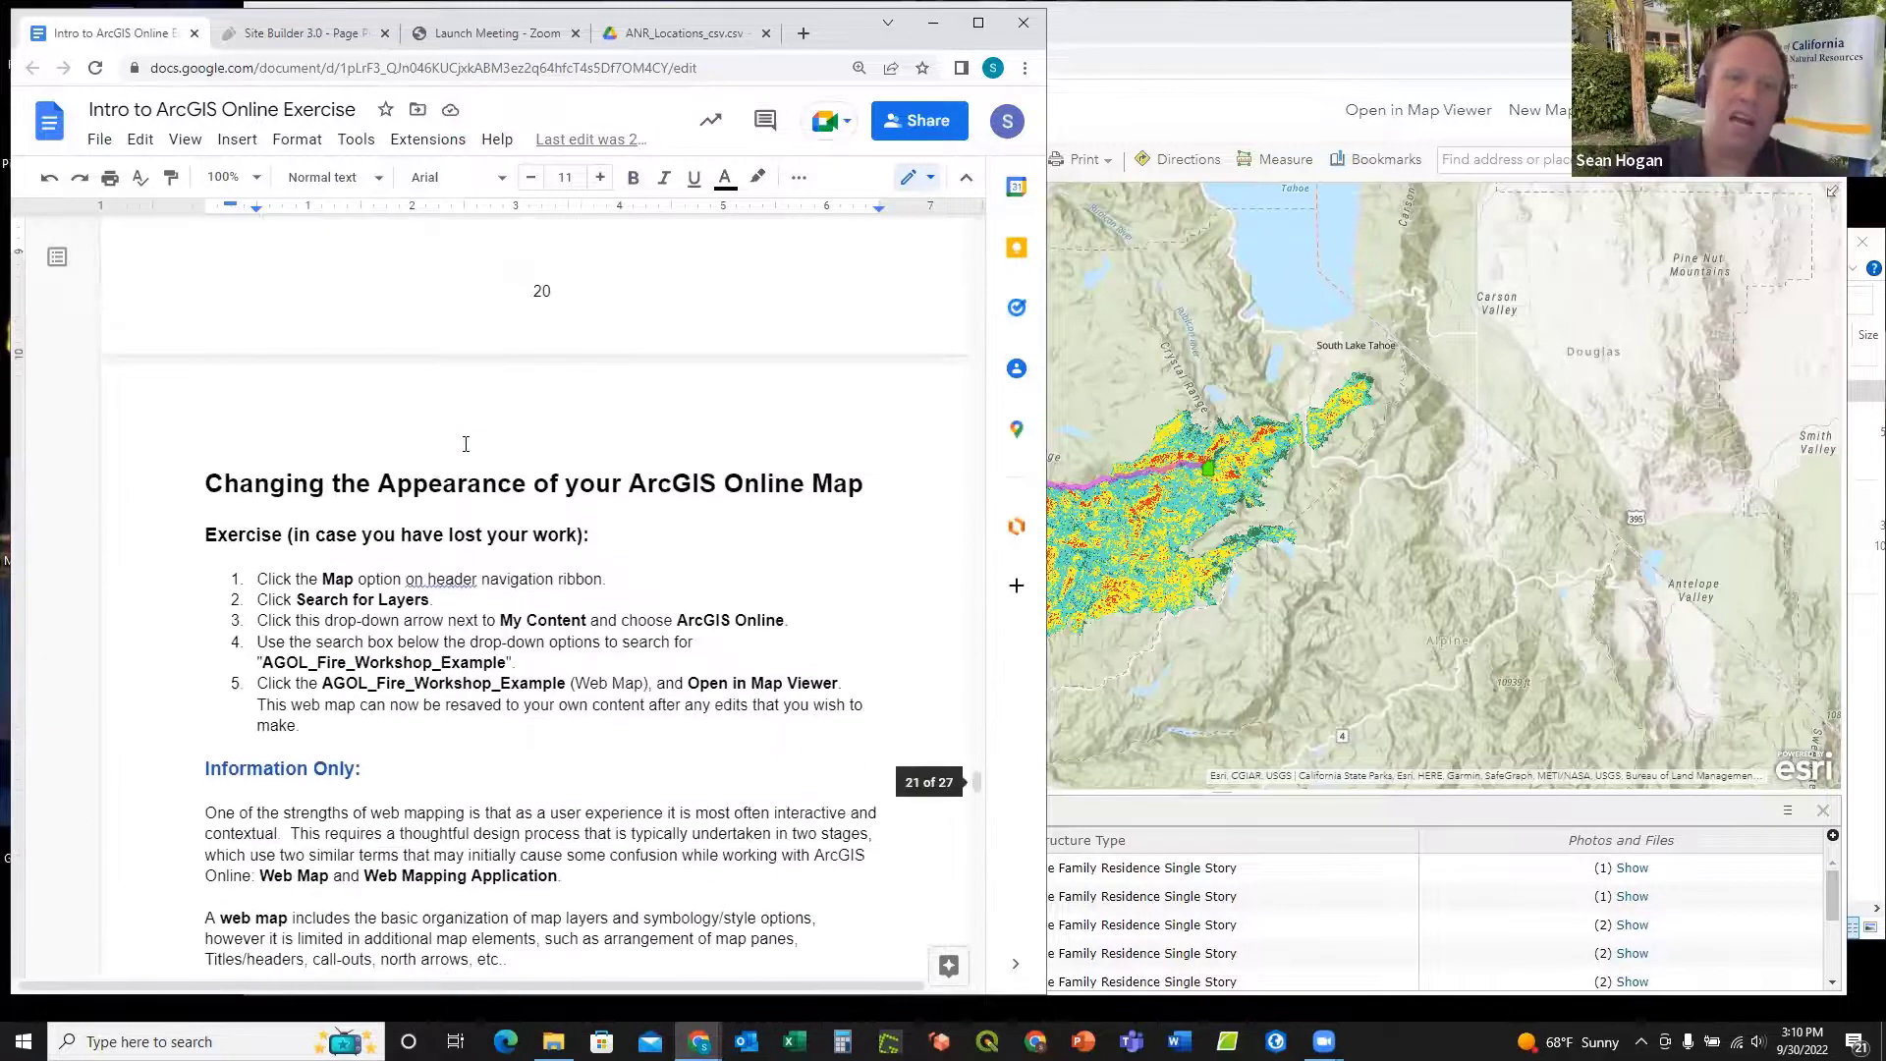
pyautogui.scroll(6, 465, 444)
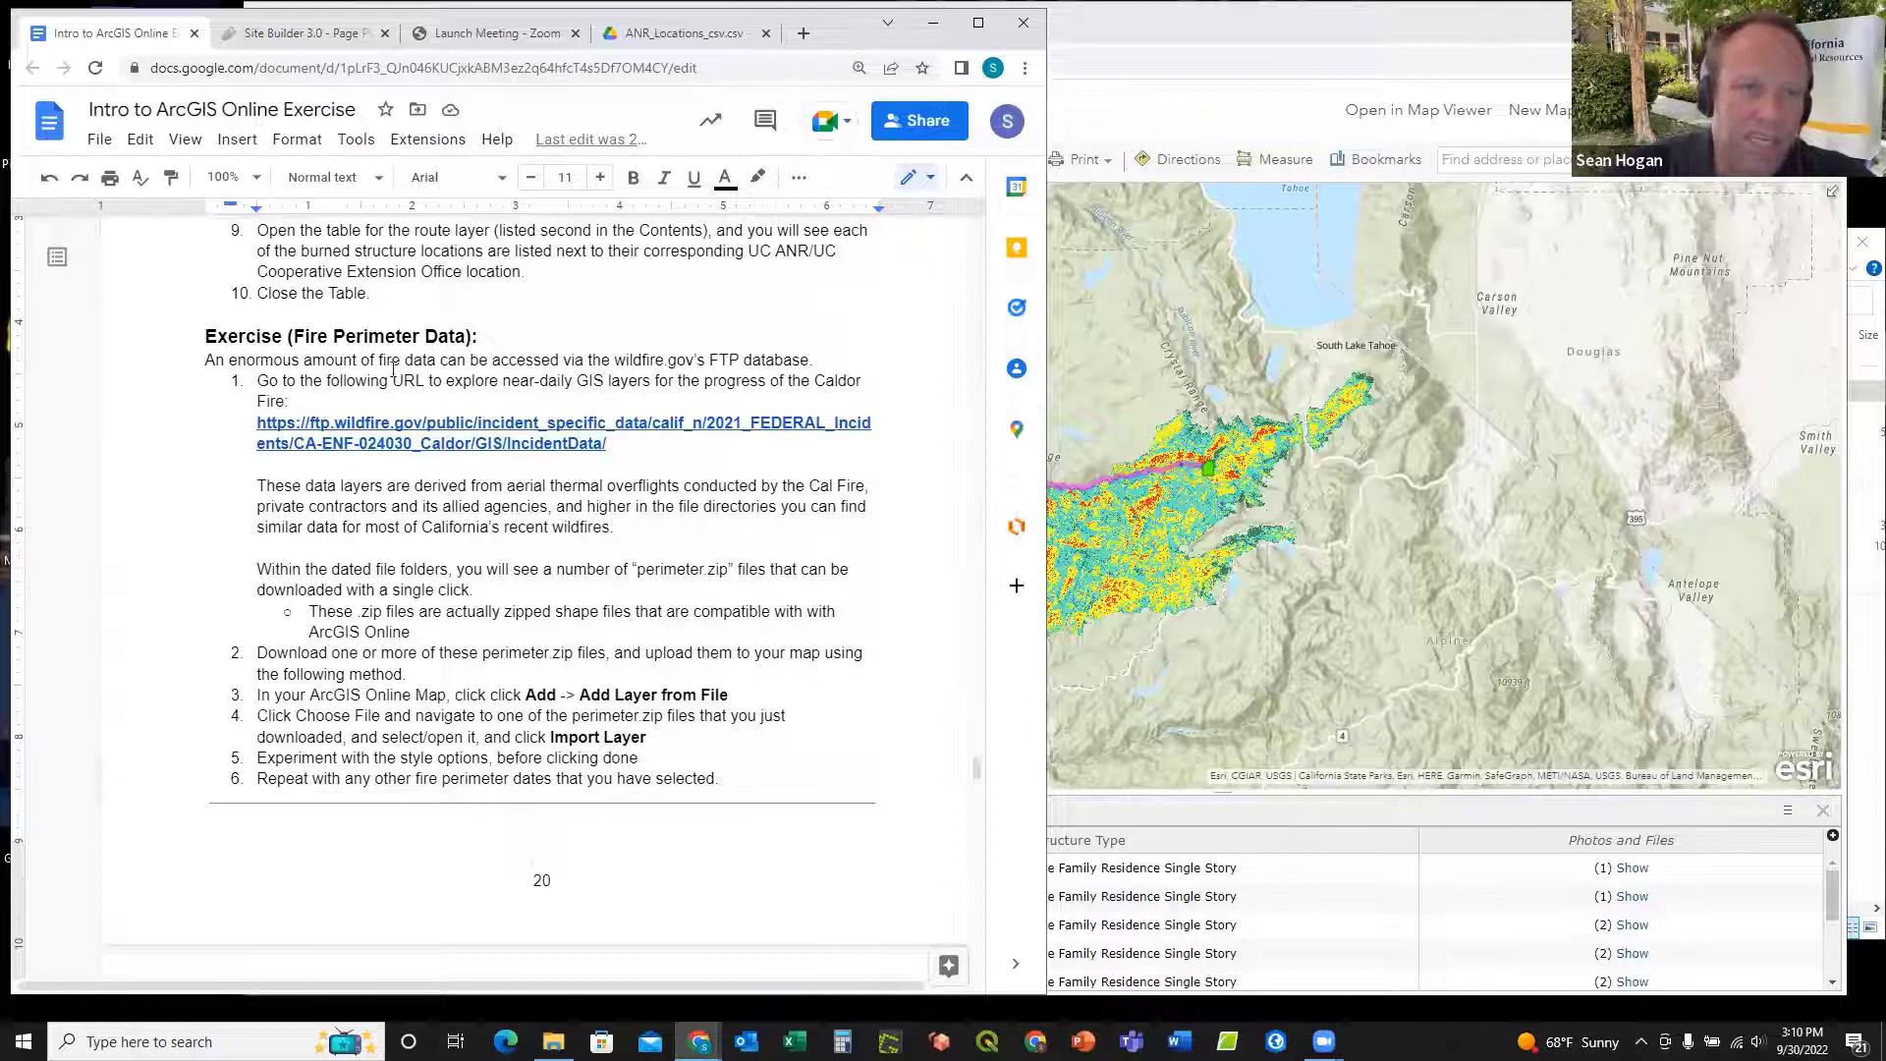
pyautogui.scroll(1, 545, 382)
pyautogui.scroll(-1, 501, 371)
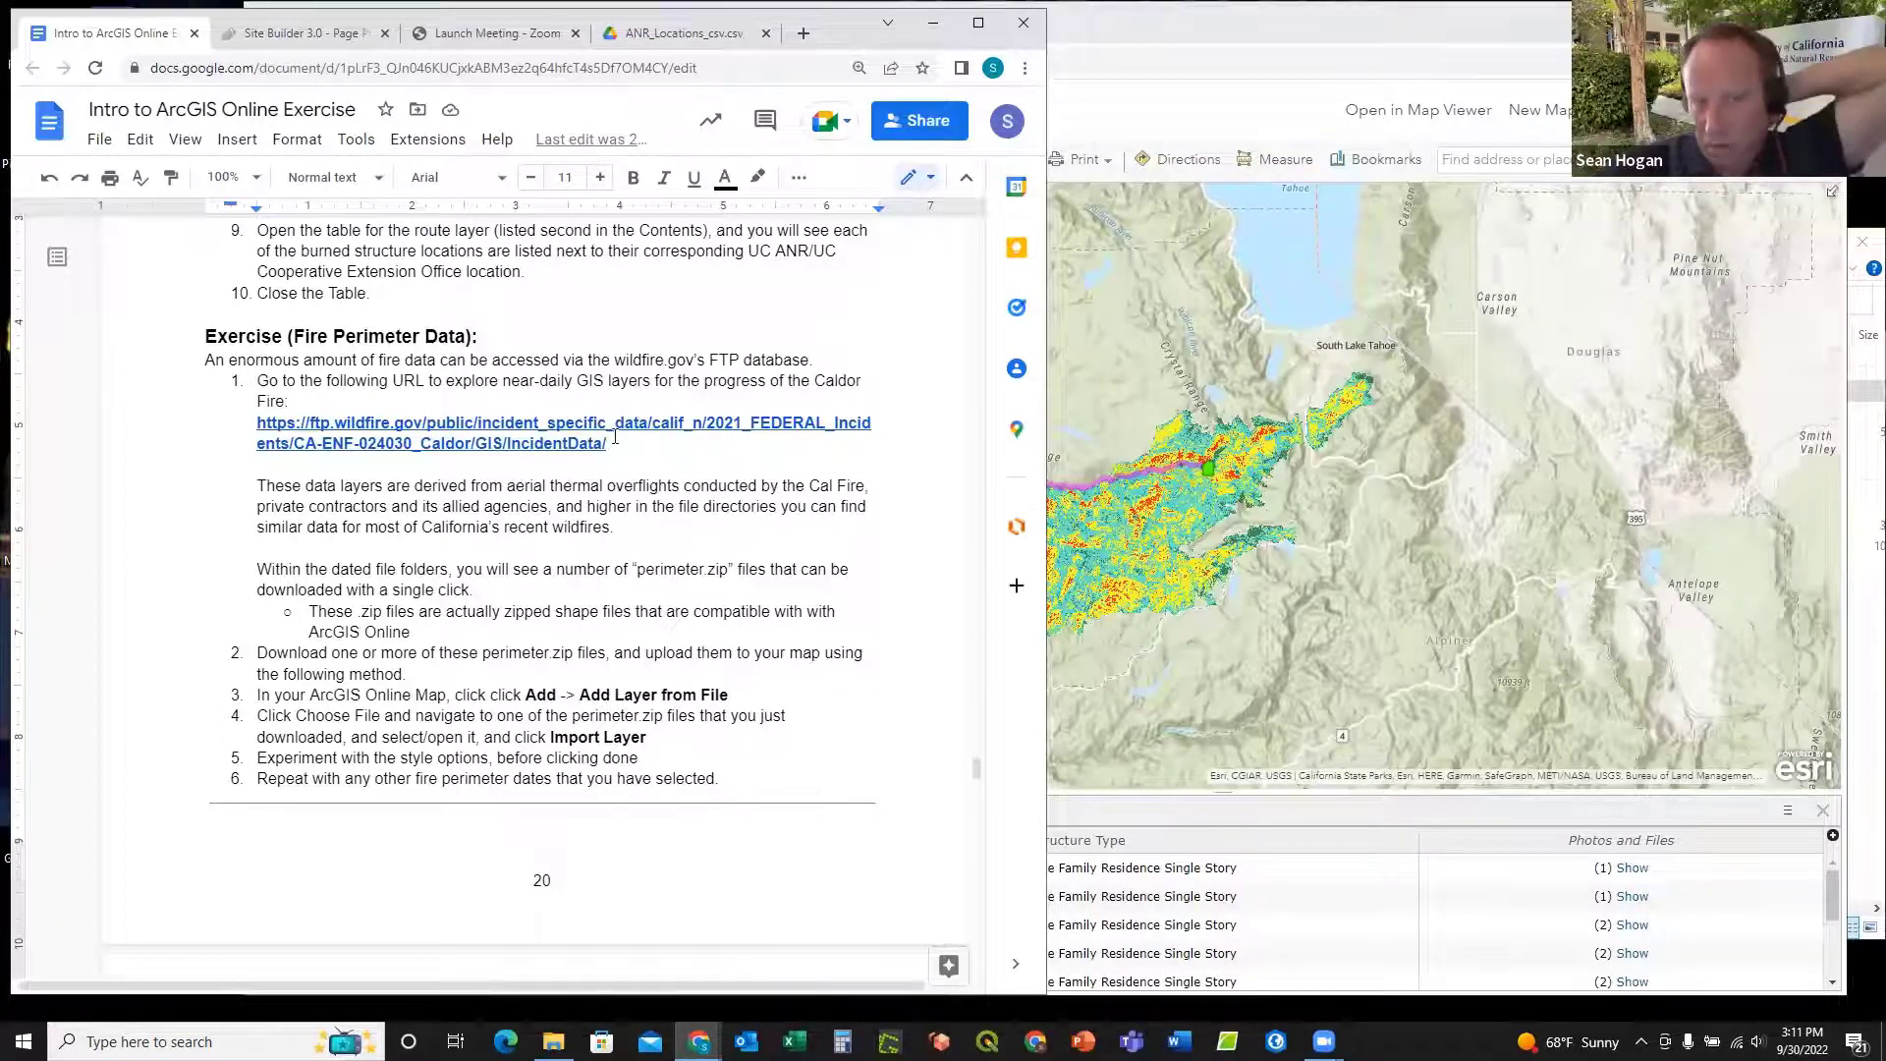
pyautogui.moveTo(600, 443); pyautogui.dragTo(258, 428)
pyautogui.hotkey('ctrl', 'c')
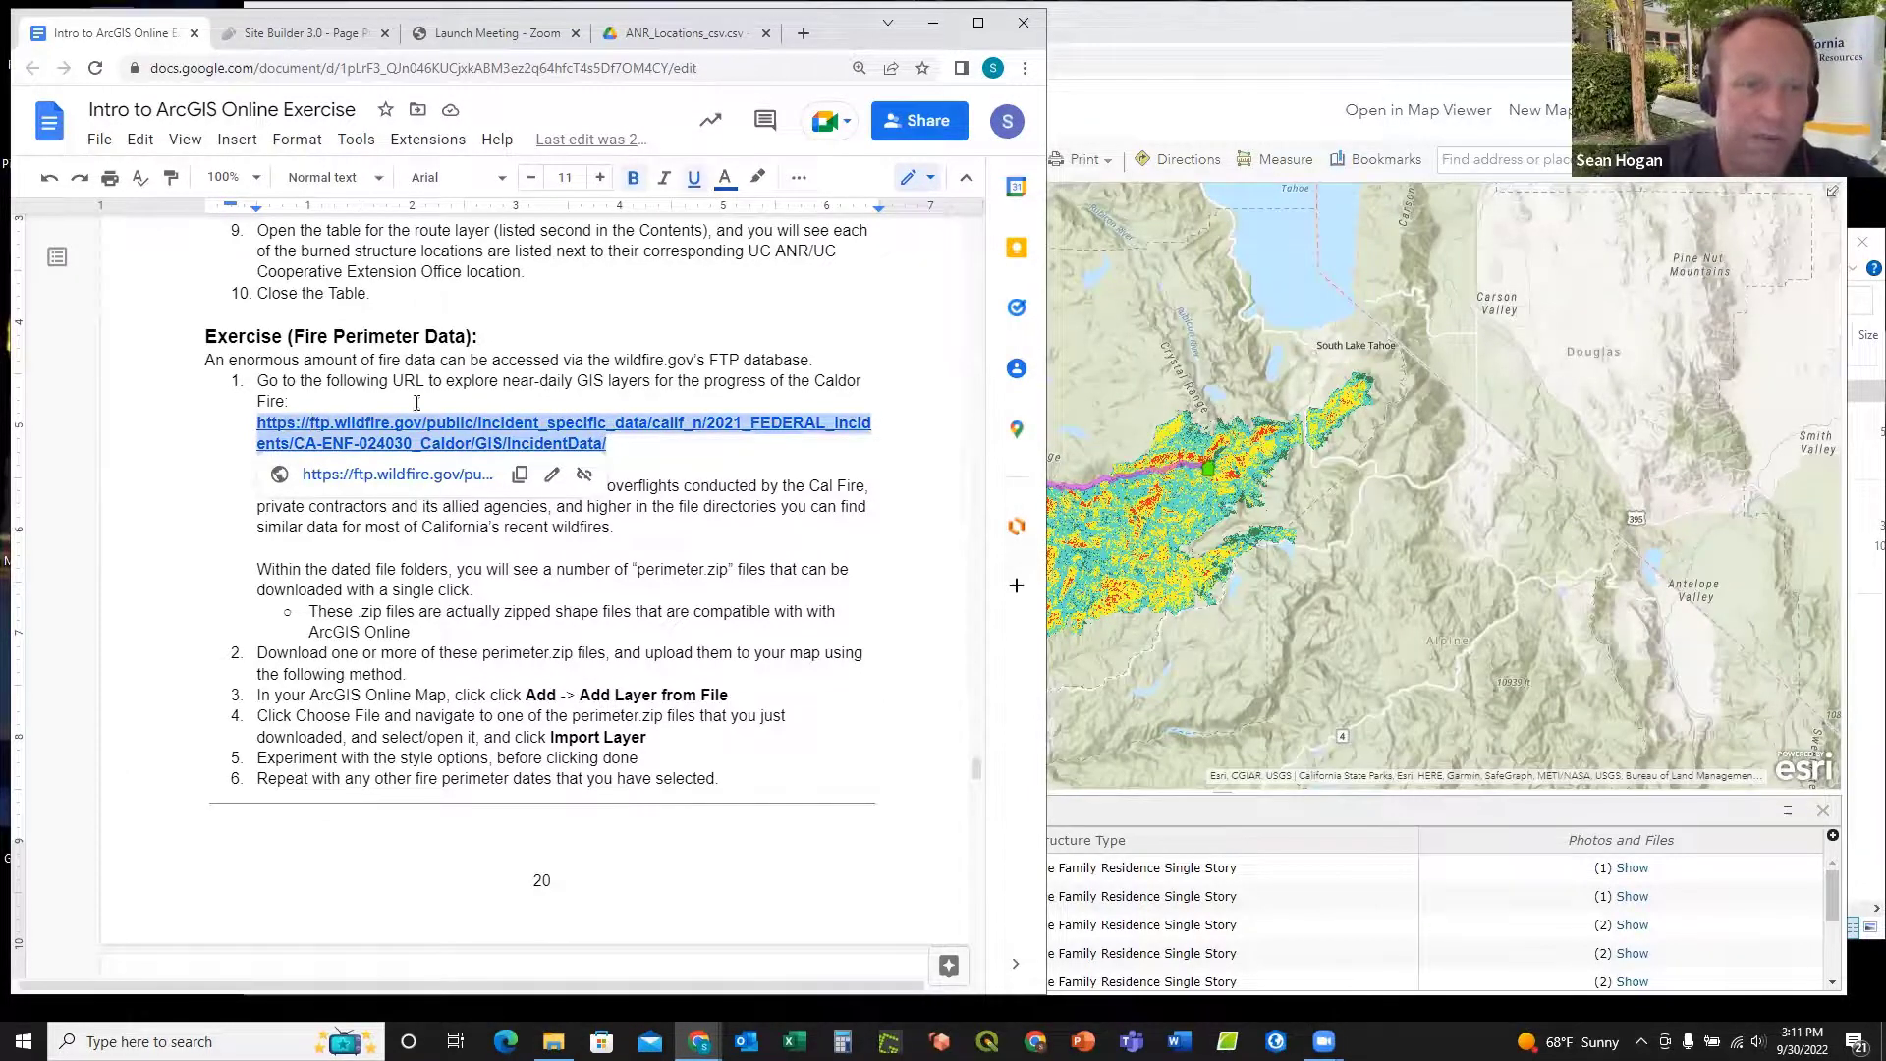
# Step: Copy the wildfire.gov FTP link and load it in the ANR_Locations_csv.csv browser tab
pyautogui.rightClick(371, 424)
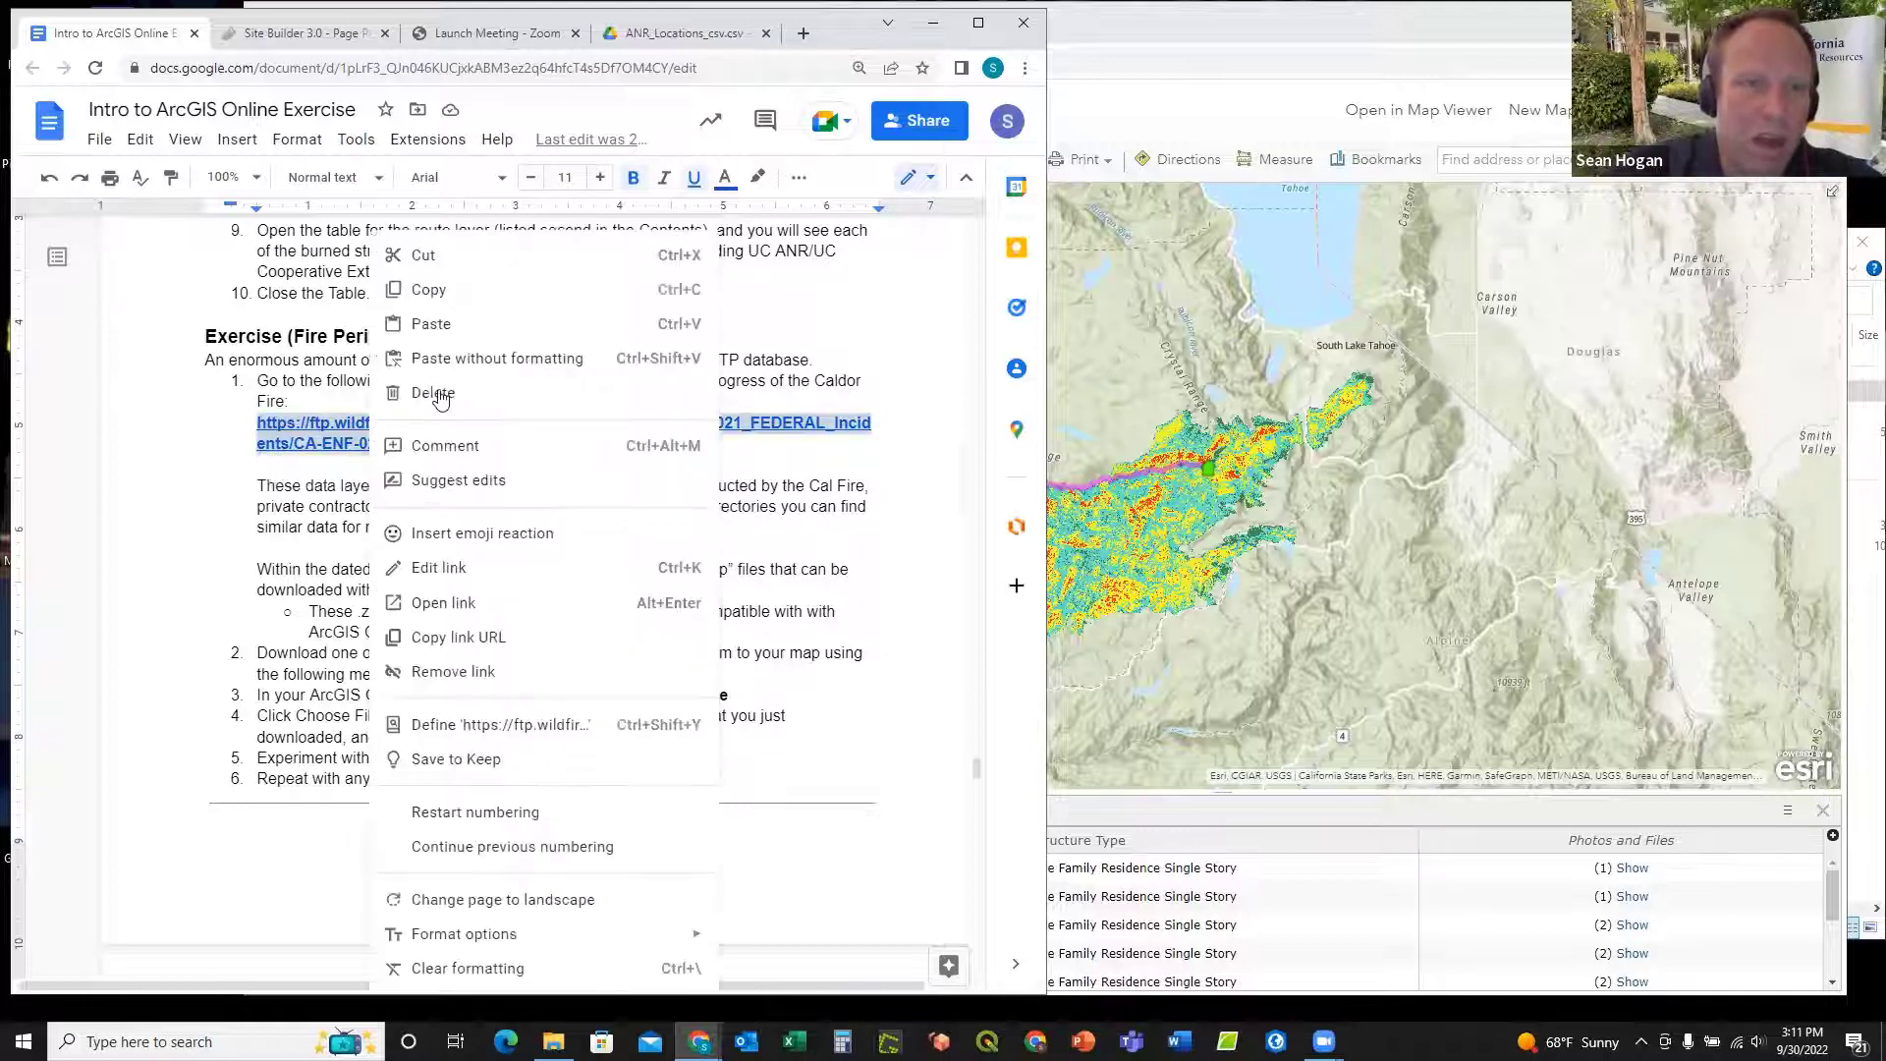
pyautogui.click(448, 288)
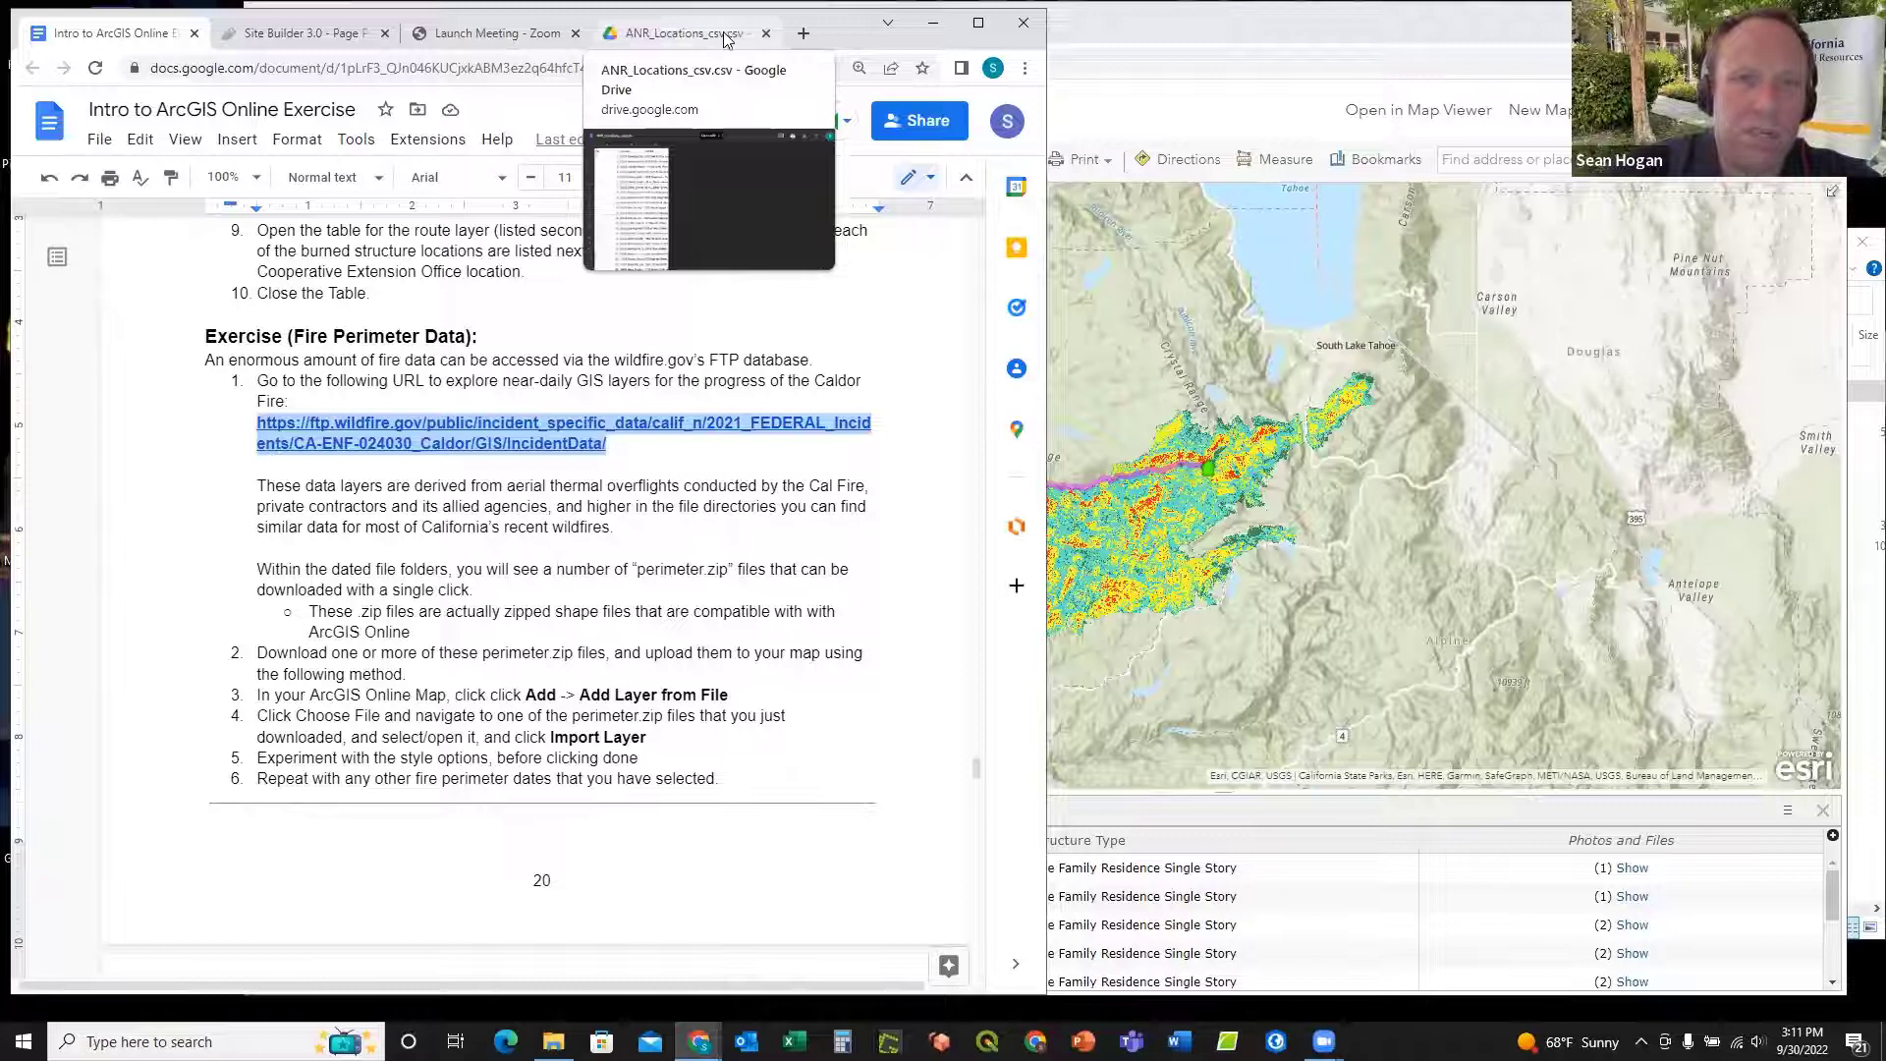
pyautogui.click(680, 33)
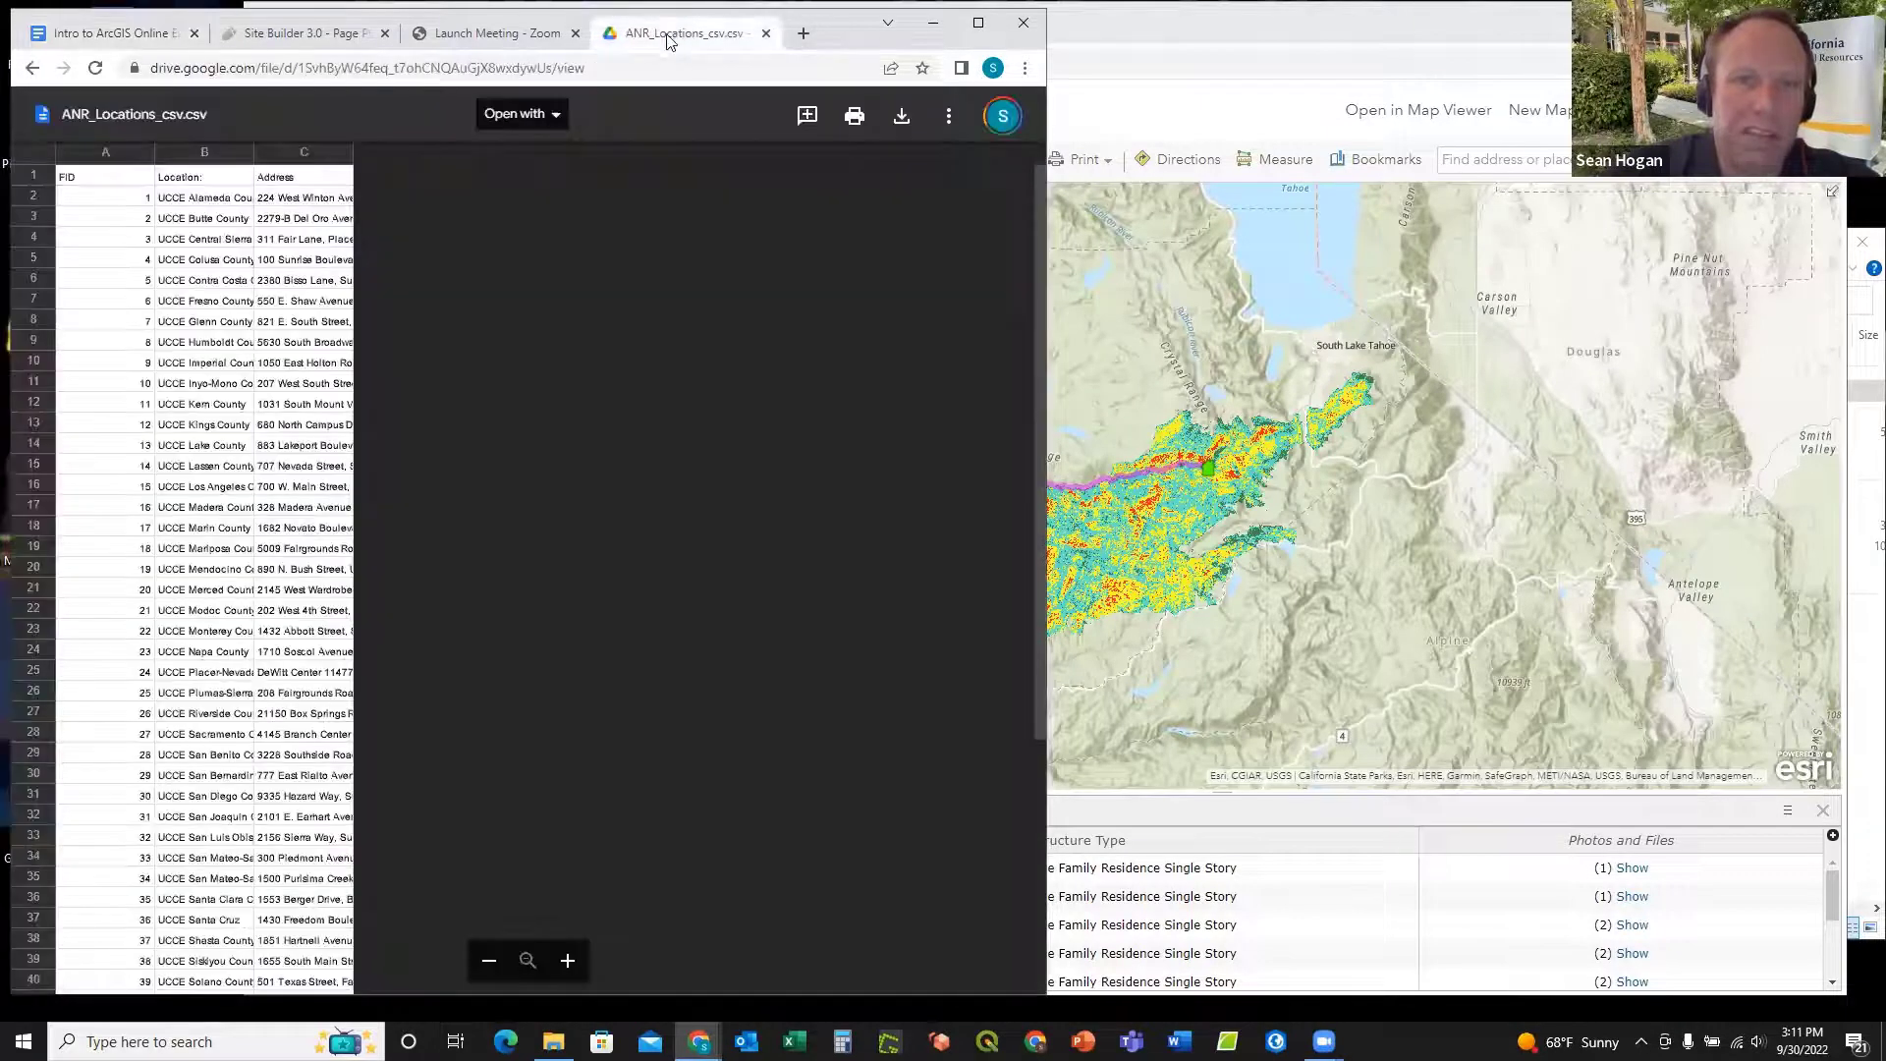
pyautogui.click(400, 69)
pyautogui.rightClick(400, 68)
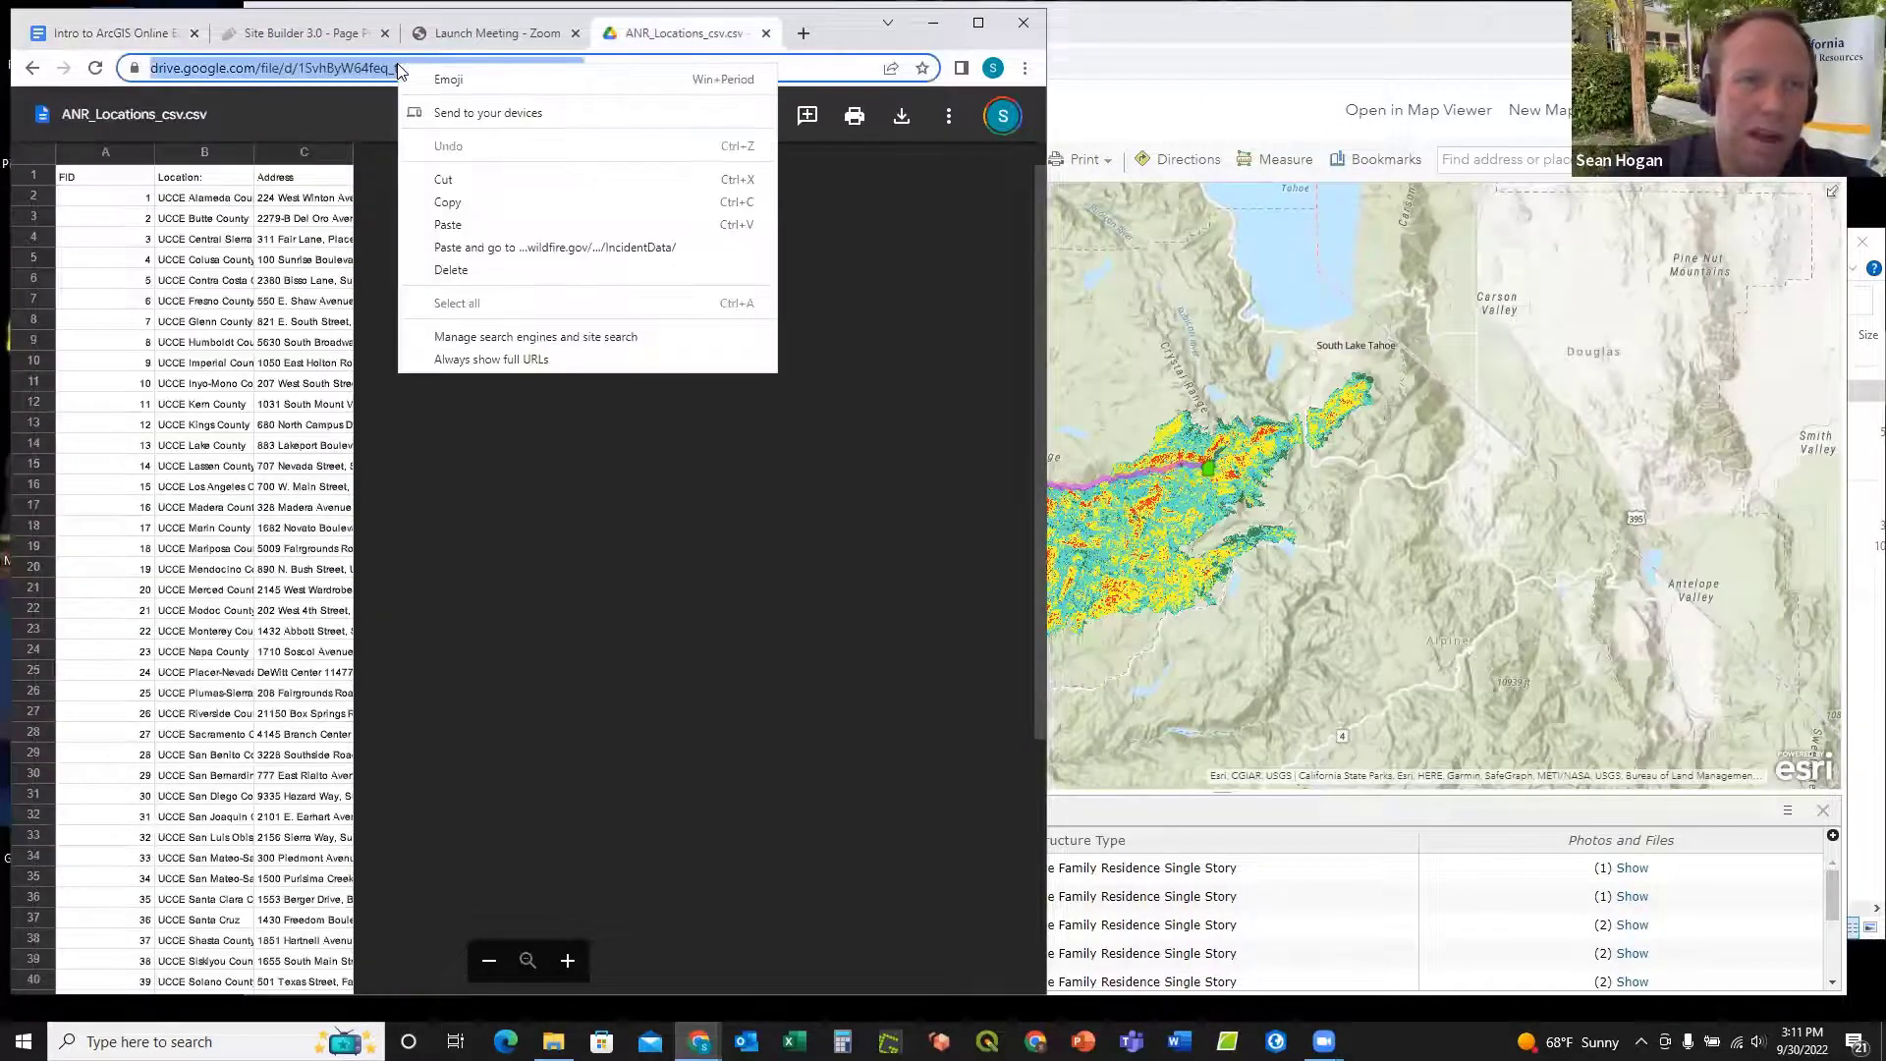
pyautogui.click(457, 246)
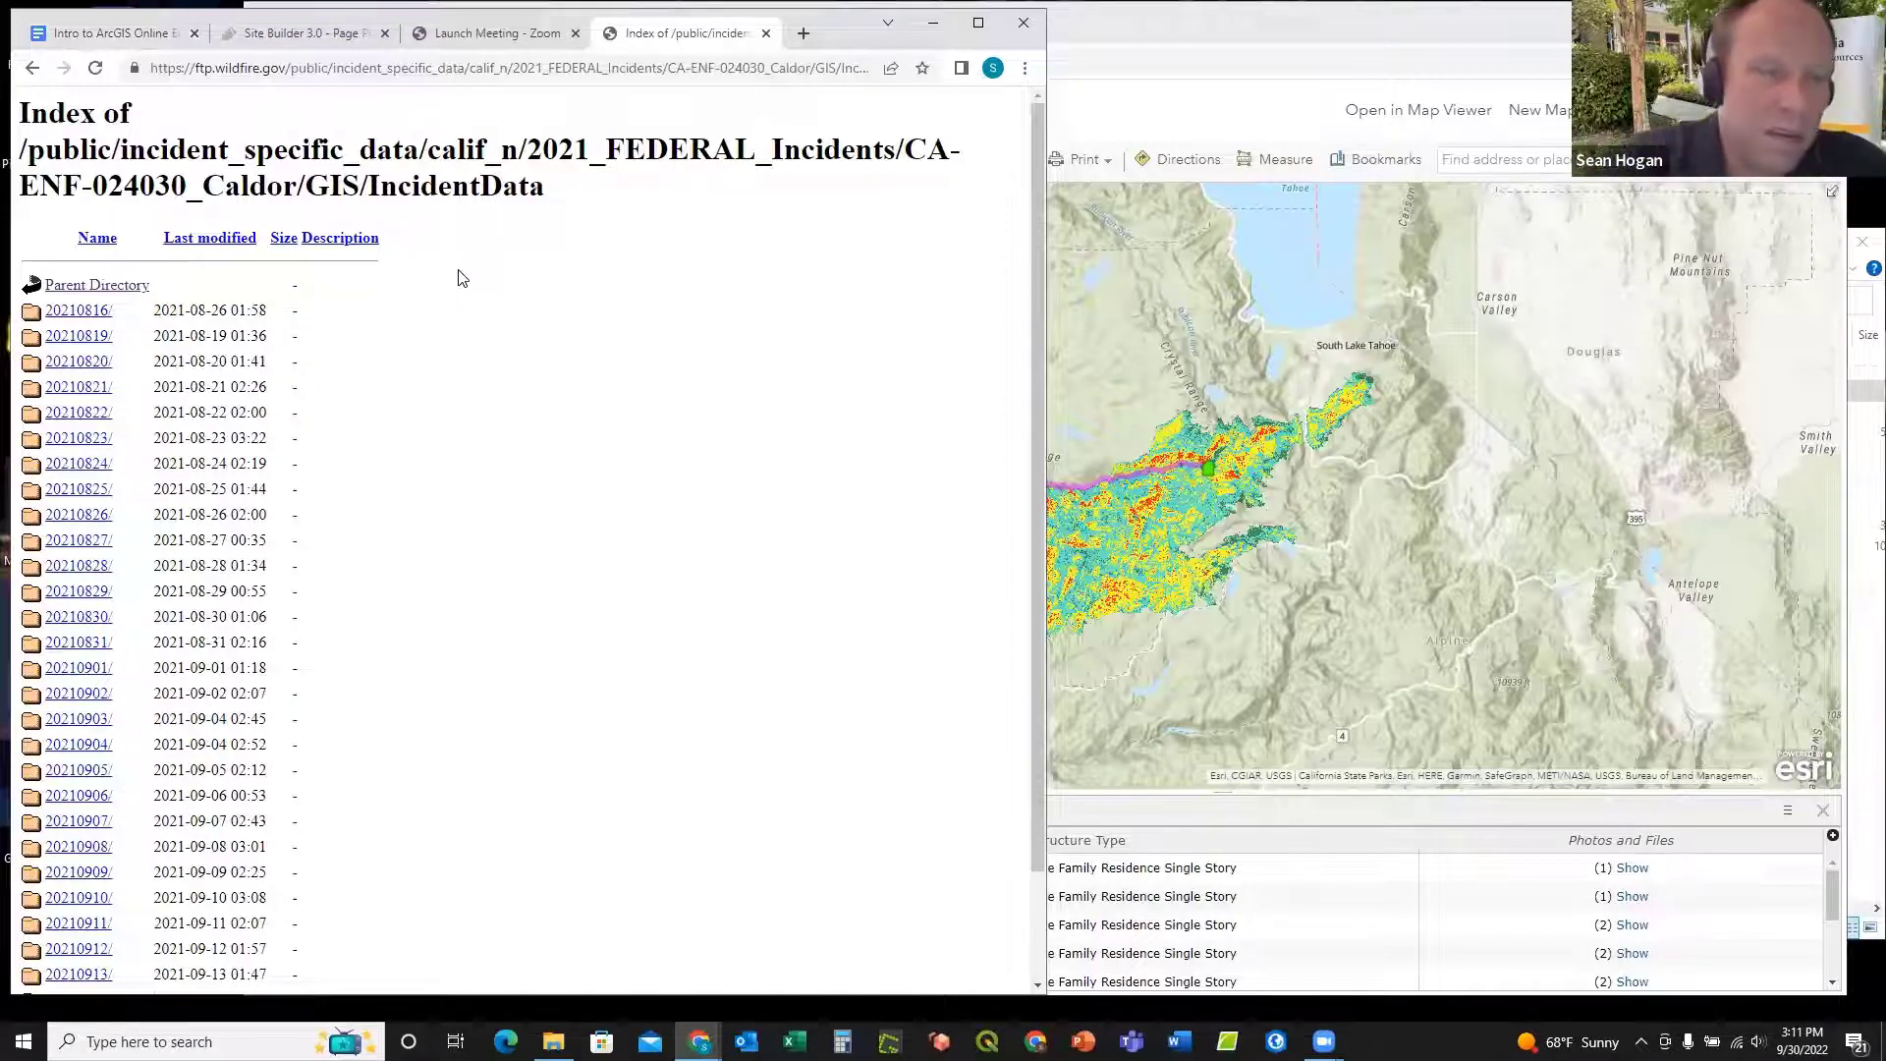
# Step: Browse up to 2021_FEDERAL_Incidents, then down through CA-ENF-024030_Caldor, GIS and IncidentData to 20210916
pyautogui.click(126, 293)
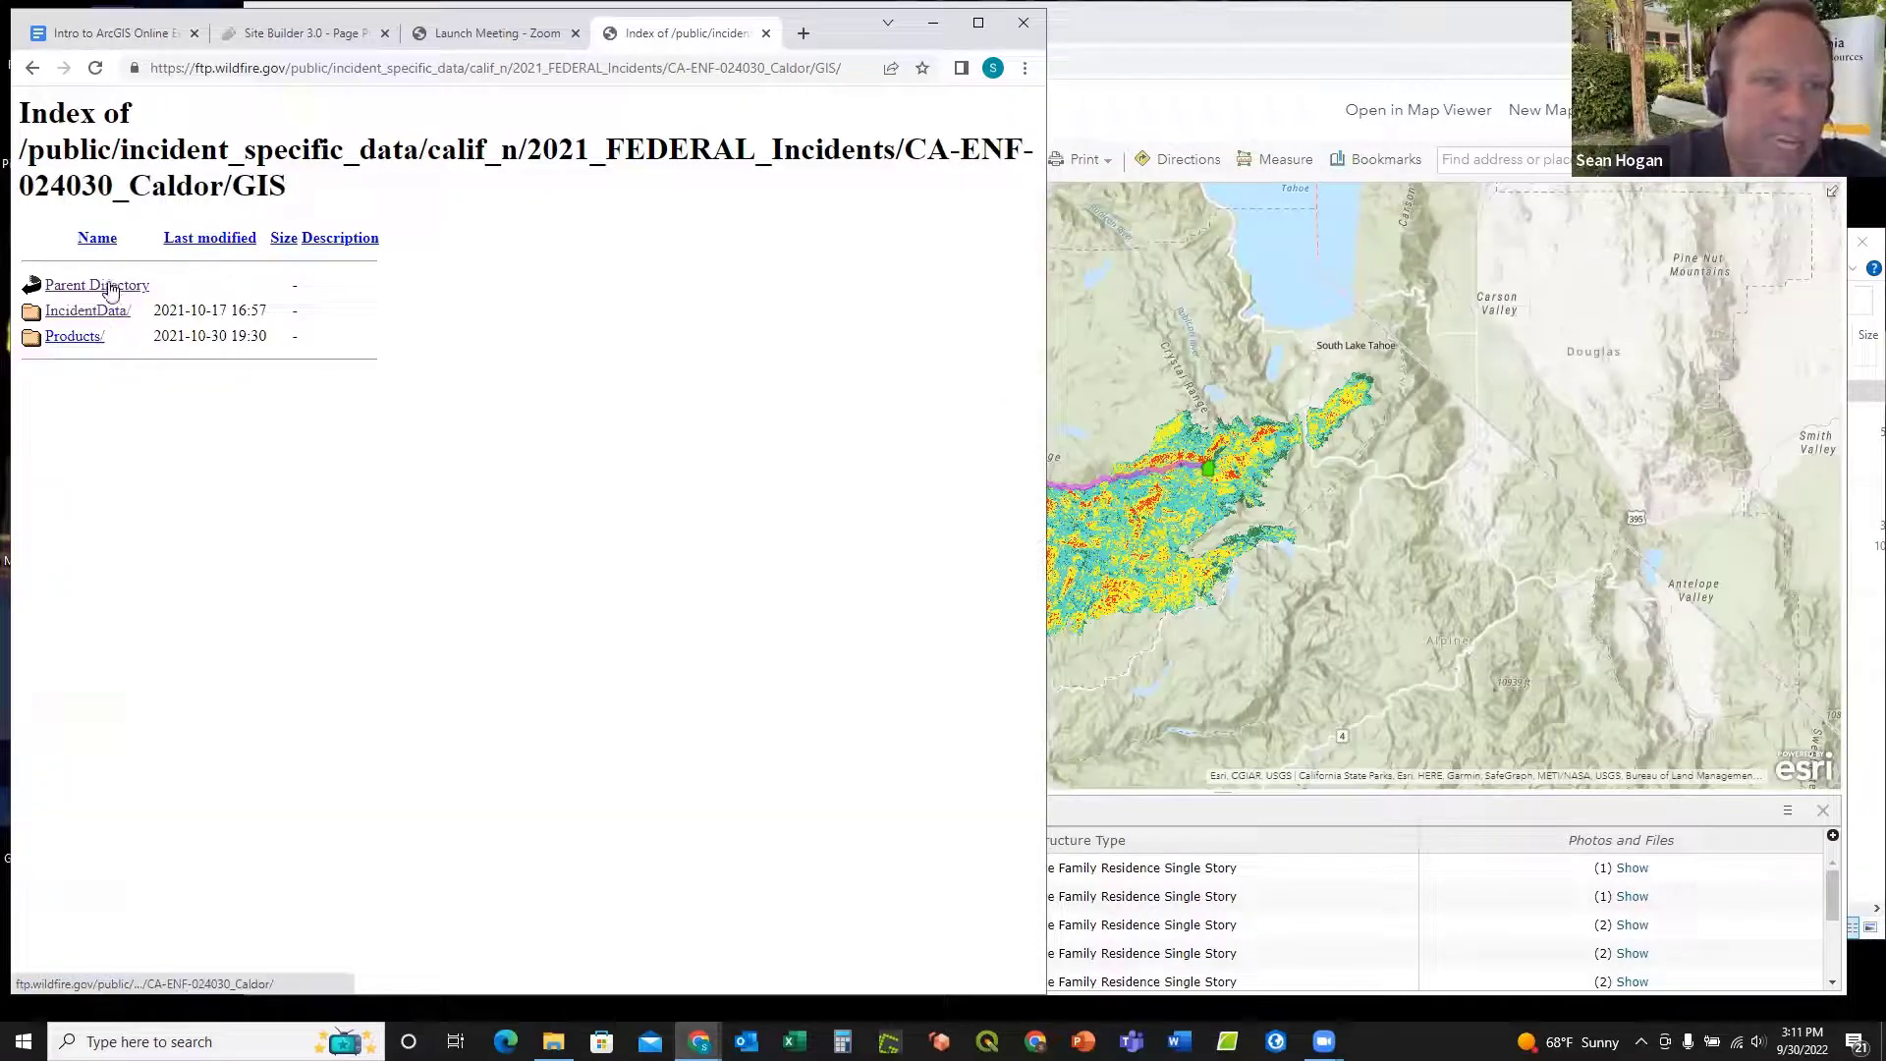
pyautogui.click(111, 291)
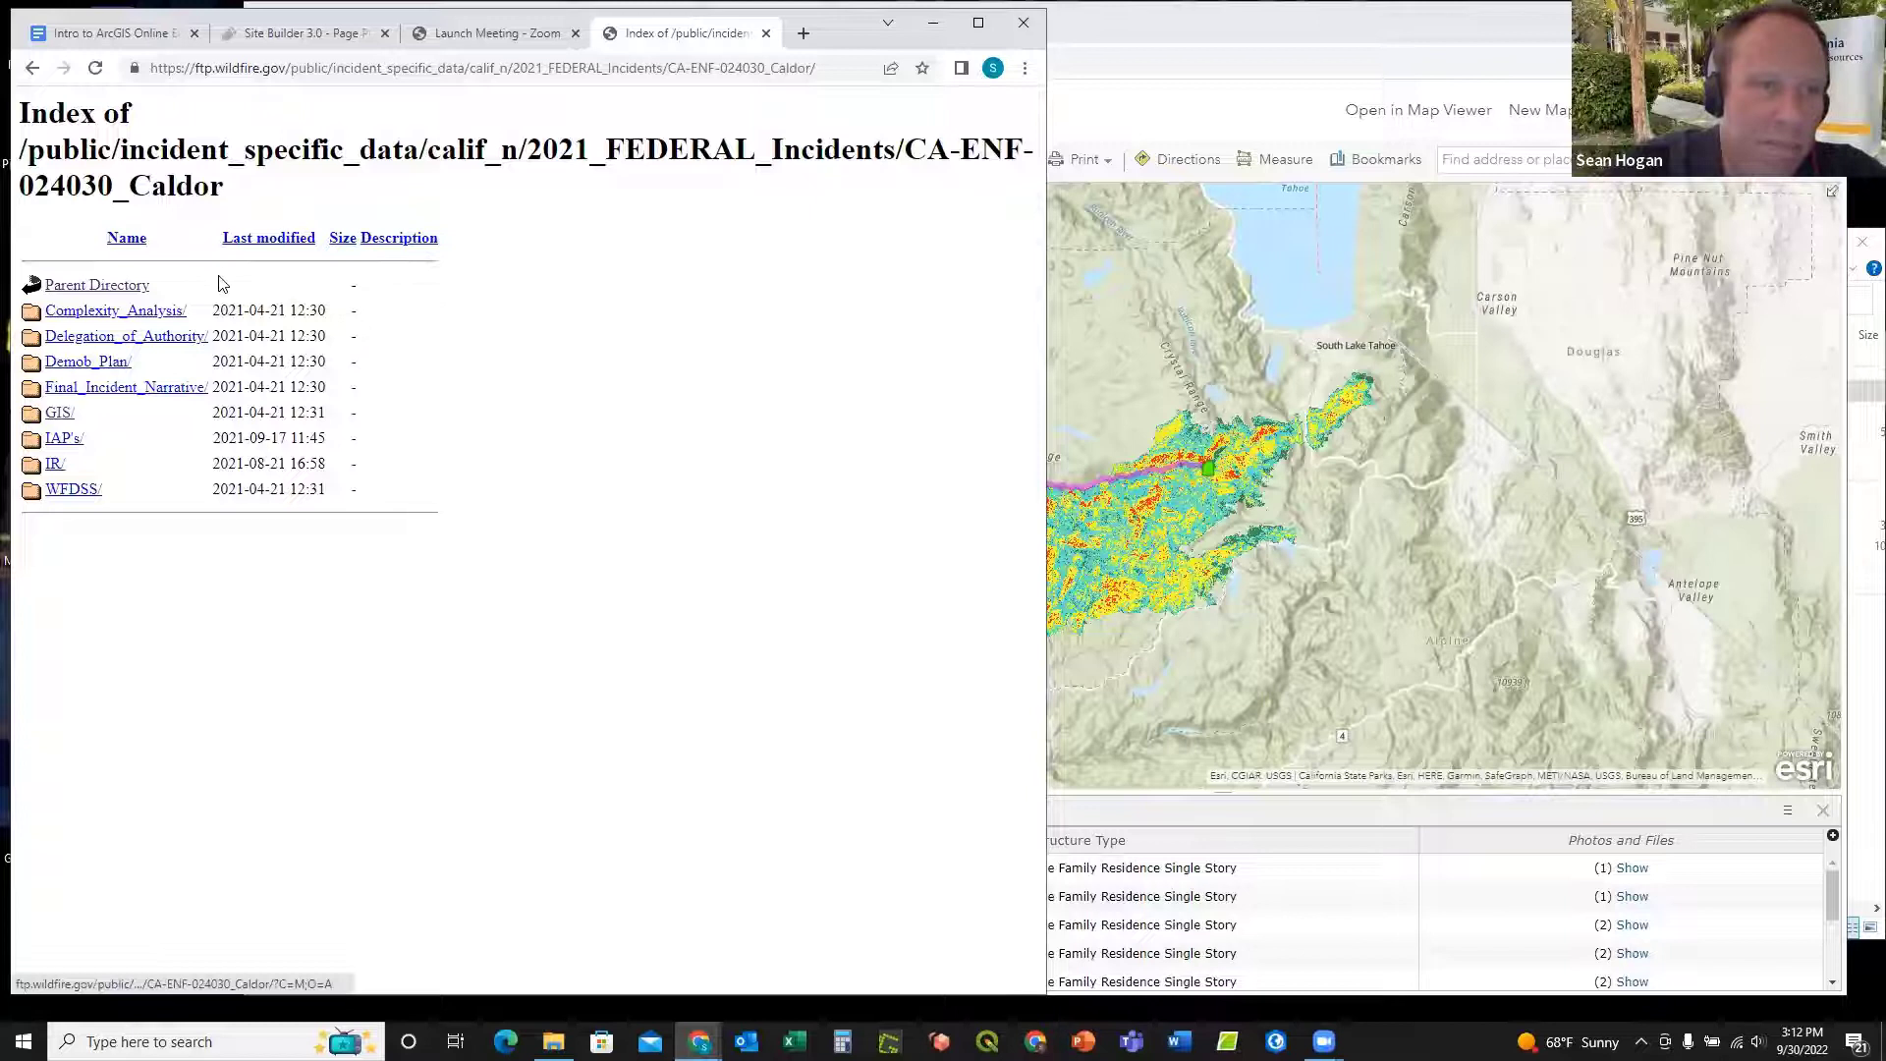
pyautogui.click(100, 287)
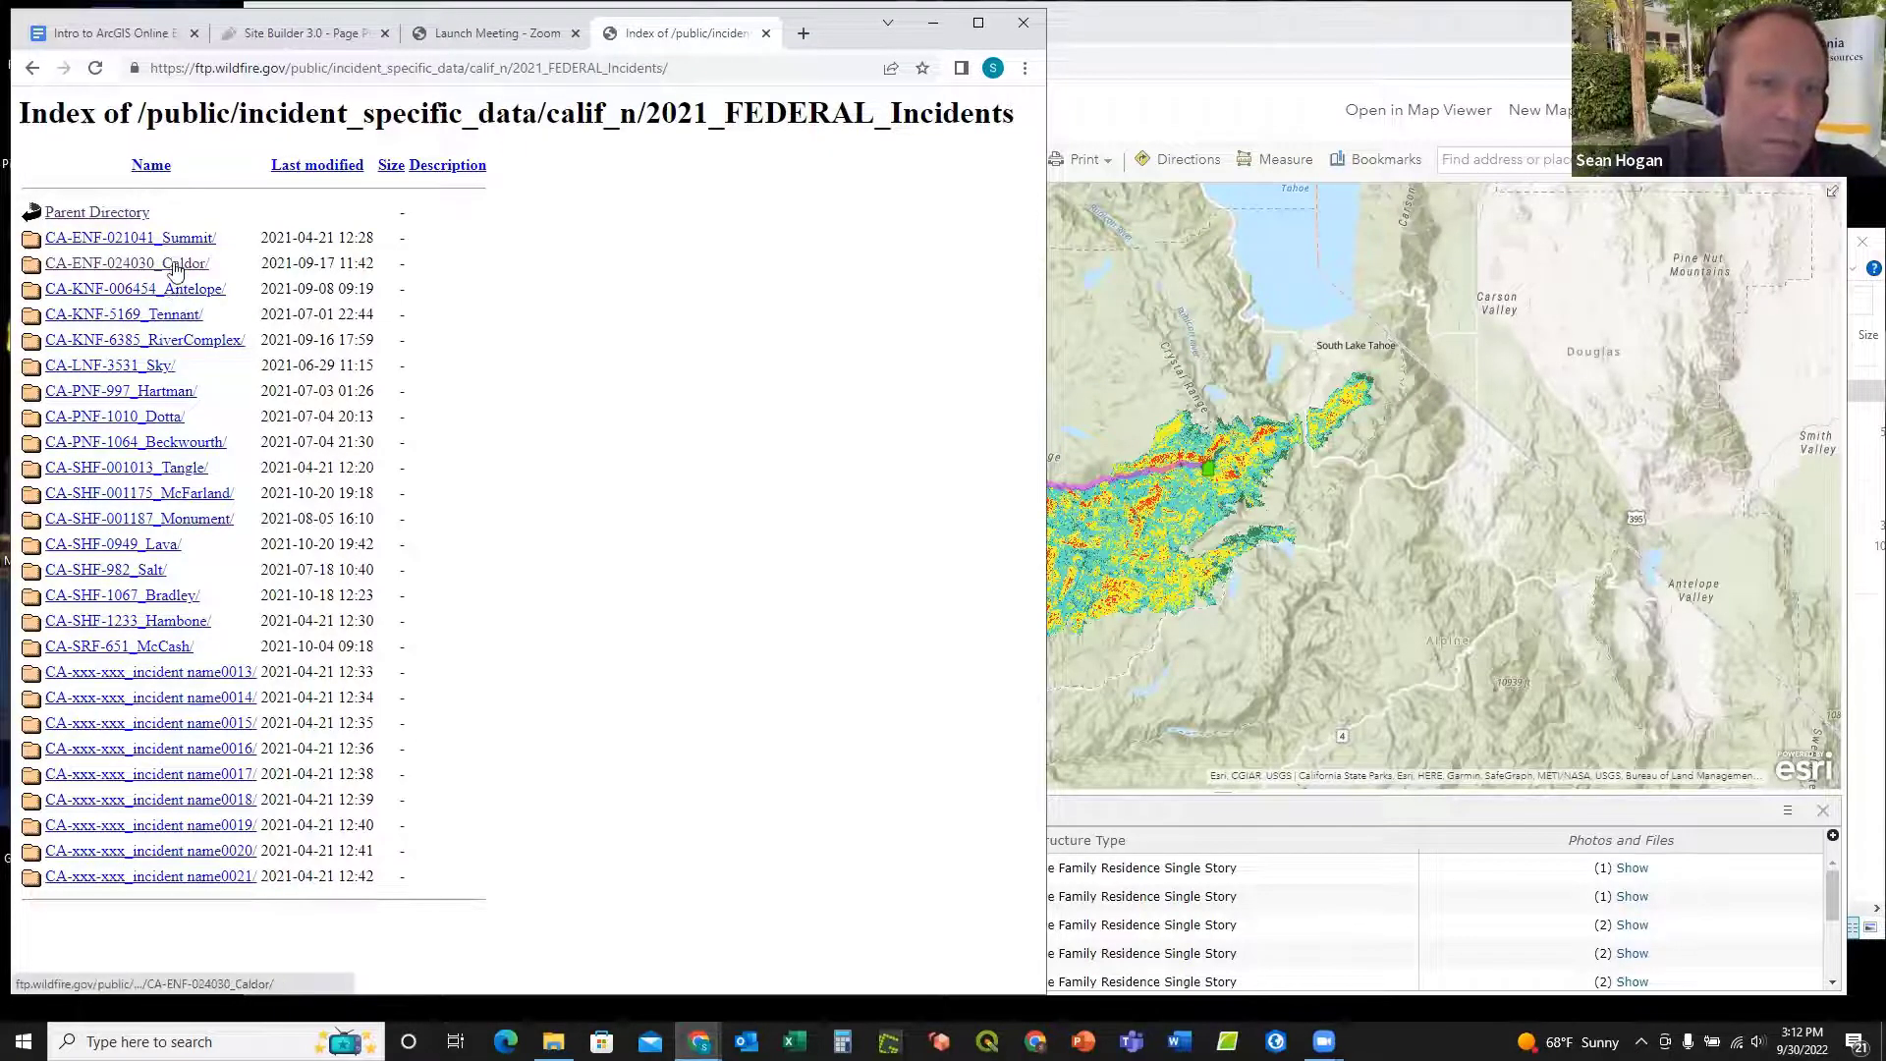
pyautogui.click(174, 266)
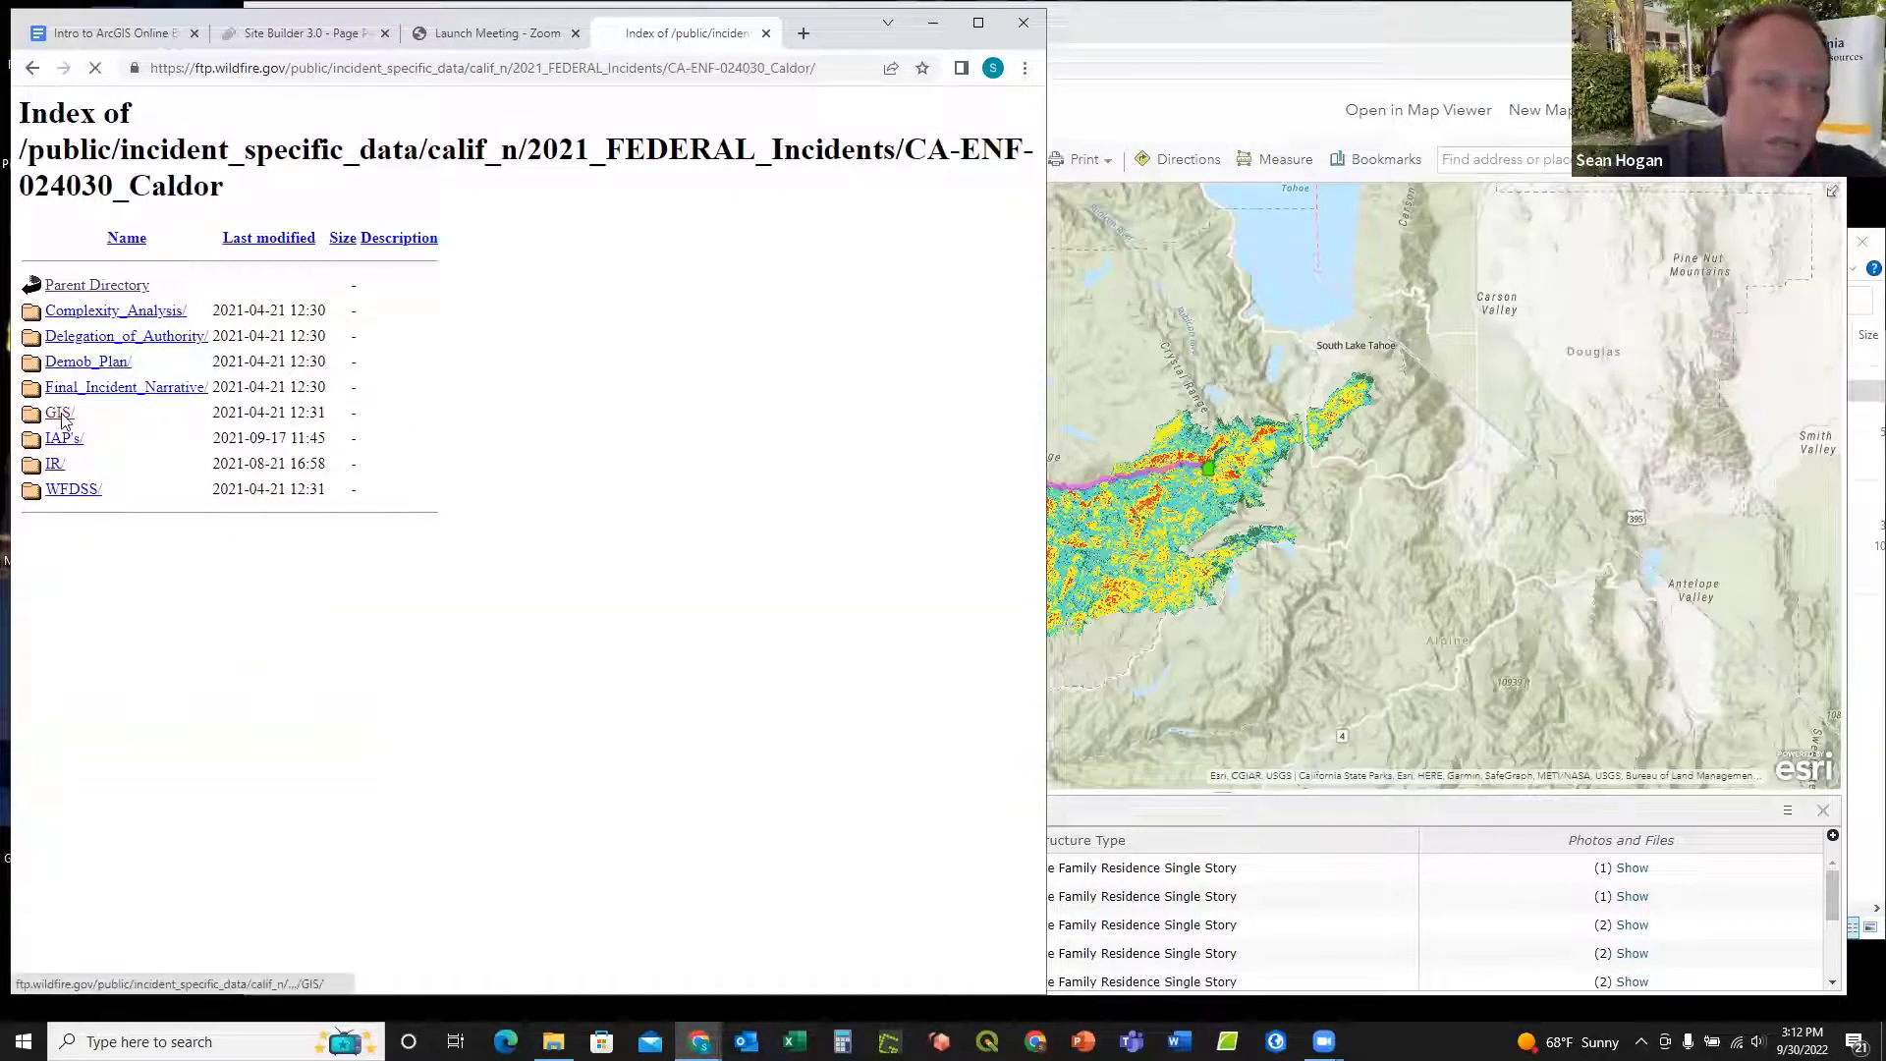
pyautogui.click(59, 412)
pyautogui.click(93, 312)
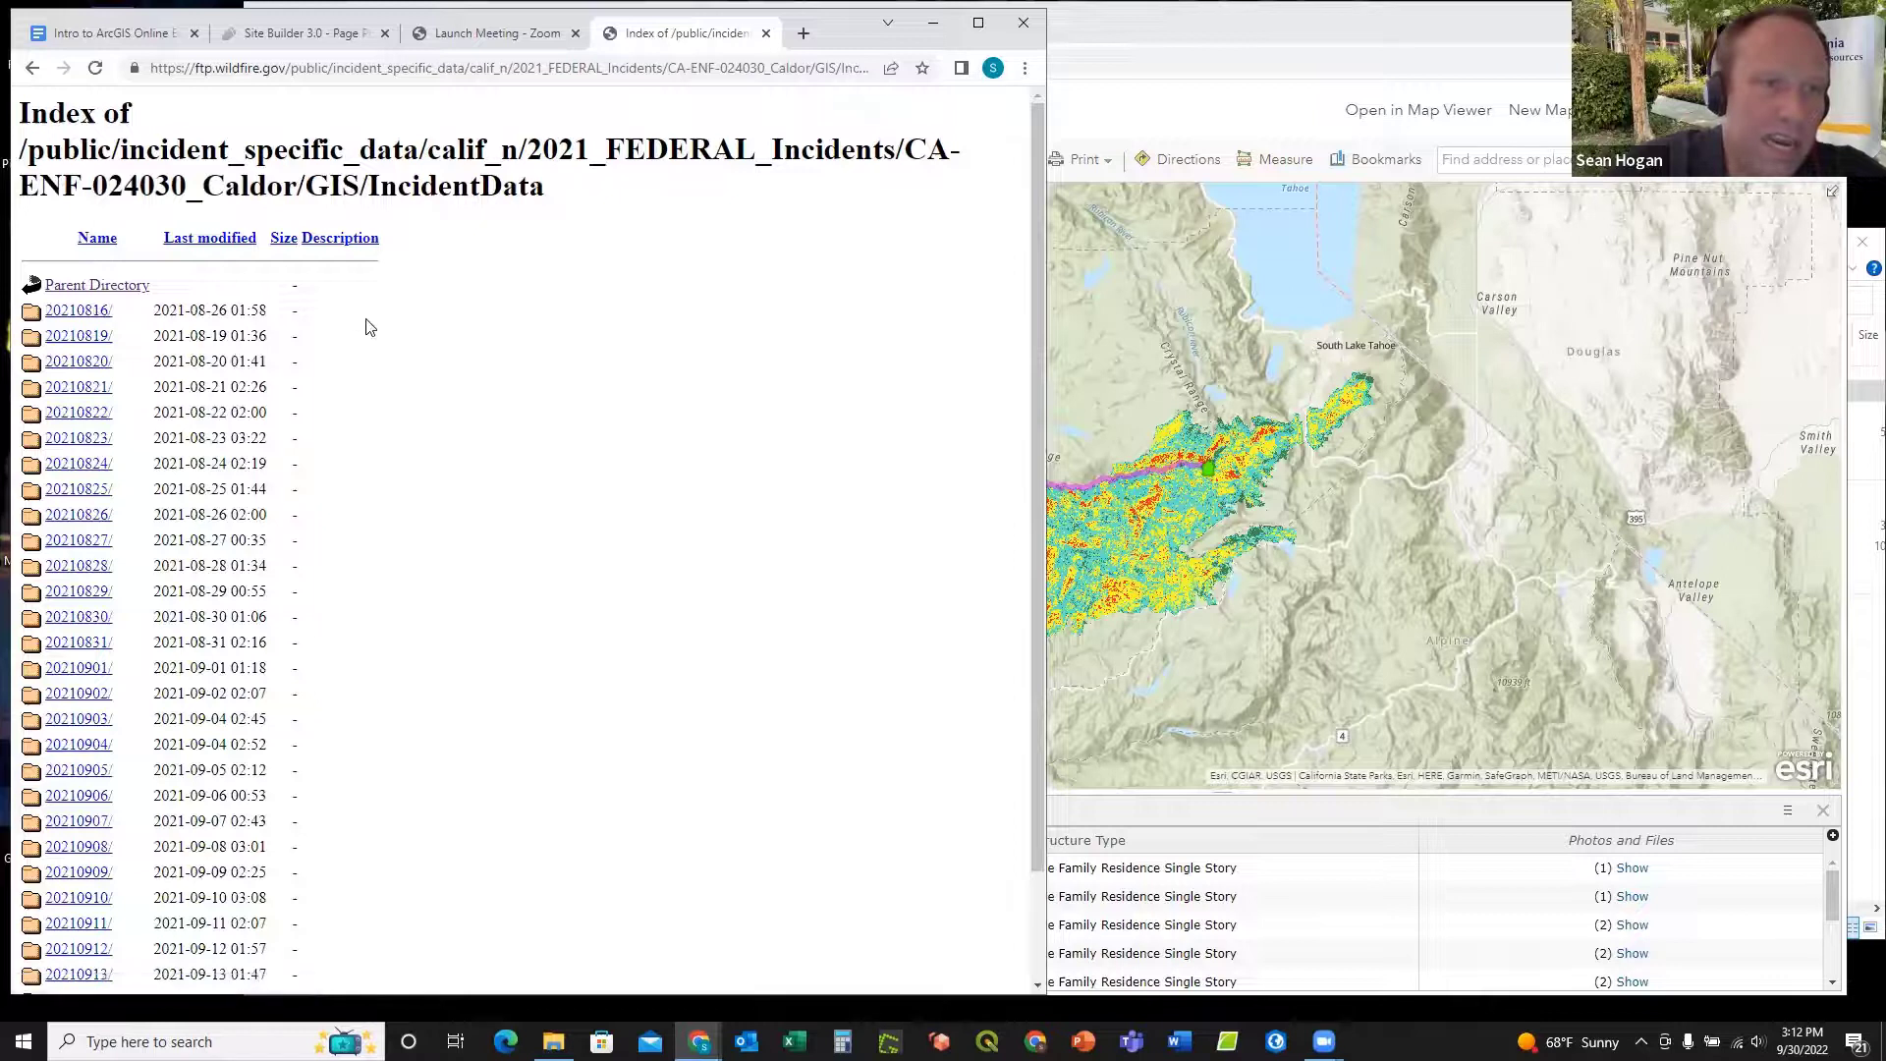
pyautogui.scroll(-3, 369, 327)
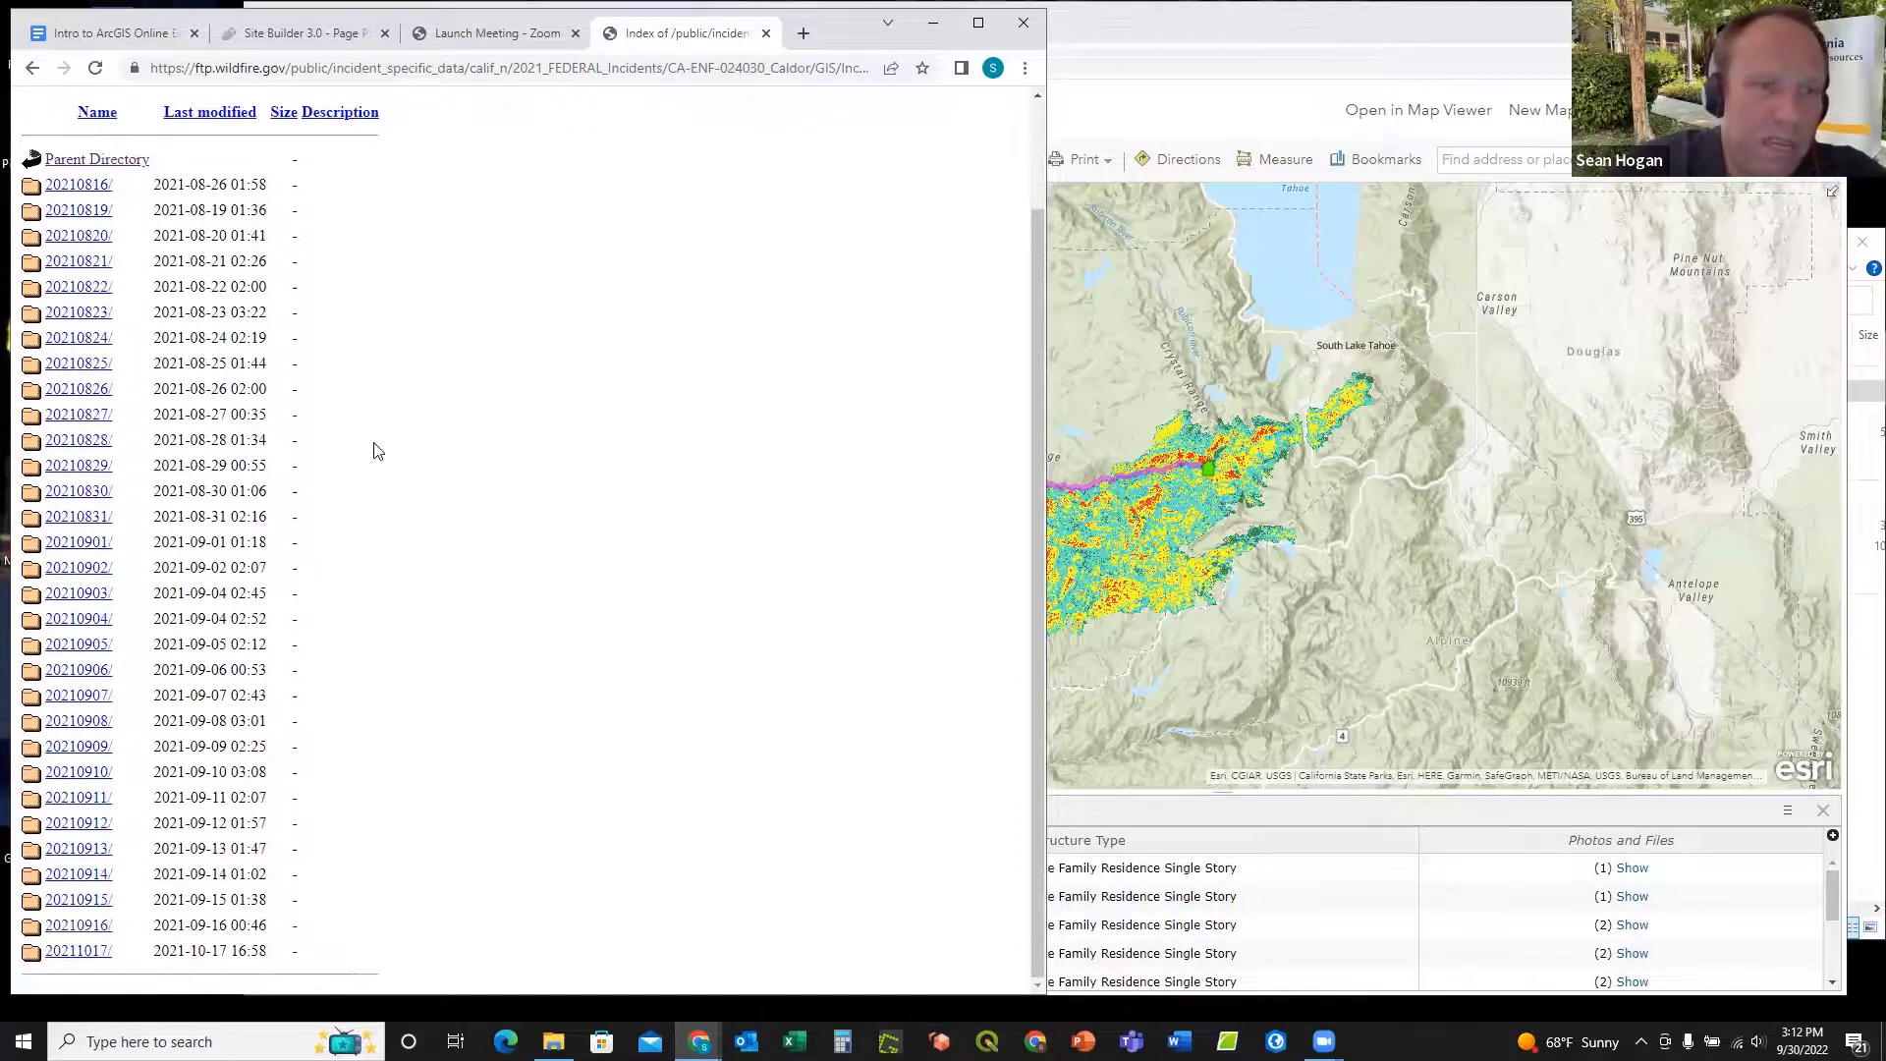
pyautogui.click(77, 929)
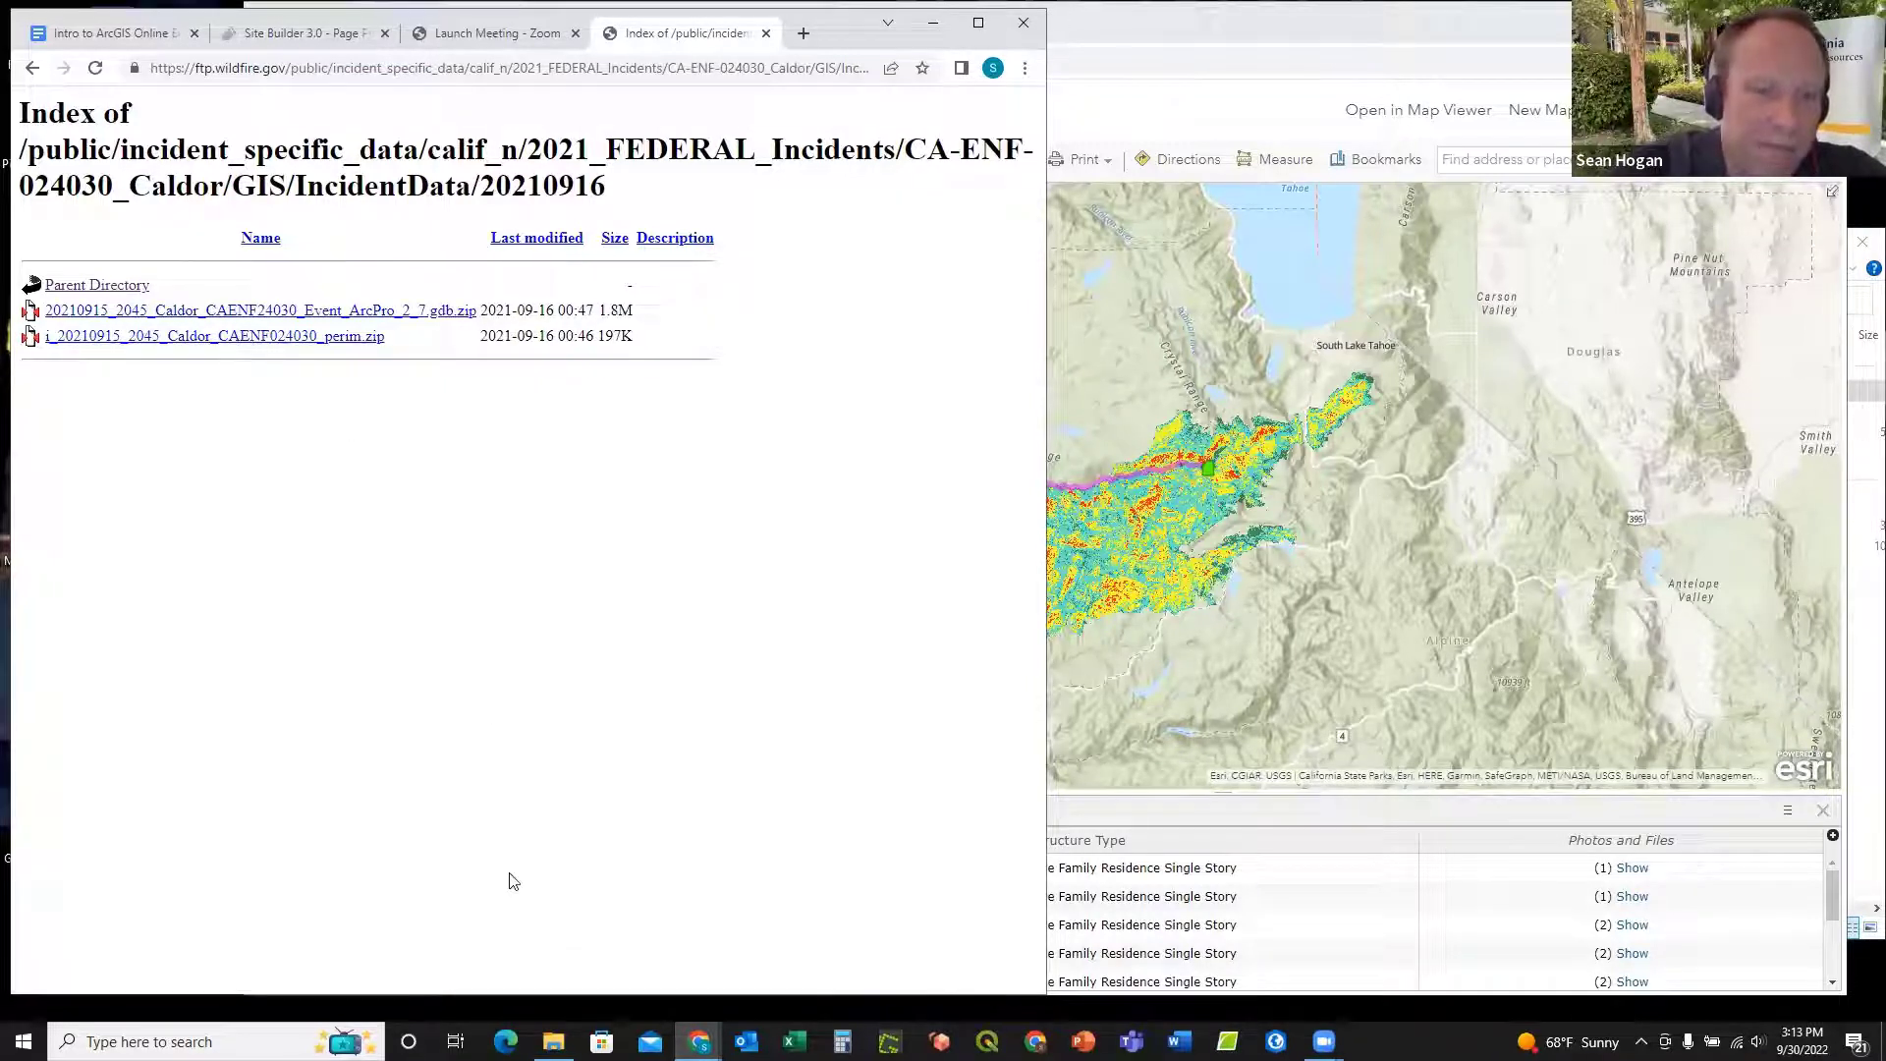
pyautogui.click(553, 1041)
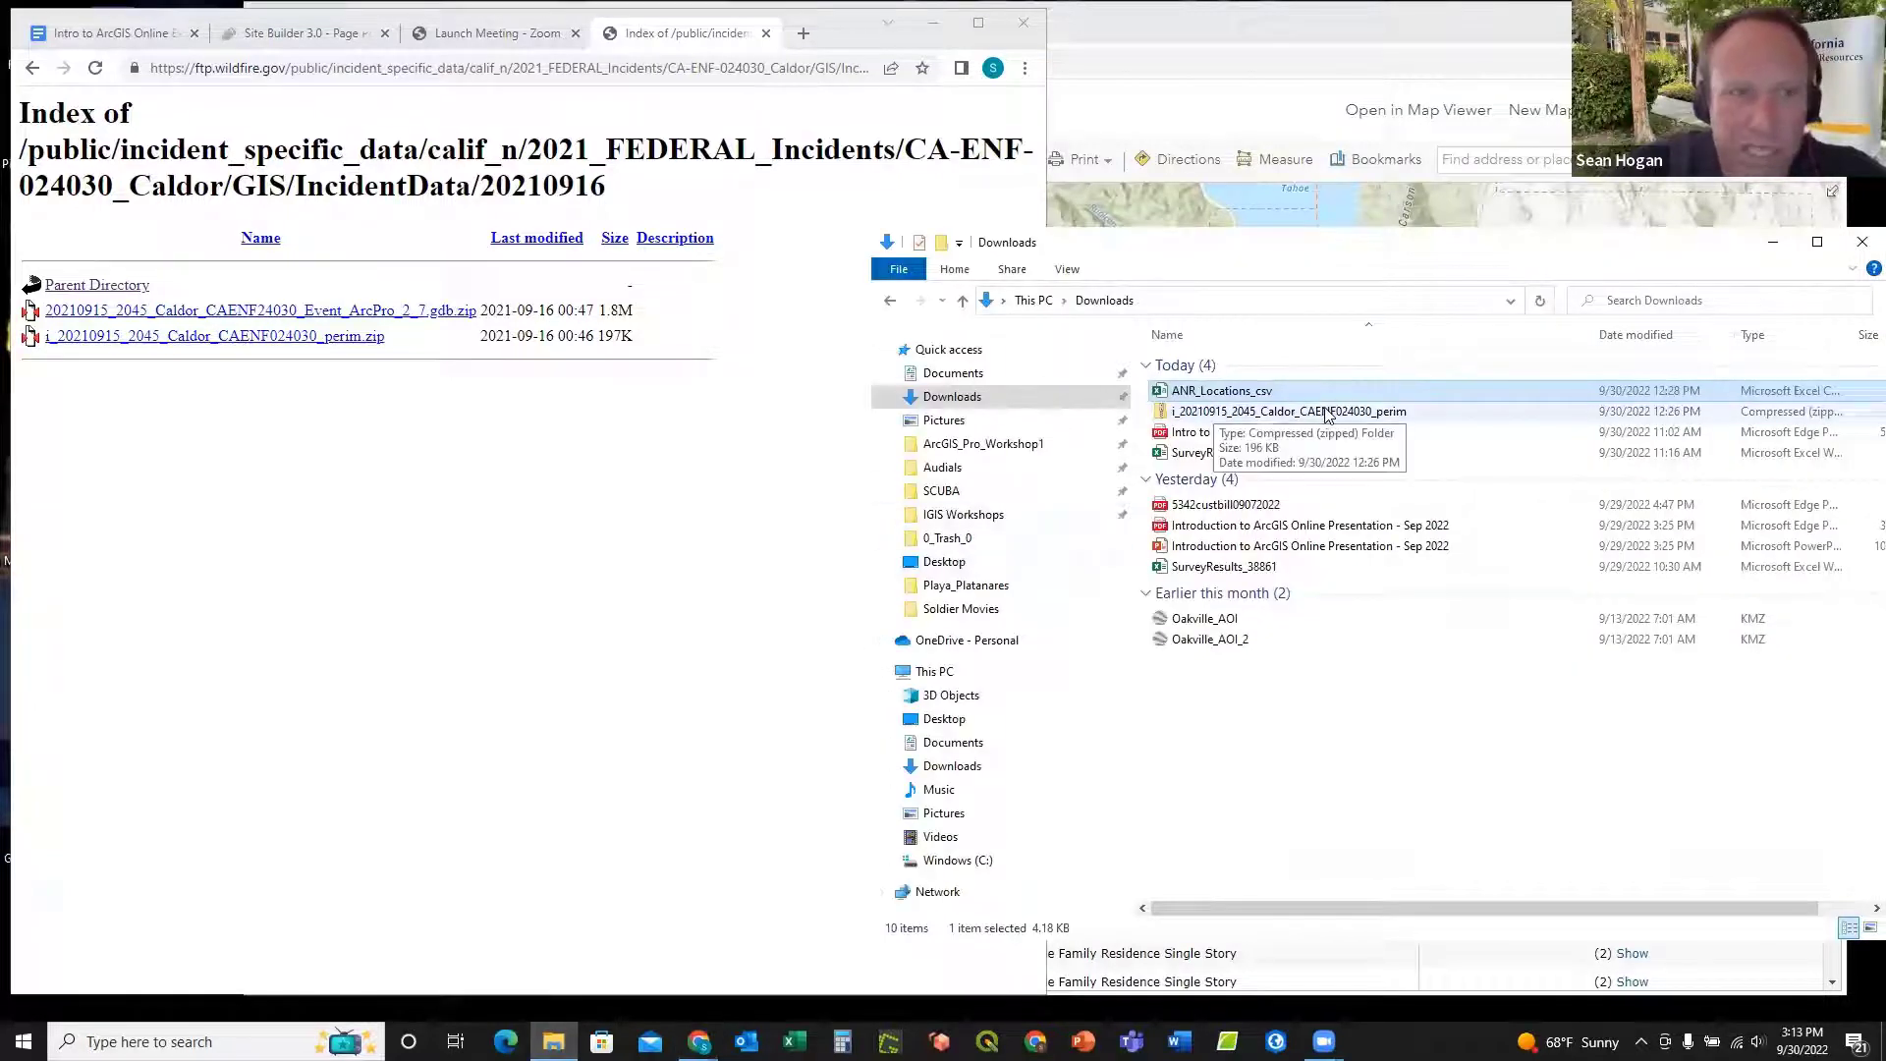
# Step: Extract the Caldor perim zip into Downloads with 7-Zip Extract Here, then return to the training map
pyautogui.click(1225, 414)
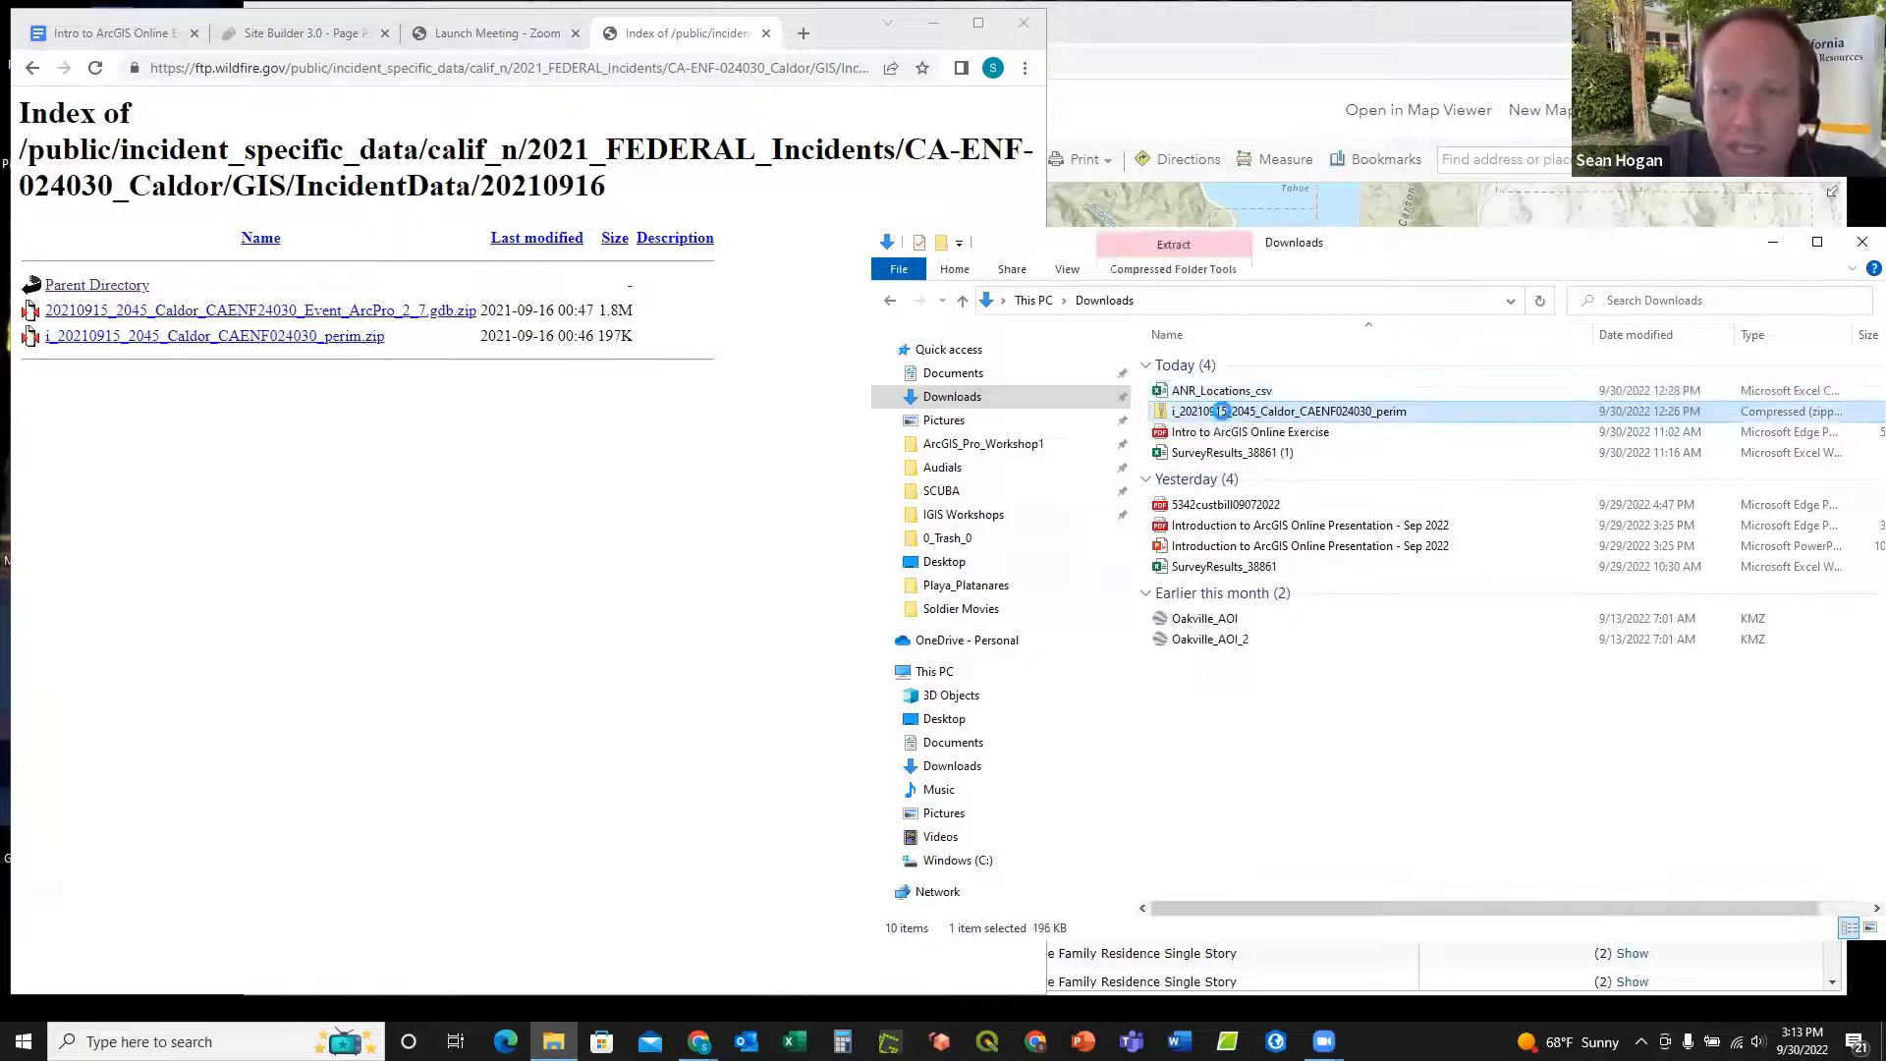
pyautogui.rightClick(1225, 413)
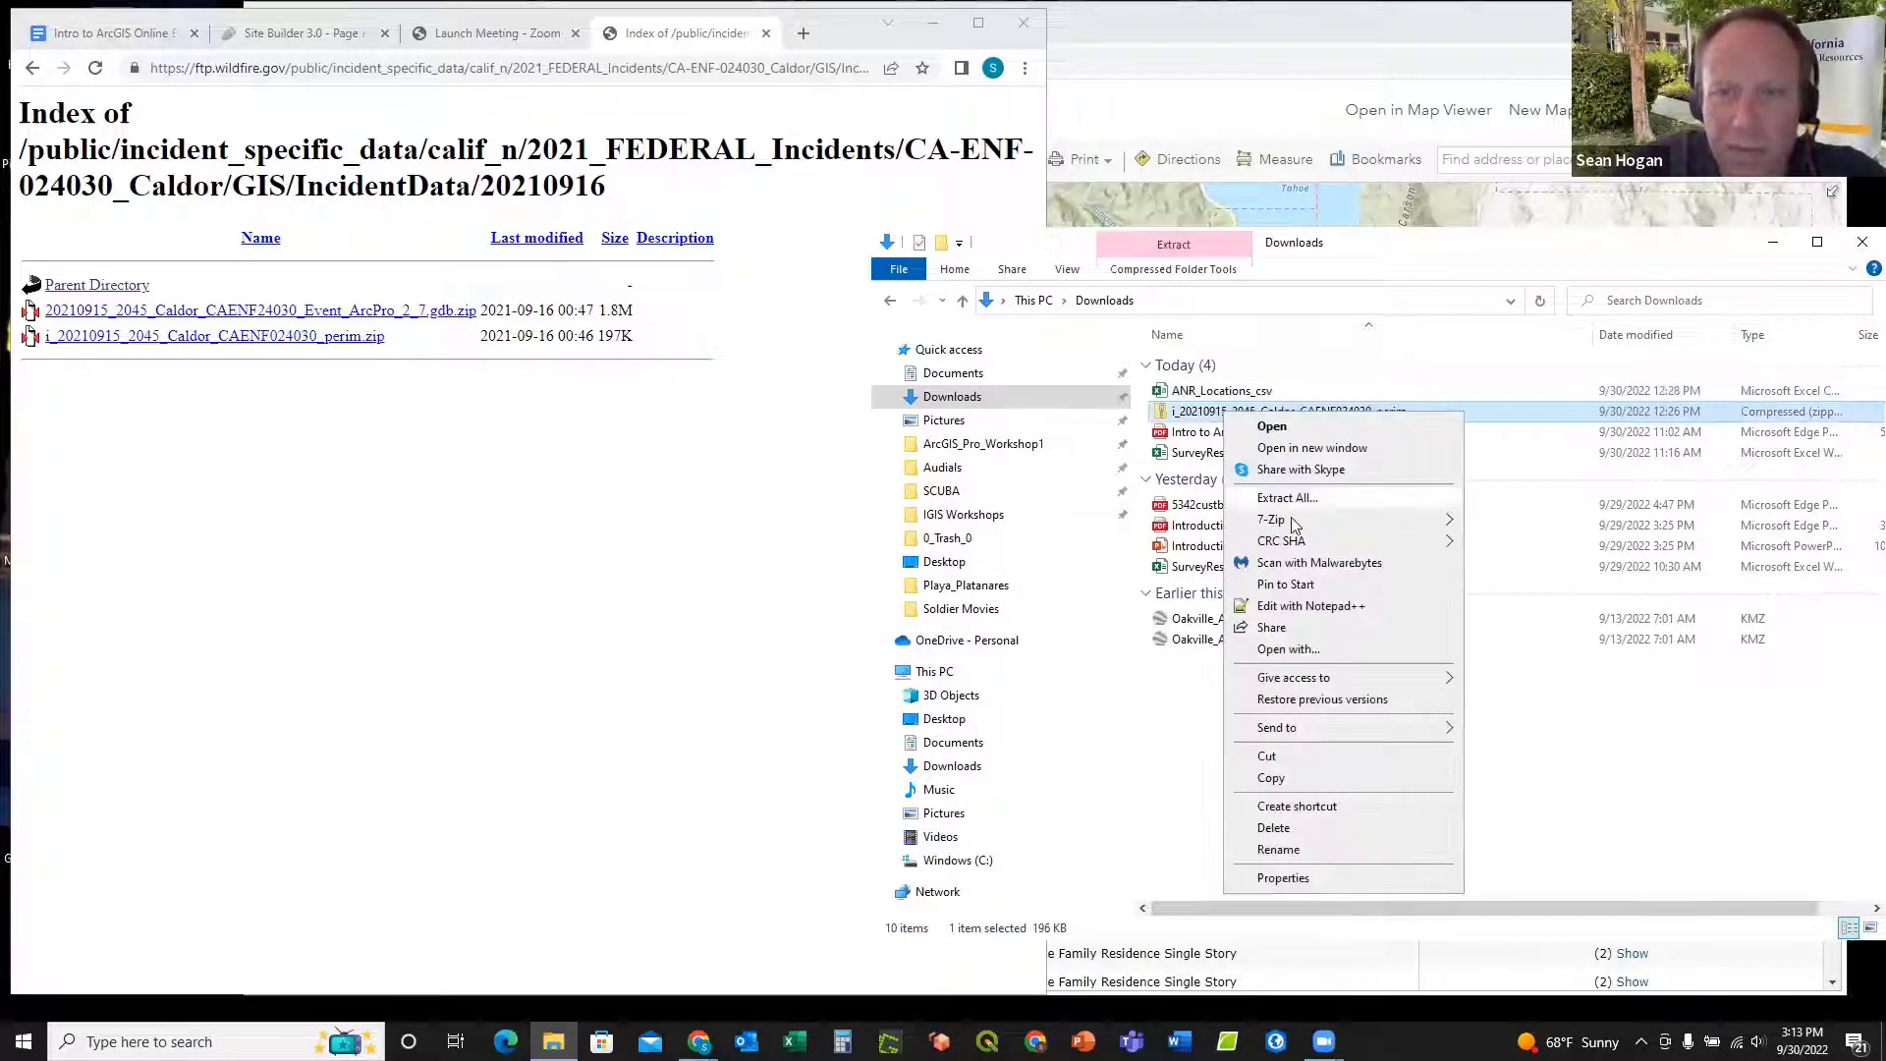
pyautogui.moveTo(1269, 520)
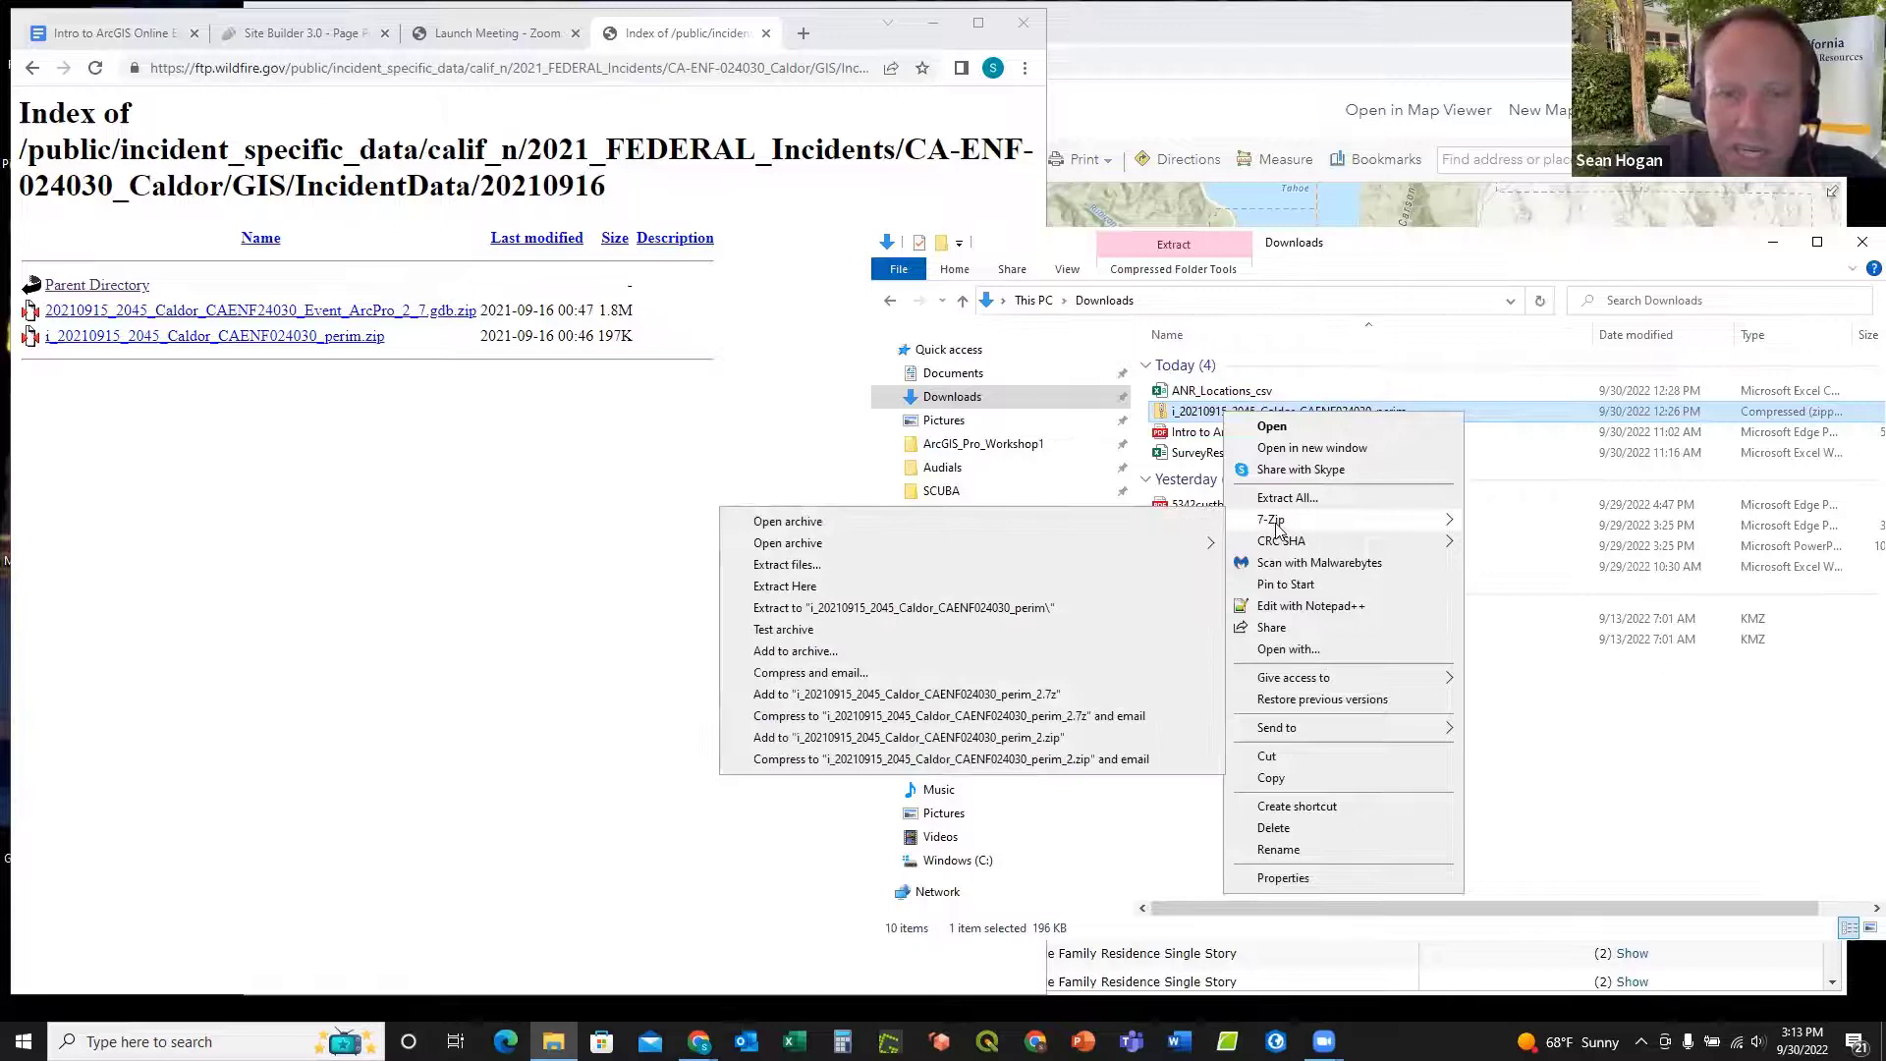
pyautogui.click(806, 587)
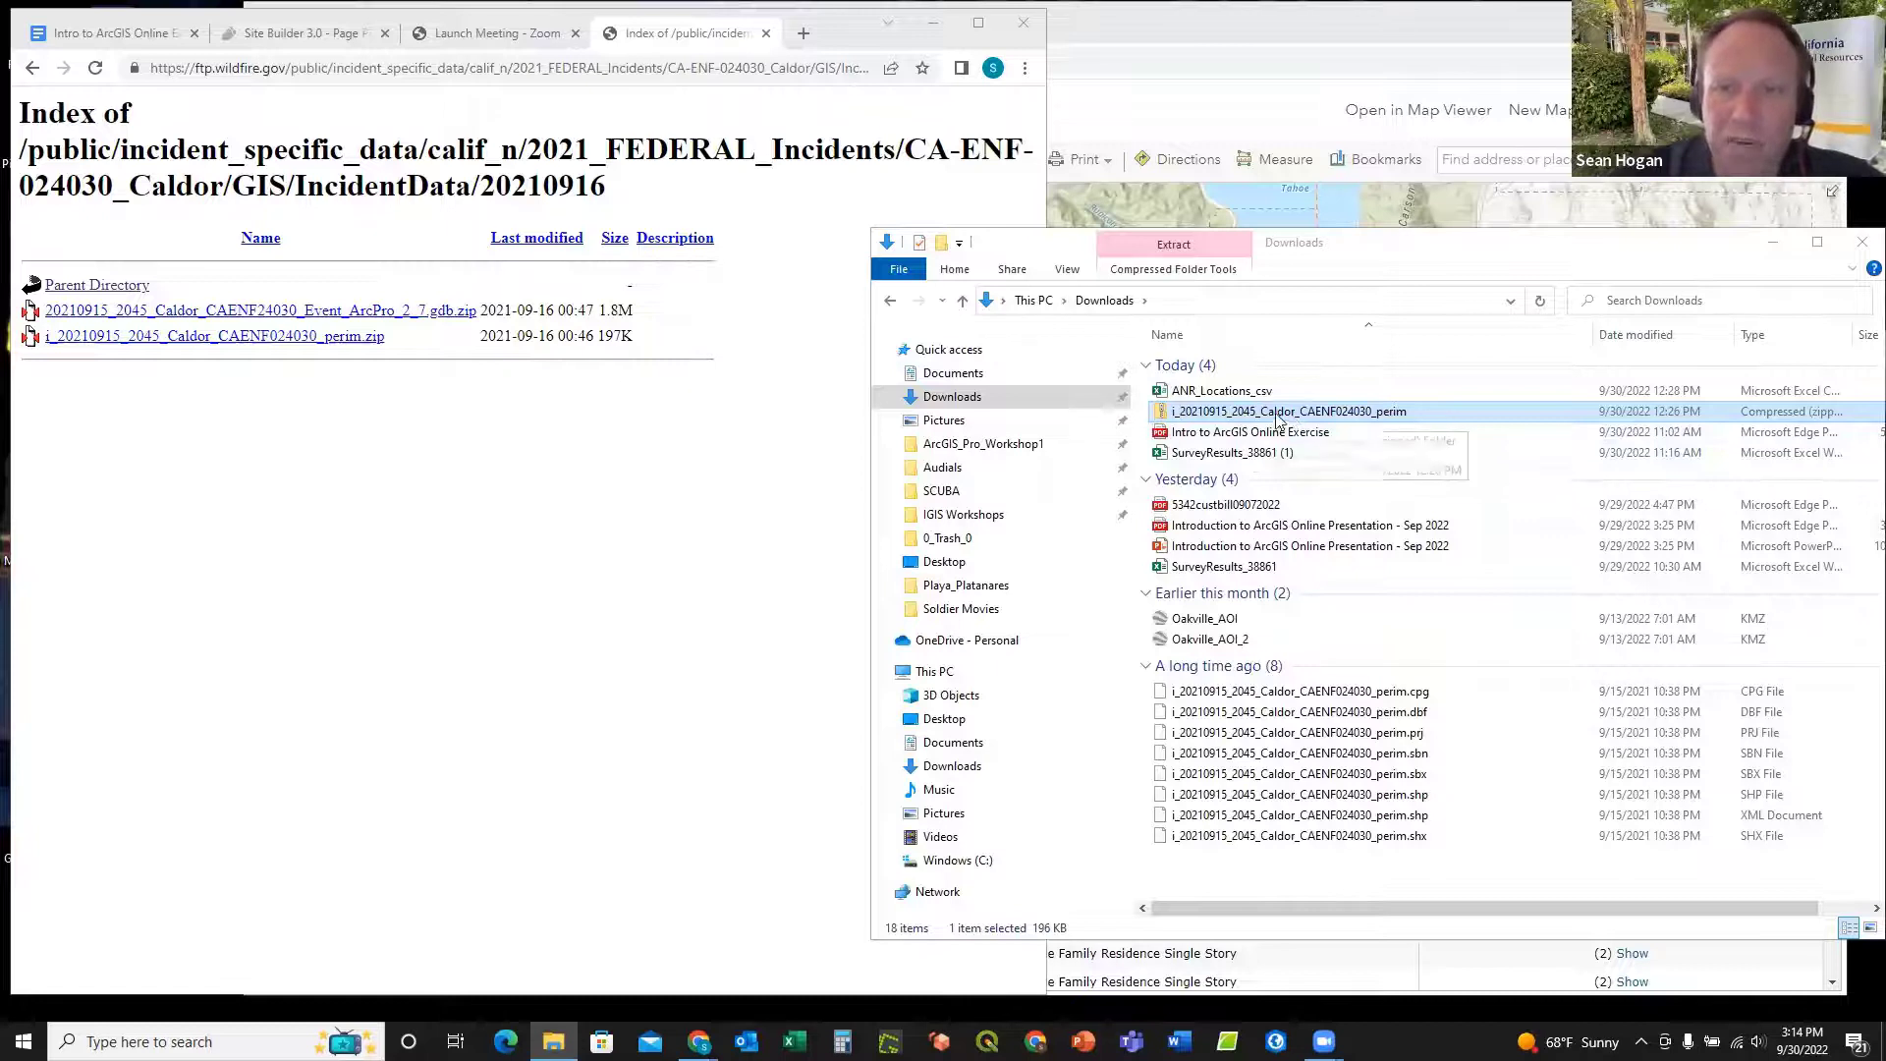
pyautogui.click(1220, 39)
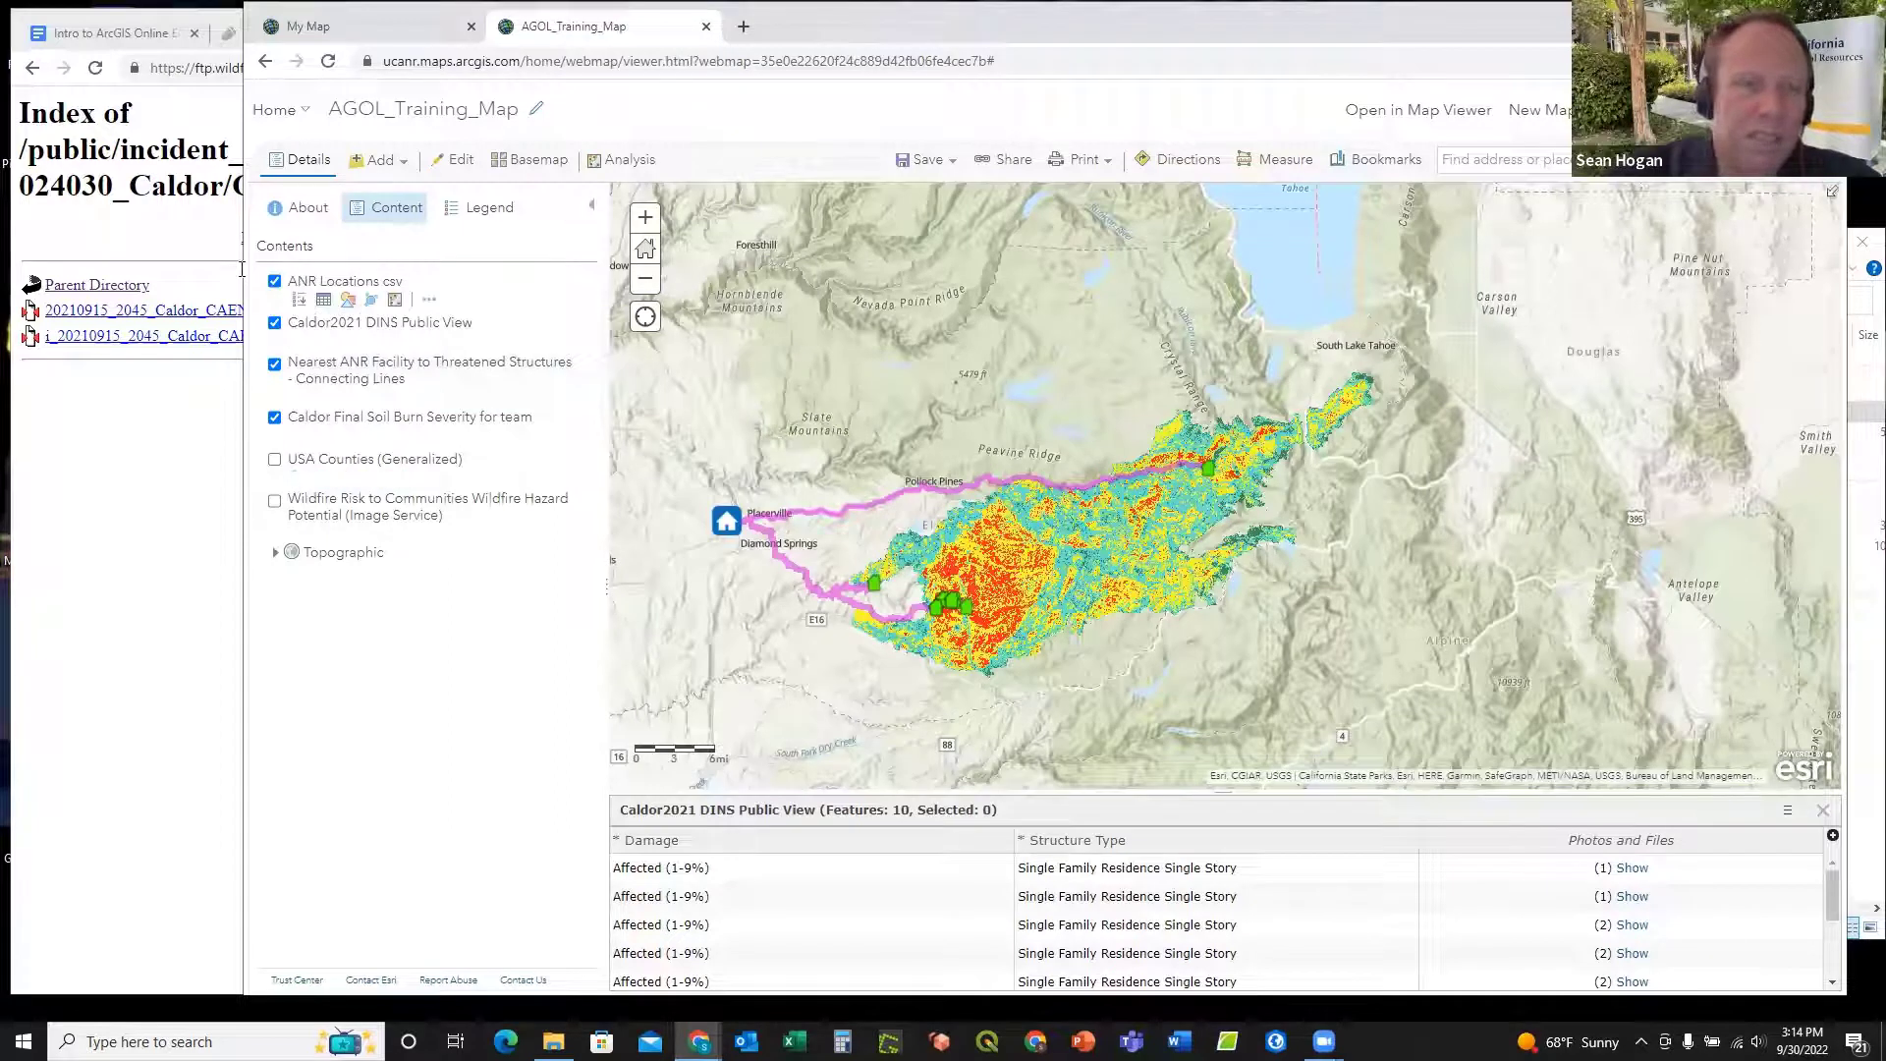
# Step: In Add Layer from File, choose the Caldor perimeter zip from Downloads
pyautogui.click(141, 446)
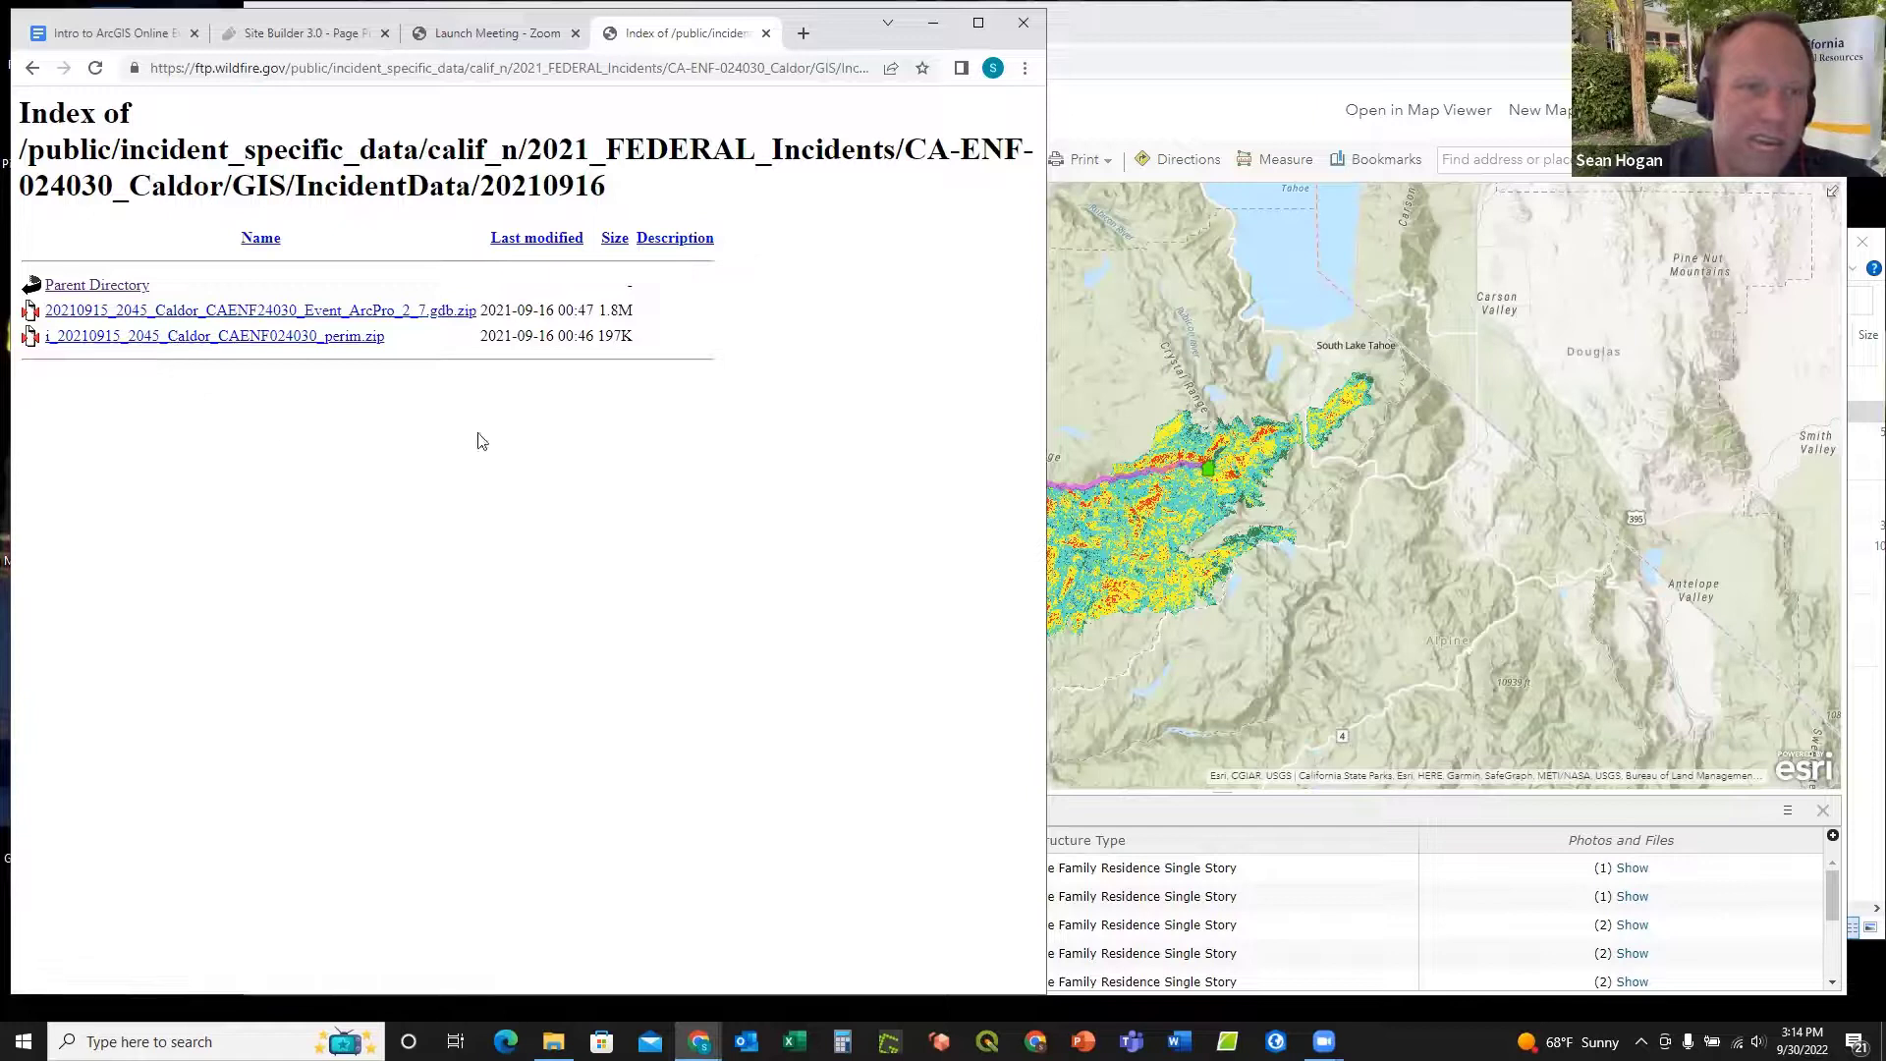
pyautogui.click(1150, 23)
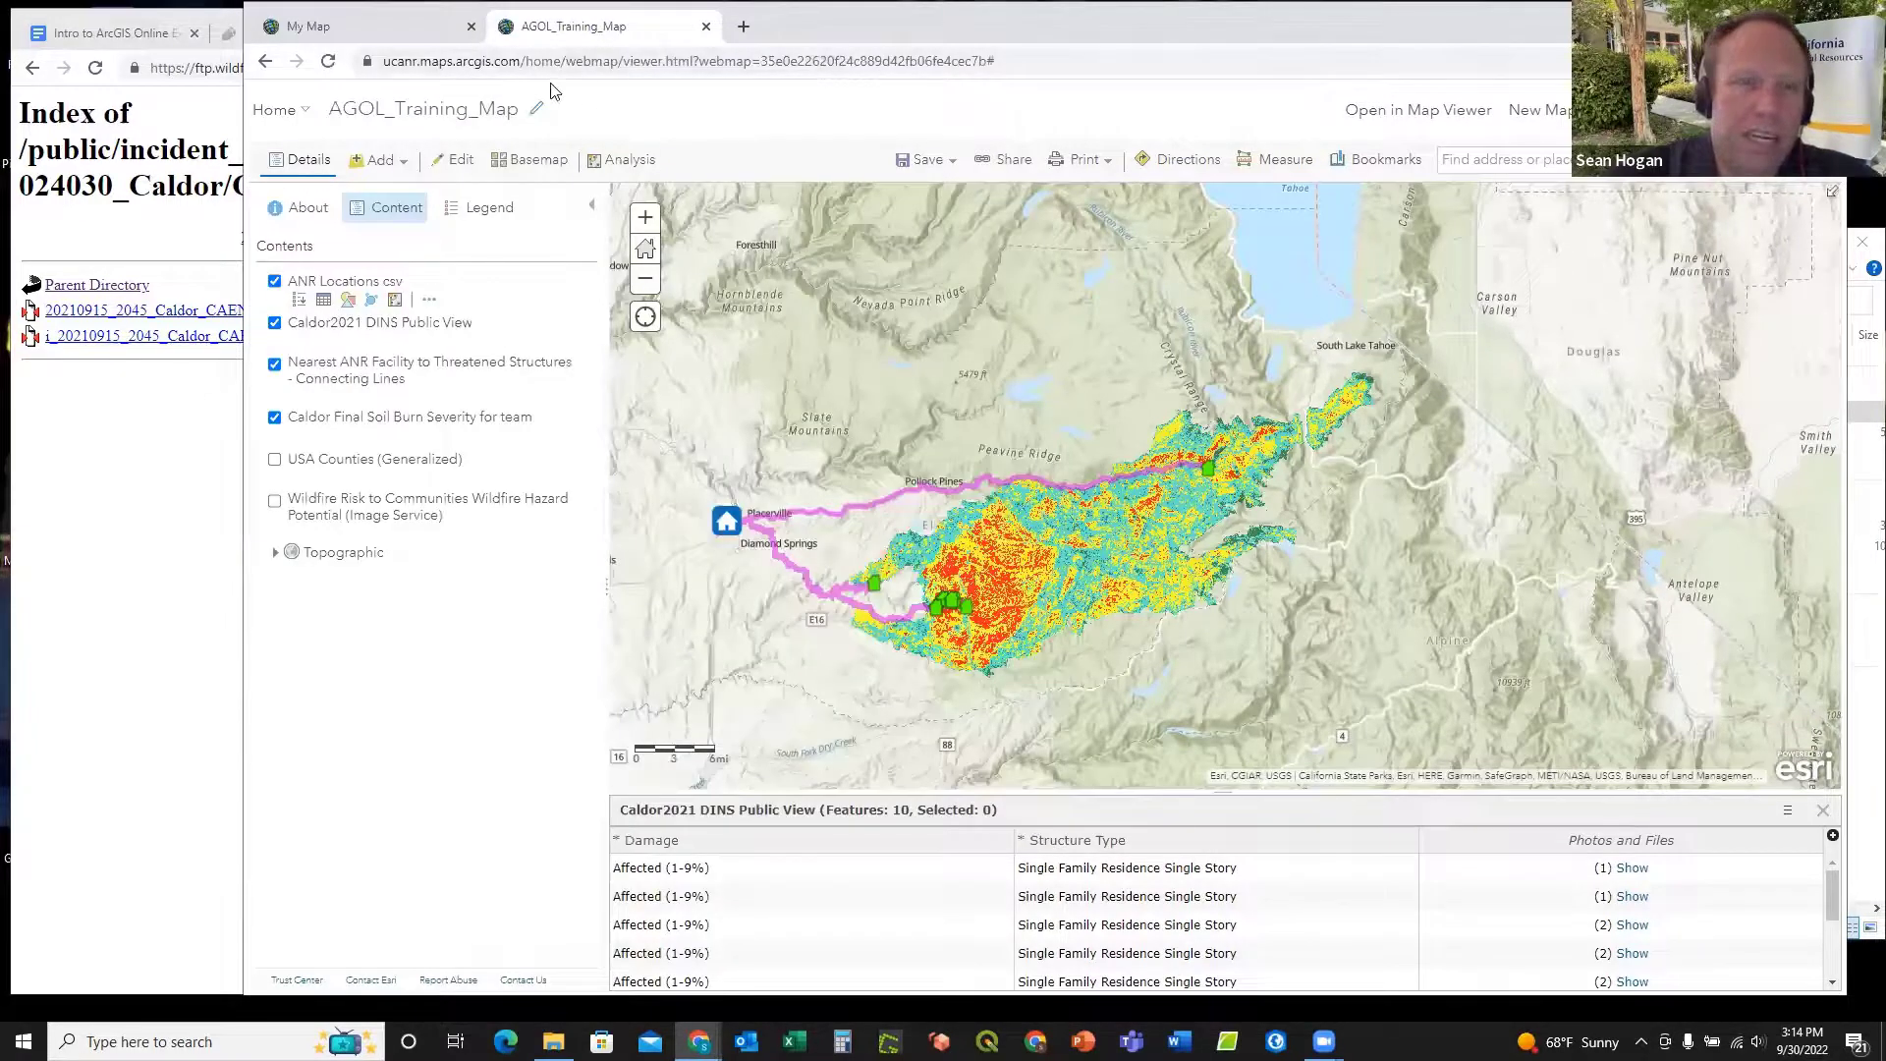
pyautogui.click(405, 161)
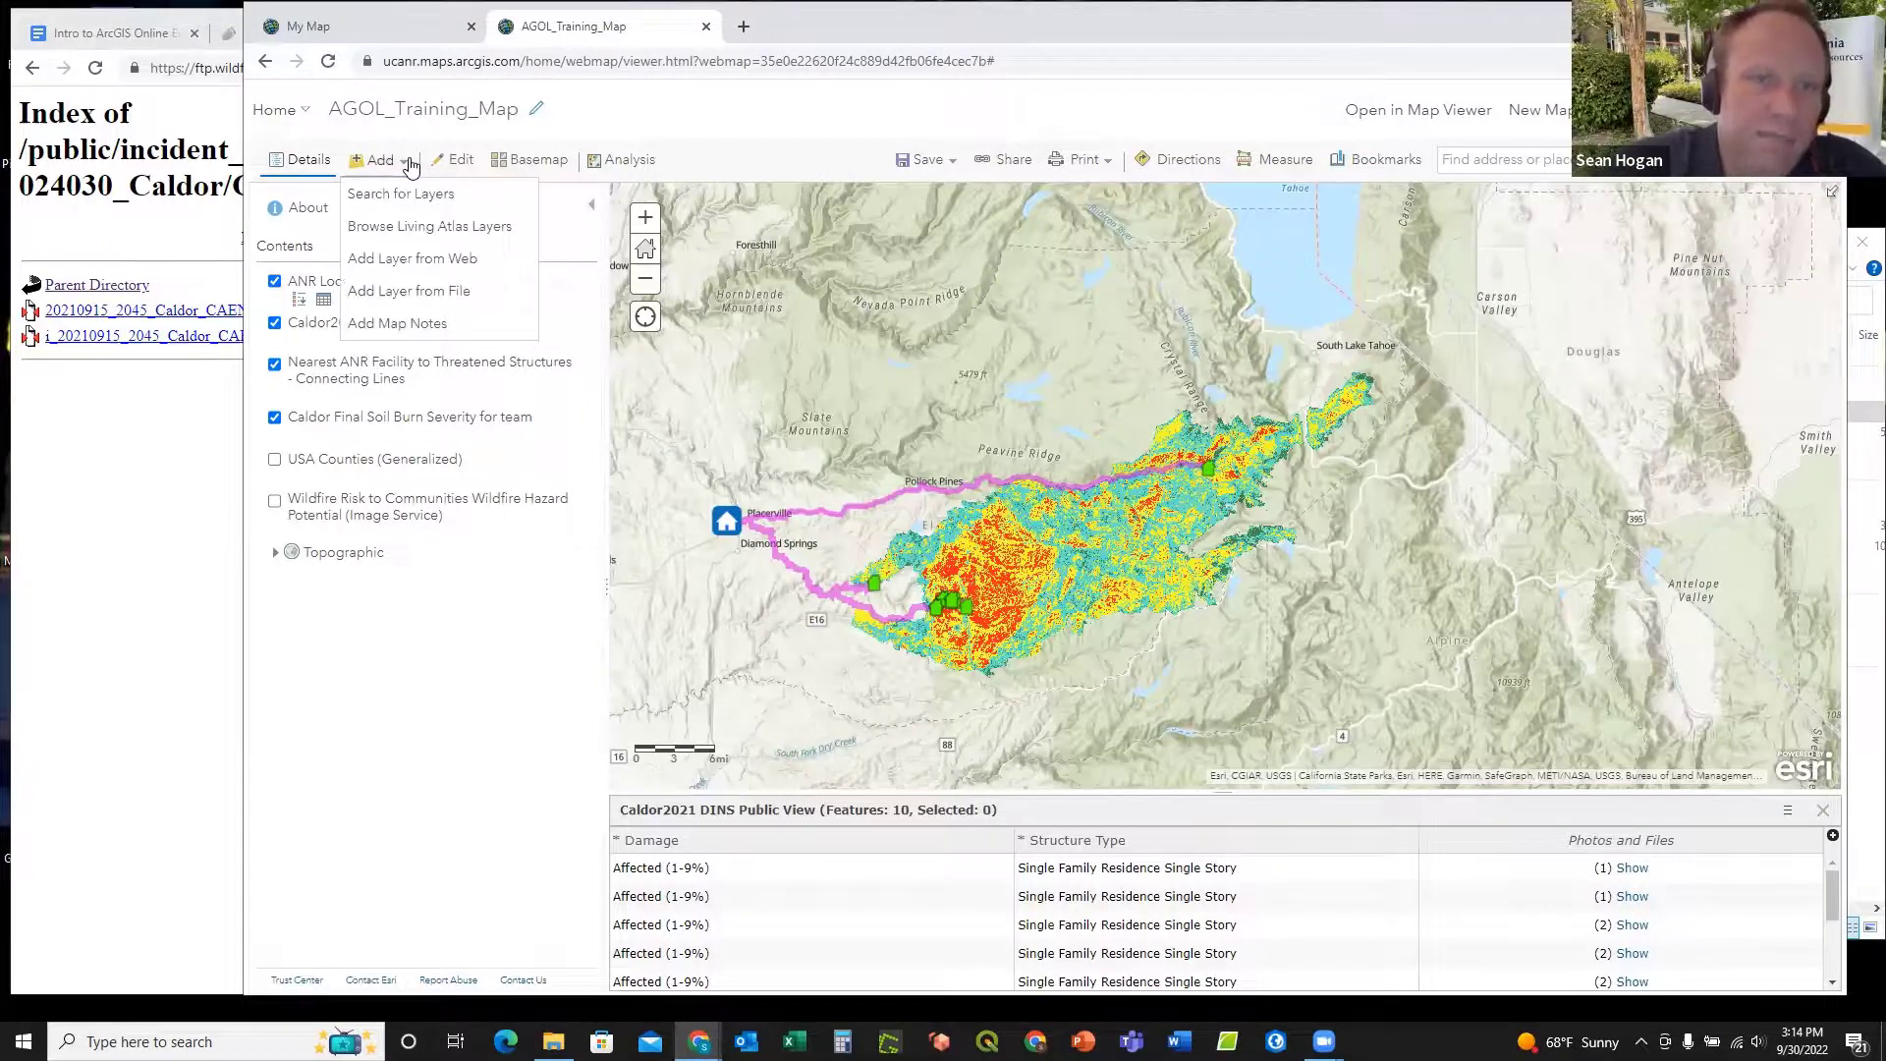
pyautogui.click(384, 293)
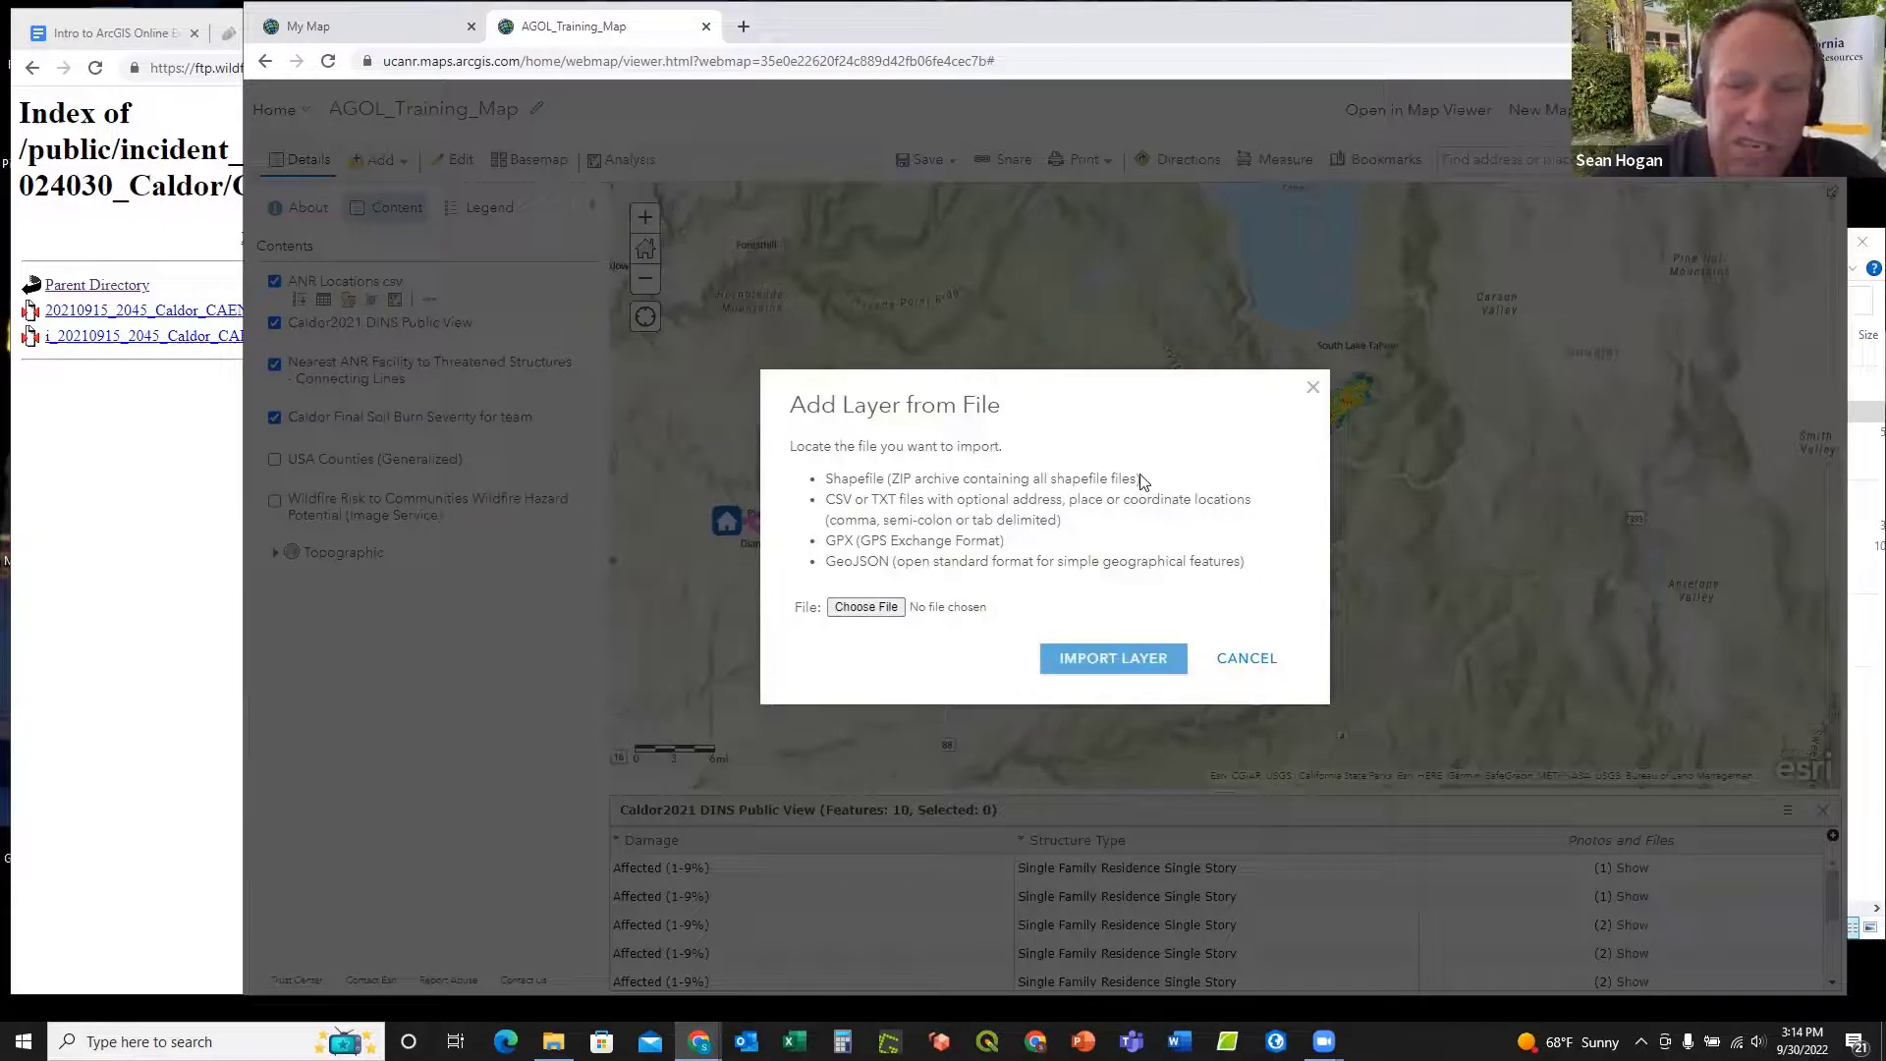
pyautogui.click(865, 607)
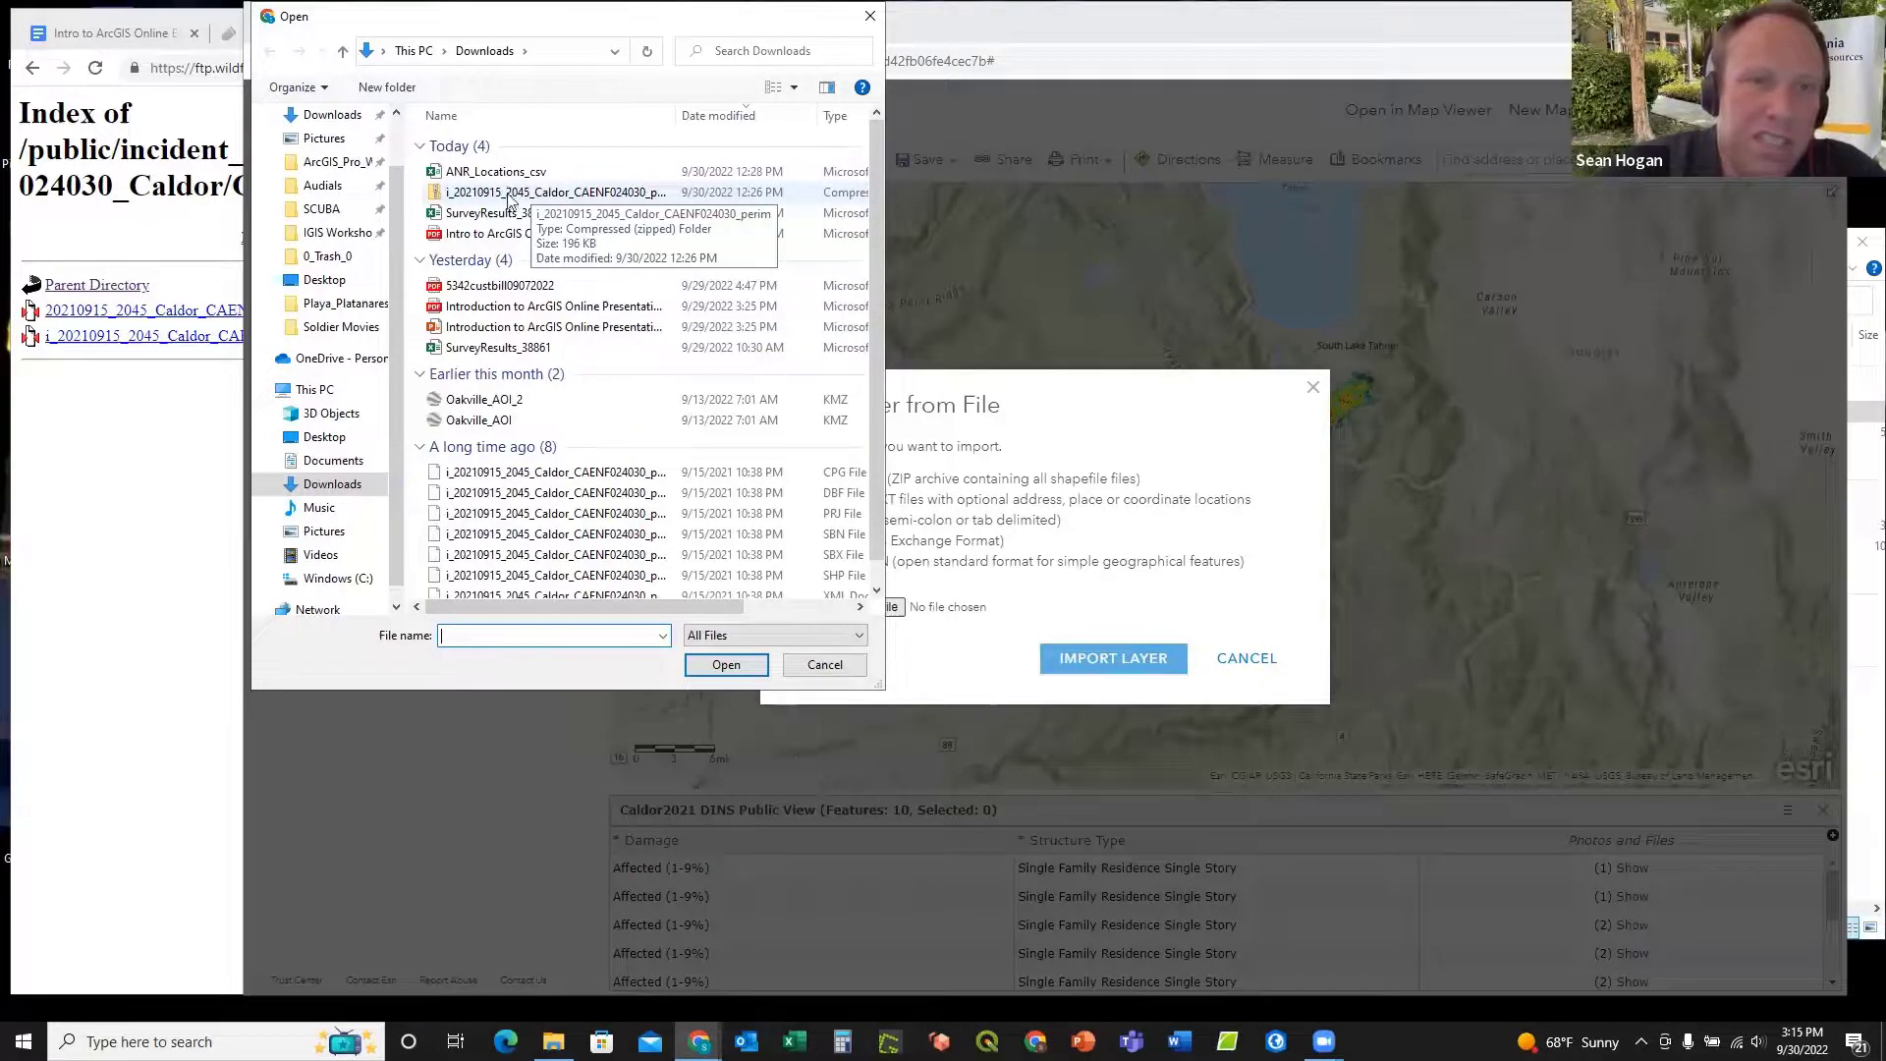
pyautogui.click(509, 194)
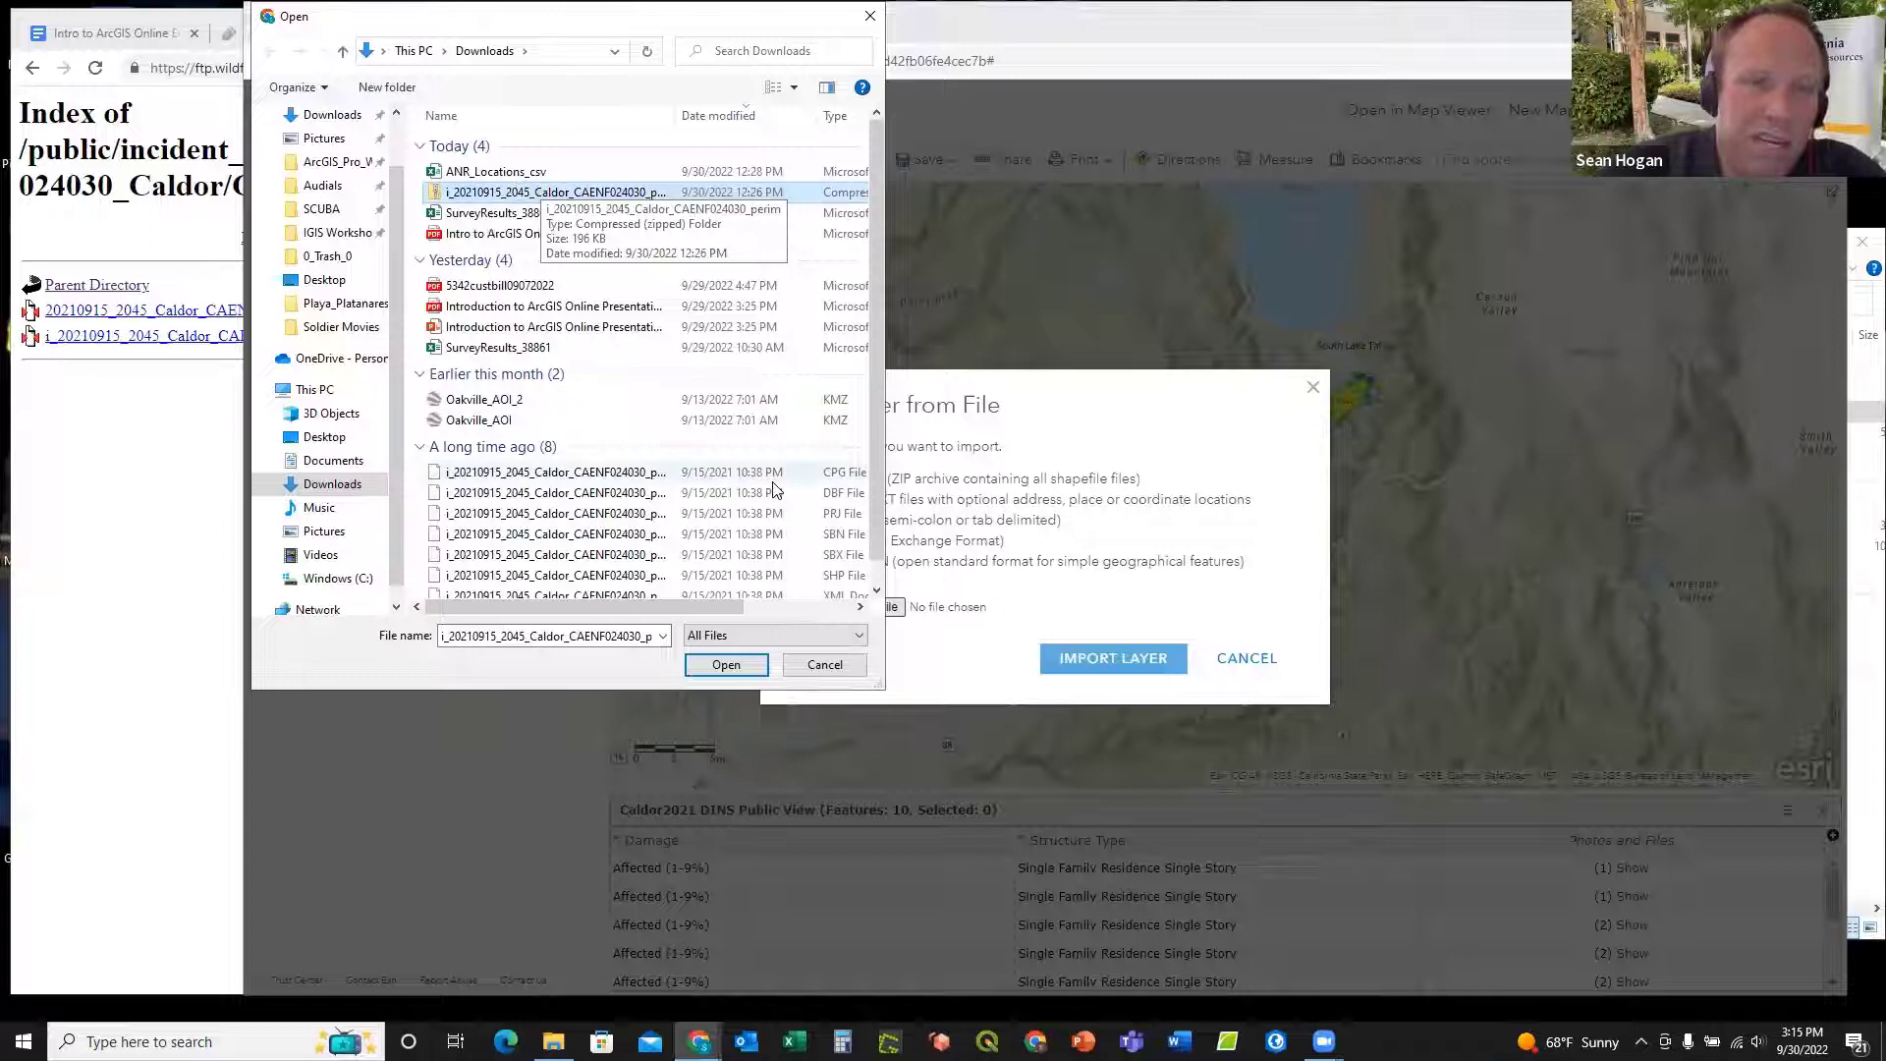
pyautogui.click(726, 665)
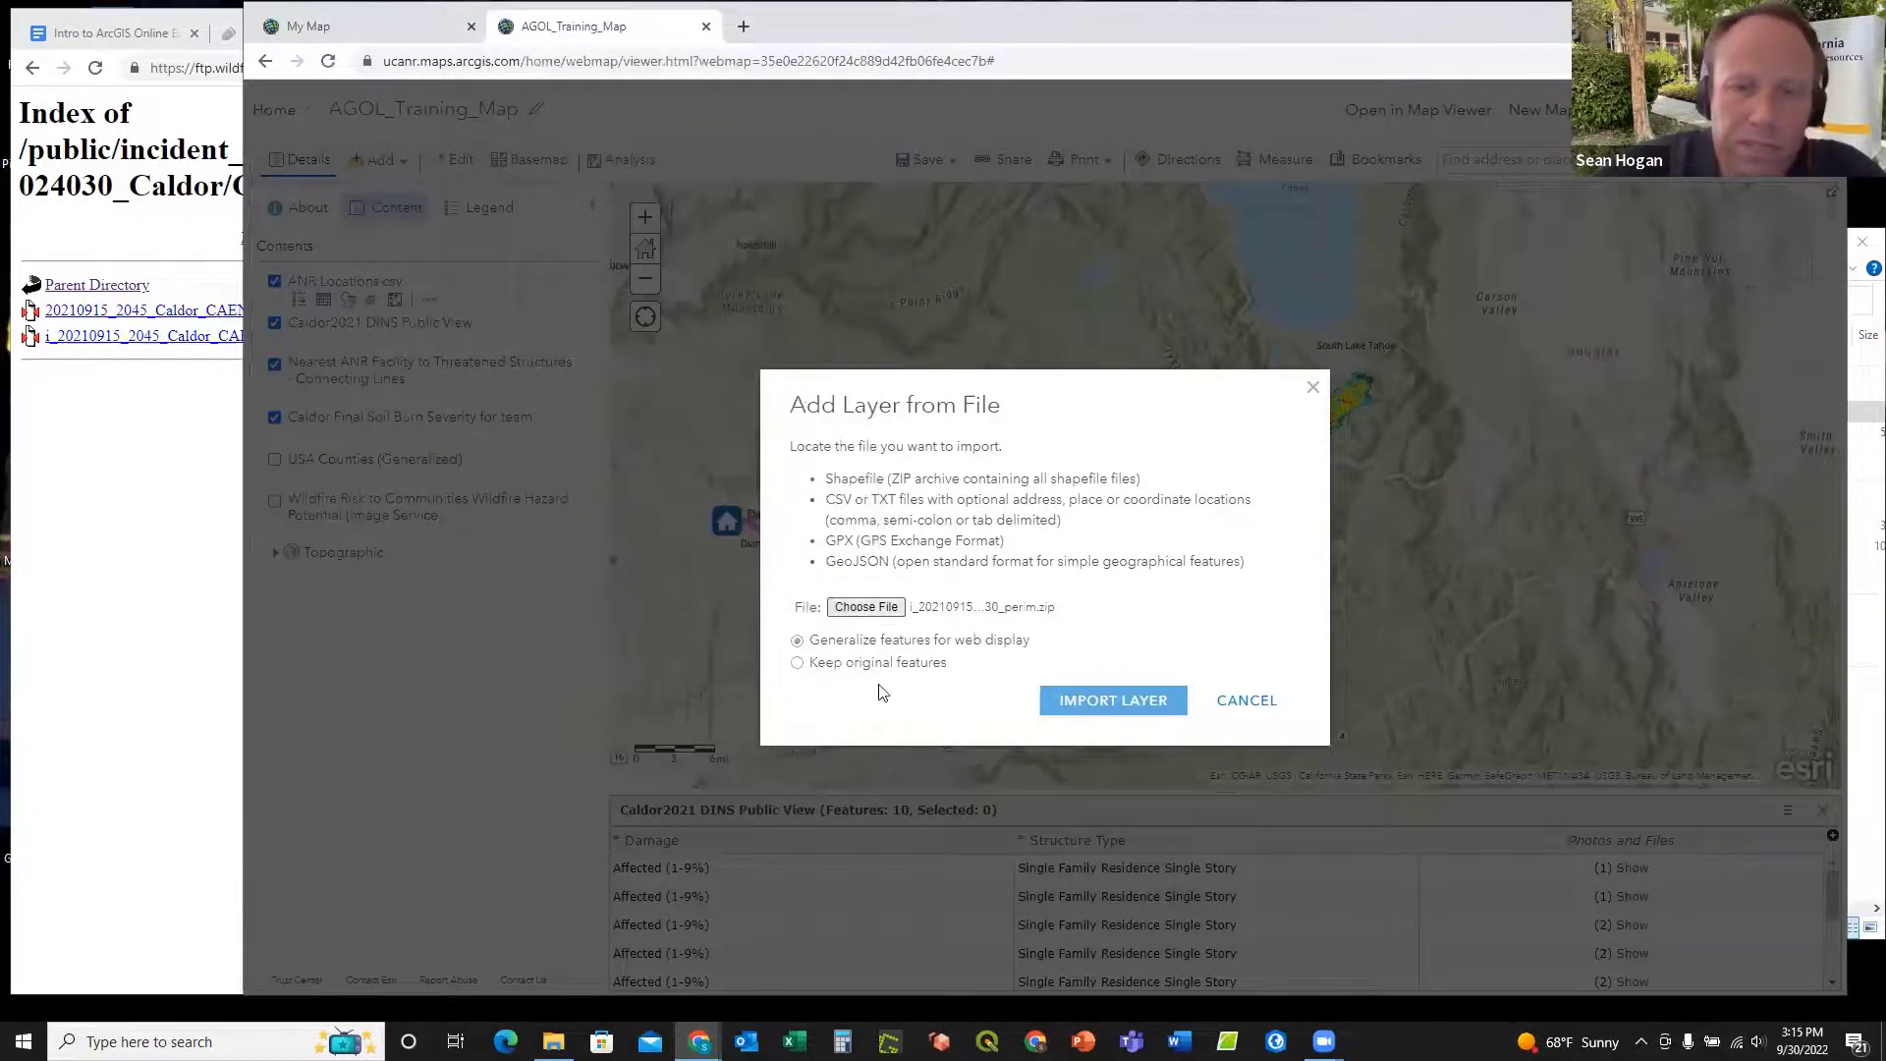
# Step: Import the perimeter zip as a map layer, briefly checking the FTP IncidentData listing meanwhile
pyautogui.click(1100, 700)
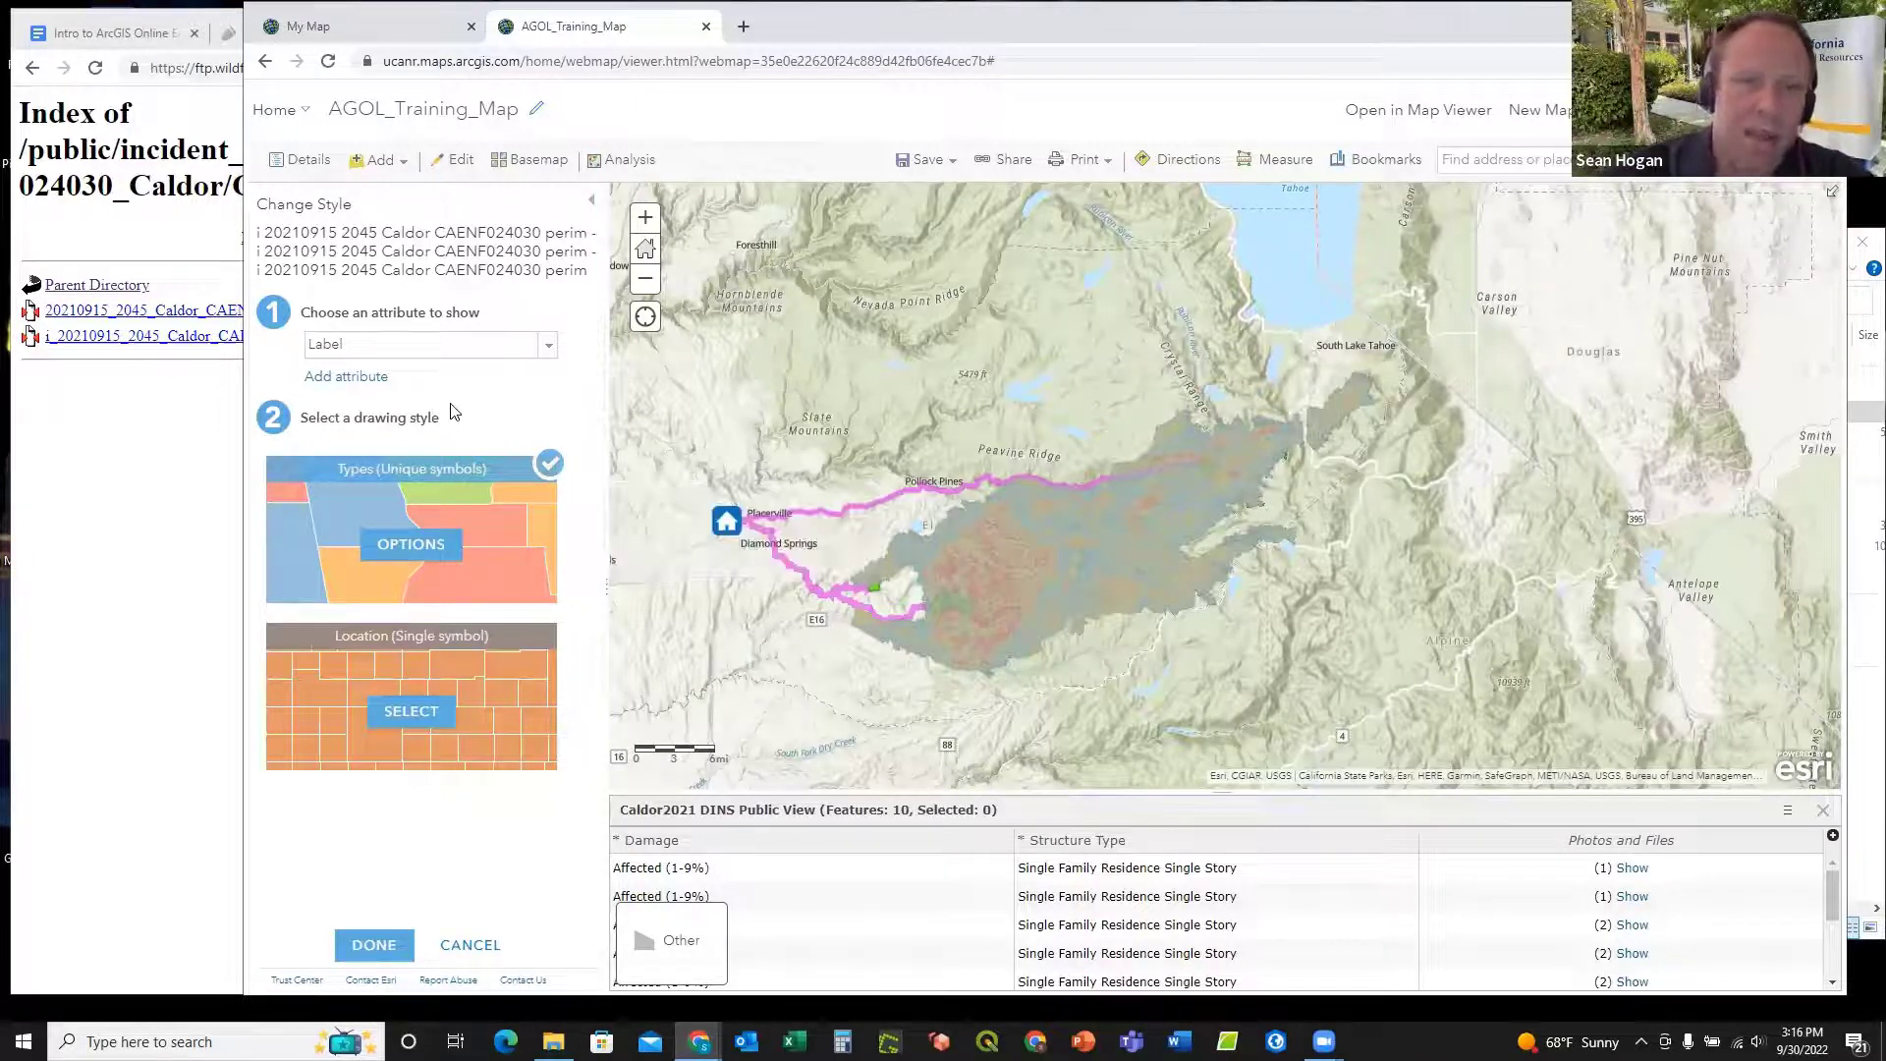
pyautogui.click(180, 434)
pyautogui.click(101, 286)
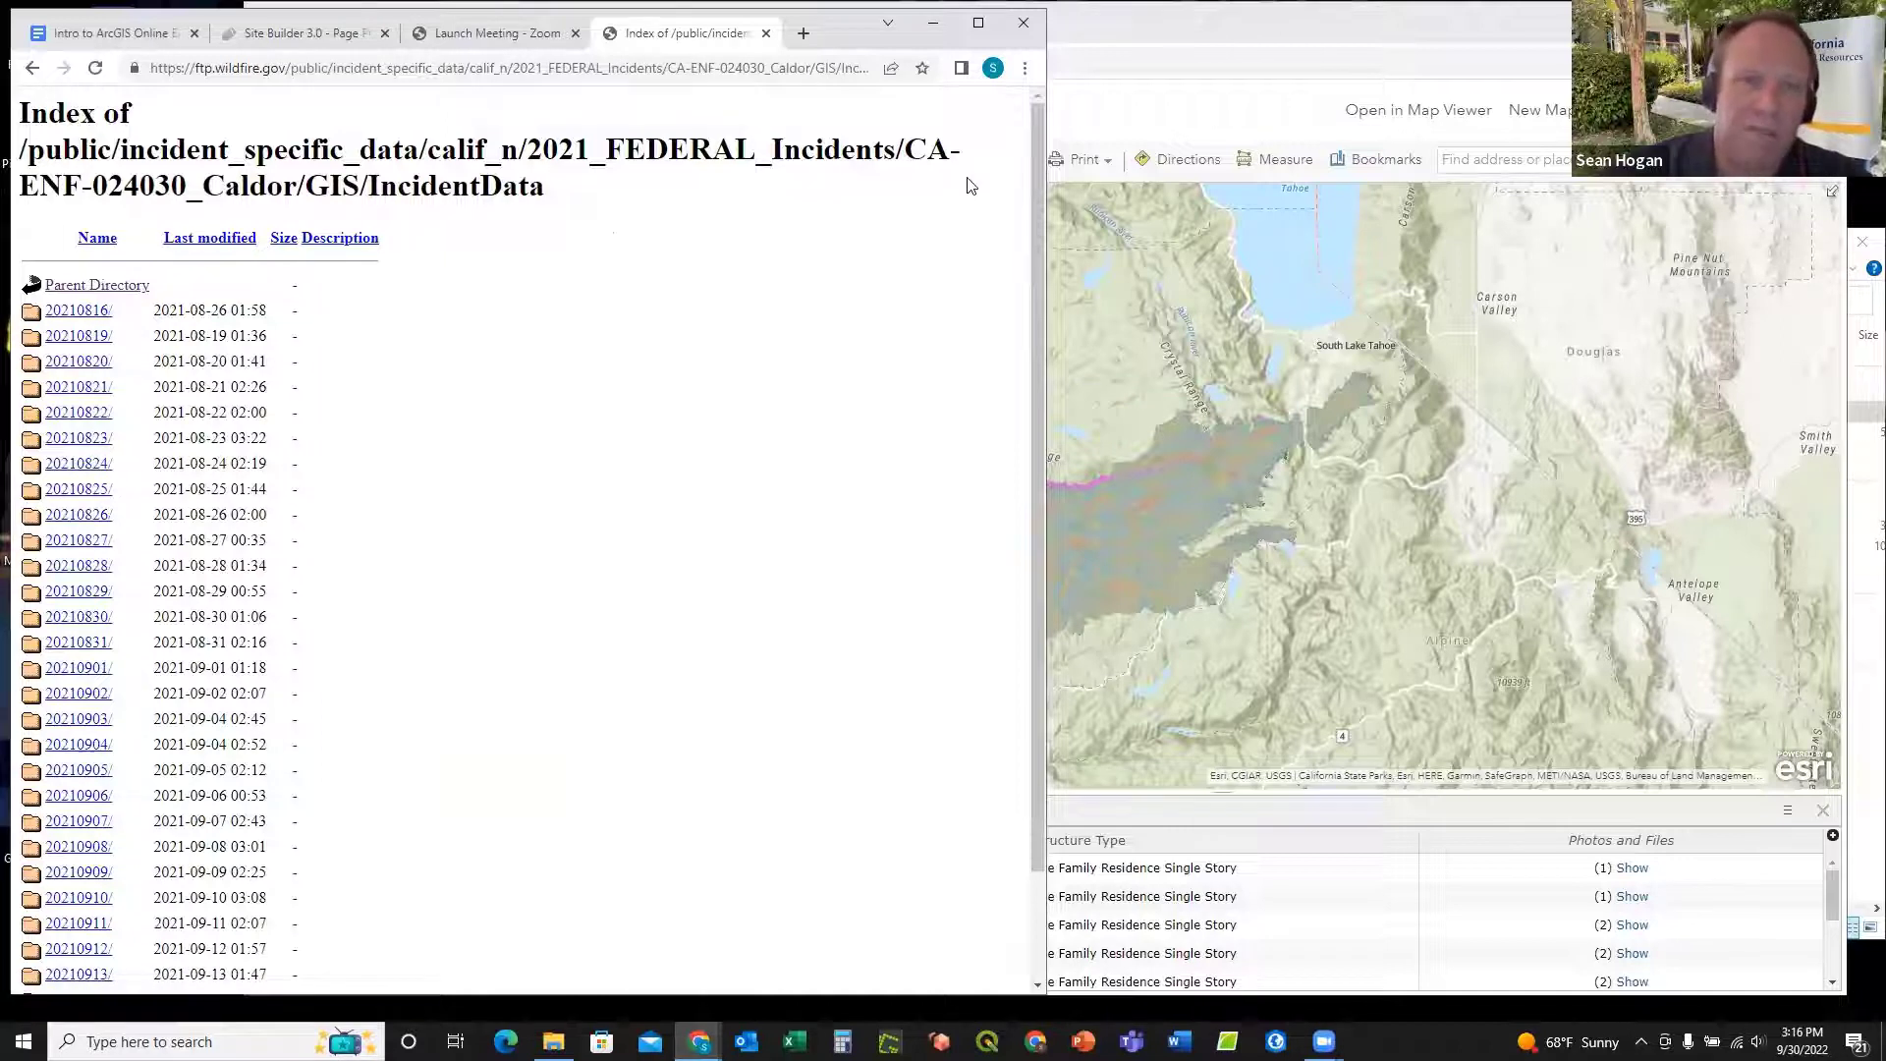
pyautogui.click(1125, 24)
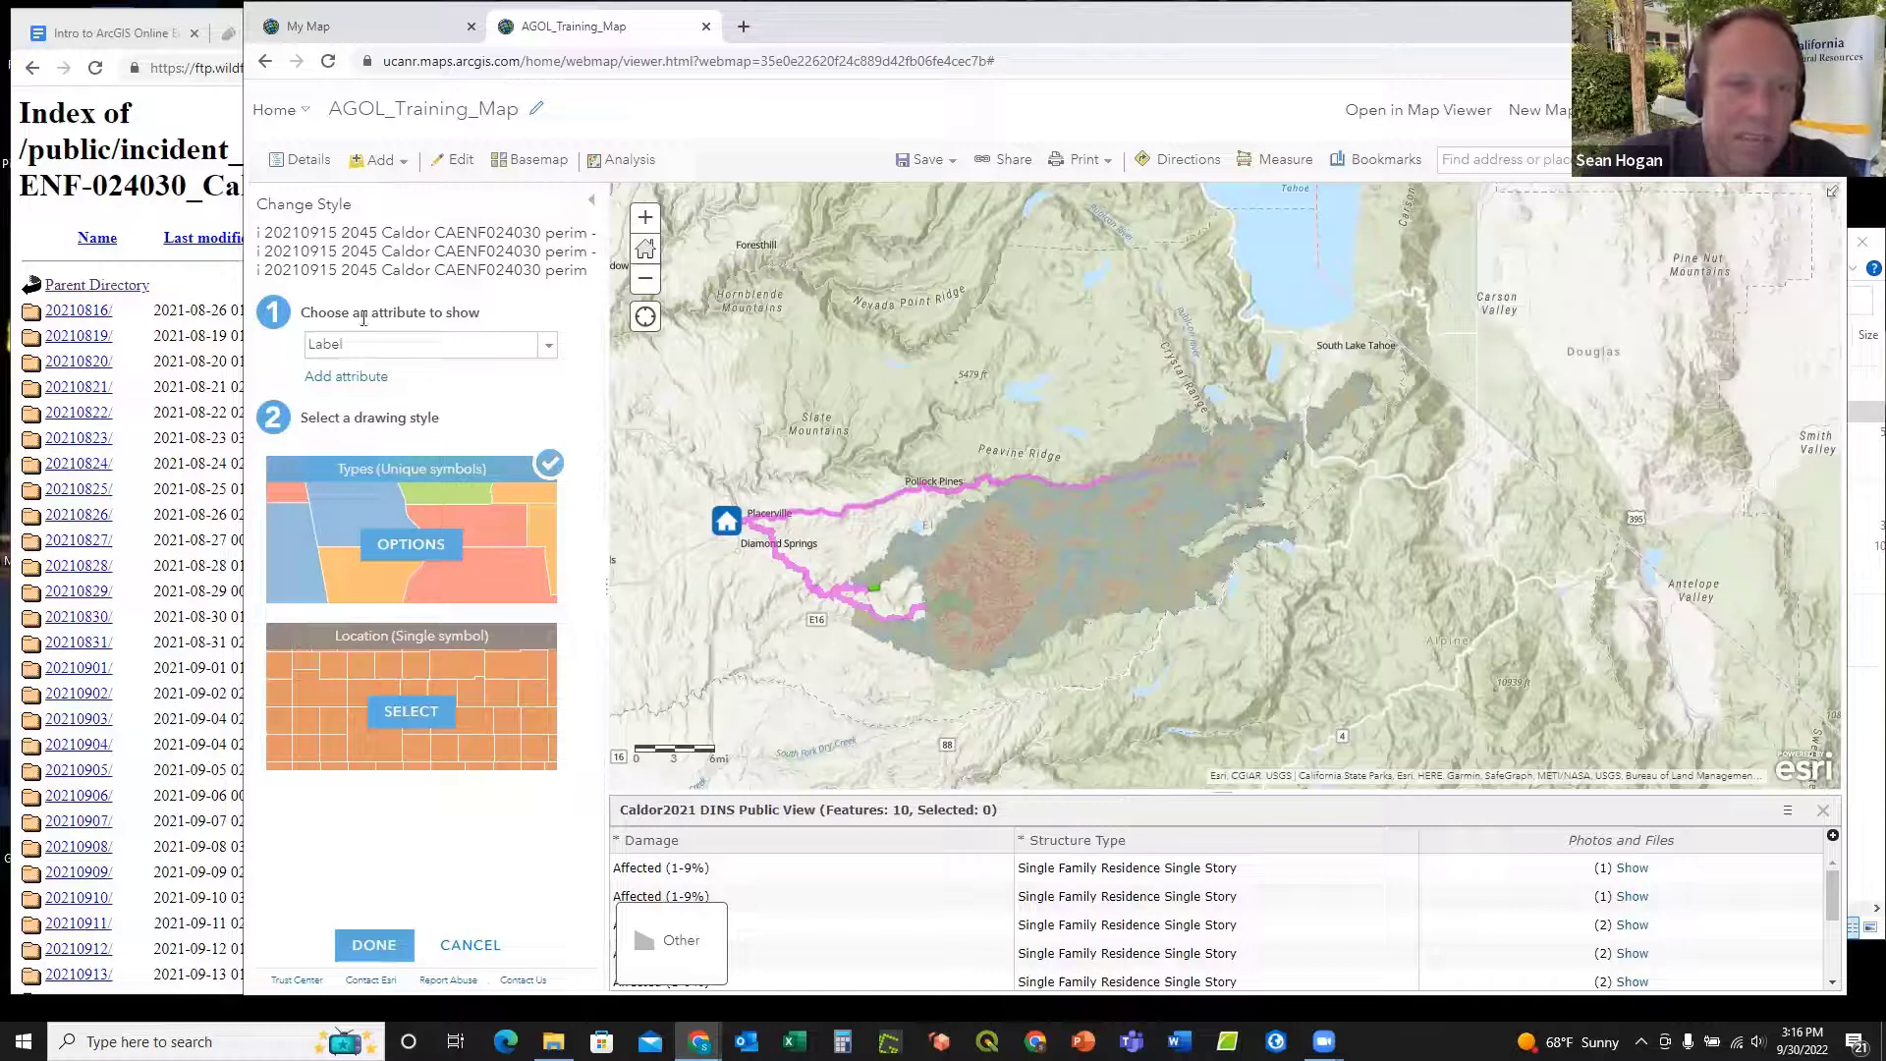
# Step: Give the perimeter symbol a mostly transparent fill and a fully opaque near-black outline
pyautogui.click(413, 546)
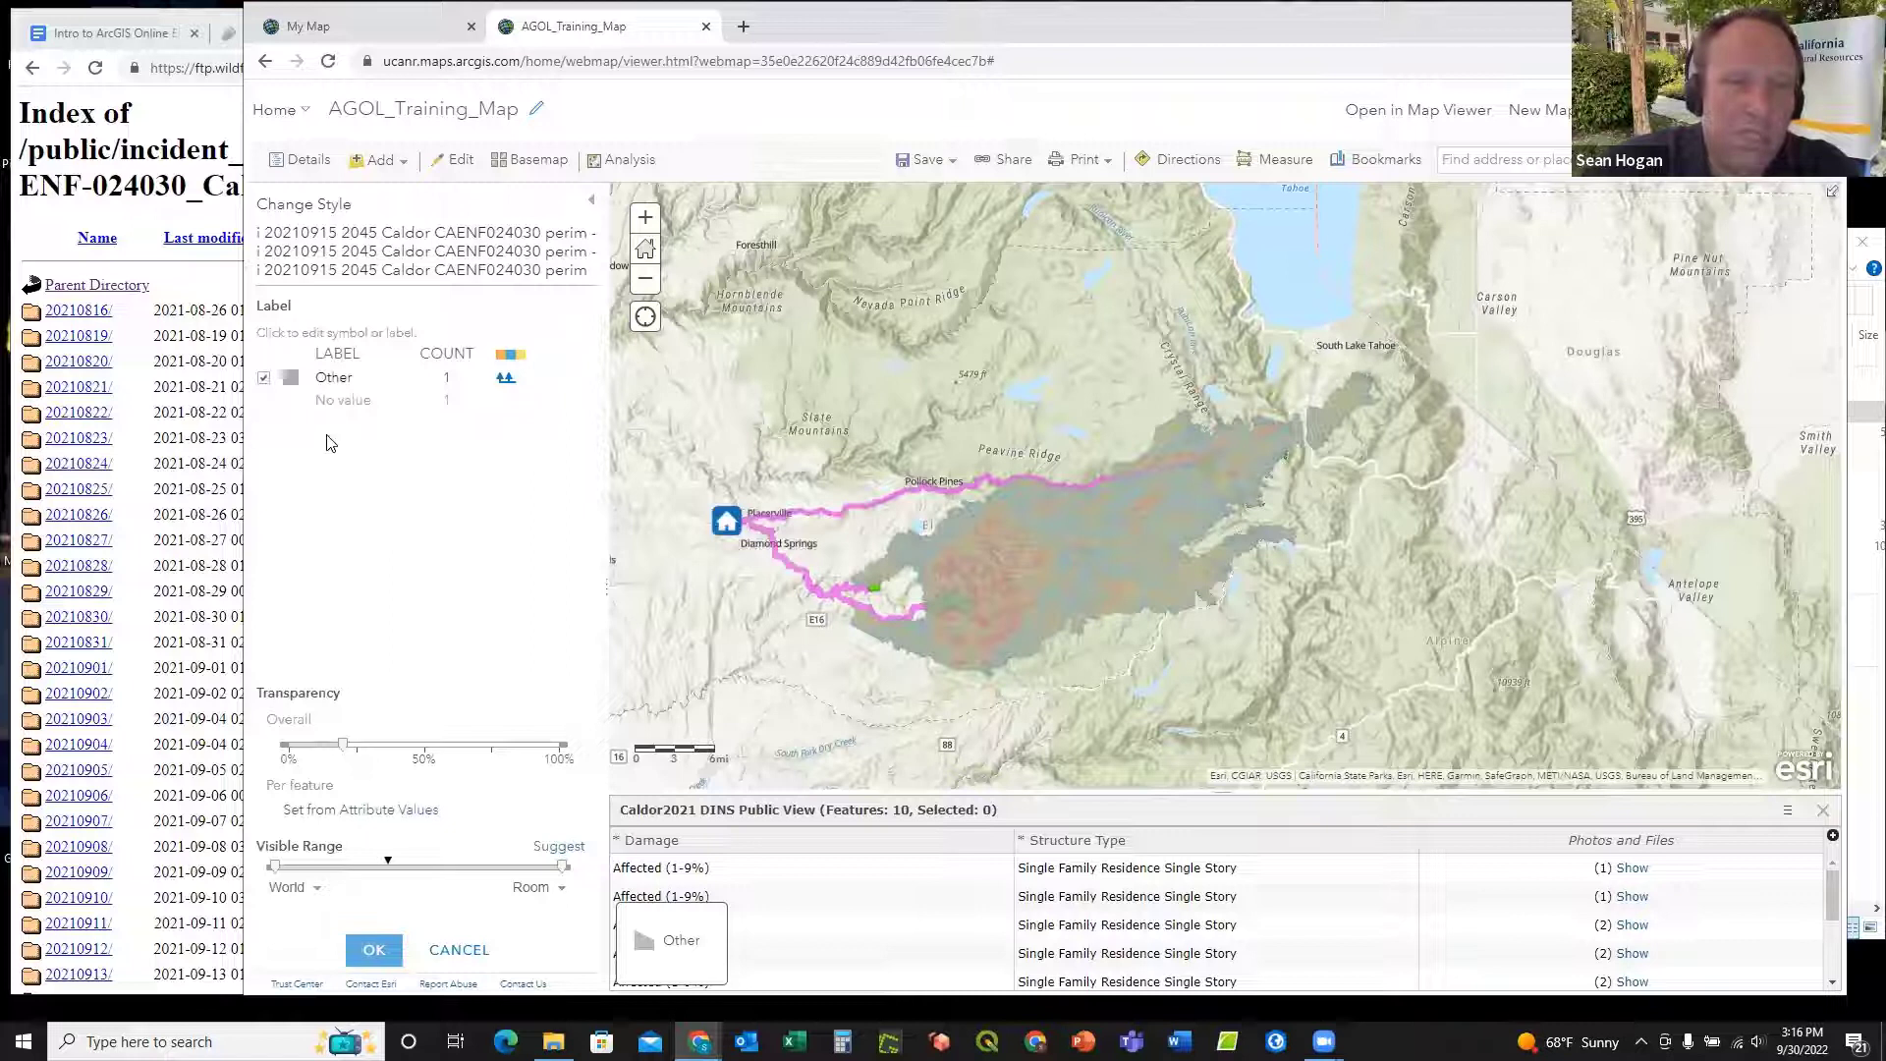
pyautogui.click(293, 380)
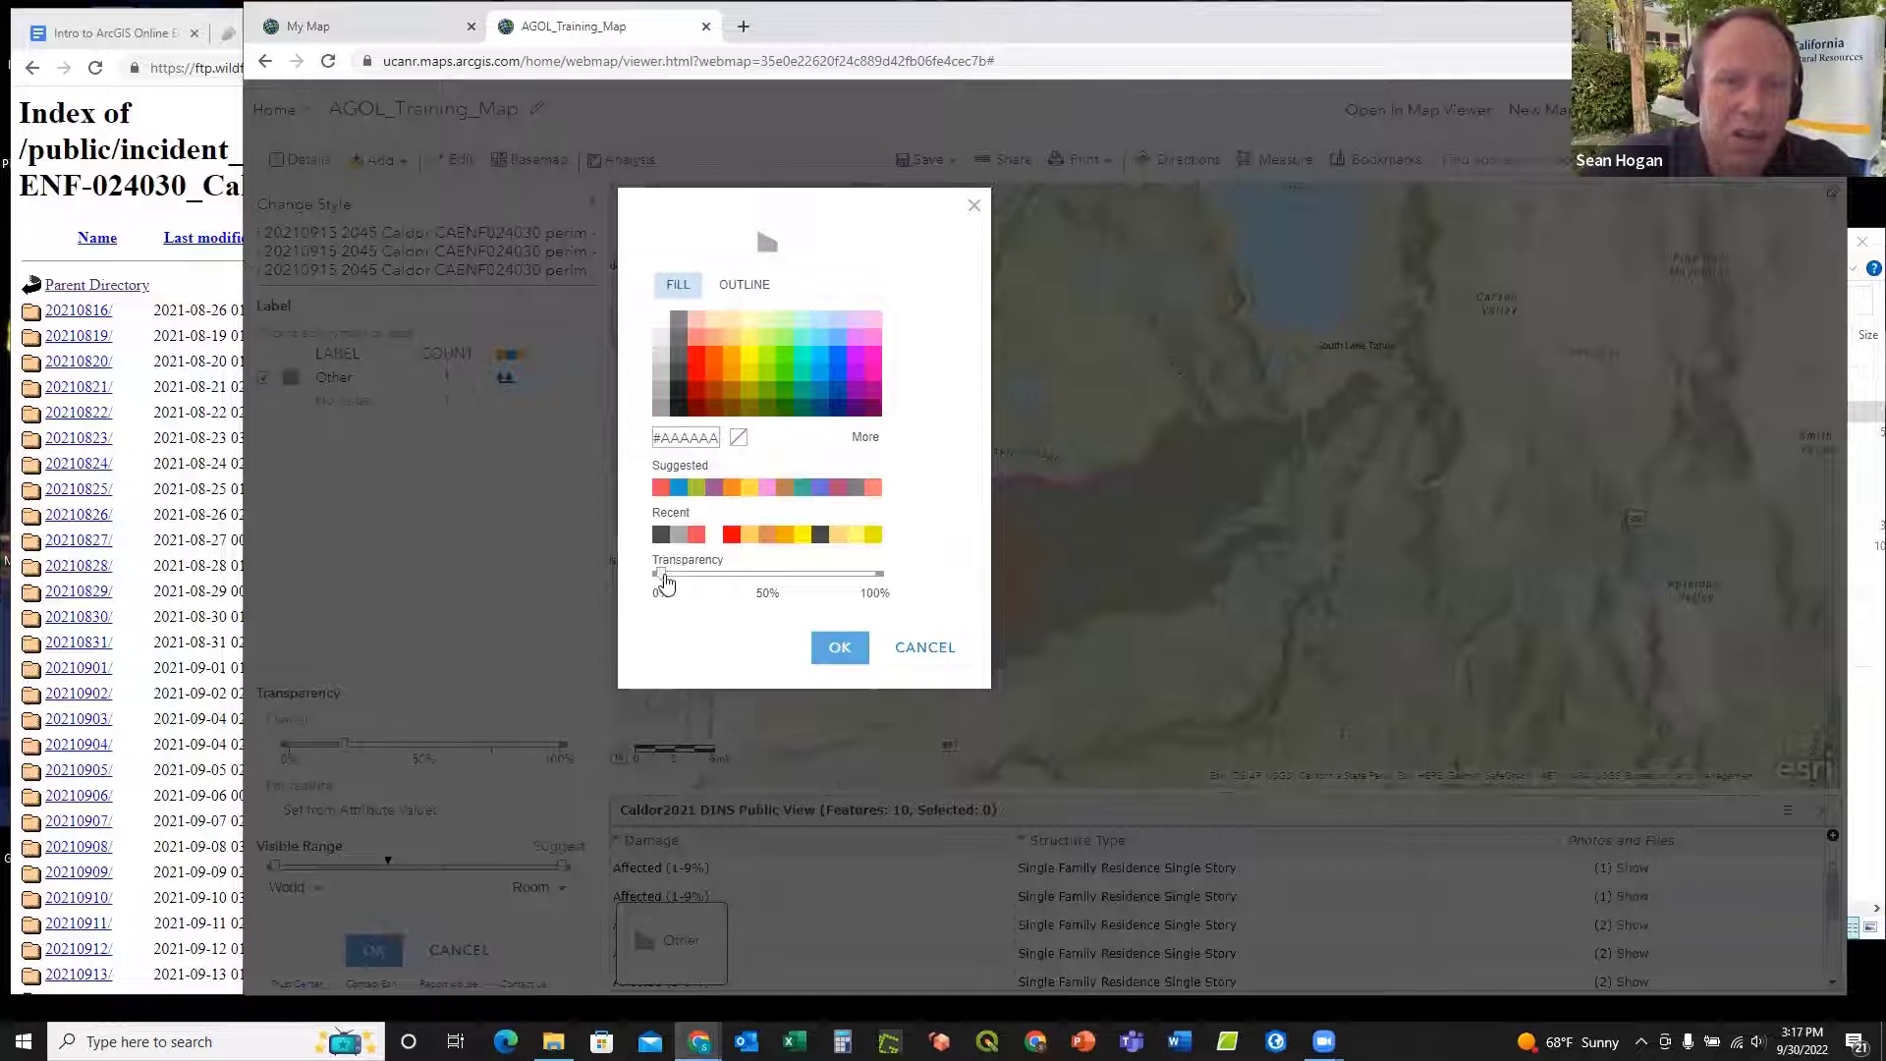
pyautogui.moveTo(659, 574); pyautogui.dragTo(863, 586)
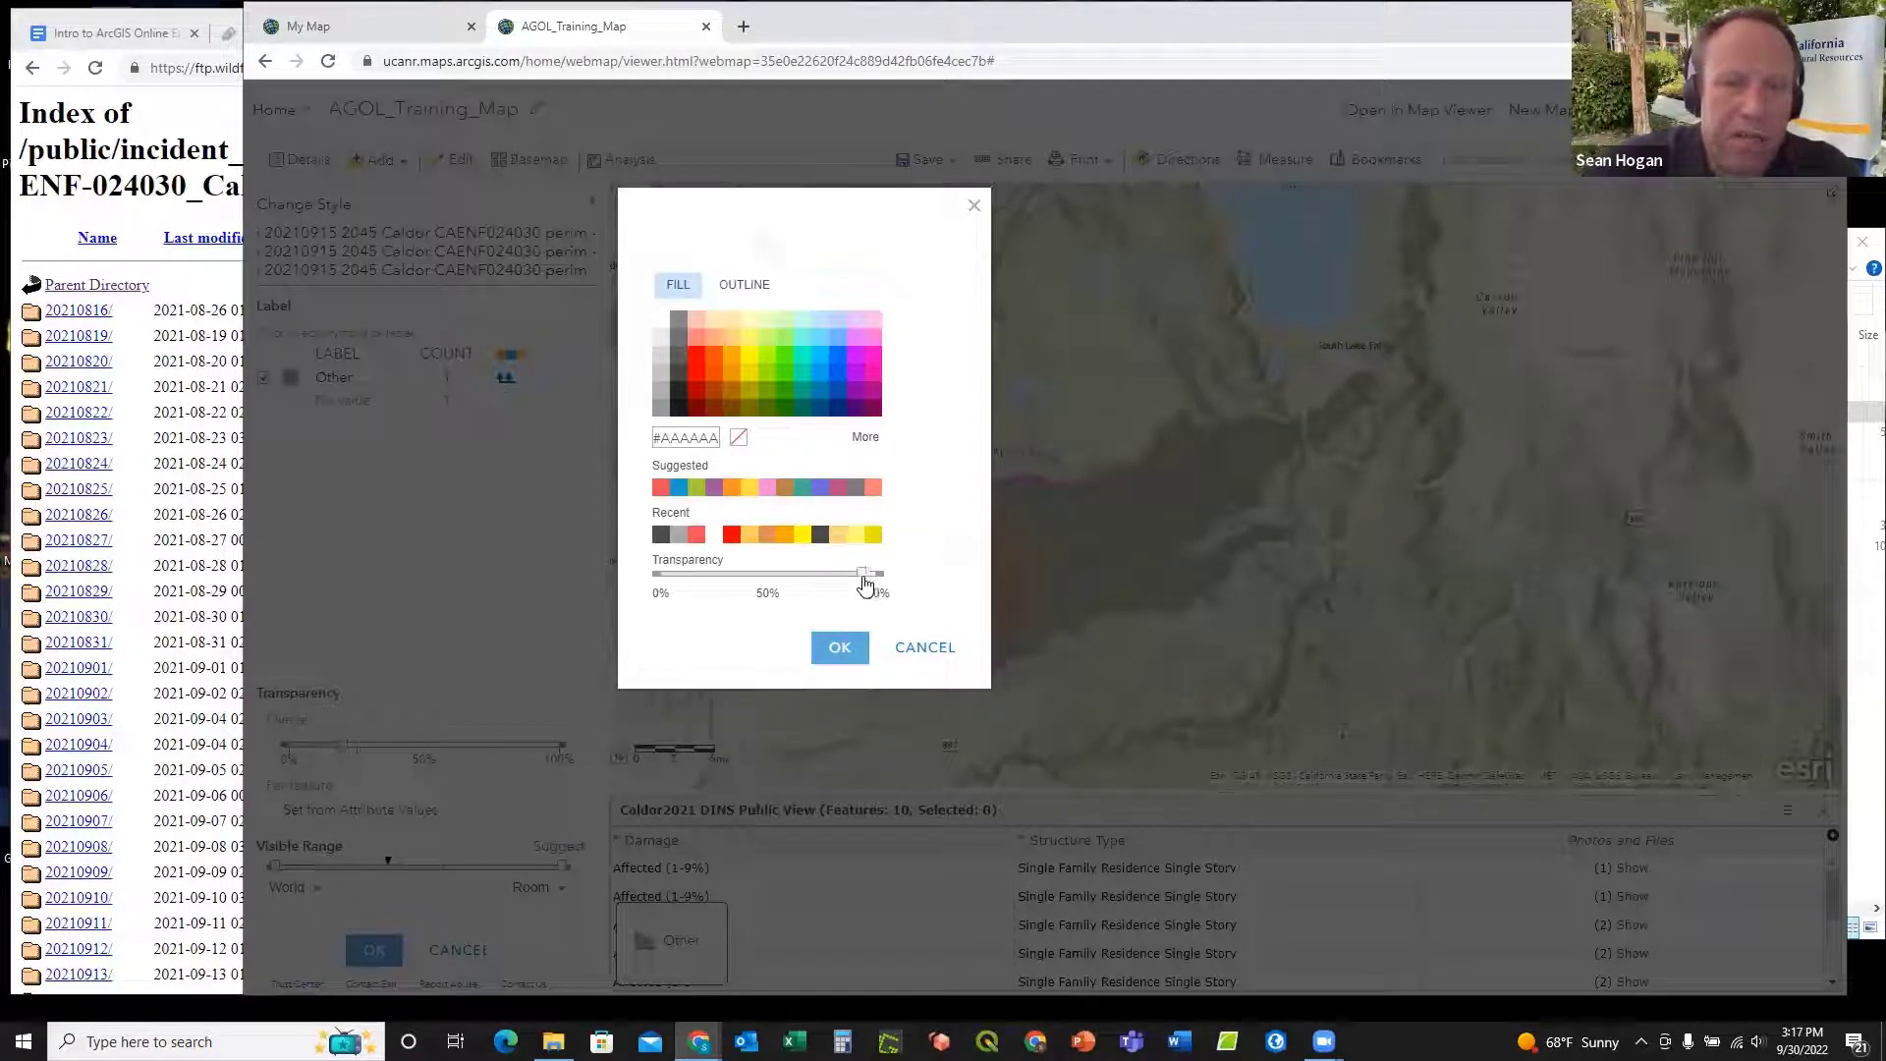
pyautogui.click(728, 291)
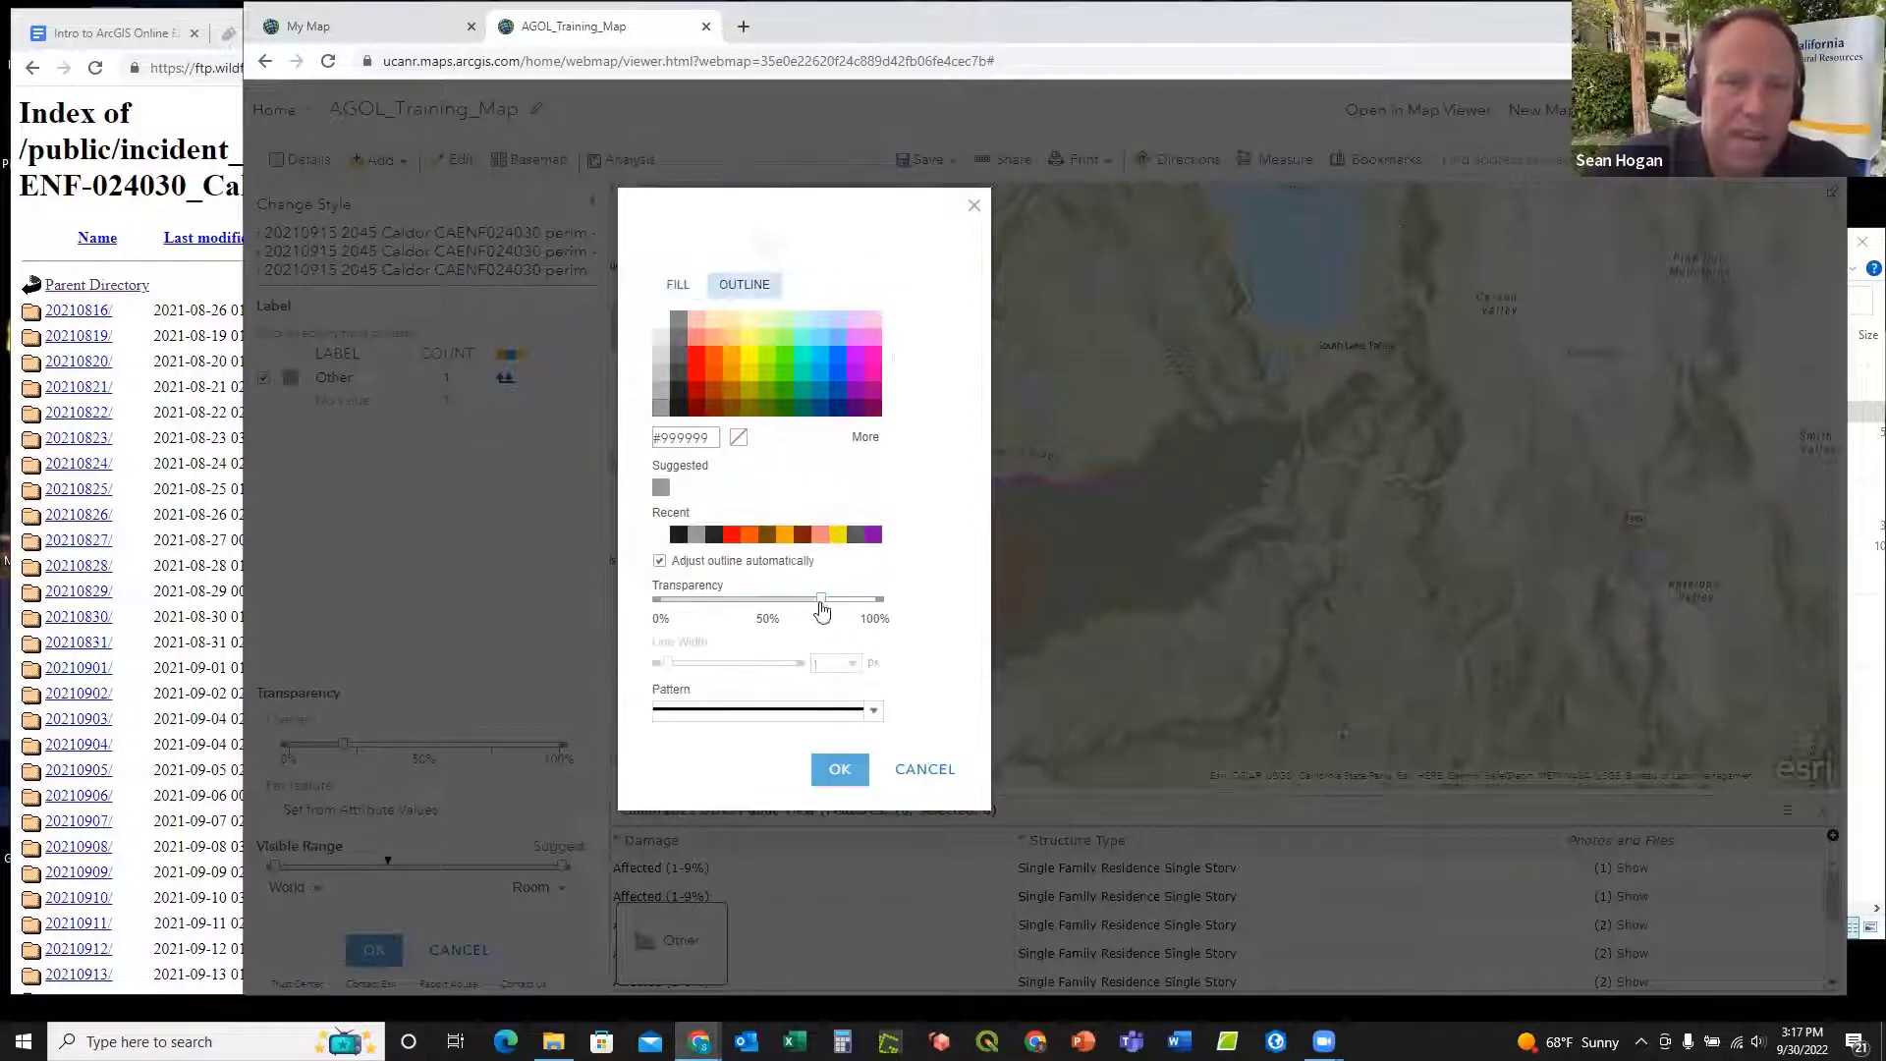
pyautogui.moveTo(821, 603); pyautogui.dragTo(659, 611)
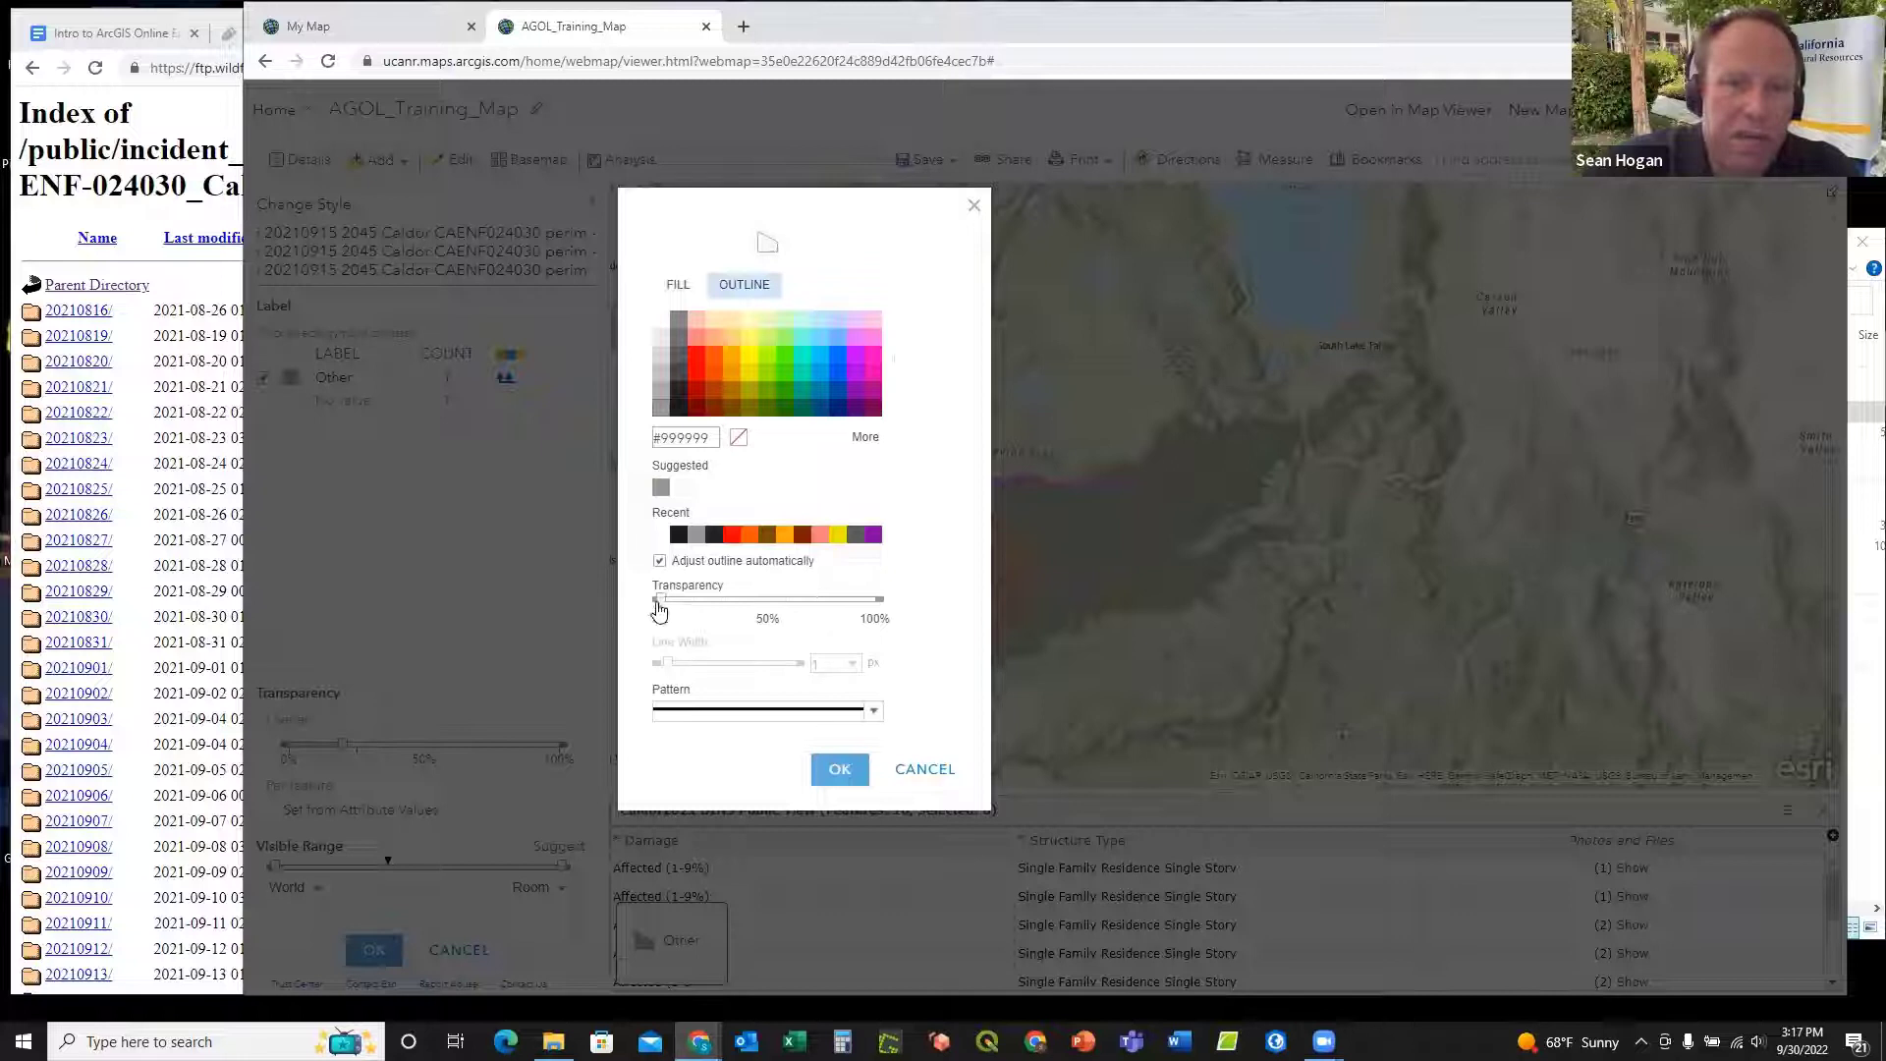
pyautogui.click(677, 536)
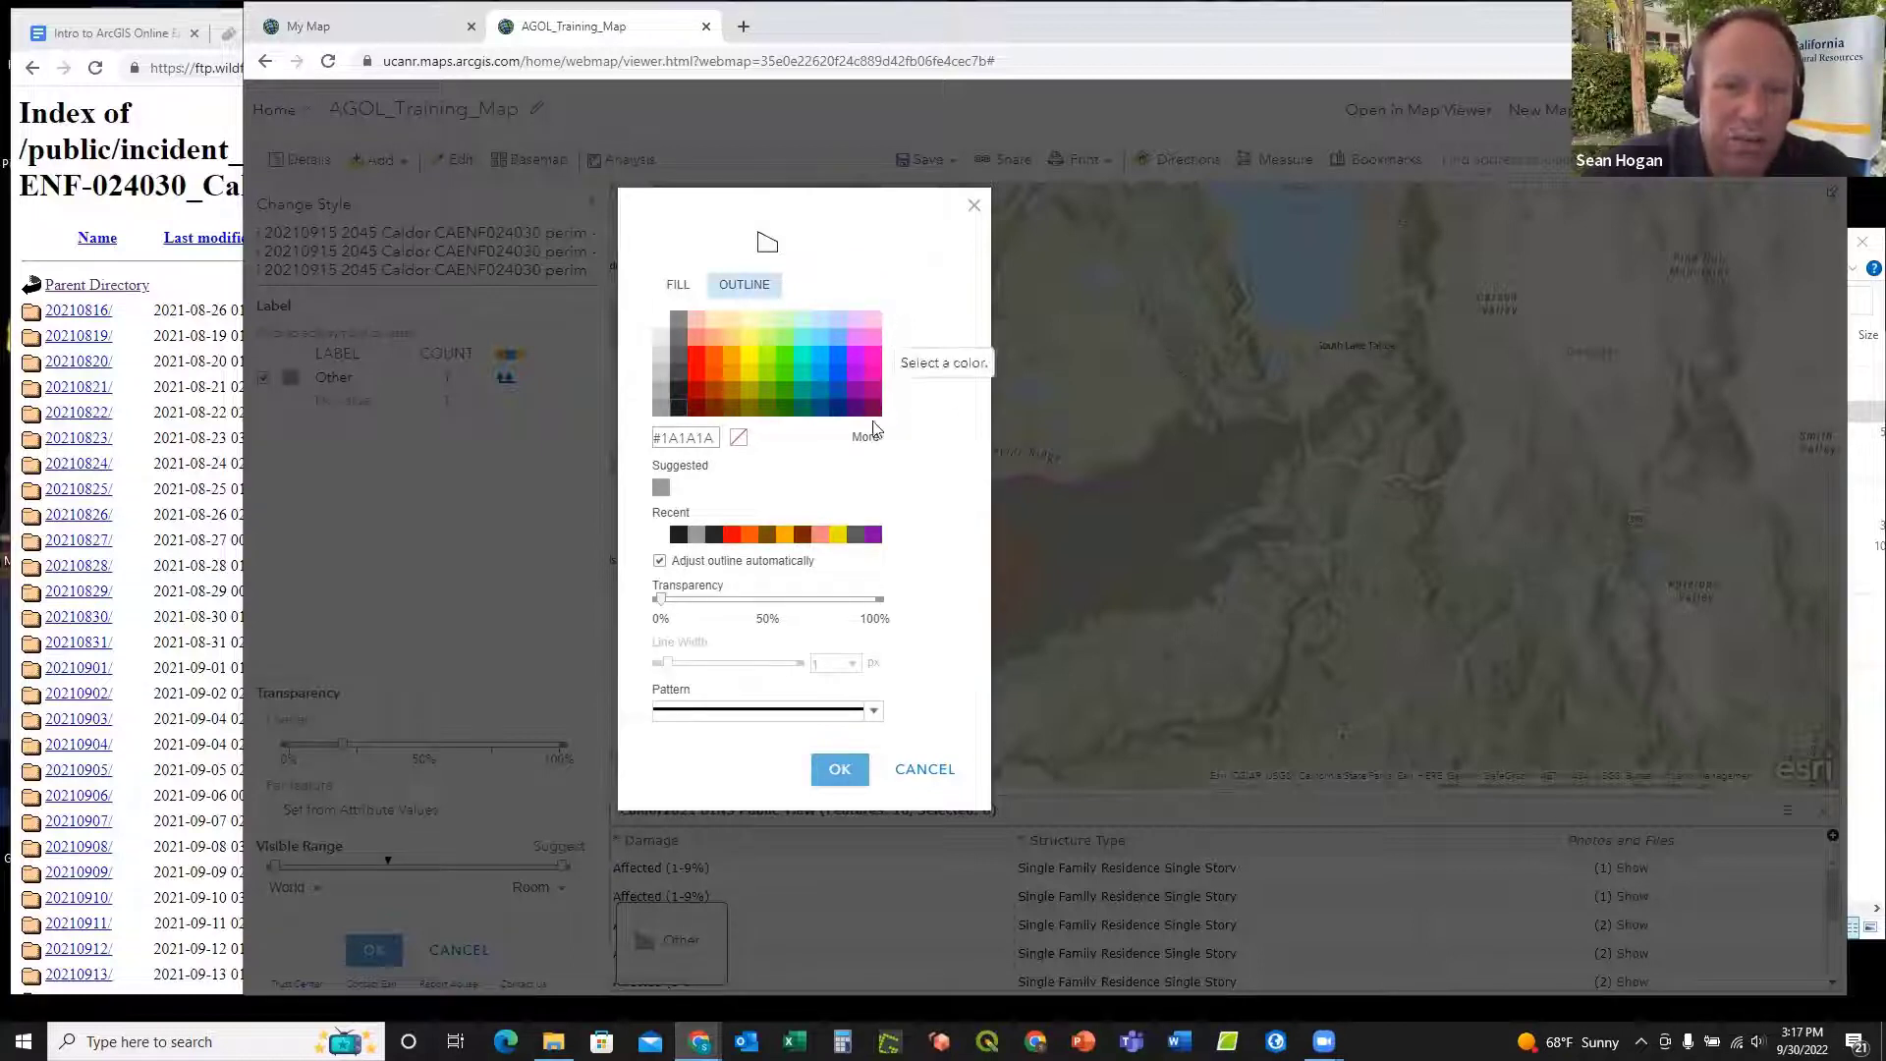
# Step: Apply the perimeter style and move Connecting Lines above Caldor2021 DINS Public View
pyautogui.click(839, 771)
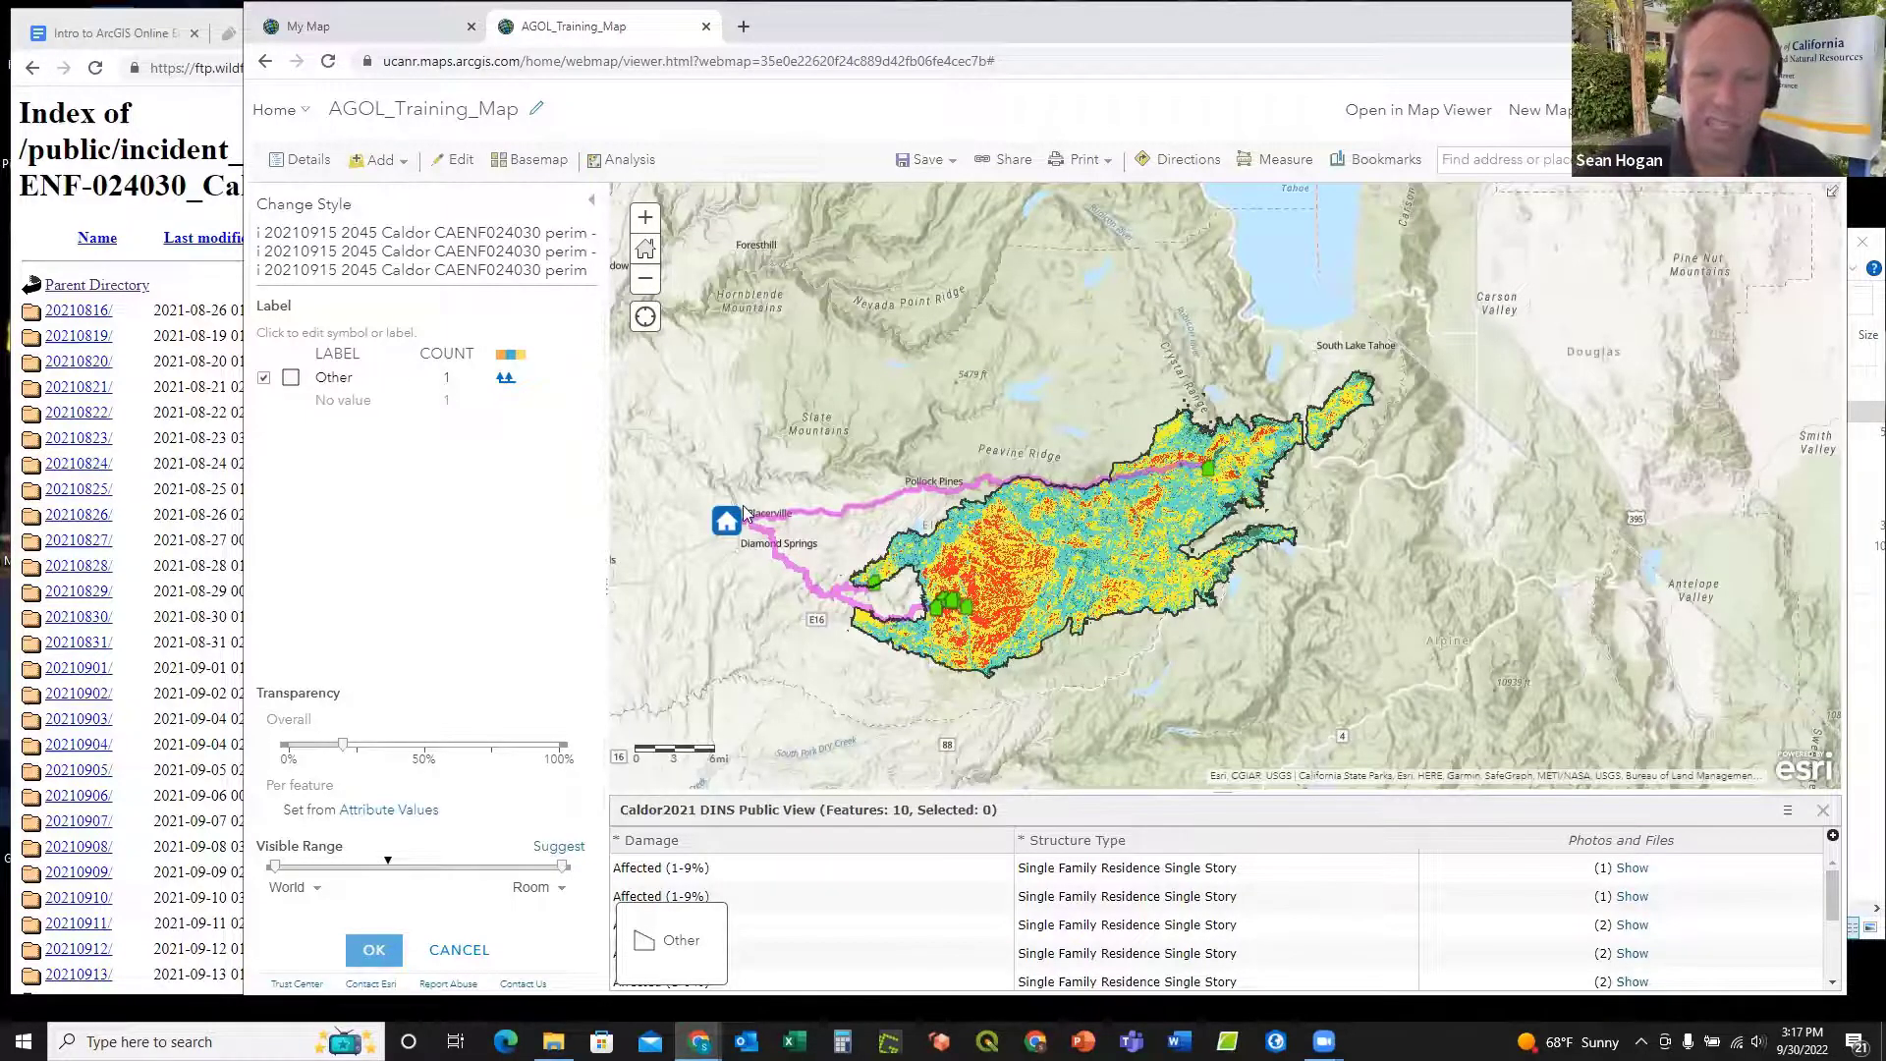
pyautogui.click(373, 951)
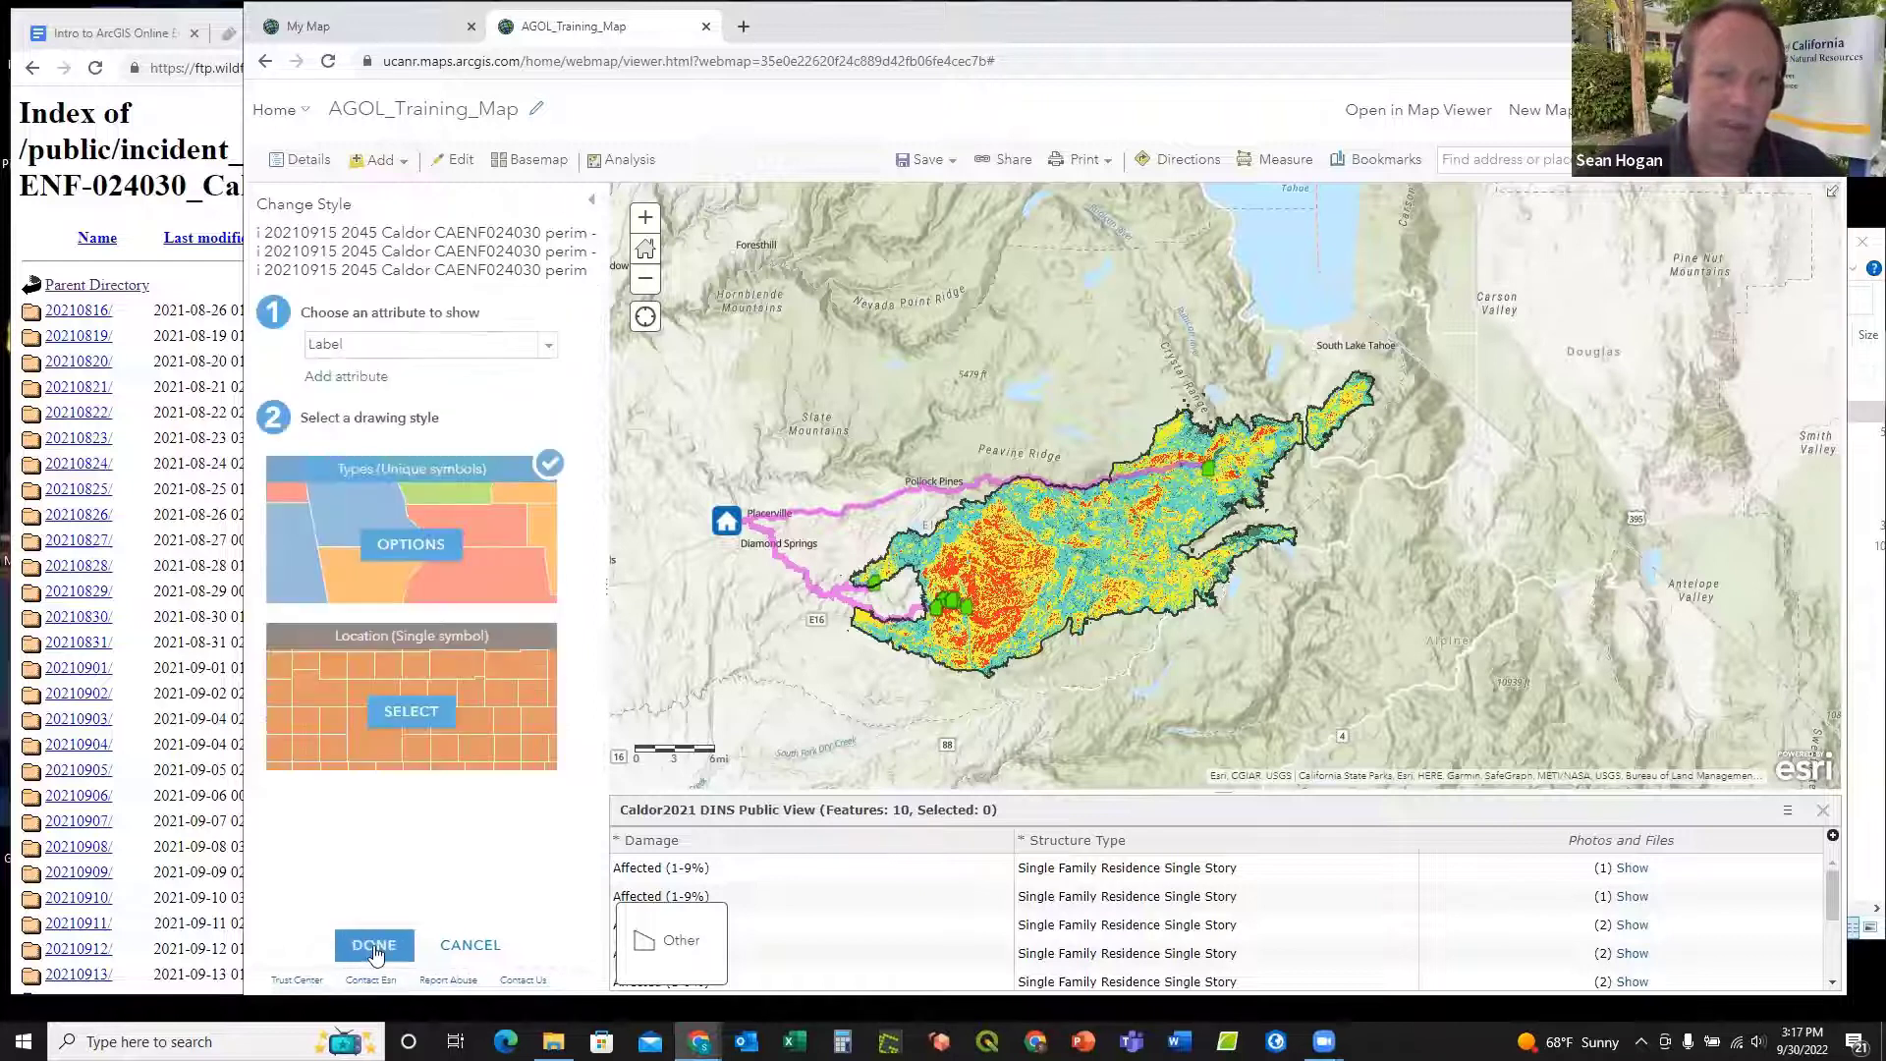
pyautogui.click(374, 944)
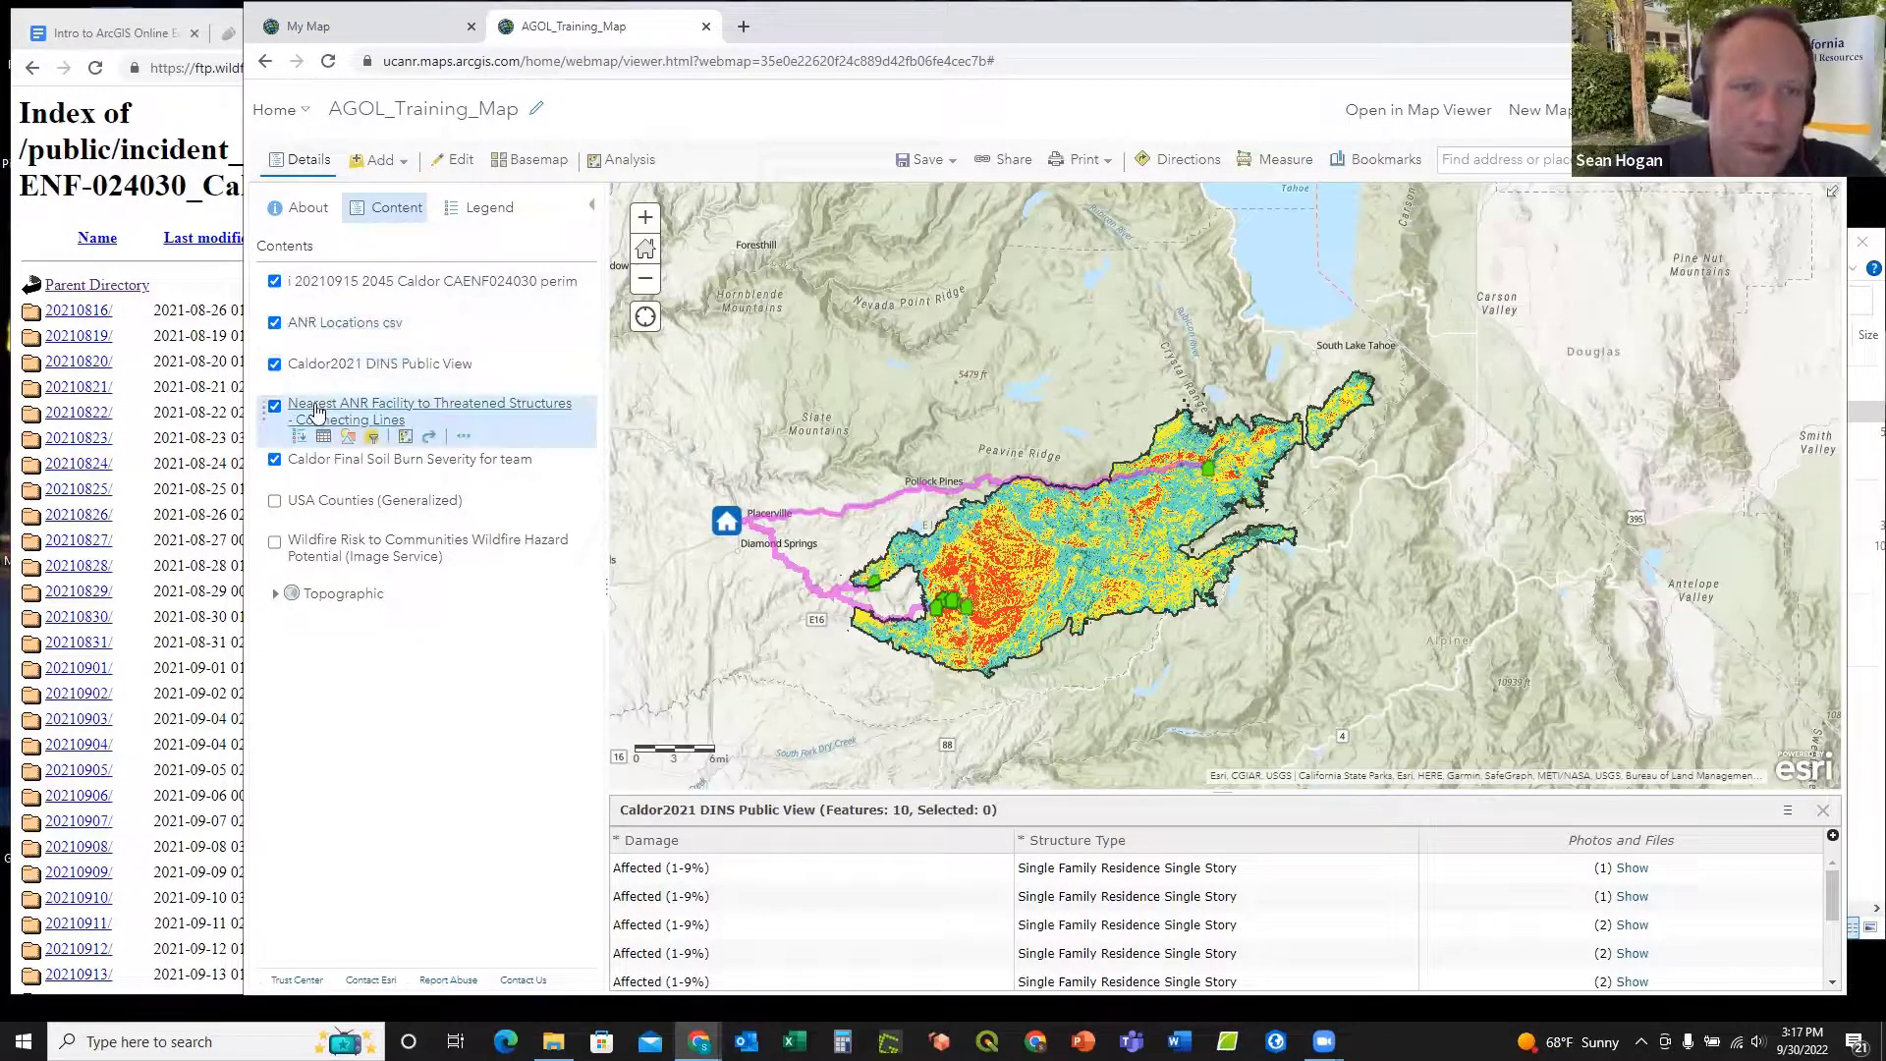
pyautogui.moveTo(263, 413); pyautogui.dragTo(266, 362)
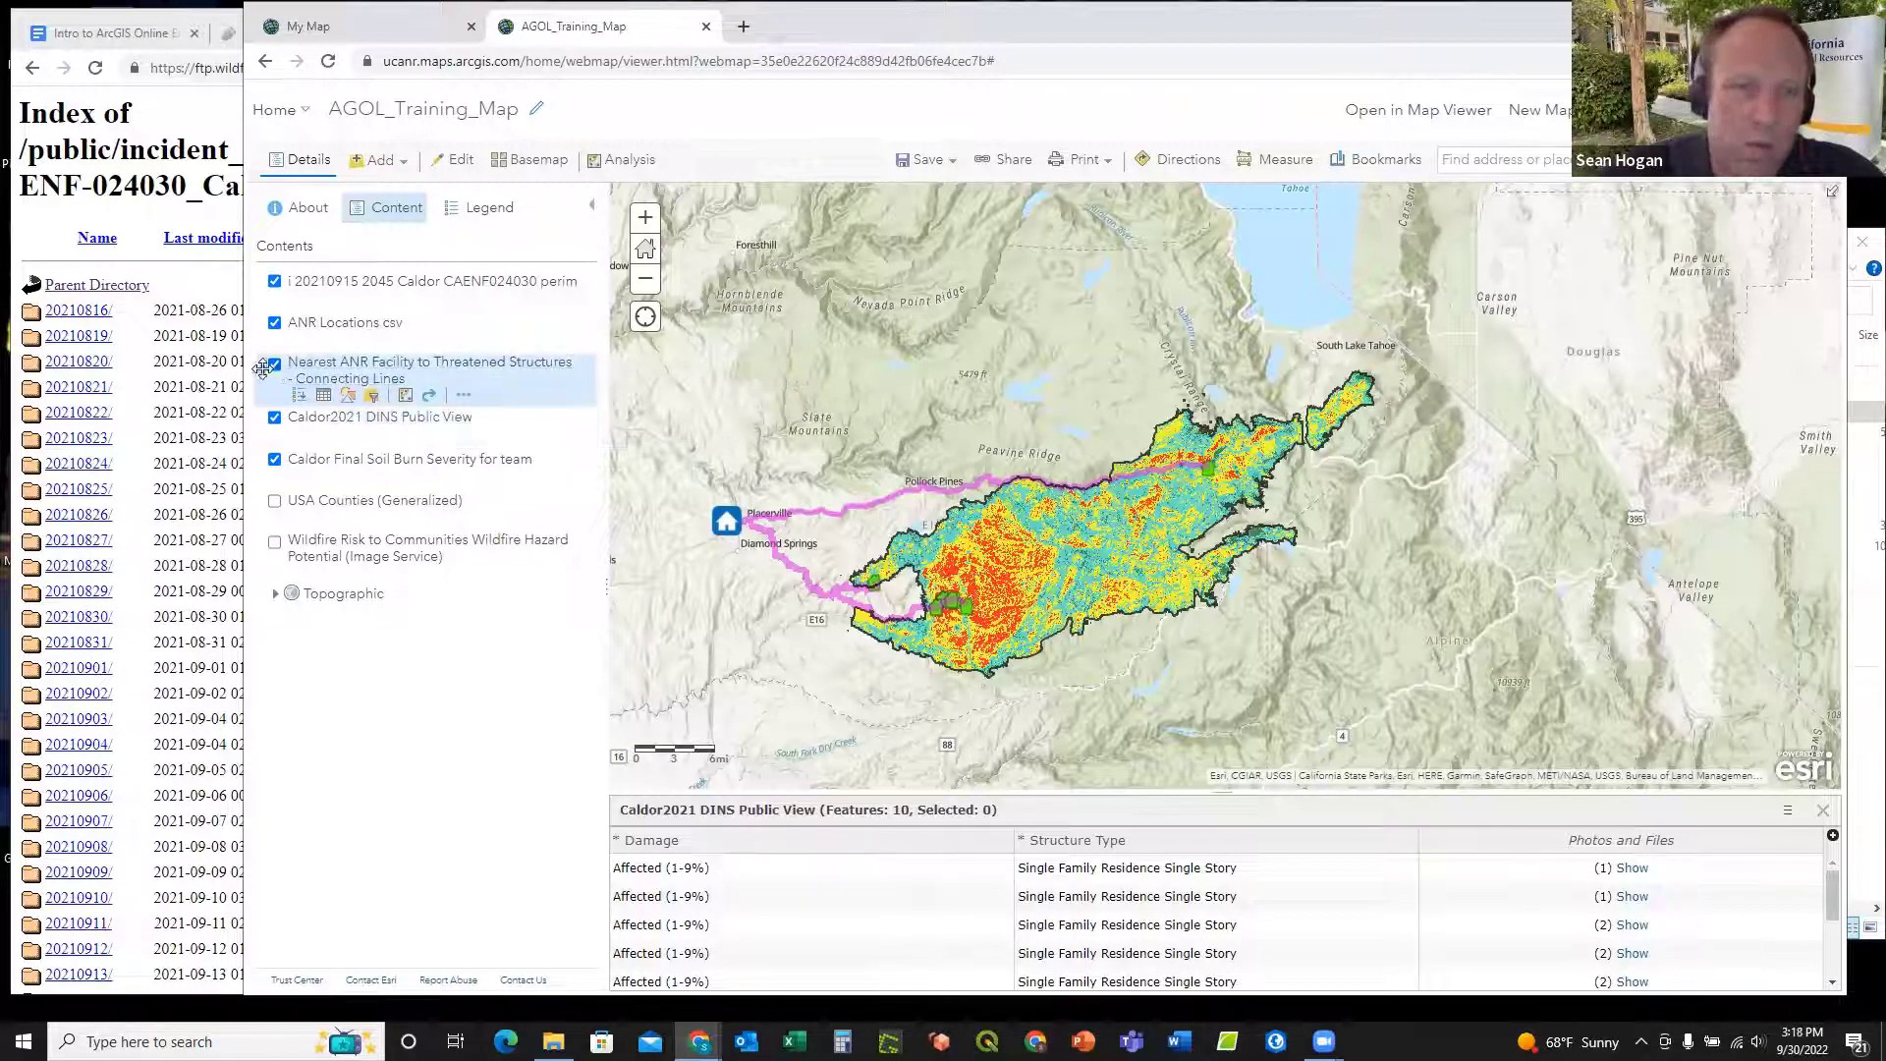
# Step: Drag Nearest ANR Facility Connecting Lines below Caldor2021 DINS Public View in the Contents list
pyautogui.moveTo(263, 371); pyautogui.dragTo(263, 450)
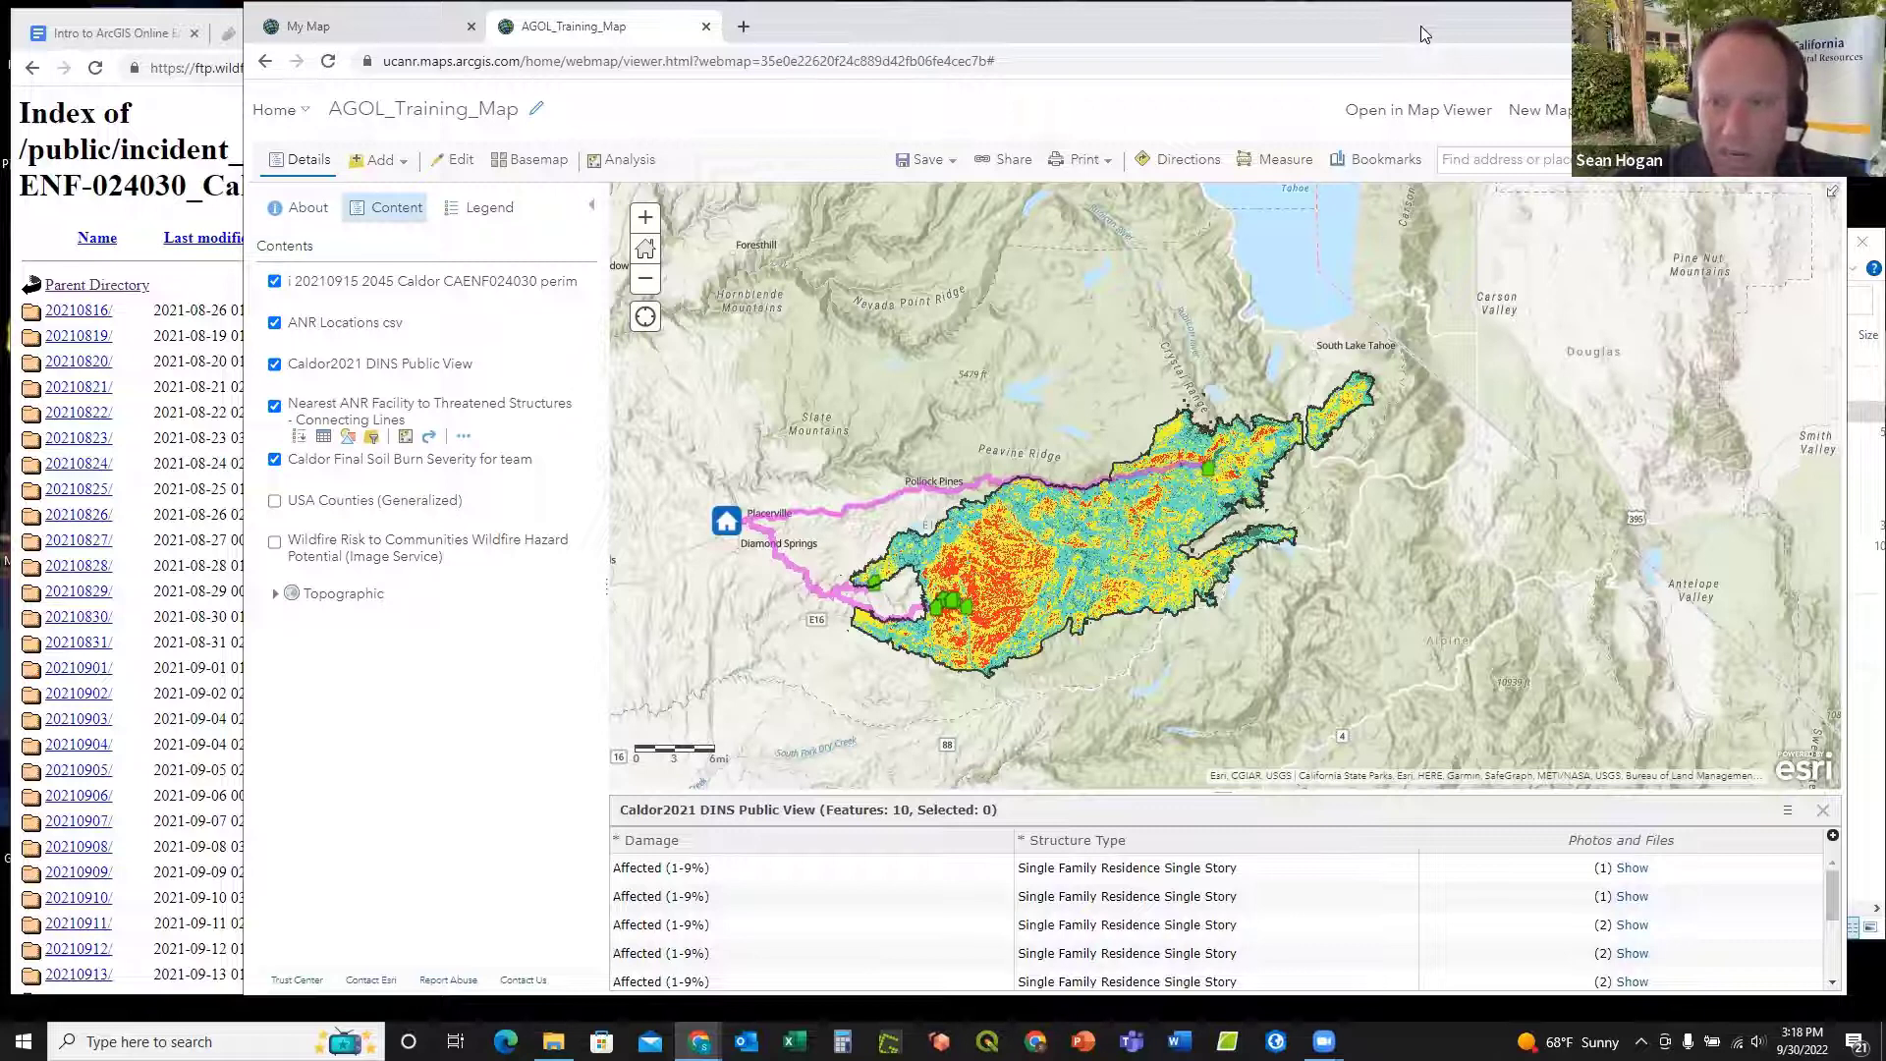
pyautogui.moveTo(1424, 34); pyautogui.dragTo(1355, 34)
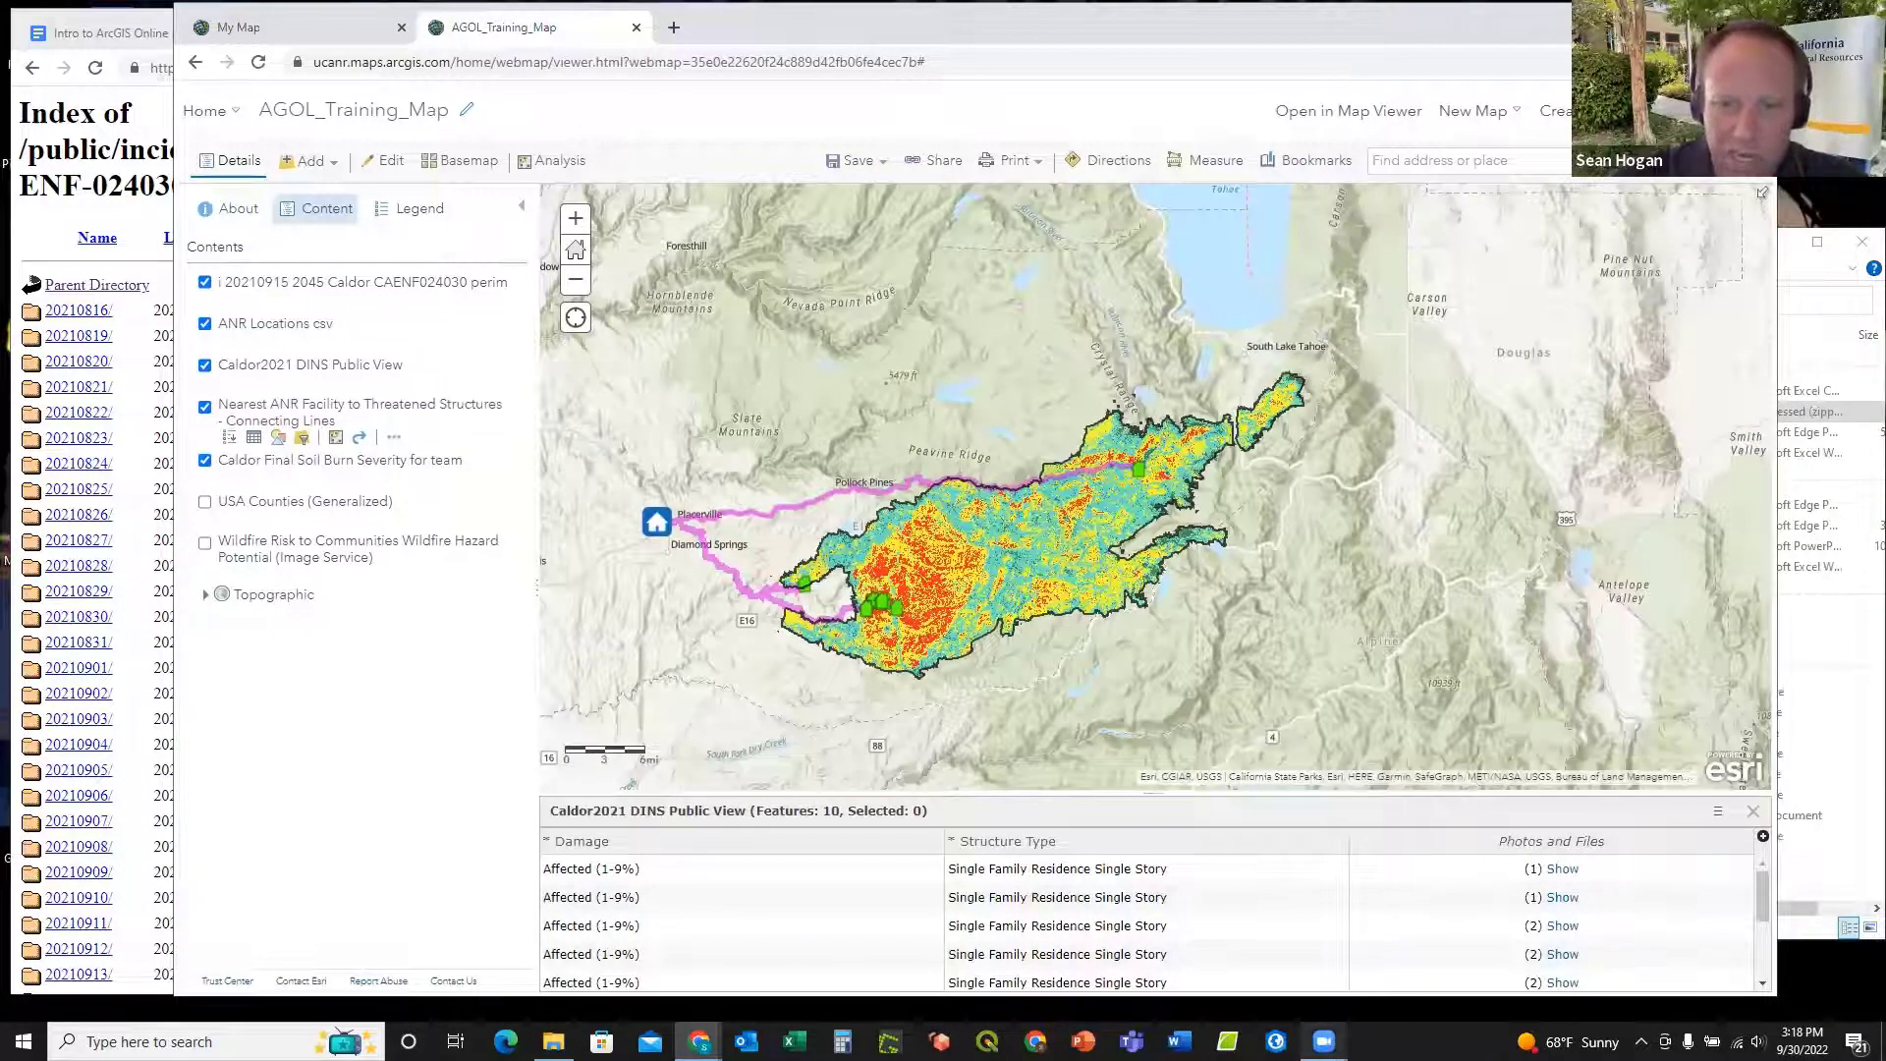
pyautogui.click(1324, 1042)
pyautogui.click(1340, 913)
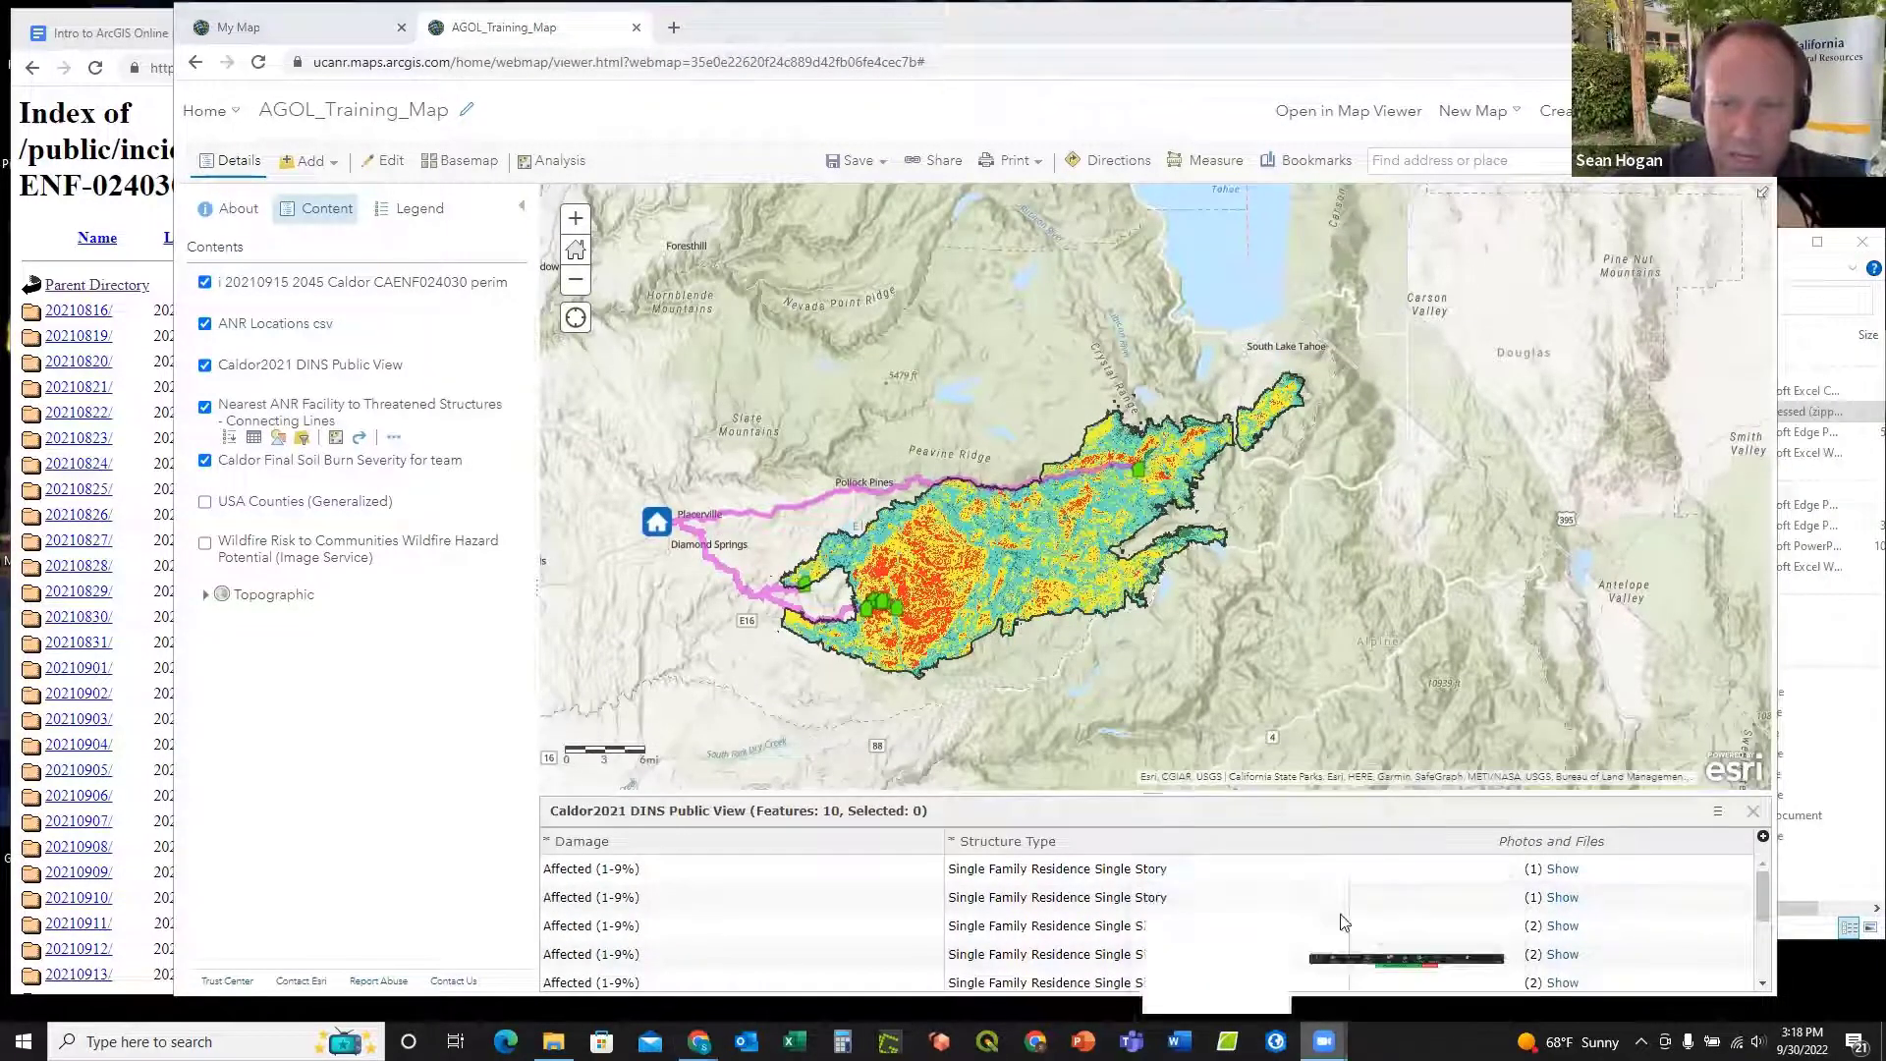
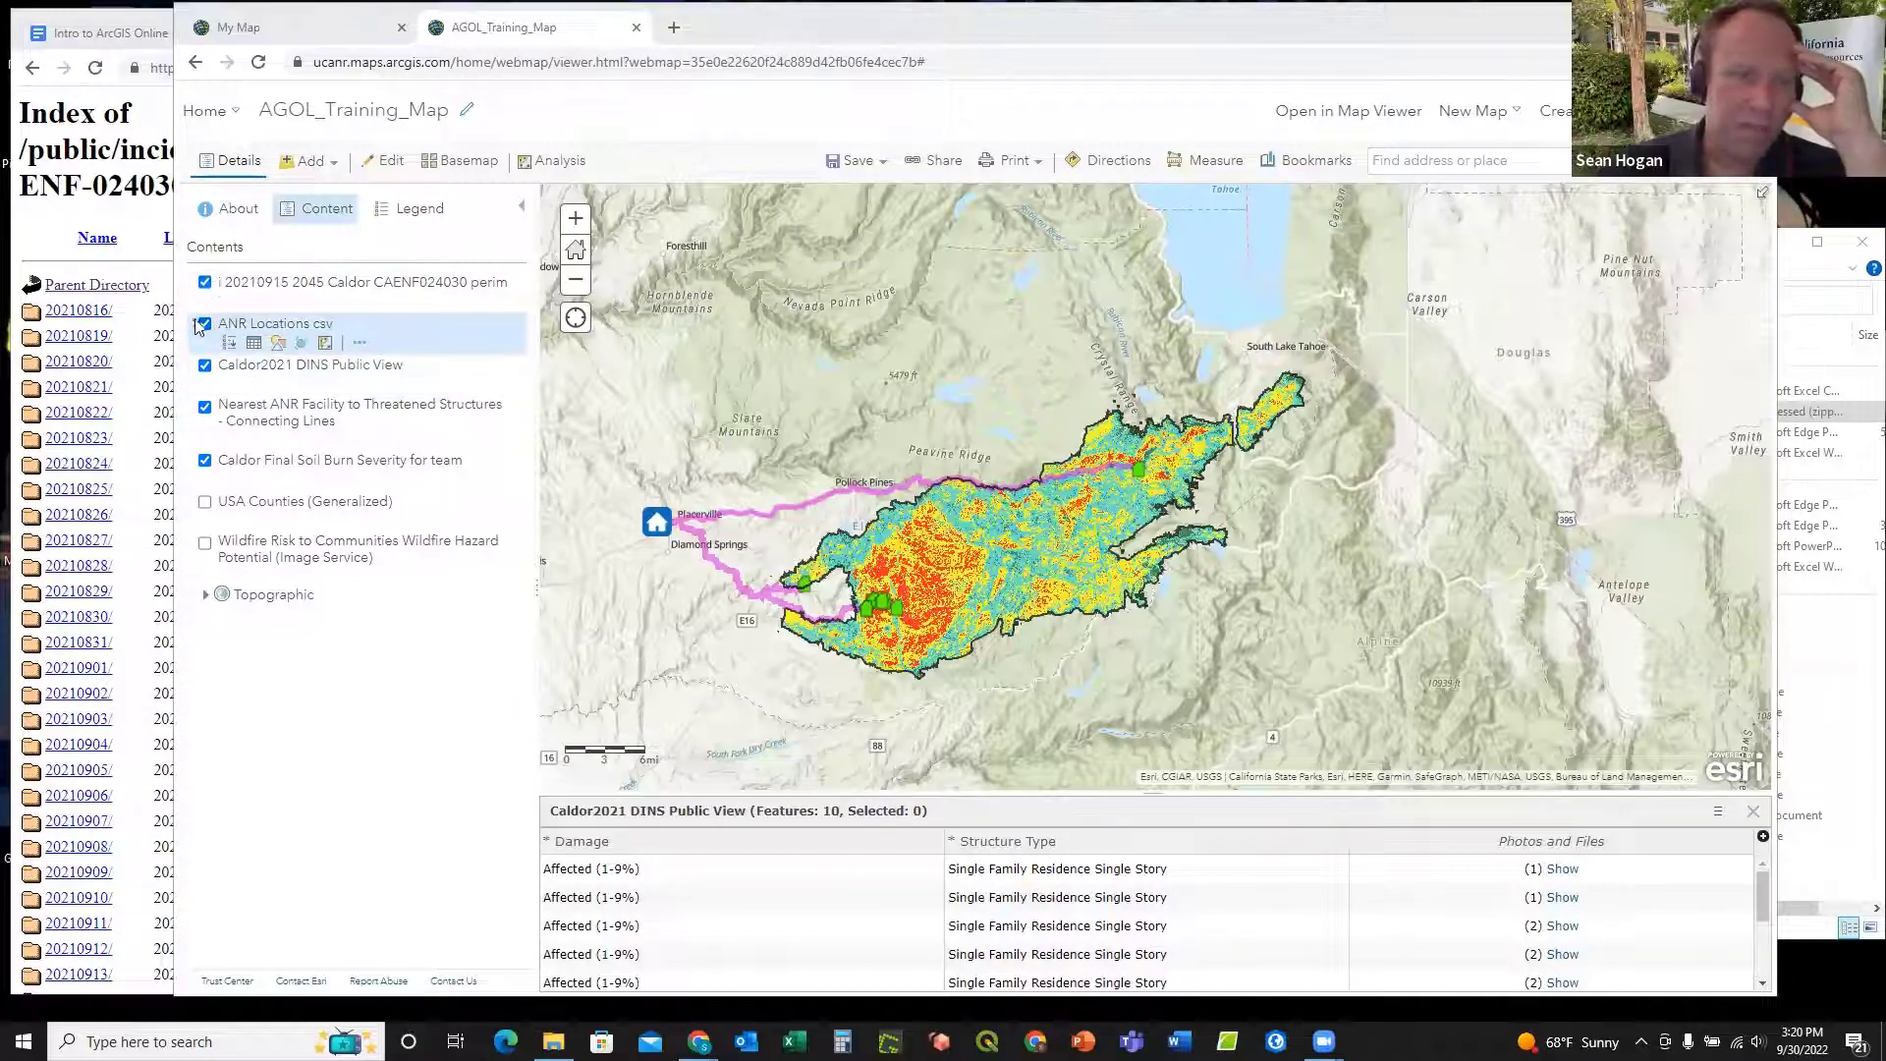
# Step: Glance at the ANR Locations style, then open the USA Counties single-symbol colour settings
pyautogui.click(279, 344)
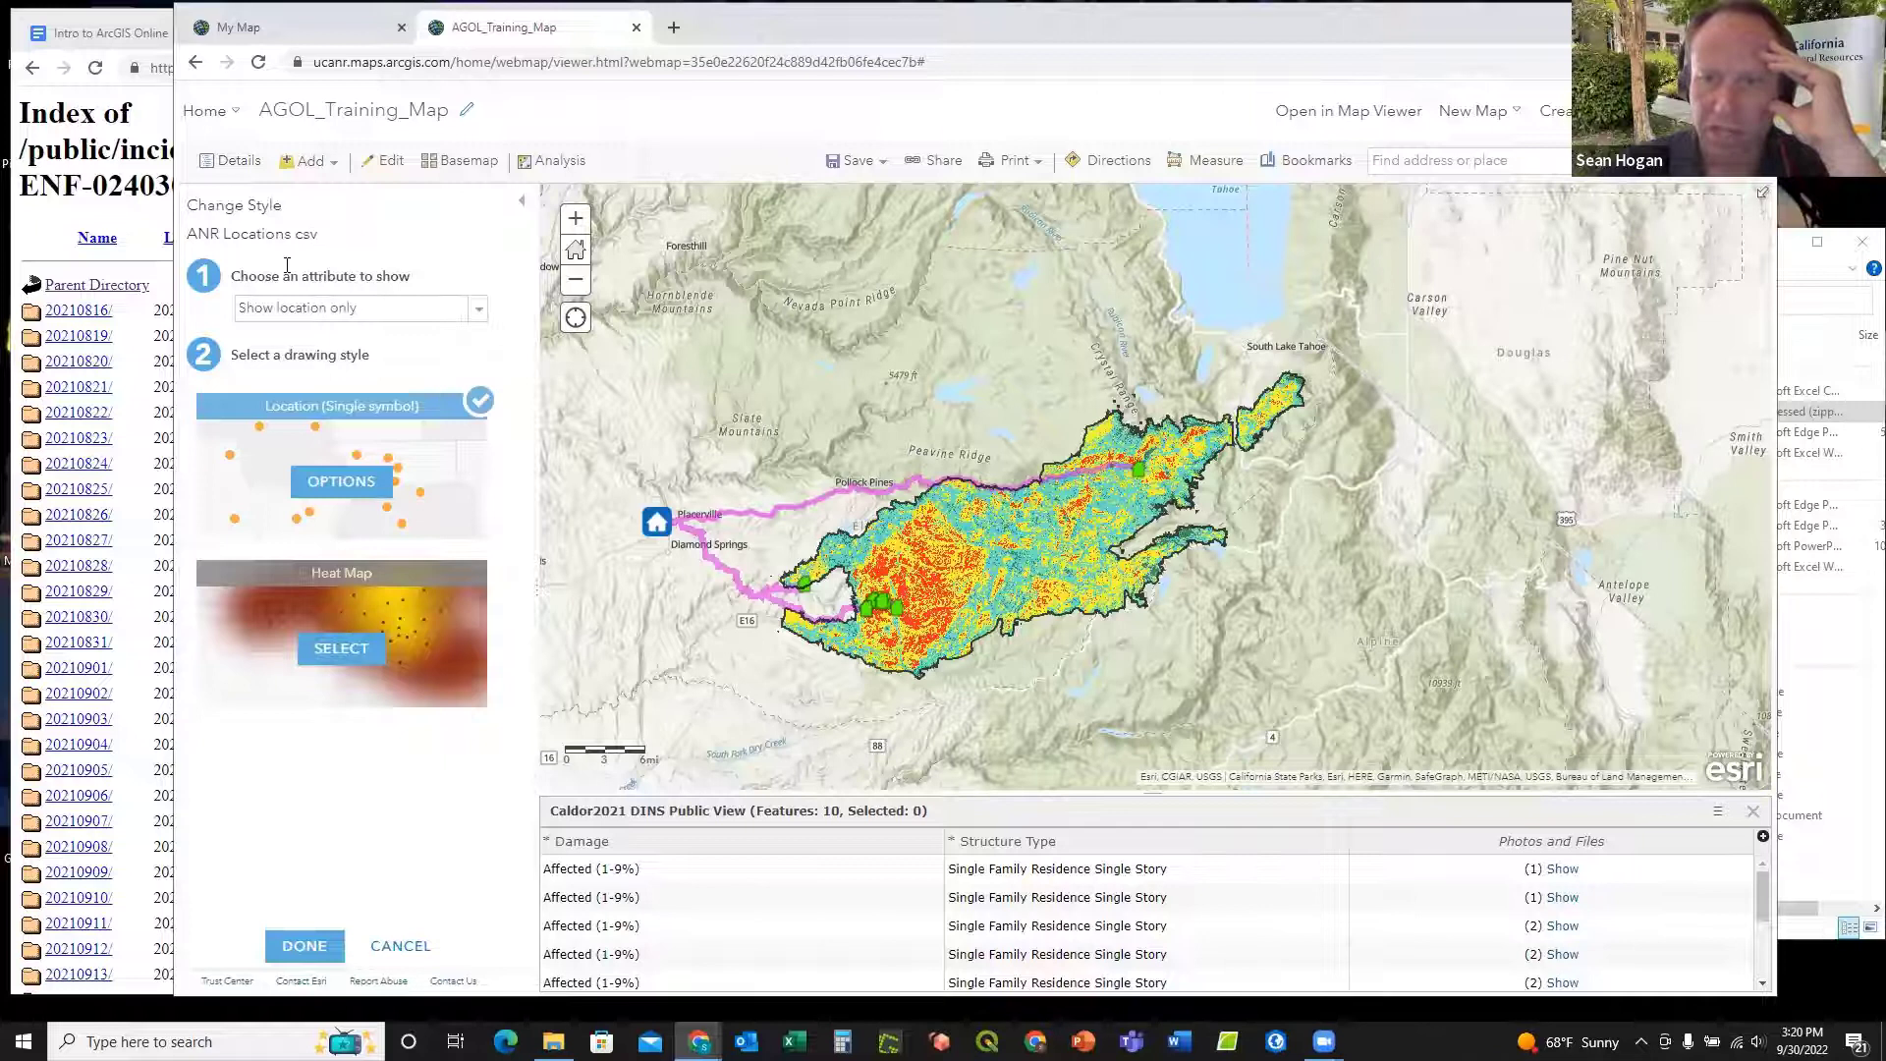
pyautogui.click(521, 200)
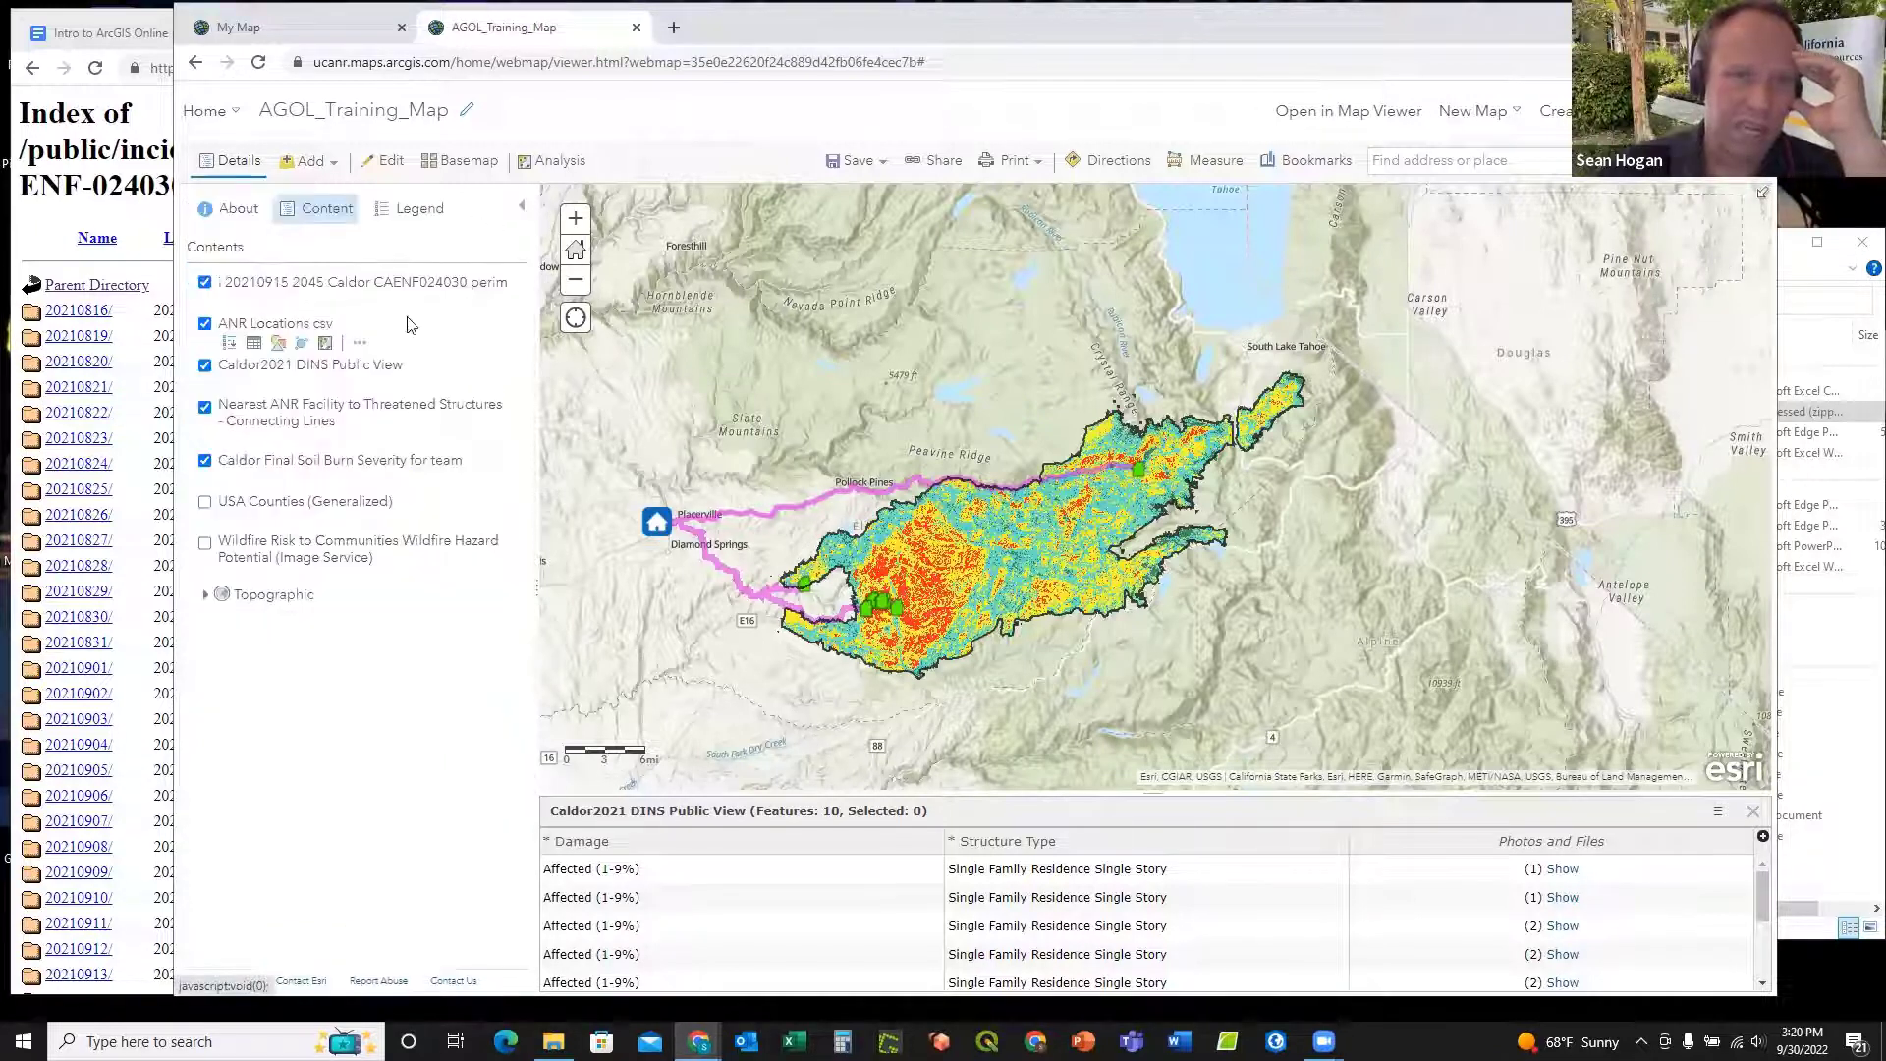
pyautogui.click(281, 523)
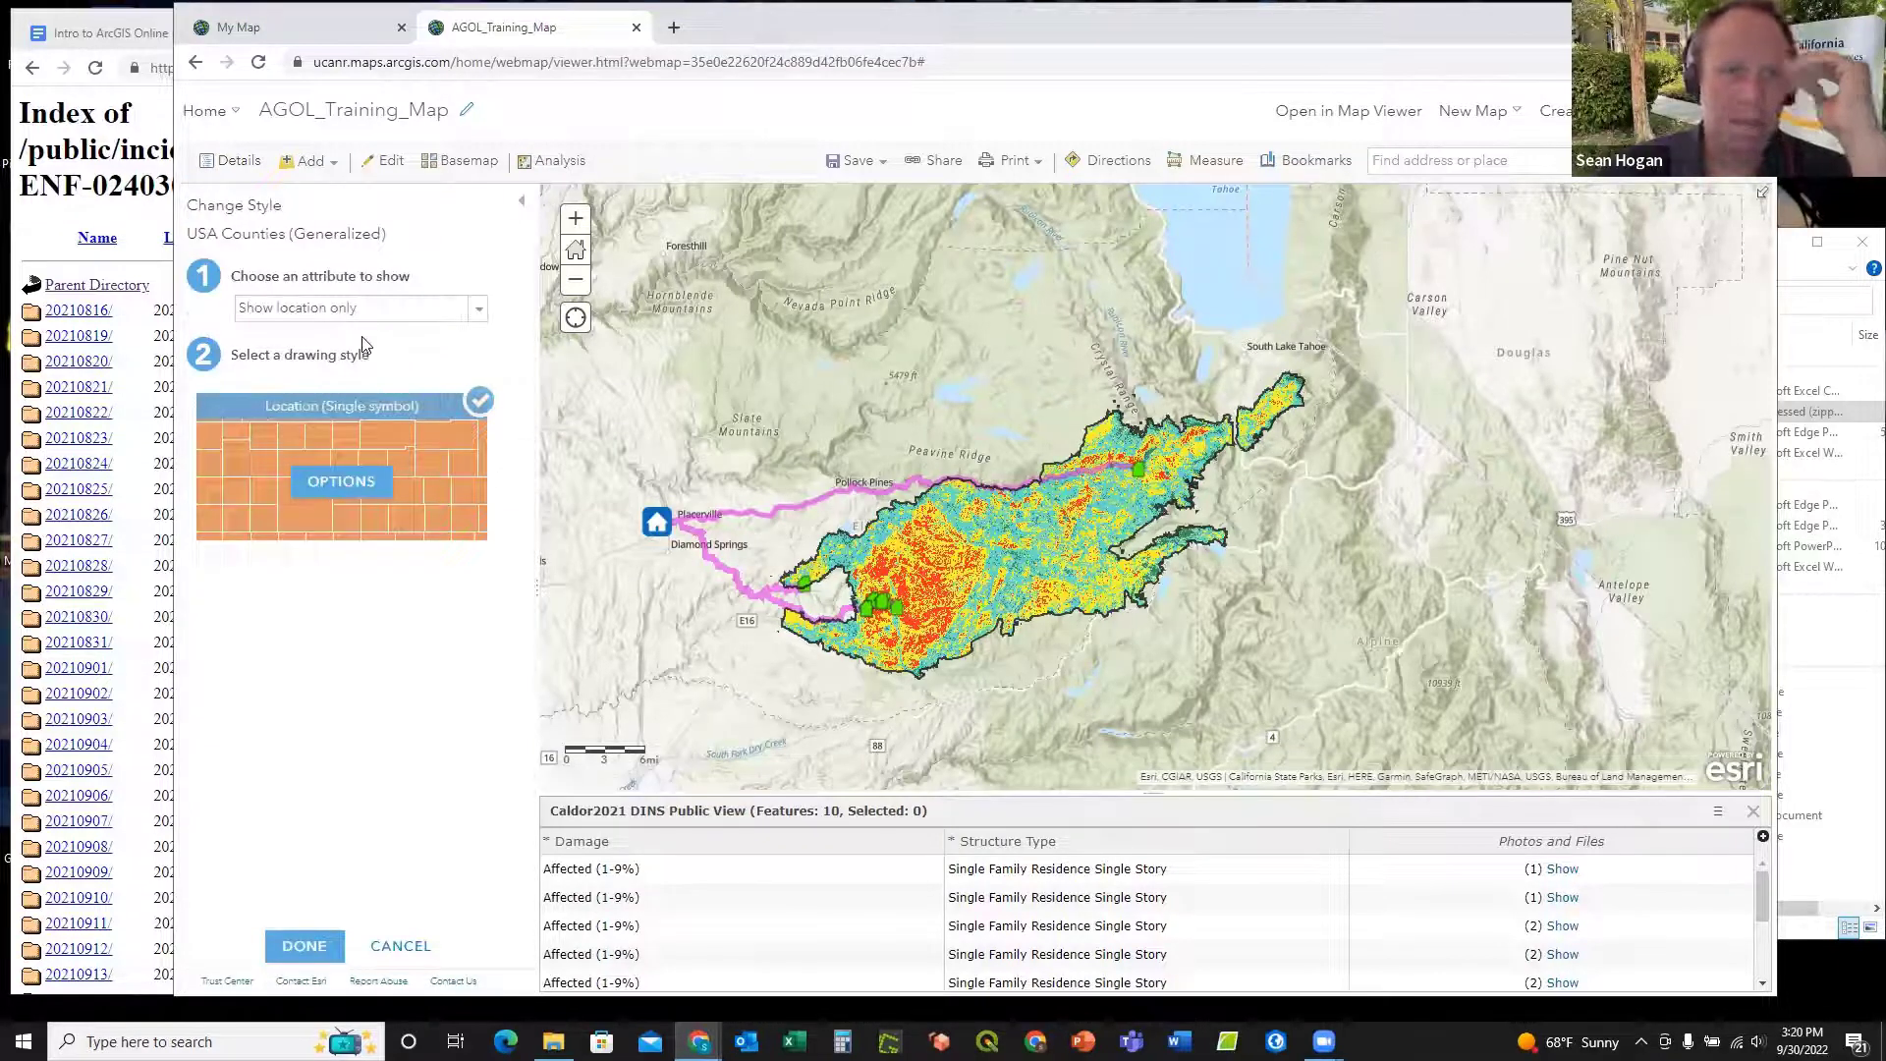
pyautogui.click(341, 480)
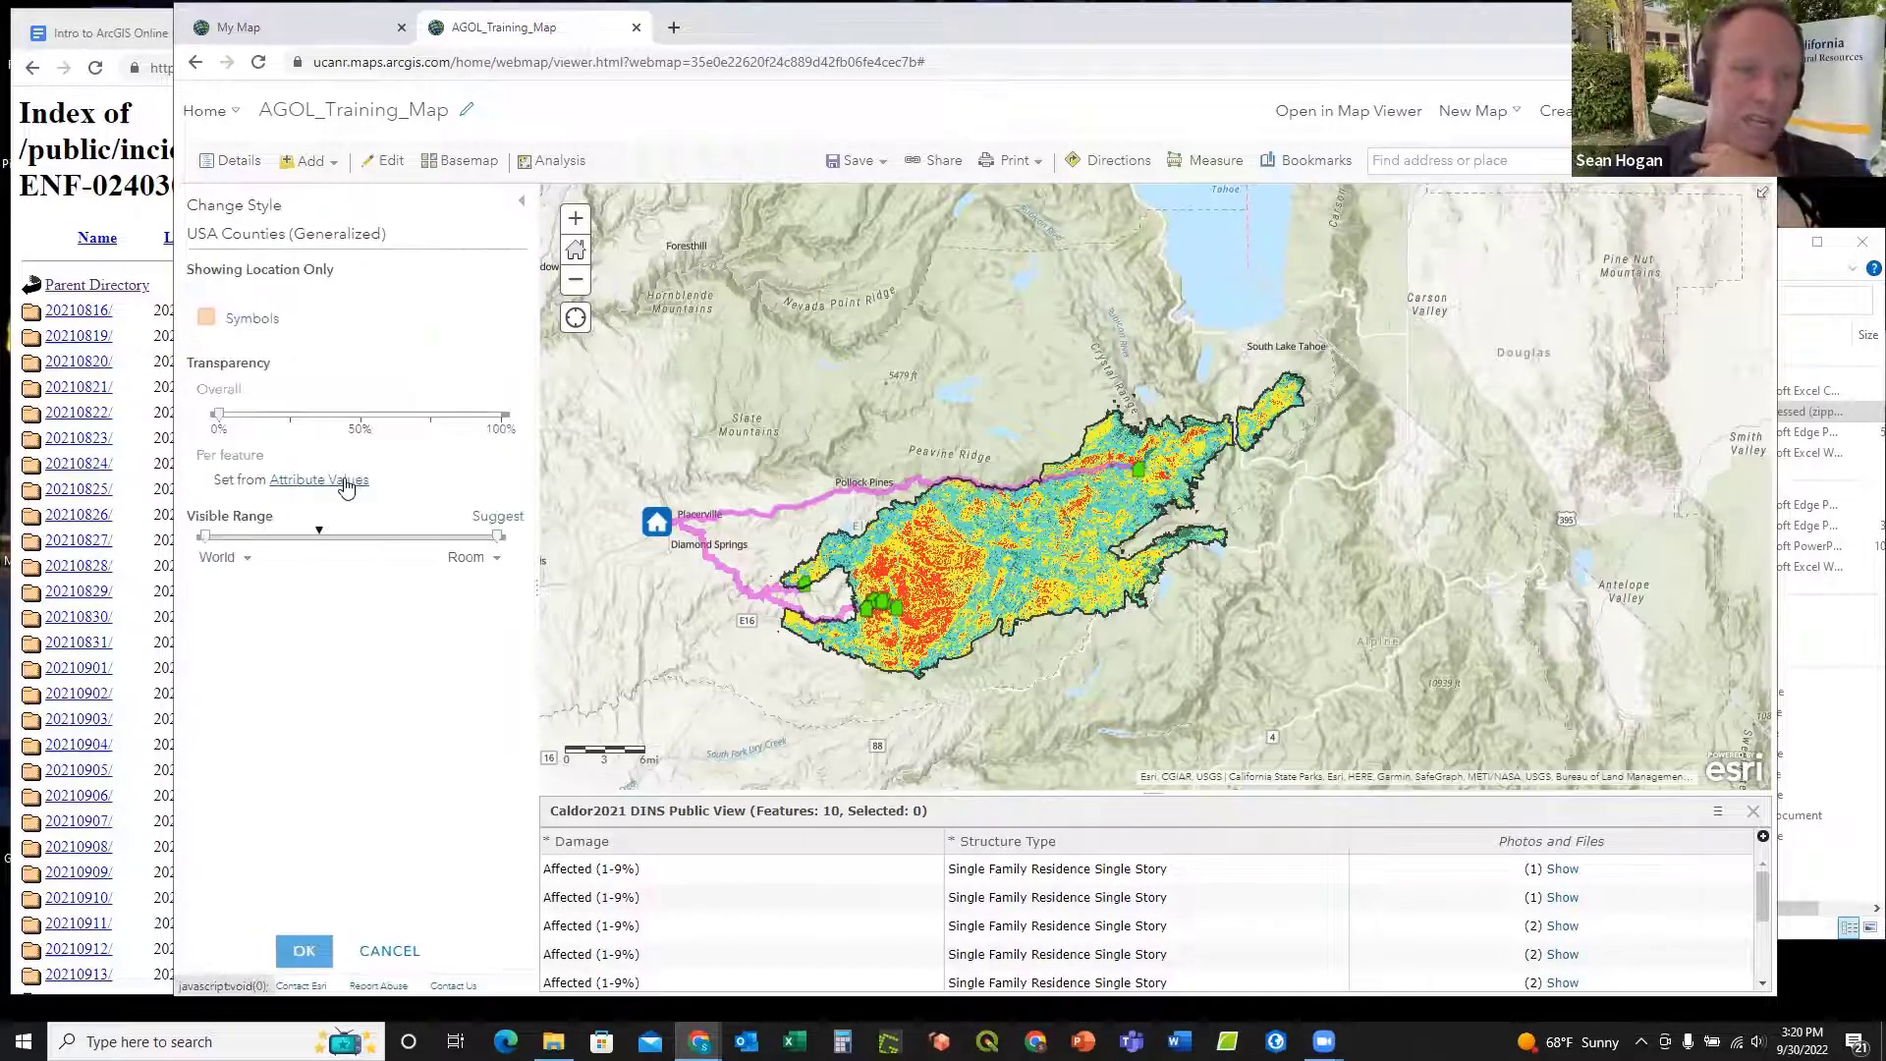
pyautogui.click(208, 321)
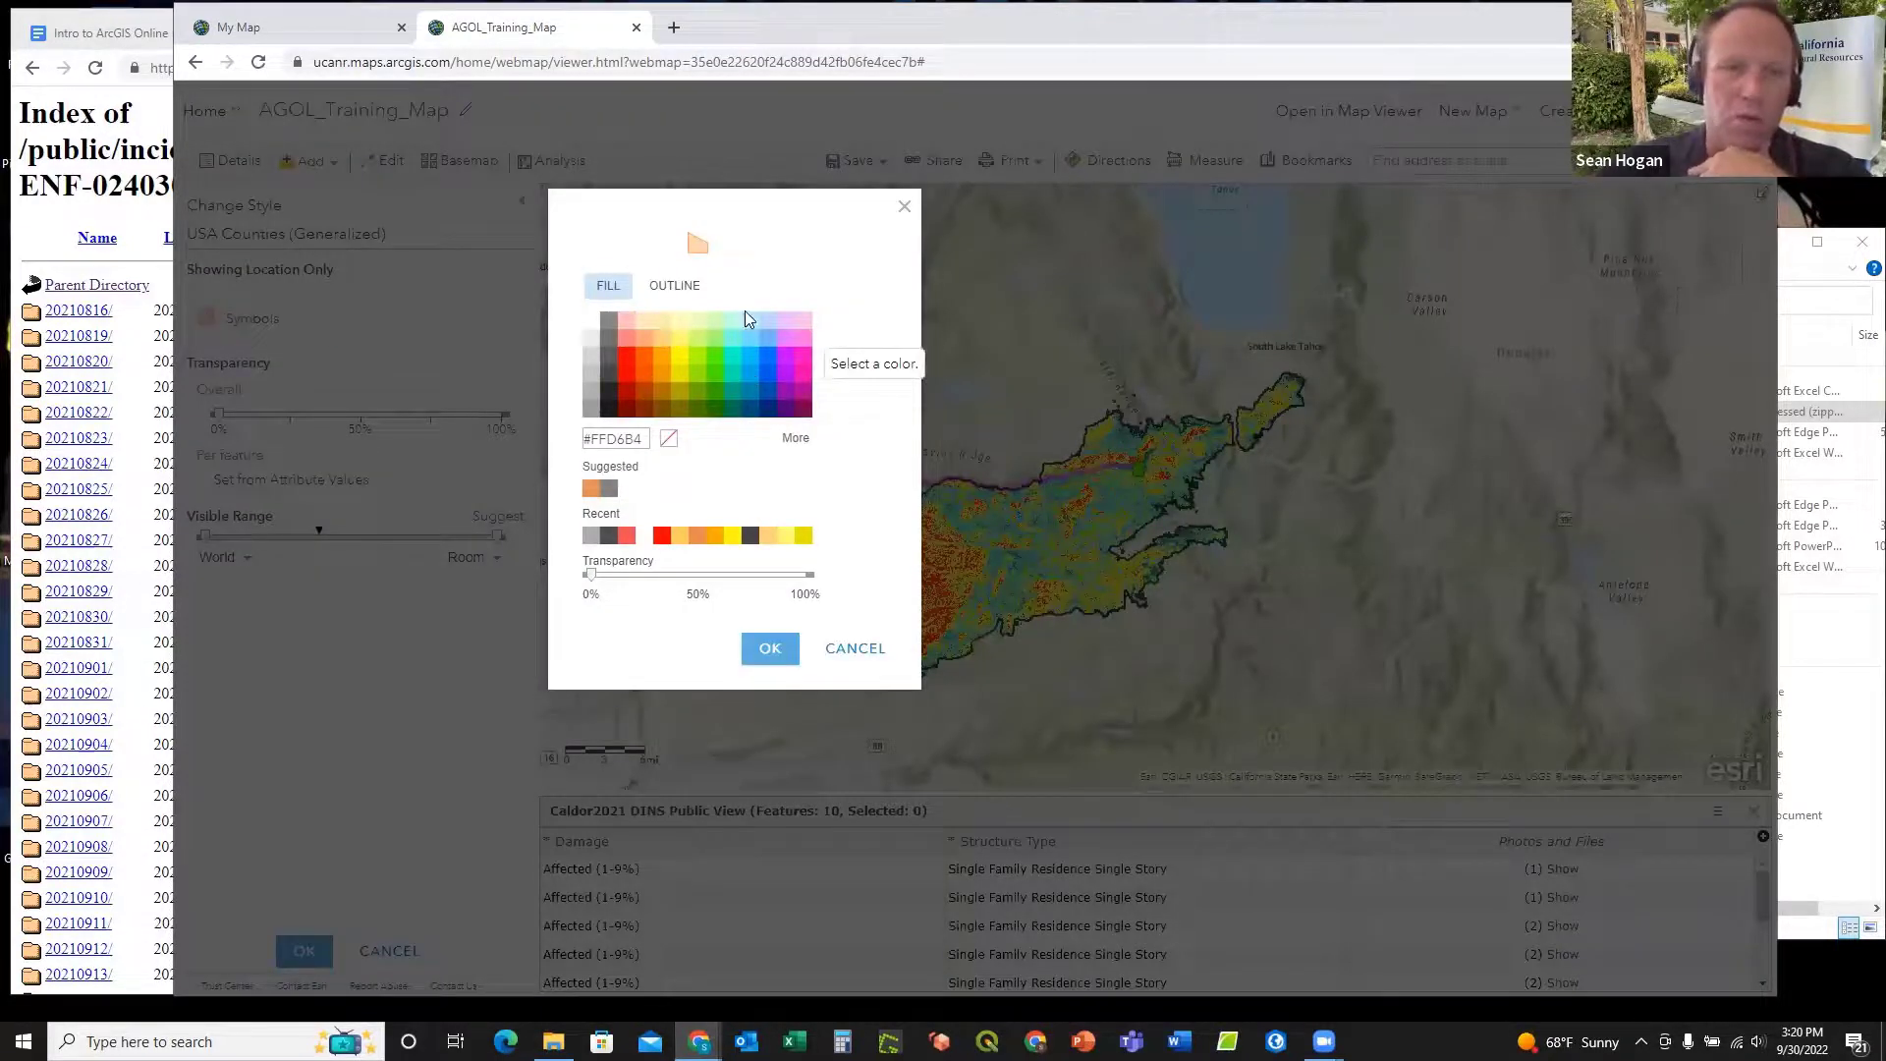
# Step: Make the county fill fully transparent and review the outline colour settings
pyautogui.moveTo(590, 575); pyautogui.dragTo(604, 576)
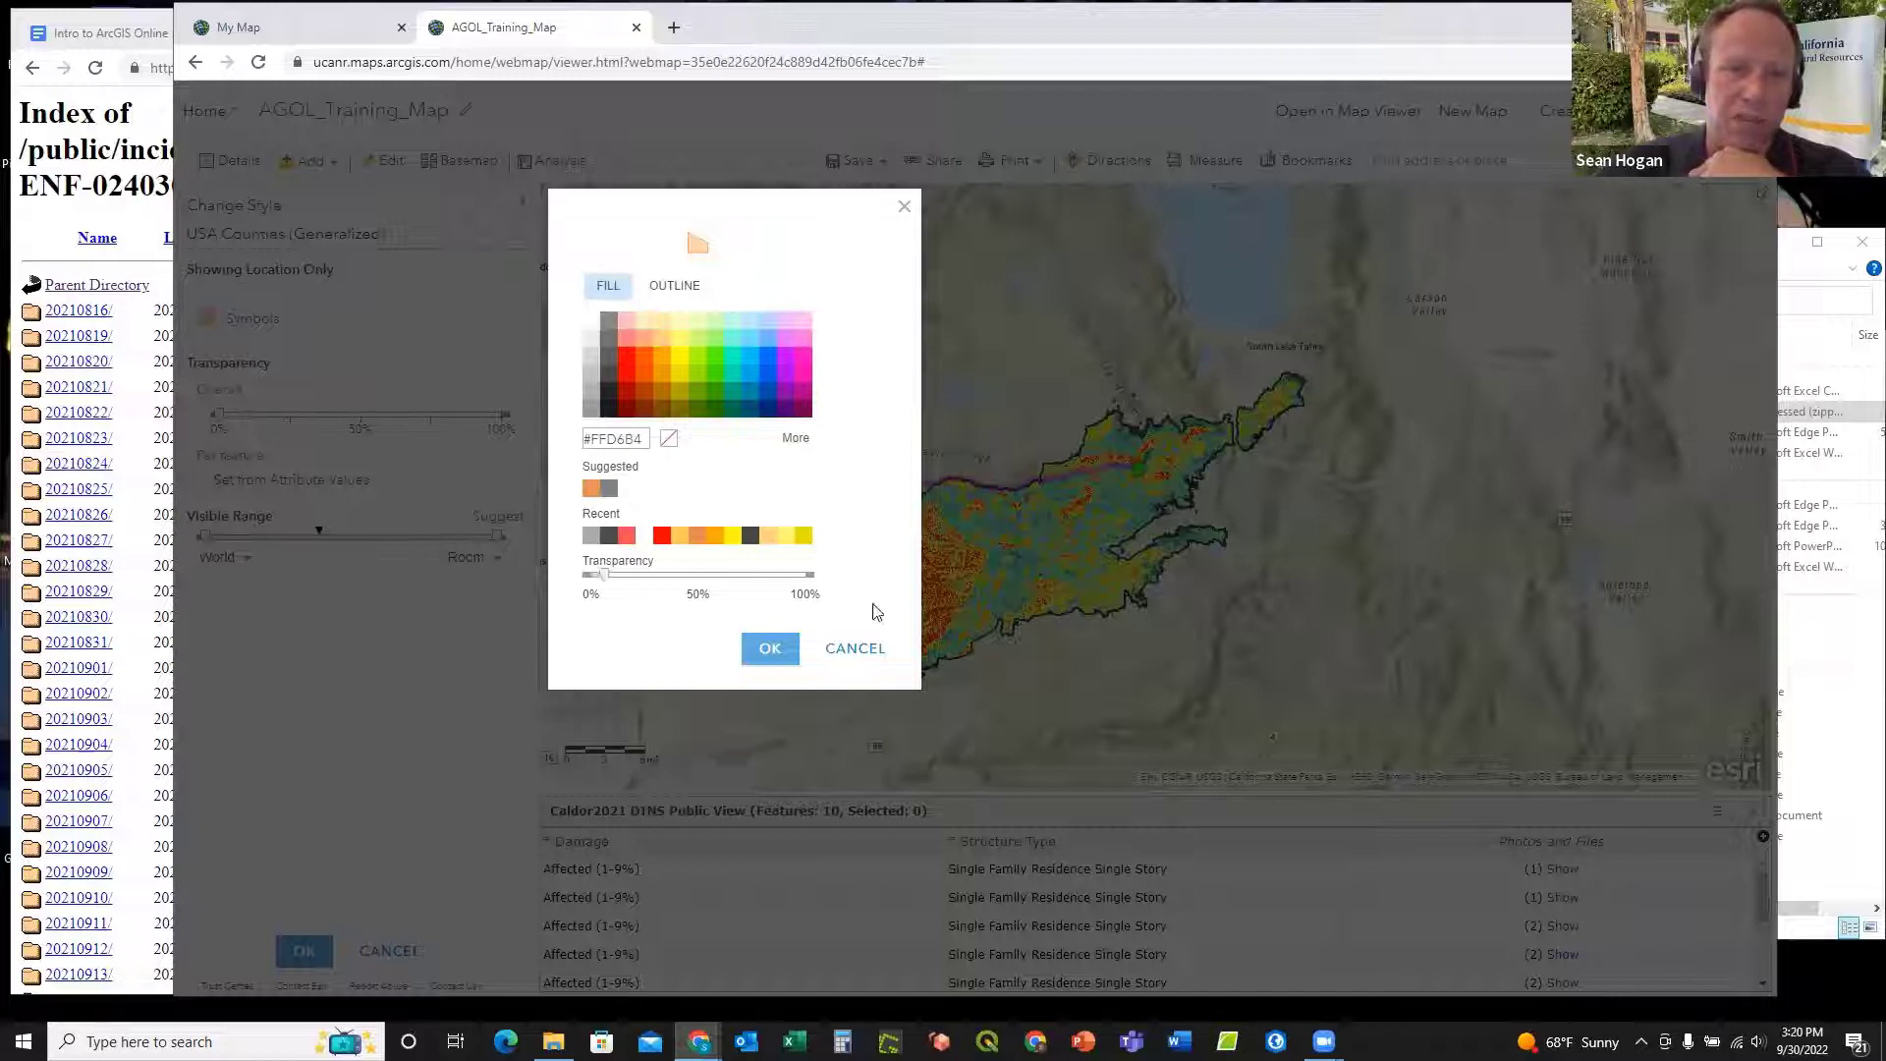
pyautogui.moveTo(877, 611); pyautogui.dragTo(993, 614)
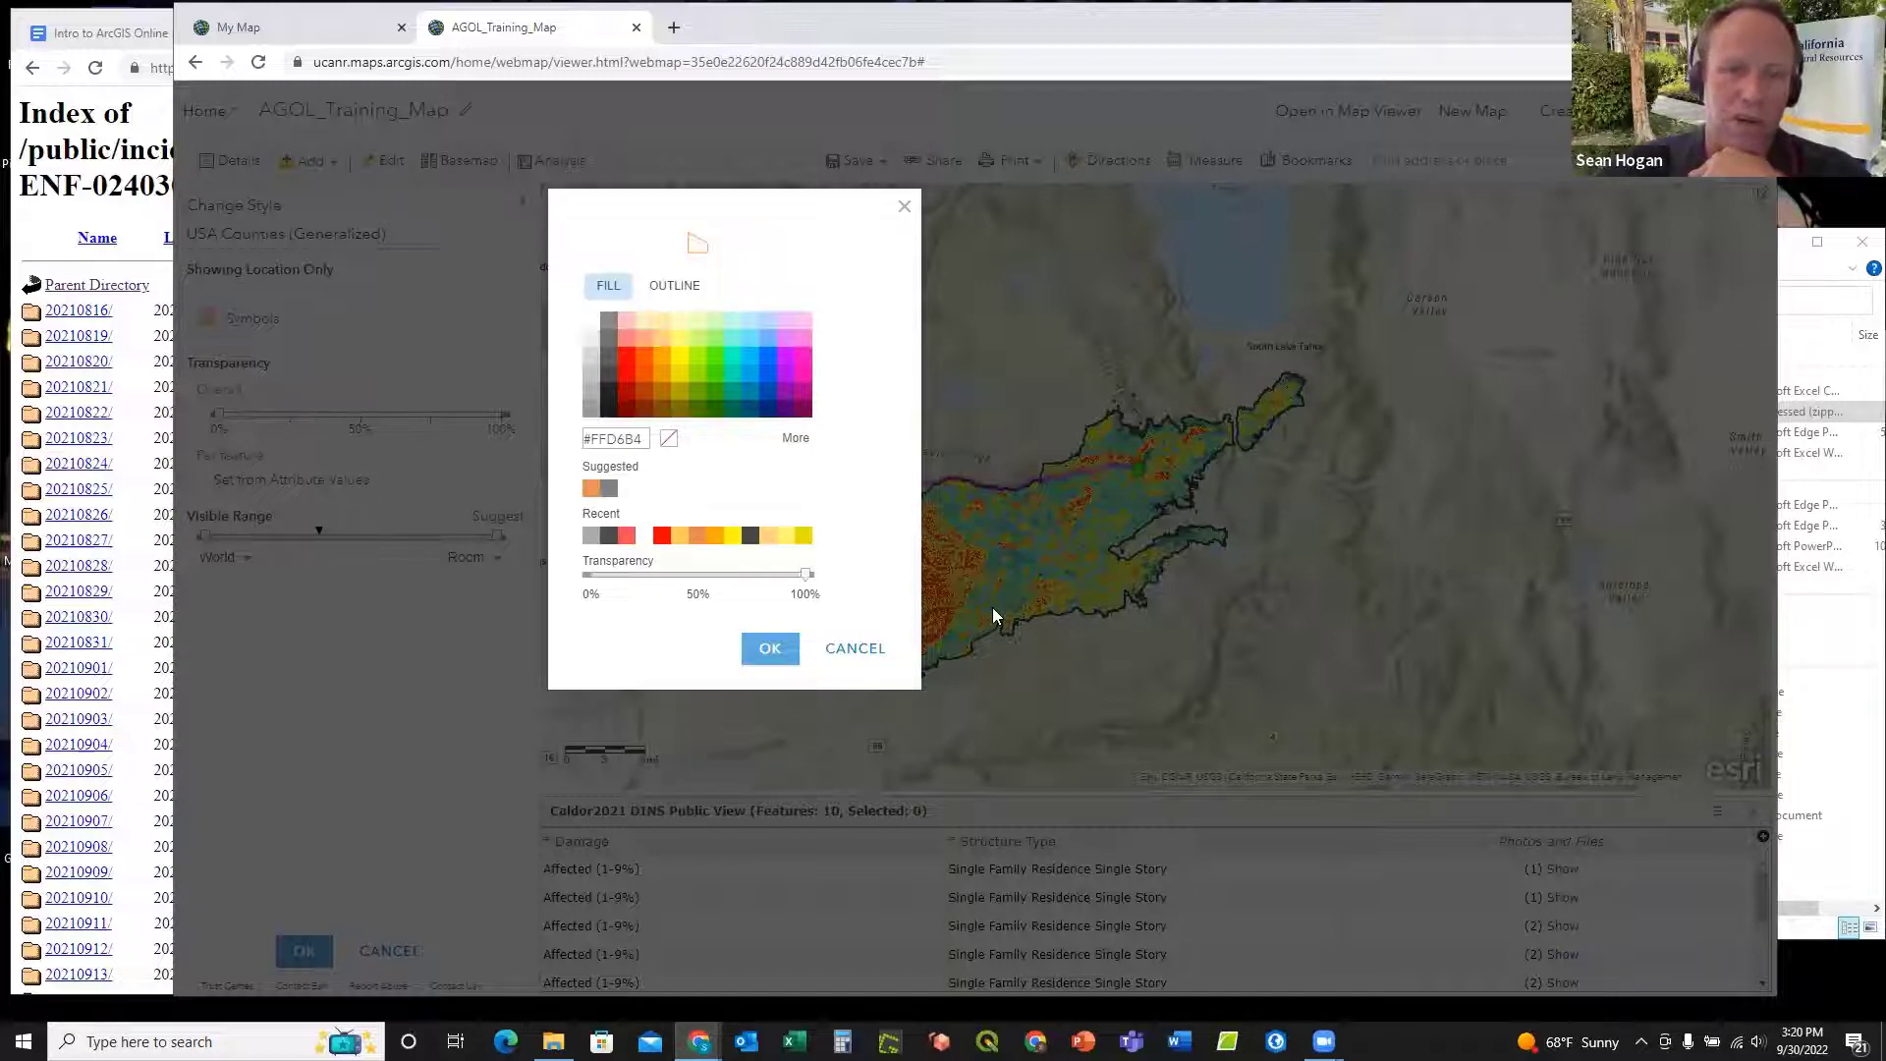
pyautogui.click(683, 286)
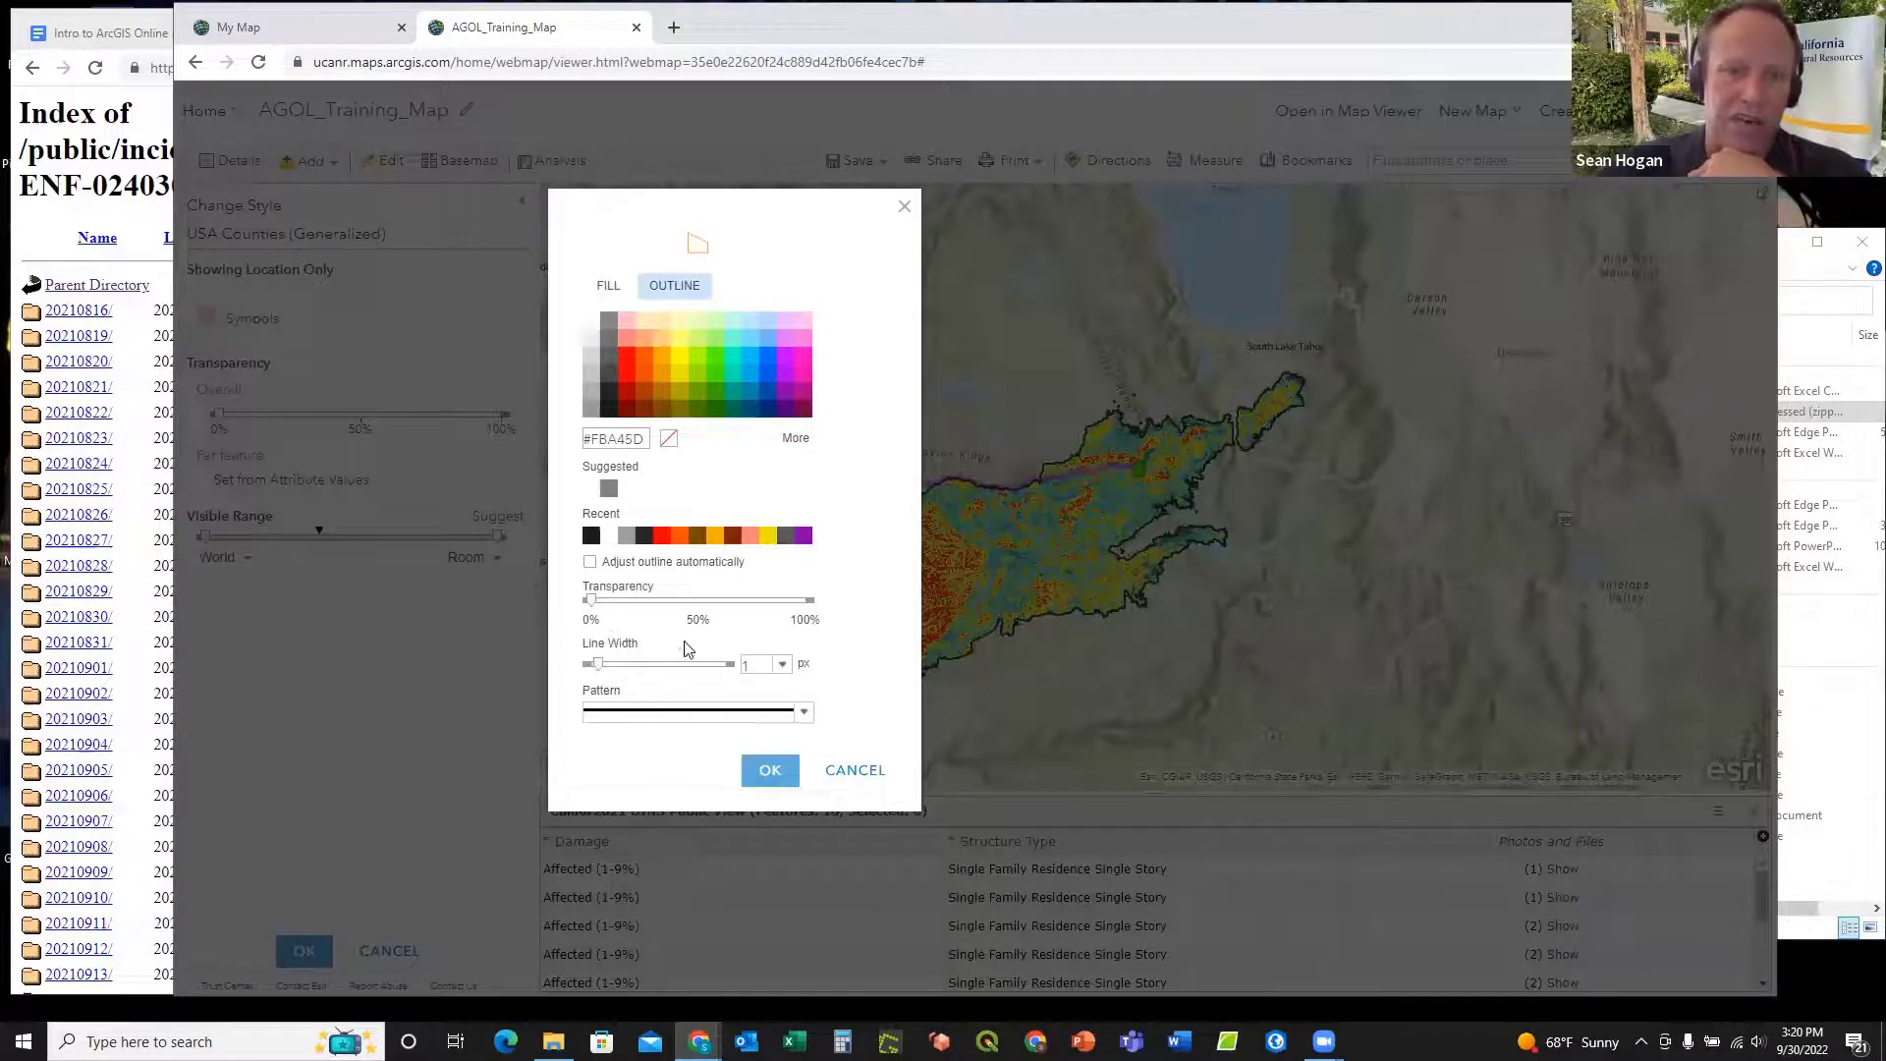
pyautogui.click(616, 286)
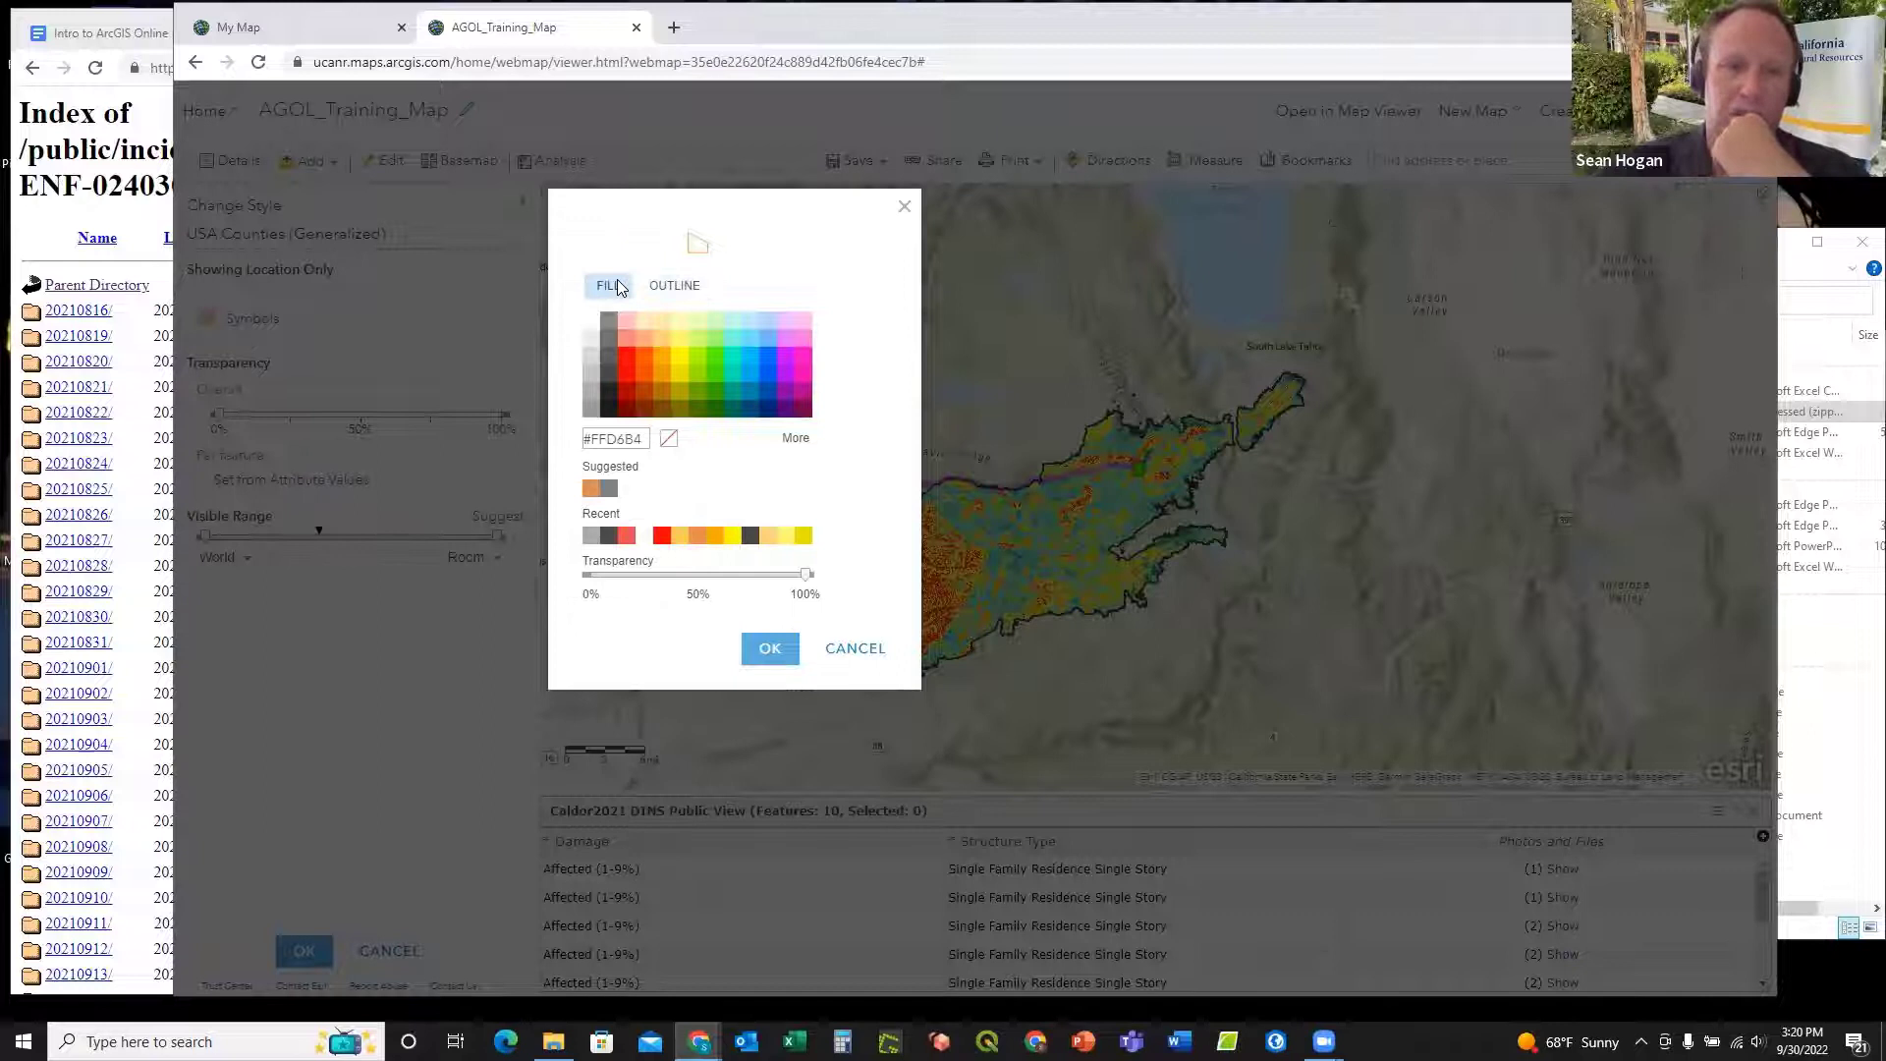
pyautogui.click(671, 287)
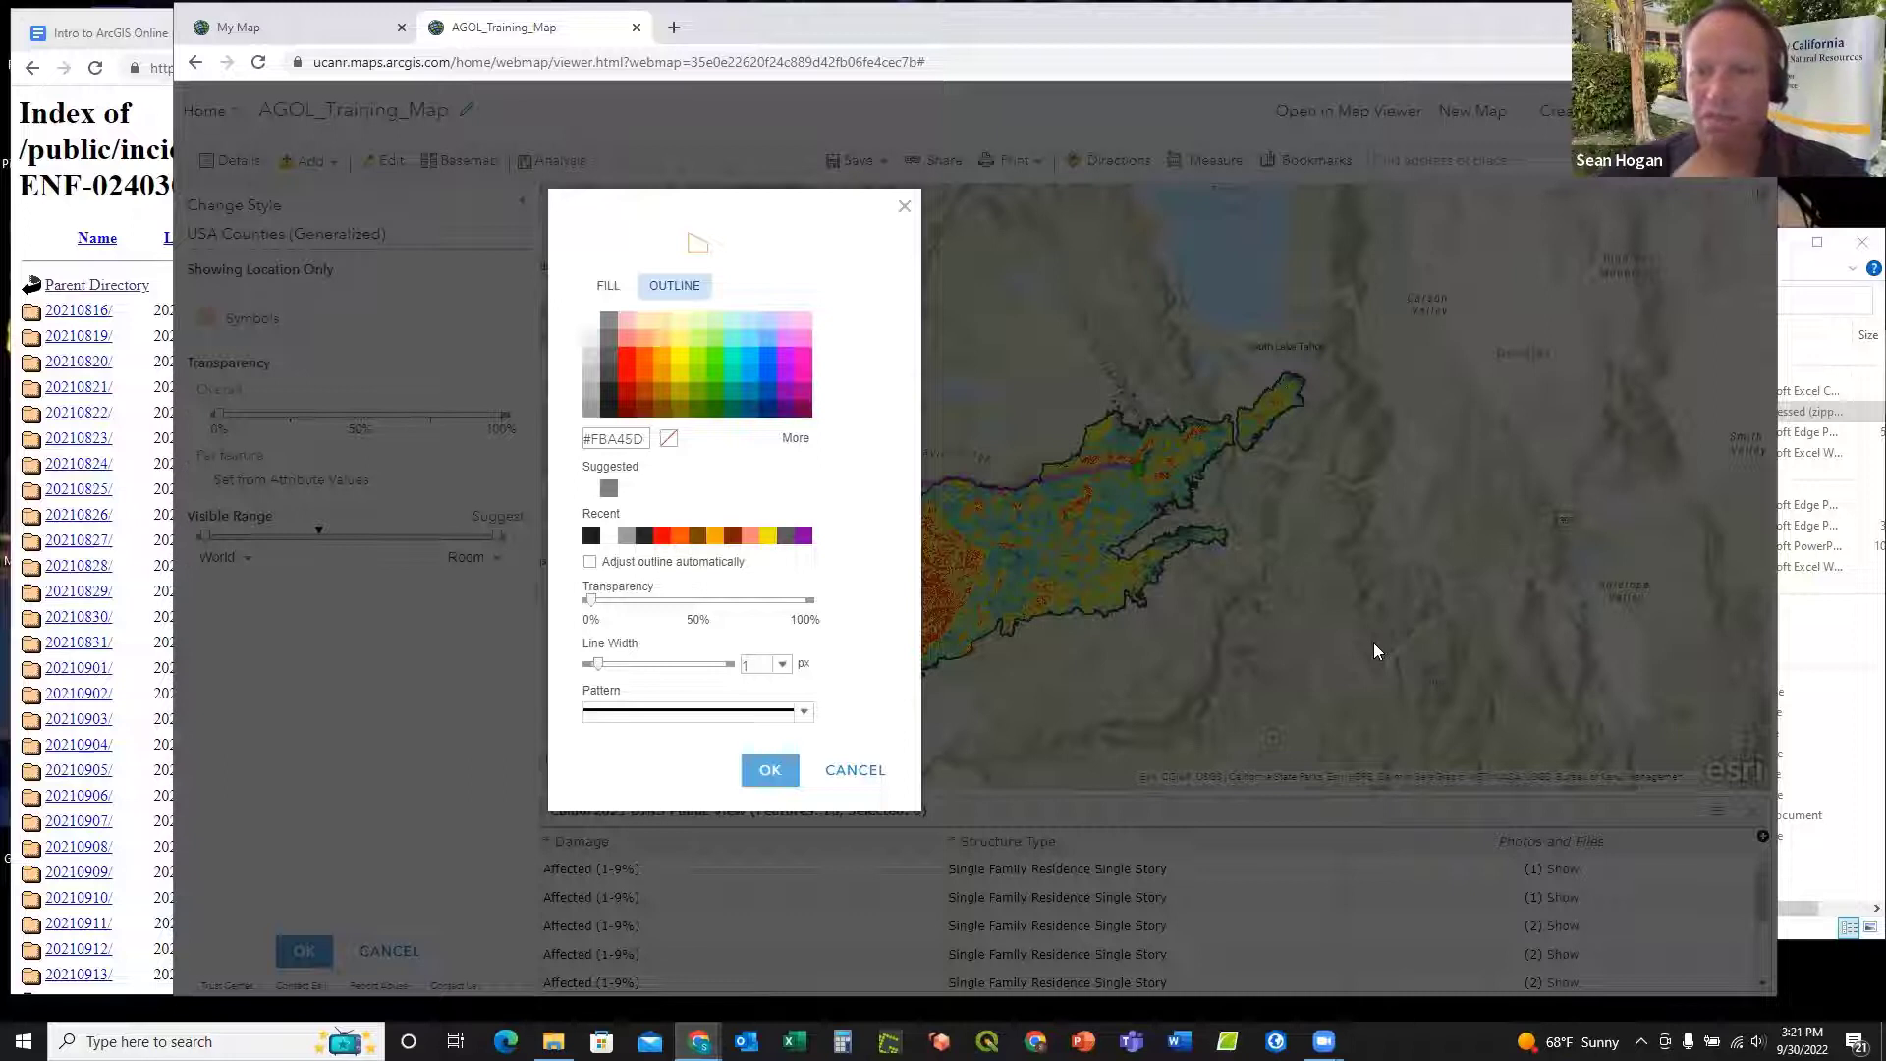
pyautogui.click(904, 205)
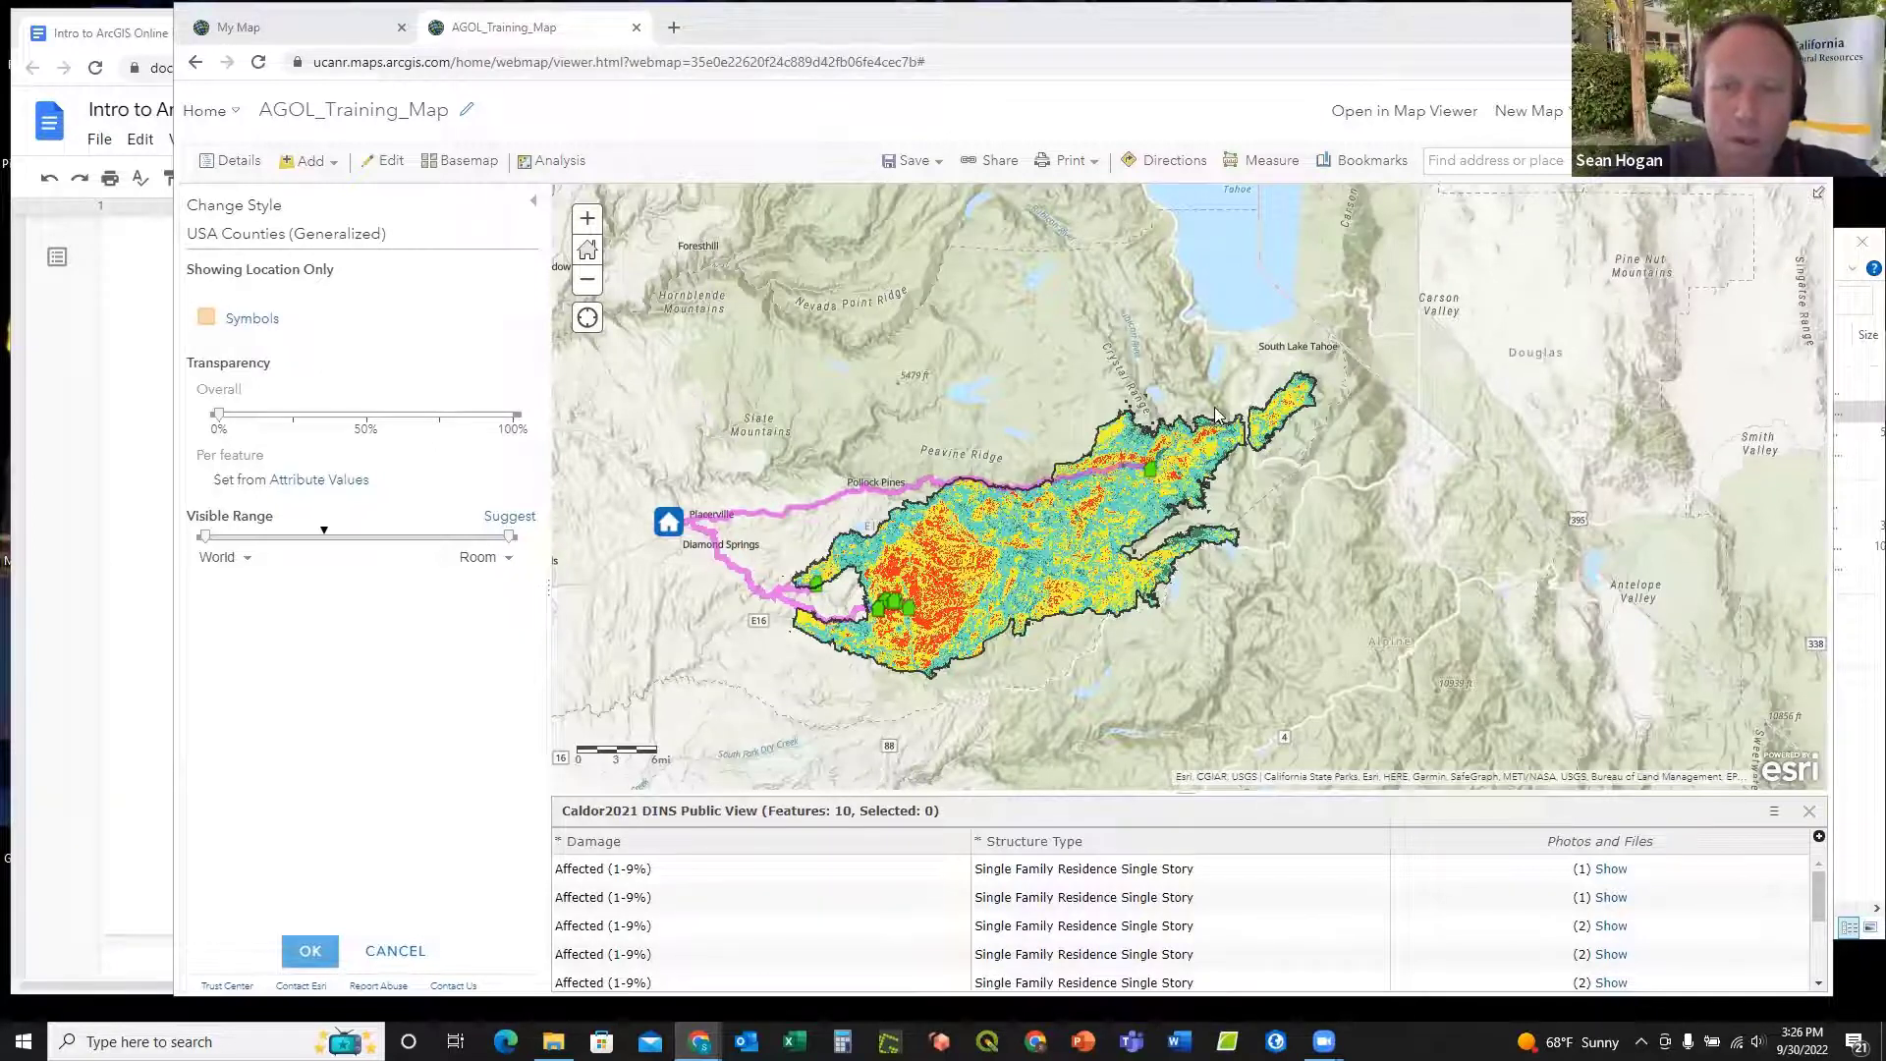
pyautogui.click(120, 375)
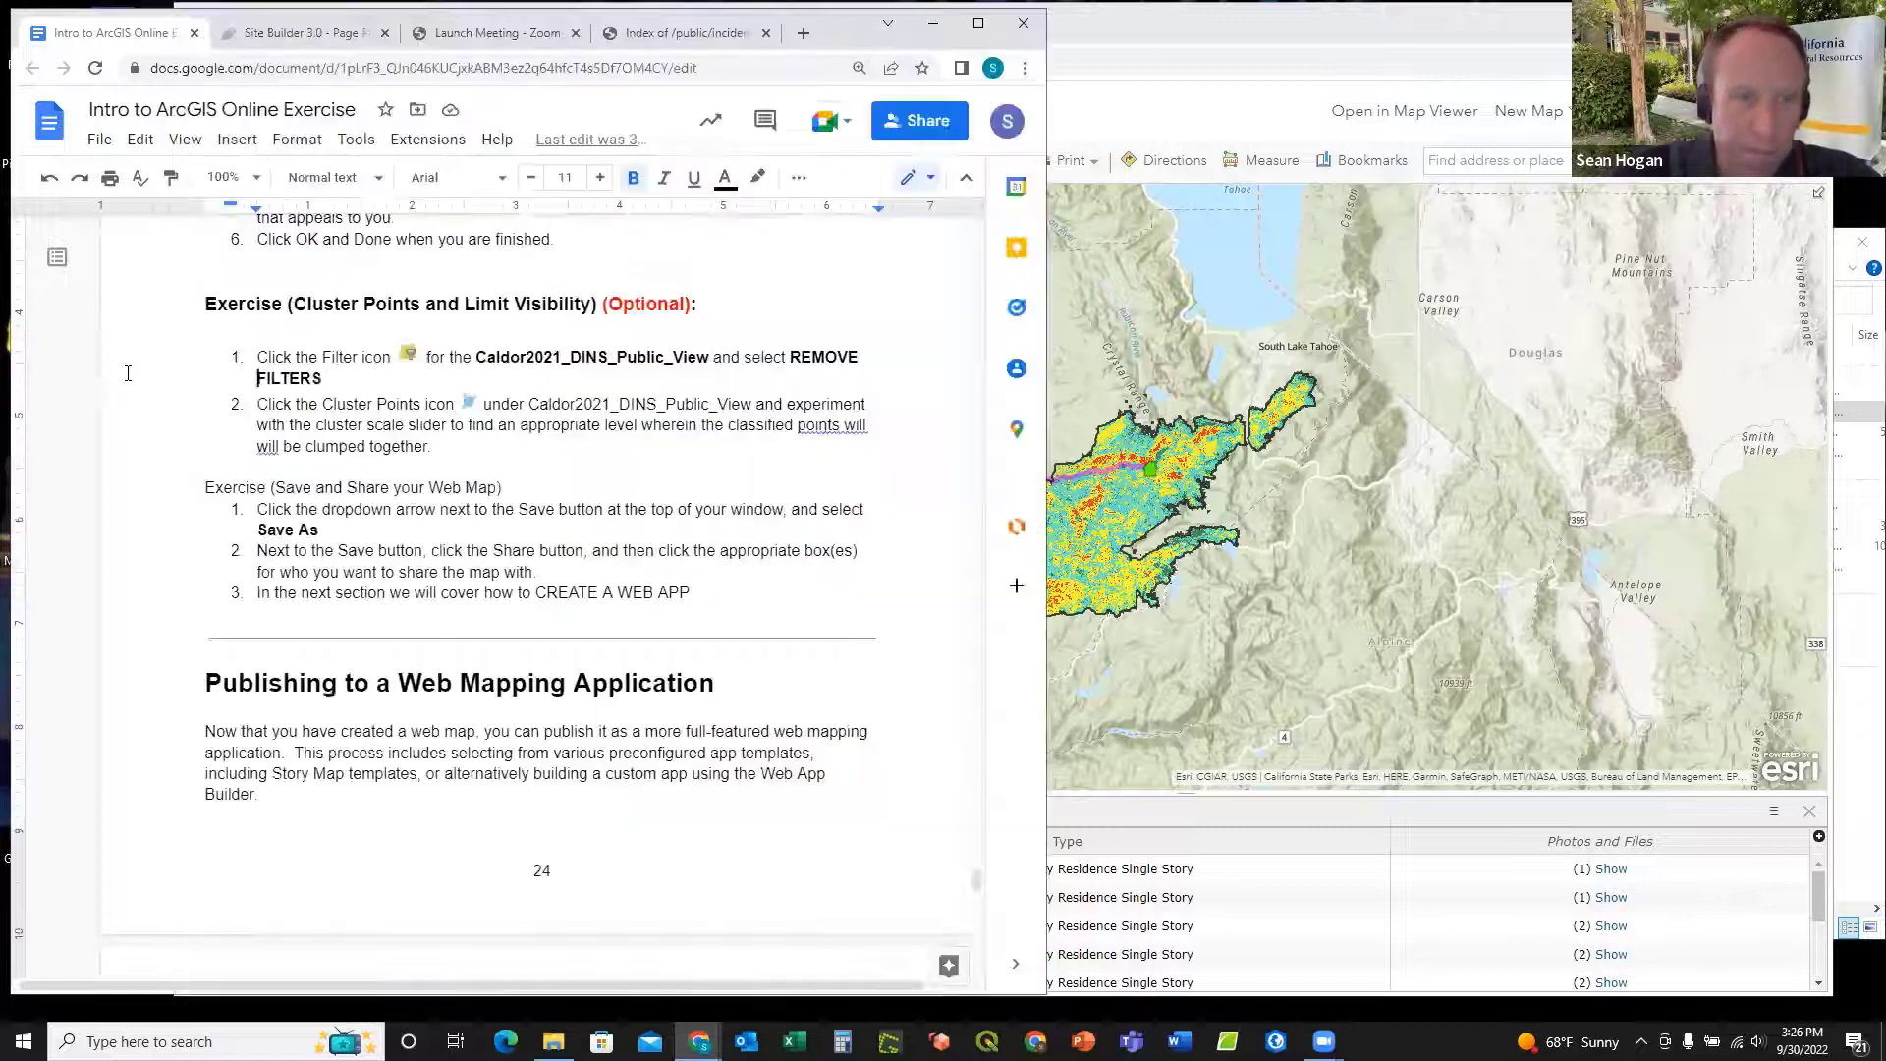
pyautogui.scroll(-1, 461, 524)
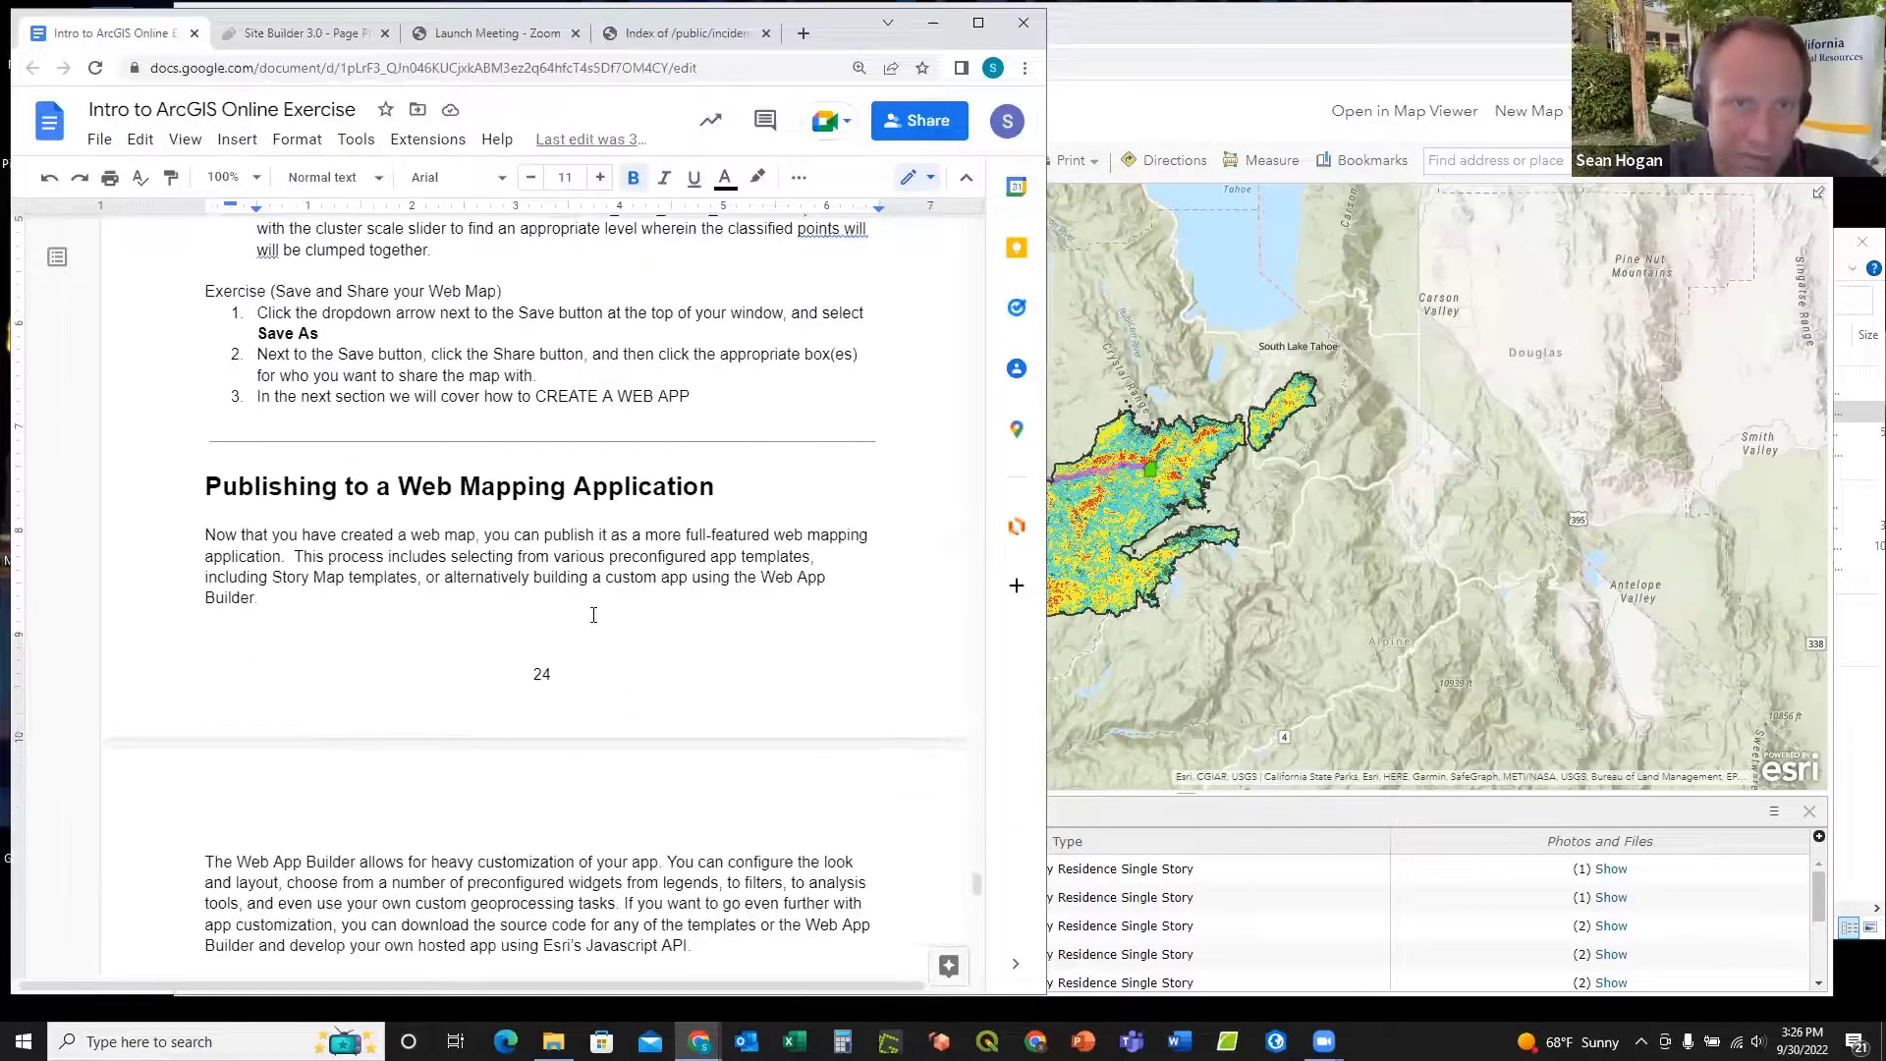
pyautogui.scroll(-2, 593, 615)
pyautogui.scroll(15, 723, 585)
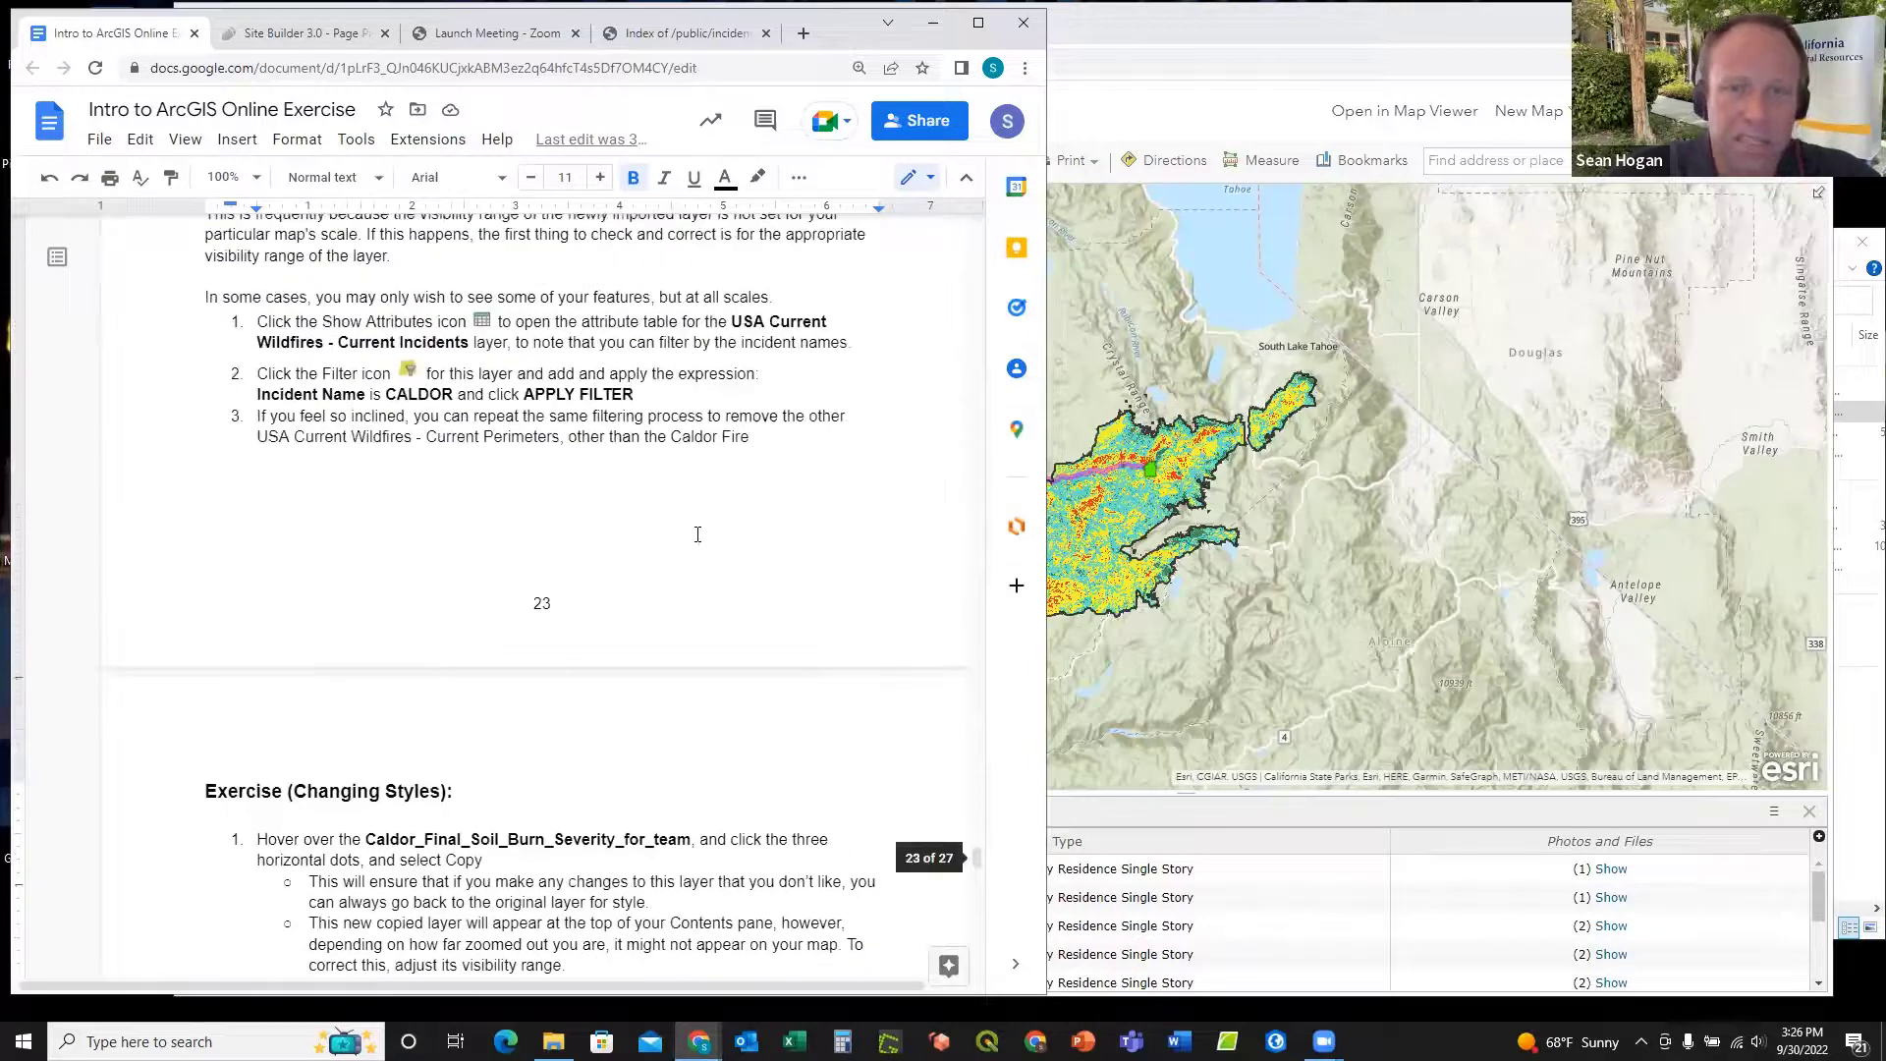
pyautogui.click(1237, 22)
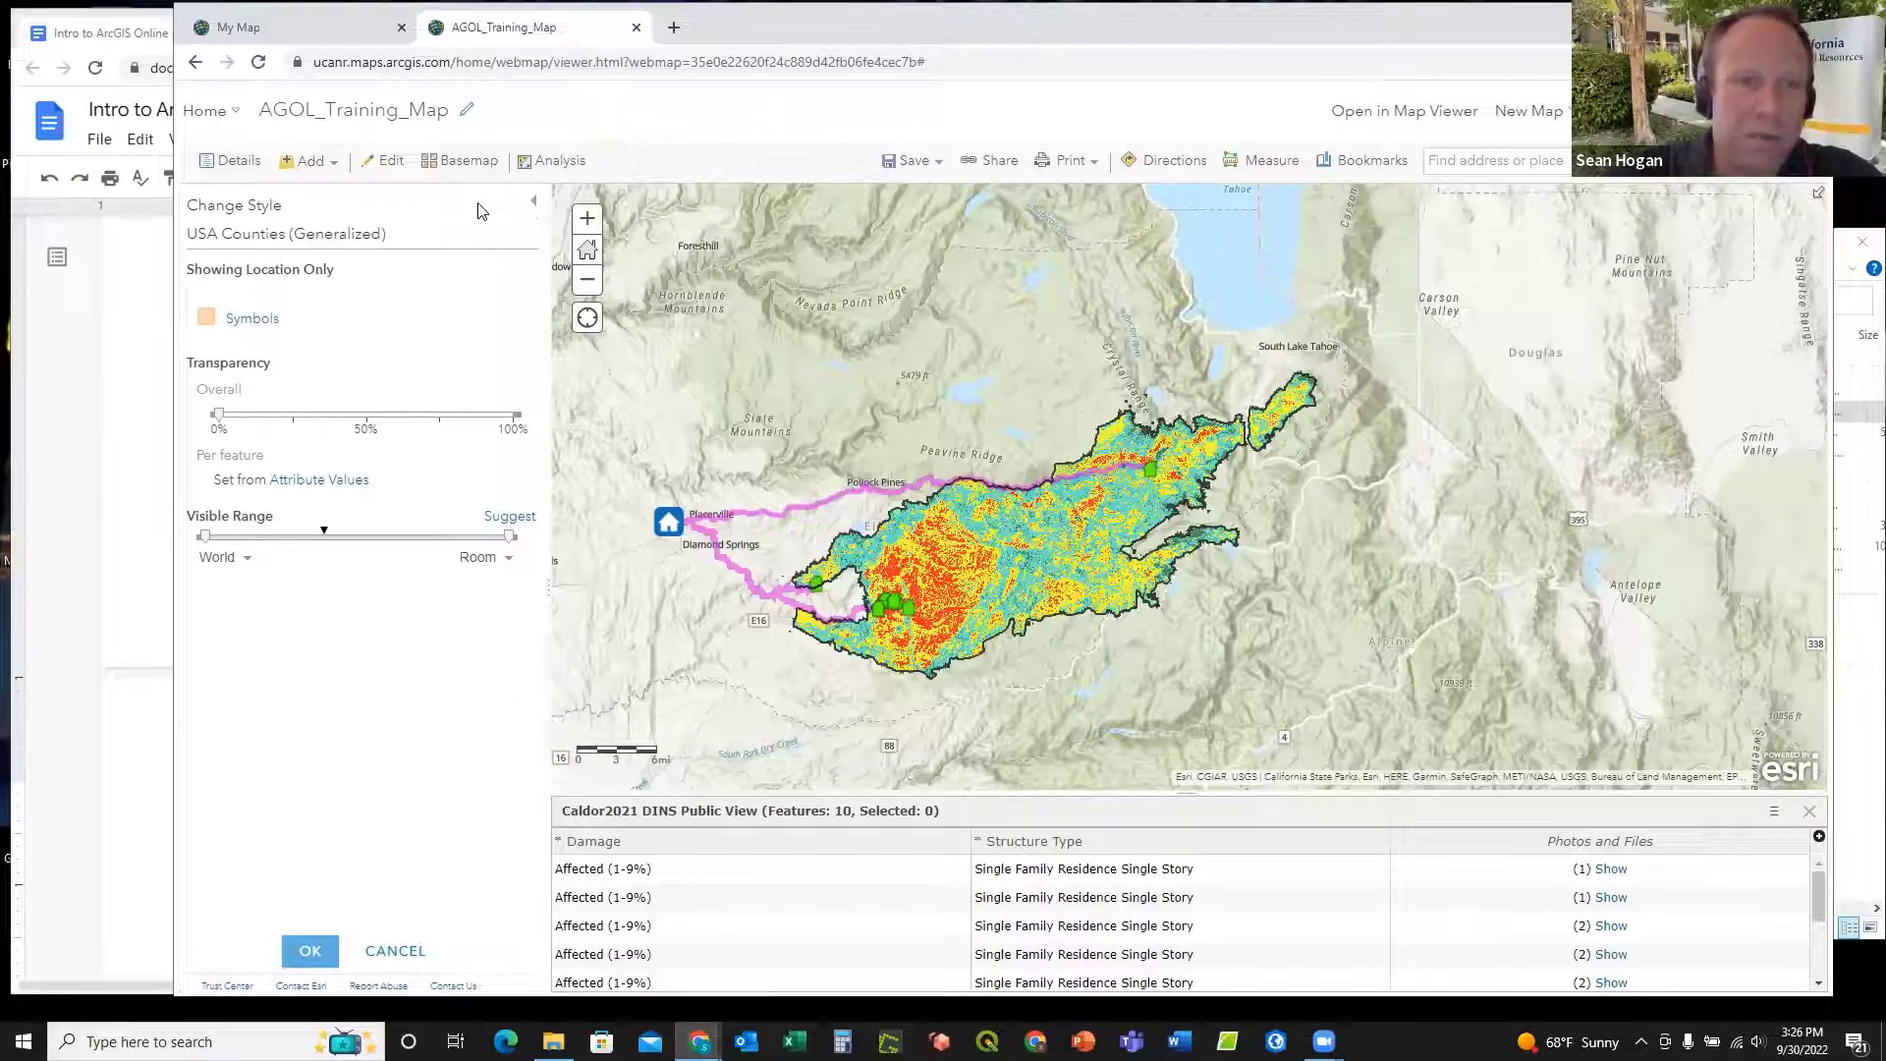
# Step: Accept the USA Counties symbol options and finish its style to return to Contents
pyautogui.click(534, 208)
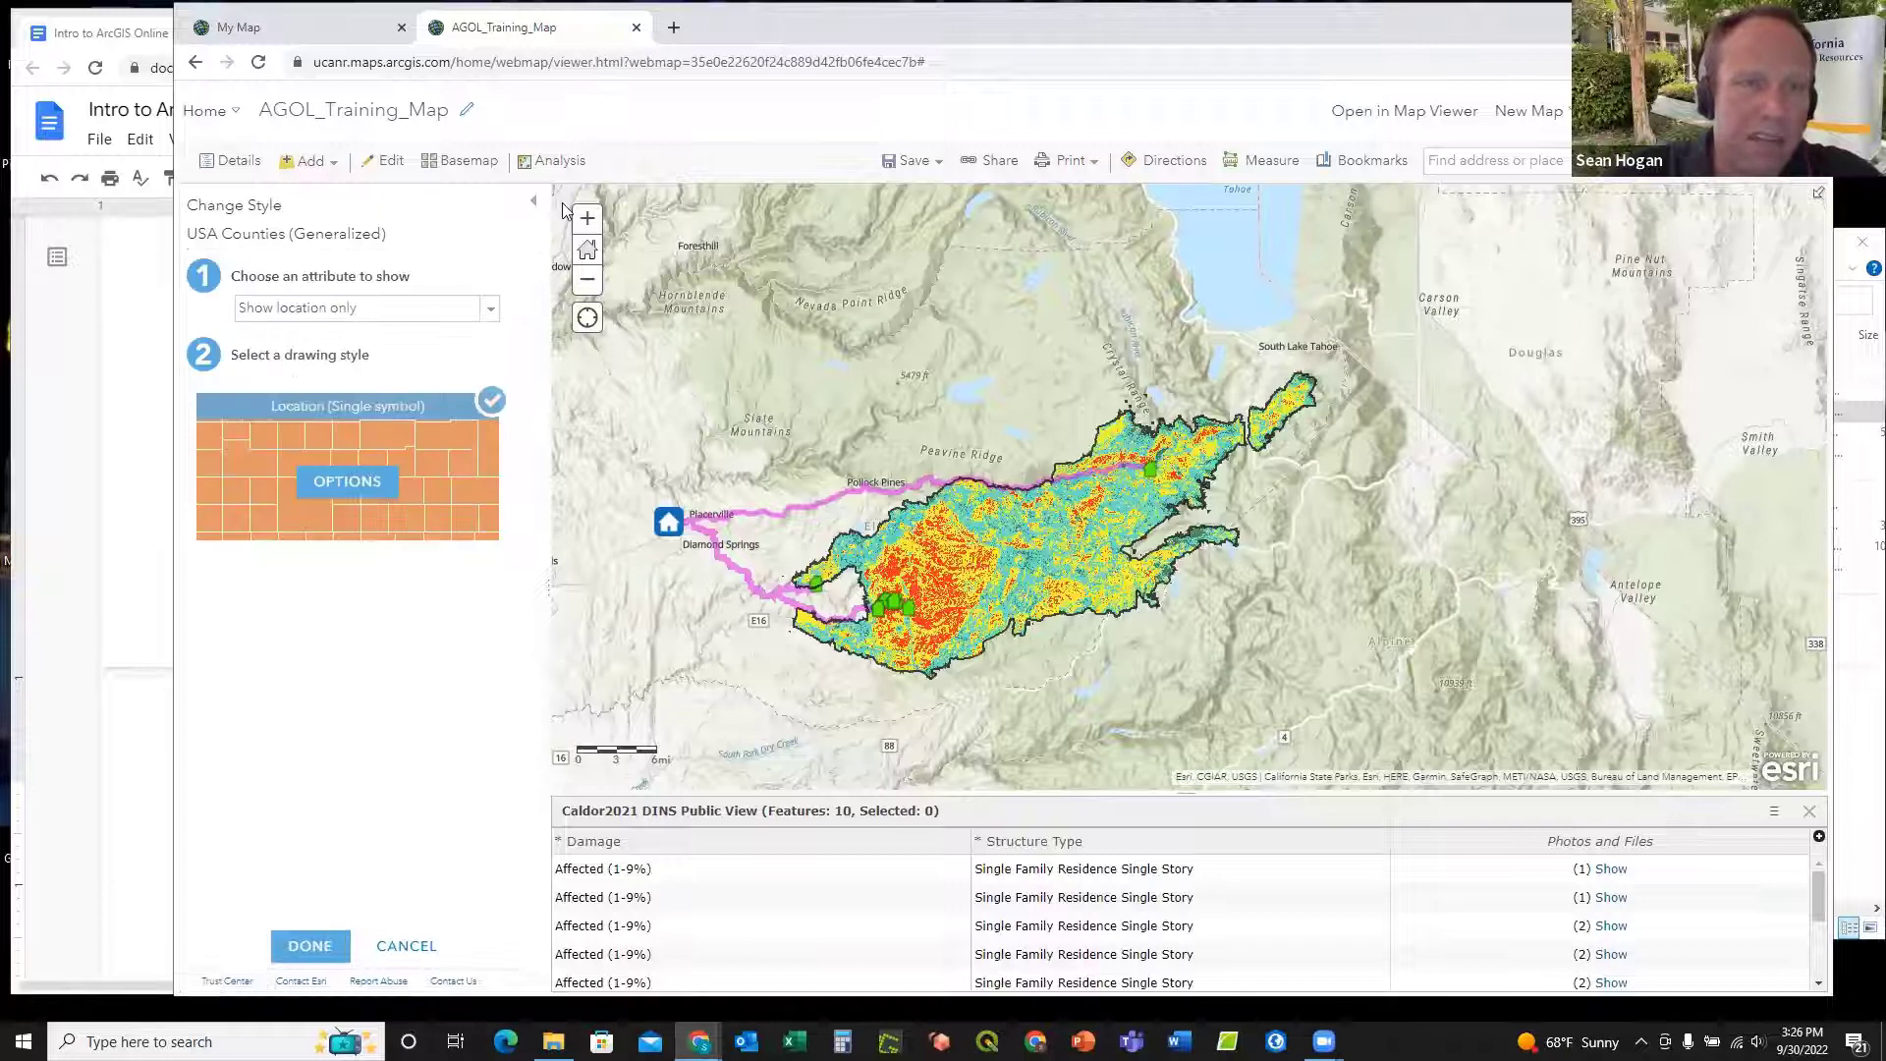
pyautogui.click(316, 946)
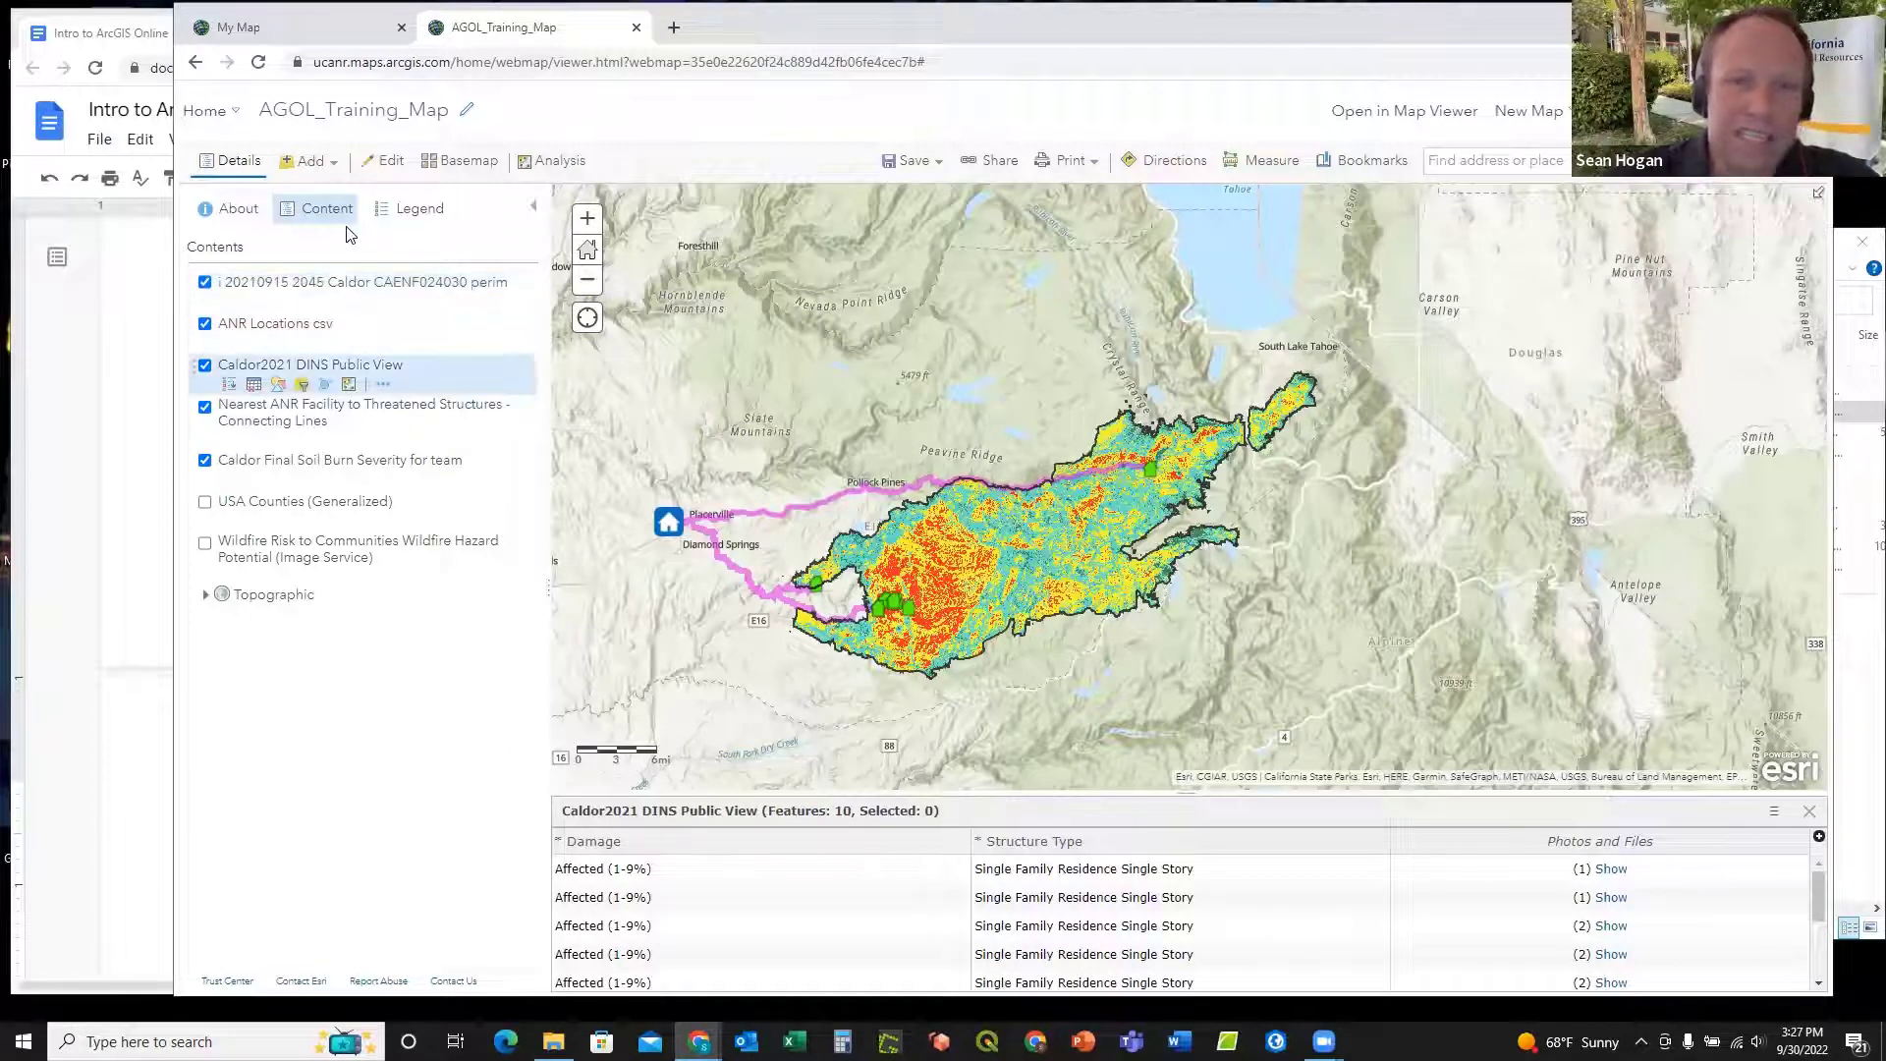
pyautogui.moveTo(370, 466)
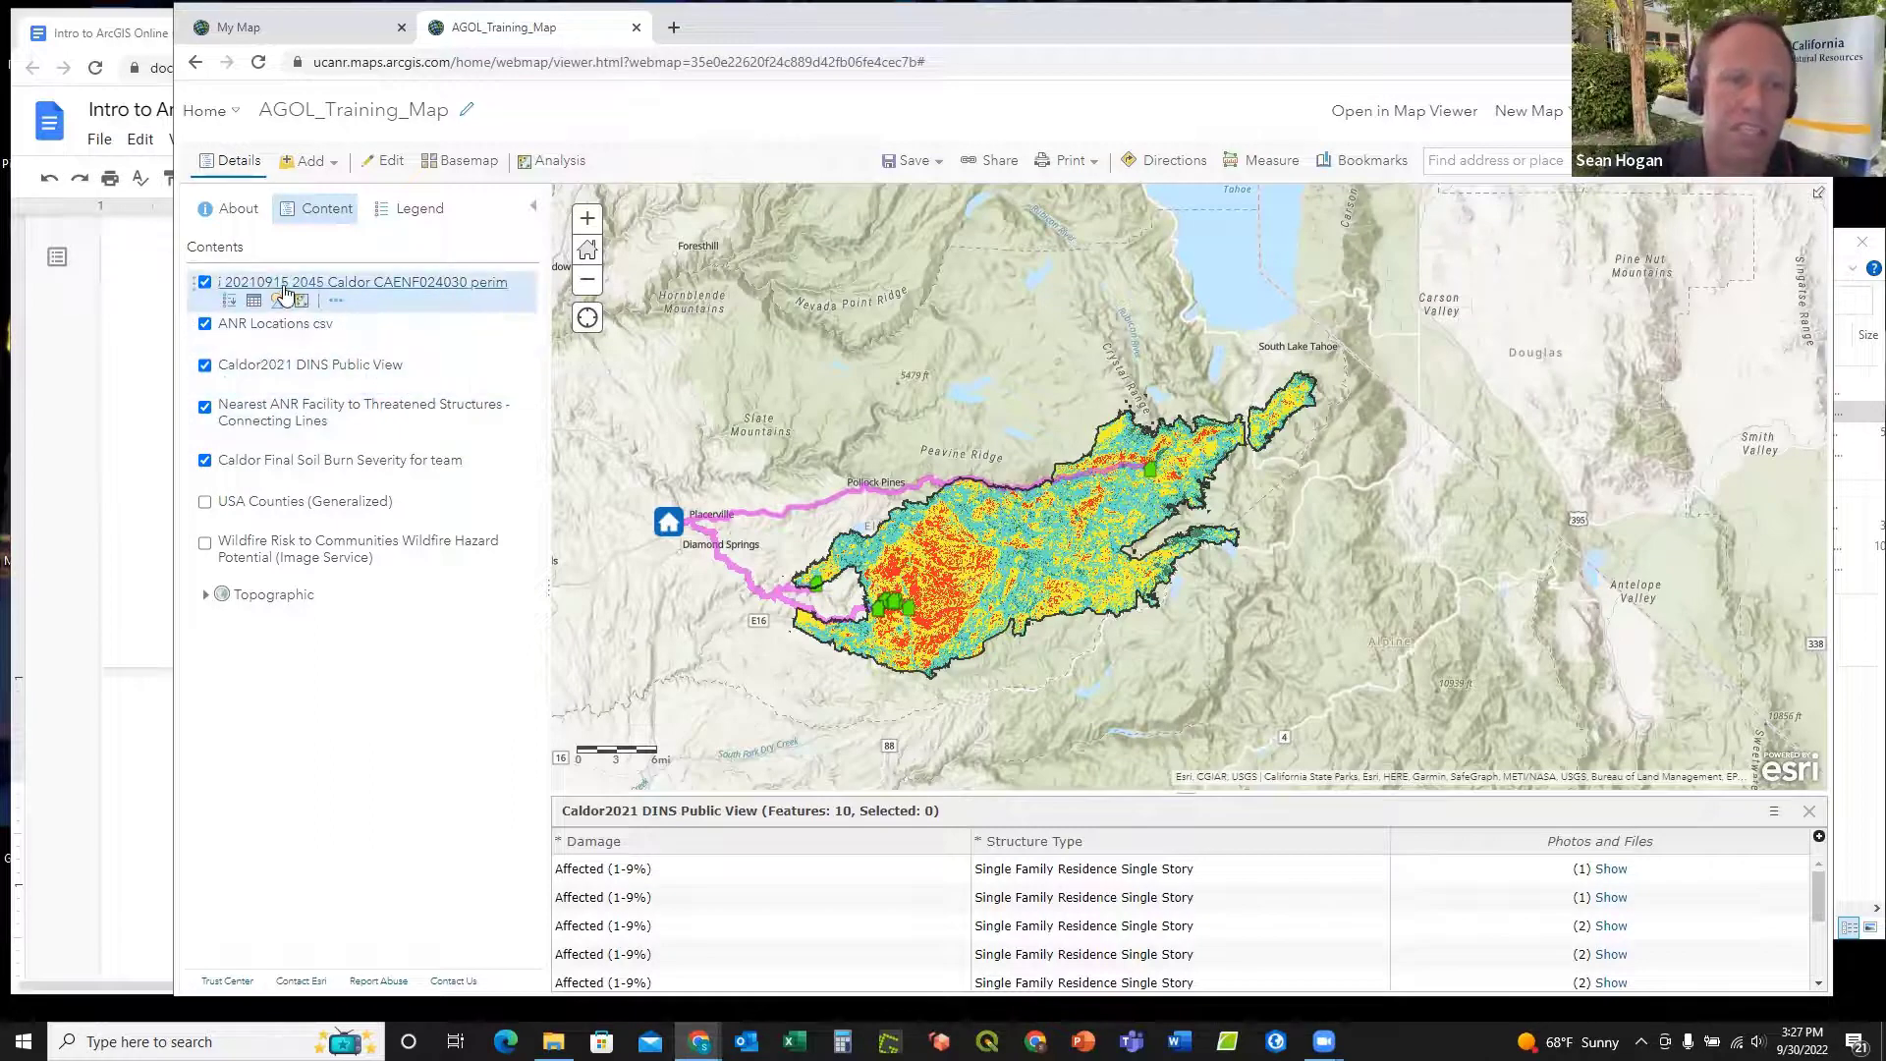
# Step: Rename the perimeter layer, reformatting its leading date as 09-15-2021
pyautogui.click(337, 302)
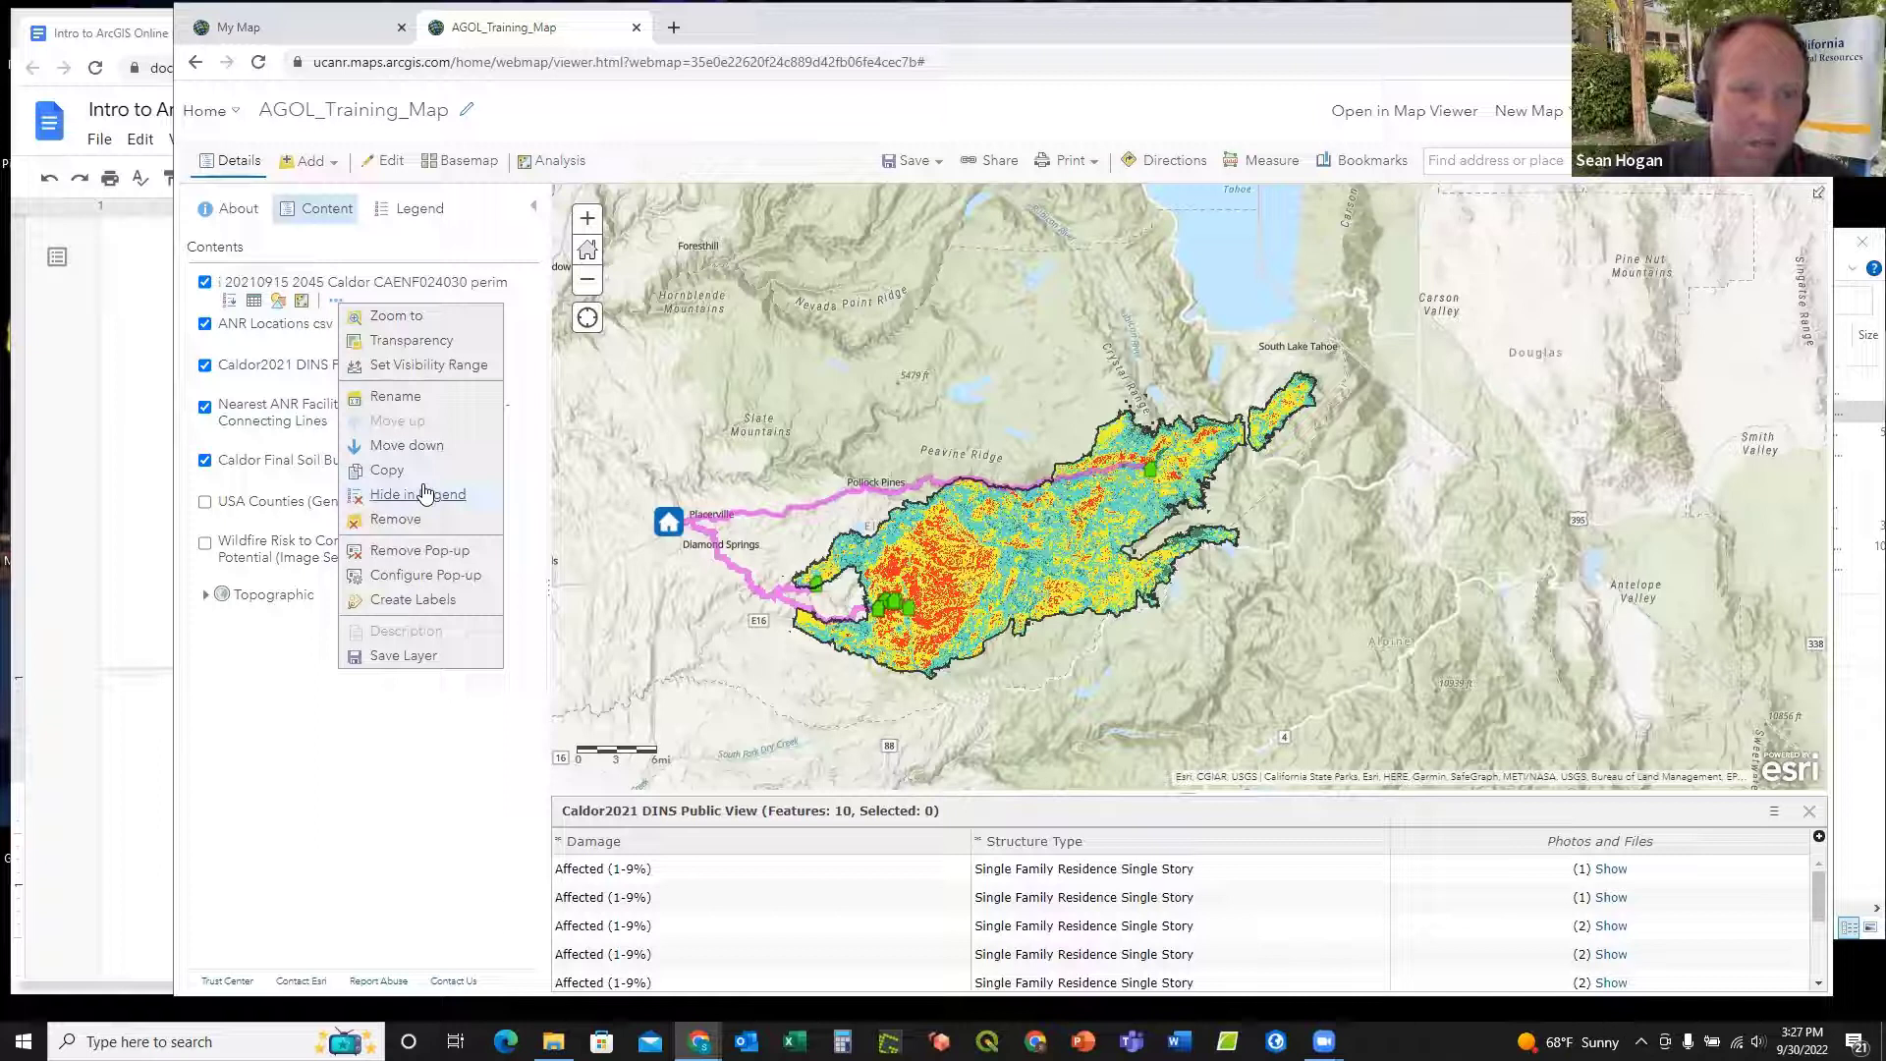
pyautogui.click(405, 398)
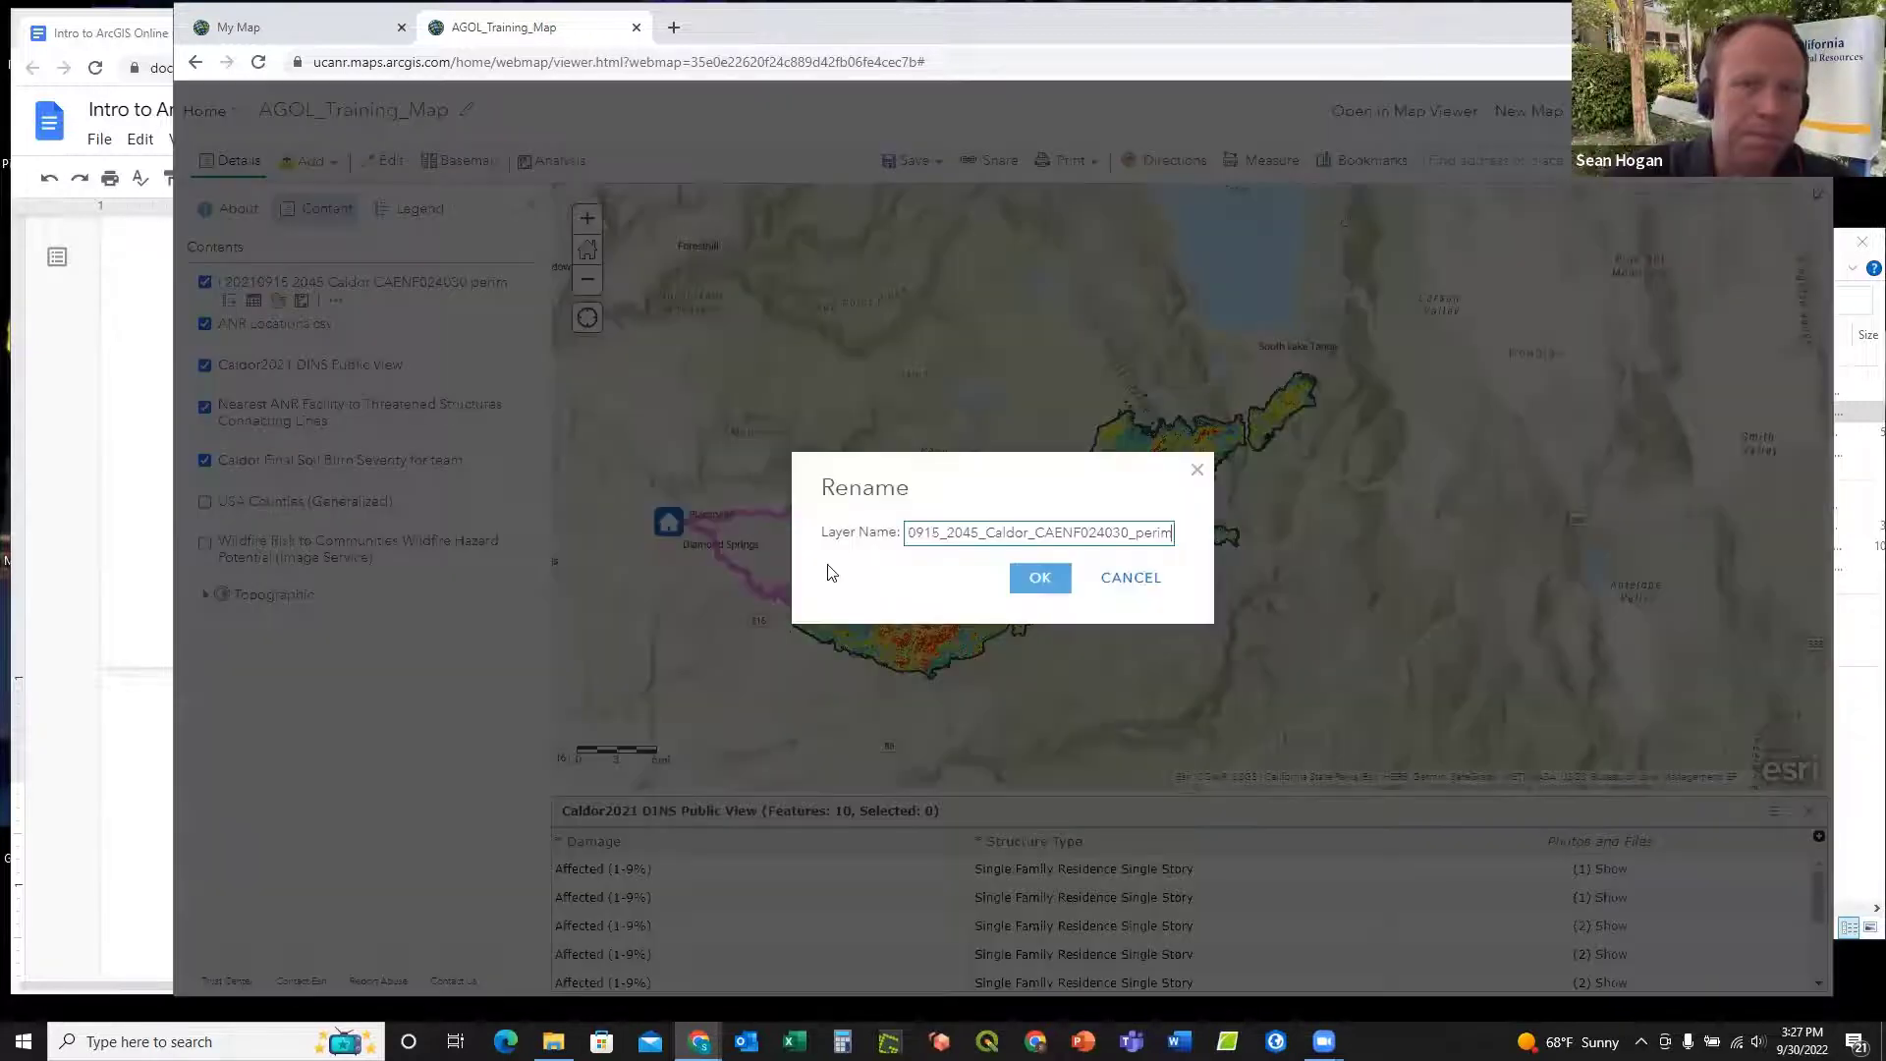
pyautogui.click(917, 534)
pyautogui.moveTo(916, 534); pyautogui.dragTo(901, 535)
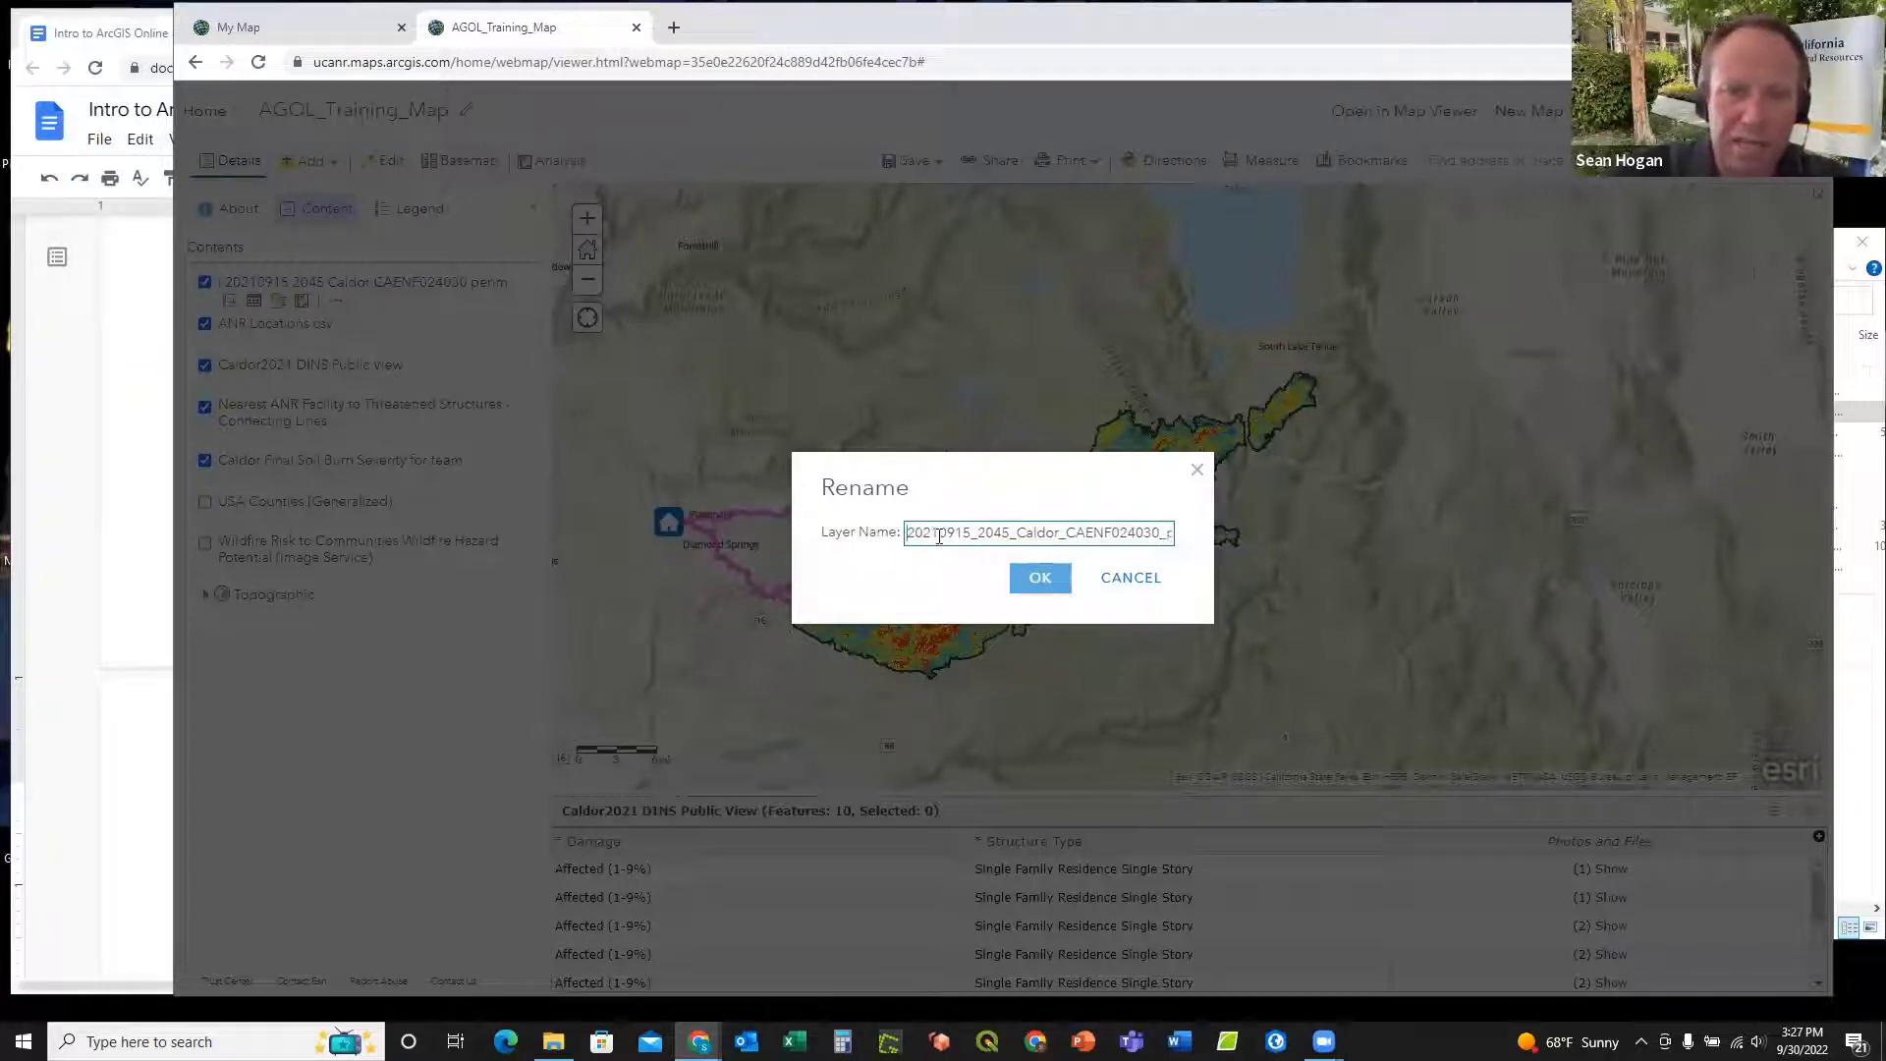
pyautogui.moveTo(940, 536); pyautogui.dragTo(905, 532)
pyautogui.hotkey('ctrl', 'c')
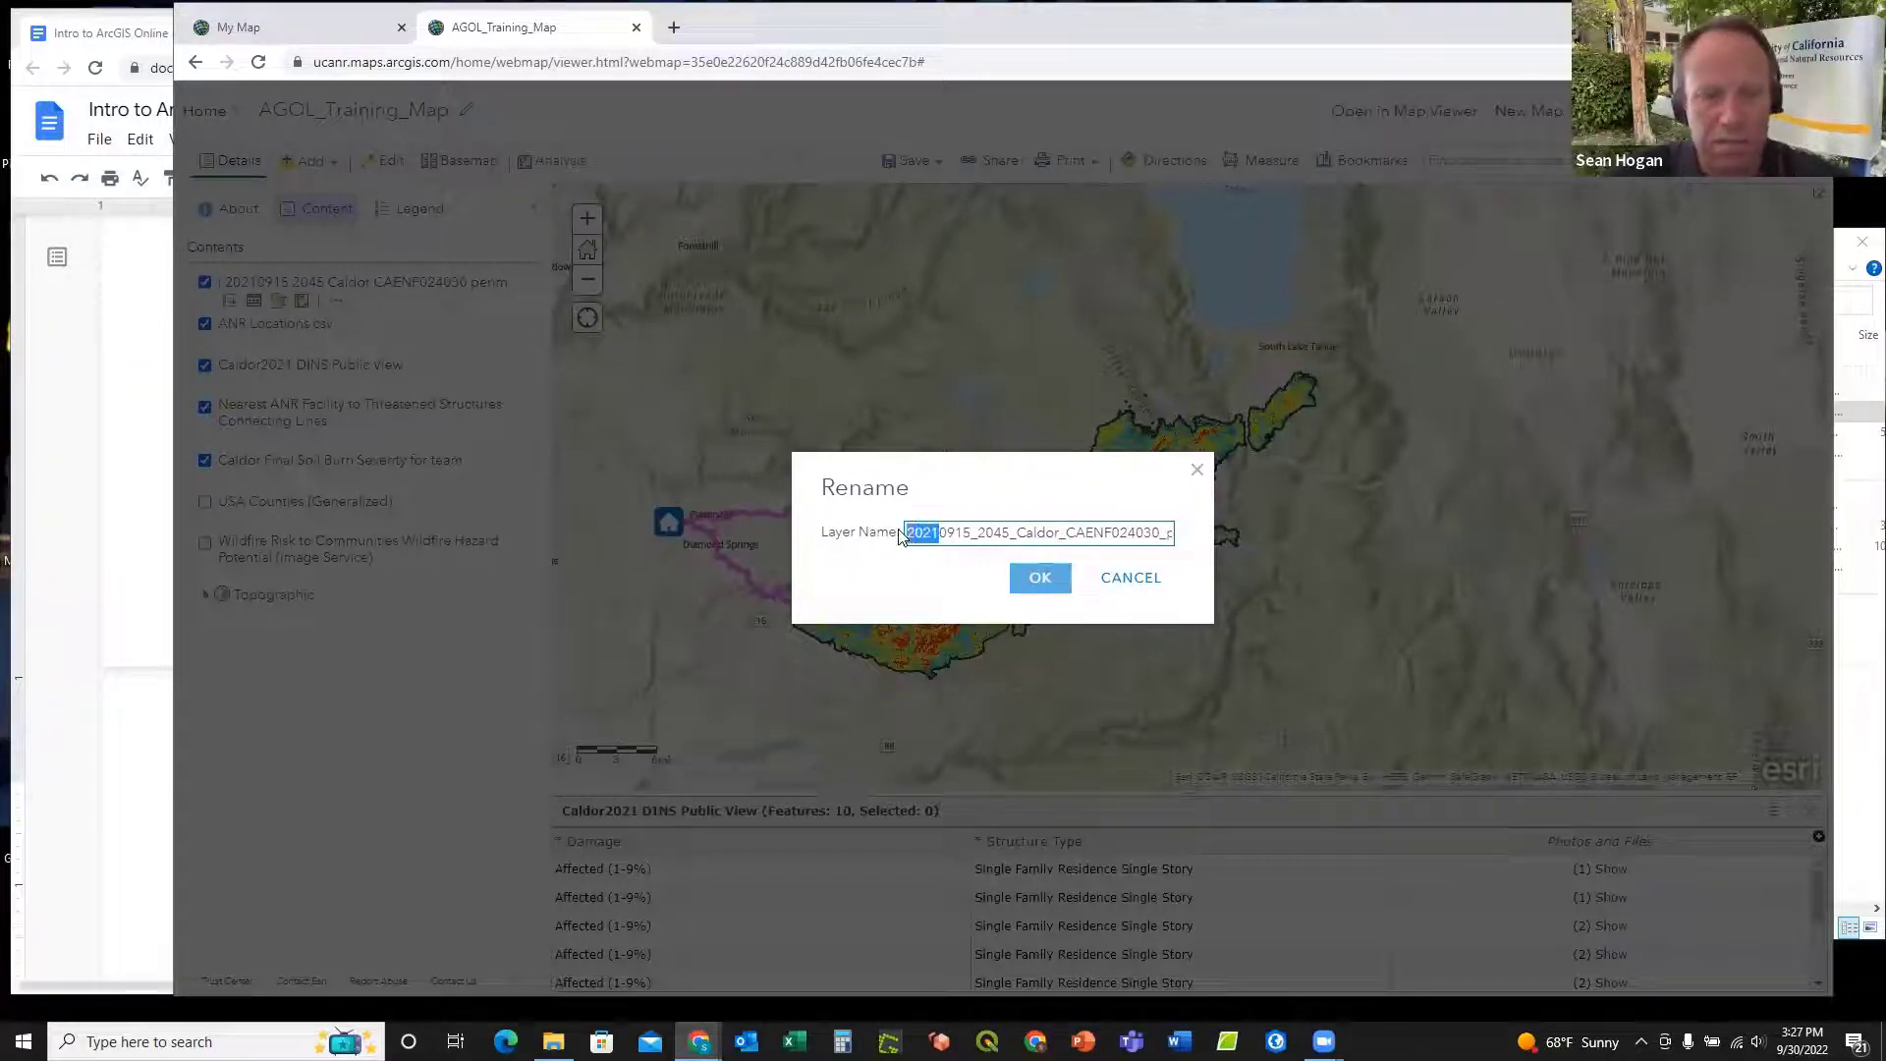
pyautogui.press('BackSpace')
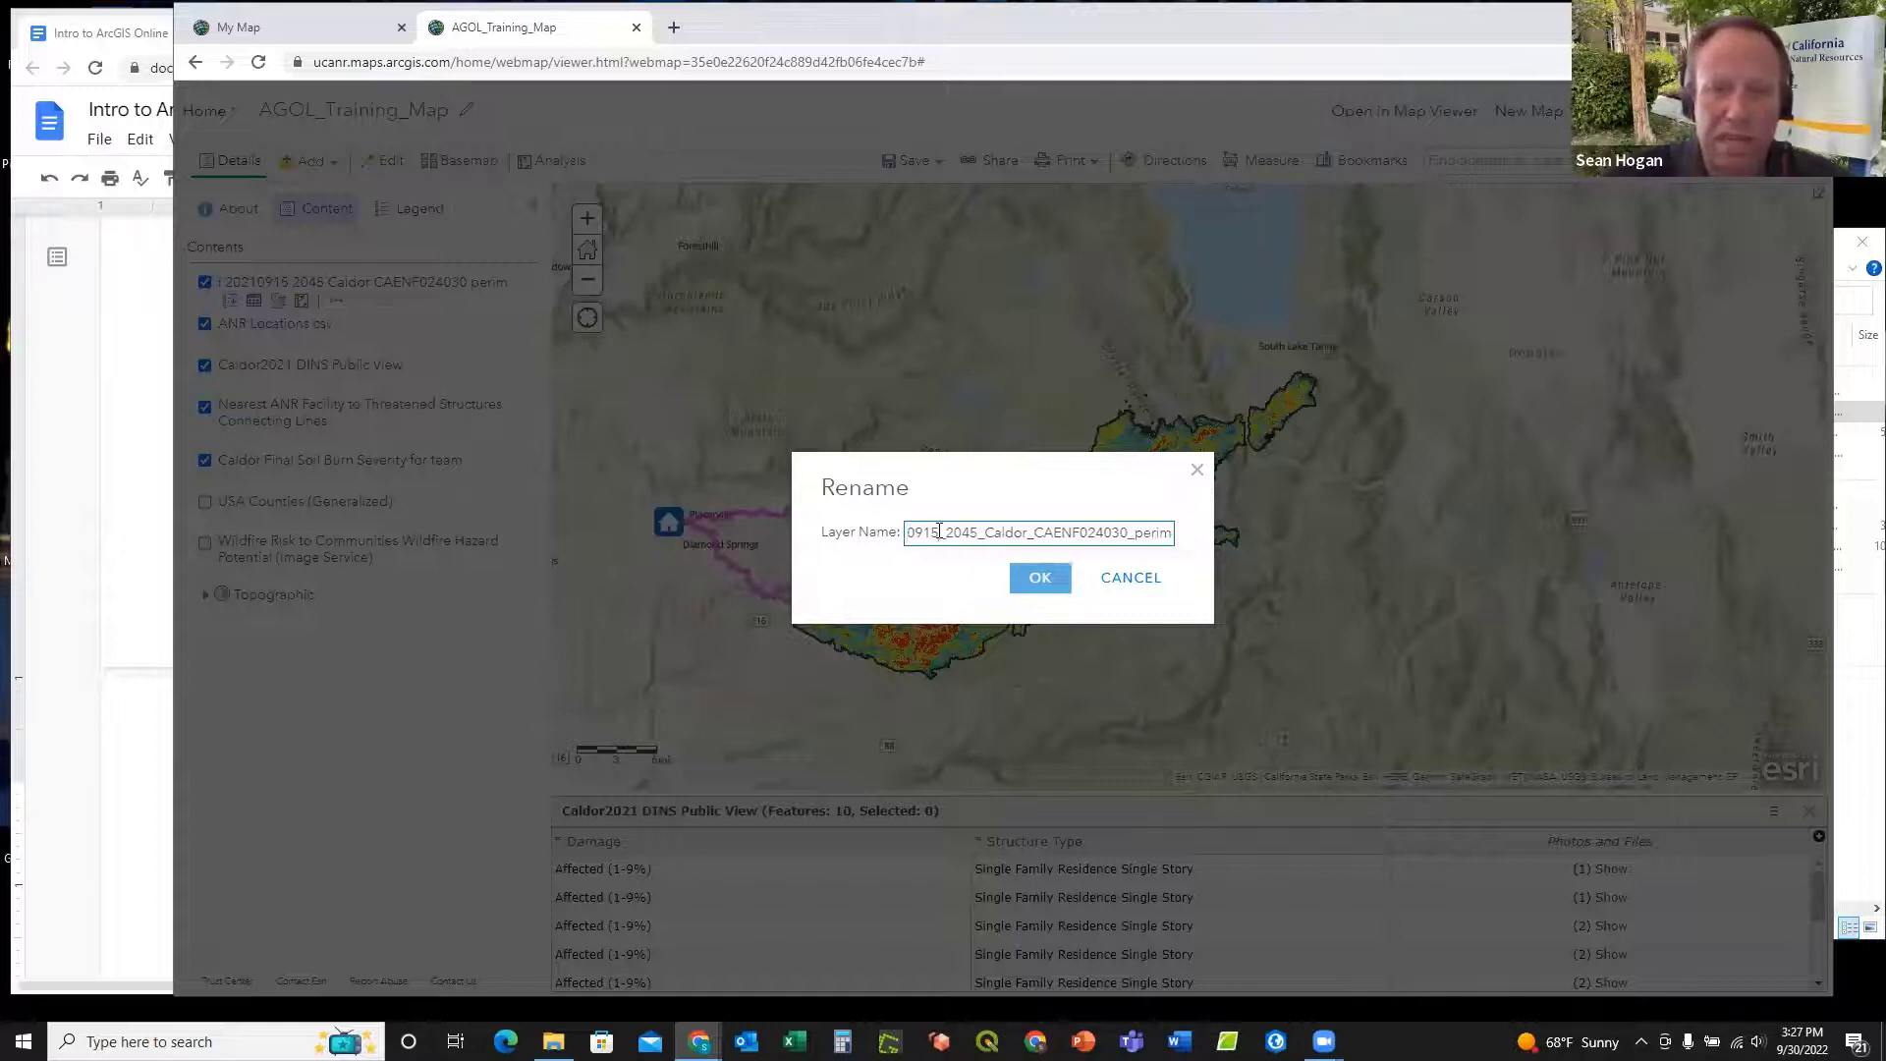
pyautogui.click(941, 531)
pyautogui.hotkey('ctrl', 'v')
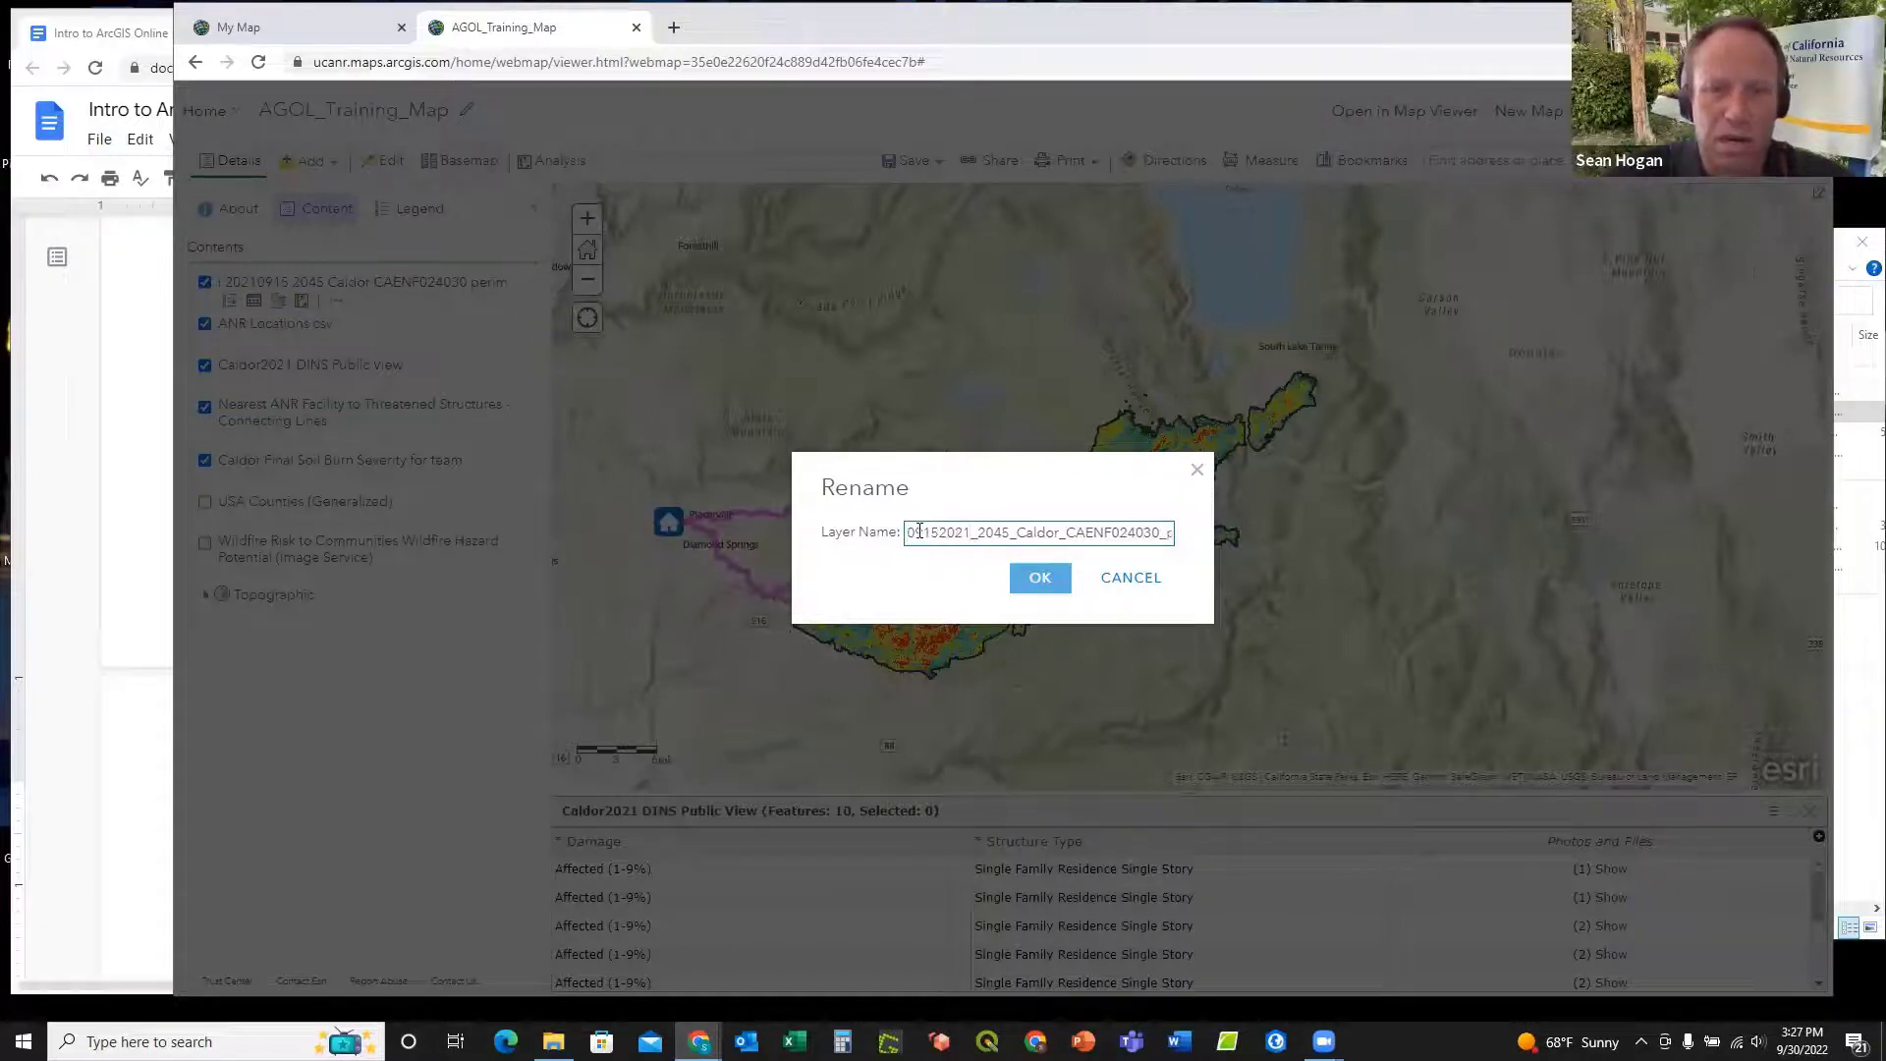
pyautogui.click(921, 531)
pyautogui.write('-')
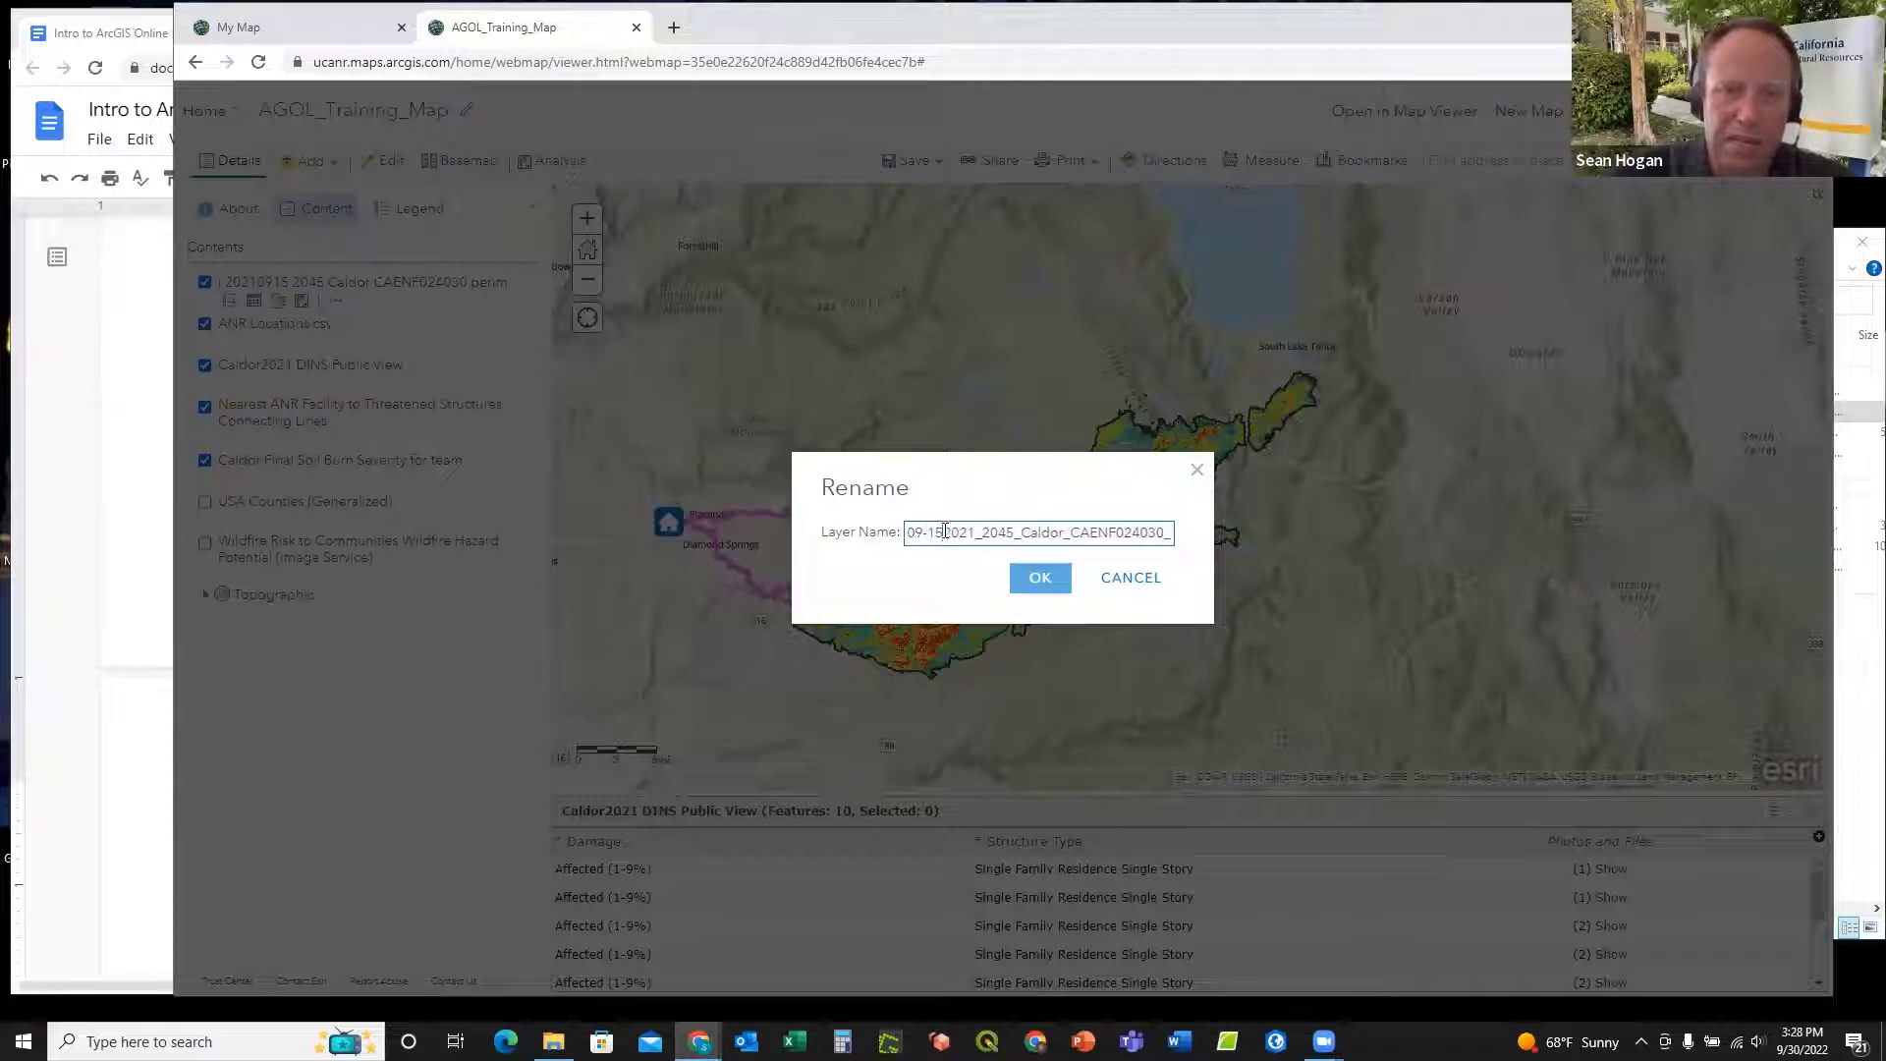
pyautogui.click(945, 531)
pyautogui.write('-')
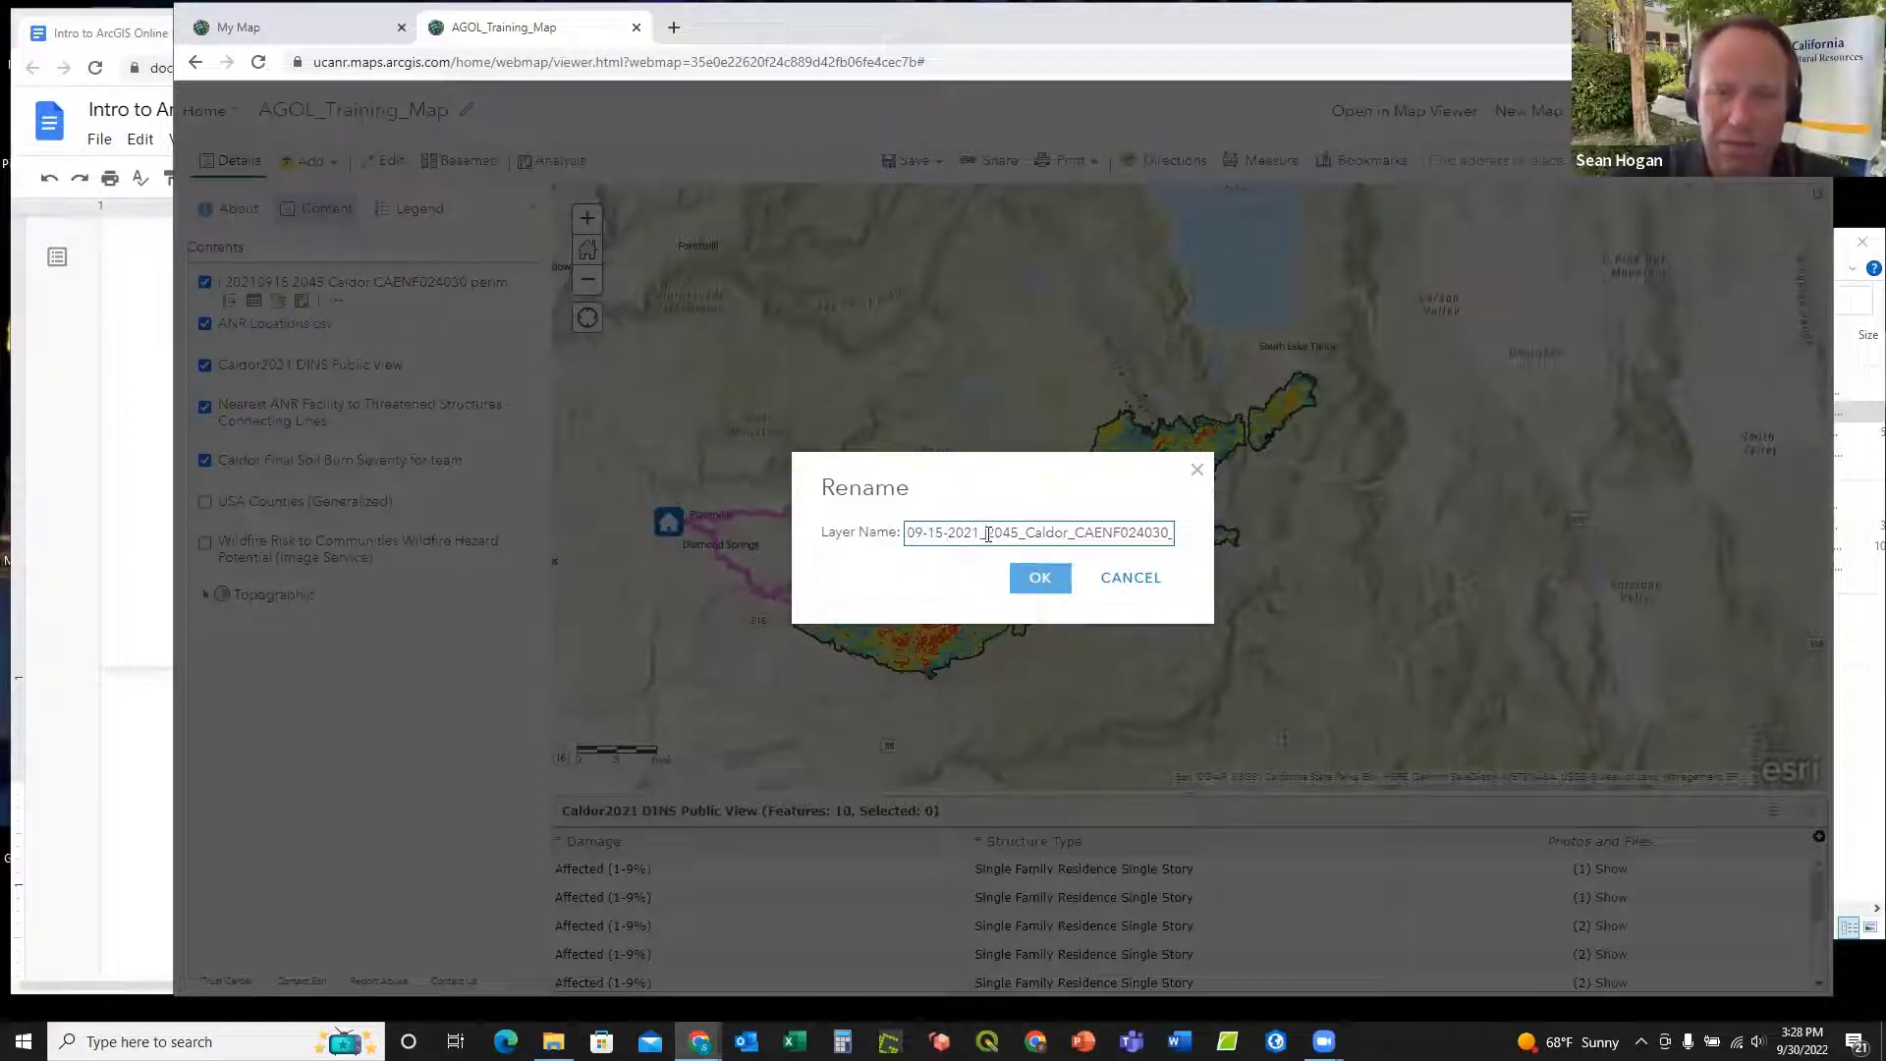
# Step: Replace the time and code with 'Caldor Fire Perimeter' and confirm the new name
pyautogui.moveTo(985, 532); pyautogui.dragTo(1029, 533)
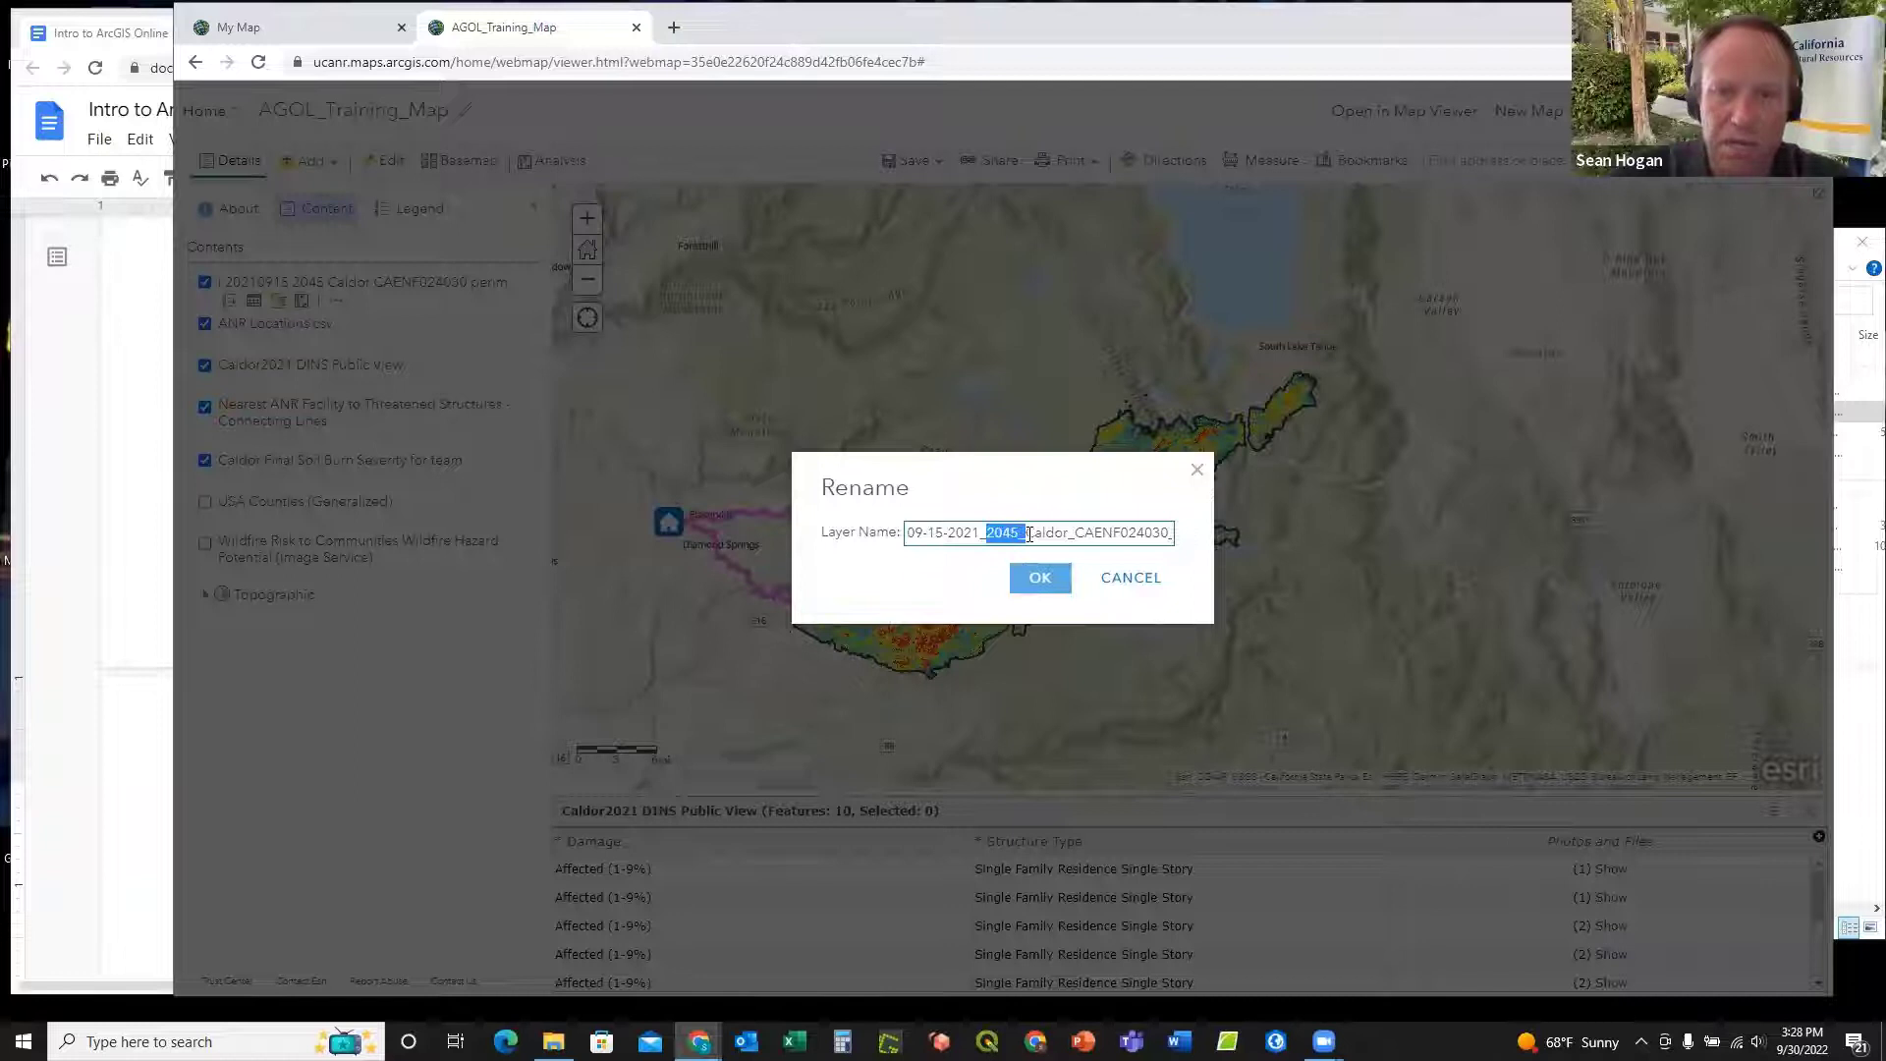
pyautogui.press('BackSpace')
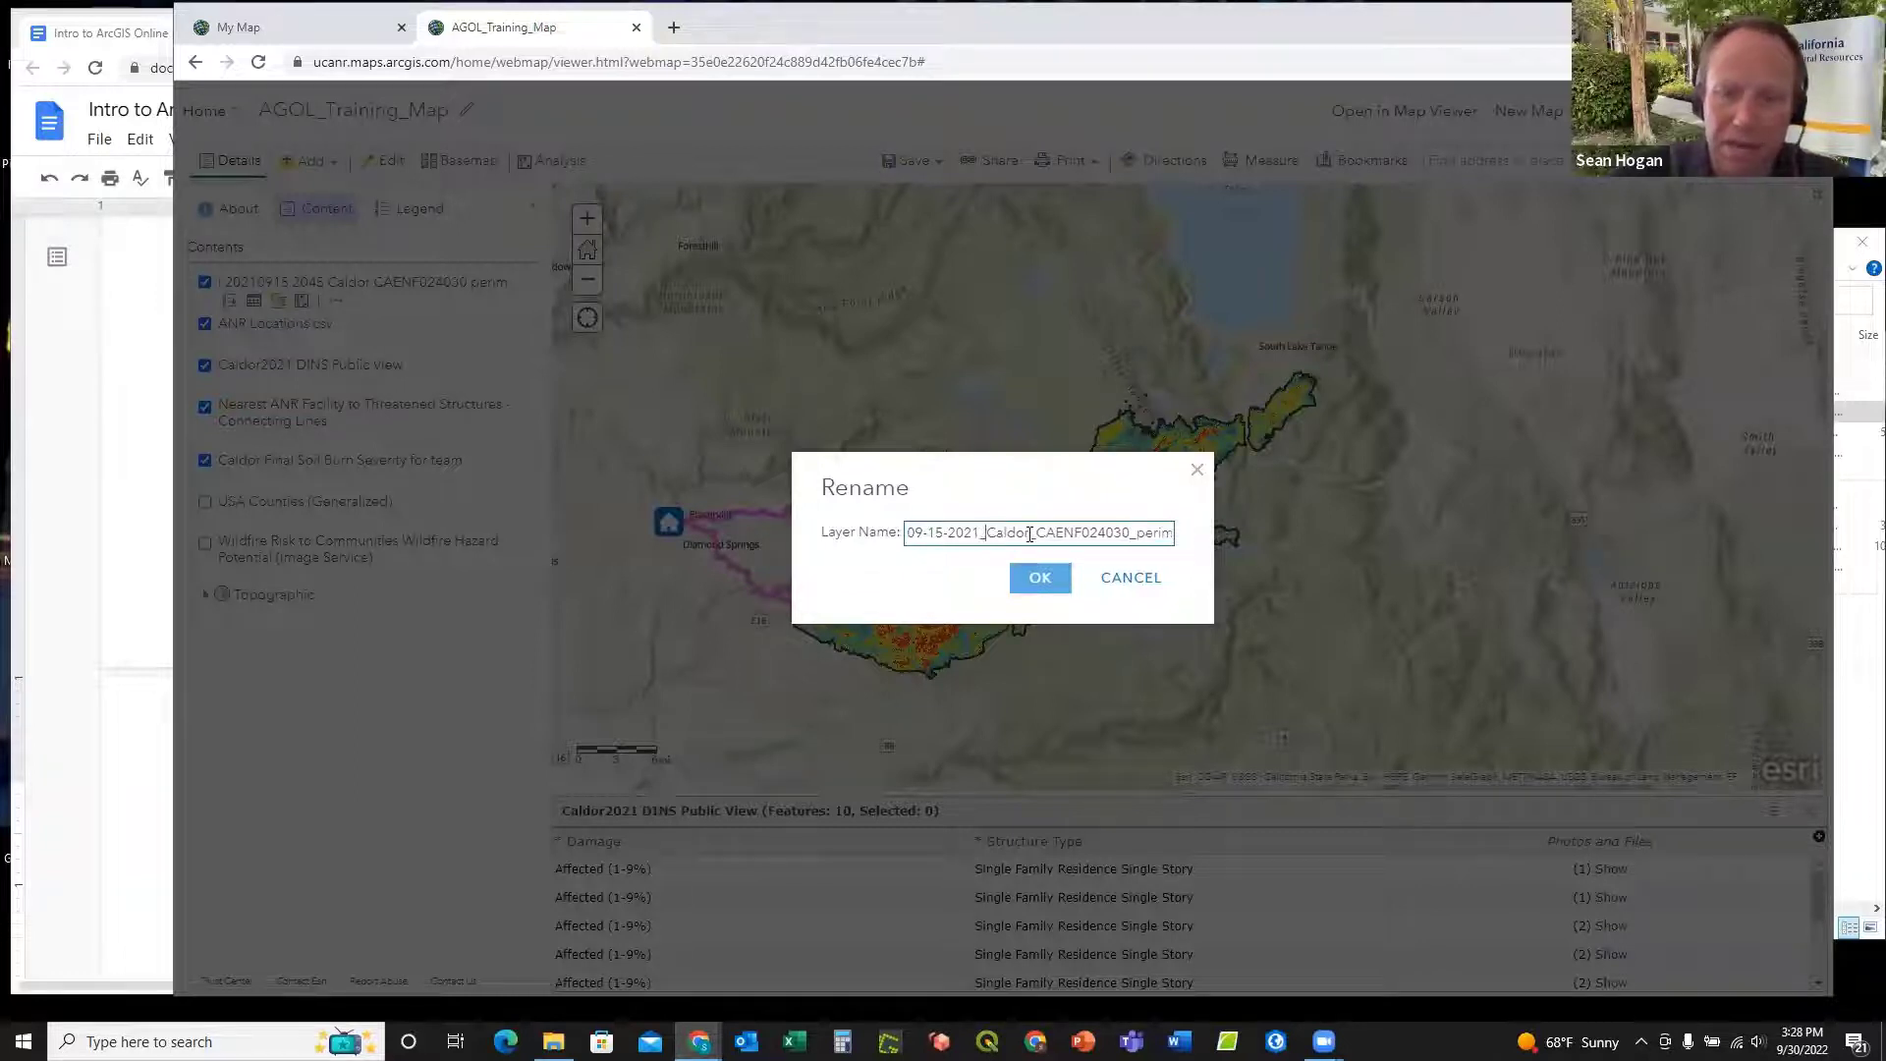
pyautogui.press('BackSpace')
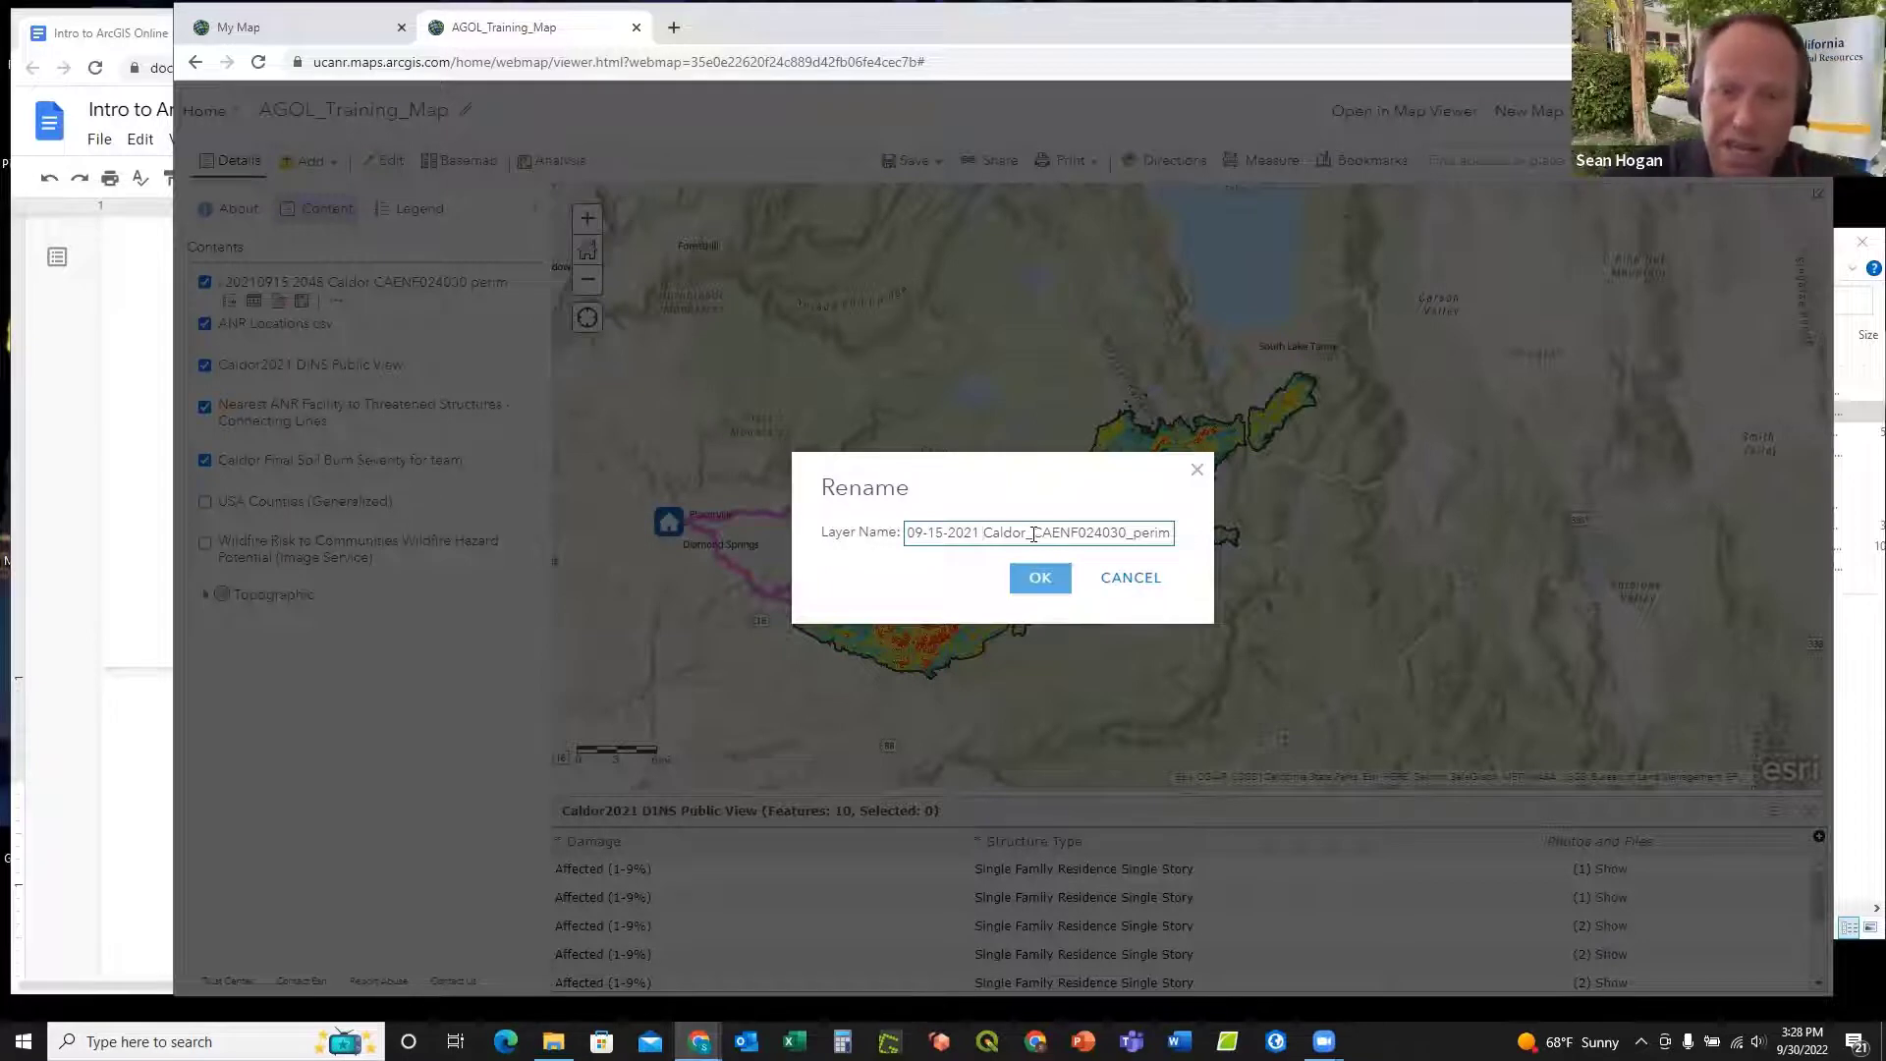
pyautogui.doubleClick(1031, 534)
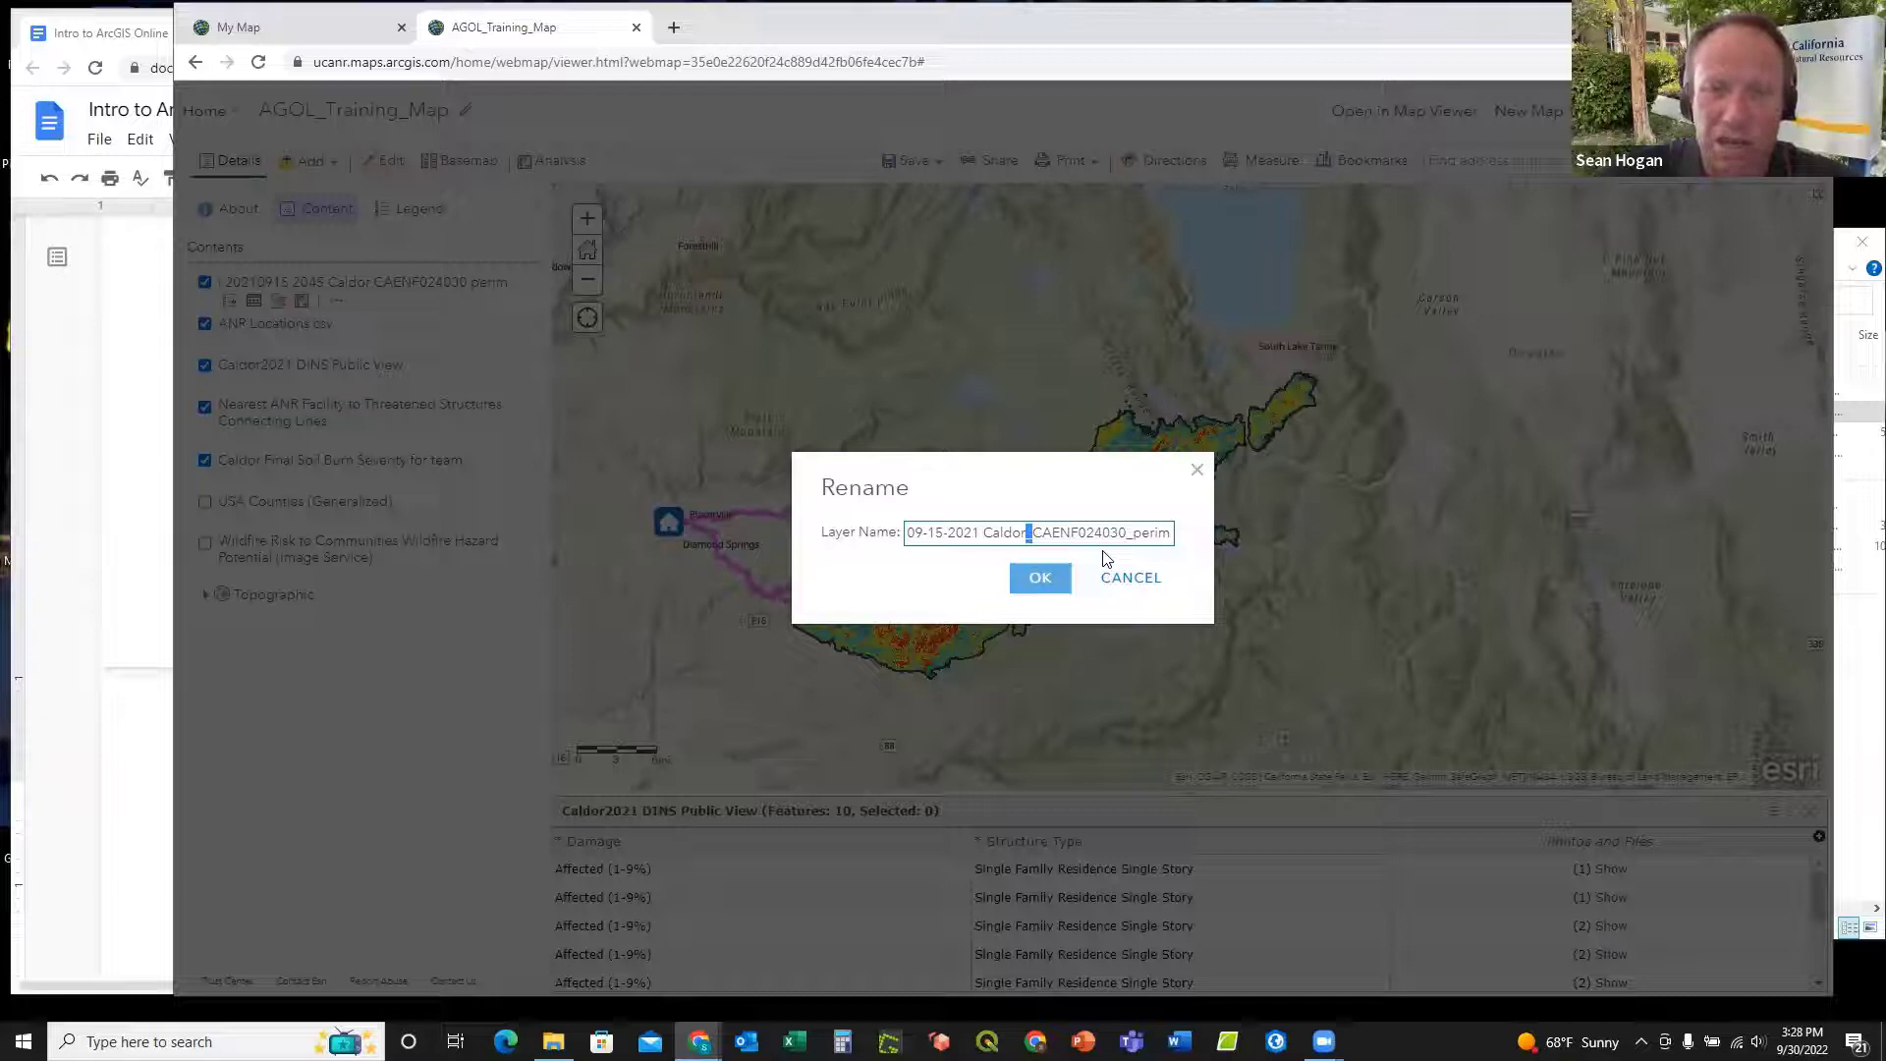
pyautogui.write('Fire')
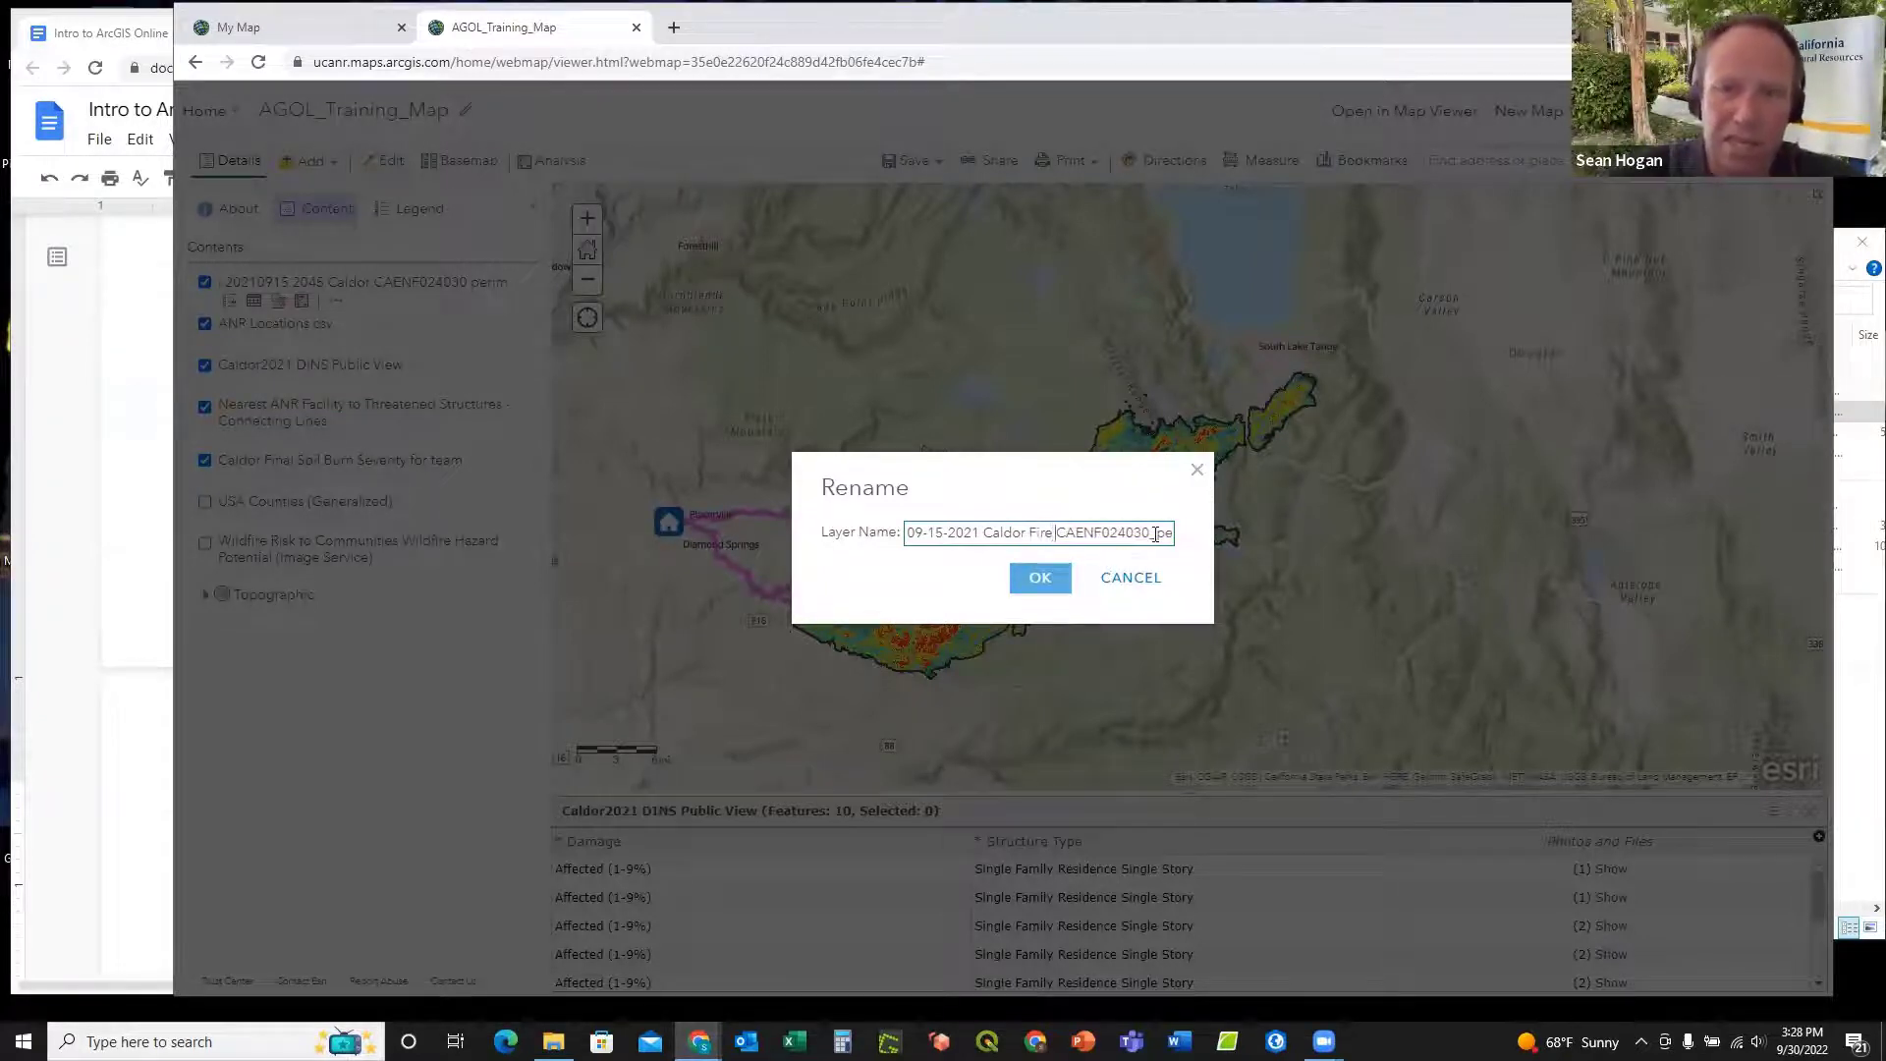
pyautogui.moveTo(1157, 533); pyautogui.dragTo(1053, 532)
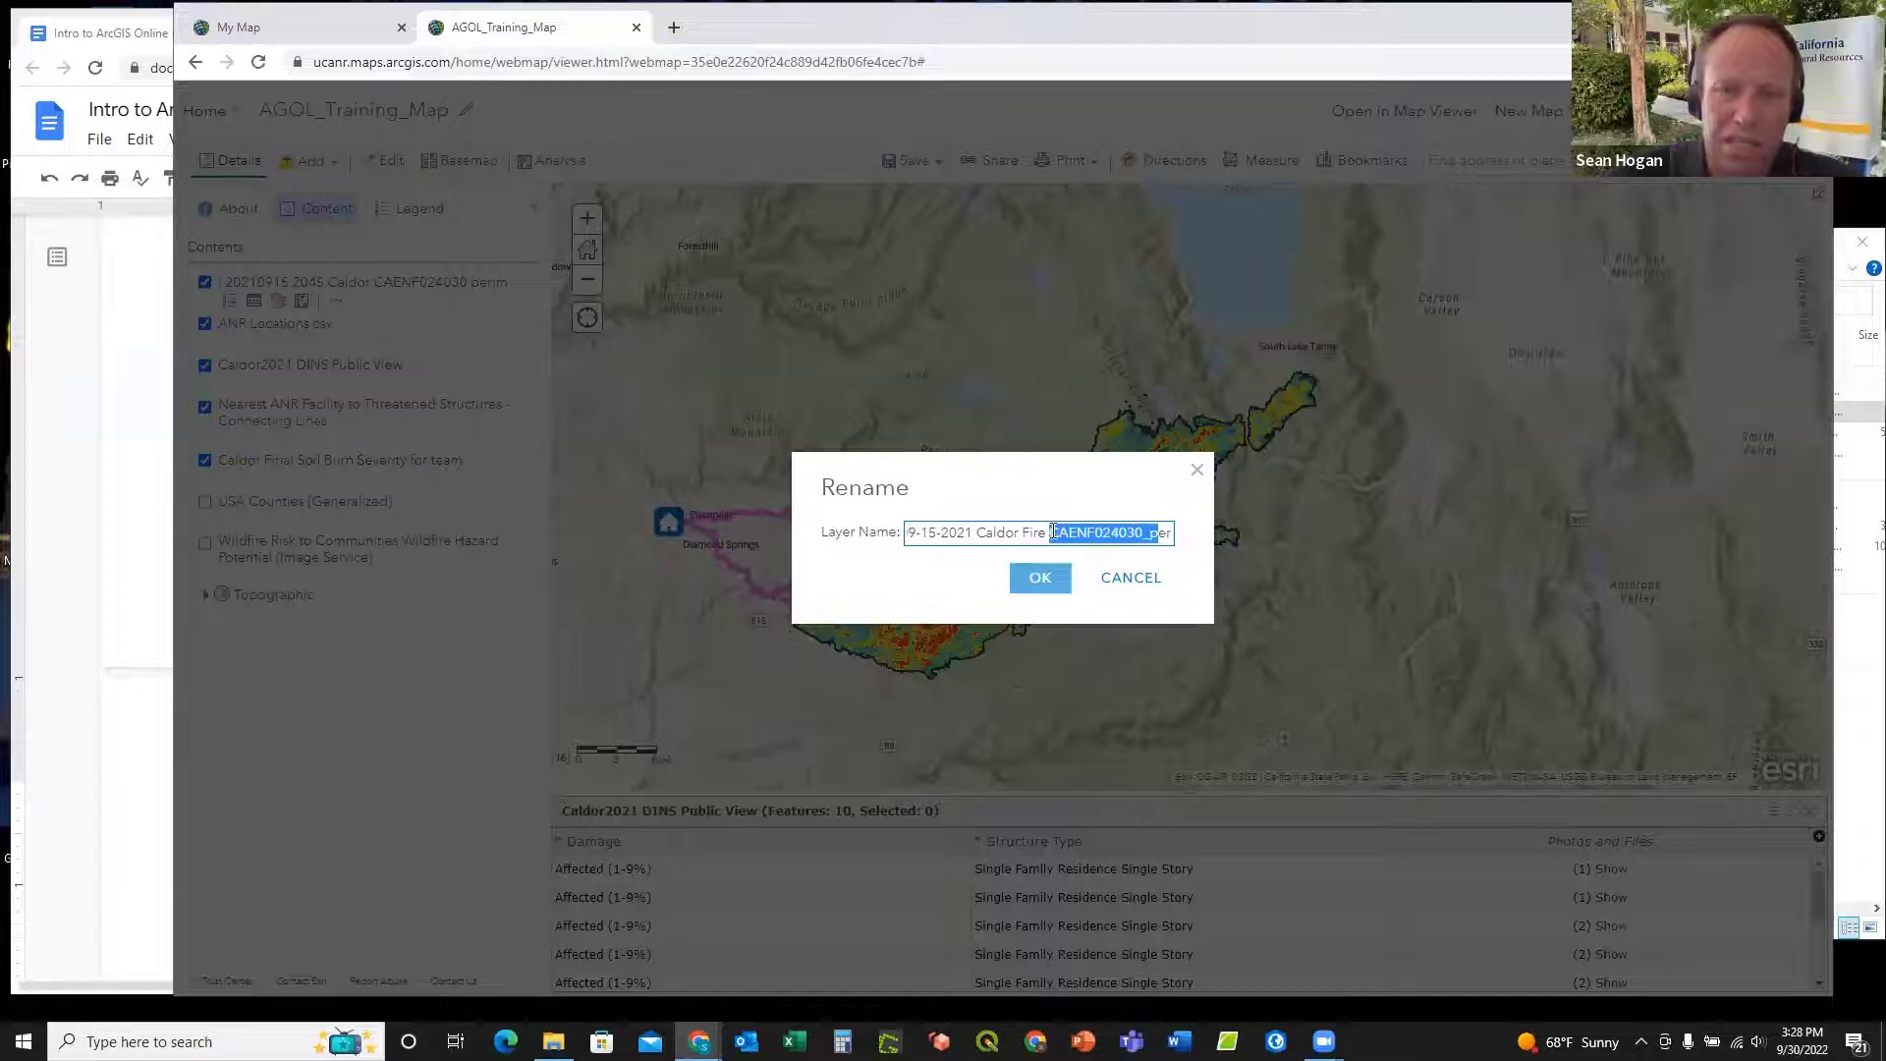
pyautogui.write('Perim')
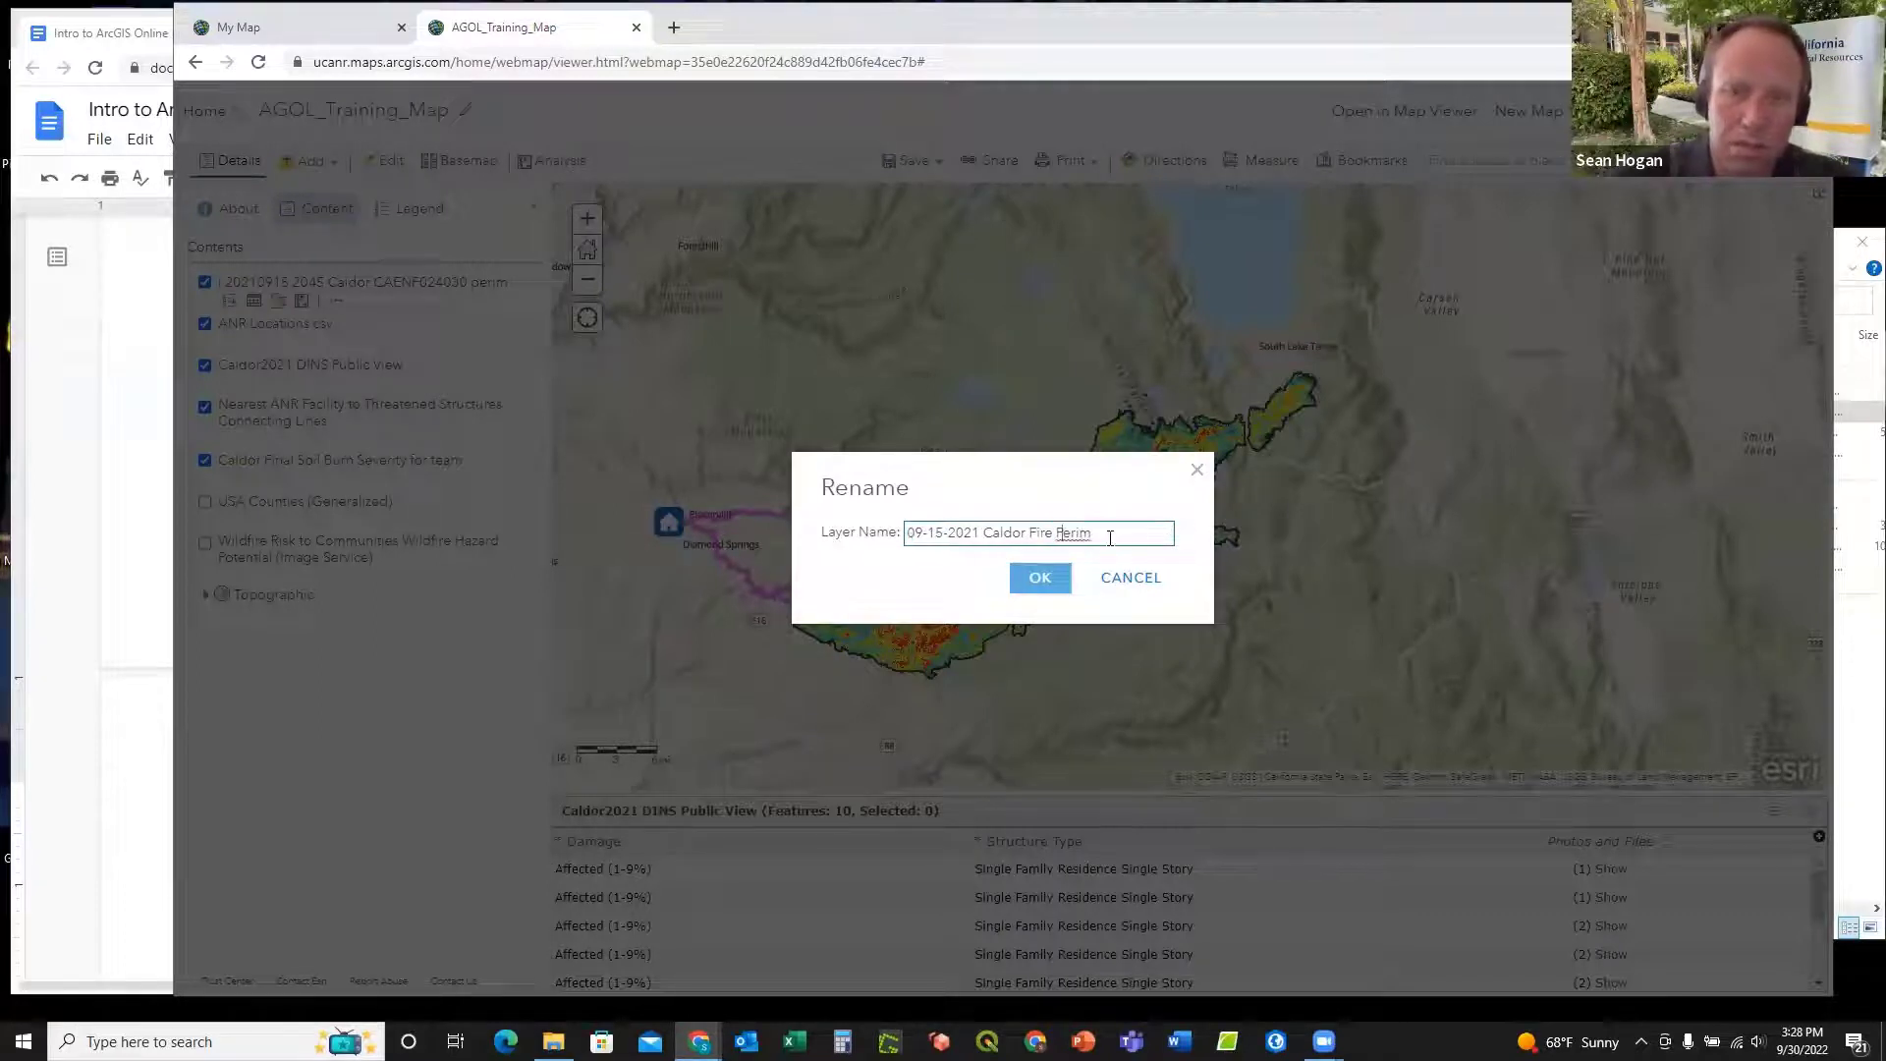
pyautogui.write('eter')
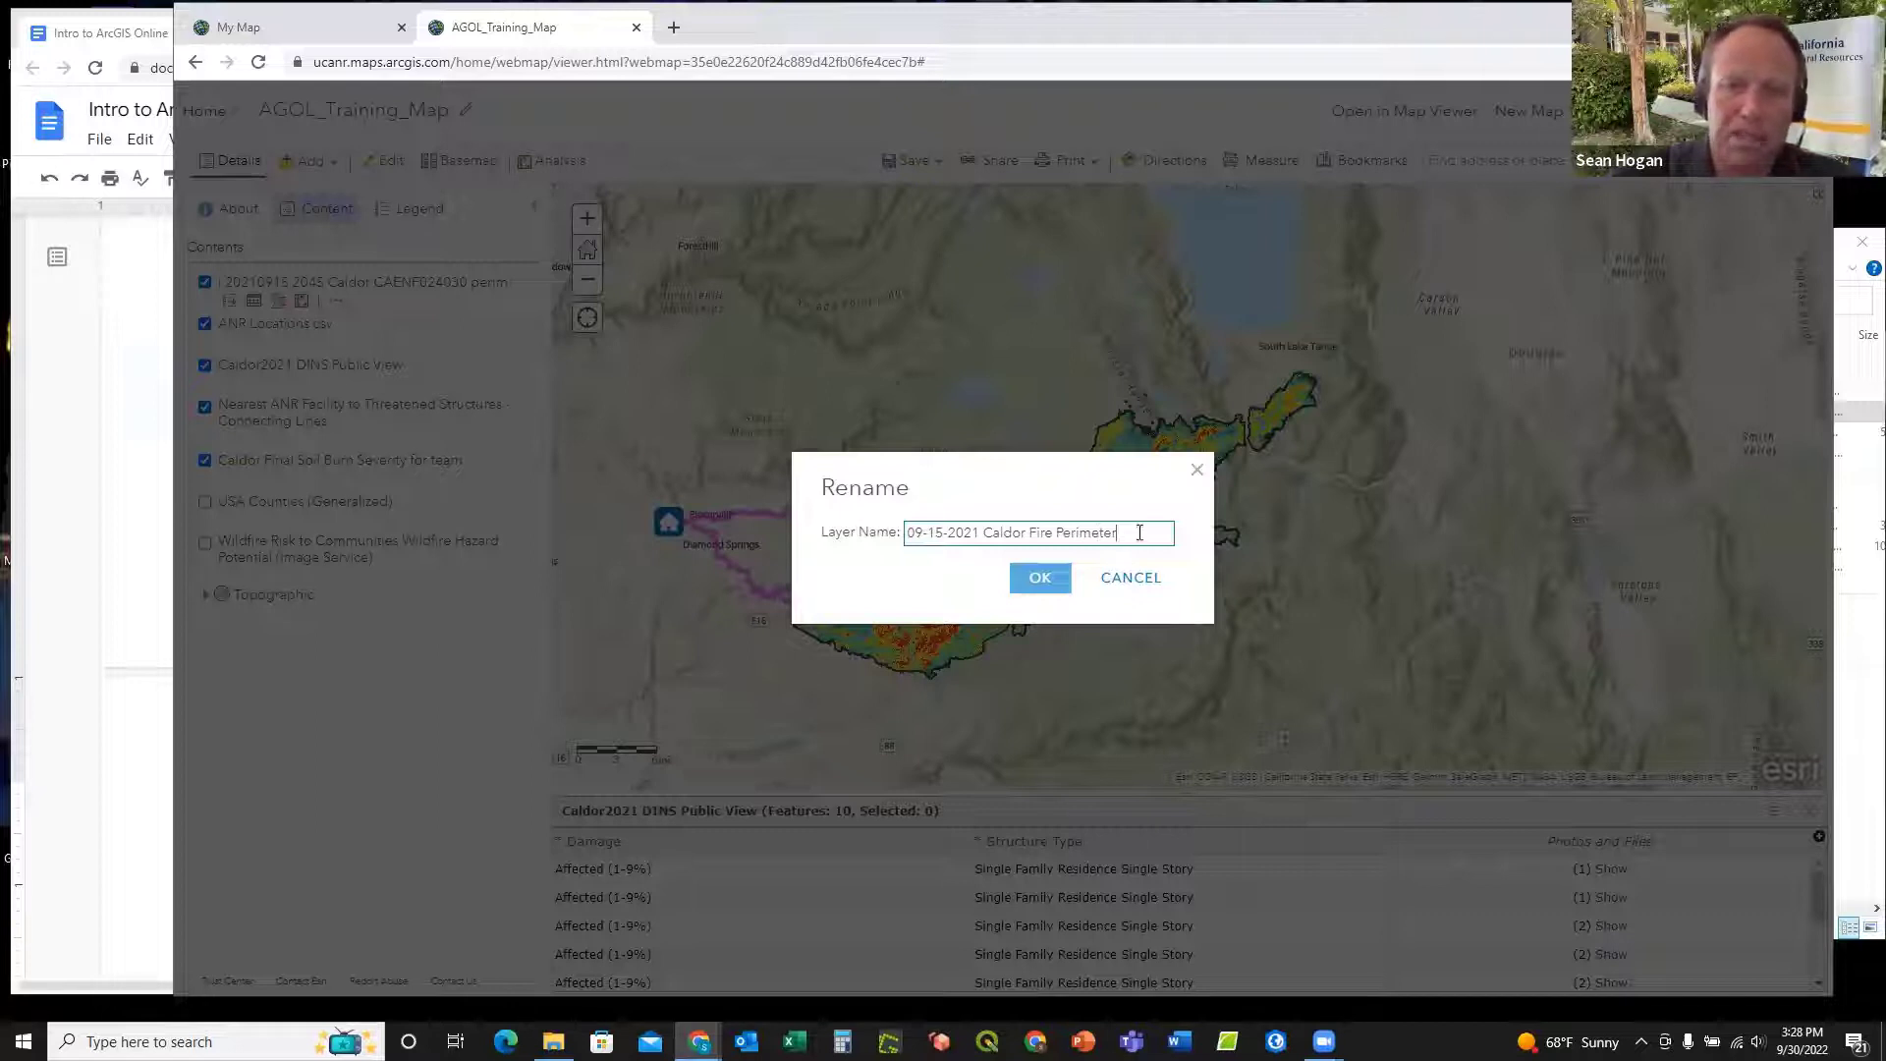
pyautogui.click(1034, 580)
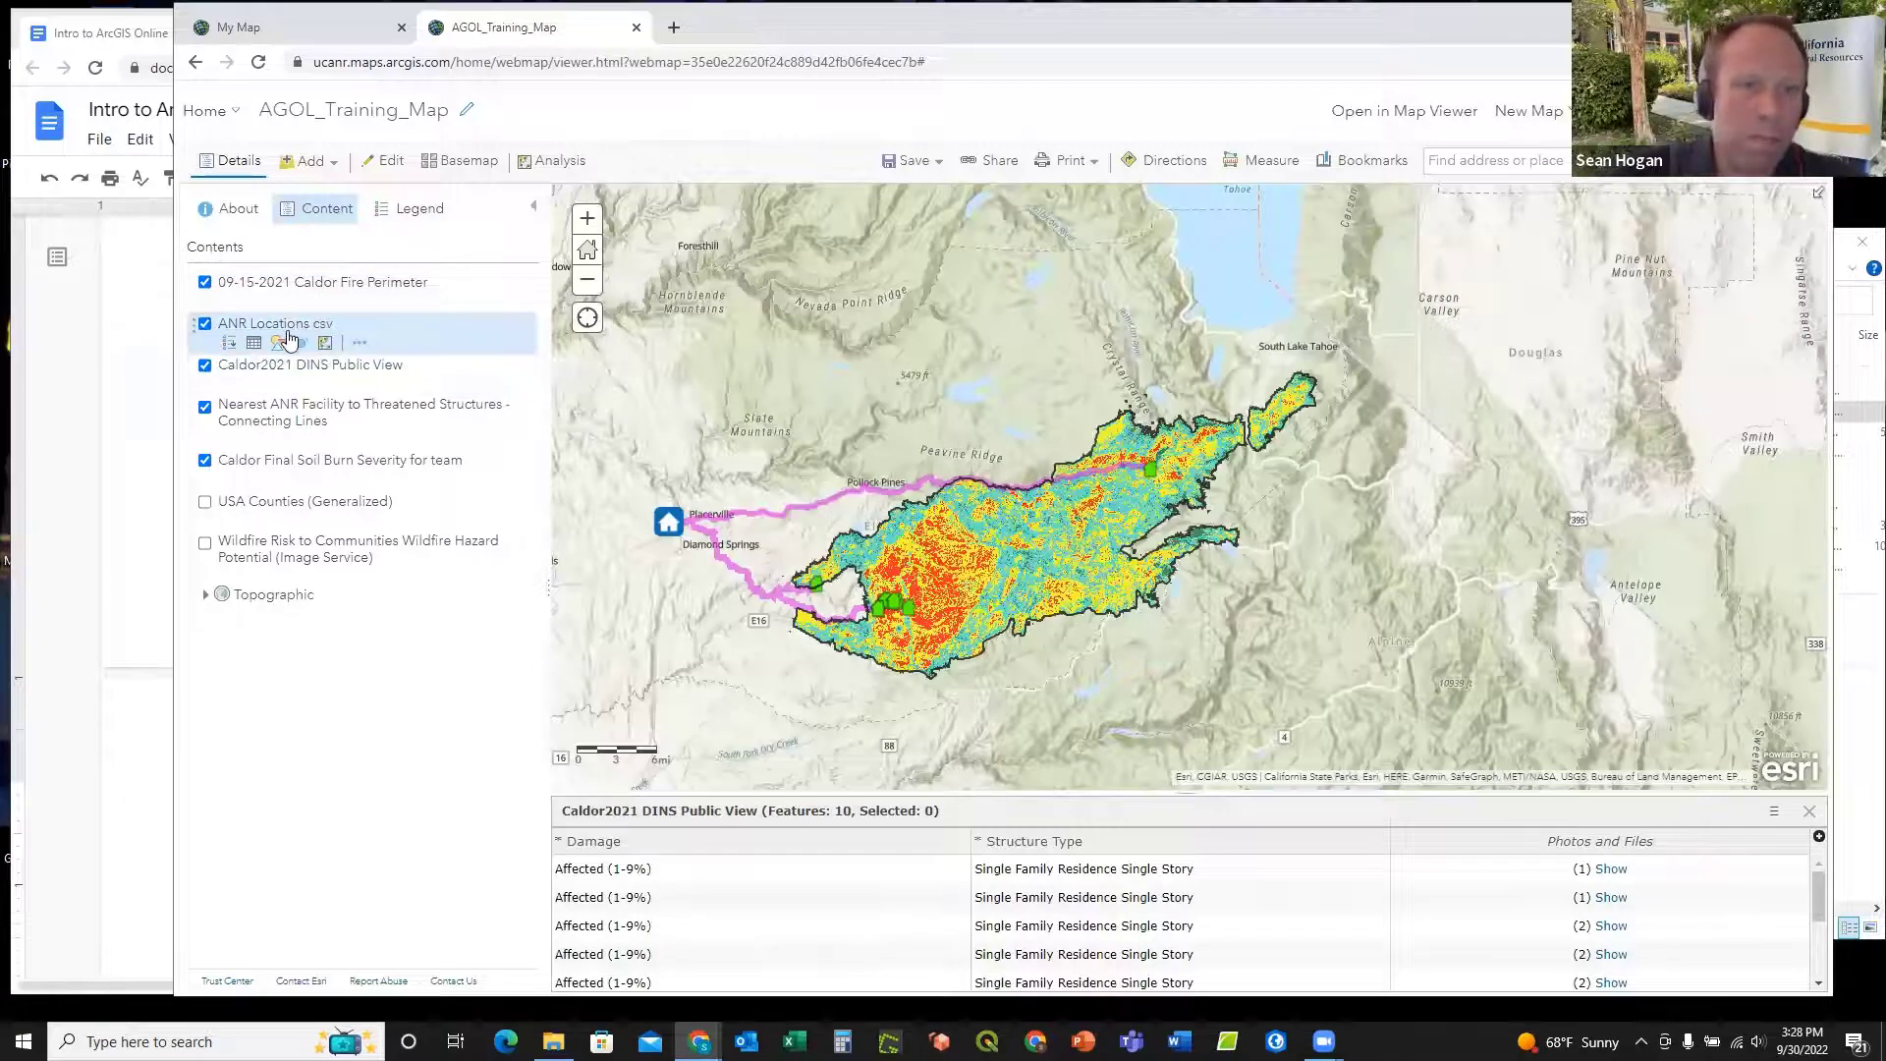
# Step: Rename the ANR locations csv layer to 'ANR Locations'
pyautogui.click(358, 343)
pyautogui.click(436, 444)
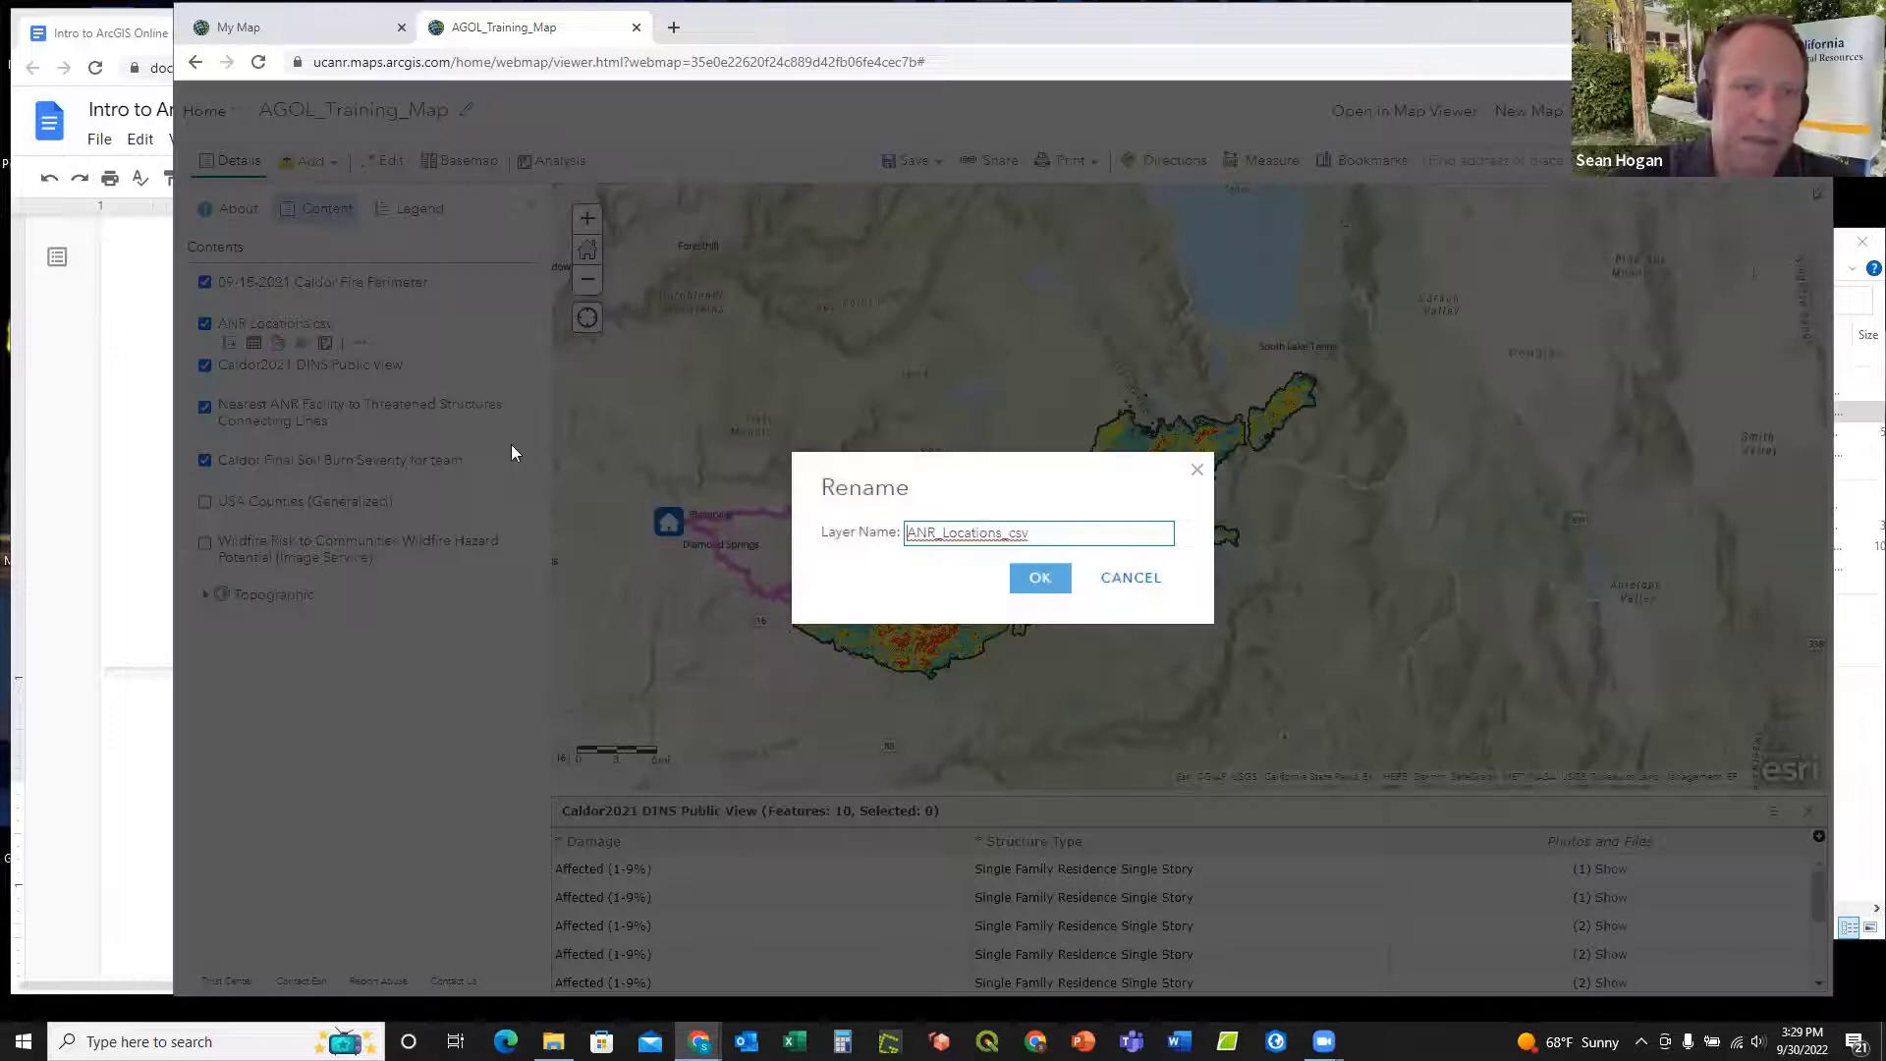
pyautogui.moveTo(1031, 532); pyautogui.dragTo(934, 542)
pyautogui.press('BackSpace')
pyautogui.click(943, 545)
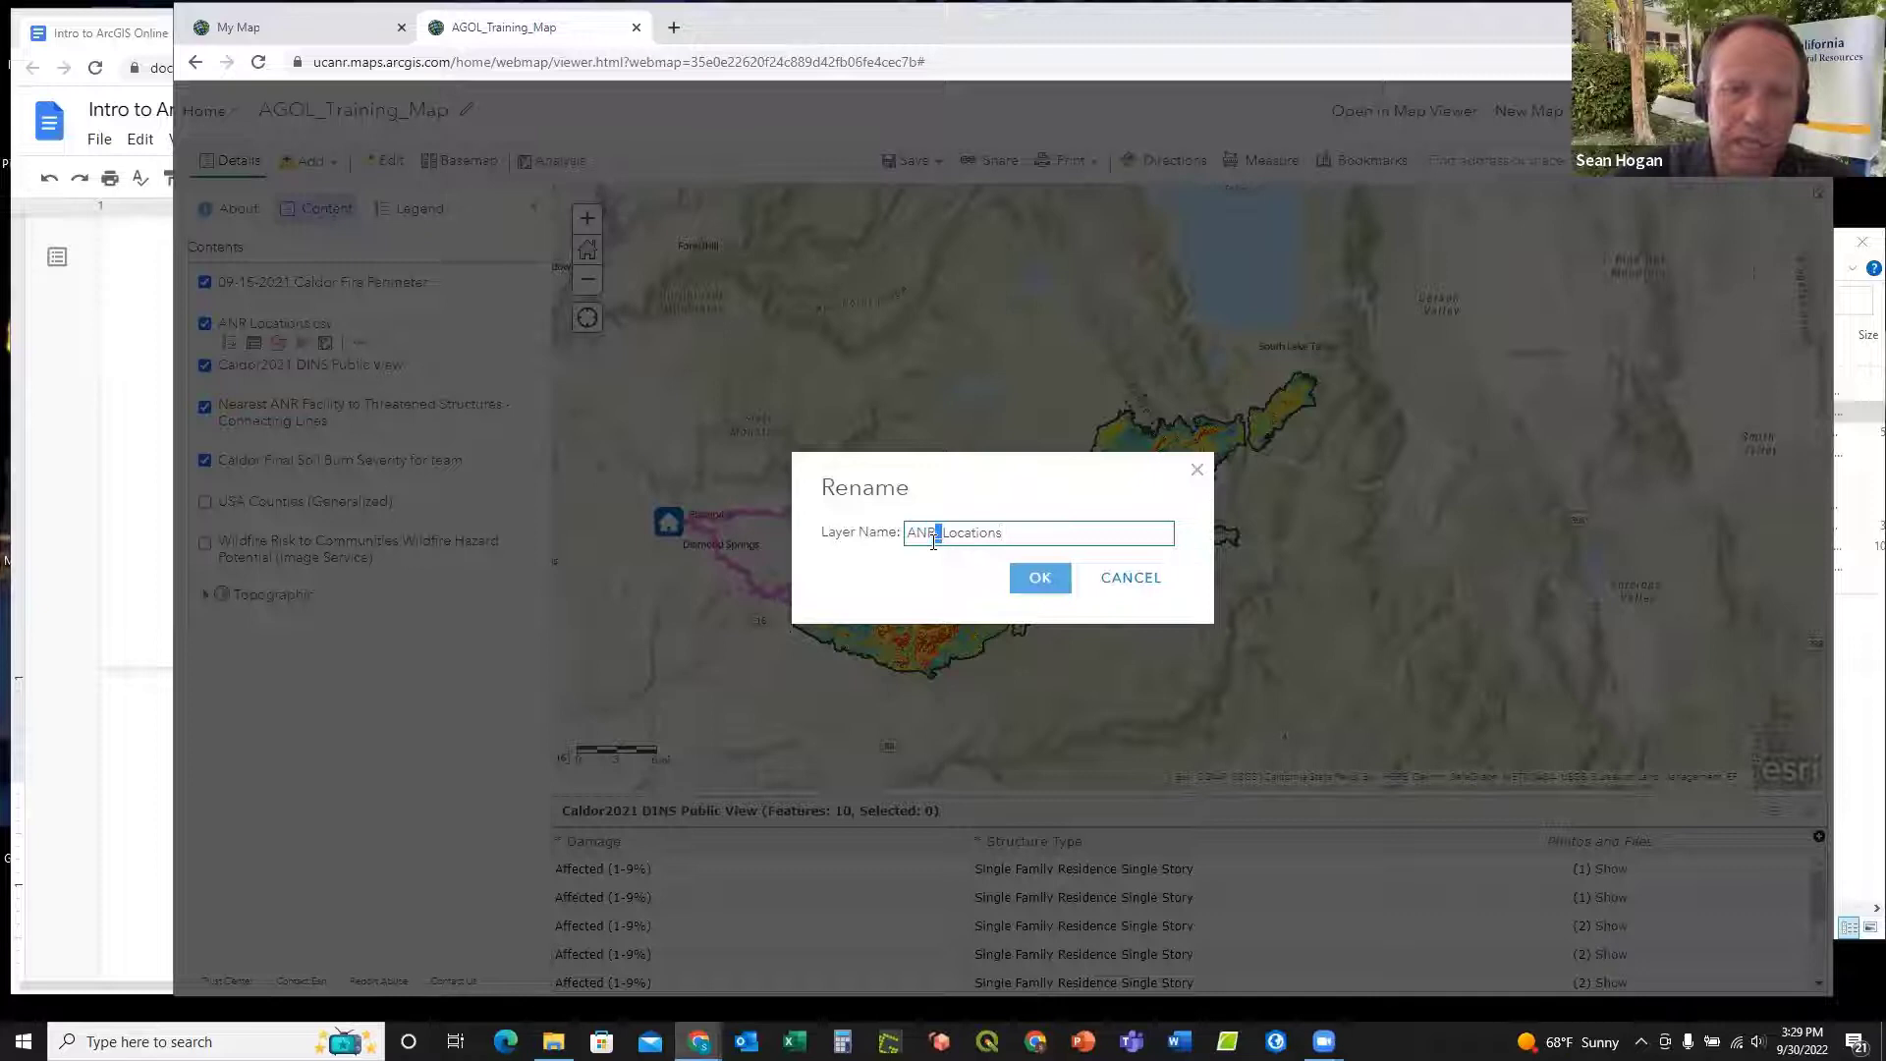
pyautogui.click(1041, 580)
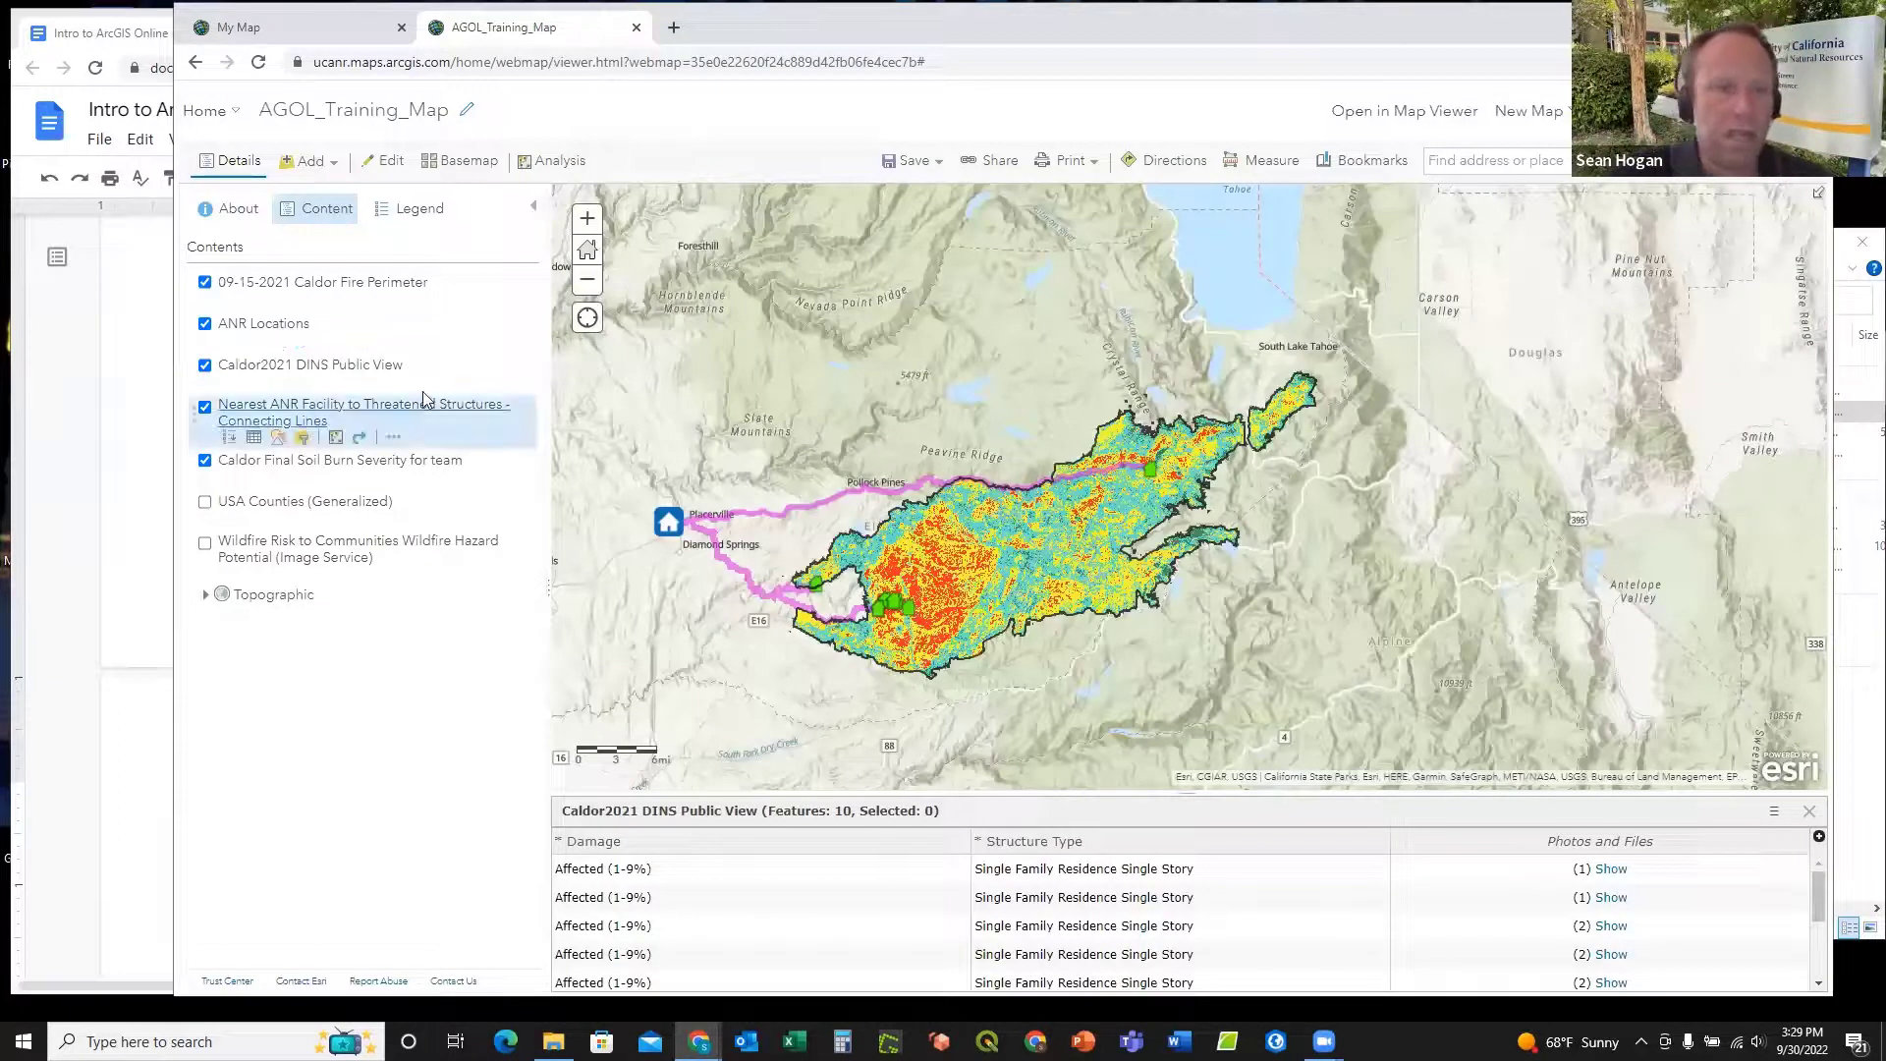
# Step: Rename Caldor2021 DINS Public View to 'Caldor Fire Partially Damaged Structures'
pyautogui.moveTo(302, 393)
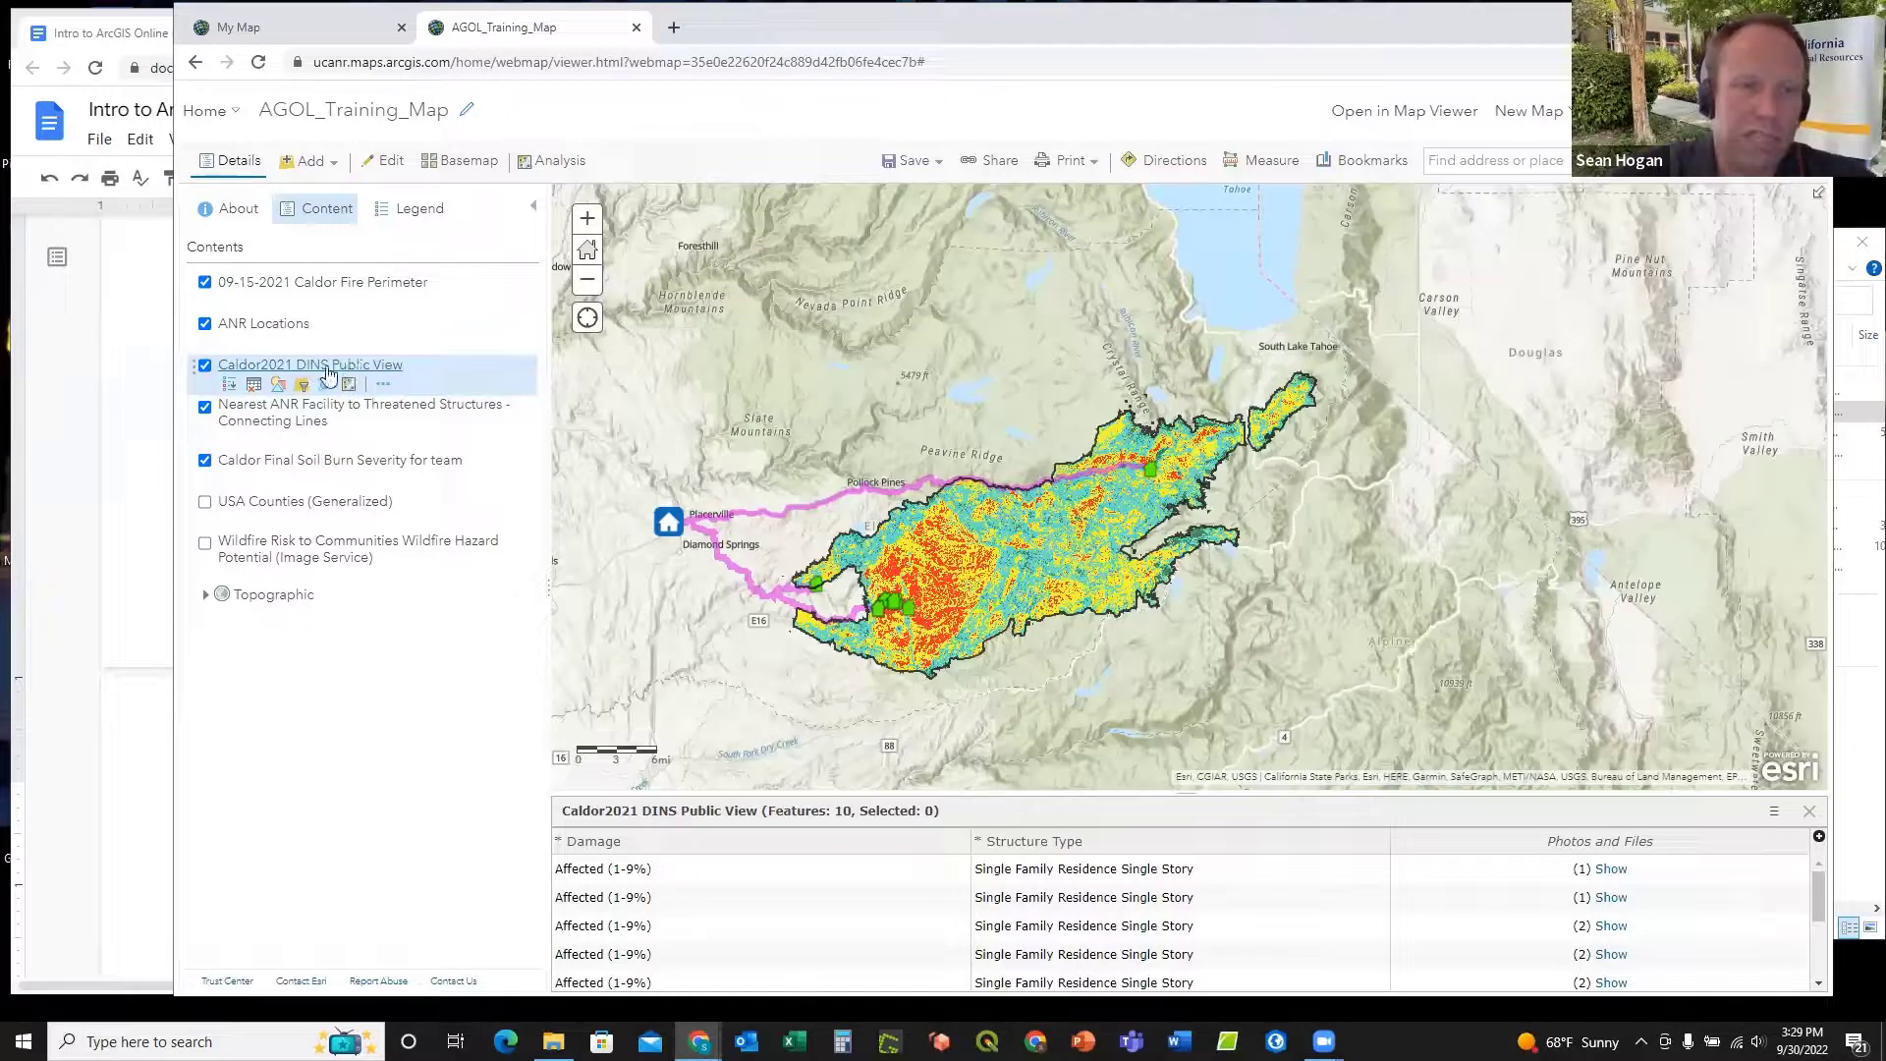
pyautogui.click(386, 386)
pyautogui.moveTo(482, 421)
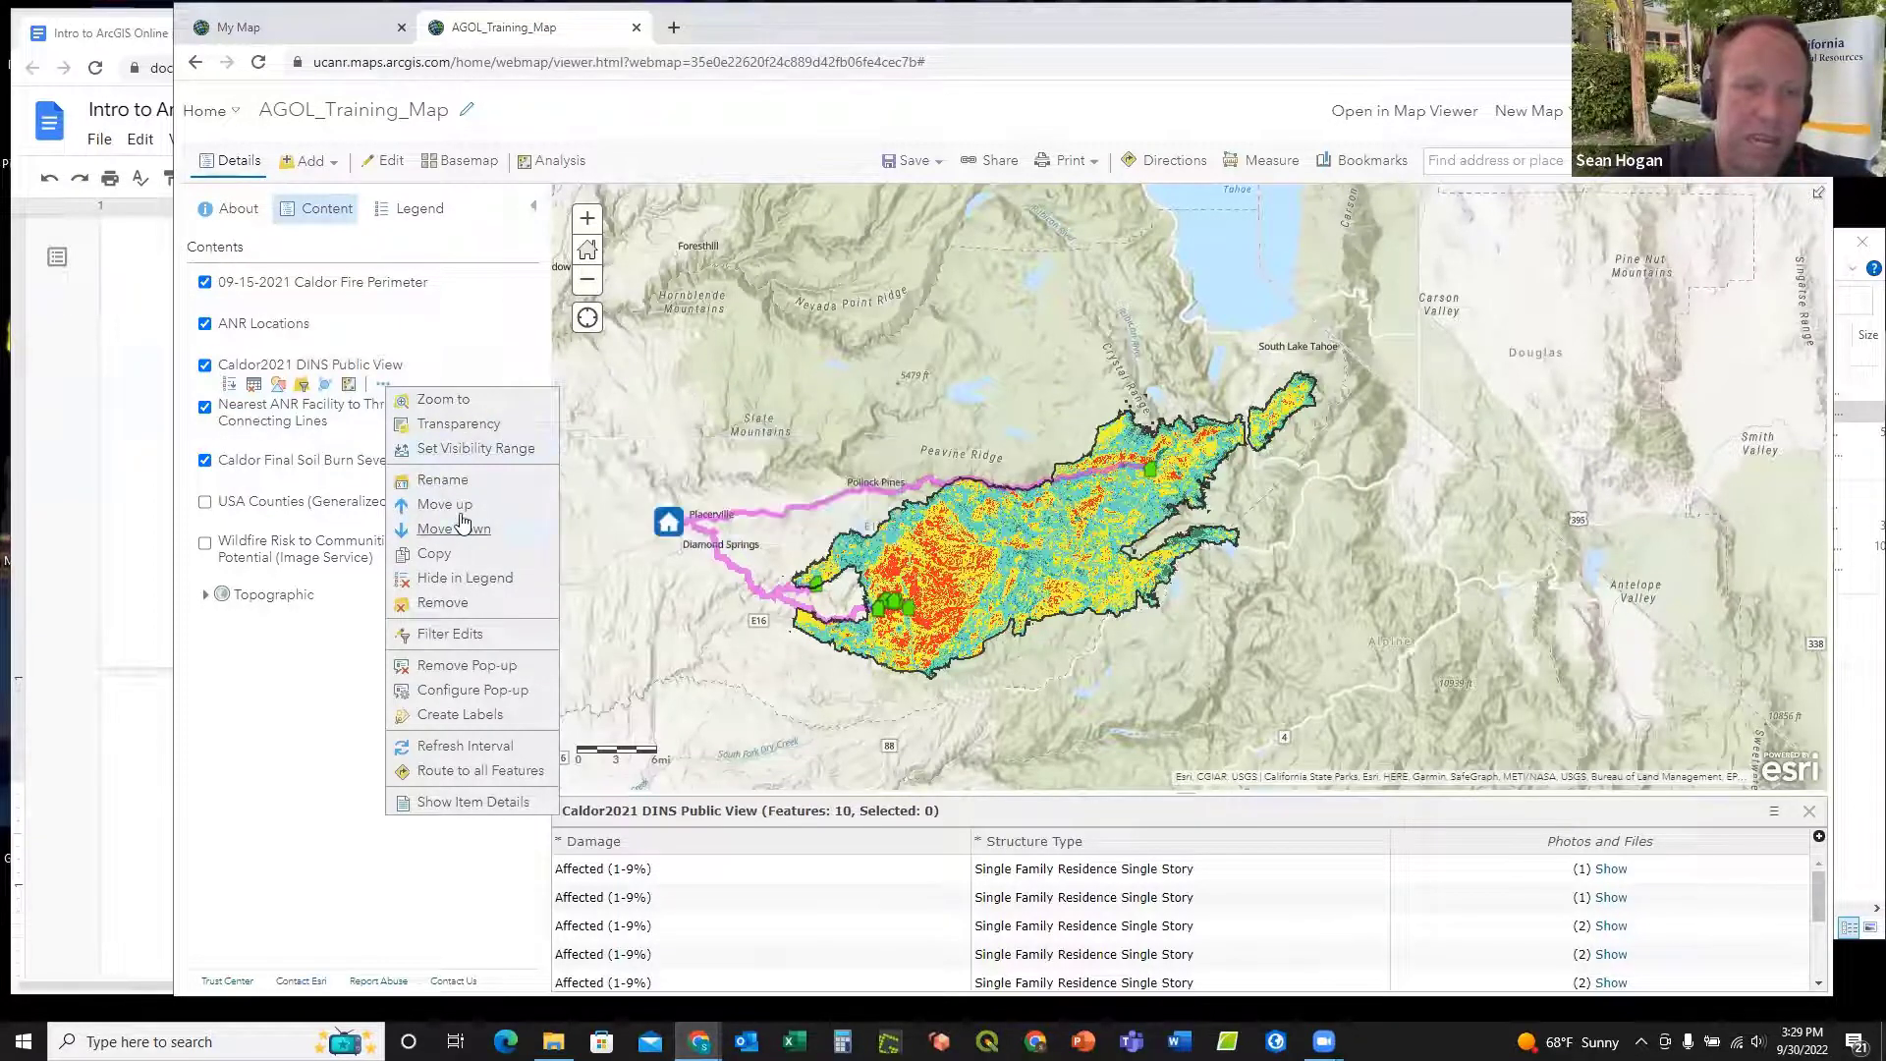
pyautogui.click(463, 490)
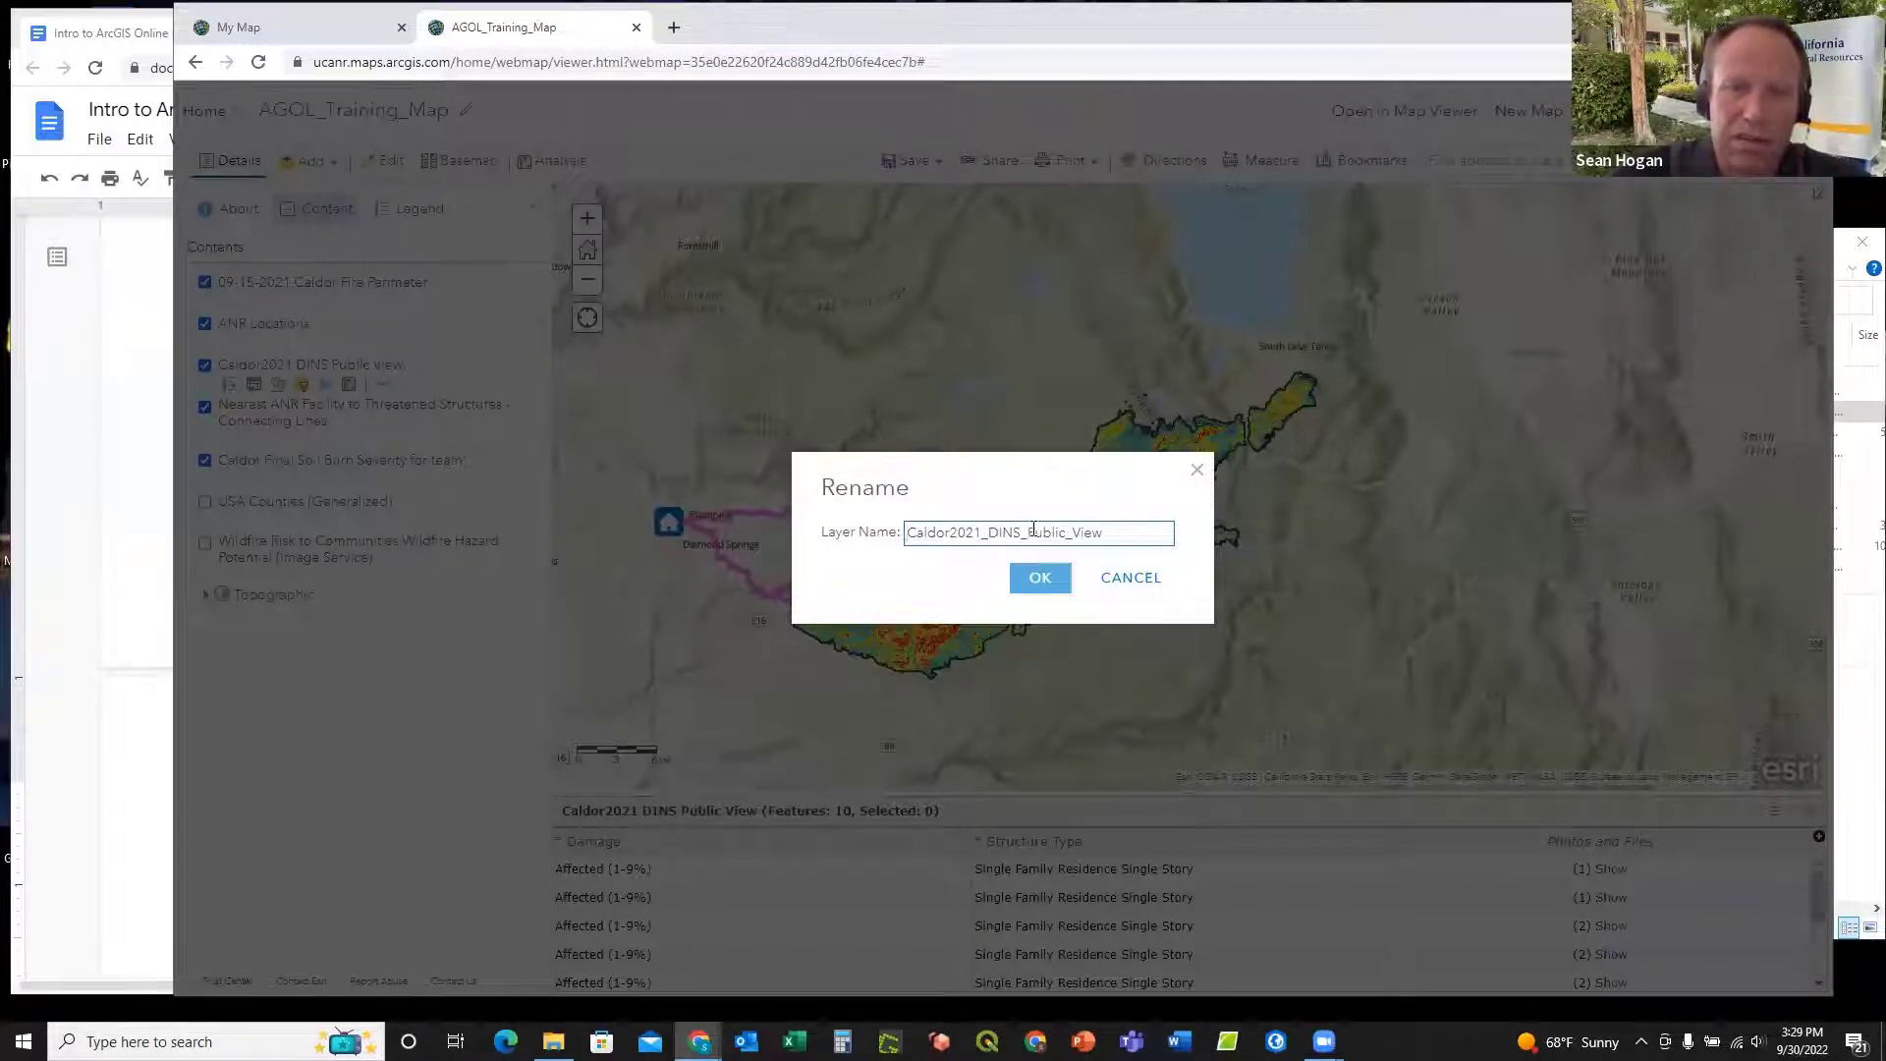
pyautogui.moveTo(1104, 535); pyautogui.dragTo(952, 538)
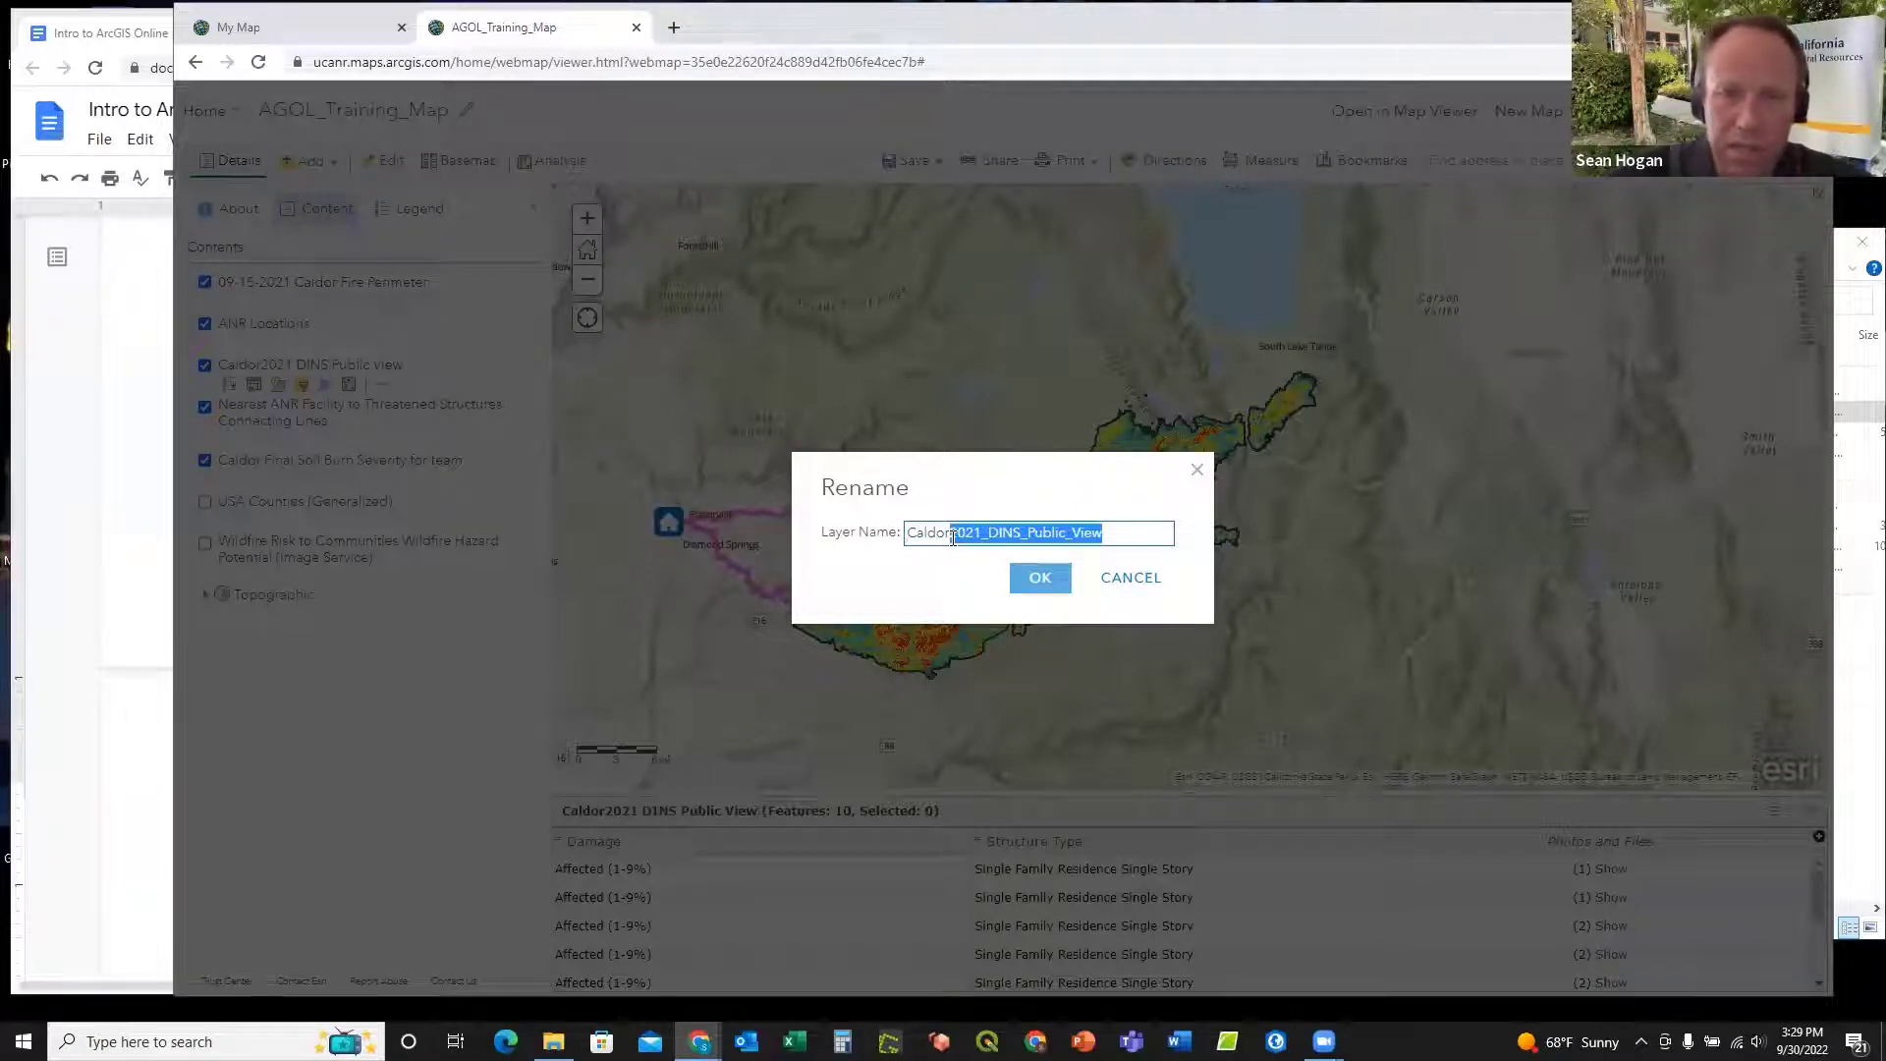
pyautogui.press('BackSpace')
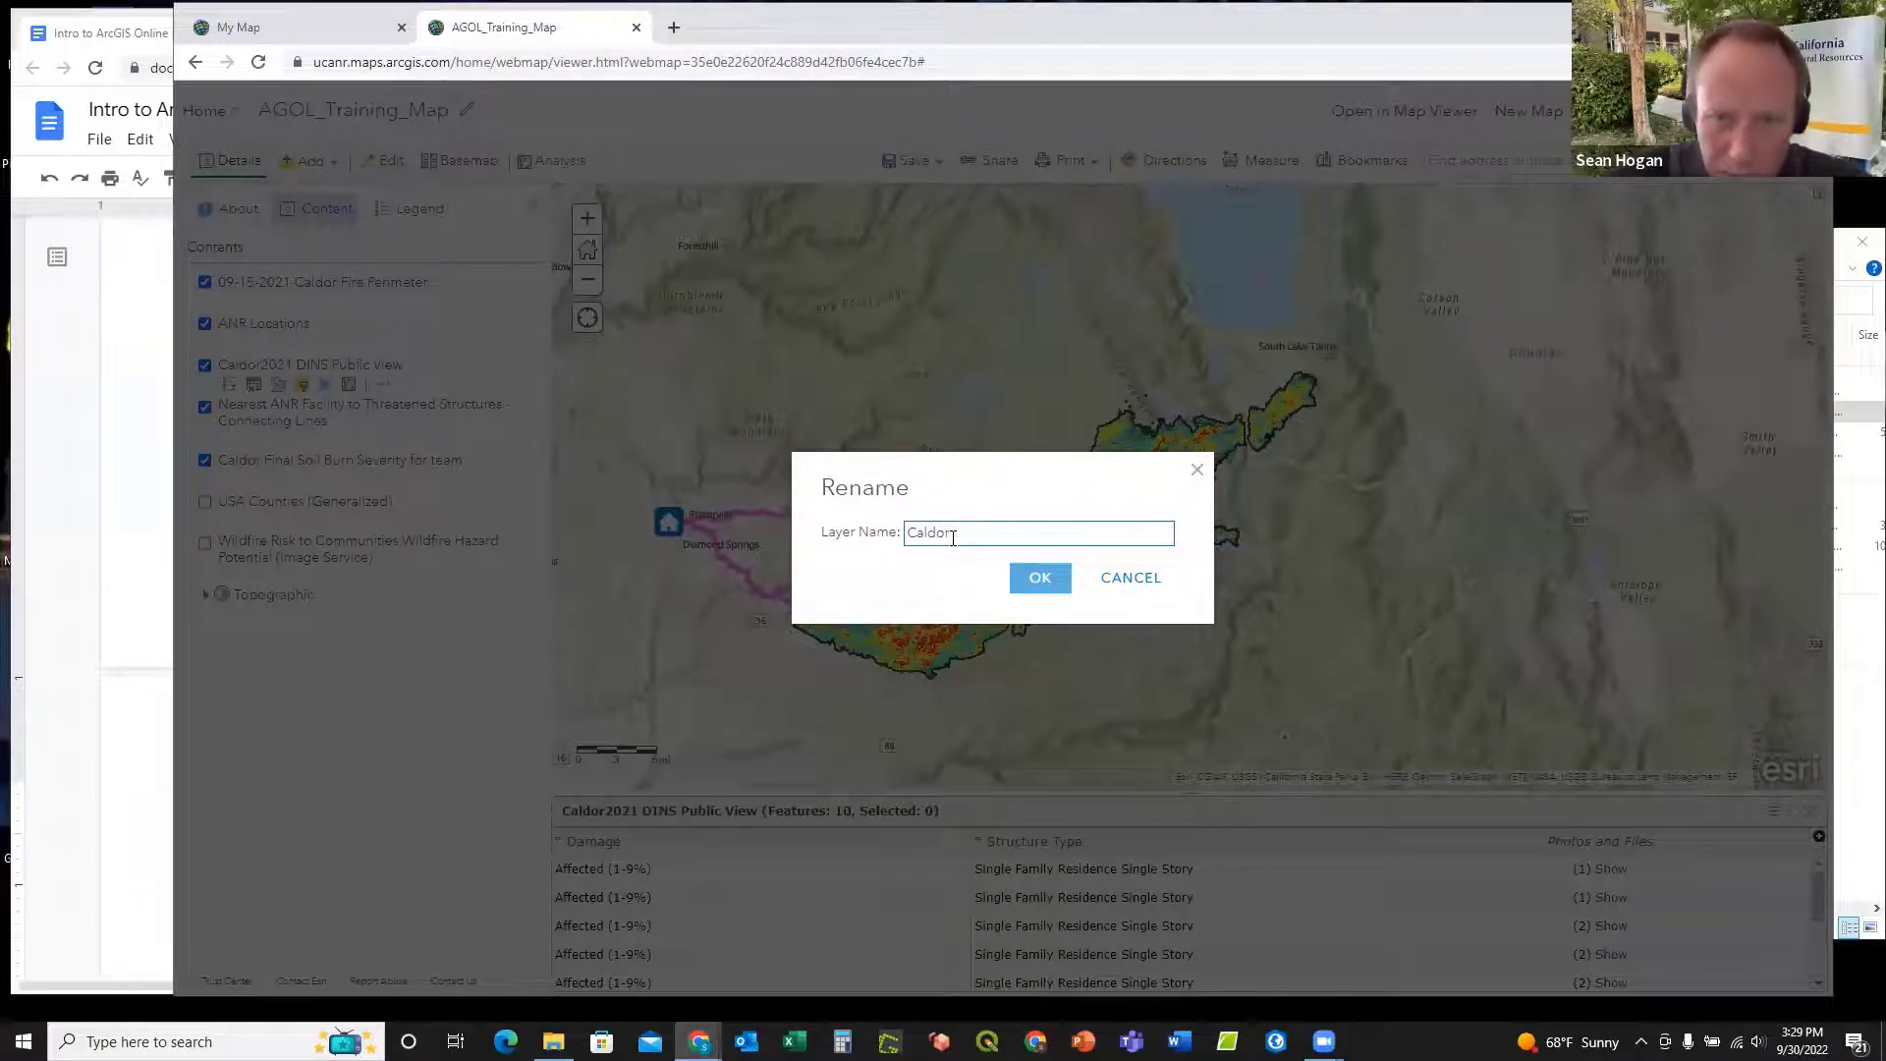
pyautogui.write('Fire Dami')
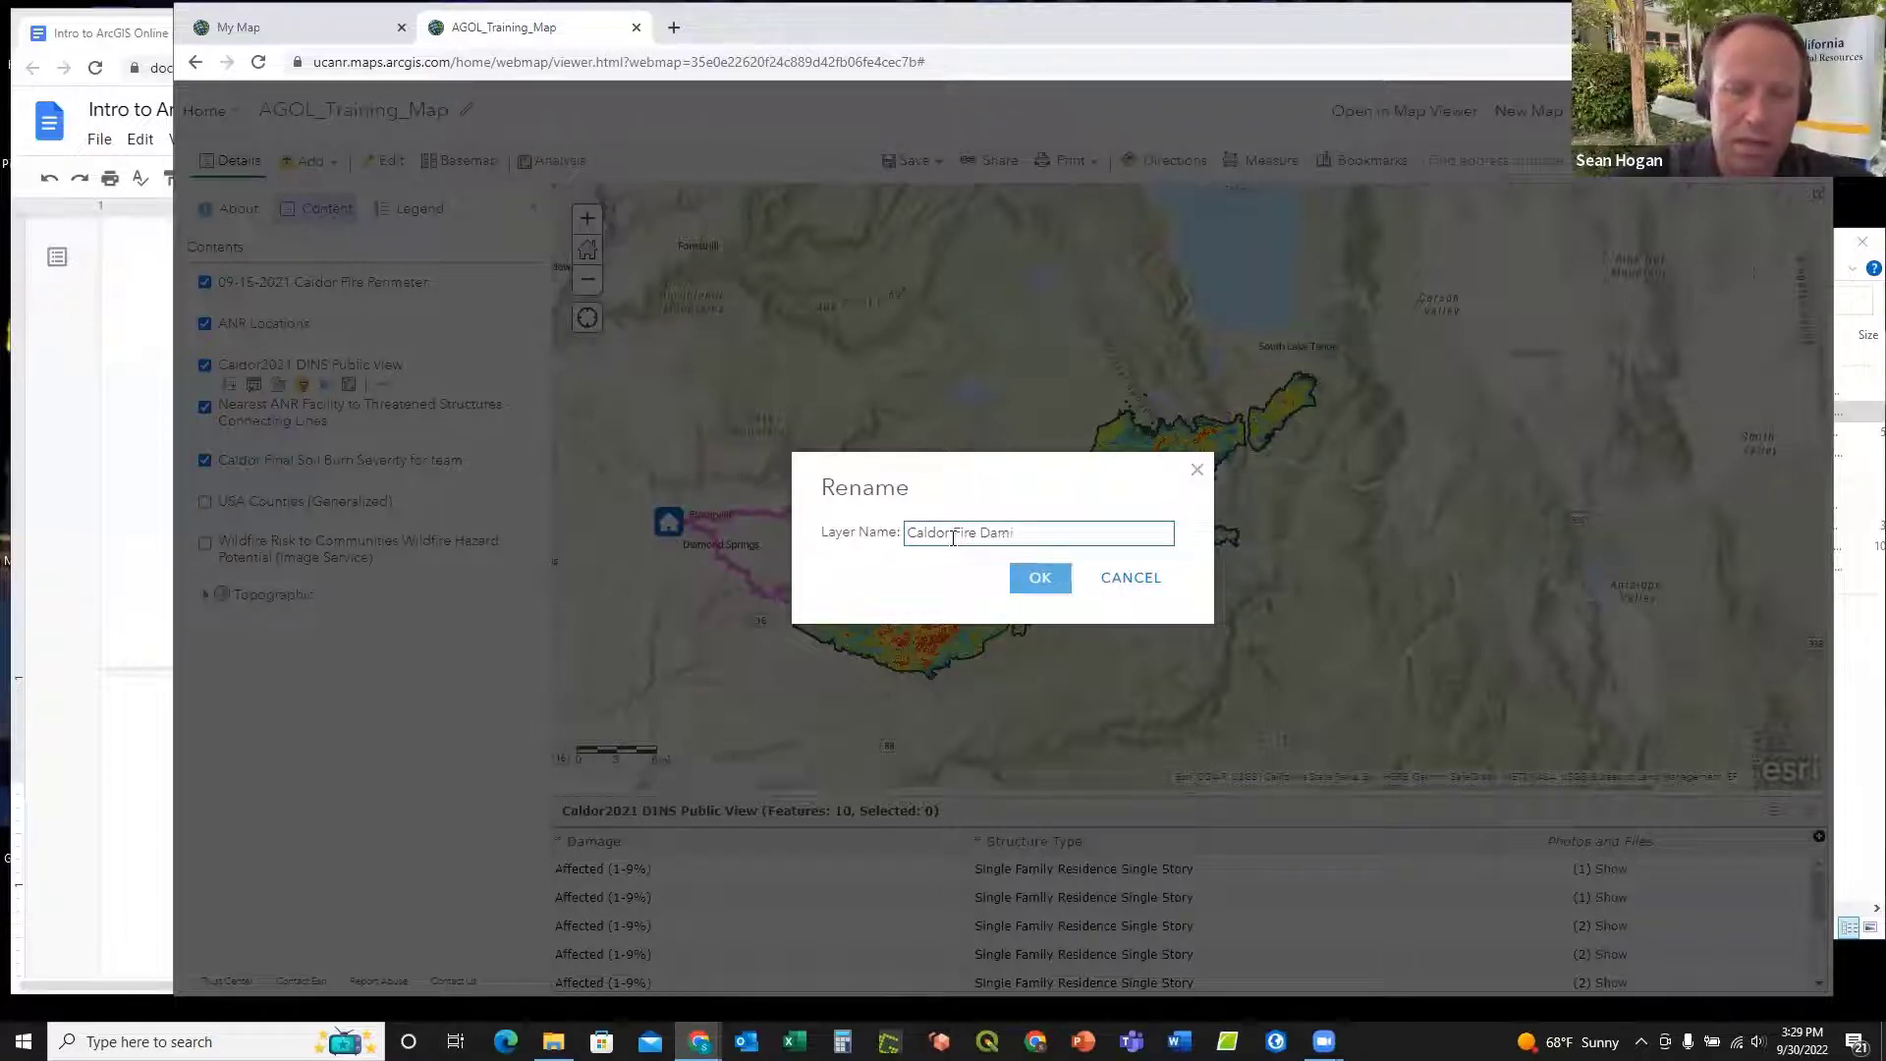
pyautogui.press('BackSpace')
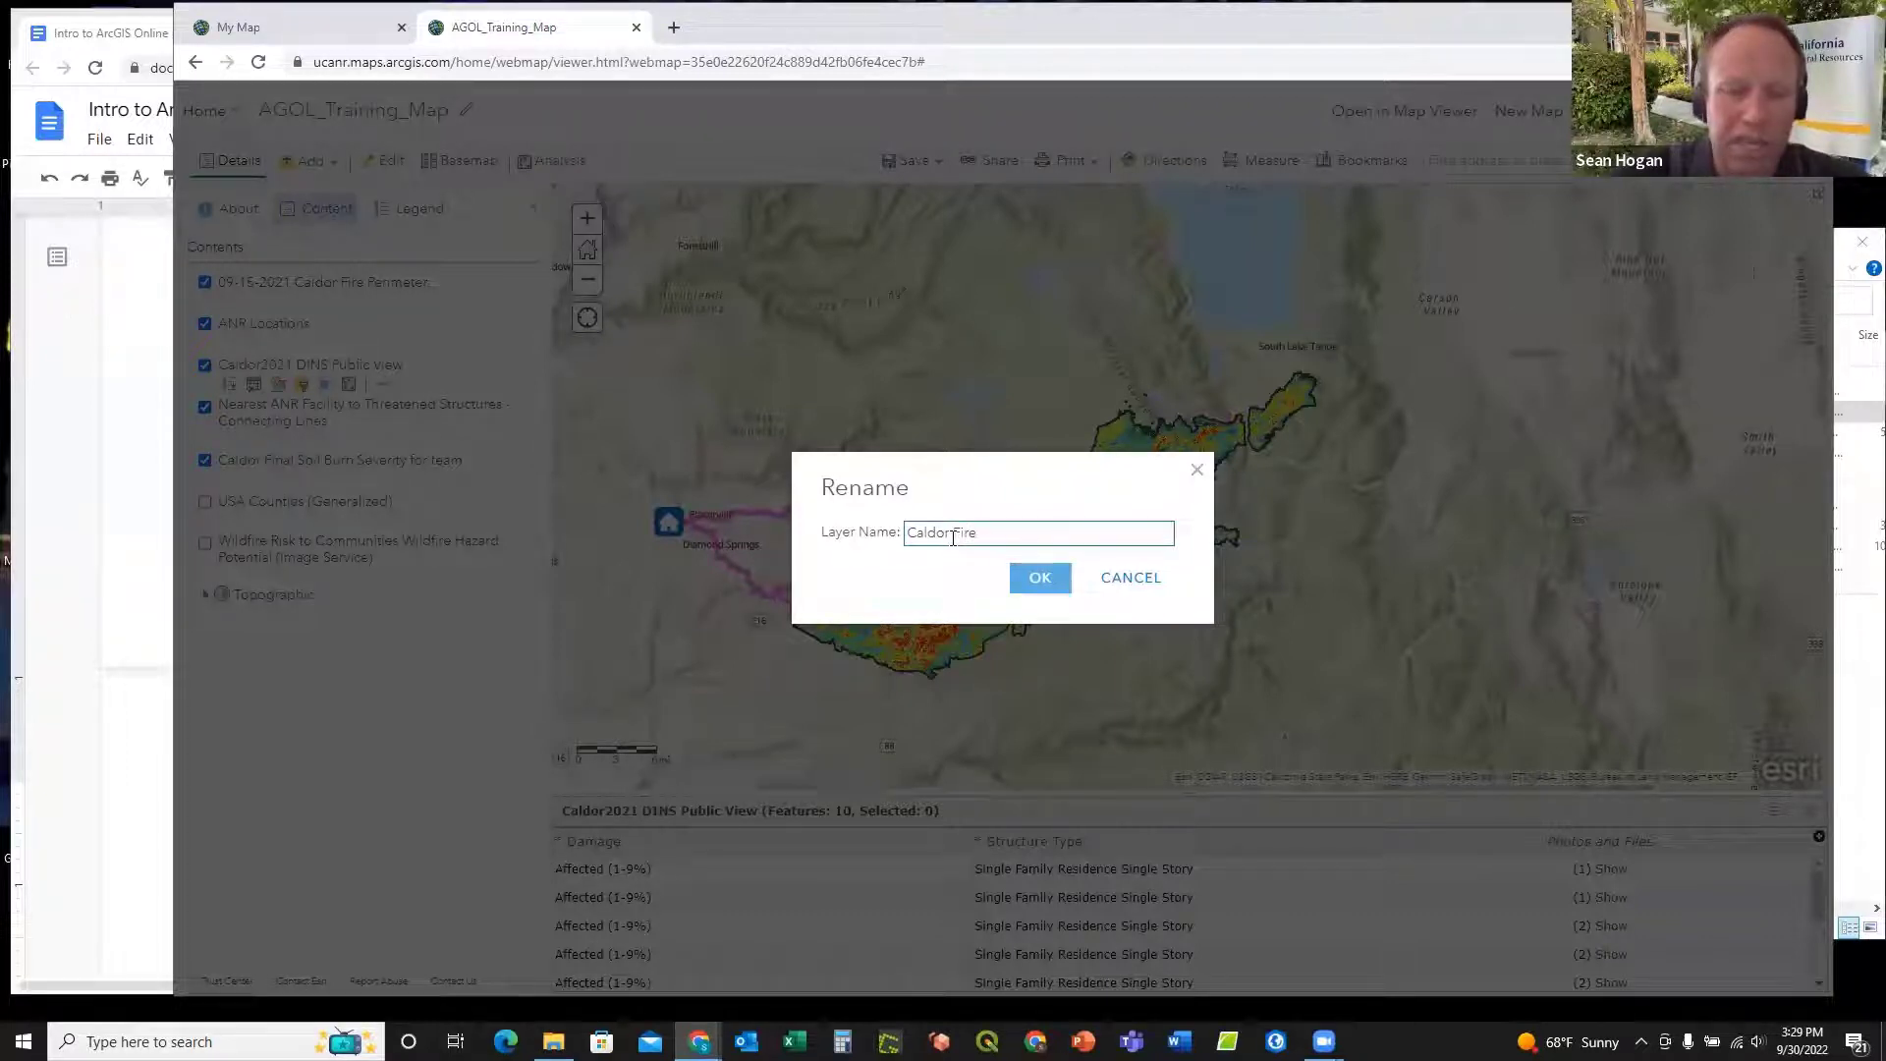
pyautogui.write('Part')
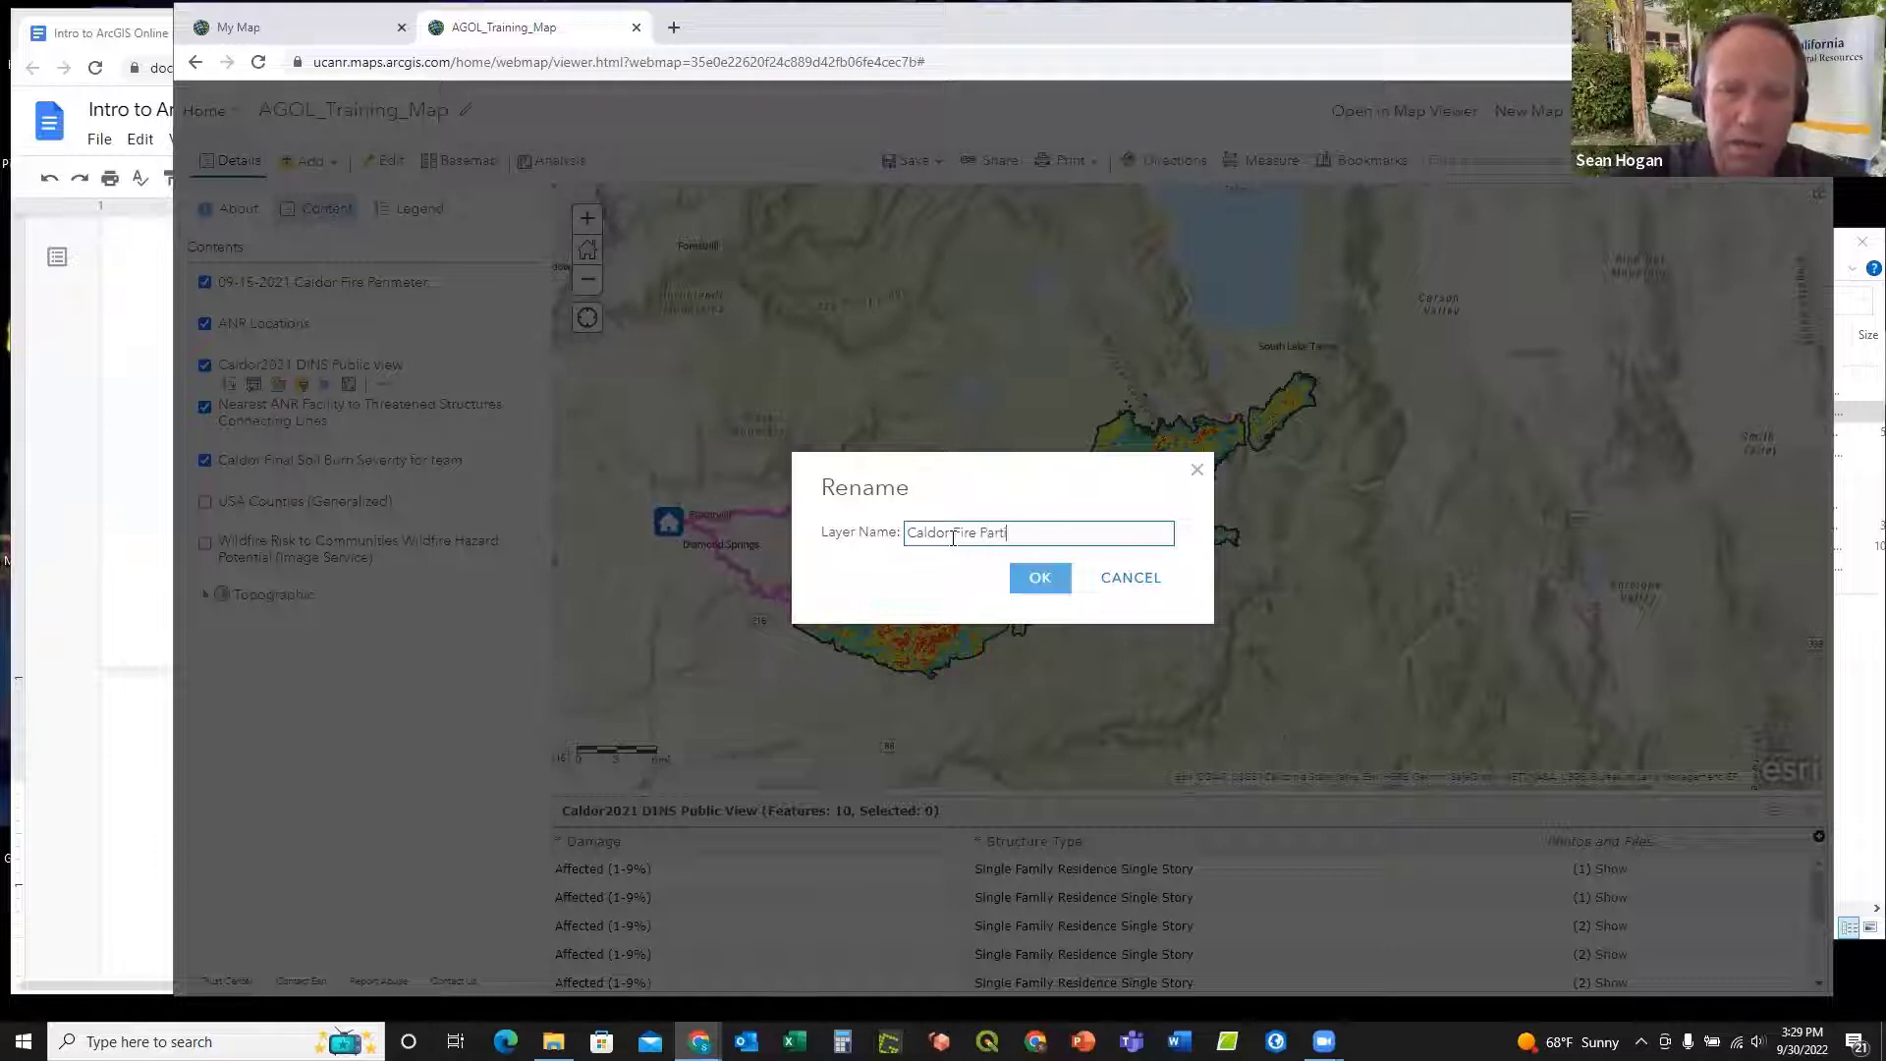
pyautogui.write('ial')
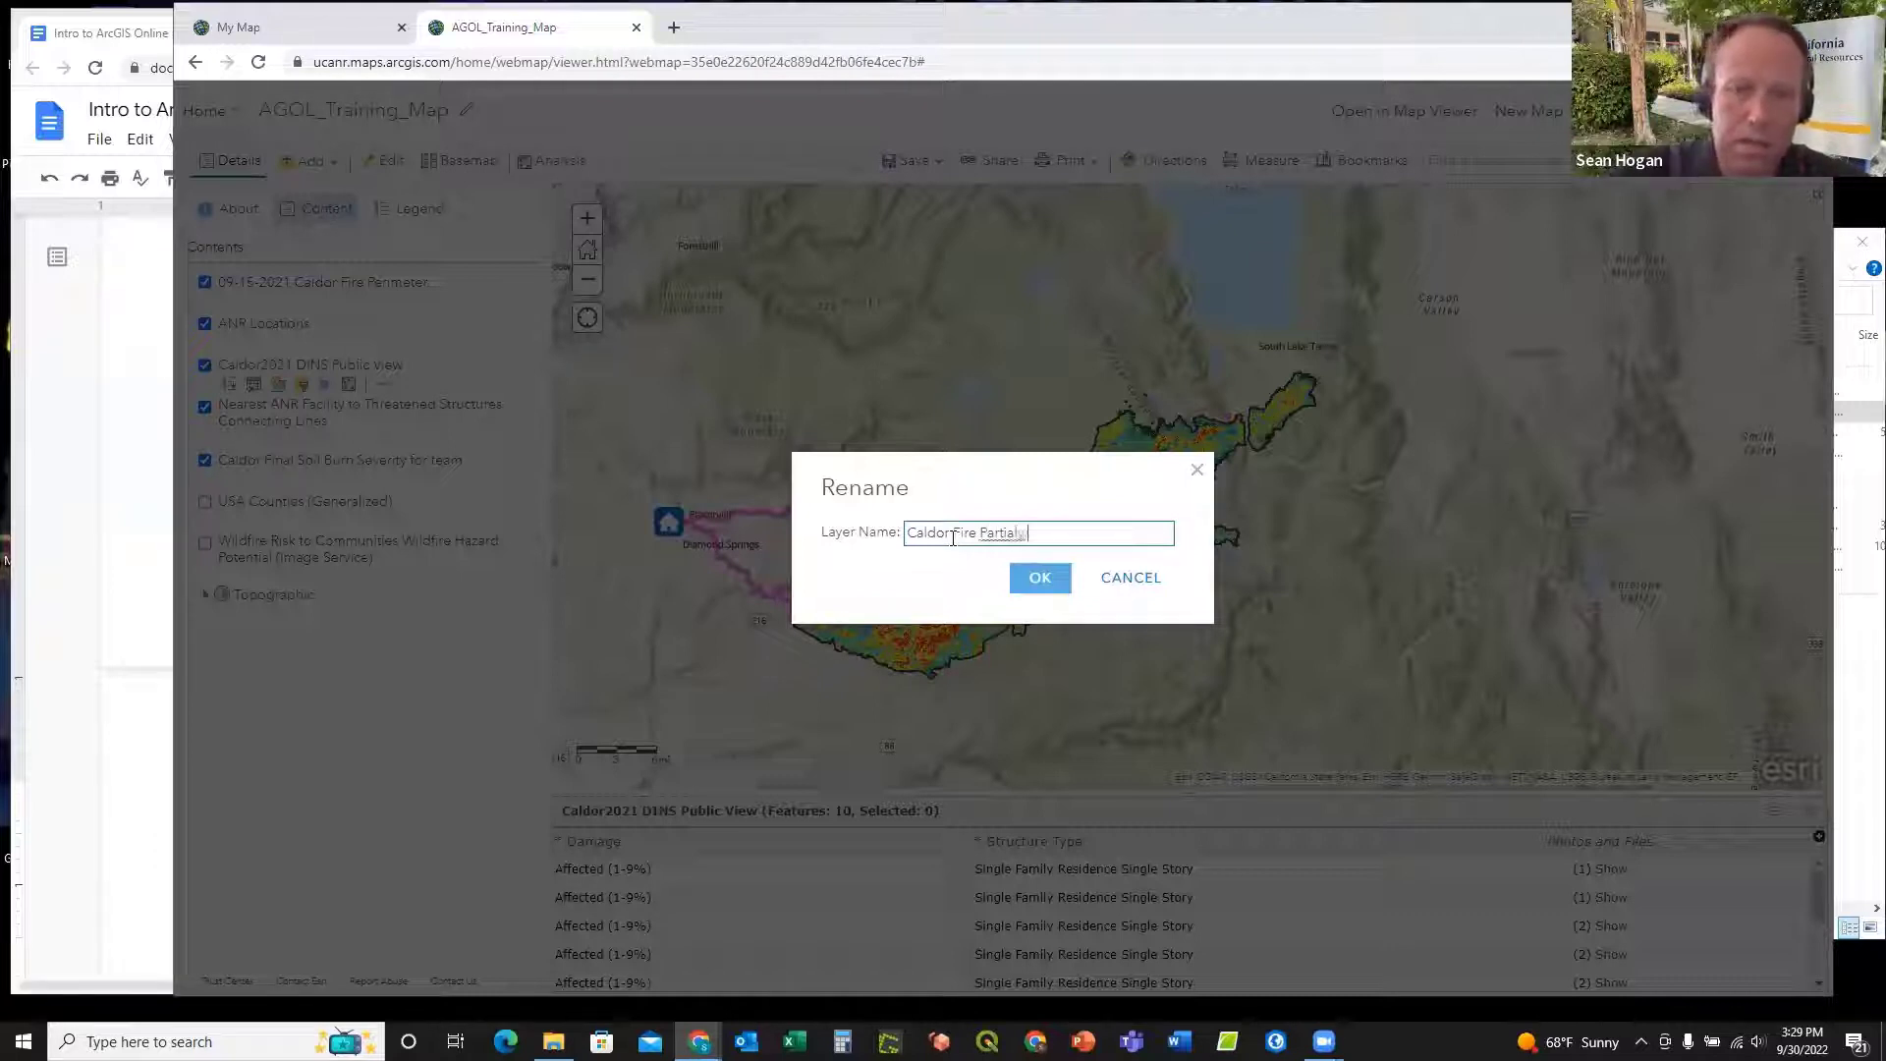
pyautogui.press('BackSpace')
pyautogui.press('BackSpace')
pyautogui.write('l')
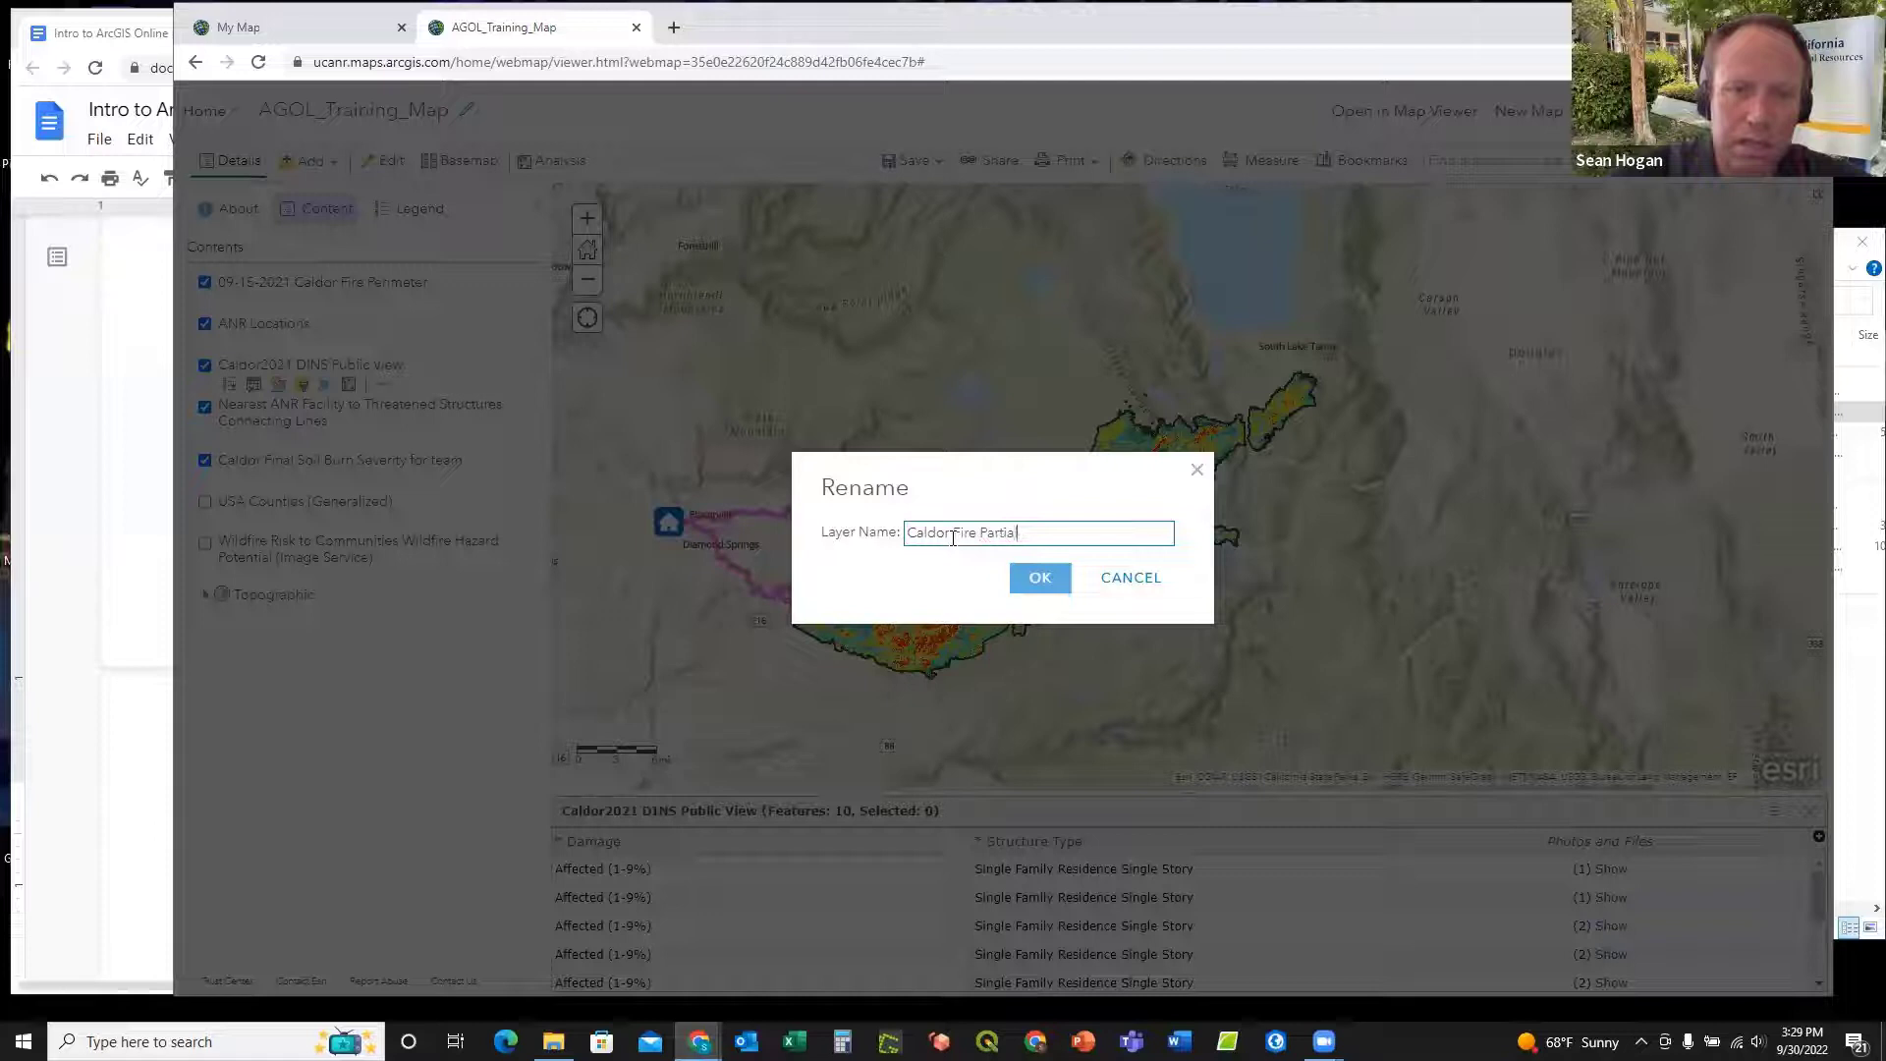
pyautogui.write('ly Damaged')
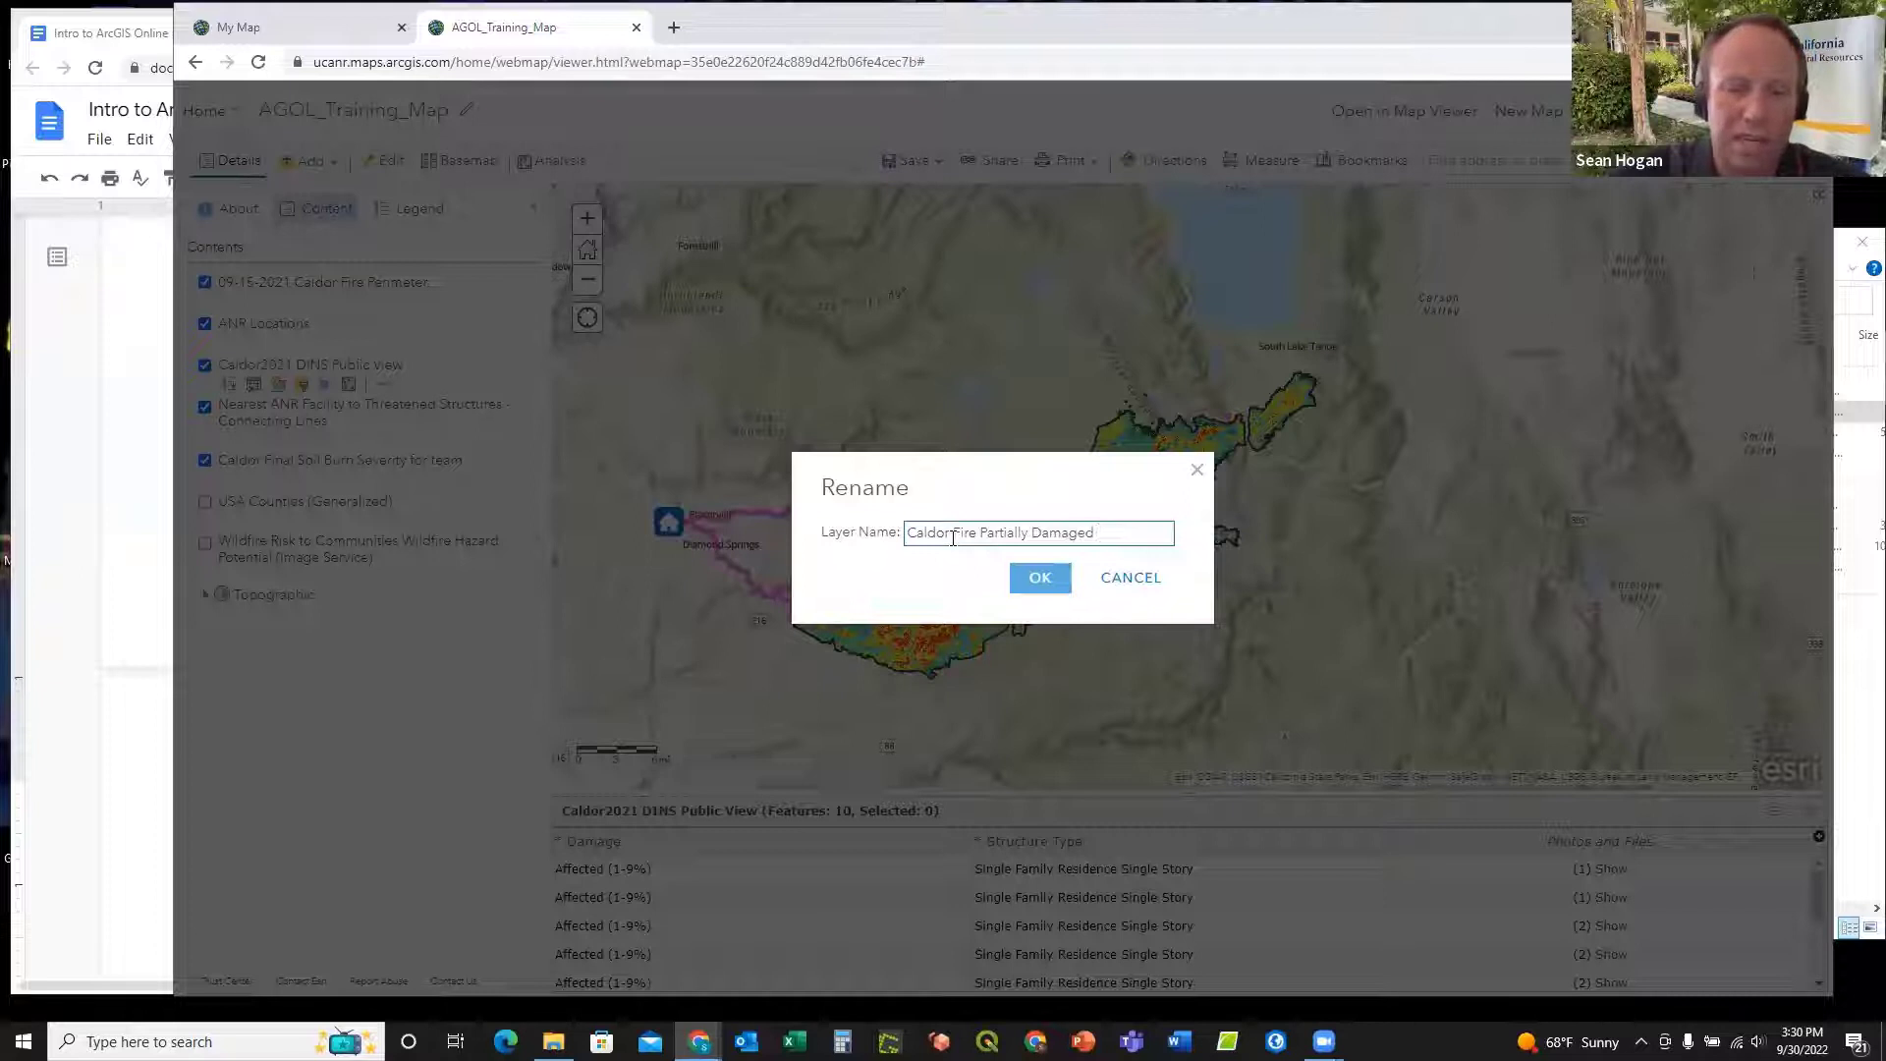
pyautogui.write('S')
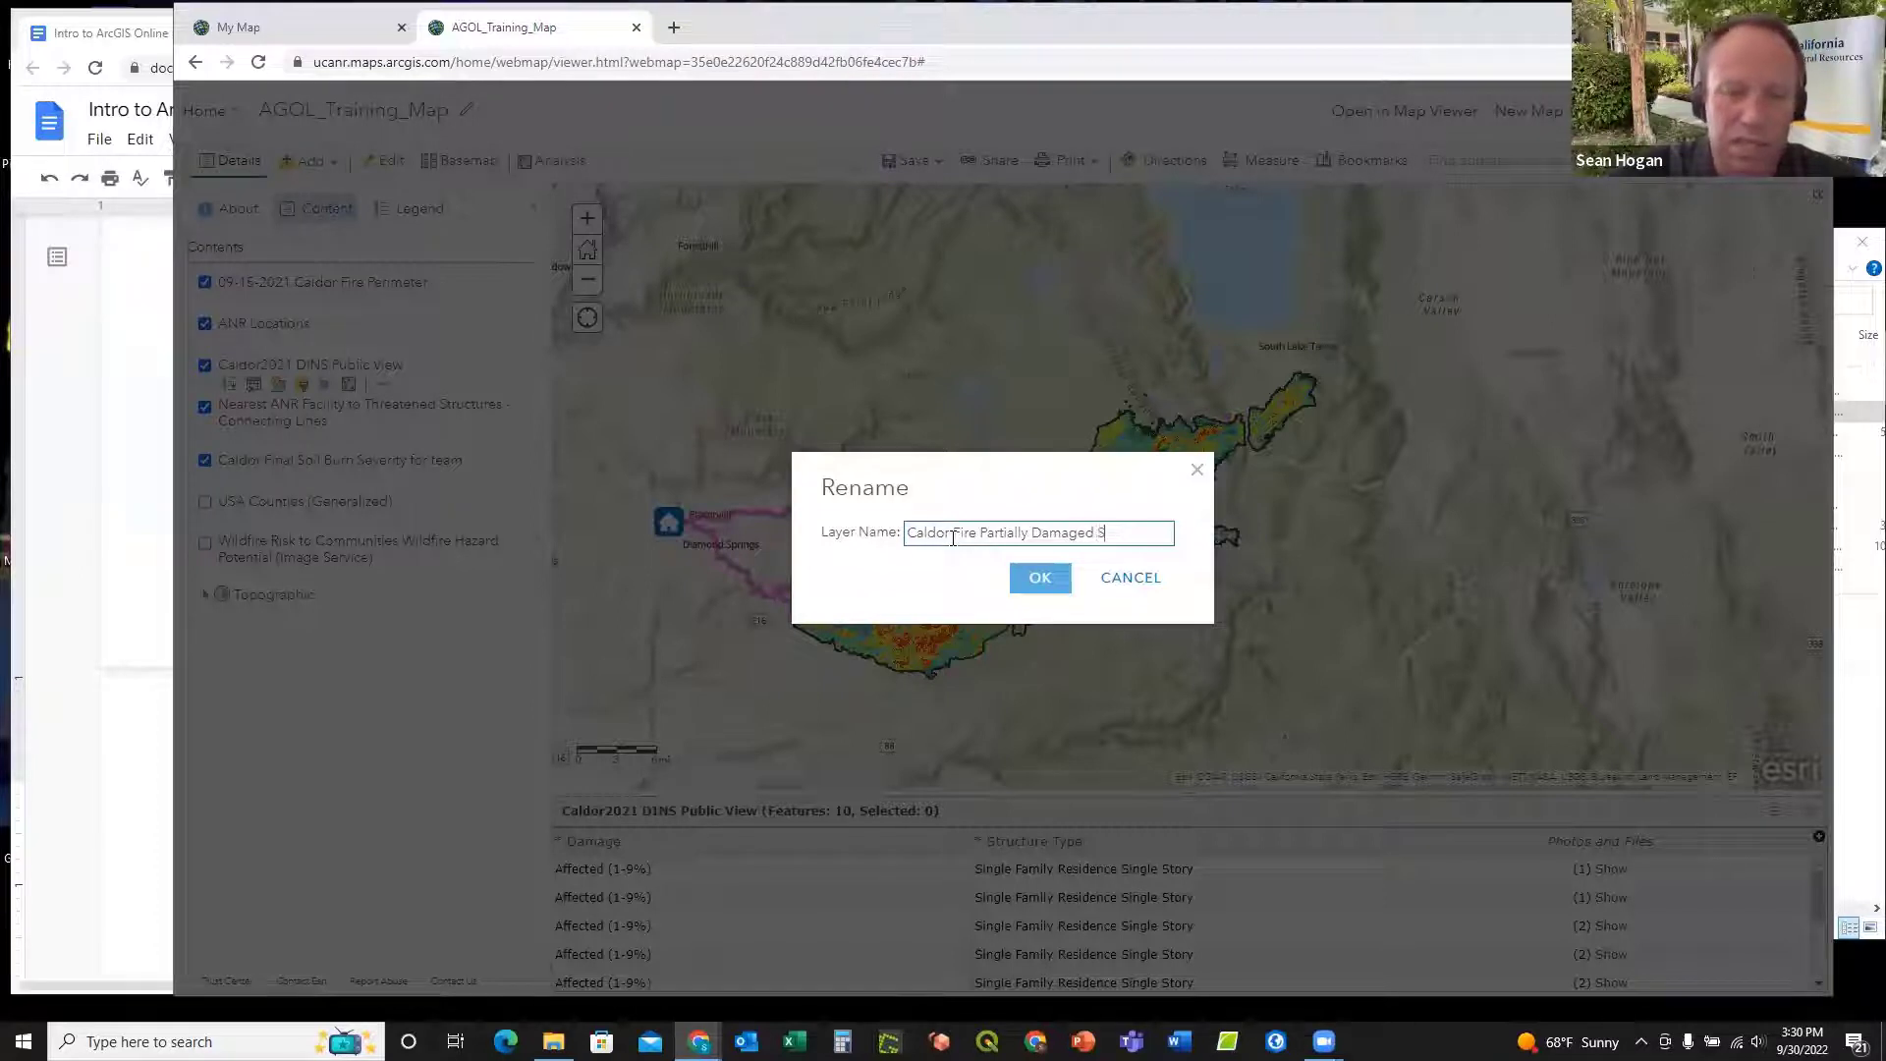
pyautogui.write('tructure')
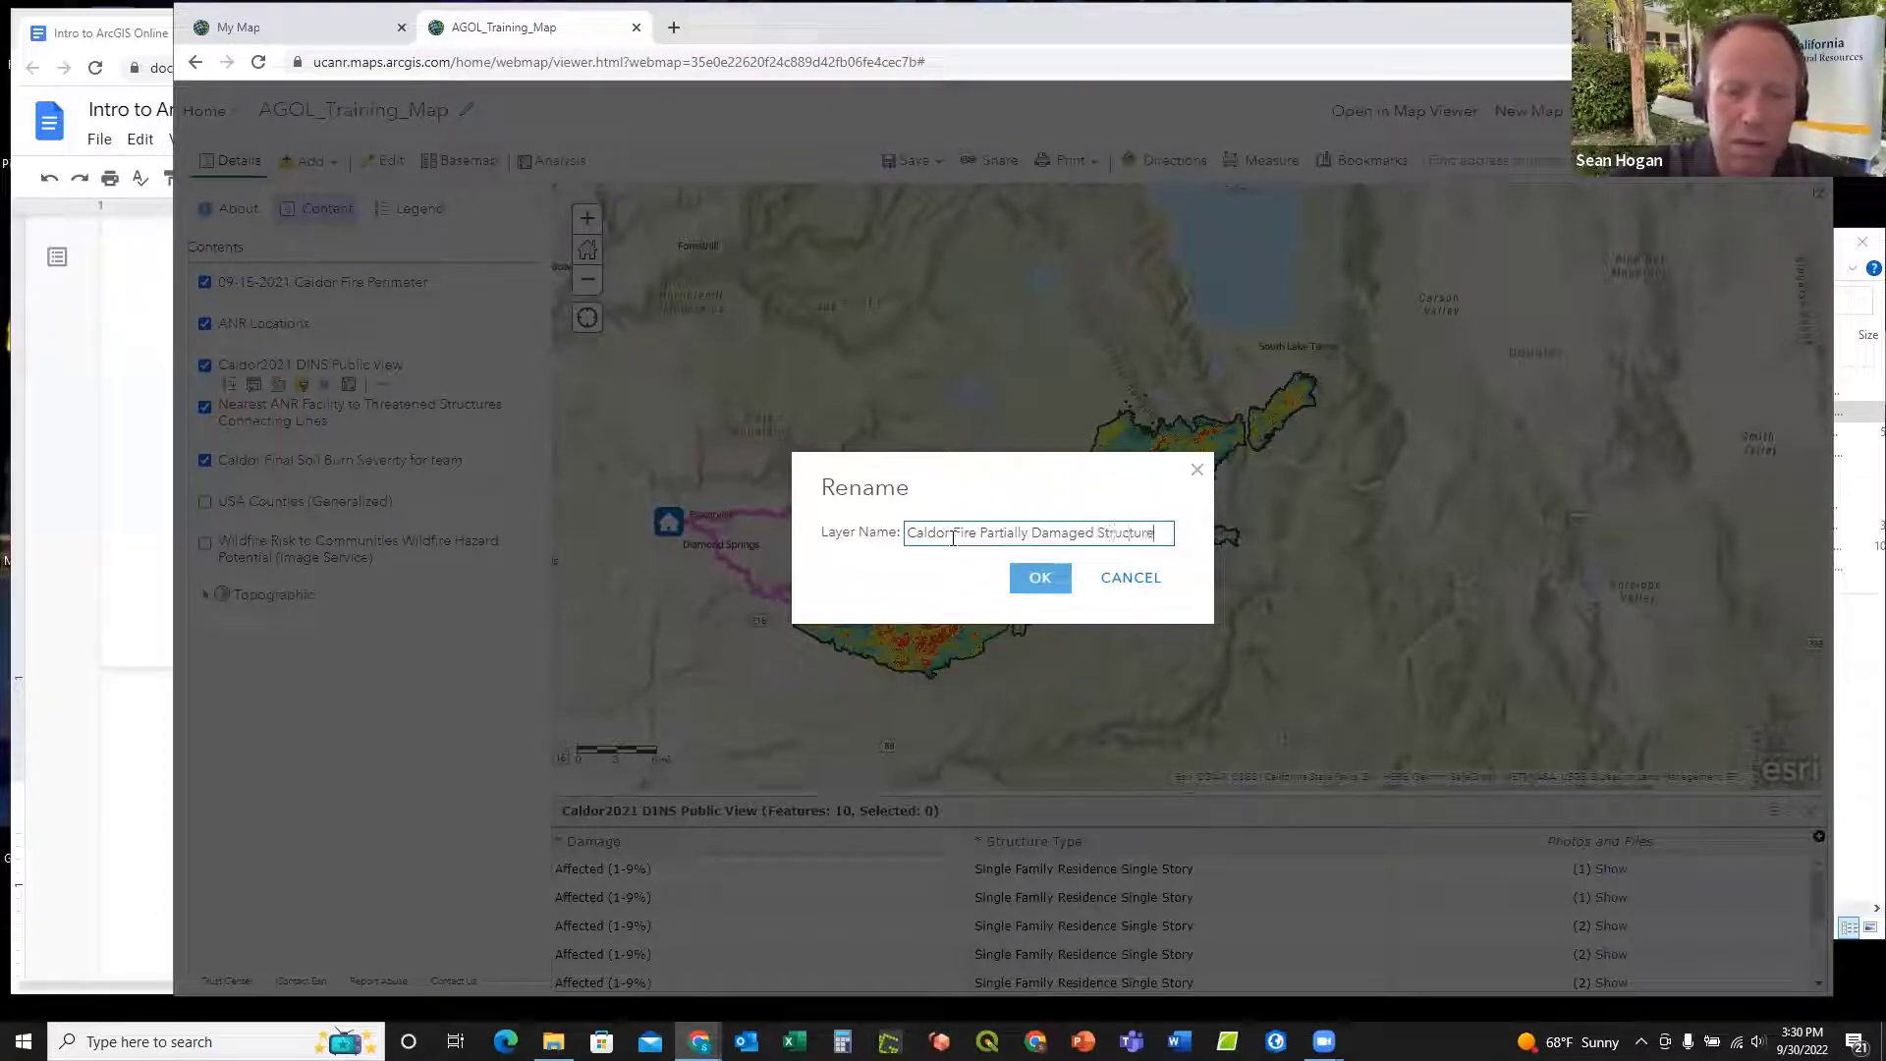
pyautogui.write('s')
pyautogui.click(1039, 579)
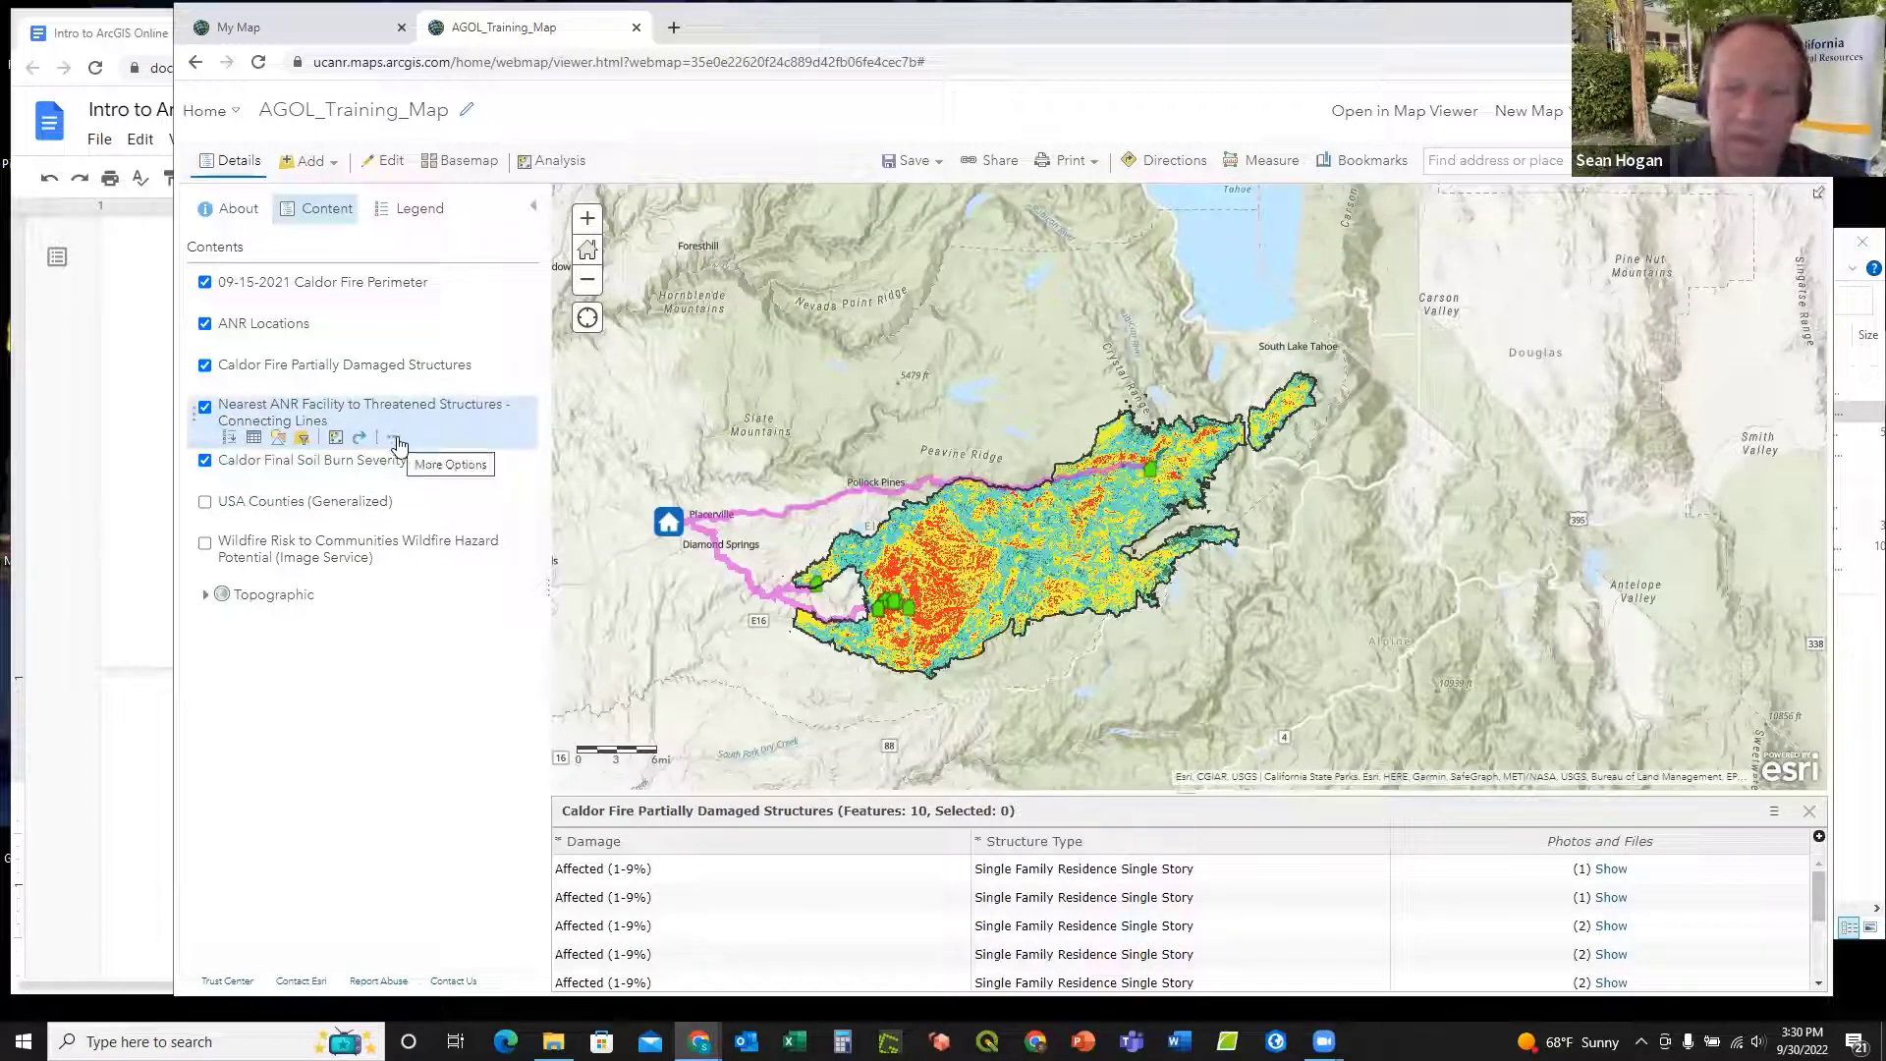
# Step: Strip the underscores and long tail from the connecting lines layer's name
pyautogui.click(397, 440)
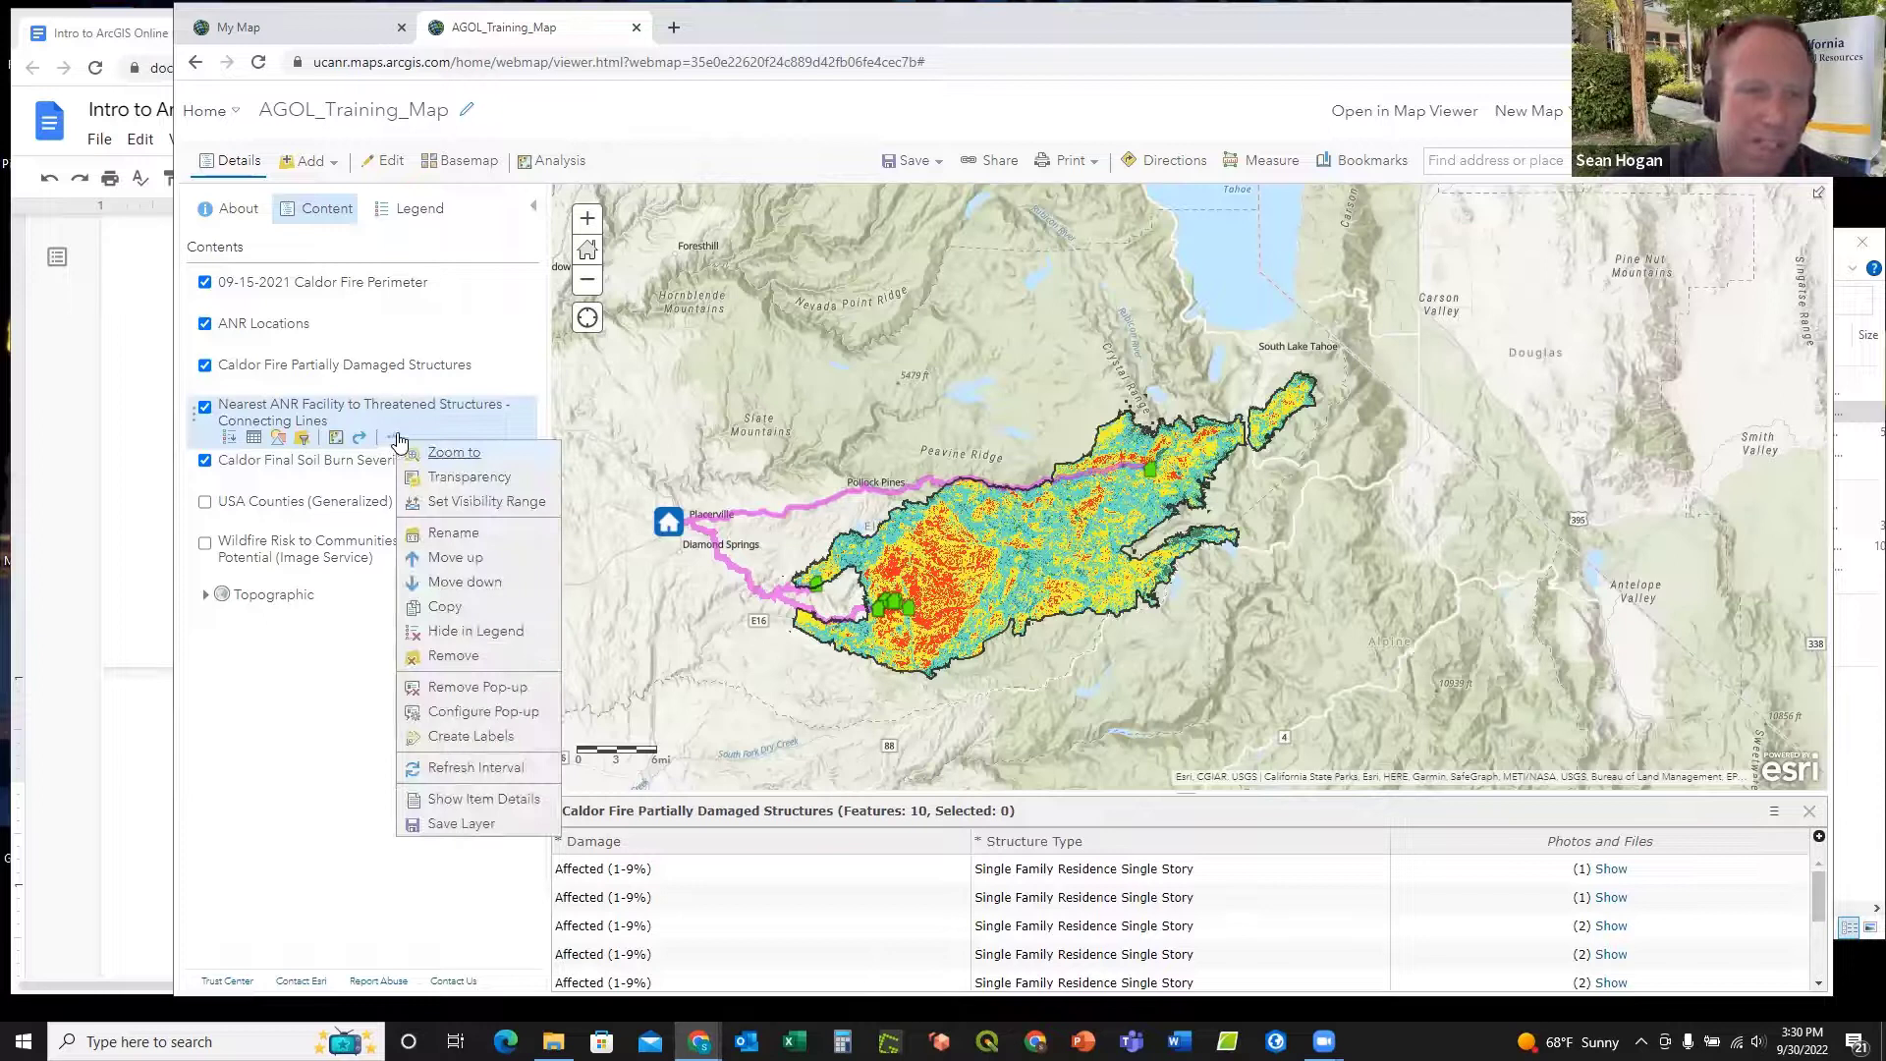
pyautogui.click(454, 533)
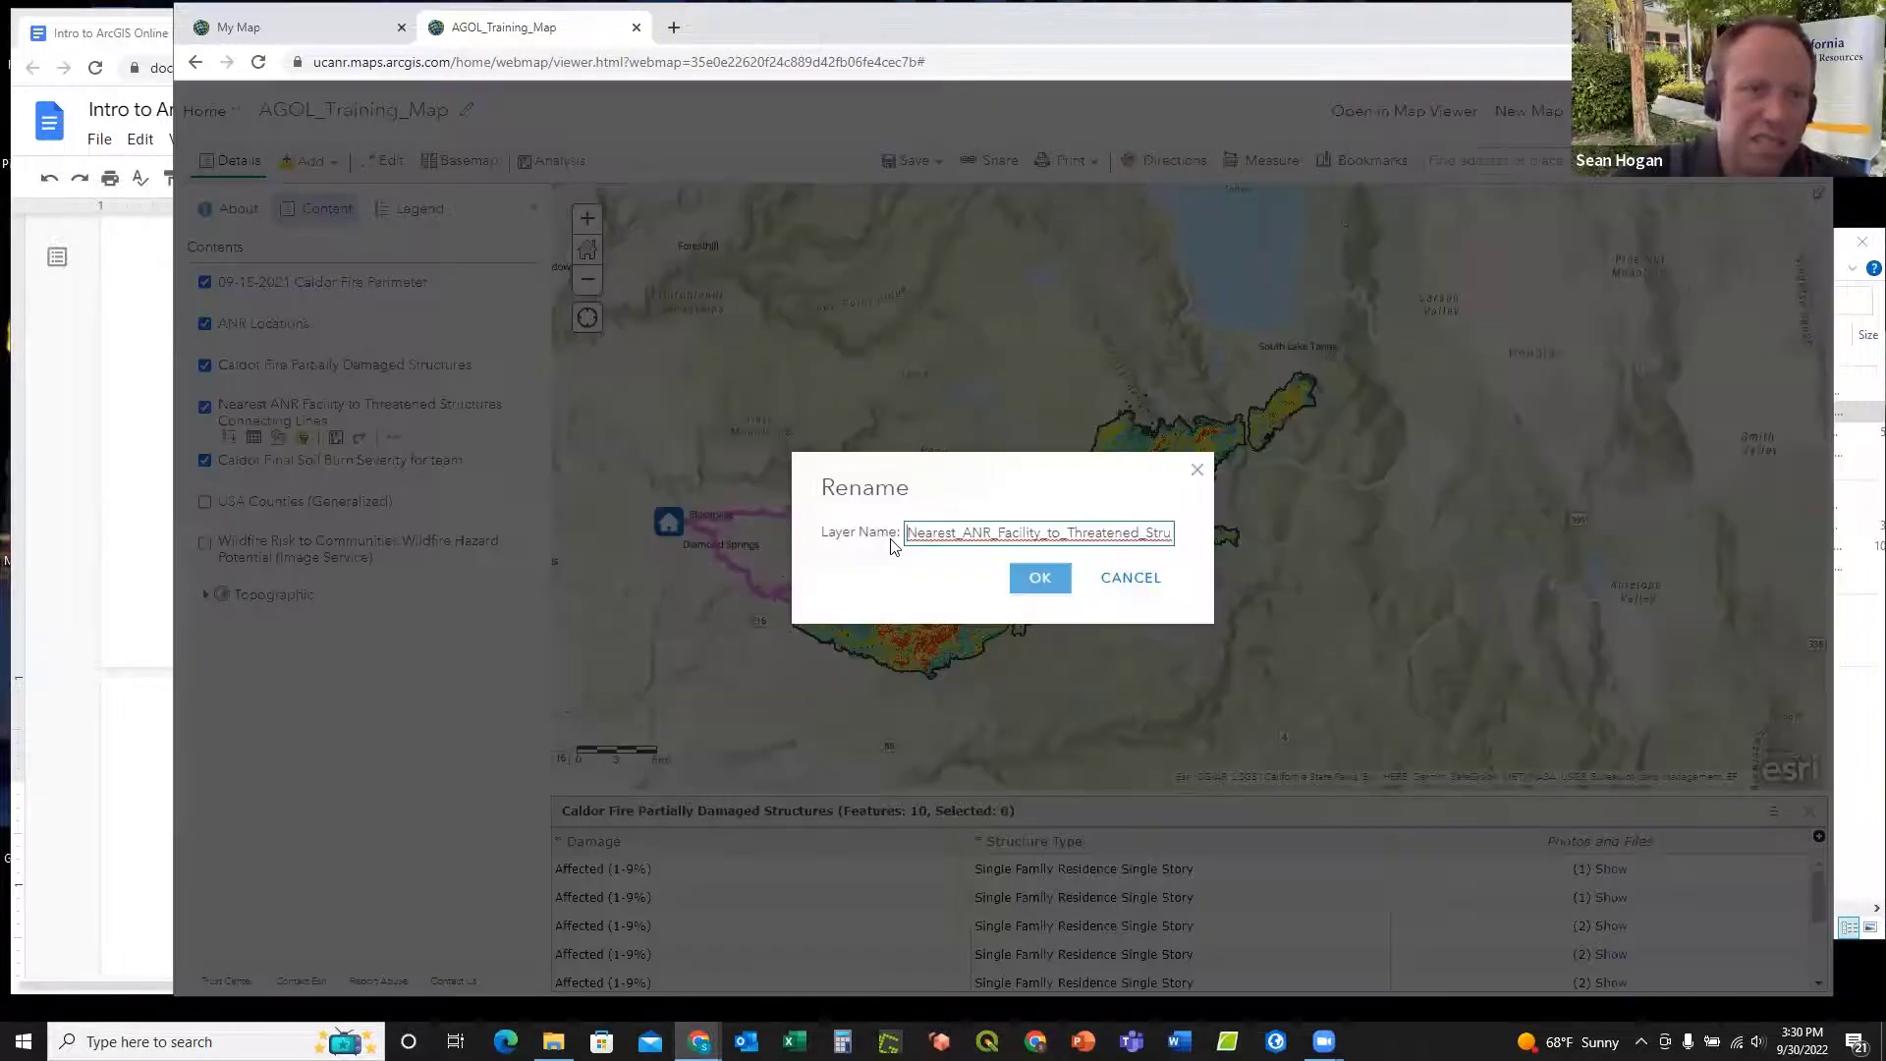
pyautogui.click(957, 533)
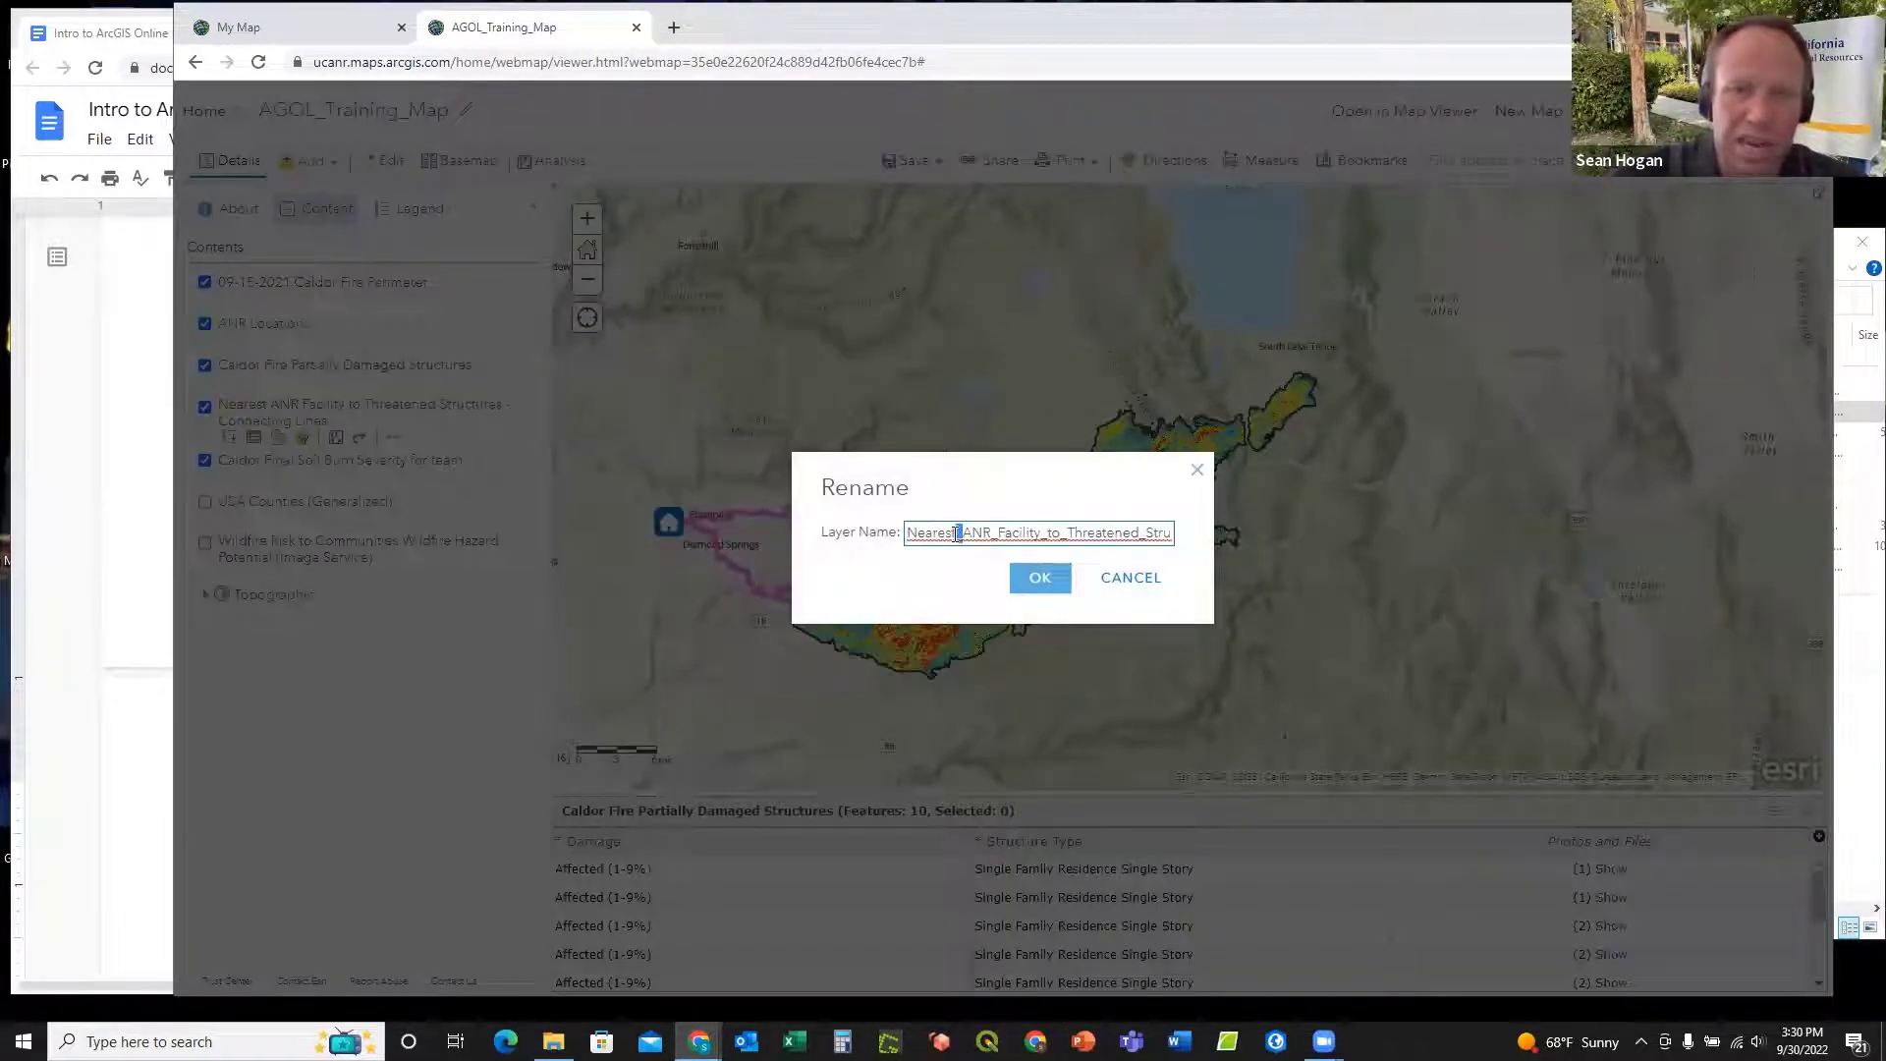
pyautogui.press('BackSpace')
pyautogui.click(993, 535)
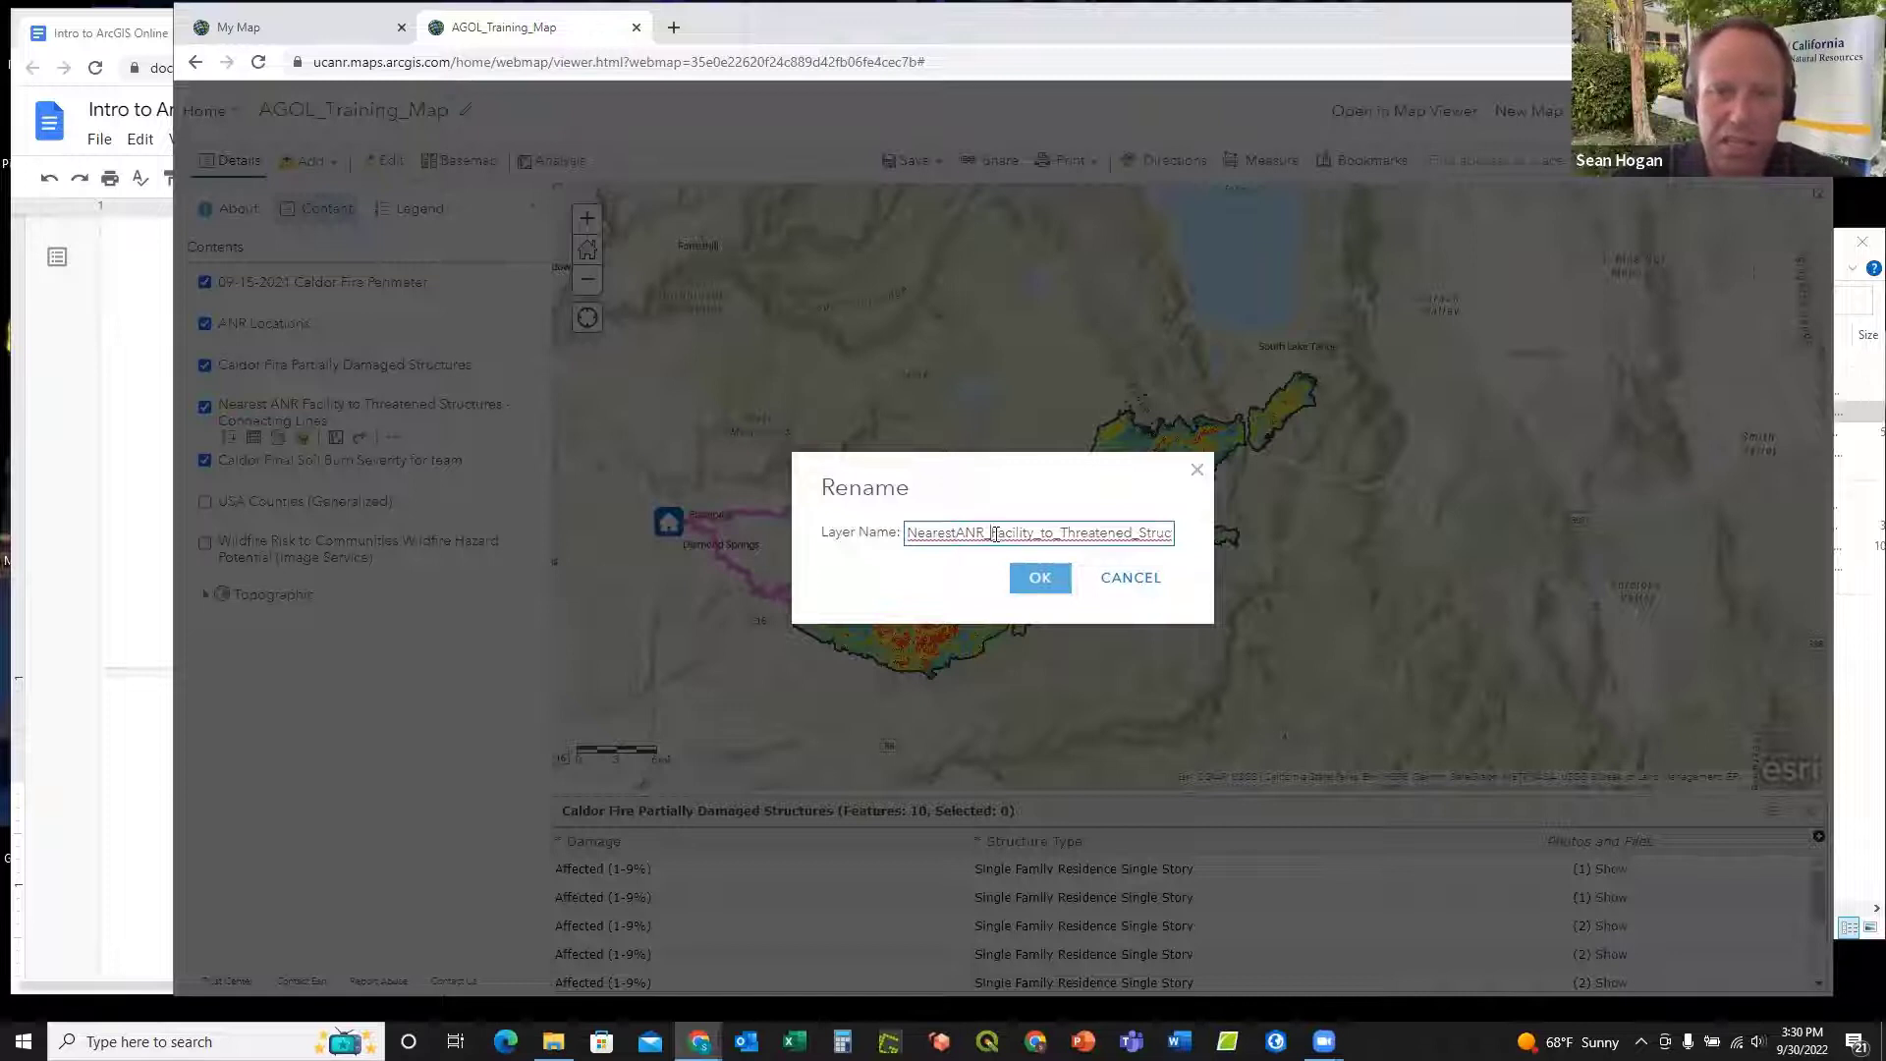
pyautogui.press('BackSpace')
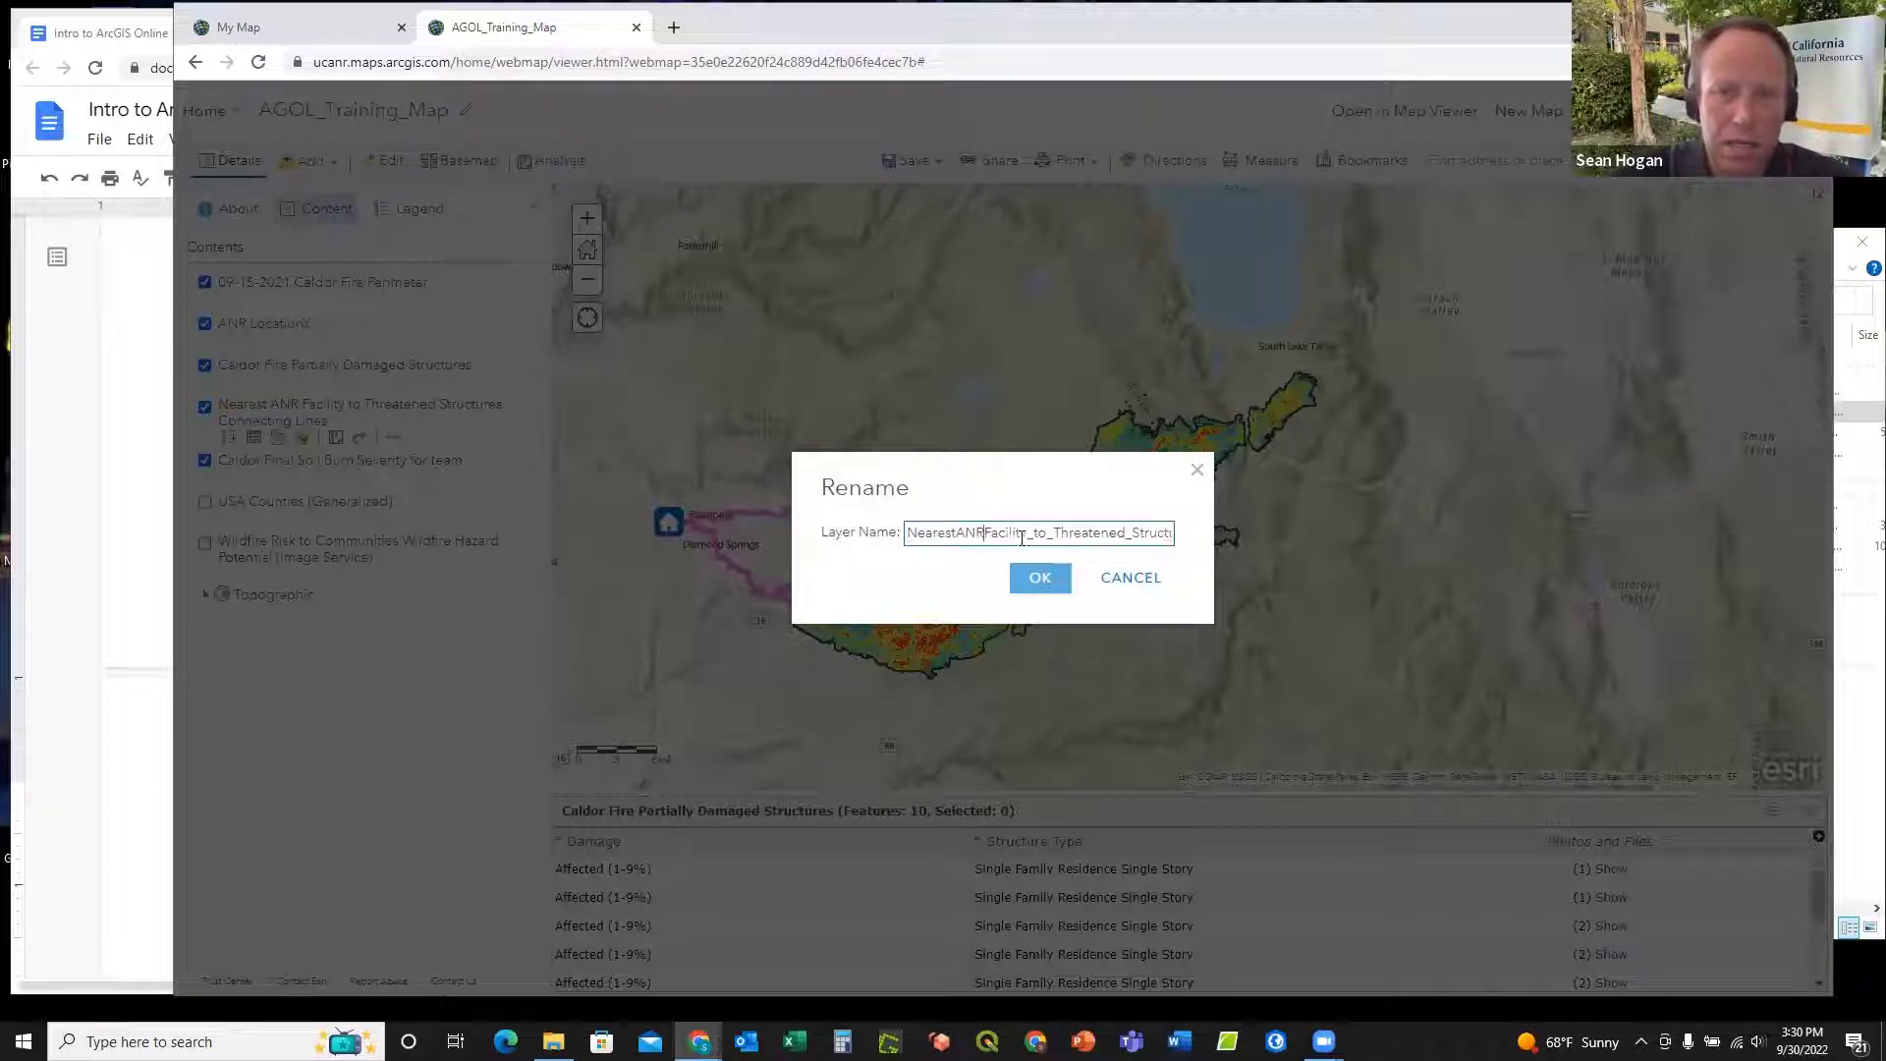
pyautogui.click(1033, 536)
pyautogui.press('BackSpace')
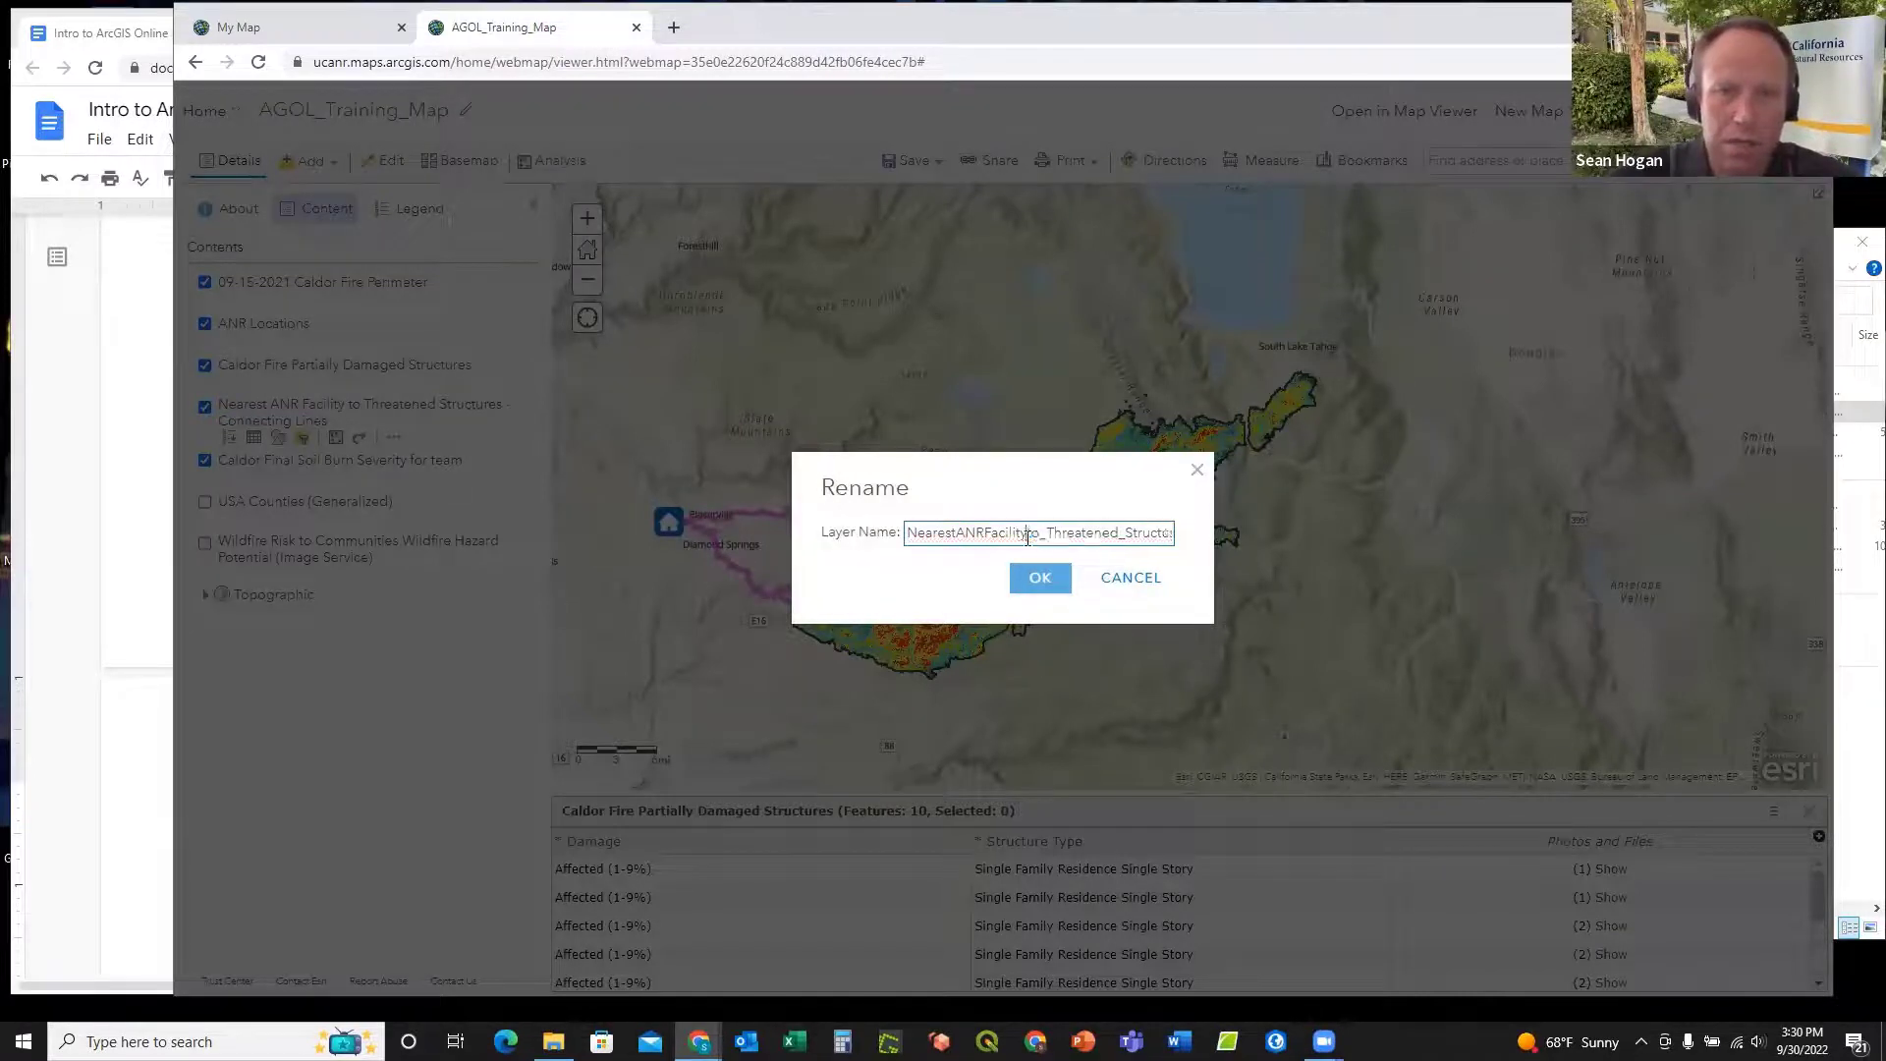
pyautogui.moveTo(1044, 532); pyautogui.dragTo(1196, 532)
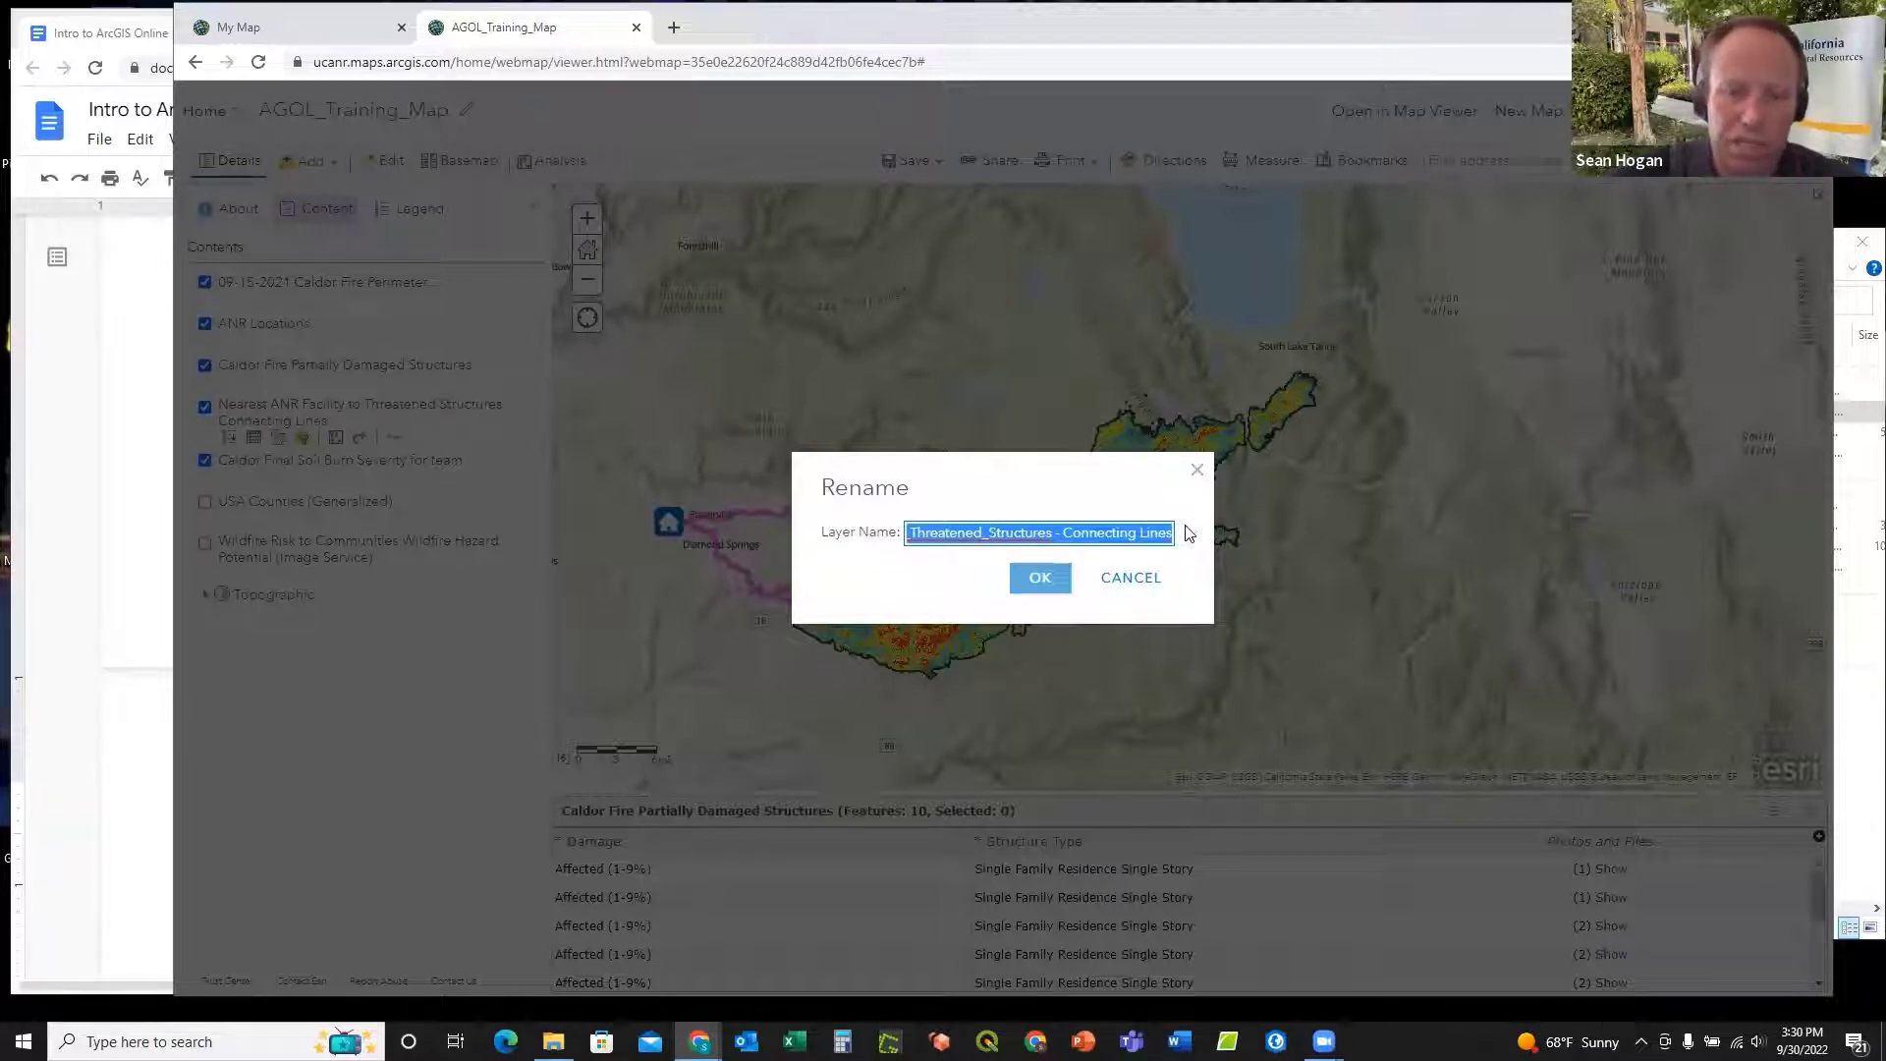
pyautogui.press('BackSpace')
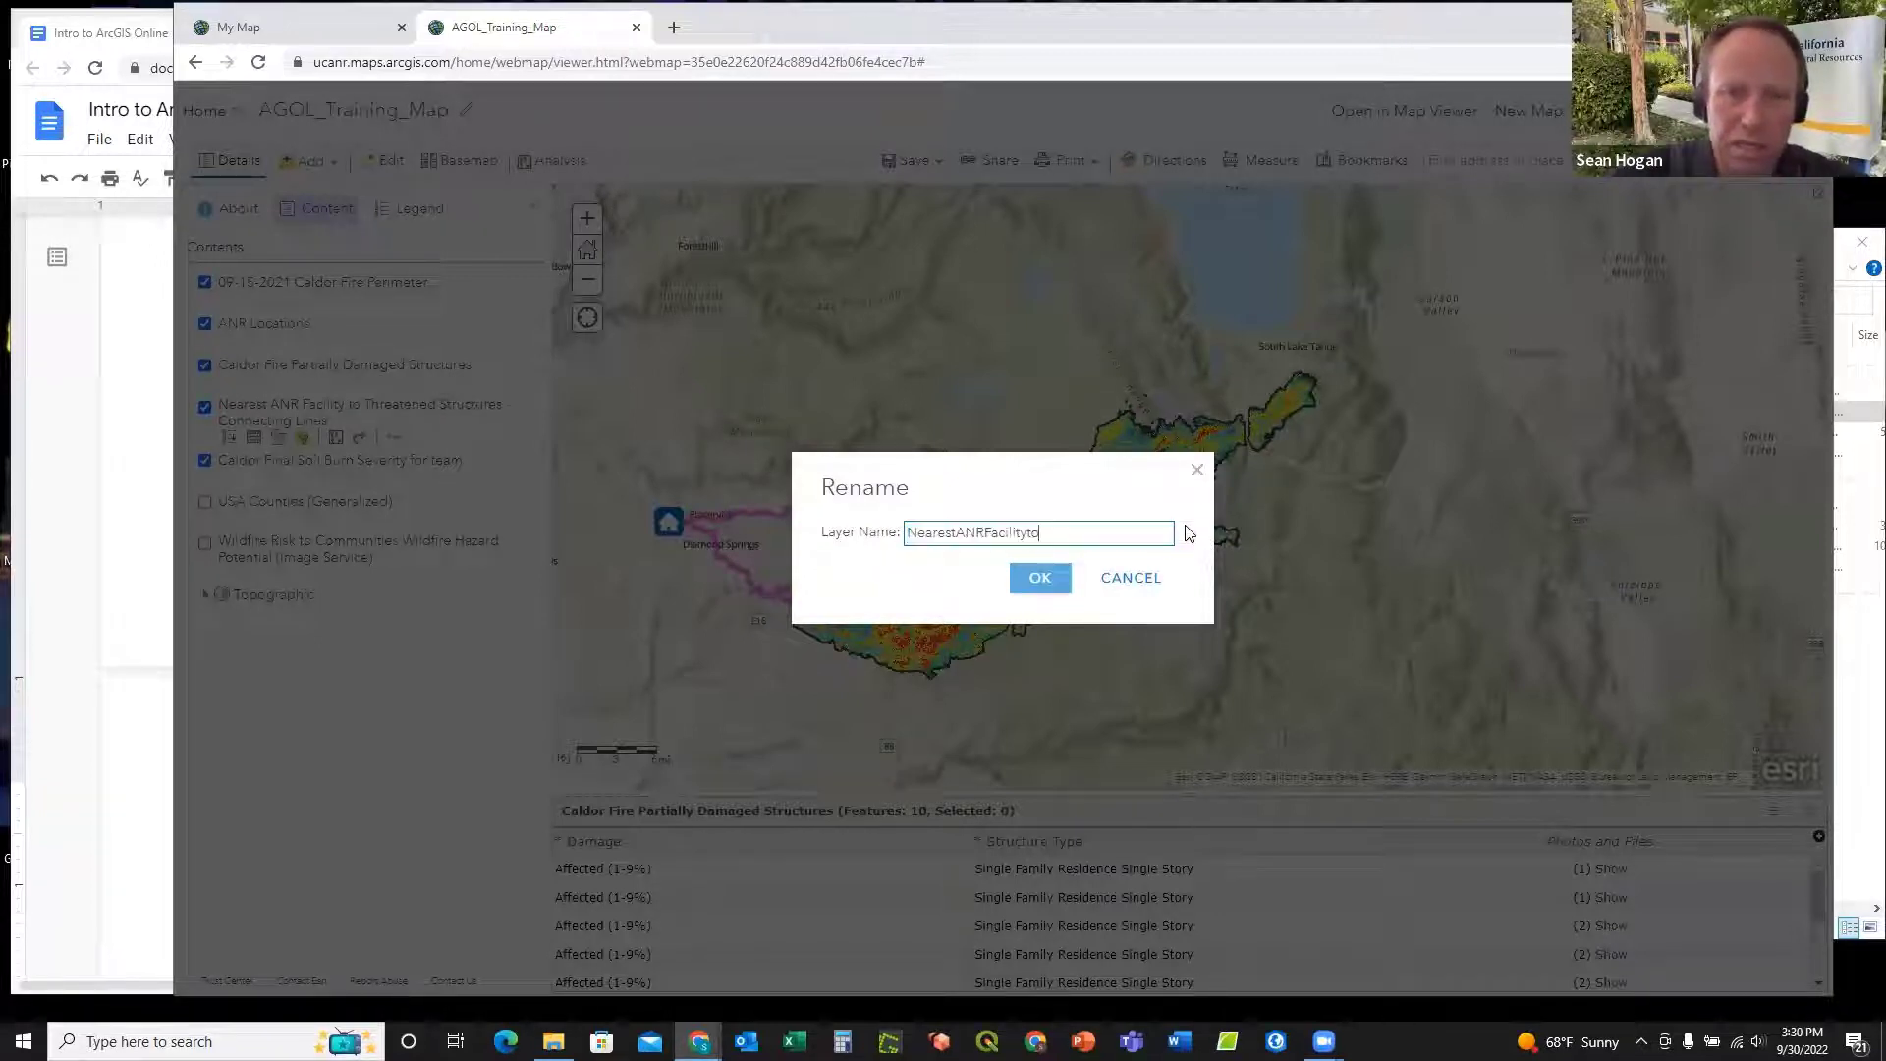
# Step: Complete the name as 'Nearest ANR Facility Route to Damaged Structures' and confirm
pyautogui.click(958, 532)
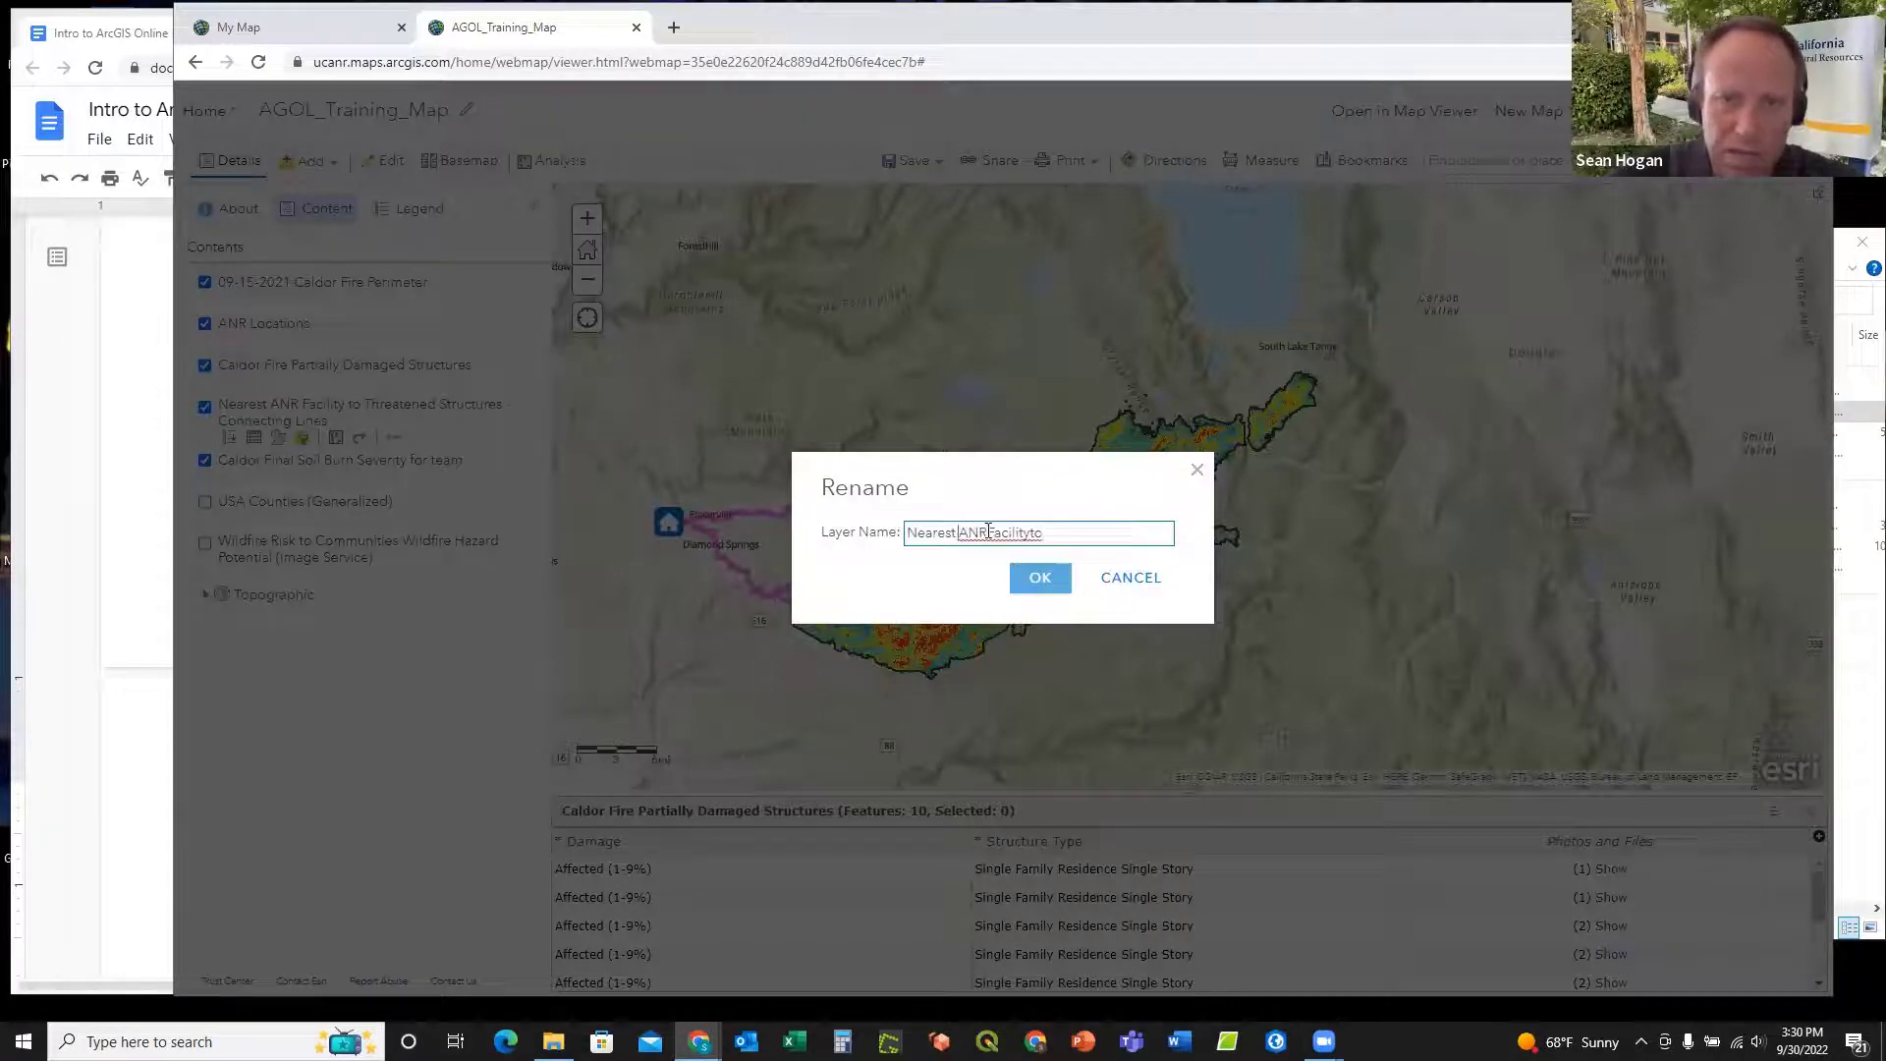
pyautogui.click(994, 532)
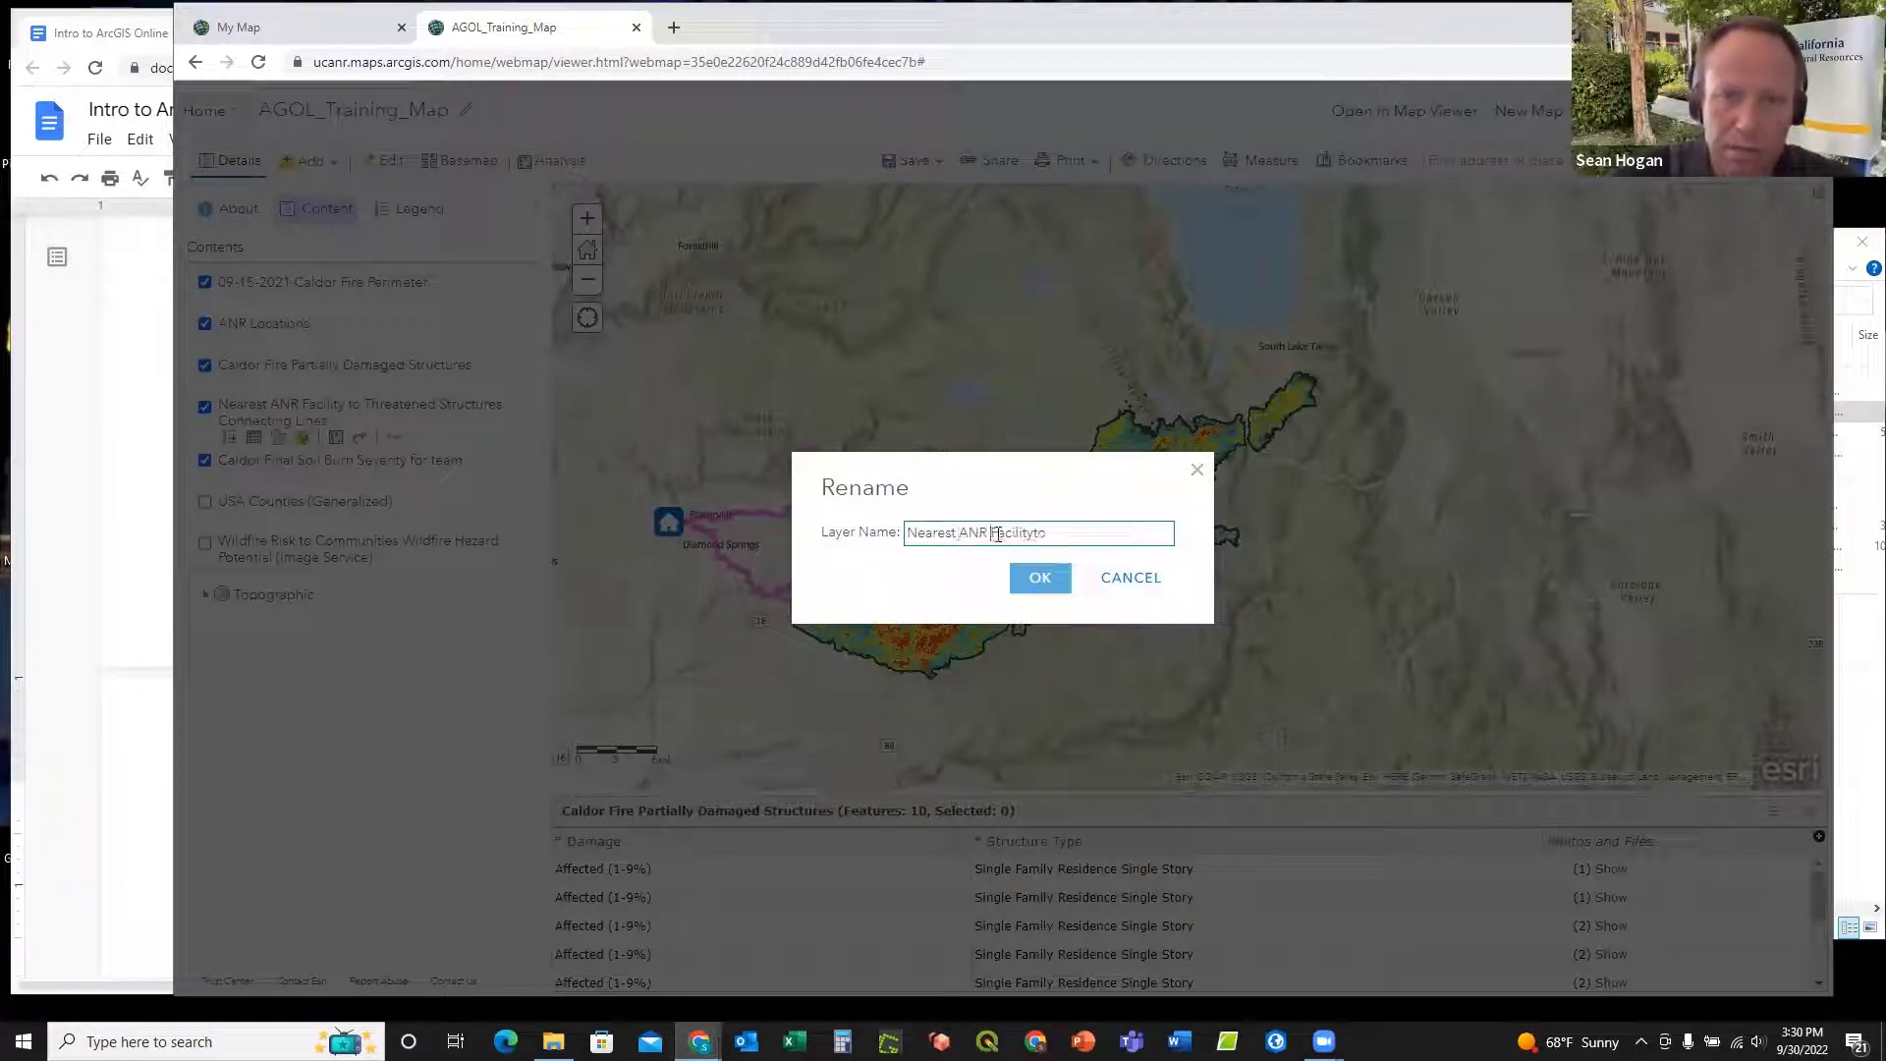
pyautogui.moveTo(1050, 535); pyautogui.dragTo(1037, 542)
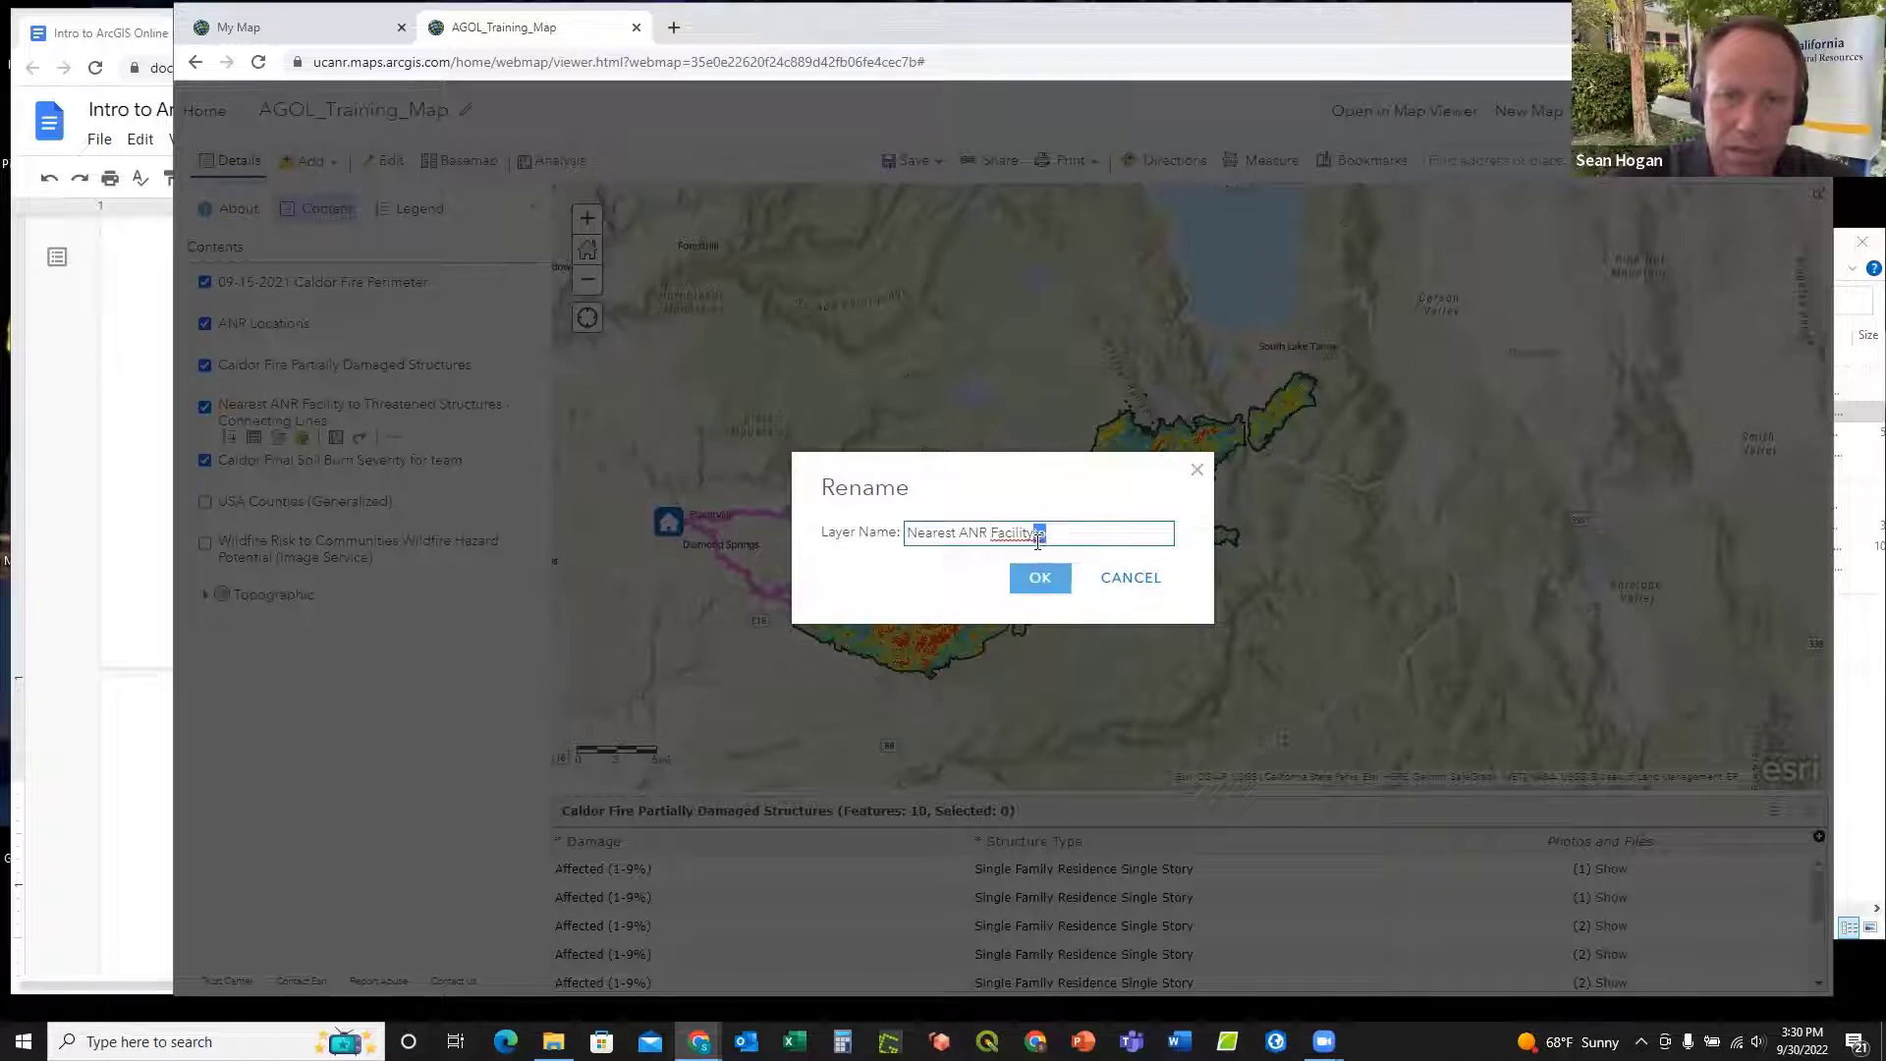
pyautogui.press('BackSpace')
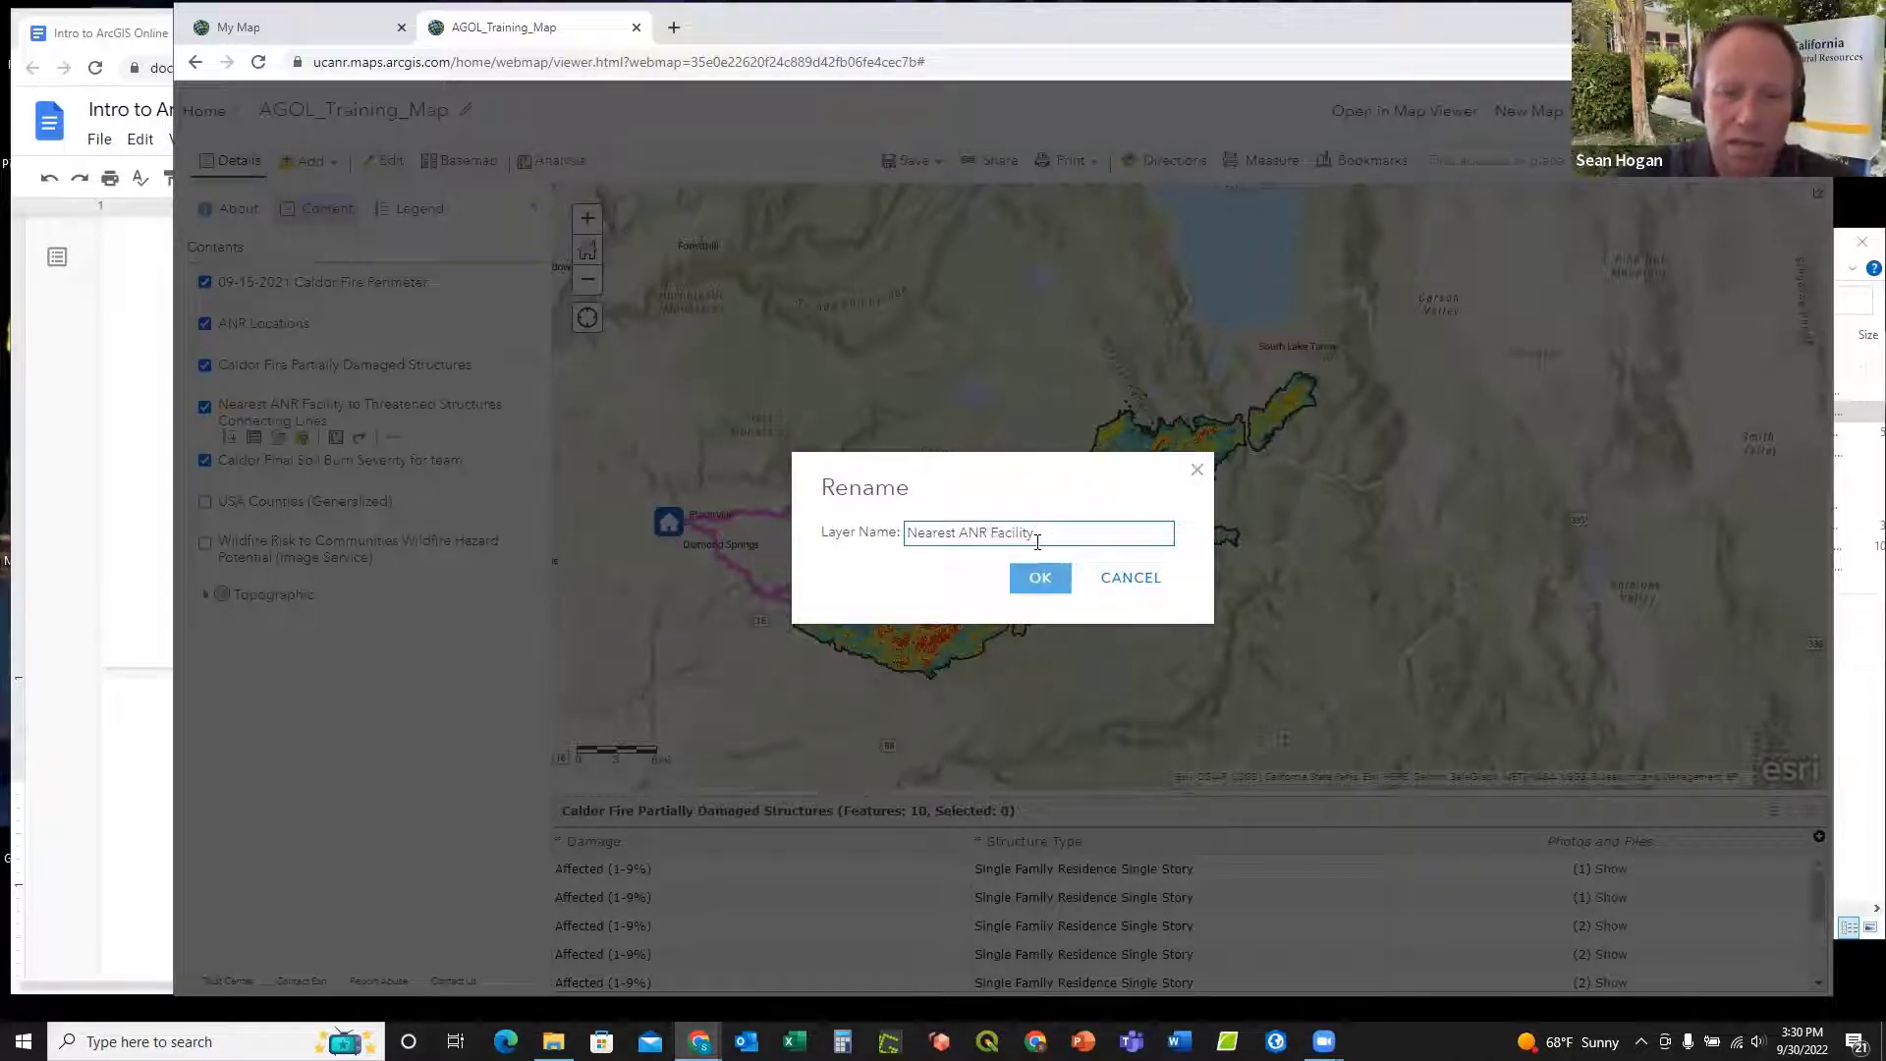
pyautogui.write('Route t')
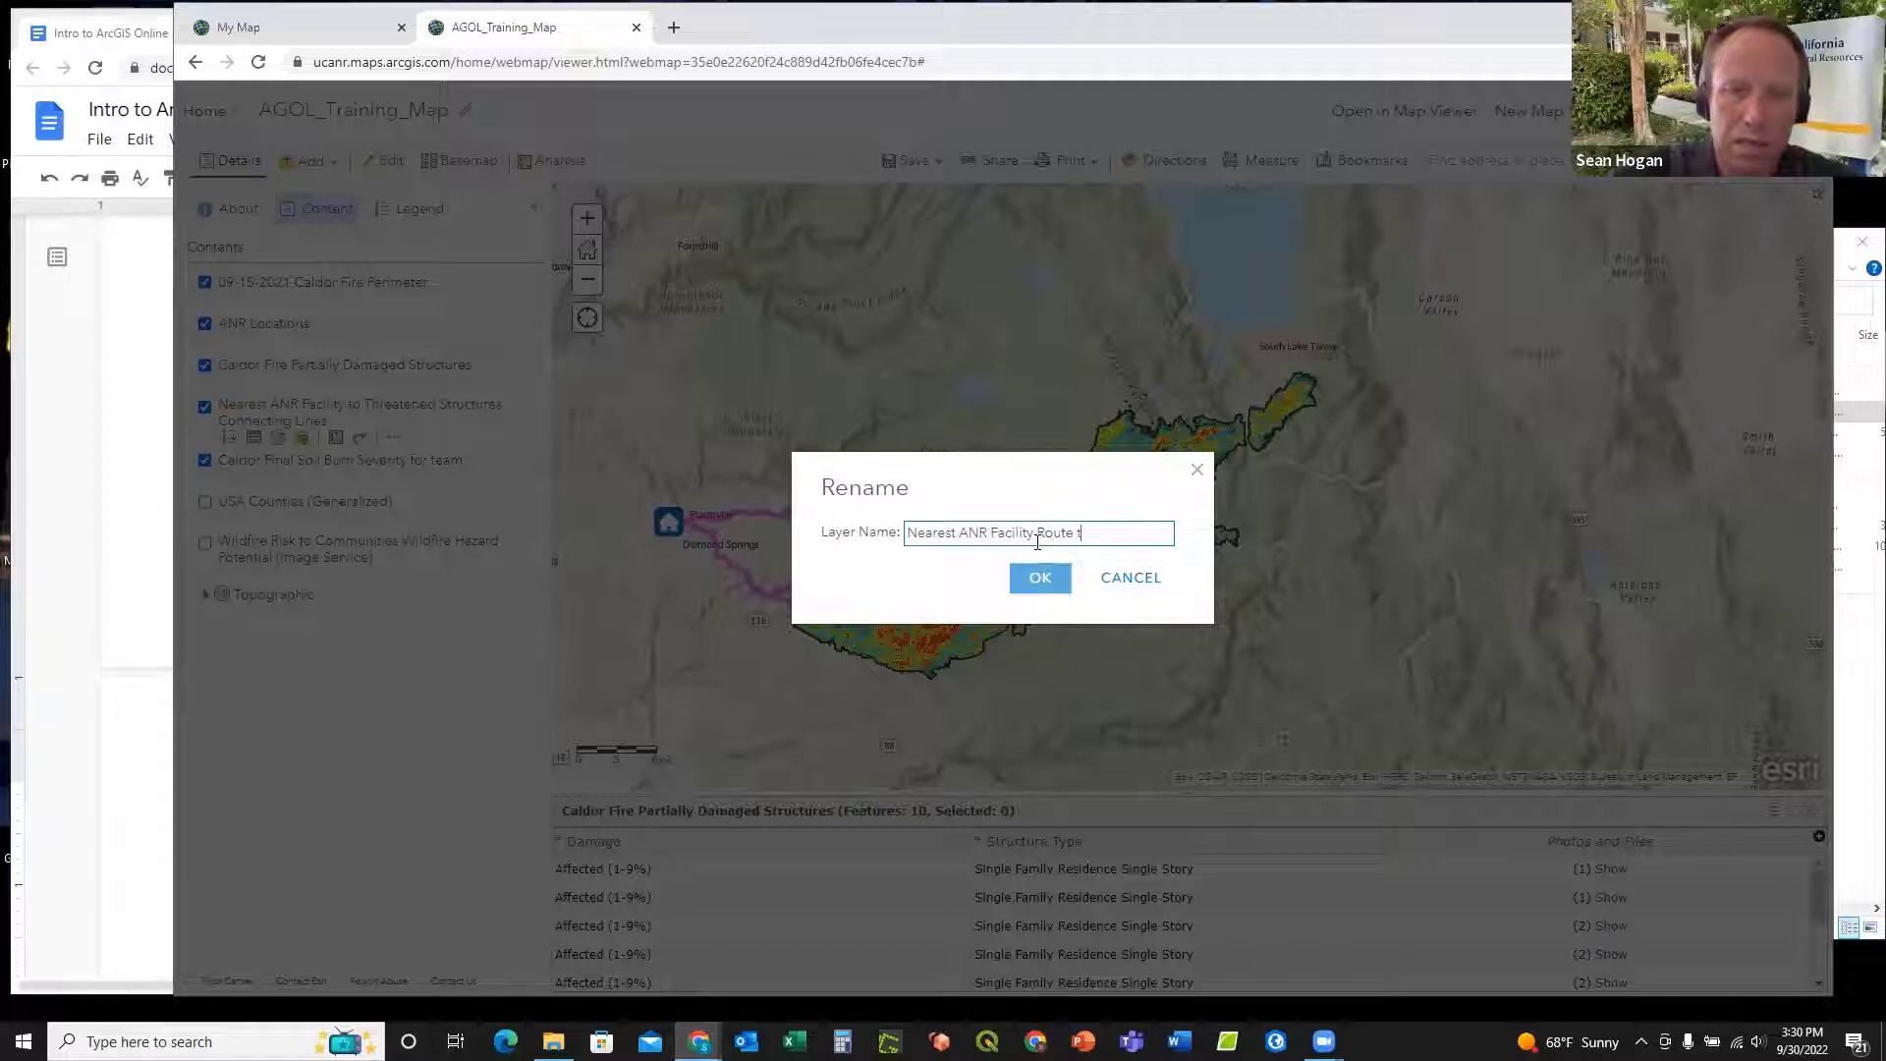
pyautogui.write('o Damaged Stru')
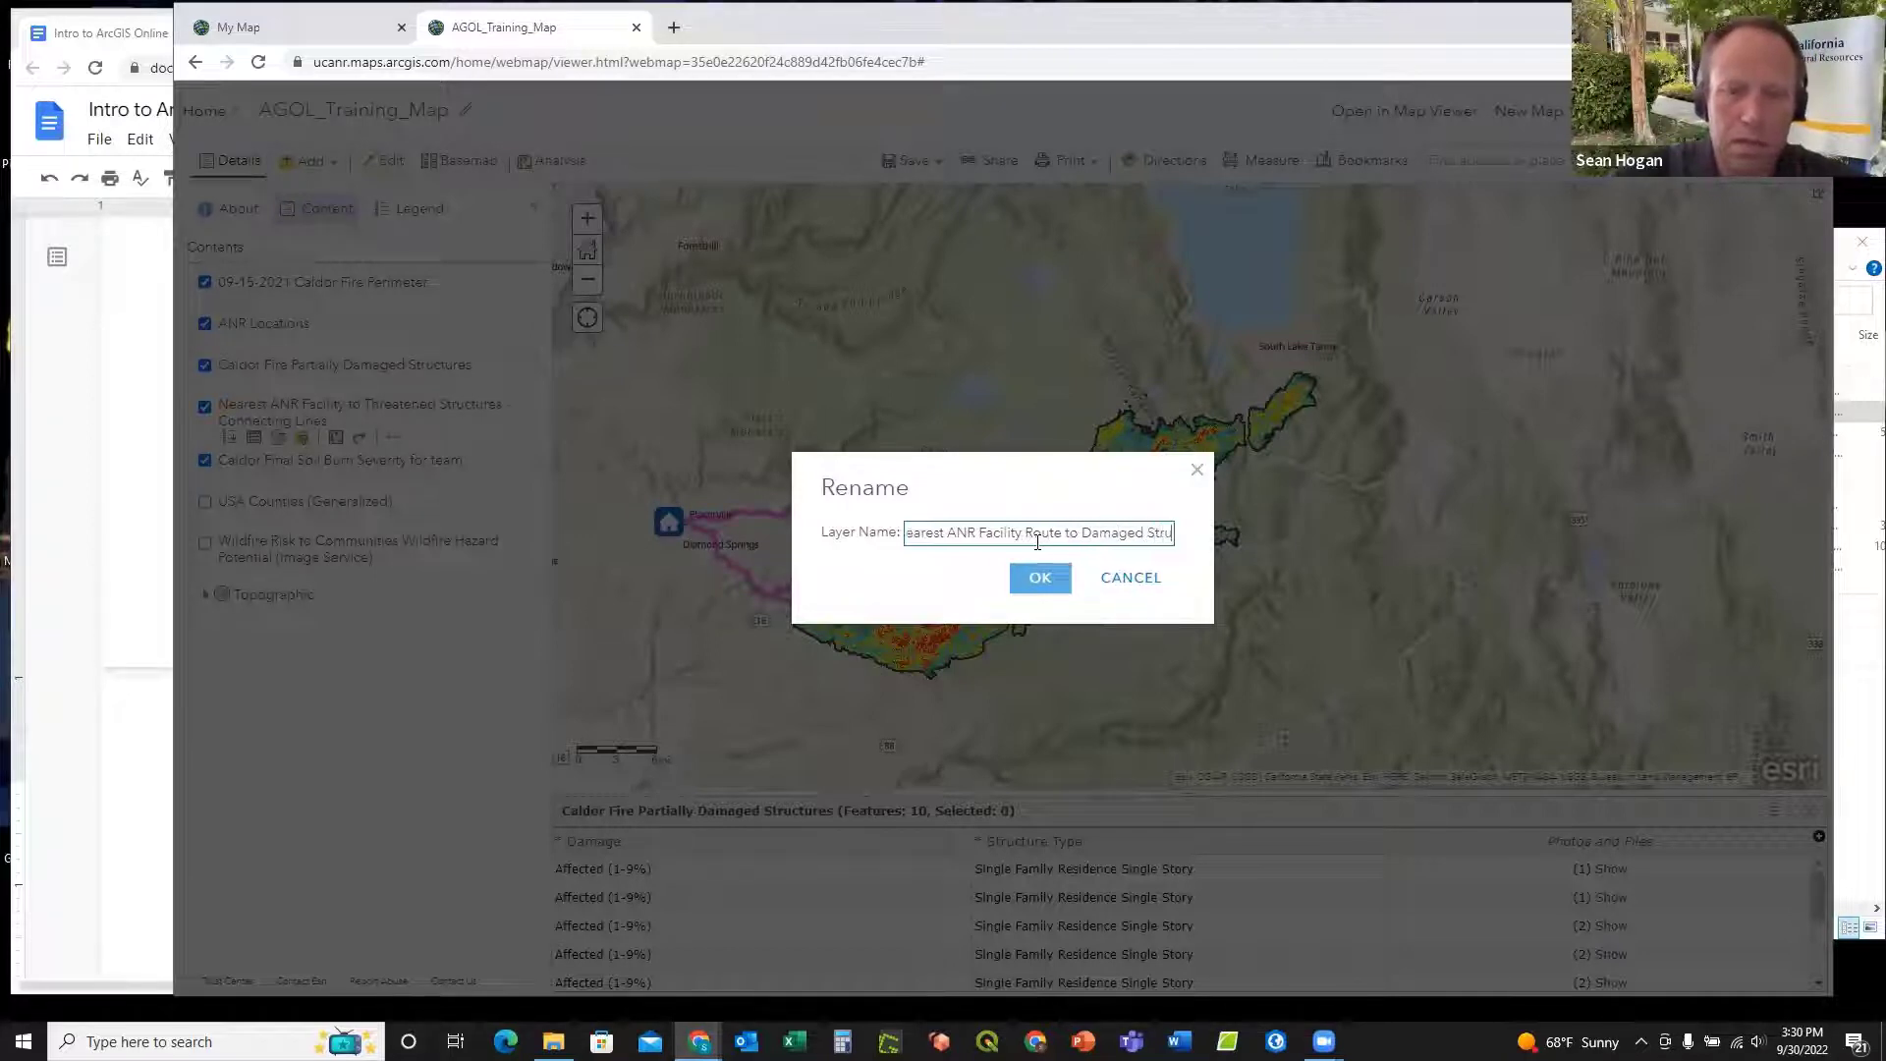
pyautogui.write('ctures')
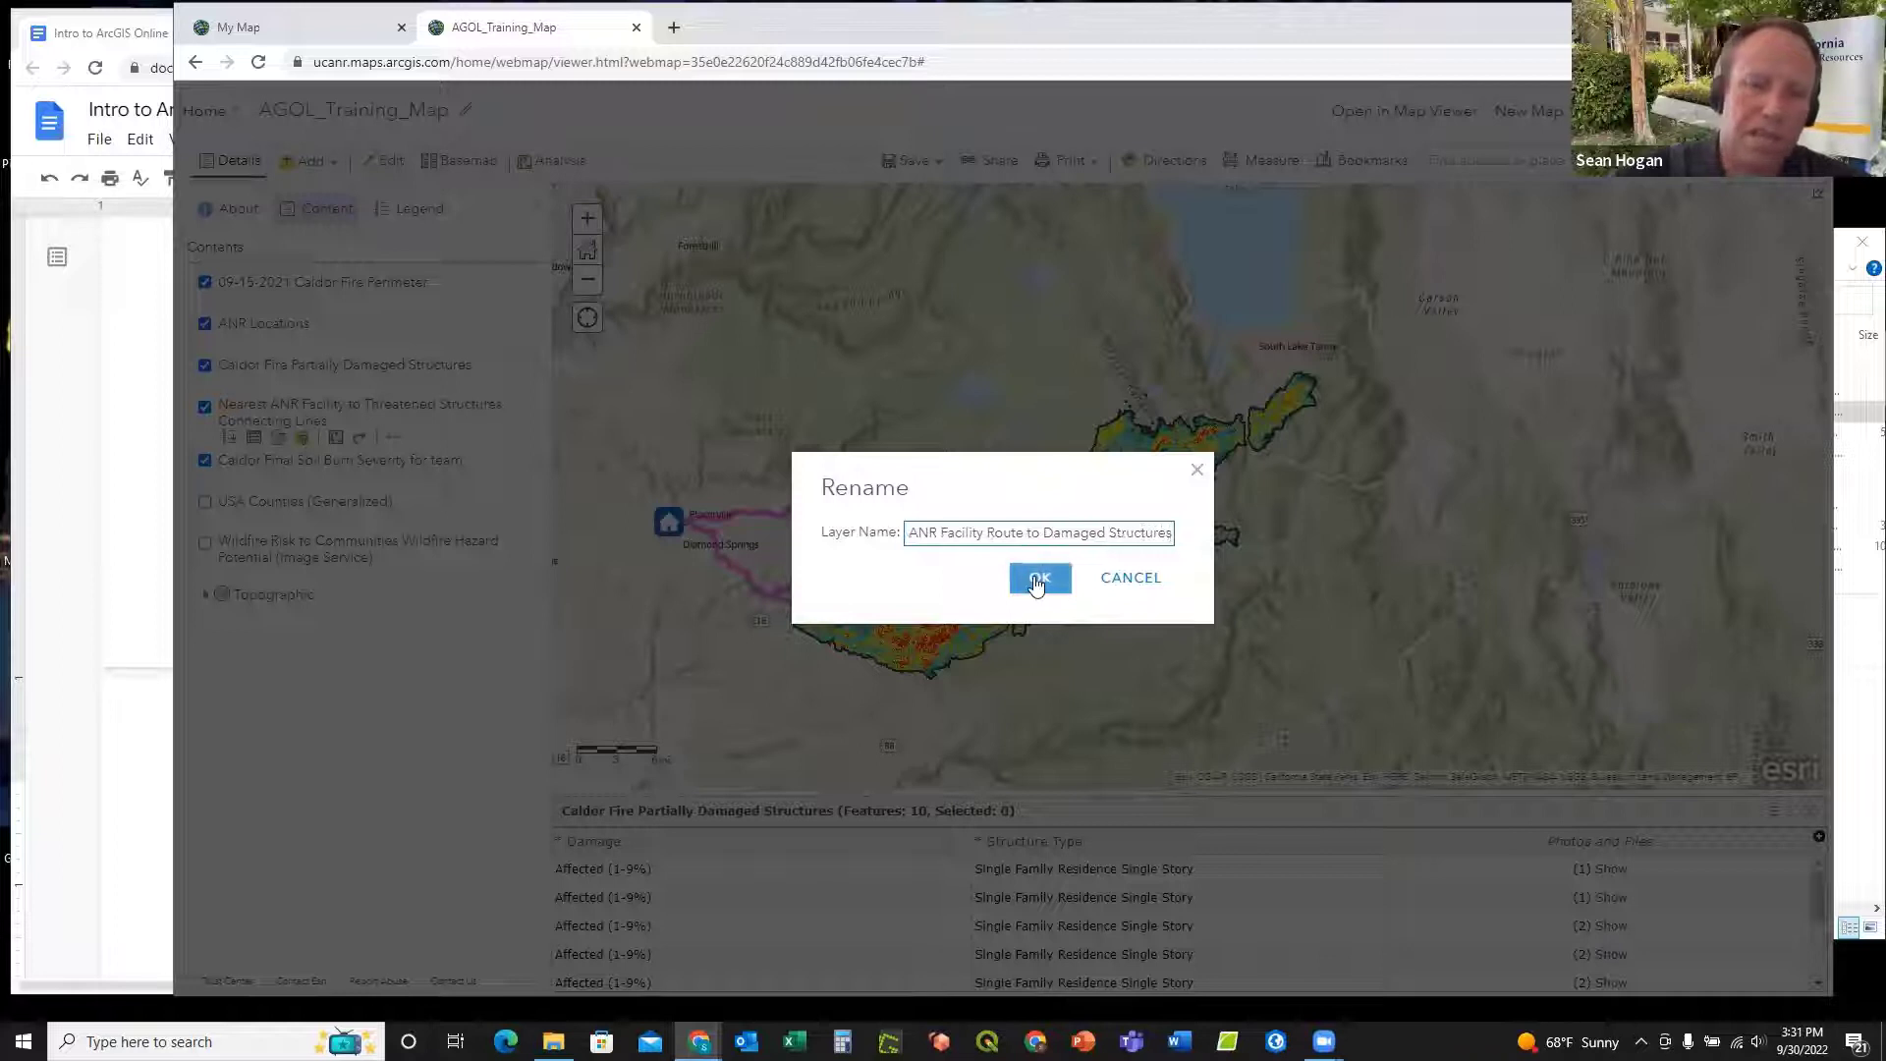
pyautogui.click(1037, 581)
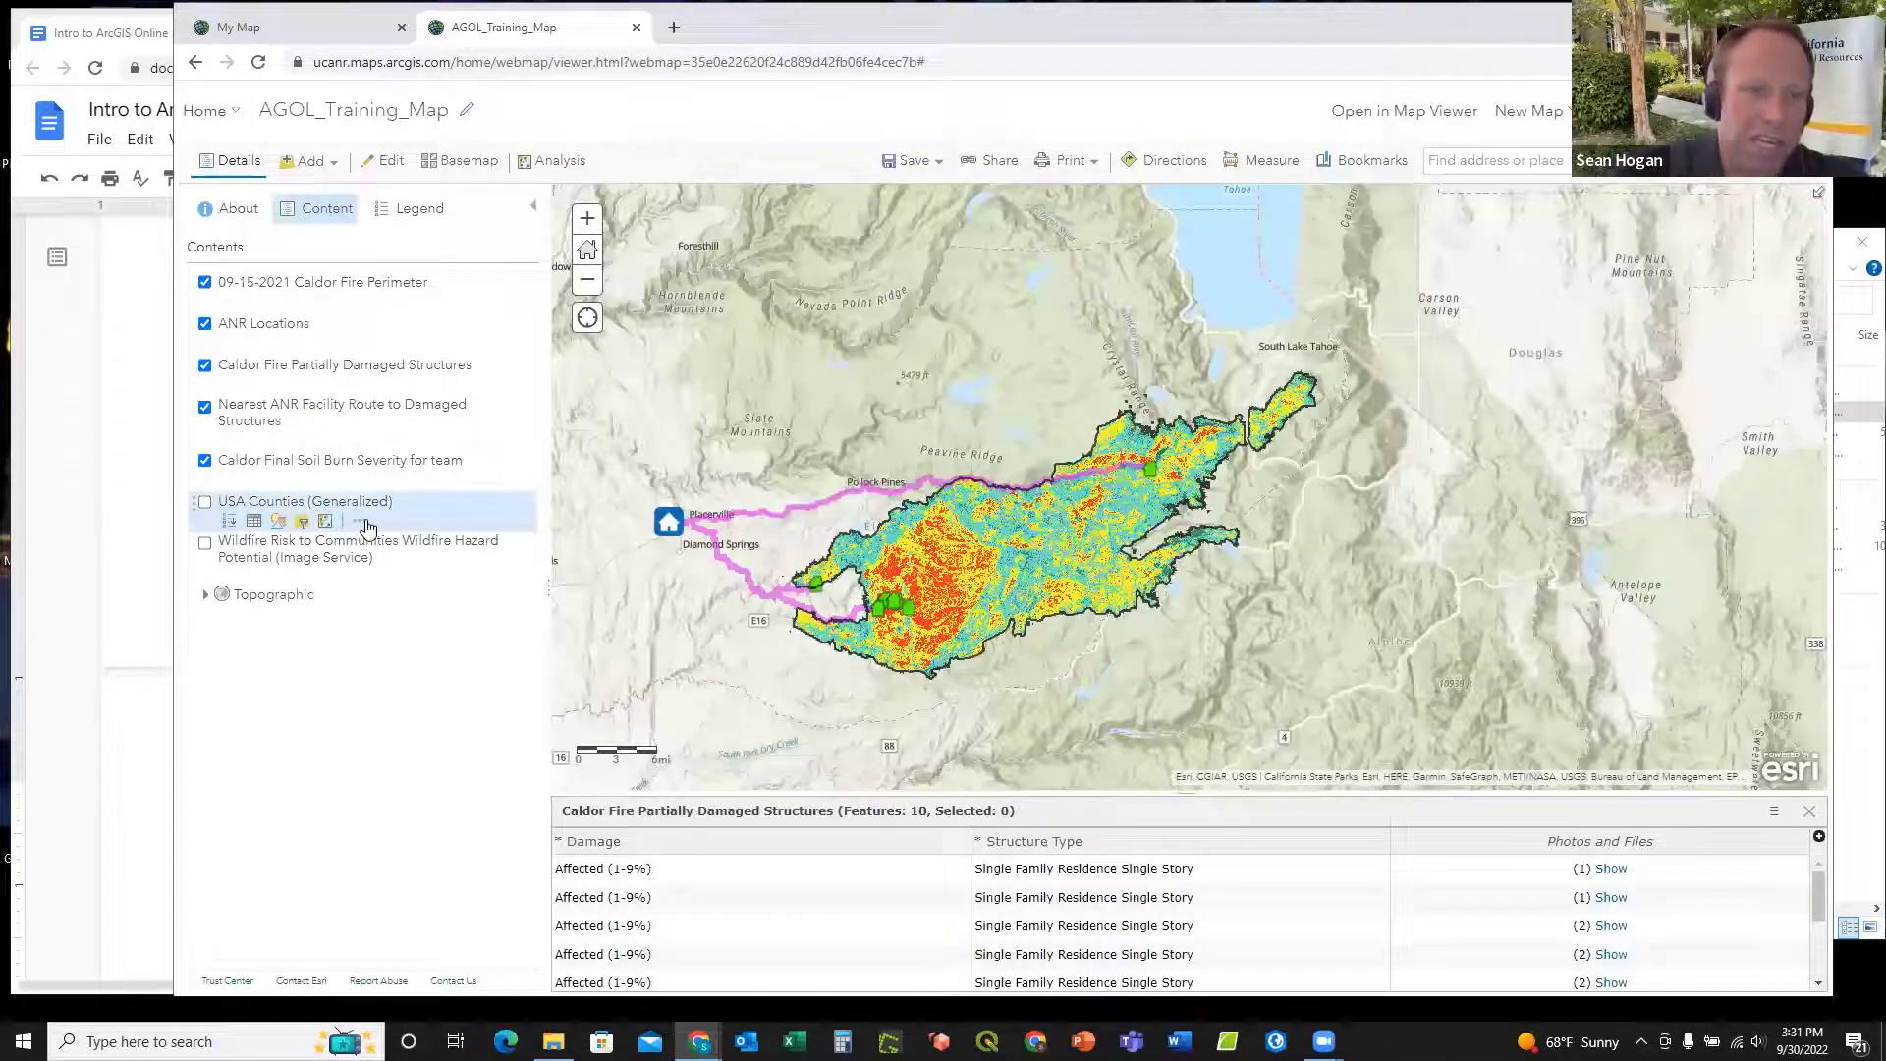
# Step: Remove the USA Counties (Generalized) layer from the map
pyautogui.click(358, 520)
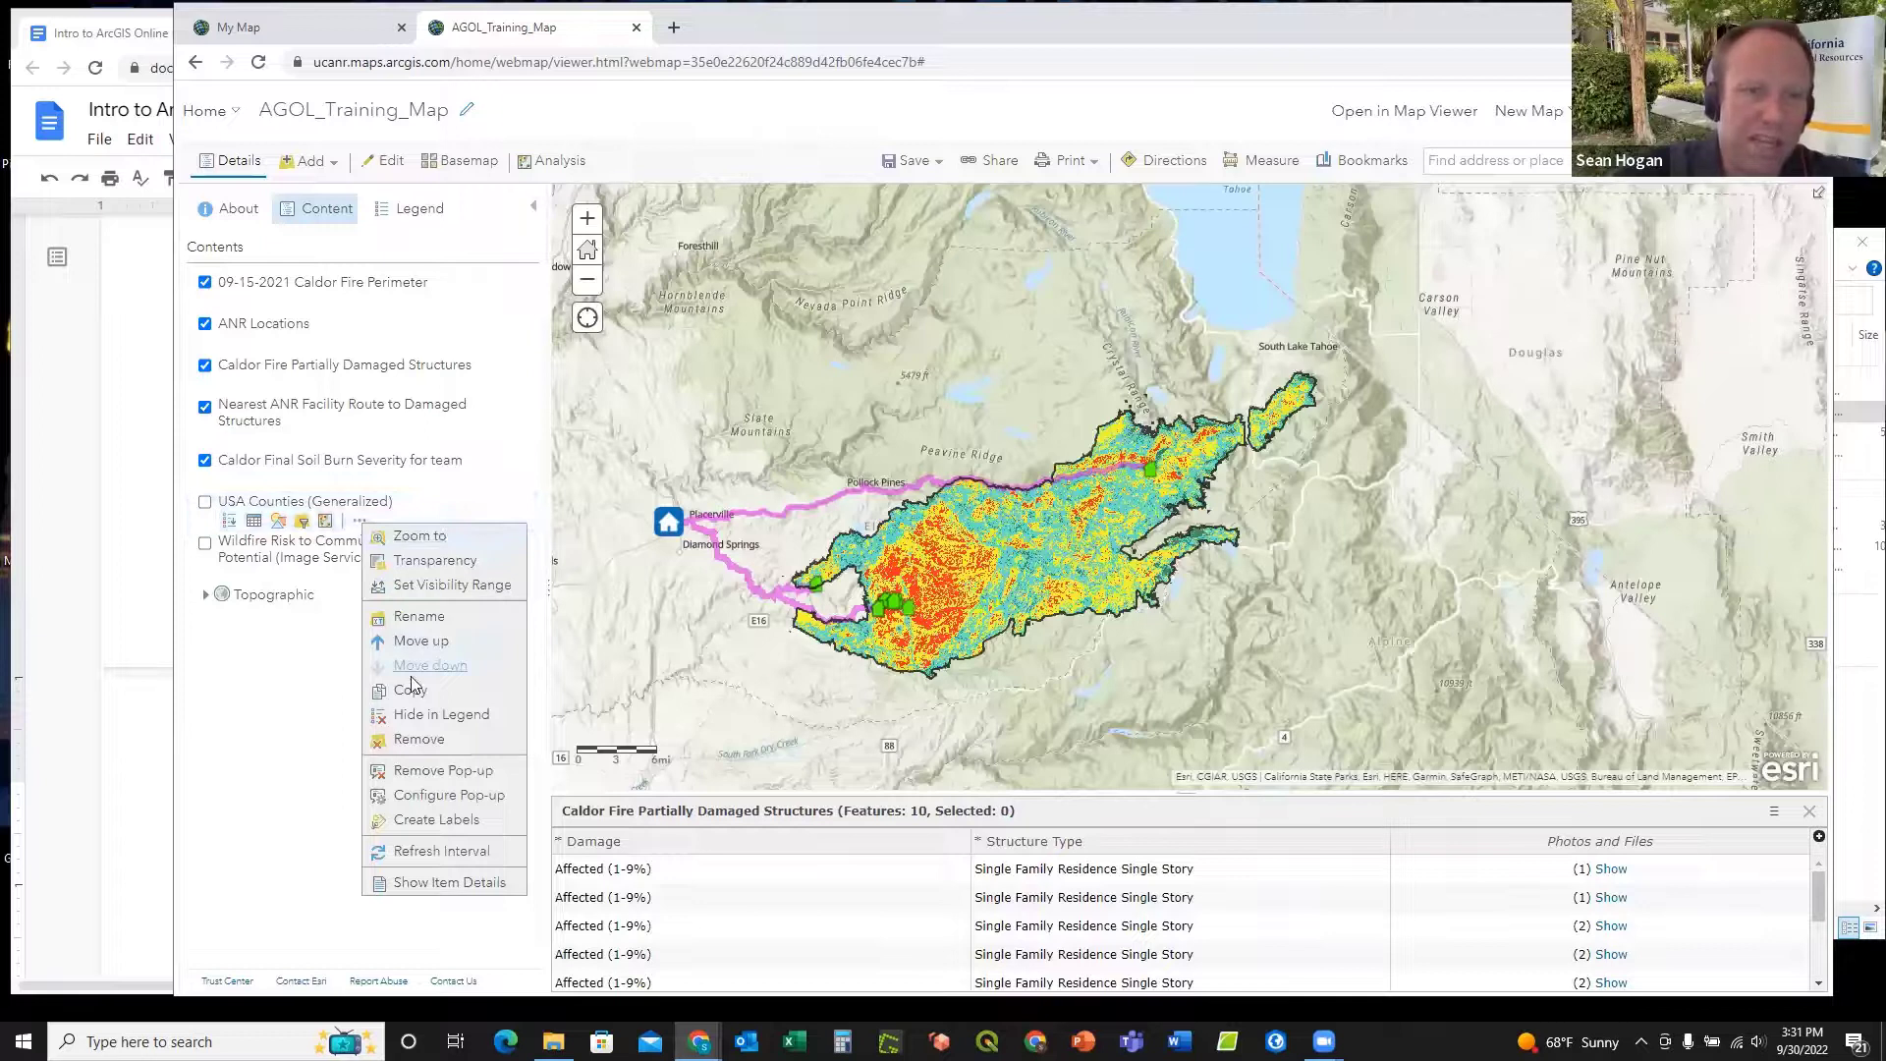
pyautogui.click(417, 743)
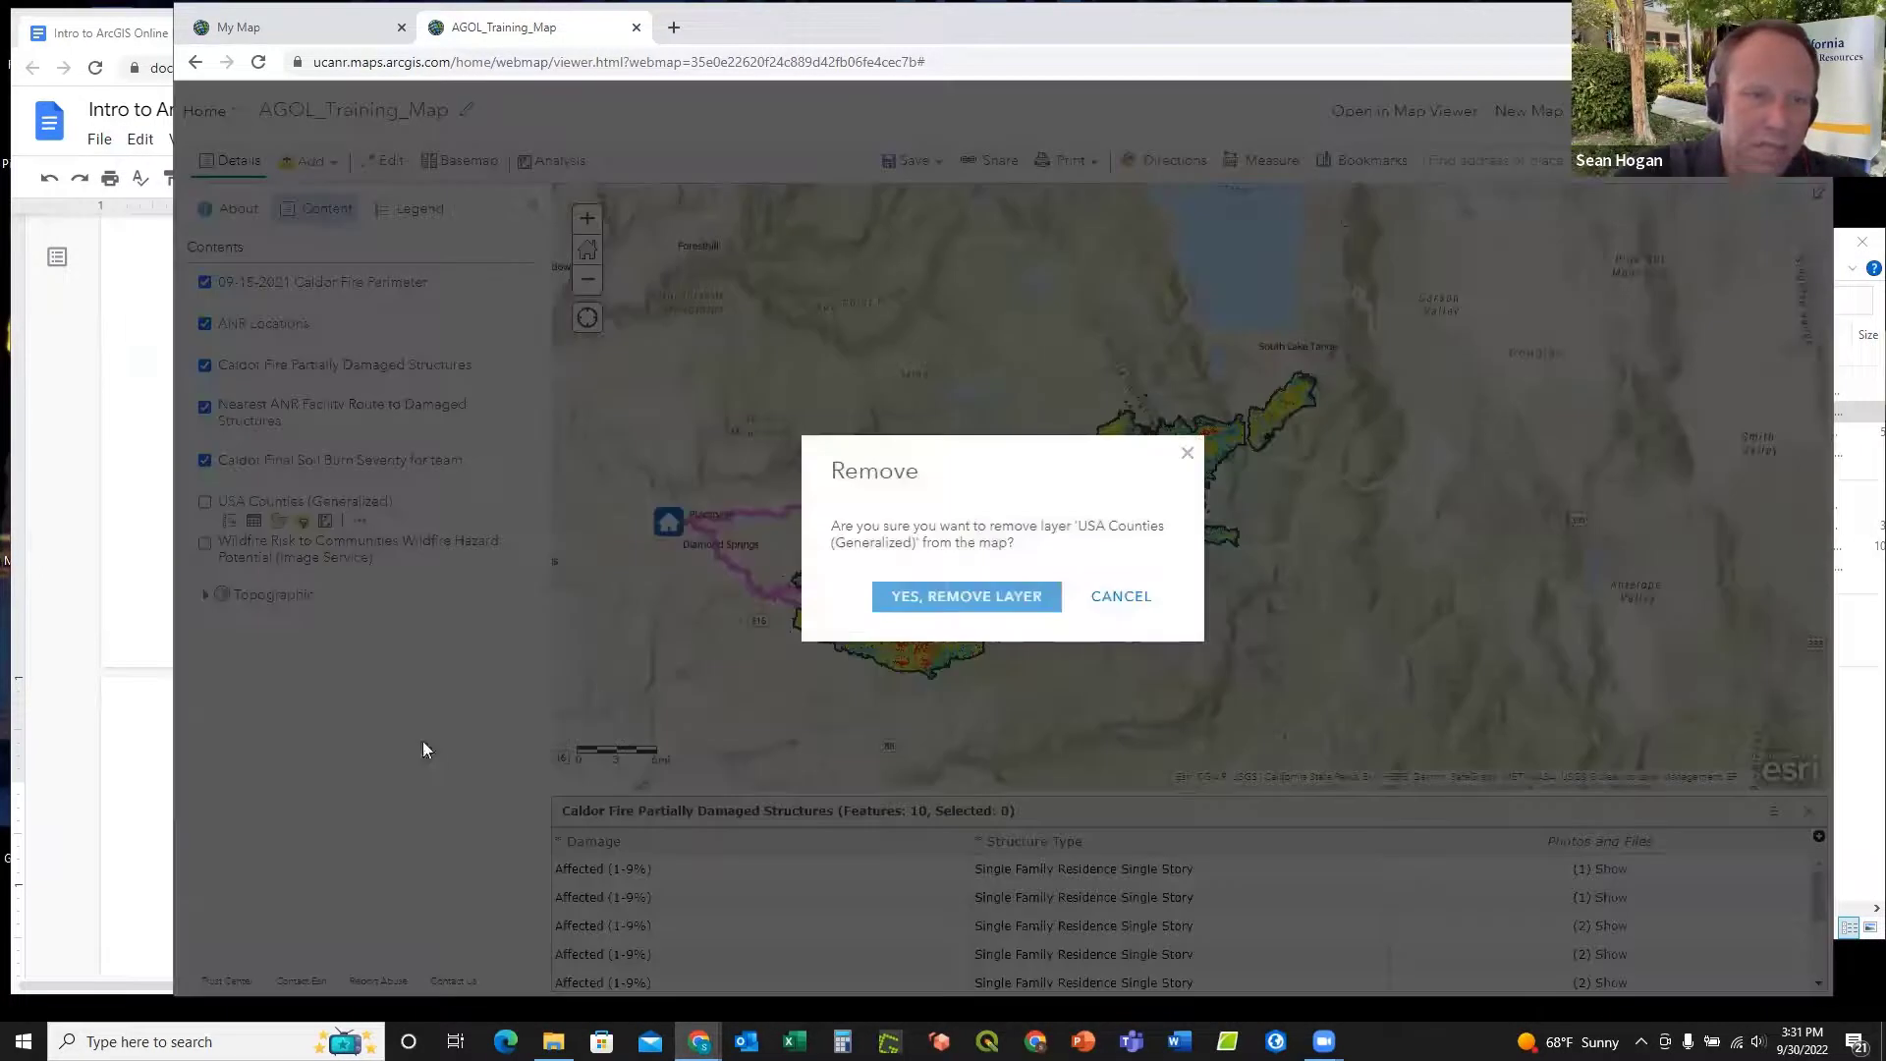
pyautogui.click(954, 601)
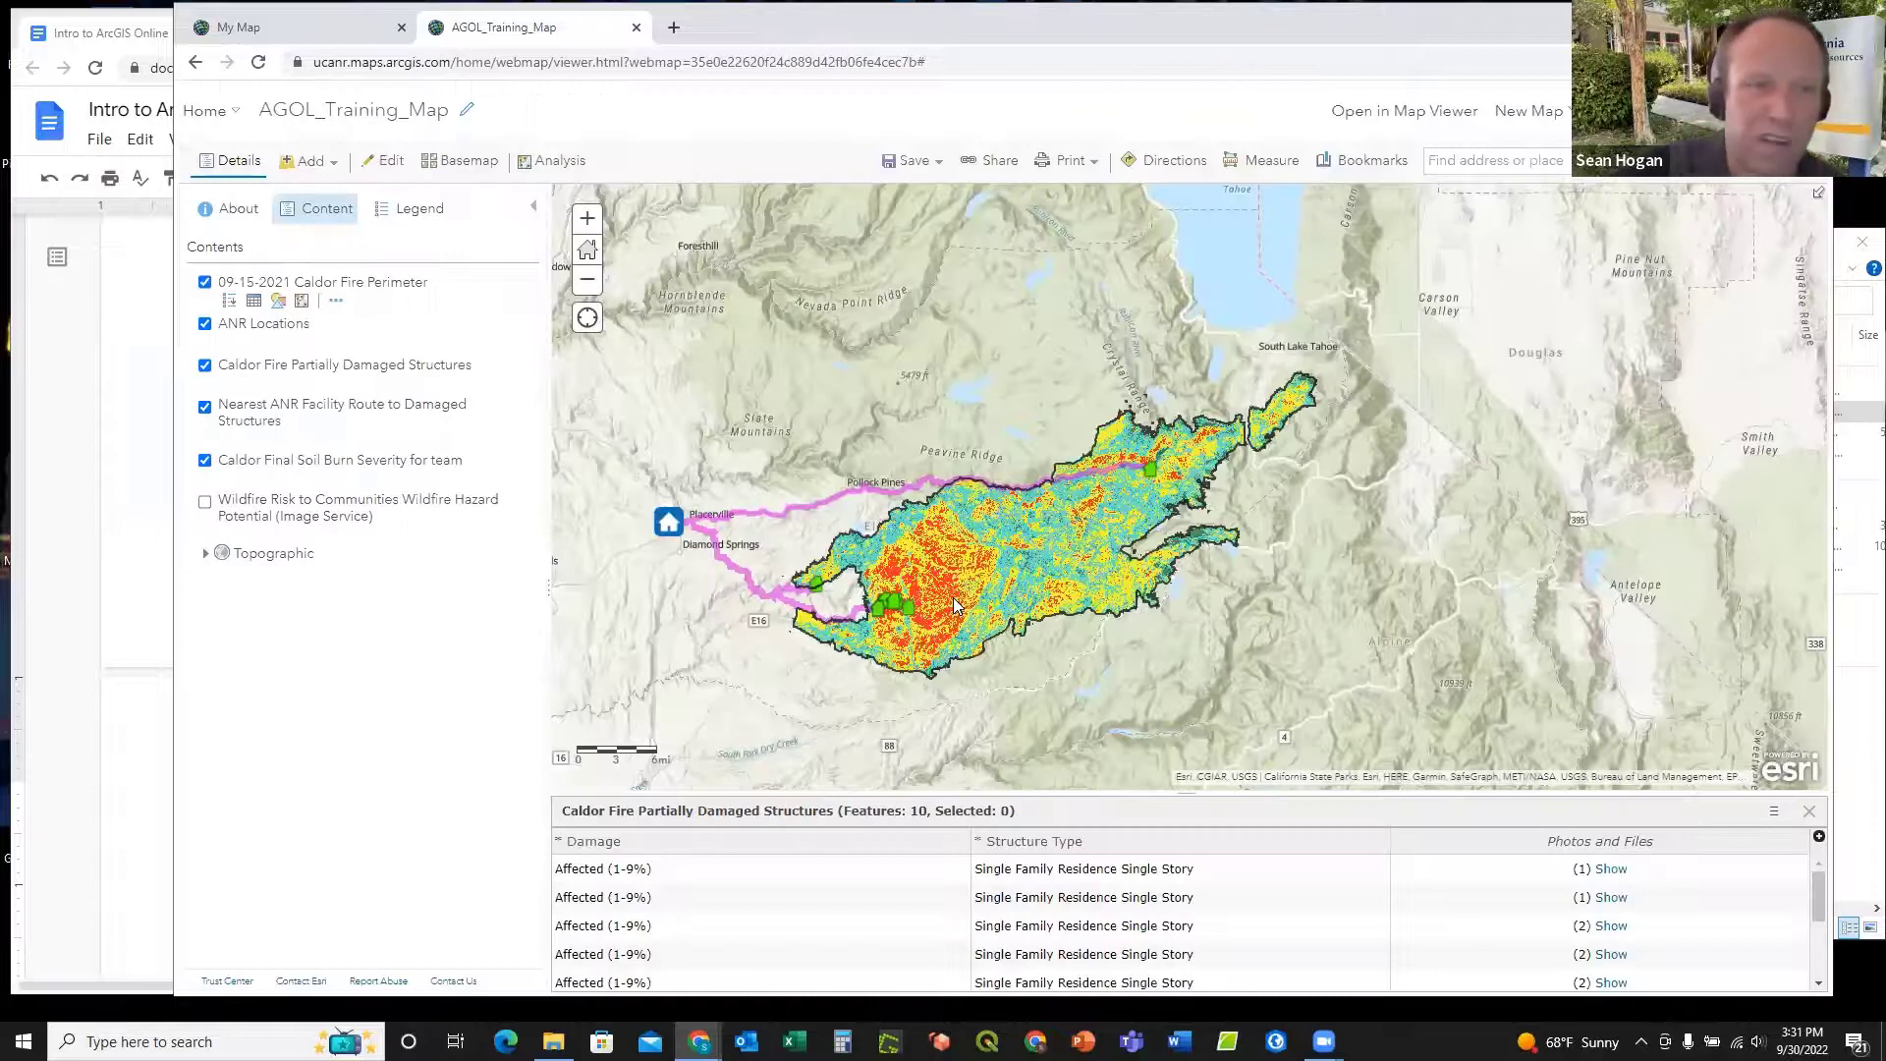
# Step: Remove the Wildfire Risk to Communities hazard layer from the map
pyautogui.moveTo(505, 528)
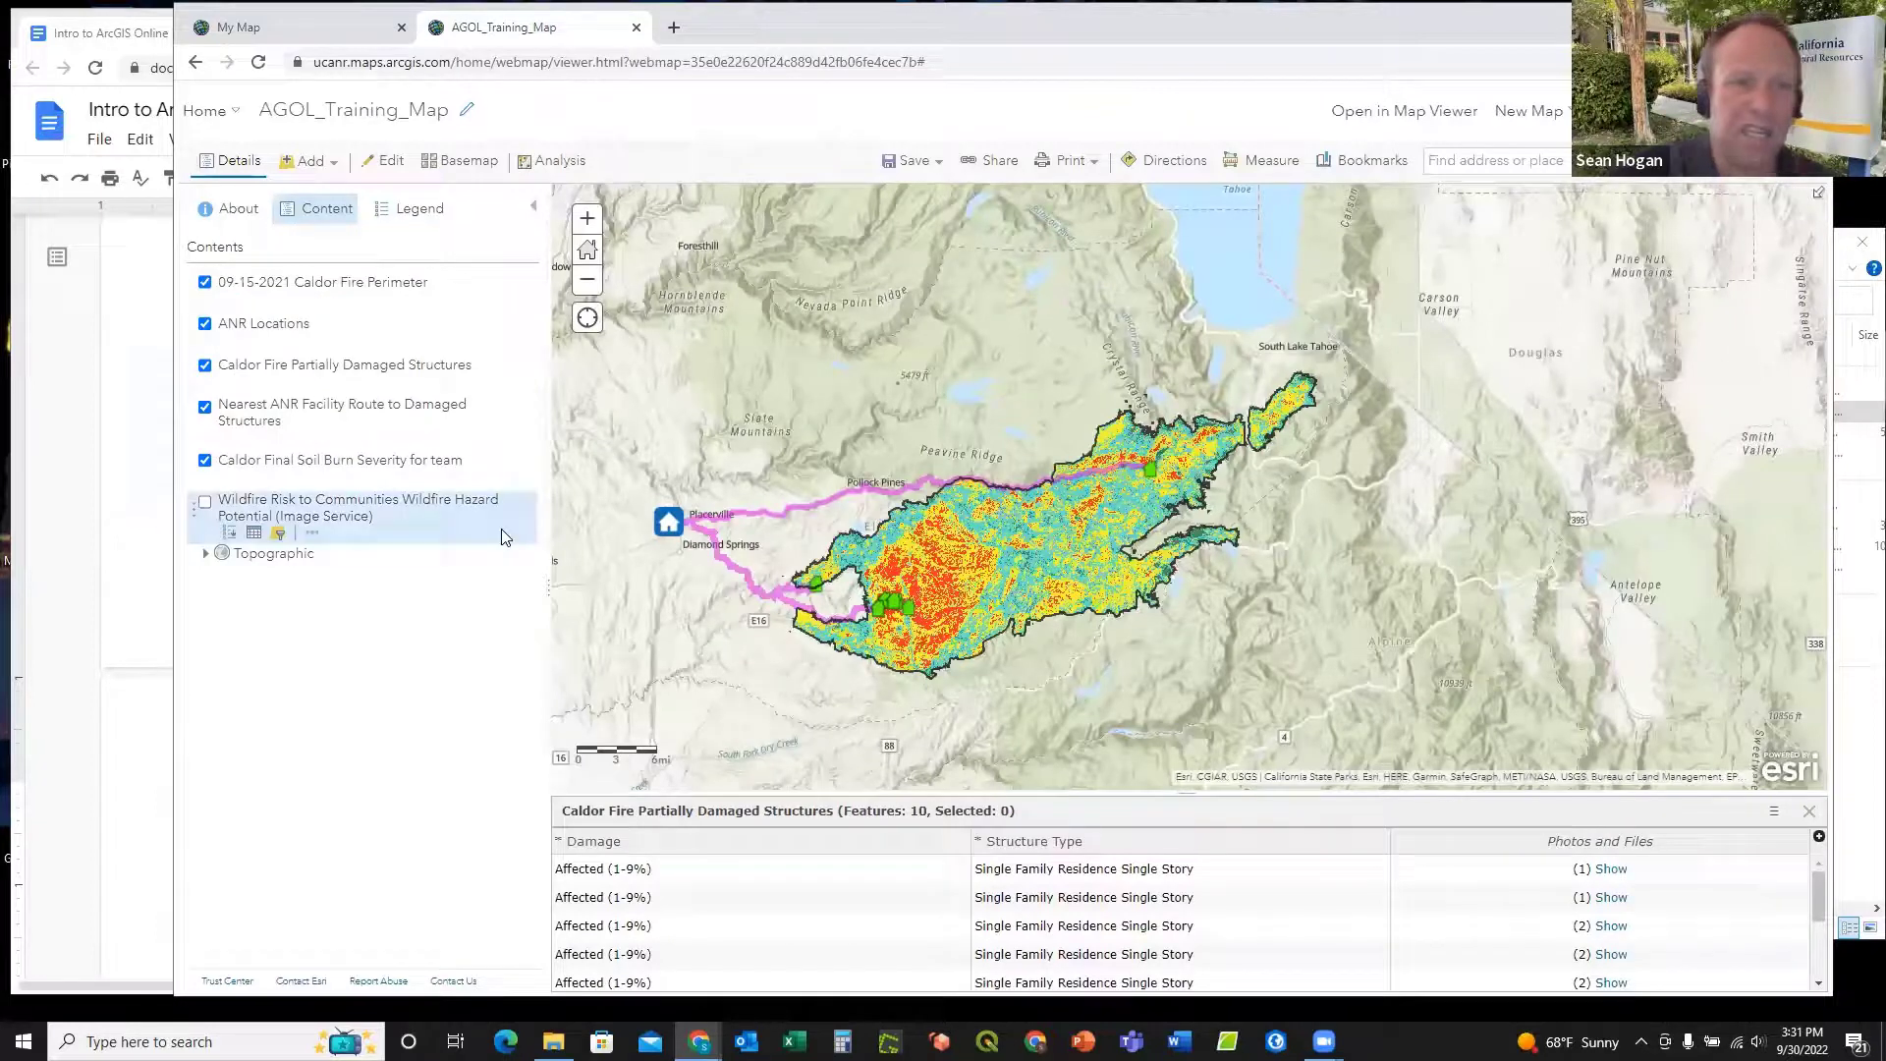
pyautogui.click(310, 534)
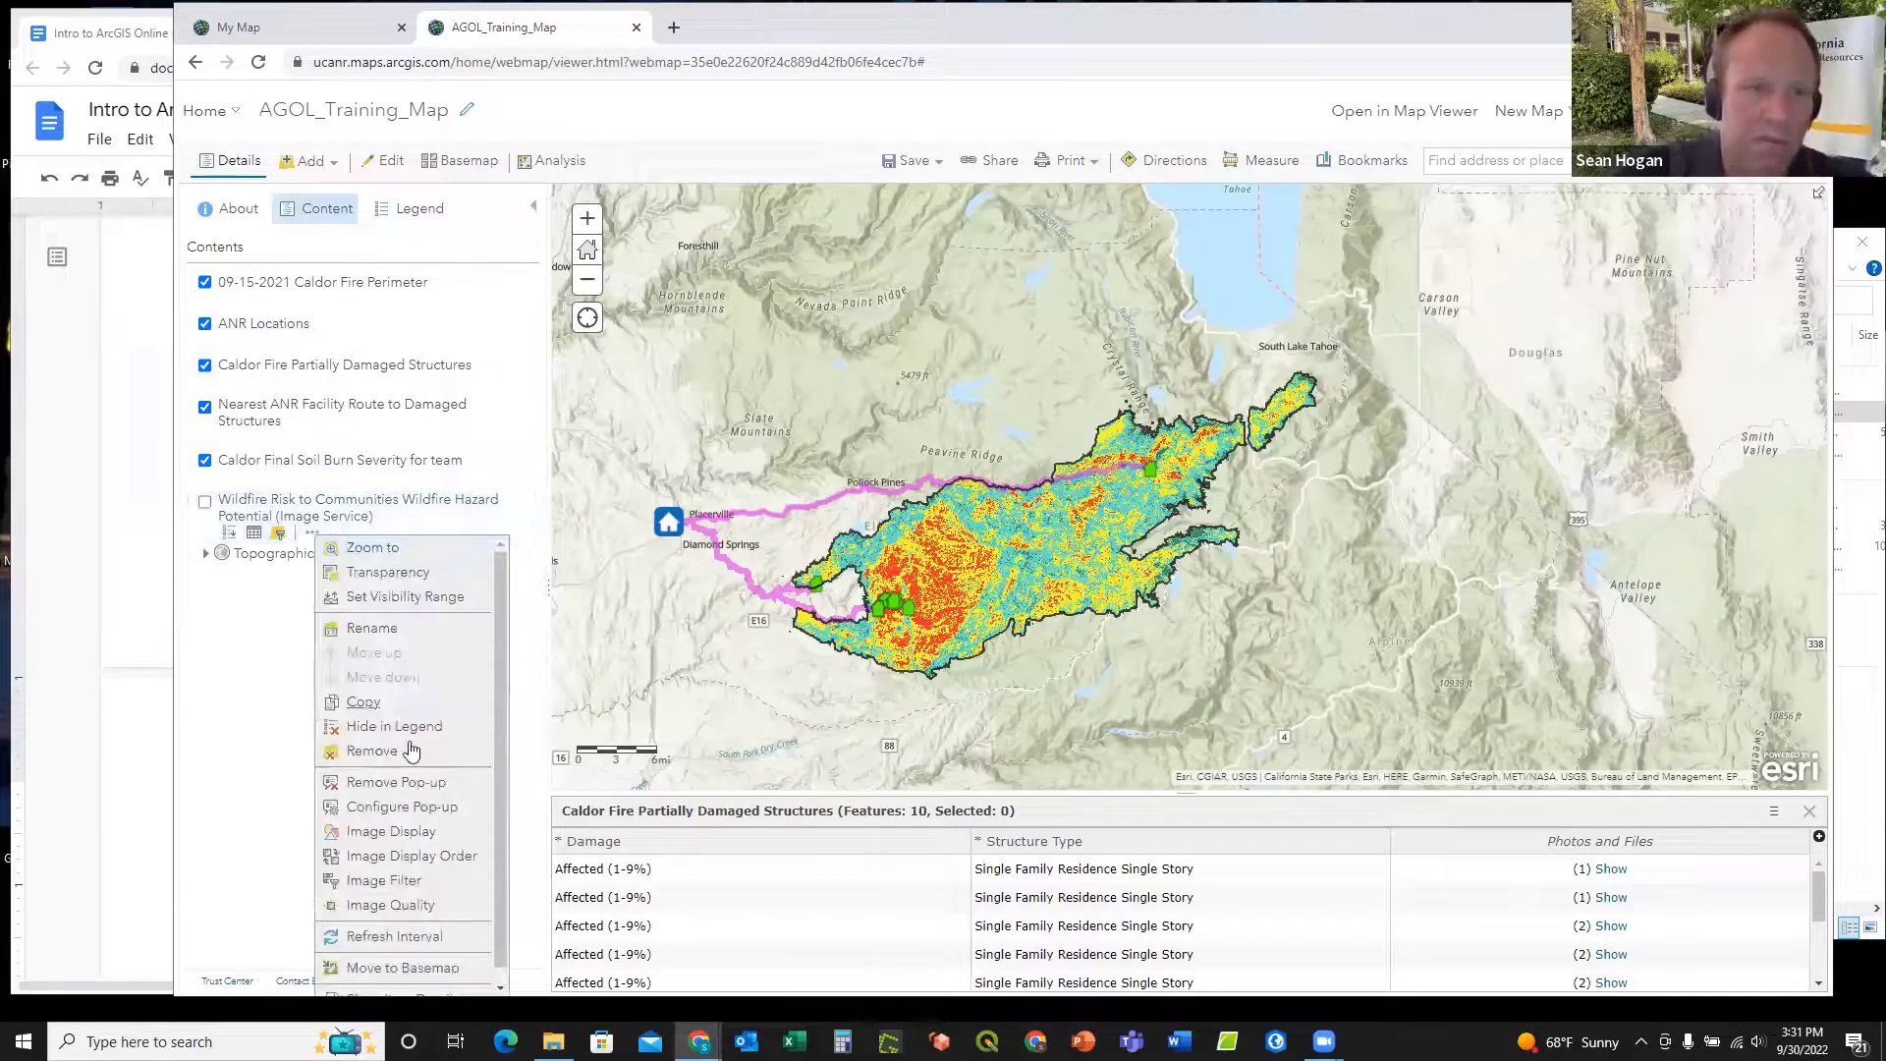
pyautogui.click(369, 750)
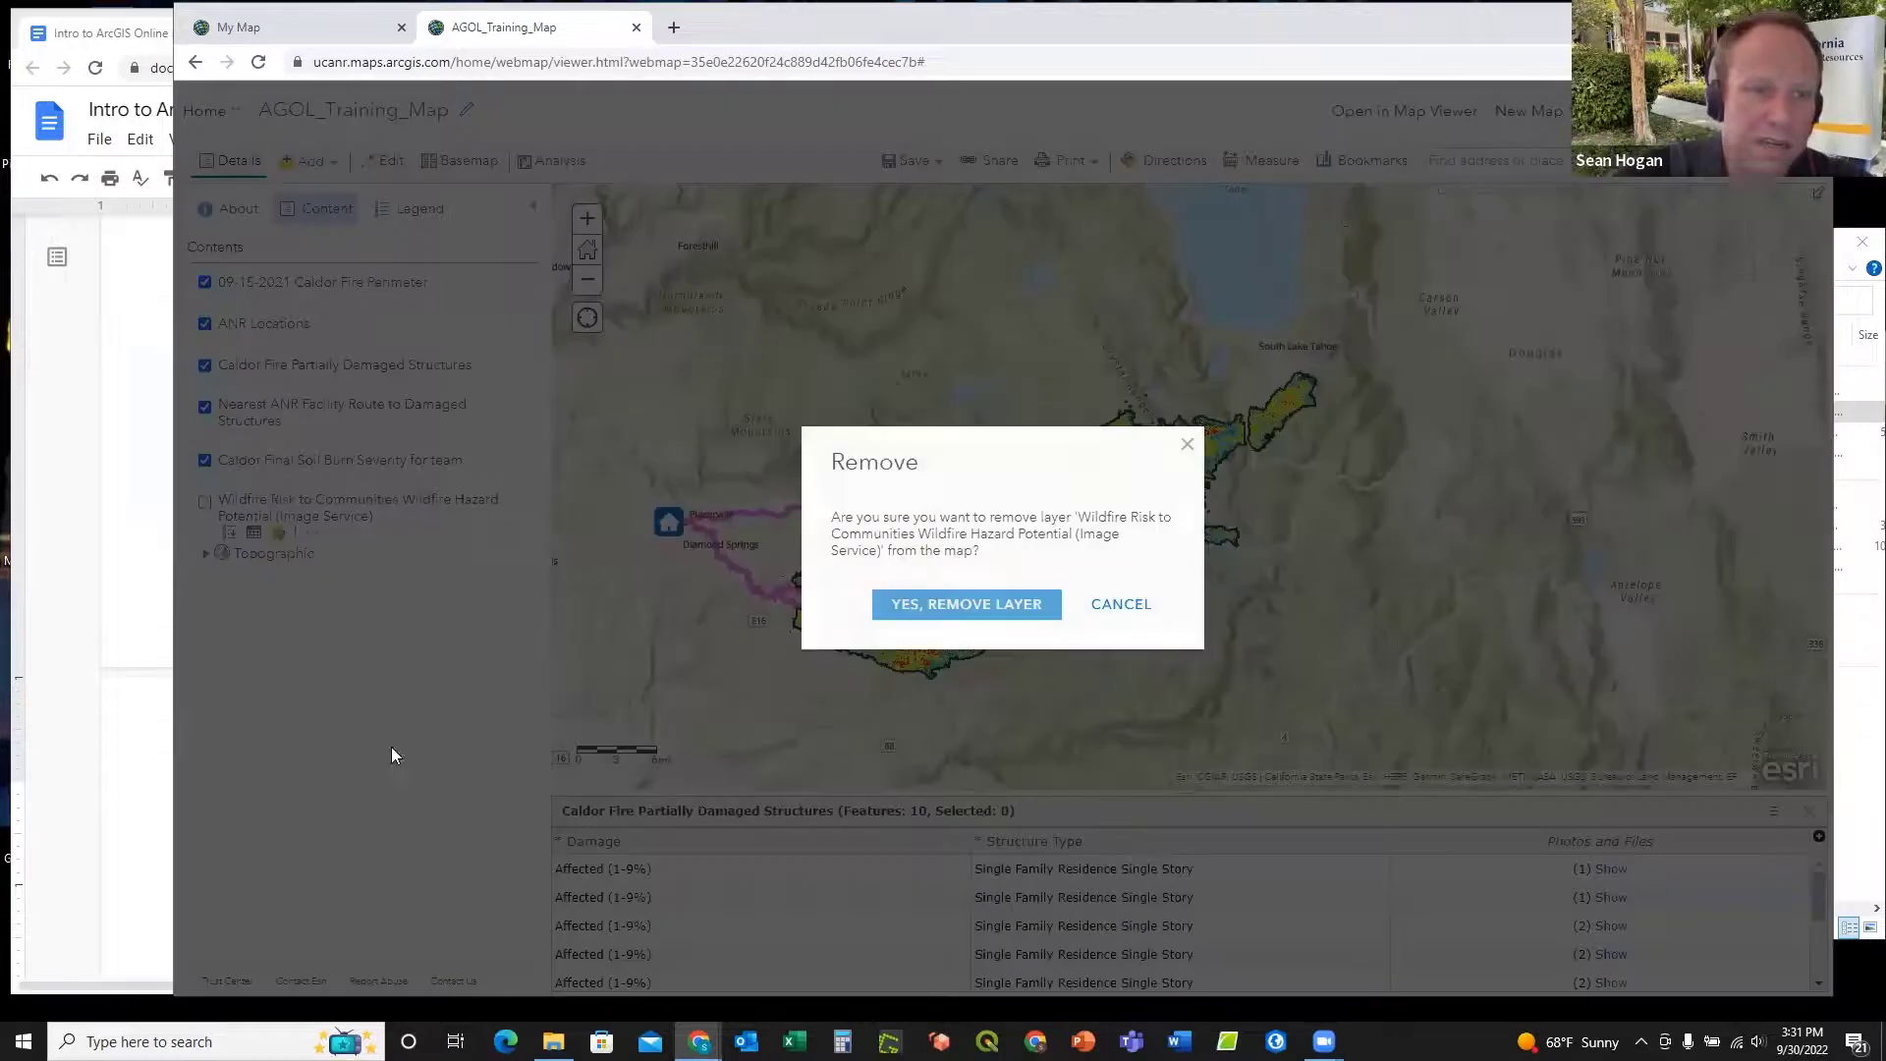
pyautogui.click(976, 609)
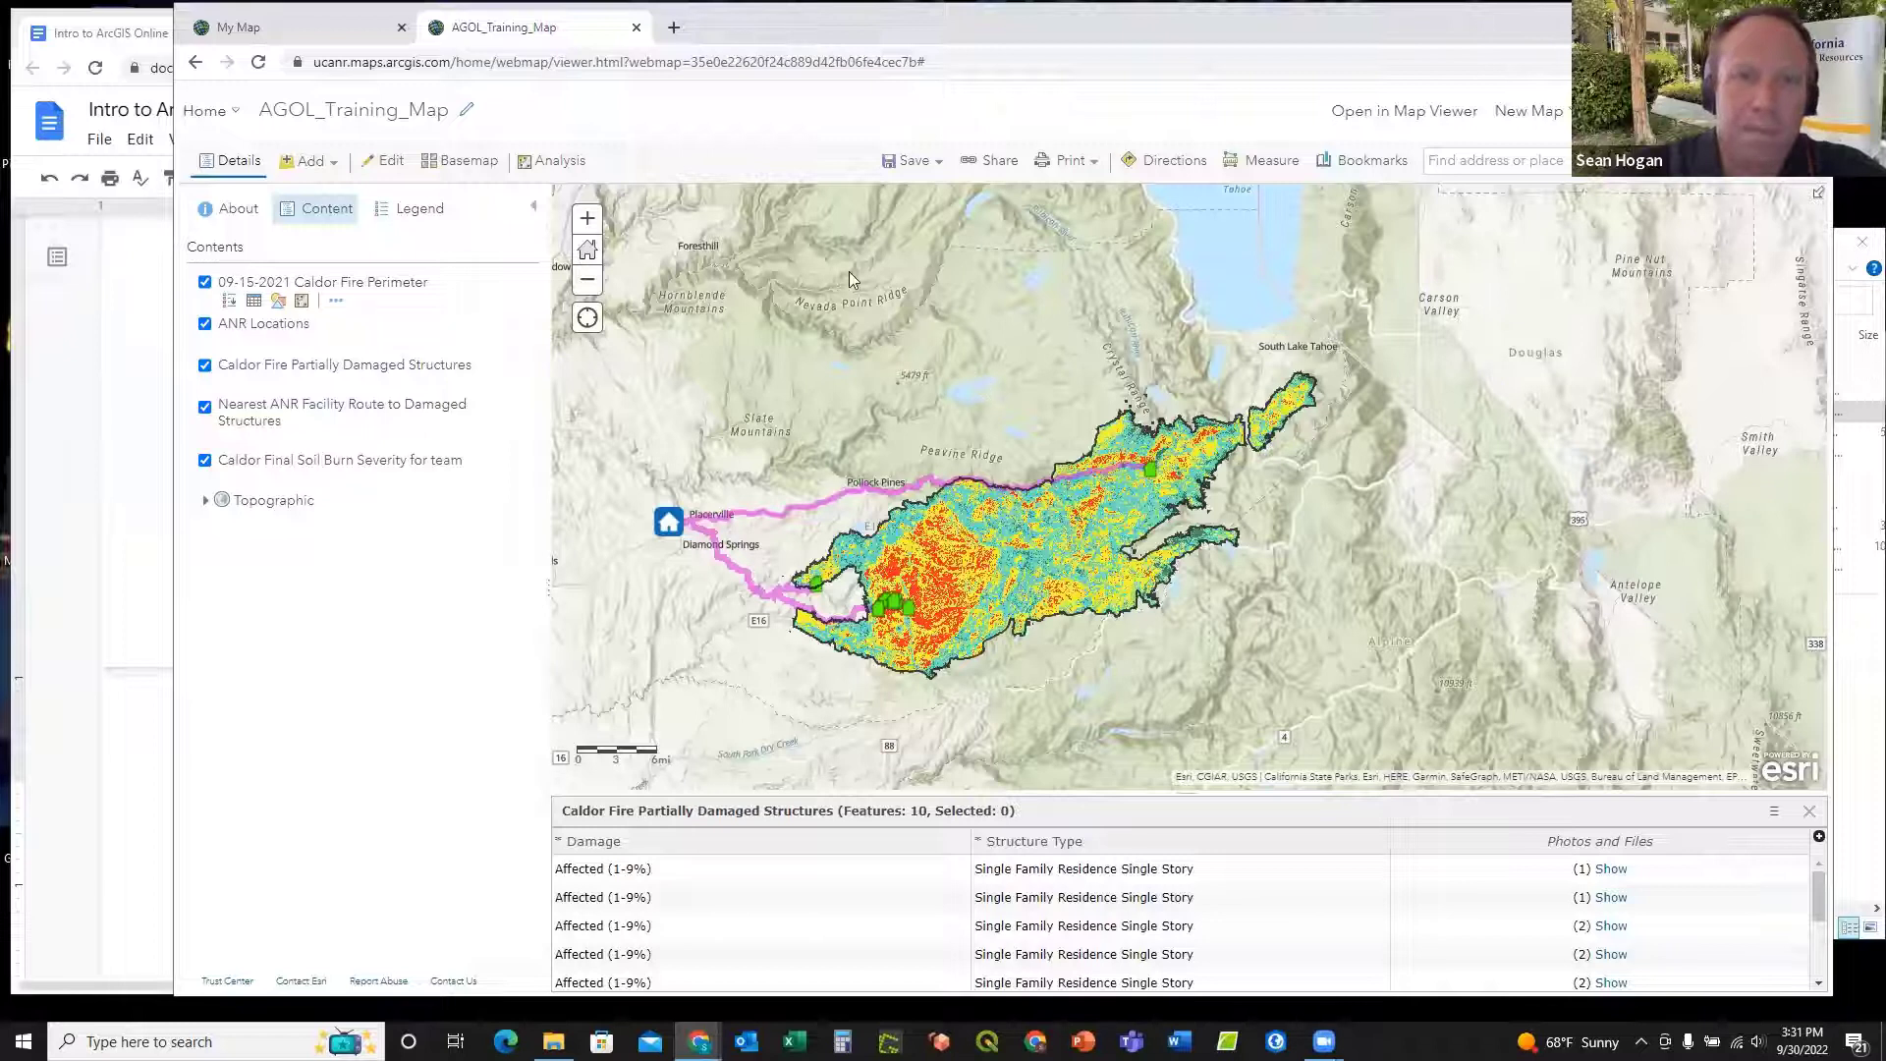
# Step: Save AGOL_Training_Map, then view the basemap gallery without changing the basemap
pyautogui.click(902, 160)
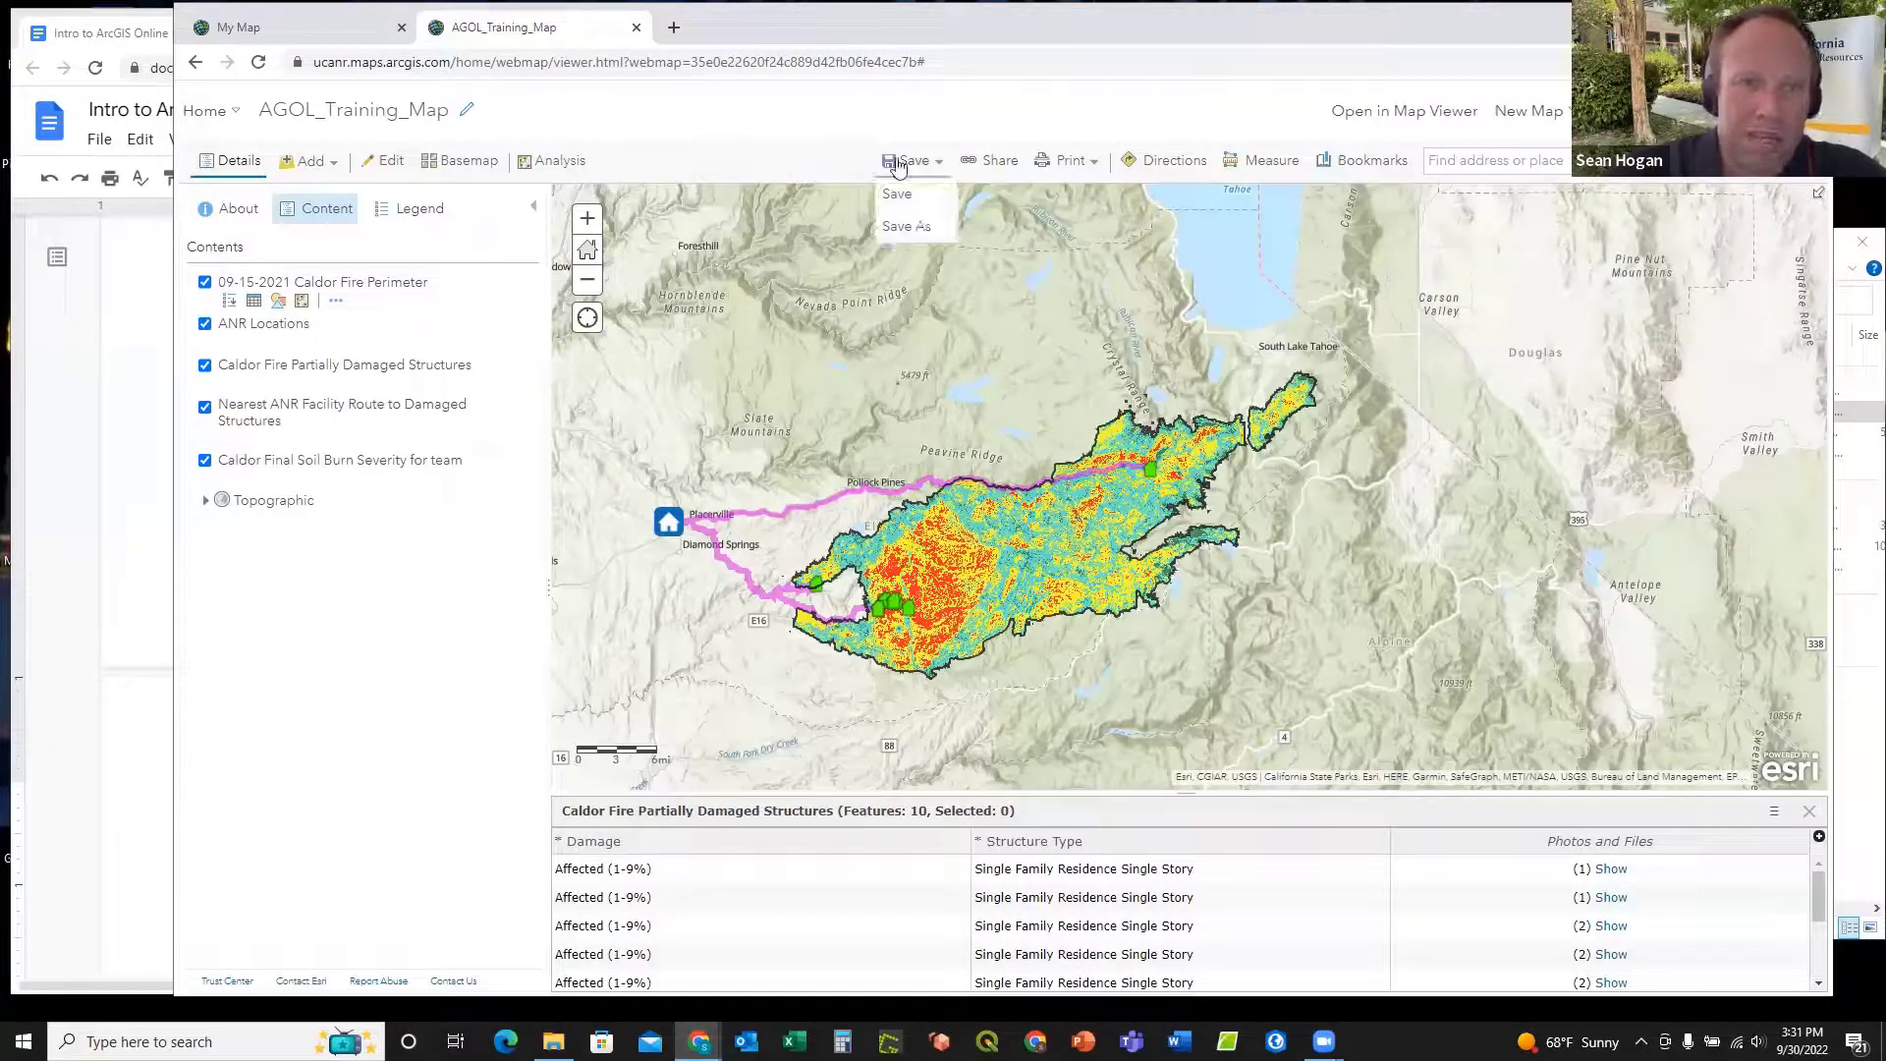
pyautogui.click(896, 197)
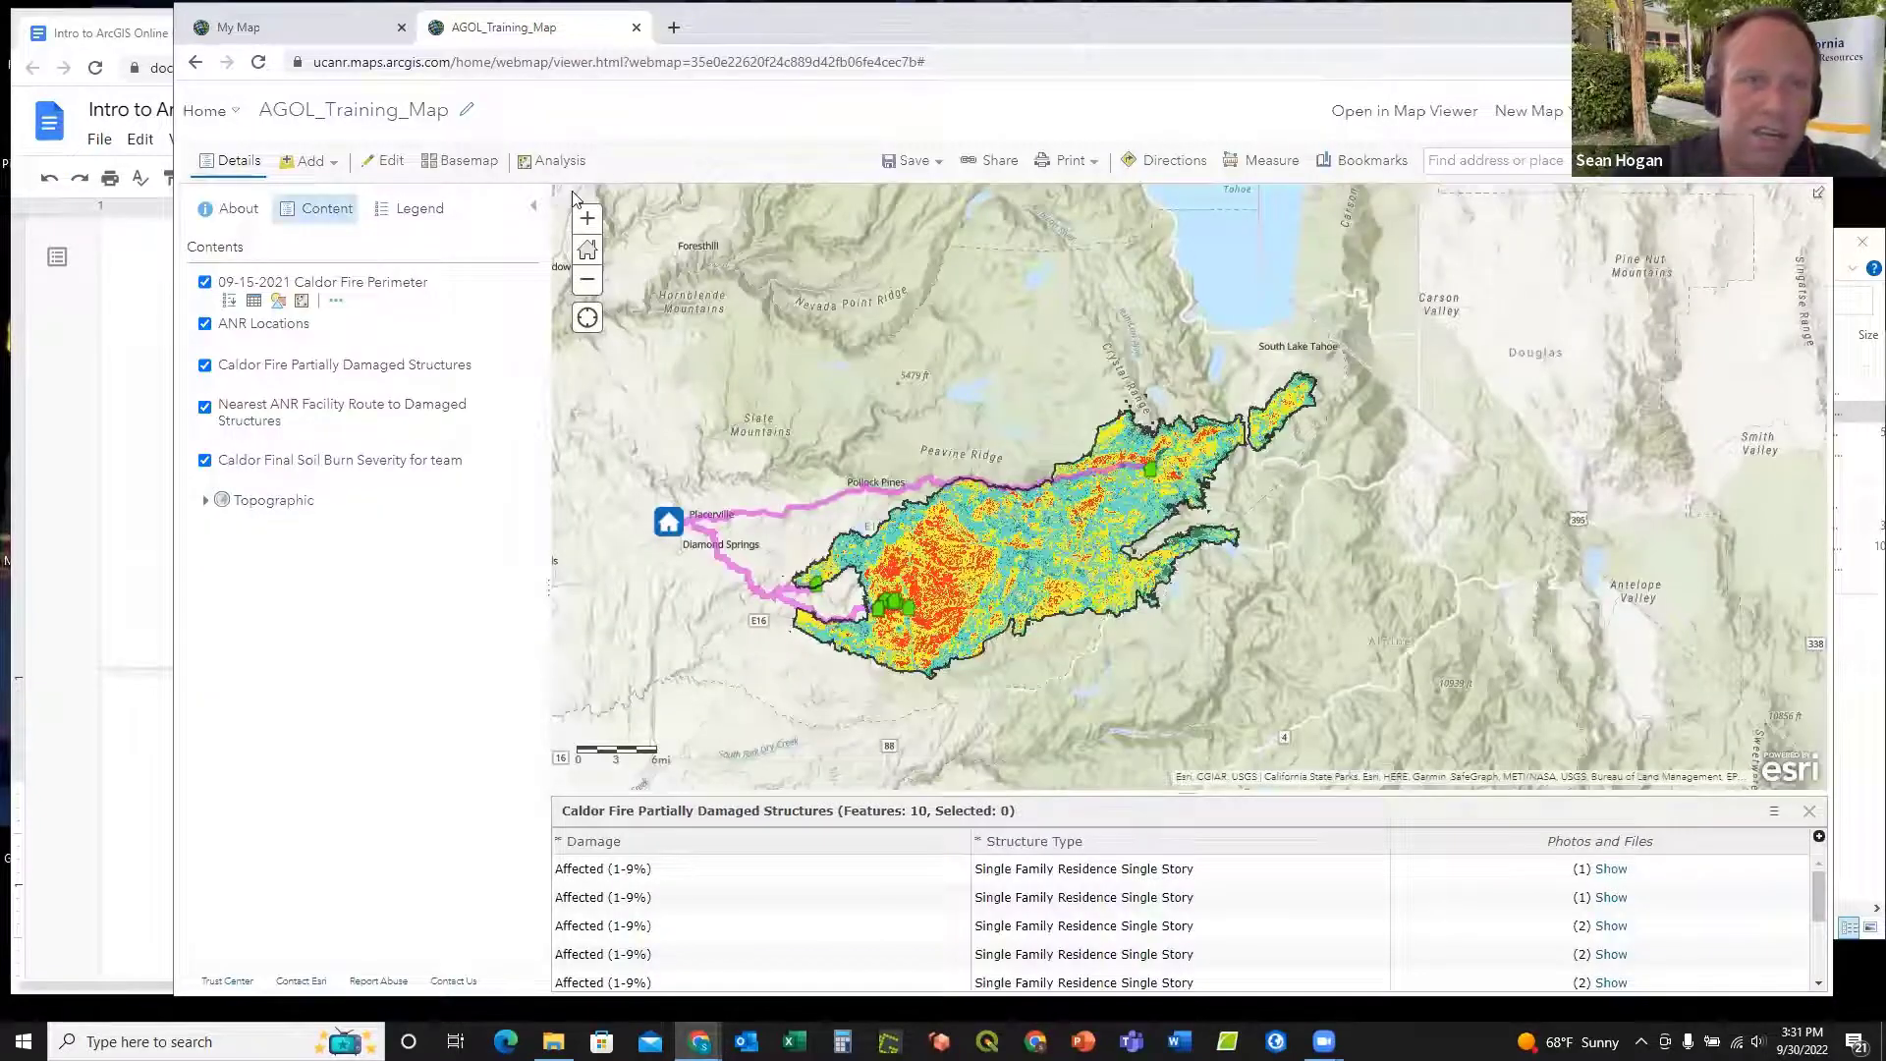
pyautogui.click(466, 163)
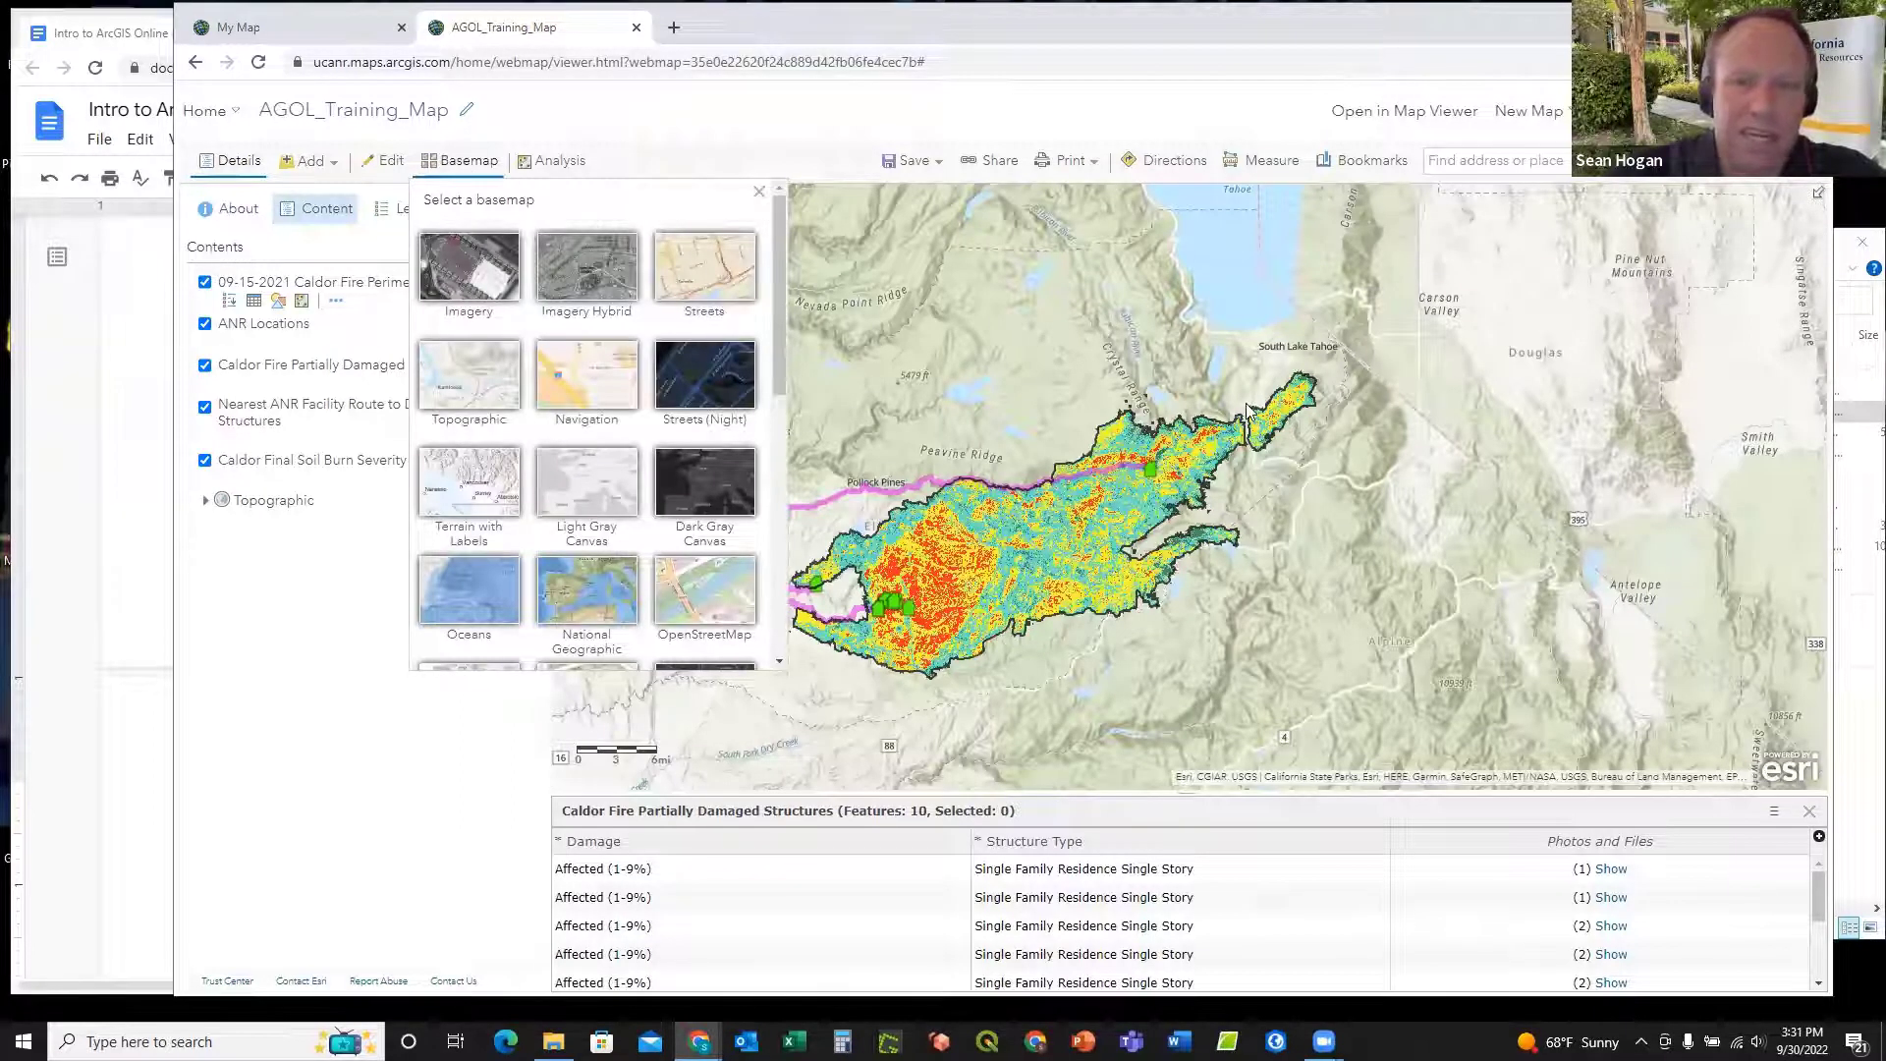
pyautogui.click(759, 191)
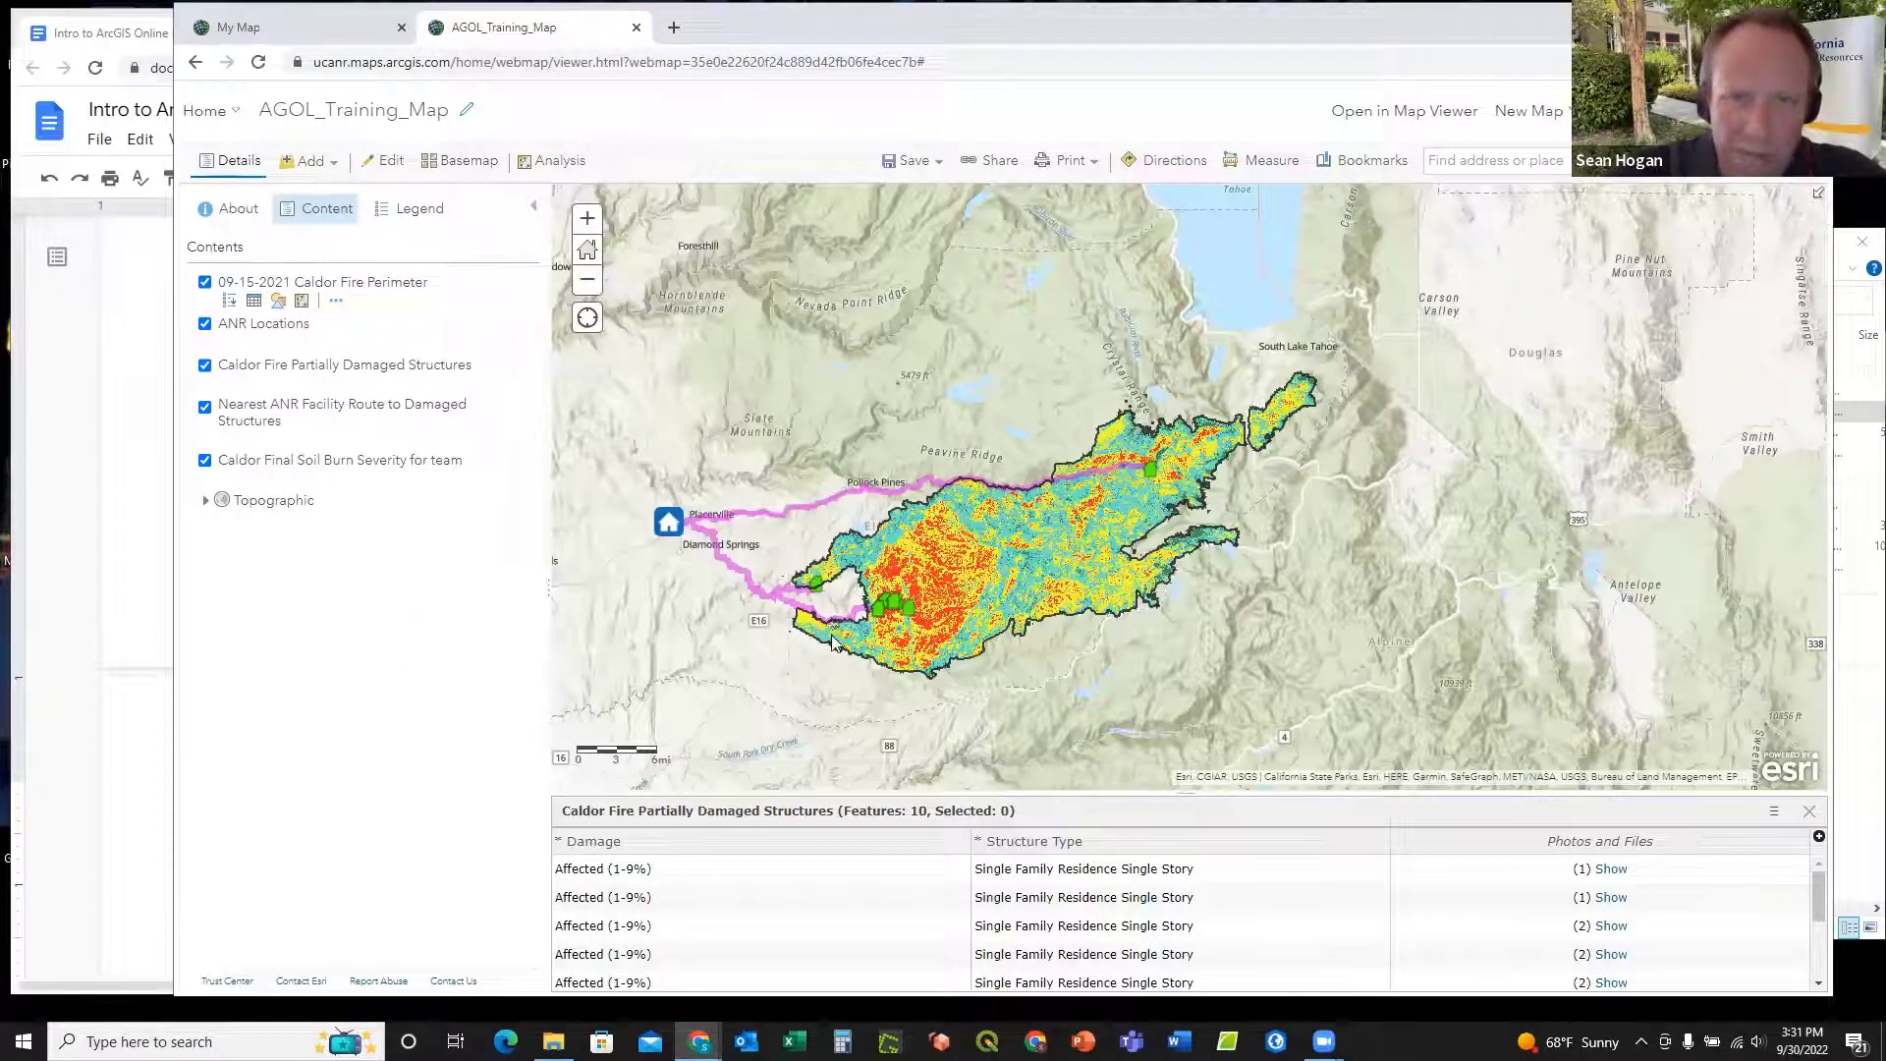
# Step: Zoom in closely on the western part of the burn-severity area
pyautogui.scroll(1, 828, 630)
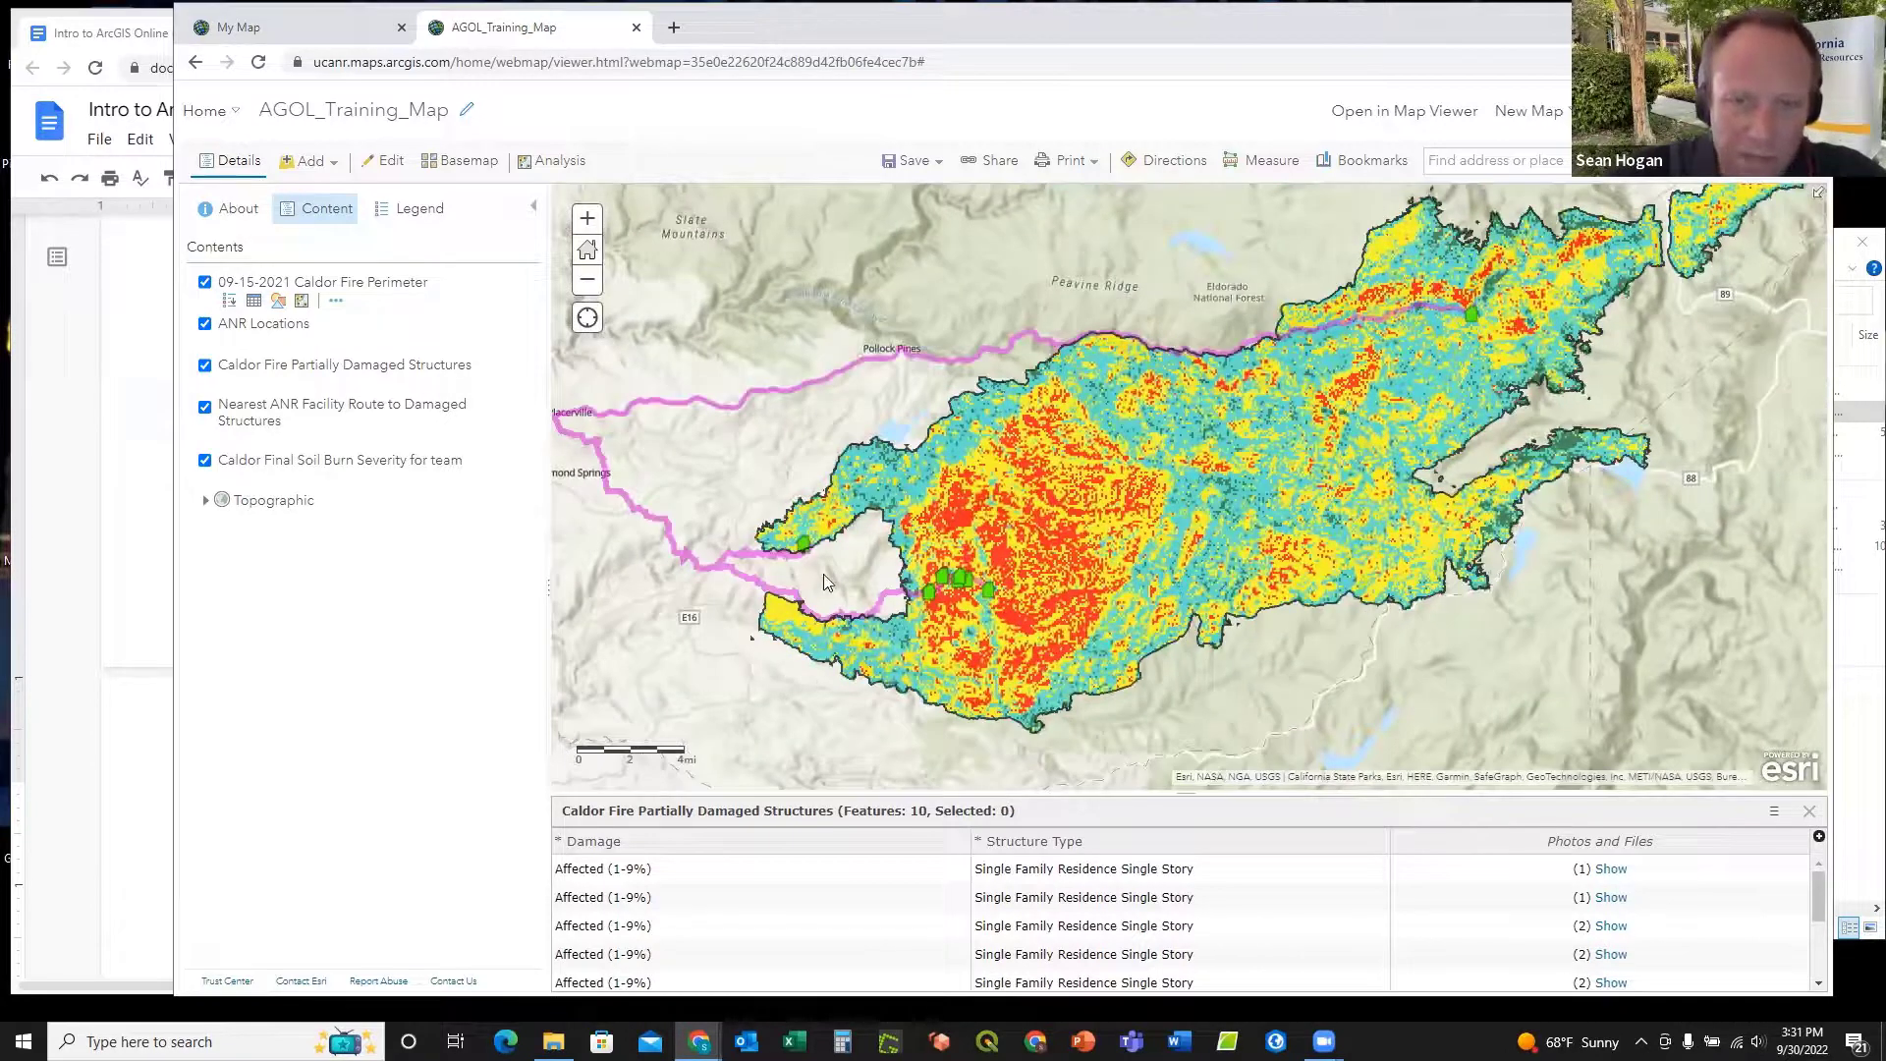
pyautogui.scroll(2, 811, 633)
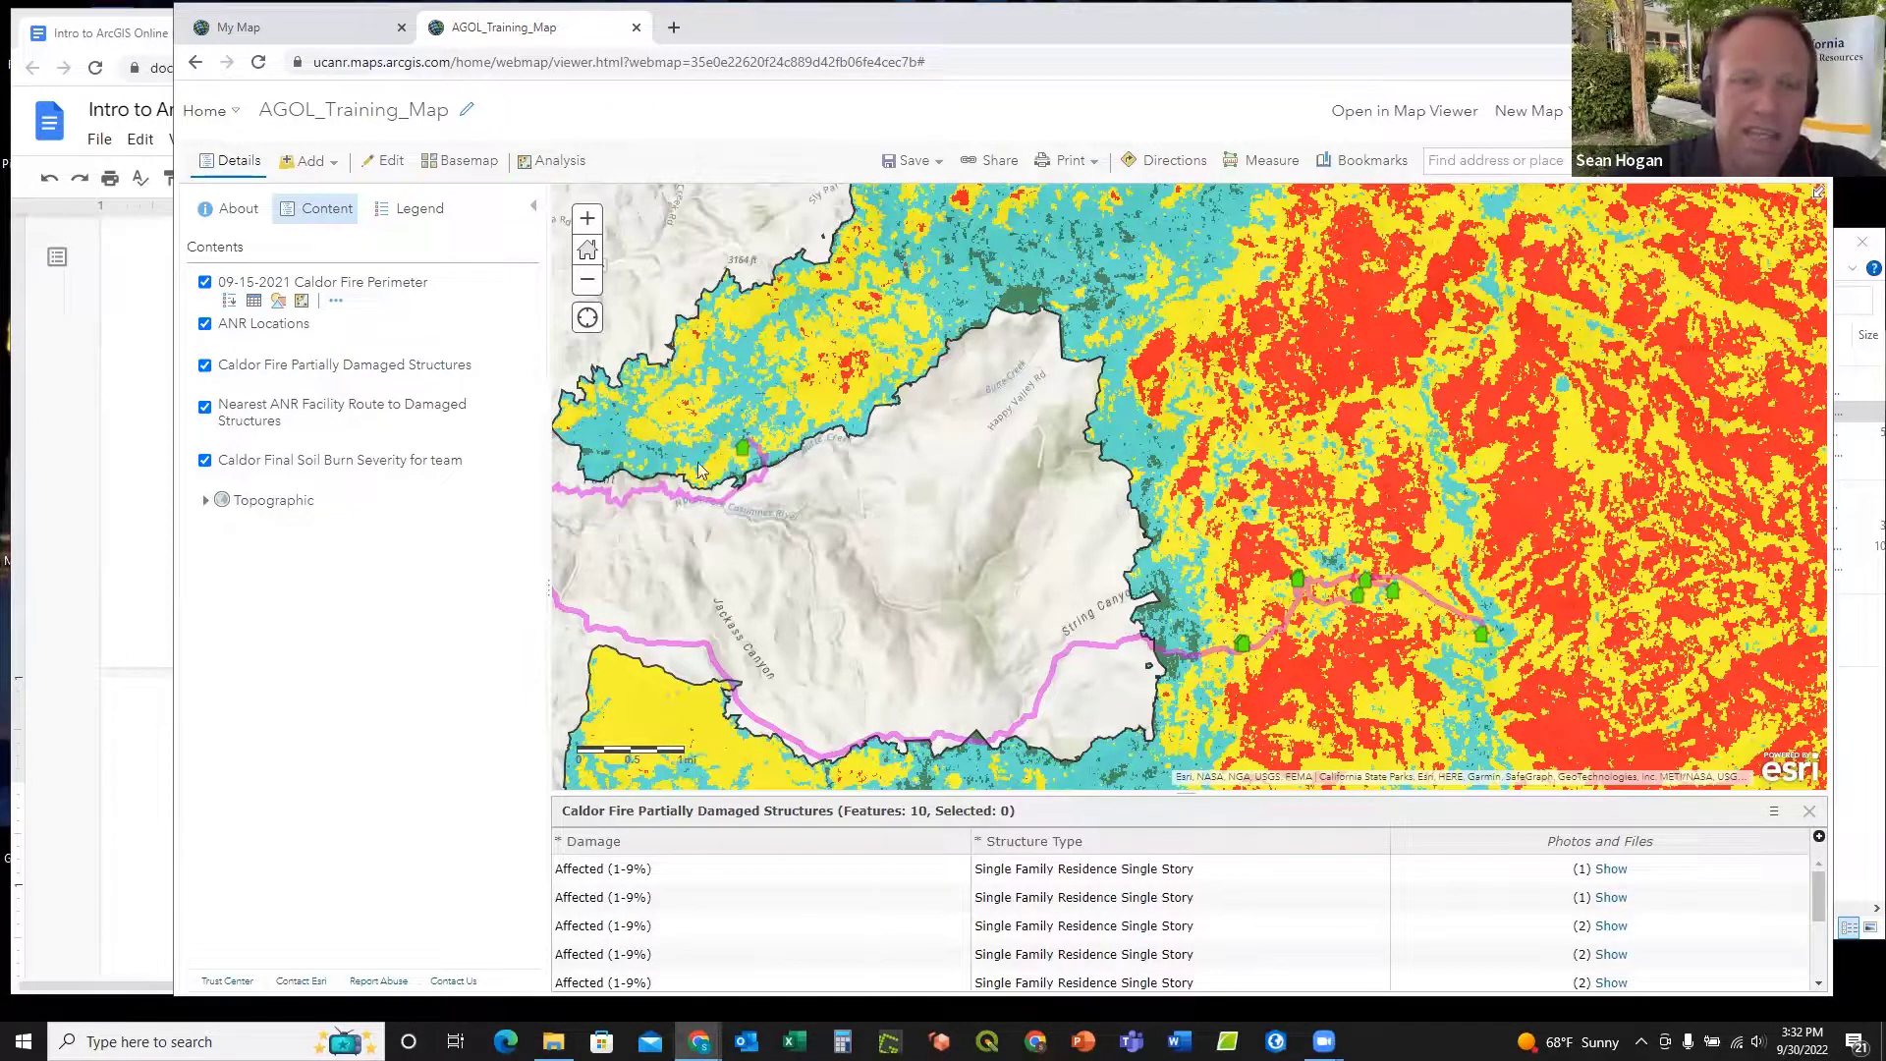
# Step: Switch to the Imagery Hybrid basemap and zoom in near Grizzly Flat Rd
pyautogui.click(468, 162)
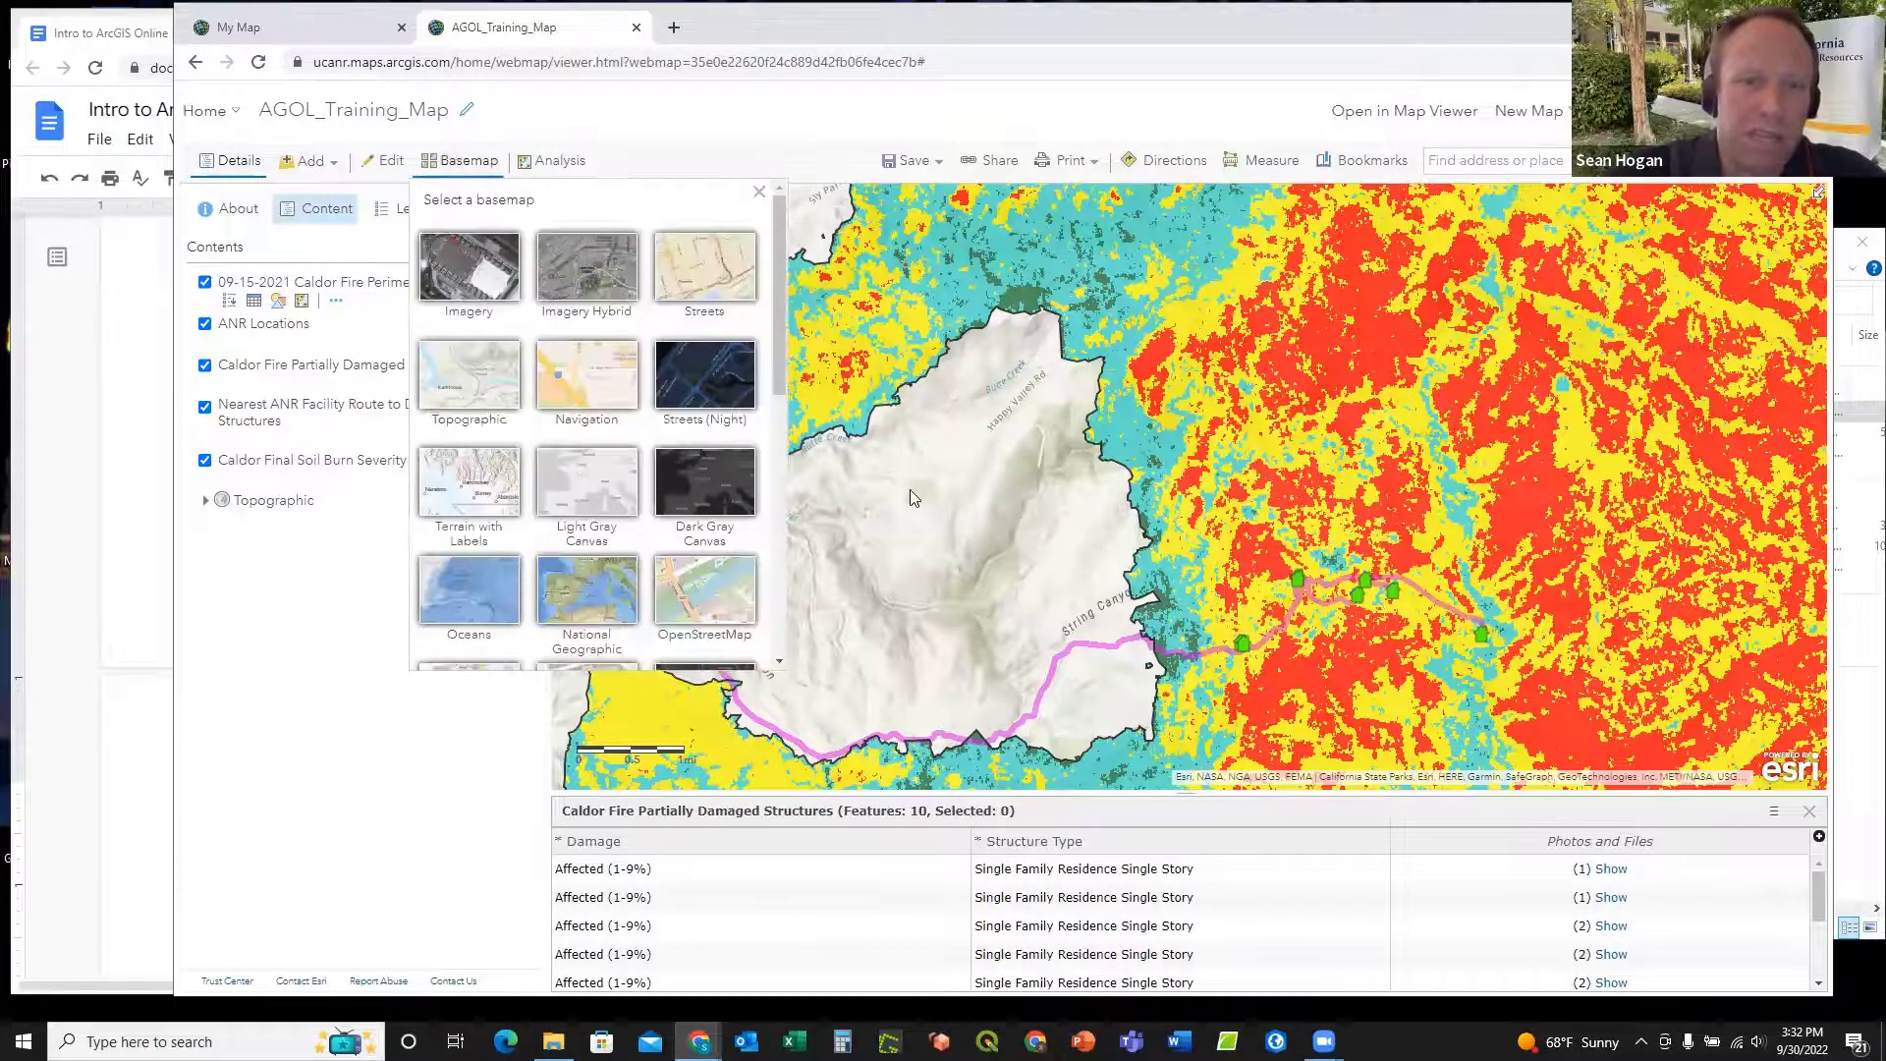
pyautogui.click(595, 263)
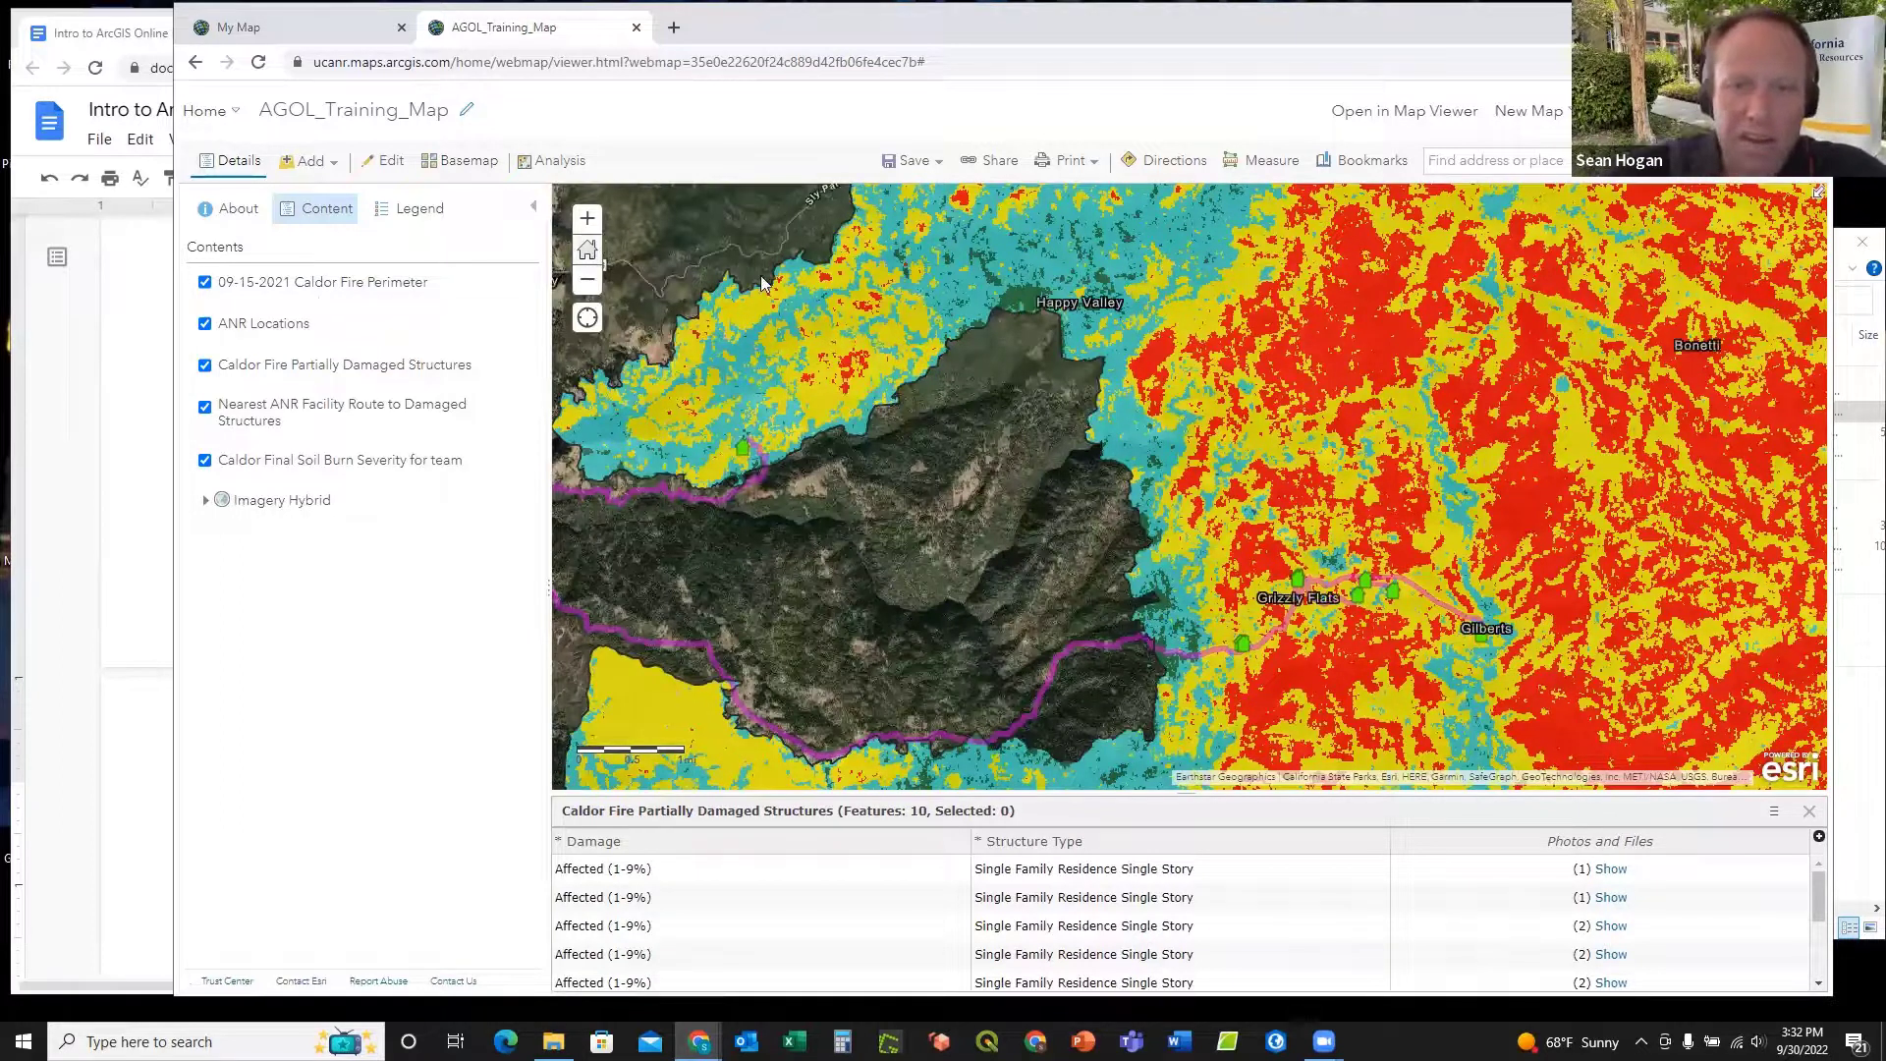
pyautogui.scroll(-3, 802, 414)
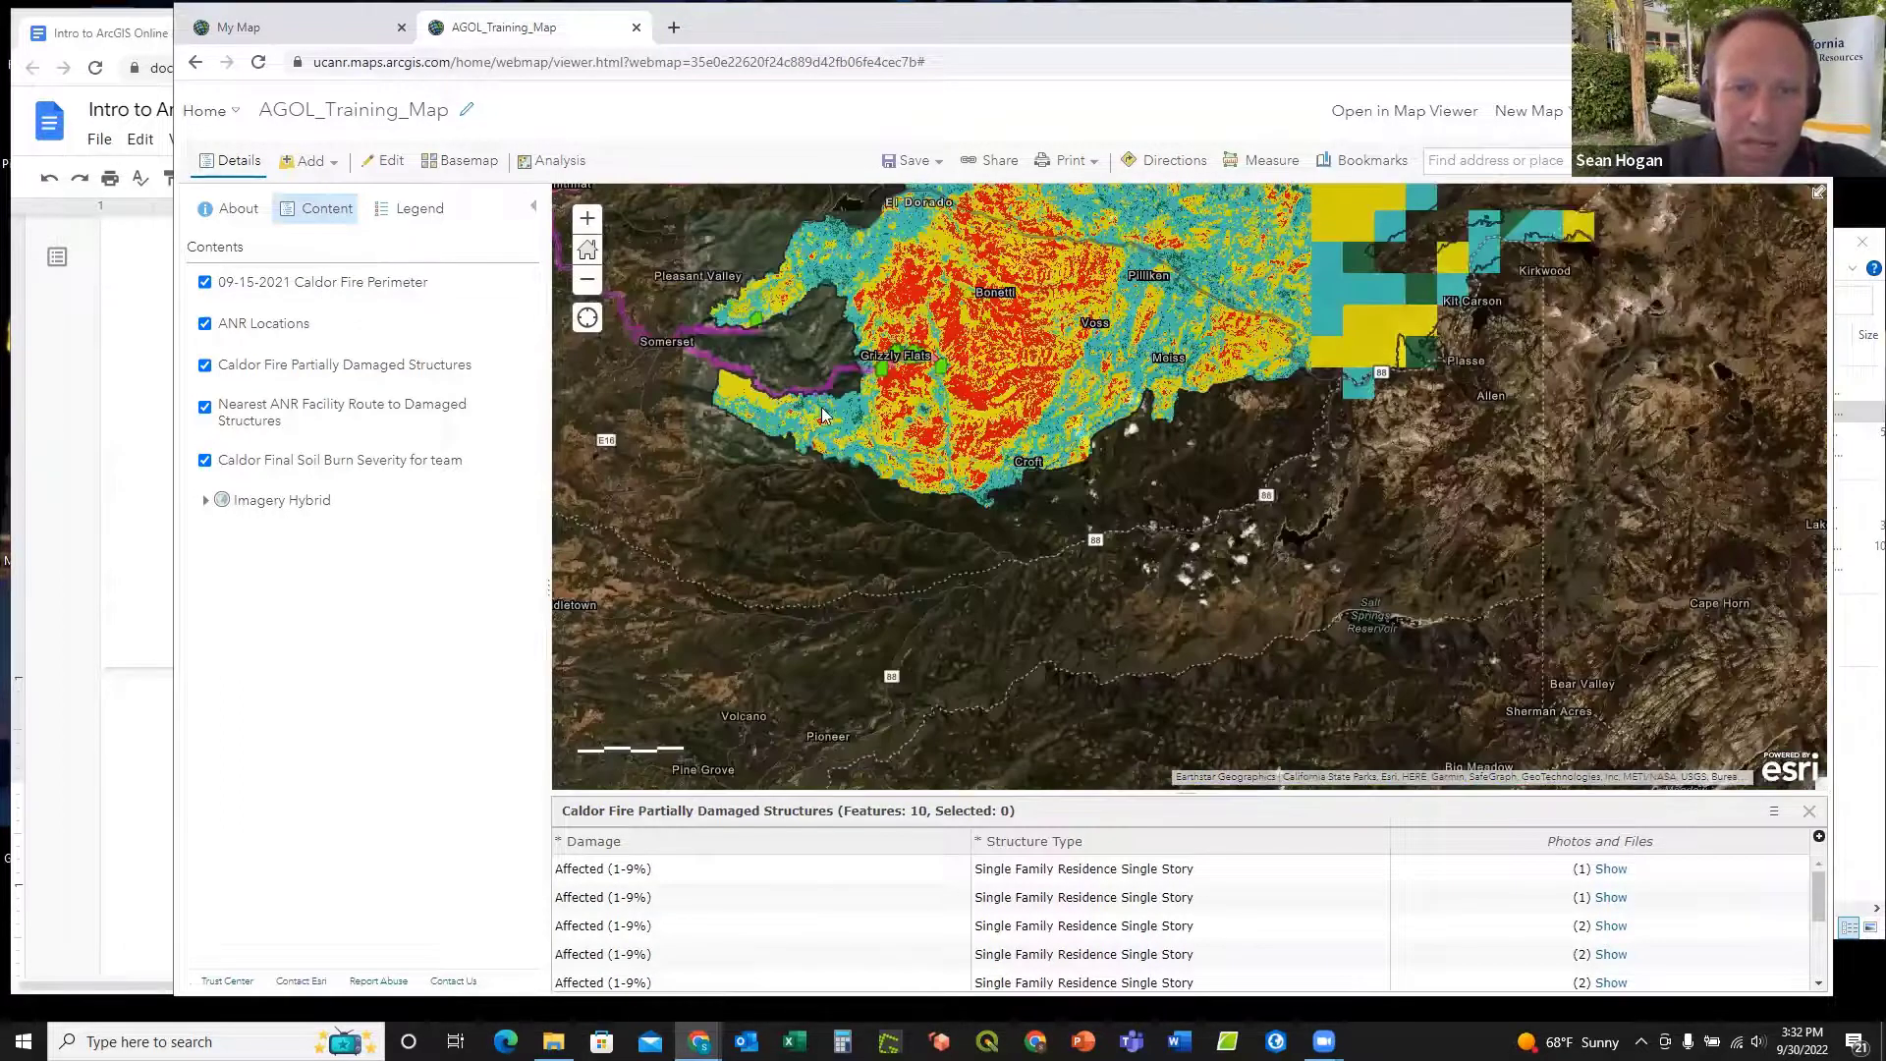
pyautogui.scroll(2, 816, 398)
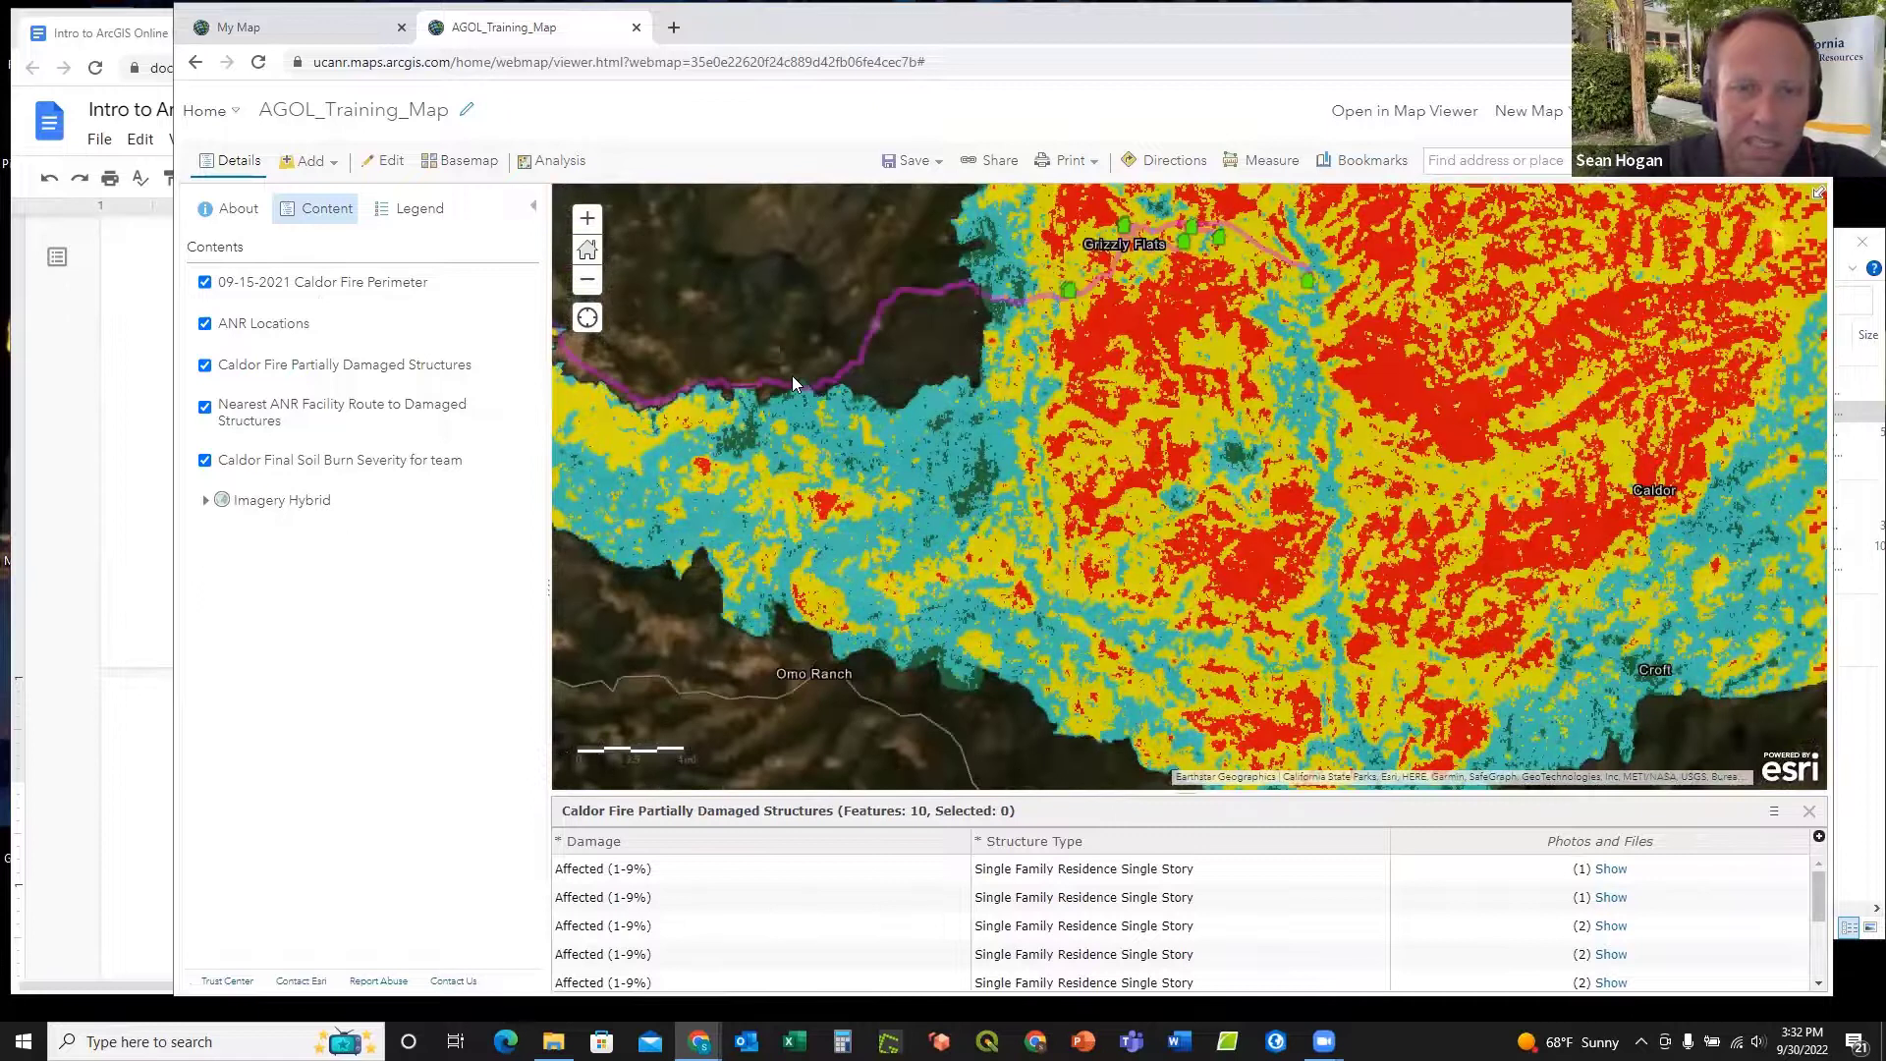
pyautogui.scroll(2, 748, 383)
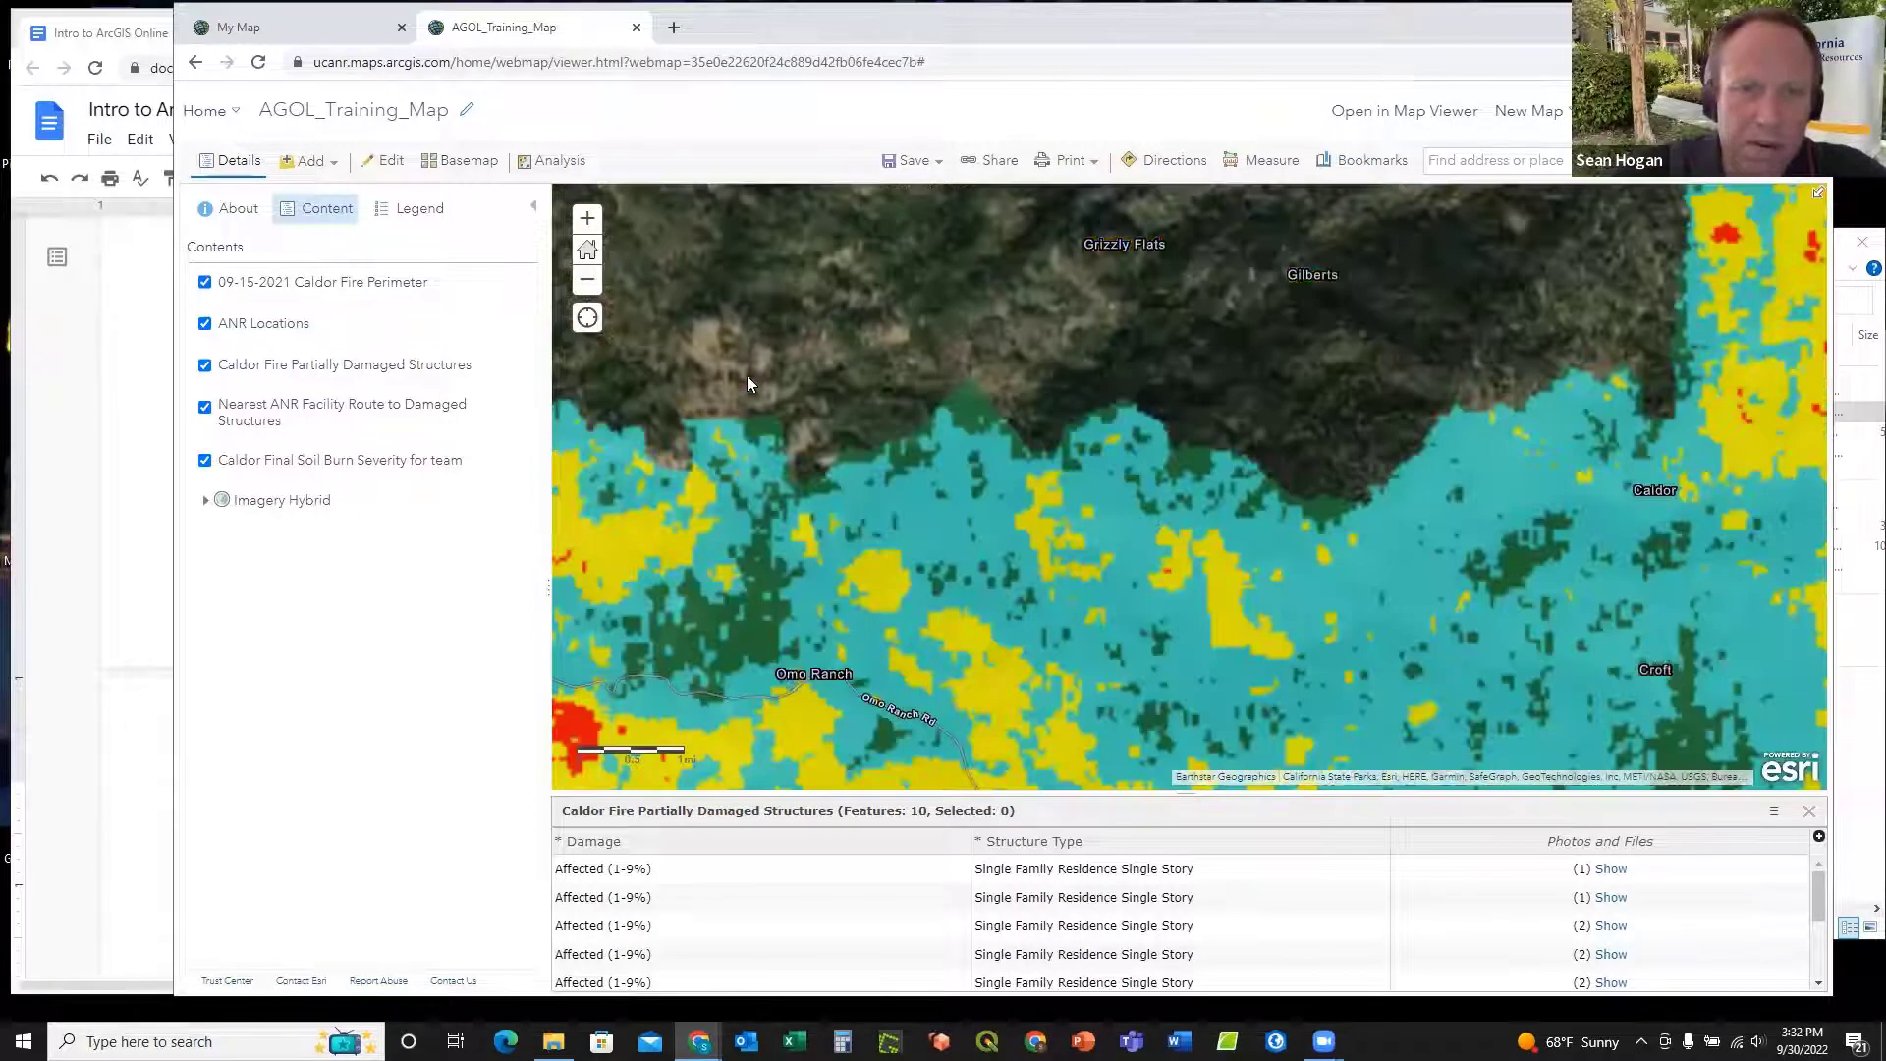
pyautogui.scroll(1, 748, 383)
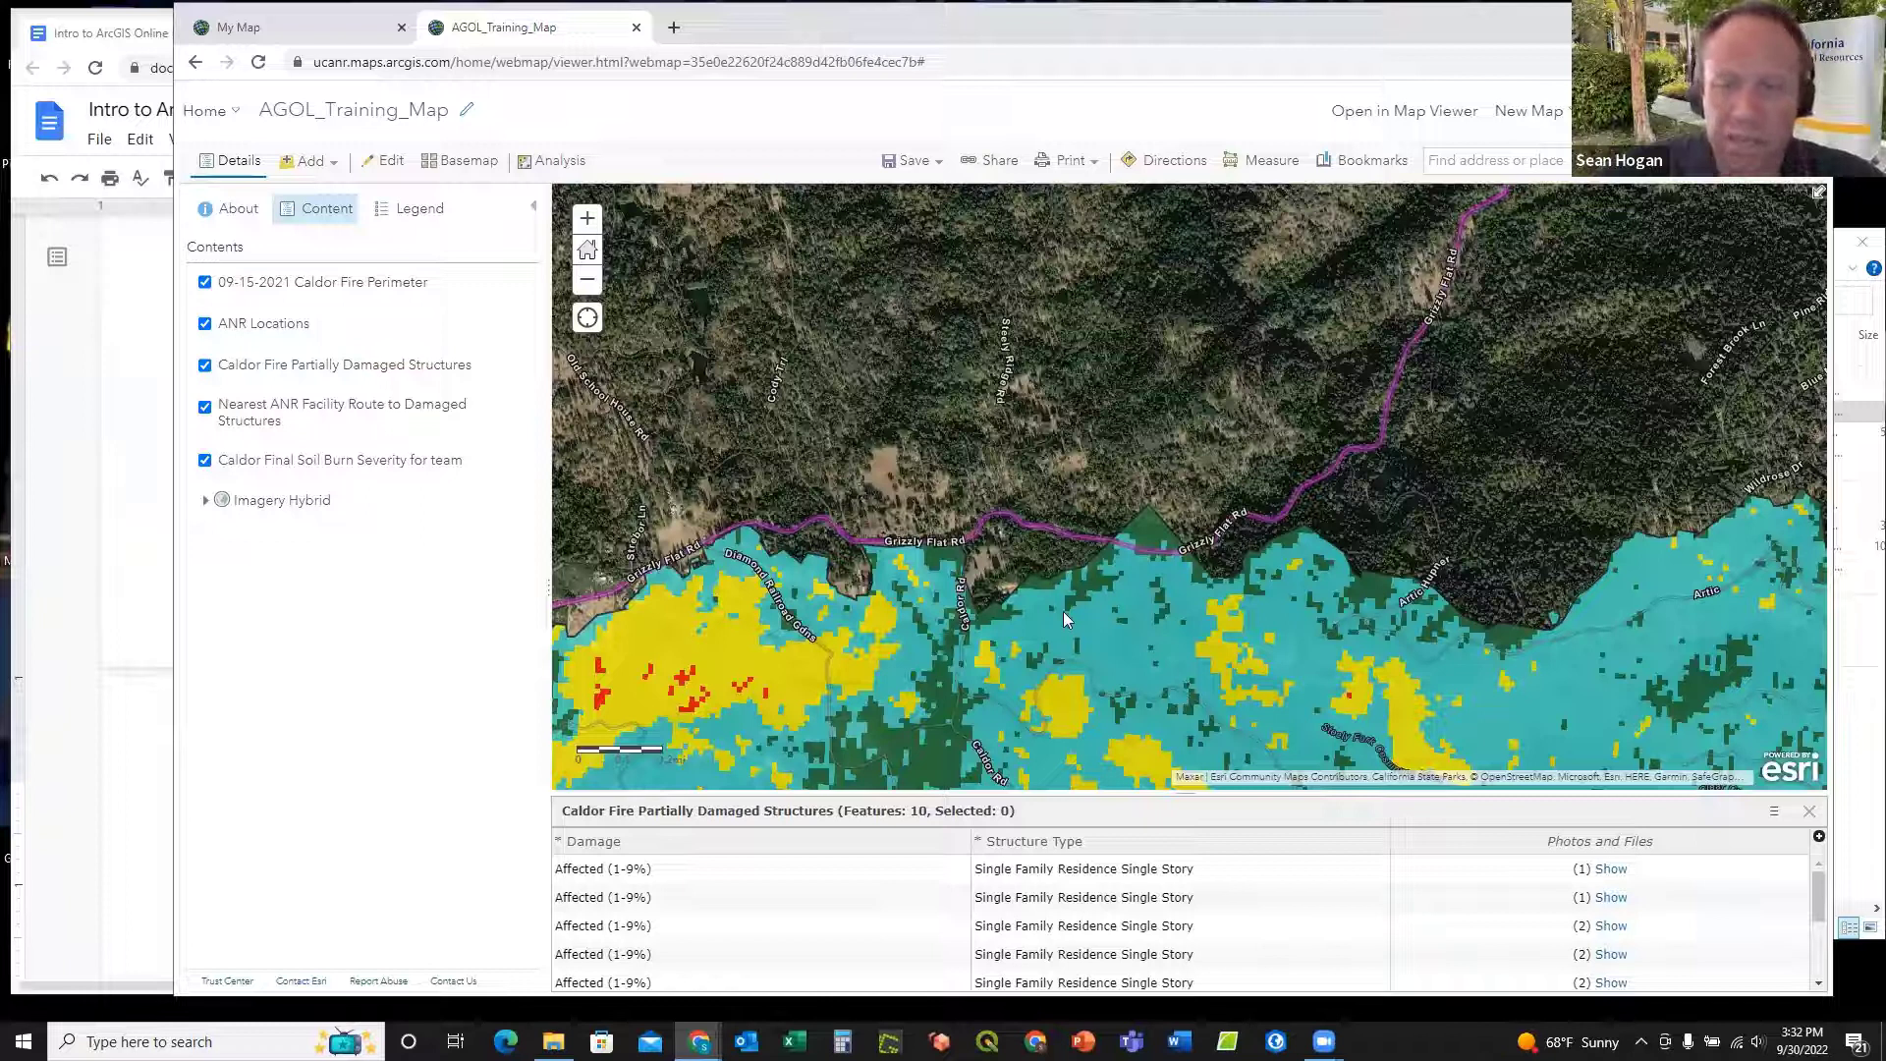
# Step: Zoom in and out around Grizzly Flats until the tab crashes from running out of memory
pyautogui.scroll(-5, 1014, 497)
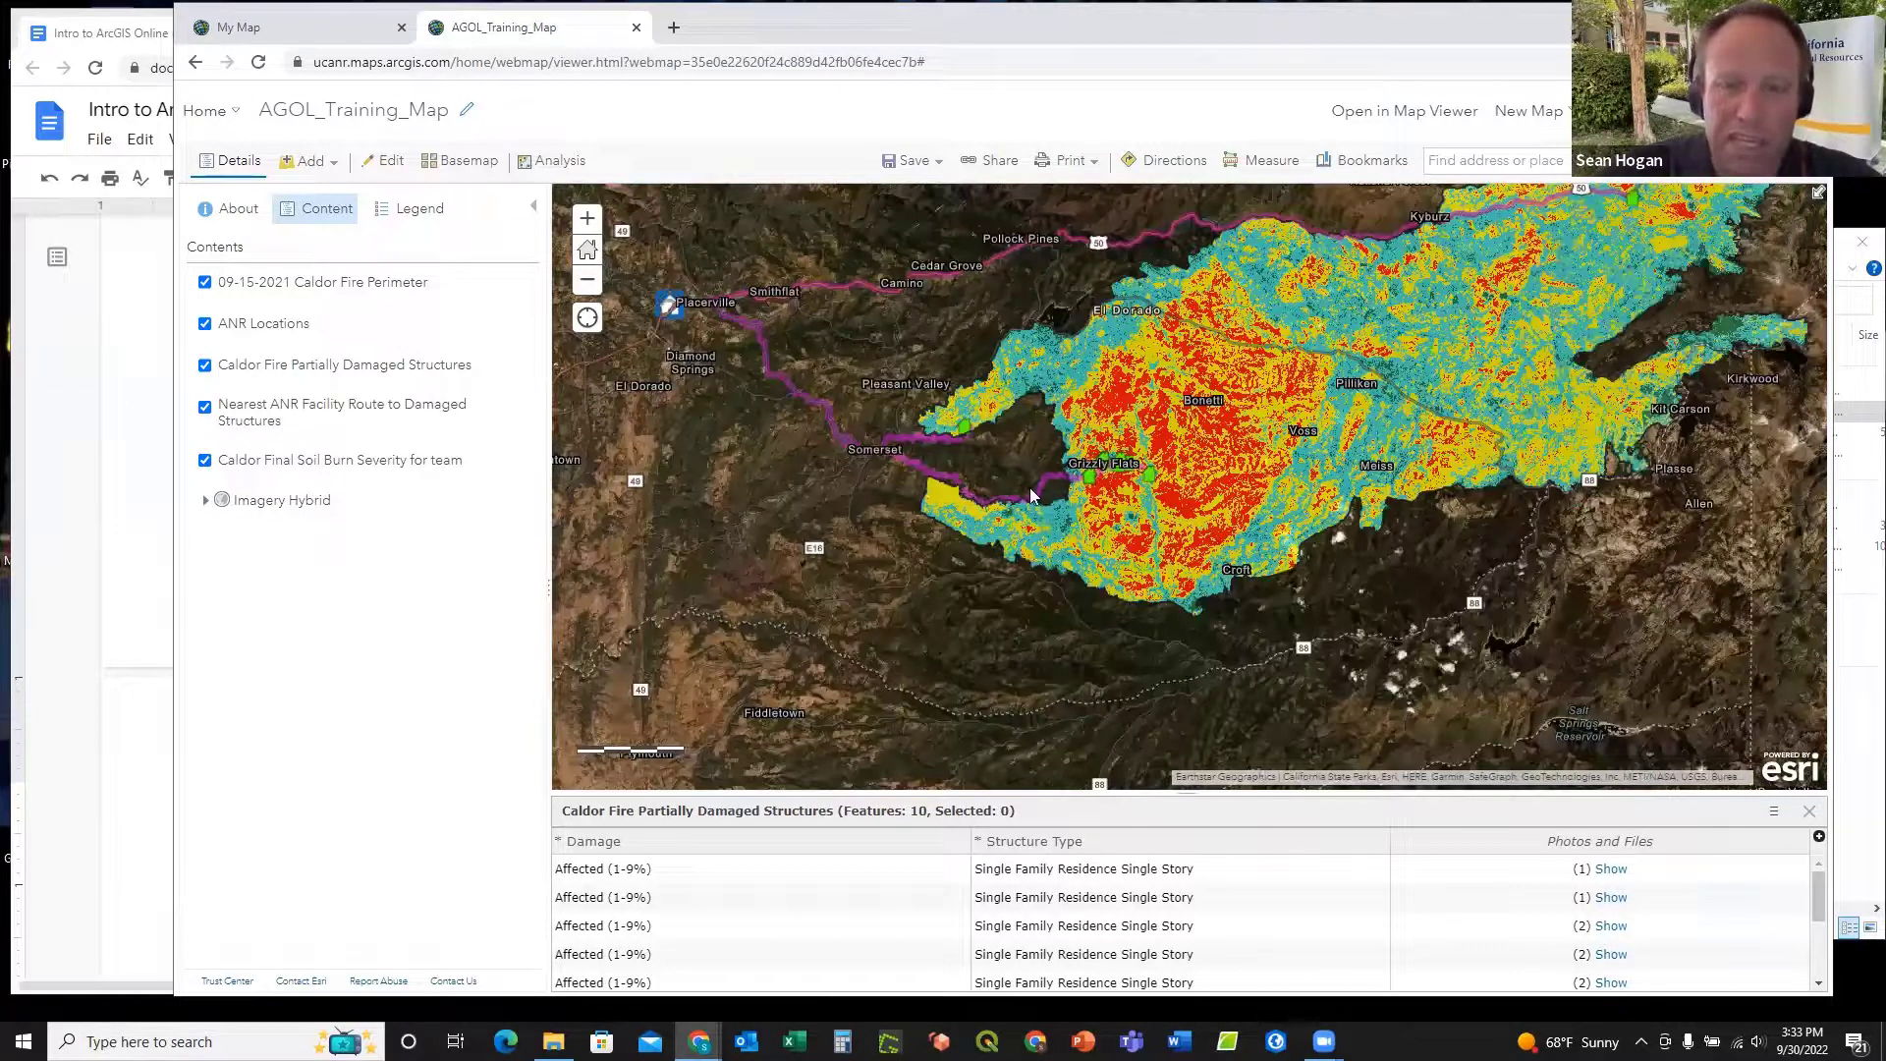
pyautogui.scroll(3, 1029, 487)
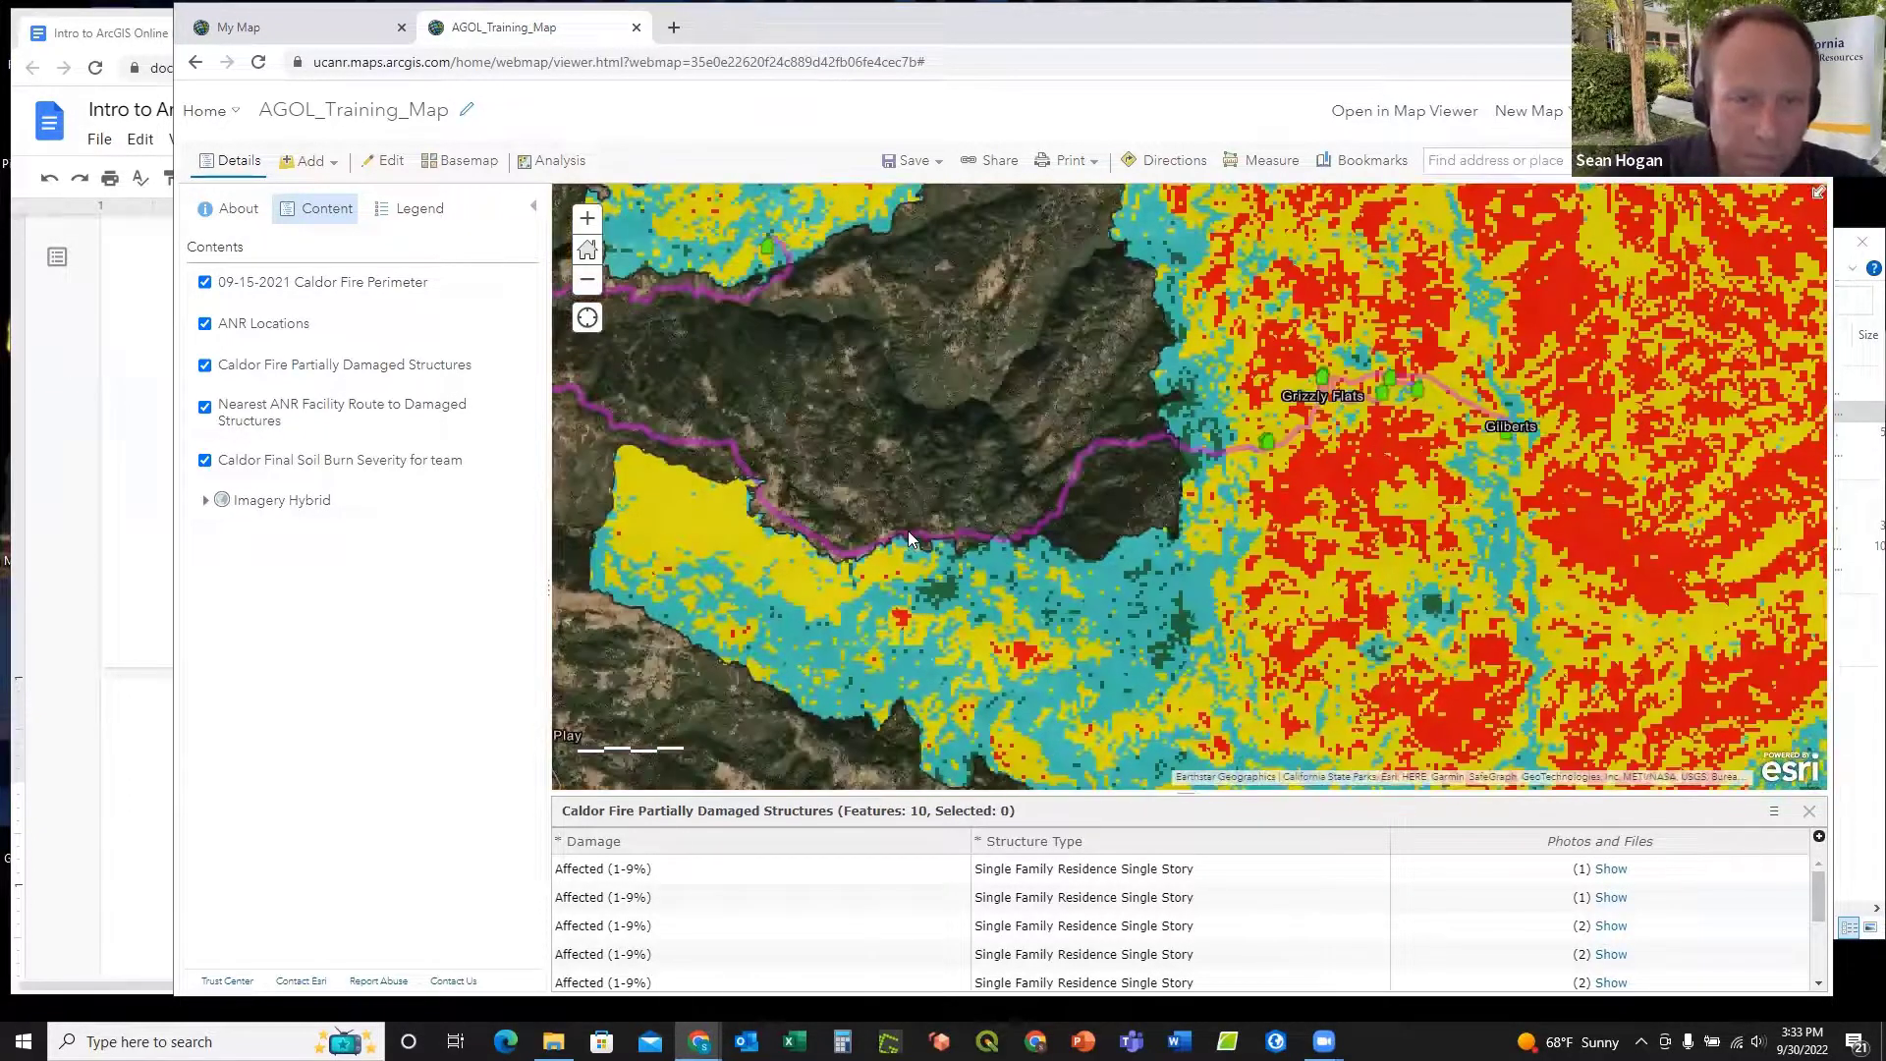
pyautogui.scroll(2, 915, 426)
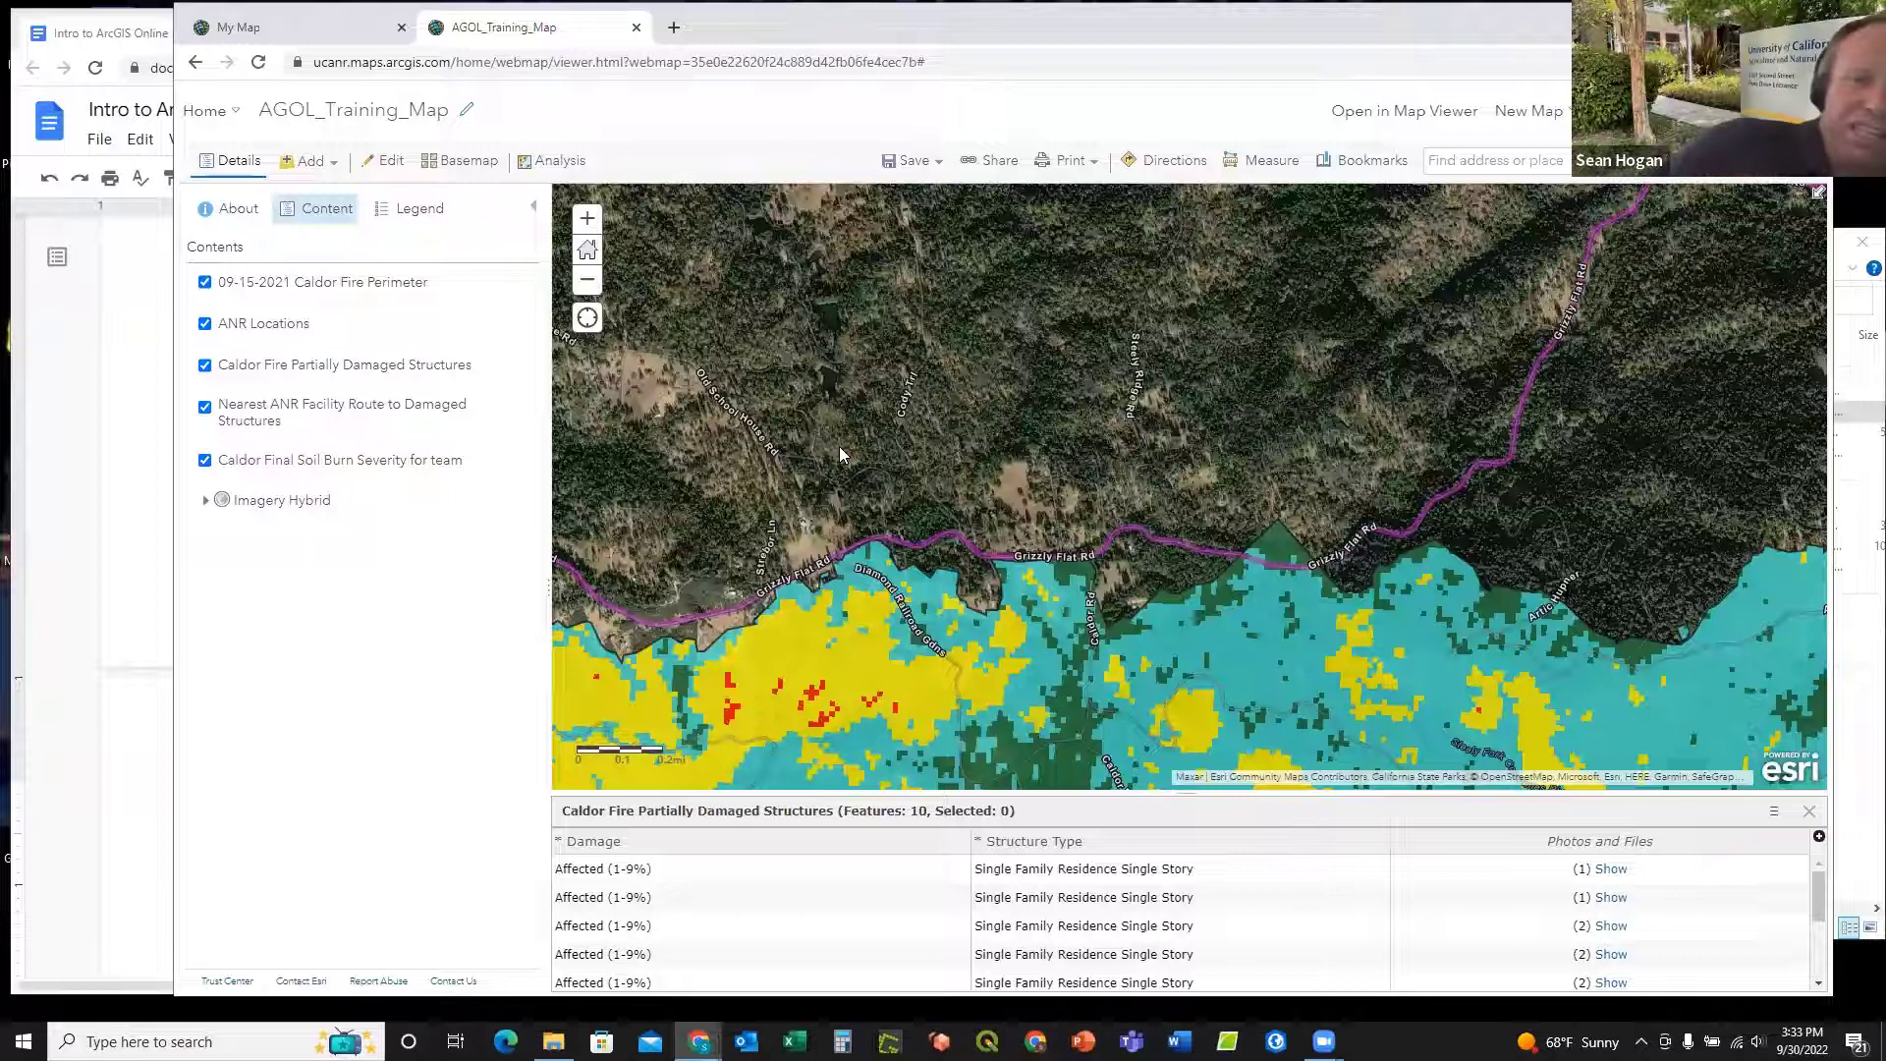
pyautogui.scroll(-1, 926, 345)
pyautogui.scroll(-2, 925, 345)
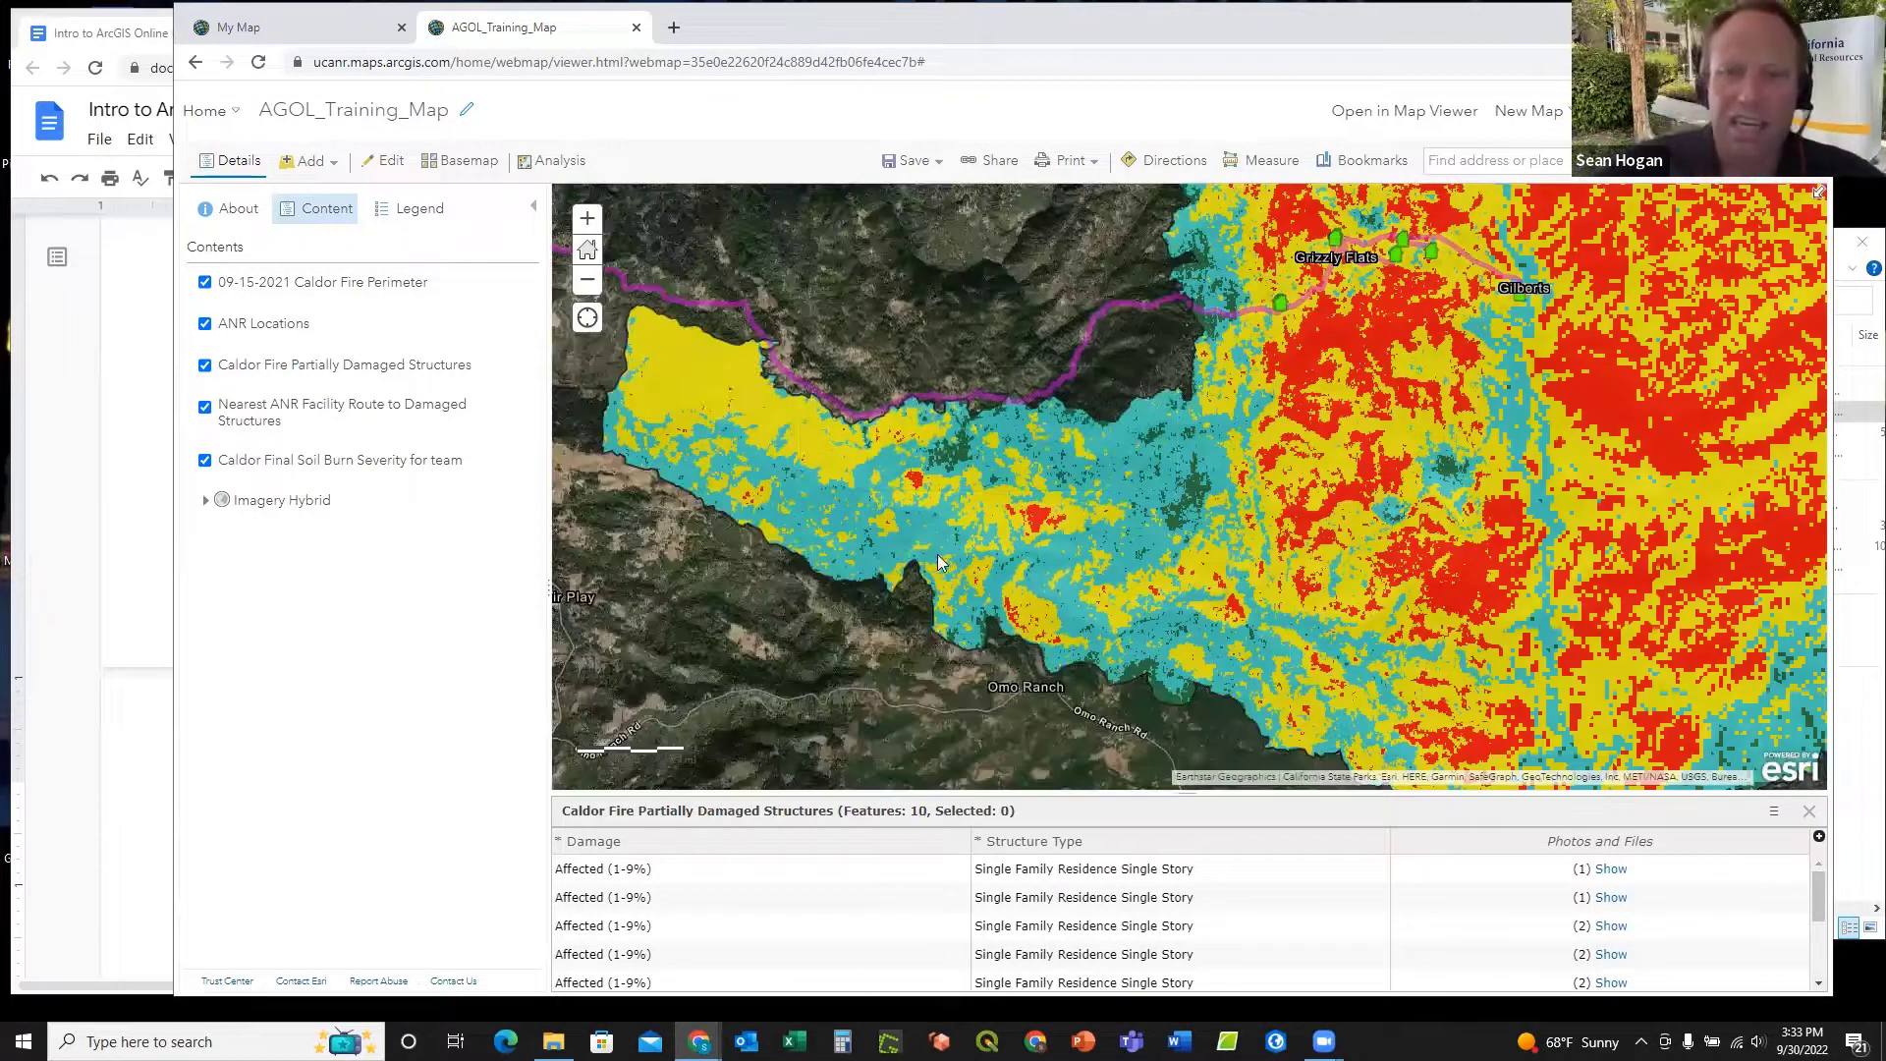
pyautogui.scroll(-1, 931, 424)
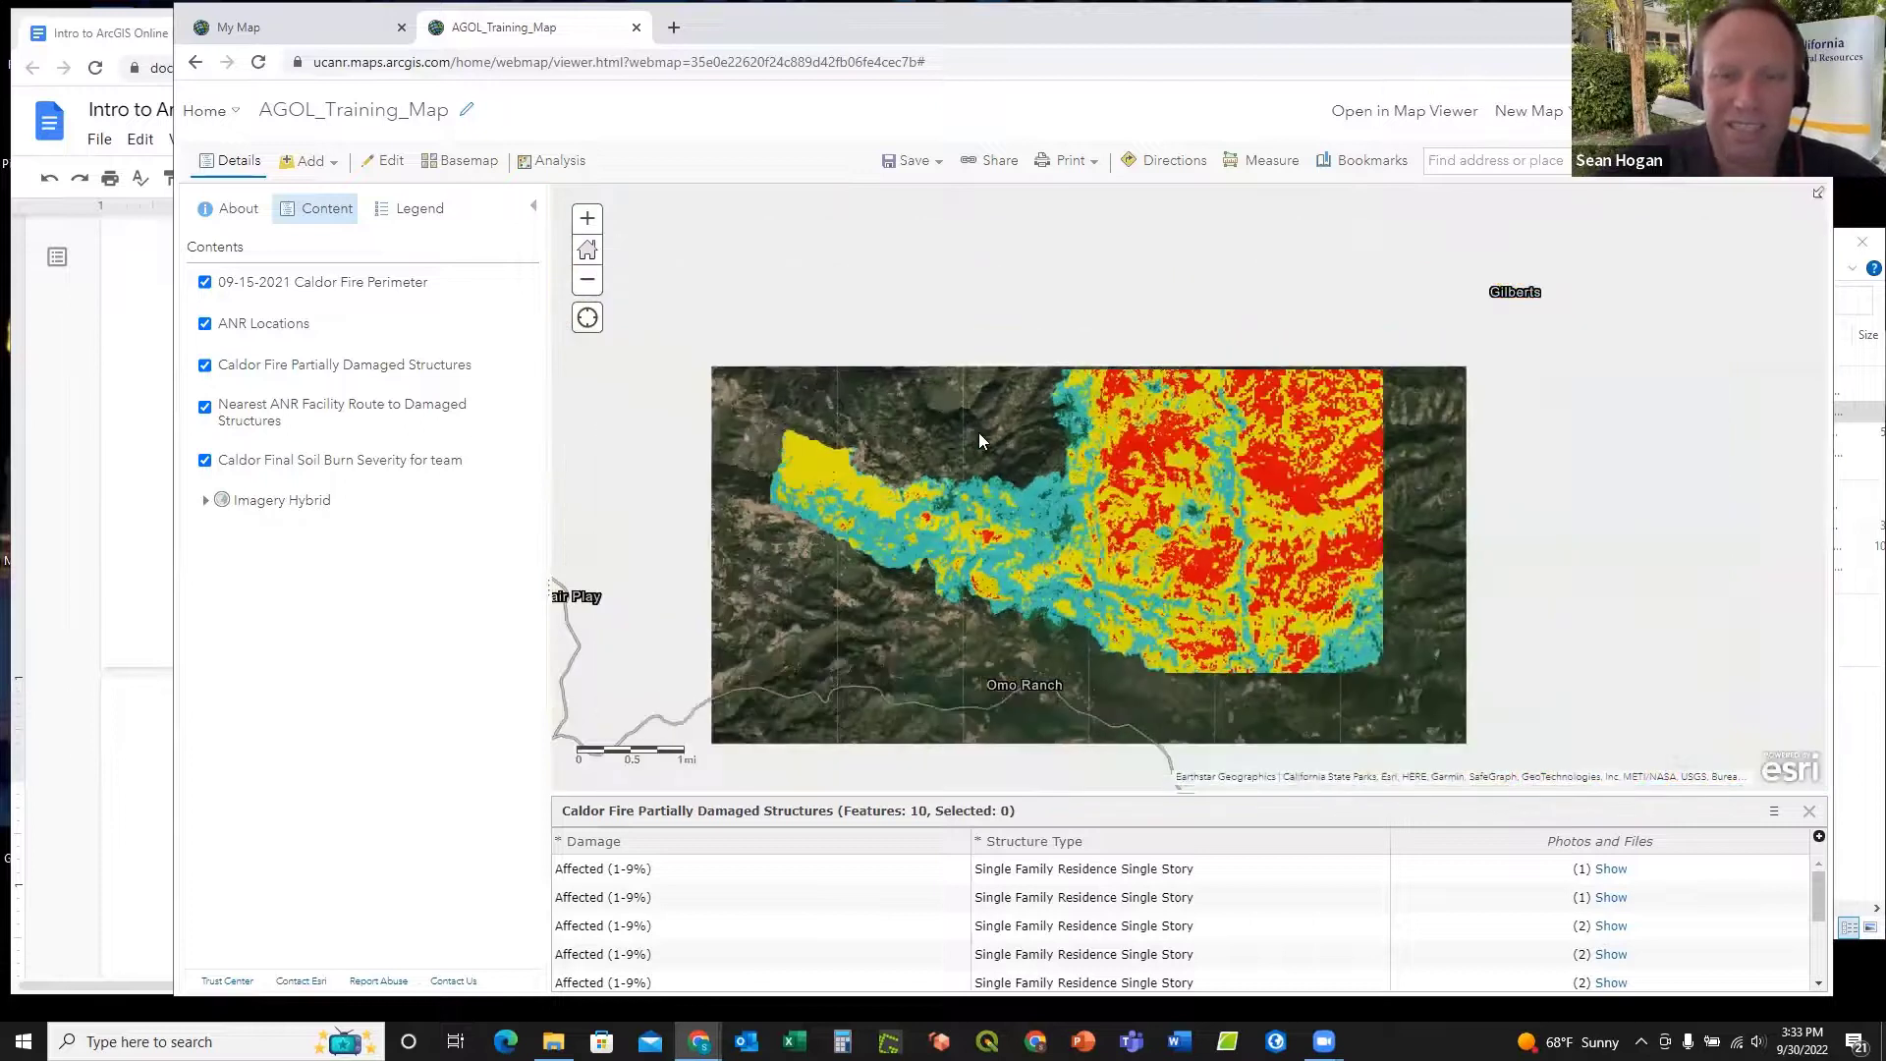
pyautogui.scroll(1, 934, 457)
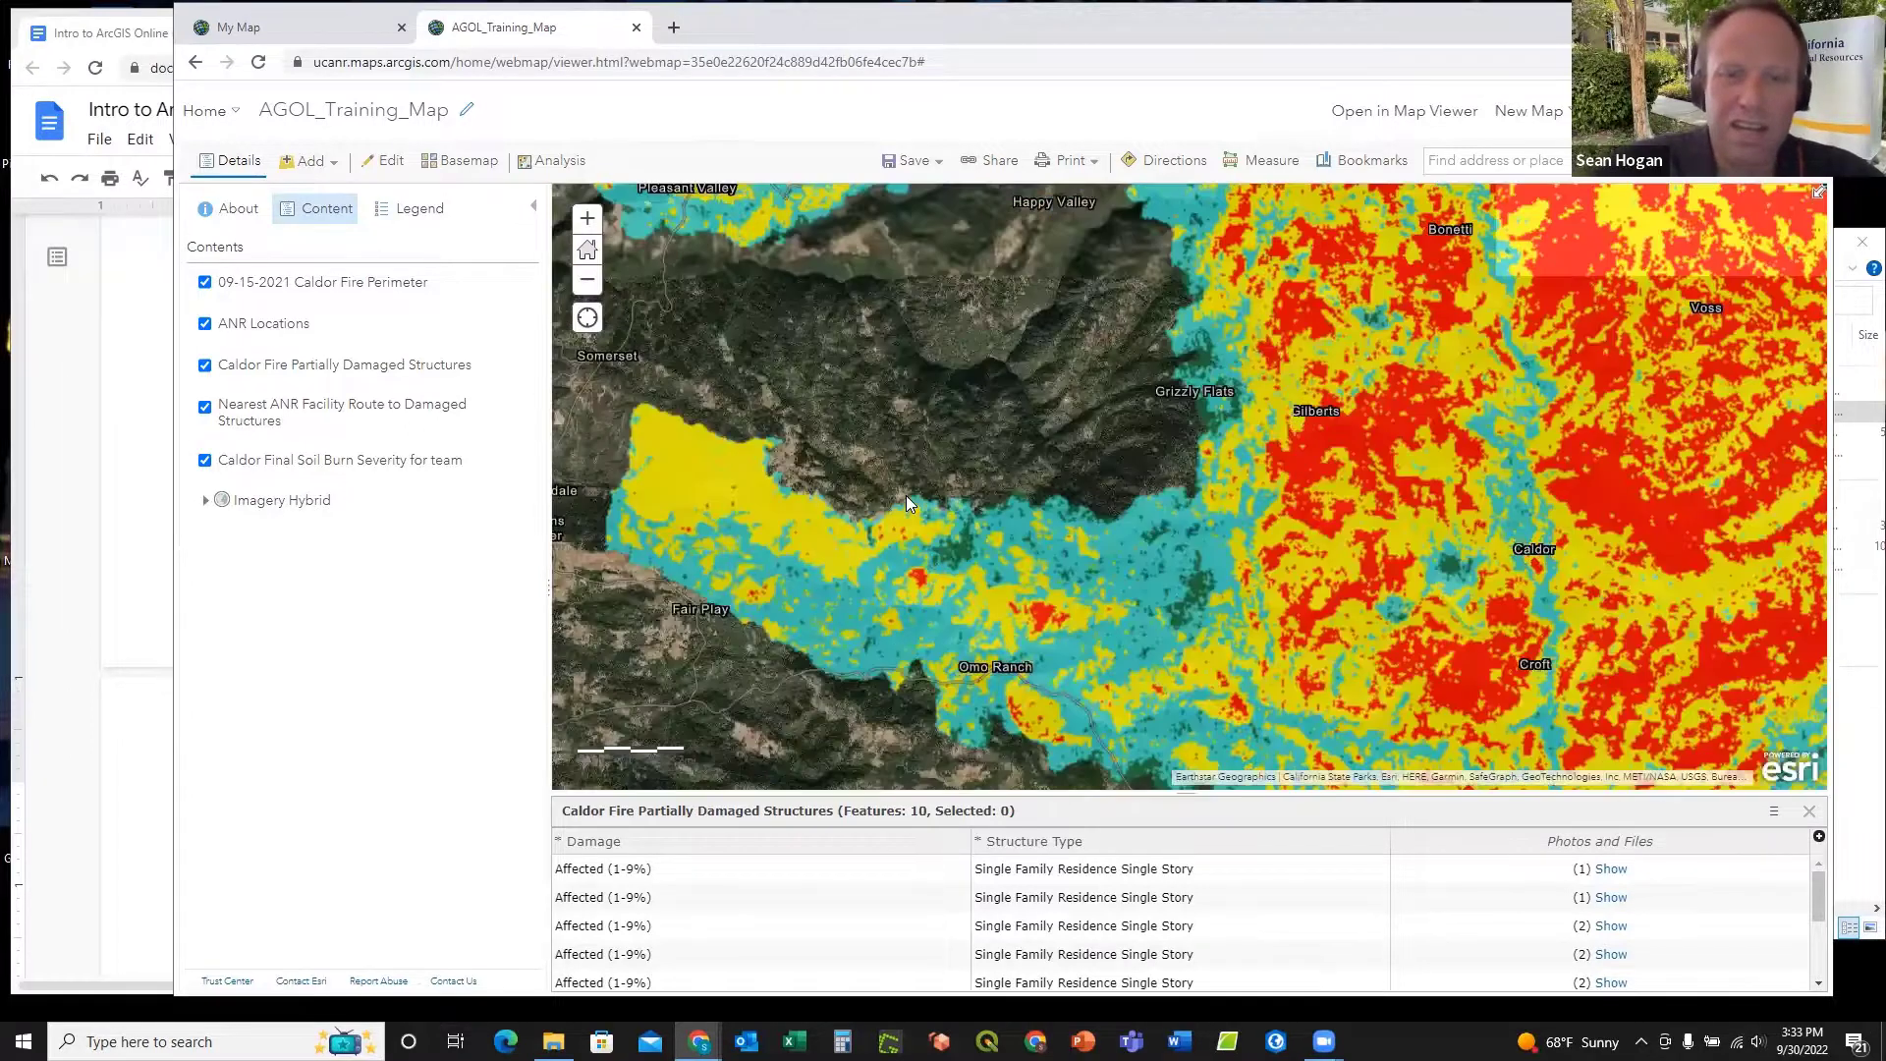
pyautogui.scroll(1, 906, 495)
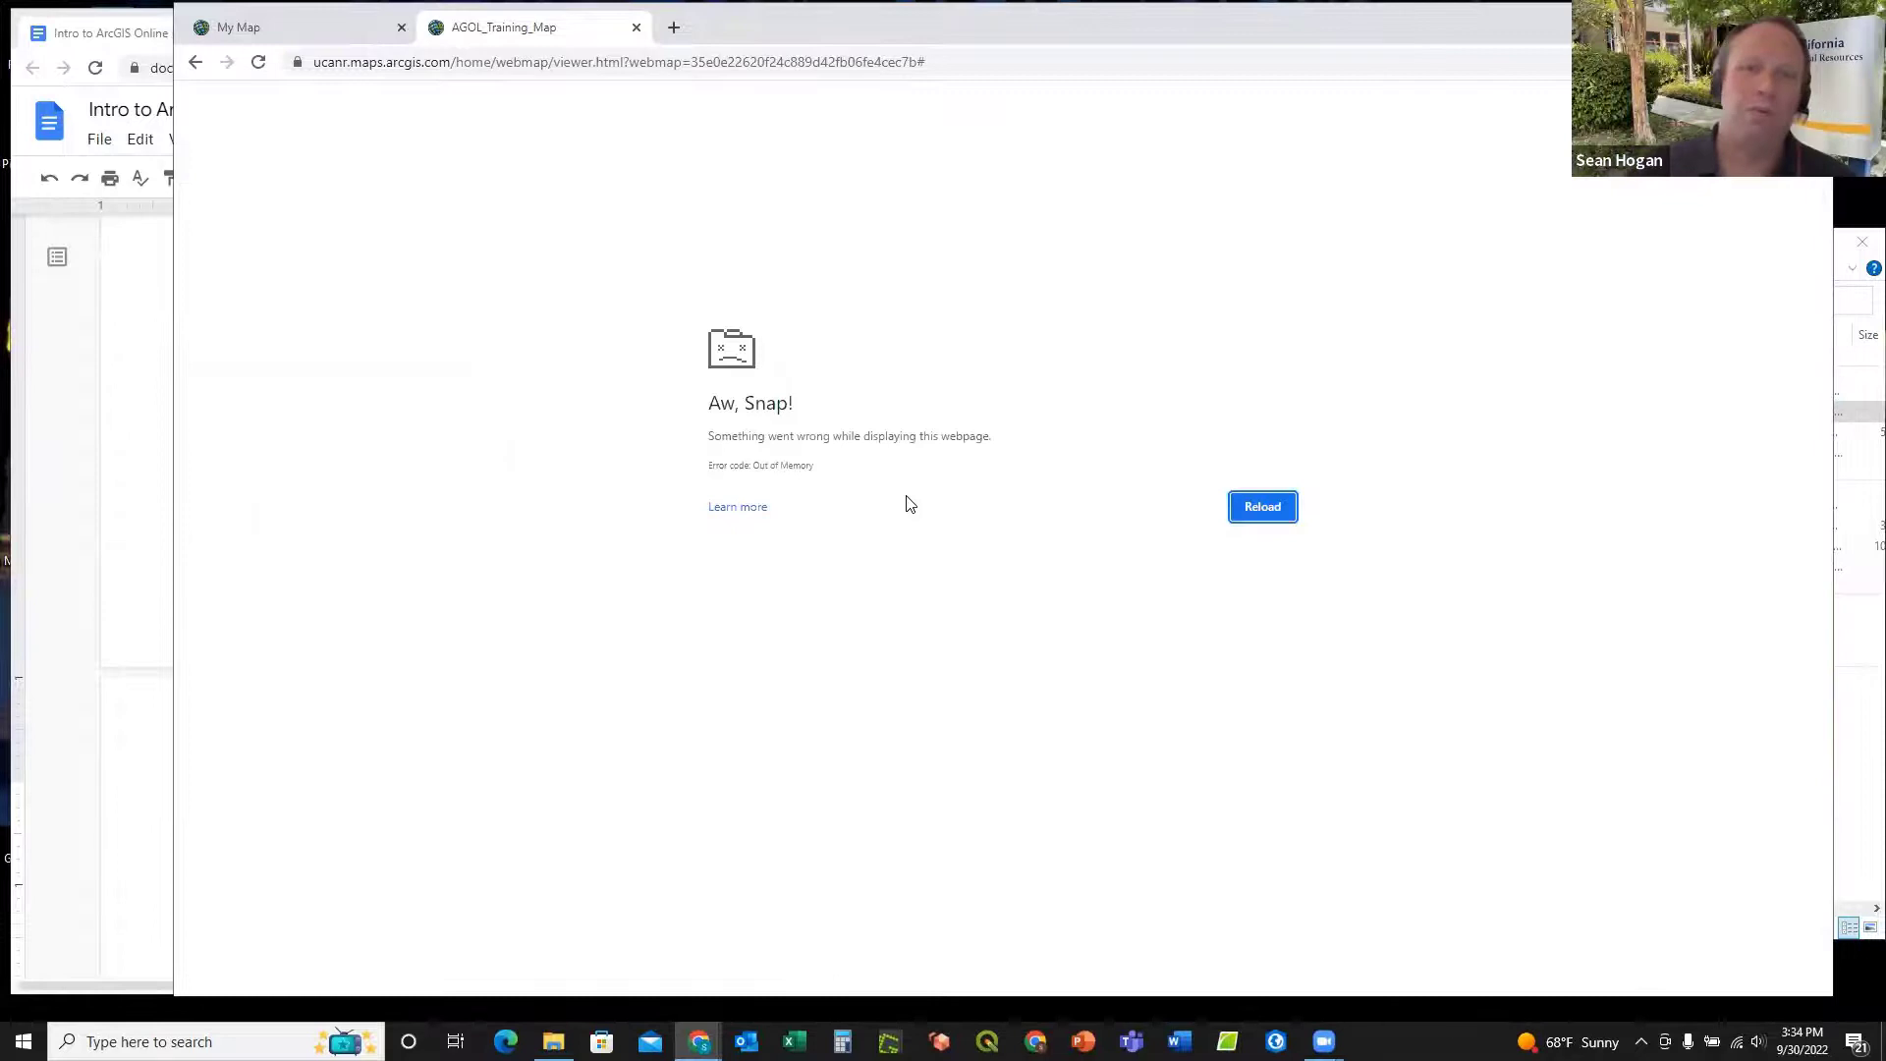
# Step: Reload the crashed AGOL_Training_Map page from Chrome's 'Aw, Snap!' screen
pyautogui.click(1253, 517)
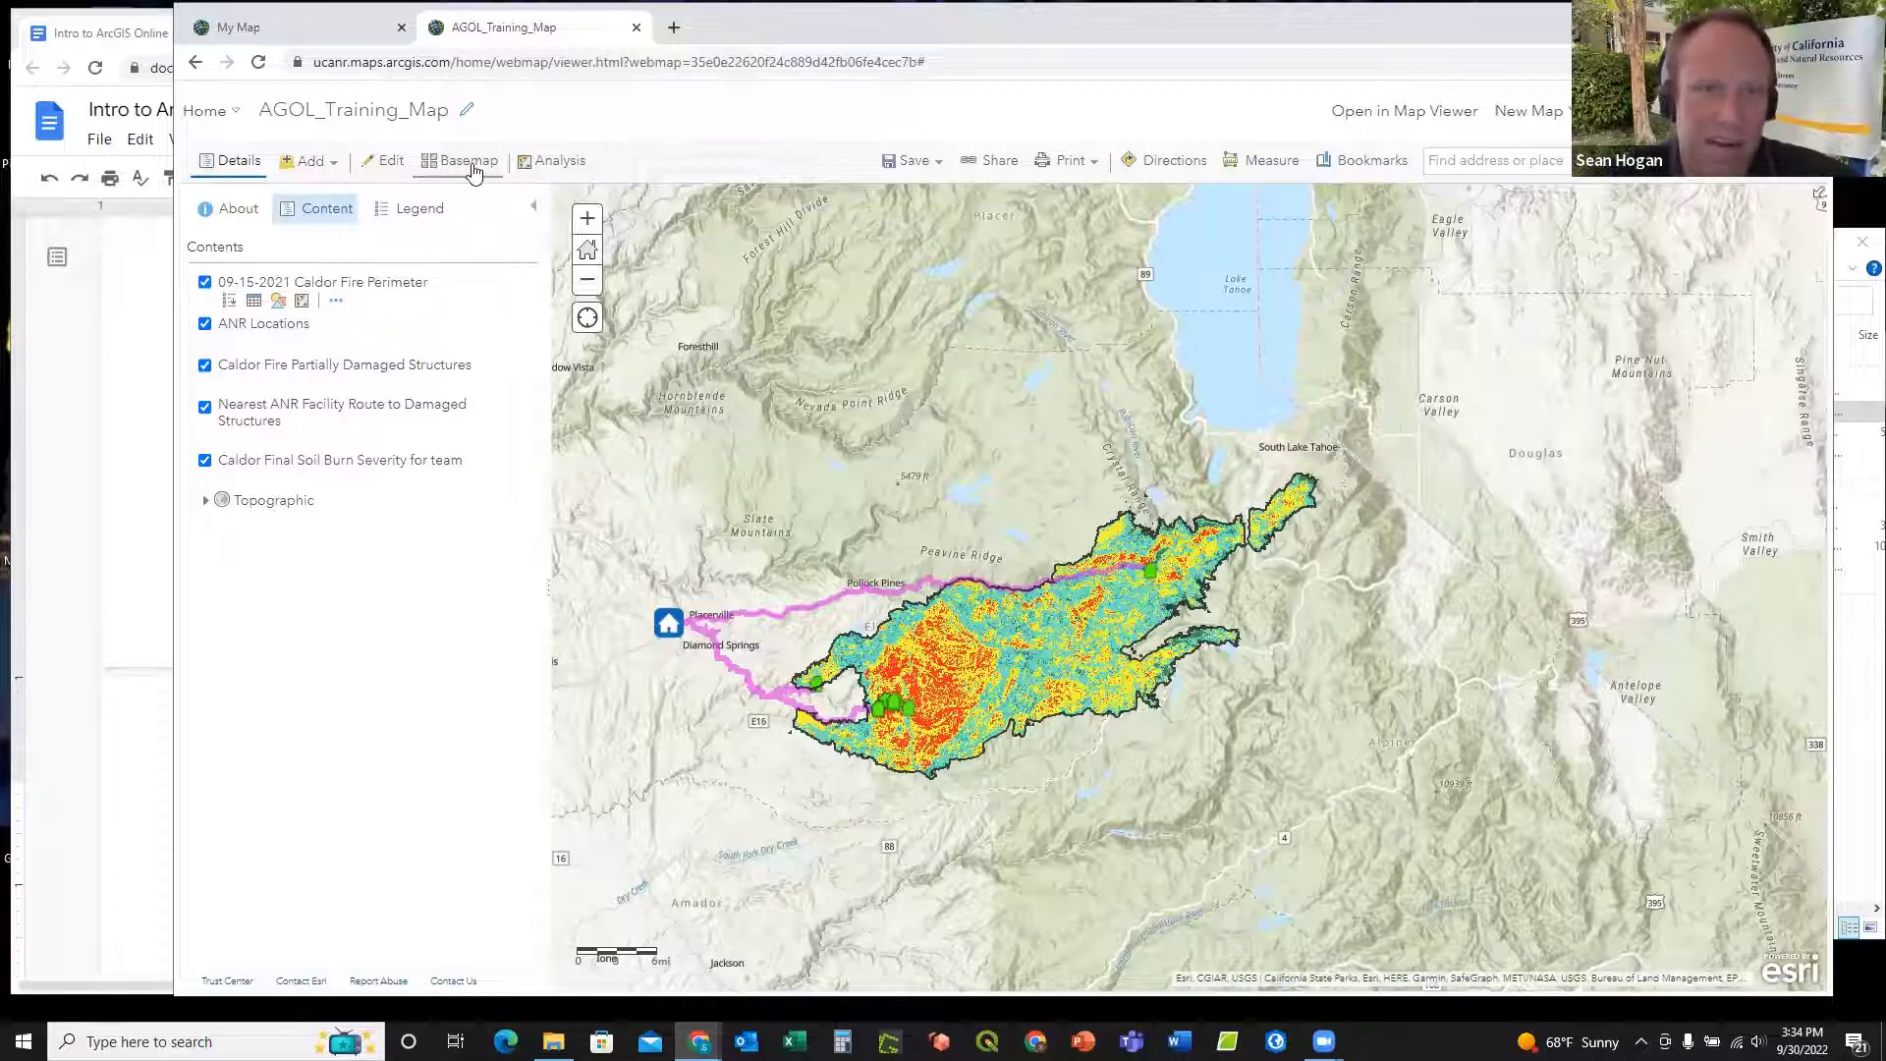
# Step: Switch the Caldor map's basemap from Topographic to Imagery
pyautogui.click(548, 171)
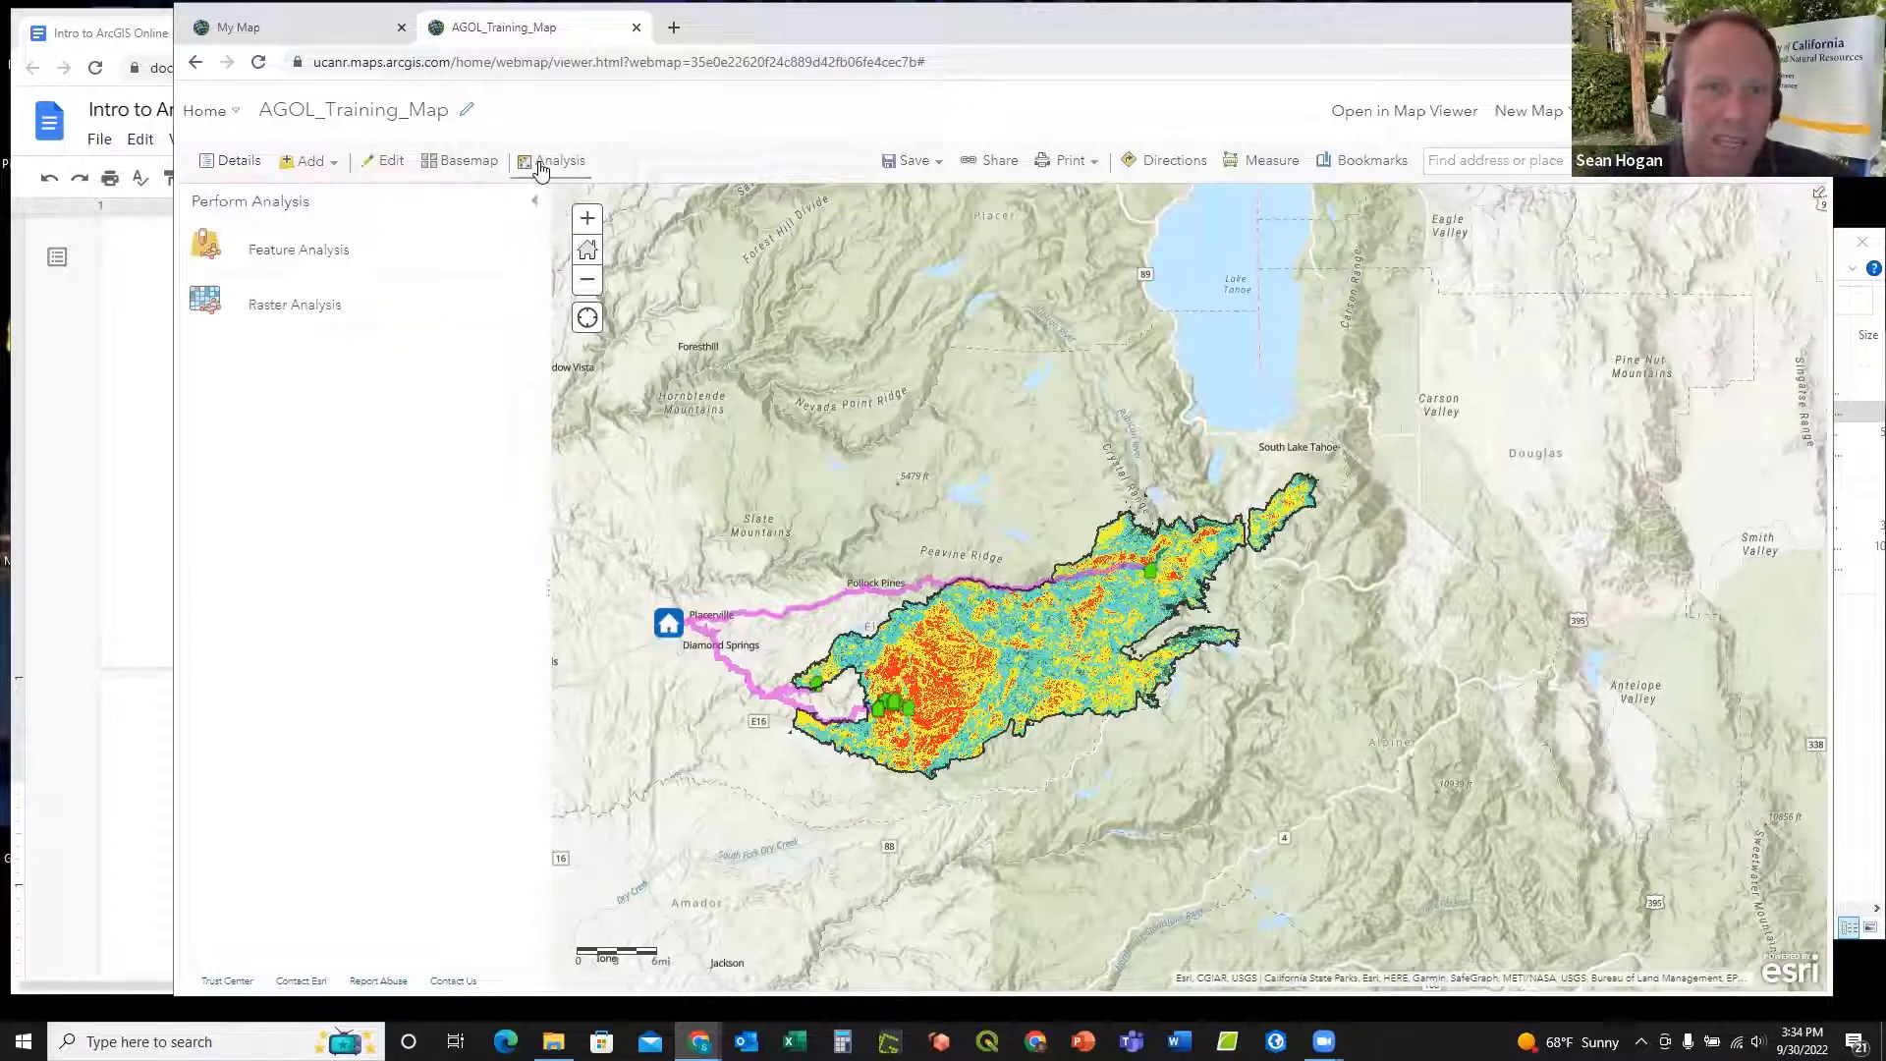
pyautogui.click(454, 162)
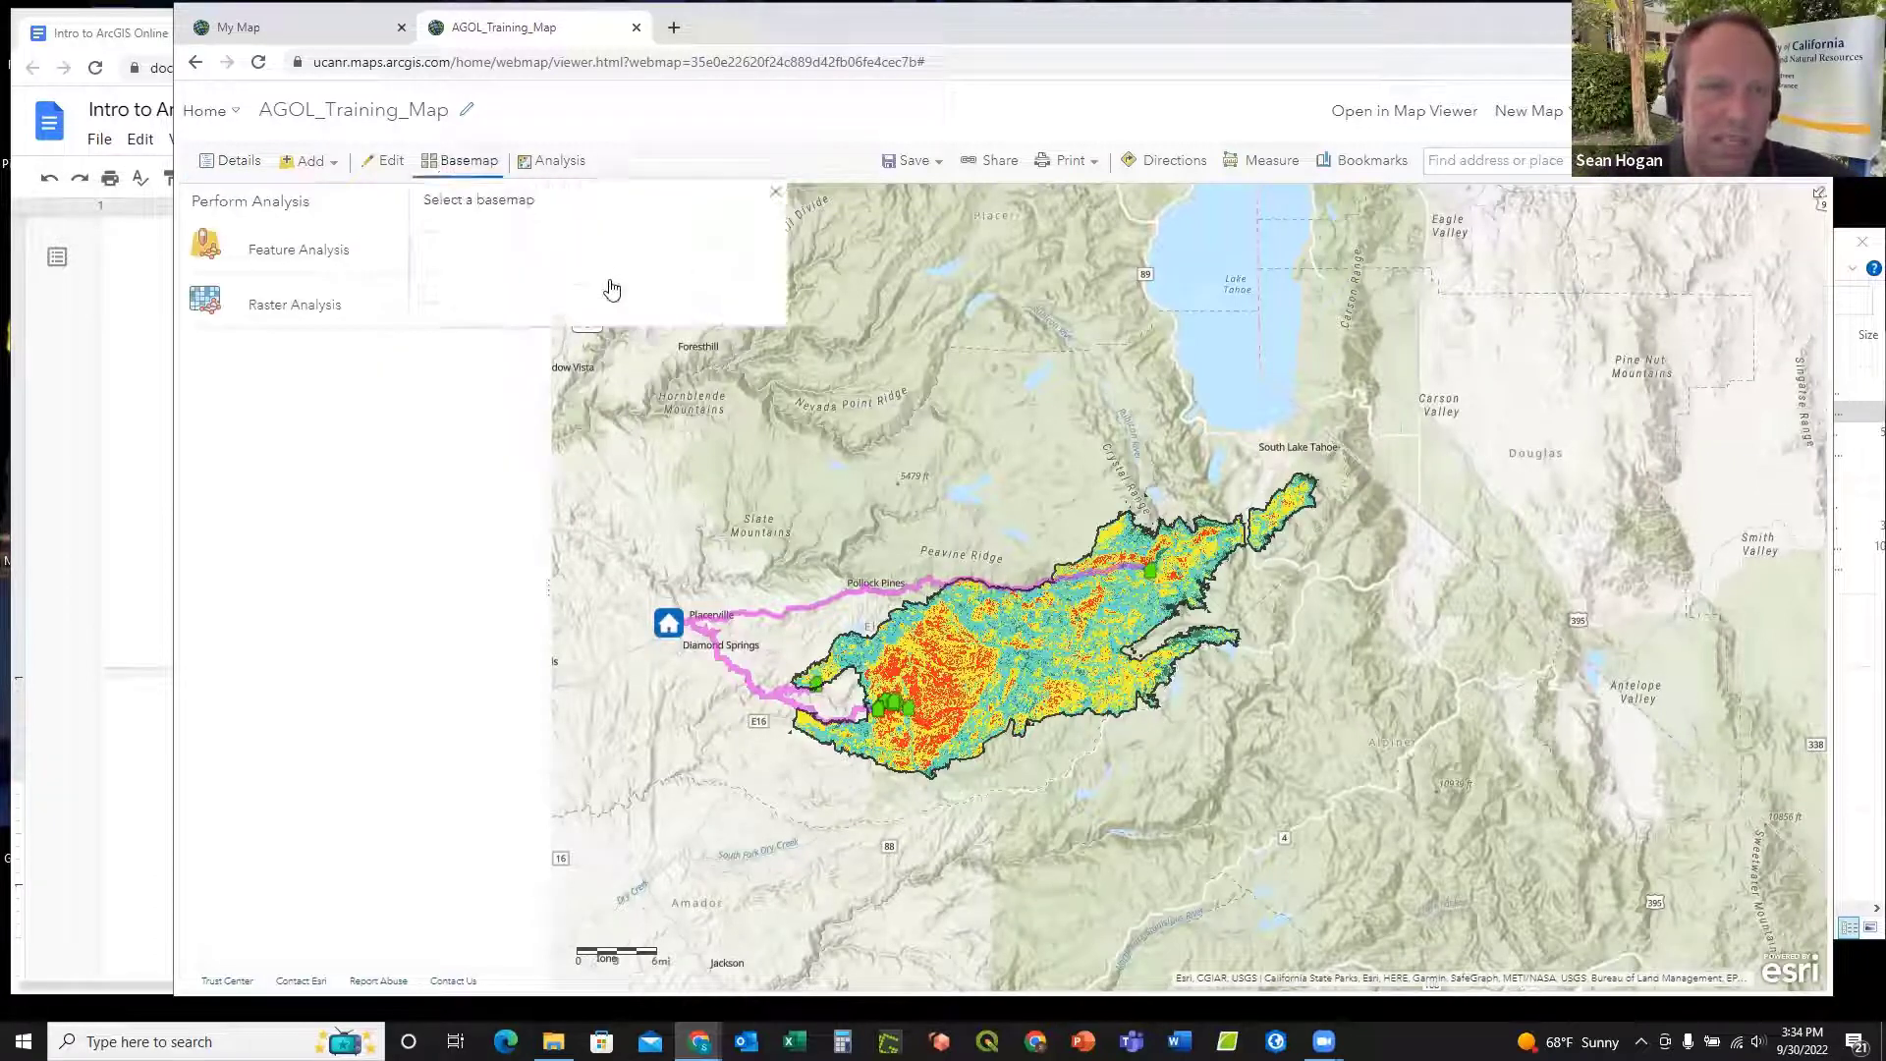
pyautogui.click(589, 275)
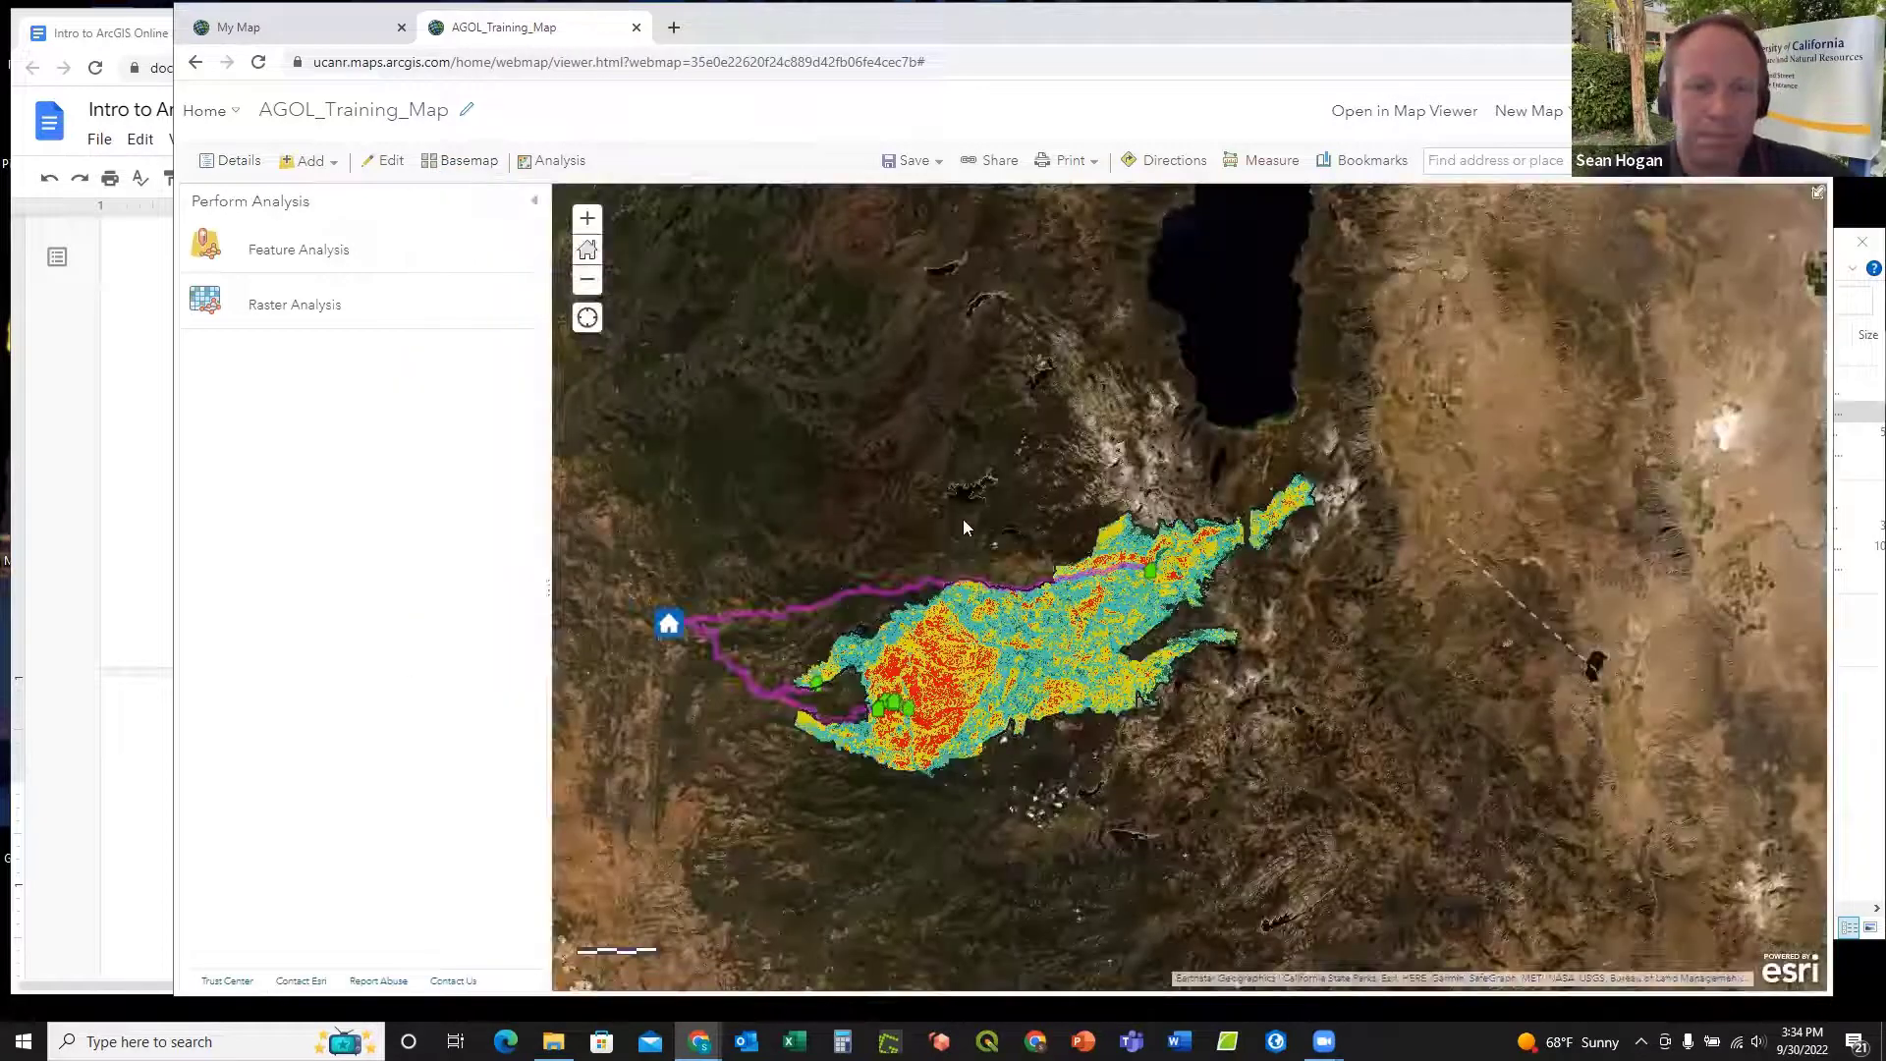
# Step: Frame the whole burn area, west of the fire to Placerville, with a narrower side panel
pyautogui.scroll(2, 861, 739)
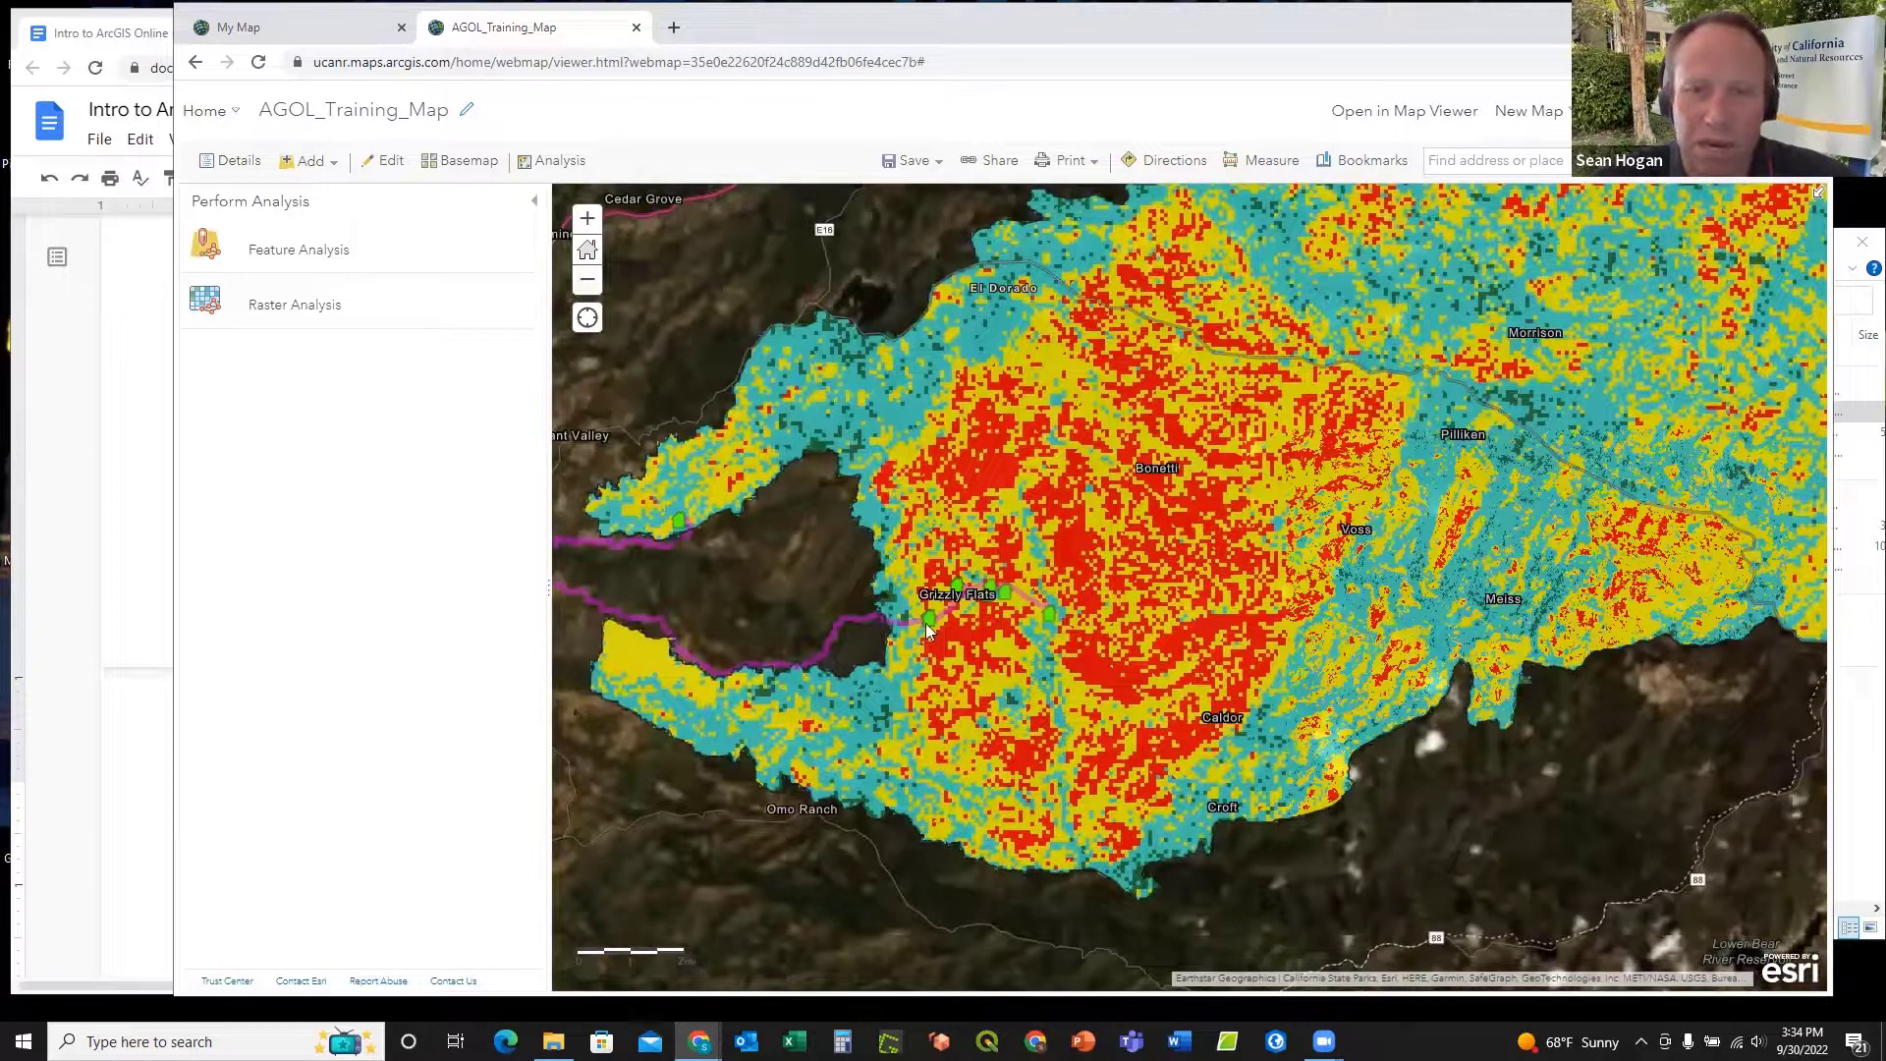
pyautogui.scroll(-2, 1098, 621)
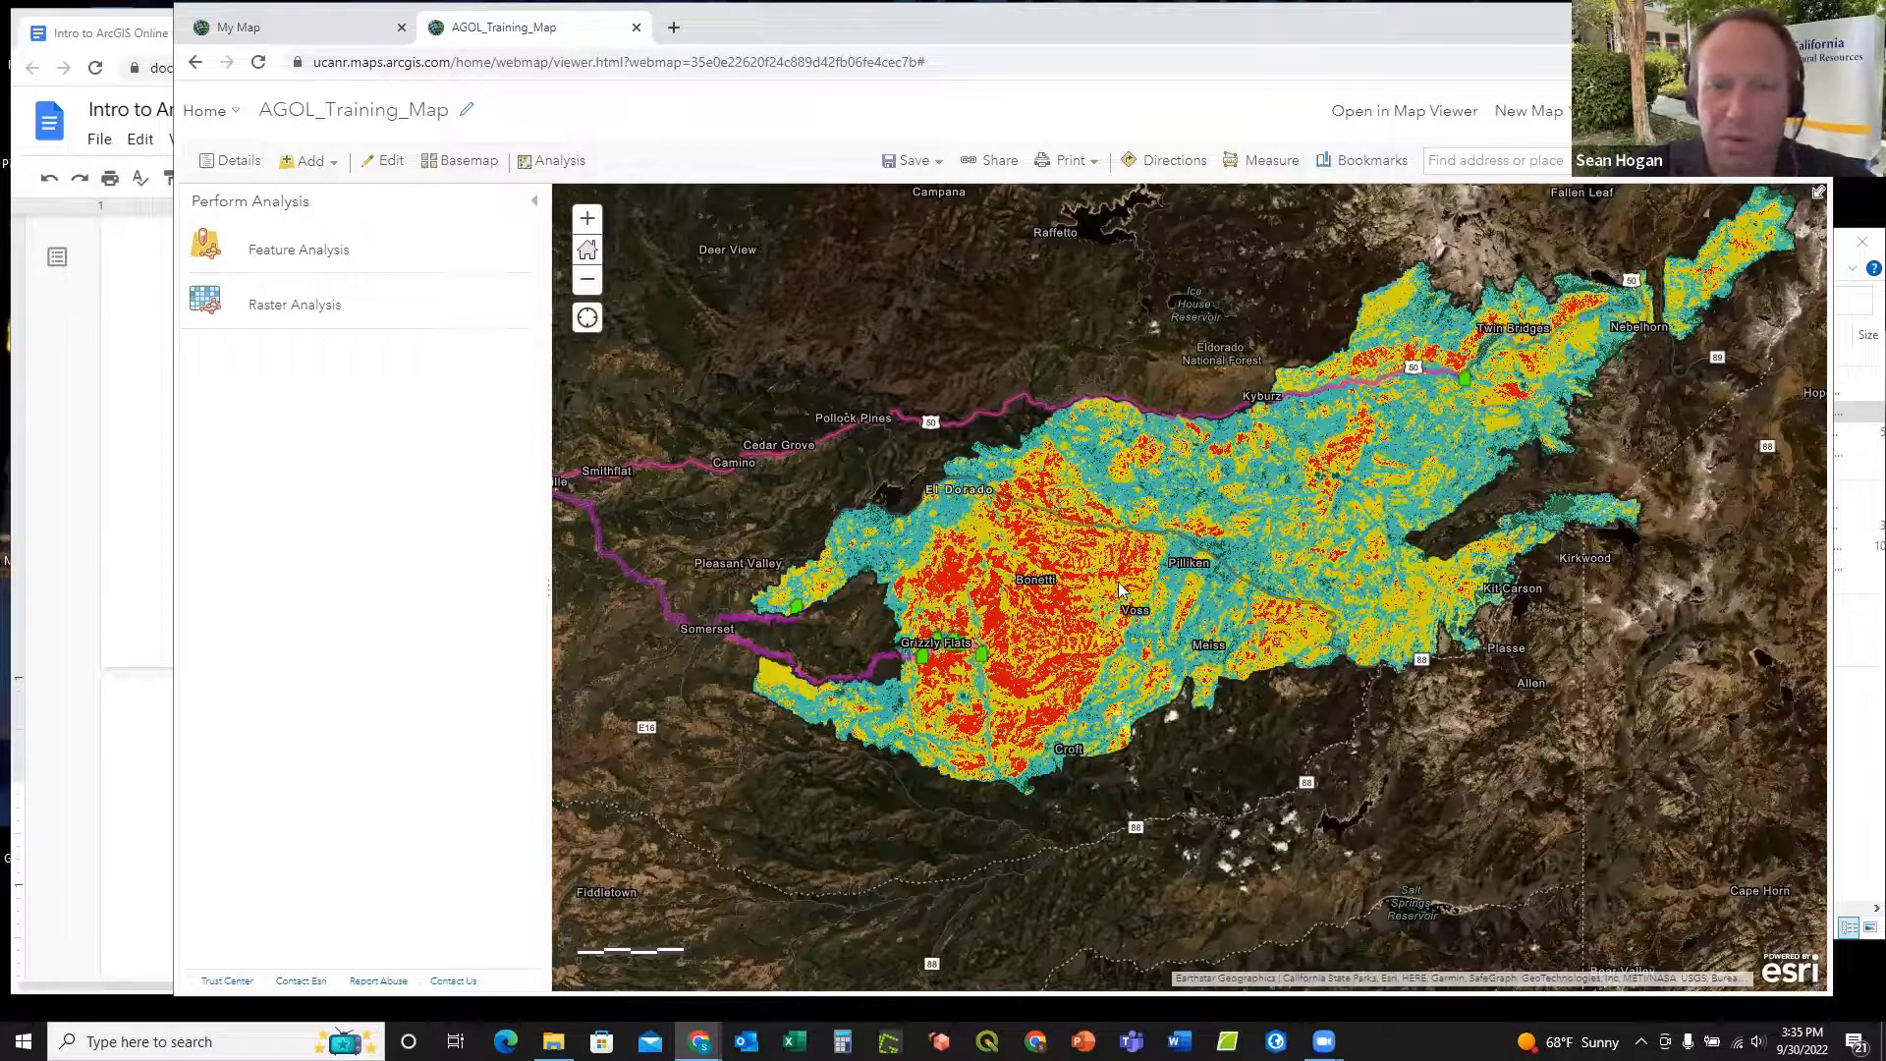
pyautogui.scroll(-1, 1182, 647)
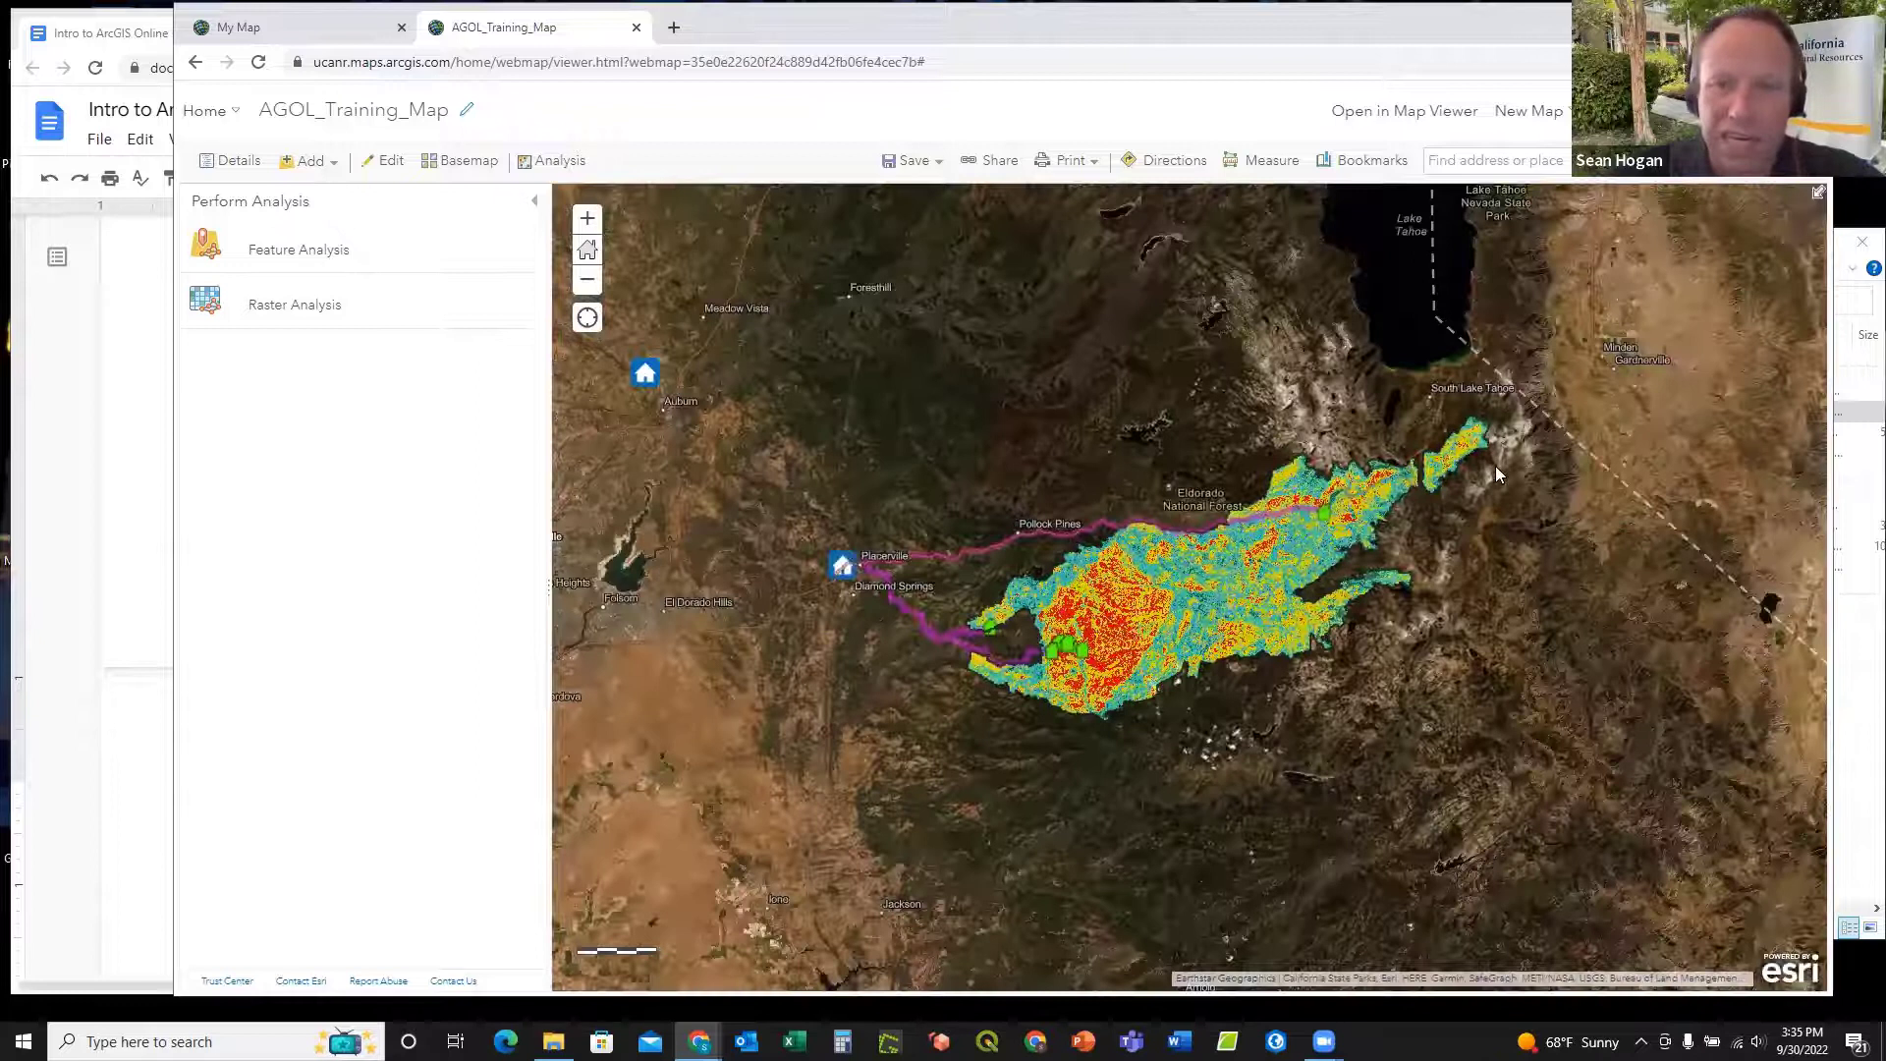
pyautogui.scroll(1, 1495, 468)
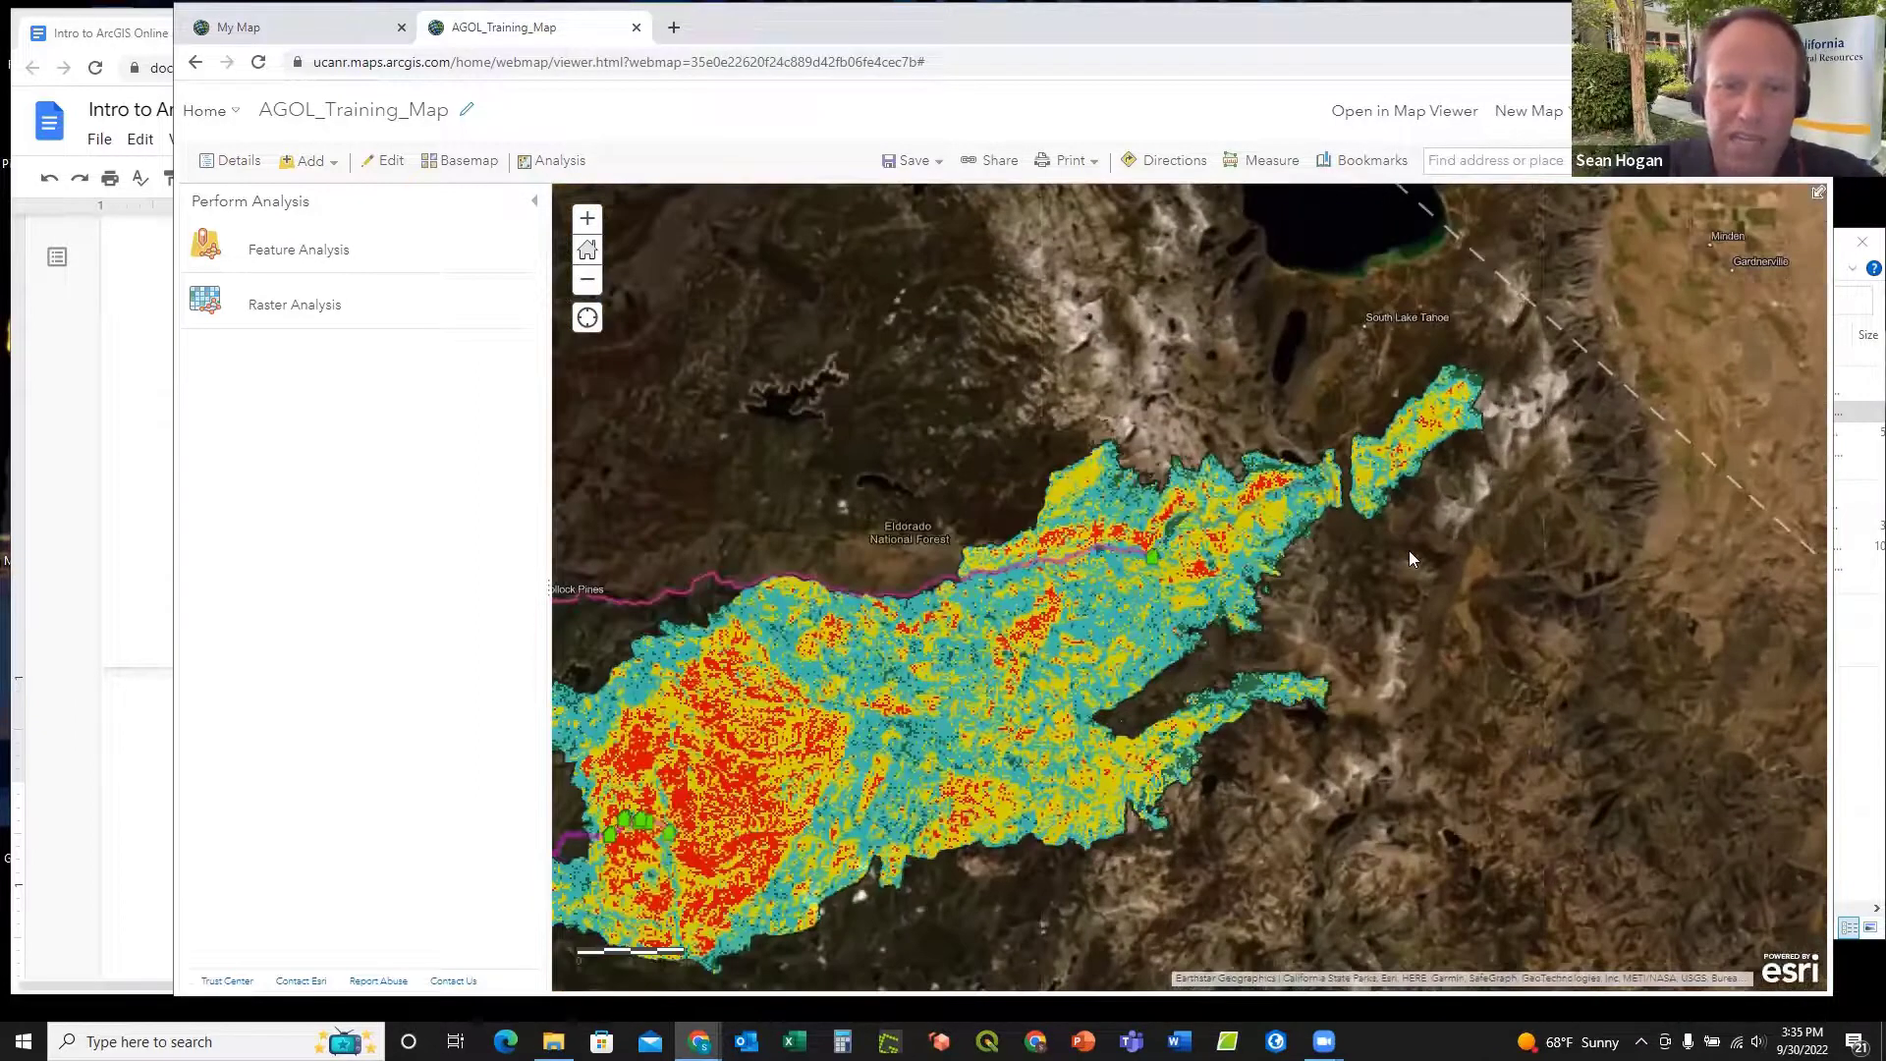
pyautogui.scroll(-1, 1409, 557)
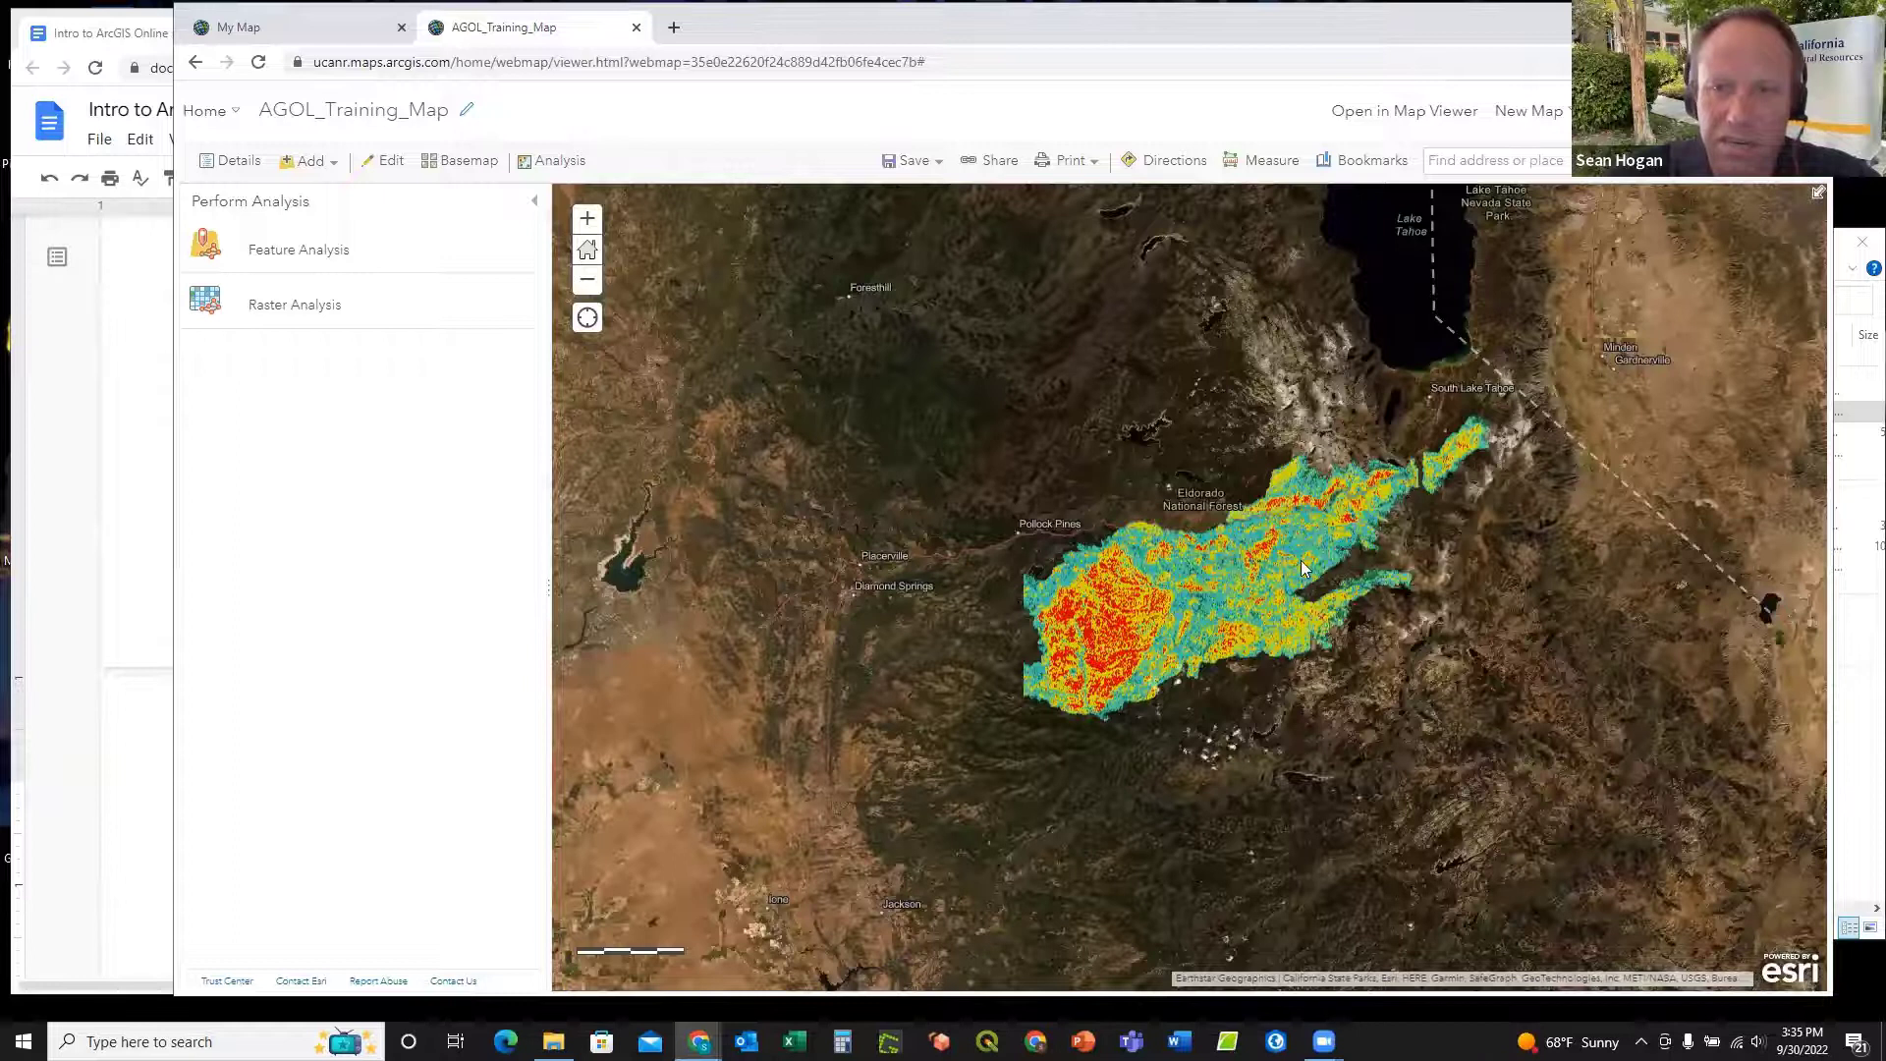
pyautogui.scroll(1, 1238, 558)
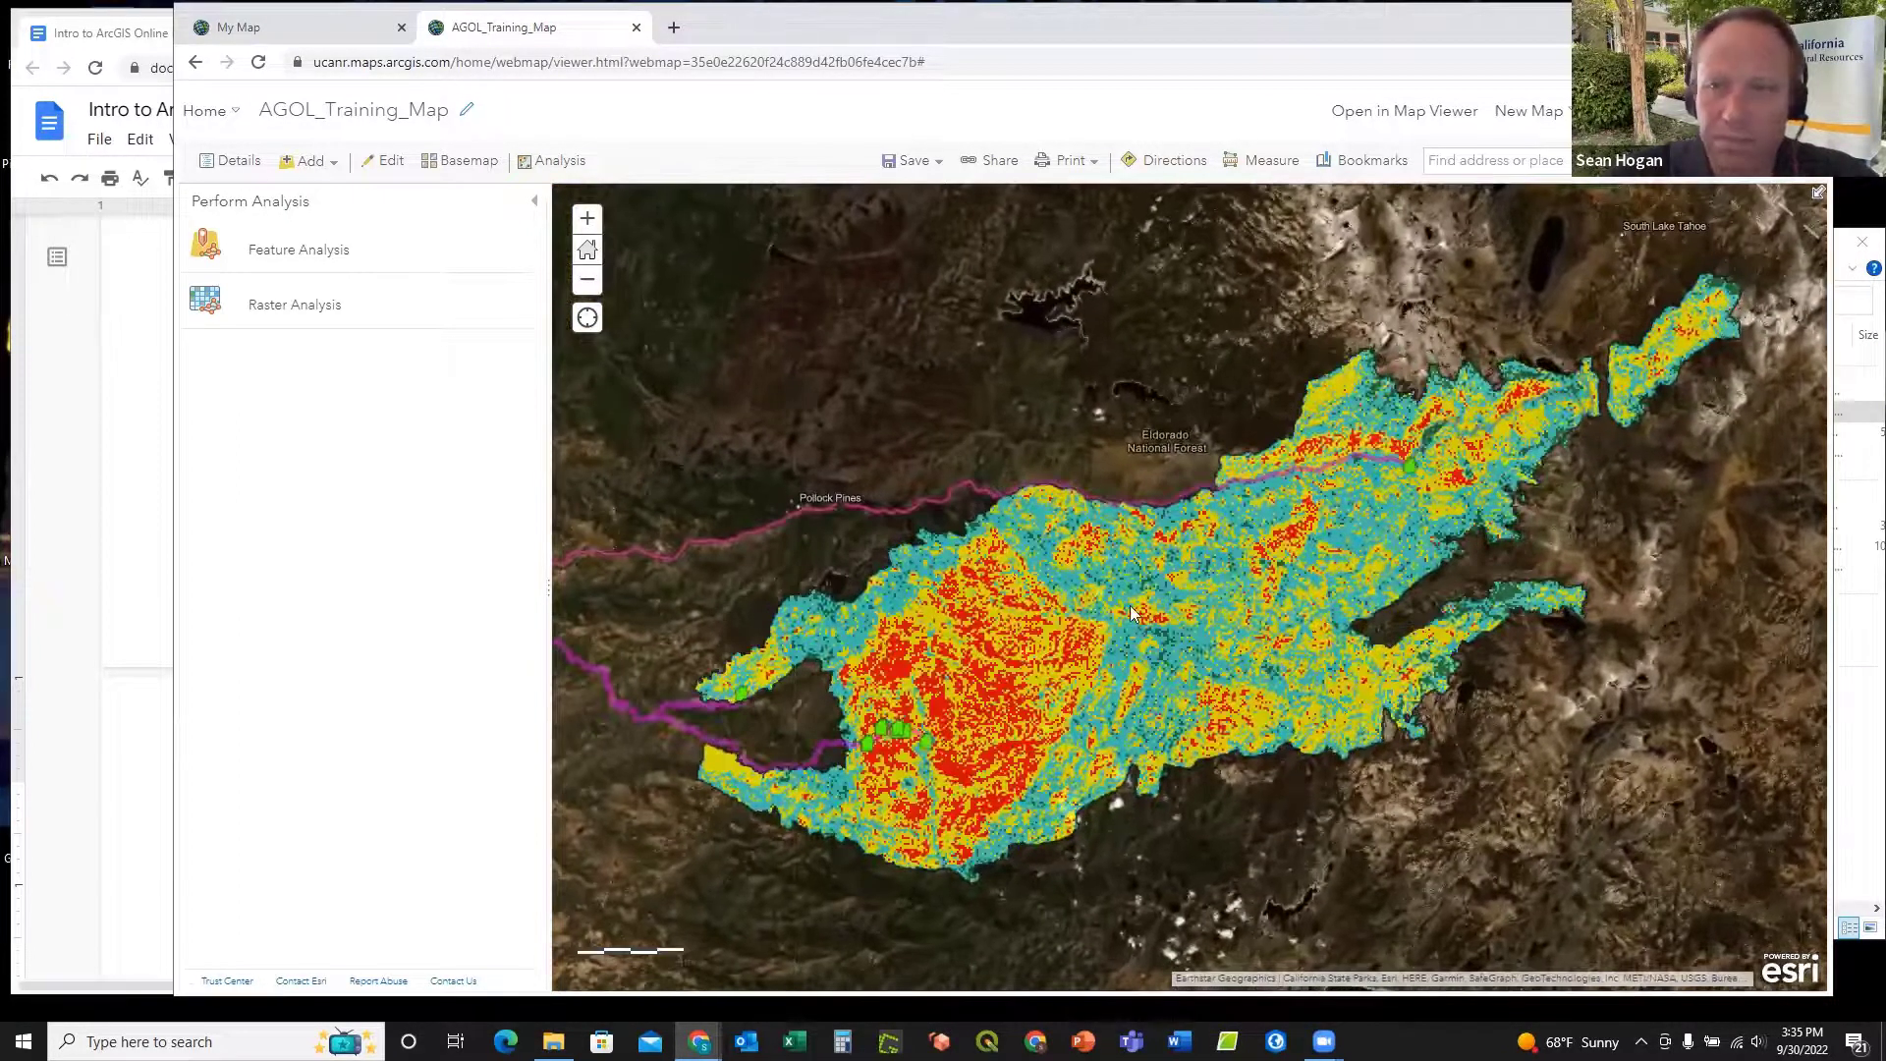
pyautogui.moveTo(1171, 603); pyautogui.dragTo(1218, 600)
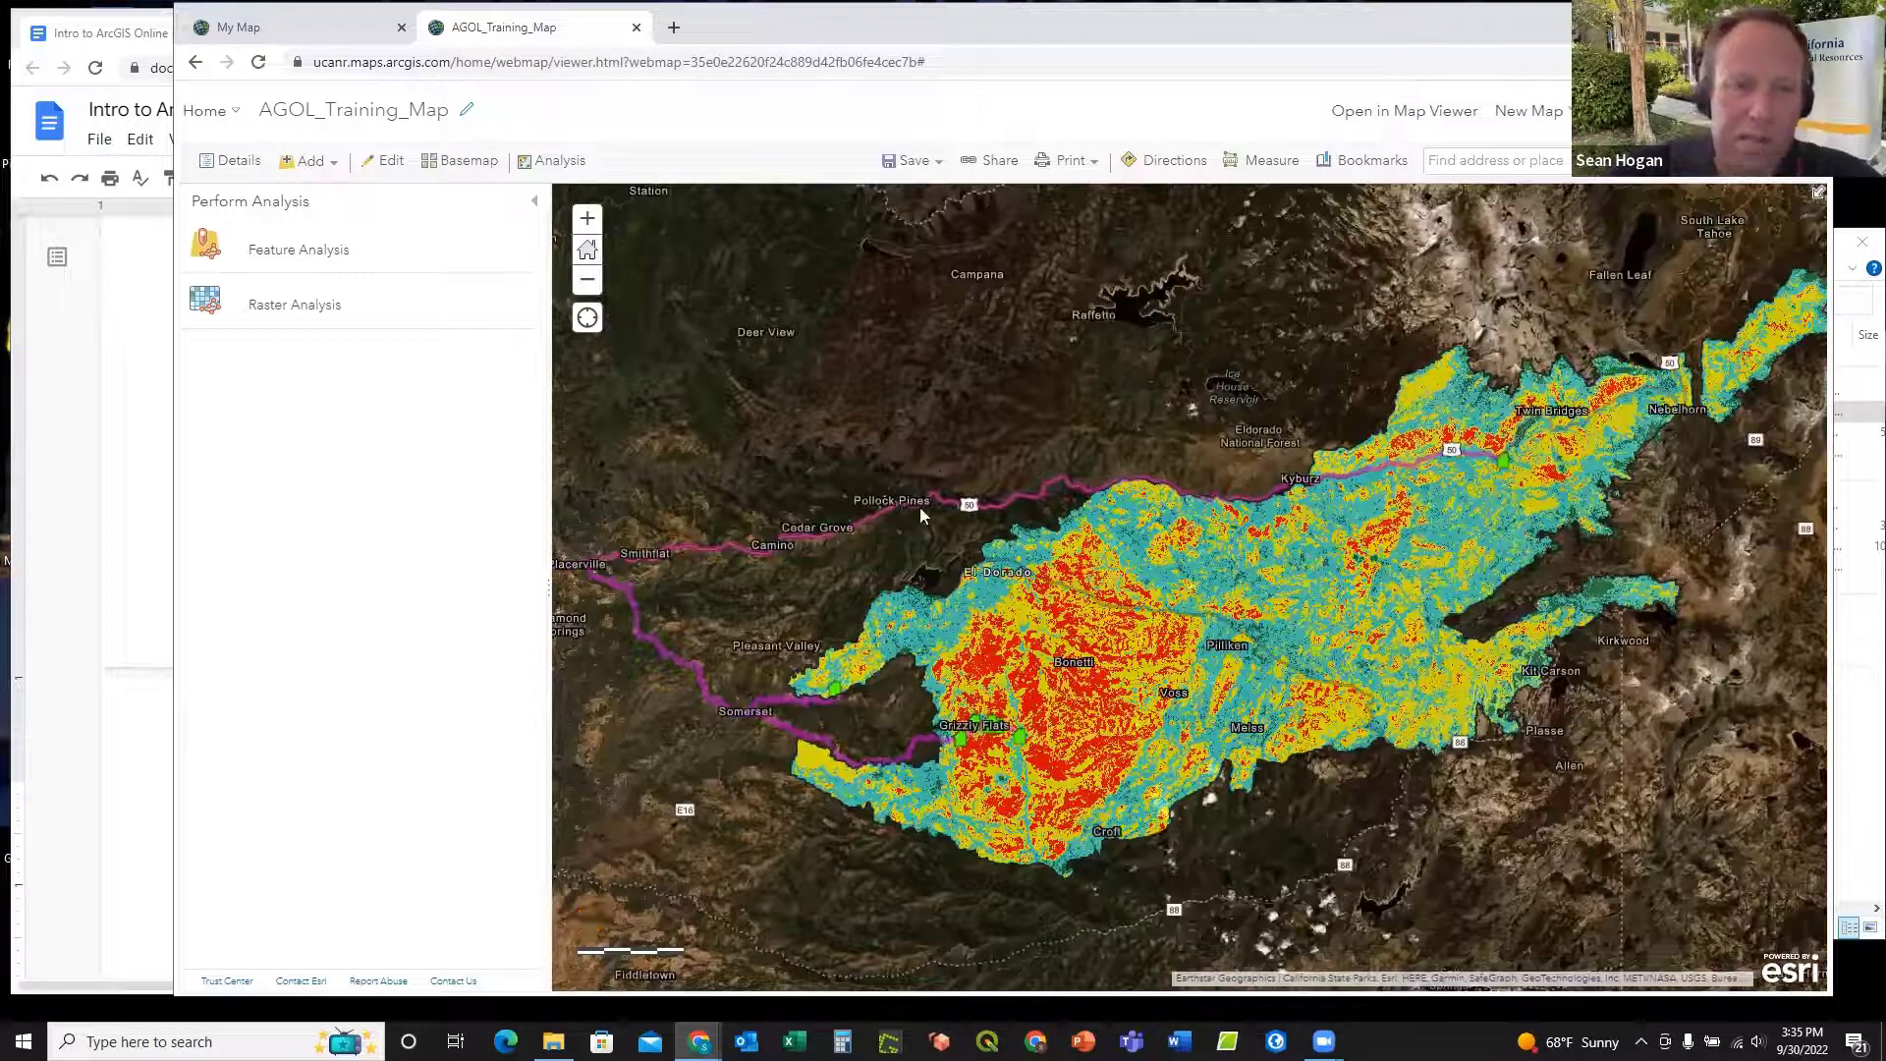
pyautogui.moveTo(554, 473); pyautogui.dragTo(491, 481)
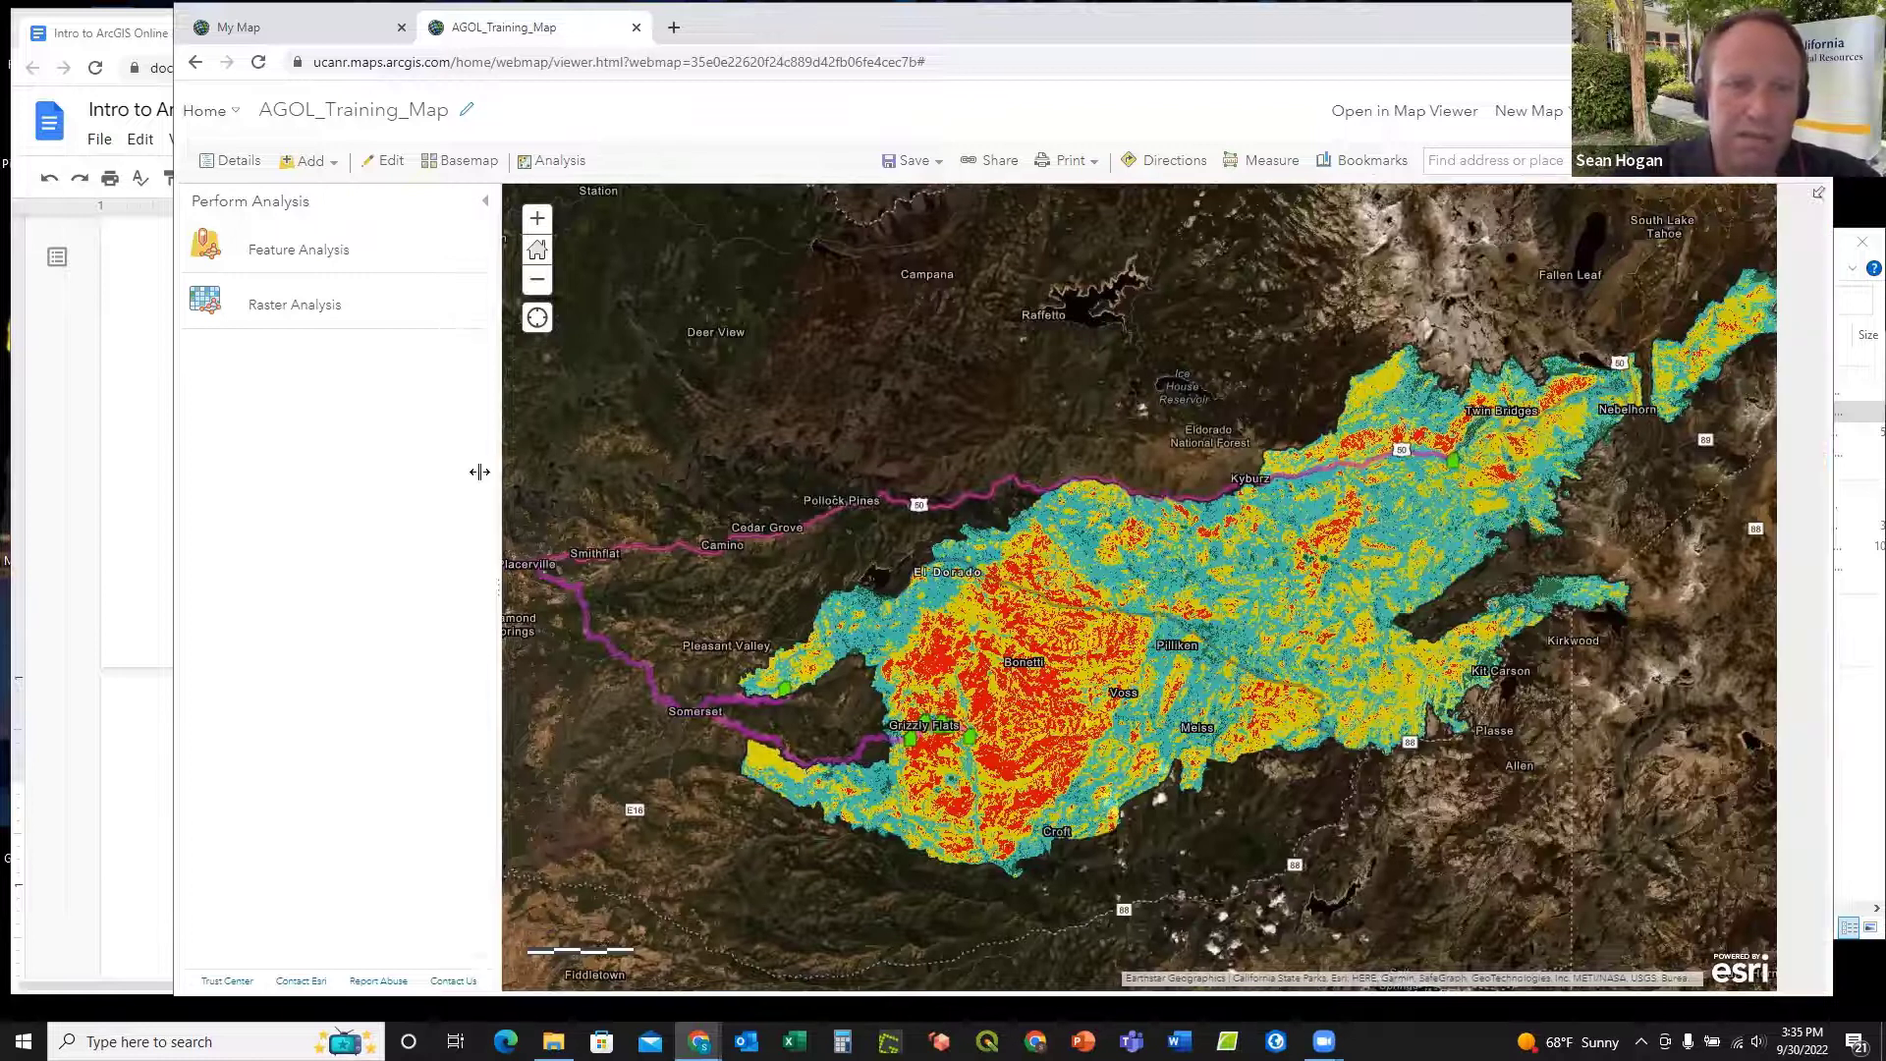
pyautogui.moveTo(780, 506); pyautogui.dragTo(835, 515)
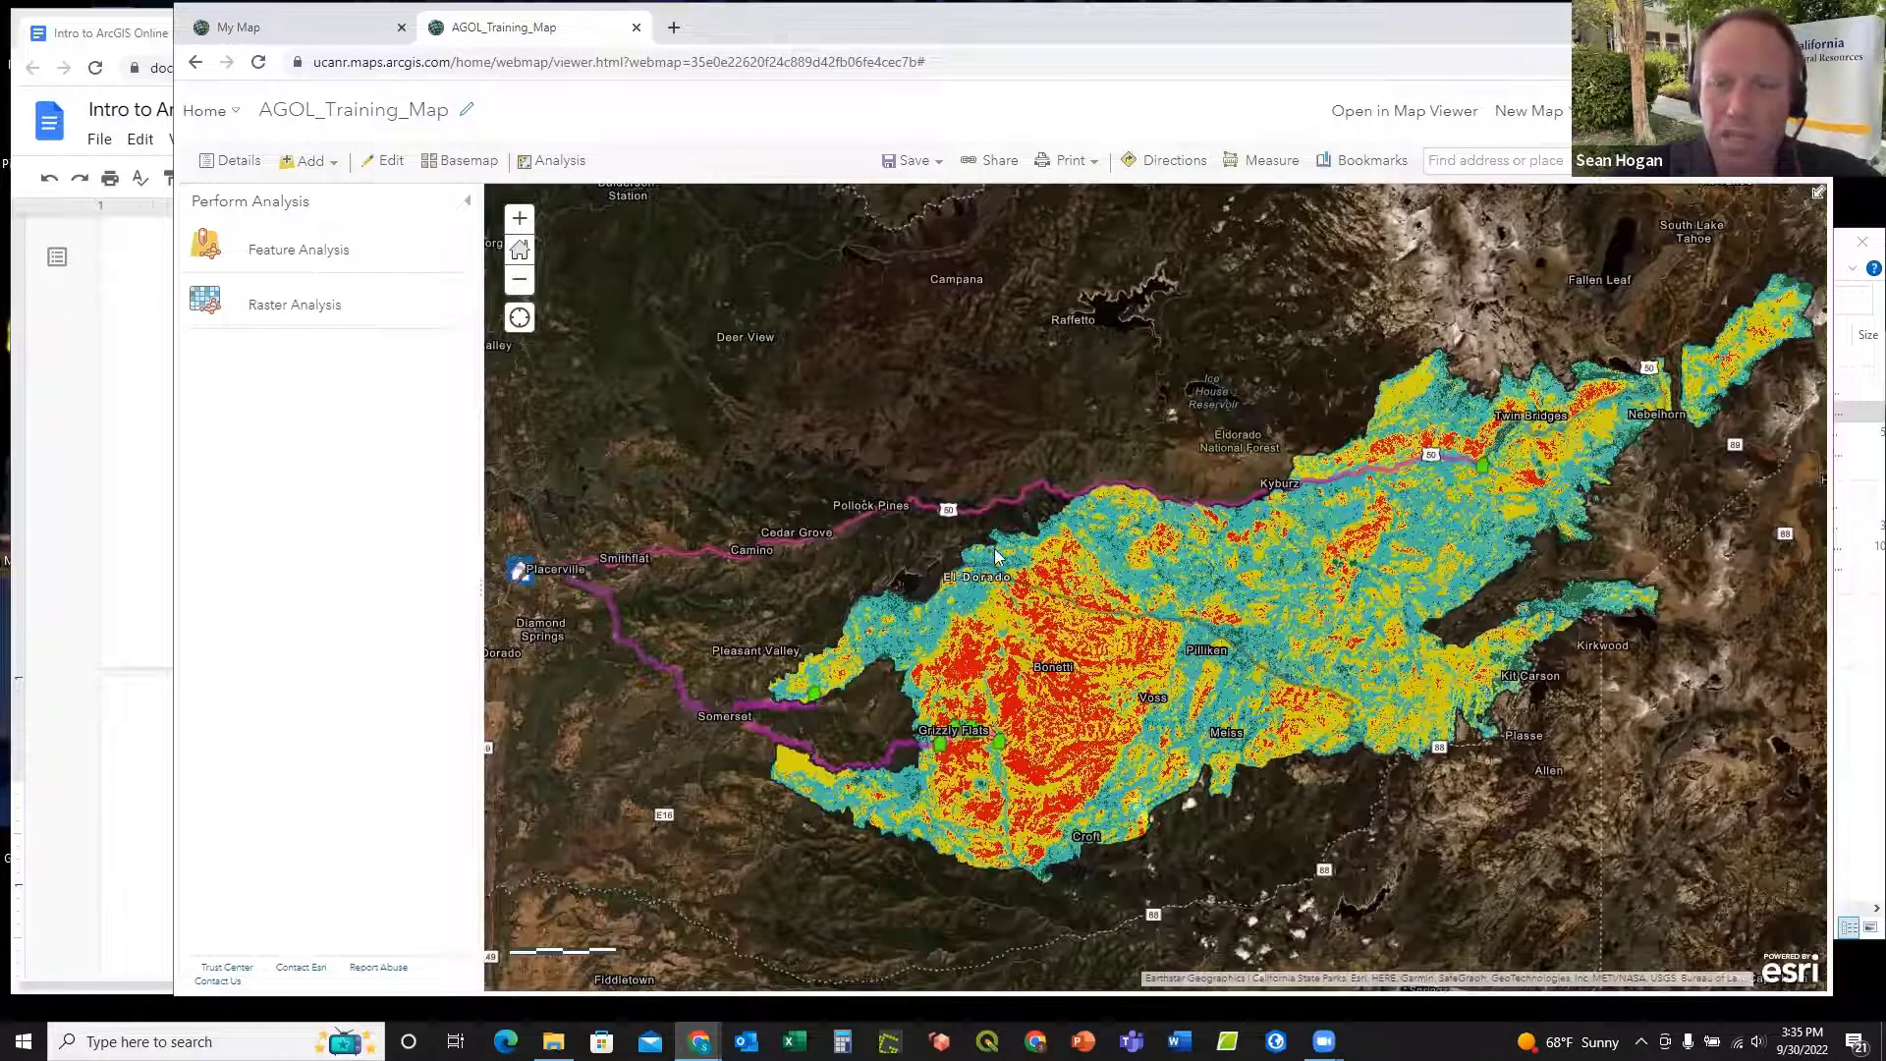
# Step: Save the map and share it with Everyone (public)
pyautogui.click(909, 161)
pyautogui.click(902, 198)
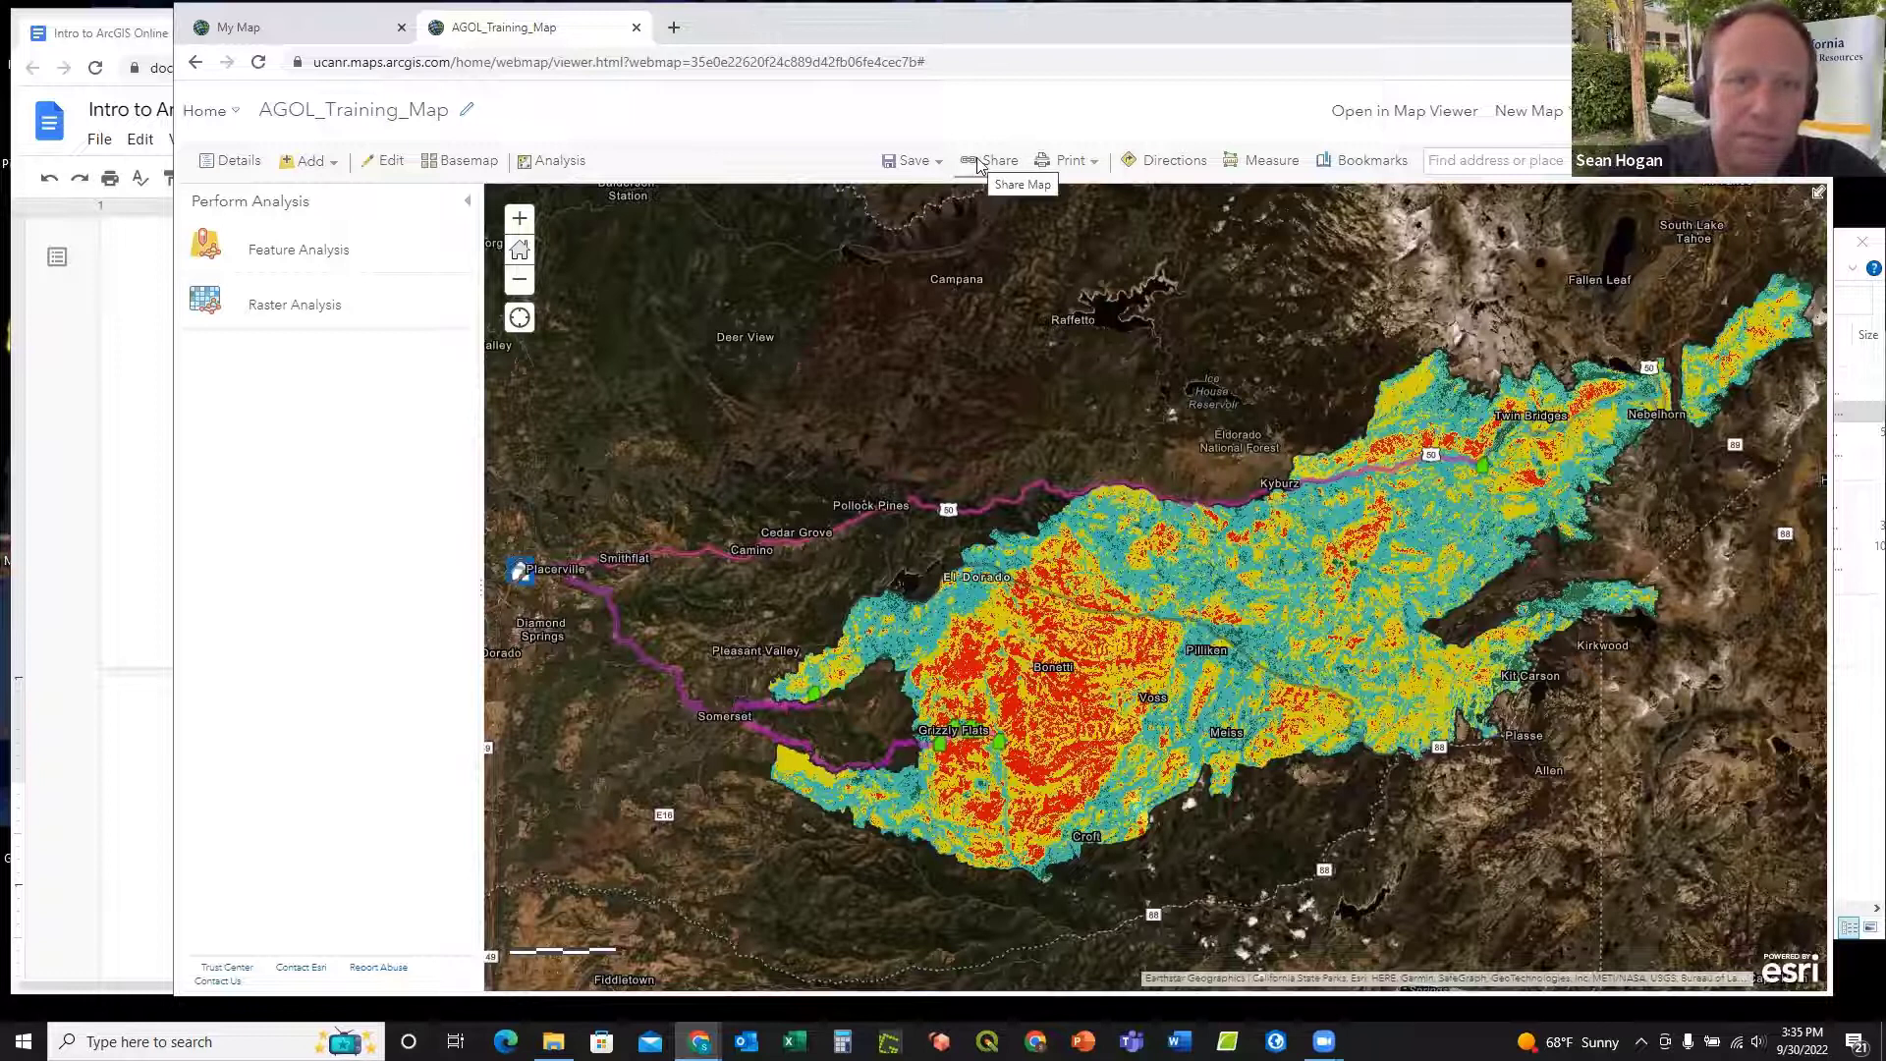
pyautogui.click(979, 165)
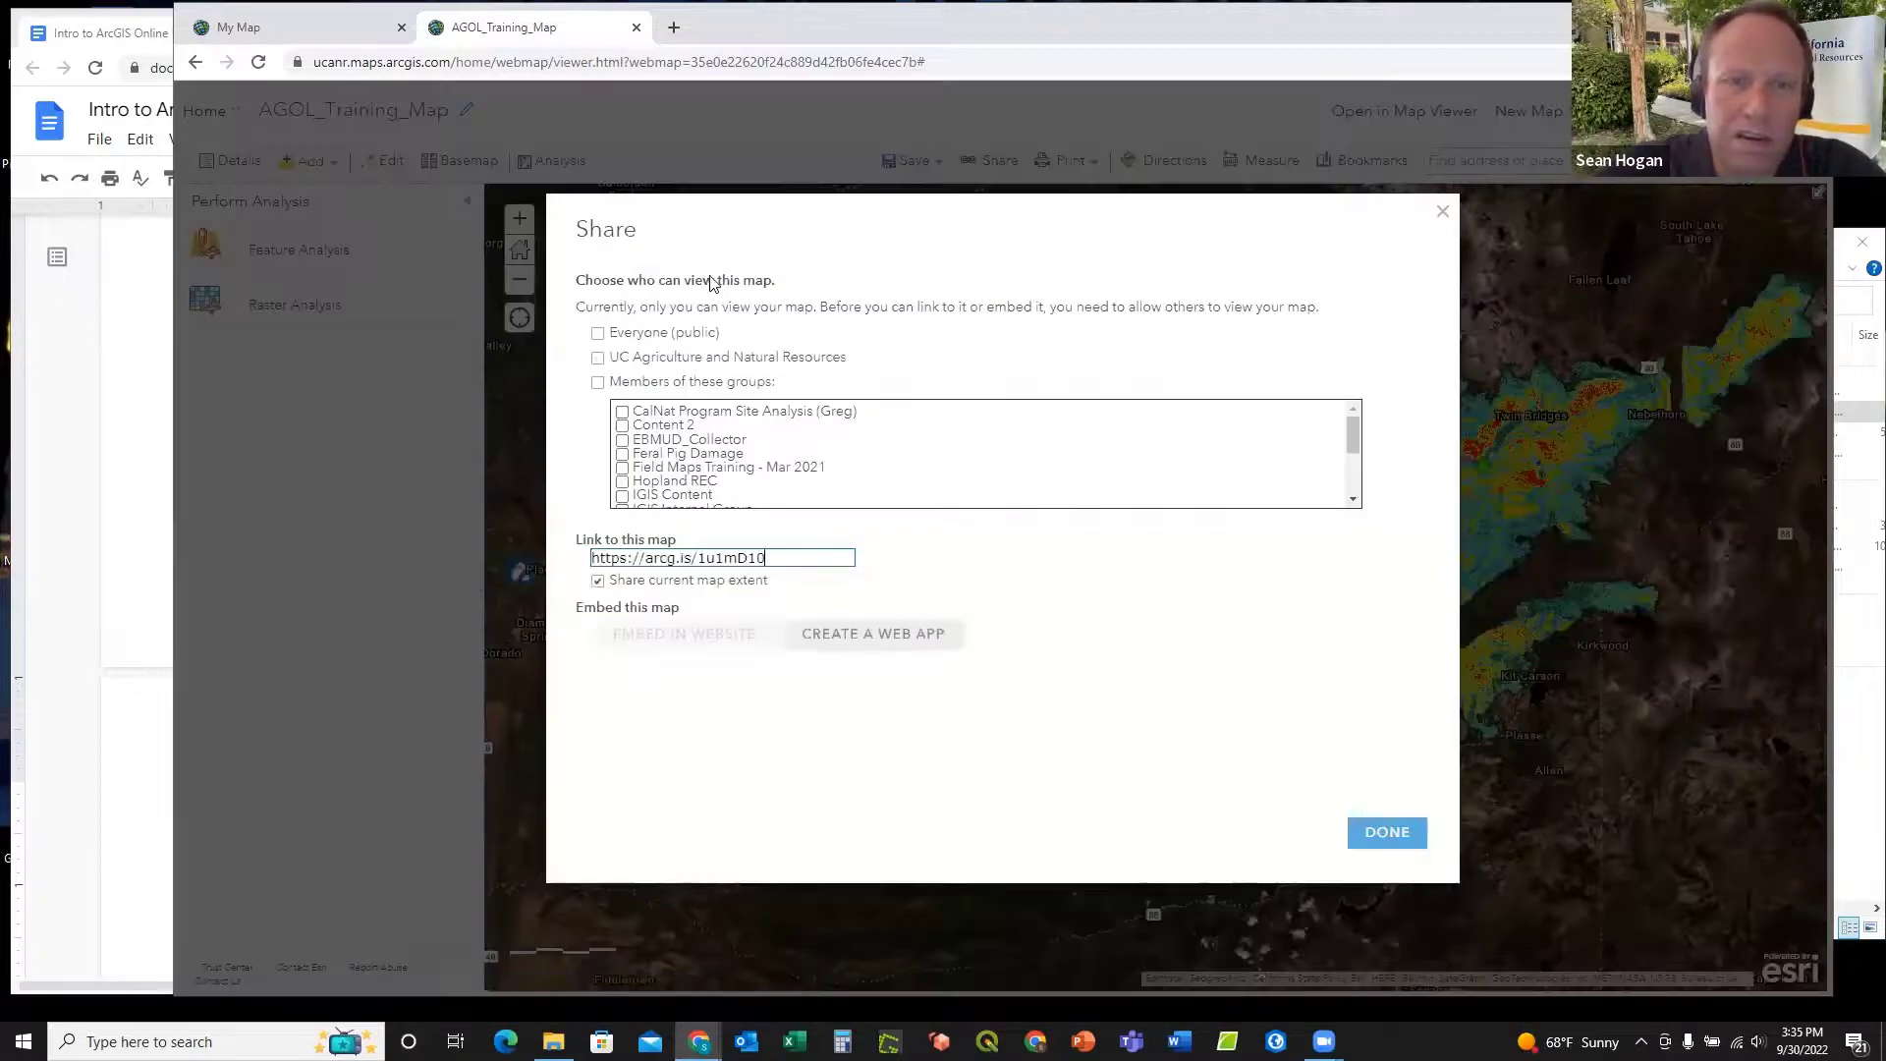
pyautogui.click(597, 334)
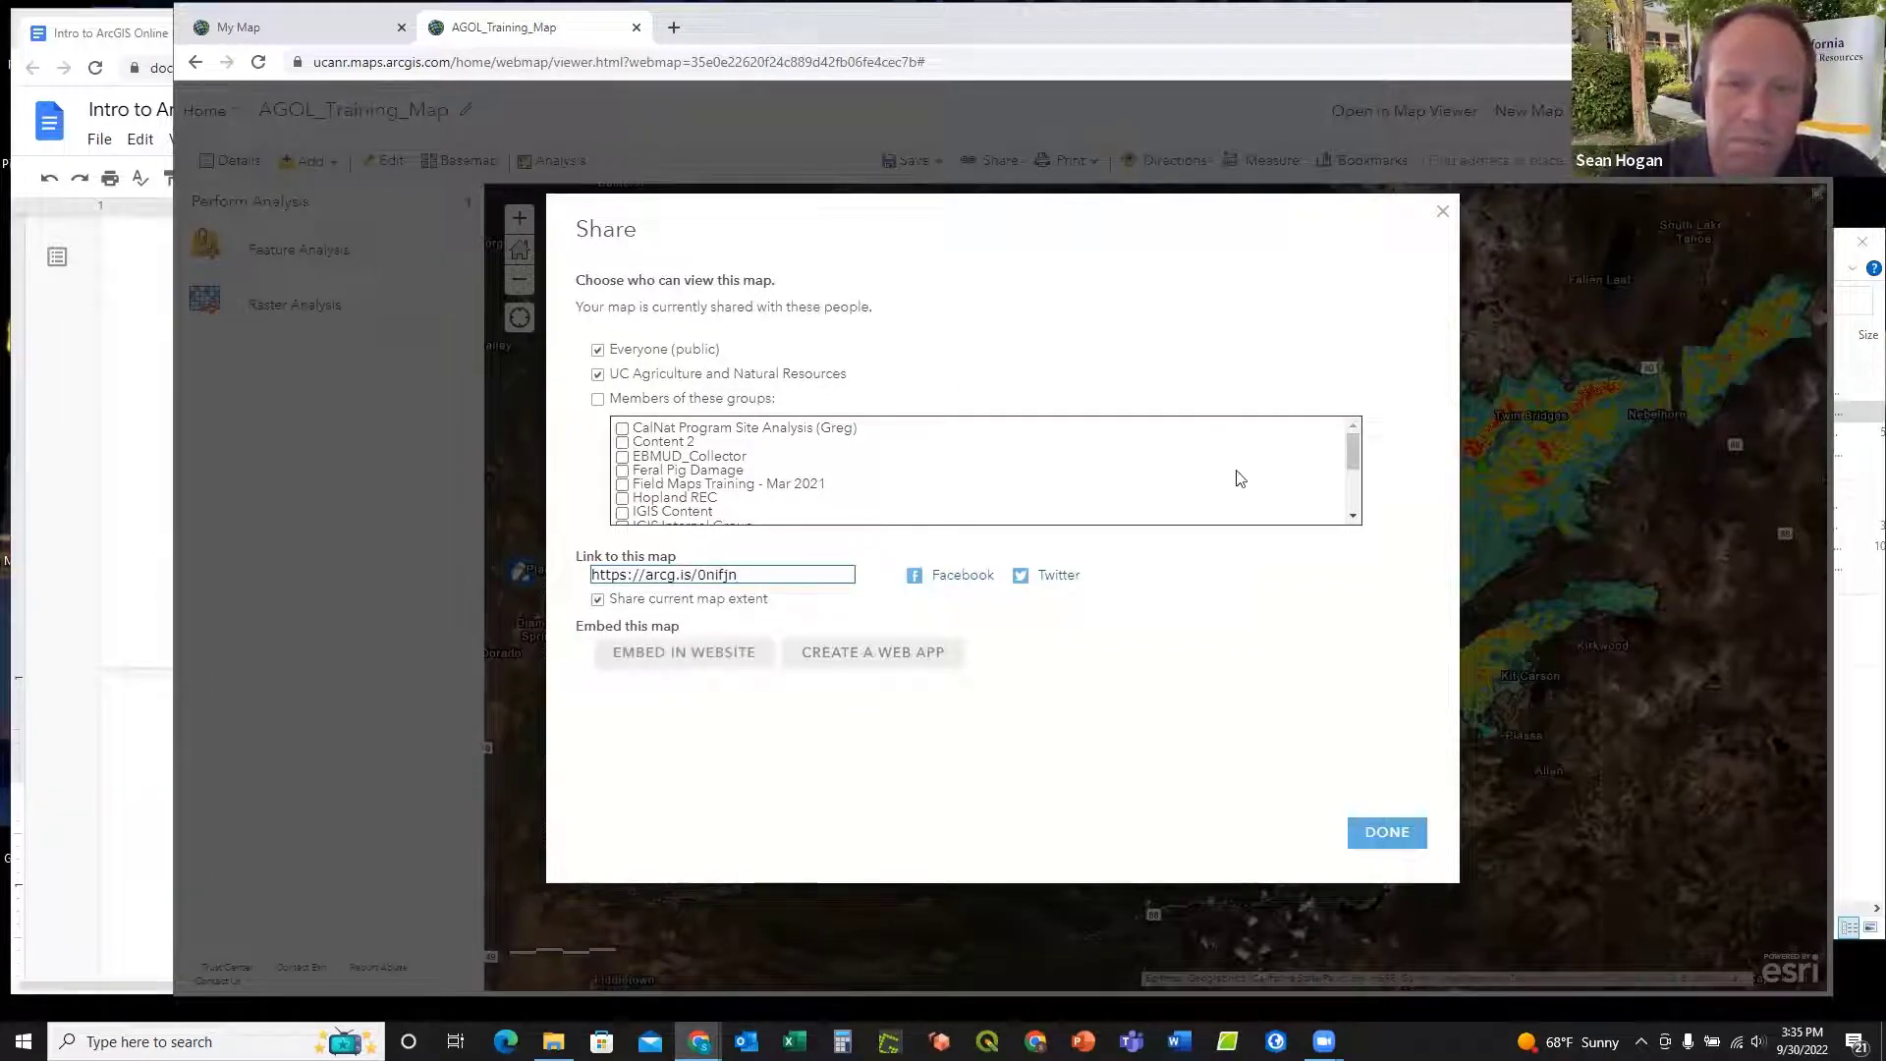
pyautogui.click(1378, 833)
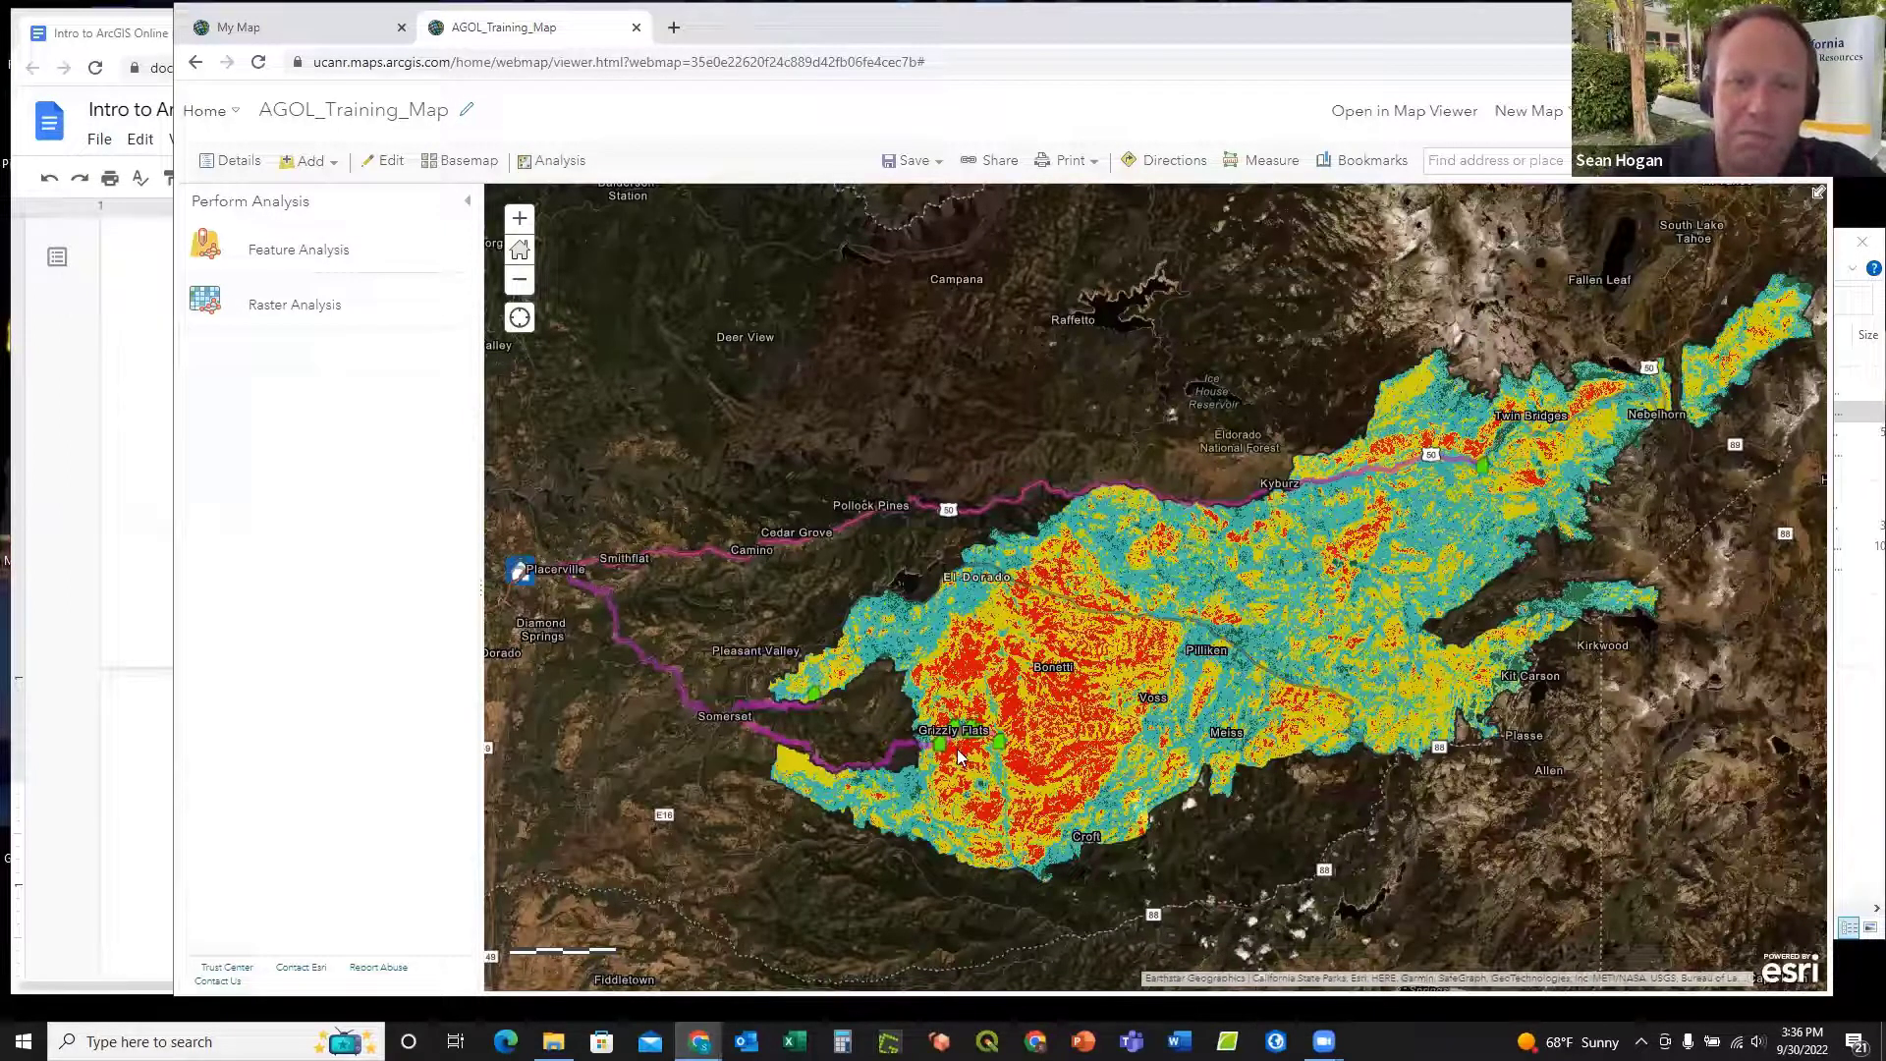
# Step: Reopen the sharing settings and select the map's public short link
pyautogui.click(995, 160)
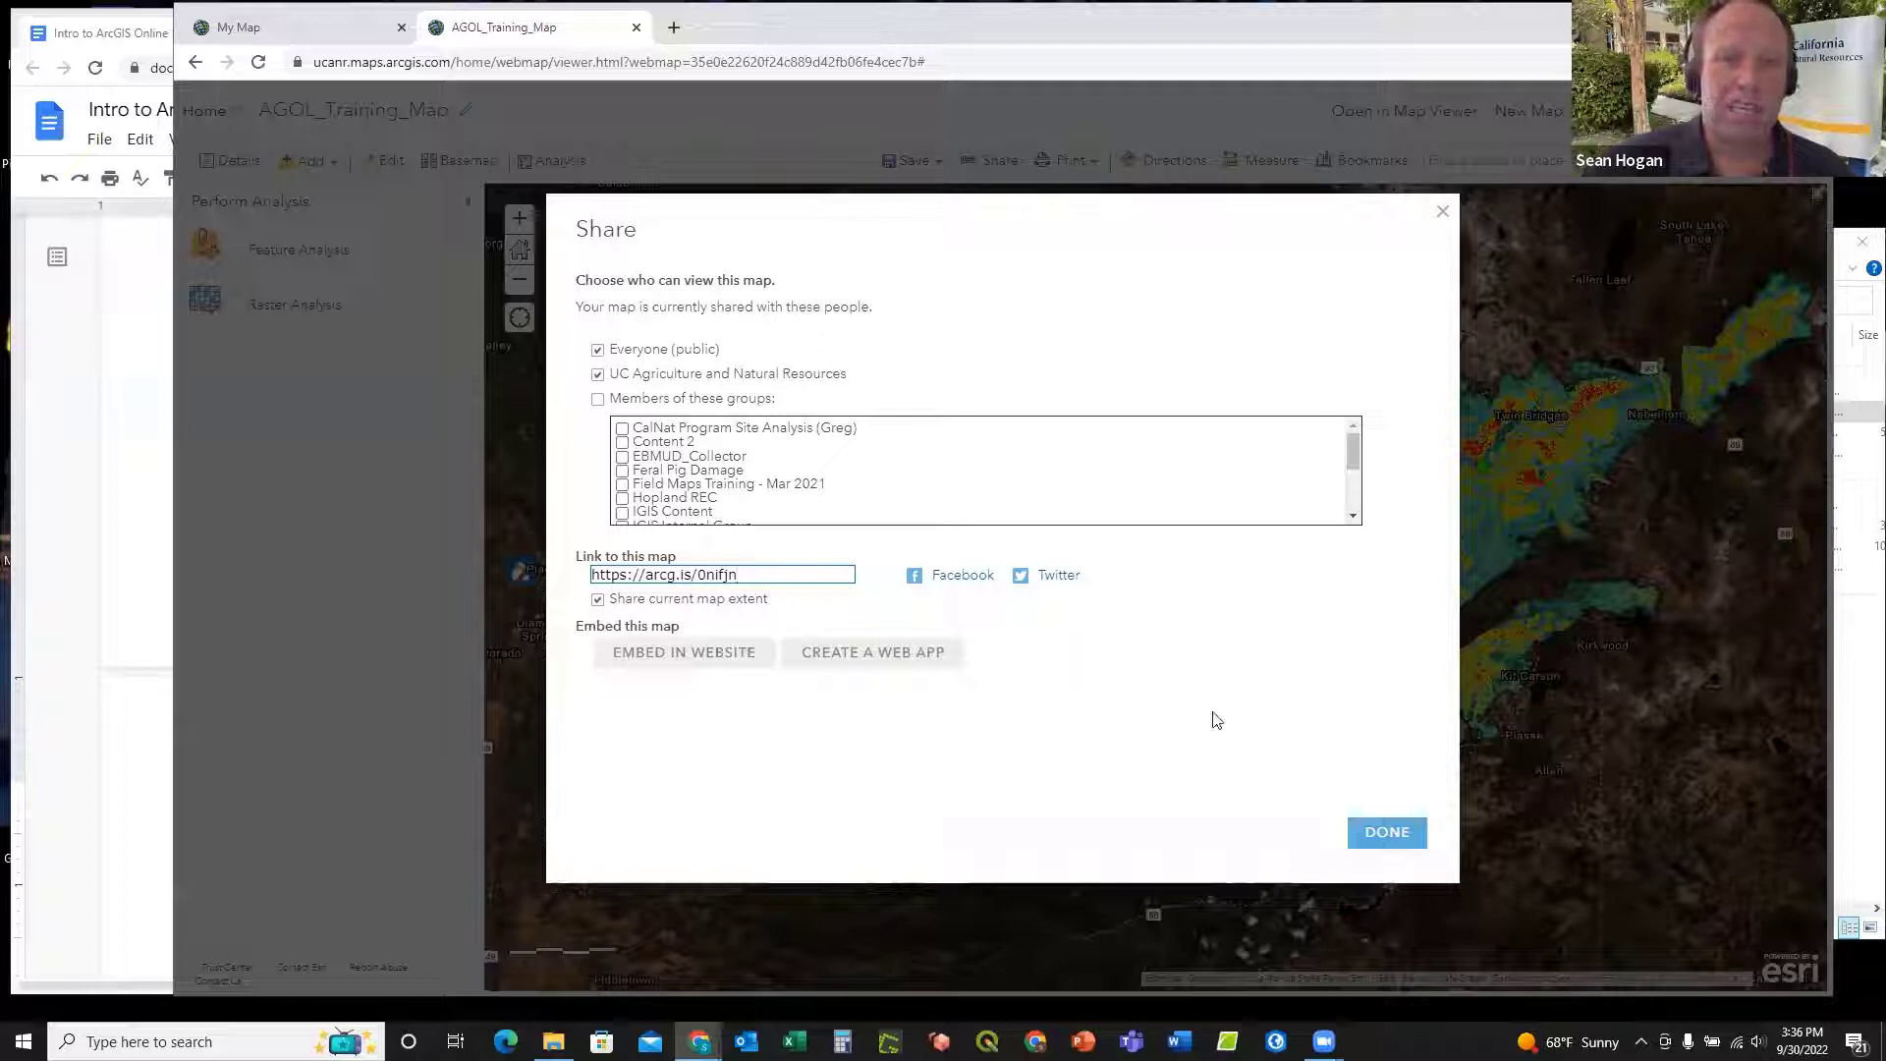
pyautogui.click(1370, 842)
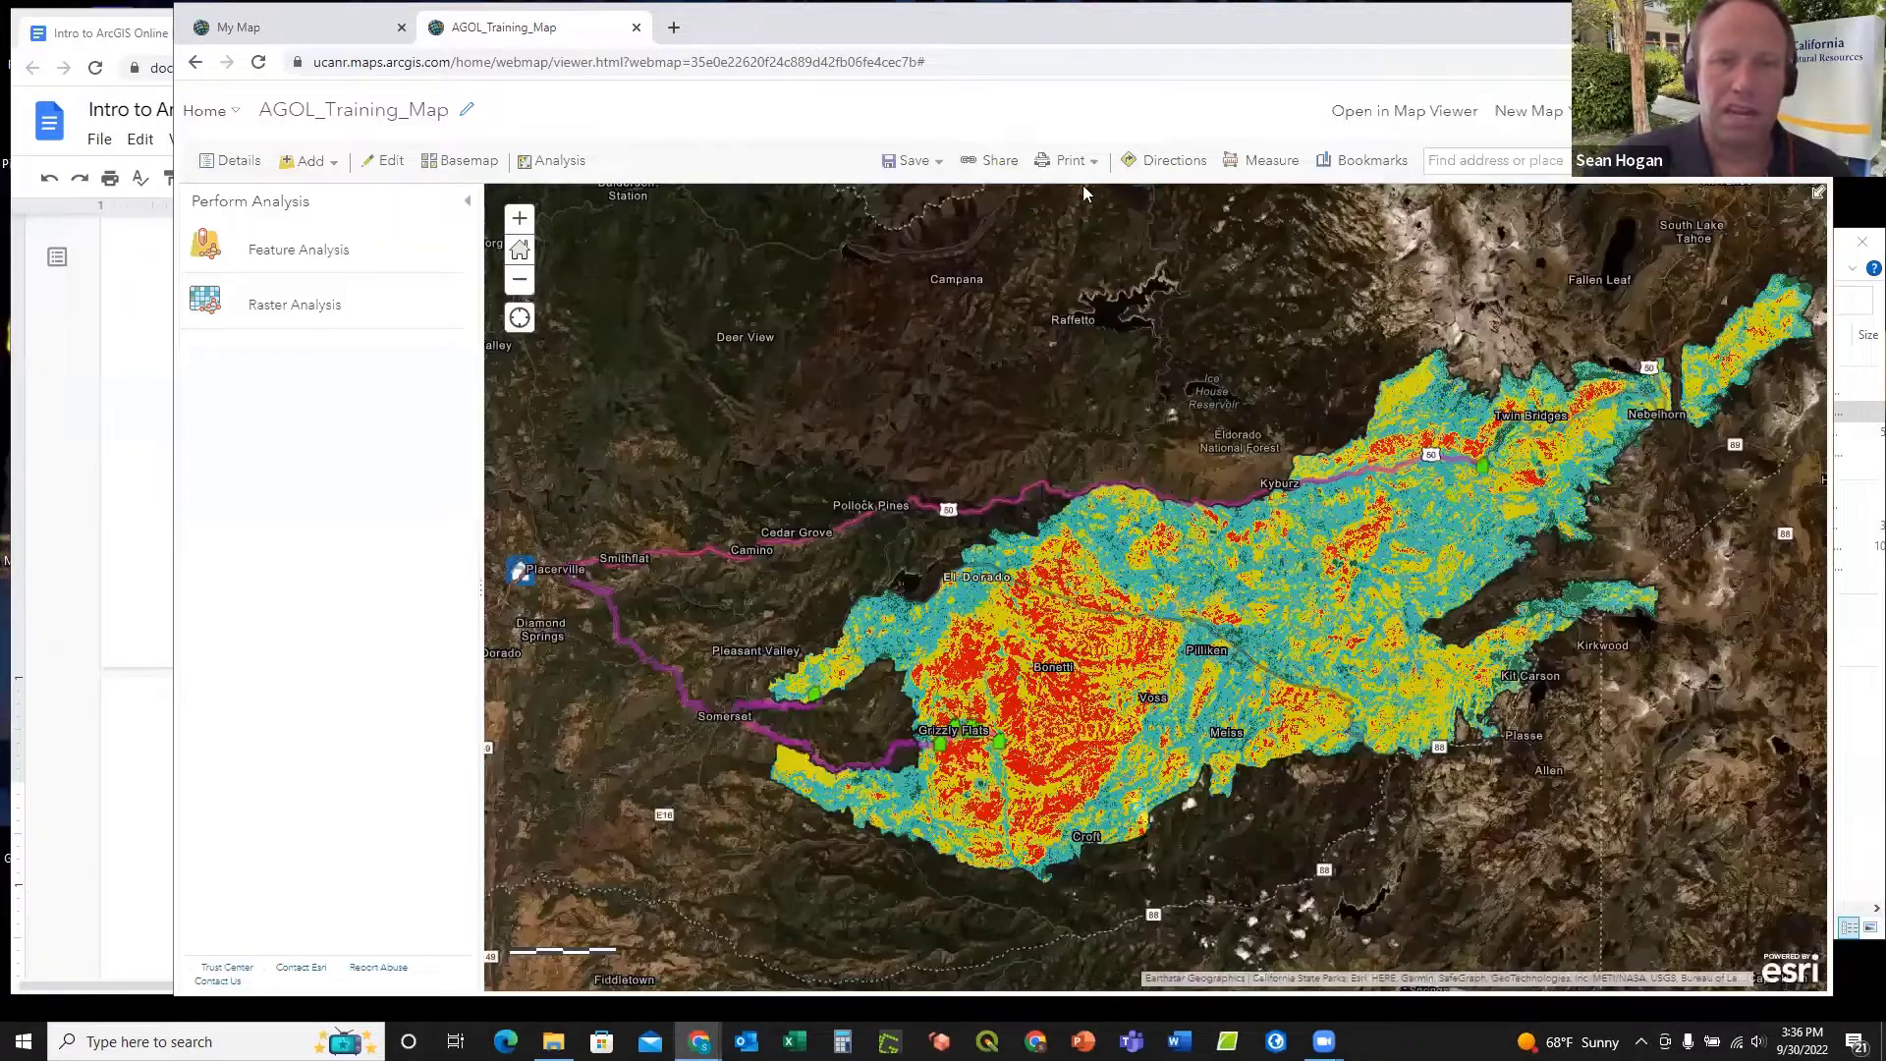
pyautogui.click(998, 165)
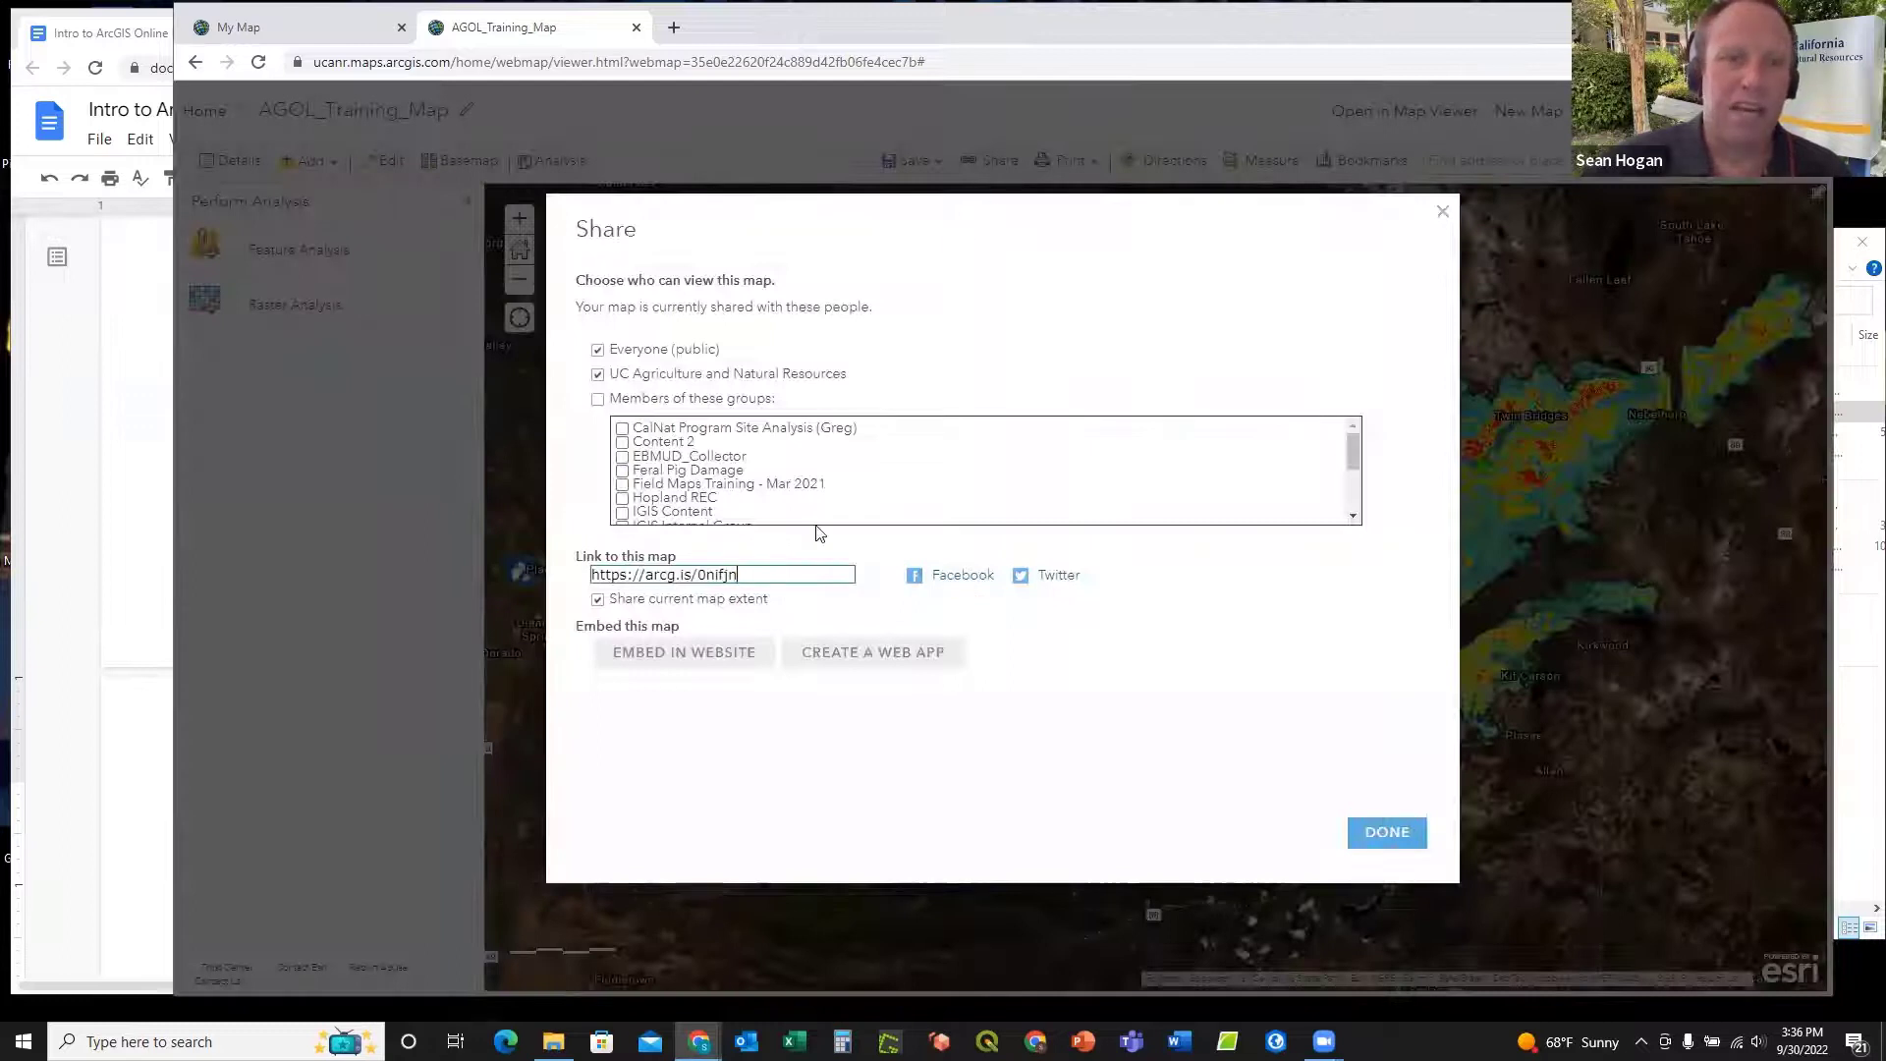
pyautogui.moveTo(750, 574); pyautogui.dragTo(589, 575)
pyautogui.hotkey('ctrl', 'c')
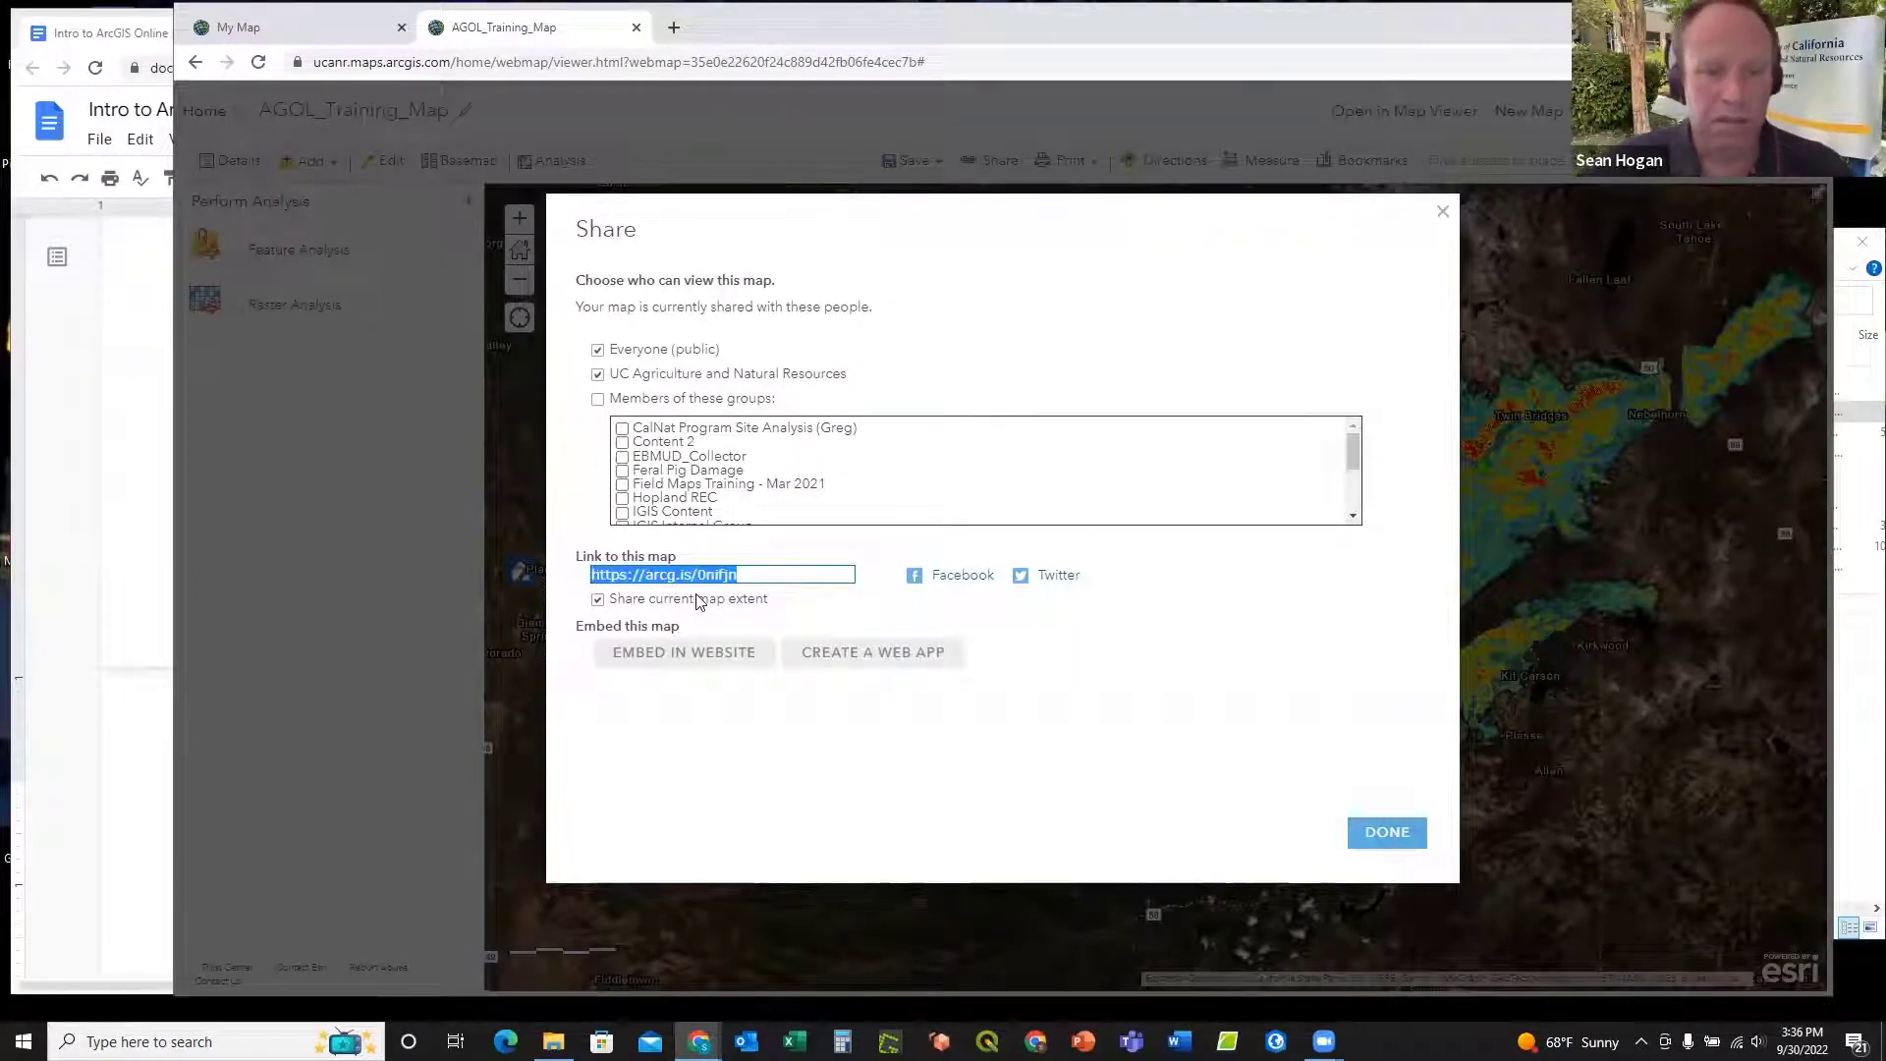
pyautogui.click(504, 1042)
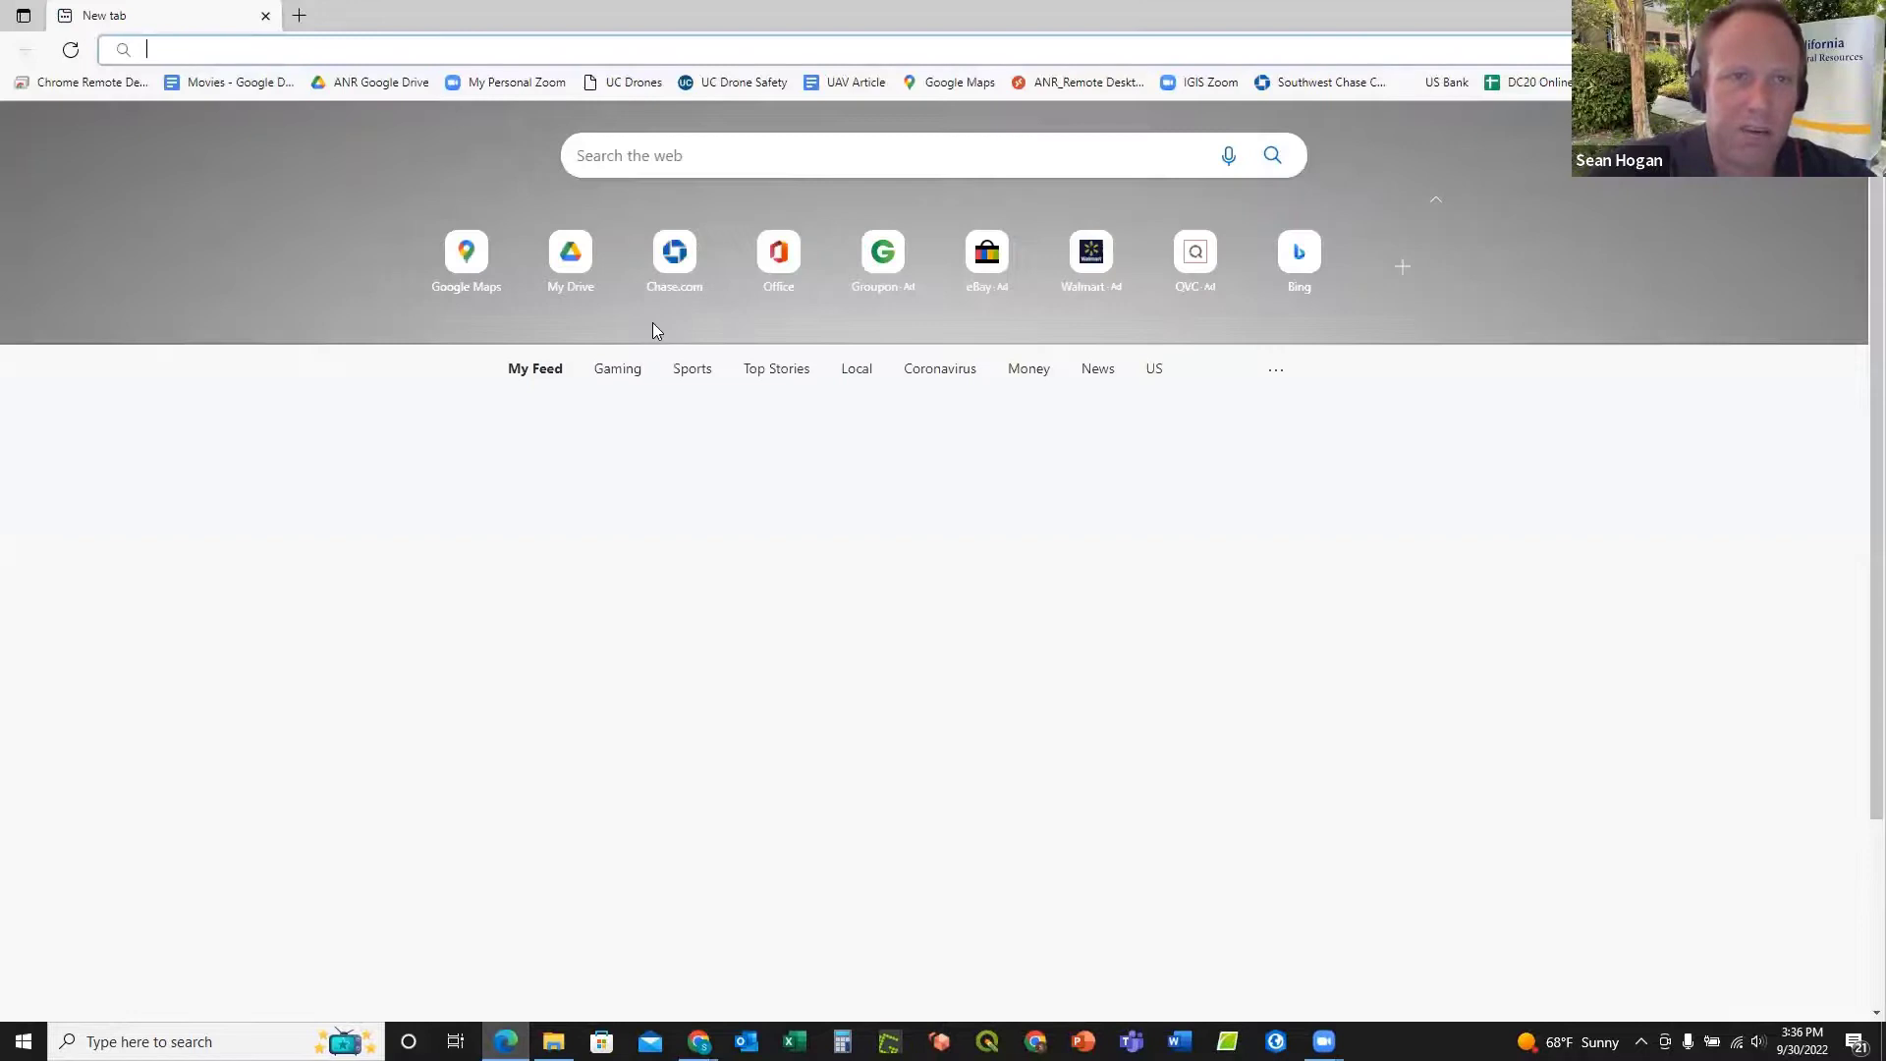
# Step: Load the copied arcg.is short link in Edge's new tab
pyautogui.click(310, 57)
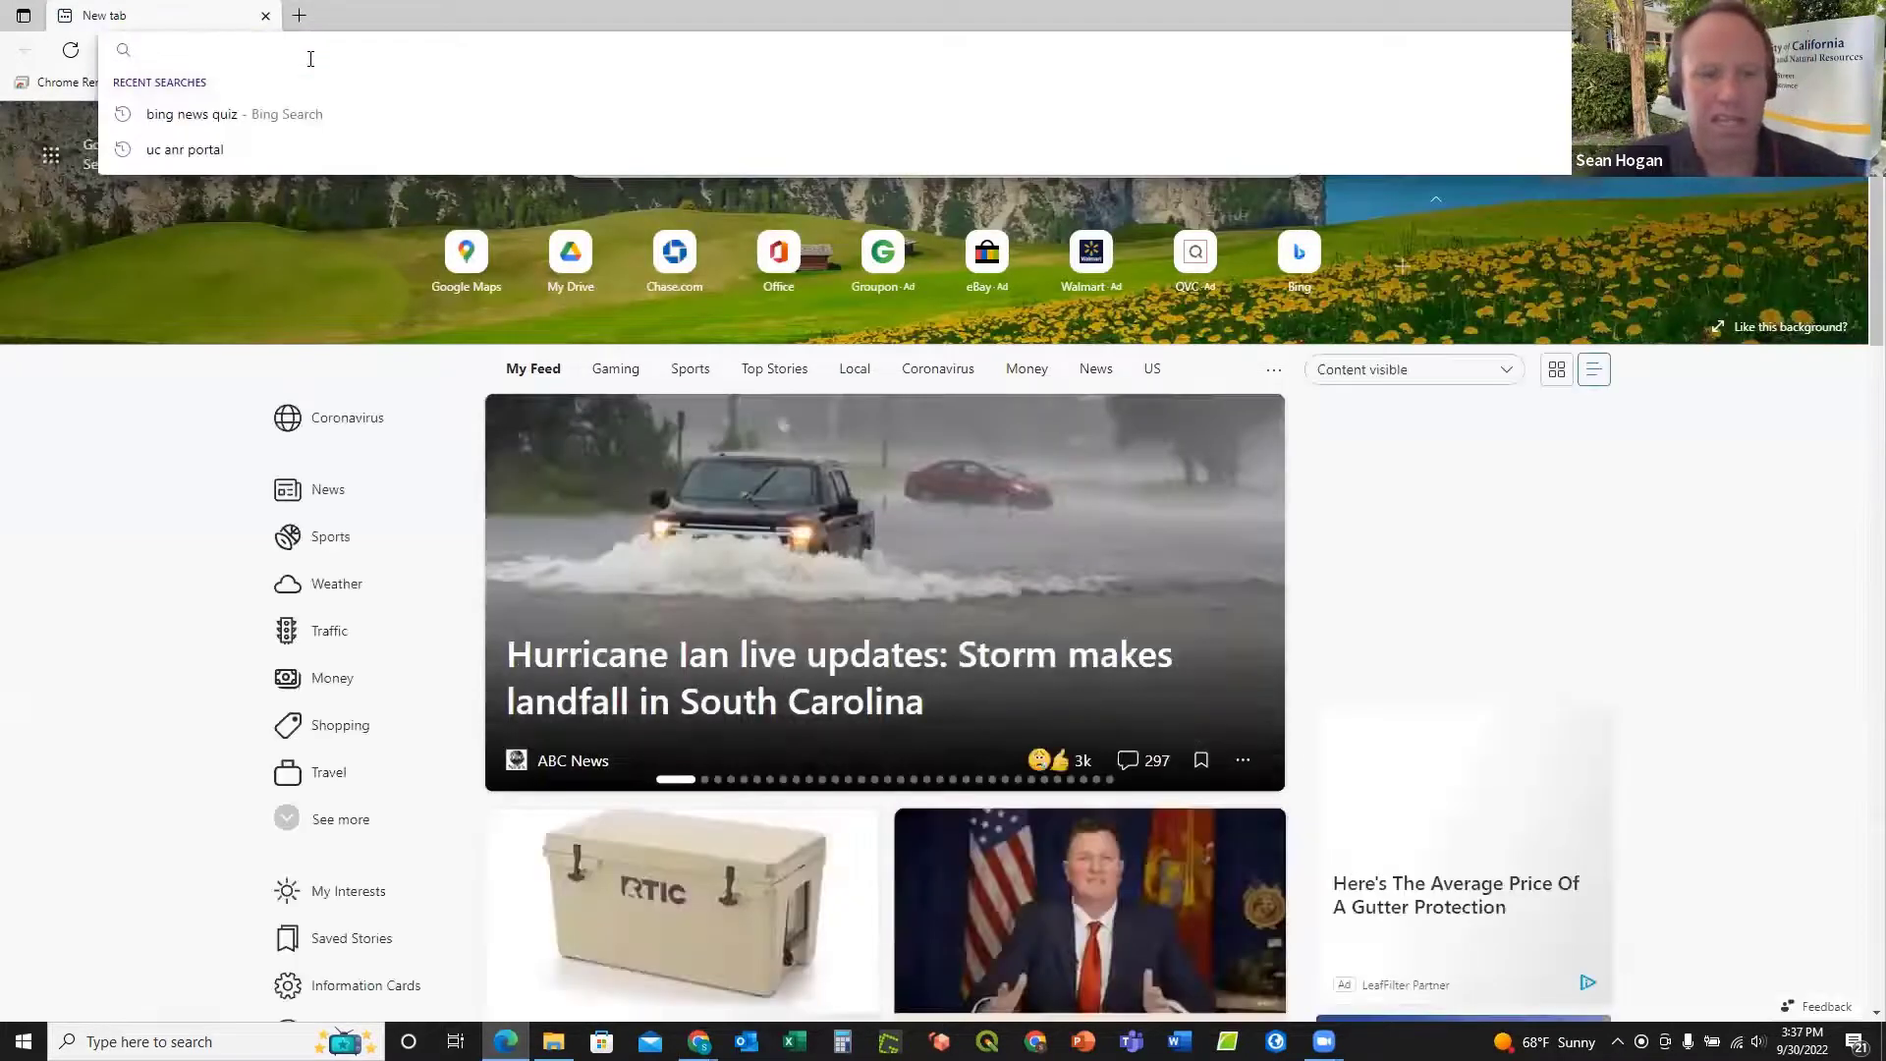
pyautogui.hotkey('ctrl', 'v')
pyautogui.press('Return')
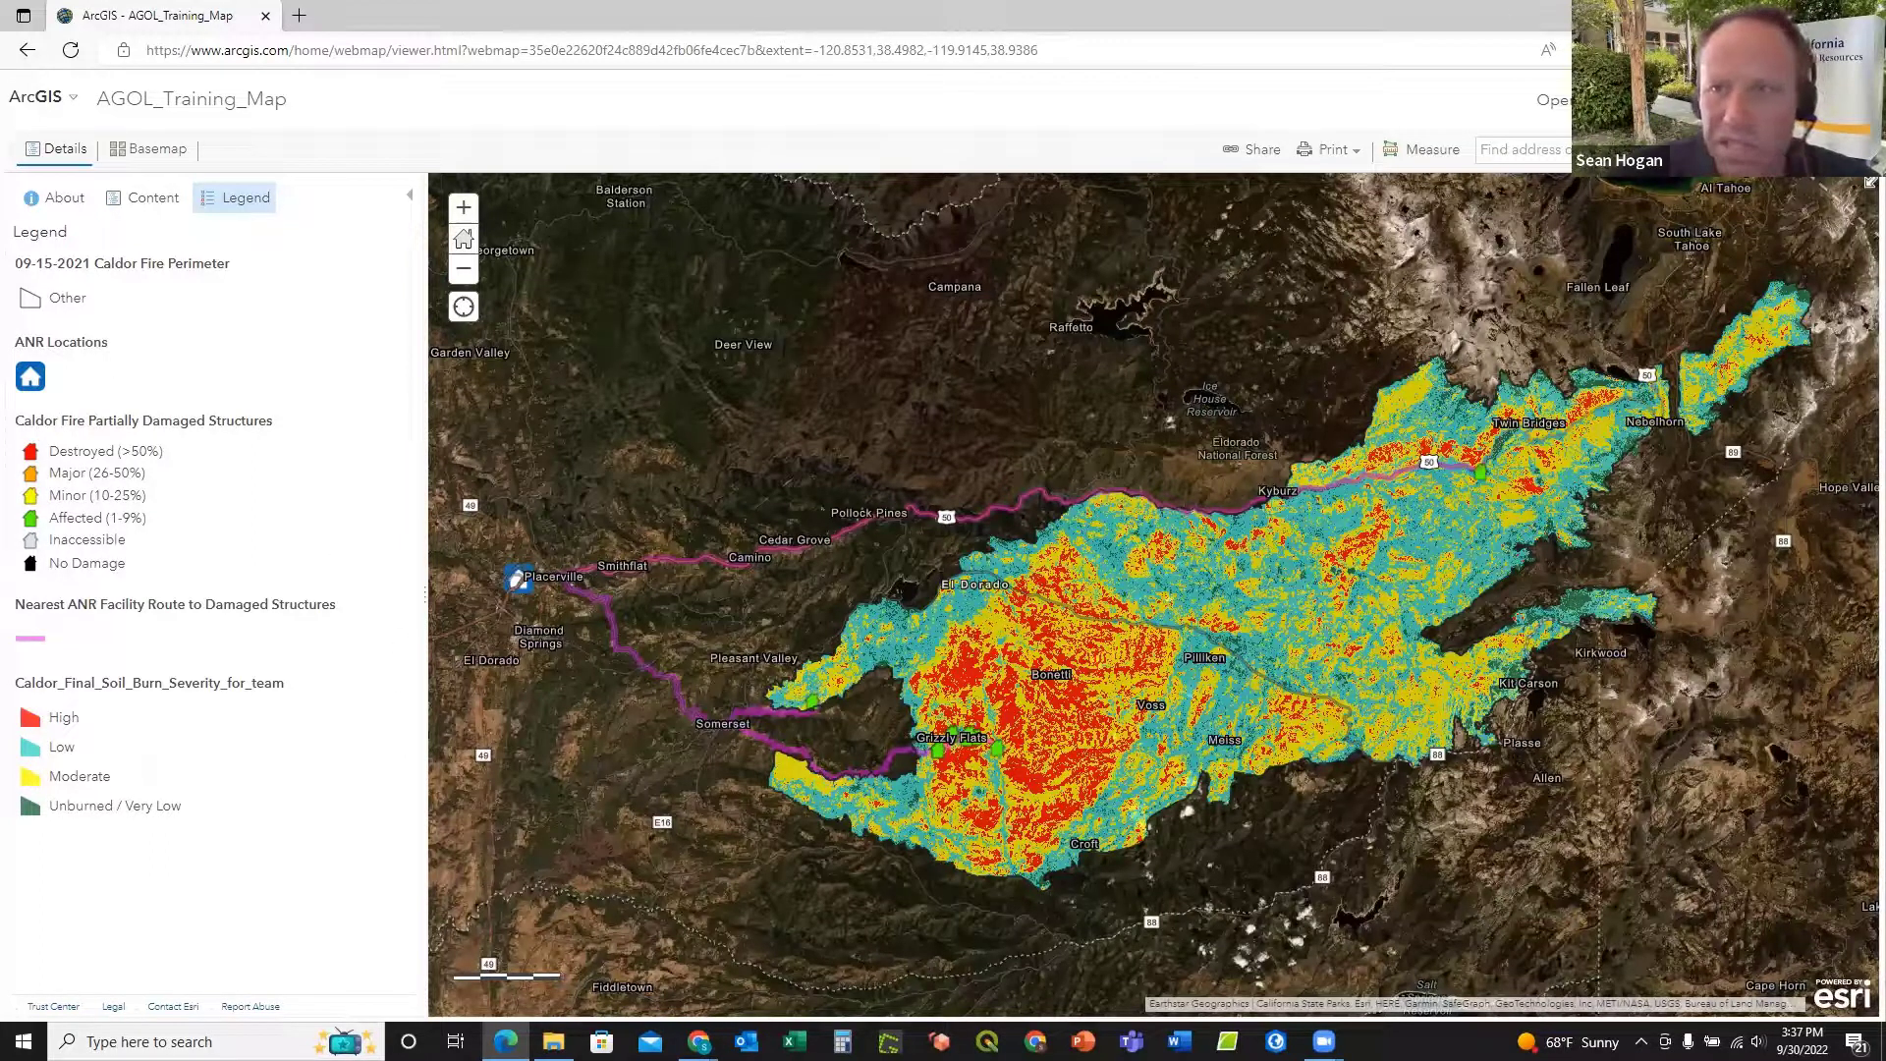
# Step: Minimize Edge to get back to the Share dialog in Chrome
pyautogui.click(1772, 14)
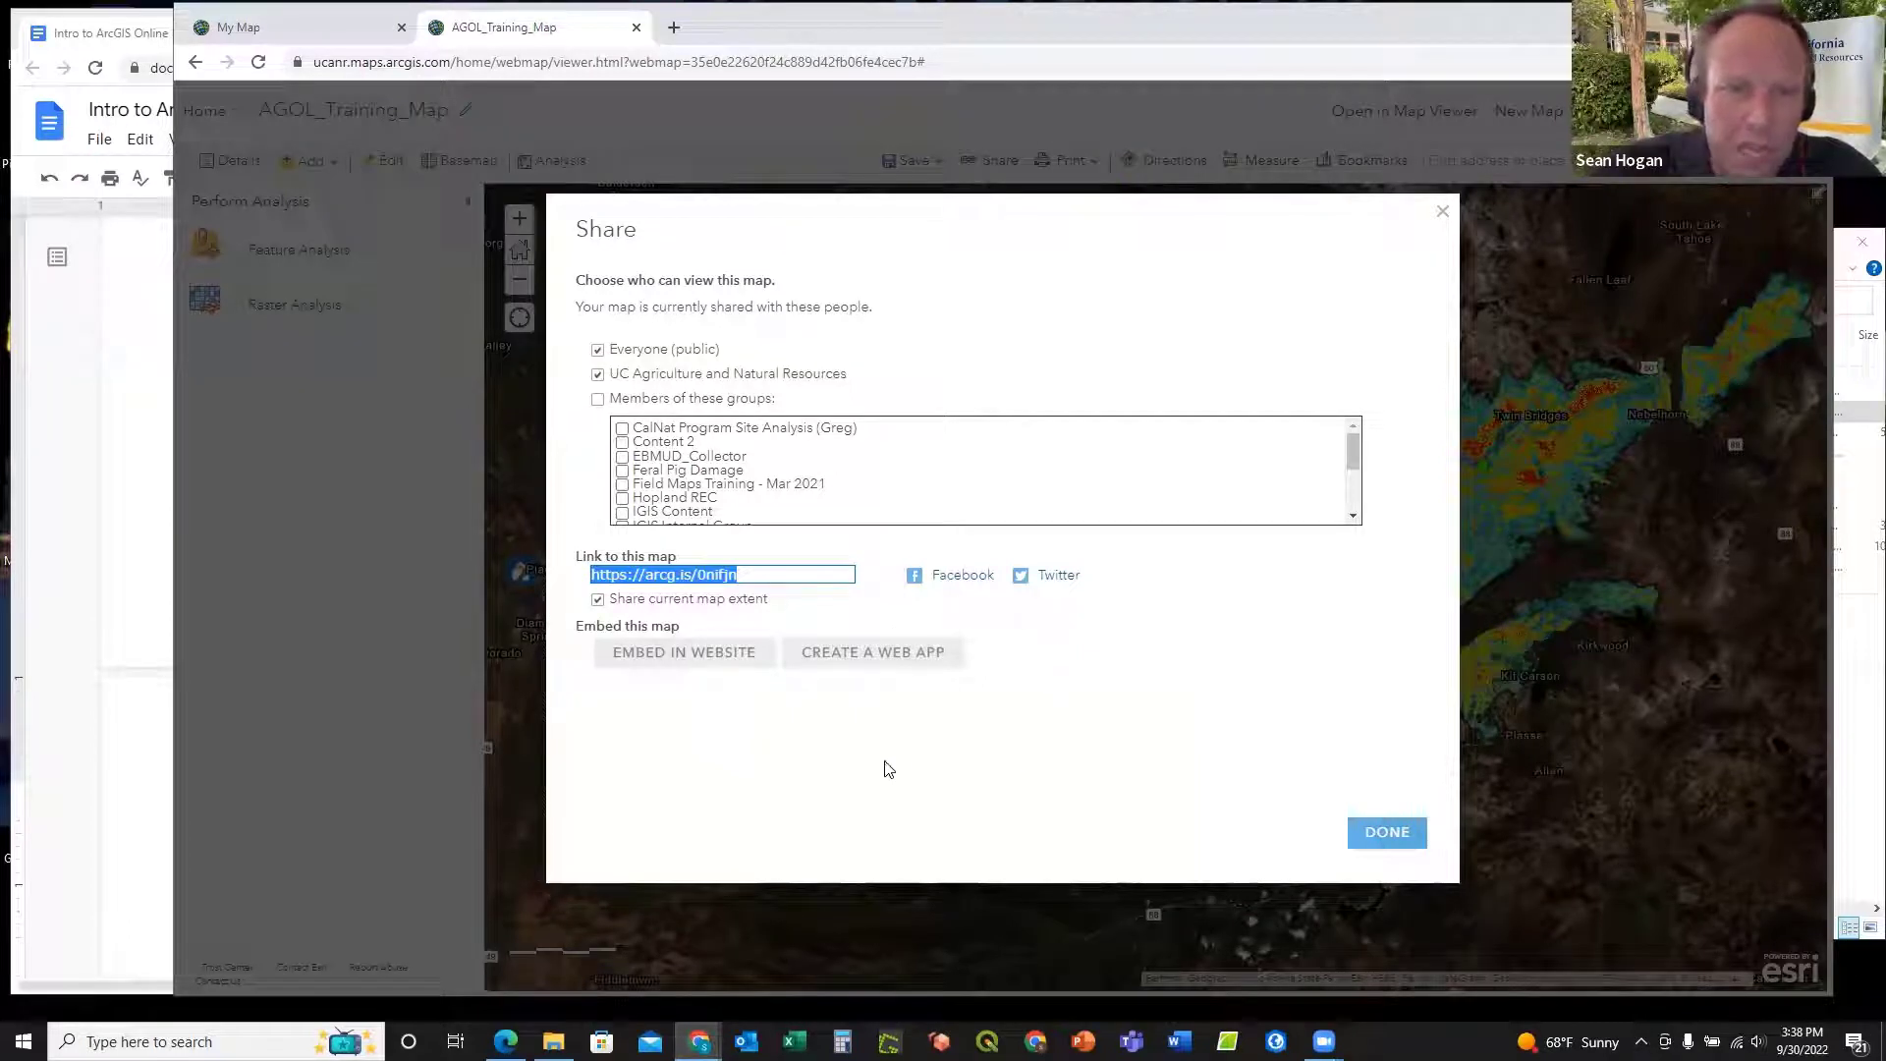
# Step: Choose Create a Web App in the Share dialog to list Instant Apps templates
pyautogui.click(868, 653)
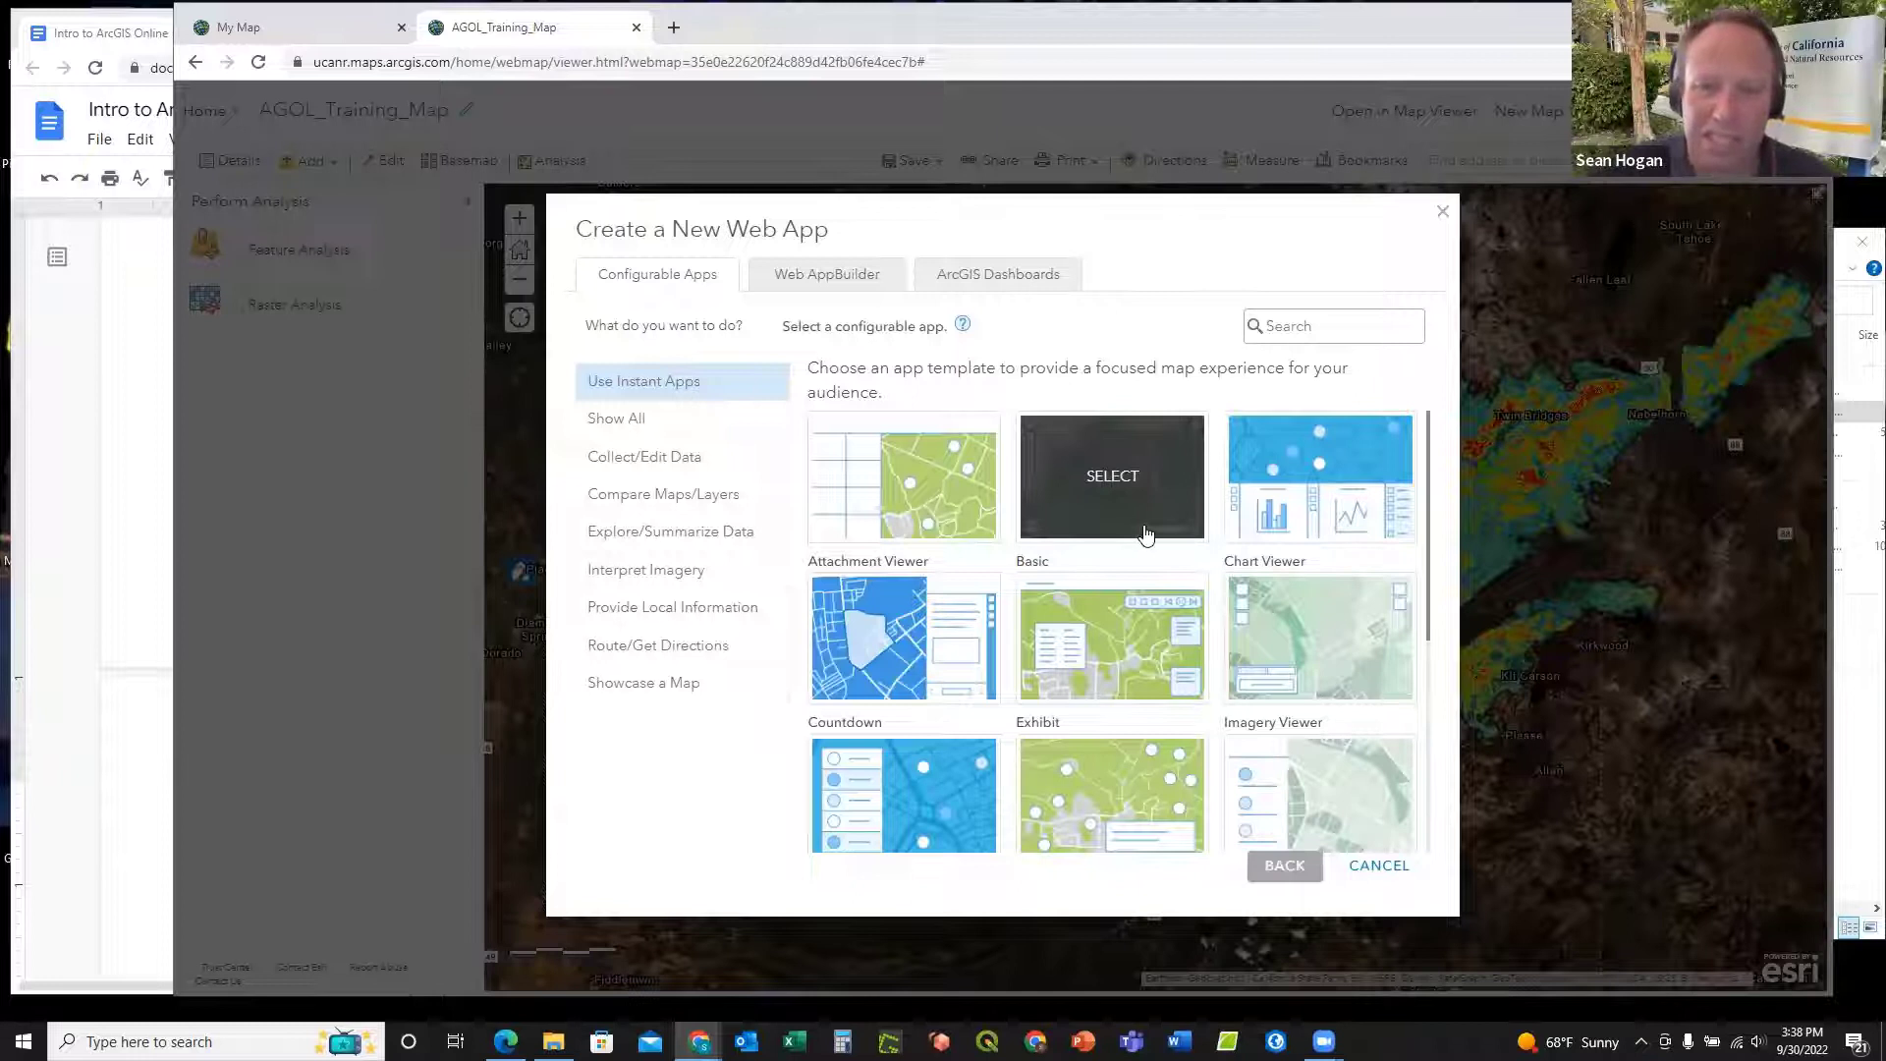
# Step: Create a Basic Instant App from the map with 'askdjfa;ls' appended to its title
pyautogui.click(1117, 499)
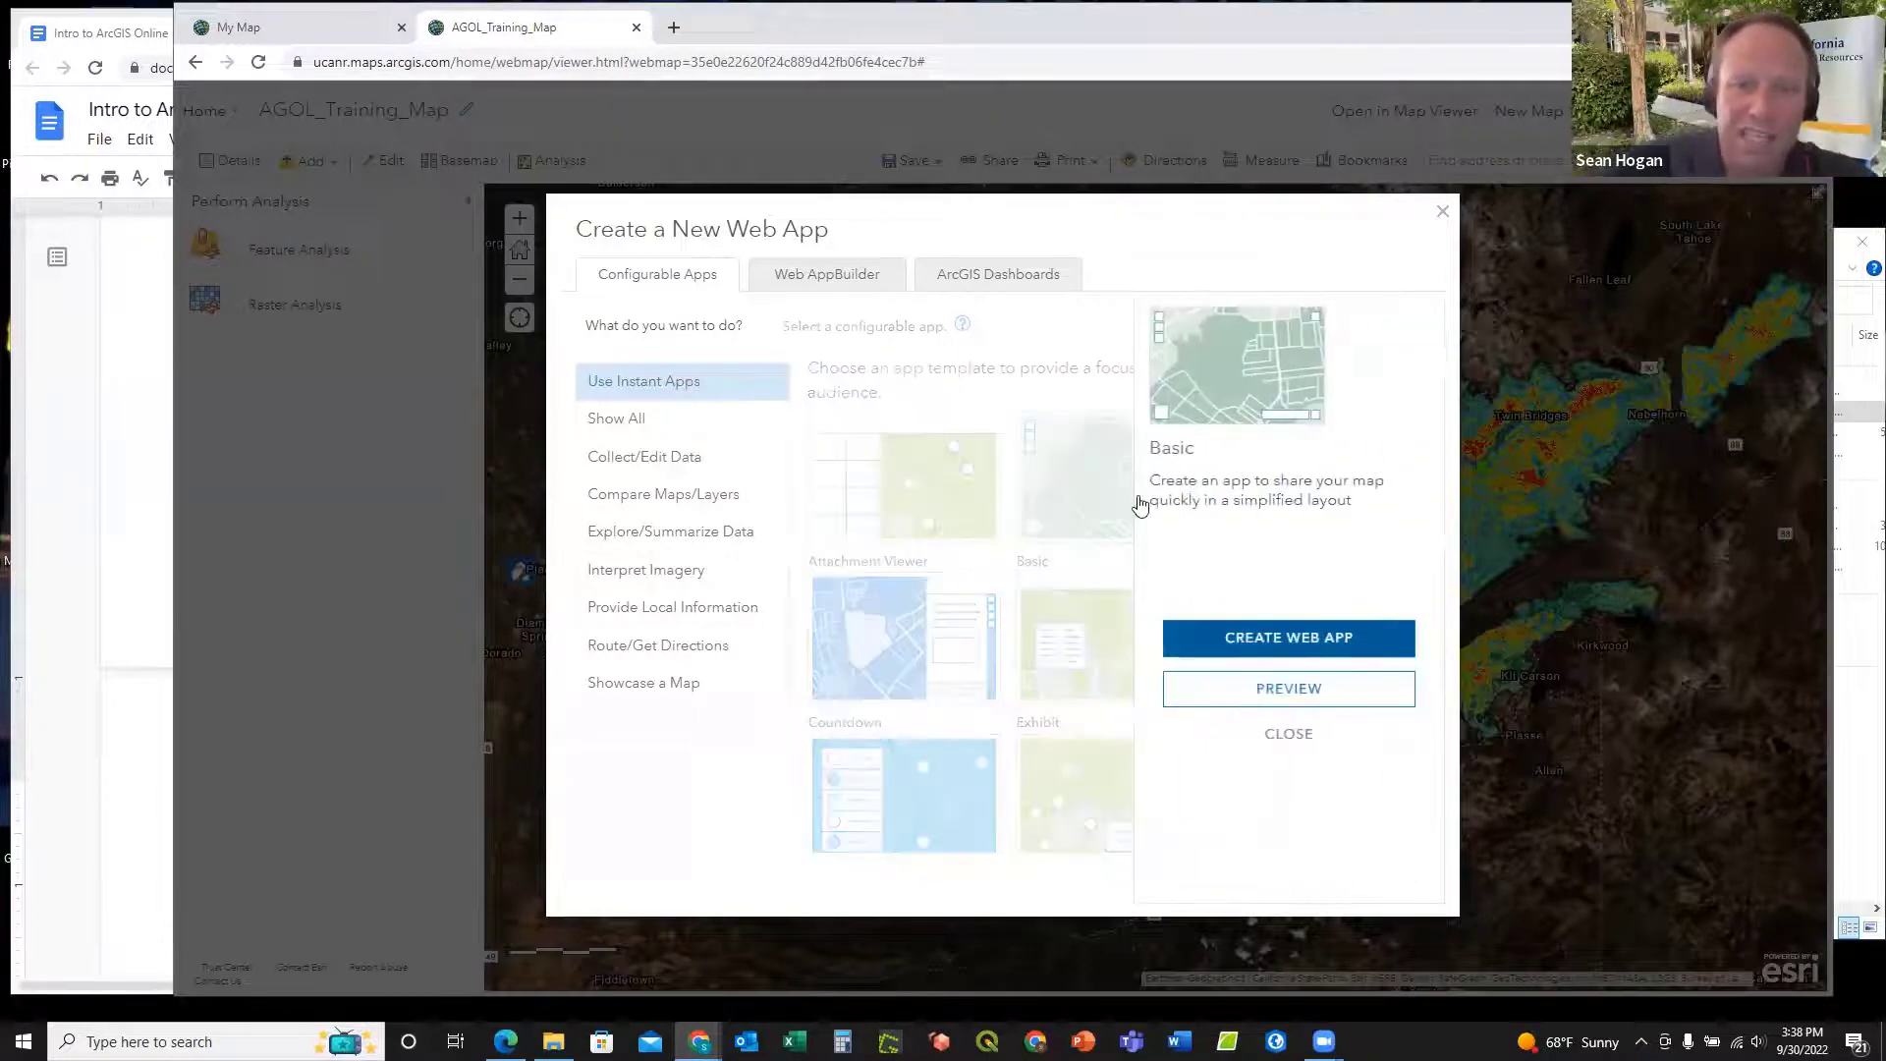
pyautogui.click(1258, 651)
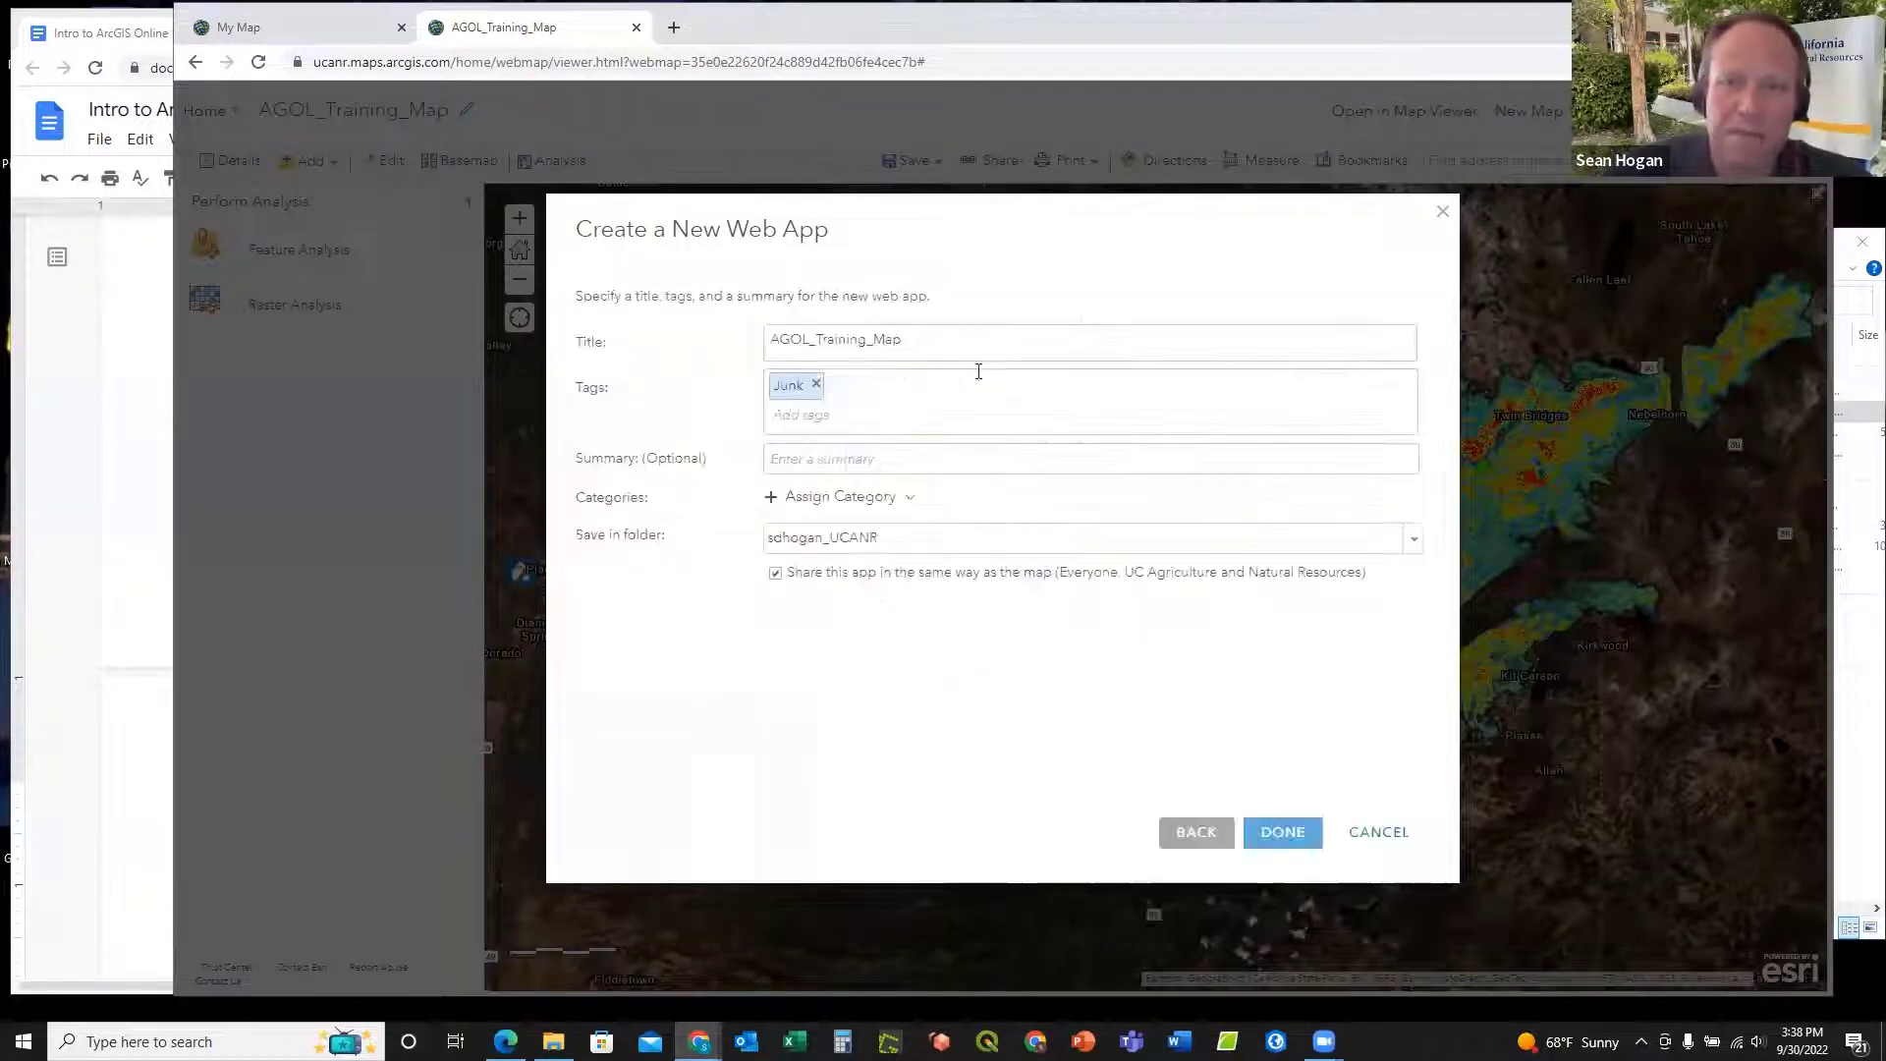
pyautogui.click(914, 337)
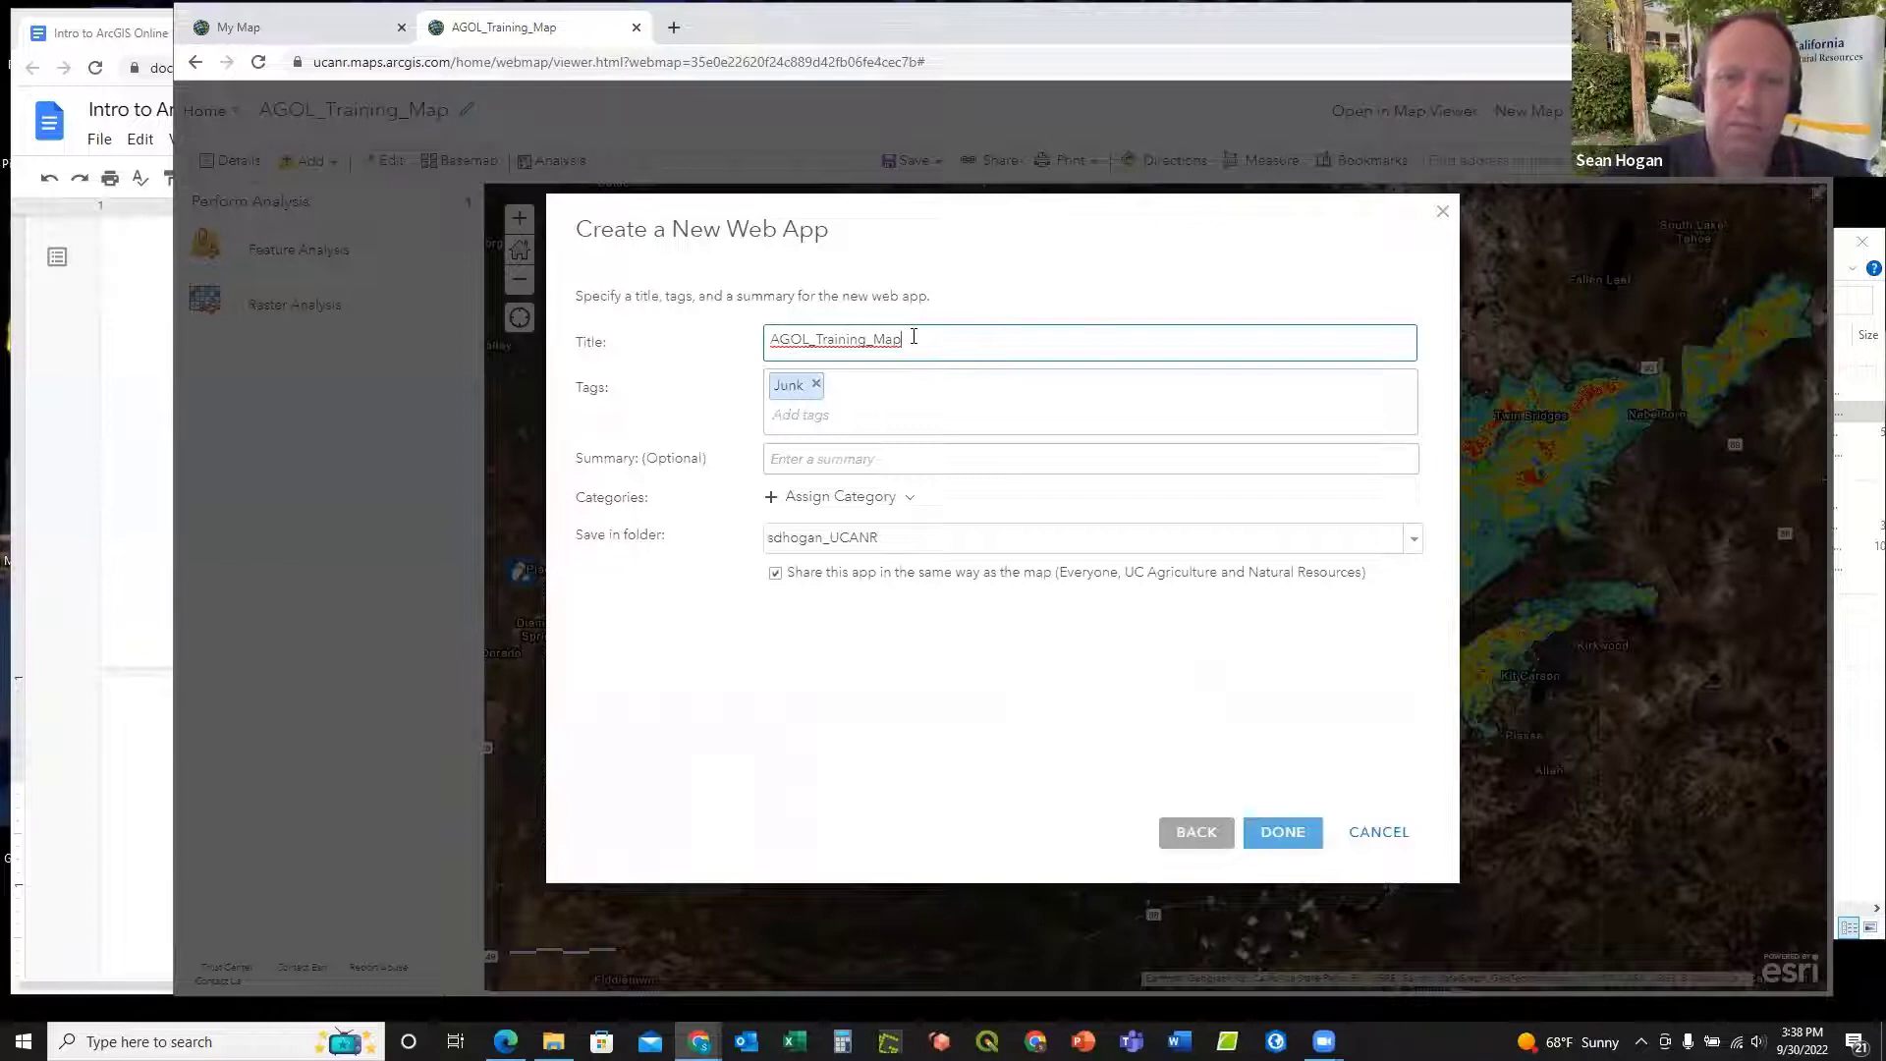
pyautogui.write('askdjfa;ls')
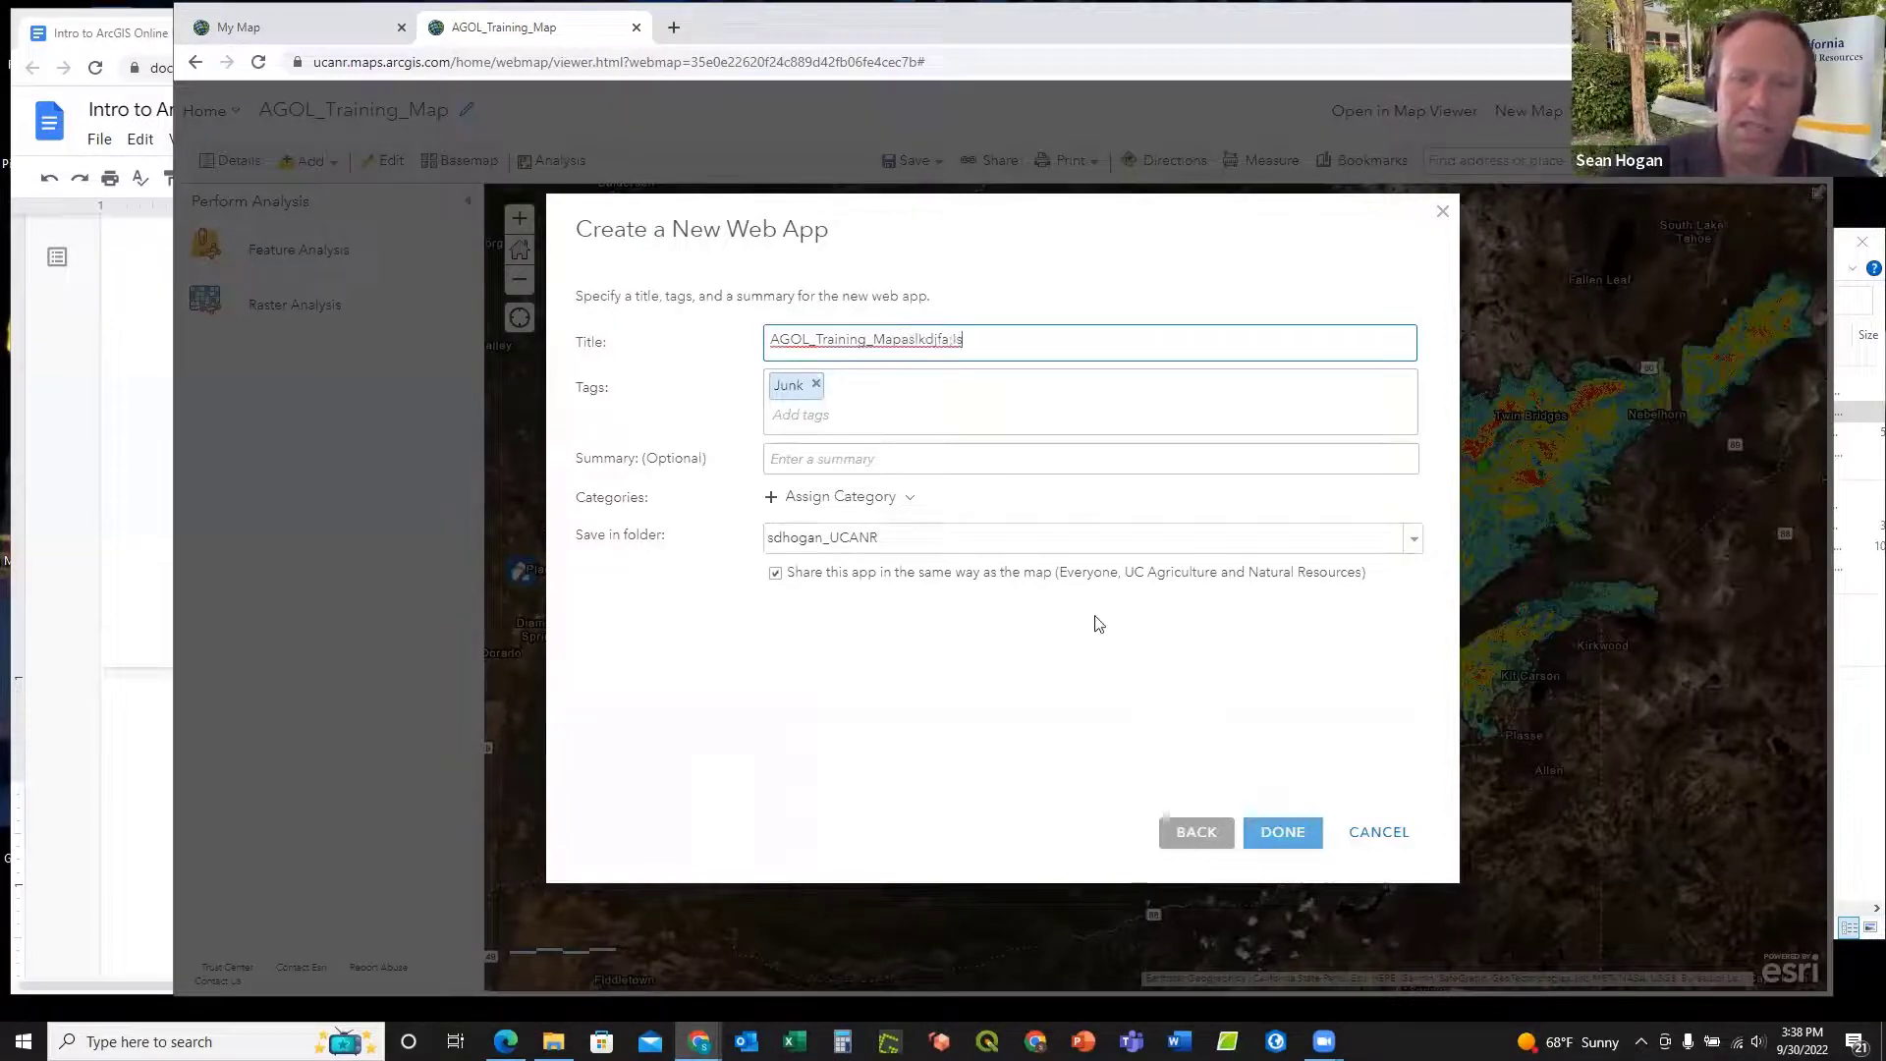
pyautogui.click(1279, 841)
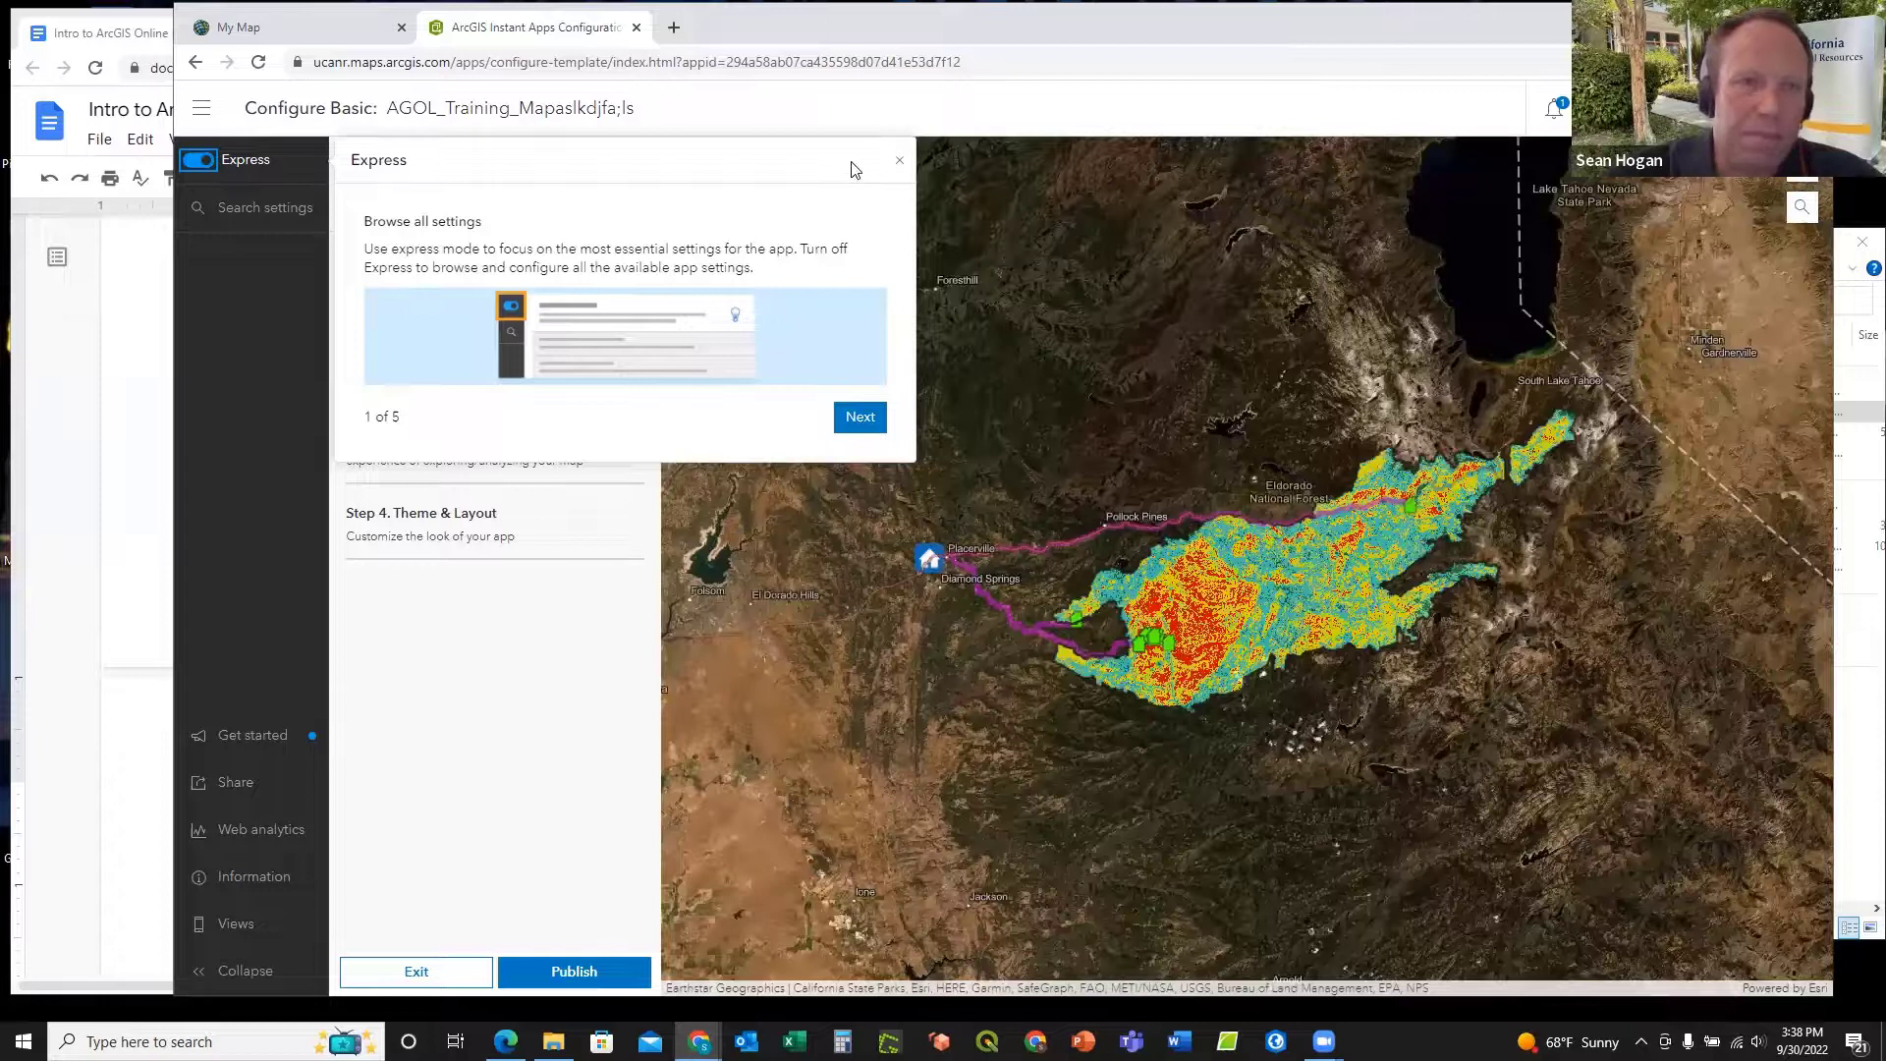
# Step: Skip the Express tour, browse the Map and About steps, then return to AGOL_Training_Map
pyautogui.click(899, 161)
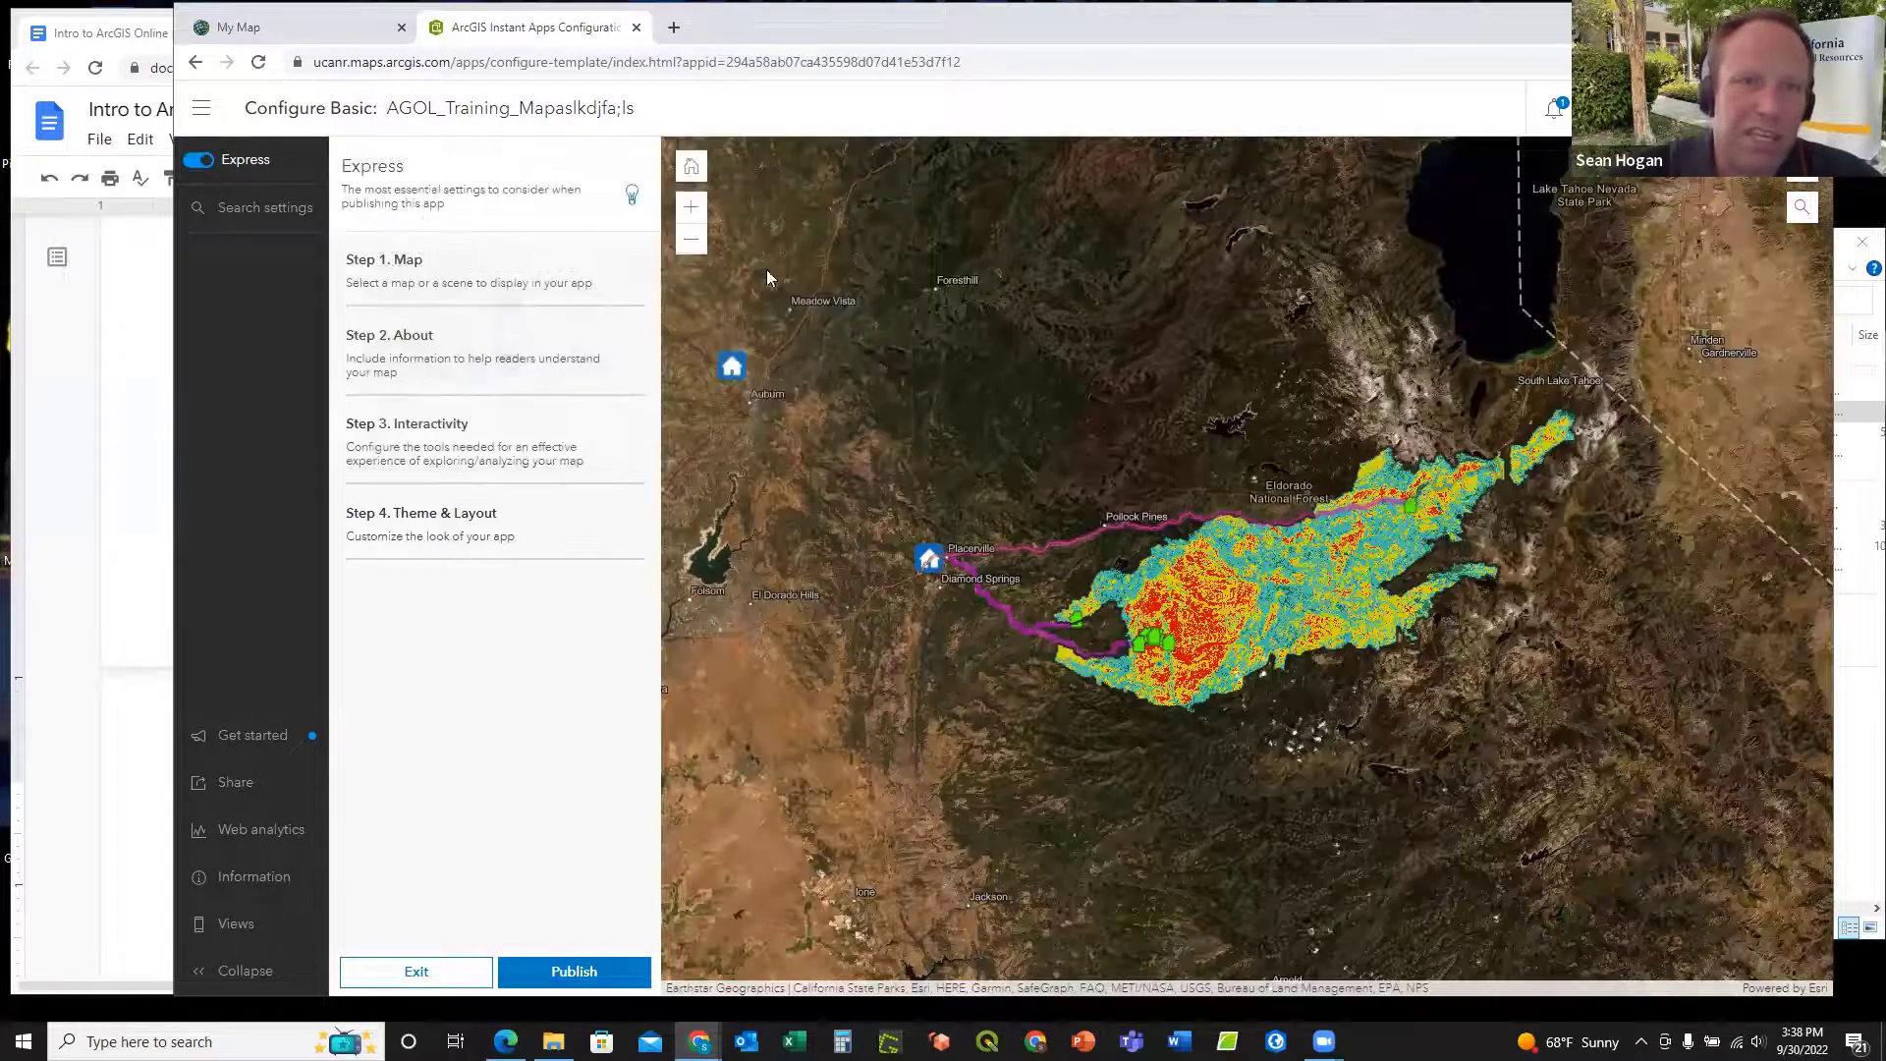
pyautogui.click(471, 279)
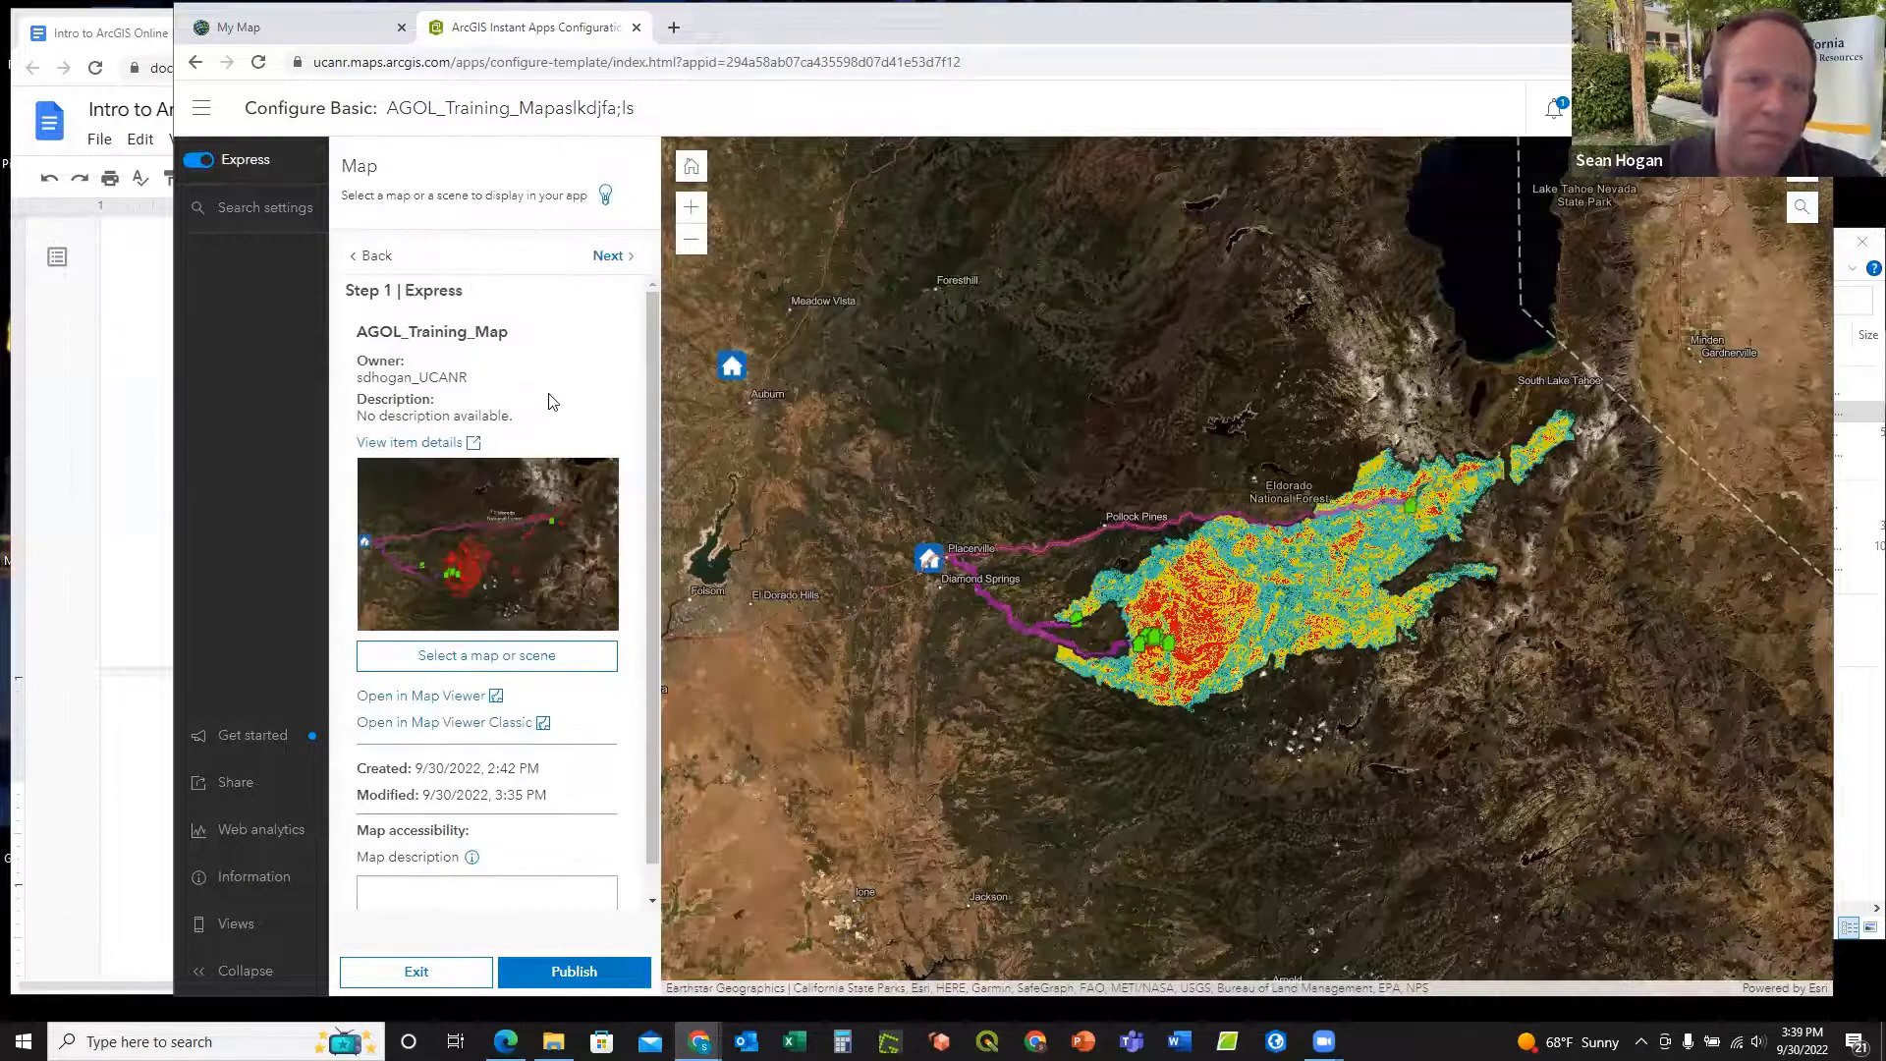
pyautogui.click(371, 257)
pyautogui.click(417, 343)
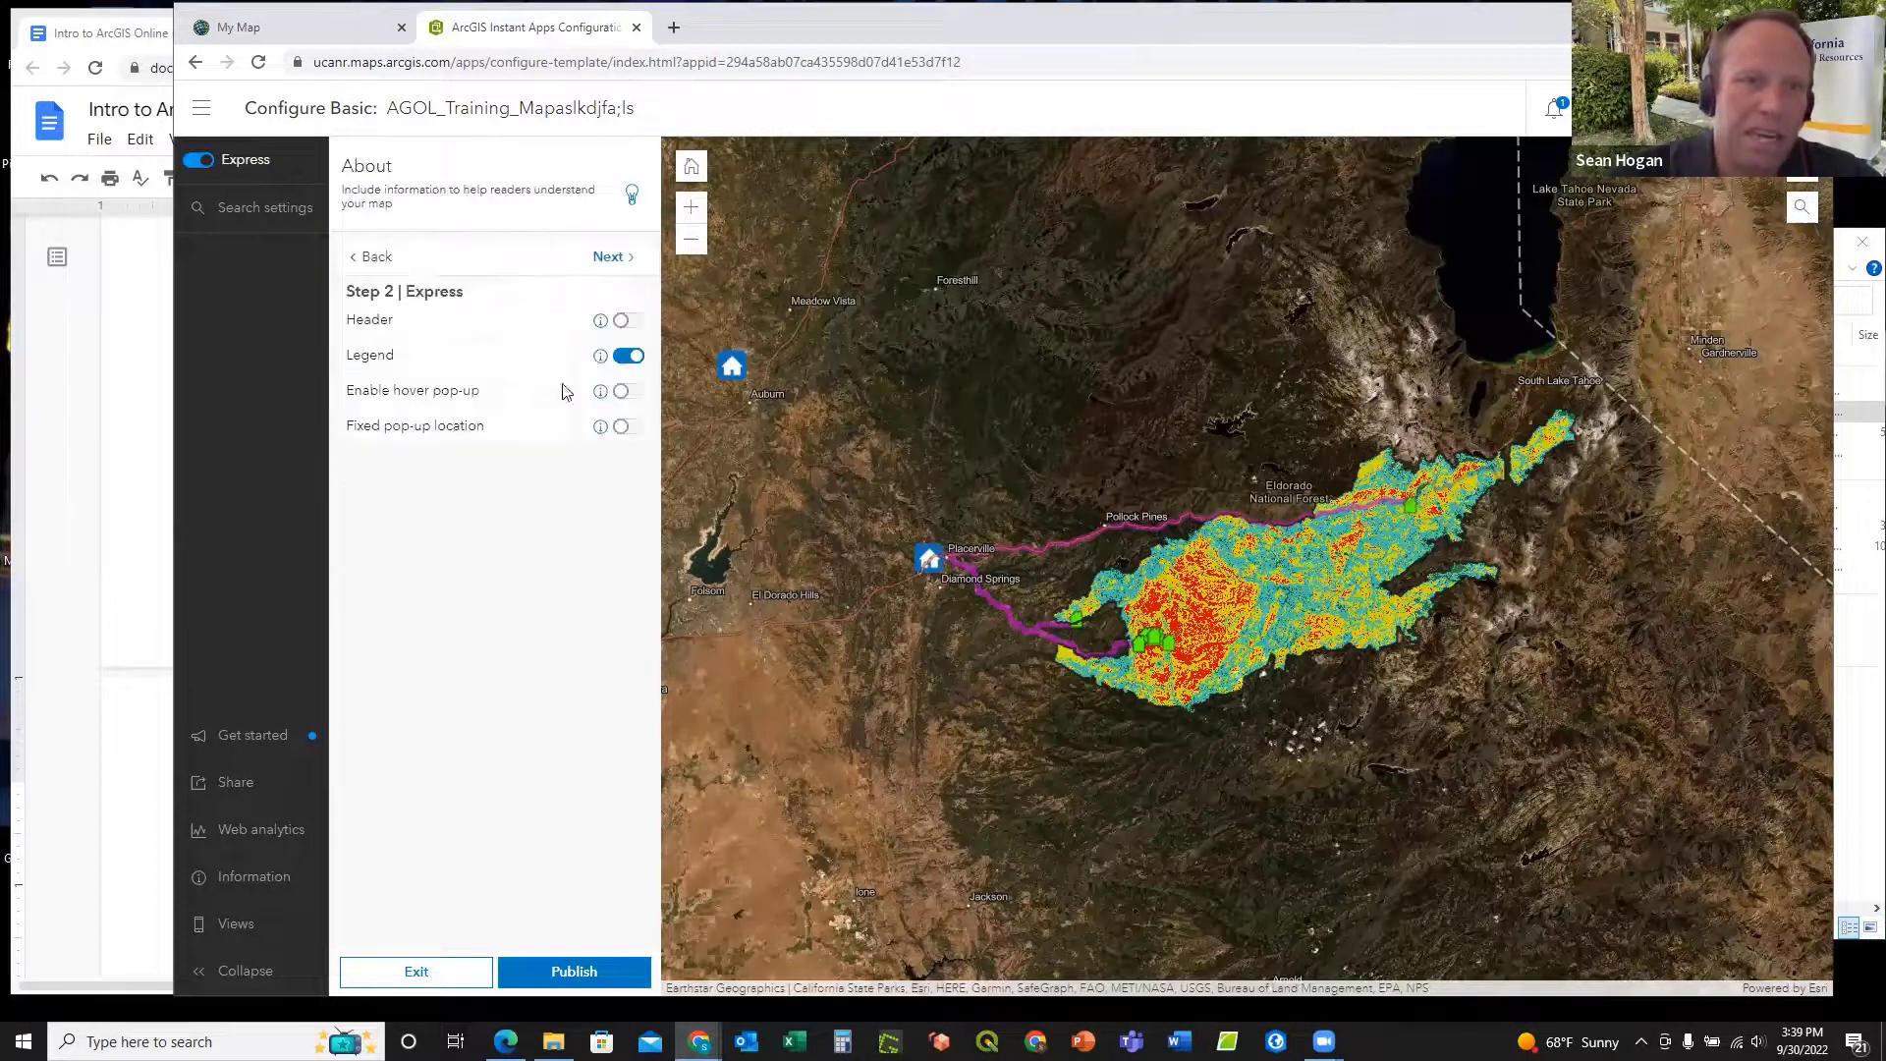
pyautogui.moveTo(471, 219); pyautogui.dragTo(386, 164)
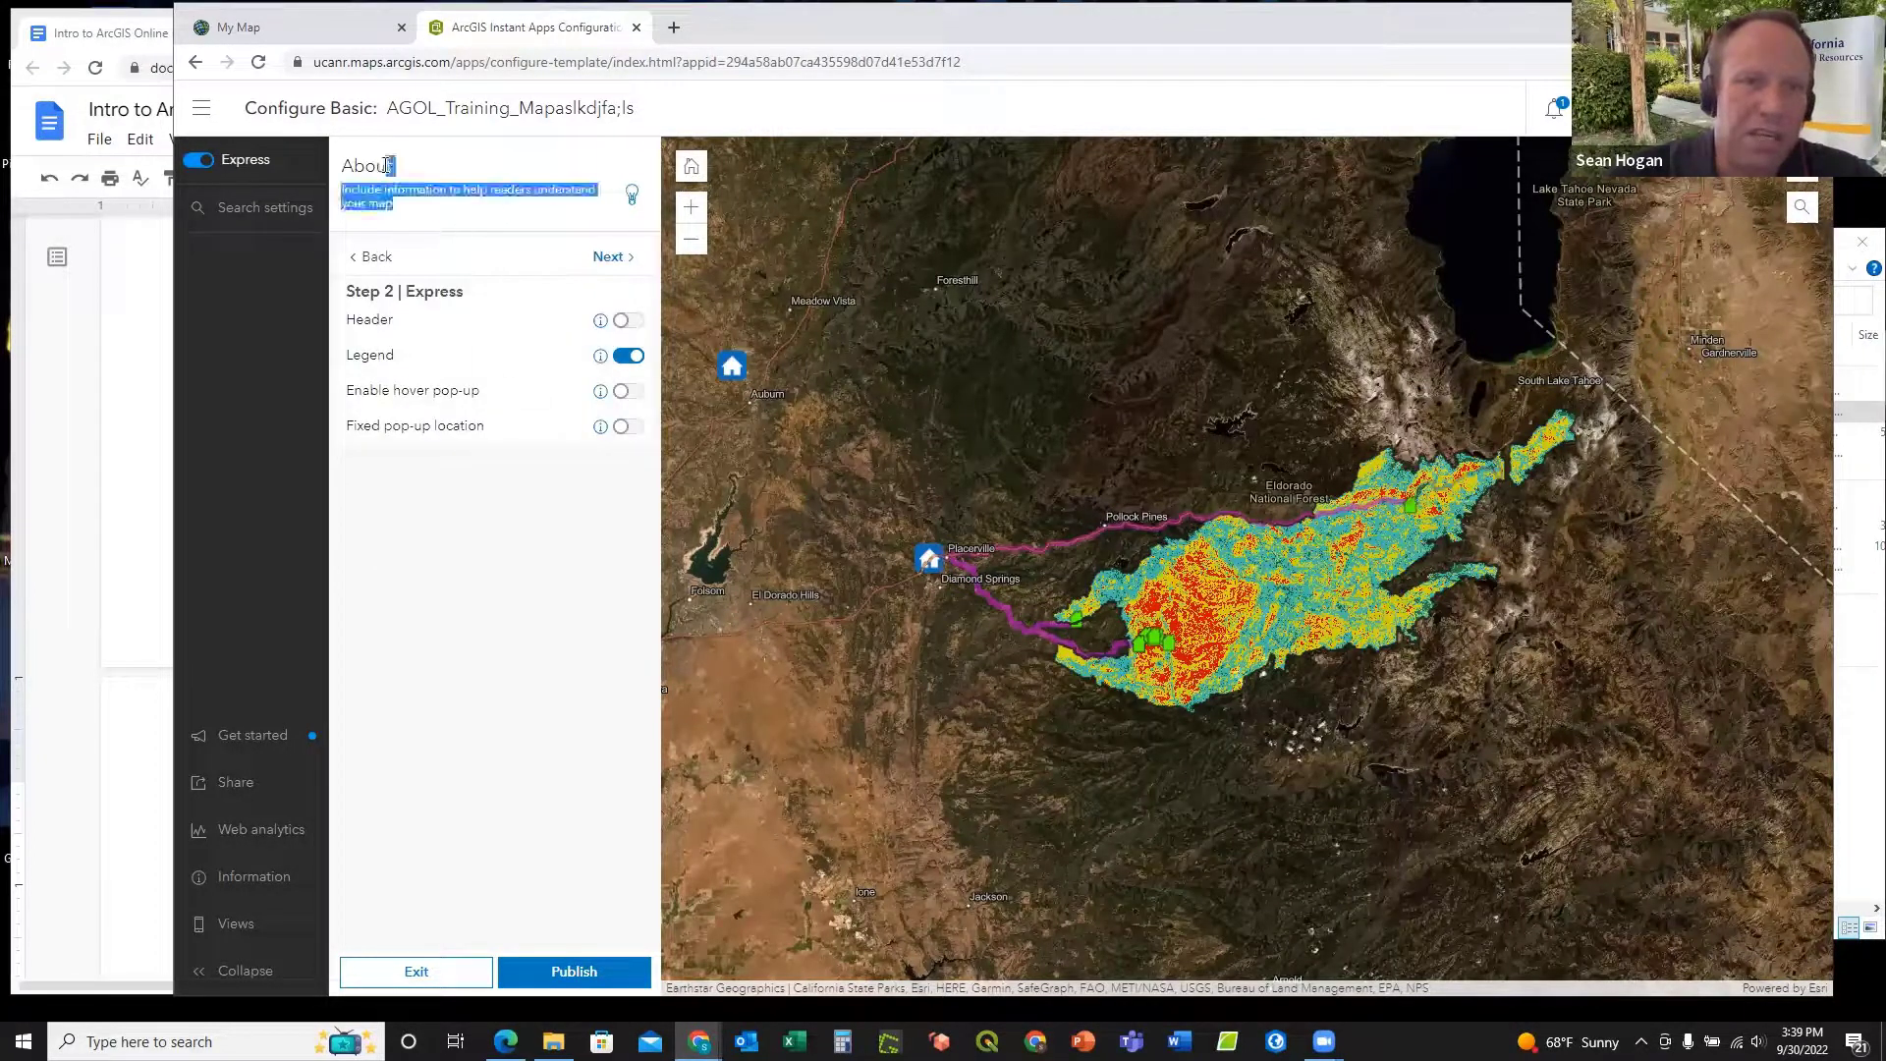
pyautogui.click(518, 218)
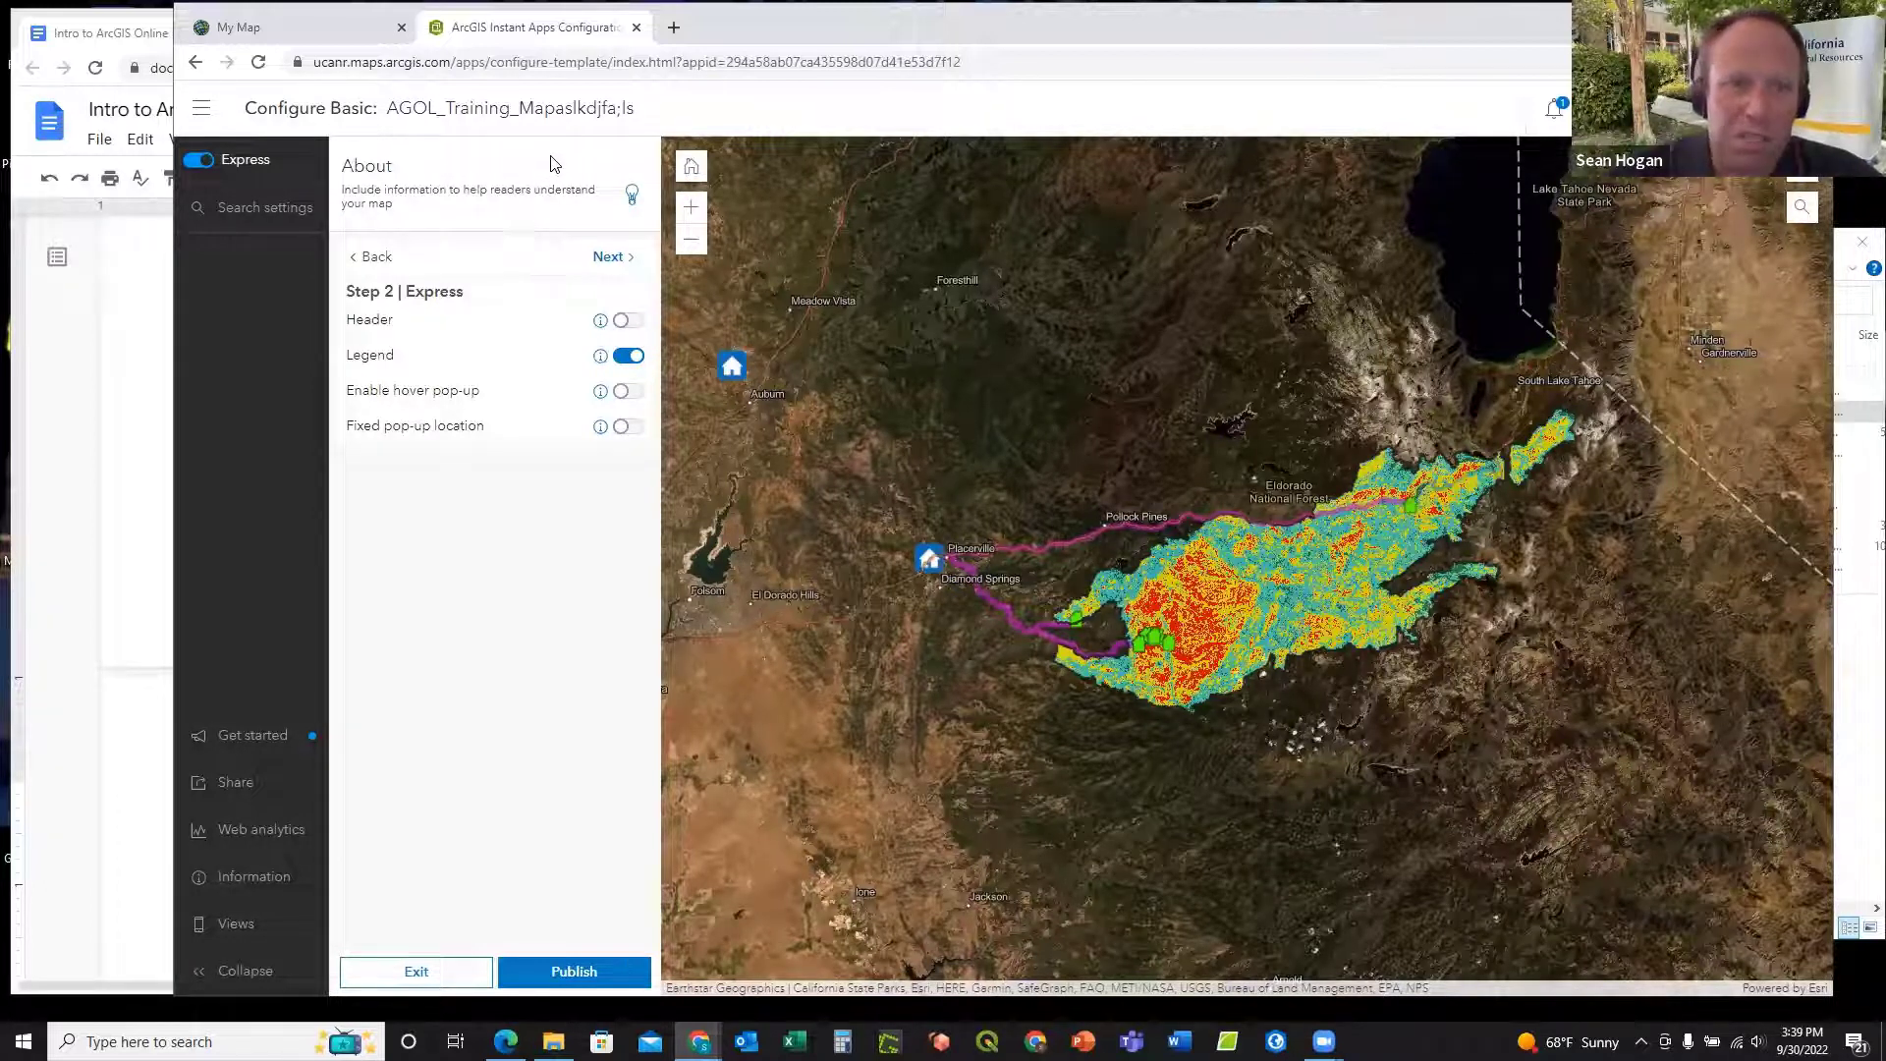
pyautogui.click(196, 62)
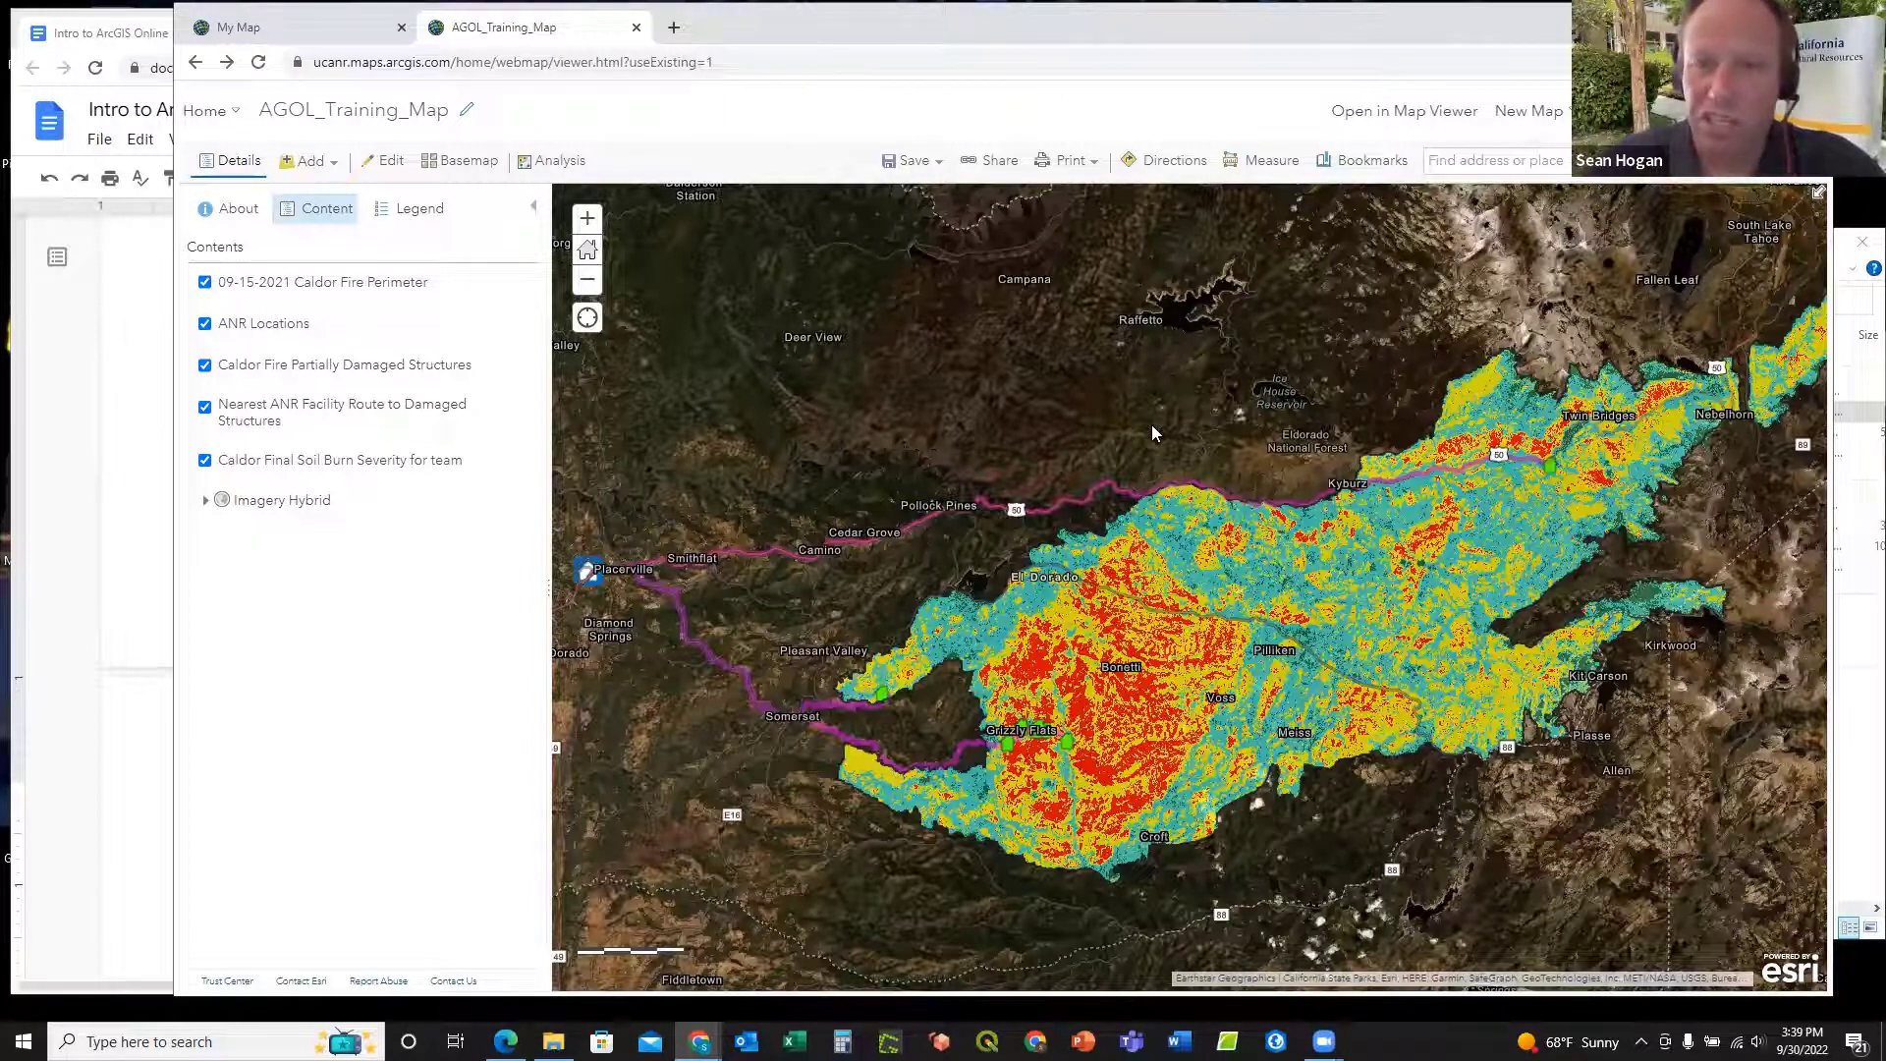
# Step: From the map's Share settings, open the Create a New Web App template gallery
pyautogui.click(993, 163)
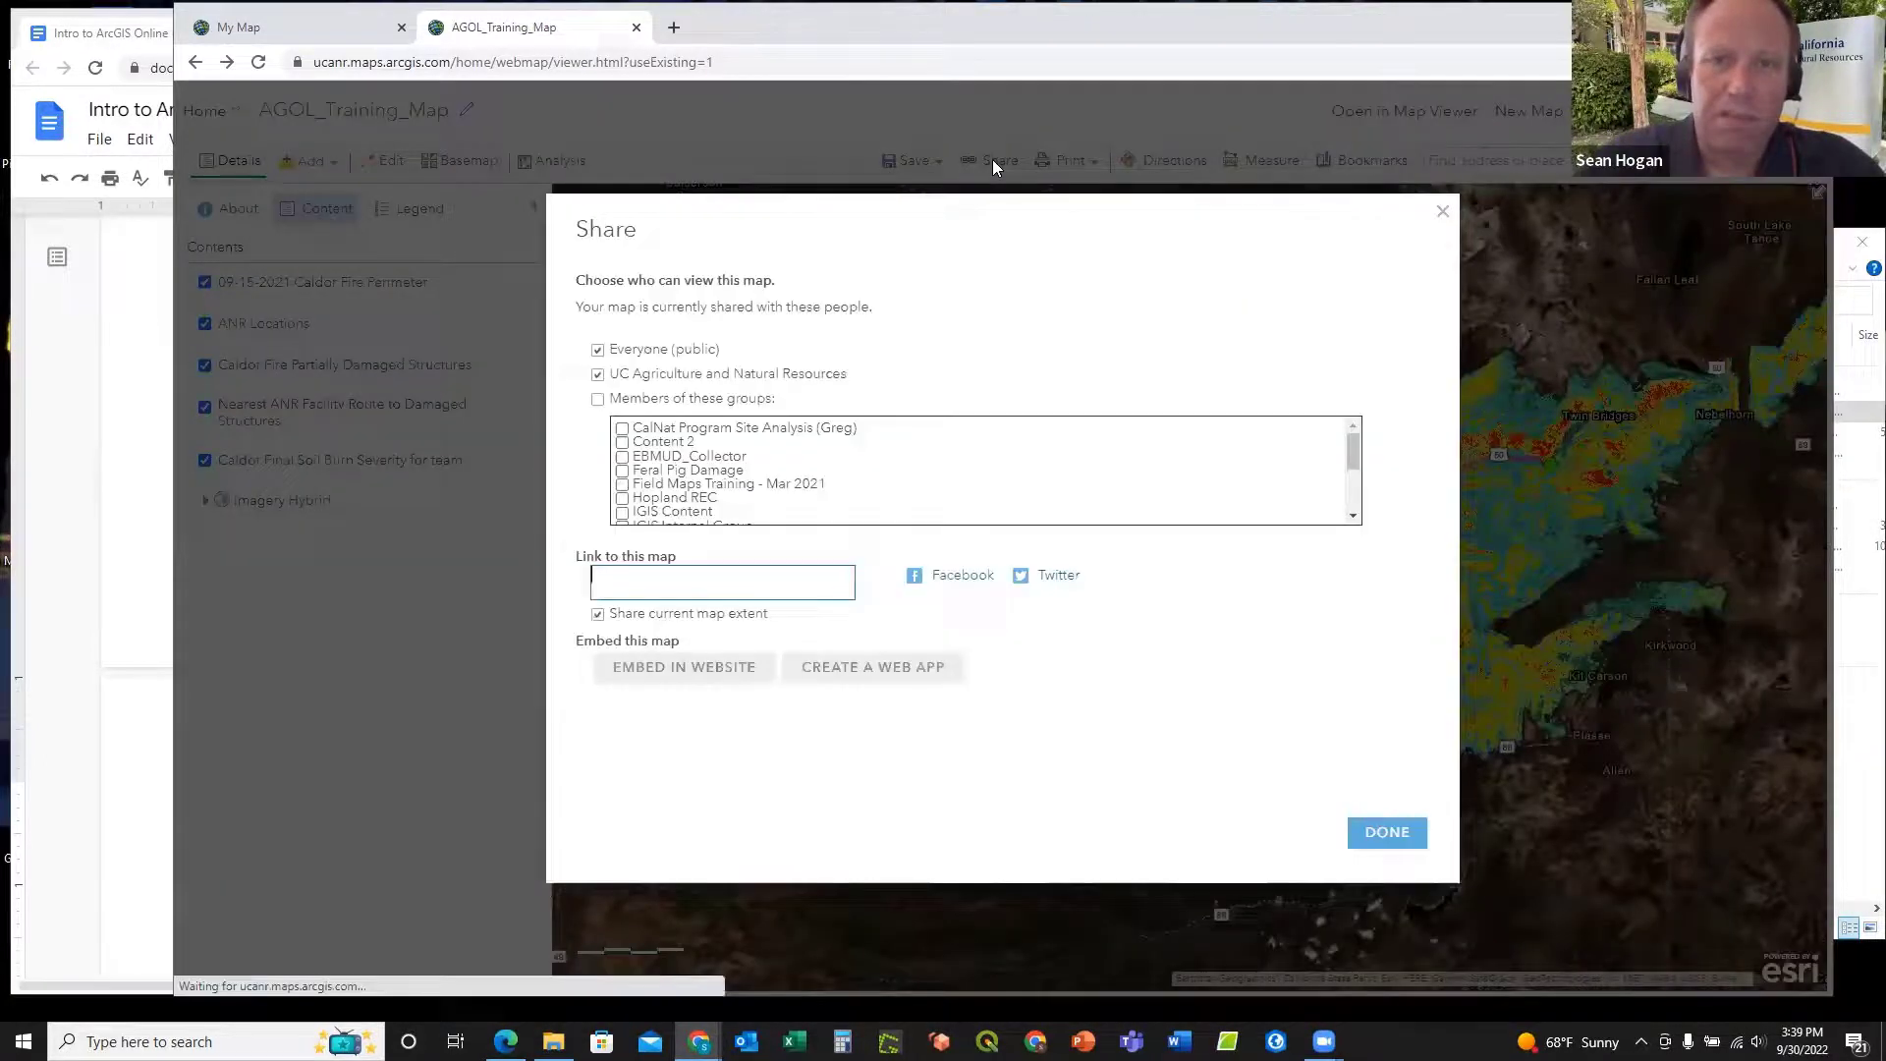
pyautogui.click(887, 656)
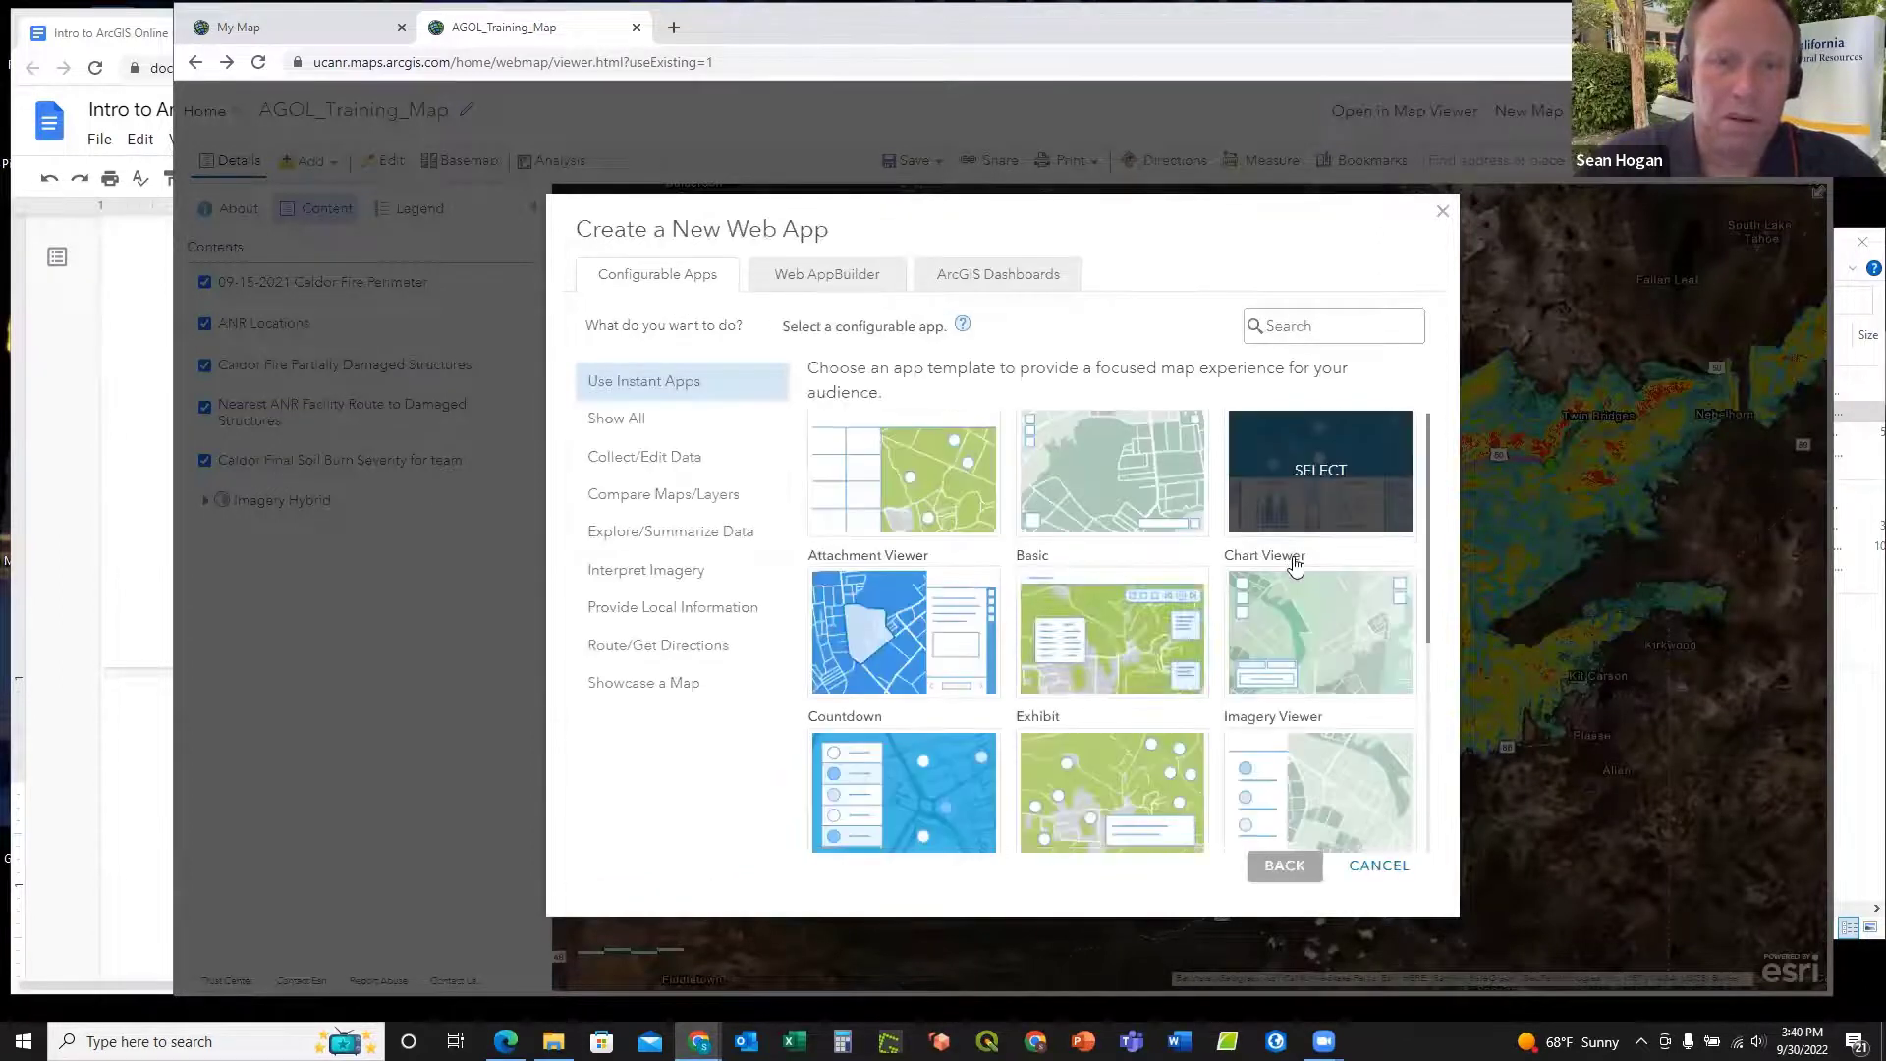
pyautogui.scroll(-5, 1294, 565)
pyautogui.scroll(5, 1294, 564)
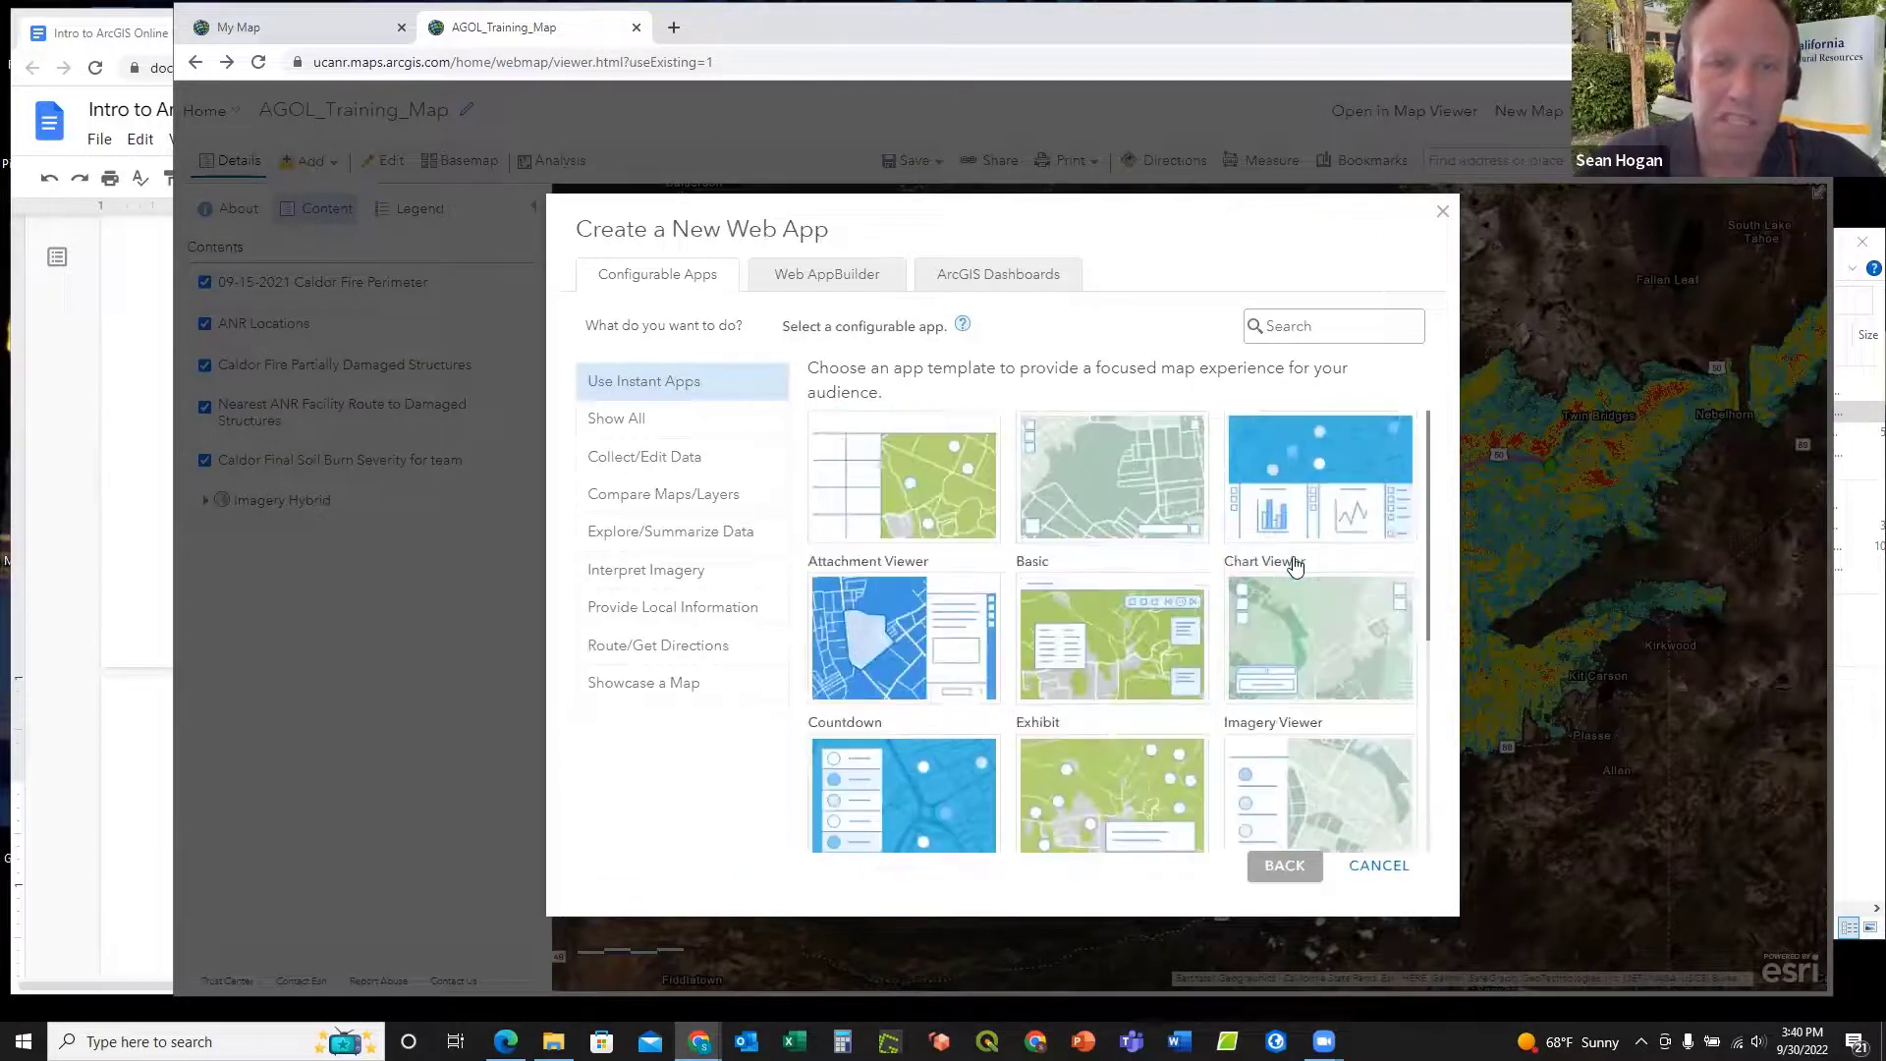
pyautogui.moveTo(1296, 567)
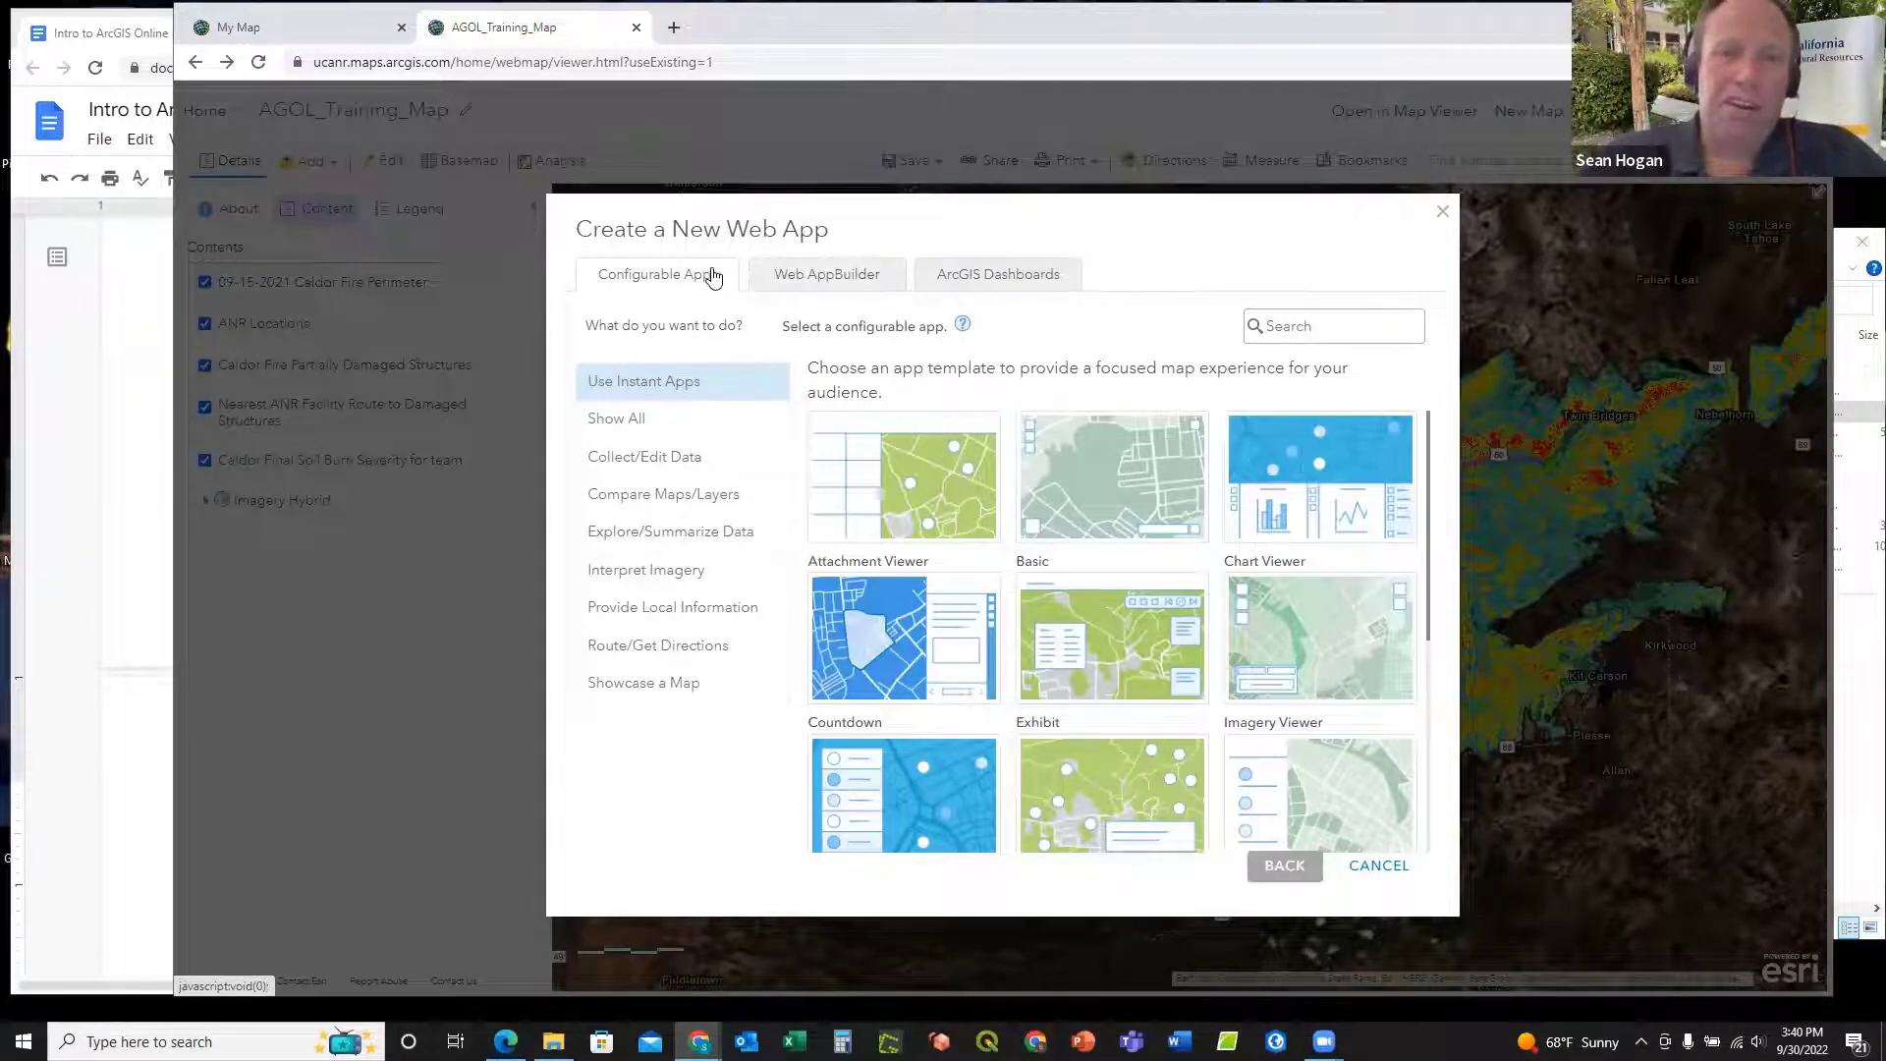
# Step: Start a Web AppBuilder app from the map titled AGOL_Training_Map5
pyautogui.click(824, 279)
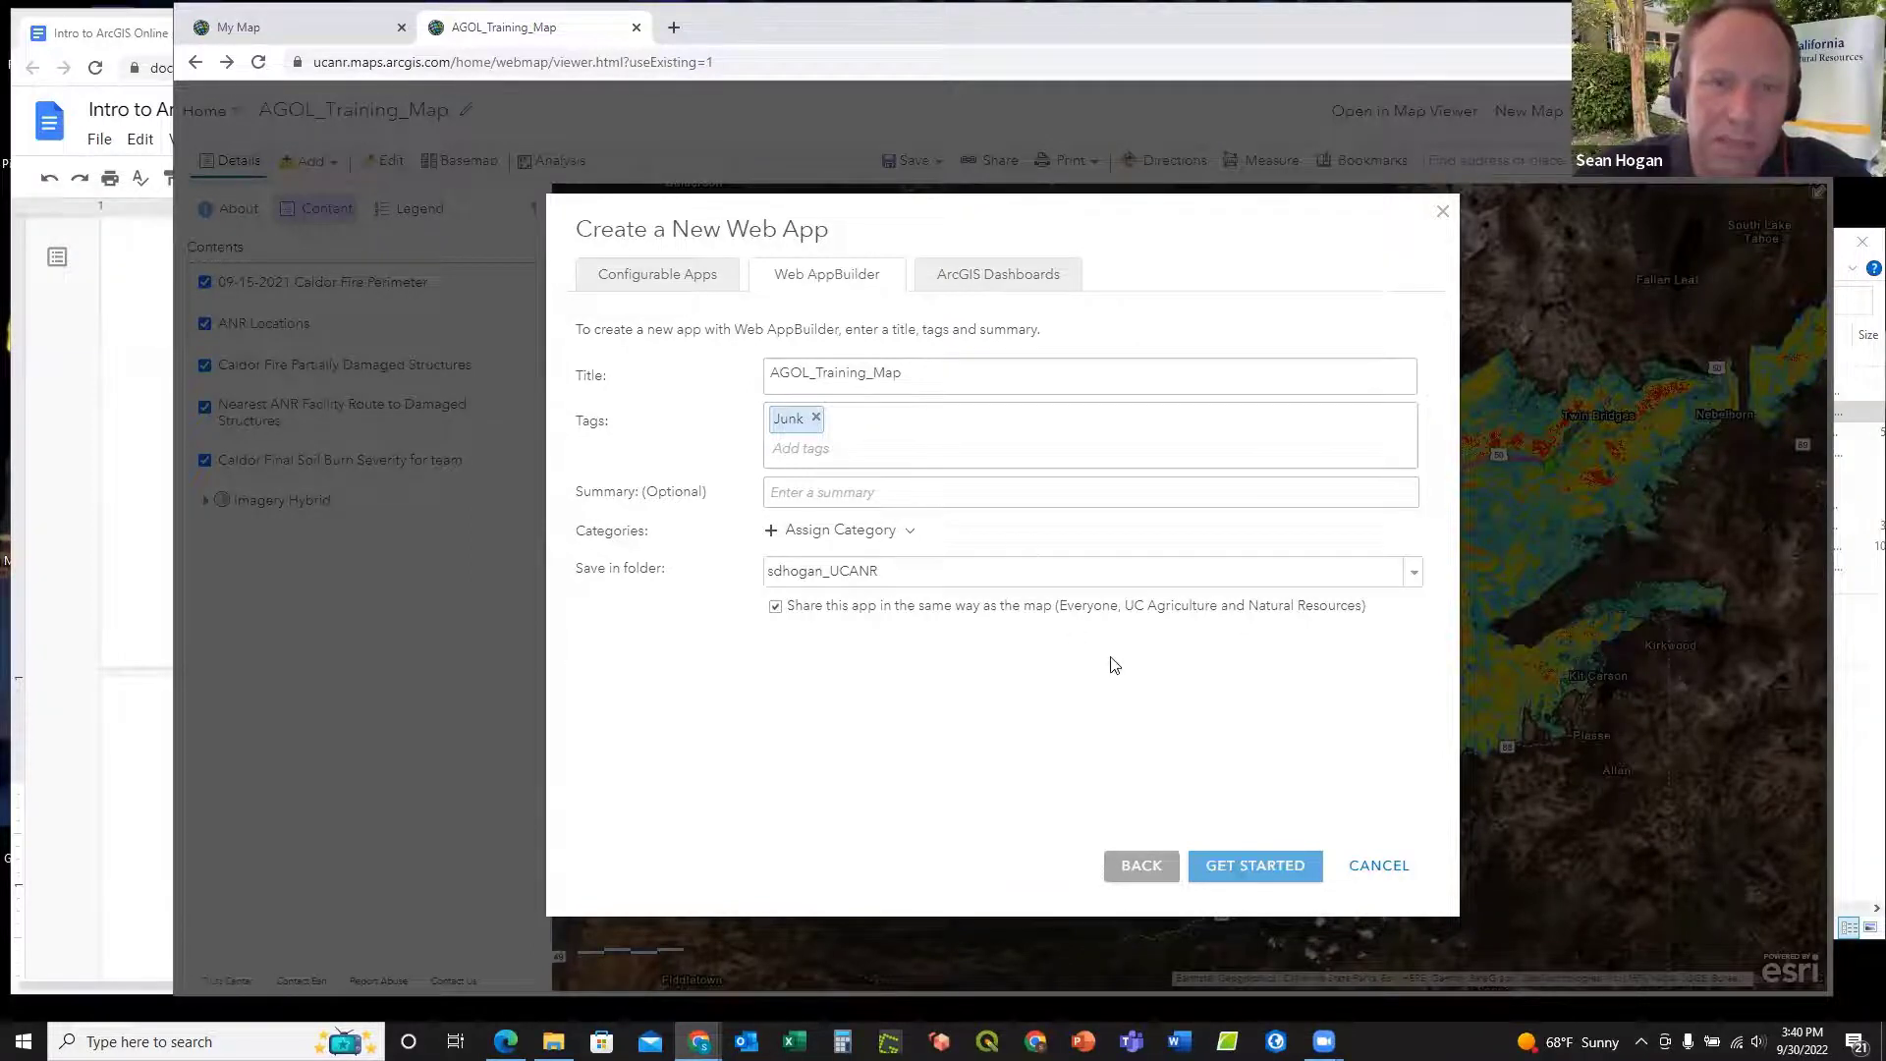
pyautogui.click(939, 367)
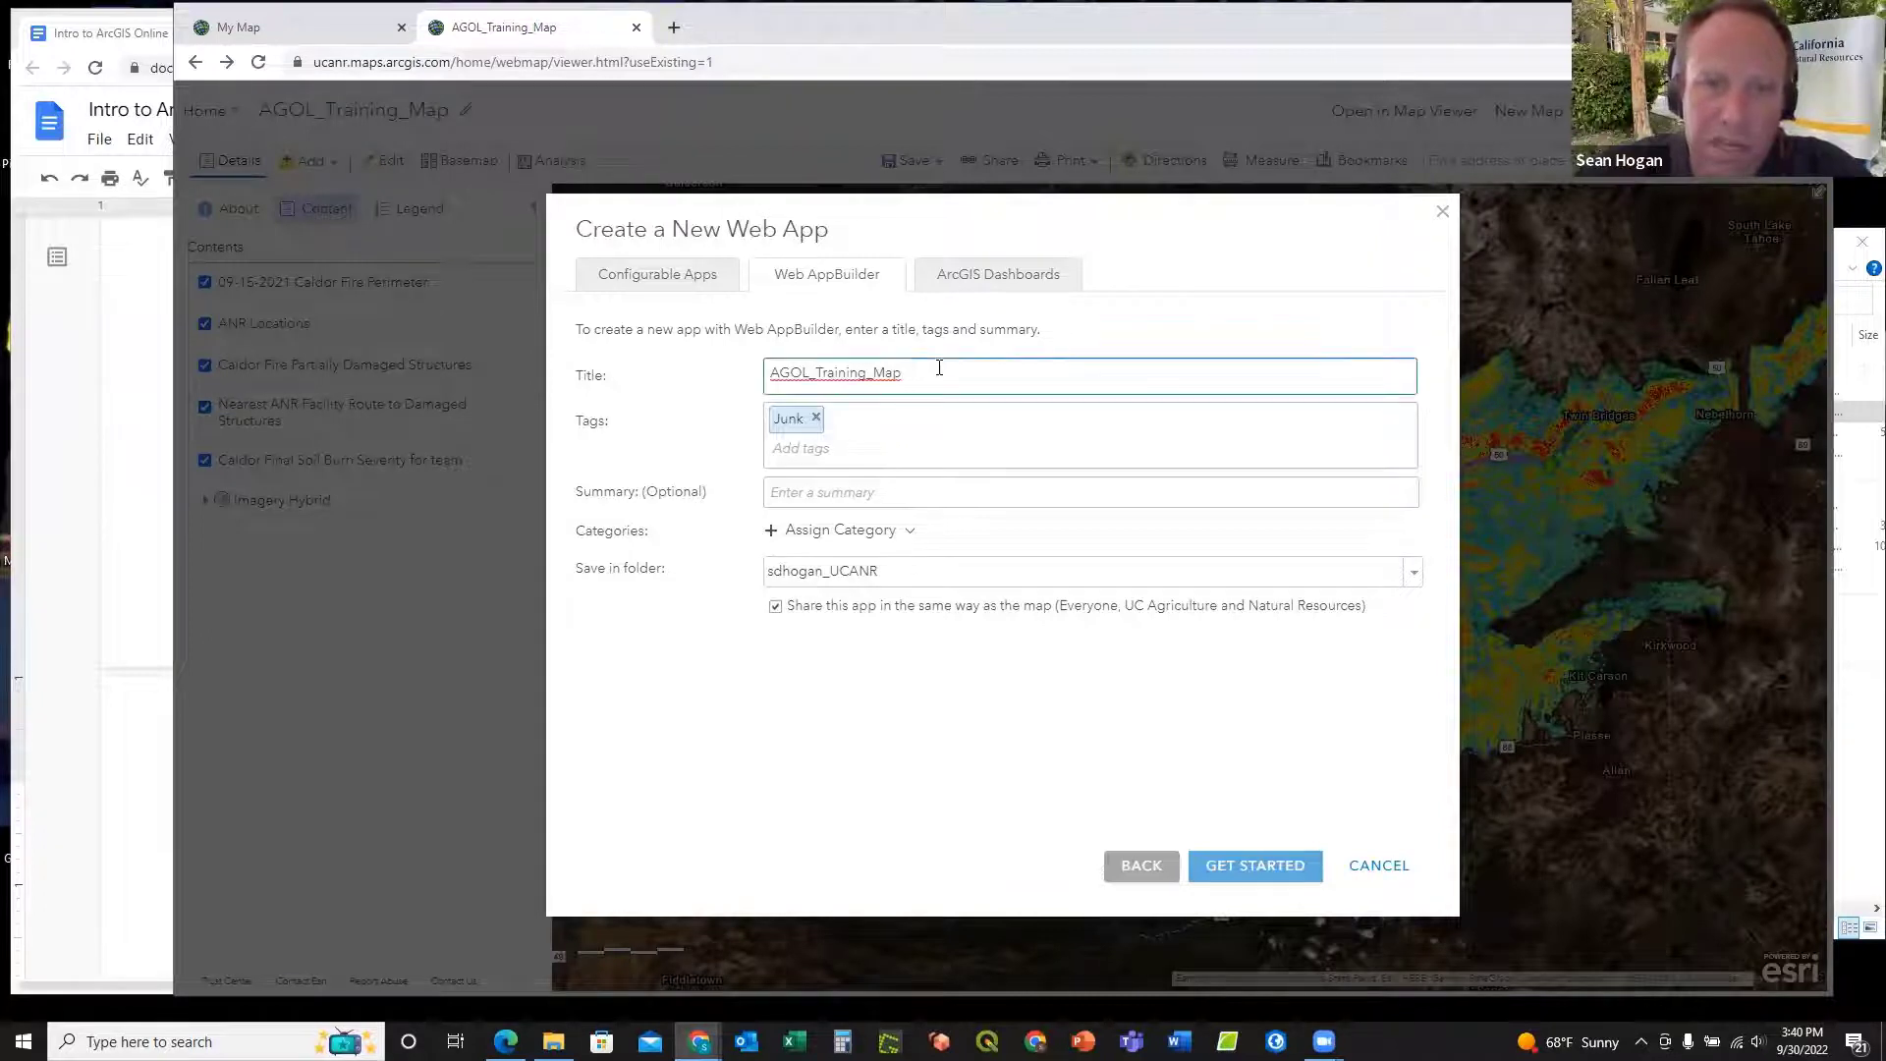
pyautogui.write('5')
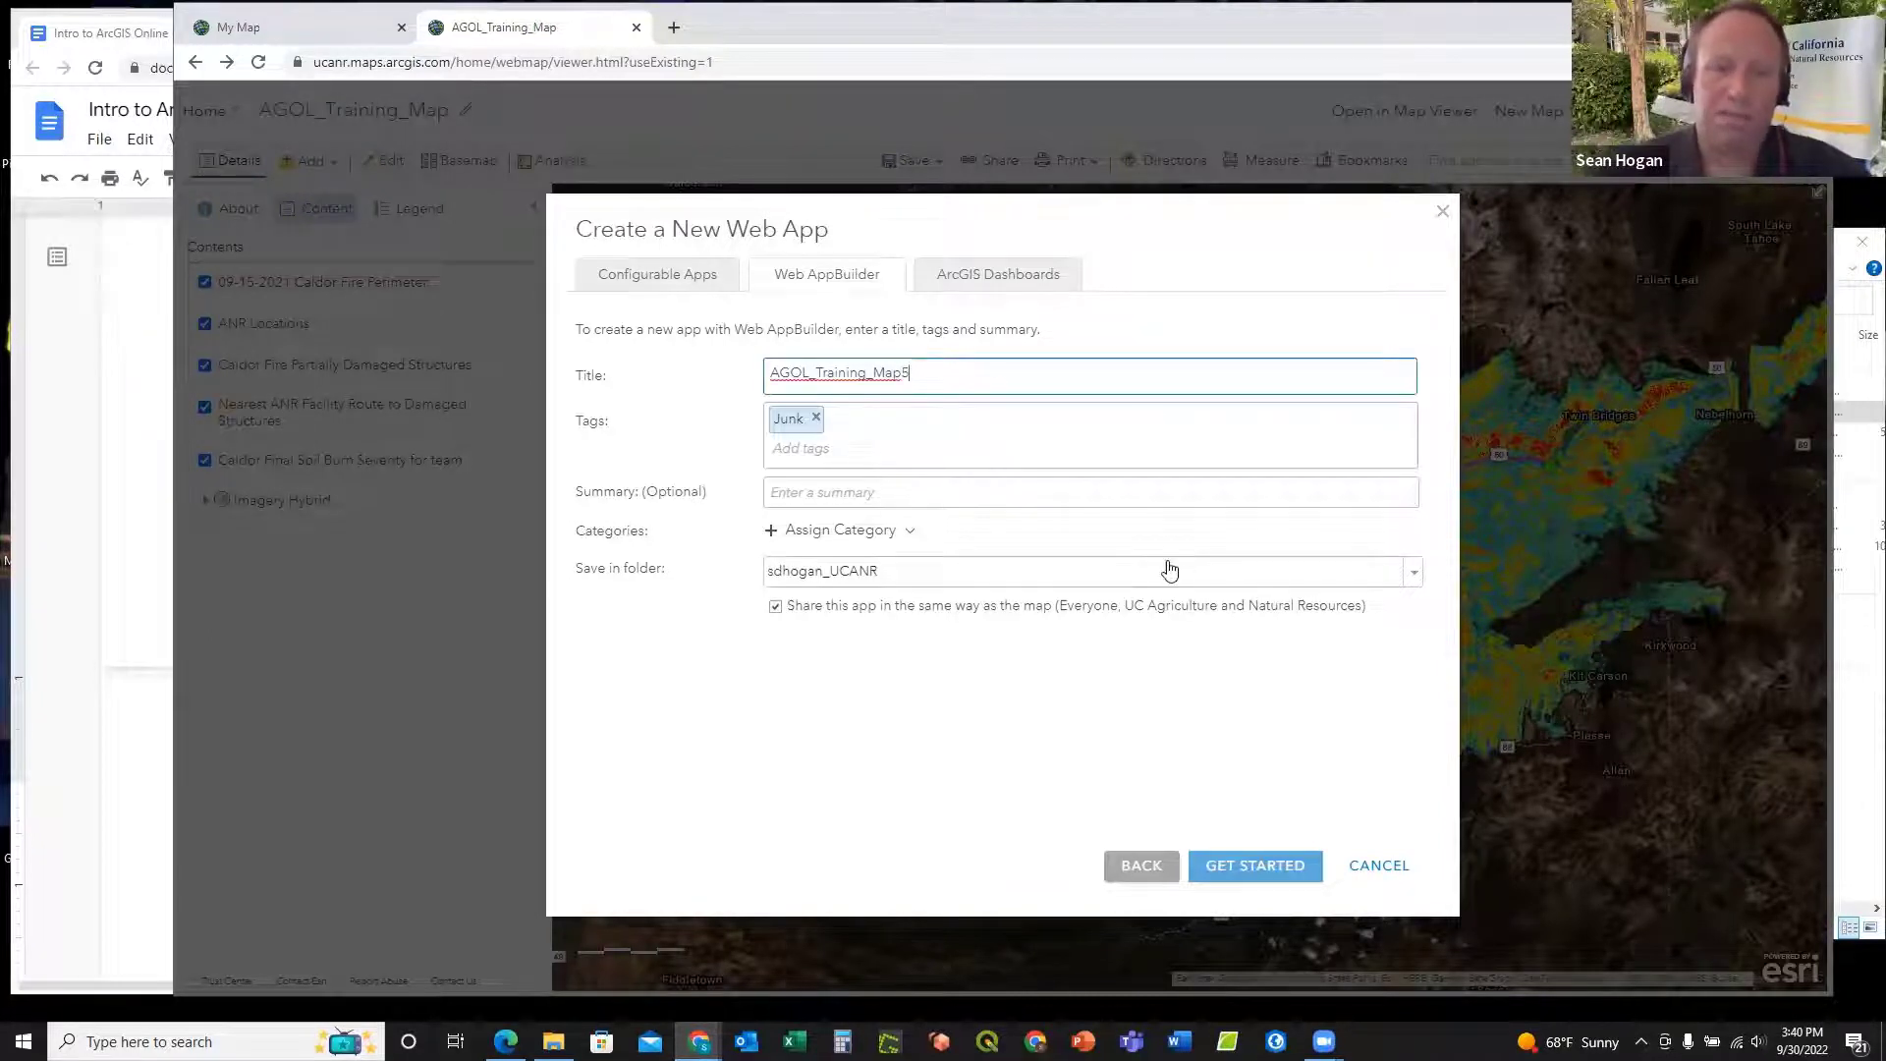
pyautogui.click(1249, 863)
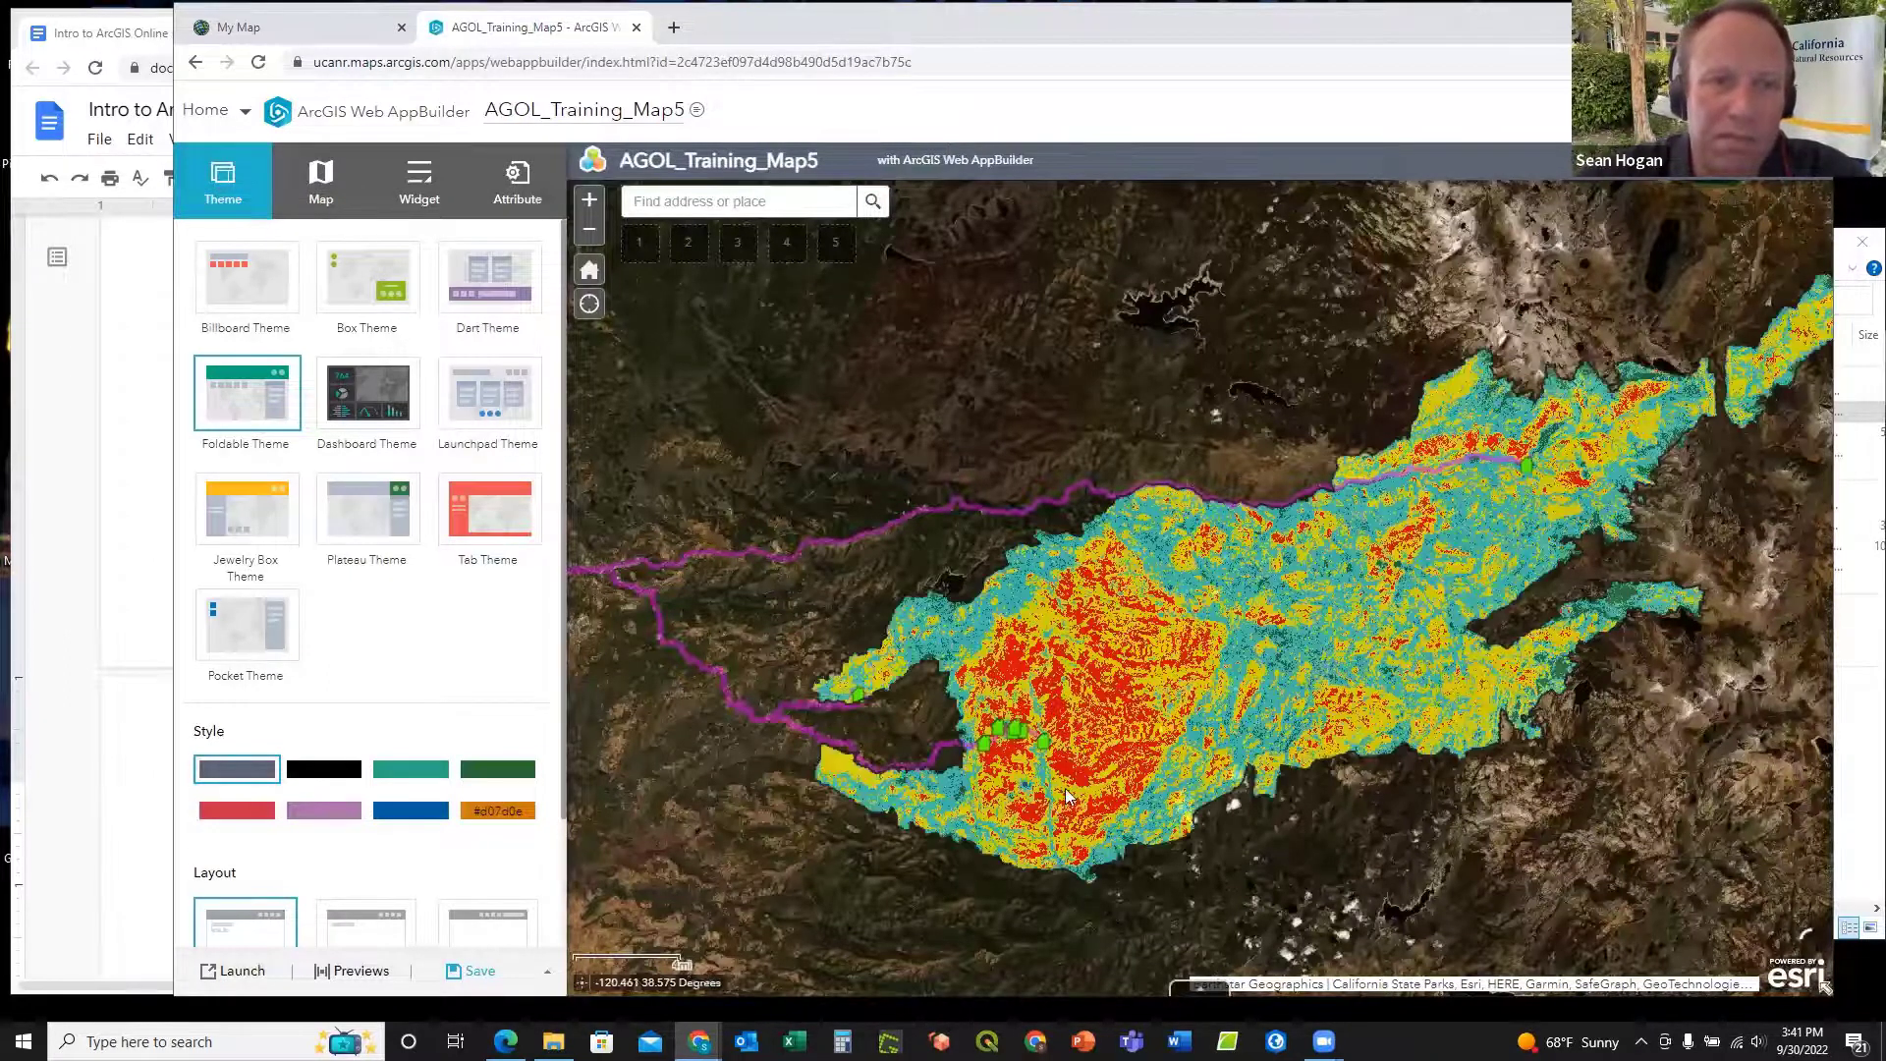
pyautogui.click(421, 195)
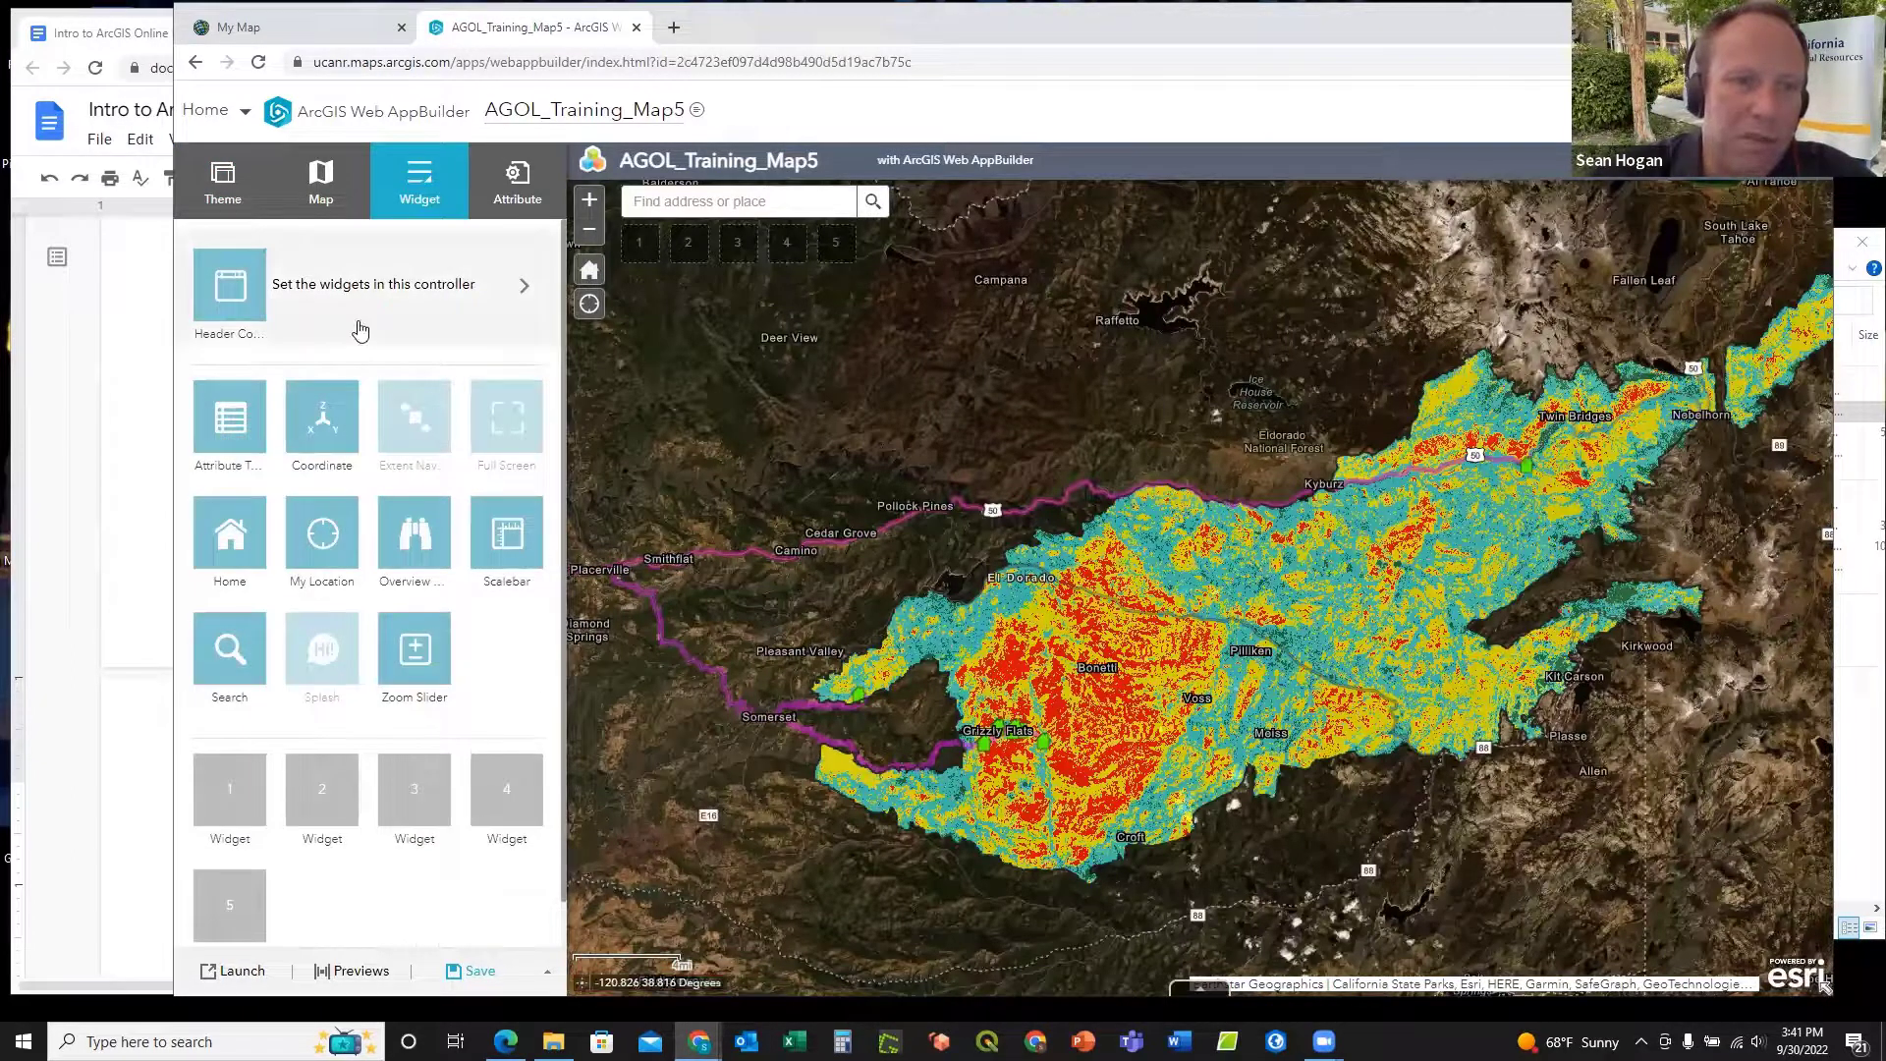
pyautogui.click(222, 176)
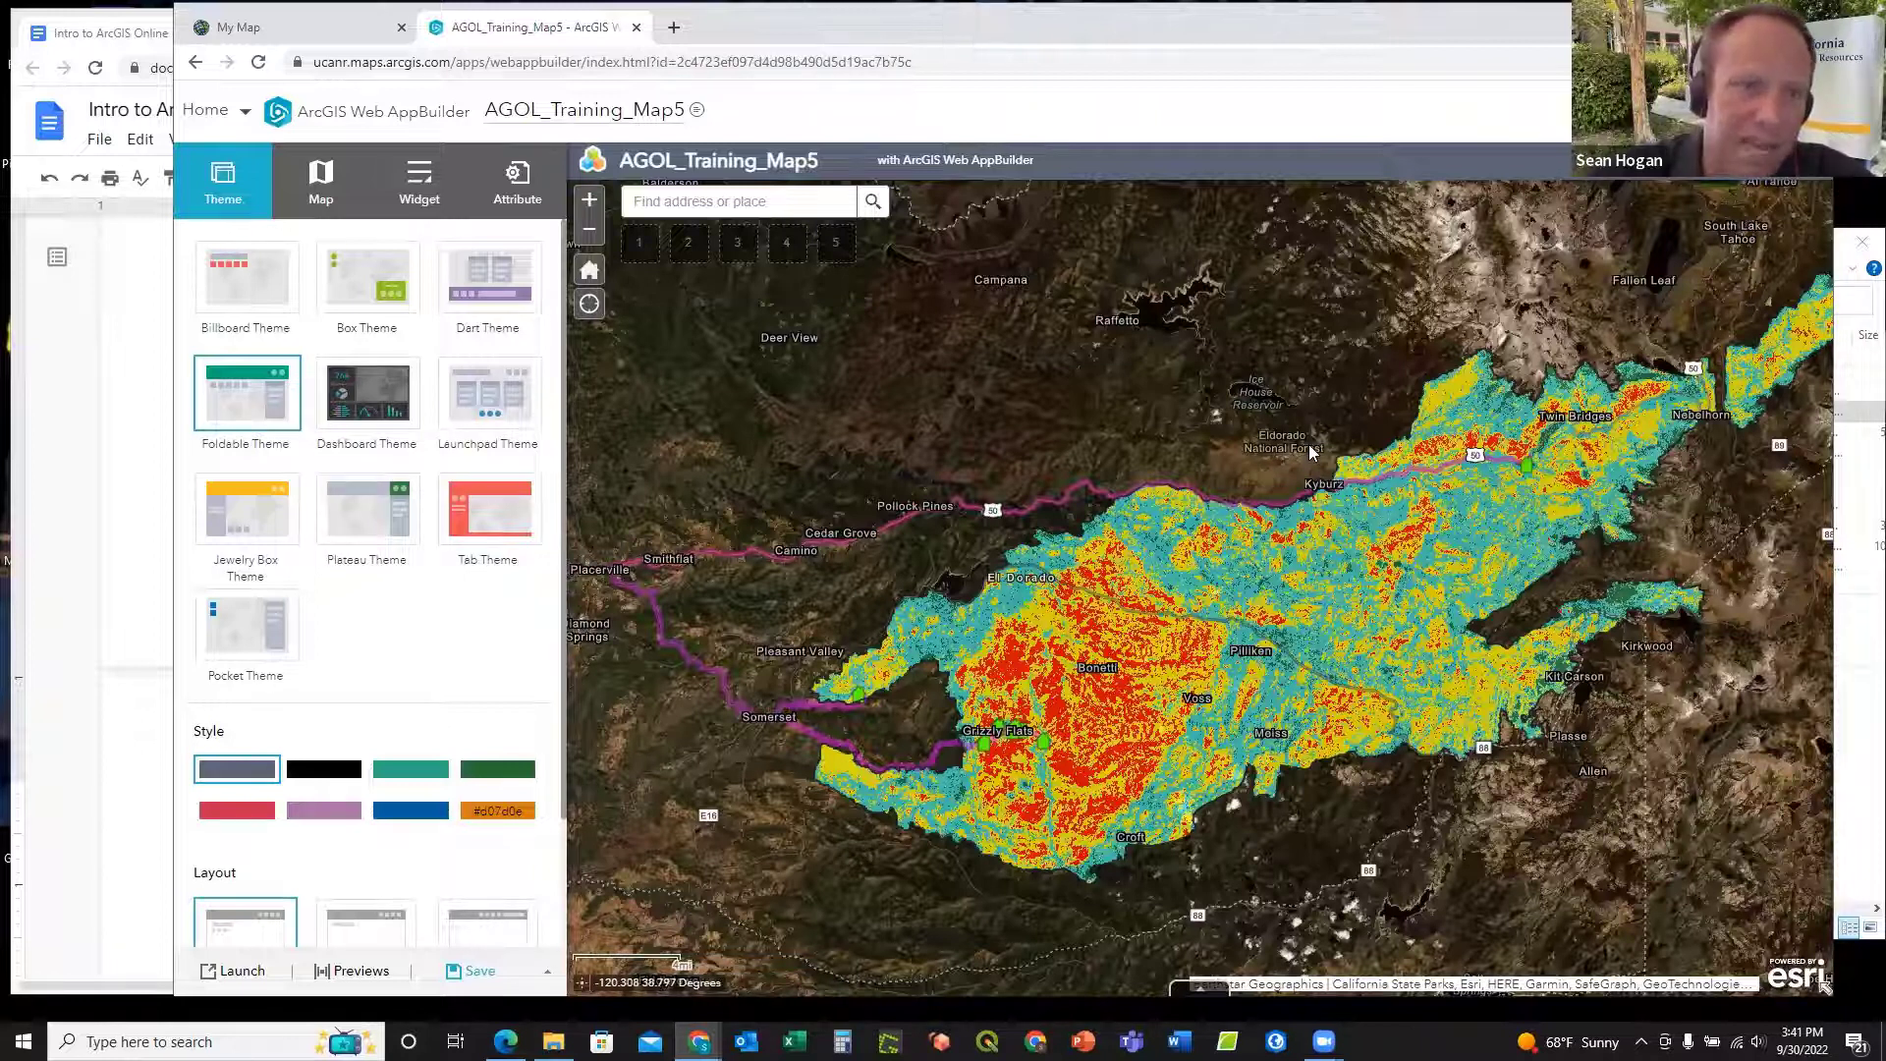
pyautogui.click(362, 397)
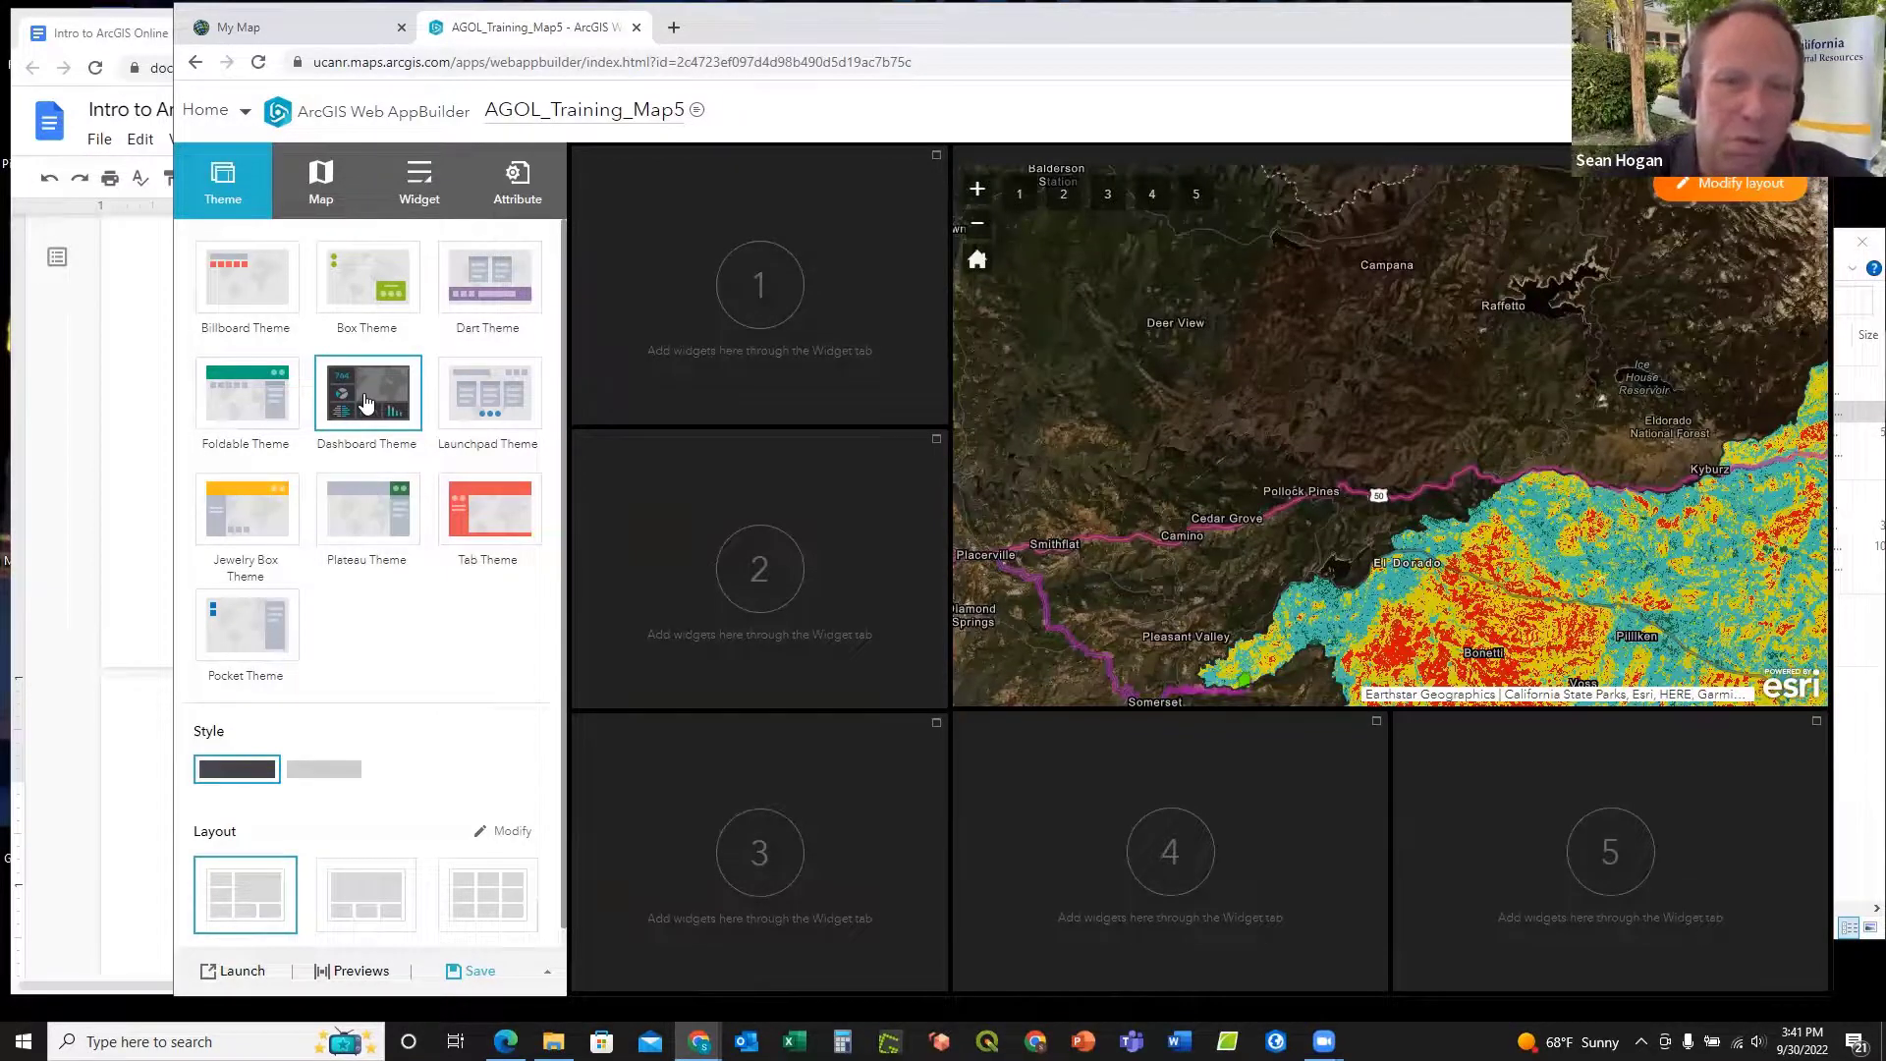
pyautogui.click(481, 398)
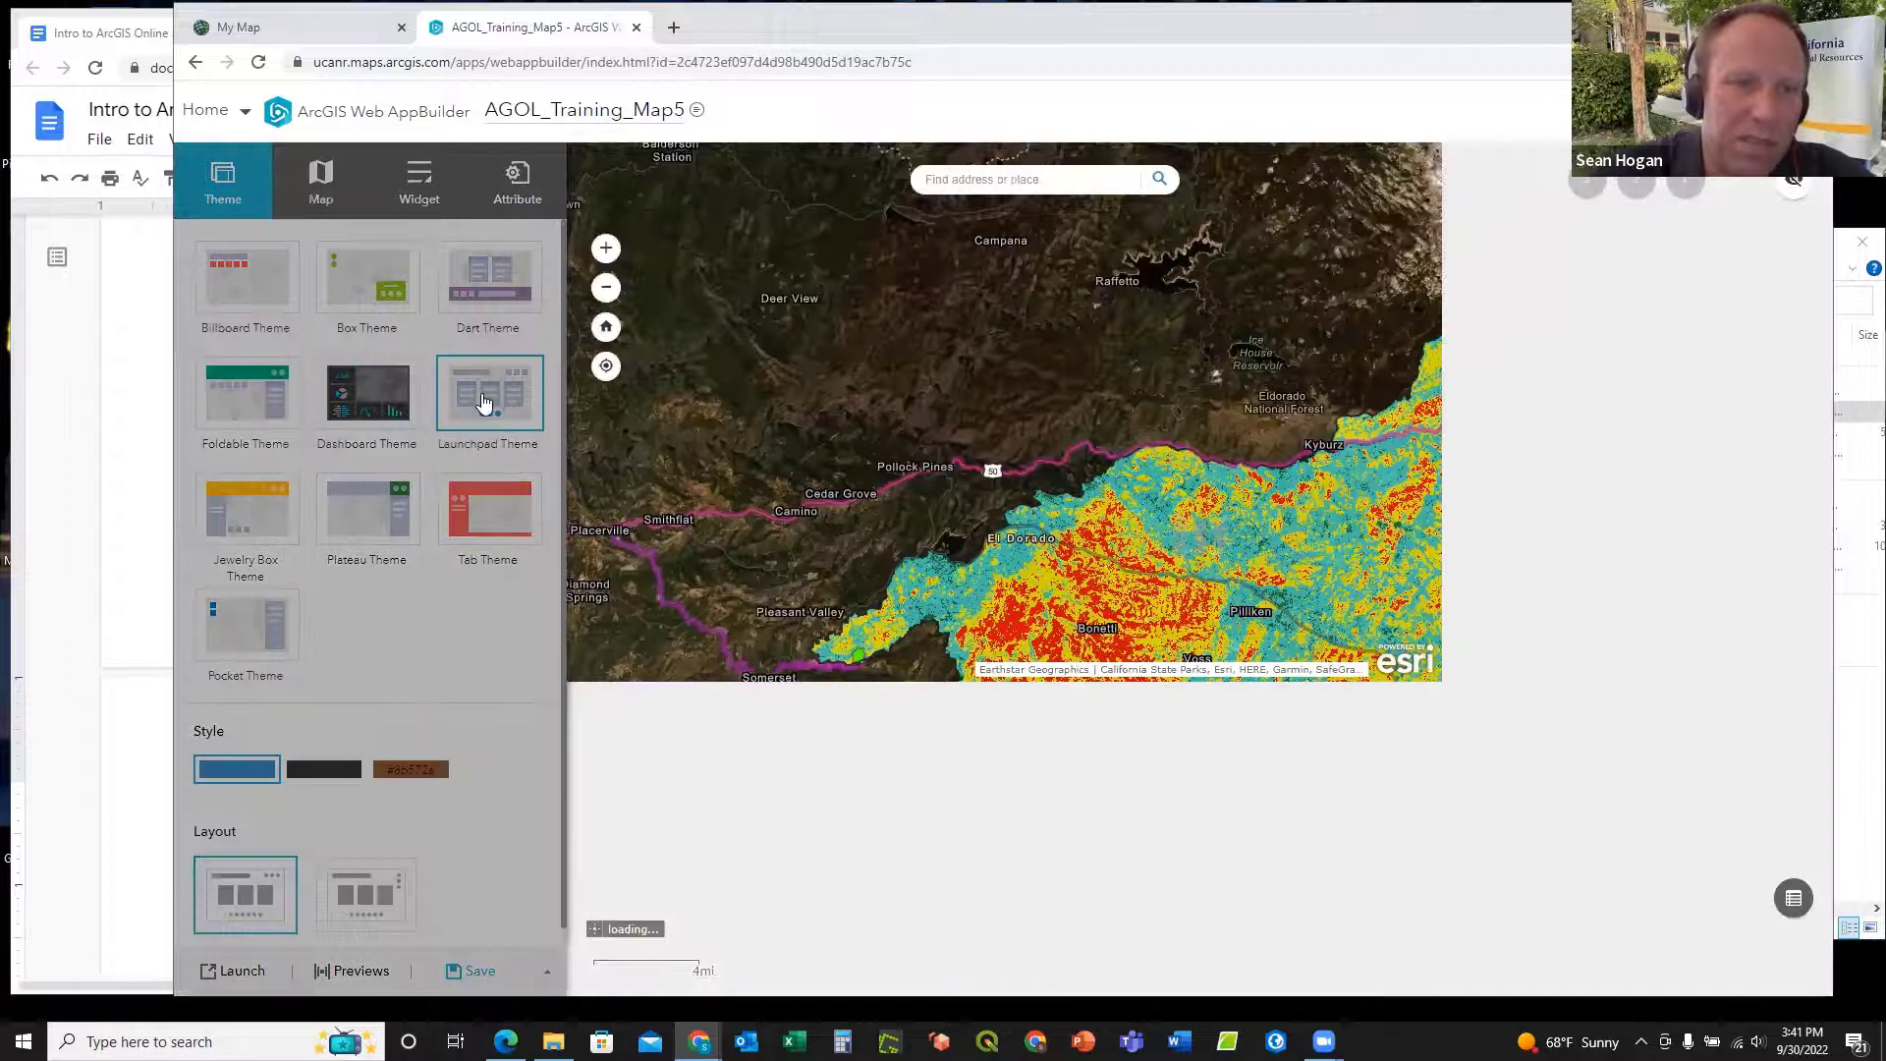
pyautogui.click(250, 403)
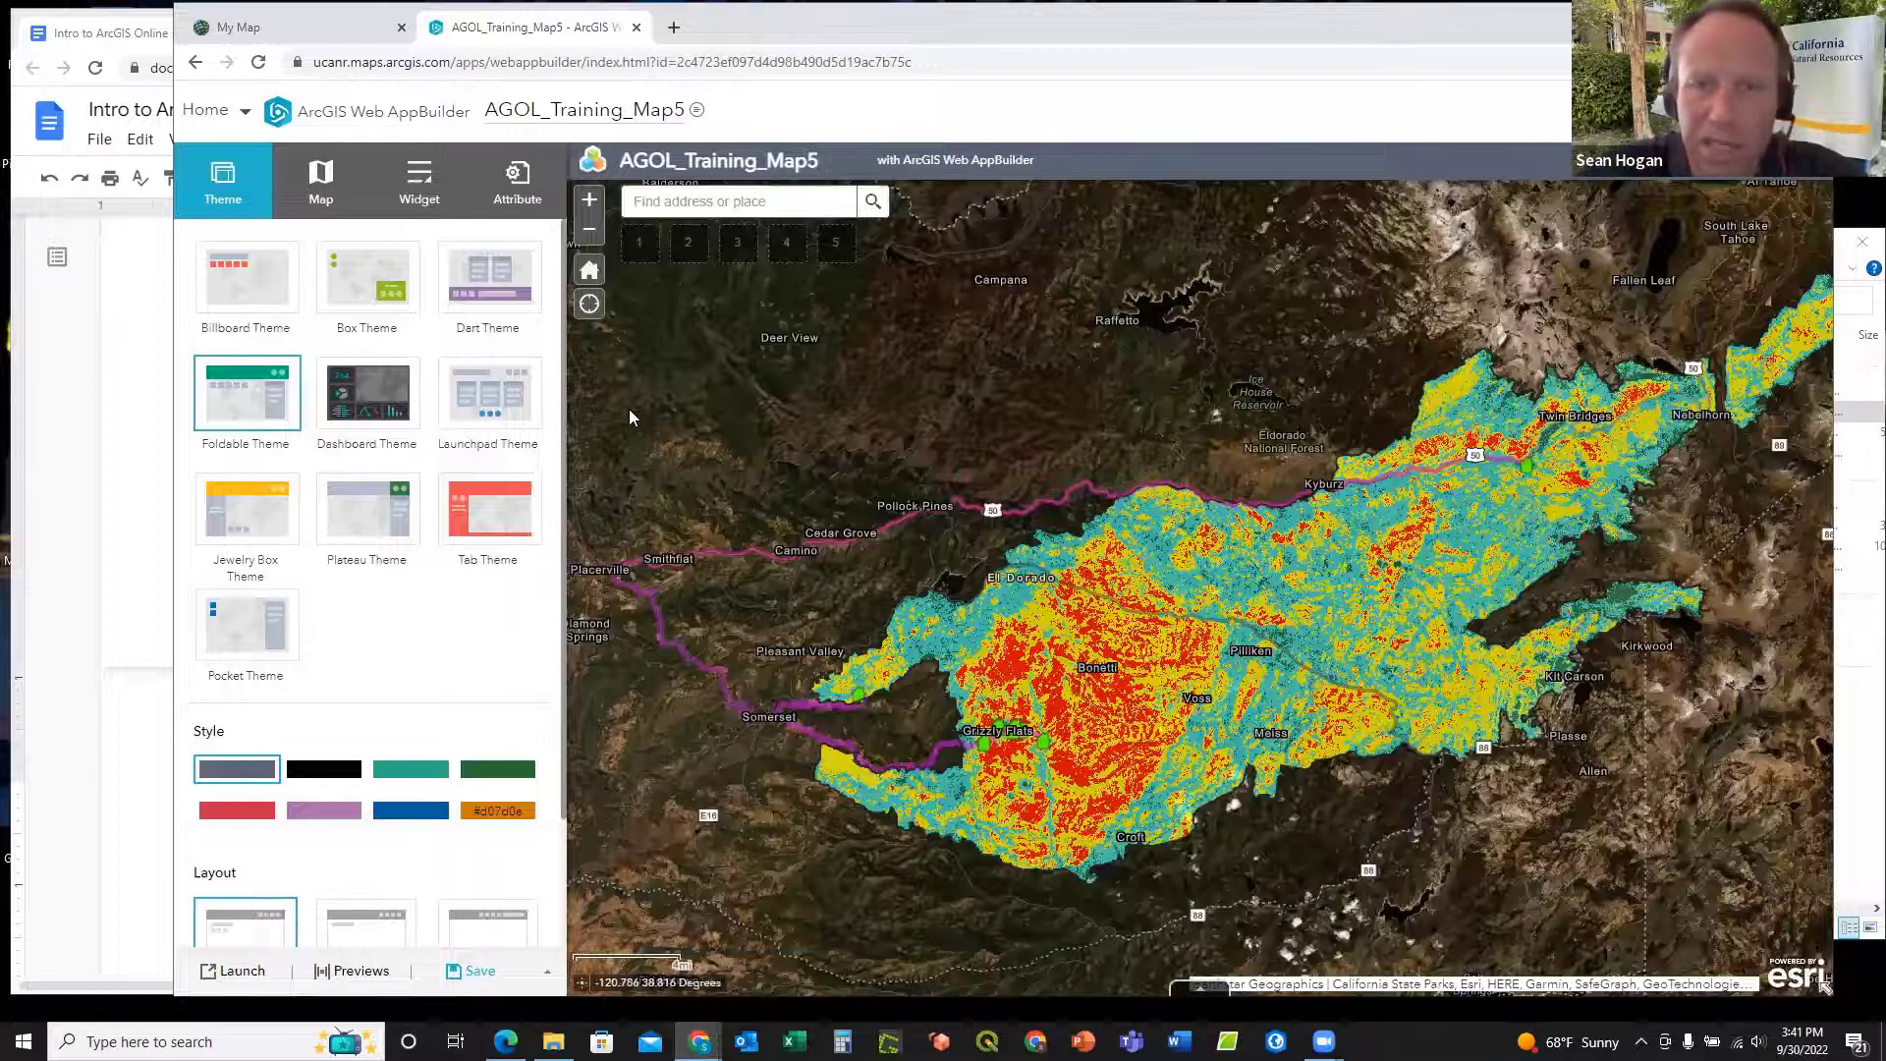
# Step: Review the app's Map and Widget tabs, zoom the map in and out, then show Attribute settings
pyautogui.click(321, 184)
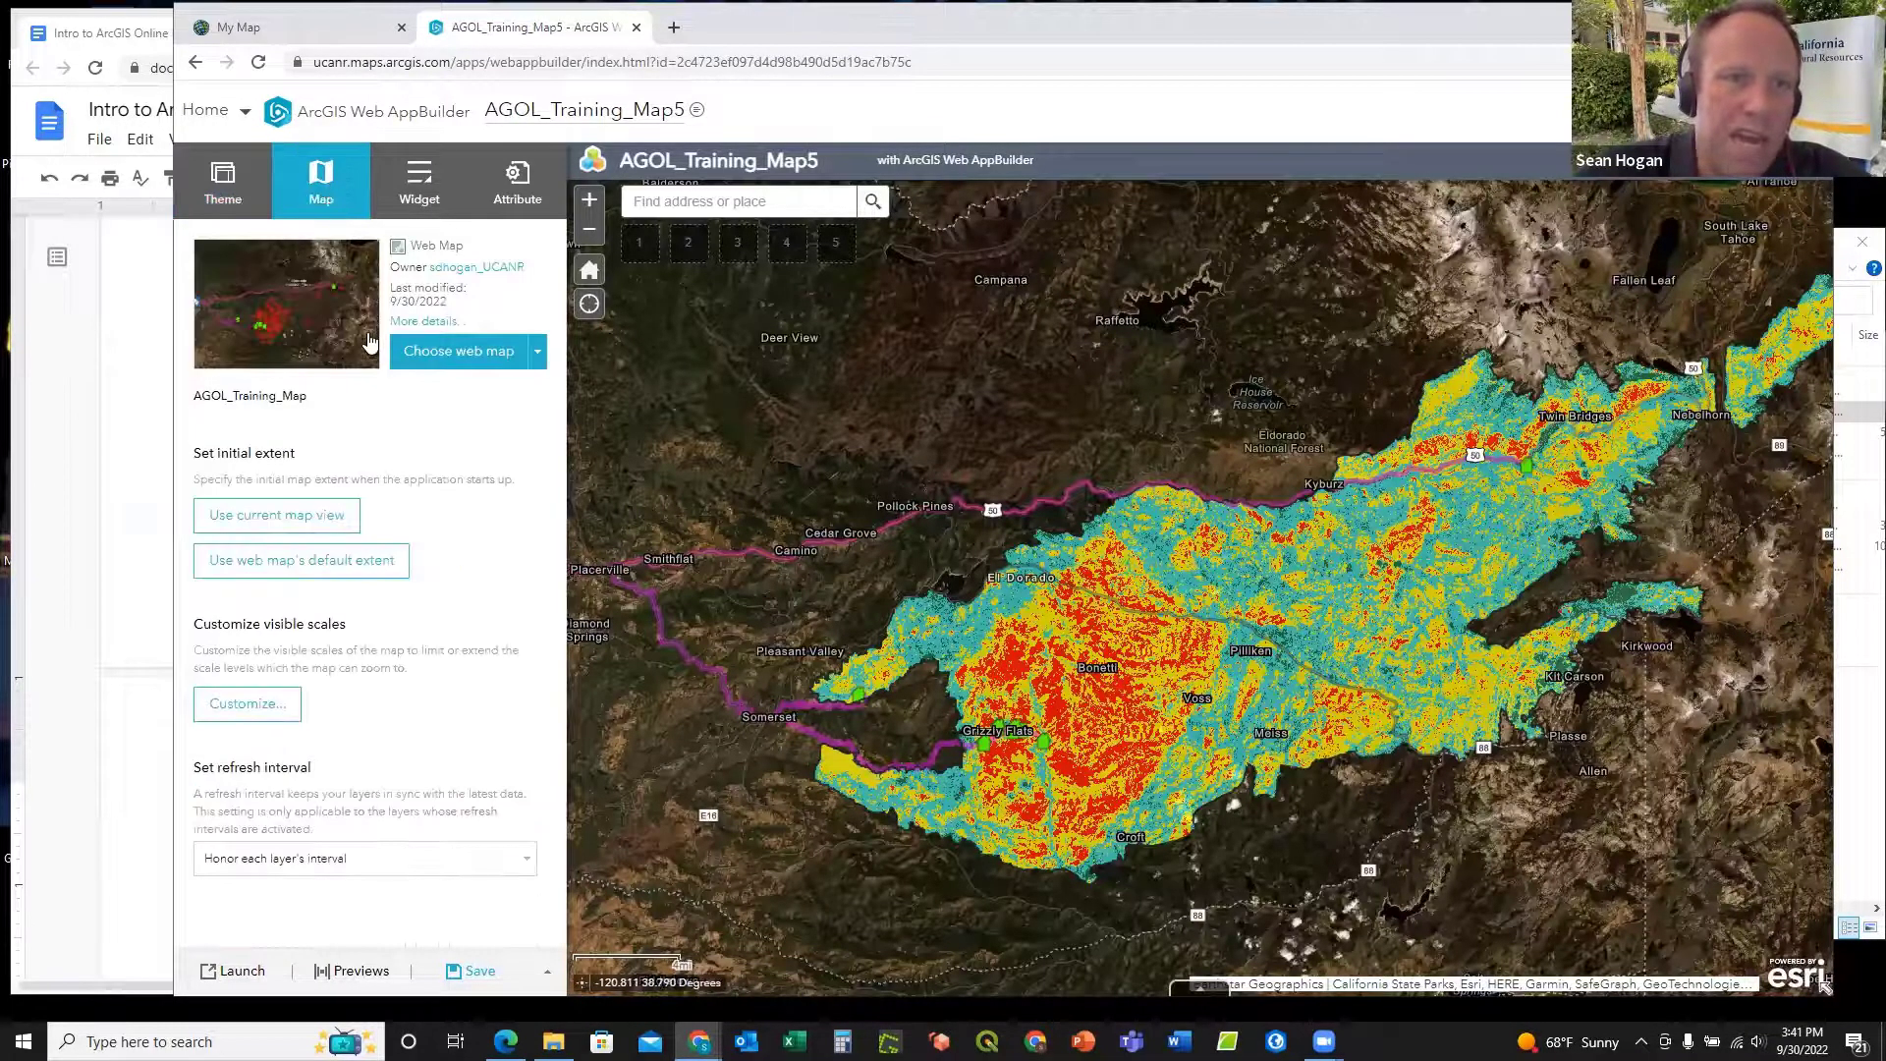
pyautogui.click(420, 177)
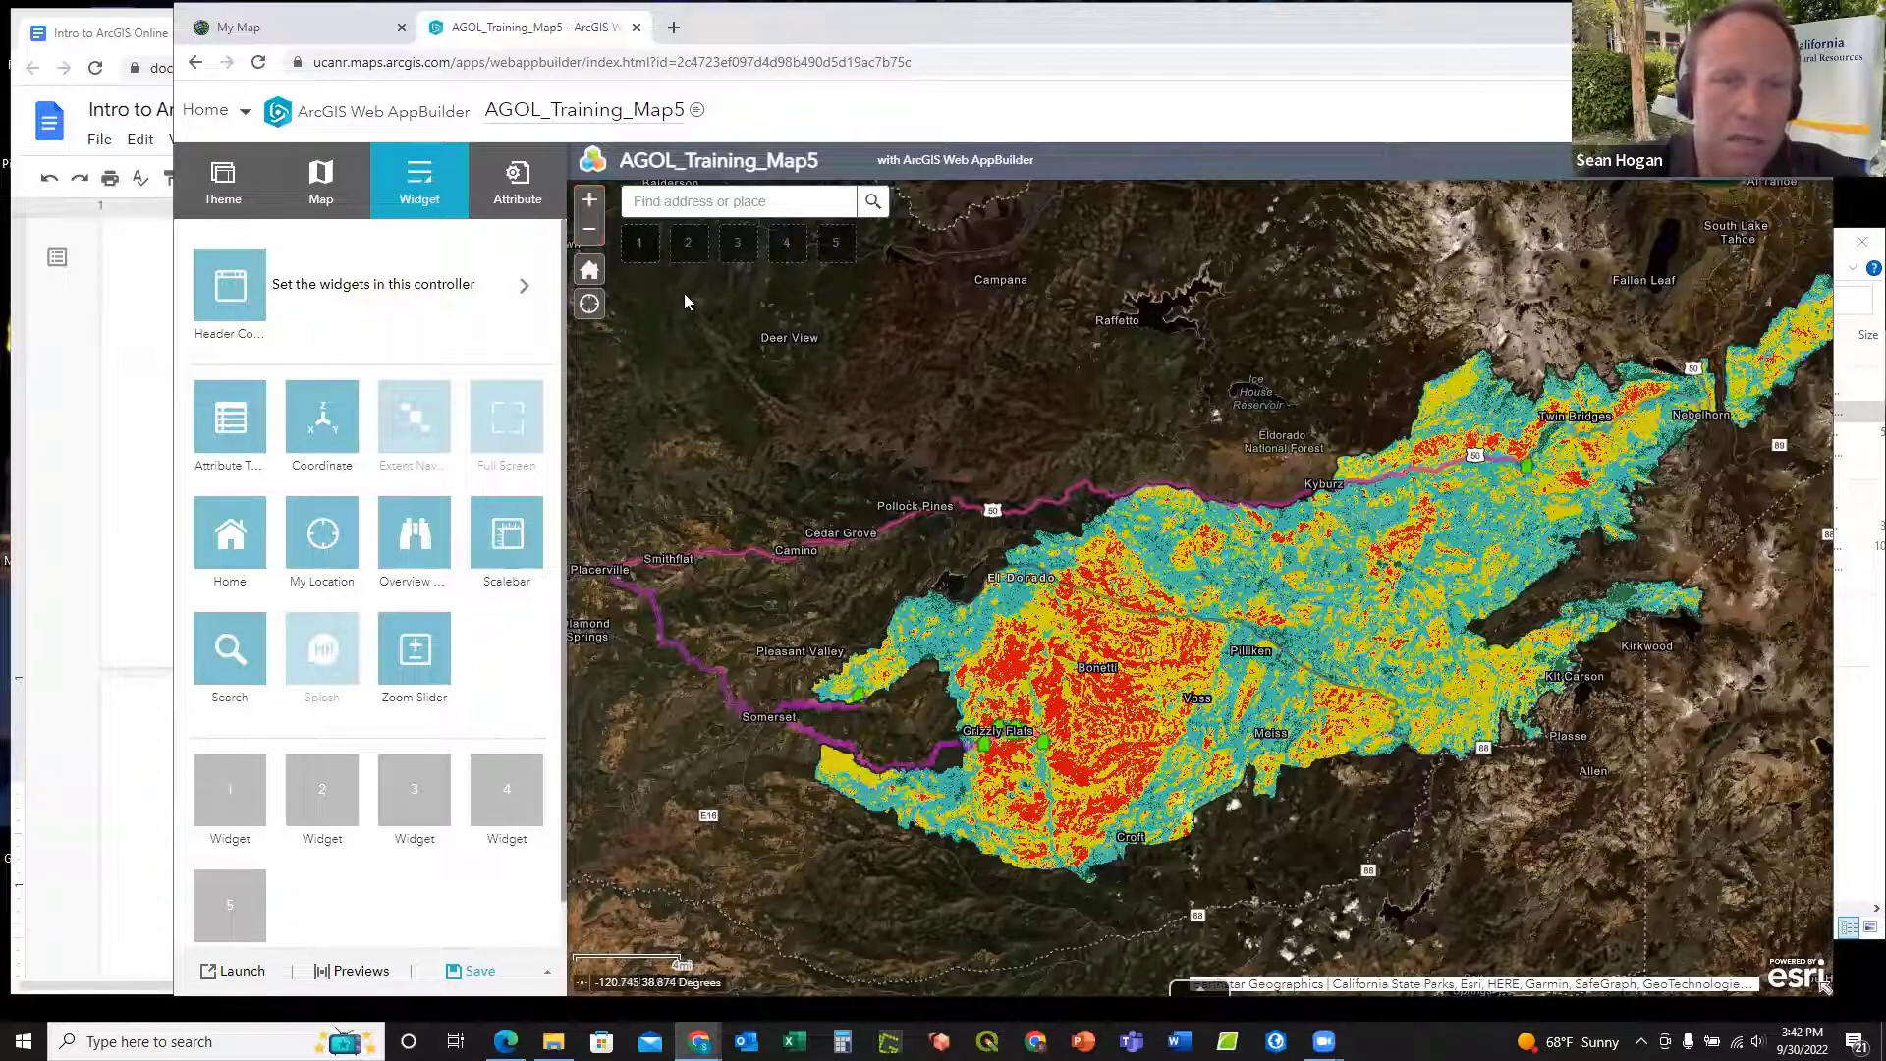
pyautogui.click(590, 202)
pyautogui.click(589, 229)
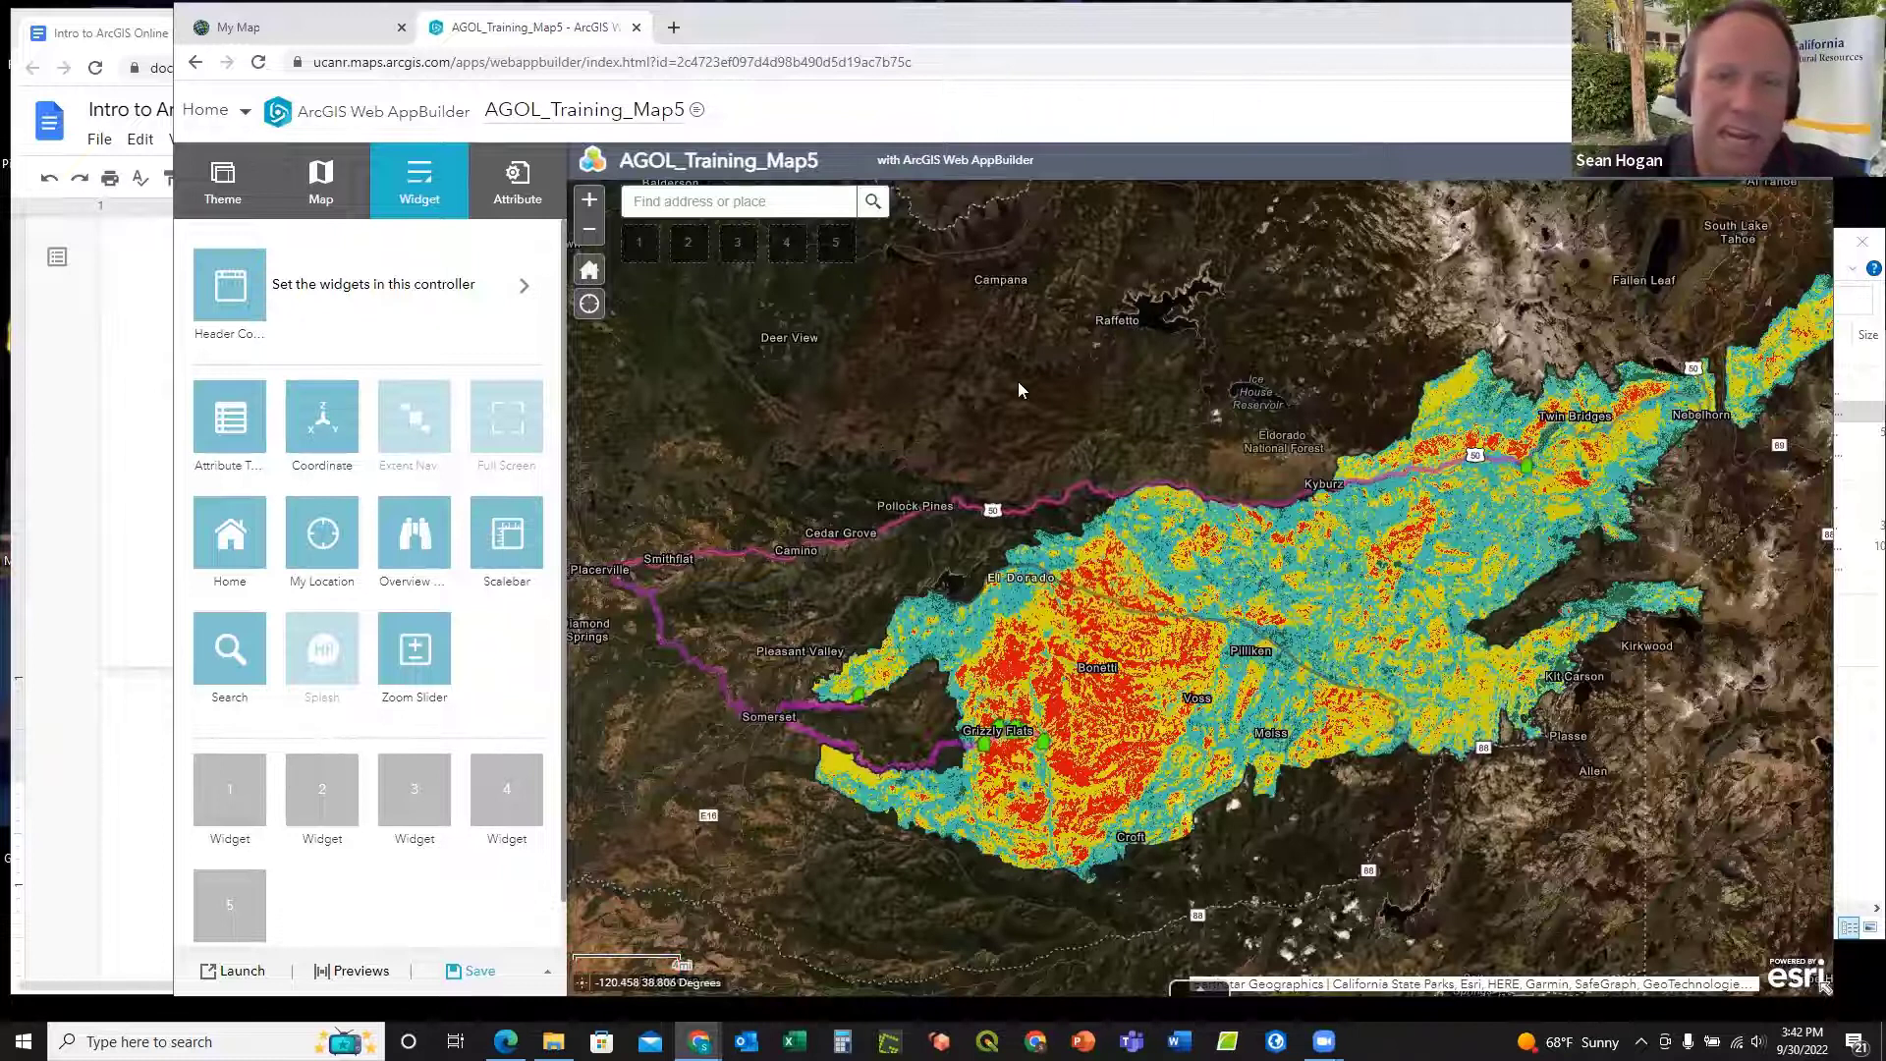
pyautogui.click(522, 185)
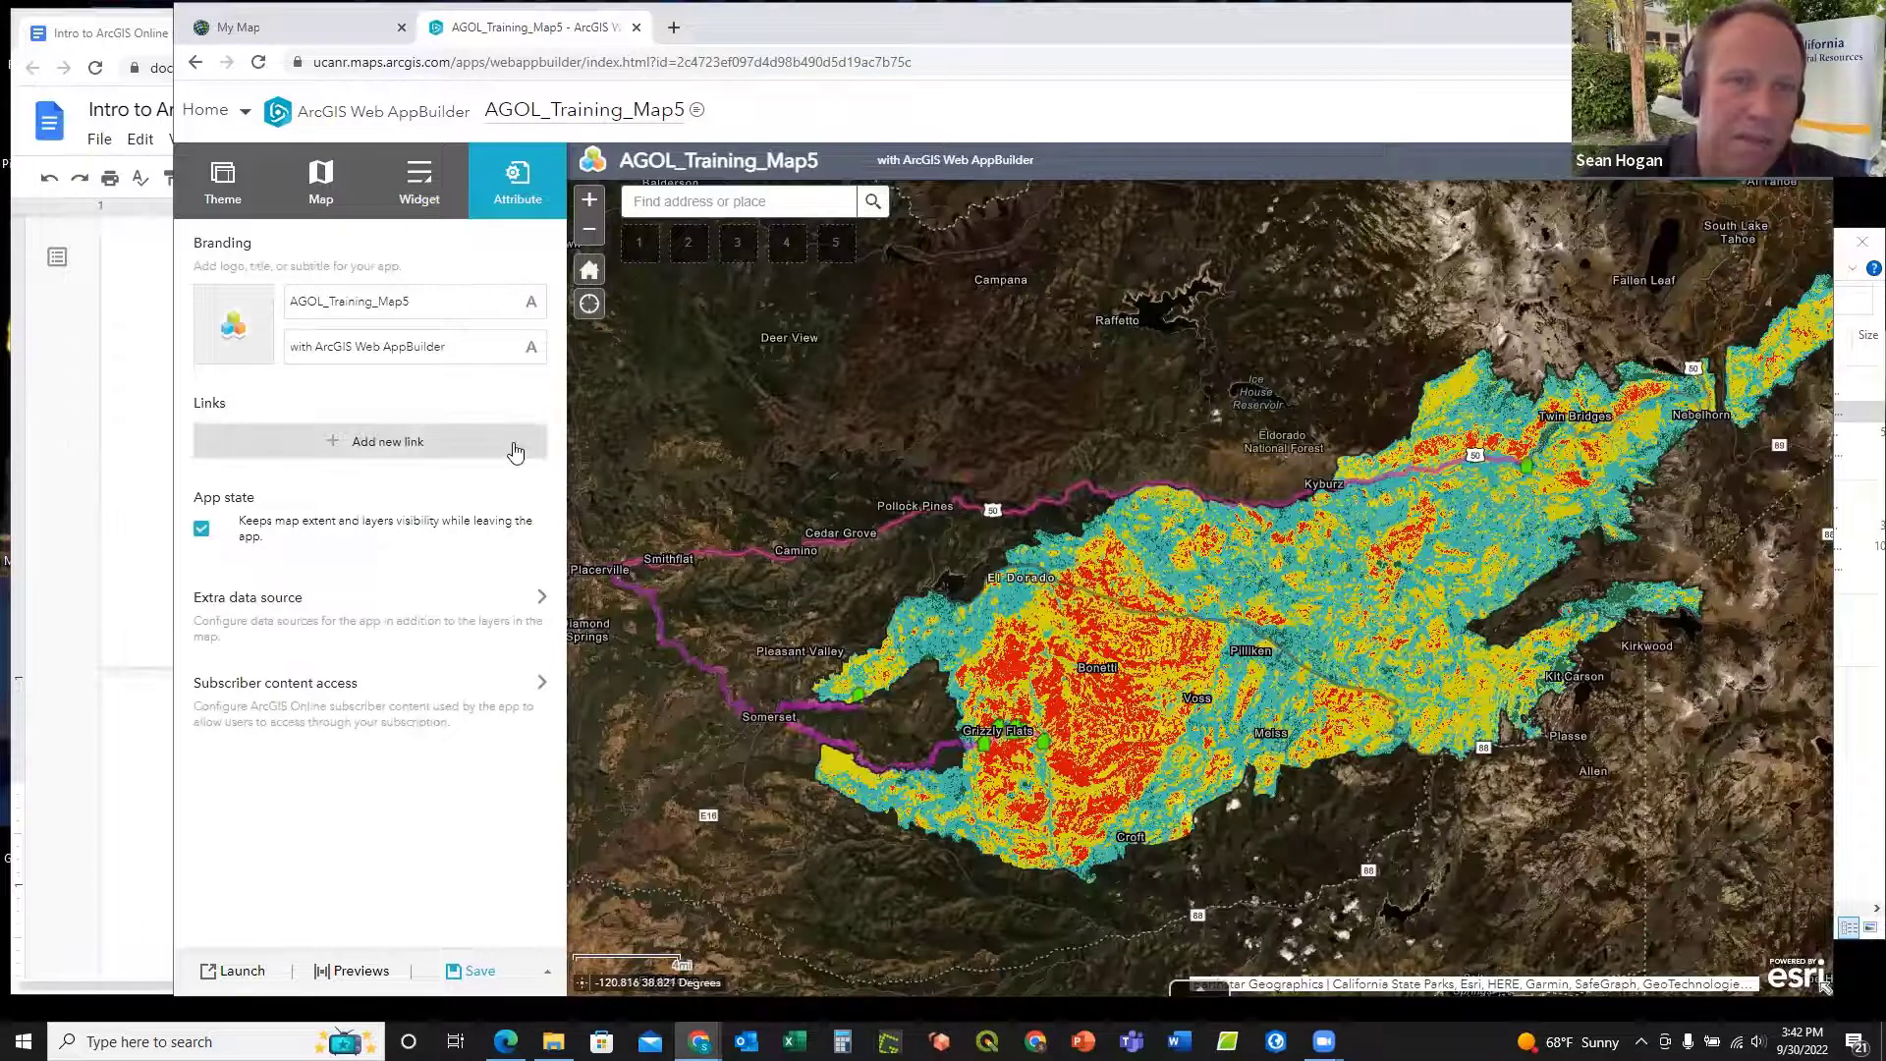
# Step: Change the app's branding title to 'AGOL Caldor Fire Training' and apply it
pyautogui.click(430, 301)
pyautogui.moveTo(409, 302); pyautogui.dragTo(326, 309)
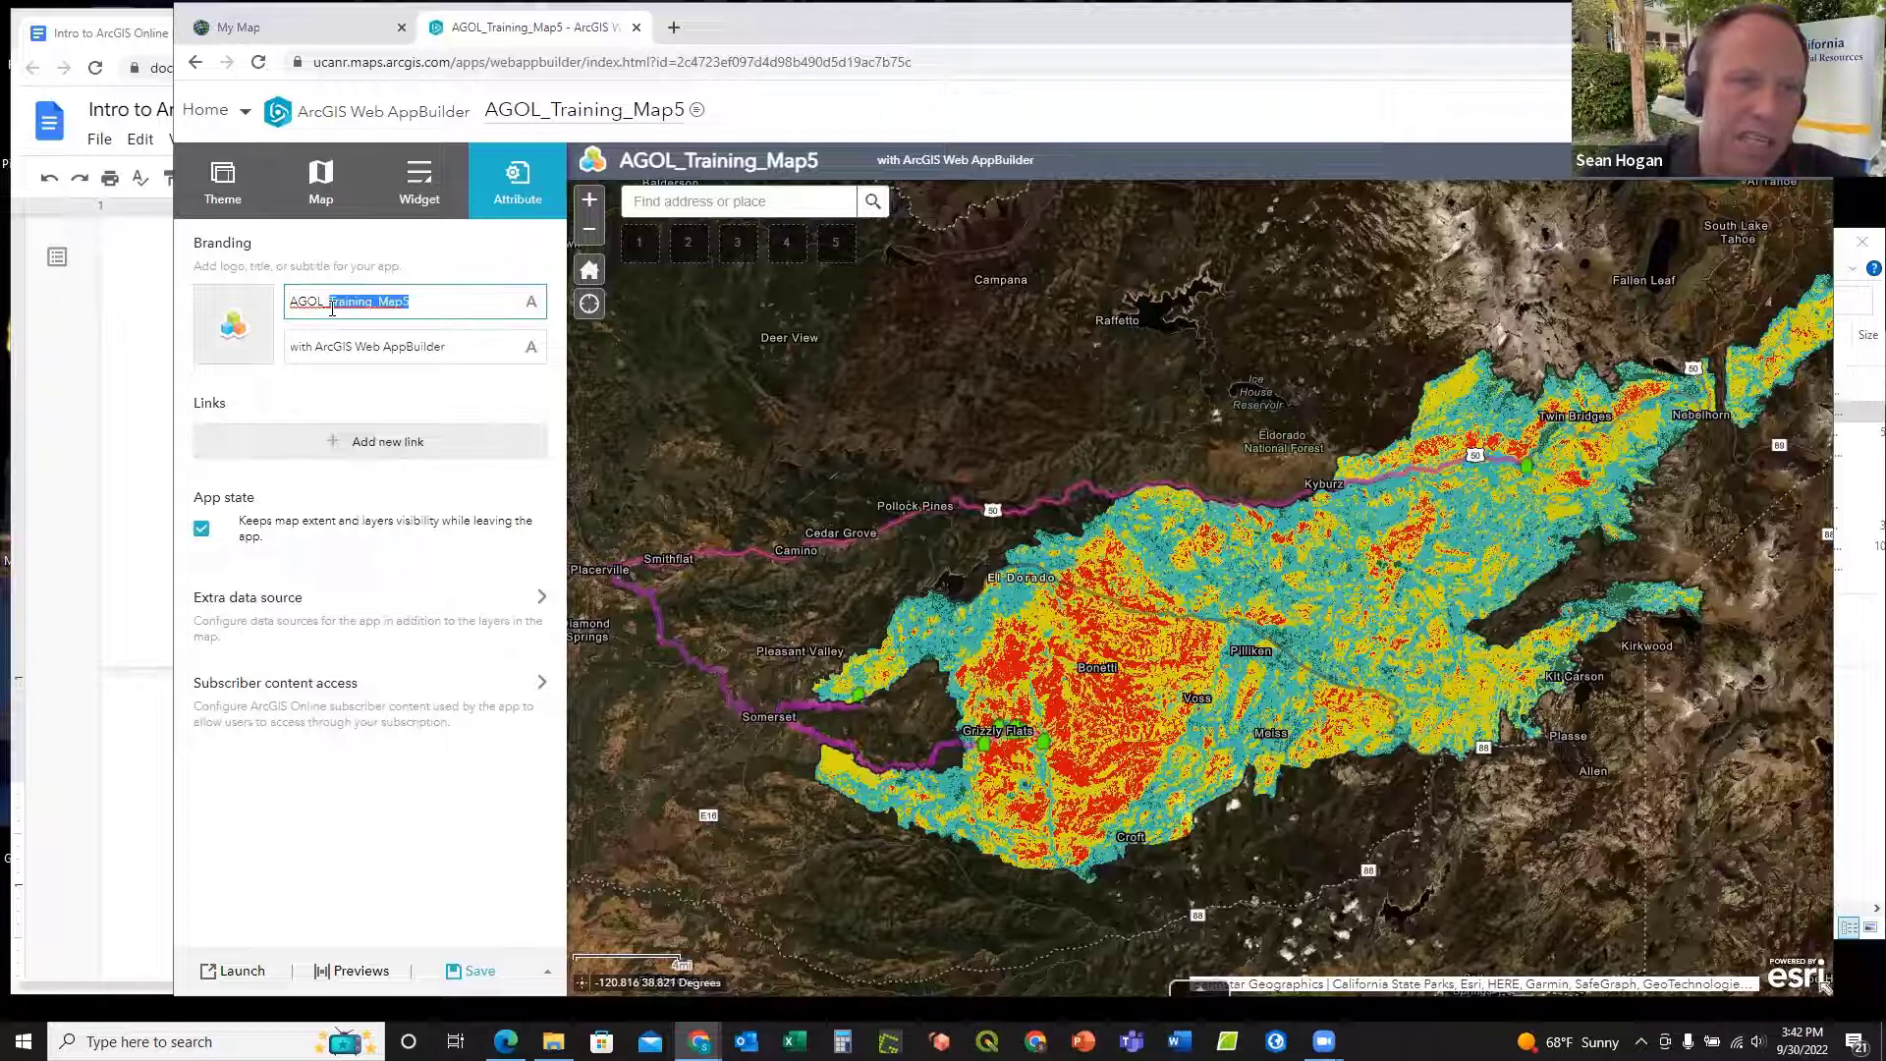
pyautogui.click(331, 306)
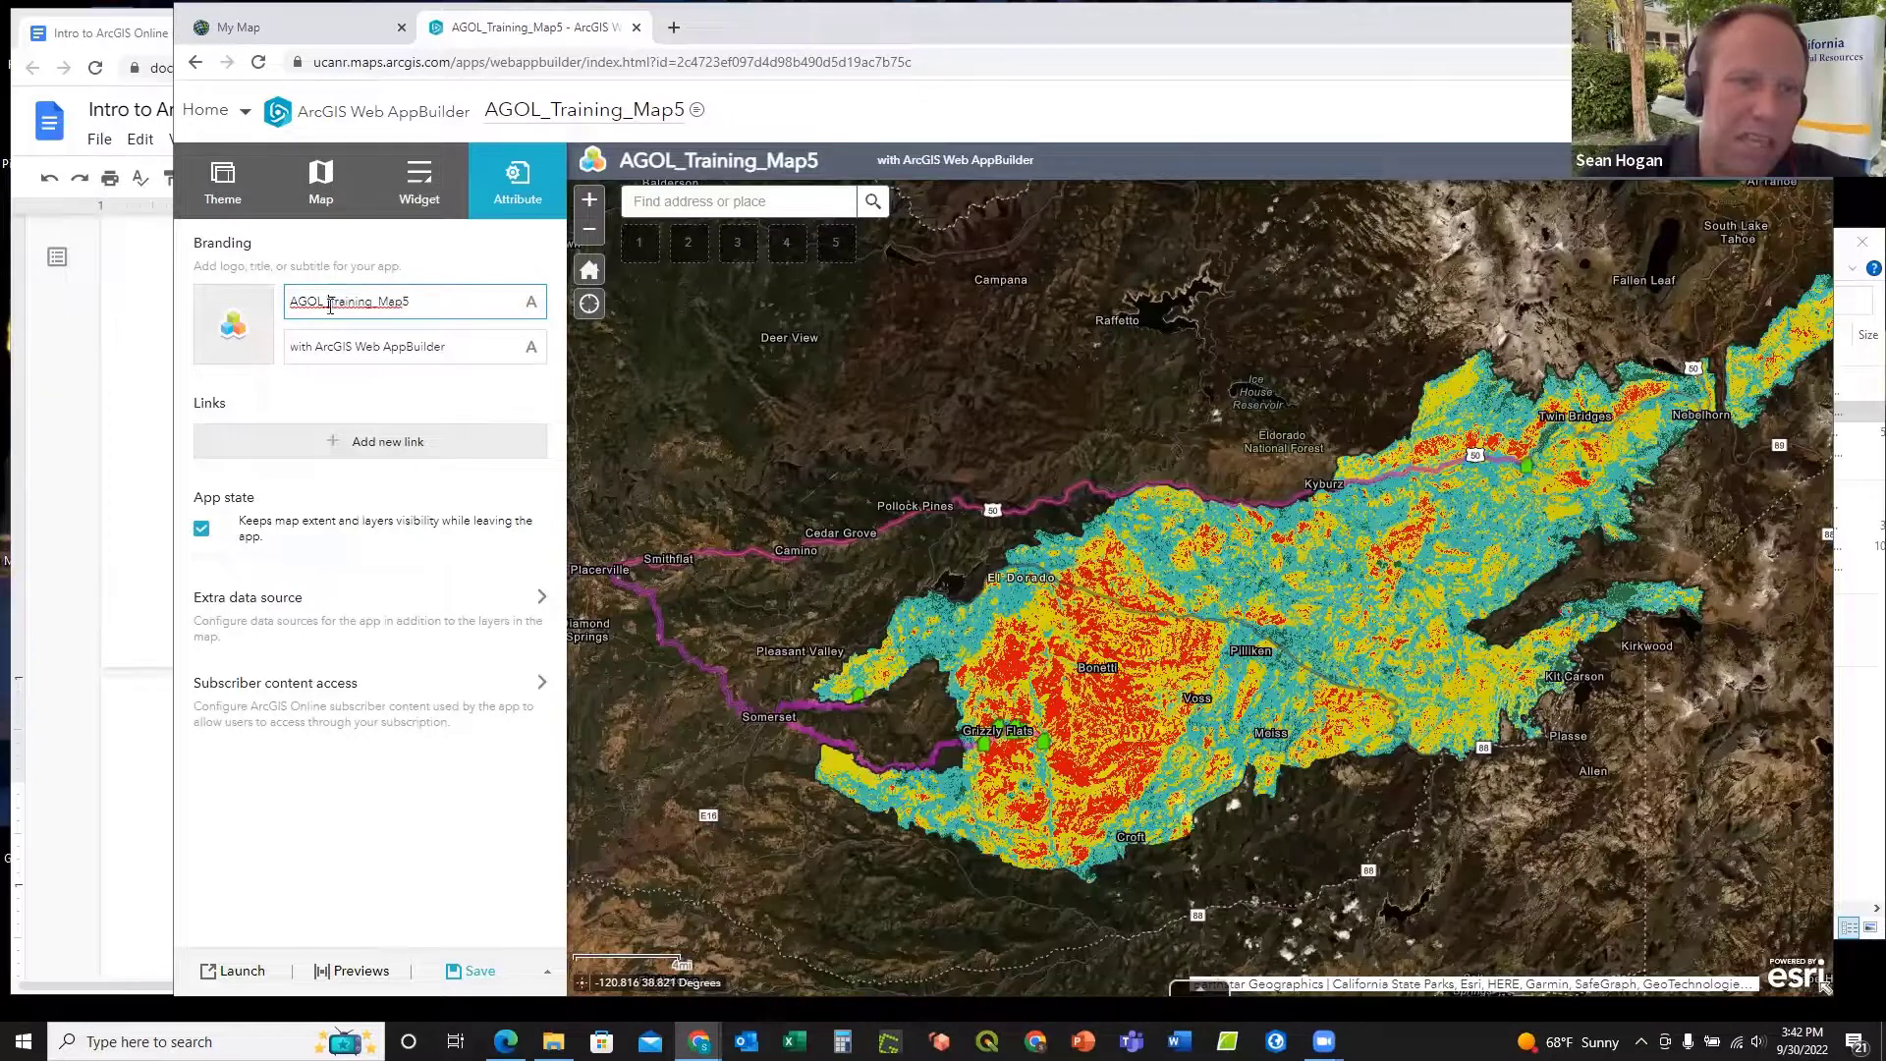
pyautogui.click(431, 301)
pyautogui.moveTo(350, 304); pyautogui.dragTo(323, 307)
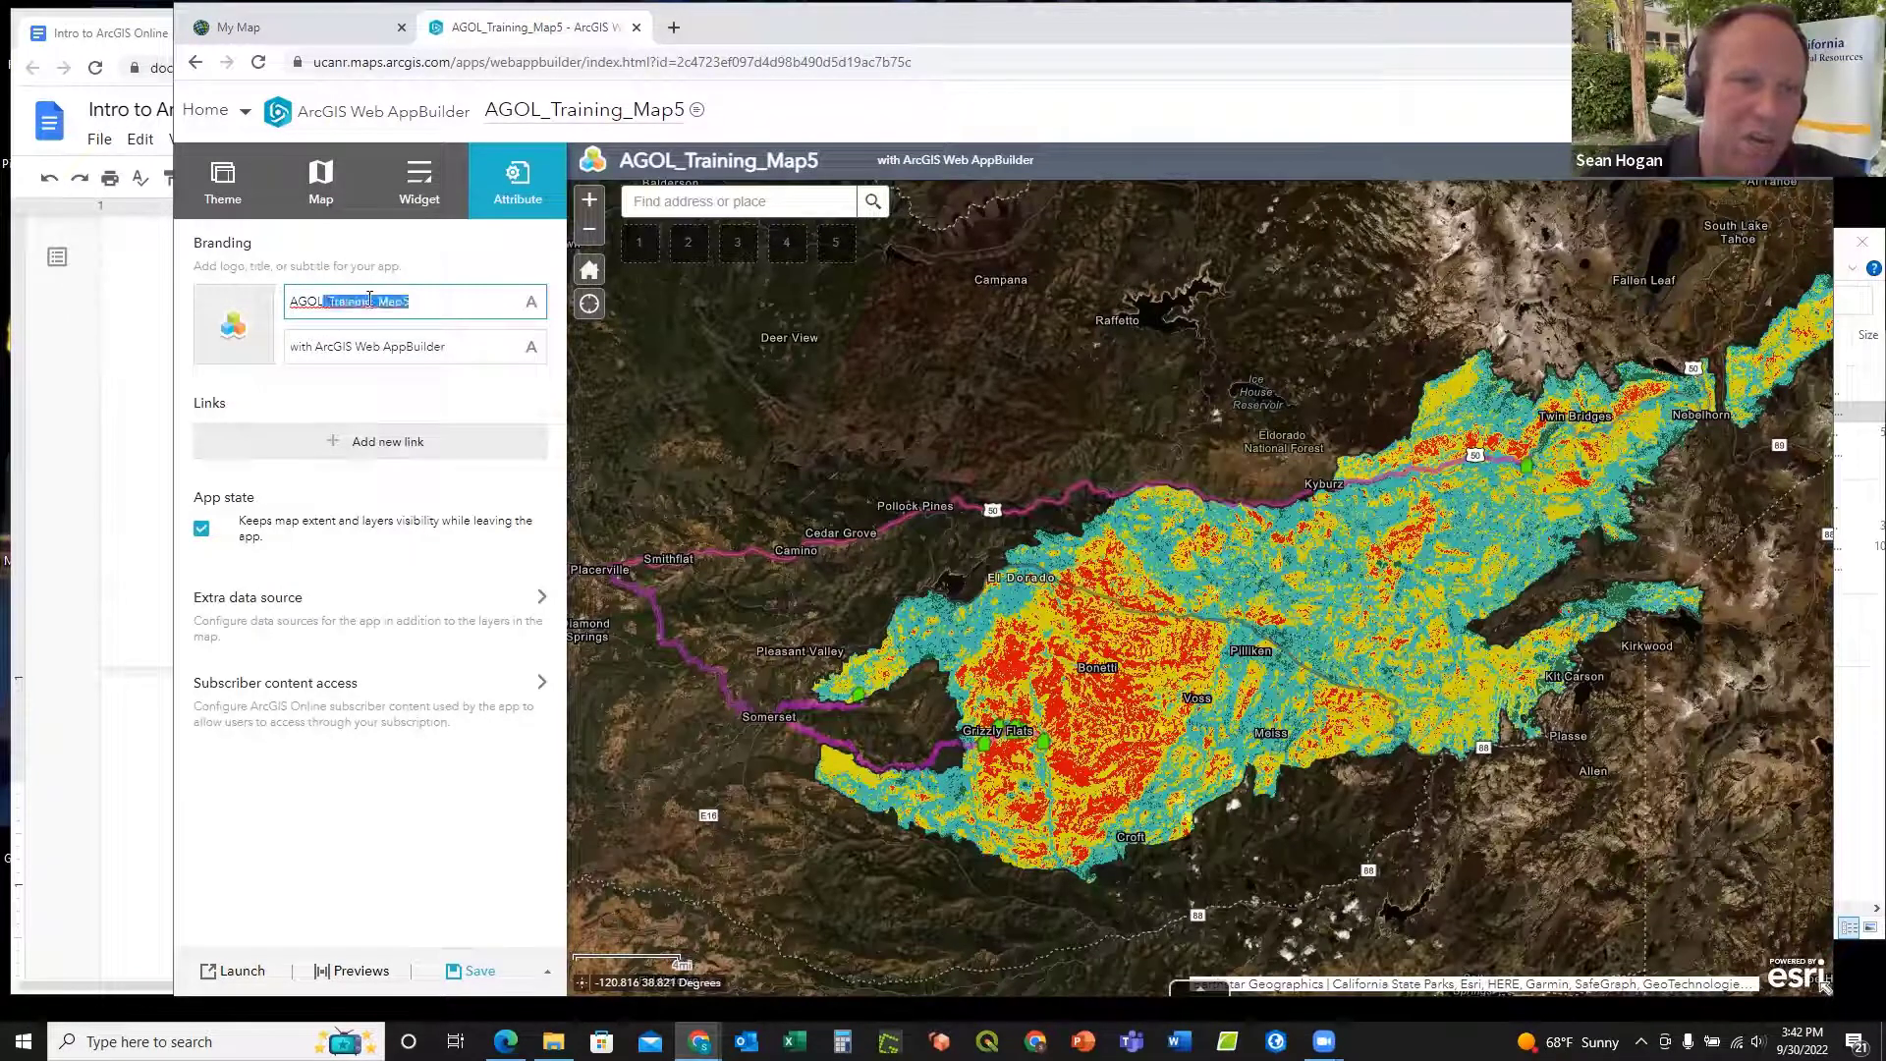
pyautogui.press('BackSpace')
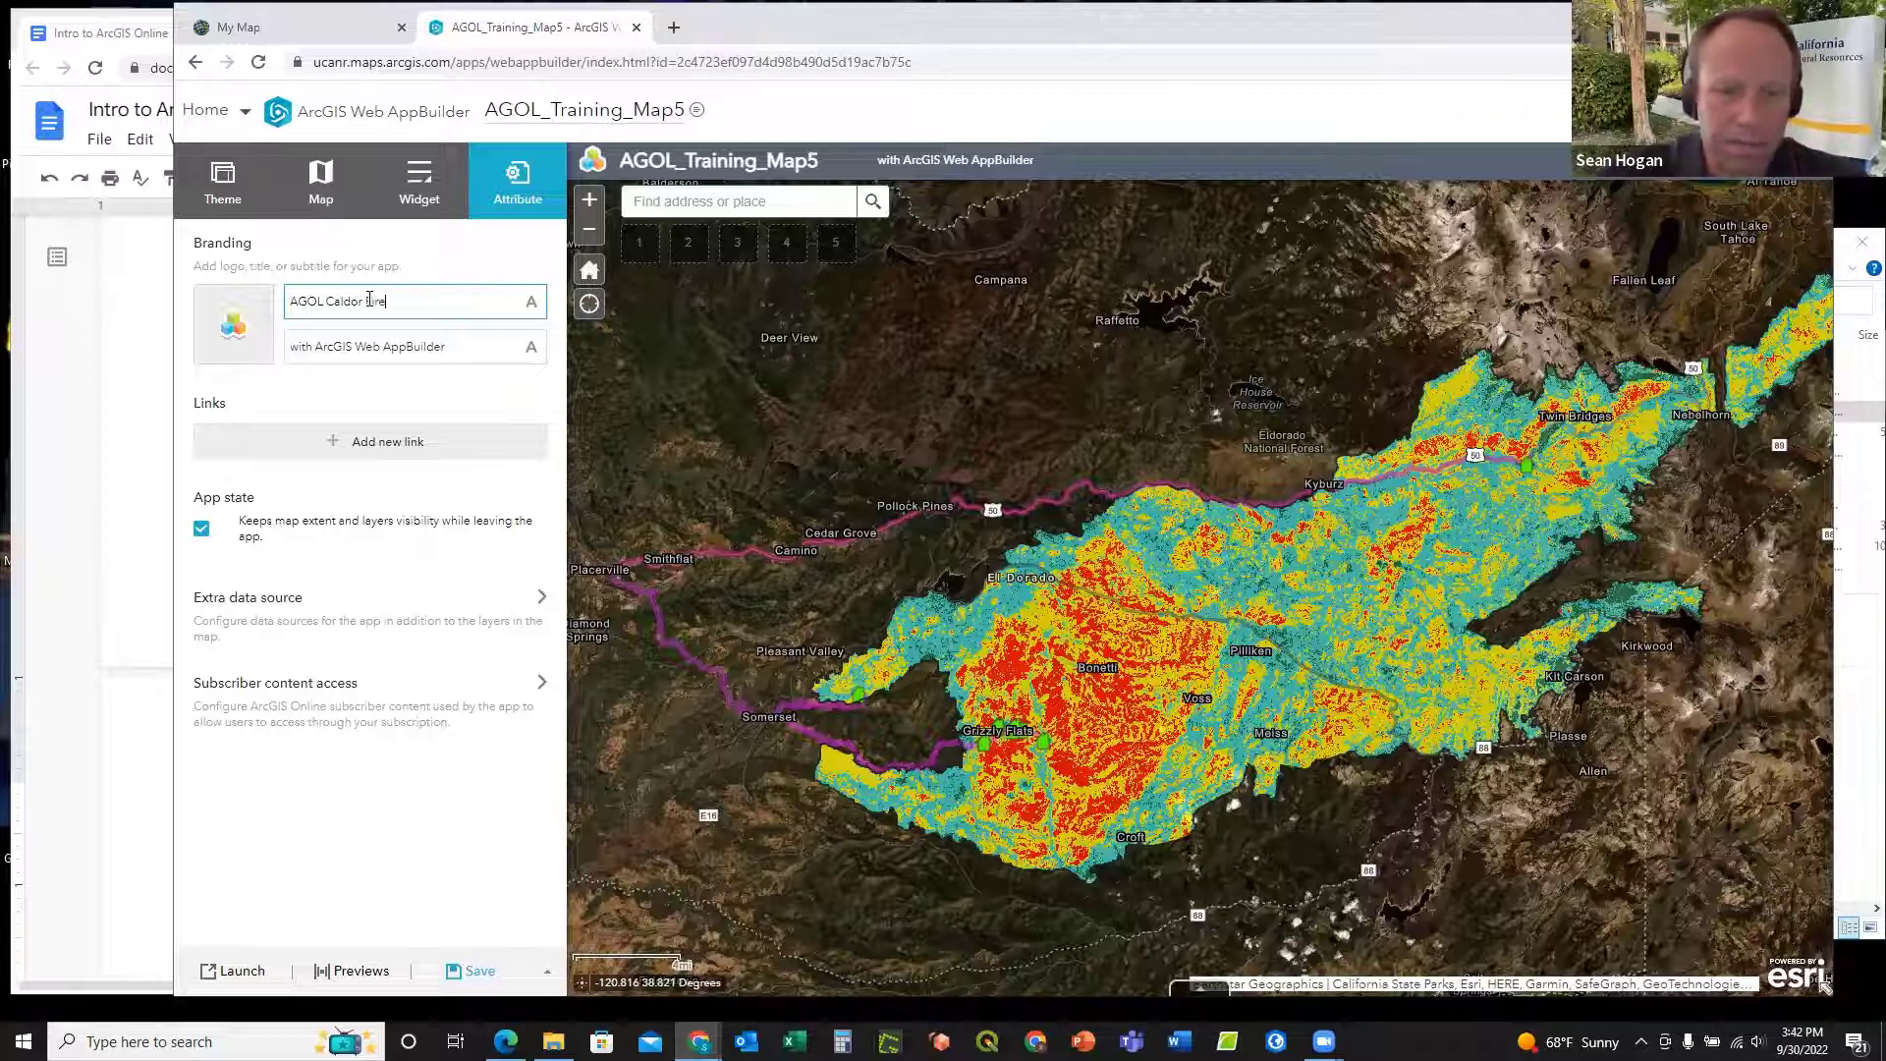
pyautogui.write('Tra')
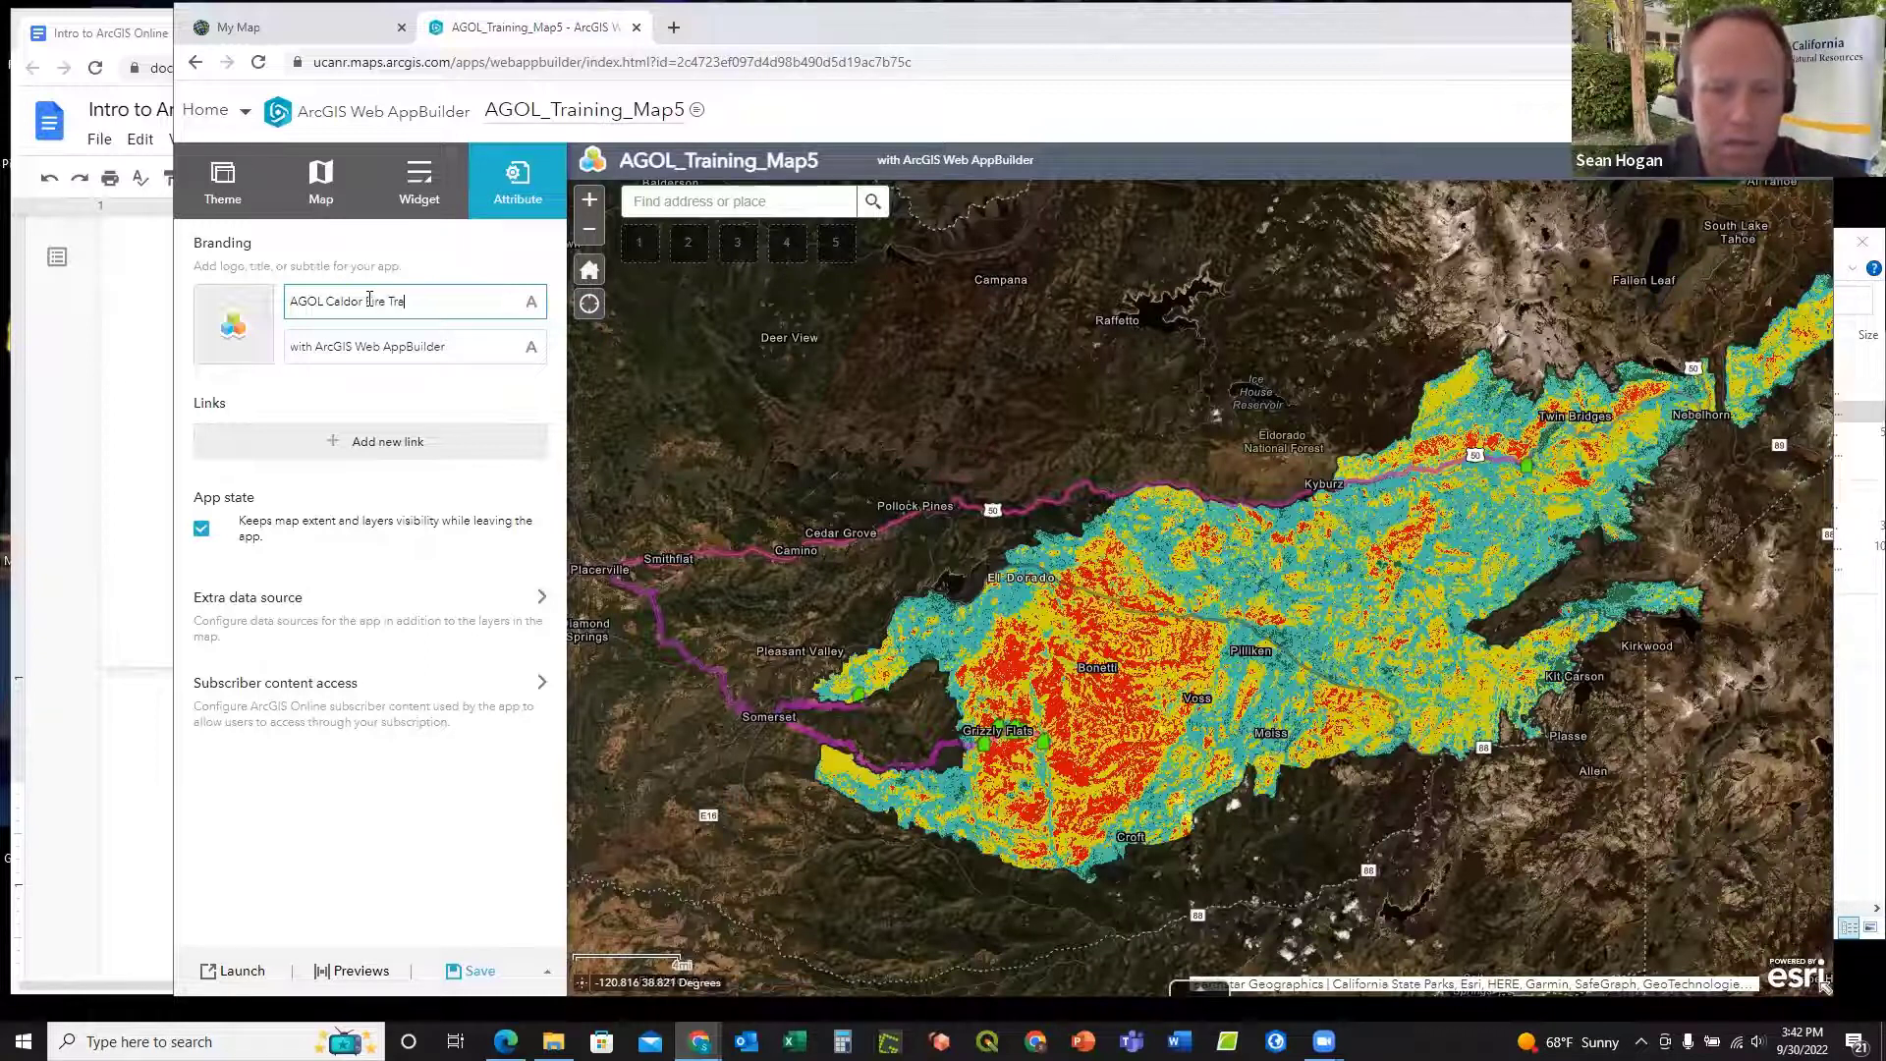
pyautogui.write('ining')
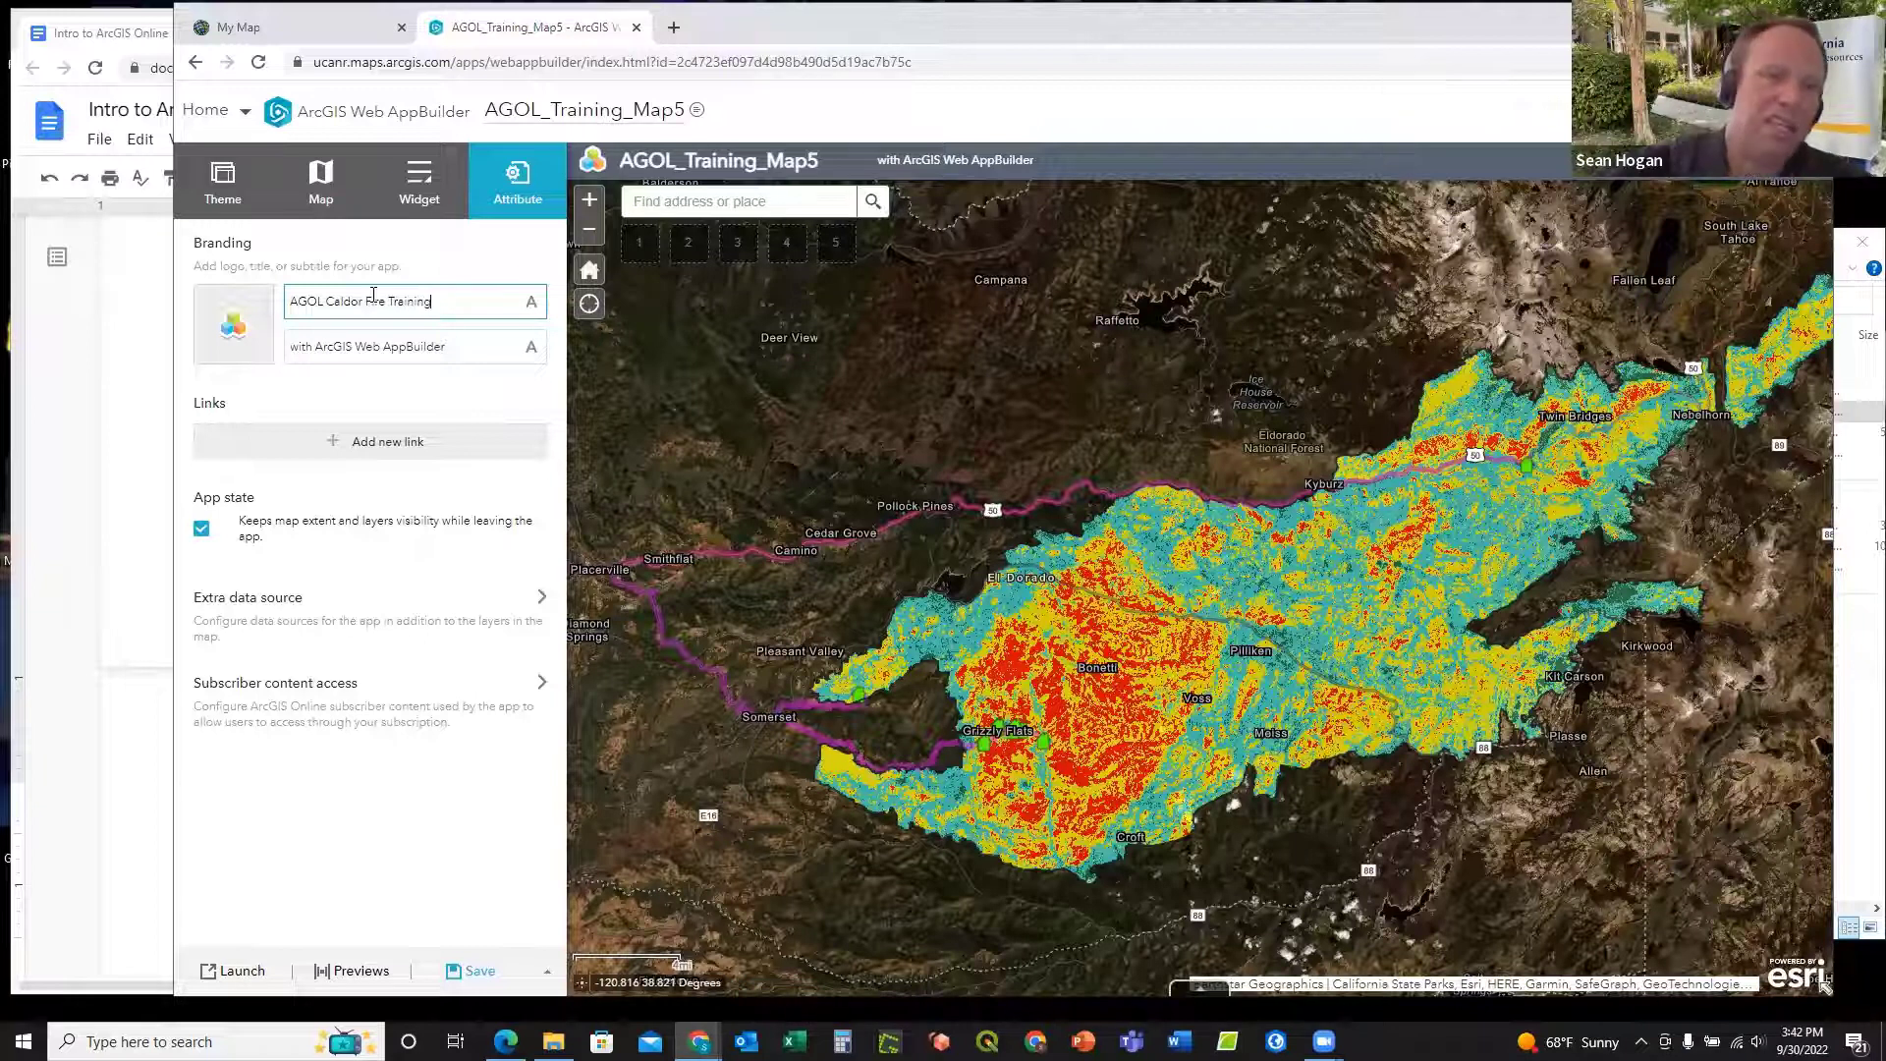
pyautogui.click(472, 267)
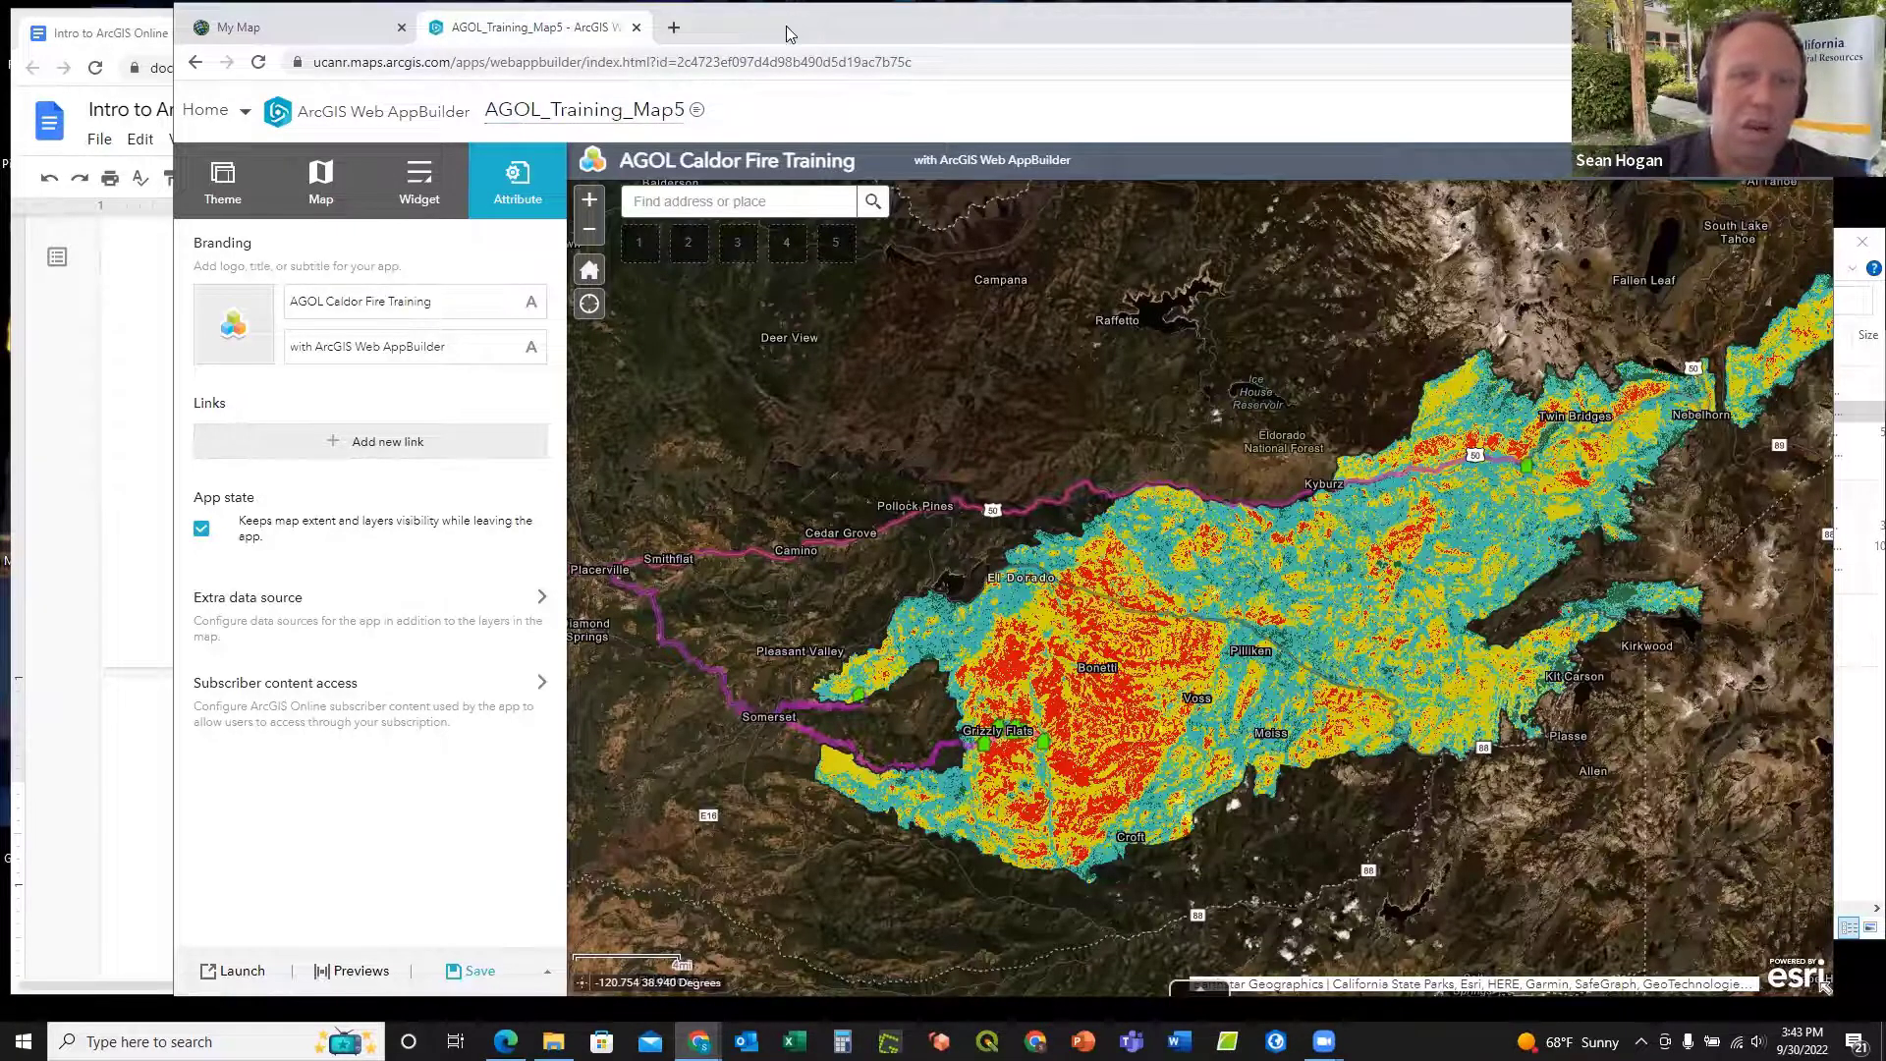
pyautogui.moveTo(791, 35); pyautogui.dragTo(737, 114)
# Step: Go to My Content from the Home menu and move the browser aside to uncover the exercise document
pyautogui.click(299, 116)
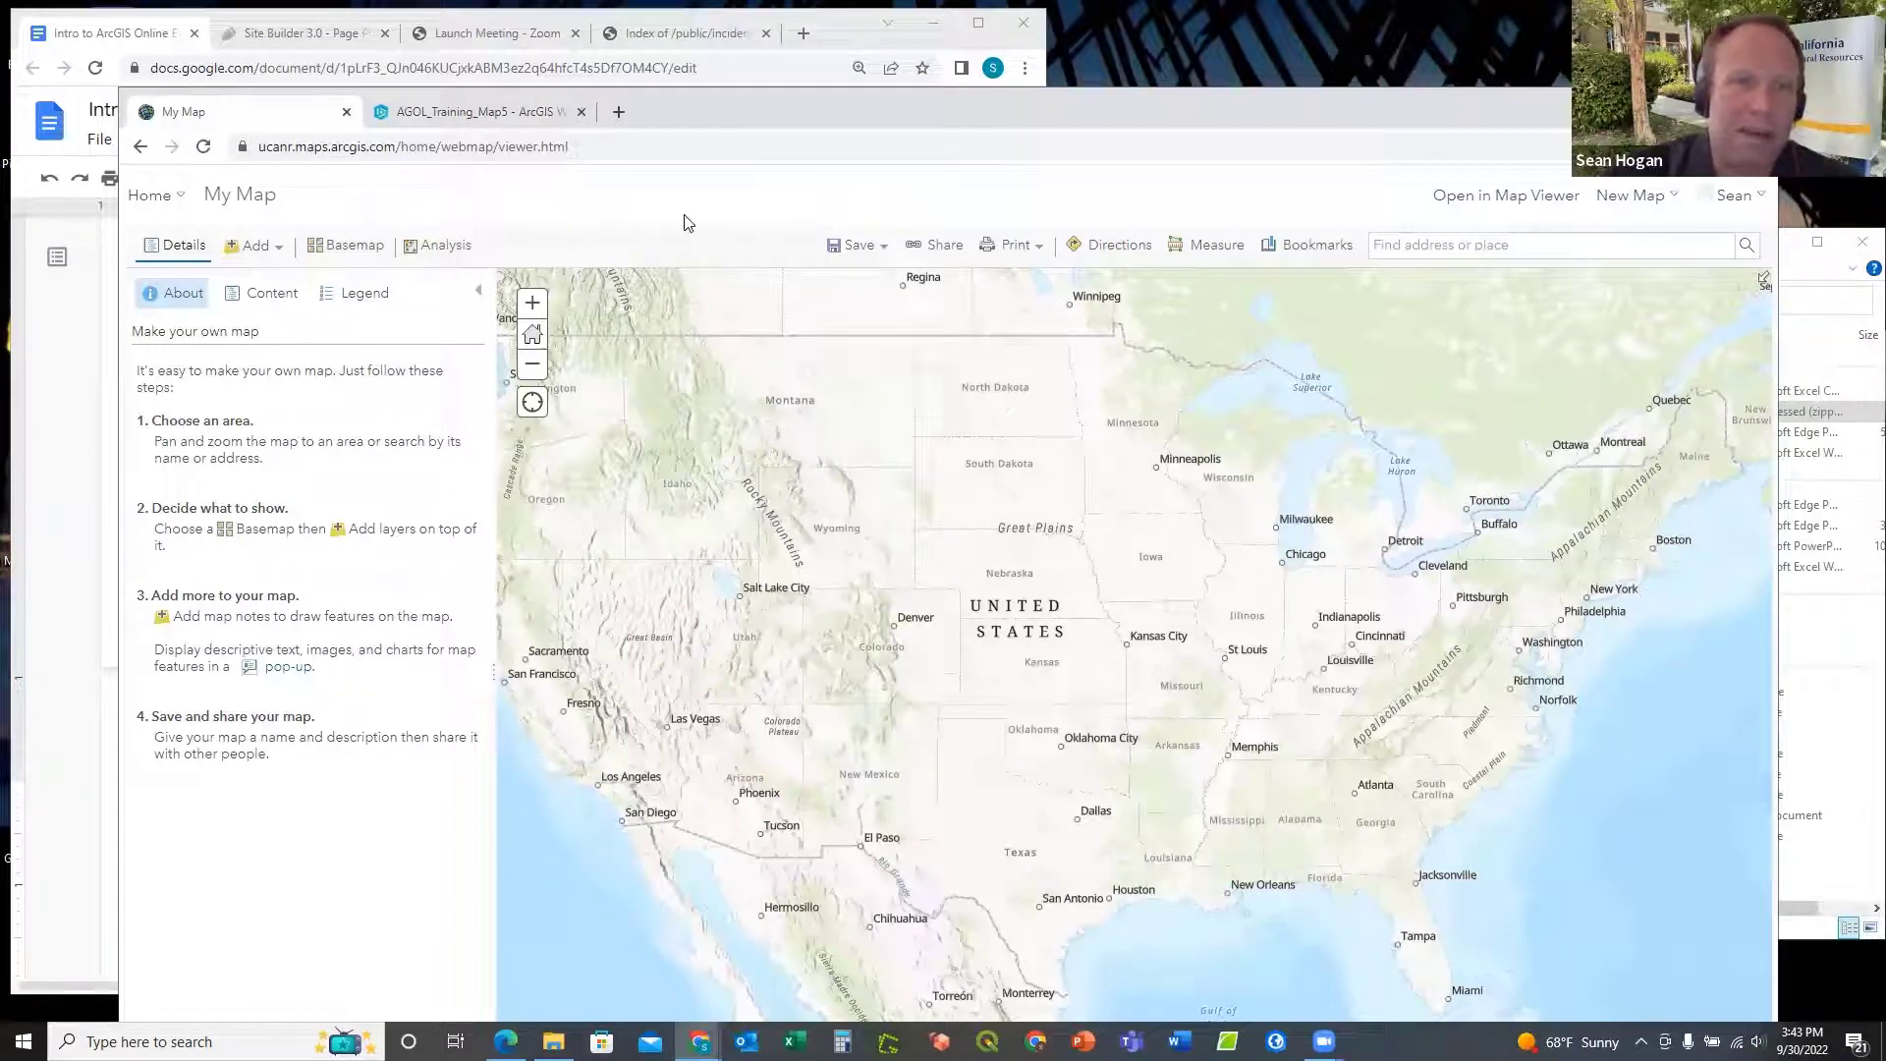
pyautogui.click(157, 195)
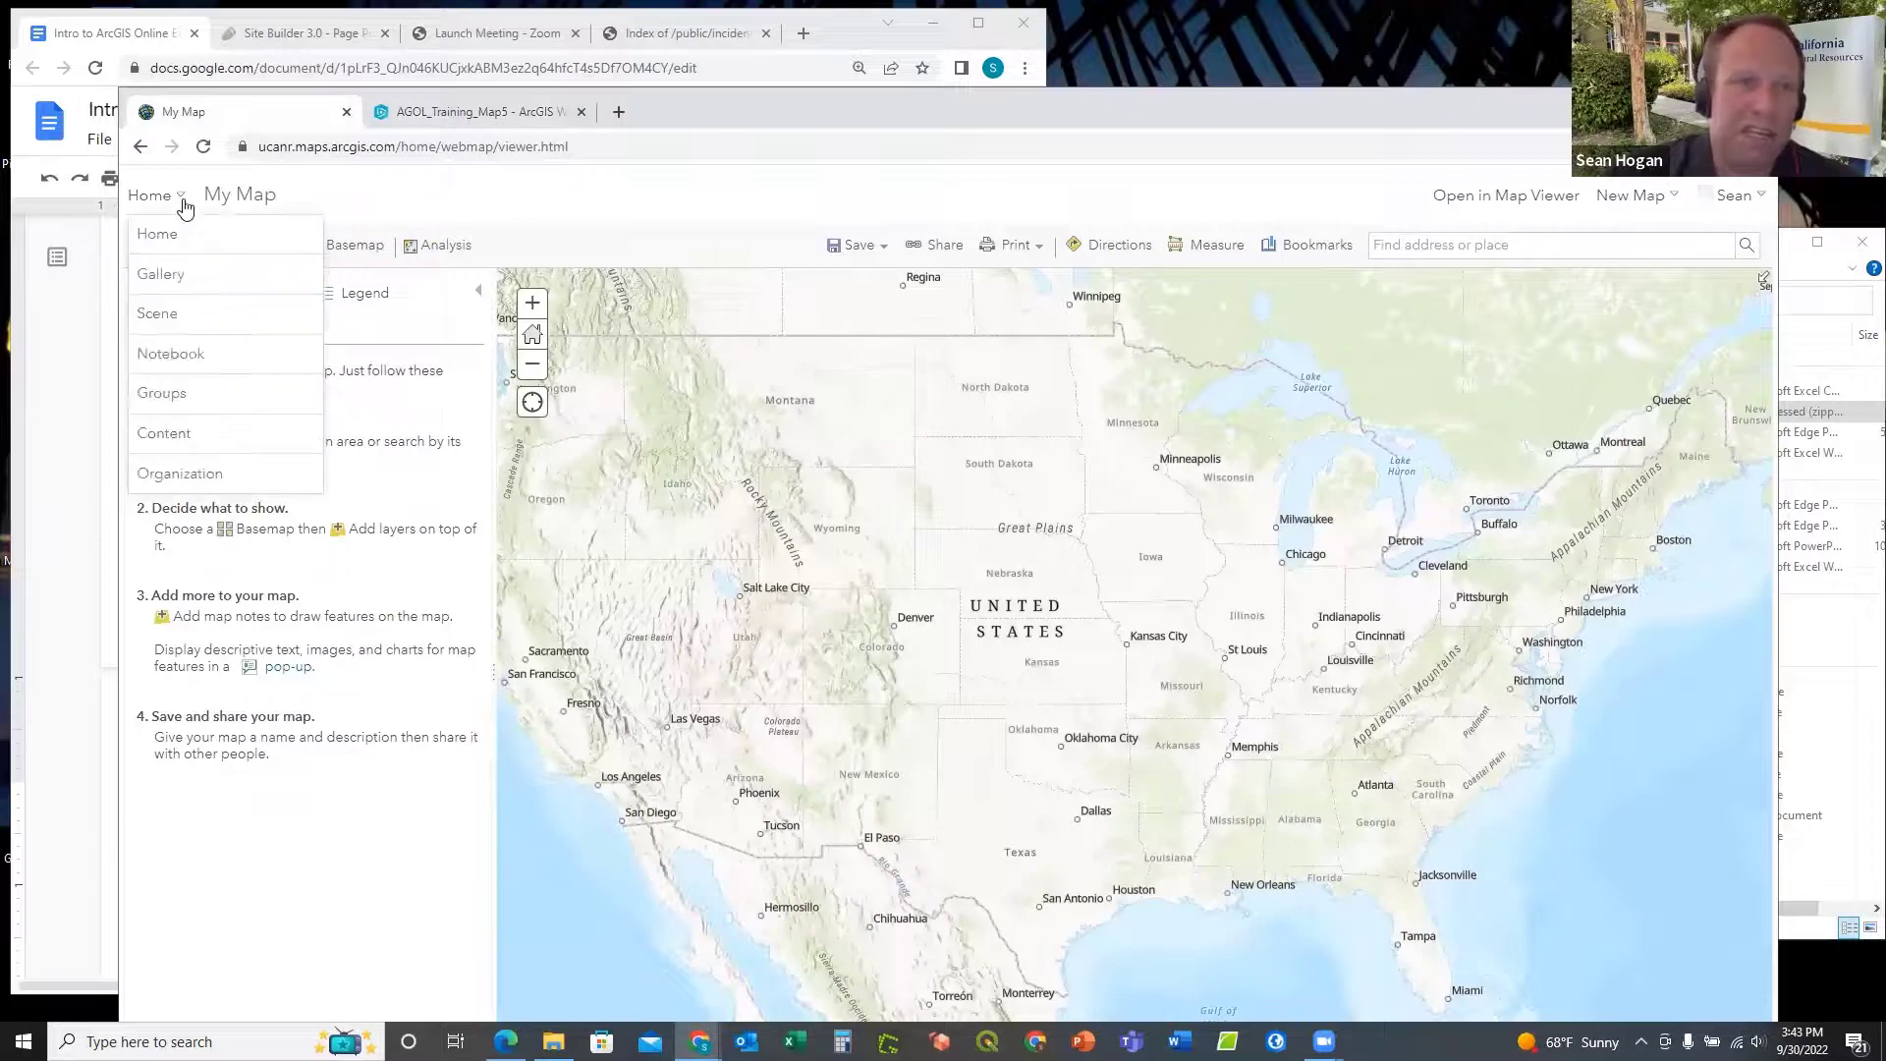
pyautogui.click(174, 432)
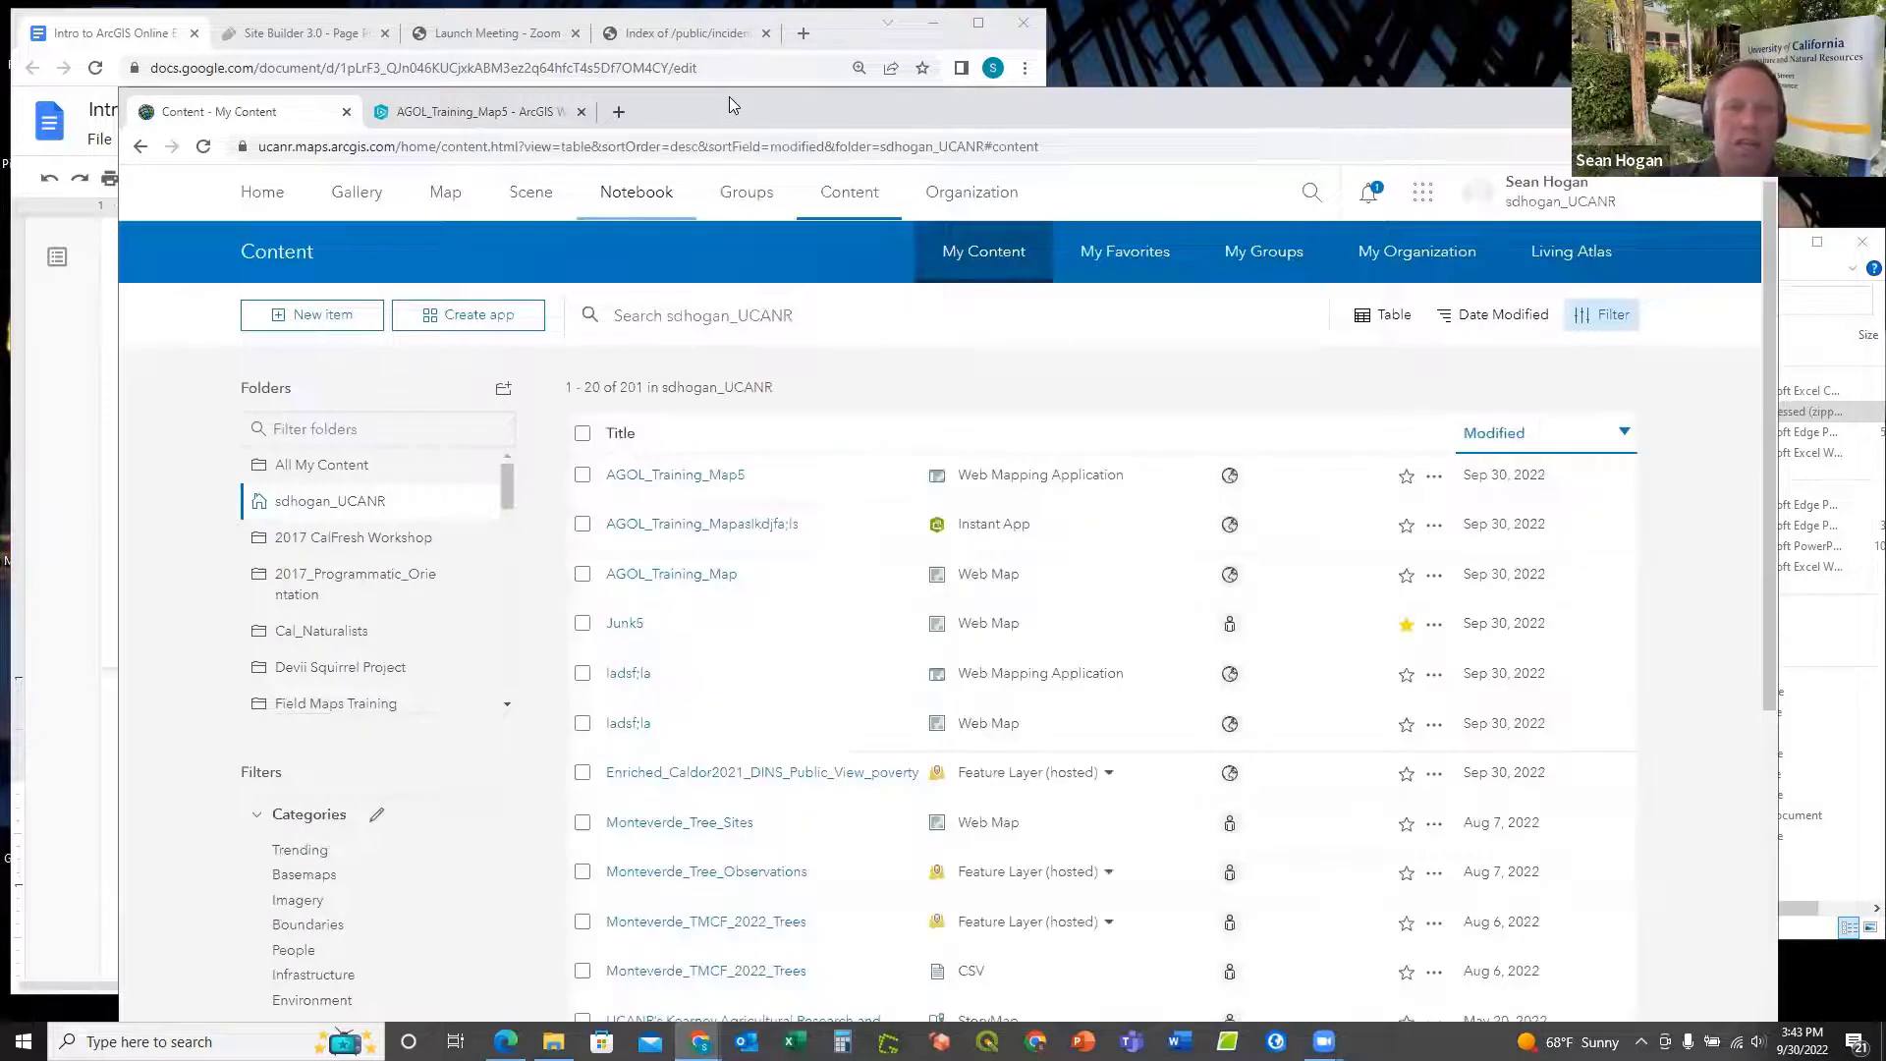
pyautogui.moveTo(728, 96); pyautogui.dragTo(1104, 21)
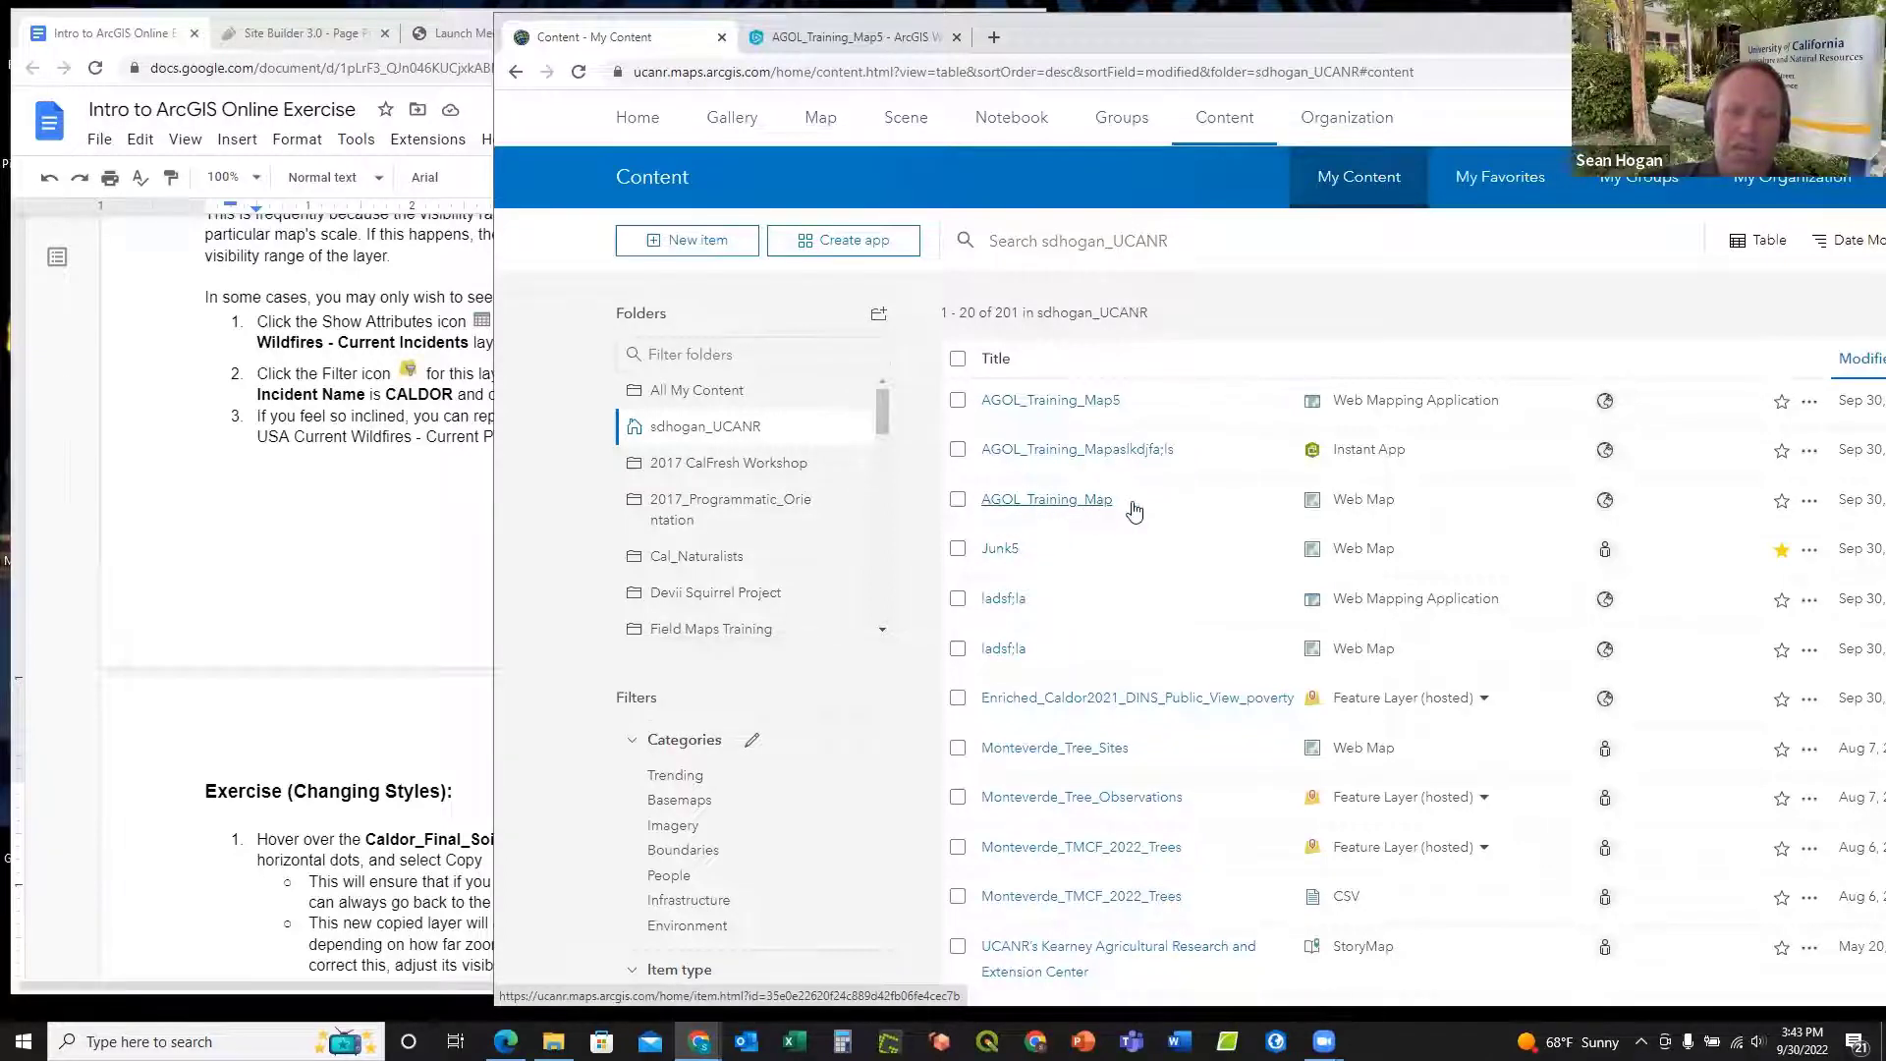
# Step: Open AGOL_Training_Map in Map Viewer Classic and compare it with the AGOL_Training_Map5 app tab
pyautogui.click(1071, 503)
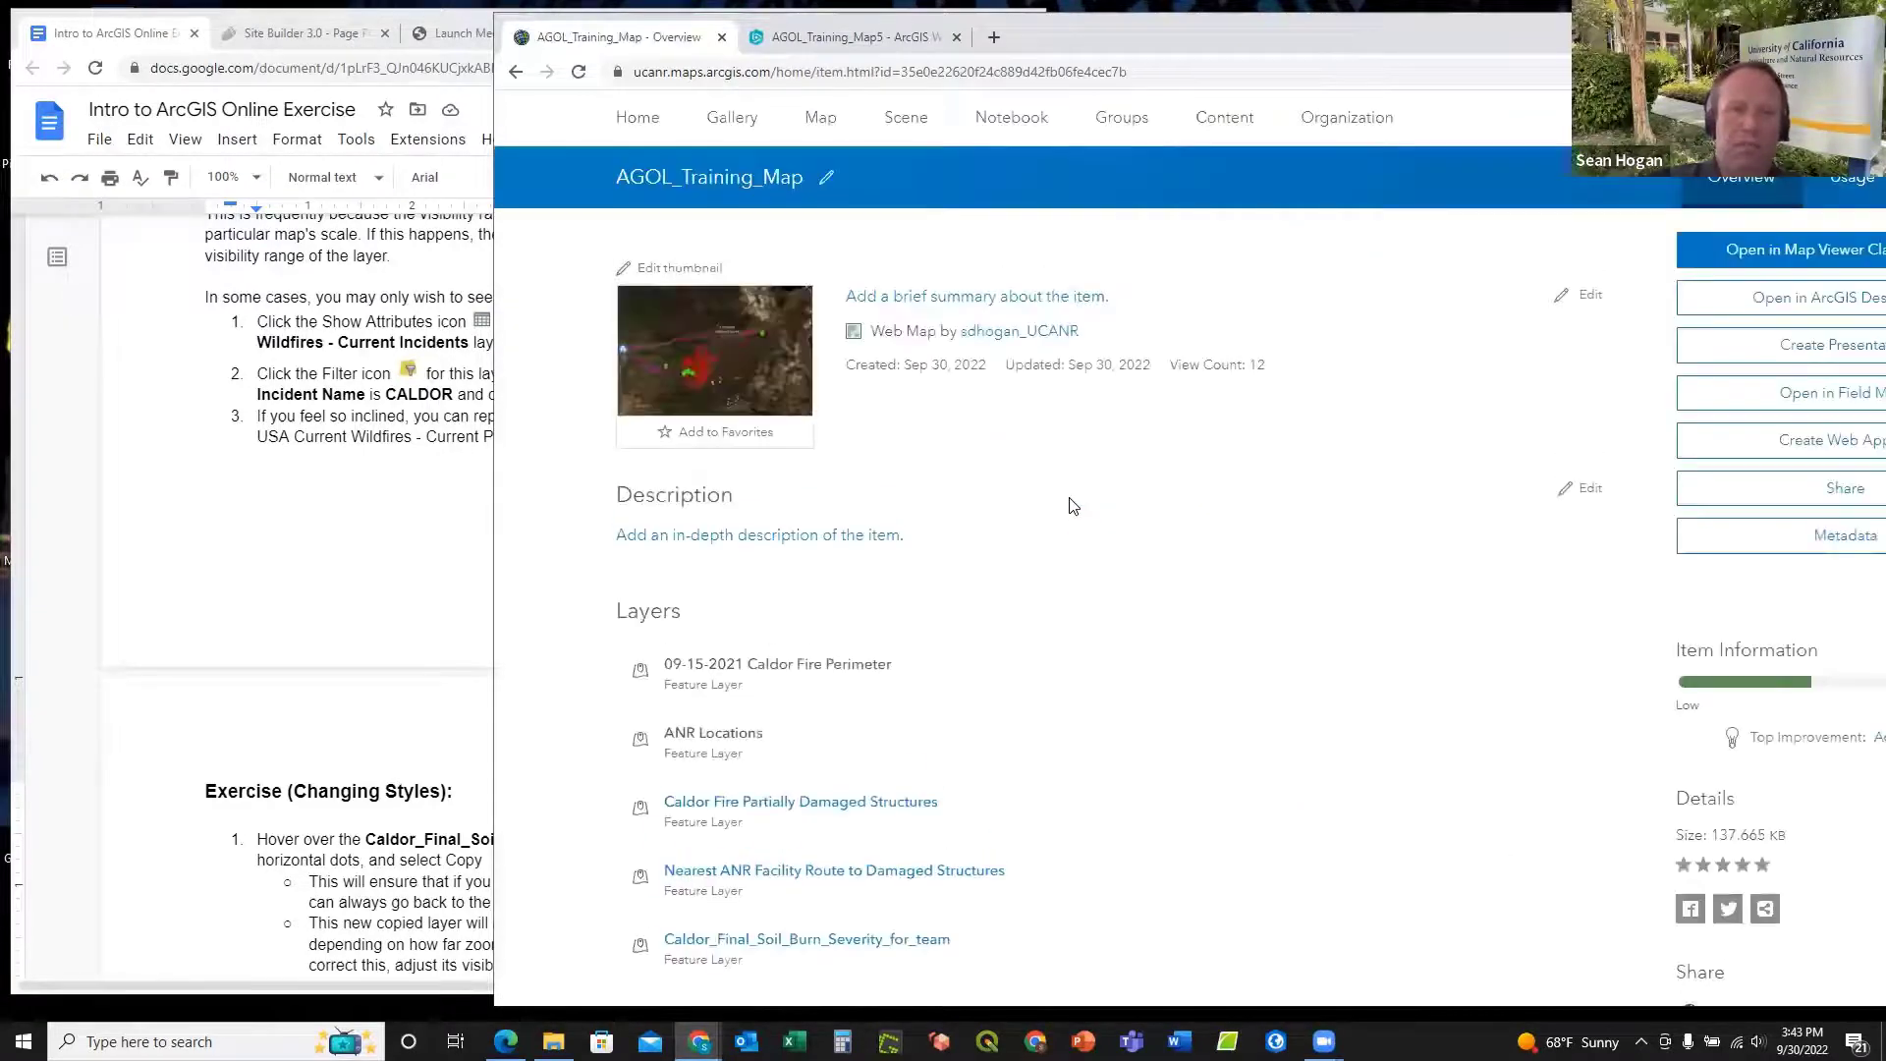
pyautogui.click(731, 351)
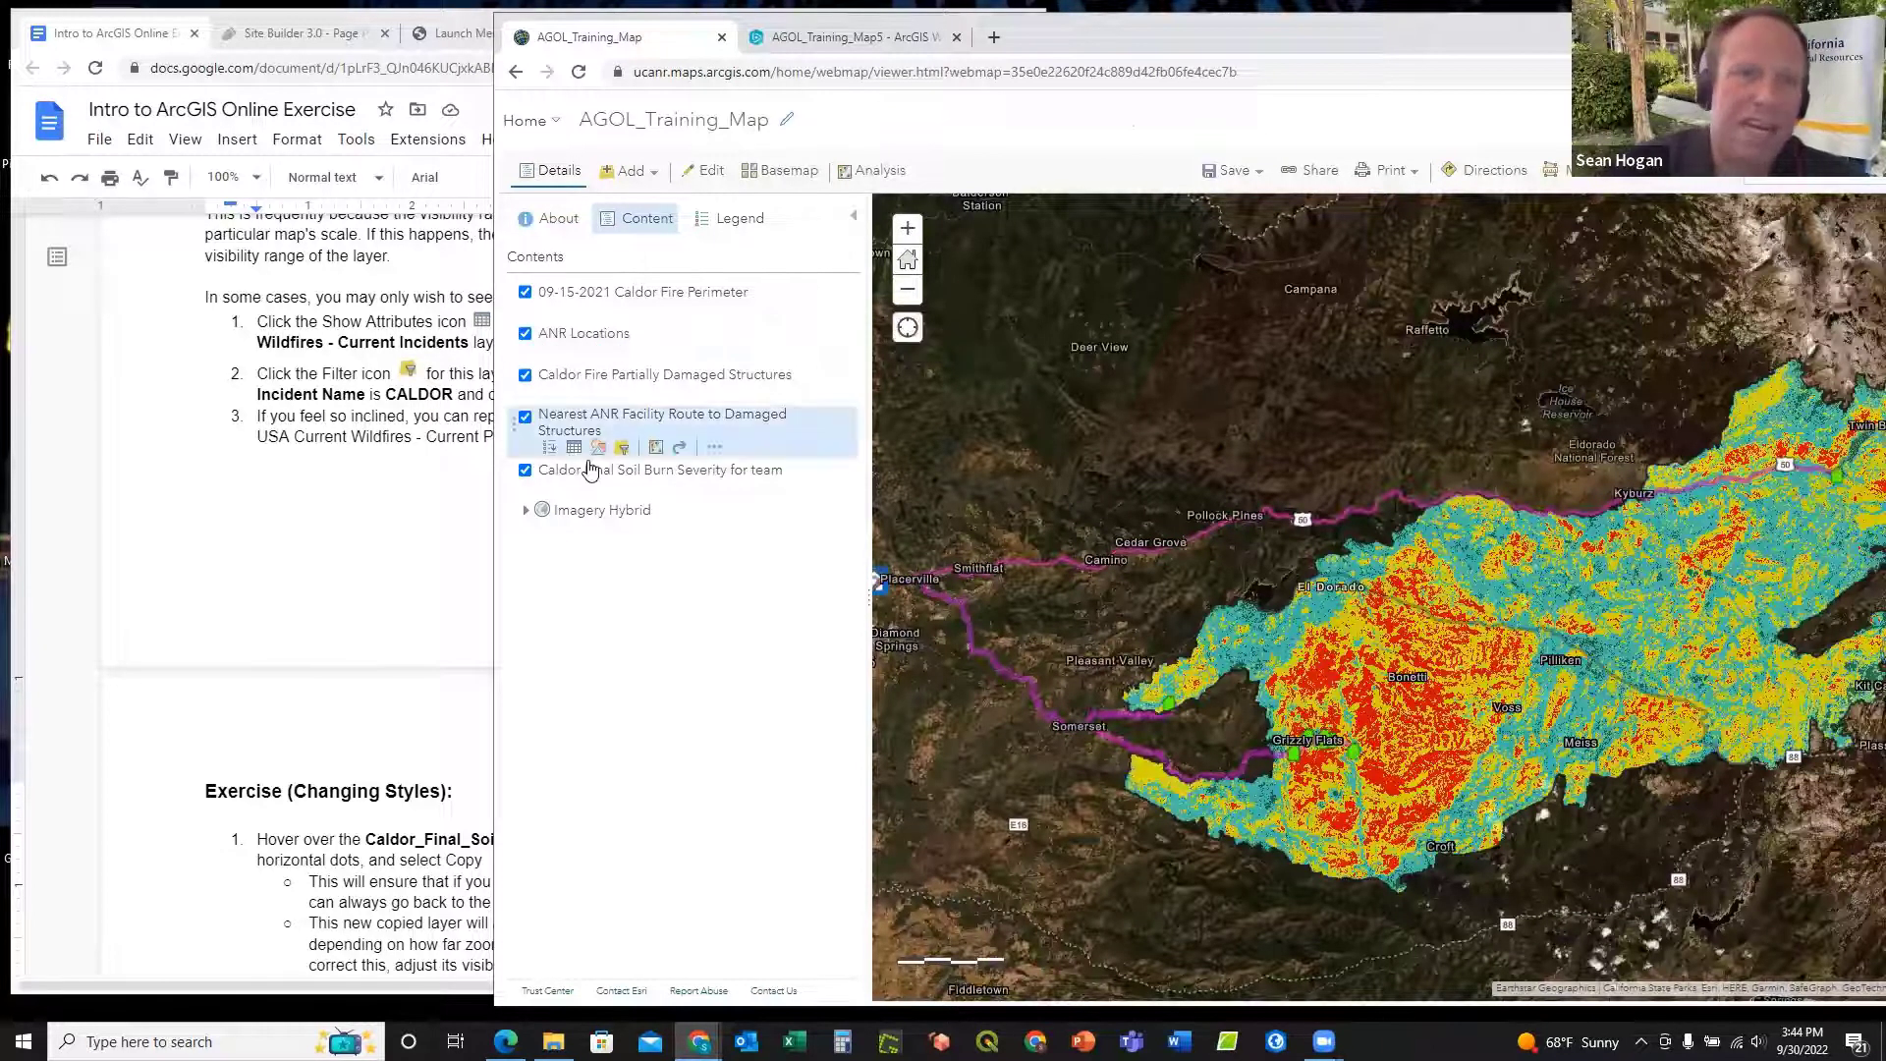
pyautogui.click(444, 509)
pyautogui.doubleClick(444, 509)
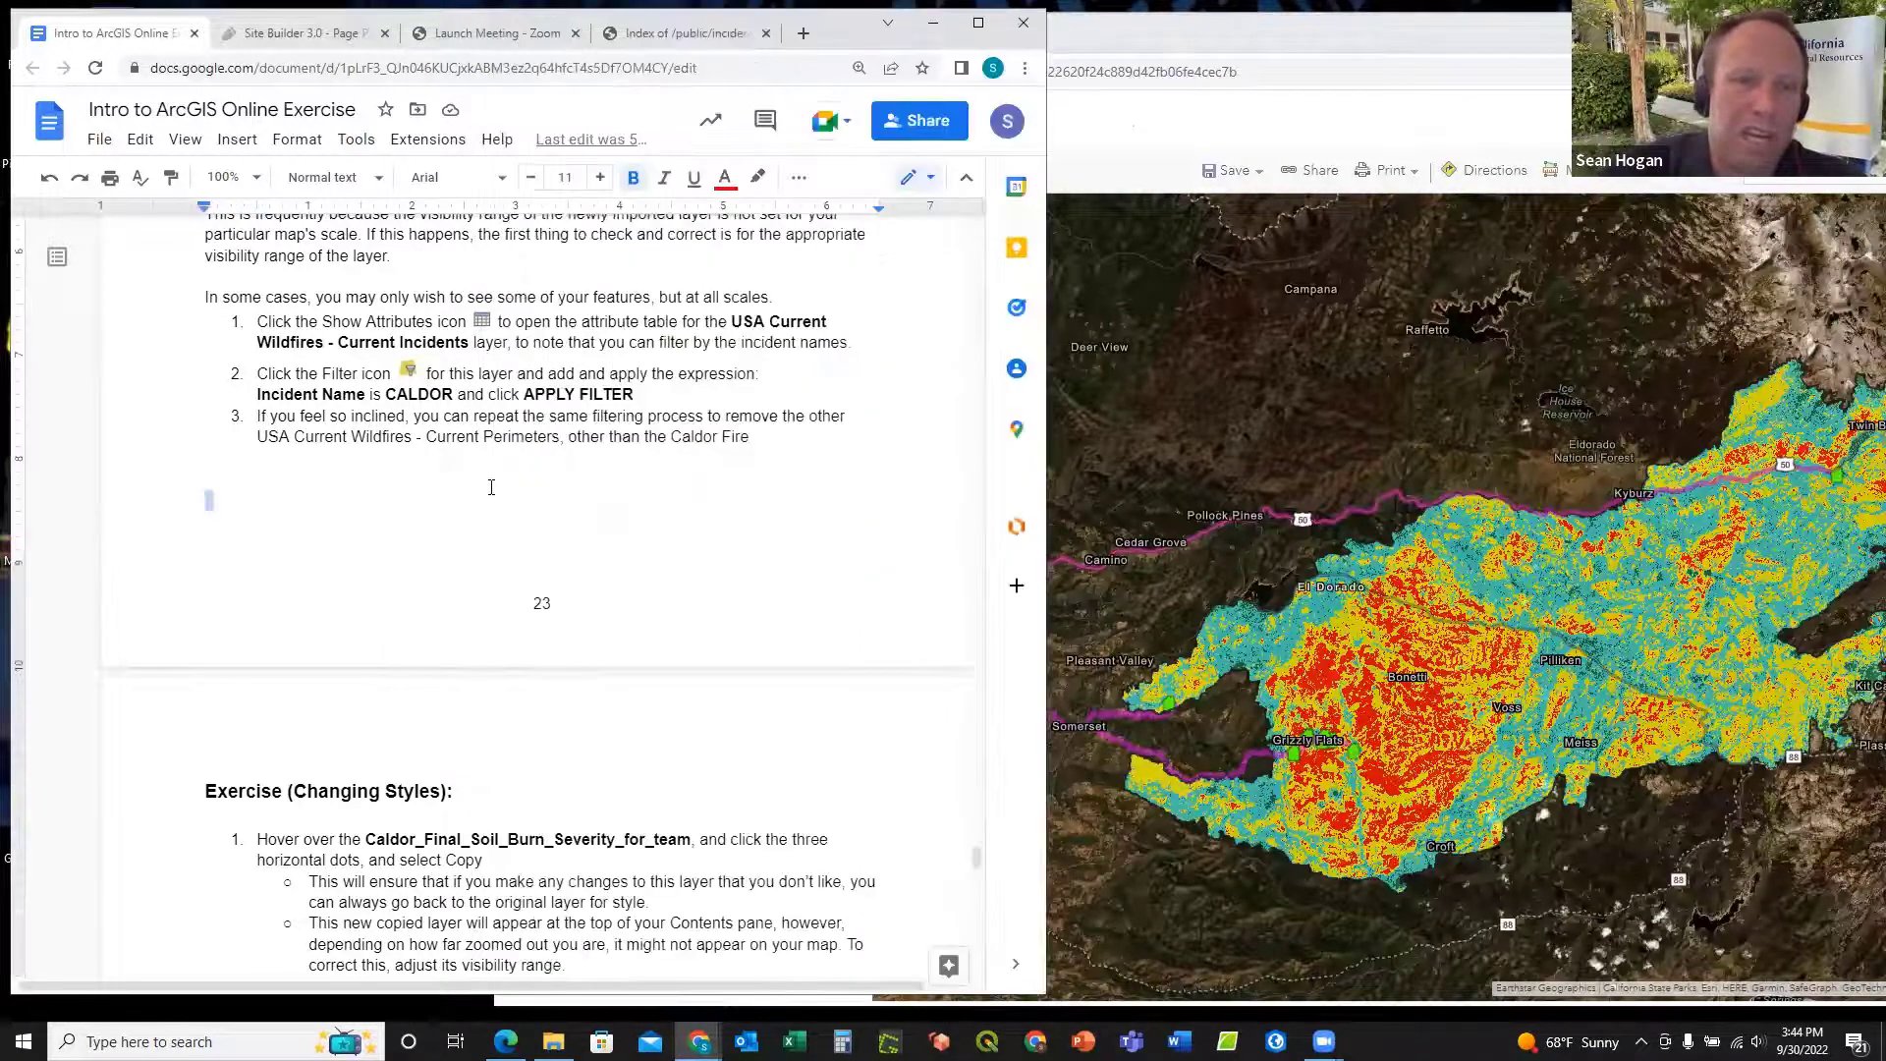
pyautogui.click(1208, 34)
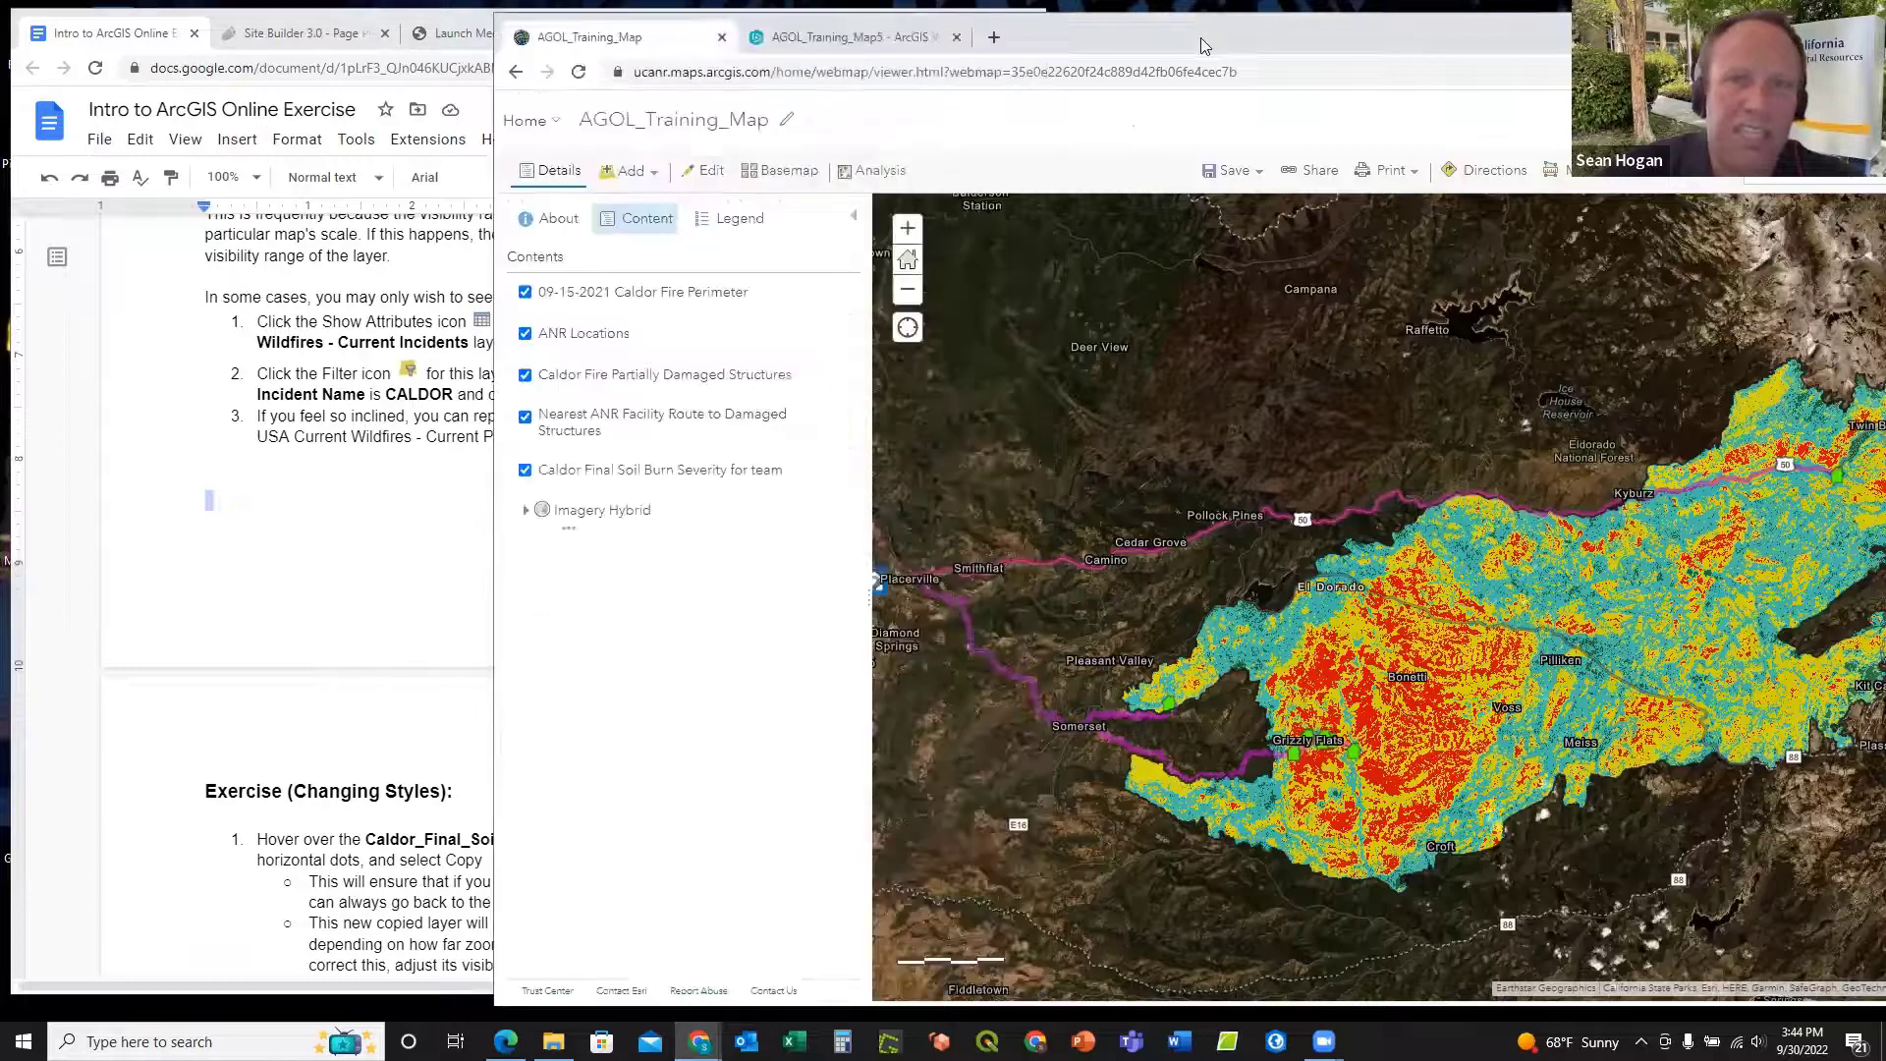
pyautogui.click(845, 40)
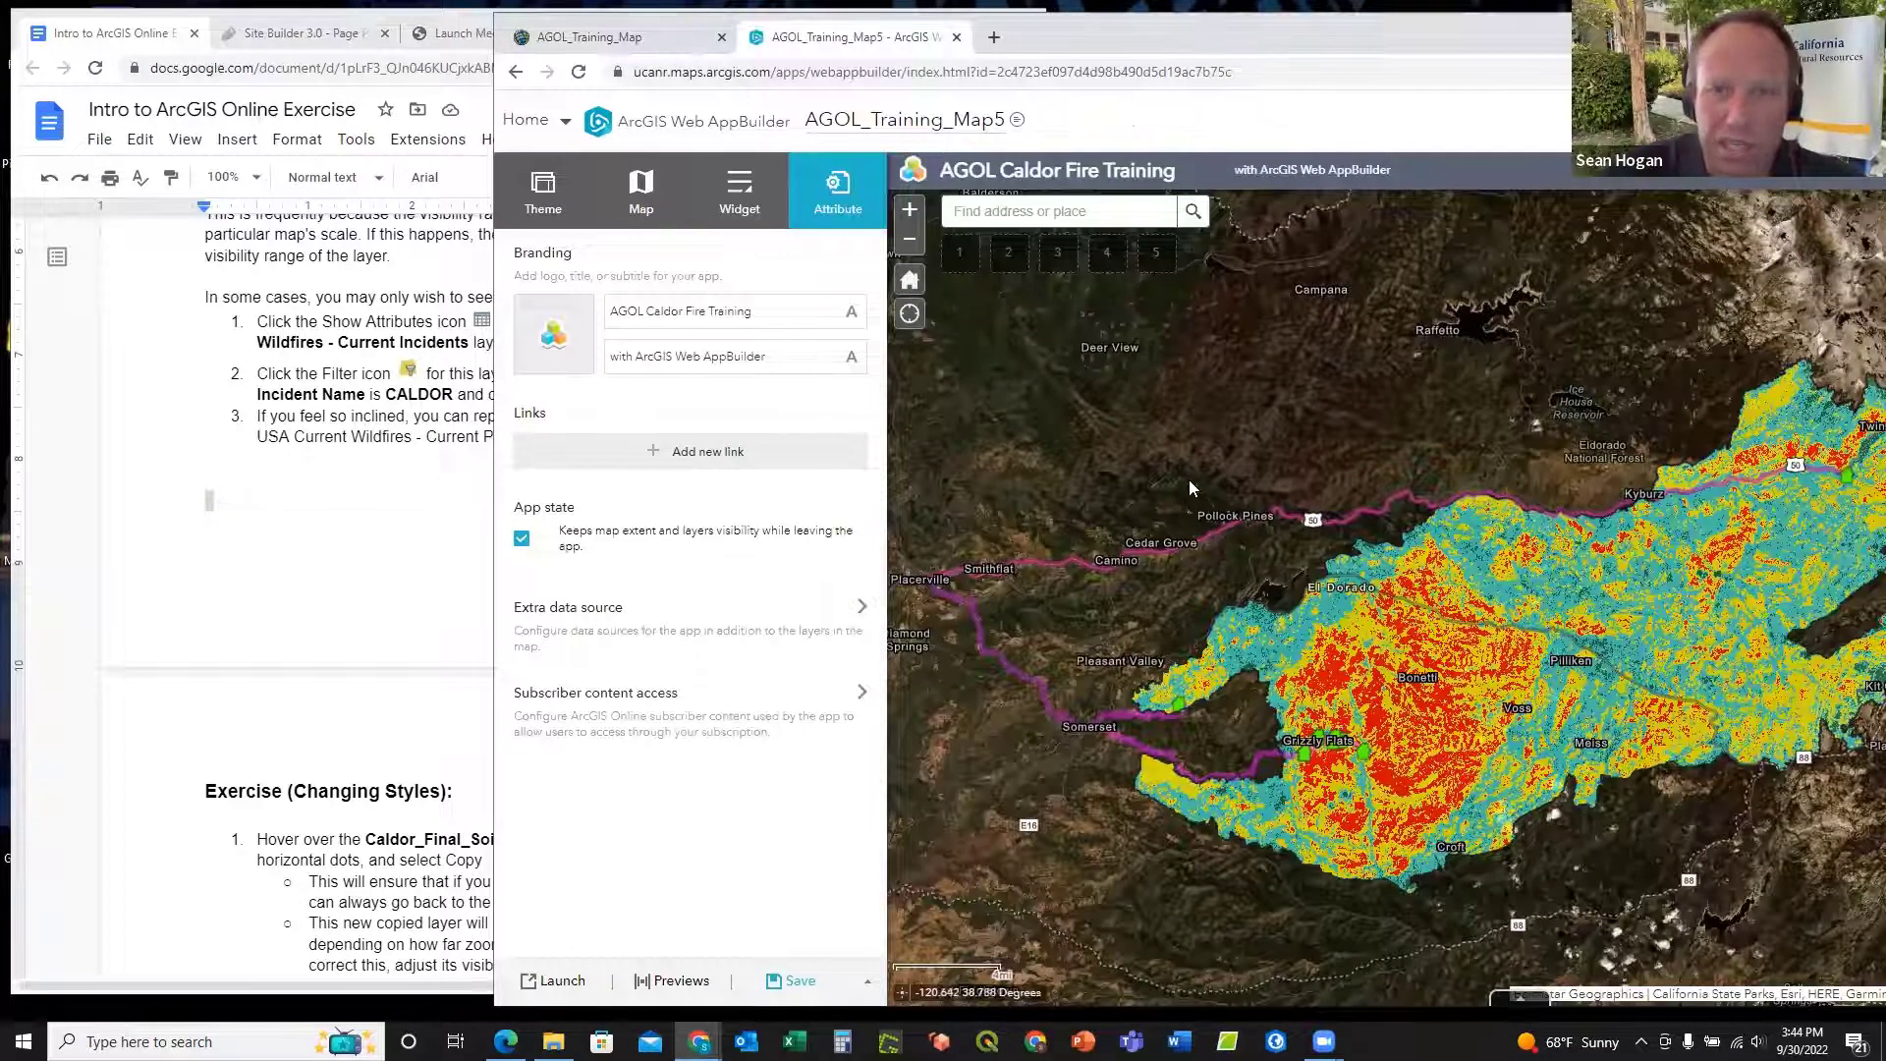
pyautogui.click(593, 40)
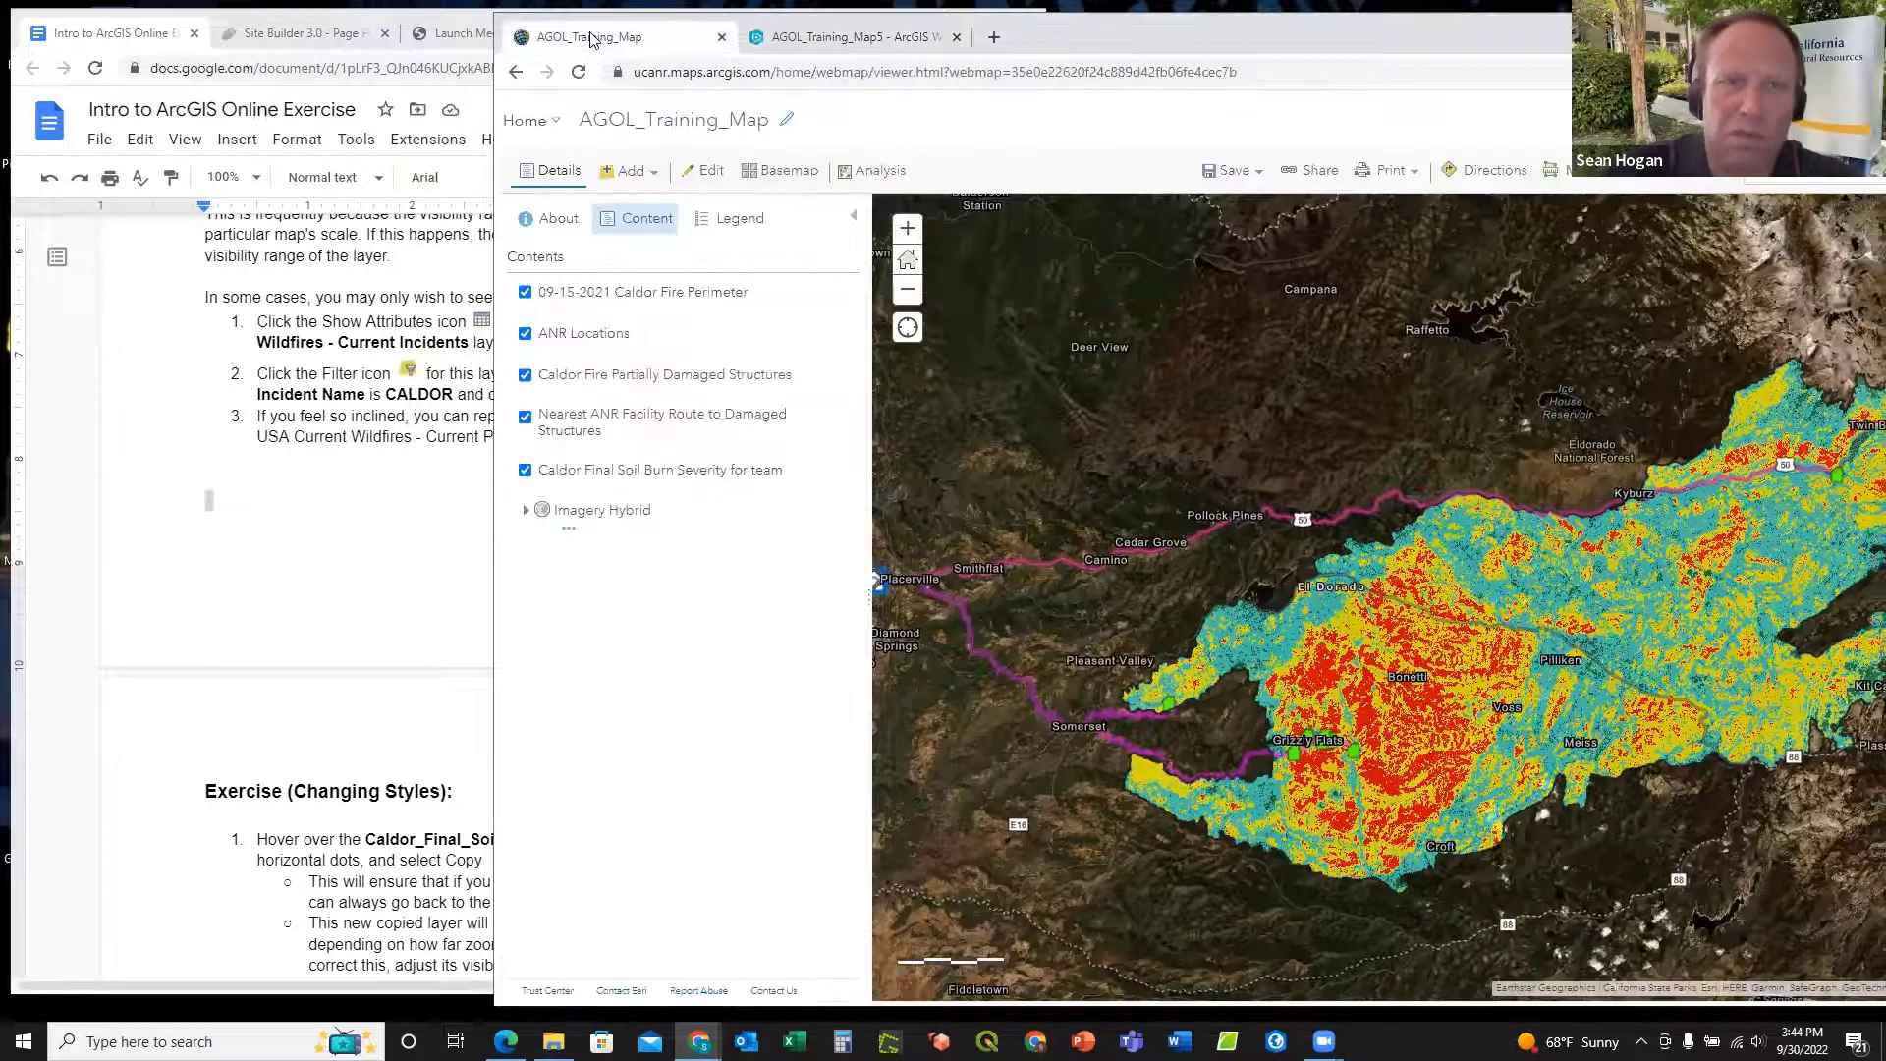
# Step: Rename the web map title from AGOL_Training_Map to 'Caldor Fire'
pyautogui.click(845, 37)
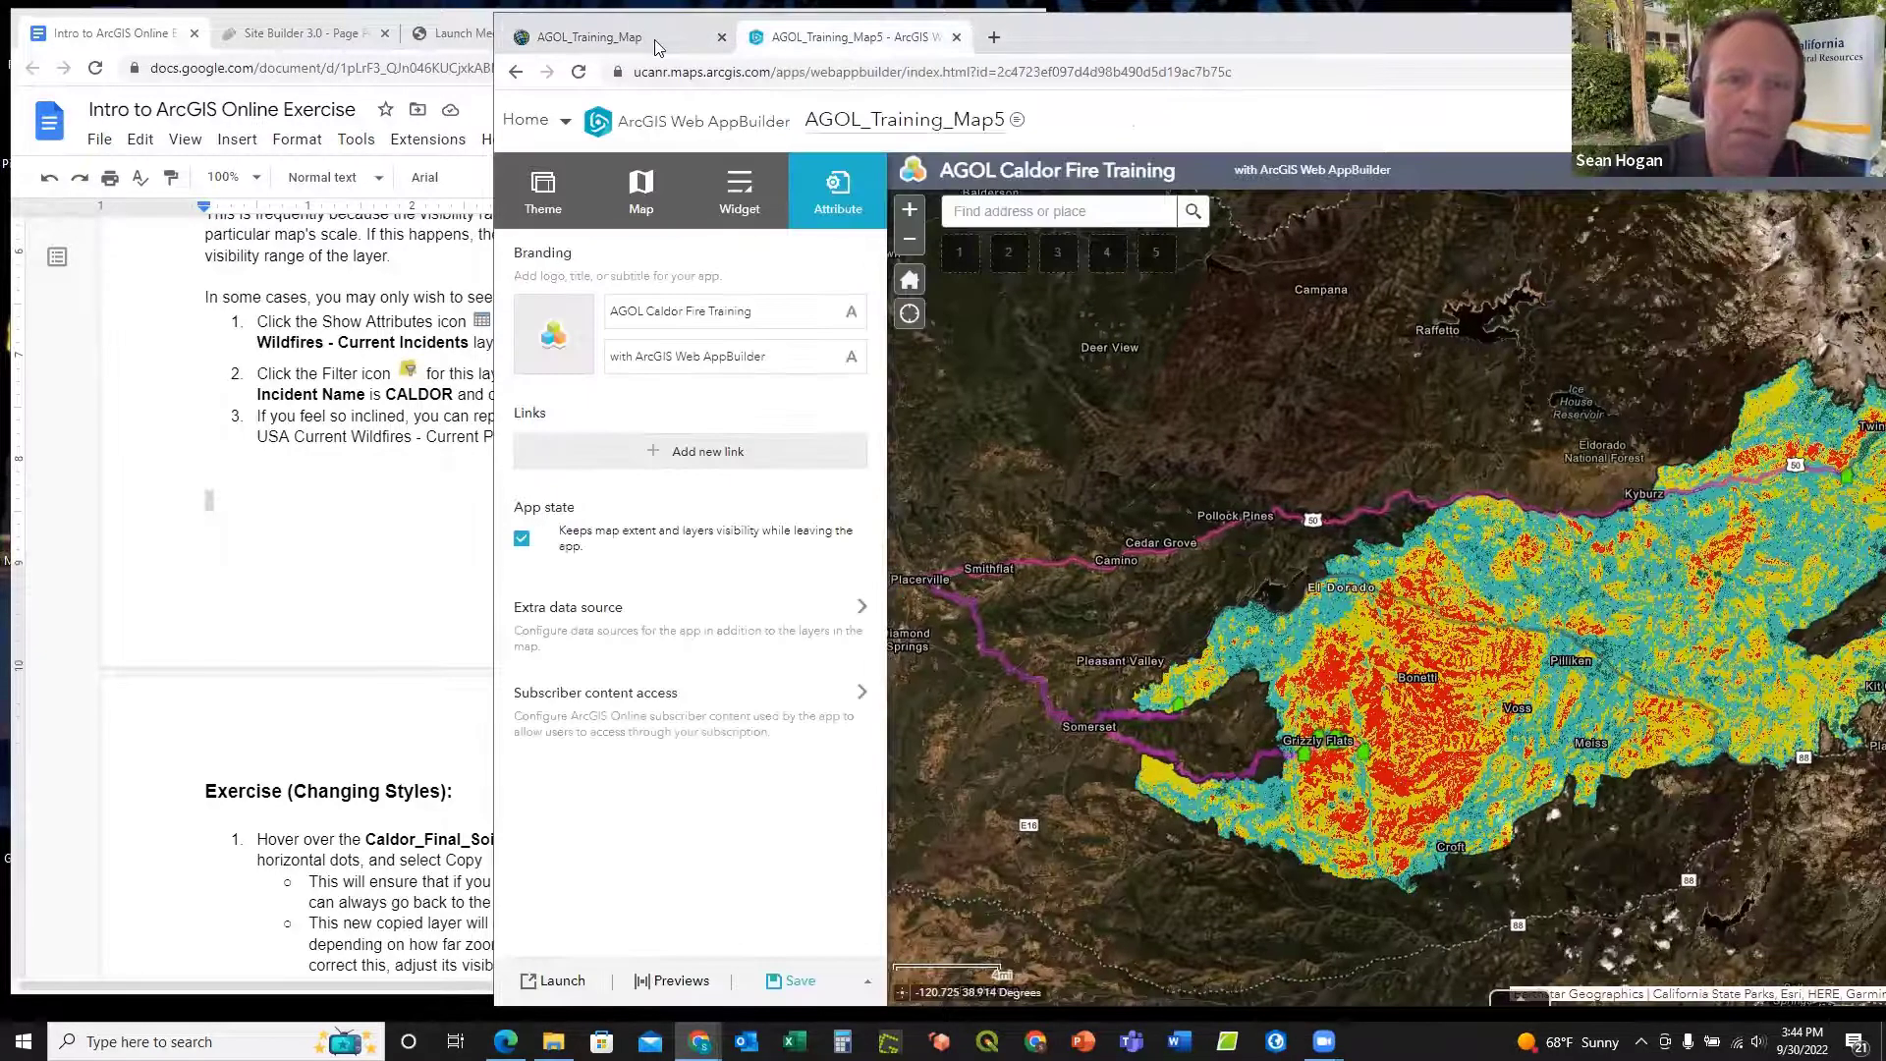
pyautogui.click(595, 42)
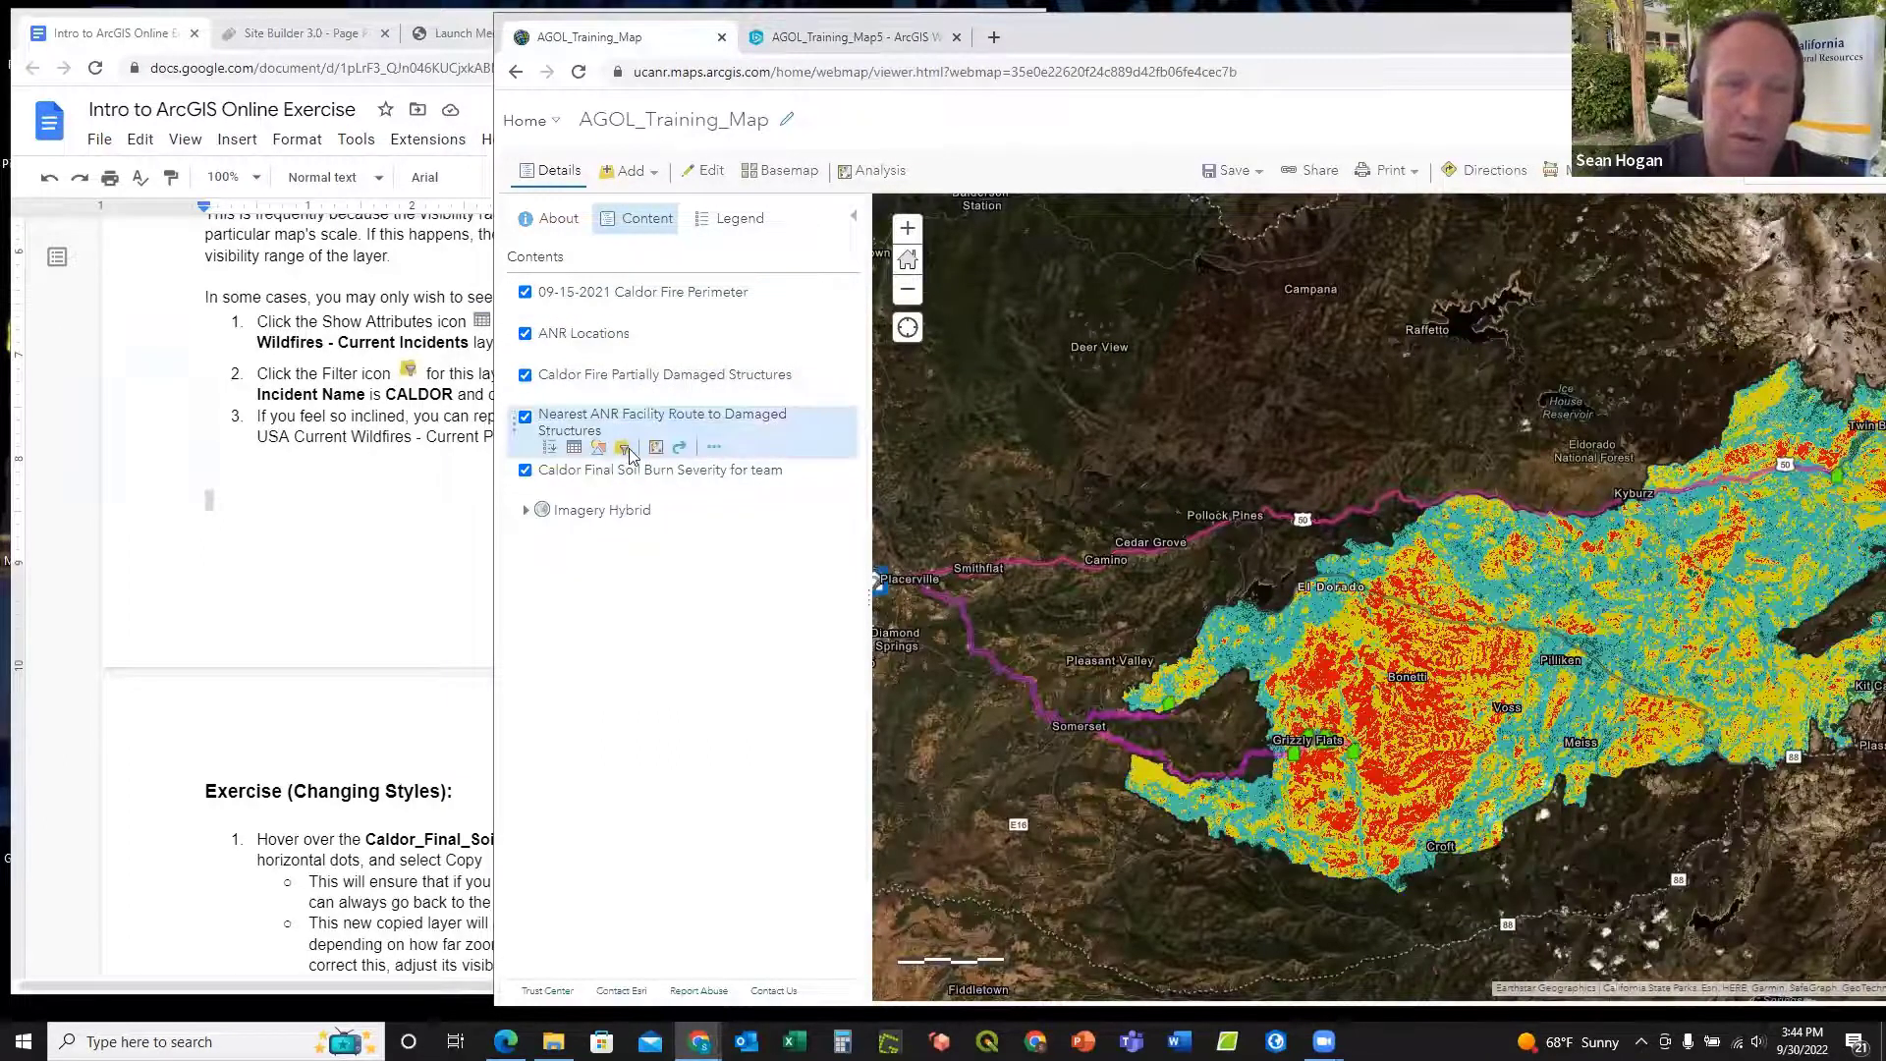
pyautogui.click(791, 121)
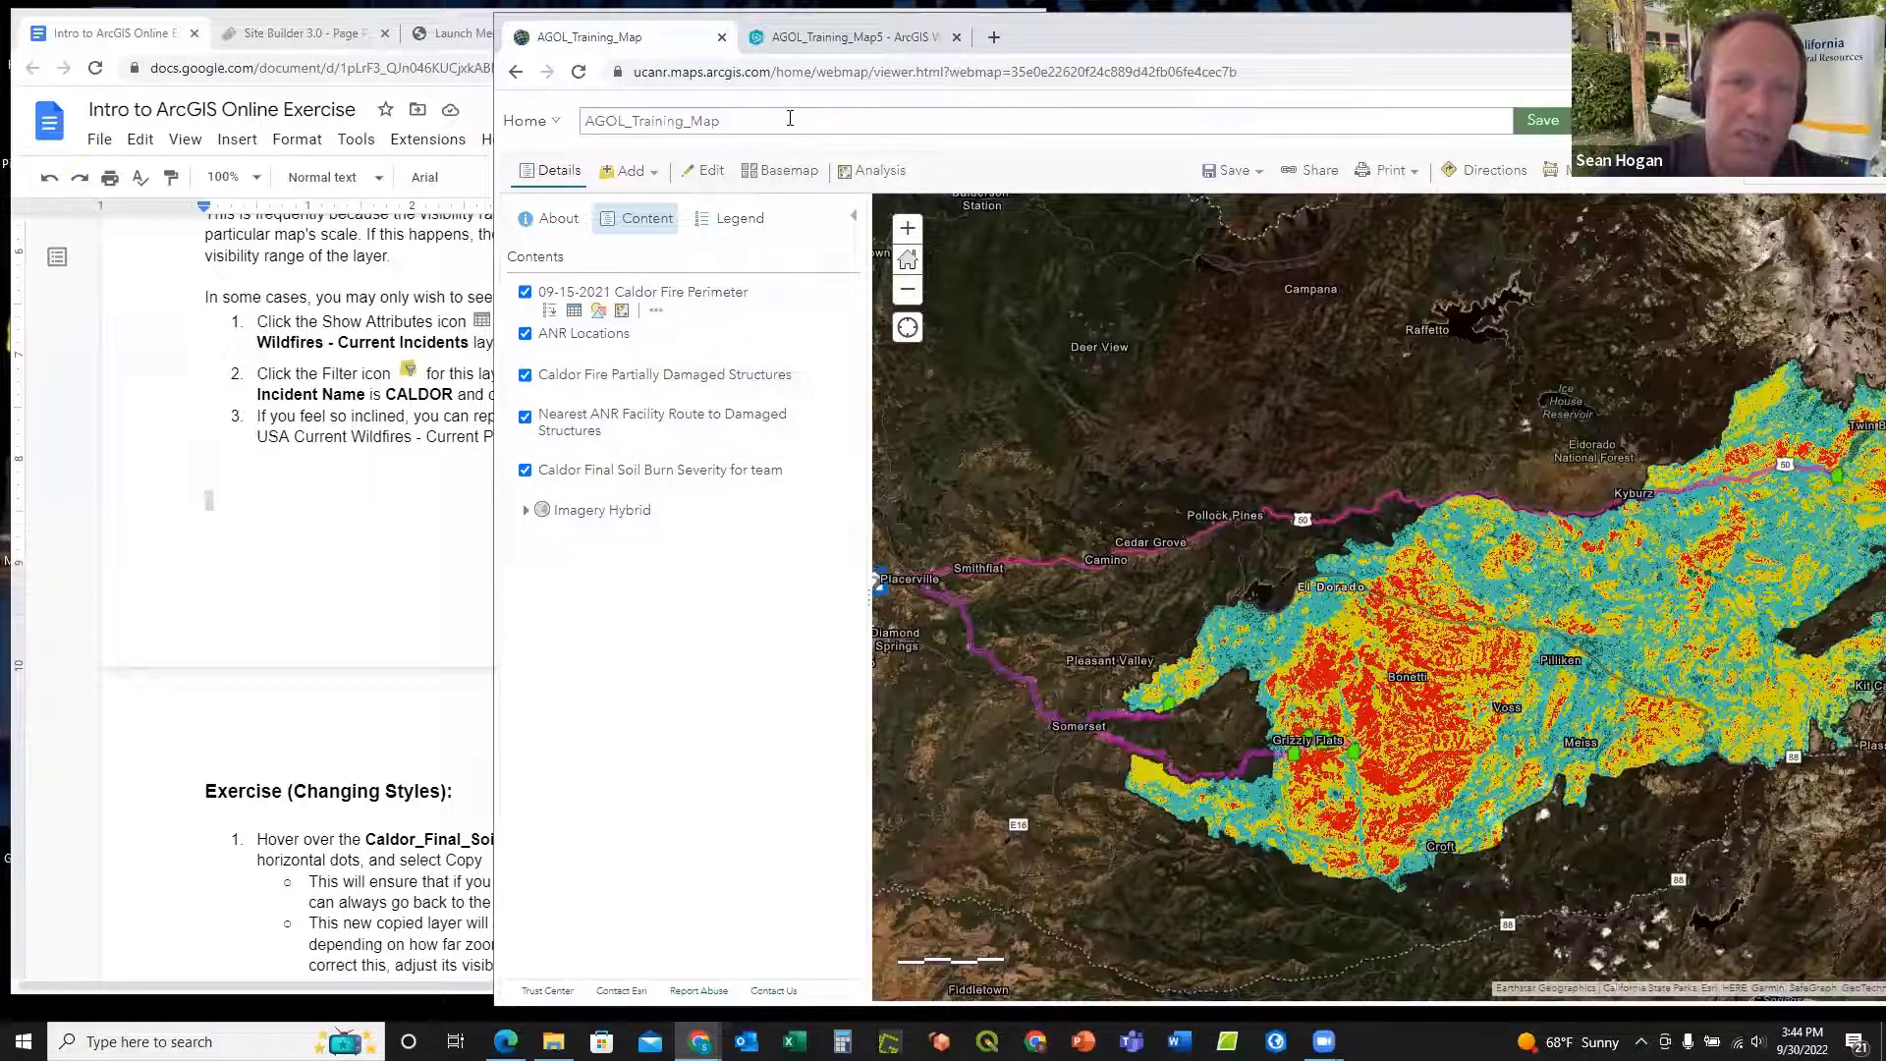
pyautogui.click(628, 121)
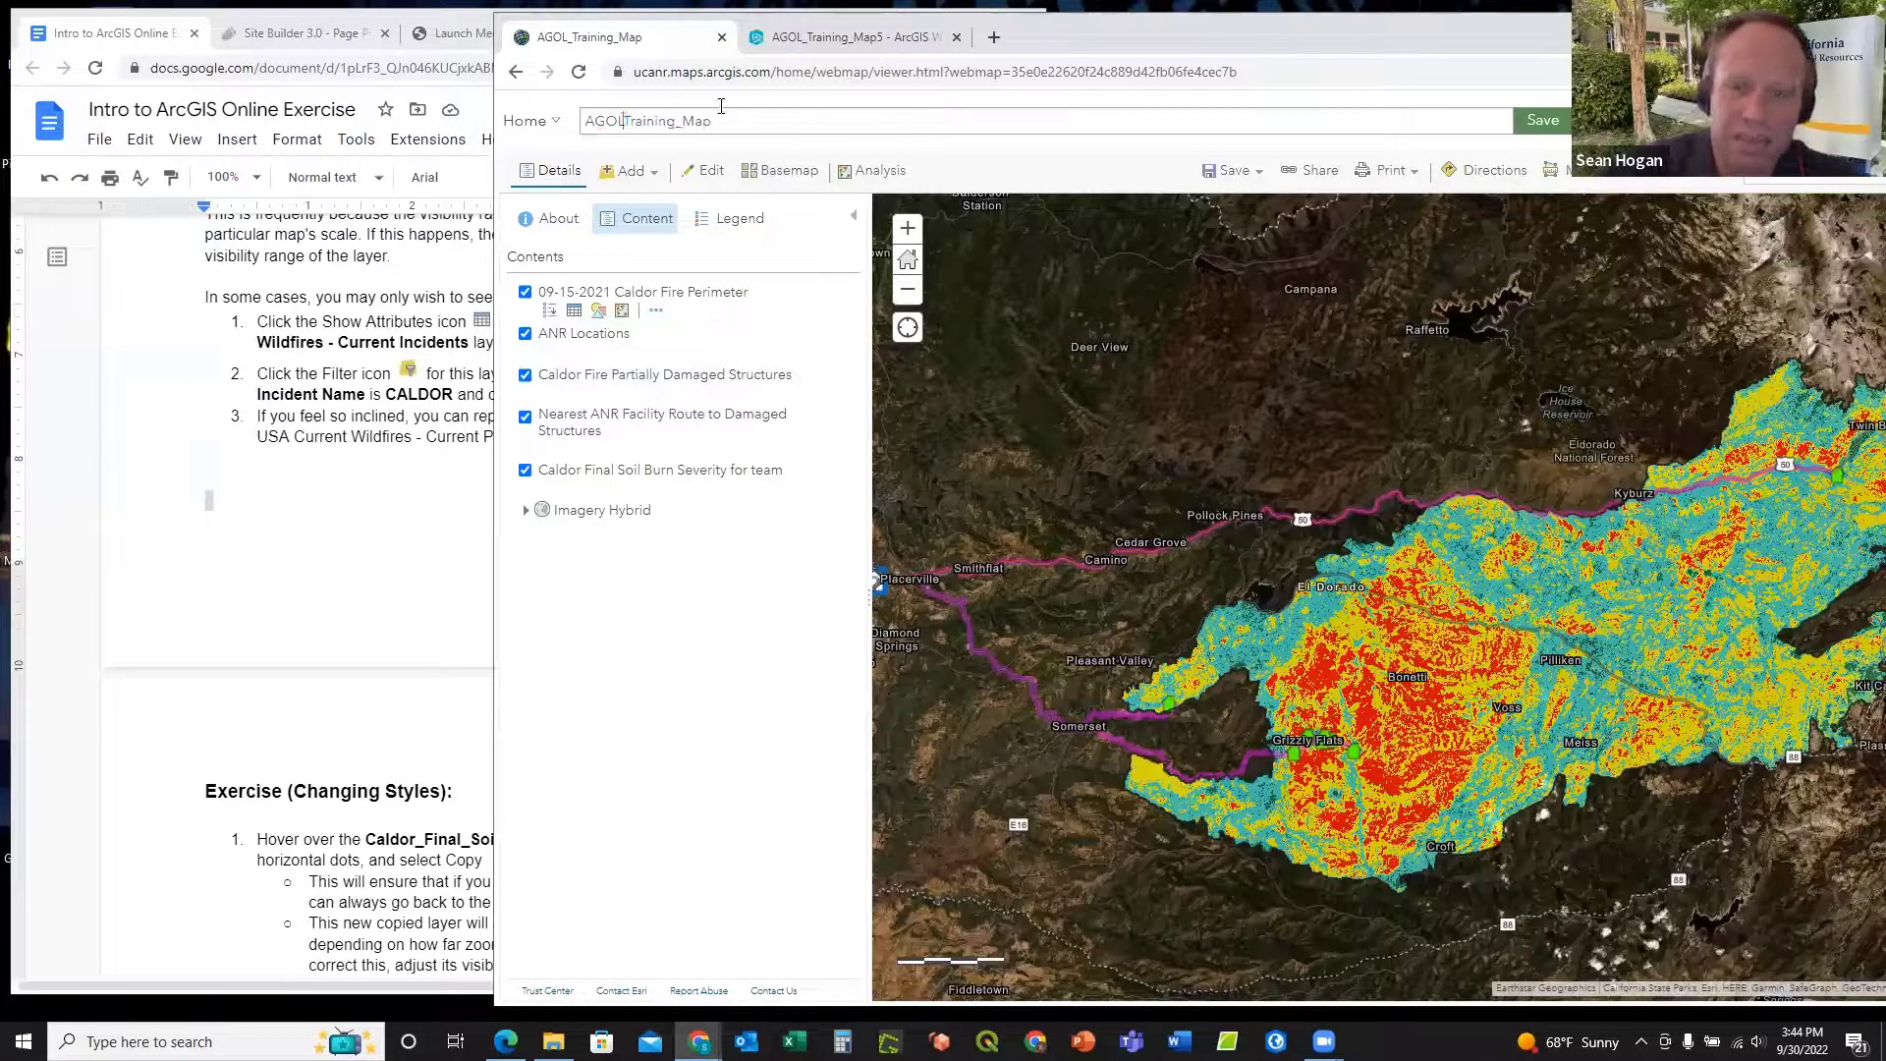
pyautogui.press('BackSpace')
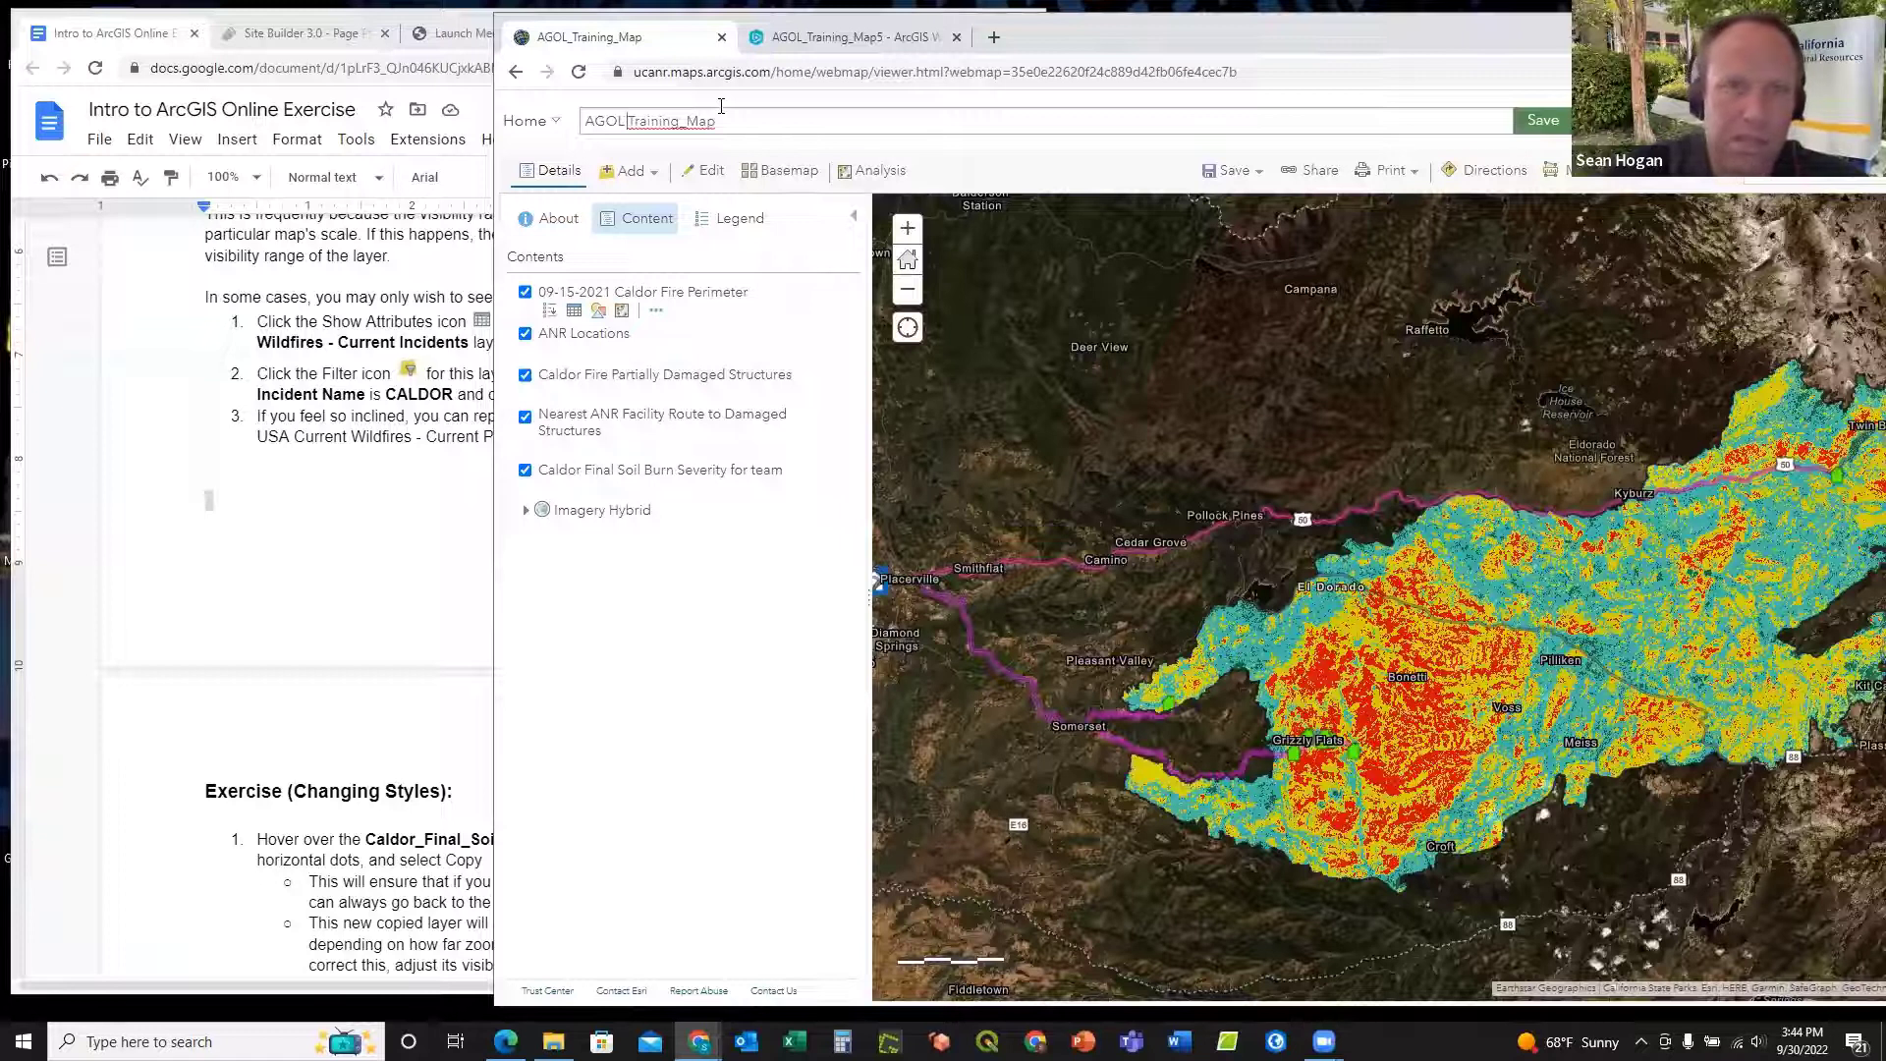
pyautogui.moveTo(726, 123); pyautogui.dragTo(574, 120)
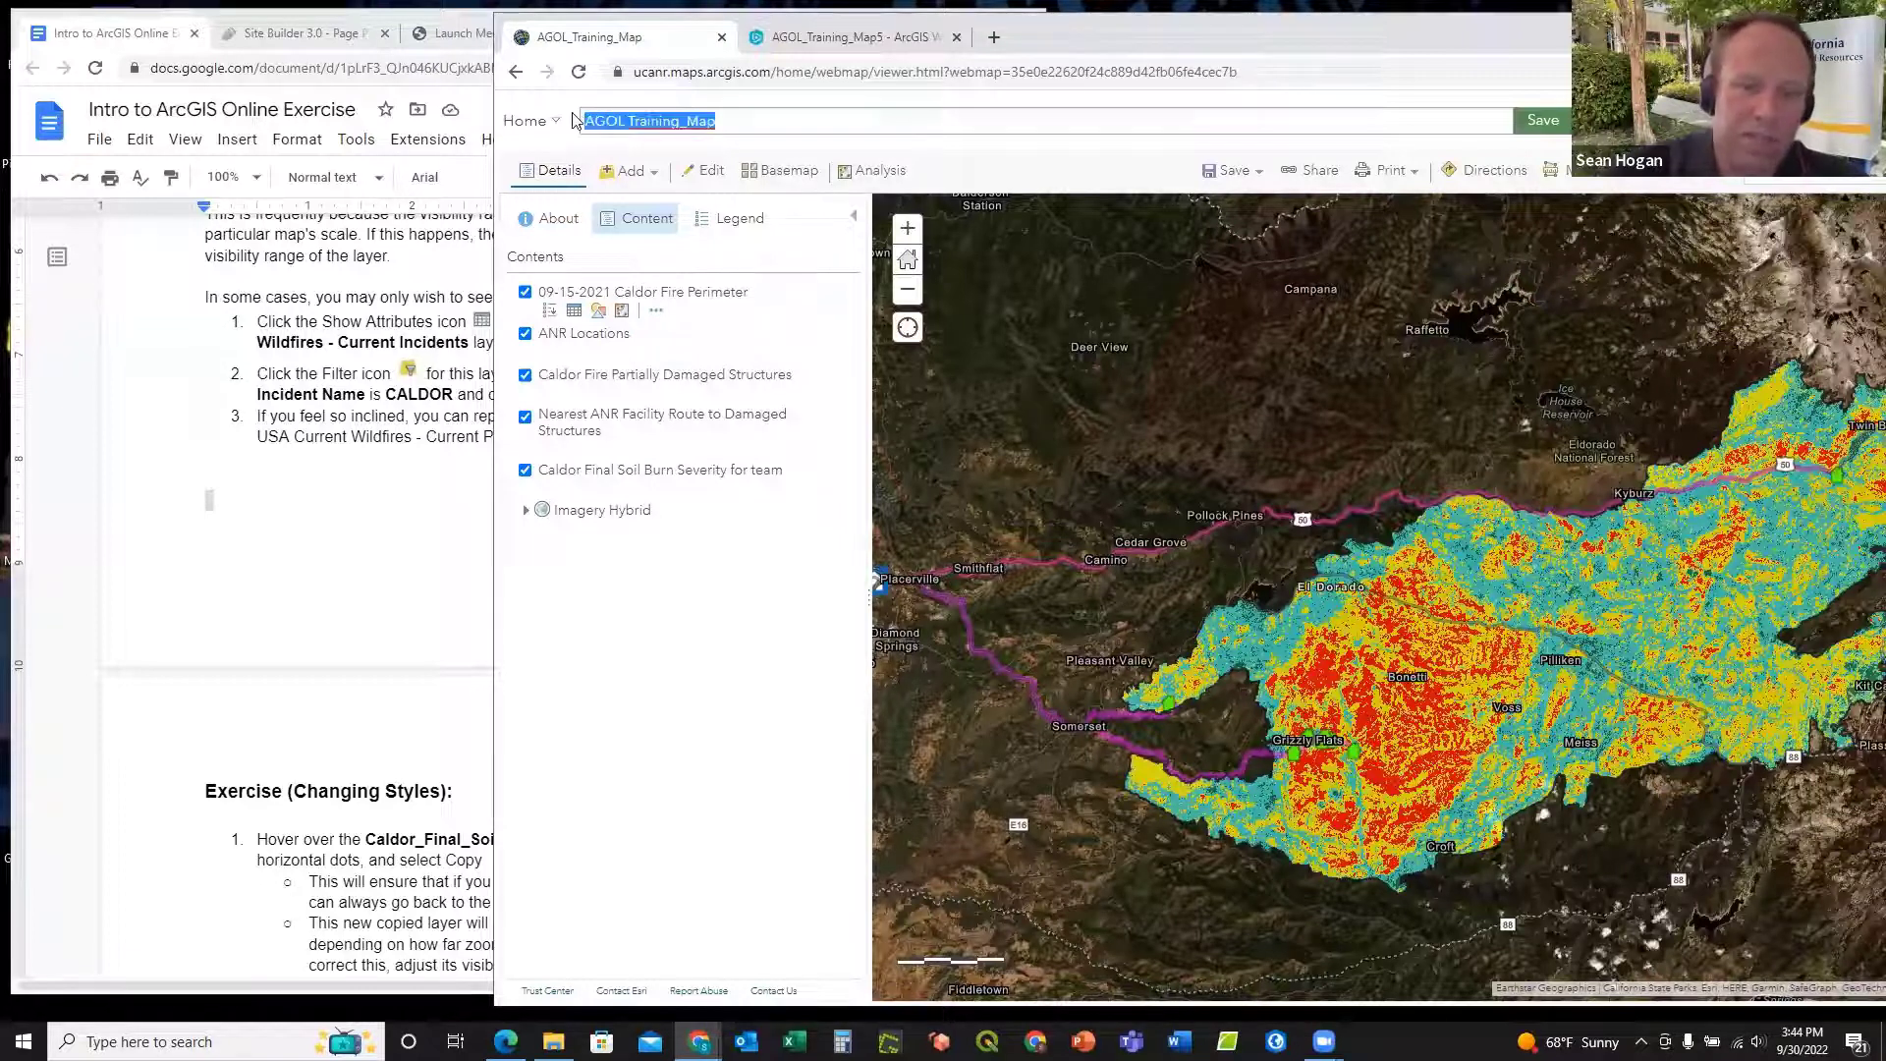
pyautogui.write('Caldor Fire')
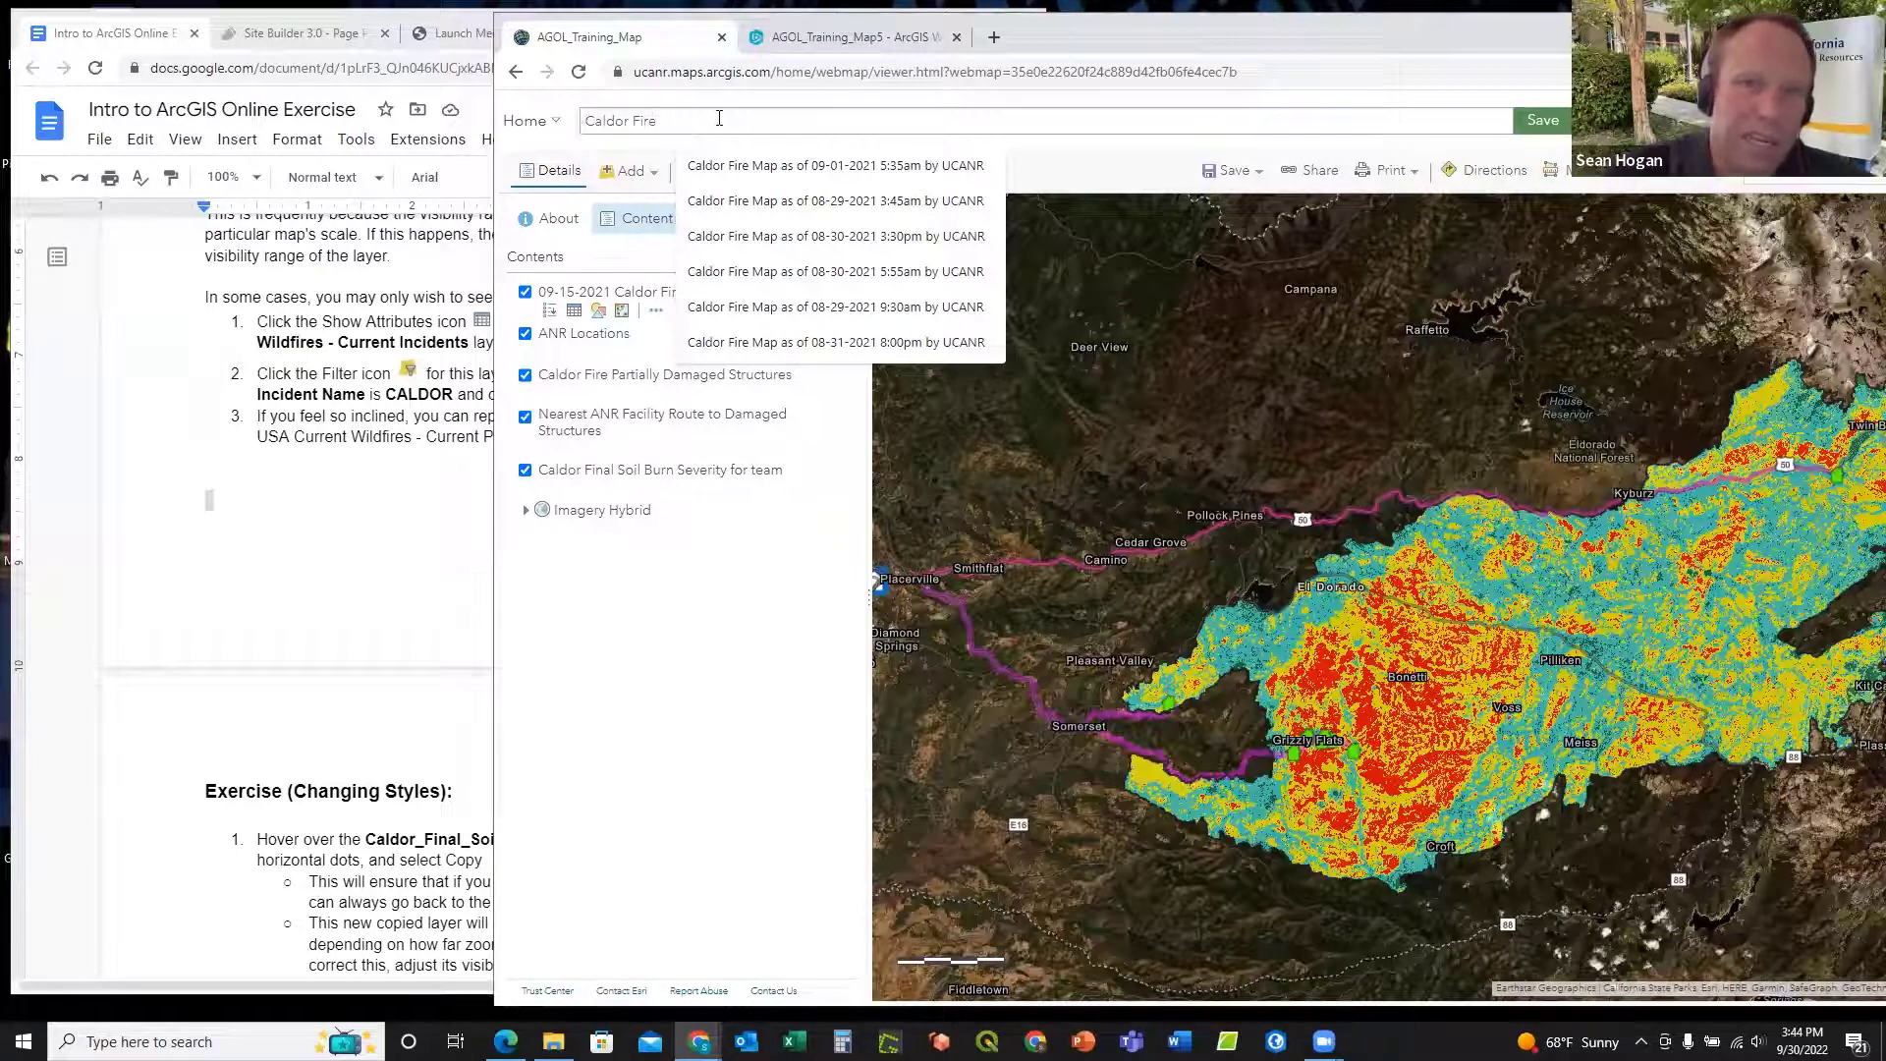
pyautogui.click(1099, 160)
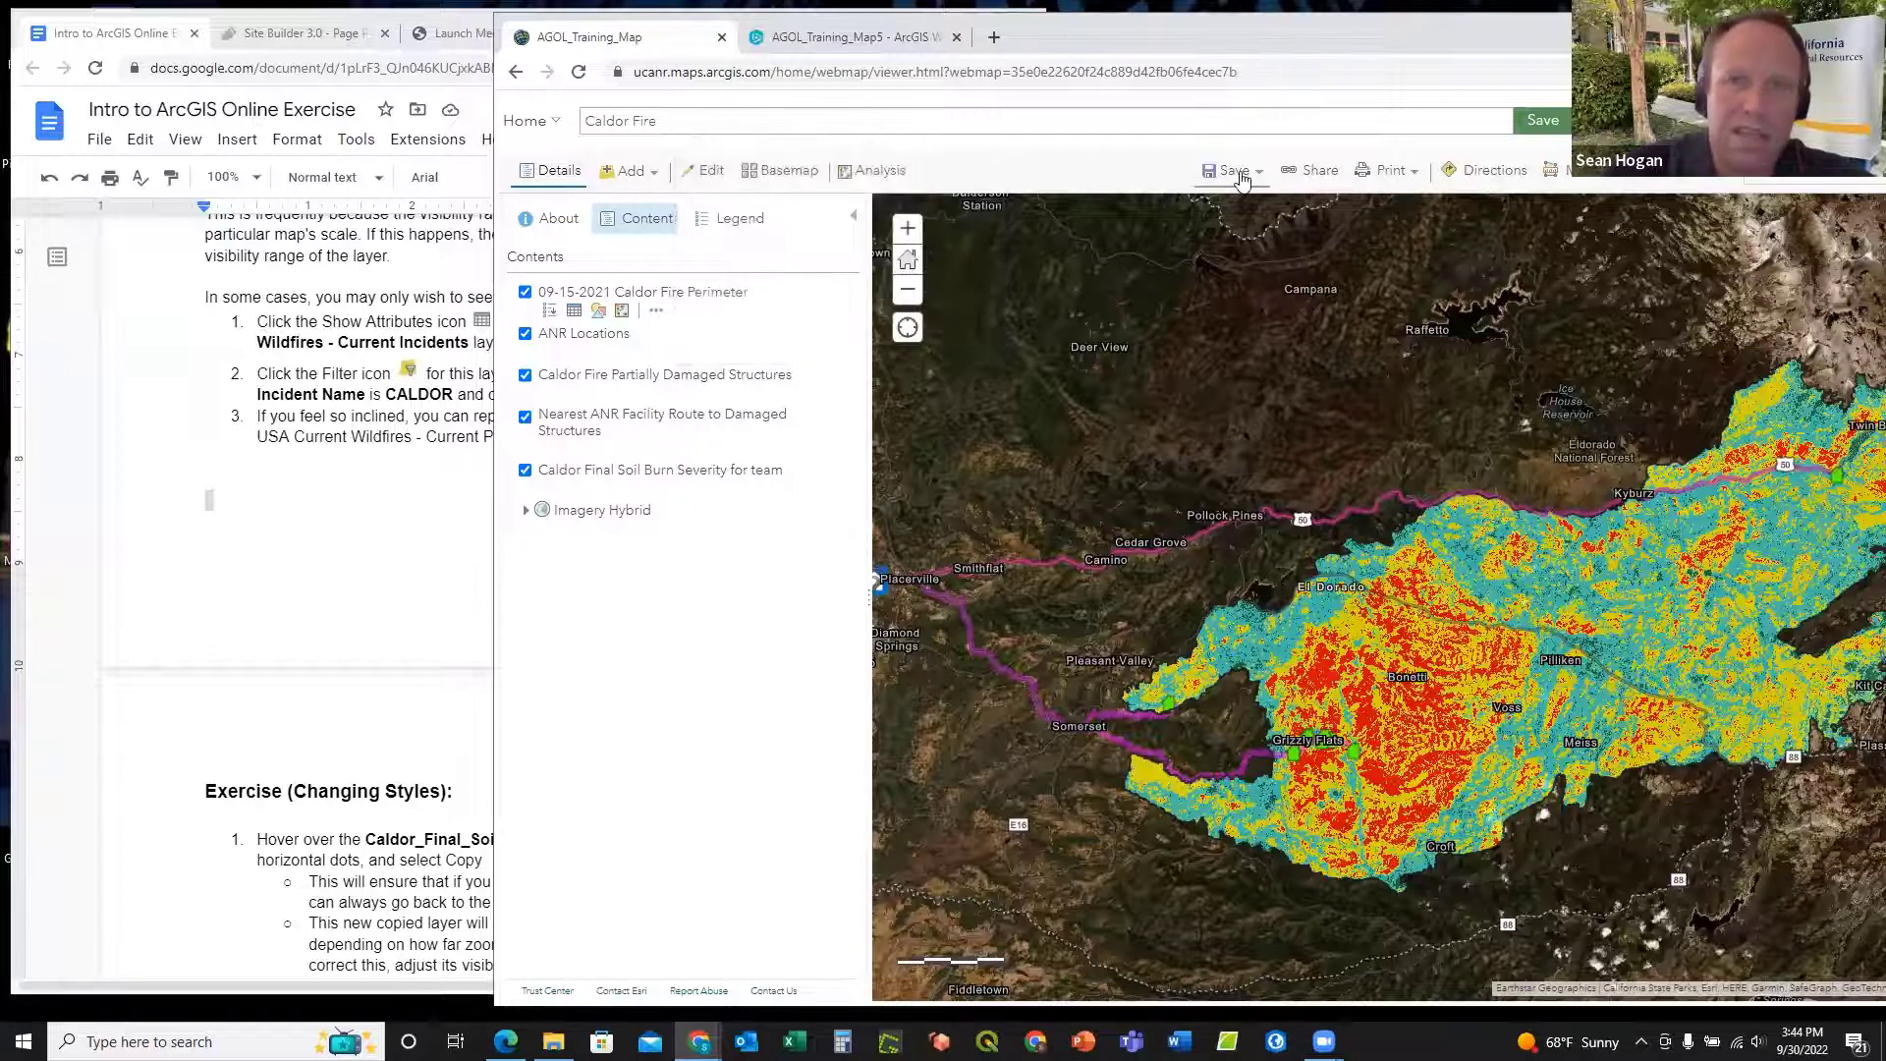
# Step: Save the renamed Caldor Fire web map
pyautogui.click(1230, 171)
pyautogui.click(1217, 204)
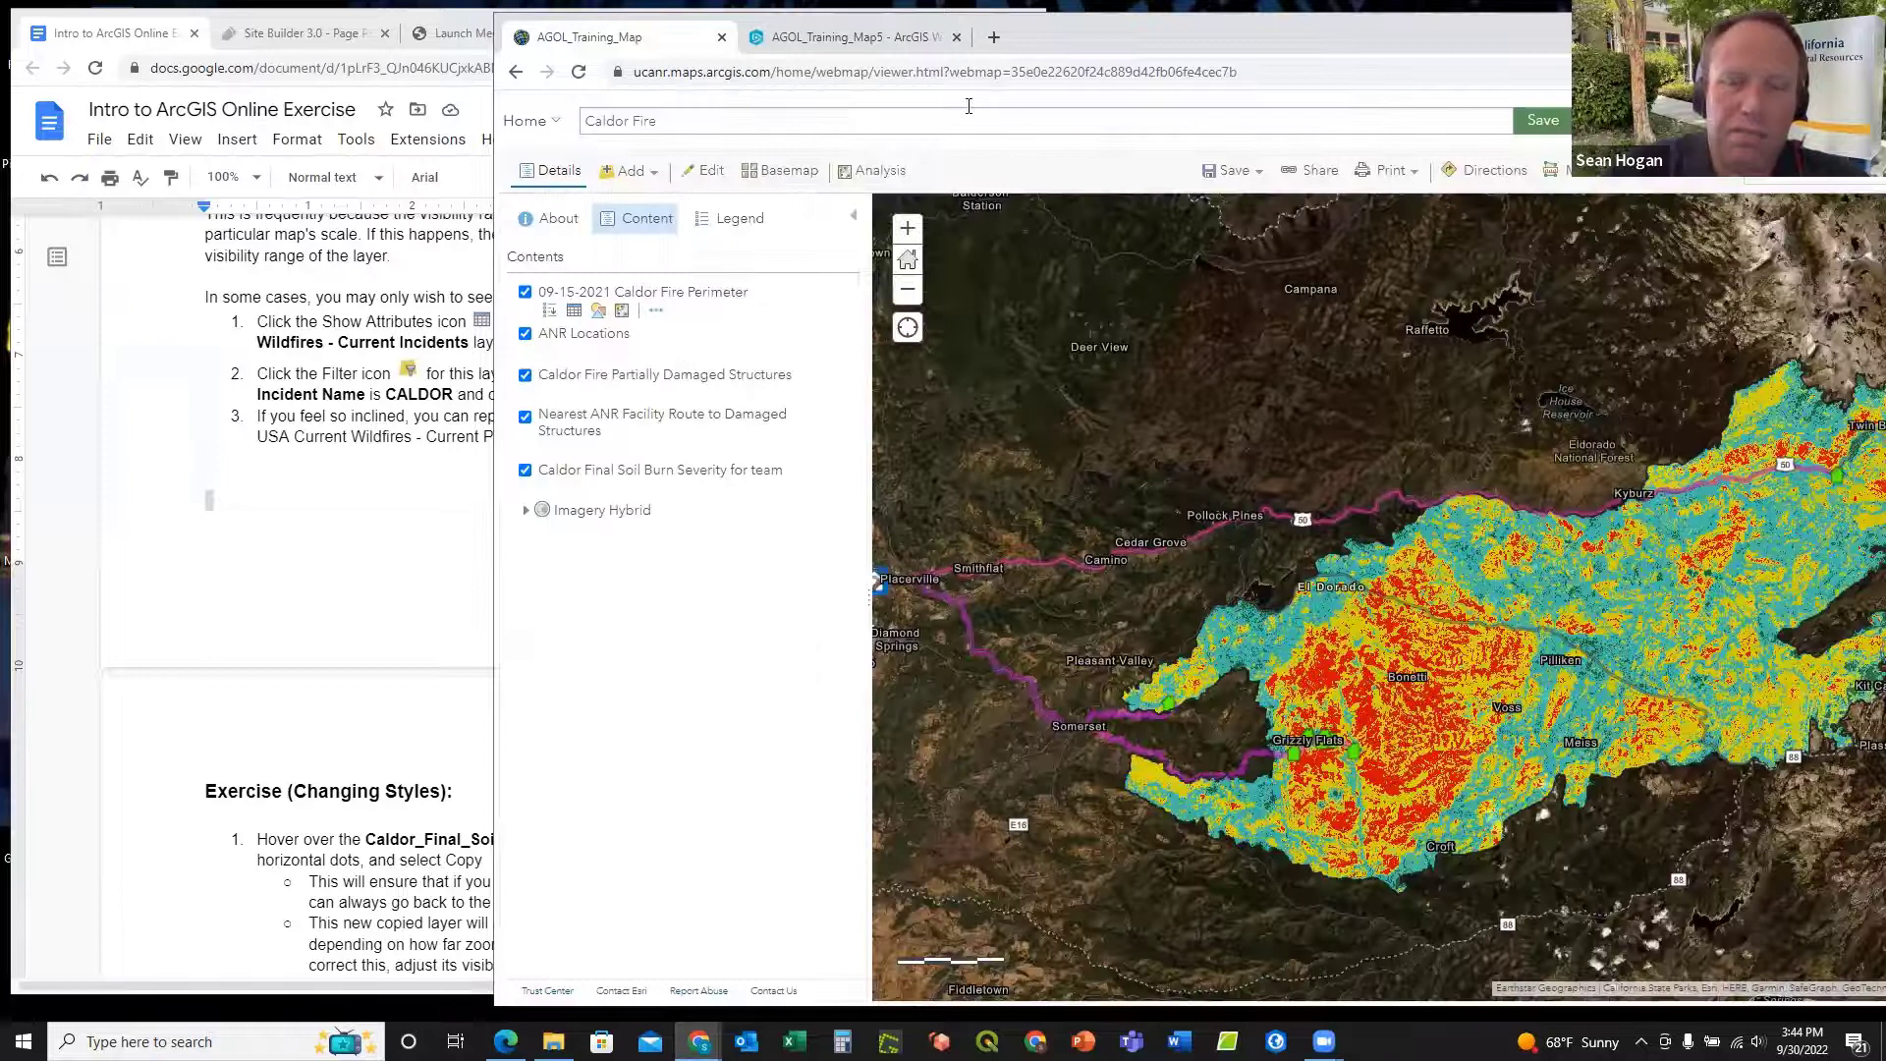
pyautogui.click(835, 39)
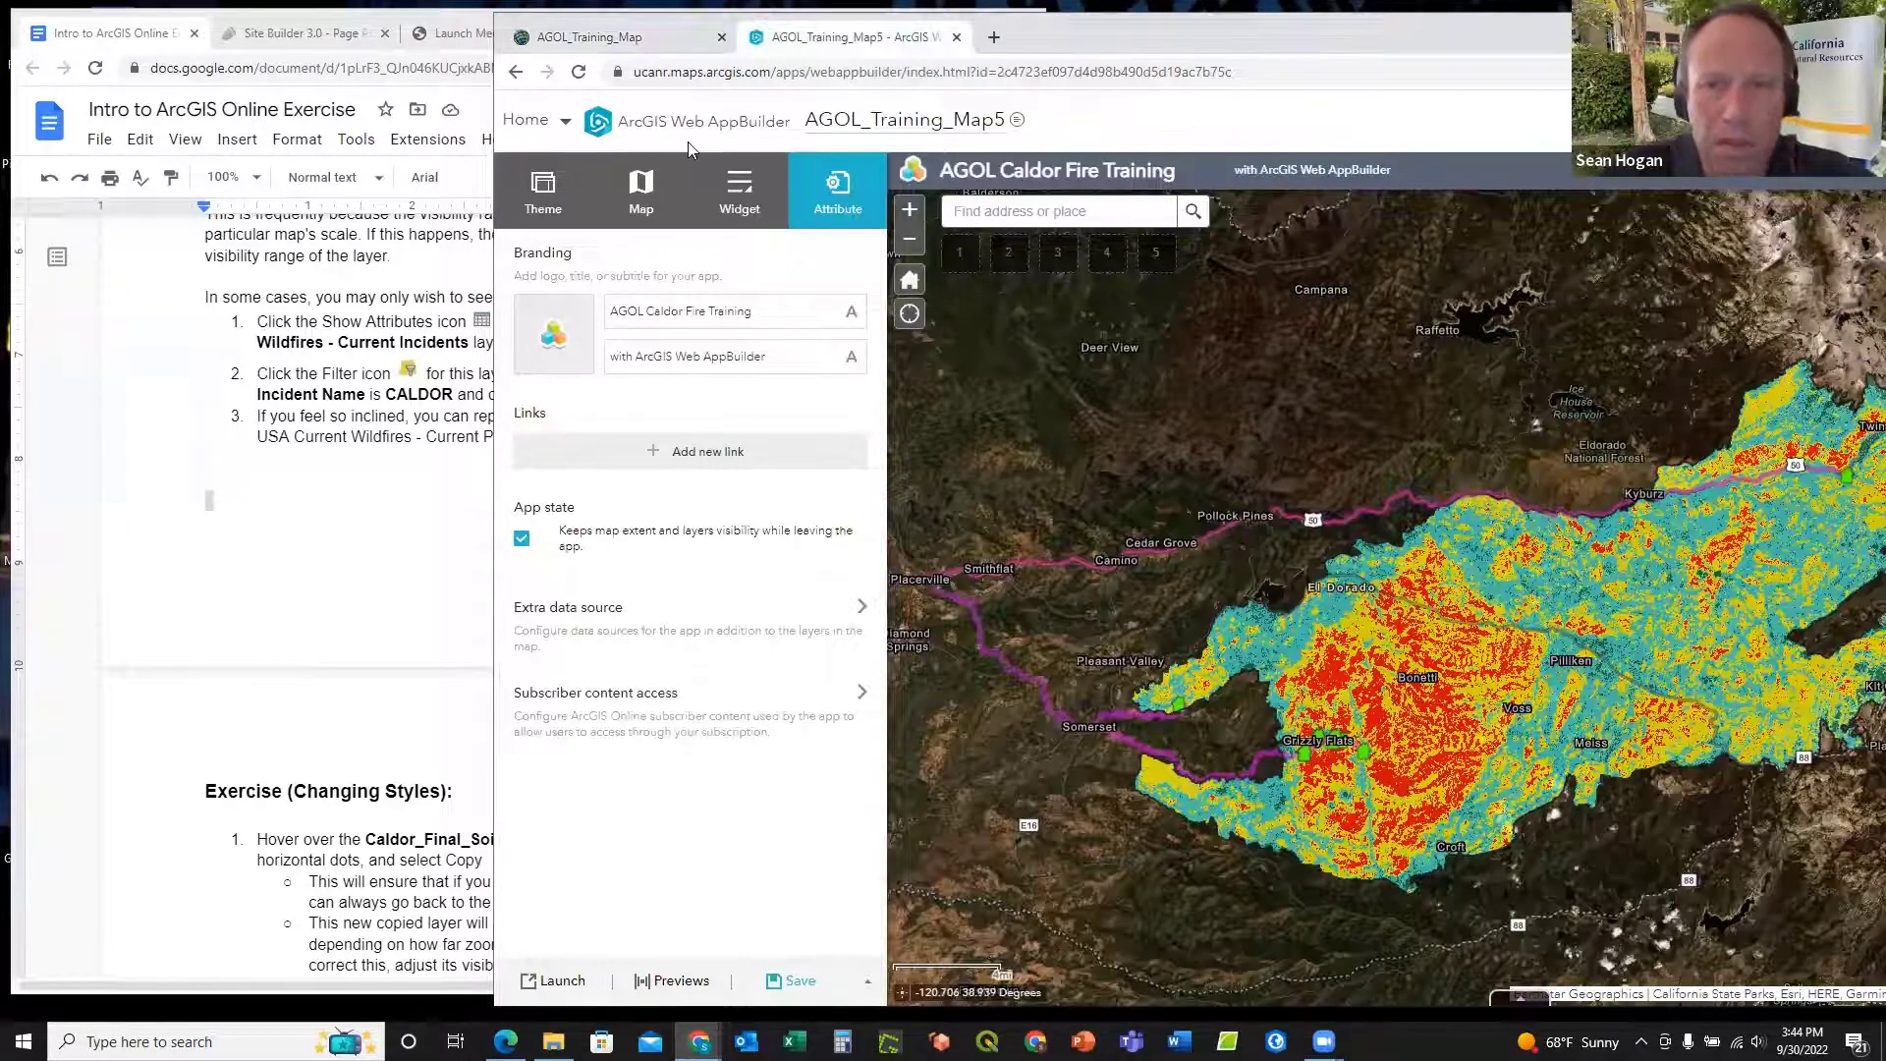
# Step: Reload the Web AppBuilder app to pick up the saved map changes and check its item details
pyautogui.click(577, 72)
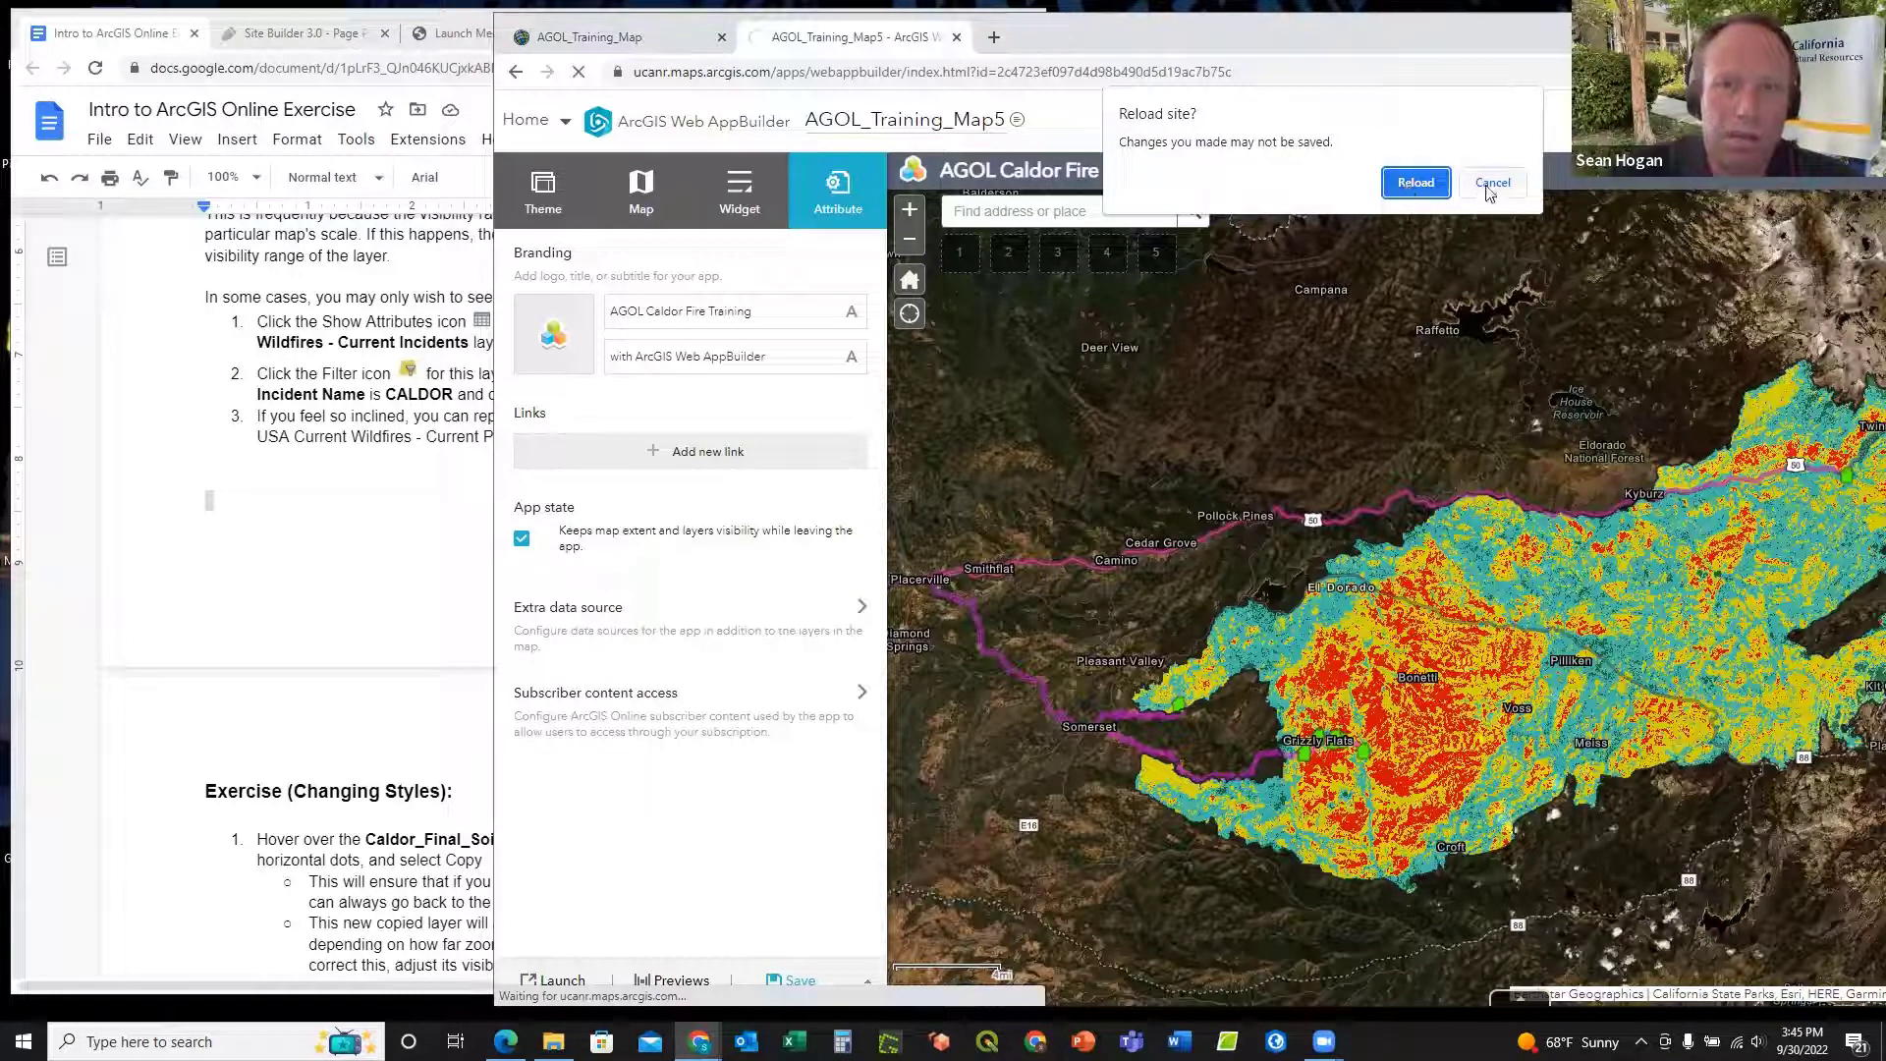
pyautogui.click(1492, 184)
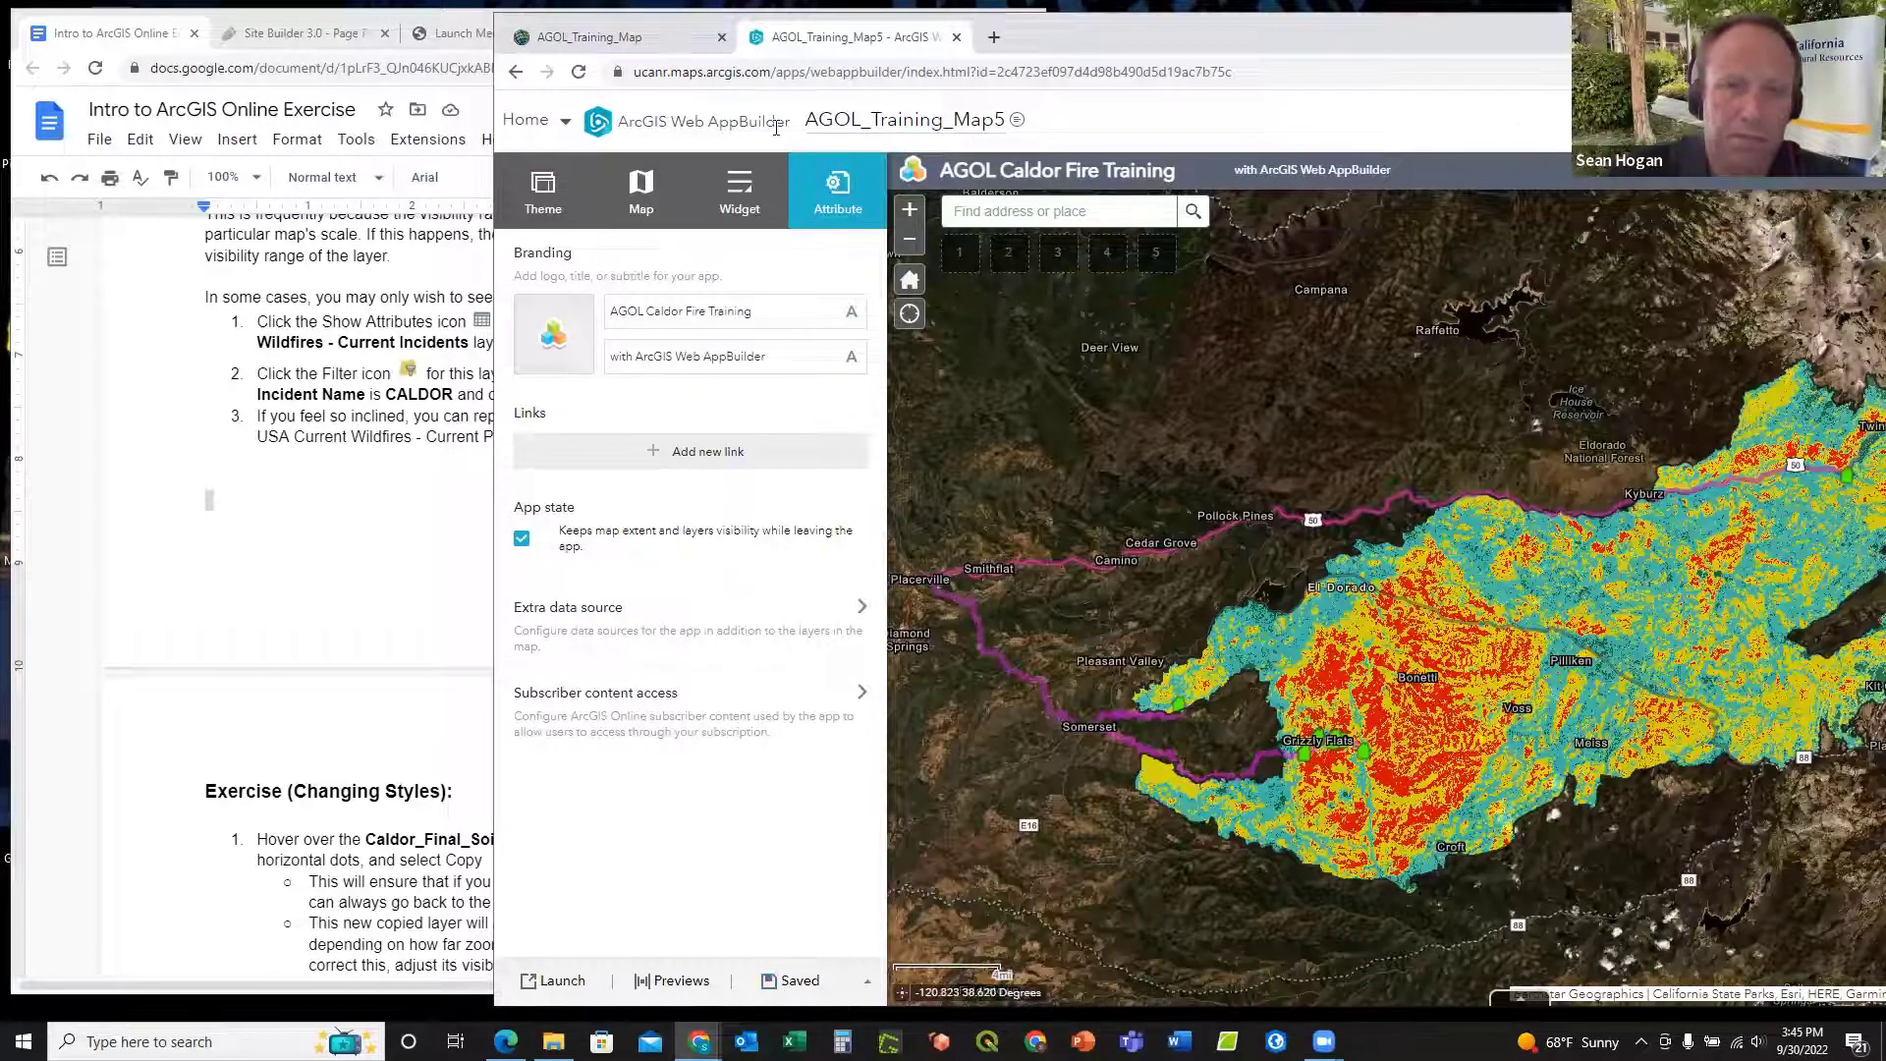
pyautogui.click(579, 71)
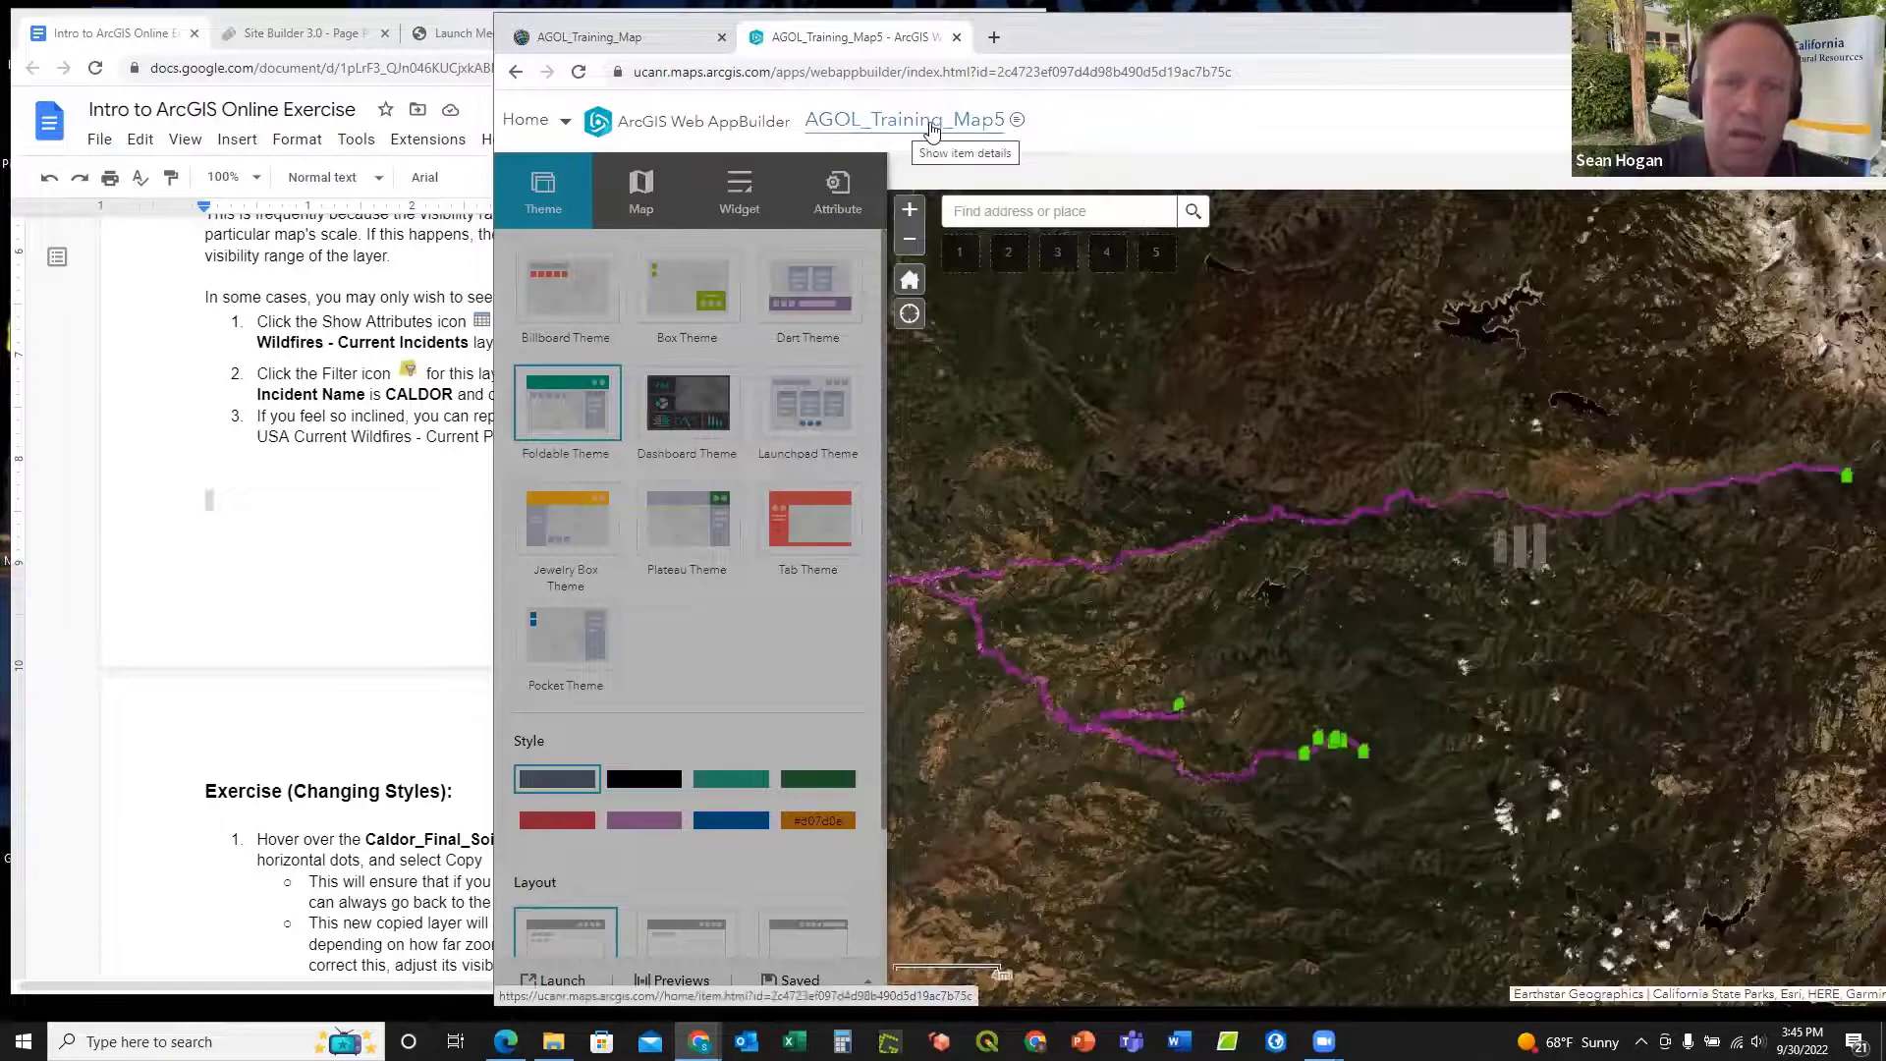
pyautogui.click(997, 130)
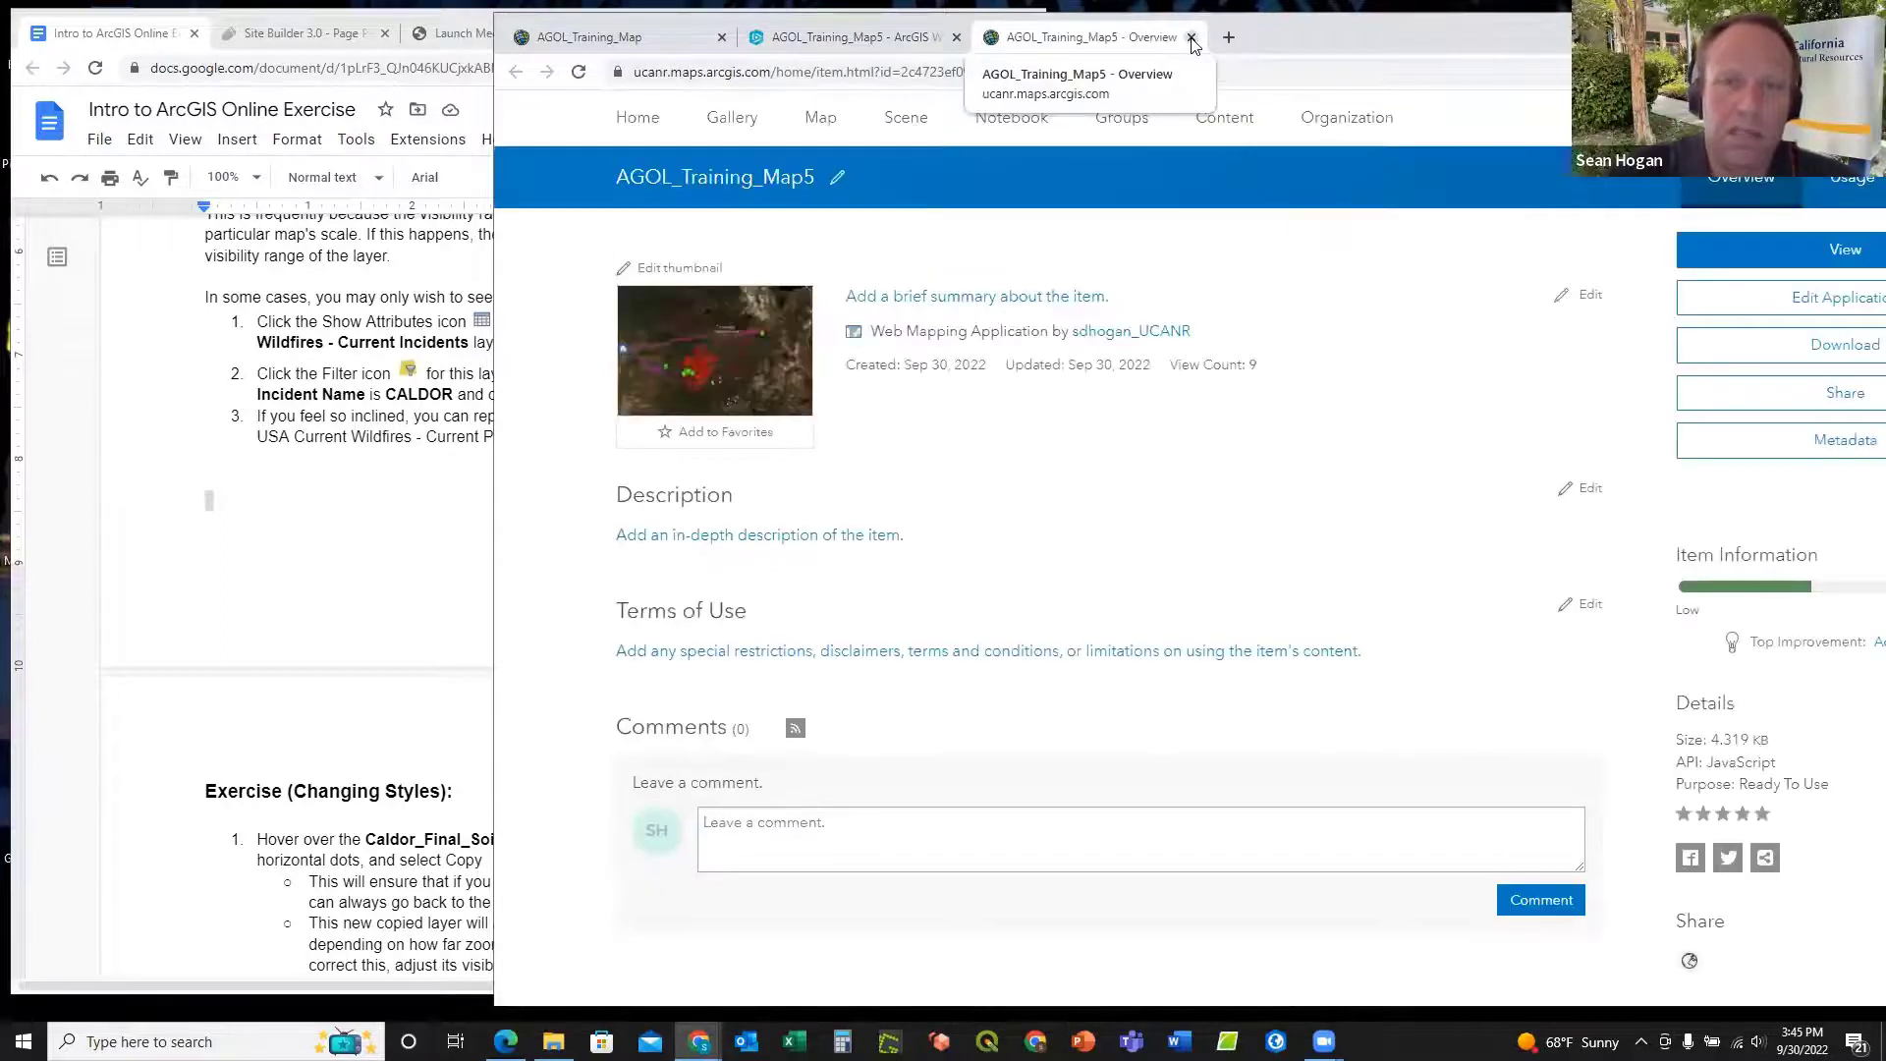
pyautogui.click(1192, 38)
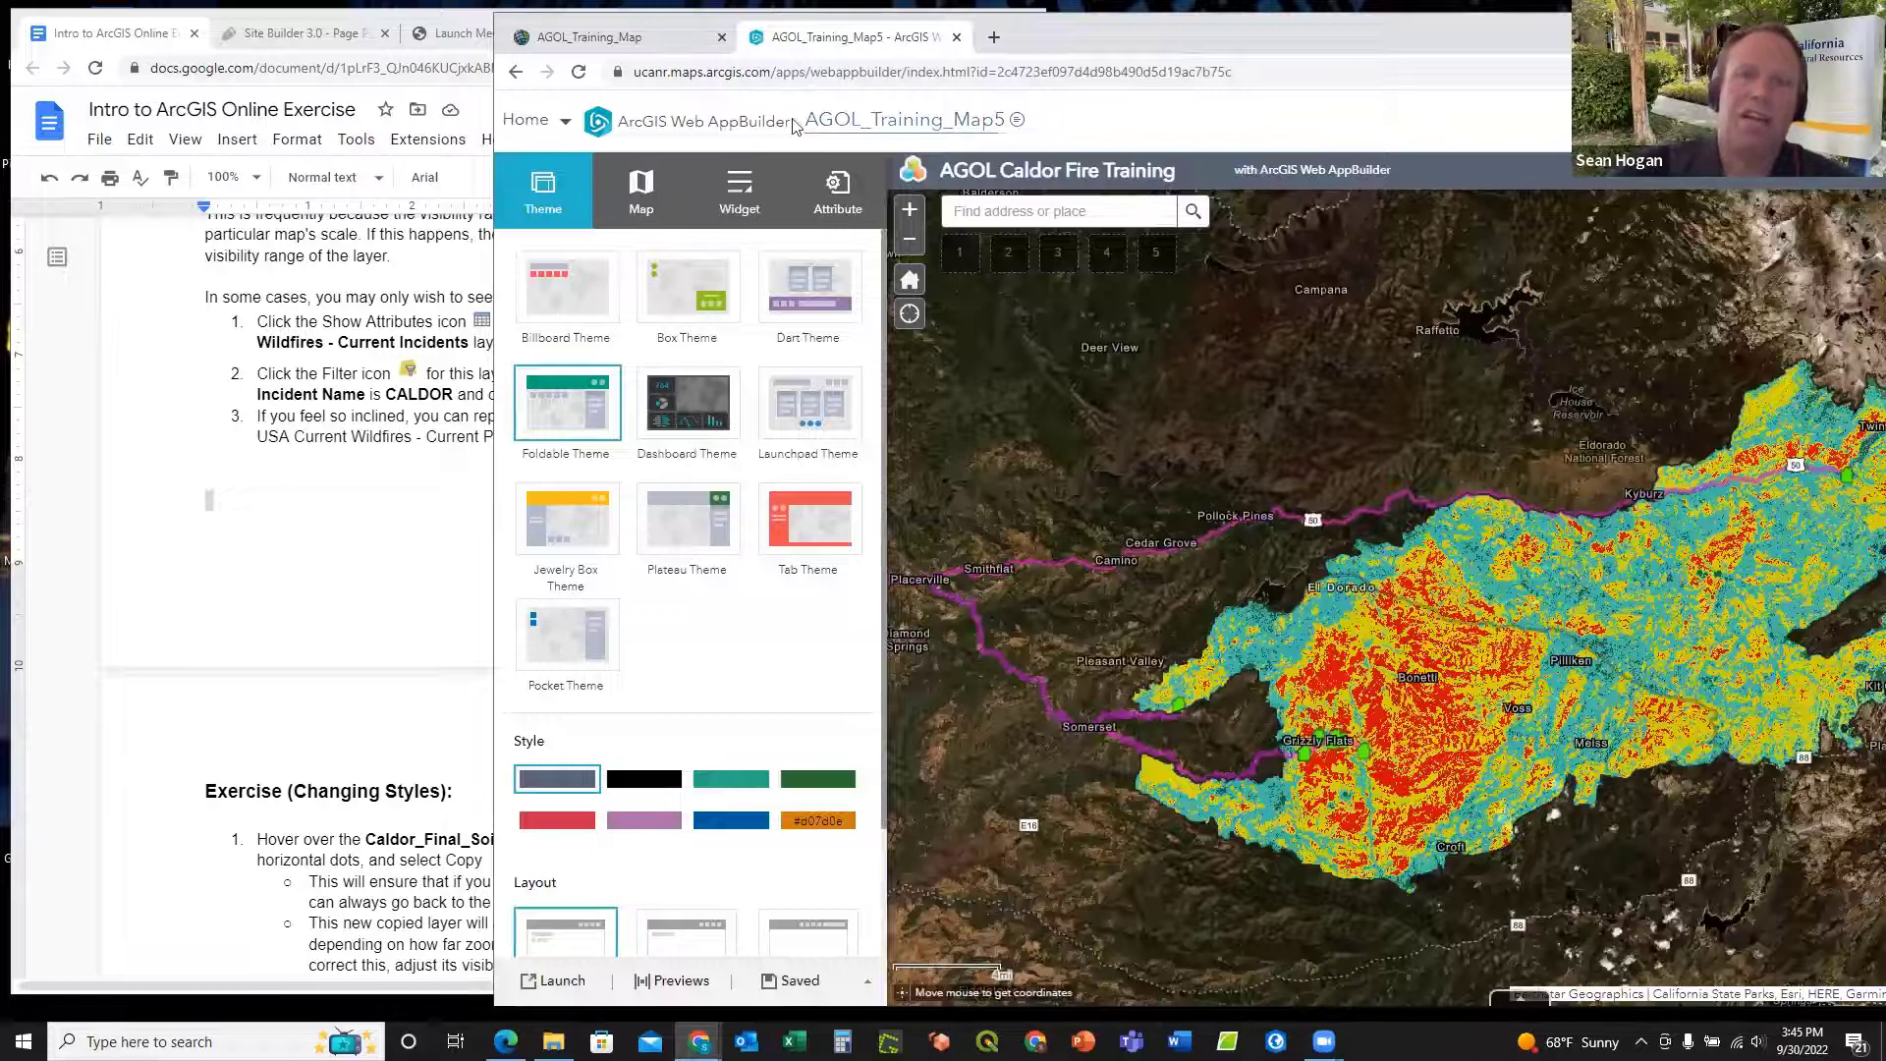
pyautogui.click(581, 43)
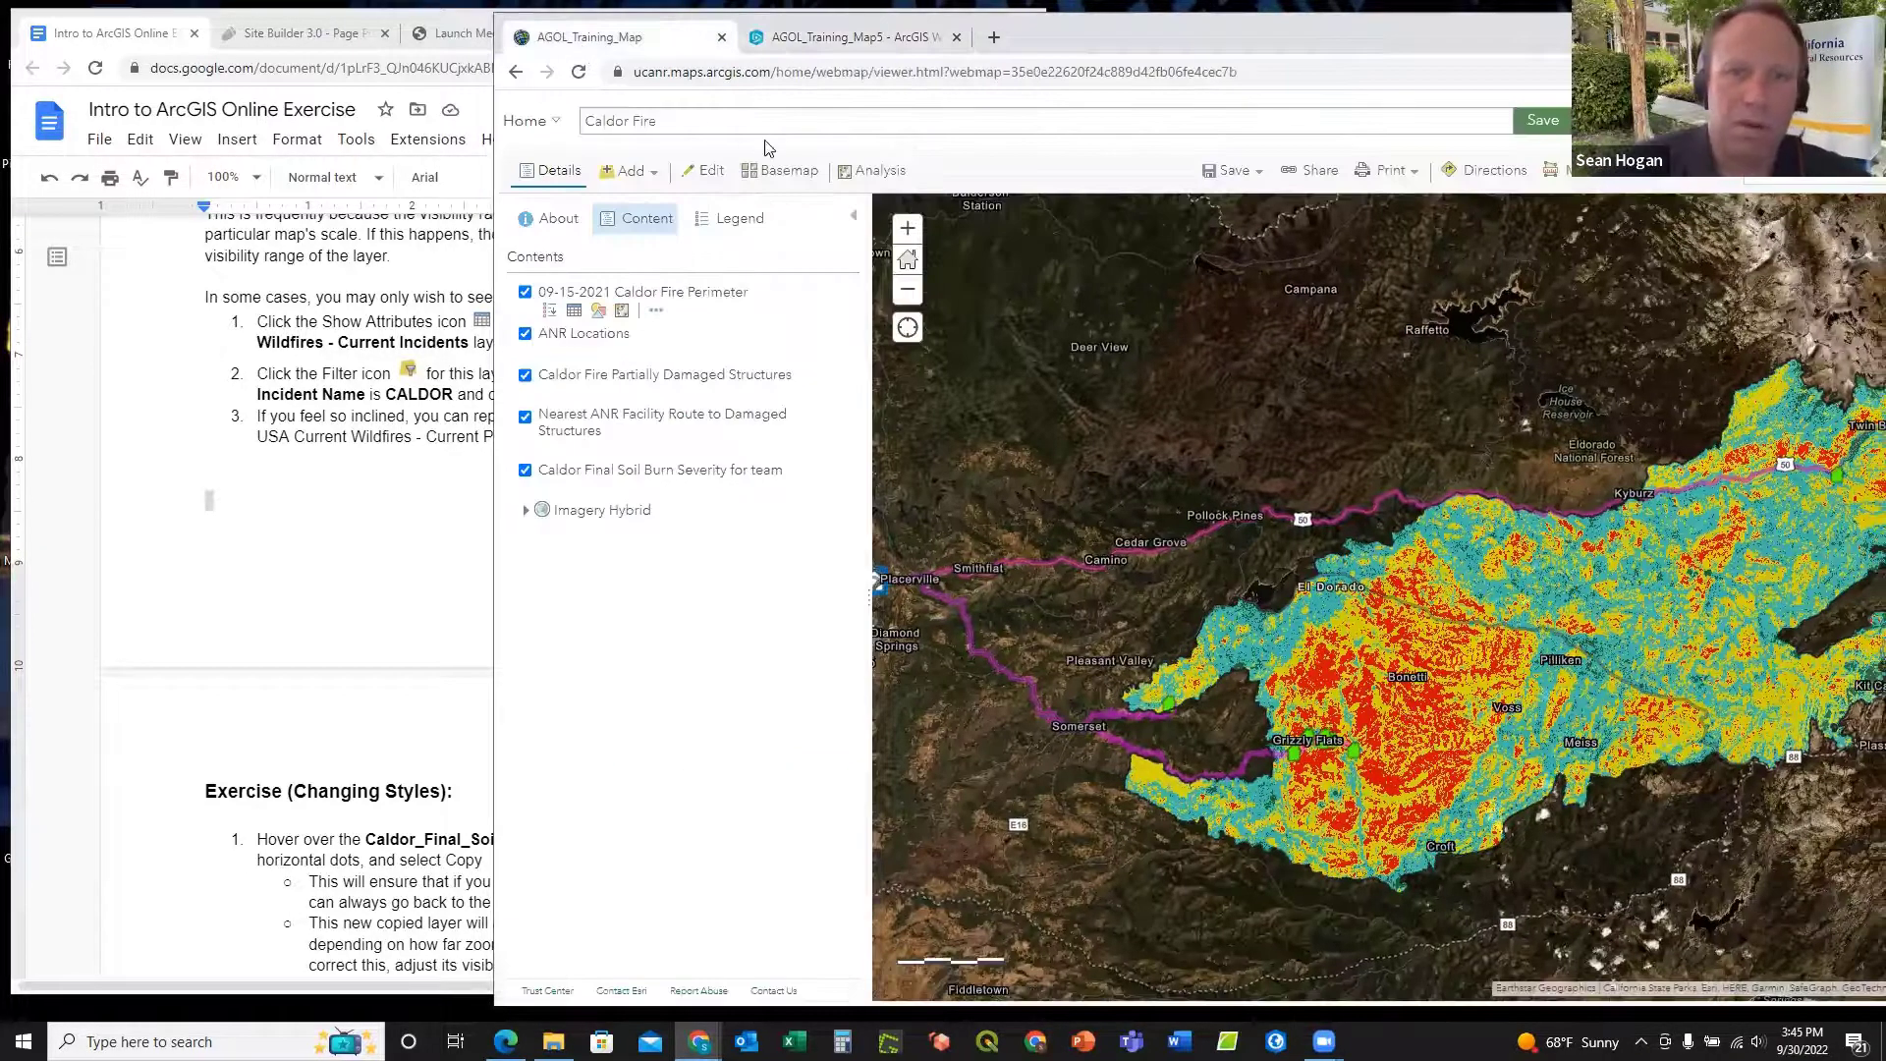
# Step: Check that the Caldor Fire map is shared publicly with everyone
pyautogui.click(1228, 170)
pyautogui.click(1251, 204)
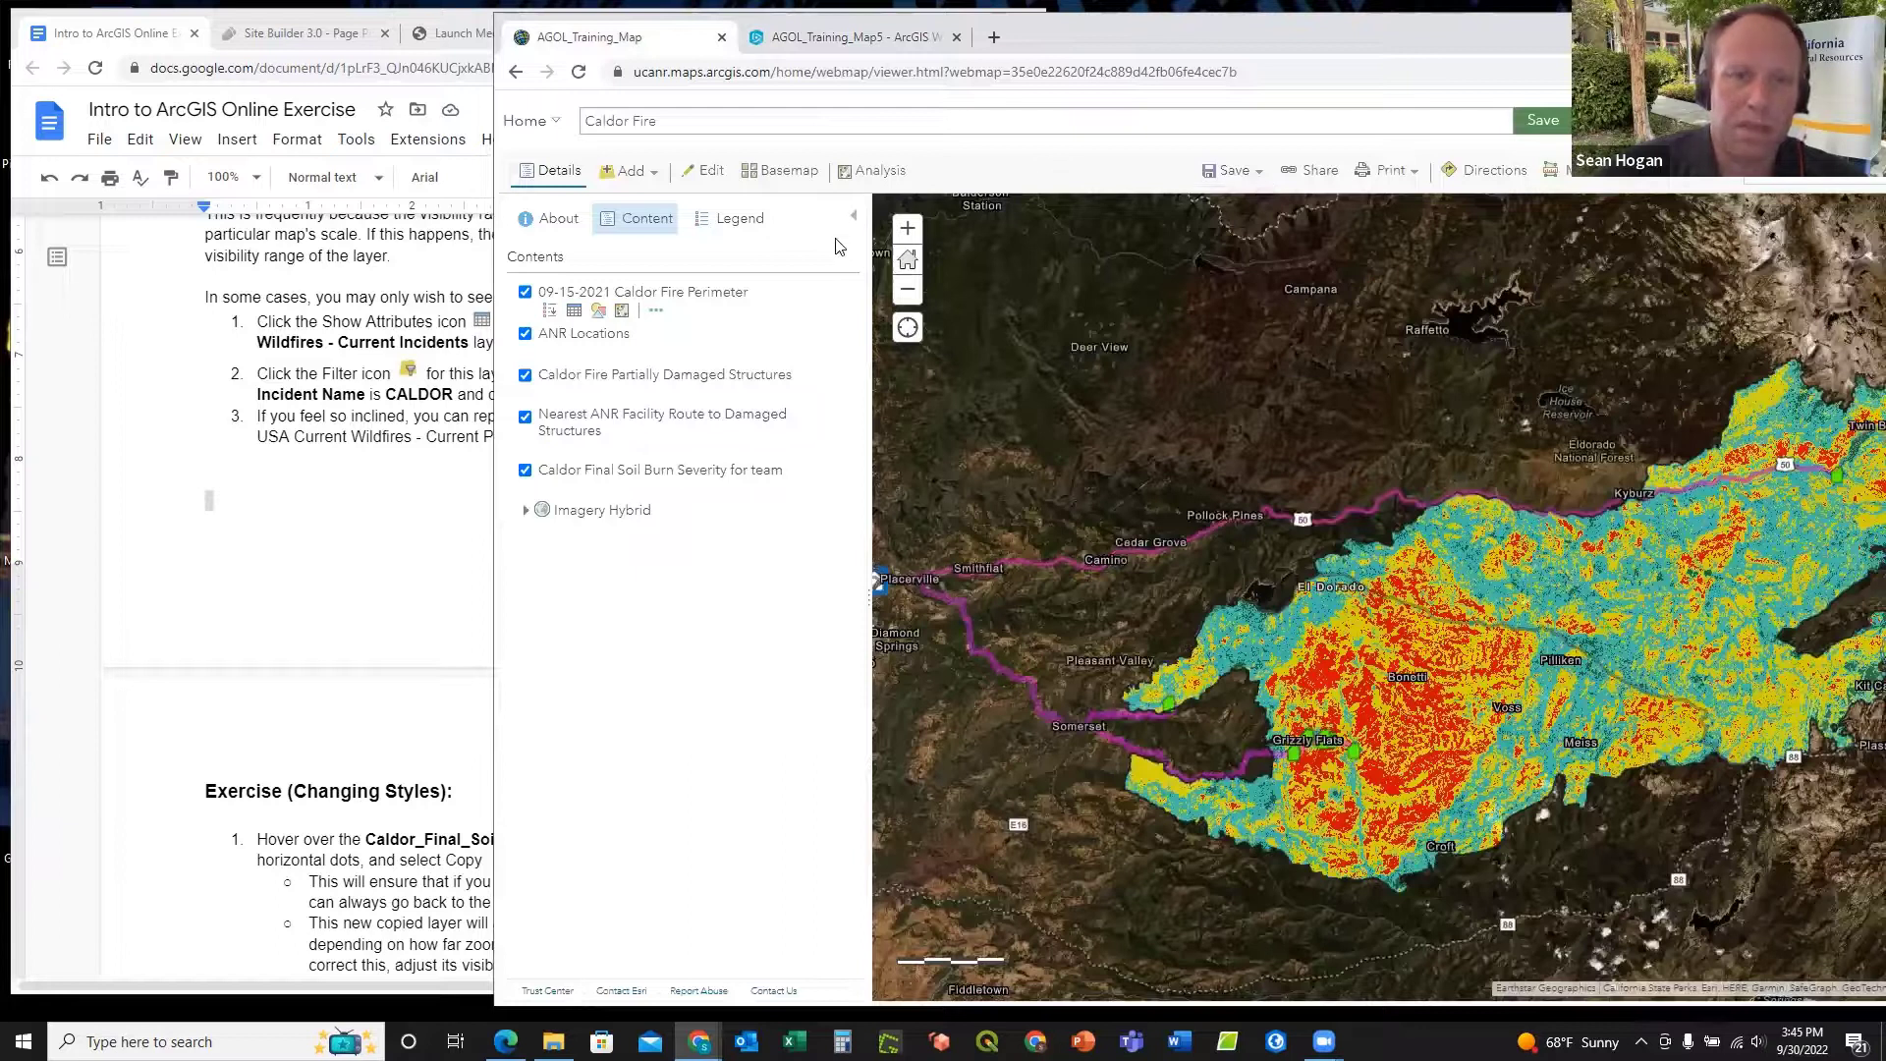
pyautogui.click(1228, 170)
pyautogui.click(1304, 173)
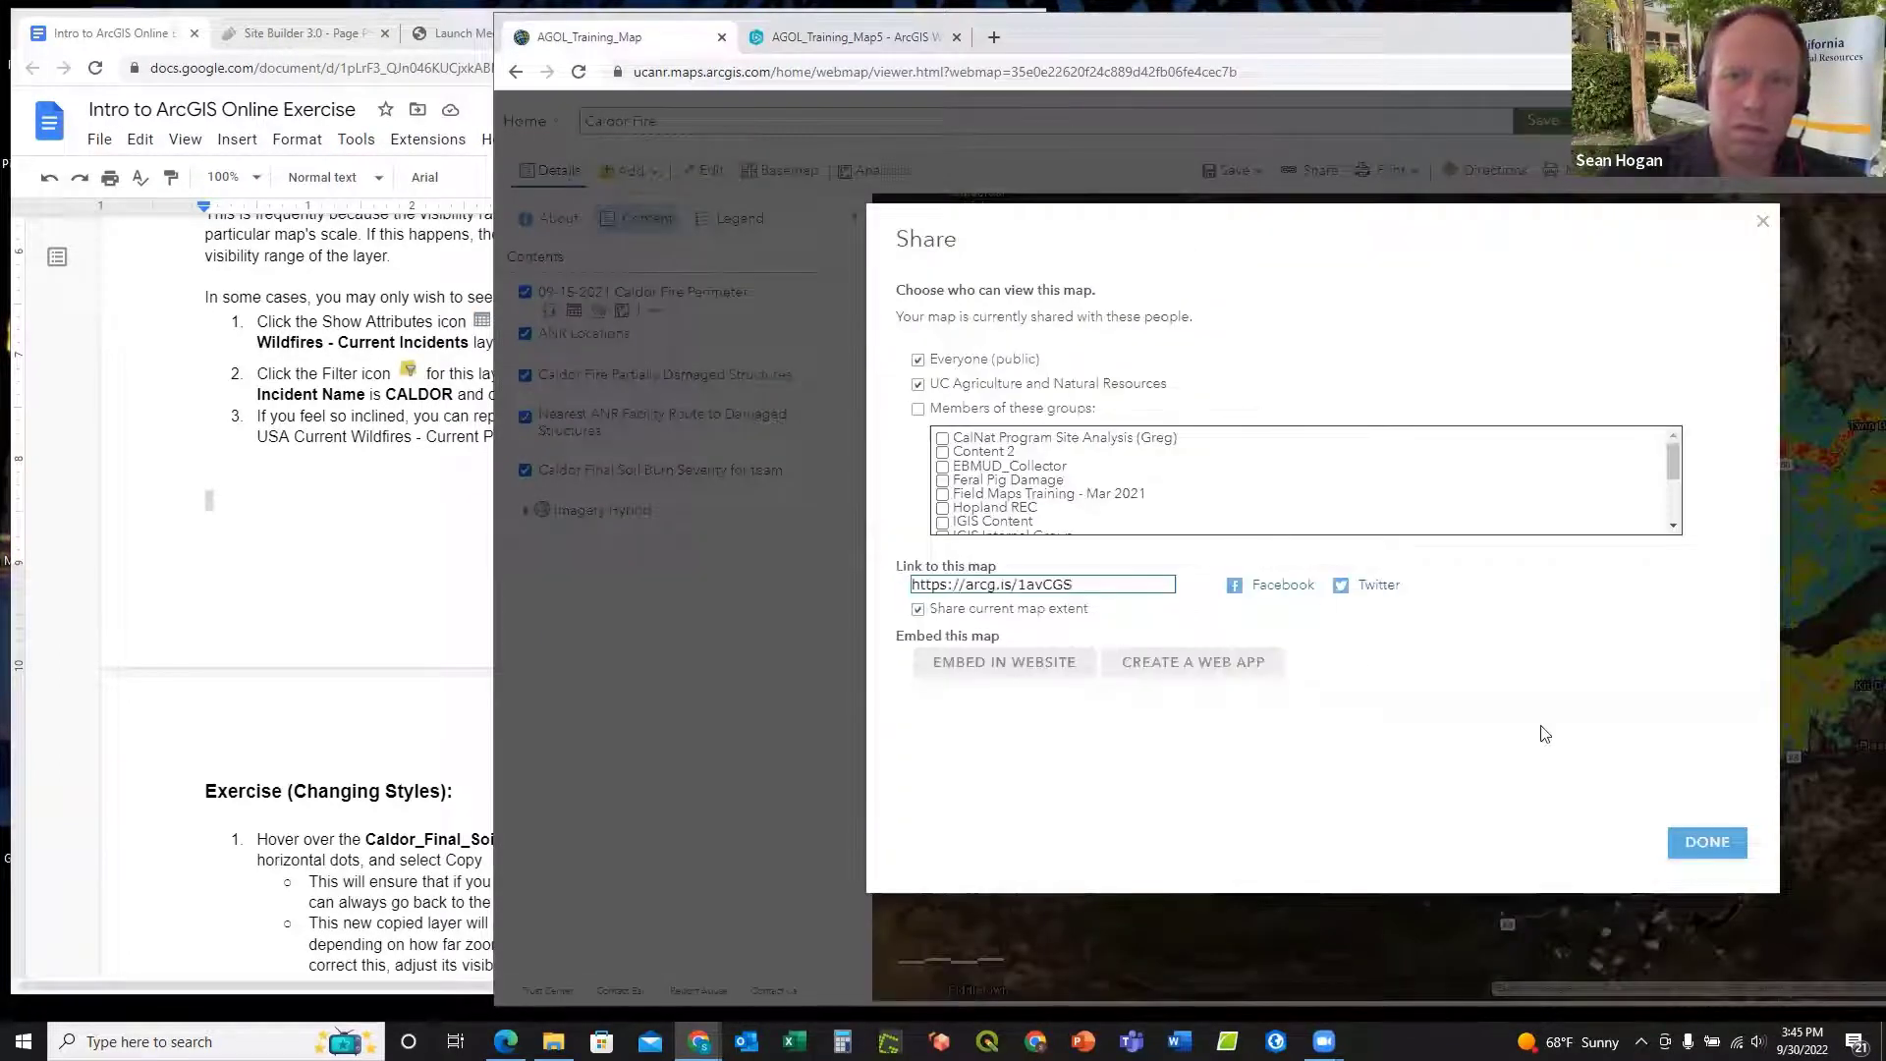
pyautogui.click(1717, 845)
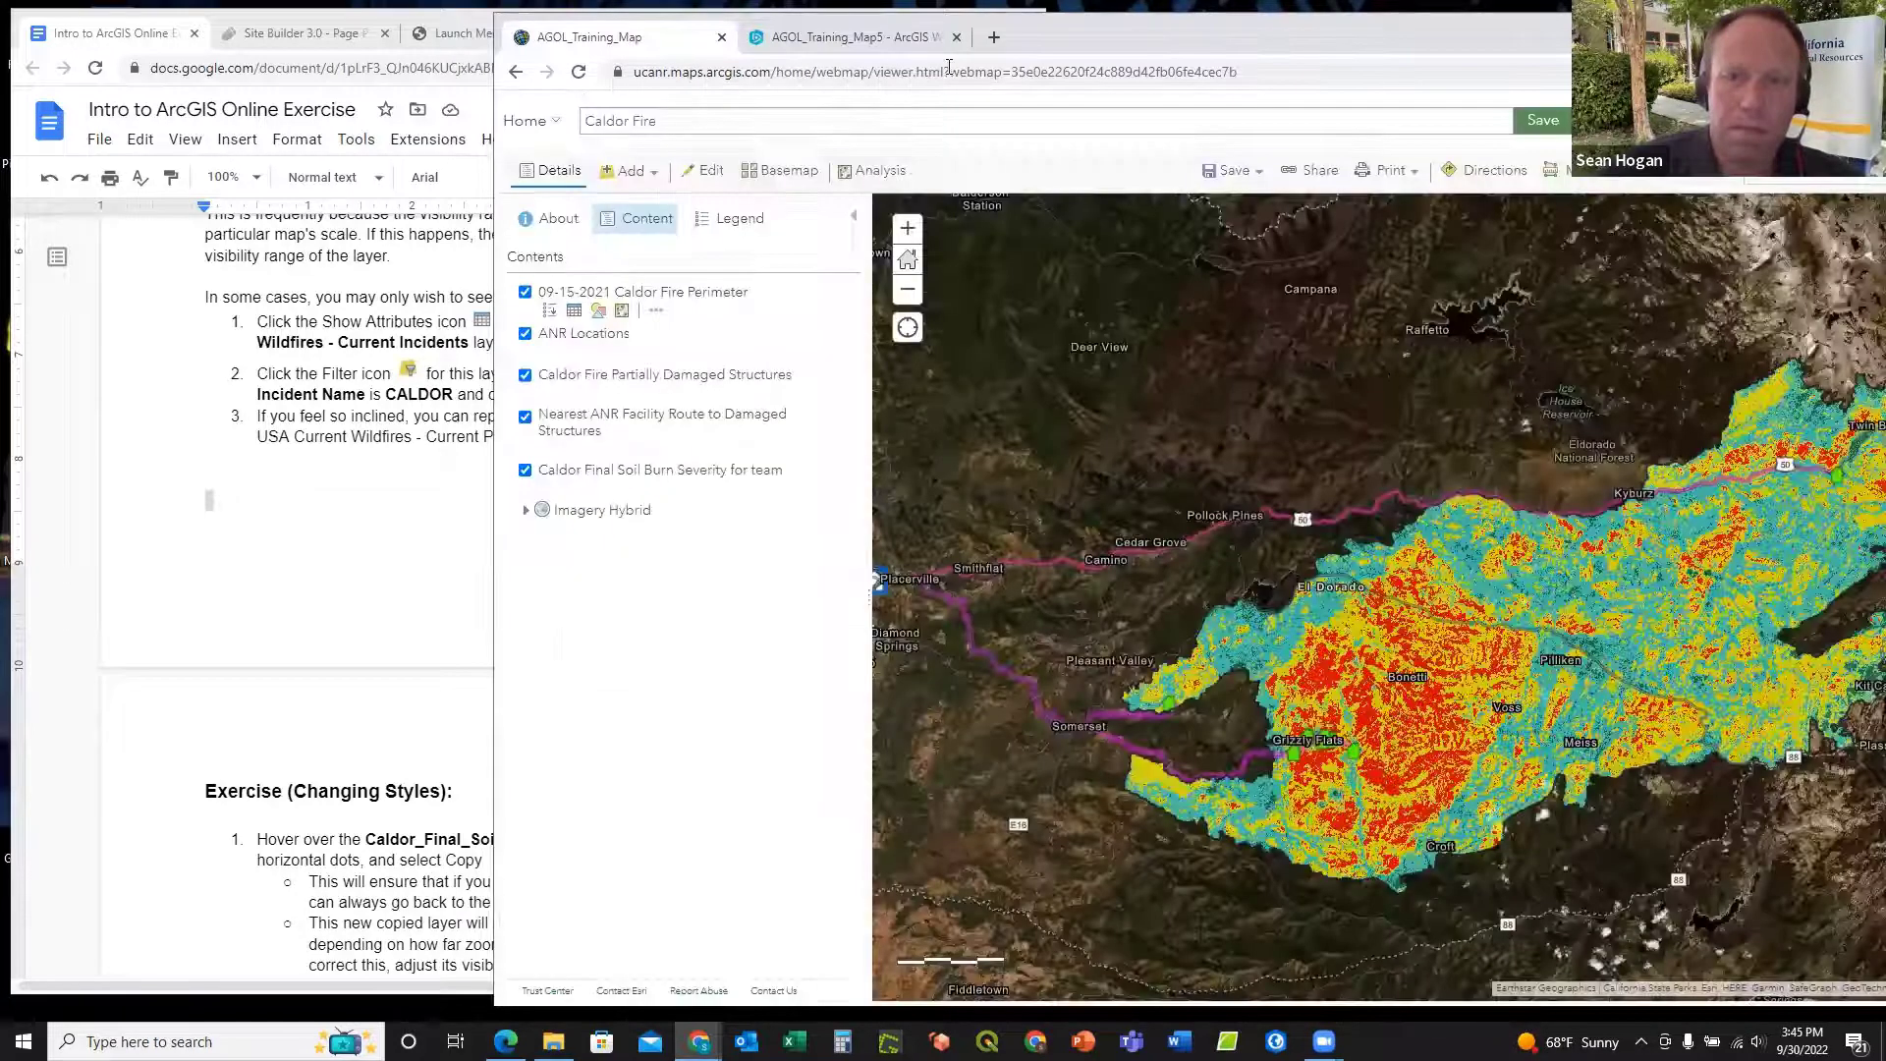
pyautogui.click(851, 44)
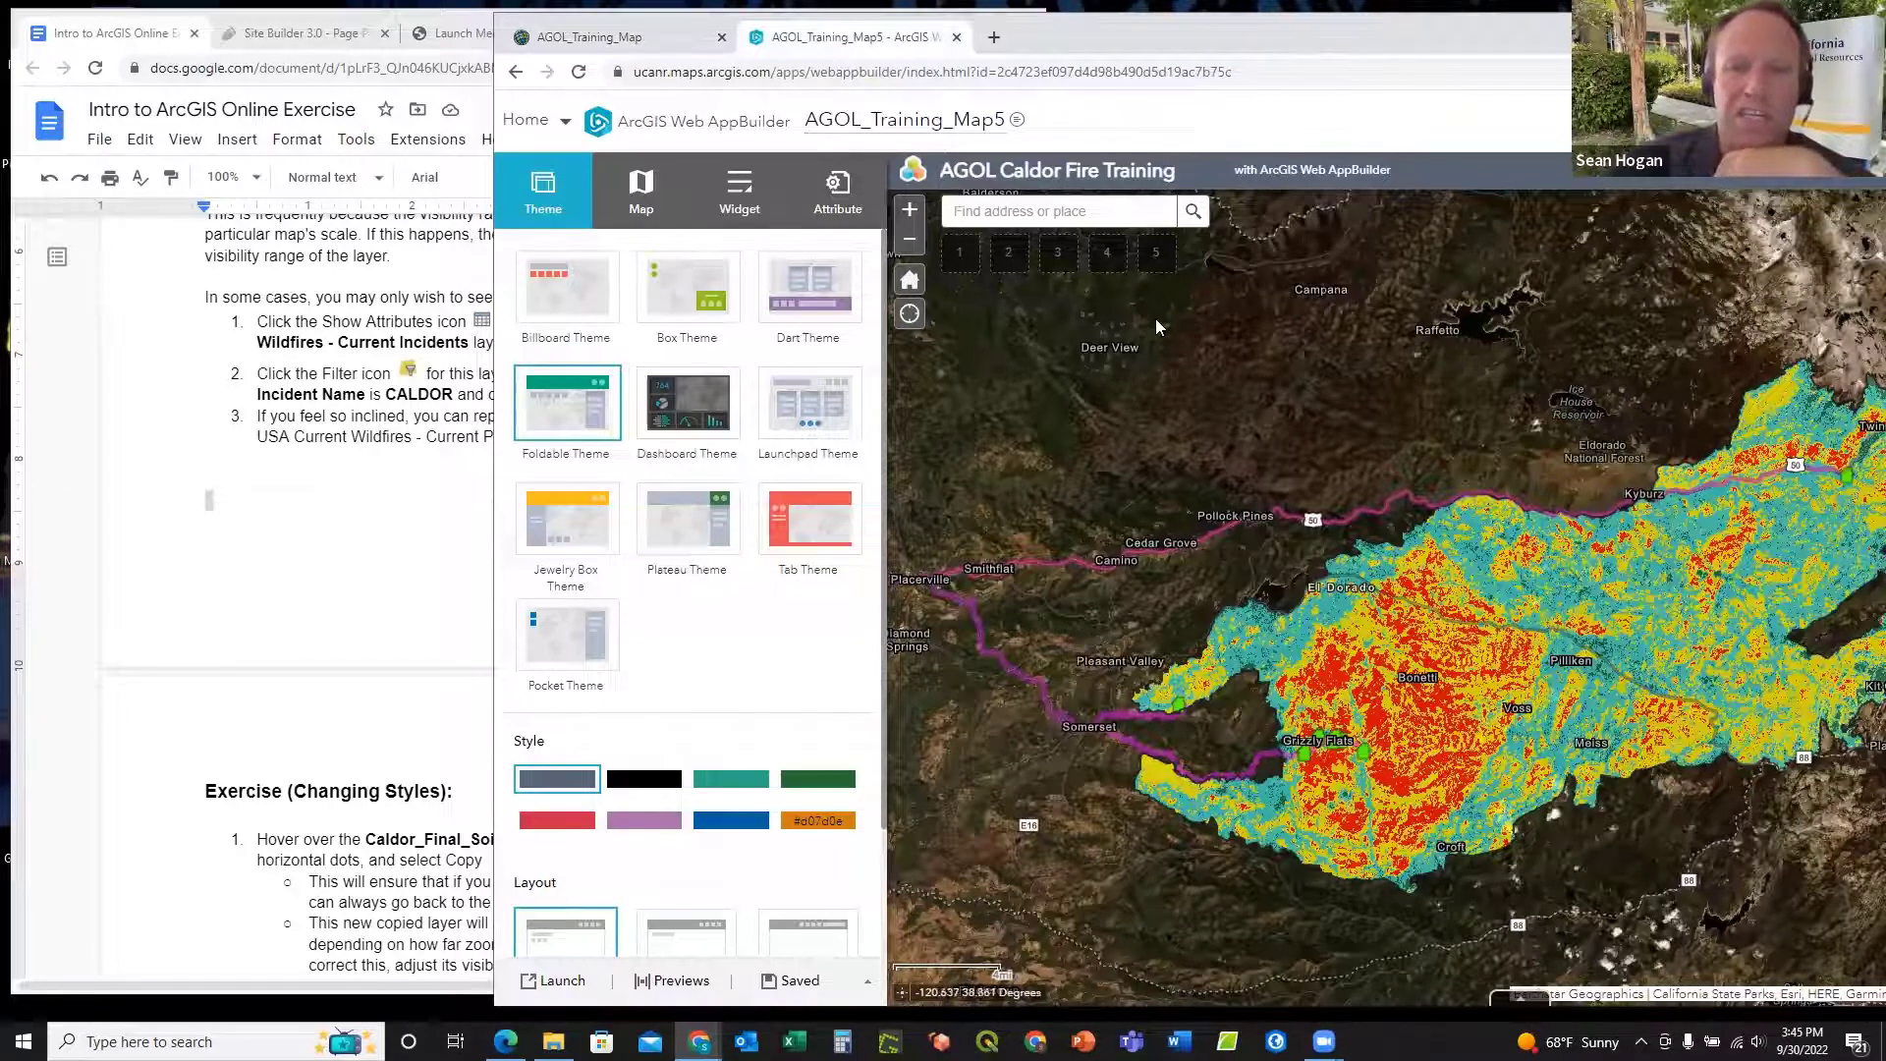
# Step: Show the Attribute branding settings and pan the map to frame the full Caldor burn area
pyautogui.click(838, 191)
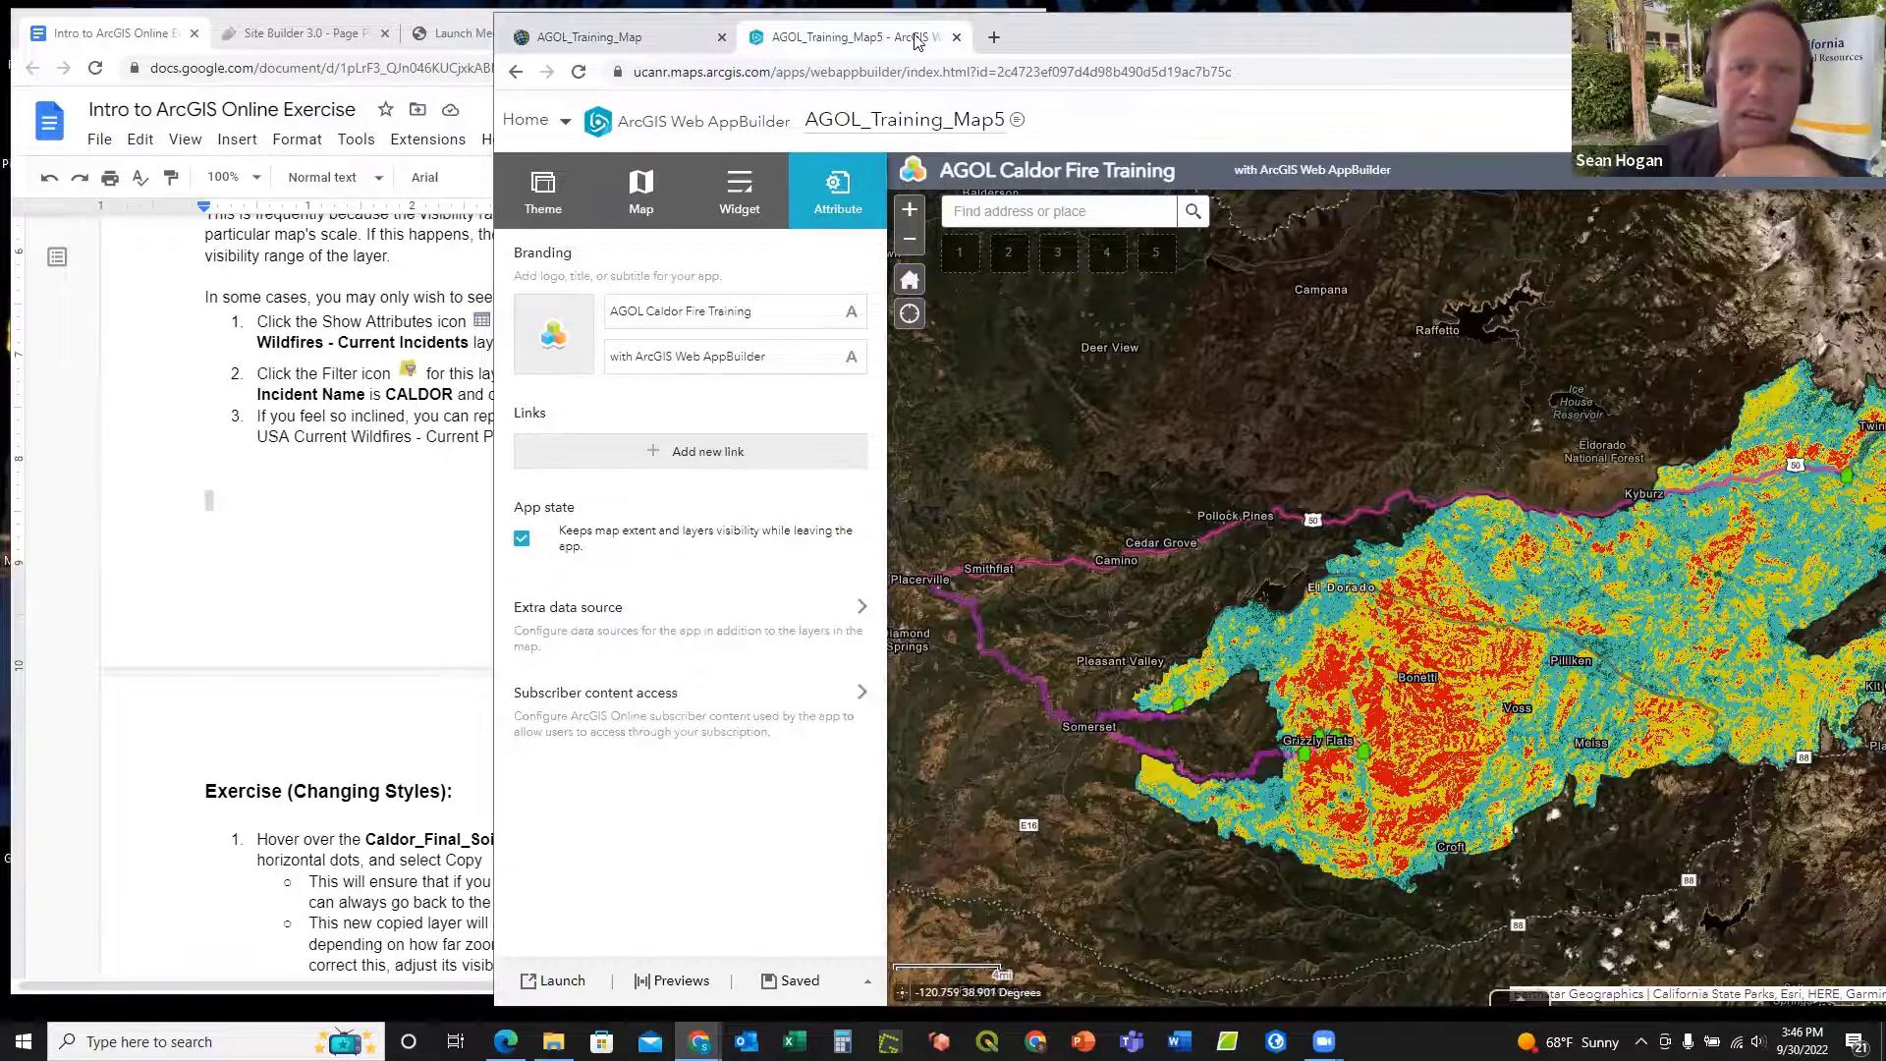
pyautogui.moveTo(1249, 26); pyautogui.dragTo(913, 34)
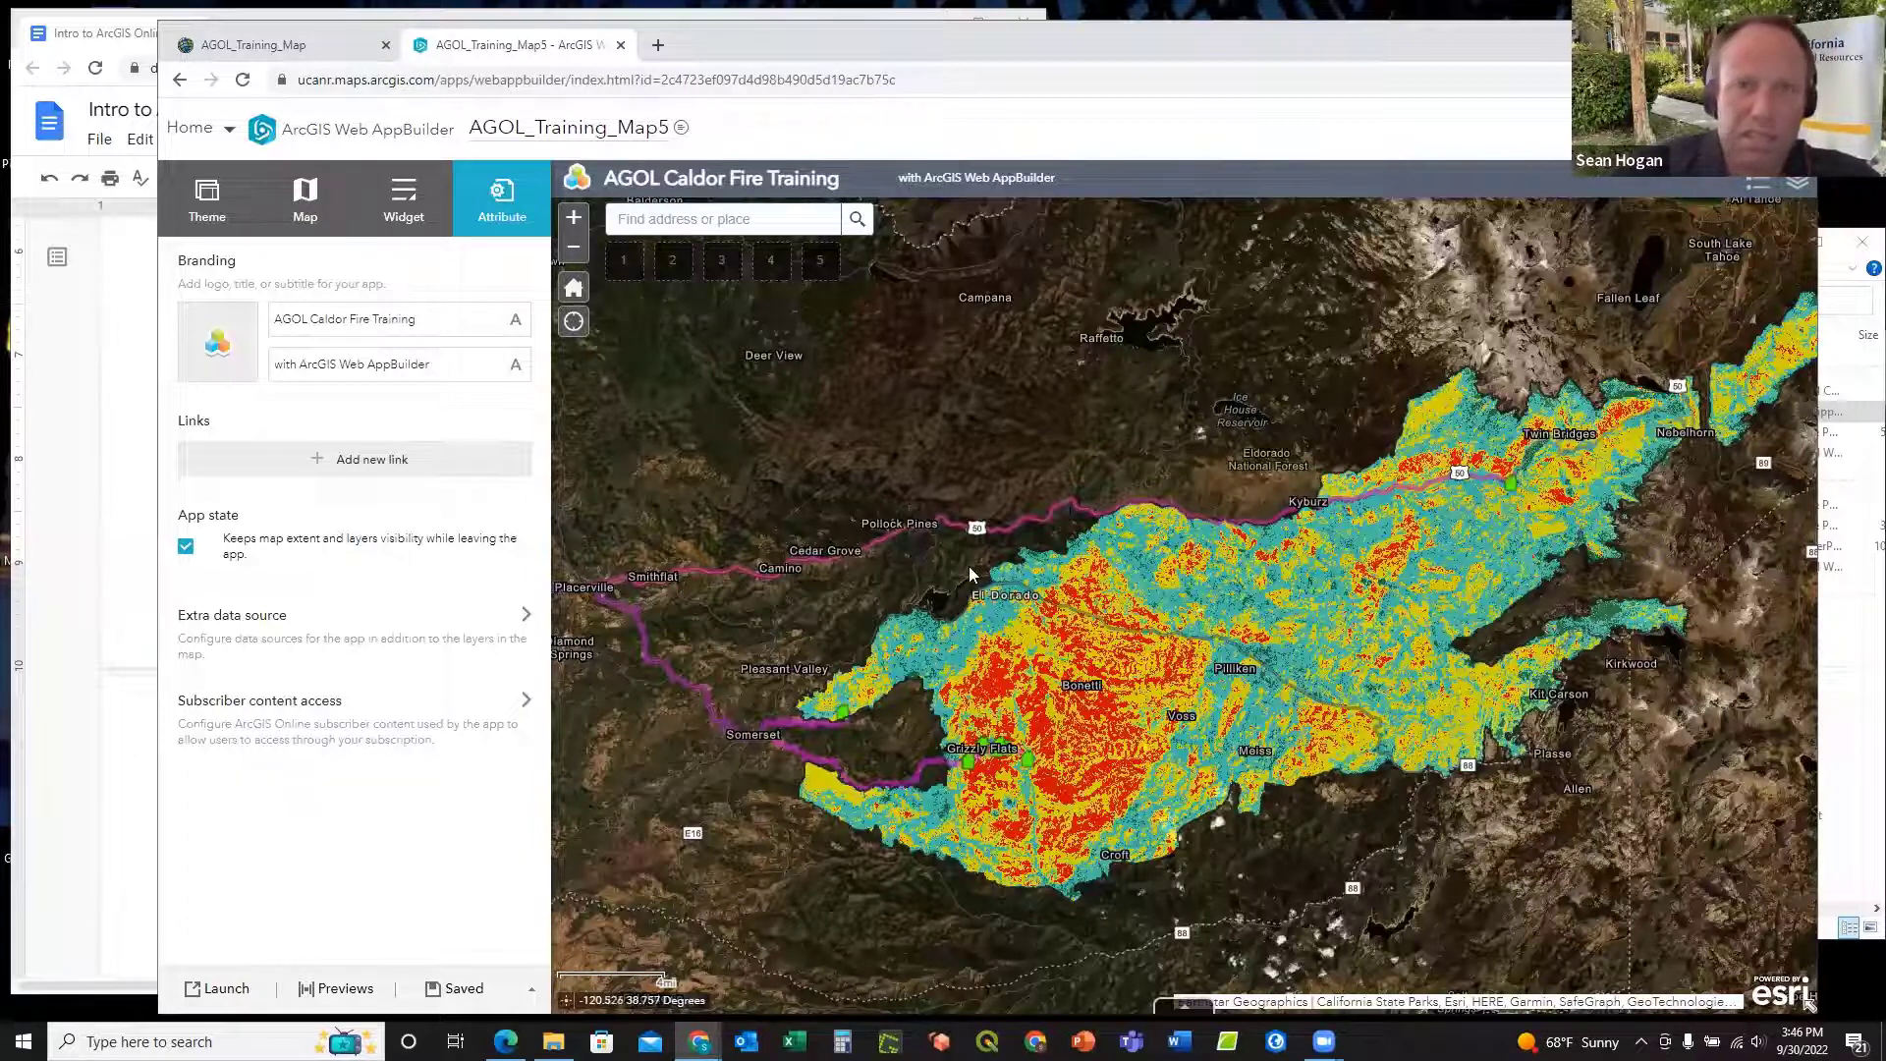
pyautogui.moveTo(969, 567); pyautogui.dragTo(1014, 564)
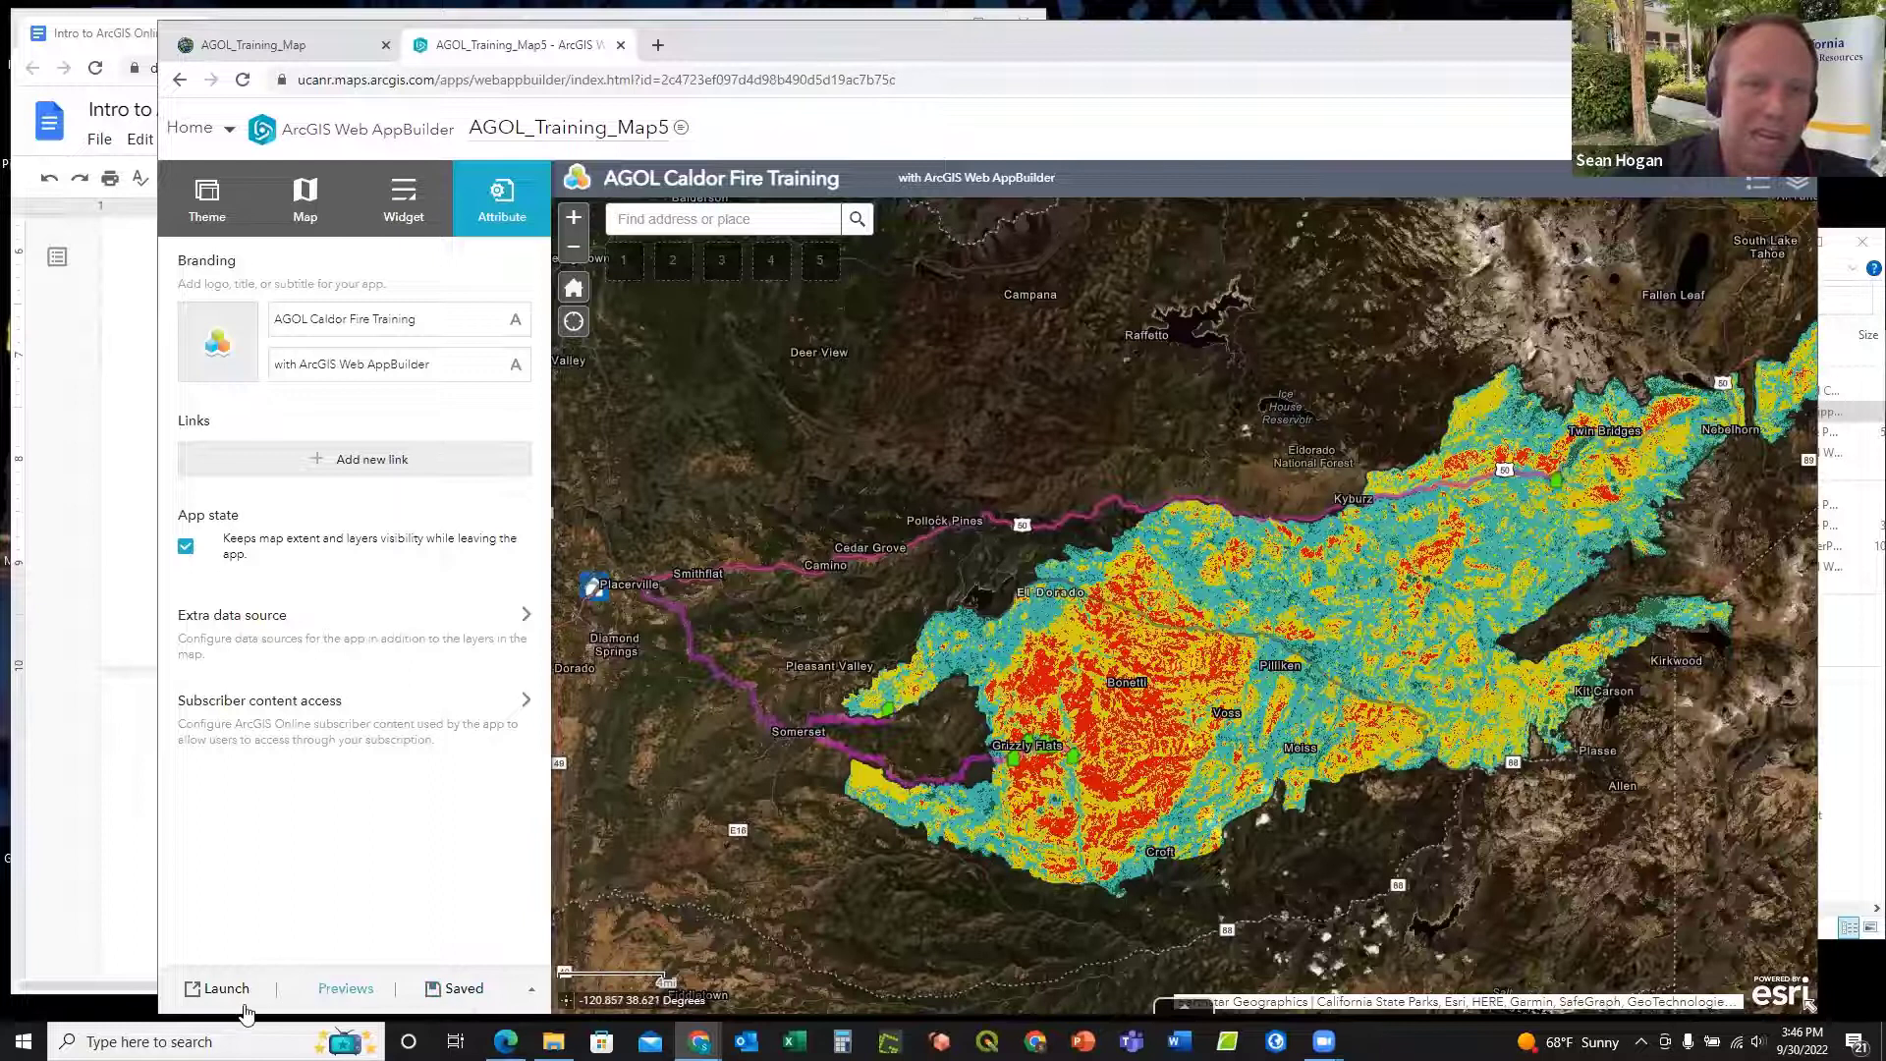
# Step: Launch the AGOL Caldor Fire Training app and check its Legend and Layer List, toggling ANR Locations
pyautogui.click(216, 987)
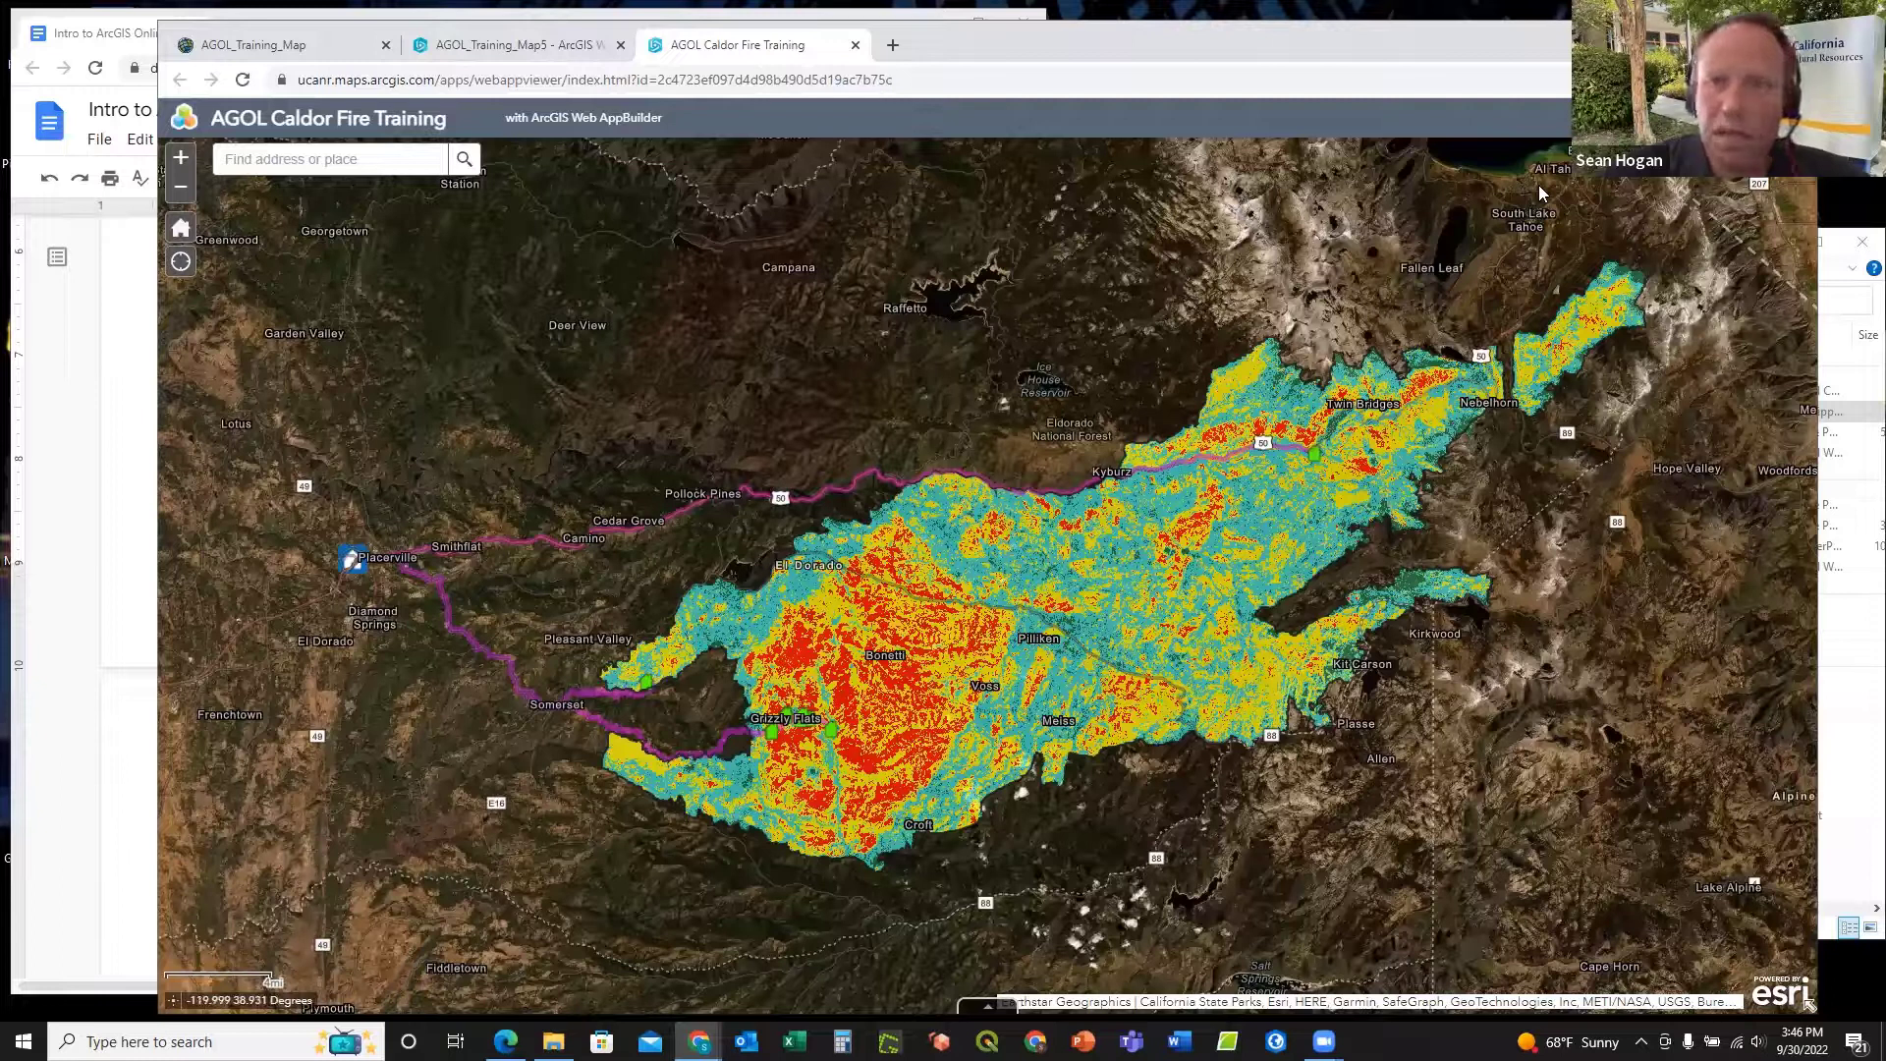
pyautogui.click(1756, 118)
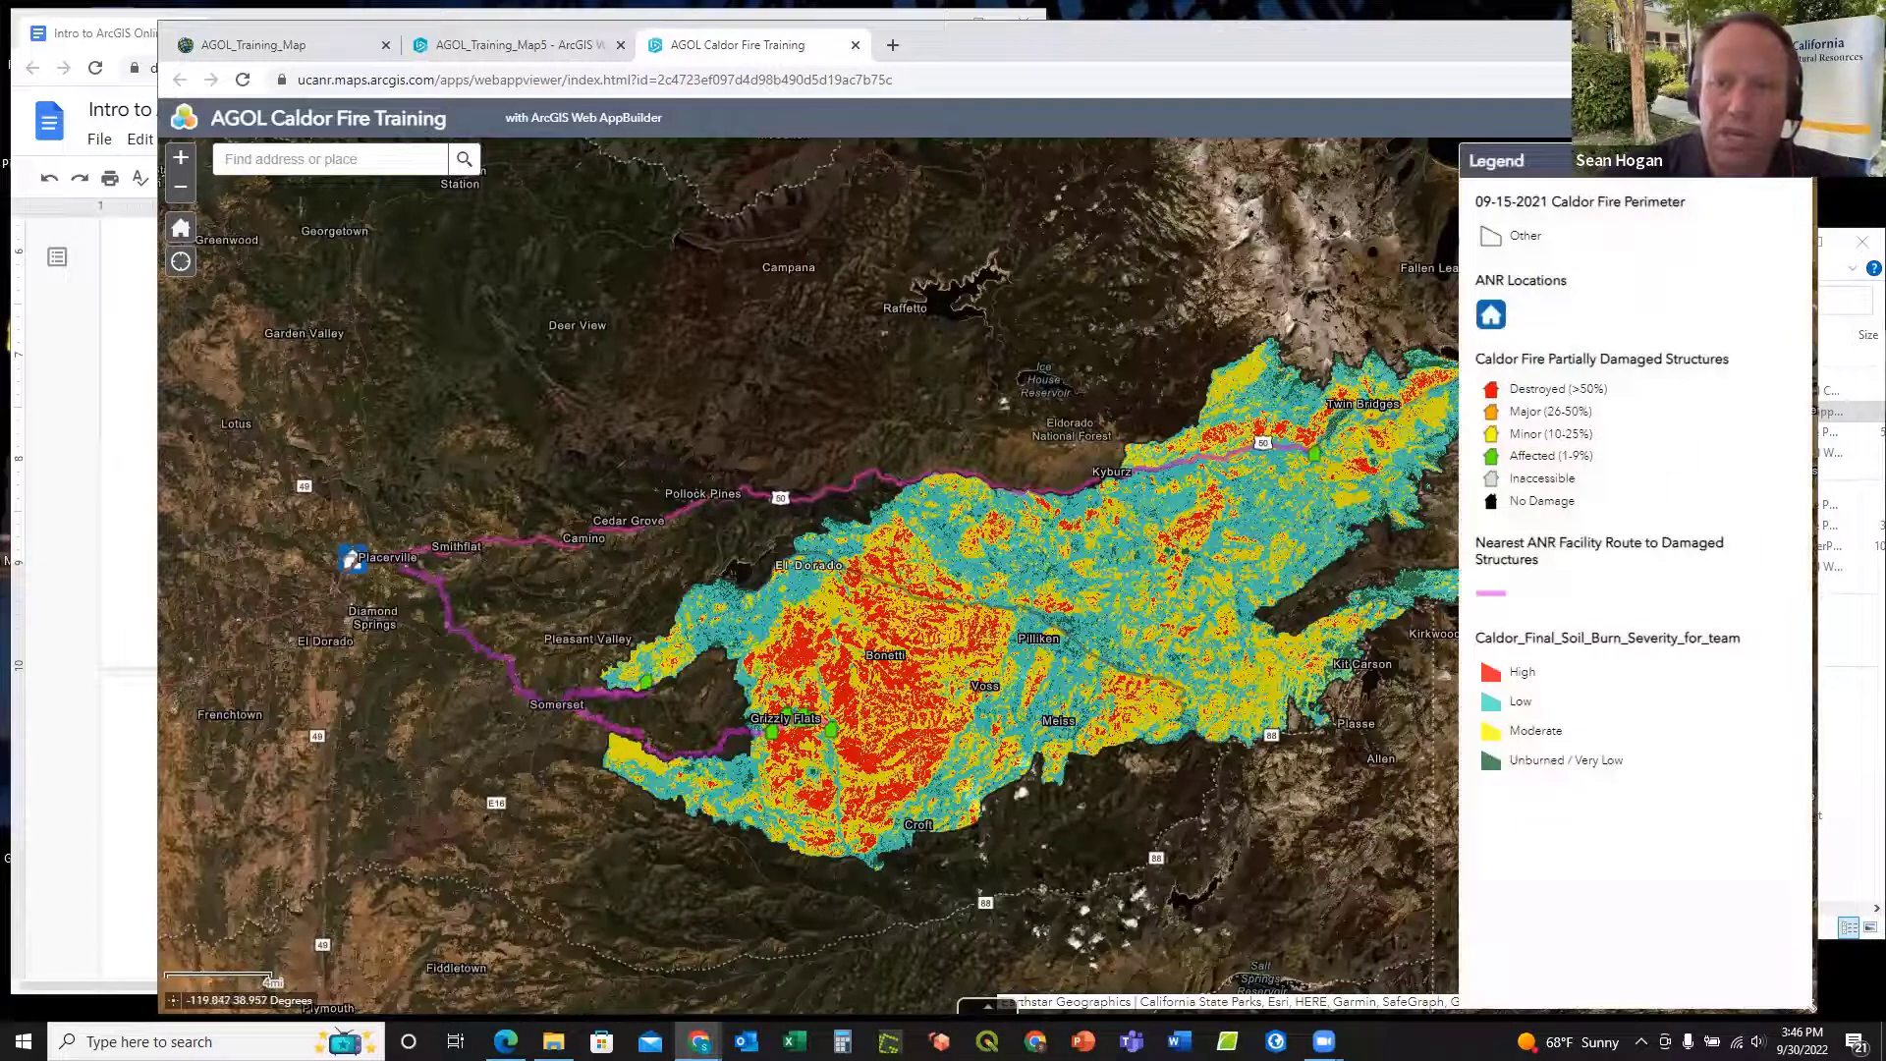
pyautogui.click(1796, 160)
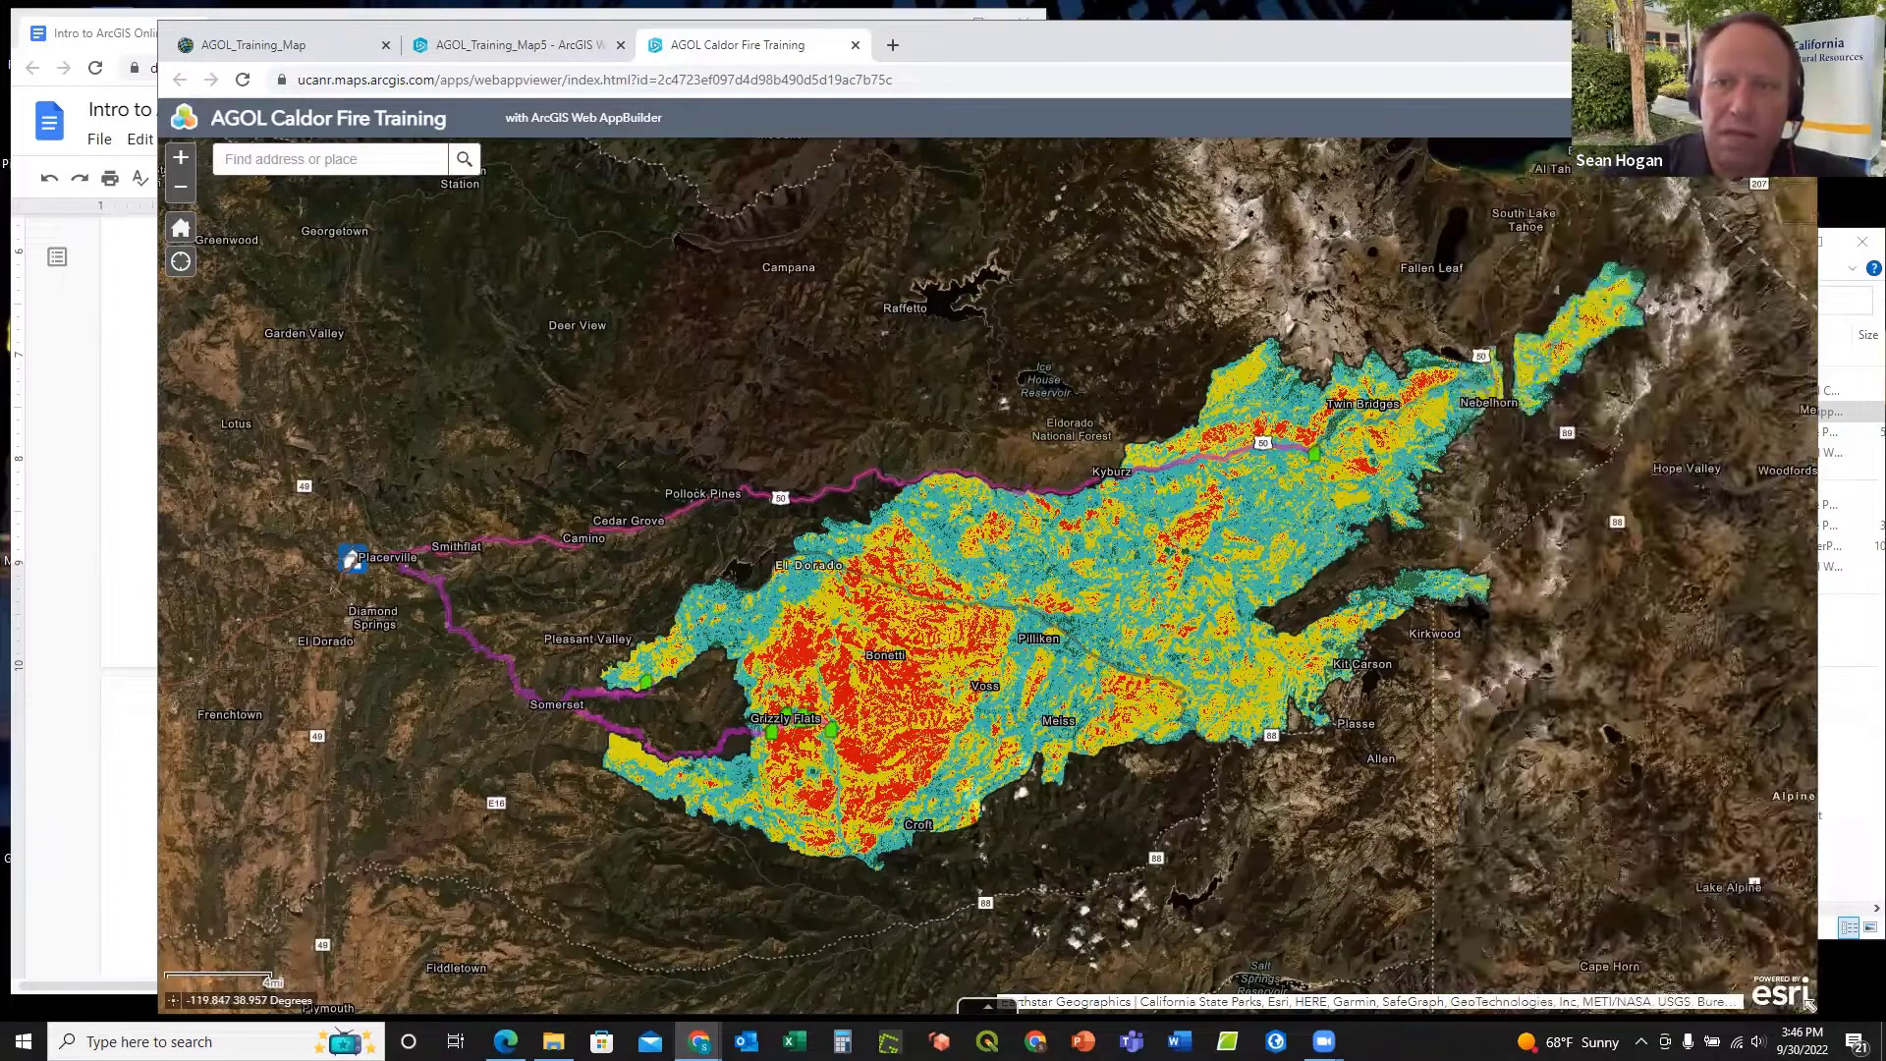
pyautogui.click(1796, 118)
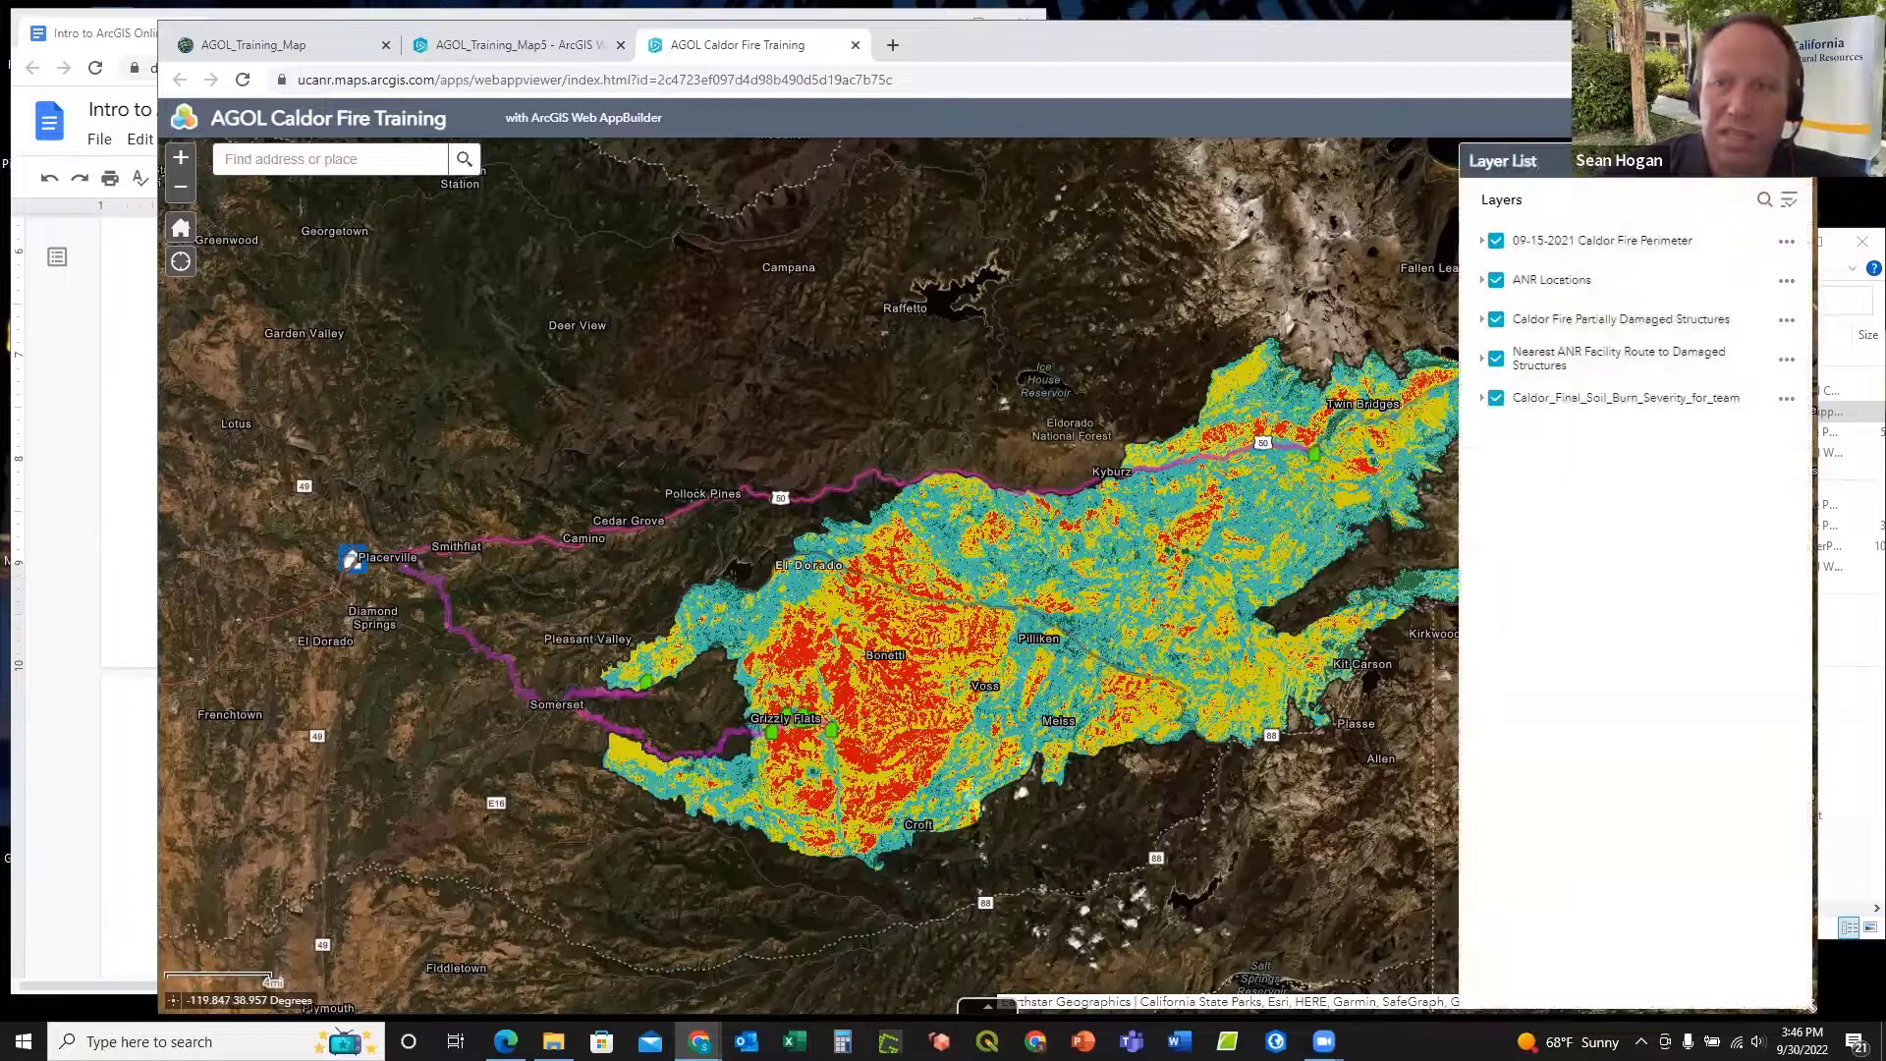
pyautogui.click(1496, 280)
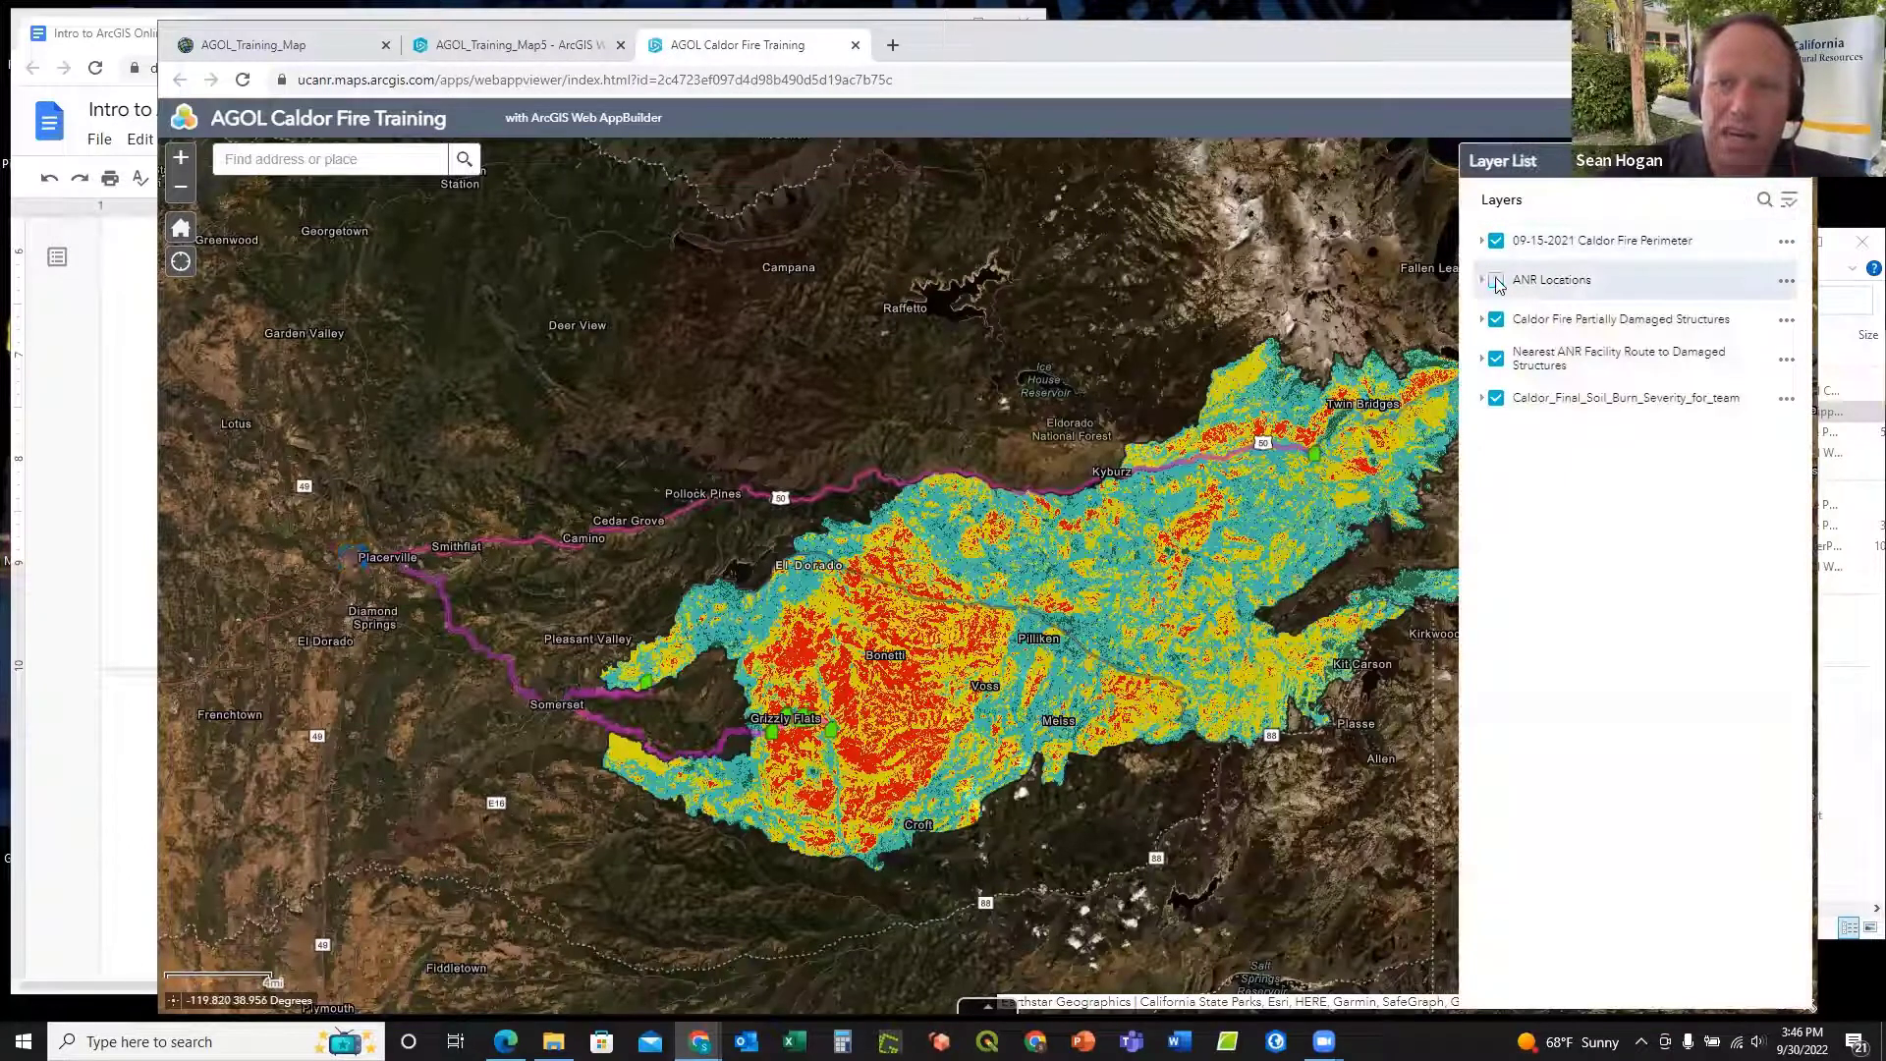
pyautogui.click(1496, 281)
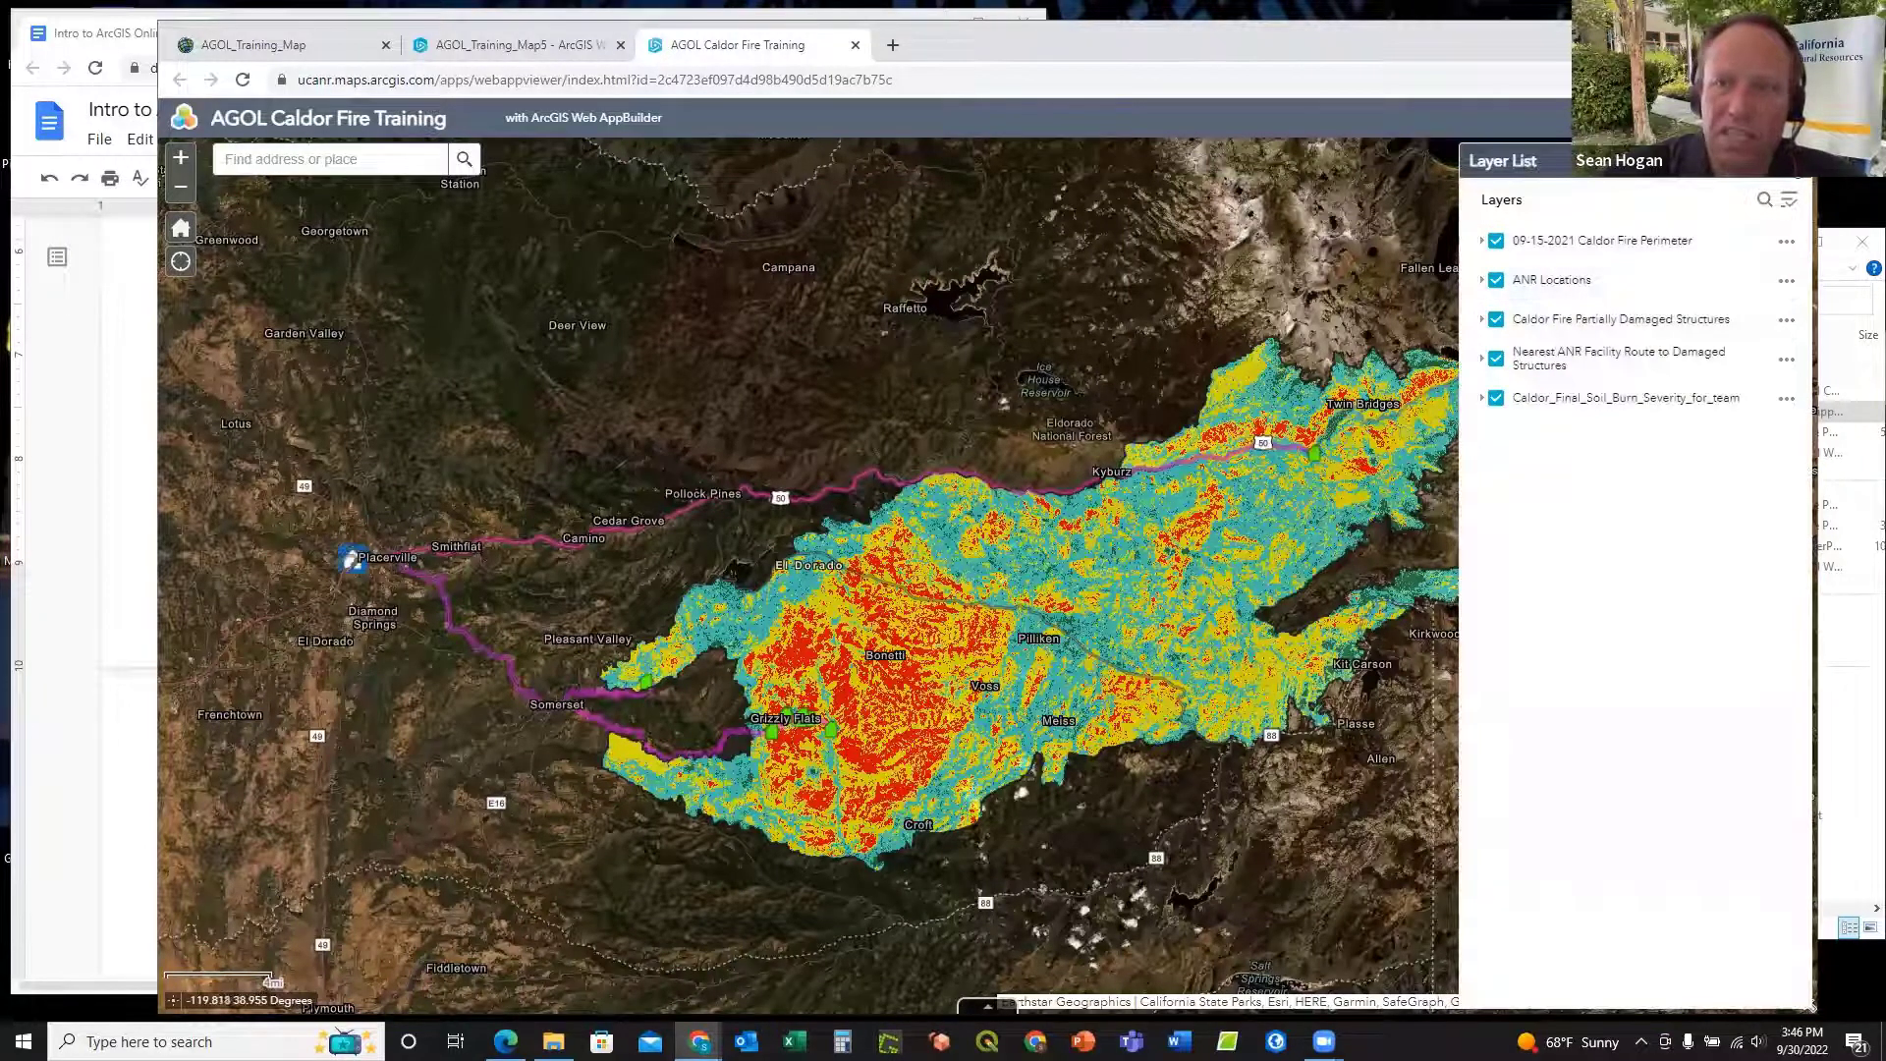
pyautogui.click(1799, 161)
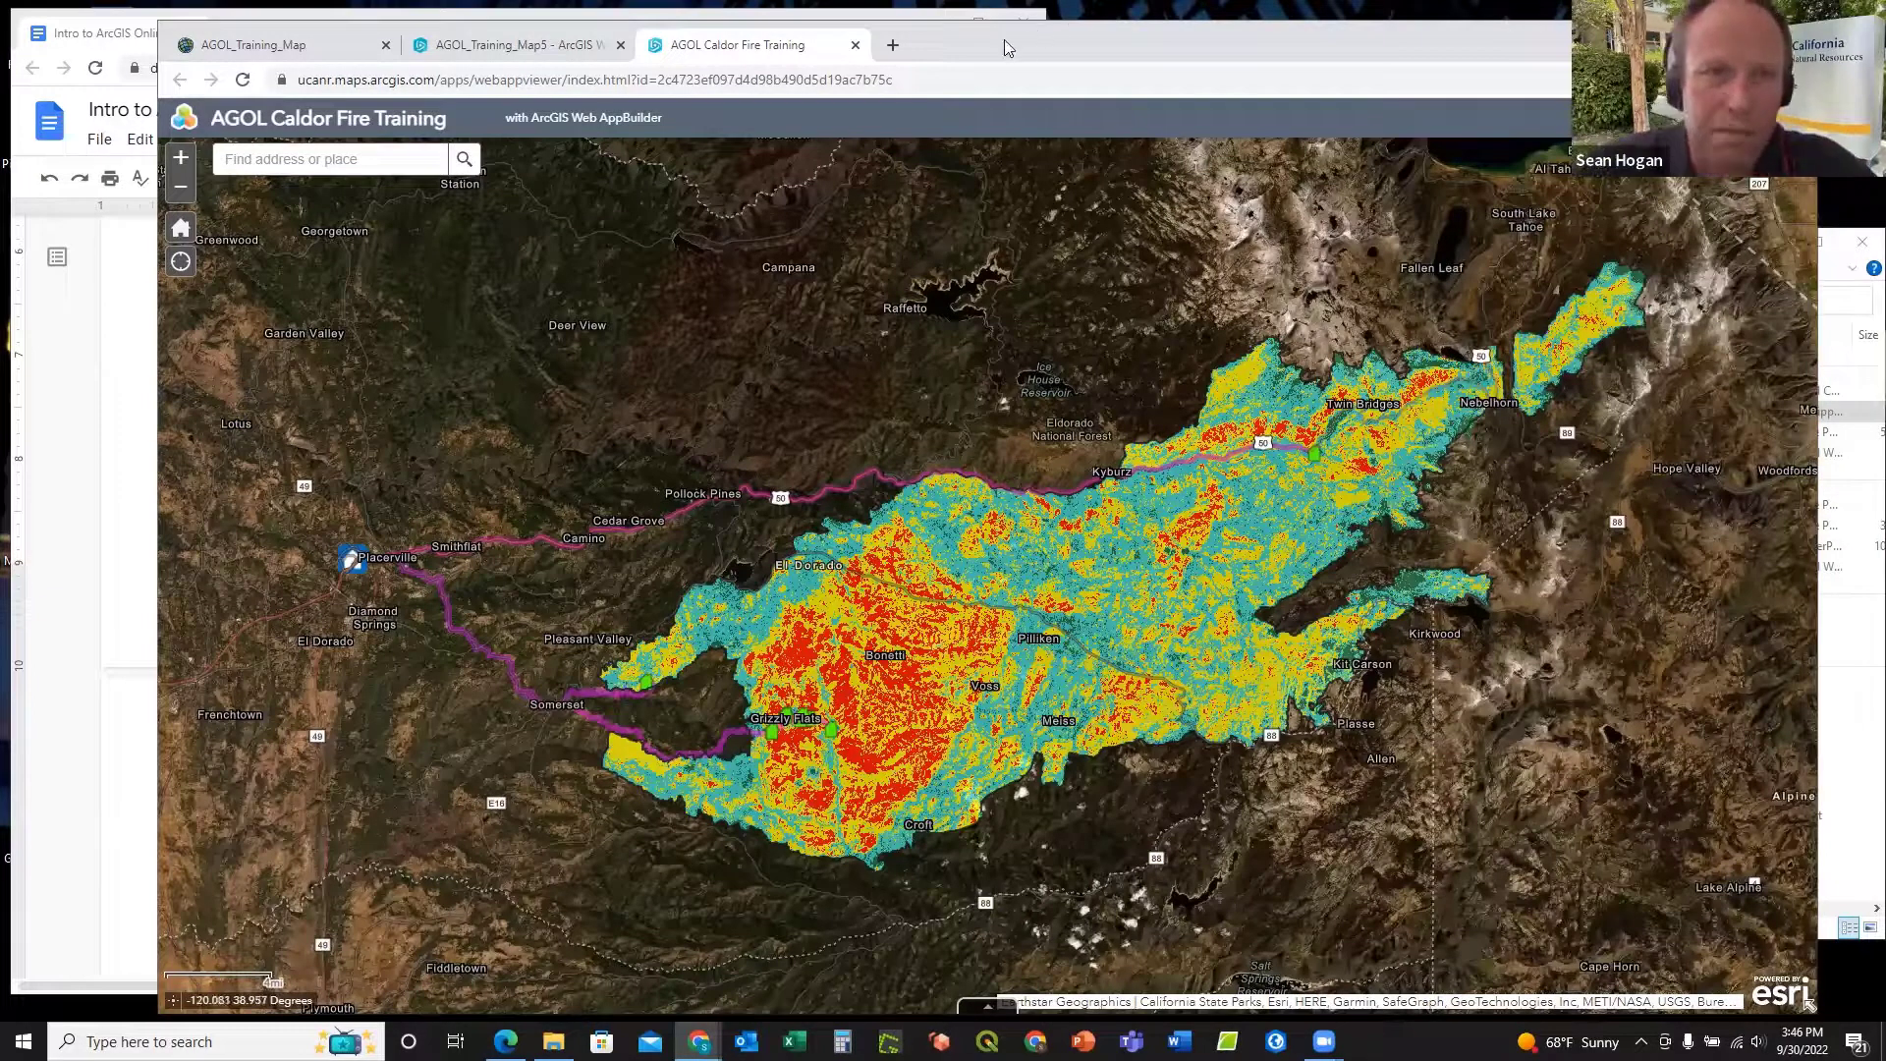
# Step: Copy the launched app's web address from the address bar
pyautogui.click(798, 80)
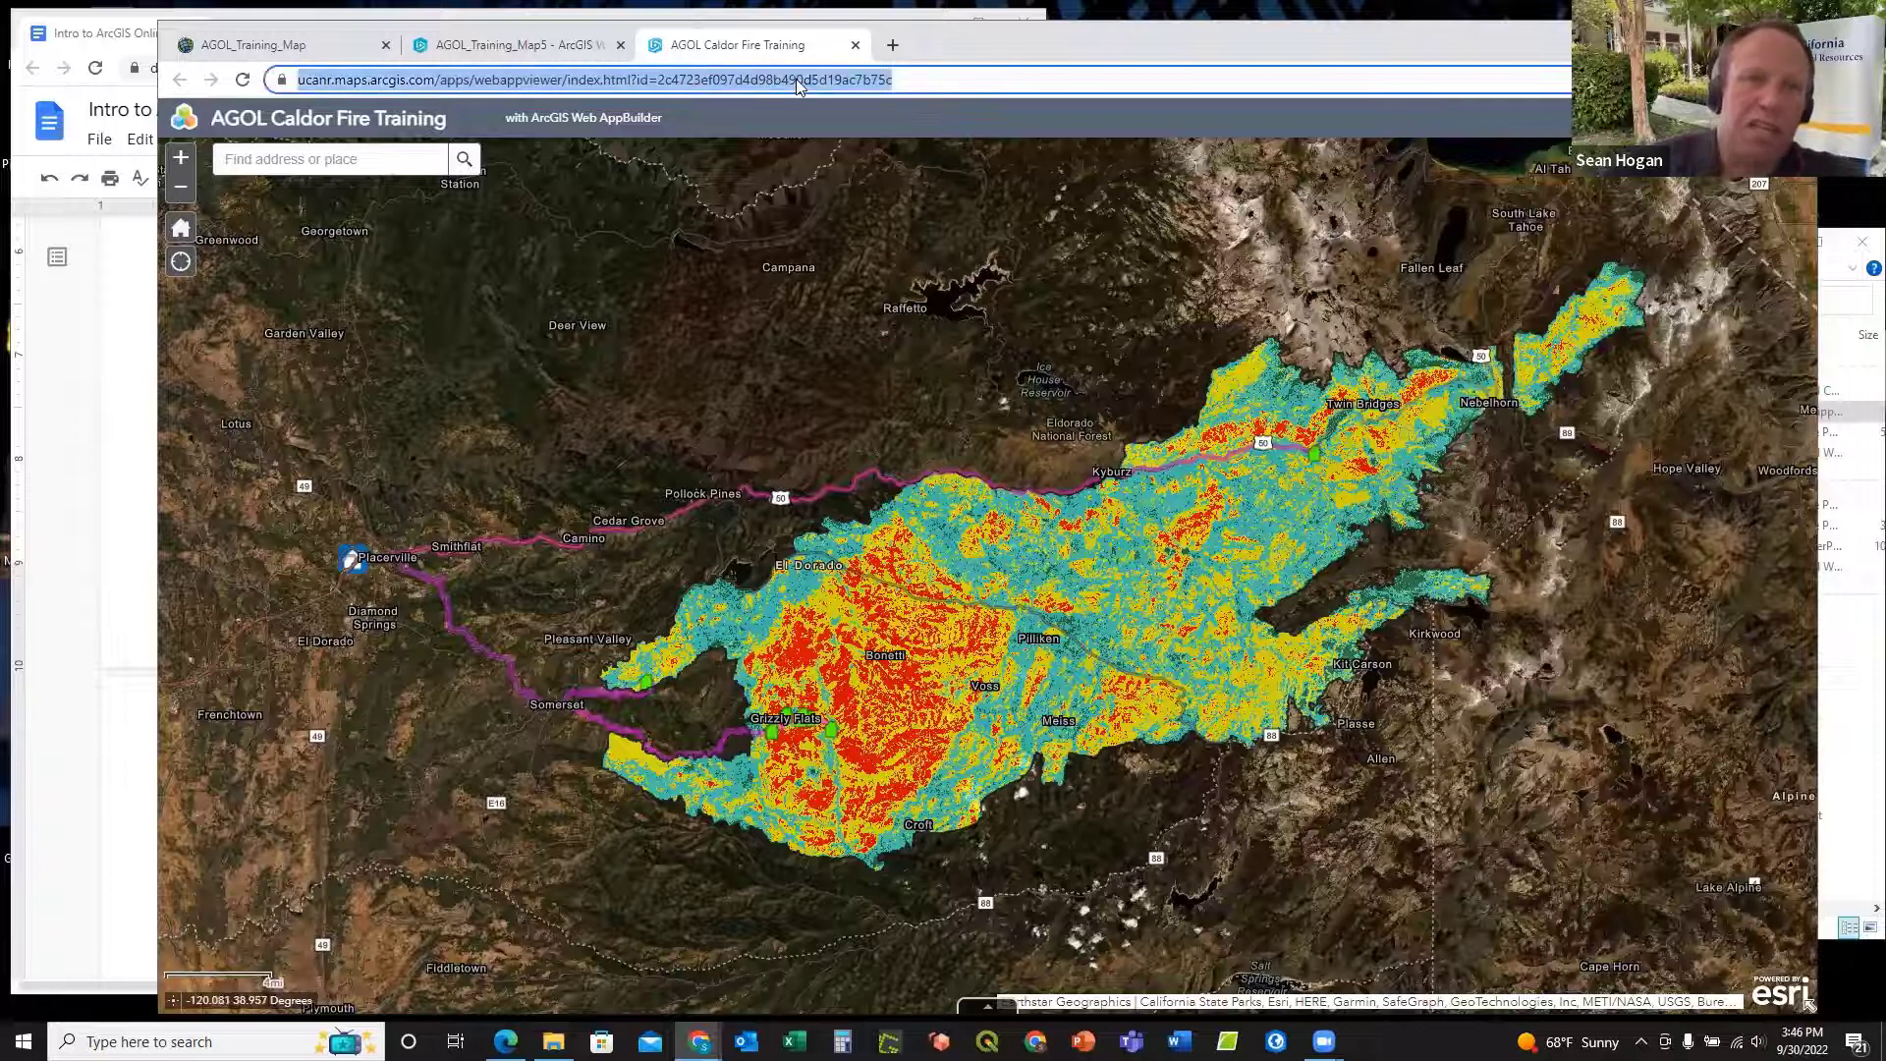
pyautogui.rightClick(797, 79)
pyautogui.click(861, 227)
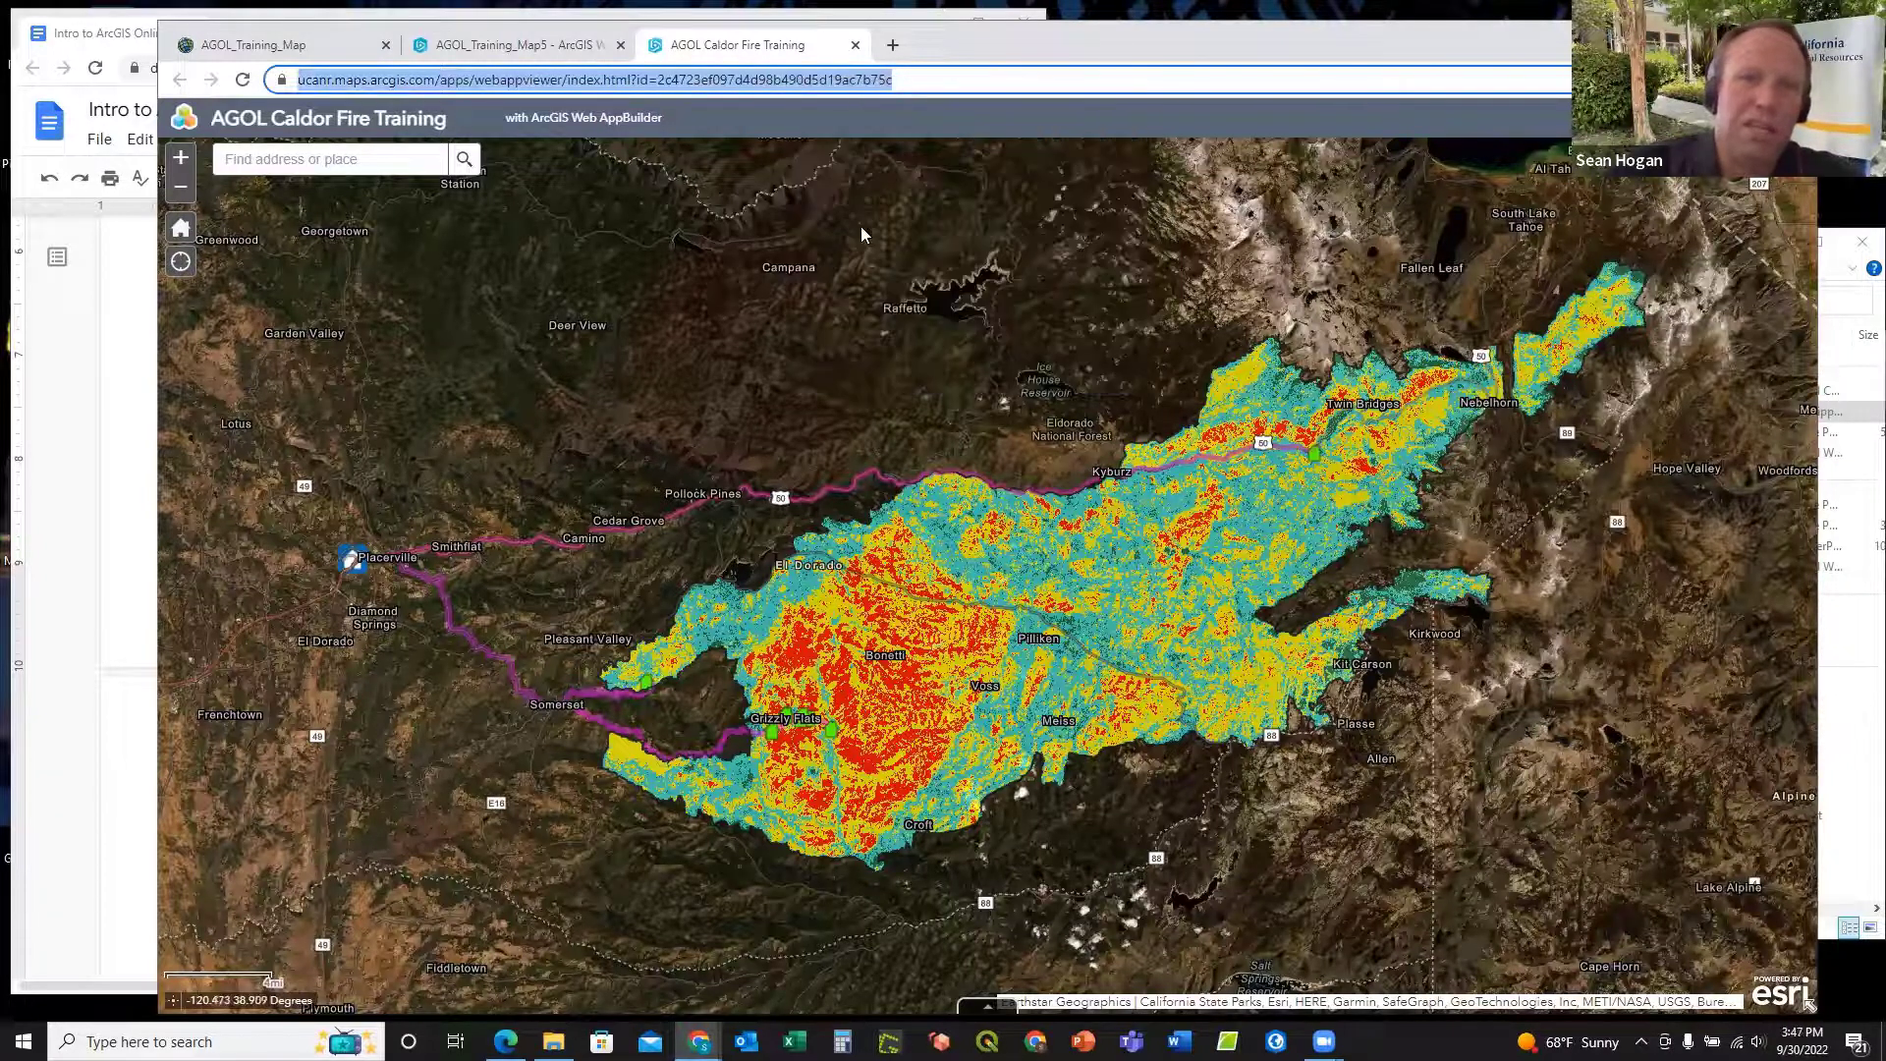
pyautogui.click(506, 1041)
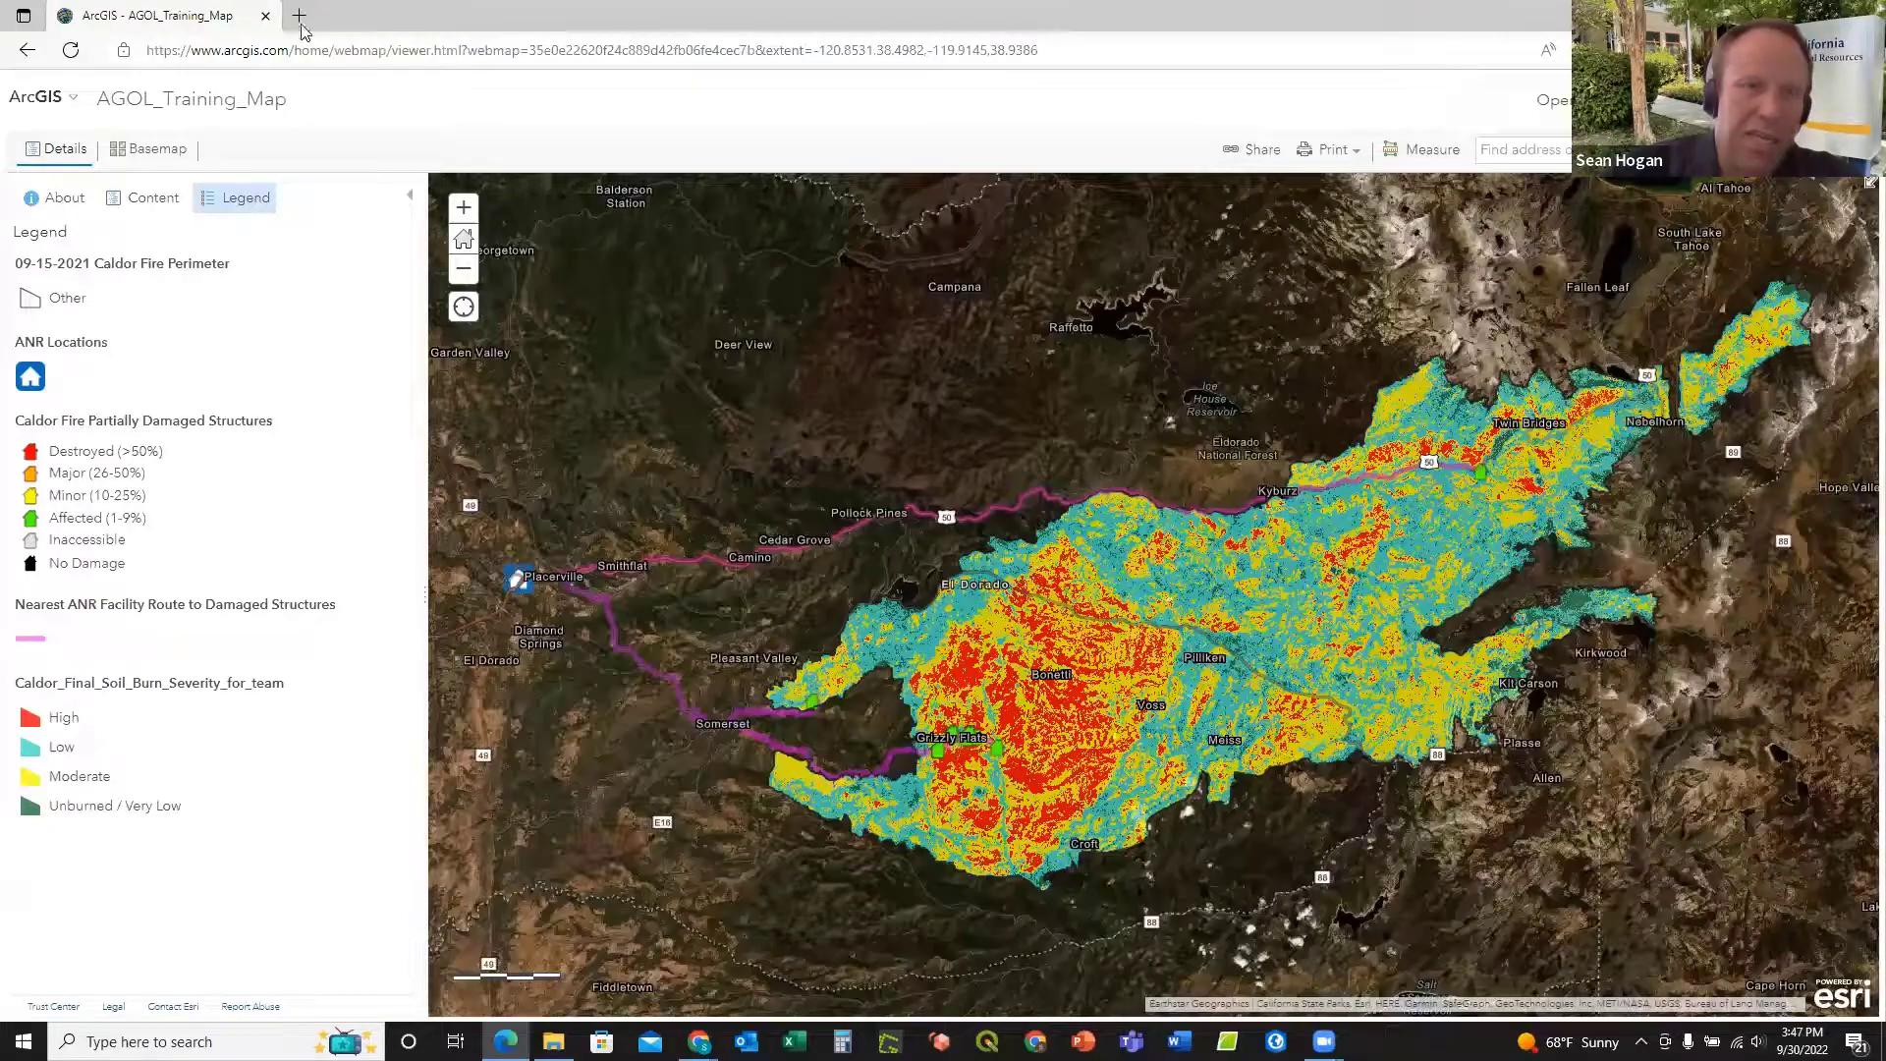
# Step: Paste the copied app address into a new Edge tab and load it
pyautogui.click(297, 16)
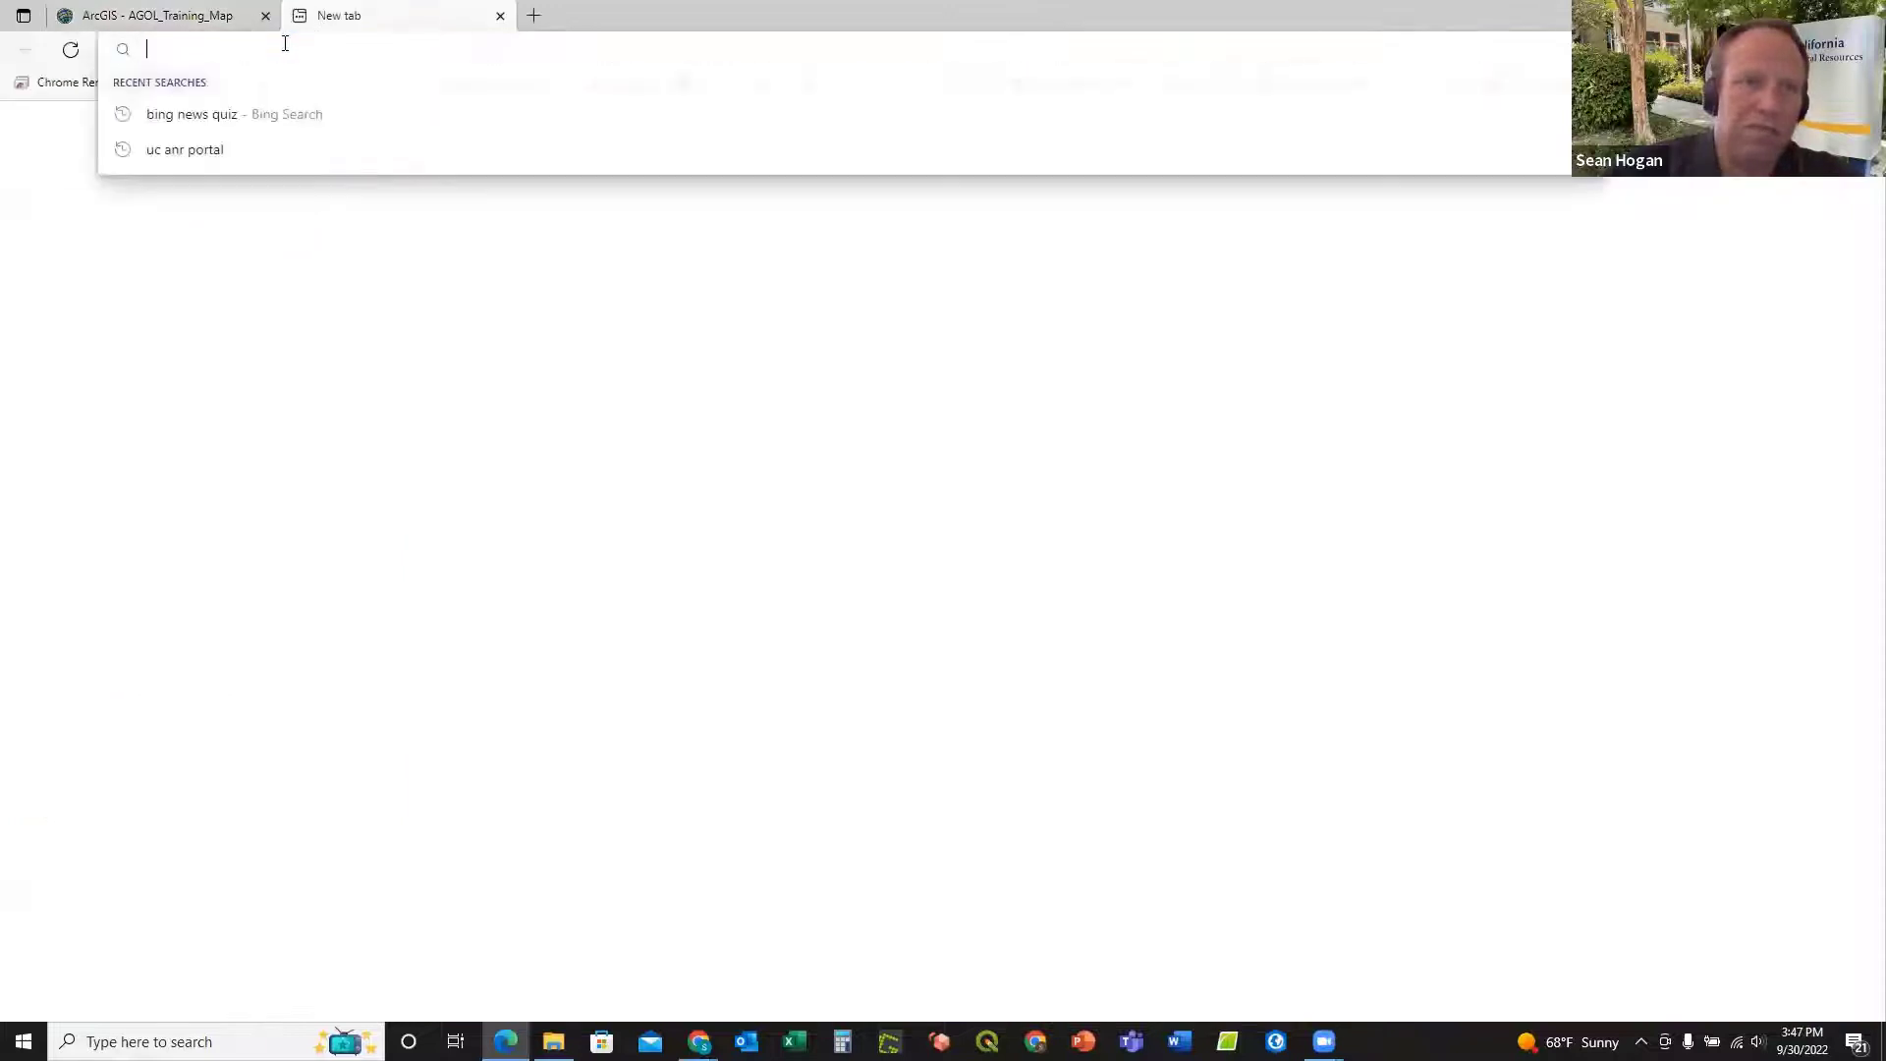
pyautogui.rightClick(288, 46)
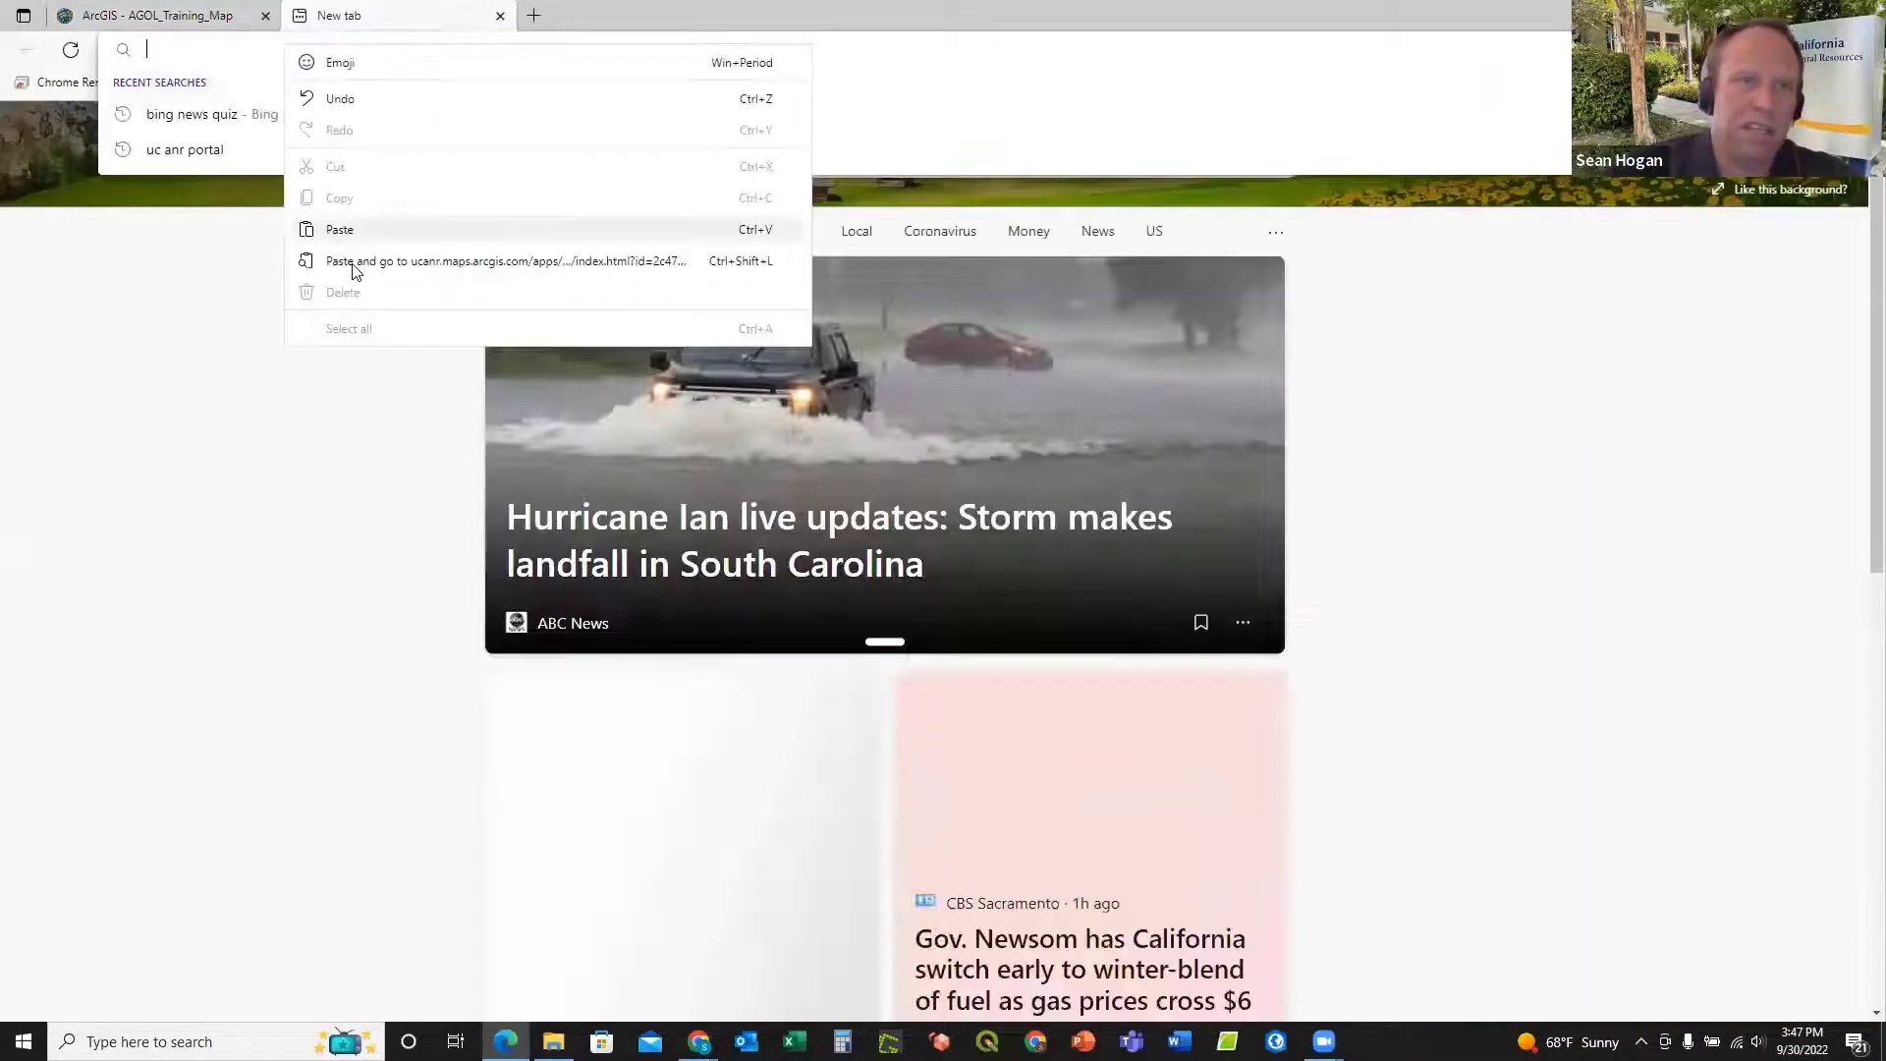
pyautogui.click(354, 263)
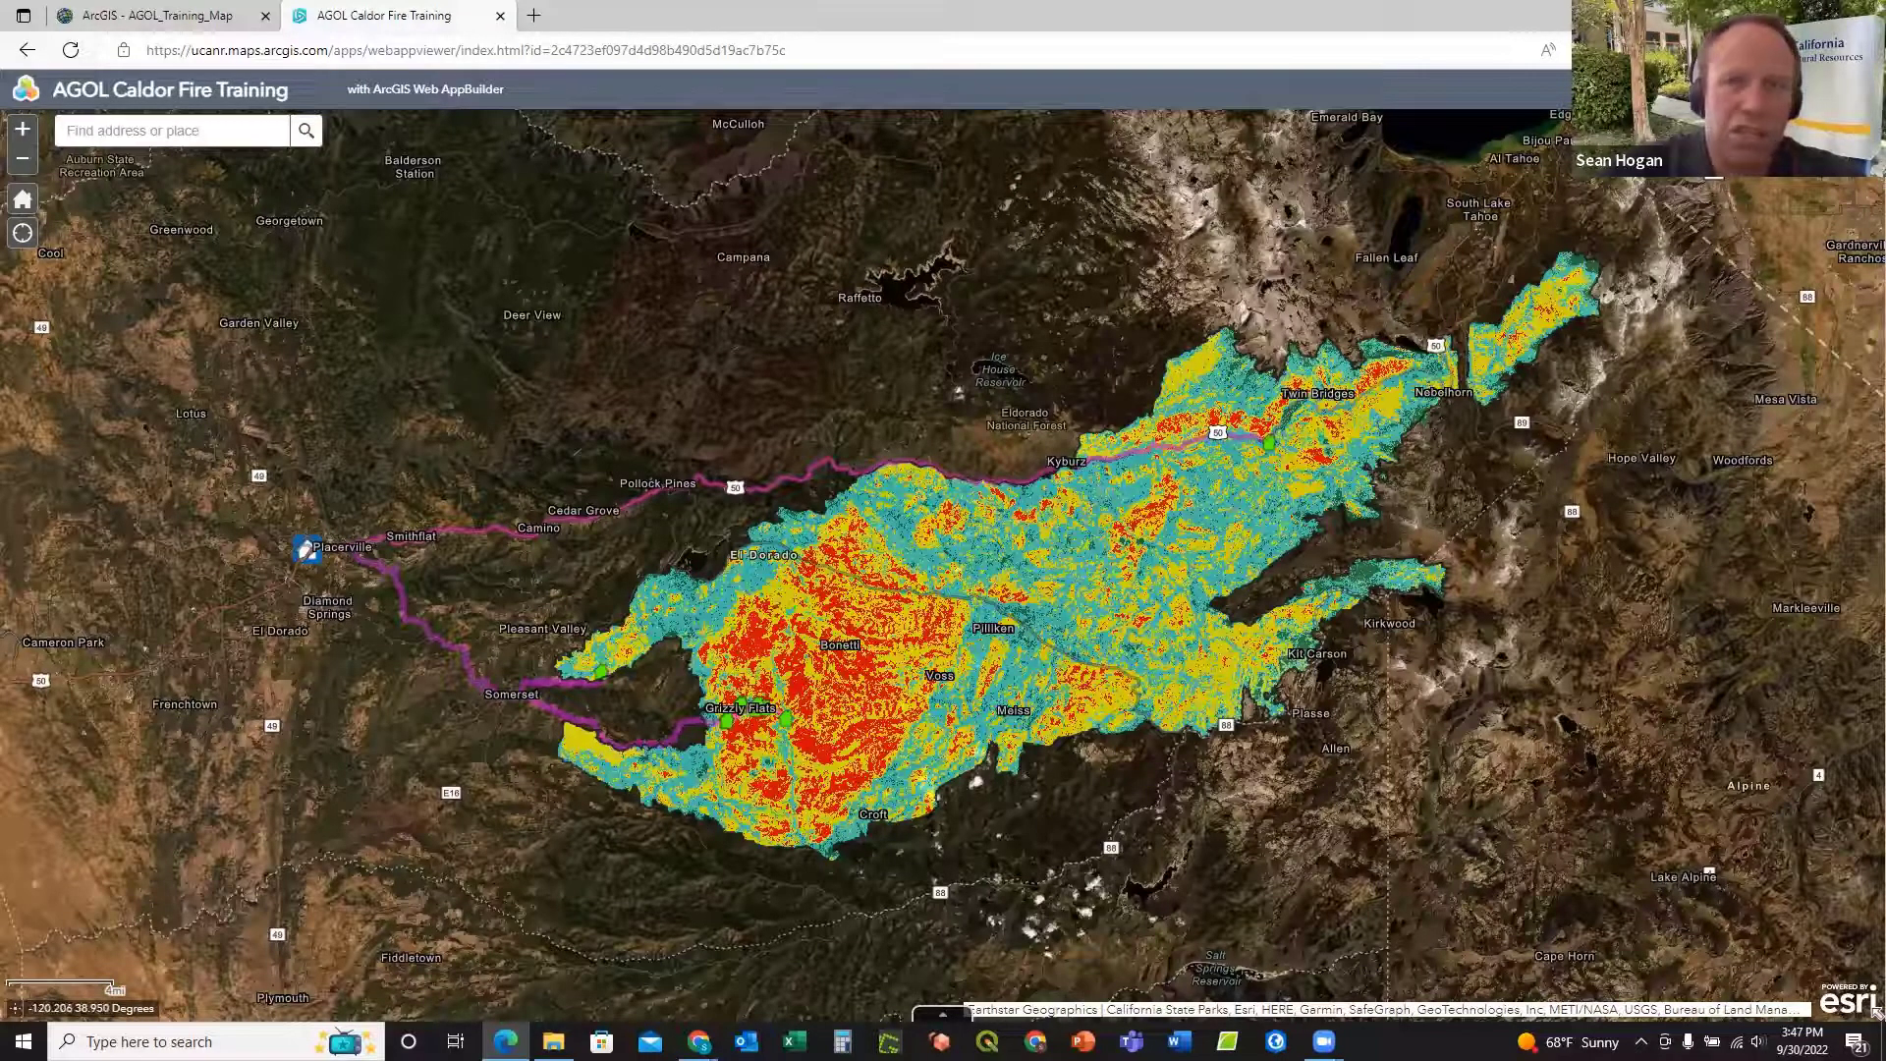
# Step: Copy the AGOL Caldor Fire Training app's web address from the Edge address bar
pyautogui.click(1827, 89)
pyautogui.click(1827, 89)
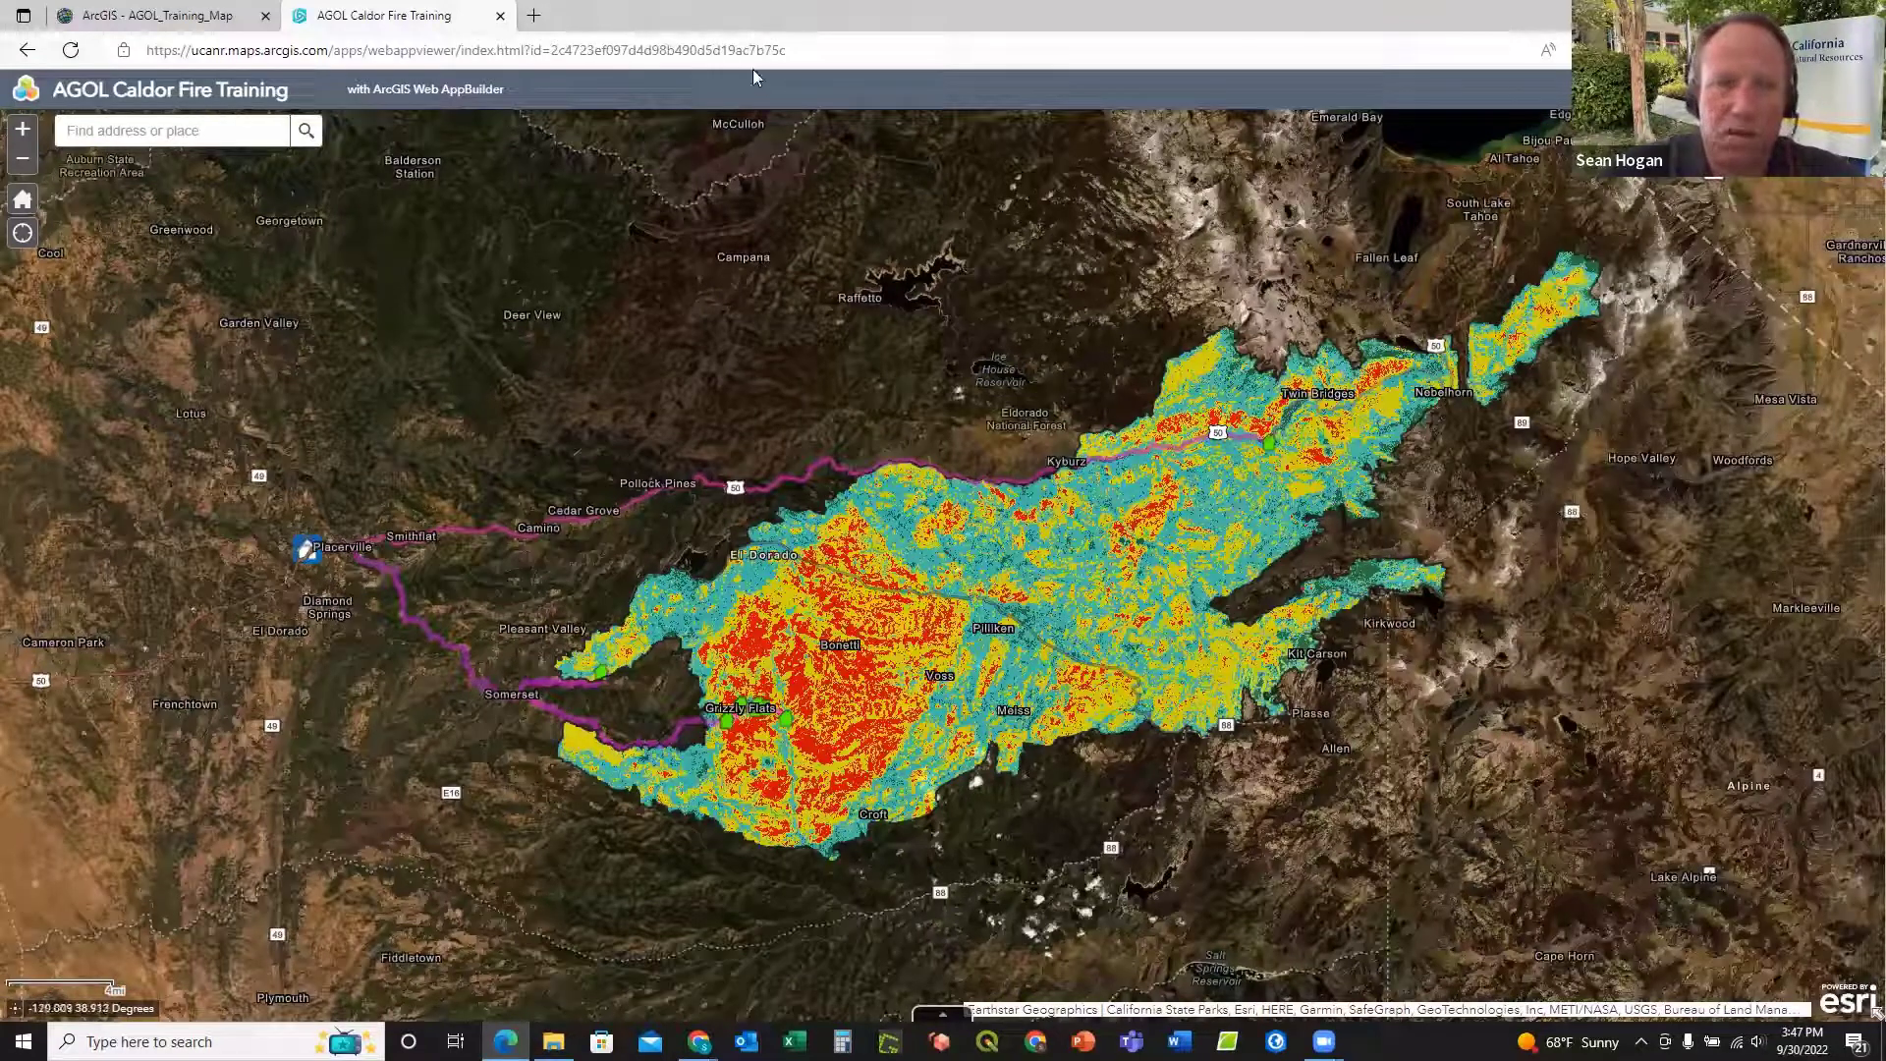
pyautogui.click(151, 30)
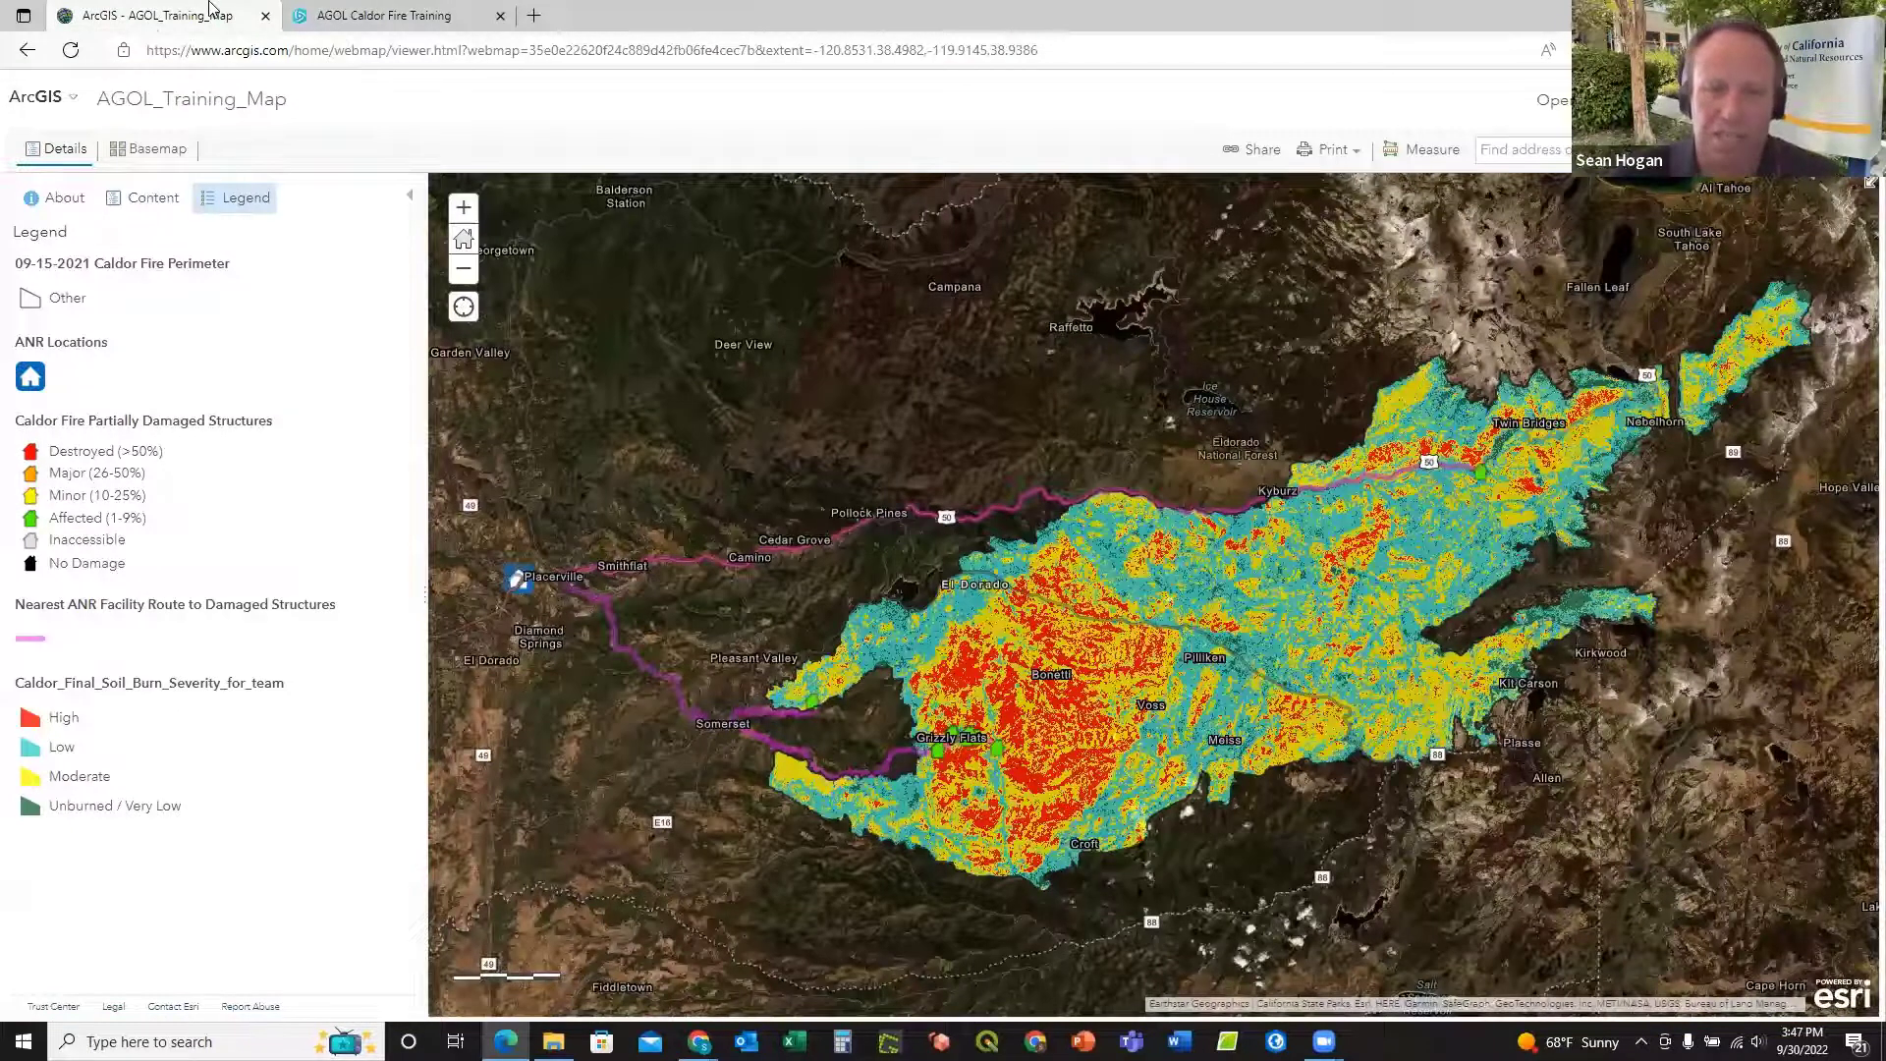
pyautogui.click(377, 16)
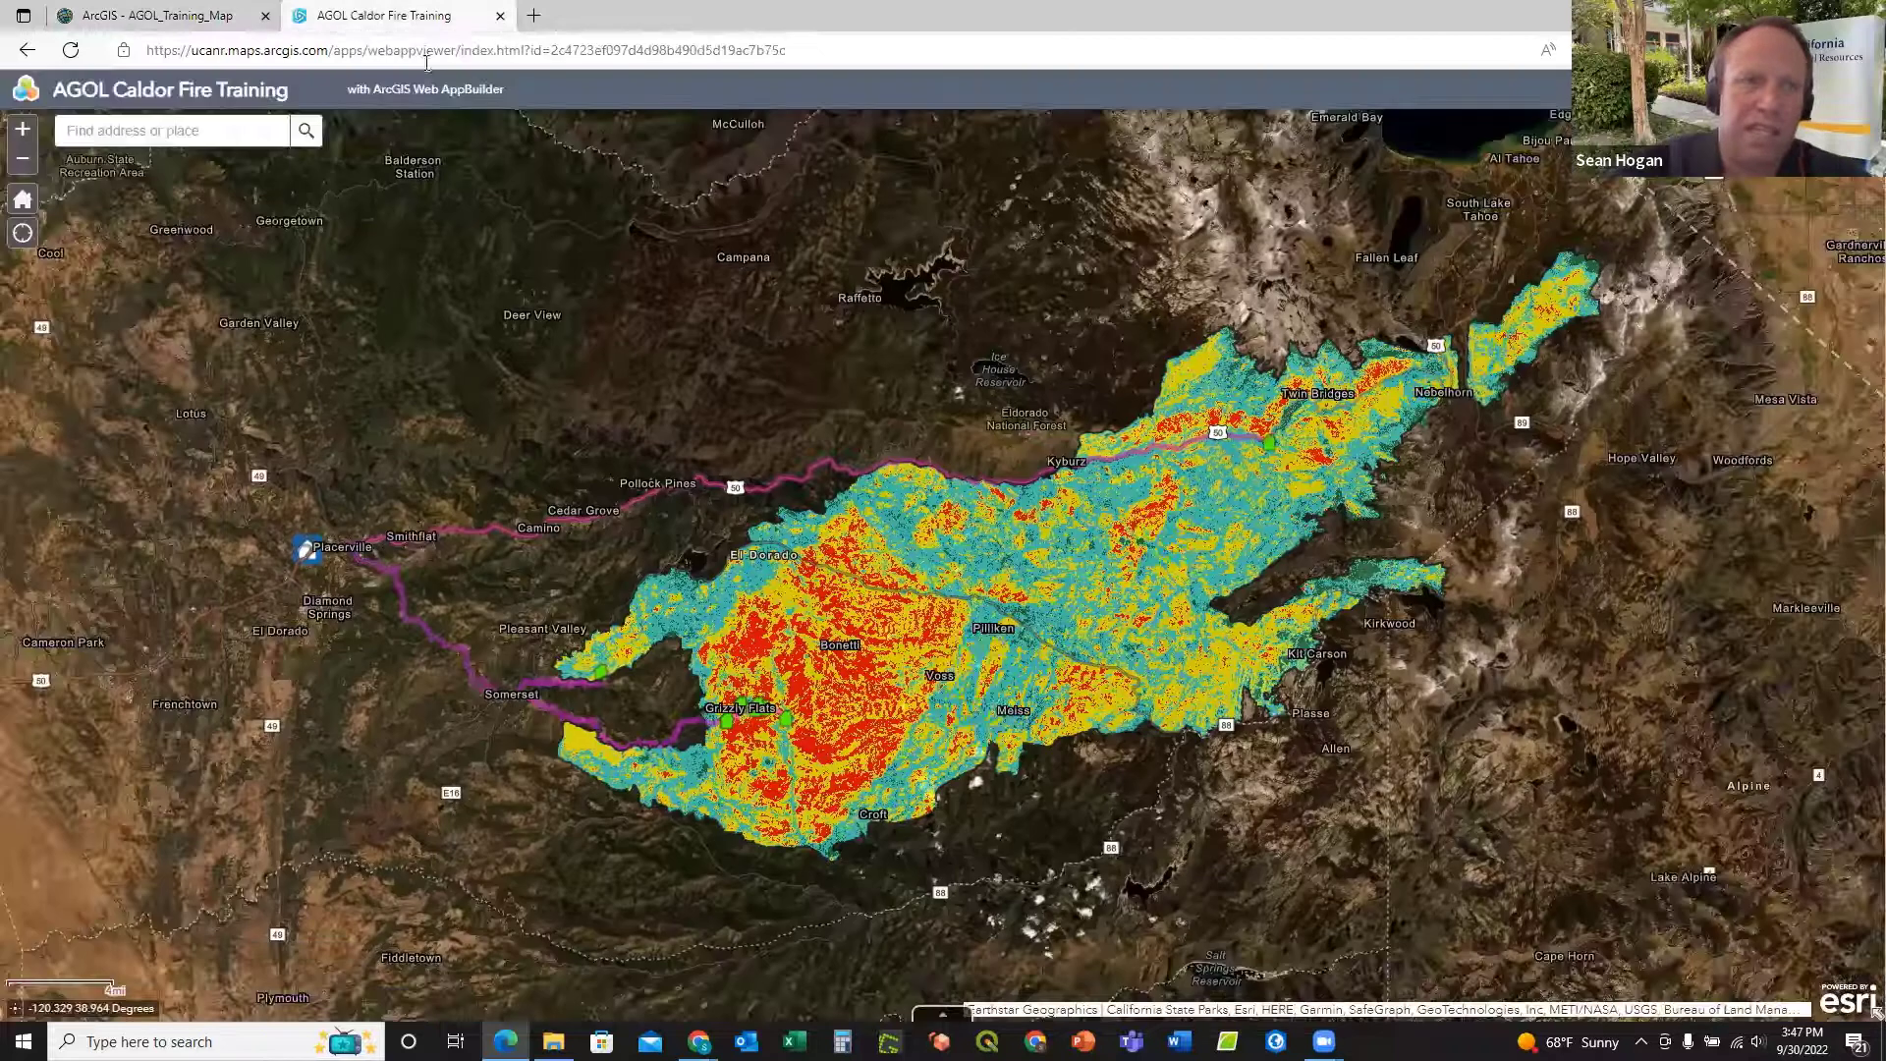
pyautogui.click(617, 54)
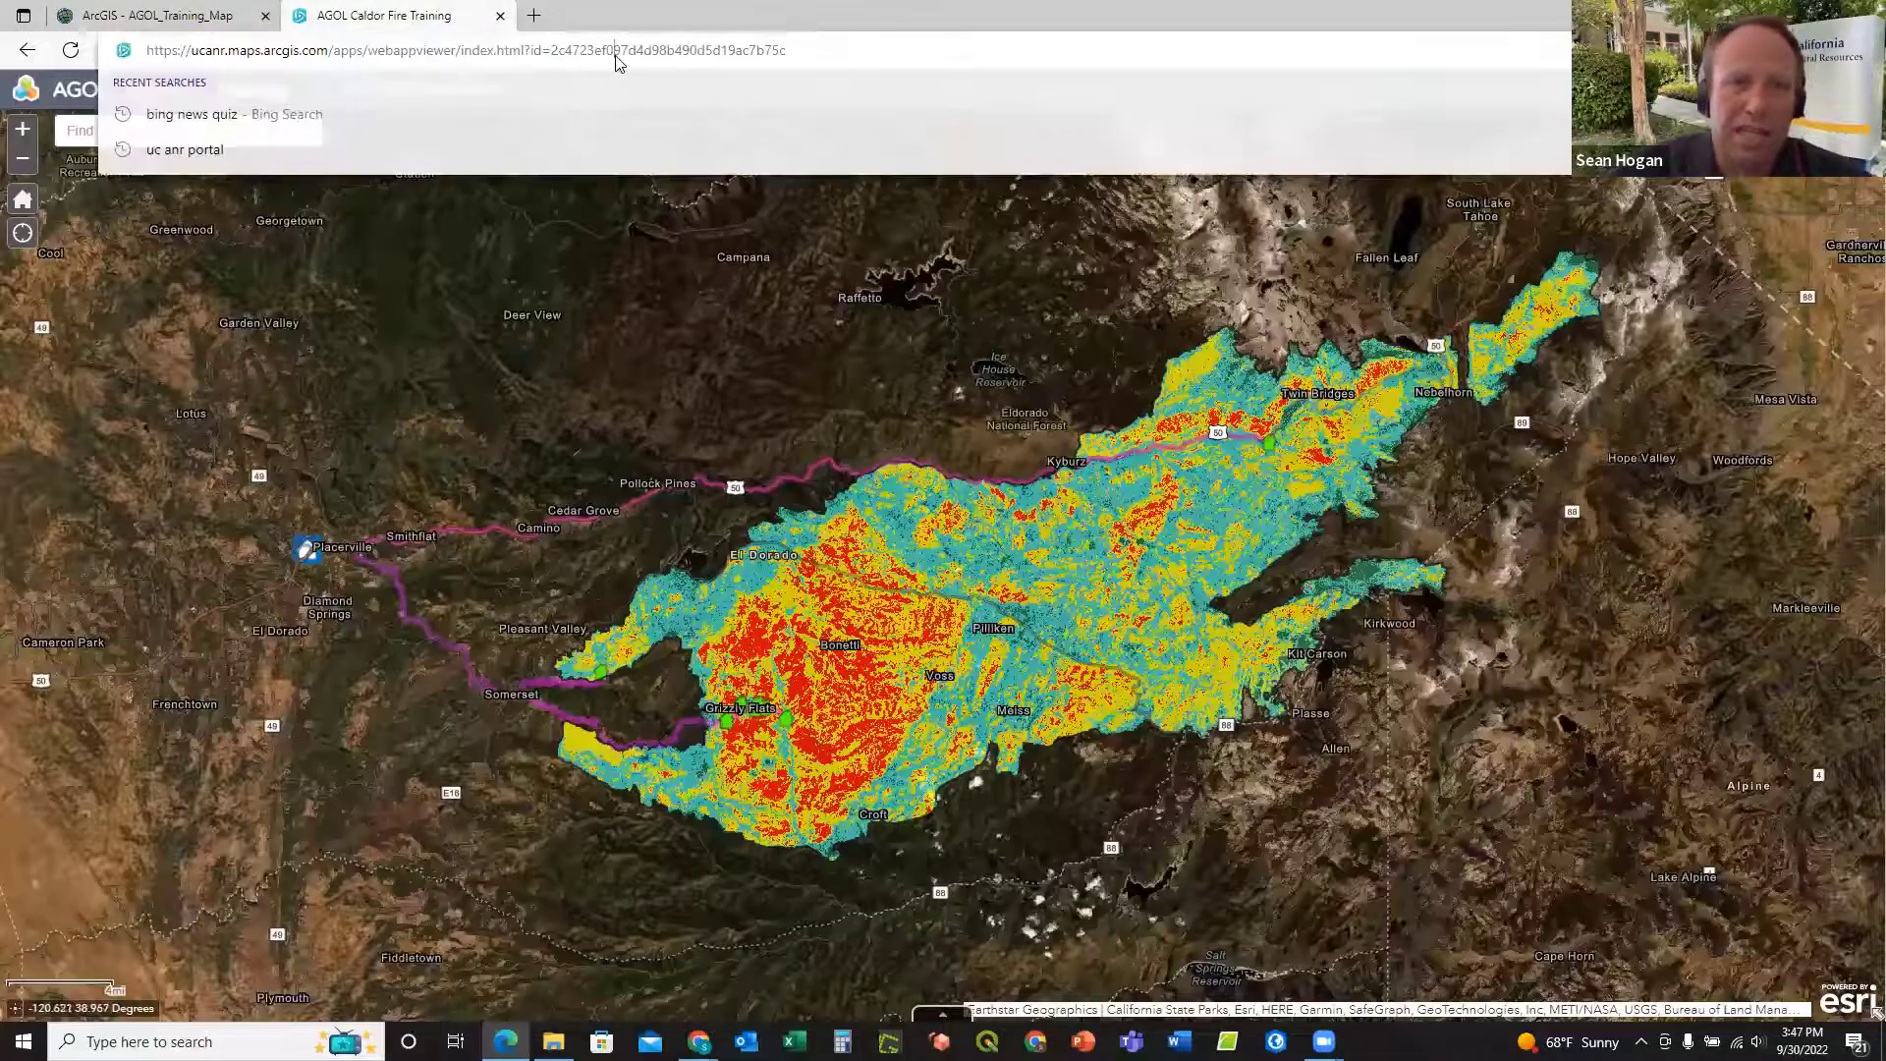
pyautogui.rightClick(617, 54)
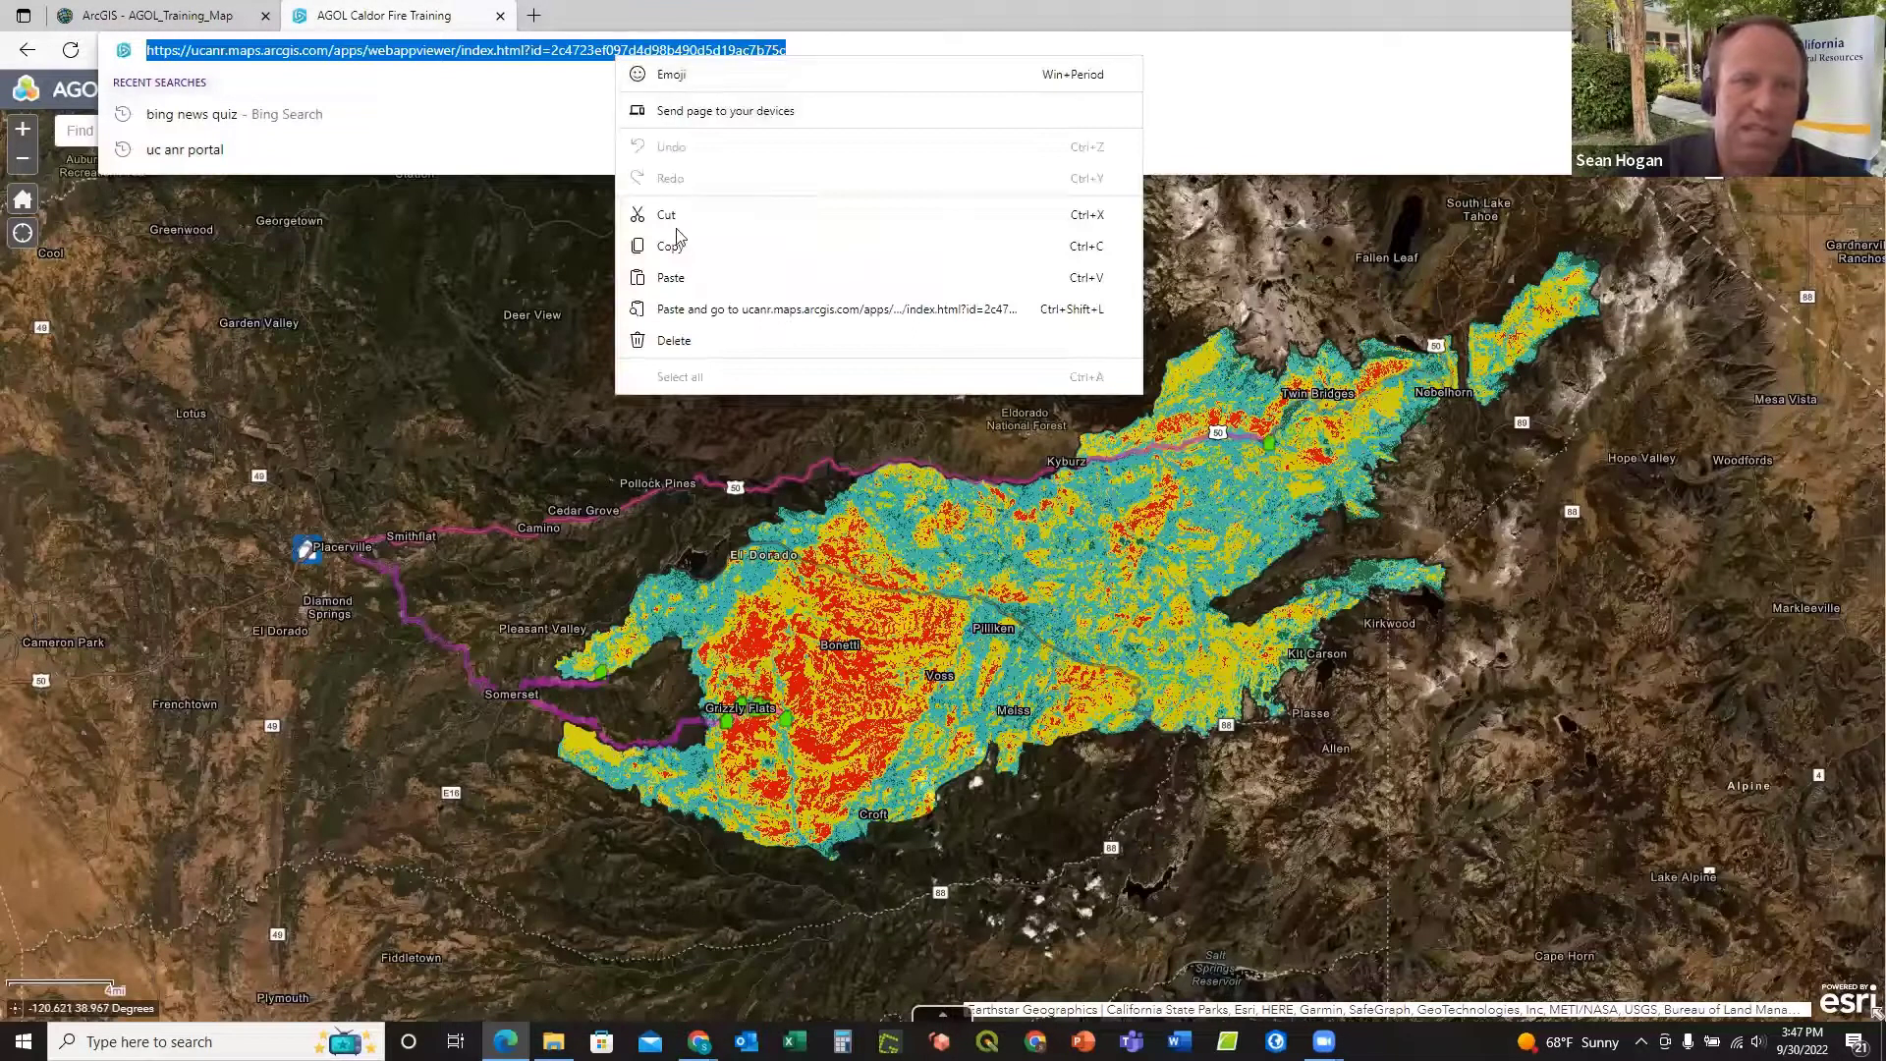
pyautogui.click(693, 247)
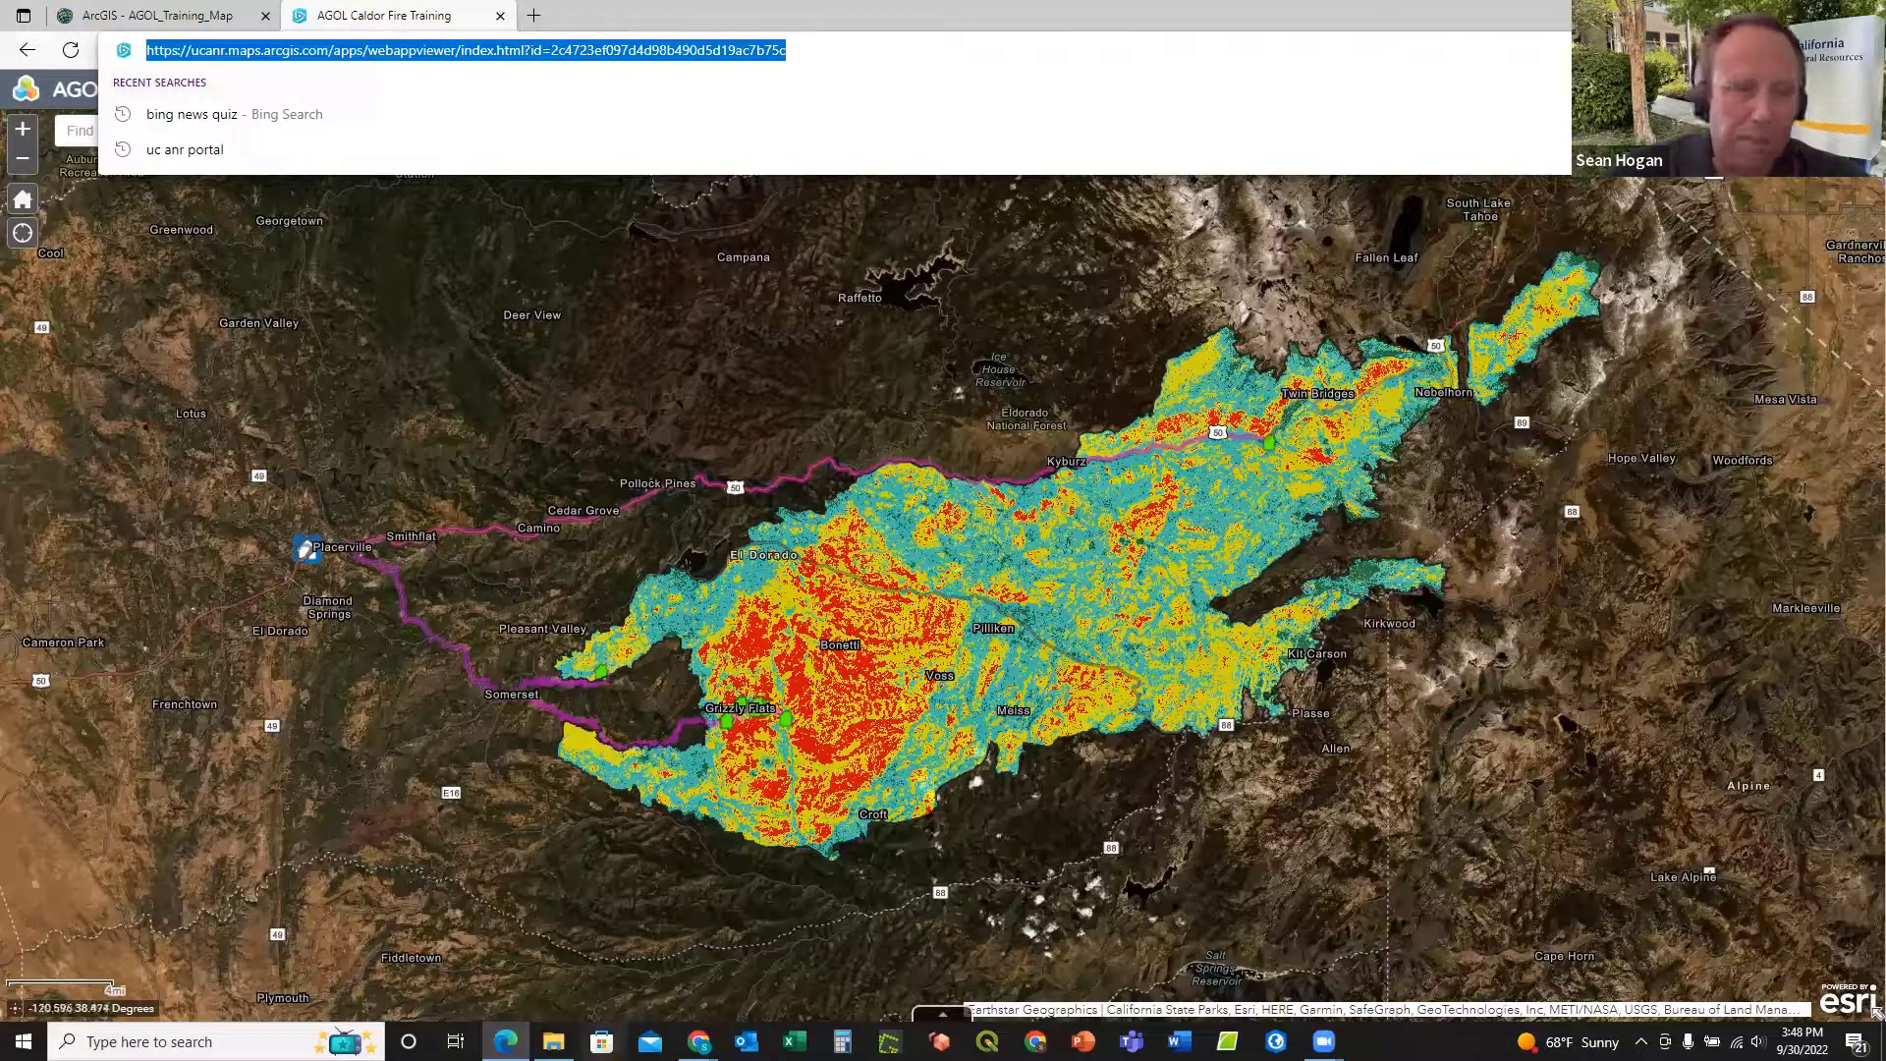
# Step: Bring the other Chrome window forward and show the AGOL_Training_Map web map tab
pyautogui.click(697, 1038)
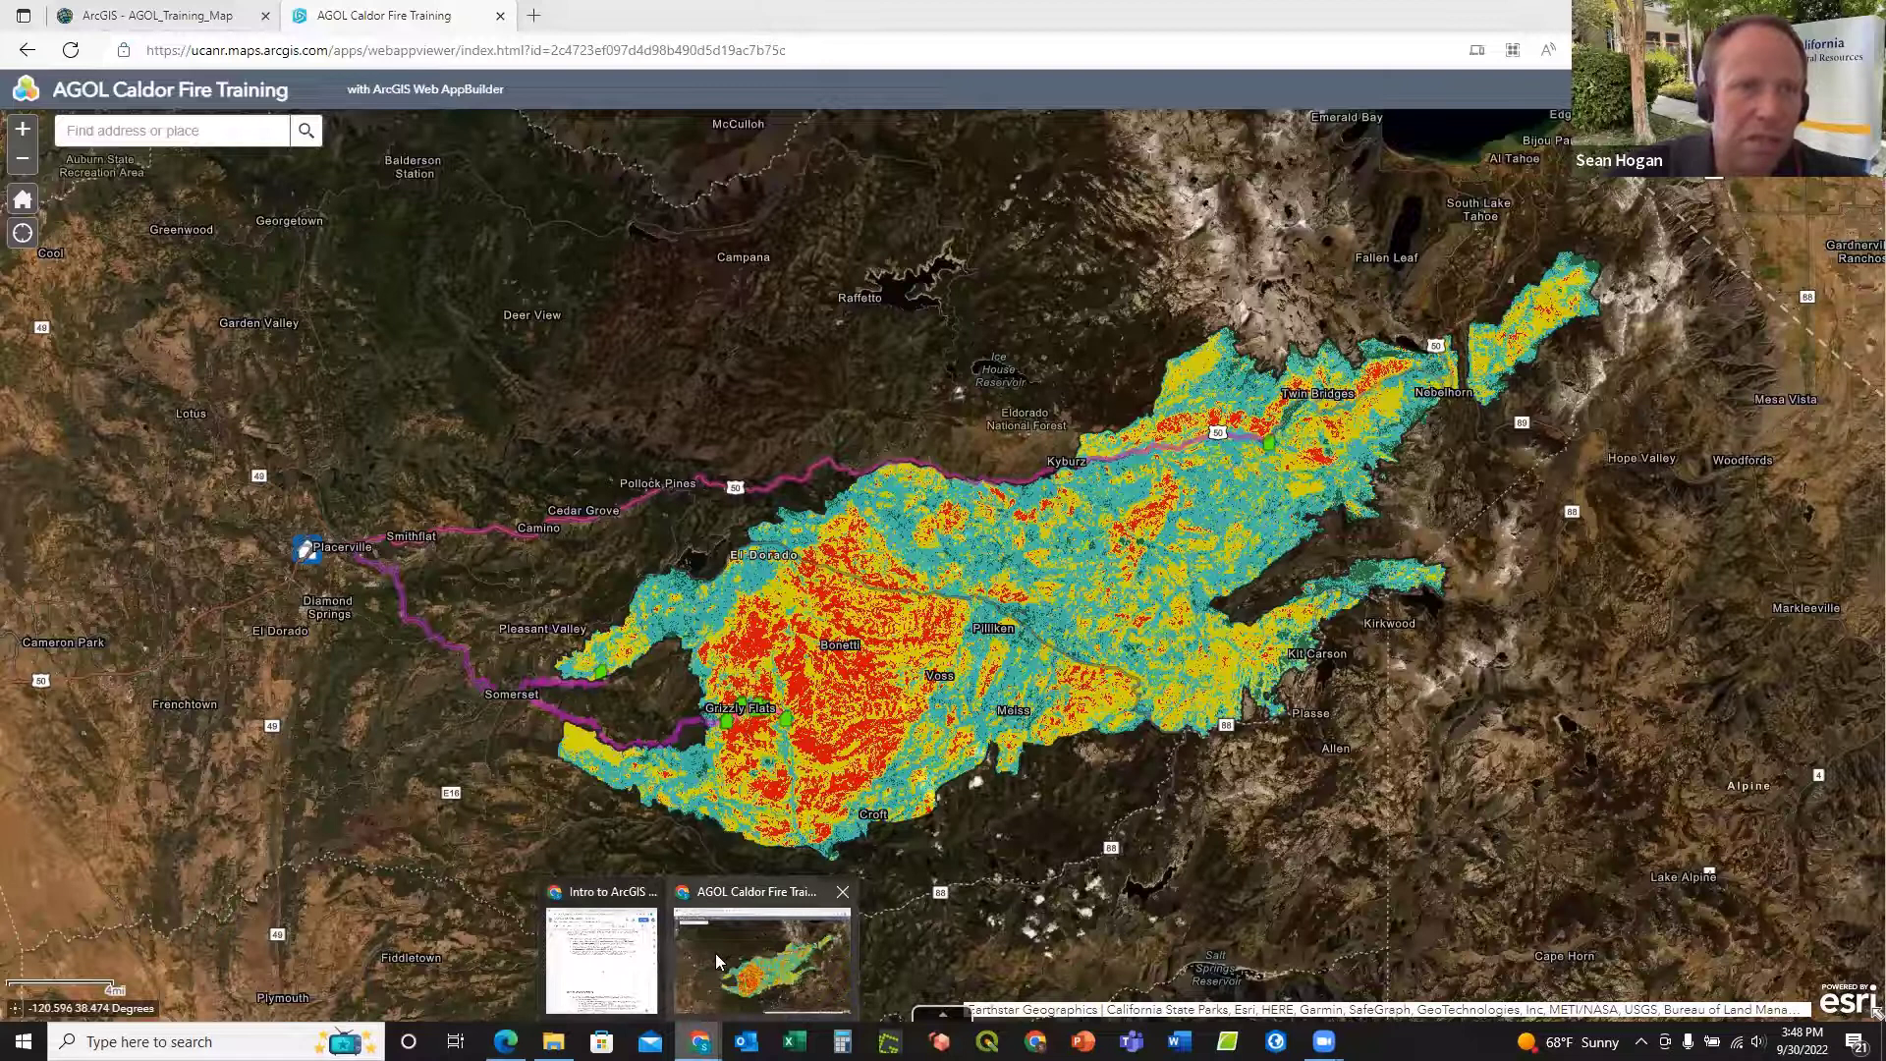
pyautogui.click(718, 960)
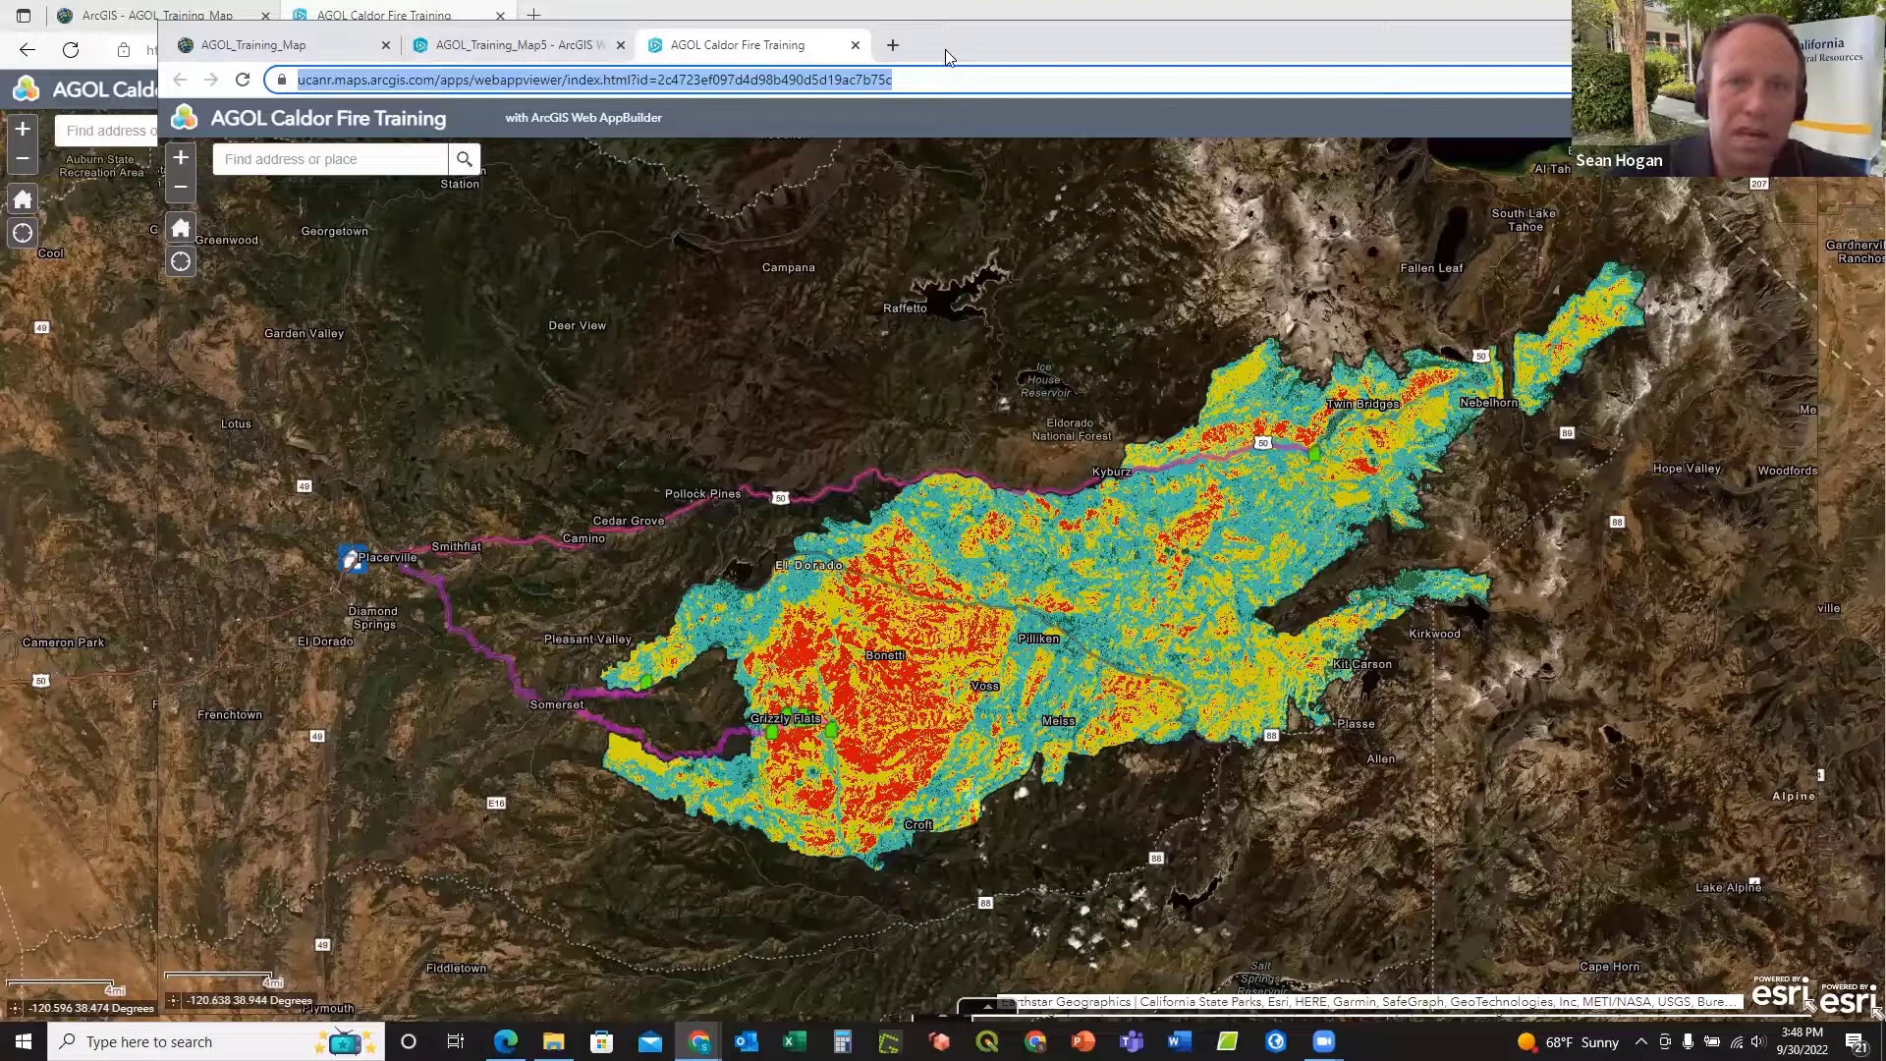
pyautogui.moveTo(661, 34); pyautogui.dragTo(598, 36)
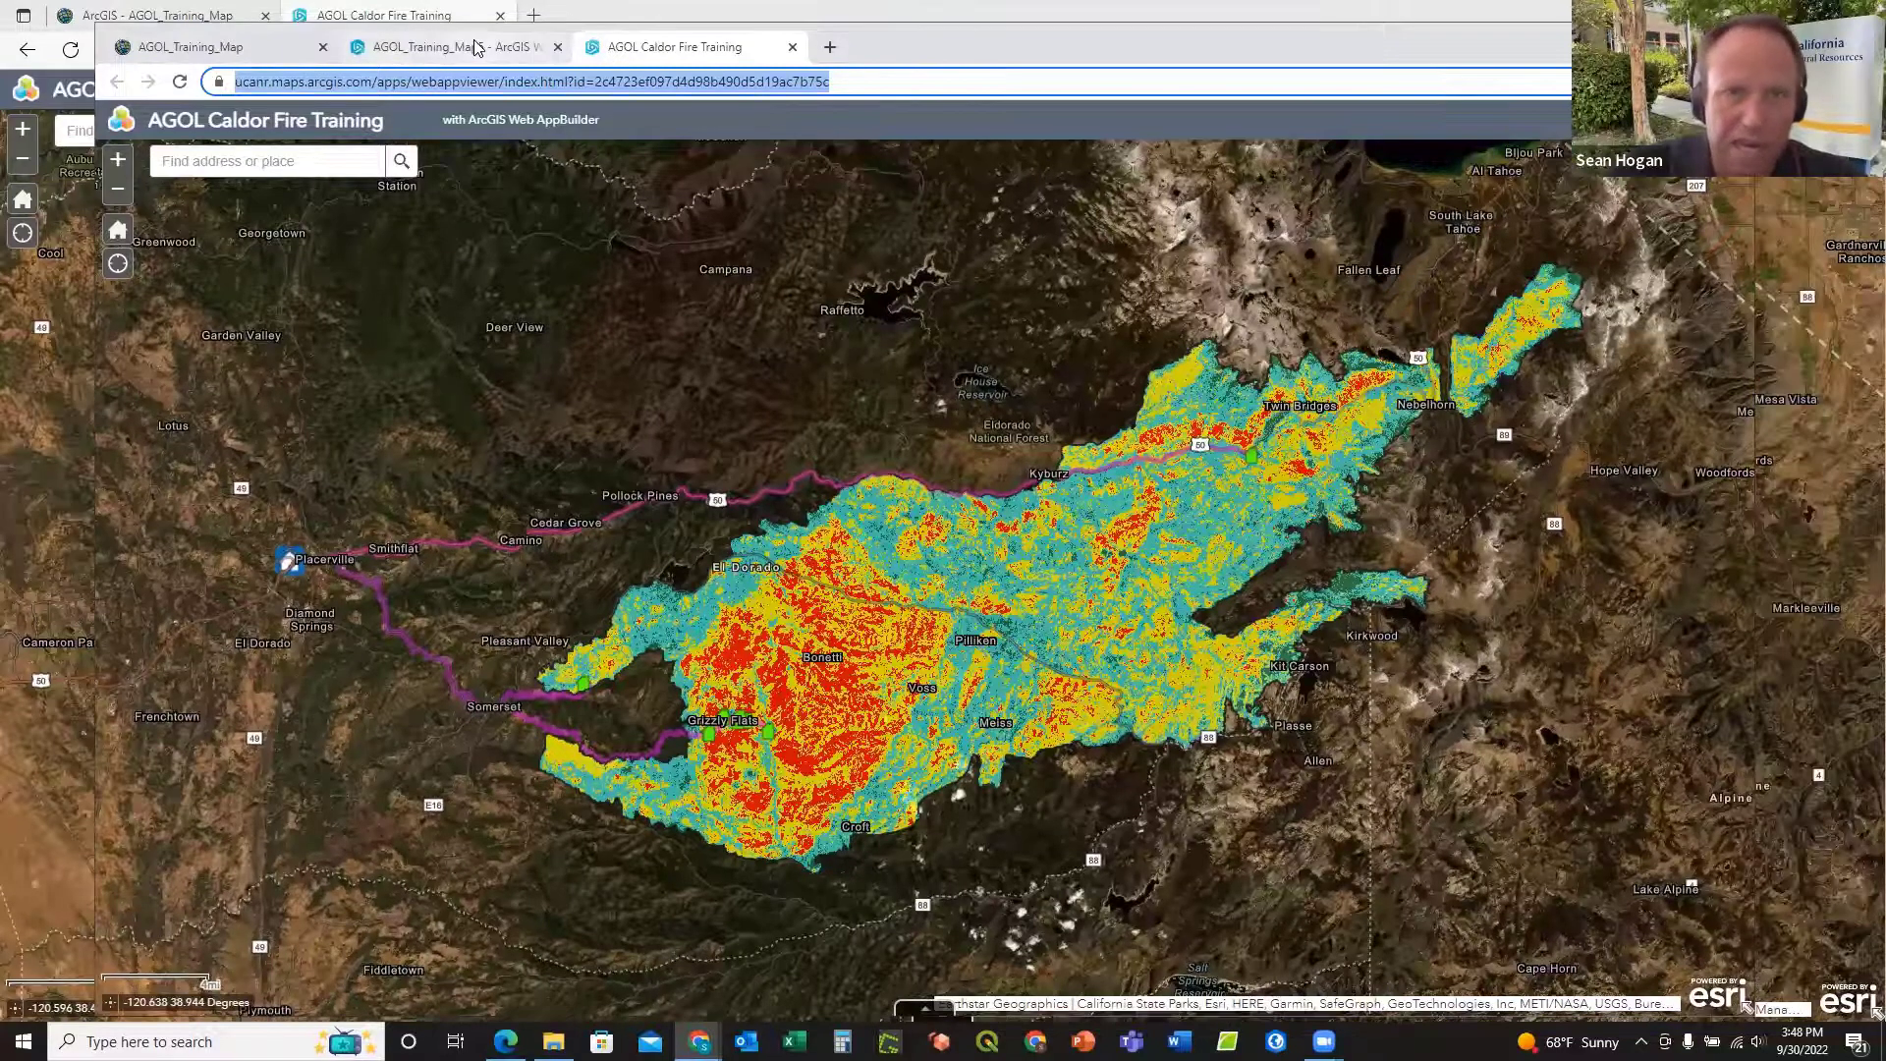
pyautogui.click(447, 46)
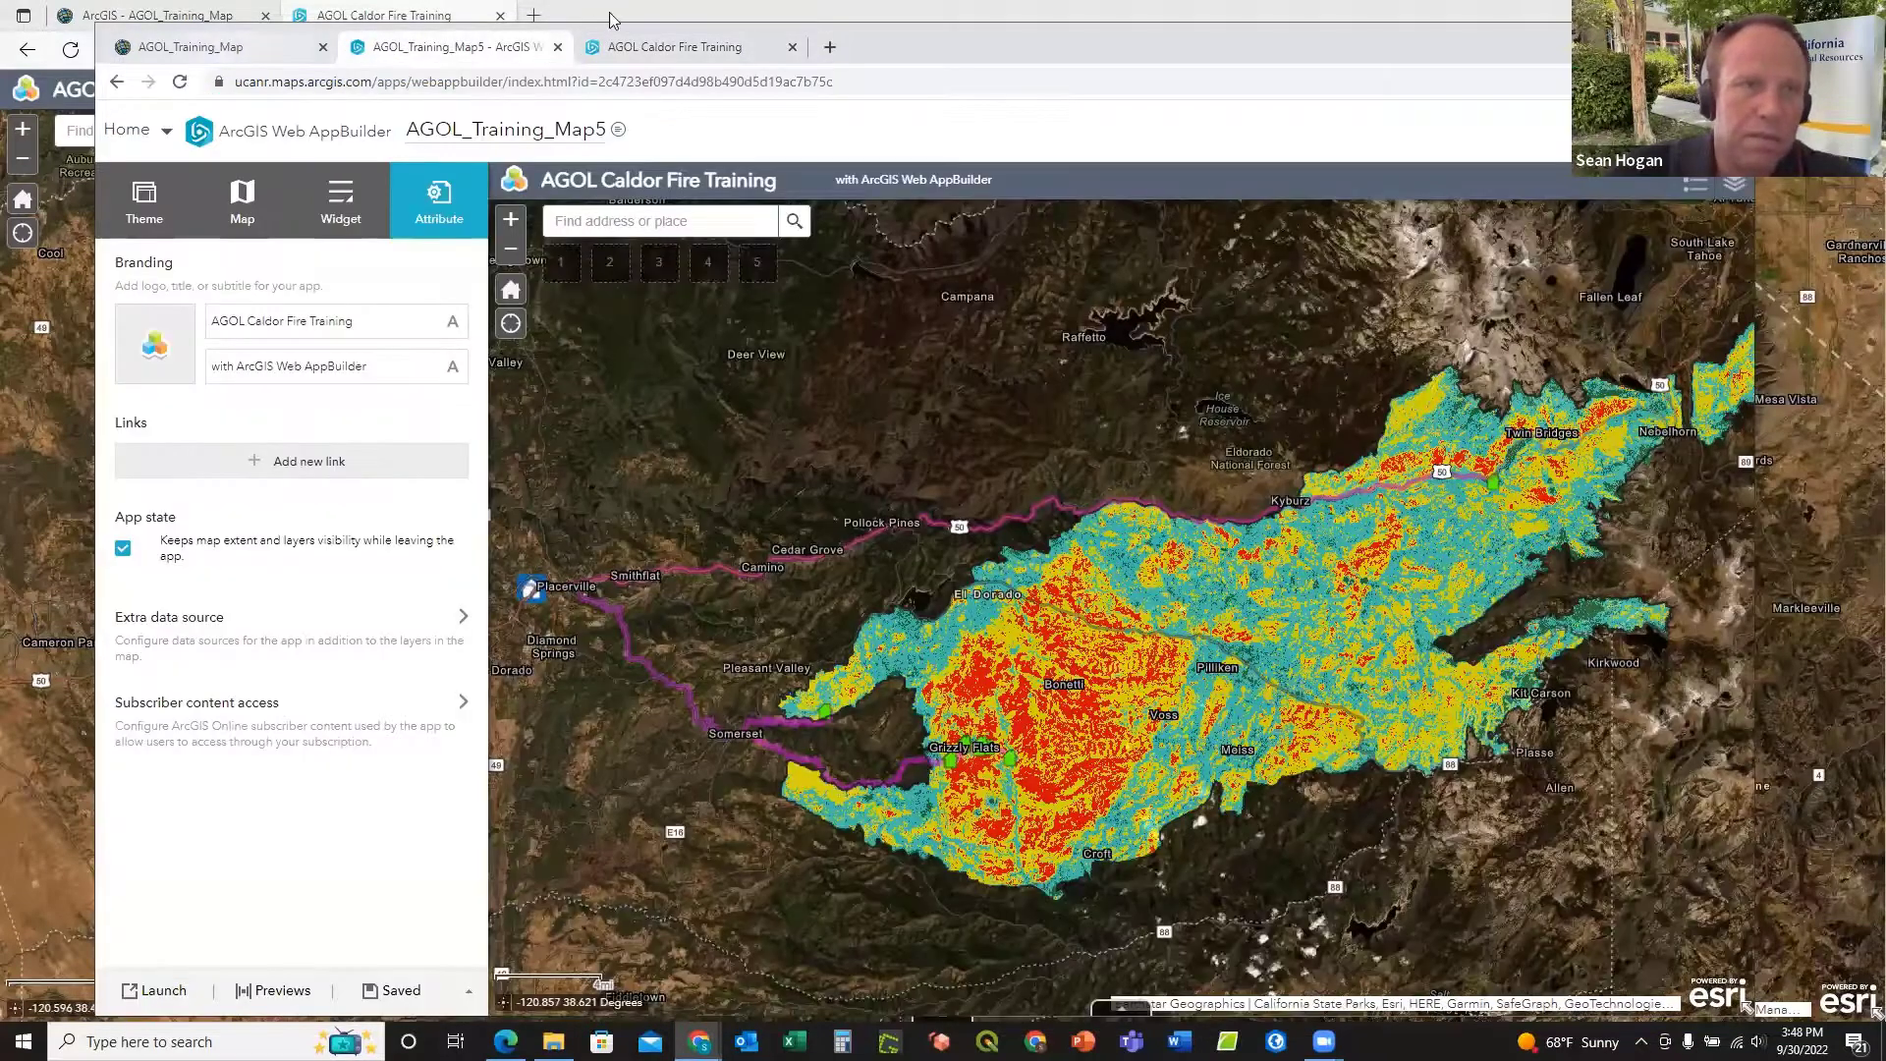
pyautogui.click(222, 49)
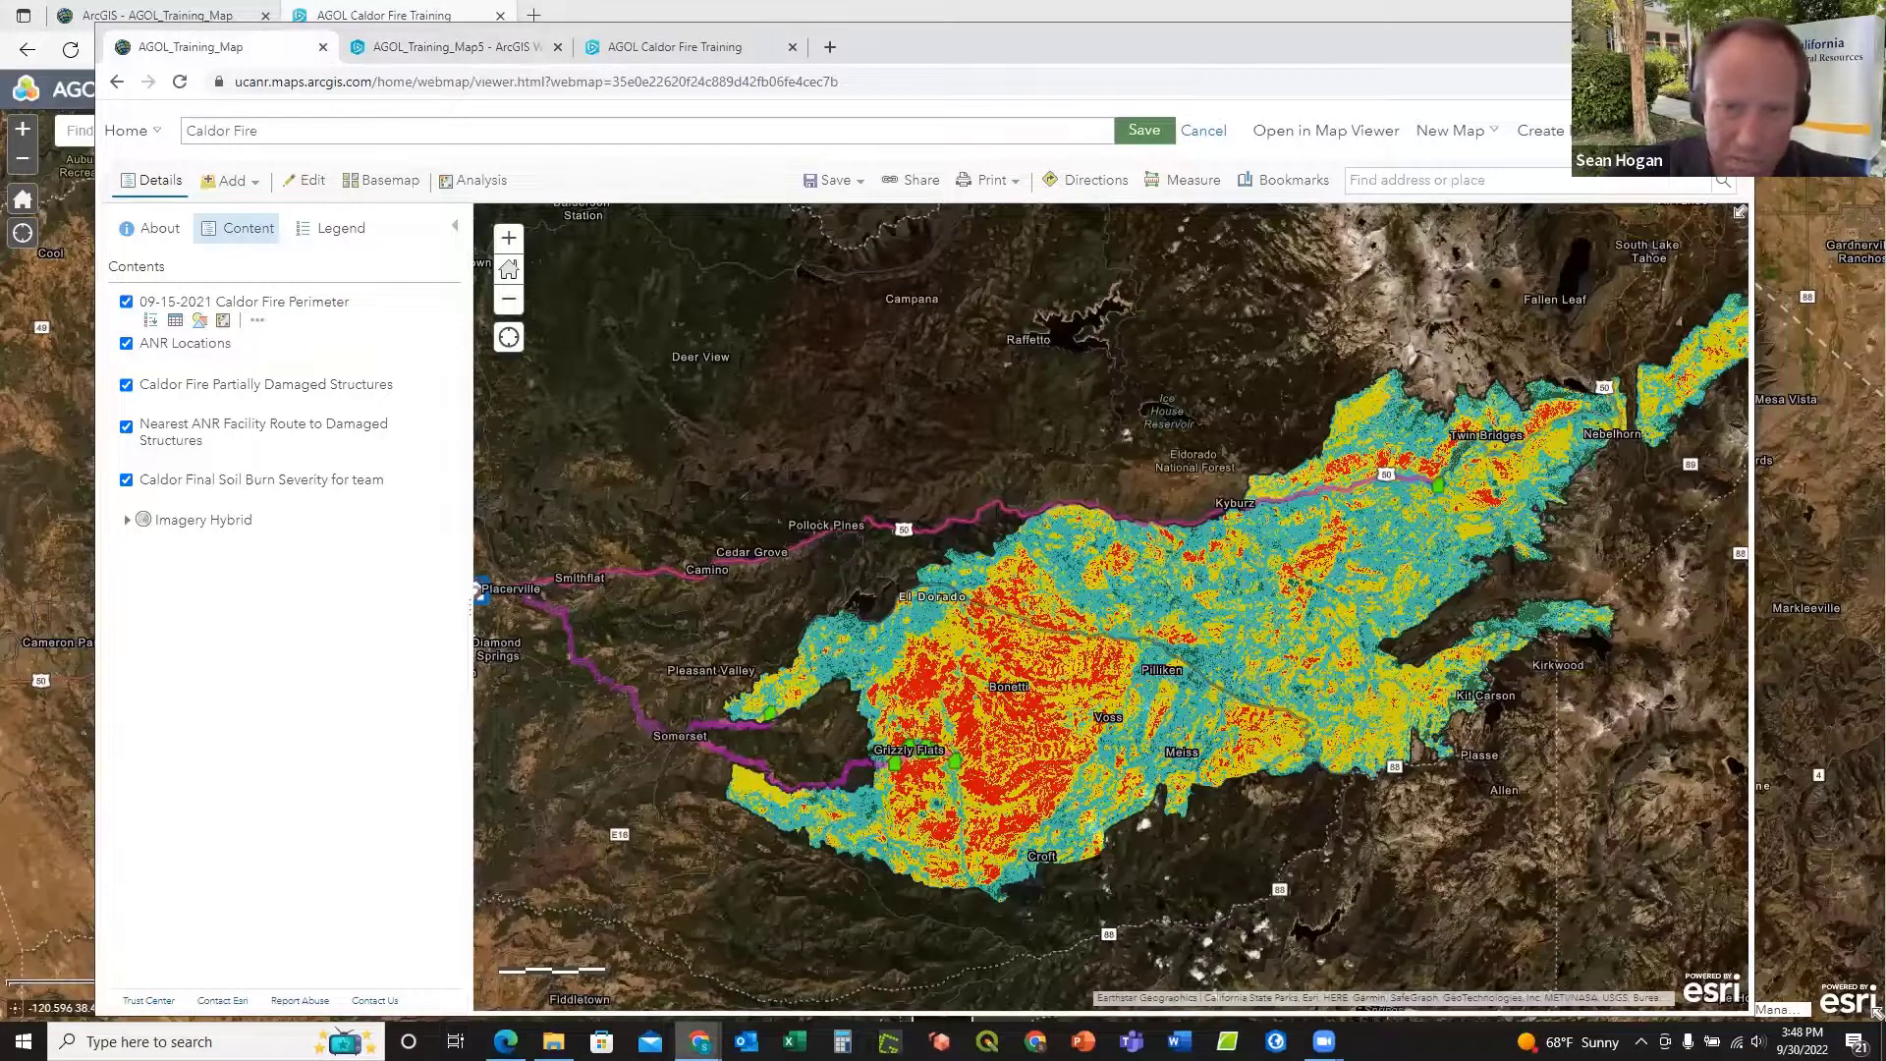
# Step: Search 'uc anr portal' in a new tab and open the ANR Portal Login page
pyautogui.click(830, 48)
pyautogui.click(544, 85)
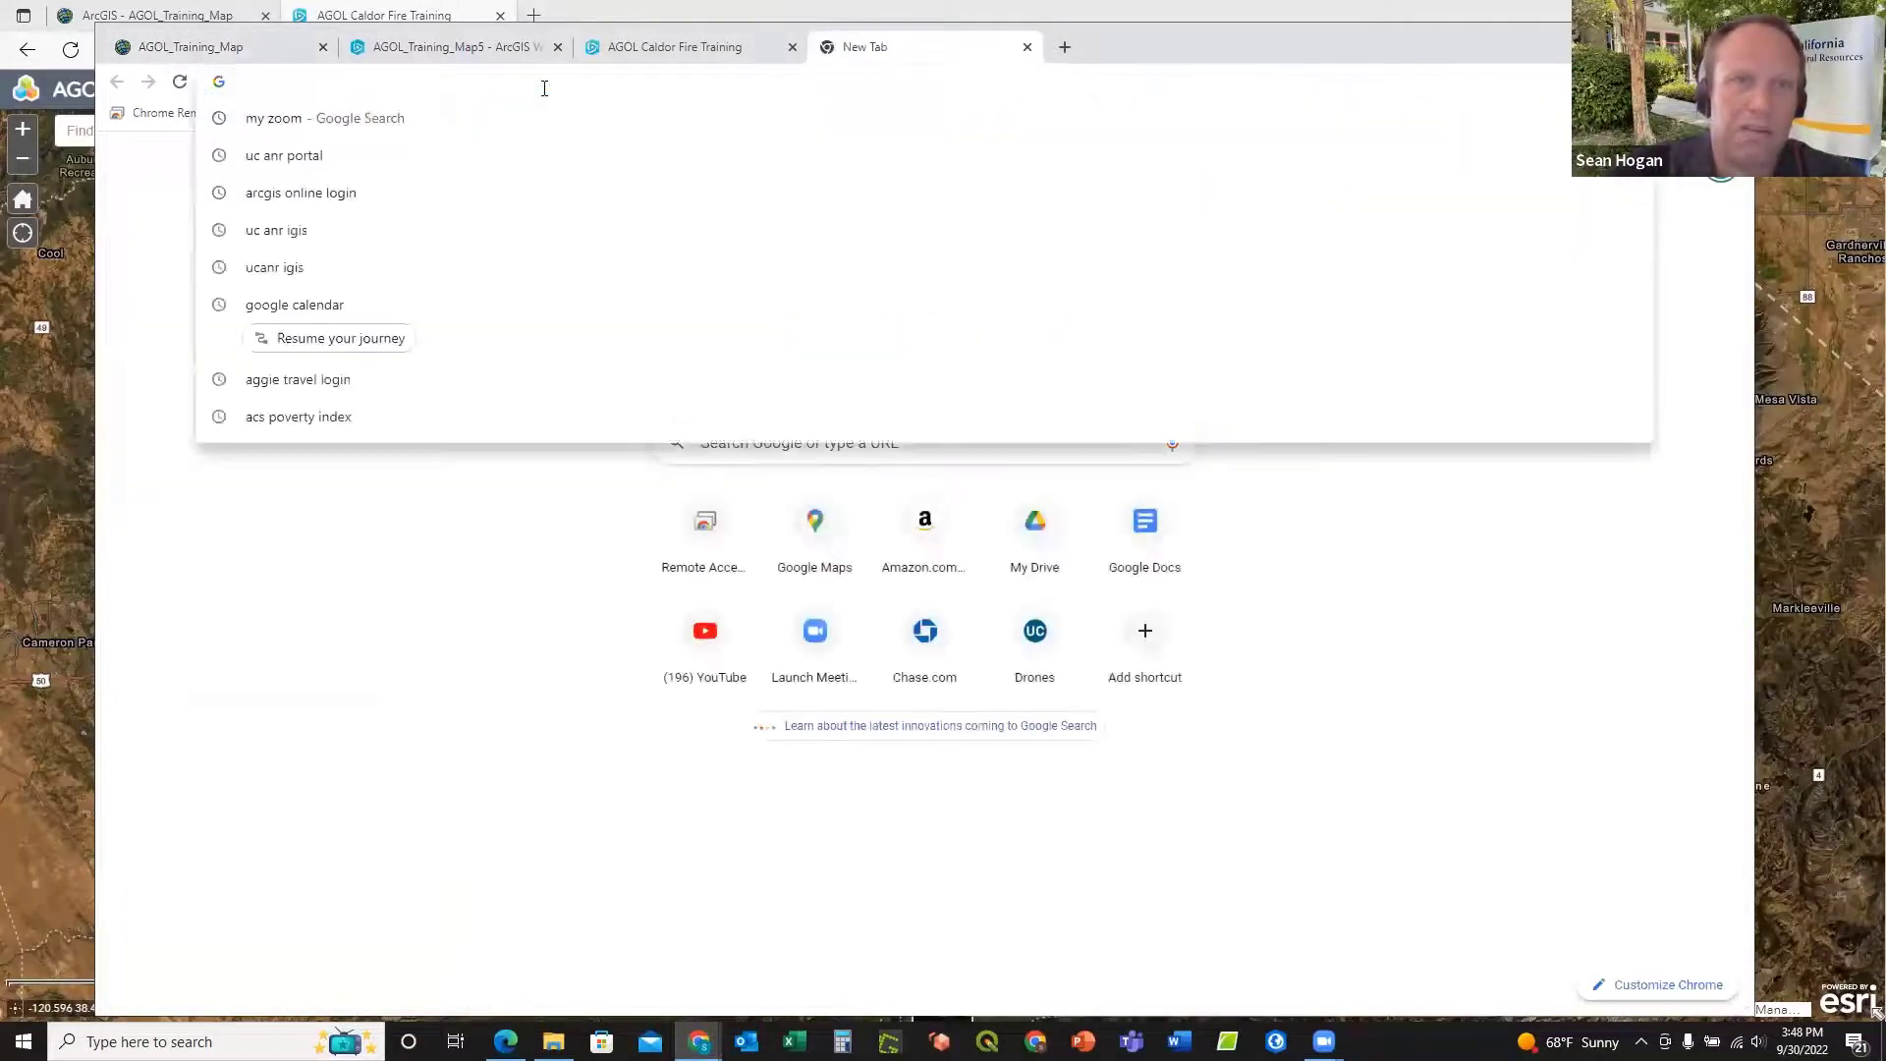
pyautogui.write('uc anr igis')
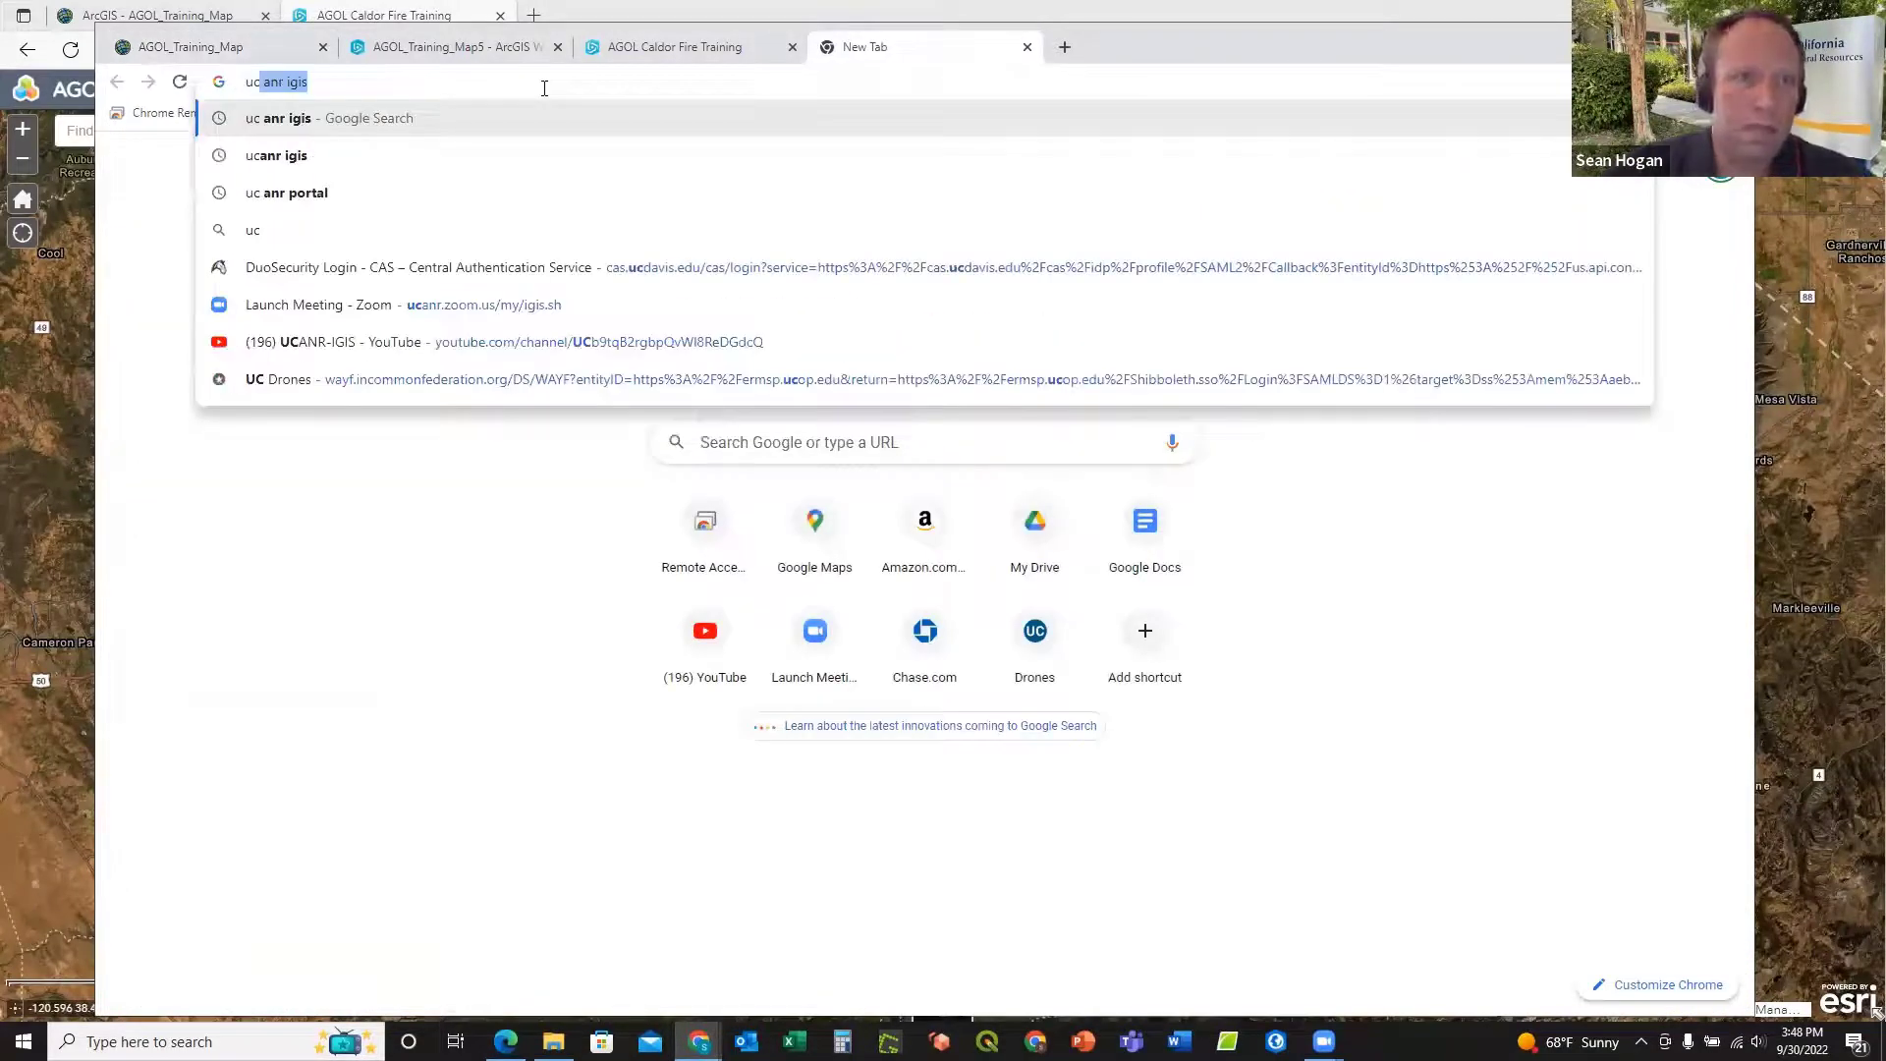
pyautogui.click(285, 204)
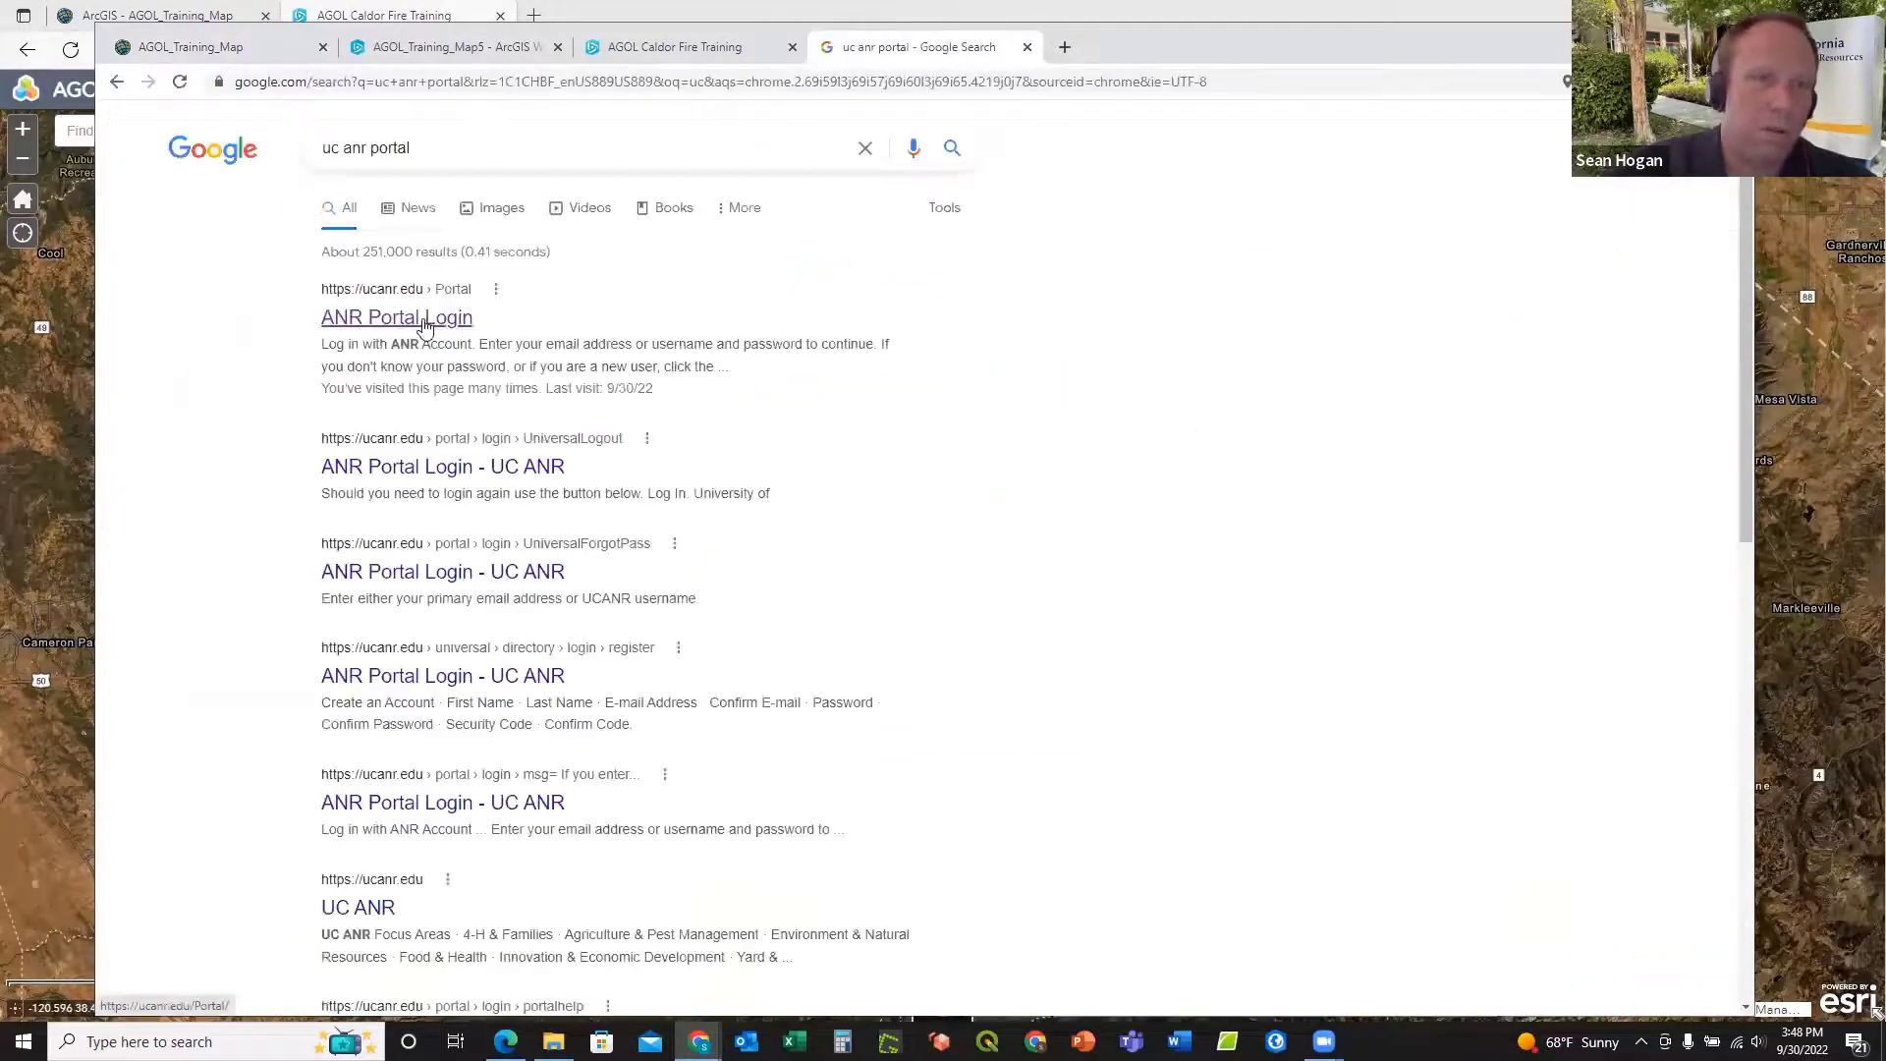
pyautogui.click(425, 320)
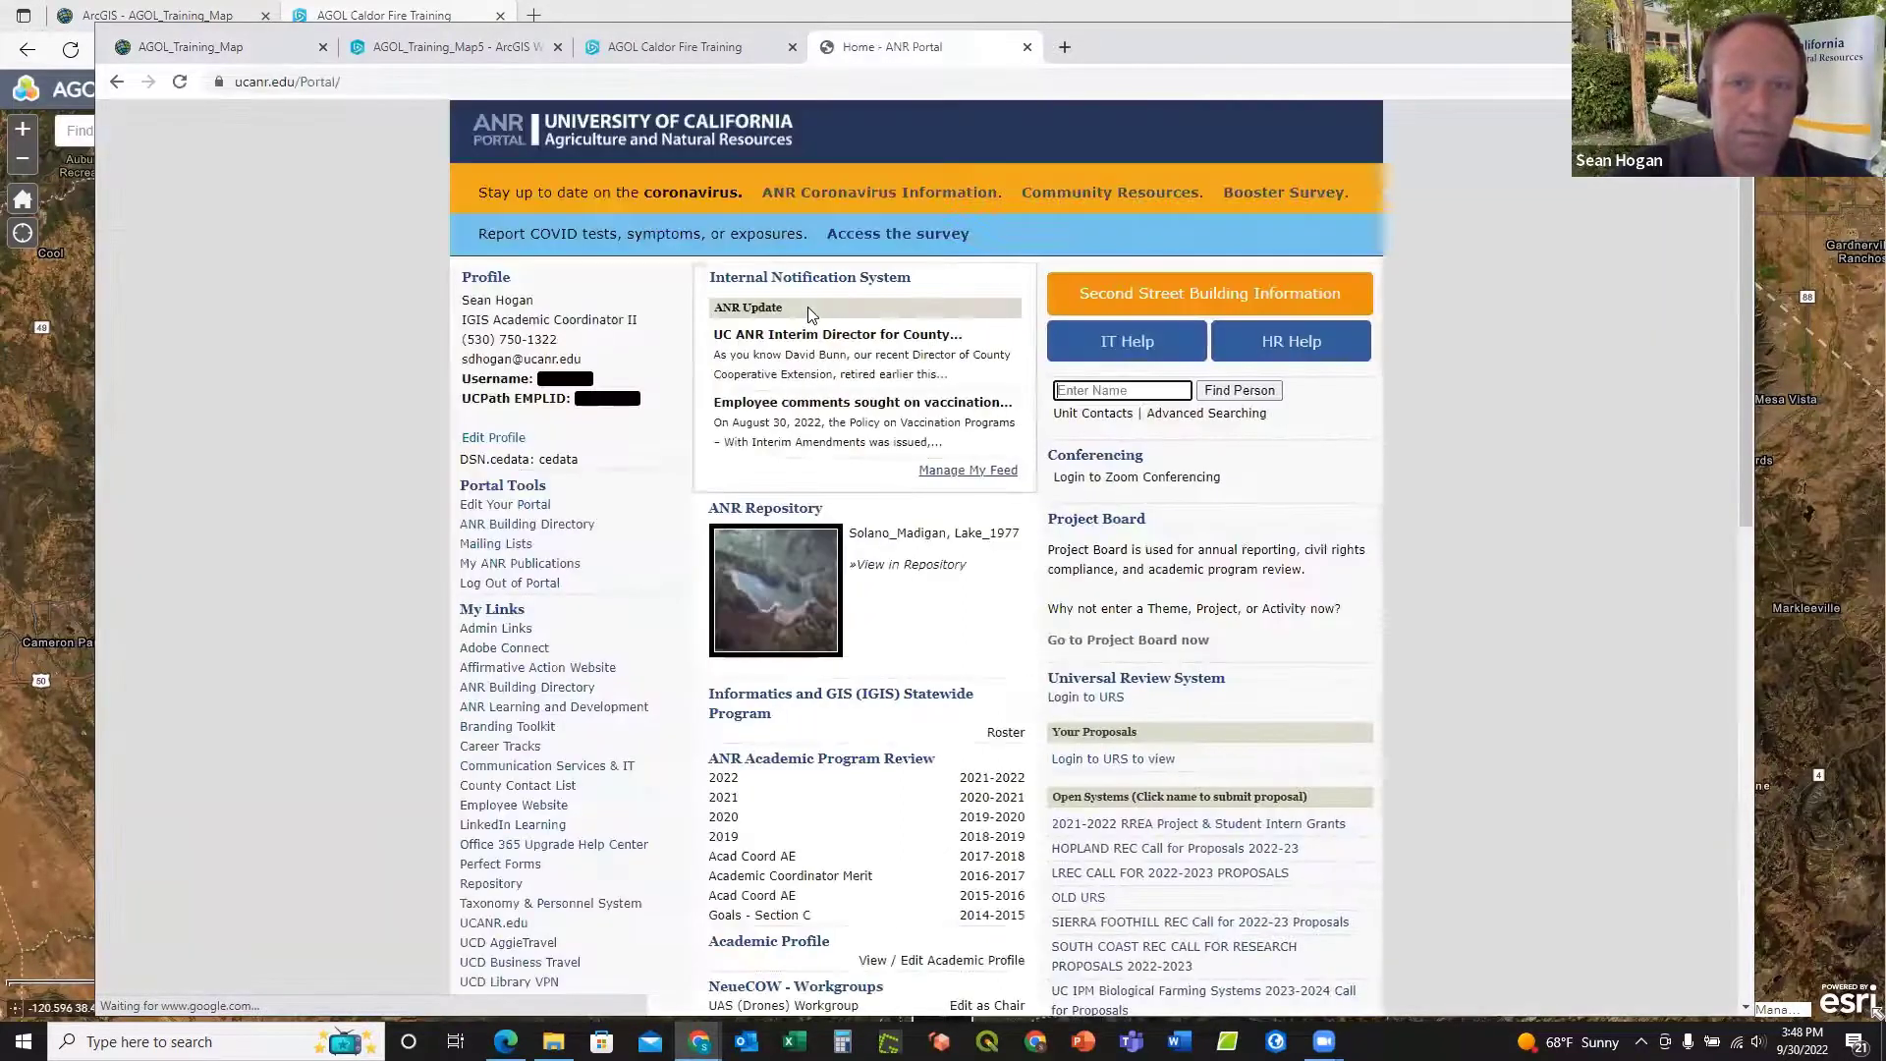
pyautogui.scroll(-1, 987, 511)
pyautogui.scroll(-6, 987, 511)
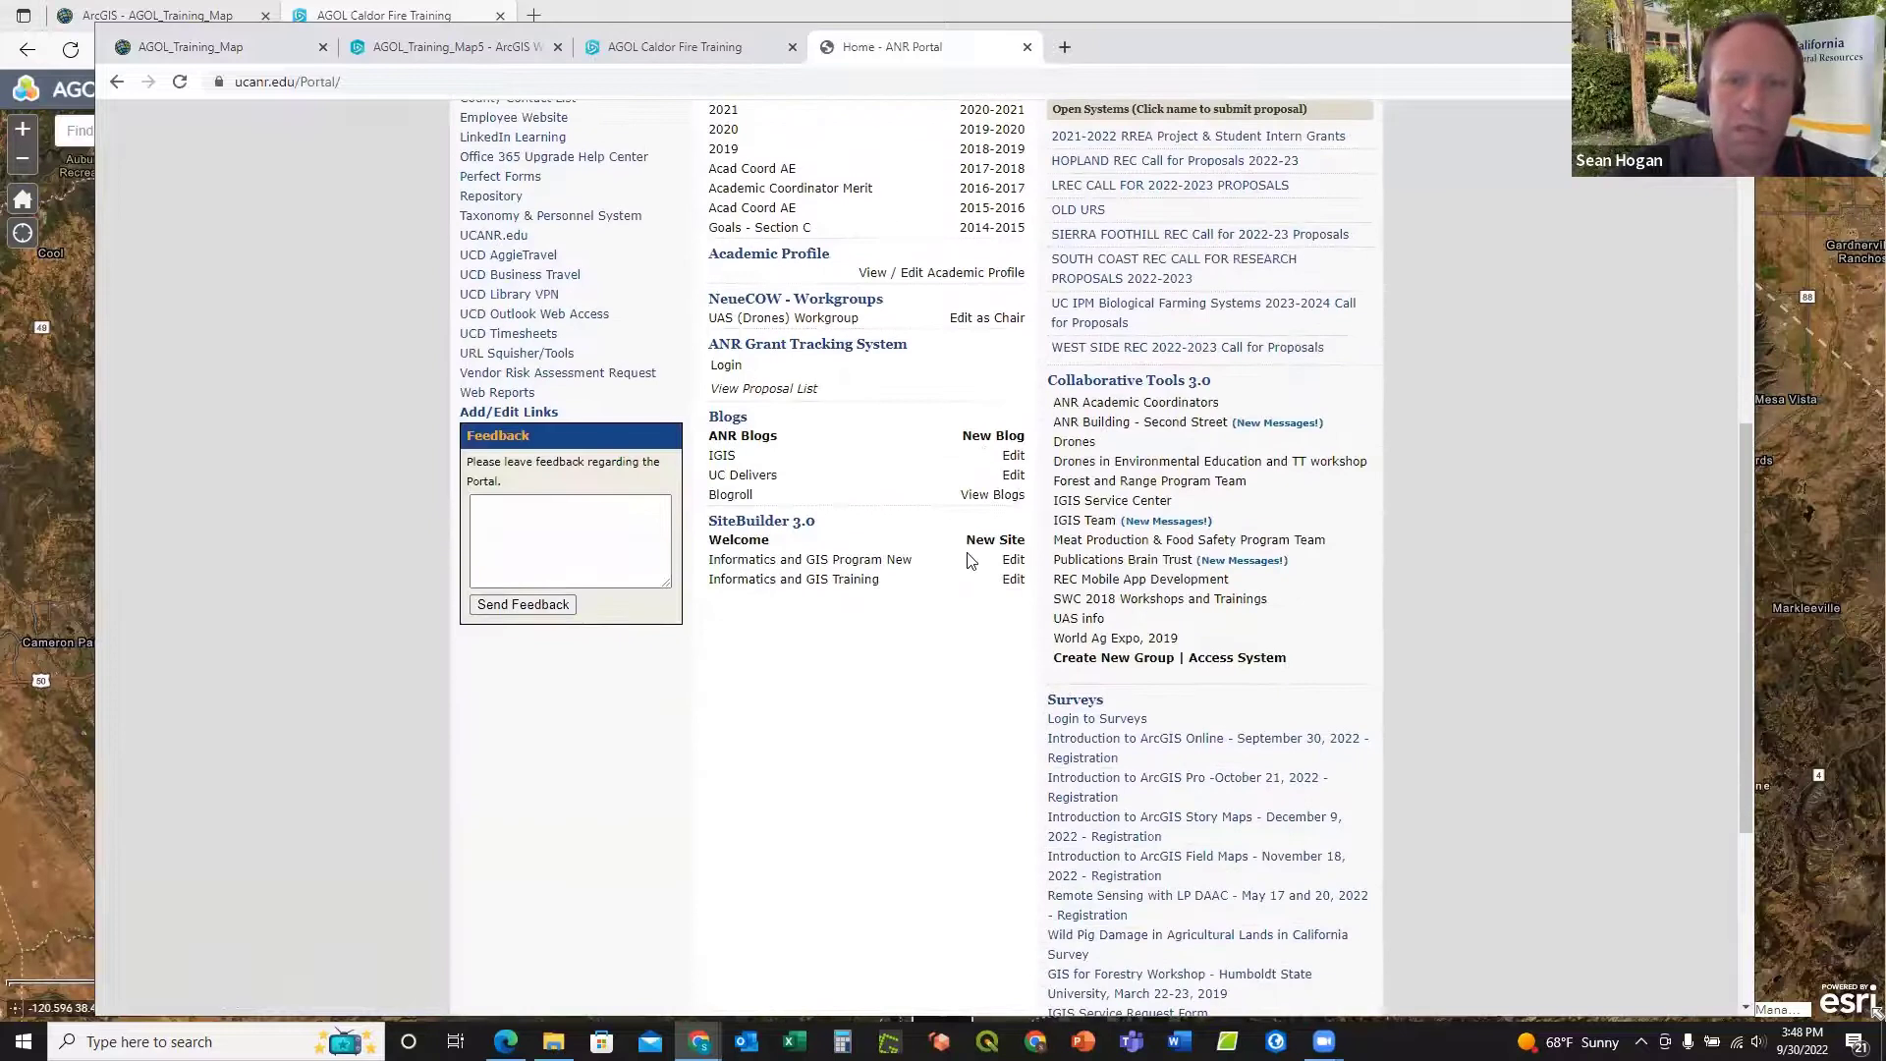
# Step: In the Informatics and GIS Program site, expand the page list and edit AGOL Example's content
pyautogui.click(1013, 561)
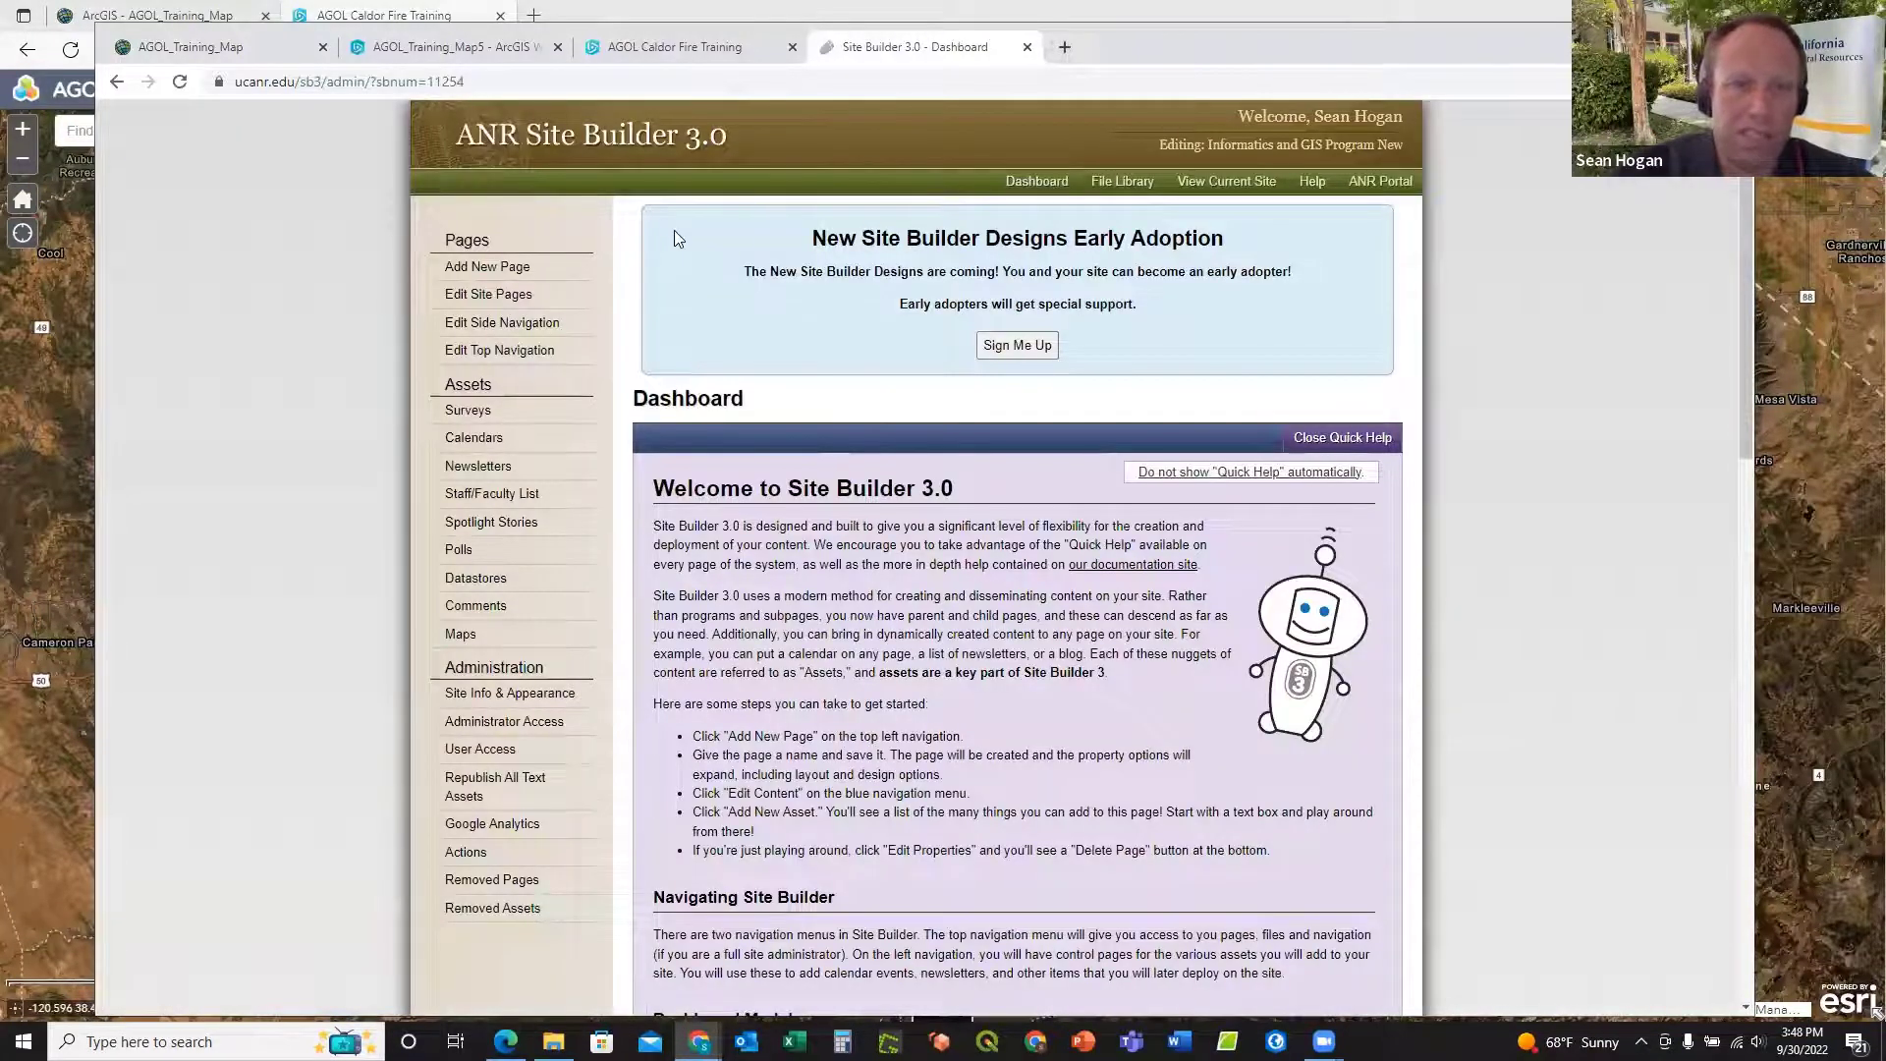
pyautogui.scroll(-4, 673, 230)
pyautogui.scroll(3, 674, 230)
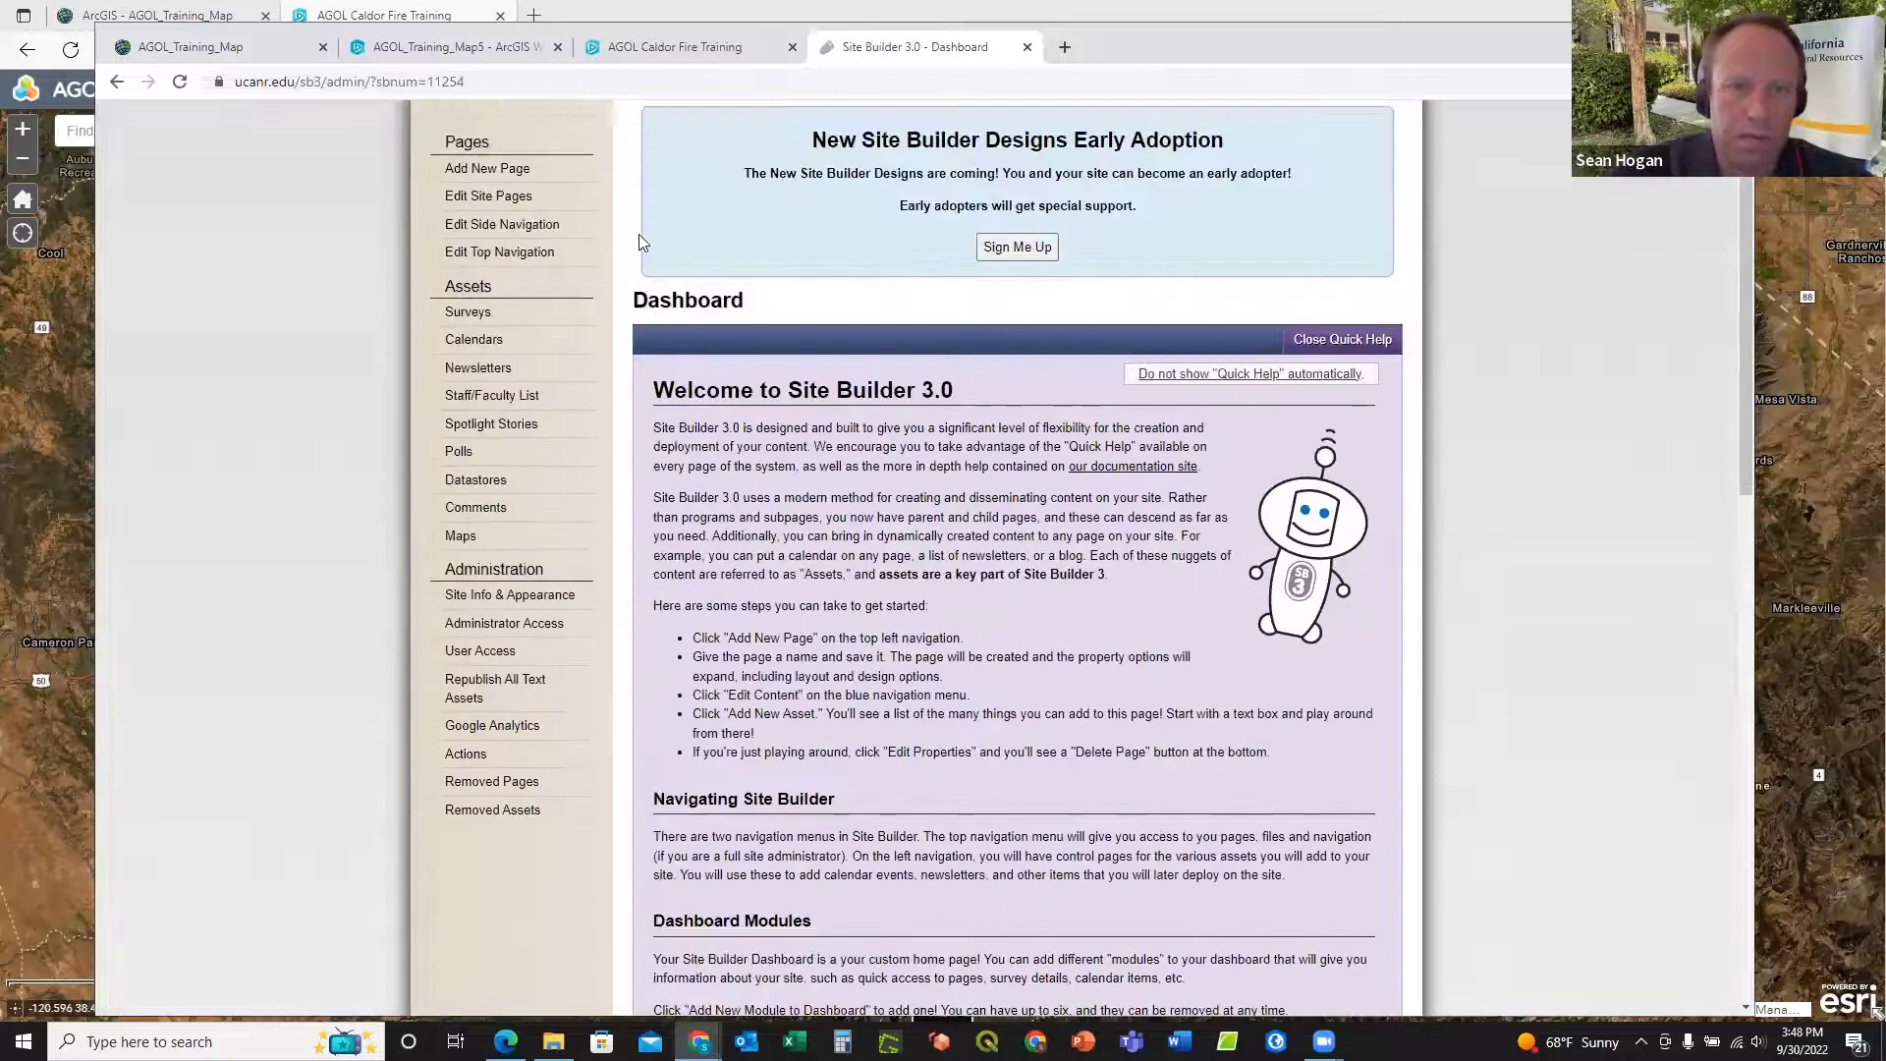
pyautogui.click(505, 194)
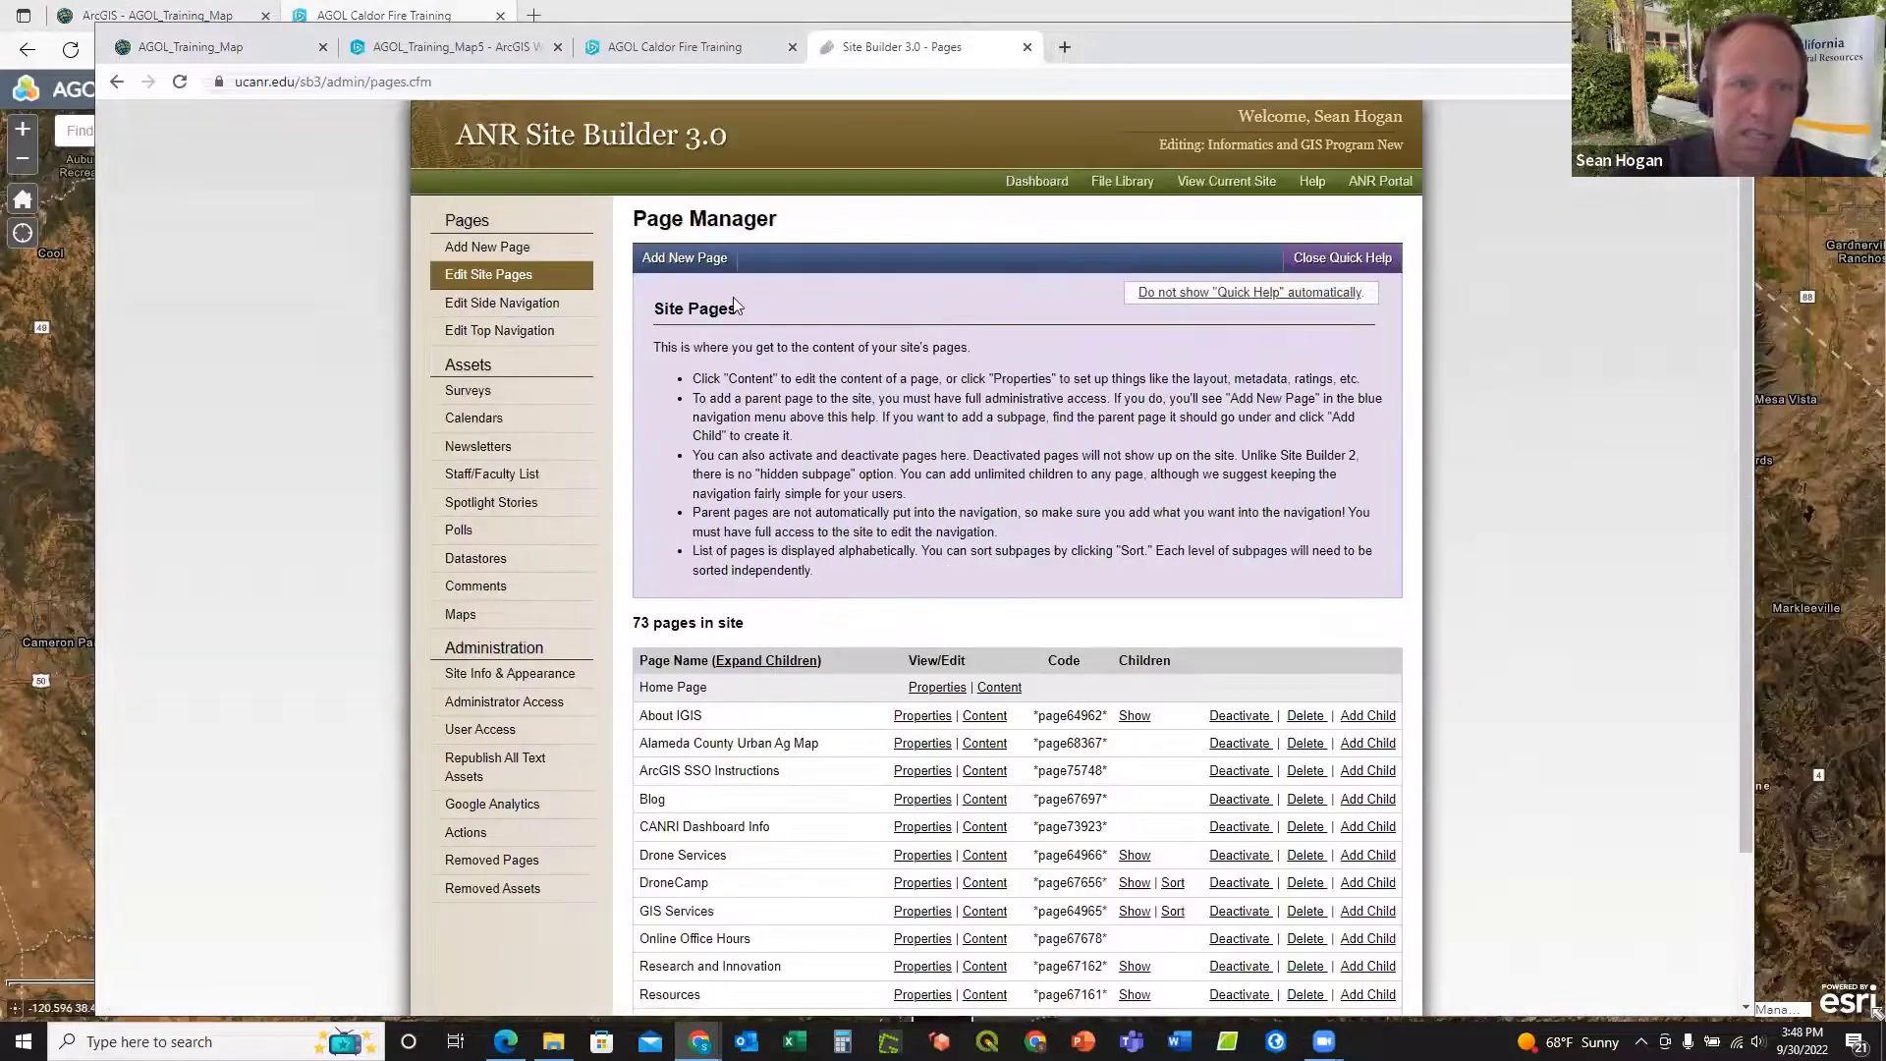
pyautogui.scroll(-3, 842, 447)
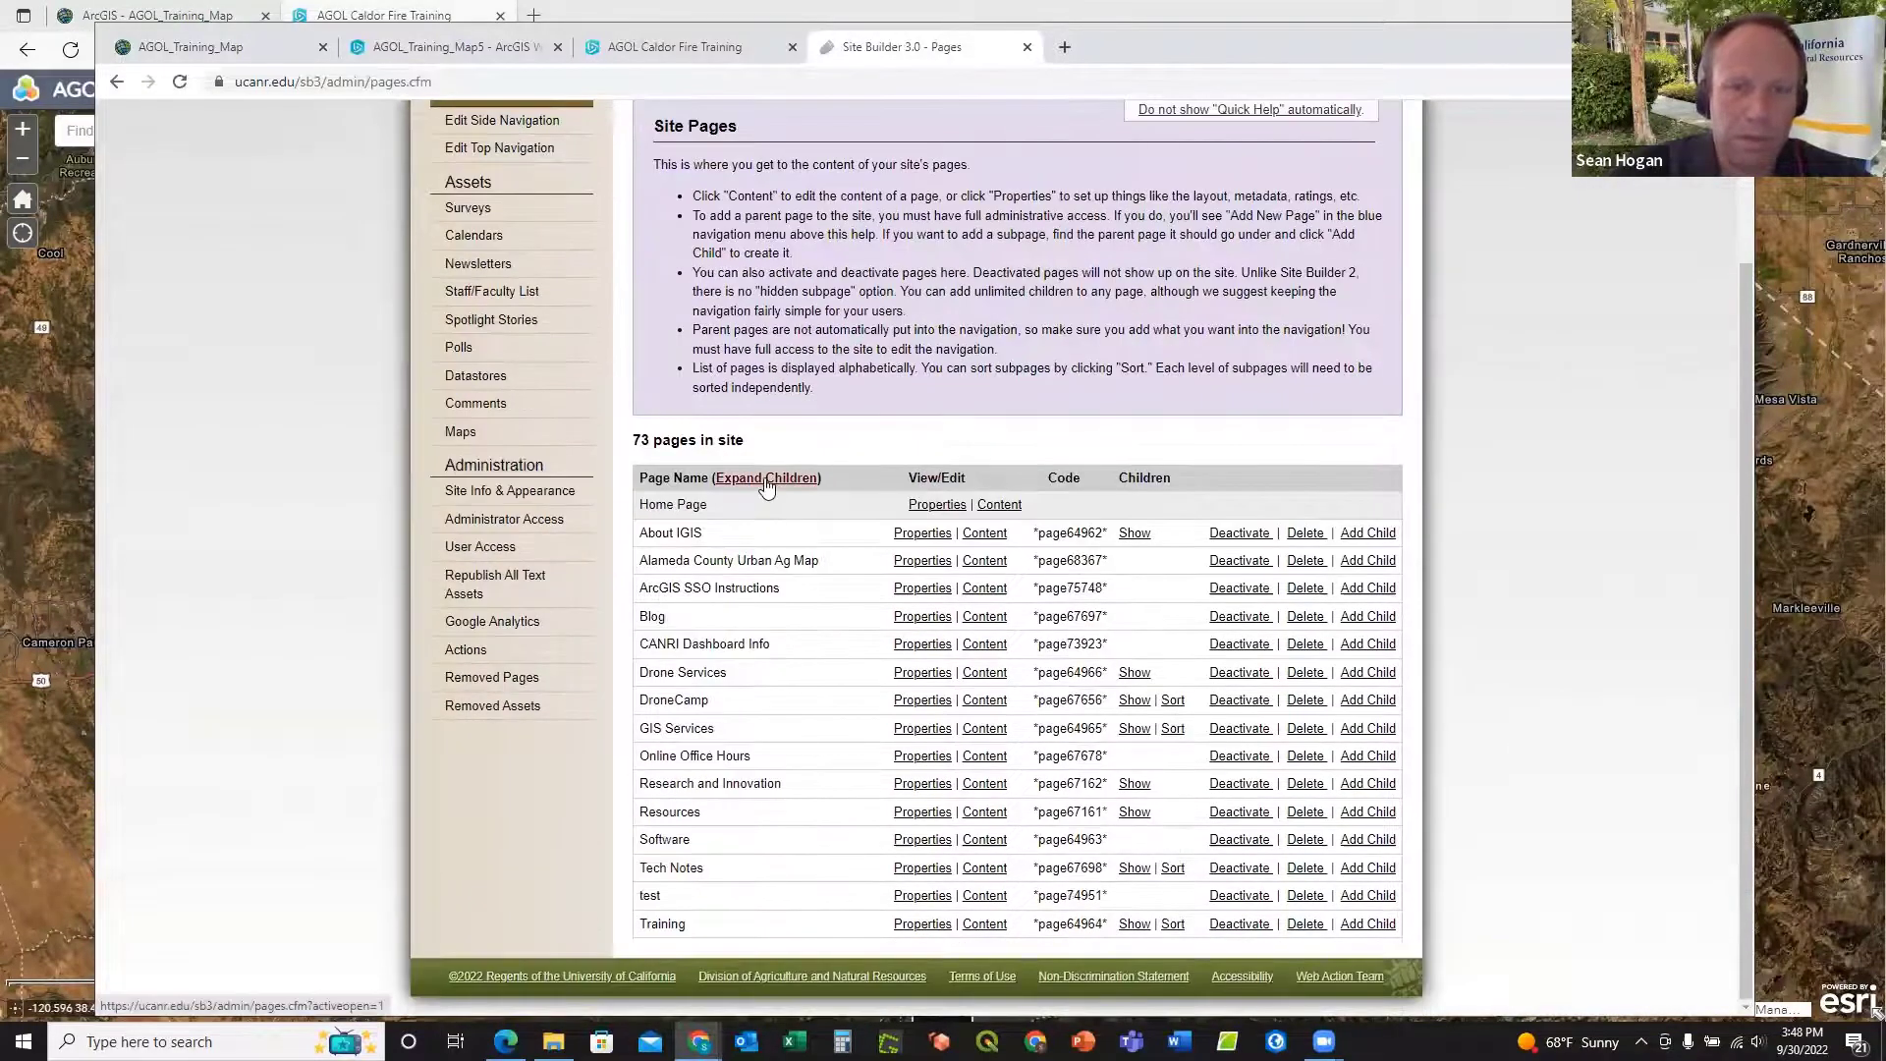
pyautogui.click(766, 480)
pyautogui.scroll(-10, 1046, 393)
pyautogui.scroll(-15, 1046, 393)
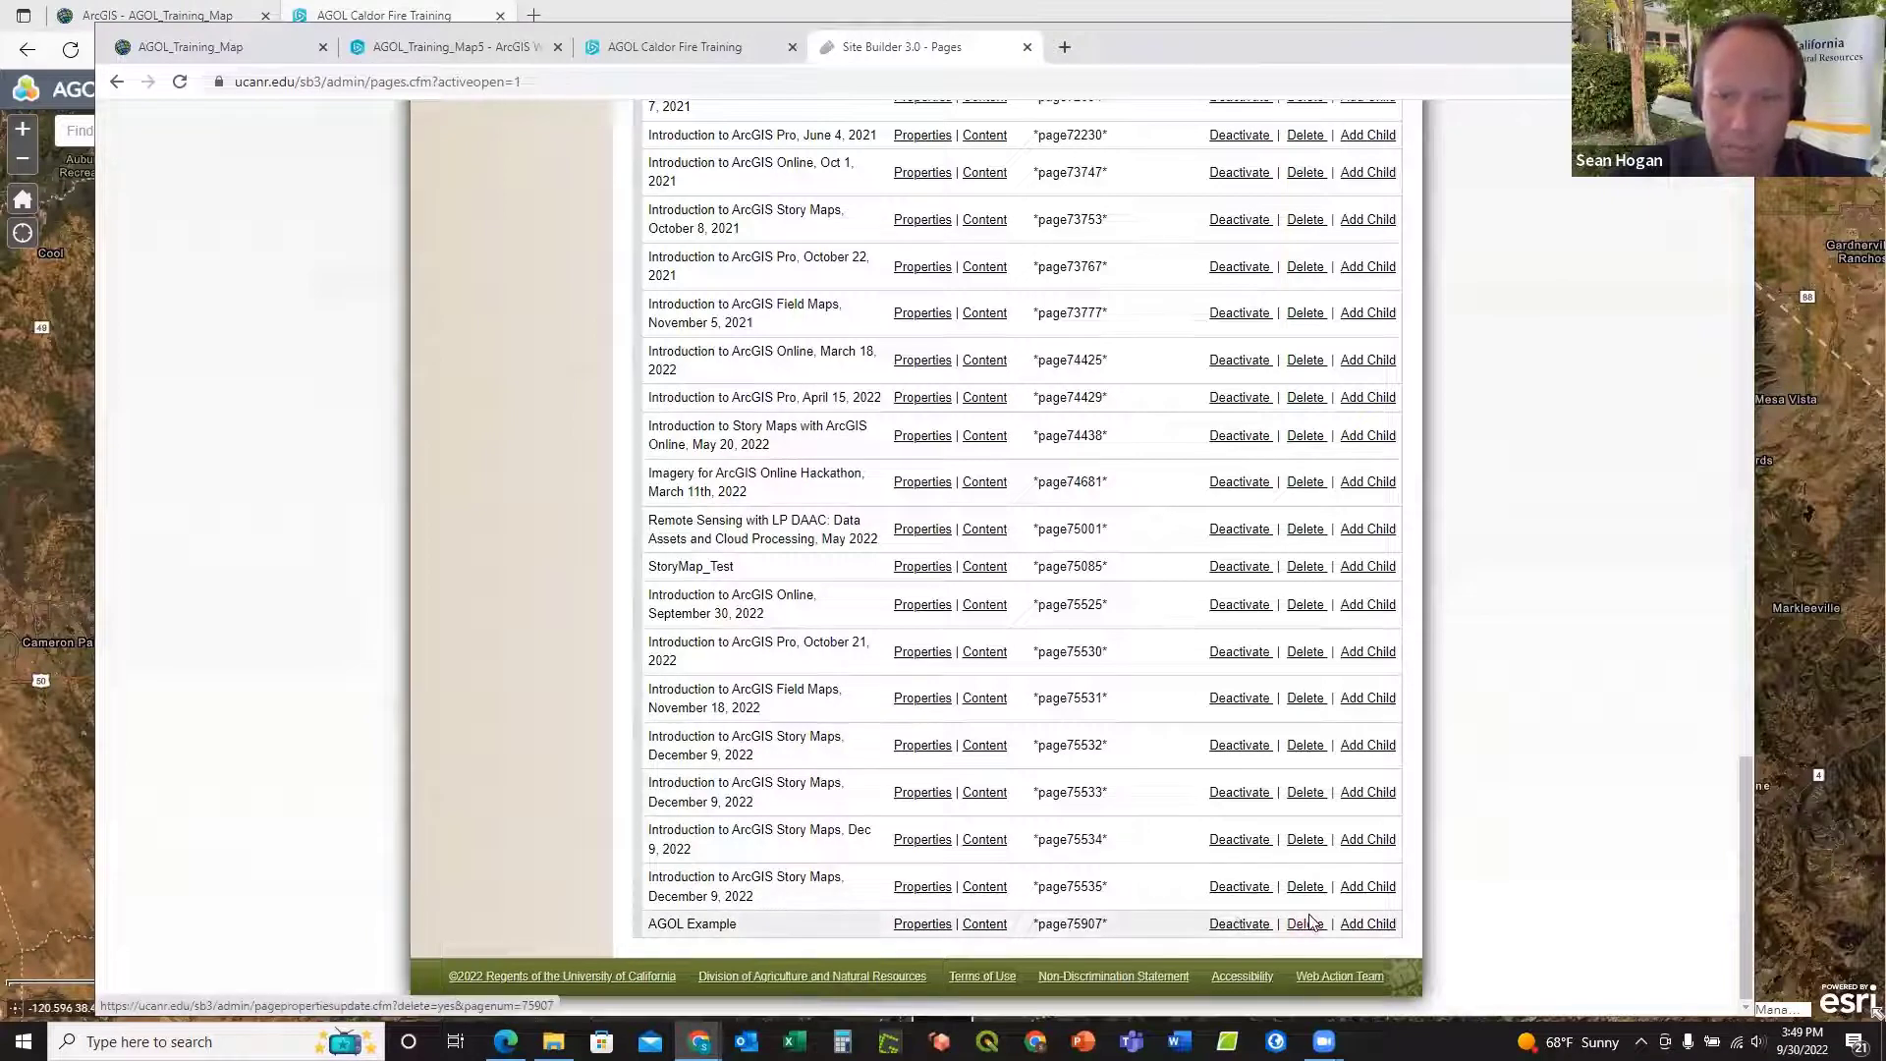
pyautogui.click(727, 923)
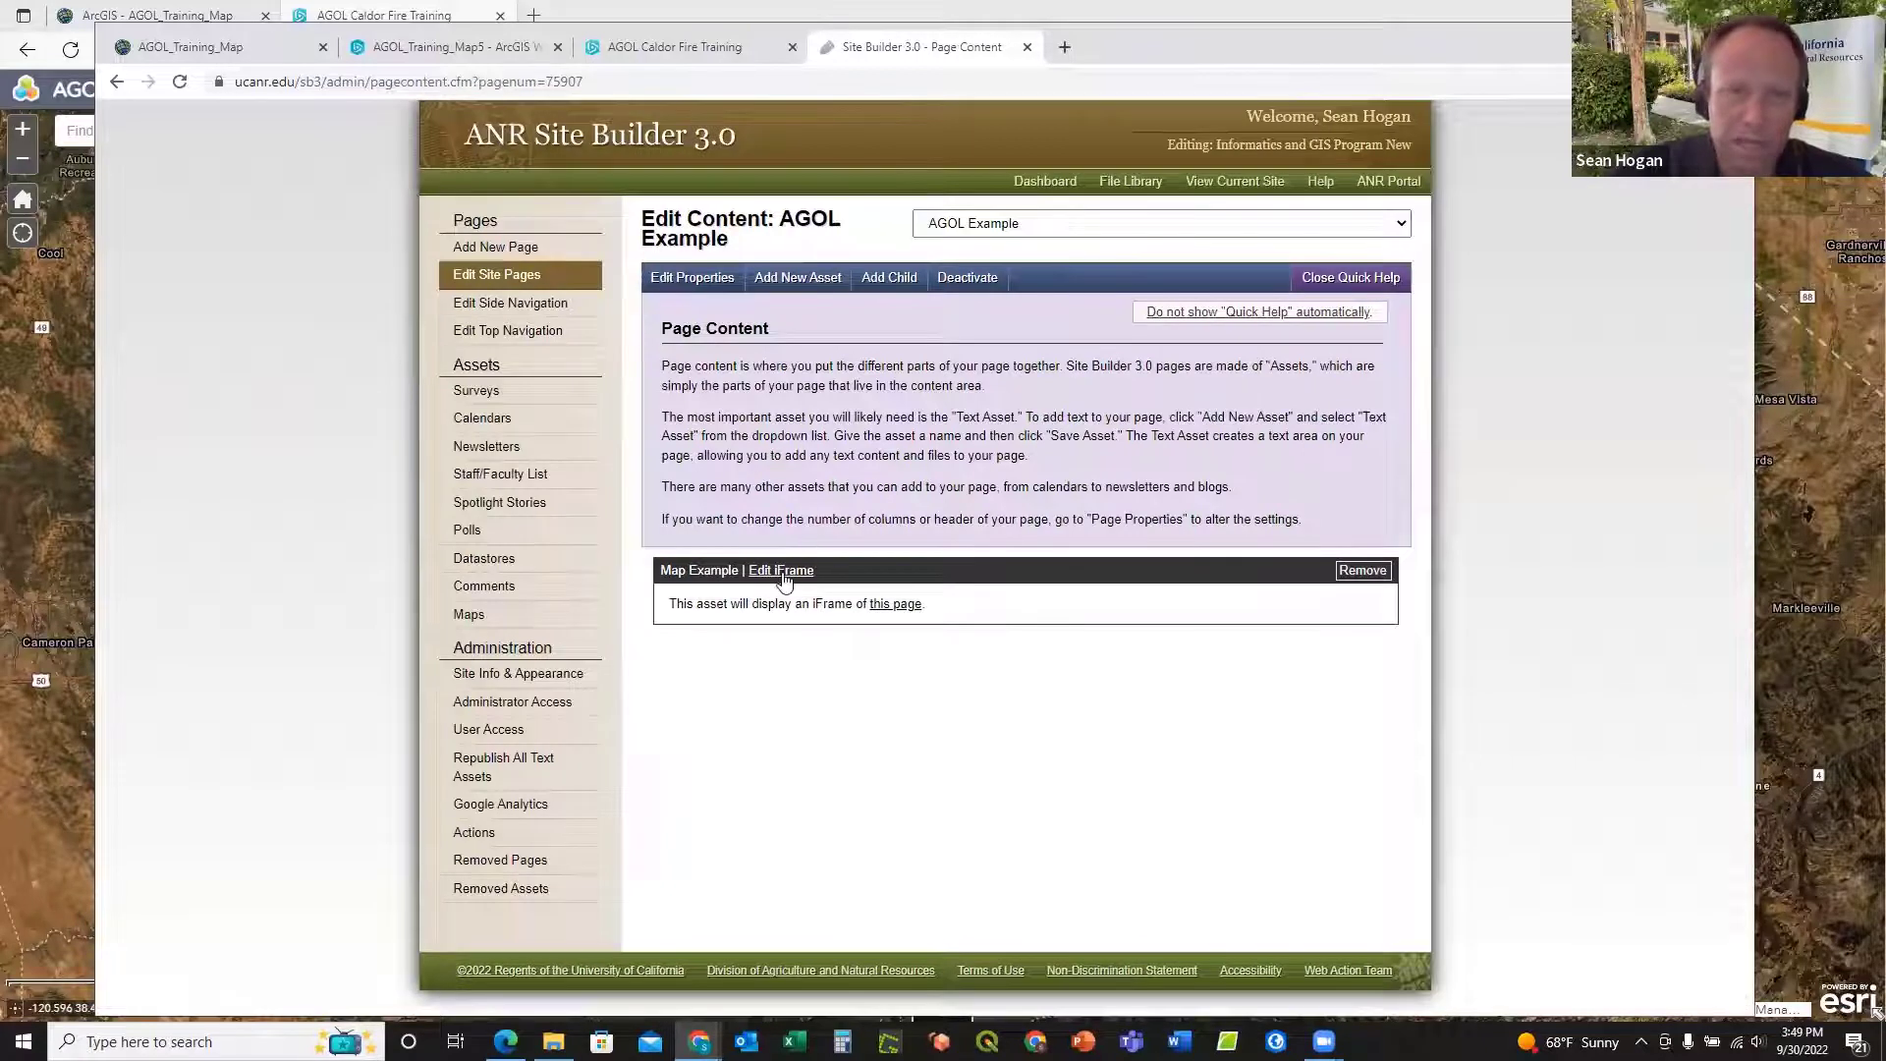
# Step: Create a new iFrame asset named Caldor Fire with its title hidden
pyautogui.click(794, 281)
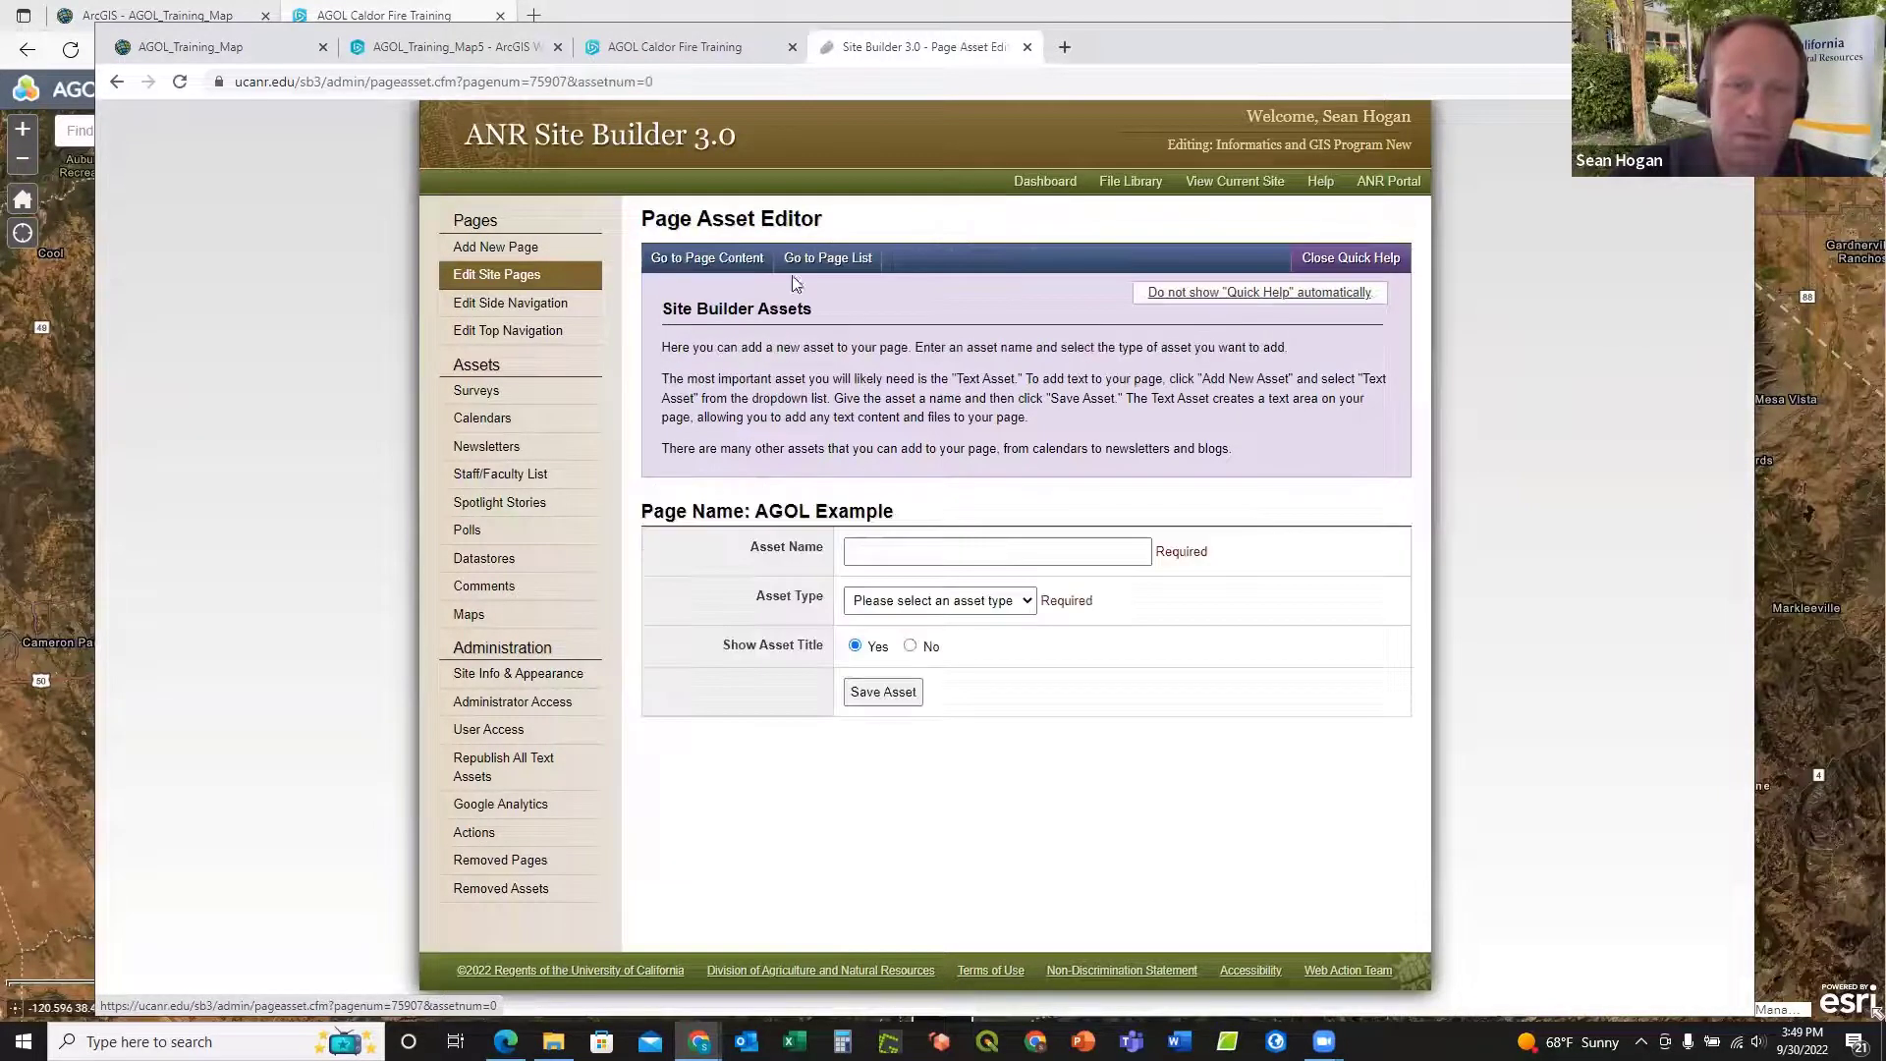
pyautogui.click(957, 556)
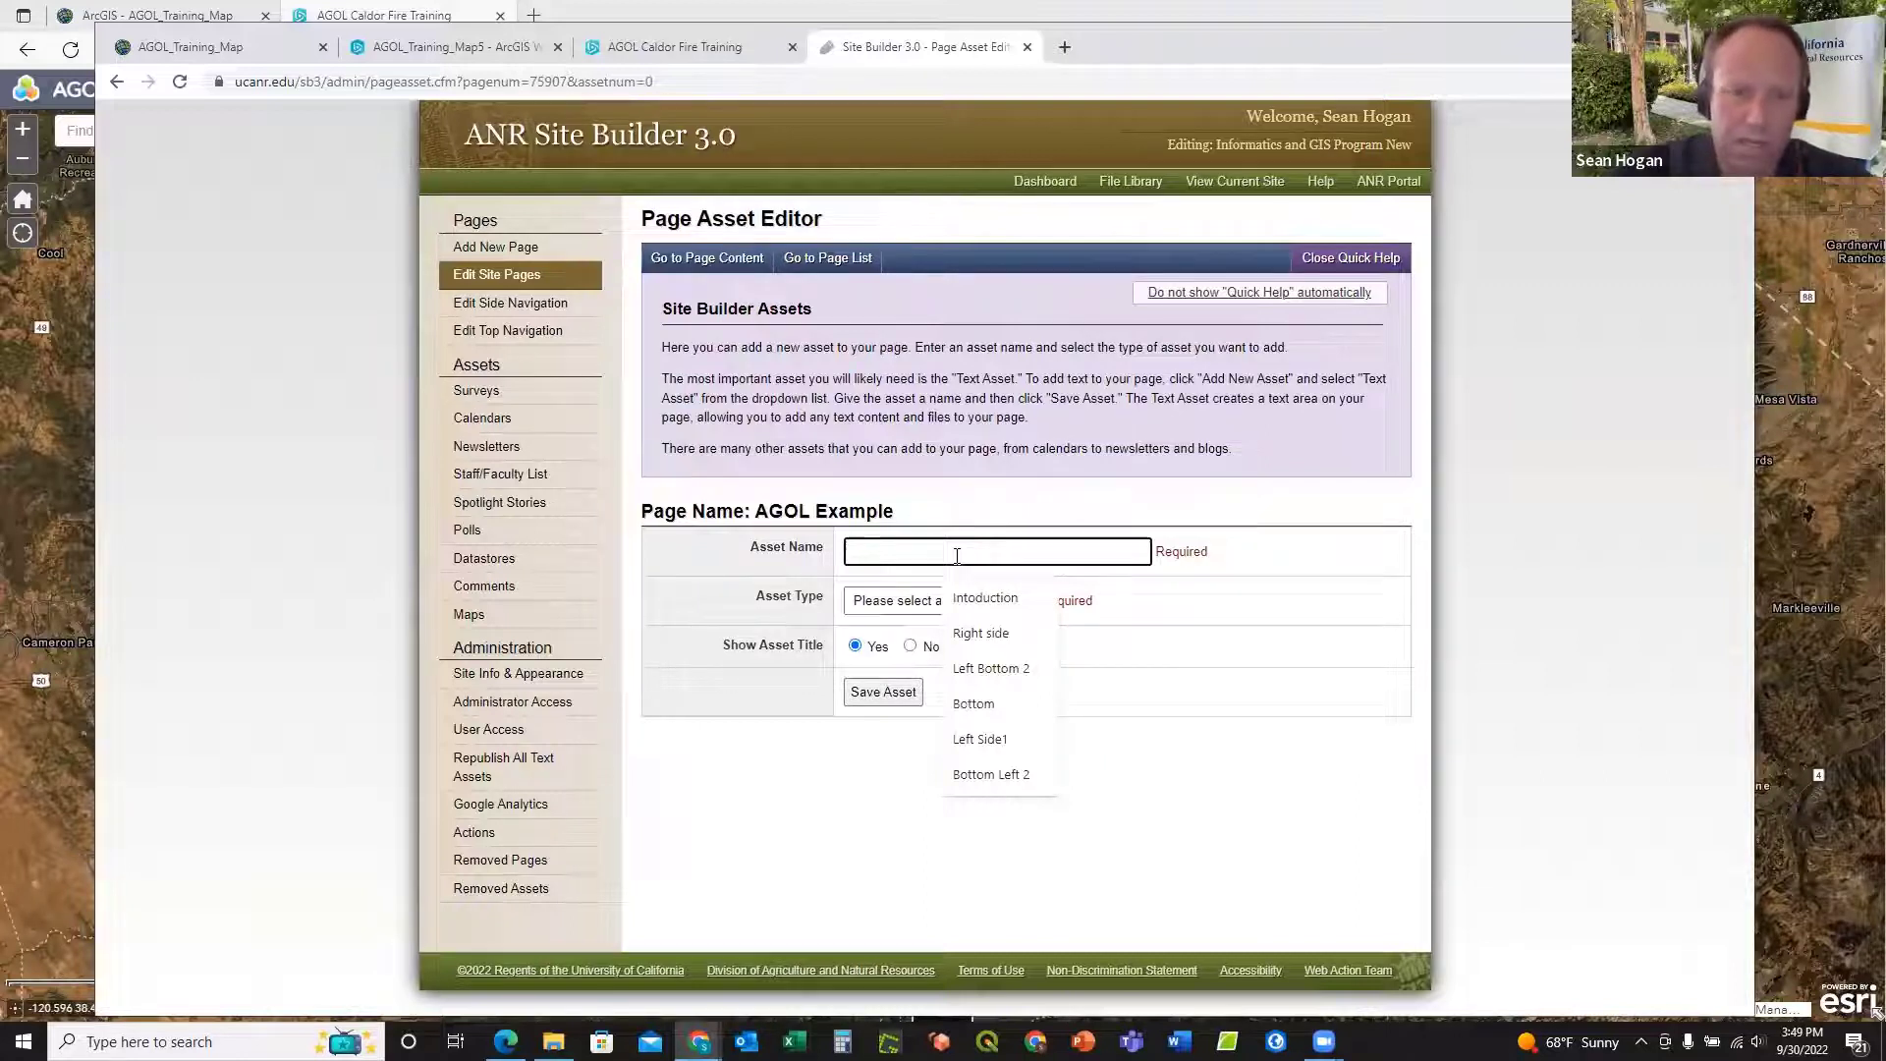
pyautogui.write('Caldor')
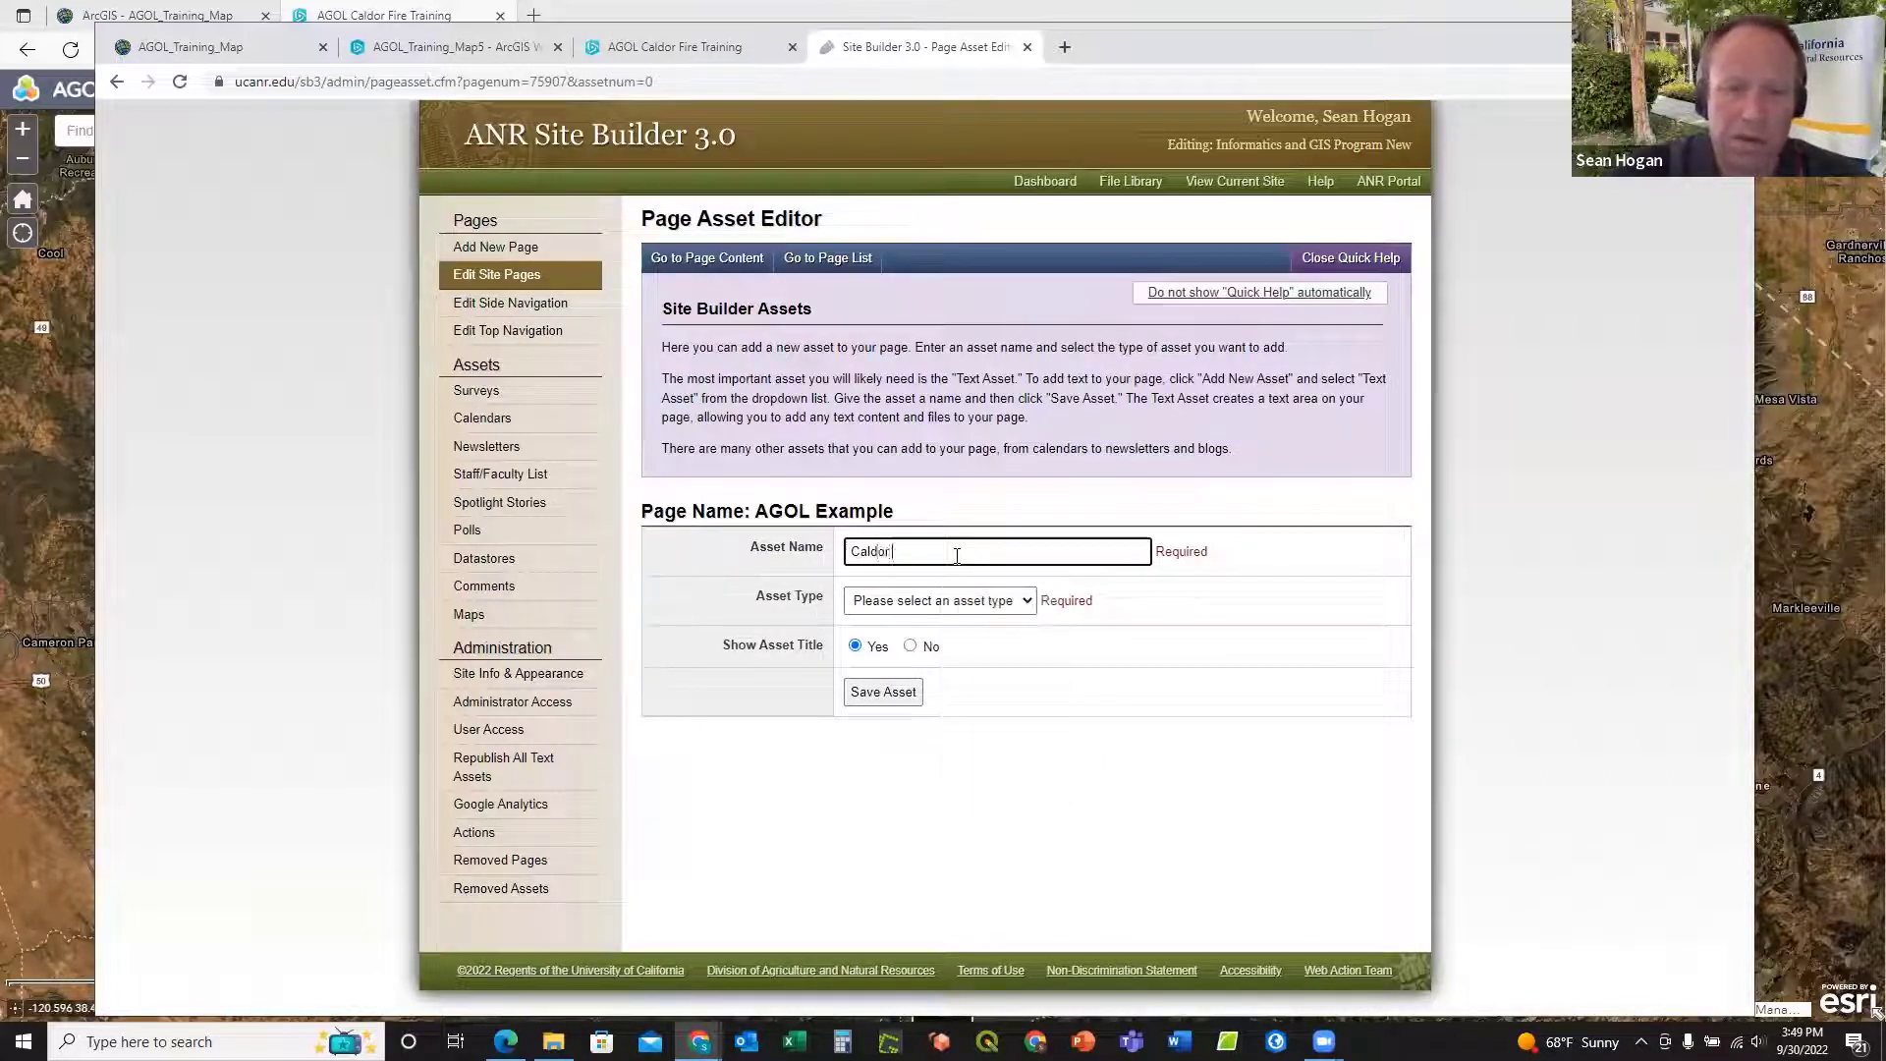
pyautogui.write(' Fire')
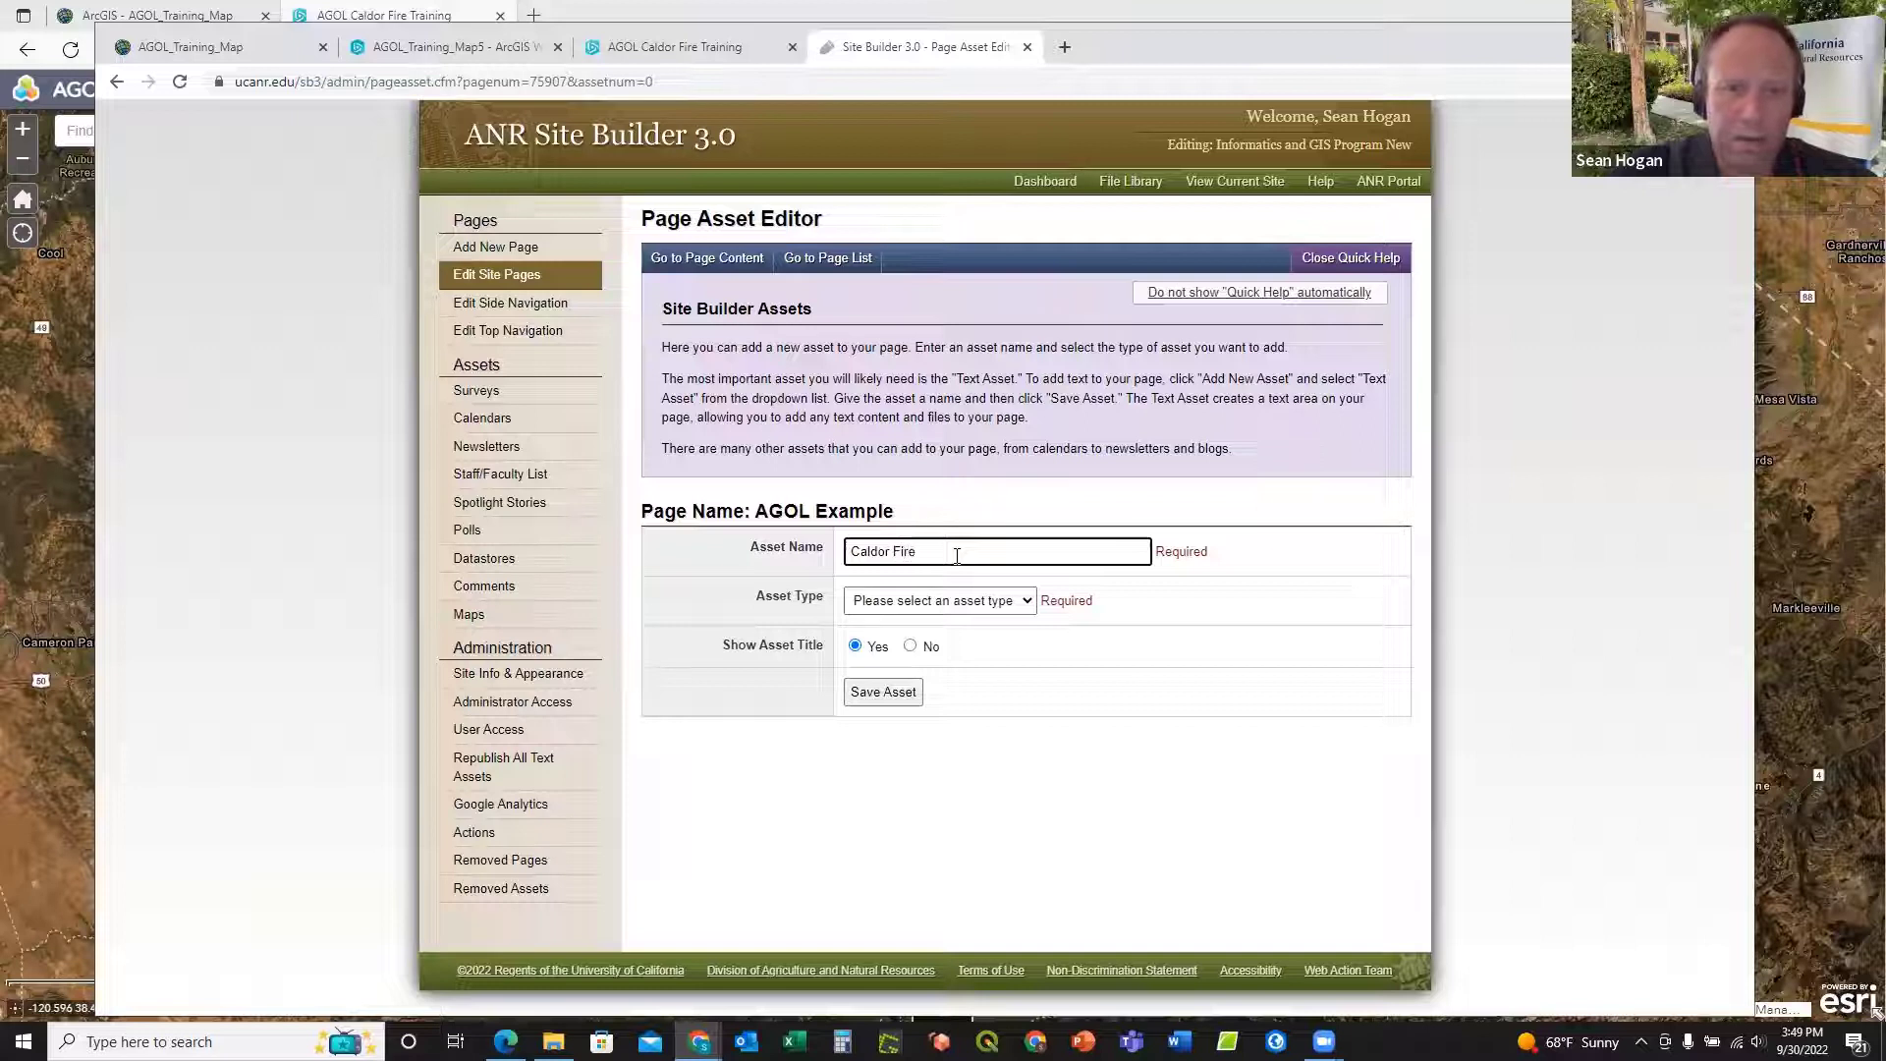
pyautogui.click(1025, 600)
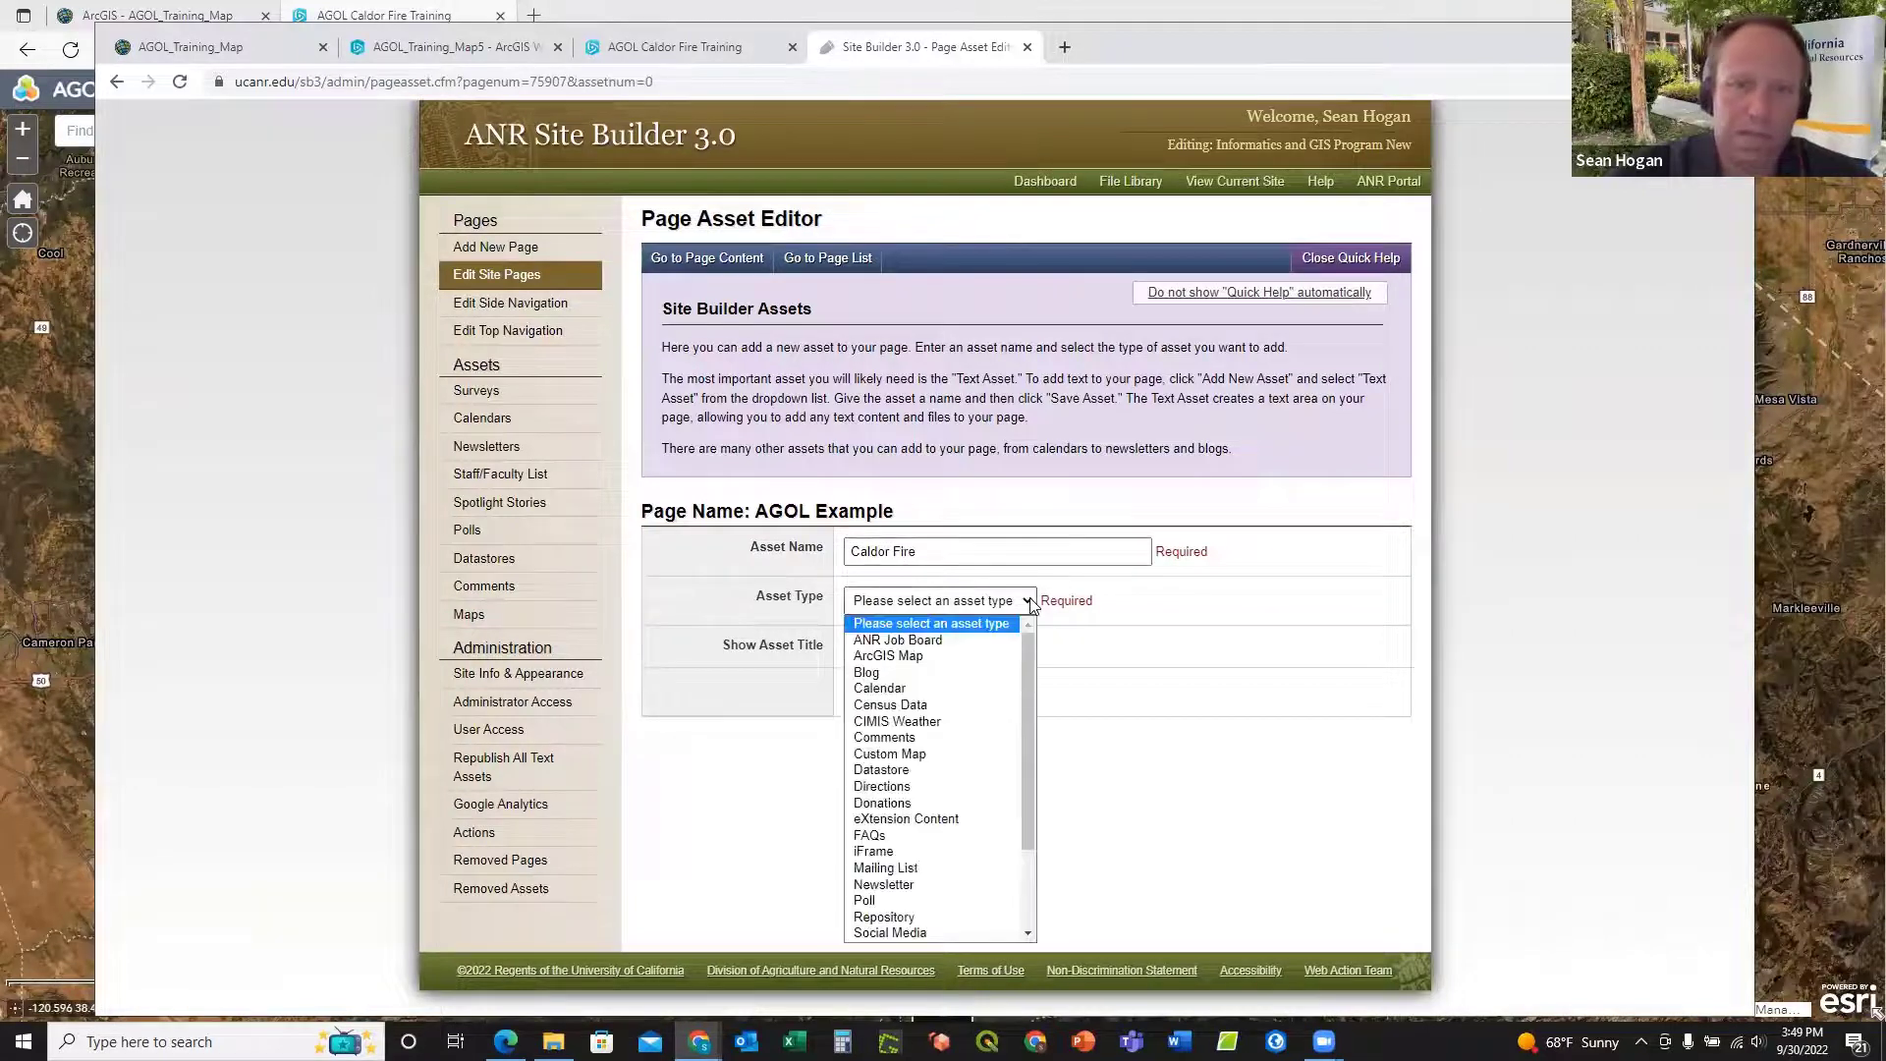
pyautogui.click(894, 853)
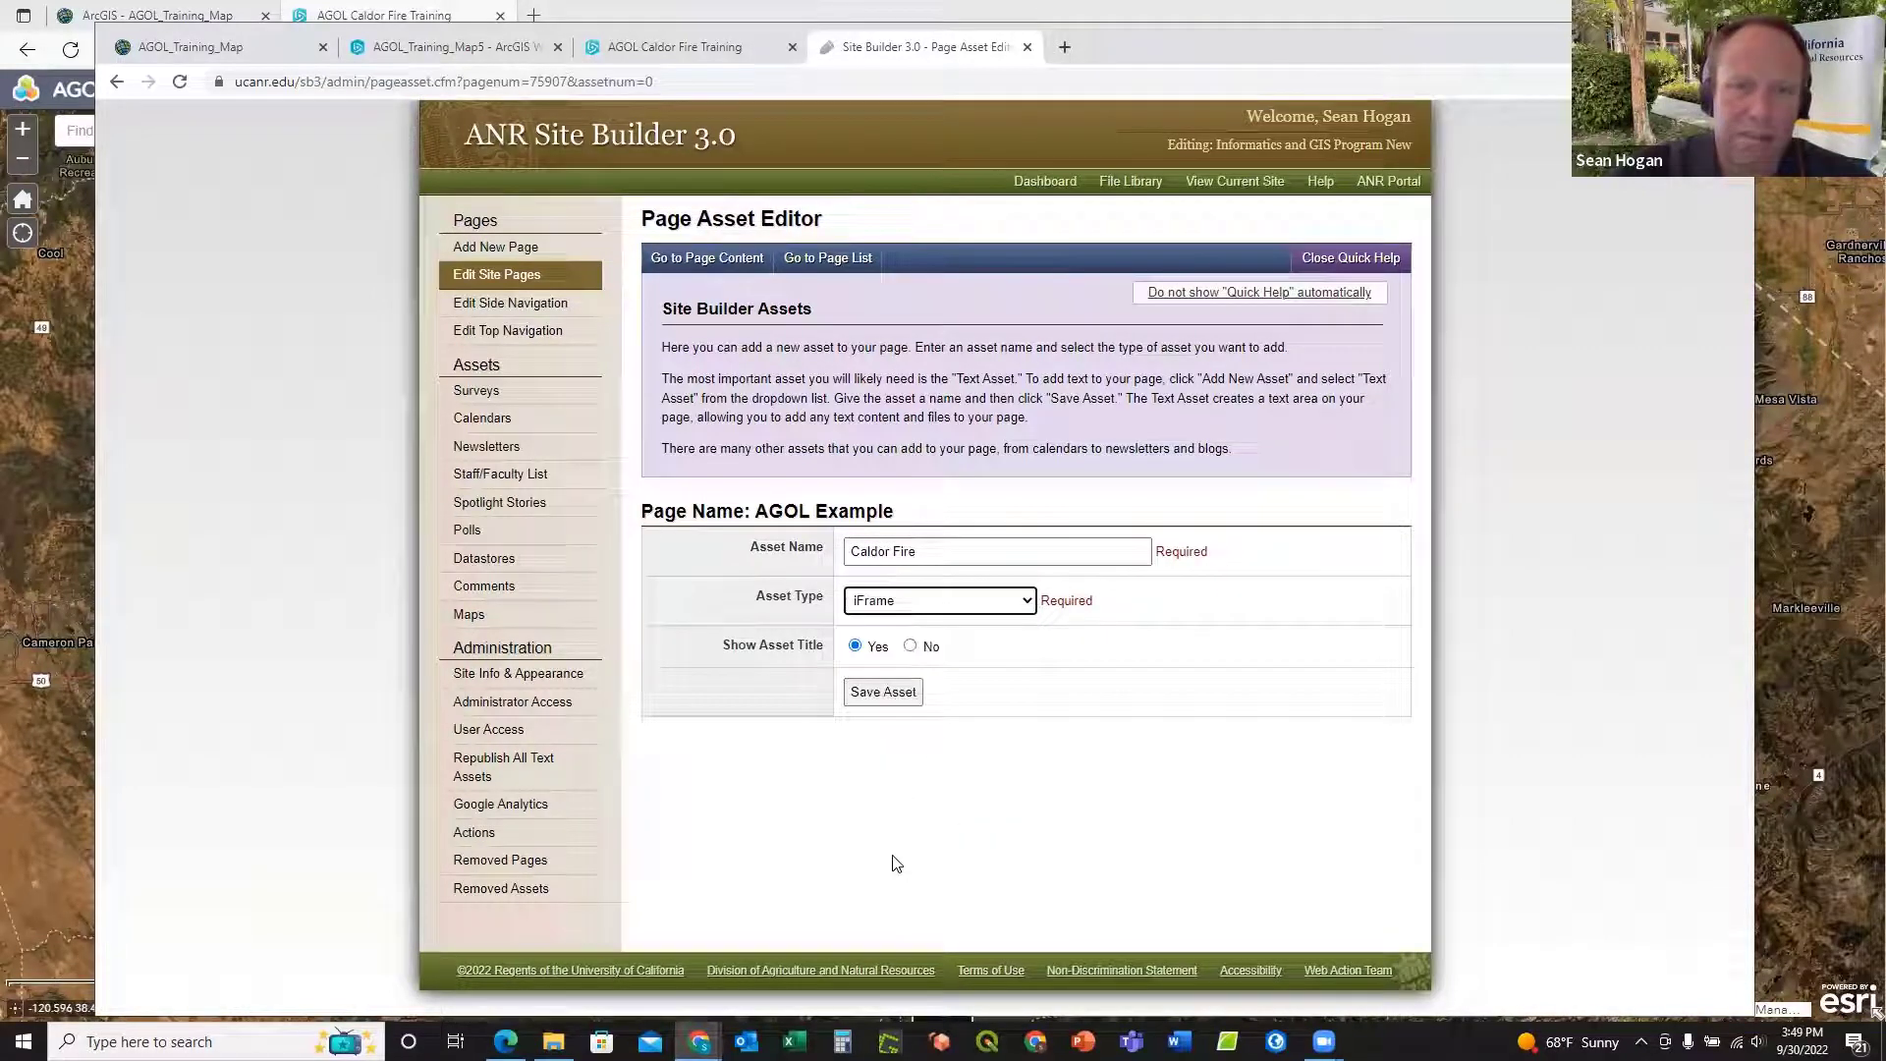
pyautogui.click(911, 647)
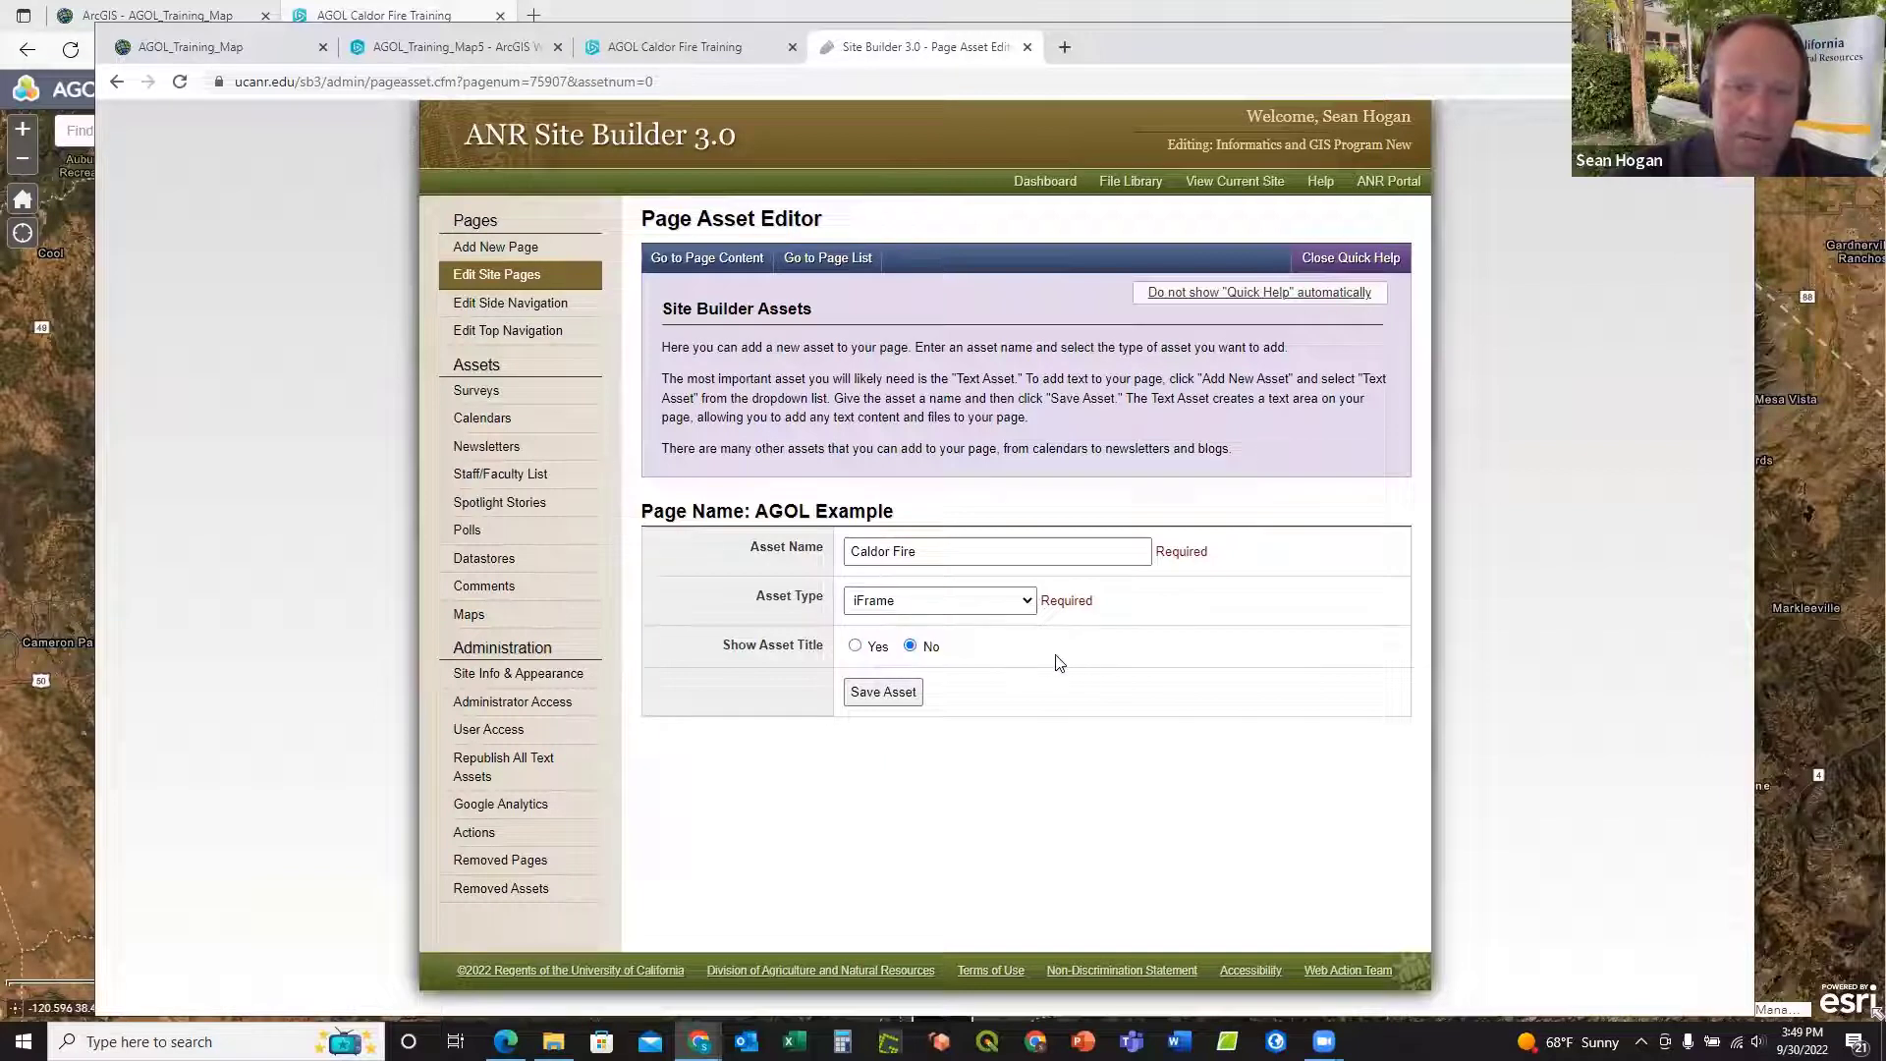
pyautogui.click(883, 694)
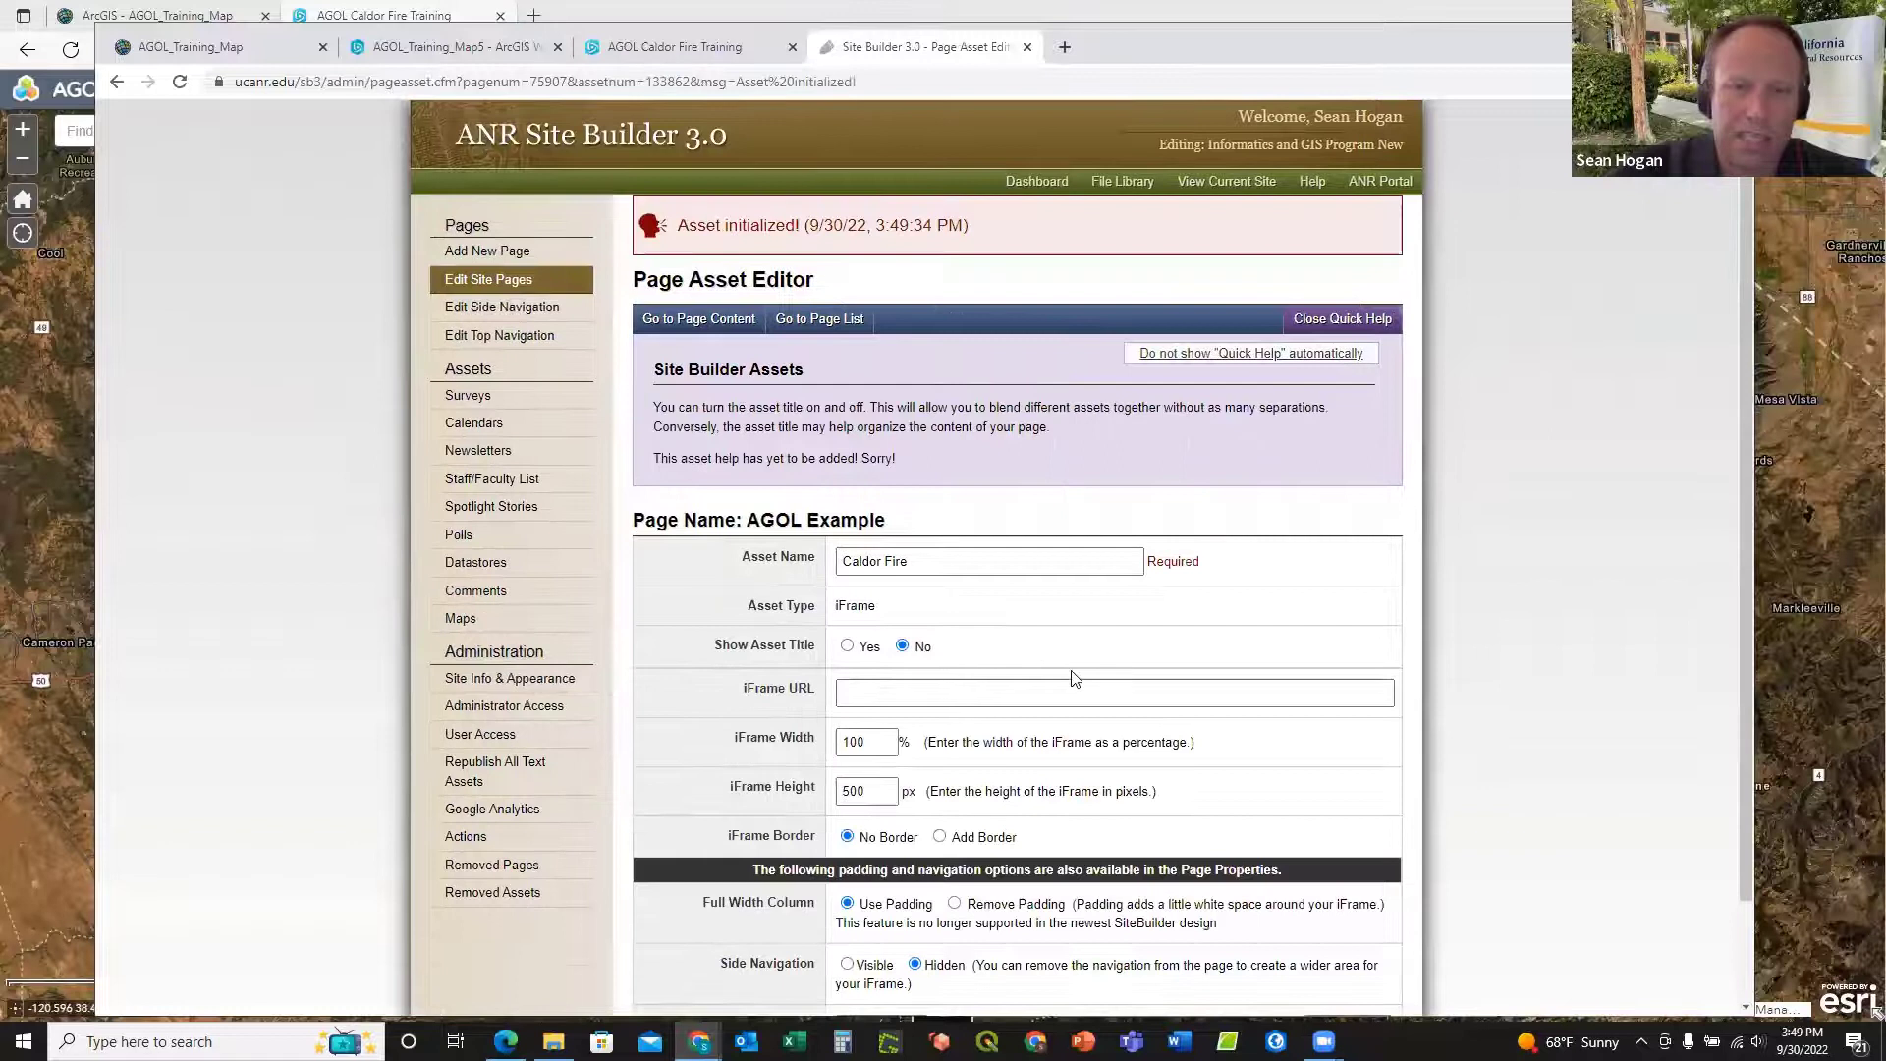
# Step: Paste the Web AppBuilder app's URL as the iFrame address and update the asset
pyautogui.click(882, 697)
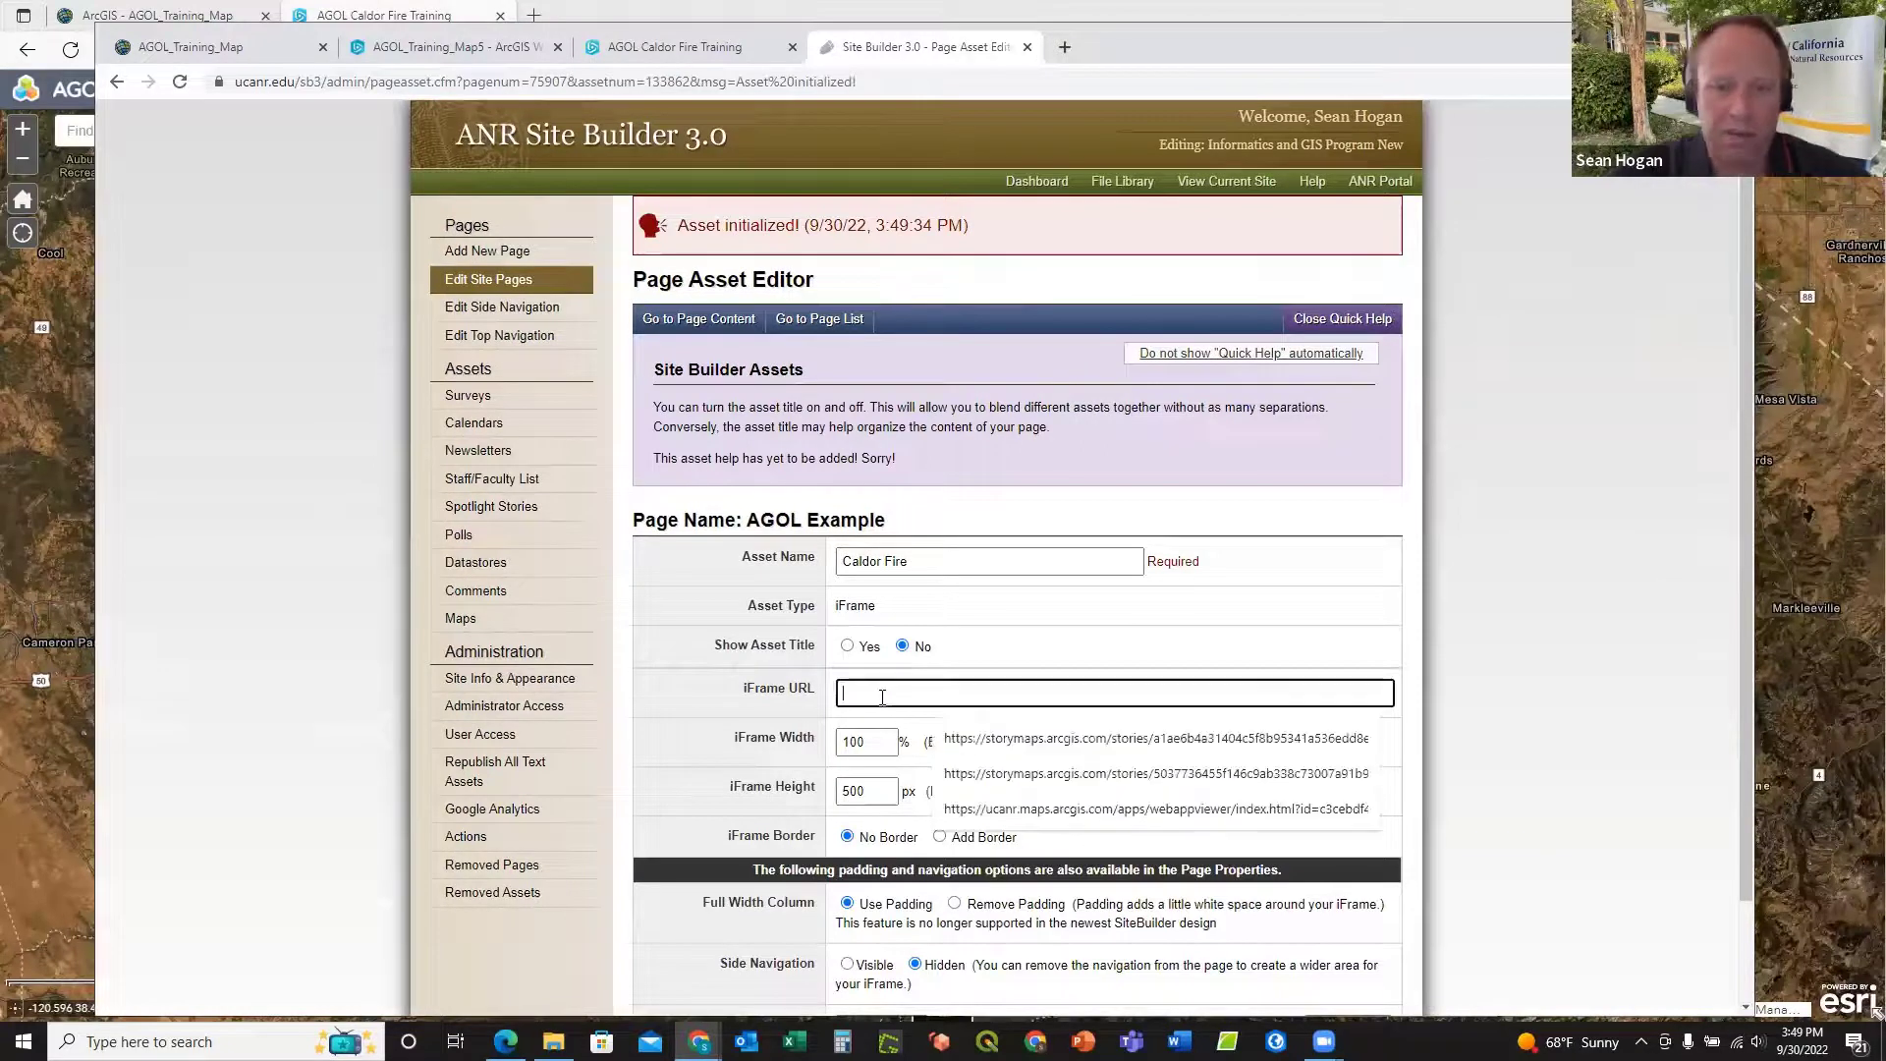
pyautogui.write('https://ucanr.maps.arcgis.com/apps/webappviewer/index.html?id=2c4723ef097d4d98b490d5d19ac7b75d')
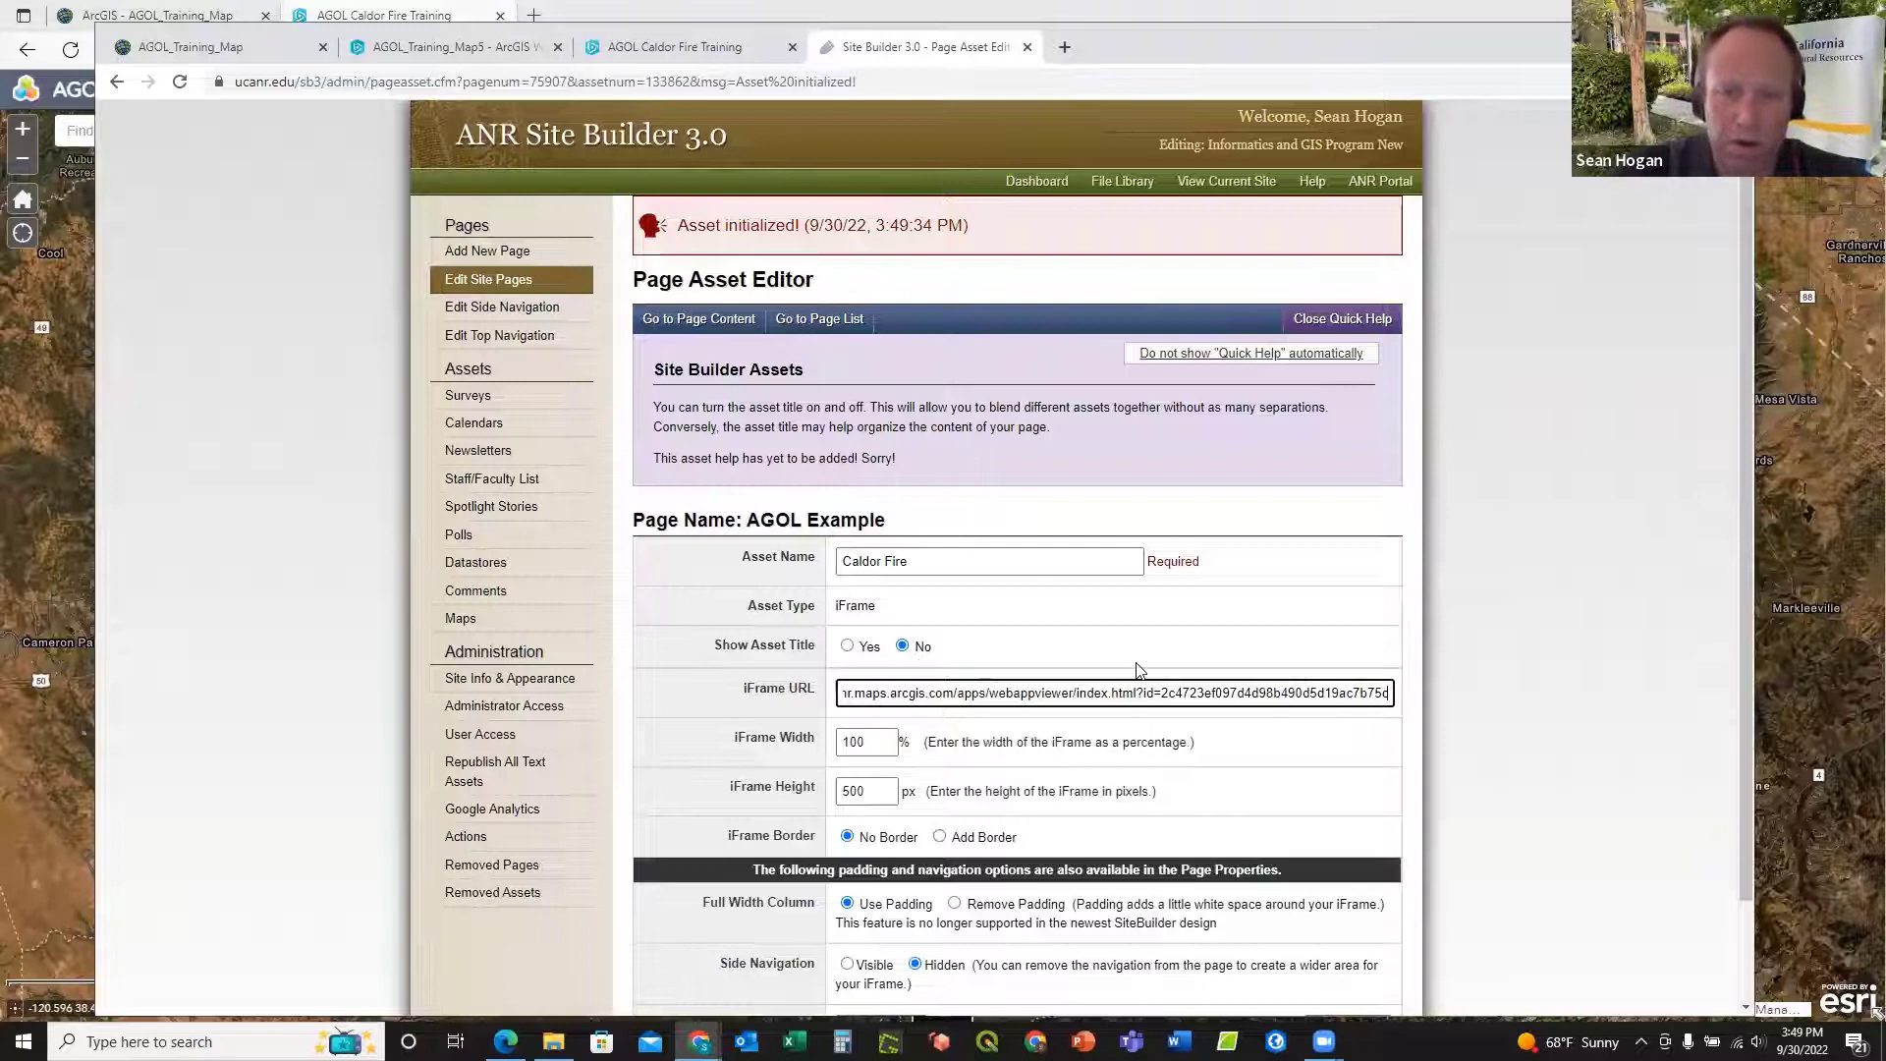
pyautogui.scroll(-1, 1022, 656)
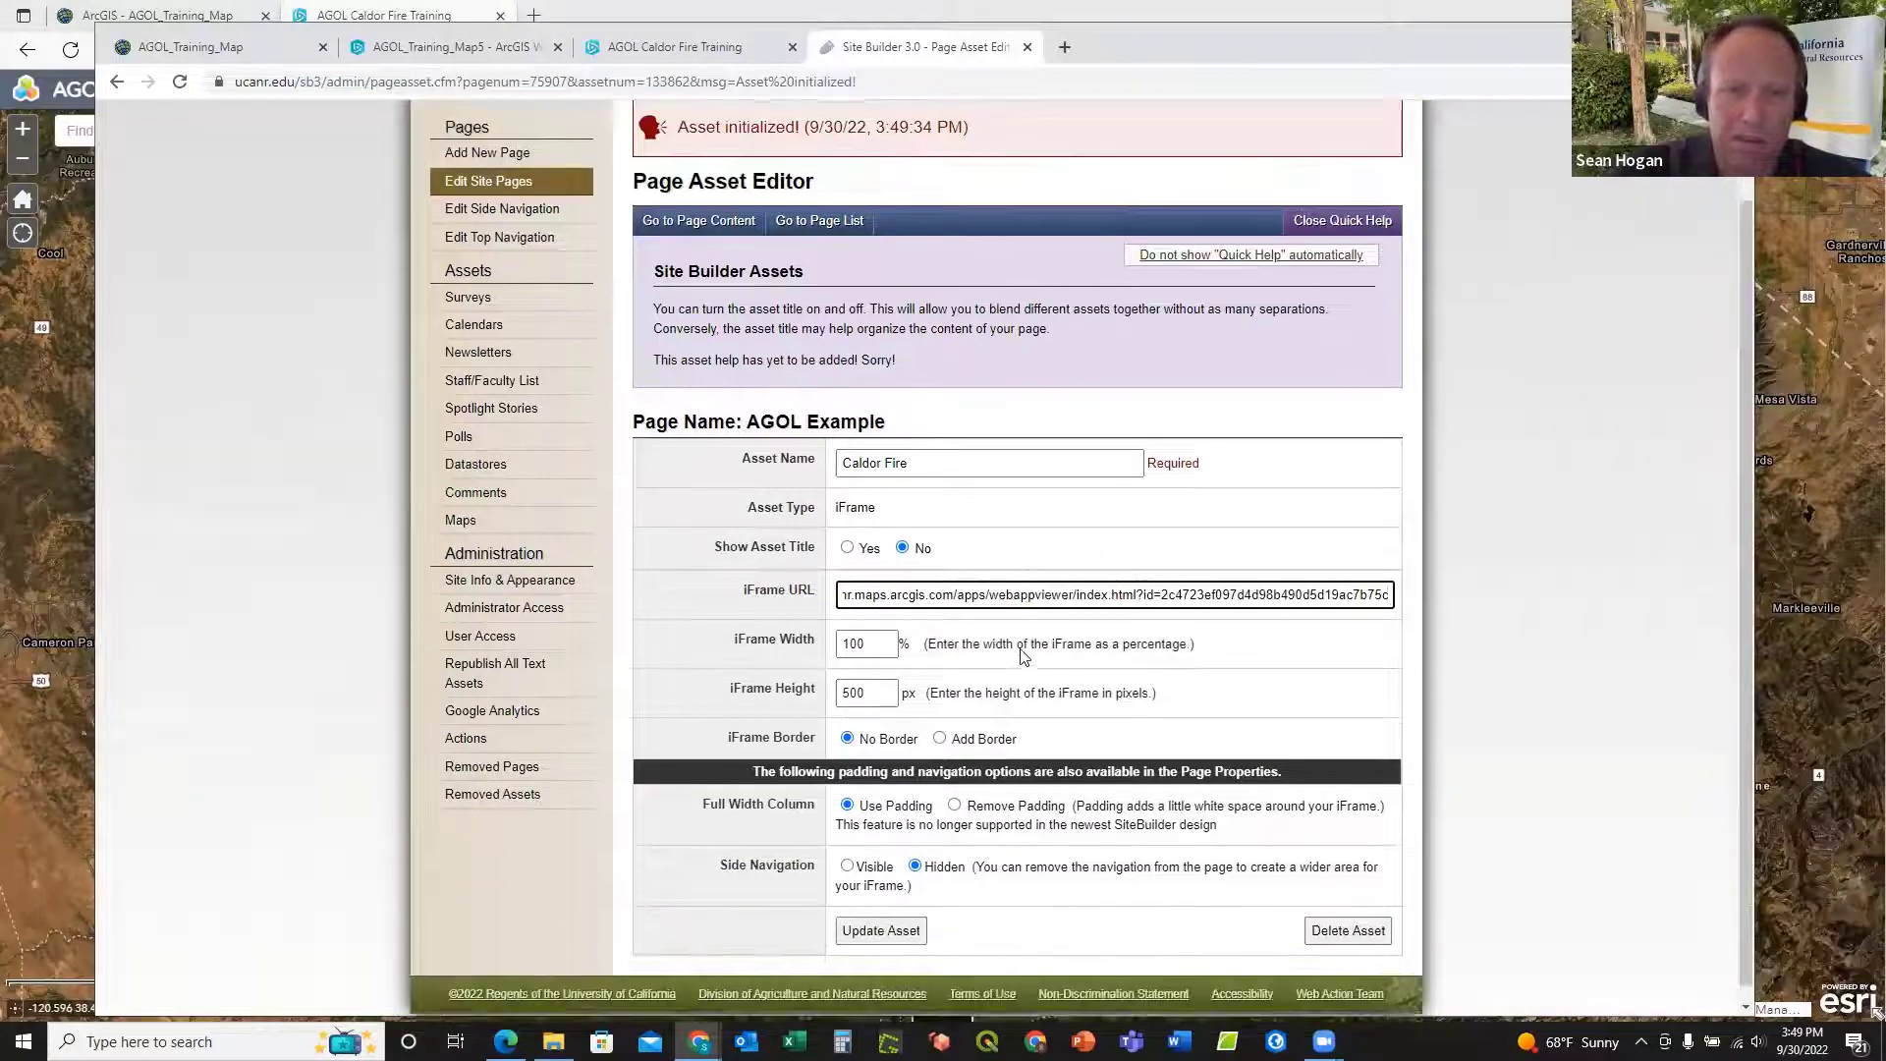
pyautogui.scroll(-1, 1022, 656)
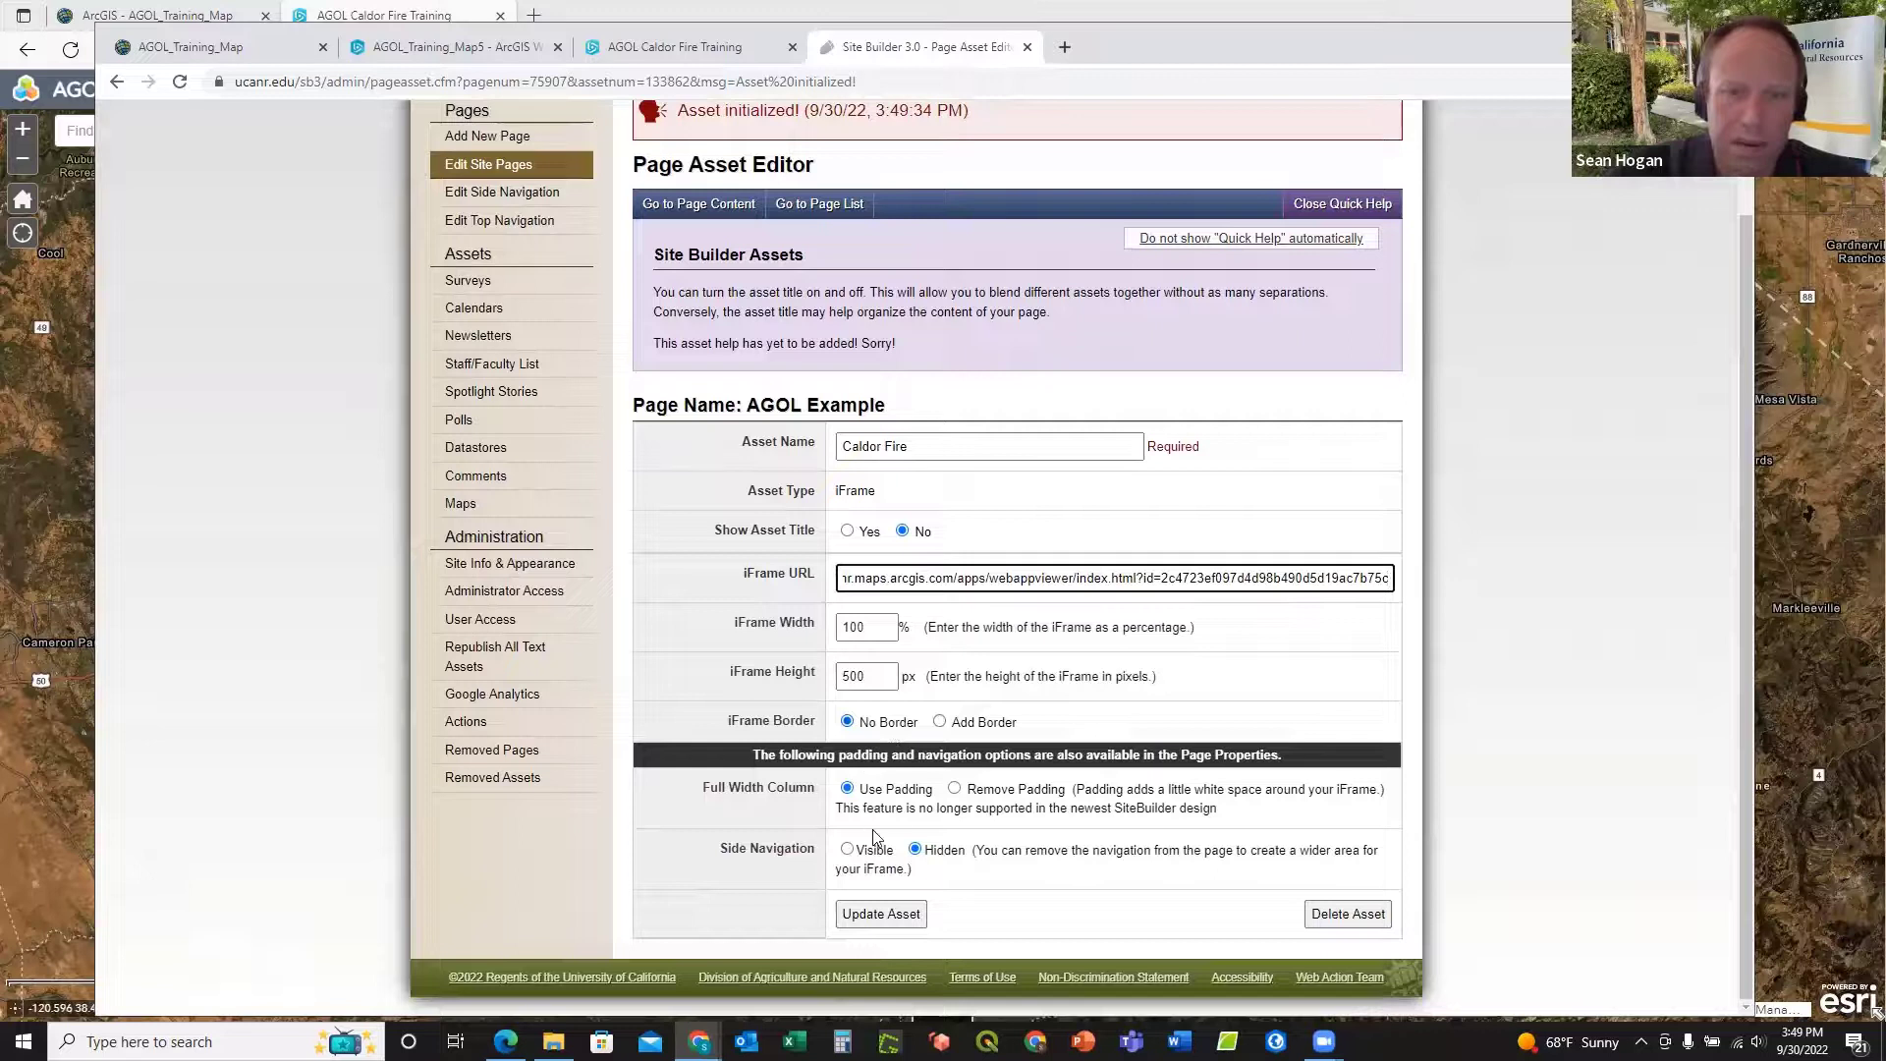
pyautogui.click(882, 910)
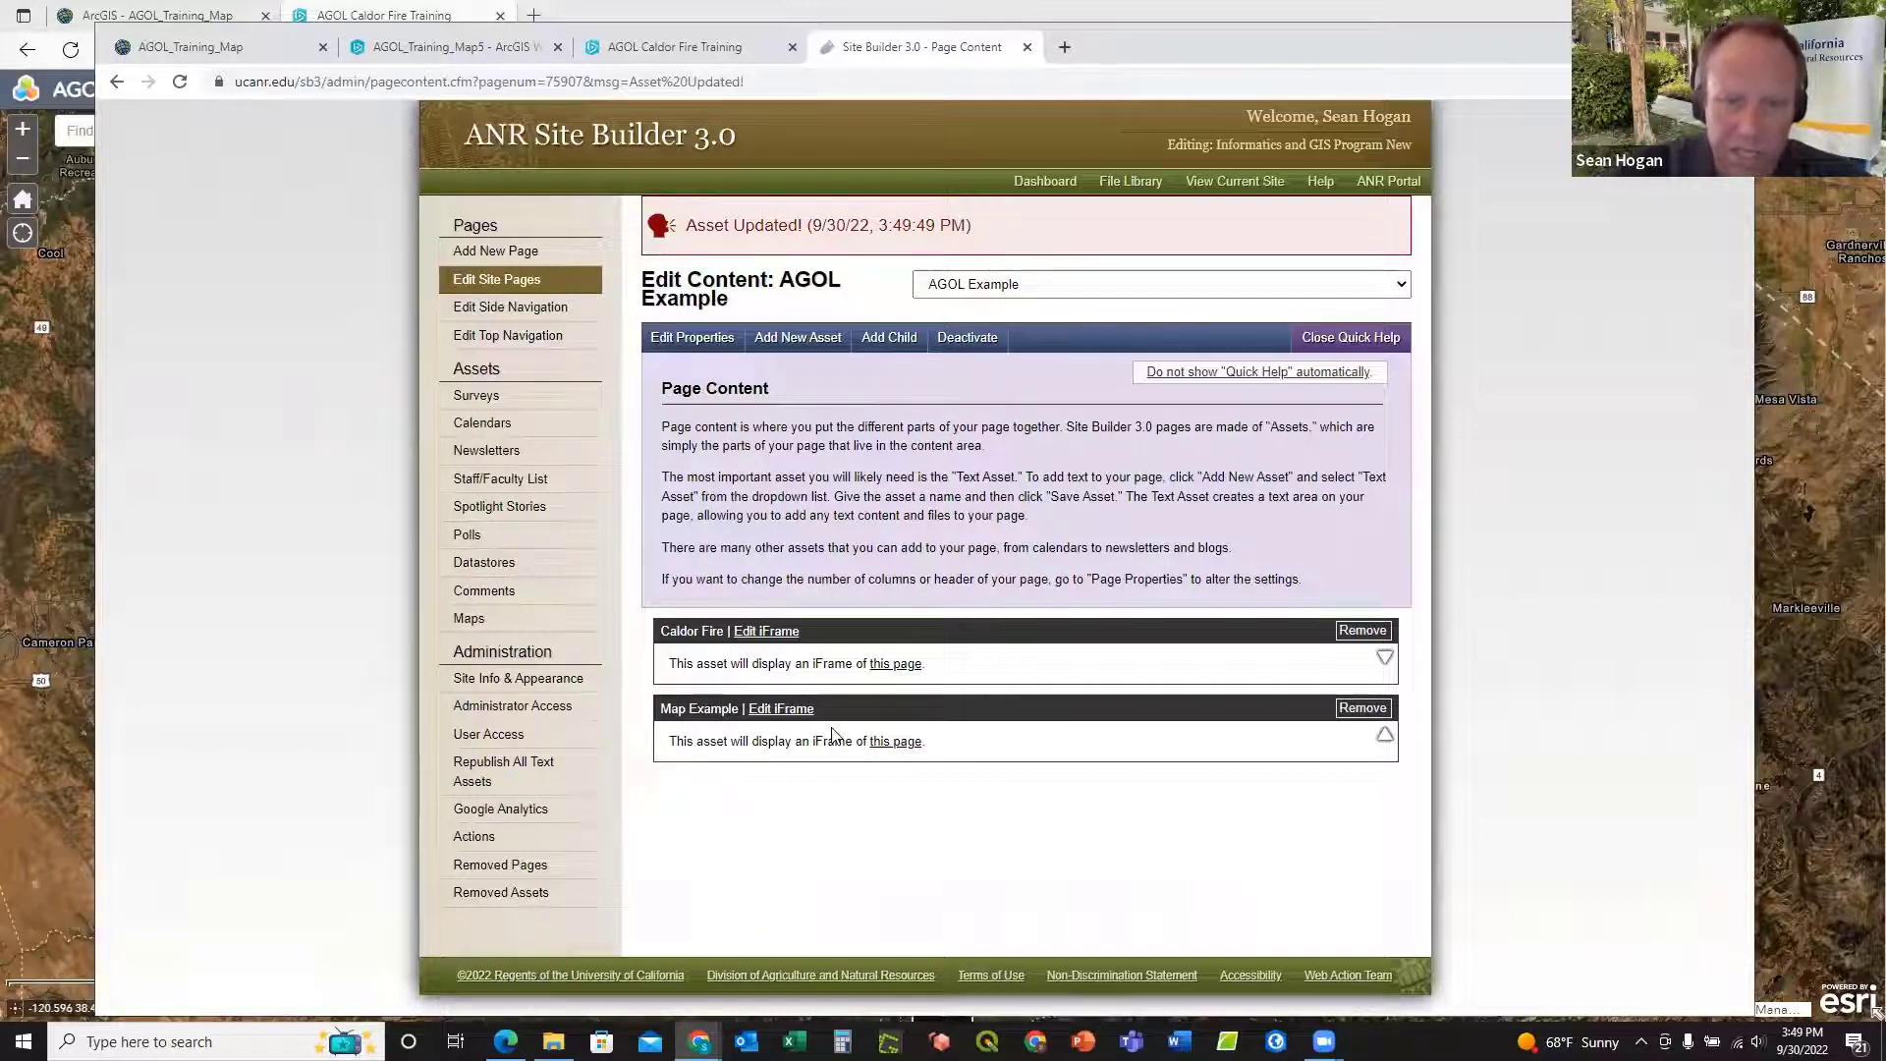
# Step: Delete the old Map Example asset and view the live AGOL Example page
pyautogui.click(1357, 715)
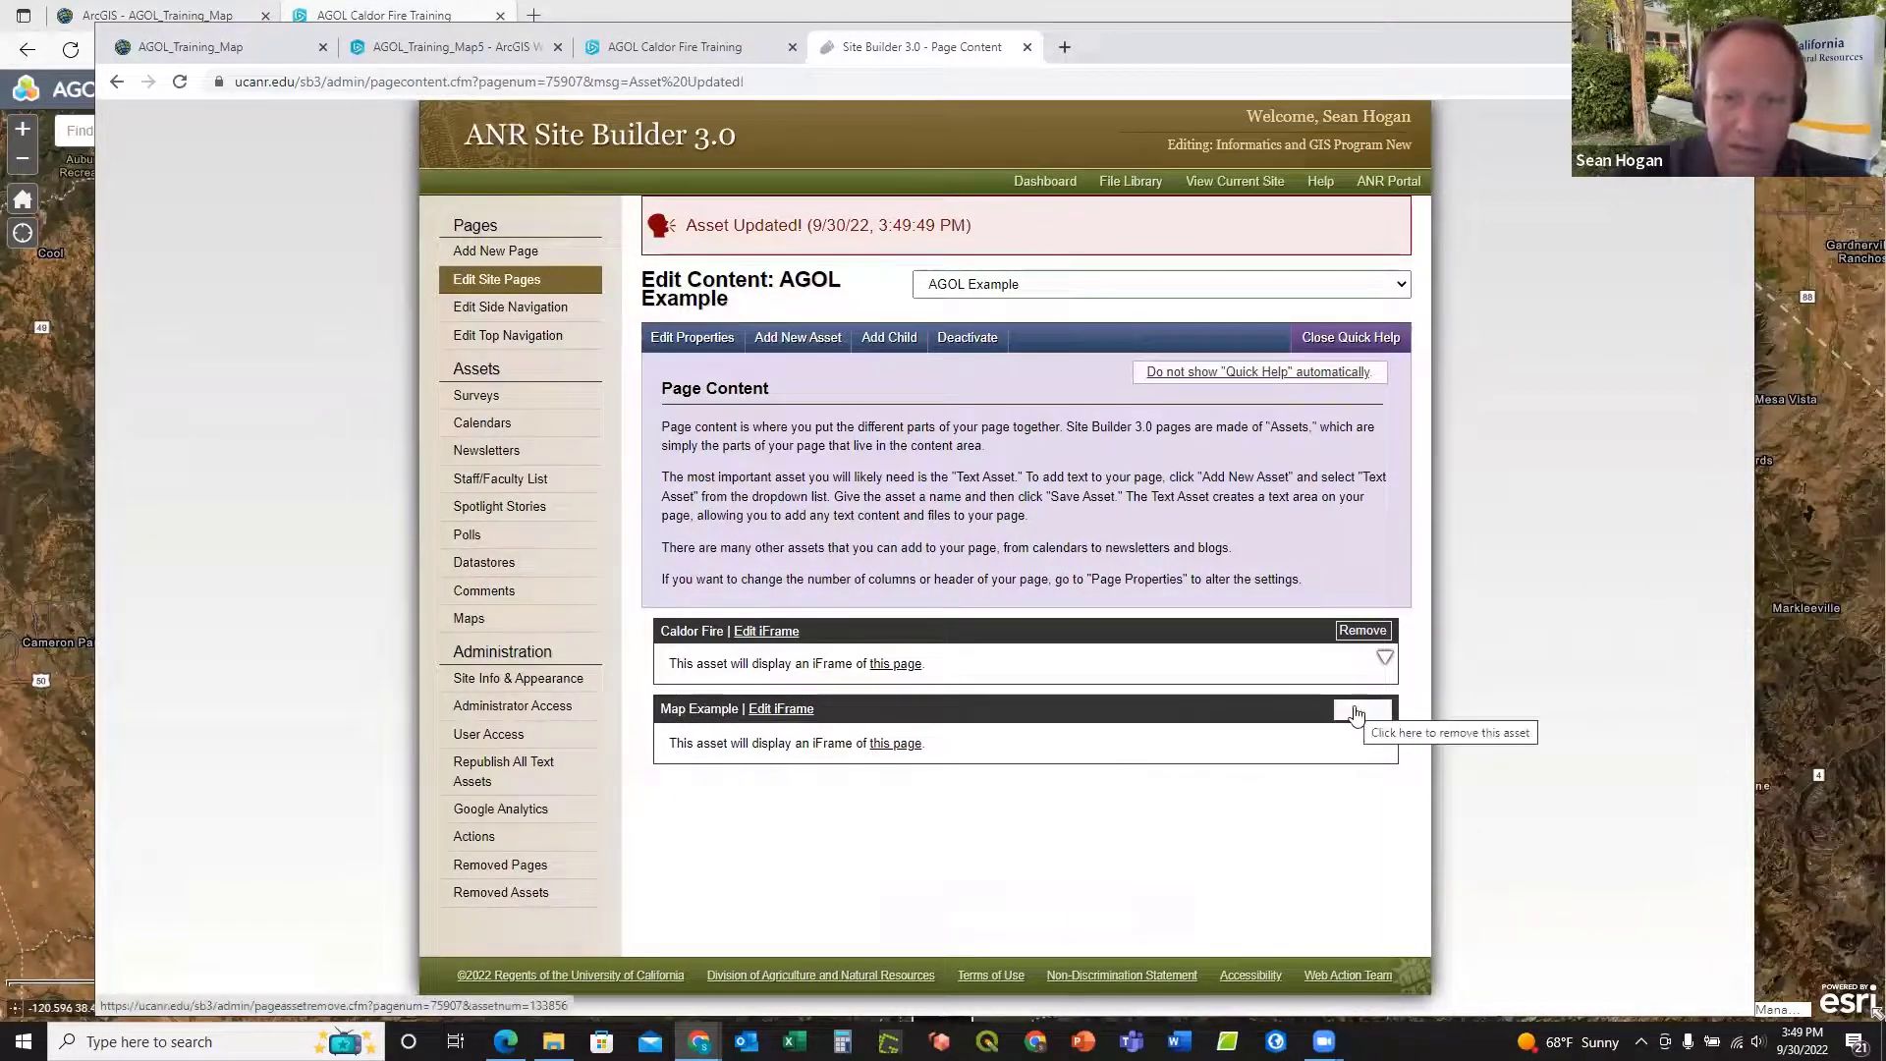
pyautogui.click(1019, 190)
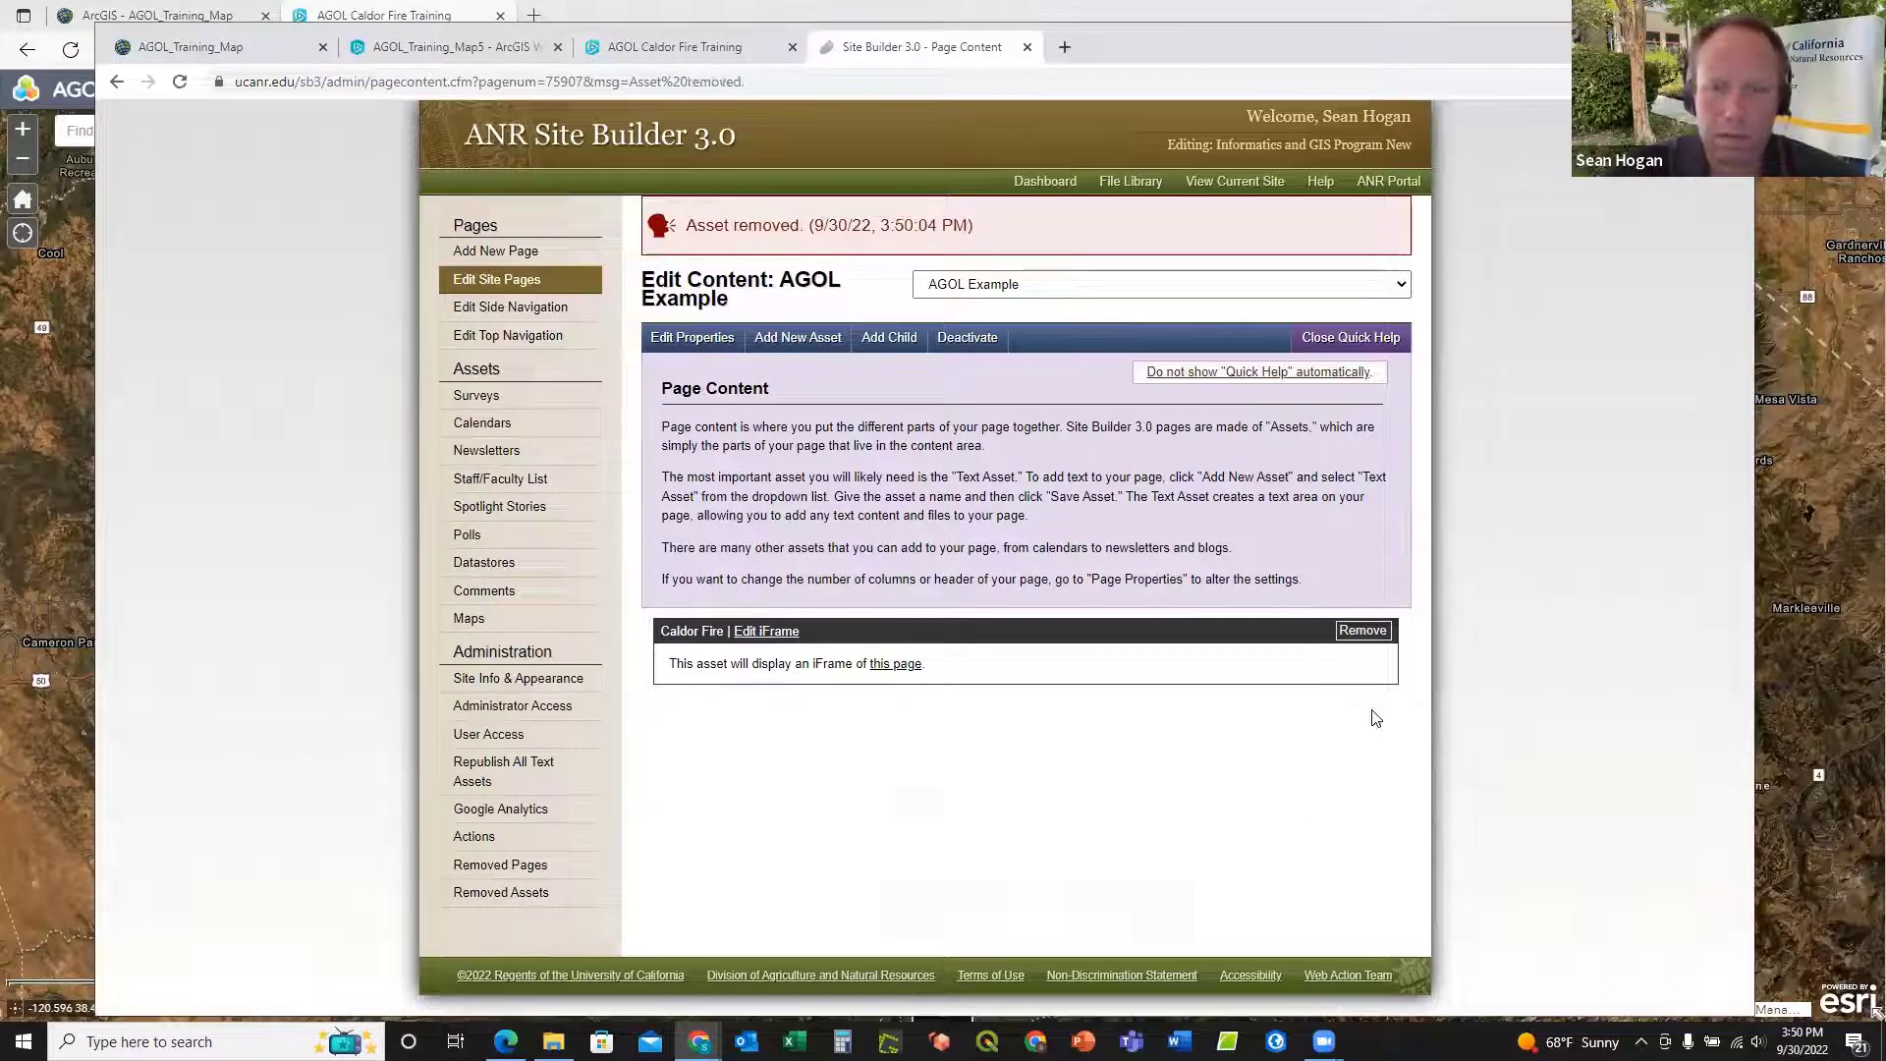
pyautogui.click(1228, 182)
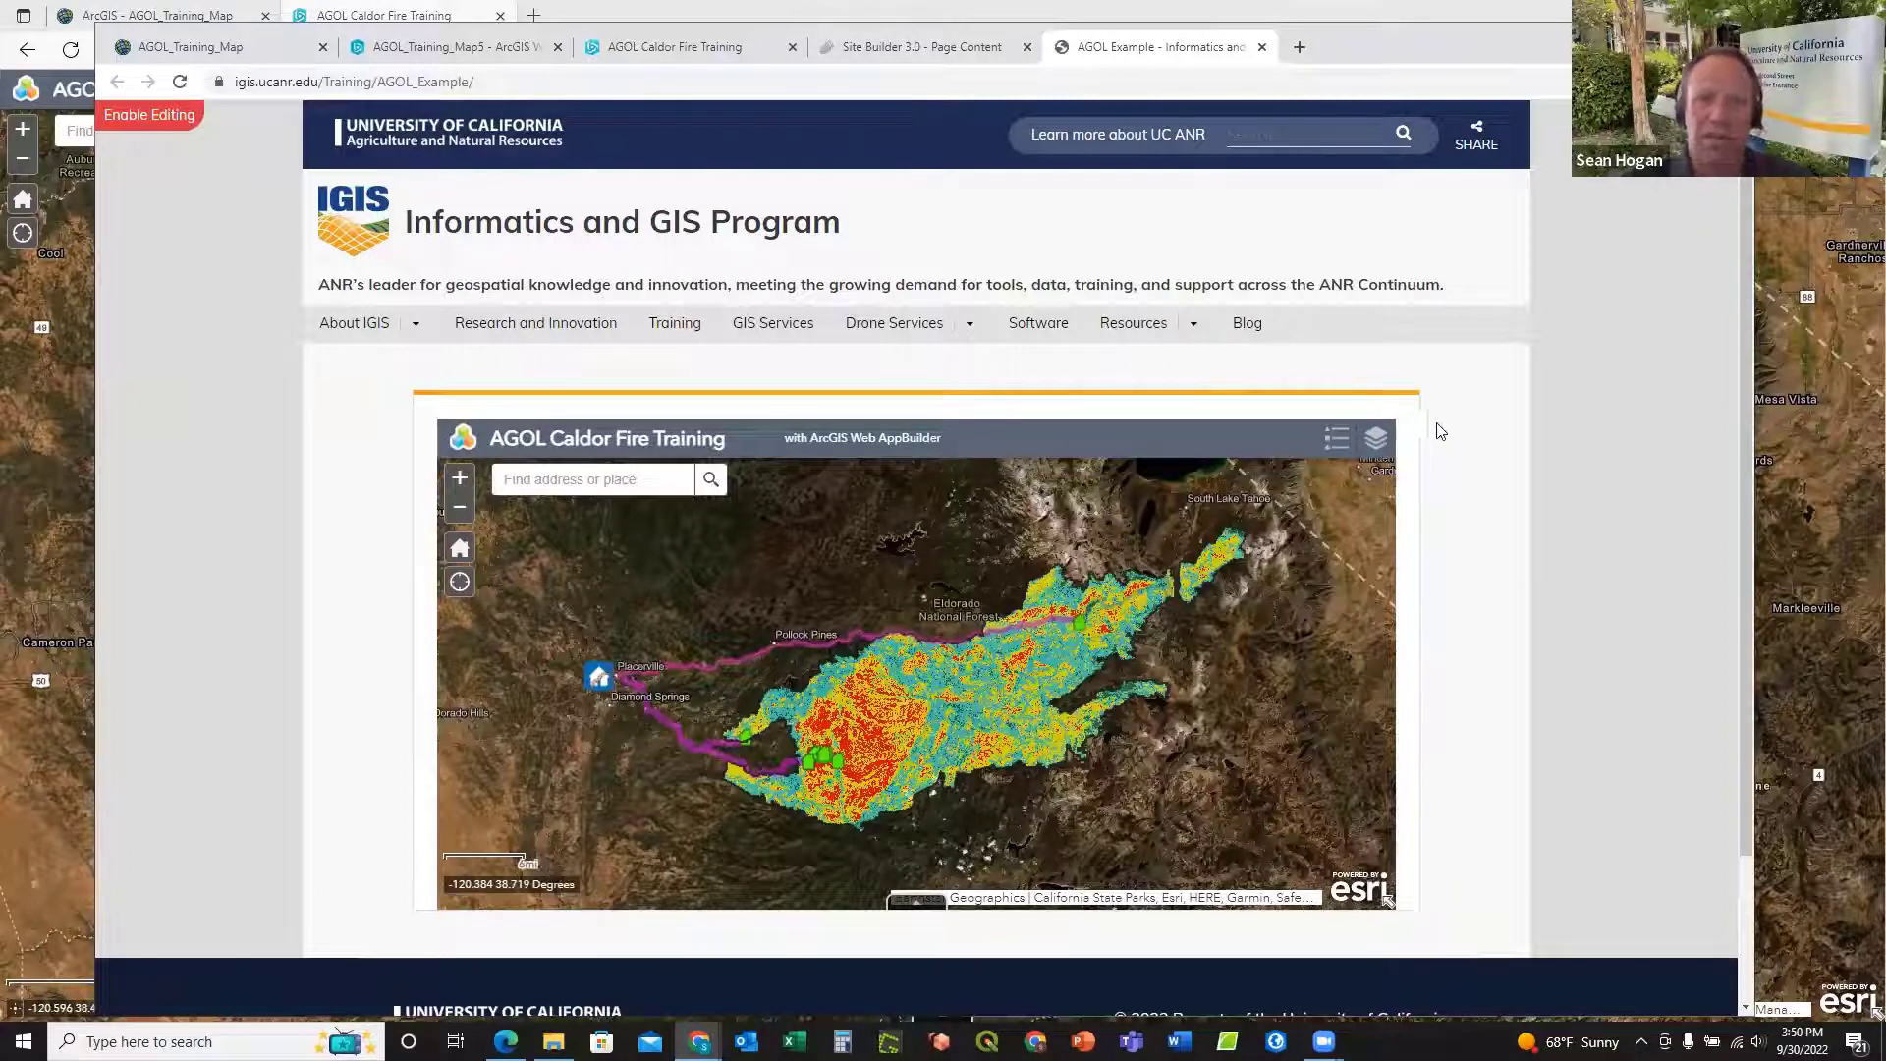
pyautogui.scroll(-2, 1440, 433)
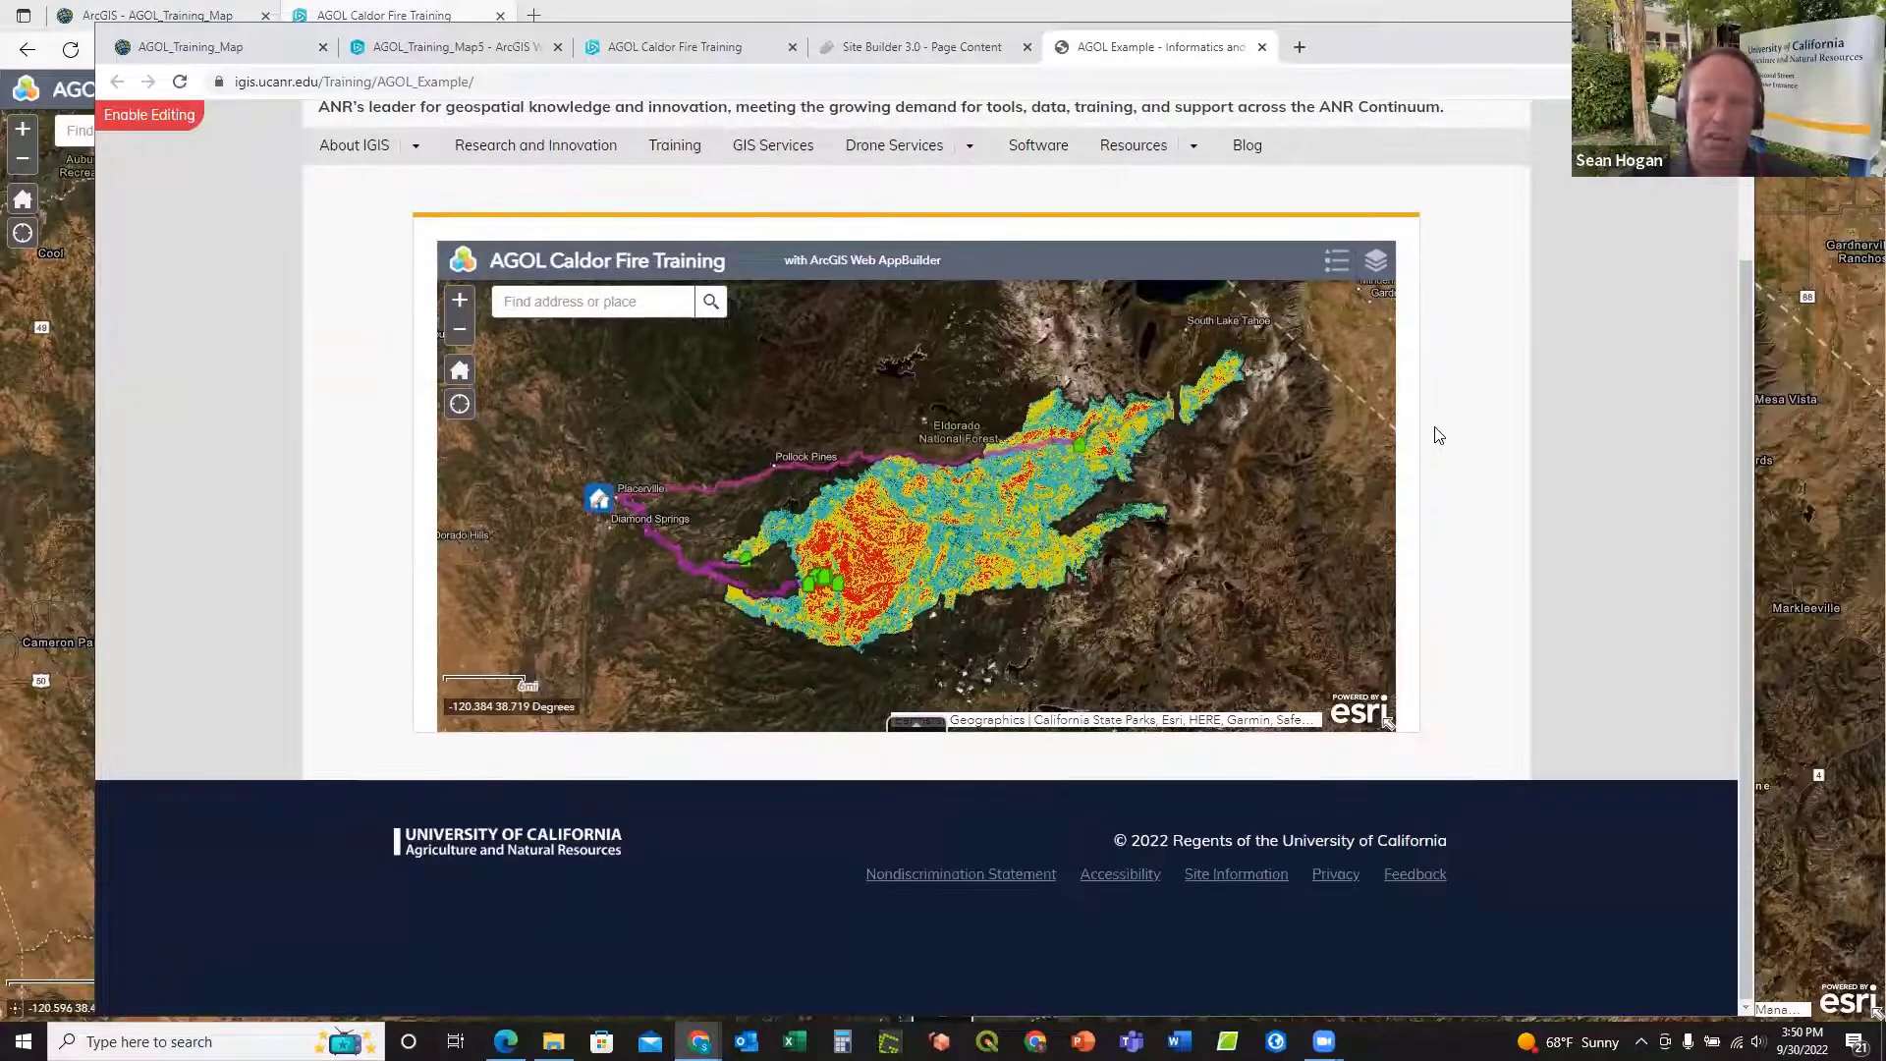
pyautogui.scroll(2, 1440, 435)
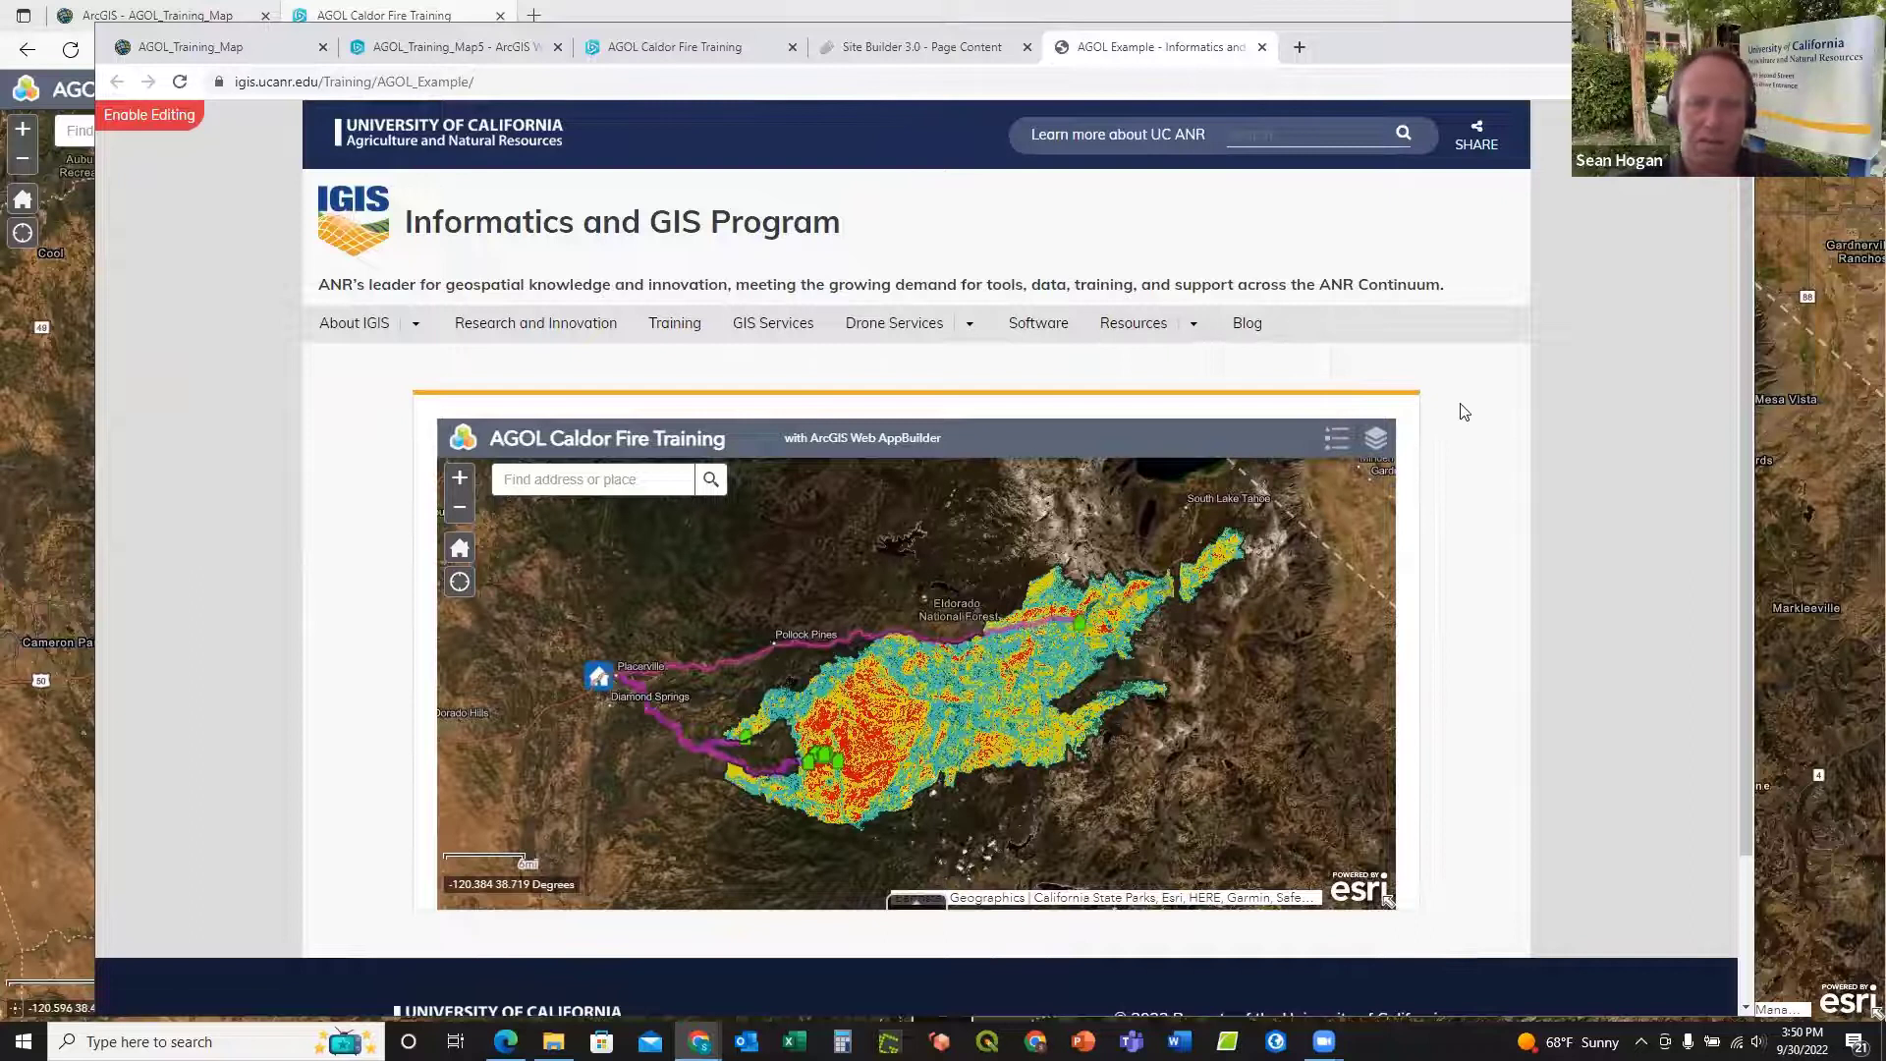
pyautogui.scroll(-2, 1463, 418)
pyautogui.scroll(1, 1466, 432)
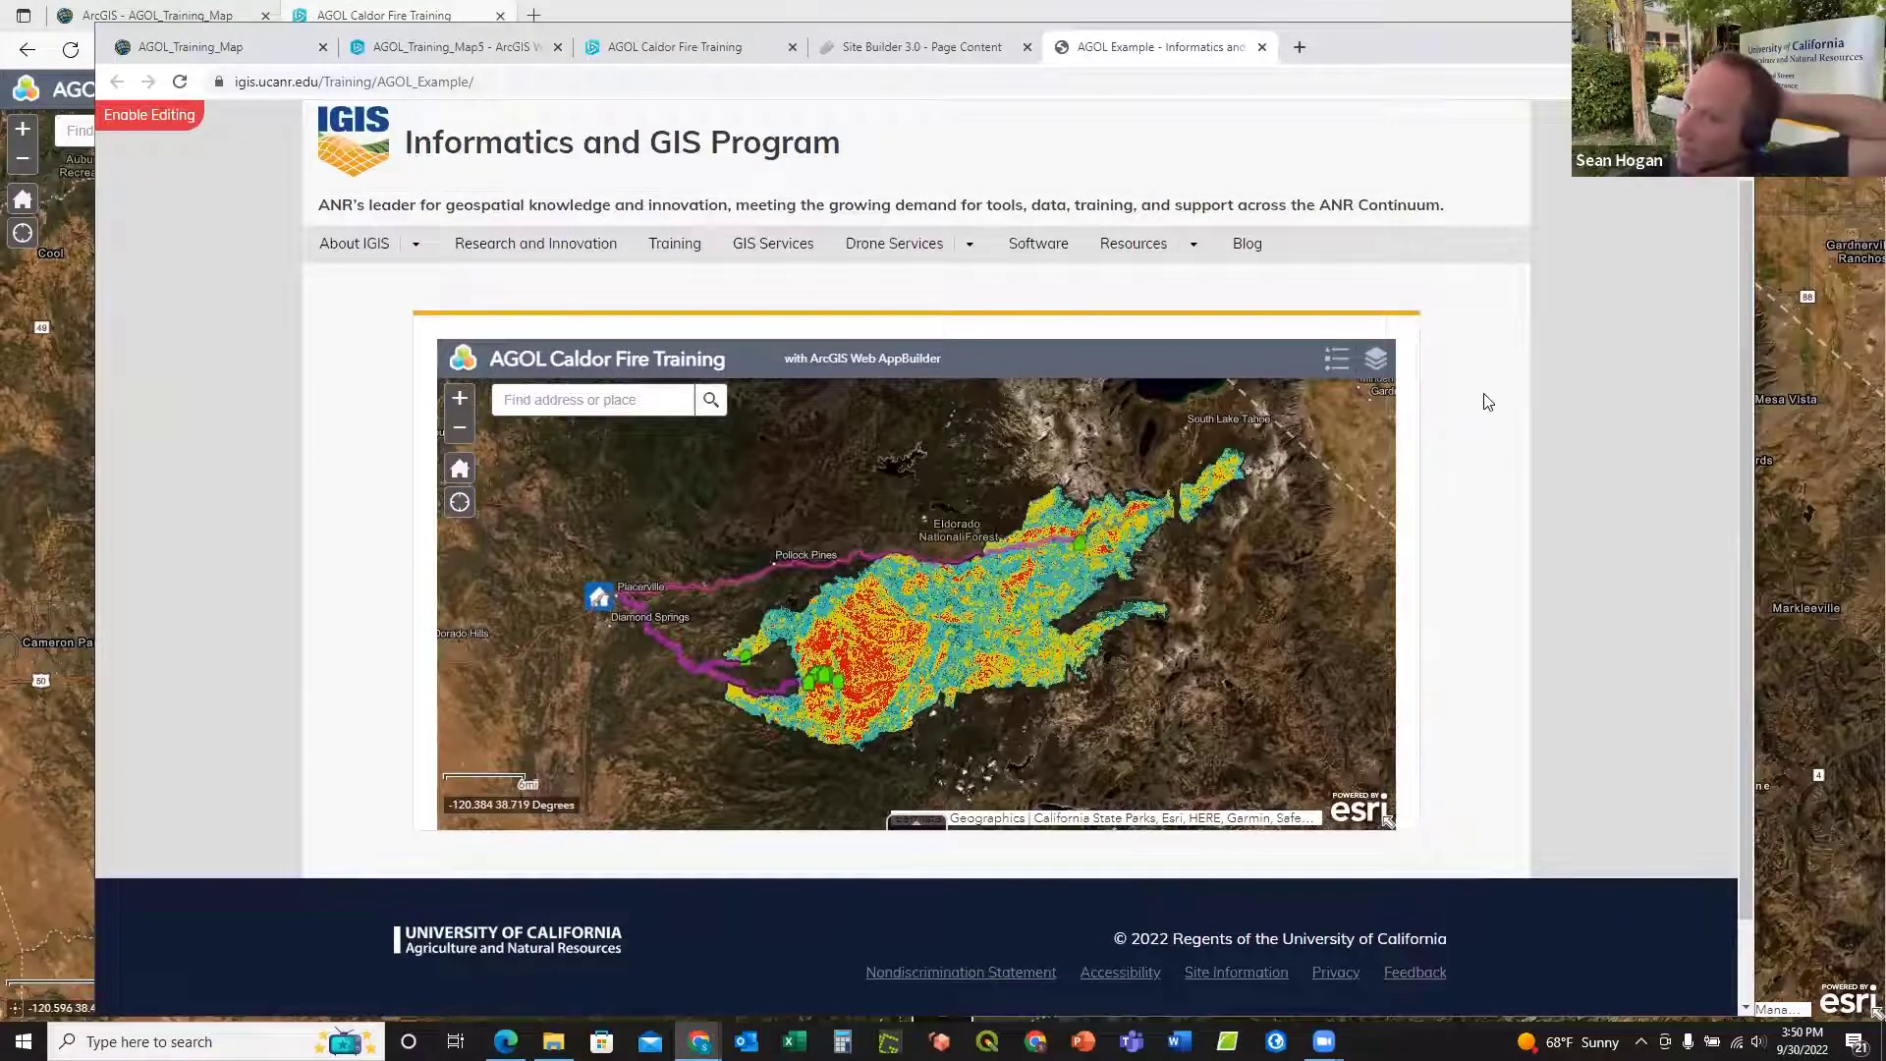
pyautogui.scroll(1, 1508, 417)
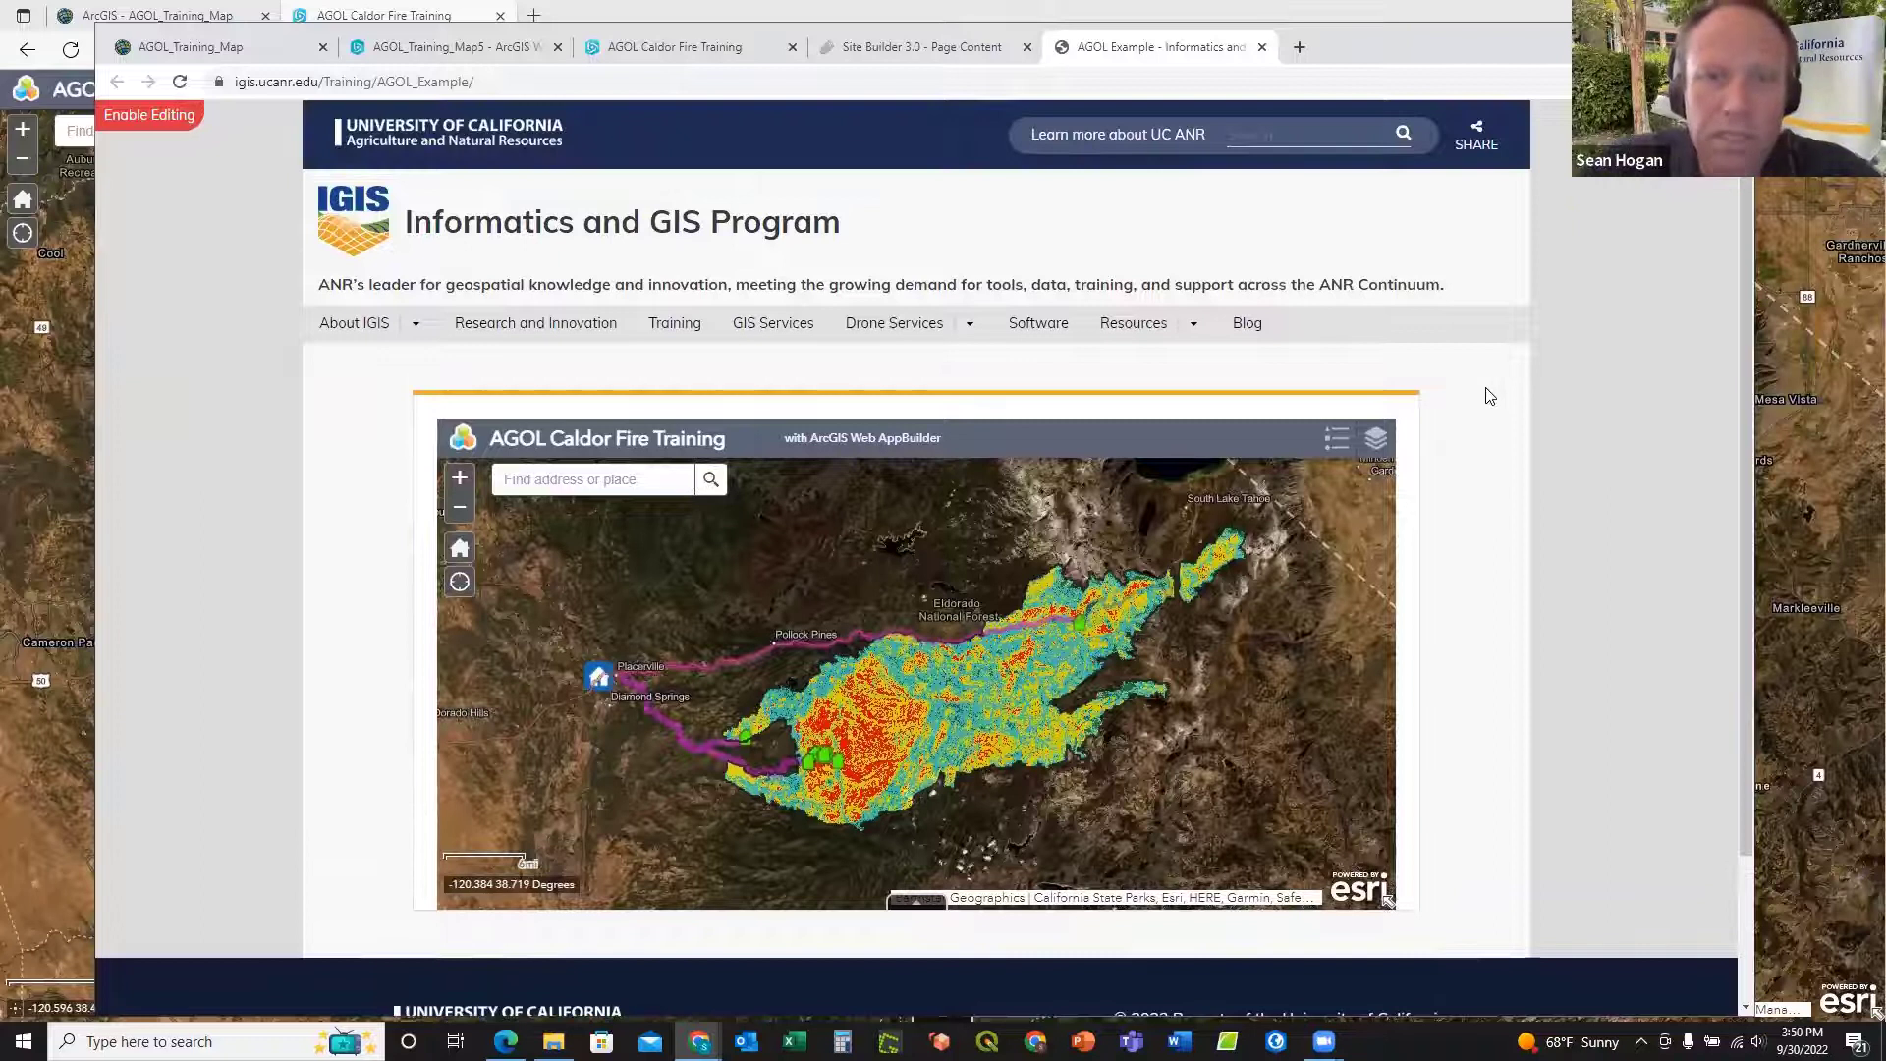